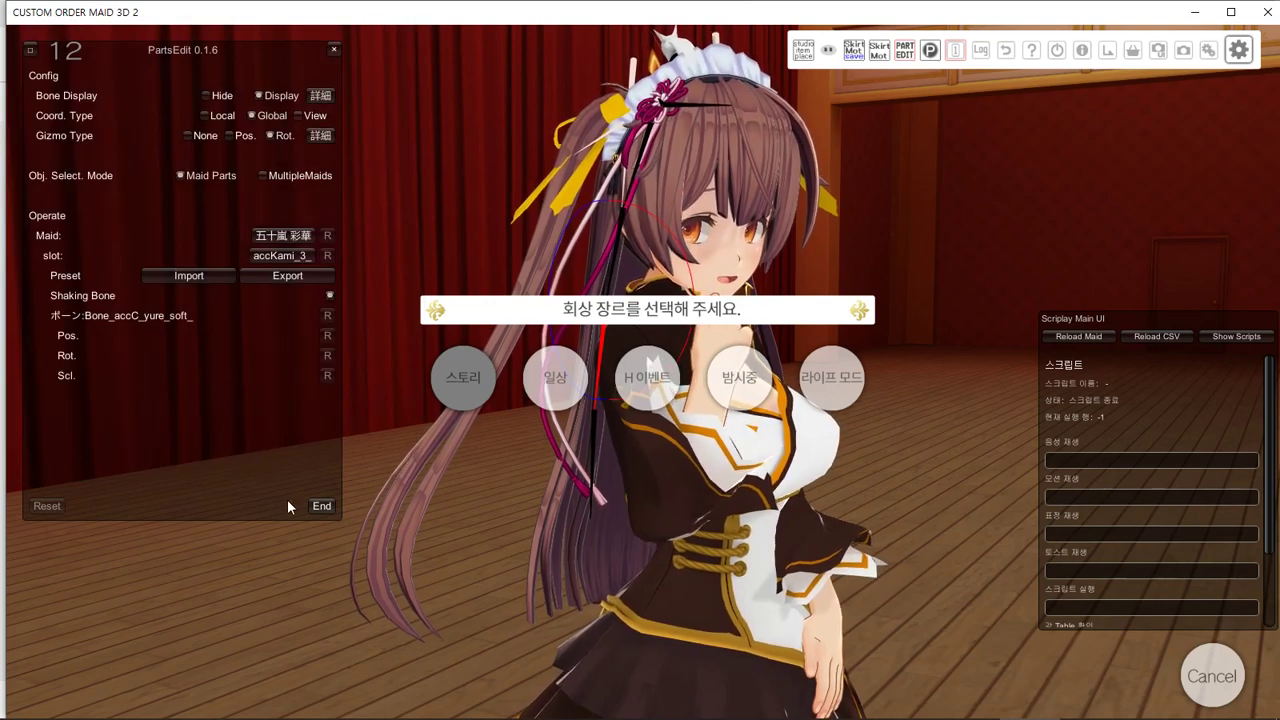
Open the export settings of the Right Ribbon accessory in the ACCex material editor and copy its menu file name
{"action": "key", "text": "F8"}
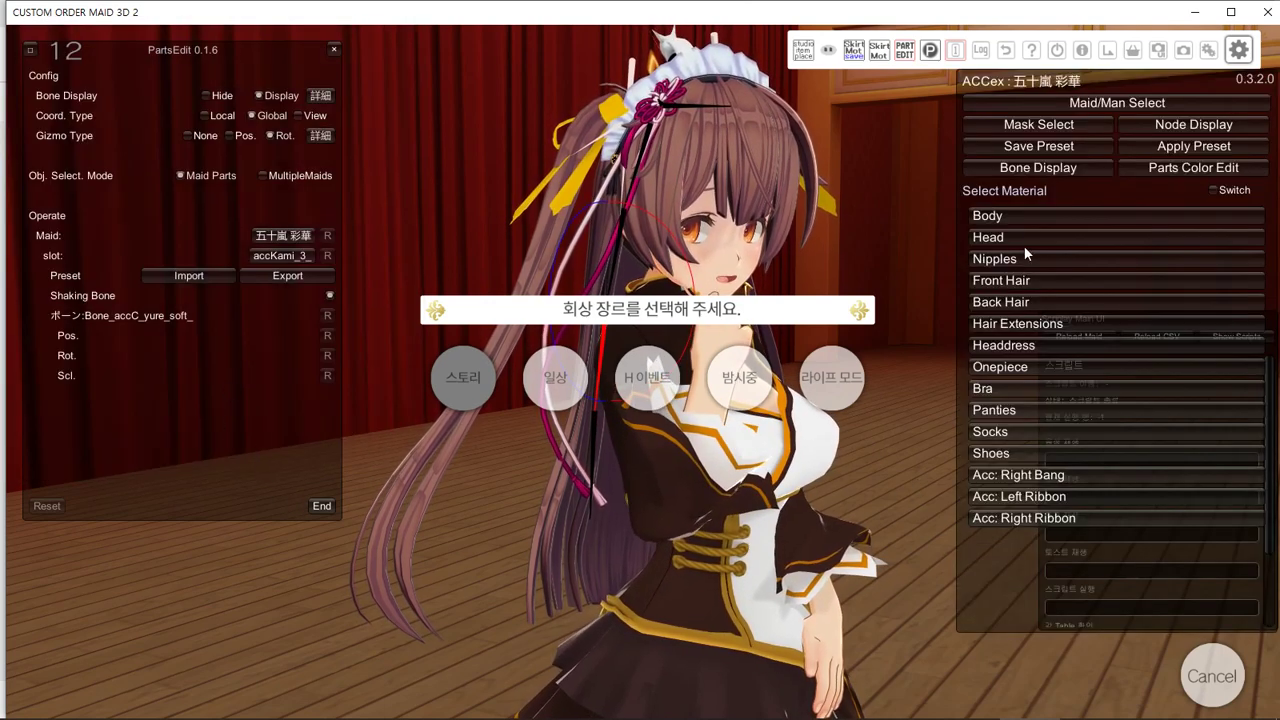
{"action": "left_click", "coordinate": [1036, 519]}
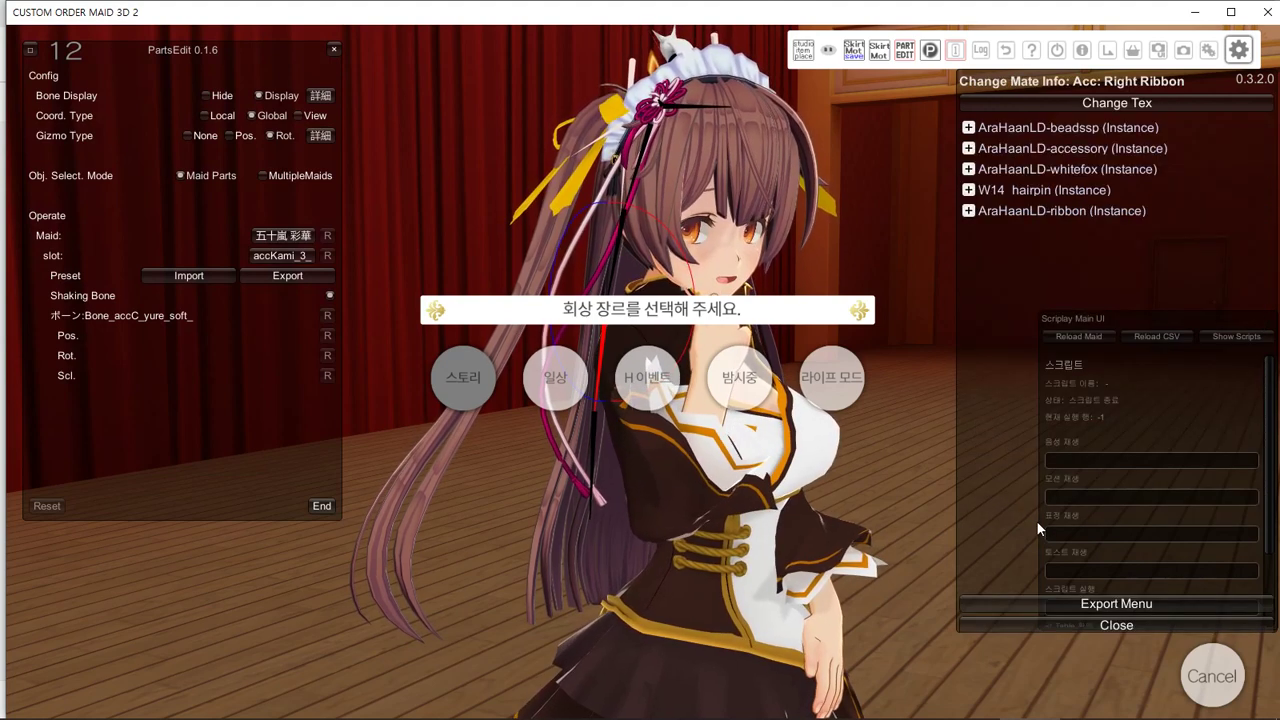
{"action": "left_click", "coordinate": [1022, 604]}
{"action": "left_click", "coordinate": [603, 131]}
{"action": "key", "text": "ctrl+c"}
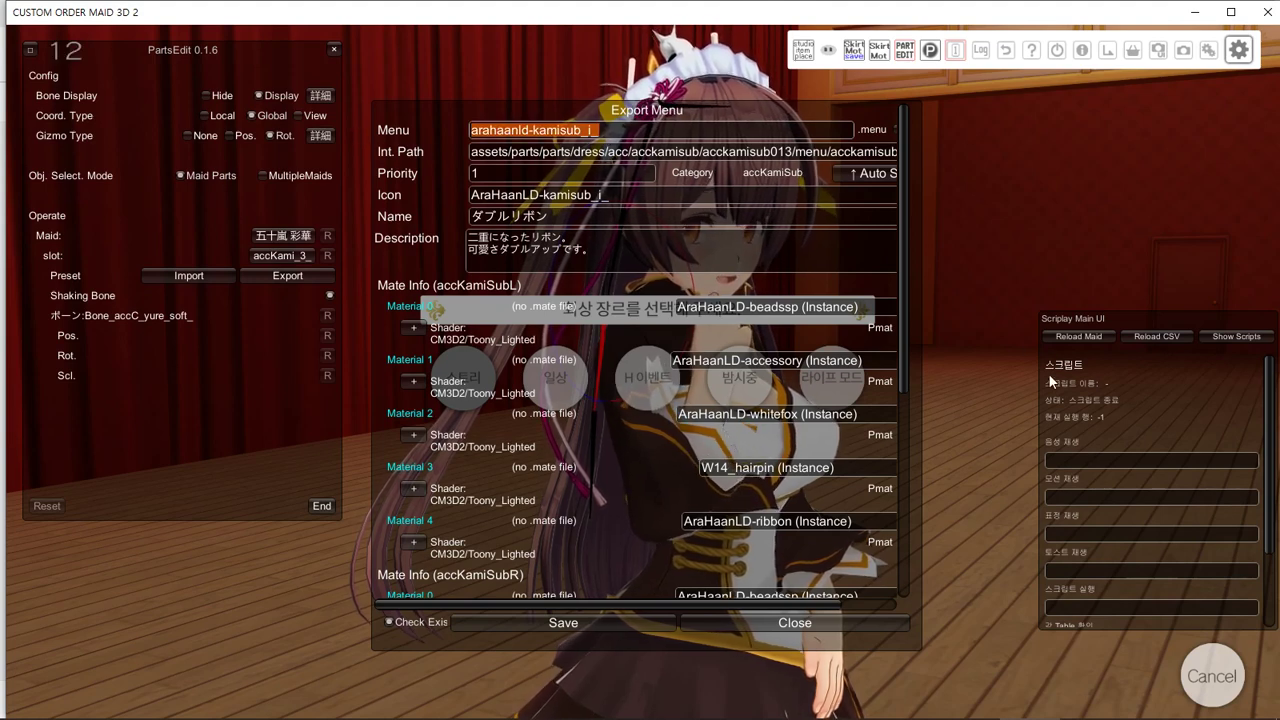
{"action": "type", "text": "ii"}
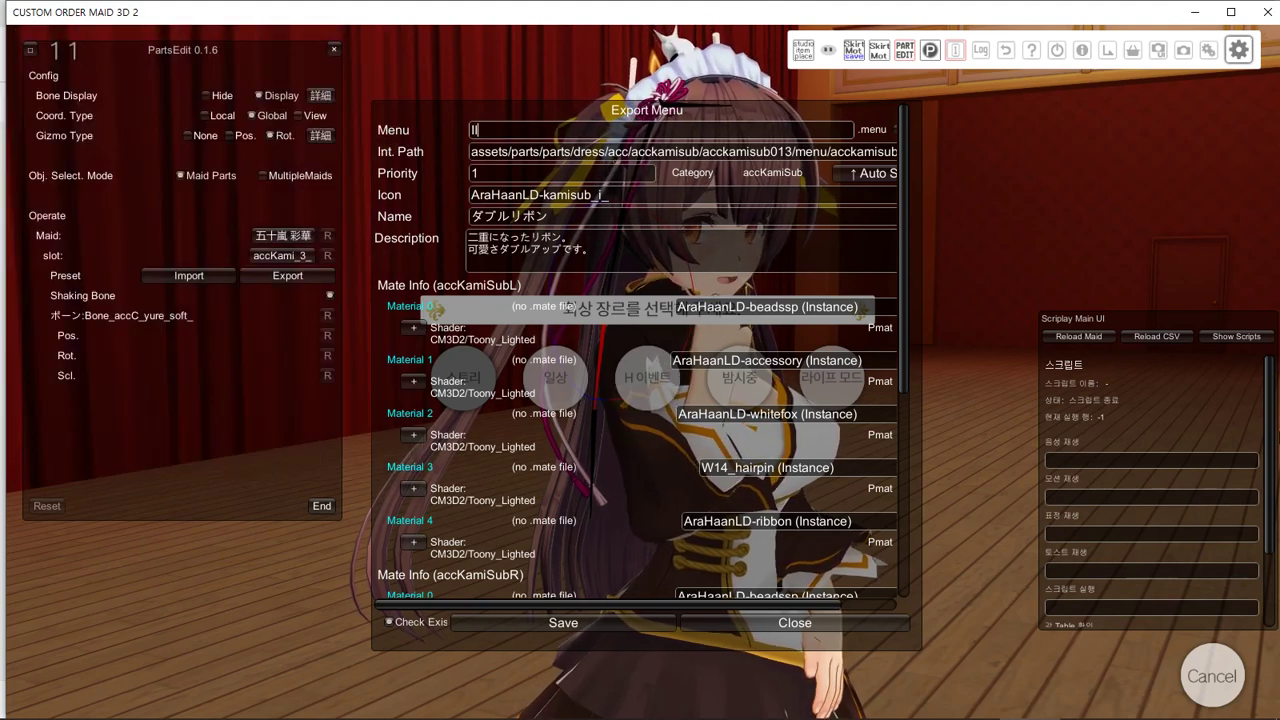
Switch to Everything, search for arahaanld-kamisub_i_ and select its .menu.txt file
{"action": "left_click", "coordinate": [1022, 712]}
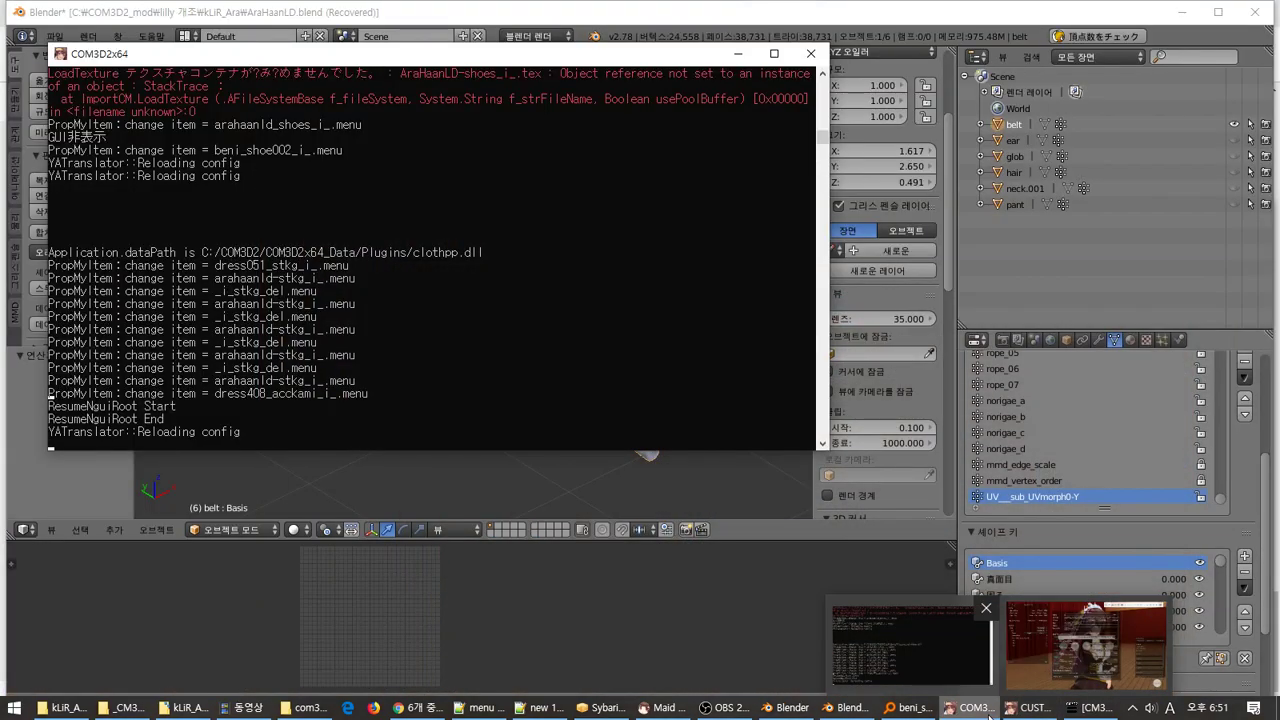
{"action": "left_click", "coordinate": [1088, 708]}
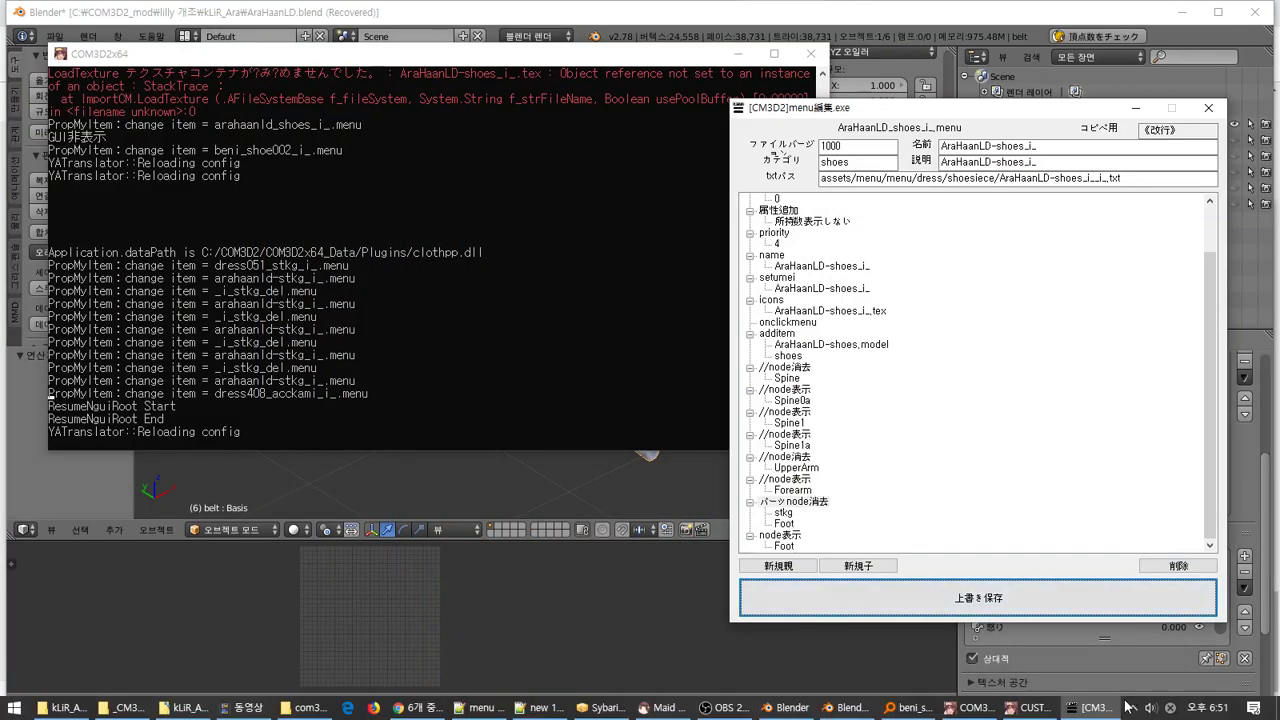
{"action": "left_click", "coordinate": [900, 708]}
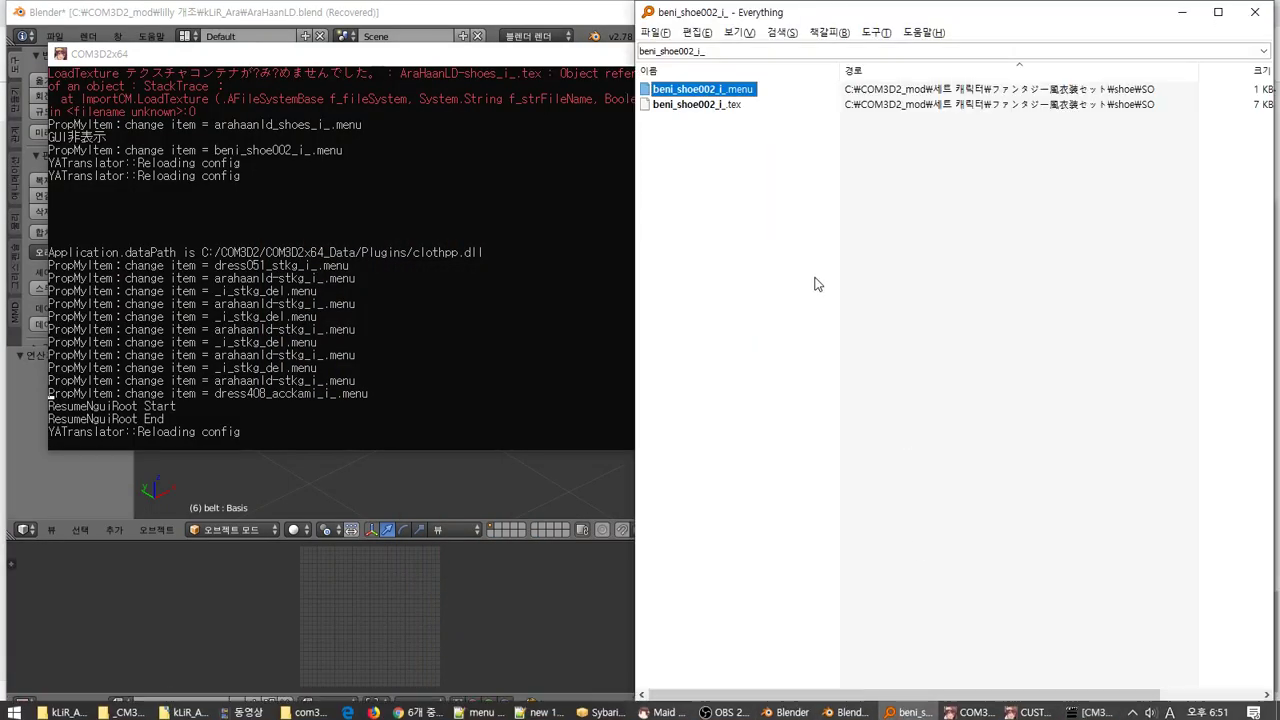
{"action": "key", "text": "ctrl+v"}
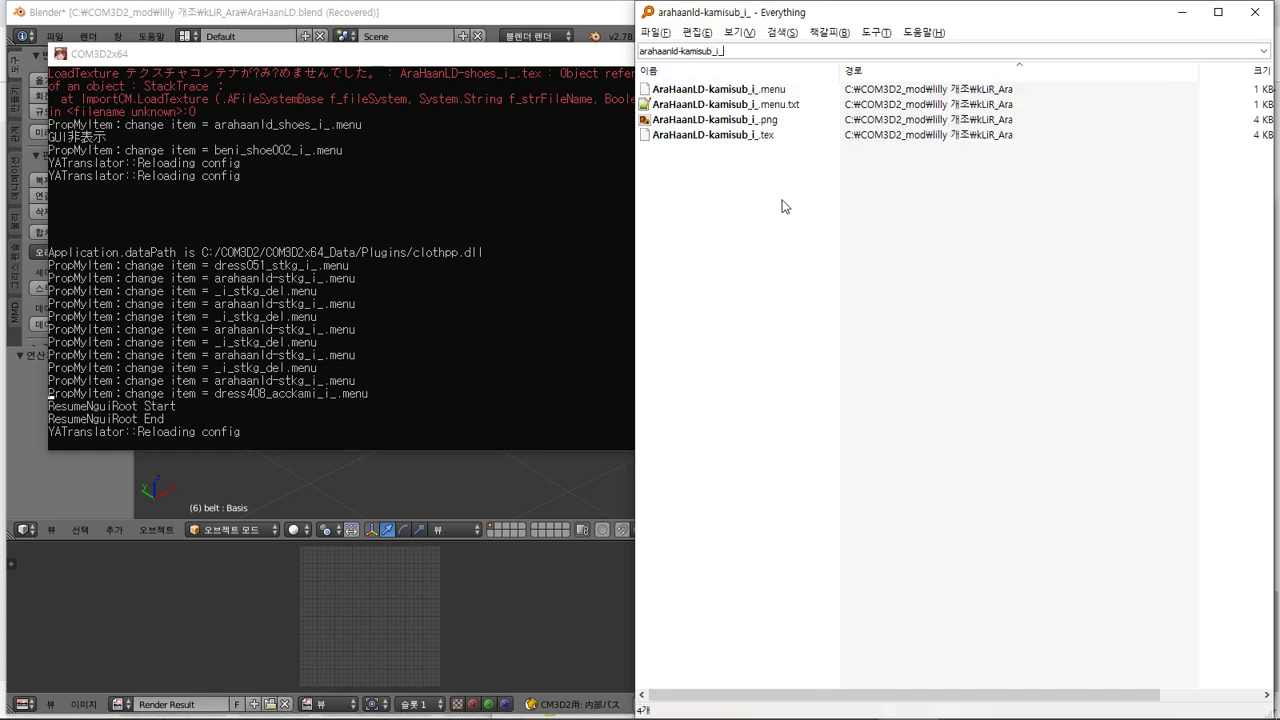
{"action": "left_click", "coordinate": [719, 107]}
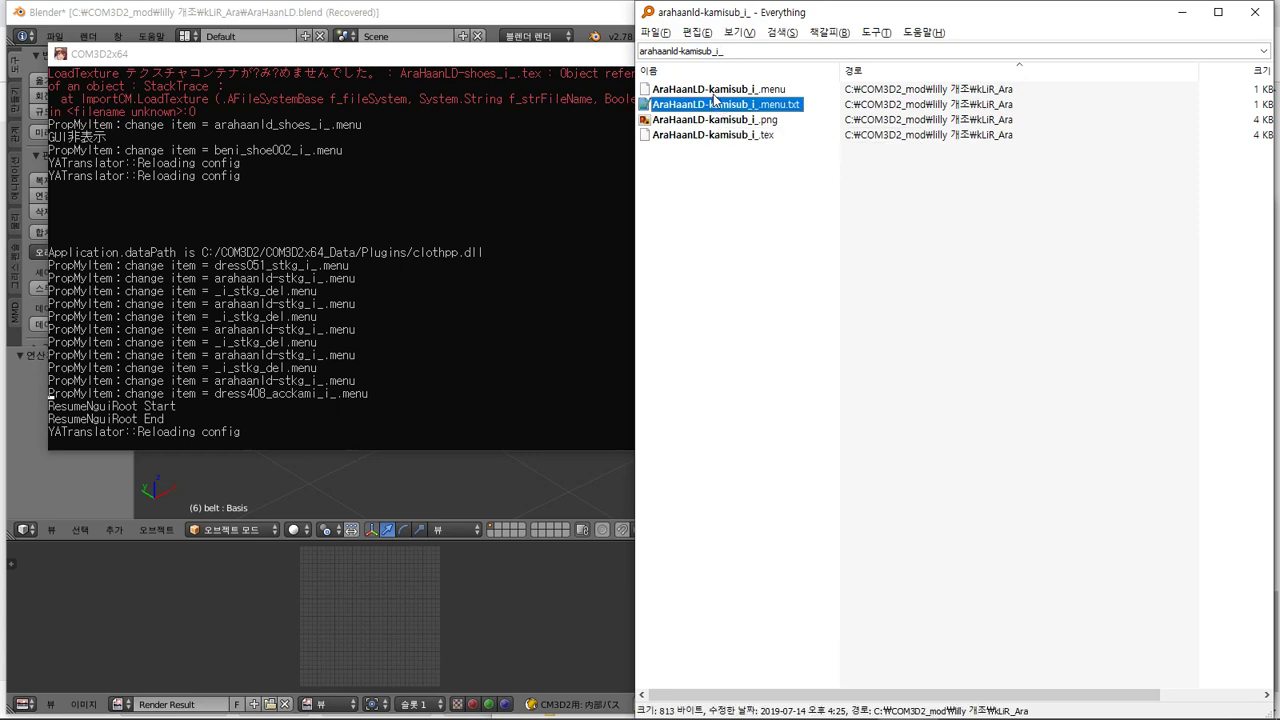
Return to CUSTOM ORDER MAID 3D 2 and close the Right Ribbon export and material settings
{"action": "key", "text": "alt+Tab"}
{"action": "key", "text": "alt+Tab"}
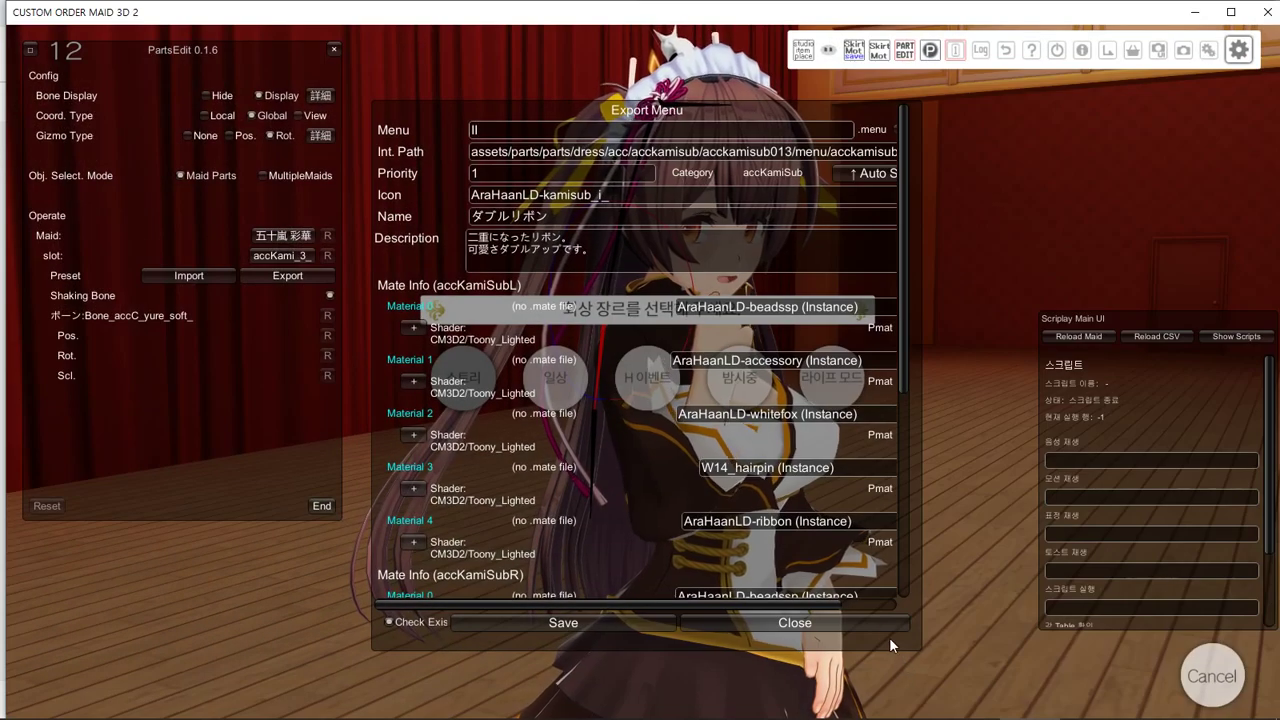
{"action": "left_click", "coordinate": [883, 623]}
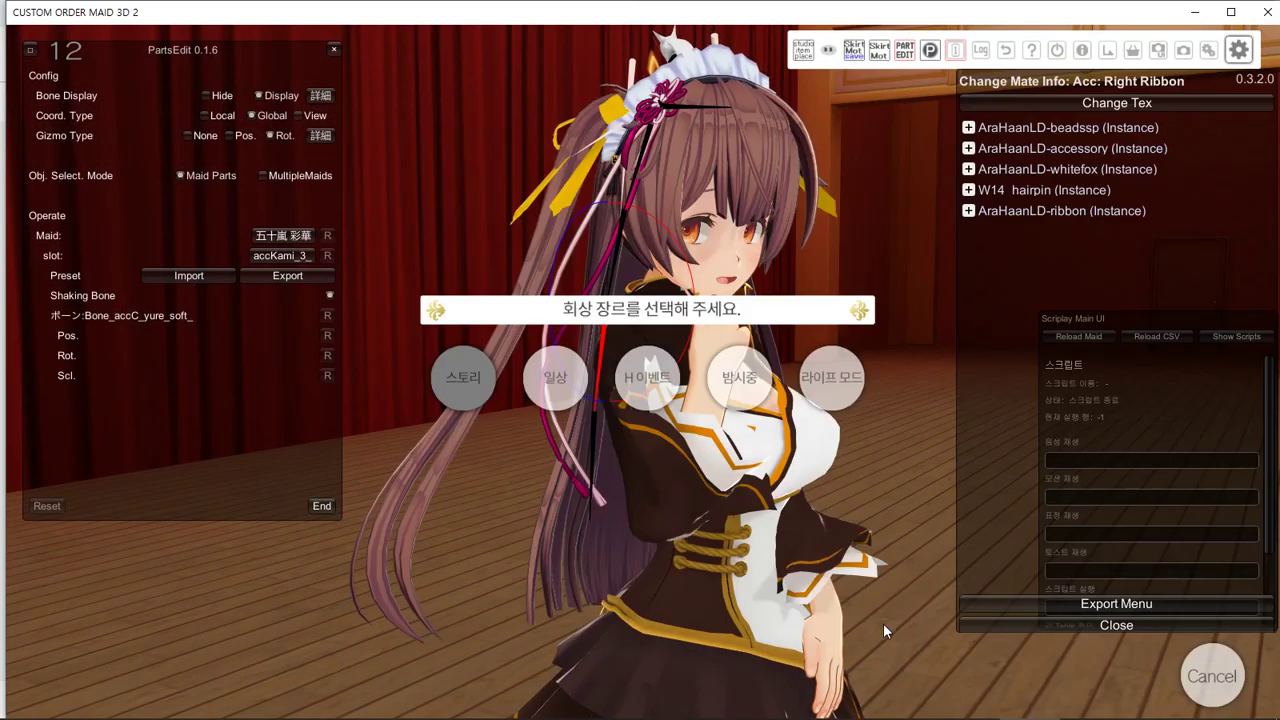
{"action": "left_click", "coordinate": [1060, 621]}
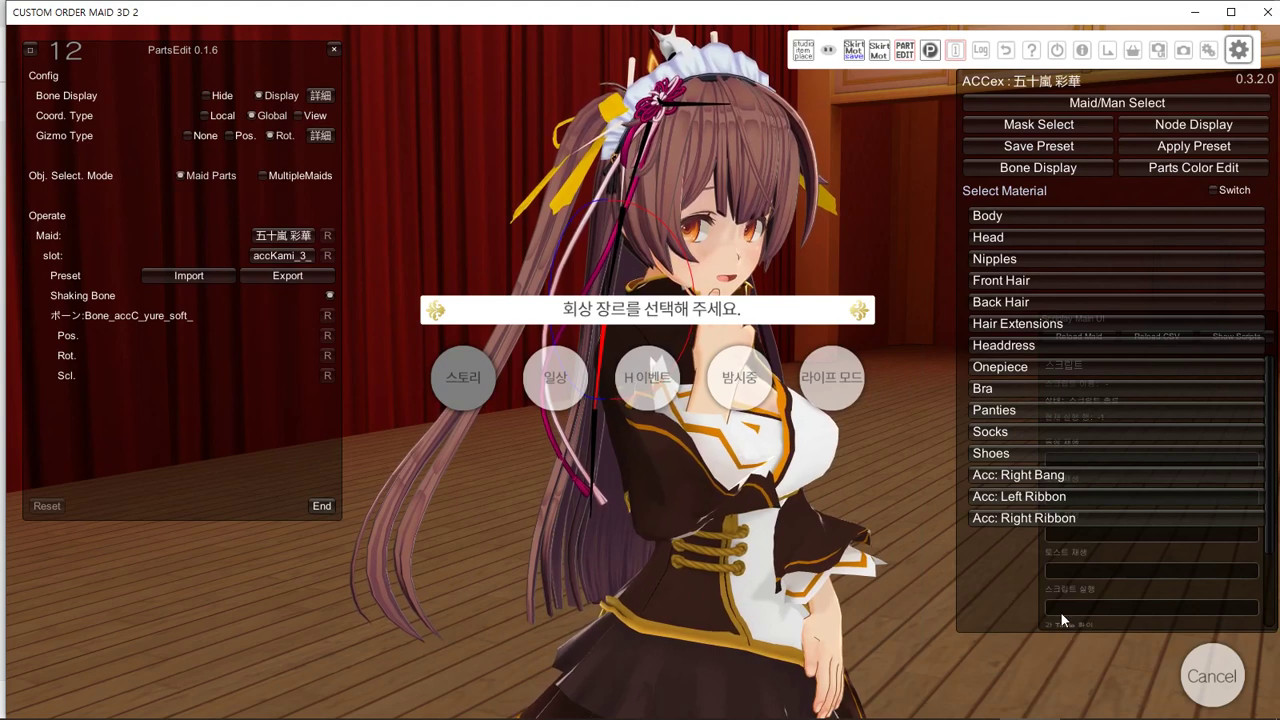
Open the export settings of the Right Bang accessory and copy its menu file name
{"action": "left_click", "coordinate": [1086, 485]}
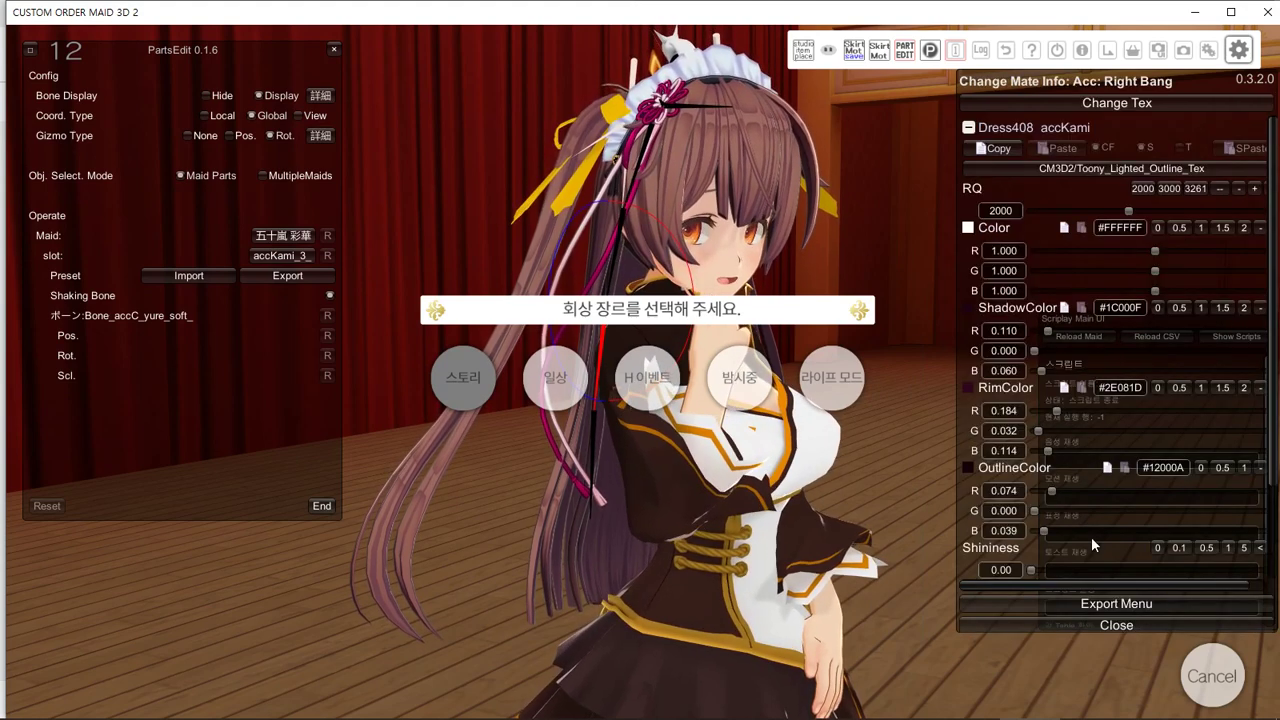
{"action": "left_click", "coordinate": [1103, 608]}
{"action": "key", "text": "ctrl+a"}
{"action": "key", "text": "ctrl+c"}
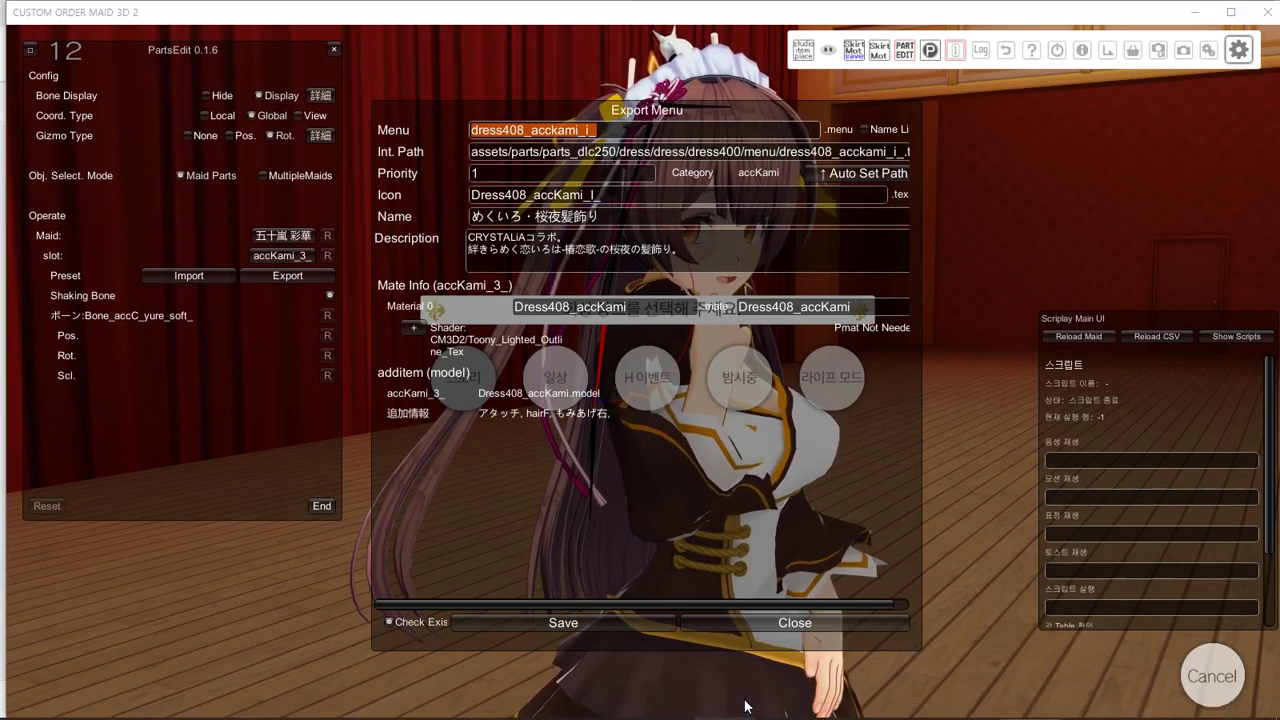
Switch to Everything and search for dress408_acckami, using the copied menu name without its trailing suffix
{"action": "left_click", "coordinate": [14, 708]}
{"action": "left_click", "coordinate": [905, 707]}
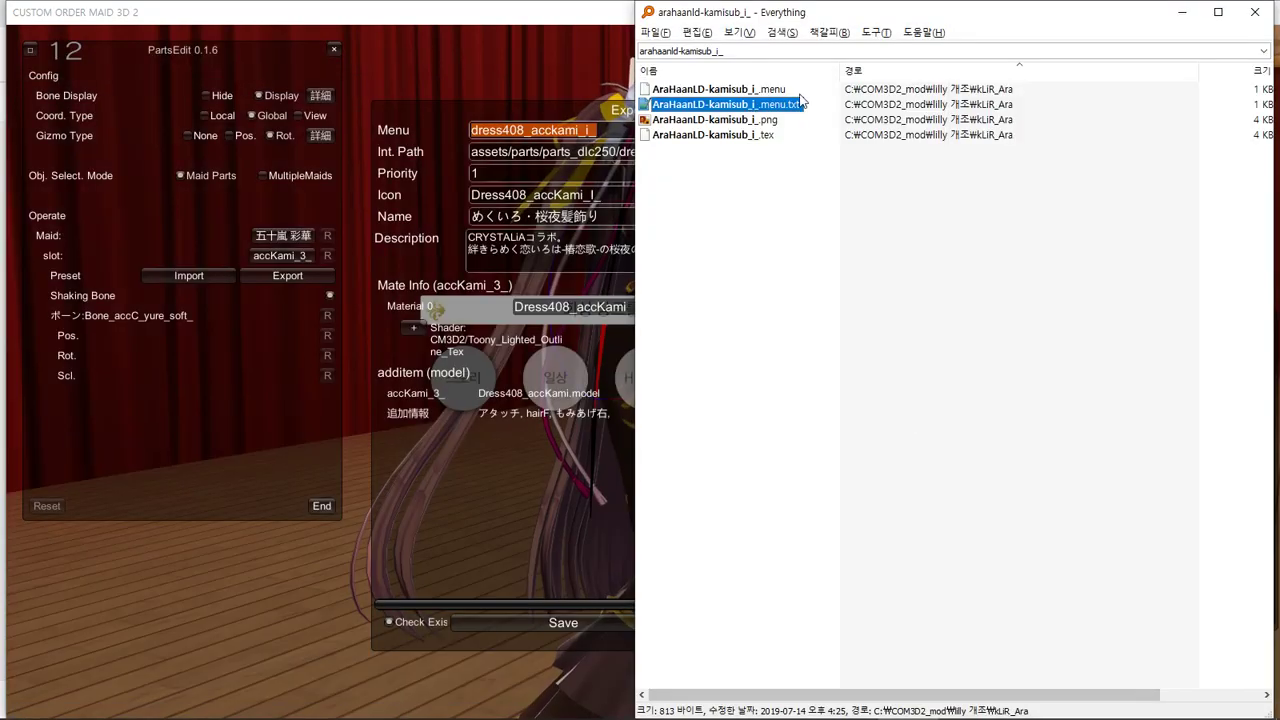
{"action": "key", "text": "ctrl+a"}
{"action": "key", "text": "ctrl+v"}
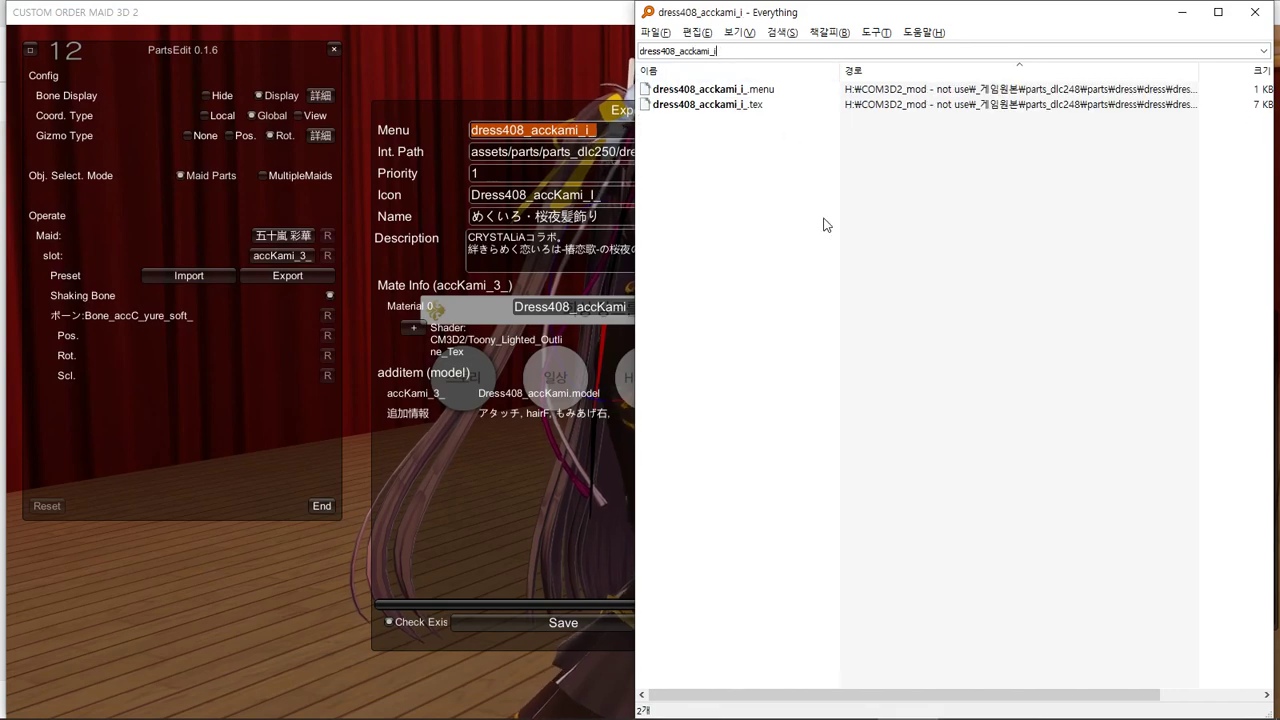
{"action": "key", "text": "BackSpace"}
{"action": "key", "text": "BackSpace"}
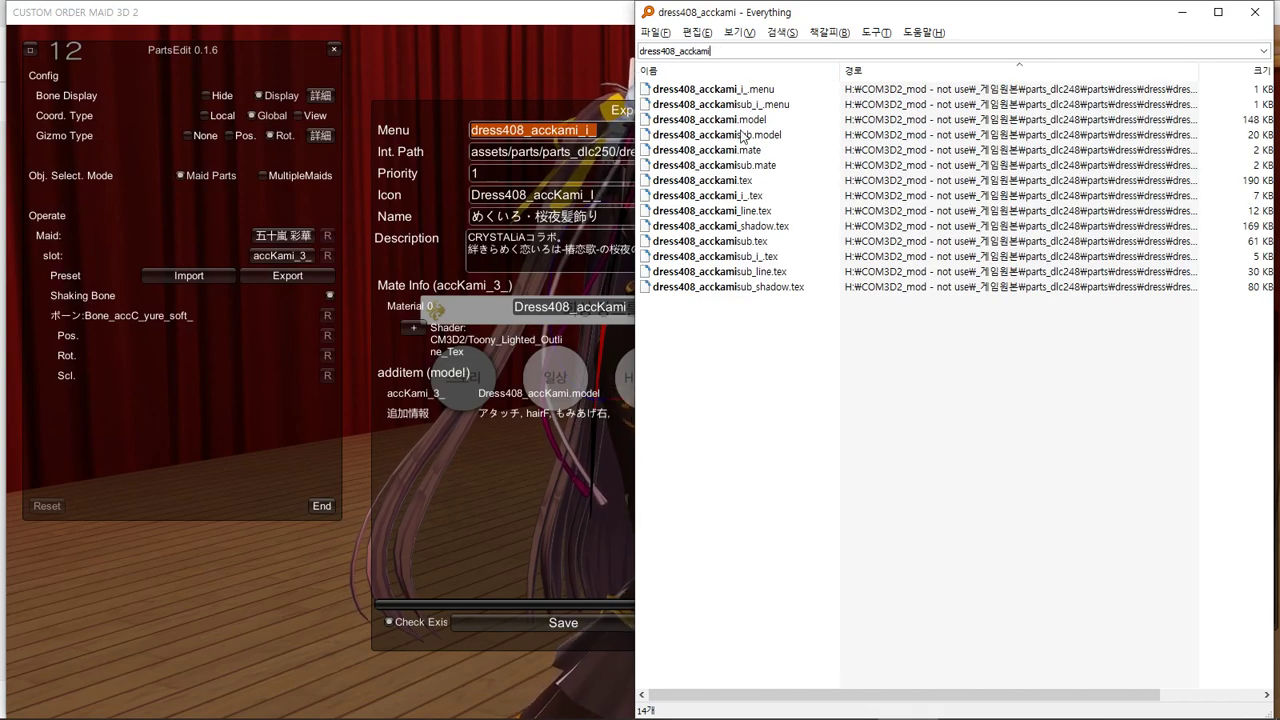
Copy the full path of dress408_acckami.model from the search results
{"action": "left_click", "coordinate": [720, 119]}
{"action": "right_click", "coordinate": [740, 120]}
{"action": "left_click", "coordinate": [830, 163]}
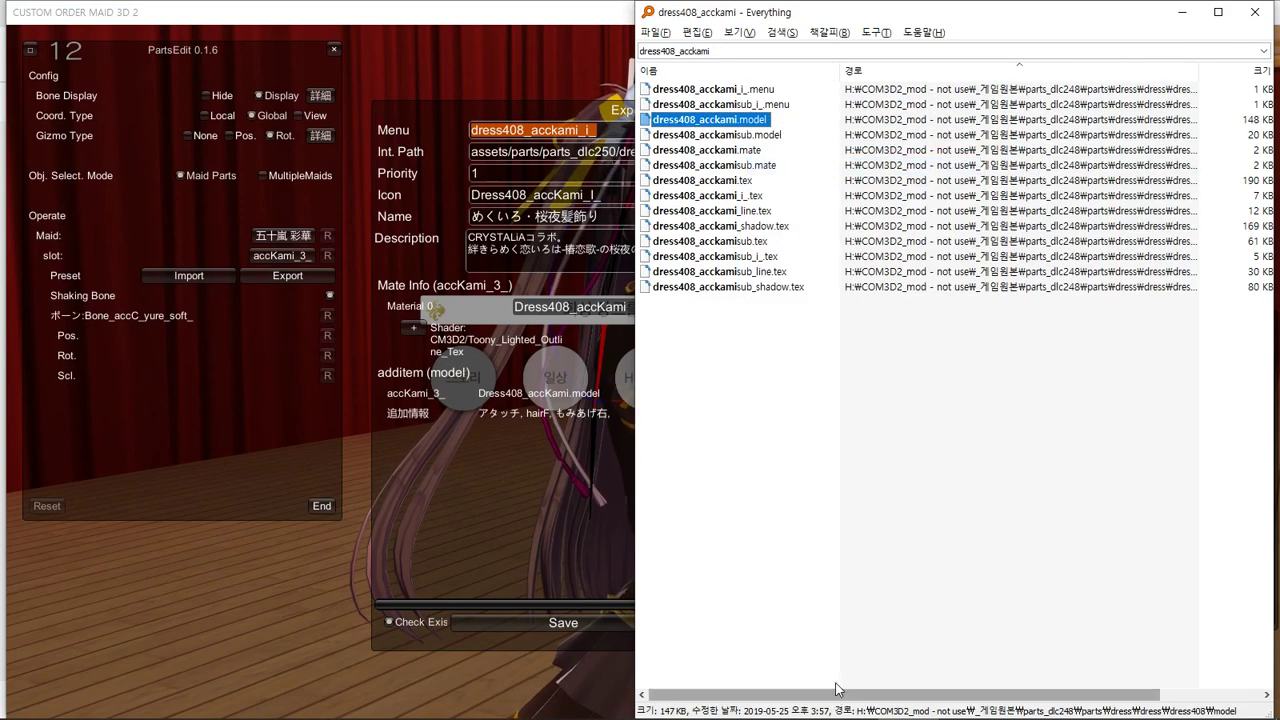
Switch to Blender and import dress408_acckami.model from the copied dress408 model path as a CM3D2 model
{"action": "key", "text": "alt+Tab"}
{"action": "key", "text": "alt+Tab"}
{"action": "key", "text": "alt+Tab"}
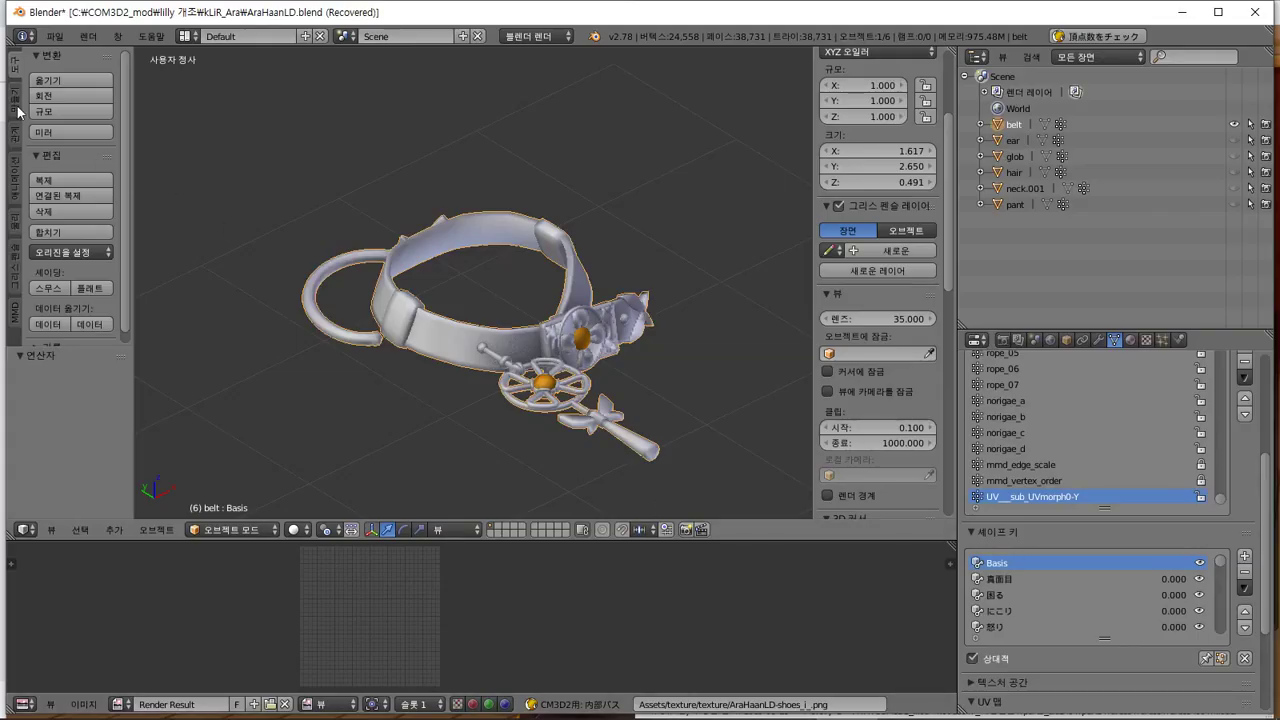
{"action": "left_click", "coordinate": [54, 36]}
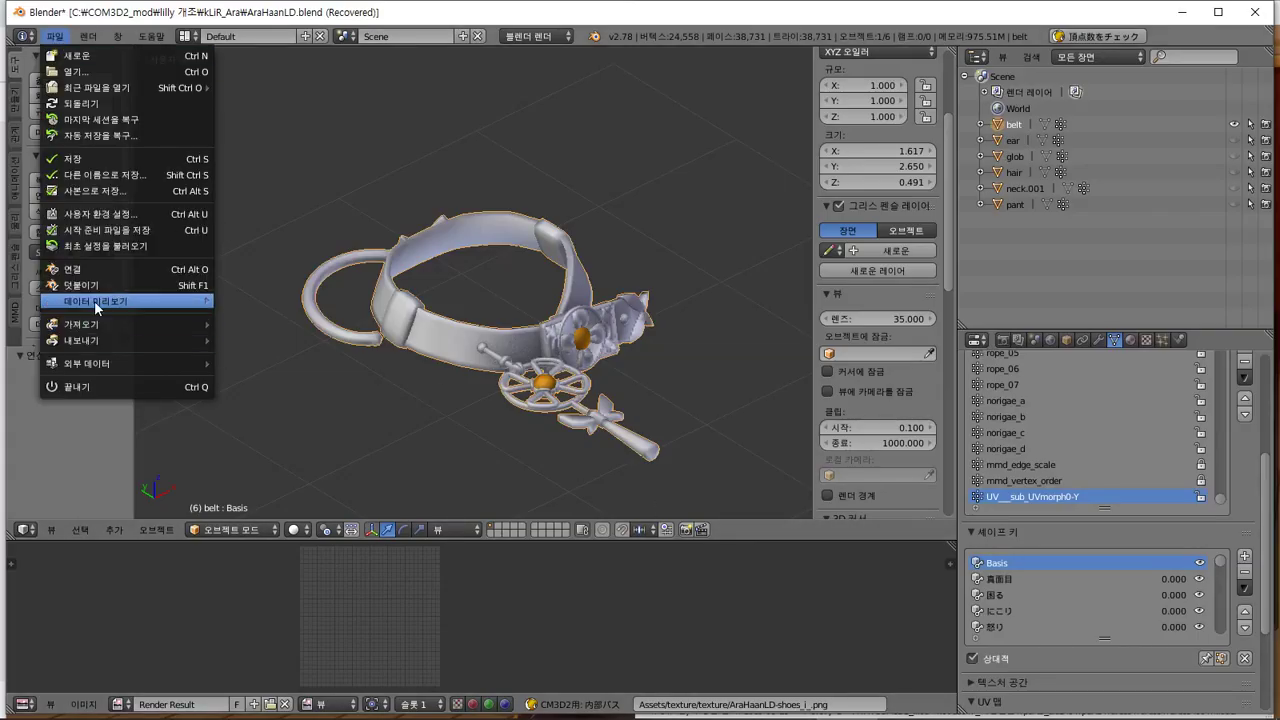
{"action": "mouse_move", "coordinate": [90, 324]}
{"action": "left_click", "coordinate": [338, 492]}
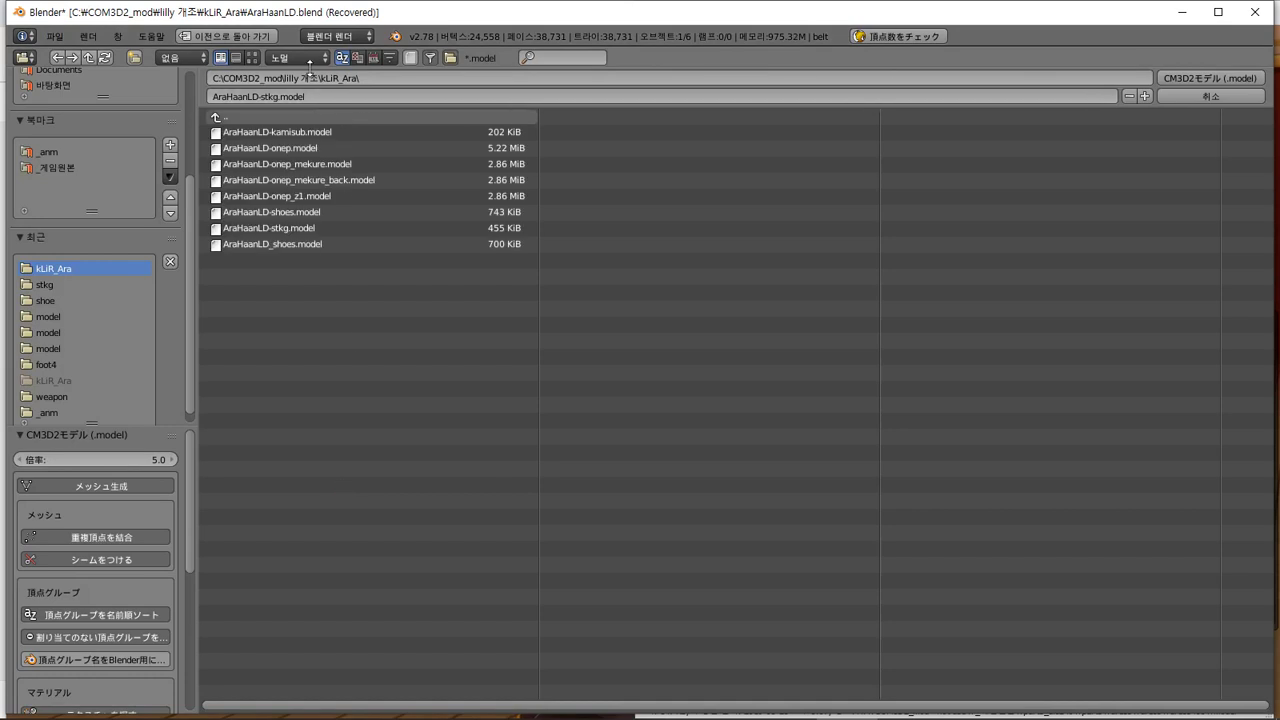
{"action": "type", "text": "H:\\COM3D2_mod - not use\\_게임원본\\parts_dlc408\\parts\\dress\\dress408\\model\\dress408_acckami.model"}
{"action": "left_click", "coordinate": [403, 79]}
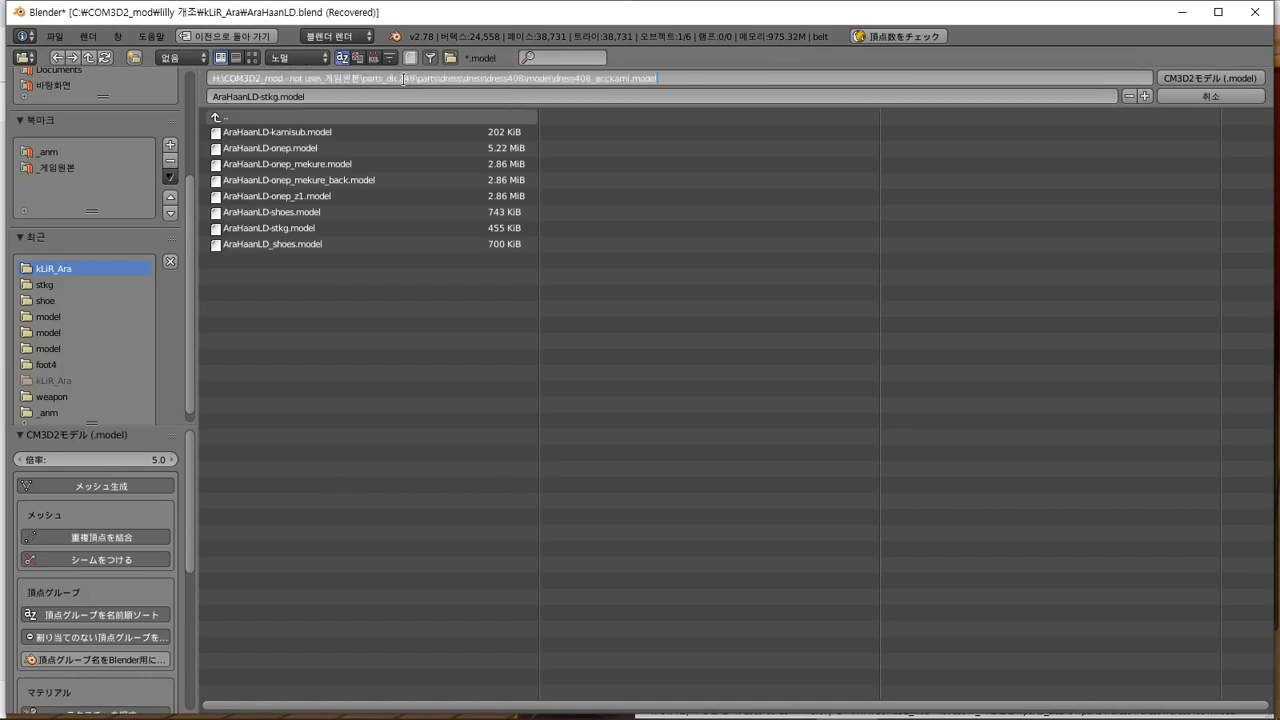
{"action": "key", "text": "Return"}
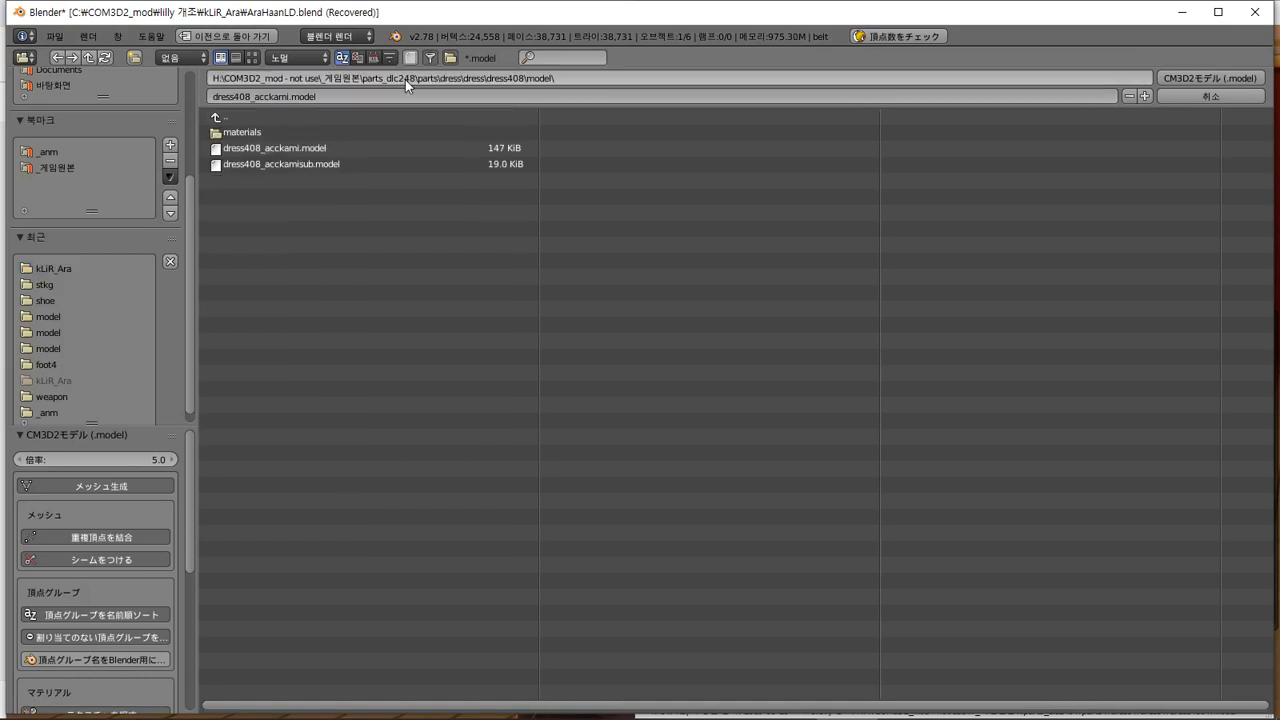
{"action": "left_click", "coordinate": [304, 148]}
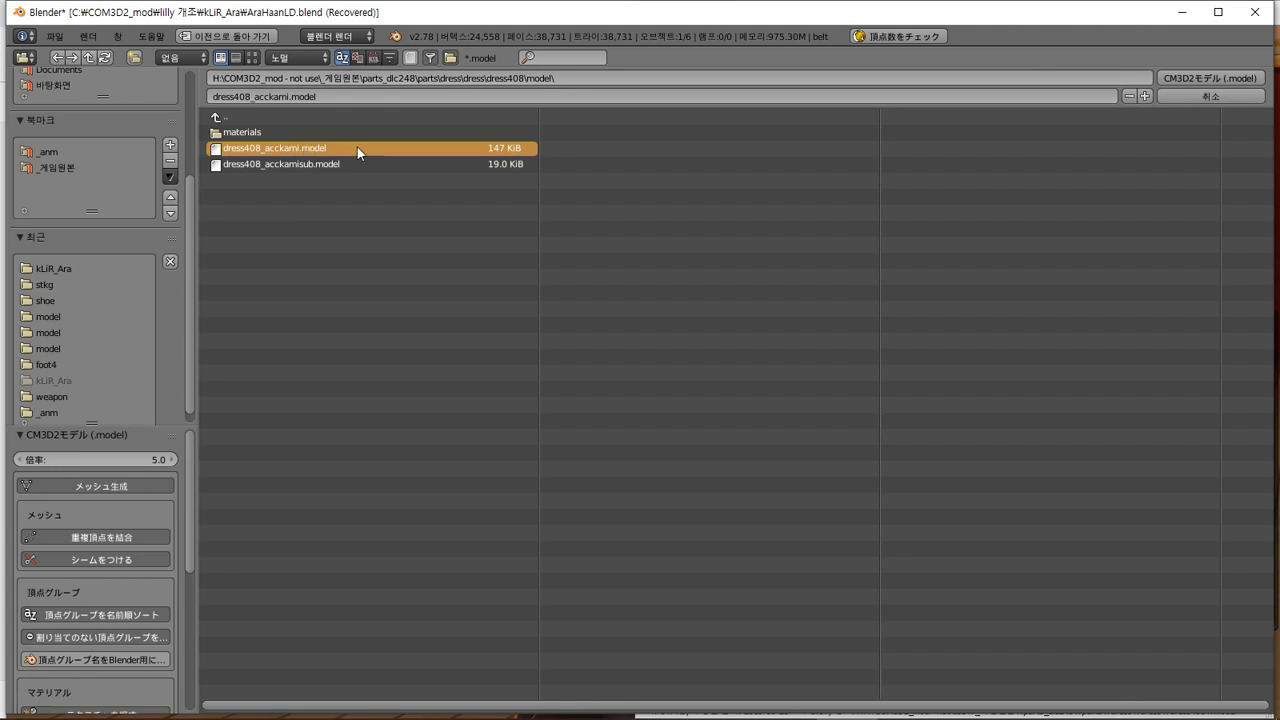
{"action": "double_click", "coordinate": [356, 150]}
Select the imported dress408_acckami armature and enter edit mode on it
{"action": "scroll", "coordinate": [469, 247], "scroll_direction": "down", "scroll_amount": 5}
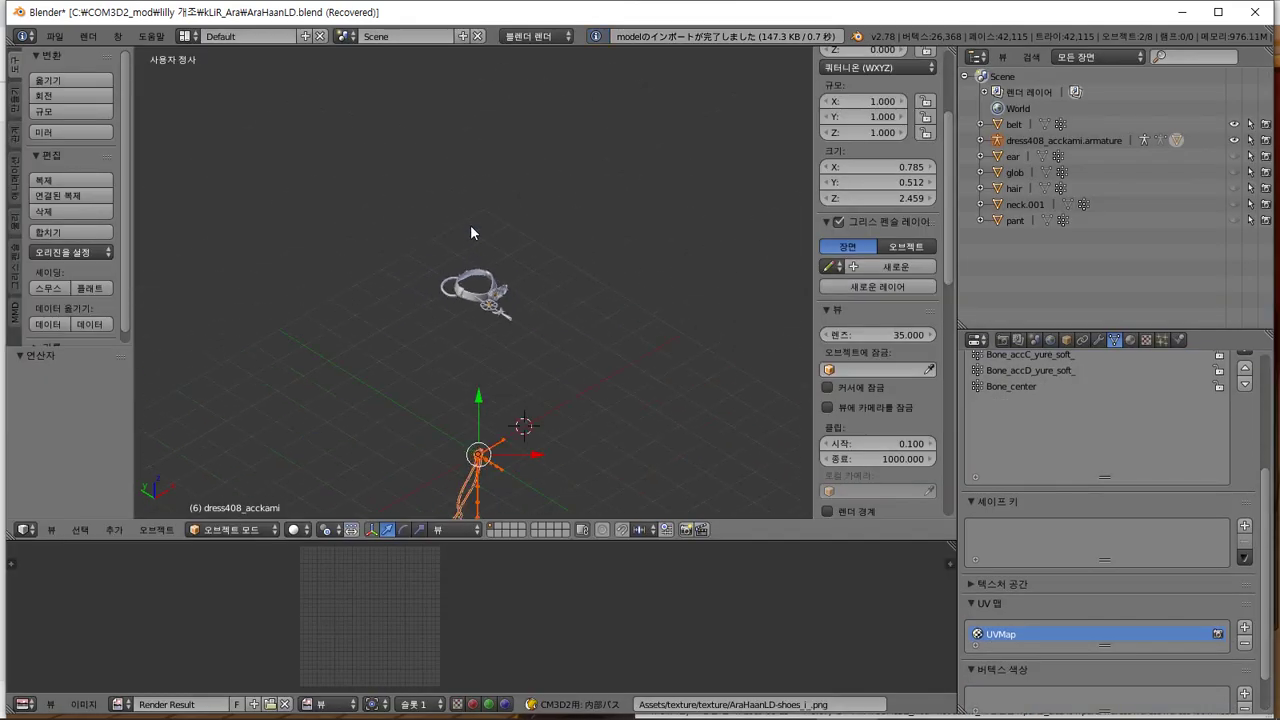
{"action": "scroll", "coordinate": [503, 257], "scroll_direction": "up", "scroll_amount": 5}
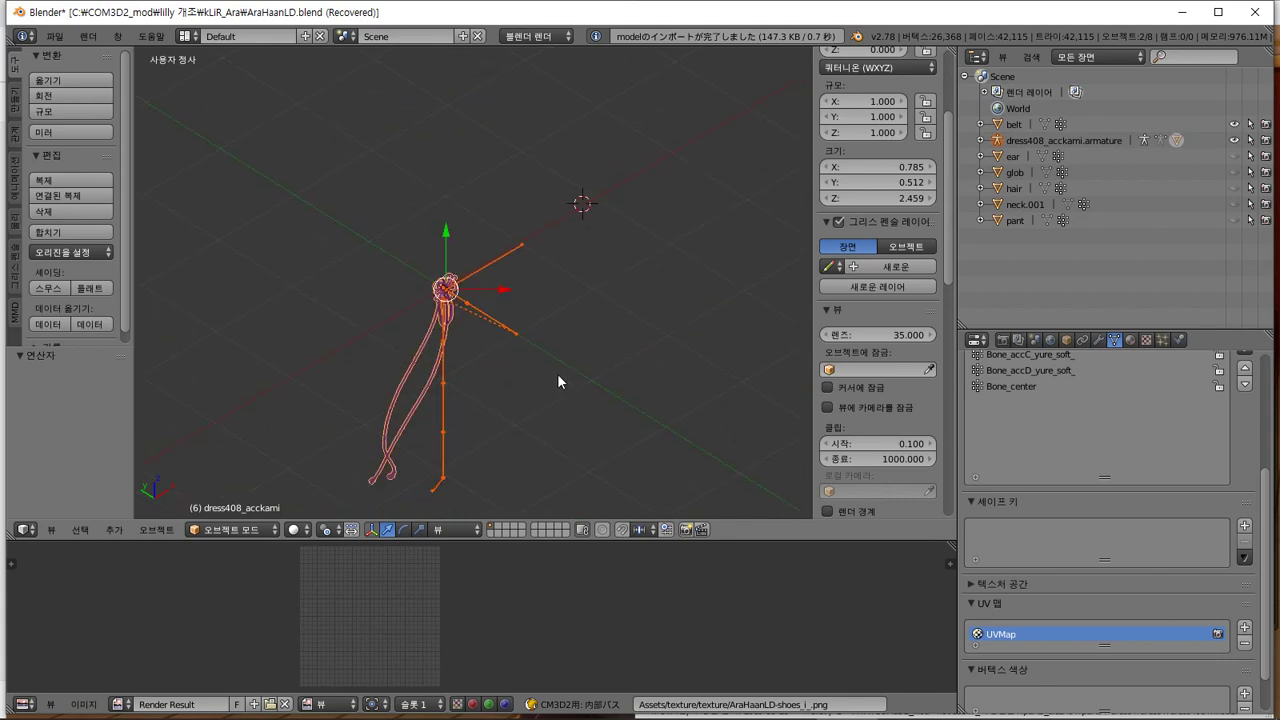
{"action": "middle_click_drag", "start_coordinate": [557, 373], "coordinate": [504, 177]}
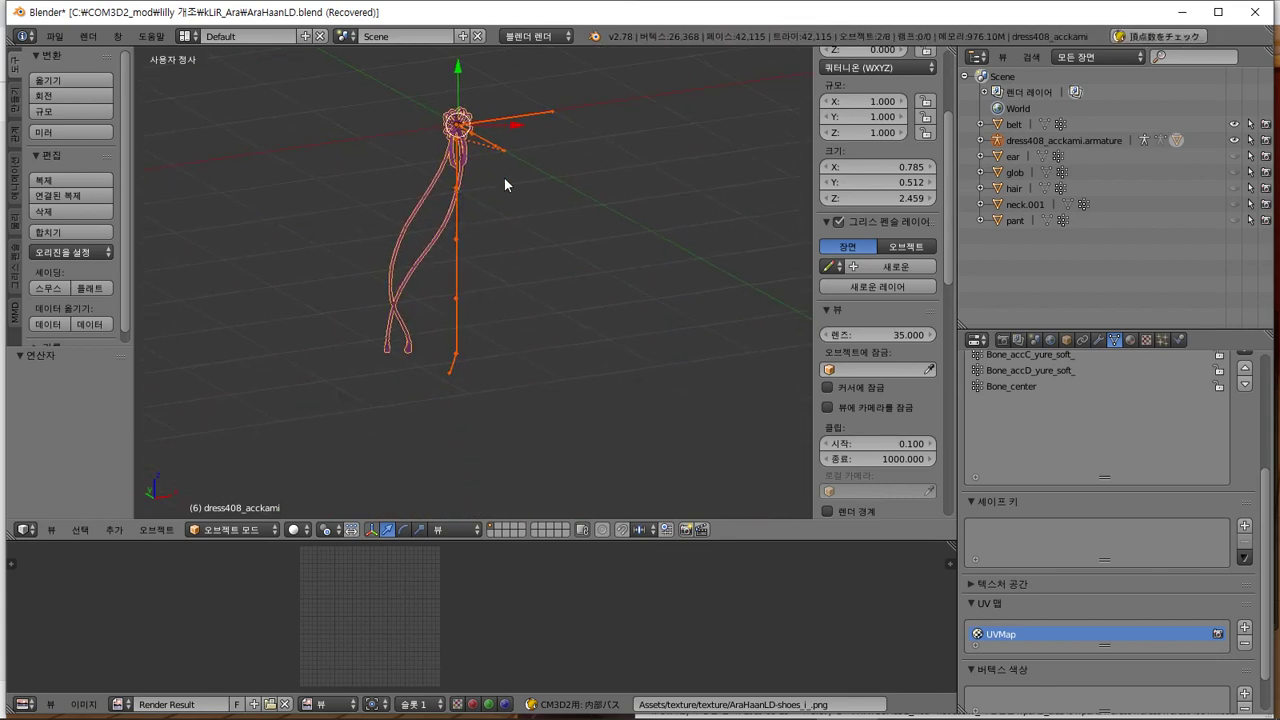
{"action": "scroll", "coordinate": [501, 227], "scroll_direction": "up", "scroll_amount": 4}
{"action": "middle_click_drag", "start_coordinate": [500, 228], "coordinate": [500, 428], "text": "shift"}
{"action": "right_click", "coordinate": [441, 238]}
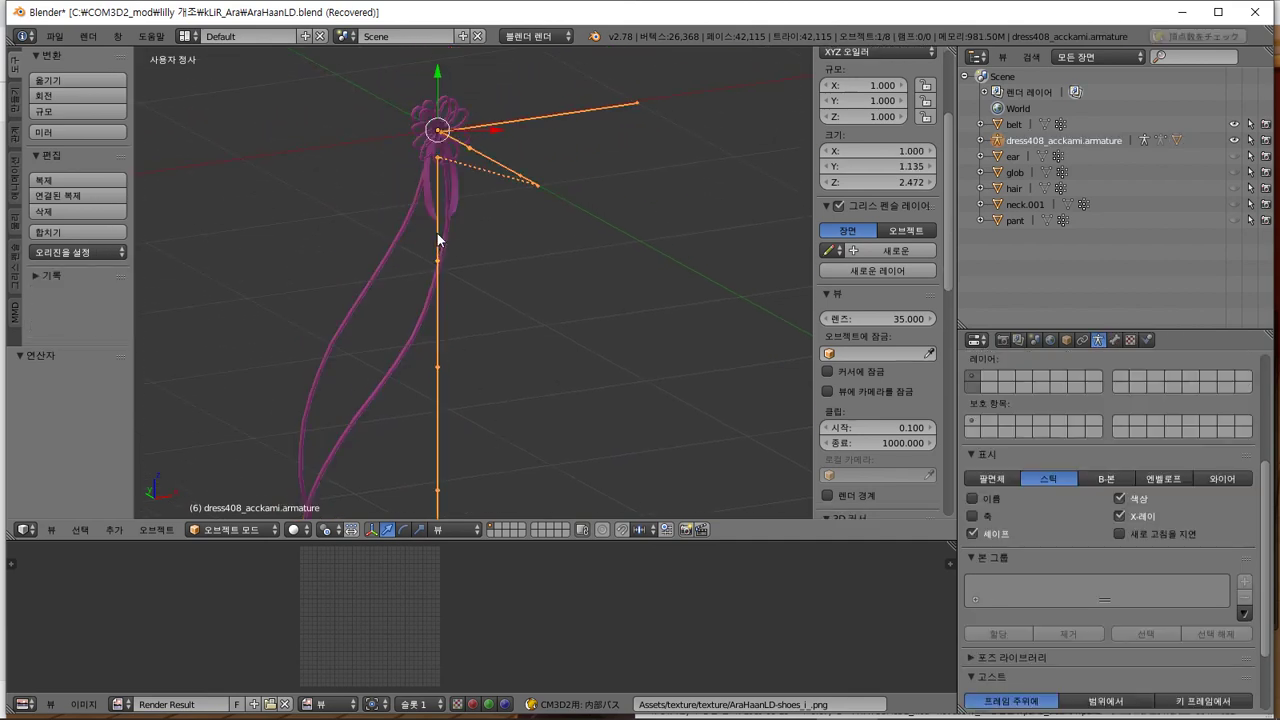
{"action": "key", "text": "Tab"}
Select the bones of the hanging chain from Bone_accA_yure_soft_ down to Bone_acc_nub to examine their names and order
{"action": "right_click", "coordinate": [437, 233]}
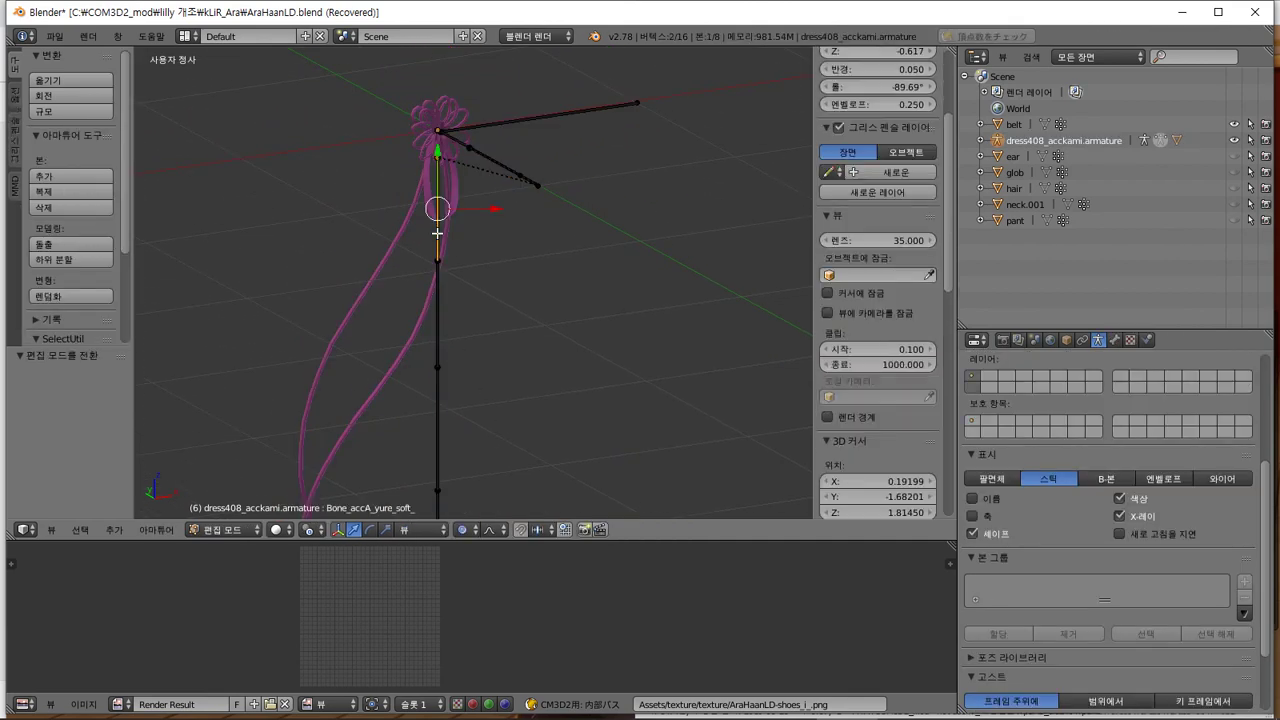
{"action": "right_click", "coordinate": [441, 323]}
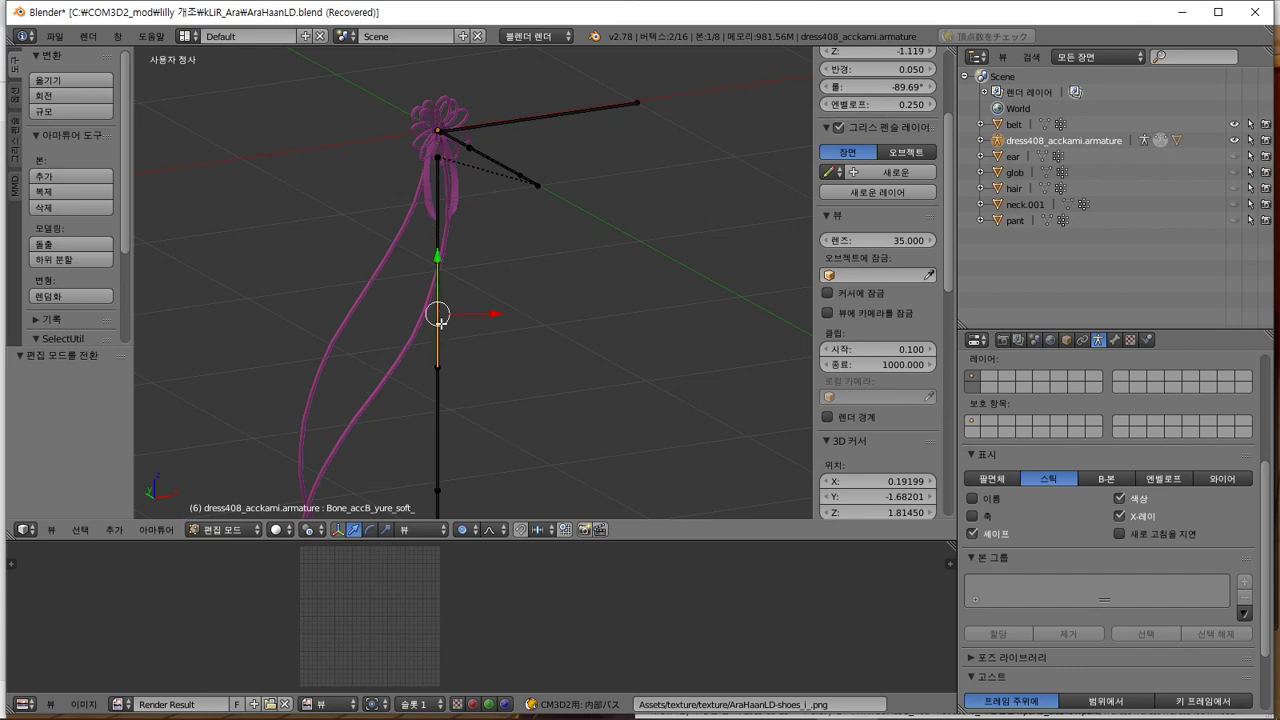
{"action": "right_click", "coordinate": [445, 396]}
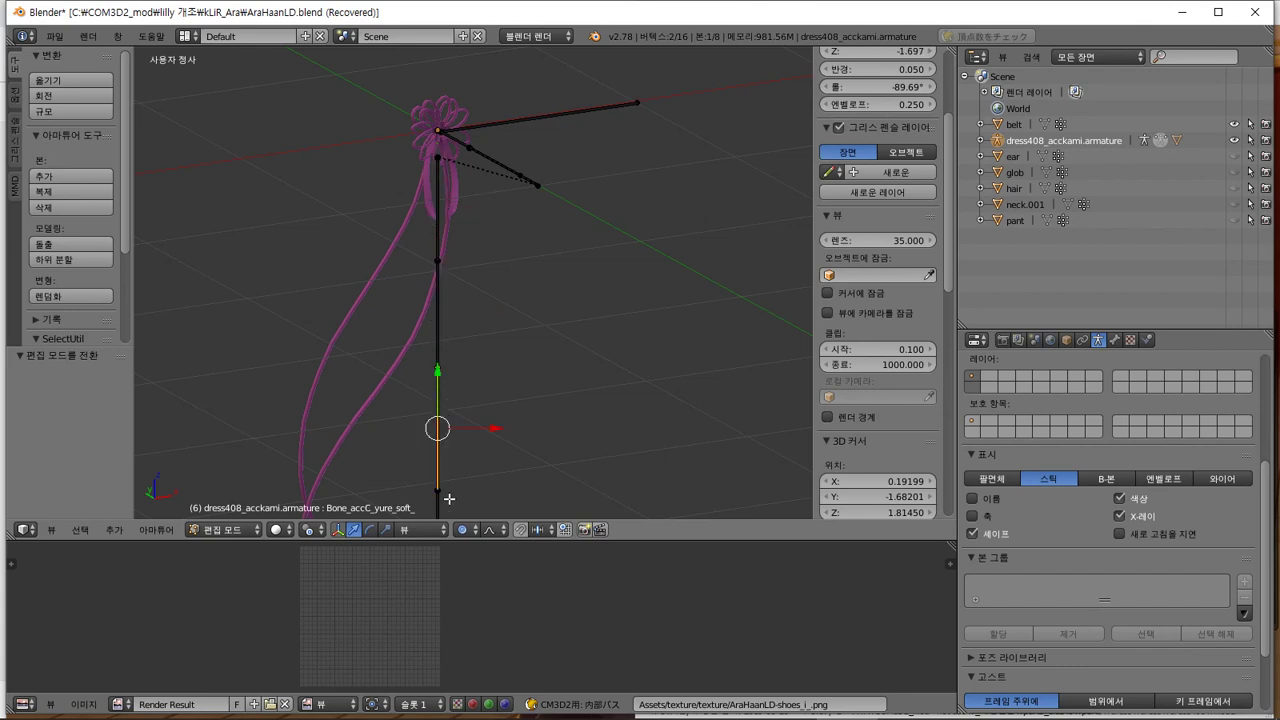
{"action": "right_click", "coordinate": [437, 233]}
{"action": "right_click", "coordinate": [441, 329]}
{"action": "right_click", "coordinate": [443, 407]}
{"action": "scroll", "coordinate": [445, 410], "scroll_direction": "down", "scroll_amount": 2}
{"action": "right_click", "coordinate": [450, 454], "text": "shift"}
{"action": "scroll", "coordinate": [455, 452], "scroll_direction": "down", "scroll_amount": 3, "text": "shift"}
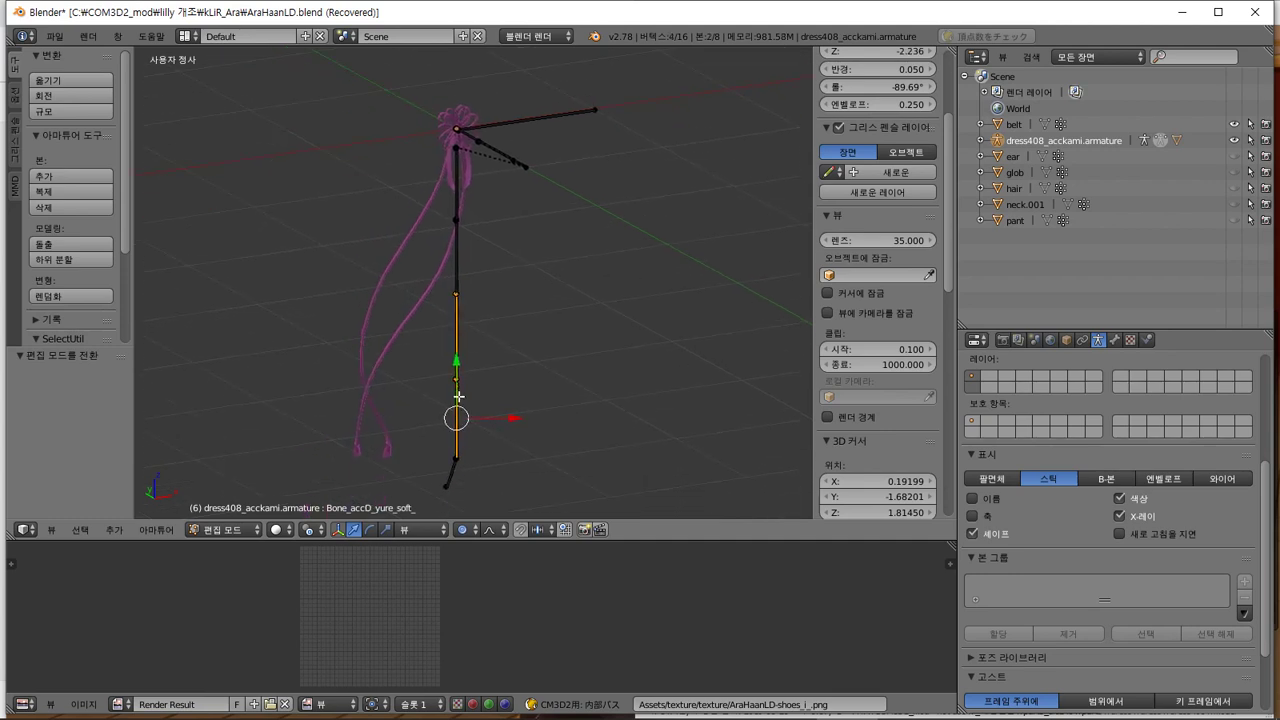
{"action": "right_click", "coordinate": [452, 444], "text": "shift"}
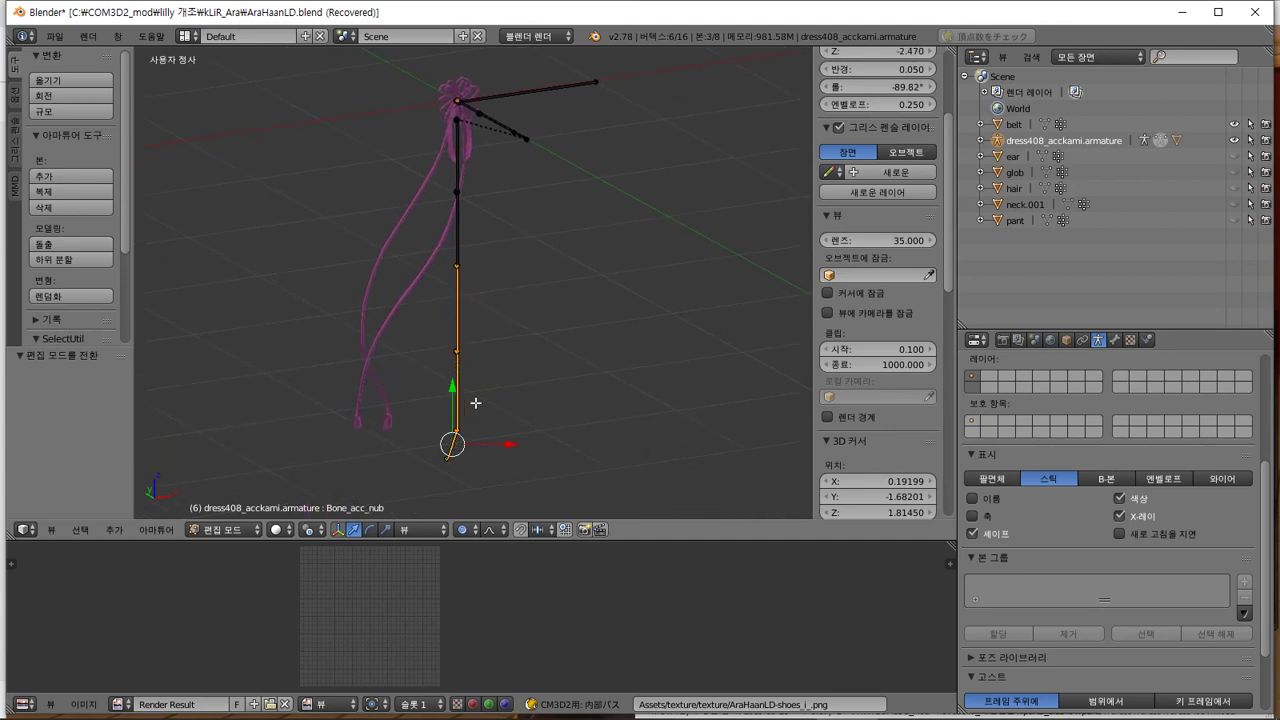
Select the chain's two uppermost bones in turn, Bone_accA_yure_soft_ and Bone_accB_yure_soft_, to examine them again
{"action": "right_click", "coordinate": [457, 158]}
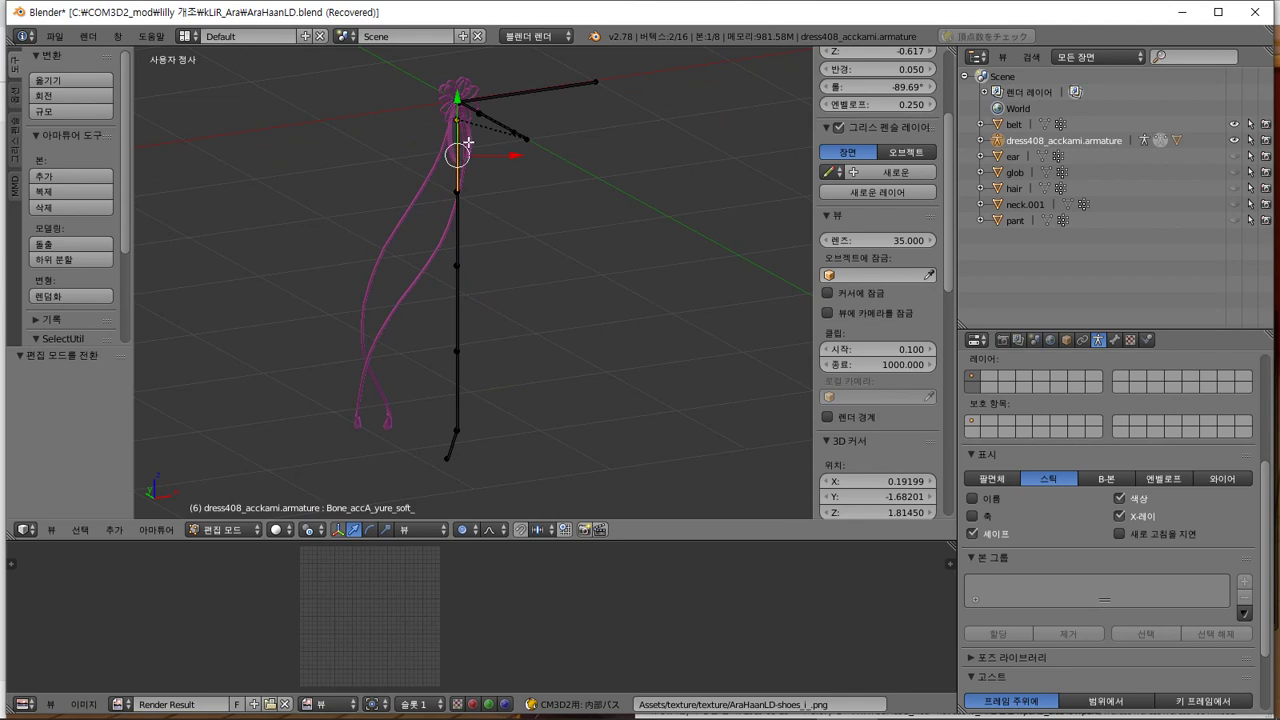
{"action": "scroll", "coordinate": [475, 133], "scroll_direction": "up", "scroll_amount": 2}
{"action": "middle_click_drag", "start_coordinate": [478, 118], "coordinate": [478, 311], "text": "shift"}
{"action": "right_click", "coordinate": [455, 367]}
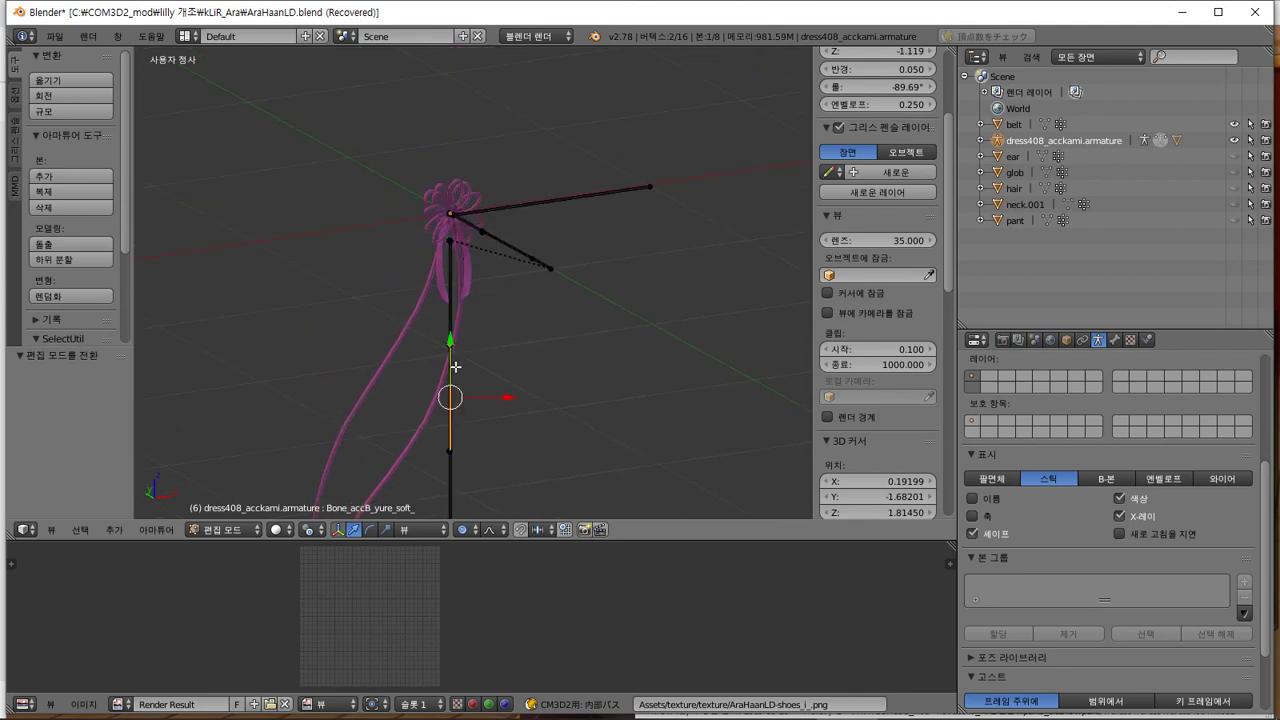
Select Bone_accC_yure_soft_, Bone_center and Bone_nub in turn to compare their names and positions
{"action": "right_click", "coordinate": [449, 460]}
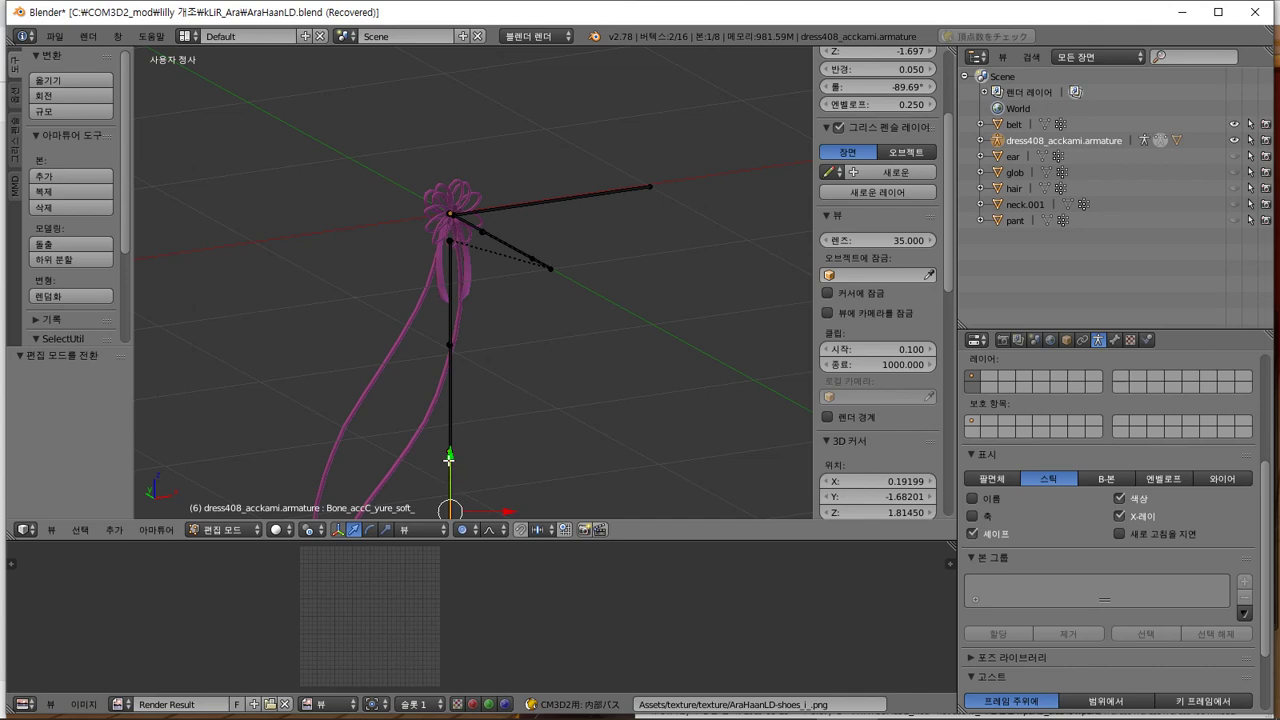
{"action": "right_click", "coordinate": [503, 244]}
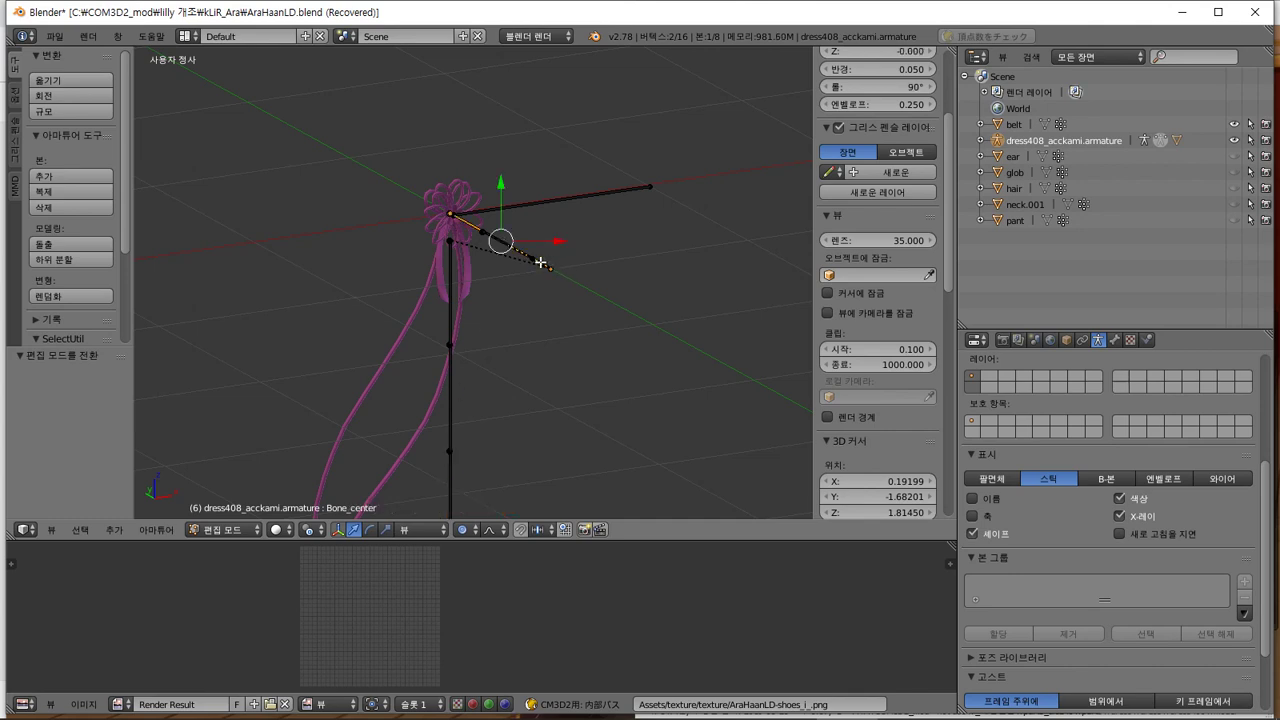
{"action": "right_click", "coordinate": [491, 234]}
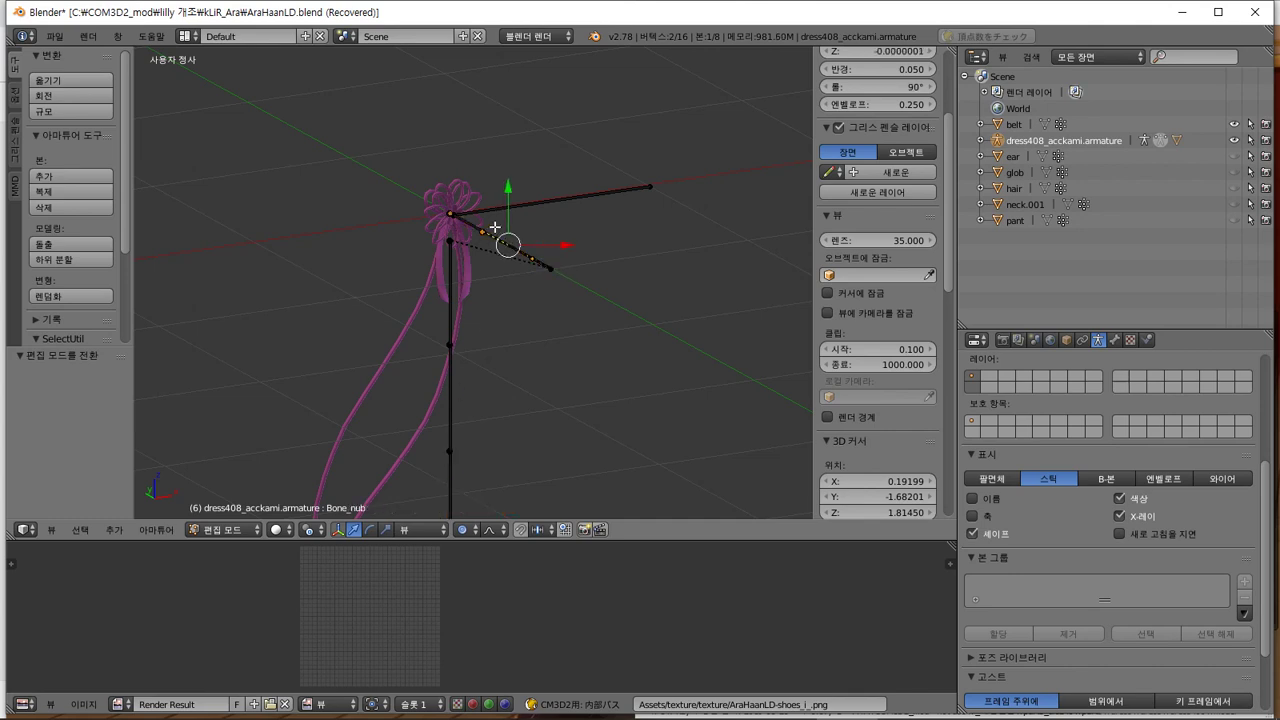
{"action": "right_click", "coordinate": [515, 204]}
Select the chain's top bone, Bone_accA_yure_soft_, and examine the parent and relations settings in its bone properties
{"action": "right_click", "coordinate": [453, 284]}
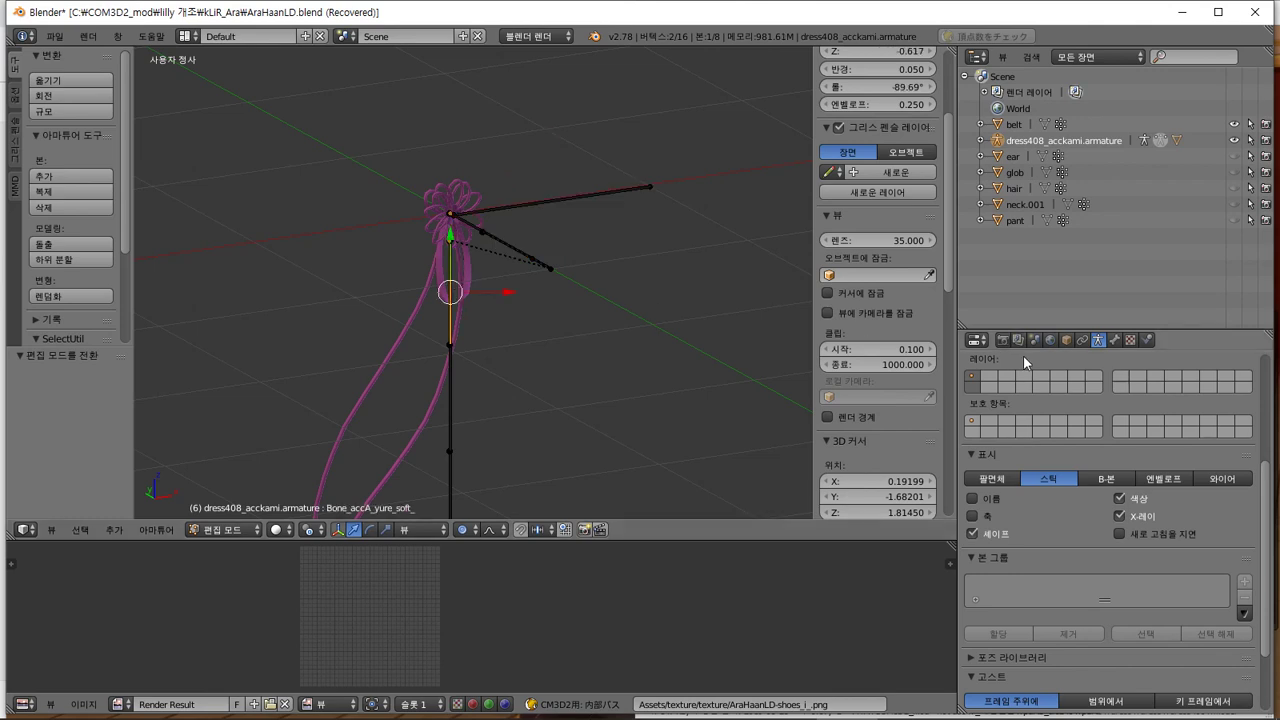
{"action": "scroll", "coordinate": [1194, 449], "scroll_direction": "up", "scroll_amount": 5}
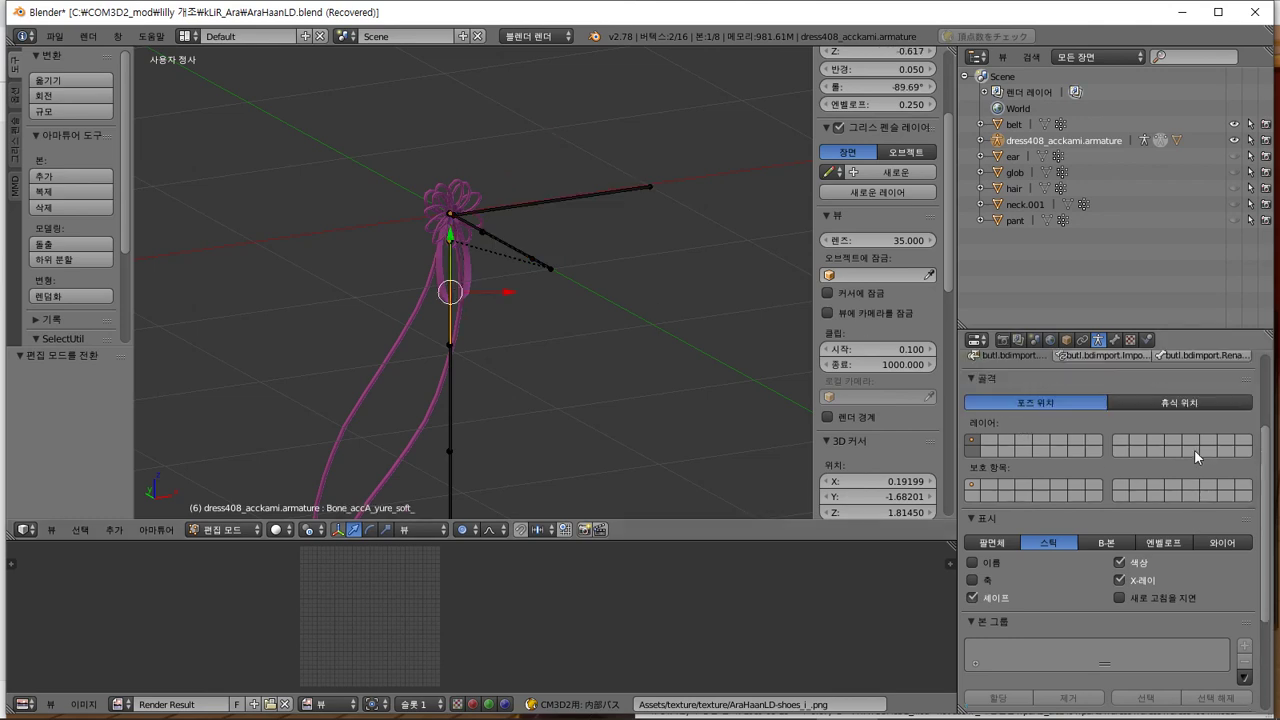
{"action": "left_click", "coordinate": [1114, 340]}
{"action": "scroll", "coordinate": [1160, 470], "scroll_direction": "down", "scroll_amount": 5}
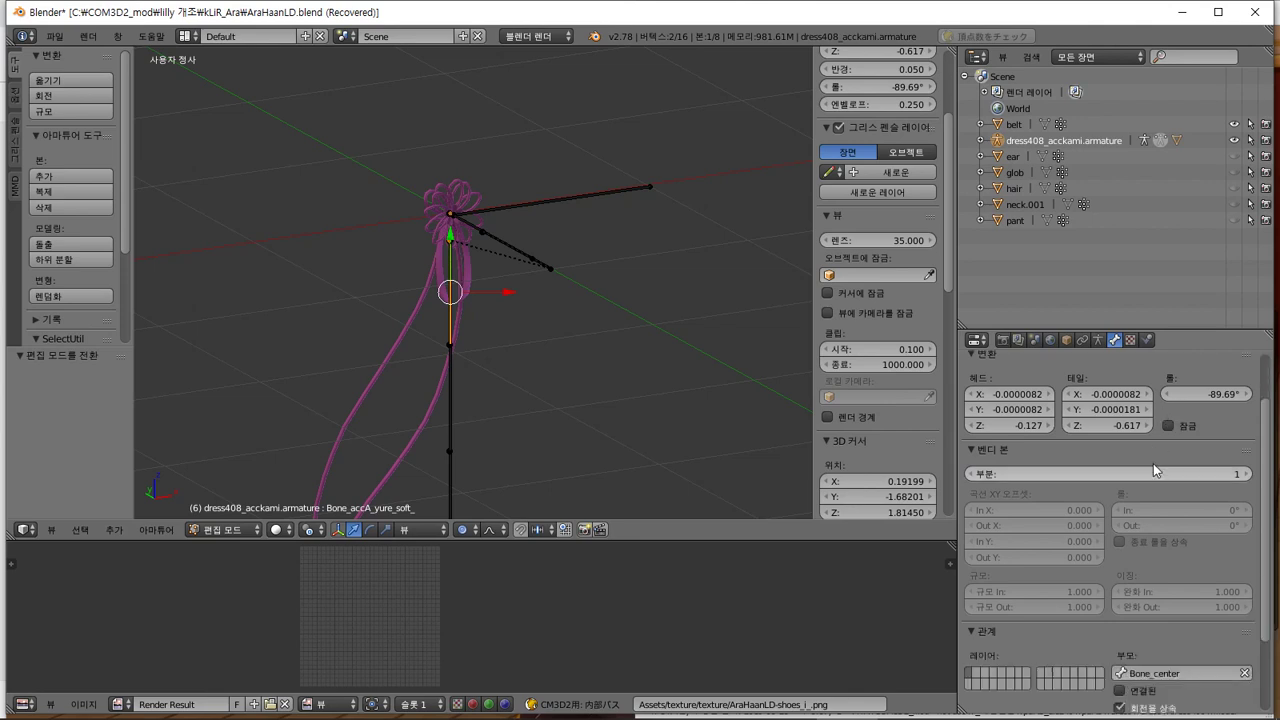
Duplicate the five hanging-chain bones from Bone_accA_yure_soft_ down to Bone_acc_nub in place and copy the selection to the buffer
{"action": "middle_click_drag", "start_coordinate": [608, 334], "coordinate": [524, 322]}
{"action": "scroll", "coordinate": [524, 322], "scroll_direction": "down", "scroll_amount": 2}
{"action": "middle_click_drag", "start_coordinate": [380, 371], "coordinate": [568, 276], "text": "shift"}
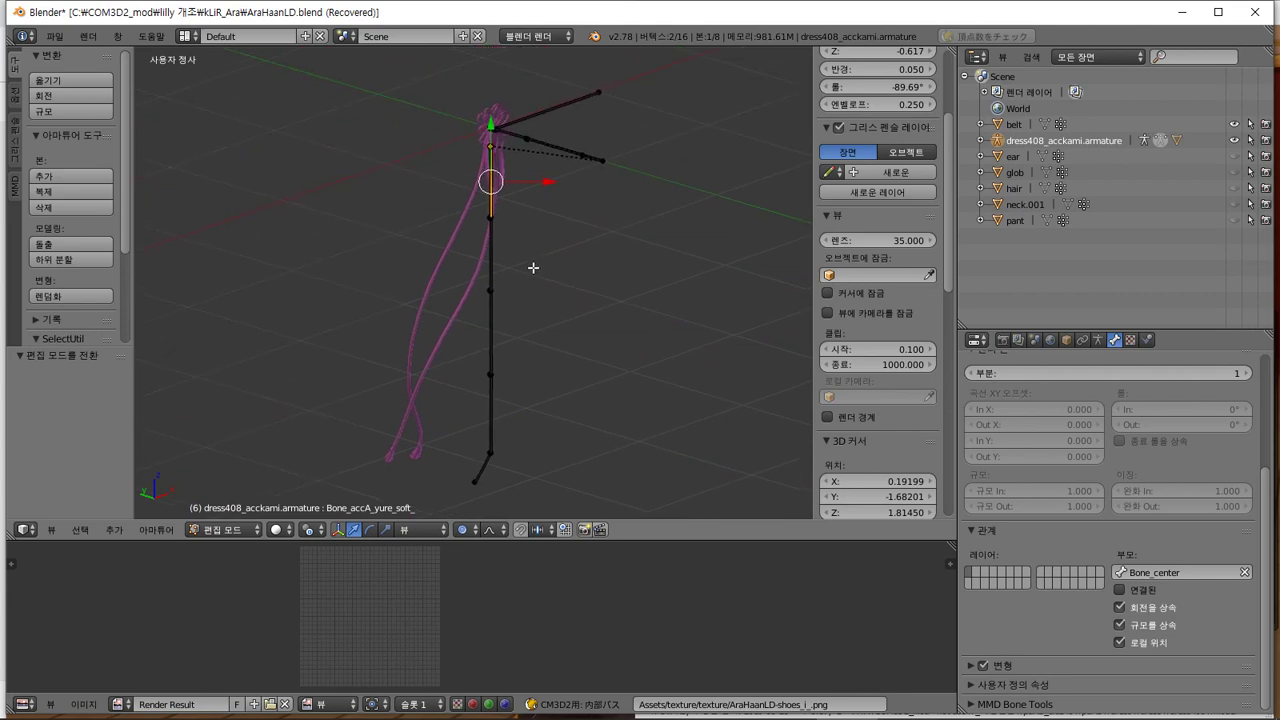
{"action": "right_click", "coordinate": [497, 262], "text": "shift"}
{"action": "right_click", "coordinate": [490, 333], "text": "shift"}
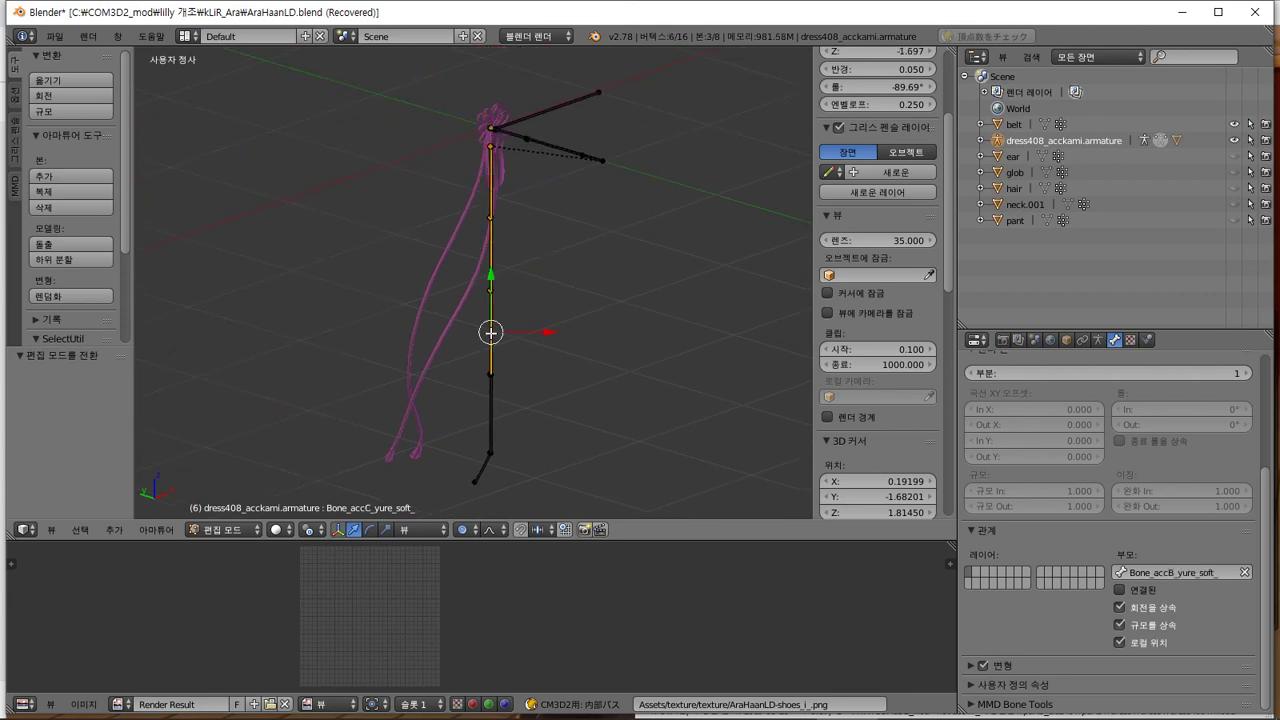
{"action": "right_click", "coordinate": [492, 408], "text": "shift"}
{"action": "right_click", "coordinate": [484, 468], "text": "shift"}
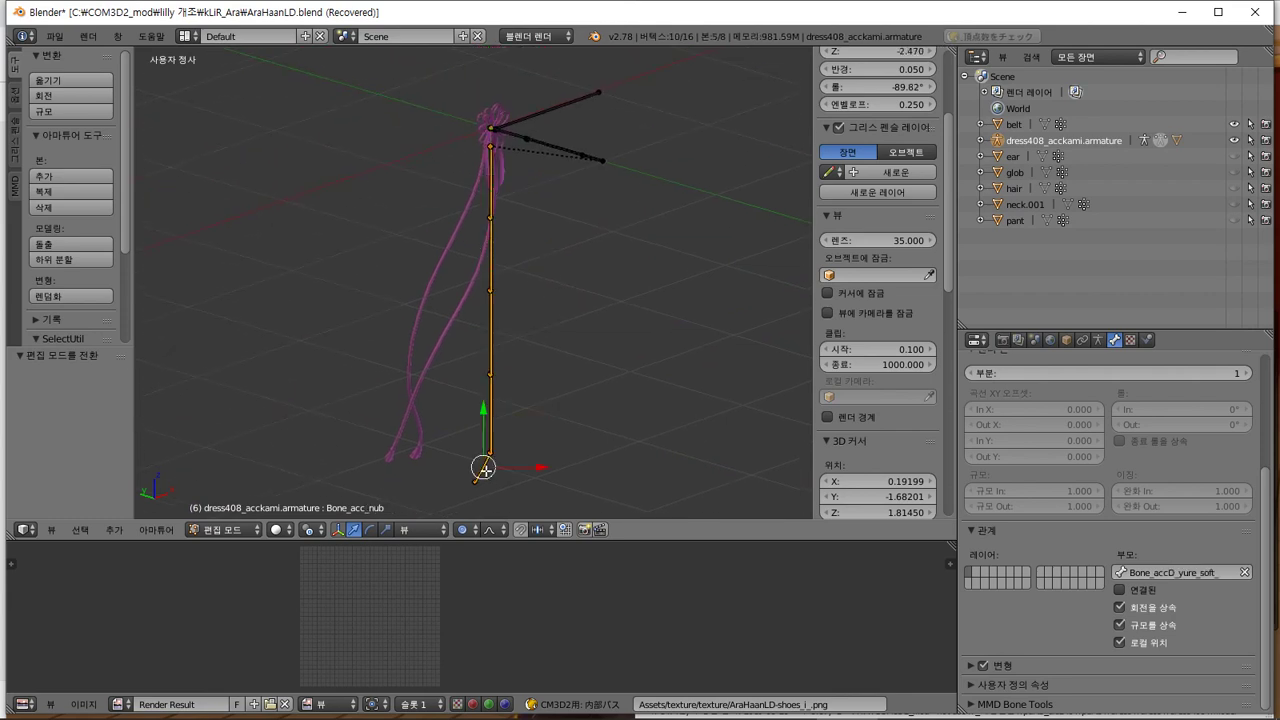
{"action": "left_click", "coordinate": [100, 191]}
{"action": "key", "text": "Escape"}
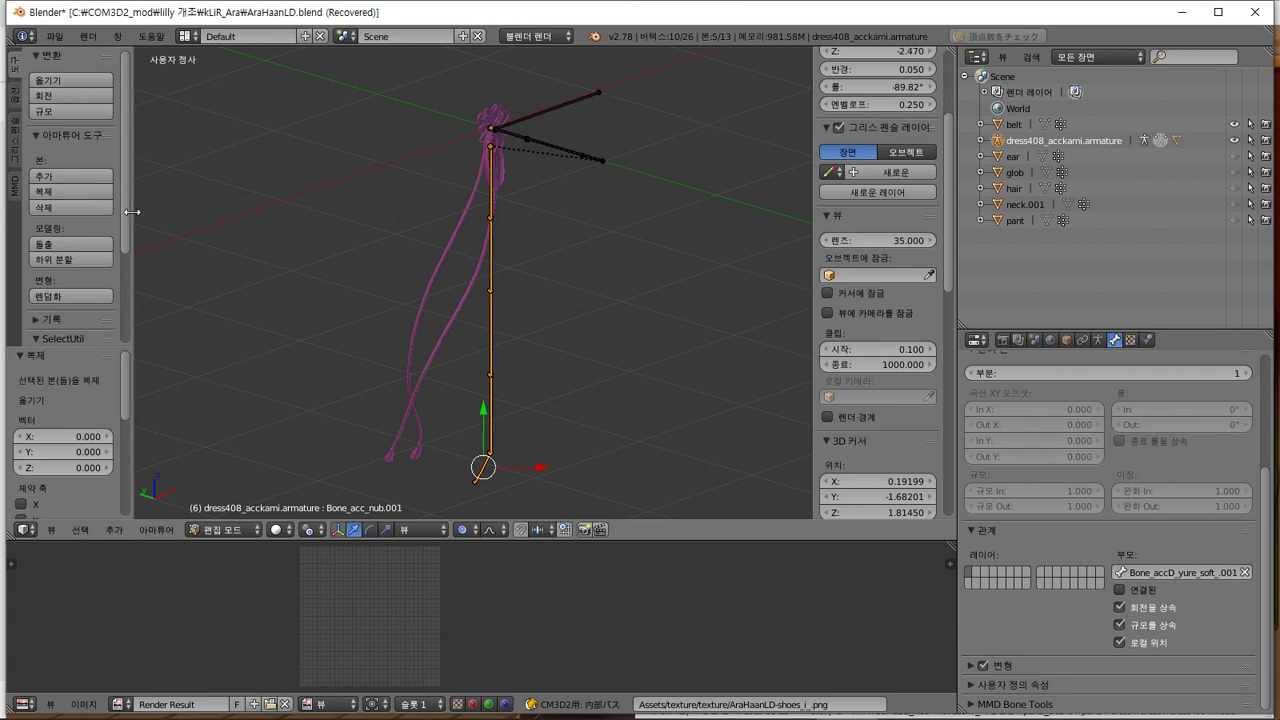
{"action": "key", "text": "ctrl+c"}
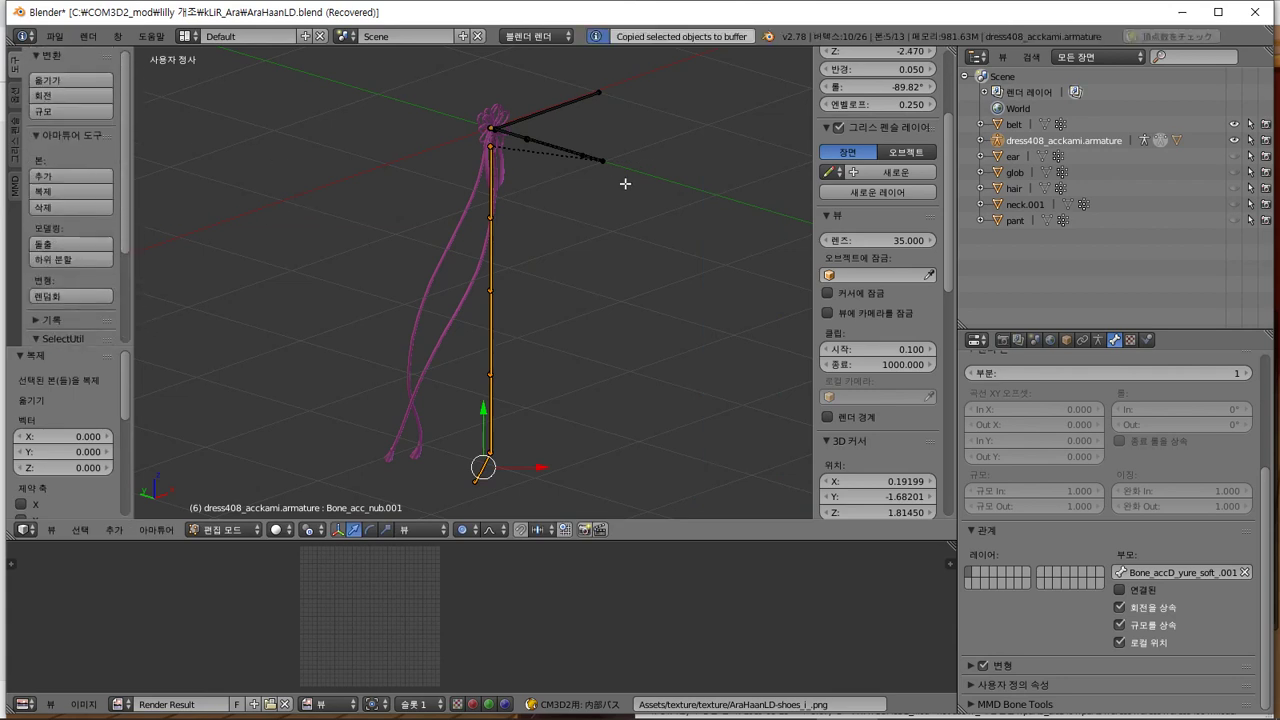
Import AraHaanLD-onep.model from the kLiR_Ara folder as a CM3D2 model
{"action": "scroll", "coordinate": [625, 183], "scroll_direction": "up", "scroll_amount": 10}
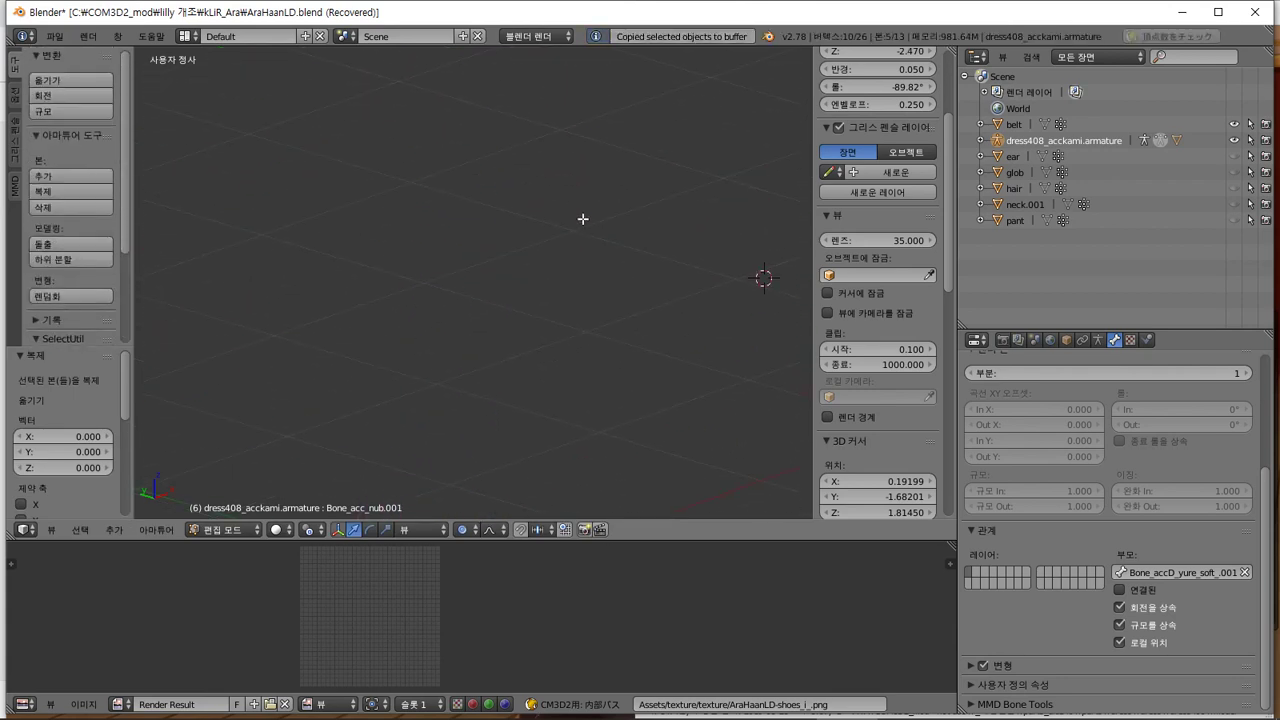
{"action": "scroll", "coordinate": [583, 218], "scroll_direction": "down", "scroll_amount": 8}
{"action": "middle_click_drag", "start_coordinate": [501, 128], "coordinate": [537, 191], "text": "shift"}
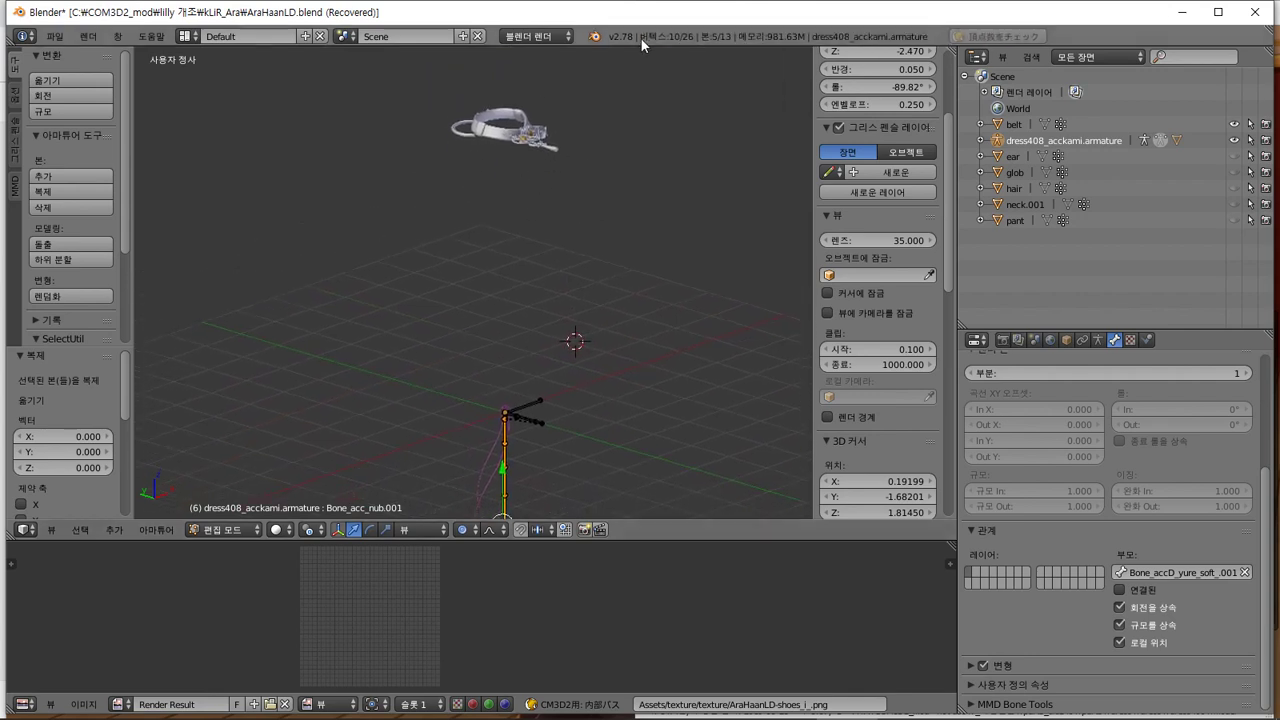
{"action": "left_click", "coordinate": [55, 36]}
{"action": "mouse_move", "coordinate": [150, 325]}
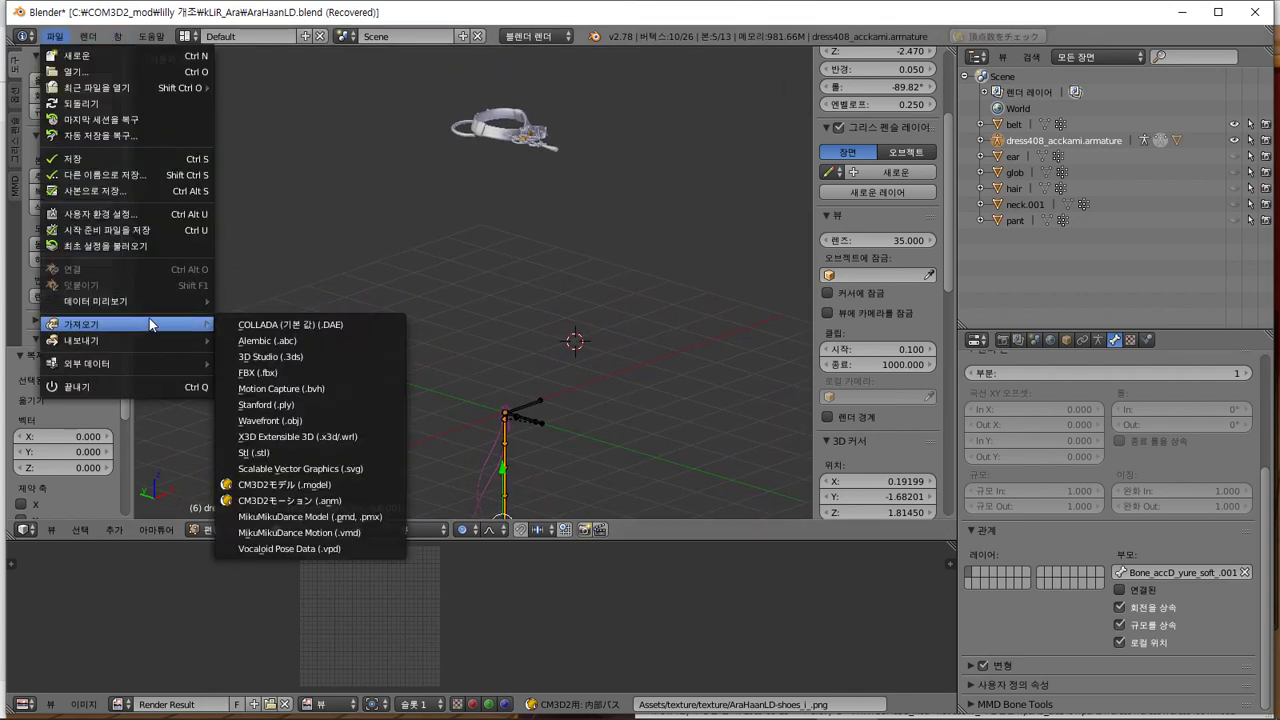
{"action": "left_click", "coordinate": [300, 484]}
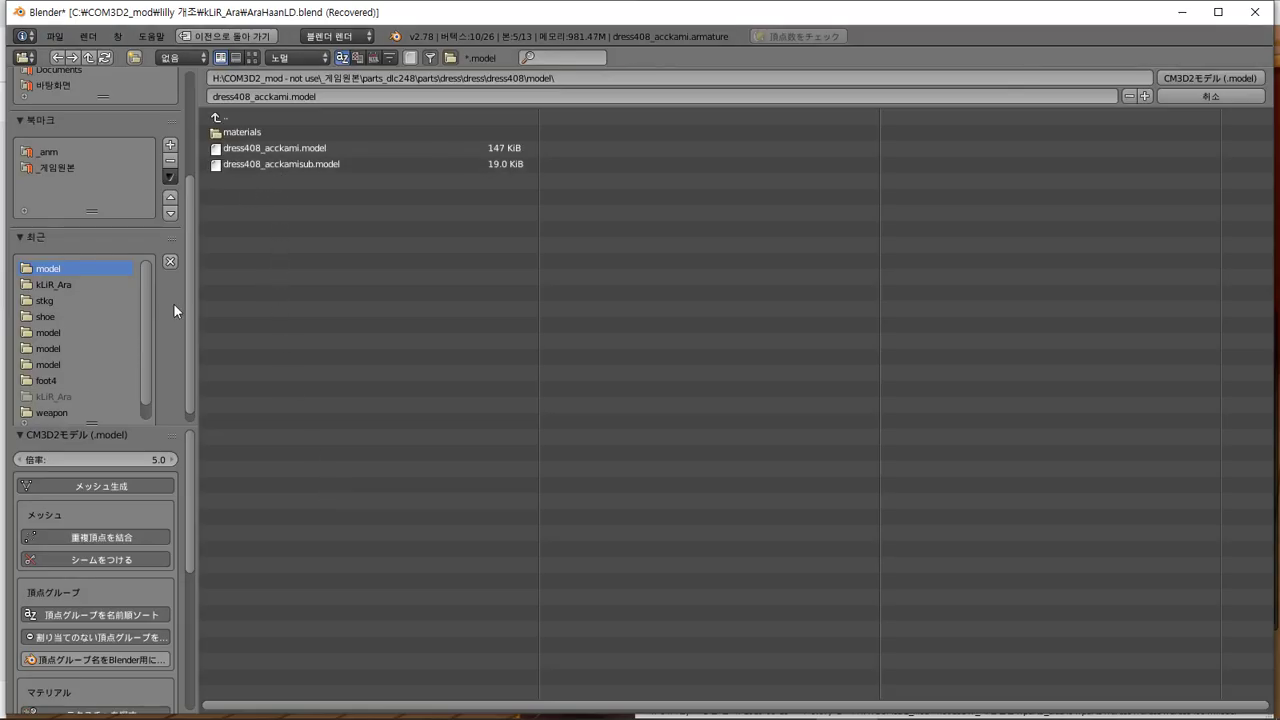
{"action": "left_click", "coordinate": [81, 286]}
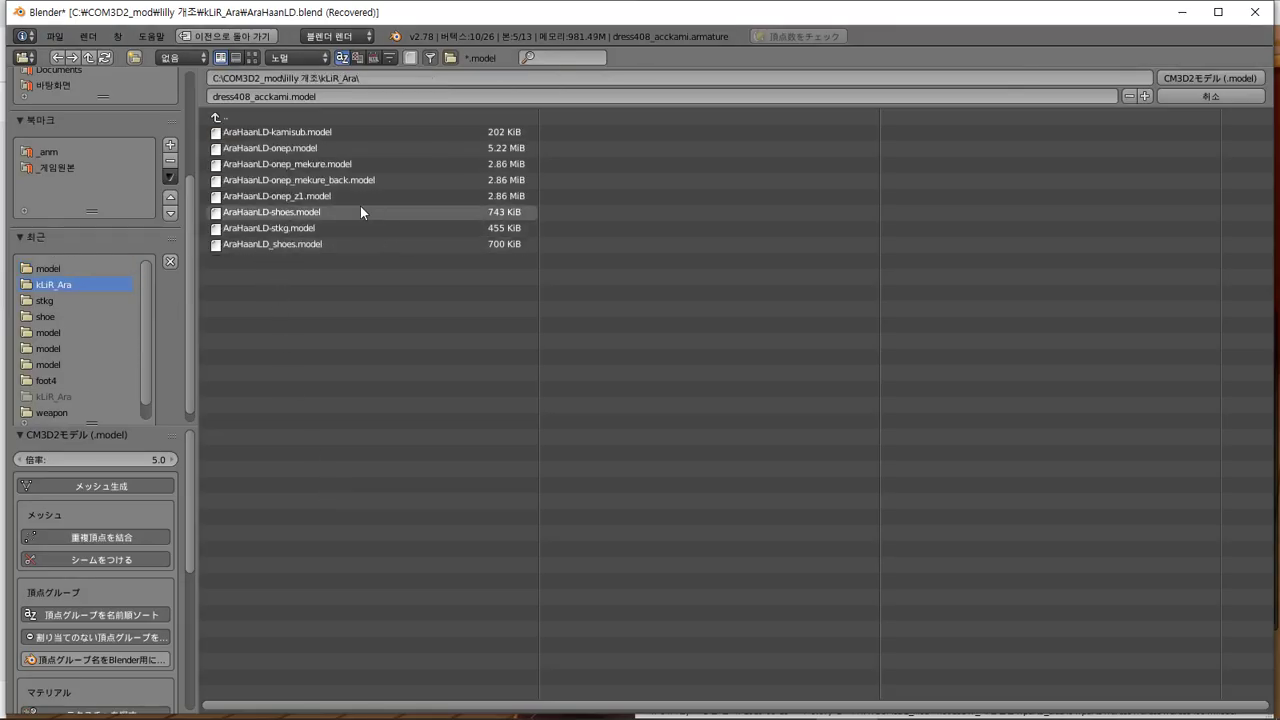
{"action": "left_click", "coordinate": [342, 148]}
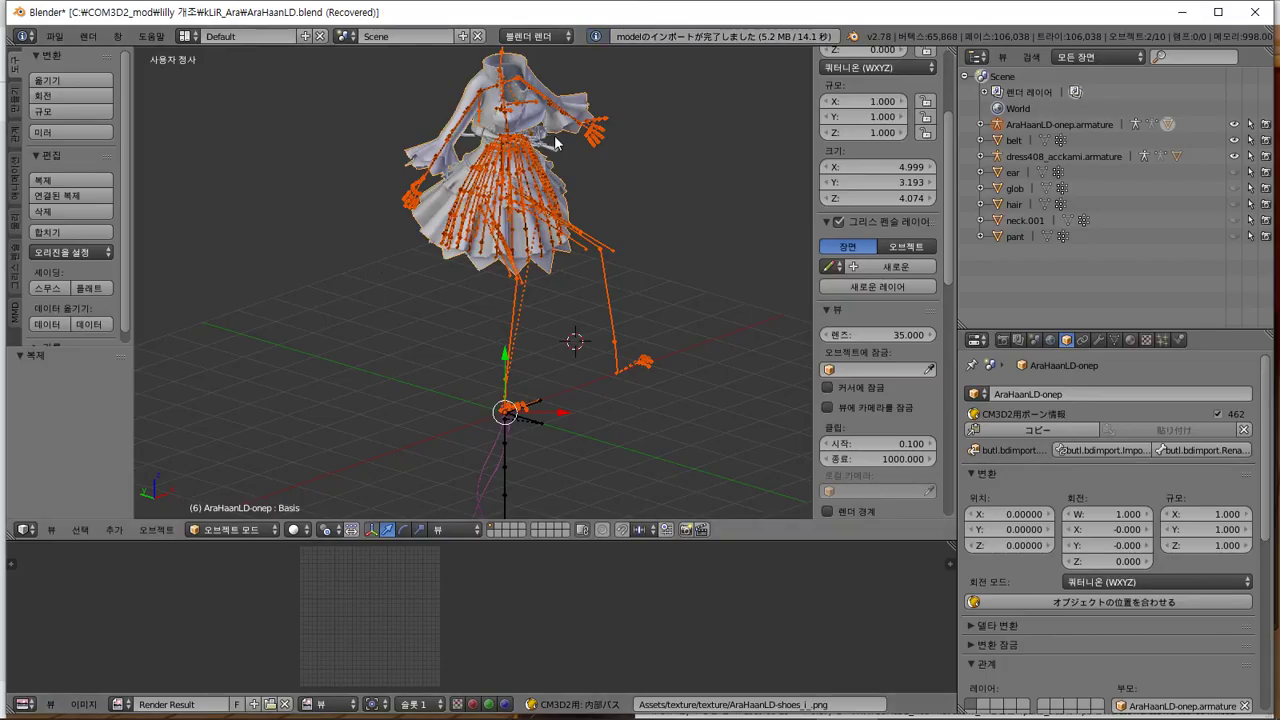
Select the belt object at the dress's waist and set its Z location to 0
{"action": "scroll", "coordinate": [555, 143], "scroll_direction": "up", "scroll_amount": 6}
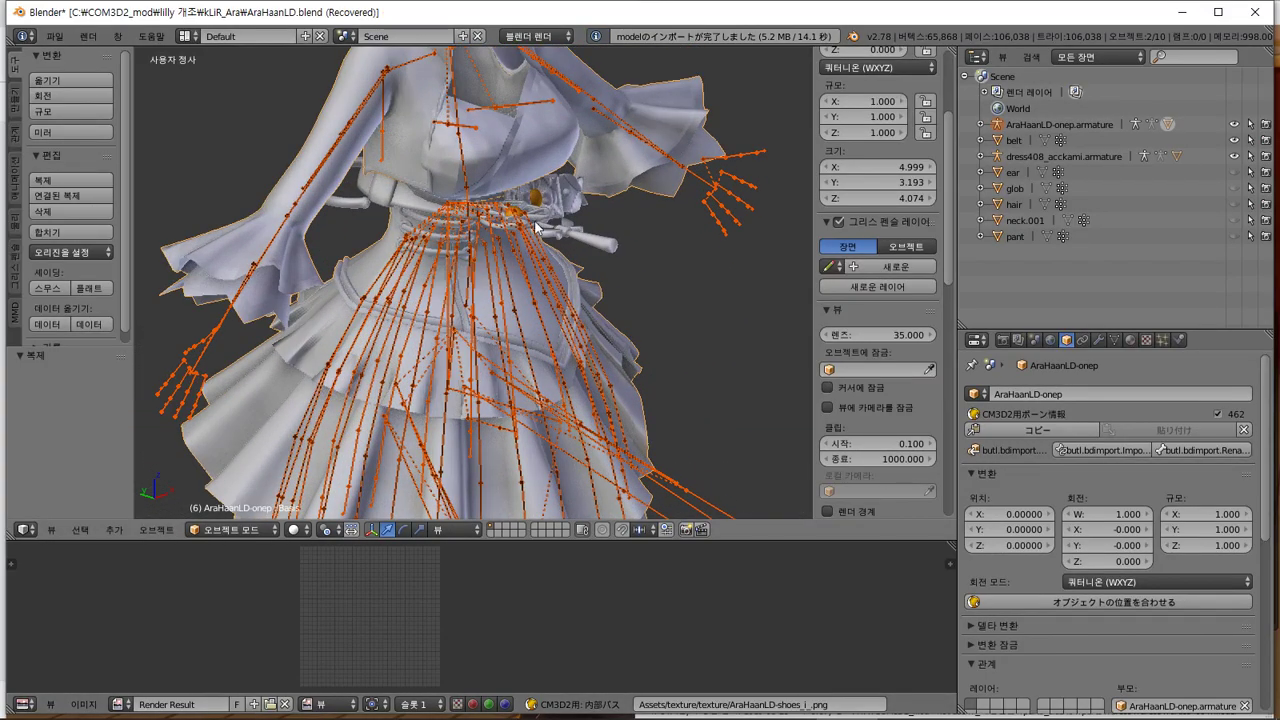
{"action": "right_click", "coordinate": [563, 203]}
{"action": "middle_click_drag", "start_coordinate": [563, 203], "coordinate": [575, 178]}
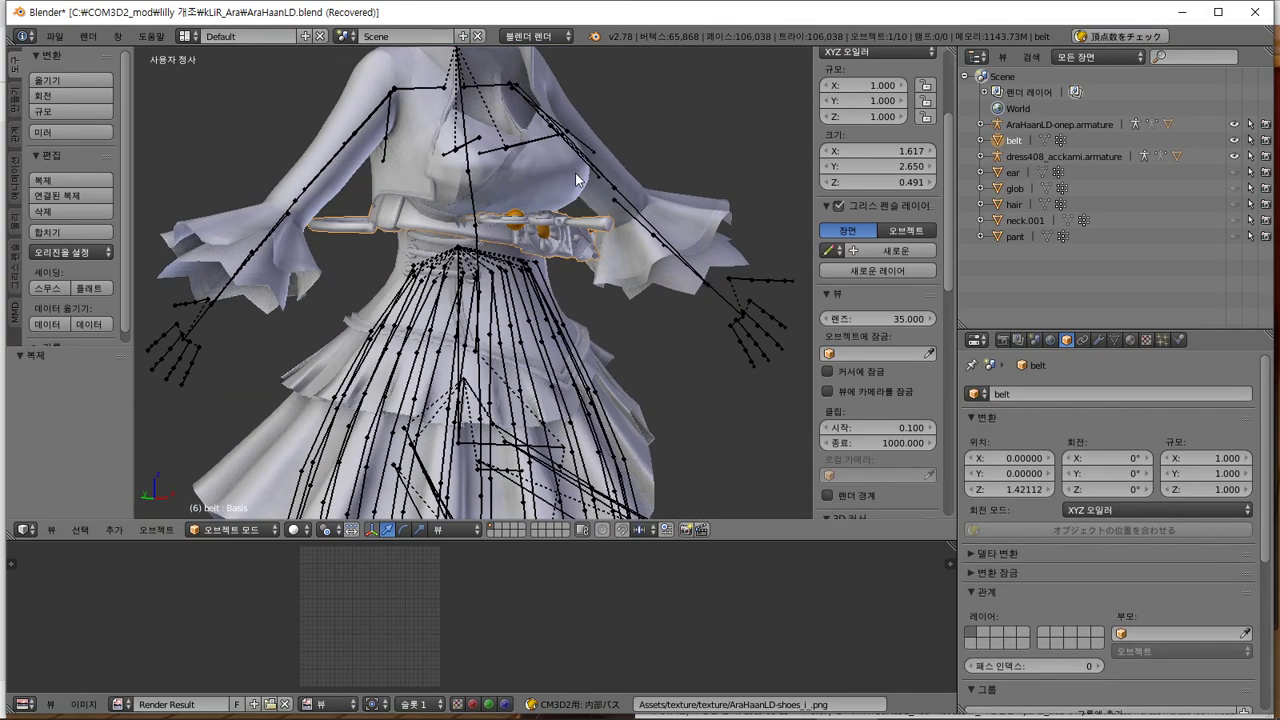
{"action": "scroll", "coordinate": [856, 145], "scroll_direction": "up", "scroll_amount": 4}
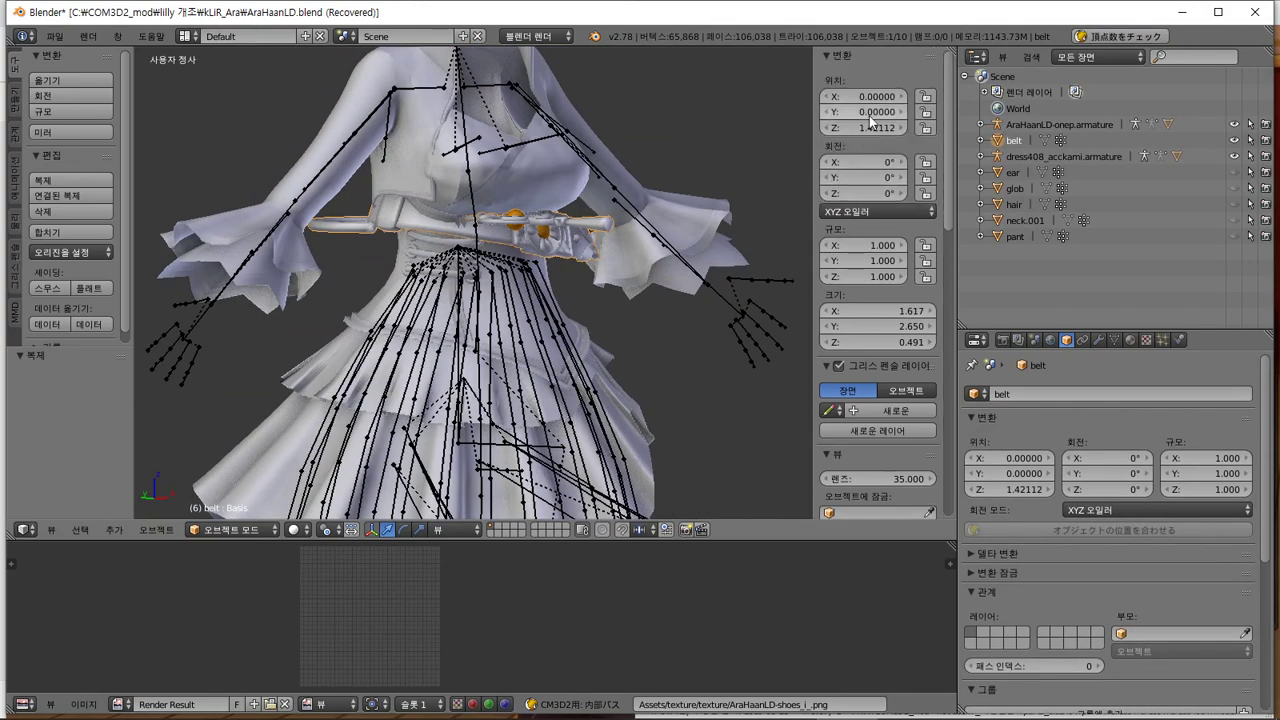
{"action": "left_click", "coordinate": [867, 128]}
{"action": "type", "text": "0"}
{"action": "key", "text": "Return"}
Enter edit mode on the belt, select its whole mesh and raise it by 0.850 to the dress's waist
{"action": "scroll", "coordinate": [552, 313], "scroll_direction": "down", "scroll_amount": 6}
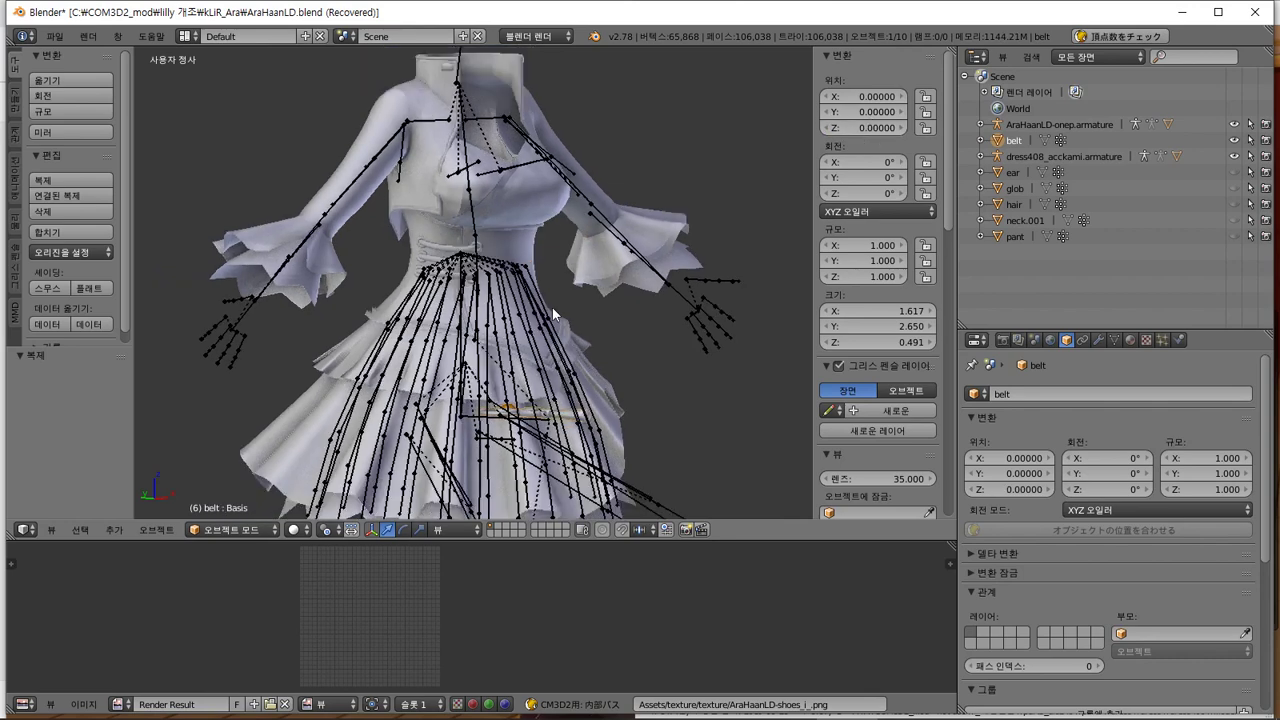
{"action": "scroll", "coordinate": [552, 313], "scroll_direction": "up", "scroll_amount": 1}
{"action": "middle_click_drag", "start_coordinate": [591, 320], "coordinate": [597, 377], "text": "shift"}
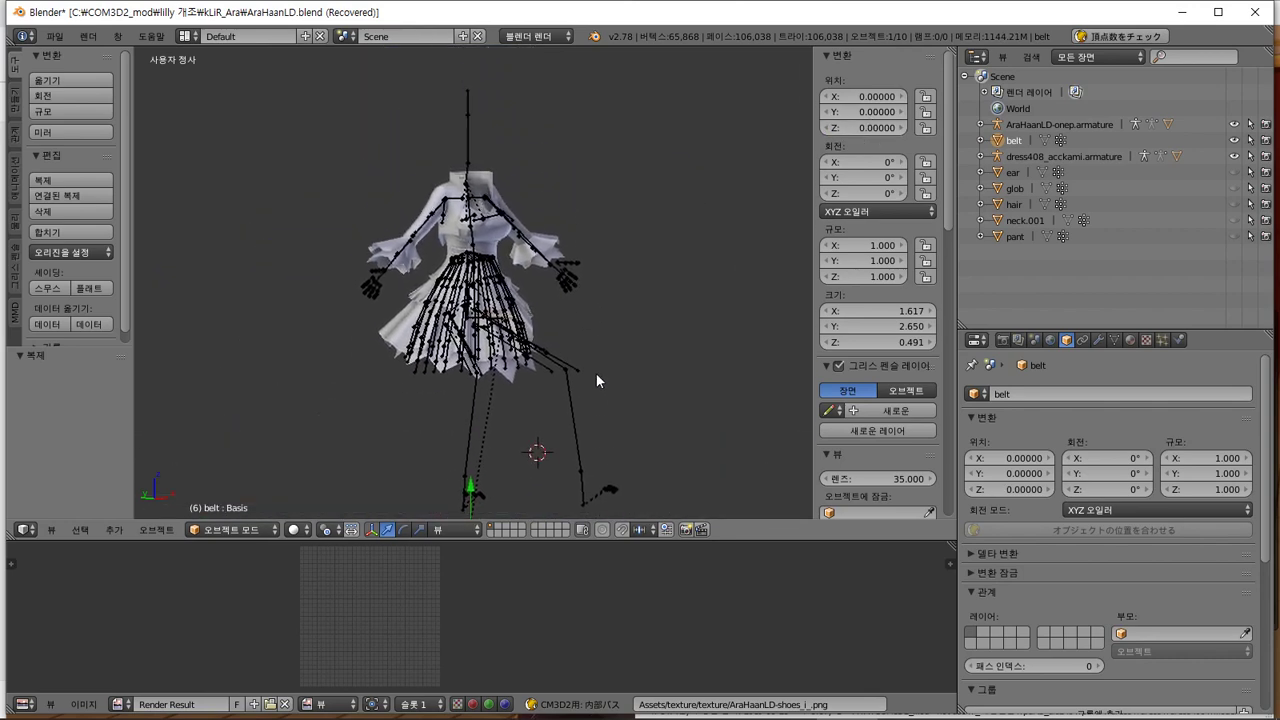
{"action": "scroll", "coordinate": [597, 372], "scroll_direction": "up", "scroll_amount": 5}
{"action": "scroll", "coordinate": [597, 370], "scroll_direction": "up", "scroll_amount": 2}
{"action": "key", "text": "Tab"}
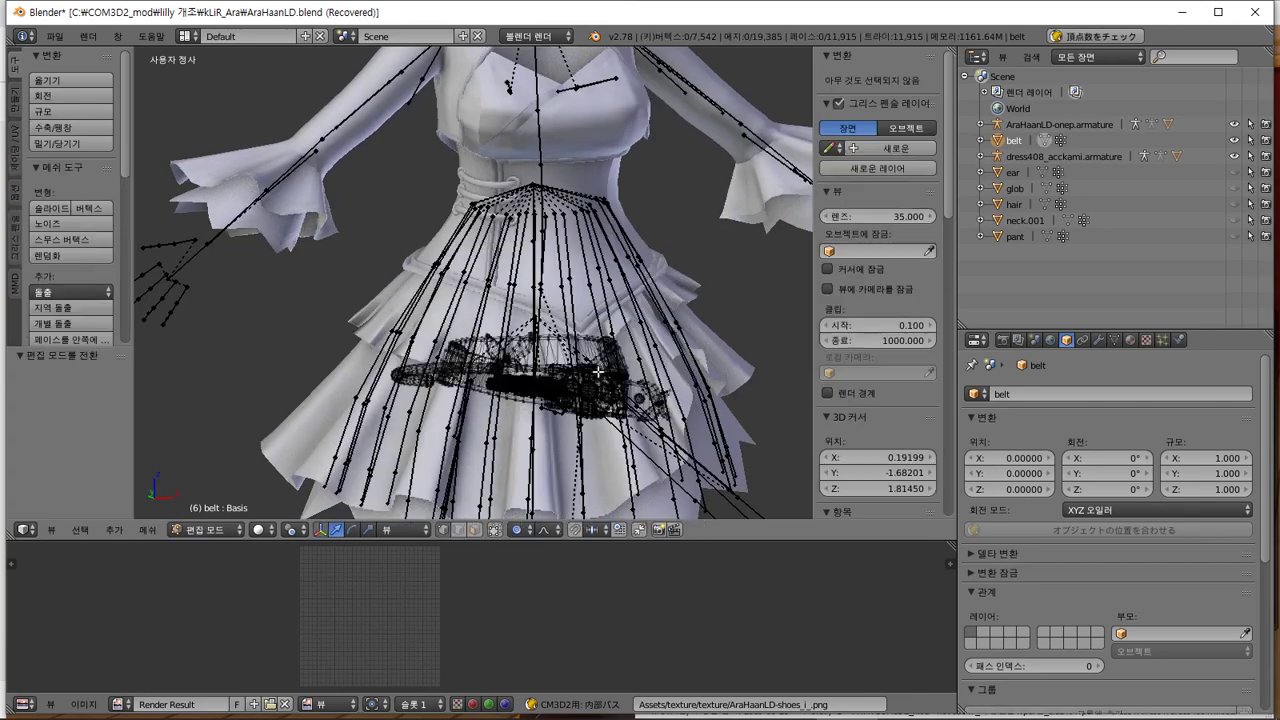
{"action": "scroll", "coordinate": [678, 368], "scroll_direction": "down", "scroll_amount": 2}
{"action": "middle_click_drag", "start_coordinate": [678, 368], "coordinate": [711, 366]}
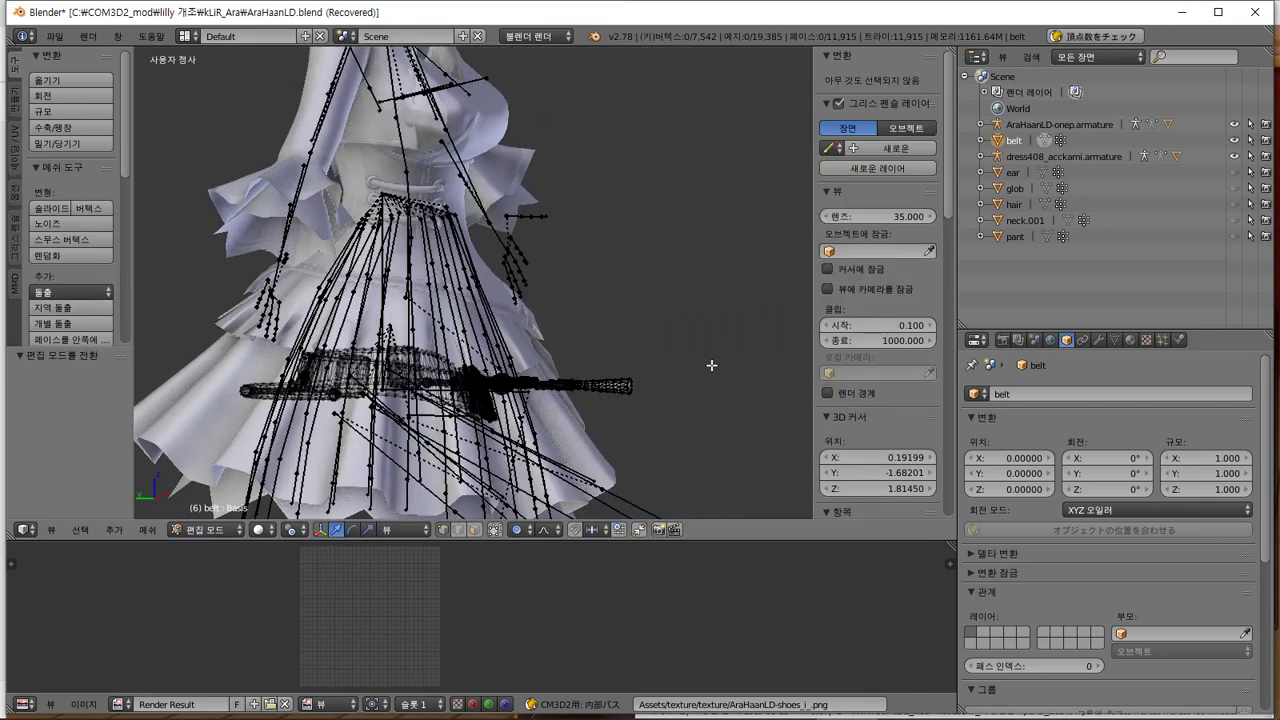
{"action": "key", "text": "a"}
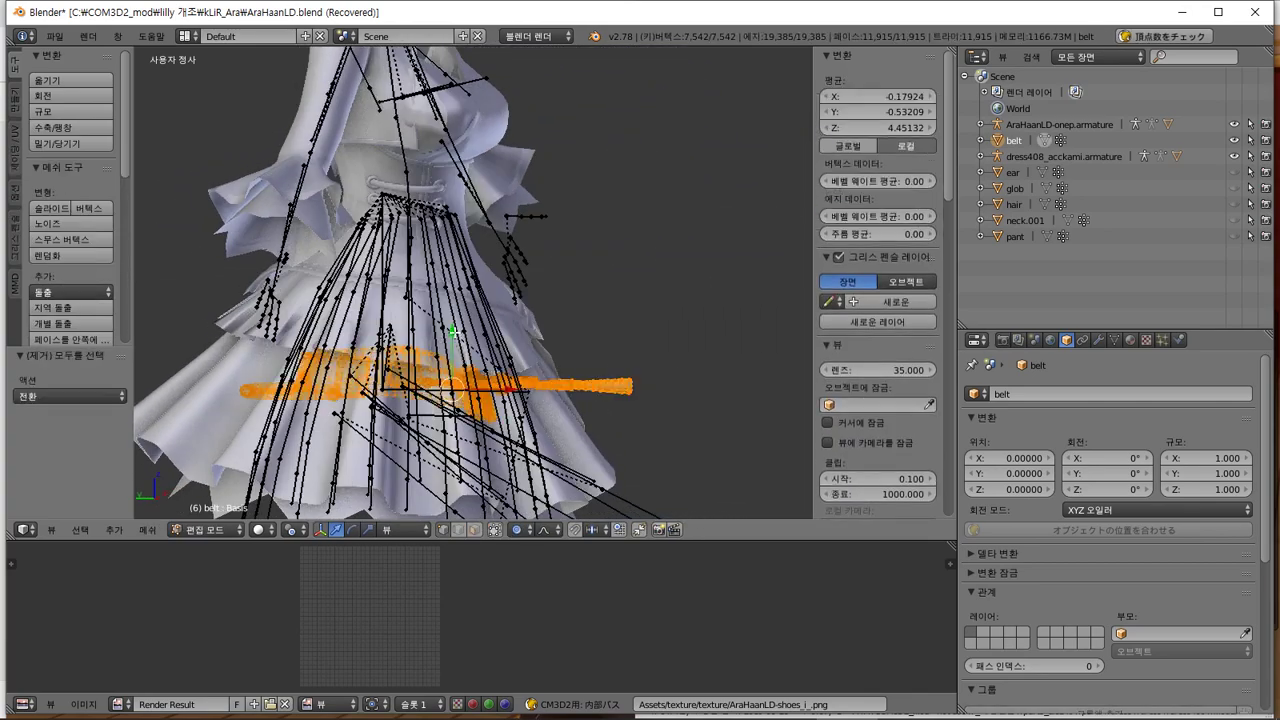
{"action": "left_click_drag", "start_coordinate": [453, 330], "coordinate": [487, 208]}
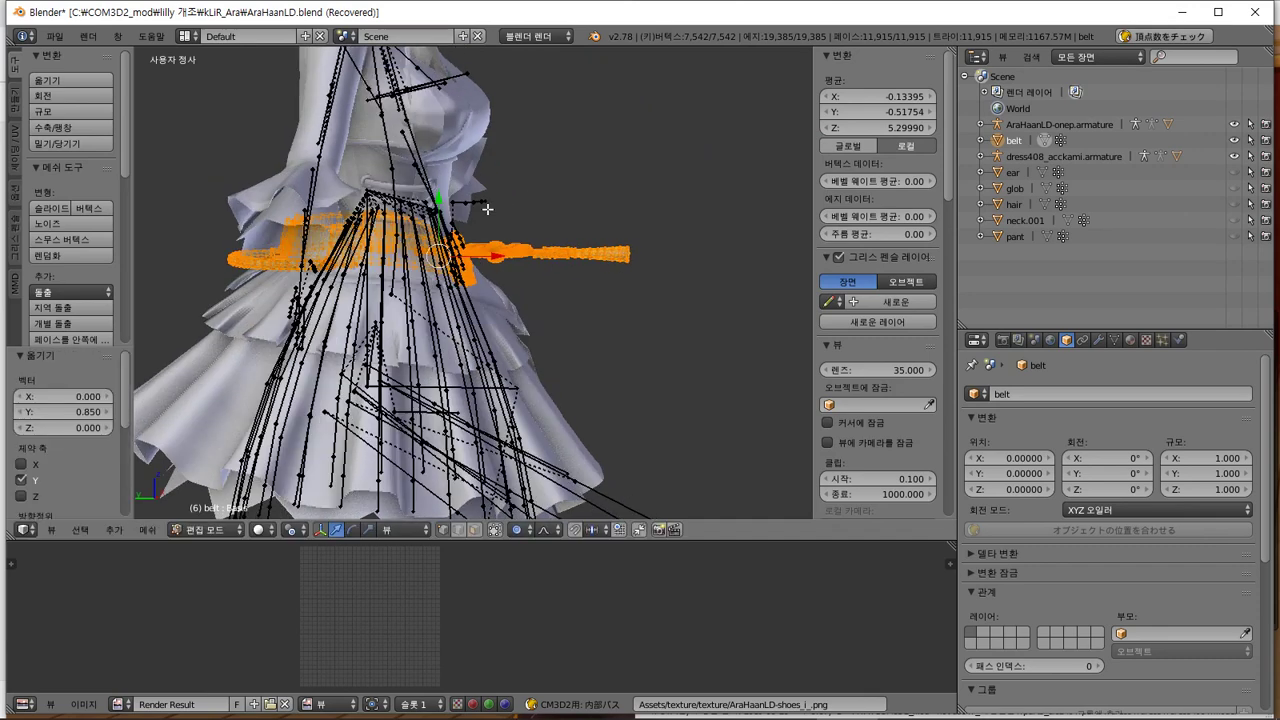
Hide AraHaanLD-onep.armature, then fit the belt mesh around the waist by raising it slightly and shifting it -0.145 along the view's X axis
{"action": "key", "text": "KP_3"}
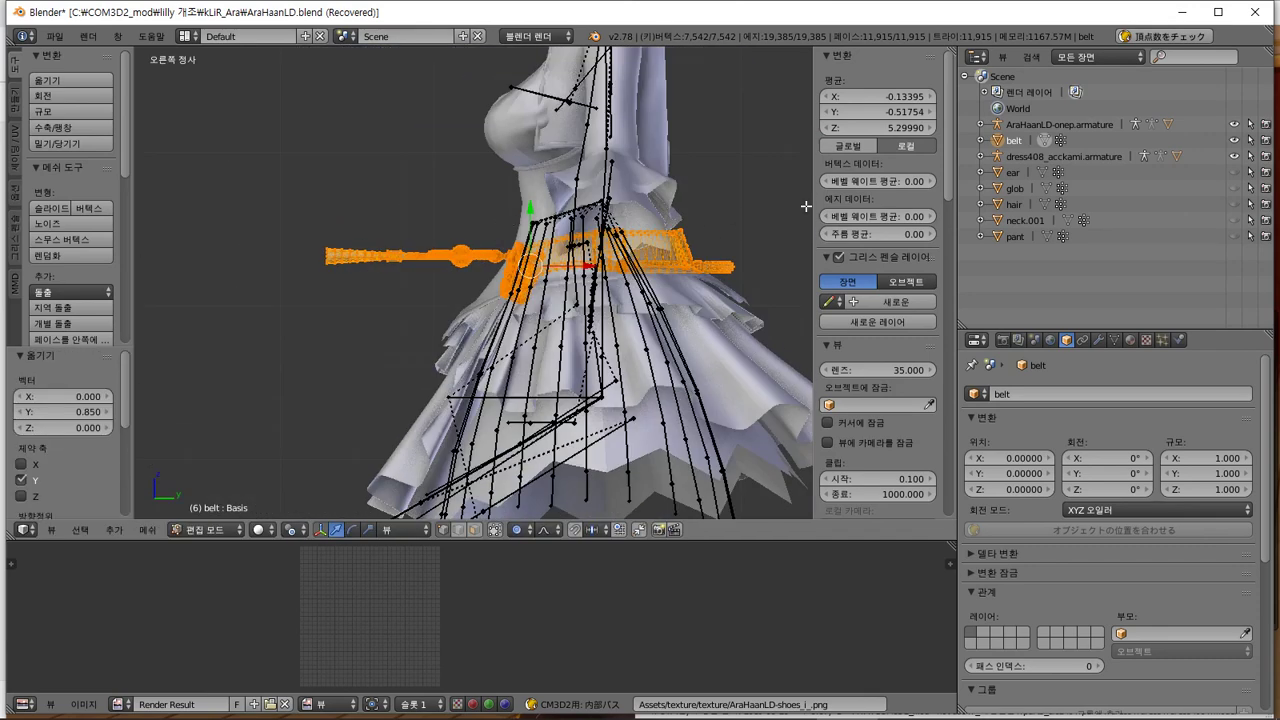
{"action": "left_click", "coordinate": [1235, 126]}
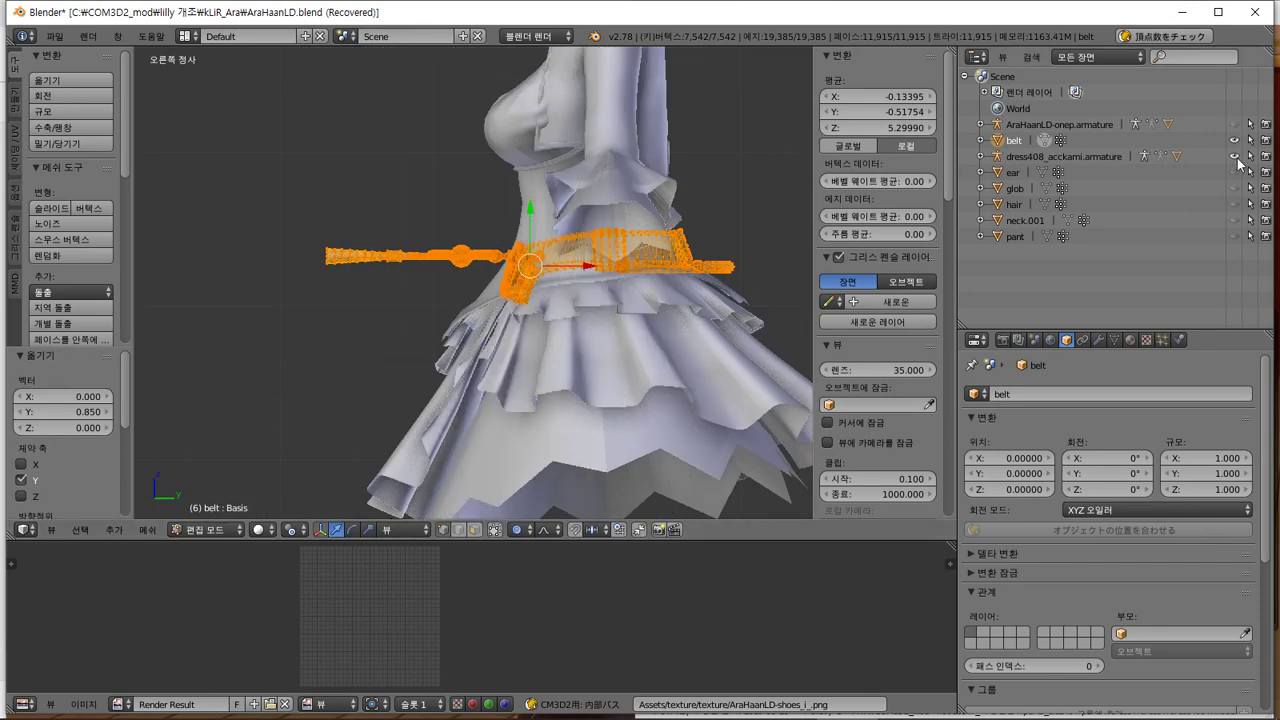
{"action": "scroll", "coordinate": [704, 188], "scroll_direction": "up", "scroll_amount": 2}
{"action": "middle_click_drag", "start_coordinate": [703, 188], "coordinate": [580, 247]}
{"action": "key", "text": "g"}
{"action": "key", "text": "y"}
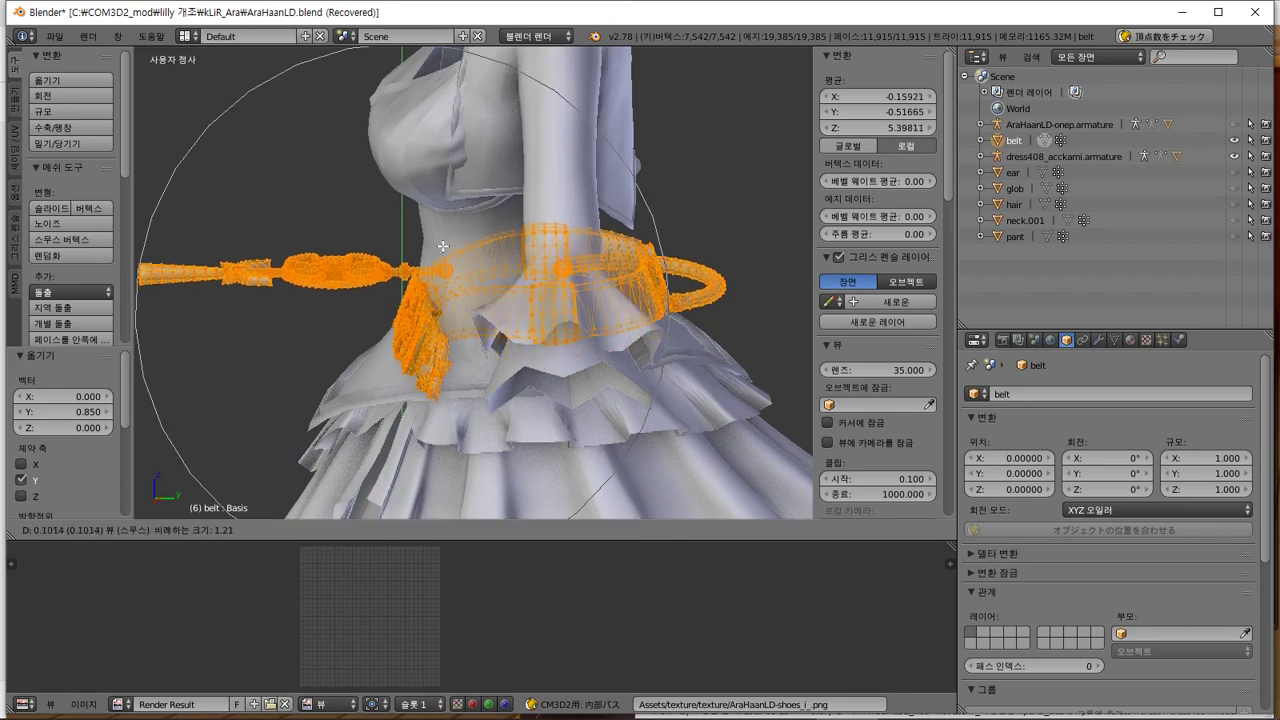
{"action": "left_click", "coordinate": [480, 253]}
{"action": "left_click_drag", "start_coordinate": [497, 282], "coordinate": [462, 277]}
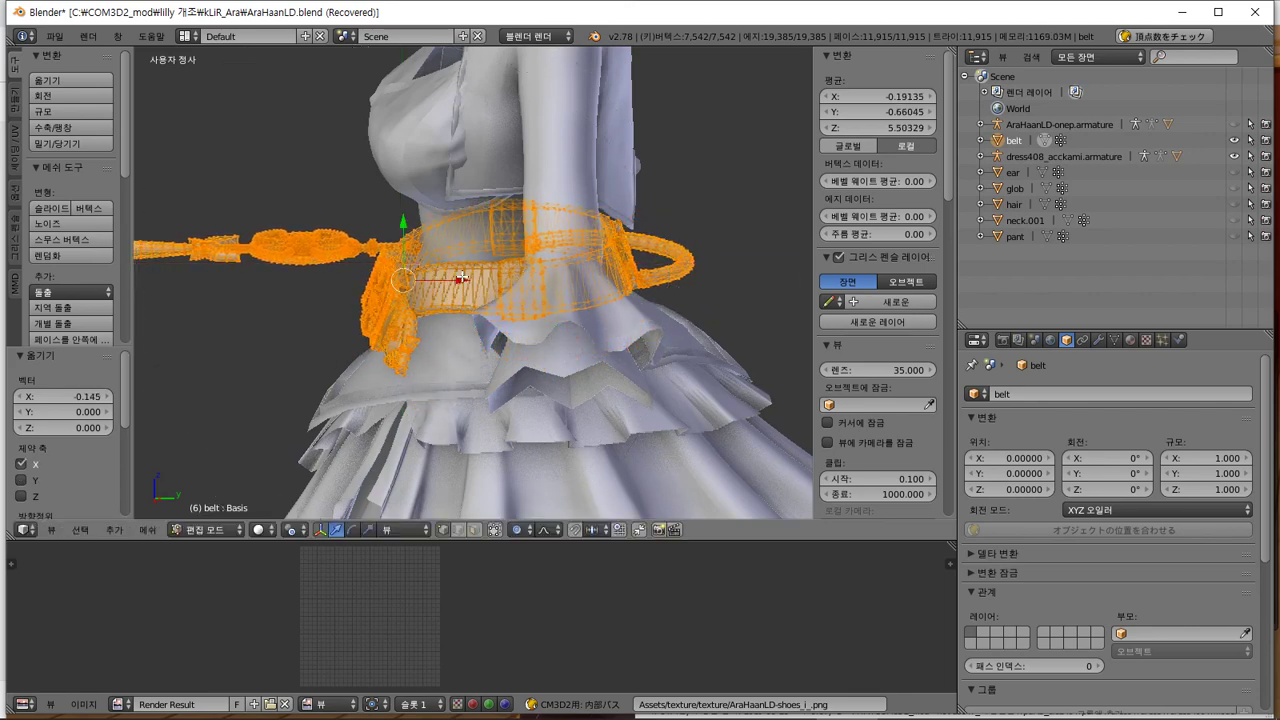
Try to separate the belt mesh into individual objects by material
{"action": "middle_click_drag", "start_coordinate": [462, 277], "coordinate": [654, 270]}
{"action": "scroll", "coordinate": [600, 260], "scroll_direction": "up", "scroll_amount": 3}
{"action": "middle_click_drag", "start_coordinate": [653, 249], "coordinate": [566, 391]}
{"action": "key", "text": "KP_1"}
{"action": "key", "text": "Tab"}
{"action": "key", "text": "Tab"}
{"action": "left_click", "coordinate": [150, 530]}
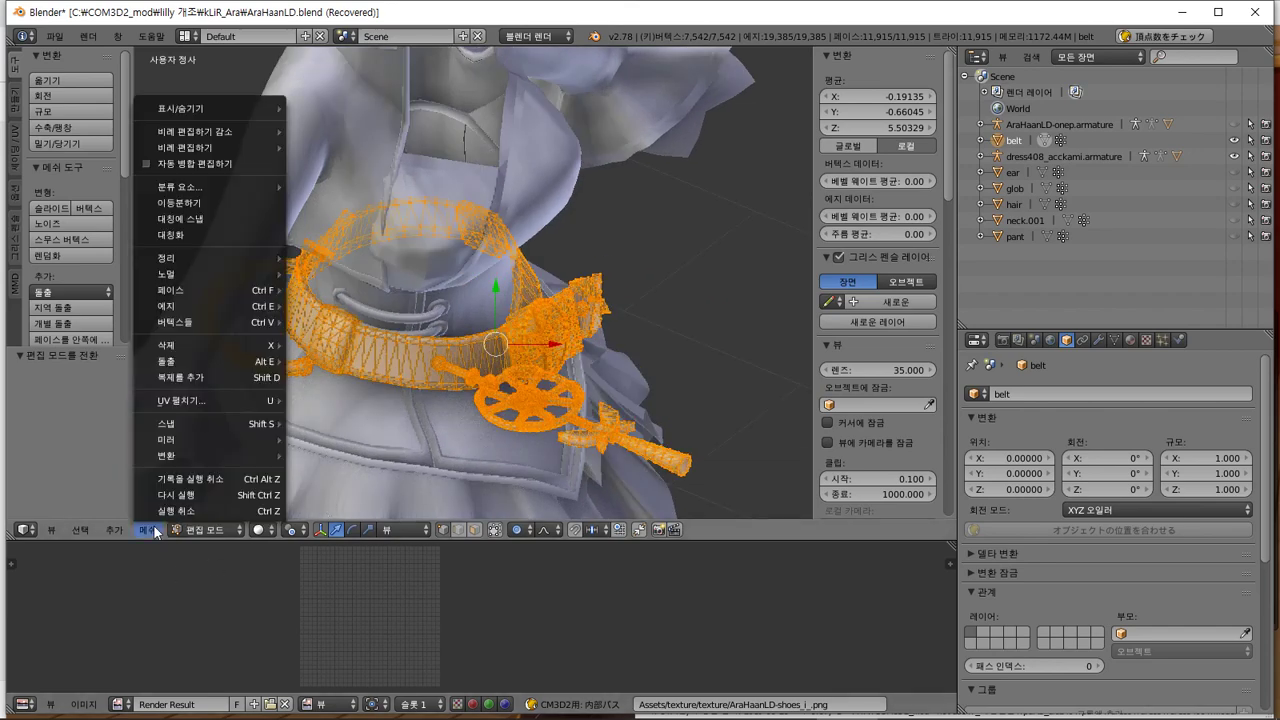
{"action": "mouse_move", "coordinate": [250, 321]}
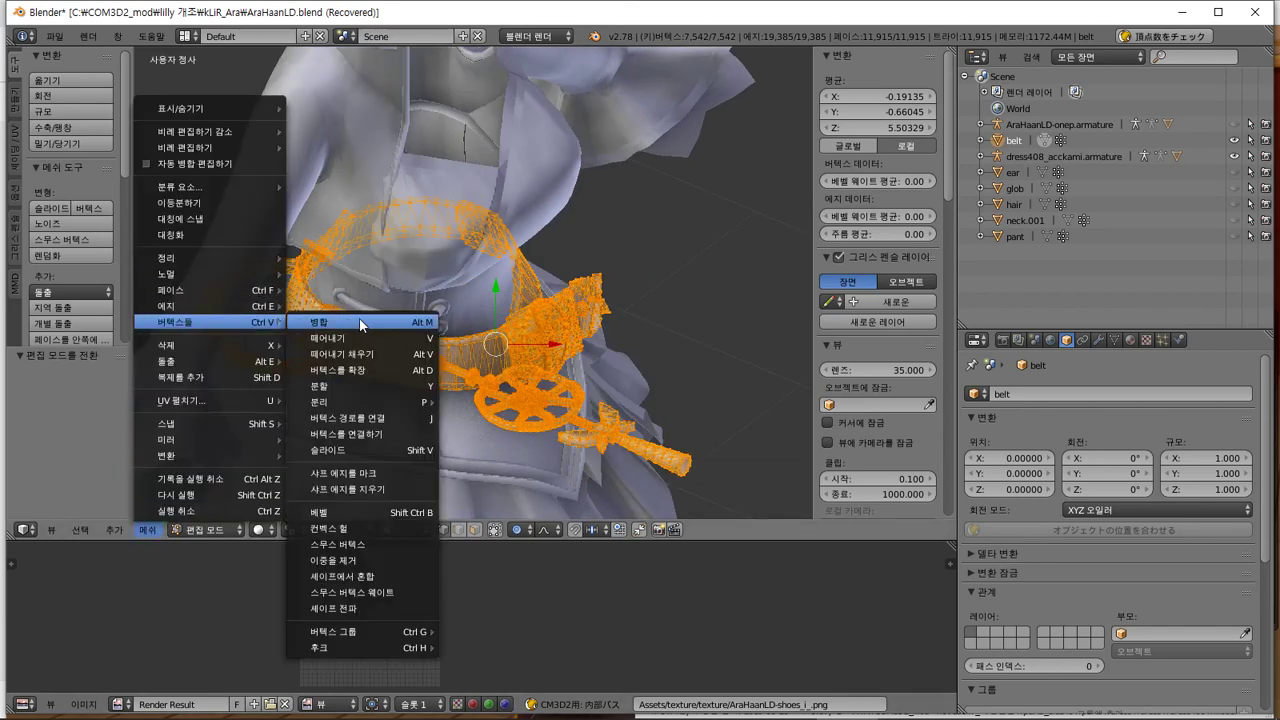
{"action": "mouse_move", "coordinate": [405, 402]}
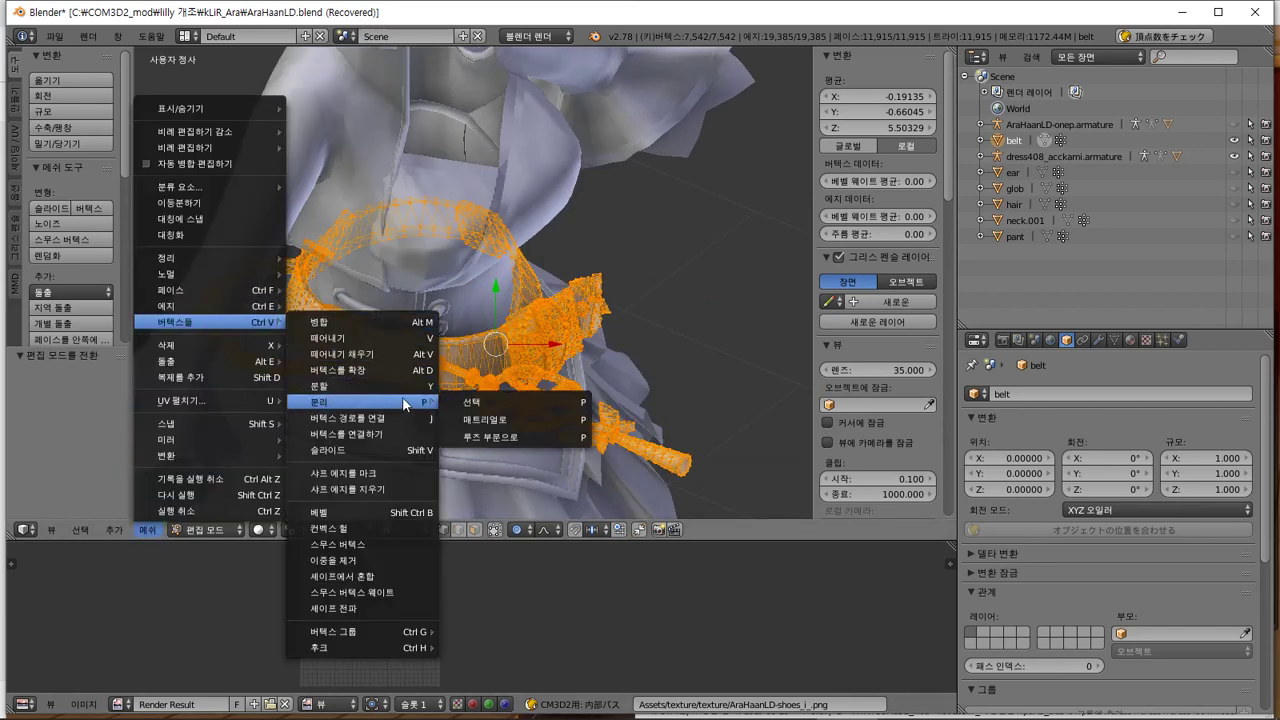
{"action": "left_click", "coordinate": [513, 421]}
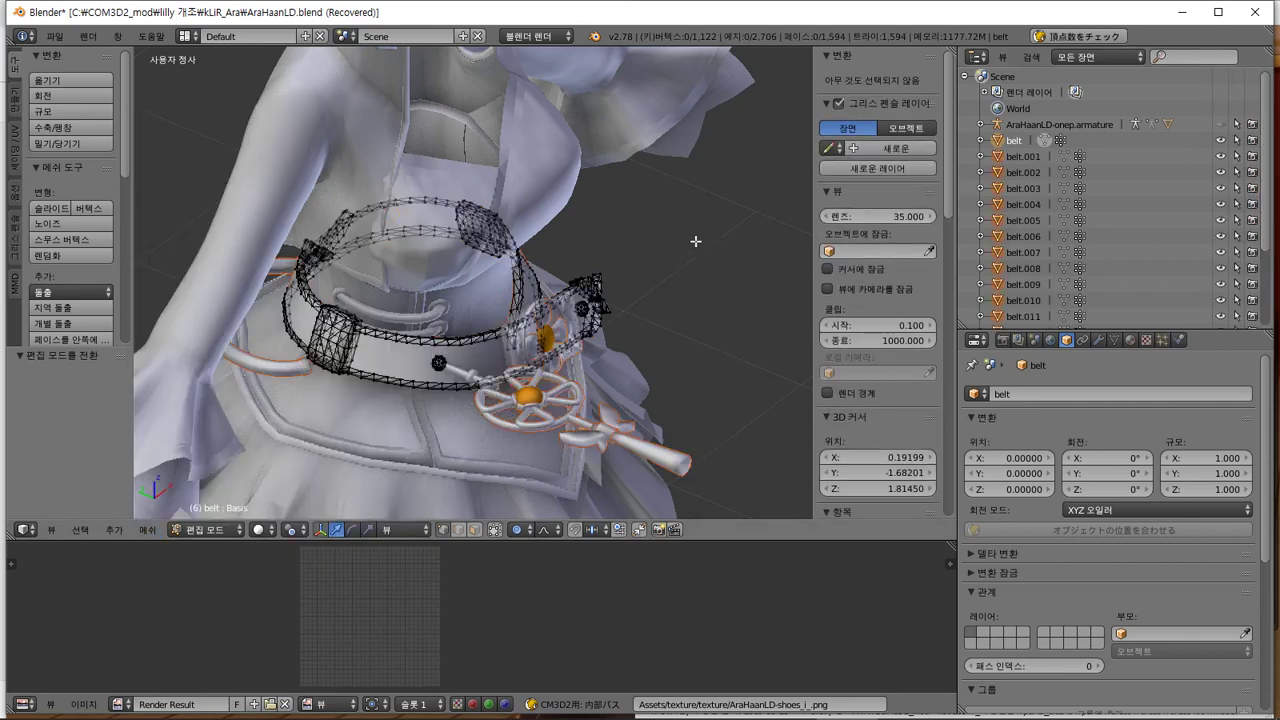
{"action": "key", "text": "a"}
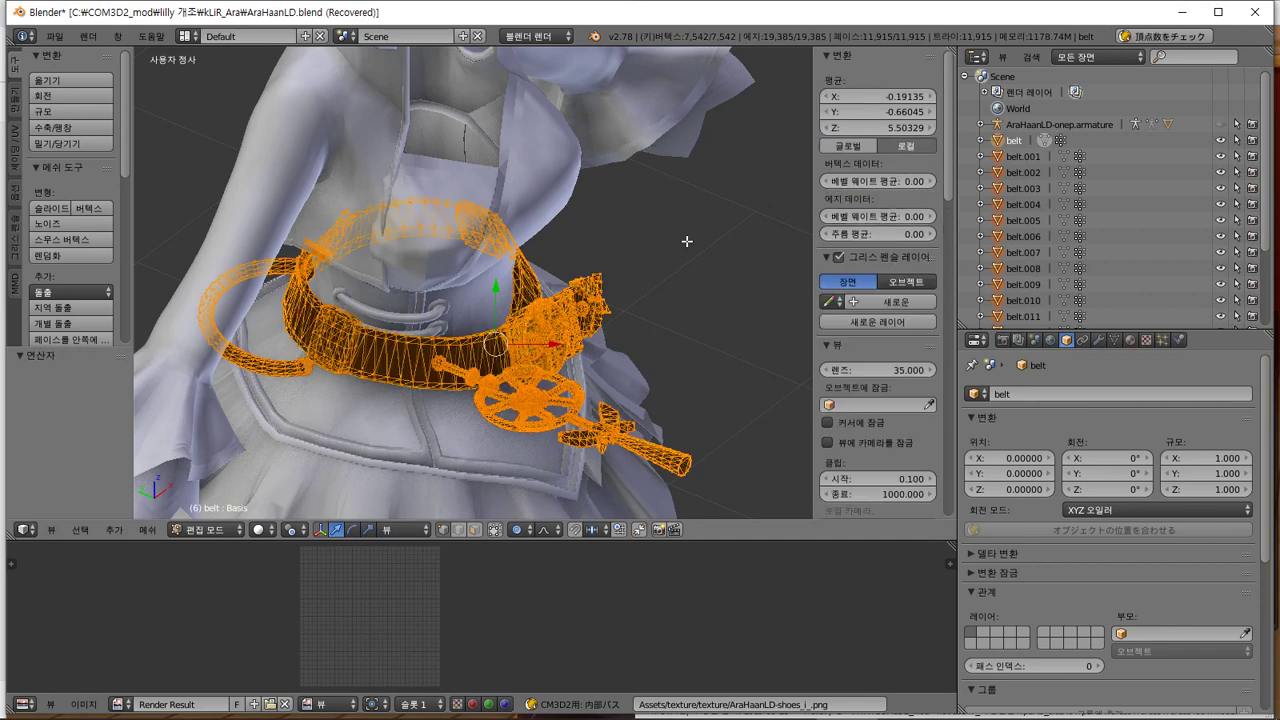
{"action": "key", "text": "g"}
{"action": "left_click", "coordinate": [599, 258]}
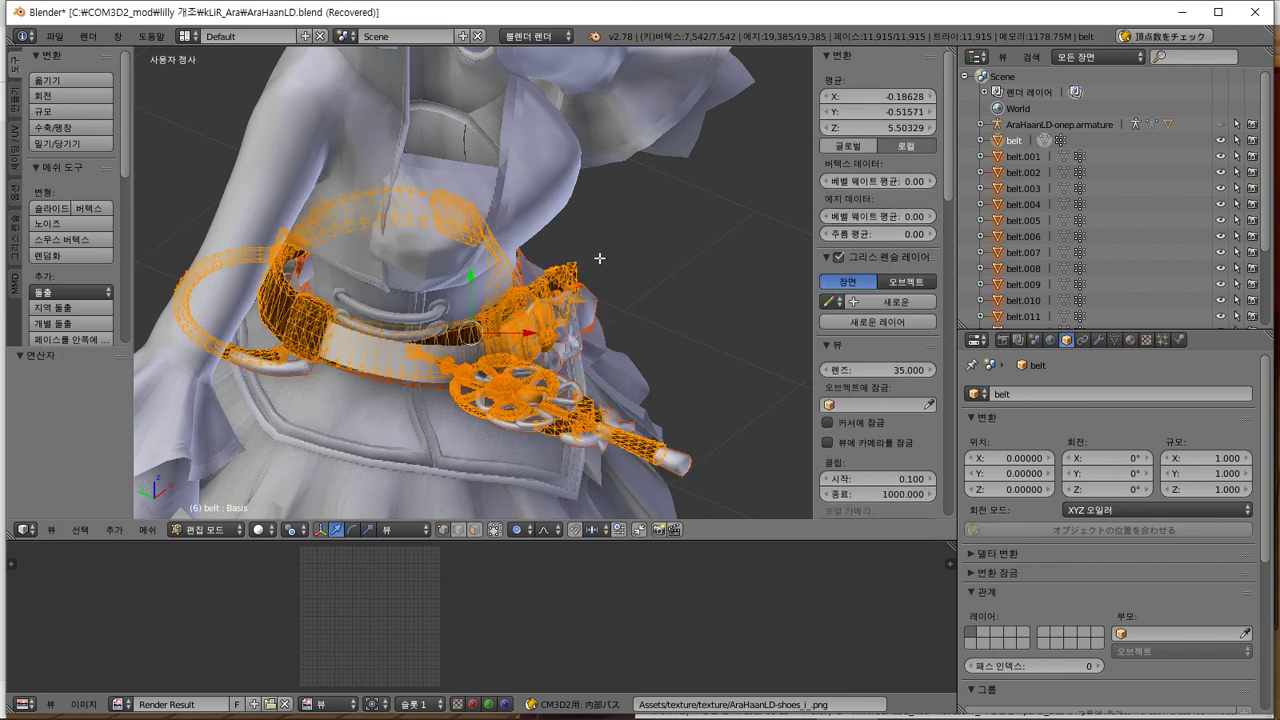
{"action": "key", "text": "ctrl+z"}
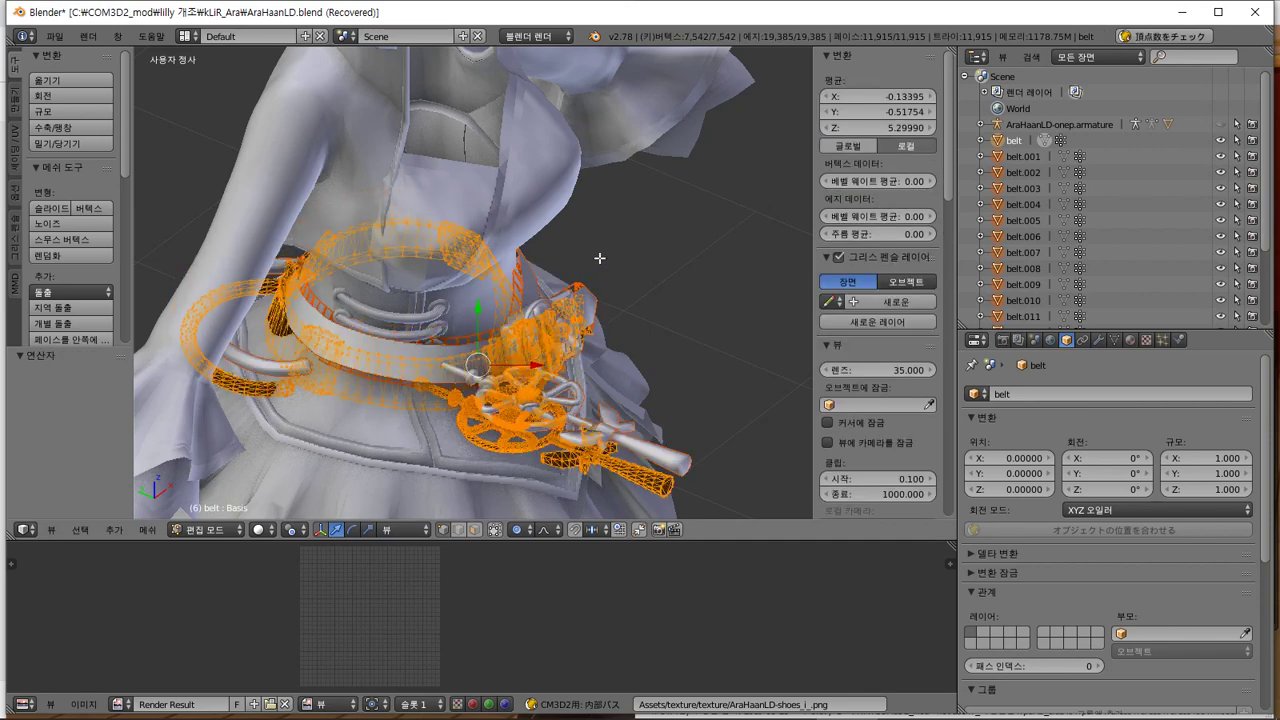
{"action": "key", "text": "ctrl+z"}
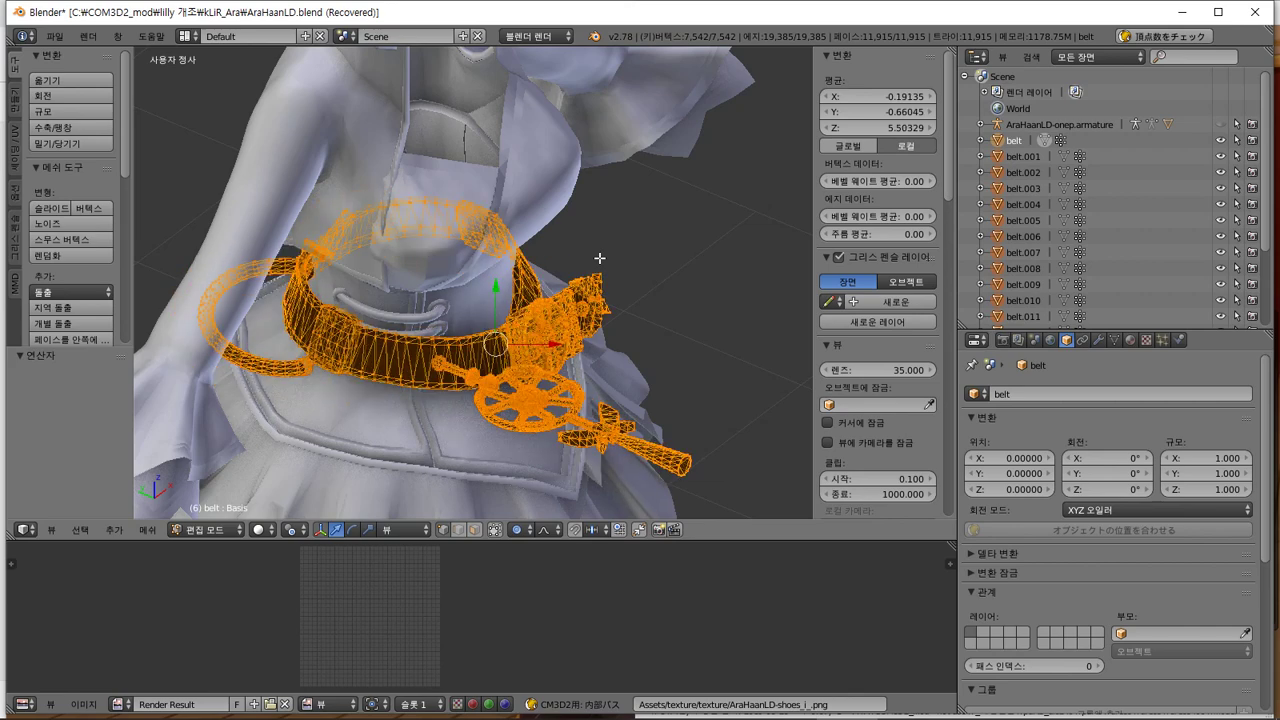
Leave edit mode, join the separated belt pieces into one object and parent it to AraHaanLD-onep.armature as an object
{"action": "key", "text": "Tab"}
{"action": "key", "text": "ctrl+j"}
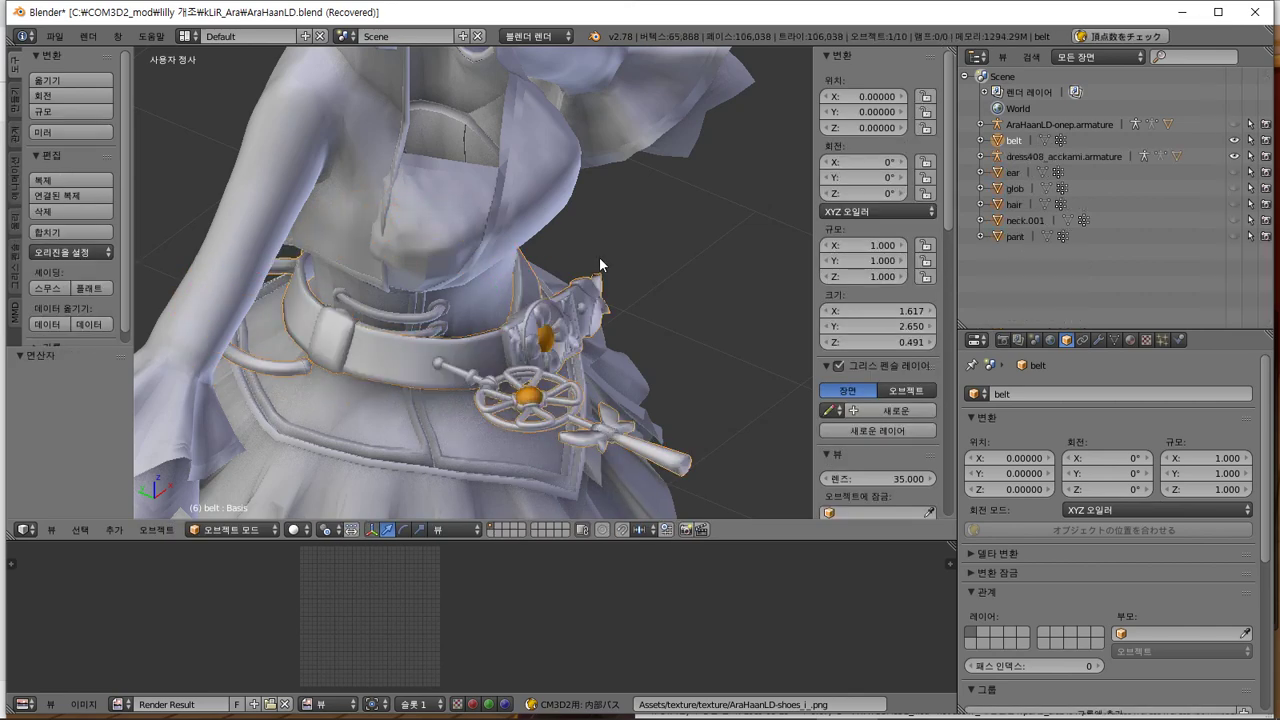
{"action": "left_click", "coordinate": [980, 124]}
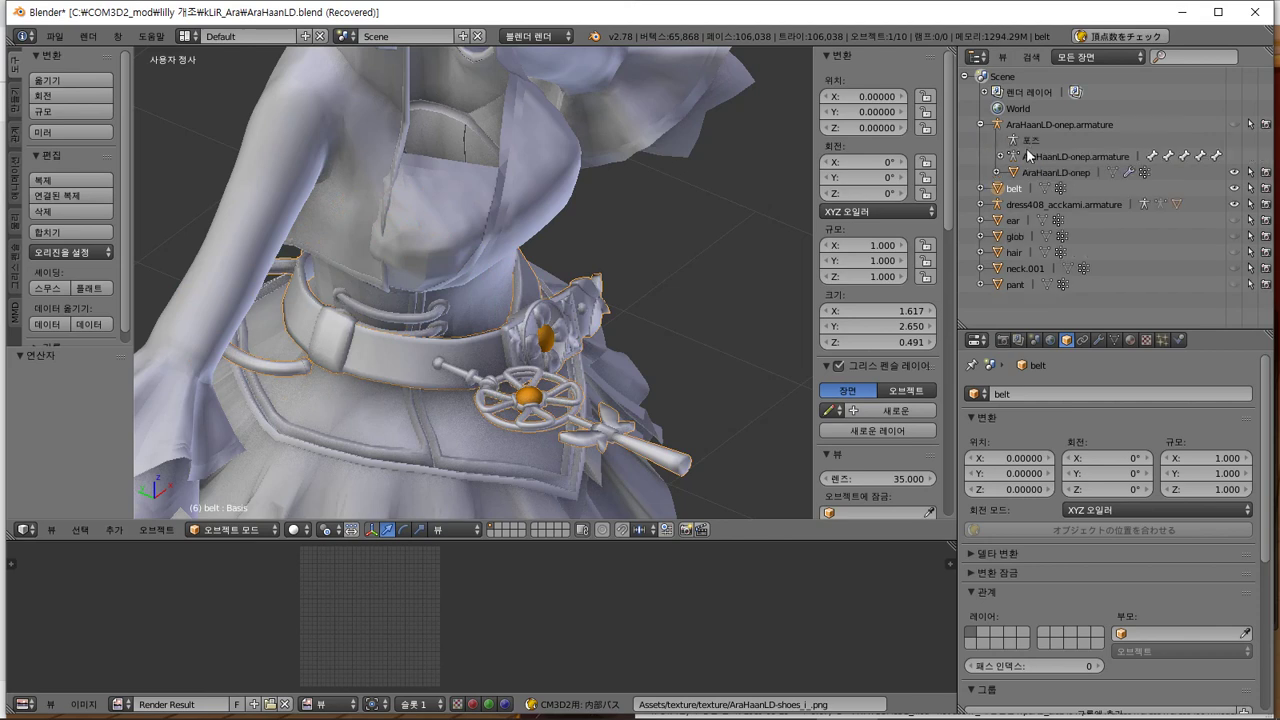
{"action": "left_click_drag", "start_coordinate": [997, 190], "coordinate": [1041, 120]}
{"action": "left_click", "coordinate": [1027, 120]}
Separate the whole belt mesh into individual objects by material, then return to object mode
{"action": "middle_click_drag", "start_coordinate": [690, 300], "coordinate": [713, 264]}
{"action": "key", "text": "Tab"}
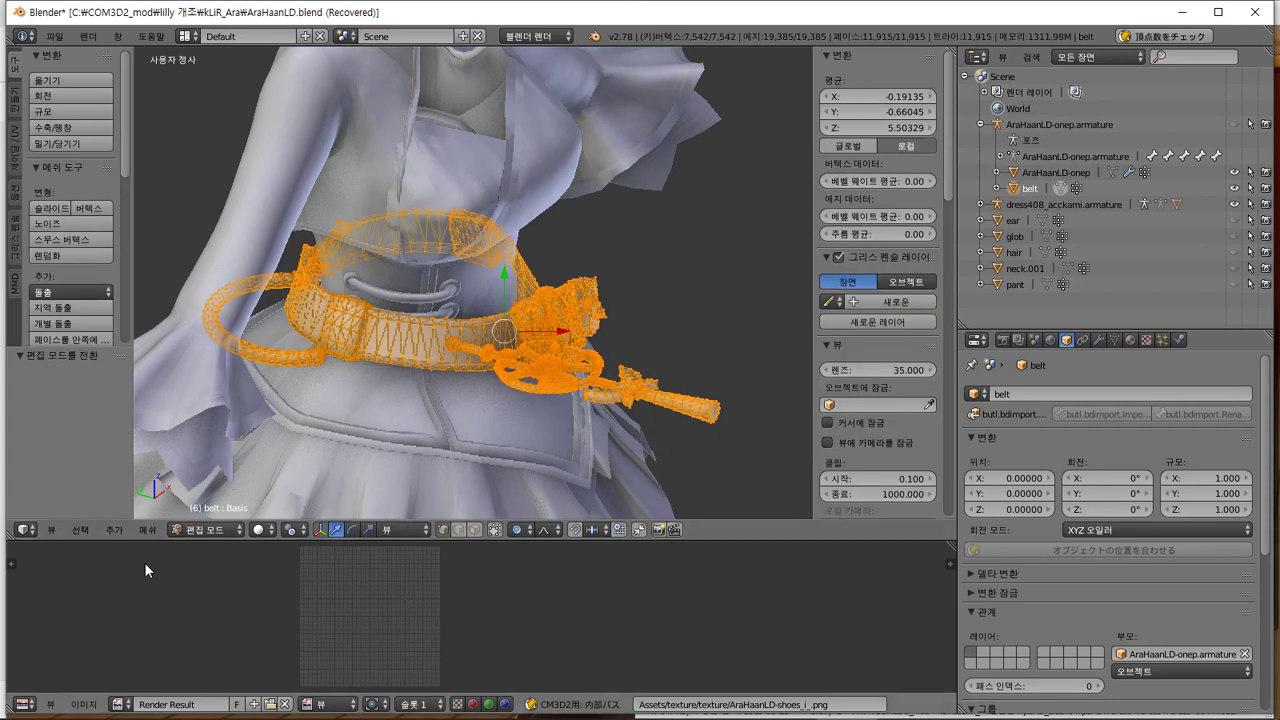
{"action": "left_click", "coordinate": [150, 529]}
{"action": "mouse_move", "coordinate": [219, 321]}
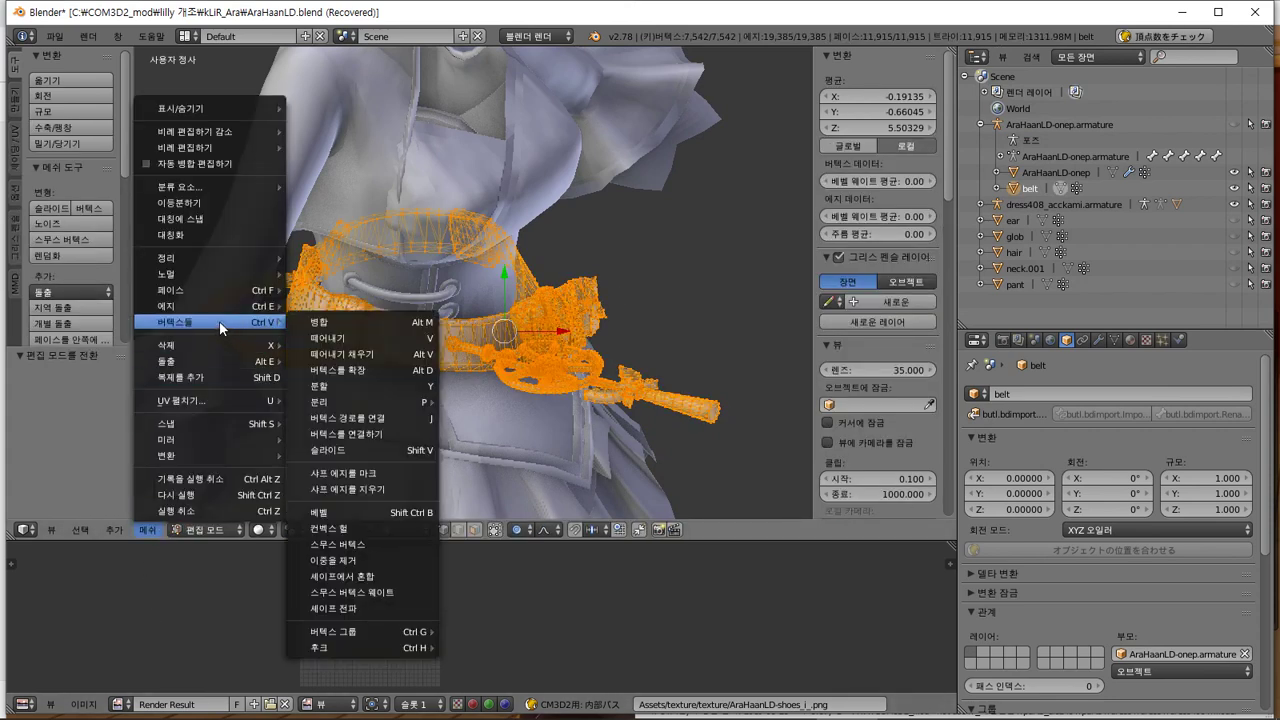
{"action": "mouse_move", "coordinate": [360, 400]}
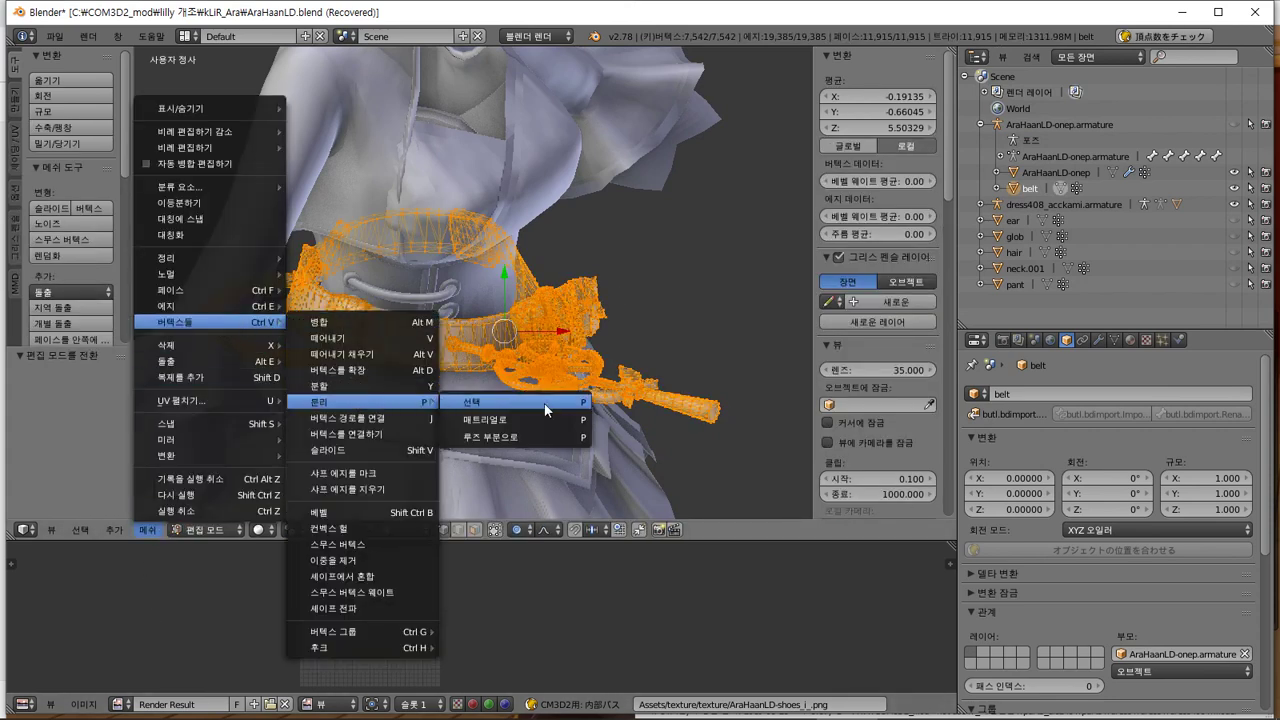
{"action": "left_click", "coordinate": [538, 420]}
{"action": "scroll", "coordinate": [545, 412], "scroll_direction": "up", "scroll_amount": 3}
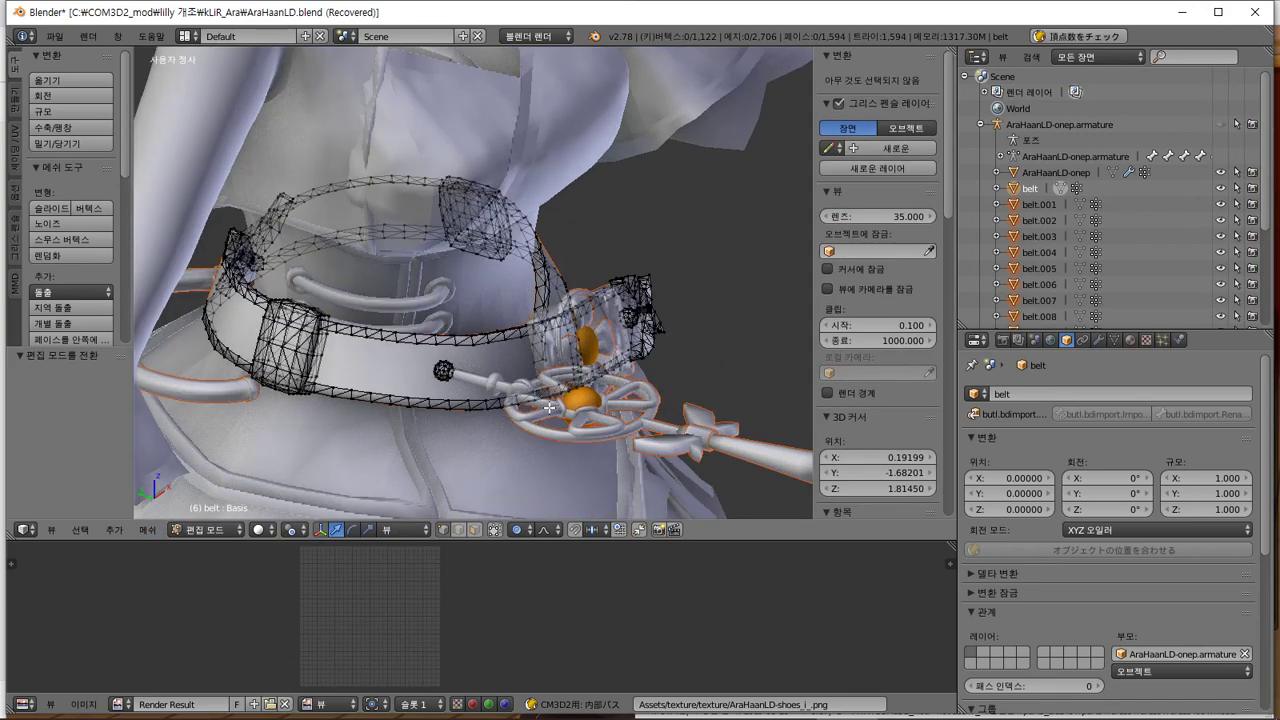
{"action": "scroll", "coordinate": [549, 407], "scroll_direction": "down", "scroll_amount": 2}
{"action": "key", "text": "Tab"}
Select belt.004, belt.002 and belt.001 in turn to identify which part of the belt each one is
{"action": "middle_click_drag", "start_coordinate": [549, 407], "coordinate": [483, 390]}
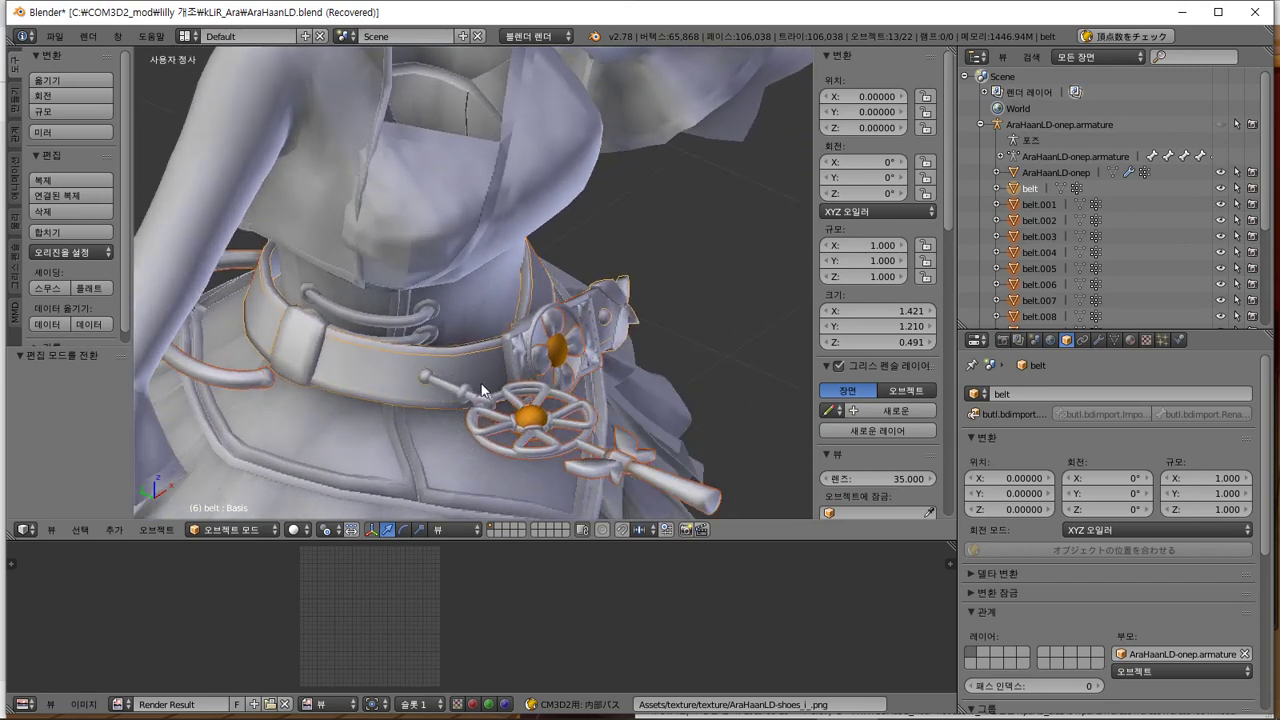
{"action": "right_click", "coordinate": [481, 387]}
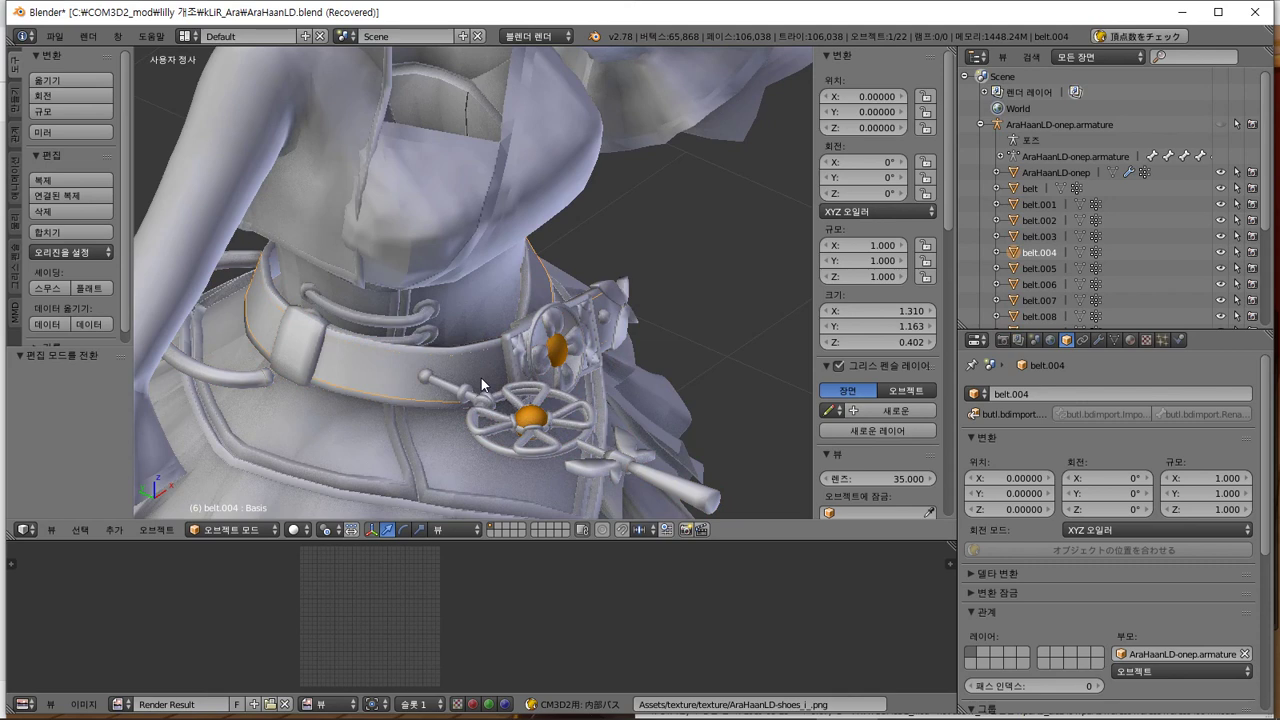
{"action": "key", "text": "Tab"}
{"action": "key", "text": "Tab"}
{"action": "left_click", "coordinate": [1041, 219]}
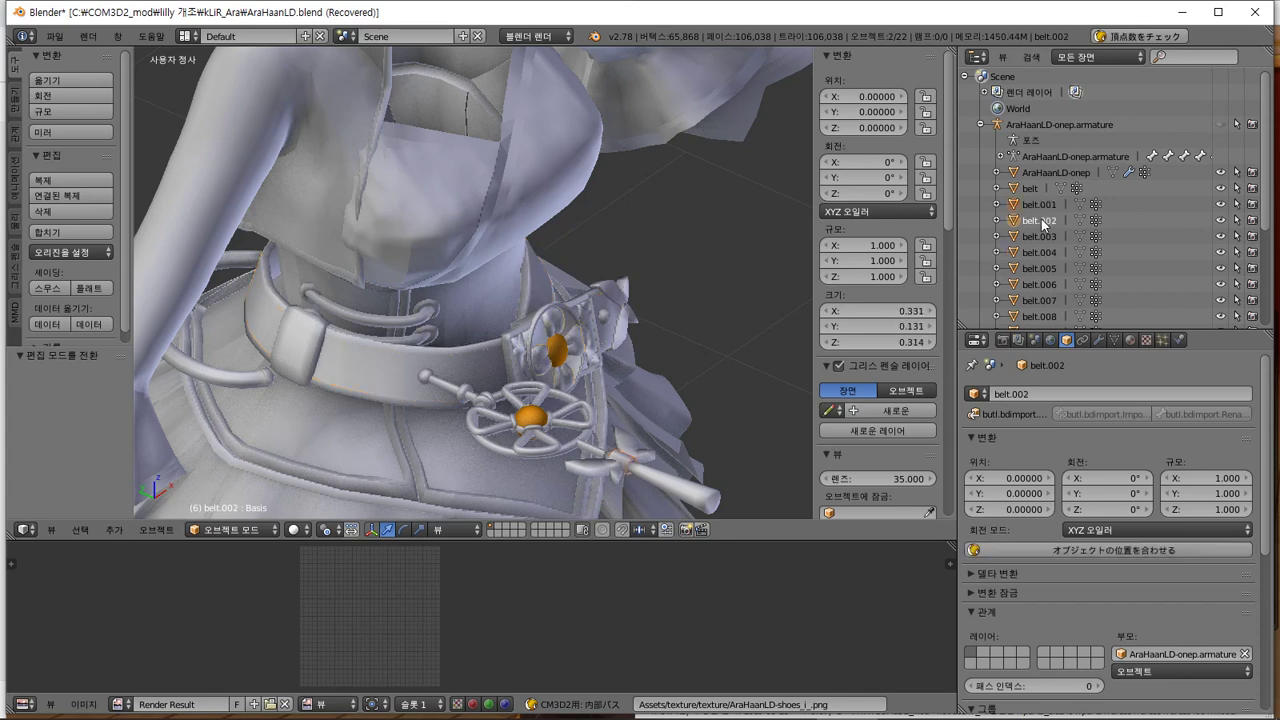
{"action": "left_click", "coordinate": [1046, 204]}
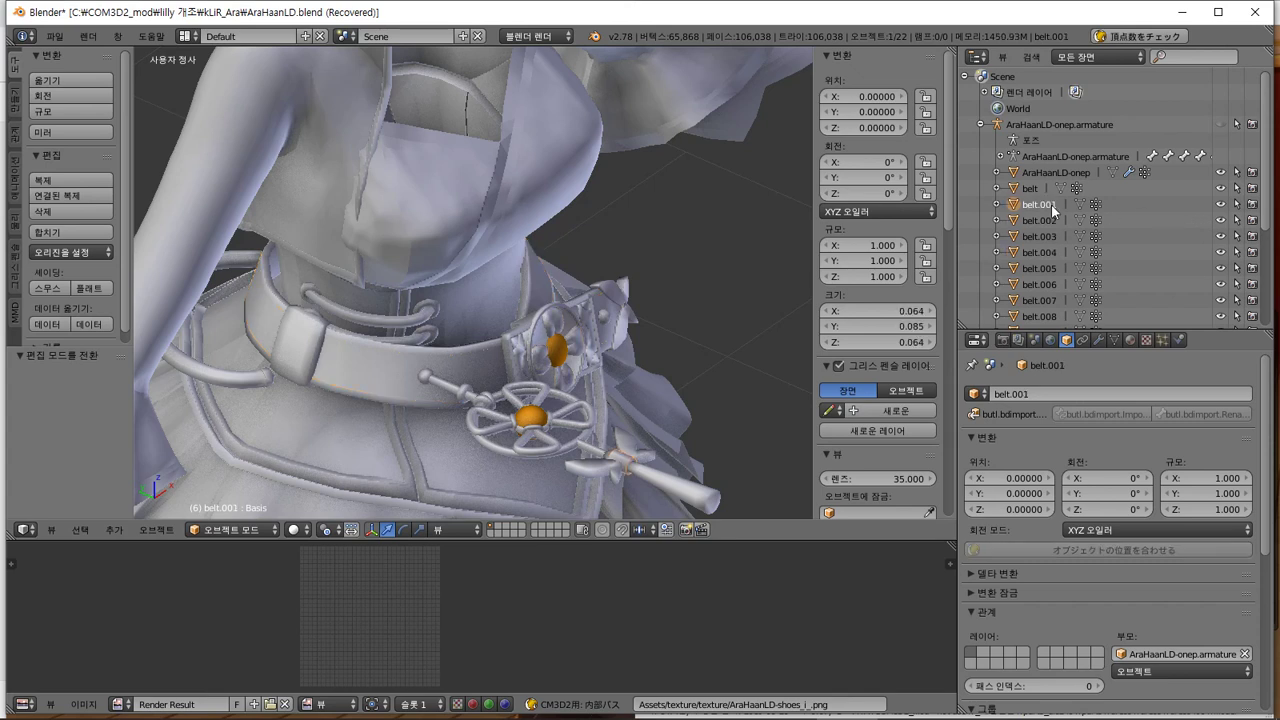
Join the hanging staff with the wheel ornament (belt.007), its small collar (belt.001) and the petal piece (belt.011) into one object
{"action": "right_click", "coordinate": [673, 486]}
{"action": "middle_click_drag", "start_coordinate": [680, 470], "coordinate": [665, 308], "text": "shift"}
{"action": "scroll", "coordinate": [665, 308], "scroll_direction": "up", "scroll_amount": 1}
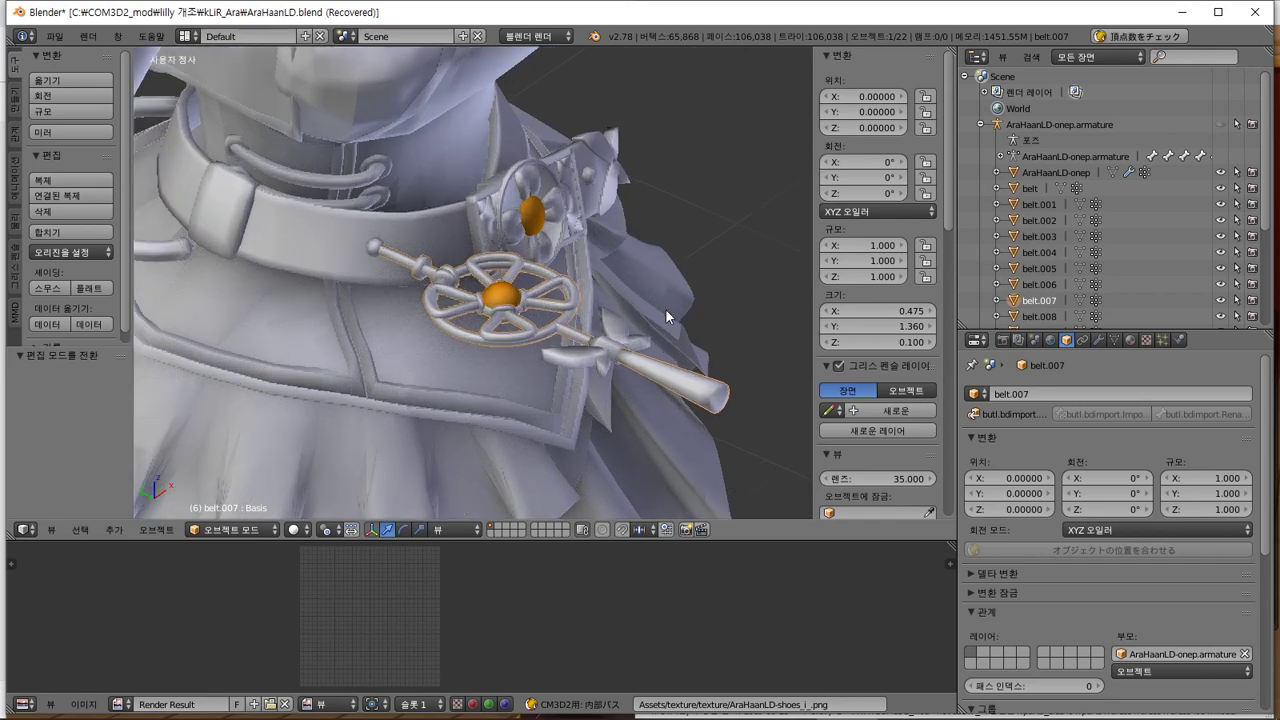
{"action": "scroll", "coordinate": [665, 308], "scroll_direction": "up", "scroll_amount": 1}
{"action": "right_click", "coordinate": [668, 374], "text": "shift"}
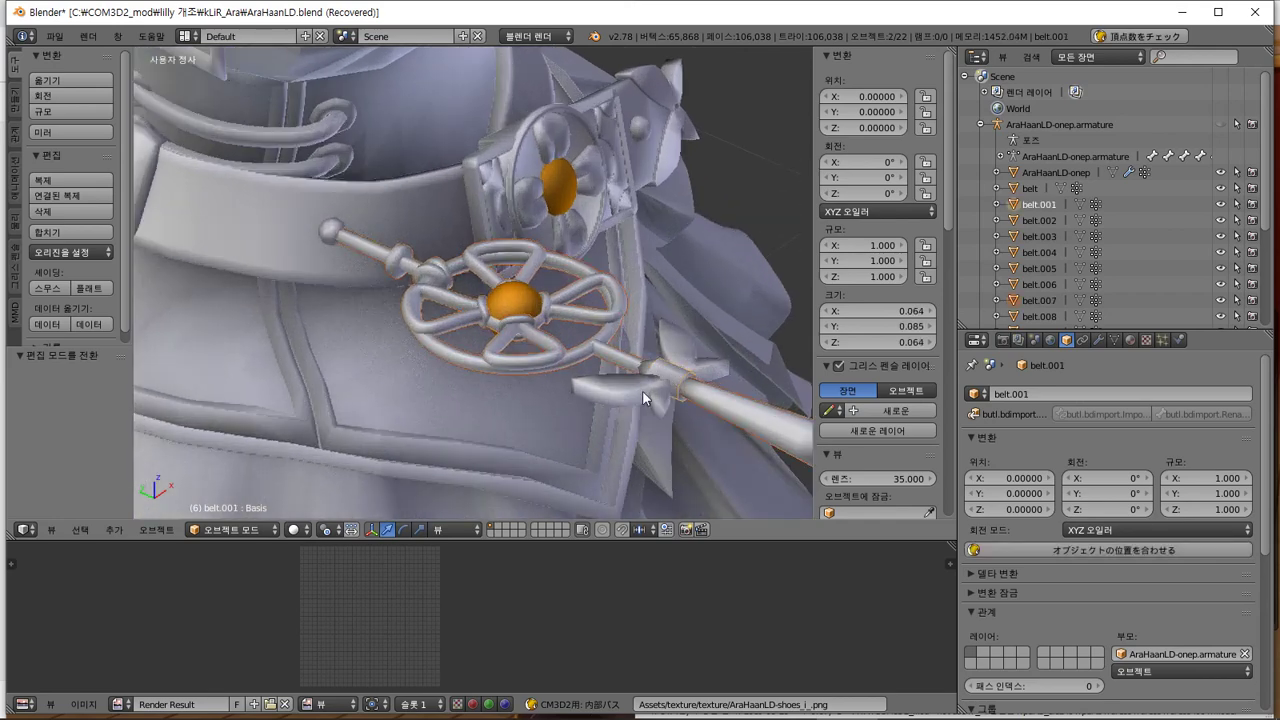
{"action": "right_click", "coordinate": [643, 392], "text": "shift"}
{"action": "middle_click_drag", "start_coordinate": [643, 397], "coordinate": [501, 391]}
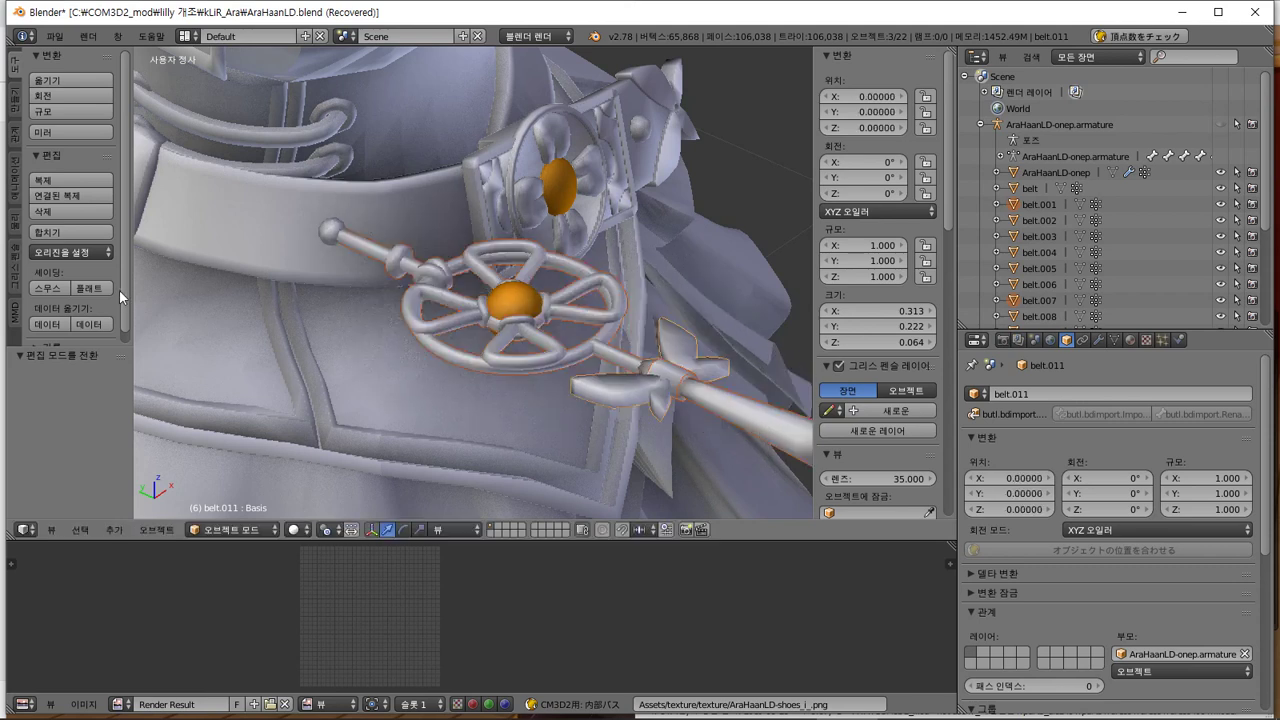
{"action": "left_click", "coordinate": [87, 231]}
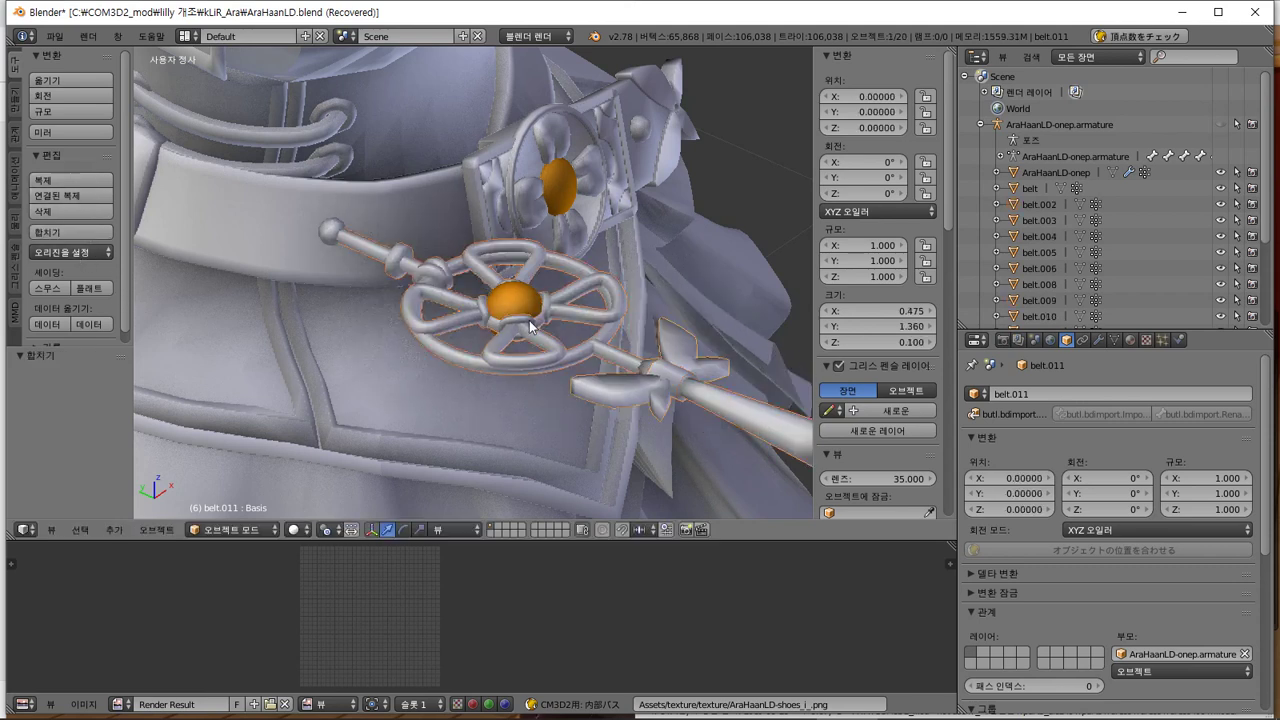
Join the orange gem at the wheel's centre (belt.008) with the staff object and test-move the result
{"action": "right_click", "coordinate": [524, 295], "text": "shift"}
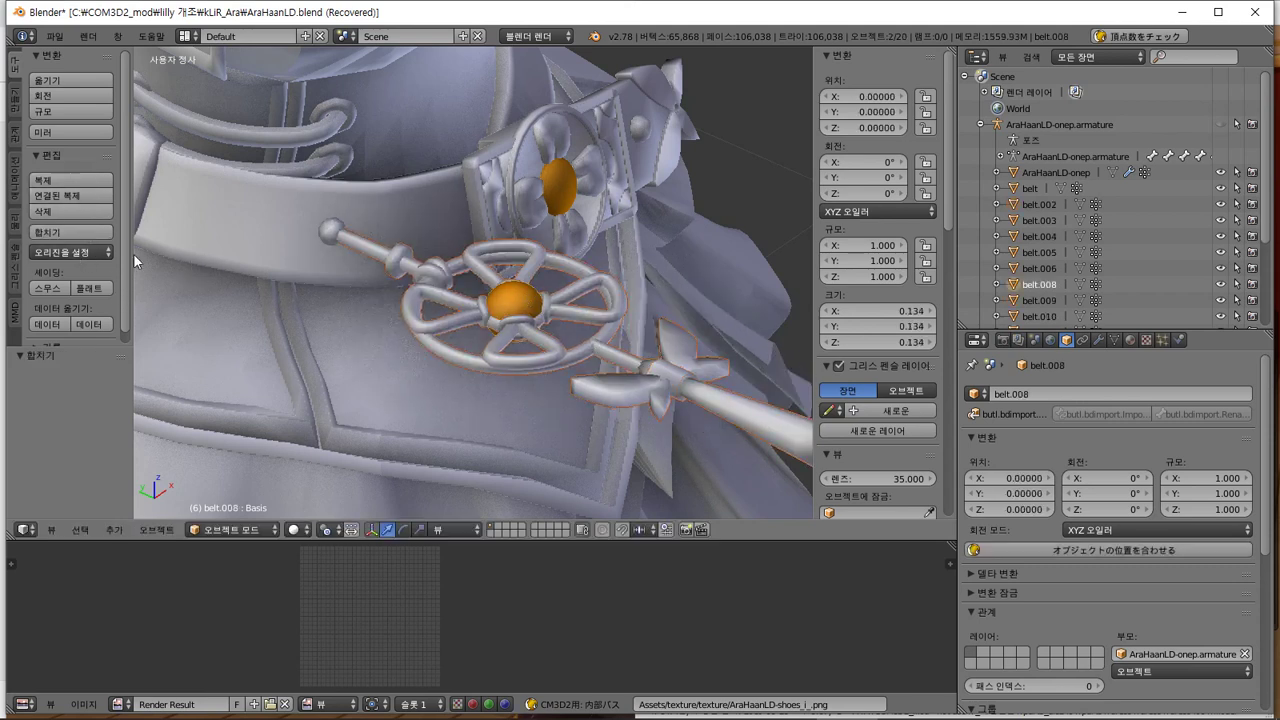
{"action": "left_click", "coordinate": [87, 231]}
{"action": "key", "text": "g"}
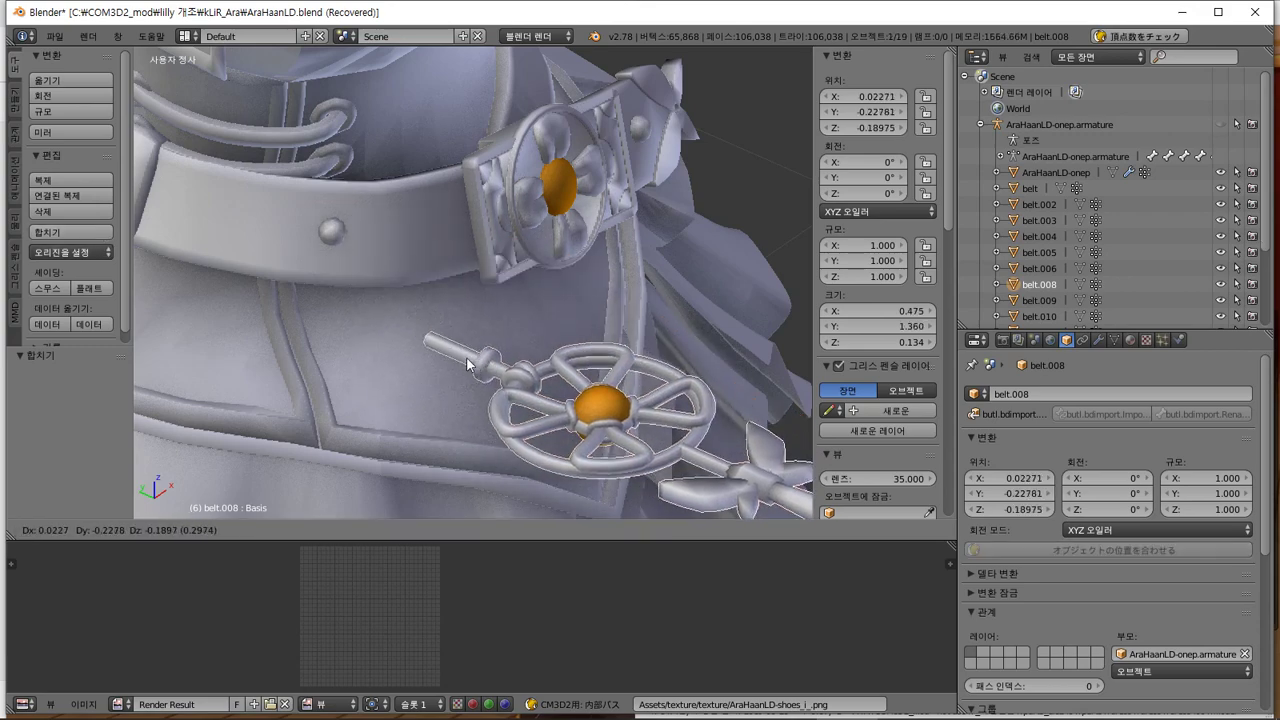
{"action": "key", "text": "Escape"}
Test-move the belt object to check whether the ball at the staff's end belongs to it, then cancel the move
{"action": "middle_click_drag", "start_coordinate": [437, 253], "coordinate": [461, 262]}
{"action": "right_click", "coordinate": [400, 282], "text": "shift"}
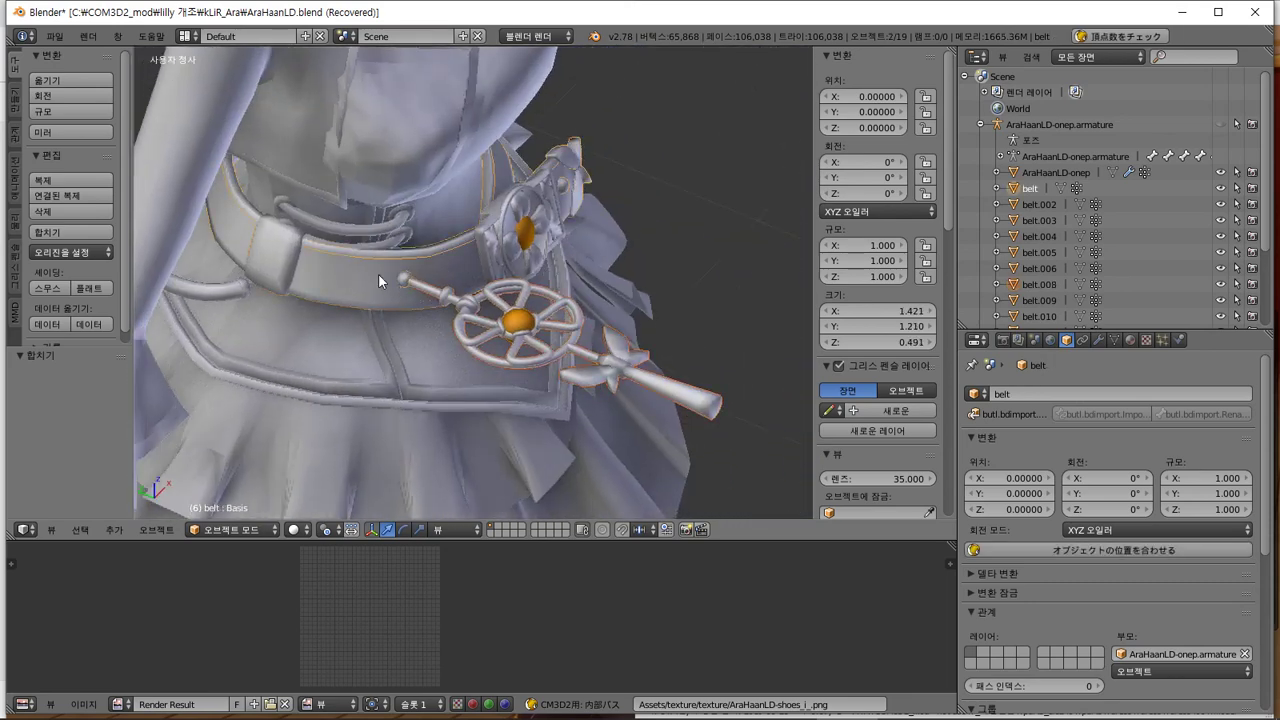
{"action": "scroll", "coordinate": [421, 279], "scroll_direction": "up", "scroll_amount": 2}
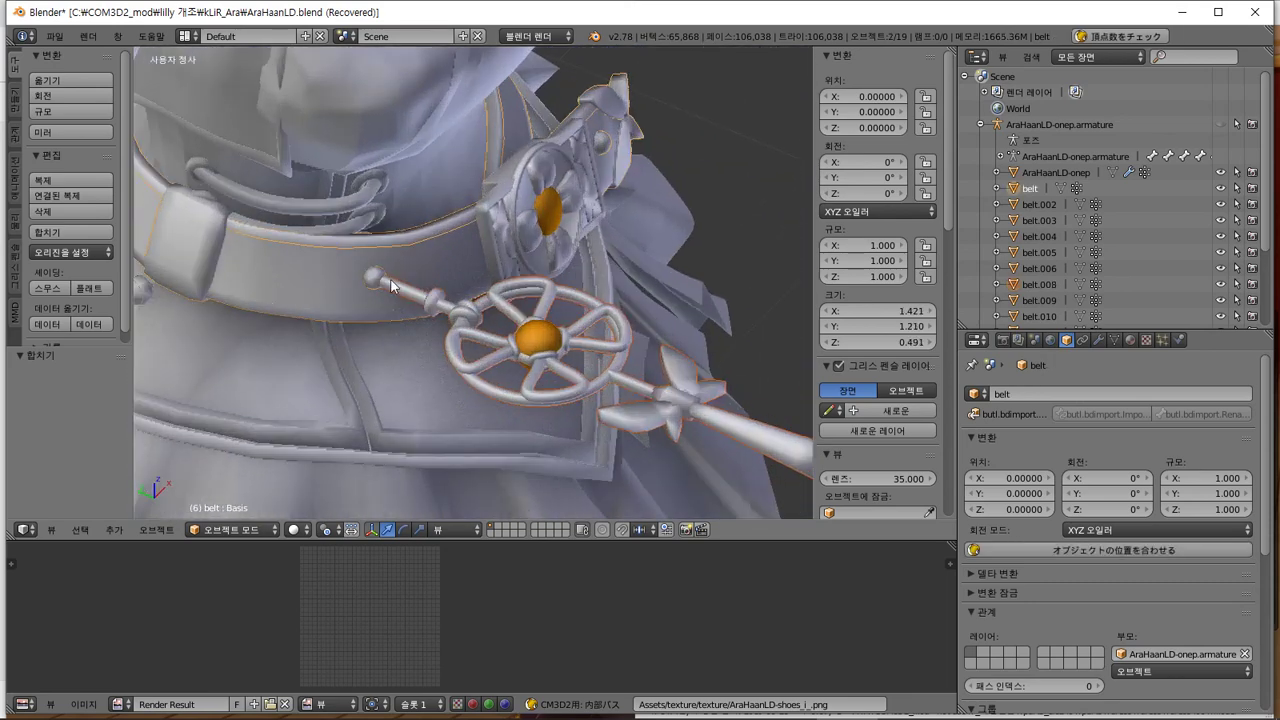
{"action": "right_click", "coordinate": [393, 277]}
{"action": "right_click", "coordinate": [378, 278]}
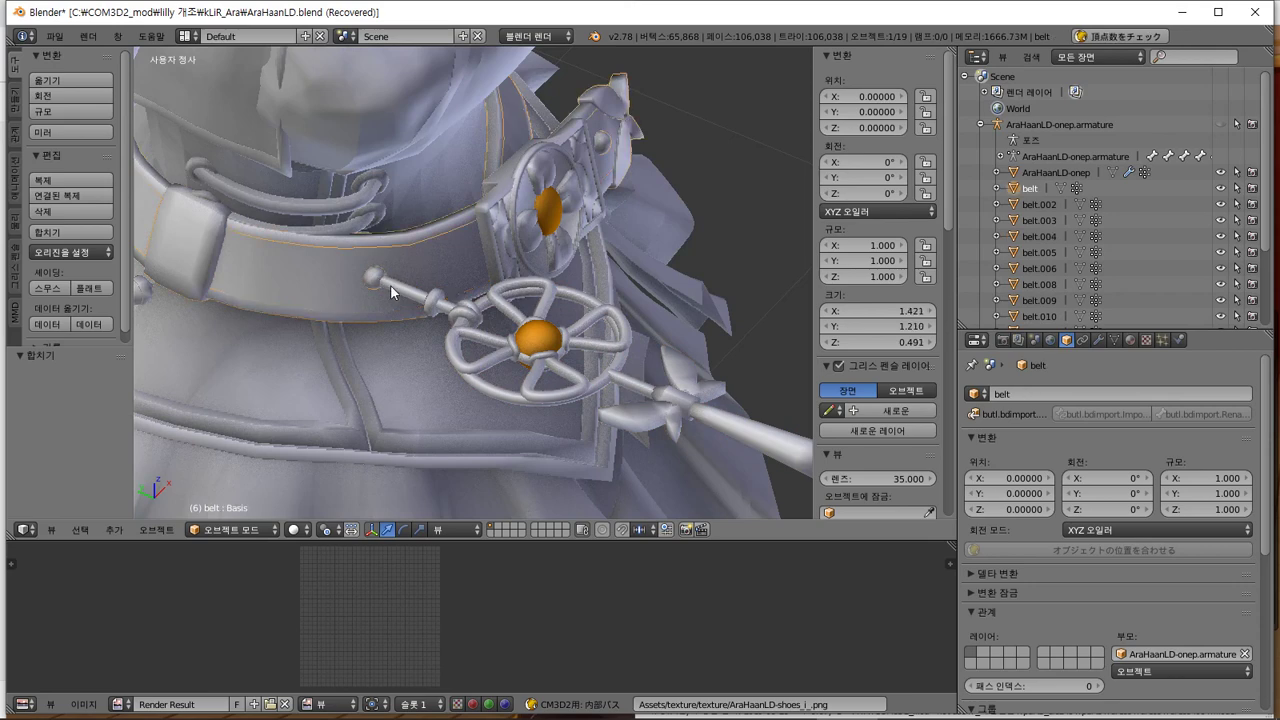
{"action": "key", "text": "g"}
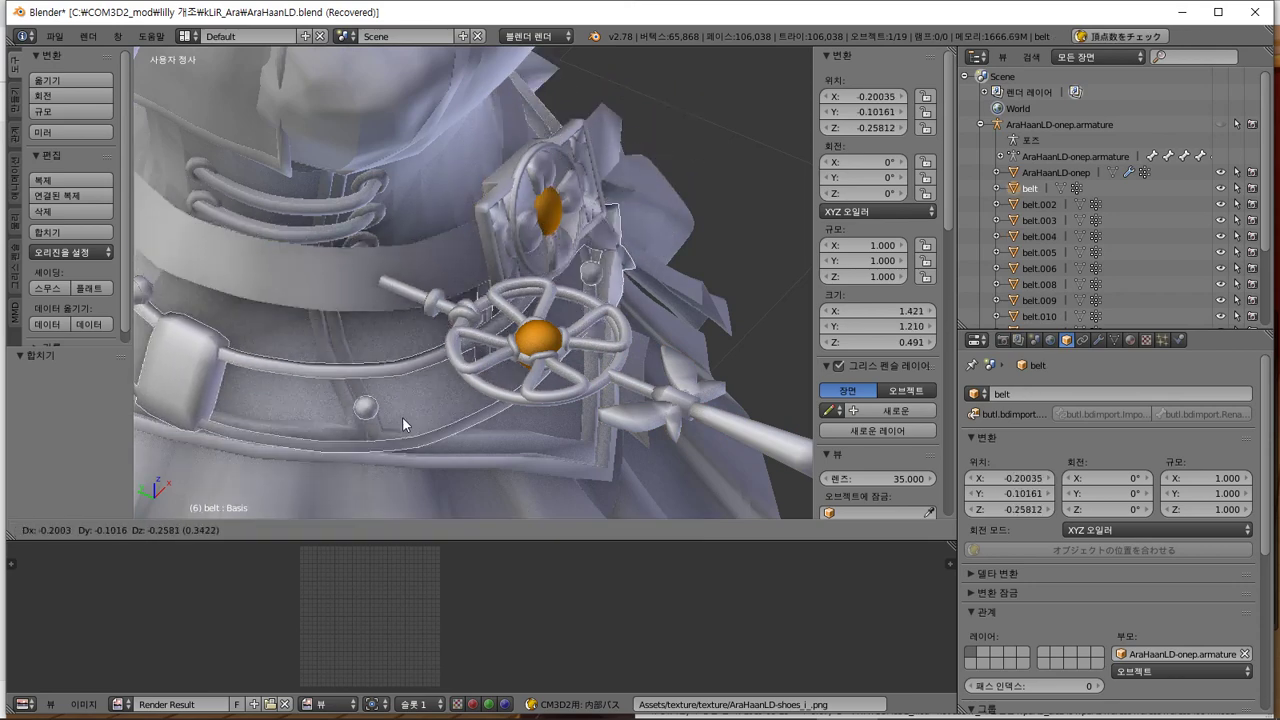
{"action": "right_click", "coordinate": [402, 418]}
Enter edit mode on the belt object and select all the vertices of the ball at the staff's end
{"action": "middle_click_drag", "start_coordinate": [665, 309], "coordinate": [681, 270]}
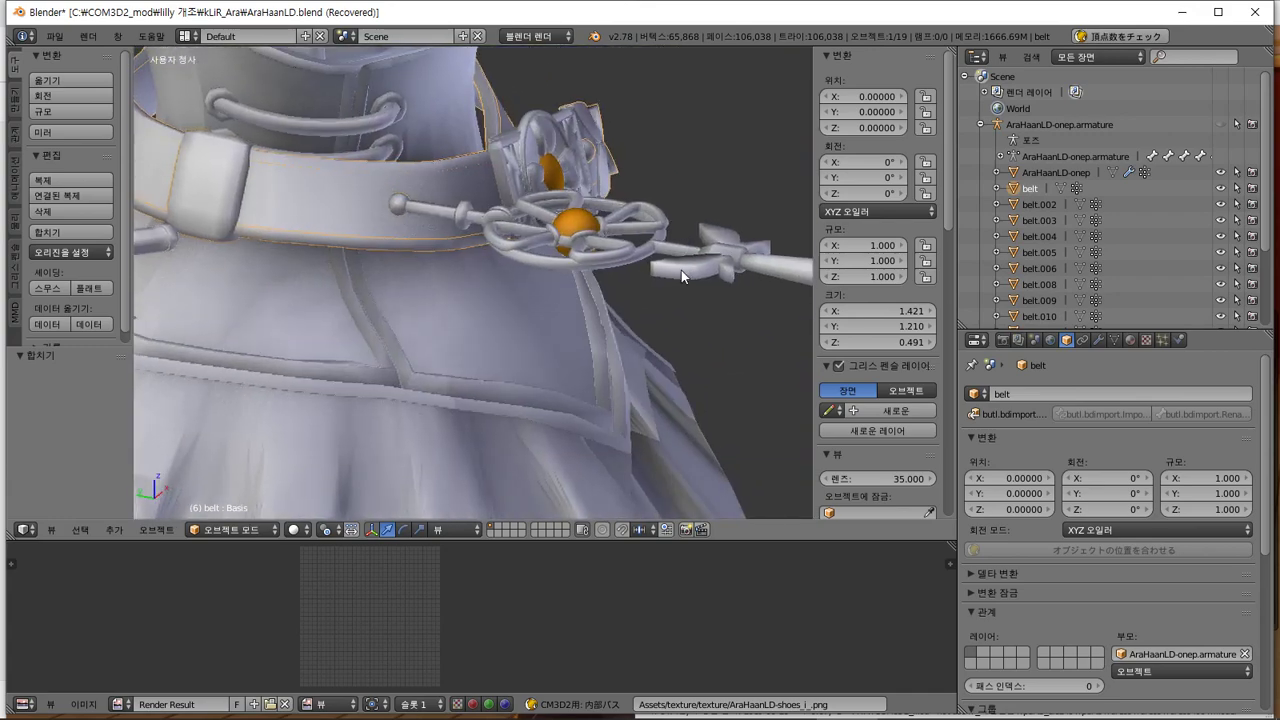
{"action": "right_click", "coordinate": [599, 251]}
{"action": "middle_click_drag", "start_coordinate": [605, 238], "coordinate": [616, 286]}
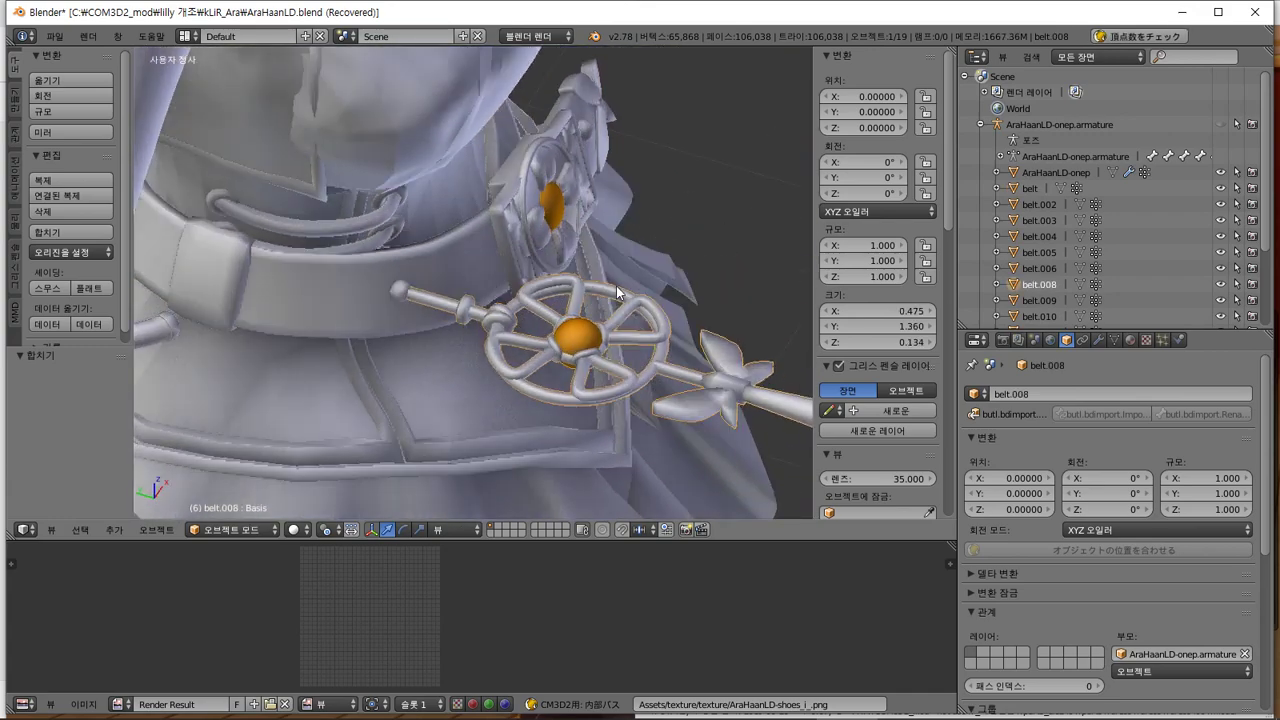
{"action": "right_click", "coordinate": [404, 288]}
{"action": "key", "text": "Tab"}
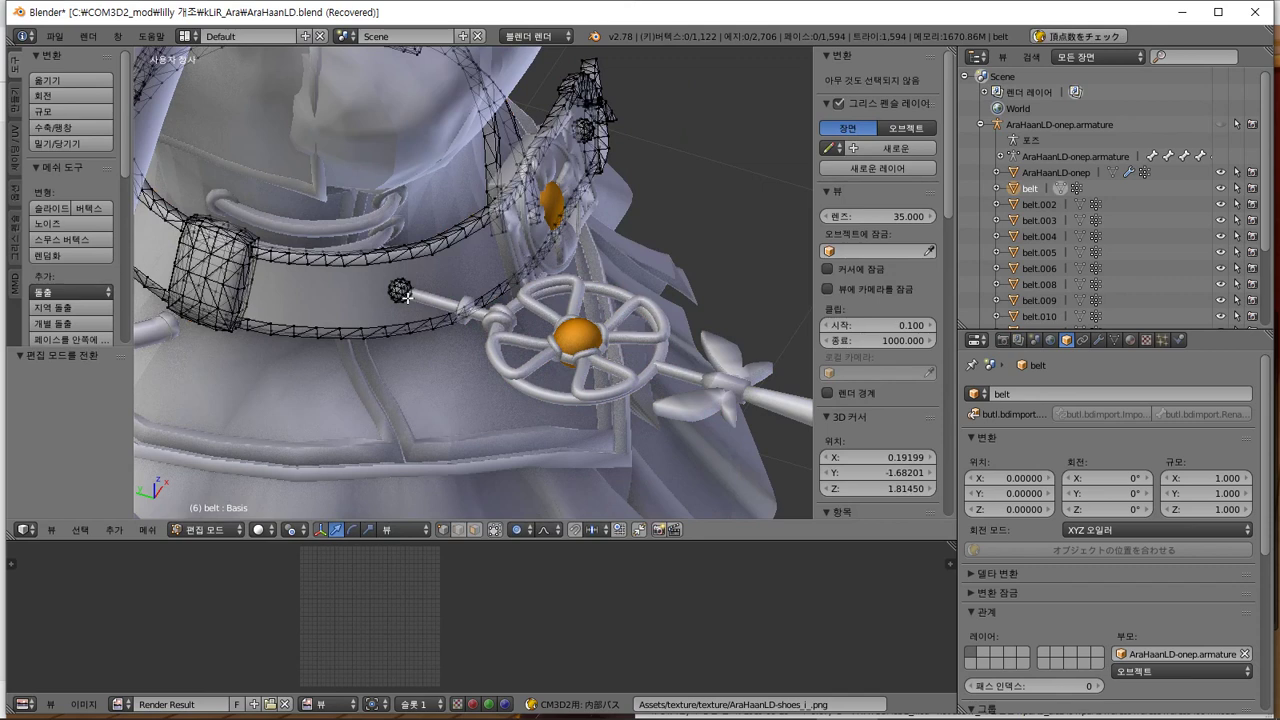
{"action": "right_click", "coordinate": [399, 289]}
{"action": "key", "text": "ctrl+KP_Add"}
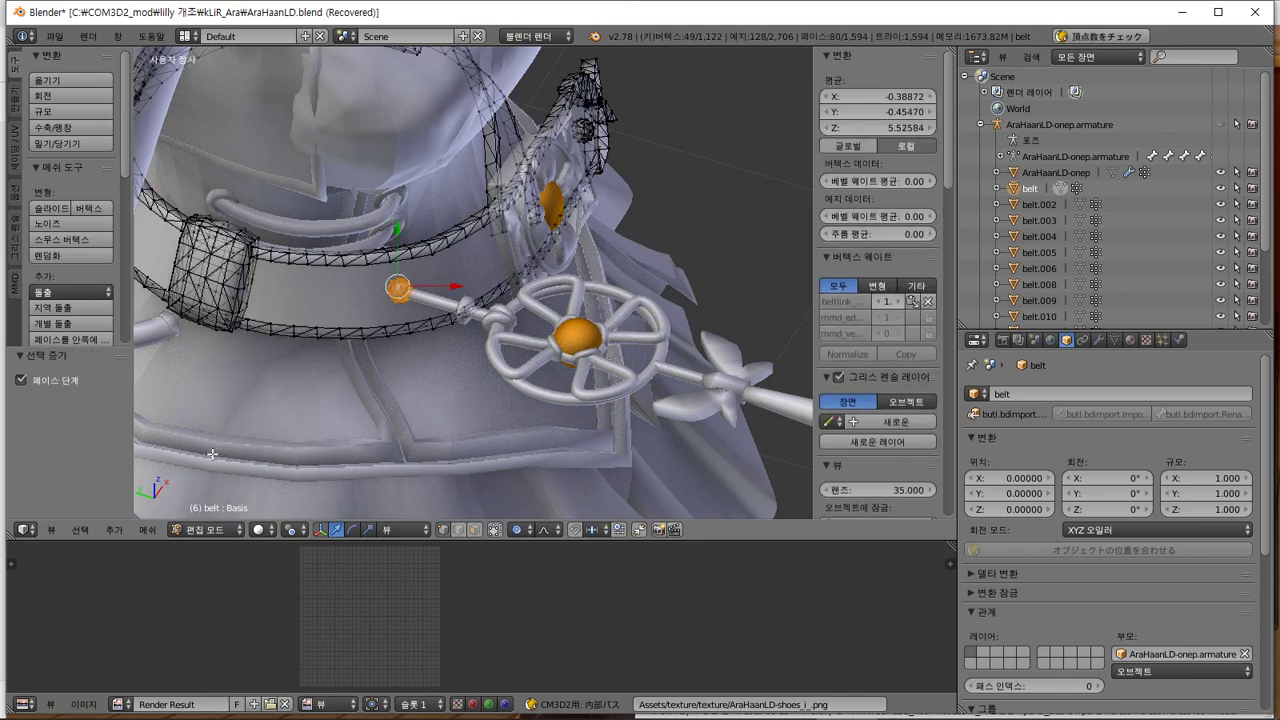
{"action": "left_click", "coordinate": [150, 530]}
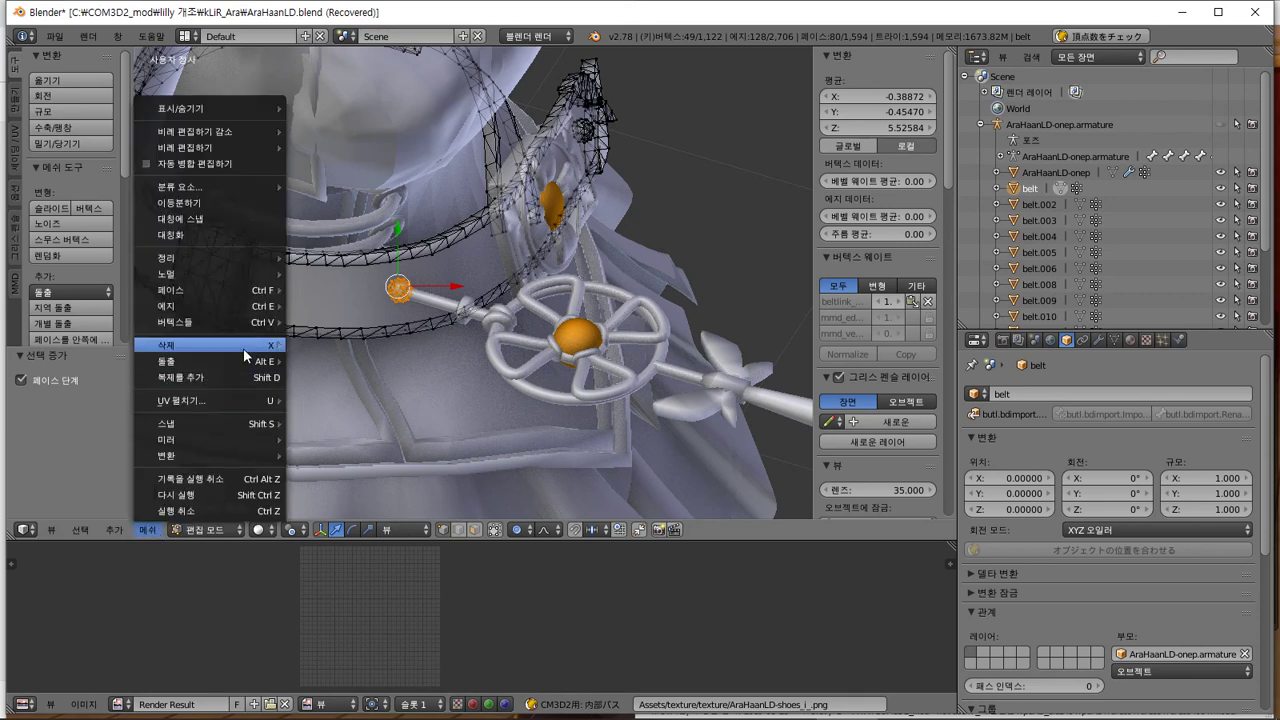
{"action": "mouse_move", "coordinate": [240, 322]}
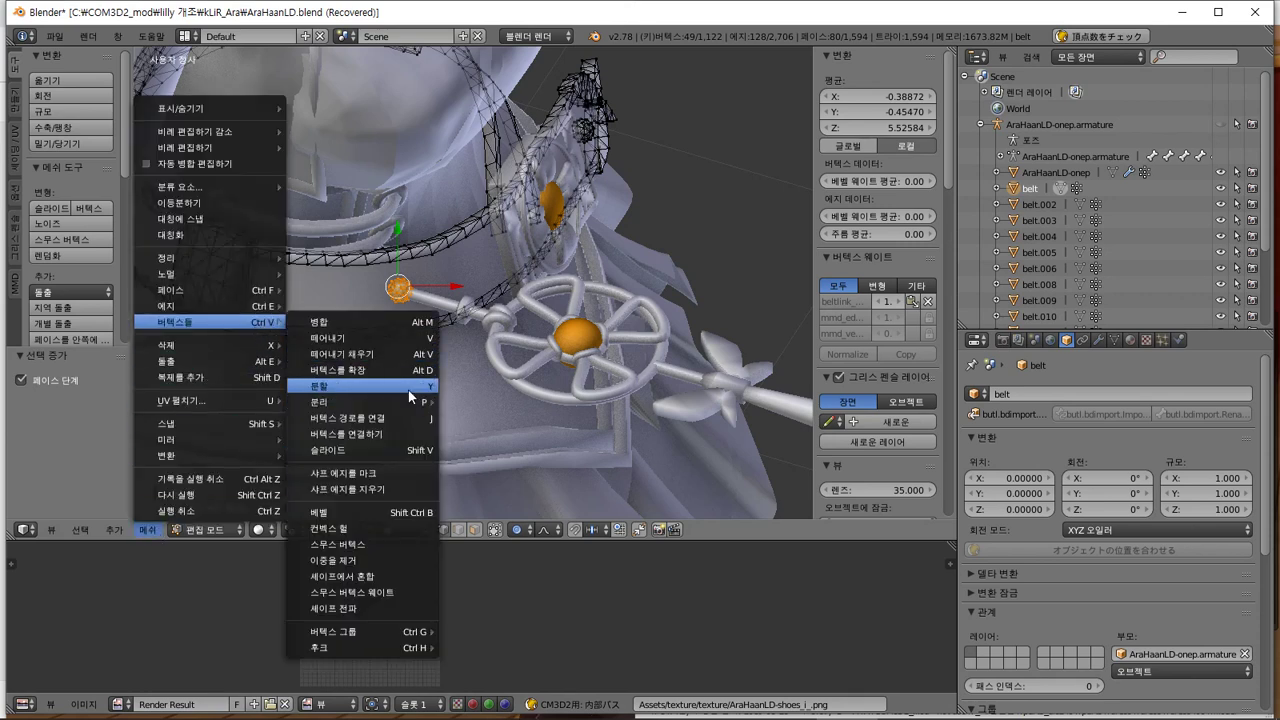
{"action": "left_click", "coordinate": [410, 338]}
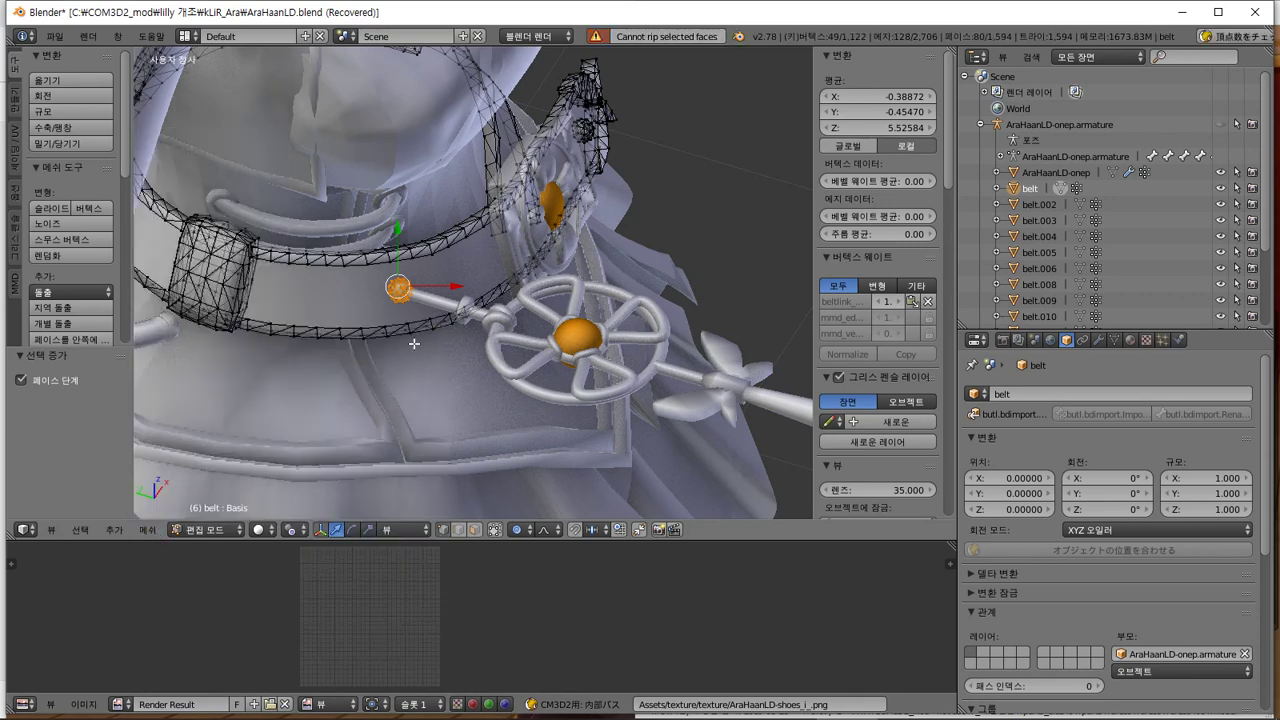
Separate the selected end ball from the belt mesh into its own object
{"action": "left_click", "coordinate": [147, 530]}
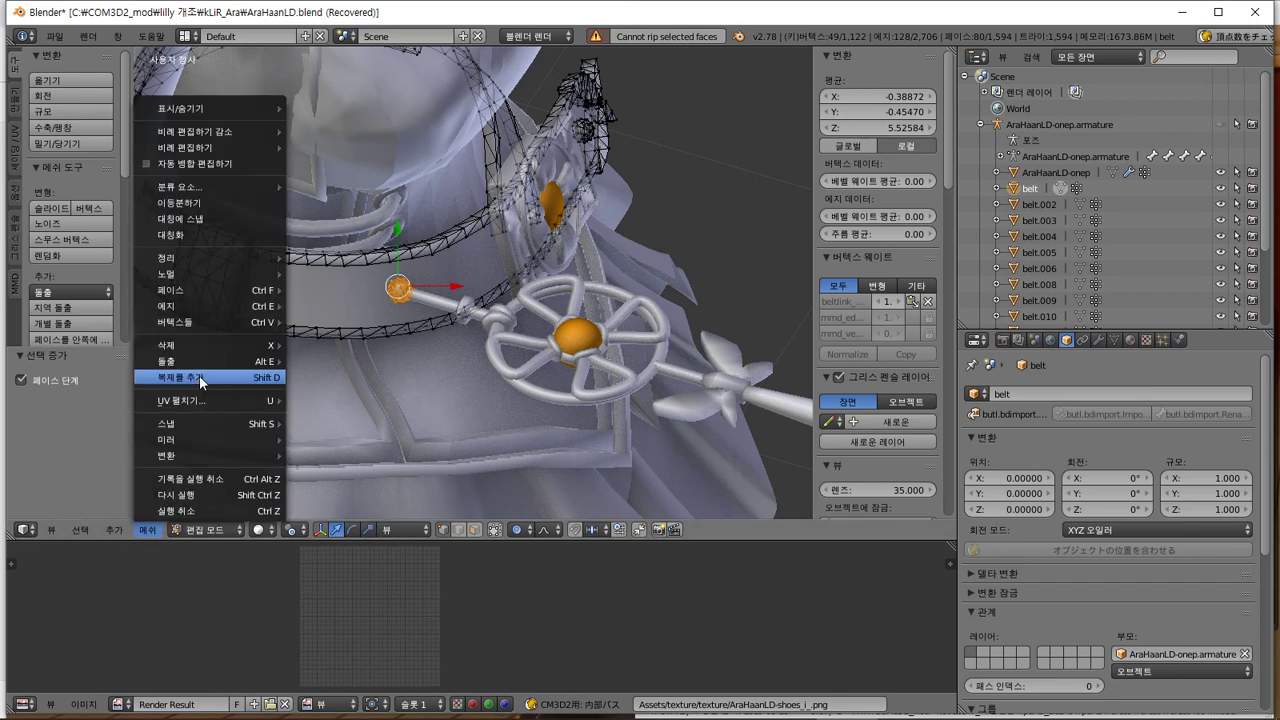
{"action": "mouse_move", "coordinate": [213, 322]}
{"action": "mouse_move", "coordinate": [396, 401]}
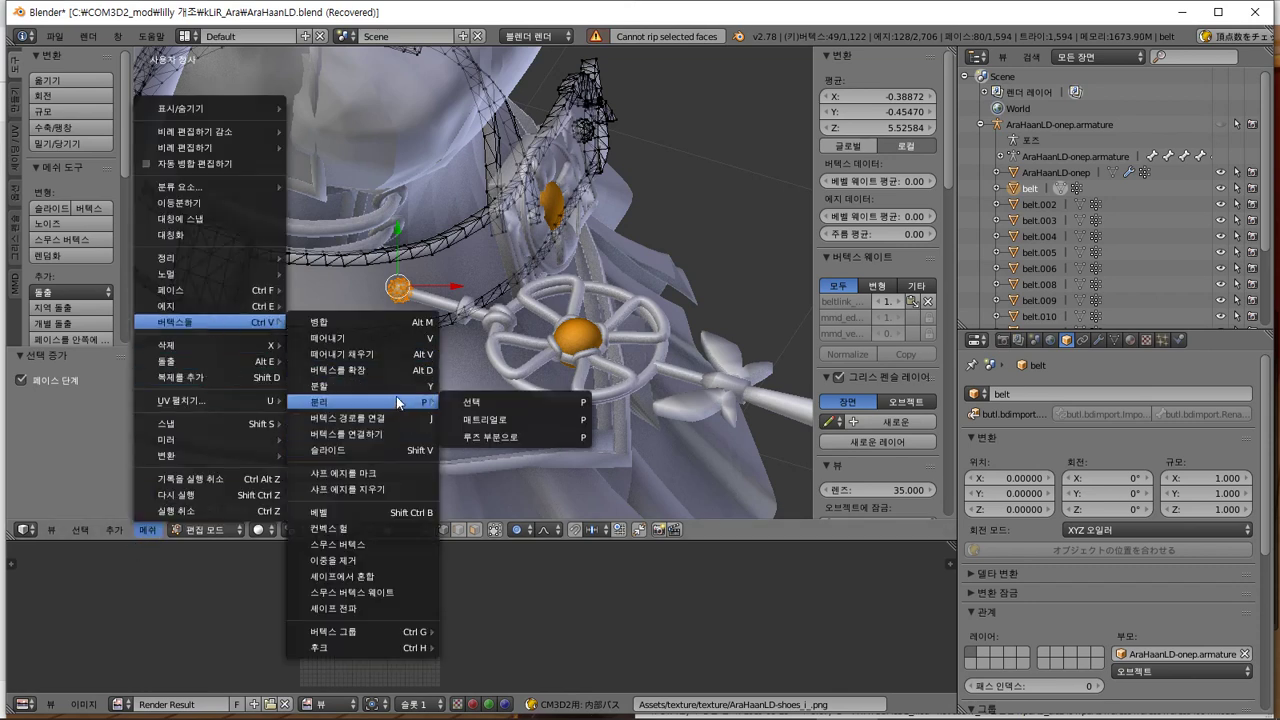
{"action": "left_click", "coordinate": [497, 399]}
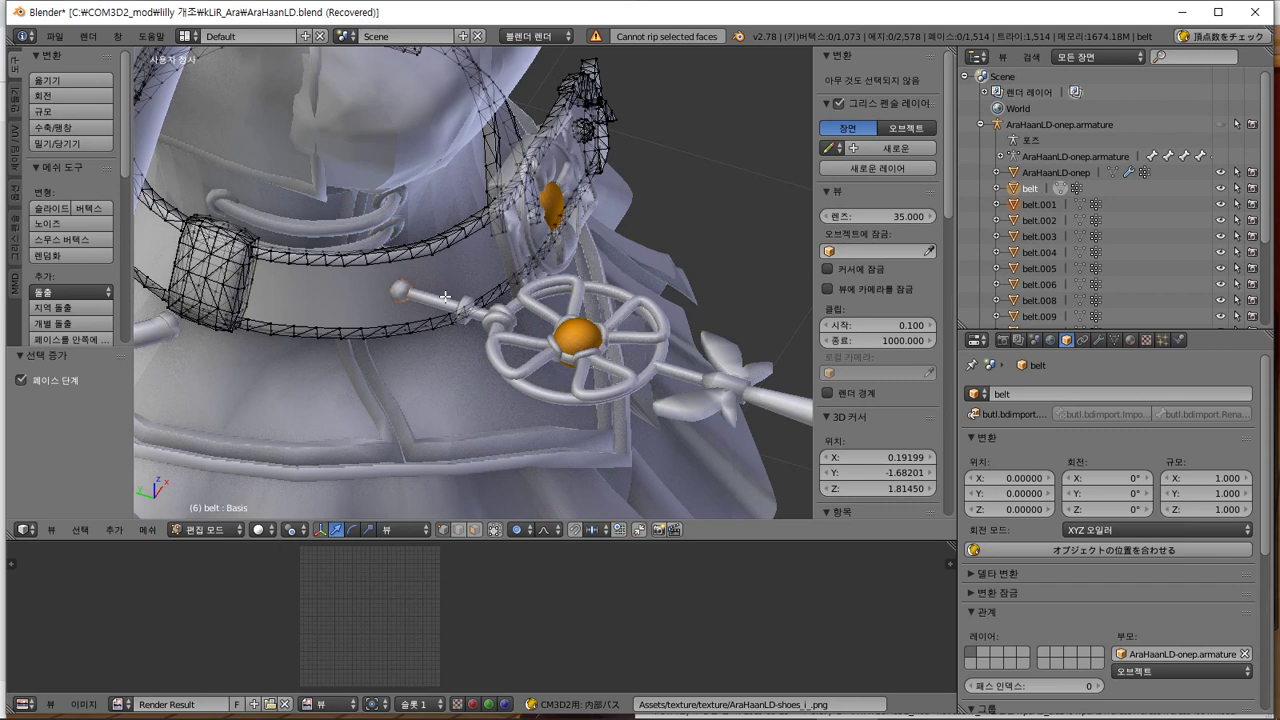
Return to object mode and join the separated end ball to the staff object belt.008
{"action": "key", "text": "Tab"}
{"action": "right_click", "coordinate": [408, 294]}
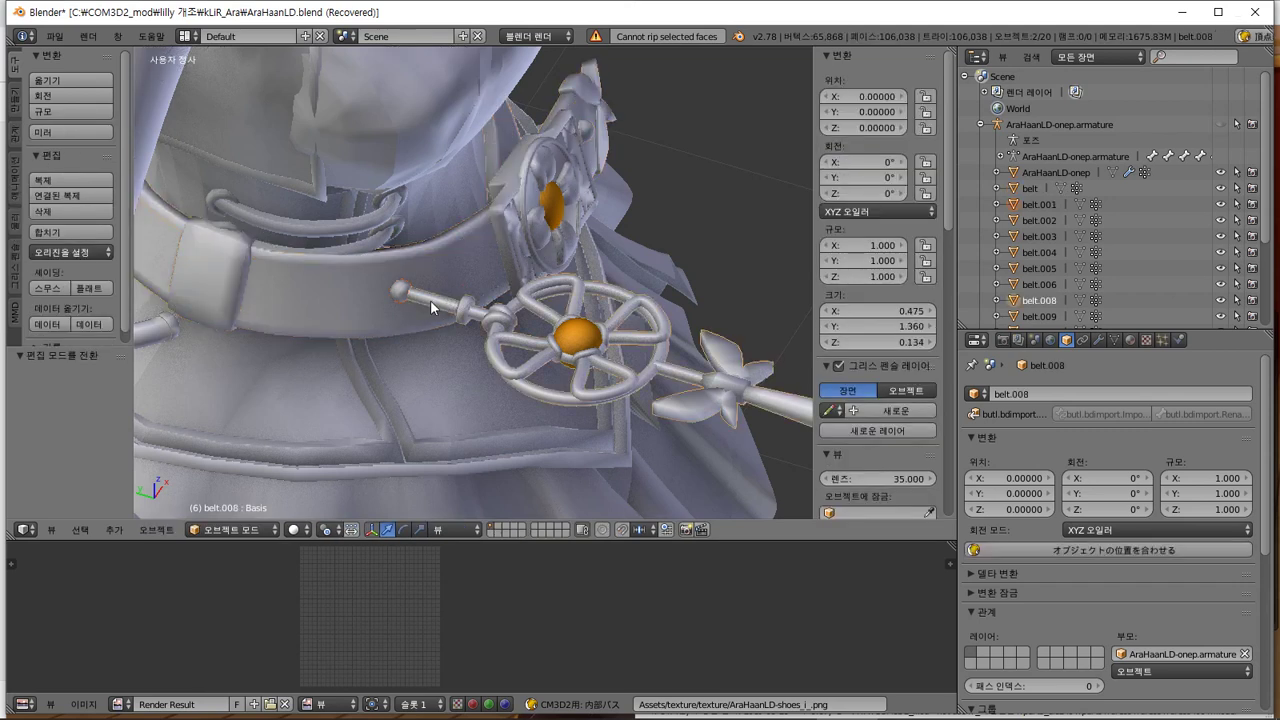
{"action": "left_click", "coordinate": [90, 236]}
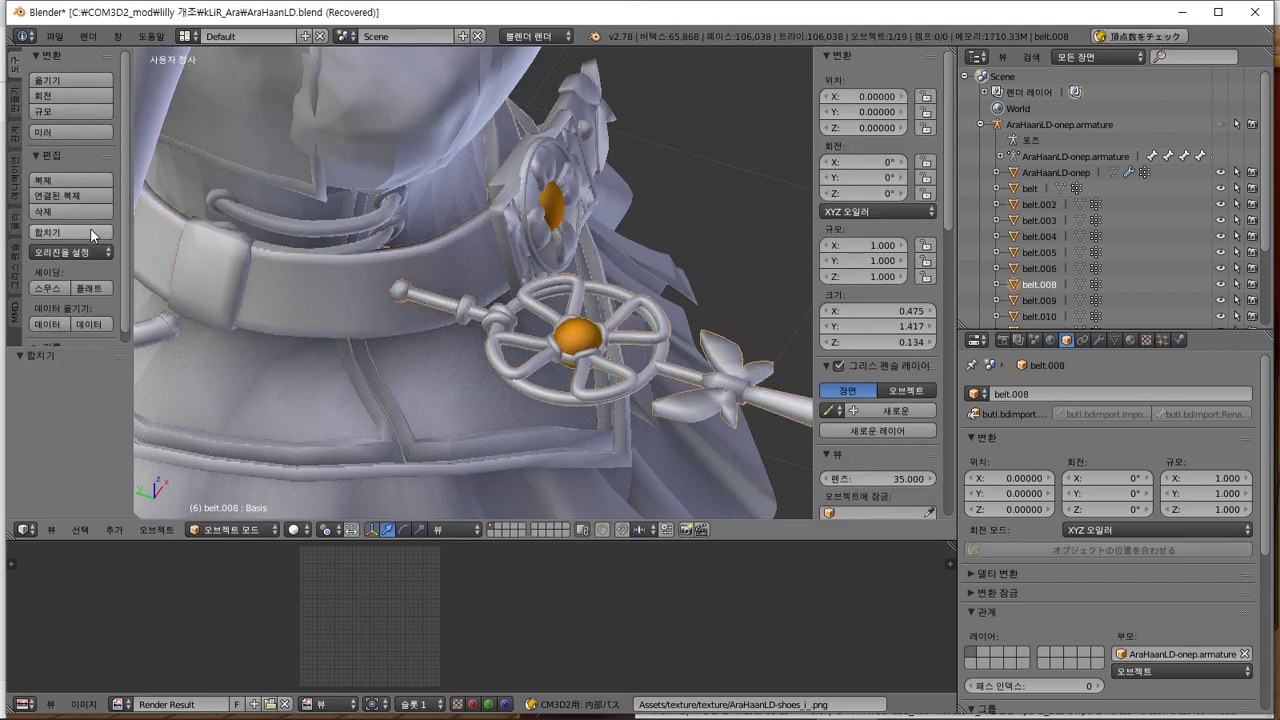
Test-move the staff object belt.008 to check that the joined end ball follows it, then cancel the move
{"action": "key", "text": "g"}
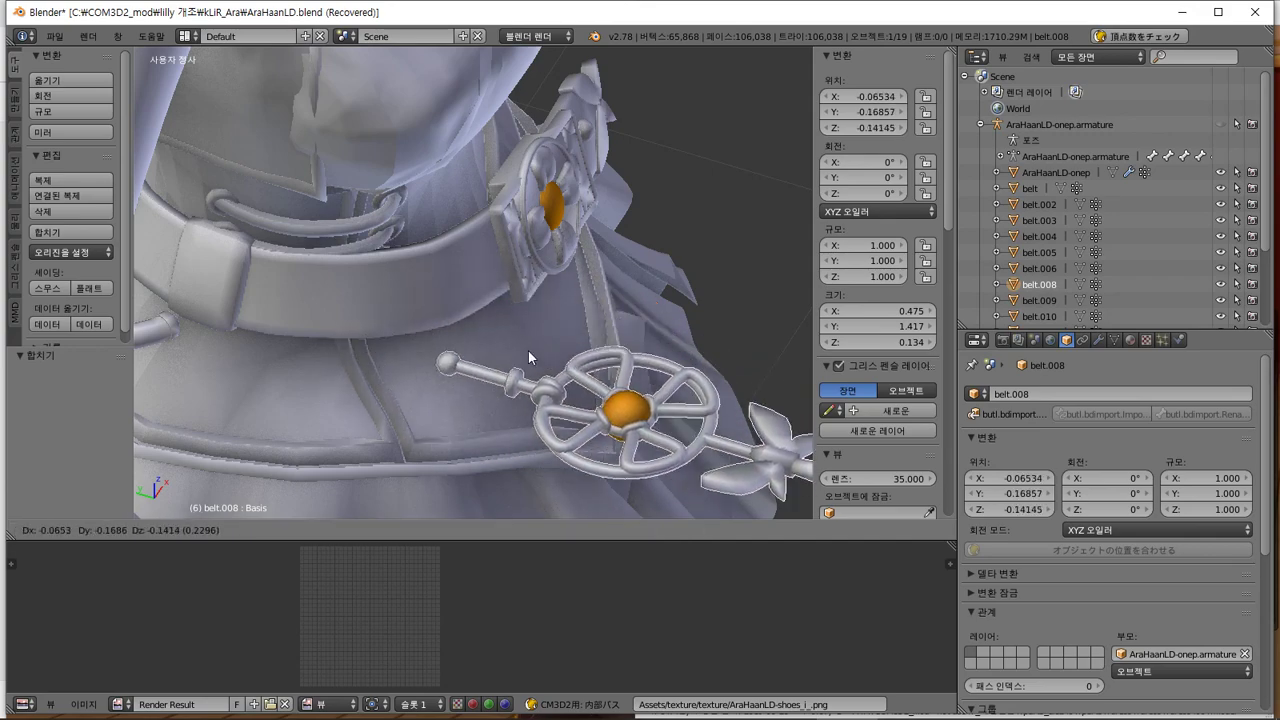
{"action": "key", "text": "Escape"}
{"action": "middle_click_drag", "start_coordinate": [594, 315], "coordinate": [468, 212]}
Select the flower buckle parts belt.012 and belt.009 together and test-move them, then cancel the move
{"action": "right_click", "coordinate": [518, 216]}
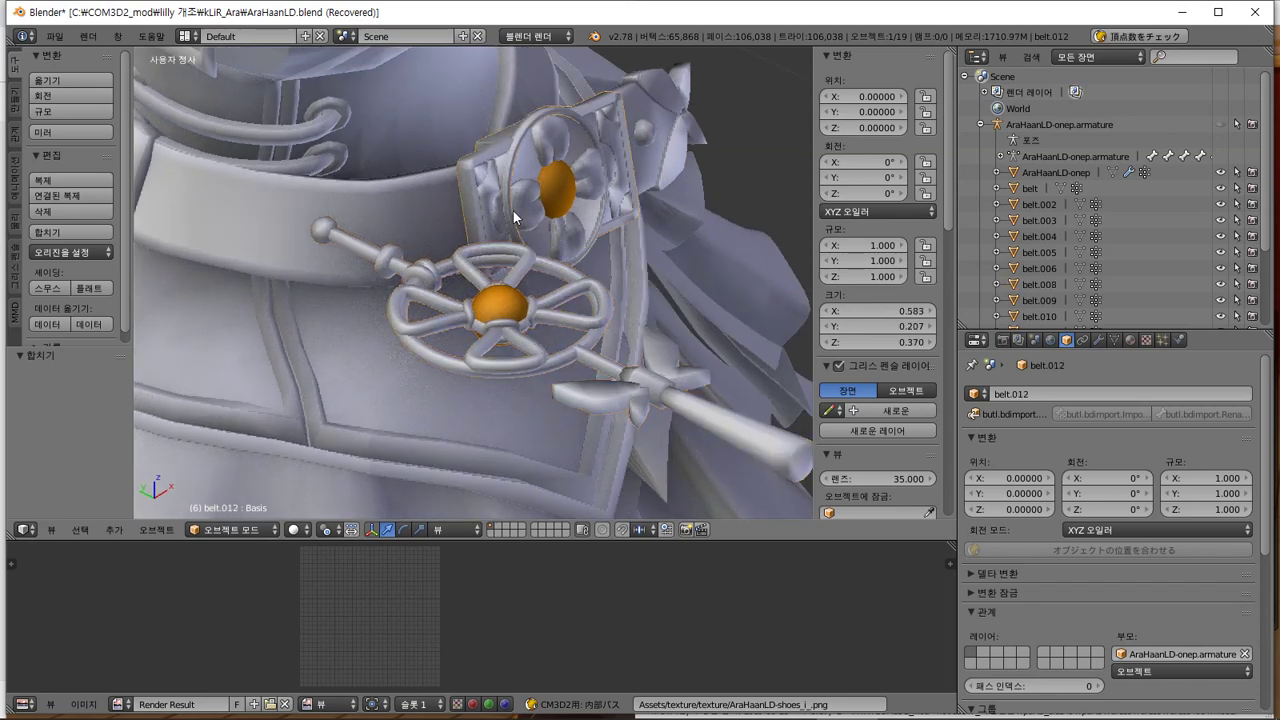
{"action": "middle_click_drag", "start_coordinate": [553, 218], "coordinate": [547, 228]}
{"action": "right_click", "coordinate": [558, 217]}
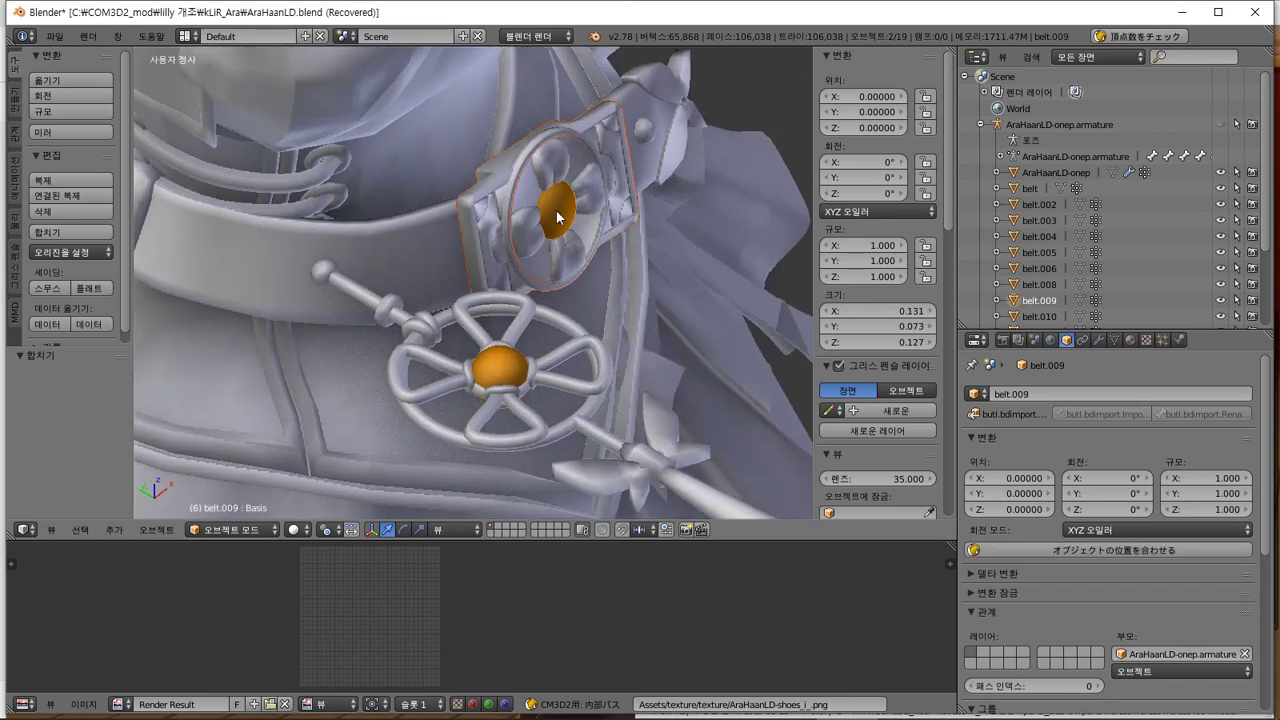
{"action": "scroll", "coordinate": [557, 217], "scroll_direction": "down", "scroll_amount": 3}
{"action": "key", "text": "g"}
{"action": "key", "text": "Escape"}
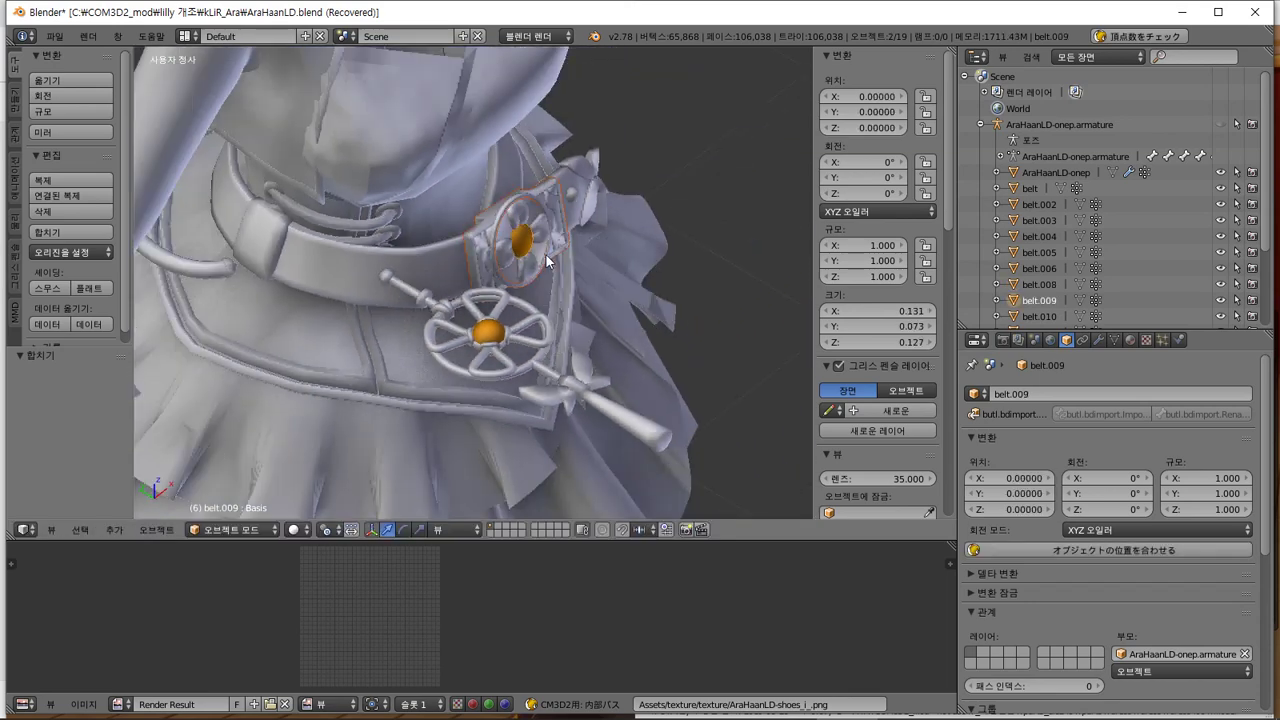
Add the remaining flower buckle parts to the selection, check them with a cancelled test move, and join all four into belt.003
{"action": "right_click", "coordinate": [510, 256]}
{"action": "right_click", "coordinate": [505, 240], "text": "shift"}
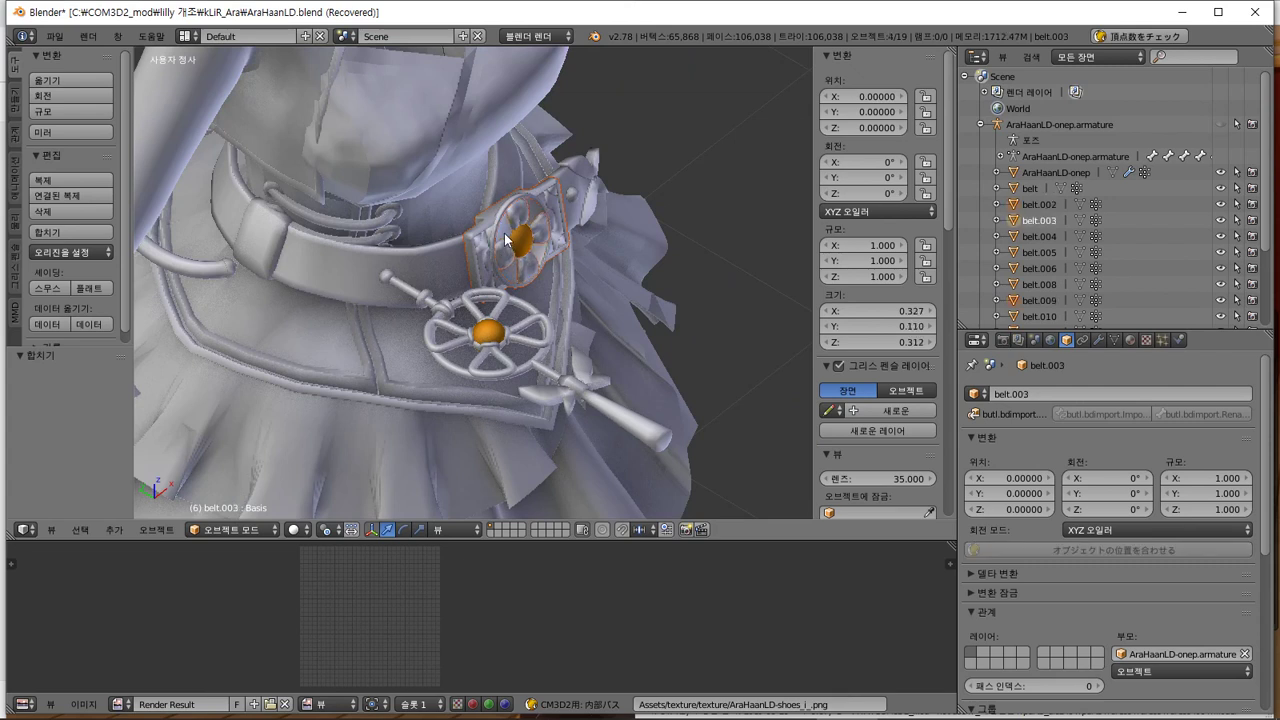
{"action": "key", "text": "g"}
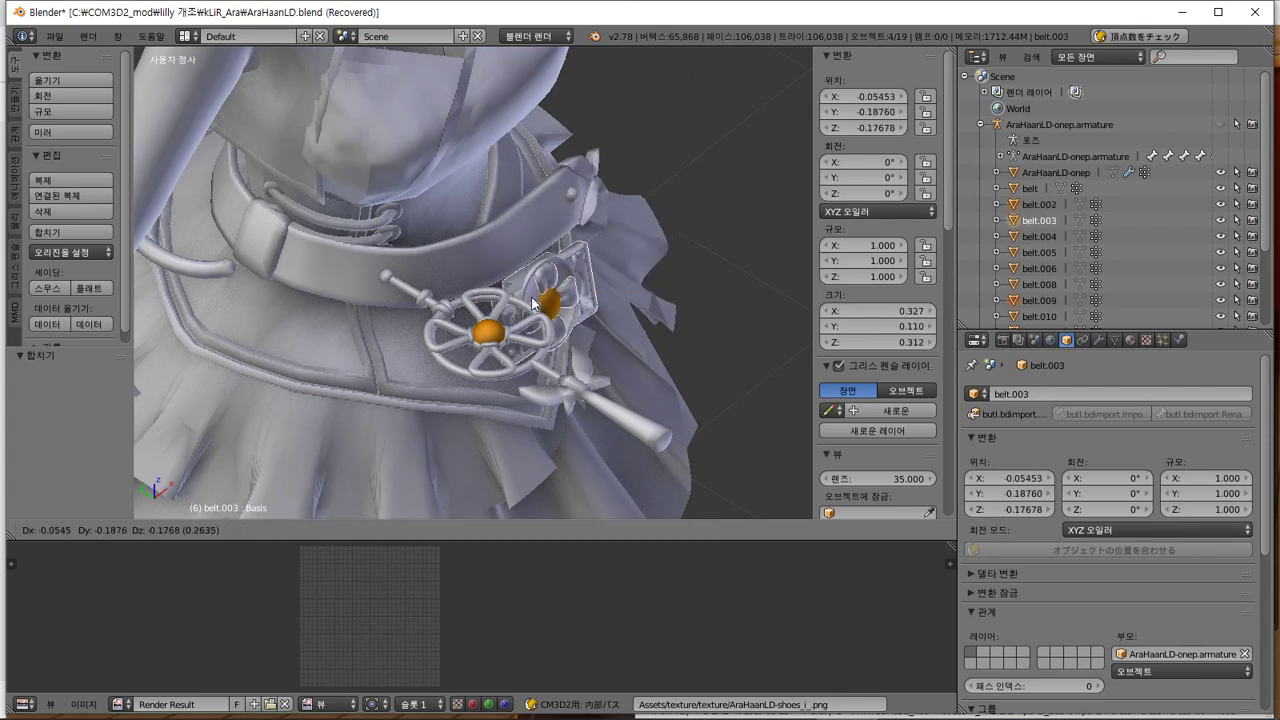
{"action": "key", "text": "Escape"}
{"action": "left_click", "coordinate": [70, 232]}
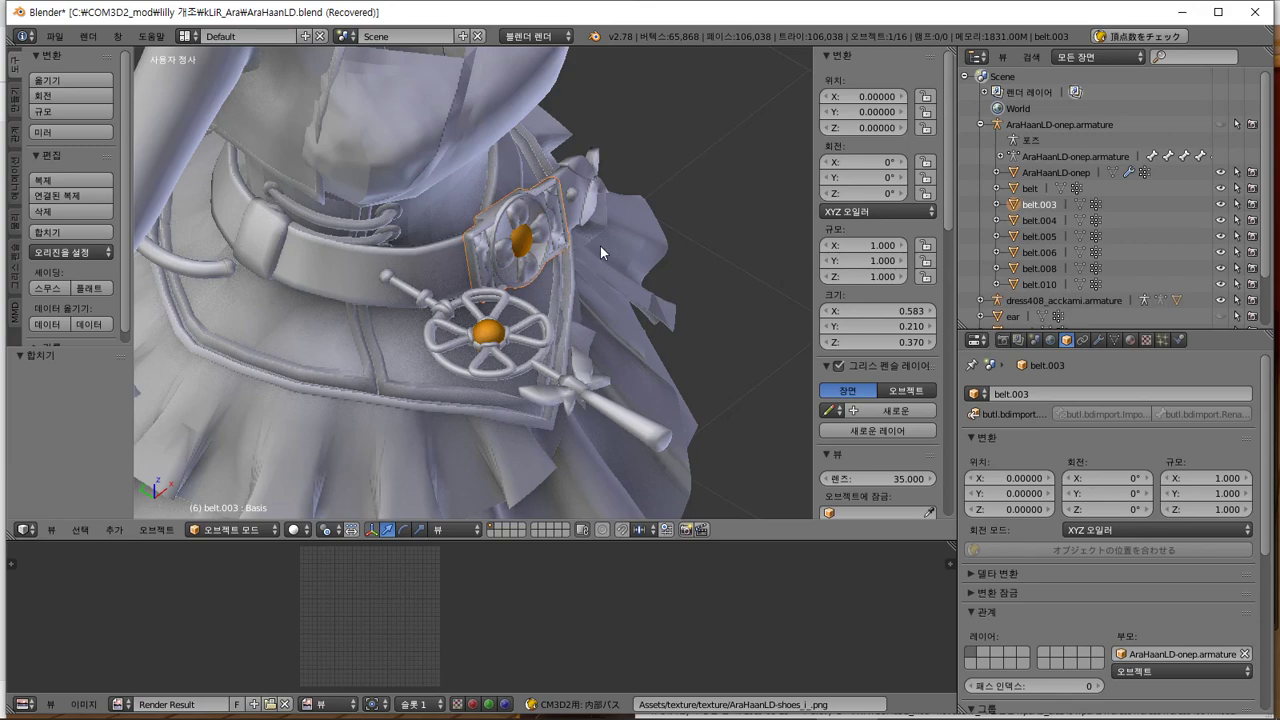
Select the belt strap belt.004 and inspect its mesh in edit mode, then return to object mode
{"action": "scroll", "coordinate": [600, 246], "scroll_direction": "down", "scroll_amount": 2}
{"action": "middle_click_drag", "start_coordinate": [589, 241], "coordinate": [640, 234]}
{"action": "scroll", "coordinate": [565, 222], "scroll_direction": "up", "scroll_amount": 2}
{"action": "scroll", "coordinate": [755, 223], "scroll_direction": "up", "scroll_amount": 2}
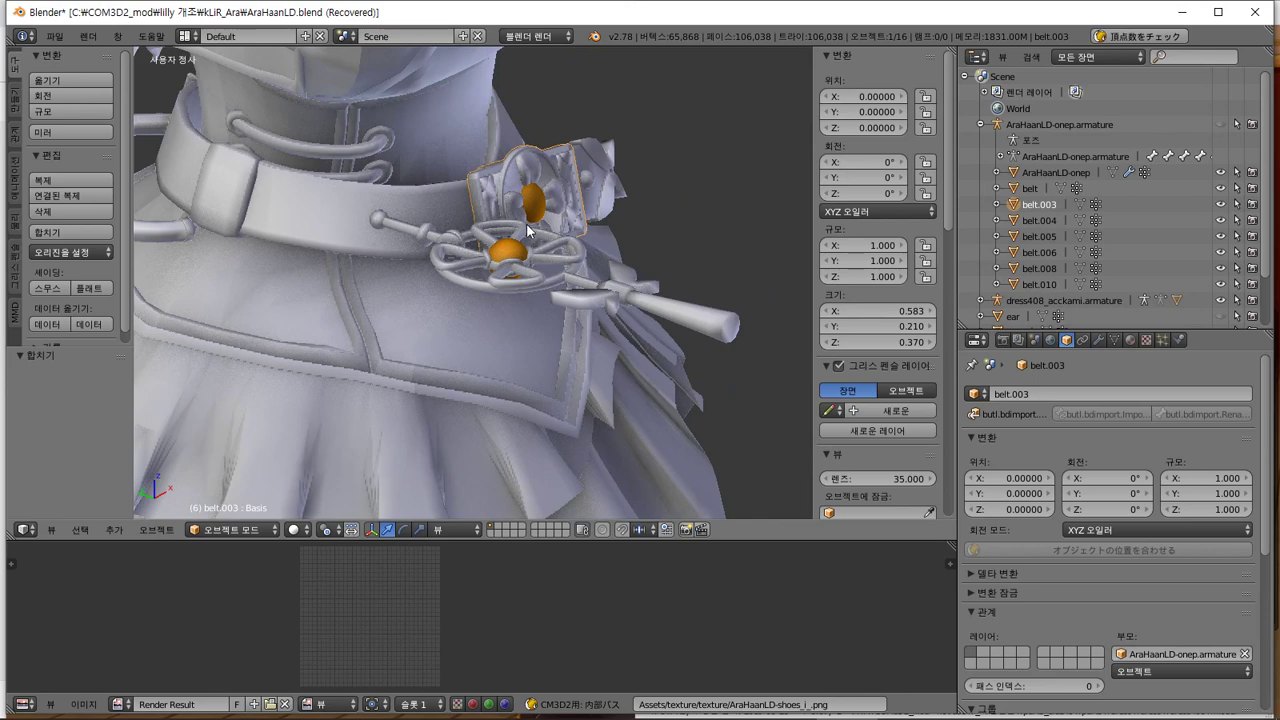
{"action": "scroll", "coordinate": [518, 229], "scroll_direction": "up", "scroll_amount": 1}
{"action": "right_click", "coordinate": [449, 182]}
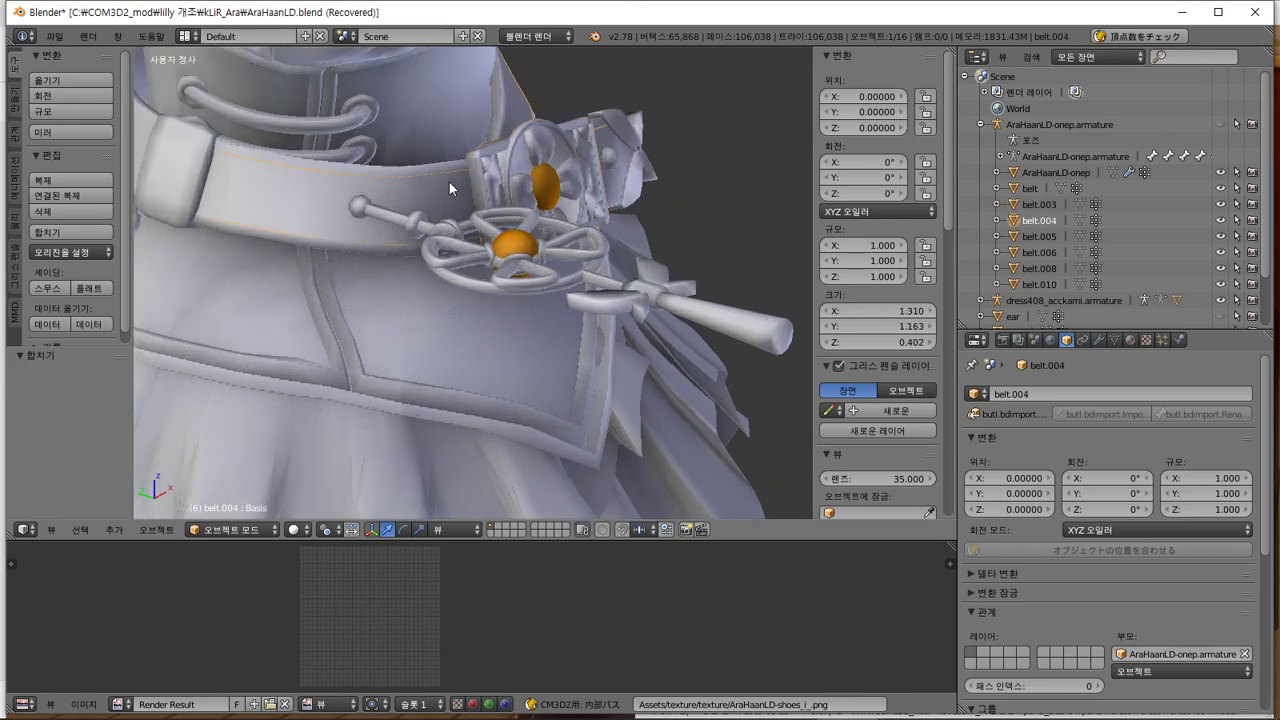
{"action": "scroll", "coordinate": [449, 182], "scroll_direction": "down", "scroll_amount": 2}
{"action": "key", "text": "Tab"}
{"action": "scroll", "coordinate": [449, 182], "scroll_direction": "up", "scroll_amount": 2}
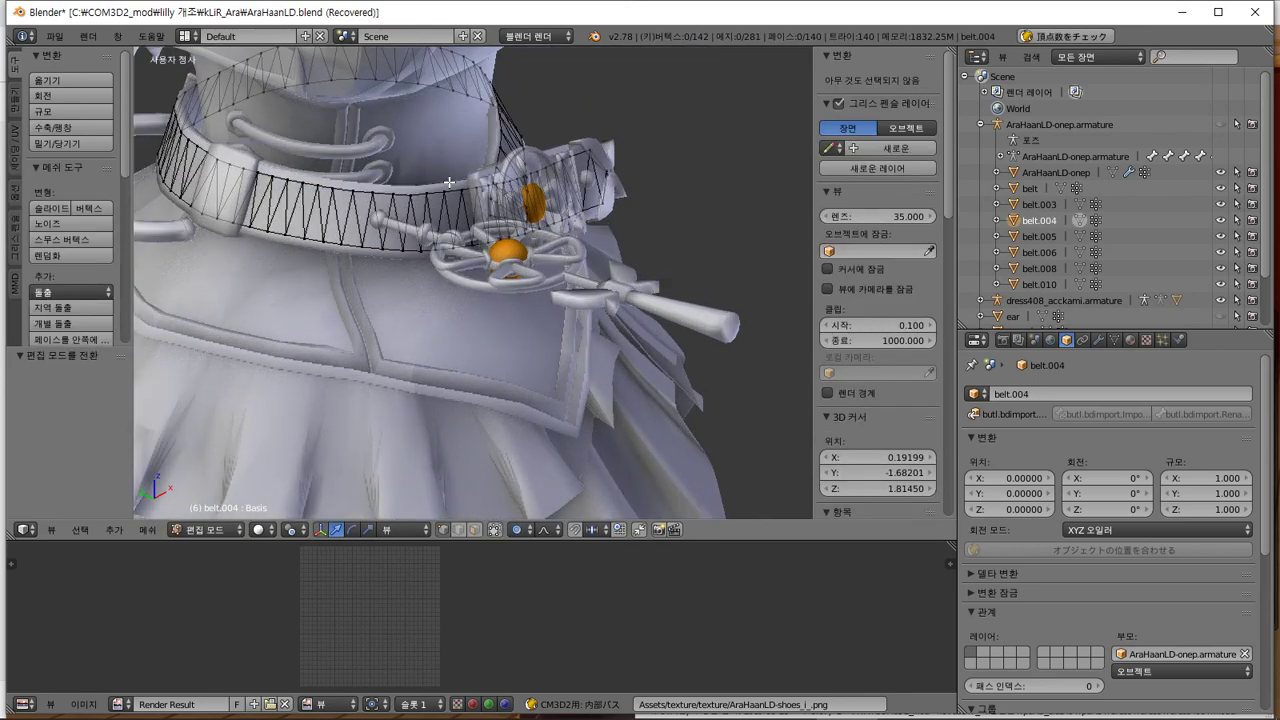
{"action": "key", "text": "Tab"}
Test-move the belt object, join it into the strap belt.004, and check the result with a cancelled test move
{"action": "right_click", "coordinate": [406, 196]}
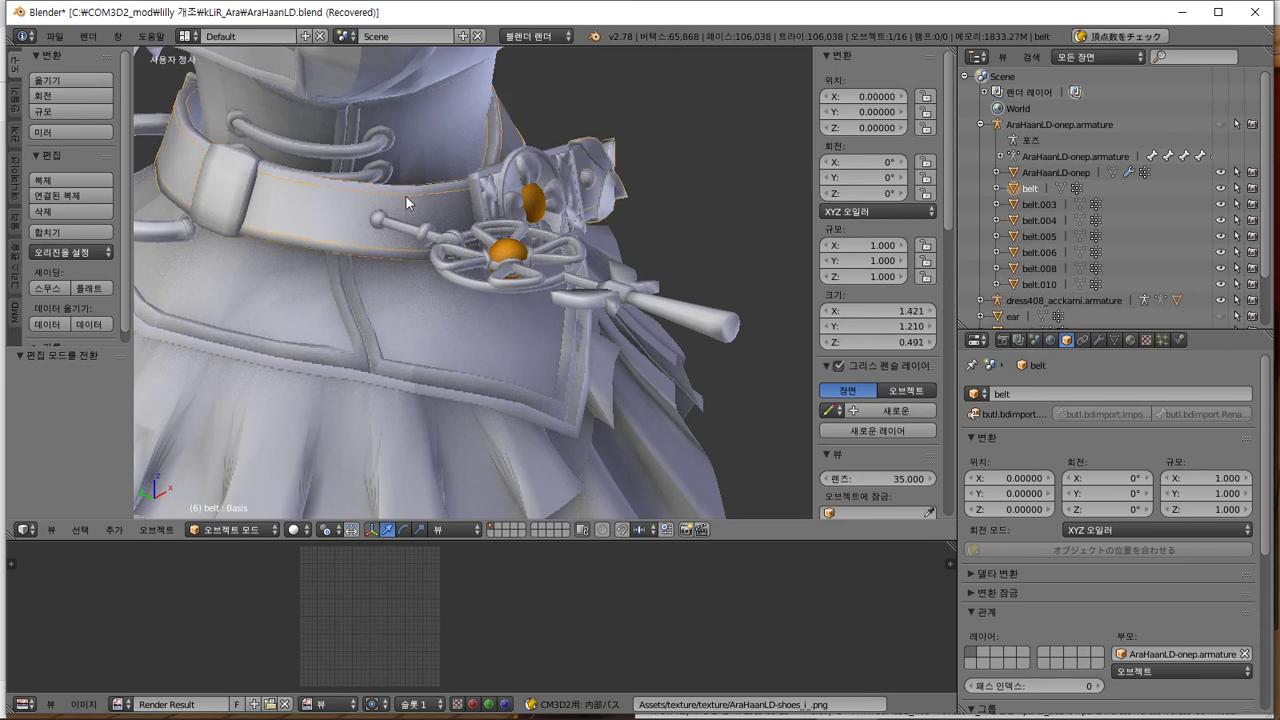
{"action": "key", "text": "g"}
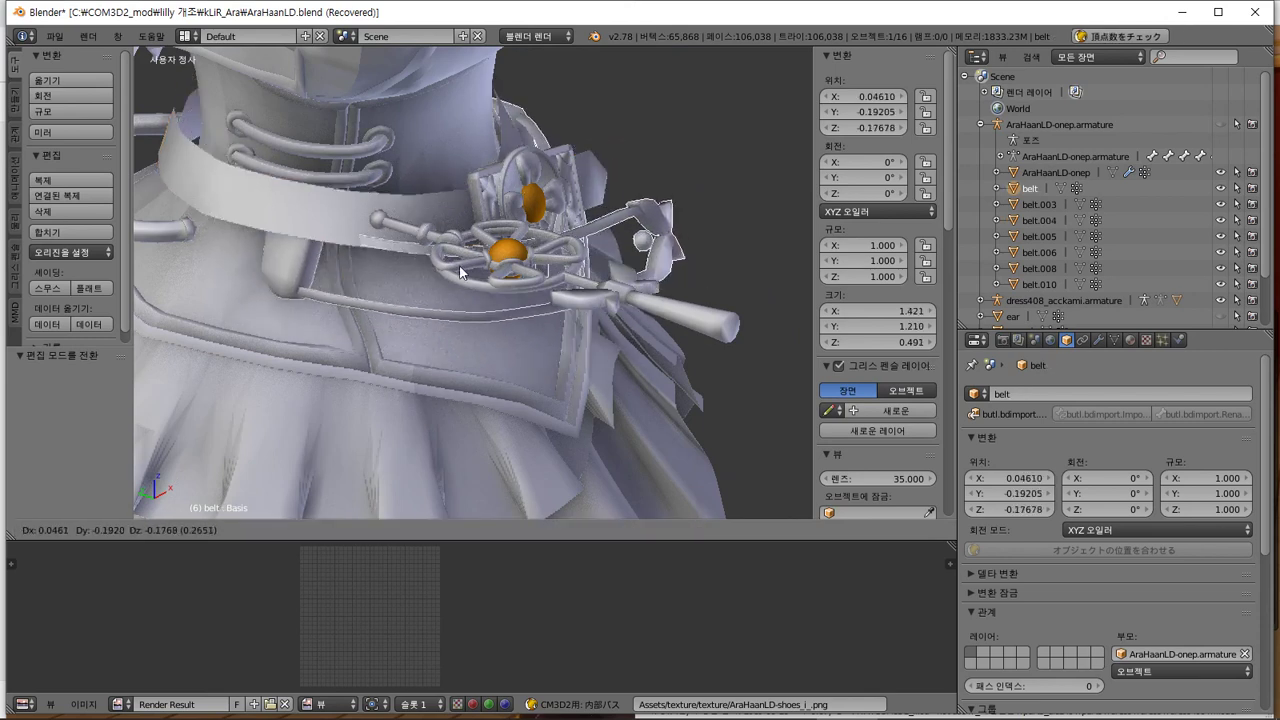
{"action": "key", "text": "Escape"}
{"action": "left_click", "coordinate": [50, 234]}
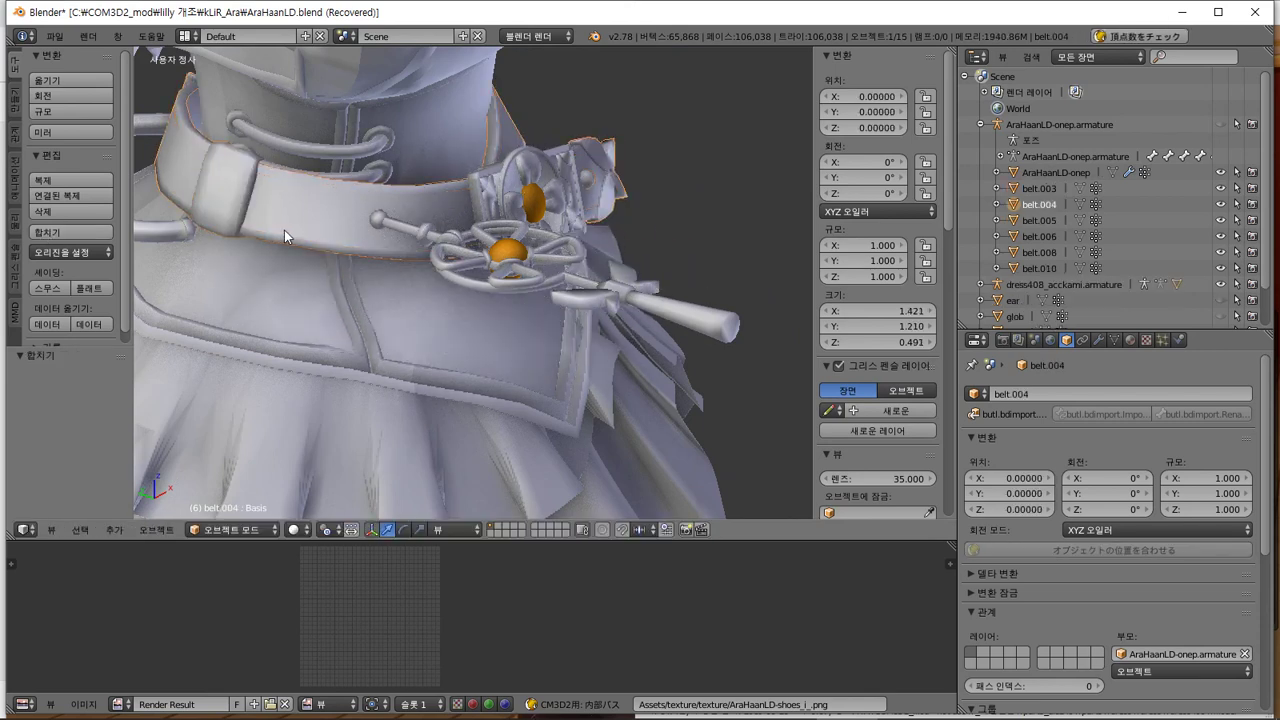
{"action": "key", "text": "g"}
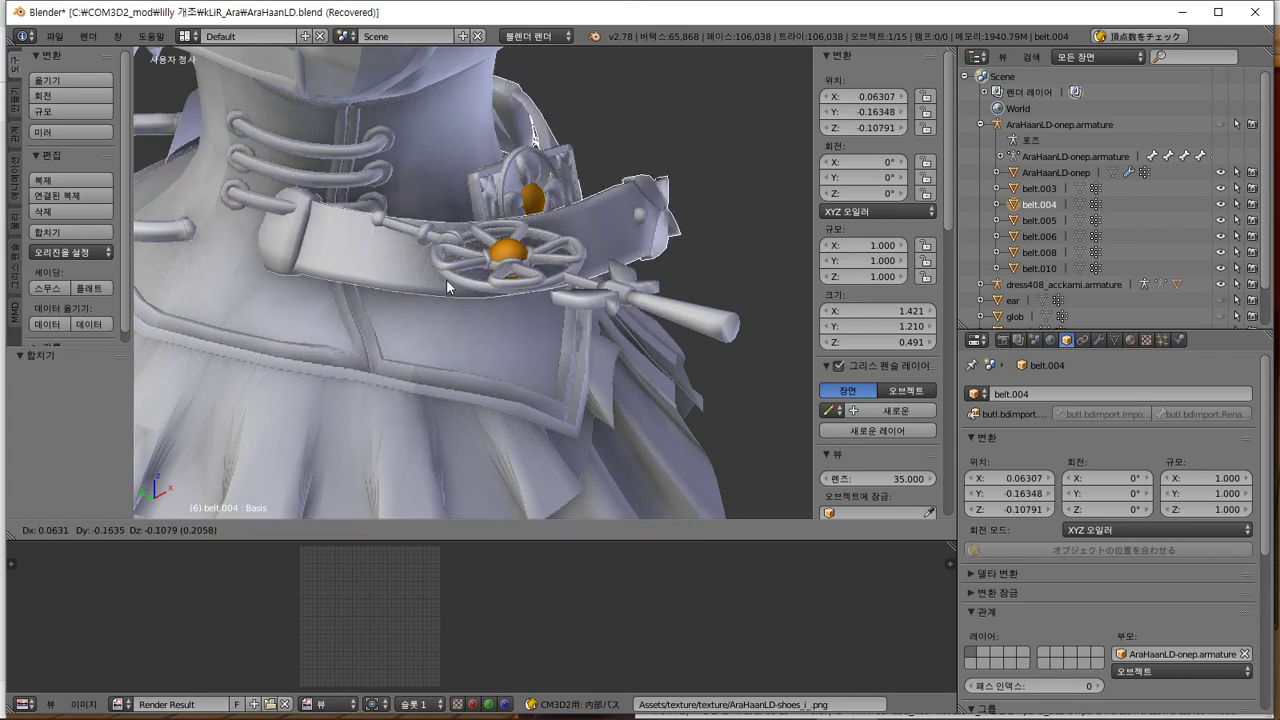
{"action": "key", "text": "Escape"}
Toggle the visibility of belt.005, belt.006 and belt.010 to identify each piece, and leave the staff object belt.008 hidden
{"action": "left_click", "coordinate": [1222, 219]}
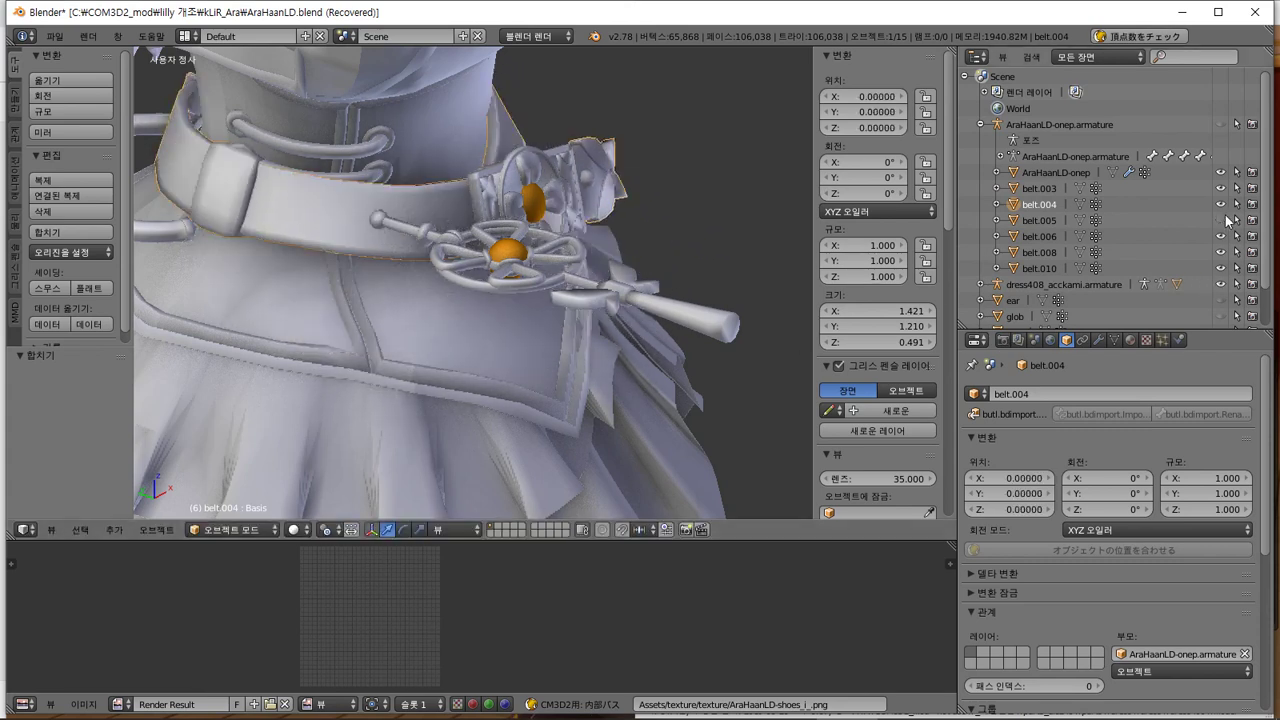
{"action": "left_click", "coordinate": [1222, 220]}
{"action": "left_click", "coordinate": [1220, 237]}
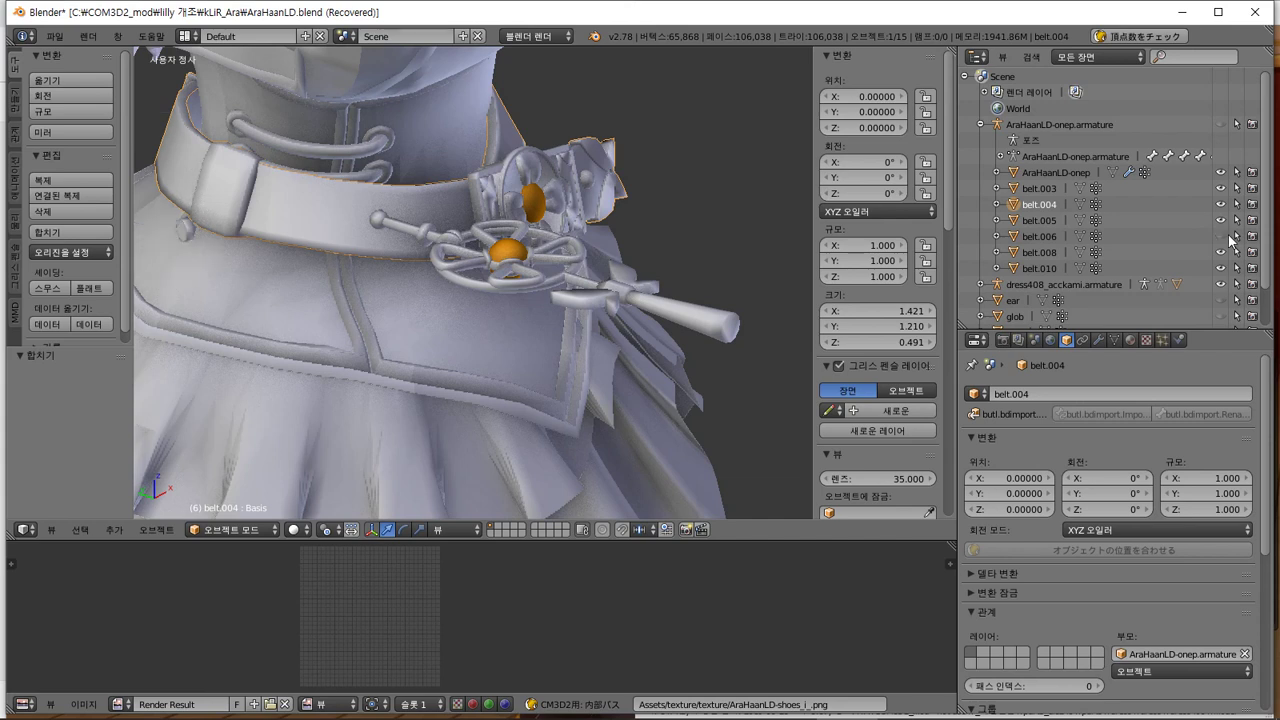
{"action": "left_click", "coordinate": [1220, 237]}
{"action": "left_click", "coordinate": [1222, 252]}
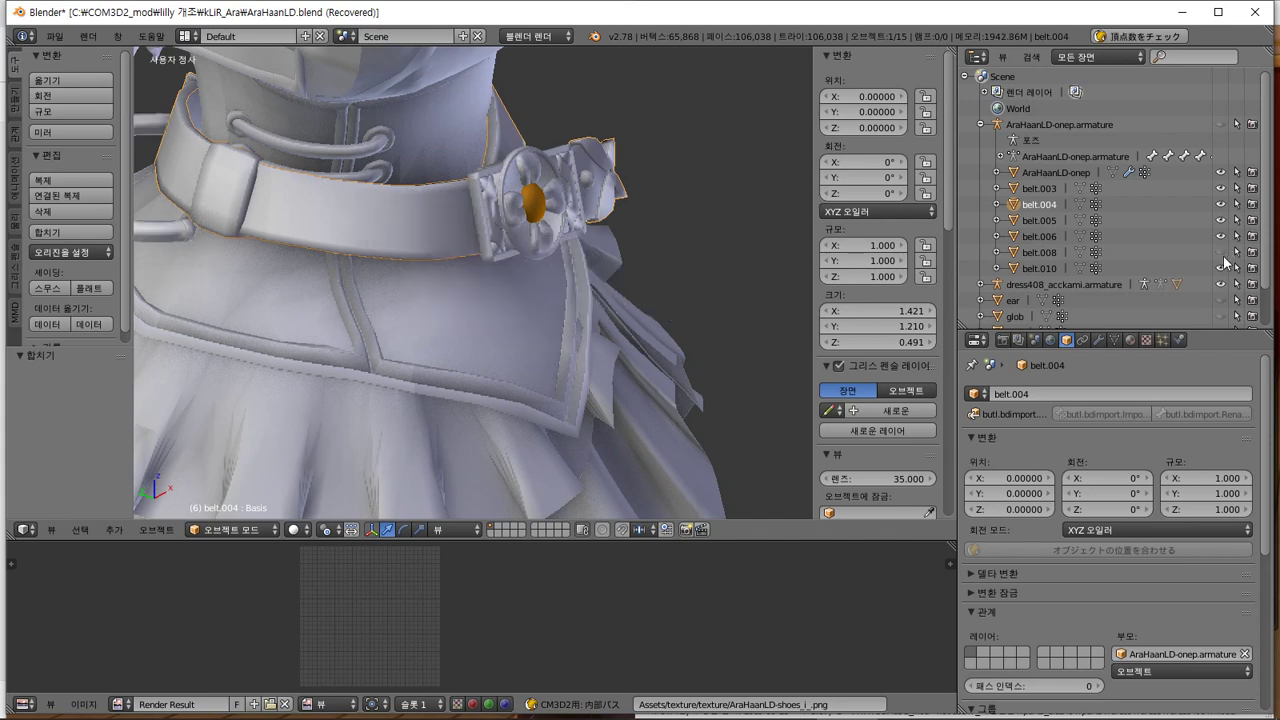
{"action": "left_click", "coordinate": [1222, 268]}
{"action": "left_click", "coordinate": [1222, 268]}
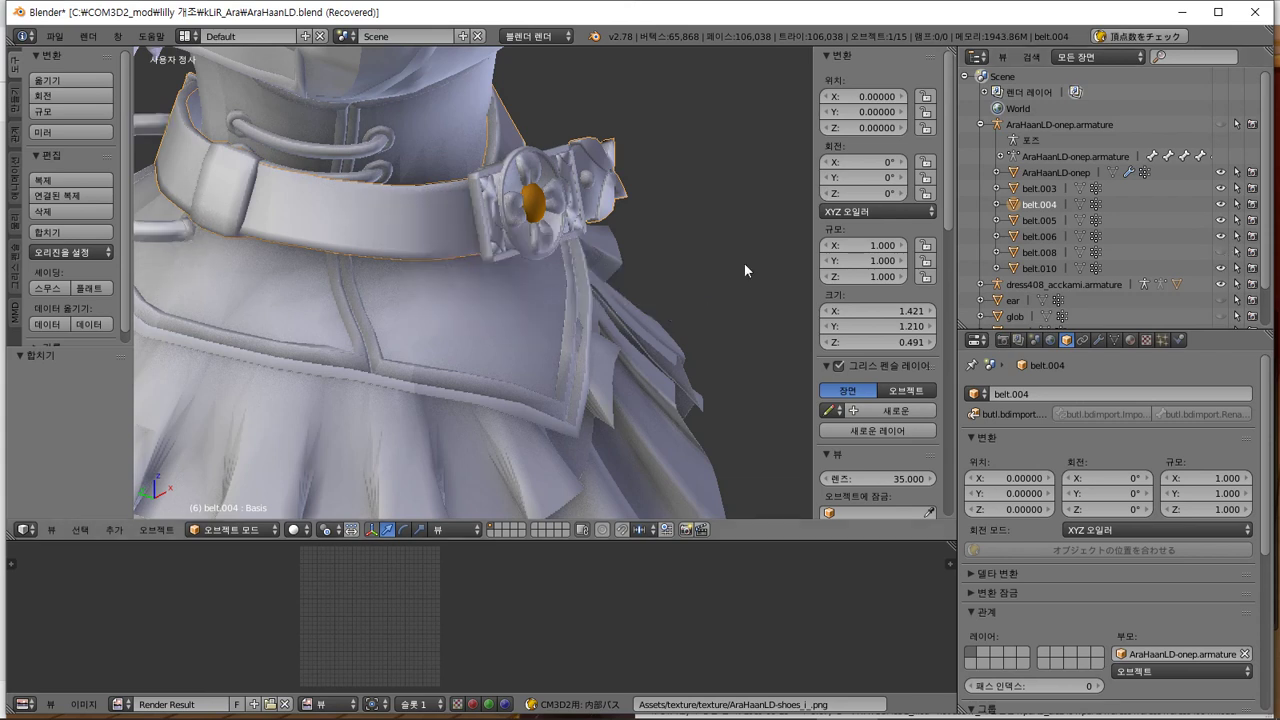
Hide the flower buckle object belt.003 so the plain belt strap underneath is exposed
{"action": "middle_click_drag", "start_coordinate": [744, 262], "coordinate": [507, 363]}
{"action": "scroll", "coordinate": [486, 363], "scroll_direction": "up", "scroll_amount": 1}
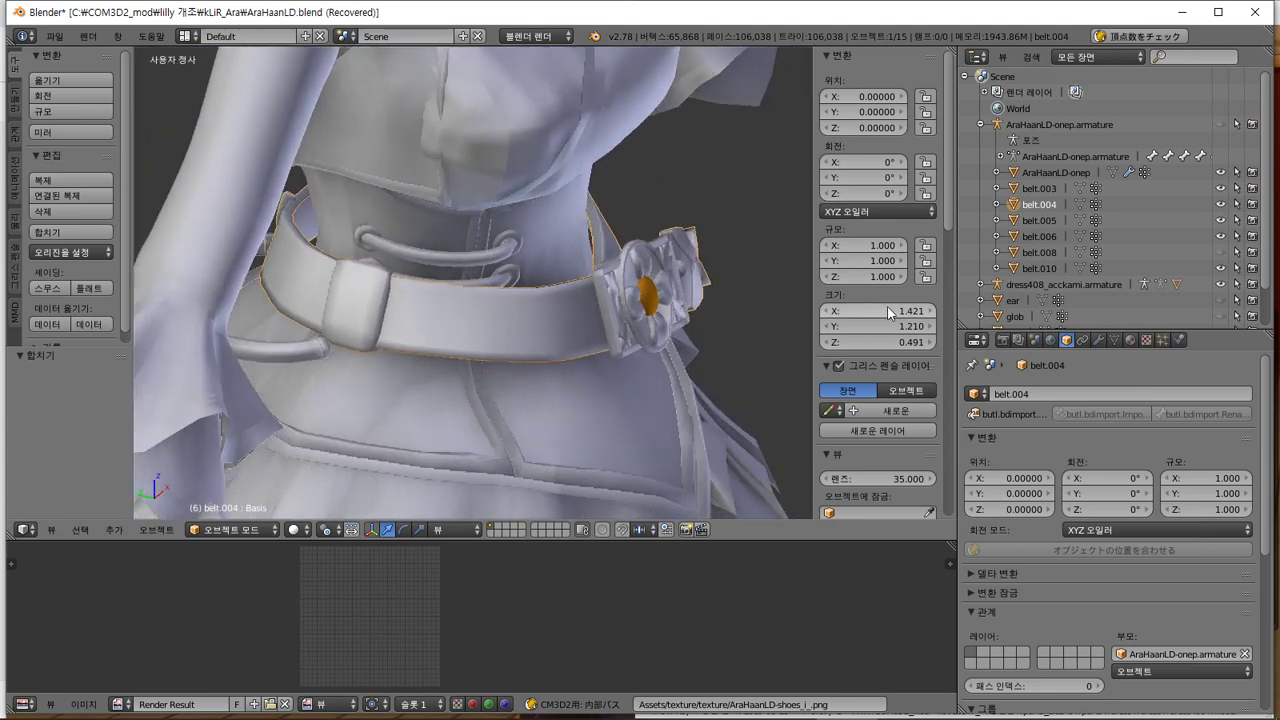
{"action": "middle_click_drag", "start_coordinate": [666, 294], "coordinate": [628, 301]}
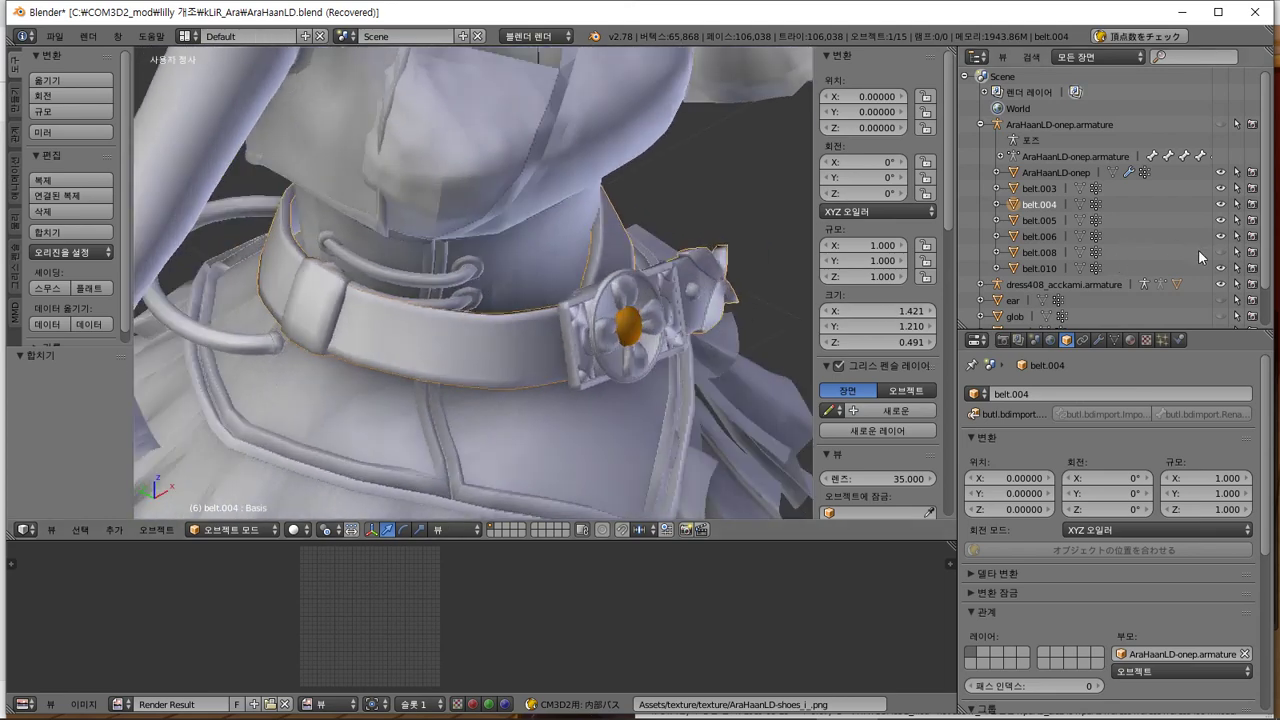
{"action": "left_click", "coordinate": [1222, 188]}
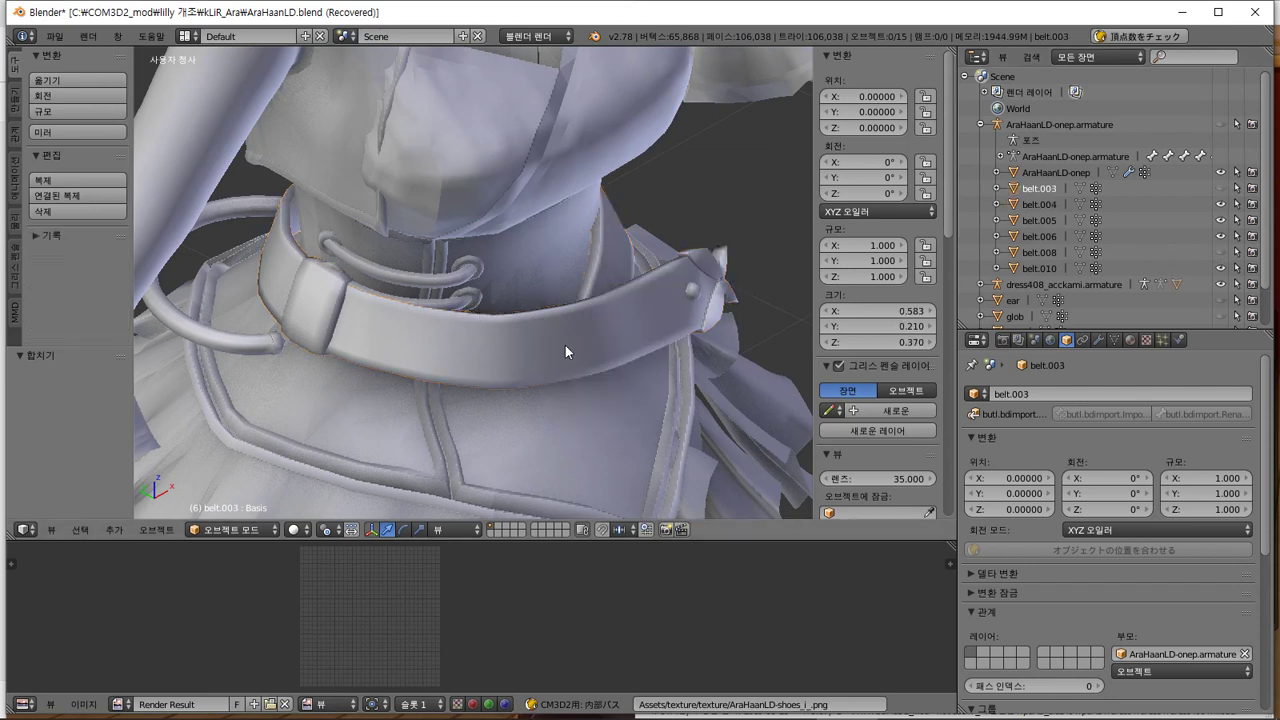
Select belt.004, belt.006 and belt.010 and join them into the single object belt.010
{"action": "right_click", "coordinate": [608, 323]}
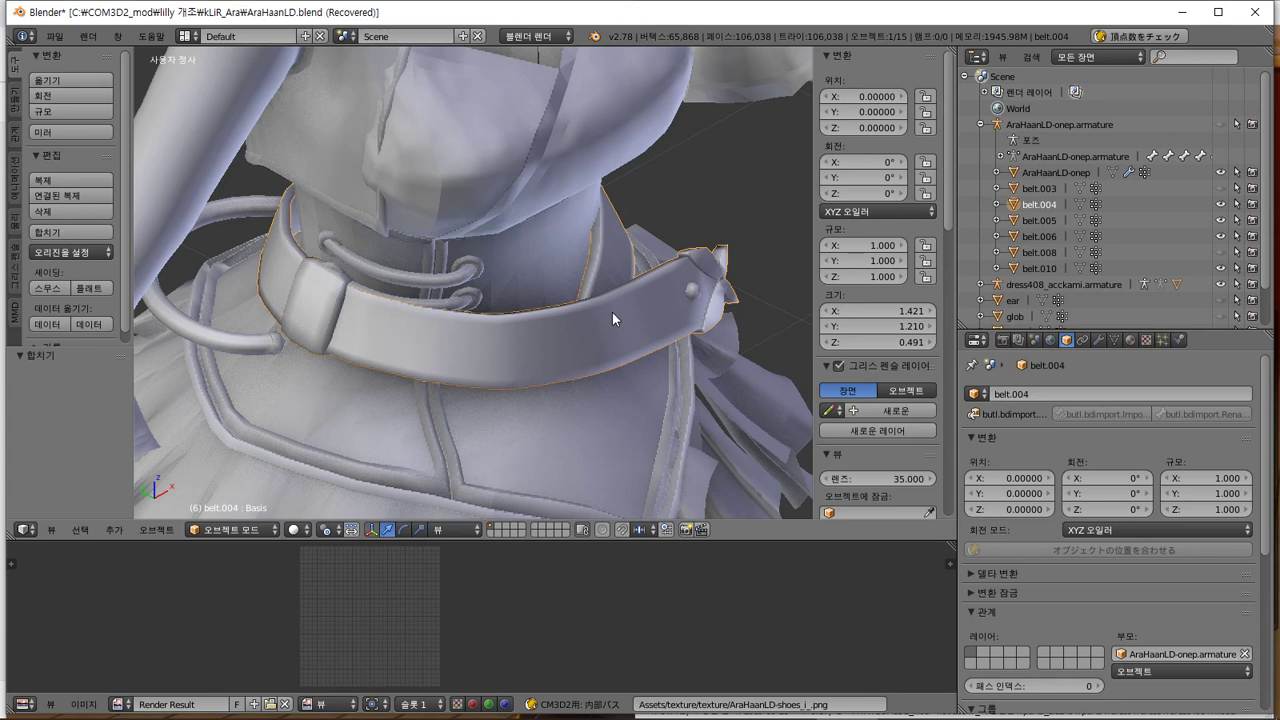
{"action": "right_click", "coordinate": [237, 340], "text": "shift"}
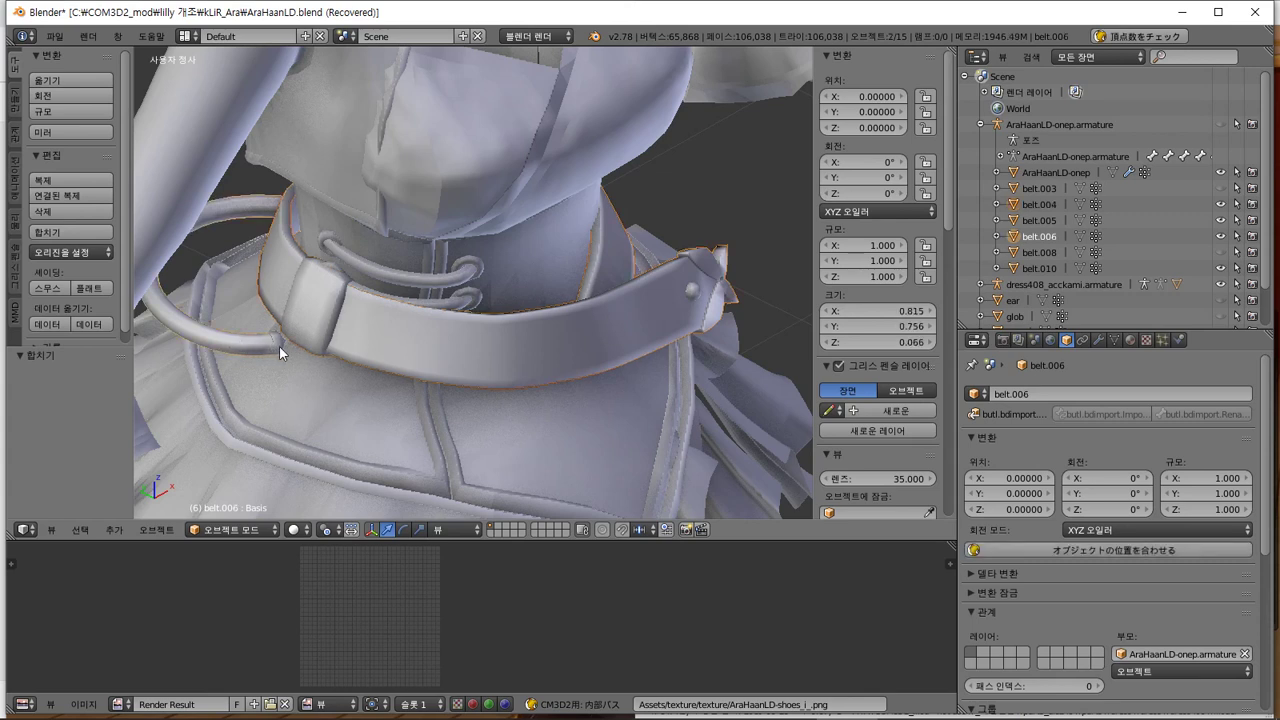
{"action": "right_click", "coordinate": [279, 346], "text": "shift"}
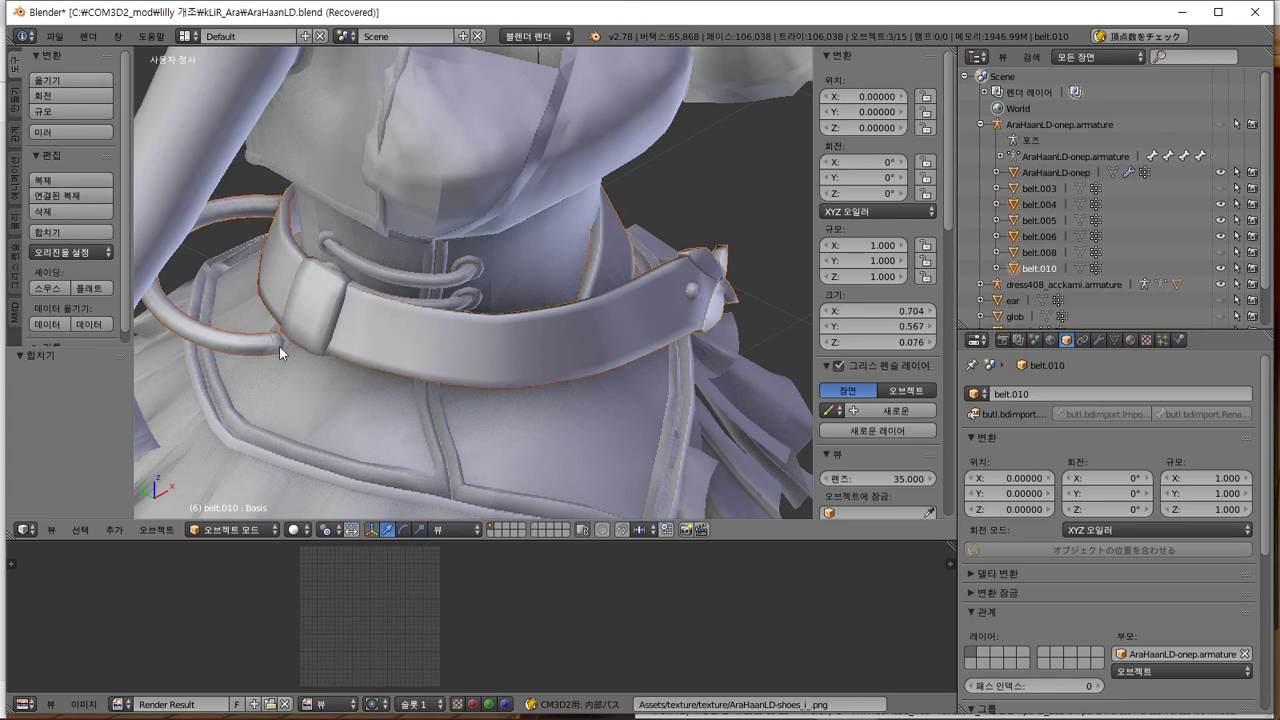
{"action": "left_click", "coordinate": [98, 233]}
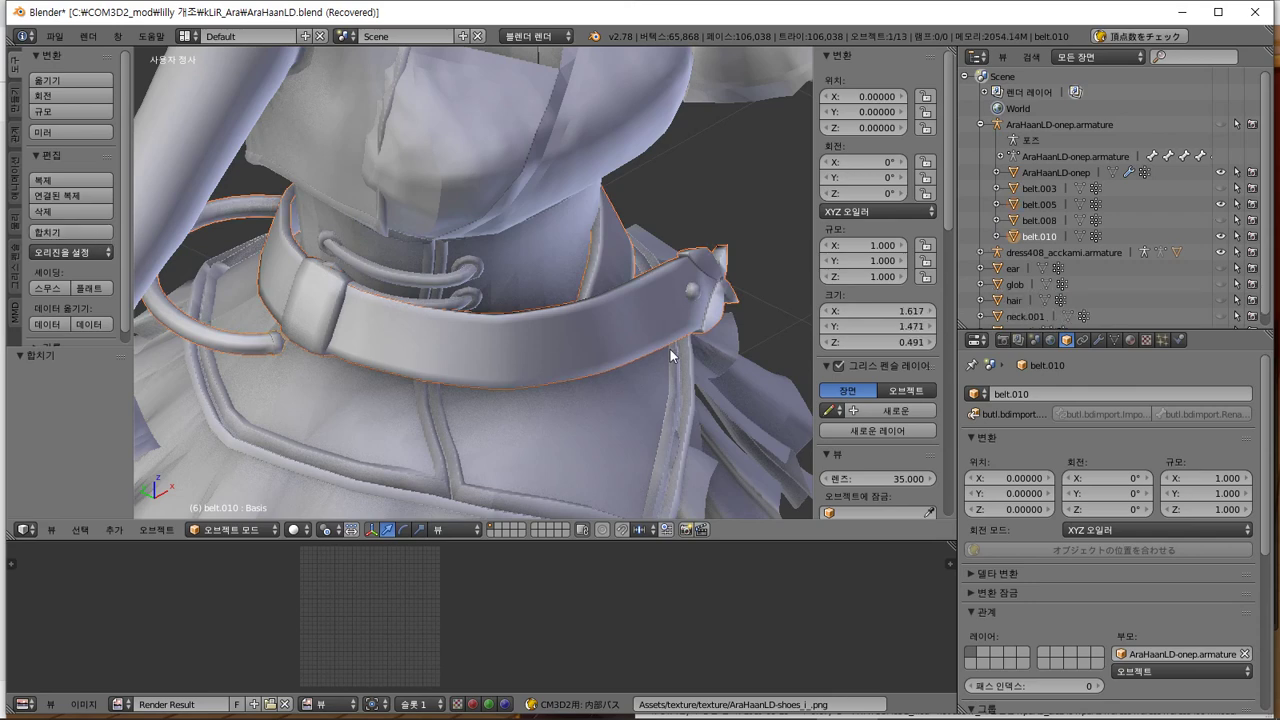
Test-move the joined belt.010 from two viewpoints to check which belt pieces follow, cancelling each move
{"action": "key", "text": "g"}
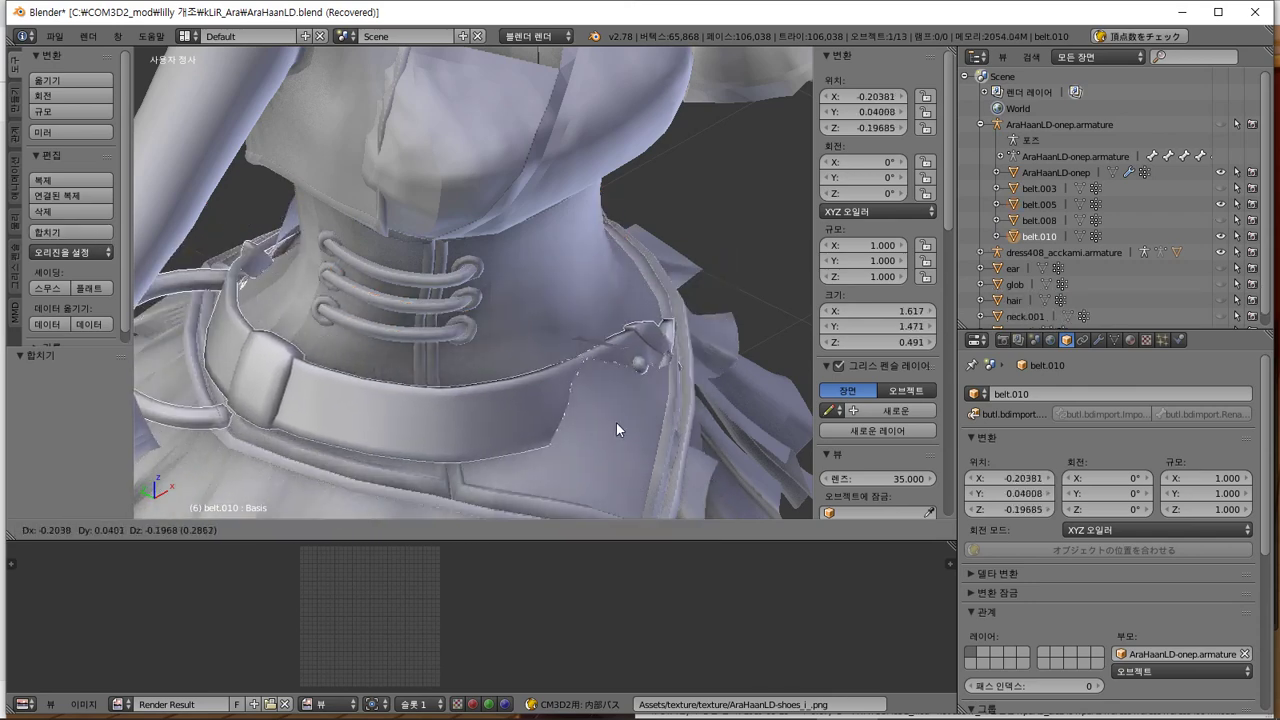
{"action": "right_click", "coordinate": [717, 151]}
{"action": "scroll", "coordinate": [489, 136], "scroll_direction": "down", "scroll_amount": 10, "text": "shift"}
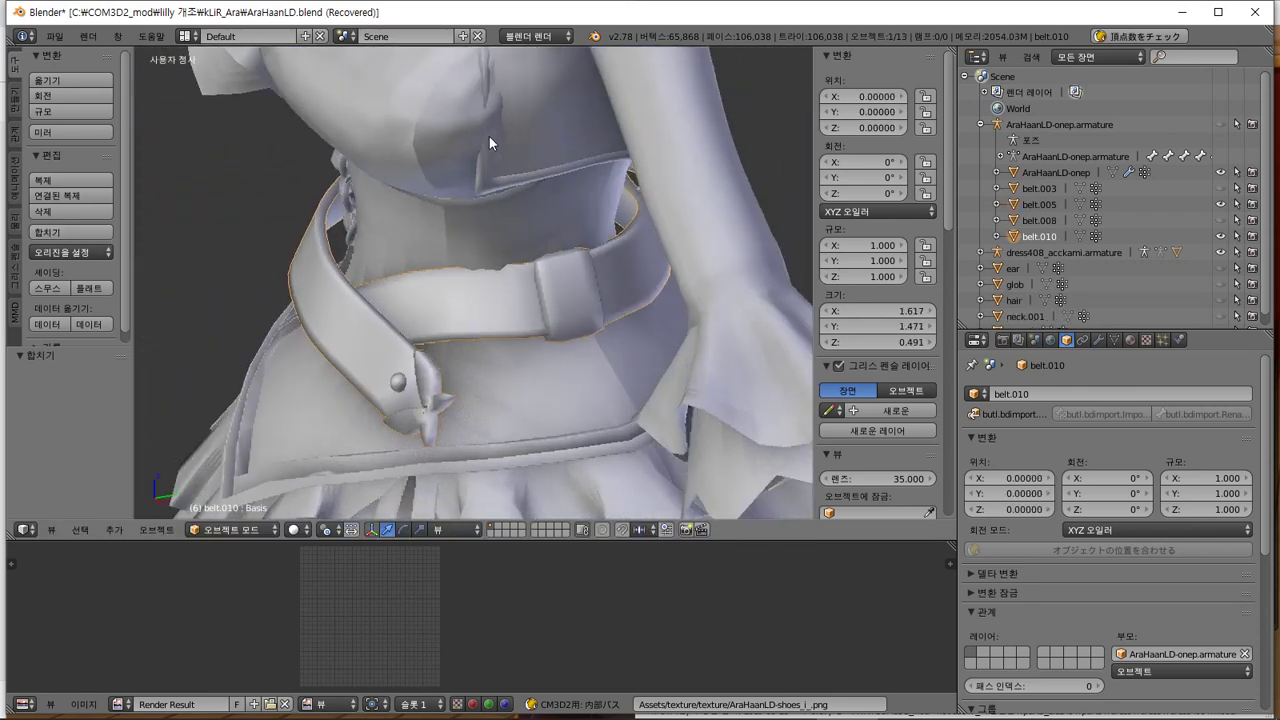
{"action": "scroll", "coordinate": [390, 141], "scroll_direction": "down", "scroll_amount": 3, "text": "shift"}
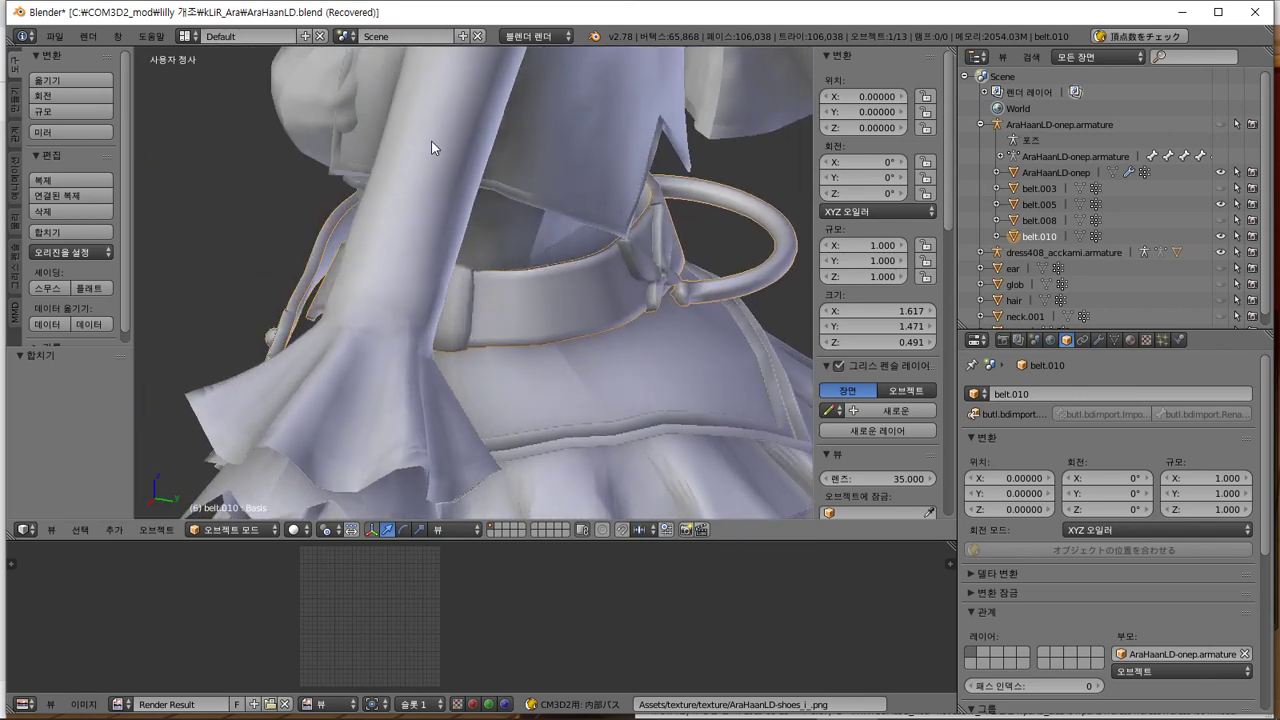
{"action": "key", "text": "g"}
{"action": "right_click", "coordinate": [495, 255]}
Select belt.010 together with belt.005, check them with a cancelled test move, and join them into belt.005
{"action": "right_click", "coordinate": [346, 231], "text": "shift"}
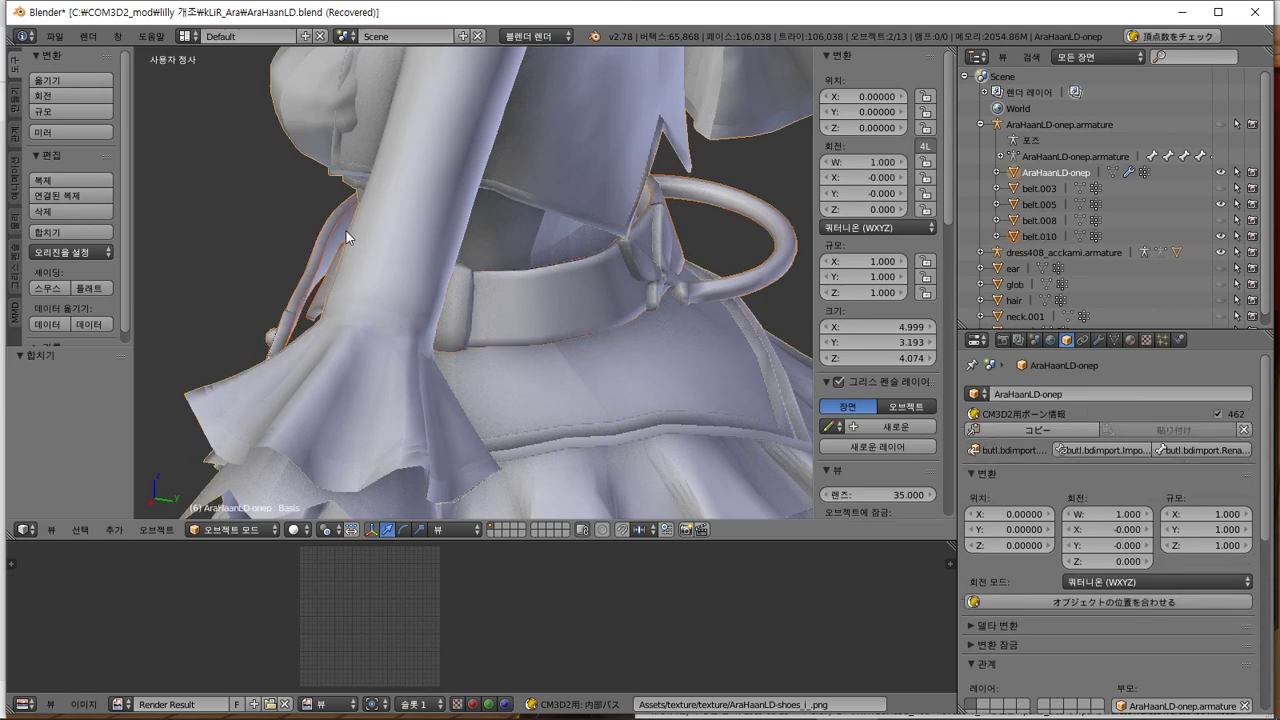
{"action": "middle_click_drag", "start_coordinate": [344, 234], "coordinate": [391, 247]}
{"action": "right_click", "coordinate": [388, 242]}
{"action": "right_click", "coordinate": [339, 229], "text": "shift"}
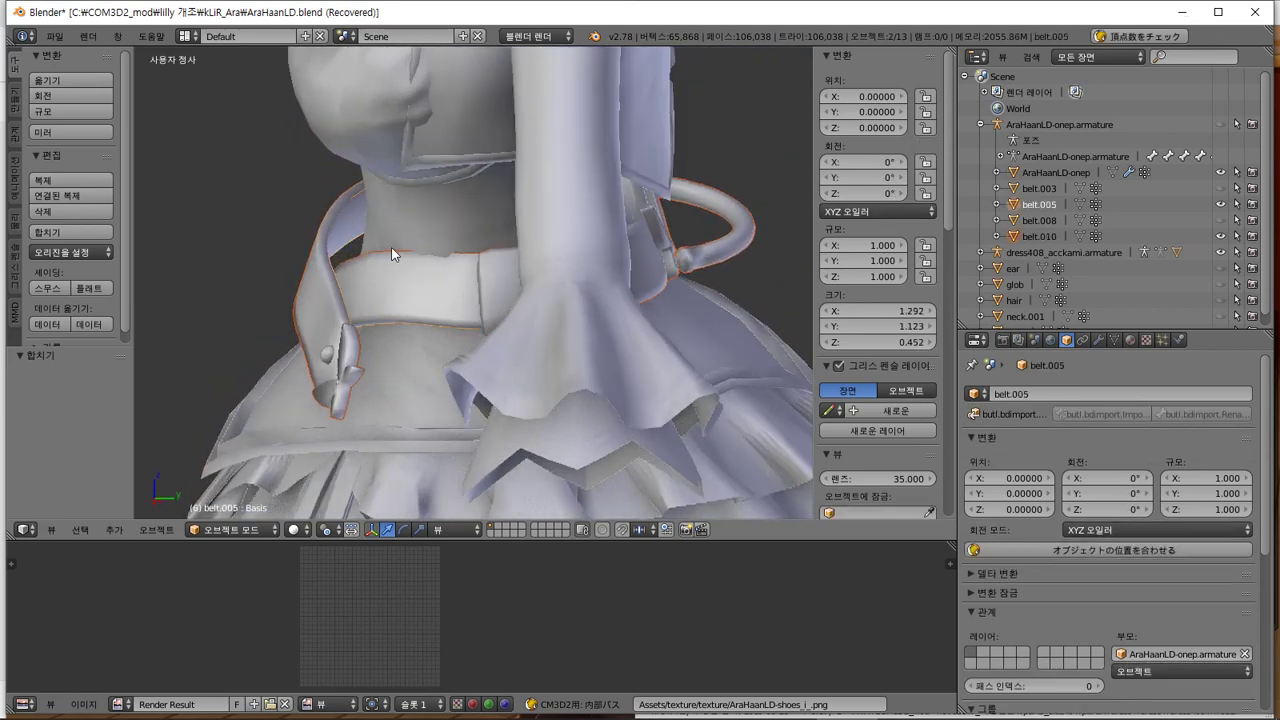
{"action": "key", "text": "g"}
{"action": "key", "text": "Escape"}
{"action": "left_click", "coordinate": [69, 233]}
Unhide the flower buckle belt.003 and the staff ornament belt.008
{"action": "middle_click_drag", "start_coordinate": [293, 260], "coordinate": [502, 210]}
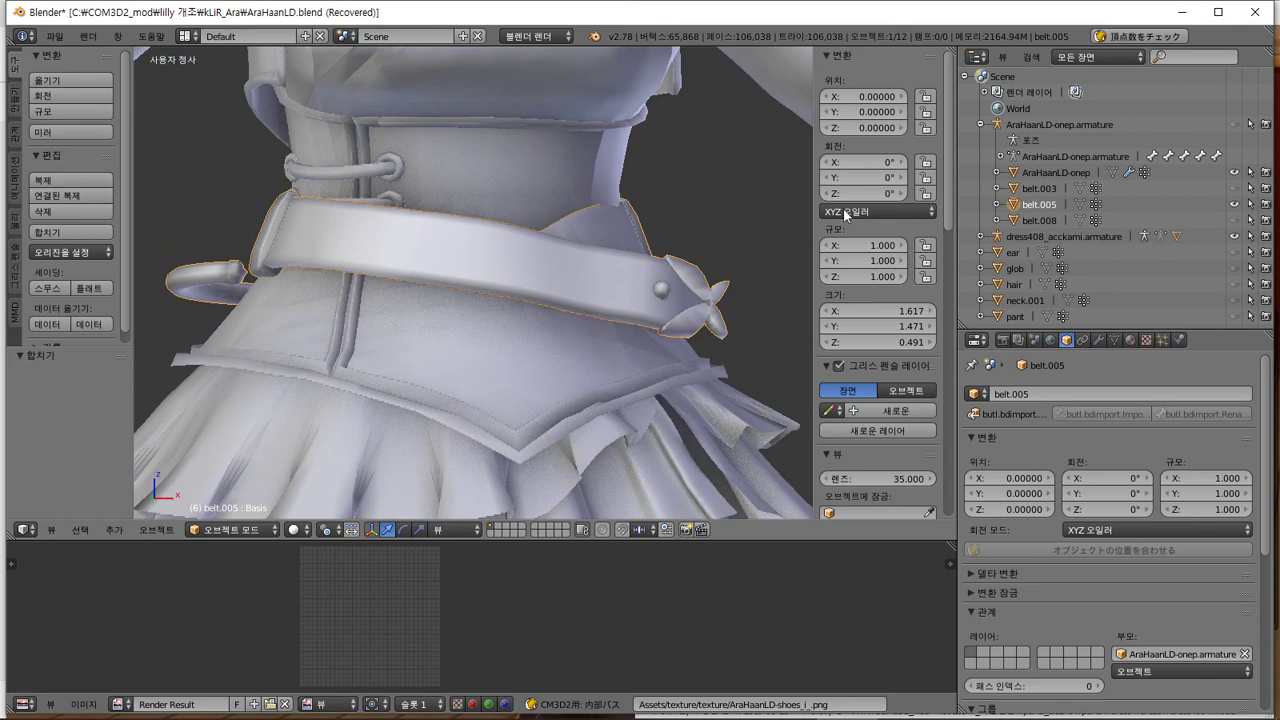
{"action": "left_click", "coordinate": [1234, 188]}
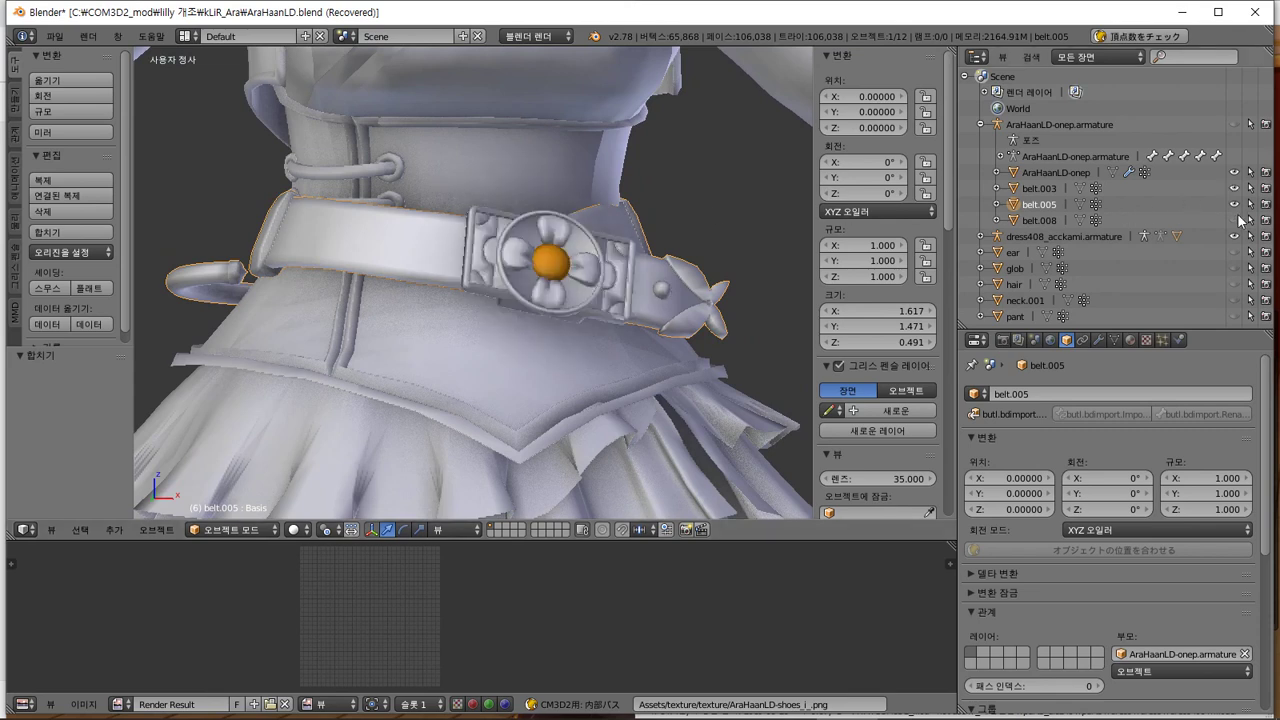
{"action": "left_click", "coordinate": [1234, 220]}
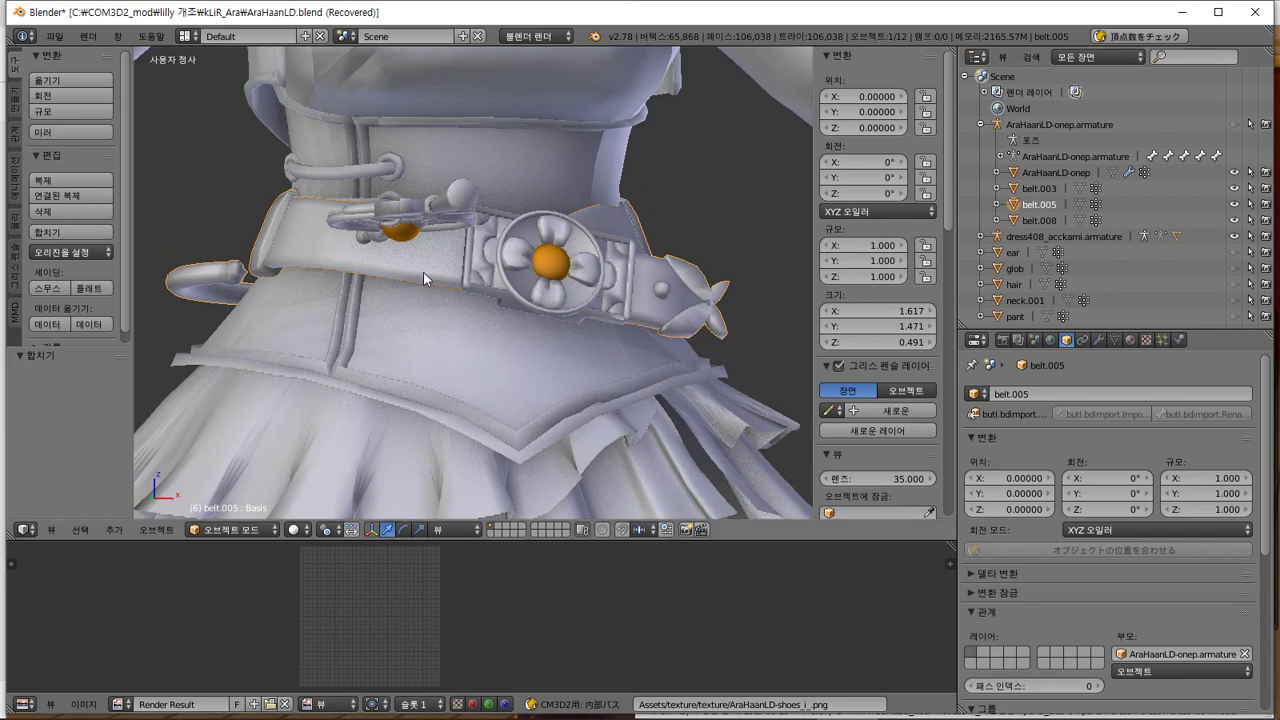
{"action": "middle_click_drag", "start_coordinate": [423, 272], "coordinate": [490, 340]}
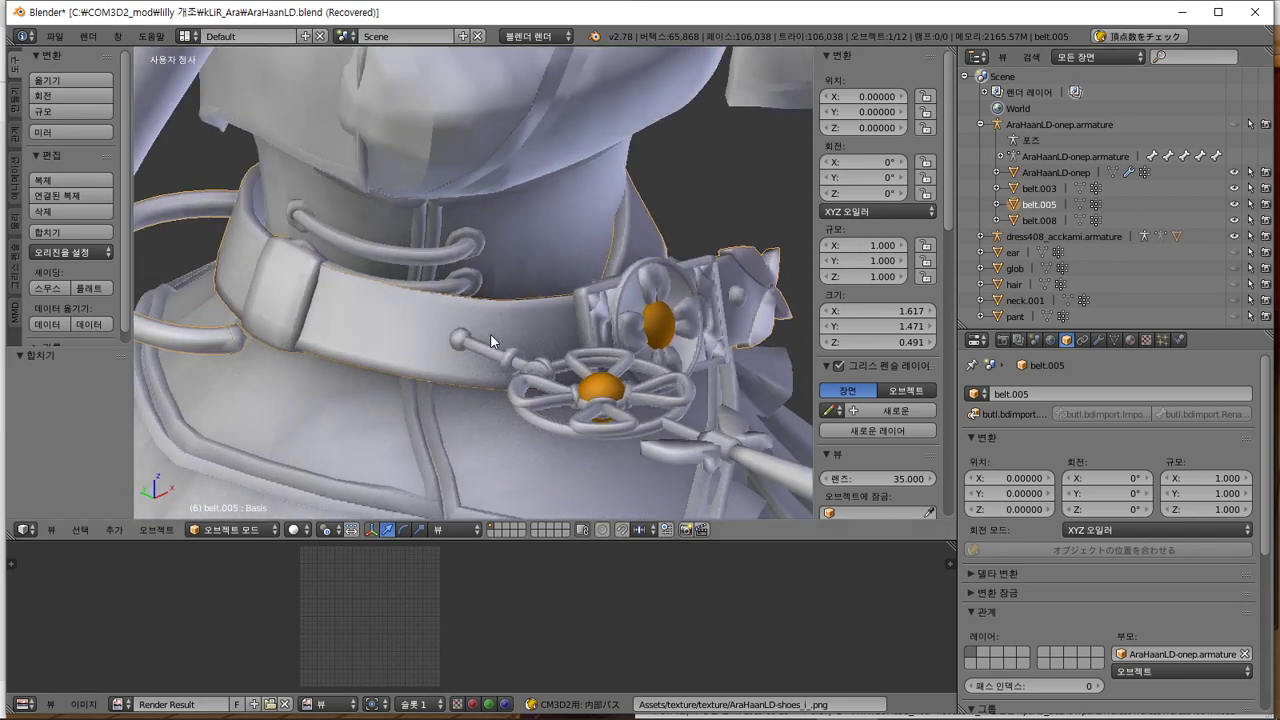
{"action": "right_click", "coordinate": [380, 316]}
{"action": "middle_click_drag", "start_coordinate": [379, 315], "coordinate": [391, 246]}
{"action": "right_click", "coordinate": [337, 235]}
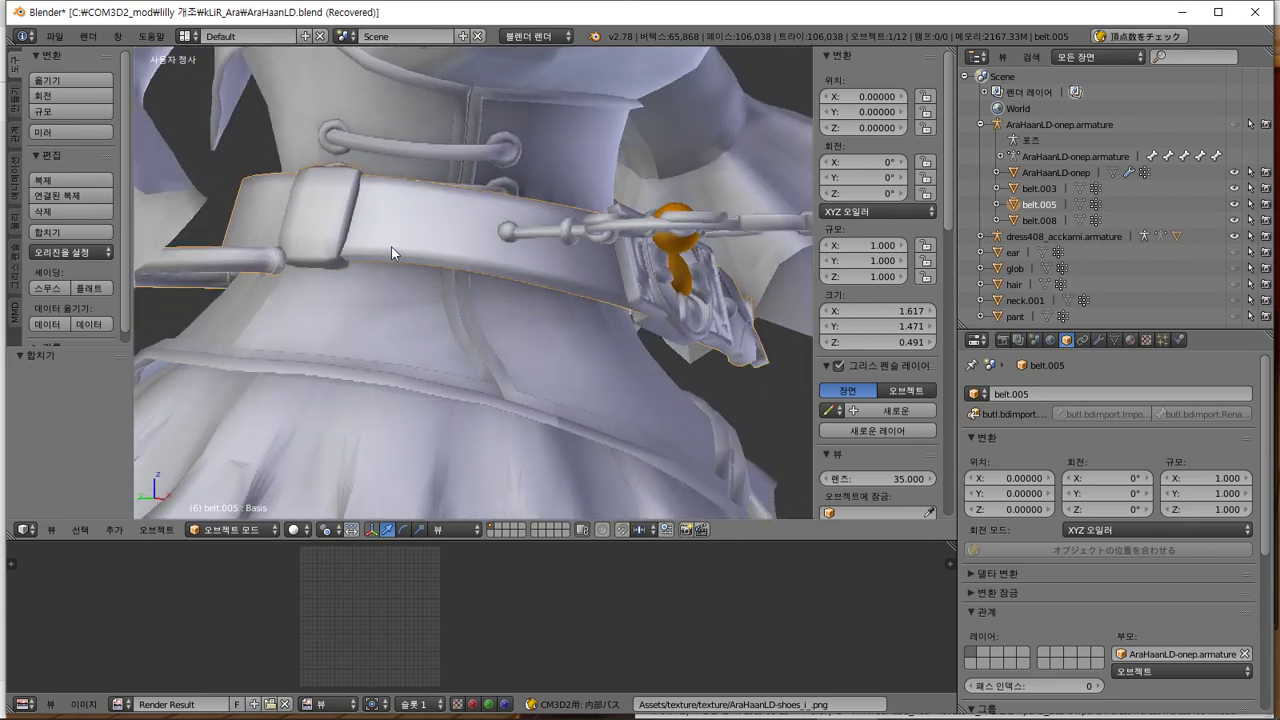
Select the flower buckle belt.003 and select all of its mesh in Edit Mode, viewed from the front
{"action": "key", "text": "a"}
{"action": "right_click", "coordinate": [394, 247]}
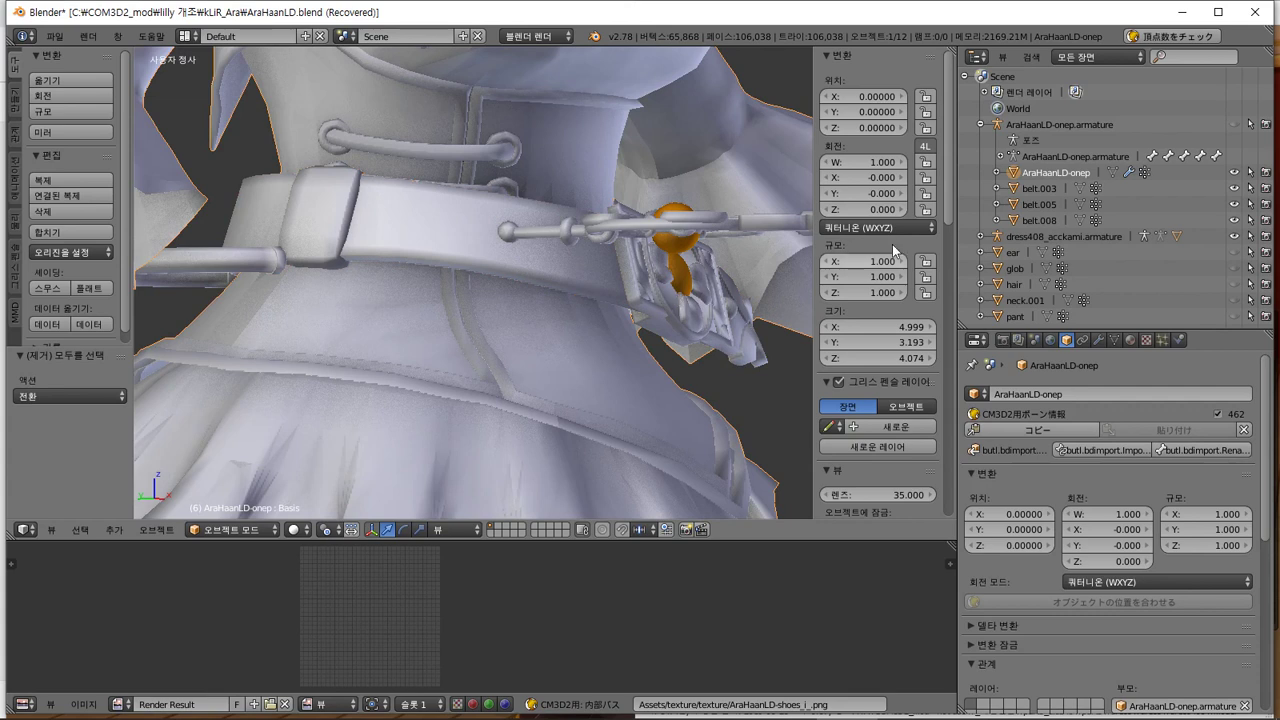
{"action": "left_click", "coordinate": [1033, 201]}
{"action": "left_click", "coordinate": [1035, 188]}
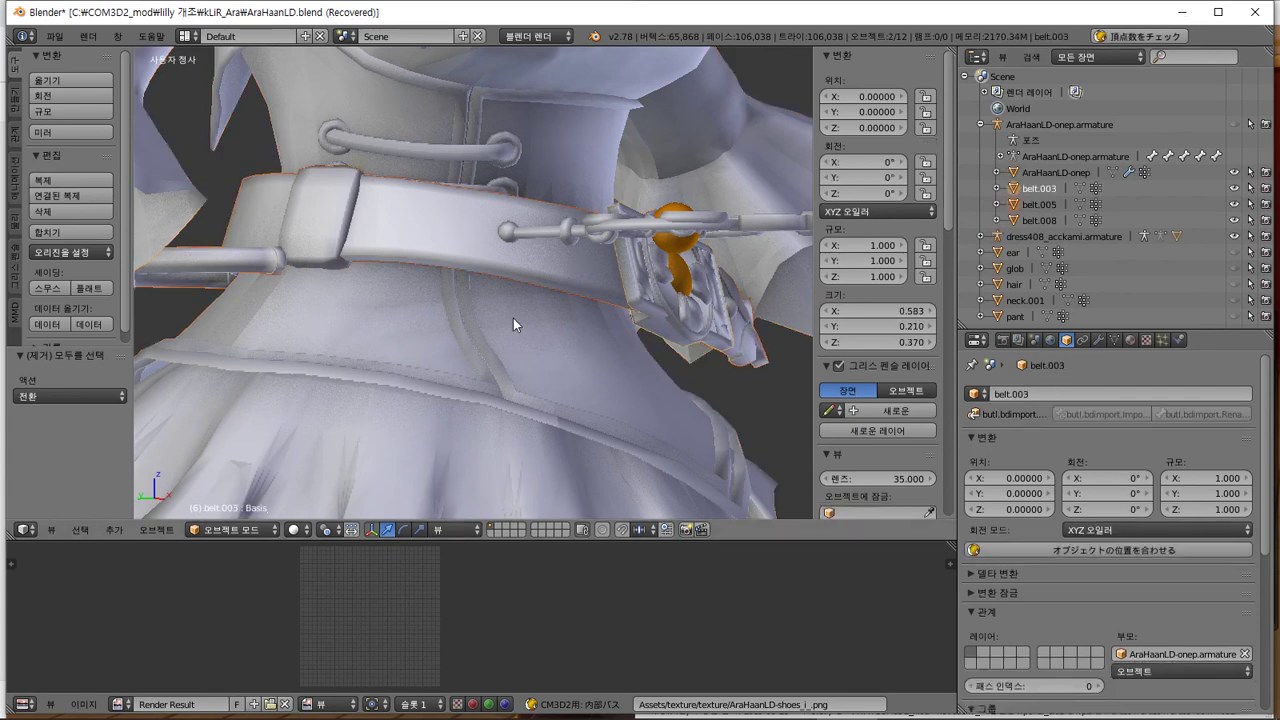
{"action": "key", "text": "Tab"}
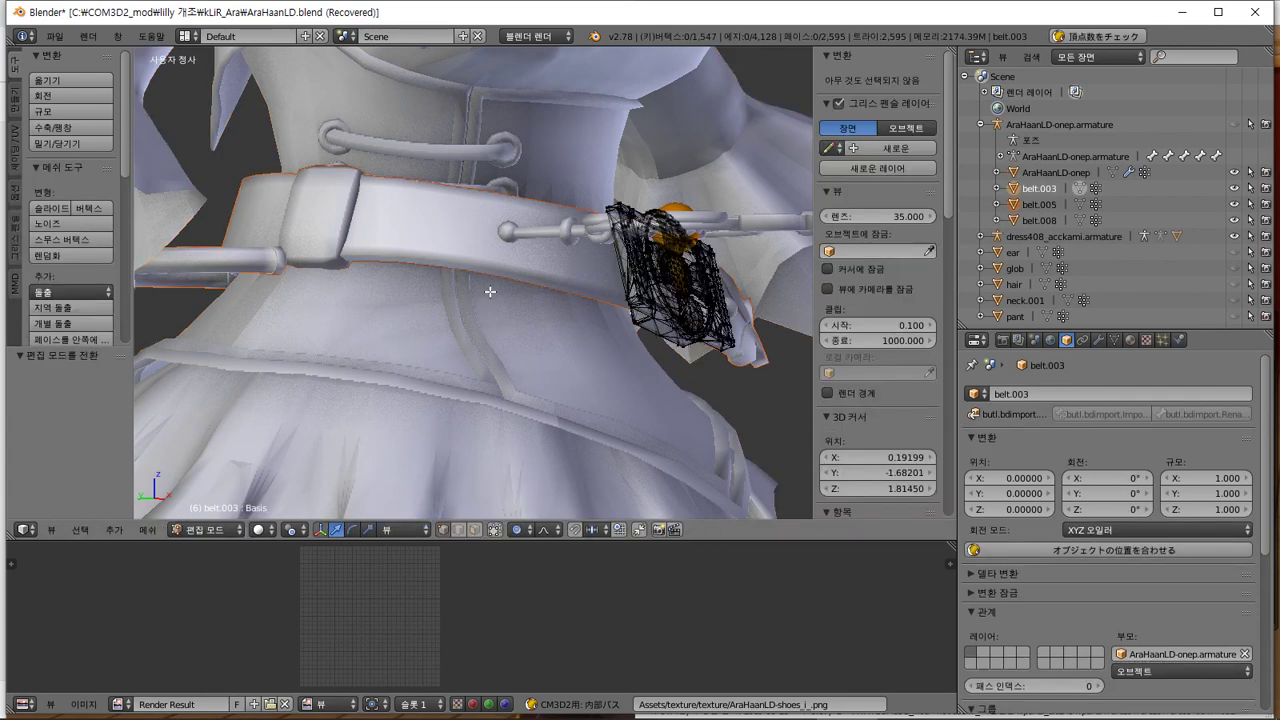
{"action": "key", "text": "a"}
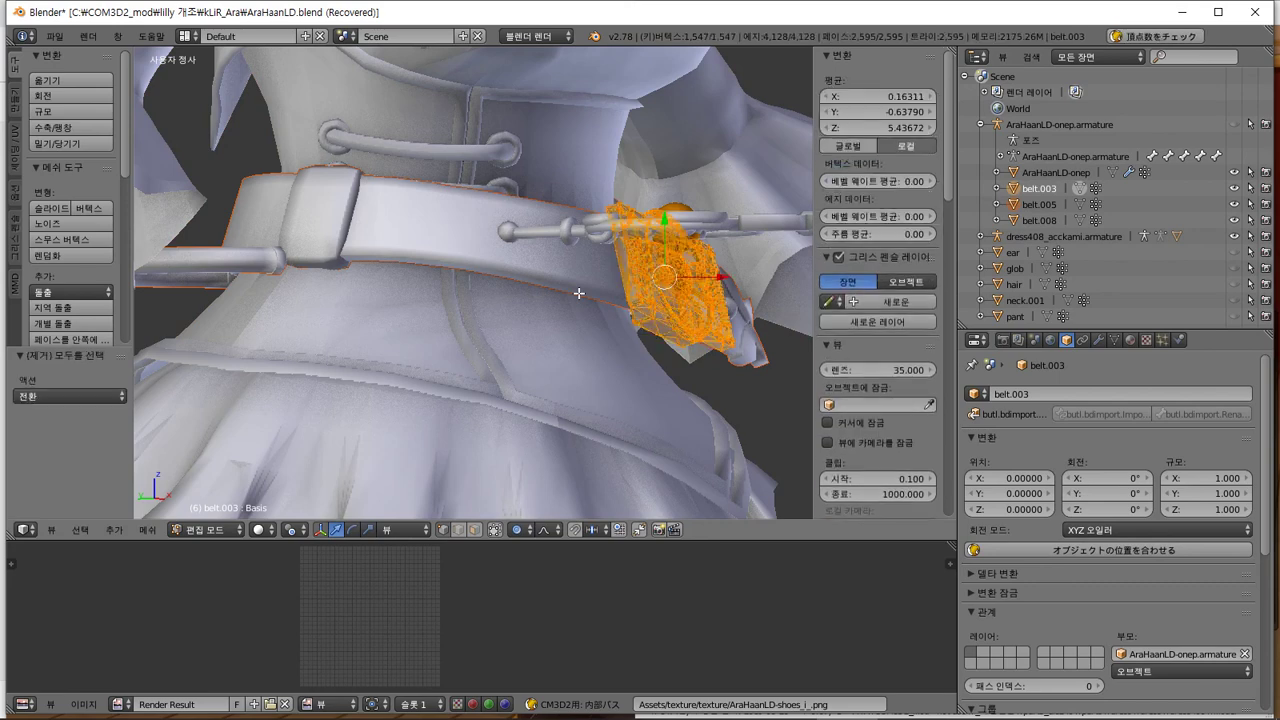
{"action": "middle_click_drag", "start_coordinate": [578, 293], "coordinate": [440, 331]}
{"action": "scroll", "coordinate": [440, 331], "scroll_direction": "up", "scroll_amount": 3}
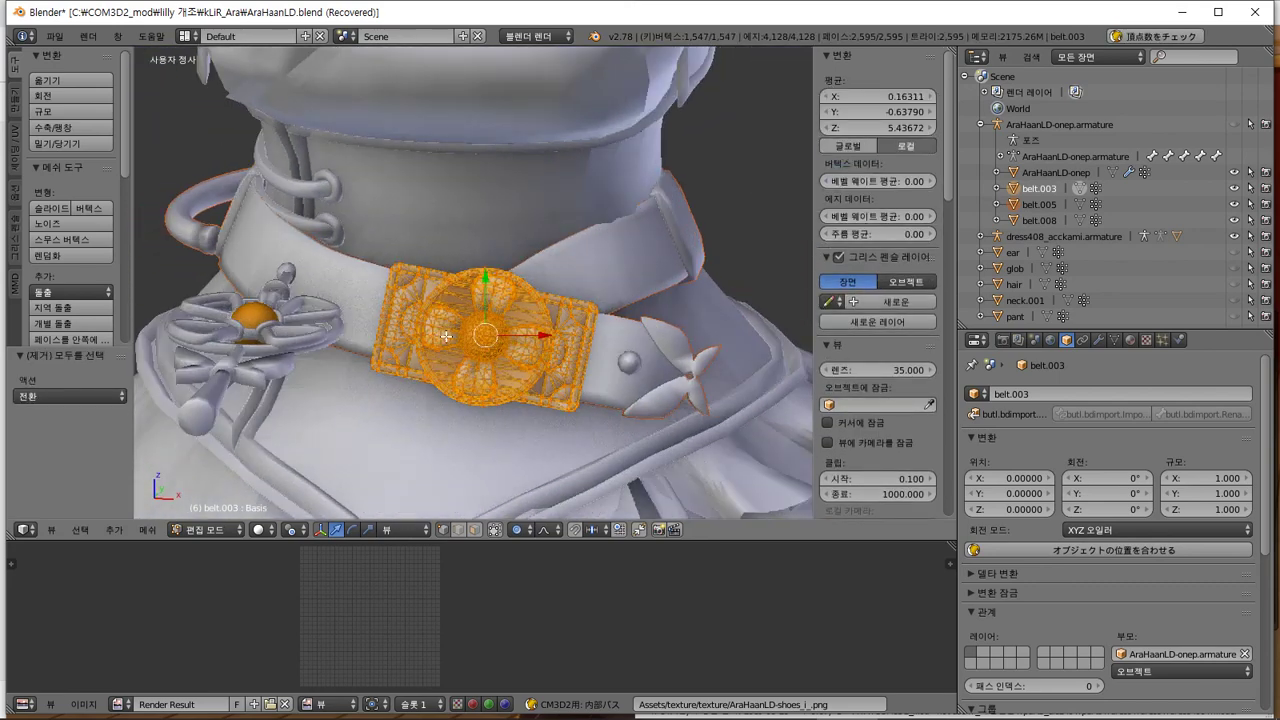
{"action": "key", "text": "KP_1"}
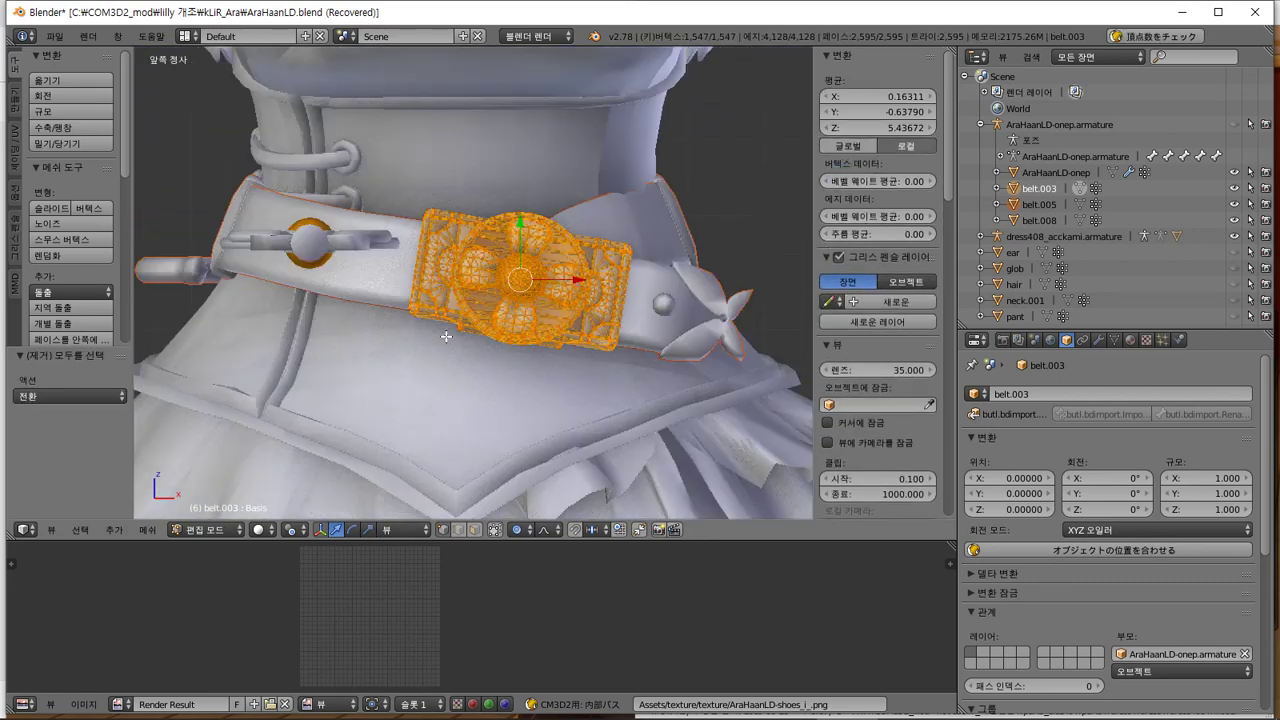
Add a Mesh Deform modifier to belt.003 with belt.005 as its deforming object
{"action": "left_click", "coordinate": [1098, 341]}
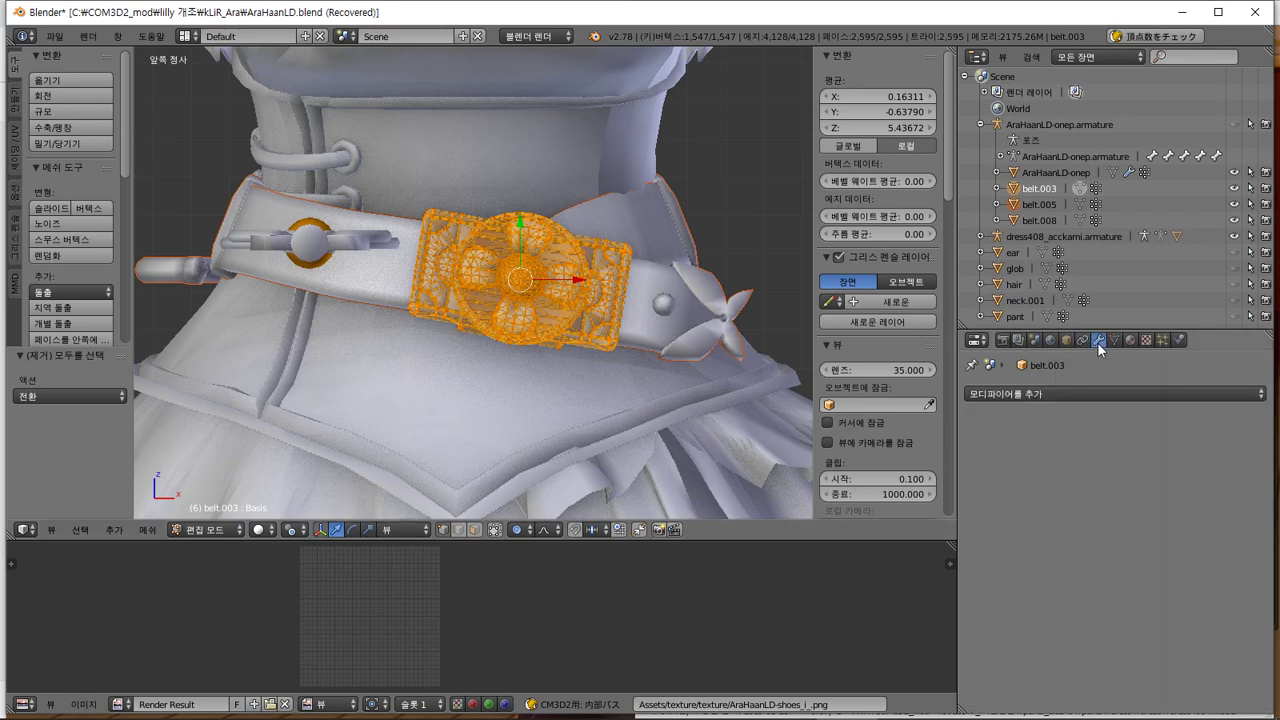
{"action": "left_click", "coordinate": [1111, 393]}
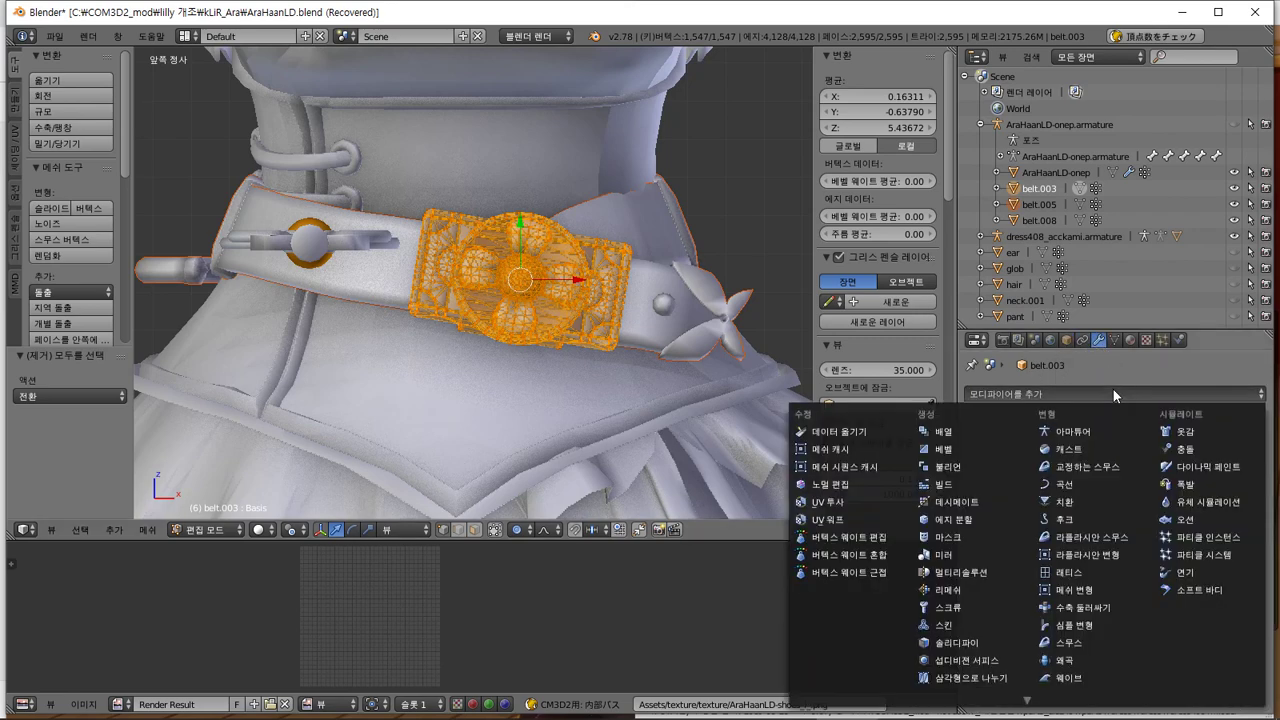
{"action": "left_click", "coordinate": [1097, 591]}
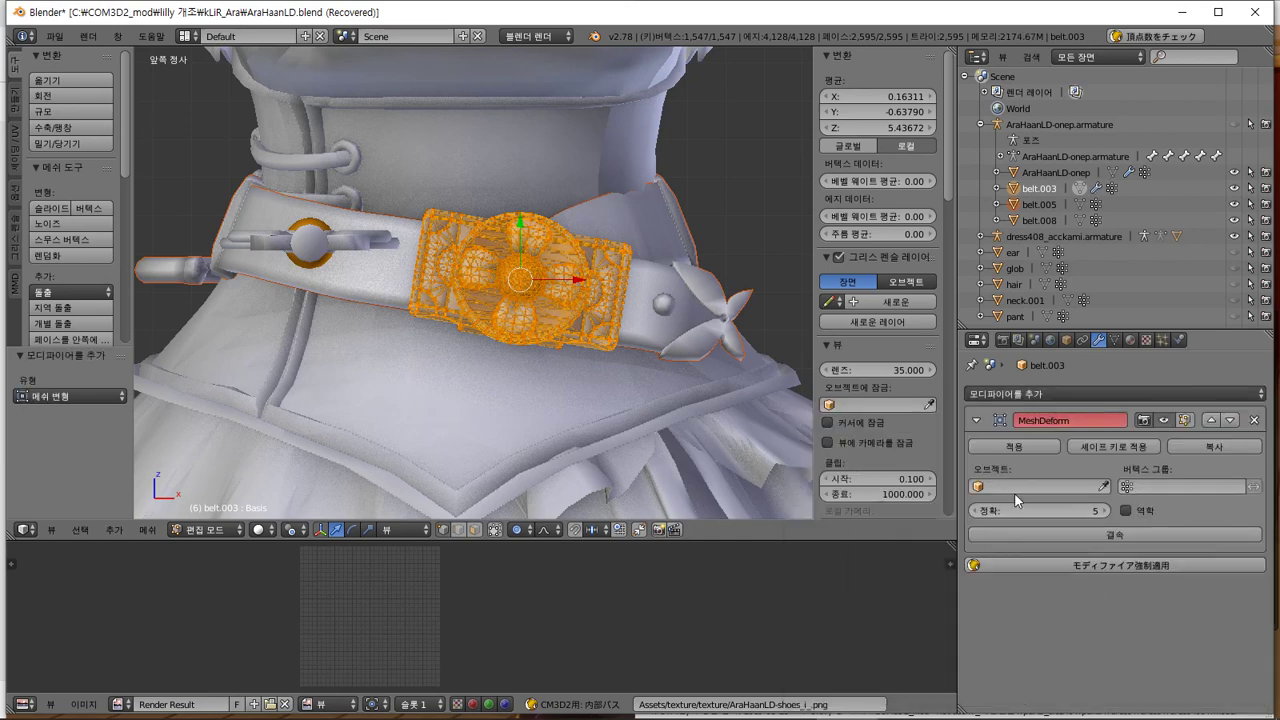
{"action": "left_click", "coordinate": [1040, 486]}
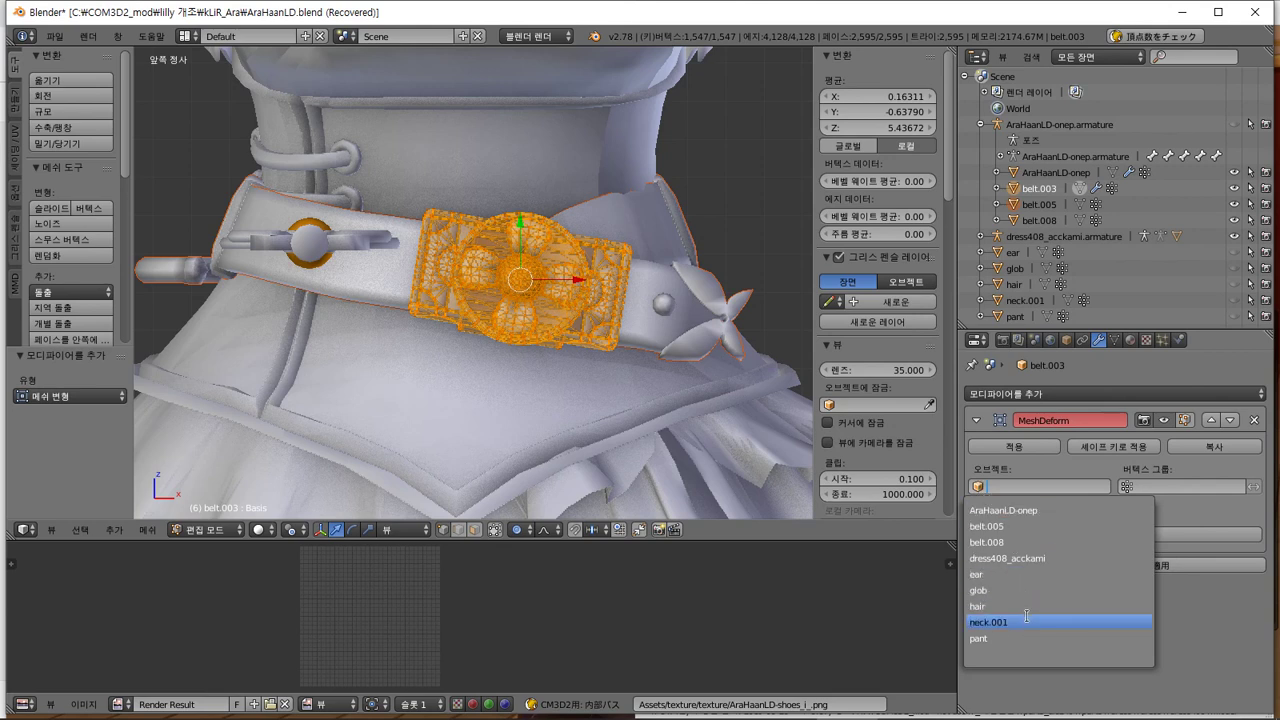
{"action": "left_click", "coordinate": [1024, 530]}
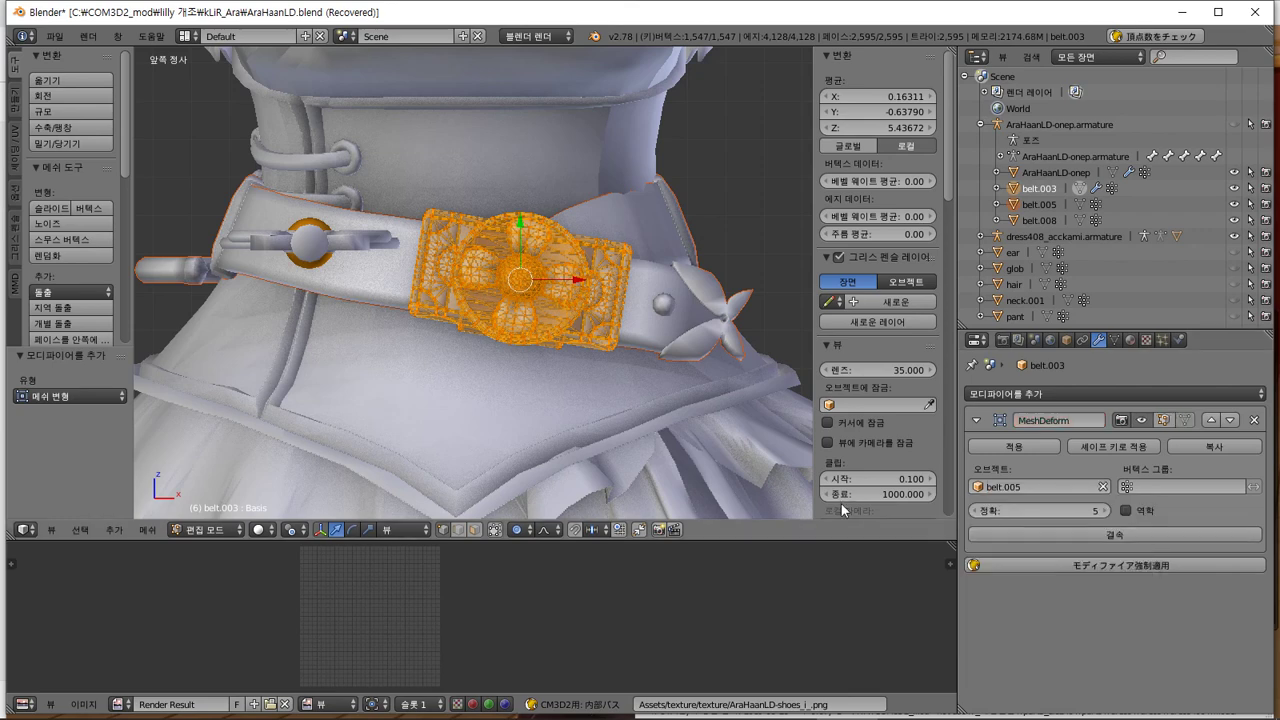
Test-move the flower buckle's mesh to check whether the belt follows, cancel the move and leave Edit Mode
{"action": "middle_click_drag", "start_coordinate": [571, 389], "coordinate": [677, 392]}
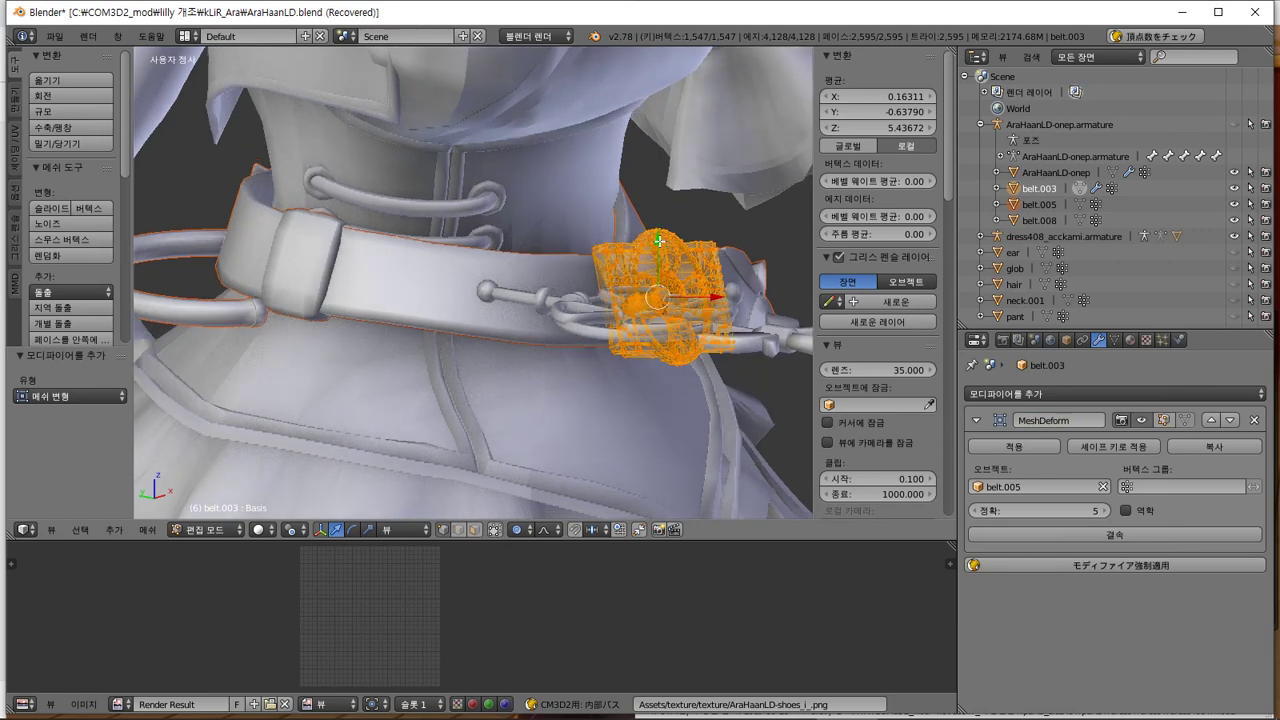
{"action": "key", "text": "g"}
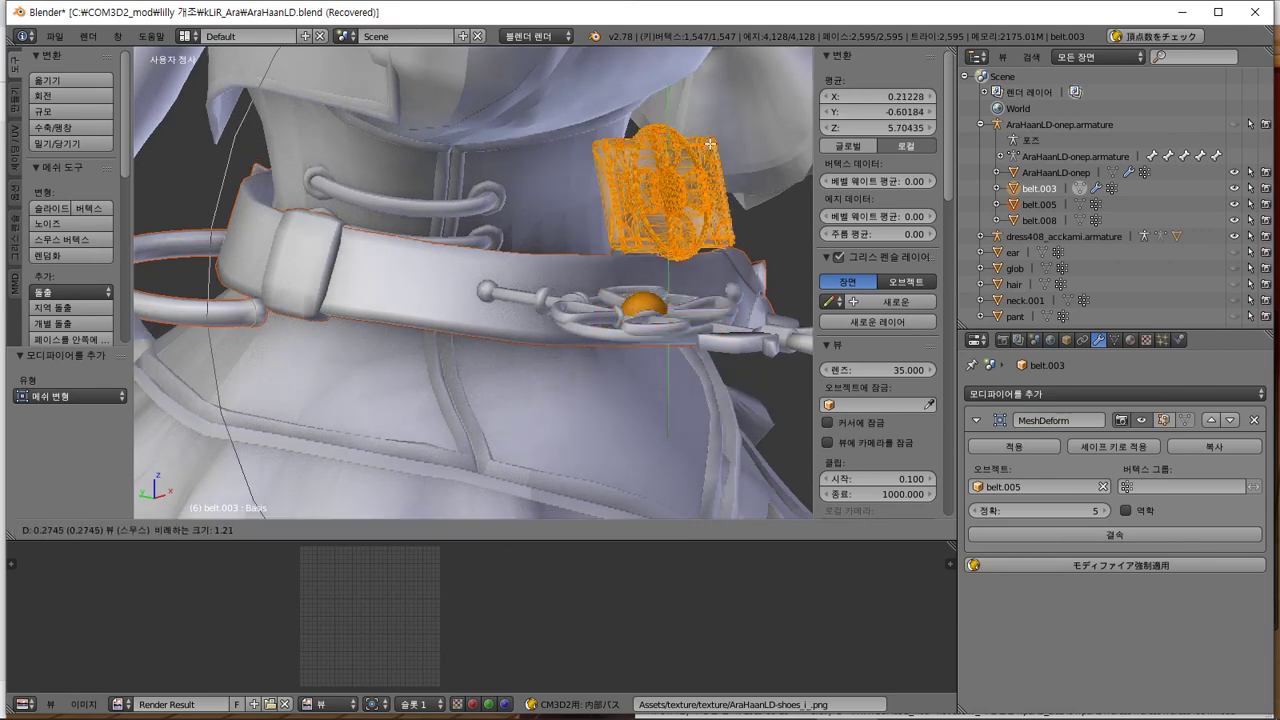
{"action": "left_click", "coordinate": [712, 292]}
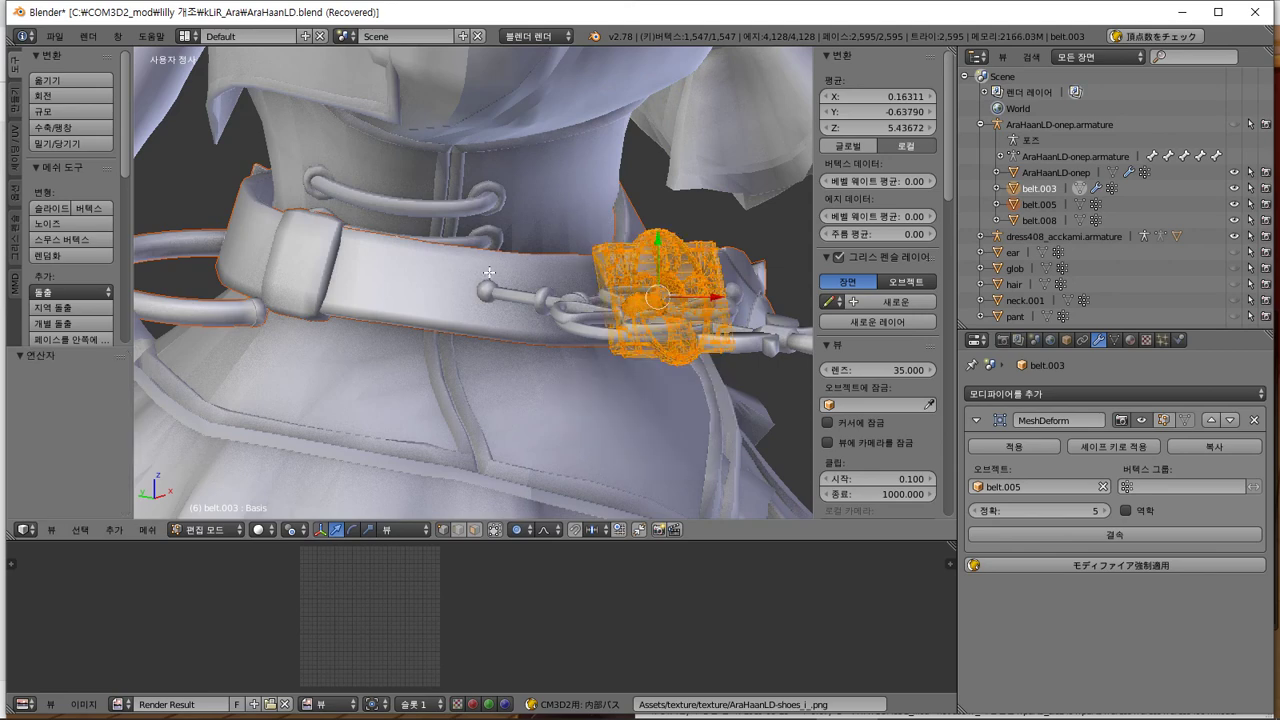
{"action": "key", "text": "Tab"}
Add a Mesh Deform modifier to the belt belt.005 with belt.003 as its deforming object
{"action": "right_click", "coordinate": [565, 269]}
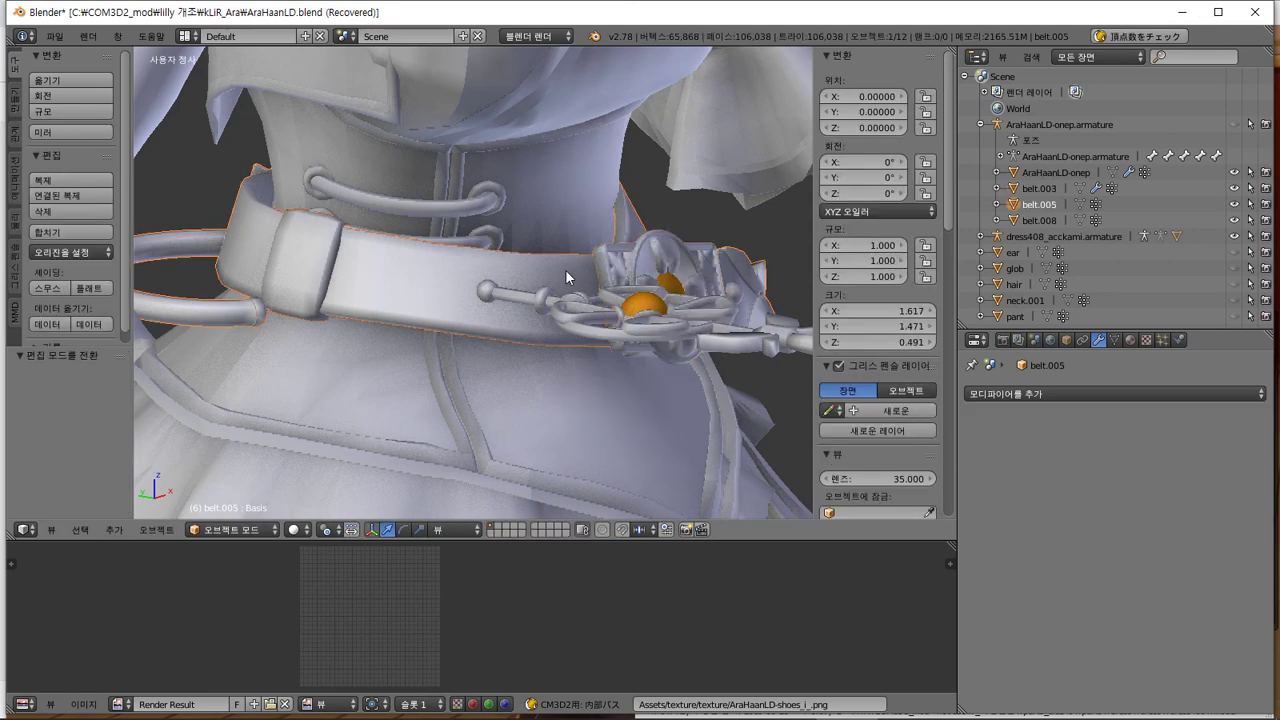
{"action": "middle_click_drag", "start_coordinate": [565, 269], "coordinate": [566, 273]}
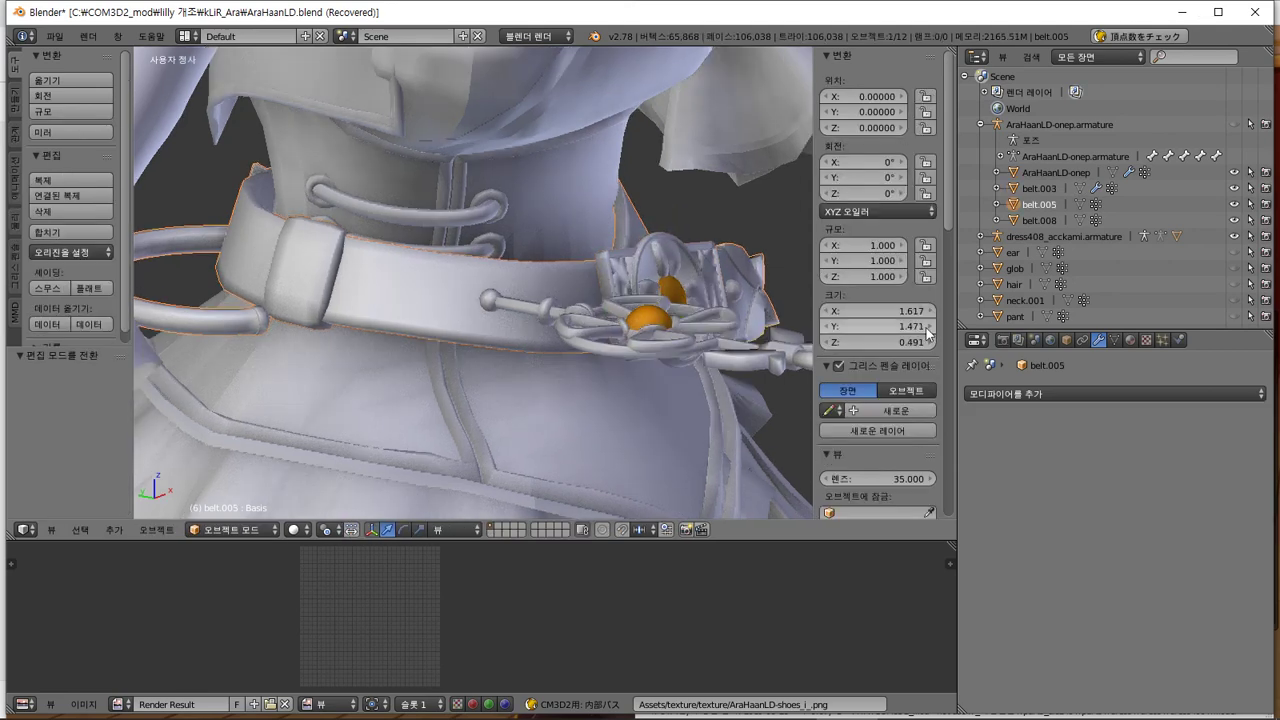
{"action": "left_click", "coordinate": [1088, 383]}
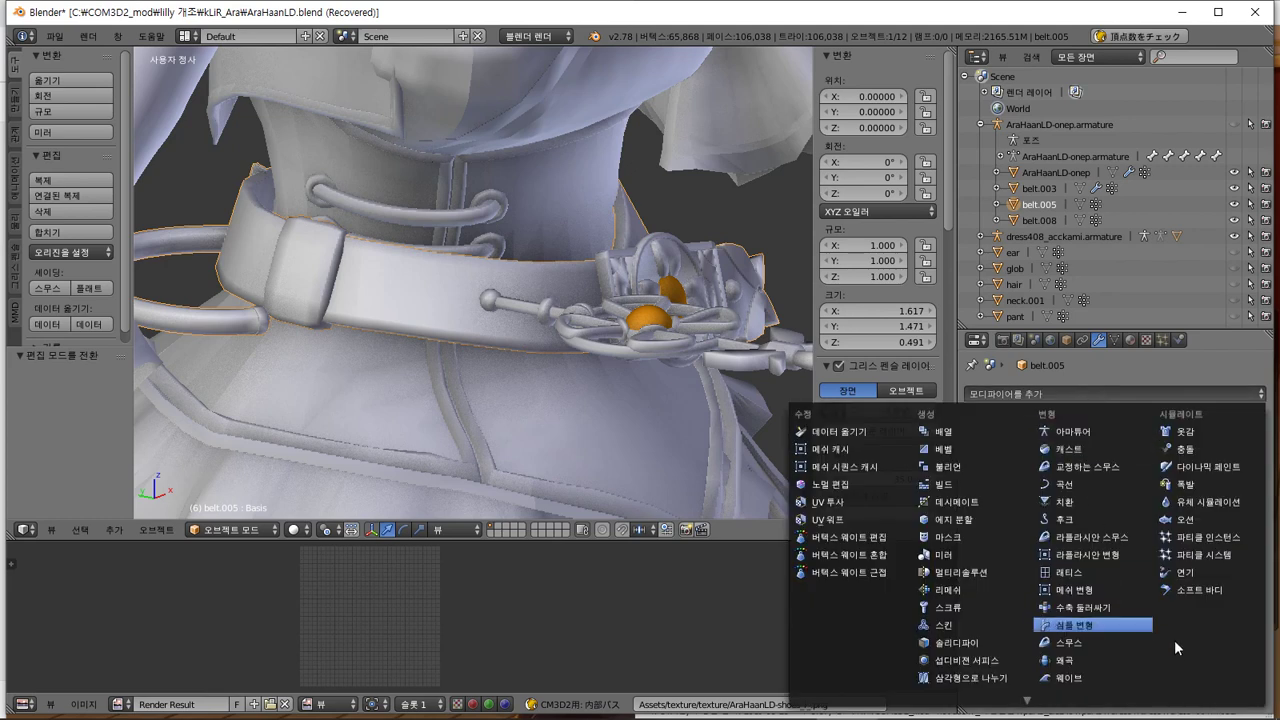
{"action": "left_click", "coordinate": [1099, 589]}
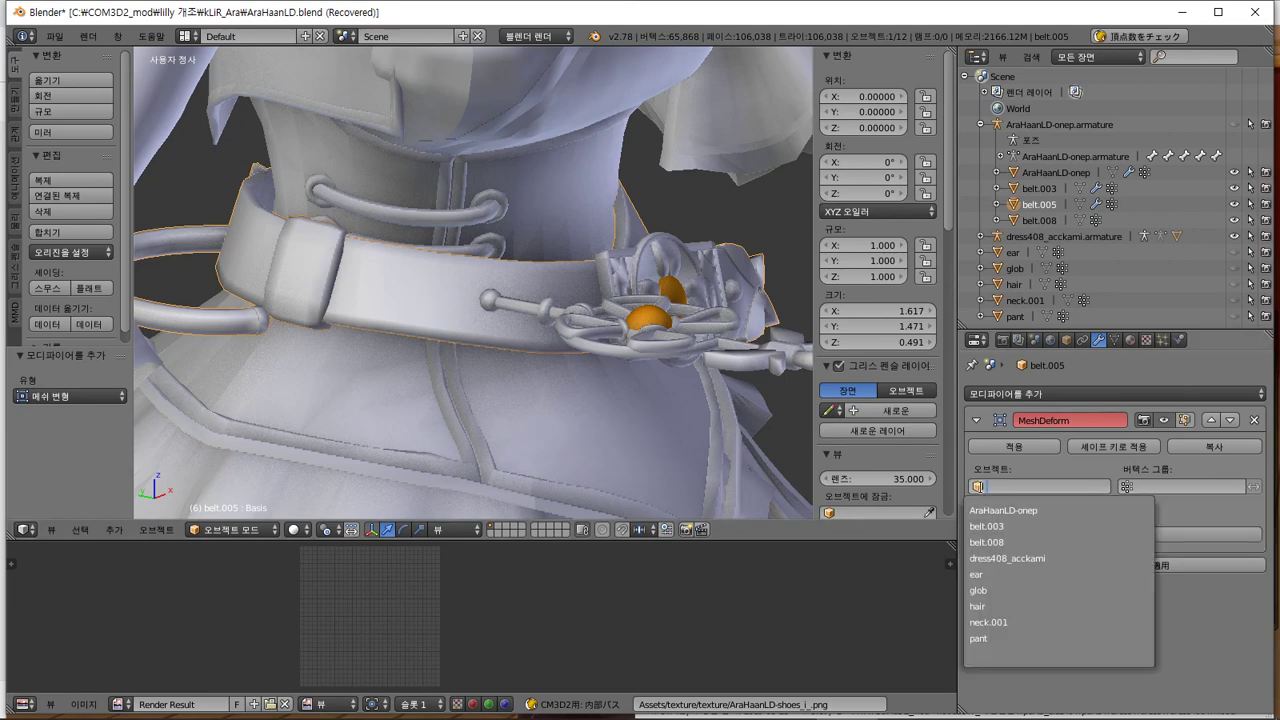
{"action": "left_click", "coordinate": [995, 490]}
{"action": "left_click", "coordinate": [1006, 526]}
Test-move the mesh of belt.003 along the Y axis, discard the move and return to Object Mode
{"action": "middle_click_drag", "start_coordinate": [774, 468], "coordinate": [695, 273]}
{"action": "right_click", "coordinate": [621, 281]}
{"action": "key", "text": "Tab"}
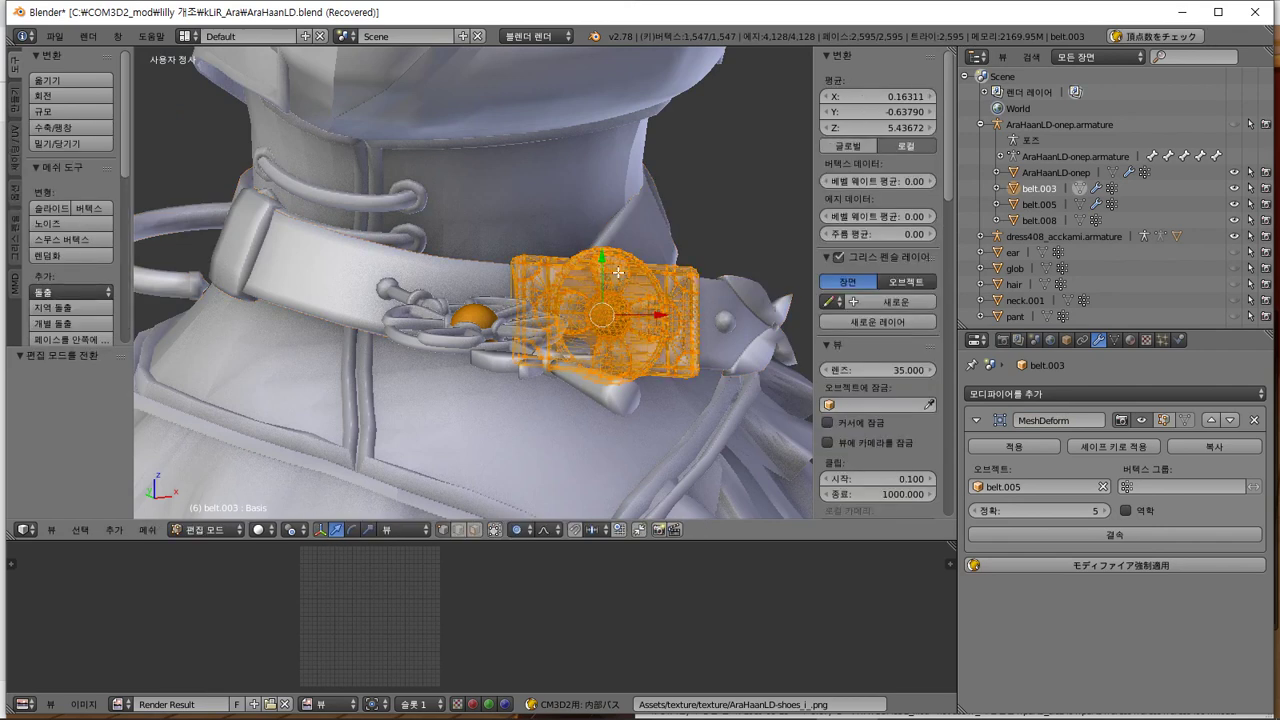
{"action": "key", "text": "g"}
{"action": "key", "text": "y"}
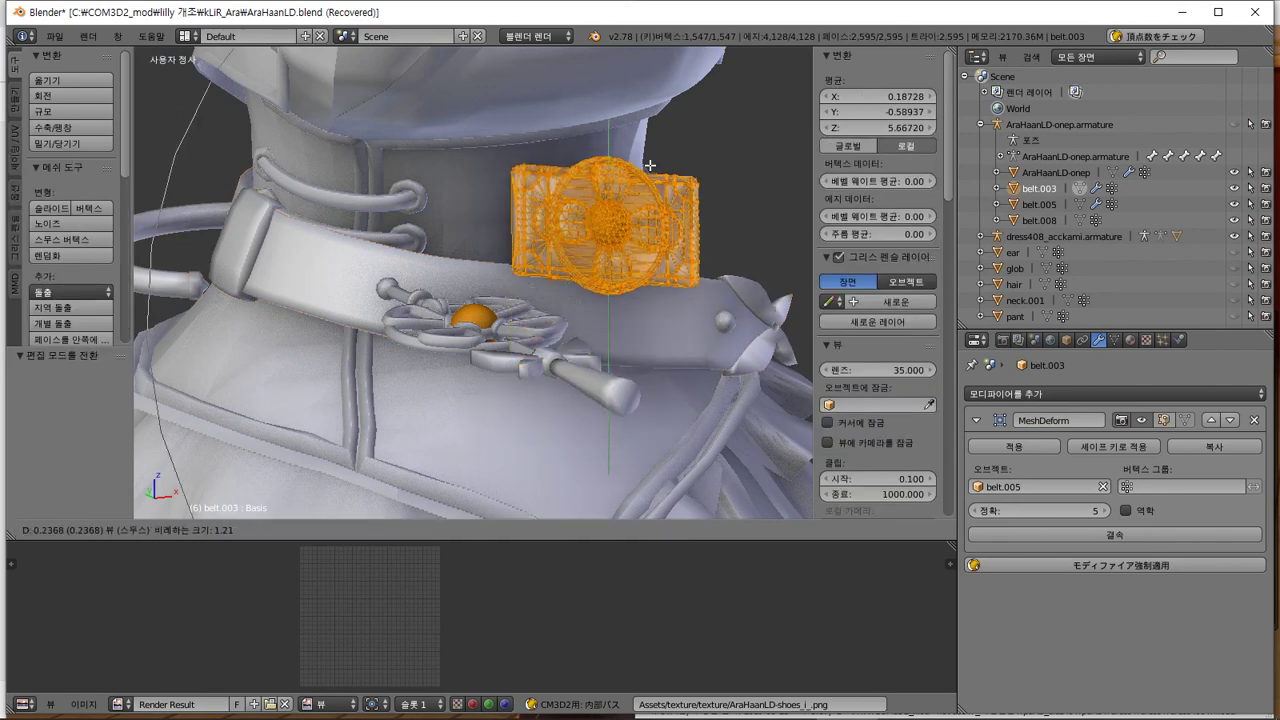
{"action": "left_click", "coordinate": [669, 246]}
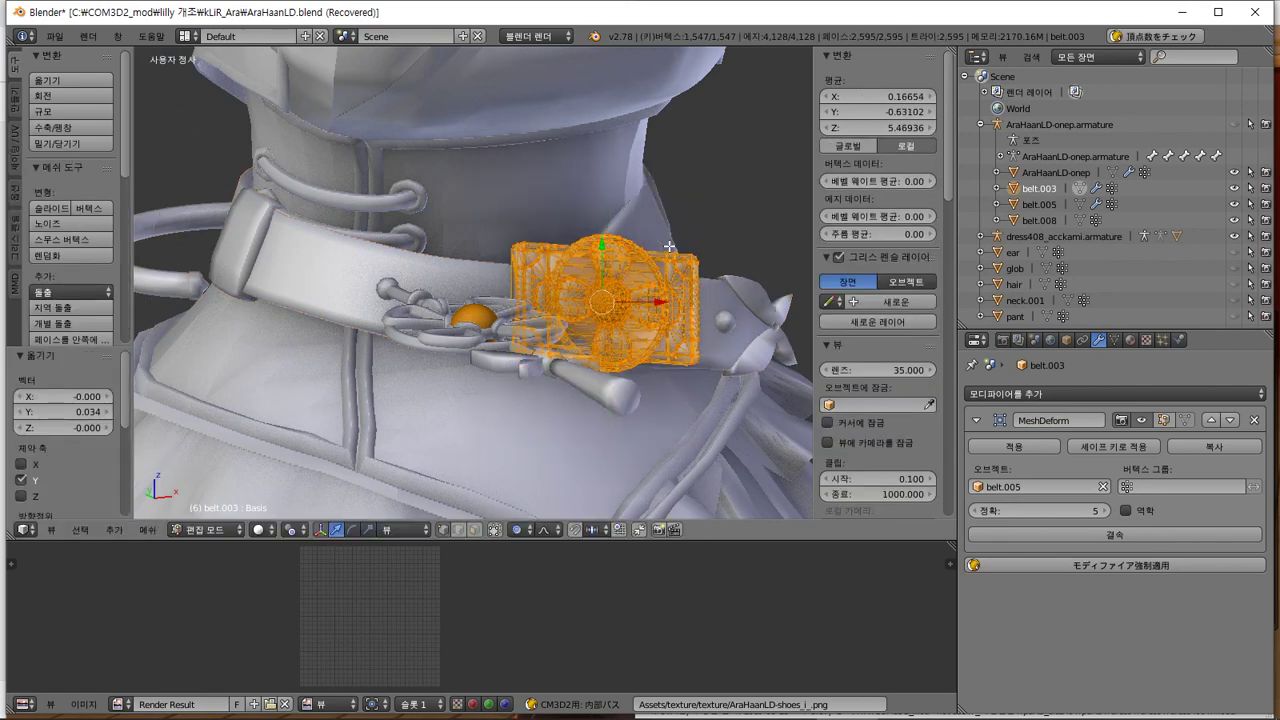
{"action": "key", "text": "Tab"}
Bind belt.005's Mesh Deform modifier to belt.003, and check it with a cancelled Y-axis move of the buckle mesh
{"action": "right_click", "coordinate": [470, 279]}
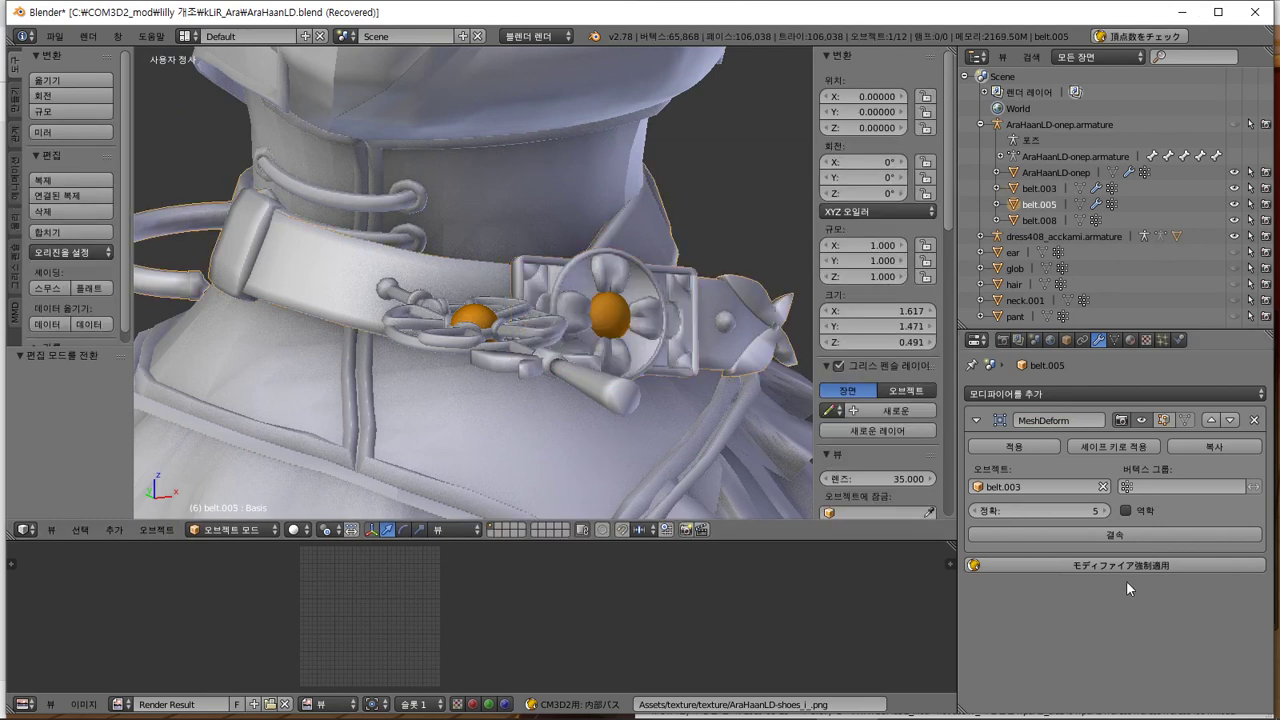
{"action": "right_click", "coordinate": [613, 291]}
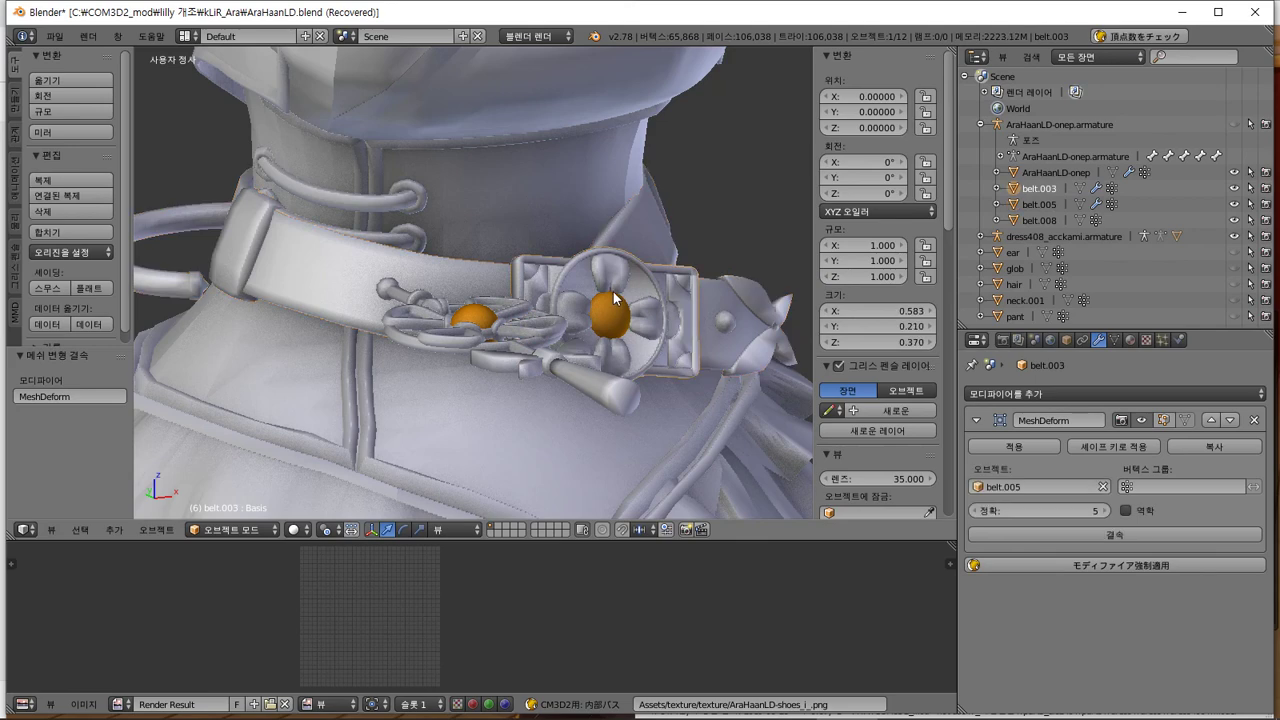
{"action": "key", "text": "Tab"}
{"action": "key", "text": "g"}
{"action": "key", "text": "y"}
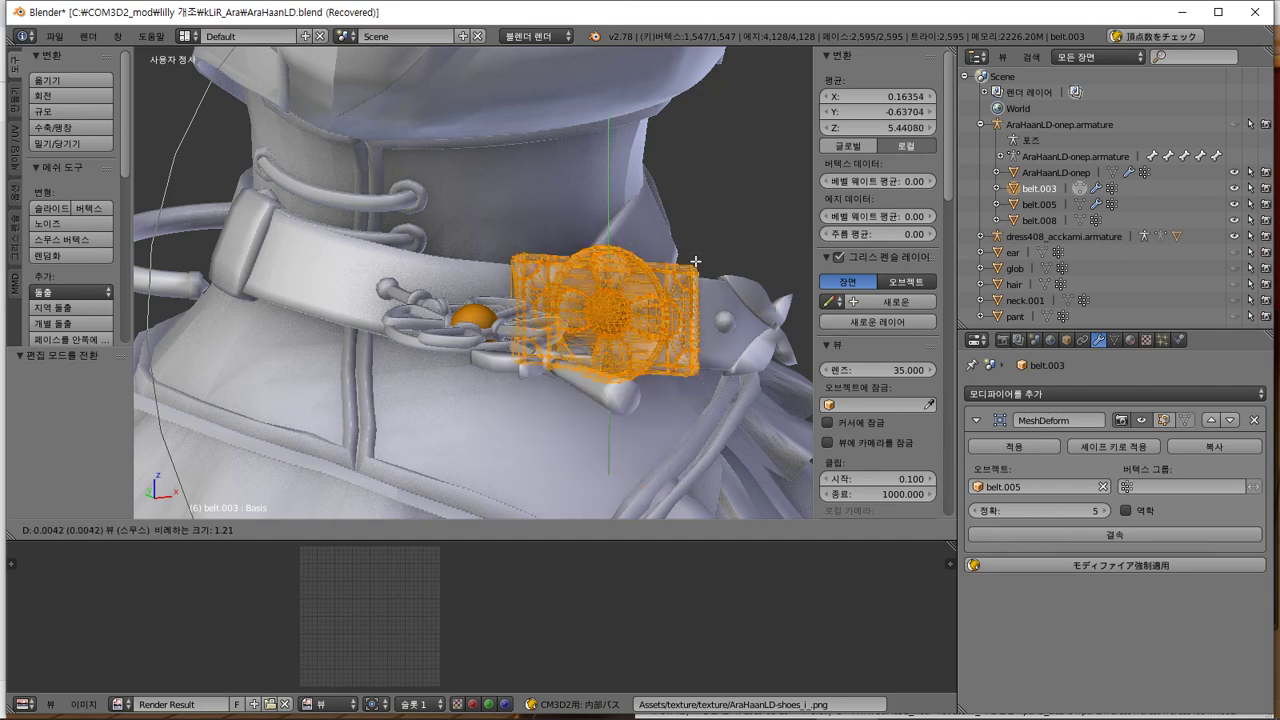
{"action": "right_click", "coordinate": [771, 352]}
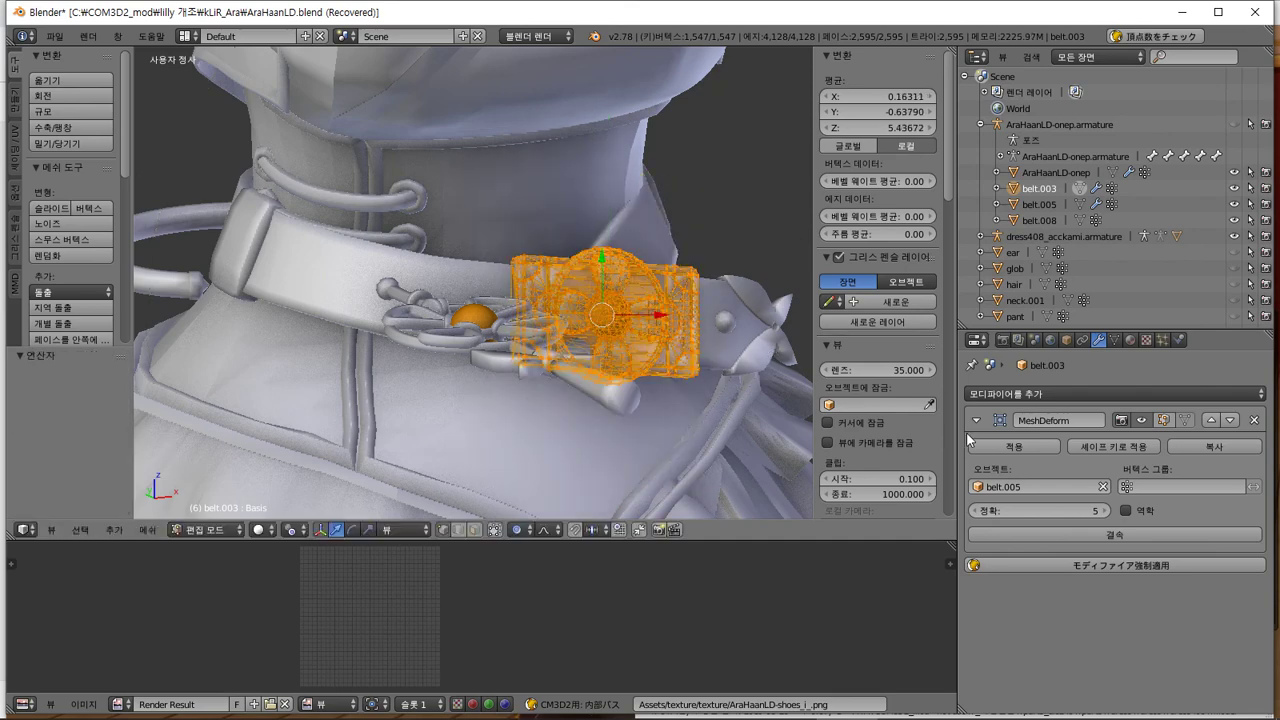
Set the precision of belt.003's Mesh Deform modifier to 2 and bind it to belt.005
{"action": "left_click", "coordinate": [1061, 505]}
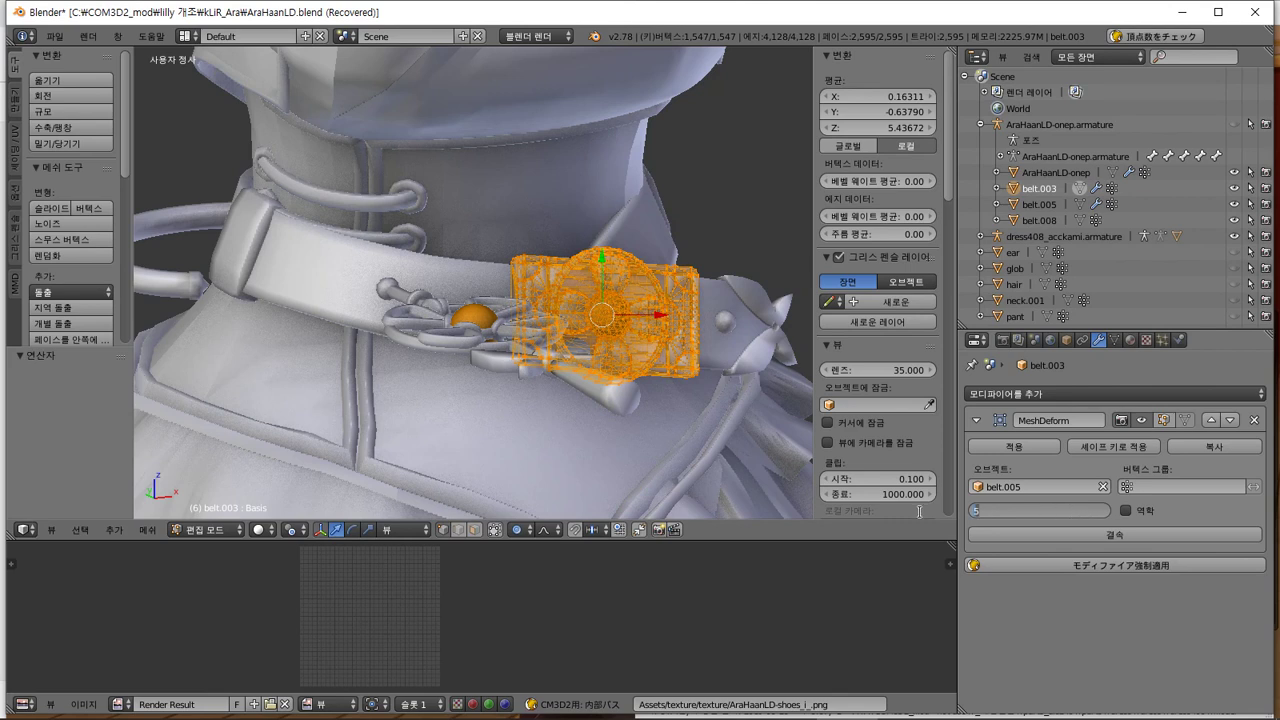
{"action": "type", "text": "2"}
{"action": "key", "text": "Return"}
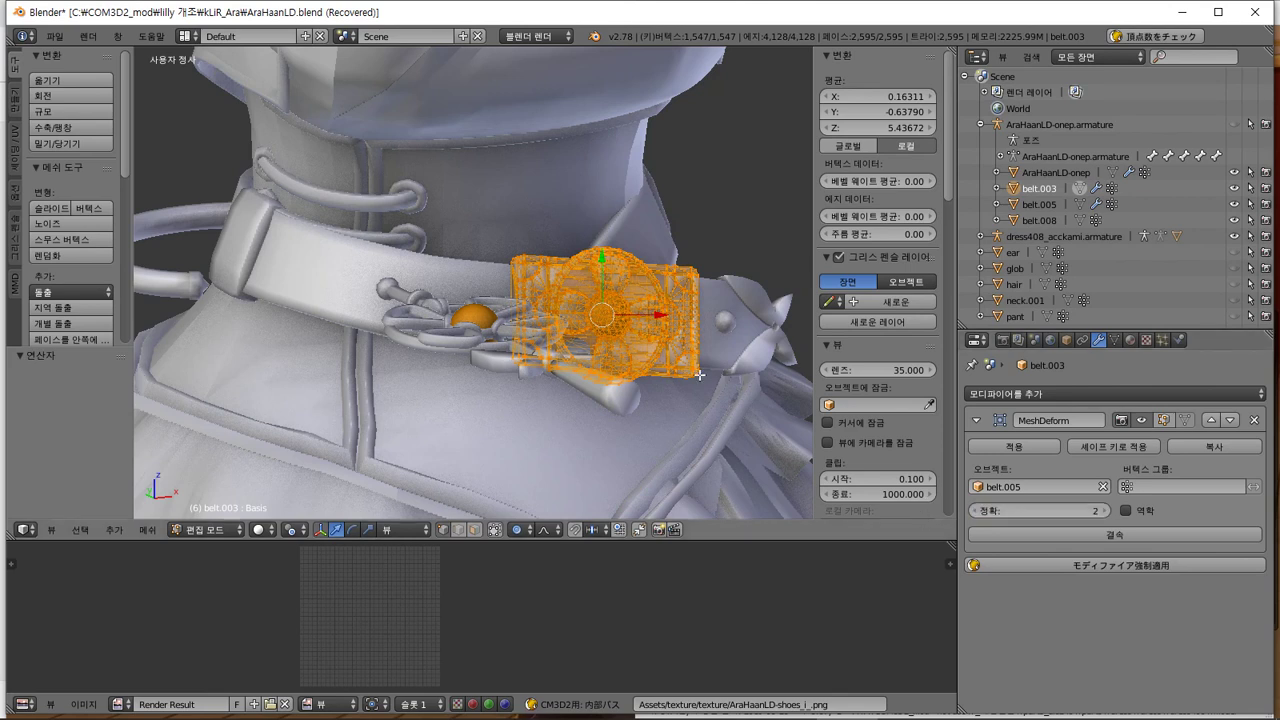
{"action": "left_click", "coordinate": [1144, 535]}
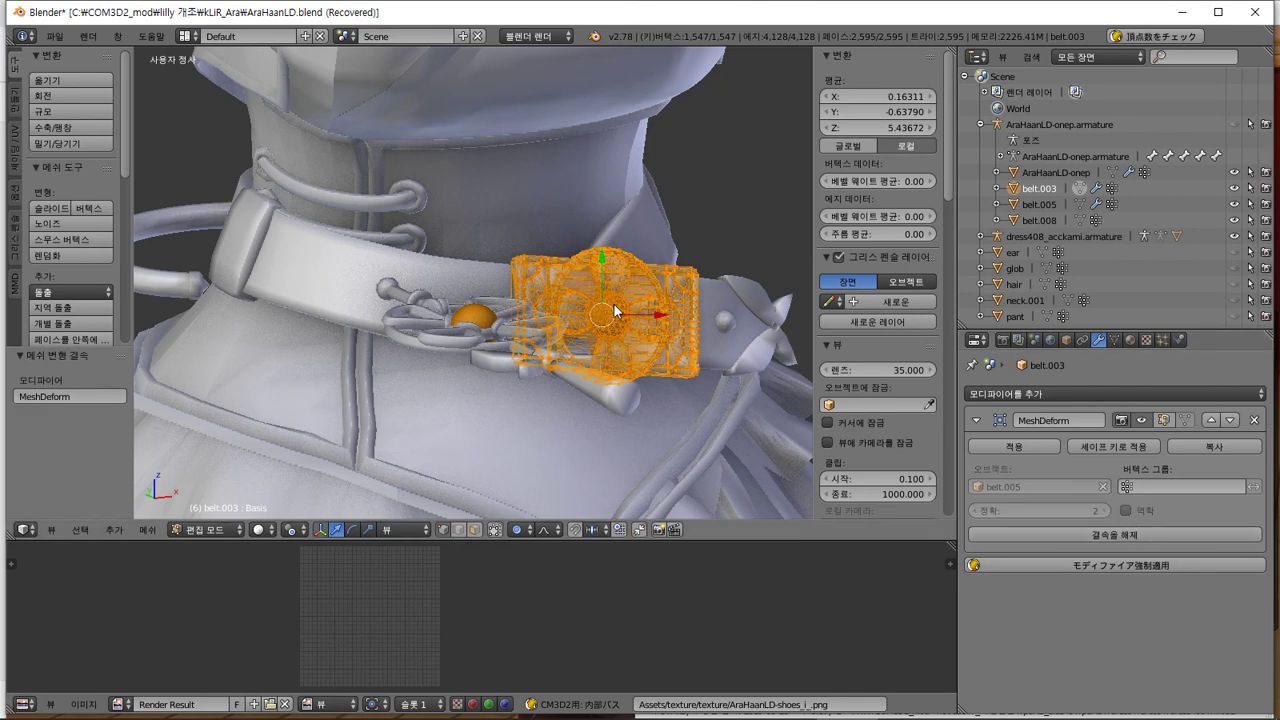
{"action": "key", "text": "Tab"}
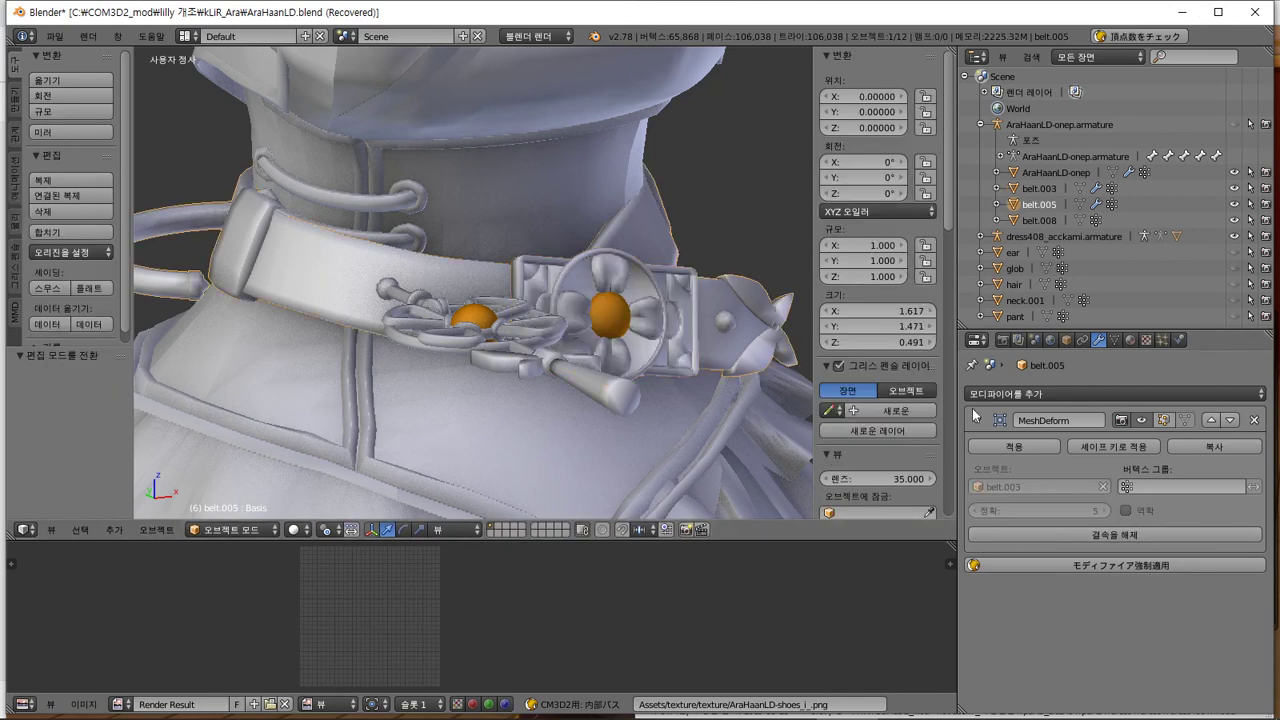
Unbind belt.005's Mesh Deform modifier, set its precision to 2 and bind it to belt.003 again
{"action": "right_click", "coordinate": [439, 278]}
{"action": "key", "text": "Tab"}
{"action": "key", "text": "Tab"}
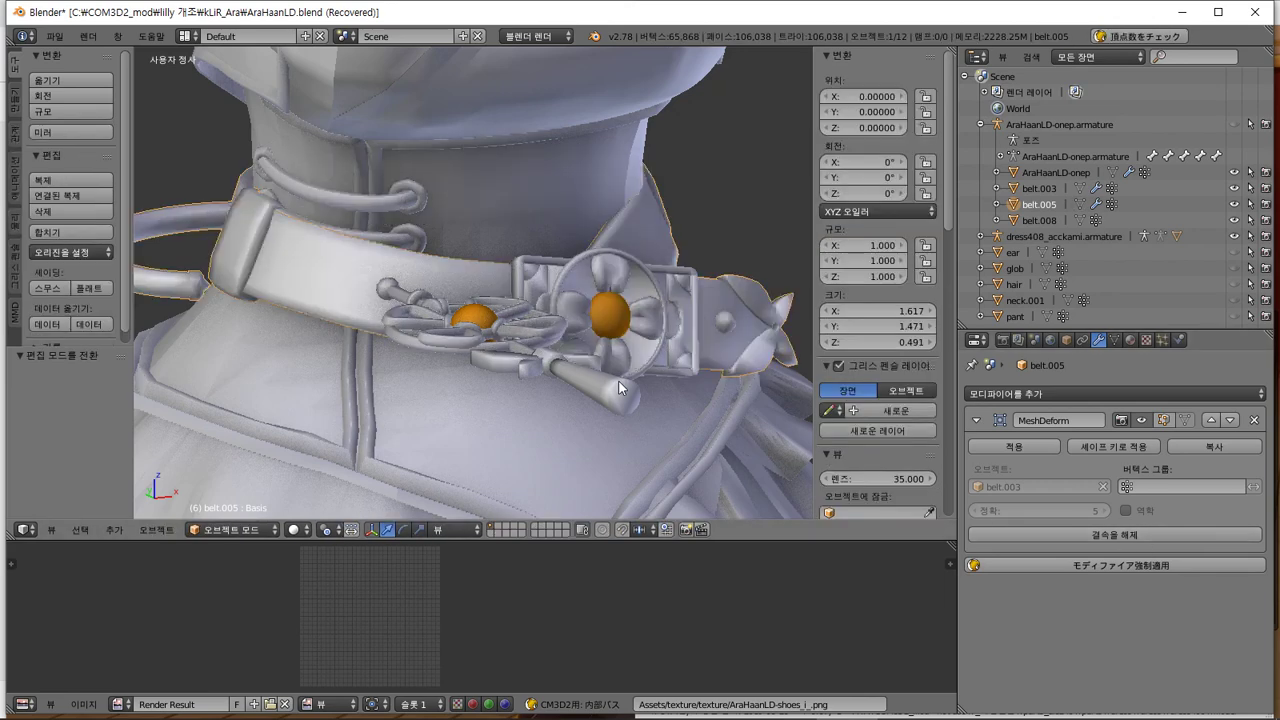
{"action": "left_click", "coordinate": [1134, 537]}
{"action": "left_click_drag", "start_coordinate": [1077, 507], "coordinate": [1045, 507]}
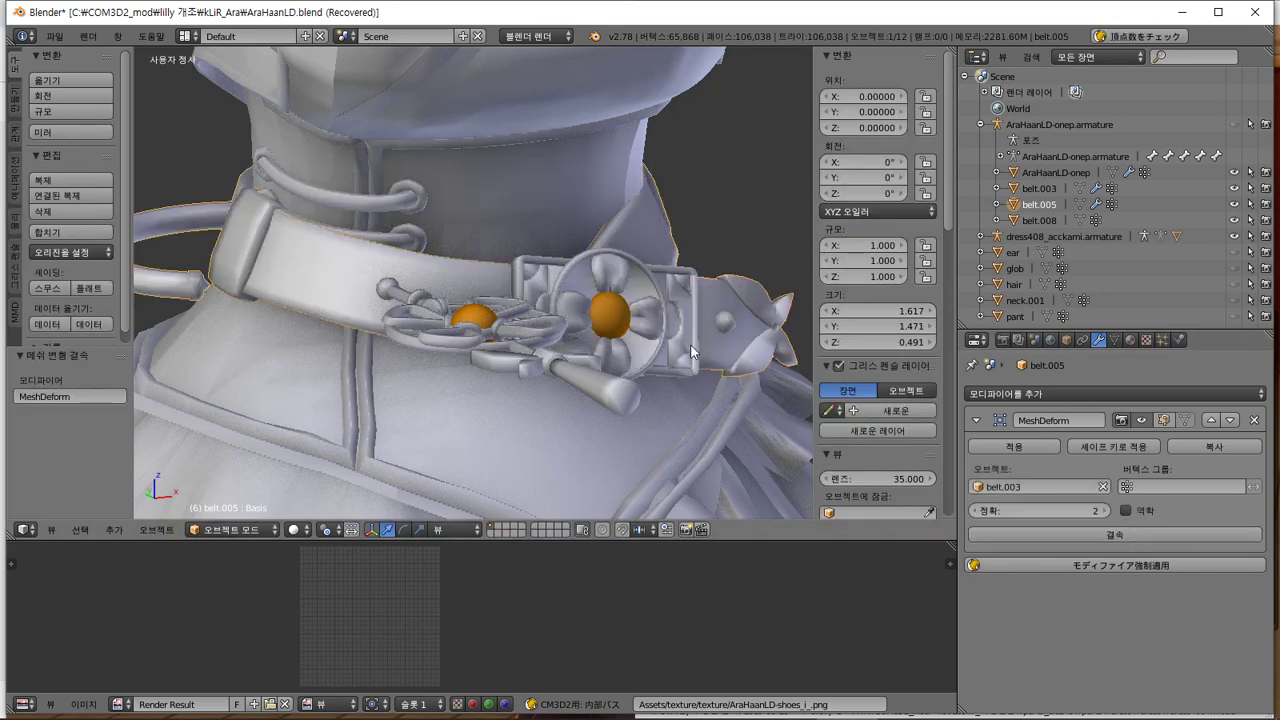
{"action": "left_click", "coordinate": [1038, 533]}
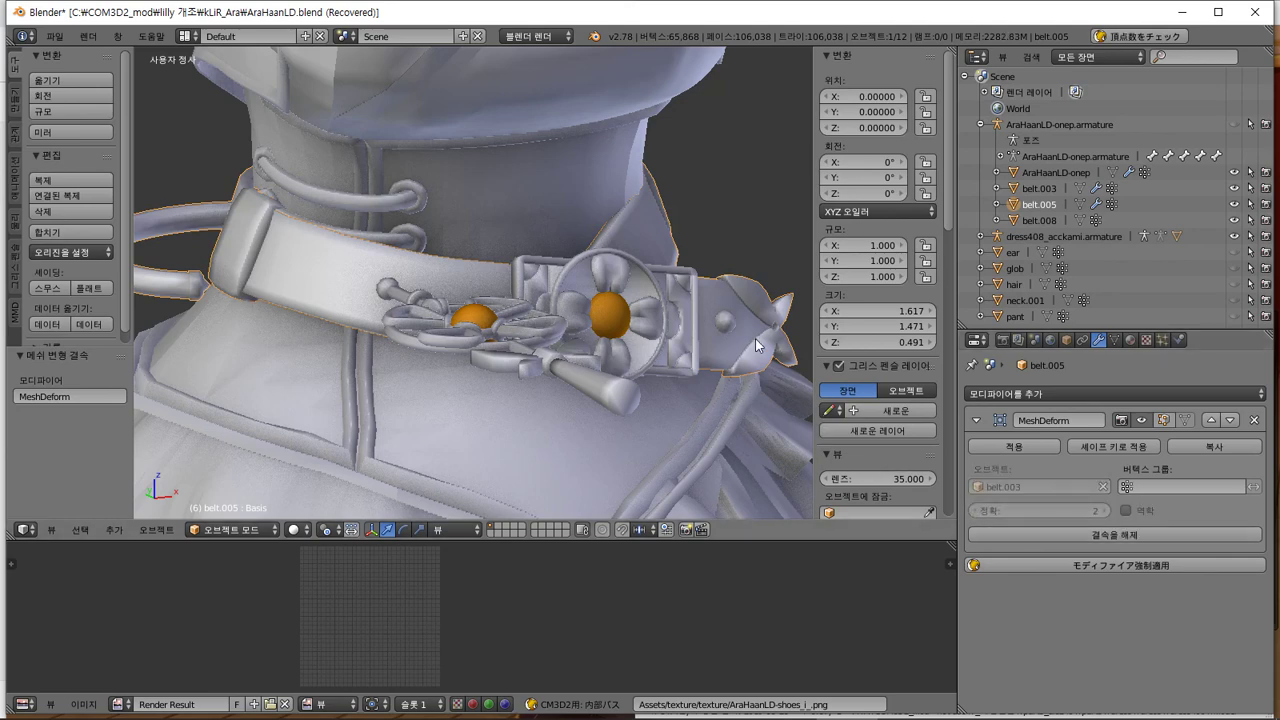
Check both bound modifiers by test-moving the buckle mesh, cancel the move and leave Edit Mode
{"action": "key", "text": "Tab"}
{"action": "key", "text": "Tab"}
{"action": "right_click", "coordinate": [630, 298]}
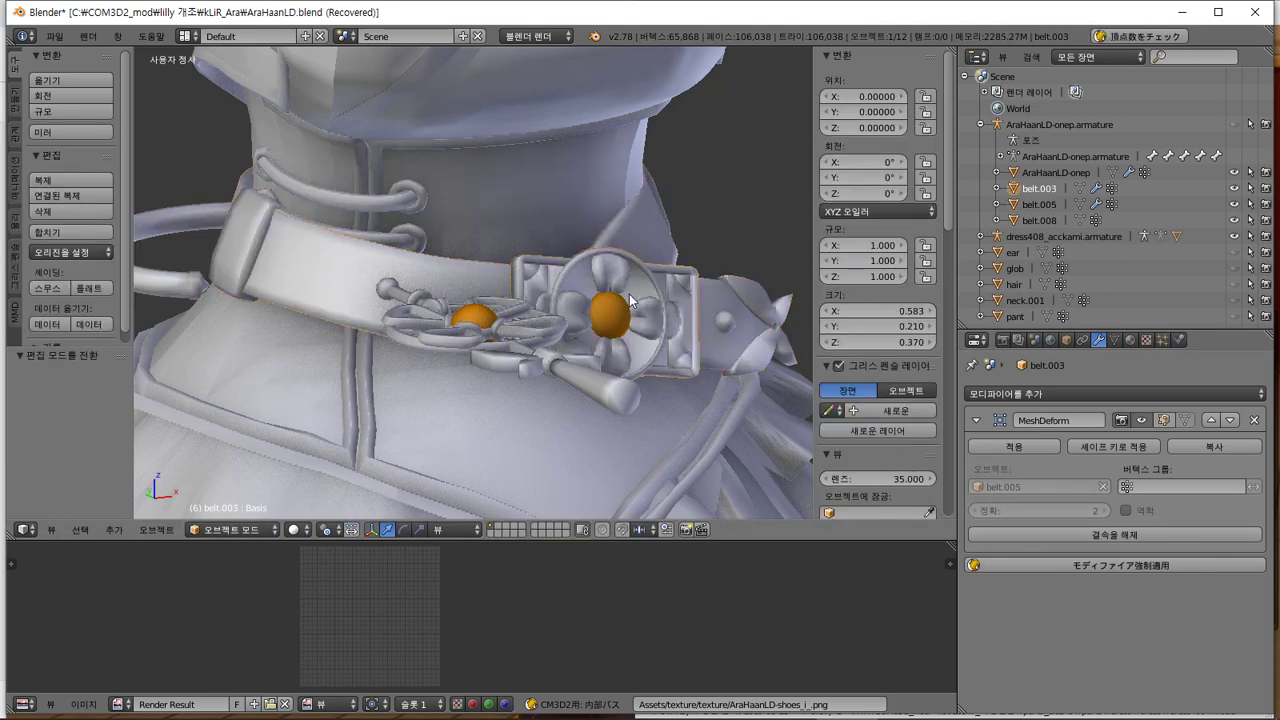
{"action": "key", "text": "Tab"}
{"action": "key", "text": "g"}
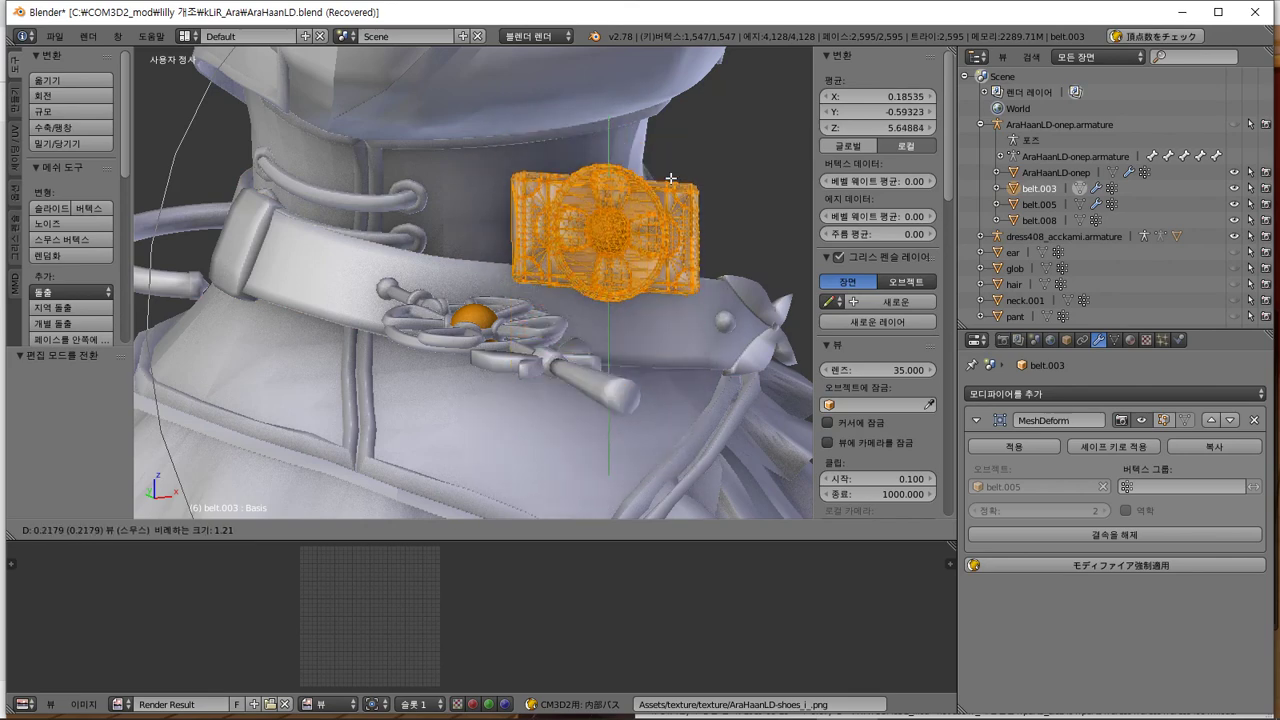
{"action": "key", "text": "Escape"}
{"action": "key", "text": "Tab"}
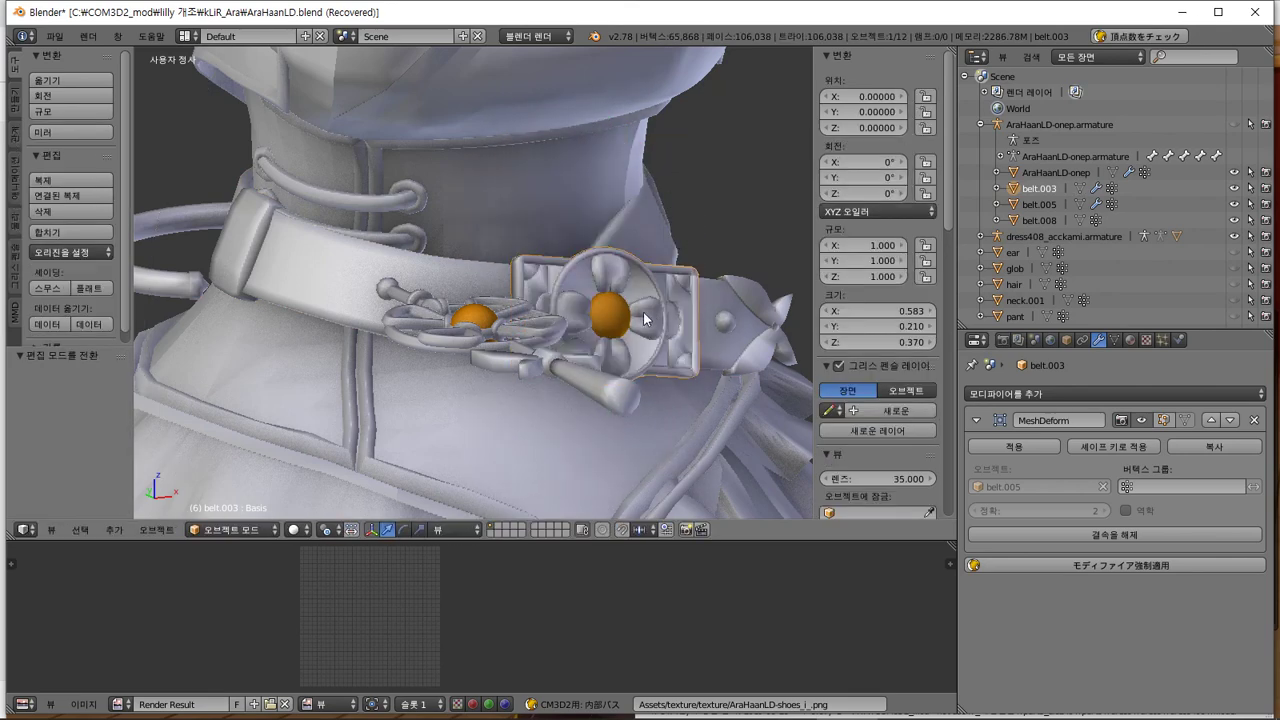
Unbind the Mesh Deform modifier on the flower buckle object belt.003
{"action": "right_click", "coordinate": [466, 289]}
{"action": "key", "text": "Tab"}
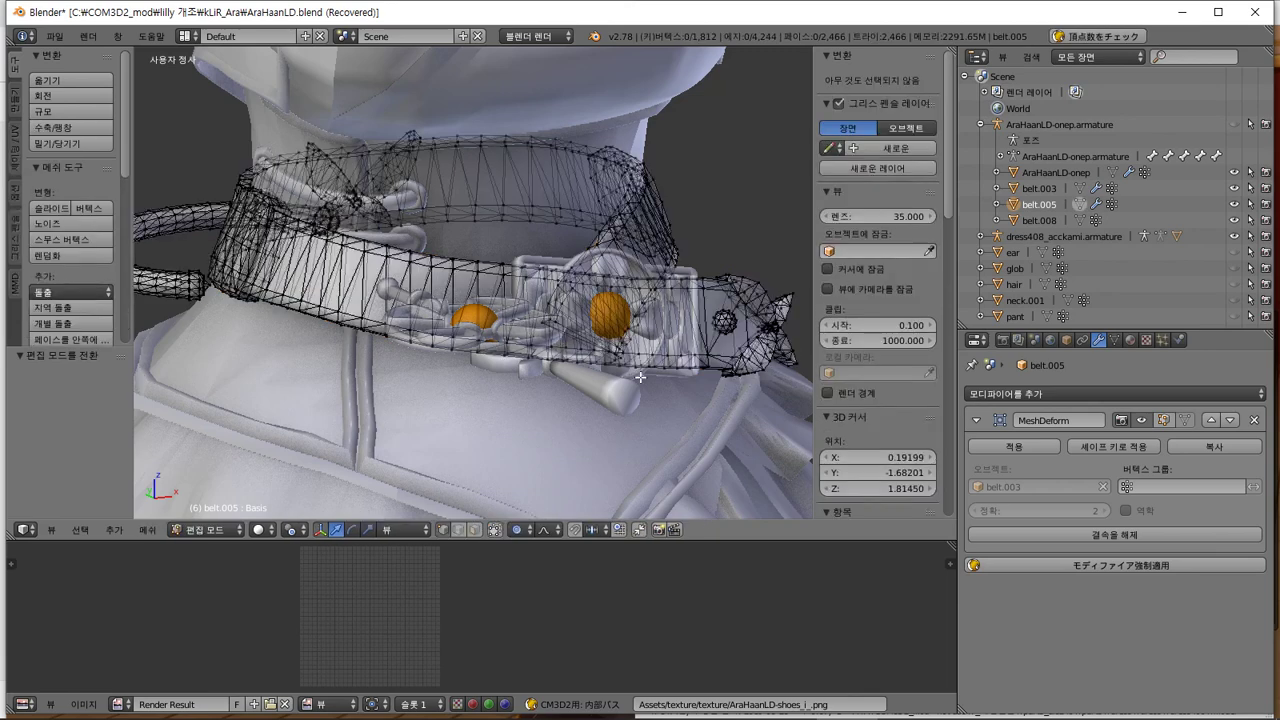
{"action": "key", "text": "Tab"}
{"action": "right_click", "coordinate": [662, 333]}
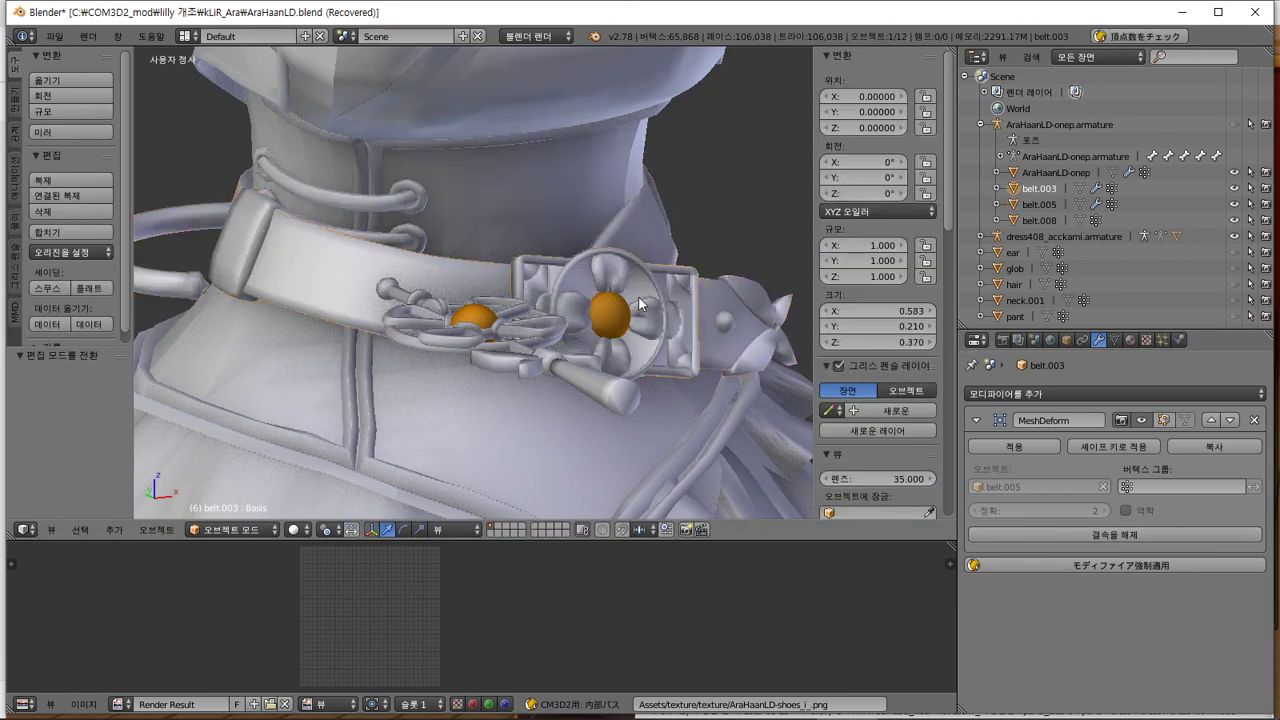
{"action": "left_click", "coordinate": [1058, 532]}
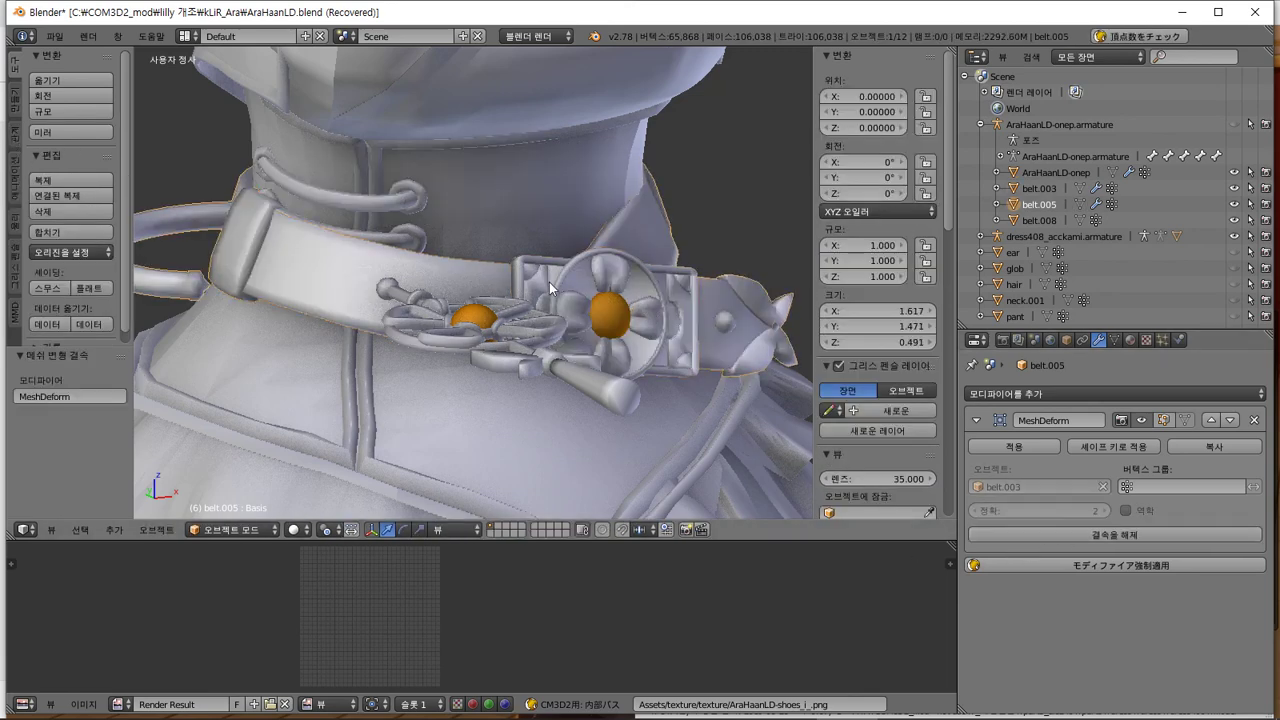
Test-move the buckle mesh of belt.003 in Edit Mode to check the deformation, and undo the move
{"action": "key", "text": "Tab"}
{"action": "key", "text": "g"}
{"action": "key", "text": "z"}
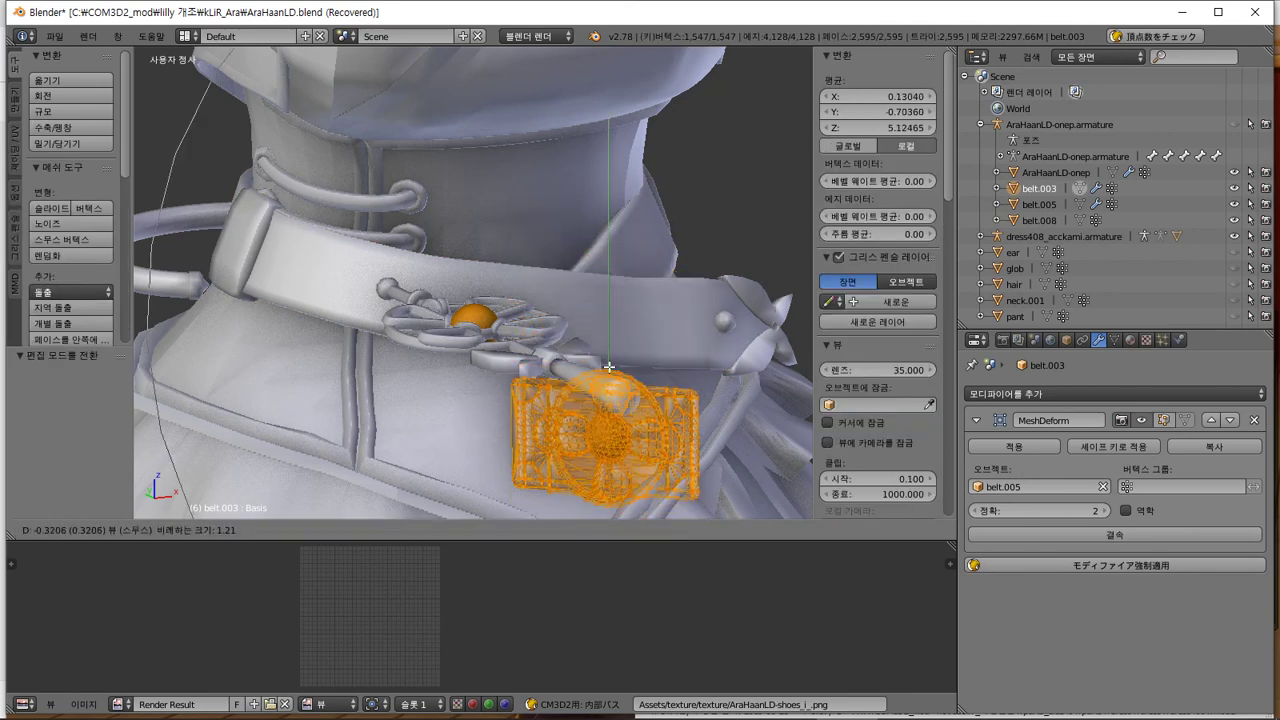
{"action": "left_click", "coordinate": [607, 127]}
{"action": "key", "text": "ctrl+z"}
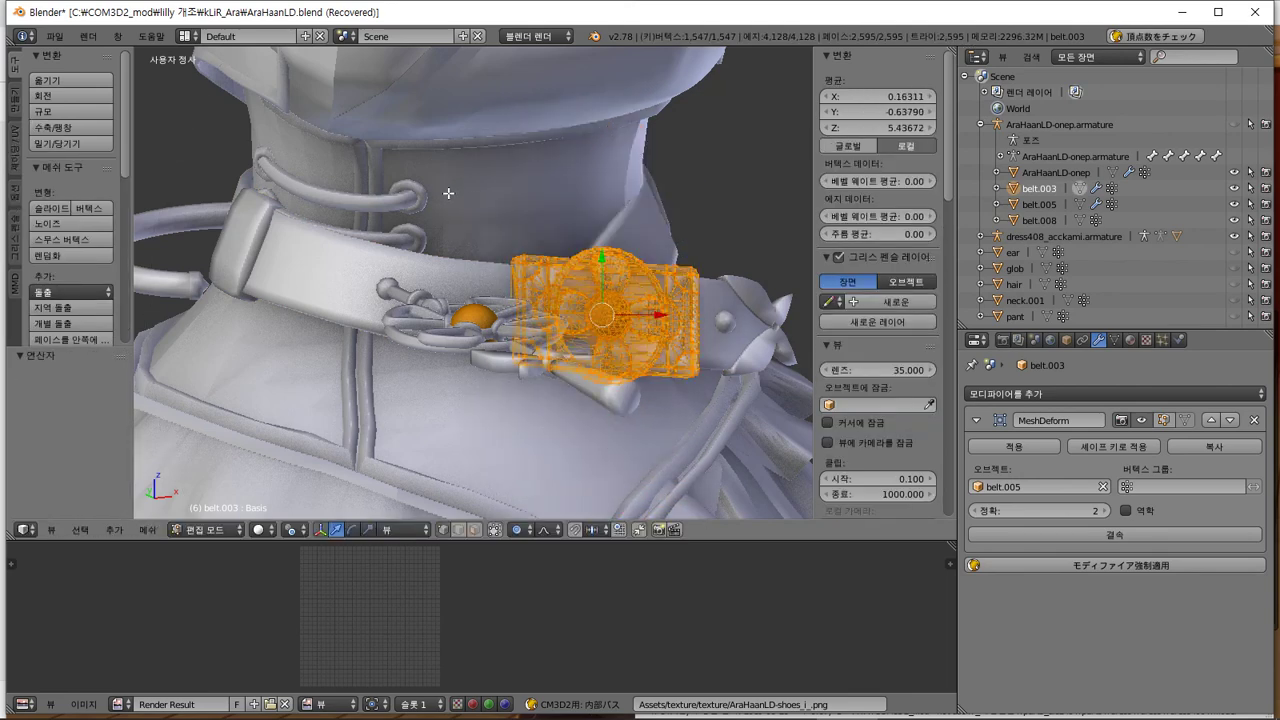
Unbind belt.005's Mesh Deform modifier, set its precision to 10 and bind it to belt.003
{"action": "key", "text": "Tab"}
{"action": "right_click", "coordinate": [502, 288]}
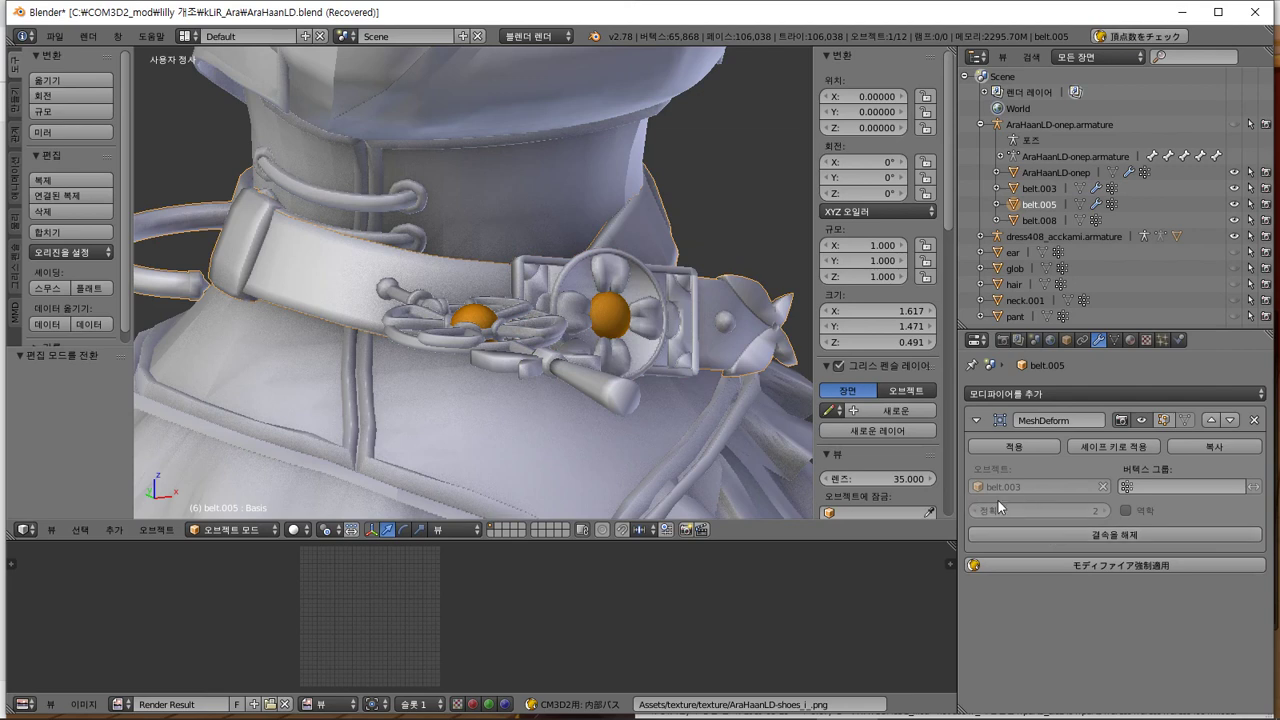
{"action": "left_click", "coordinate": [1057, 534]}
{"action": "left_click", "coordinate": [1089, 509]}
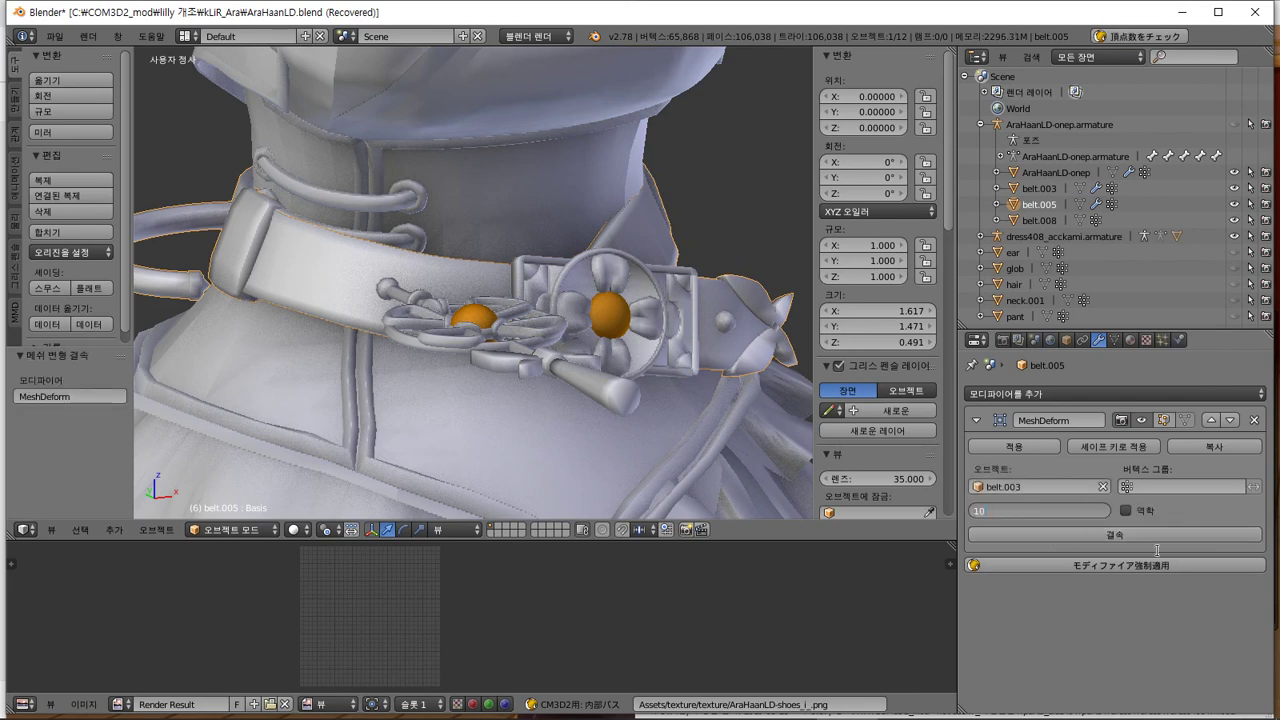
{"action": "key", "text": "Return"}
{"action": "left_click", "coordinate": [1121, 534]}
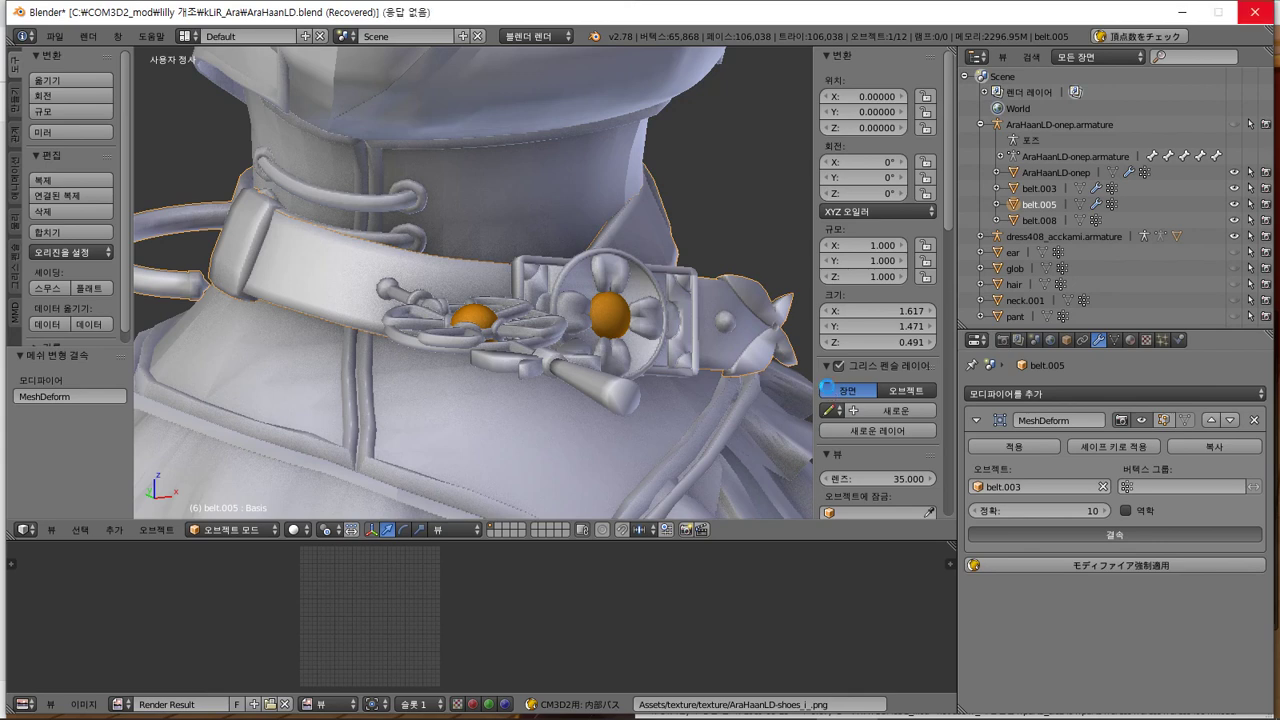
Start a new Blender instance and recover the auto-saved file 10140.blend
{"action": "mouse_move", "coordinate": [998, 713]}
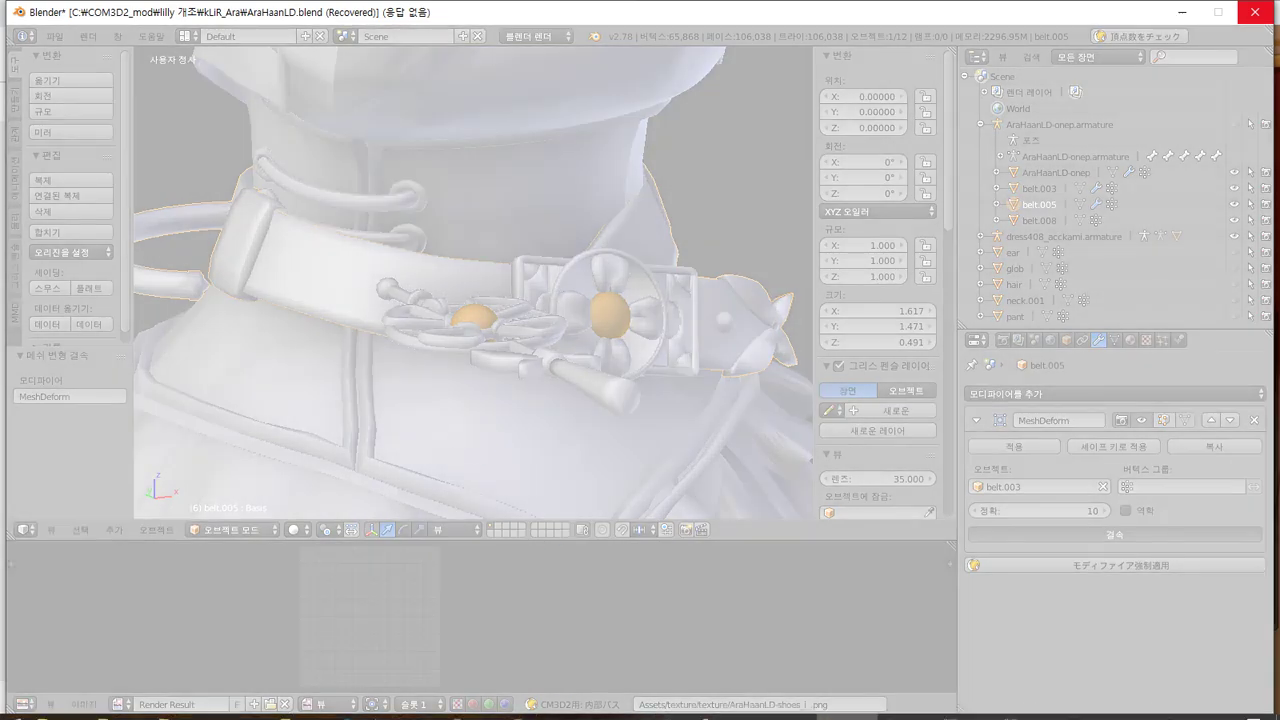
{"action": "mouse_move", "coordinate": [850, 707]}
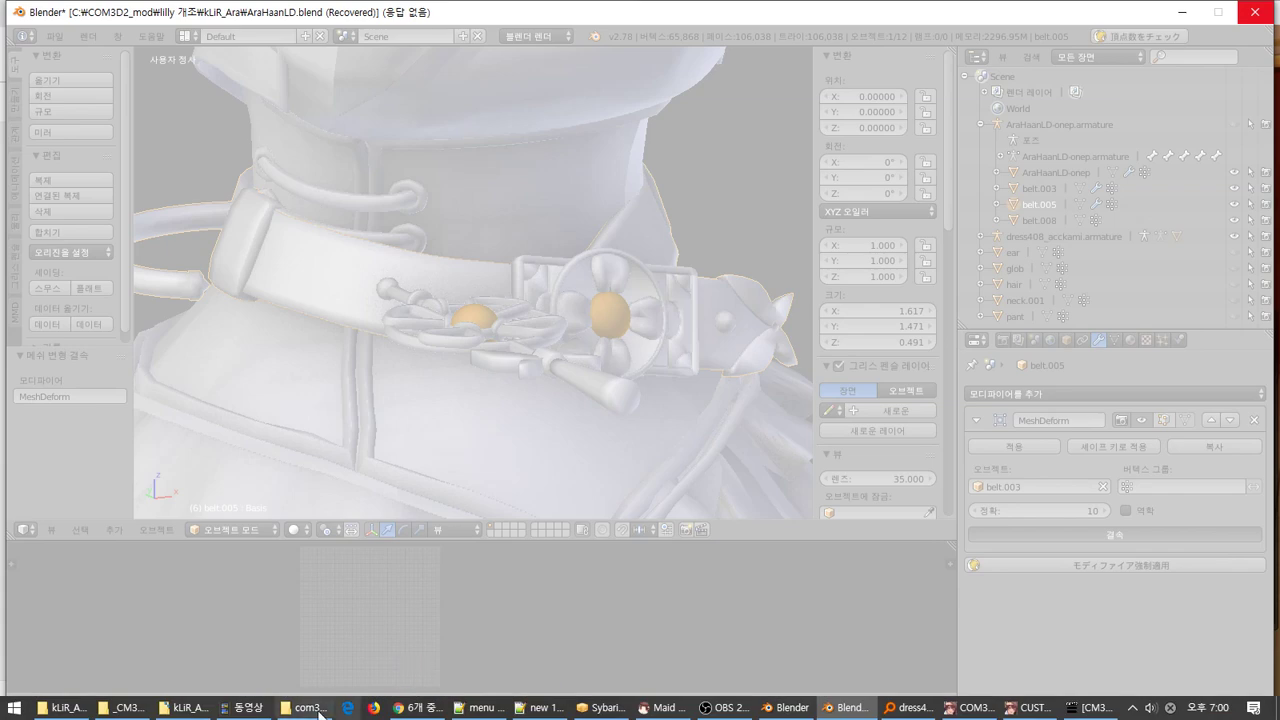
{"action": "key", "text": "super"}
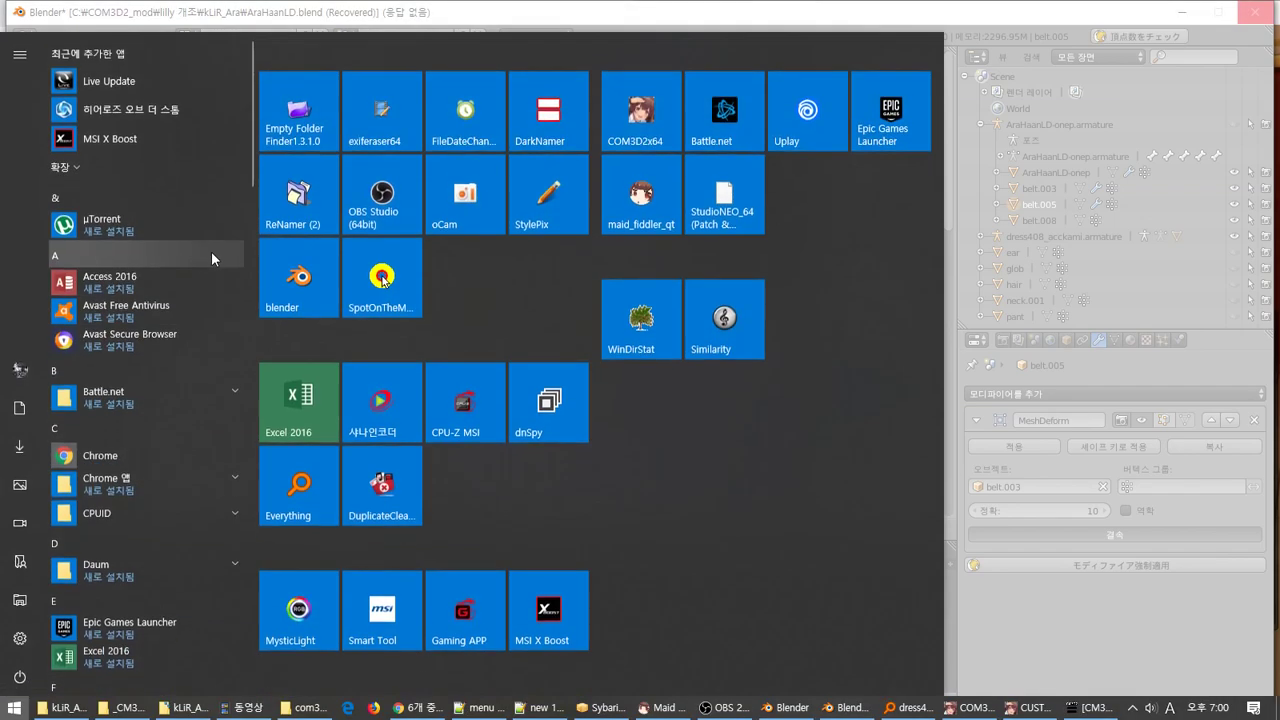
{"action": "left_click", "coordinate": [300, 284]}
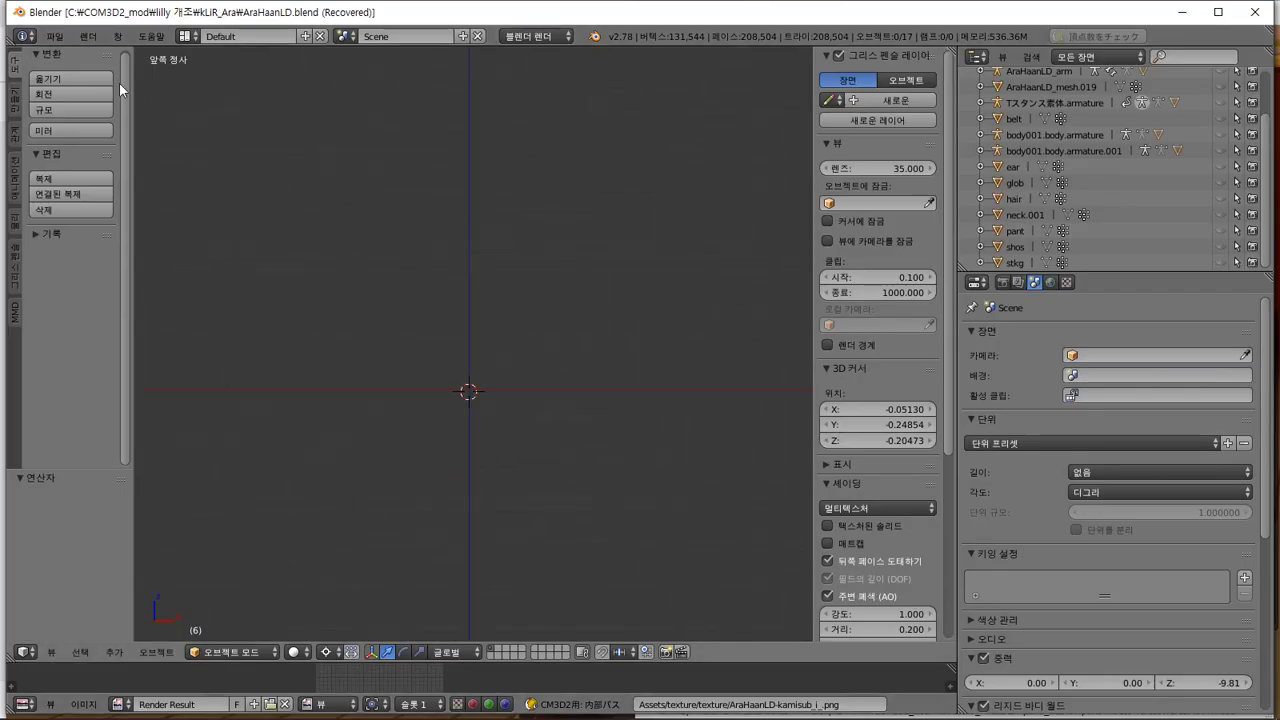
{"action": "left_click", "coordinate": [54, 36]}
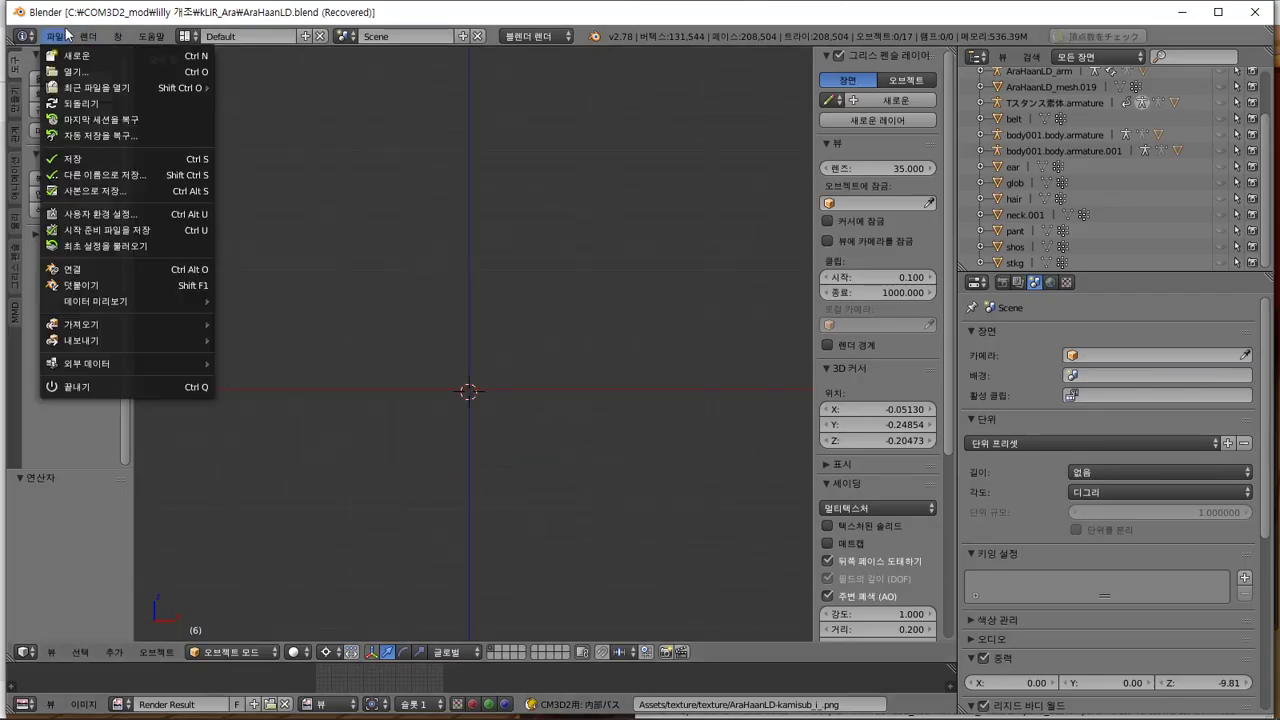
{"action": "left_click", "coordinate": [153, 136]}
{"action": "double_click", "coordinate": [280, 133]}
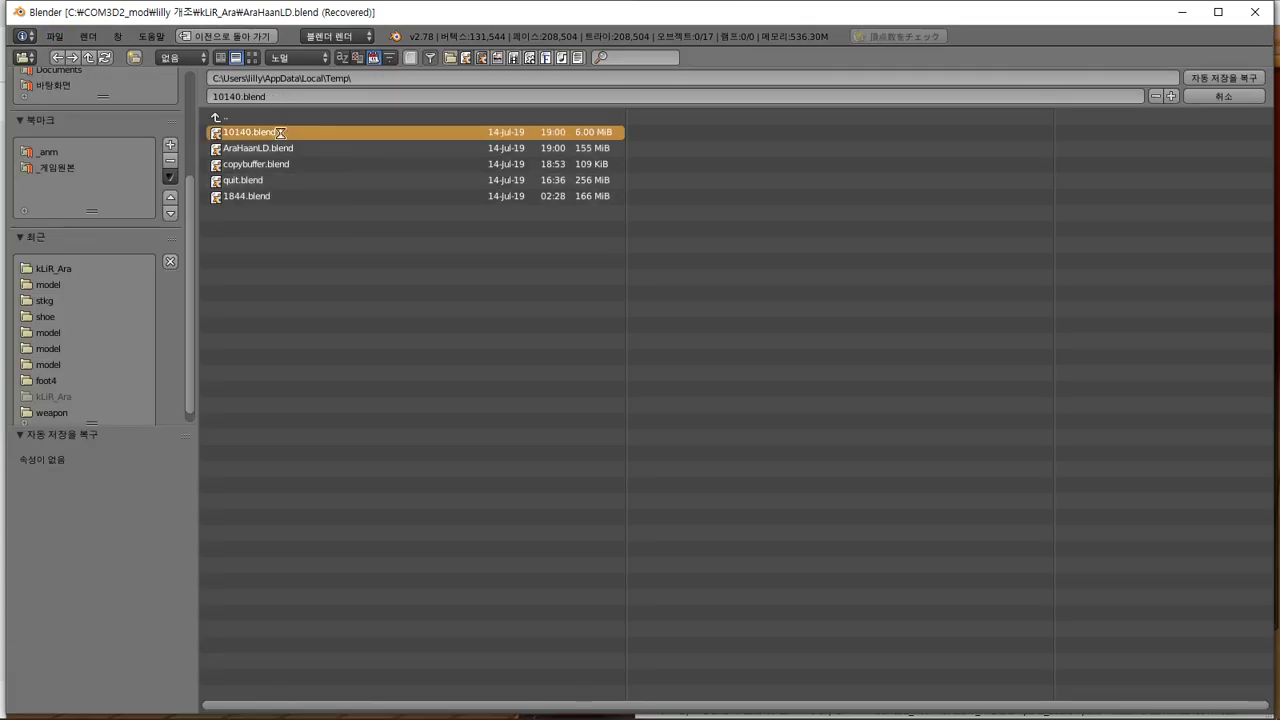
Recover the auto-saved file AraHaanLD.blend from the Temp folder
{"action": "left_click", "coordinate": [54, 36]}
{"action": "left_click", "coordinate": [111, 134]}
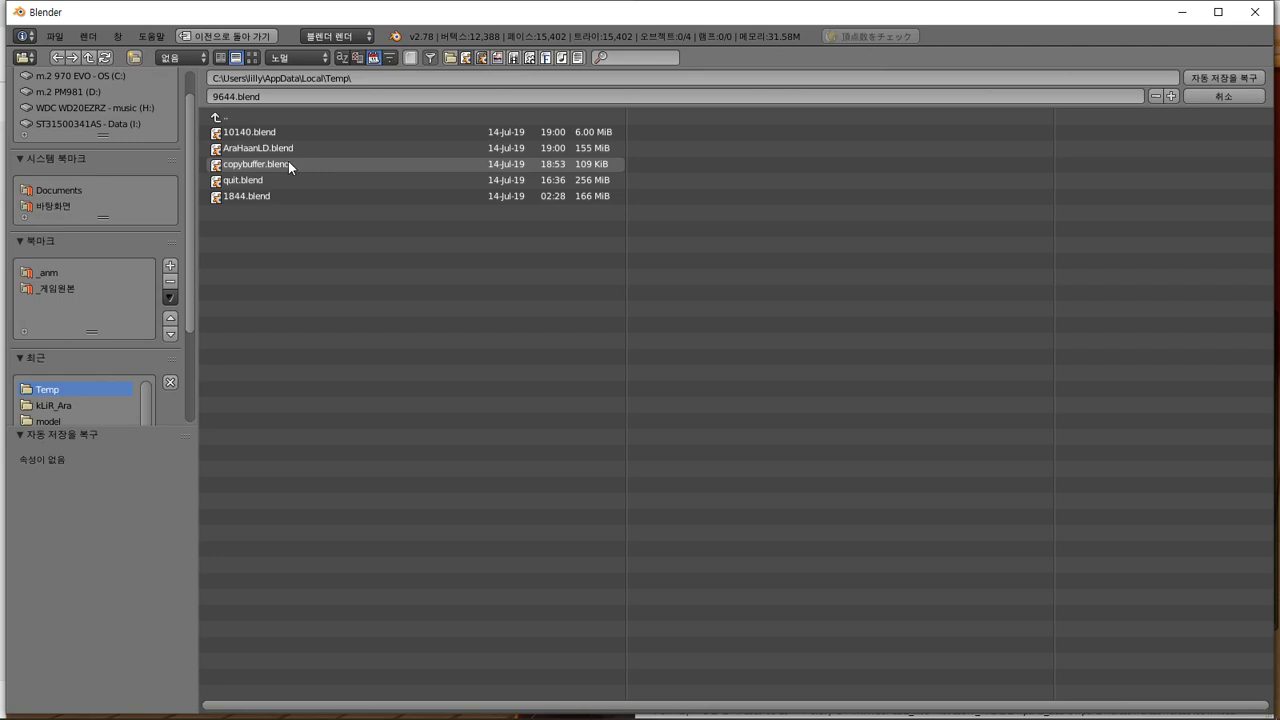
{"action": "left_click", "coordinate": [411, 147]}
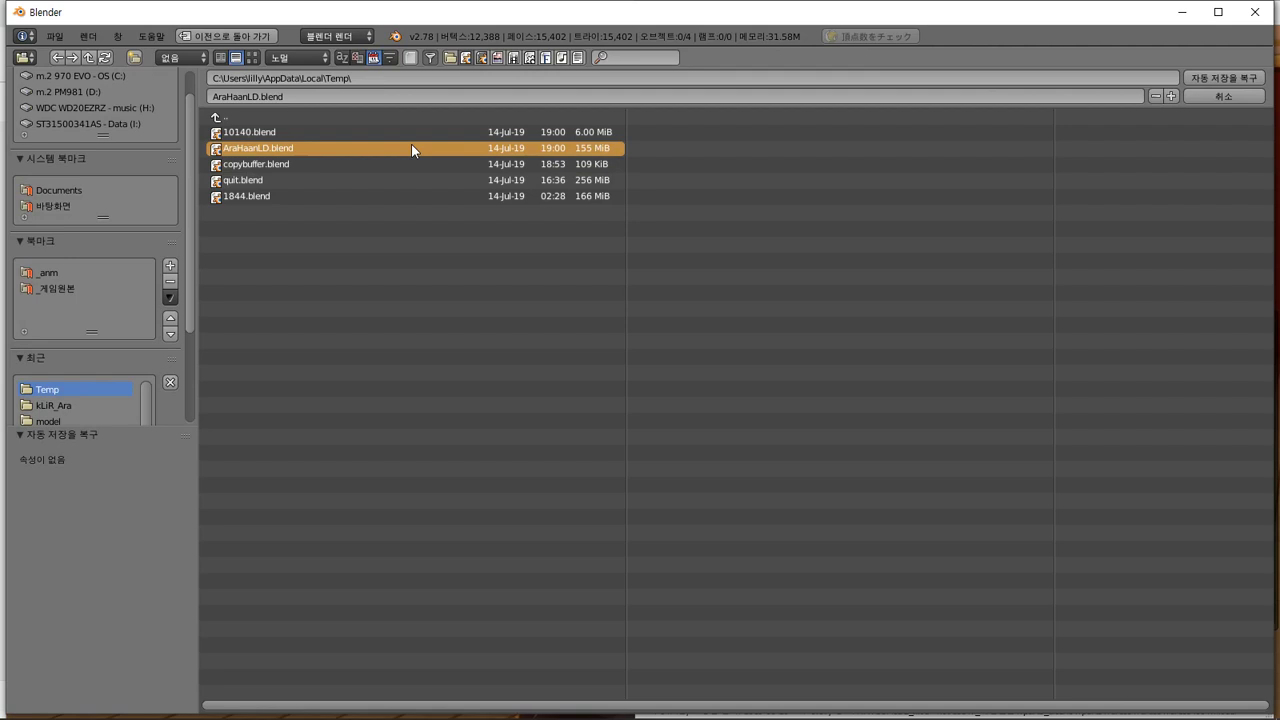
{"action": "double_click", "coordinate": [411, 147]}
{"action": "scroll", "coordinate": [605, 349], "scroll_direction": "down", "scroll_amount": 2}
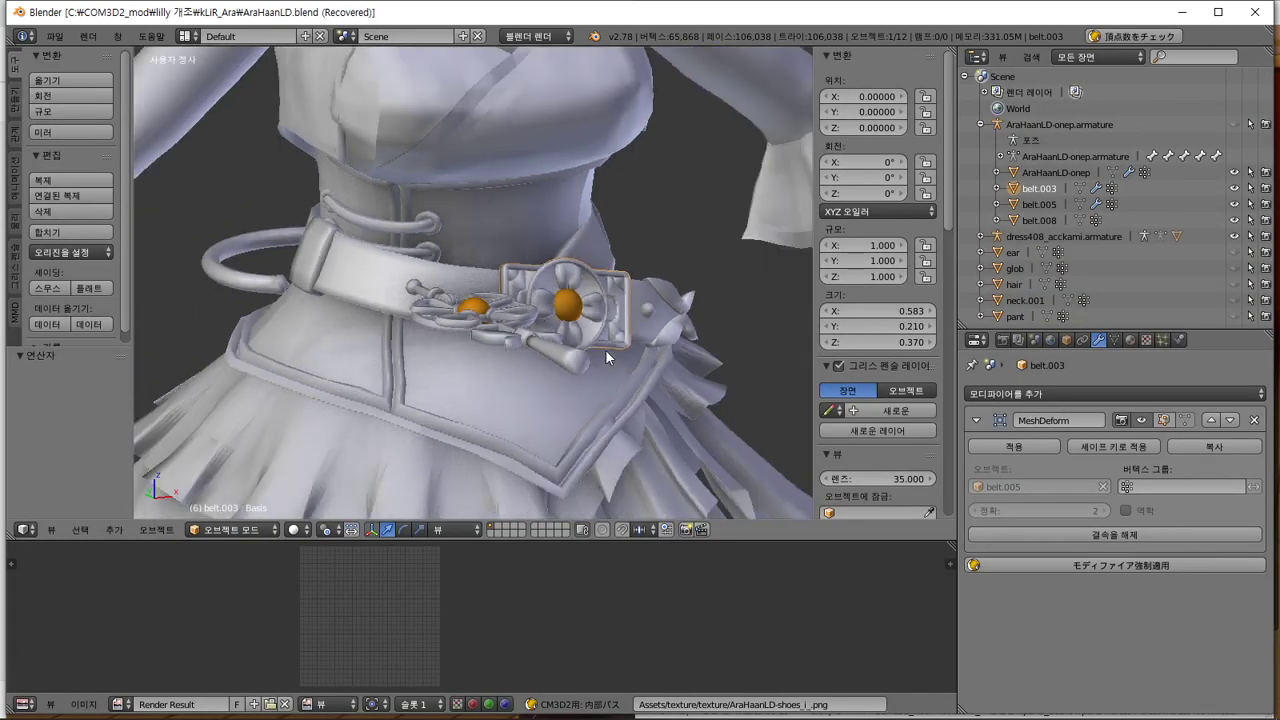
Switch to the Blender window holding the recovered stockings and shoes scene and close it, discarding its unsaved changes
{"action": "left_click", "coordinate": [755, 707]}
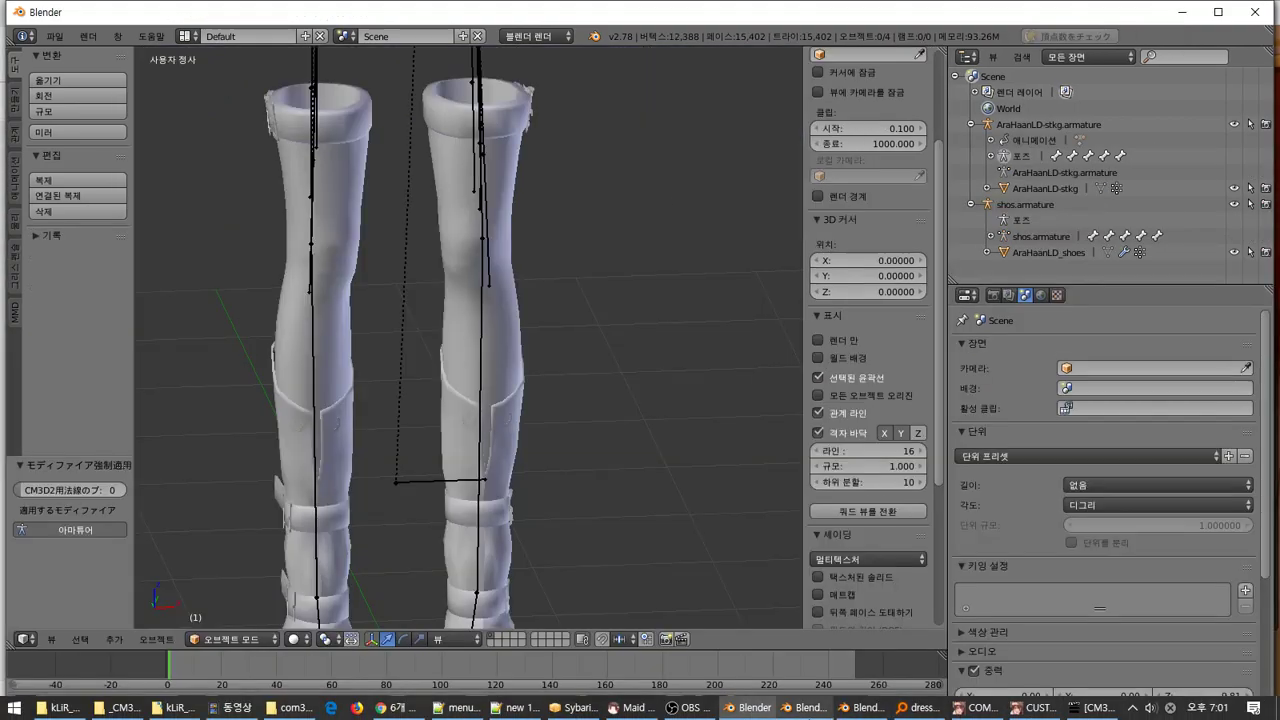
{"action": "left_click", "coordinate": [808, 707]}
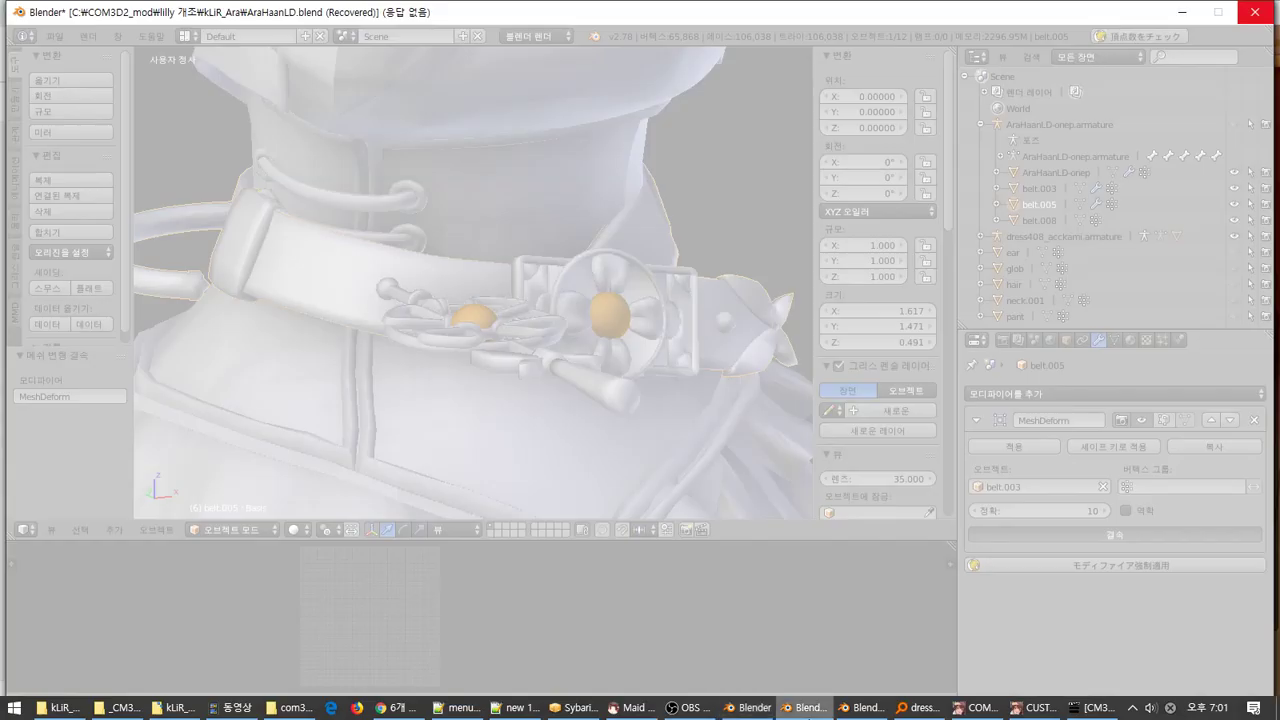
{"action": "left_click", "coordinate": [778, 707]}
{"action": "left_click", "coordinate": [1255, 11]}
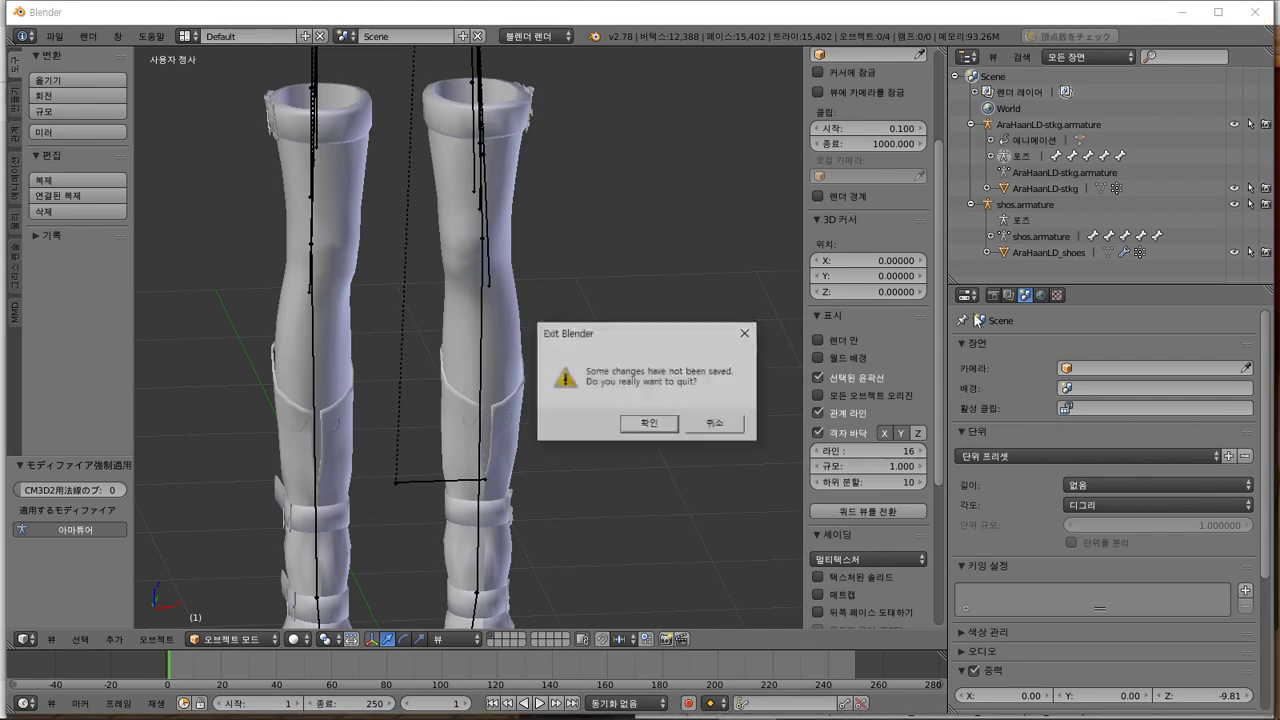
{"action": "left_click", "coordinate": [649, 423]}
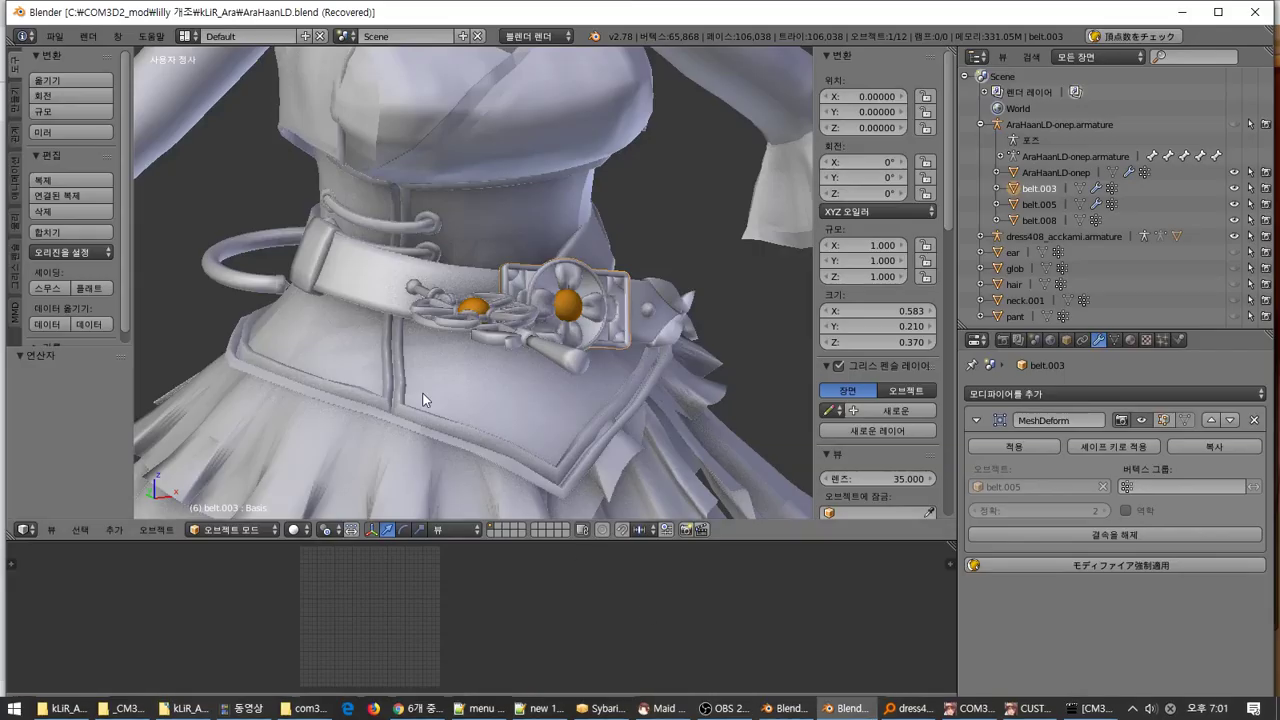
Unbind the Mesh Deform modifiers of both the buckle belt.003 and the belt belt.005
{"action": "middle_click_drag", "start_coordinate": [423, 394], "coordinate": [635, 347]}
{"action": "left_click", "coordinate": [1047, 534]}
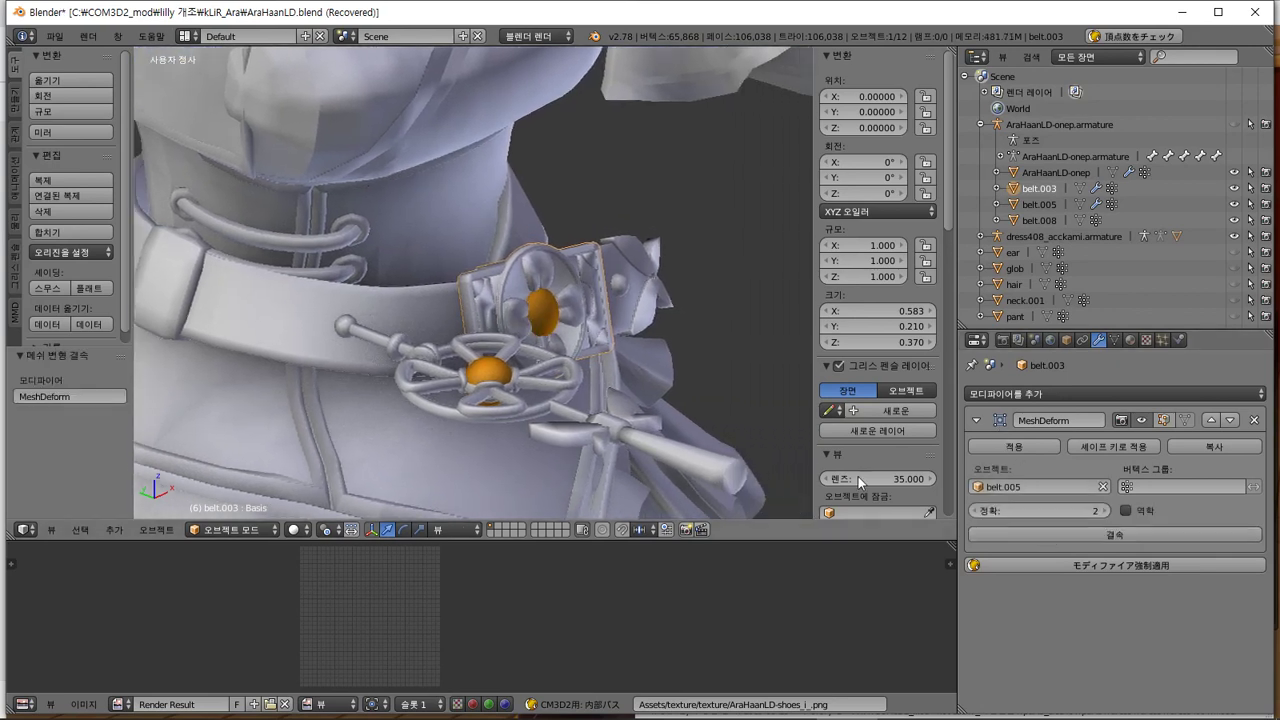
{"action": "left_click", "coordinate": [399, 300]}
{"action": "left_click", "coordinate": [1115, 534]}
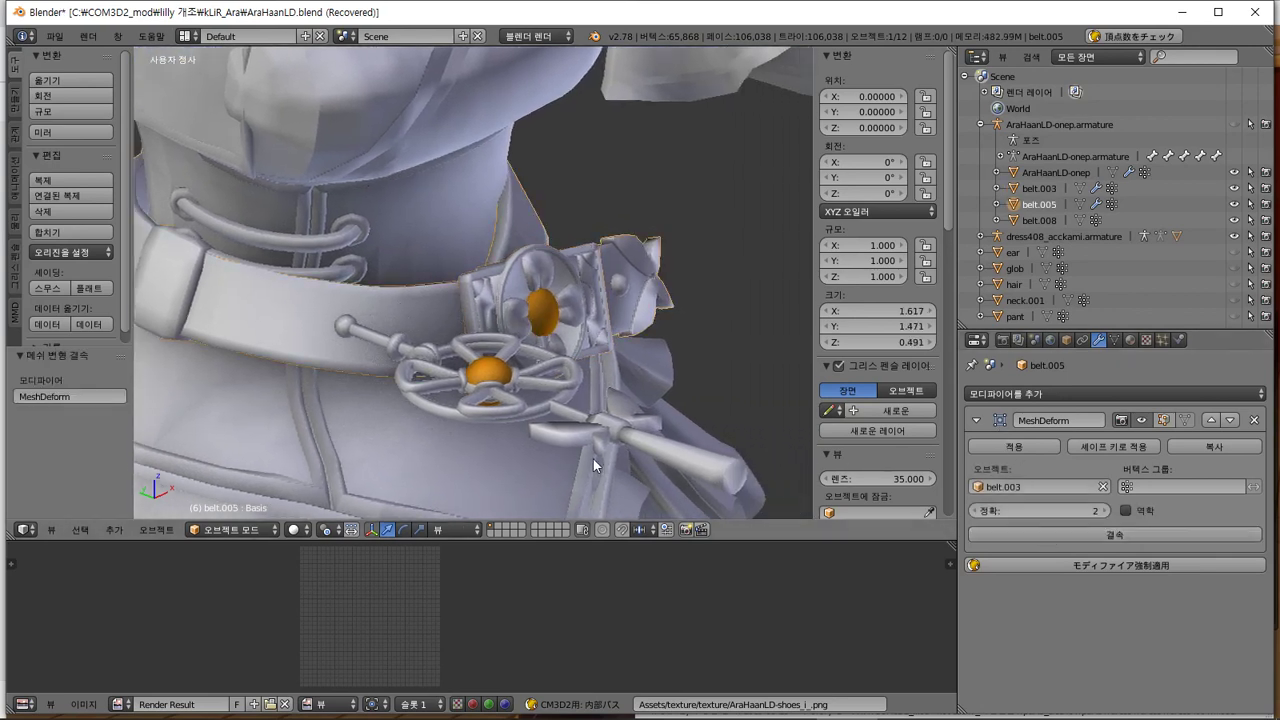
{"action": "middle_click_drag", "start_coordinate": [534, 364], "coordinate": [495, 363]}
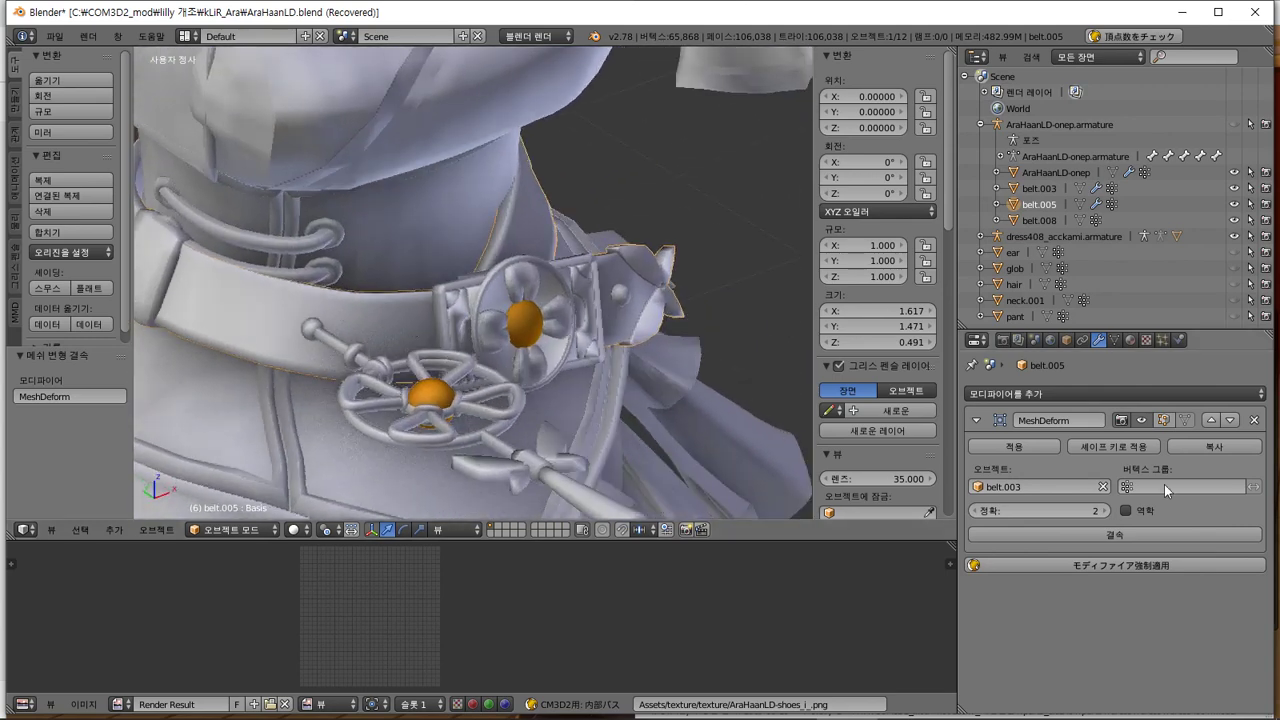
{"action": "left_click", "coordinate": [1077, 509]}
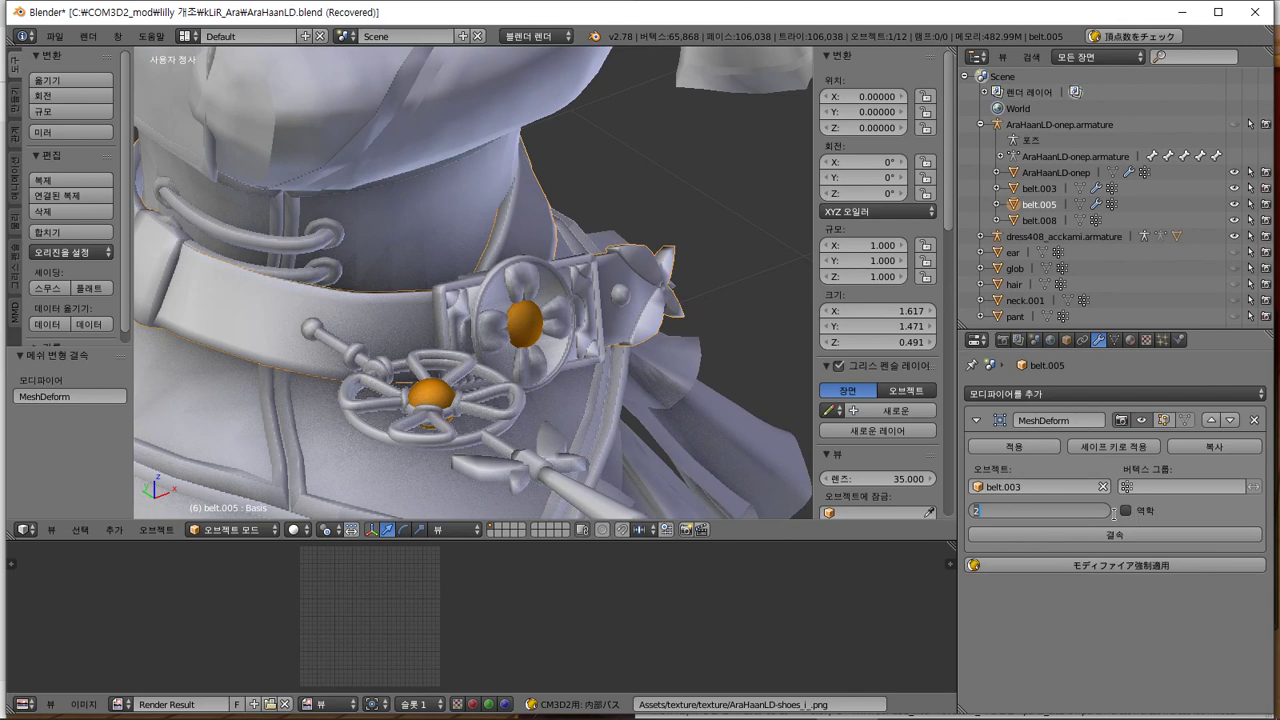
{"action": "left_click", "coordinate": [1130, 487]}
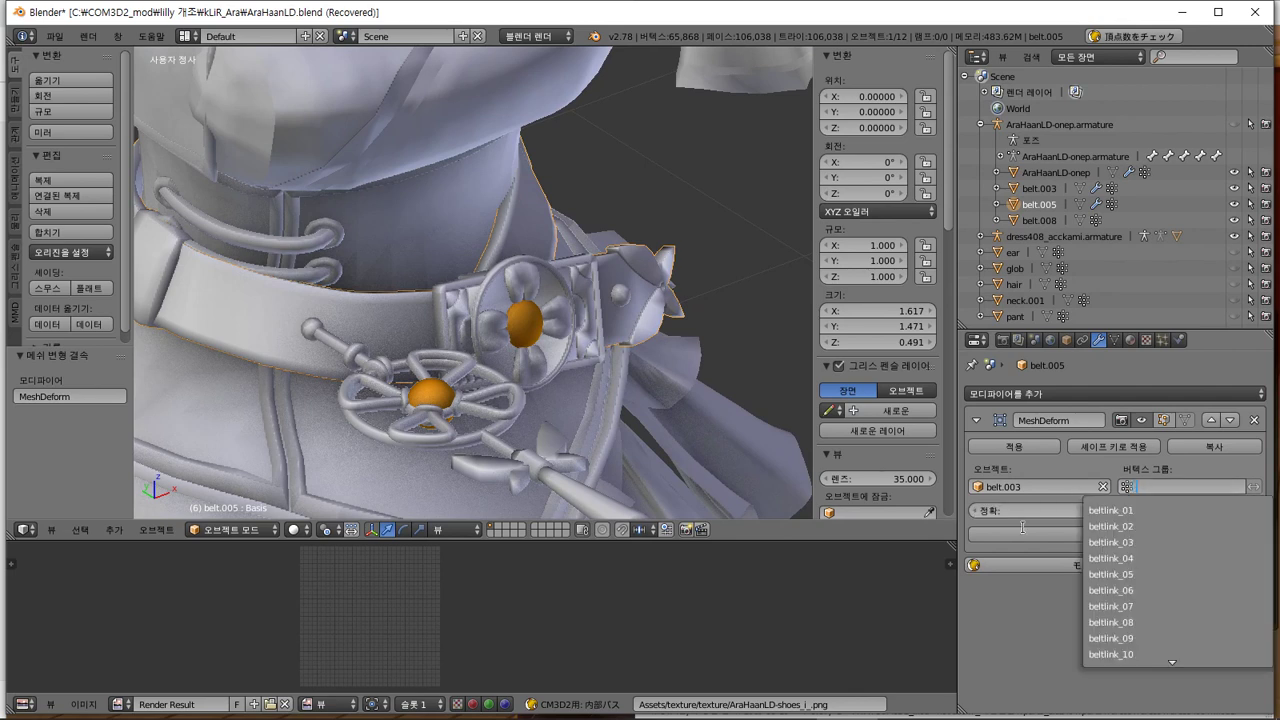
{"action": "key", "text": "Escape"}
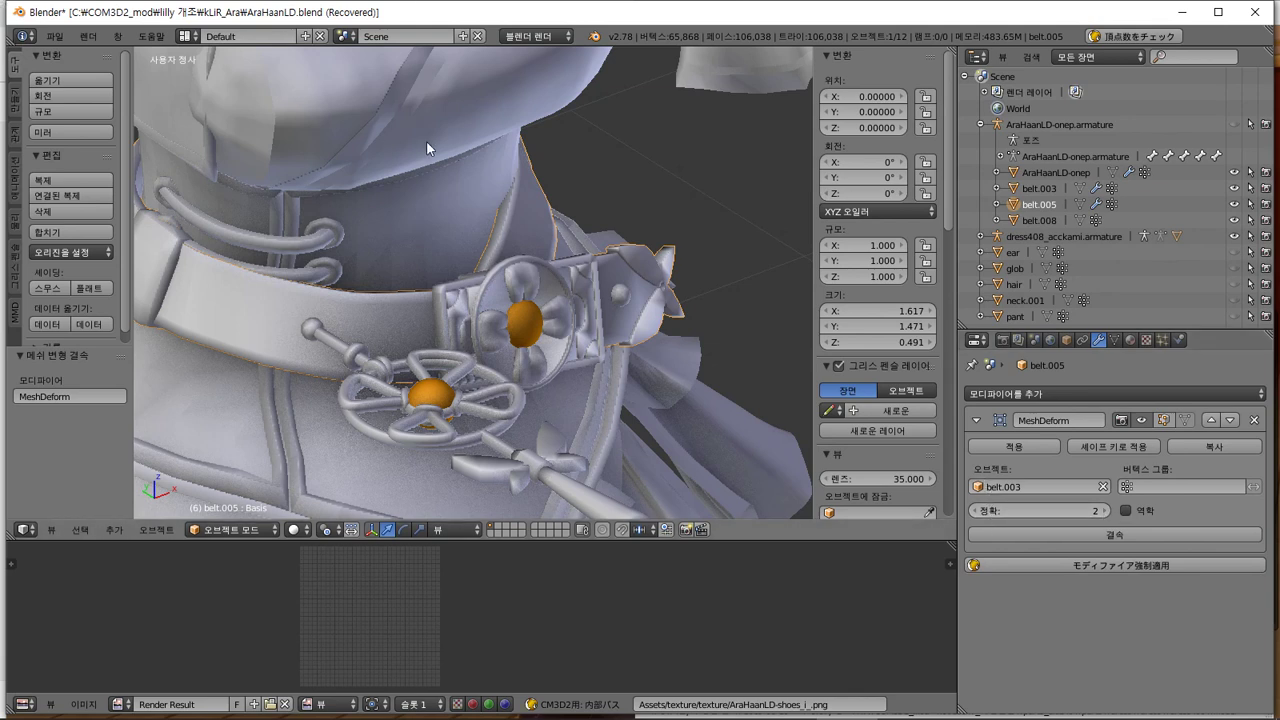
Save the recovered scene as AraHaanLD.blend in the kLiR_Ara folder
{"action": "key", "text": "ctrl+s"}
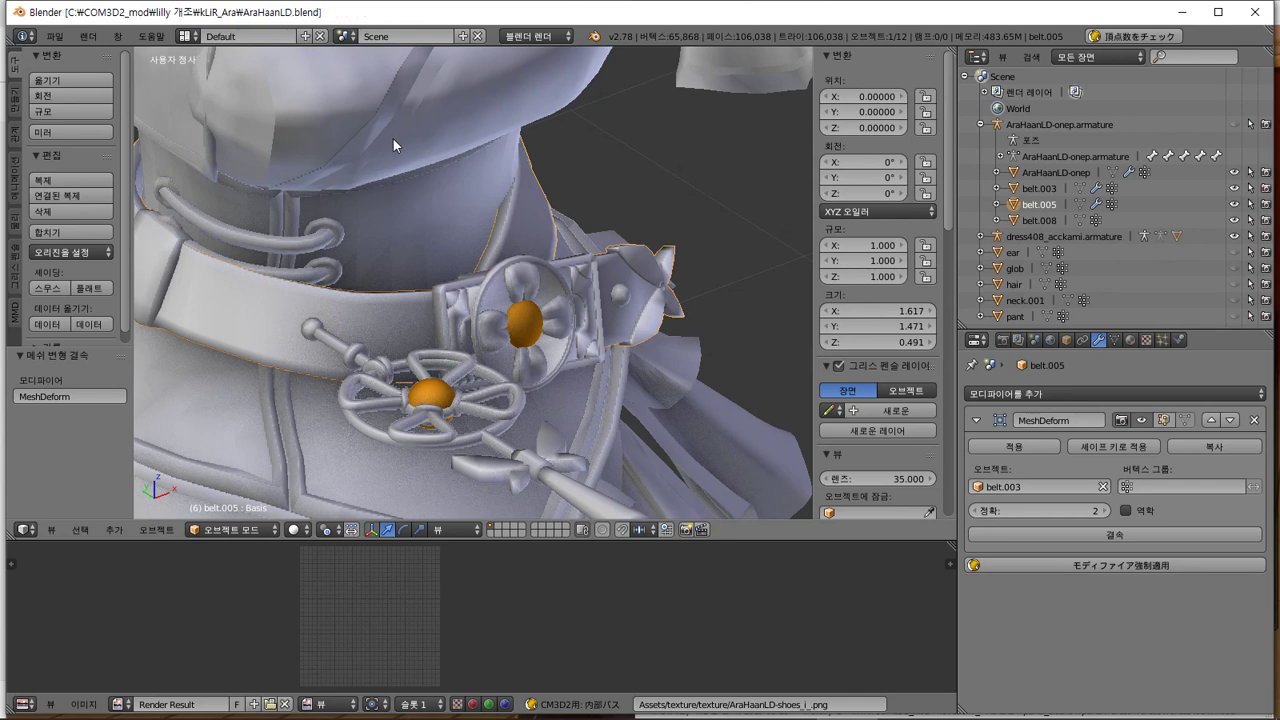
Set the precision of belt.005's Mesh Deform modifier to 6 and bind it to belt.003
{"action": "left_click", "coordinate": [1110, 512]}
{"action": "left_click", "coordinate": [1110, 512]}
{"action": "left_click", "coordinate": [1110, 512]}
{"action": "left_click", "coordinate": [1110, 512]}
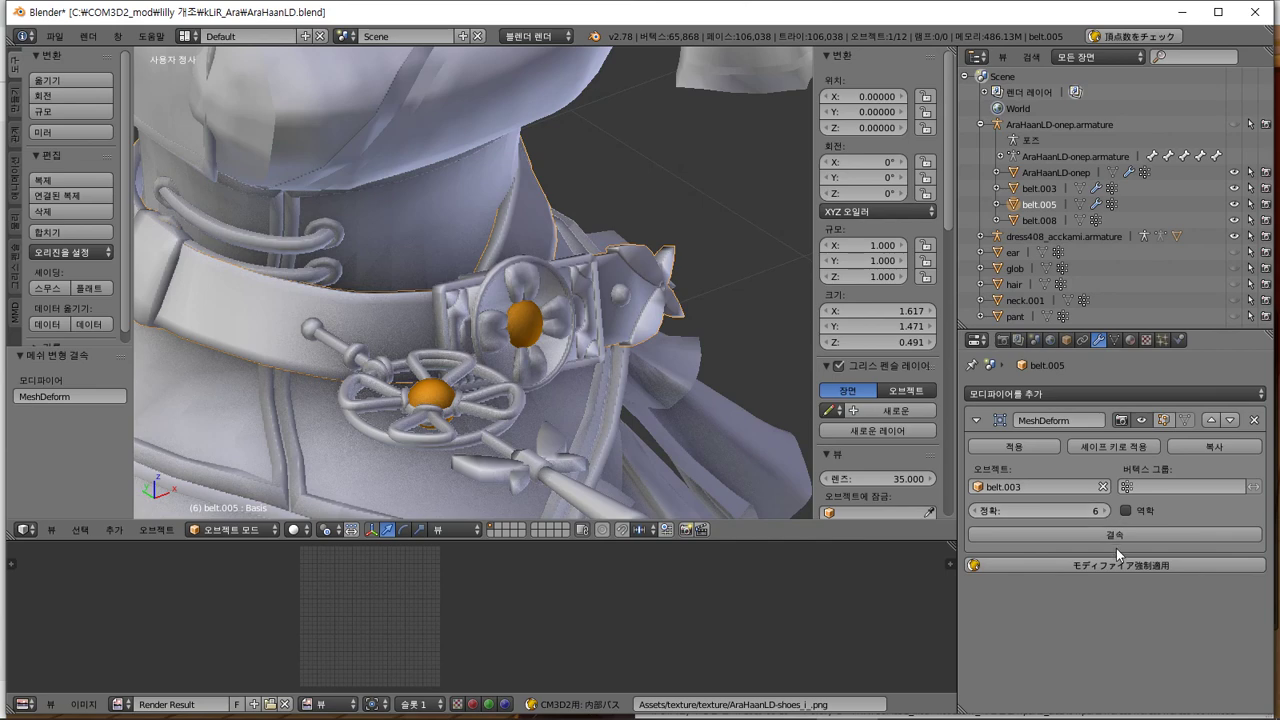
{"action": "left_click", "coordinate": [1131, 535]}
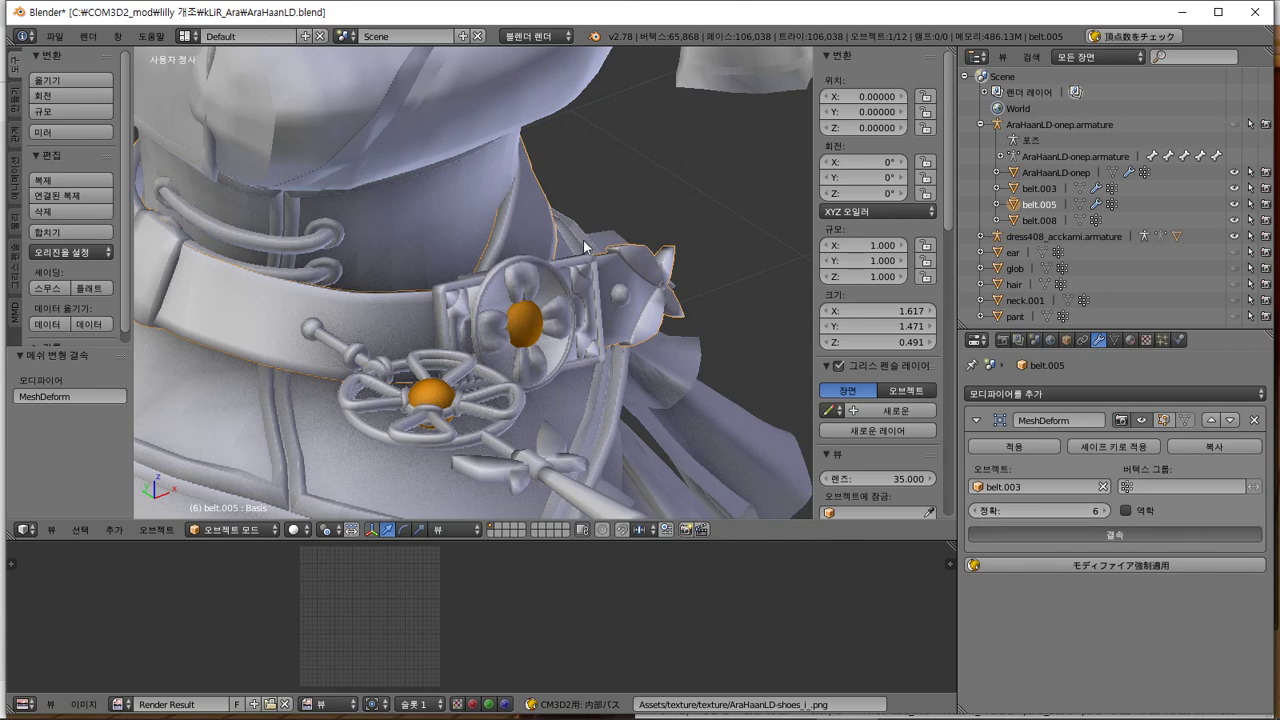
{"action": "key", "text": "alt+Tab"}
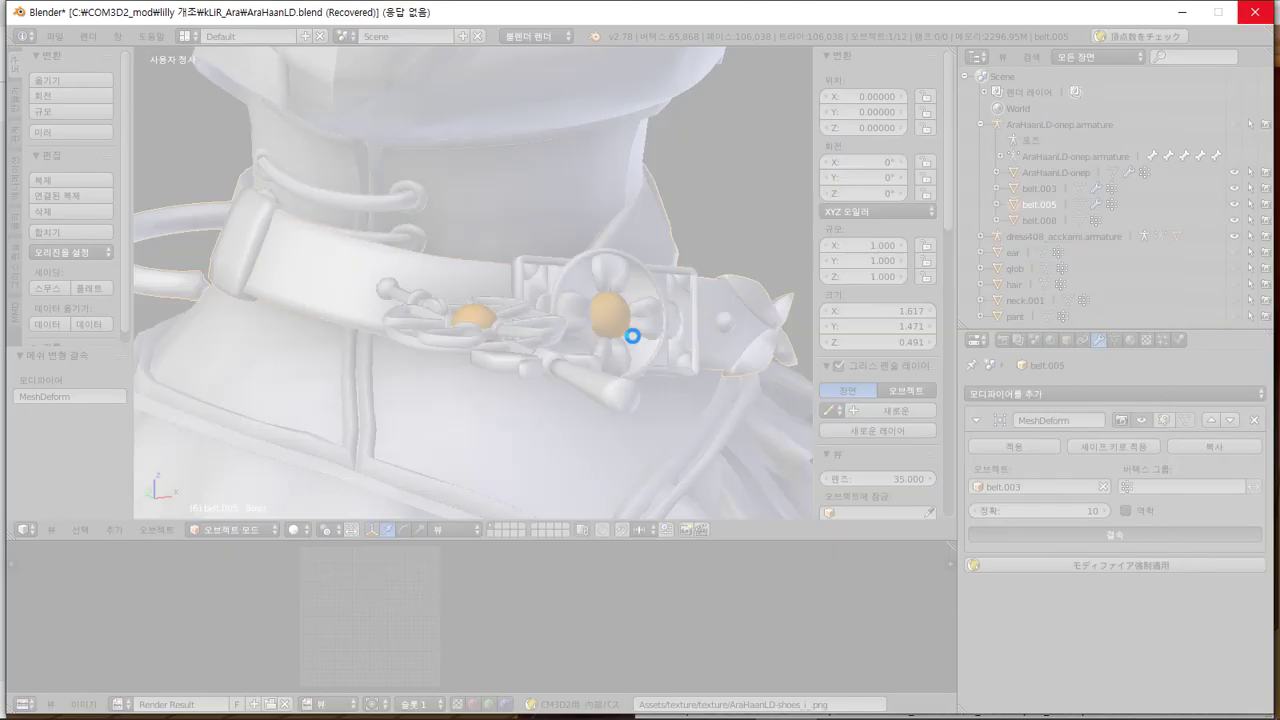
{"action": "key", "text": "alt+Tab"}
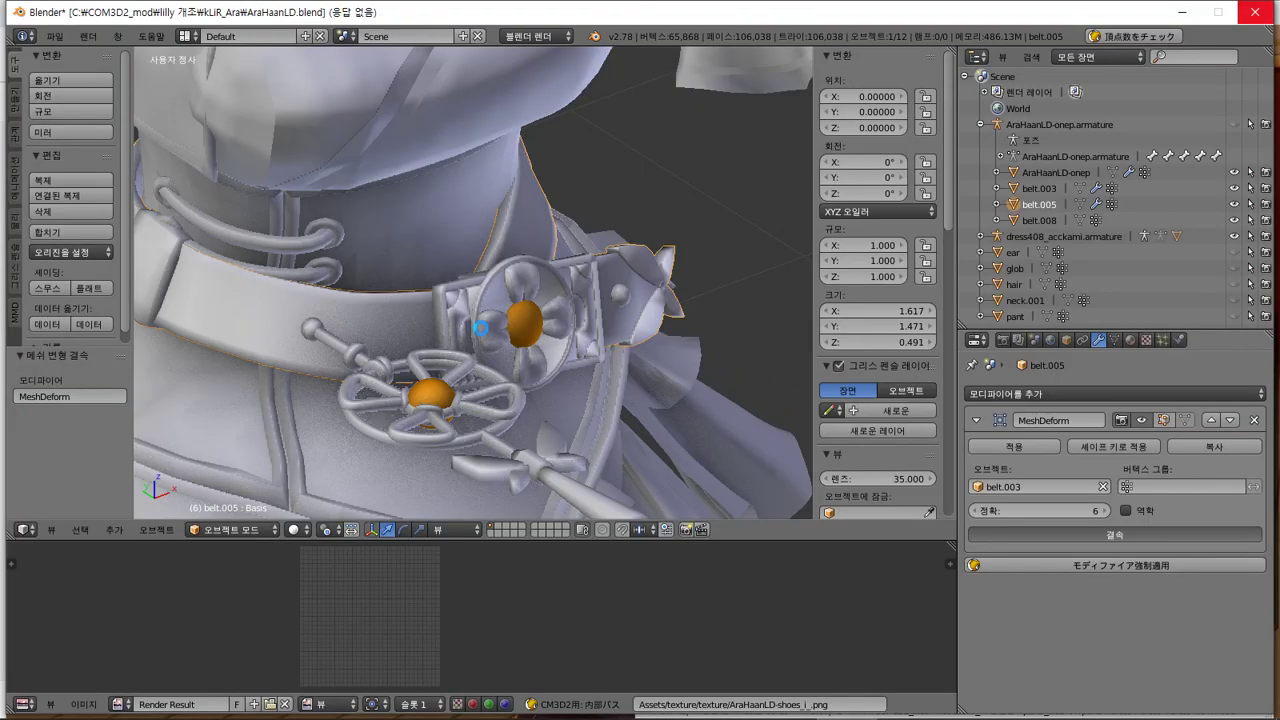
{"action": "mouse_move", "coordinate": [690, 708]}
{"action": "mouse_move", "coordinate": [903, 703]}
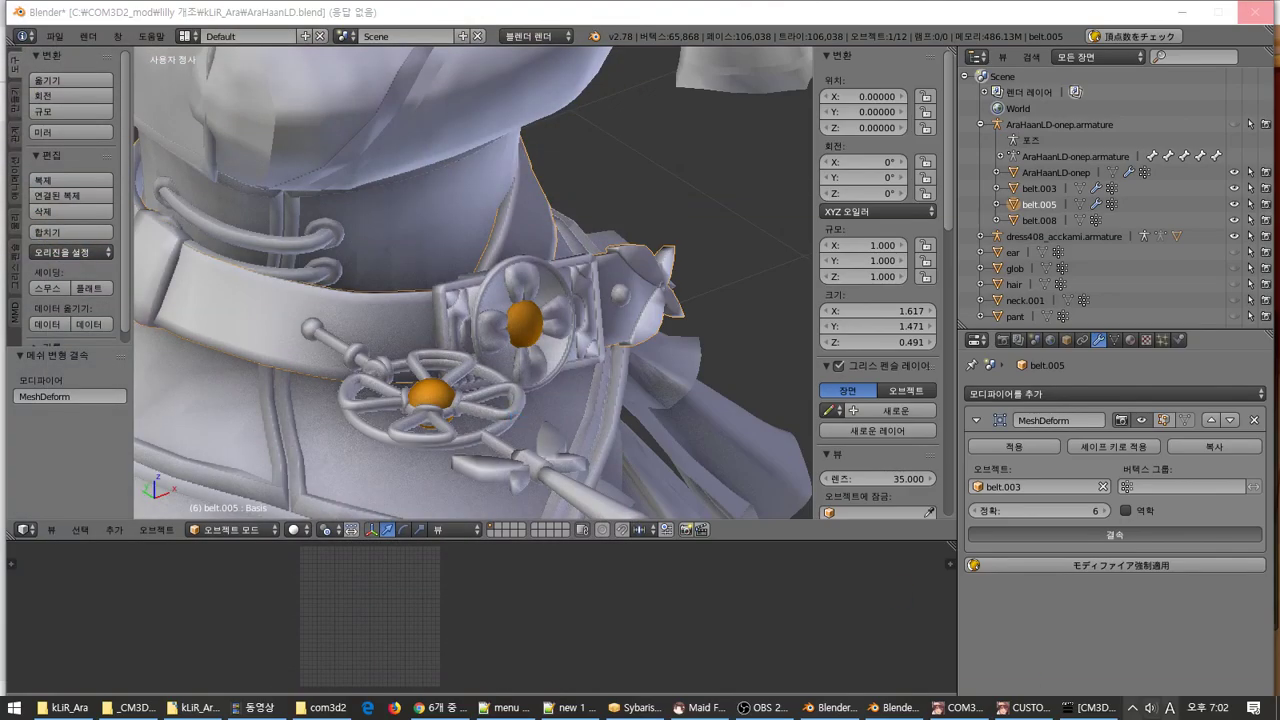
{"action": "mouse_move", "coordinate": [1095, 707]}
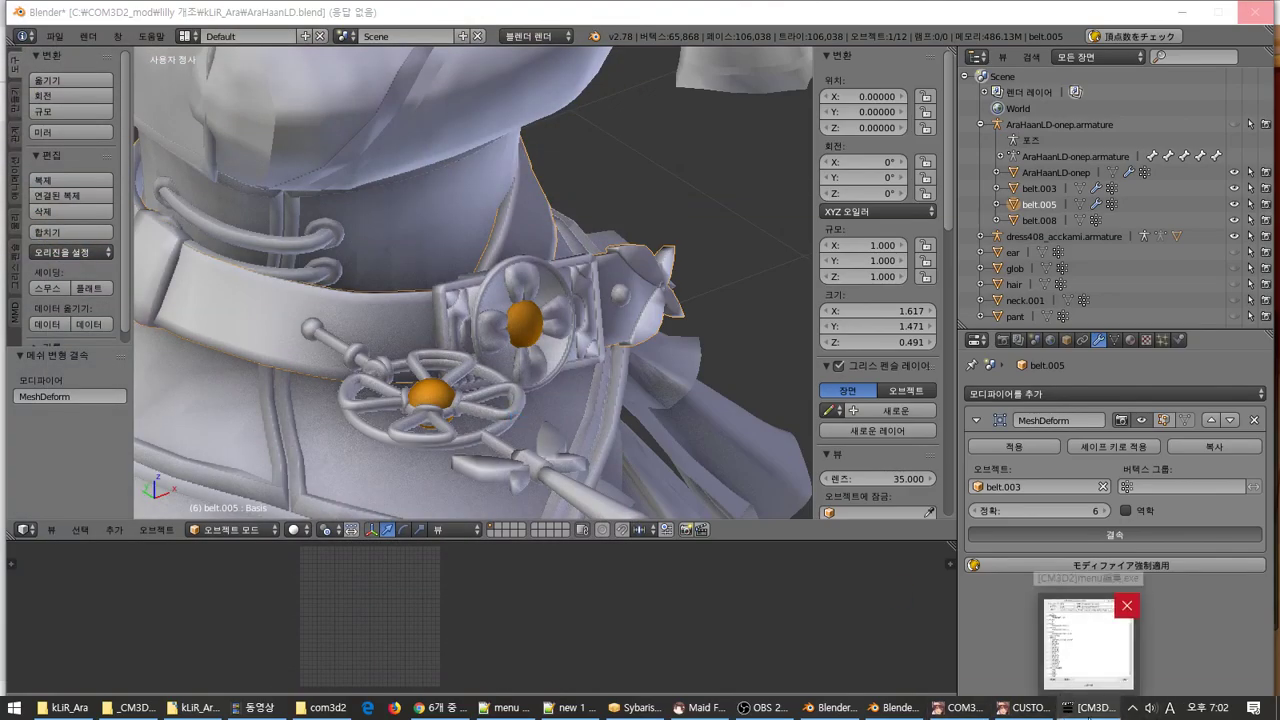
{"action": "mouse_move", "coordinate": [1025, 707]}
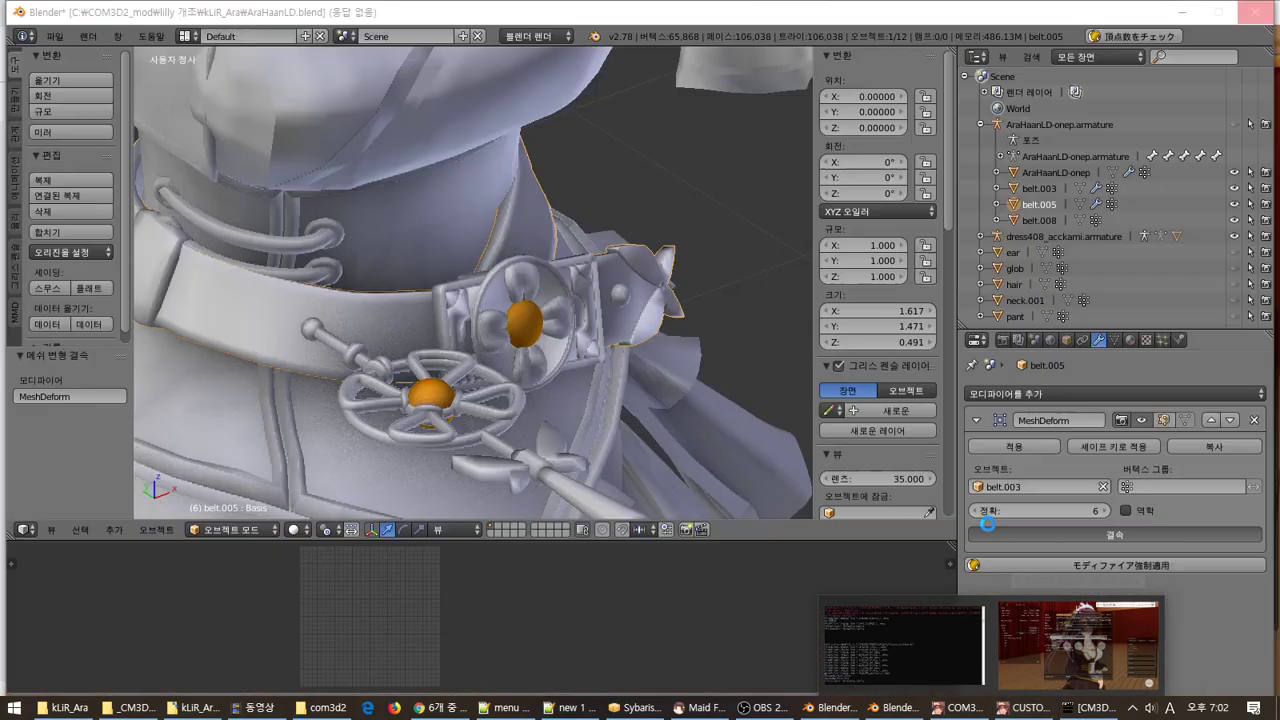
Switch to the [CM3D2] menu編集.exe window showing AraHaanLD_shoes_i_.menu and close it
{"action": "left_click", "coordinate": [1139, 659]}
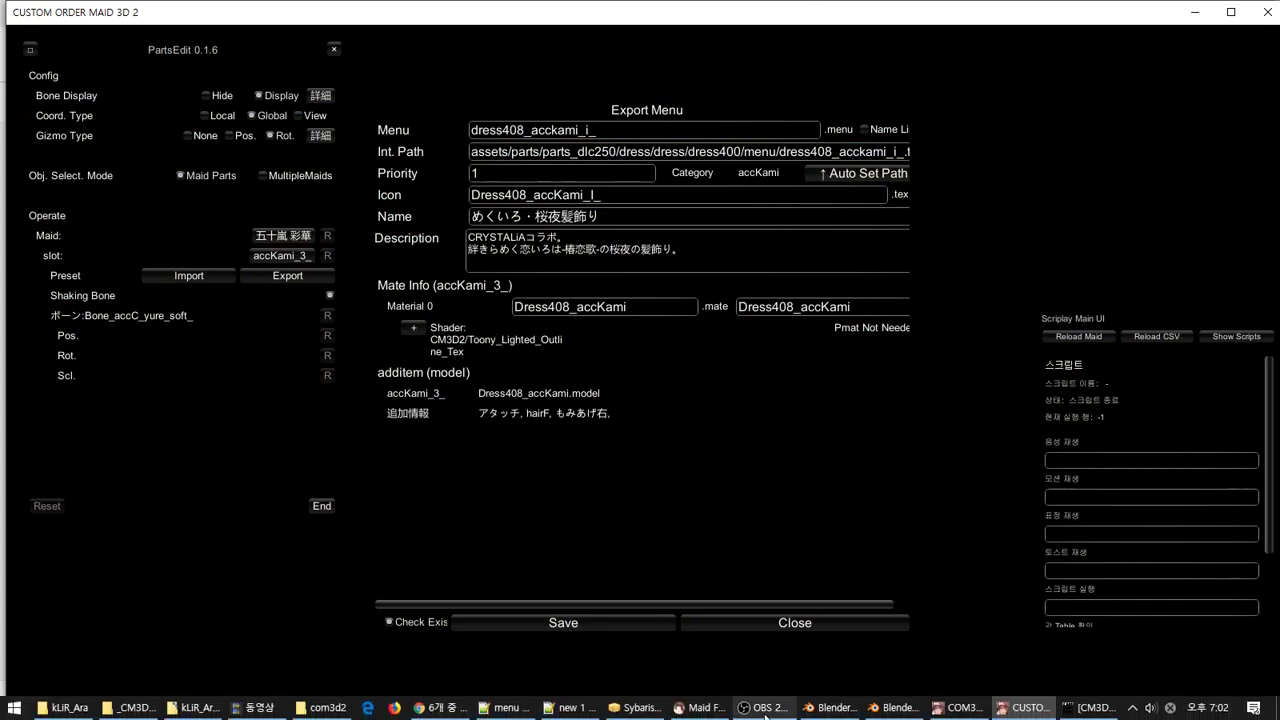
{"action": "left_click", "coordinate": [892, 708]}
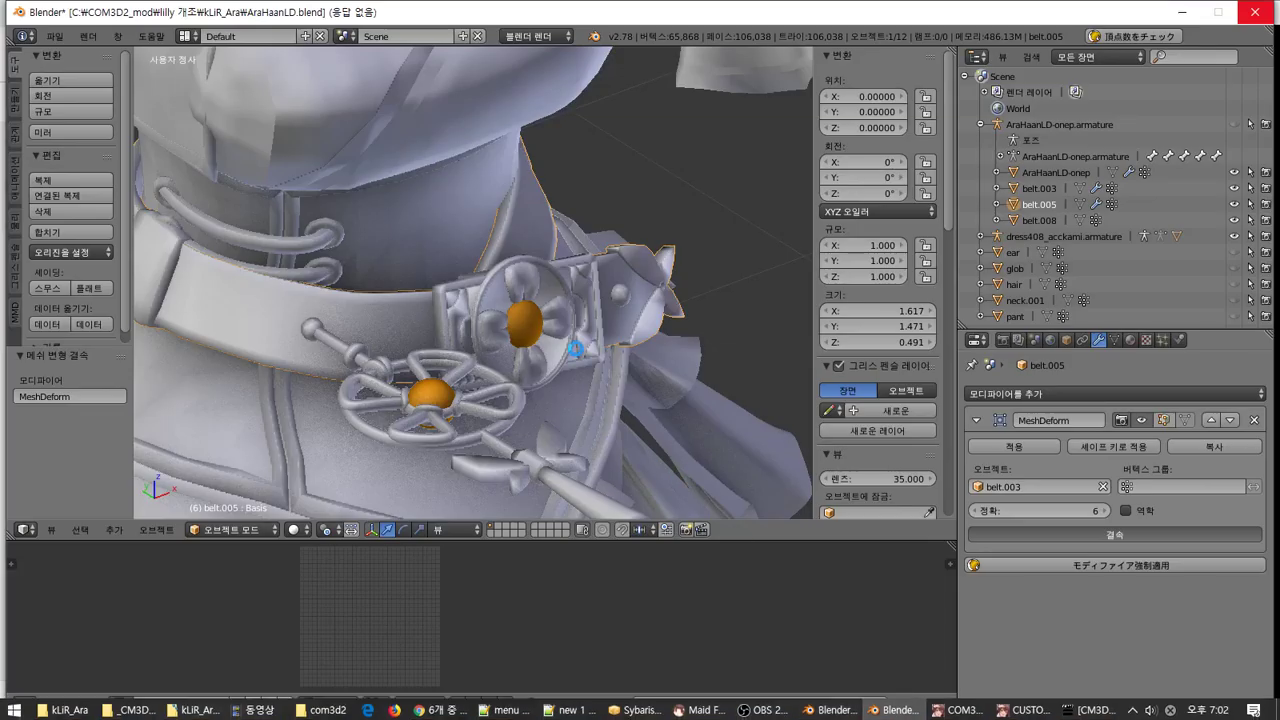
{"action": "left_click", "coordinate": [1090, 708]}
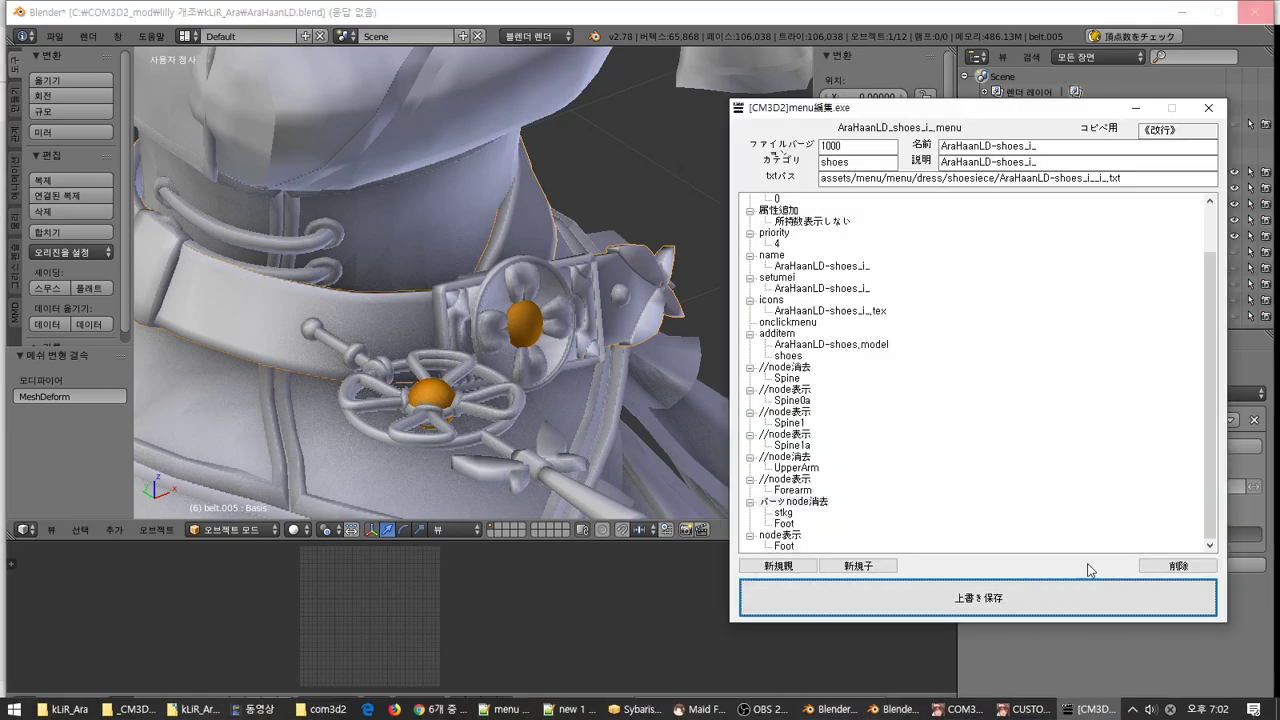
{"action": "left_click", "coordinate": [1208, 107]}
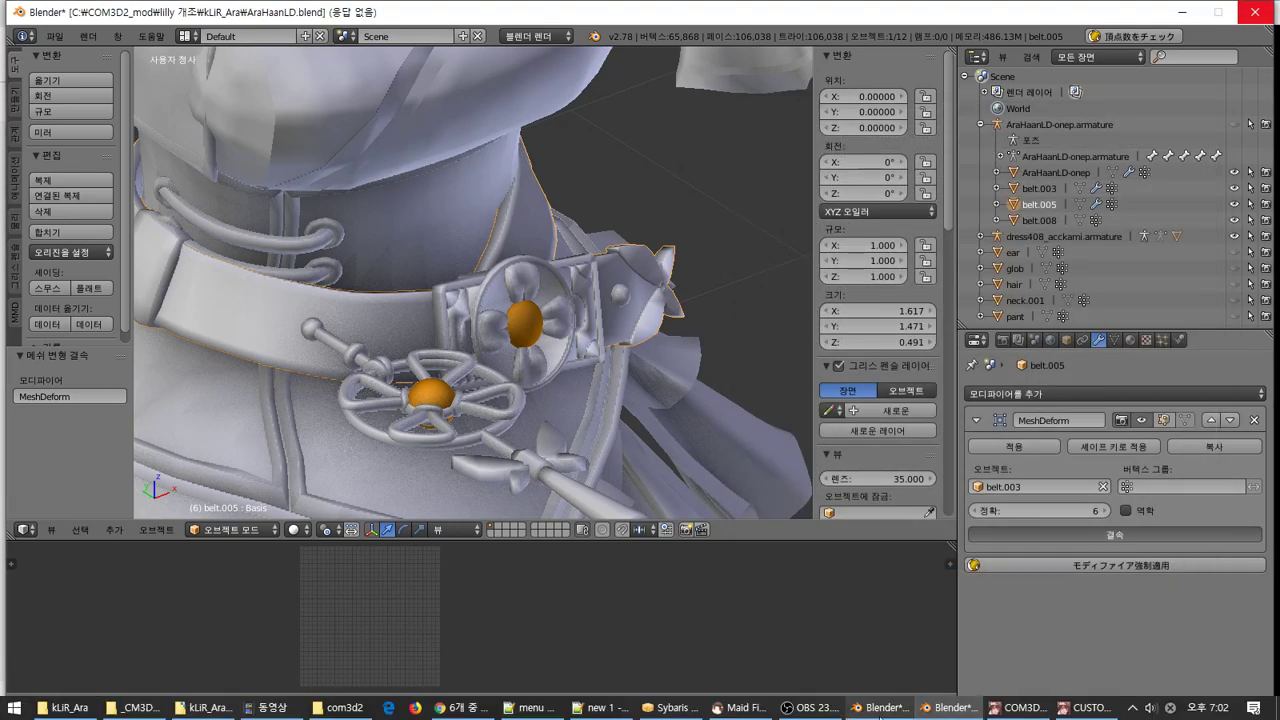
Switch to Custom Order Maid 3D 2, overwrite the page 9 save dated 2019.07.14 04:39, and request to quit the game
{"action": "mouse_move", "coordinate": [1018, 708]}
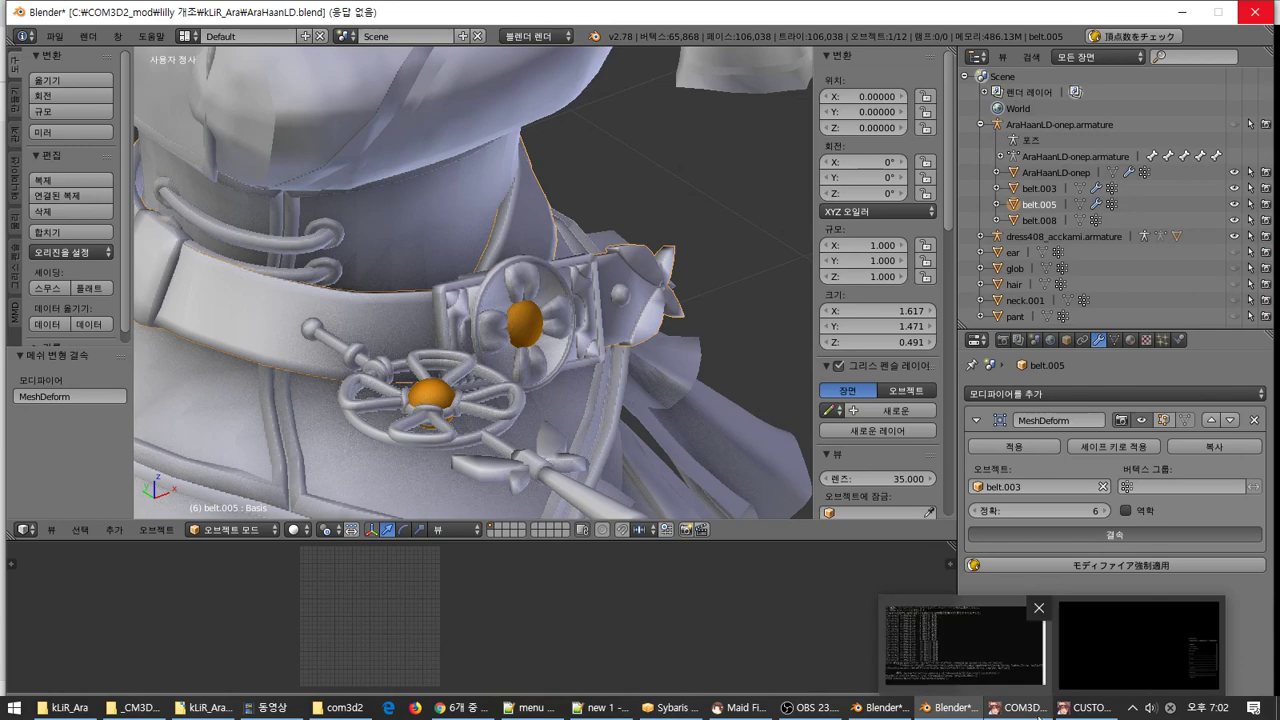
{"action": "left_click", "coordinate": [1140, 645]}
{"action": "left_click", "coordinate": [316, 618]}
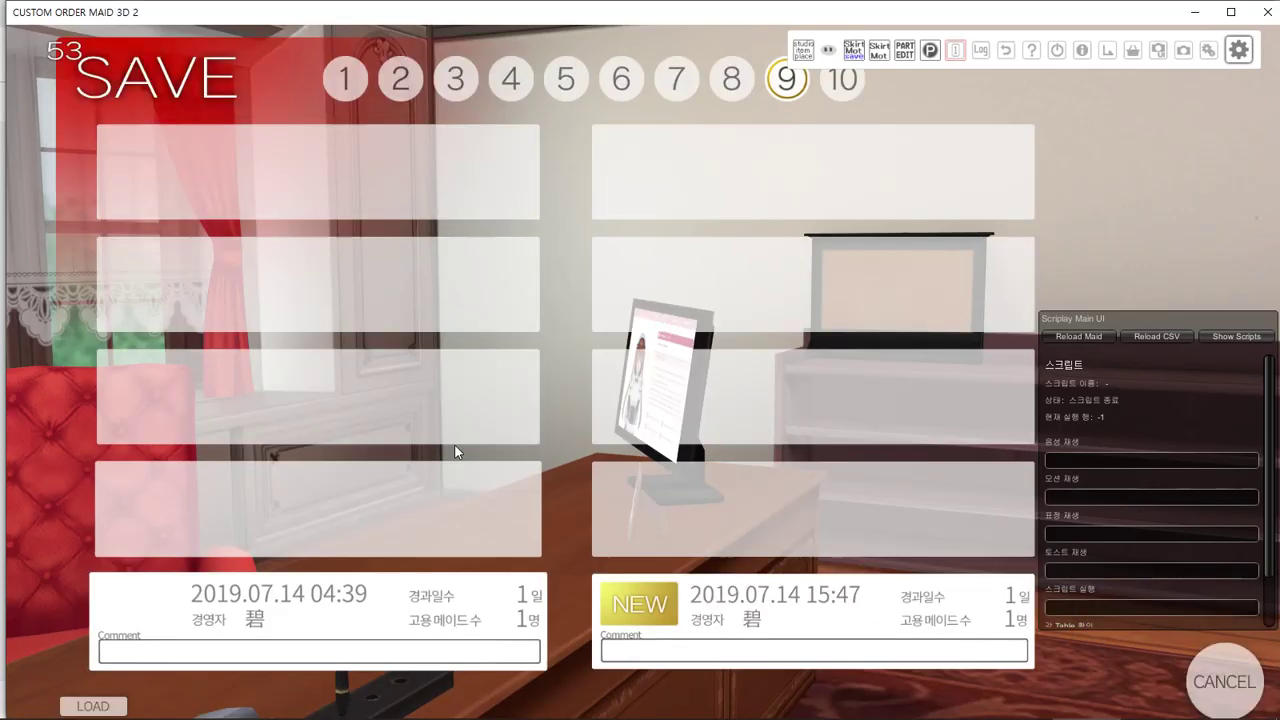
{"action": "left_click", "coordinate": [437, 586]}
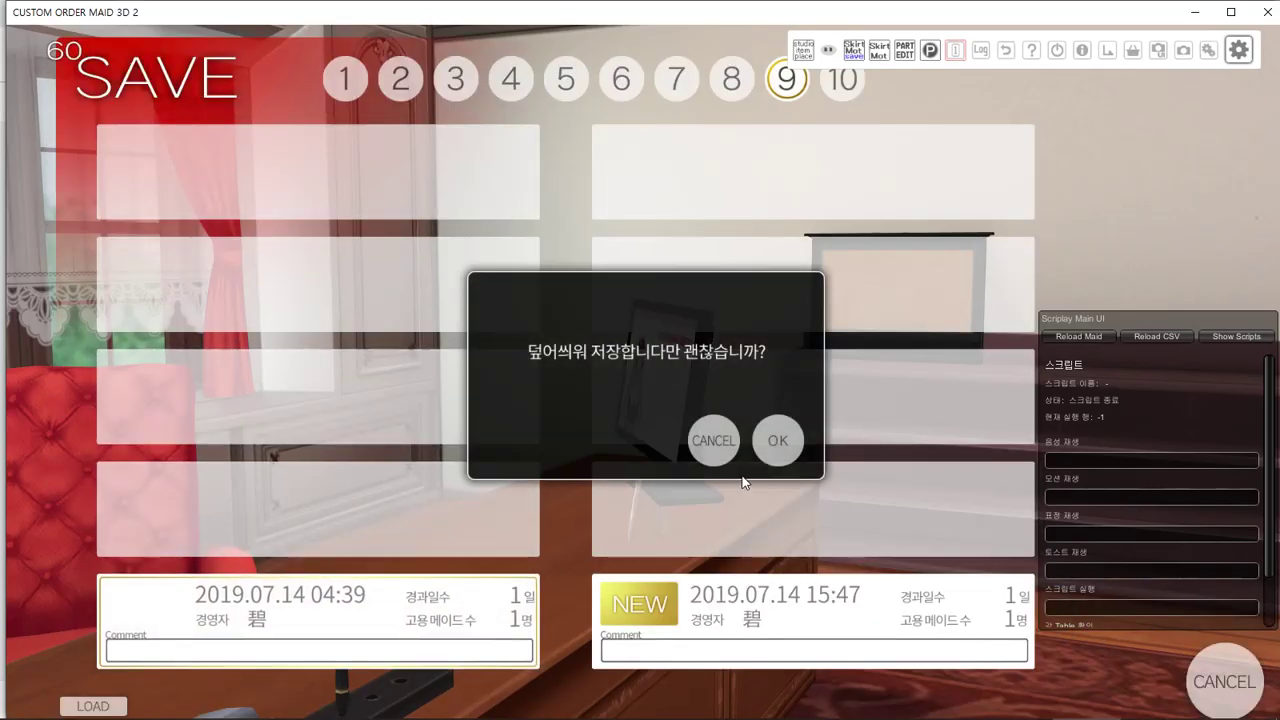
{"action": "left_click", "coordinate": [778, 440]}
{"action": "left_click", "coordinate": [777, 443]}
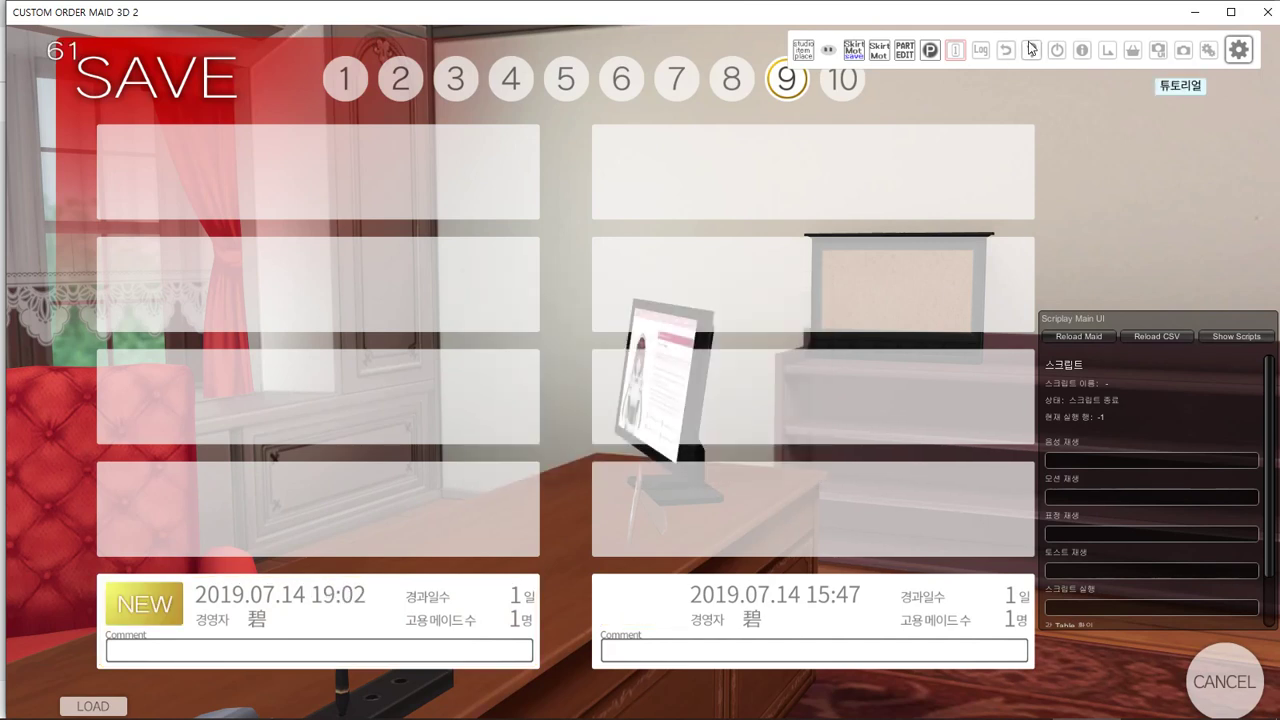
{"action": "left_click", "coordinate": [1056, 49]}
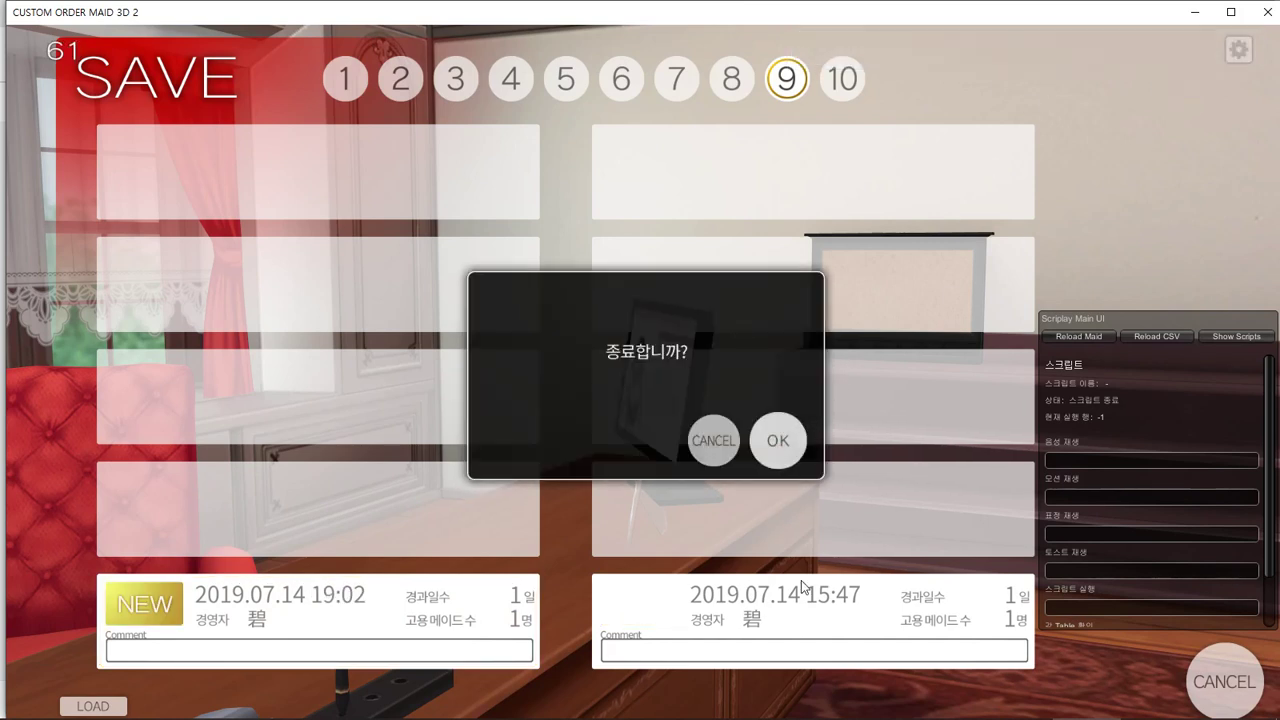
{"action": "left_click", "coordinate": [899, 708]}
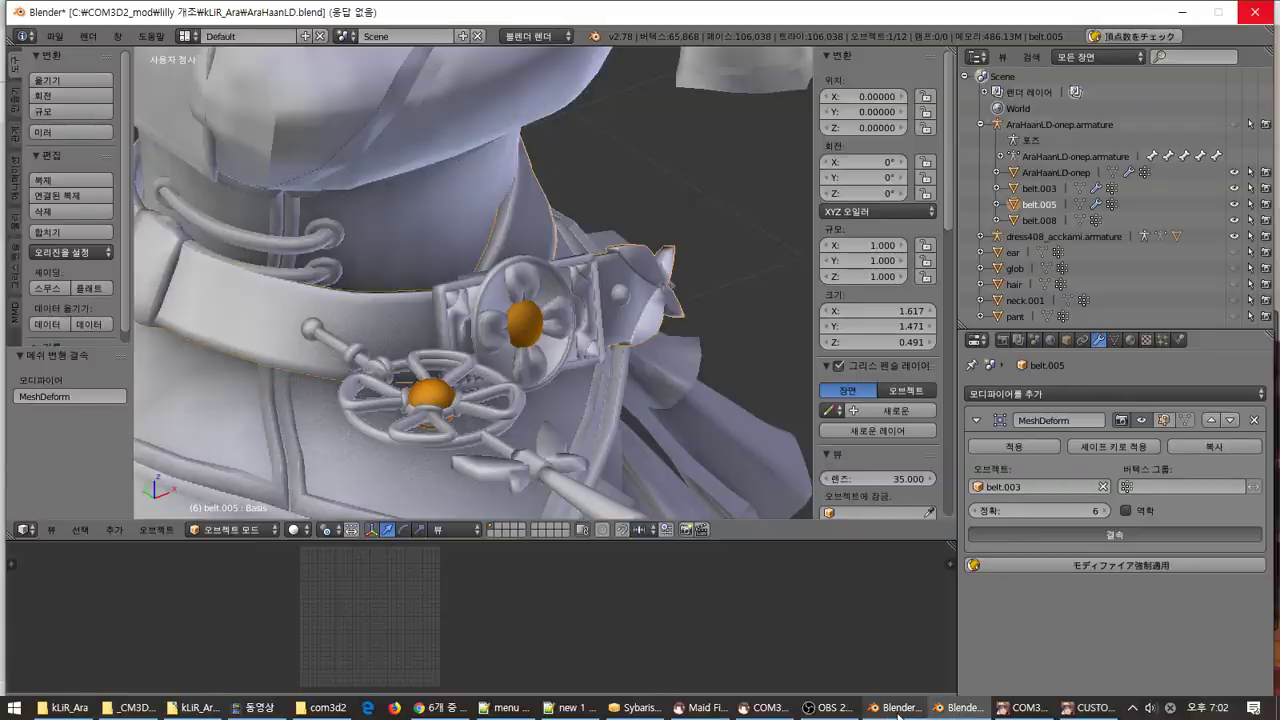
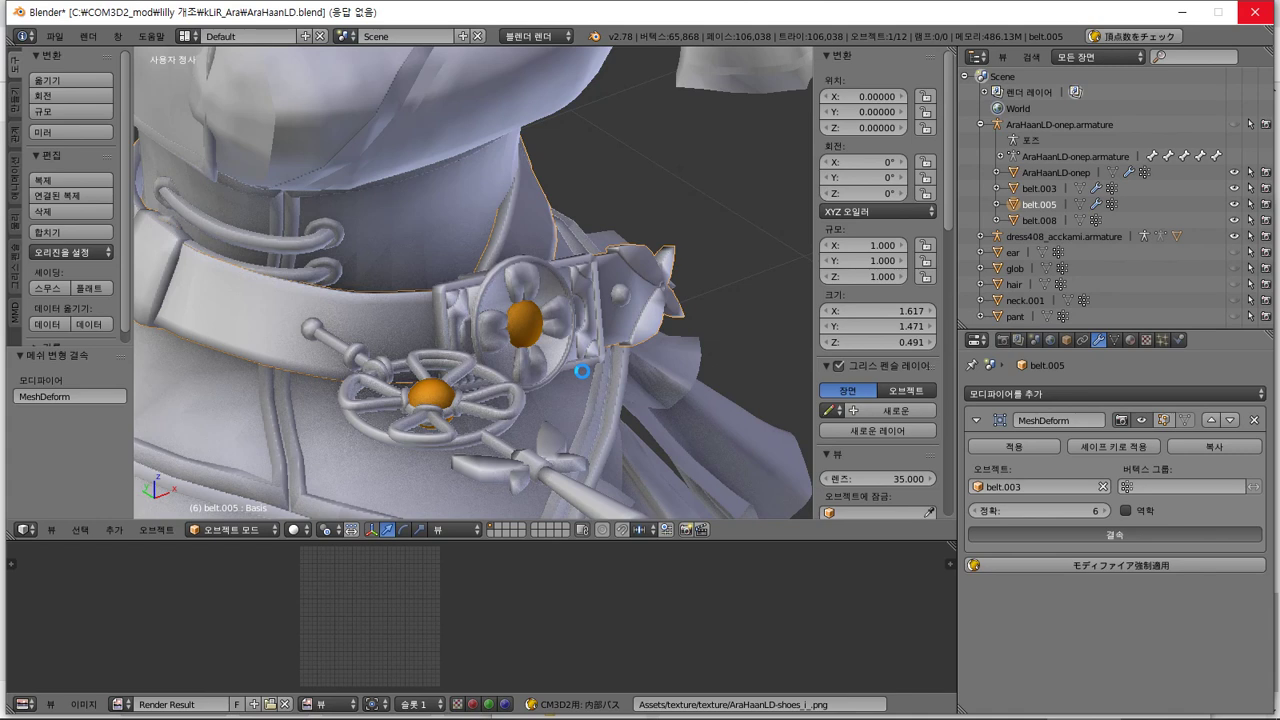
{"action": "mouse_move", "coordinate": [935, 714]}
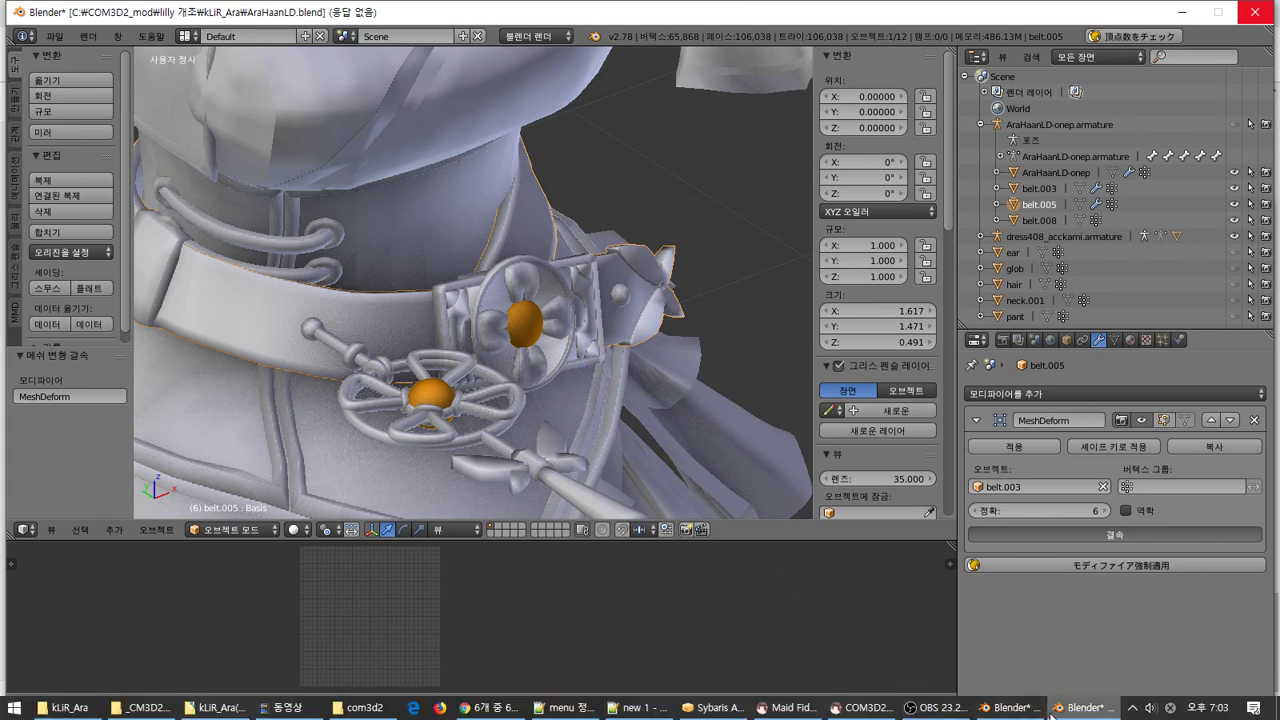
{"action": "left_click", "coordinate": [1007, 716]}
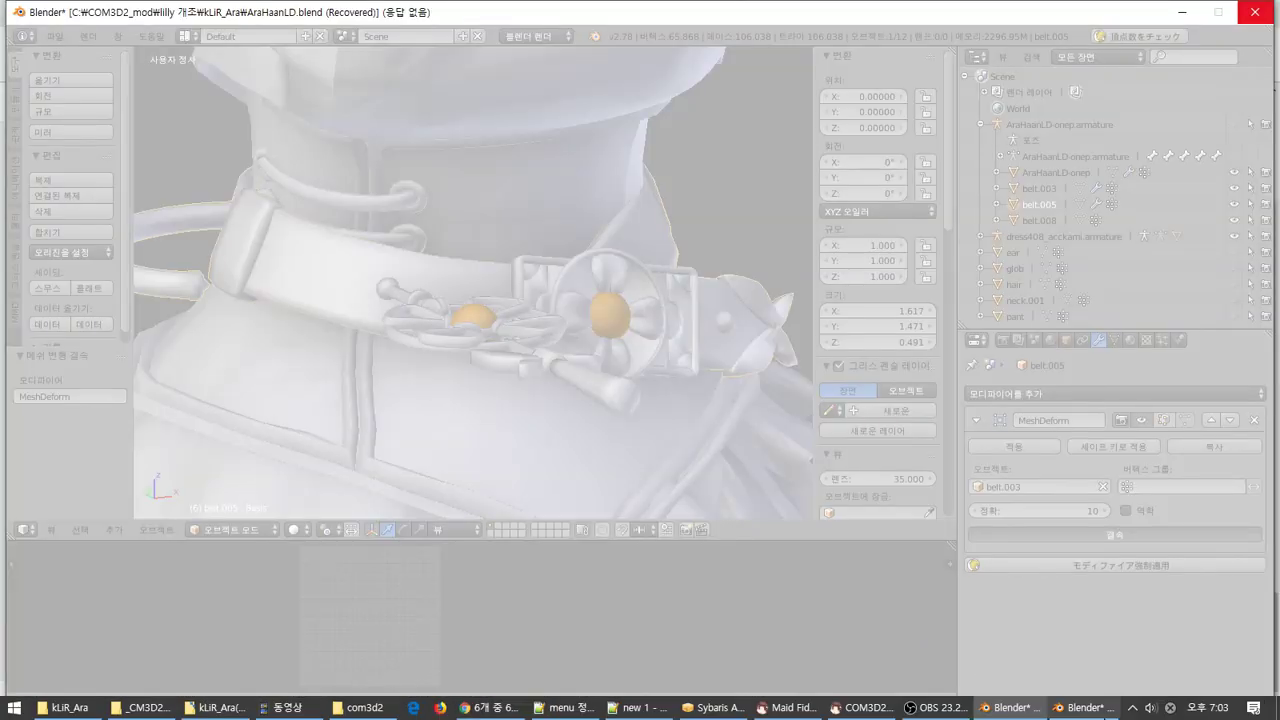
{"action": "left_click", "coordinate": [1083, 710]}
Launch a new Blender instance and recover the auto-saved AraHaanLD.blend scene
{"action": "key", "text": "super"}
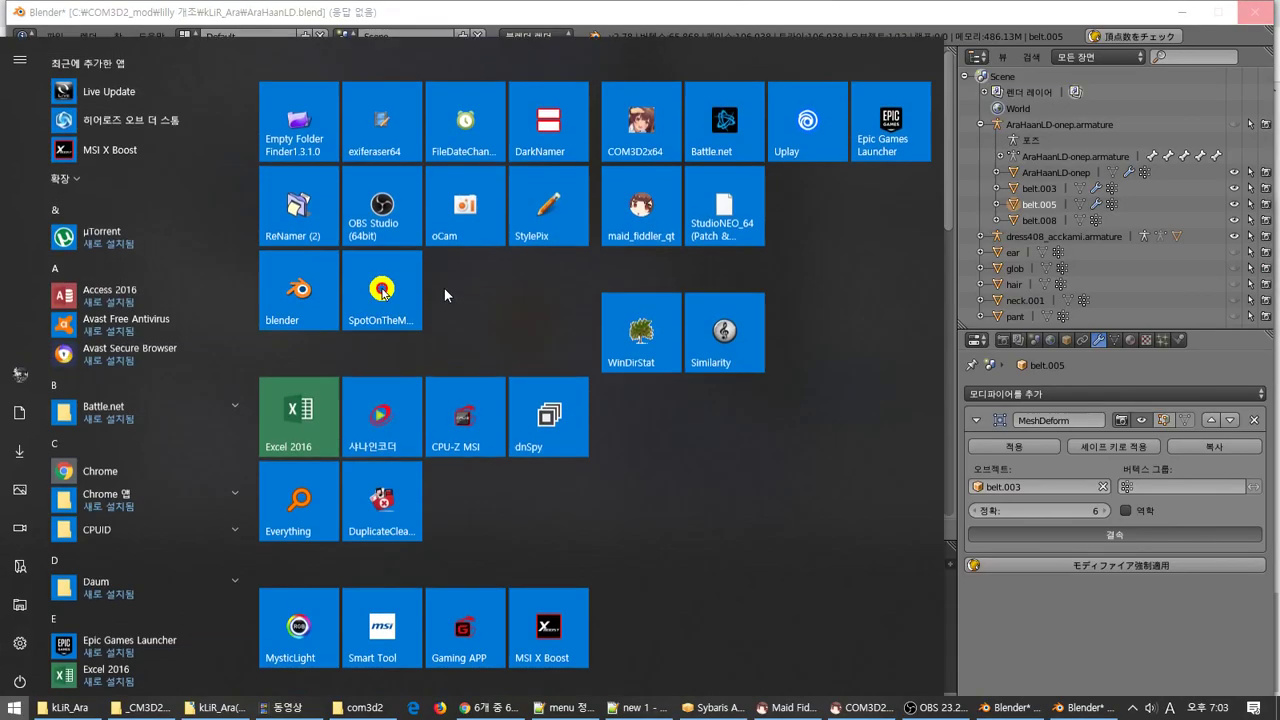
{"action": "left_click", "coordinate": [299, 280]}
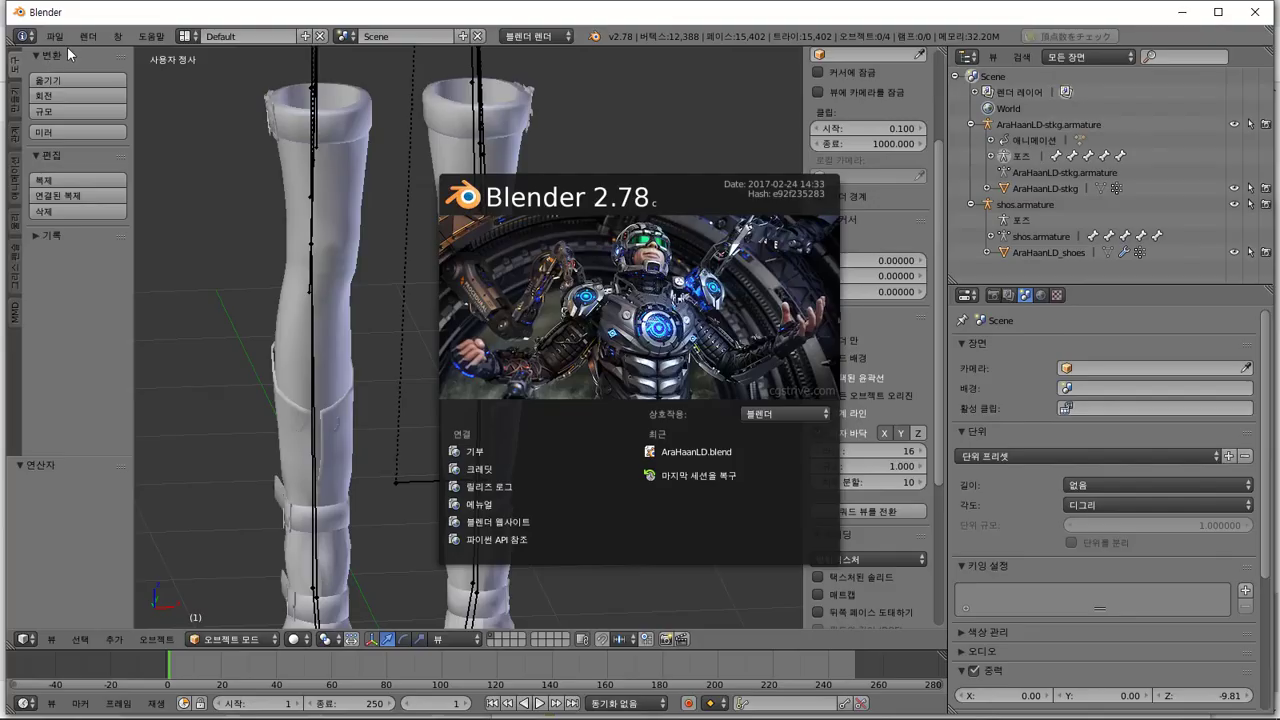
{"action": "left_click", "coordinate": [192, 246]}
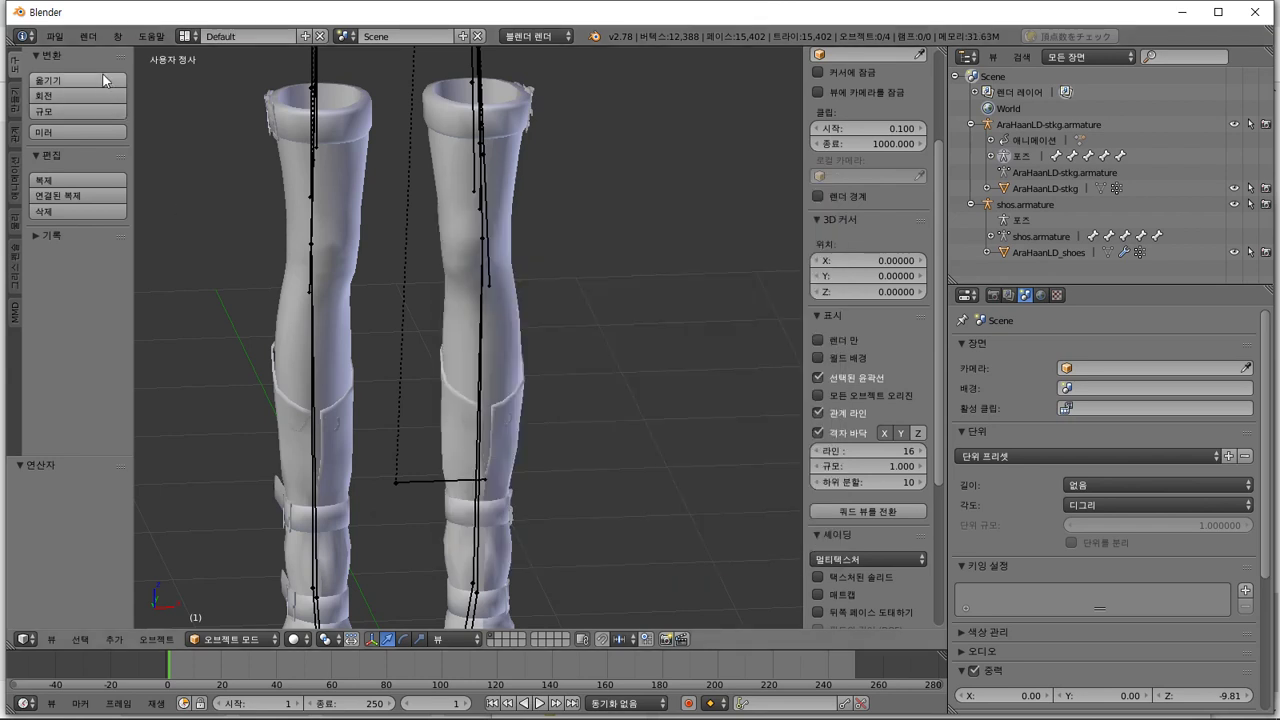
{"action": "left_click", "coordinate": [62, 37]}
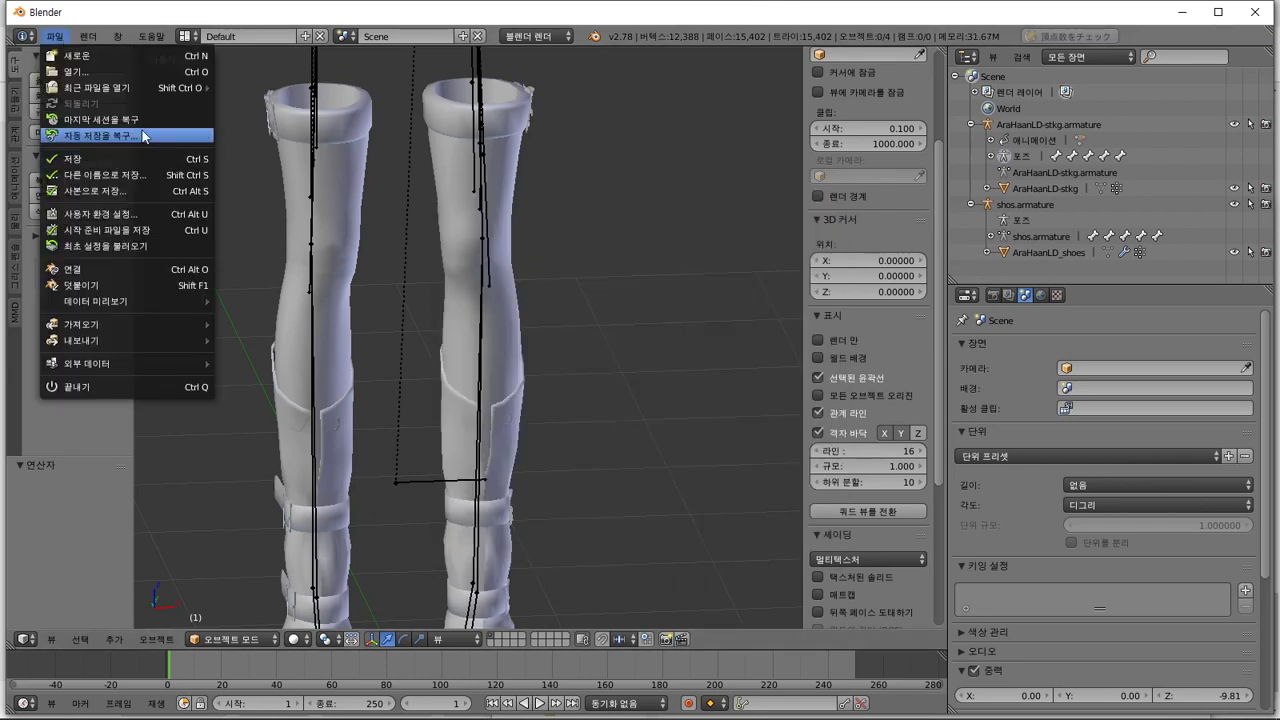
{"action": "left_click", "coordinate": [105, 136]}
{"action": "double_click", "coordinate": [317, 148]}
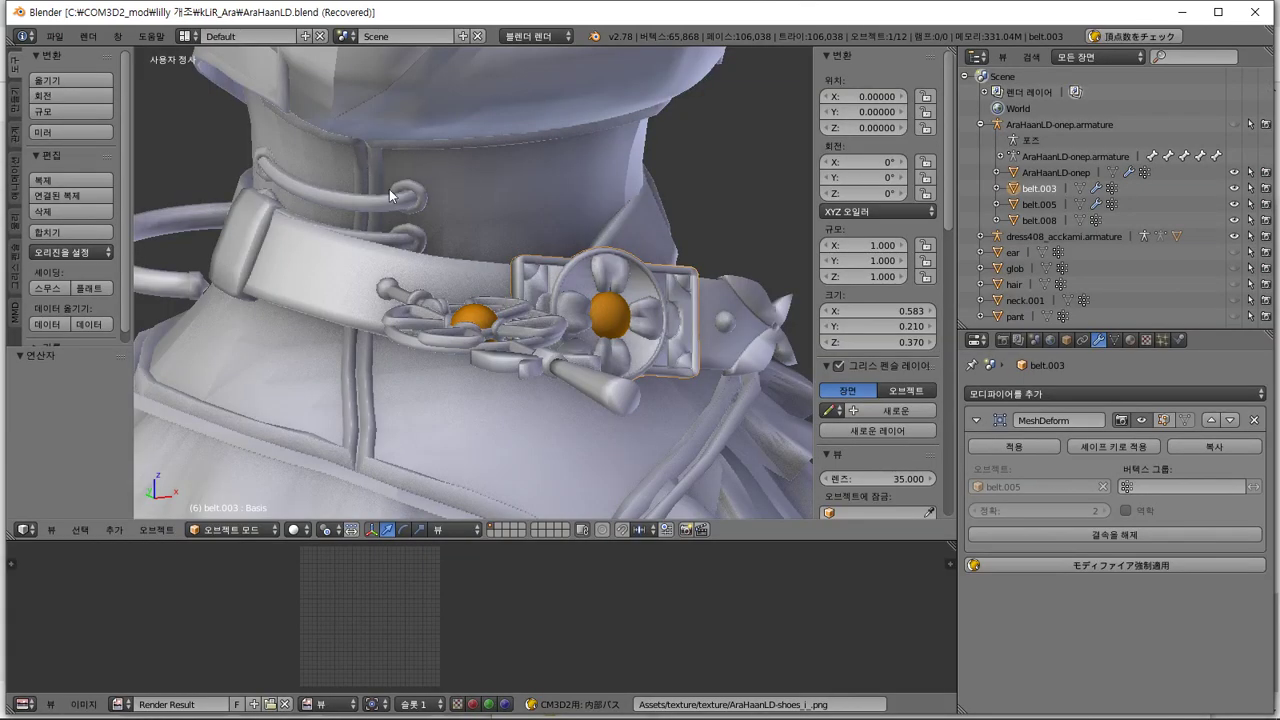
Make AraHaanLD-onep.armature visible in the scene
{"action": "middle_click_drag", "start_coordinate": [389, 189], "coordinate": [495, 325]}
{"action": "scroll", "coordinate": [448, 310], "scroll_direction": "down", "scroll_amount": 6}
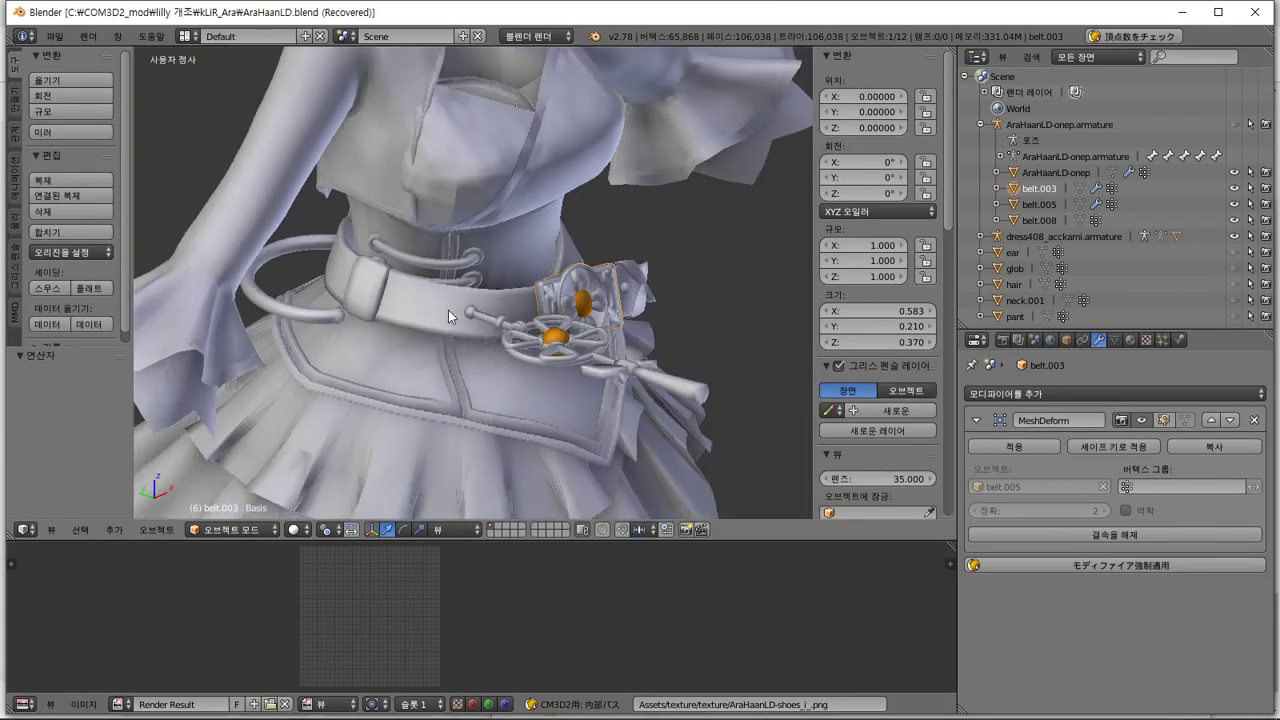
{"action": "left_click", "coordinate": [1234, 124]}
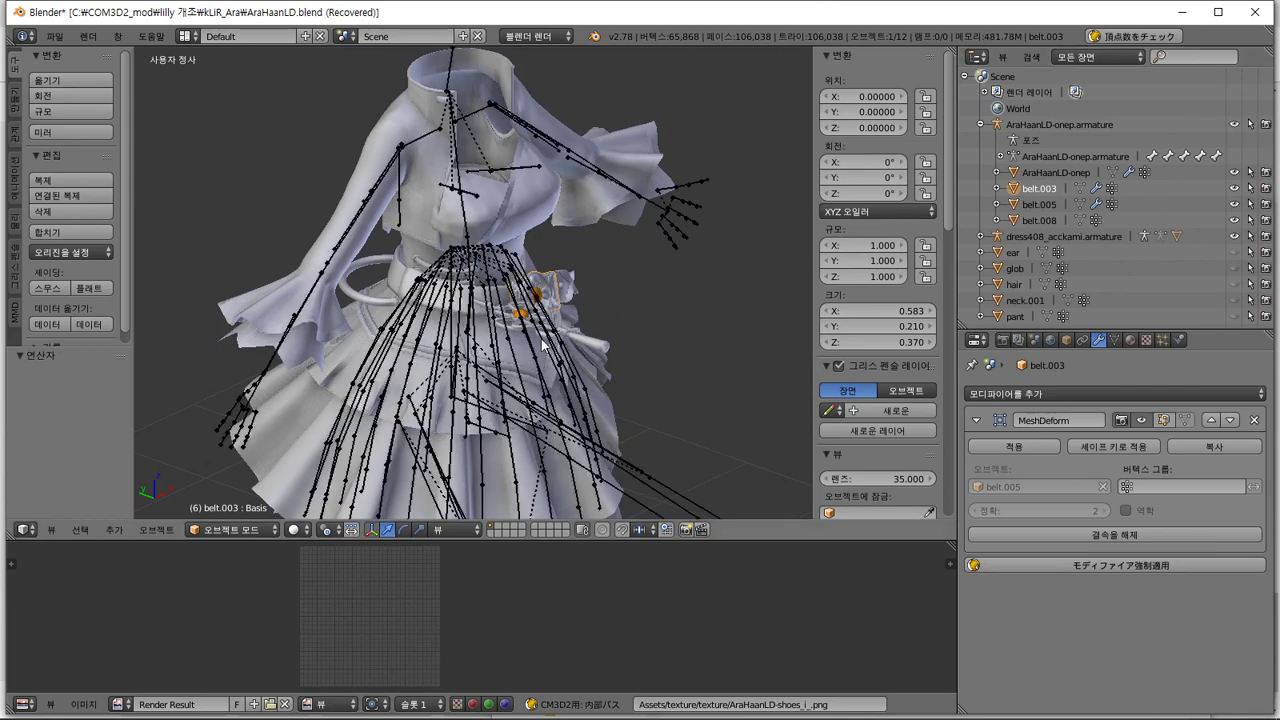
Select dress408_acckami.armature below the dress, enter its edit mode and copy it with its bones selected
{"action": "middle_click_drag", "start_coordinate": [565, 380], "coordinate": [535, 268]}
{"action": "scroll", "coordinate": [537, 268], "scroll_direction": "up", "scroll_amount": 5}
{"action": "middle_click_drag", "start_coordinate": [537, 425], "coordinate": [539, 330], "text": "shift"}
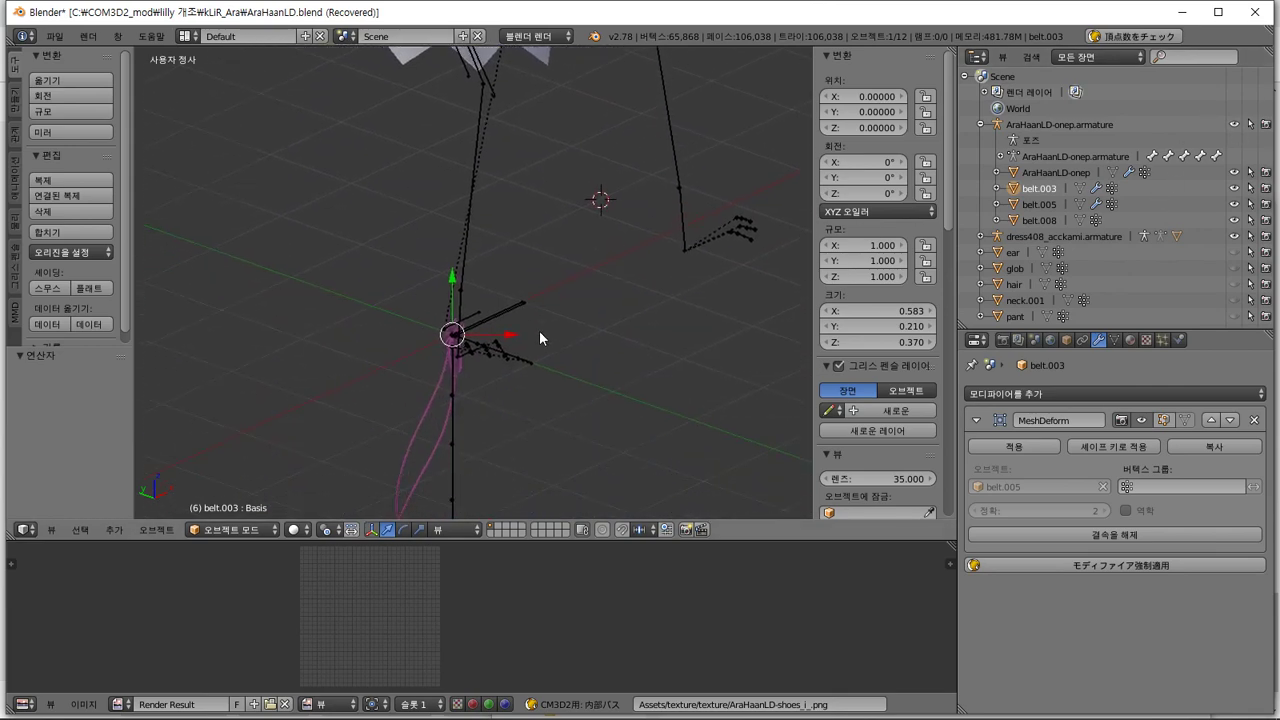
{"action": "right_click", "coordinate": [453, 373]}
{"action": "right_click", "coordinate": [449, 381]}
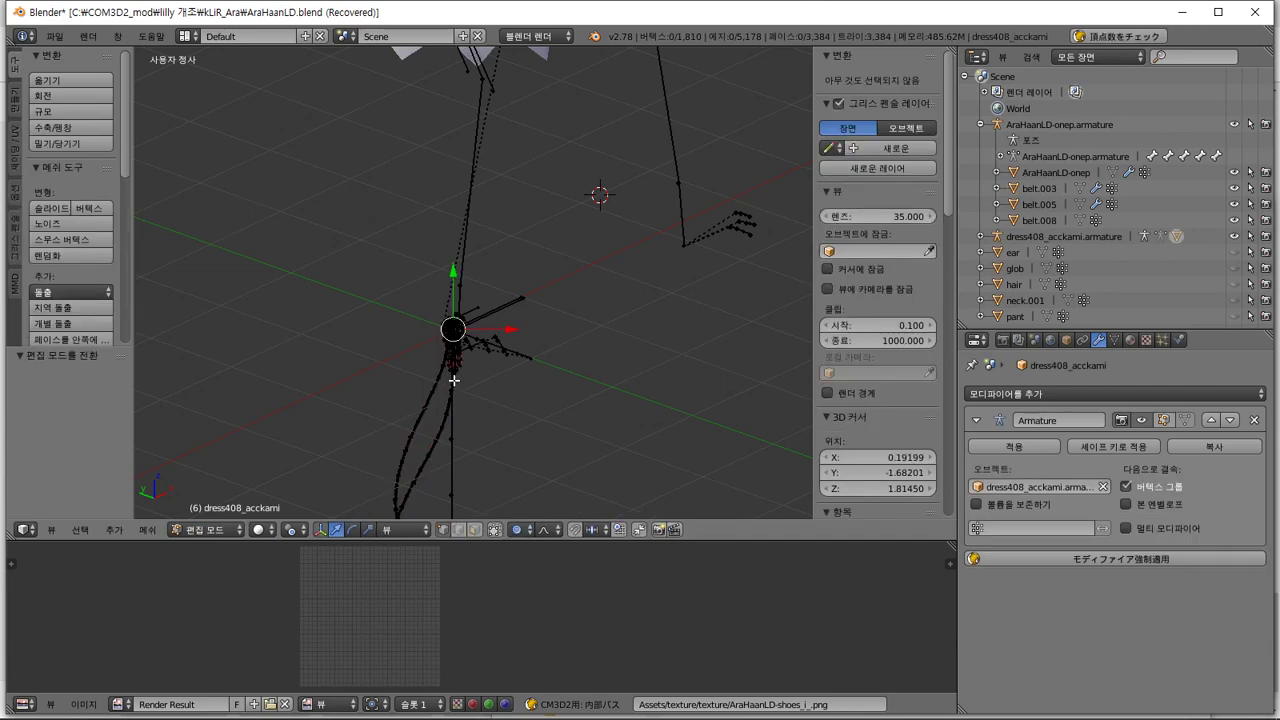
{"action": "right_click", "coordinate": [448, 384]}
{"action": "right_click", "coordinate": [449, 388]}
{"action": "key", "text": "Tab"}
{"action": "scroll", "coordinate": [458, 424], "scroll_direction": "down", "scroll_amount": 3}
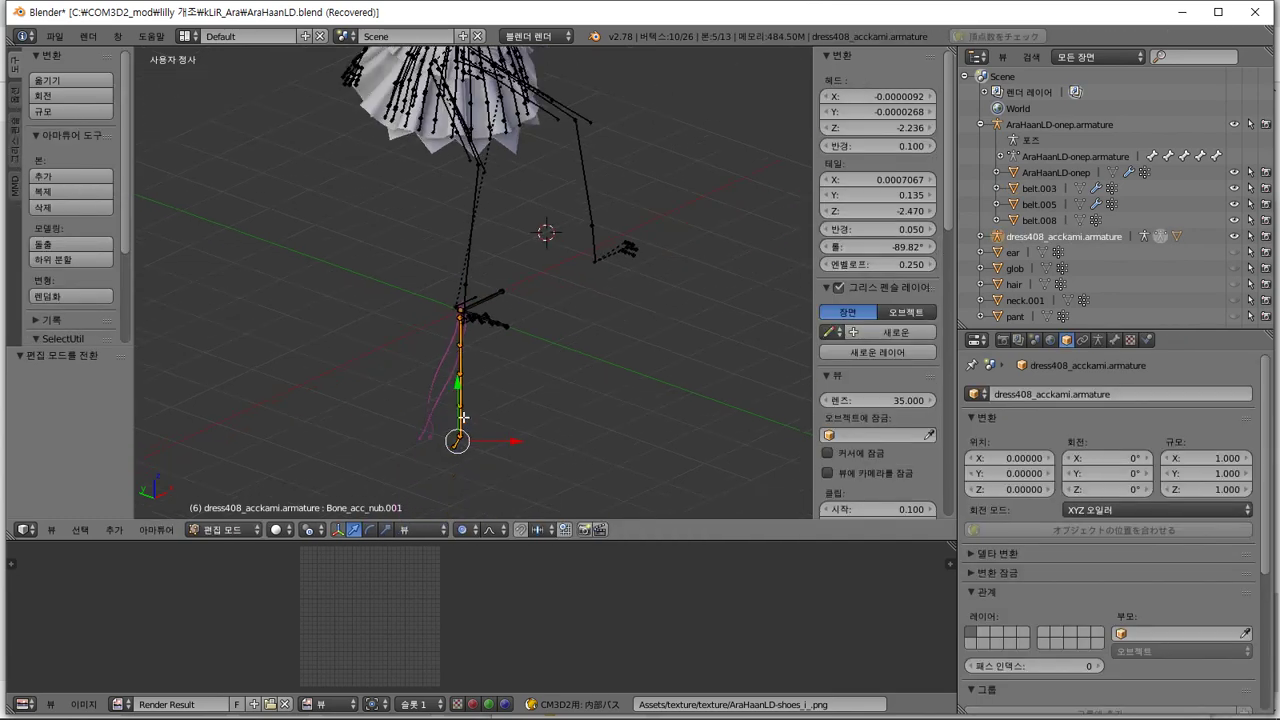
{"action": "key", "text": "ctrl+c"}
Leave the accessory armature's edit mode, select AraHaanLD-onep.armature at the dress's waist and enter edit mode on it
{"action": "scroll", "coordinate": [516, 208], "scroll_direction": "up", "scroll_amount": 3}
{"action": "middle_click_drag", "start_coordinate": [514, 200], "coordinate": [514, 480], "text": "shift"}
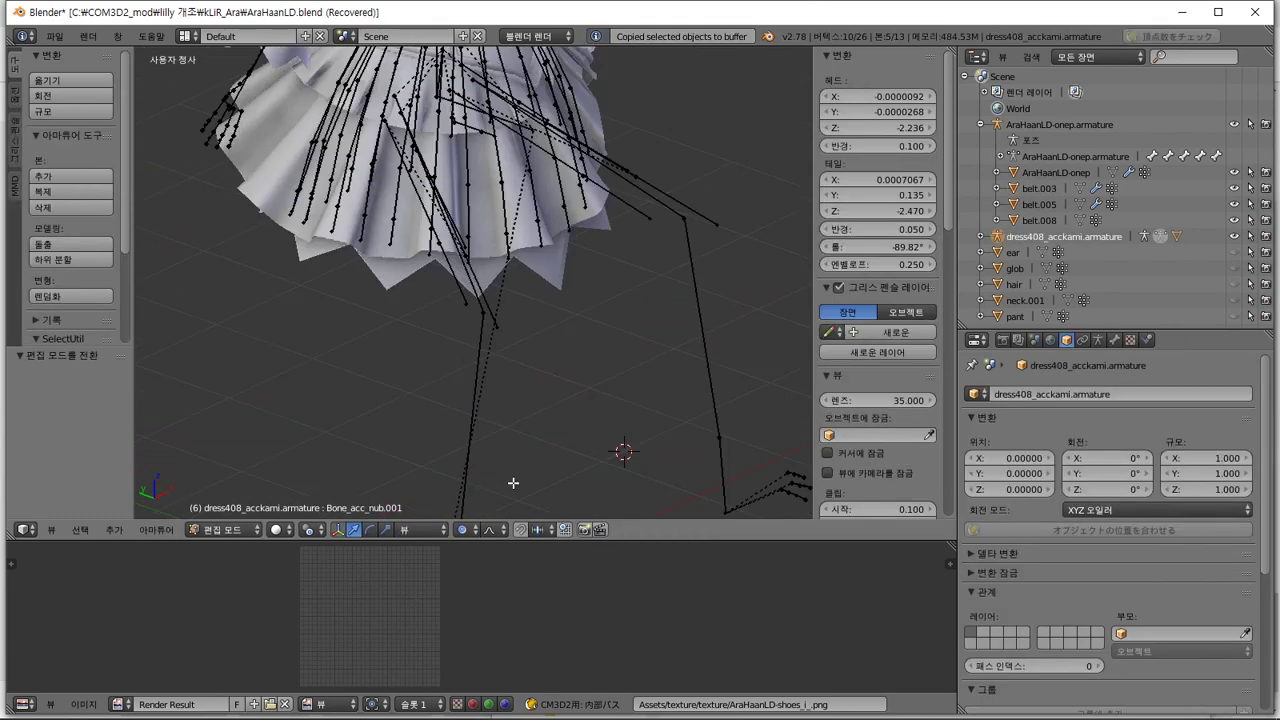
{"action": "scroll", "coordinate": [530, 204], "scroll_direction": "up", "scroll_amount": 3}
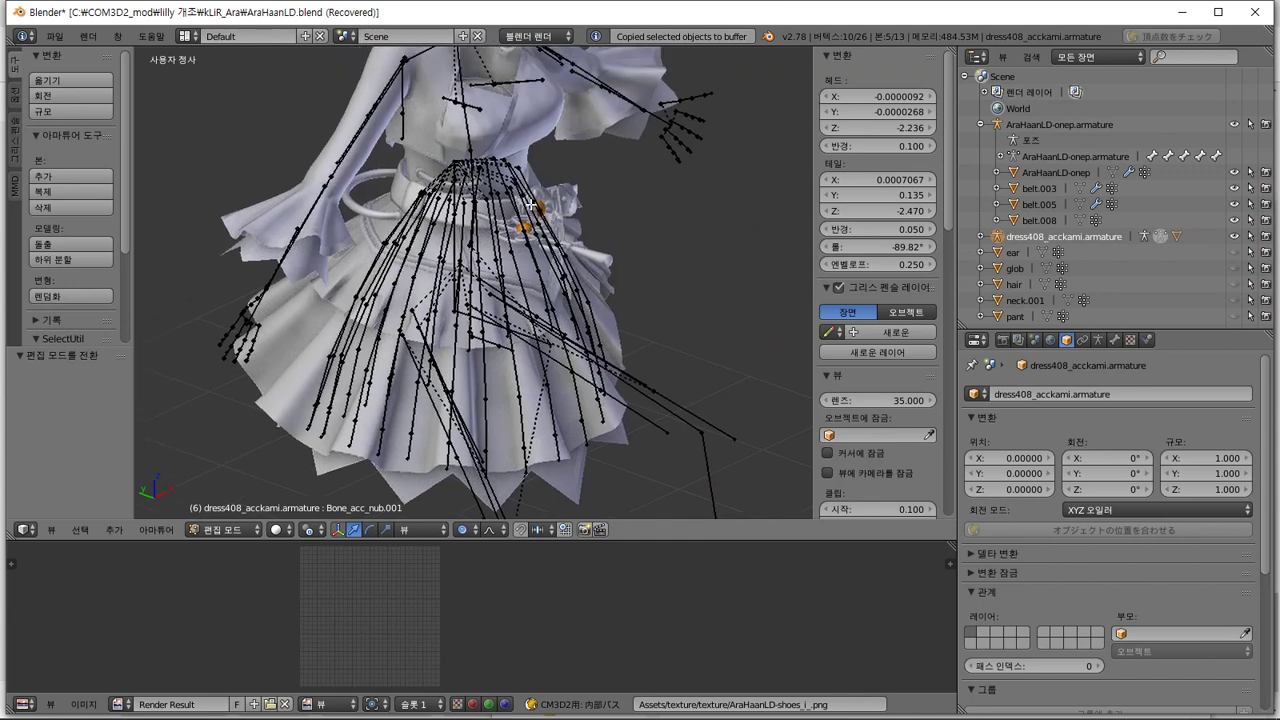
{"action": "key", "text": "Tab"}
{"action": "right_click", "coordinate": [473, 157]}
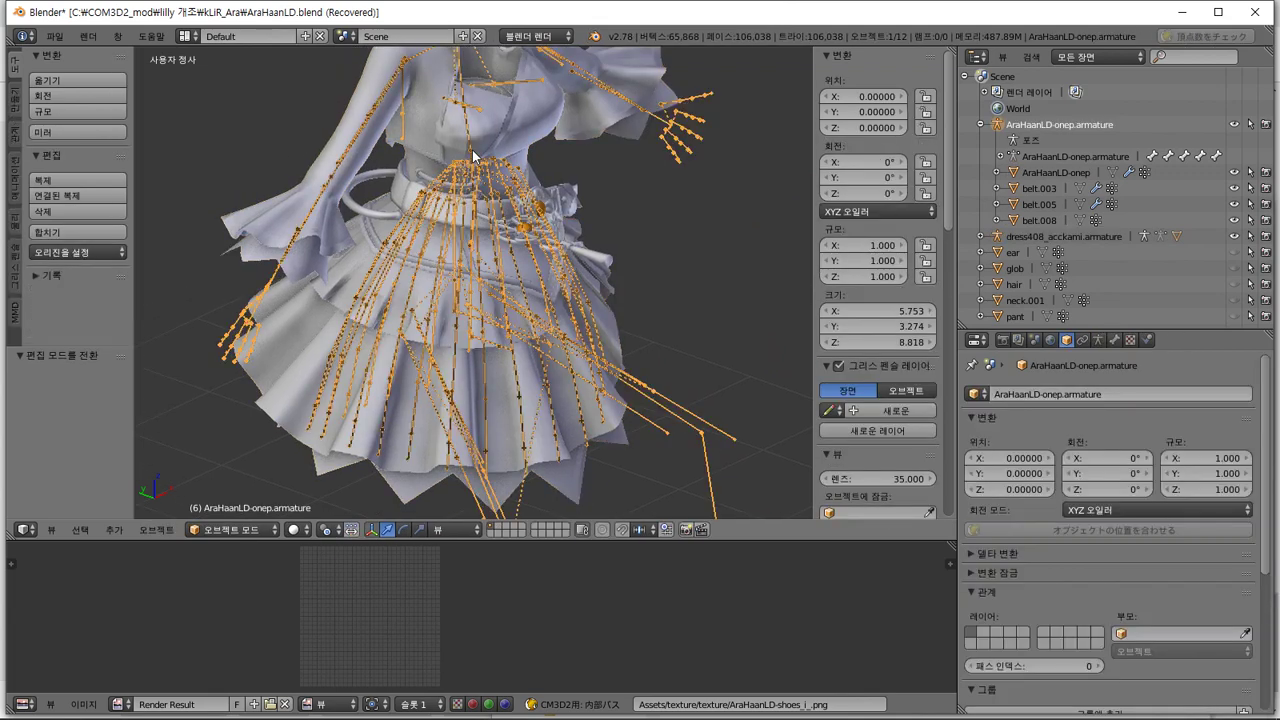
{"action": "scroll", "coordinate": [473, 157], "scroll_direction": "down", "scroll_amount": 3}
{"action": "scroll", "coordinate": [530, 238], "scroll_direction": "up", "scroll_amount": 5}
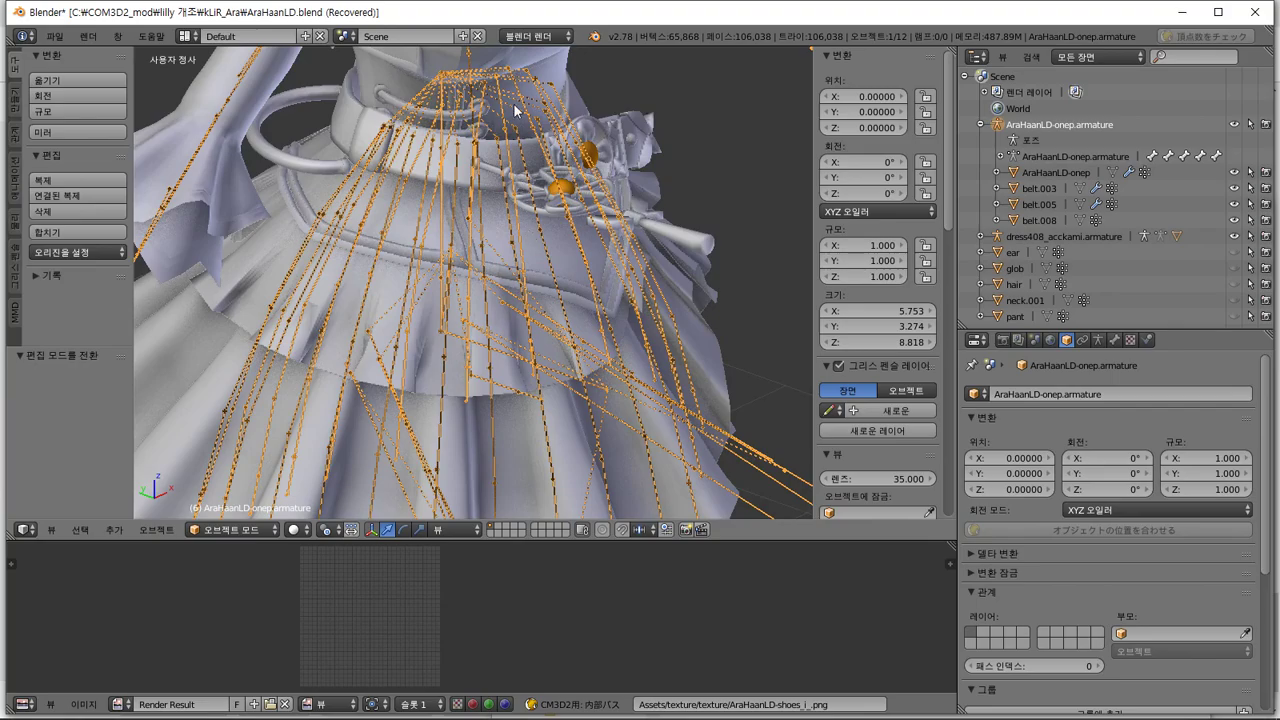
{"action": "scroll", "coordinate": [515, 110], "scroll_direction": "down", "scroll_amount": 3}
{"action": "middle_click_drag", "start_coordinate": [515, 110], "coordinate": [465, 355]}
{"action": "key", "text": "Tab"}
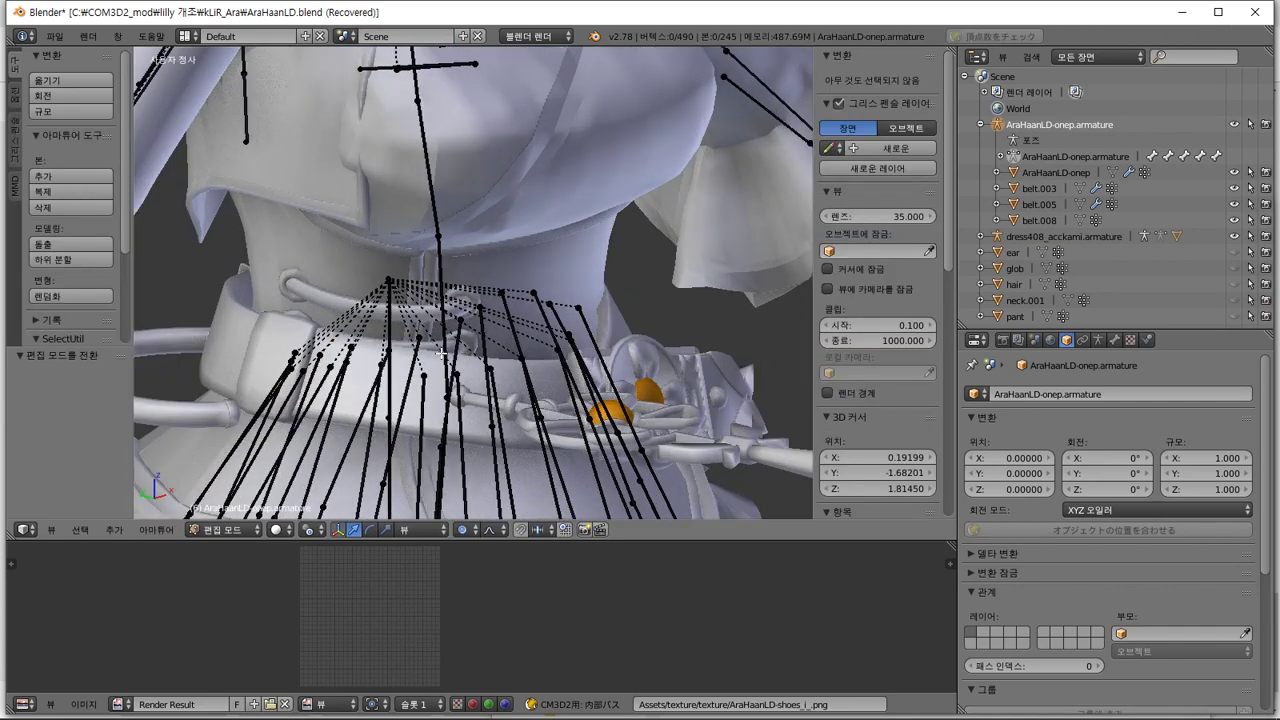
Select the Bip01 Spine0a bone, switch to the Bip01 Spine bone, and examine the bones' position around the belt and flower buckle
{"action": "right_click", "coordinate": [444, 353]}
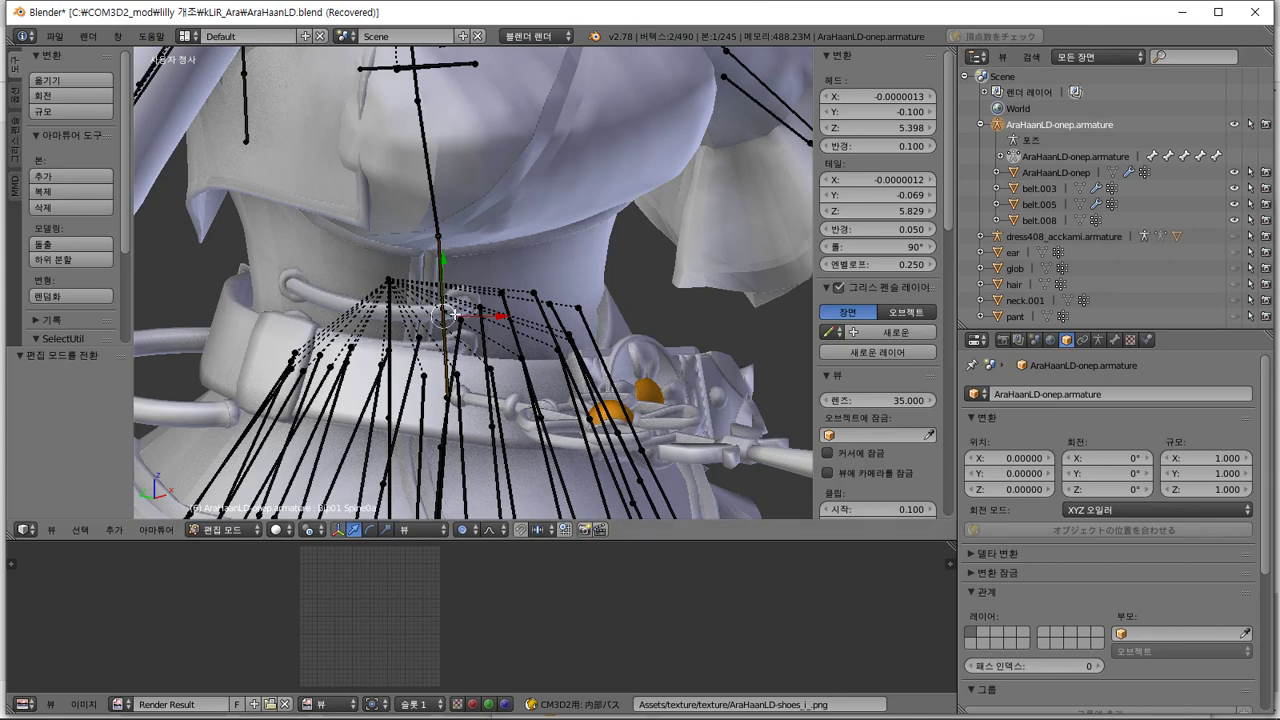
{"action": "scroll", "coordinate": [456, 314], "scroll_direction": "down", "scroll_amount": 4}
{"action": "scroll", "coordinate": [519, 331], "scroll_direction": "up", "scroll_amount": 2}
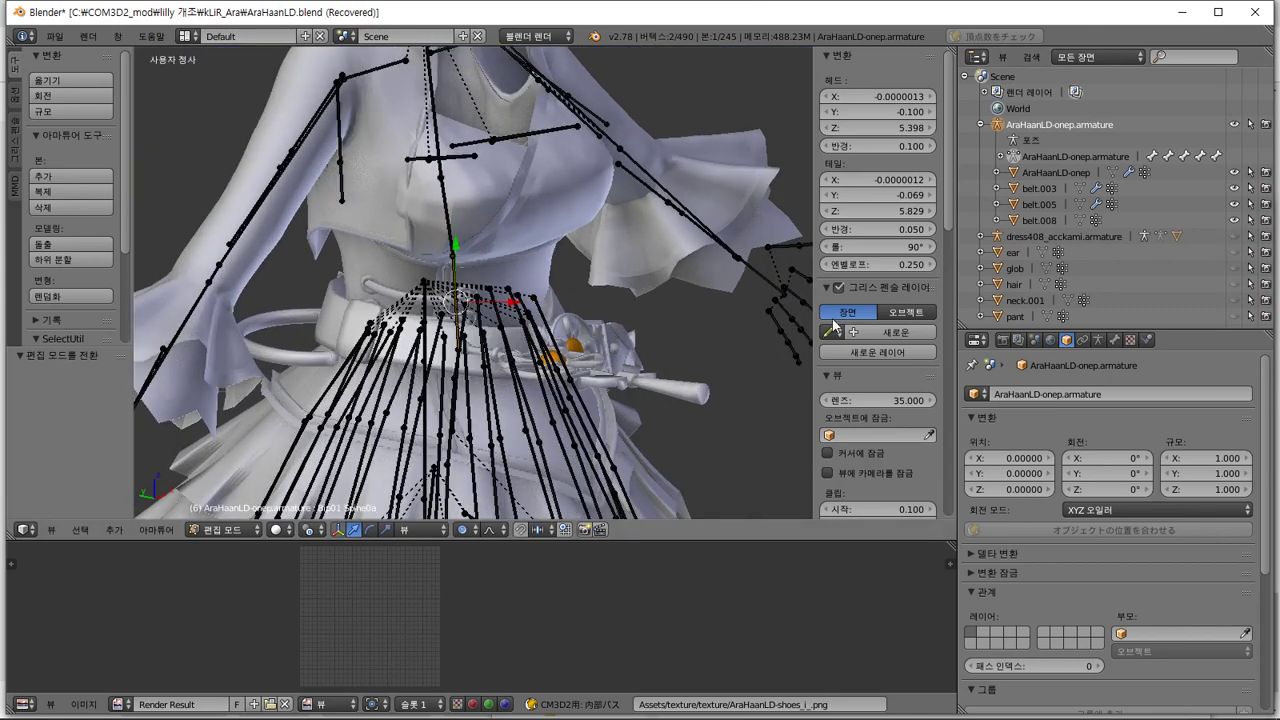
{"action": "middle_click_drag", "start_coordinate": [455, 372], "coordinate": [450, 232], "text": "shift"}
{"action": "right_click", "coordinate": [450, 230]}
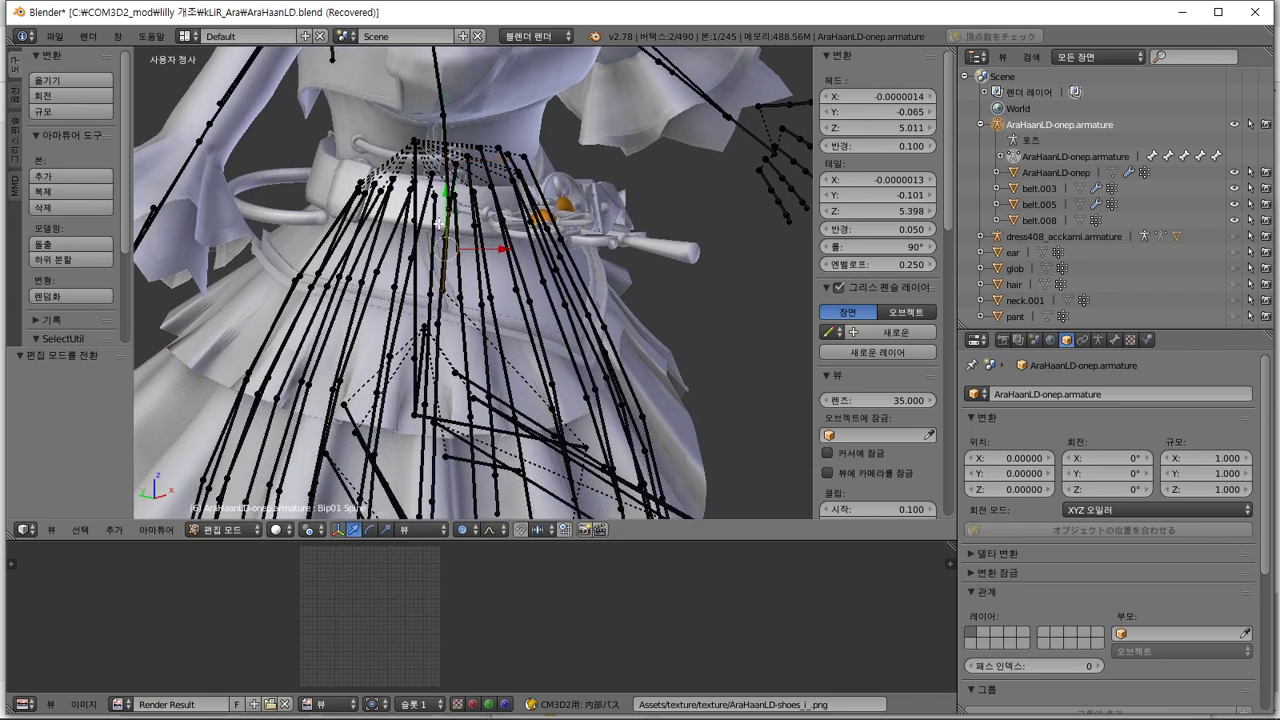
{"action": "scroll", "coordinate": [438, 224], "scroll_direction": "up", "scroll_amount": 2}
{"action": "middle_click_drag", "start_coordinate": [439, 223], "coordinate": [431, 270]}
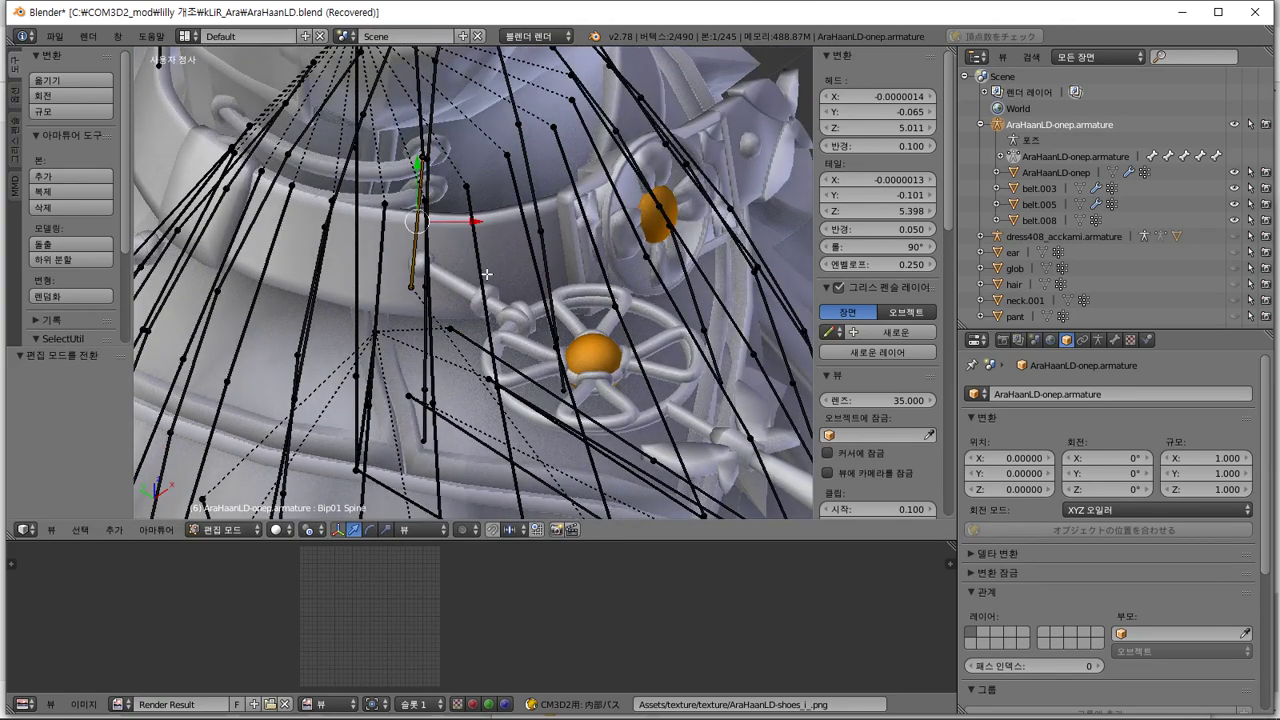
{"action": "middle_click_drag", "start_coordinate": [487, 275], "coordinate": [527, 373], "text": "shift"}
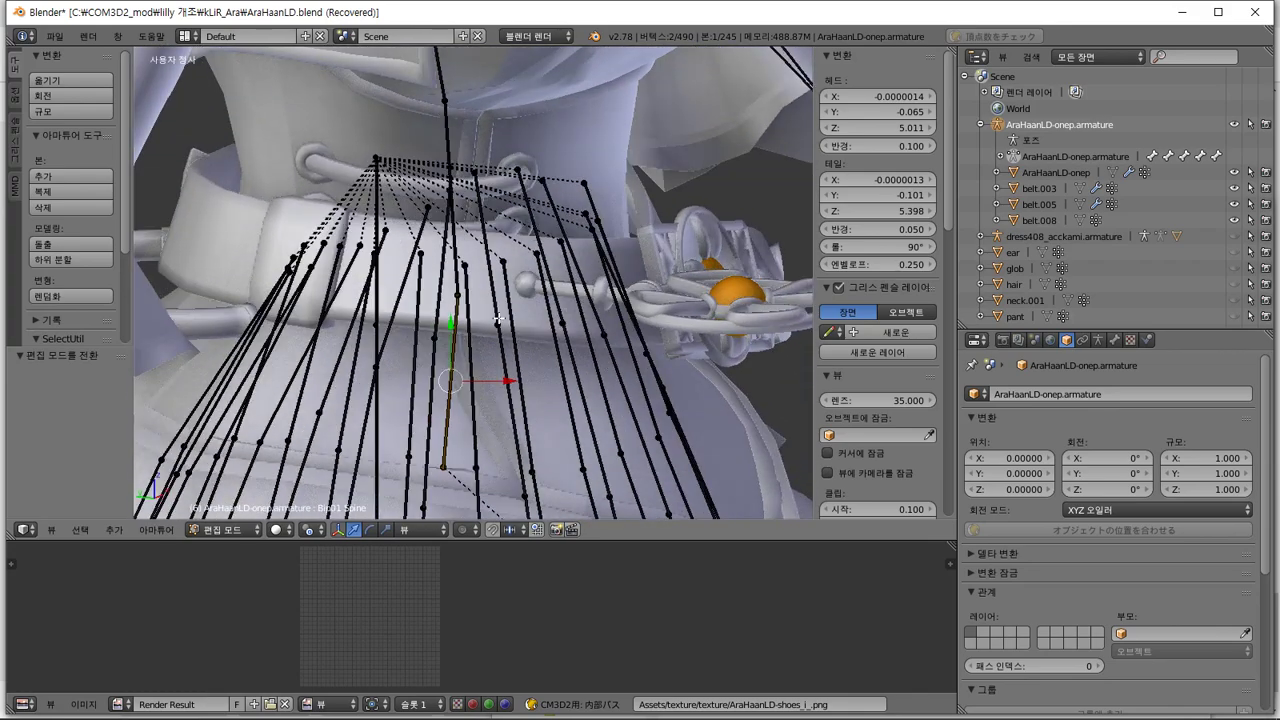
{"action": "middle_click_drag", "start_coordinate": [498, 319], "coordinate": [404, 324]}
{"action": "middle_click_drag", "start_coordinate": [368, 319], "coordinate": [528, 313]}
{"action": "scroll", "coordinate": [541, 313], "scroll_direction": "down", "scroll_amount": 5}
{"action": "scroll", "coordinate": [545, 313], "scroll_direction": "down", "scroll_amount": 4}
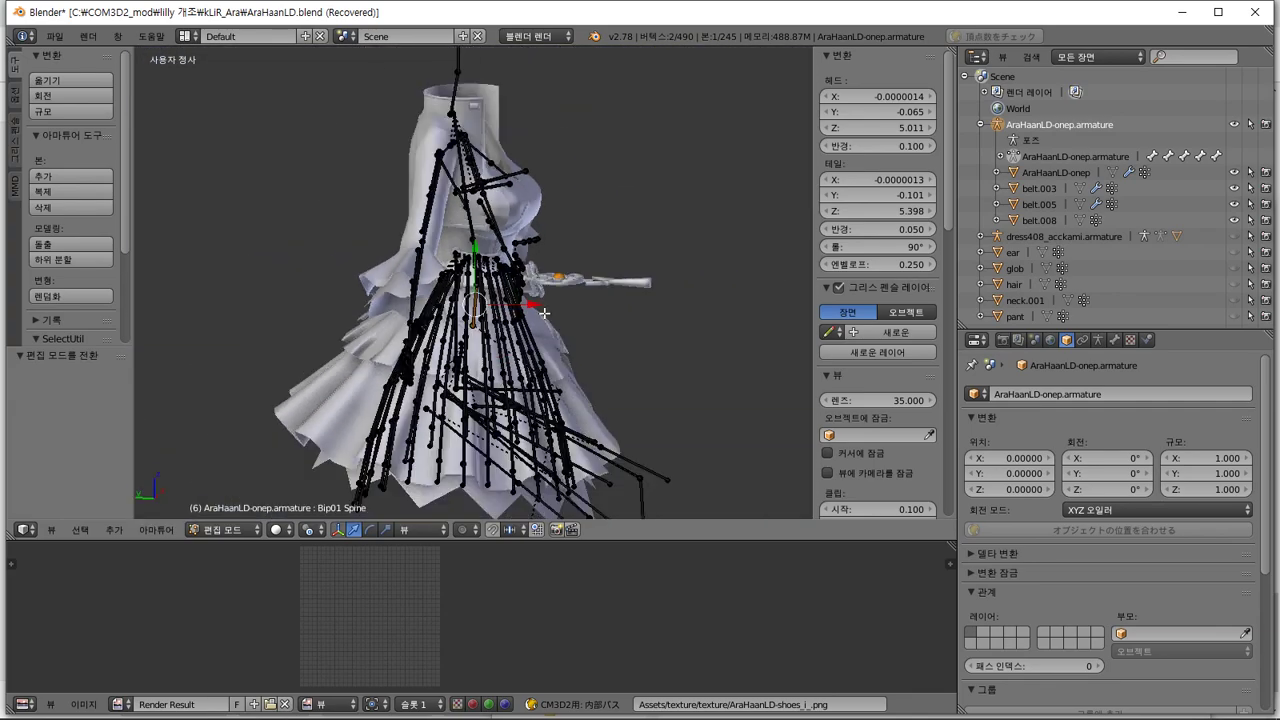
Try to paste the copied dress408_acckami bones into AraHaanLD-onep.armature while it is in edit mode
{"action": "key", "text": "ctrl+v"}
{"action": "scroll", "coordinate": [591, 424], "scroll_direction": "down", "scroll_amount": 3}
{"action": "middle_click_drag", "start_coordinate": [591, 426], "coordinate": [530, 318], "text": "shift"}
{"action": "key", "text": "g"}
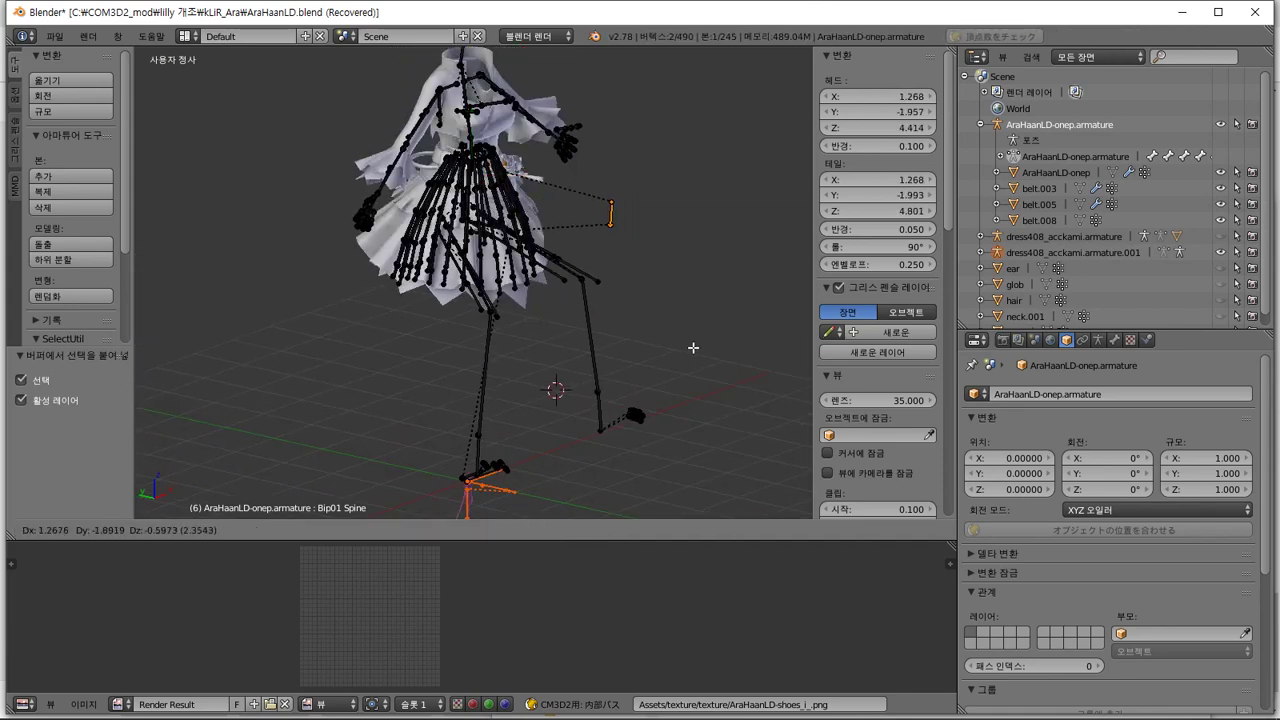
{"action": "key", "text": "Escape"}
{"action": "scroll", "coordinate": [600, 303], "scroll_direction": "up", "scroll_amount": 6}
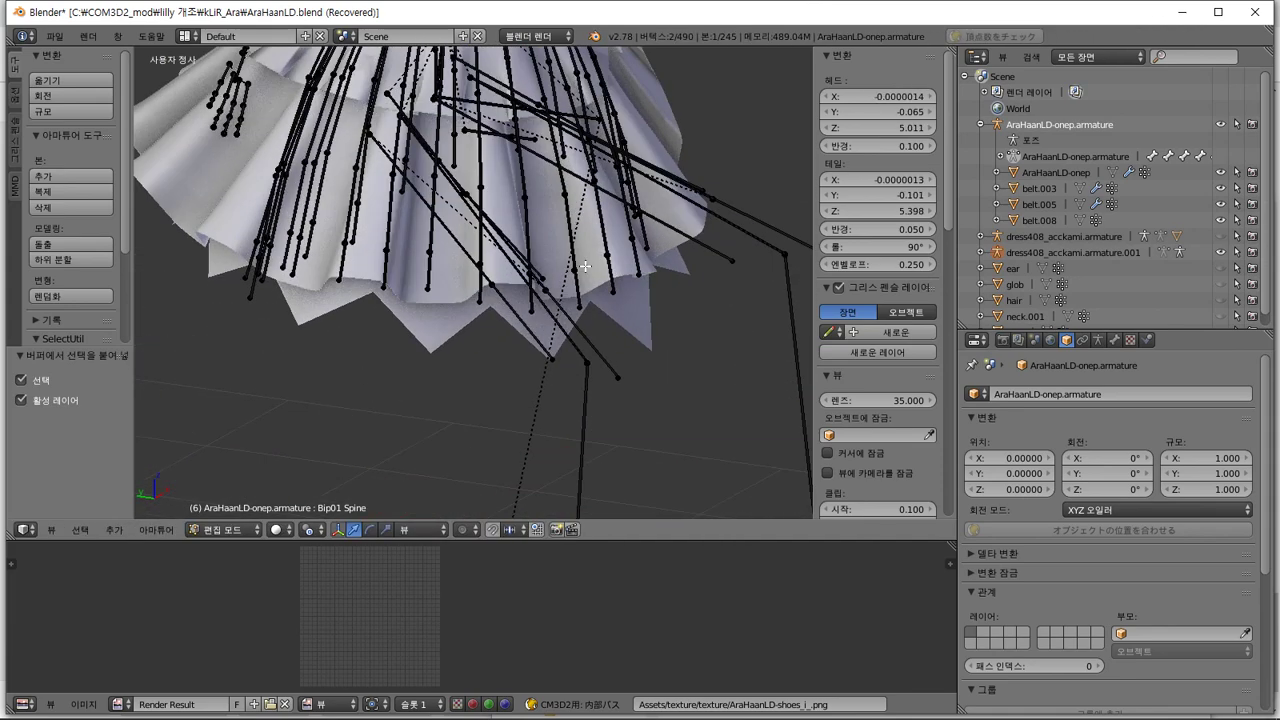
{"action": "key", "text": "ctrl+v"}
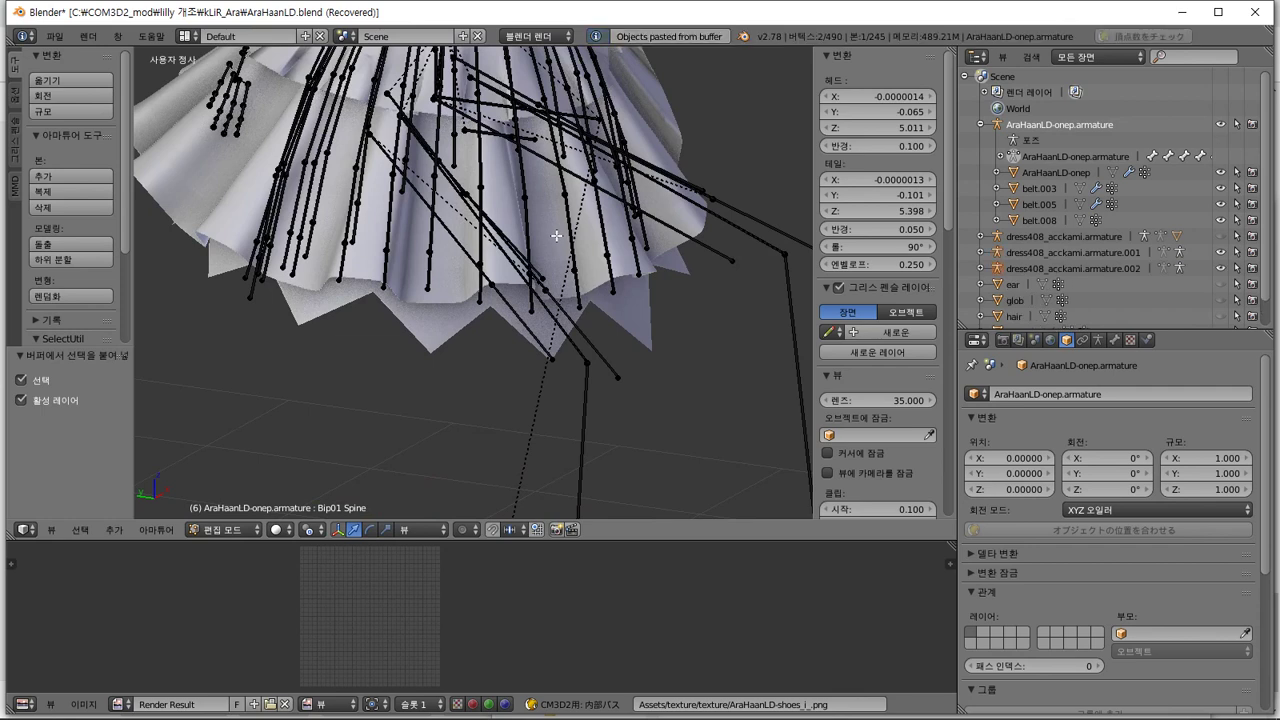
{"action": "key", "text": "ctrl+v"}
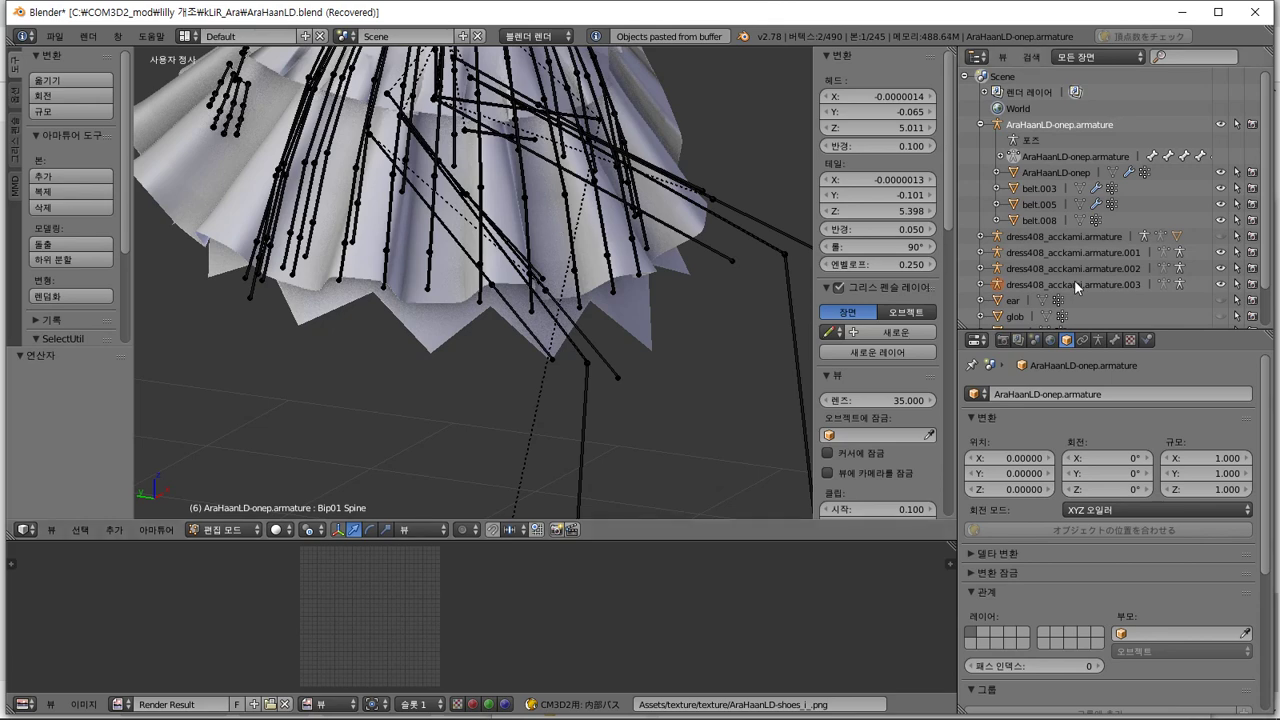
Delete the pasted copies dress408_acckami.armature.001, .002 and .003, and select the original dress408_acckami.armature
{"action": "left_click", "coordinate": [1054, 252]}
{"action": "right_click", "coordinate": [1054, 252]}
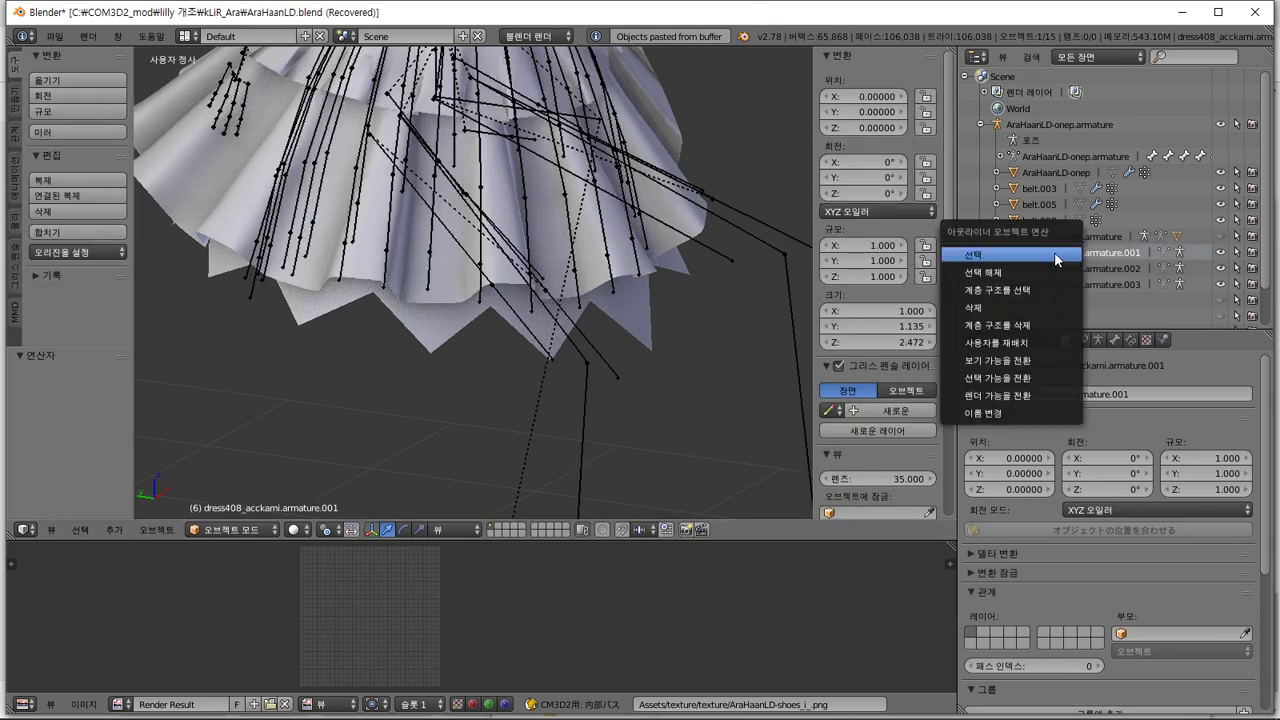
{"action": "left_click", "coordinate": [1043, 314]}
{"action": "right_click", "coordinate": [1067, 253]}
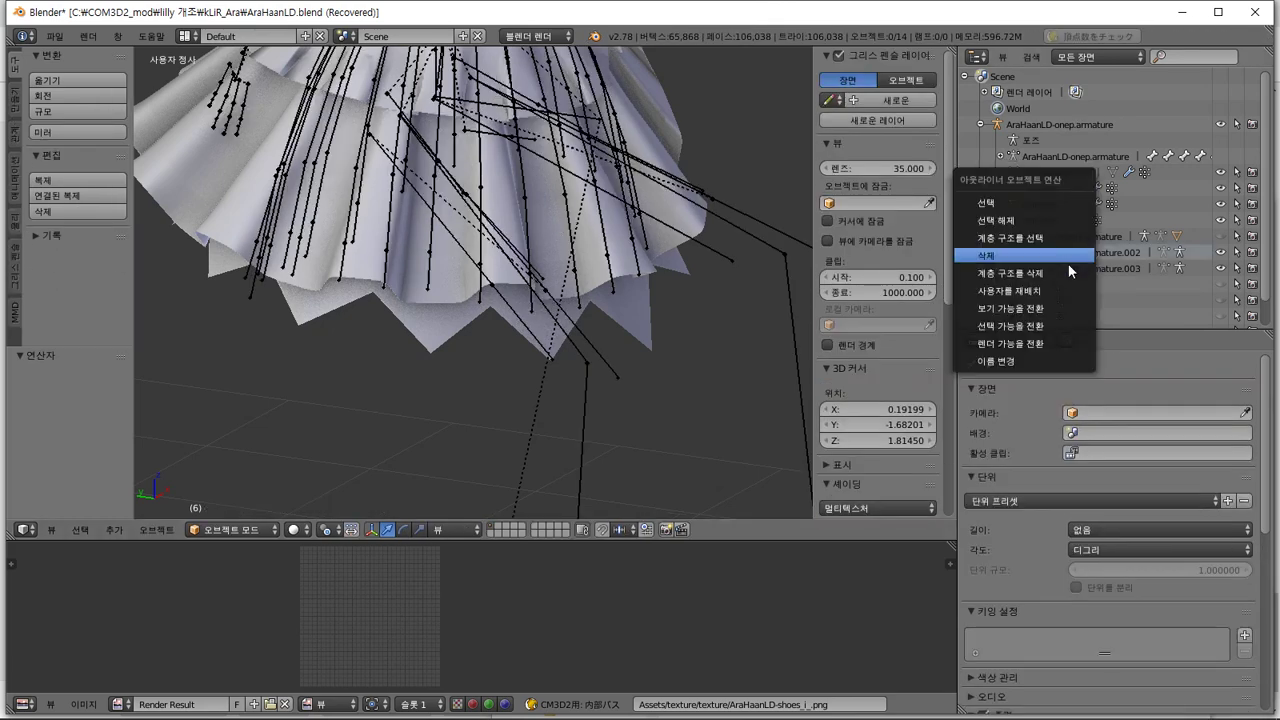
{"action": "left_click", "coordinate": [1063, 257]}
{"action": "left_click", "coordinate": [1005, 250]}
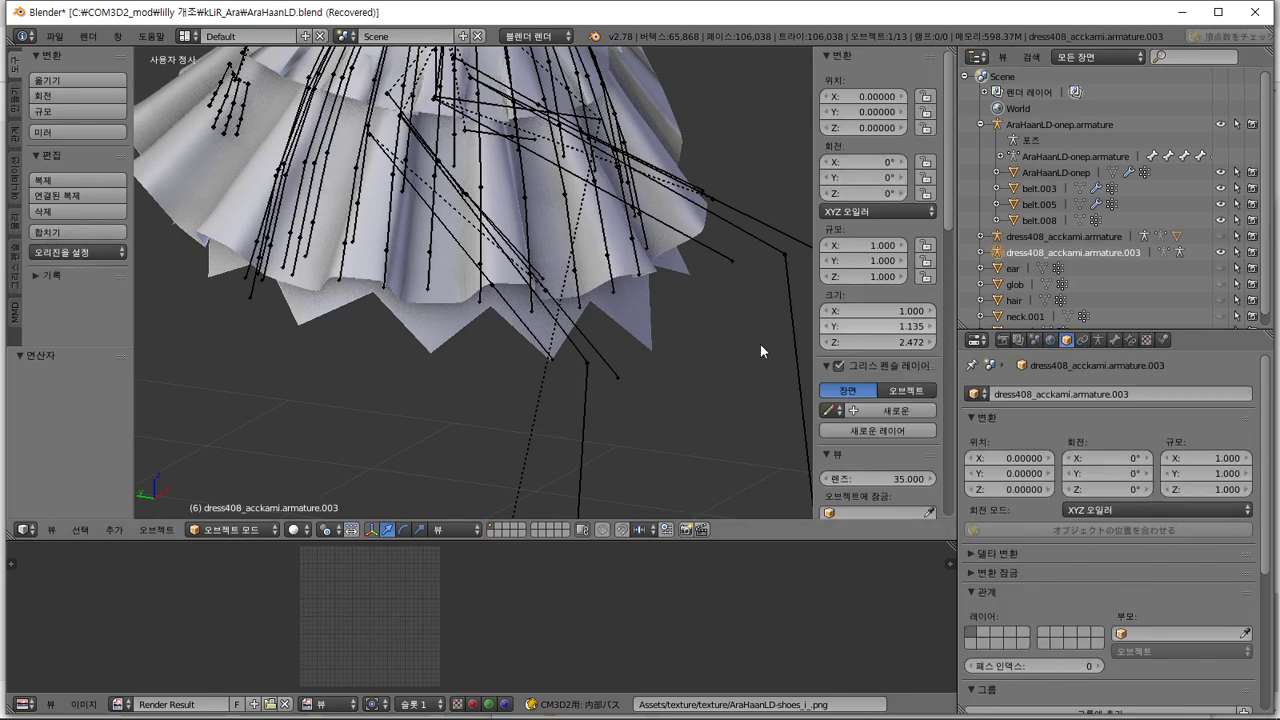
{"action": "scroll", "coordinate": [760, 344], "scroll_direction": "down", "scroll_amount": 4}
{"action": "middle_click_drag", "start_coordinate": [603, 250], "coordinate": [617, 84], "text": "shift"}
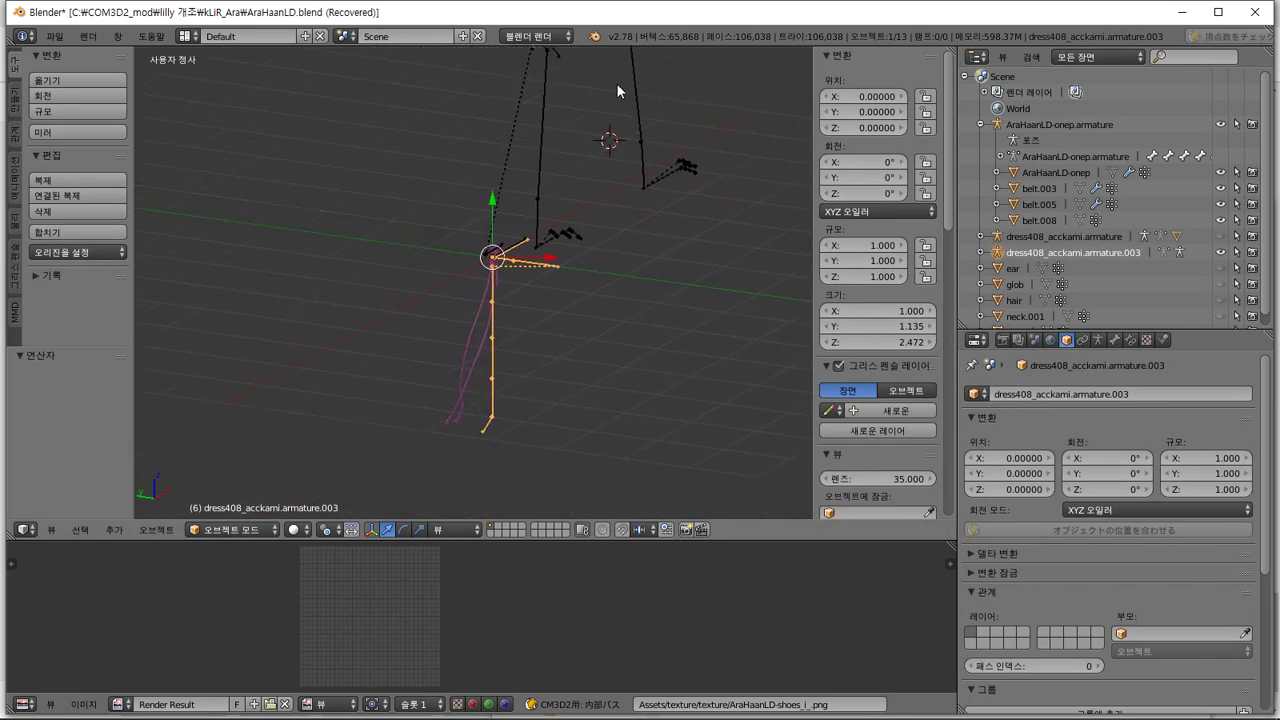
{"action": "scroll", "coordinate": [617, 84], "scroll_direction": "up", "scroll_amount": 3}
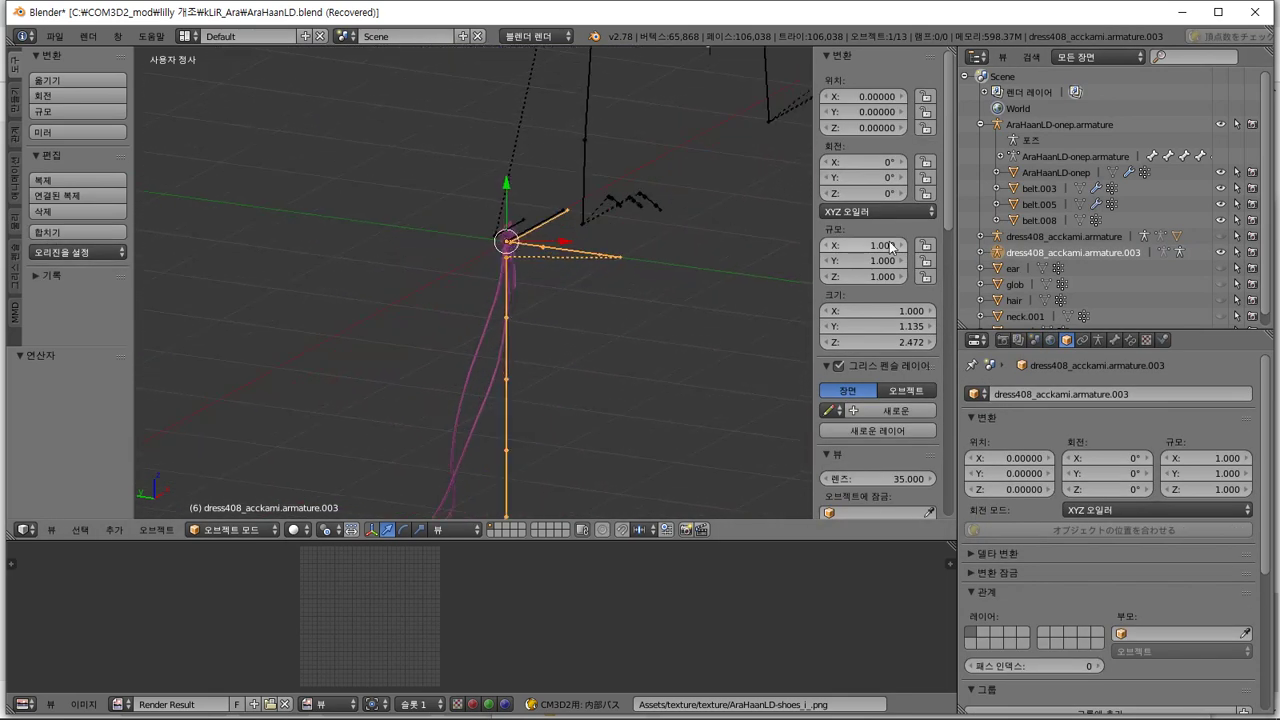
{"action": "right_click", "coordinate": [1036, 254]}
{"action": "left_click", "coordinate": [1035, 250]}
{"action": "left_click", "coordinate": [1006, 237]}
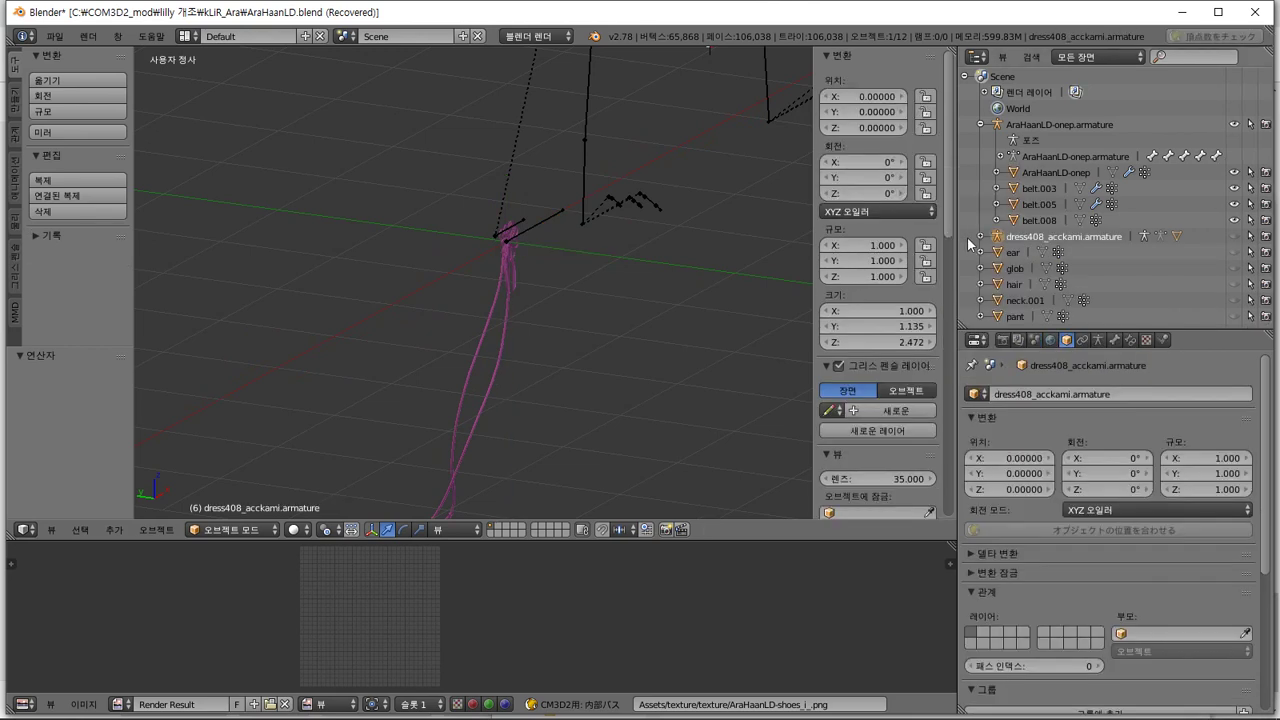
Expand dress408_acckami.armature's hierarchy, select its ribbon mesh, and make the armature visible
{"action": "left_click", "coordinate": [976, 237]}
{"action": "left_click", "coordinate": [981, 238]}
{"action": "left_click", "coordinate": [982, 238]}
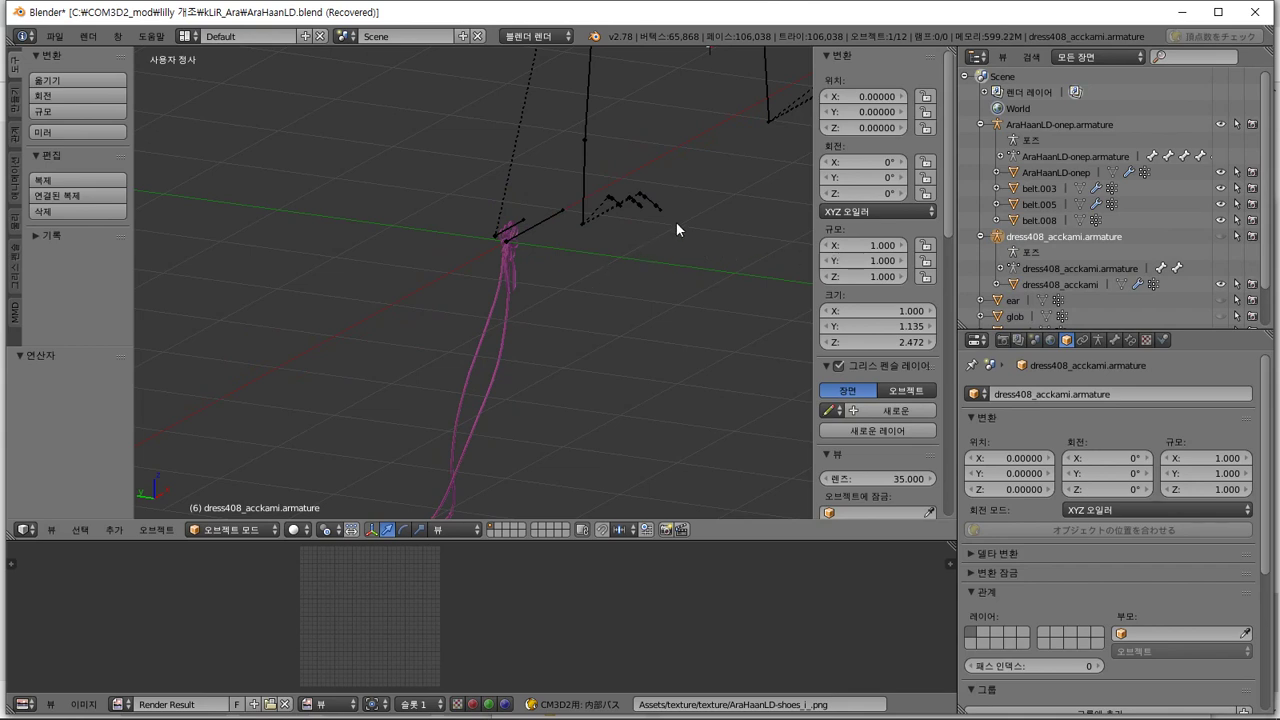
{"action": "scroll", "coordinate": [660, 222], "scroll_direction": "down", "scroll_amount": 3}
{"action": "right_click", "coordinate": [501, 297]}
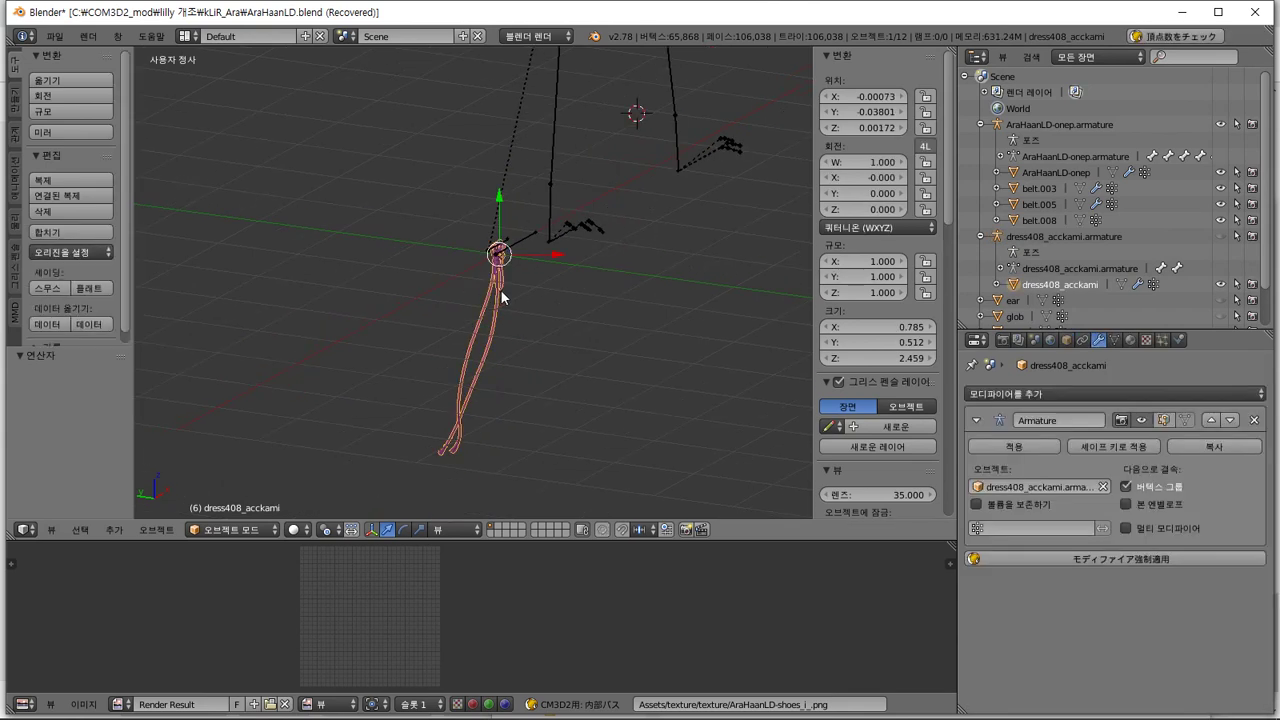
{"action": "left_click", "coordinate": [1221, 236]}
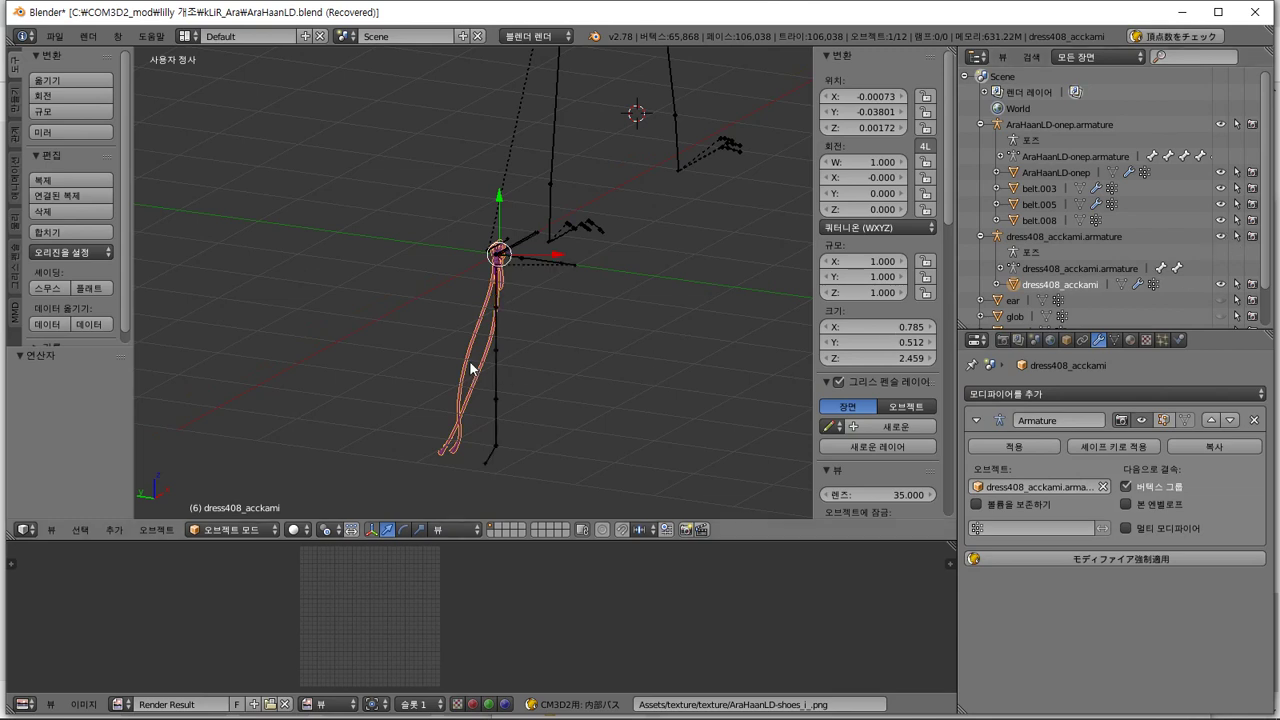
Enter edit mode on dress408_acckami.armature and duplicate the selected hanging bone chain in place
{"action": "right_click", "coordinate": [498, 300]}
{"action": "key", "text": "Tab"}
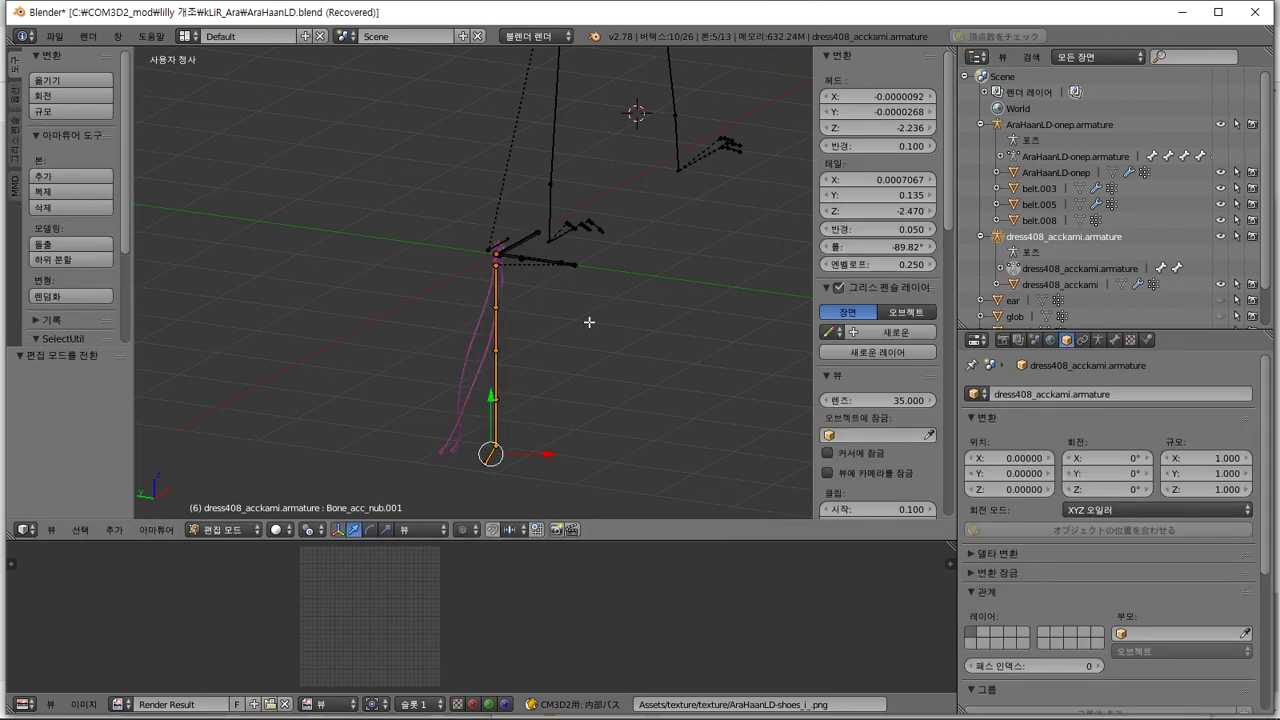
{"action": "scroll", "coordinate": [589, 322], "scroll_direction": "up", "scroll_amount": 2}
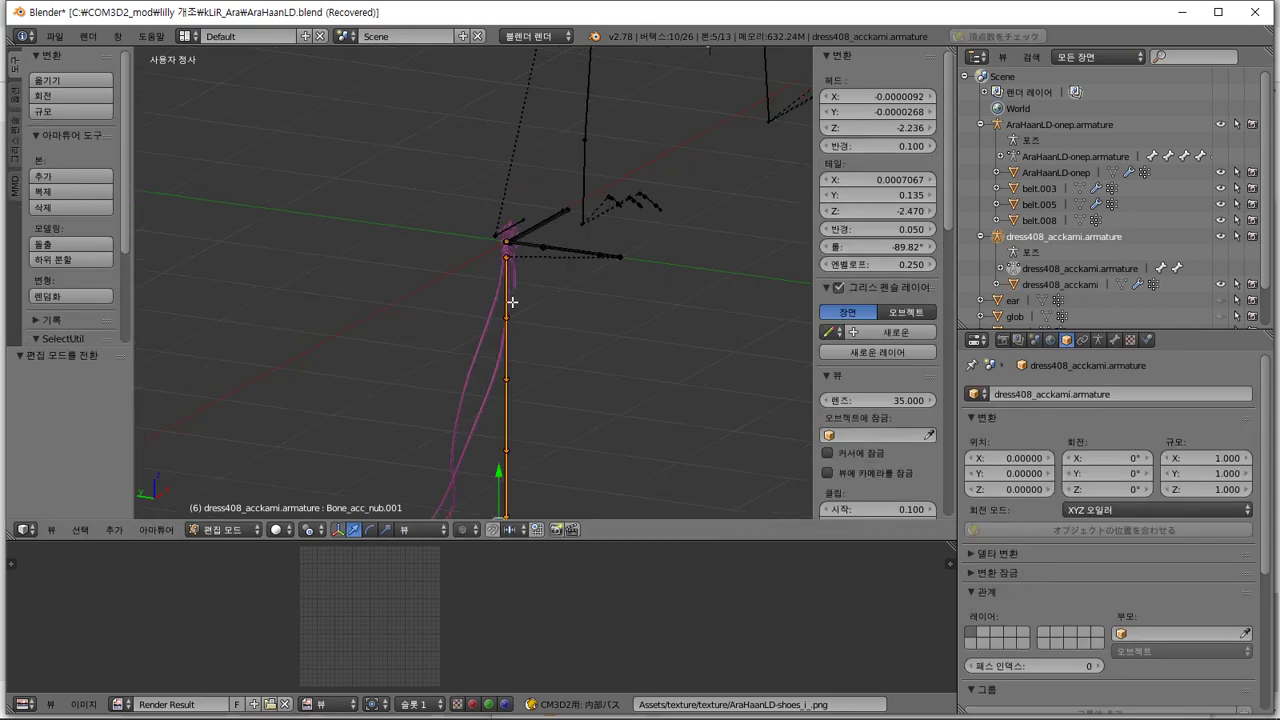
{"action": "left_click", "coordinate": [70, 193]}
{"action": "right_click", "coordinate": [308, 235]}
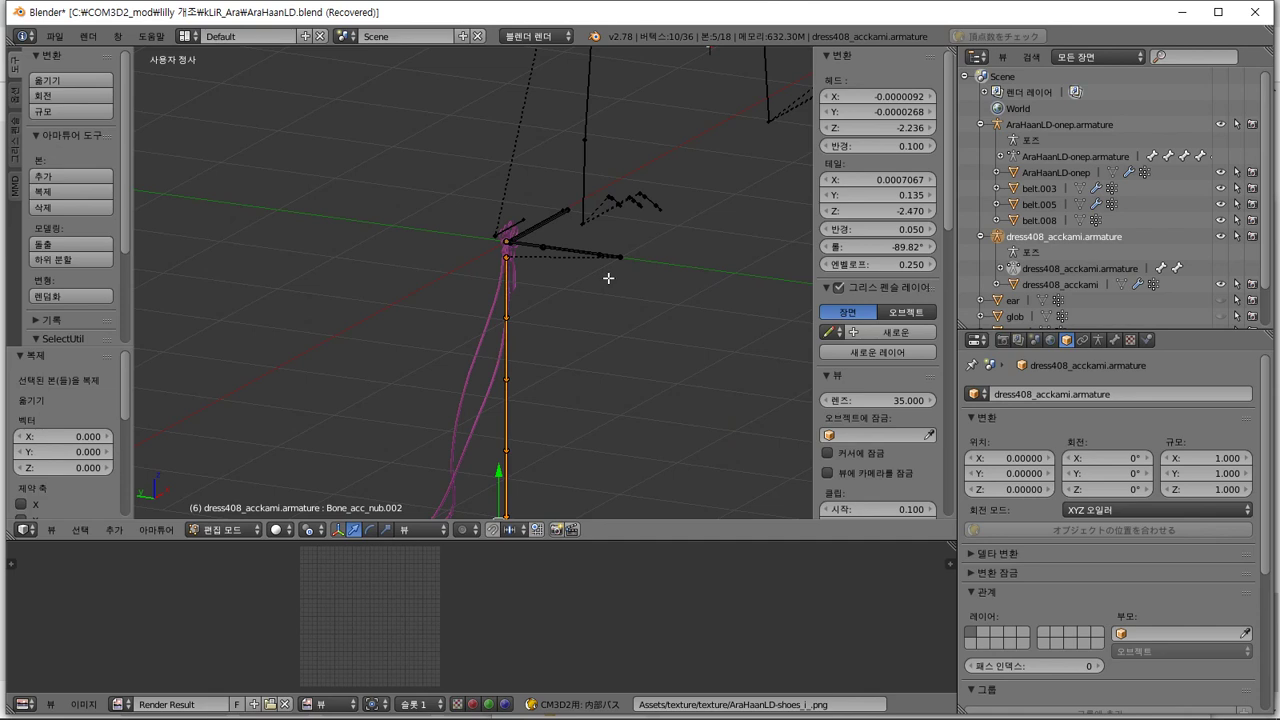
Delete Bone_center, accKami and the adjacent bone at the ribbon knot from the accessory armature
{"action": "scroll", "coordinate": [608, 278], "scroll_direction": "up", "scroll_amount": 3}
{"action": "right_click", "coordinate": [551, 228]}
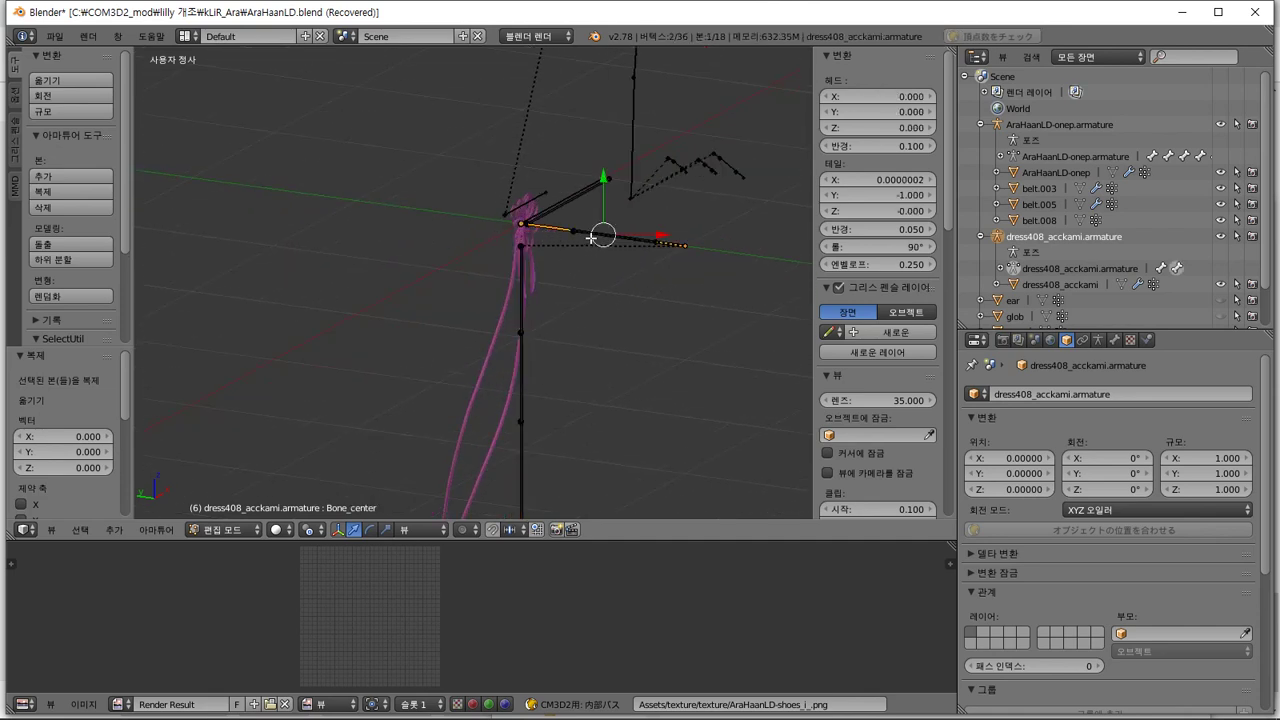
{"action": "right_click", "coordinate": [566, 215], "text": "shift"}
{"action": "right_click", "coordinate": [555, 202], "text": "shift"}
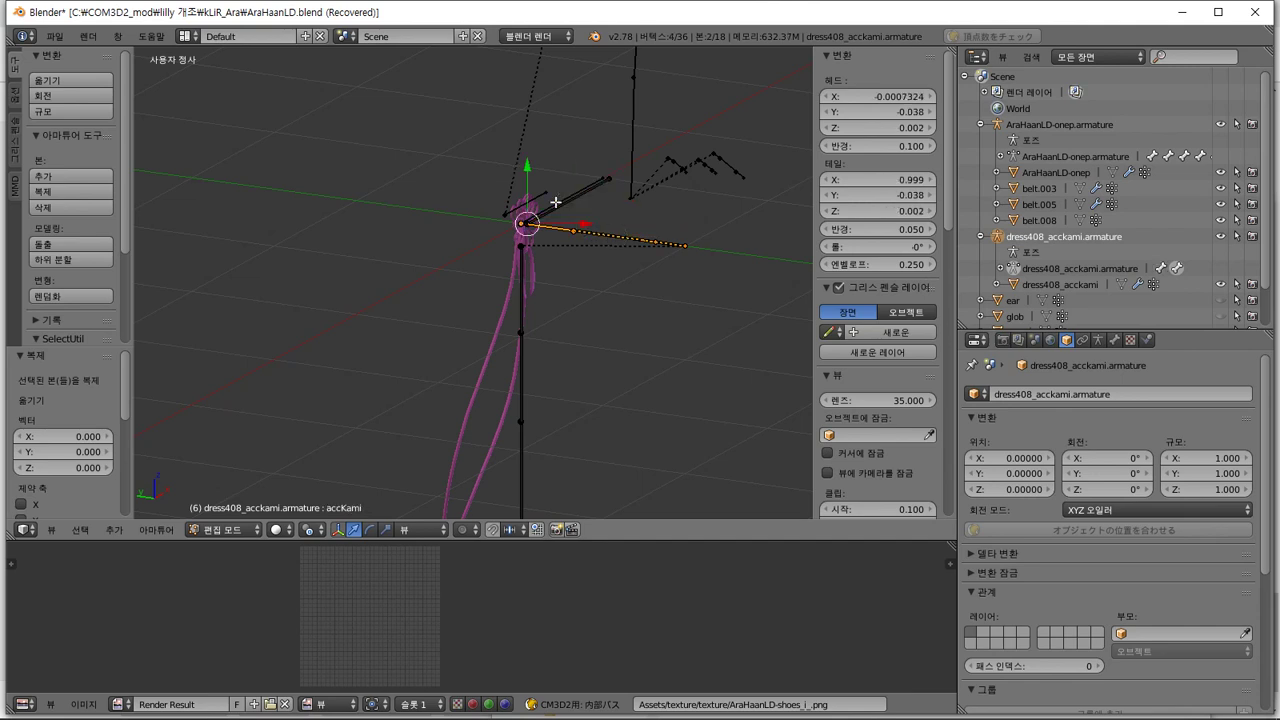
{"action": "right_click", "coordinate": [564, 205], "text": "shift"}
{"action": "key", "text": "x"}
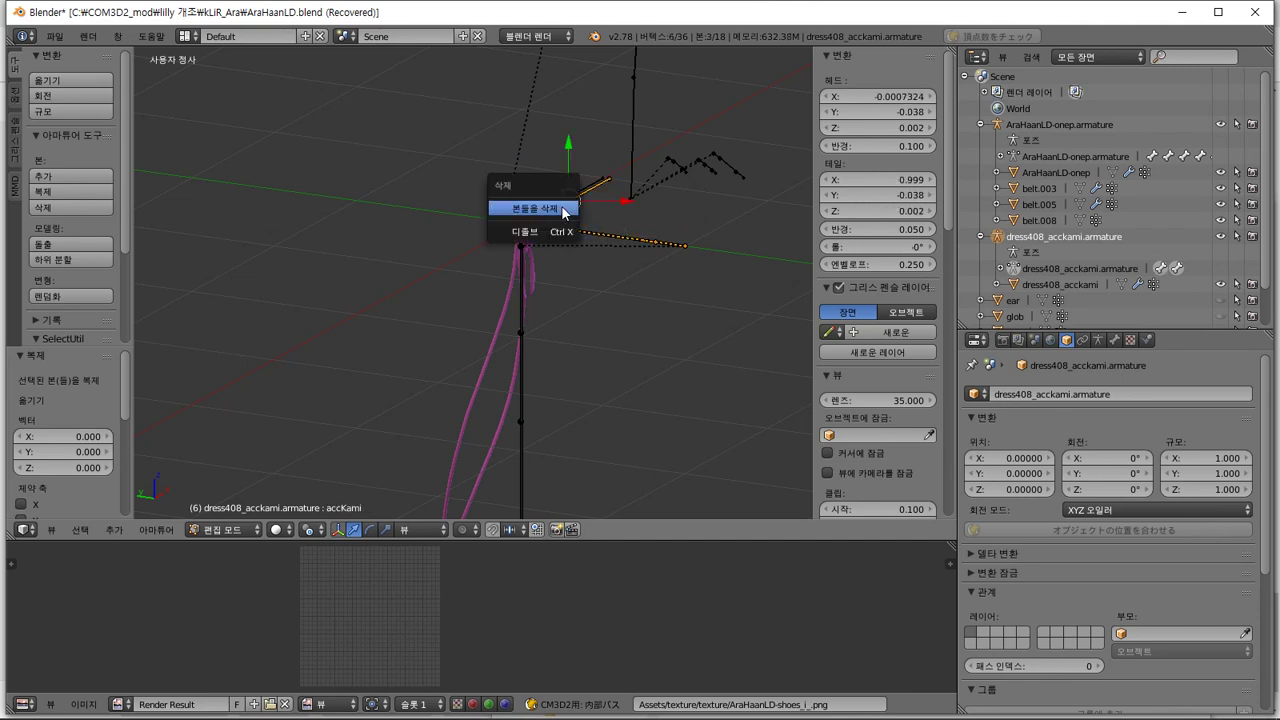
{"action": "left_click", "coordinate": [562, 207]}
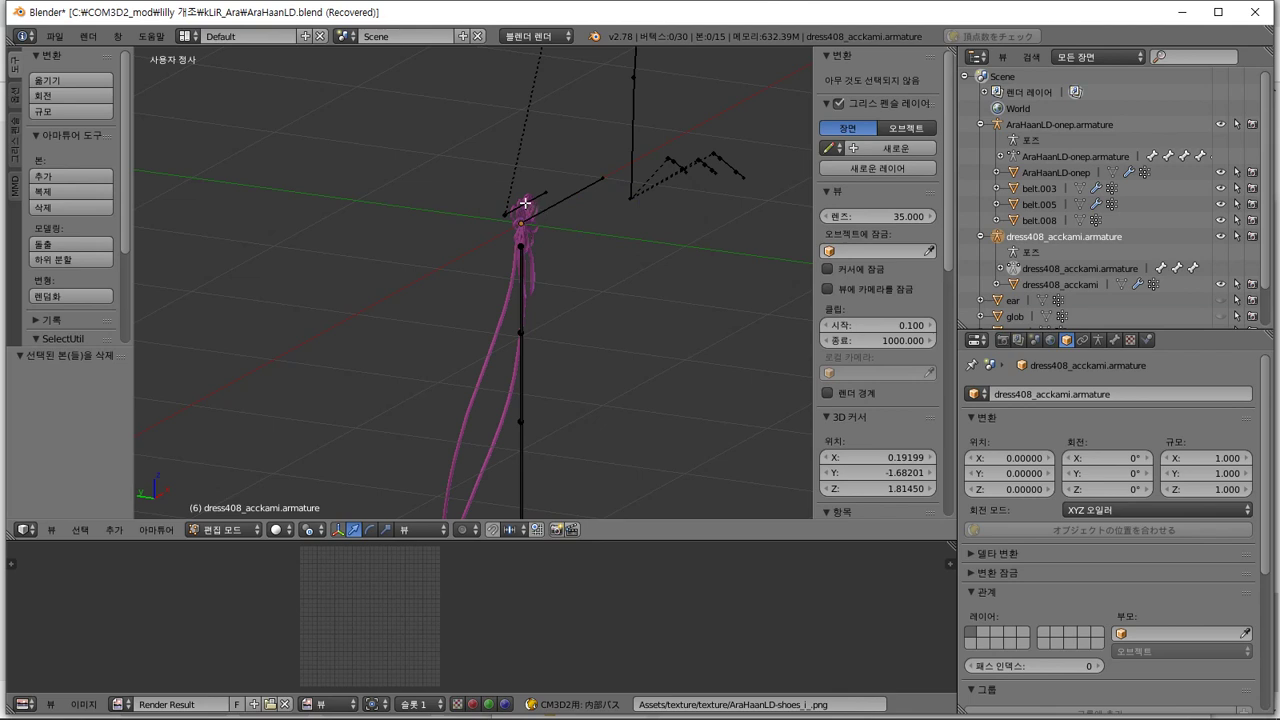
Examine the hierarchy of the Bone_accA_yure_soft_ chain and its .001 and .002 duplicates, selecting bones to compare them
{"action": "middle_click_drag", "start_coordinate": [562, 221], "coordinate": [771, 251]}
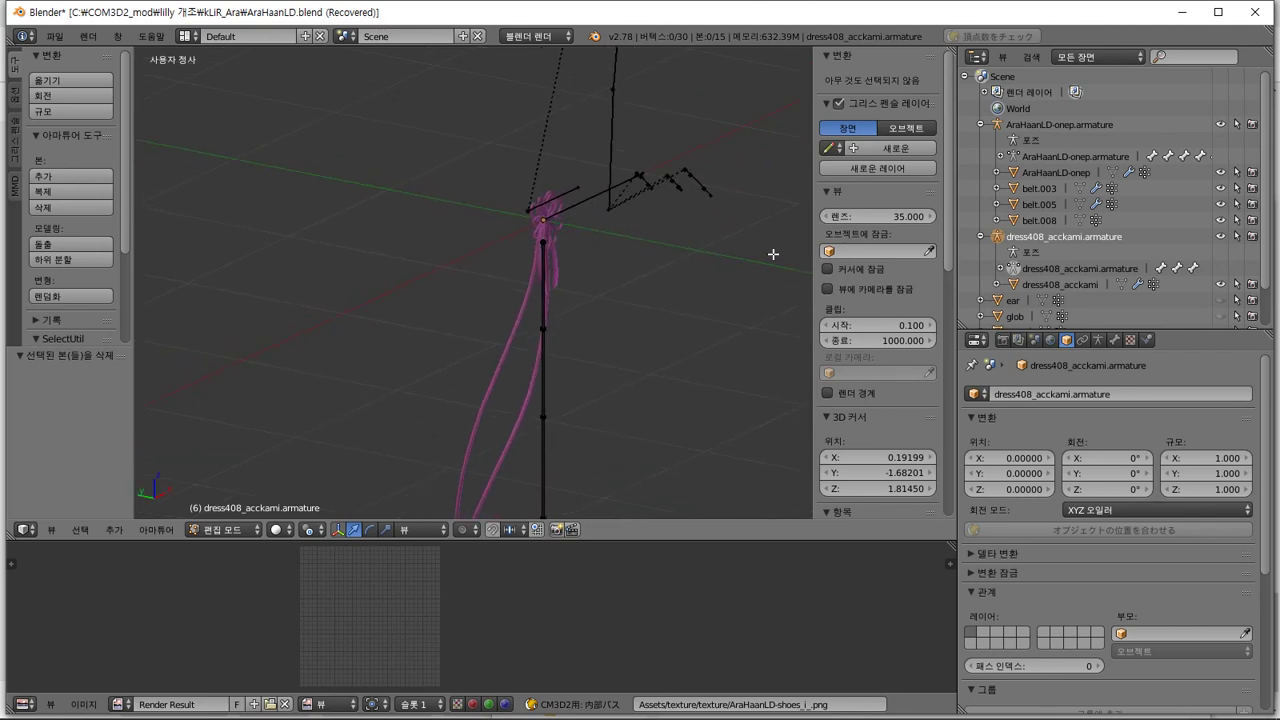
{"action": "left_click", "coordinate": [998, 268]}
{"action": "scroll", "coordinate": [1020, 240], "scroll_direction": "down", "scroll_amount": 3}
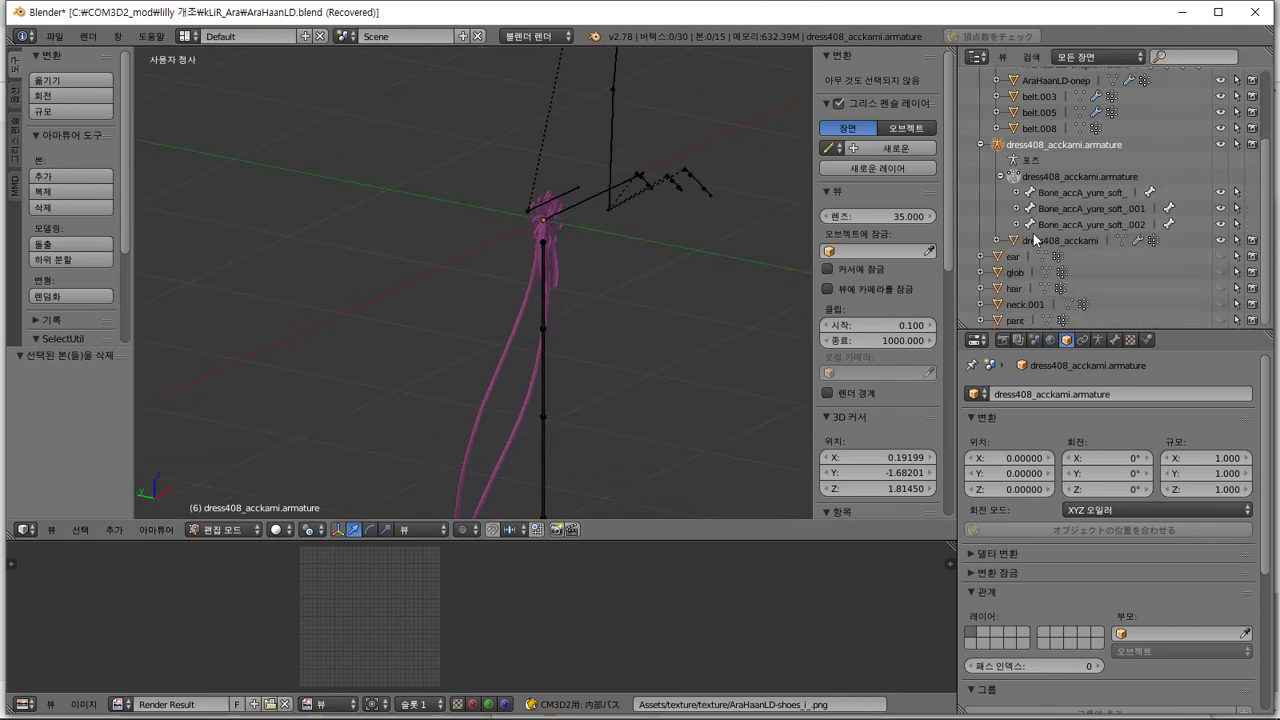
{"action": "left_click", "coordinate": [1072, 194]}
{"action": "left_click", "coordinate": [1072, 208]}
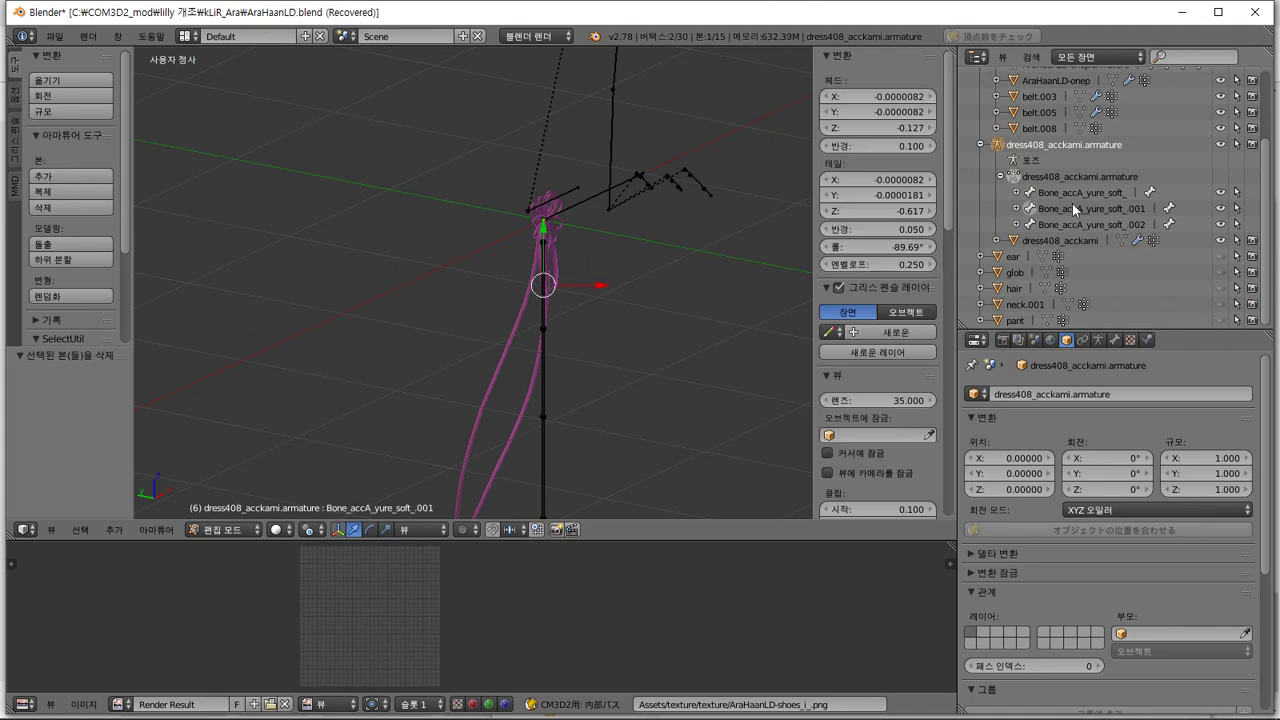
{"action": "middle_click_drag", "start_coordinate": [714, 249], "coordinate": [760, 240]}
{"action": "left_click", "coordinate": [1017, 193]}
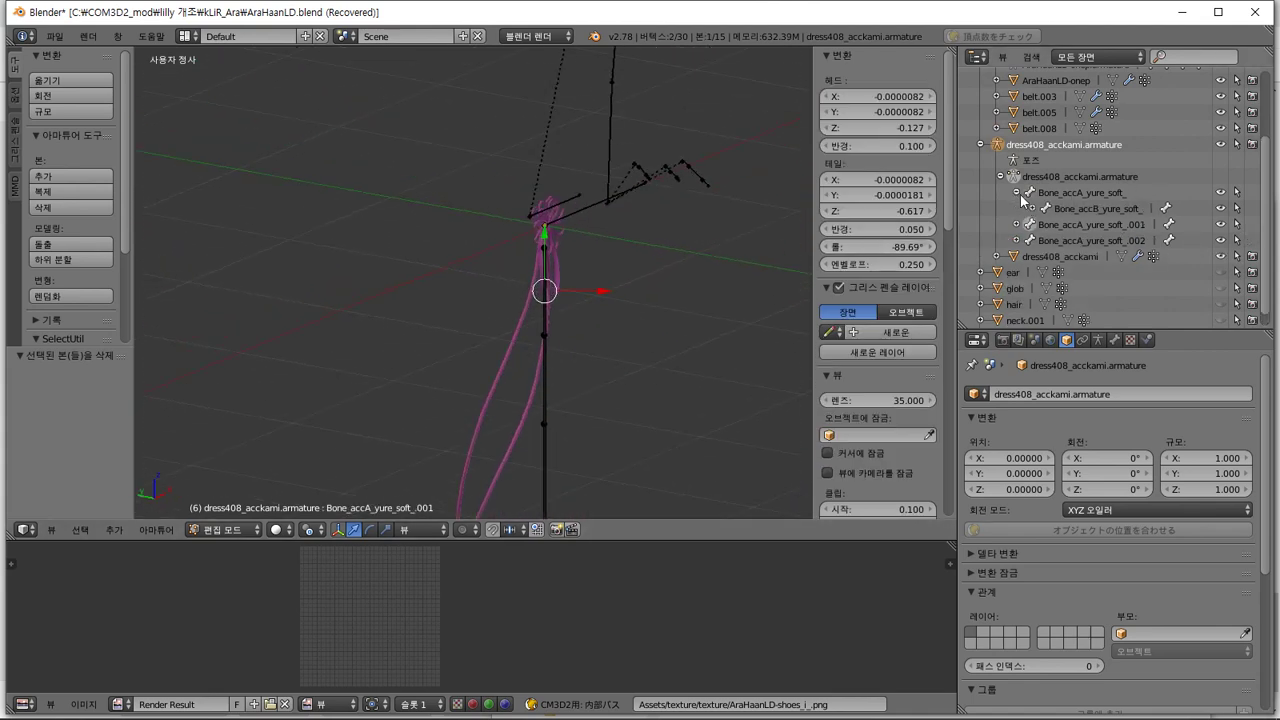
{"action": "left_click", "coordinate": [1032, 209]}
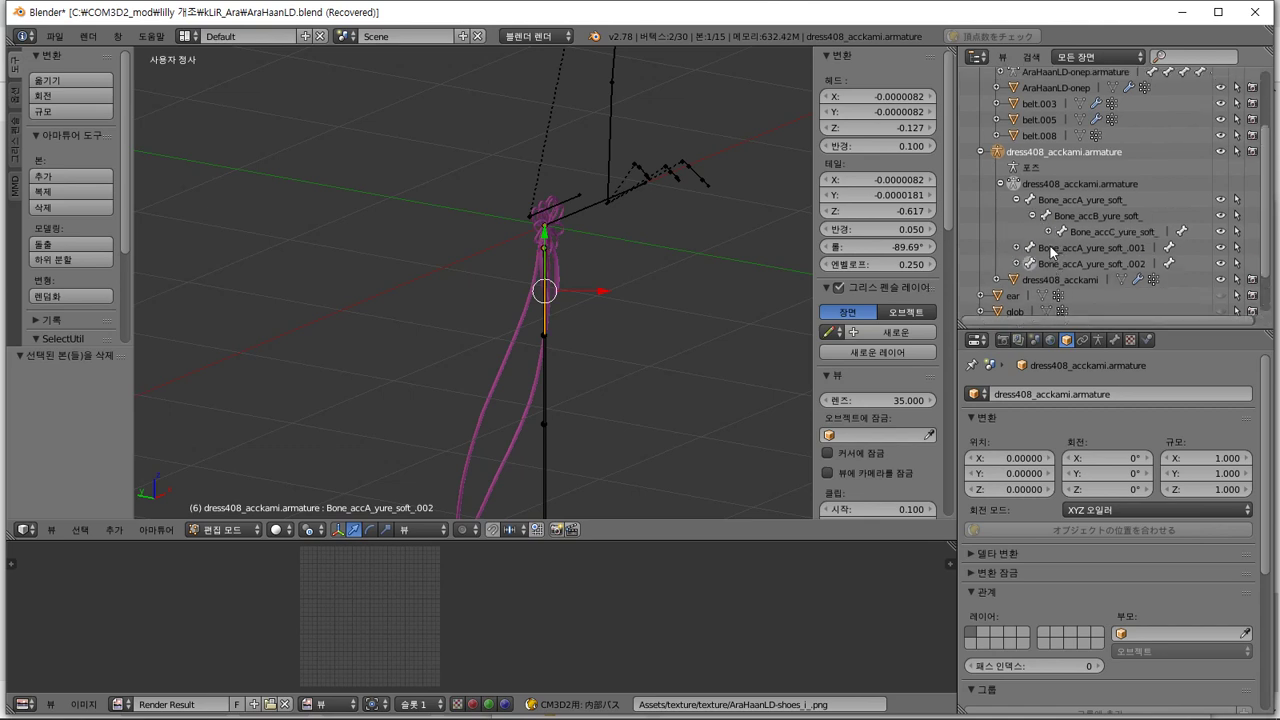
{"action": "left_click", "coordinate": [1053, 262]}
{"action": "left_click", "coordinate": [1016, 264]}
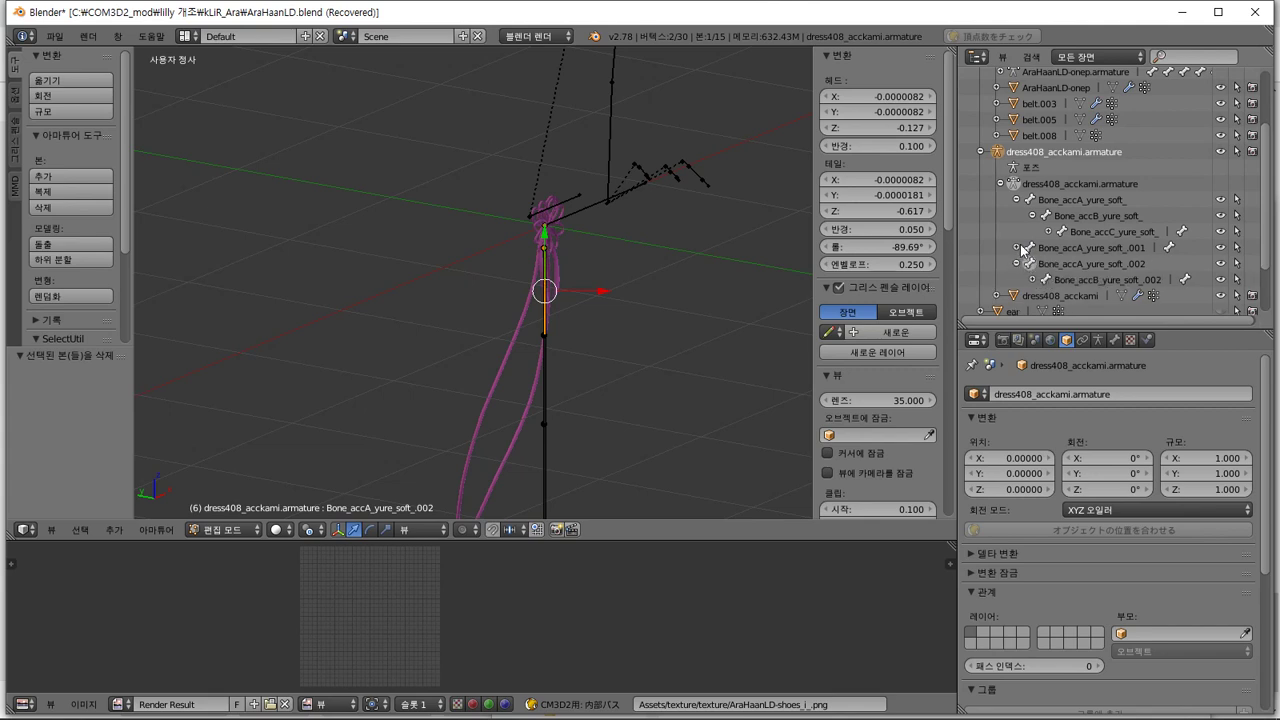
{"action": "left_click", "coordinate": [1017, 247]}
{"action": "left_click", "coordinate": [1049, 250]}
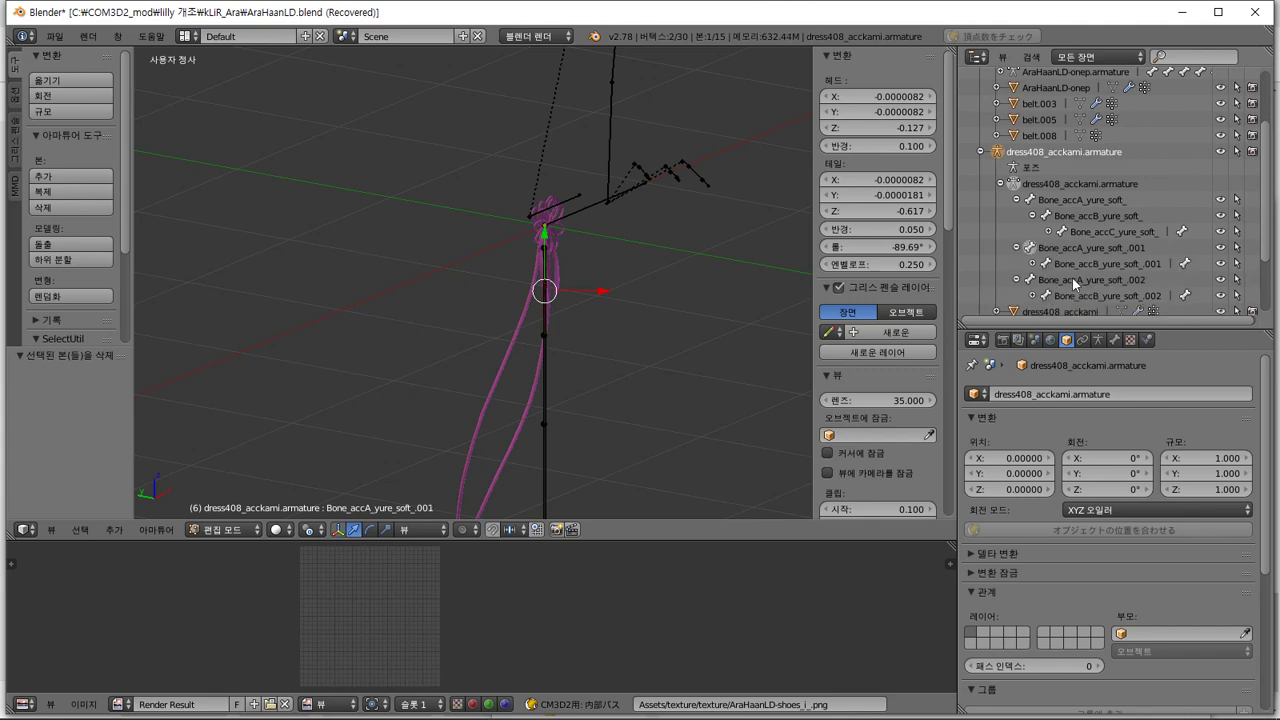
{"action": "left_click", "coordinate": [1075, 280]}
{"action": "right_click", "coordinate": [1075, 280]}
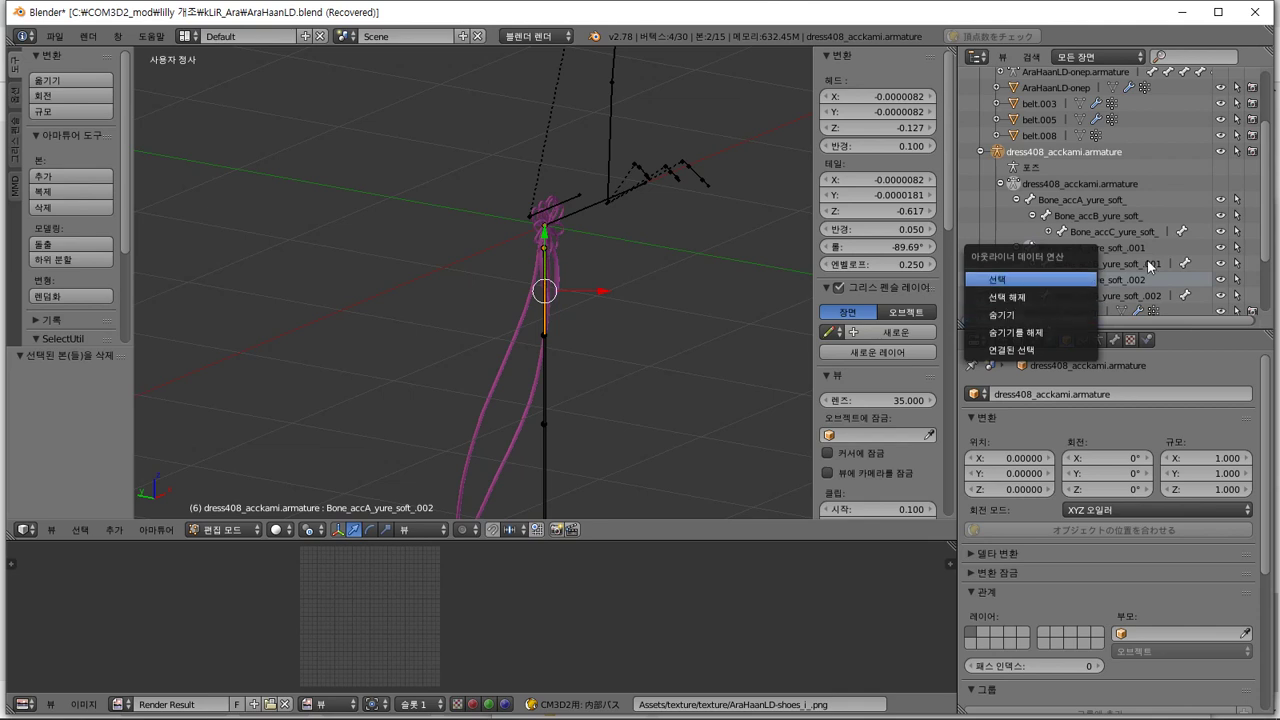
{"action": "left_click", "coordinate": [1010, 280]}
{"action": "left_click", "coordinate": [1080, 222]}
Delete dress408_acckami.armature with its hierarchy and reimport dress408_acckami.model as a CM3D2 model from the dress408 model folder
{"action": "right_click", "coordinate": [1048, 151]}
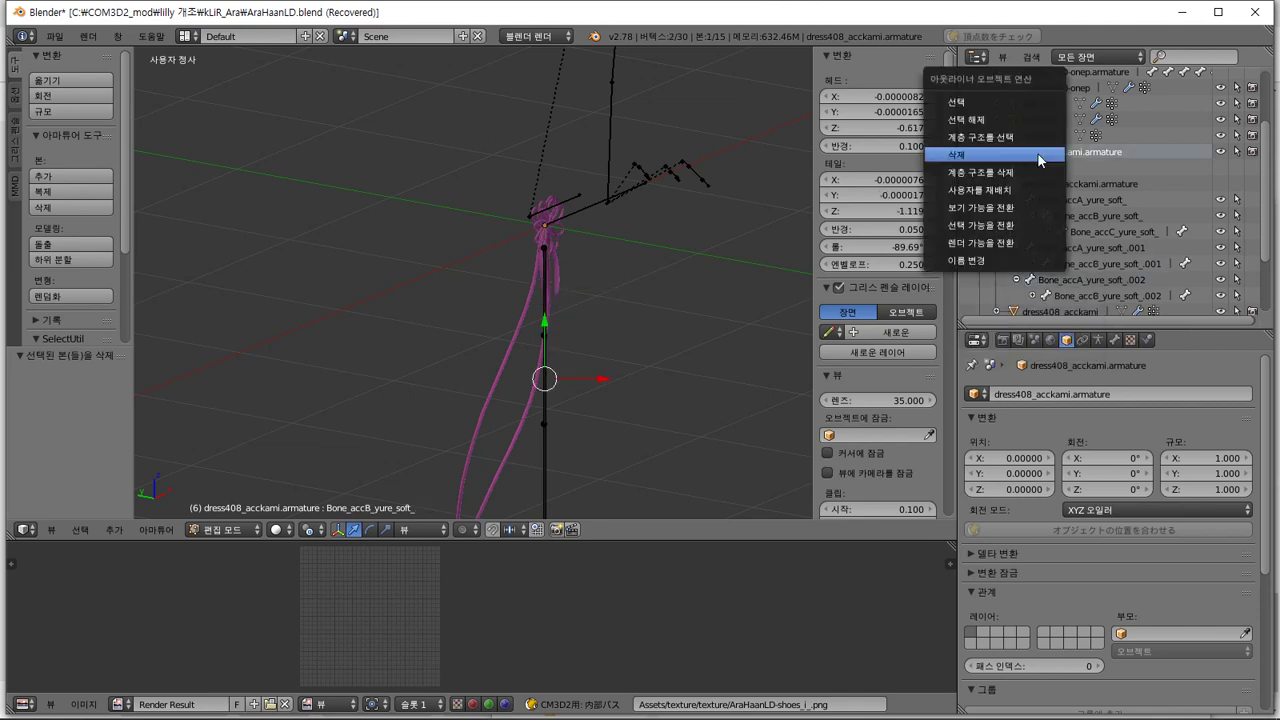
{"action": "left_click", "coordinate": [1045, 171]}
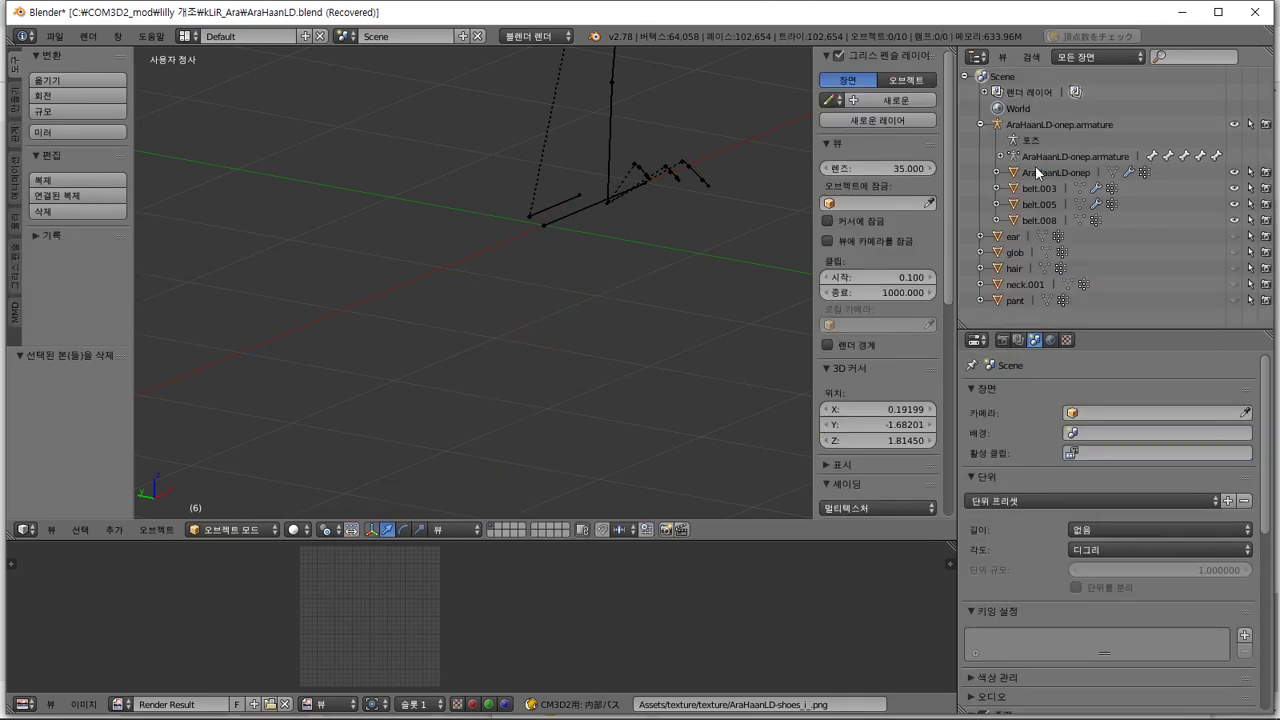
{"action": "left_click", "coordinate": [54, 36]}
{"action": "mouse_move", "coordinate": [137, 330]}
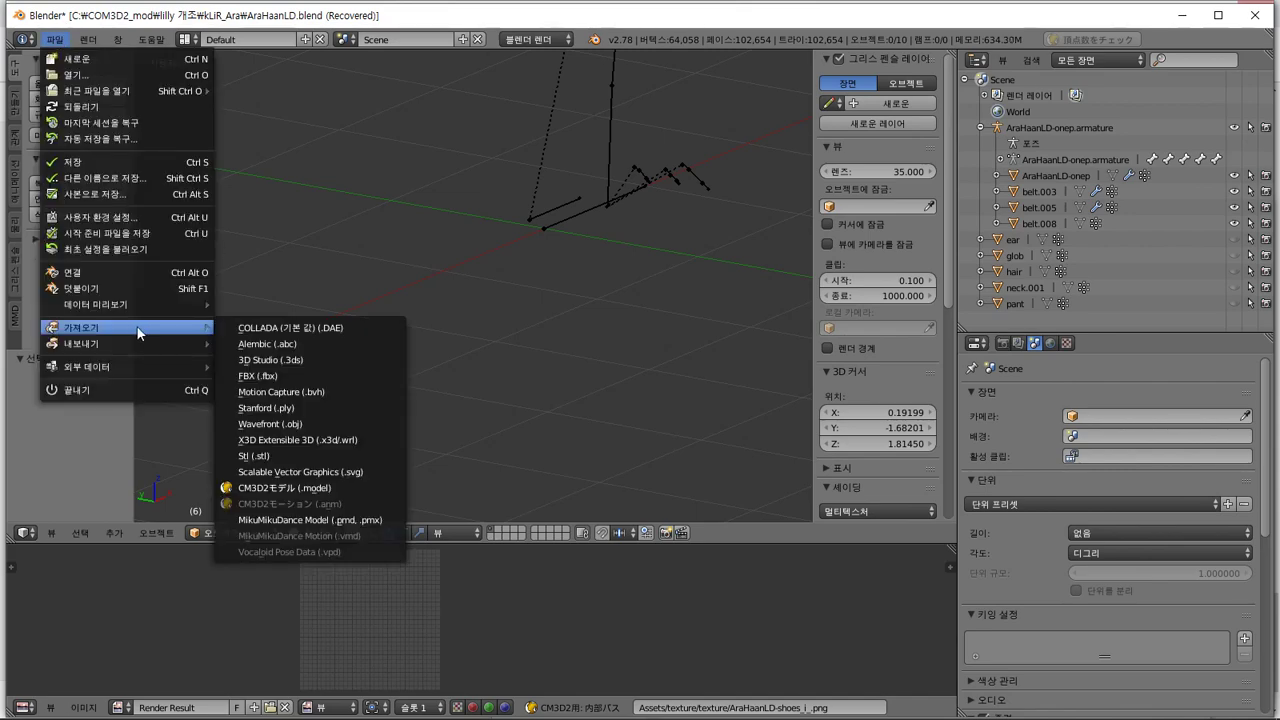
{"action": "left_click", "coordinate": [365, 488]}
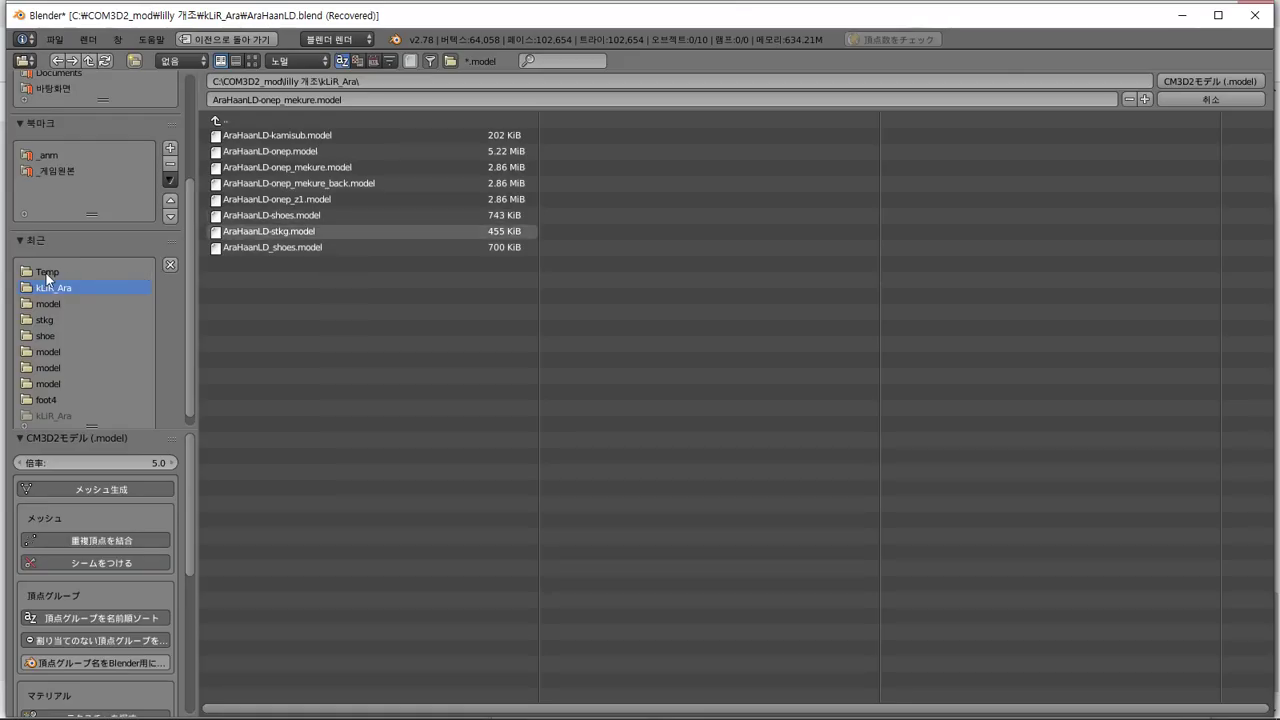
{"action": "left_click", "coordinate": [75, 303]}
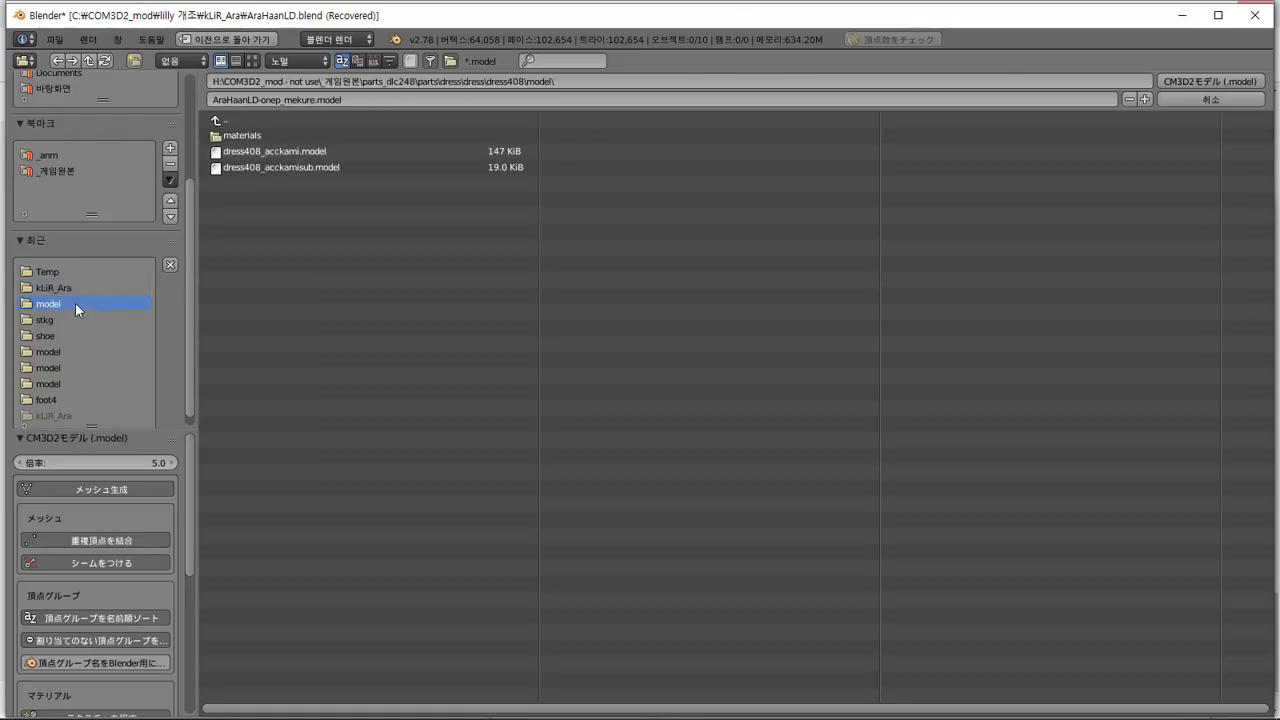
{"action": "left_click", "coordinate": [345, 155]}
{"action": "double_click", "coordinate": [348, 151]}
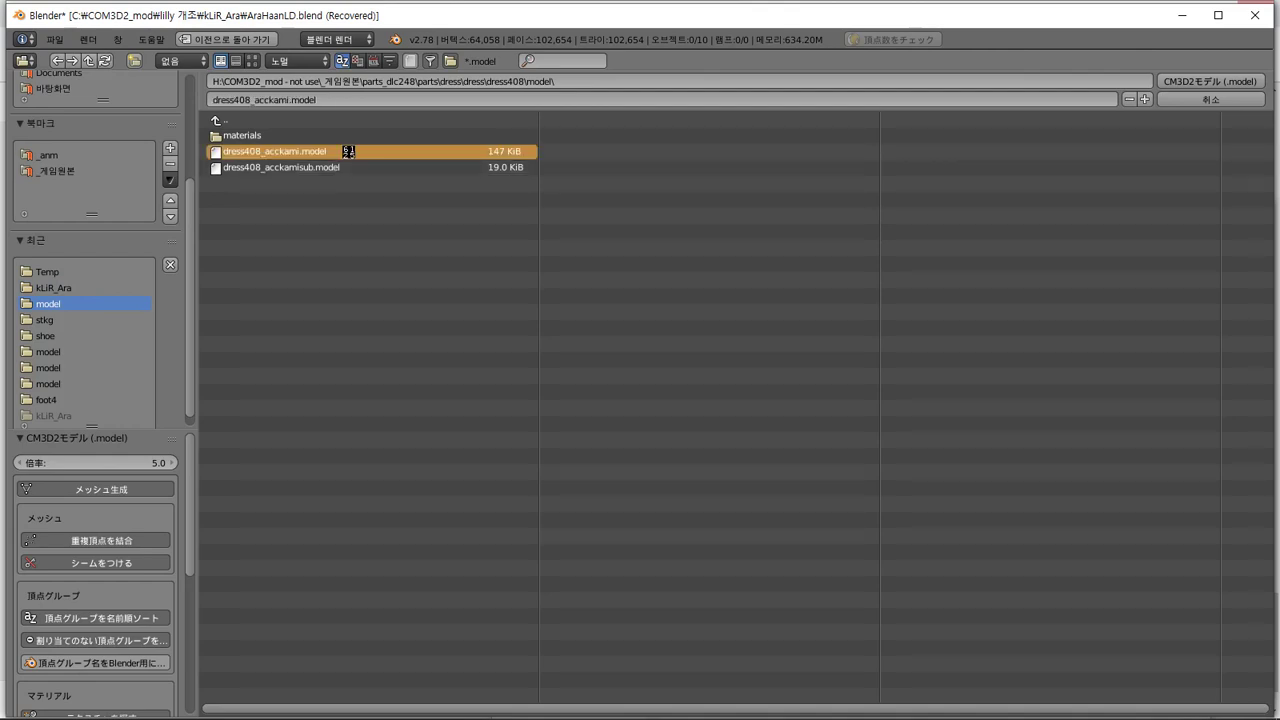
Delete Bone_center, accKami and the adjacent bone at the ribbon knot from the reimported dress408_acckami.armature
{"action": "mouse_move", "coordinate": [592, 268]}
{"action": "middle_mouse_down"}
{"action": "mouse_move", "coordinate": [631, 277]}
{"action": "mouse_move", "coordinate": [613, 250]}
{"action": "mouse_move", "coordinate": [646, 250]}
{"action": "mouse_move", "coordinate": [617, 245]}
{"action": "middle_mouse_up"}
{"action": "right_click", "coordinate": [613, 248]}
{"action": "key", "text": "Tab"}
{"action": "right_click", "coordinate": [626, 195]}
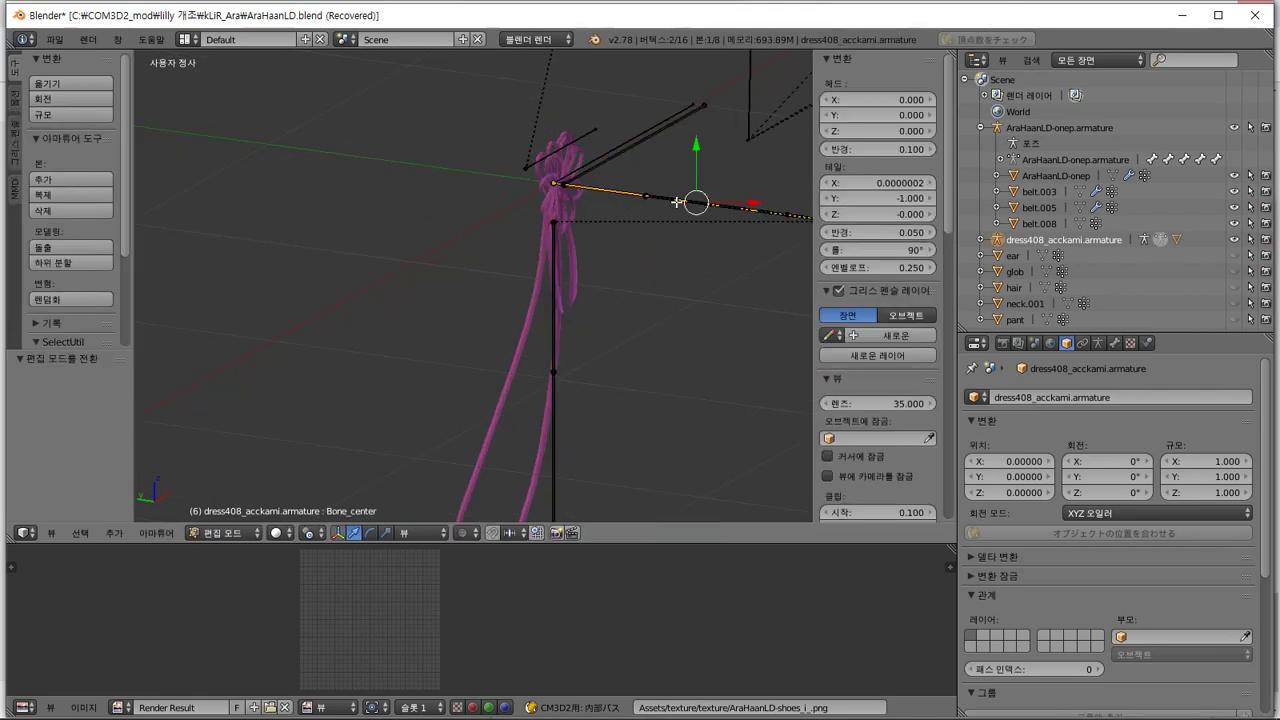
{"action": "right_click", "coordinate": [661, 200], "text": "shift"}
{"action": "right_click", "coordinate": [623, 147], "text": "shift"}
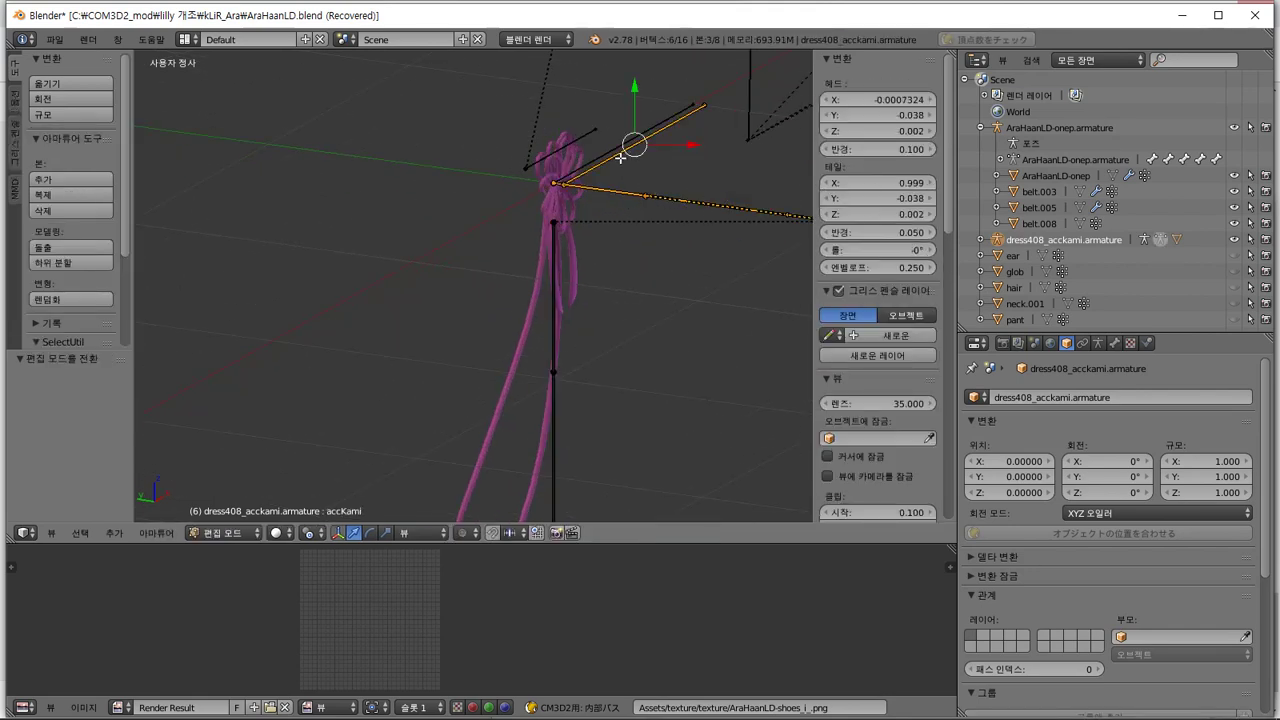
{"action": "key", "text": "x"}
{"action": "left_click", "coordinate": [620, 157]}
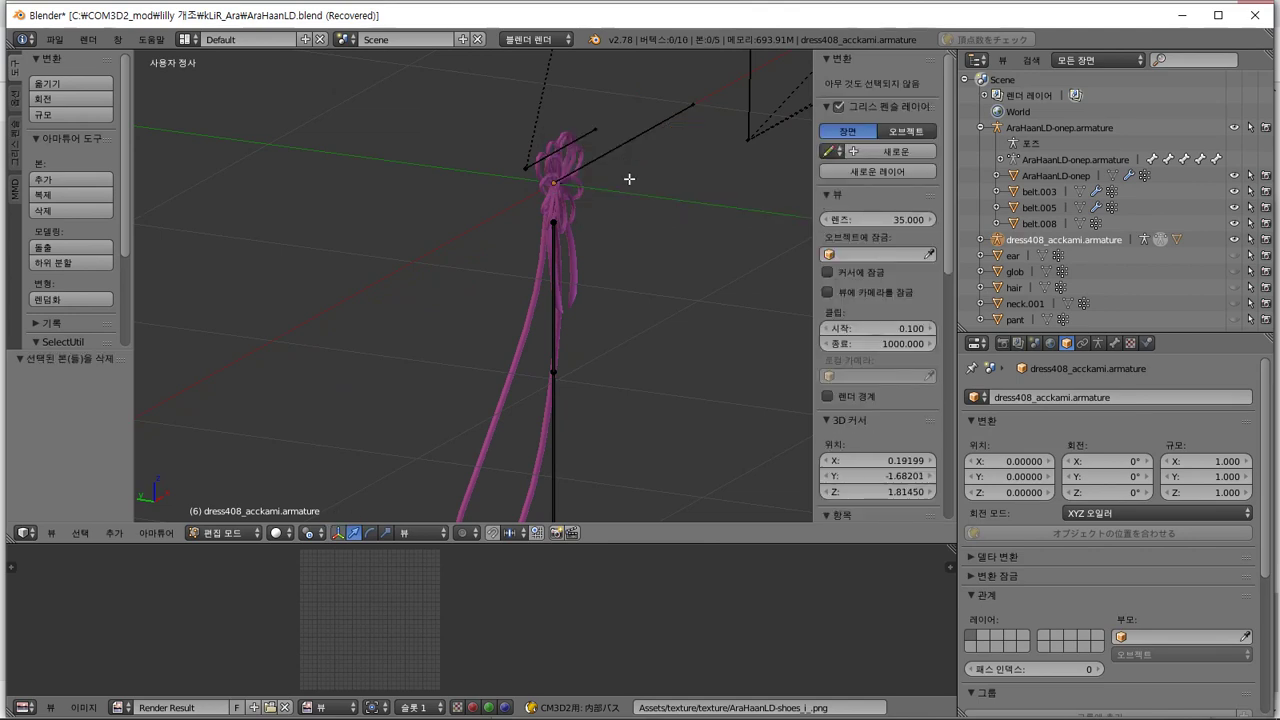
Check the remaining Bone_accA_yure_soft_ hierarchy, and join dress408_acckami.armature into AraHaanLD-onep.armature
{"action": "left_click", "coordinate": [981, 240]}
{"action": "left_click", "coordinate": [1000, 272]}
{"action": "scroll", "coordinate": [1000, 276], "scroll_direction": "down", "scroll_amount": 3}
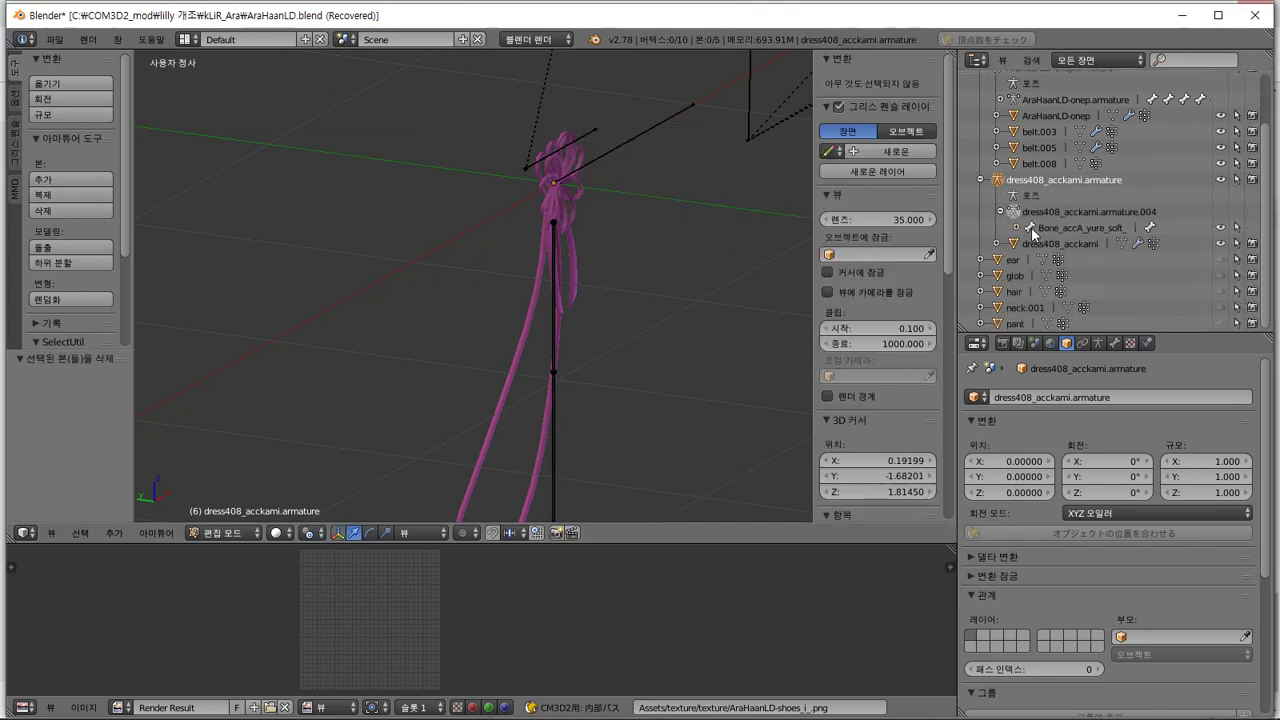
{"action": "left_click", "coordinate": [1036, 232]}
{"action": "left_click", "coordinate": [1017, 229]}
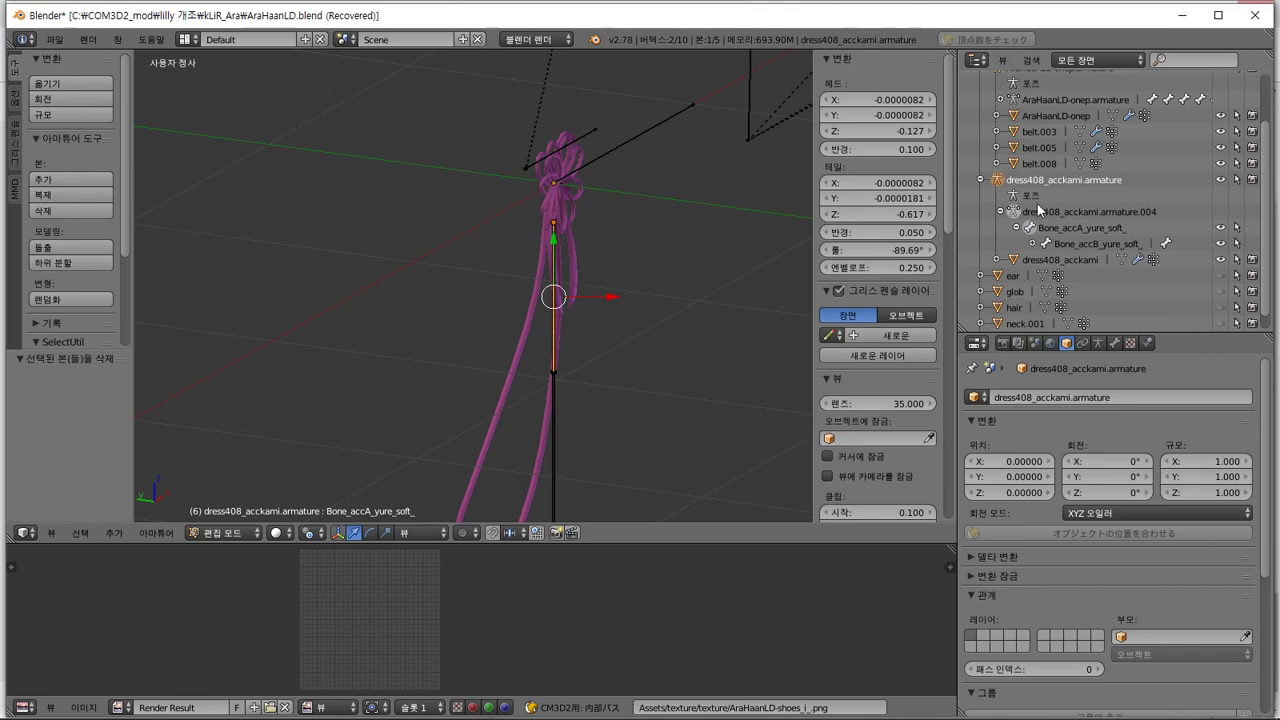
{"action": "scroll", "coordinate": [1040, 180], "scroll_direction": "up", "scroll_amount": 3}
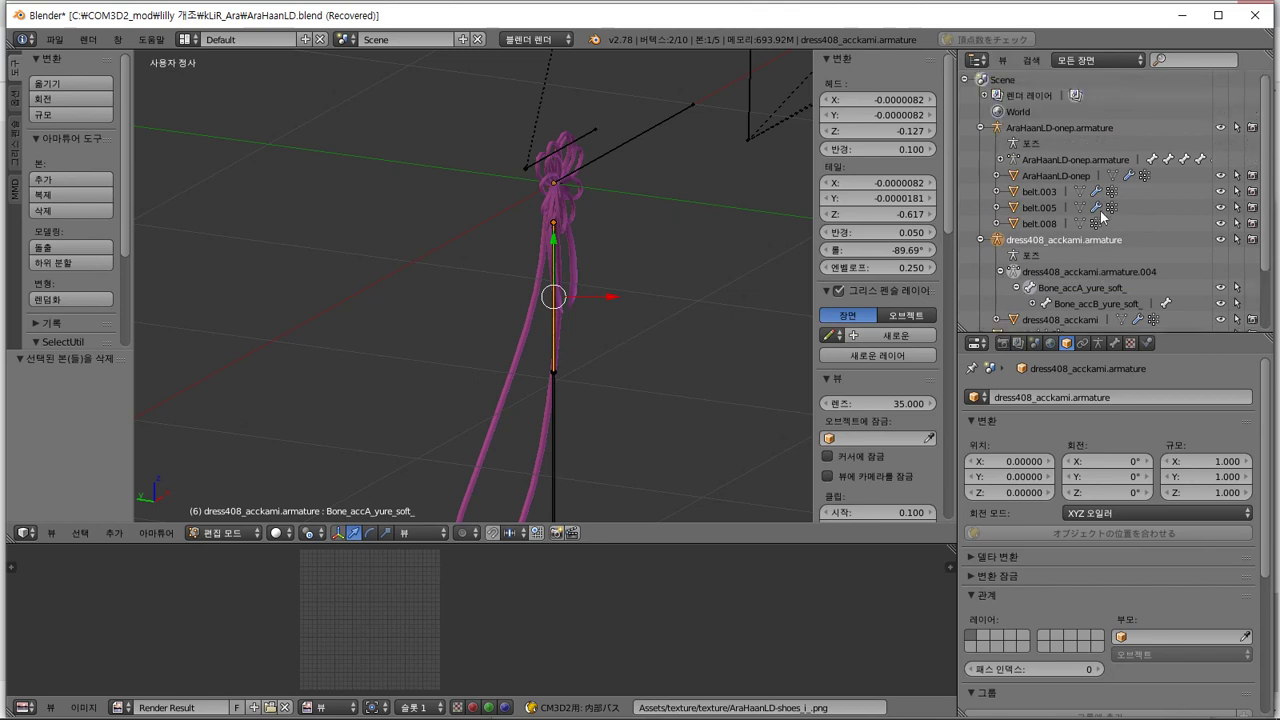
{"action": "left_click", "coordinate": [1012, 130]}
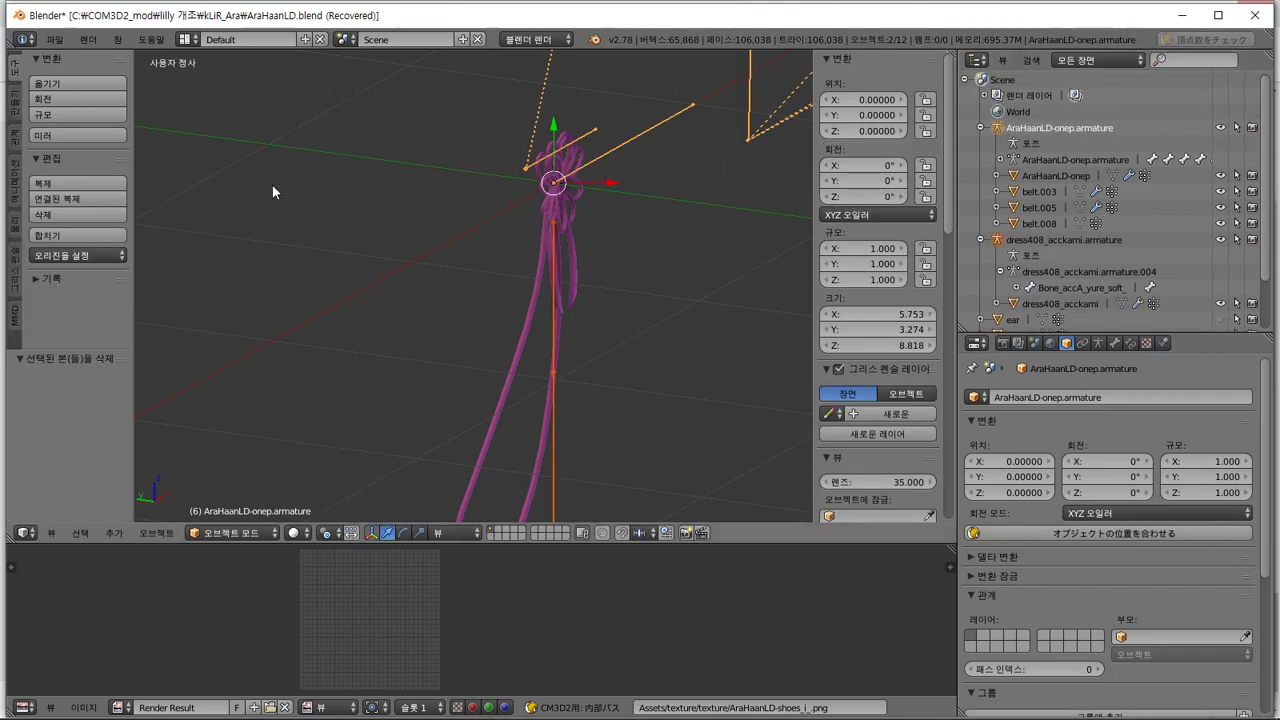
{"action": "left_click", "coordinate": [66, 236]}
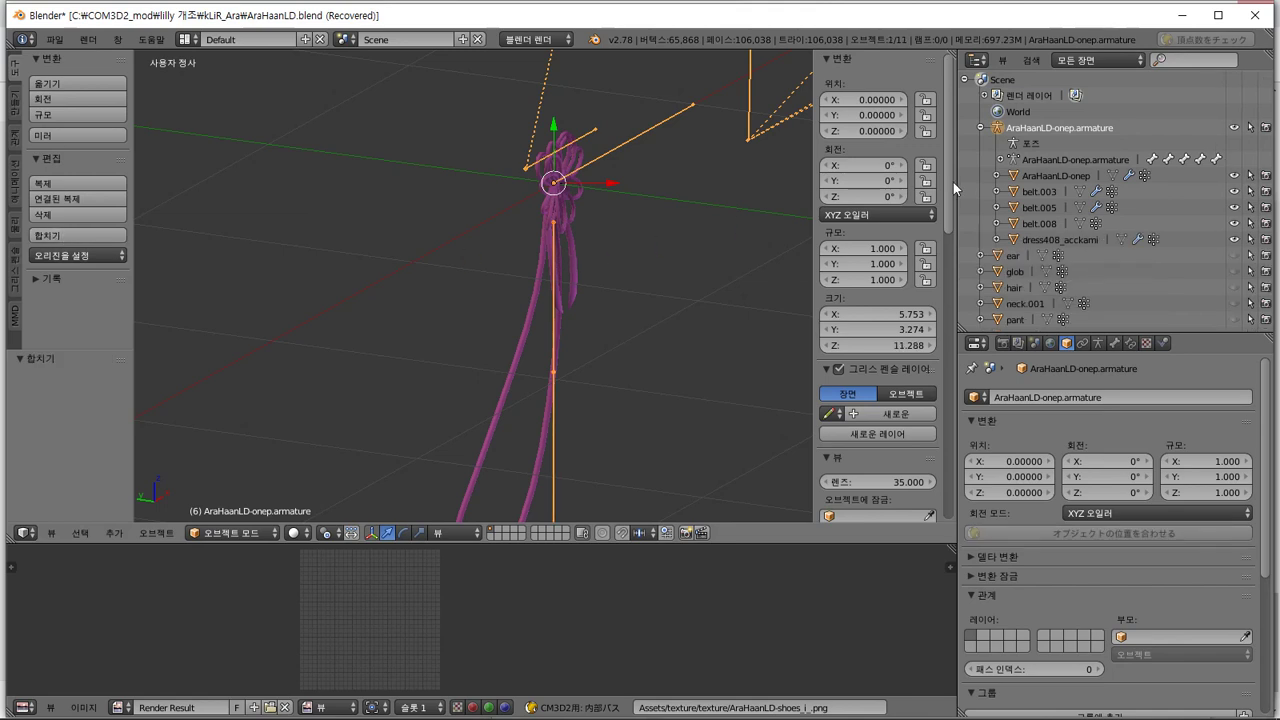
Expand the bone hierarchy of AraHaanLD-onep.armature and enter edit mode on it
{"action": "left_click", "coordinate": [1000, 160]}
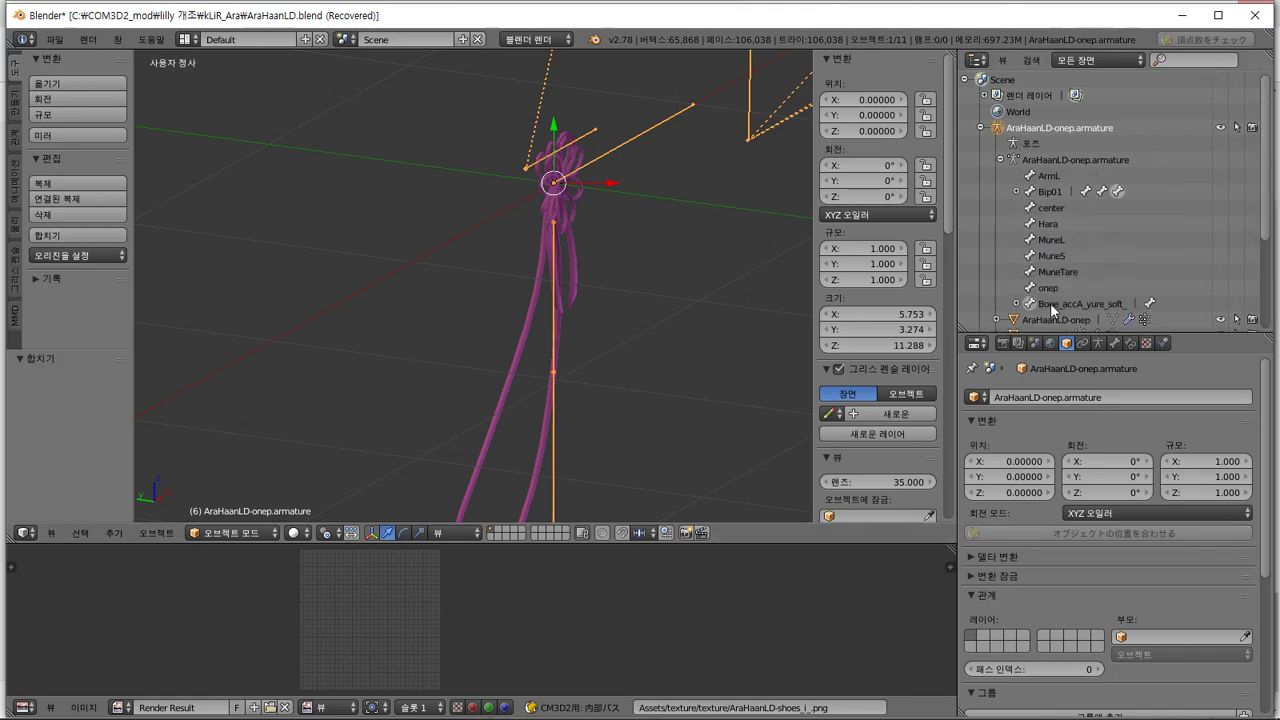
{"action": "scroll", "coordinate": [620, 328], "scroll_direction": "down", "scroll_amount": 6}
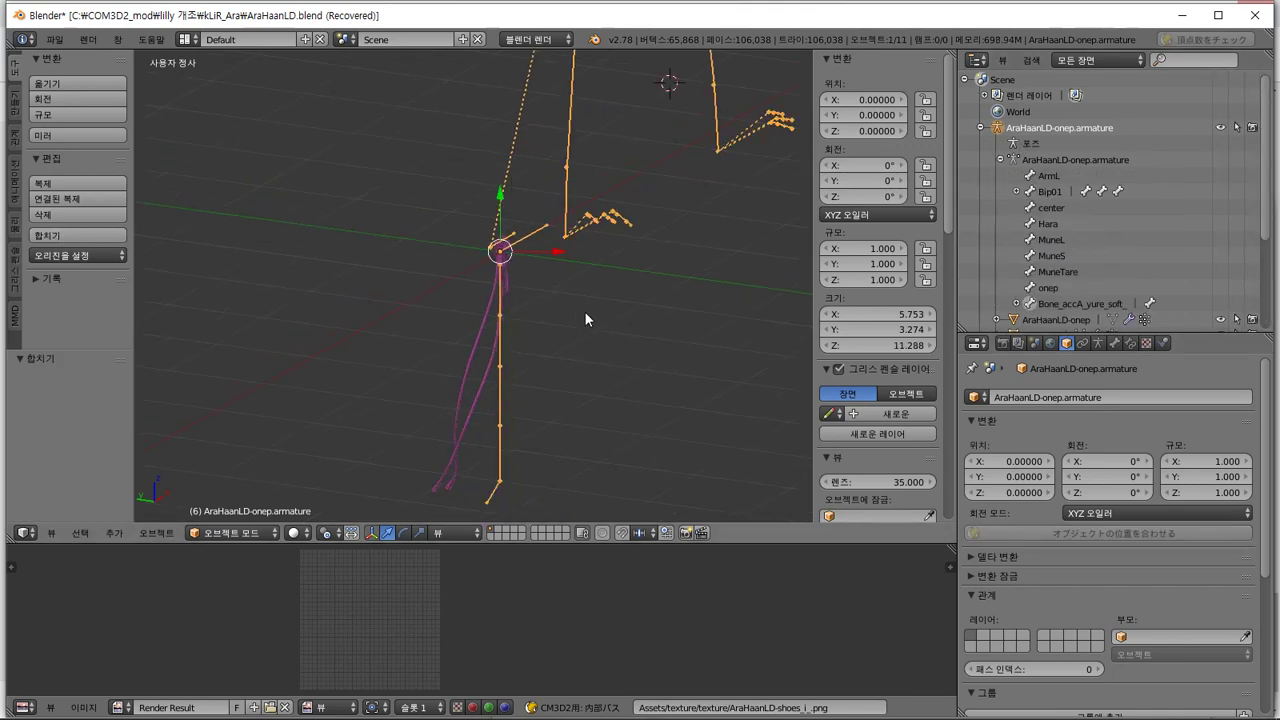
{"action": "scroll", "coordinate": [565, 308], "scroll_direction": "up", "scroll_amount": 4}
{"action": "key", "text": "Tab"}
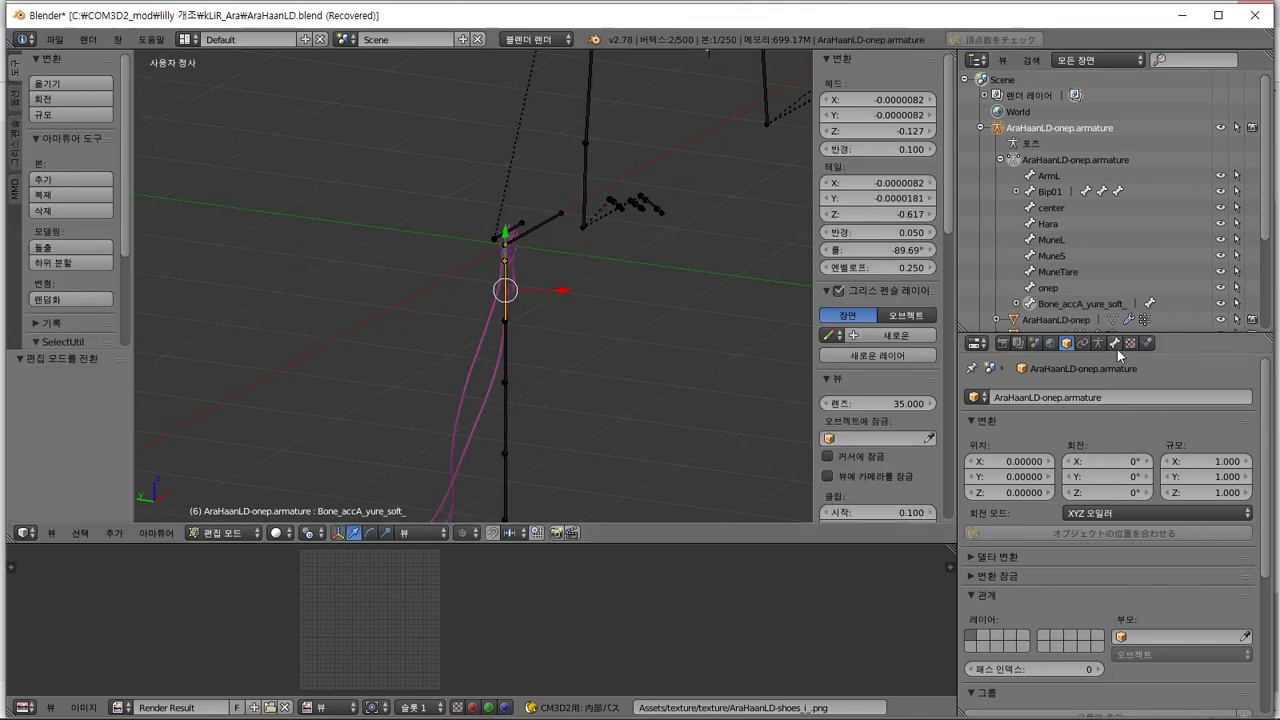
Identify the lower spine bone at the dress's waist by selecting it
{"action": "middle_click_drag", "start_coordinate": [449, 120], "coordinate": [576, 236]}
{"action": "scroll", "coordinate": [535, 210], "scroll_direction": "up", "scroll_amount": 5}
{"action": "right_click", "coordinate": [547, 203]}
{"action": "scroll", "coordinate": [588, 219], "scroll_direction": "down", "scroll_amount": 4}
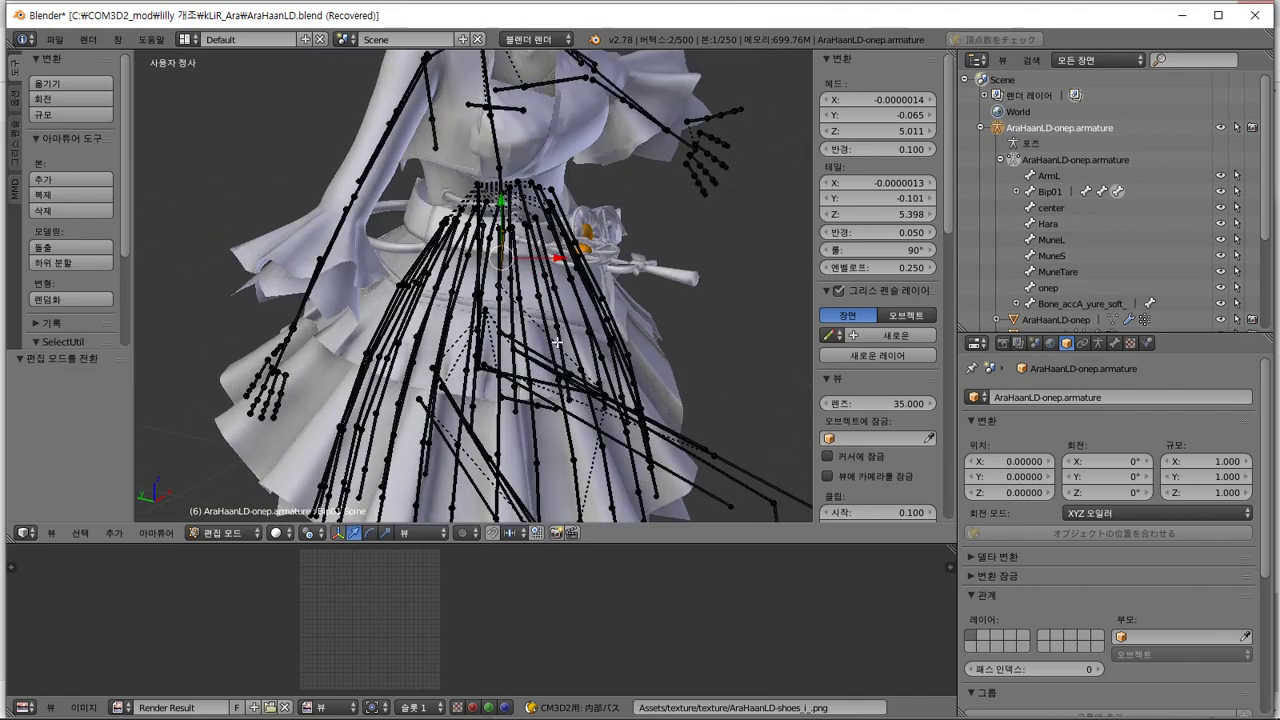
{"action": "scroll", "coordinate": [520, 393], "scroll_direction": "down", "scroll_amount": 10, "text": "shift"}
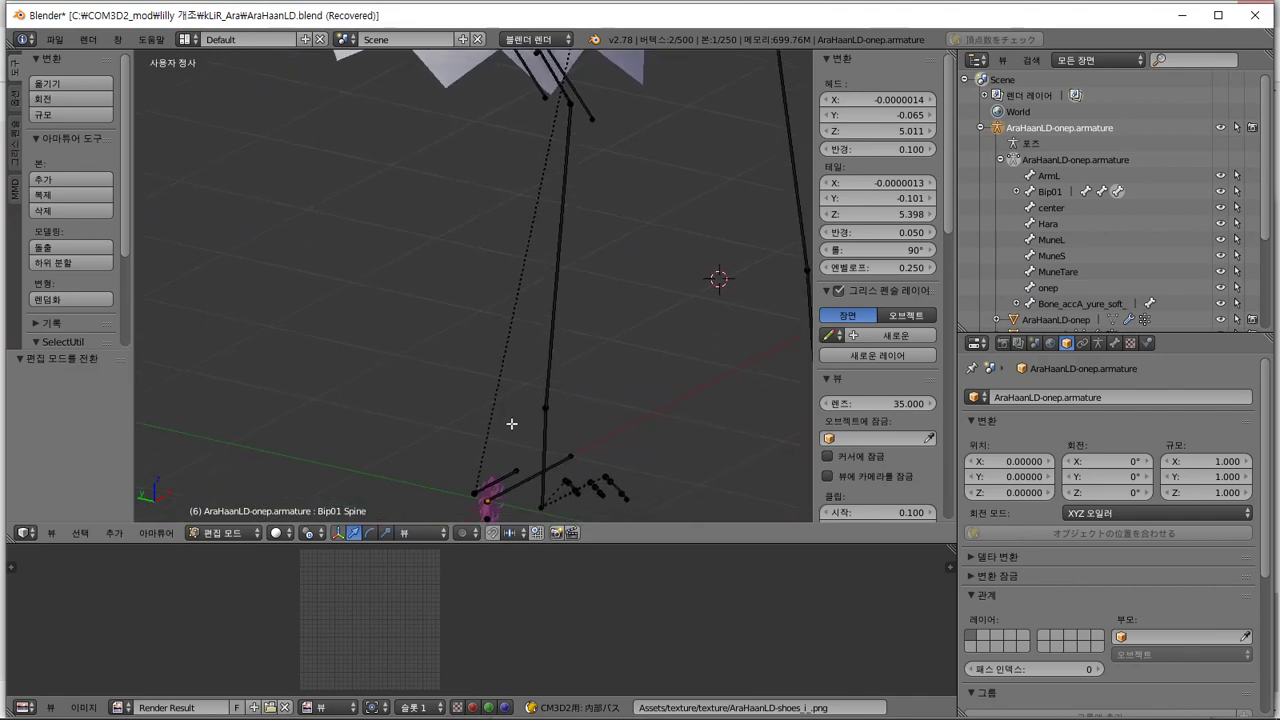
{"action": "middle_click_drag", "start_coordinate": [485, 287], "coordinate": [523, 218], "text": "shift"}
Set Bip01 Spine as the parent of the Bone_accA_yure_soft_ bone
{"action": "right_click", "coordinate": [503, 336]}
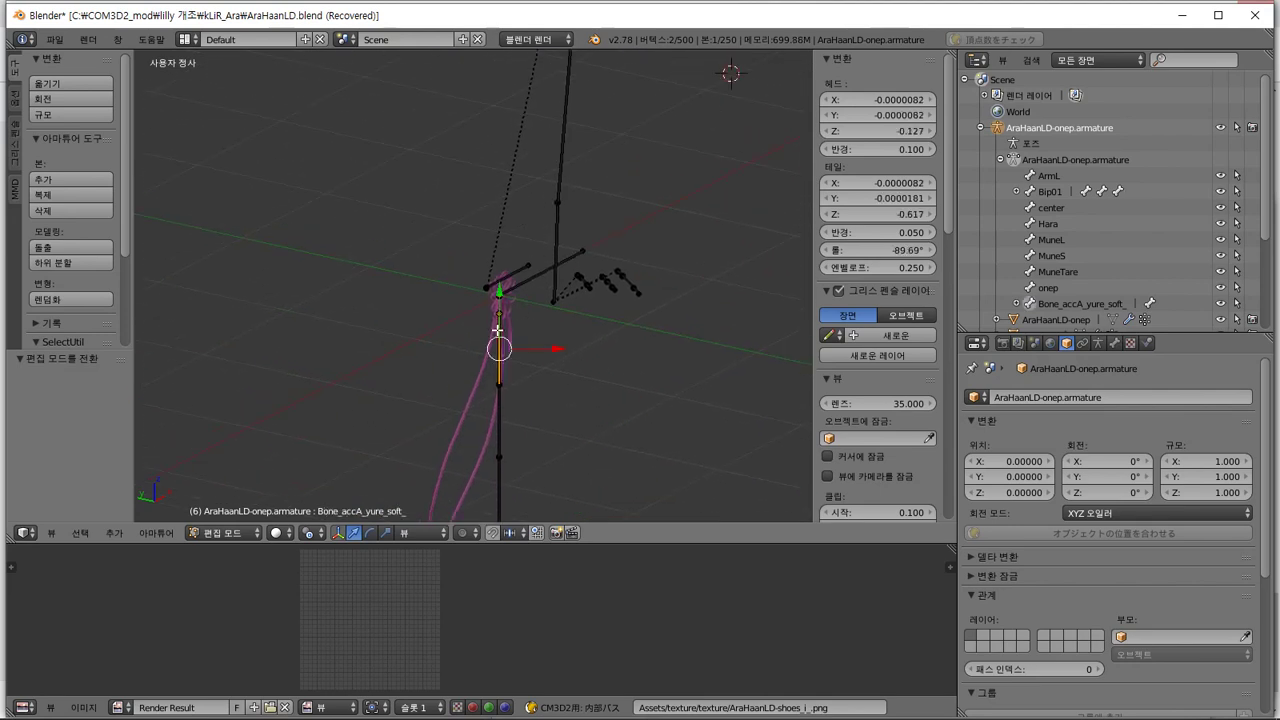
{"action": "left_click", "coordinate": [1119, 345]}
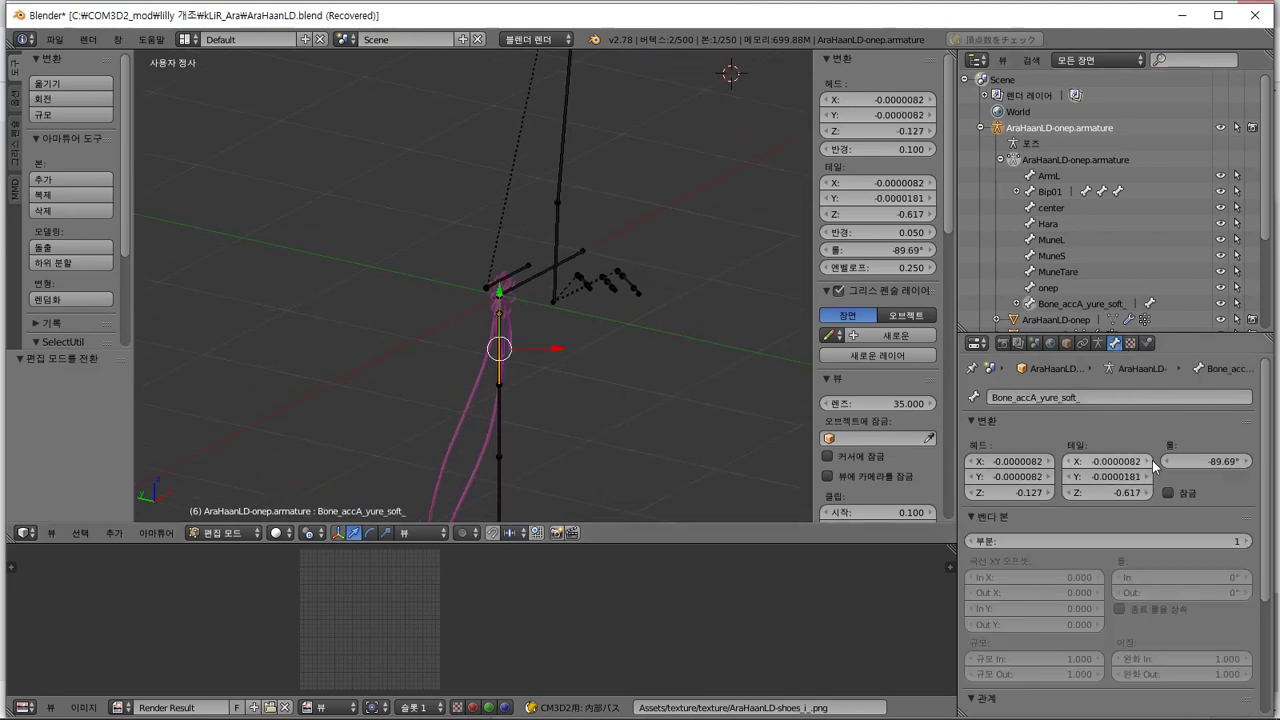
{"action": "scroll", "coordinate": [1148, 445], "scroll_direction": "down", "scroll_amount": 4}
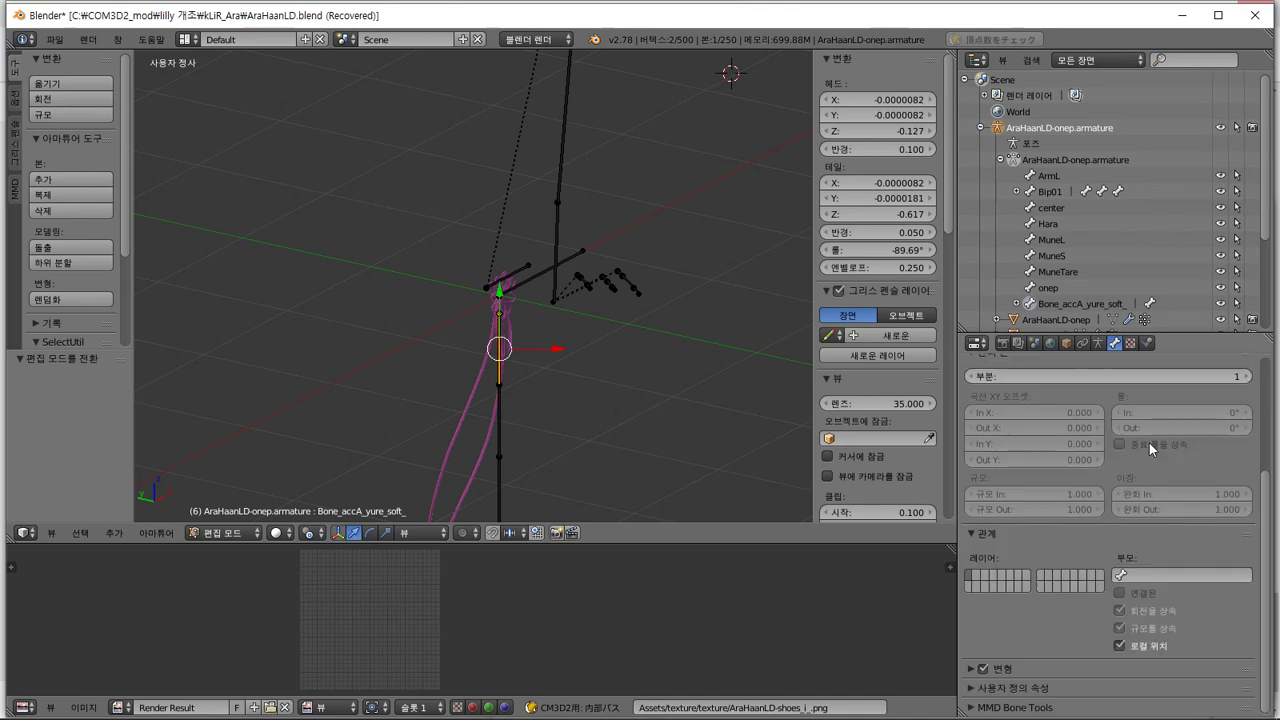
{"action": "left_click", "coordinate": [1120, 576]}
{"action": "scroll", "coordinate": [1150, 500], "scroll_direction": "down", "scroll_amount": 20}
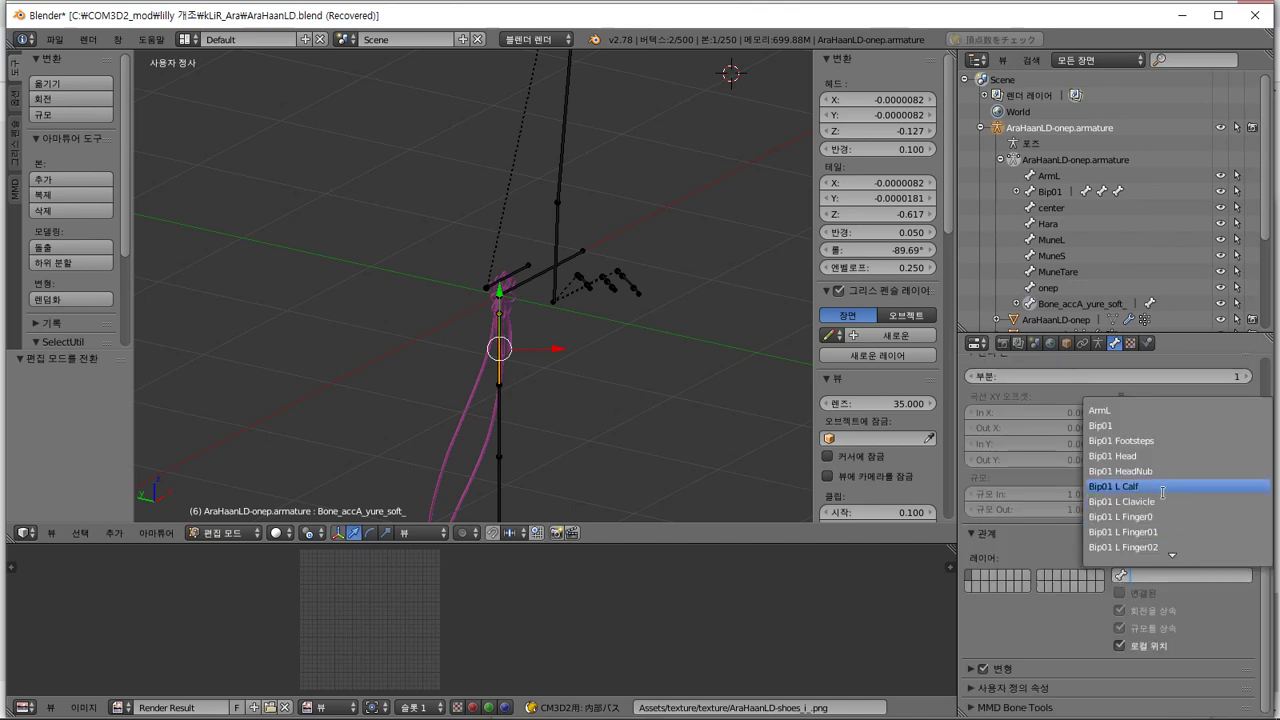
{"action": "type", "text": "s"}
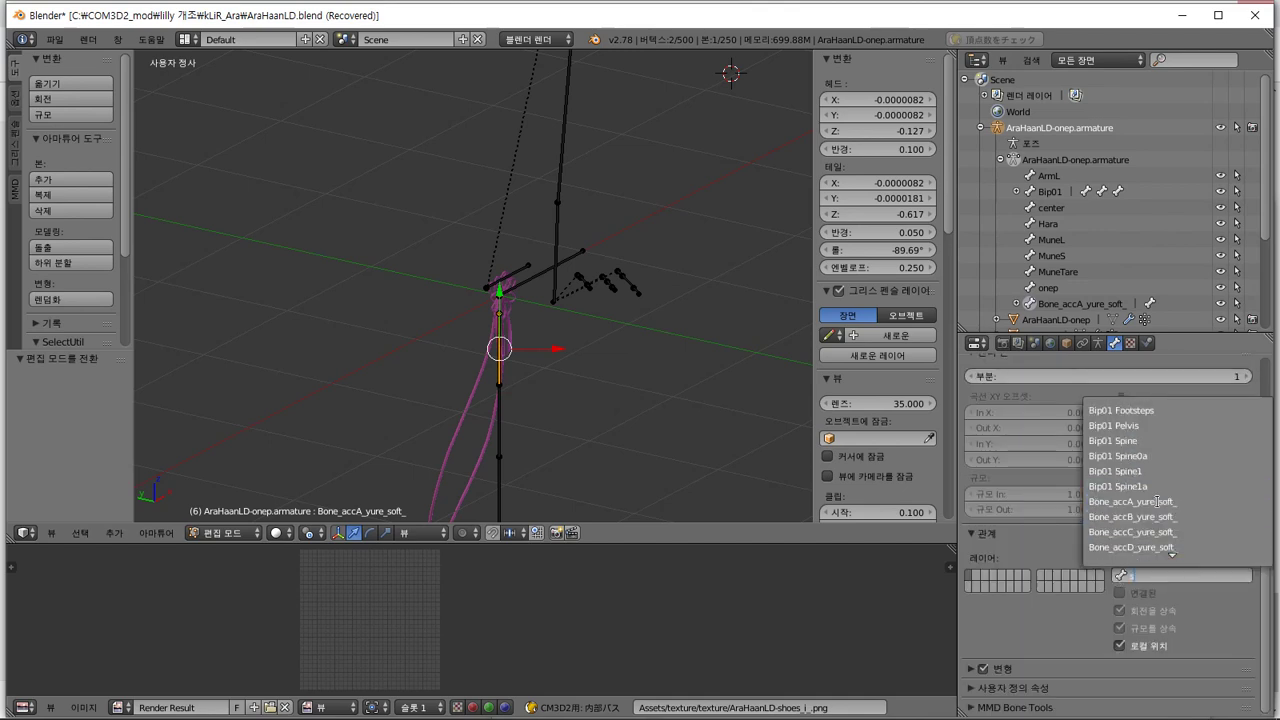
{"action": "left_click", "coordinate": [1150, 440]}
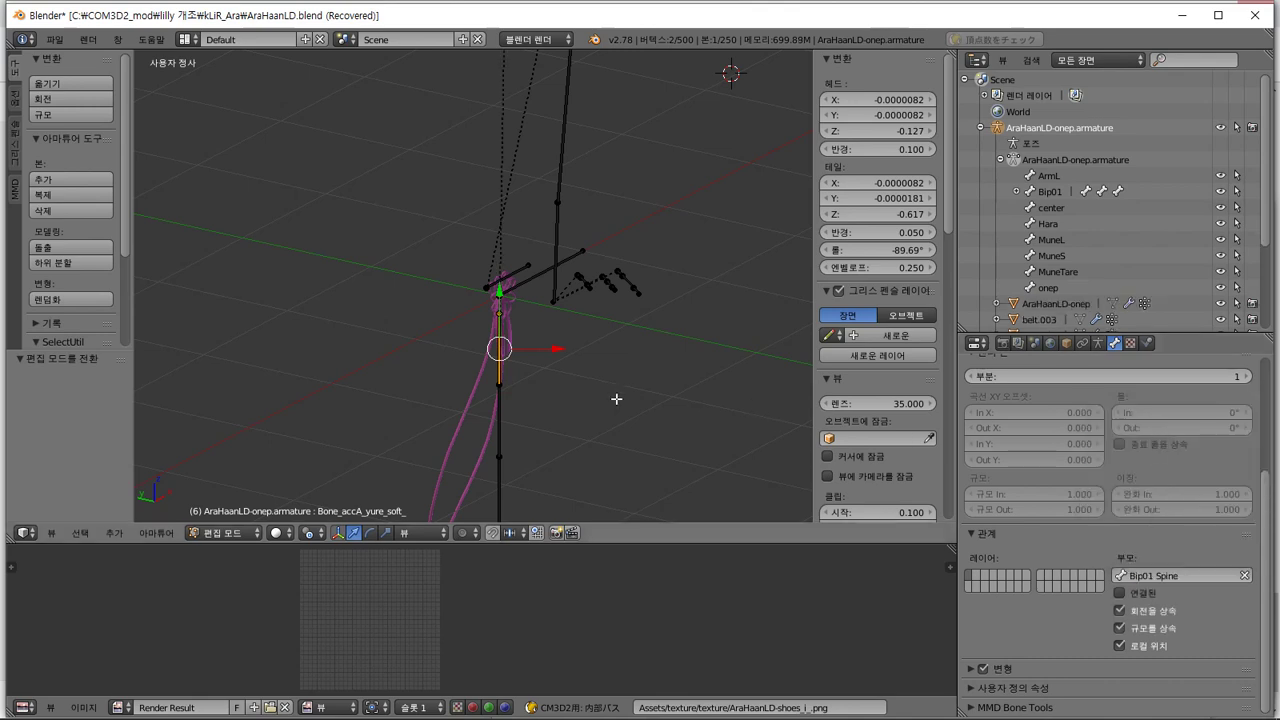
Select the five-bone hanging accessory chain and move it to the front of the dress's waist, about Y -0.646 and Z 5.676
{"action": "key", "text": "KP_3"}
{"action": "scroll", "coordinate": [614, 398], "scroll_direction": "down", "scroll_amount": 8}
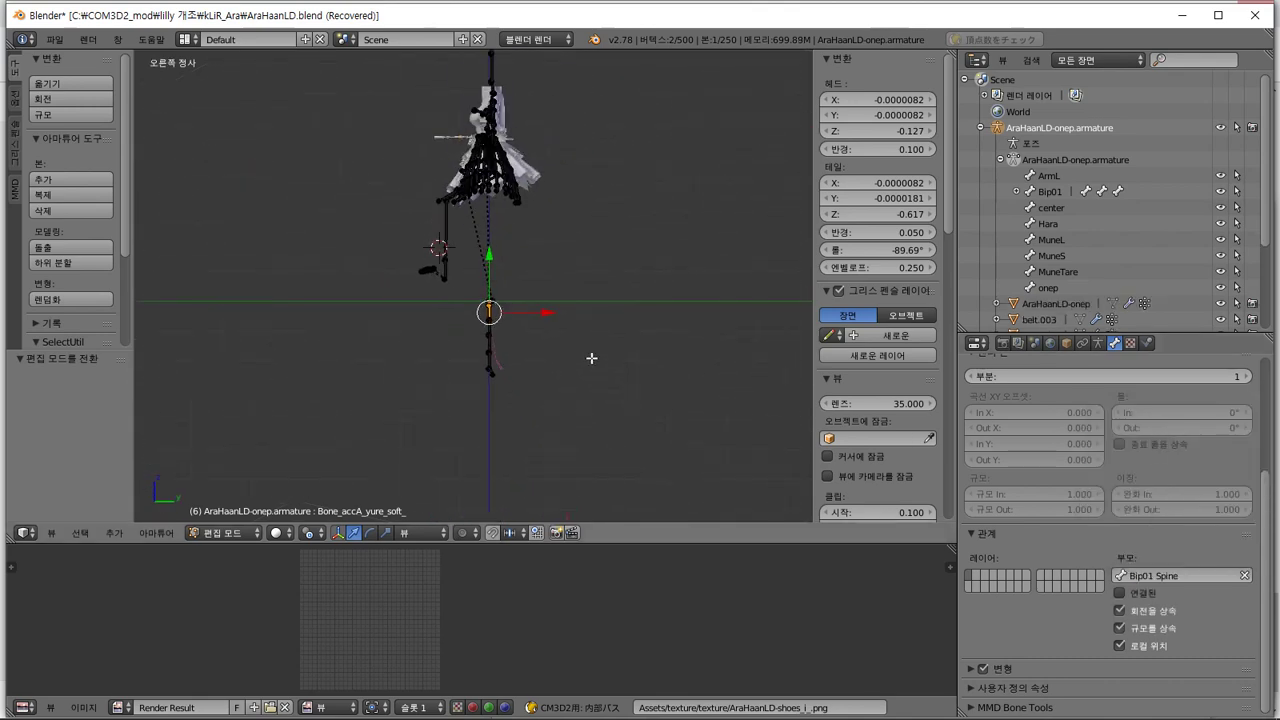
{"action": "middle_click_drag", "start_coordinate": [591, 357], "coordinate": [578, 426], "text": "shift"}
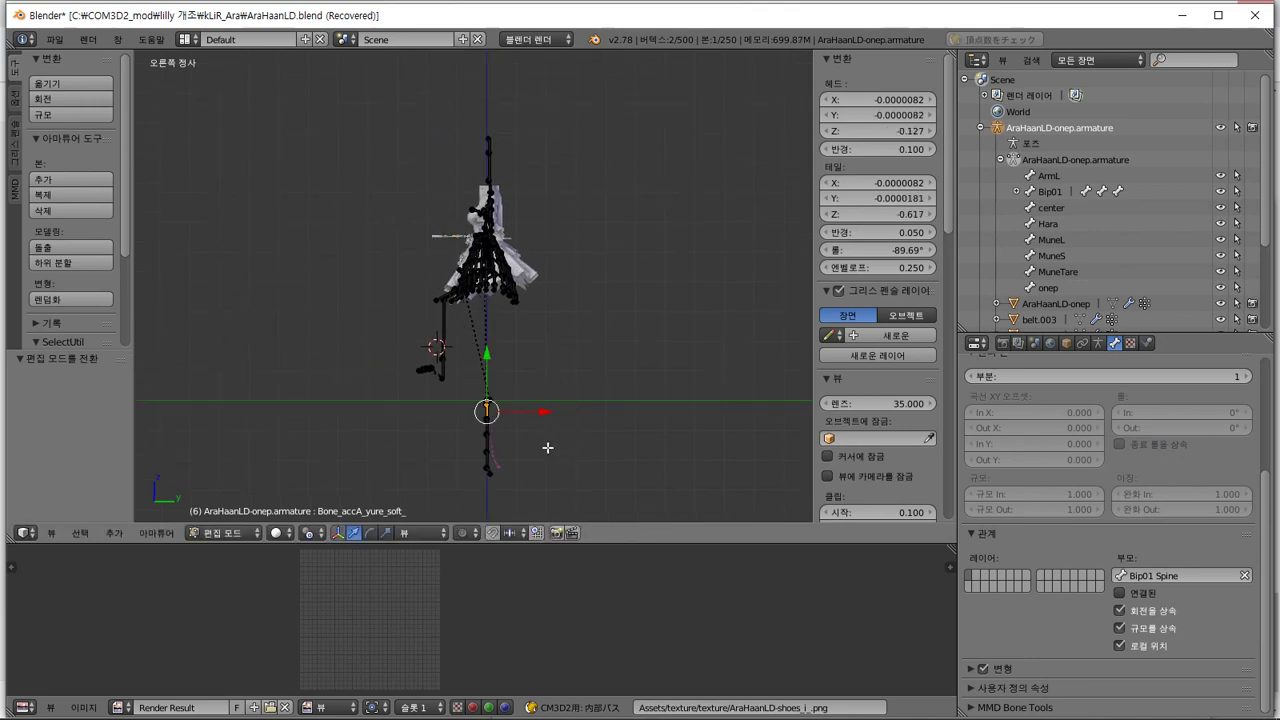
{"action": "key", "text": "ctrl+KP_Add"}
{"action": "scroll", "coordinate": [640, 481], "scroll_direction": "up", "scroll_amount": 1, "text": "shift"}
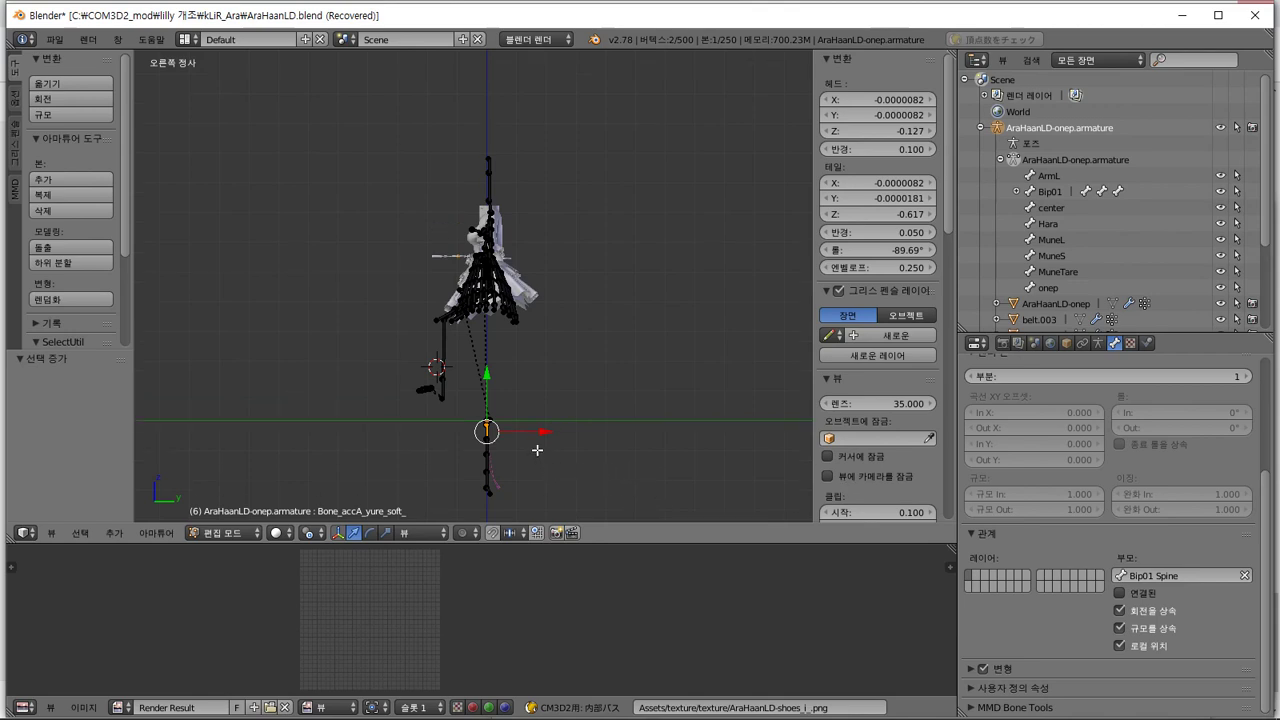
{"action": "key", "text": "b"}
{"action": "left_click_drag", "start_coordinate": [540, 434], "coordinate": [450, 524]}
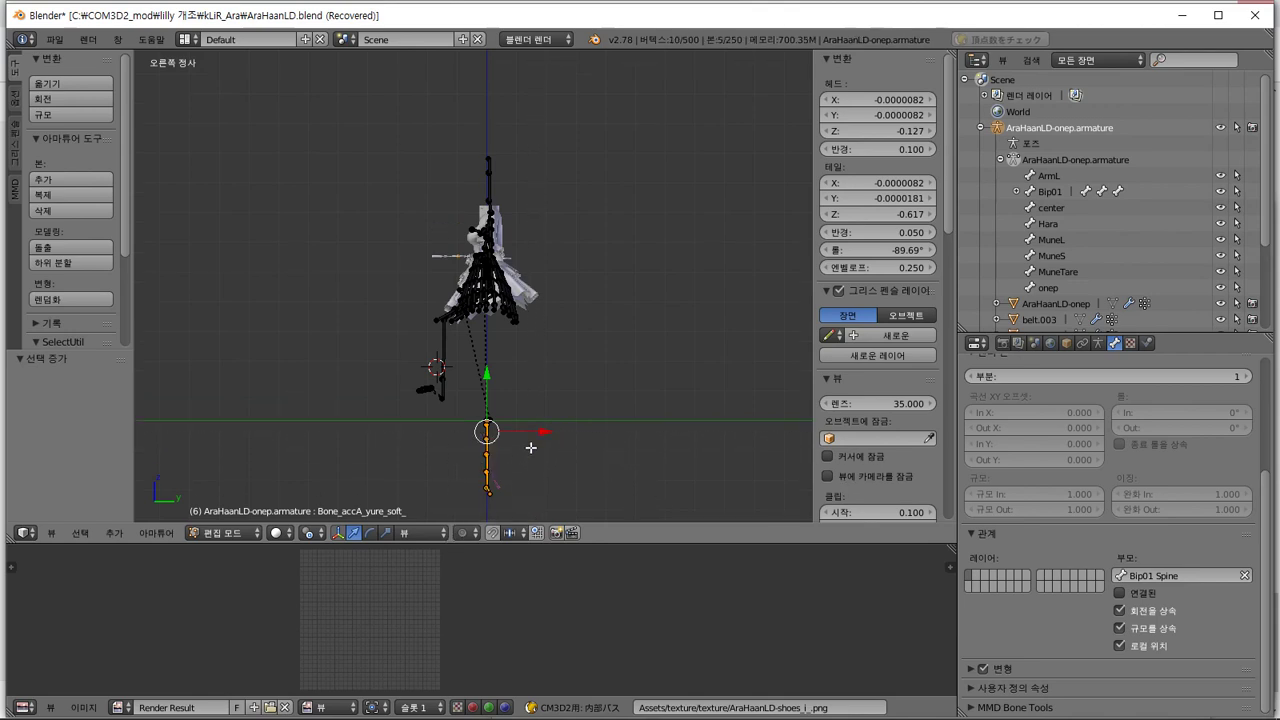
{"action": "key", "text": "g"}
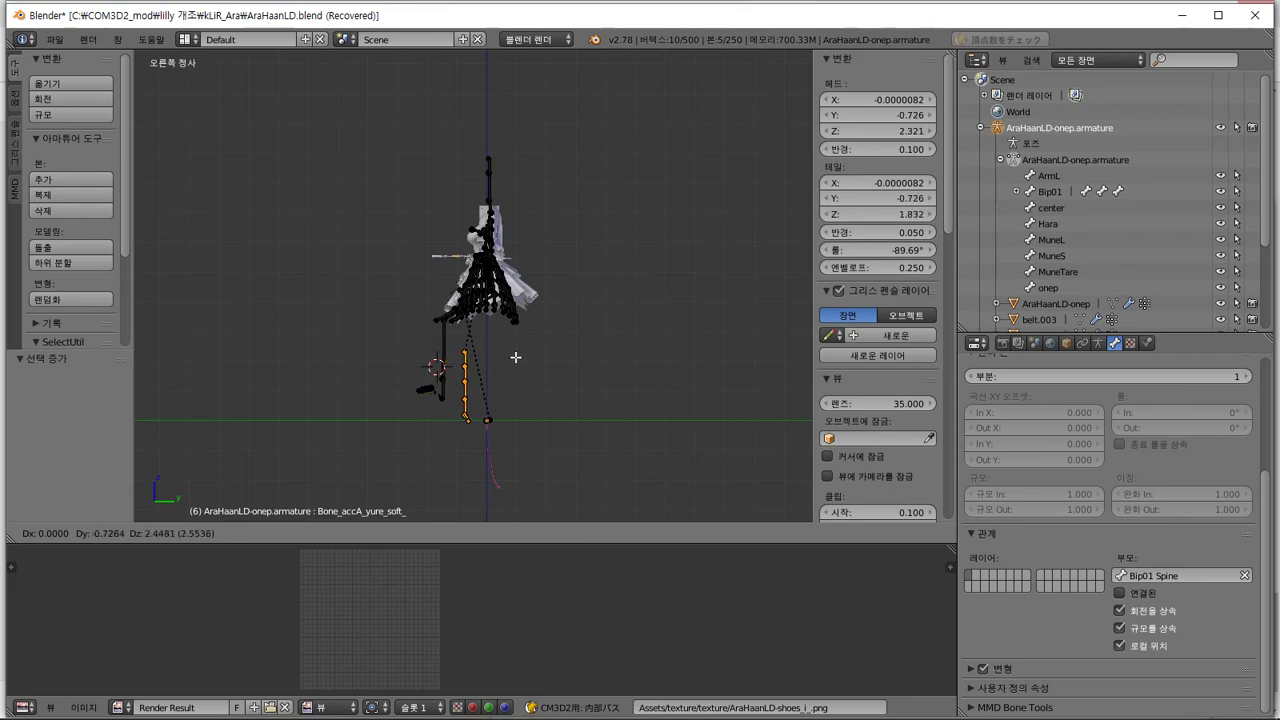
{"action": "left_click", "coordinate": [510, 270]}
{"action": "scroll", "coordinate": [512, 271], "scroll_direction": "up", "scroll_amount": 6}
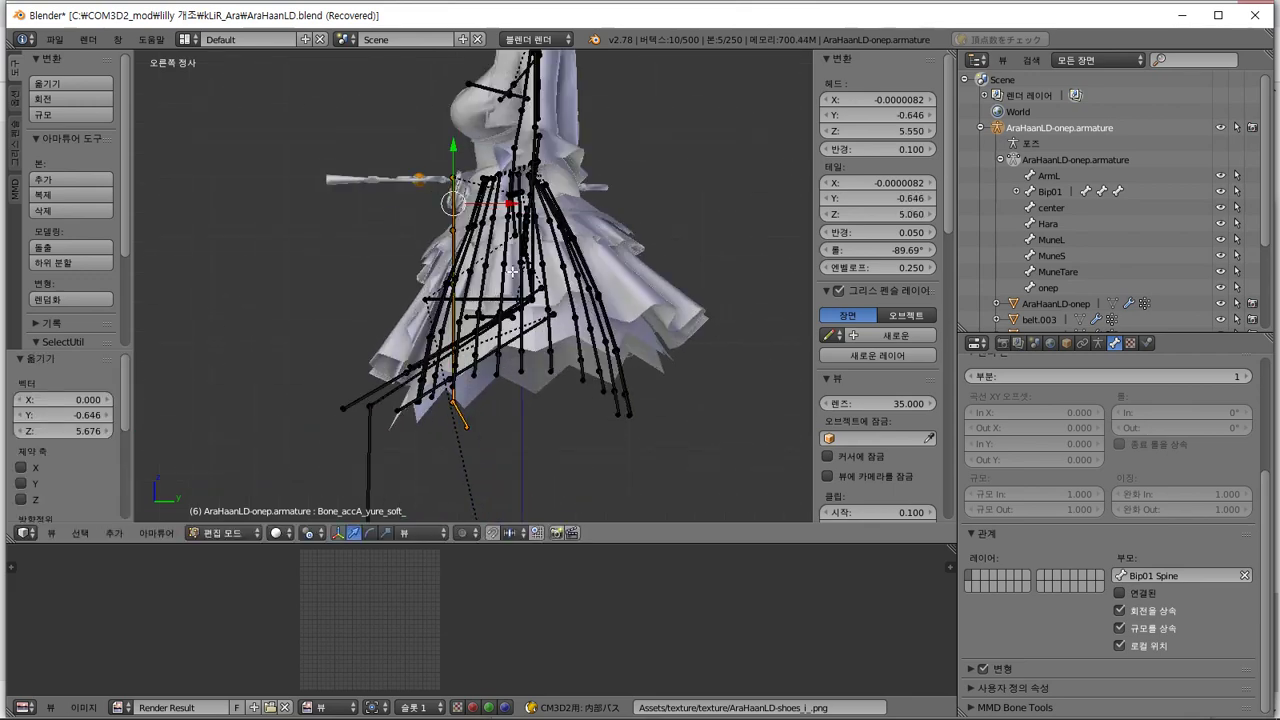
Move the accessory chain across the front of the skirt until its first bone's head is at about X -0.225, Y -0.387, Z 5.177
{"action": "scroll", "coordinate": [512, 271], "scroll_direction": "down", "scroll_amount": 5}
{"action": "middle_click_drag", "start_coordinate": [512, 271], "coordinate": [147, 286]}
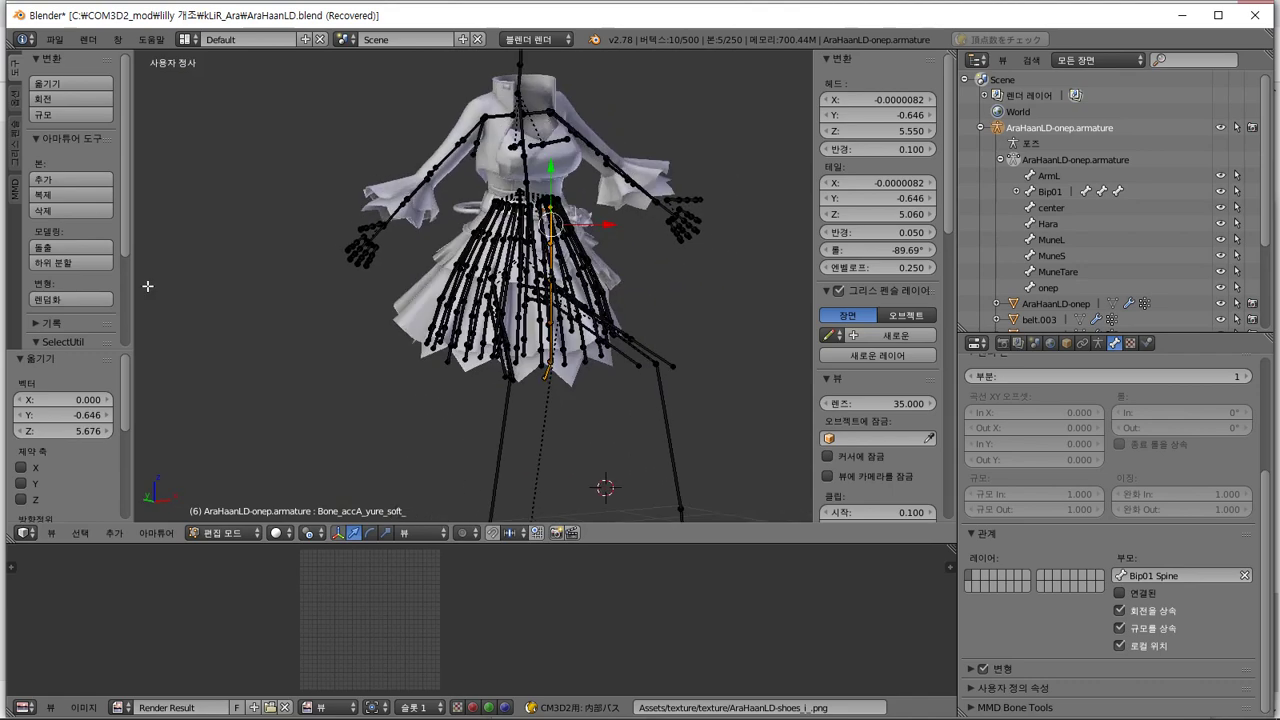
{"action": "key", "text": "g"}
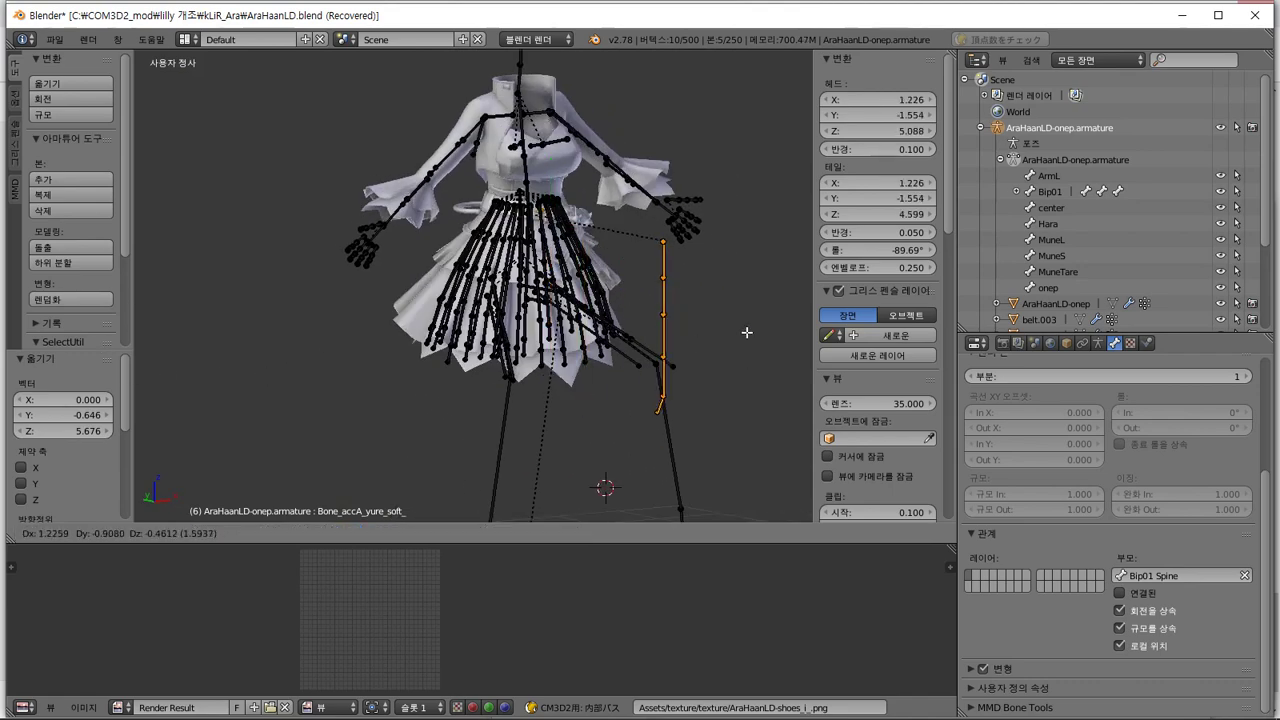
{"action": "left_click", "coordinate": [669, 309]}
{"action": "scroll", "coordinate": [635, 293], "scroll_direction": "up", "scroll_amount": 5}
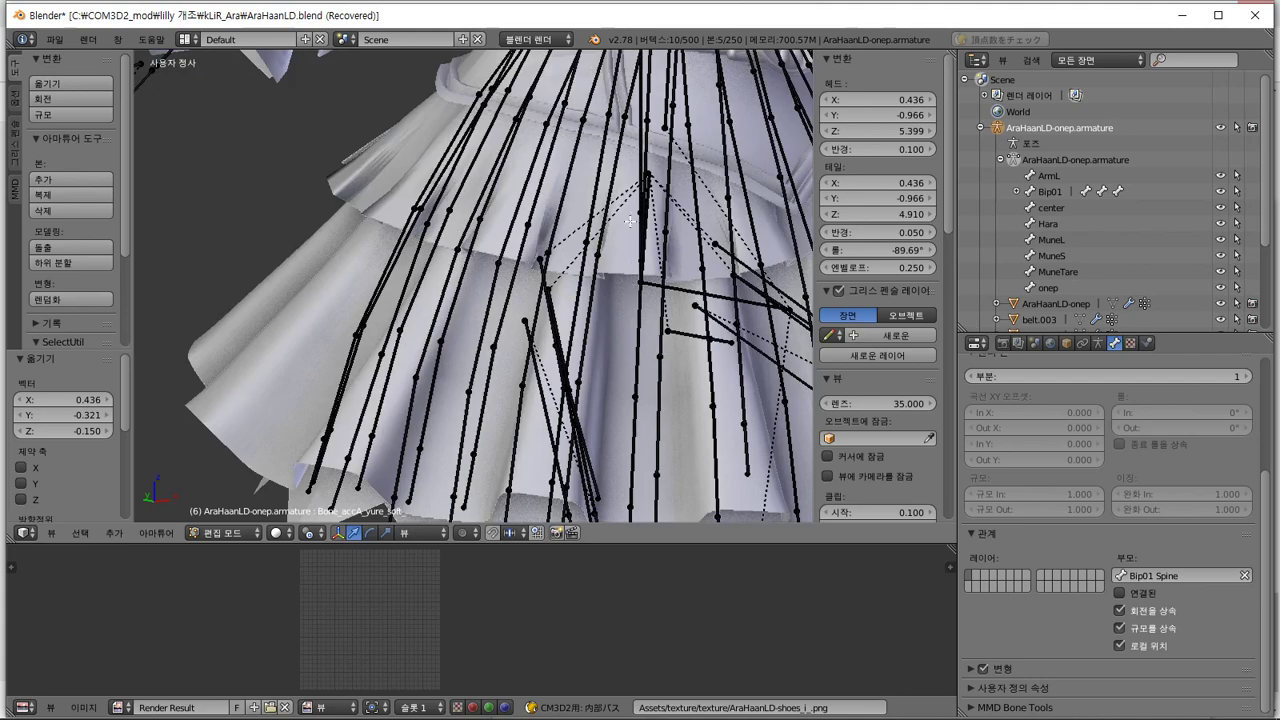
{"action": "middle_click_drag", "start_coordinate": [631, 220], "coordinate": [350, 330]}
{"action": "key", "text": "g"}
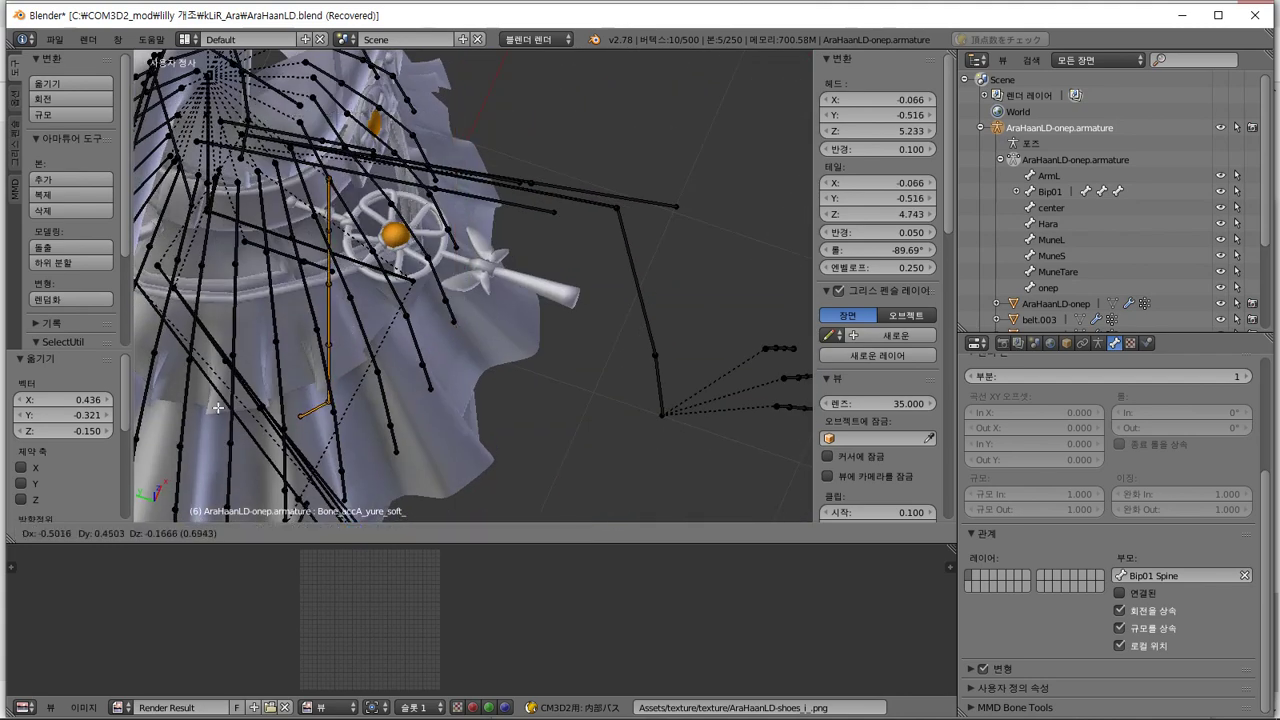
{"action": "left_click", "coordinate": [180, 430]}
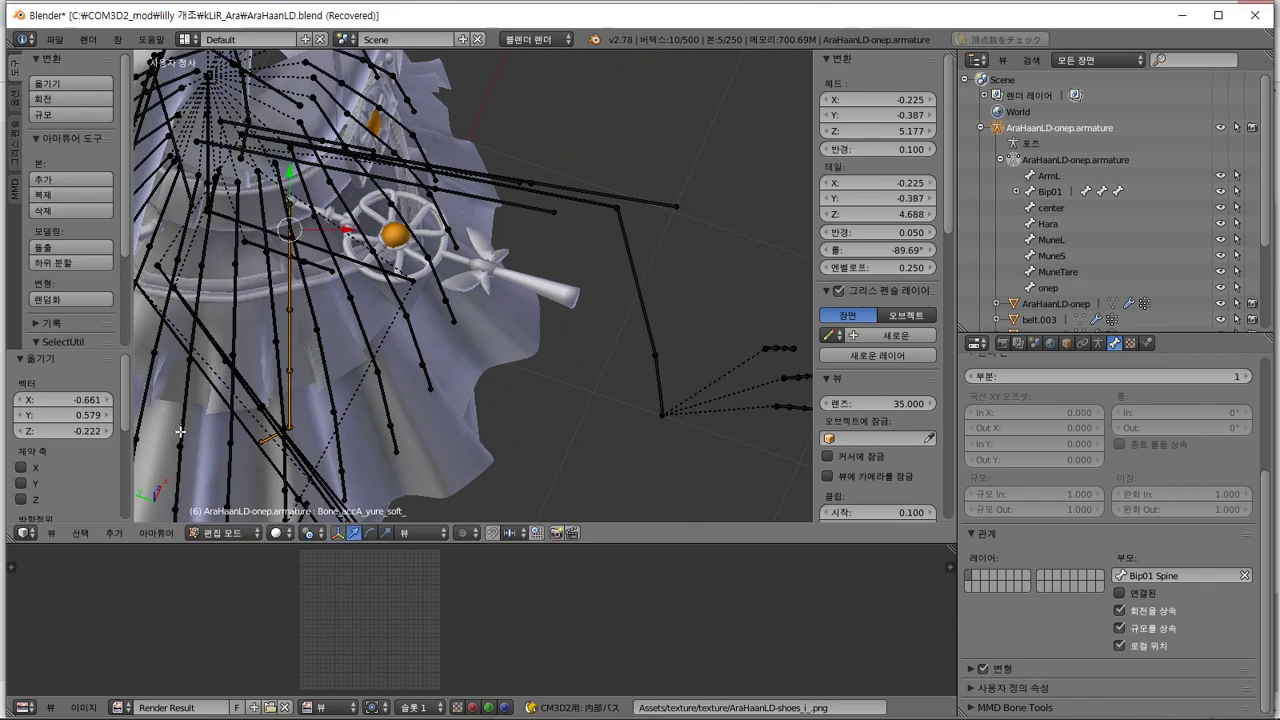
Align the accessory chain with the belt ornament in front view, moving it about X -0.163 and Z 0.357, and check it from both sides
{"action": "key", "text": "KP_1"}
{"action": "scroll", "coordinate": [180, 432], "scroll_direction": "up", "scroll_amount": 3}
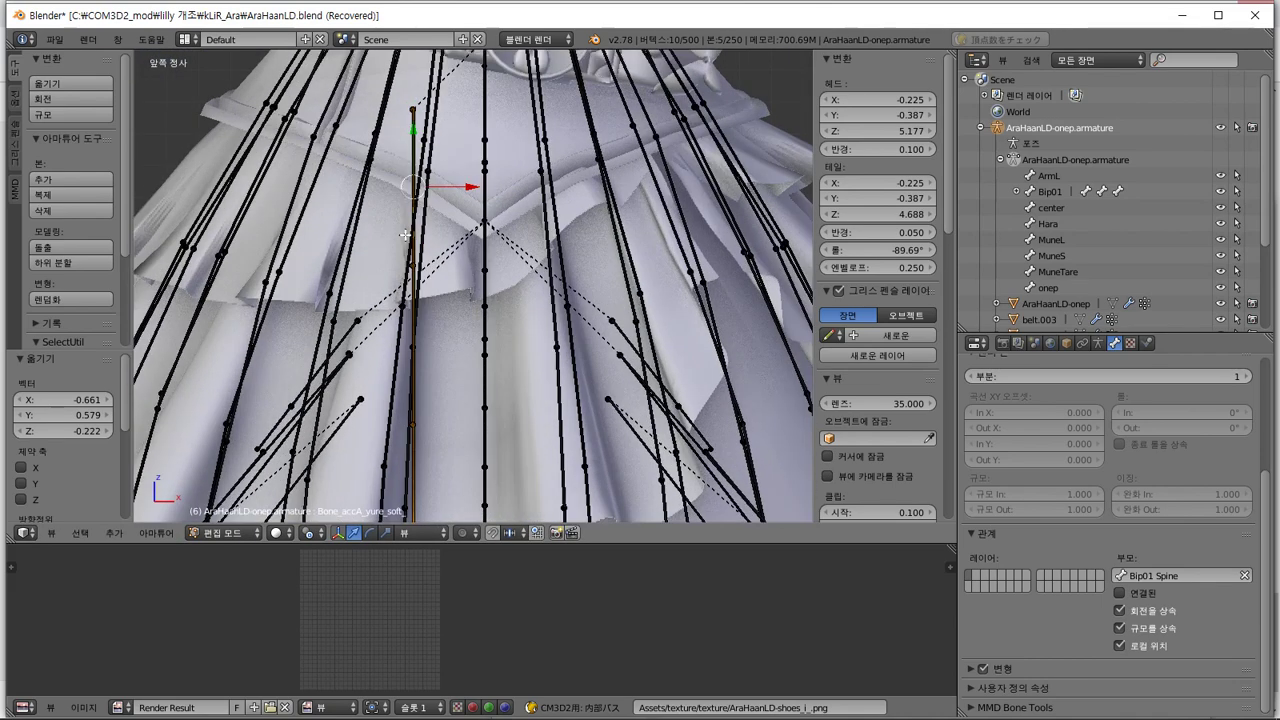
{"action": "scroll", "coordinate": [444, 442], "scroll_direction": "up", "scroll_amount": 3, "text": "shift"}
{"action": "key", "text": "g"}
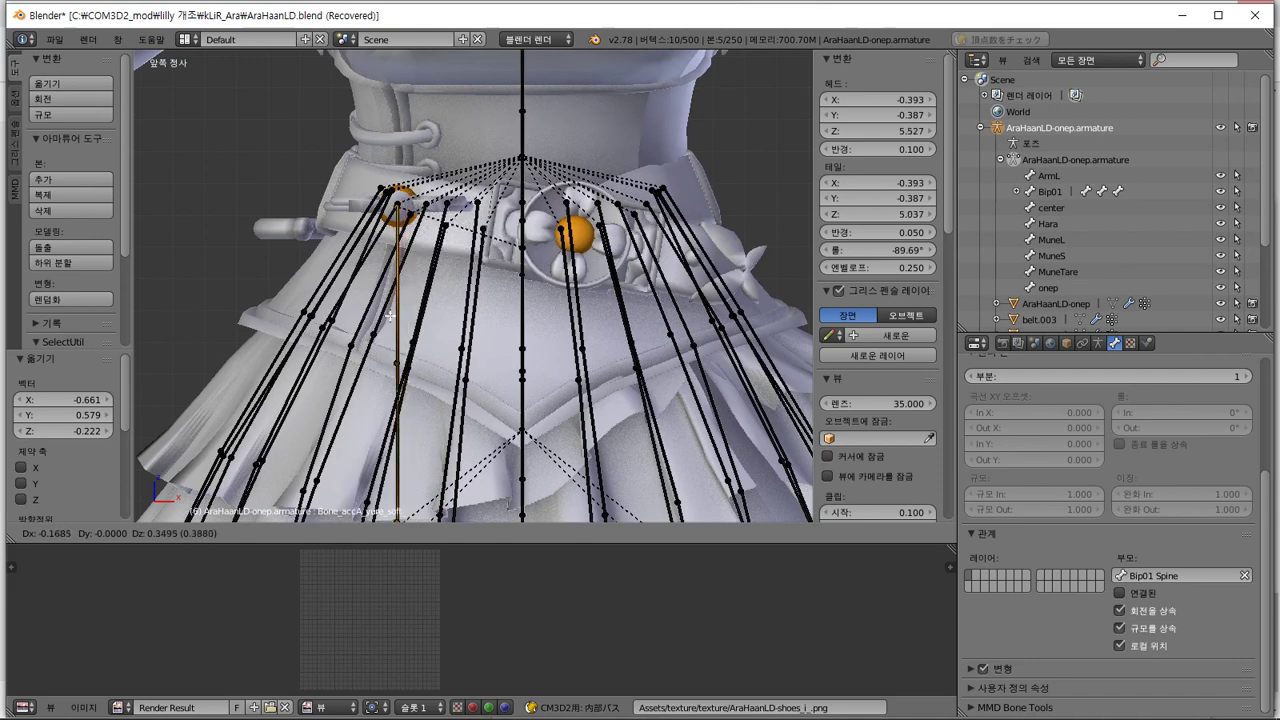
{"action": "left_click", "coordinate": [392, 313]}
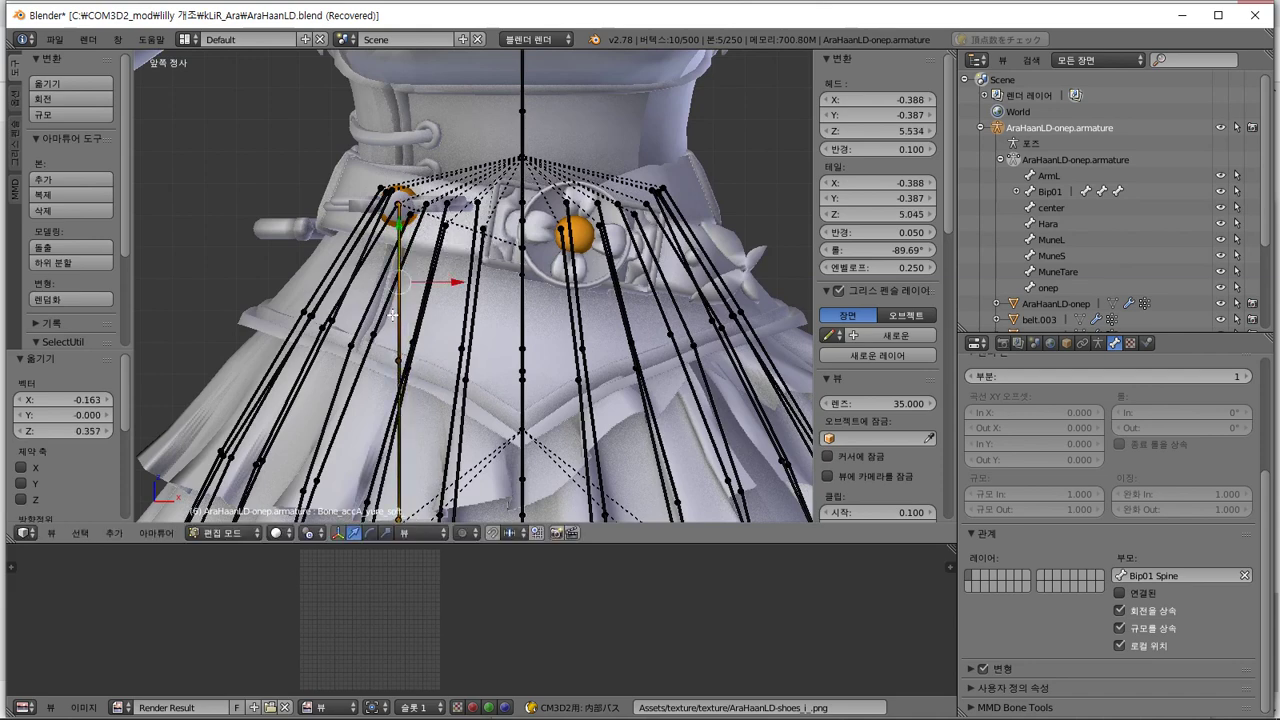
{"action": "key", "text": "KP_3"}
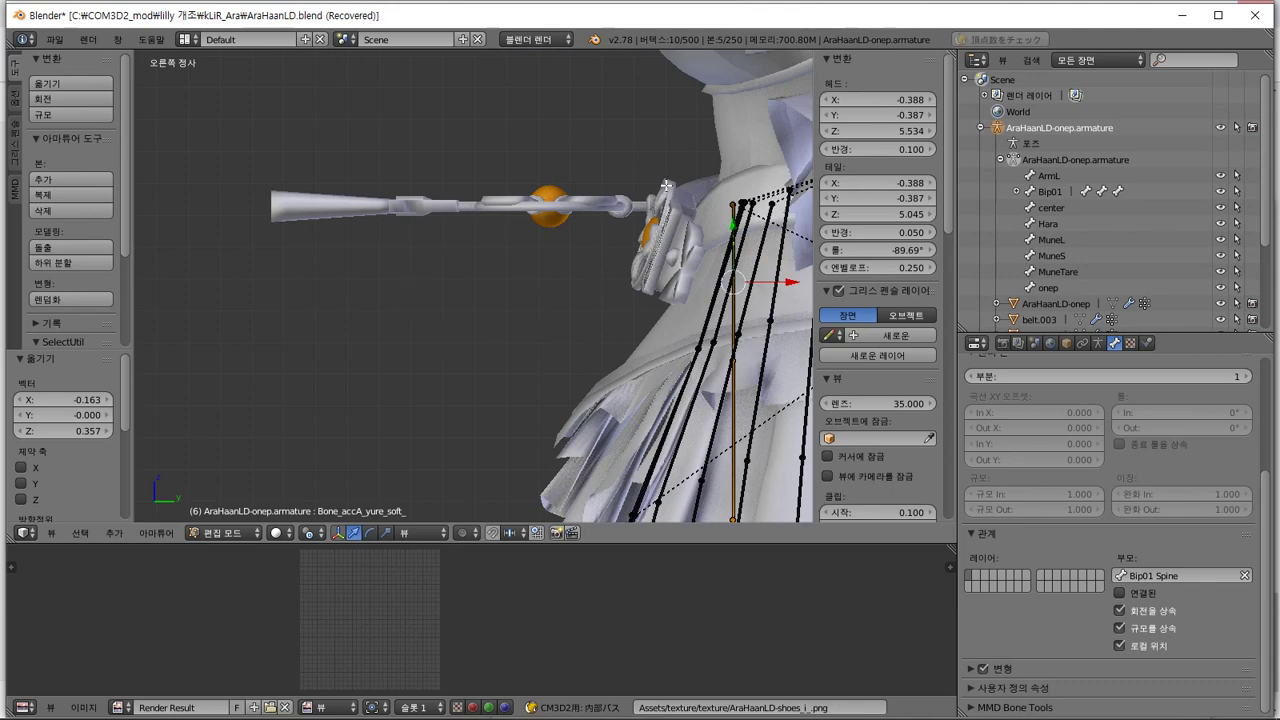
{"action": "key", "text": "ctrl+KP_3"}
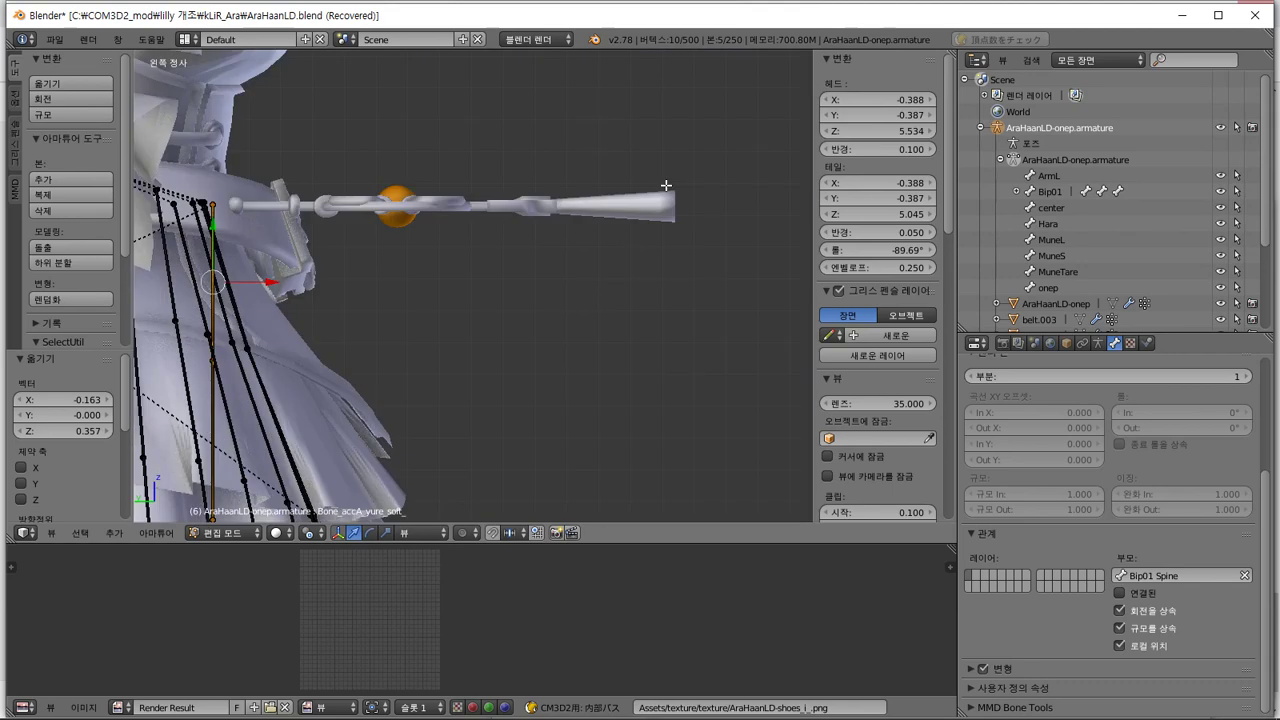
Move the accessory chain forward about 0.075 in side view, placing its first bone's head at about Y -0.463
{"action": "left_click_drag", "start_coordinate": [270, 282], "coordinate": [296, 274]}
{"action": "key", "text": "x"}
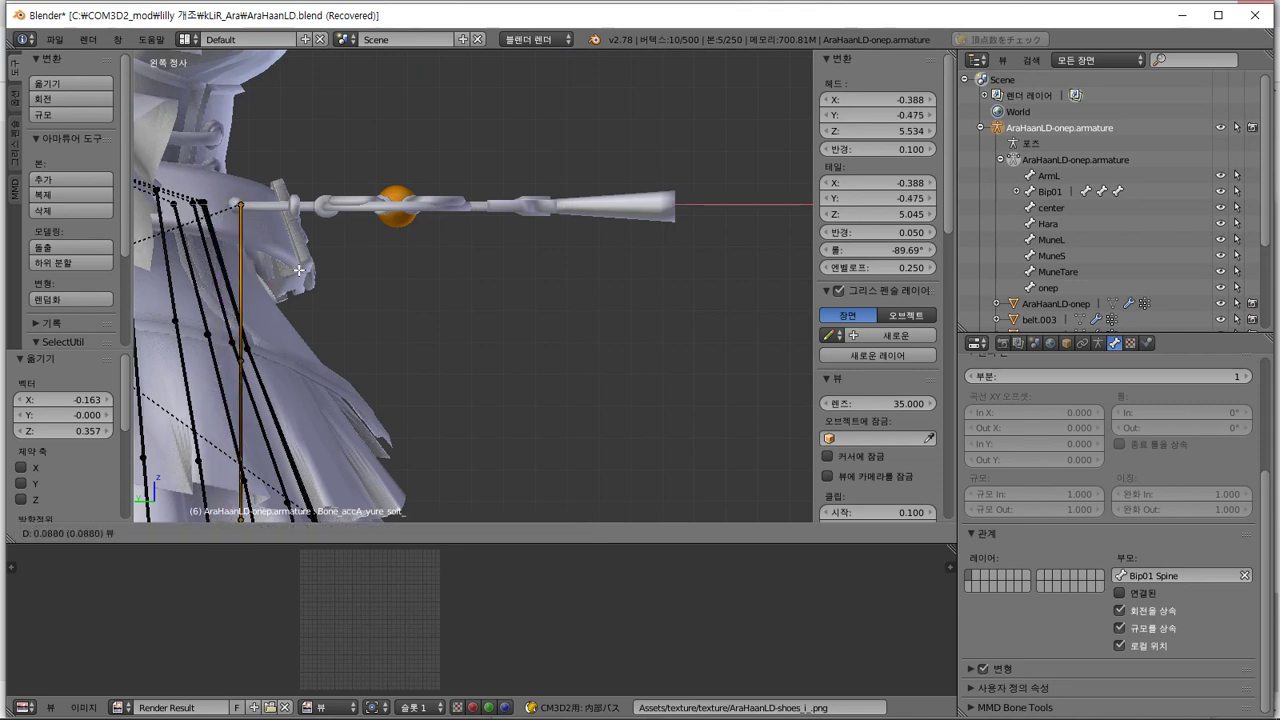
{"action": "key", "text": "Return"}
Rotate the accessory chain by -90° in side view so it points straight forward along the horizontal belt ornament, and check its alignment
{"action": "key", "text": "r"}
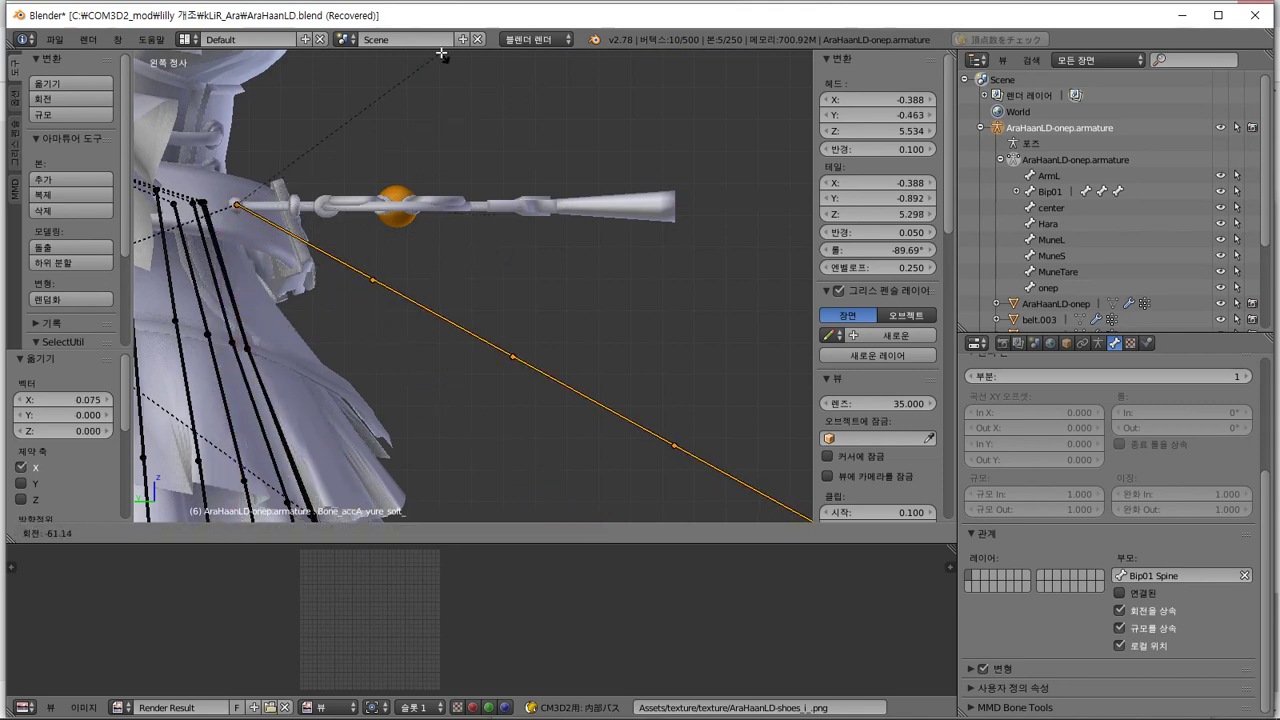
{"action": "type", "text": "-90"}
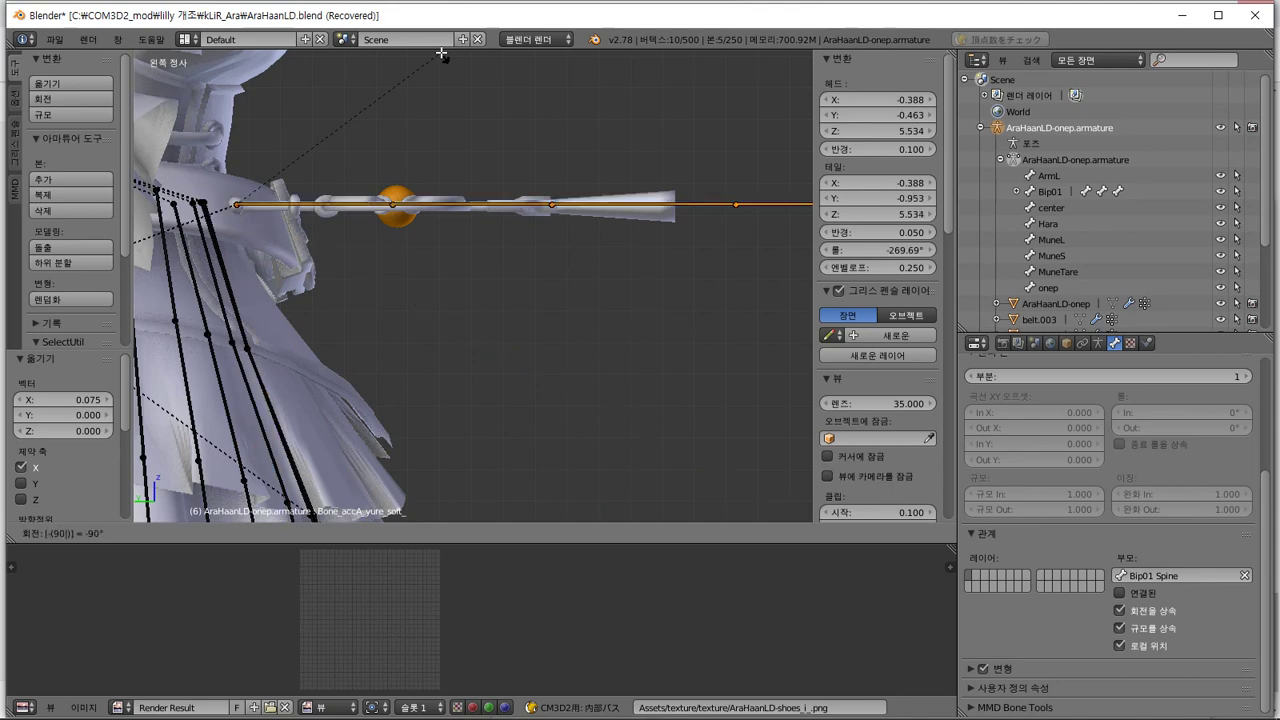
{"action": "key", "text": "Return"}
{"action": "middle_click_drag", "start_coordinate": [445, 183], "coordinate": [490, 226]}
{"action": "scroll", "coordinate": [495, 274], "scroll_direction": "up", "scroll_amount": 4}
{"action": "key", "text": "ctrl+KP_3"}
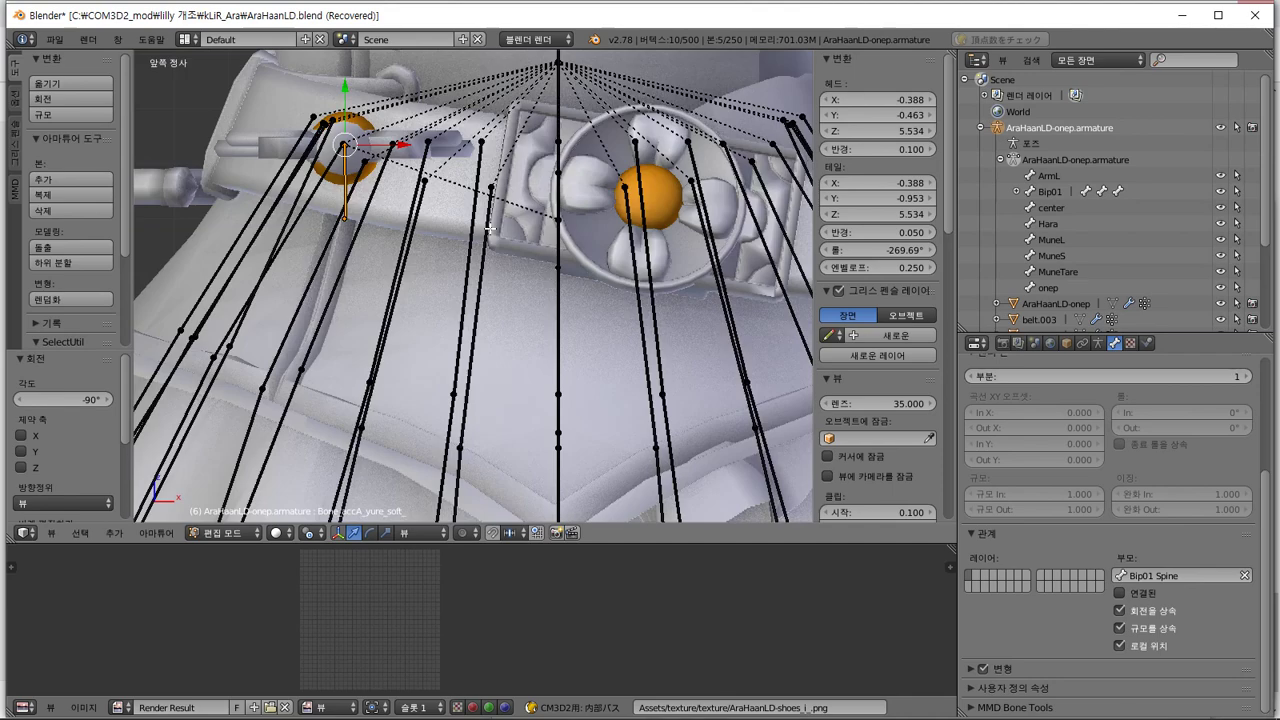
{"action": "key", "text": "KP_3"}
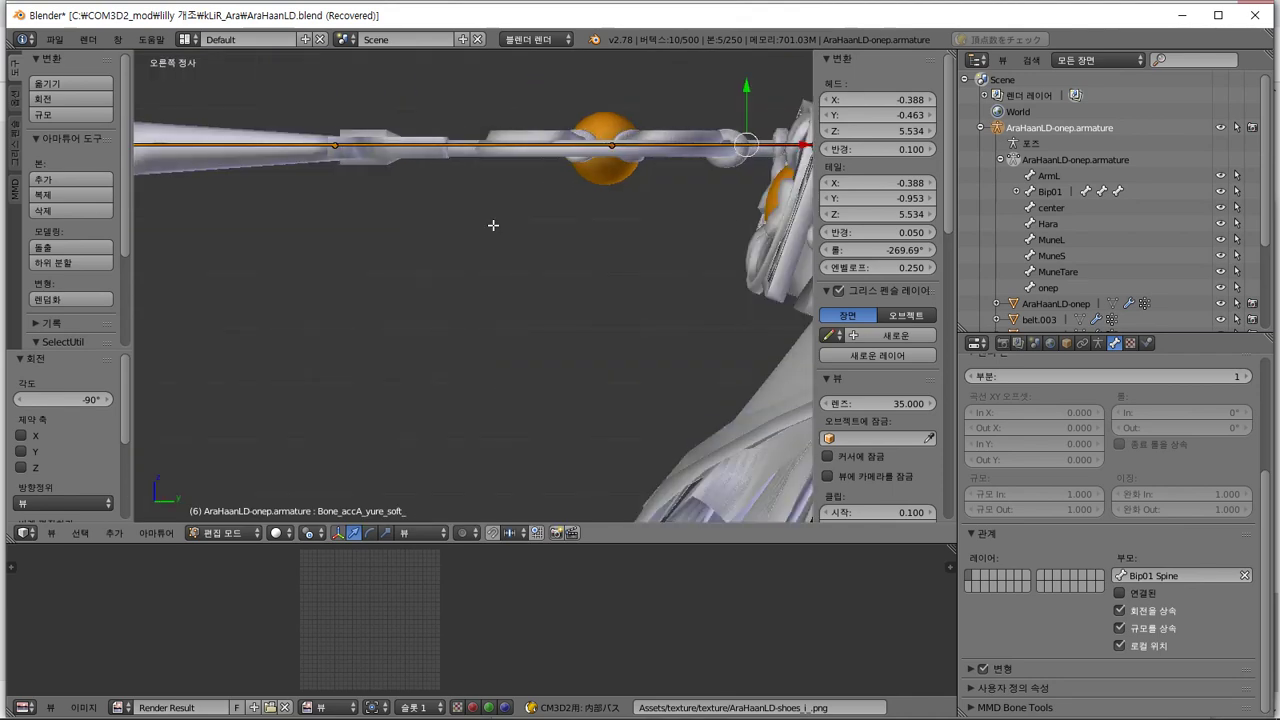
Exclude the chain's root joint and slide the other joints about 0.211 toward the belt, placing the first bone's tail at the ornament's ring
{"action": "scroll", "coordinate": [493, 225], "scroll_direction": "down", "scroll_amount": 5}
{"action": "scroll", "coordinate": [493, 225], "scroll_direction": "down", "scroll_amount": 3}
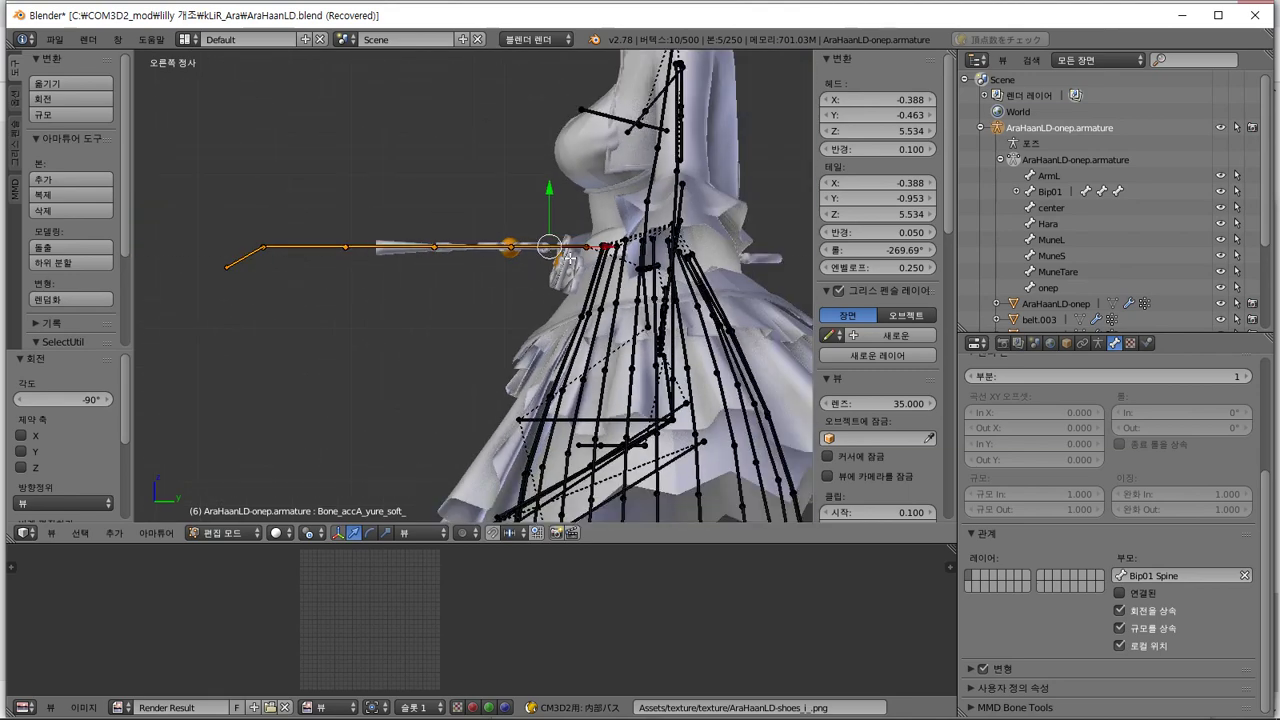
{"action": "right_click", "coordinate": [575, 252], "text": "shift"}
{"action": "scroll", "coordinate": [550, 262], "scroll_direction": "up", "scroll_amount": 4}
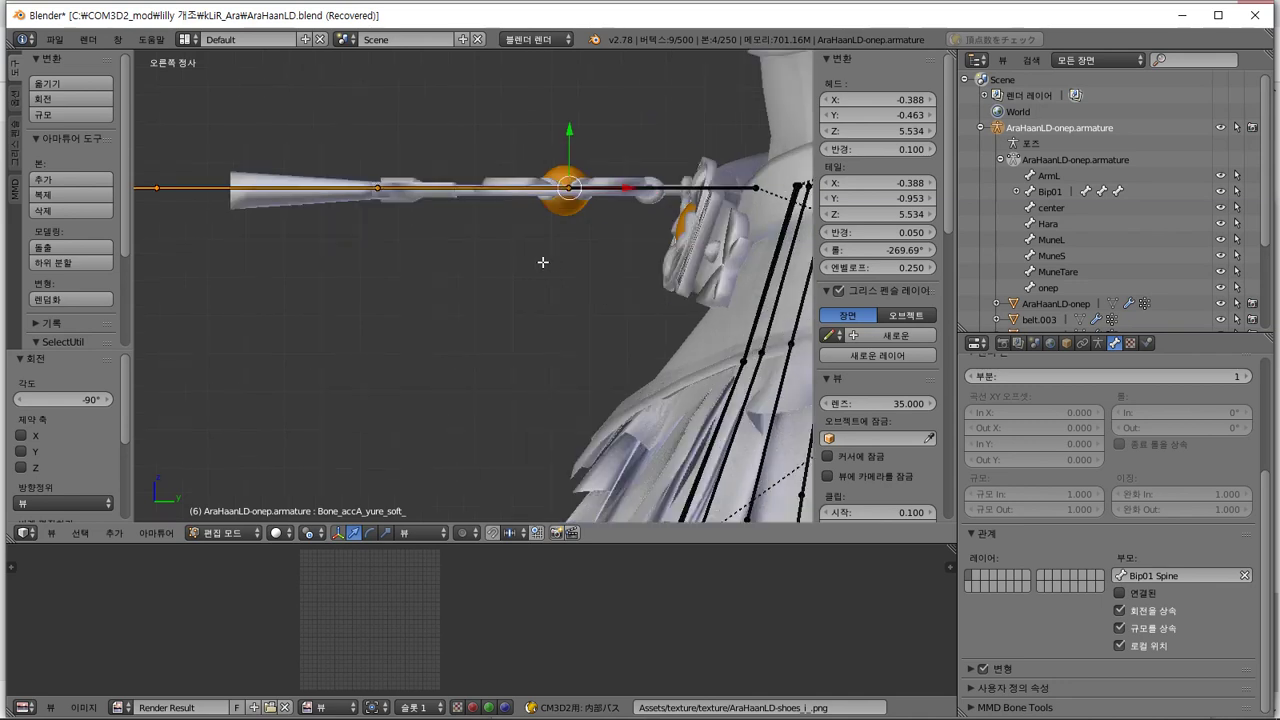
{"action": "scroll", "coordinate": [543, 262], "scroll_direction": "up", "scroll_amount": 2}
{"action": "middle_click_drag", "start_coordinate": [617, 234], "coordinate": [442, 334], "text": "shift"}
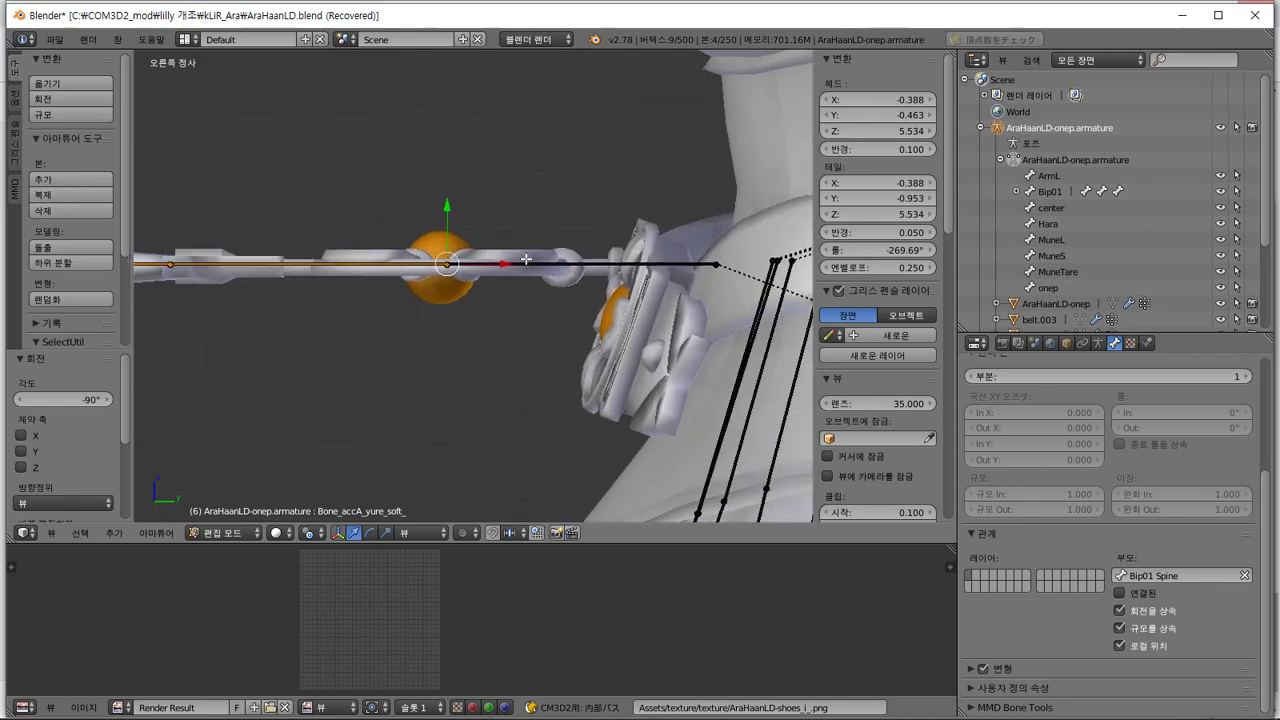
{"action": "key", "text": "g"}
{"action": "key", "text": "x"}
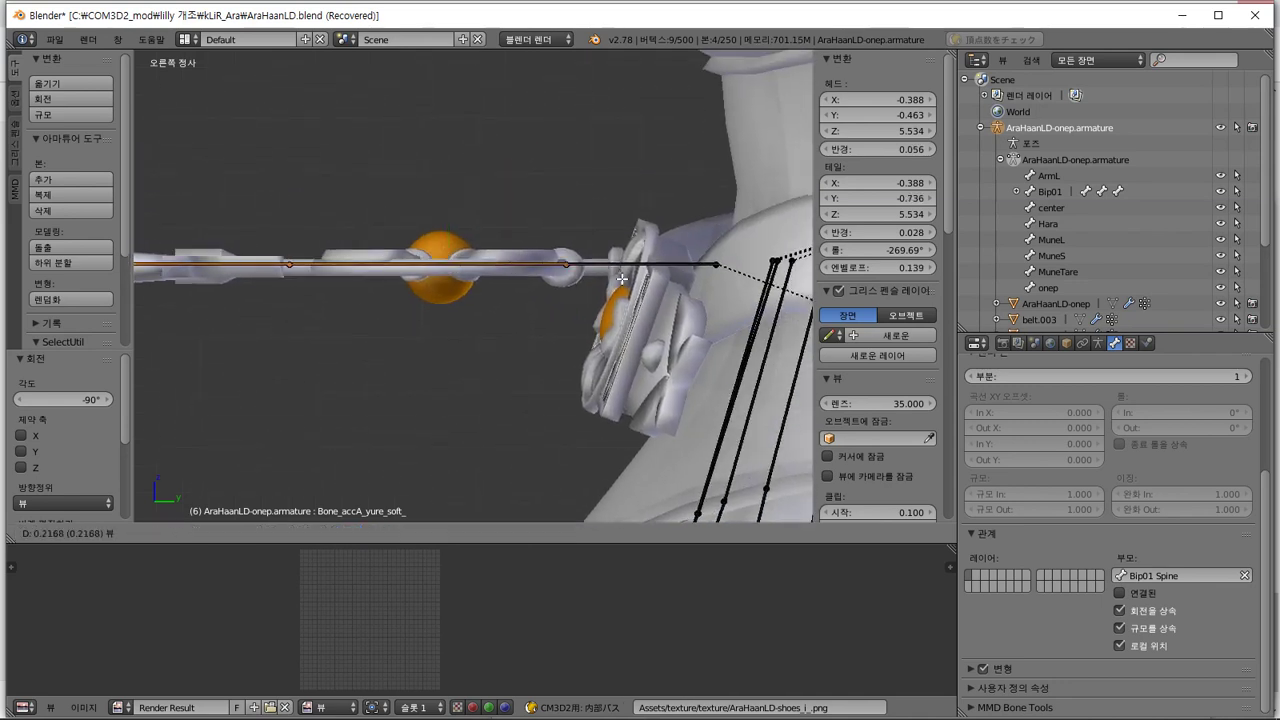
{"action": "left_click", "coordinate": [617, 280]}
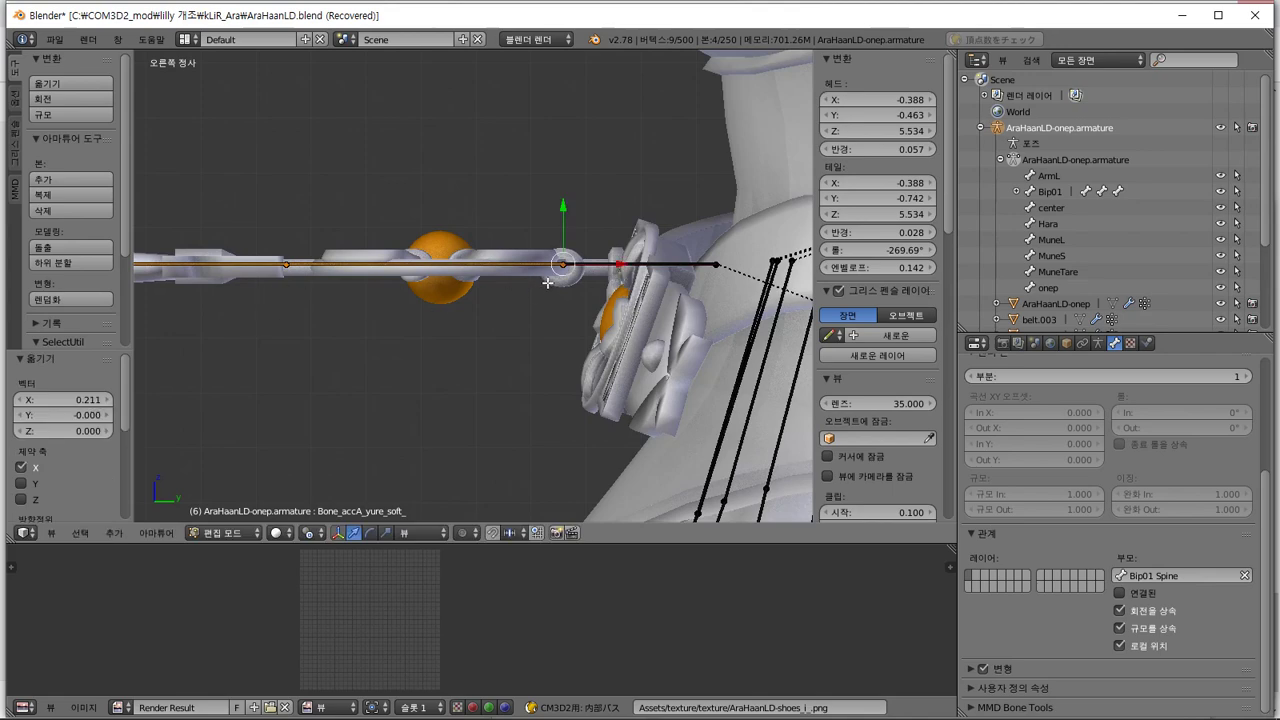
Move only the outer three accessory bones about 0.195 away from the belt, placing the second bone's end at the ornament's flower
{"action": "key", "text": "b"}
{"action": "middle_click_drag", "start_coordinate": [543, 271], "coordinate": [666, 160]}
{"action": "mouse_move", "coordinate": [213, 423]}
{"action": "middle_mouse_down"}
{"action": "mouse_move", "coordinate": [225, 494]}
{"action": "mouse_move", "coordinate": [226, 460]}
{"action": "mouse_move", "coordinate": [494, 434]}
{"action": "mouse_move", "coordinate": [557, 366]}
{"action": "mouse_move", "coordinate": [574, 427]}
{"action": "middle_mouse_up"}
{"action": "scroll", "coordinate": [604, 300], "scroll_direction": "up", "scroll_amount": 5}
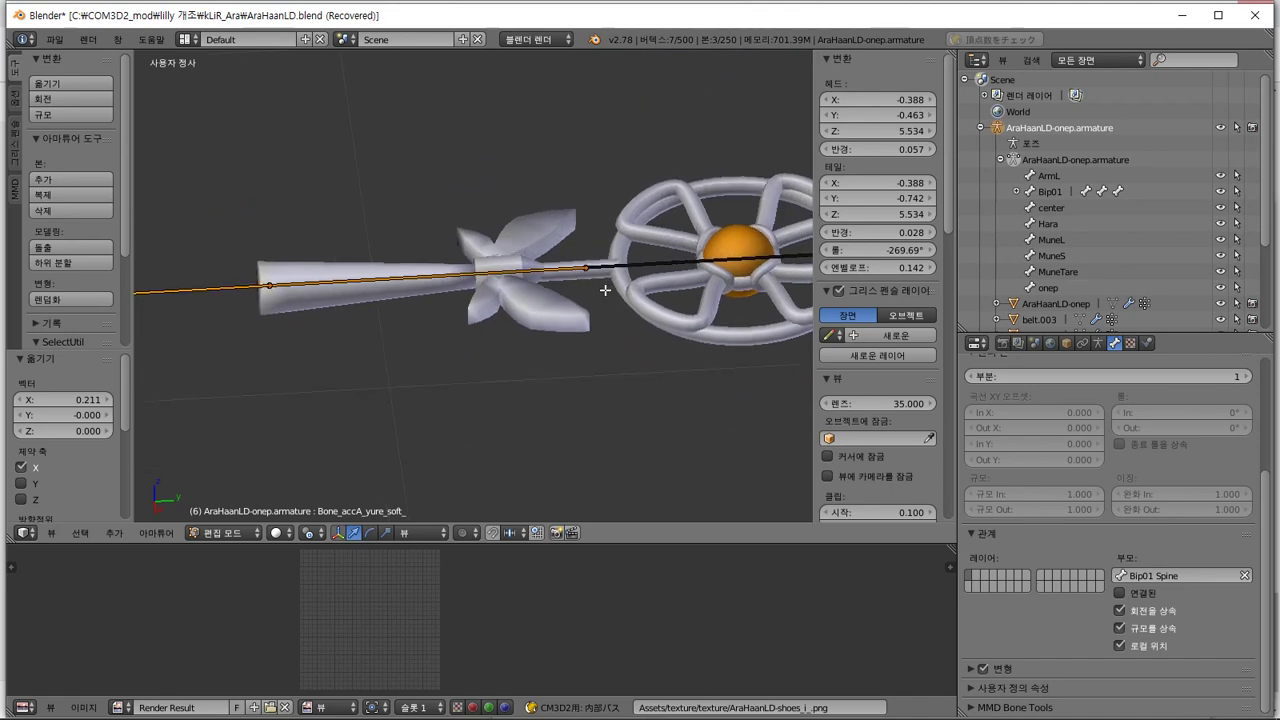
{"action": "scroll", "coordinate": [560, 352], "scroll_direction": "down", "scroll_amount": 2}
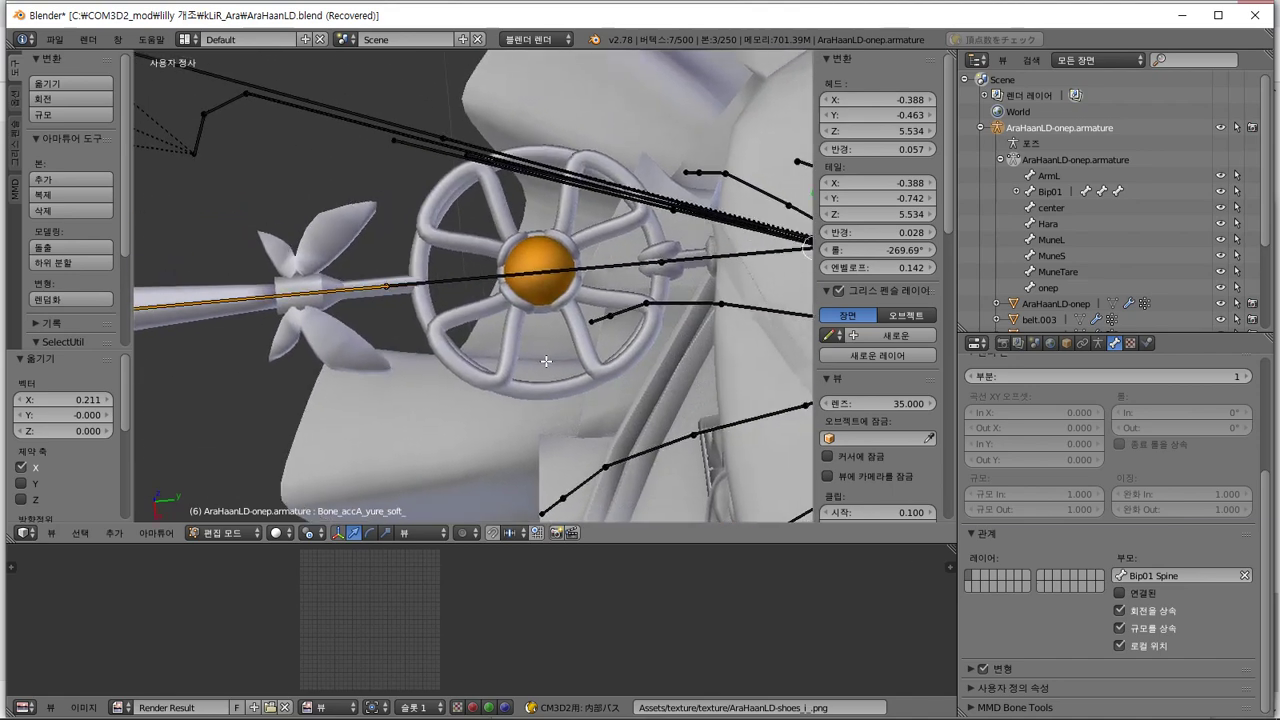
{"action": "scroll", "coordinate": [687, 264], "scroll_direction": "down", "scroll_amount": 2}
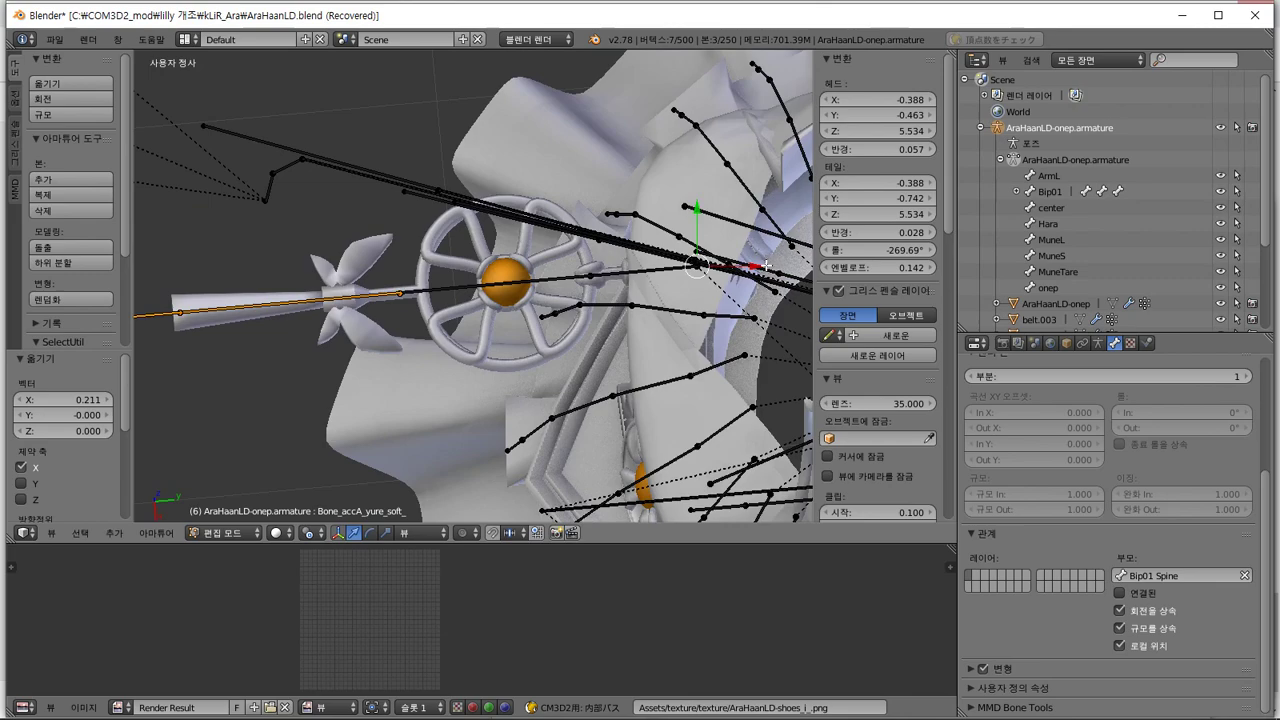
{"action": "middle_click_drag", "start_coordinate": [766, 265], "coordinate": [727, 155]}
{"action": "key", "text": "KP_3"}
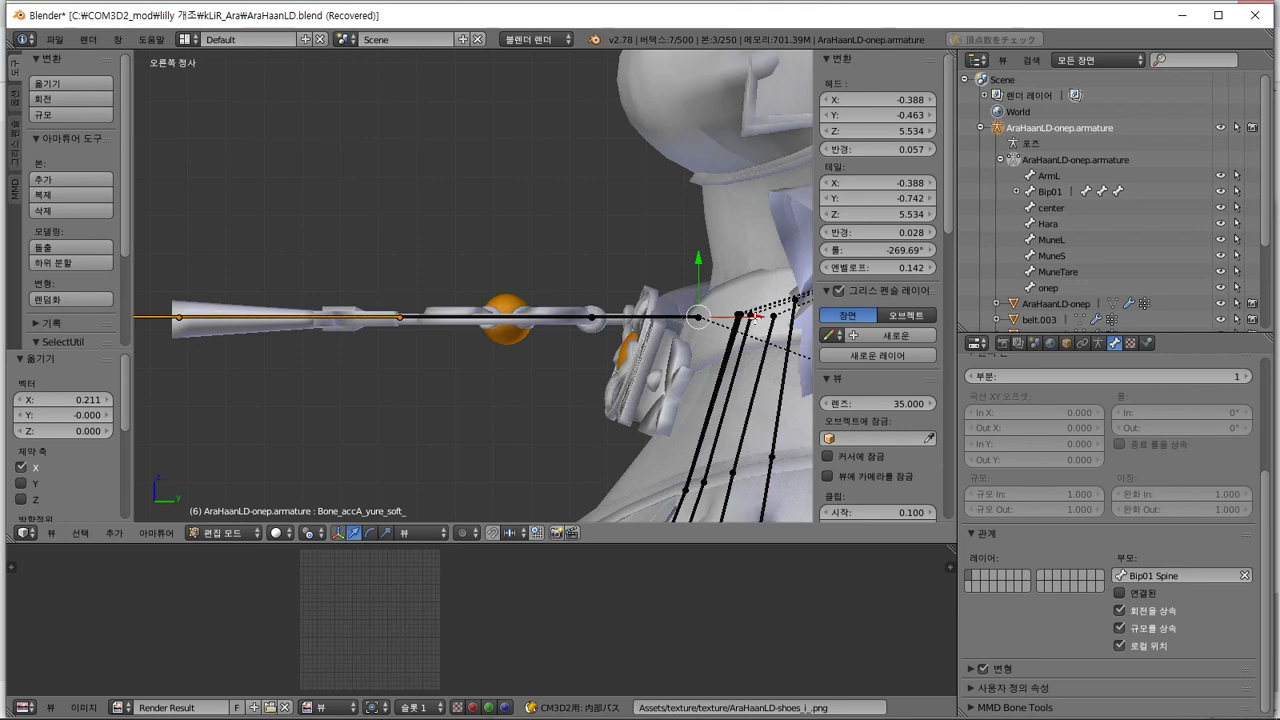
{"action": "key", "text": "g"}
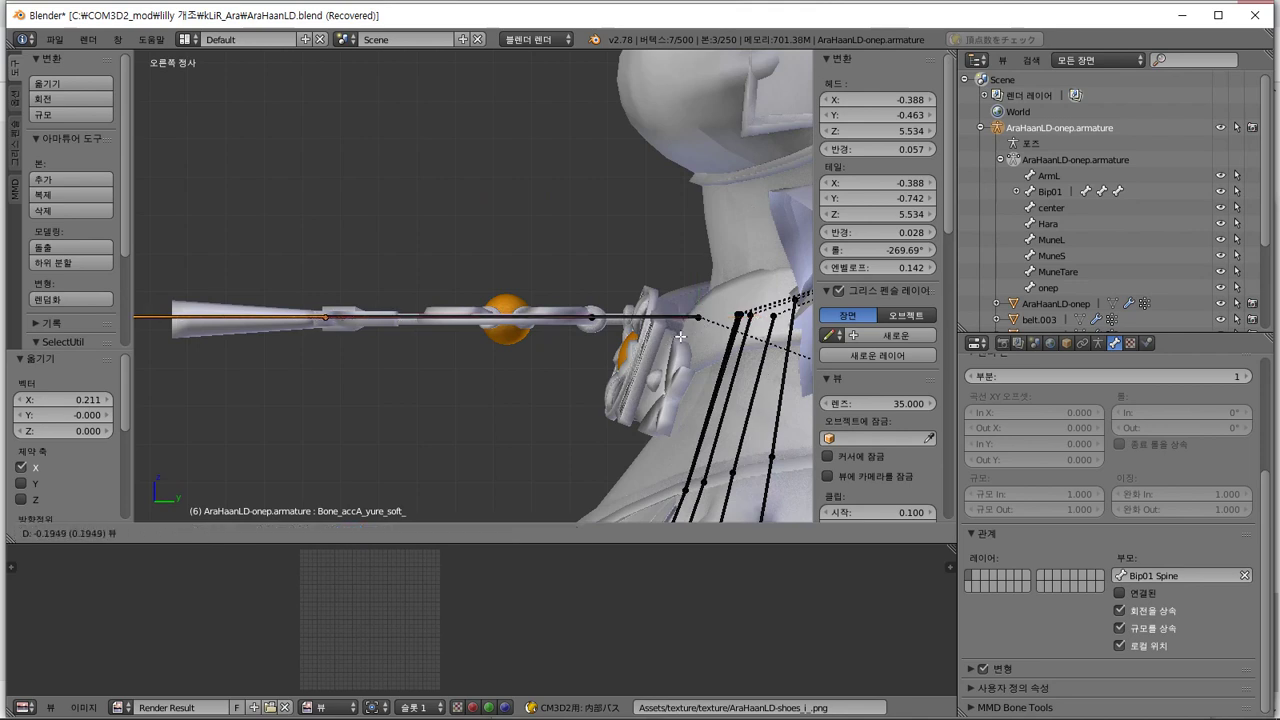
{"action": "left_click", "coordinate": [680, 337]}
Move only the outer two accessory bones about 0.404 toward the belt, shortening the third bone to fit inside the tassel
{"action": "scroll", "coordinate": [587, 410], "scroll_direction": "up", "scroll_amount": 5}
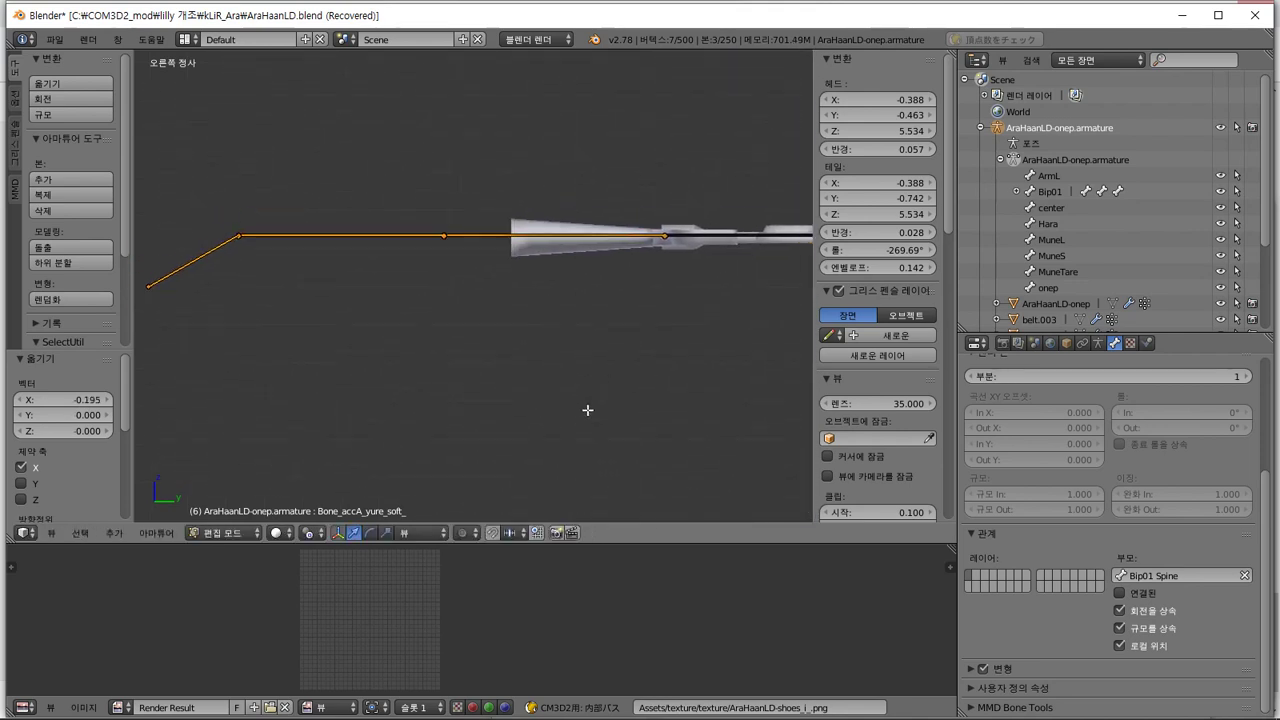
{"action": "key", "text": "b"}
{"action": "middle_click_drag", "start_coordinate": [641, 310], "coordinate": [756, 134]}
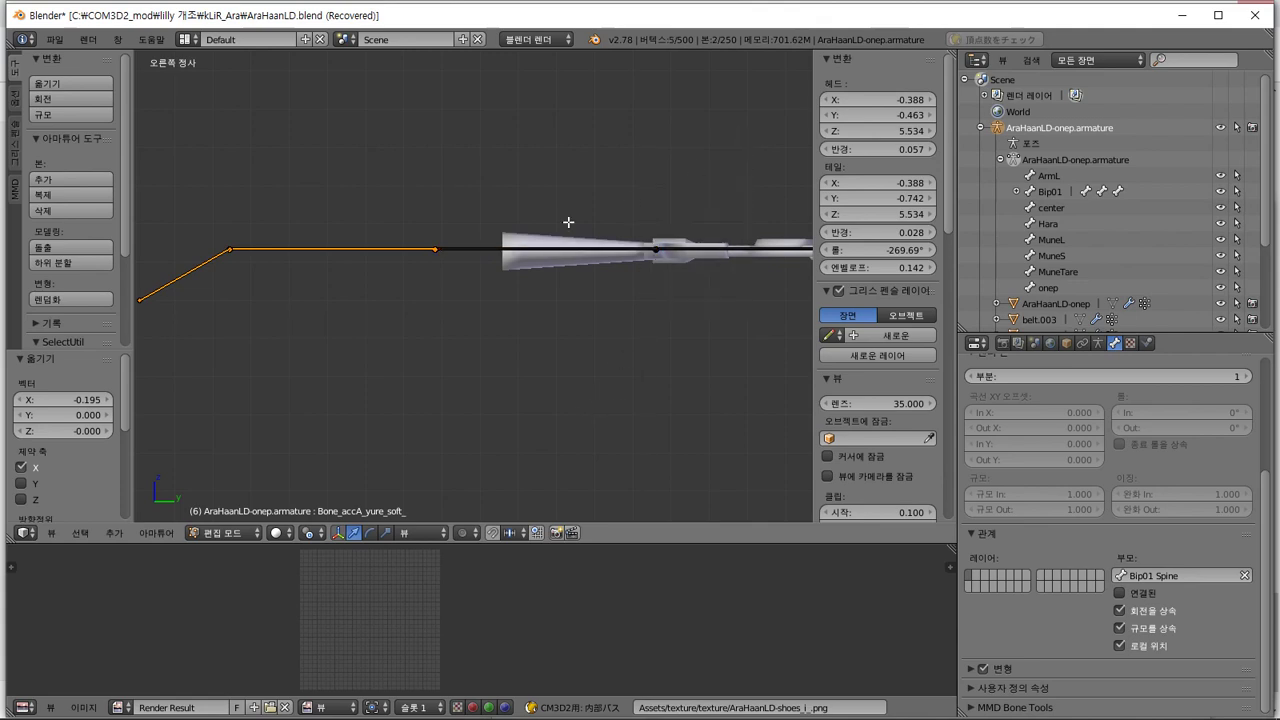
{"action": "left_click", "coordinate": [435, 270]}
{"action": "scroll", "coordinate": [461, 447], "scroll_direction": "down", "scroll_amount": 4}
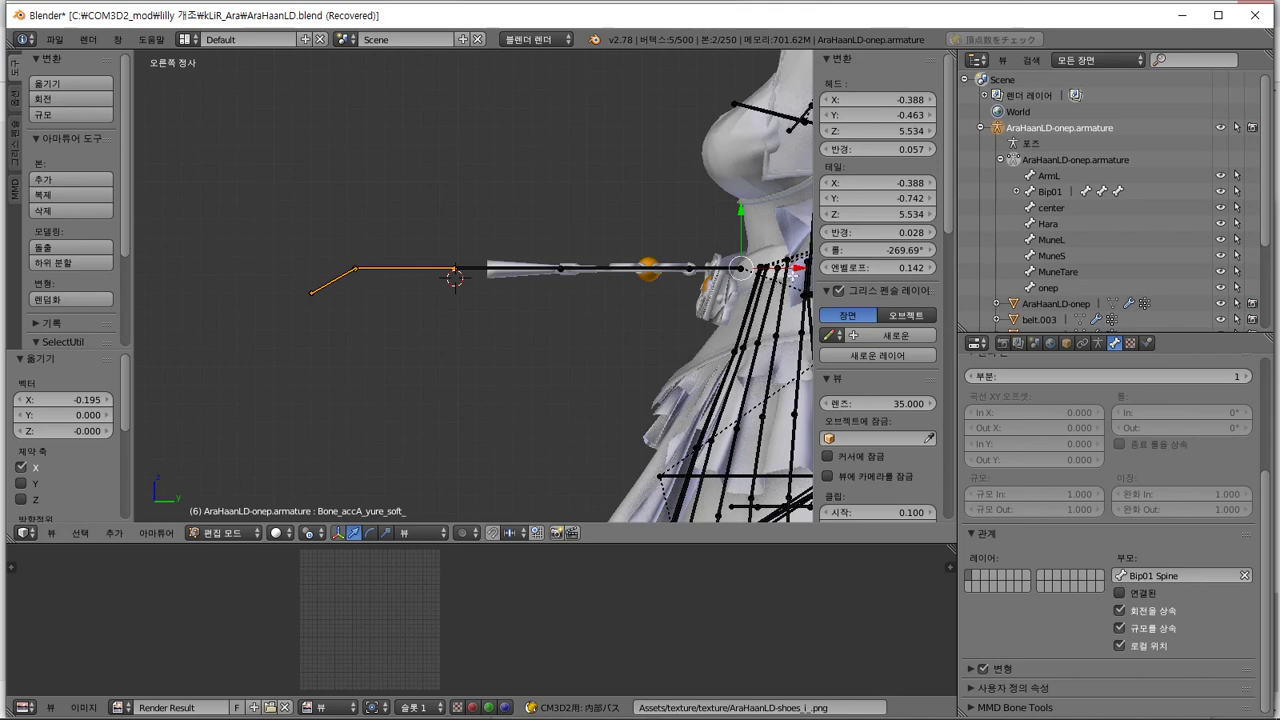
{"action": "key", "text": "g"}
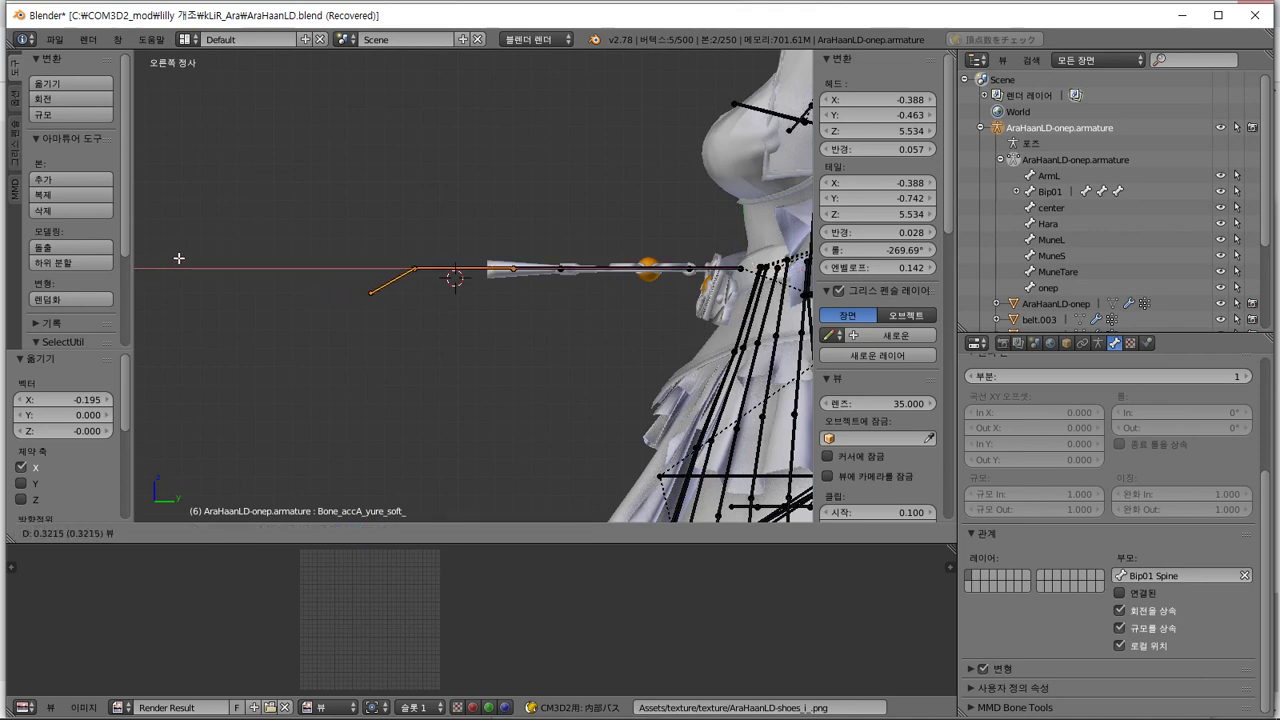
{"action": "key", "text": "x"}
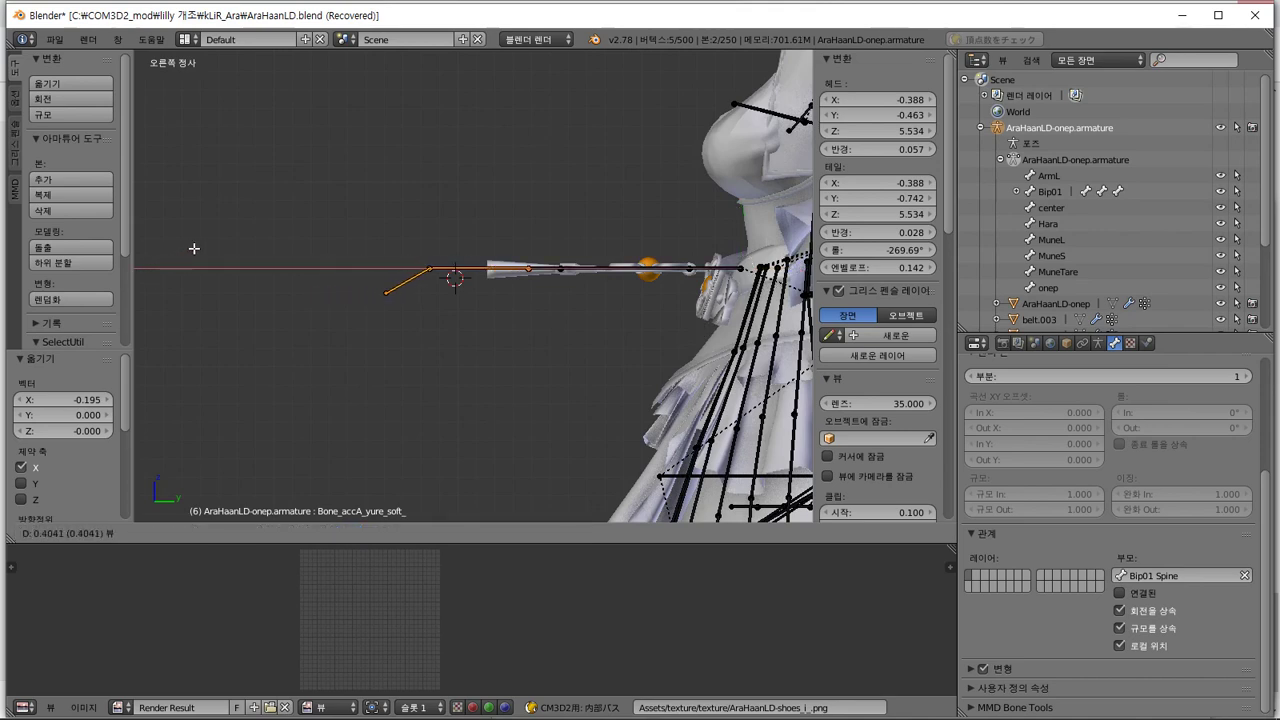
{"action": "left_click", "coordinate": [194, 248]}
Move only the last accessory bone about 0.322 toward the belt so its head sits at the tassel's tip
{"action": "middle_click_drag", "start_coordinate": [403, 294], "coordinate": [562, 218], "text": "shift"}
{"action": "key", "text": "b"}
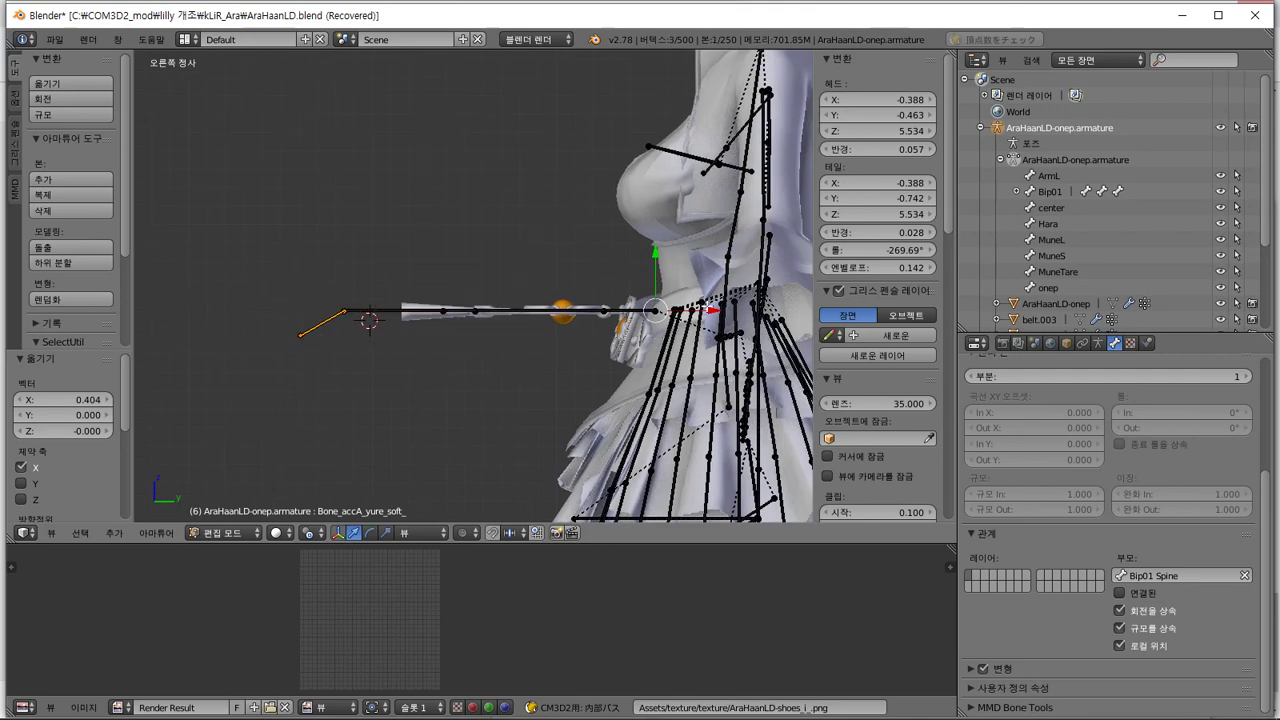
{"action": "key", "text": "g"}
{"action": "key", "text": "x"}
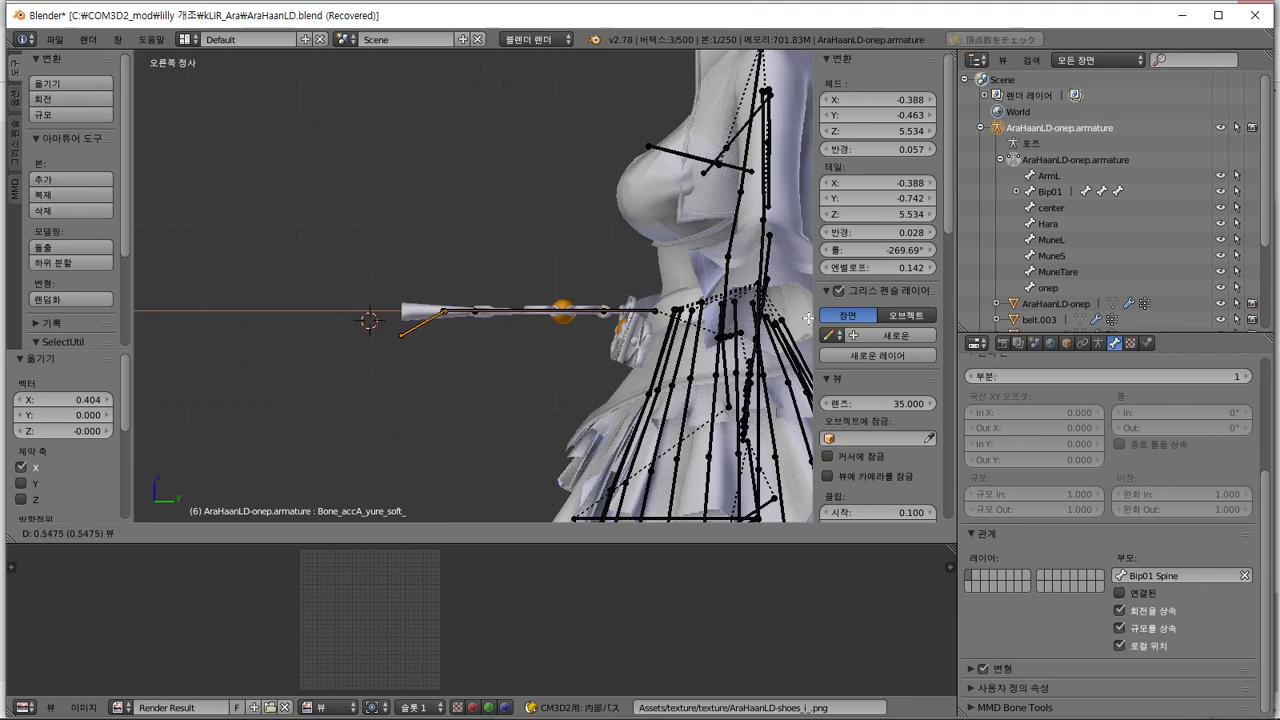
{"action": "left_click", "coordinate": [764, 322]}
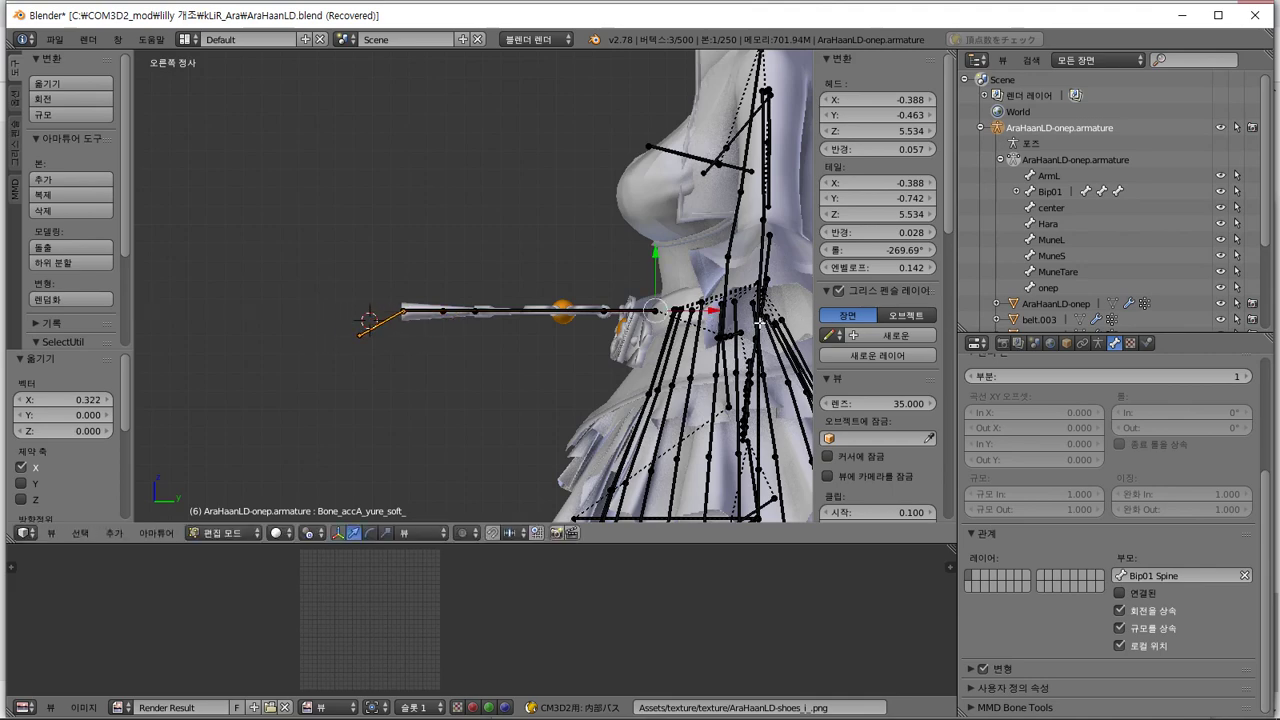
{"action": "middle_click_drag", "start_coordinate": [760, 323], "coordinate": [800, 323]}
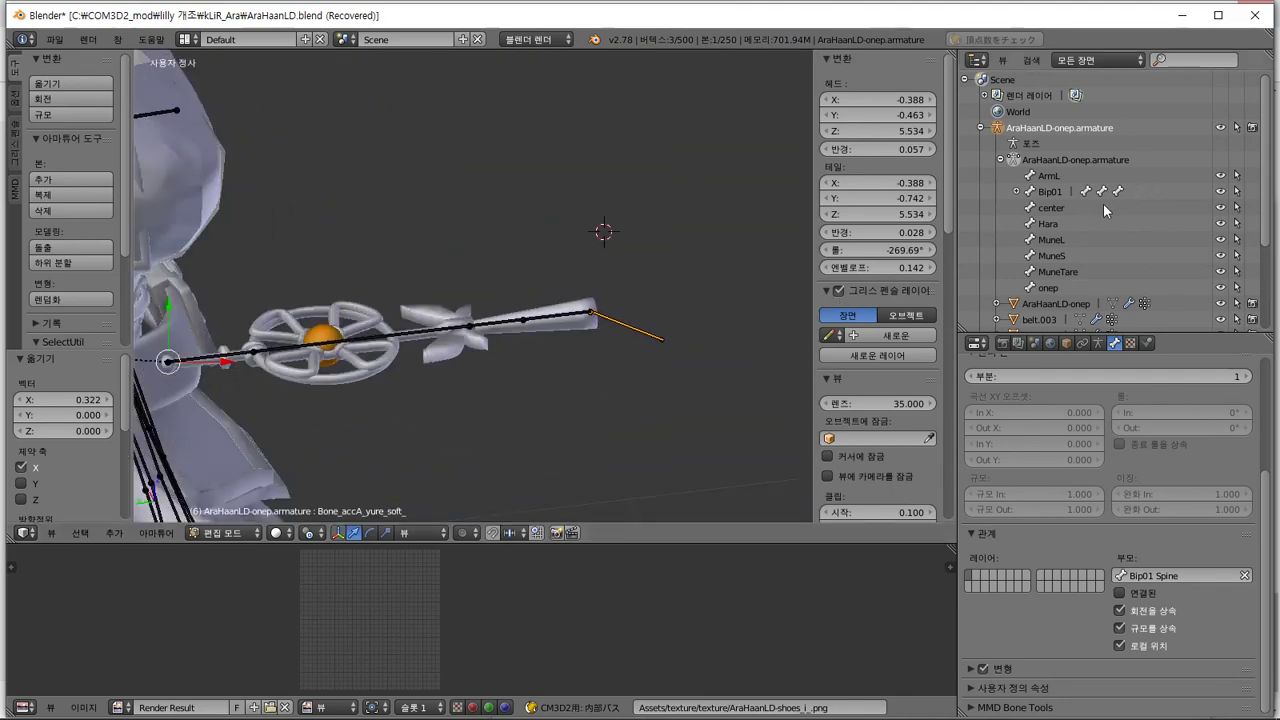
Expand the bone hierarchy under Bip01 Spine in the outliner down to Bone_accC_yure_soft_ and select that bone to inspect it on the ornament
{"action": "scroll", "coordinate": [1100, 210], "scroll_direction": "down", "scroll_amount": 3}
{"action": "scroll", "coordinate": [1089, 208], "scroll_direction": "up", "scroll_amount": 3}
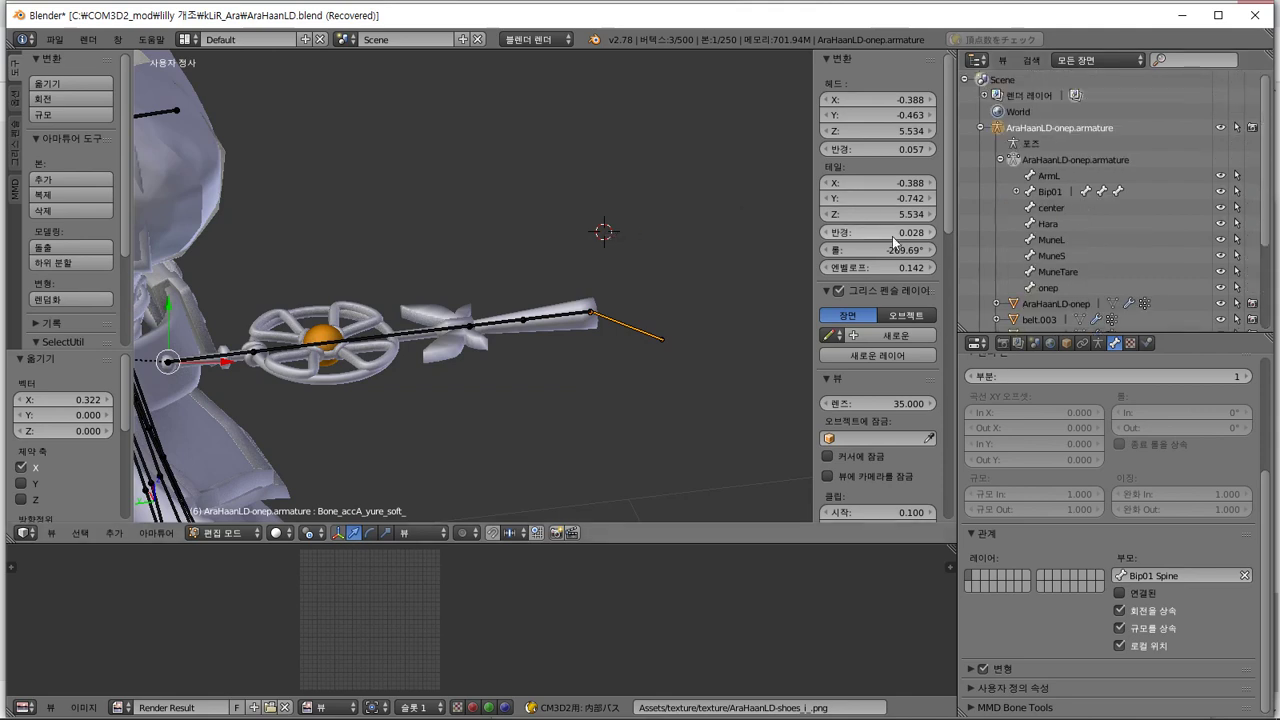
{"action": "left_click", "coordinate": [1015, 191]}
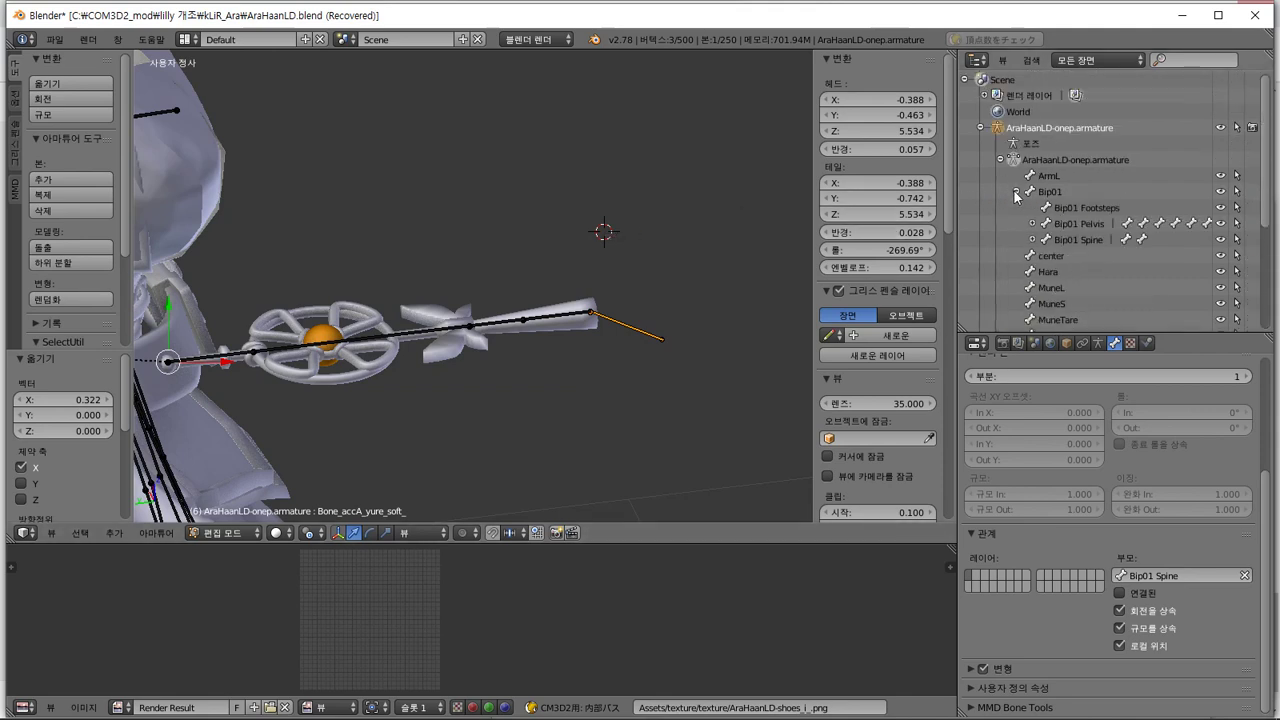
{"action": "left_click", "coordinate": [1051, 228]}
{"action": "left_click", "coordinate": [1034, 240]}
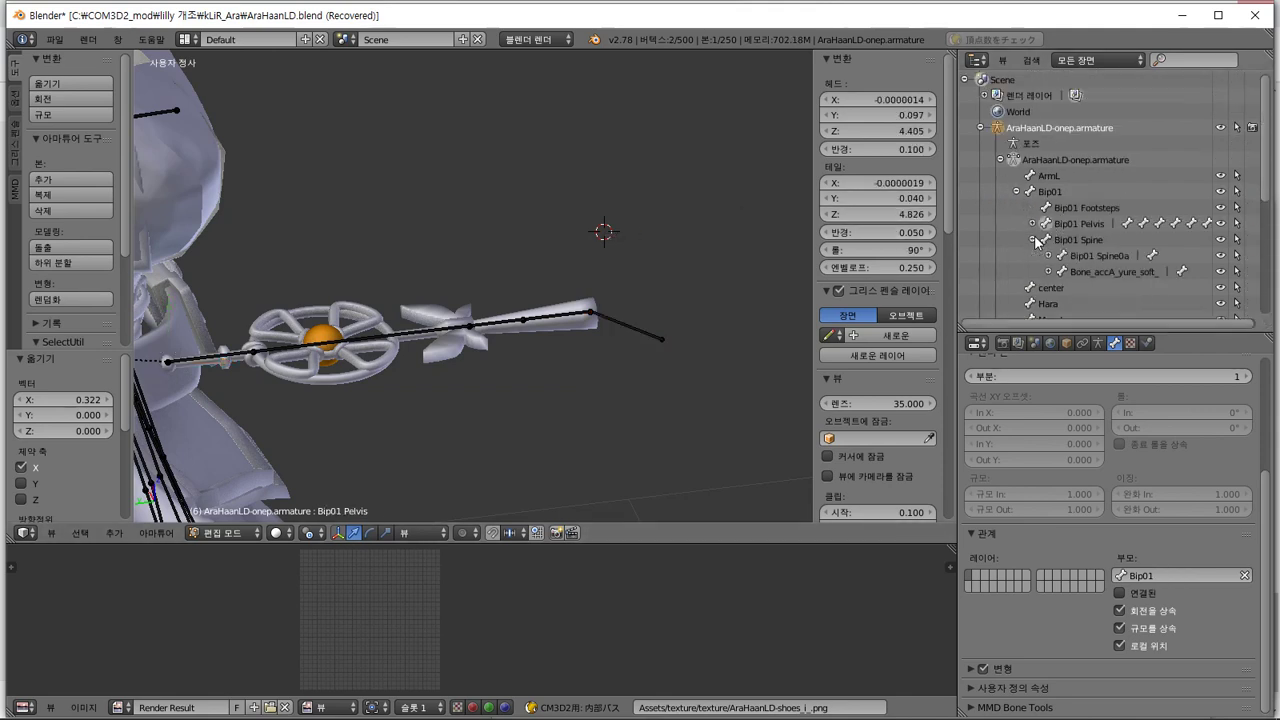
{"action": "left_click", "coordinate": [1048, 271]}
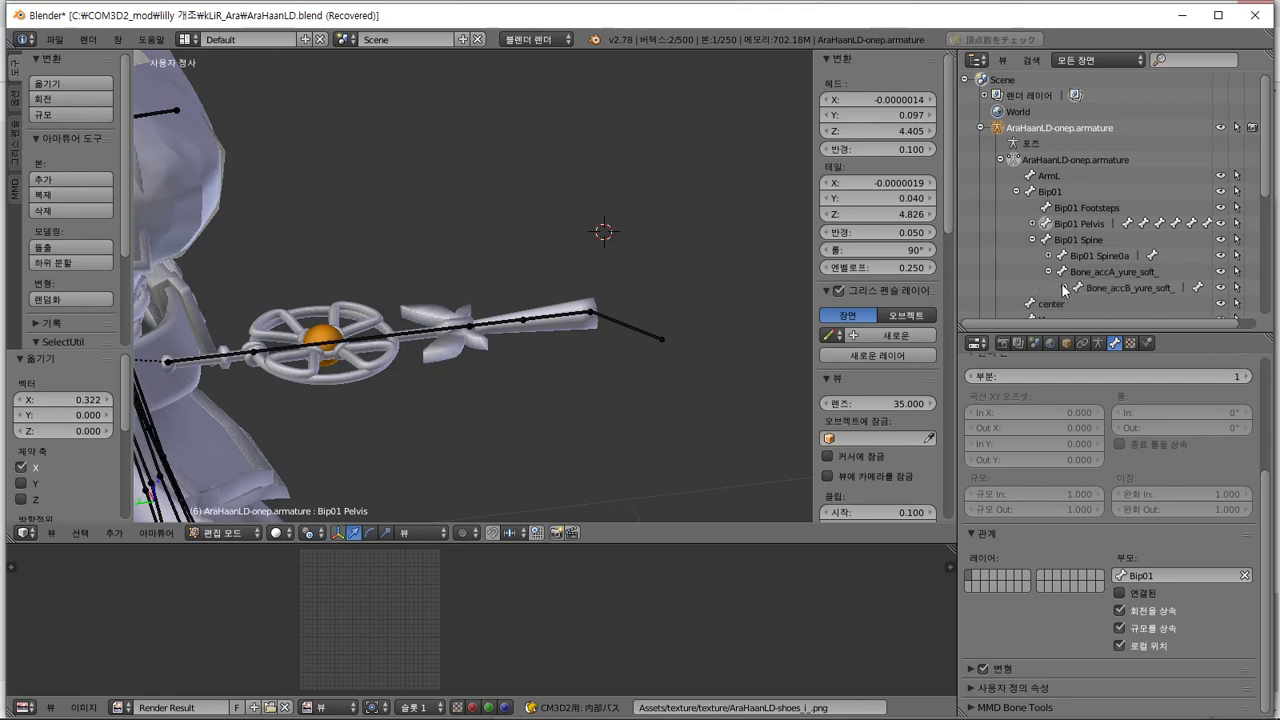
{"action": "left_click", "coordinate": [1064, 288]}
{"action": "scroll", "coordinate": [1077, 297], "scroll_direction": "down", "scroll_amount": 1}
{"action": "scroll", "coordinate": [1077, 297], "scroll_direction": "down", "scroll_amount": 1}
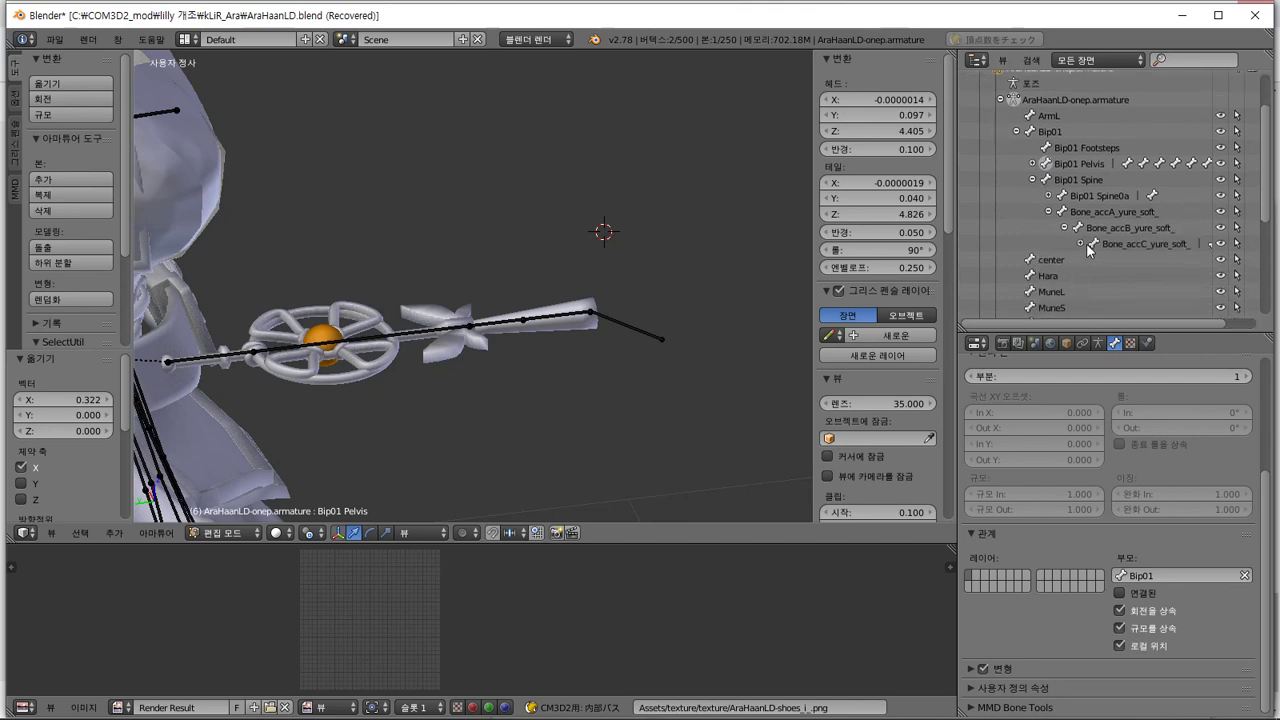
{"action": "left_click", "coordinate": [1090, 246]}
{"action": "middle_click_drag", "start_coordinate": [369, 375], "coordinate": [418, 329]}
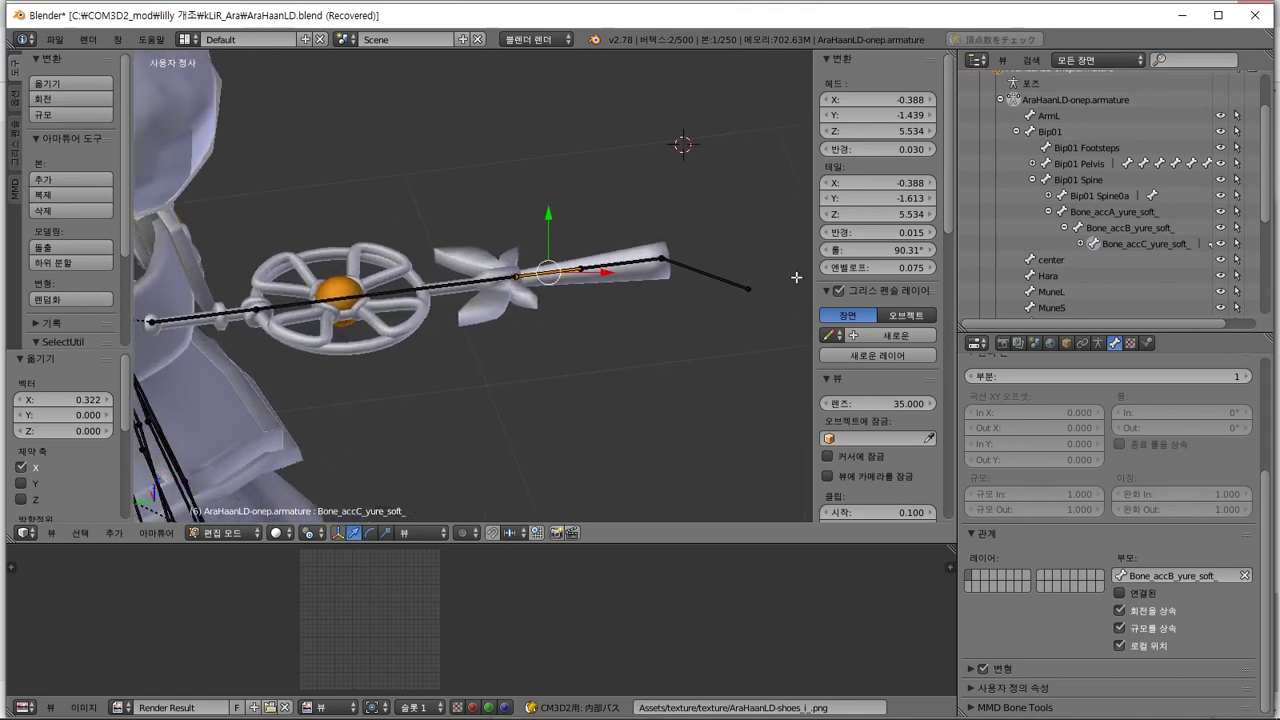
Switch the armature to Pose mode and select all five accessory bones along the belt ornament, including Bone_acc_nub
{"action": "key", "text": "Tab"}
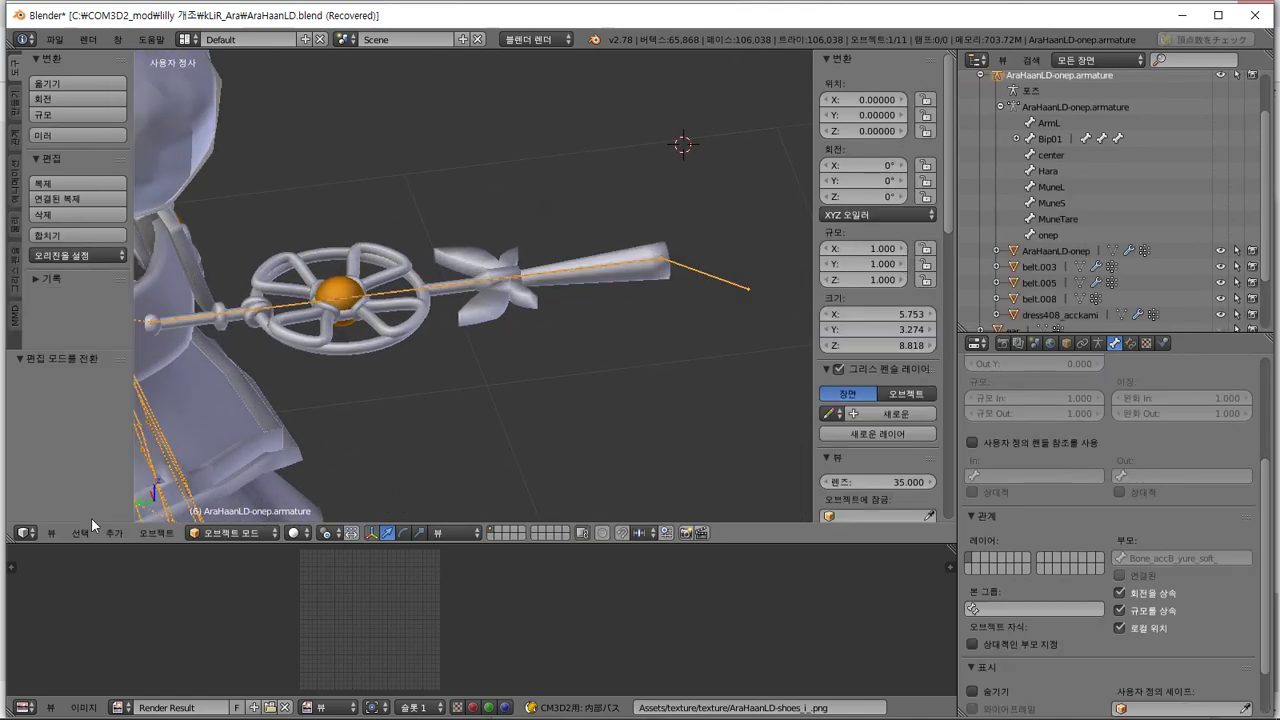
{"action": "left_click", "coordinate": [212, 534]}
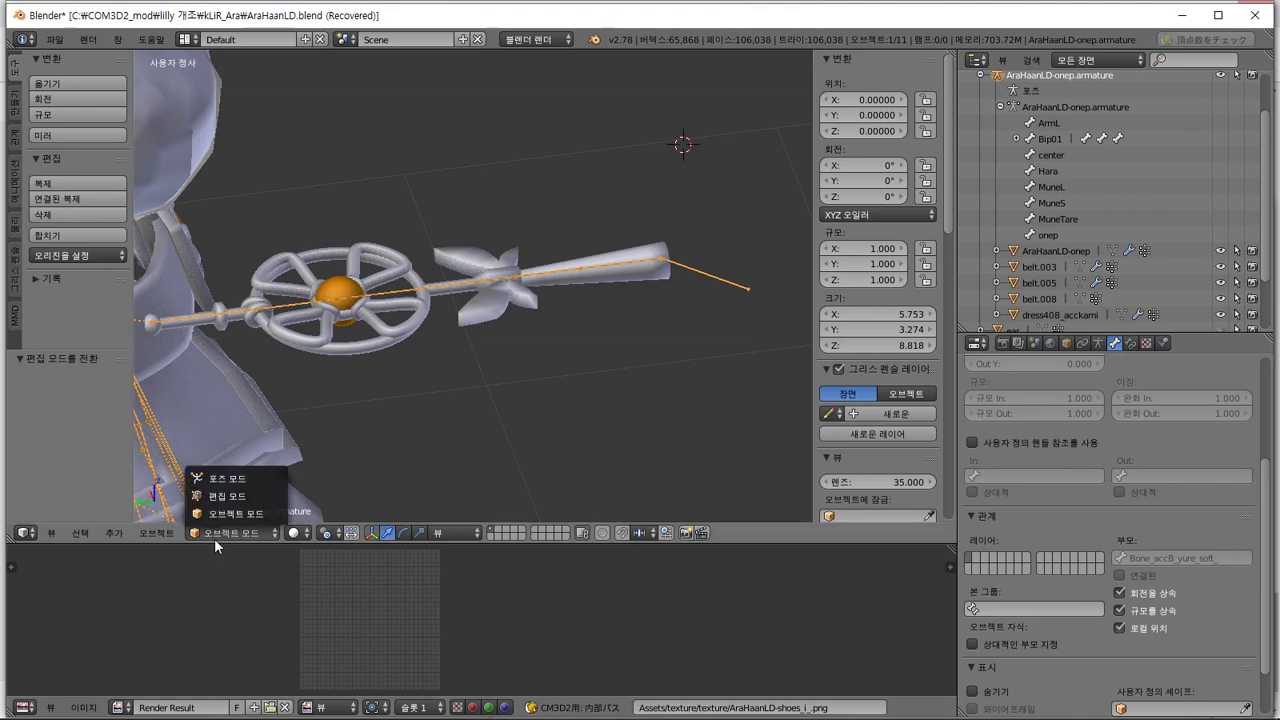
{"action": "left_click", "coordinate": [249, 497]}
{"action": "right_click", "coordinate": [230, 304]}
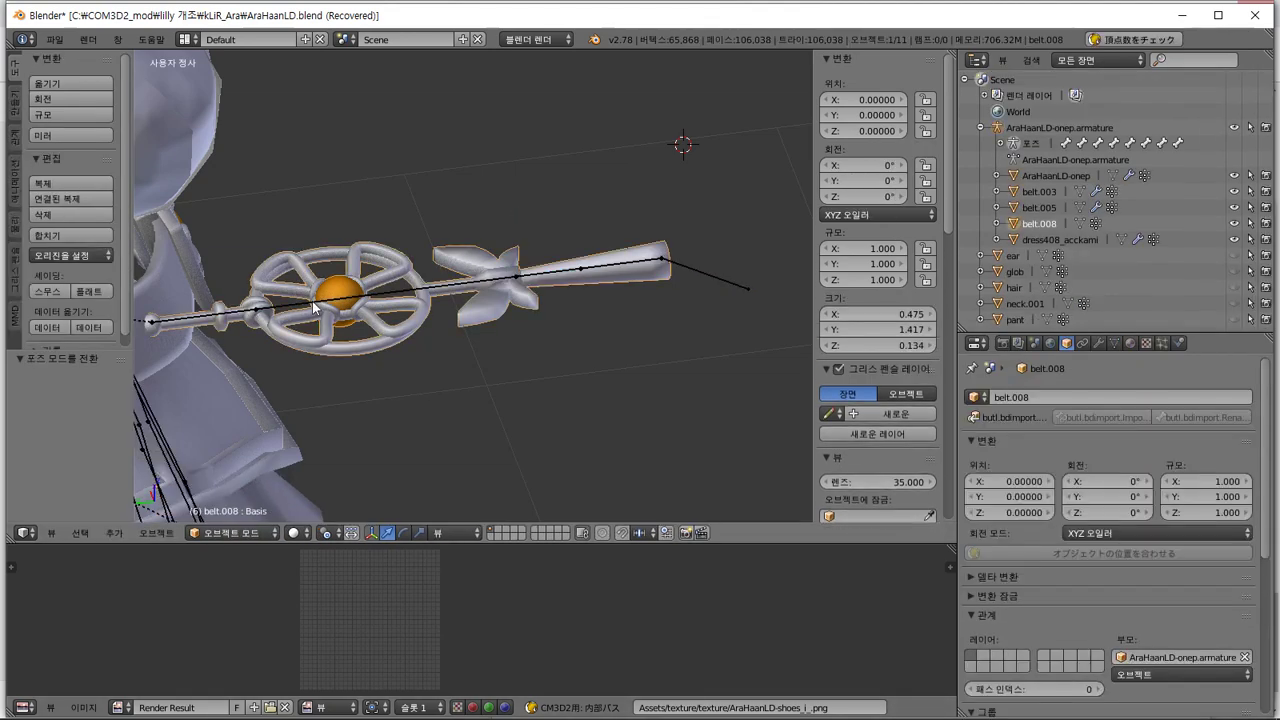
{"action": "right_click", "coordinate": [313, 306]}
{"action": "key", "text": "ctrl+Tab"}
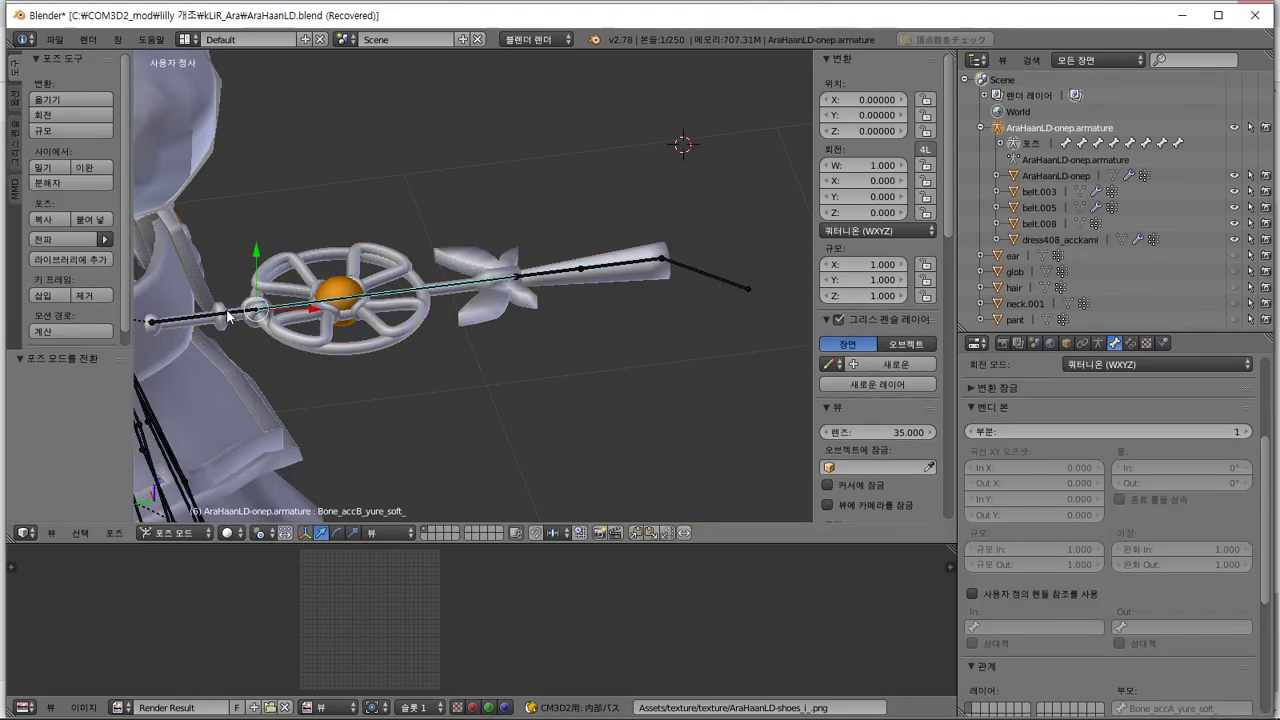
{"action": "right_click", "coordinate": [228, 316], "text": "shift"}
{"action": "right_click", "coordinate": [552, 278], "text": "shift"}
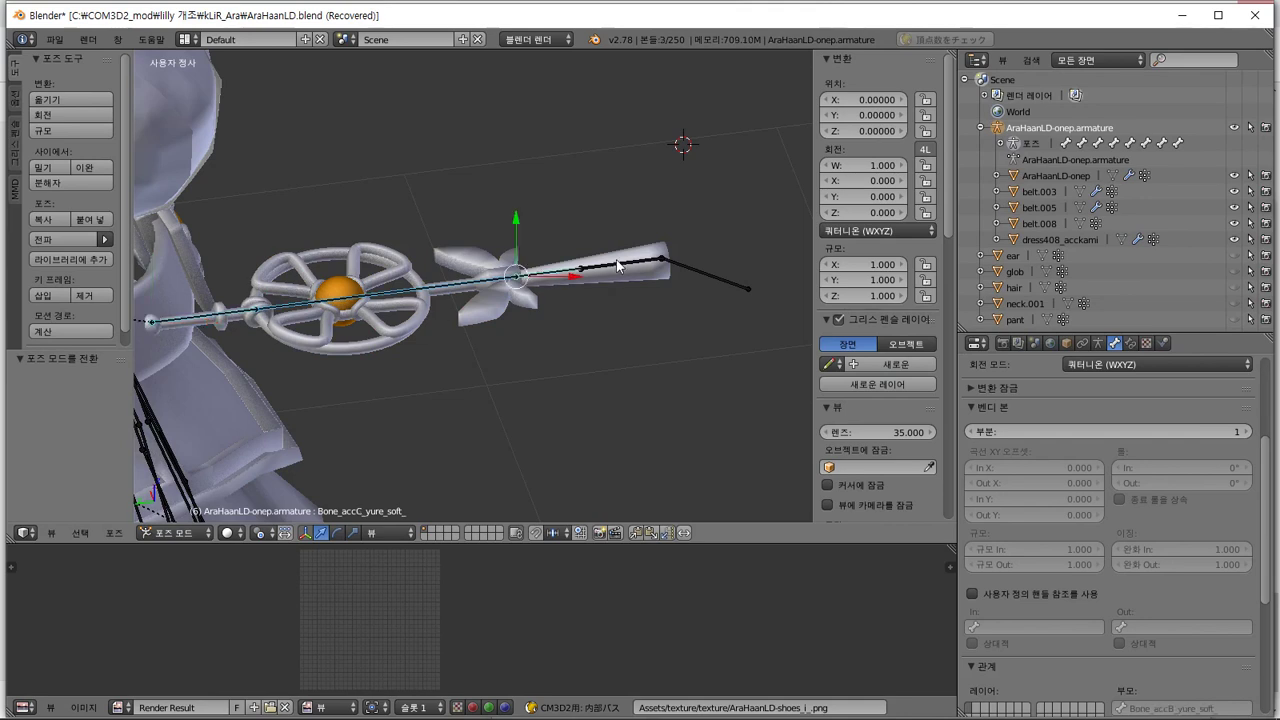
{"action": "right_click", "coordinate": [617, 265], "text": "shift"}
{"action": "right_click", "coordinate": [710, 272], "text": "shift"}
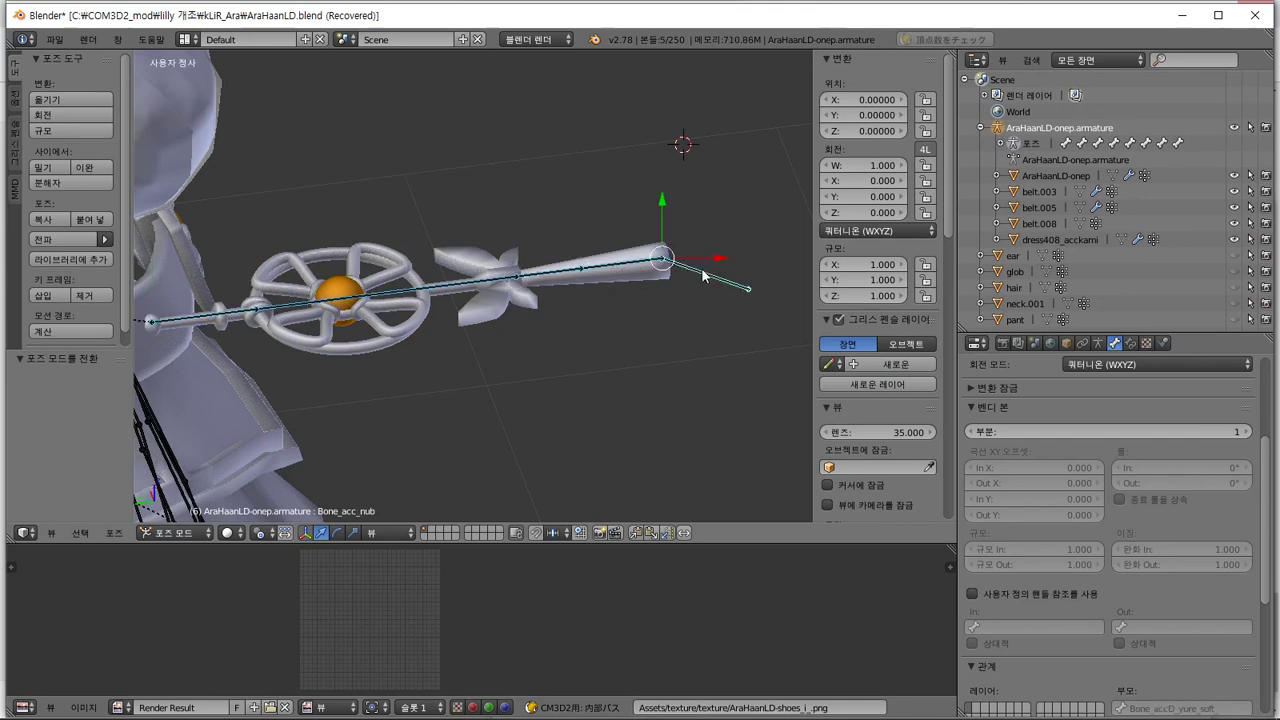
{"action": "mouse_move", "coordinate": [599, 284]}
{"action": "middle_mouse_down"}
{"action": "mouse_move", "coordinate": [601, 309]}
{"action": "mouse_move", "coordinate": [604, 294]}
{"action": "middle_mouse_up"}
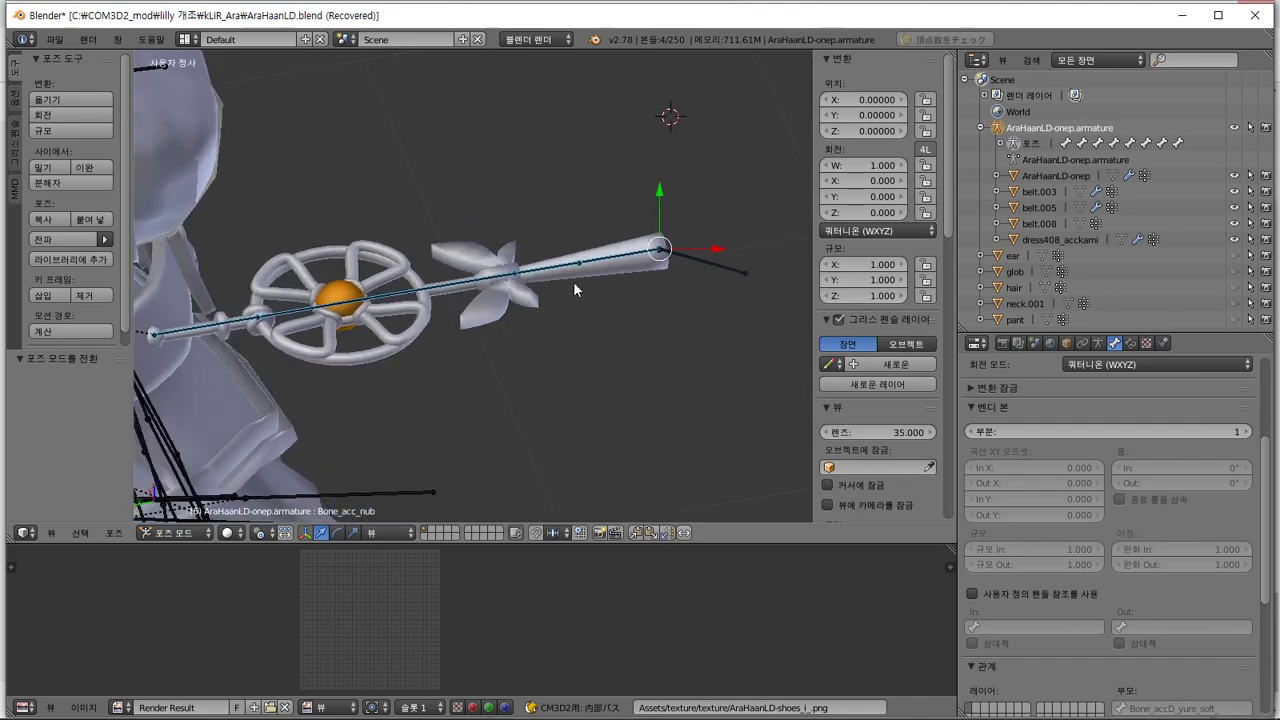
Select the belt.008 ornament mesh together with the posed armature and open the parenting options for them
{"action": "key", "text": "ctrl+Tab"}
{"action": "right_click", "coordinate": [580, 273]}
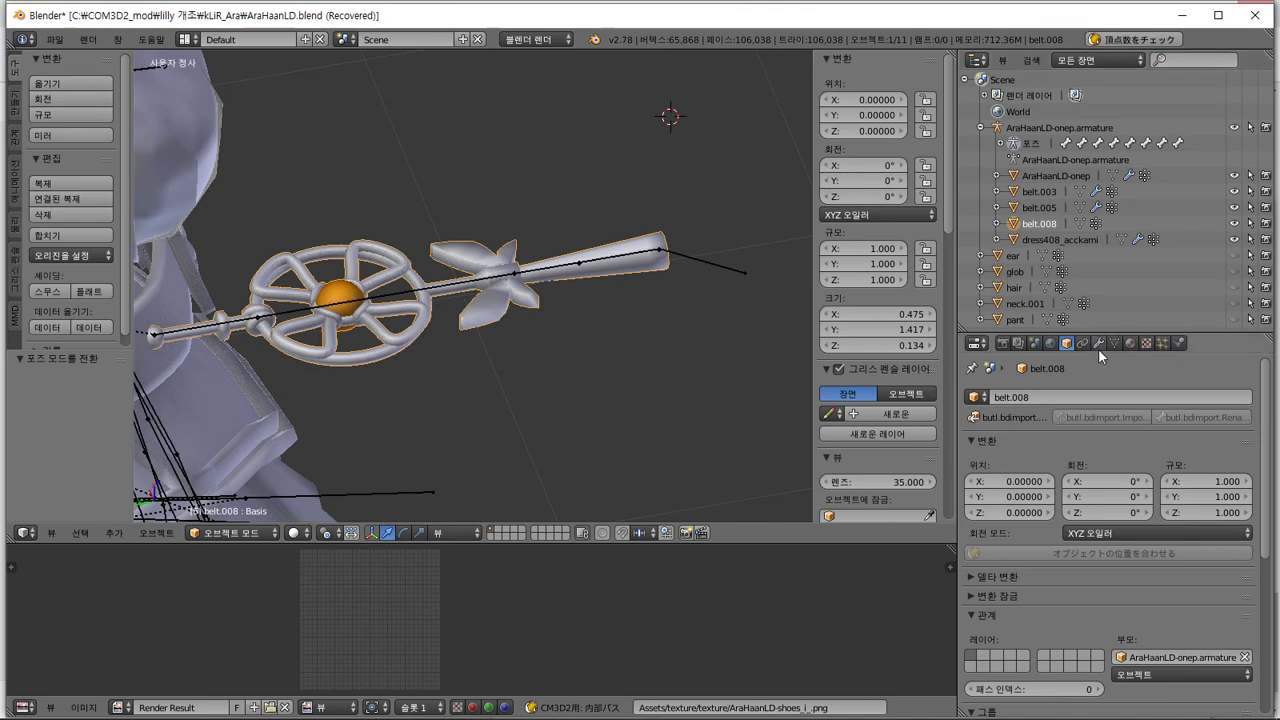
{"action": "right_click", "coordinate": [686, 257]}
{"action": "key", "text": "ctrl+Tab"}
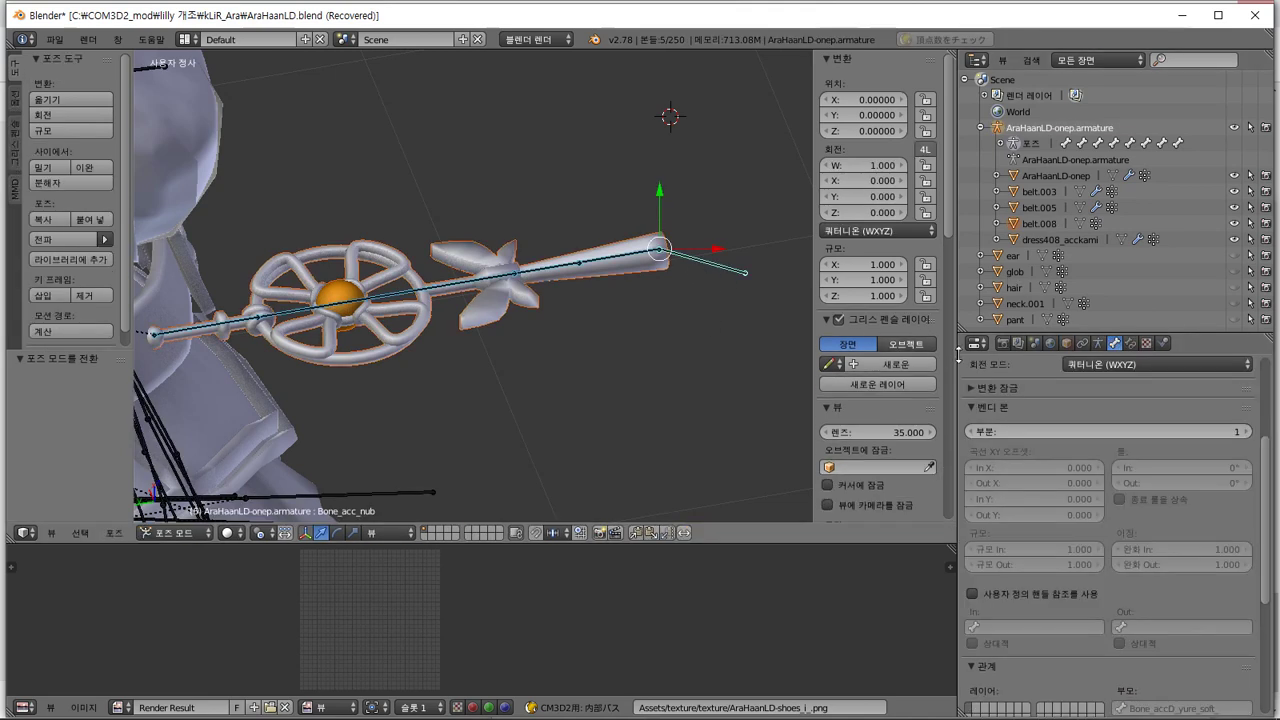
{"action": "key", "text": "ctrl+p"}
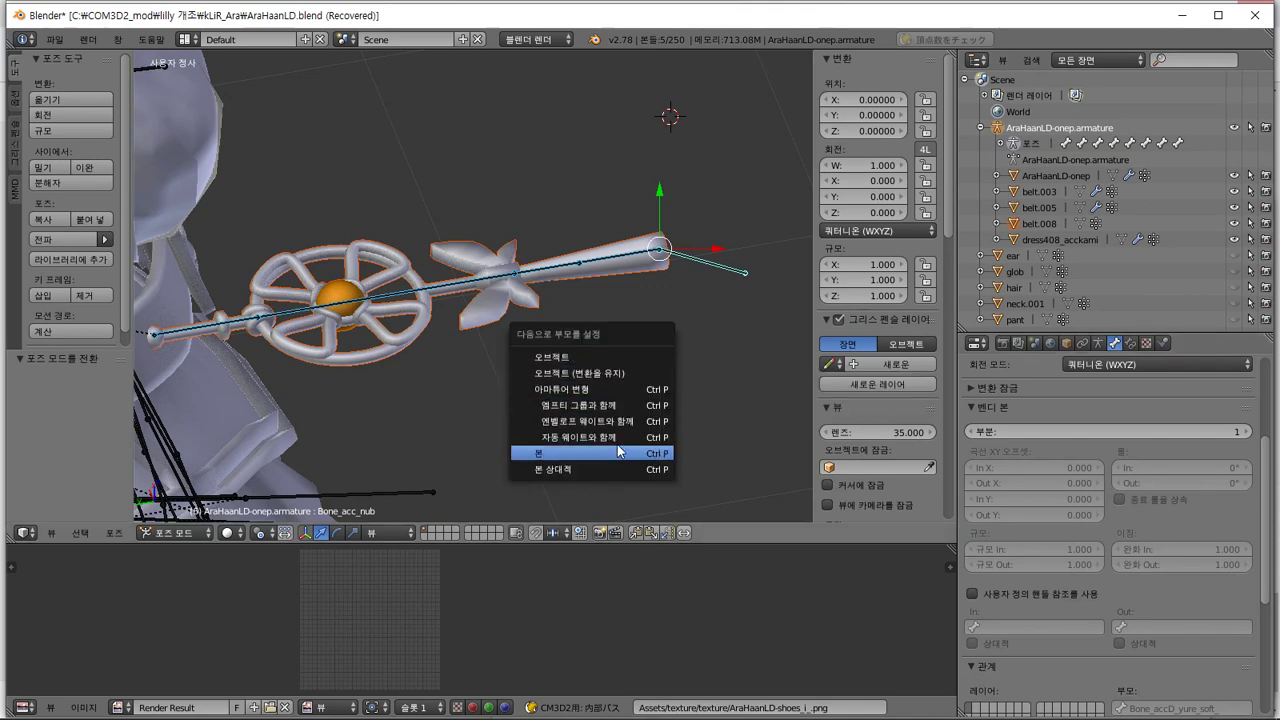
{"action": "left_click", "coordinate": [1098, 344]}
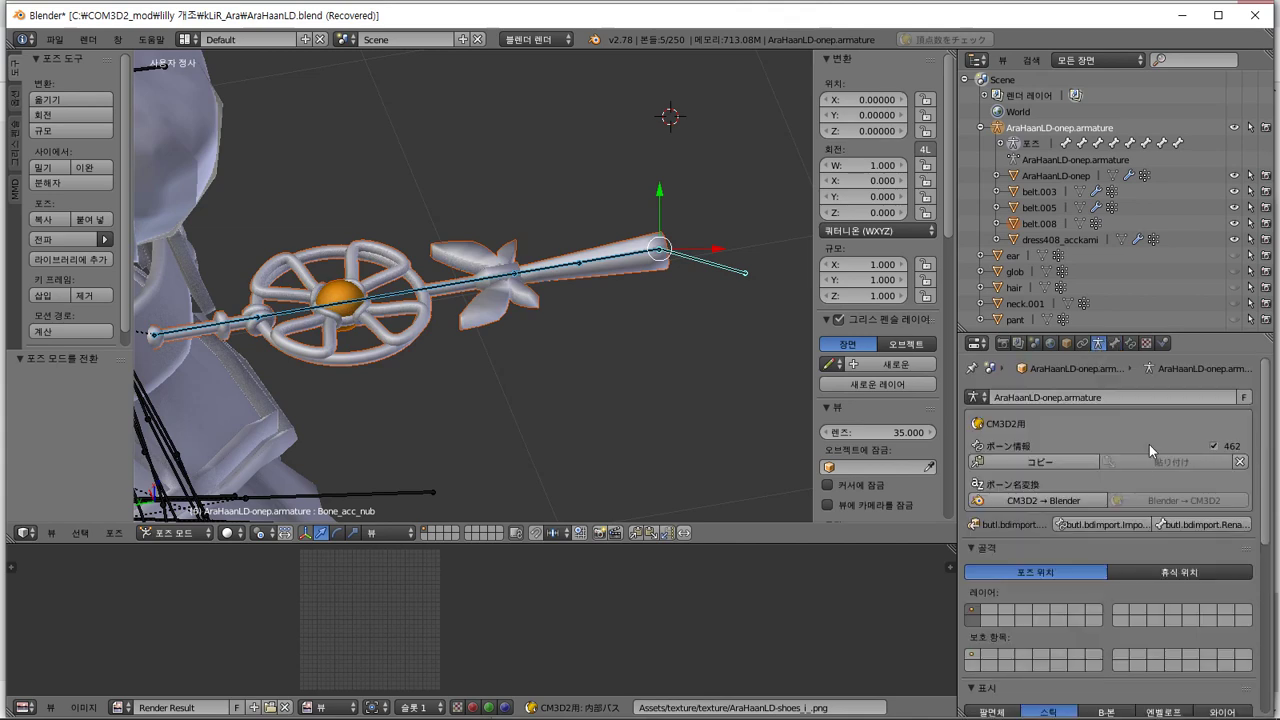
Reselect the accessory bones from Bone_acc_nub inward together with the belt.008 mesh, making belt.008 the active object
{"action": "right_click", "coordinate": [681, 252]}
{"action": "right_click", "coordinate": [681, 252]}
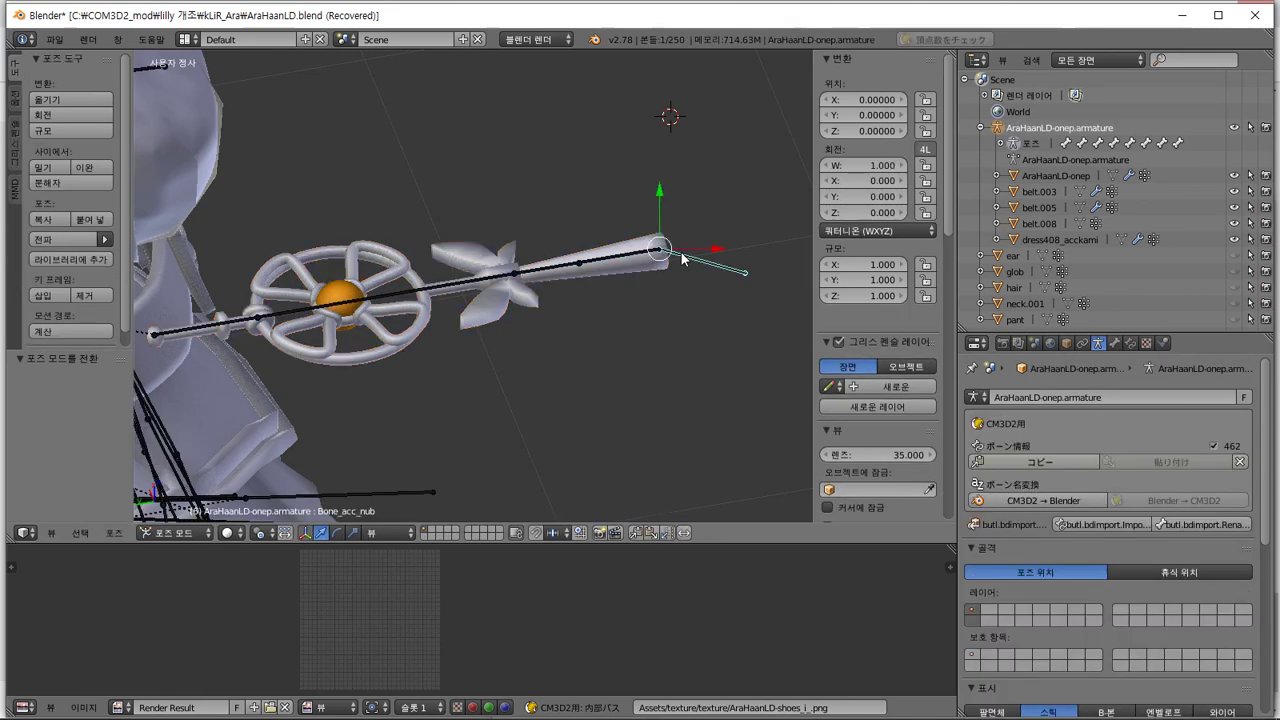
{"action": "right_click", "coordinate": [622, 265]}
{"action": "right_click", "coordinate": [622, 265]}
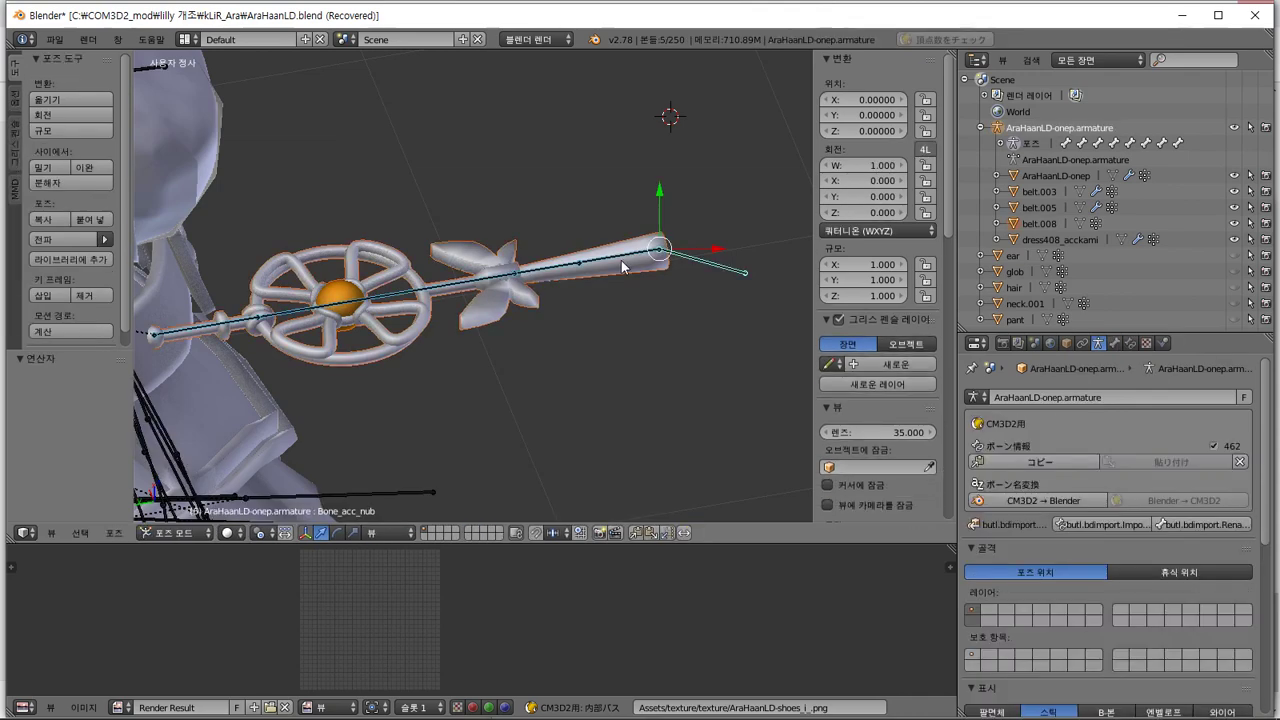
{"action": "right_click", "coordinate": [622, 268]}
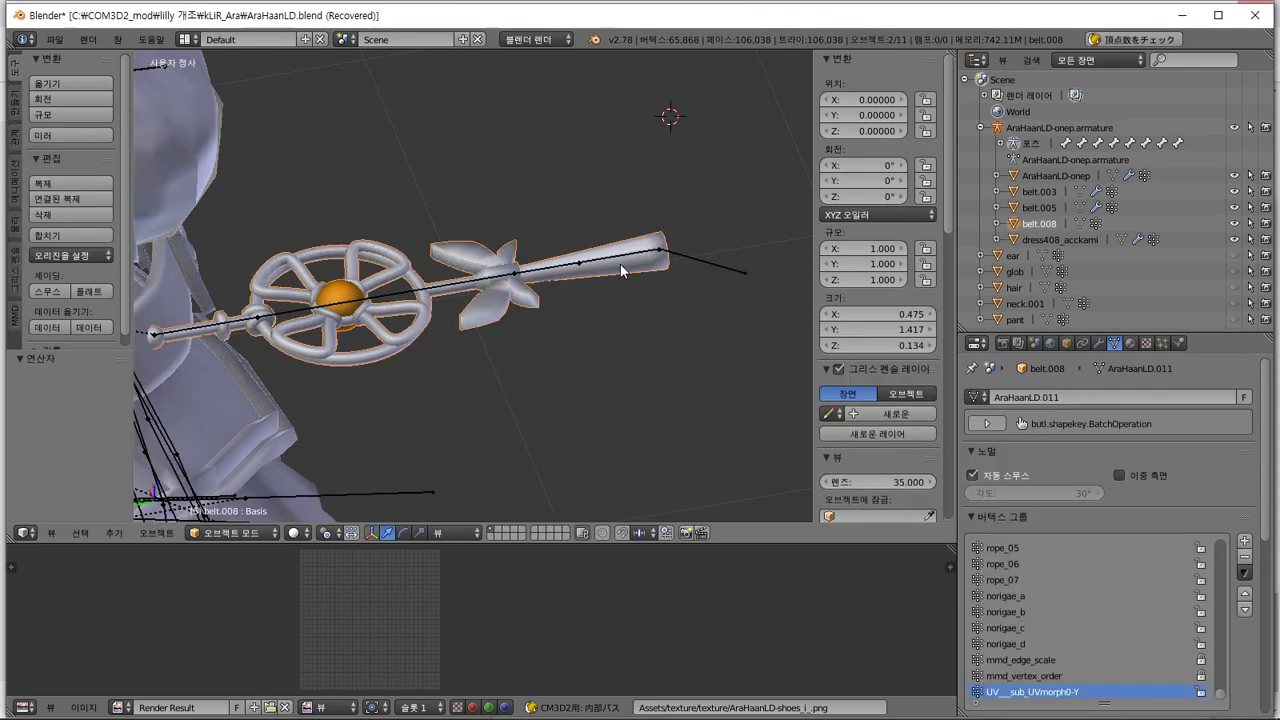
{"action": "right_click", "coordinate": [620, 265]}
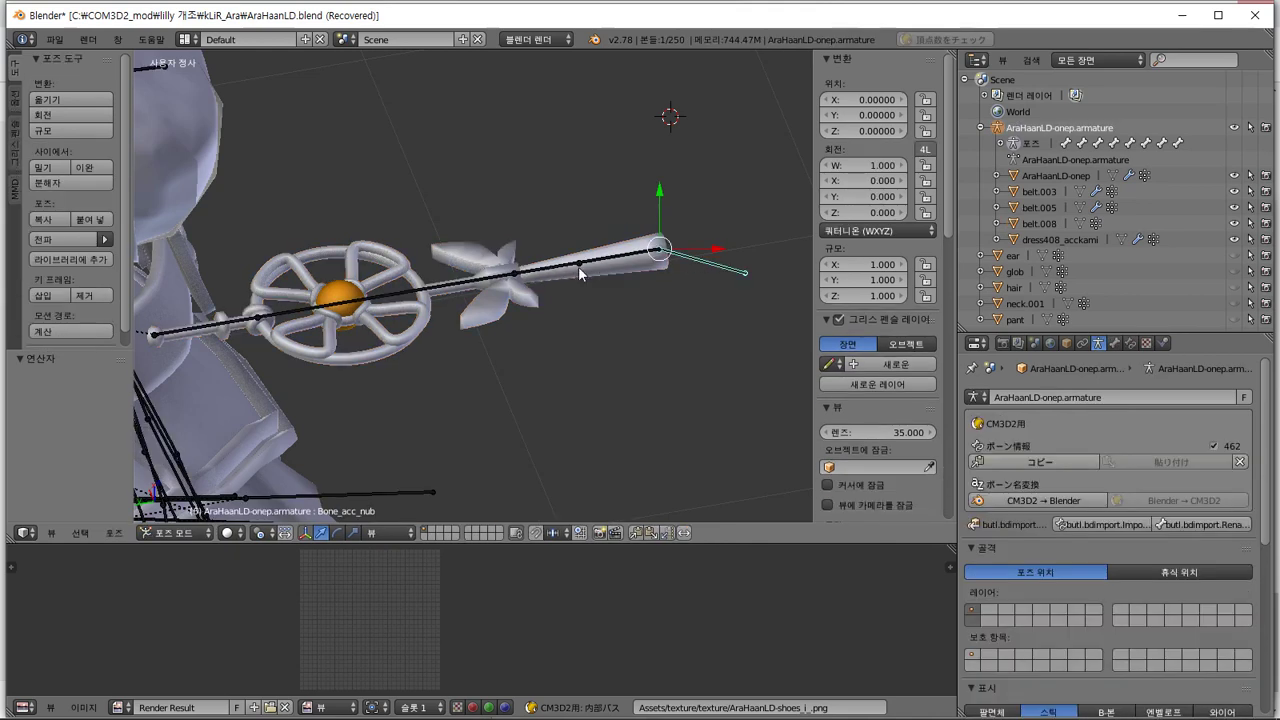
{"action": "right_click", "coordinate": [476, 277]}
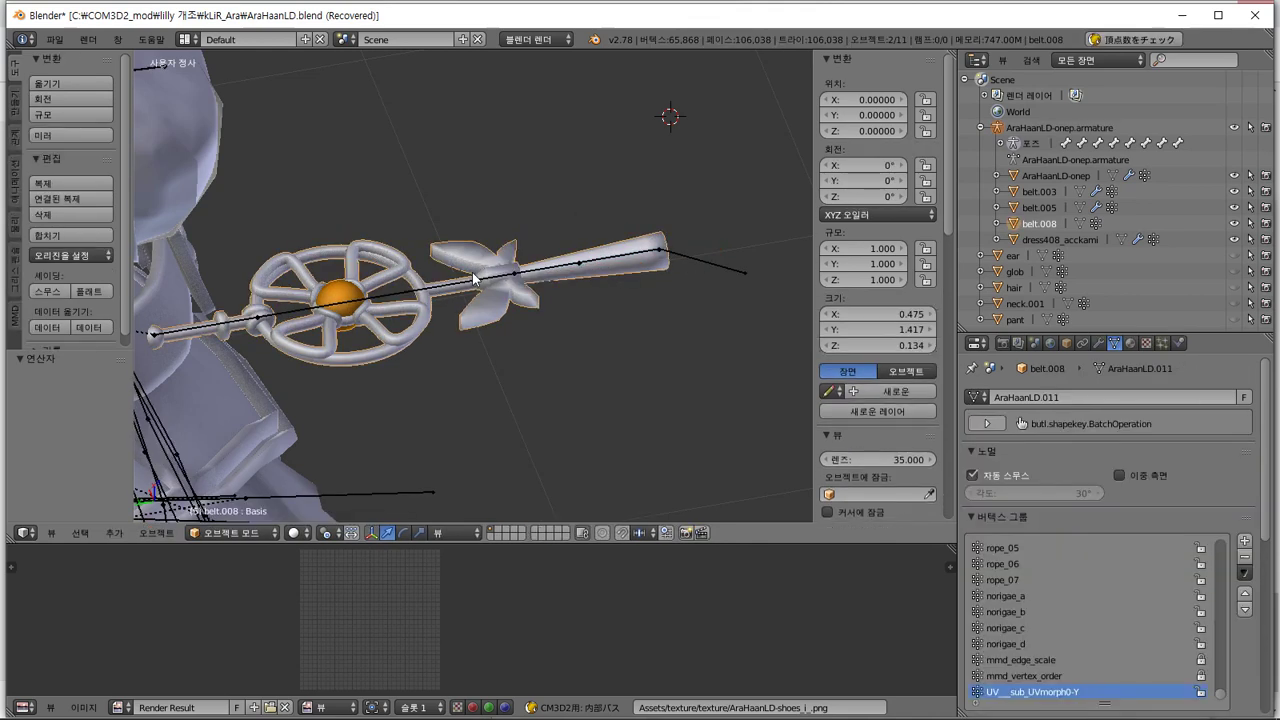
{"action": "right_click", "coordinate": [692, 256]}
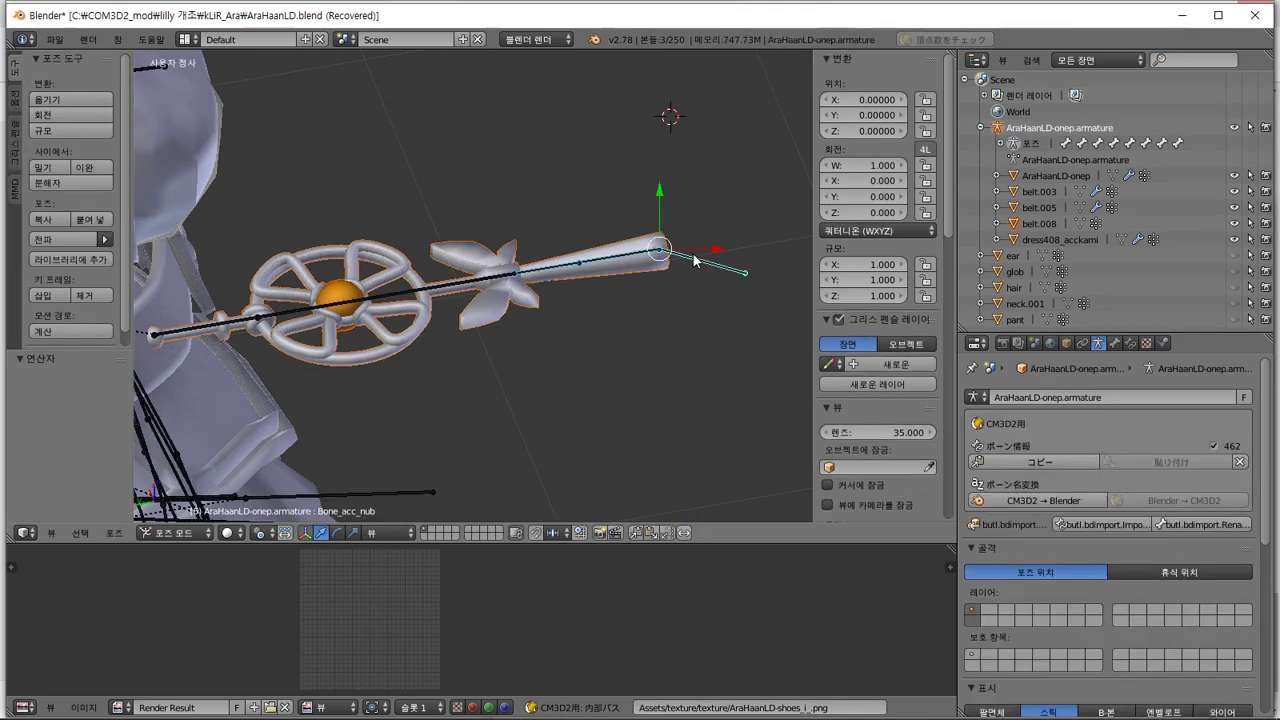
{"action": "right_click", "coordinate": [424, 292]}
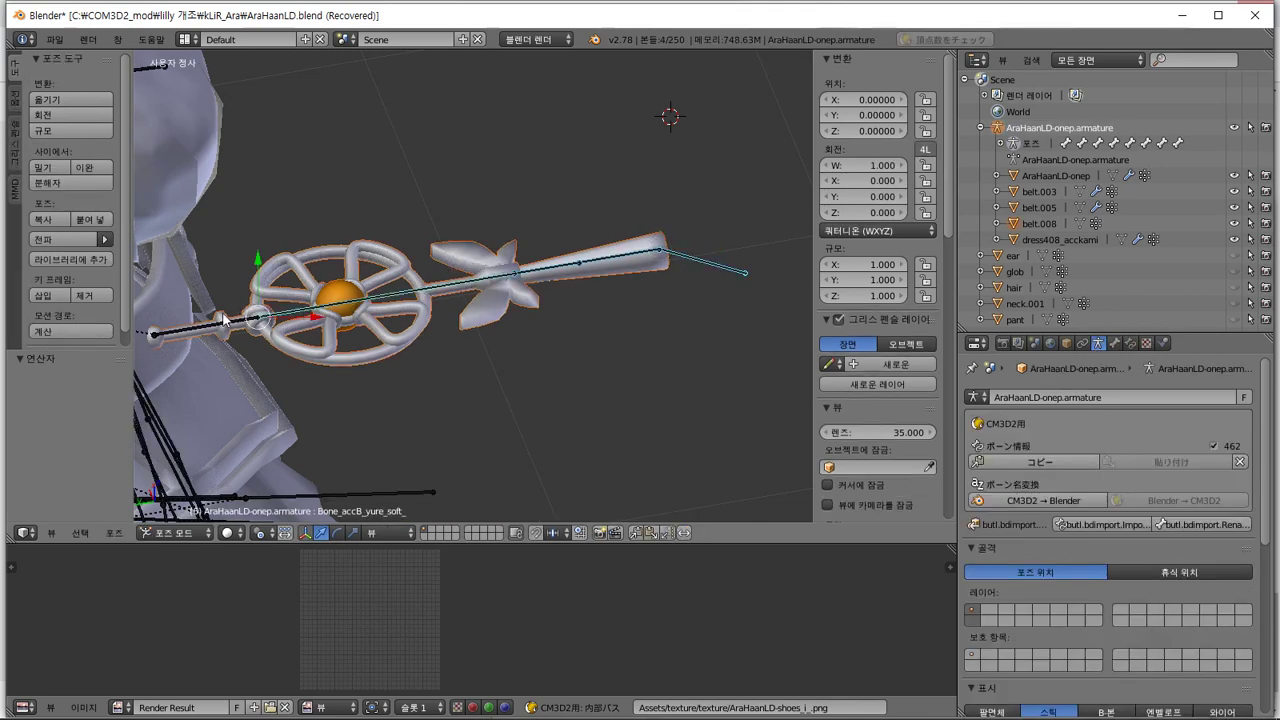
{"action": "right_click", "coordinate": [196, 327]}
{"action": "right_click", "coordinate": [427, 321]}
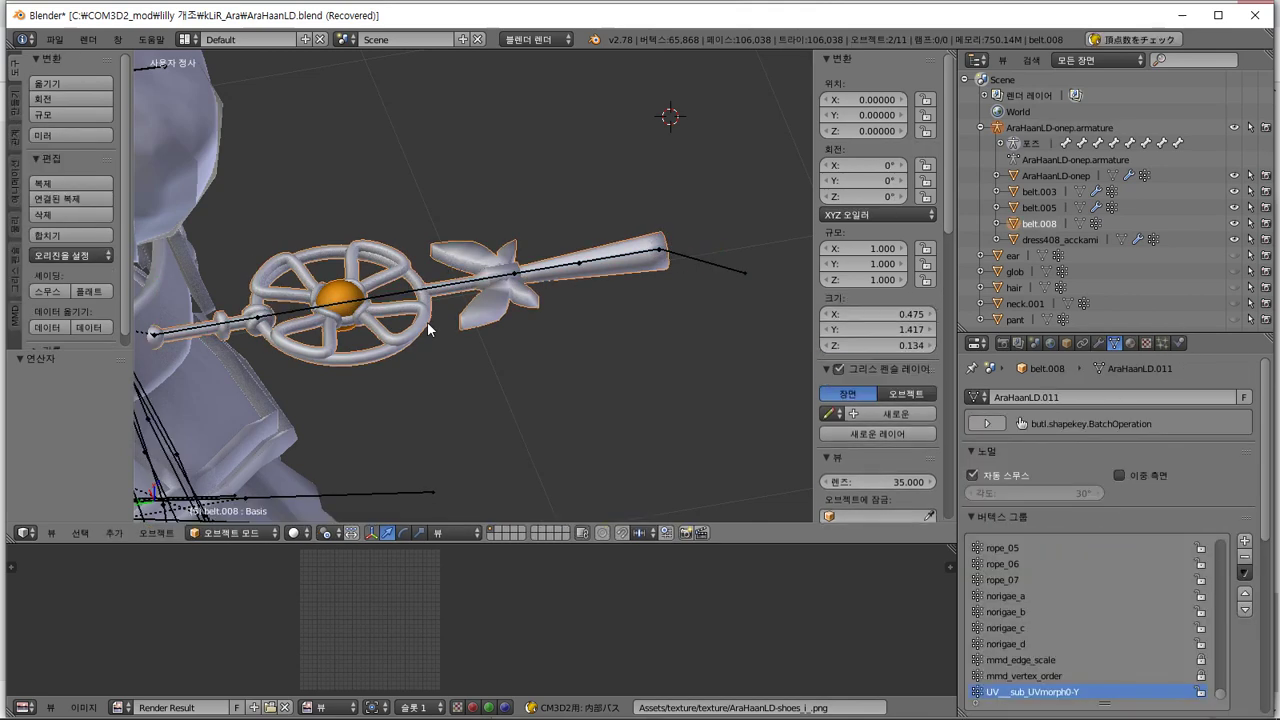
Delete all vertex groups from the belt.008 mesh
{"action": "right_click", "coordinate": [498, 318], "text": "shift"}
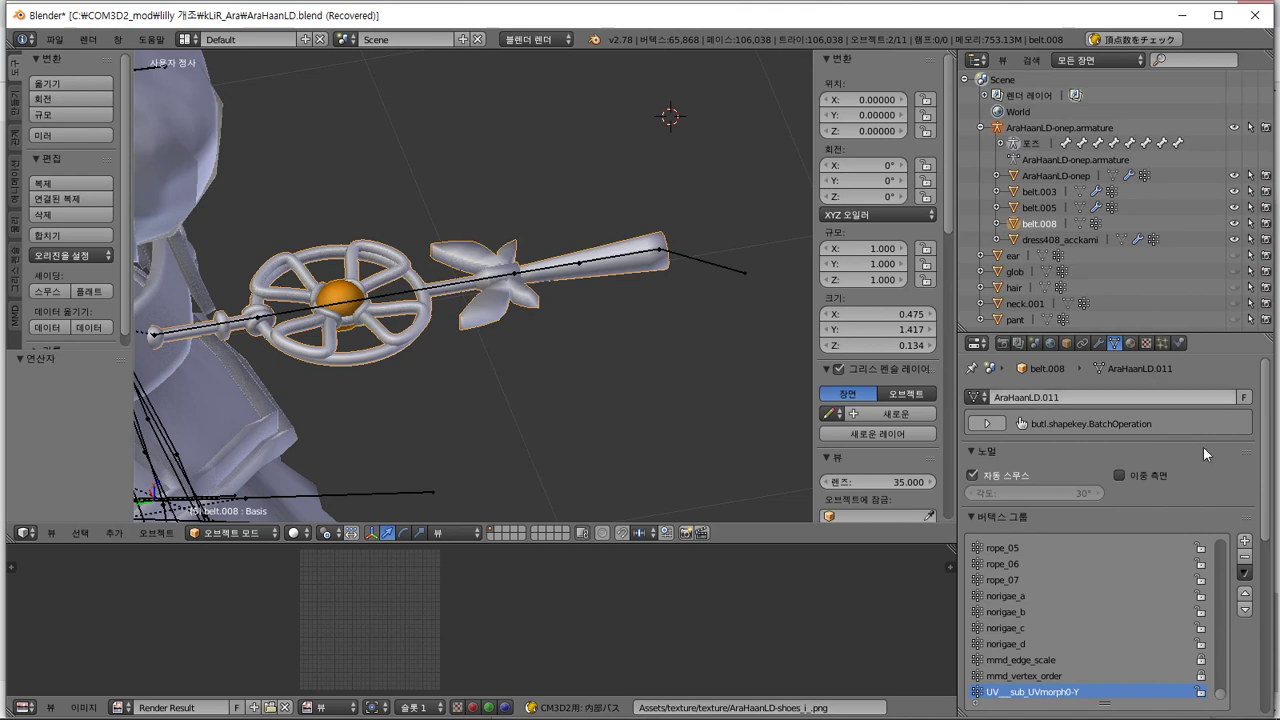
{"action": "left_click", "coordinate": [1249, 570]}
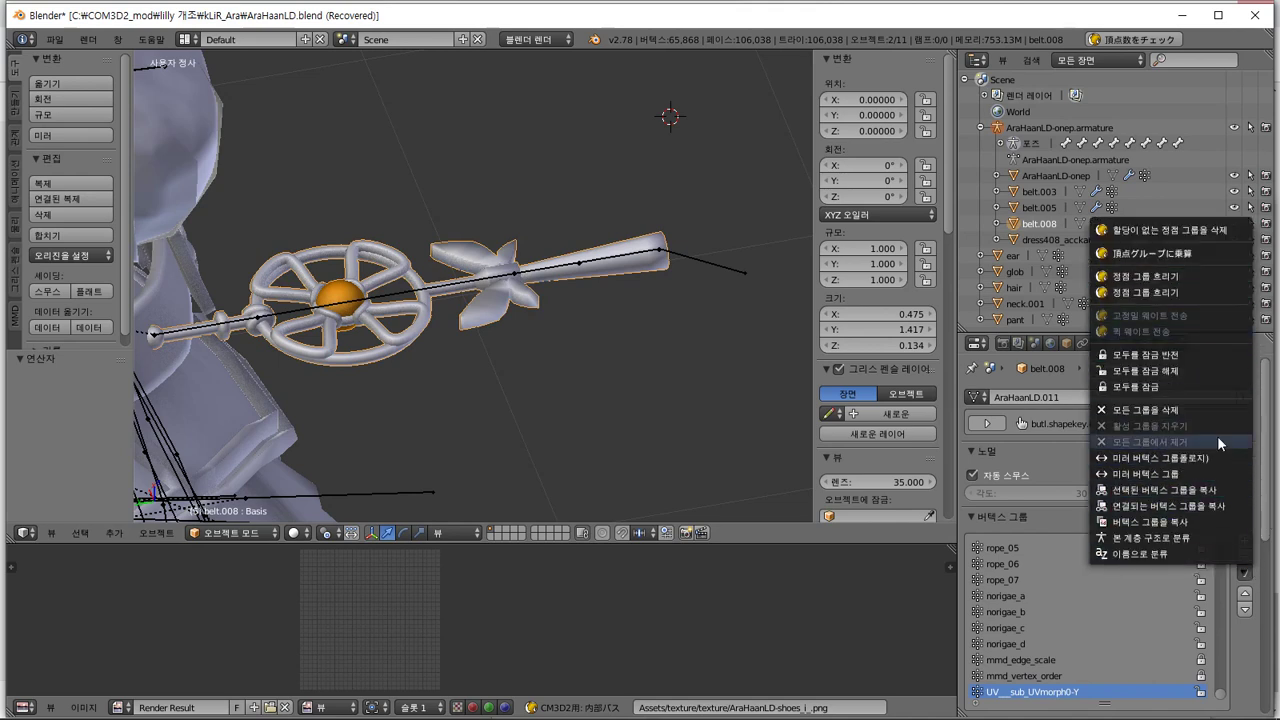
{"action": "left_click", "coordinate": [1215, 410]}
Delete all shape keys from the belt.008 mesh
{"action": "scroll", "coordinate": [1248, 530], "scroll_direction": "down", "scroll_amount": 4}
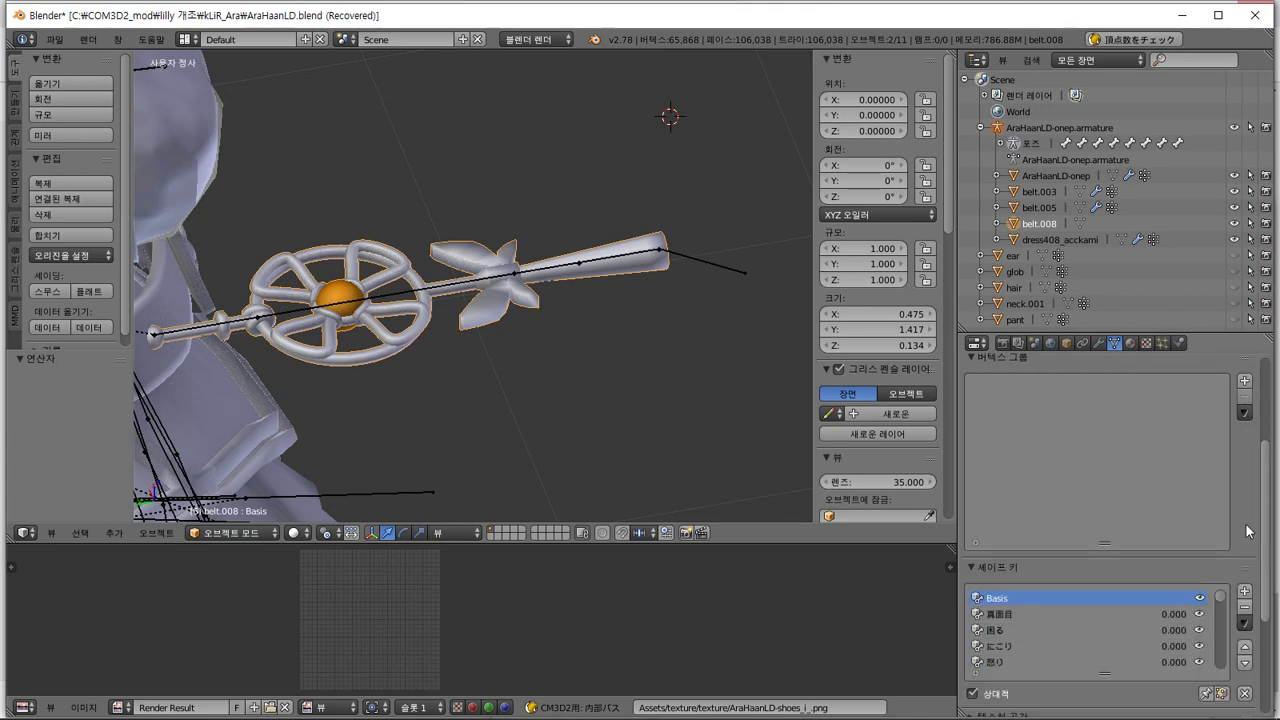
{"action": "left_click", "coordinate": [1244, 622]}
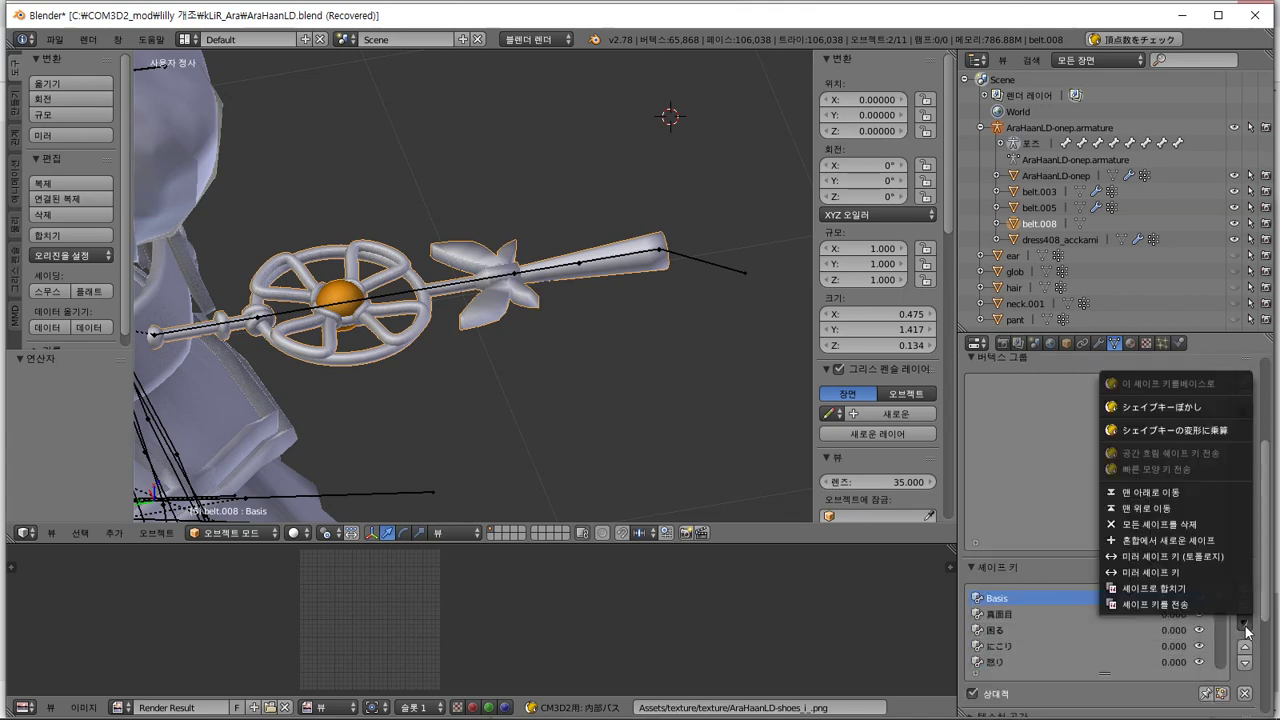
{"action": "left_click", "coordinate": [1209, 508]}
{"action": "scroll", "coordinate": [1226, 493], "scroll_direction": "up", "scroll_amount": 4}
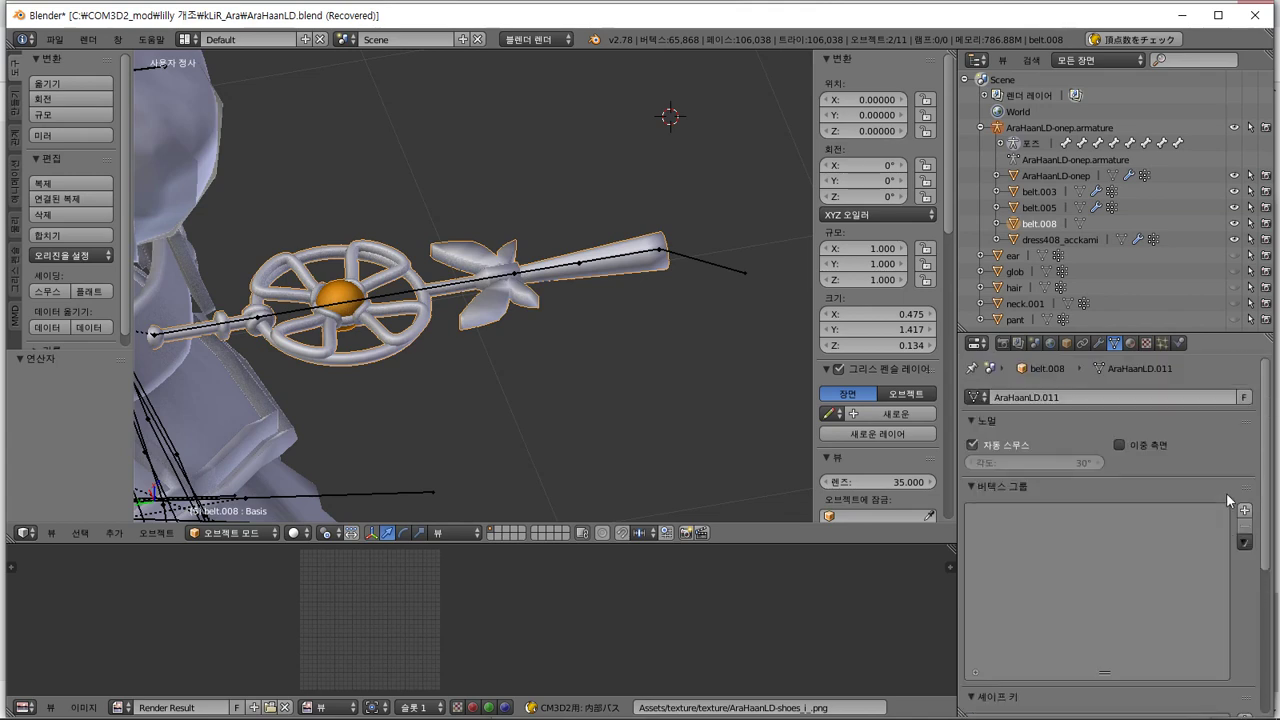
{"action": "scroll", "coordinate": [1226, 492], "scroll_direction": "down", "scroll_amount": 2}
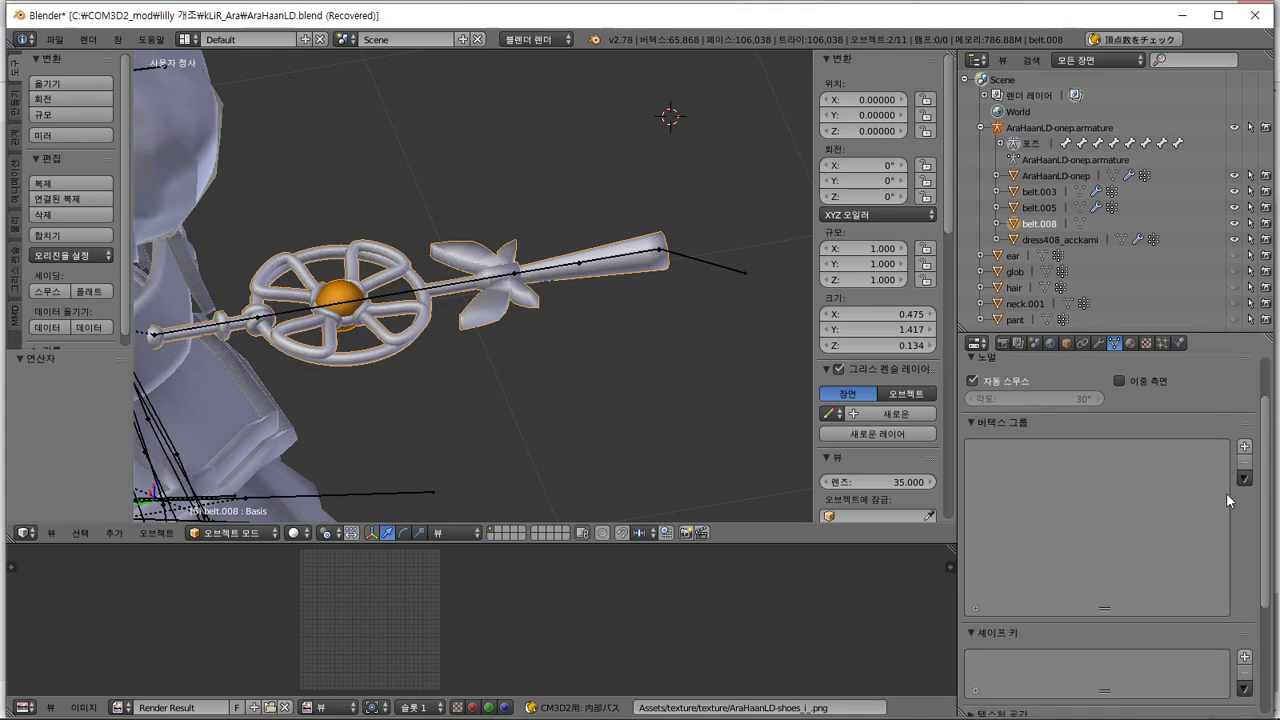
{"action": "scroll", "coordinate": [1226, 492], "scroll_direction": "up", "scroll_amount": 1}
{"action": "scroll", "coordinate": [1226, 492], "scroll_direction": "up", "scroll_amount": 1}
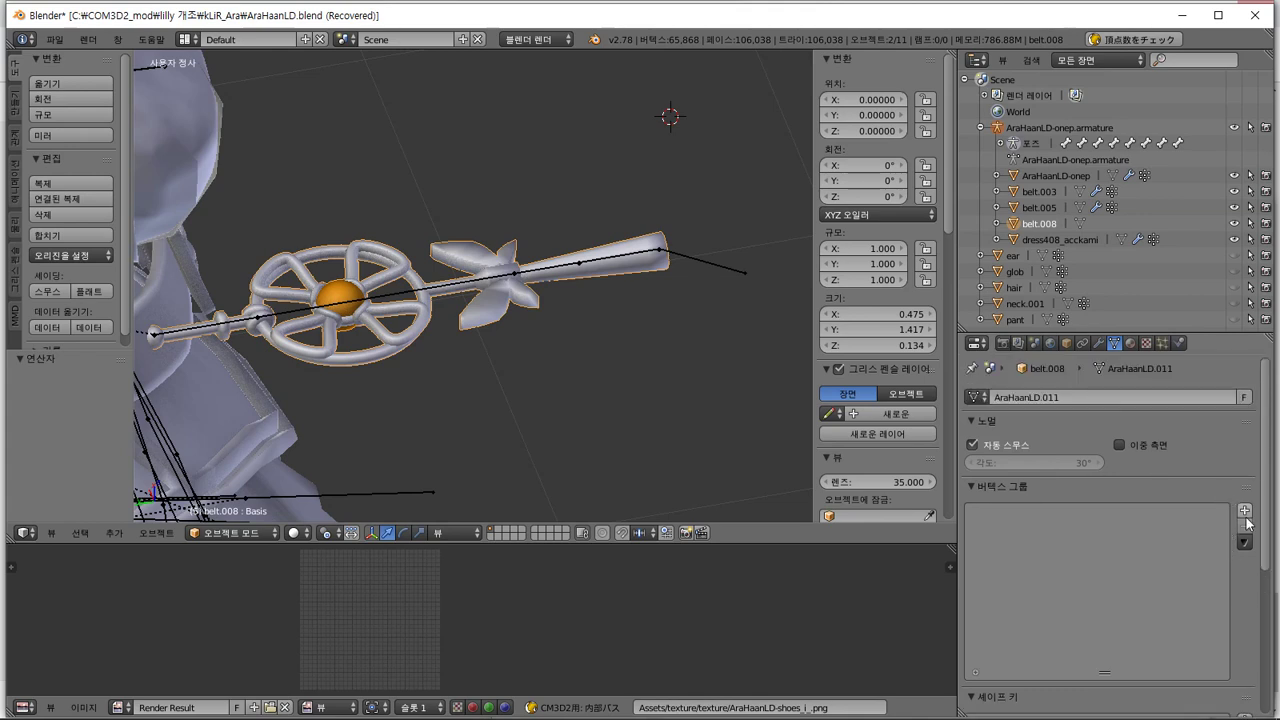
{"action": "left_click", "coordinate": [1245, 541]}
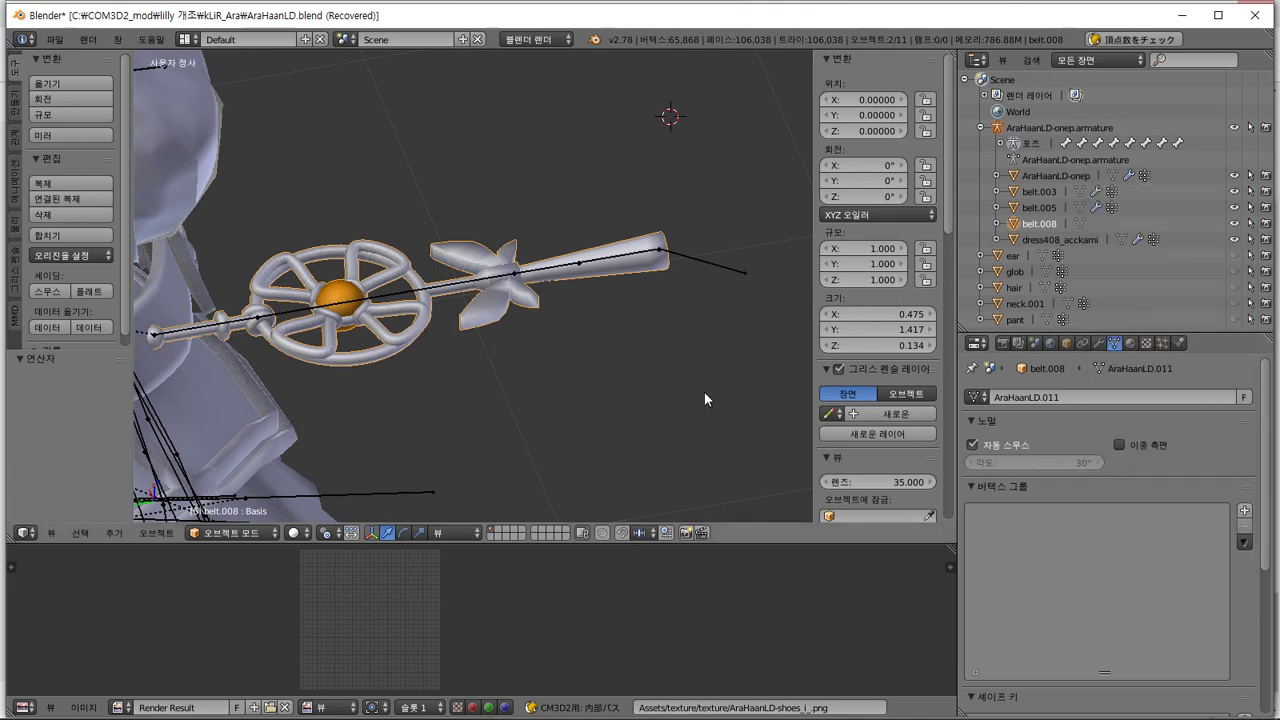
Select the armature bones running along the belt ornament and try to set an object parent with belt.008 active
{"action": "right_click", "coordinate": [696, 261]}
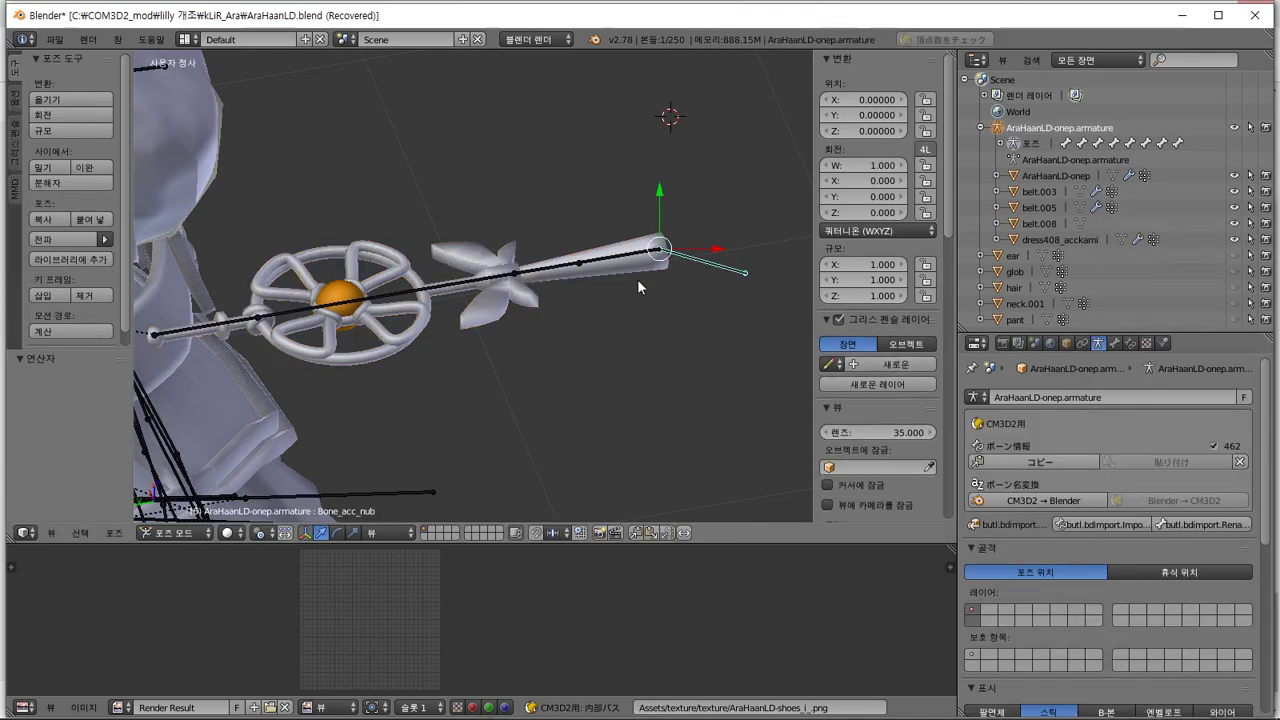
{"action": "key", "text": "b"}
{"action": "left_click_drag", "start_coordinate": [229, 352], "coordinate": [840, 100]}
{"action": "right_click", "coordinate": [498, 295]}
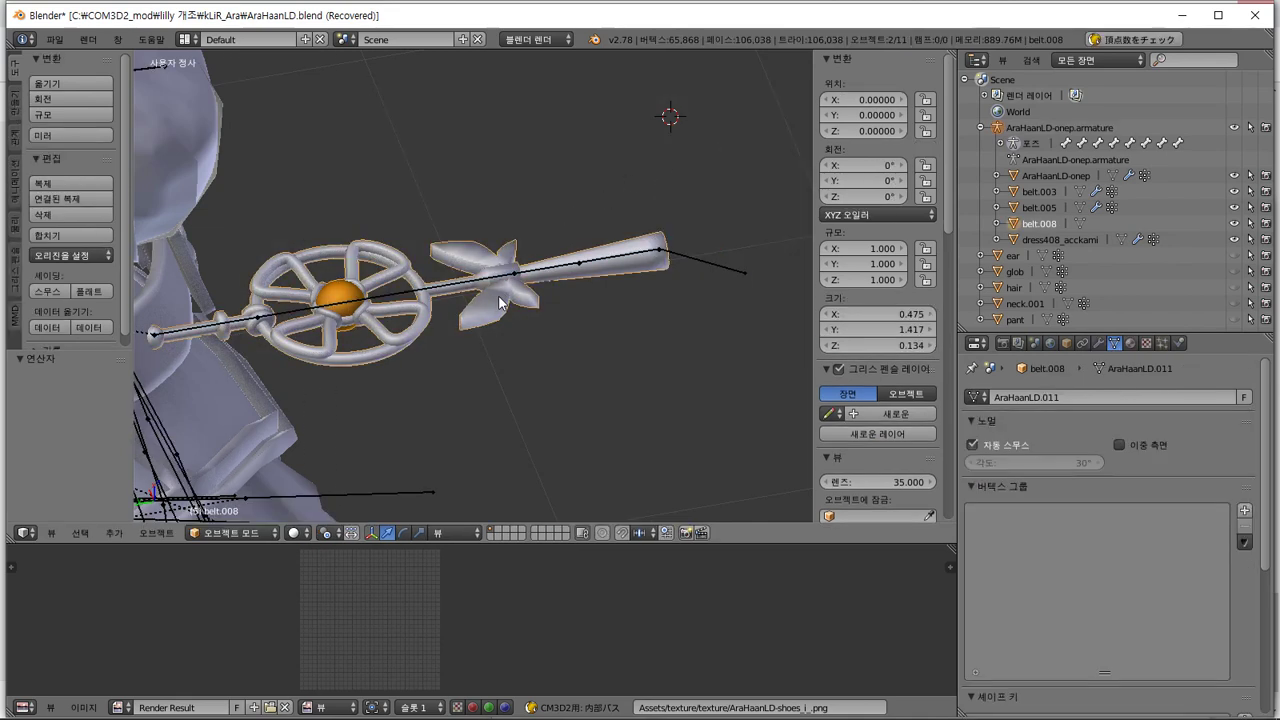
{"action": "key", "text": "ctrl+p"}
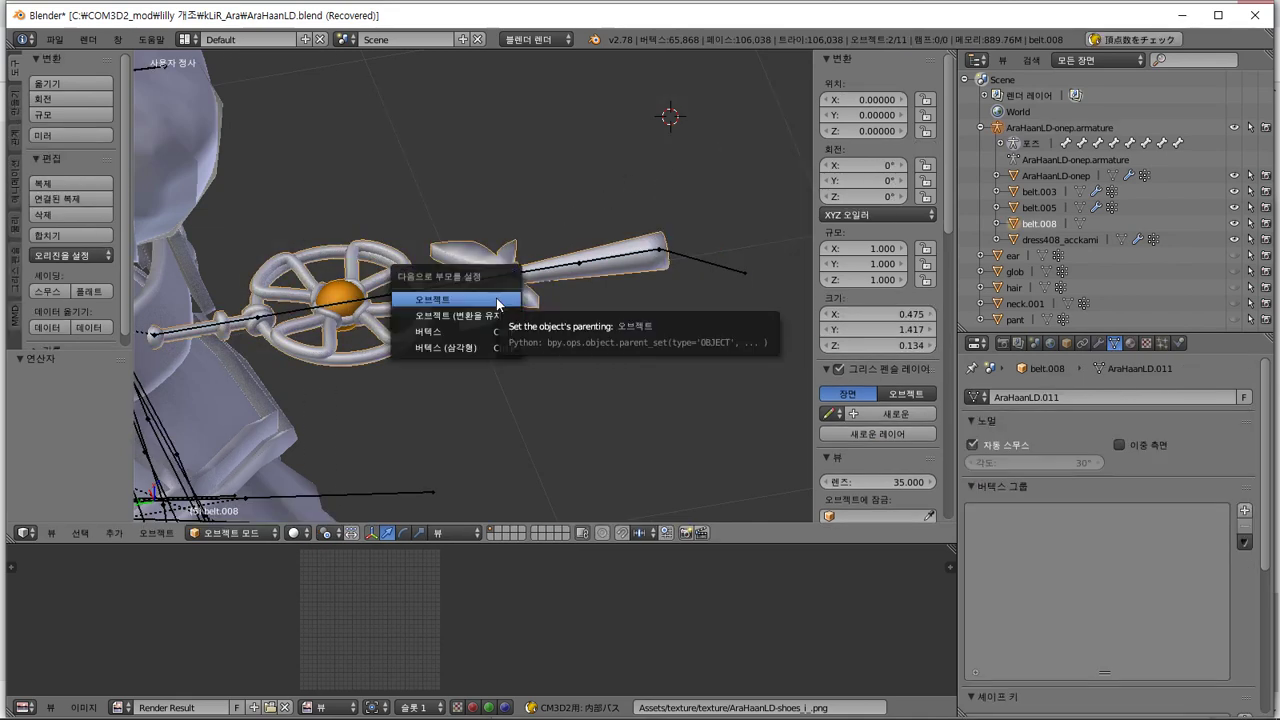
{"action": "left_click", "coordinate": [498, 302]}
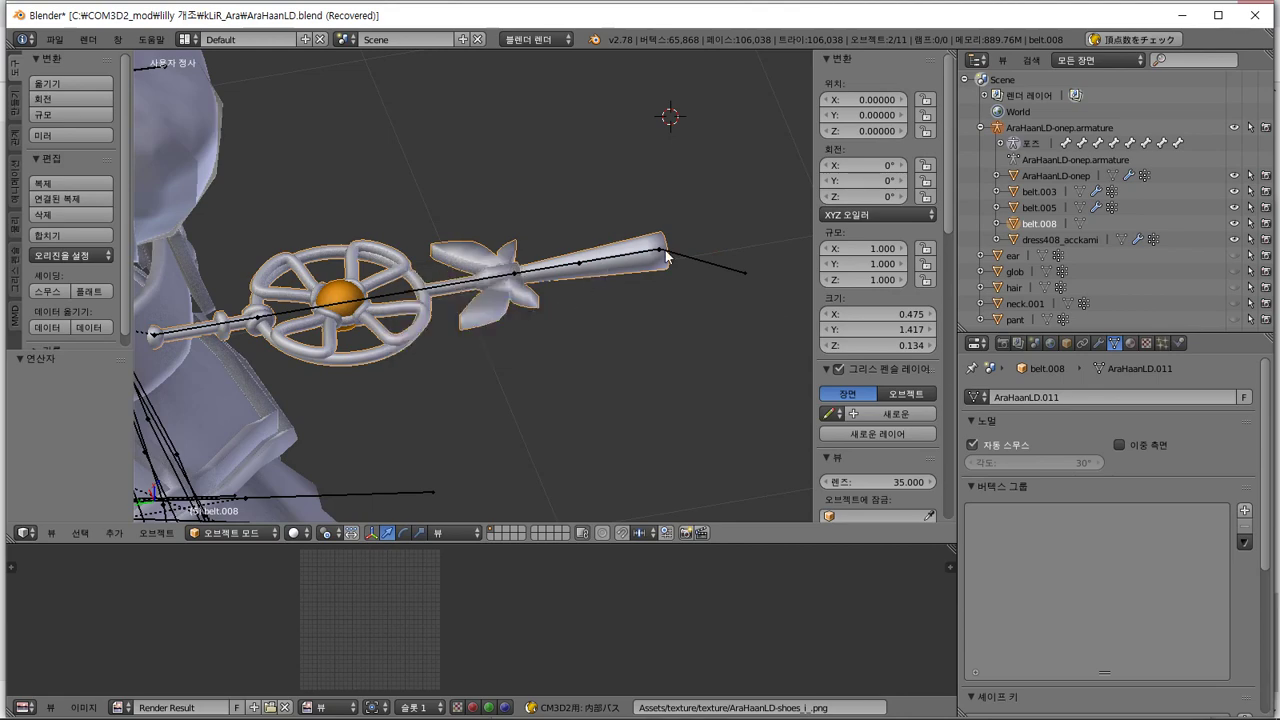
{"action": "mouse_move", "coordinate": [568, 302]}
{"action": "middle_mouse_down"}
{"action": "mouse_move", "coordinate": [462, 302]}
{"action": "mouse_move", "coordinate": [487, 311]}
{"action": "middle_mouse_up"}
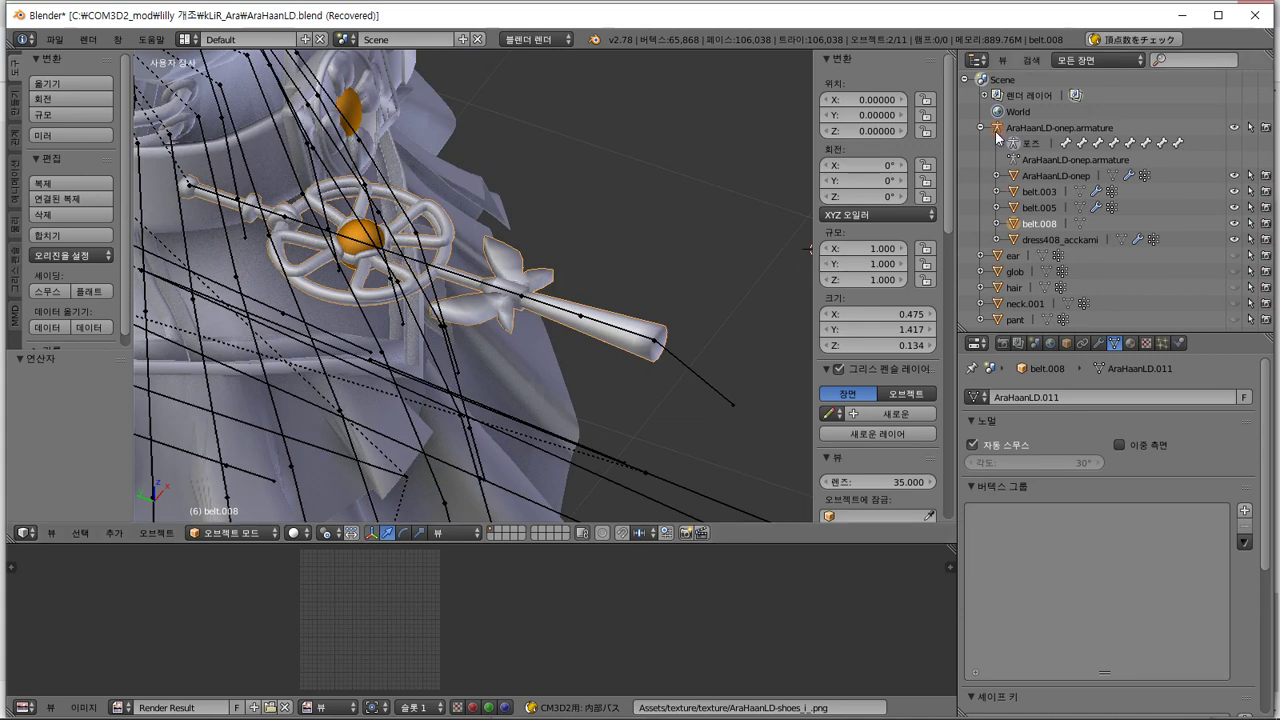
{"action": "key", "text": "Tab"}
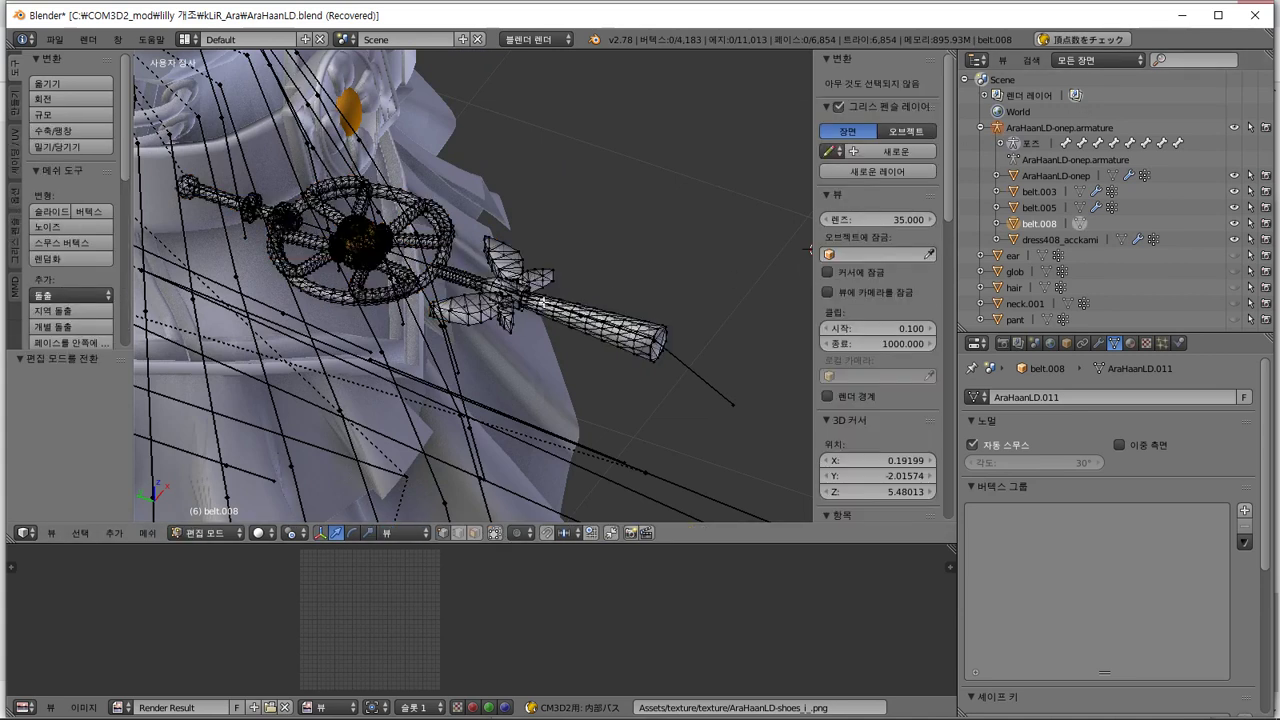
{"action": "key", "text": "Tab"}
Select the bone chain along the belt ornament, from Bone_acc_nub to Bone_accA_yure_soft_, in armature edit mode and return to pose mode
{"action": "right_click", "coordinate": [677, 357]}
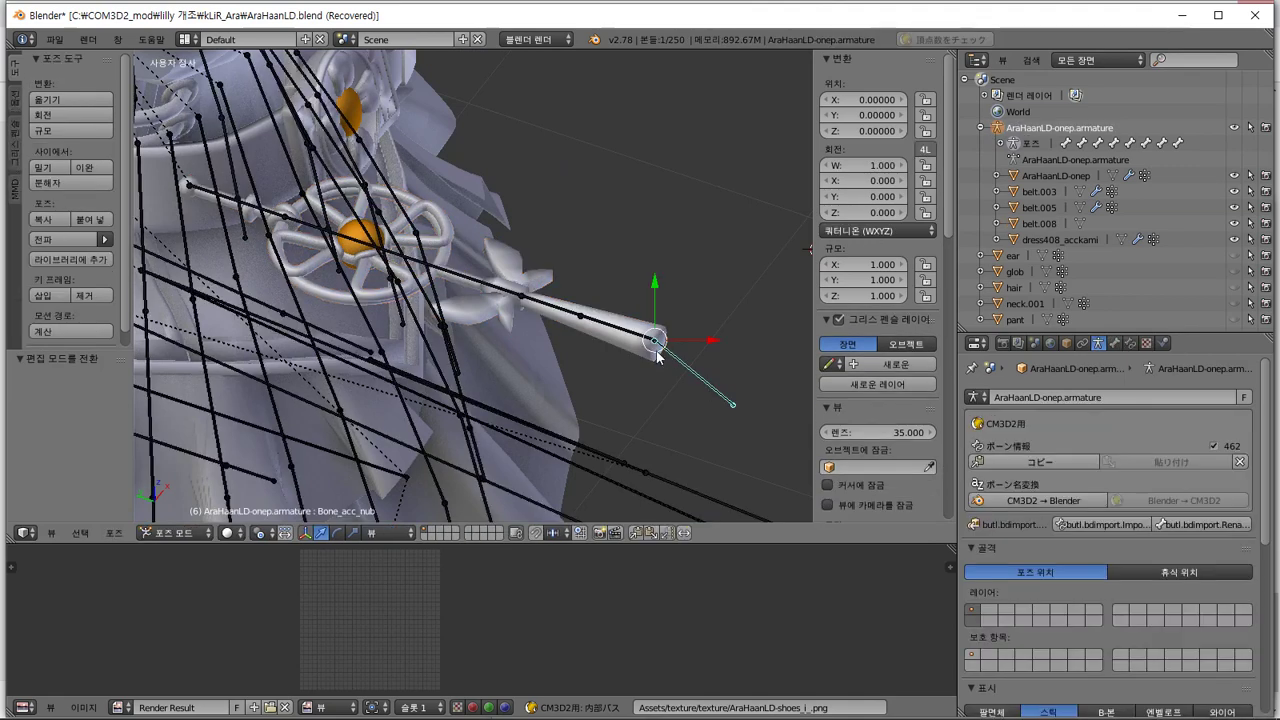
{"action": "key", "text": "Tab"}
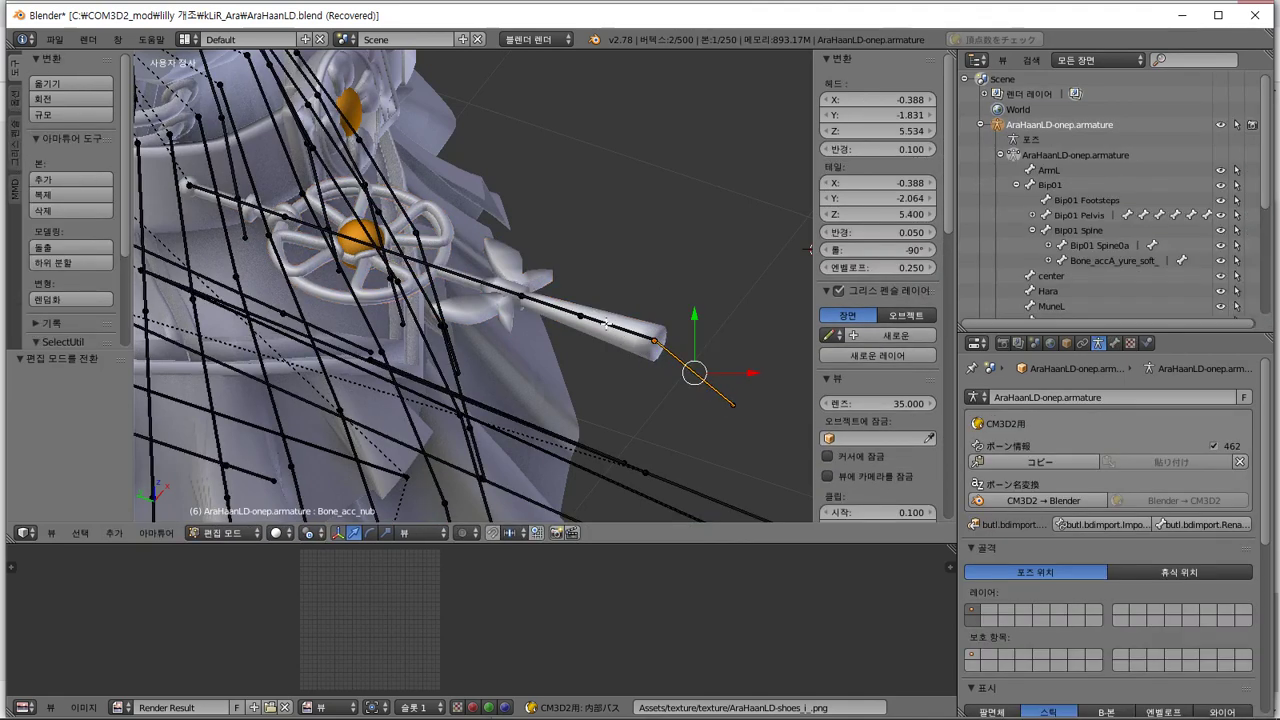
{"action": "key", "text": "ctrl+KP_Add"}
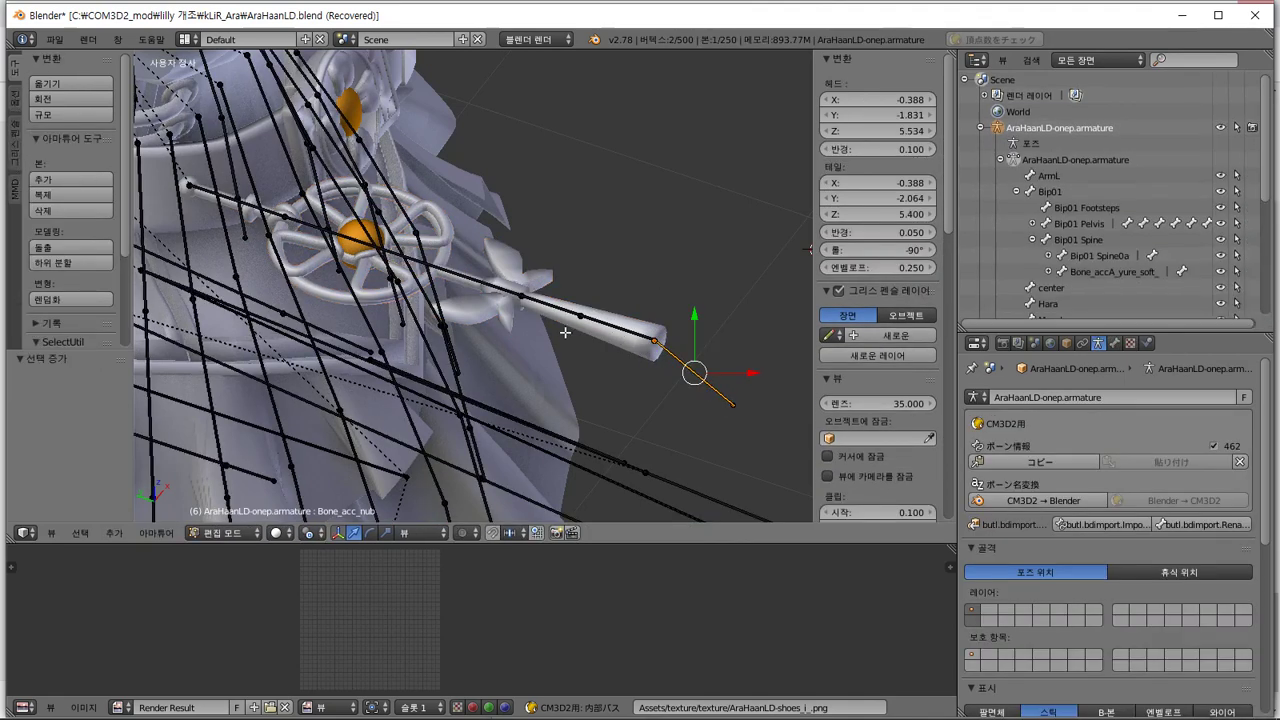
{"action": "middle_click_drag", "start_coordinate": [565, 332], "coordinate": [627, 302]}
{"action": "key", "text": "b"}
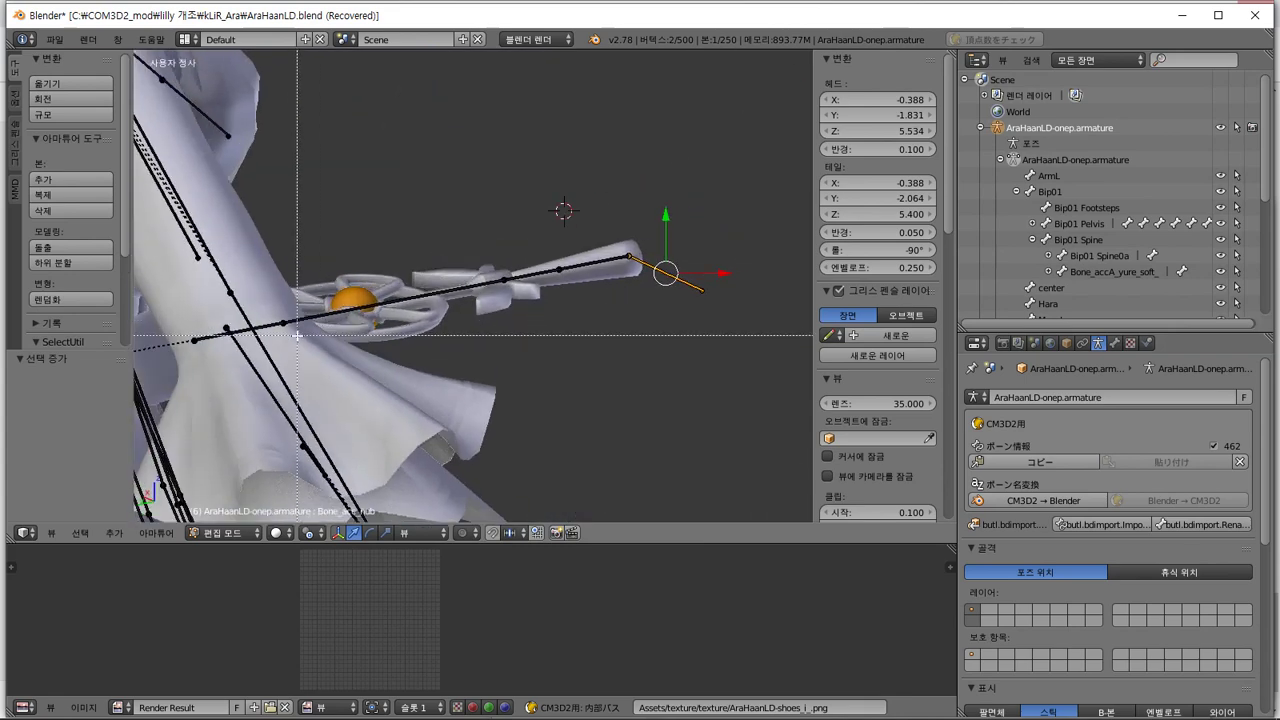
{"action": "left_click_drag", "start_coordinate": [270, 337], "coordinate": [779, 152]}
{"action": "key", "text": "KP_Decimal"}
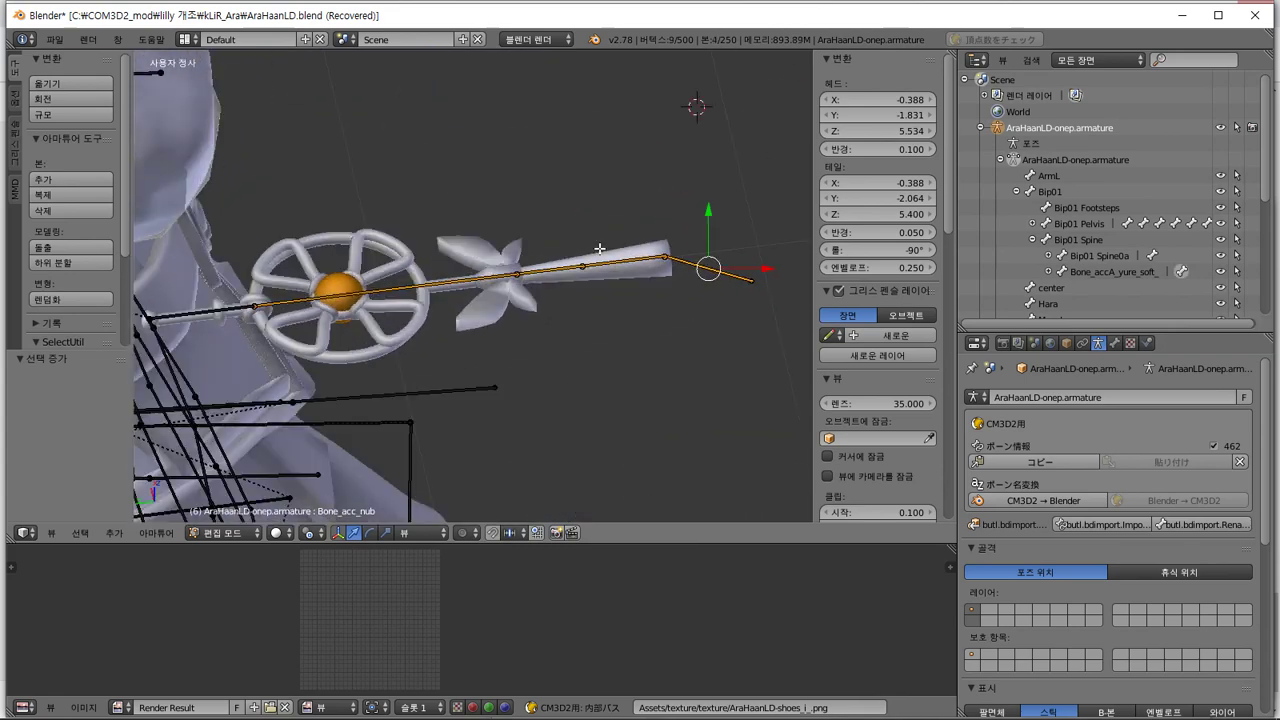
{"action": "middle_click_drag", "start_coordinate": [381, 309], "coordinate": [458, 286]}
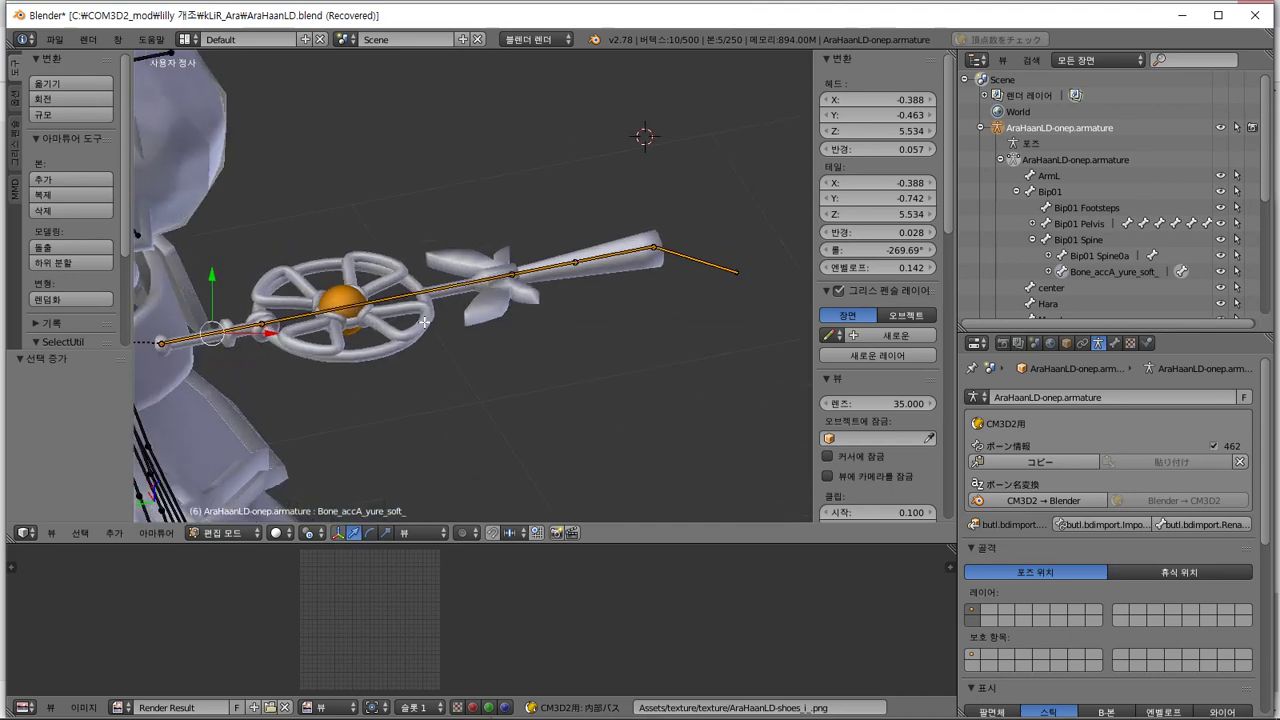
{"action": "key", "text": "ctrl+Tab"}
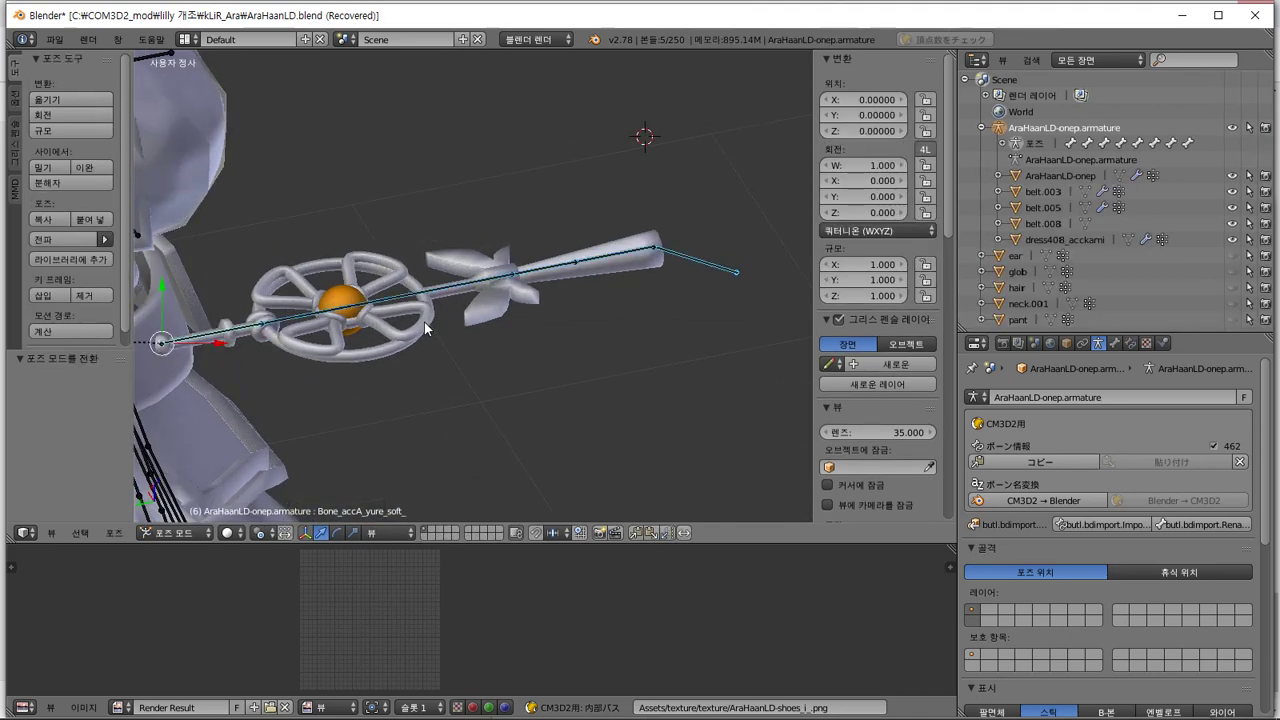
Make belt.008 the active object alongside the armature and try object parenting again
{"action": "right_click", "coordinate": [424, 322]}
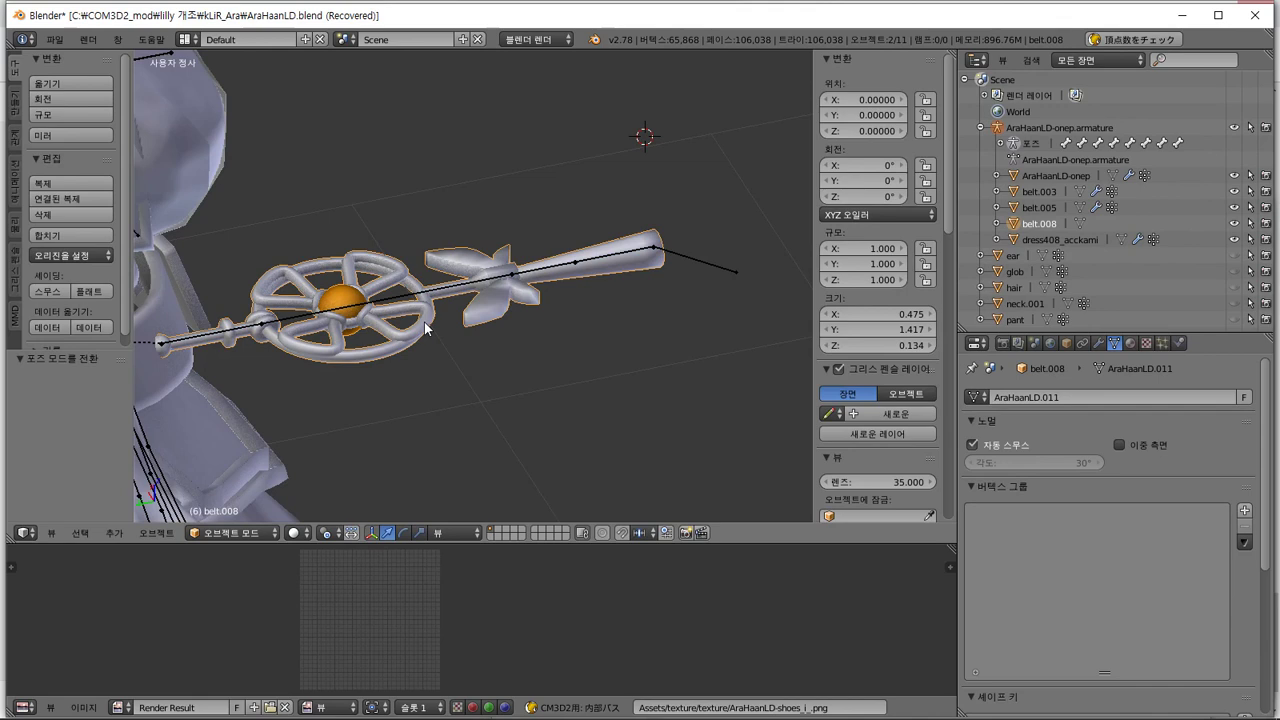
{"action": "key", "text": "ctrl+p"}
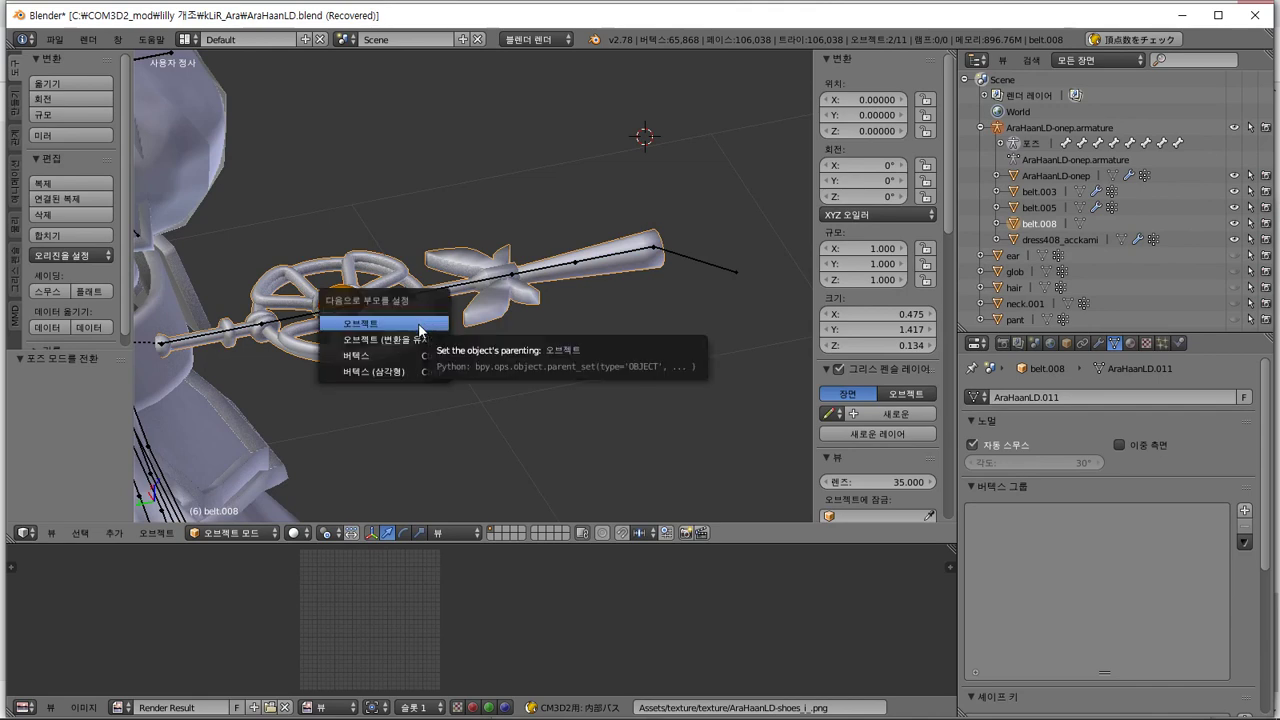
{"action": "left_click", "coordinate": [416, 328]}
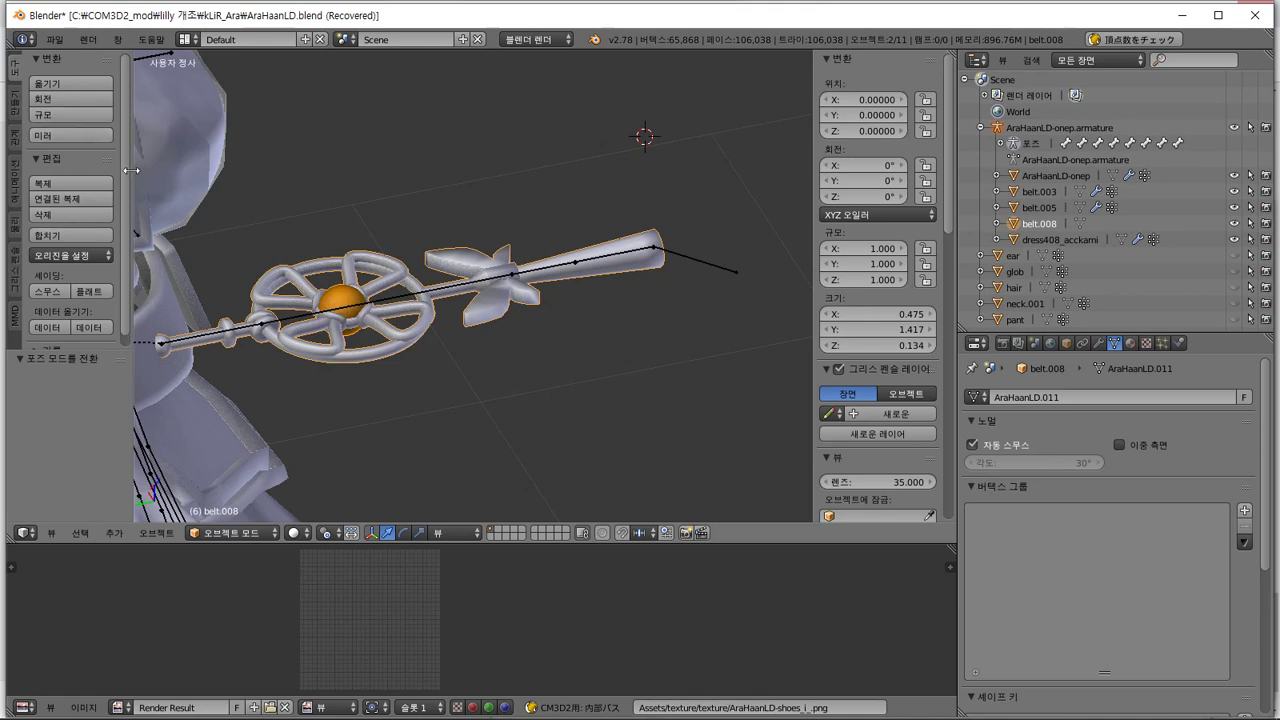
Switch belt.008 from Object Mode to Weight Paint mode
{"action": "left_click", "coordinate": [13, 100]}
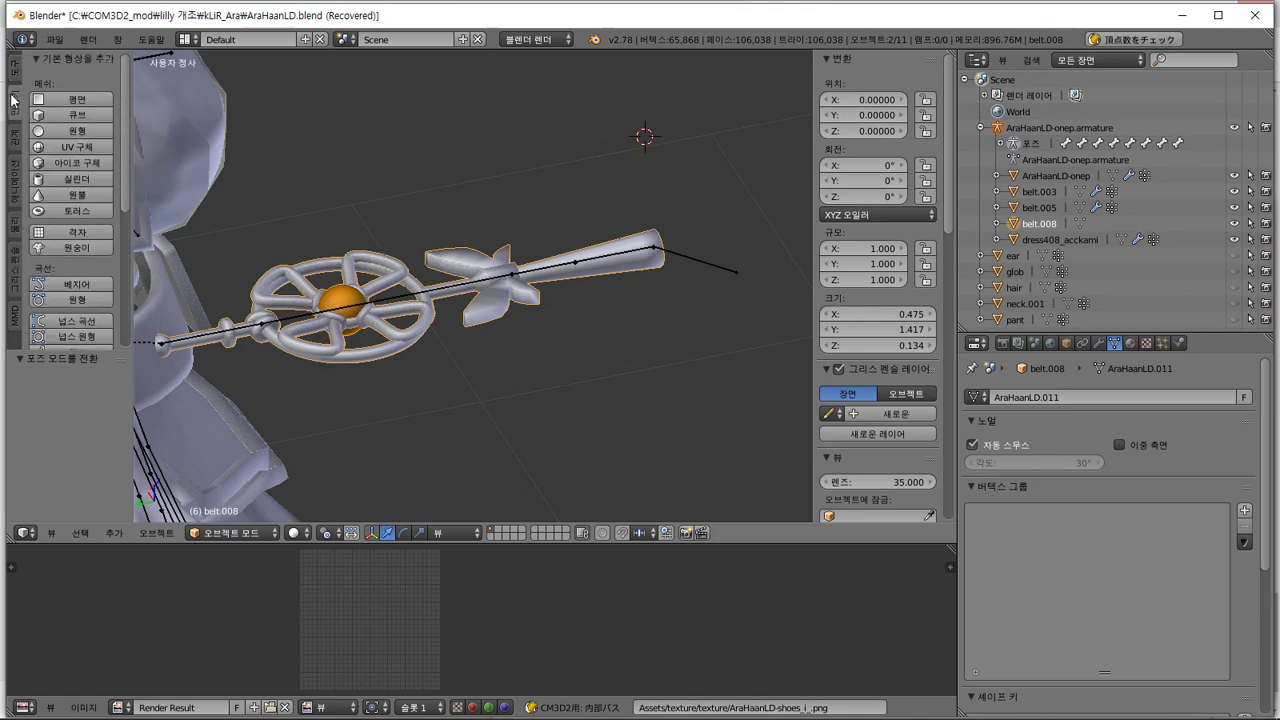
{"action": "scroll", "coordinate": [71, 174], "scroll_direction": "down", "scroll_amount": 6}
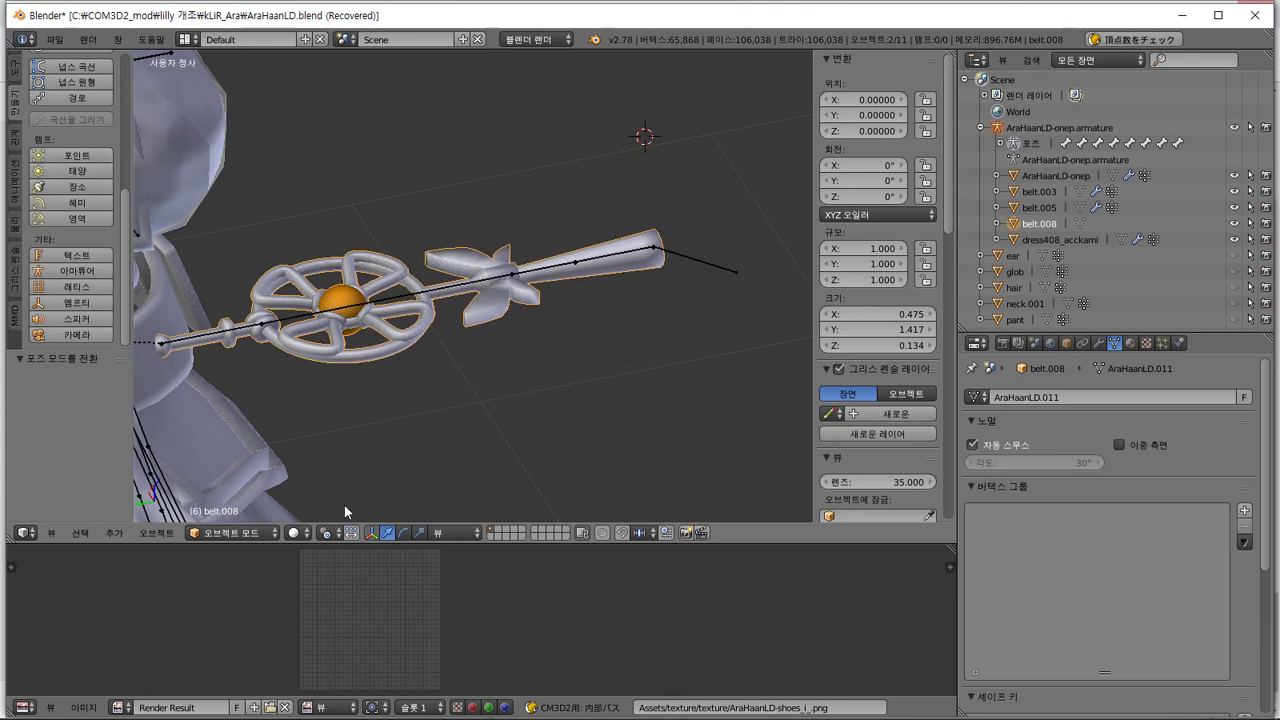
{"action": "left_click", "coordinate": [247, 535]}
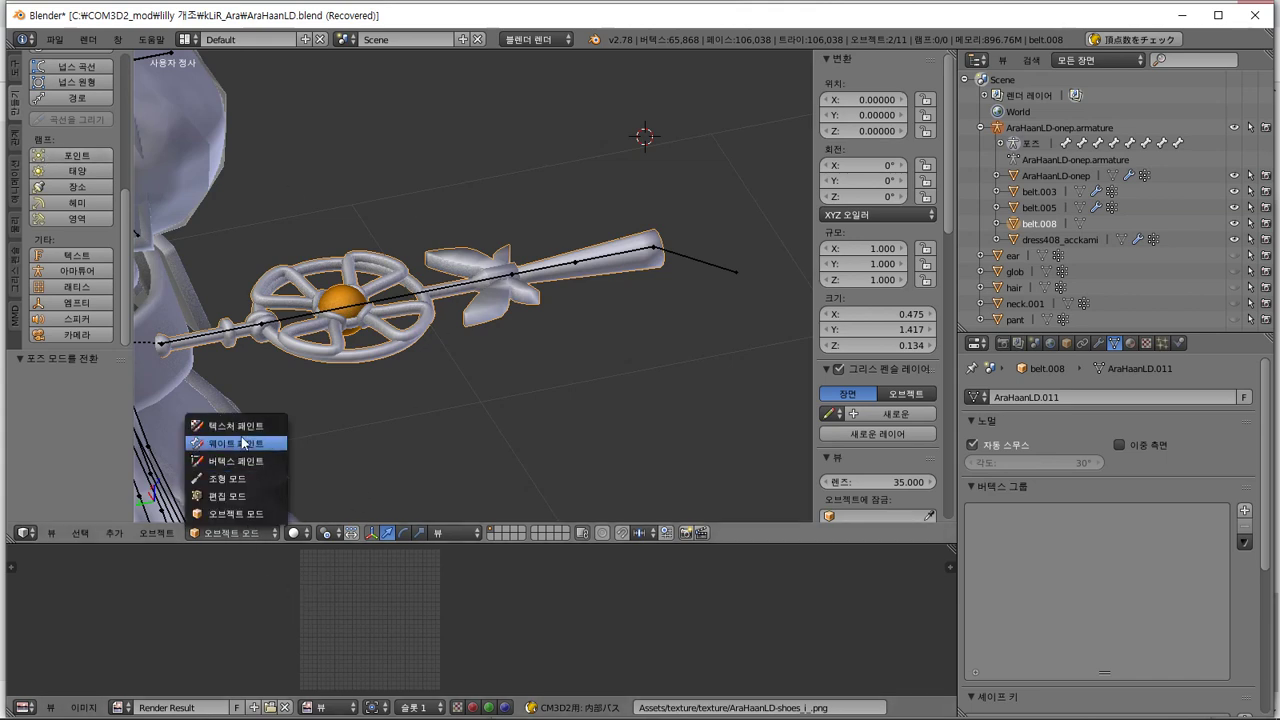
{"action": "left_click", "coordinate": [233, 442]}
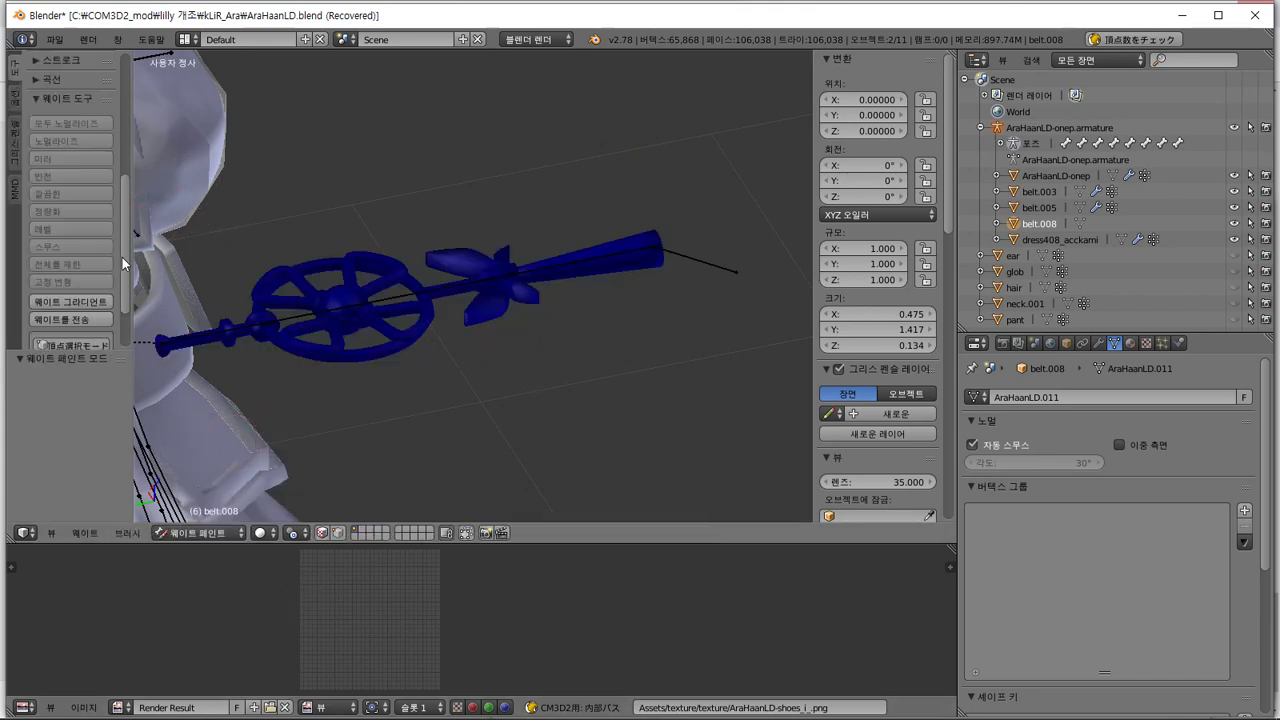
{"action": "scroll", "coordinate": [122, 257], "scroll_direction": "down", "scroll_amount": 3}
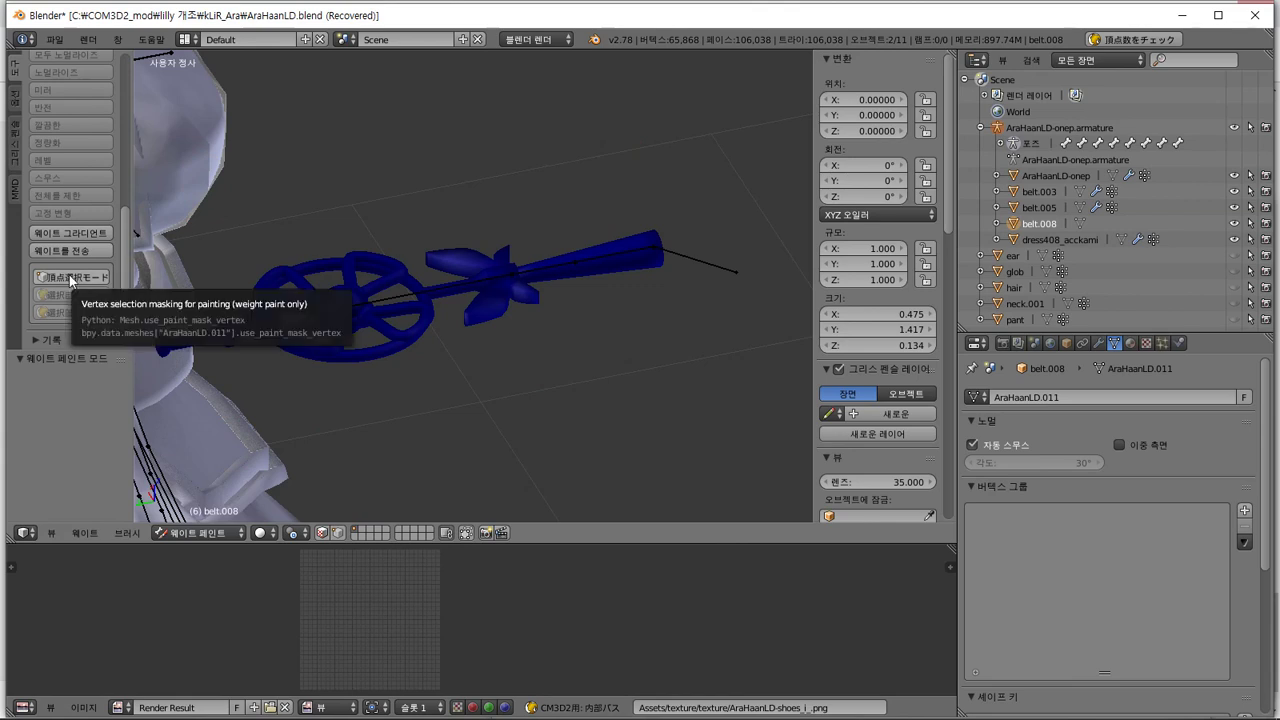
{"action": "left_click", "coordinate": [69, 276]}
{"action": "left_click", "coordinate": [75, 275]}
{"action": "scroll", "coordinate": [78, 273], "scroll_direction": "up", "scroll_amount": 8}
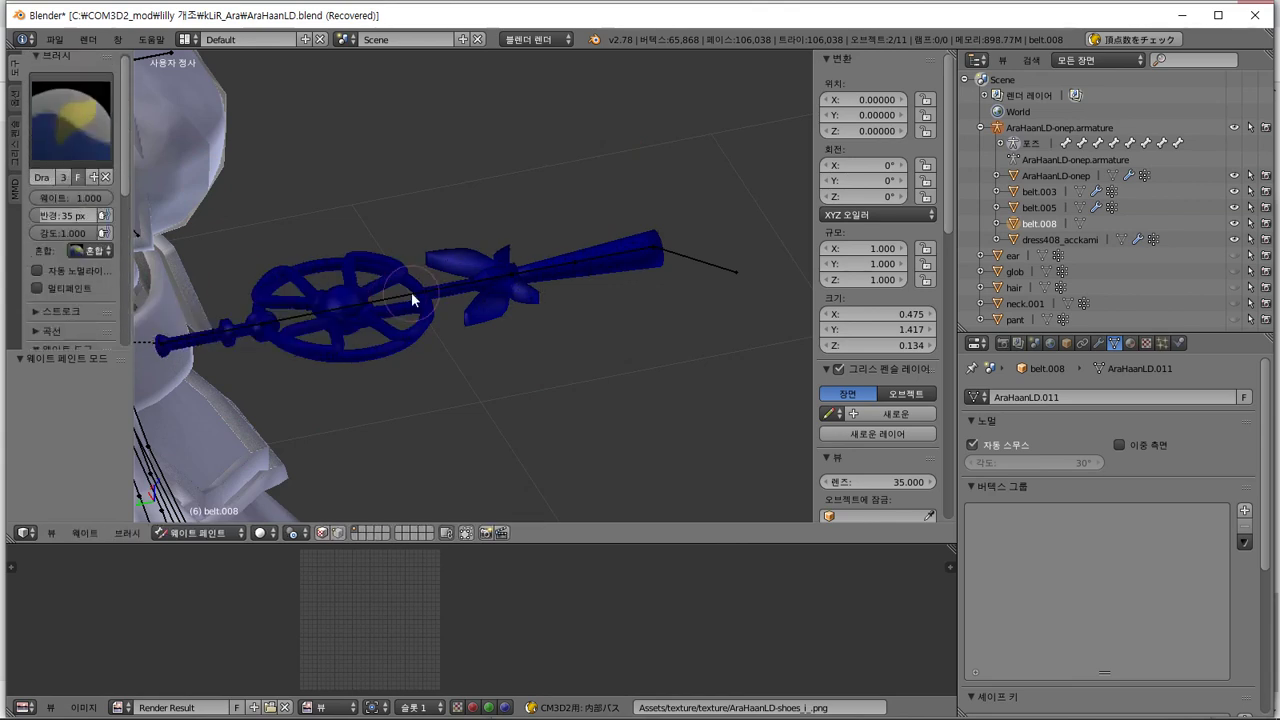
{"action": "left_click", "coordinate": [1245, 542]}
{"action": "scroll", "coordinate": [76, 306], "scroll_direction": "up", "scroll_amount": 1}
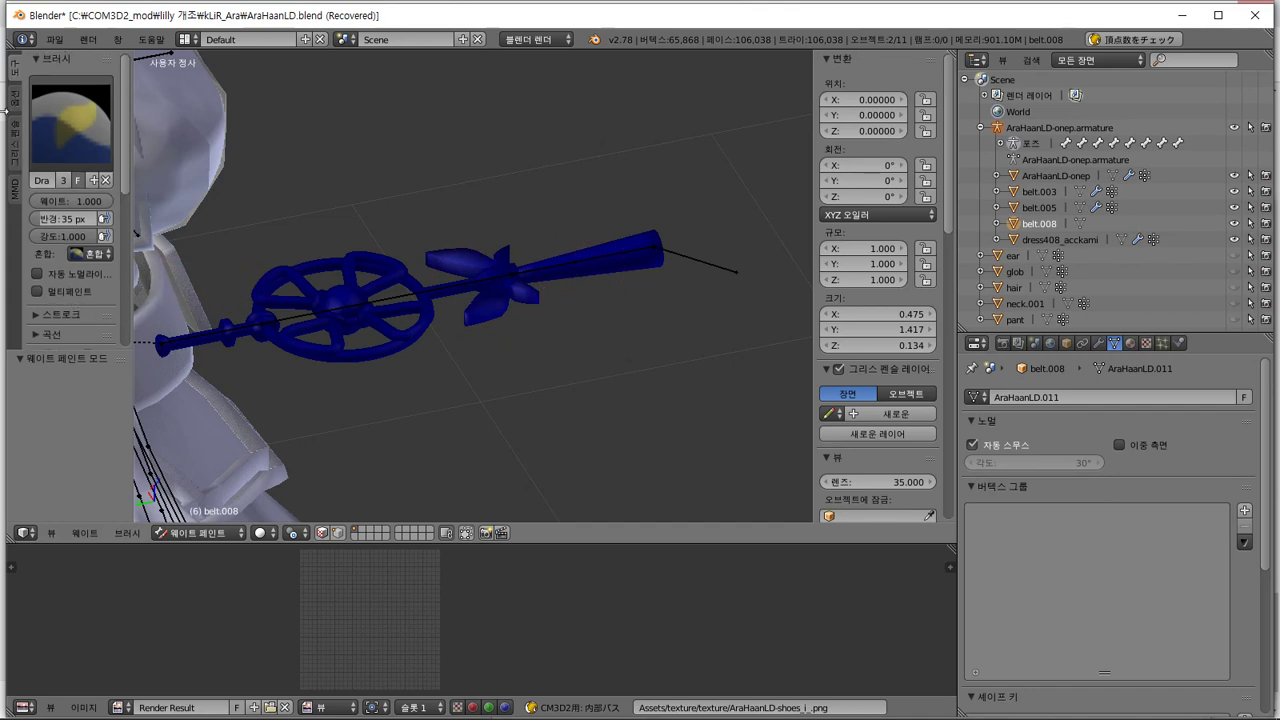
{"action": "left_click", "coordinate": [13, 98]}
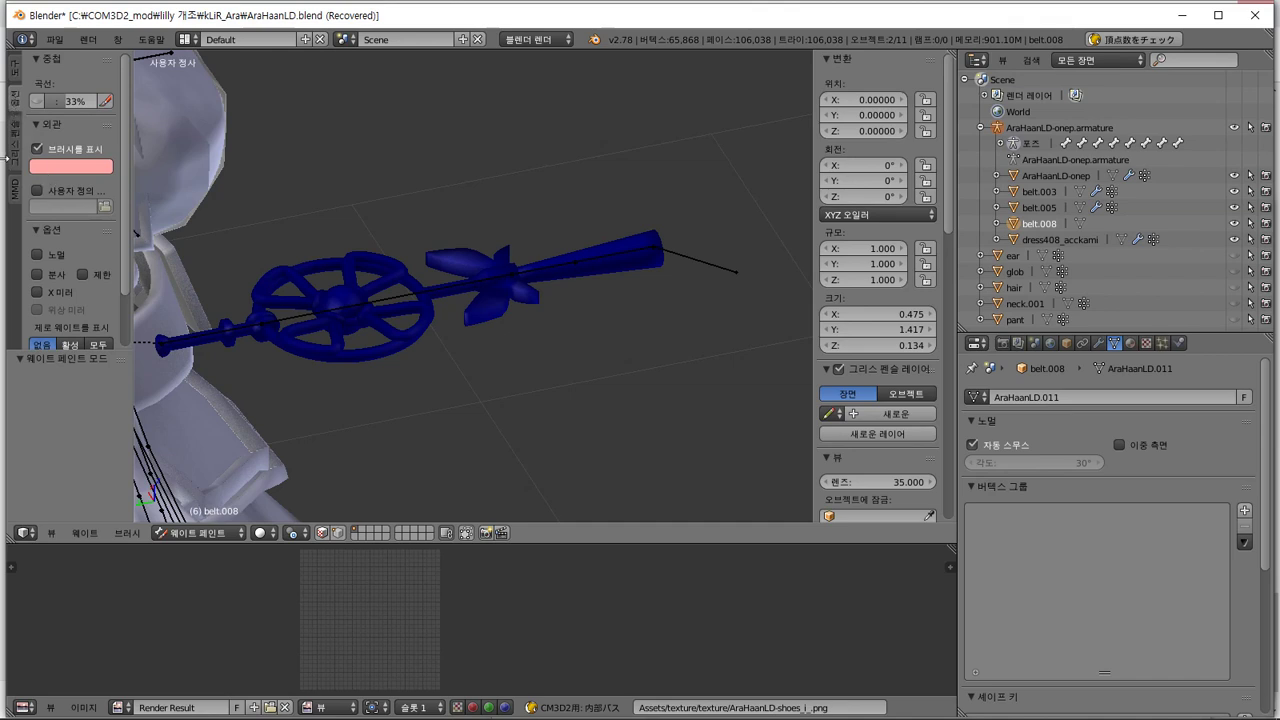
{"action": "left_click", "coordinate": [15, 77]}
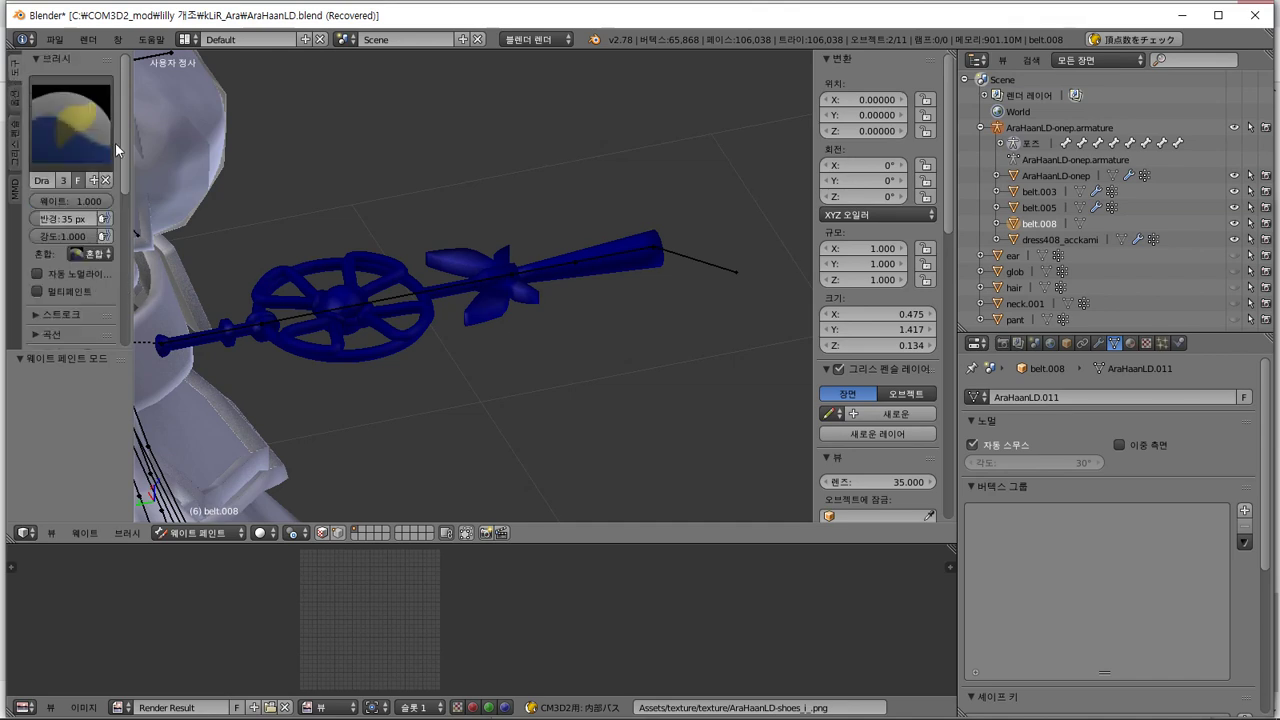
Try Transfer Weights on belt.008 with vertex groups as the data type and review the transfer options
{"action": "left_click_drag", "start_coordinate": [125, 162], "coordinate": [119, 329]}
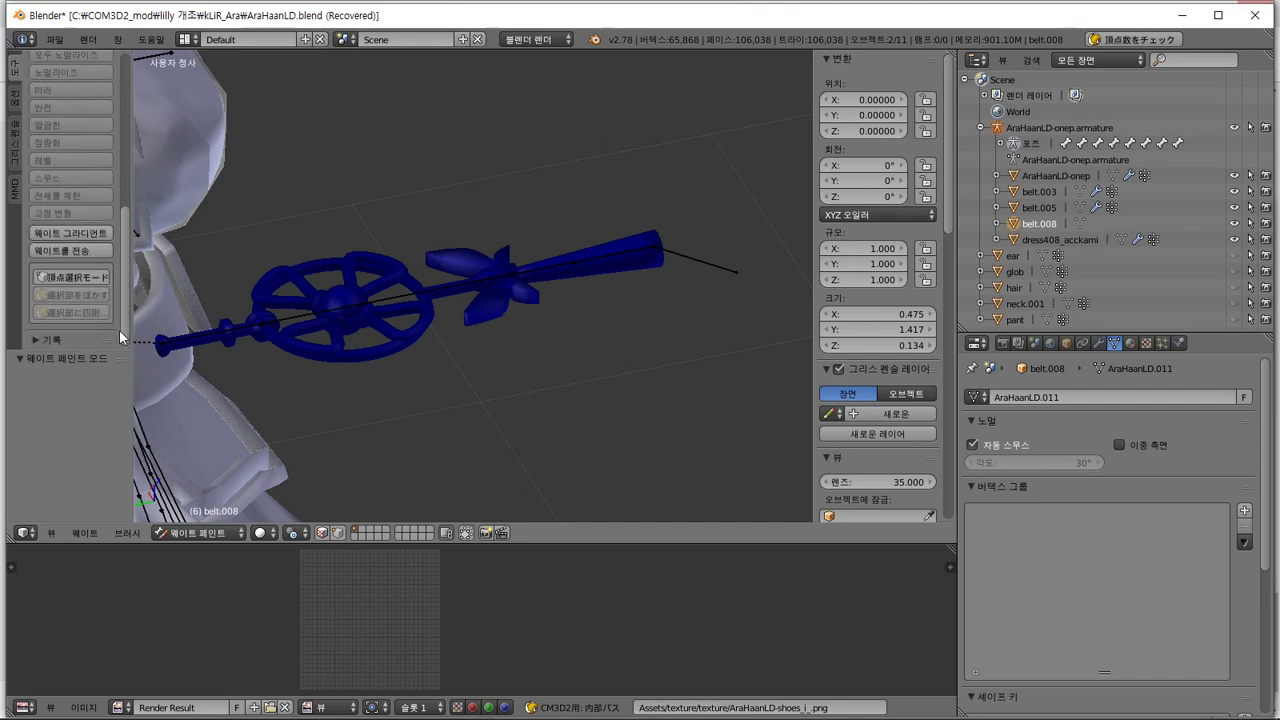
{"action": "left_click", "coordinate": [75, 249]}
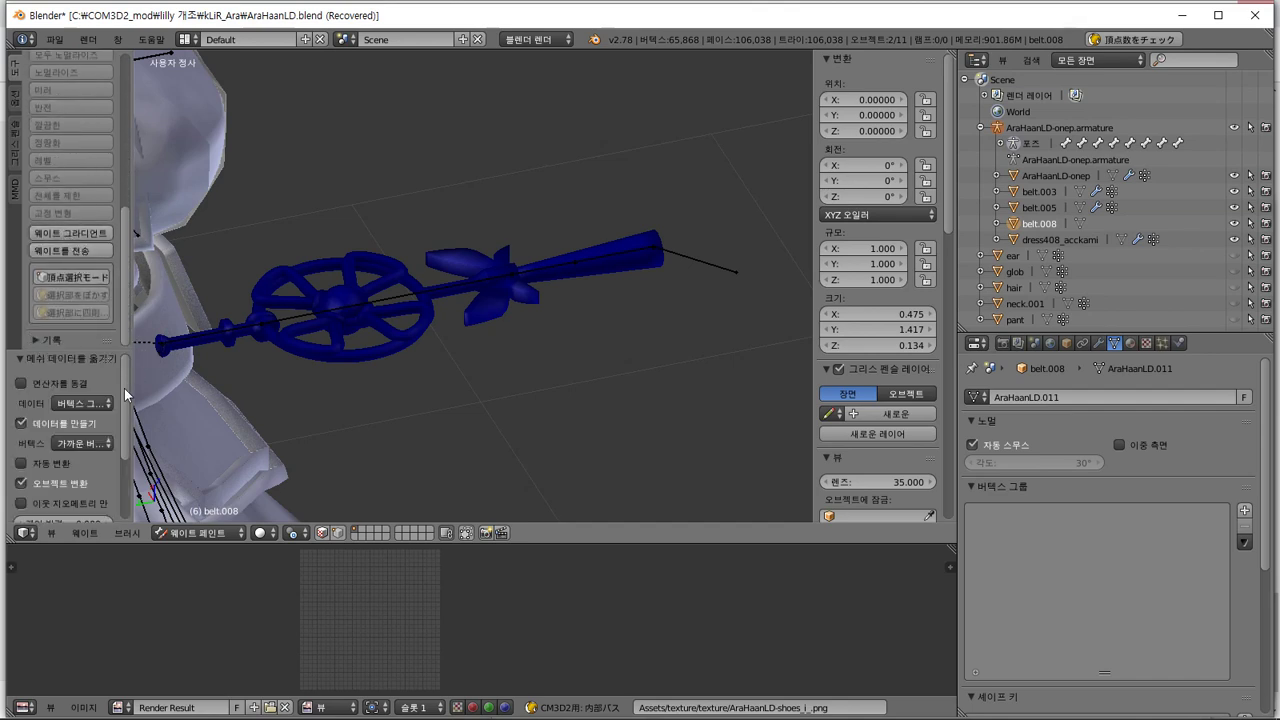
{"action": "mouse_move", "coordinate": [124, 388]}
{"action": "left_mouse_down"}
{"action": "mouse_move", "coordinate": [126, 405]}
{"action": "mouse_move", "coordinate": [126, 377]}
{"action": "left_mouse_up"}
{"action": "left_click", "coordinate": [100, 404]}
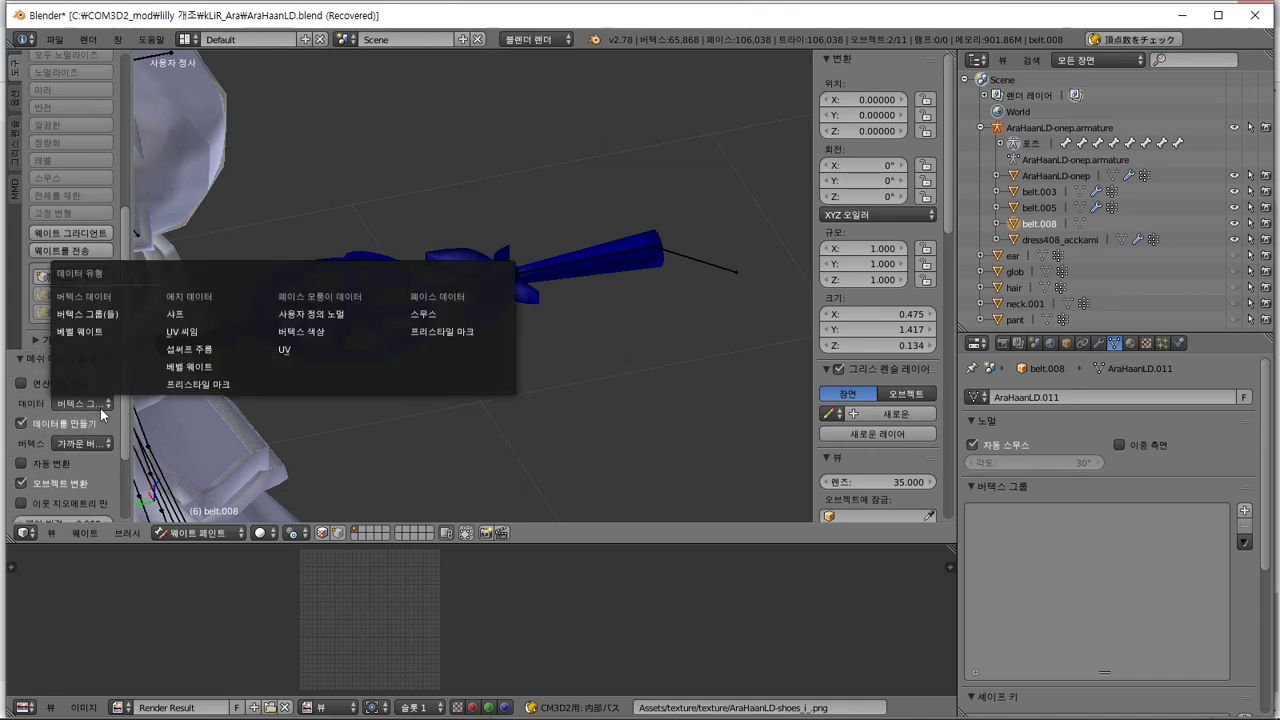
{"action": "left_click", "coordinate": [100, 408]}
{"action": "scroll", "coordinate": [100, 408], "scroll_direction": "down", "scroll_amount": 3}
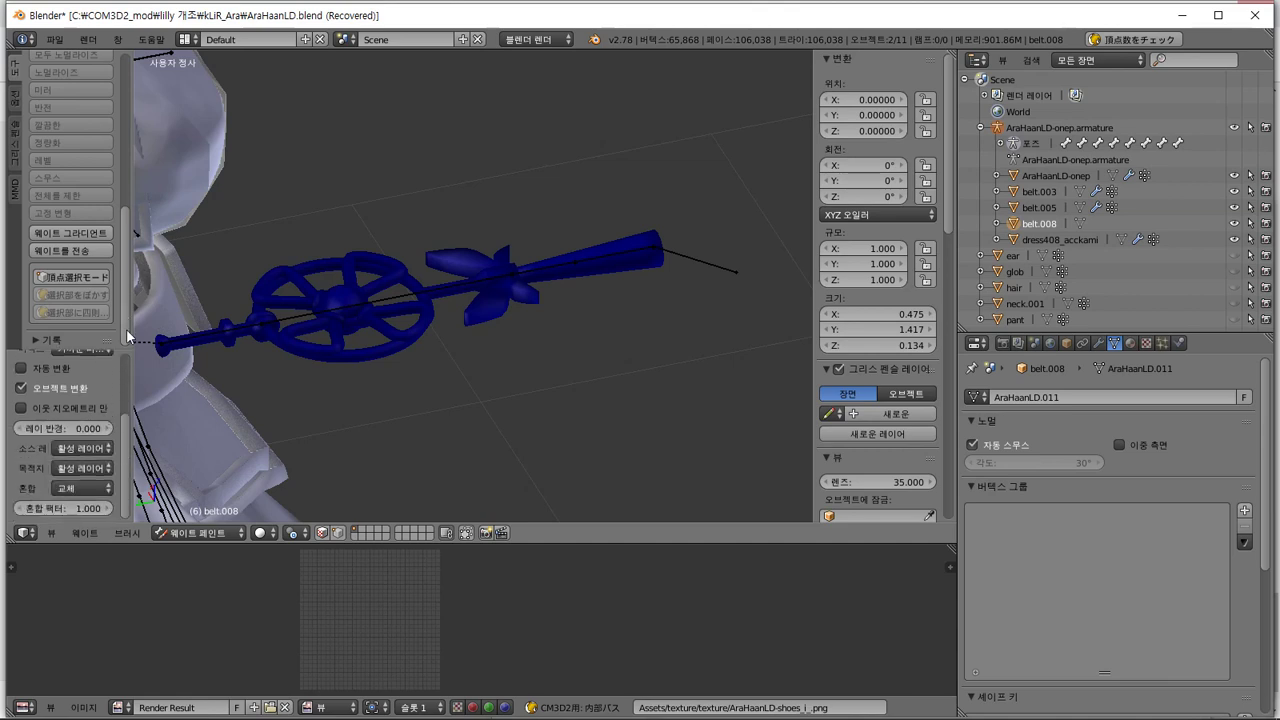
Turn on vertex selection mode for belt.008 in Weight Paint, select all its vertices and switch to Edit Mode
{"action": "left_click", "coordinate": [83, 278]}
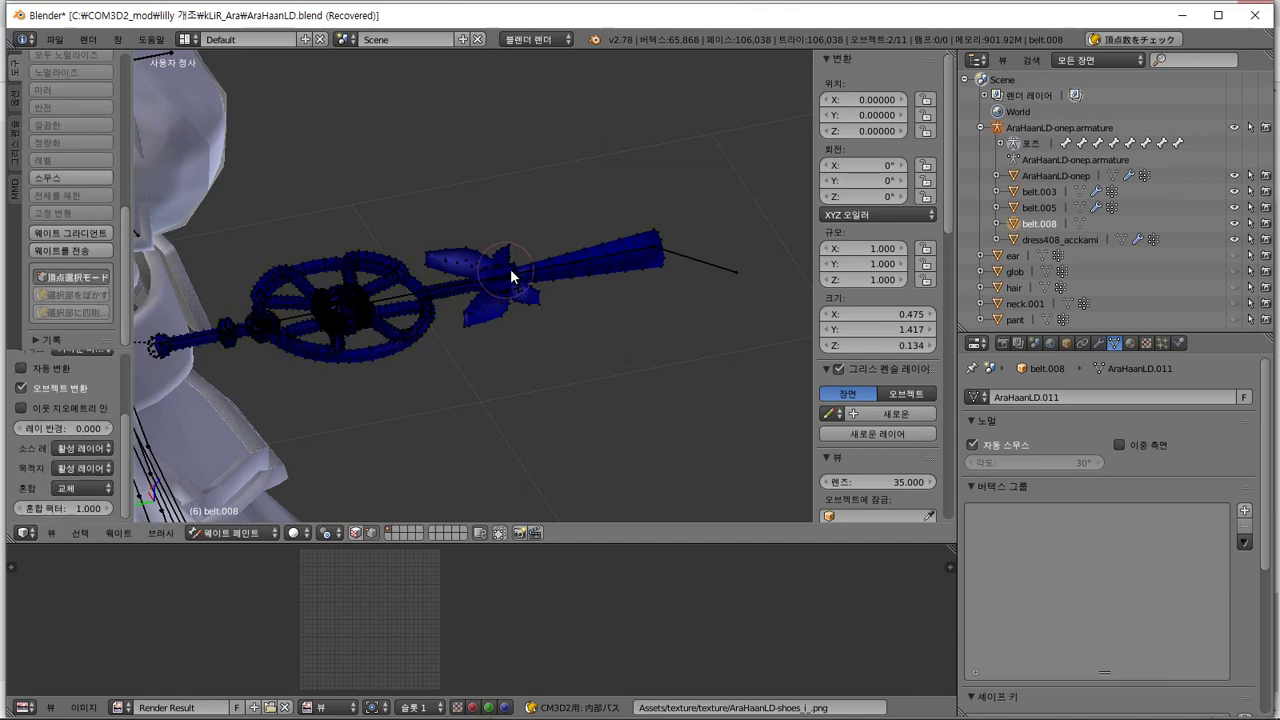
{"action": "key", "text": "a"}
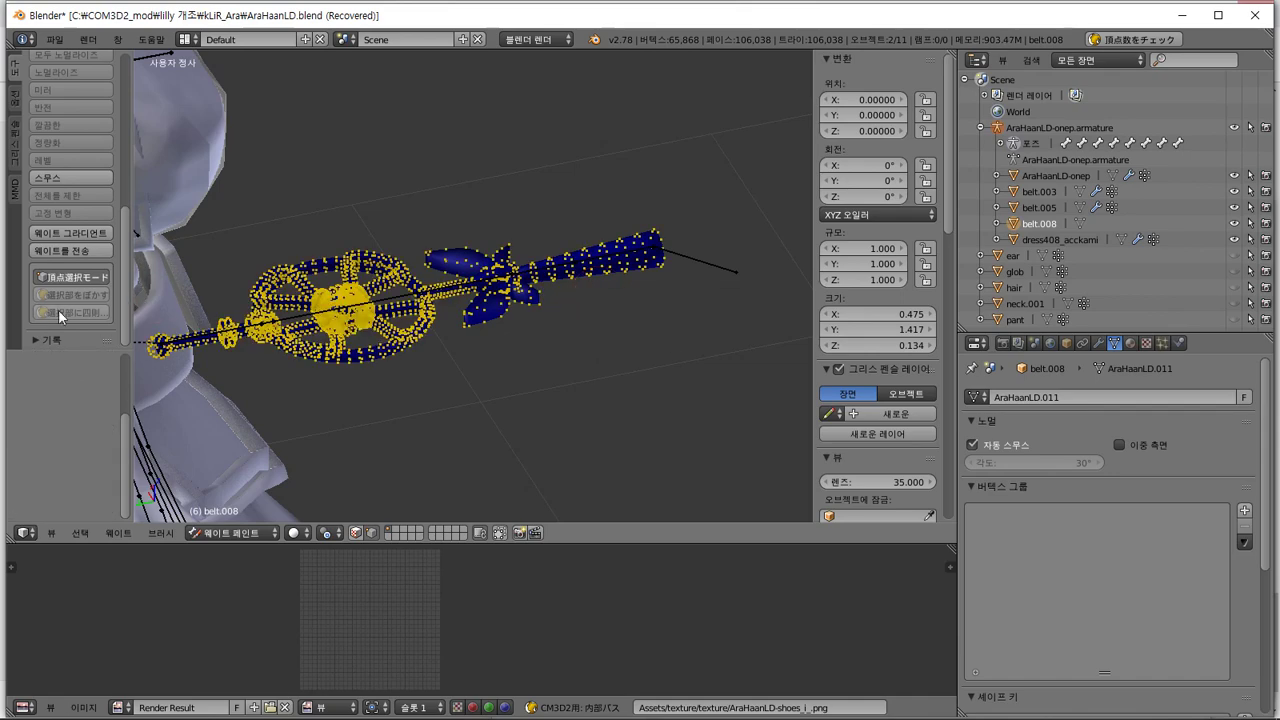
{"action": "mouse_move", "coordinate": [474, 322]}
{"action": "middle_mouse_down"}
{"action": "mouse_move", "coordinate": [491, 339]}
{"action": "mouse_move", "coordinate": [487, 319]}
{"action": "middle_mouse_up"}
{"action": "key", "text": "Tab"}
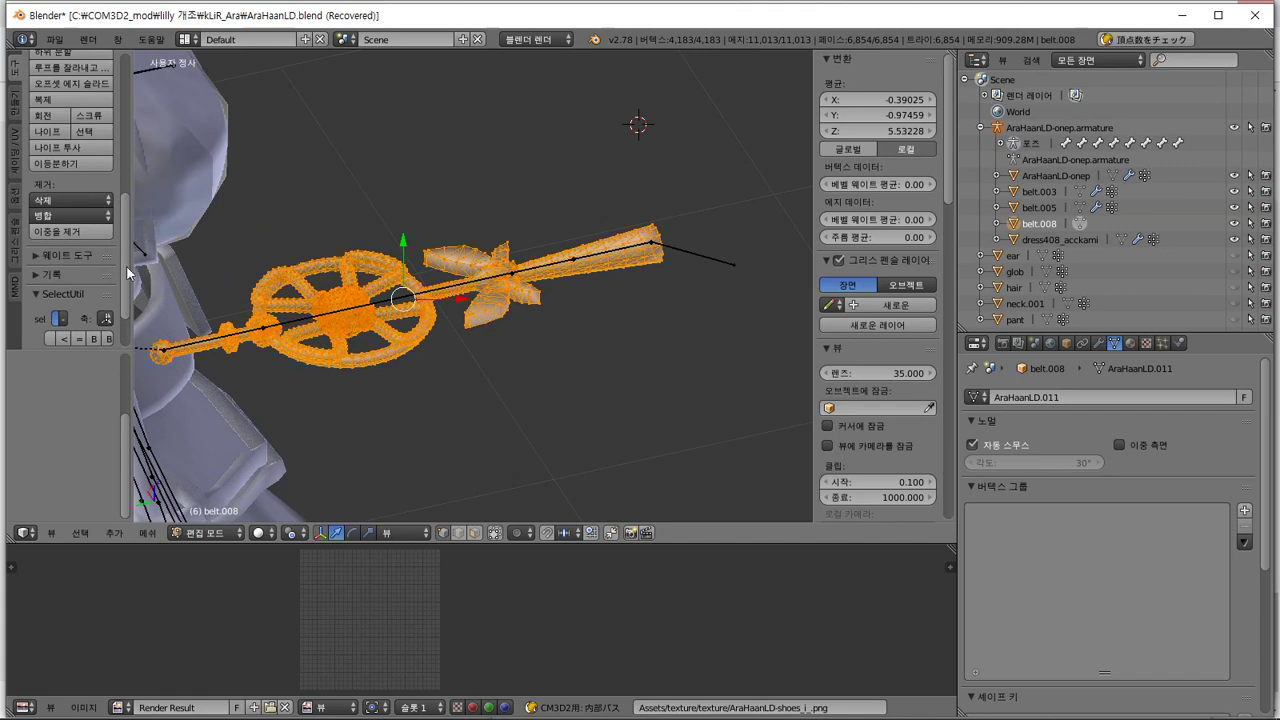
Examine the Weight Tools and the other tool categories in Edit Mode for a command that assigns bone weights
{"action": "scroll", "coordinate": [121, 275], "scroll_direction": "down", "scroll_amount": 2}
{"action": "left_click", "coordinate": [30, 212]}
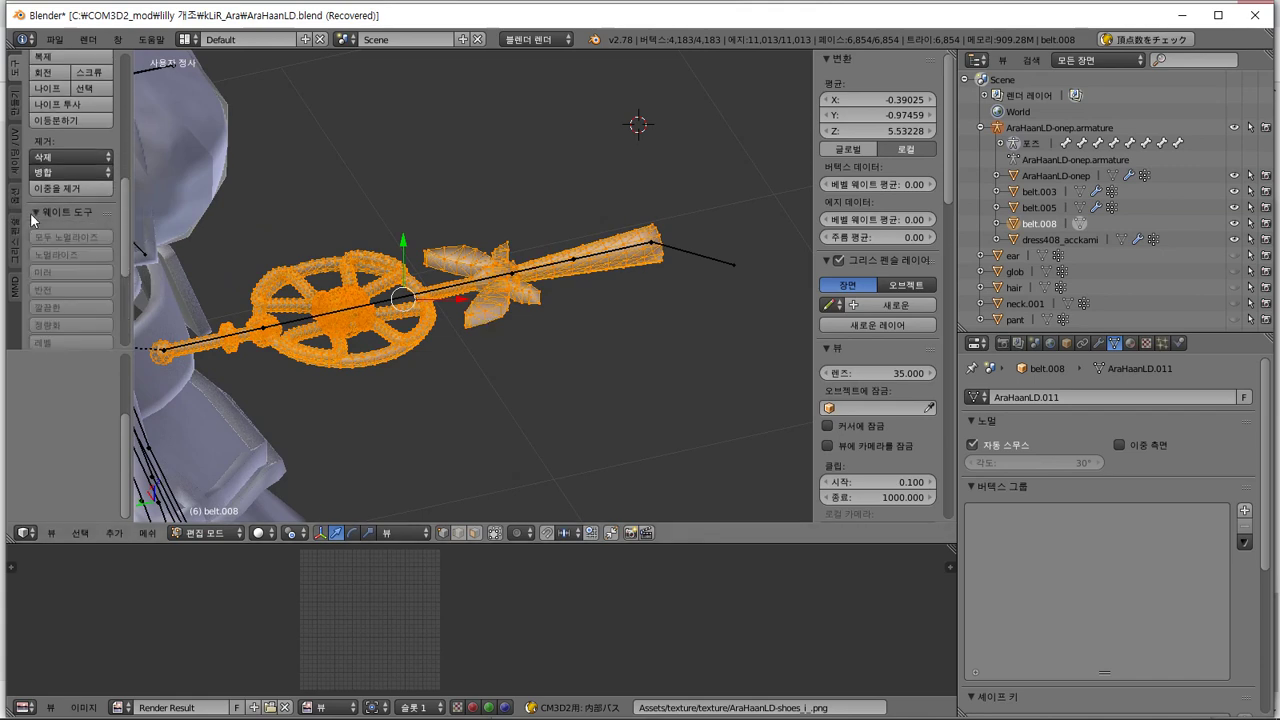
{"action": "scroll", "coordinate": [85, 240], "scroll_direction": "down", "scroll_amount": 5}
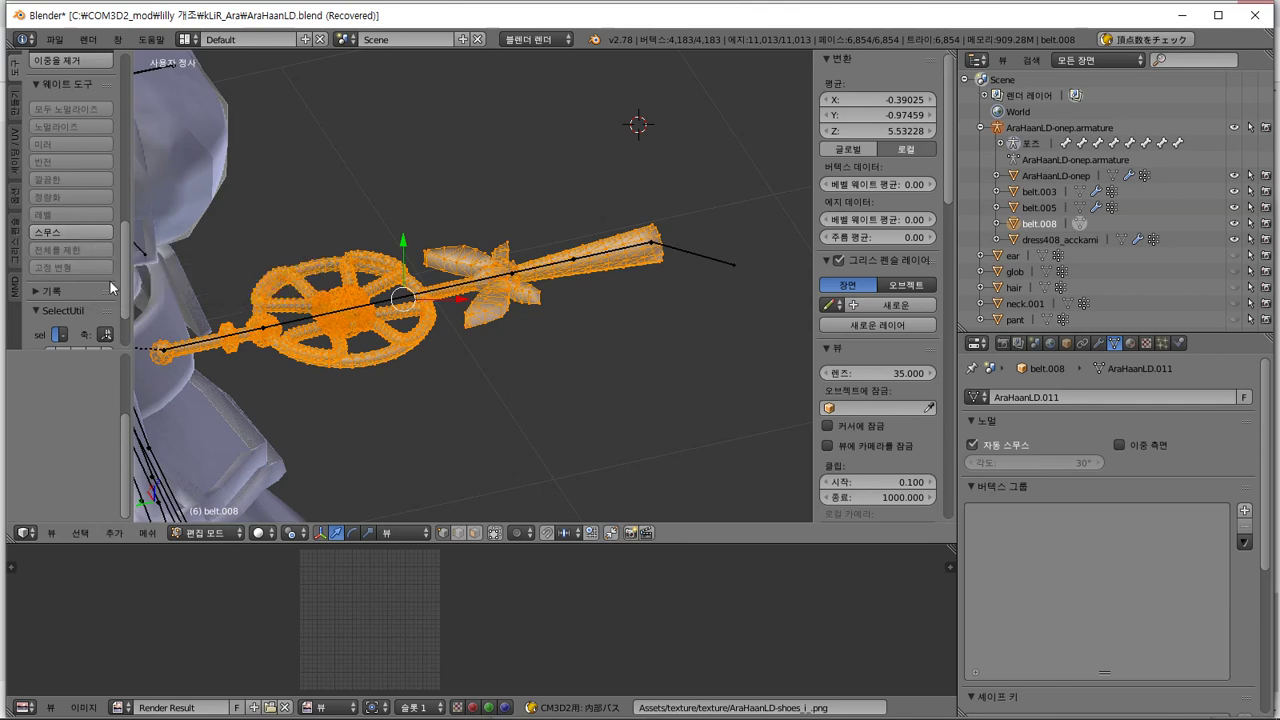
{"action": "left_click_drag", "start_coordinate": [128, 237], "coordinate": [124, 62]}
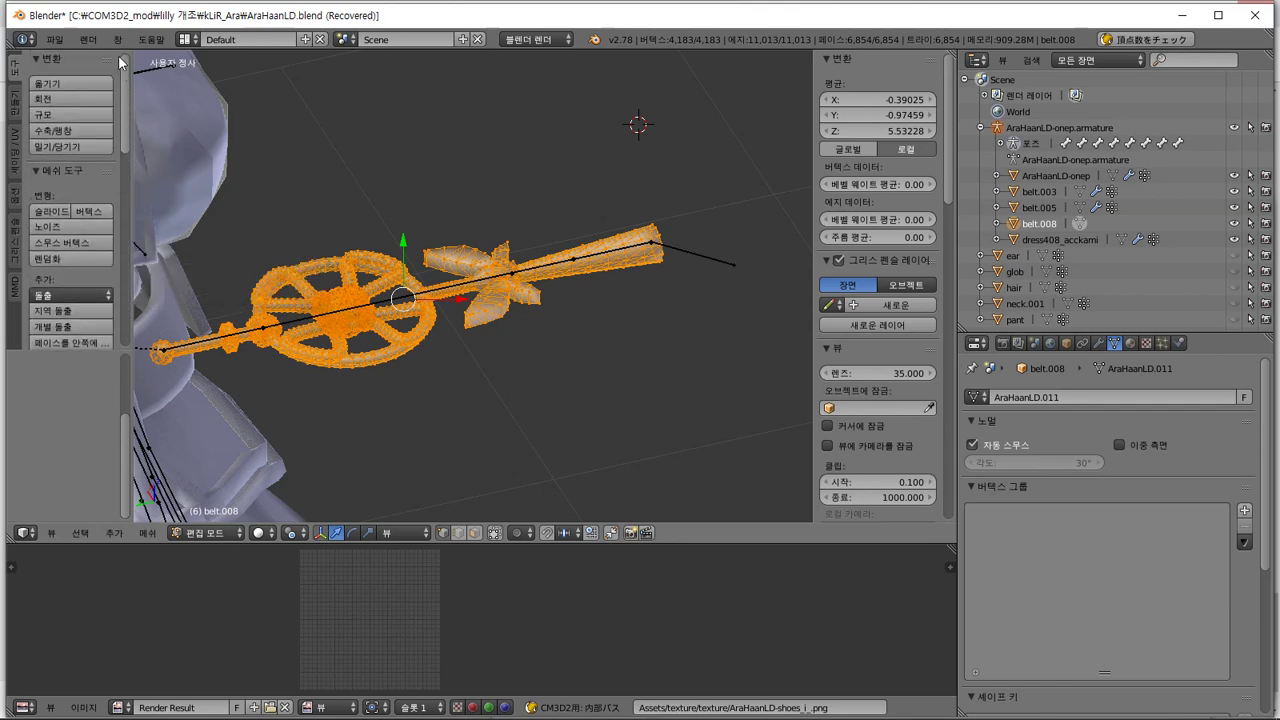
{"action": "left_click", "coordinate": [14, 110]}
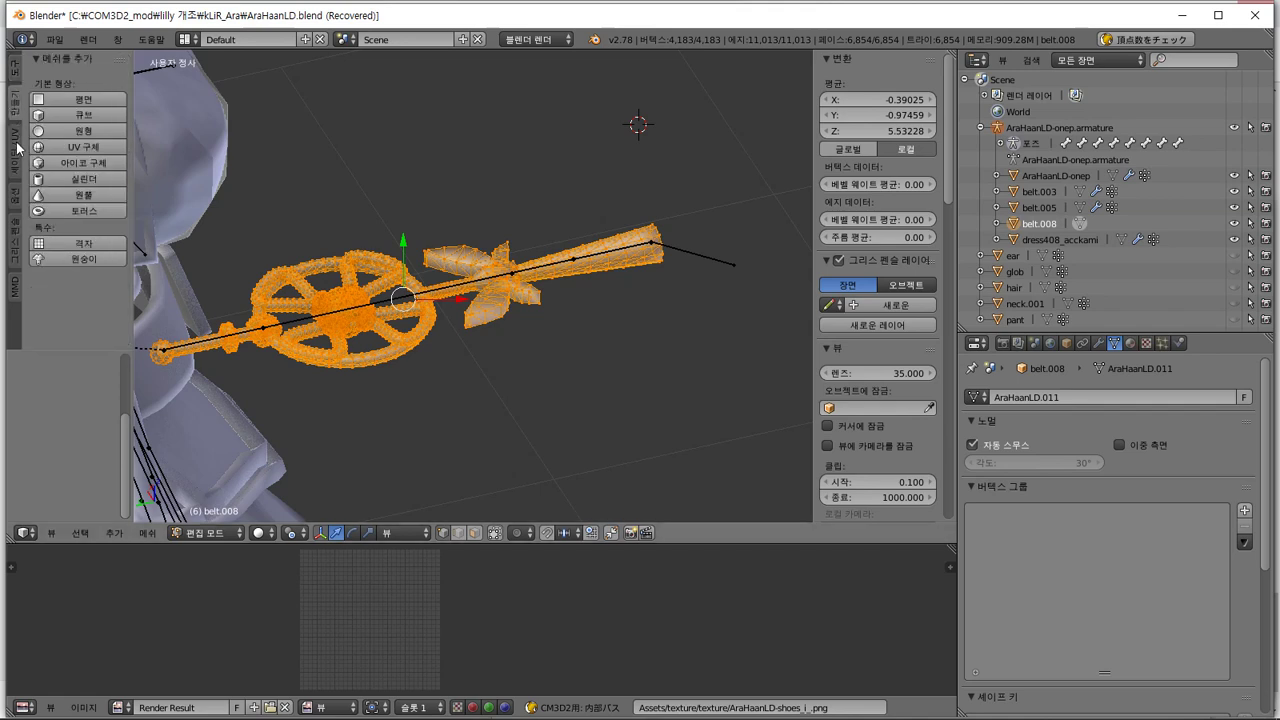
{"action": "left_click", "coordinate": [18, 152]}
{"action": "left_click", "coordinate": [15, 226]}
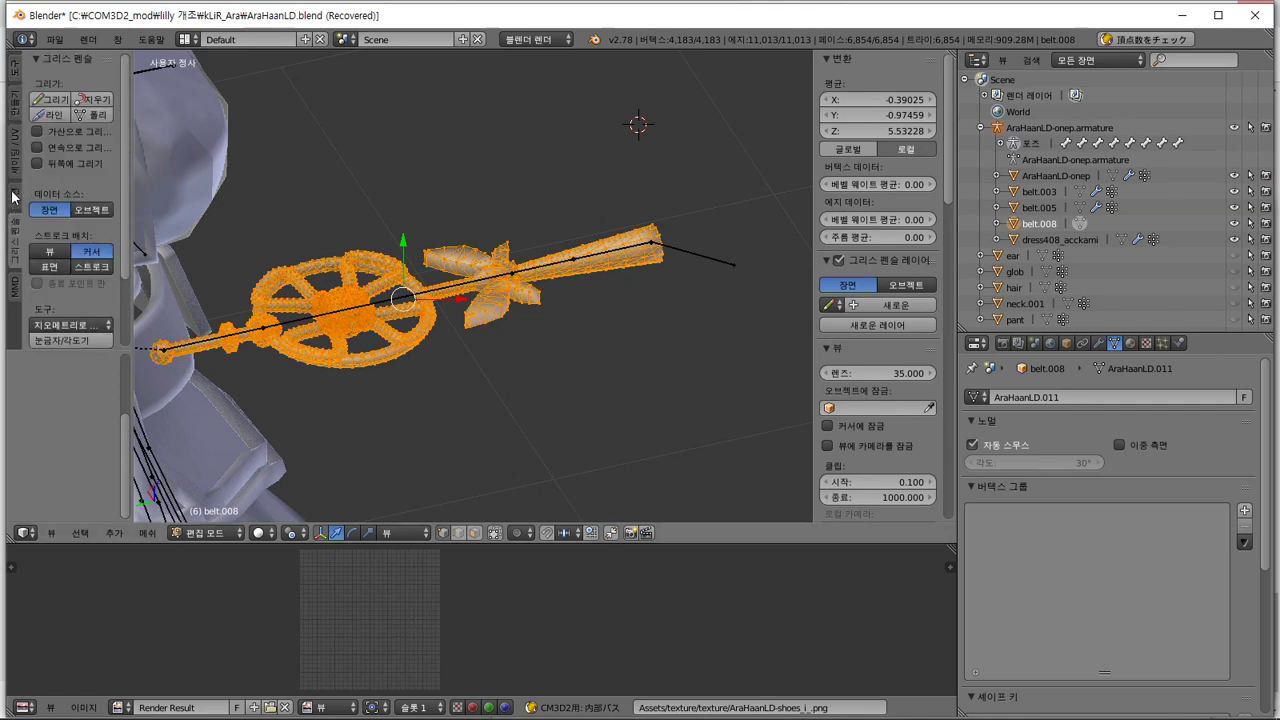
{"action": "left_click", "coordinate": [15, 197]}
{"action": "left_click", "coordinate": [14, 243]}
{"action": "left_click", "coordinate": [14, 285]}
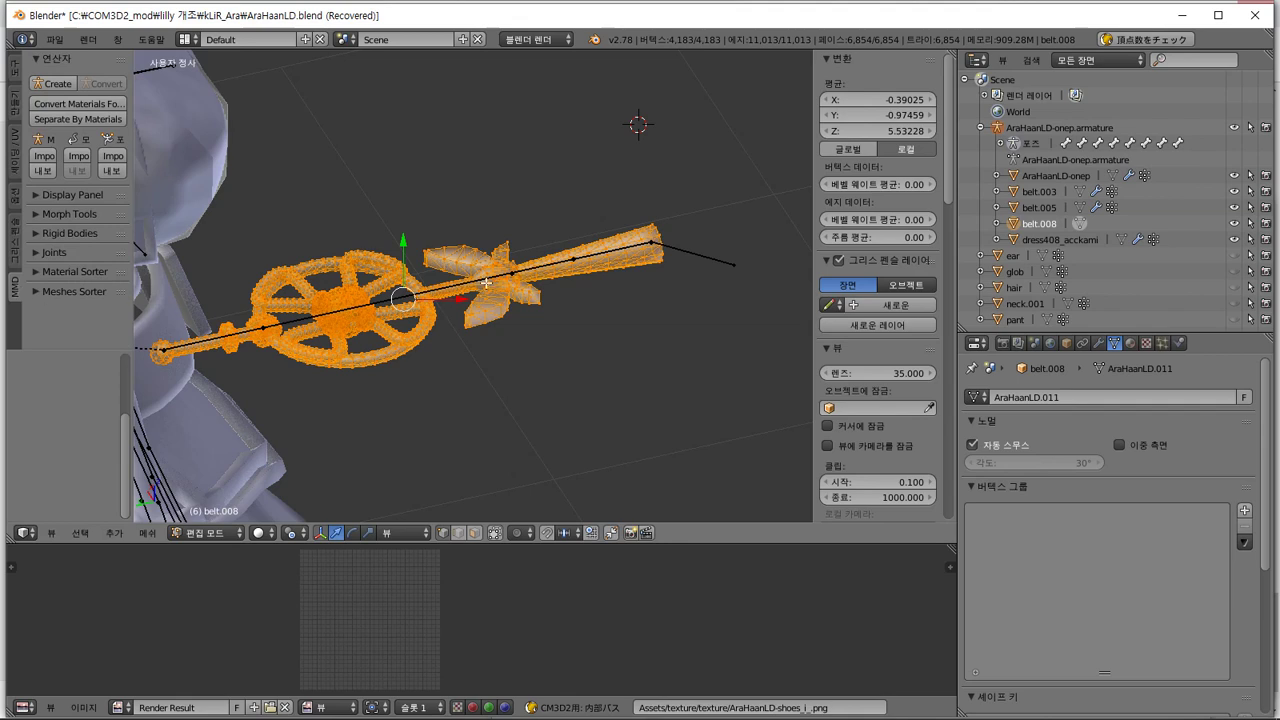
{"action": "left_click", "coordinate": [14, 72]}
Try making a vertex parent from all of belt.008's vertices and undo back to Weight Paint mode with no vertices selected
{"action": "key", "text": "ctrl+p"}
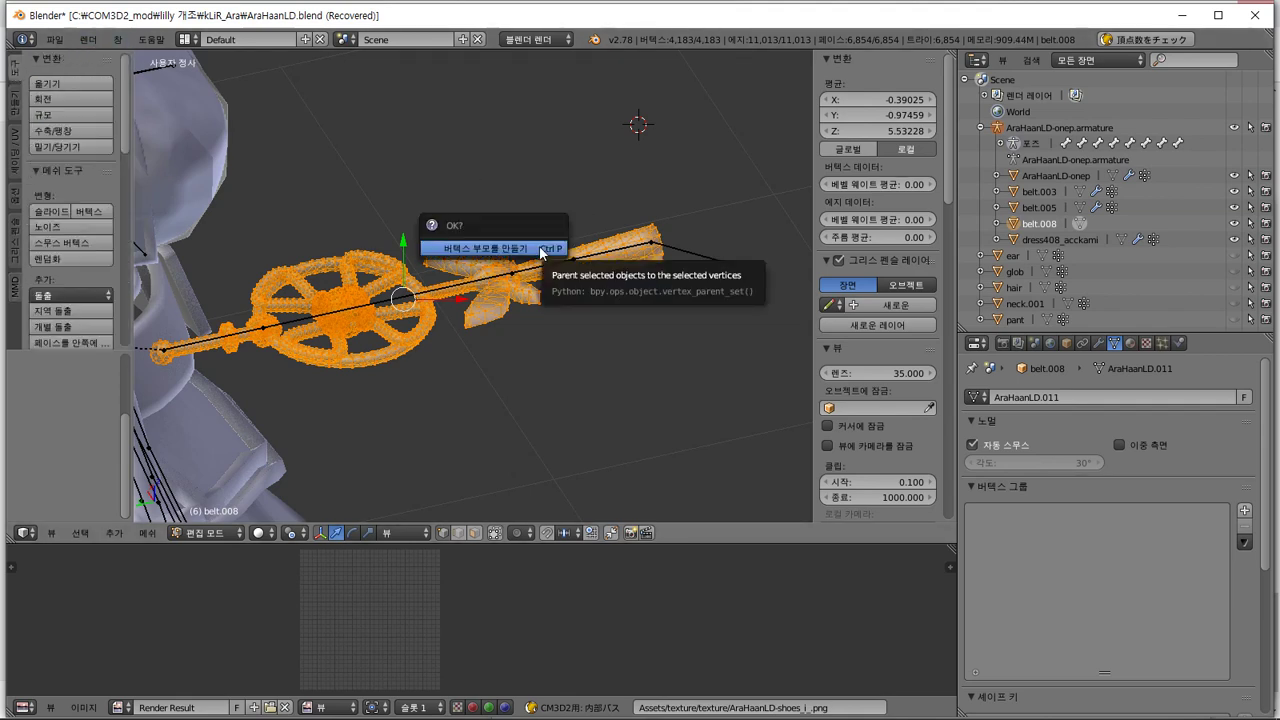
{"action": "left_click", "coordinate": [541, 252]}
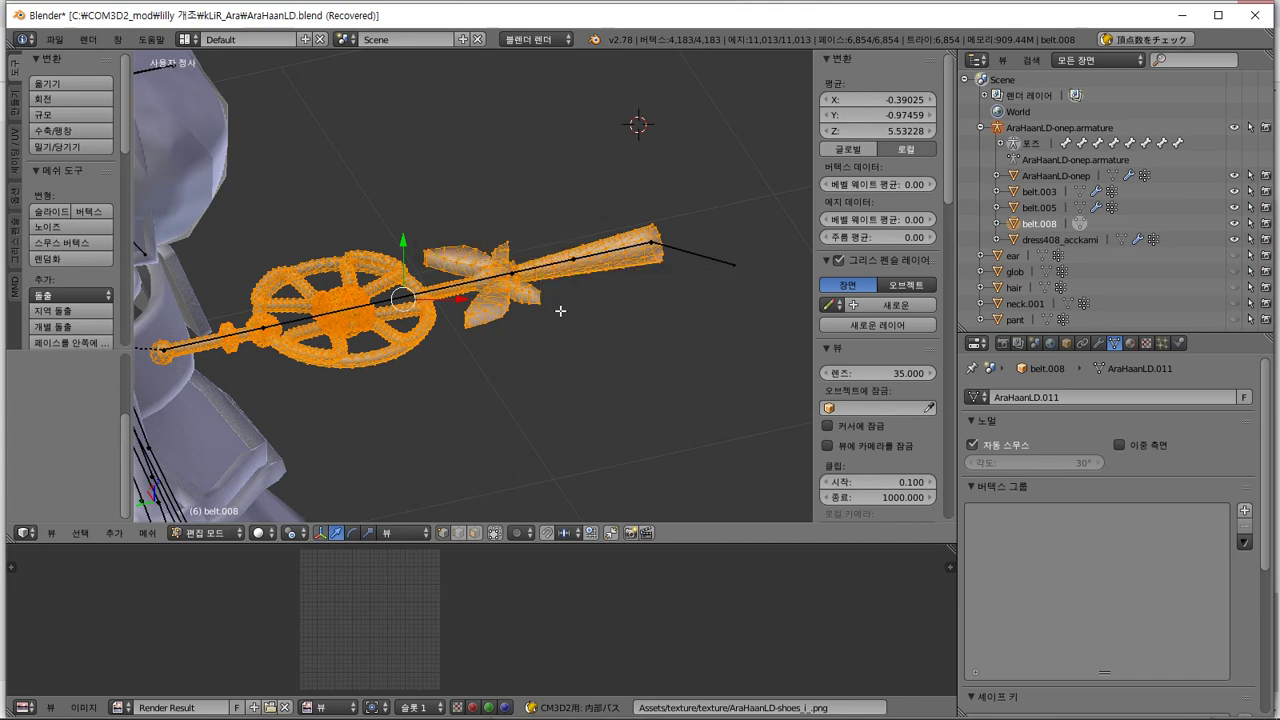
{"action": "key", "text": "ctrl+z"}
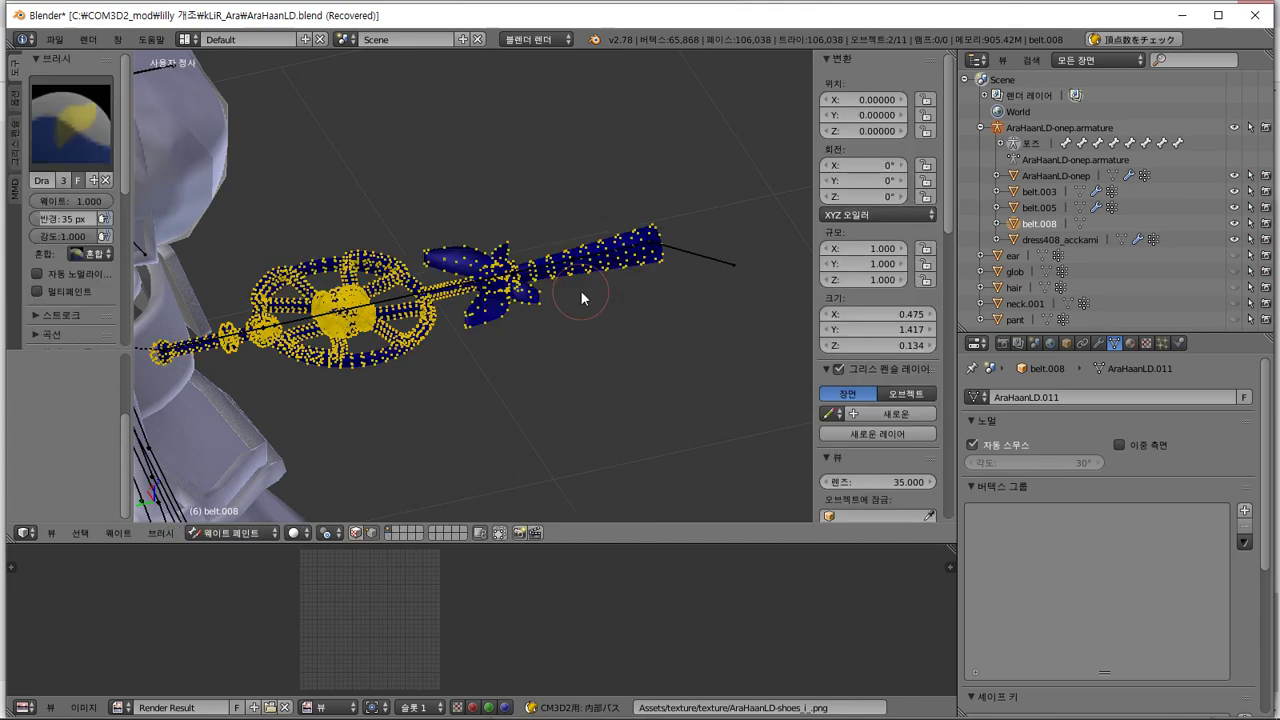
{"action": "key", "text": "ctrl+shift+z"}
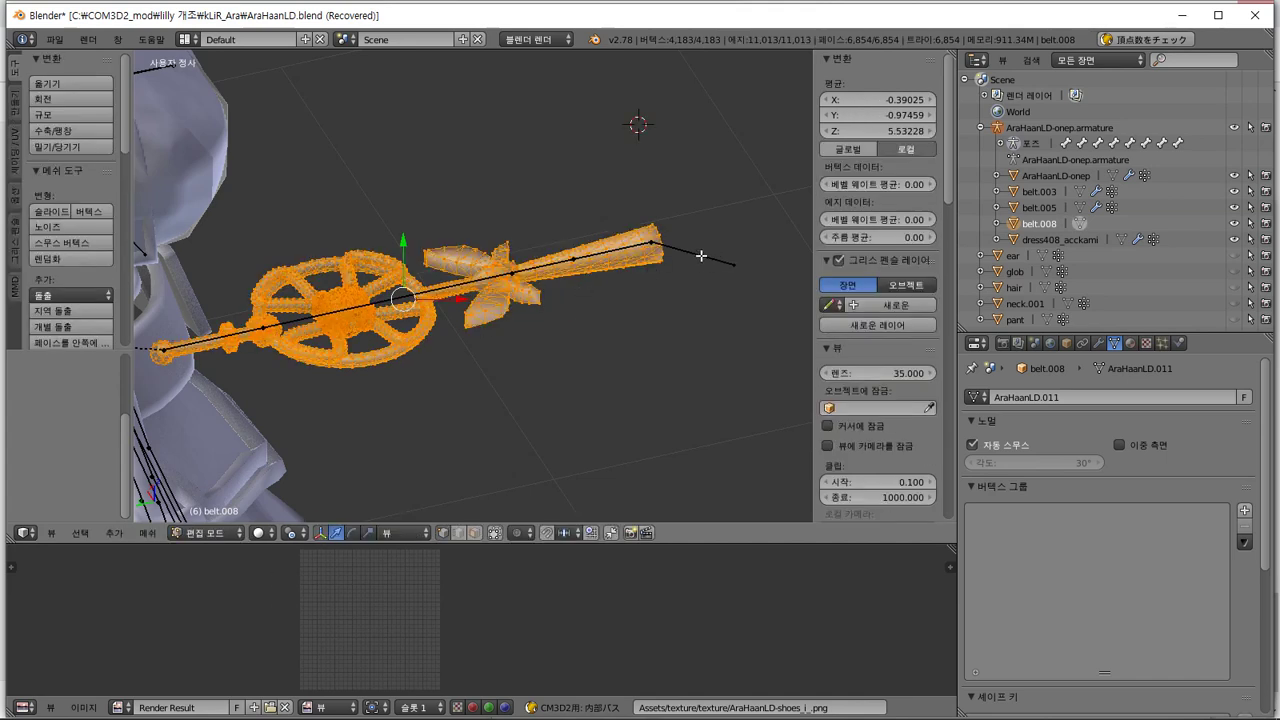
{"action": "key", "text": "ctrl+z"}
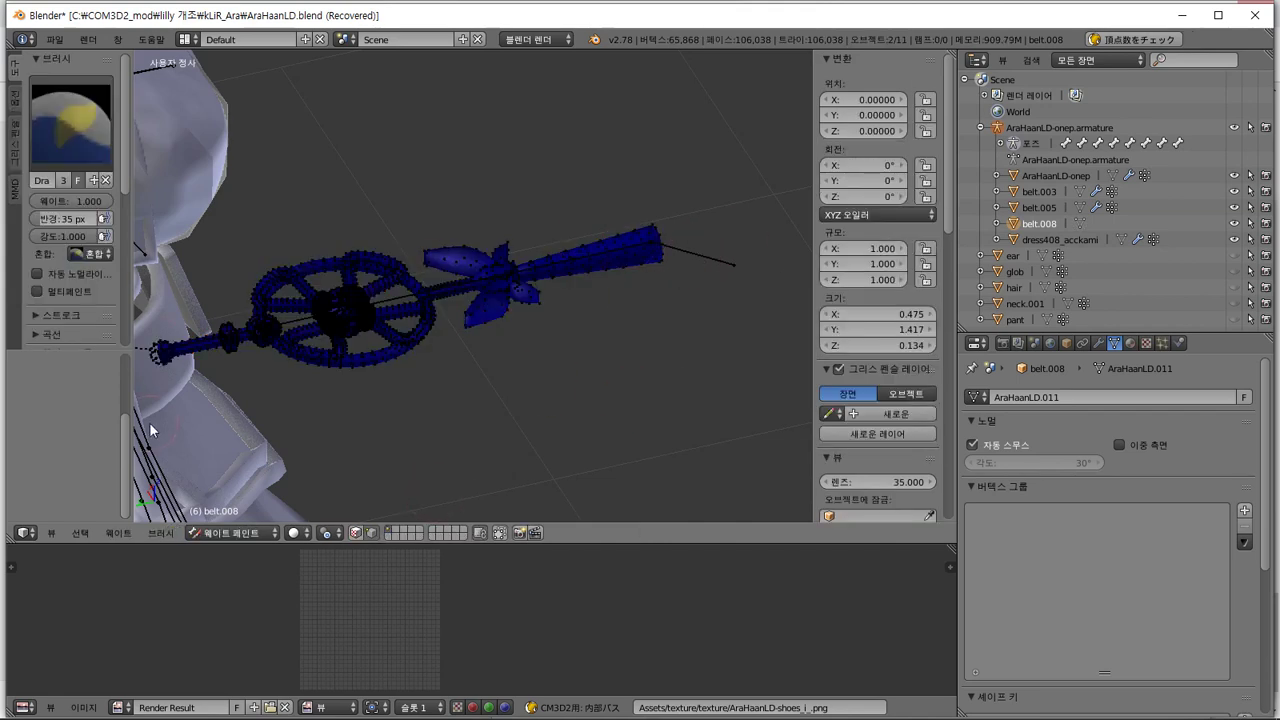
Turn off the vertex selection mode for belt.008 in Weight Paint
{"action": "middle_click_drag", "start_coordinate": [149, 422], "coordinate": [240, 413]}
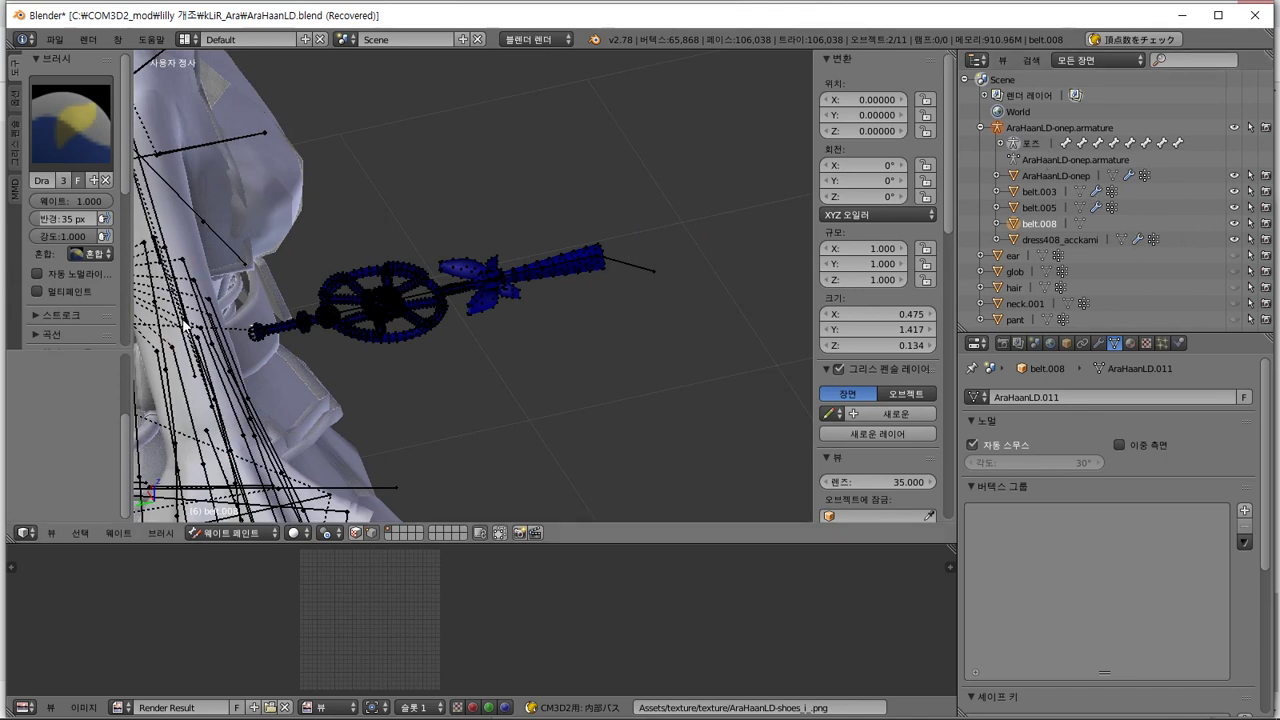
{"action": "left_click", "coordinate": [218, 534]}
{"action": "left_click", "coordinate": [229, 541]}
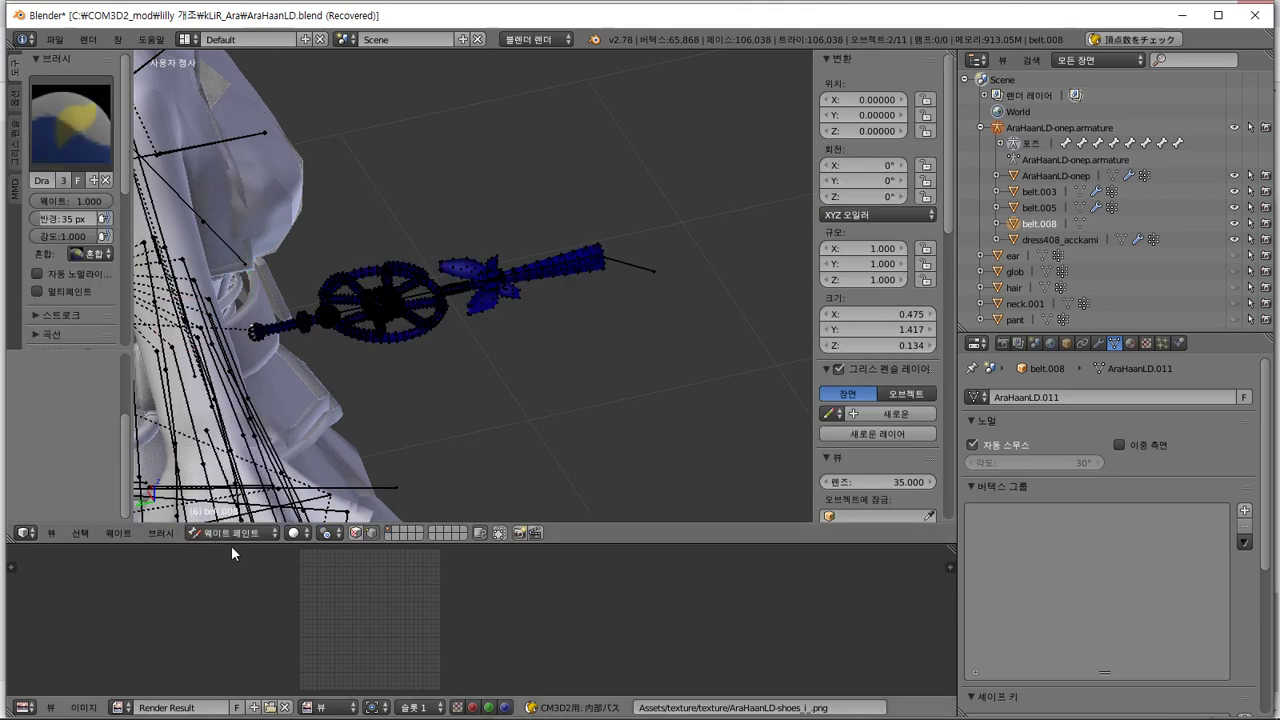
{"action": "left_click", "coordinate": [388, 534]}
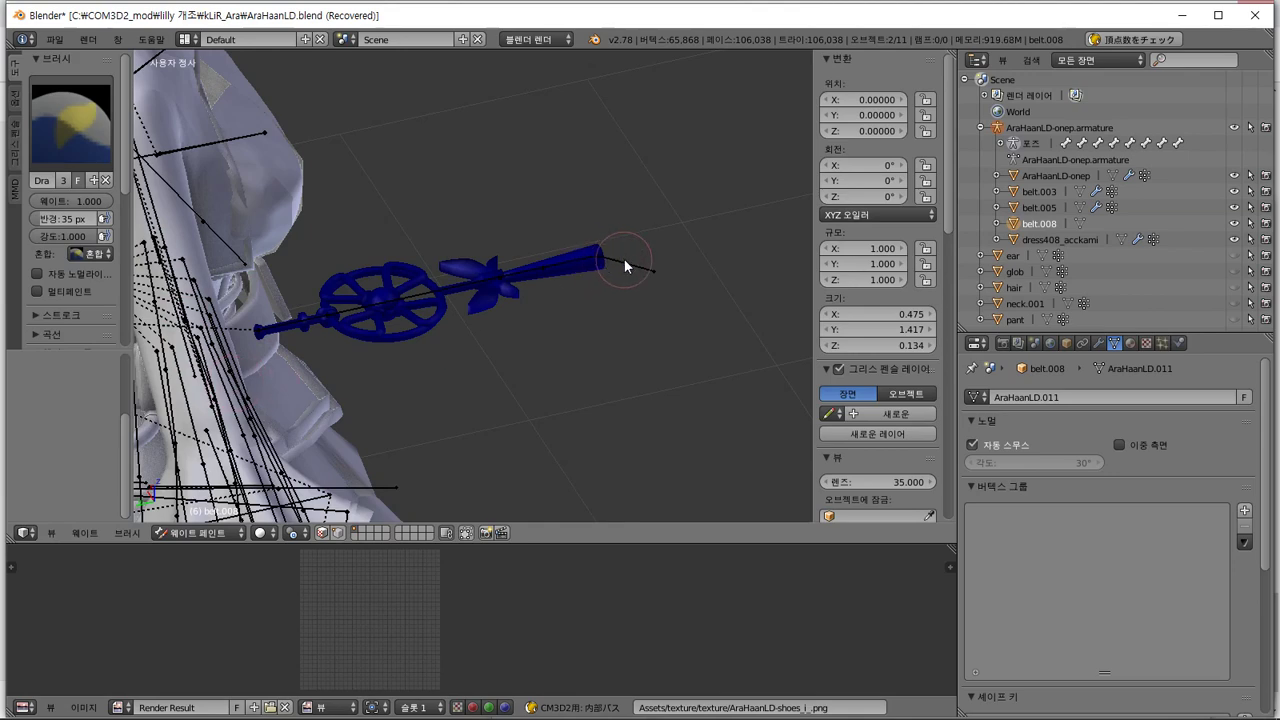
Select the armature, return to belt.008 in Weight Paint, and try a weight 1.000 stroke along the ornament's outer rod before undoing it
{"action": "key", "text": "ctrl+Tab"}
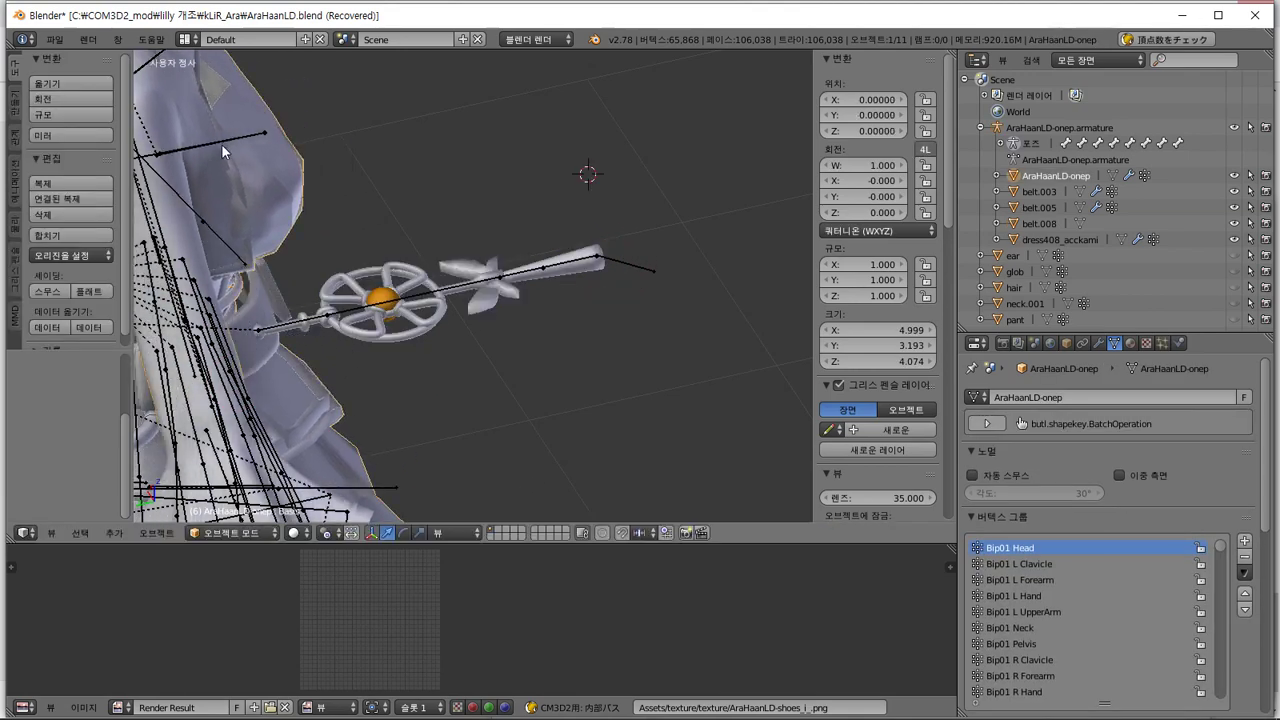
{"action": "right_click", "coordinate": [220, 147]}
{"action": "key", "text": "a"}
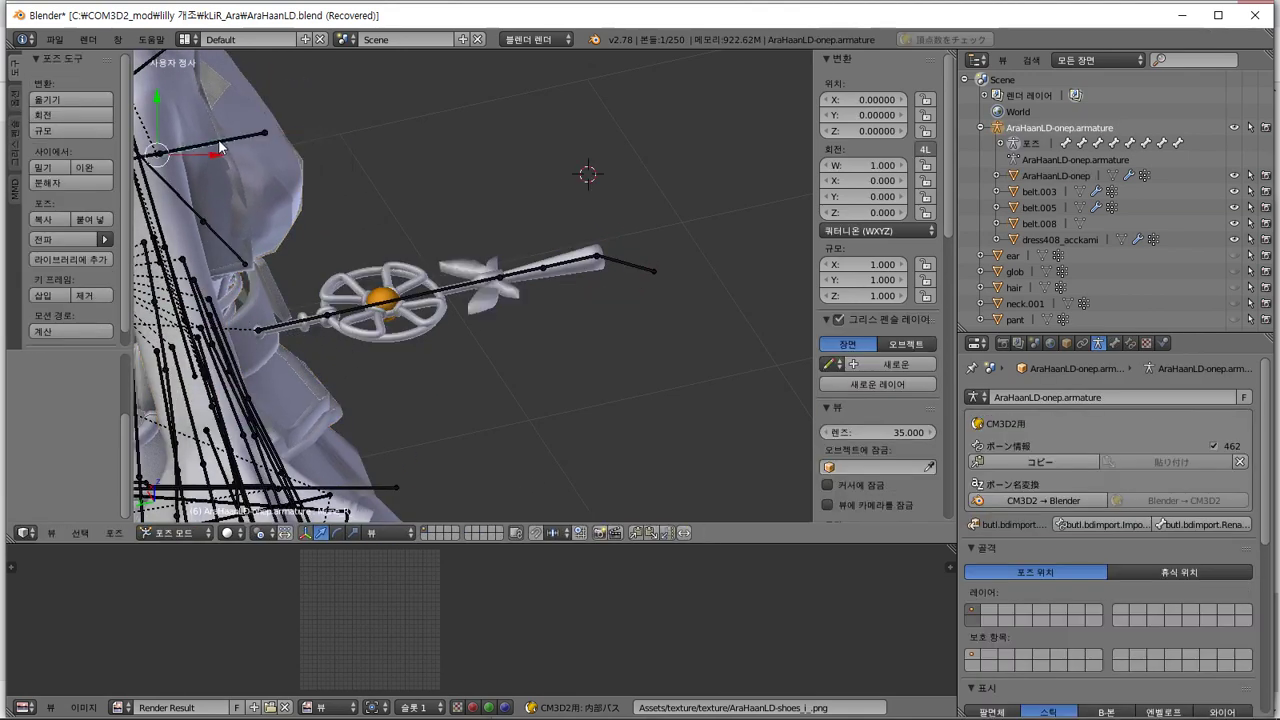
{"action": "right_click", "coordinate": [612, 265]}
{"action": "key", "text": "ctrl+Tab"}
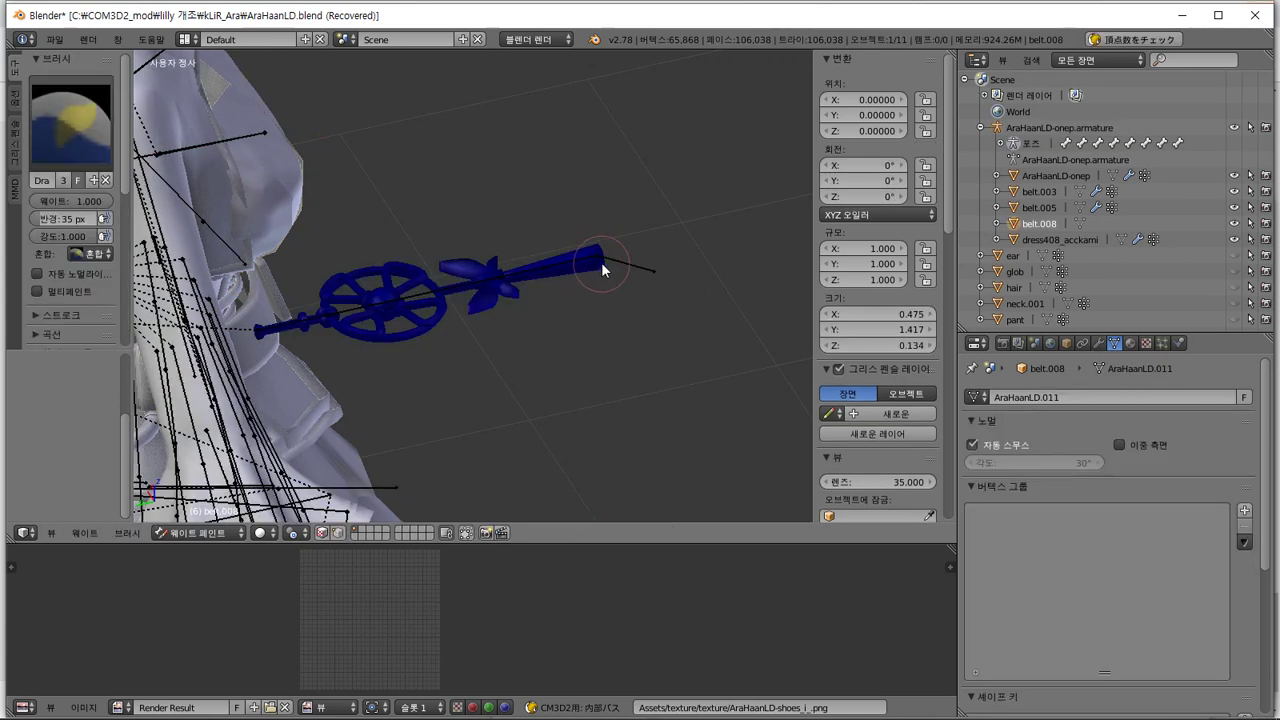
{"action": "mouse_move", "coordinate": [612, 265]}
{"action": "left_mouse_down"}
{"action": "mouse_move", "coordinate": [560, 260]}
{"action": "mouse_move", "coordinate": [491, 279]}
{"action": "left_mouse_up"}
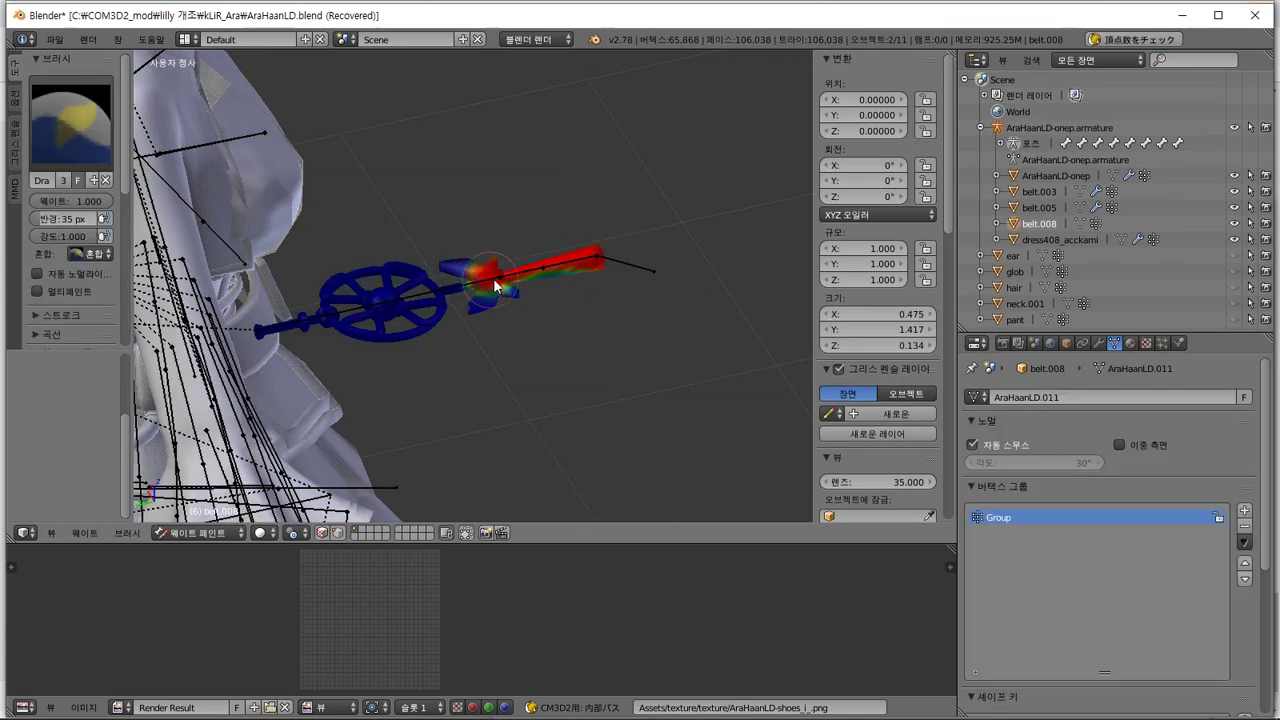
{"action": "key", "text": "ctrl+z"}
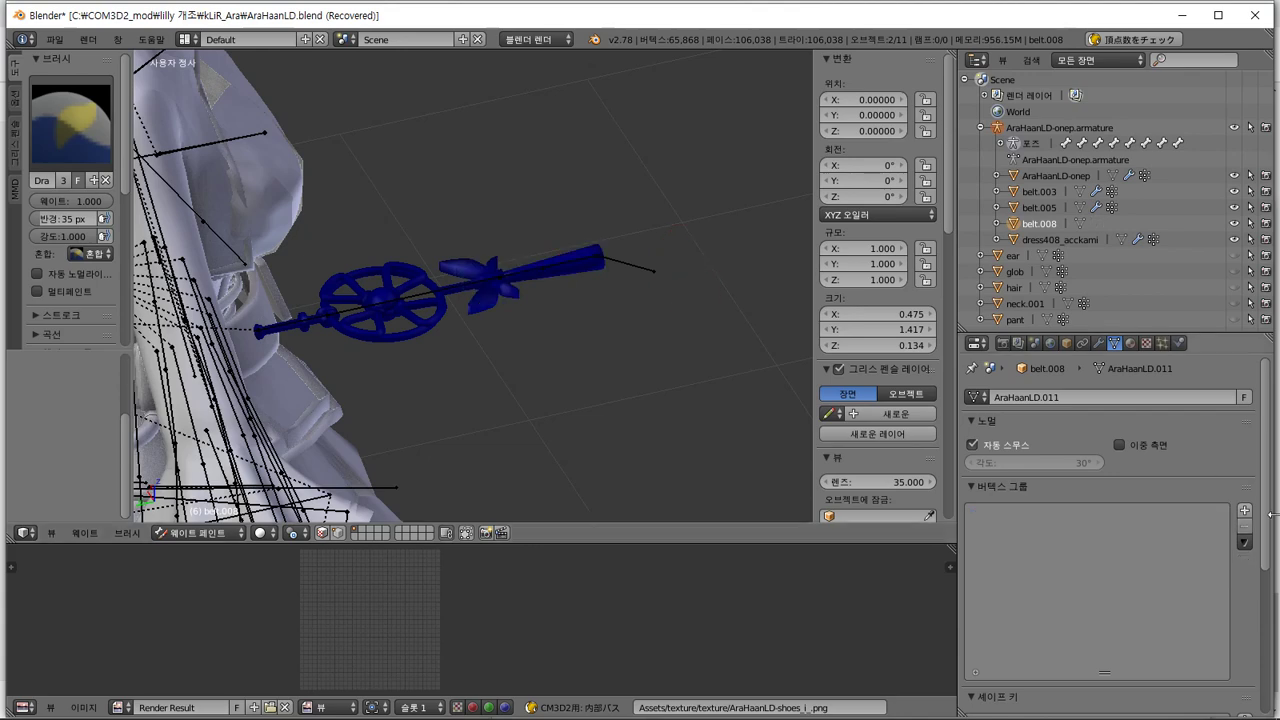
Add an Armature modifier to belt.008 with AraHaanLD-onep.armature as its object
{"action": "middle_click_drag", "start_coordinate": [519, 293], "coordinate": [415, 313]}
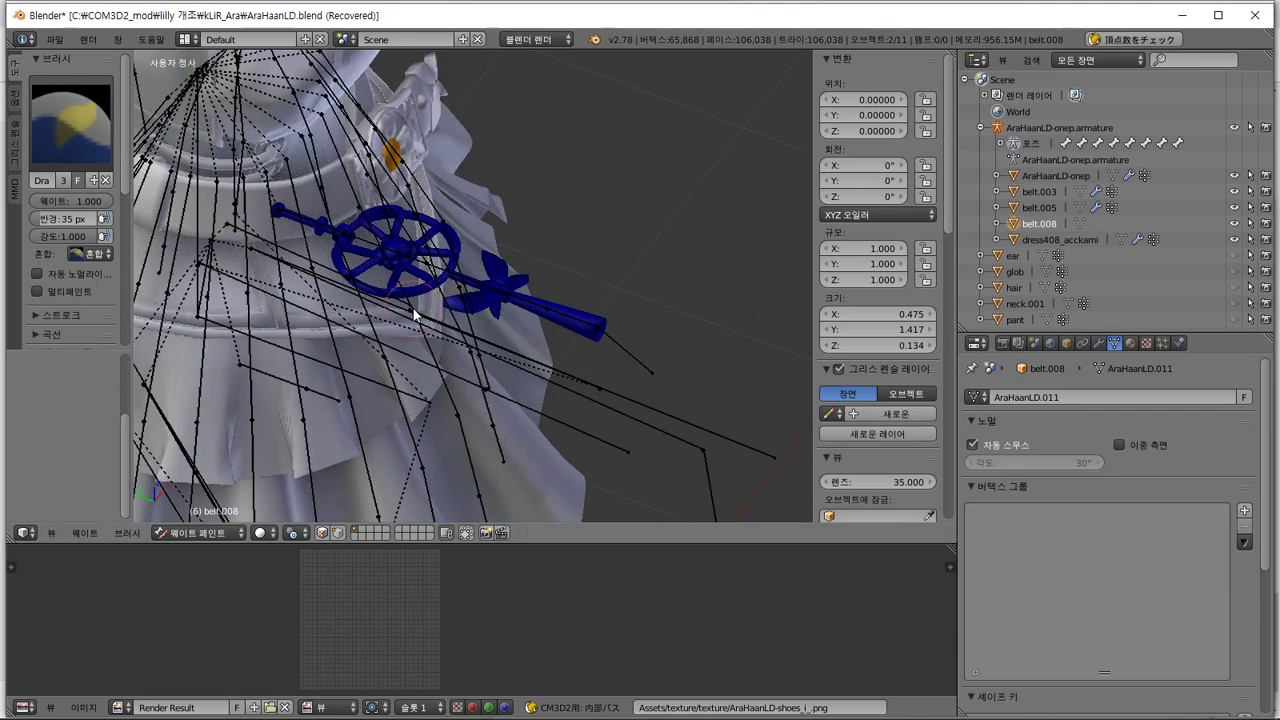
{"action": "scroll", "coordinate": [413, 311], "scroll_direction": "up", "scroll_amount": 1}
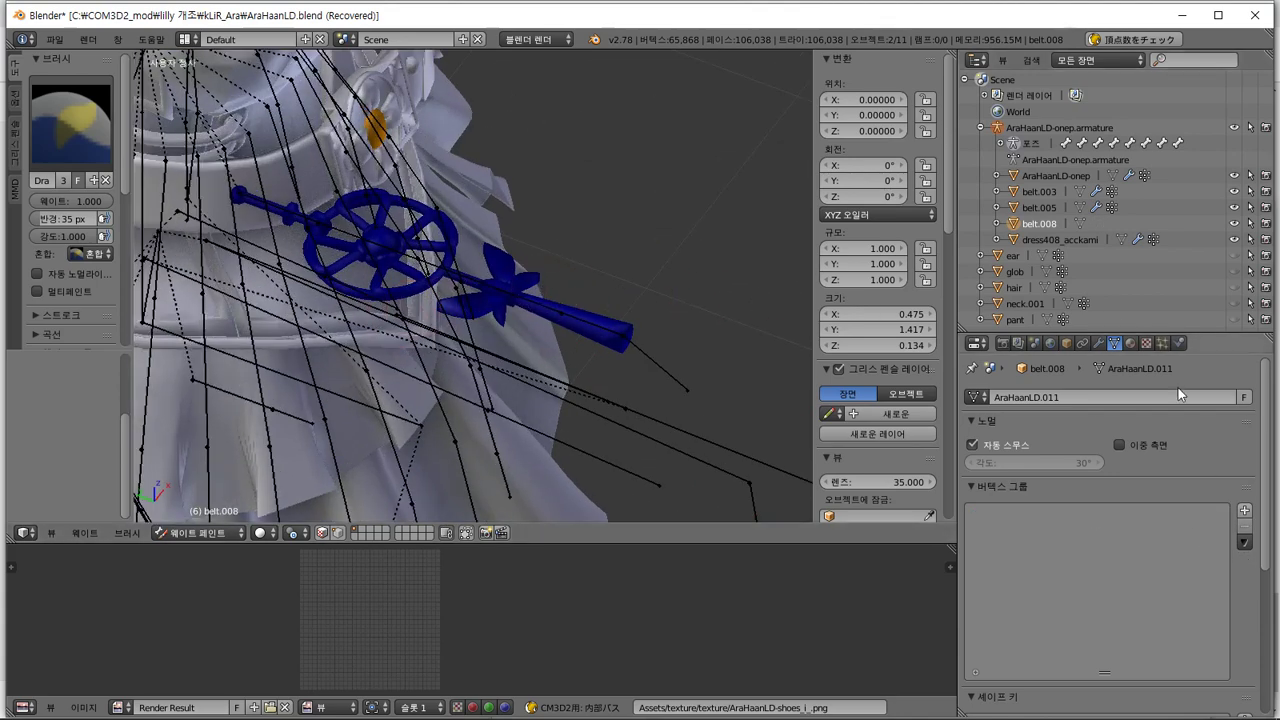
{"action": "left_click", "coordinate": [1100, 344]}
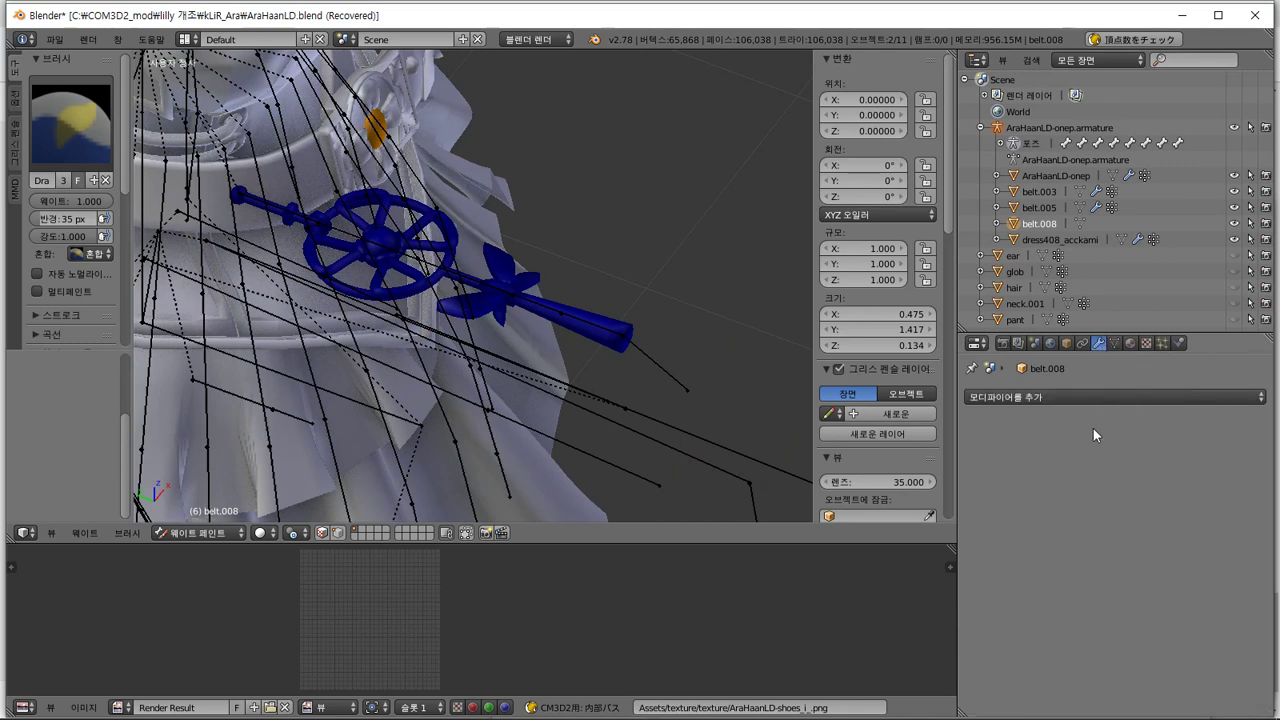
{"action": "left_click", "coordinate": [1105, 396]}
{"action": "left_click", "coordinate": [1063, 436]}
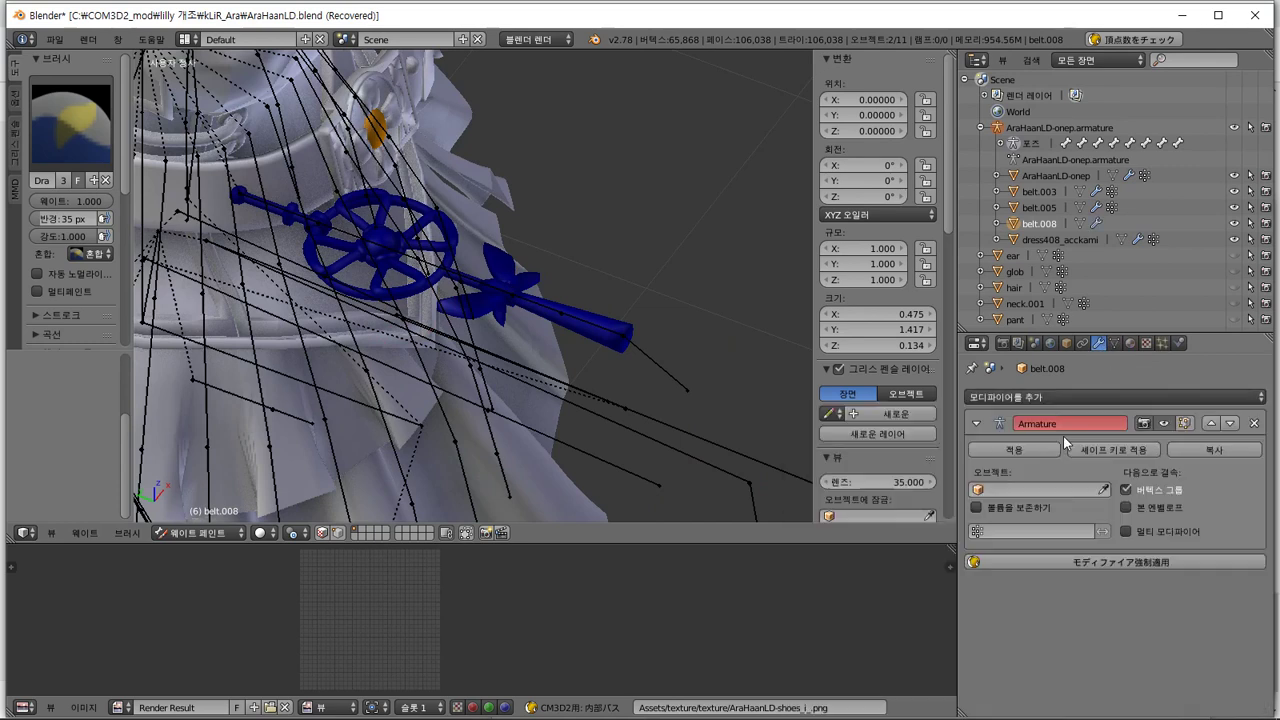
{"action": "left_click", "coordinate": [985, 490]}
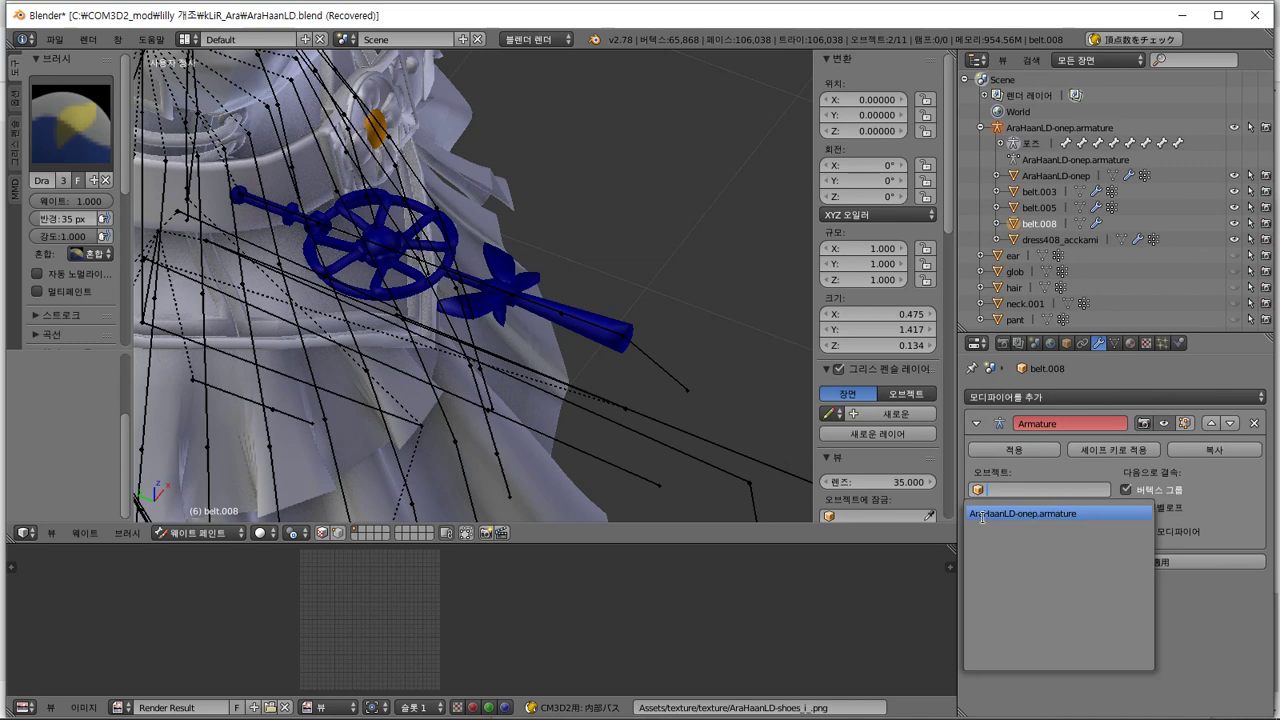
{"action": "left_click", "coordinate": [982, 514]}
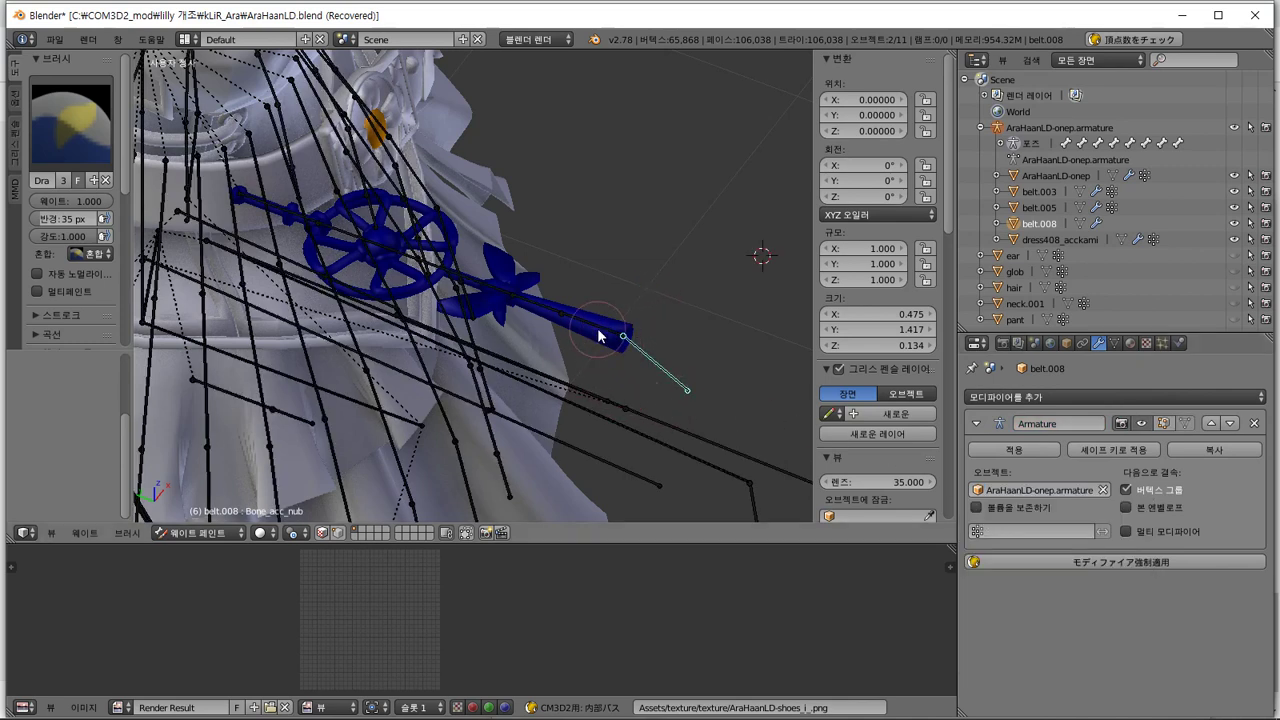
Add the bones along the belt ornament, from Bone_accA_yure_soft_ to Bone_accD_yure_soft_, to the bone selection in Weight Paint
{"action": "middle_click_drag", "start_coordinate": [578, 316], "coordinate": [658, 295]}
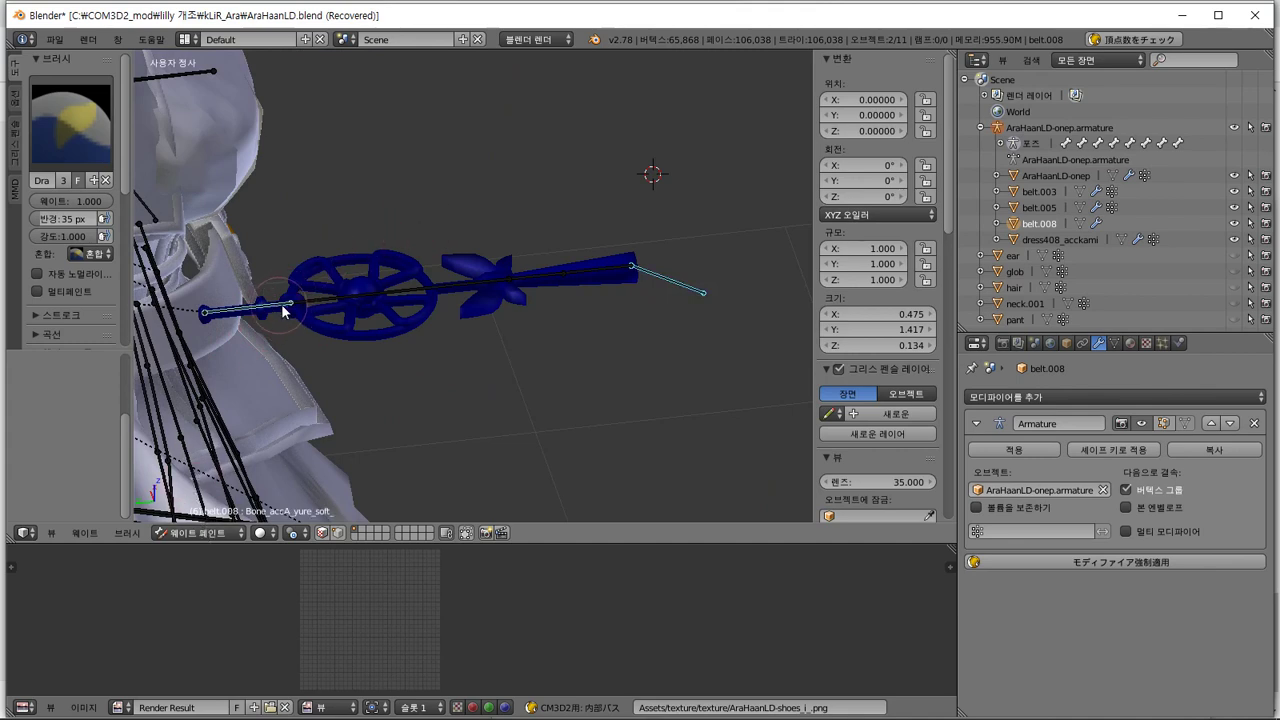
{"action": "right_click", "coordinate": [340, 296]}
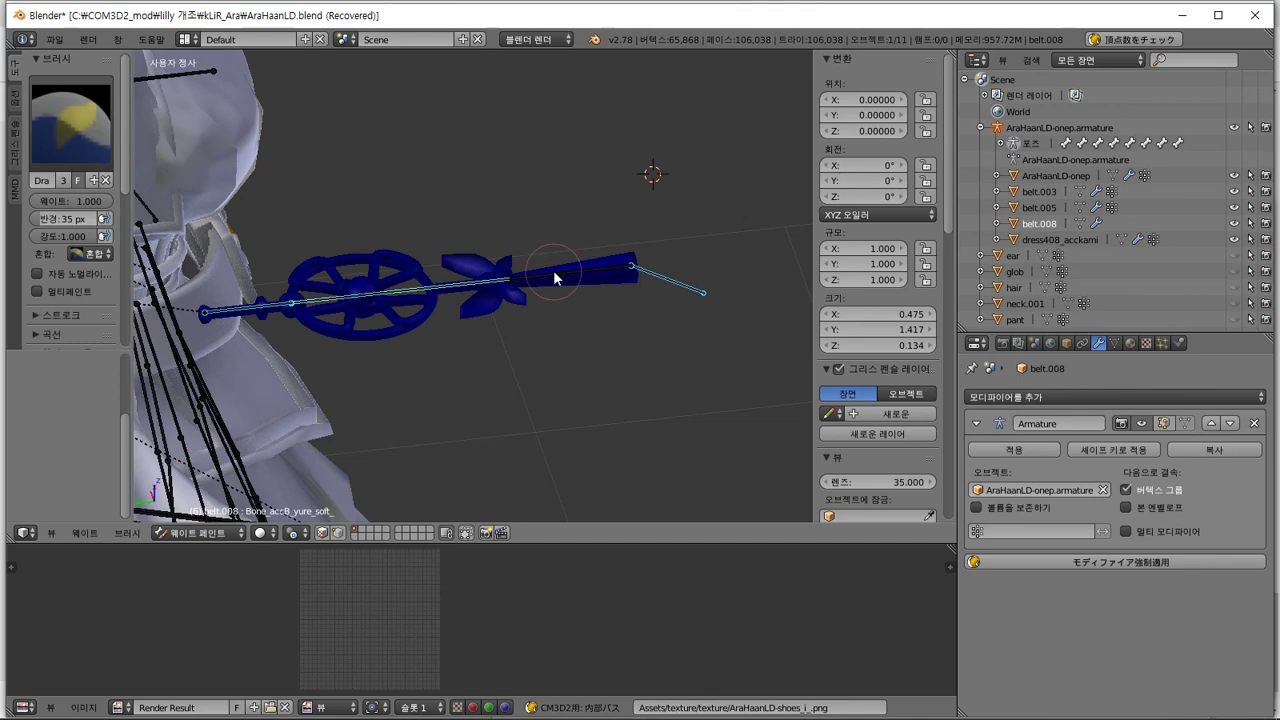
{"action": "right_click", "coordinate": [570, 275]}
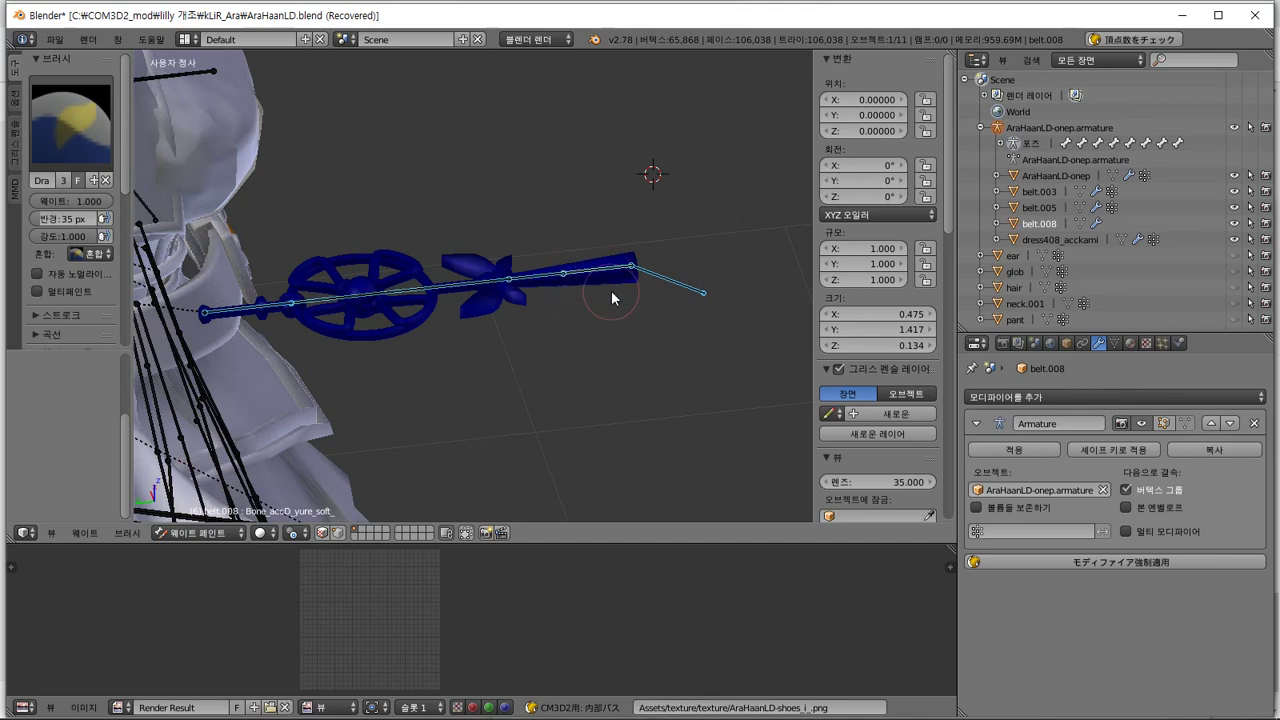
Try to set a parent for belt.008 with all its vertices selected in Edit Mode, and return to Object Mode
{"action": "key", "text": "ctrl+p"}
{"action": "left_click", "coordinate": [560, 318]}
{"action": "key", "text": "Tab"}
{"action": "key", "text": "a"}
{"action": "key", "text": "a"}
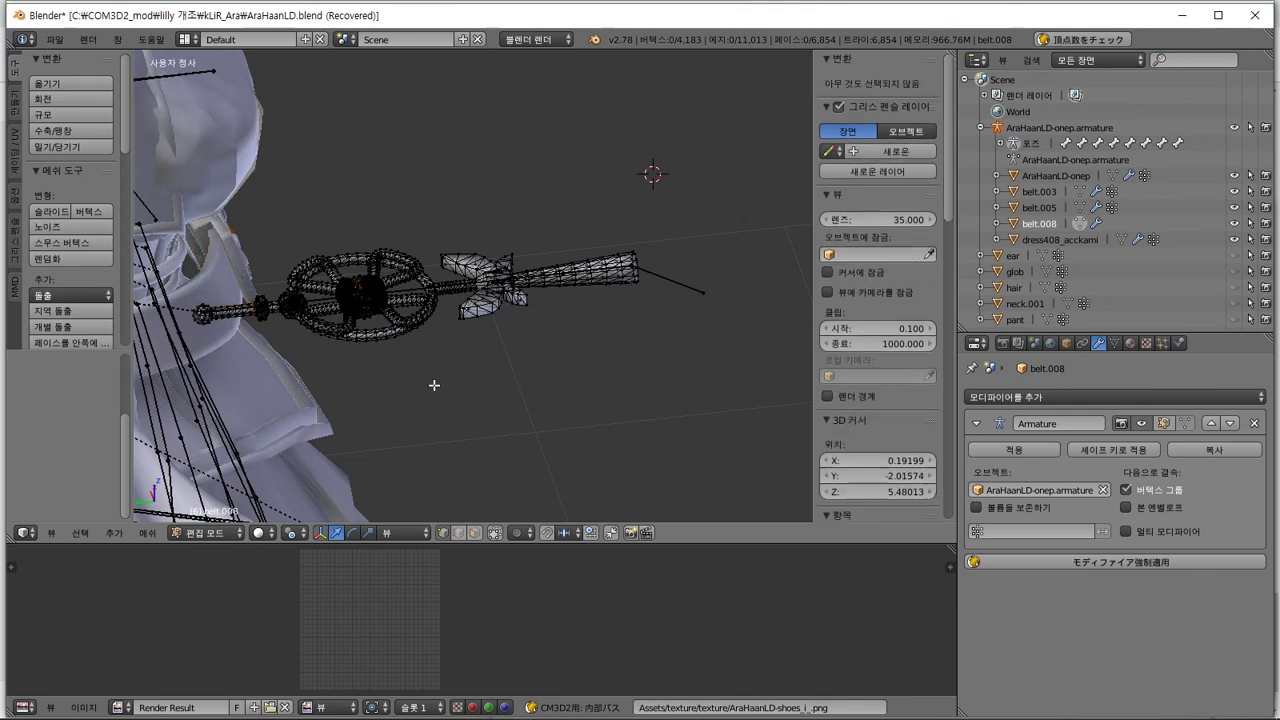
{"action": "key", "text": "ctrl+p"}
{"action": "left_click", "coordinate": [424, 389]}
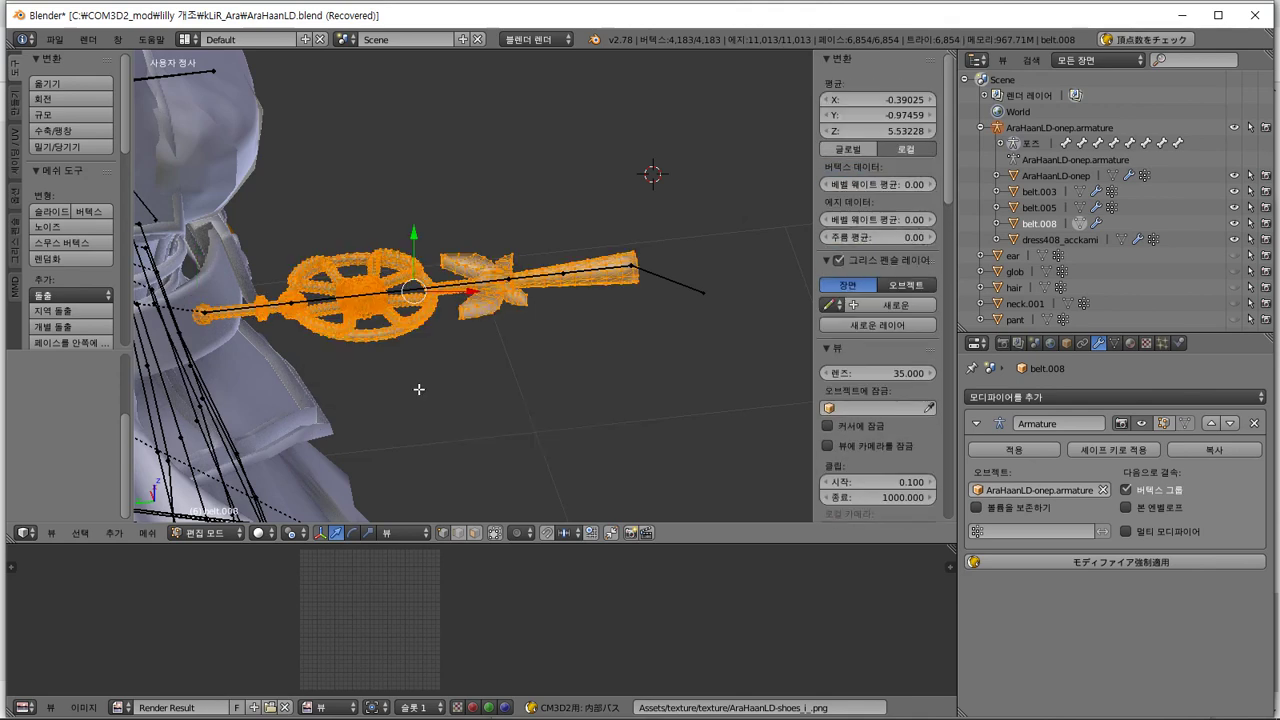
{"action": "left_click", "coordinate": [205, 533]}
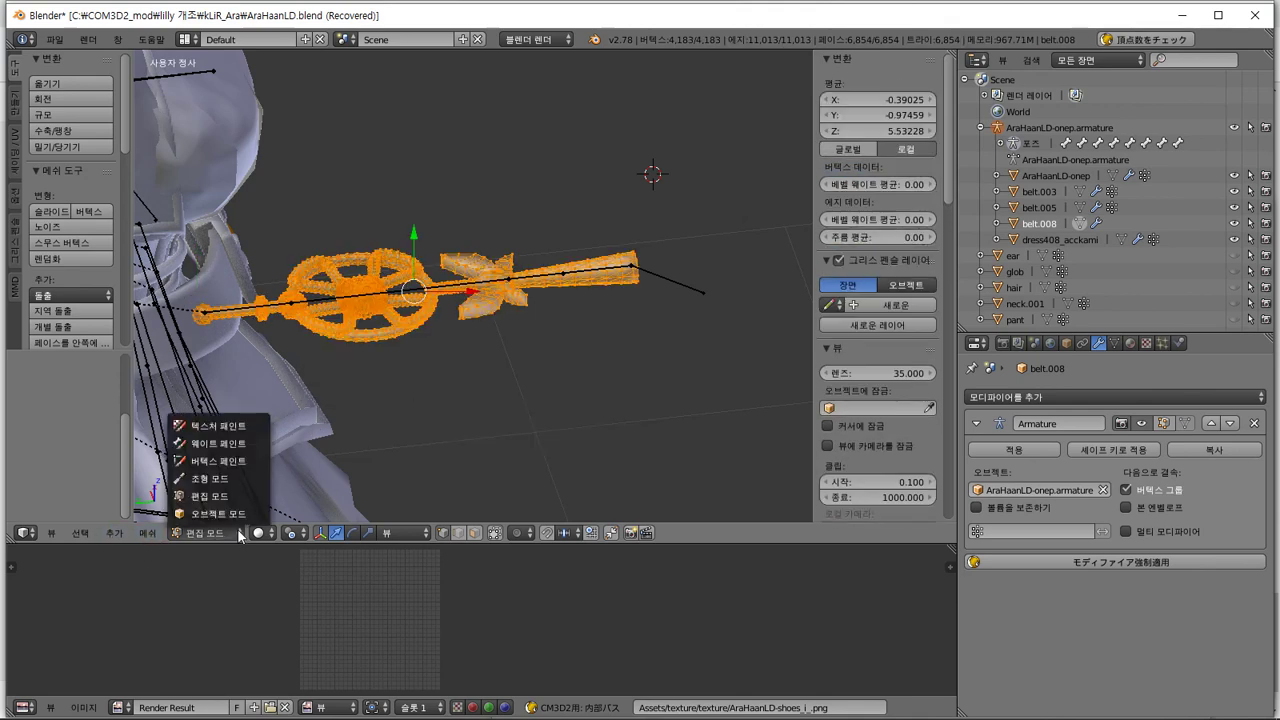
{"action": "left_click", "coordinate": [215, 514]}
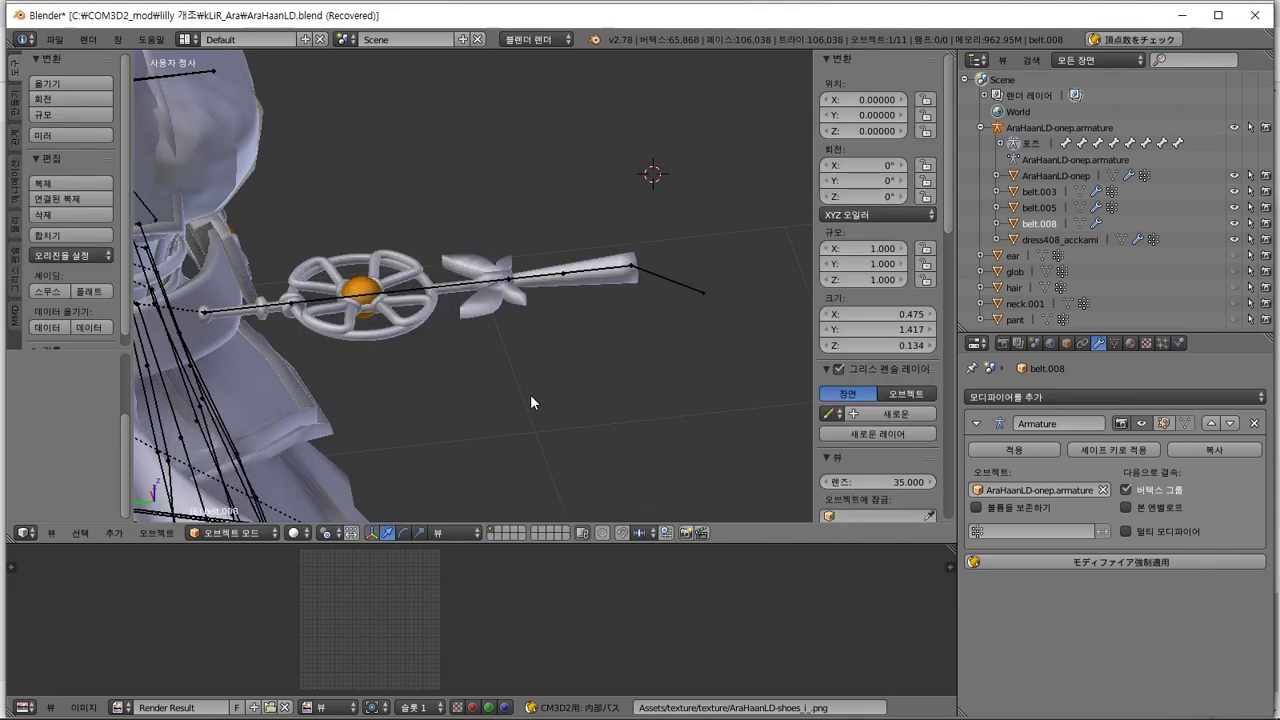
Select the accessory bones along the belt ornament, from Bone_acc_nub to Bone_accA_yure_soft_, in the armature's Edit Mode and switch to Pose Mode
{"action": "right_click", "coordinate": [672, 273]}
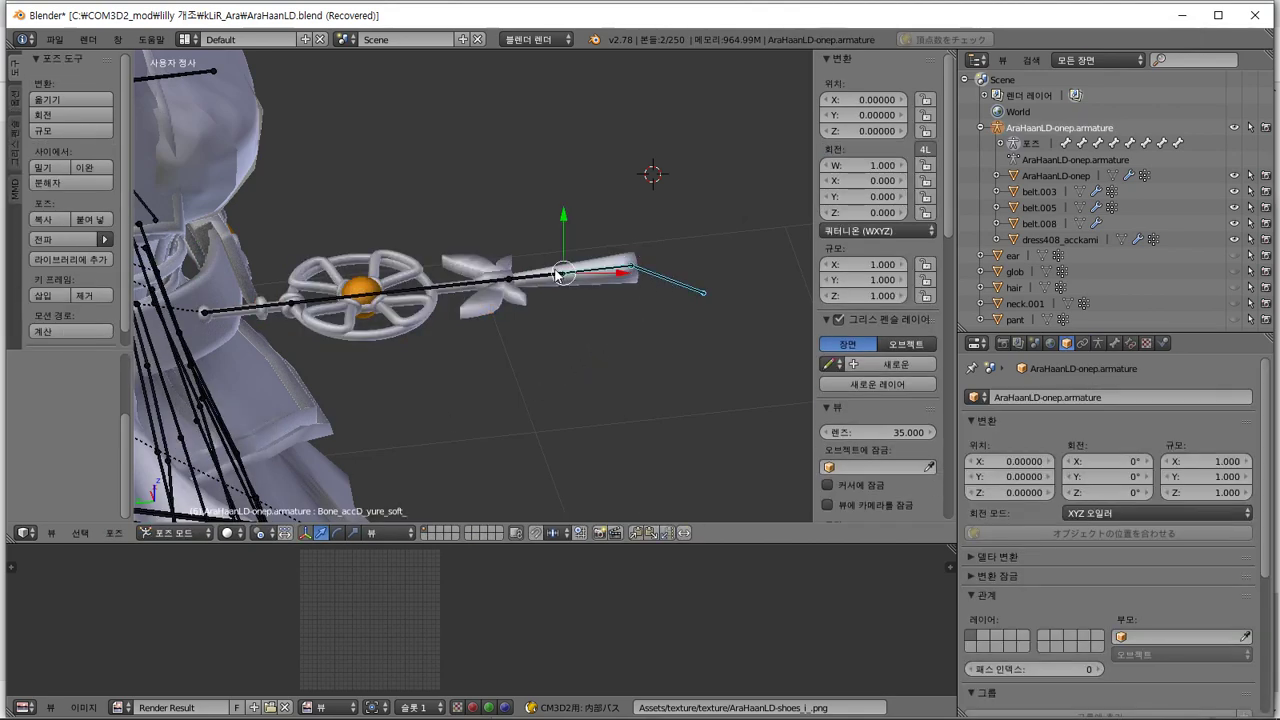
{"action": "right_click", "coordinate": [558, 276]}
{"action": "right_click", "coordinate": [652, 276]}
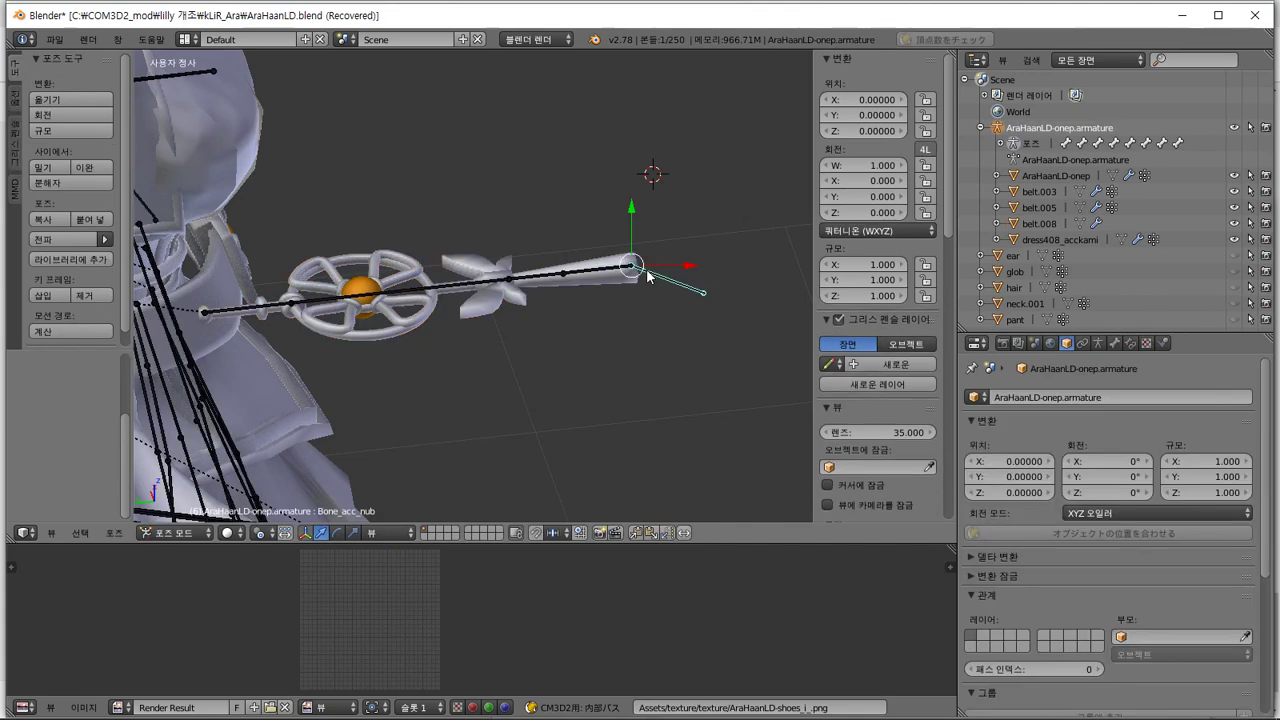
{"action": "key", "text": "Tab"}
{"action": "right_click", "coordinate": [557, 271]}
{"action": "right_click", "coordinate": [540, 276], "text": "shift"}
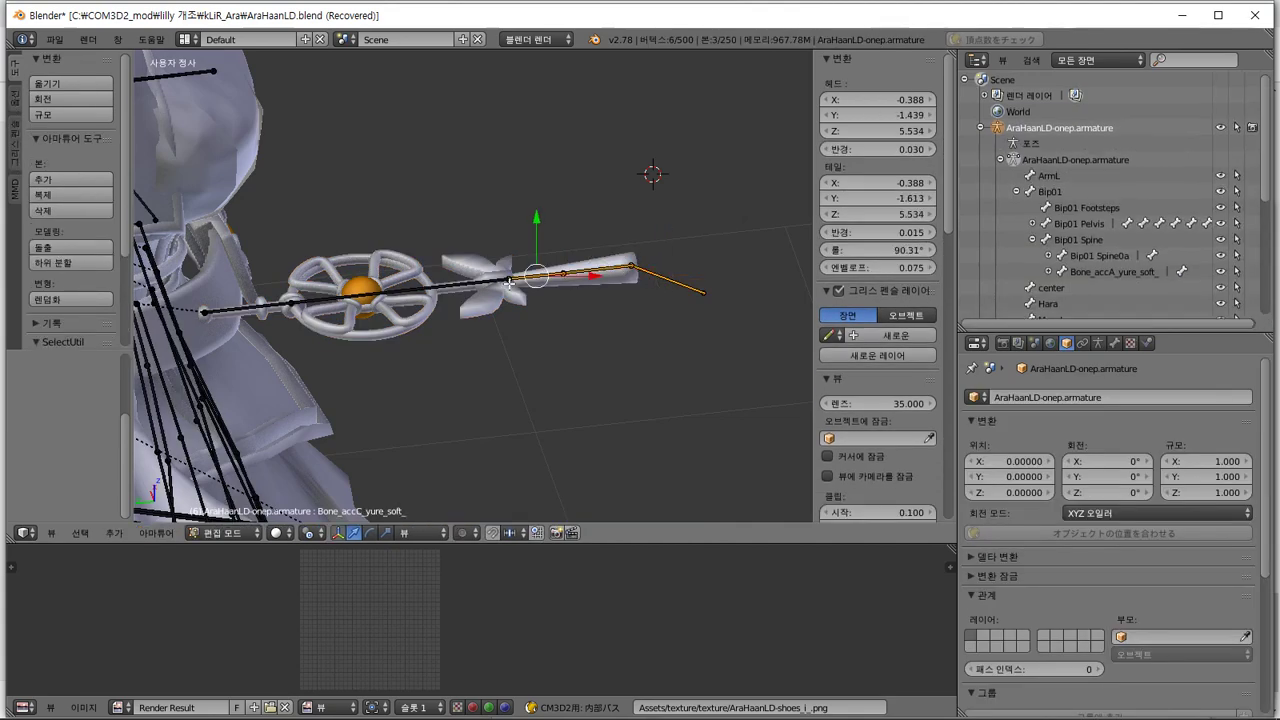
{"action": "right_click", "coordinate": [420, 291], "text": "shift"}
{"action": "right_click", "coordinate": [268, 304], "text": "shift"}
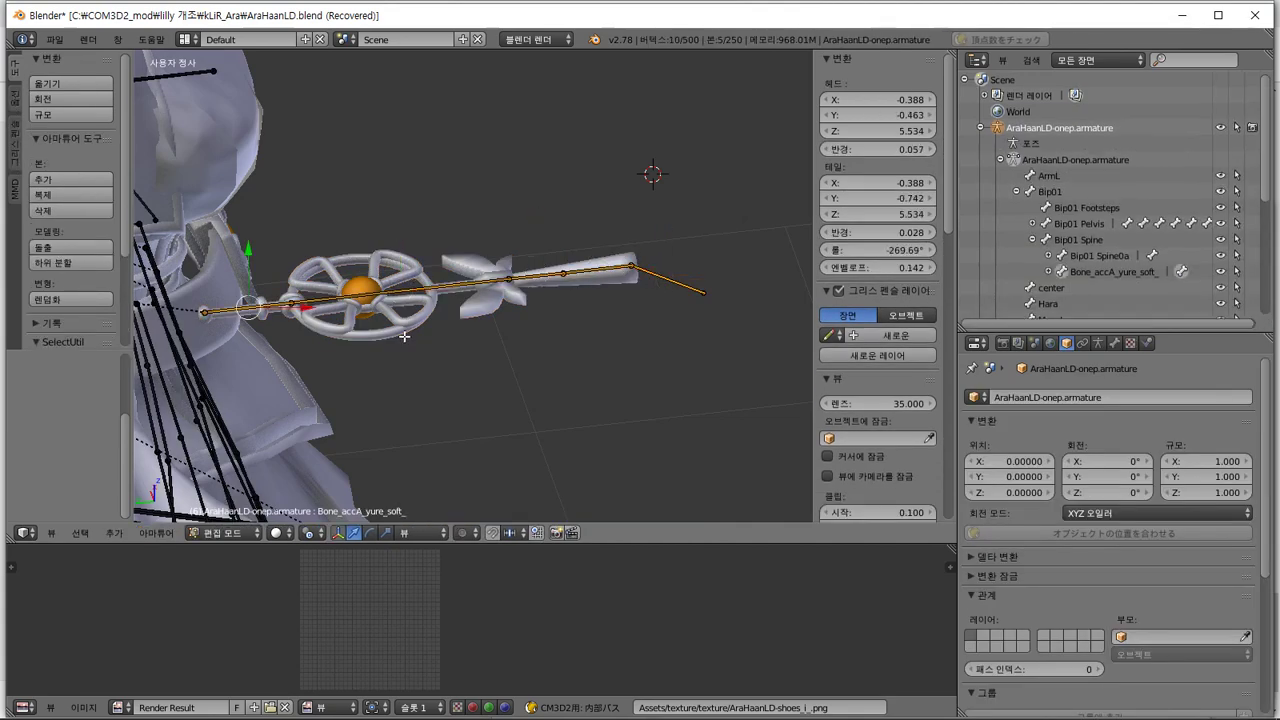
{"action": "key", "text": "ctrl+Tab"}
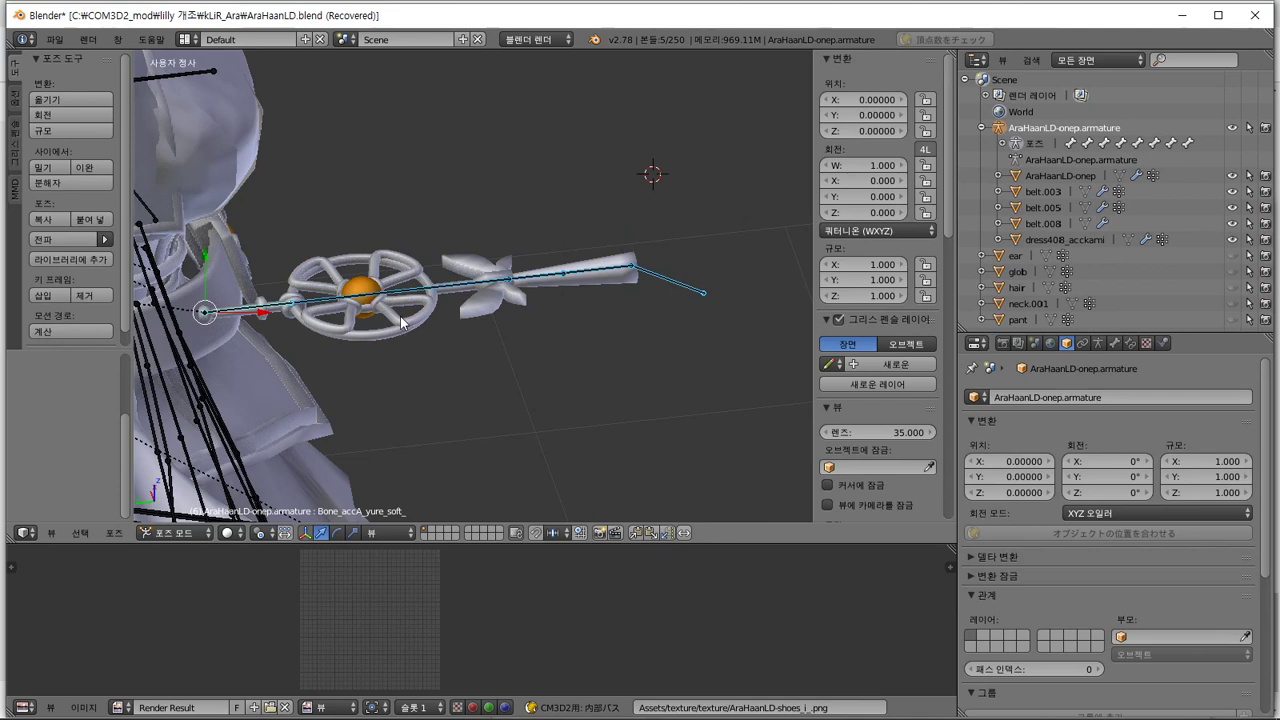
{"action": "key", "text": "ctrl+Tab"}
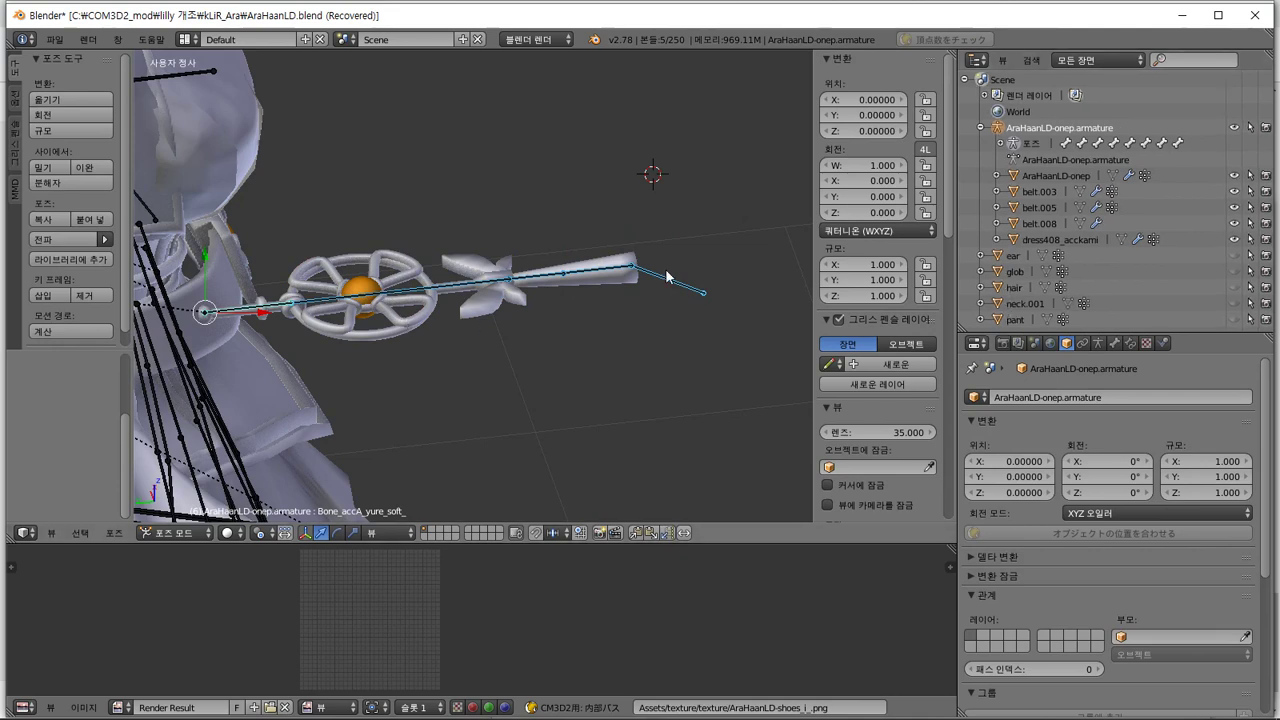
Select belt.008 together with the armature and try setting the parent with the Object option
{"action": "right_click", "coordinate": [408, 330]}
{"action": "key", "text": "ctrl+p"}
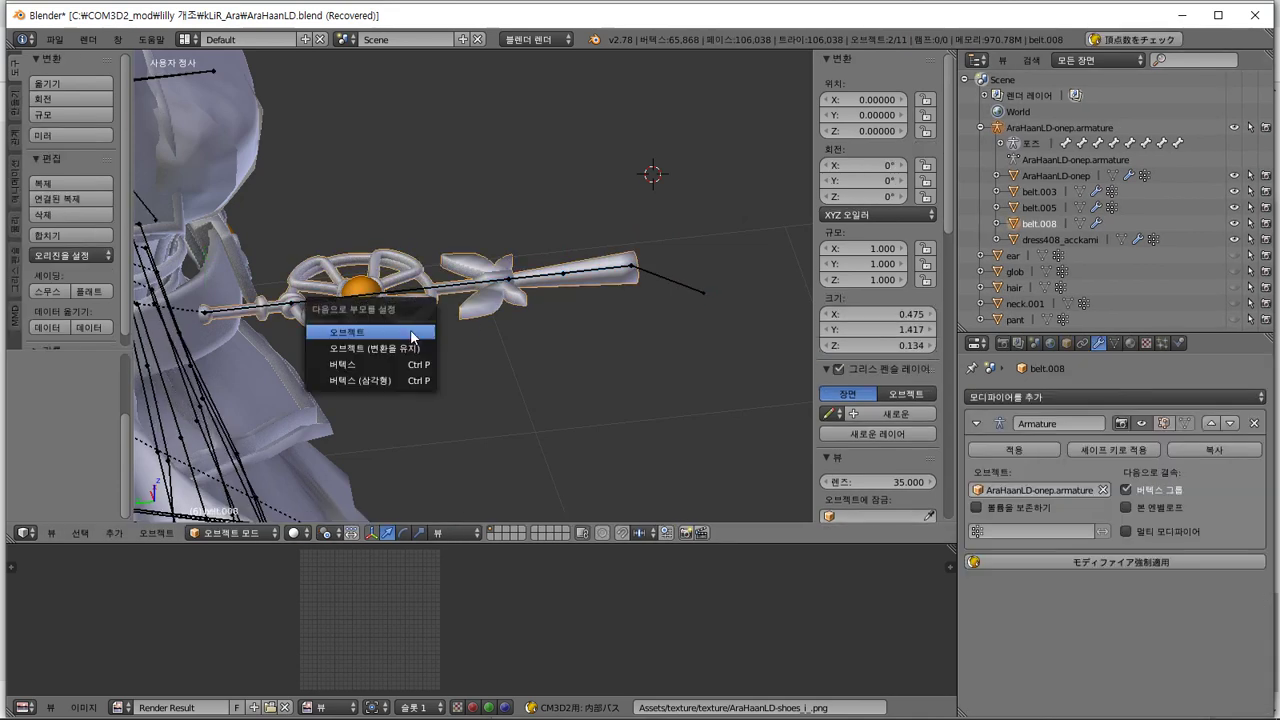
{"action": "left_click", "coordinate": [411, 338]}
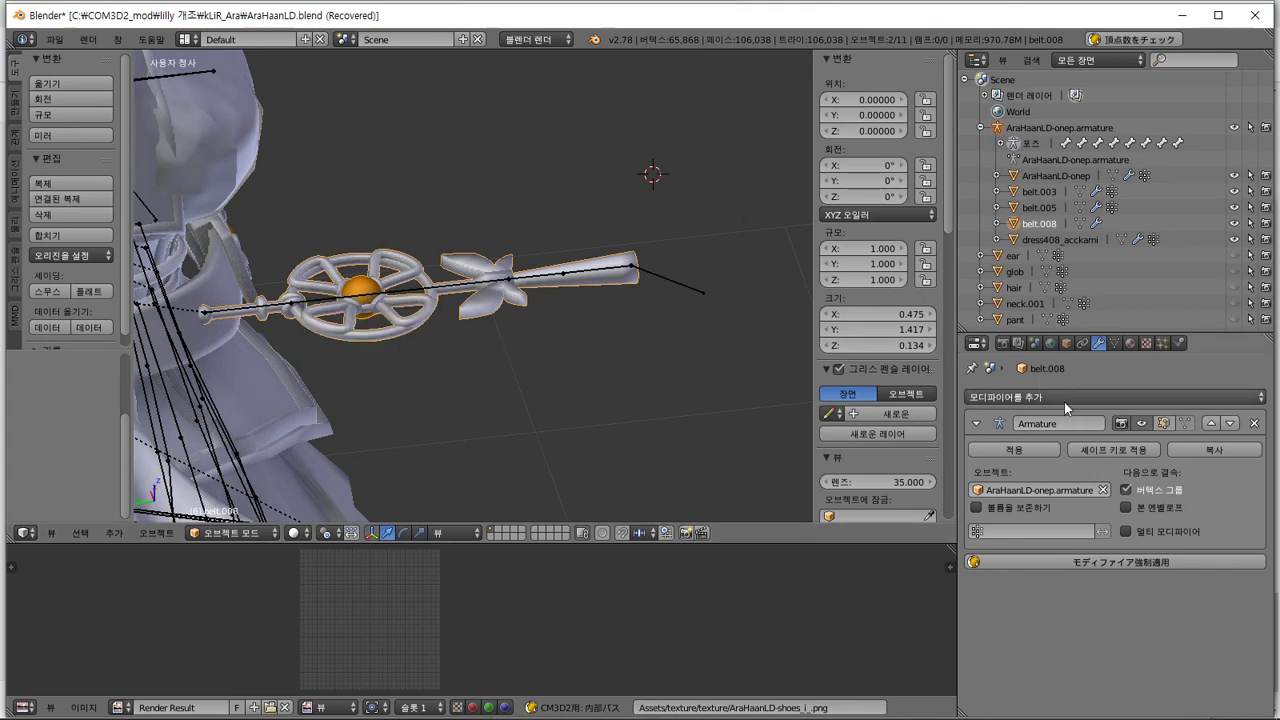
Examine belt.008's vertex group options and the object tools for a way to generate automatic weights
{"action": "left_click", "coordinate": [1116, 344]}
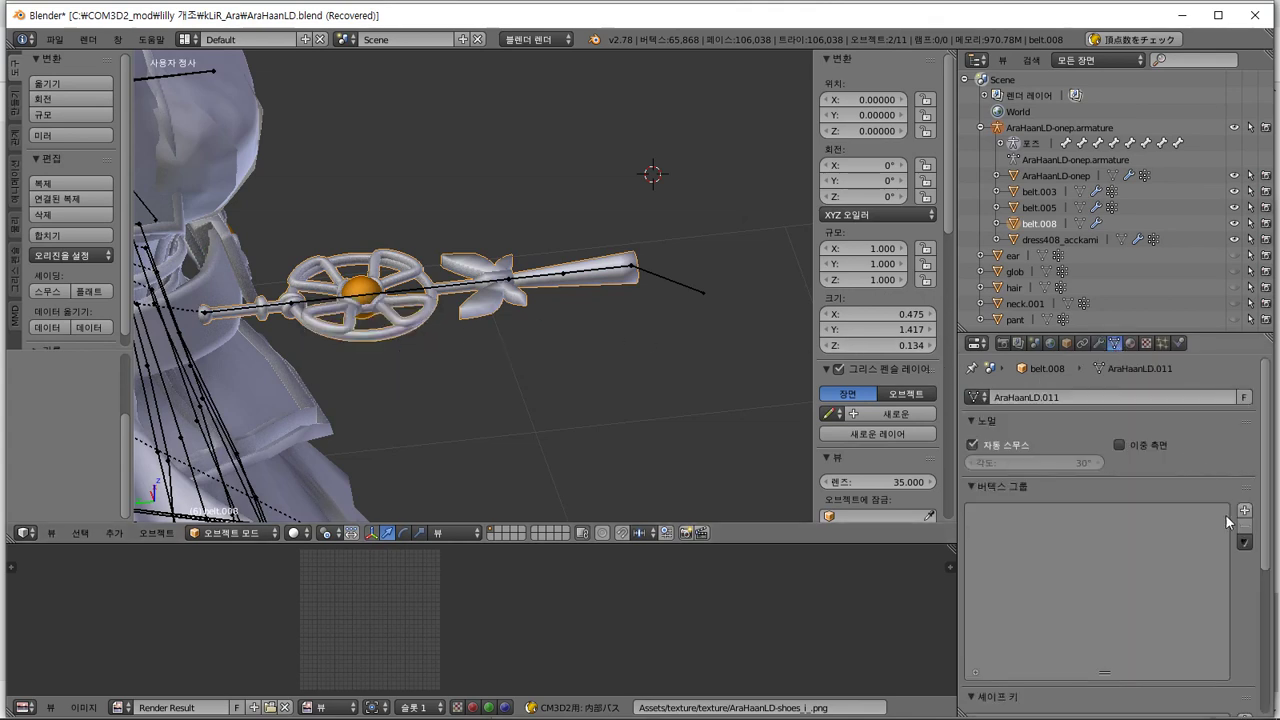
{"action": "left_click", "coordinate": [1245, 543]}
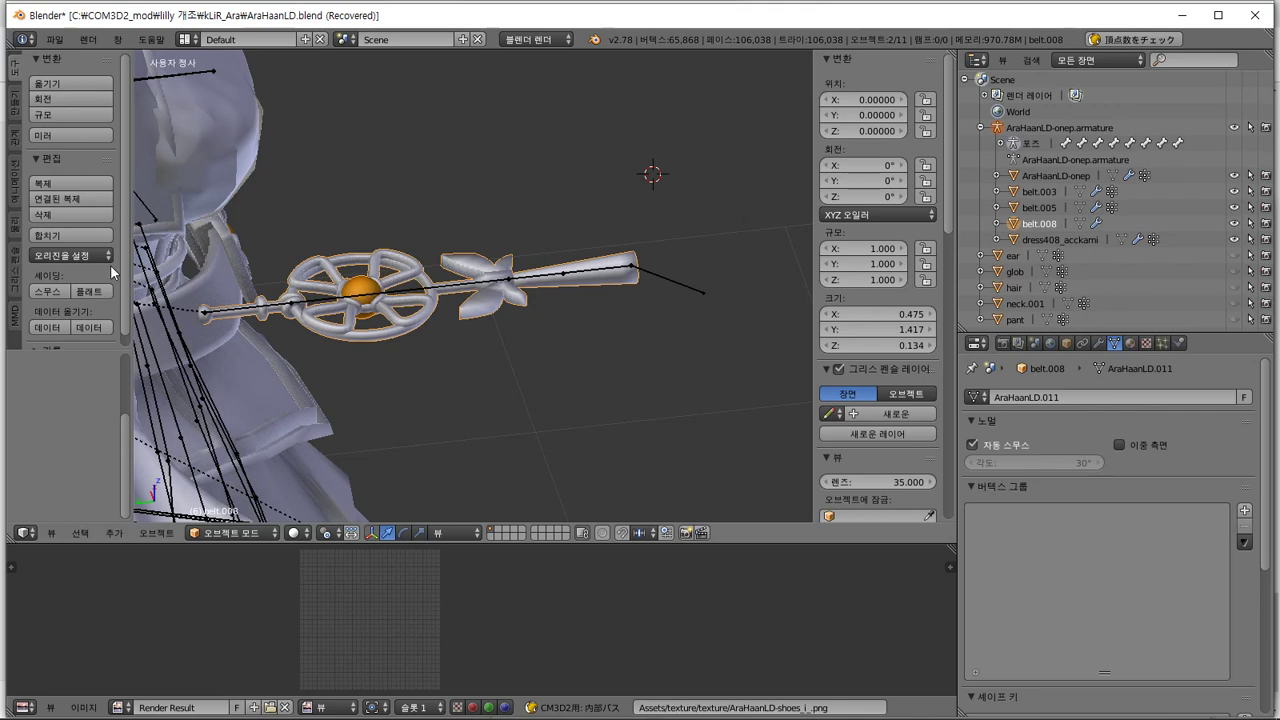
{"action": "left_click", "coordinate": [15, 108]}
{"action": "scroll", "coordinate": [76, 180], "scroll_direction": "down", "scroll_amount": 5}
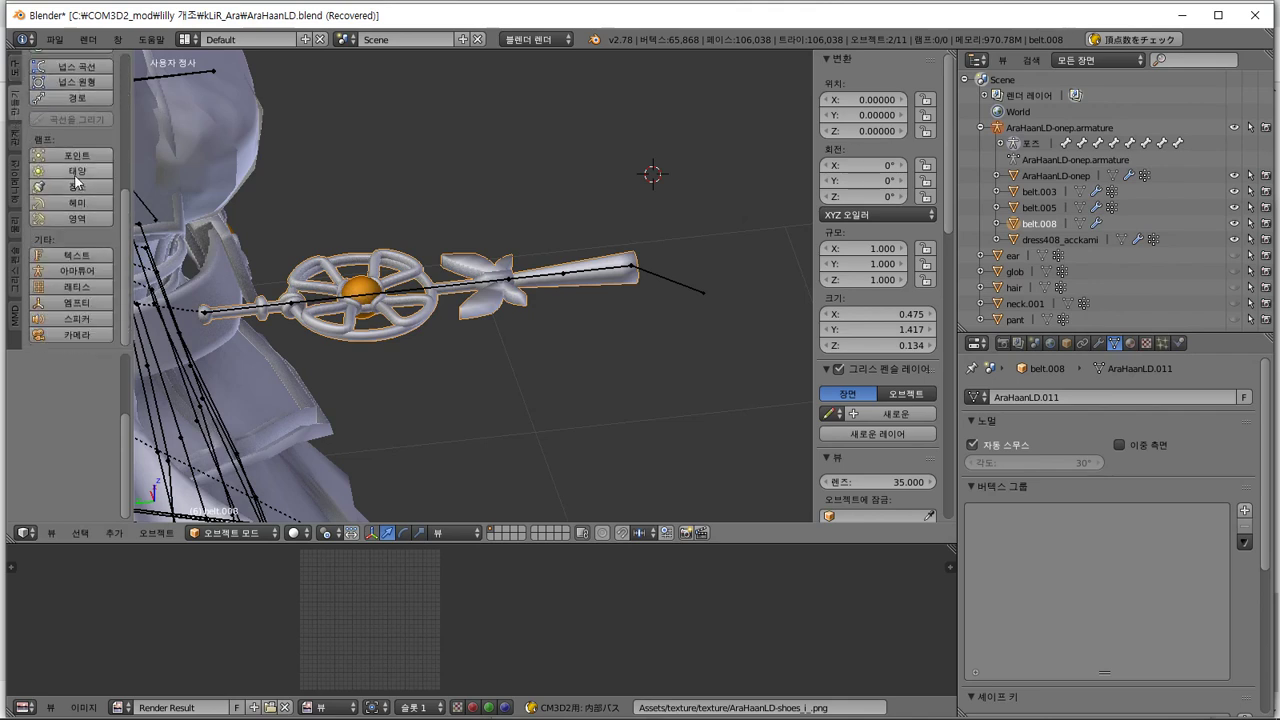
{"action": "left_click", "coordinate": [12, 135]}
{"action": "left_click", "coordinate": [10, 188]}
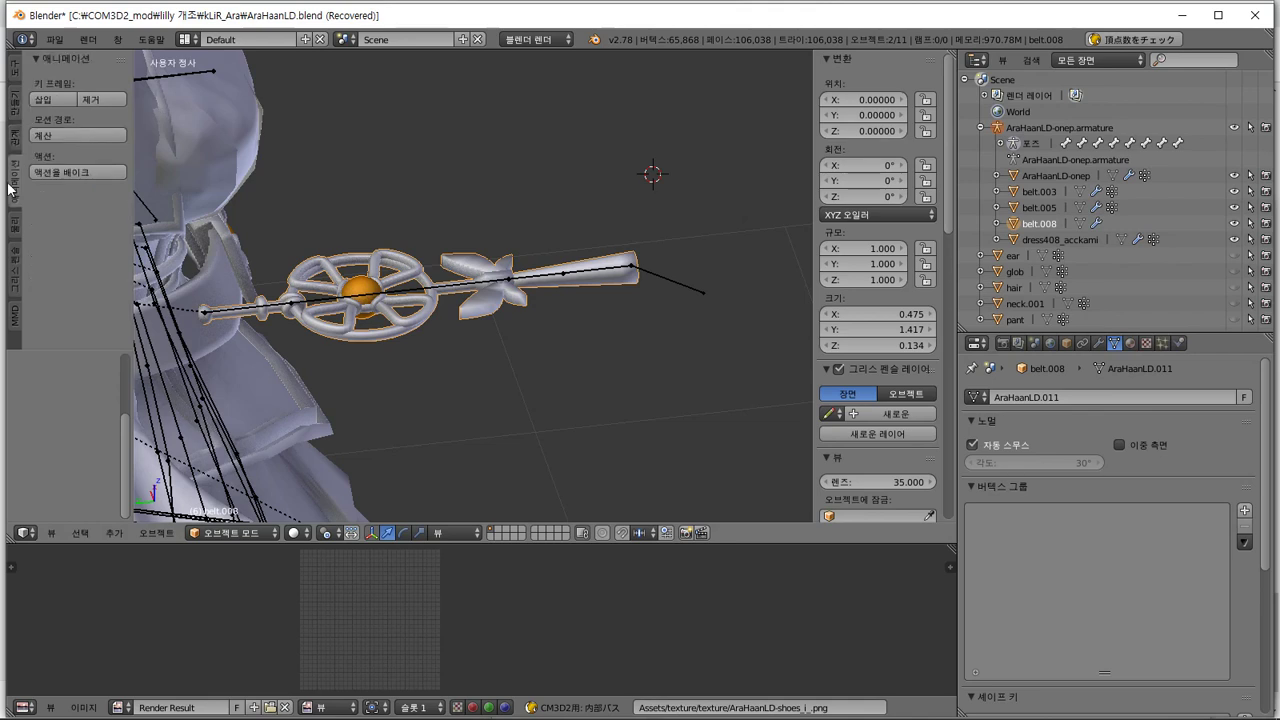
{"action": "left_click", "coordinate": [11, 224]}
{"action": "left_click", "coordinate": [11, 262]}
{"action": "scroll", "coordinate": [60, 272], "scroll_direction": "down", "scroll_amount": 3}
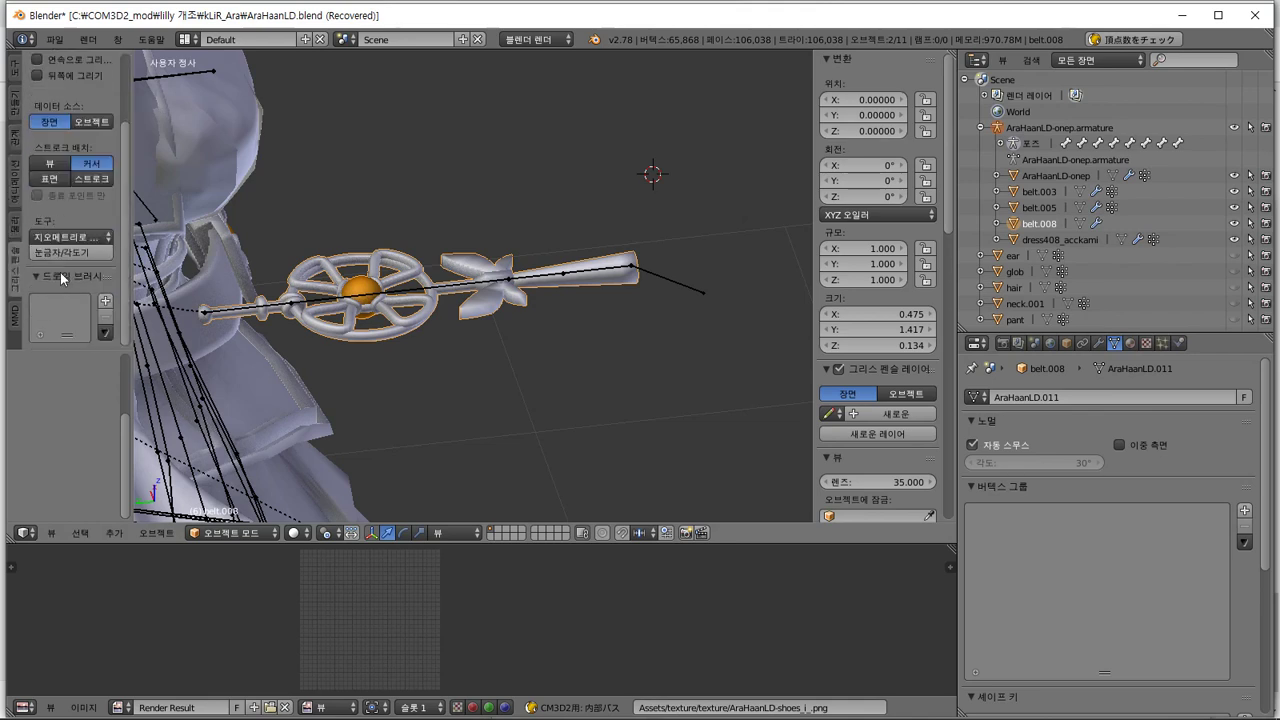
Switch to the web browser and search Google for "블렌더 자동 웨이트" in a new tab
{"action": "key", "text": "alt+Tab"}
{"action": "left_click", "coordinate": [404, 377]}
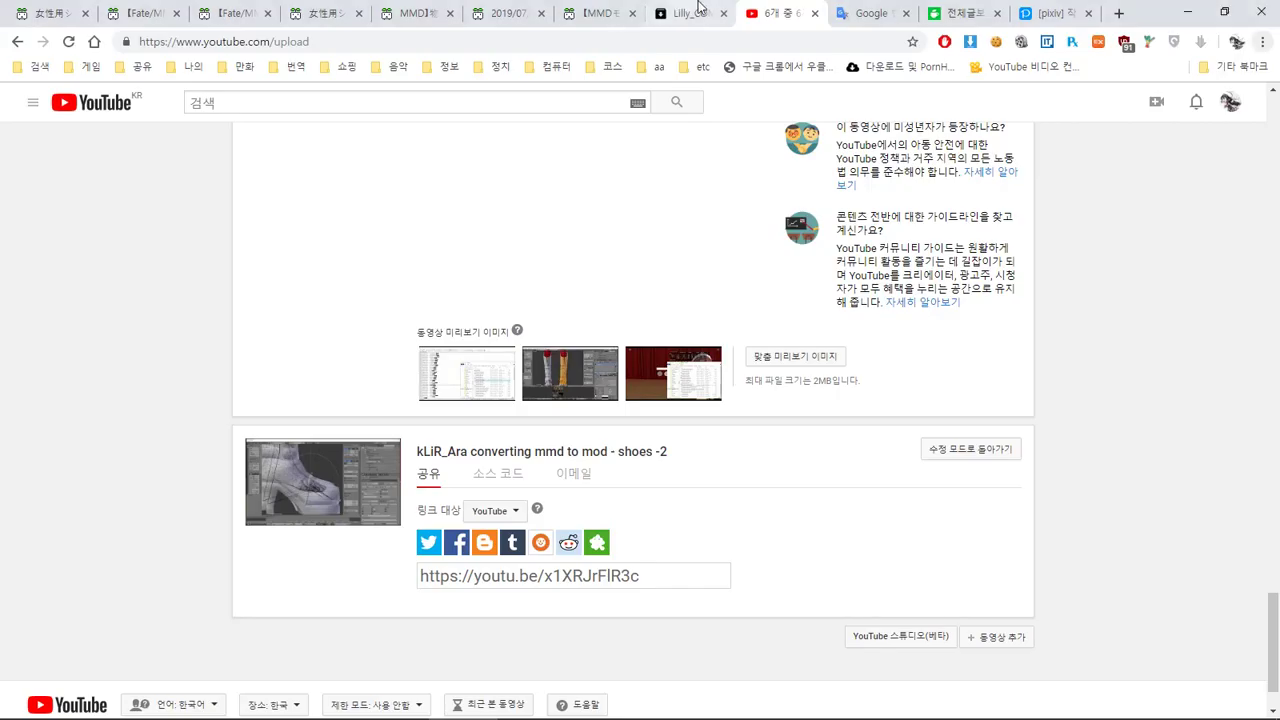
{"action": "left_click", "coordinate": [1119, 15]}
{"action": "type", "text": "qm"}
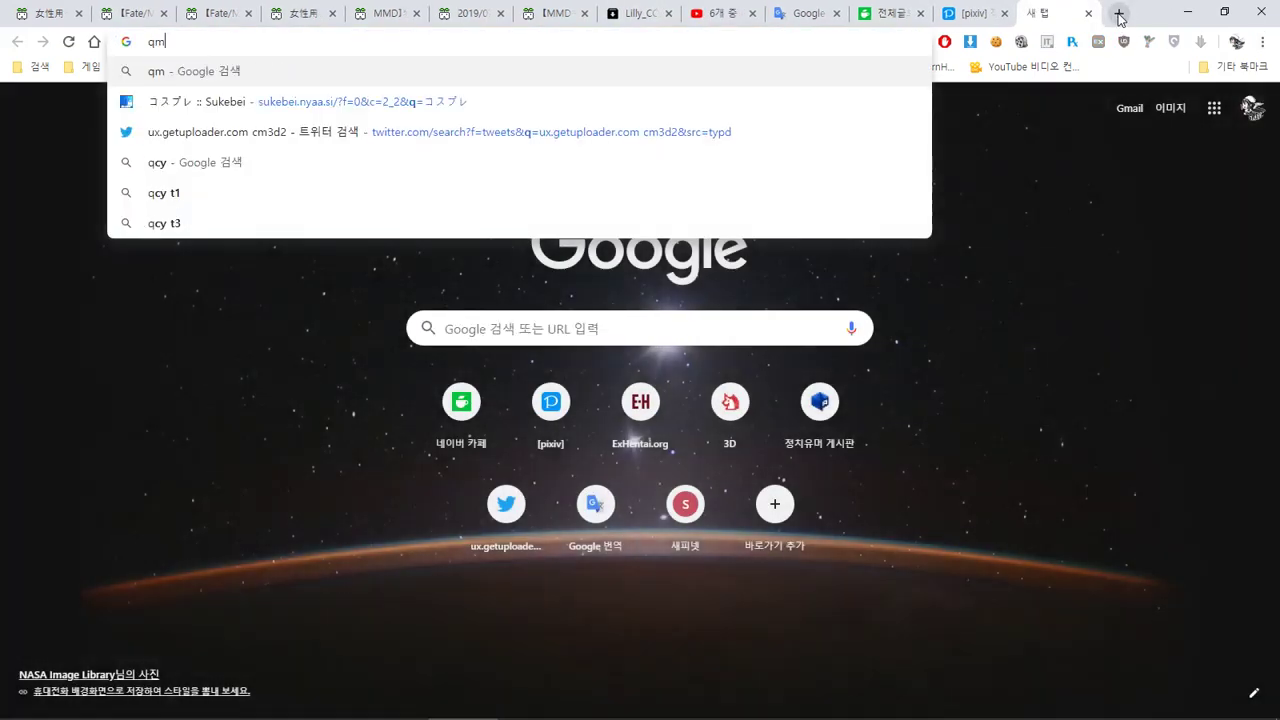
{"action": "type", "text": "ffosej wkehd dnpdl"}
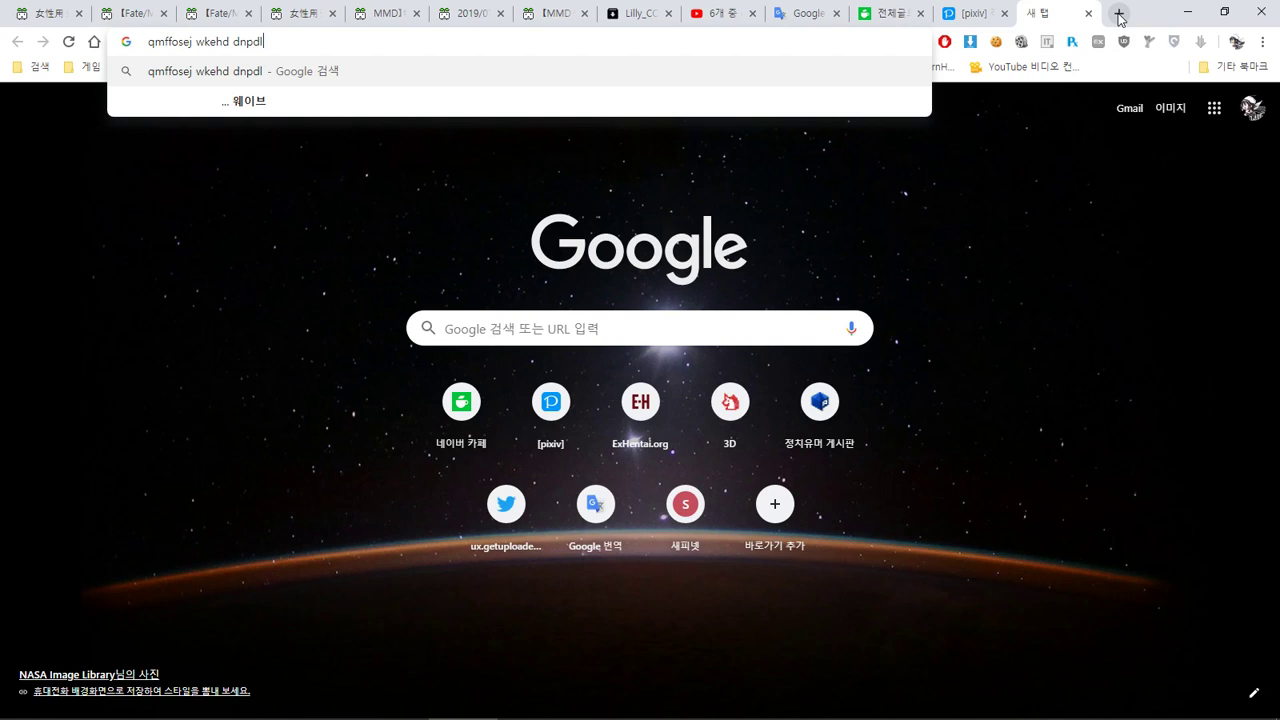
{"action": "key", "text": "BackSpace"}
{"action": "key", "text": "BackSpace"}
{"action": "key", "text": "BackSpace"}
{"action": "key", "text": "BackSpace"}
{"action": "key", "text": "BackSpace"}
{"action": "key", "text": "Hangul"}
{"action": "type", "text": "웨이트"}
{"action": "key", "text": "Return"}
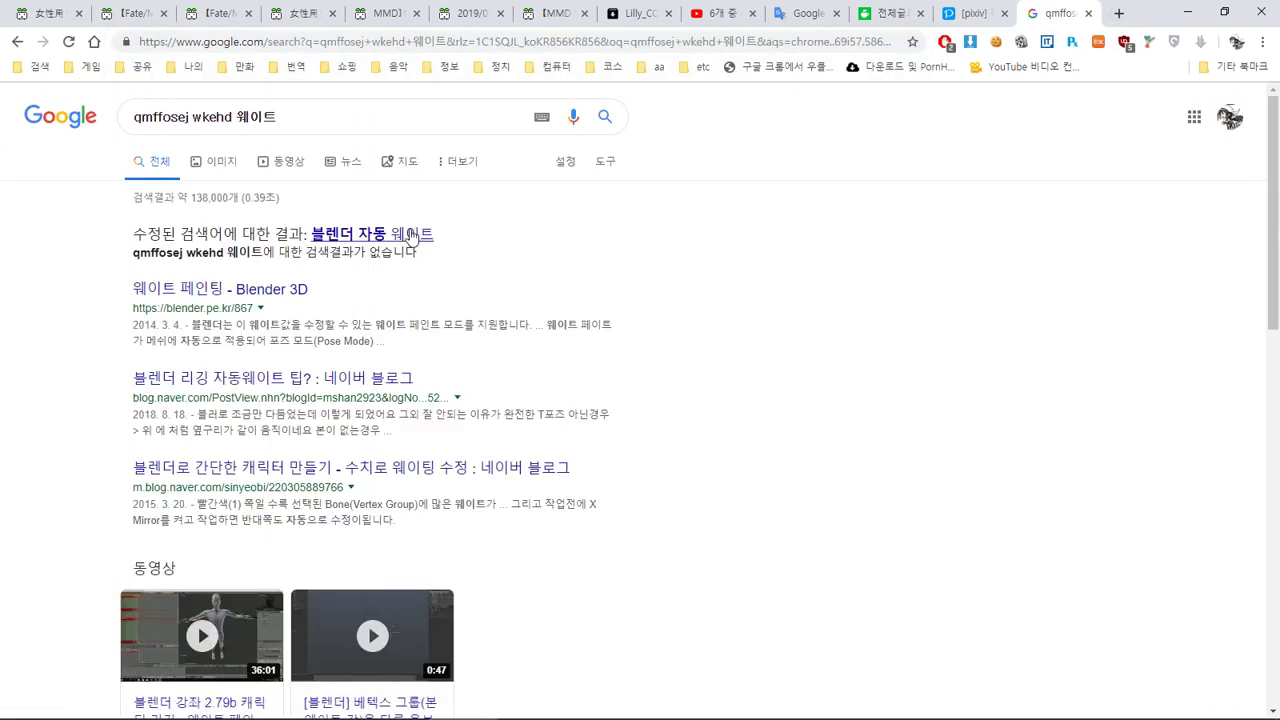
{"action": "left_click", "coordinate": [407, 235]}
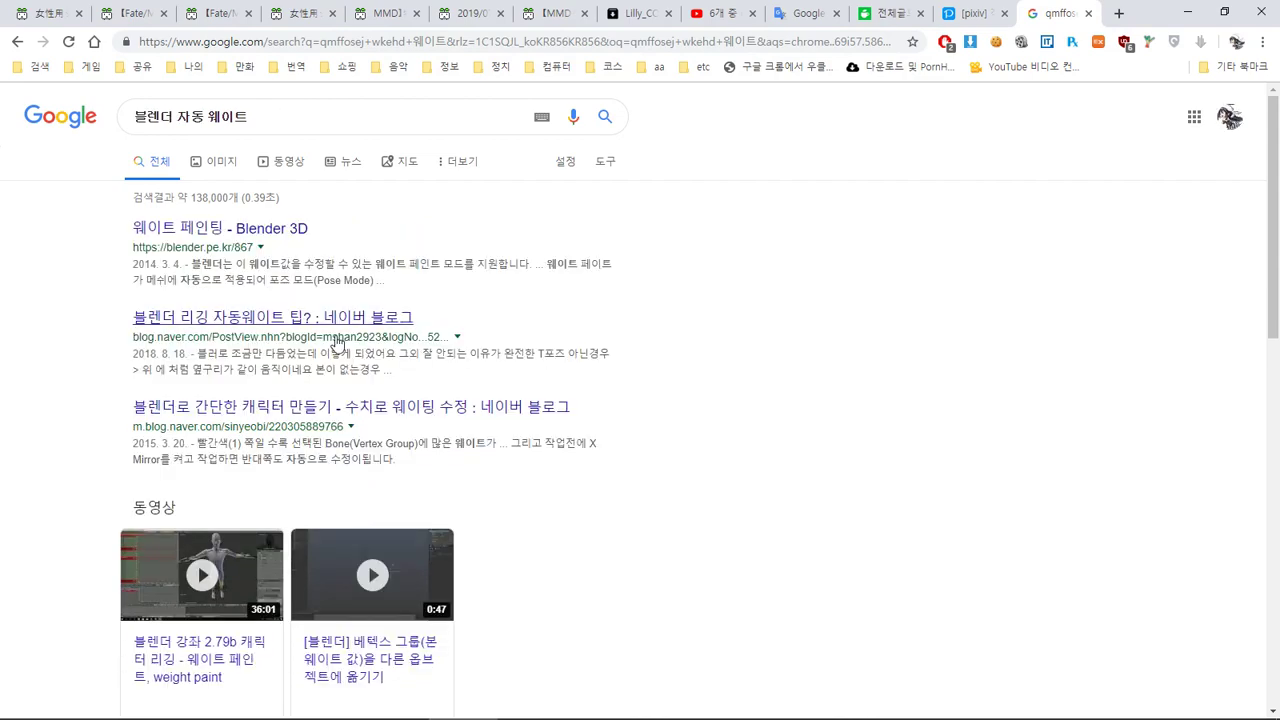
Open the blog post "블렌더 리깅 자동웨이트 팁?" and read its tips on automatic weights
{"action": "left_click", "coordinate": [405, 318]}
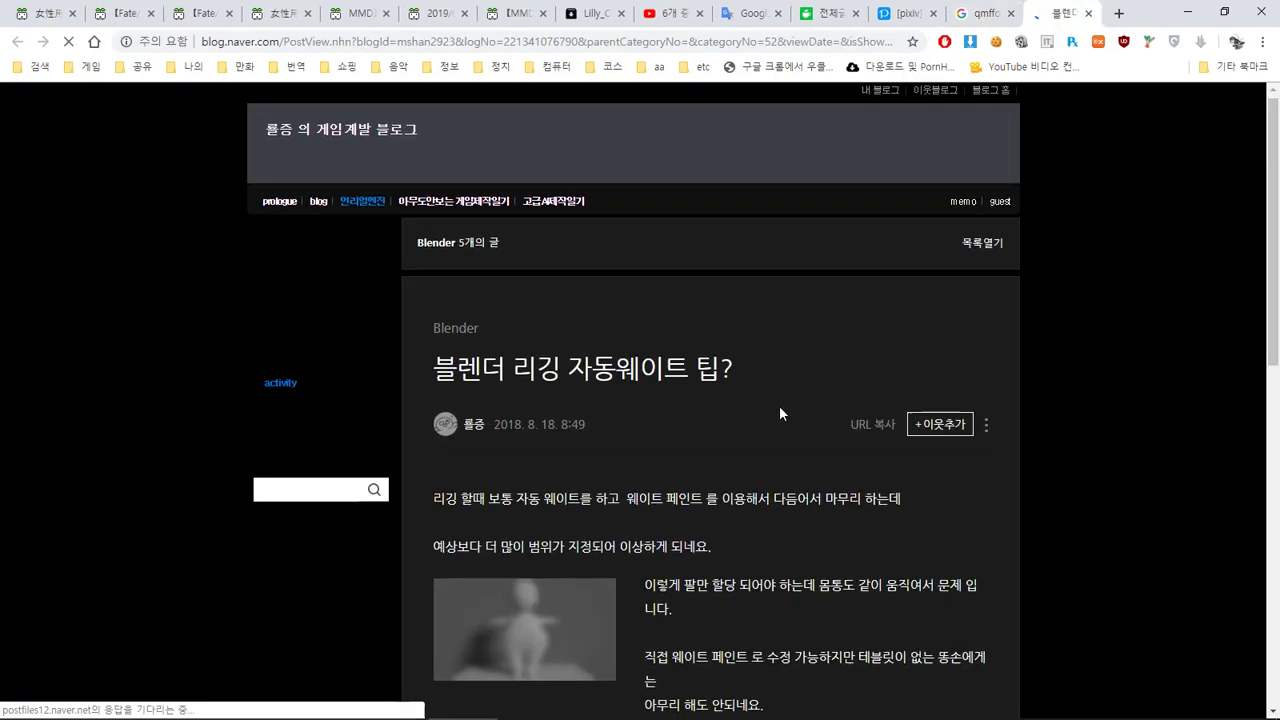
{"action": "scroll", "coordinate": [779, 405], "scroll_direction": "down", "scroll_amount": 4}
{"action": "scroll", "coordinate": [788, 388], "scroll_direction": "up", "scroll_amount": 1}
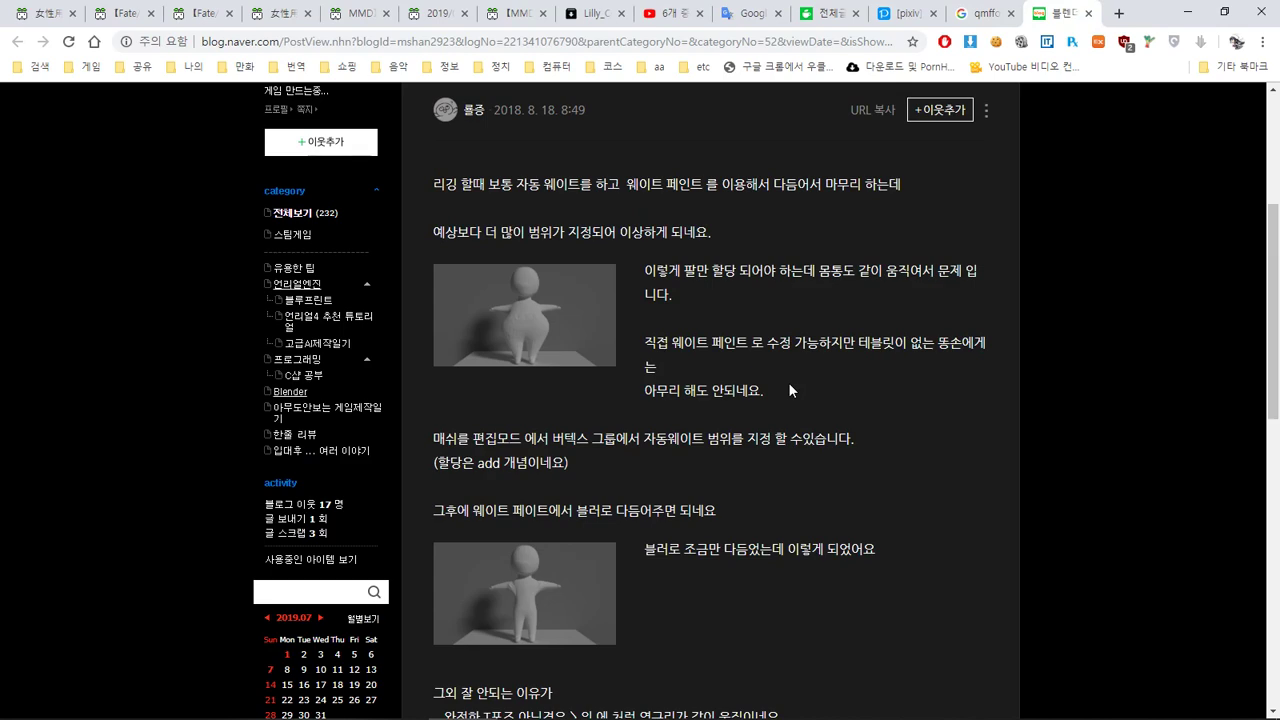
{"action": "scroll", "coordinate": [830, 390], "scroll_direction": "down", "scroll_amount": 2}
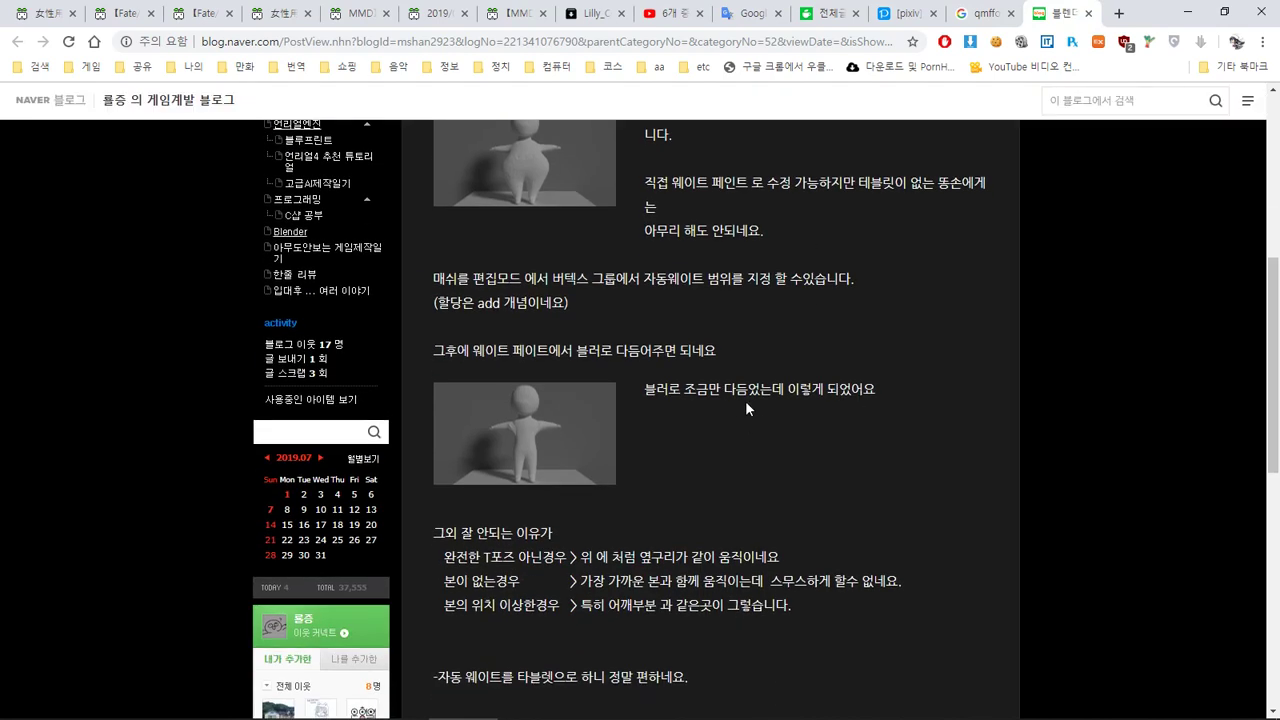
{"action": "scroll", "coordinate": [890, 420], "scroll_direction": "down", "scroll_amount": 1}
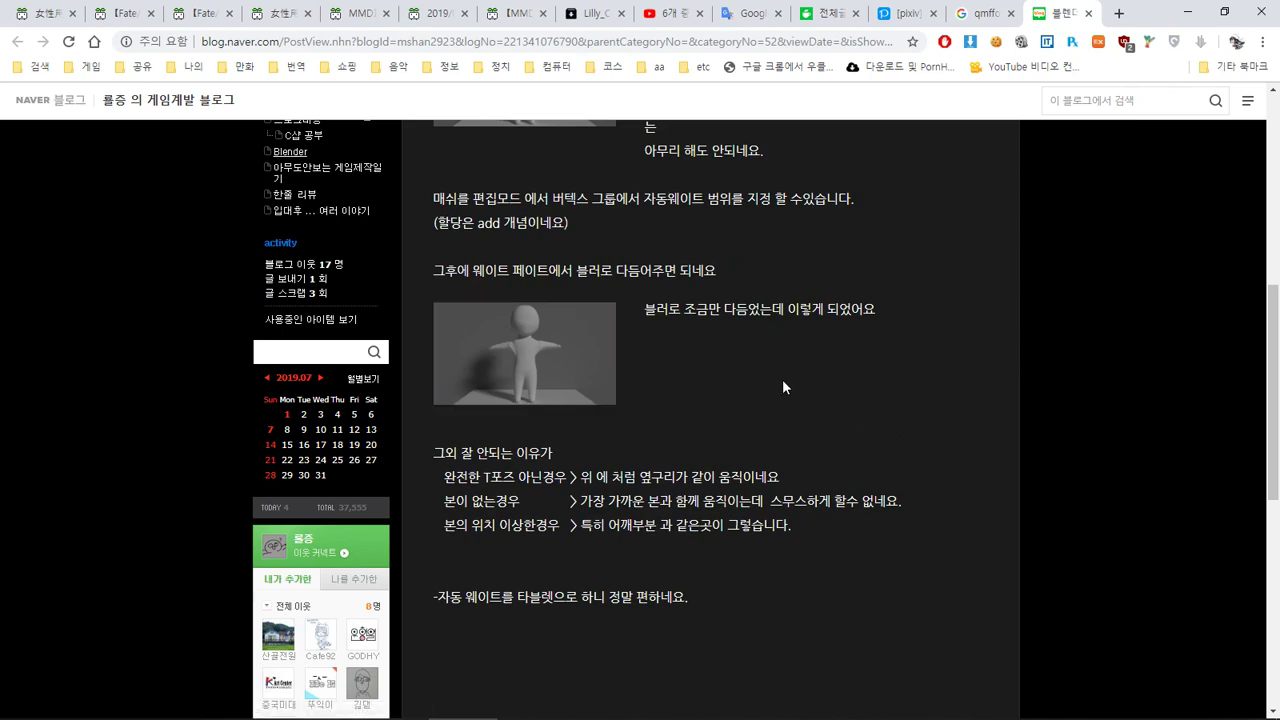
{"action": "scroll", "coordinate": [808, 476], "scroll_direction": "down", "scroll_amount": 3}
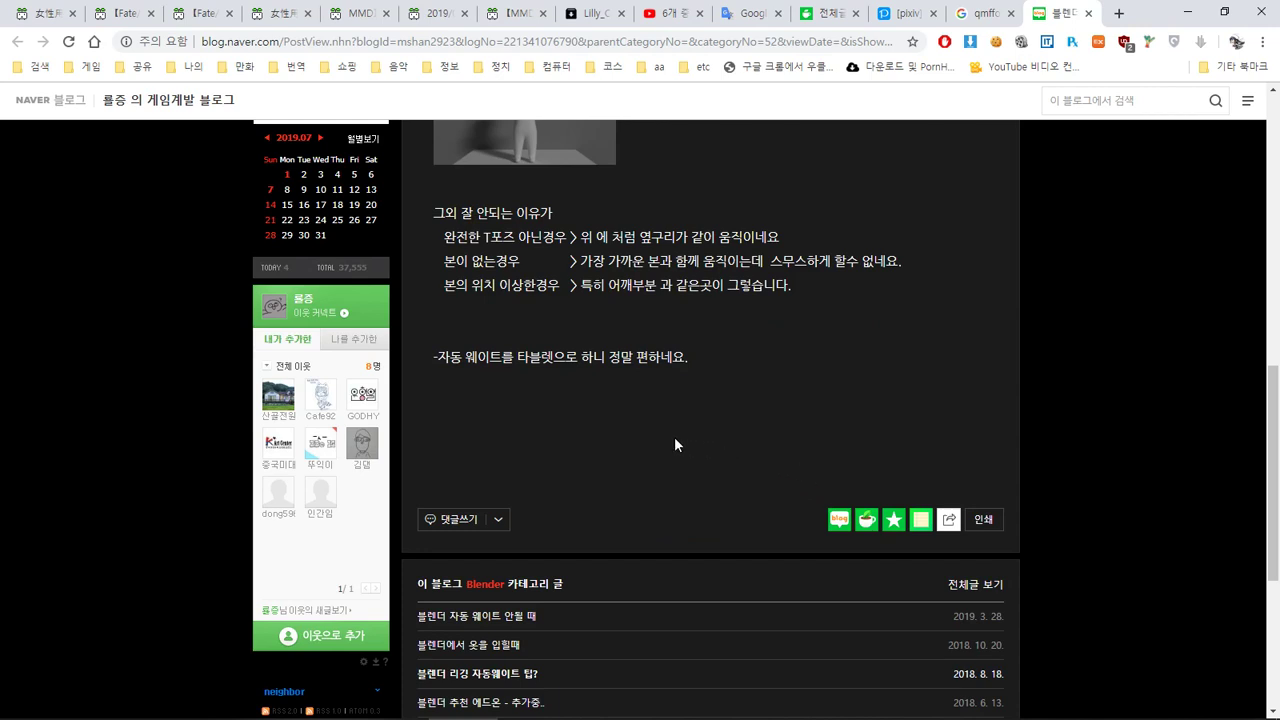
Open the related post "블렌더 자동 웨이트 안될 때" and read its advice on failing automatic weights
{"action": "left_click", "coordinate": [479, 618]}
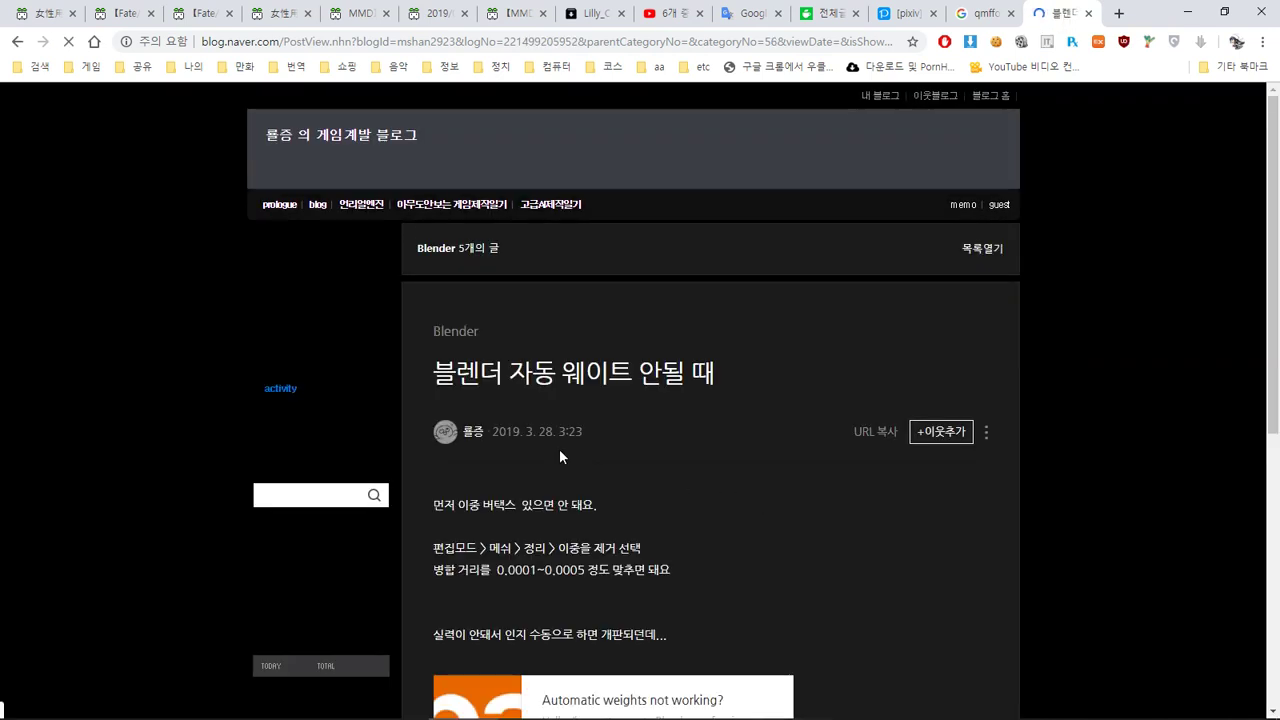
{"action": "scroll", "coordinate": [559, 449], "scroll_direction": "down", "scroll_amount": 2}
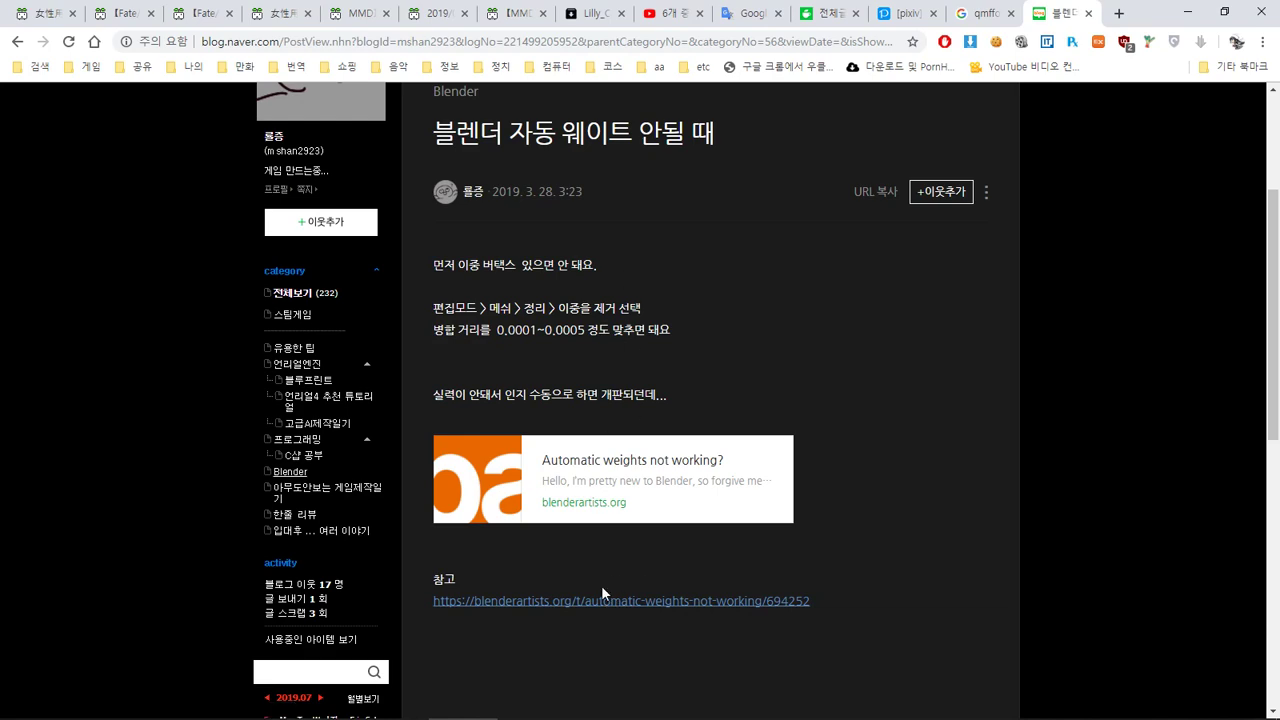
Switch back to Blender and inspect belt.008's mesh in Edit Mode, returning to Object Mode
{"action": "key", "text": "alt+Tab"}
{"action": "middle_click_drag", "start_coordinate": [467, 320], "coordinate": [566, 309]}
{"action": "key", "text": "Tab"}
{"action": "key", "text": "alt+Tab"}
{"action": "key", "text": "alt+Tab"}
{"action": "mouse_move", "coordinate": [500, 300]}
{"action": "middle_mouse_down"}
{"action": "mouse_move", "coordinate": [529, 300]}
{"action": "mouse_move", "coordinate": [483, 314]}
{"action": "middle_mouse_up"}
{"action": "scroll", "coordinate": [483, 314], "scroll_direction": "up", "scroll_amount": 2}
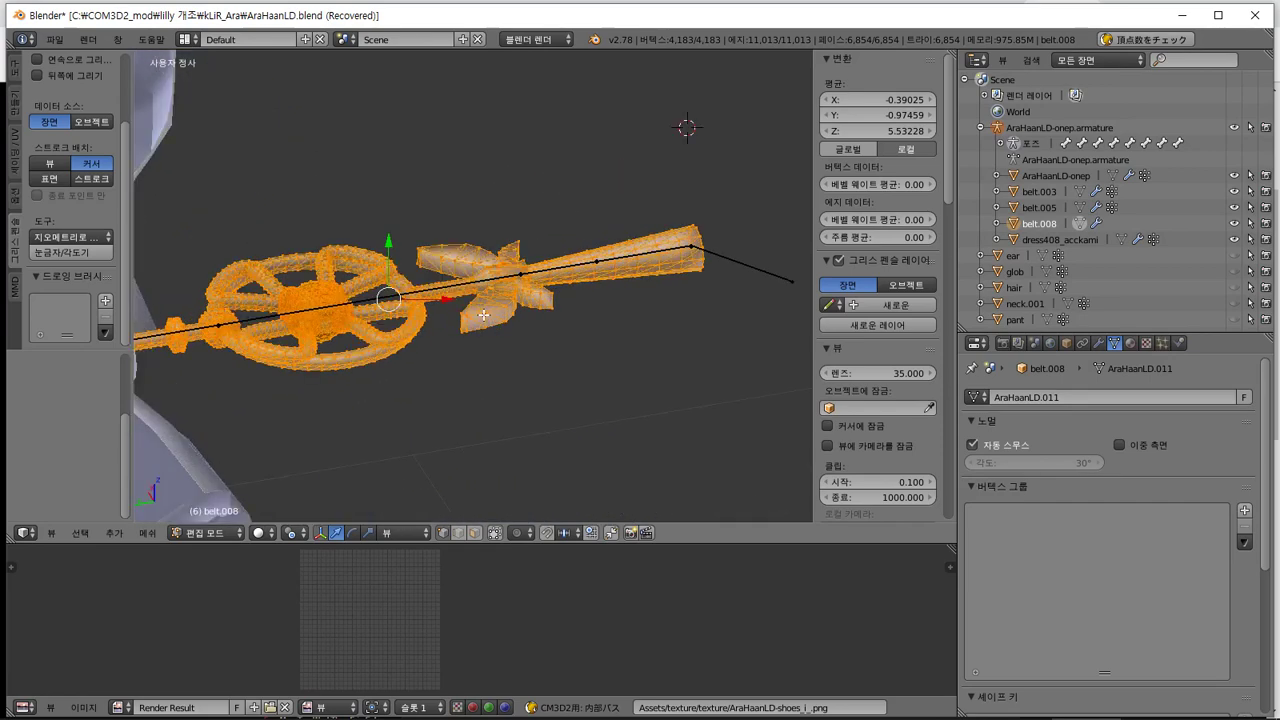
{"action": "key", "text": "Tab"}
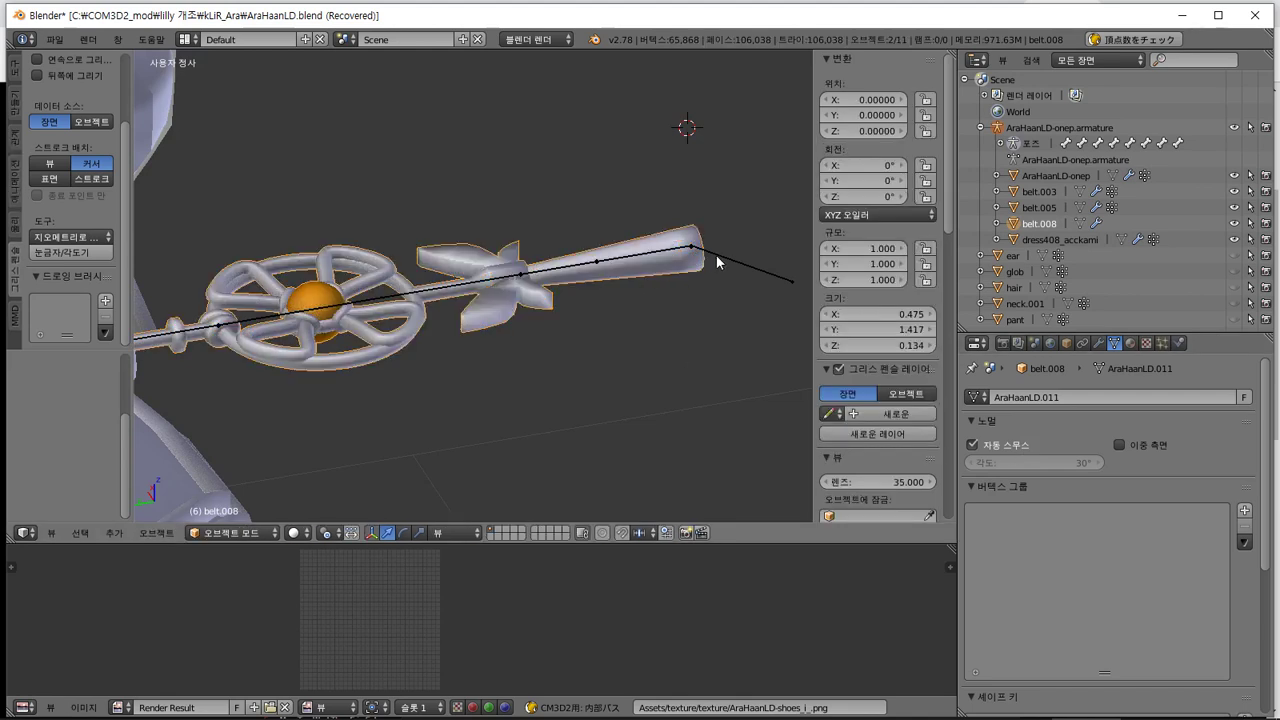
Move belt.008 out of the armature hierarchy to Scene, and reparent it to AraHaanLD-onep.armature with automatic weights
{"action": "left_click_drag", "start_coordinate": [1017, 225], "coordinate": [1003, 82]}
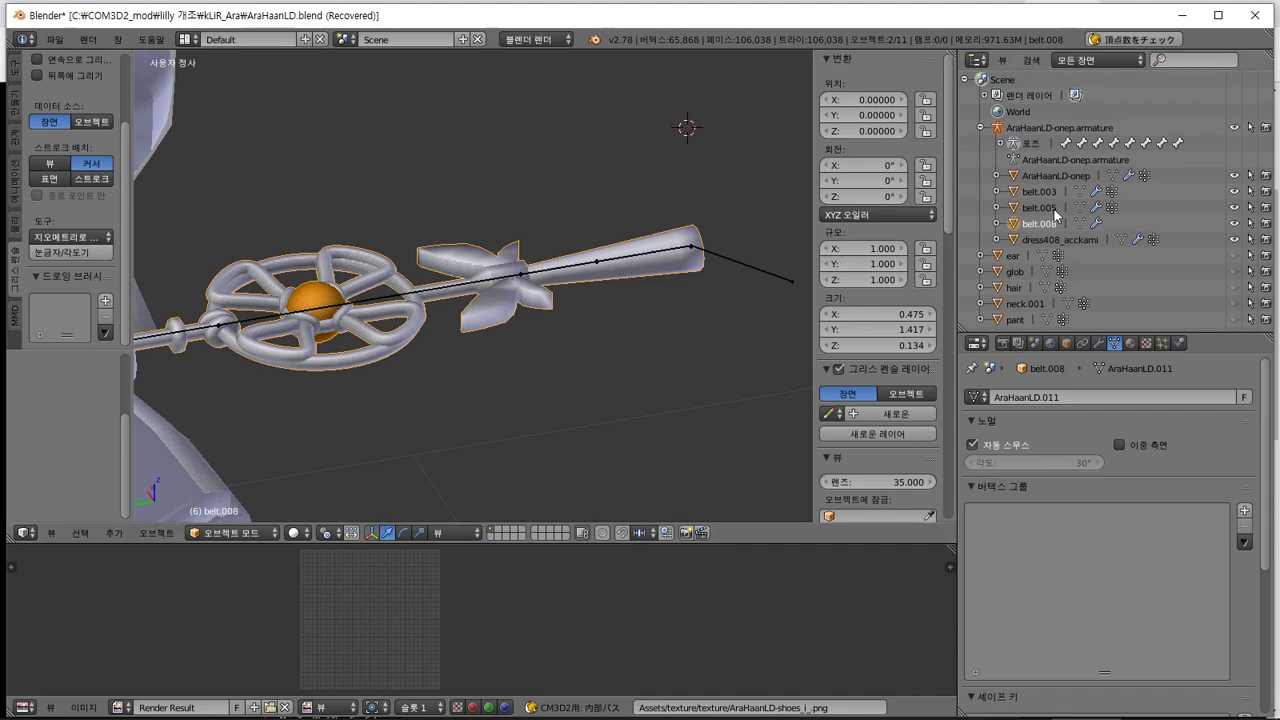
{"action": "left_click_drag", "start_coordinate": [1030, 224], "coordinate": [984, 80]}
{"action": "left_click_drag", "start_coordinate": [1017, 224], "coordinate": [1035, 128]}
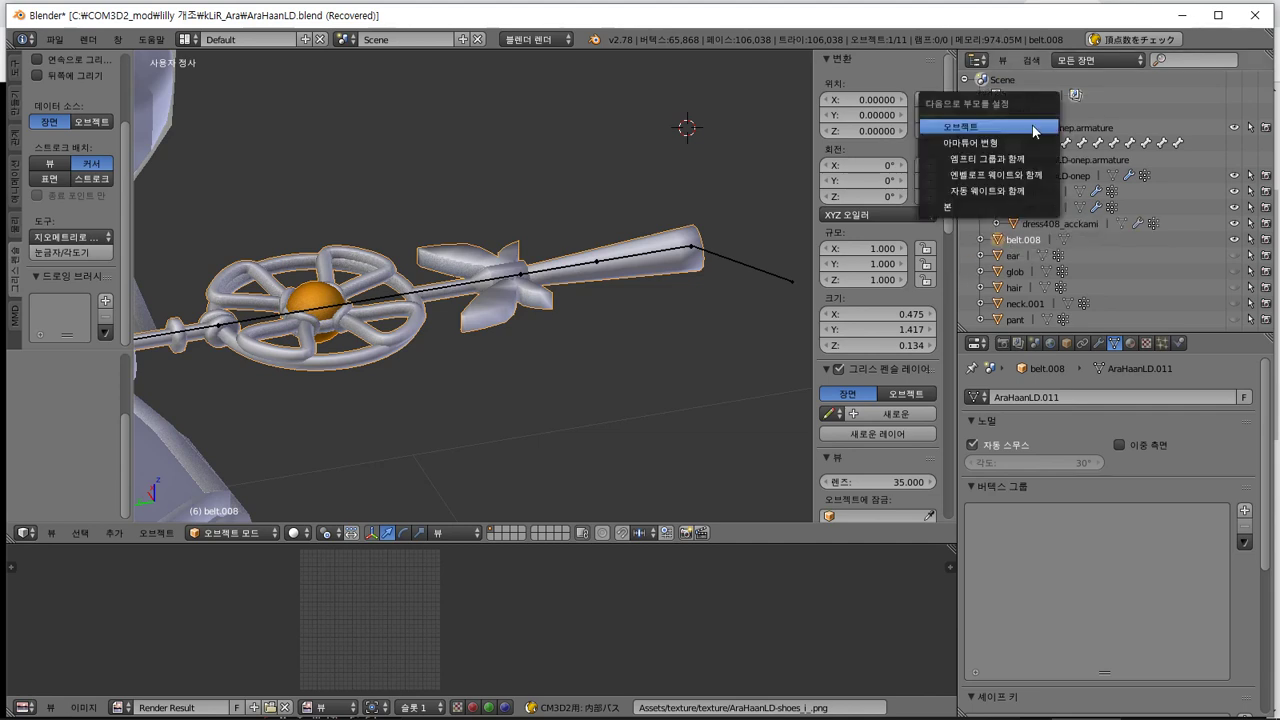
{"action": "left_click", "coordinate": [1014, 191]}
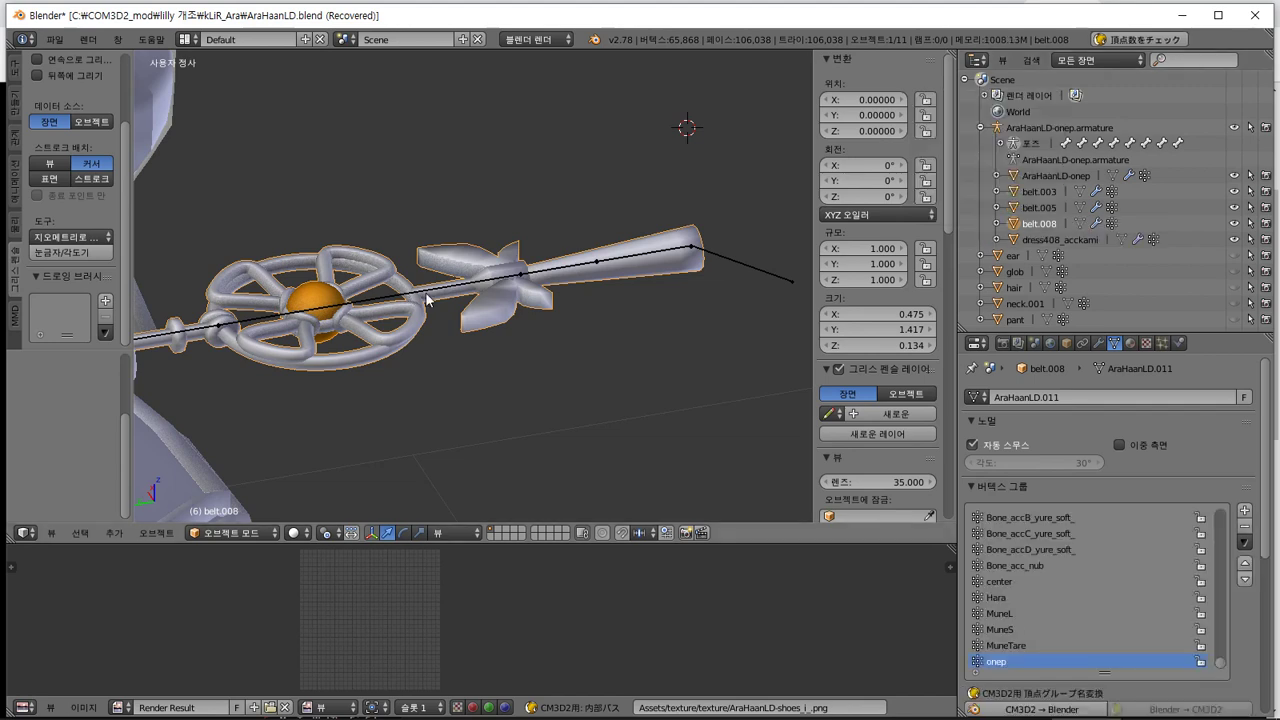
Switch belt.008 to Weight Paint mode
{"action": "key", "text": "Tab"}
{"action": "middle_click_drag", "start_coordinate": [481, 301], "coordinate": [480, 312]}
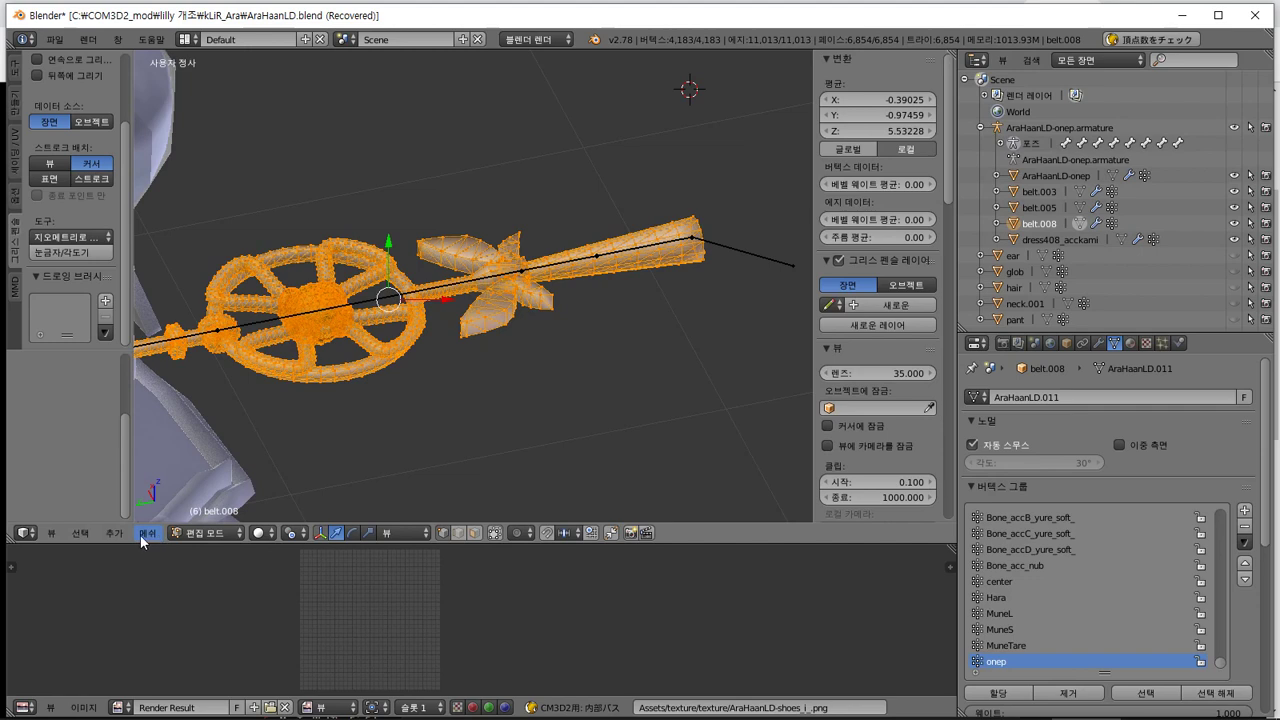
{"action": "left_click", "coordinate": [140, 535]}
{"action": "left_click", "coordinate": [190, 534]}
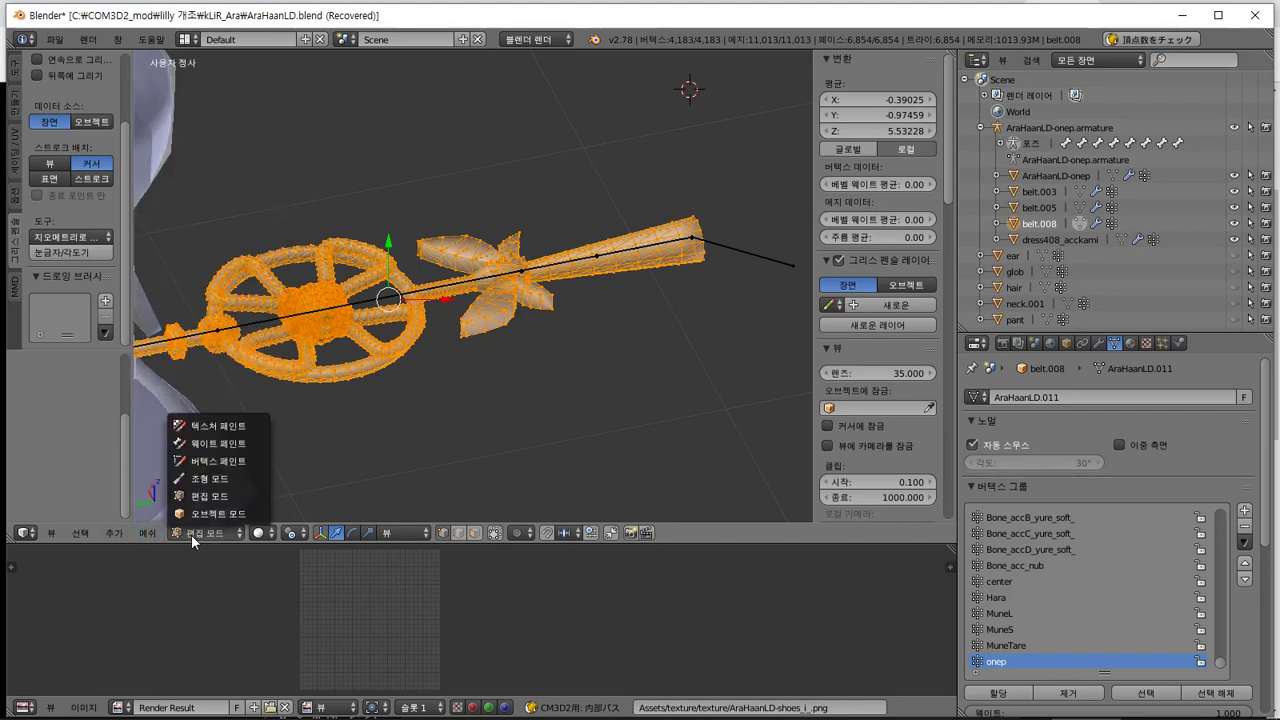
{"action": "left_click", "coordinate": [216, 443]}
{"action": "scroll", "coordinate": [689, 512], "scroll_direction": "down", "scroll_amount": 1}
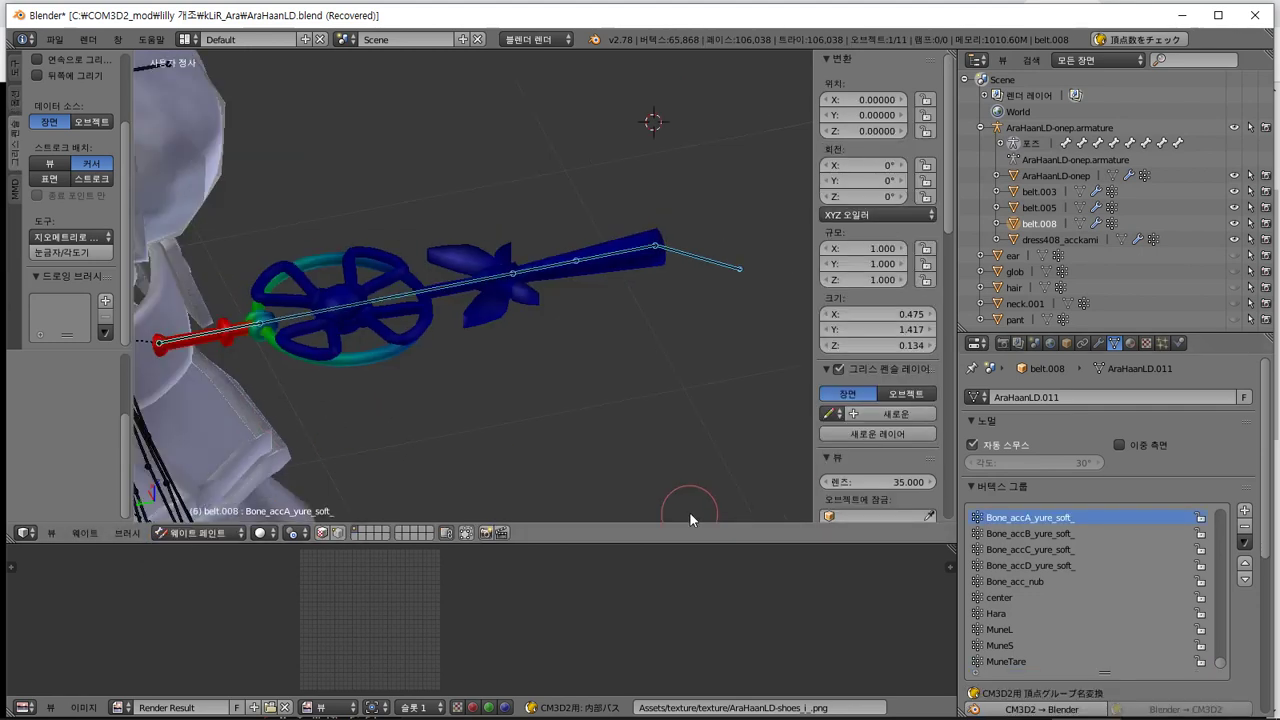
Examine belt.008's weight distribution for the vertex groups Bone_accA_yure_soft_ to Bone_accD_yure_soft_ and their neighbouring groups
{"action": "left_click", "coordinate": [1040, 534]}
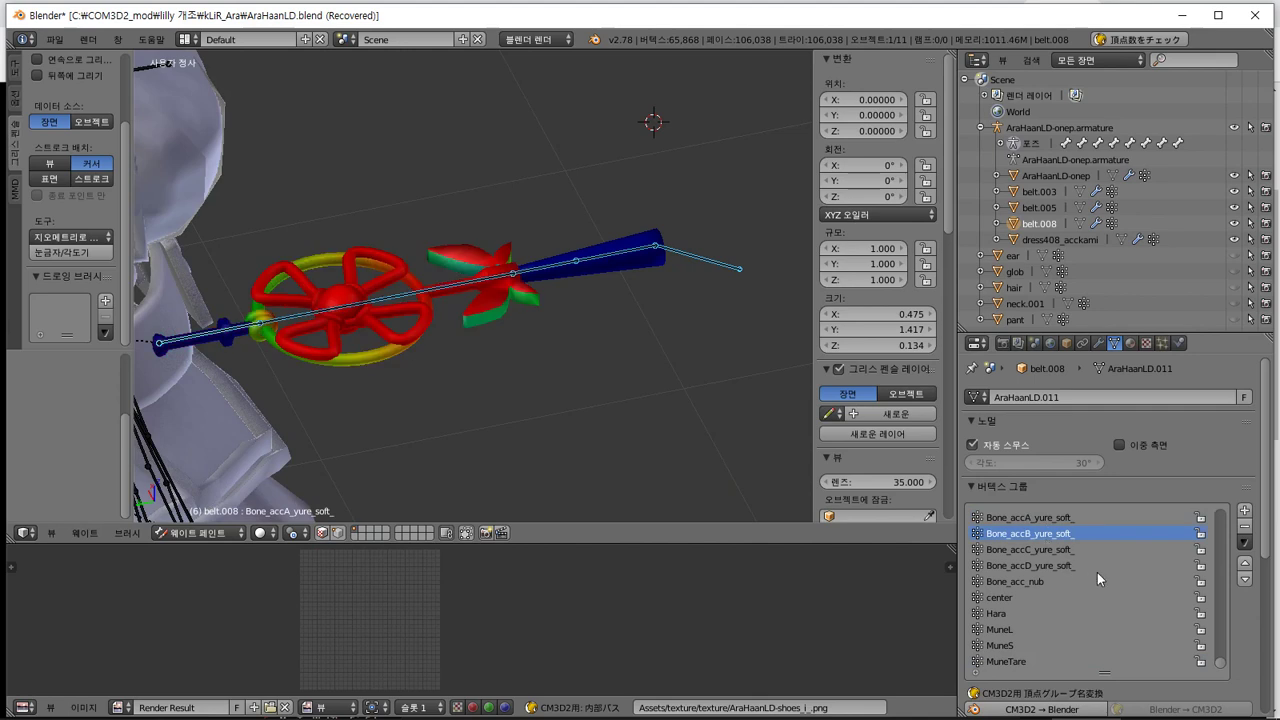
{"action": "key", "text": "Up"}
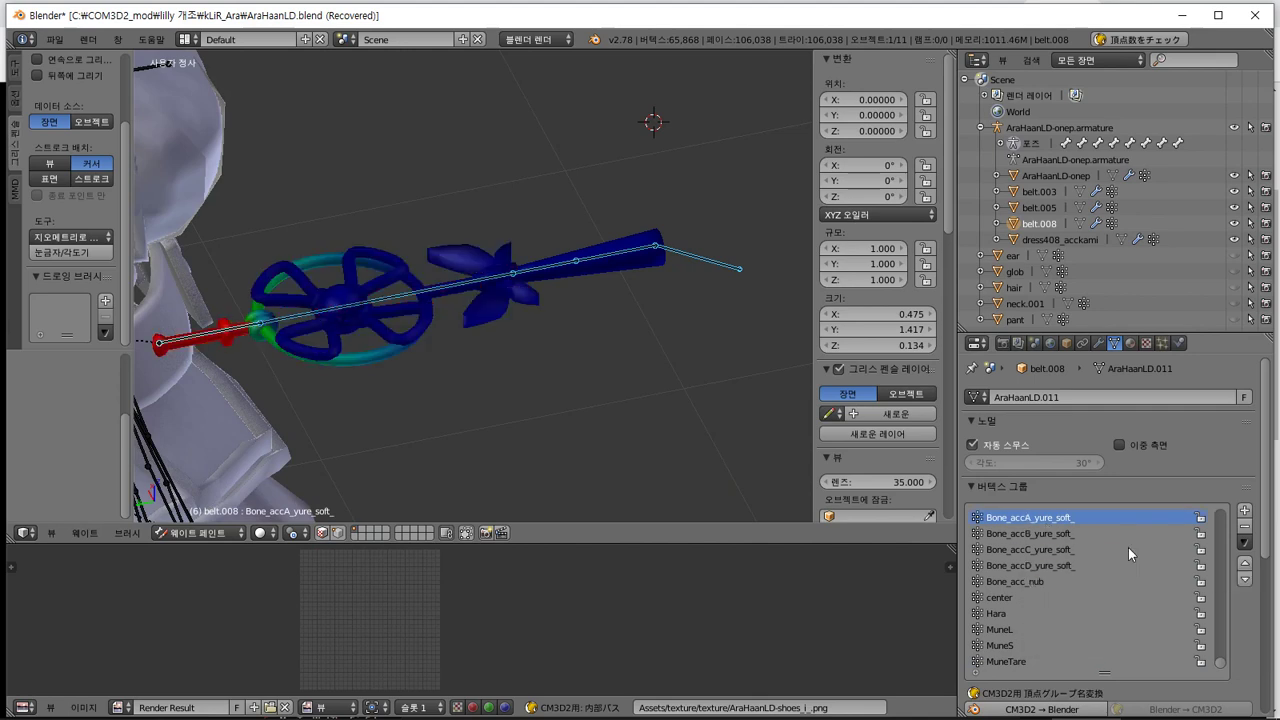
{"action": "key", "text": "Down"}
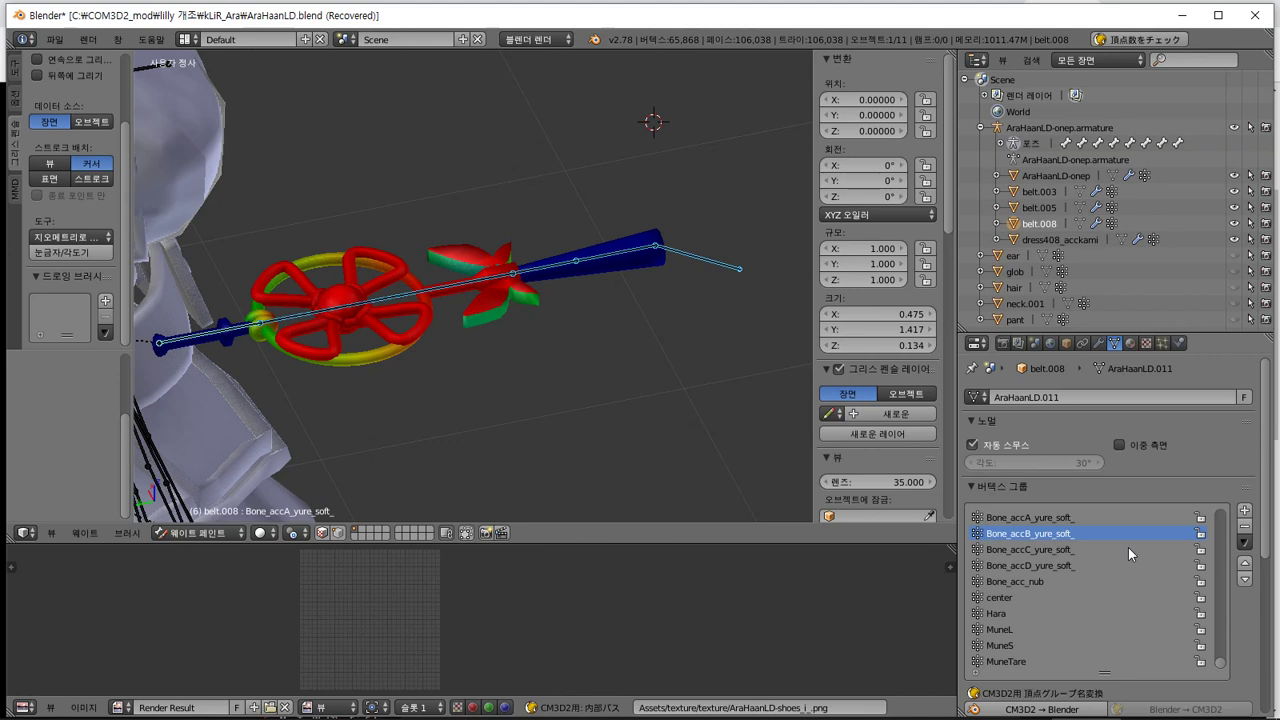
{"action": "key", "text": "Down"}
{"action": "key", "text": "Down"}
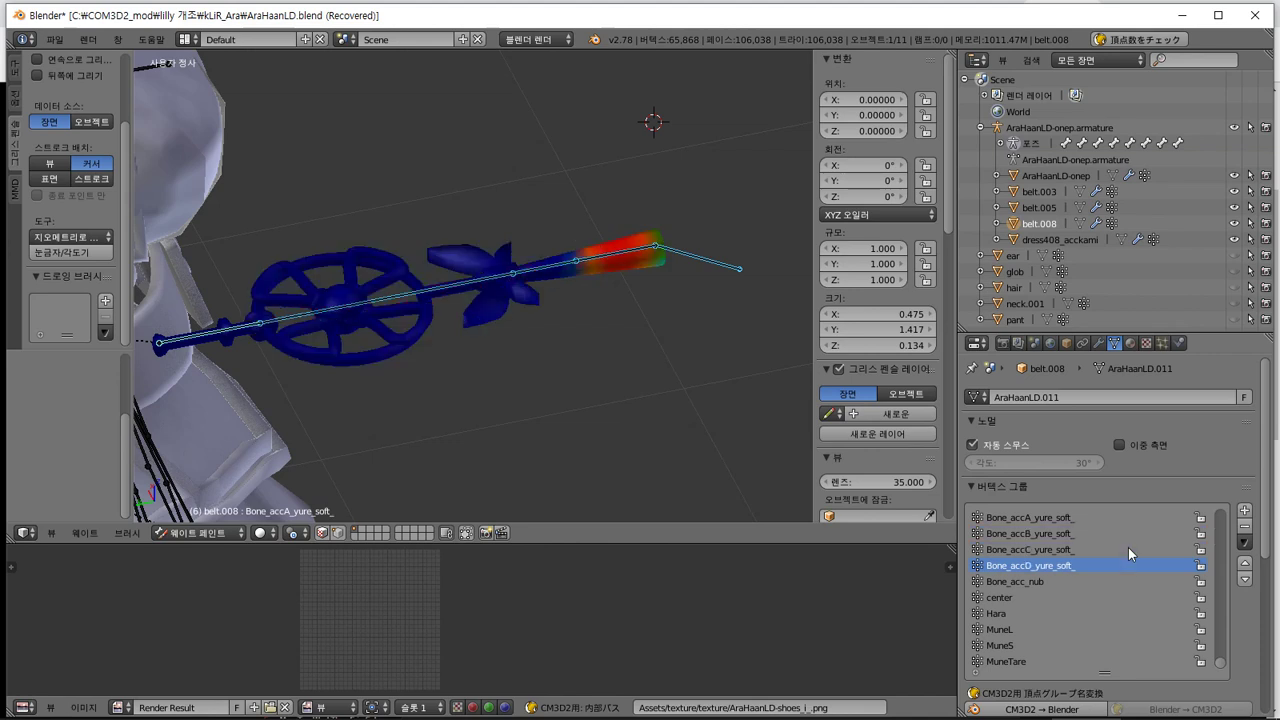
{"action": "key", "text": "Down"}
{"action": "key", "text": "Down"}
{"action": "key", "text": "Down"}
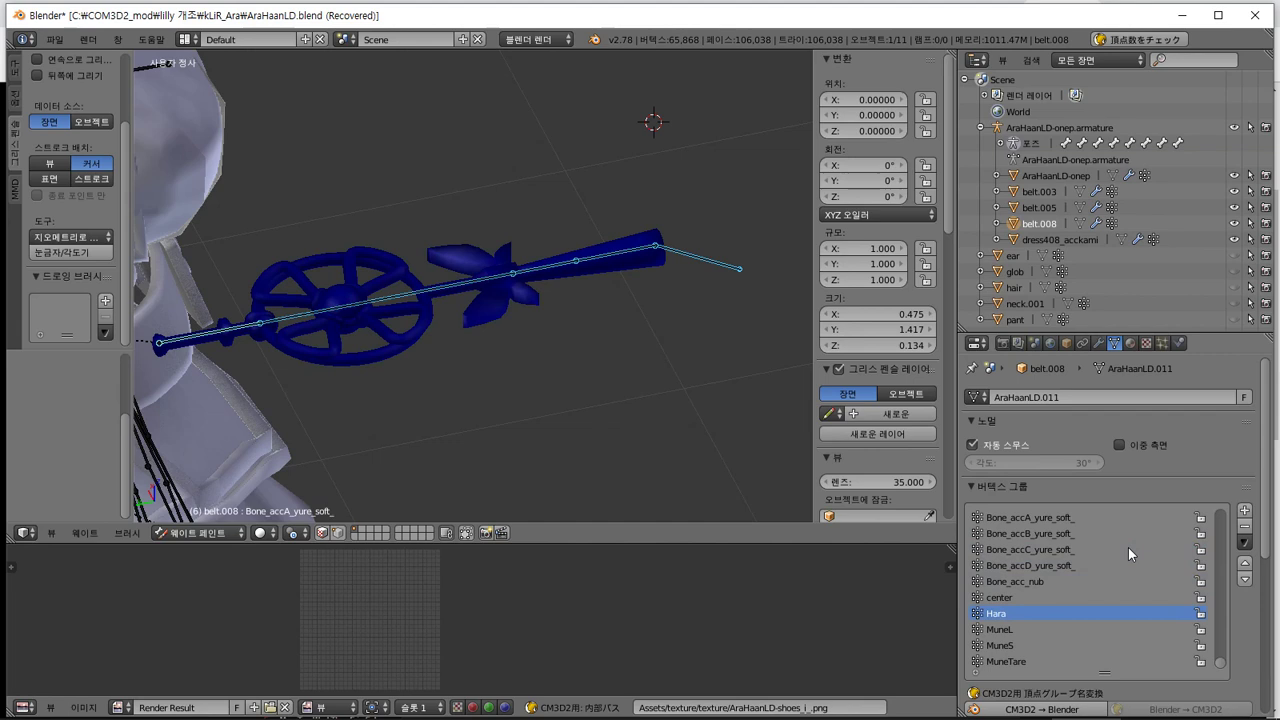
{"action": "key", "text": "Up"}
{"action": "key", "text": "Up"}
{"action": "key", "text": "Down"}
{"action": "key", "text": "Up"}
{"action": "key", "text": "Up"}
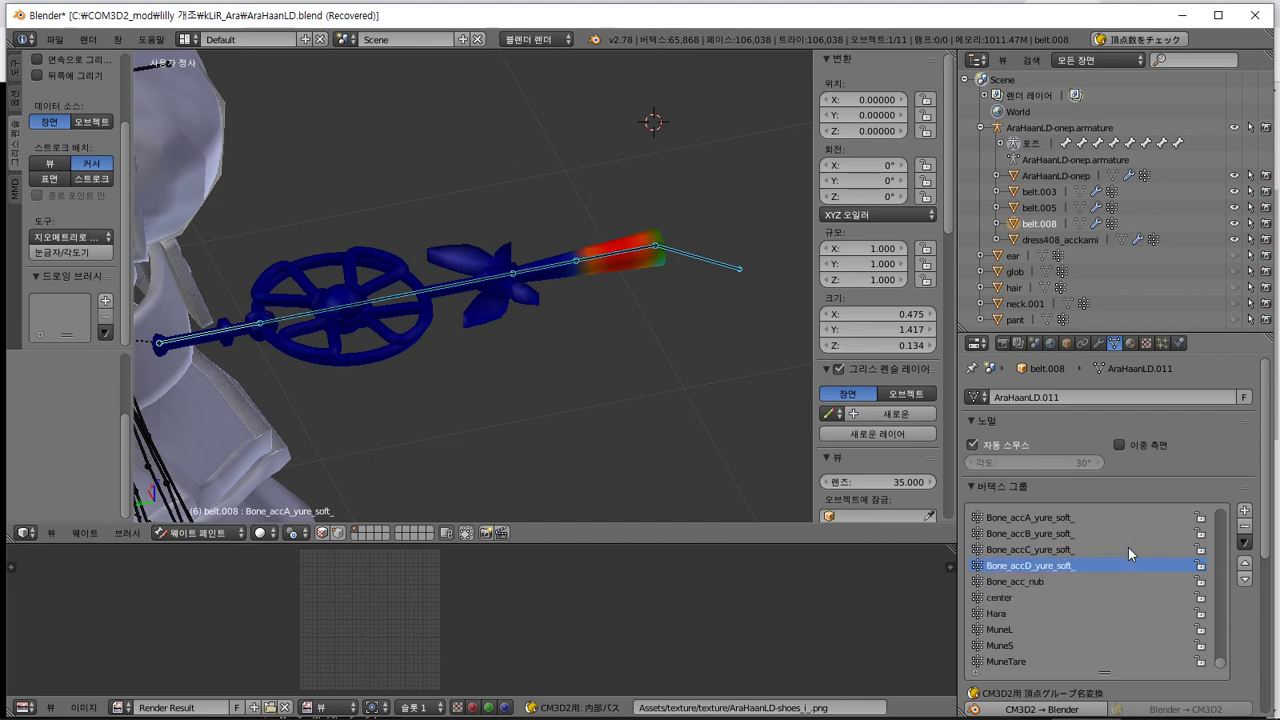
{"action": "key", "text": "Up"}
{"action": "key", "text": "Up"}
{"action": "key", "text": "Up"}
{"action": "key", "text": "Up"}
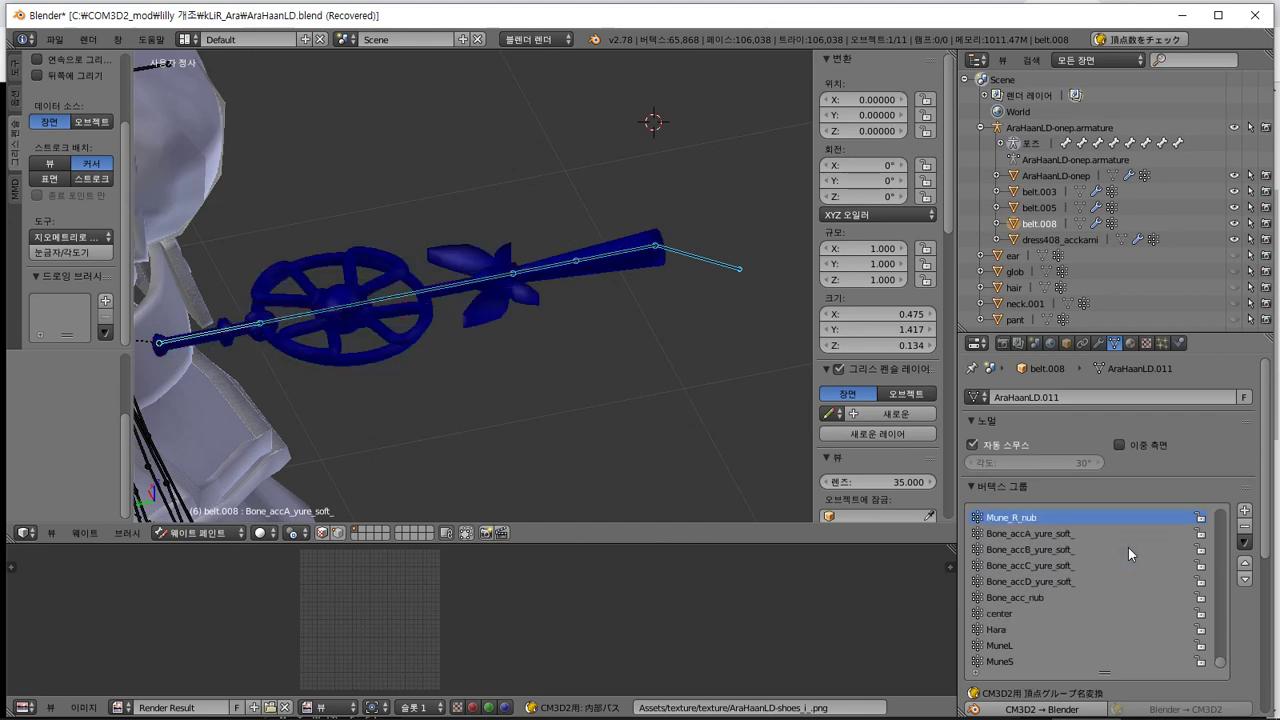
{"action": "key", "text": "Down"}
{"action": "key", "text": "Down"}
{"action": "key", "text": "Down"}
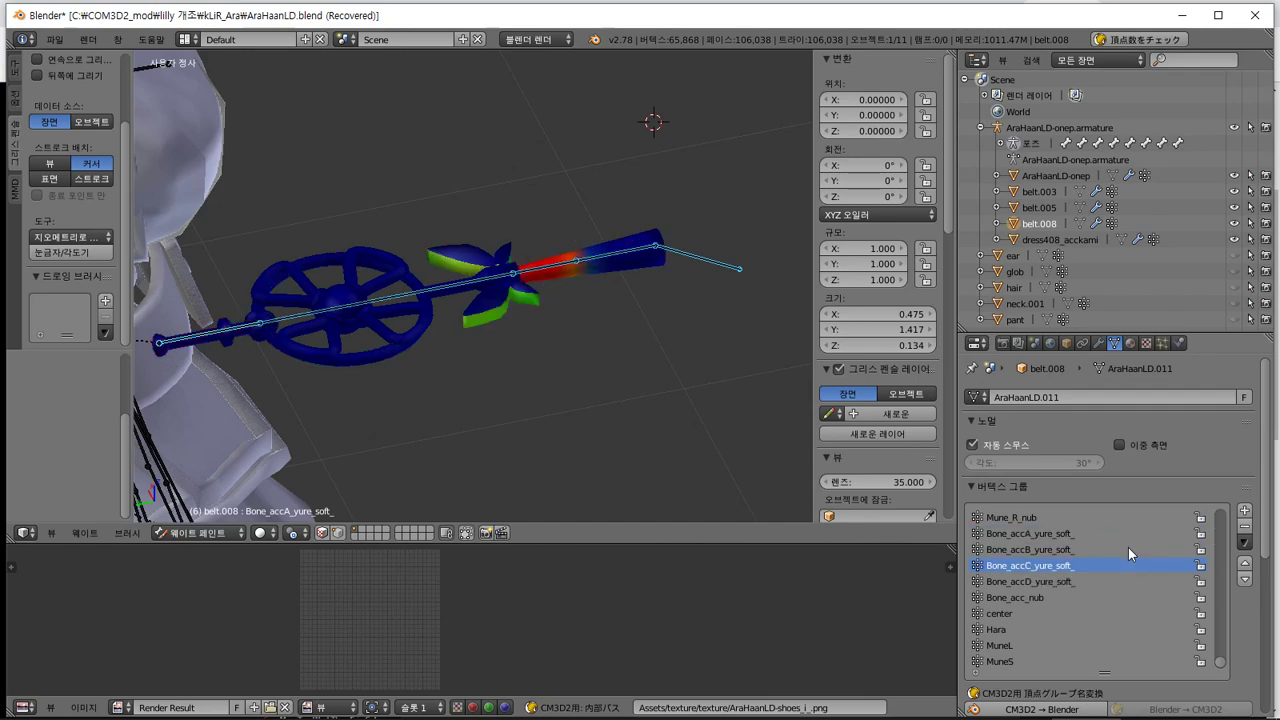
{"action": "mouse_move", "coordinate": [640, 435]}
{"action": "middle_mouse_down"}
{"action": "mouse_move", "coordinate": [564, 420]}
{"action": "mouse_move", "coordinate": [461, 371]}
{"action": "mouse_move", "coordinate": [477, 312]}
{"action": "mouse_move", "coordinate": [528, 341]}
{"action": "mouse_move", "coordinate": [489, 399]}
{"action": "mouse_move", "coordinate": [524, 408]}
{"action": "middle_mouse_up"}
{"action": "scroll", "coordinate": [524, 408], "scroll_direction": "up", "scroll_amount": 2}
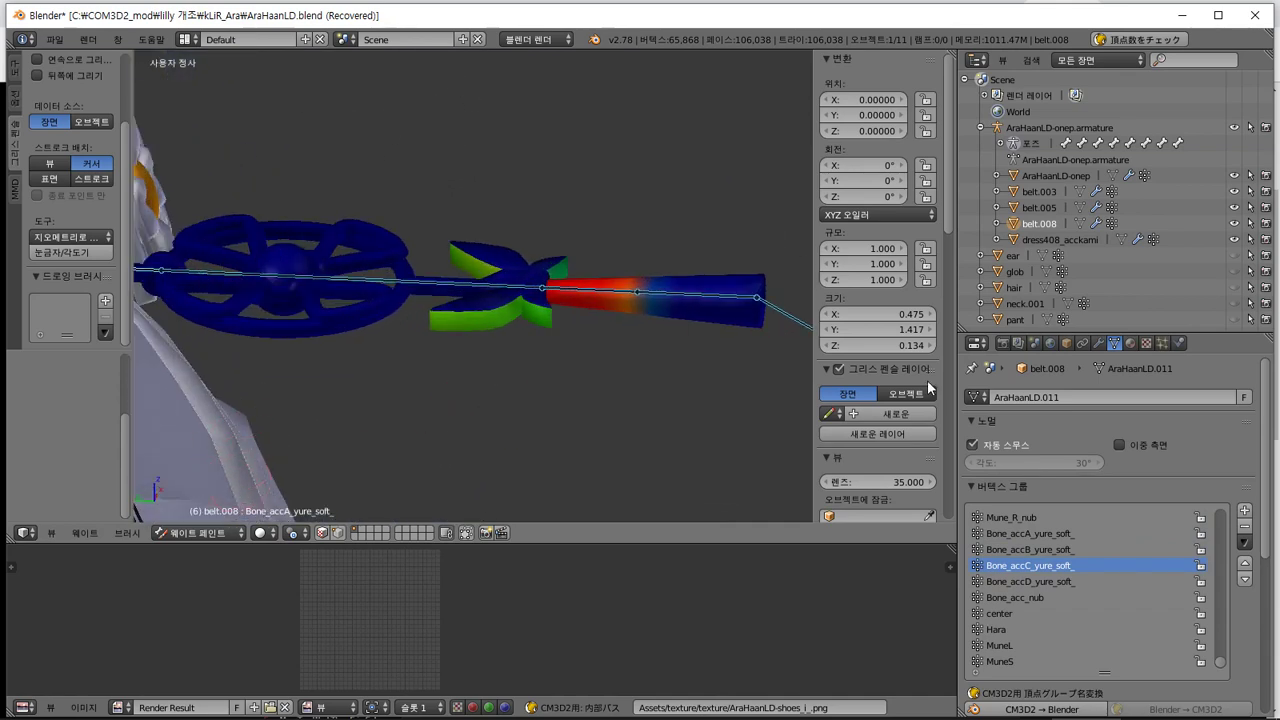
Put belt.008 in Edit Mode and delete its Hara and center vertex groups
{"action": "key", "text": "Tab"}
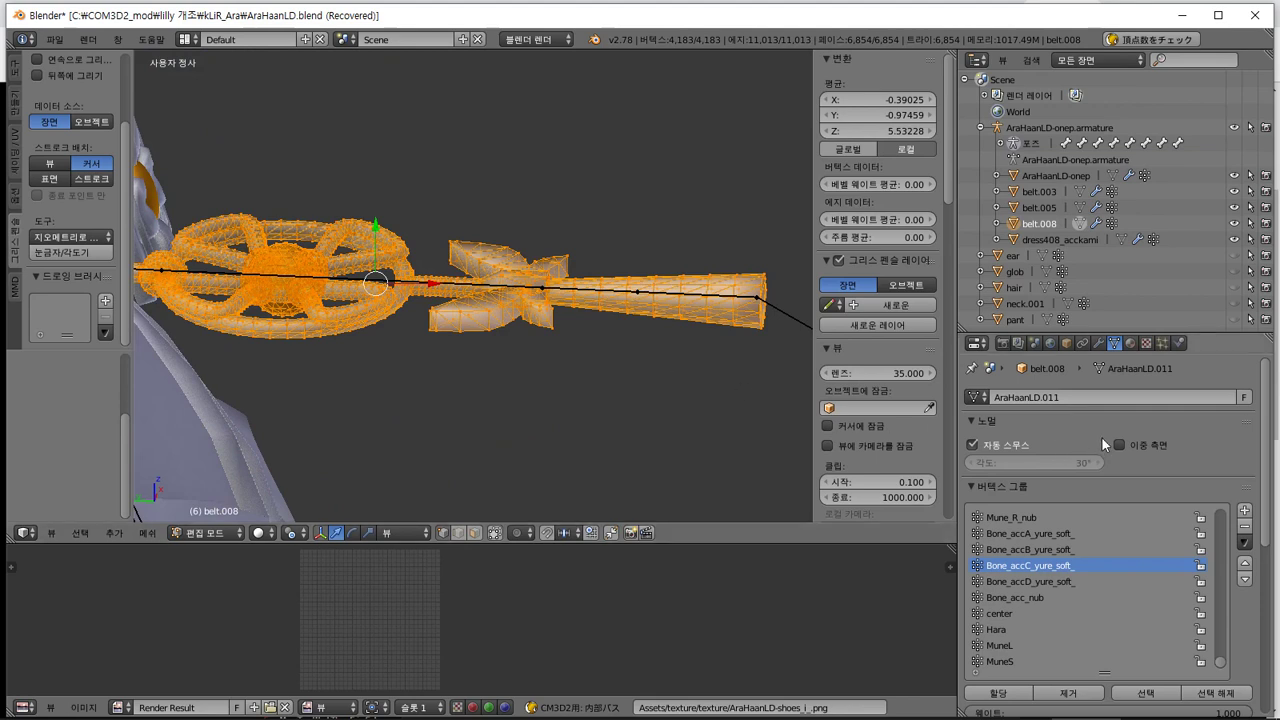
{"action": "left_click", "coordinate": [1077, 598]}
{"action": "left_click", "coordinate": [1078, 611]}
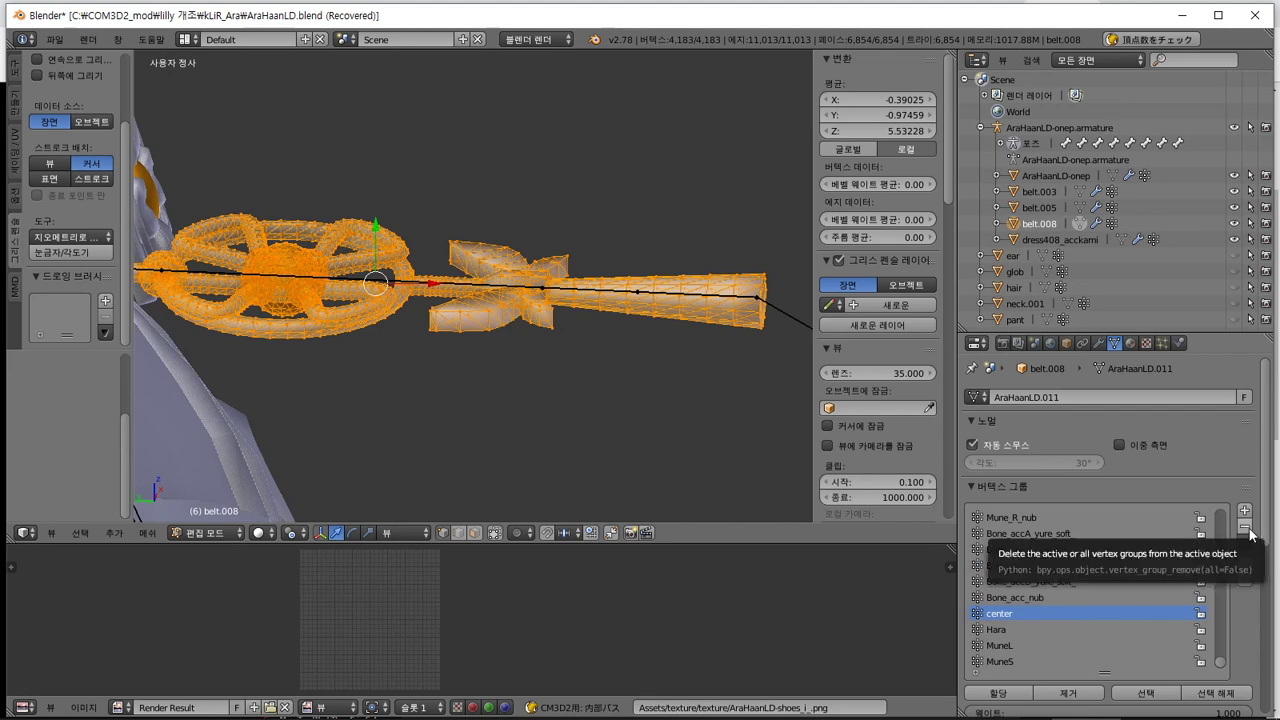
{"action": "scroll", "coordinate": [1136, 580], "scroll_direction": "down", "scroll_amount": 2}
{"action": "left_click", "coordinate": [1150, 602]}
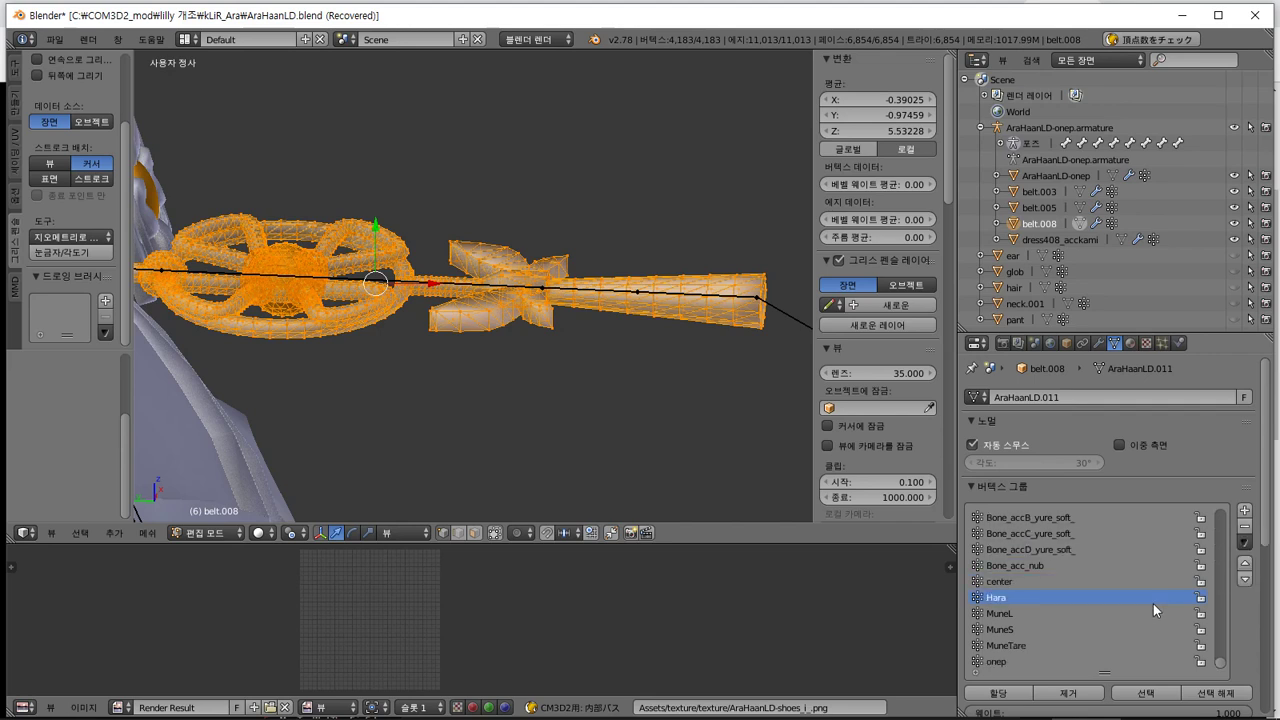
{"action": "left_click", "coordinate": [1245, 527]}
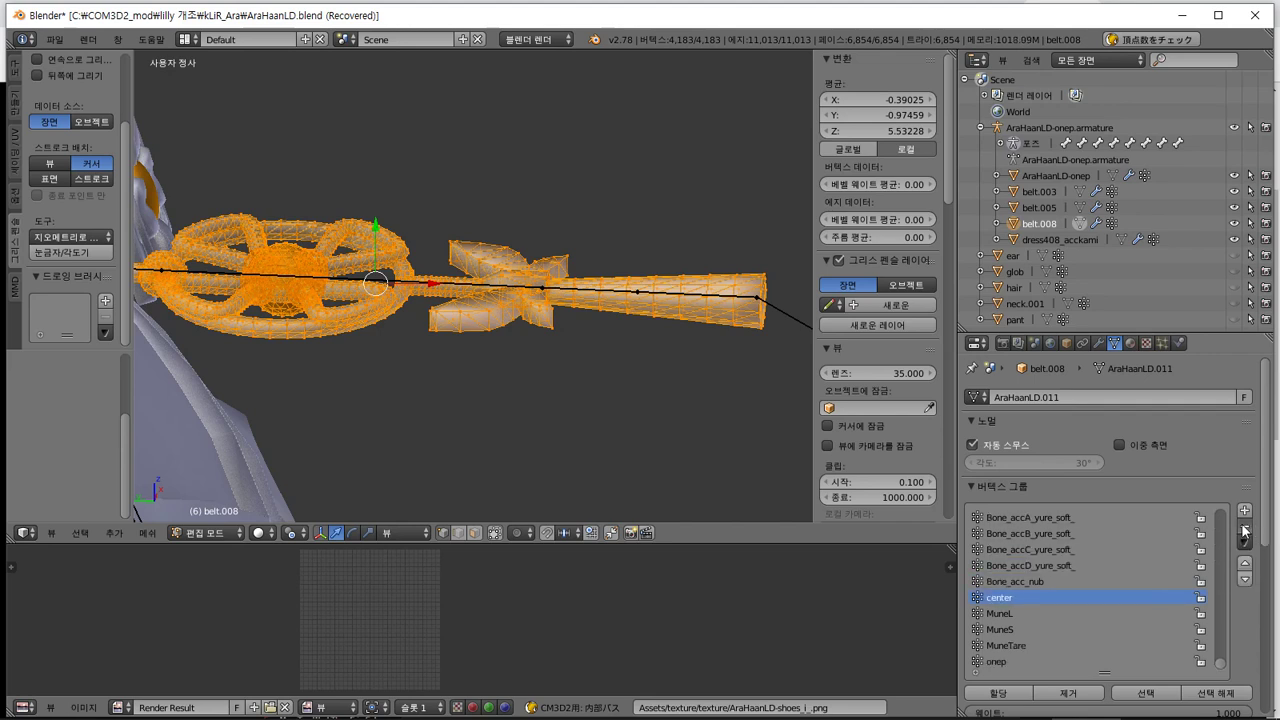
{"action": "left_click", "coordinate": [1245, 527]}
Delete the vertex groups onep, MuneTare, MuneS, MuneL and Bone_acc_nub from belt.008
{"action": "left_click", "coordinate": [1150, 659]}
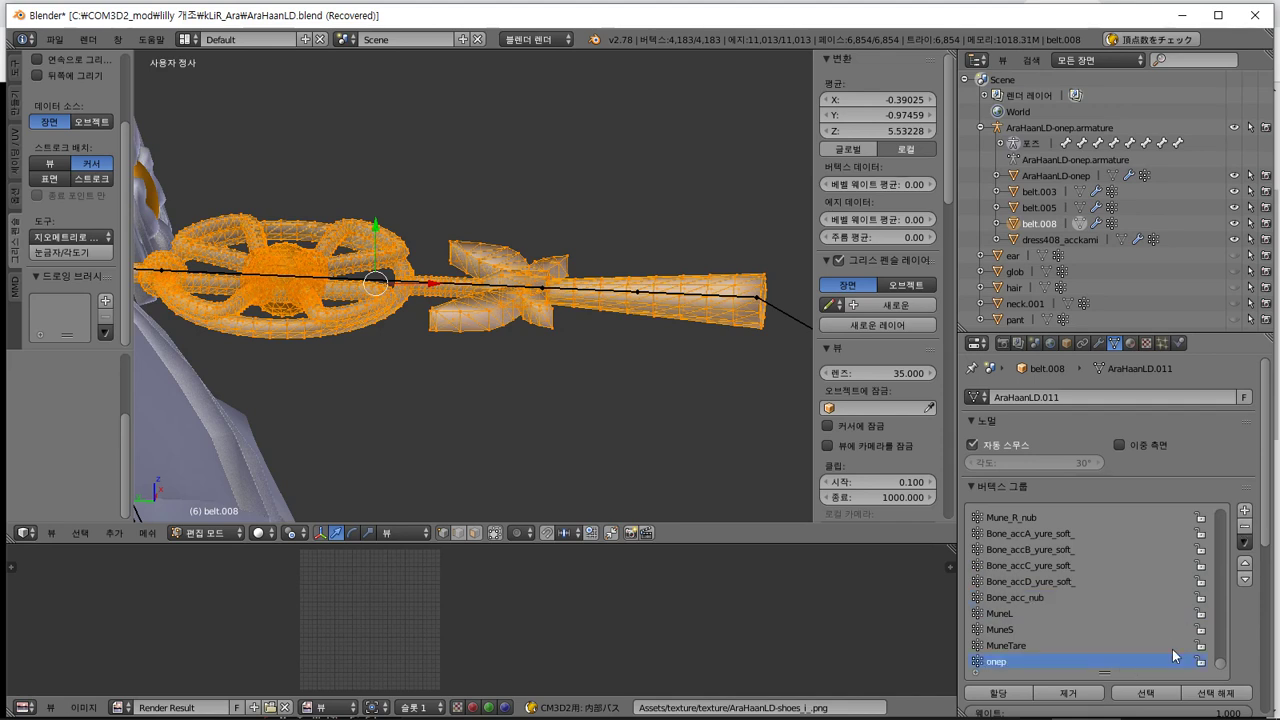
{"action": "left_click", "coordinate": [1245, 527]}
{"action": "left_click", "coordinate": [1245, 527]}
{"action": "left_click", "coordinate": [1245, 527]}
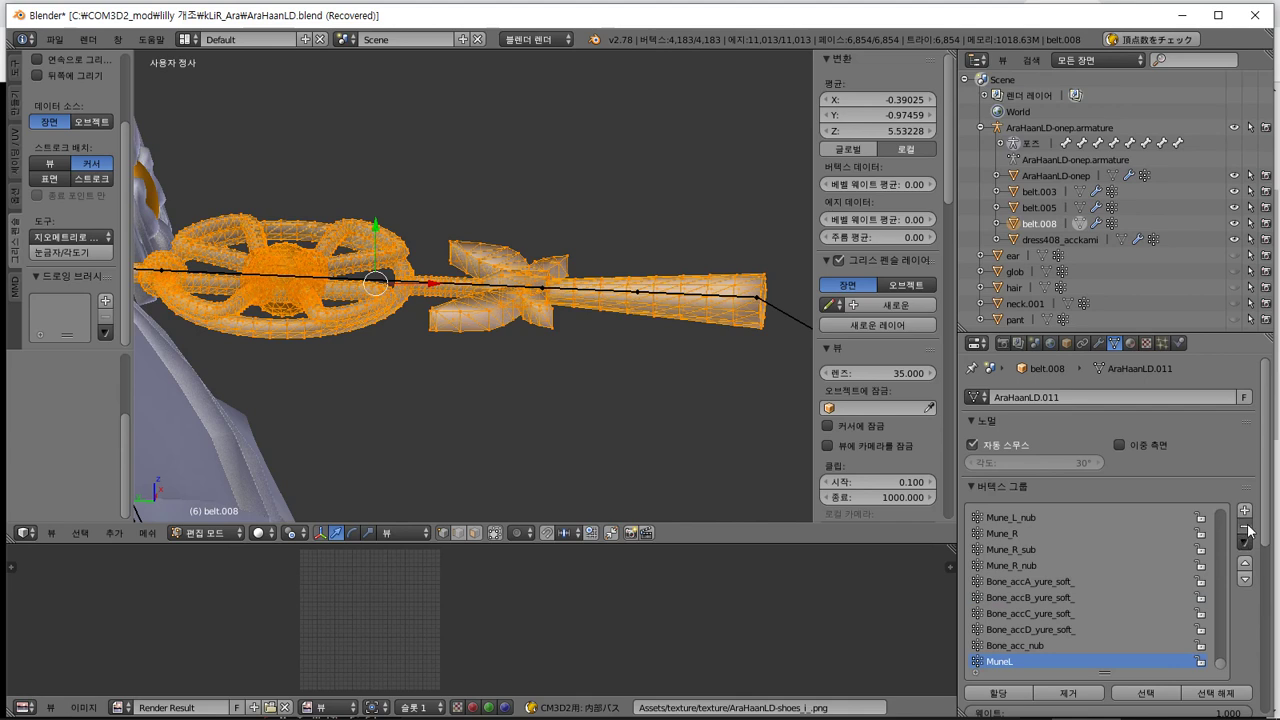
{"action": "left_click", "coordinate": [1245, 526]}
{"action": "left_click", "coordinate": [1245, 526]}
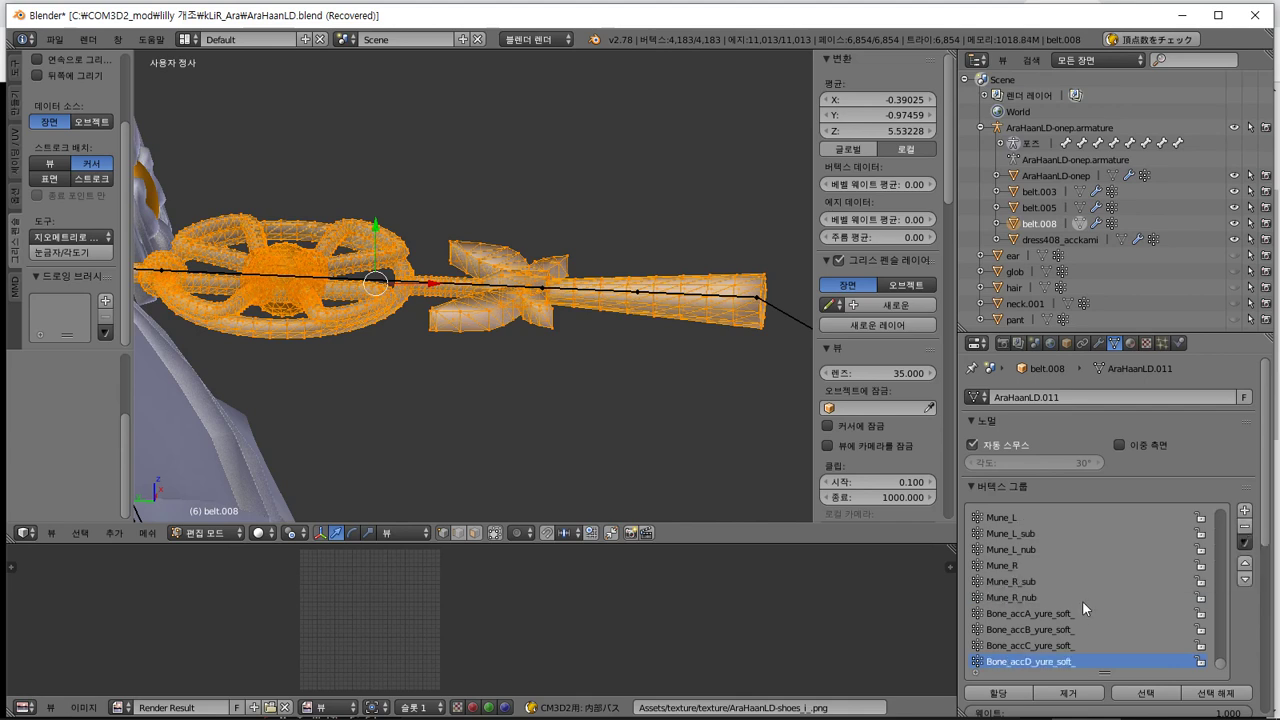
Delete Mune_L and the vertex groups listed before it, back through Bip01 R Finger42, and look through the remaining groups
{"action": "left_click", "coordinate": [1104, 518]}
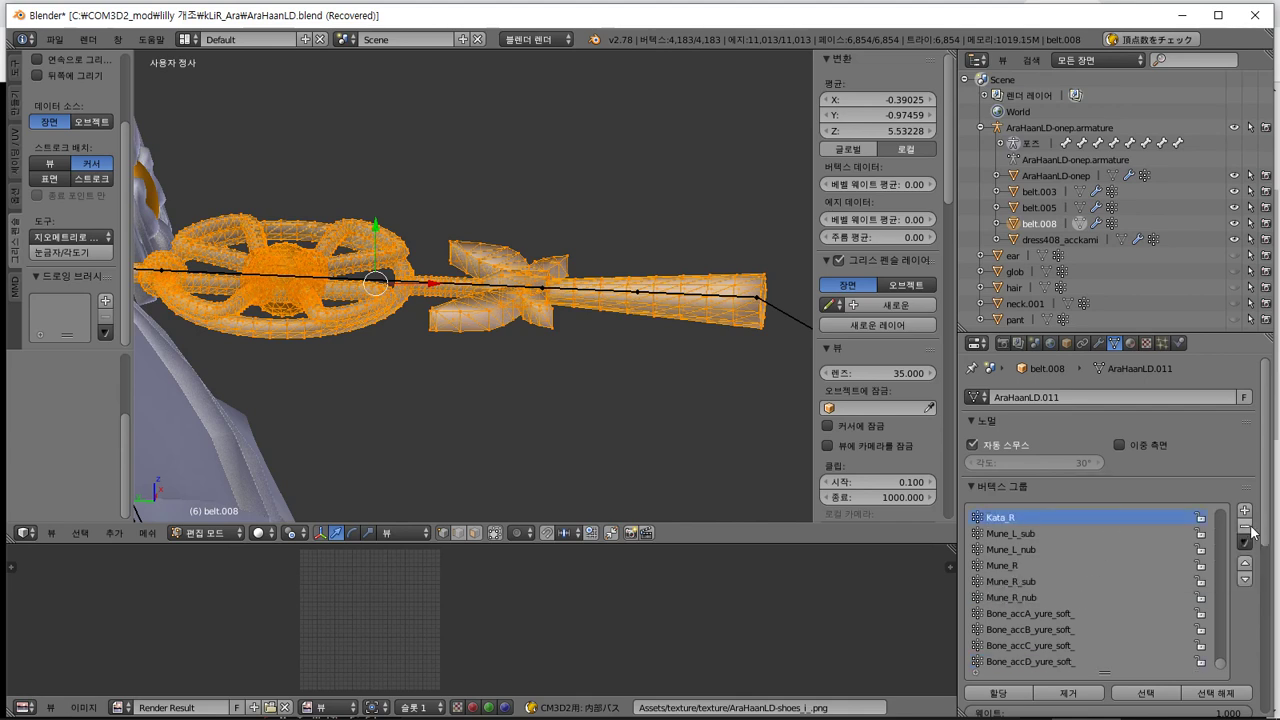
{"action": "left_click", "coordinate": [1251, 528]}
{"action": "left_click", "coordinate": [1251, 528]}
{"action": "left_click", "coordinate": [1251, 528]}
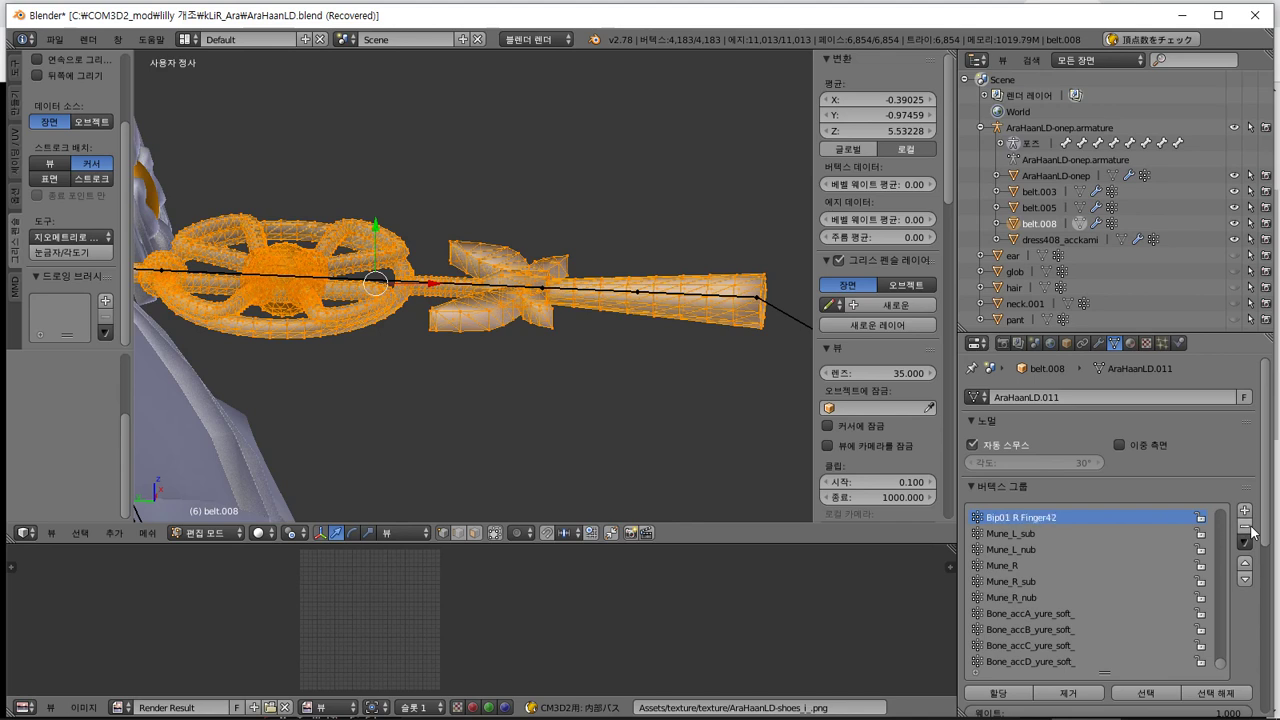
{"action": "left_click", "coordinate": [1060, 596]}
{"action": "scroll", "coordinate": [1060, 570], "scroll_direction": "up", "scroll_amount": 5}
{"action": "left_click", "coordinate": [1053, 533]}
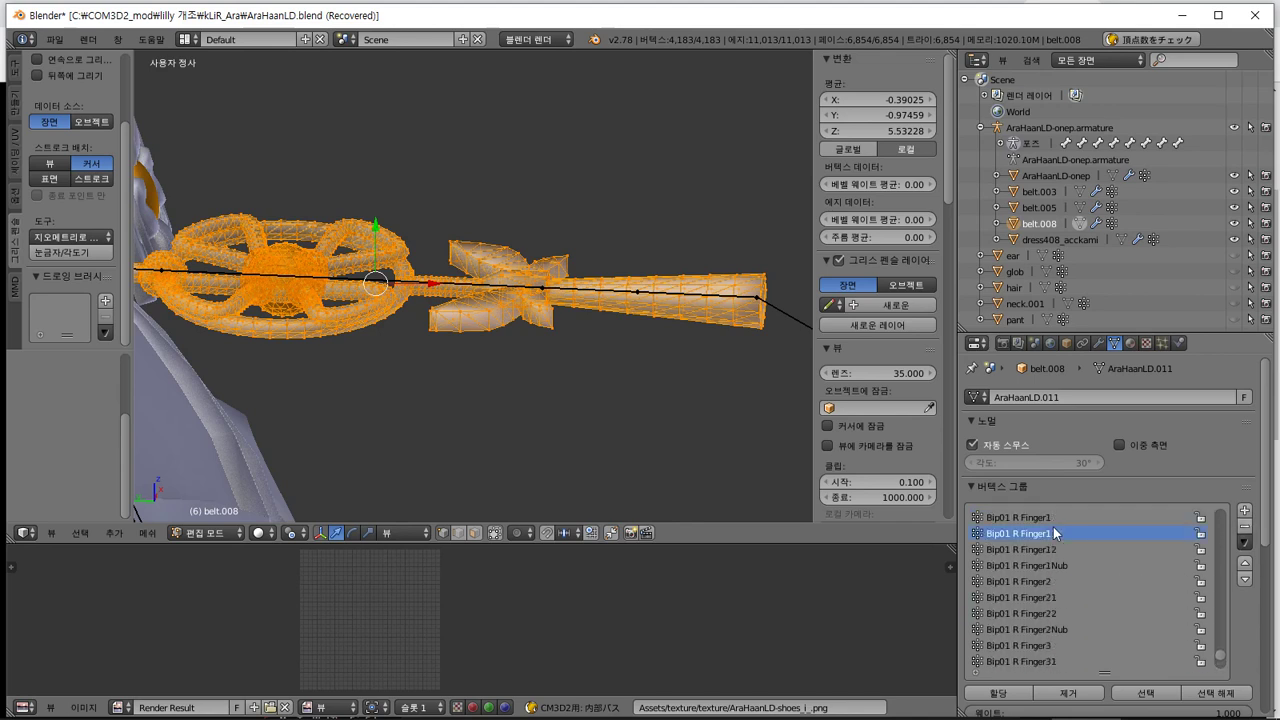
{"action": "scroll", "coordinate": [1064, 526], "scroll_direction": "up", "scroll_amount": 8}
{"action": "scroll", "coordinate": [1064, 526], "scroll_direction": "up", "scroll_amount": 8}
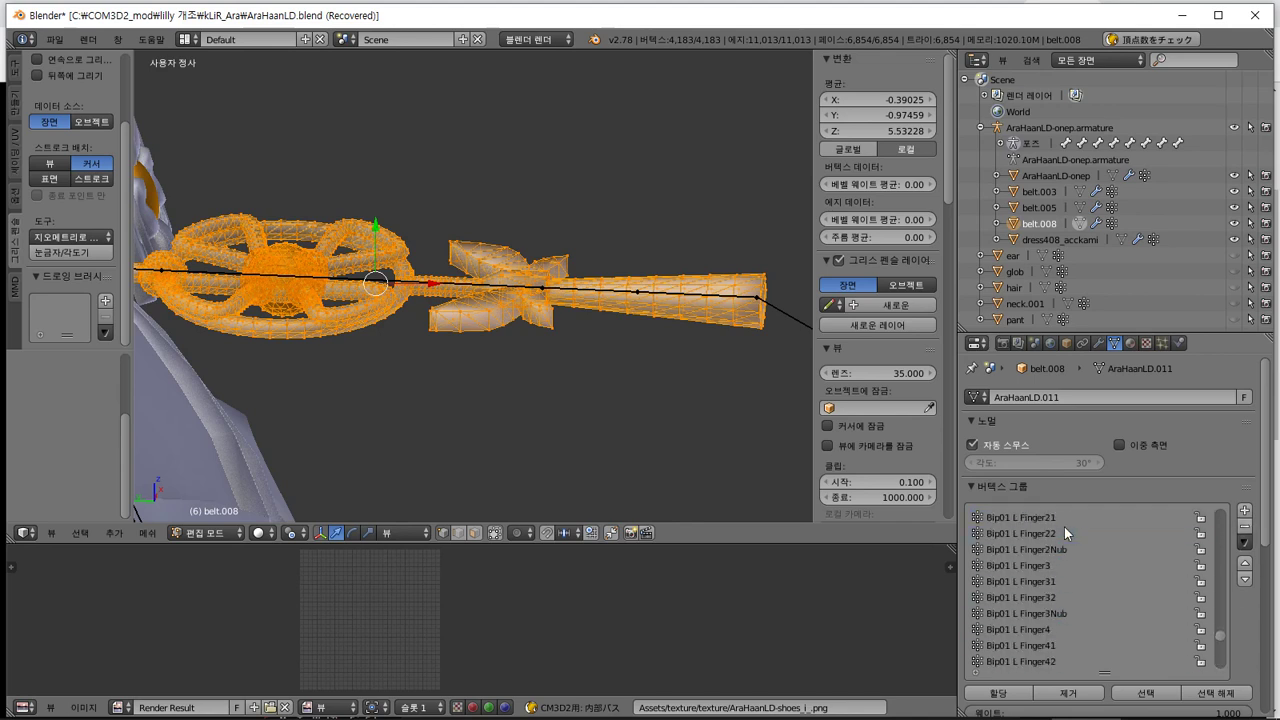
{"action": "left_click_drag", "start_coordinate": [1226, 632], "coordinate": [1222, 689]}
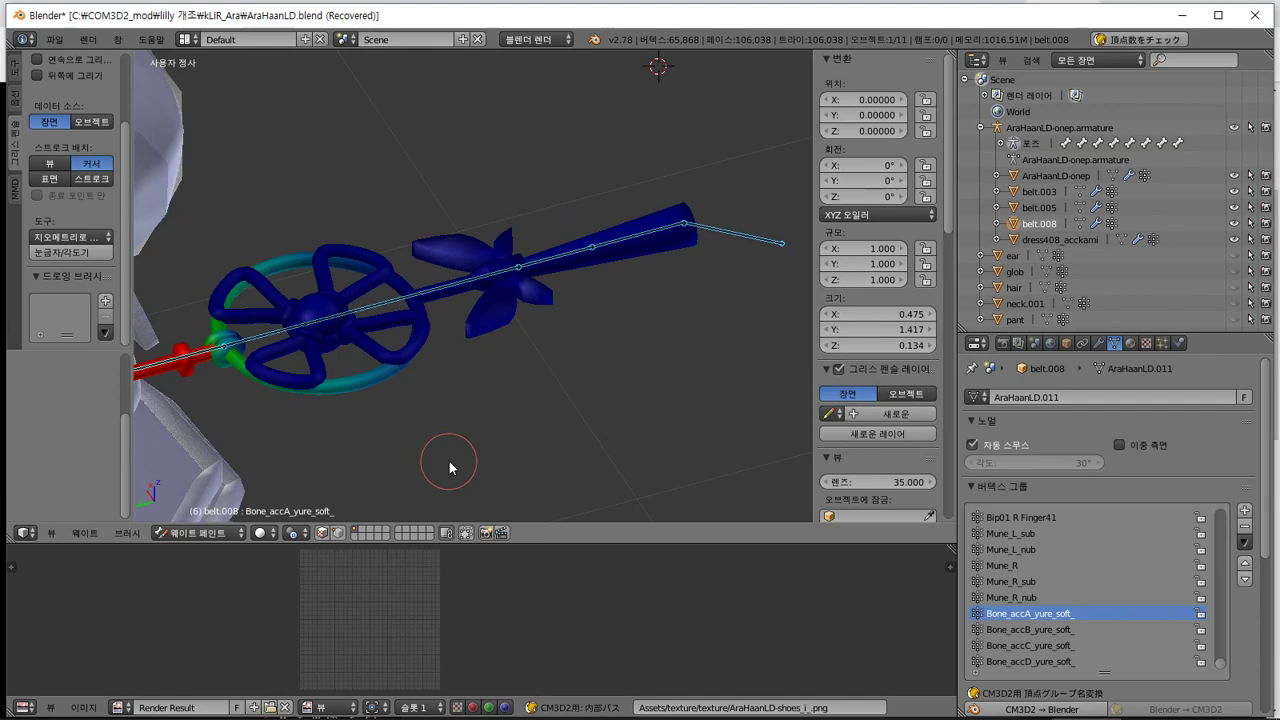
Return belt.008 to Weight Paint mode and delete all of its vertex groups at once
{"action": "middle_click_drag", "start_coordinate": [449, 461], "coordinate": [515, 449]}
{"action": "left_click", "coordinate": [1060, 565]}
{"action": "left_click", "coordinate": [1063, 598]}
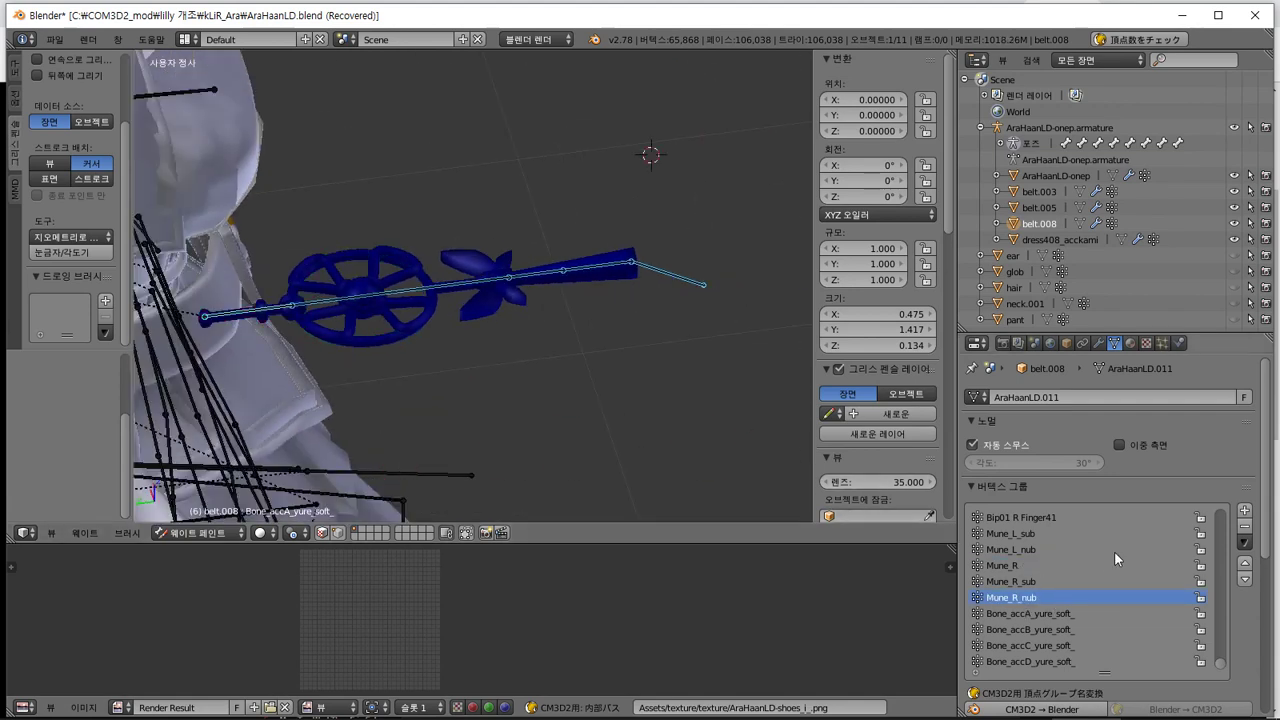
{"action": "left_click", "coordinate": [1245, 541]}
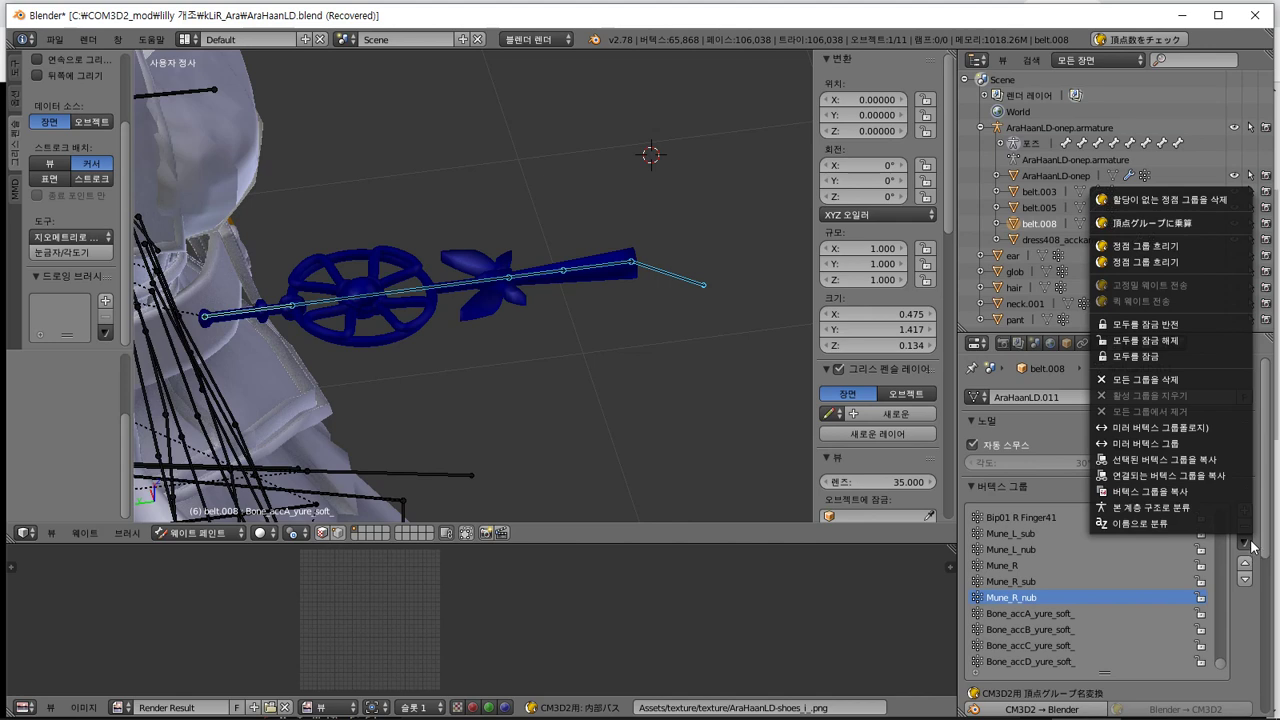
{"action": "left_click", "coordinate": [1200, 381]}
{"action": "scroll", "coordinate": [1238, 522], "scroll_direction": "down", "scroll_amount": 3}
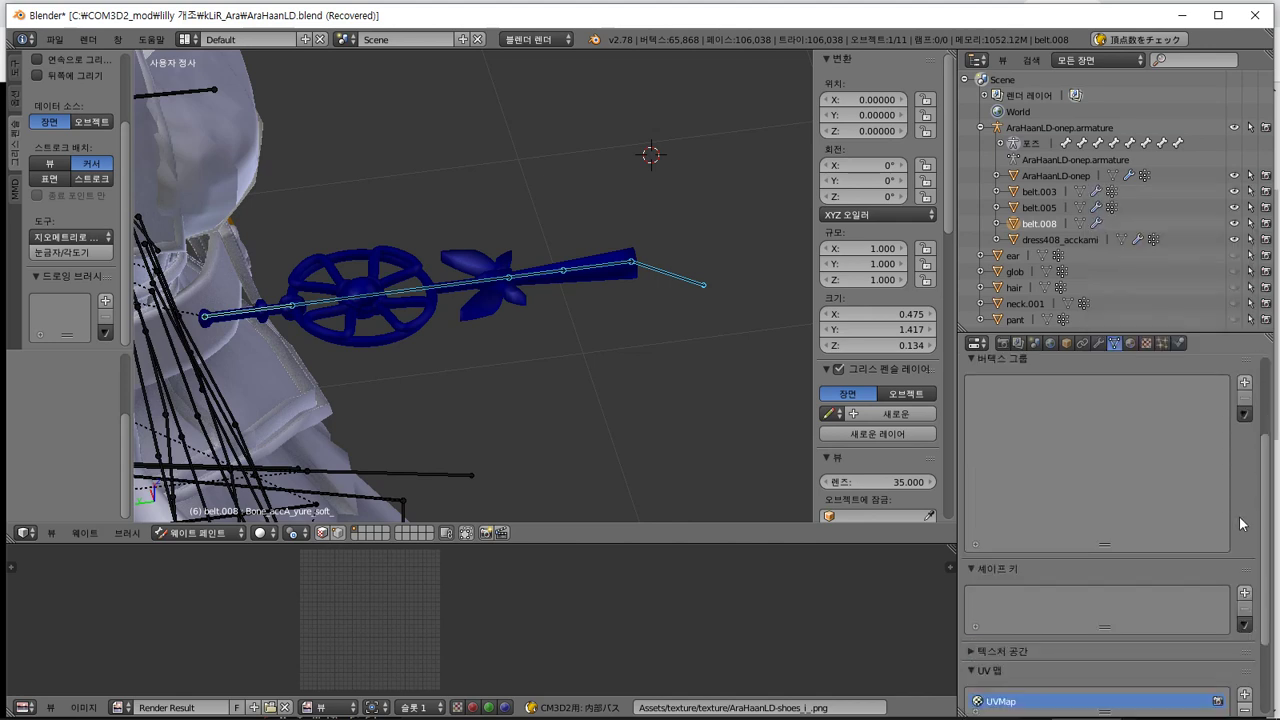
{"action": "scroll", "coordinate": [1238, 522], "scroll_direction": "up", "scroll_amount": 3}
Select the Bone_accA_yure_soft_ bone at the base of the ornament for weight painting
{"action": "middle_click_drag", "start_coordinate": [335, 415], "coordinate": [380, 382]}
{"action": "scroll", "coordinate": [380, 382], "scroll_direction": "up", "scroll_amount": 2}
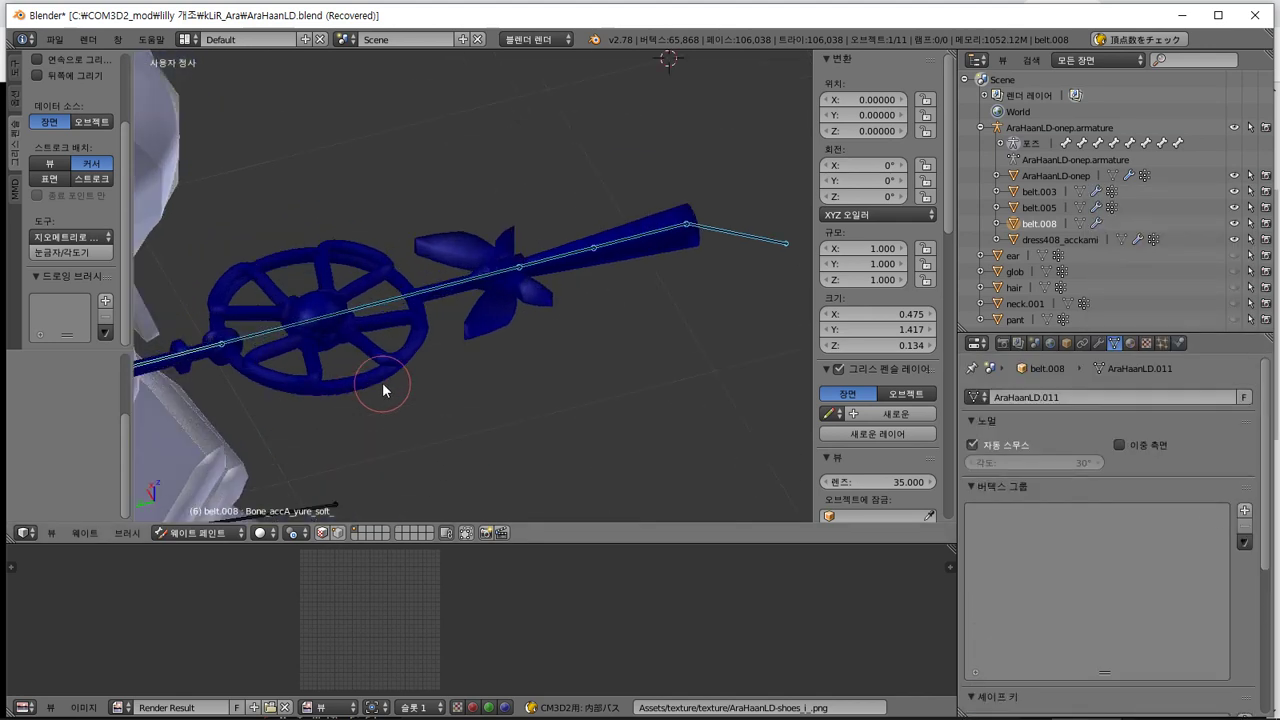
{"action": "right_click", "coordinate": [225, 352]}
{"action": "scroll", "coordinate": [231, 361], "scroll_direction": "down", "scroll_amount": 3}
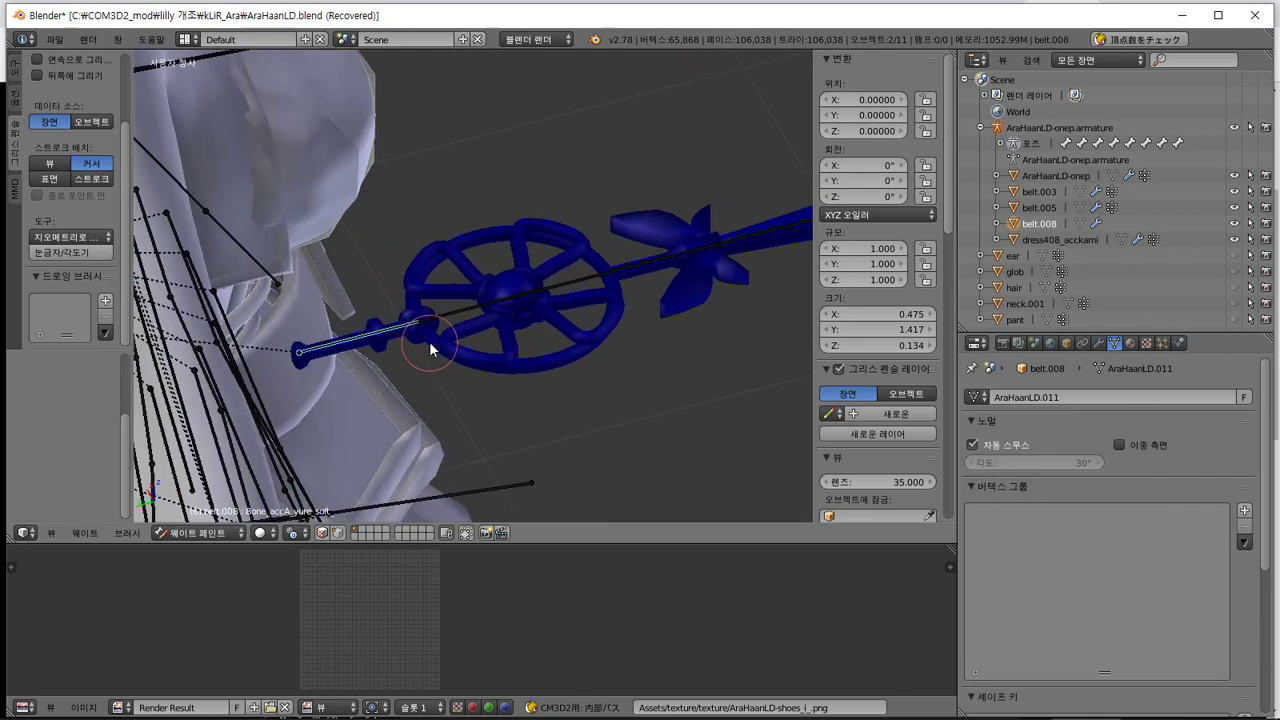
Try painting Bone_accA_yure_soft_ weight onto the base of the belt.008 ornament, and undo the painting
{"action": "key", "text": "Tab"}
{"action": "scroll", "coordinate": [476, 377], "scroll_direction": "up", "scroll_amount": 3}
{"action": "middle_click_drag", "start_coordinate": [476, 377], "coordinate": [323, 333]}
{"action": "key", "text": "ctrl+Tab"}
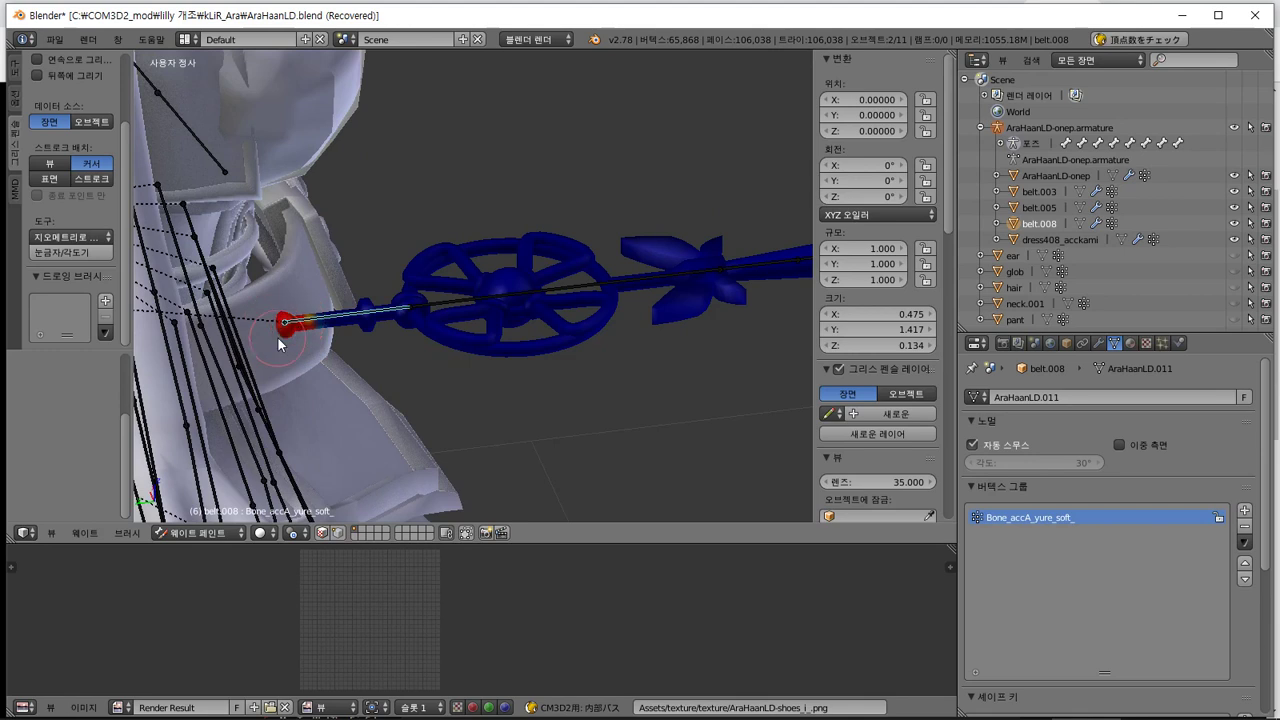
{"action": "left_click_drag", "start_coordinate": [344, 306], "coordinate": [362, 321]}
{"action": "key", "text": "ctrl+z"}
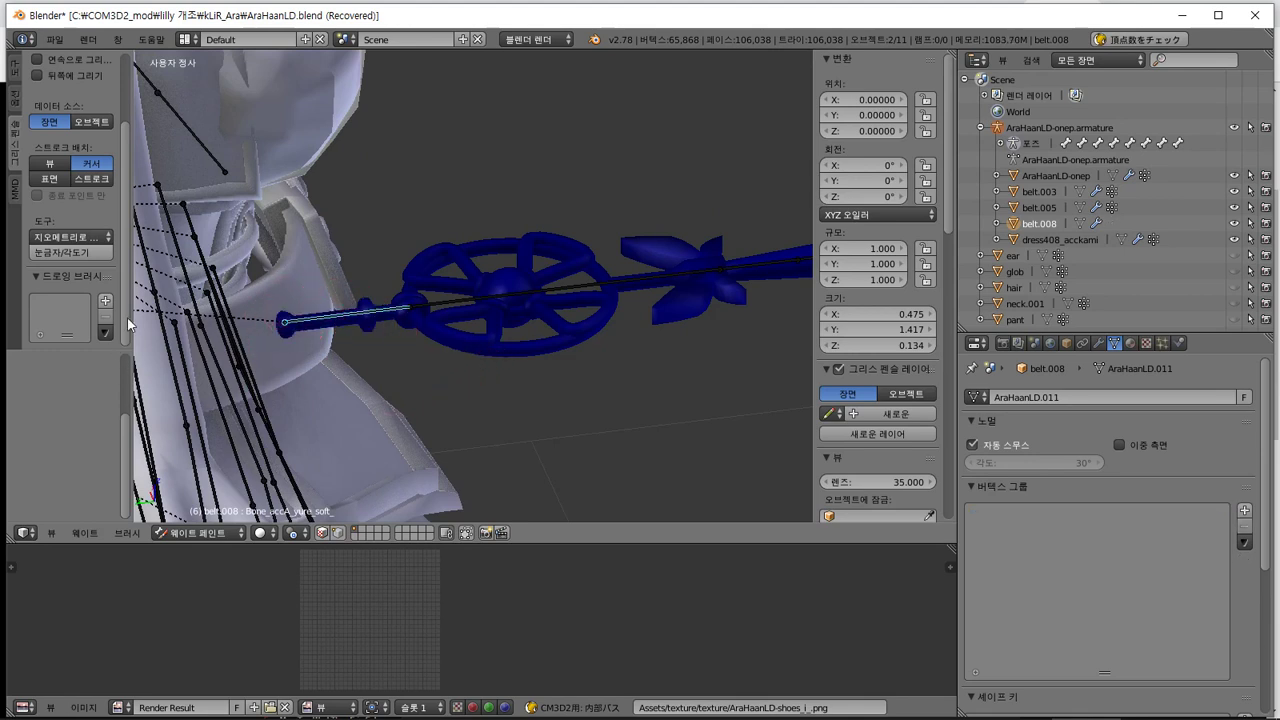
Turn on vertex selection mode (頂点選択モード) for weight painting belt.008
{"action": "scroll", "coordinate": [110, 230], "scroll_direction": "up", "scroll_amount": 1}
{"action": "left_click", "coordinate": [14, 66]}
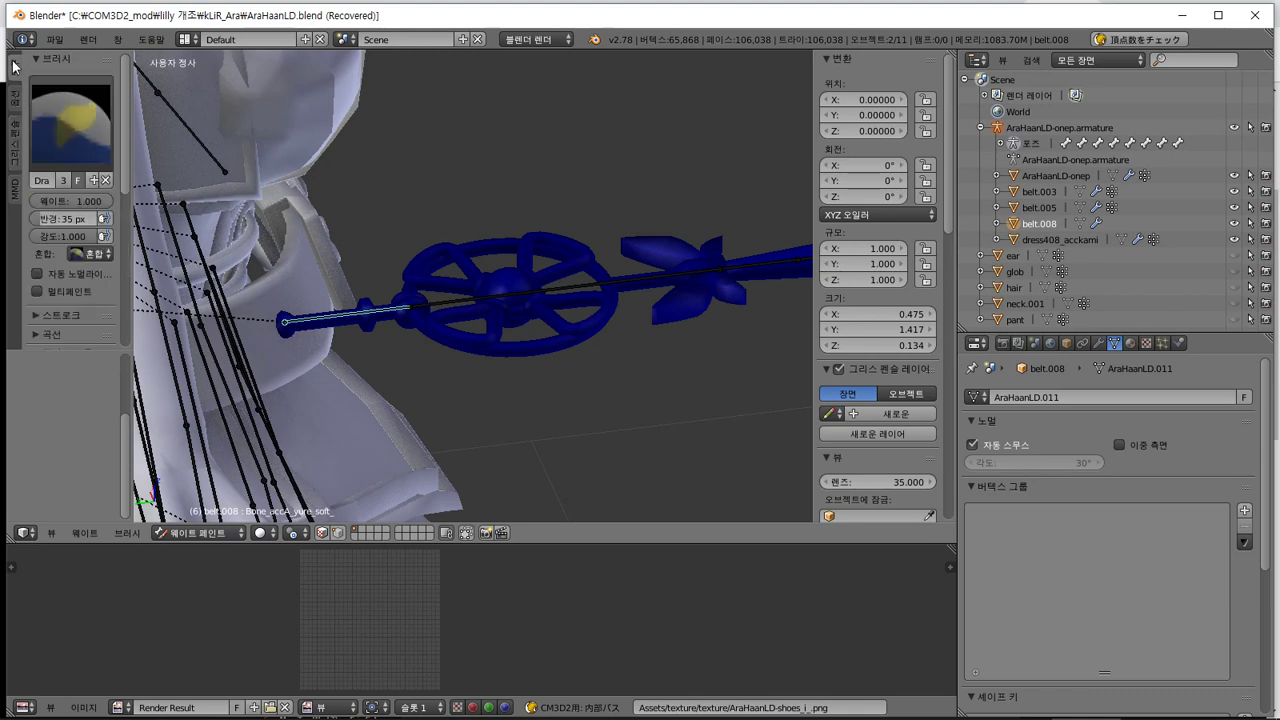
{"action": "scroll", "coordinate": [82, 162], "scroll_direction": "down", "scroll_amount": 10}
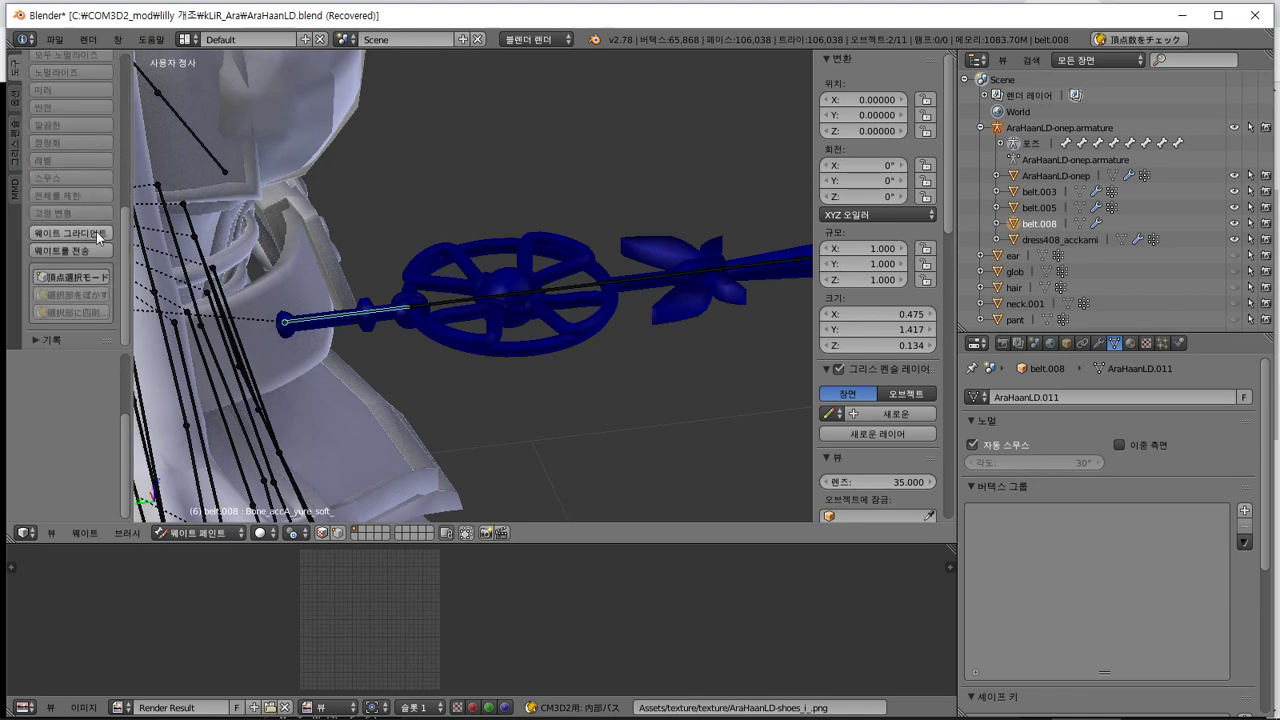
{"action": "left_click", "coordinate": [60, 277]}
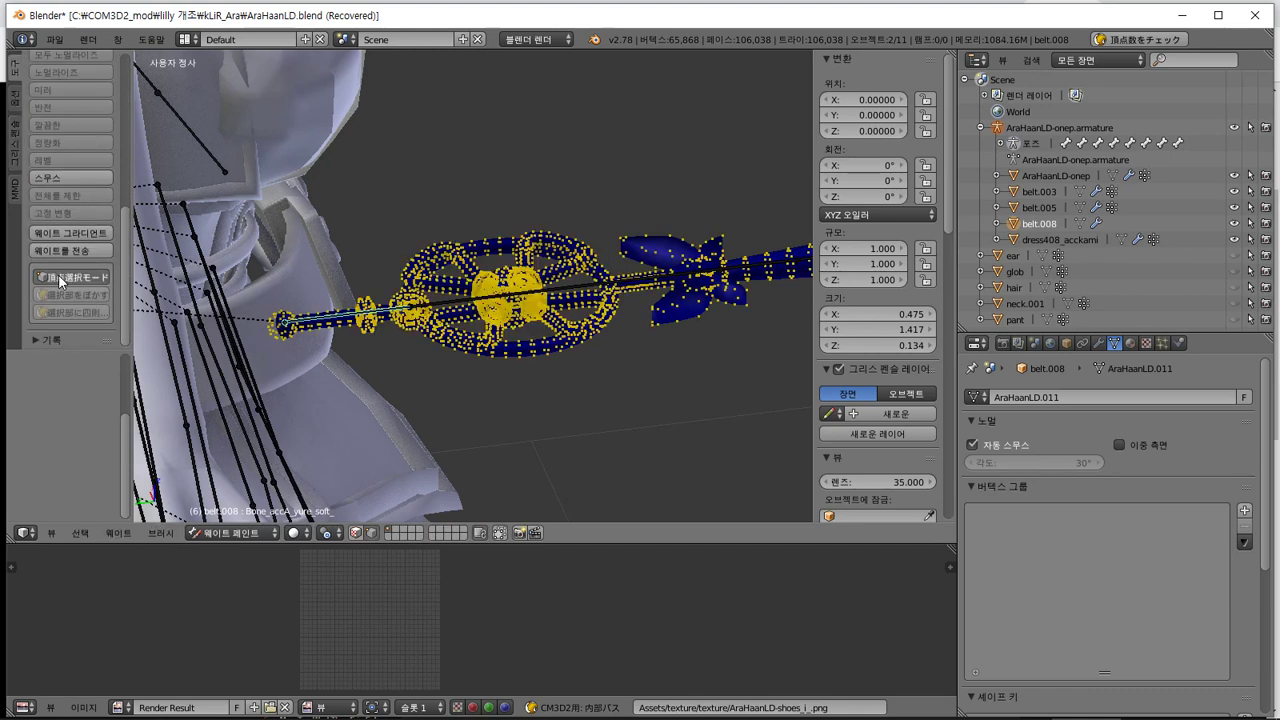
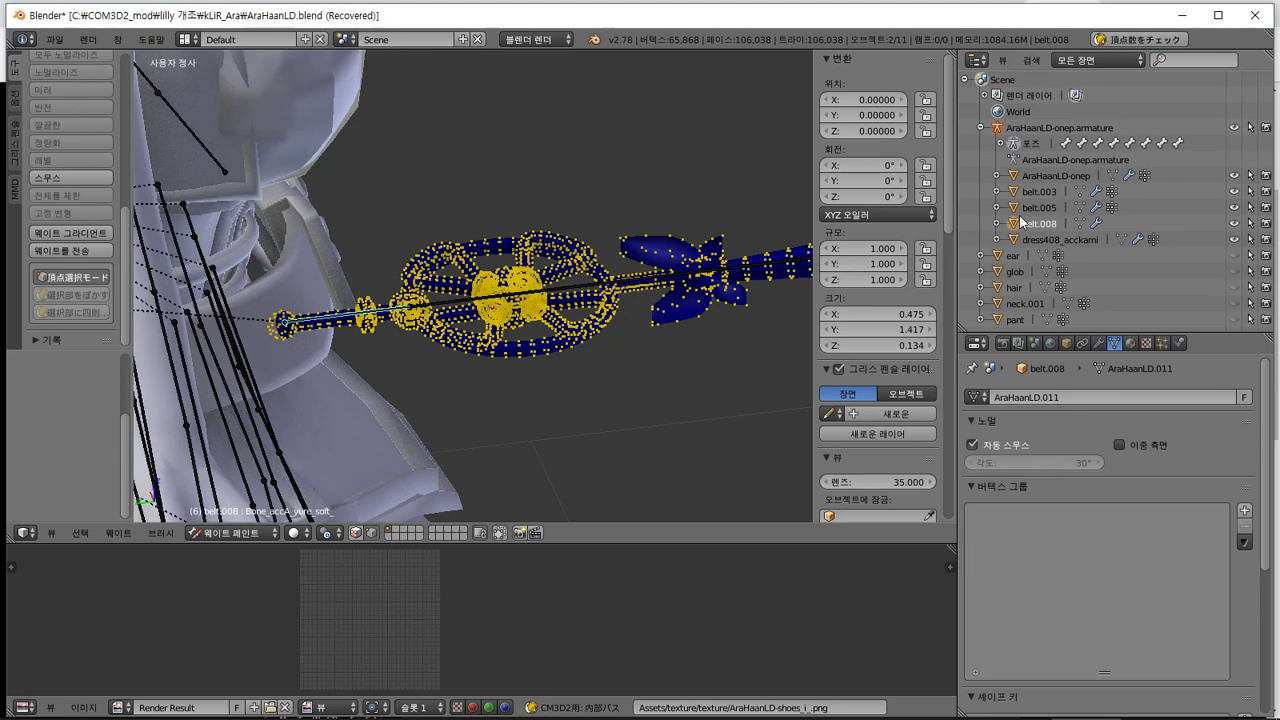
{"action": "right_click", "coordinate": [1019, 218]}
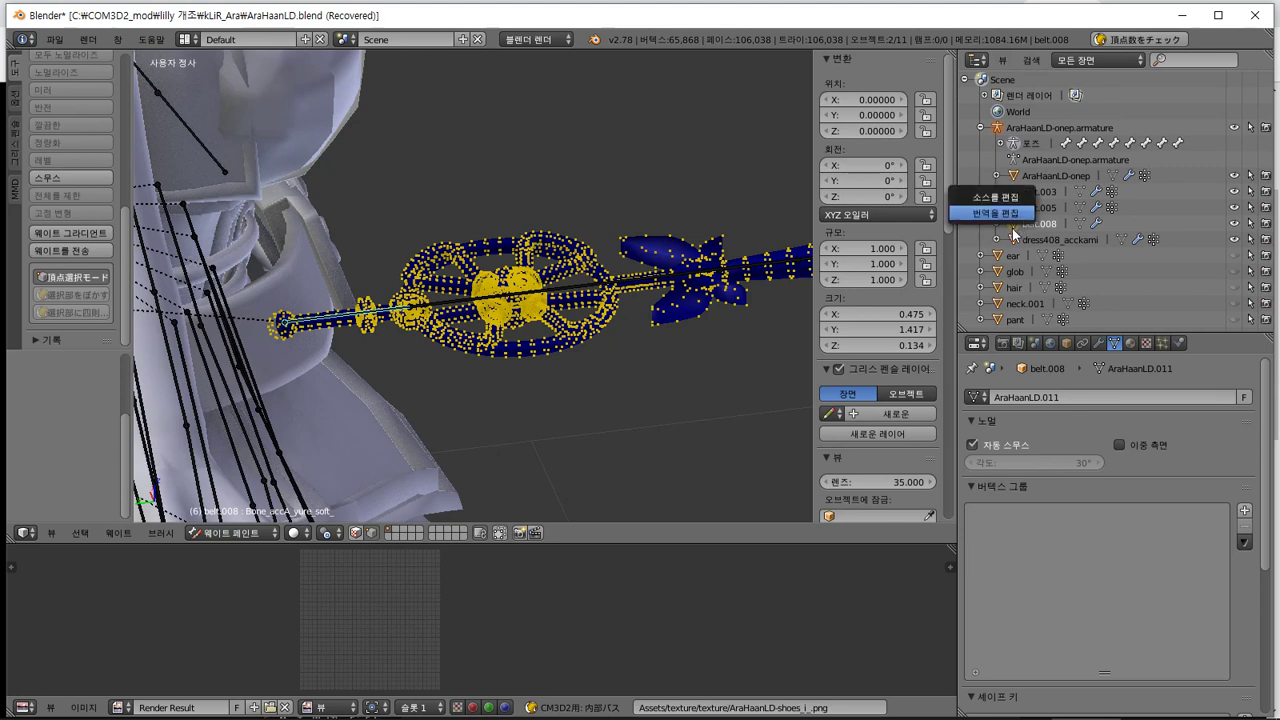
{"action": "left_click", "coordinate": [1012, 228]}
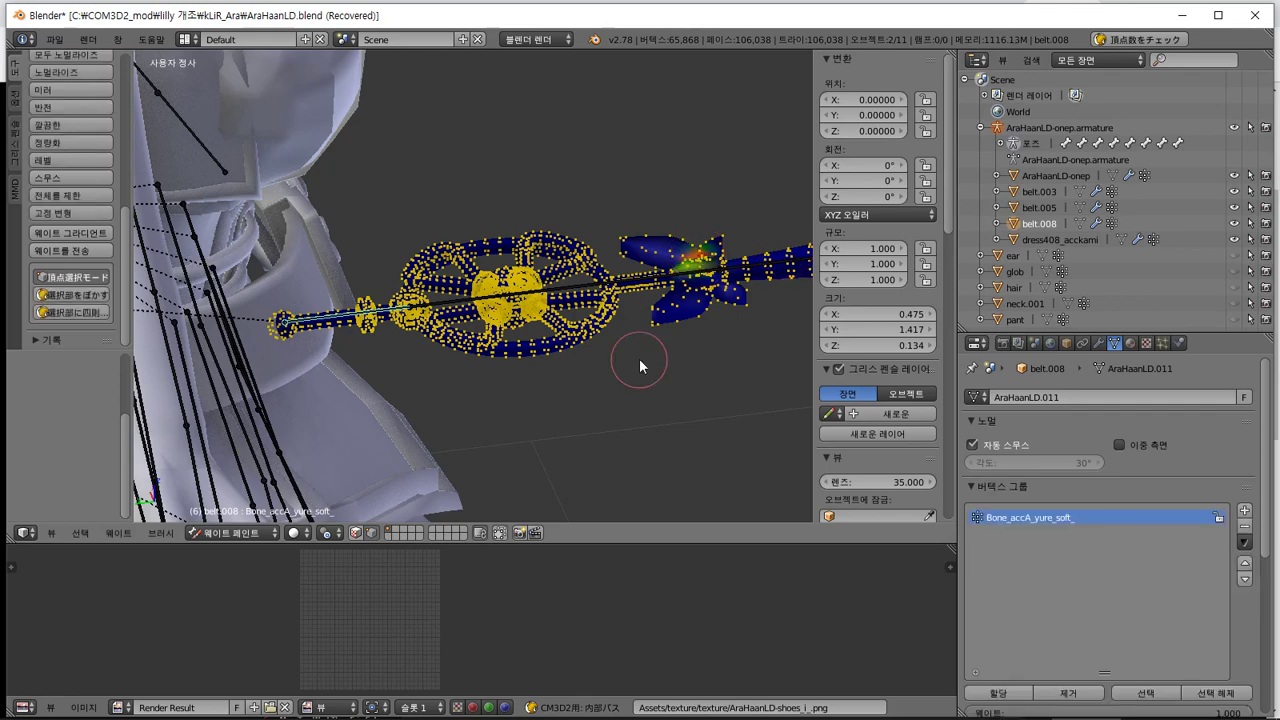
{"action": "key", "text": "ctrl+z"}
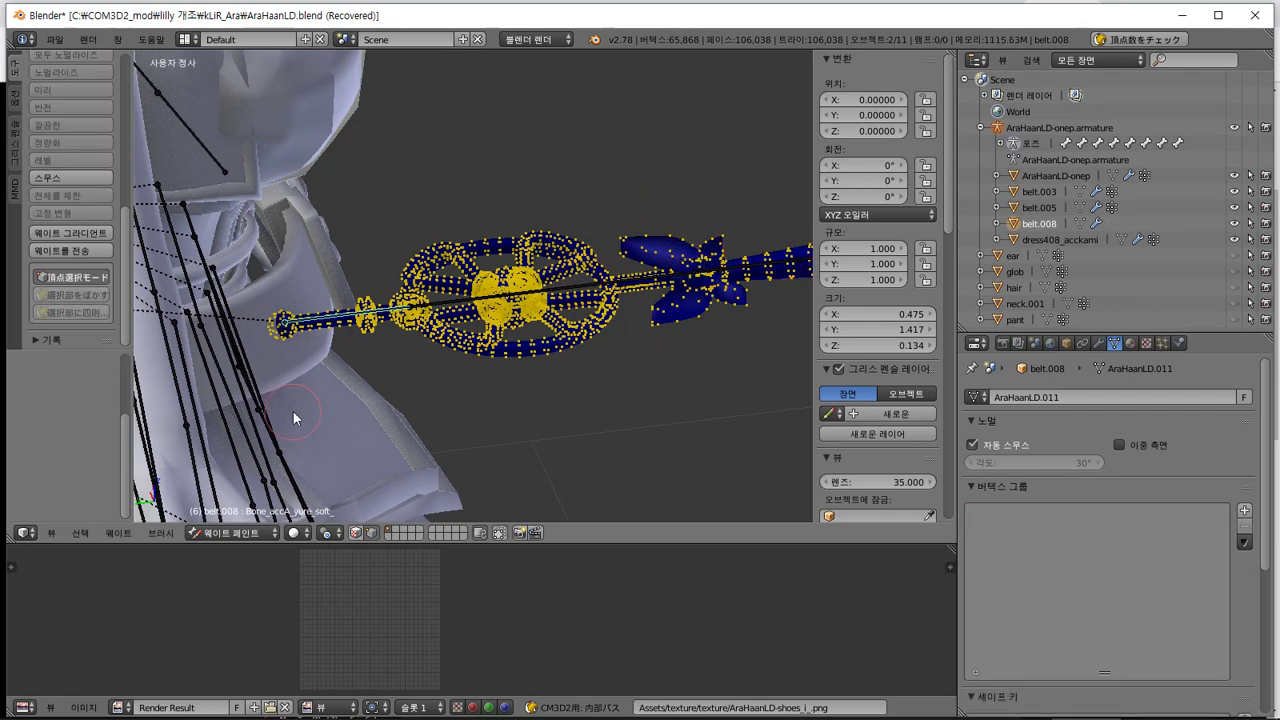
Clear the vertex selection on belt.008 and box-select the ball end of the shaft in Edit mode
{"action": "scroll", "coordinate": [293, 411], "scroll_direction": "up", "scroll_amount": 5}
{"action": "key", "text": "a"}
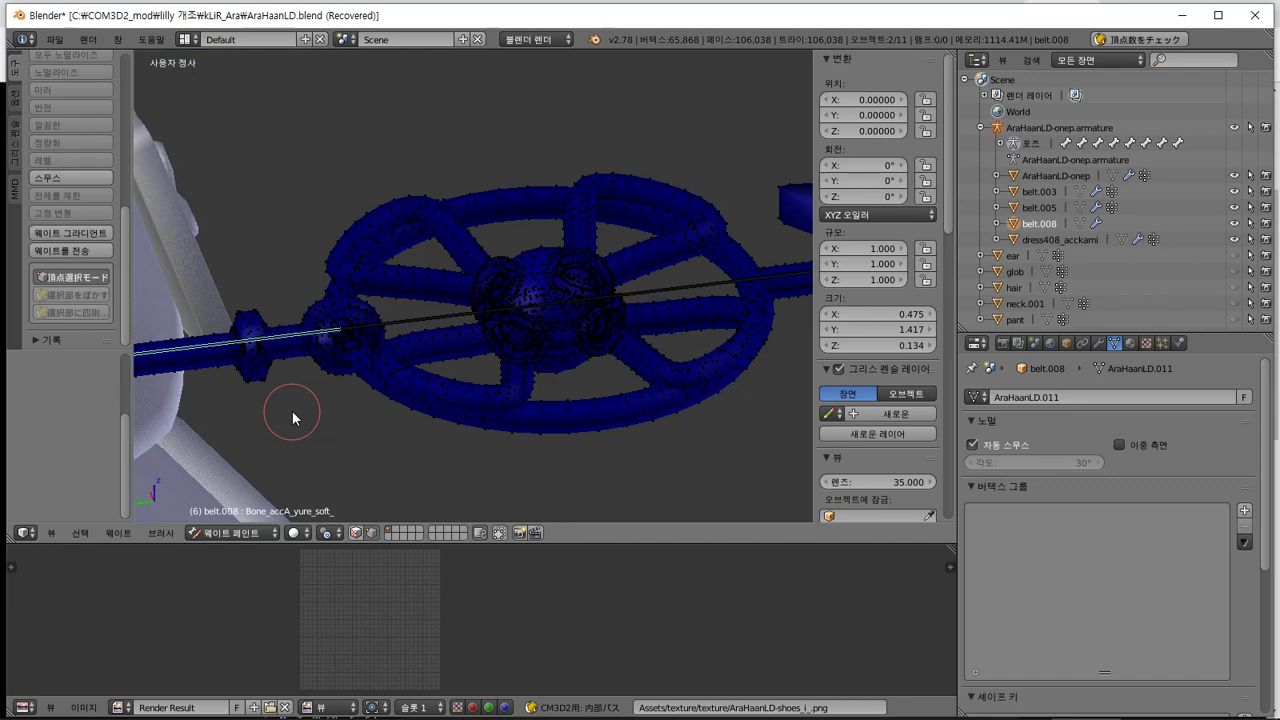
{"action": "scroll", "coordinate": [446, 352], "scroll_direction": "up", "scroll_amount": 3}
{"action": "key", "text": "Tab"}
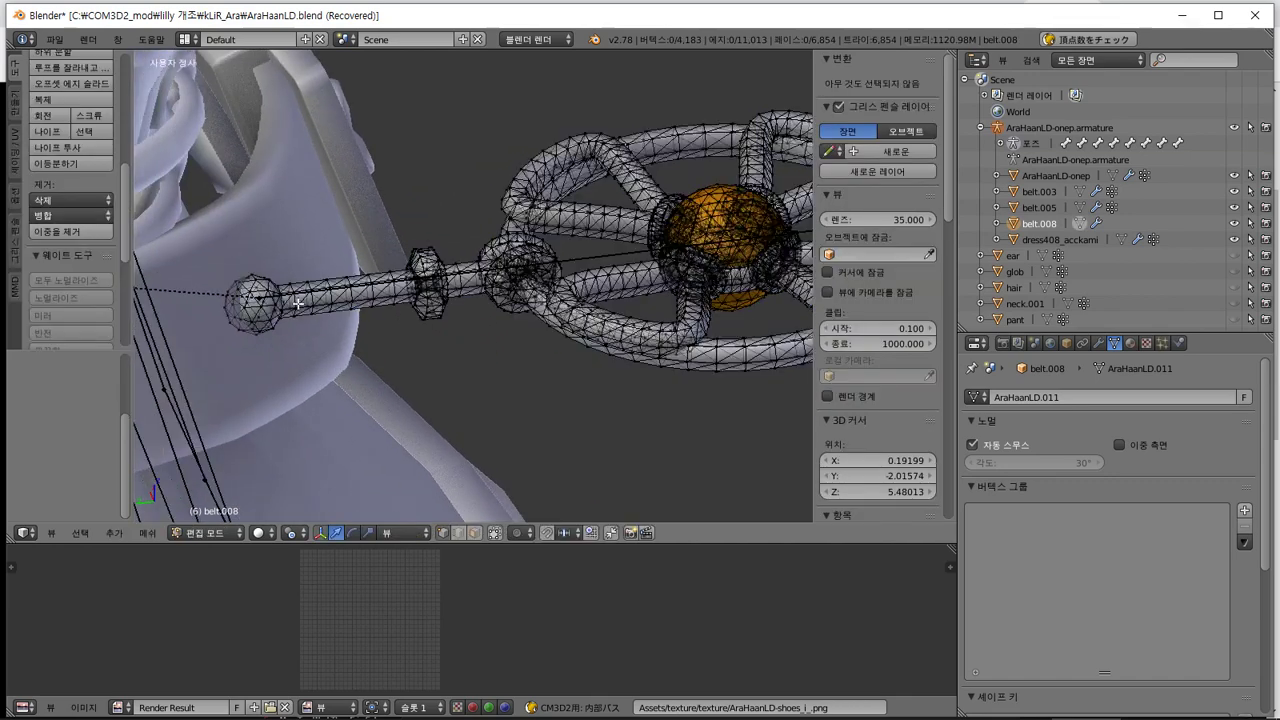
{"action": "key", "text": "b"}
{"action": "left_click_drag", "start_coordinate": [192, 244], "coordinate": [332, 370]}
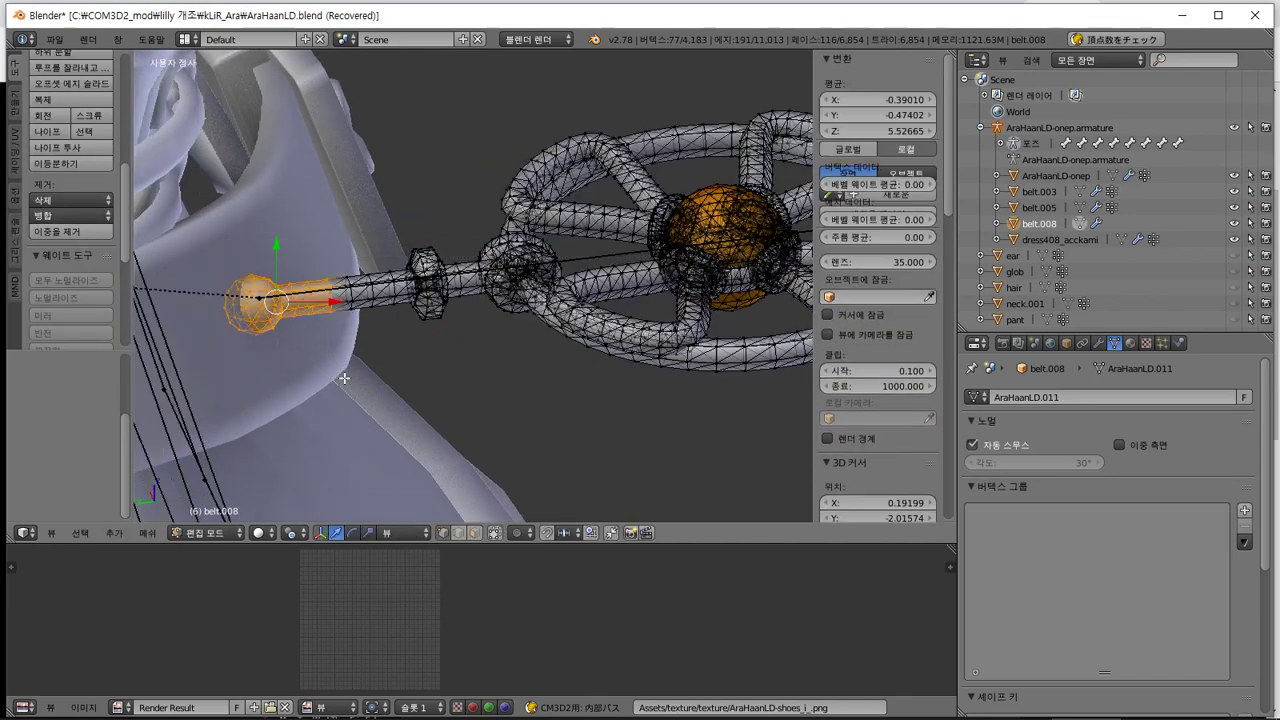
Grow the selection from the ball end along the whole shaft, including the small collar before the wheel's knob
{"action": "key", "text": "ctrl+KP_Add"}
{"action": "key", "text": "ctrl+KP_Add"}
{"action": "key", "text": "ctrl+KP_Add"}
{"action": "key", "text": "ctrl+KP_Add"}
{"action": "key", "text": "ctrl+KP_Add"}
{"action": "key", "text": "ctrl+KP_Add"}
{"action": "key", "text": "ctrl+KP_Add"}
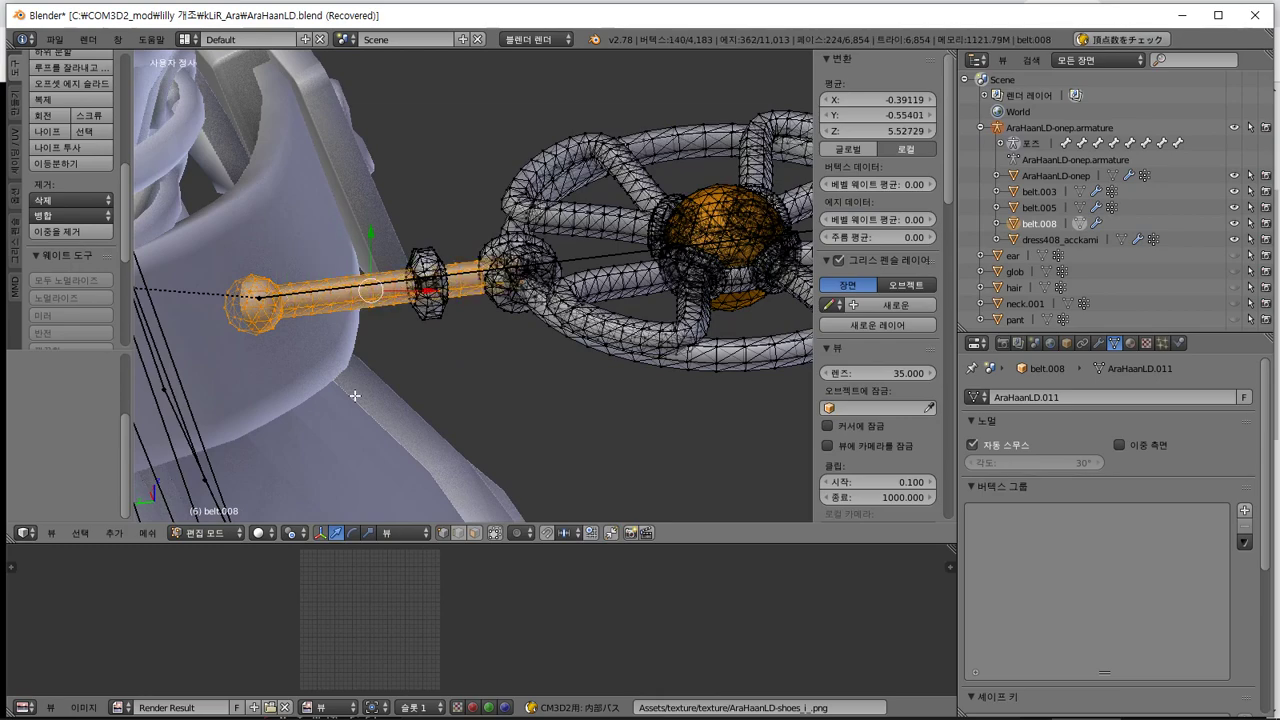
{"action": "mouse_move", "coordinate": [400, 380]}
{"action": "middle_mouse_down"}
{"action": "mouse_move", "coordinate": [440, 330]}
{"action": "mouse_move", "coordinate": [405, 392]}
{"action": "mouse_move", "coordinate": [380, 366]}
{"action": "middle_mouse_up"}
{"action": "key", "text": "ctrl+KP_Add"}
{"action": "key", "text": "ctrl+KP_Add"}
{"action": "key", "text": "ctrl+KP_Add"}
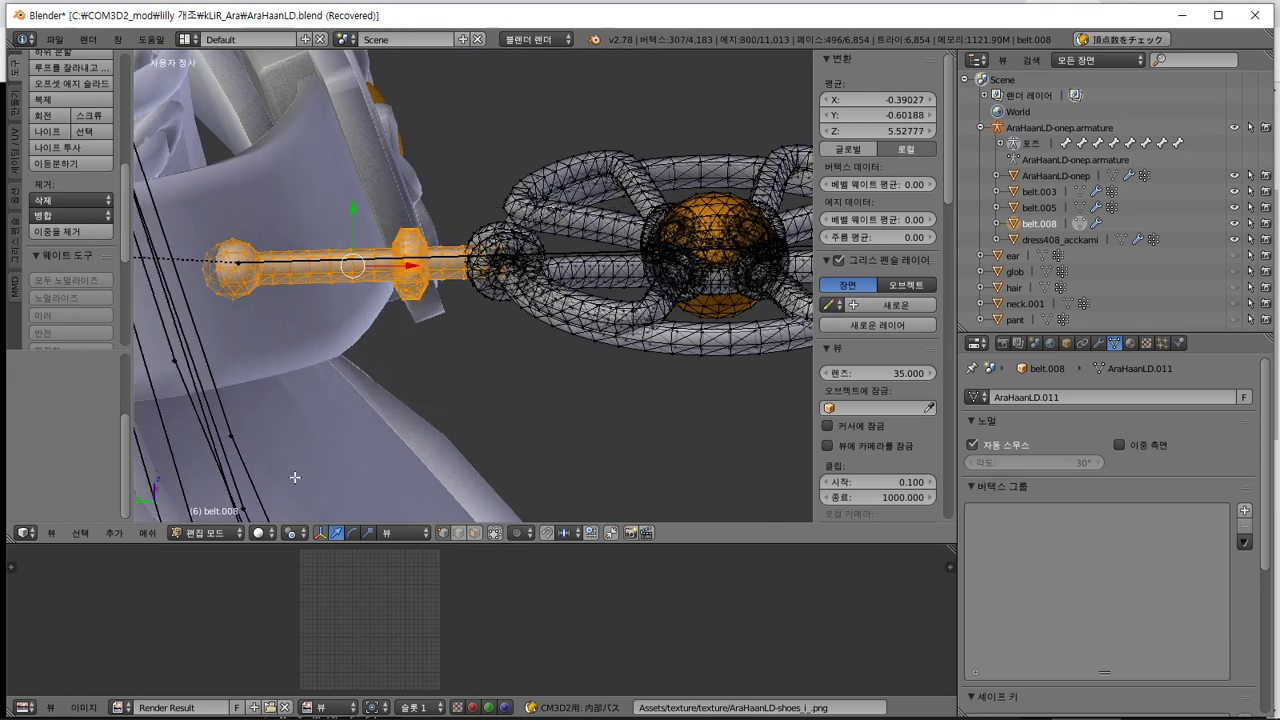
Assign the selected shaft vertices of belt.008 to the Bone_accA_yure_soft_ vertex group at weight 1.000 in Weight Paint mode
{"action": "key", "text": "ctrl+Tab"}
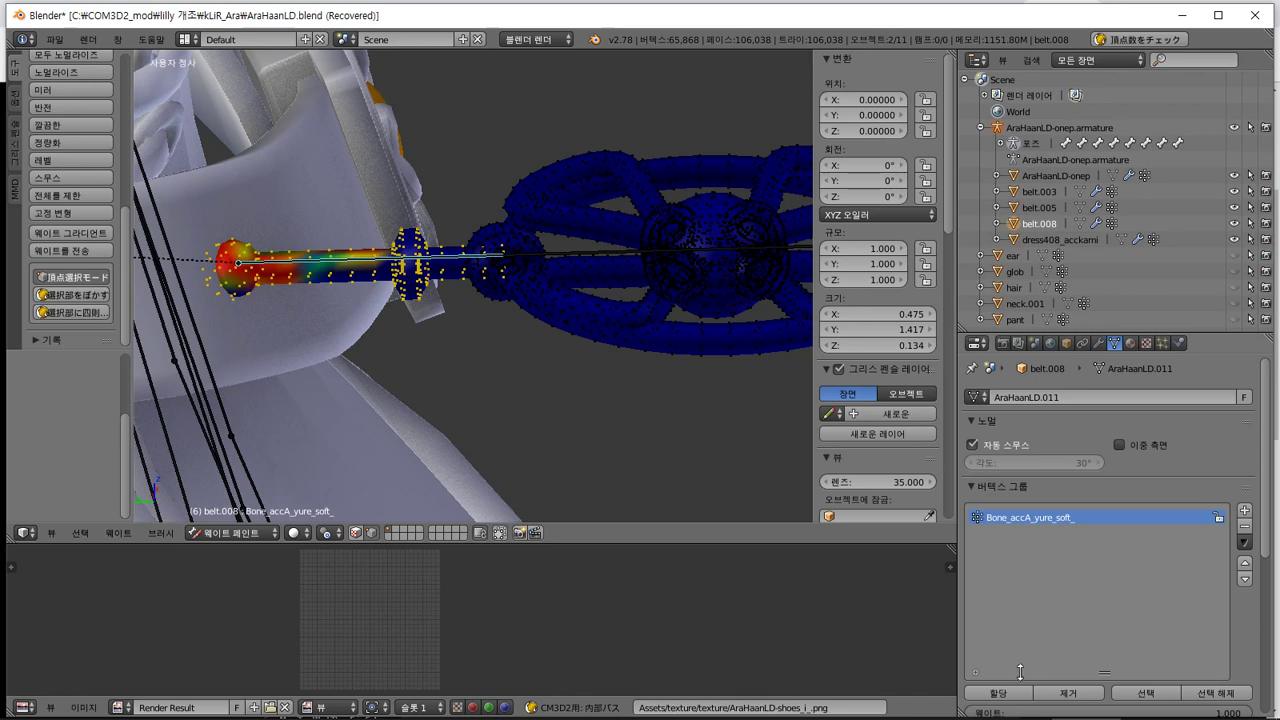
{"action": "left_click", "coordinate": [992, 692]}
{"action": "middle_click_drag", "start_coordinate": [451, 305], "coordinate": [464, 321]}
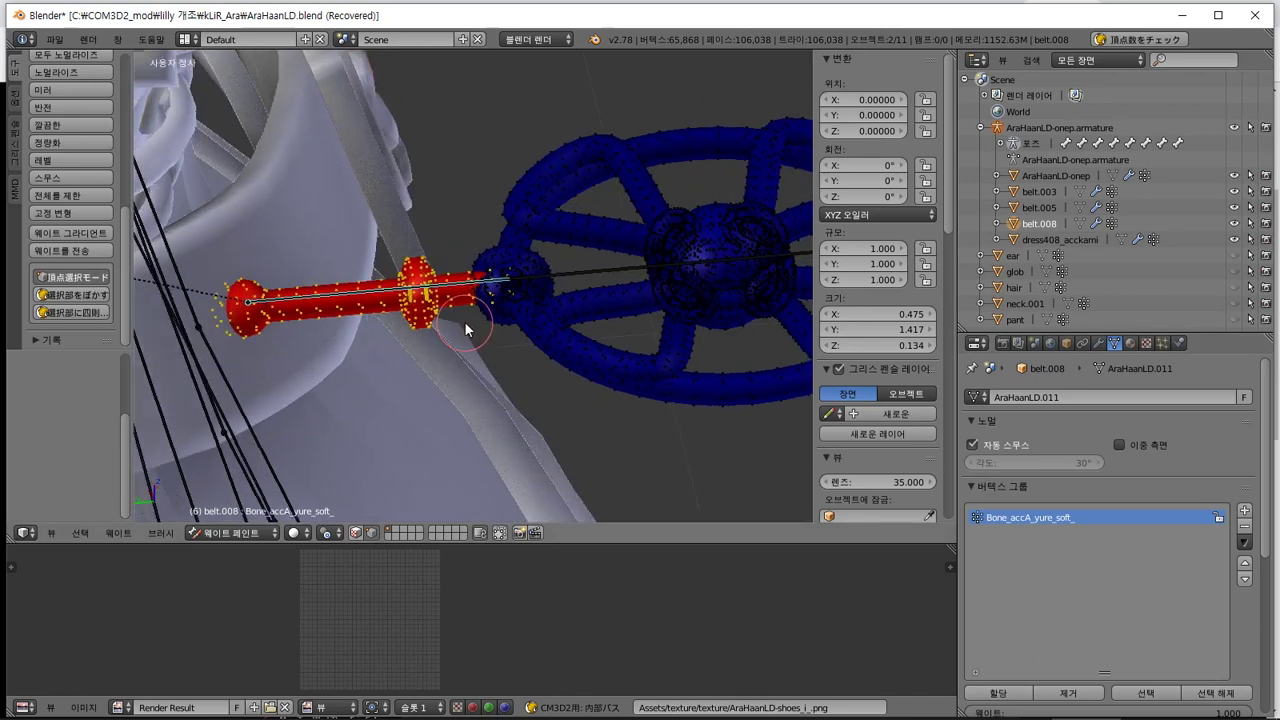
Replace the shaft selection with the ornament's wheel by box-selecting and growing the selection in Edit mode
{"action": "key", "text": "Tab"}
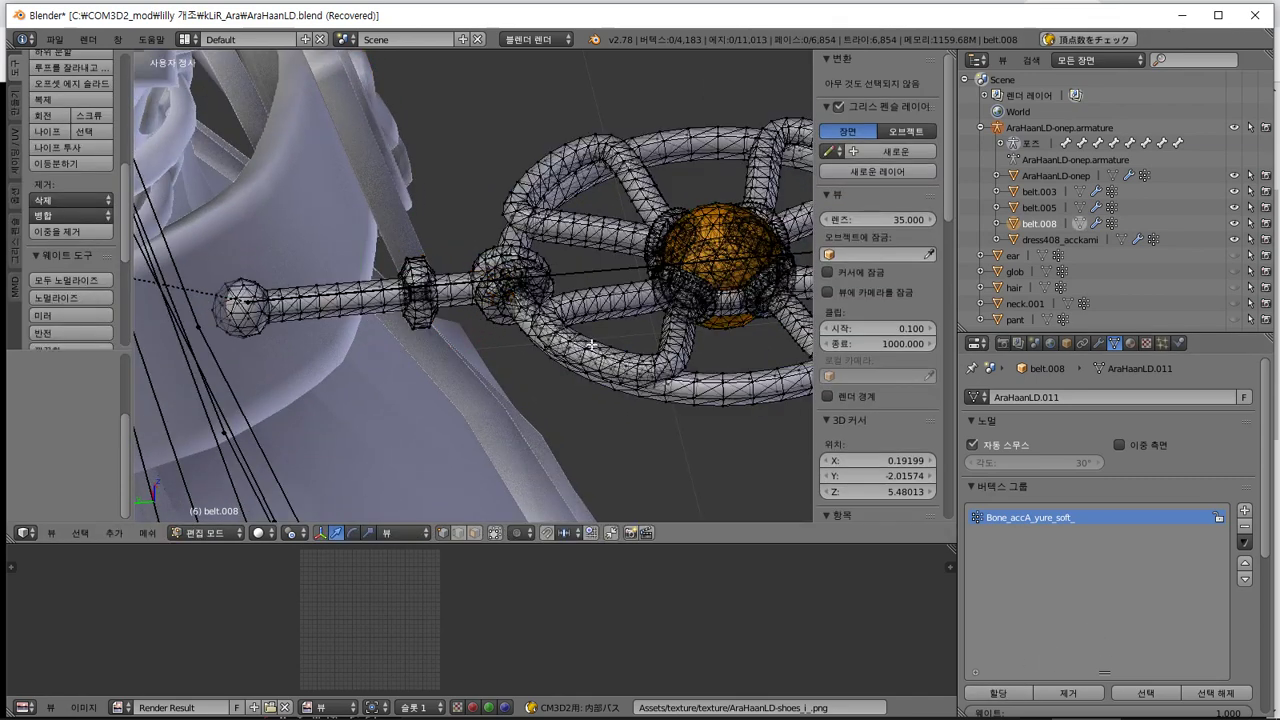
{"action": "middle_click_drag", "start_coordinate": [632, 352], "coordinate": [424, 350]}
{"action": "key", "text": "b"}
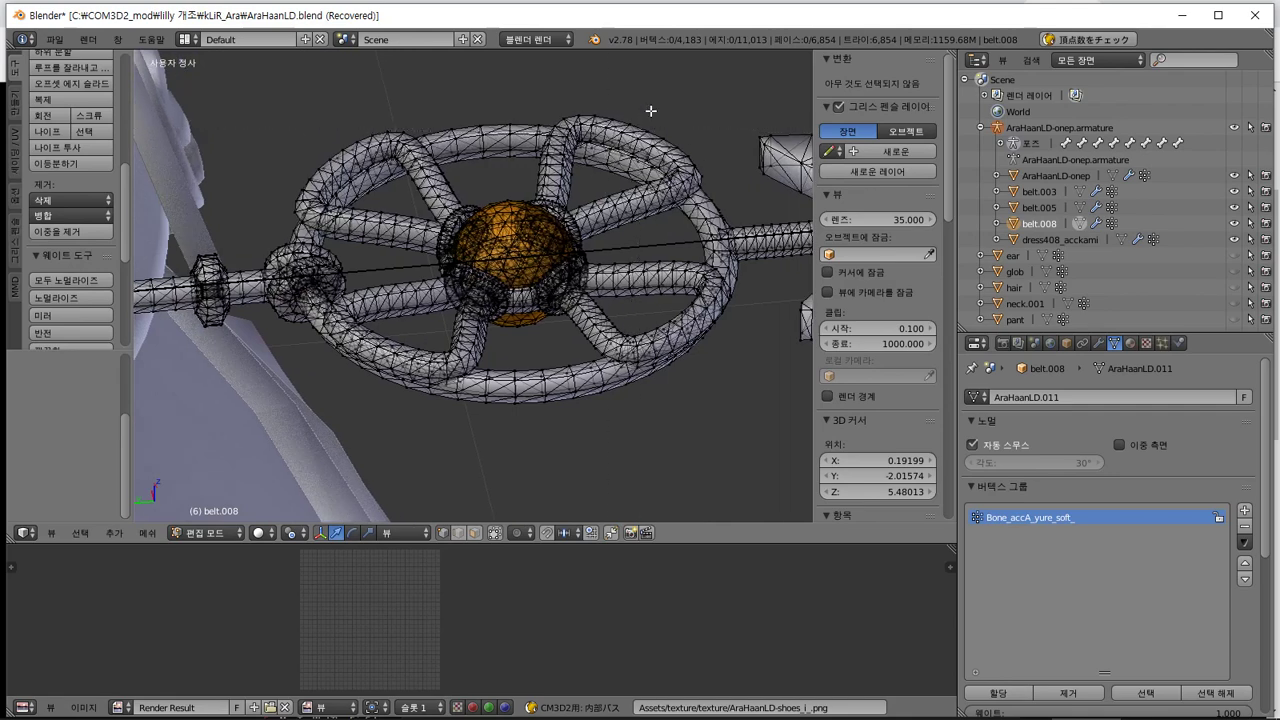
{"action": "left_click_drag", "start_coordinate": [648, 116], "coordinate": [432, 470]}
{"action": "key", "text": "ctrl+KP_Add"}
{"action": "key", "text": "ctrl+KP_Add"}
{"action": "key", "text": "ctrl+KP_Add"}
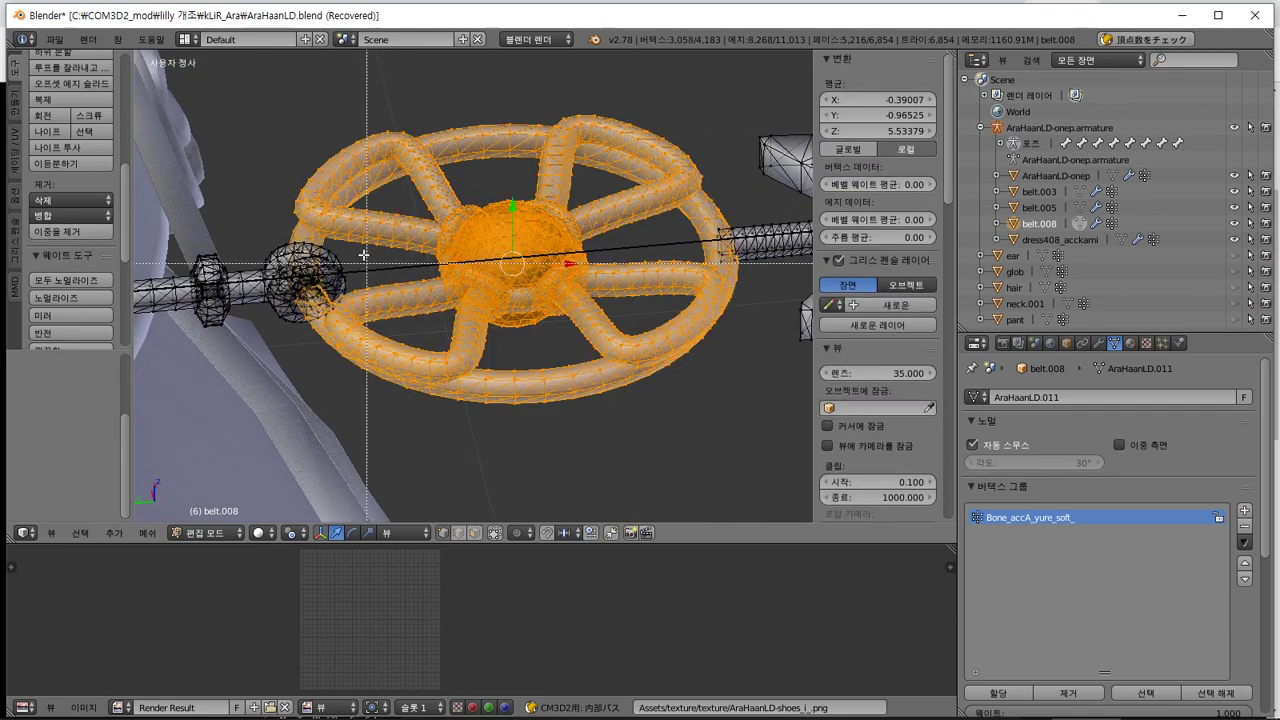
Extend the wheel selection over the adjoining knob and outward through the leaf-shaped part up to the cone
{"action": "key", "text": "b"}
{"action": "left_click_drag", "start_coordinate": [334, 180], "coordinate": [341, 310]}
{"action": "key", "text": "ctrl+KP_Add"}
{"action": "key", "text": "ctrl+KP_Add"}
{"action": "key", "text": "ctrl+KP_Add"}
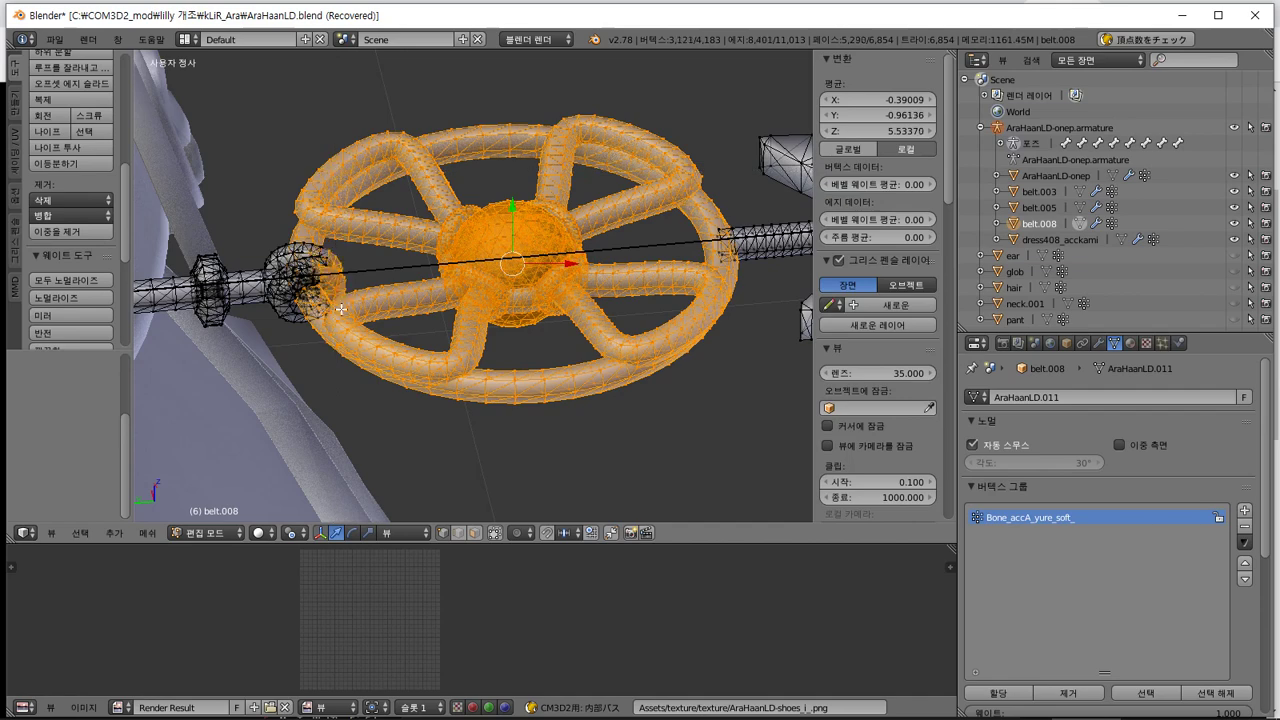
{"action": "middle_click_drag", "start_coordinate": [341, 310], "coordinate": [543, 337]}
{"action": "key", "text": "ctrl+KP_Add"}
{"action": "key", "text": "ctrl+KP_Add"}
{"action": "key", "text": "ctrl+KP_Add"}
{"action": "key", "text": "ctrl+KP_Add"}
{"action": "key", "text": "ctrl+KP_Add"}
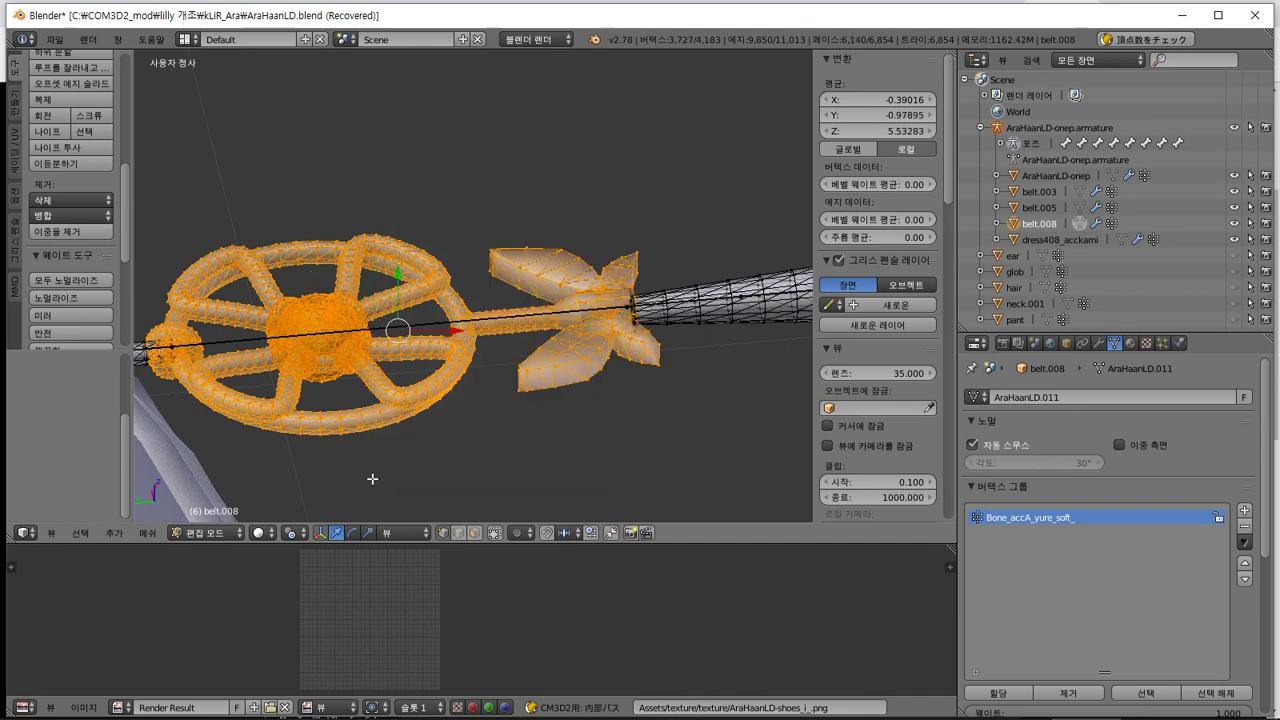
Return belt.008 to Weight Paint mode, turn off vertex masking and select the Bone_accB_yure_soft_ bone running through the wheel
{"action": "key", "text": "ctrl+Tab"}
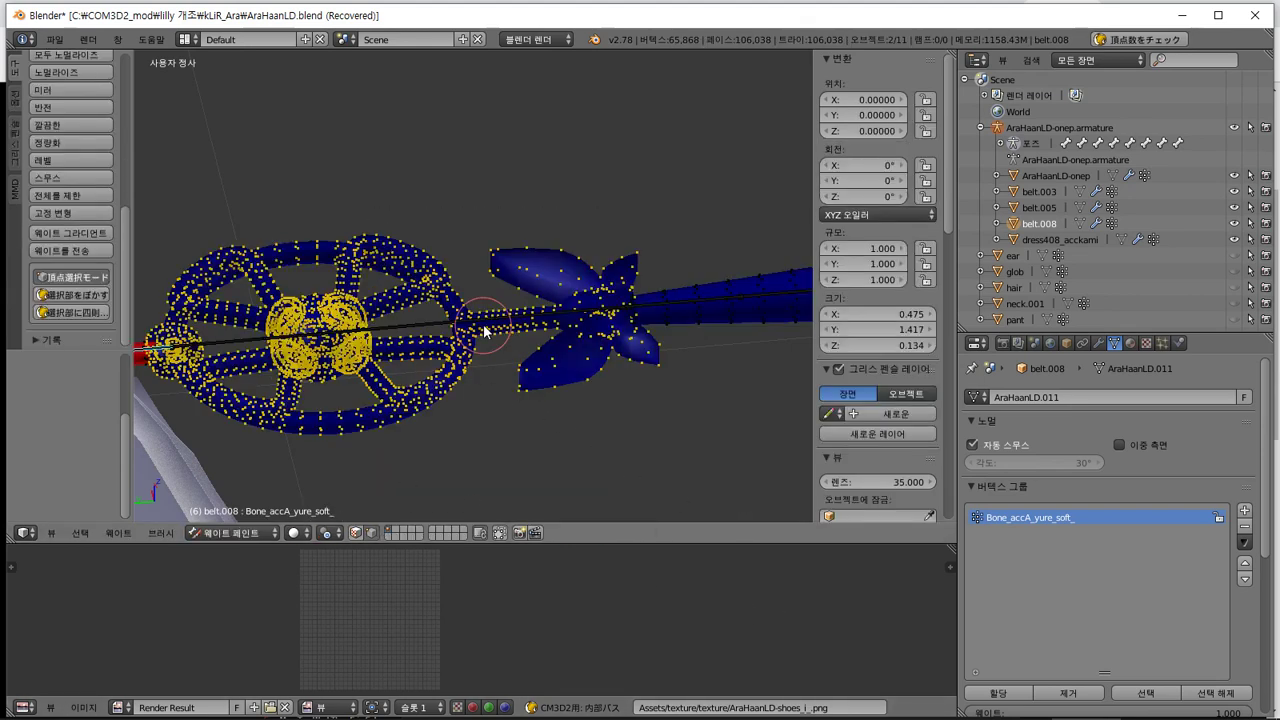
{"action": "key", "text": "a"}
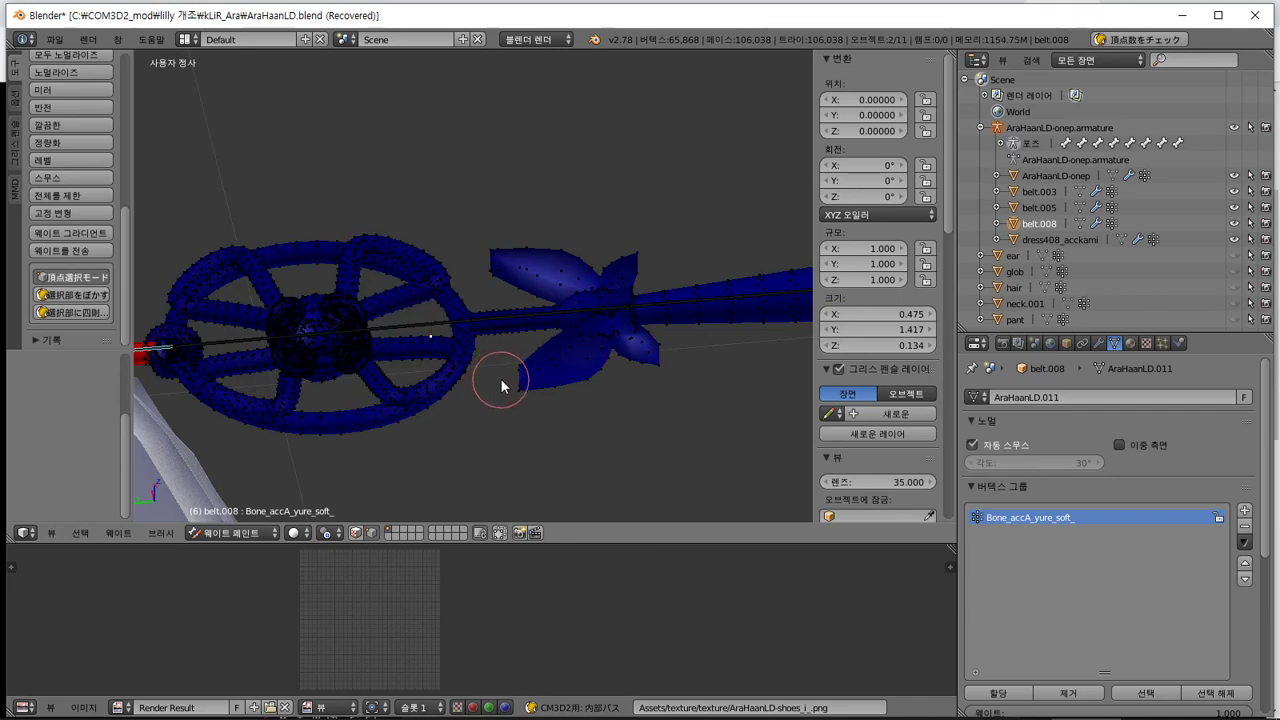
{"action": "key", "text": "ctrl+Tab"}
{"action": "key", "text": "ctrl+Tab"}
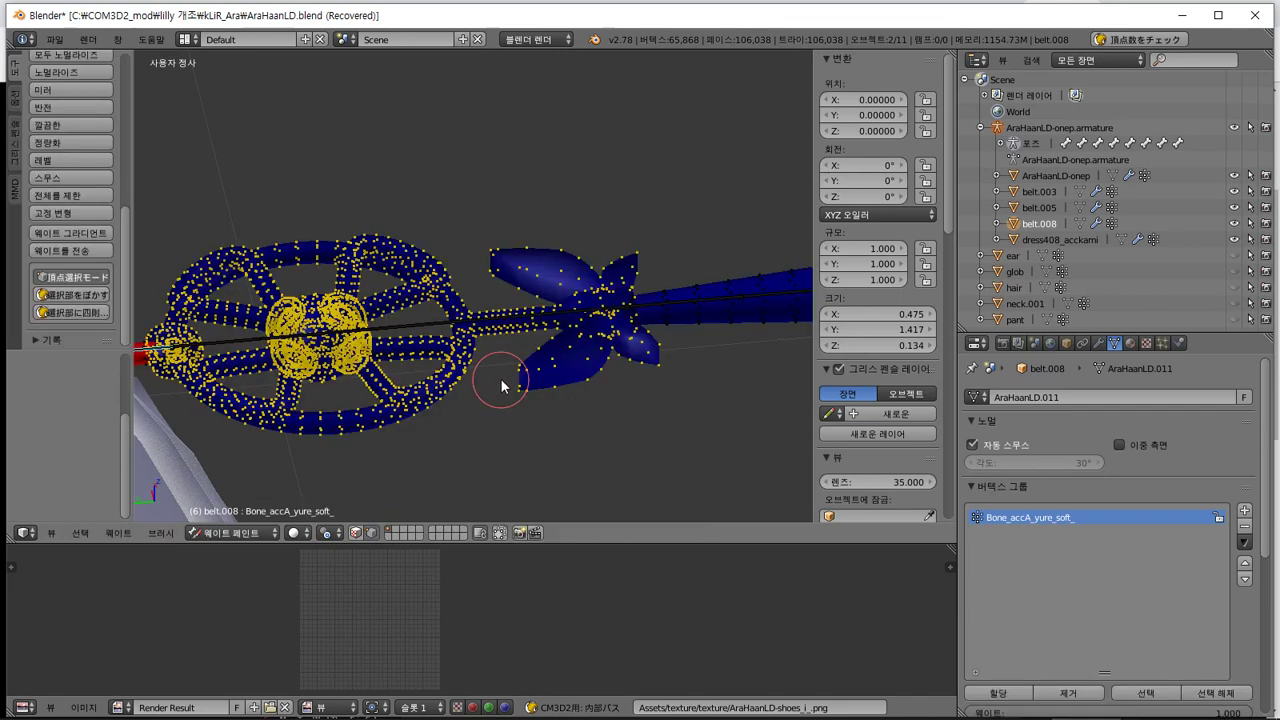
{"action": "mouse_move", "coordinate": [490, 392]}
{"action": "middle_mouse_down"}
{"action": "mouse_move", "coordinate": [571, 382]}
{"action": "mouse_move", "coordinate": [609, 355]}
{"action": "middle_mouse_up"}
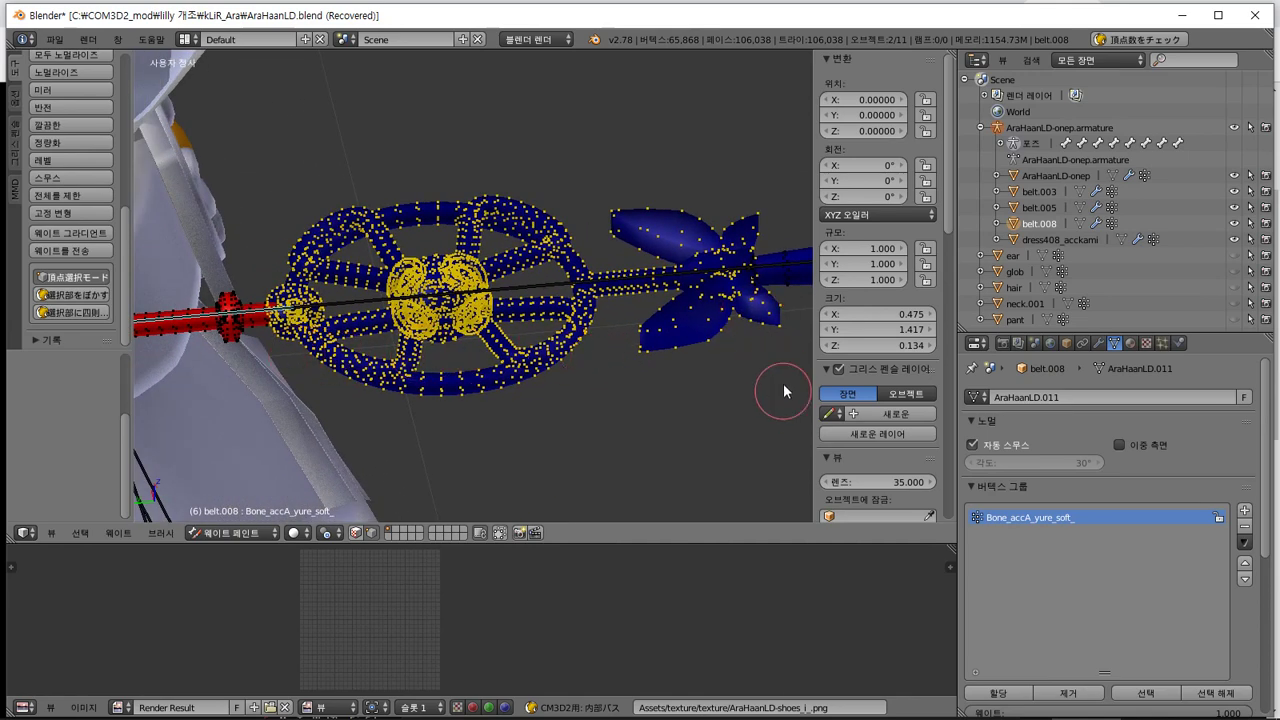
{"action": "scroll", "coordinate": [760, 320], "scroll_direction": "down", "scroll_amount": 2}
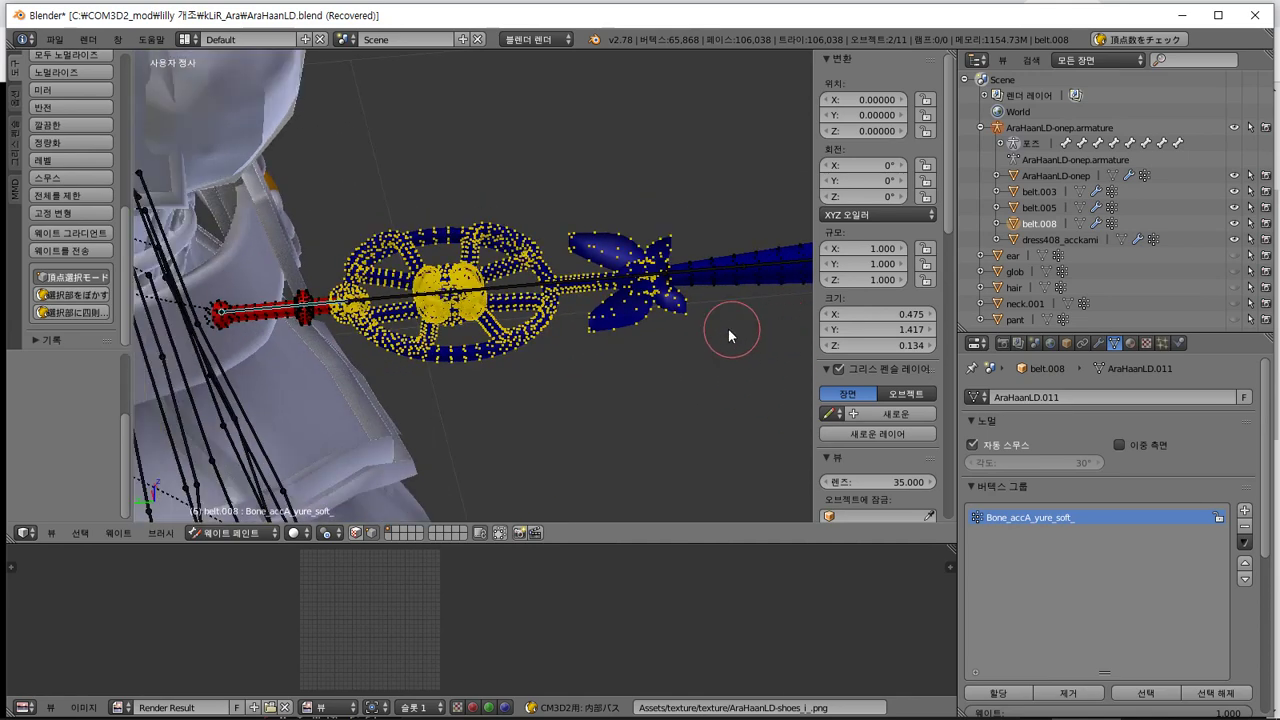
{"action": "left_click", "coordinate": [356, 535]}
{"action": "right_click", "coordinate": [397, 303]}
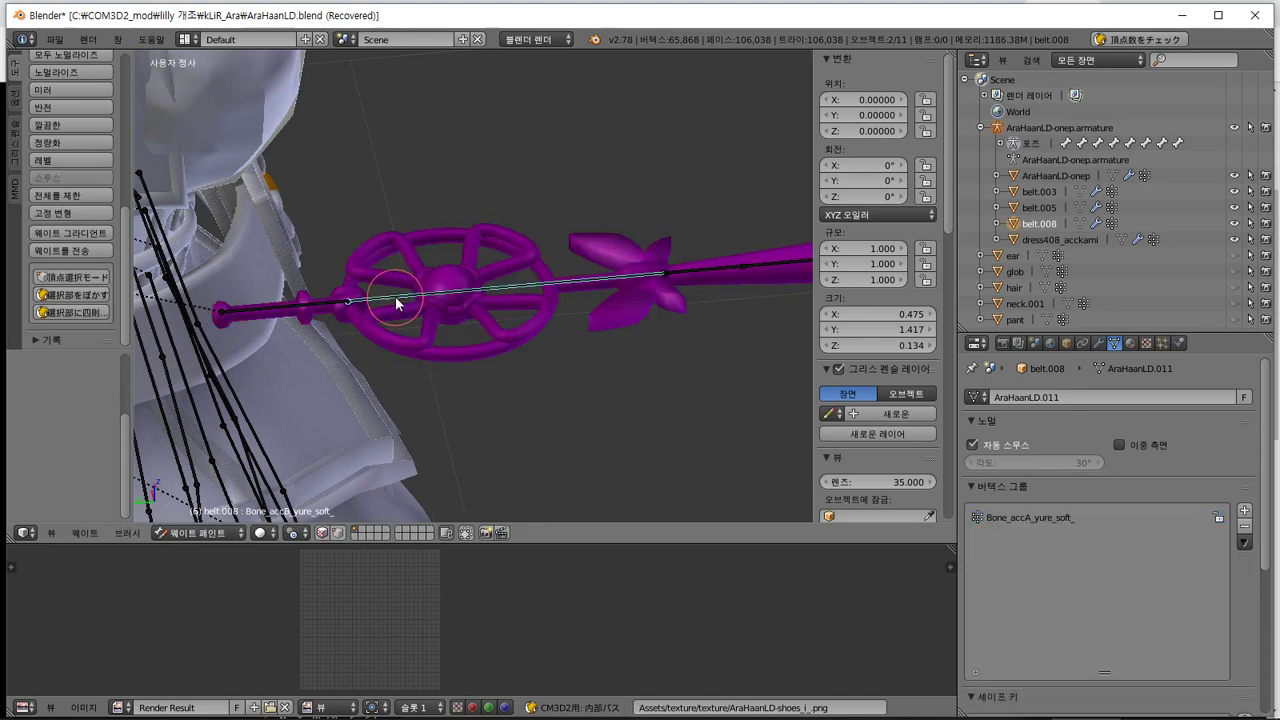
Create the Bone_accB_yure_soft_ vertex group, assign the selected wheel and leaf vertices to it, and compare it with the Bone_accA_yure_soft_ weights
{"action": "key", "text": "Tab"}
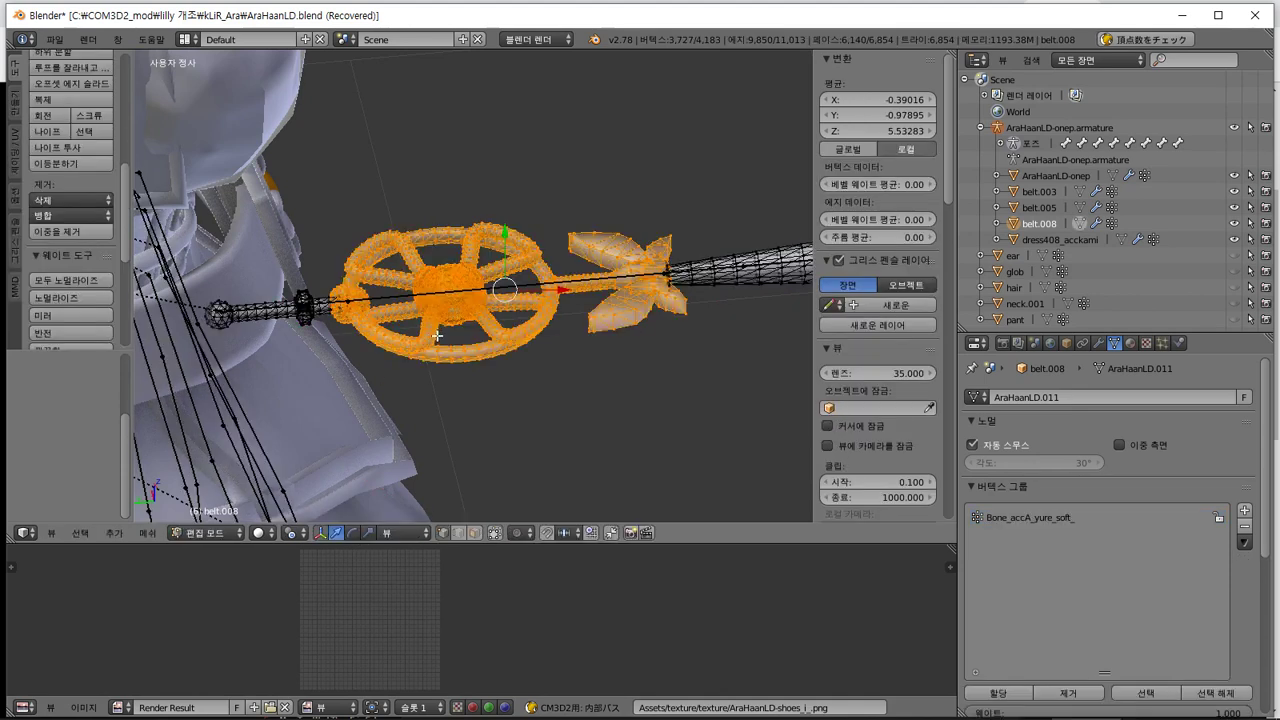
{"action": "left_click", "coordinate": [1018, 695]}
{"action": "key", "text": "Tab"}
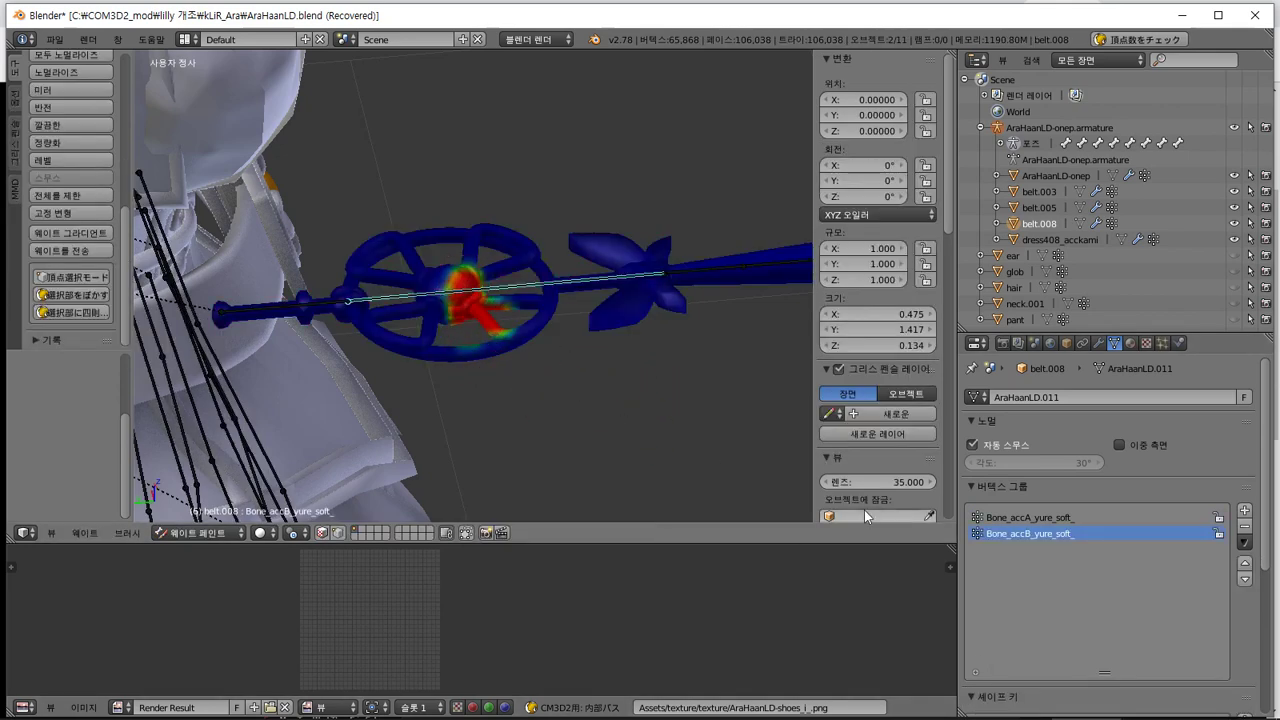
{"action": "key", "text": "Tab"}
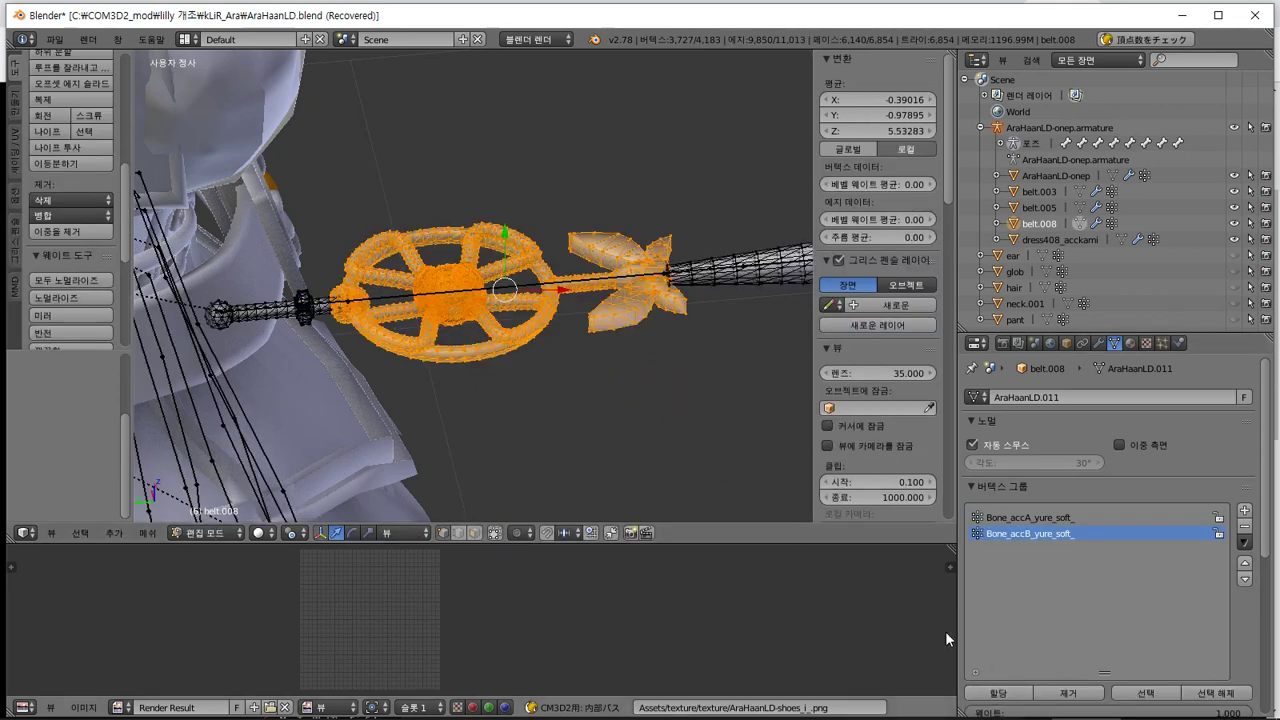
{"action": "key", "text": "Tab"}
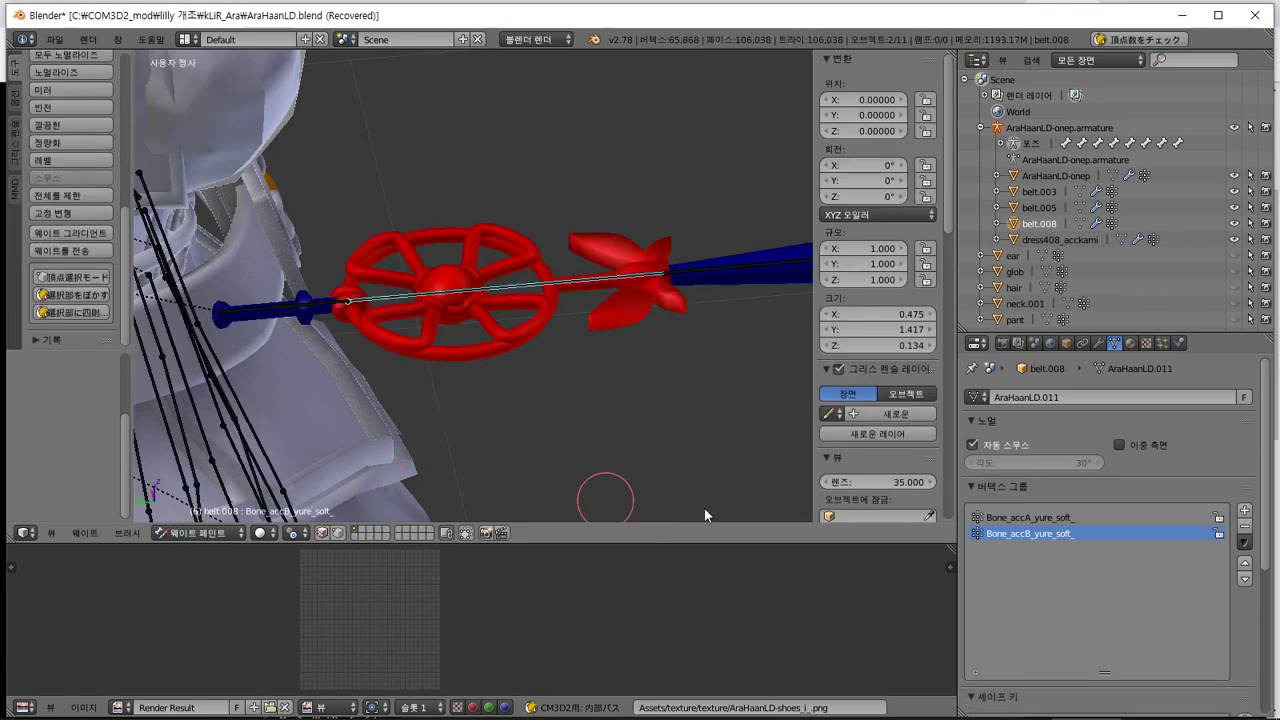
{"action": "left_click", "coordinate": [1074, 519]}
{"action": "left_click", "coordinate": [1073, 534]}
Examine how the edge loops of the cone at the ornament's end line up with the remaining accessory bones
{"action": "middle_click_drag", "start_coordinate": [543, 380], "coordinate": [508, 351]}
{"action": "scroll", "coordinate": [508, 351], "scroll_direction": "up", "scroll_amount": 3}
{"action": "scroll", "coordinate": [574, 394], "scroll_direction": "up", "scroll_amount": 4}
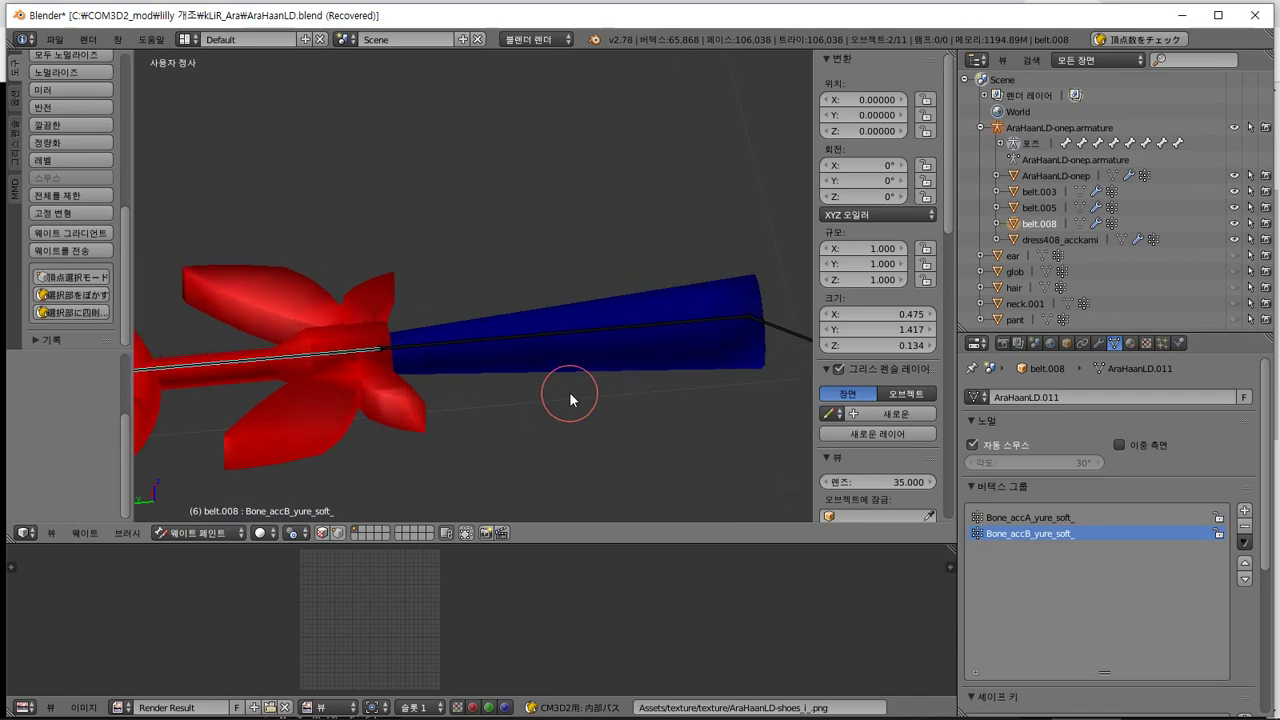
{"action": "key", "text": "Tab"}
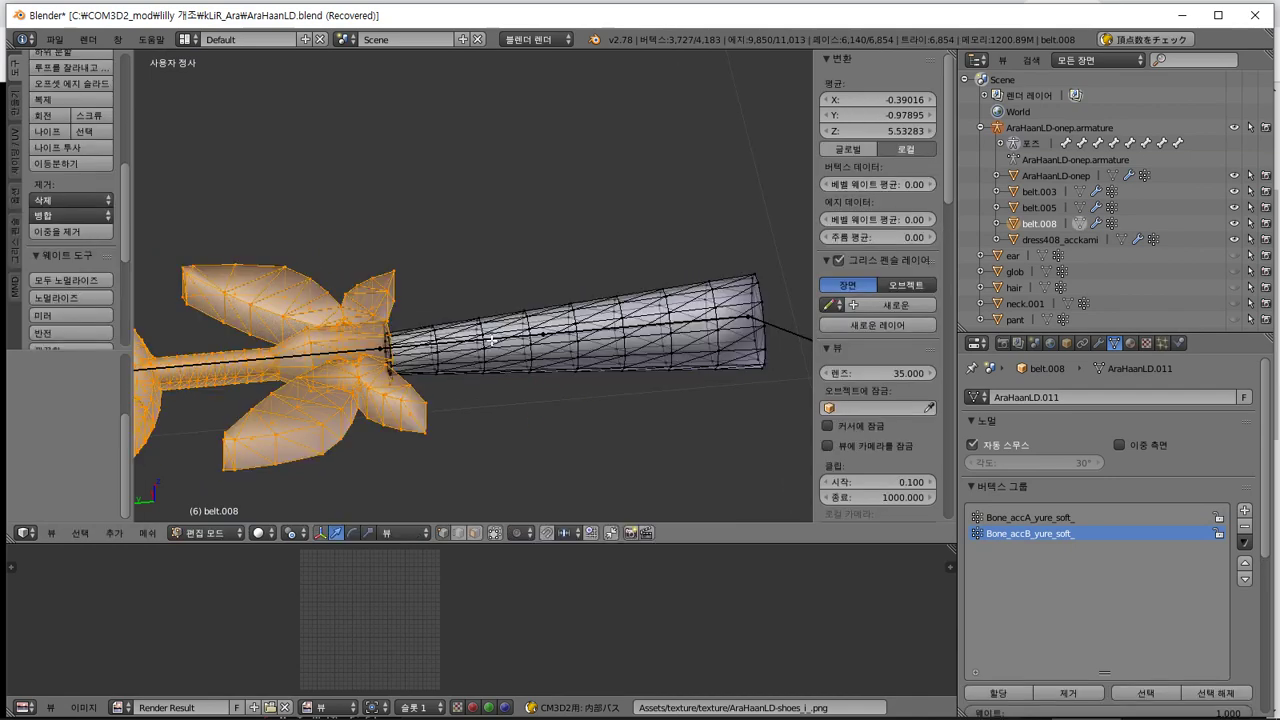
{"action": "scroll", "coordinate": [491, 341], "scroll_direction": "down", "scroll_amount": 2}
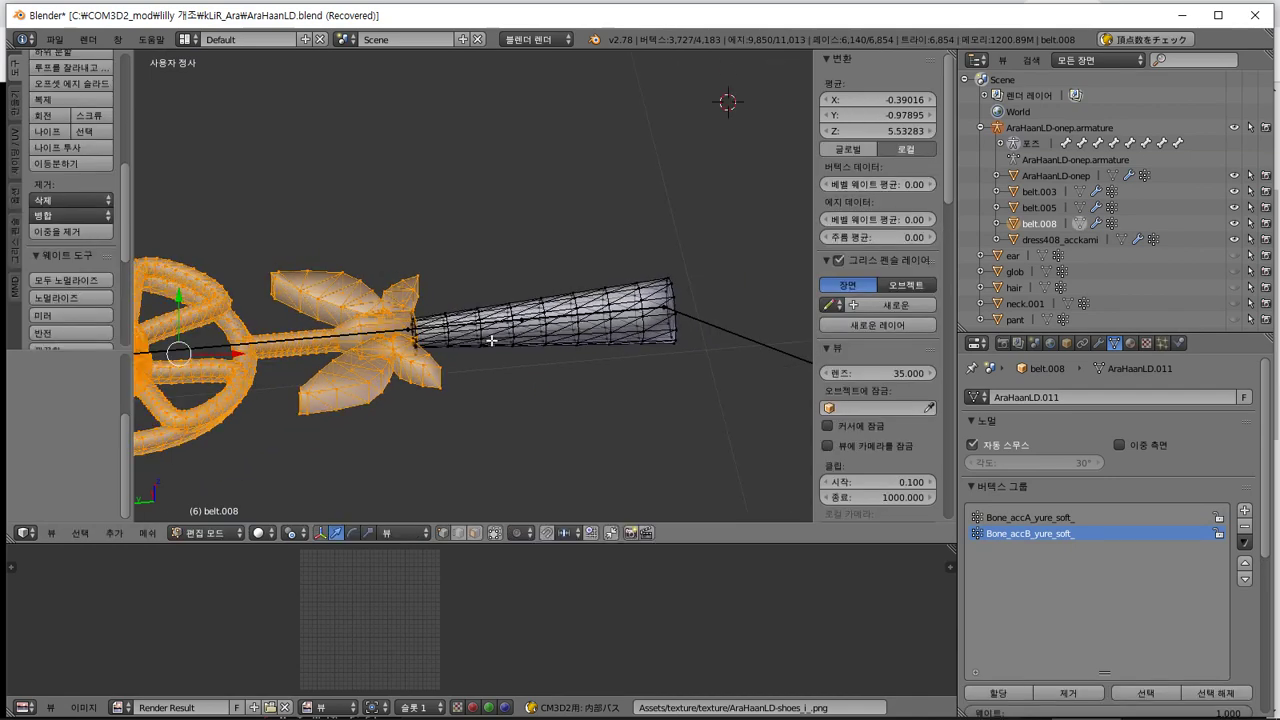
{"action": "middle_click_drag", "start_coordinate": [491, 341], "coordinate": [472, 363]}
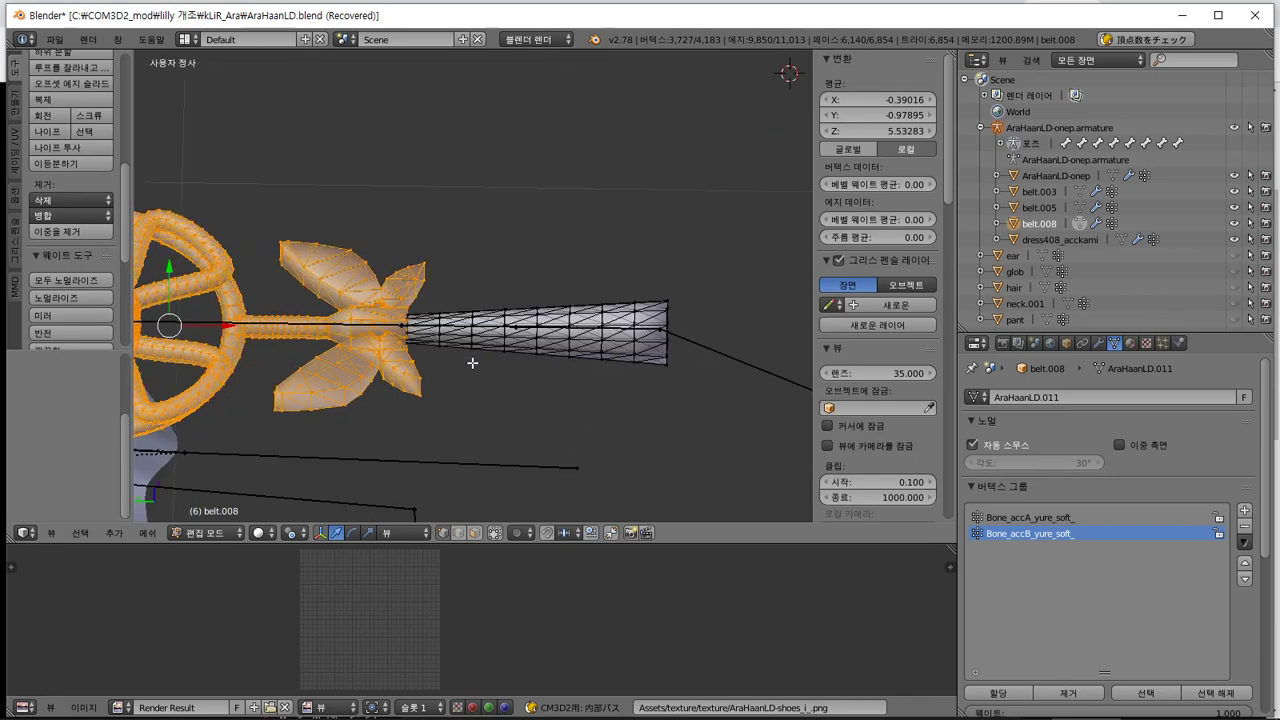
{"action": "scroll", "coordinate": [472, 363], "scroll_direction": "up", "scroll_amount": 2}
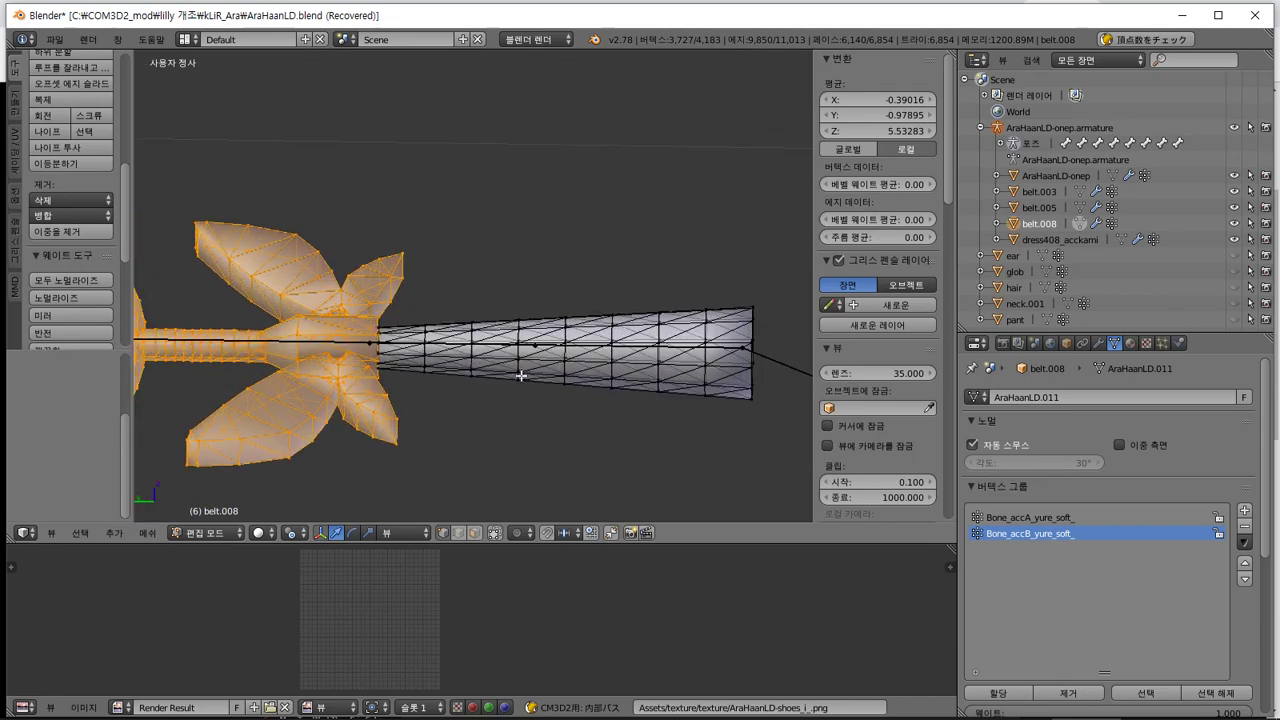
{"action": "key", "text": "ctrl+Tab"}
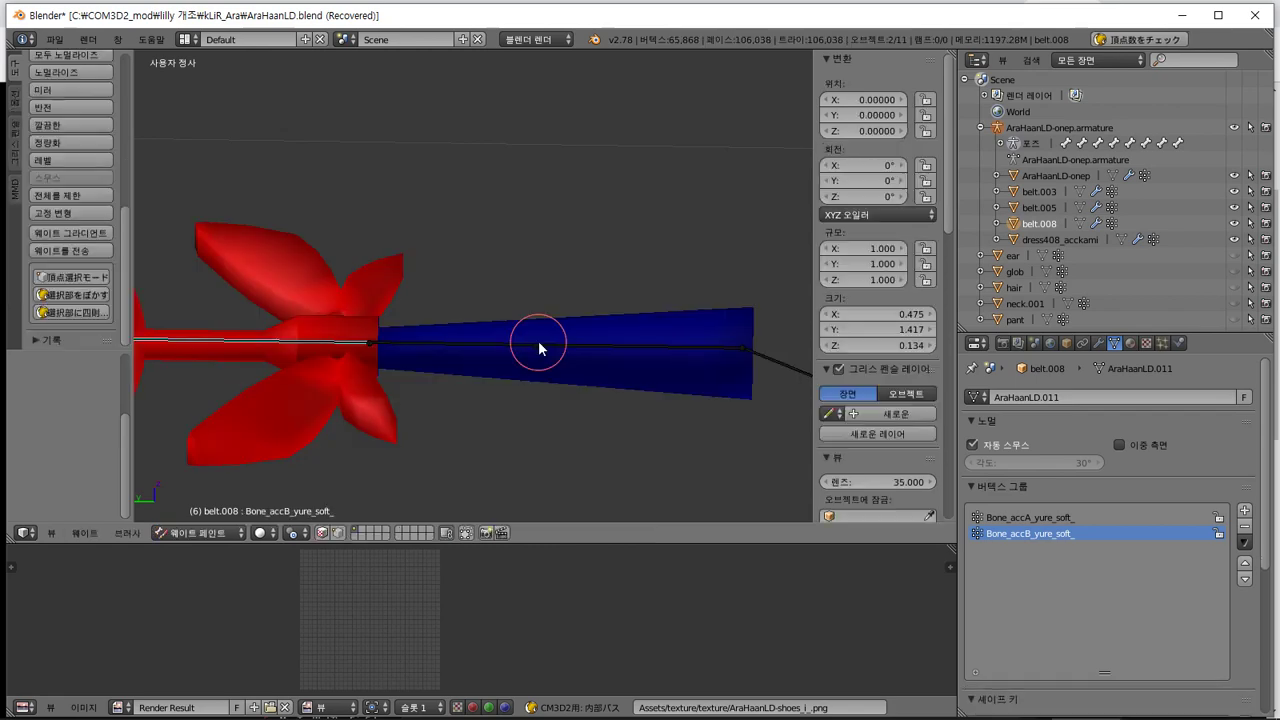
Select the Bone_accD_yure_soft_ bone inside the cone and put AraHaanLD-onep.armature into Edit mode
{"action": "key", "text": "Tab"}
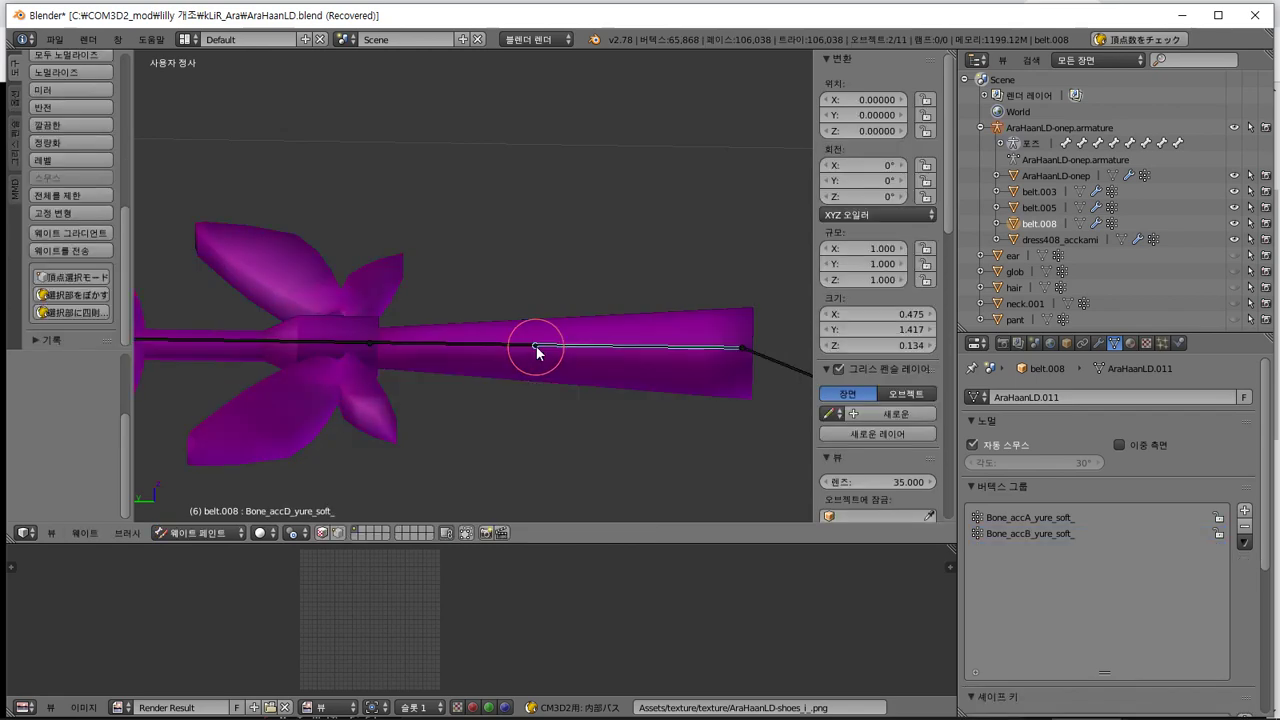
{"action": "key", "text": "Tab"}
{"action": "key", "text": "ctrl+Tab"}
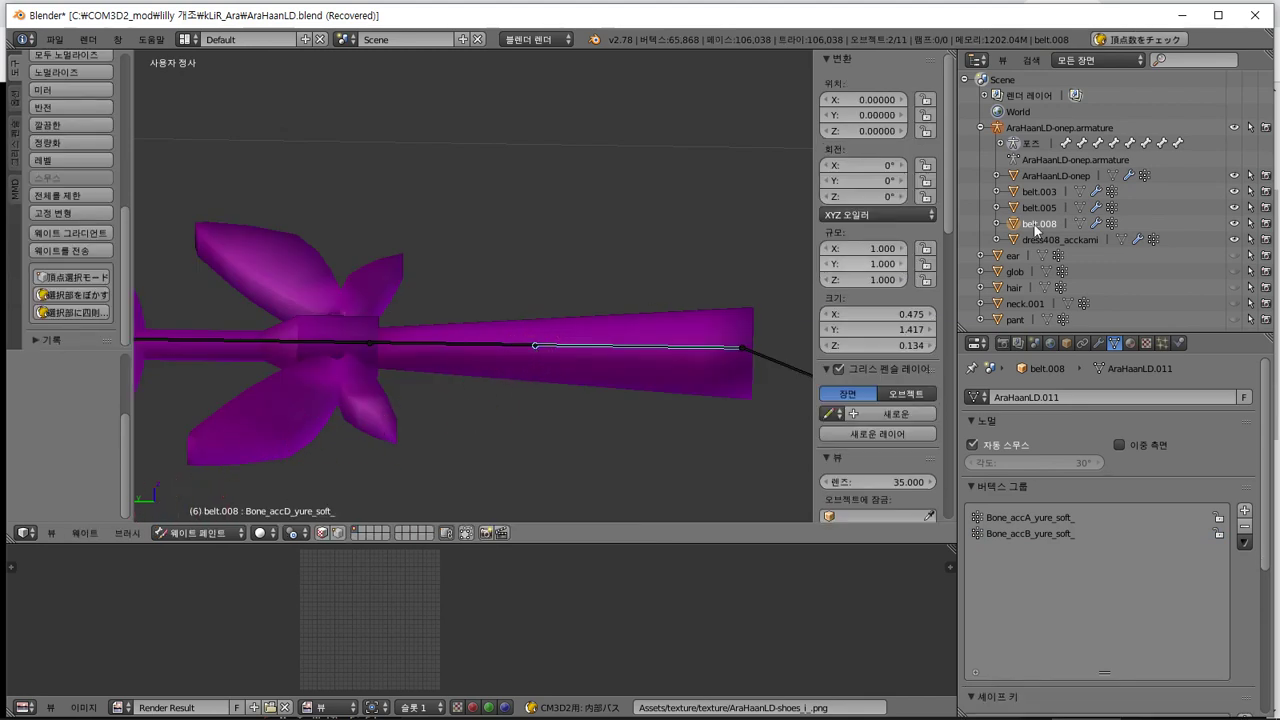
{"action": "left_click", "coordinate": [1027, 133]}
{"action": "key", "text": "Tab"}
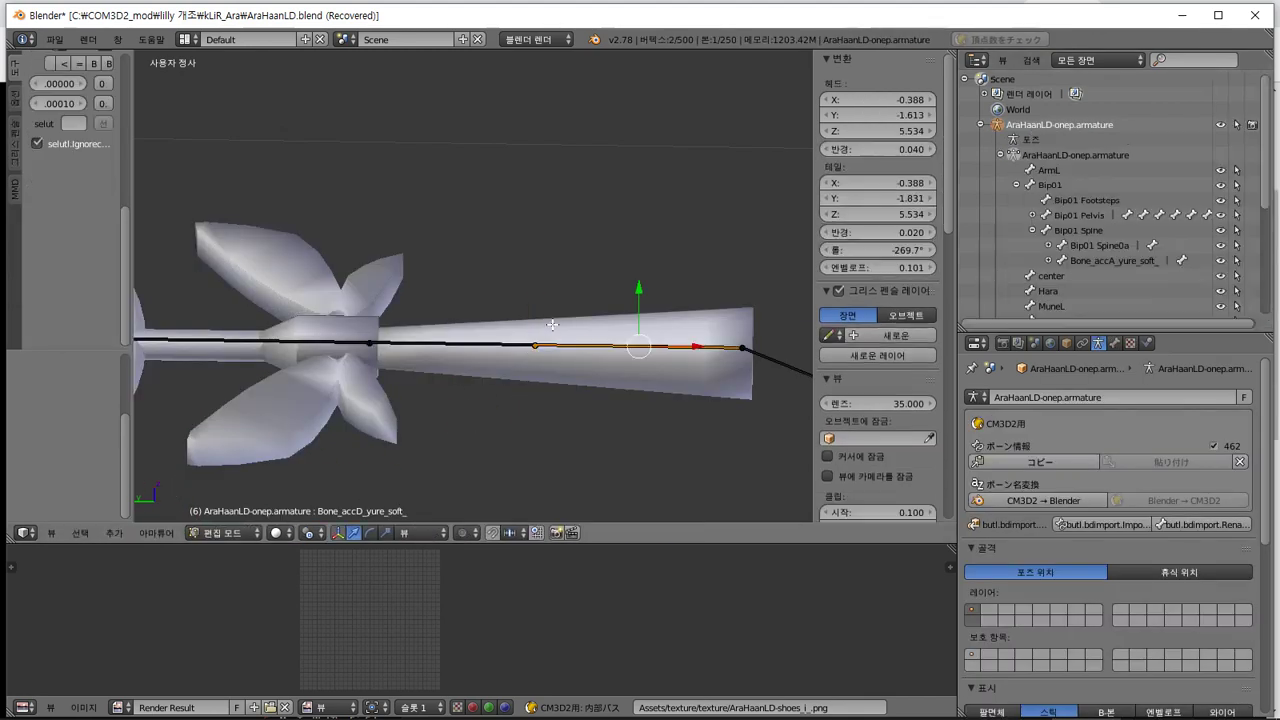
Try to shift the joint between Bone_accC_yure_soft_ and Bone_accD_yure_soft_ toward the cone's wide end in side view
{"action": "right_click", "coordinate": [535, 346]}
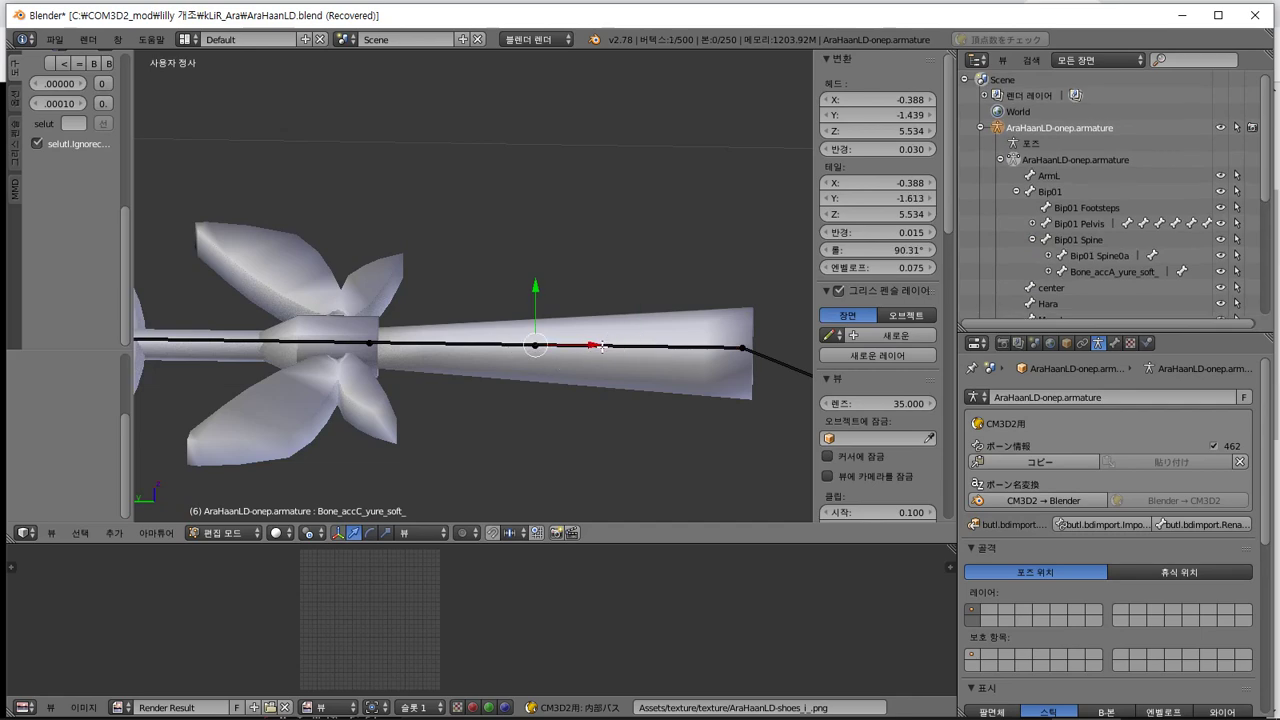
{"action": "key", "text": "KP_3"}
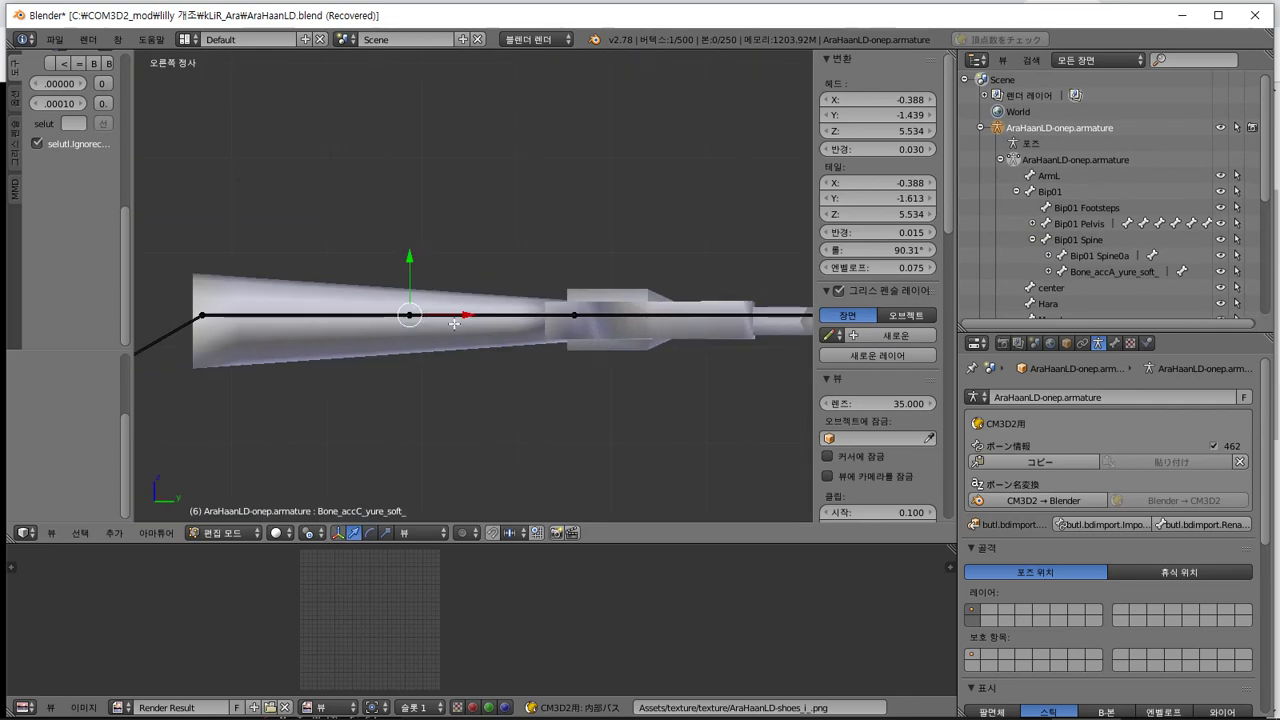
{"action": "key", "text": "e"}
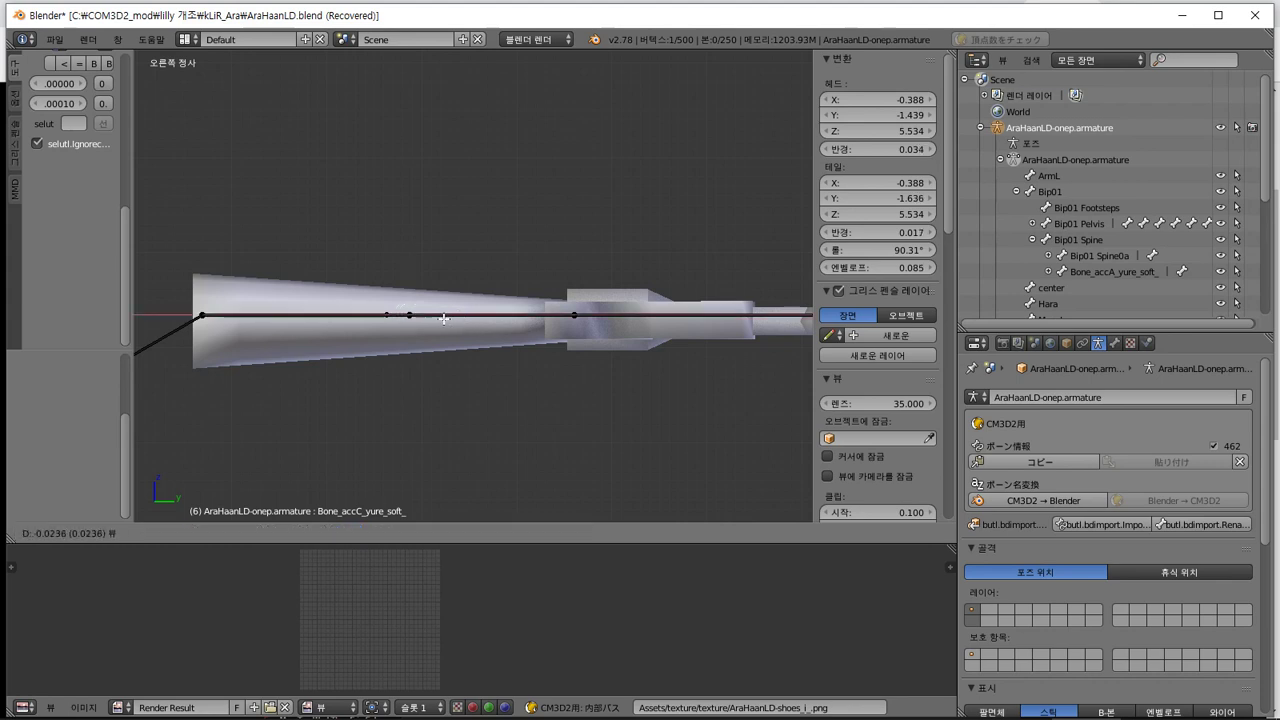
{"action": "left_click", "coordinate": [437, 330]}
{"action": "middle_click_drag", "start_coordinate": [437, 330], "coordinate": [431, 403]}
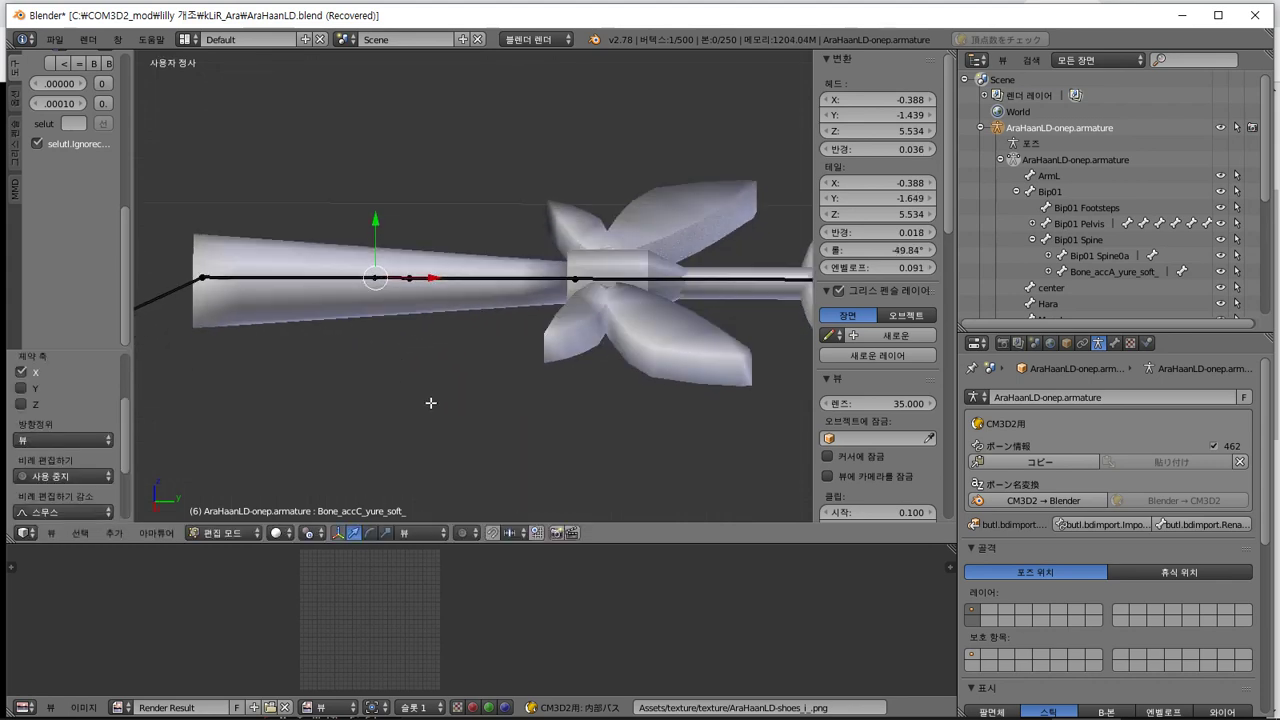
{"action": "mouse_move", "coordinate": [419, 210]}
{"action": "middle_mouse_down"}
{"action": "mouse_move", "coordinate": [551, 346]}
{"action": "mouse_move", "coordinate": [494, 320]}
{"action": "mouse_move", "coordinate": [429, 209]}
{"action": "middle_mouse_up"}
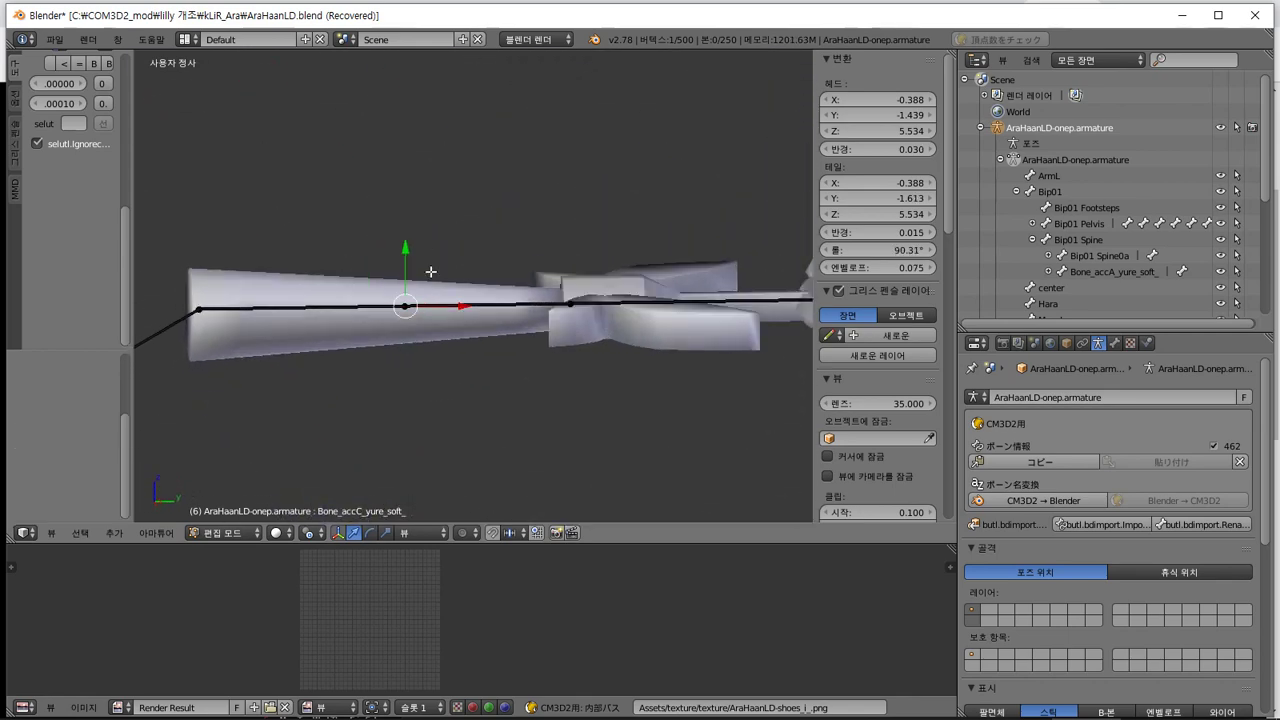
Slide the shared joint of the Bone_accC and Bone_accD bones slightly toward the cone's wide end and reopen belt.008 in Edit mode
{"action": "key", "text": "KP_3"}
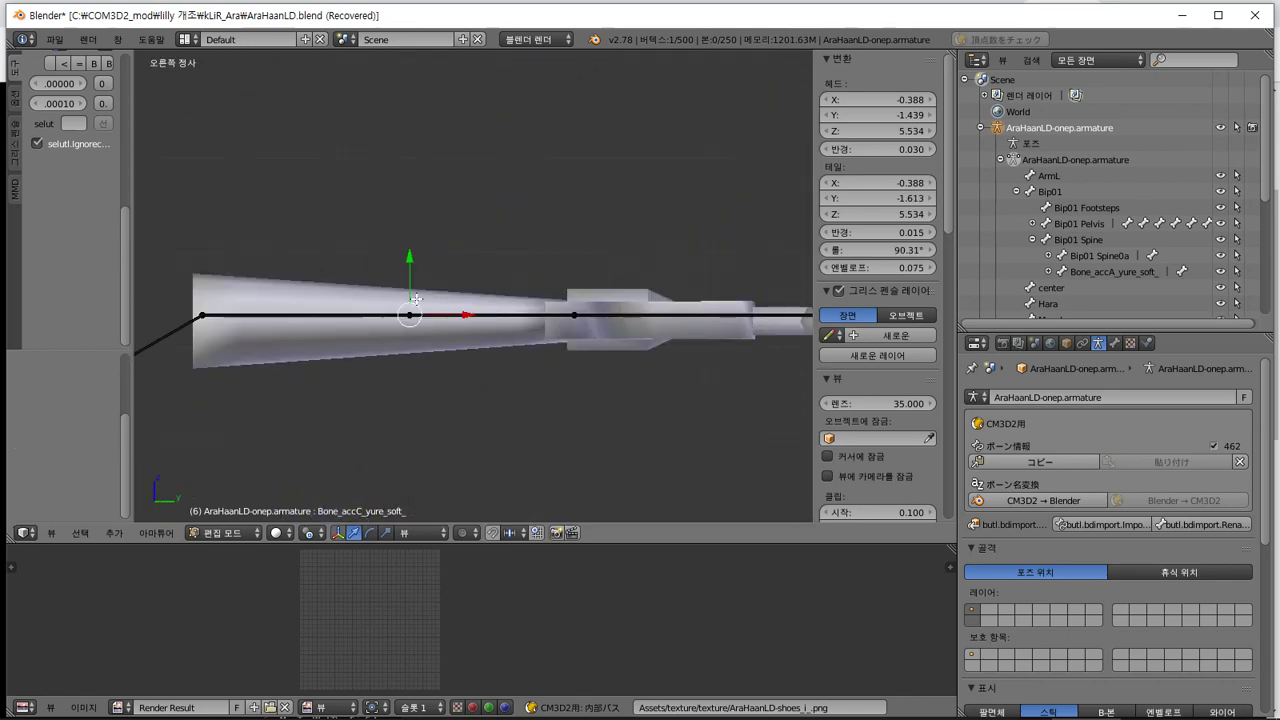
{"action": "left_click_drag", "start_coordinate": [476, 317], "coordinate": [444, 316]}
{"action": "right_click", "coordinate": [444, 316]}
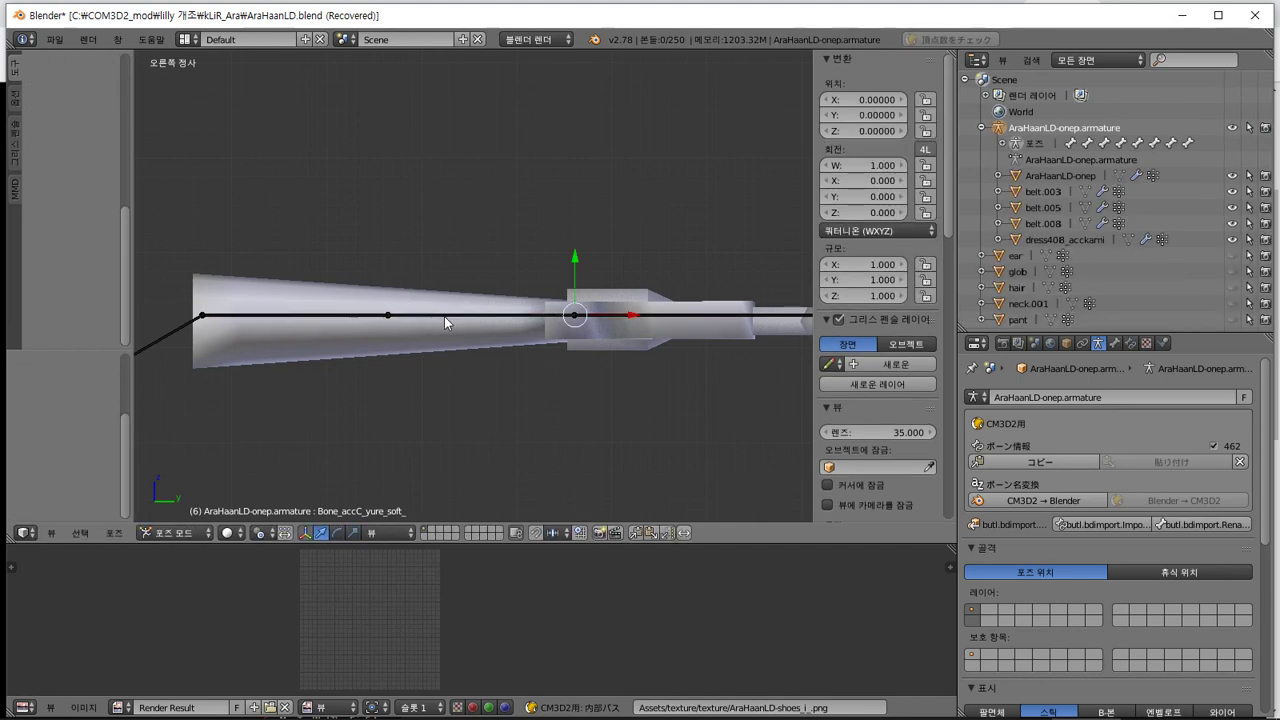
{"action": "key", "text": "ctrl+Tab"}
{"action": "key", "text": "Tab"}
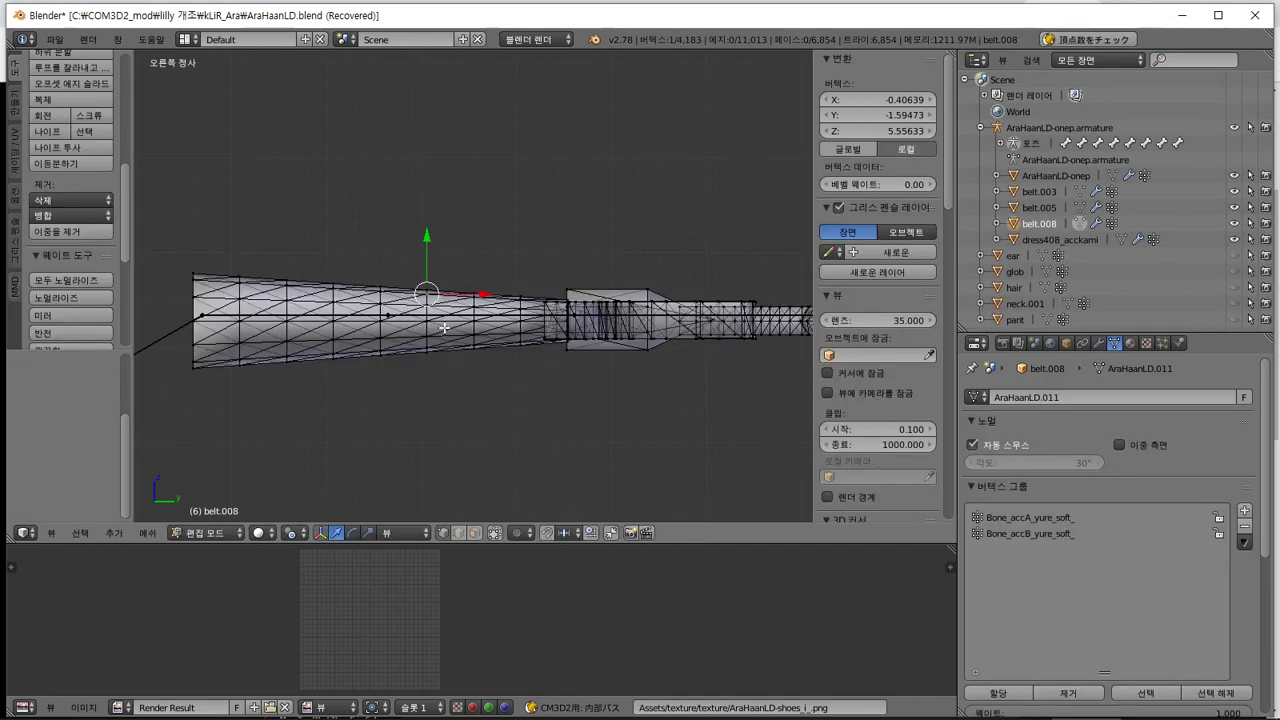
Create the Bone_accC_yure_soft_ vertex group by painting a dab on the cone with that bone selected, and return to Edit mode
{"action": "middle_click_drag", "start_coordinate": [444, 334], "coordinate": [471, 420]}
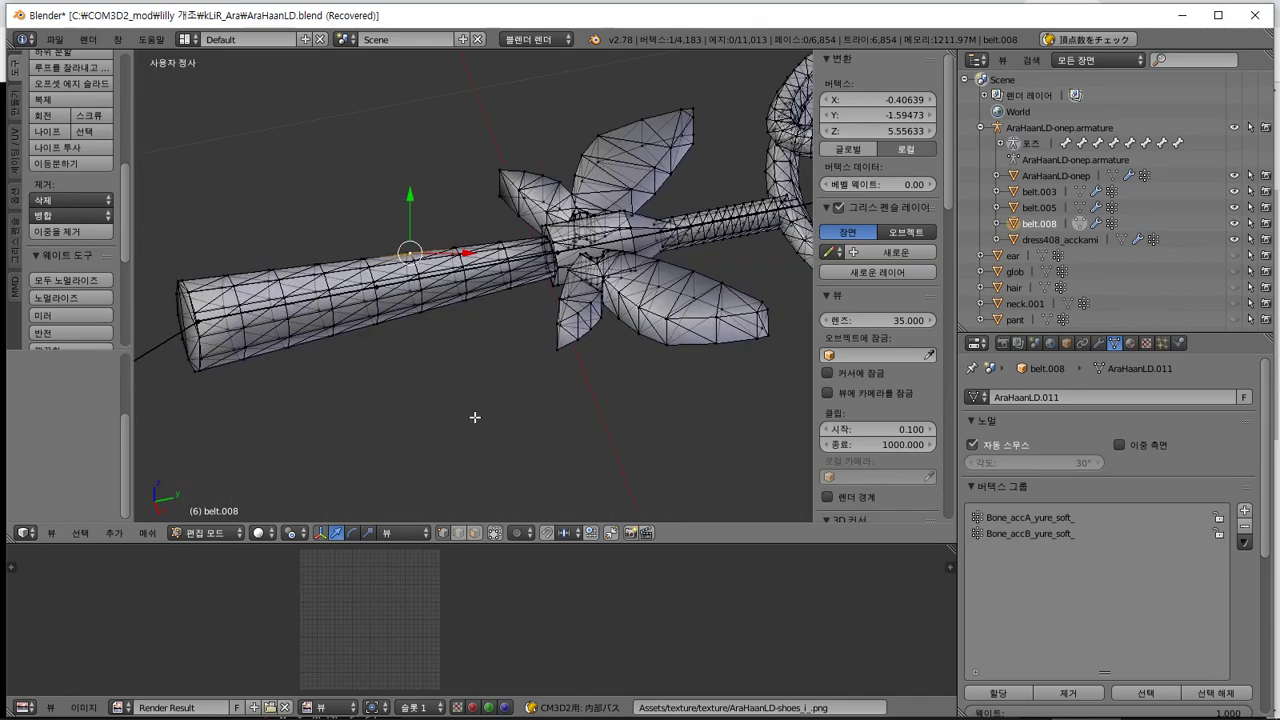
{"action": "key", "text": "Tab"}
{"action": "mouse_move", "coordinate": [399, 377]}
{"action": "middle_mouse_down"}
{"action": "mouse_move", "coordinate": [684, 341]}
{"action": "mouse_move", "coordinate": [706, 362]}
{"action": "middle_mouse_up"}
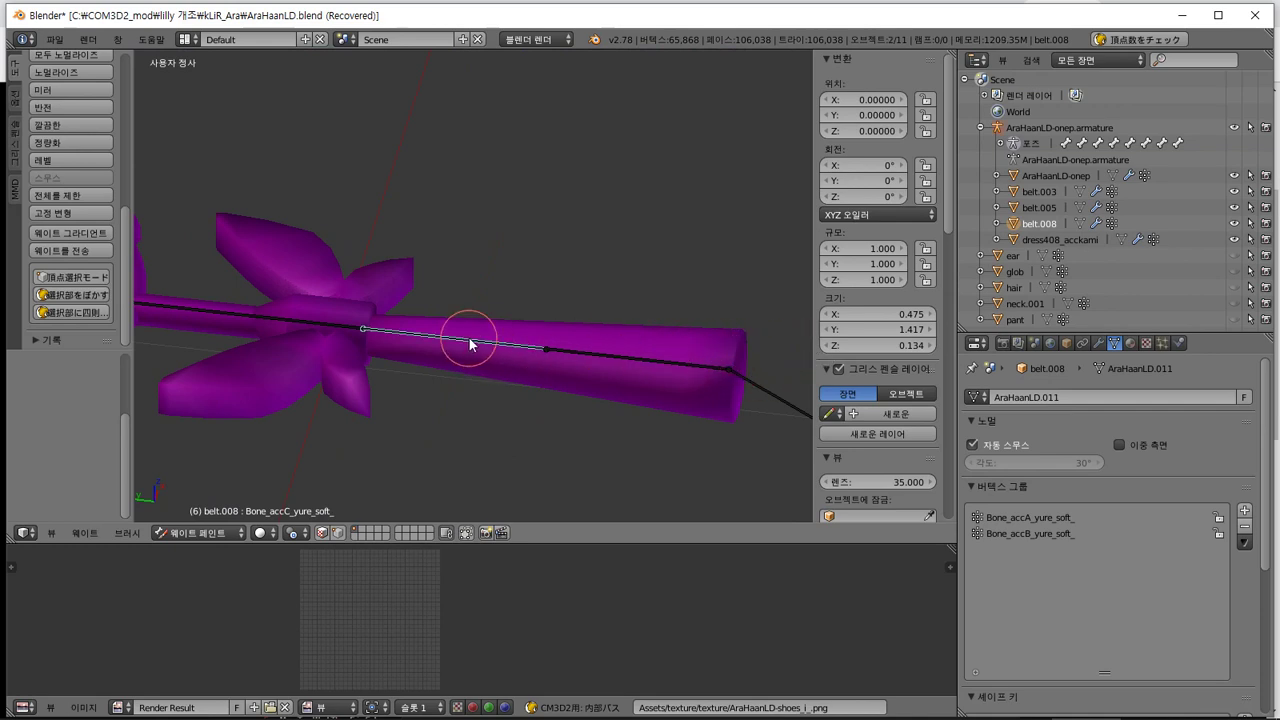
{"action": "mouse_move", "coordinate": [466, 354]}
{"action": "left_mouse_down"}
{"action": "mouse_move", "coordinate": [486, 337]}
{"action": "mouse_move", "coordinate": [480, 347]}
{"action": "left_mouse_up"}
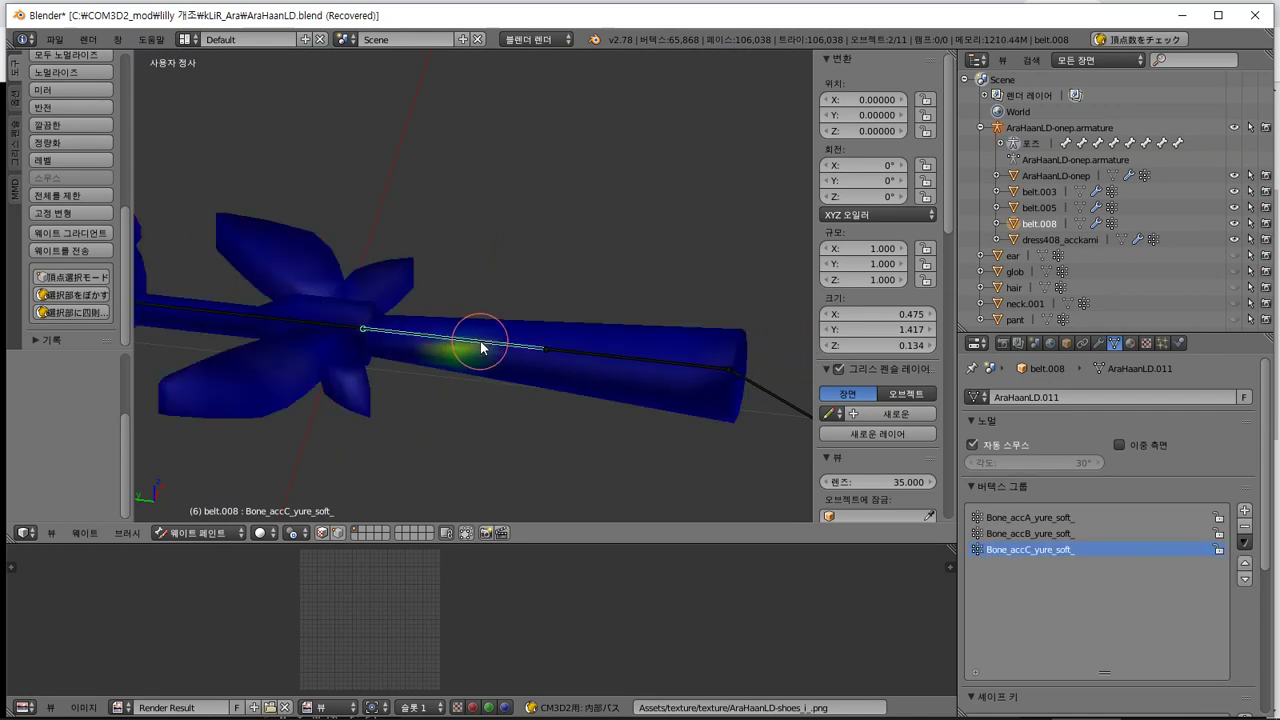
{"action": "key", "text": "Tab"}
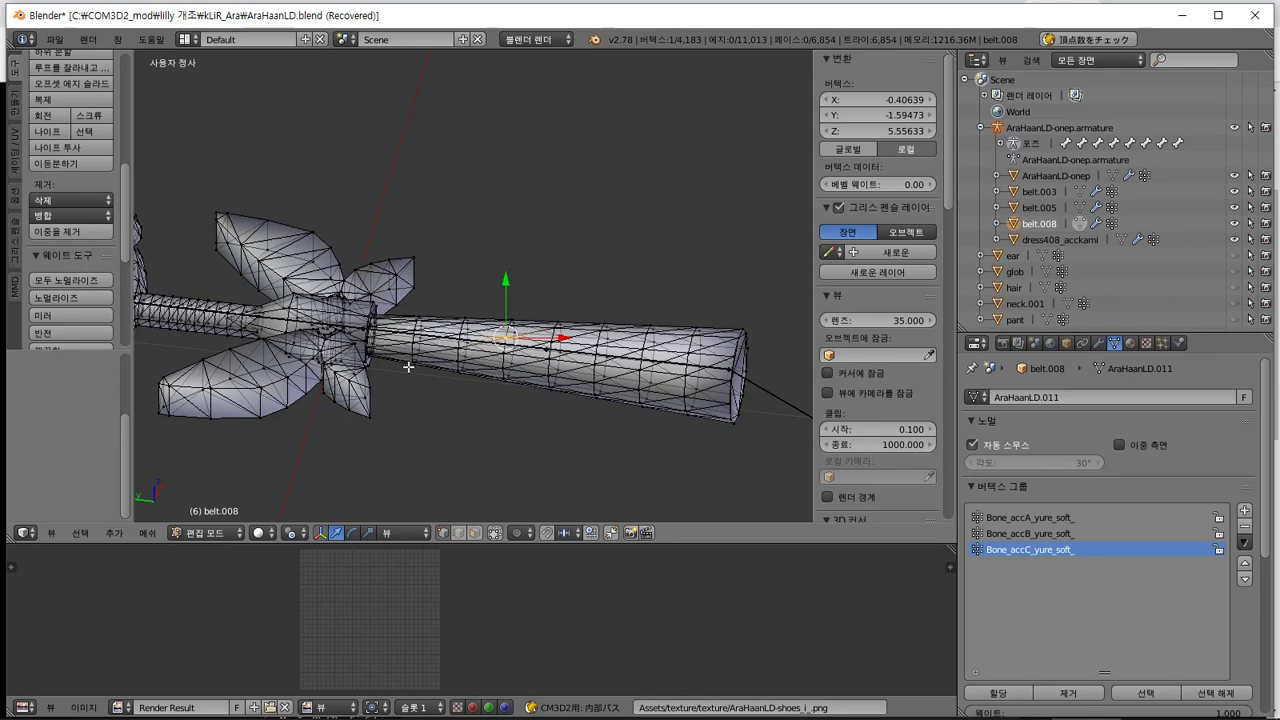
Select the cone's vertices from the narrow end to just past the middle, along the Bone_accC_yure_soft_ bone
{"action": "middle_click_drag", "start_coordinate": [424, 380], "coordinate": [448, 452]}
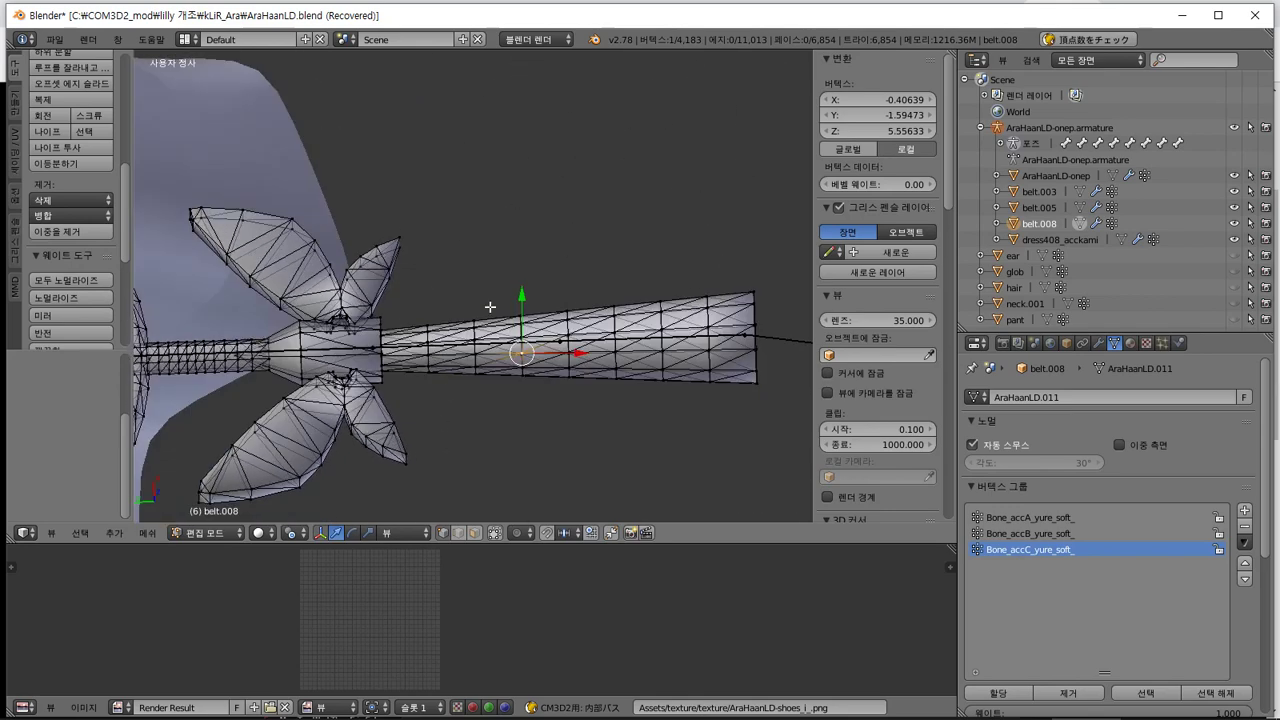
{"action": "key", "text": "b"}
{"action": "left_click_drag", "start_coordinate": [490, 304], "coordinate": [460, 396]}
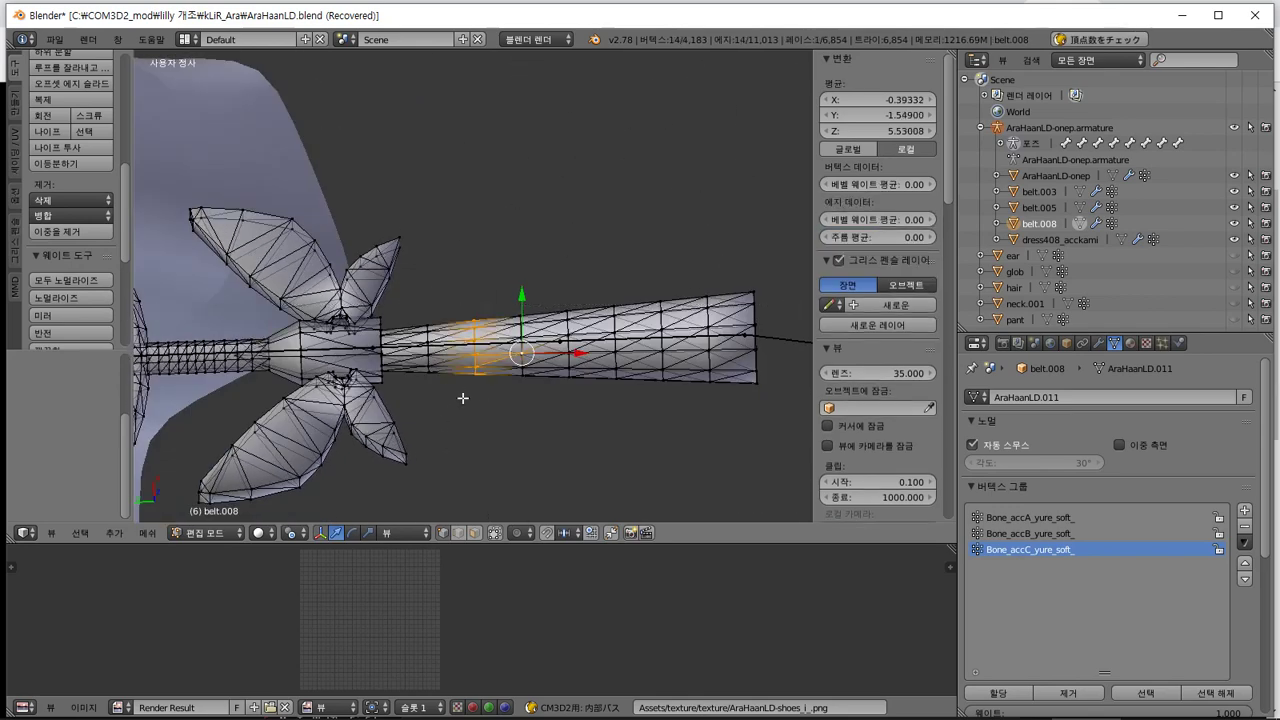
{"action": "key", "text": "ctrl+KP_Add"}
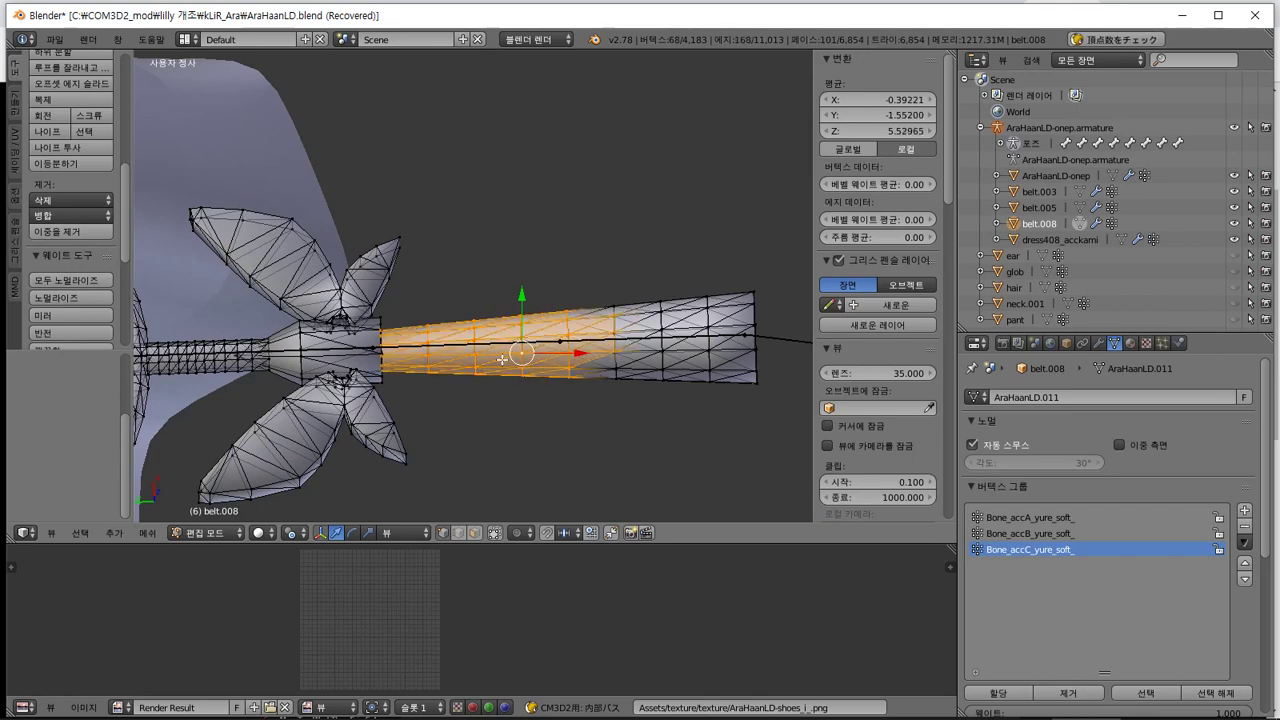
{"action": "middle_click_drag", "start_coordinate": [502, 359], "coordinate": [599, 188]}
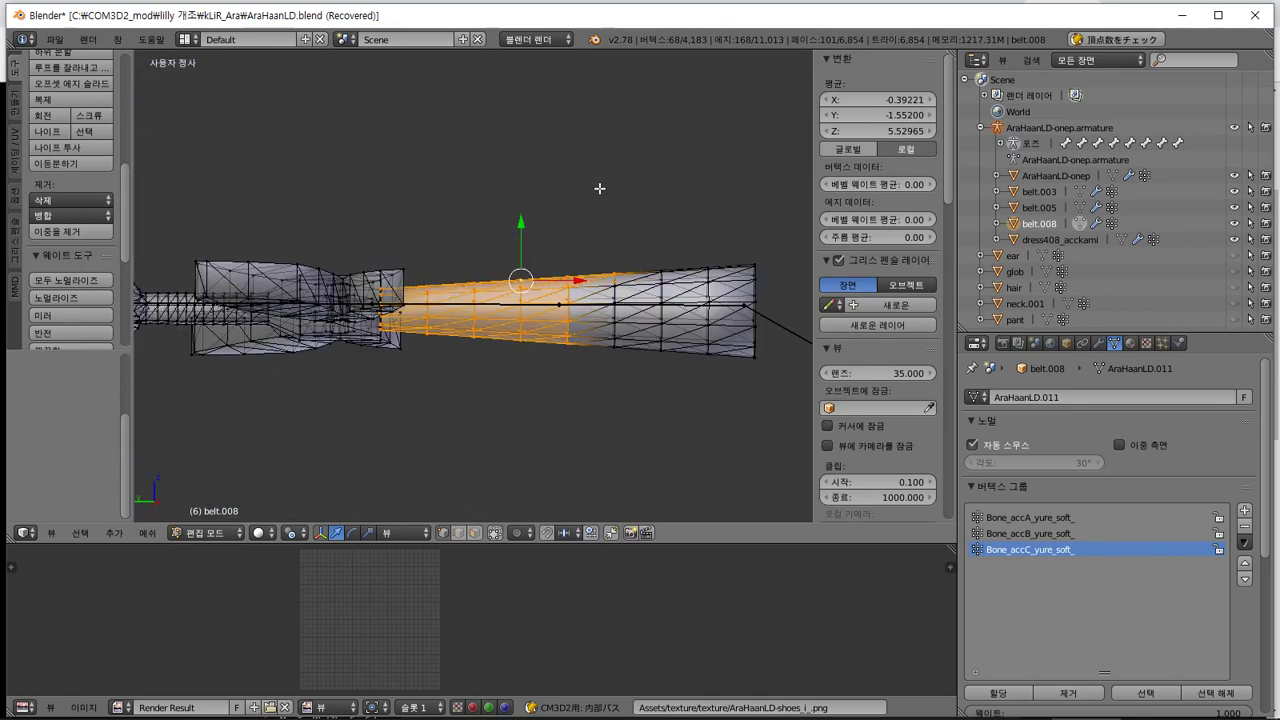
{"action": "key", "text": "b"}
{"action": "middle_click_drag", "start_coordinate": [704, 237], "coordinate": [522, 356]}
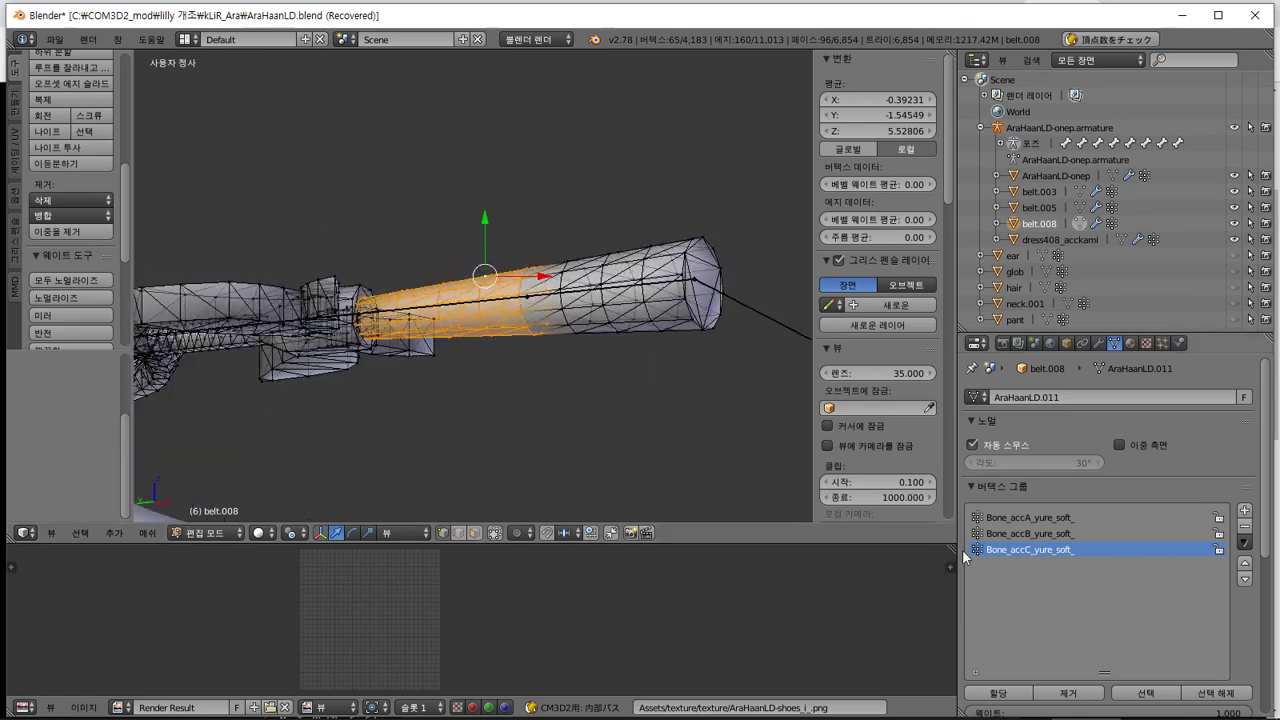
Assign the selected narrow-end vertices to the Bone_accC_yure_soft_ group and show its weights in Weight Paint mode
{"action": "left_click", "coordinate": [980, 703]}
{"action": "key", "text": "z"}
{"action": "key", "text": "Tab"}
{"action": "key", "text": "ctrl+Tab"}
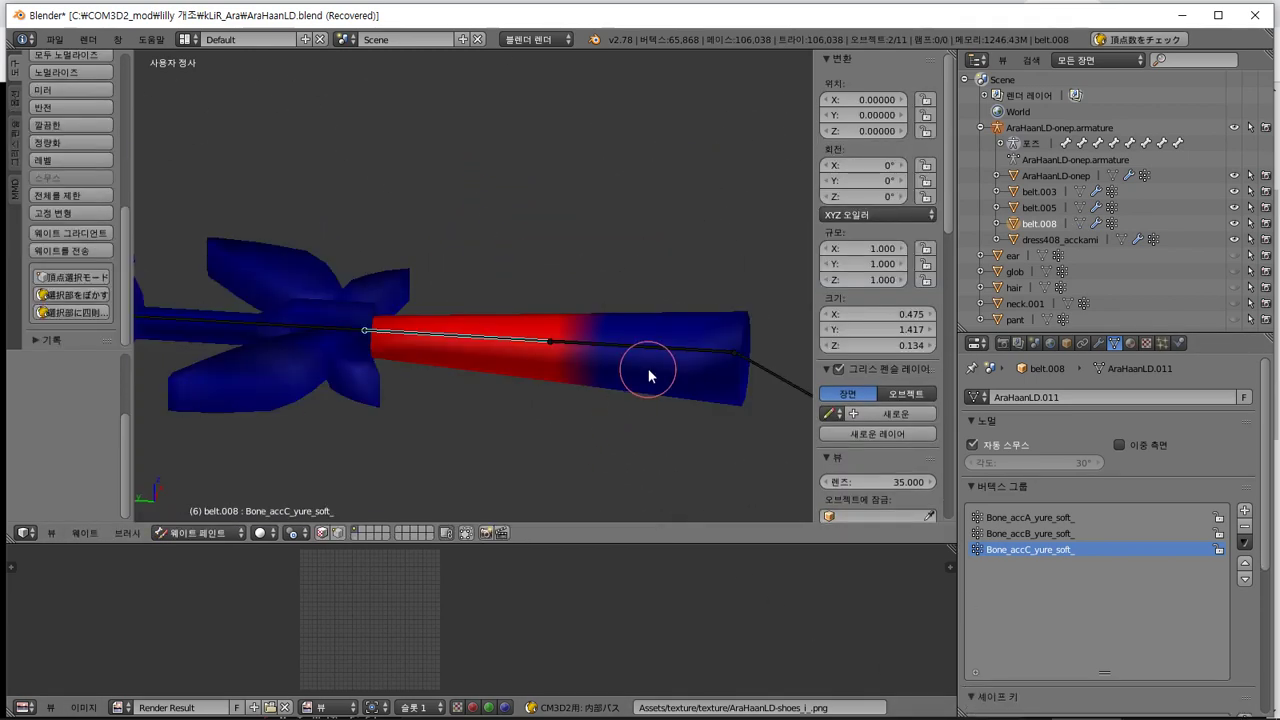
Create the Bone_accD_yure_soft_ vertex group by painting a dab near the cone's wide end with that bone, and return to Edit mode
{"action": "right_click", "coordinate": [651, 352]}
{"action": "left_click", "coordinate": [655, 355]}
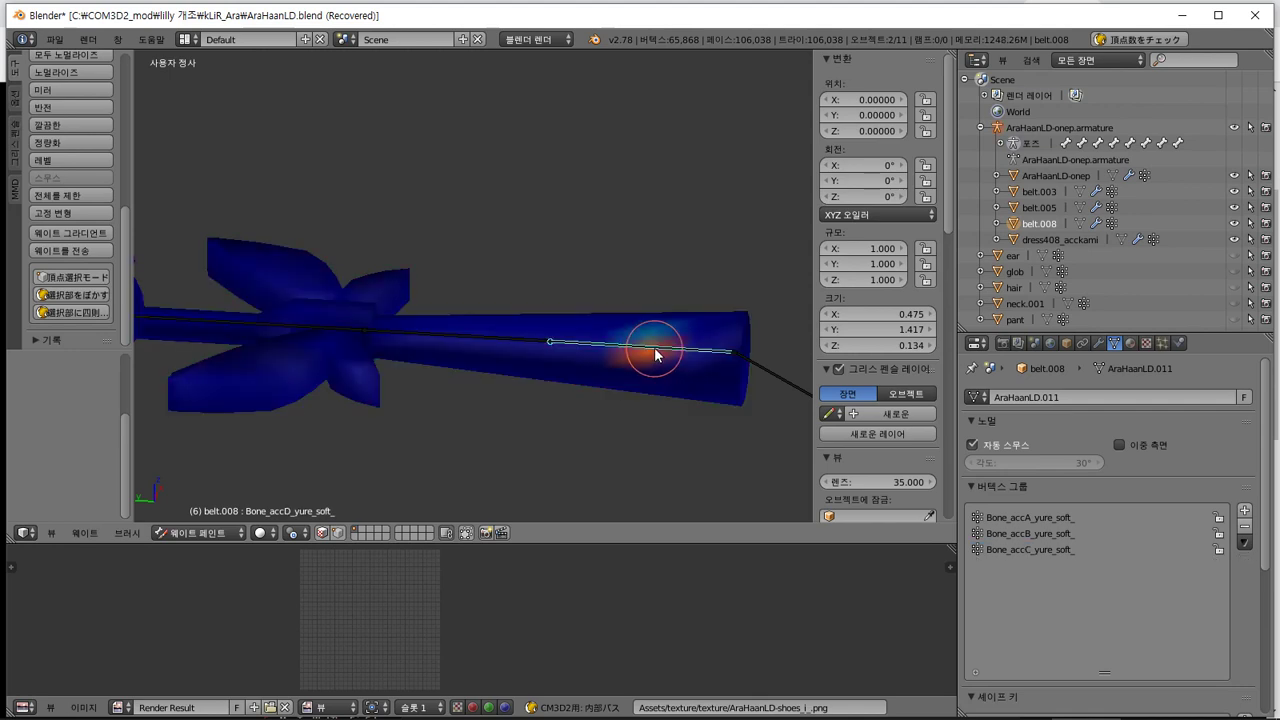
{"action": "key", "text": "Tab"}
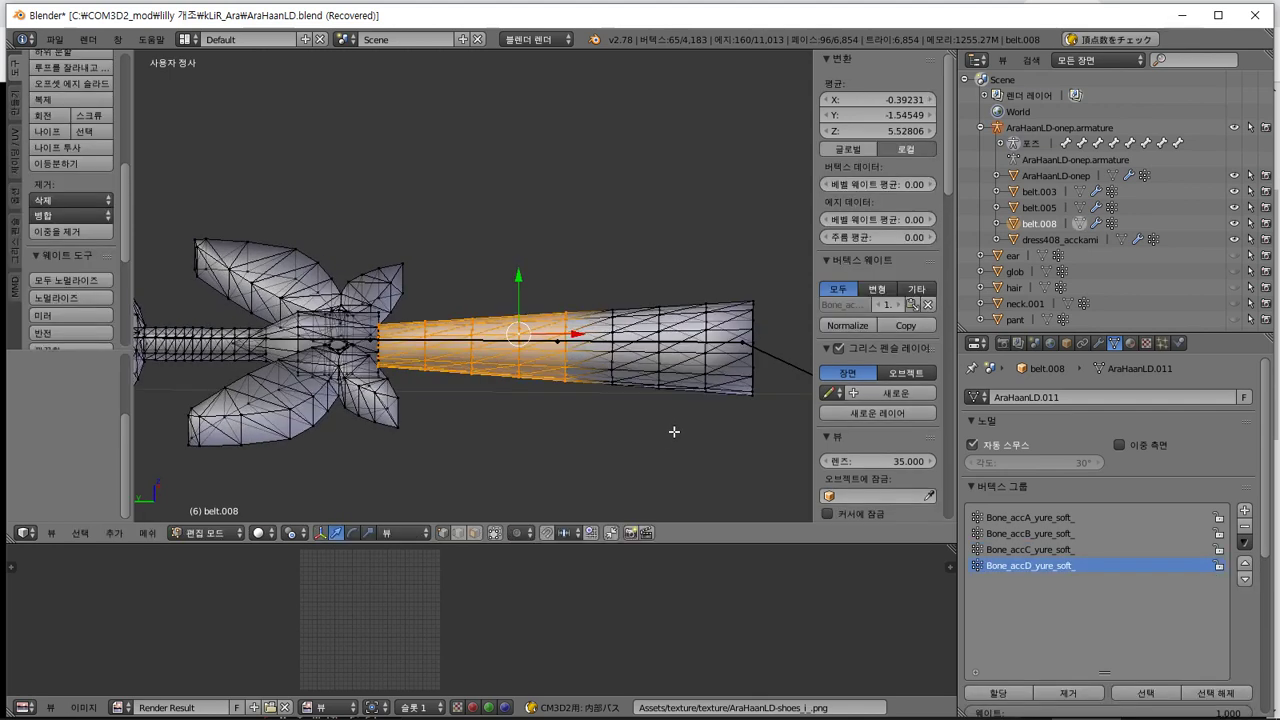
Replace the selection with the cone's wide-end vertices, assign them to Bone_accD_yure_soft_, and show the weights
{"action": "key", "text": "a"}
{"action": "key", "text": "b"}
{"action": "left_click_drag", "start_coordinate": [594, 432], "coordinate": [812, 174]}
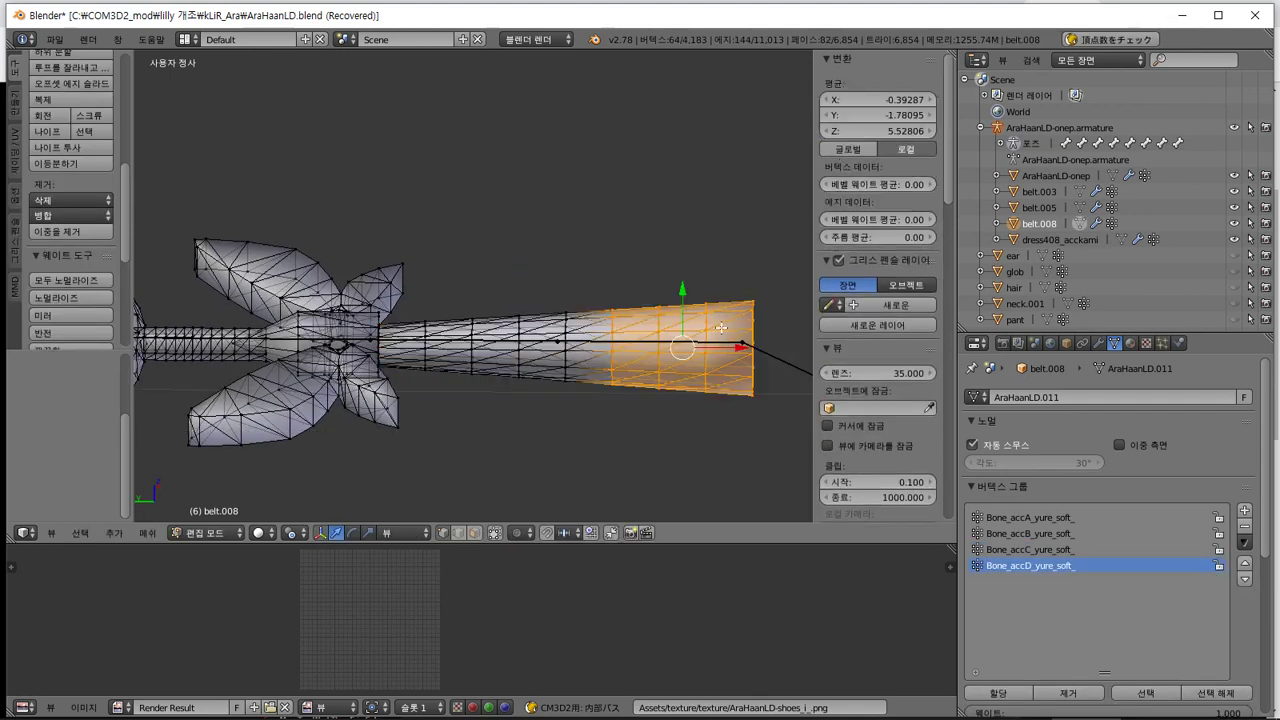
{"action": "left_click", "coordinate": [985, 693]}
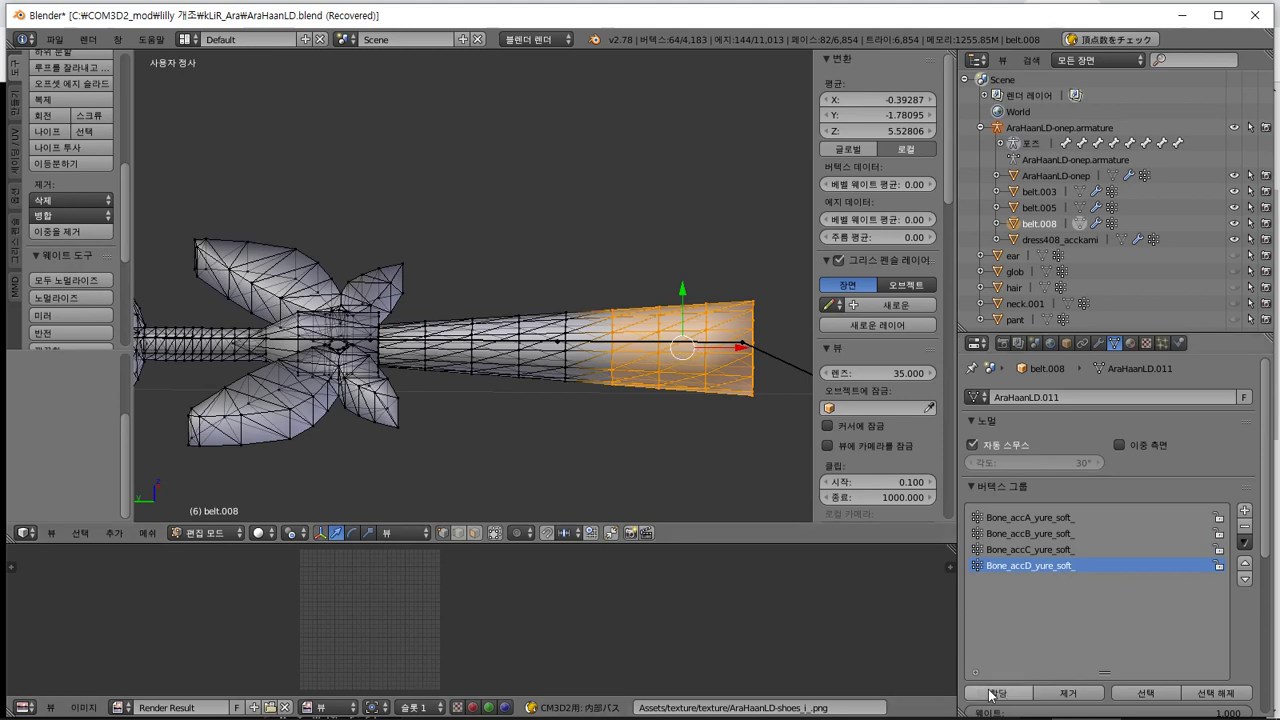
{"action": "key", "text": "Tab"}
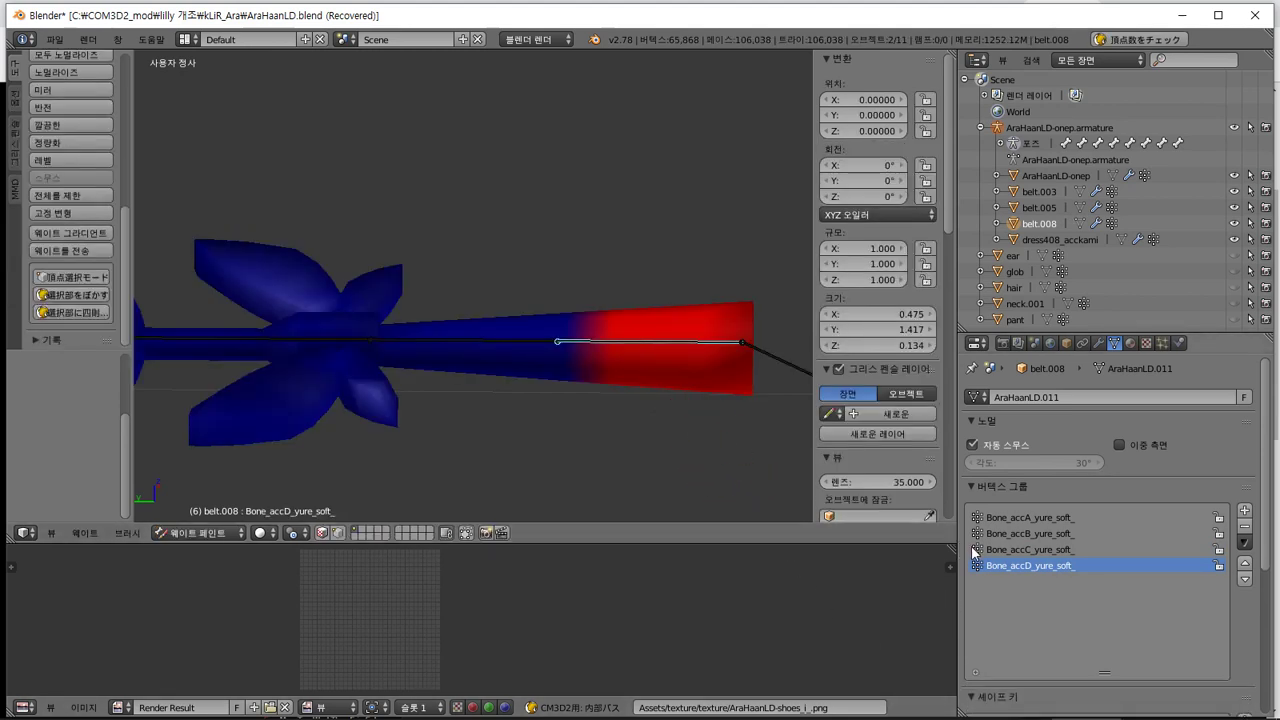
Compare the Bone_accC and Bone_accD weights, then add the next inner ring of cone vertices to the selection and assign it to Bone_accD_yure_soft_
{"action": "left_click", "coordinate": [1033, 552]}
{"action": "left_click", "coordinate": [1037, 565]}
{"action": "key", "text": "Tab"}
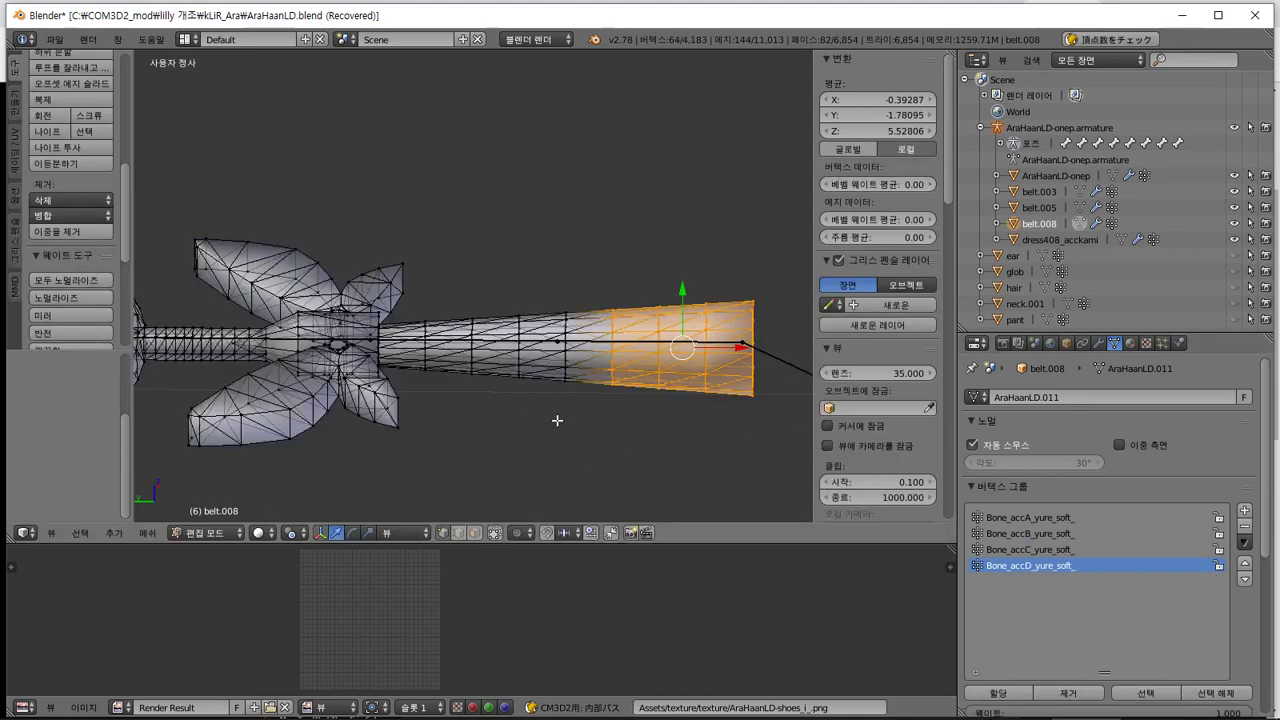
{"action": "key", "text": "b"}
{"action": "left_click_drag", "start_coordinate": [551, 440], "coordinate": [751, 230]}
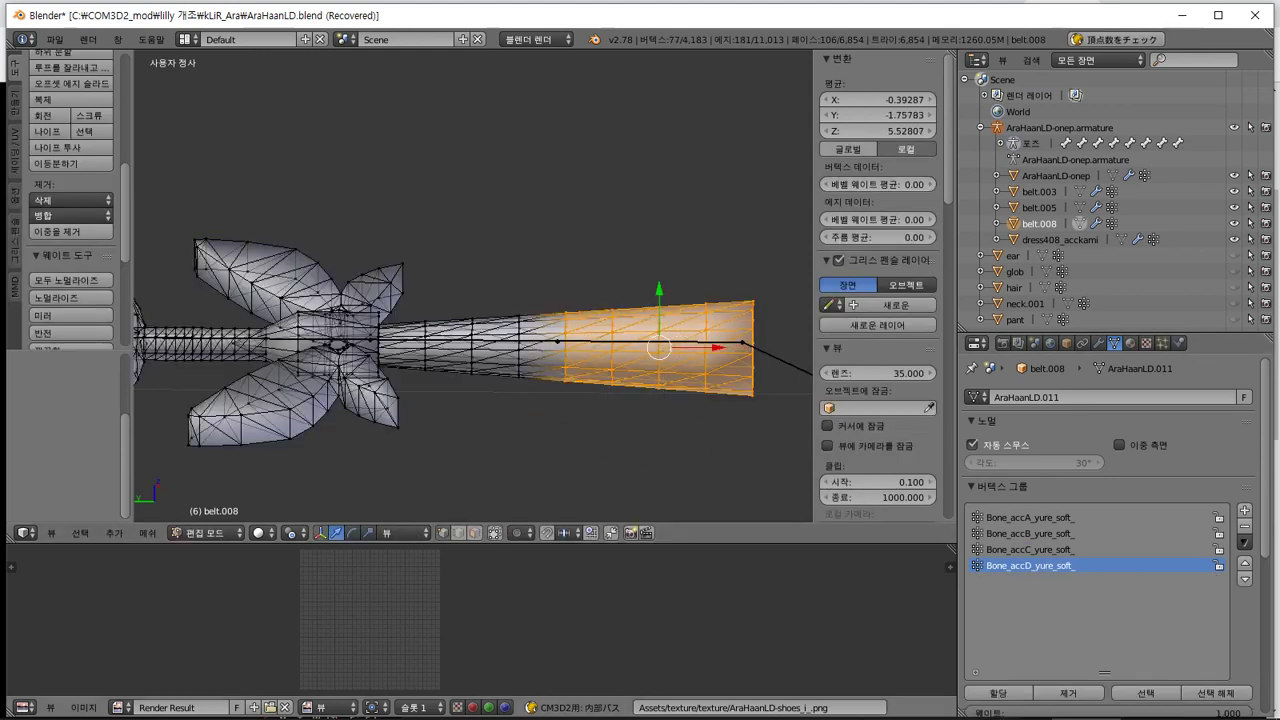
{"action": "left_click", "coordinate": [1000, 692]}
{"action": "key", "text": "Tab"}
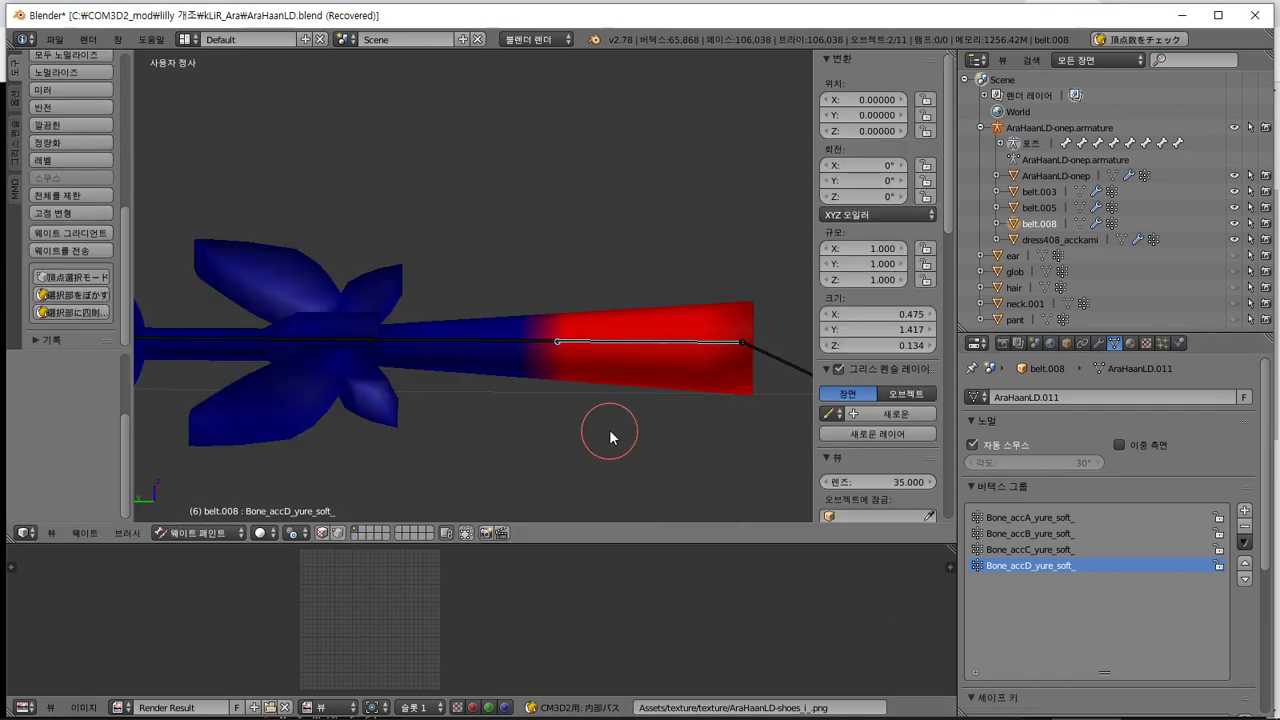
Examine the weights of the accessory vertex groups from Bone_accD_yure_soft_ back to Bone_accA_yure_soft_ along the whole belt.008 ornament
{"action": "key", "text": "Tab"}
{"action": "scroll", "coordinate": [582, 413], "scroll_direction": "down", "scroll_amount": 3}
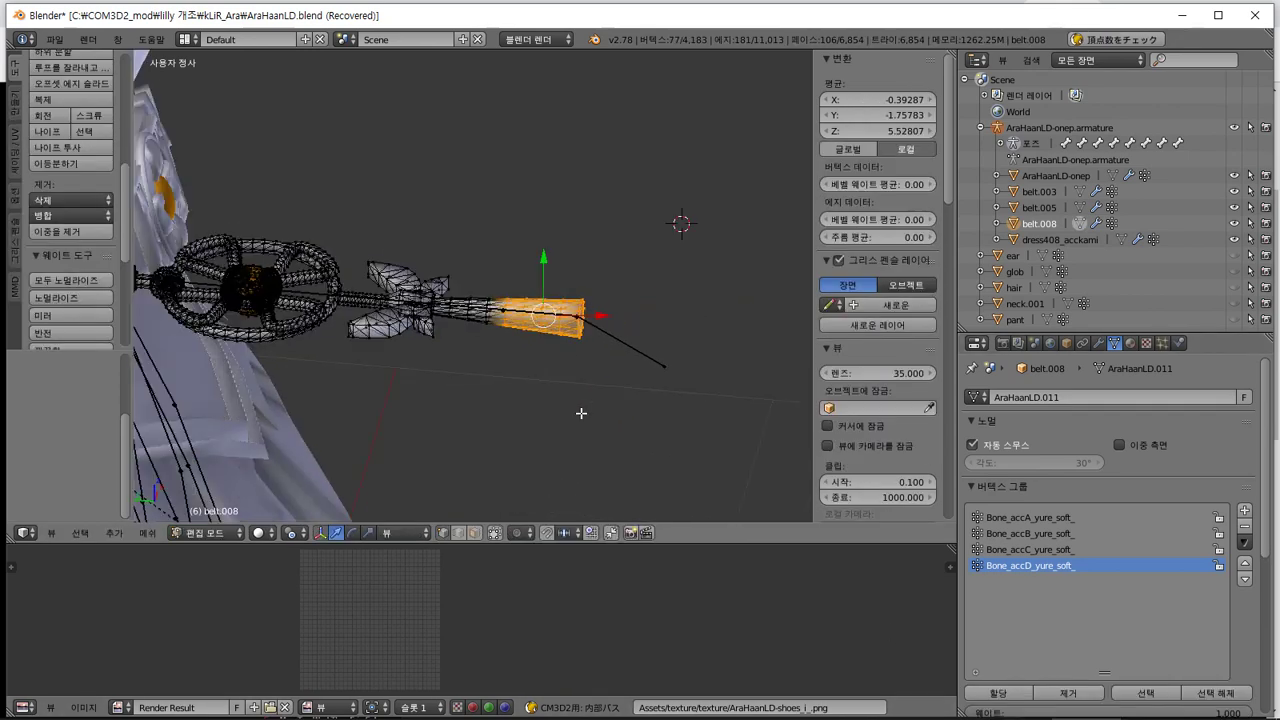
{"action": "key", "text": "Tab"}
{"action": "scroll", "coordinate": [441, 506], "scroll_direction": "up", "scroll_amount": 4}
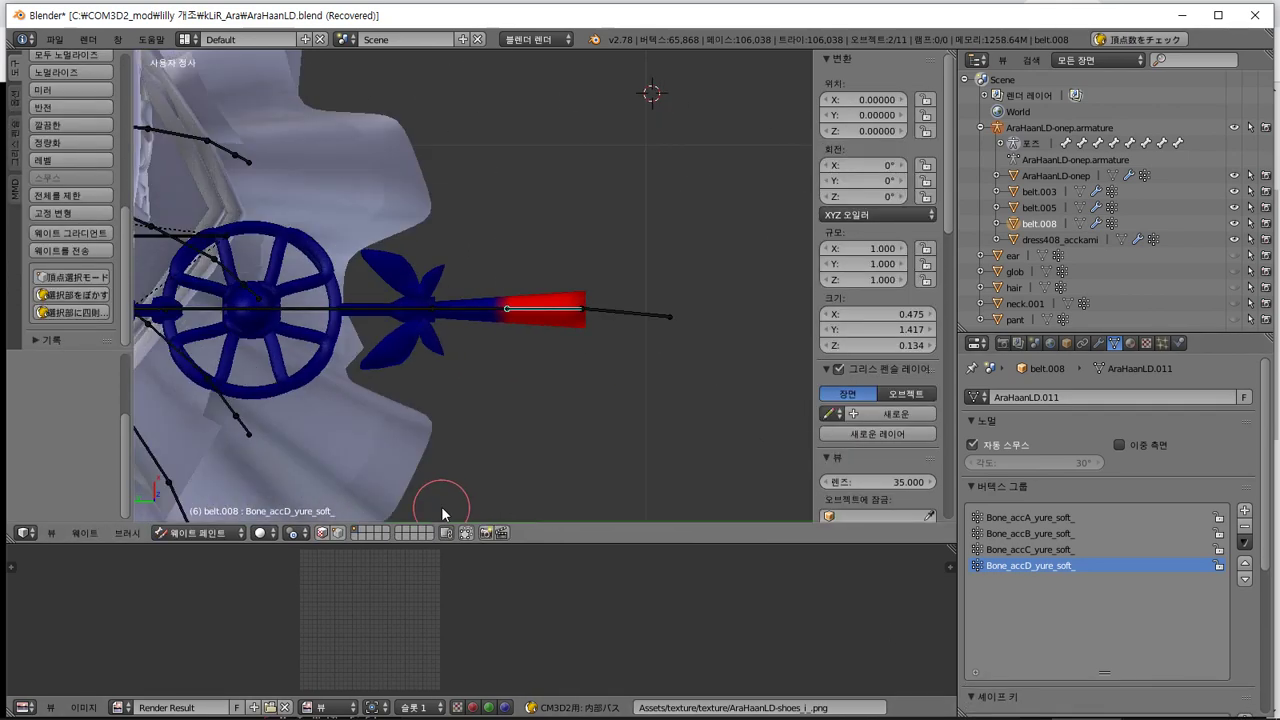
{"action": "left_click", "coordinate": [1150, 551]}
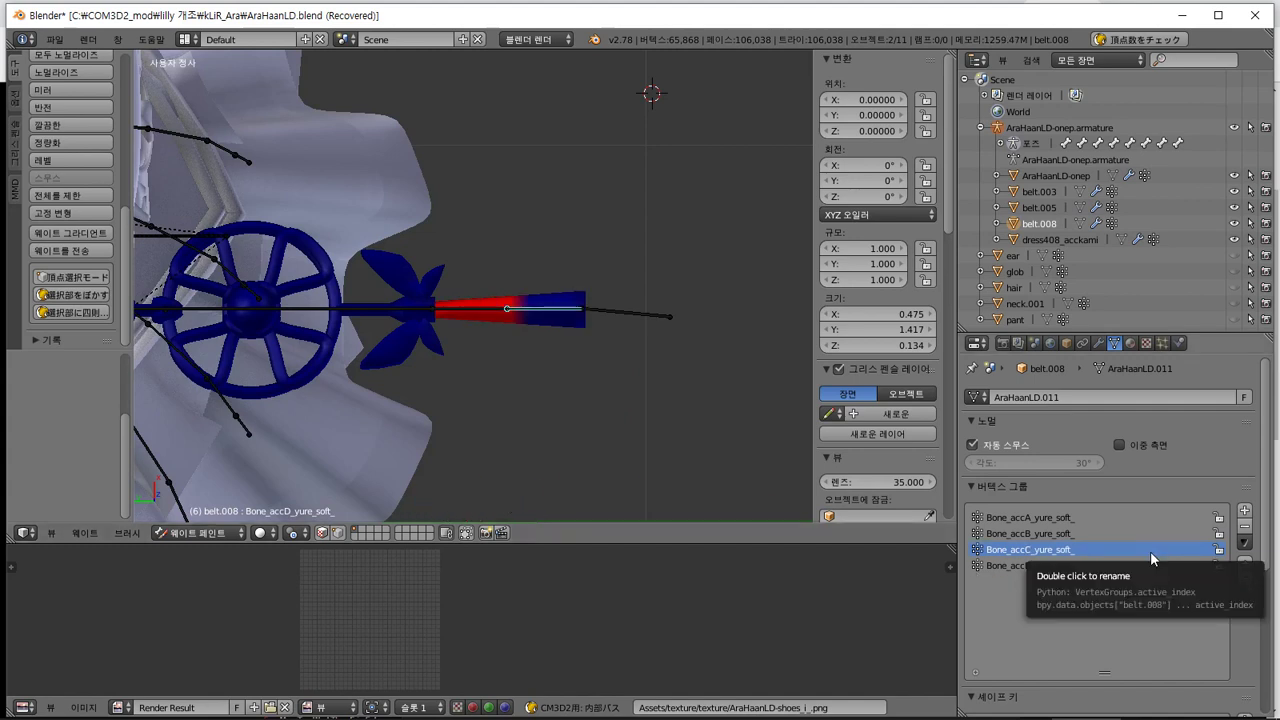
{"action": "scroll", "coordinate": [1150, 551], "scroll_direction": "up", "scroll_amount": 1, "text": "ctrl"}
{"action": "scroll", "coordinate": [1150, 551], "scroll_direction": "up", "scroll_amount": 1, "text": "ctrl"}
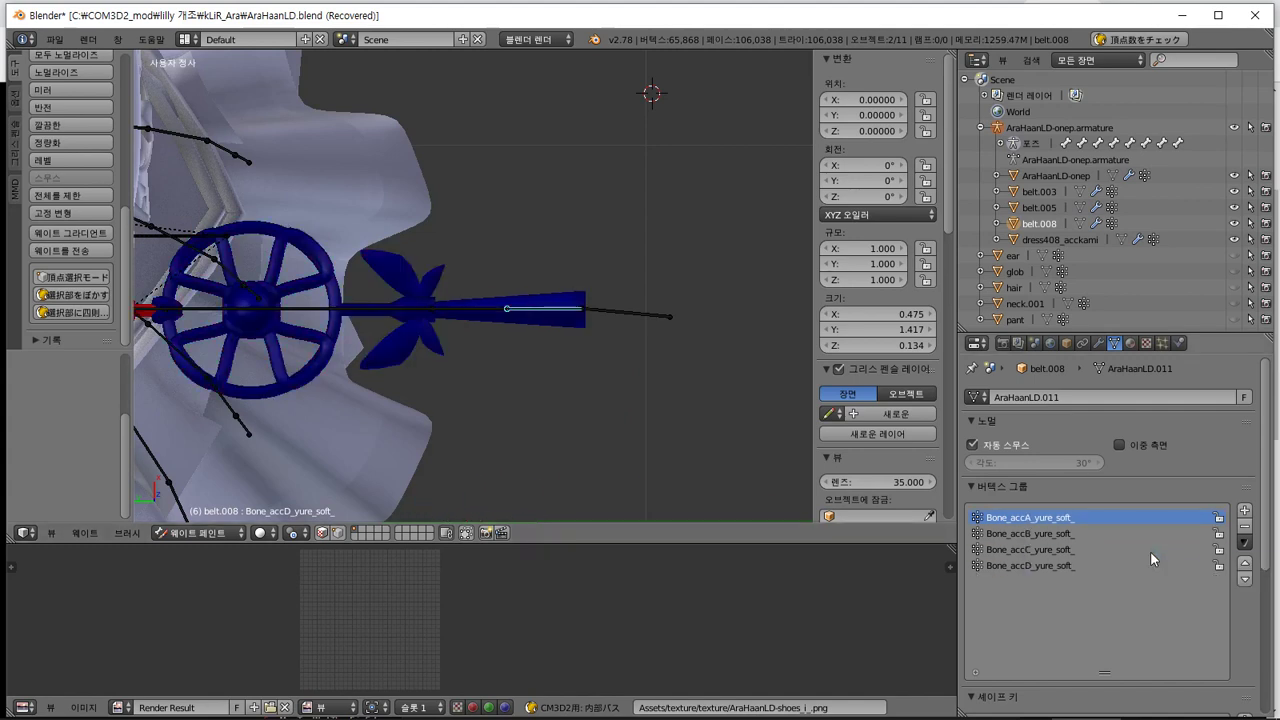
{"action": "middle_click_drag", "start_coordinate": [349, 449], "coordinate": [456, 317], "text": "shift"}
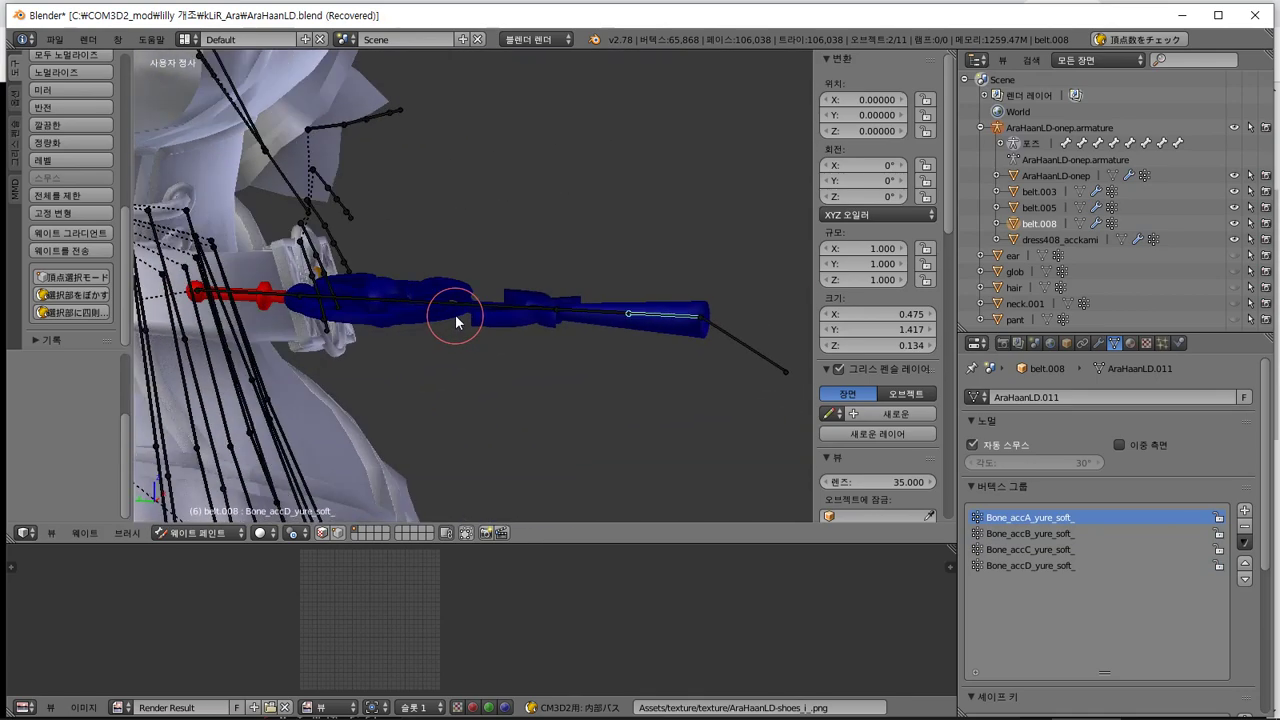
{"action": "right_click", "coordinate": [636, 318]}
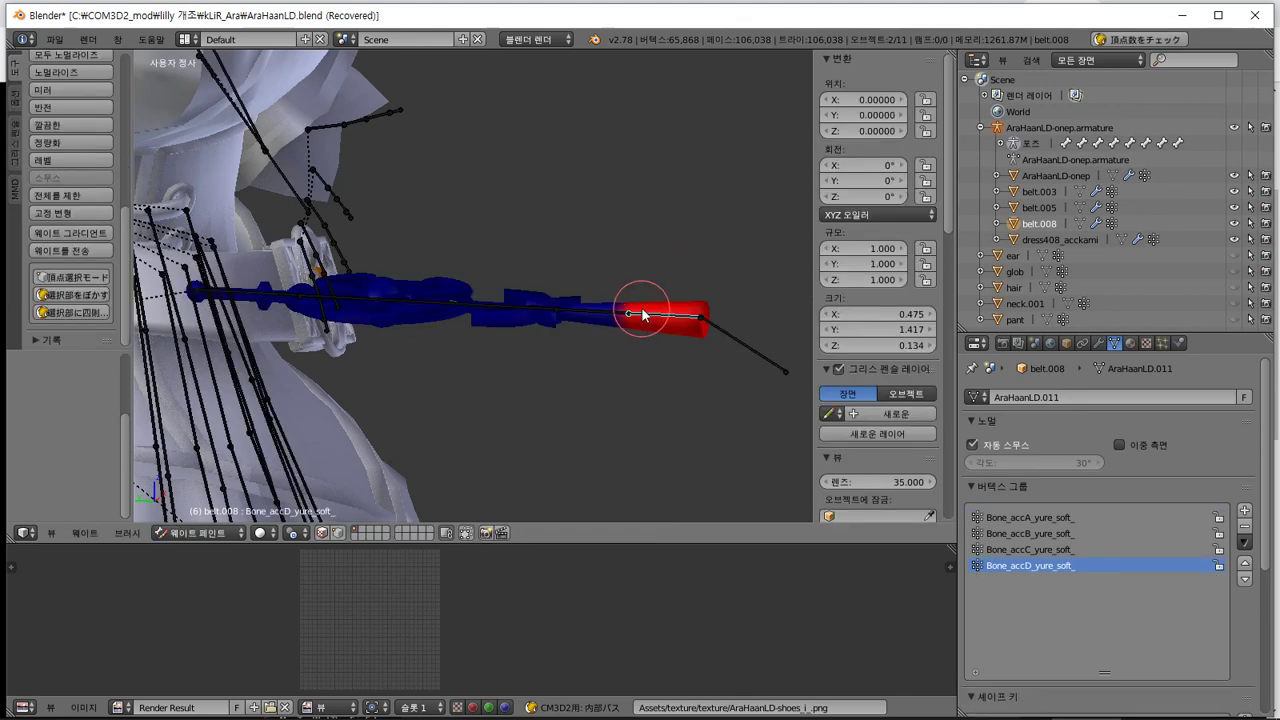
Select Bone_accA_yure_soft_ and rotate it about 59° as seen from the left side, swinging the ornament down along the skirt
{"action": "key", "text": "r"}
{"action": "right_click", "coordinate": [665, 410]}
{"action": "right_click", "coordinate": [254, 298]}
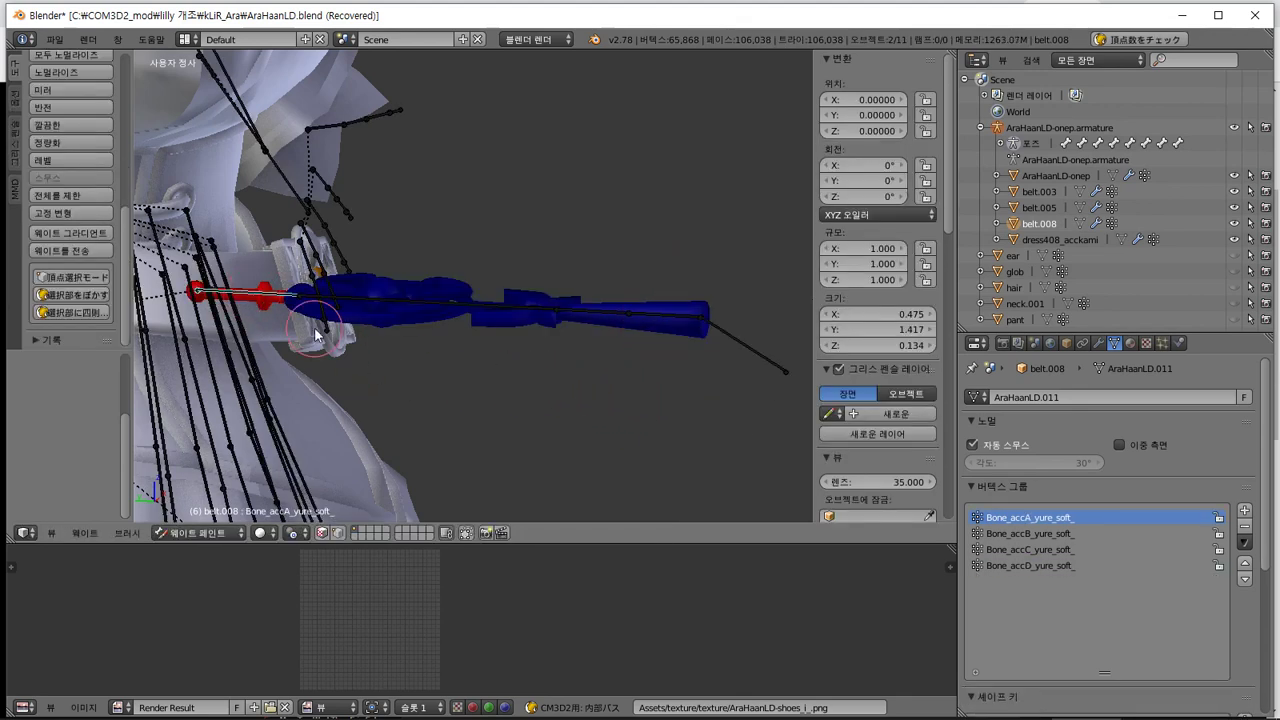
{"action": "key", "text": "KP_3"}
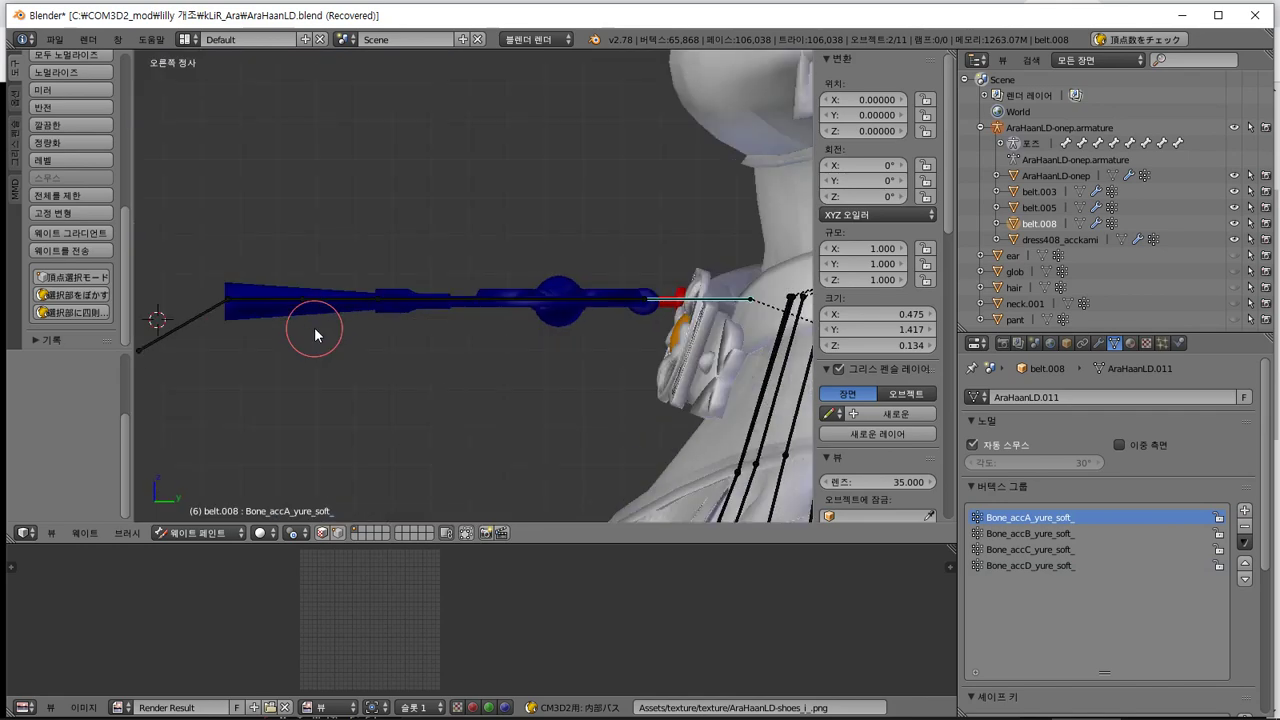
{"action": "key", "text": "KP_1"}
{"action": "key", "text": "KP_3"}
{"action": "key", "text": "ctrl+KP_3"}
{"action": "key", "text": "KP_4"}
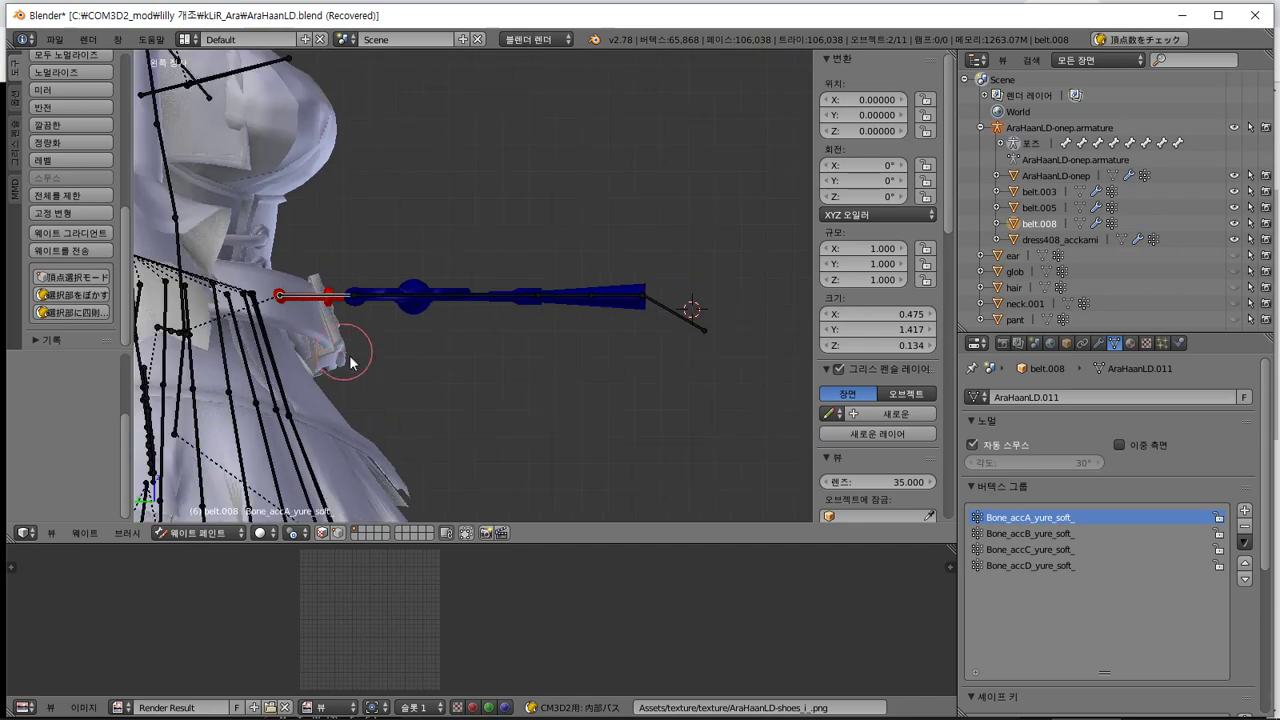
{"action": "key", "text": "KP_4"}
{"action": "key", "text": "r"}
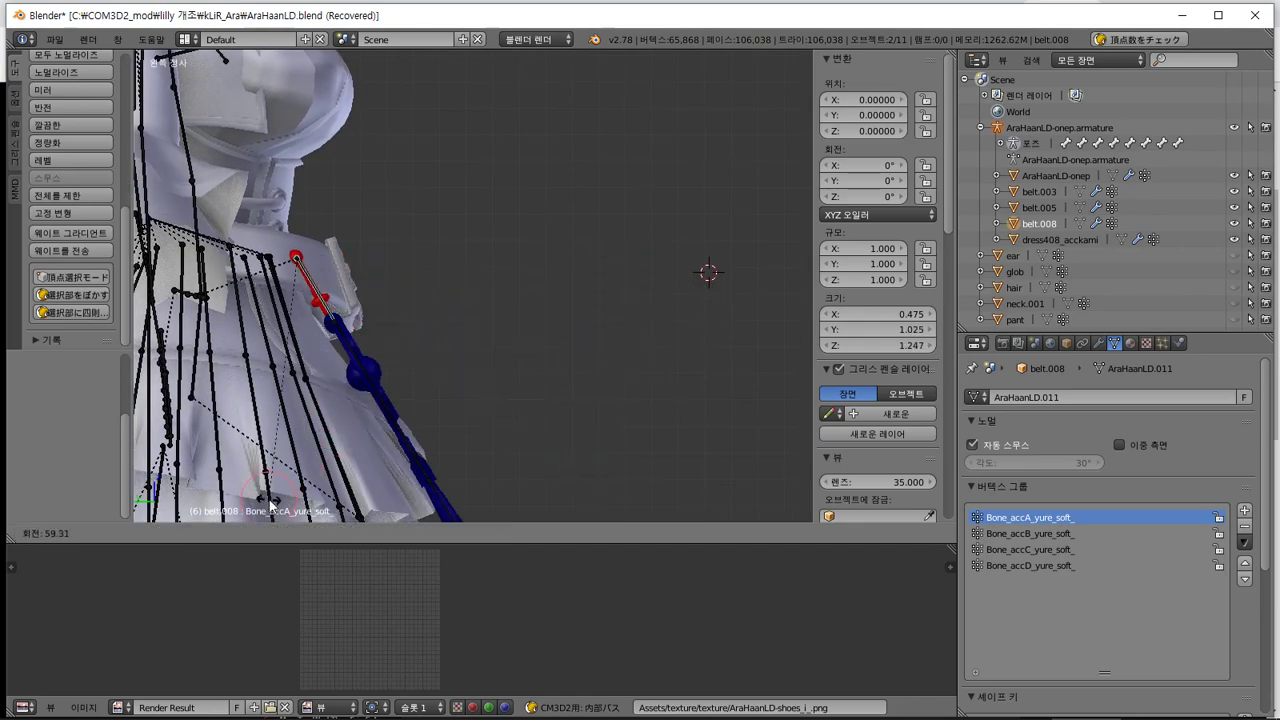
{"action": "left_click", "coordinate": [363, 404]}
Rotate Bone_accA_yure_soft_ about 18° as seen from the front, tilting the ornament outward along the skirt's slope
{"action": "middle_click_drag", "start_coordinate": [363, 404], "coordinate": [296, 190]}
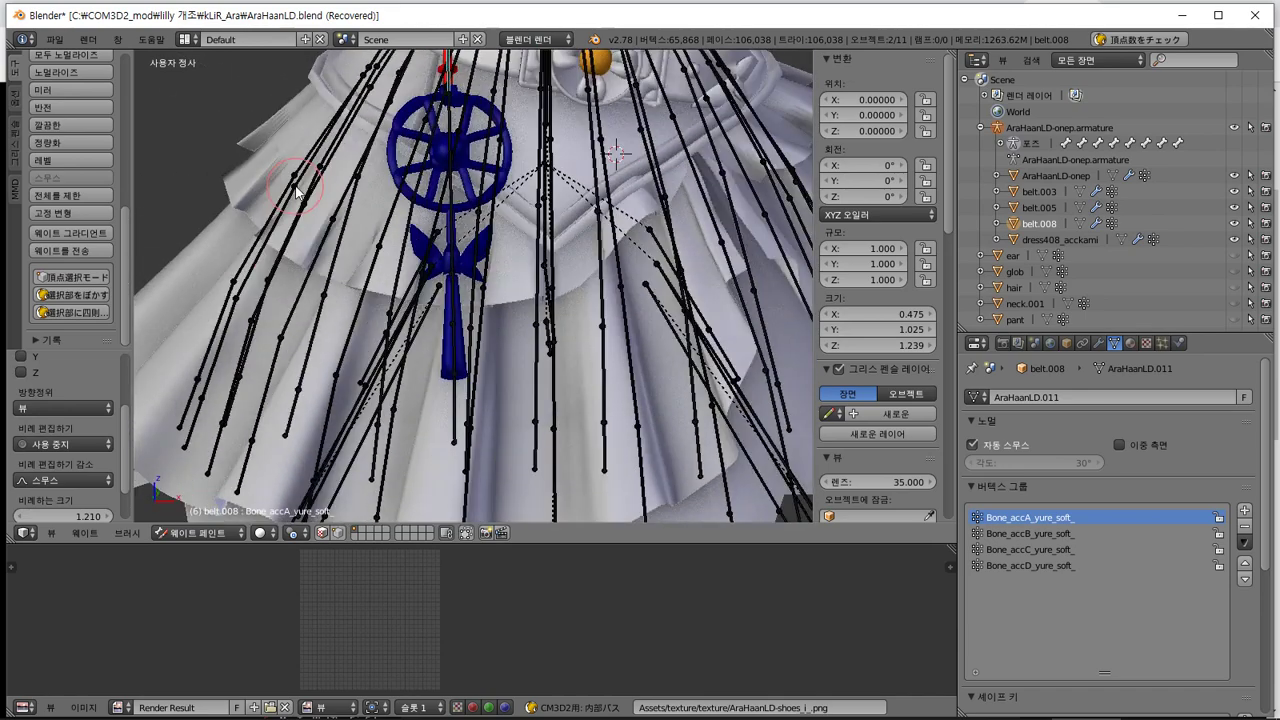
{"action": "key", "text": "KP_1"}
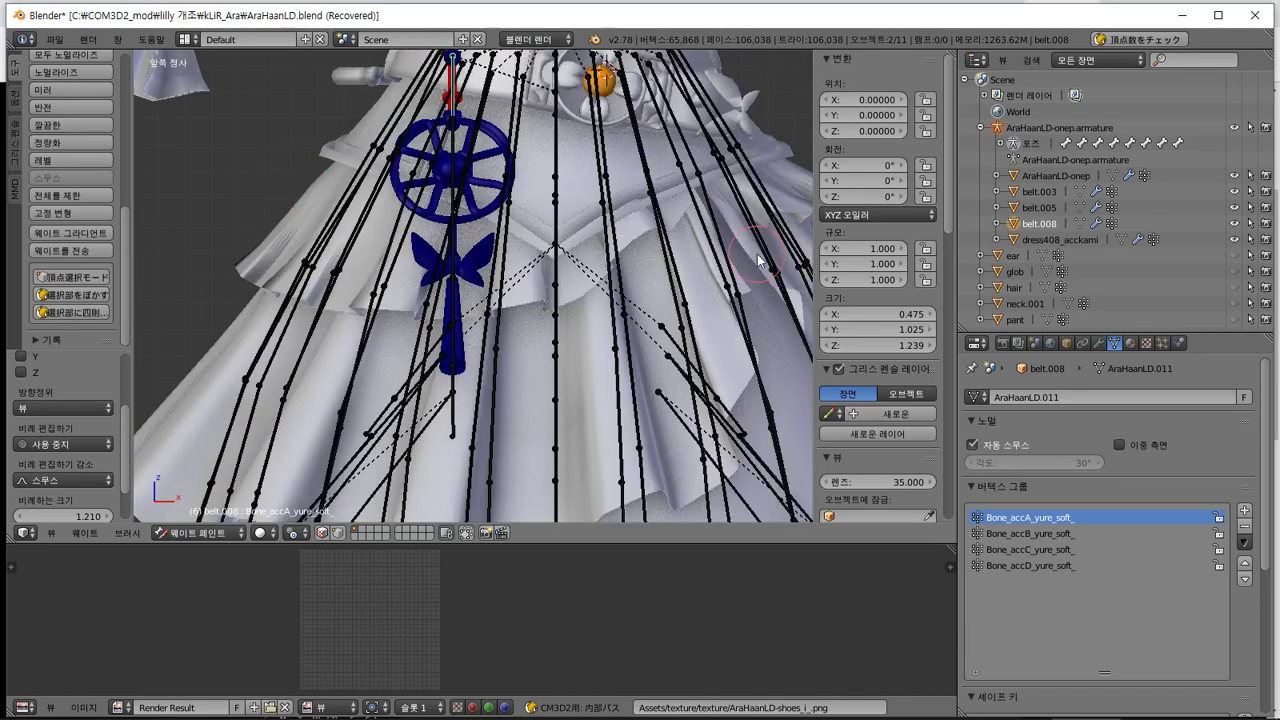
{"action": "scroll", "coordinate": [757, 260], "scroll_direction": "down", "scroll_amount": 2}
{"action": "key", "text": "r"}
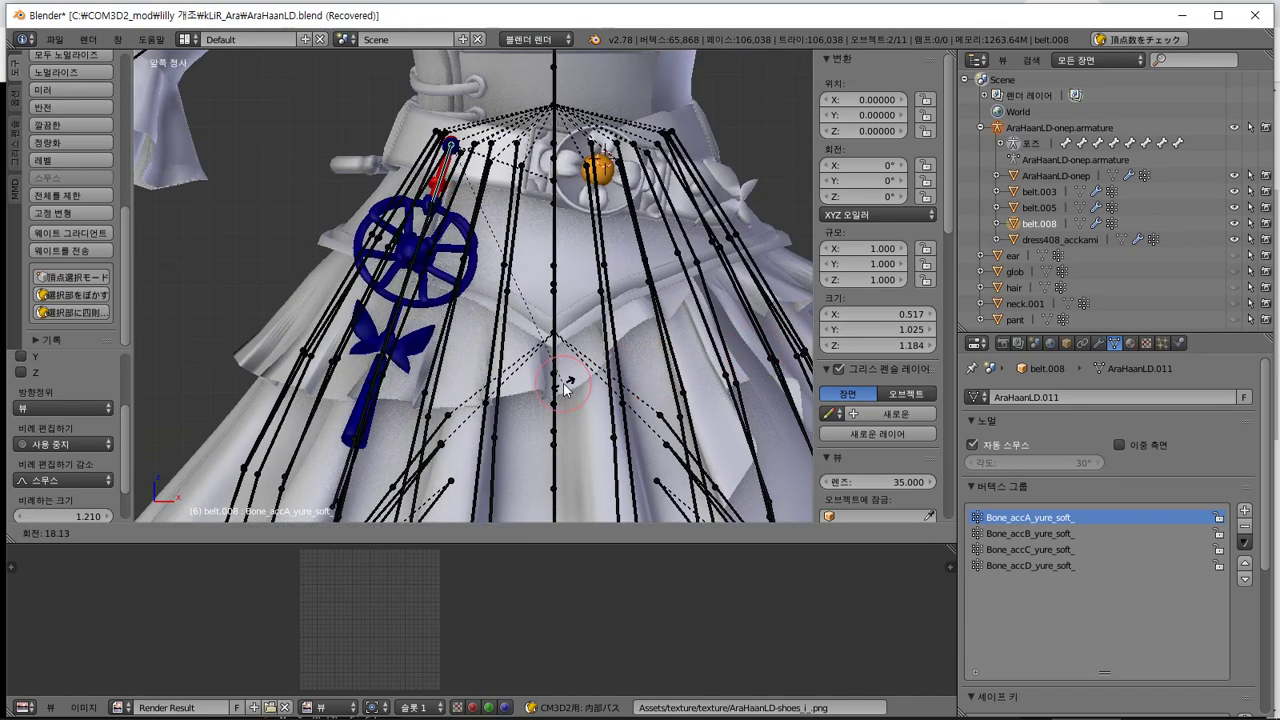
{"action": "left_click", "coordinate": [561, 393]}
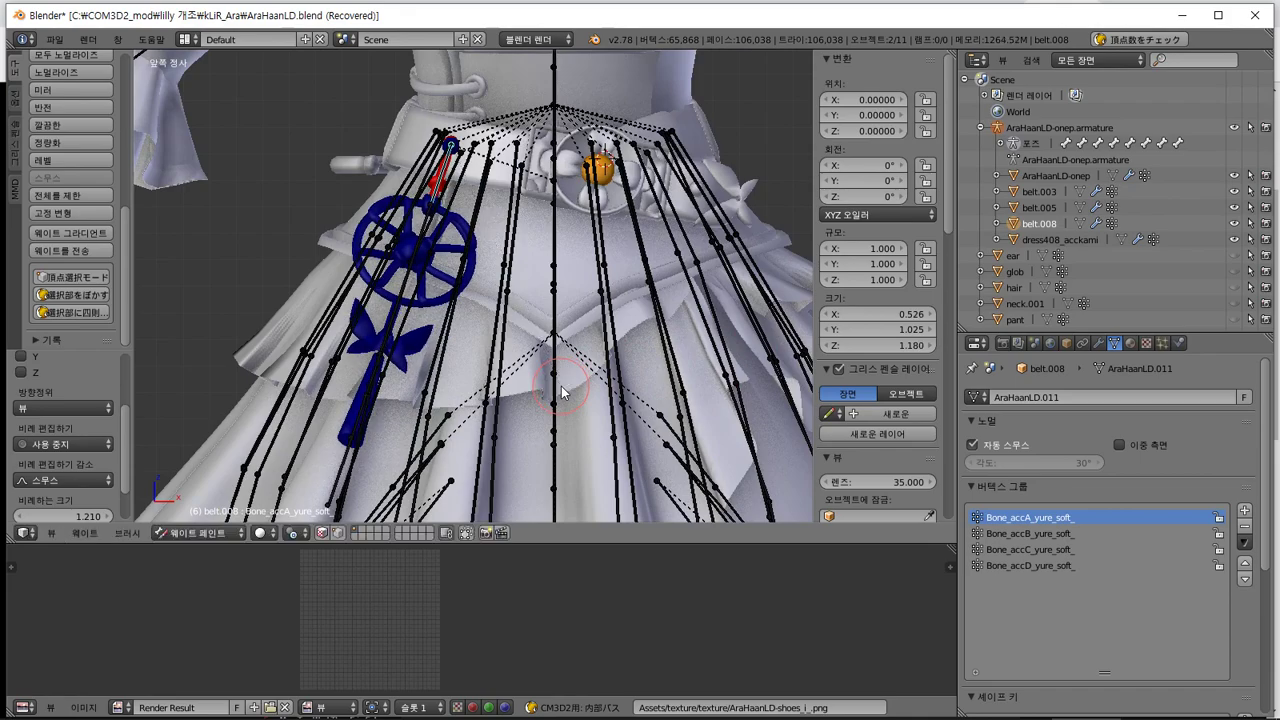
Twist Bone_accA_yure_soft_ so the ornament's wheel faces forward, and rotate it from the side to bring the ornament closer to the skirt
{"action": "middle_click_drag", "start_coordinate": [561, 393], "coordinate": [621, 284]}
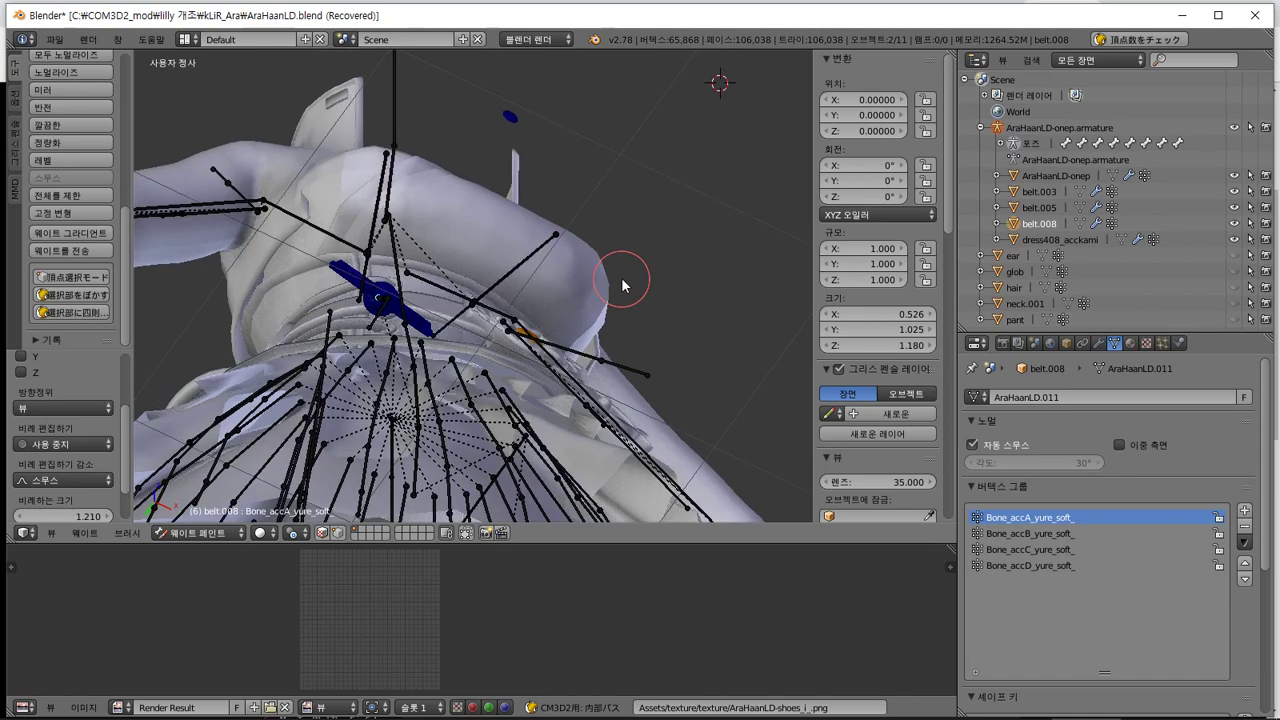
{"action": "key", "text": "r"}
{"action": "left_click", "coordinate": [577, 149]}
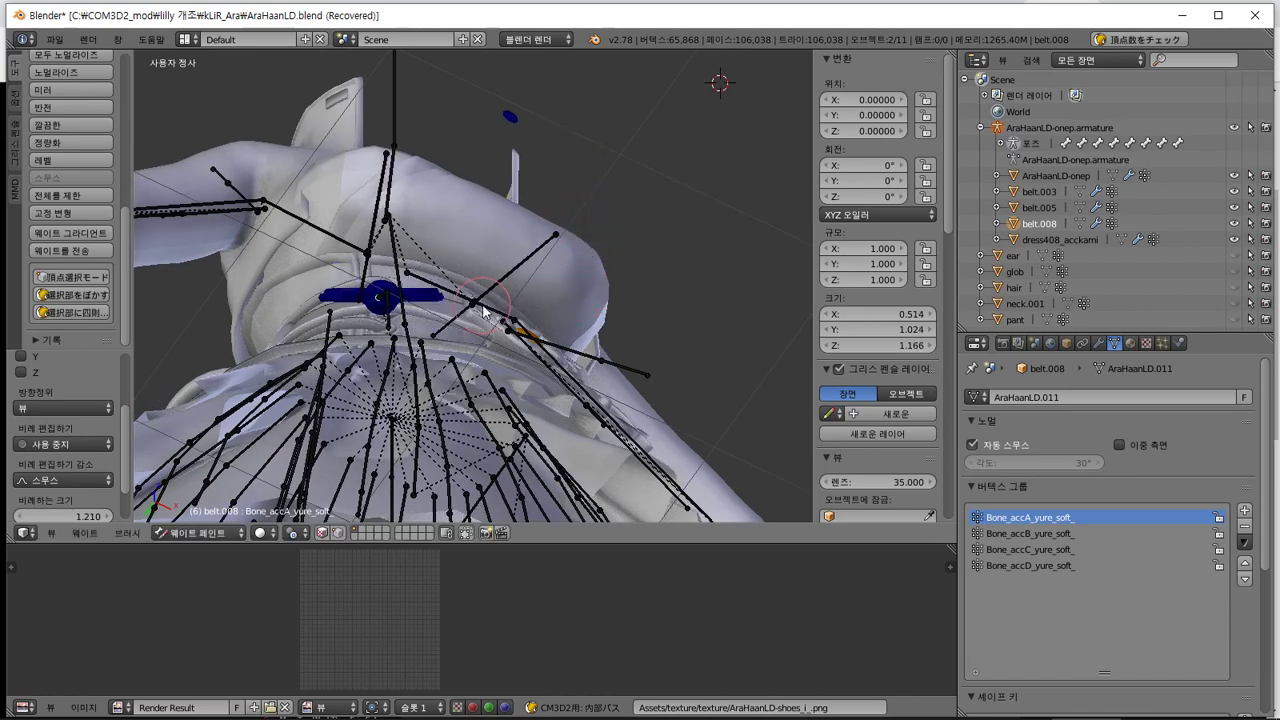
{"action": "middle_click_drag", "start_coordinate": [577, 149], "coordinate": [597, 508]}
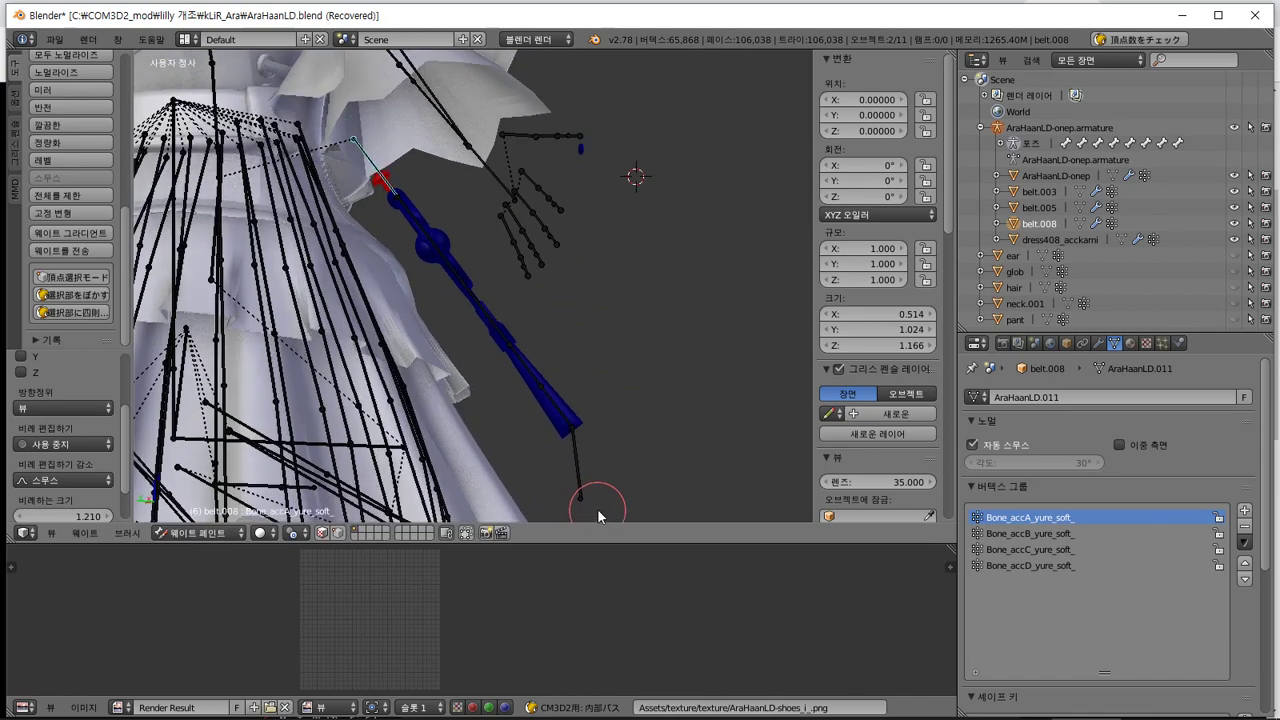
{"action": "key", "text": "r"}
{"action": "left_click", "coordinate": [559, 409]}
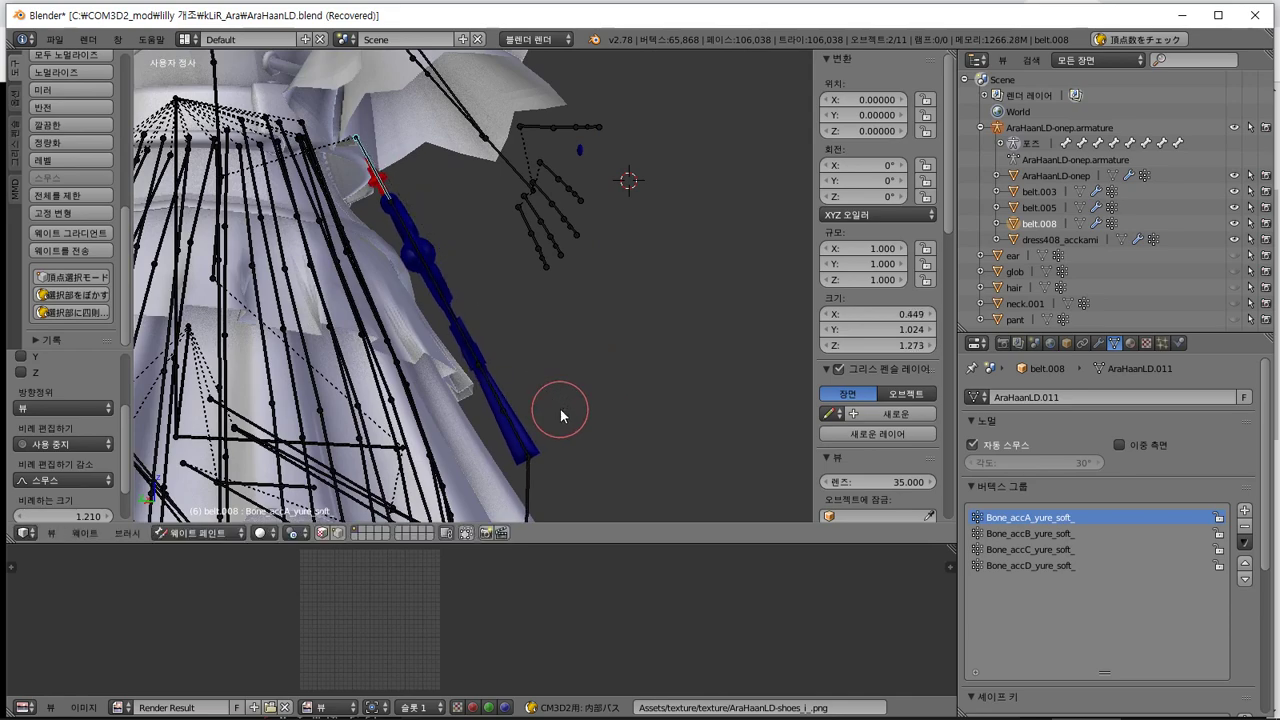
Examine the posed ornament from several angles and compare it with its editable mesh to locate the piece left behind by the bones
{"action": "middle_click_drag", "start_coordinate": [584, 387], "coordinate": [320, 443]}
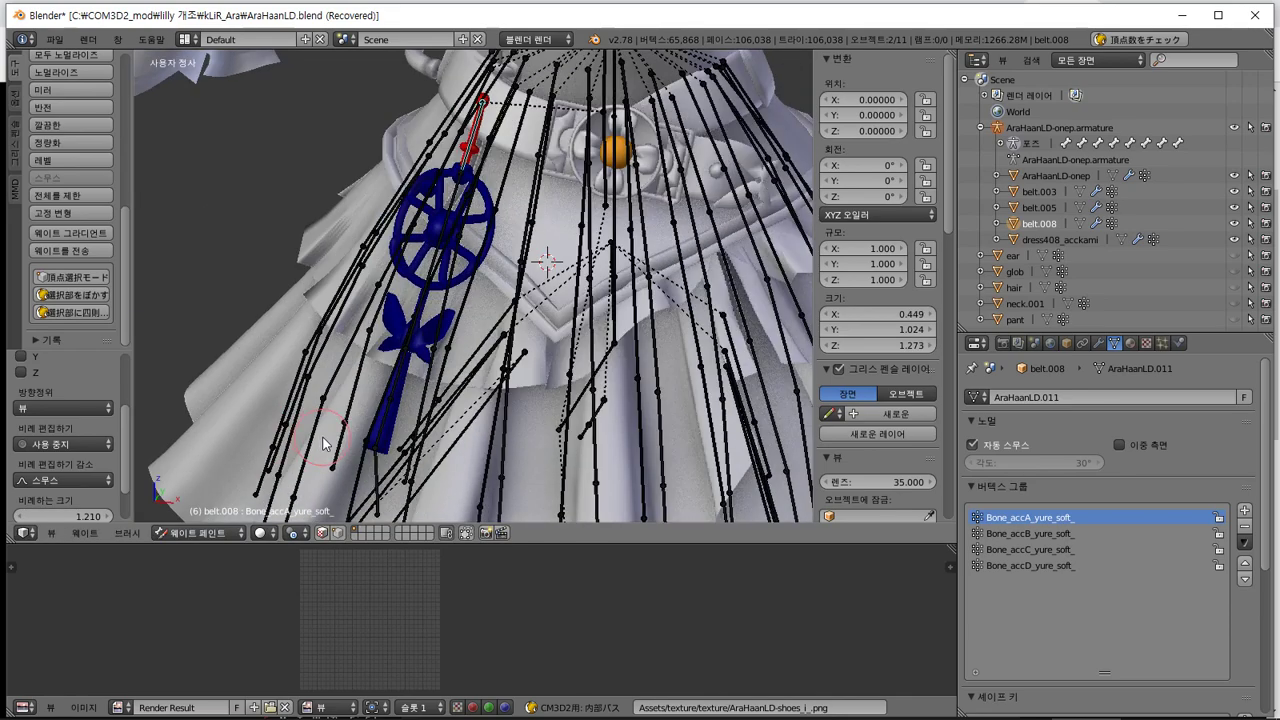
{"action": "key", "text": "KP_1"}
{"action": "middle_click_drag", "start_coordinate": [453, 218], "coordinate": [440, 398], "text": "shift"}
{"action": "middle_click_drag", "start_coordinate": [655, 350], "coordinate": [531, 391]}
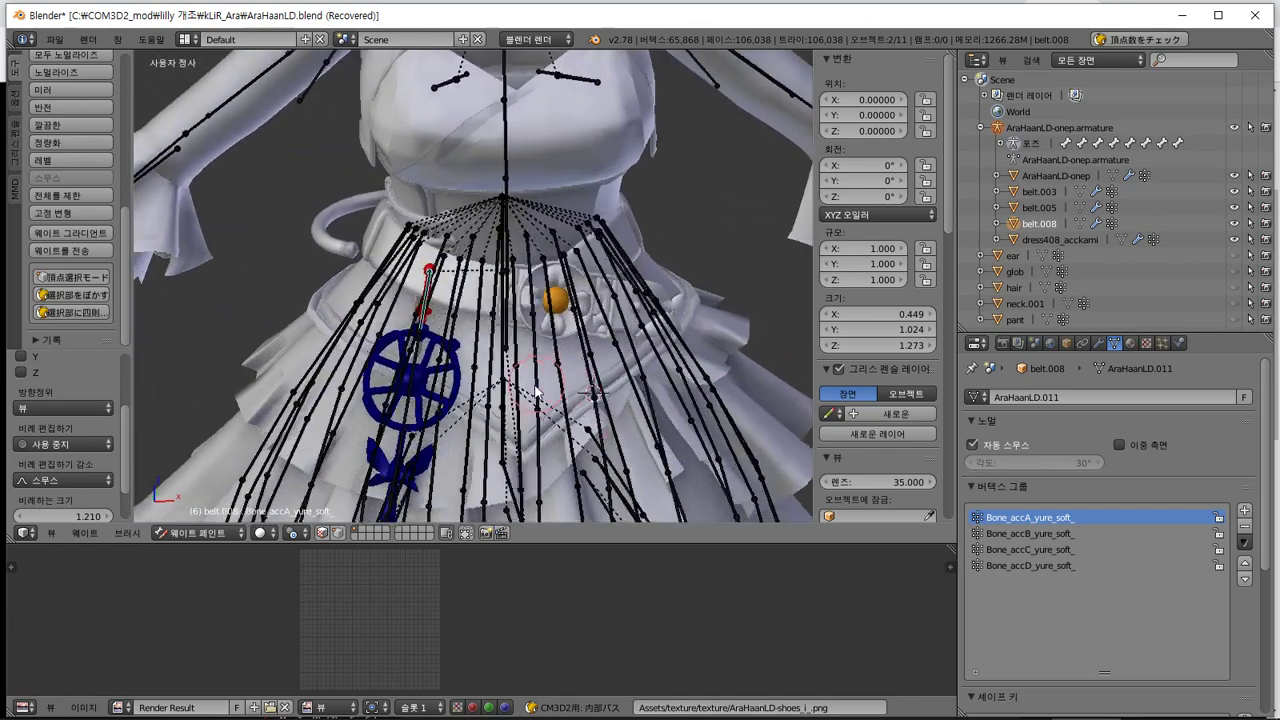
{"action": "scroll", "coordinate": [531, 391], "scroll_direction": "up", "scroll_amount": 4}
{"action": "middle_click_drag", "start_coordinate": [494, 327], "coordinate": [602, 333]}
{"action": "key", "text": "Tab"}
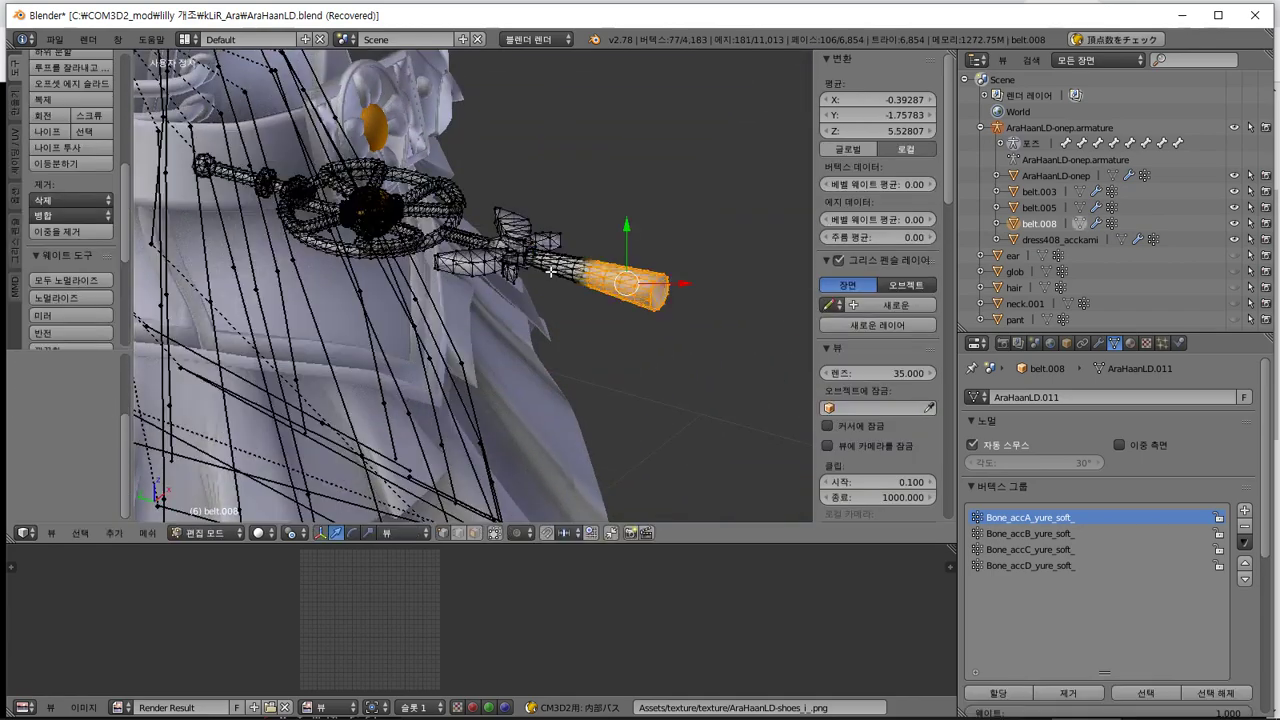
{"action": "scroll", "coordinate": [551, 271], "scroll_direction": "up", "scroll_amount": 8}
{"action": "key", "text": "Tab"}
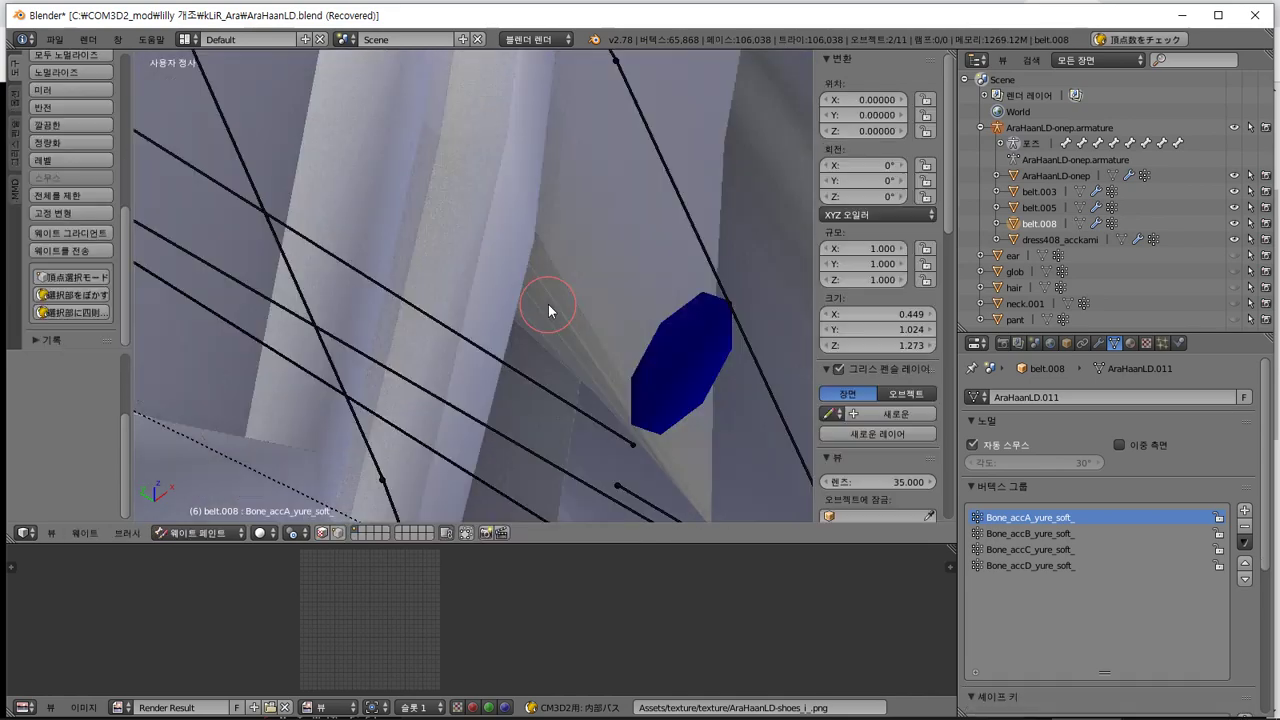
{"action": "key", "text": "Tab"}
{"action": "key", "text": "Tab"}
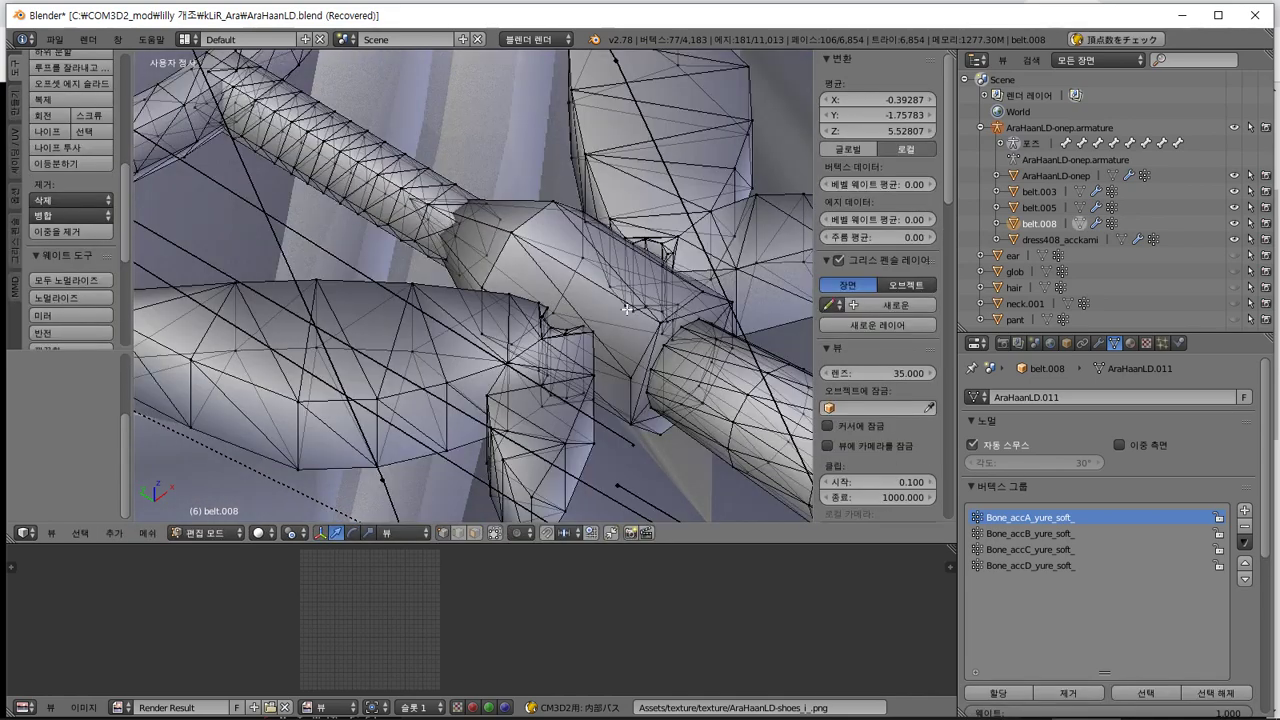
Select the small ring at the end of the butterfly's body, assign it to Bone_accB_yure_soft_, and show the Bone_accA_yure_soft_ weights
{"action": "right_click", "coordinate": [707, 297]}
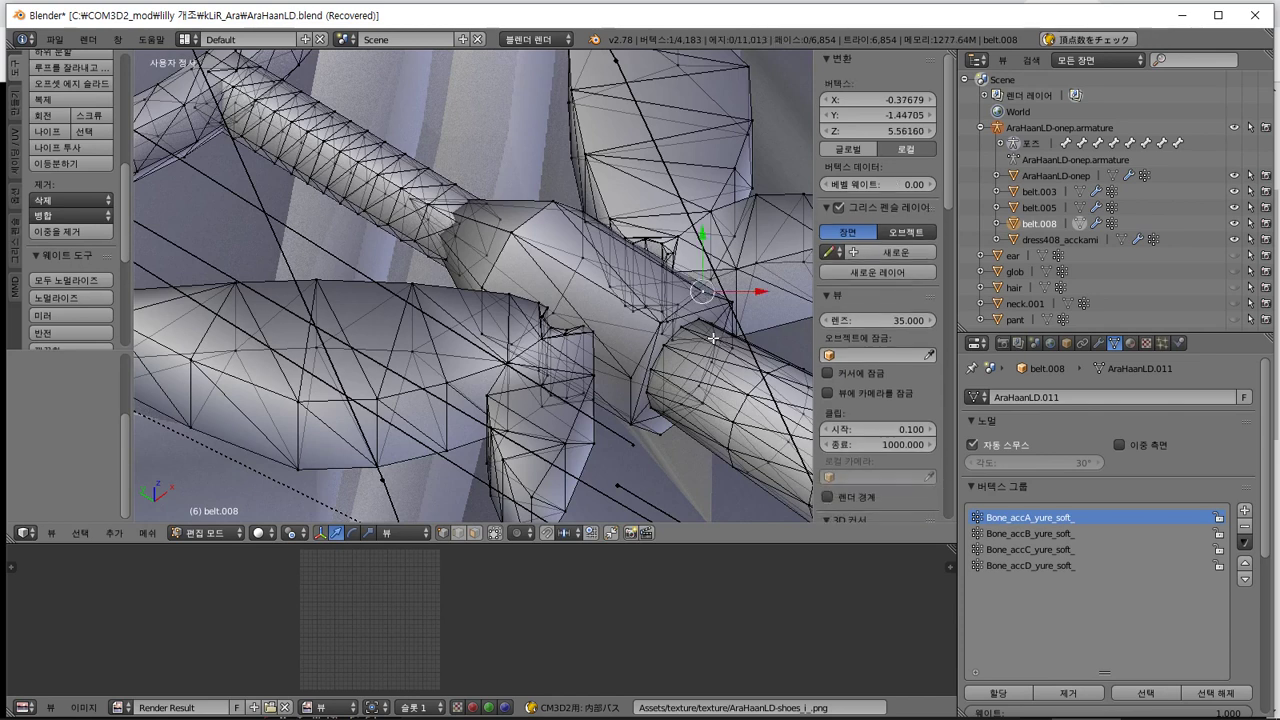
{"action": "key", "text": "ctrl+KP_Add"}
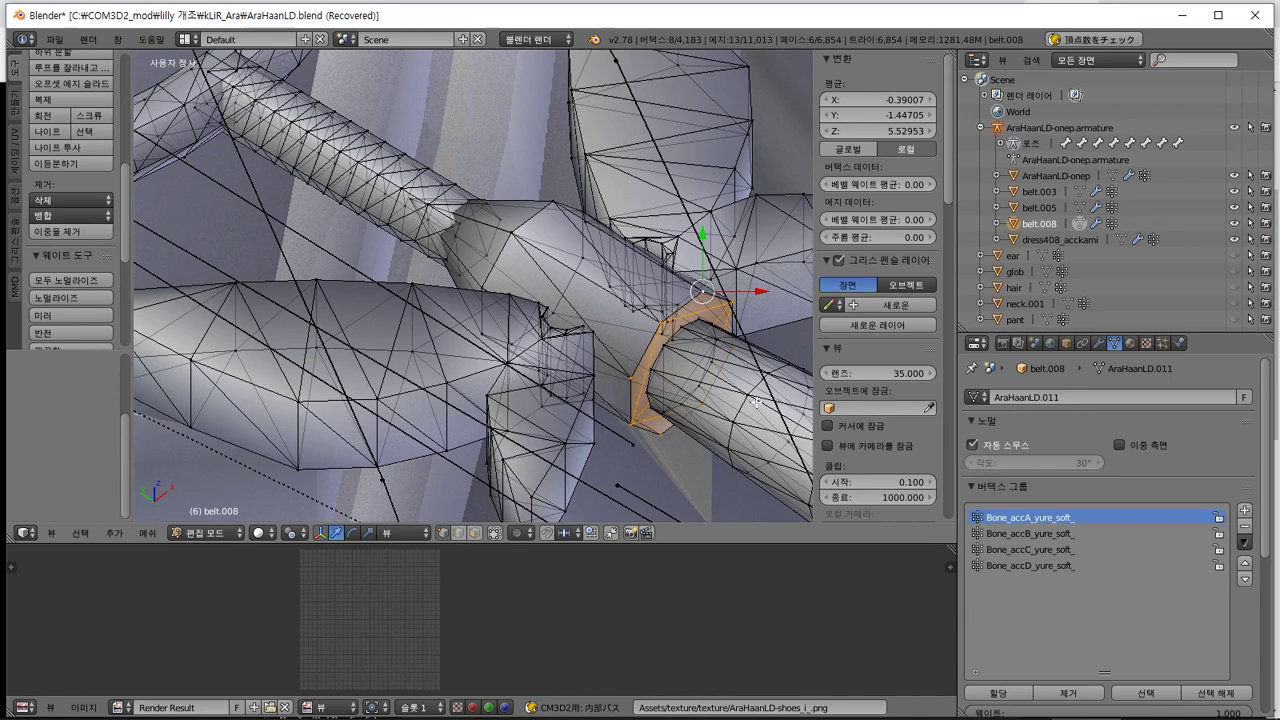
{"action": "scroll", "coordinate": [757, 401], "scroll_direction": "down", "scroll_amount": 3}
{"action": "key", "text": "Tab"}
{"action": "scroll", "coordinate": [657, 380], "scroll_direction": "down", "scroll_amount": 5}
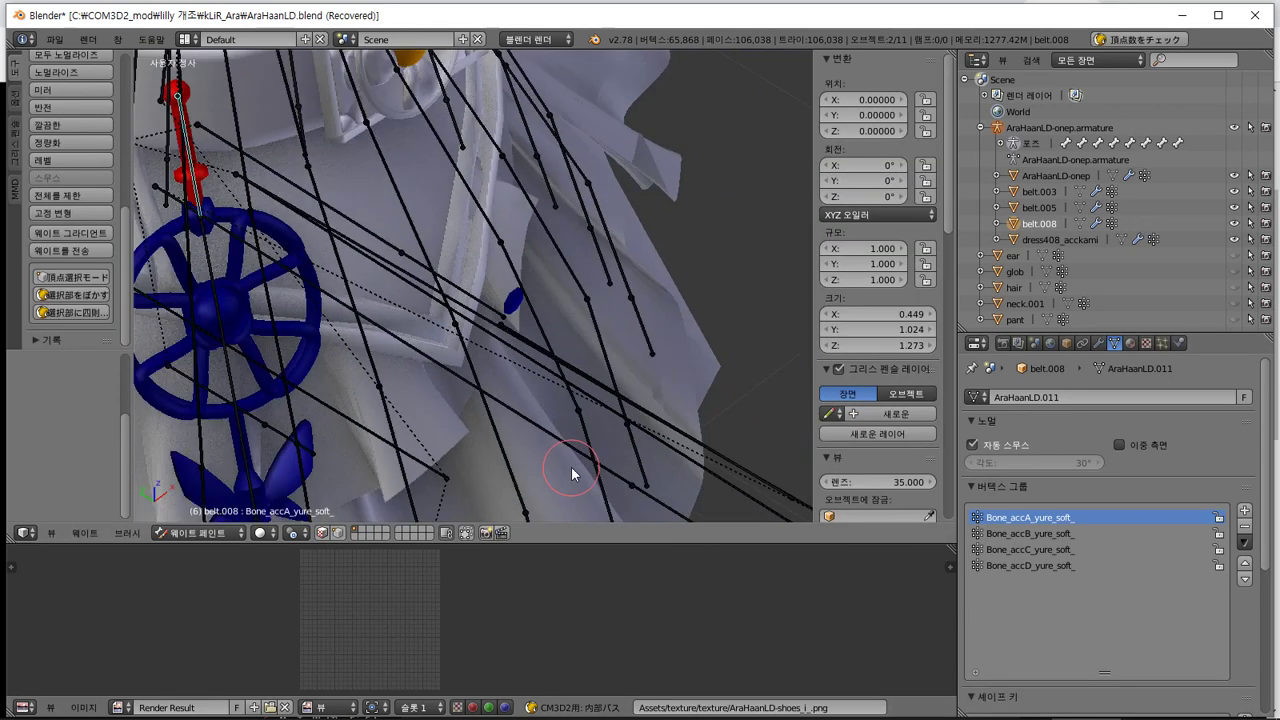
{"action": "left_click", "coordinate": [1060, 533]}
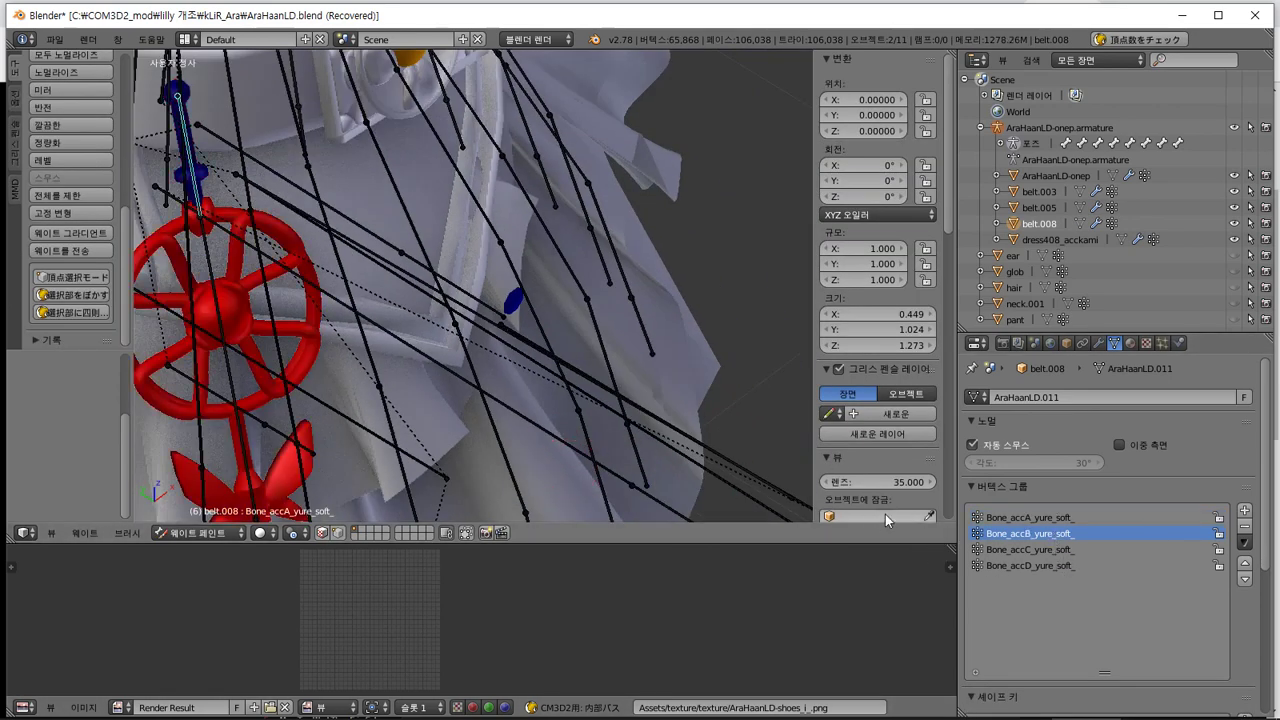
{"action": "scroll", "coordinate": [780, 500], "scroll_direction": "down", "scroll_amount": 3}
{"action": "scroll", "coordinate": [1132, 622], "scroll_direction": "down", "scroll_amount": 3}
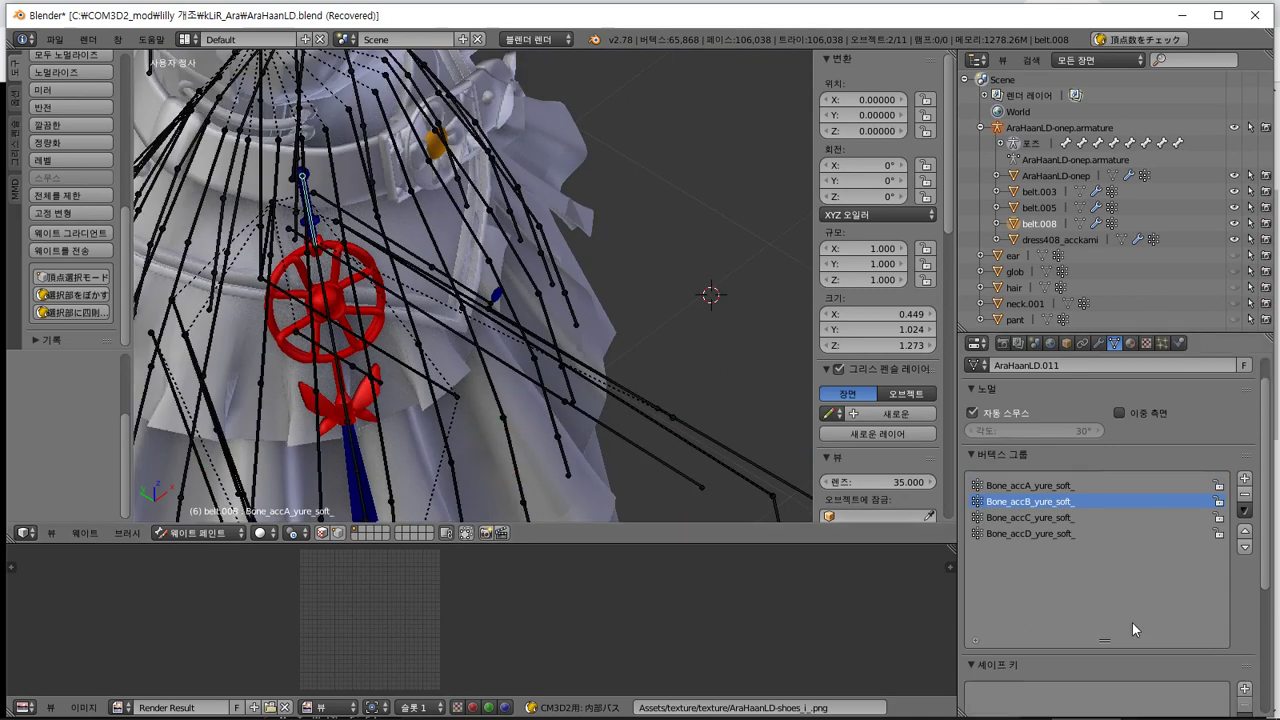
{"action": "key", "text": "Tab"}
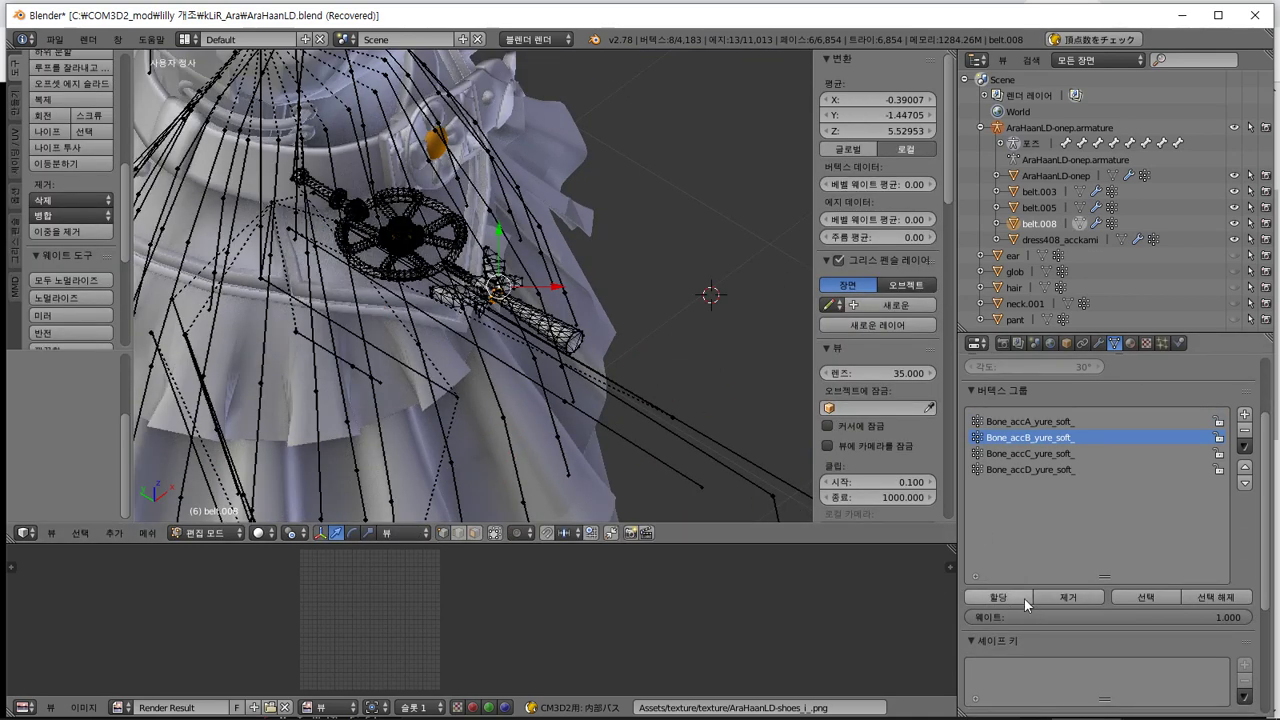
{"action": "left_click", "coordinate": [1021, 599]}
{"action": "left_click", "coordinate": [1029, 421]}
{"action": "key", "text": "Tab"}
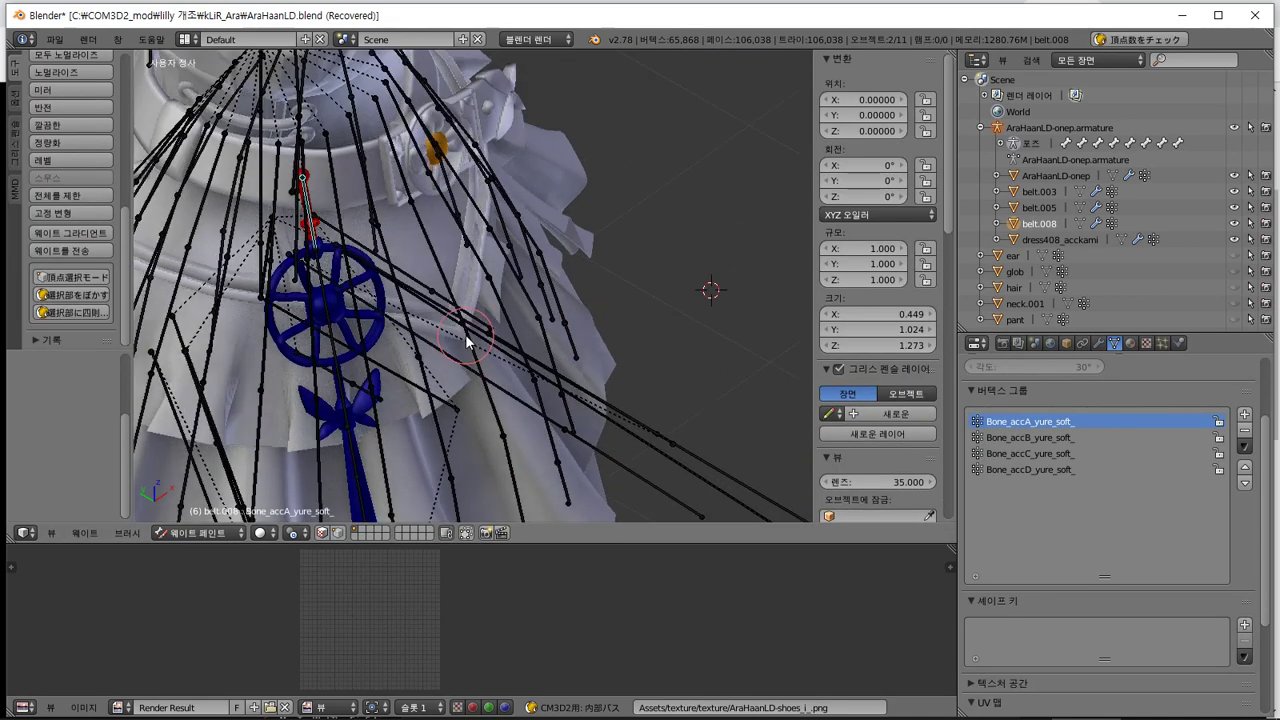
Check the hanging ornament against the skirt from several sides, and select all bones of the armature
{"action": "mouse_move", "coordinate": [465, 334]}
{"action": "middle_mouse_down"}
{"action": "mouse_move", "coordinate": [518, 330]}
{"action": "mouse_move", "coordinate": [449, 364]}
{"action": "mouse_move", "coordinate": [397, 436]}
{"action": "mouse_move", "coordinate": [499, 316]}
{"action": "mouse_move", "coordinate": [396, 369]}
{"action": "middle_mouse_up"}
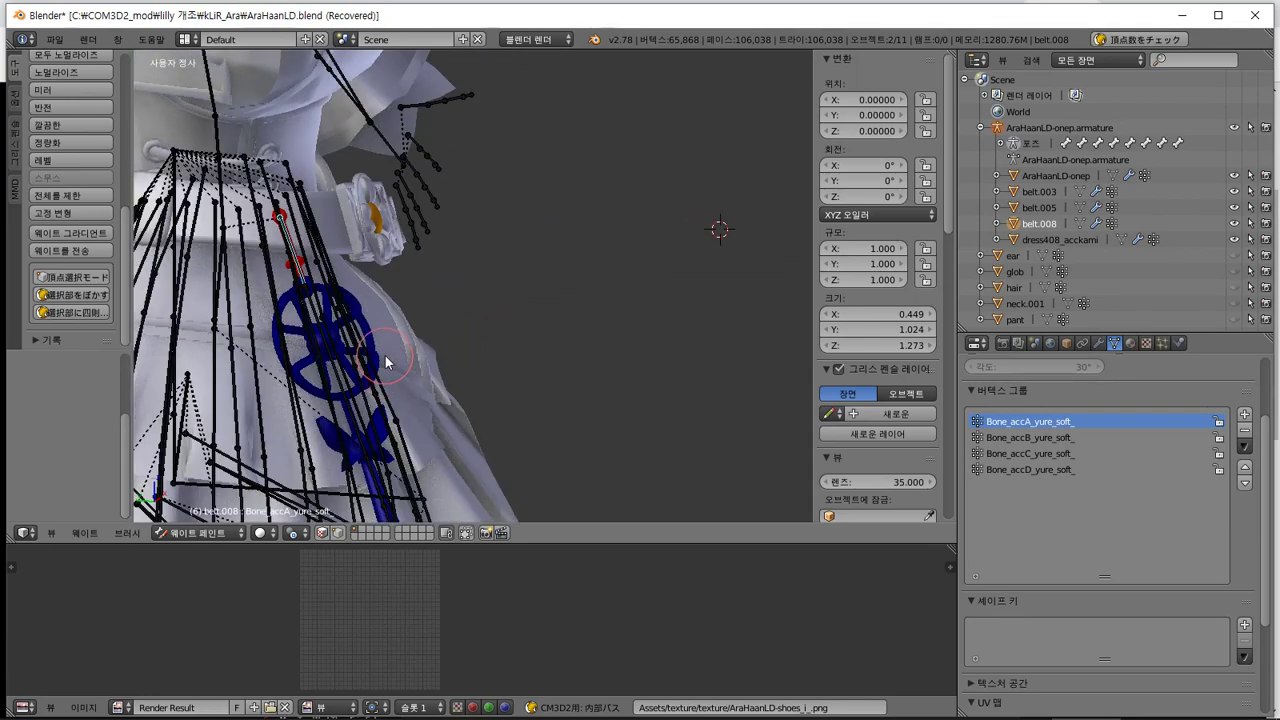
{"action": "middle_click_drag", "start_coordinate": [430, 329], "coordinate": [380, 300]}
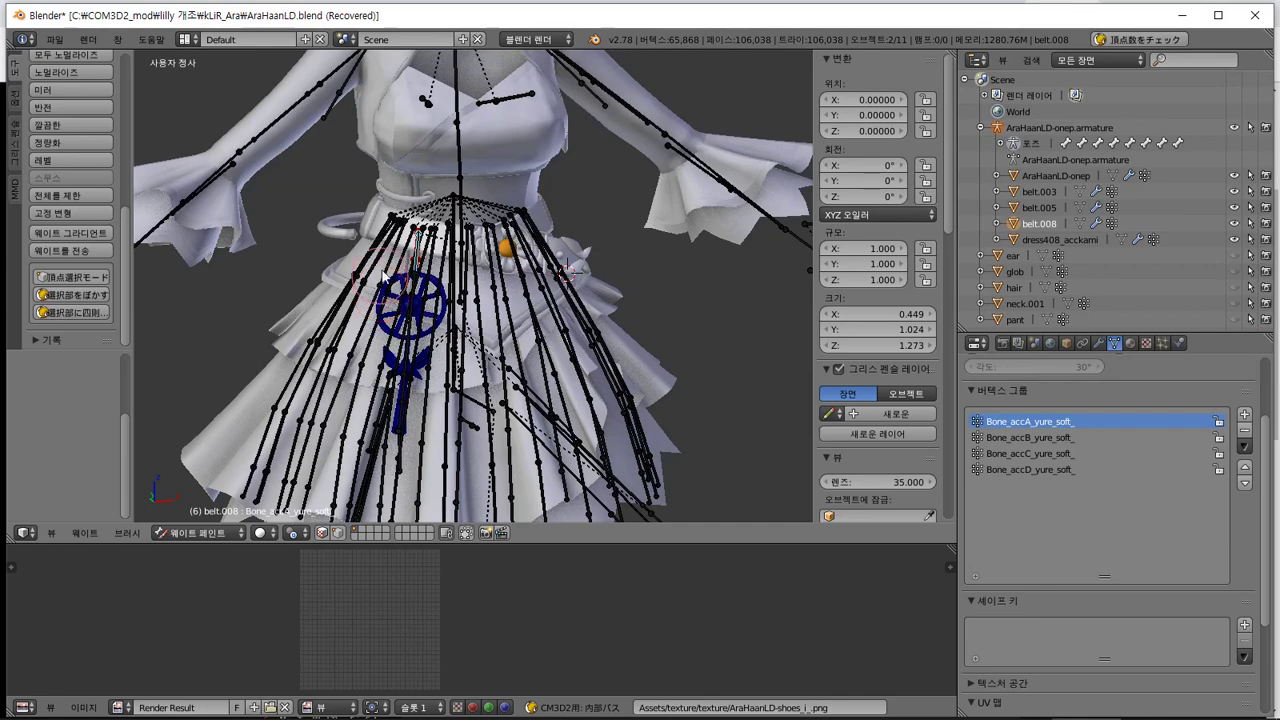
{"action": "middle_click_drag", "start_coordinate": [402, 213], "coordinate": [502, 358]}
{"action": "scroll", "coordinate": [502, 358], "scroll_direction": "up", "scroll_amount": 2}
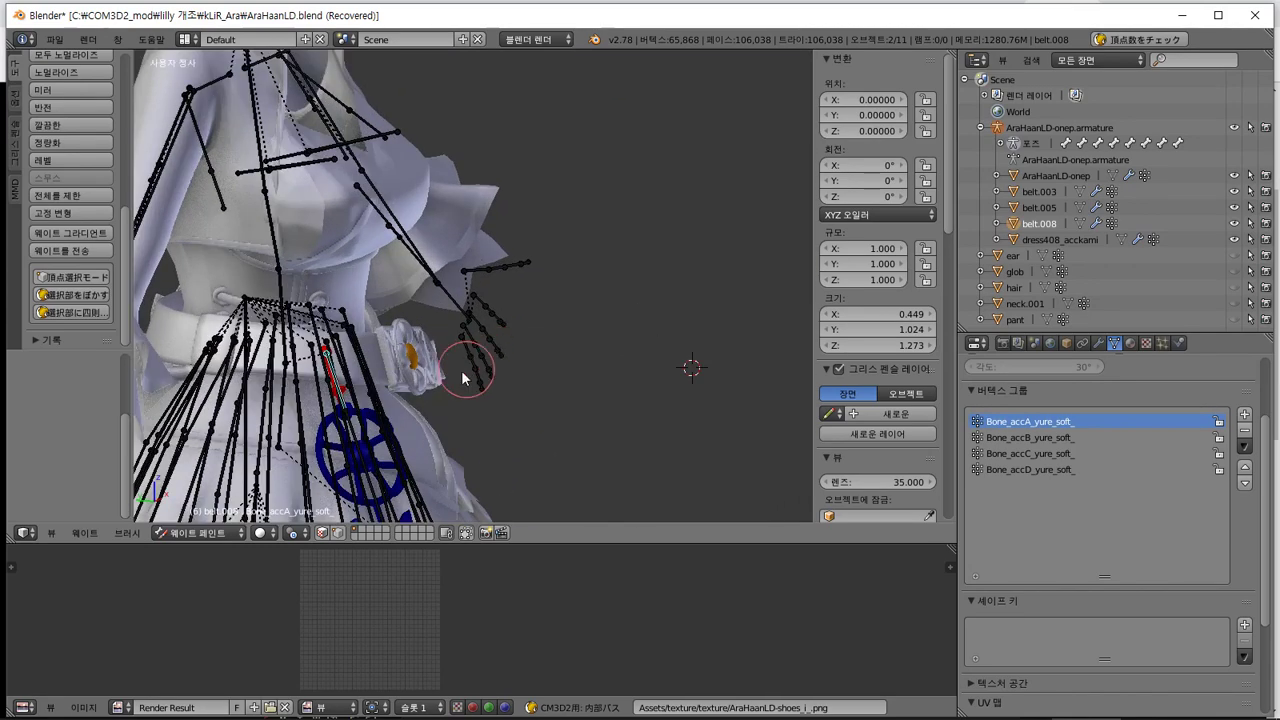
{"action": "left_click", "coordinate": [140, 537]}
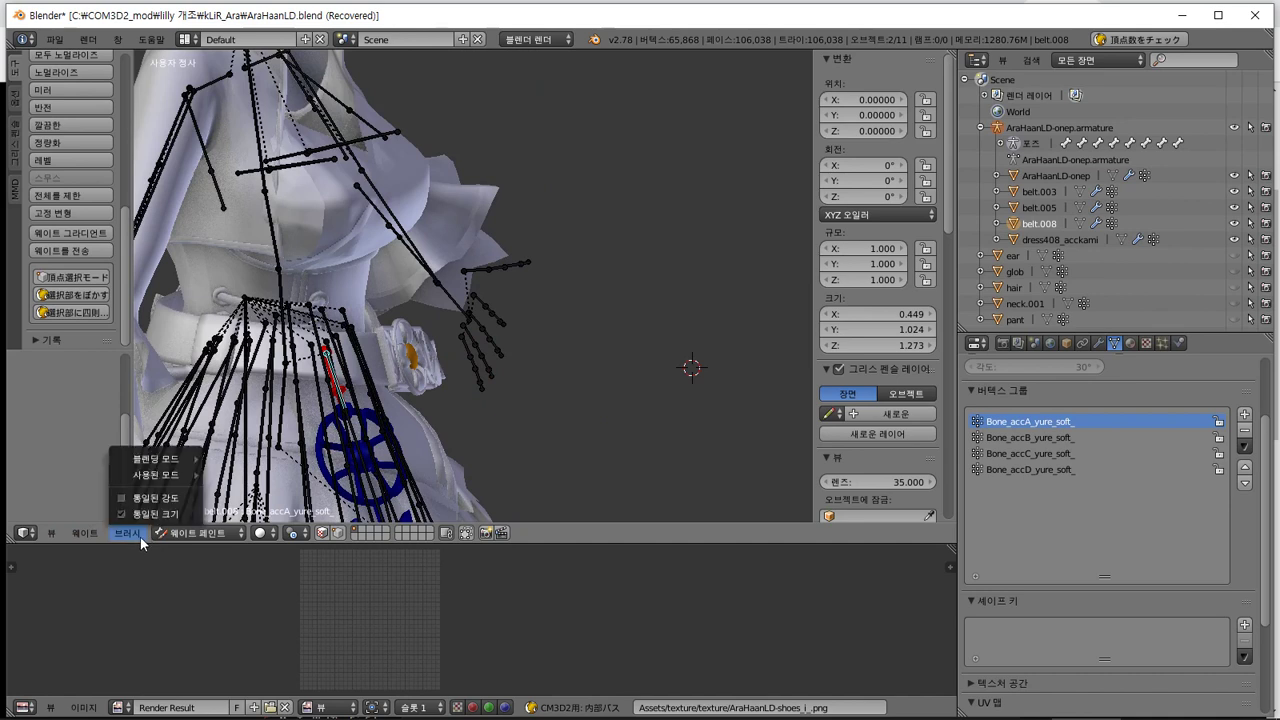
{"action": "mouse_move", "coordinate": [88, 534]}
{"action": "key", "text": "a"}
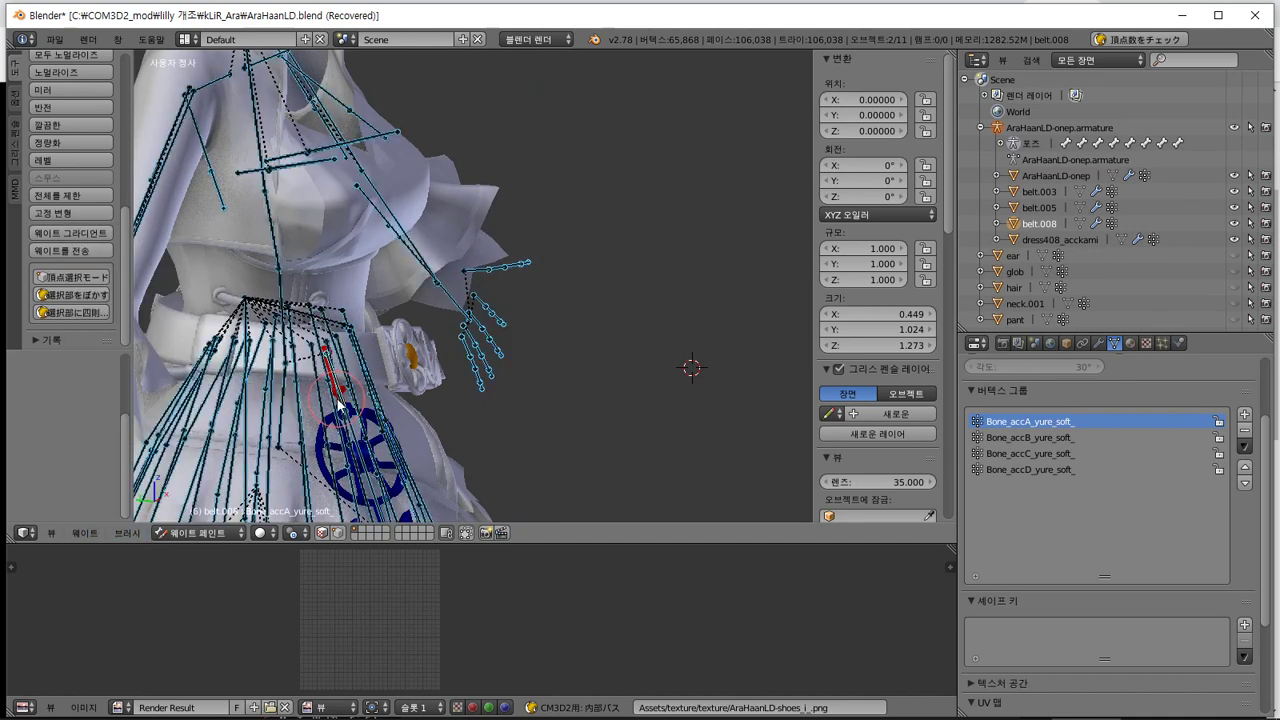
Leave weight painting of belt.008 and make AraHaanLD-onep.armature the active object in Pose mode
{"action": "left_click", "coordinate": [181, 535]}
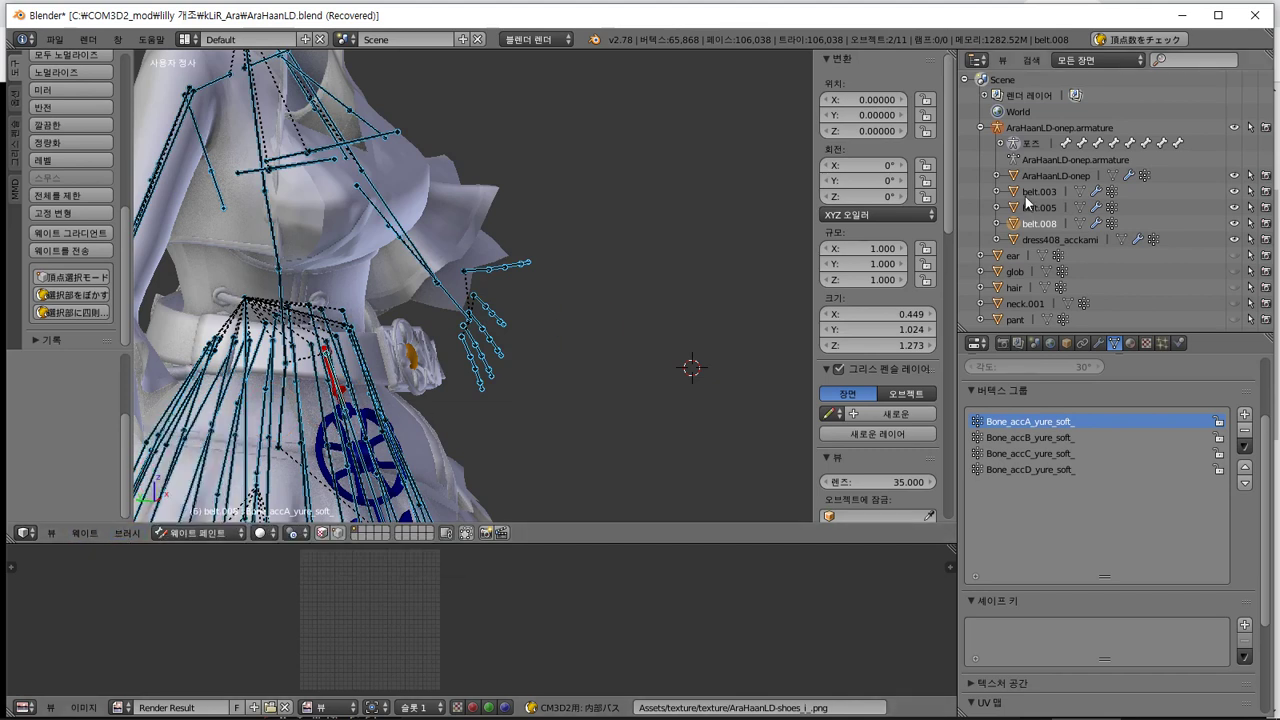
{"action": "mouse_move", "coordinate": [998, 132]}
{"action": "left_mouse_down"}
{"action": "mouse_move", "coordinate": [652, 282]}
{"action": "mouse_move", "coordinate": [696, 258]}
{"action": "mouse_move", "coordinate": [623, 306]}
{"action": "mouse_move", "coordinate": [749, 229]}
{"action": "mouse_move", "coordinate": [620, 280]}
{"action": "mouse_move", "coordinate": [838, 224]}
{"action": "mouse_move", "coordinate": [750, 175]}
{"action": "mouse_move", "coordinate": [998, 130]}
{"action": "left_mouse_up"}
{"action": "key", "text": "Tab"}
{"action": "key", "text": "Tab"}
{"action": "key", "text": "Tab"}
{"action": "key", "text": "Tab"}
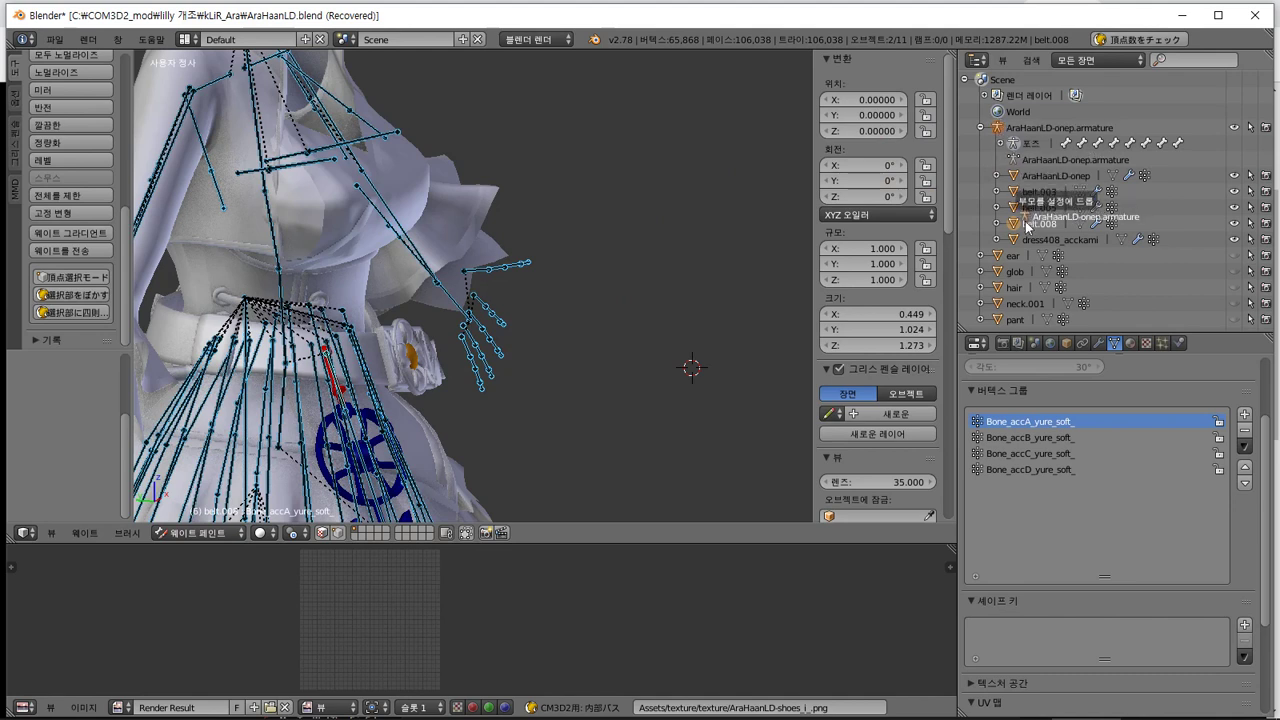
{"action": "left_click", "coordinate": [1016, 240]}
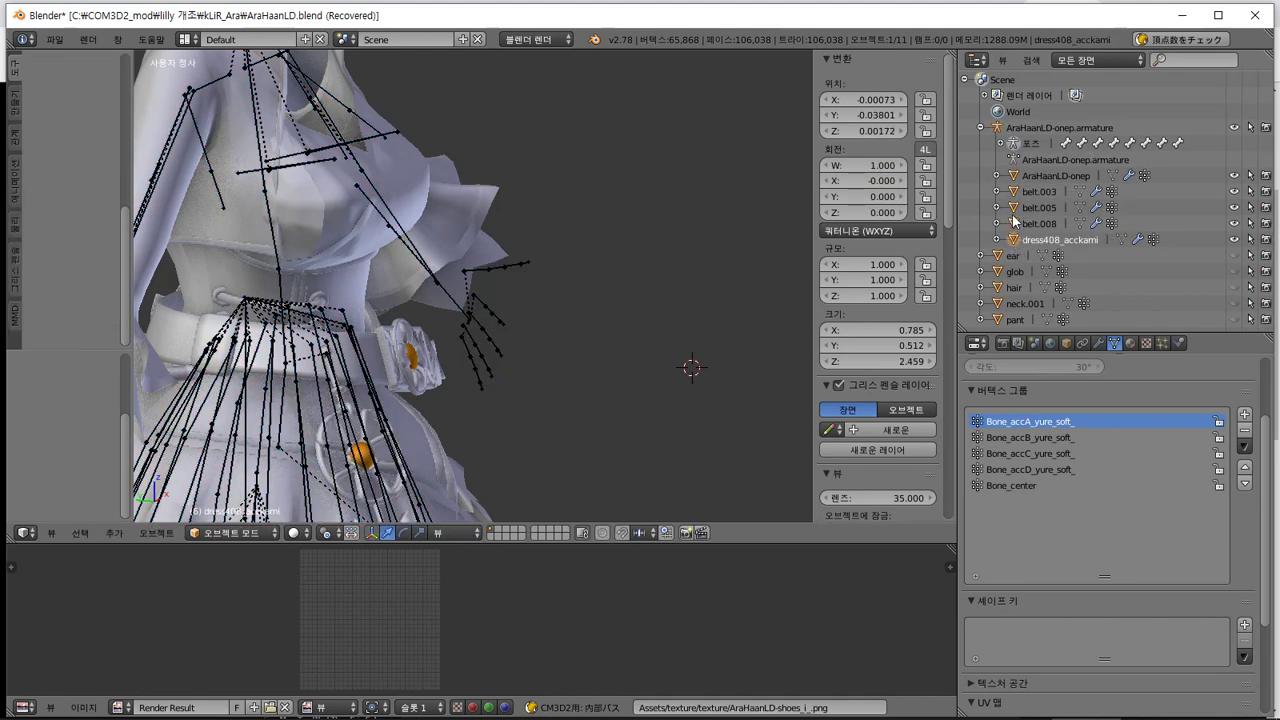
{"action": "left_click", "coordinate": [995, 130]}
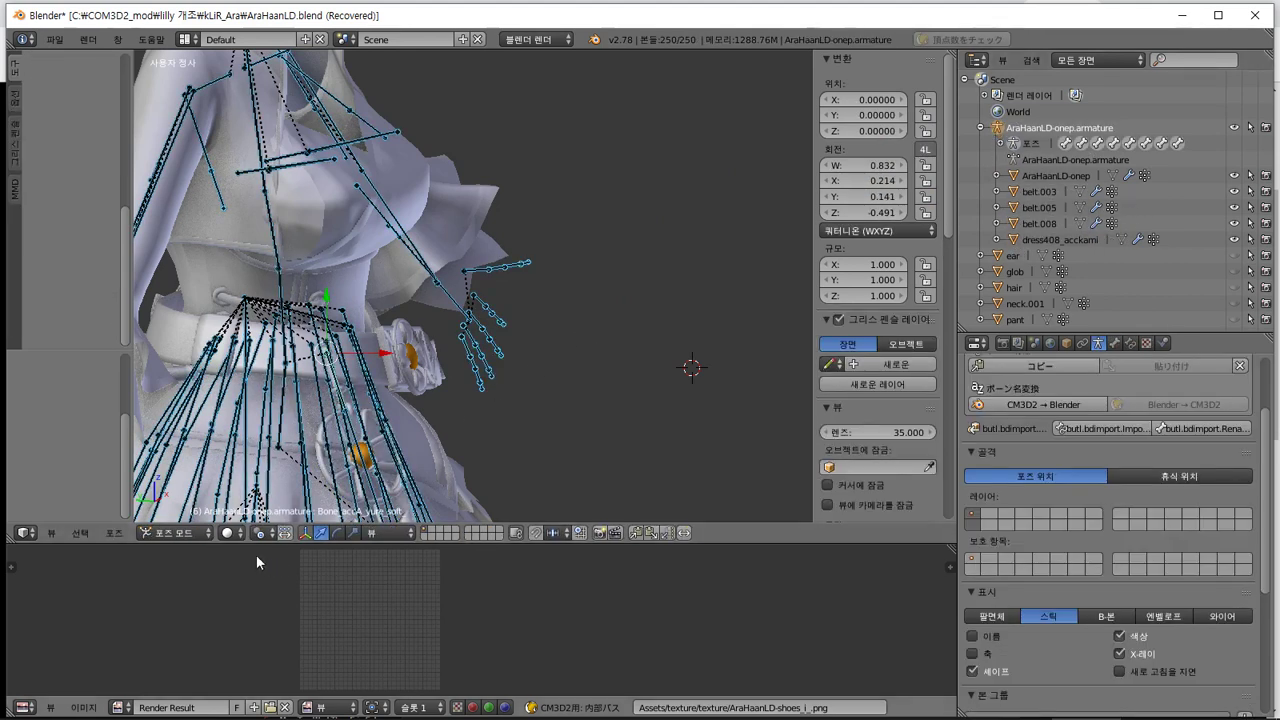
Apply the current pose as the armature's base pose, applying the armature to the related meshes with volume preserved
{"action": "left_click", "coordinate": [121, 538]}
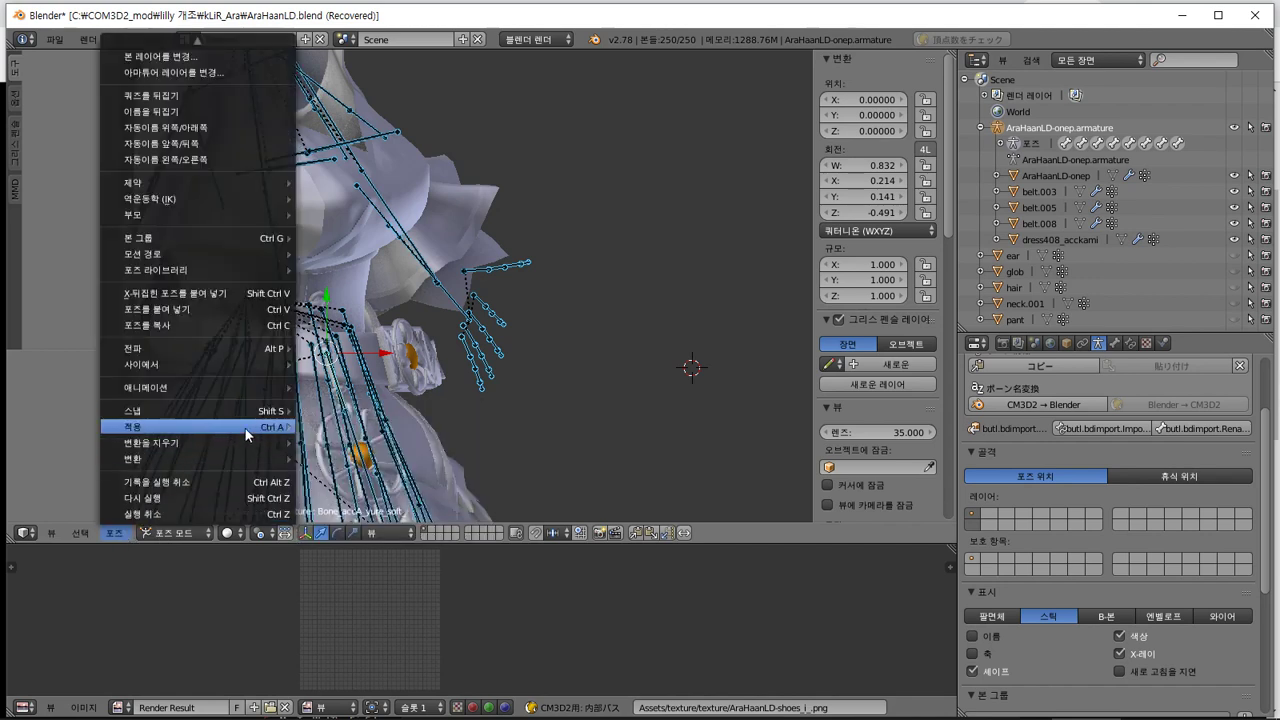
{"action": "mouse_move", "coordinate": [245, 427]}
{"action": "left_click", "coordinate": [355, 466]}
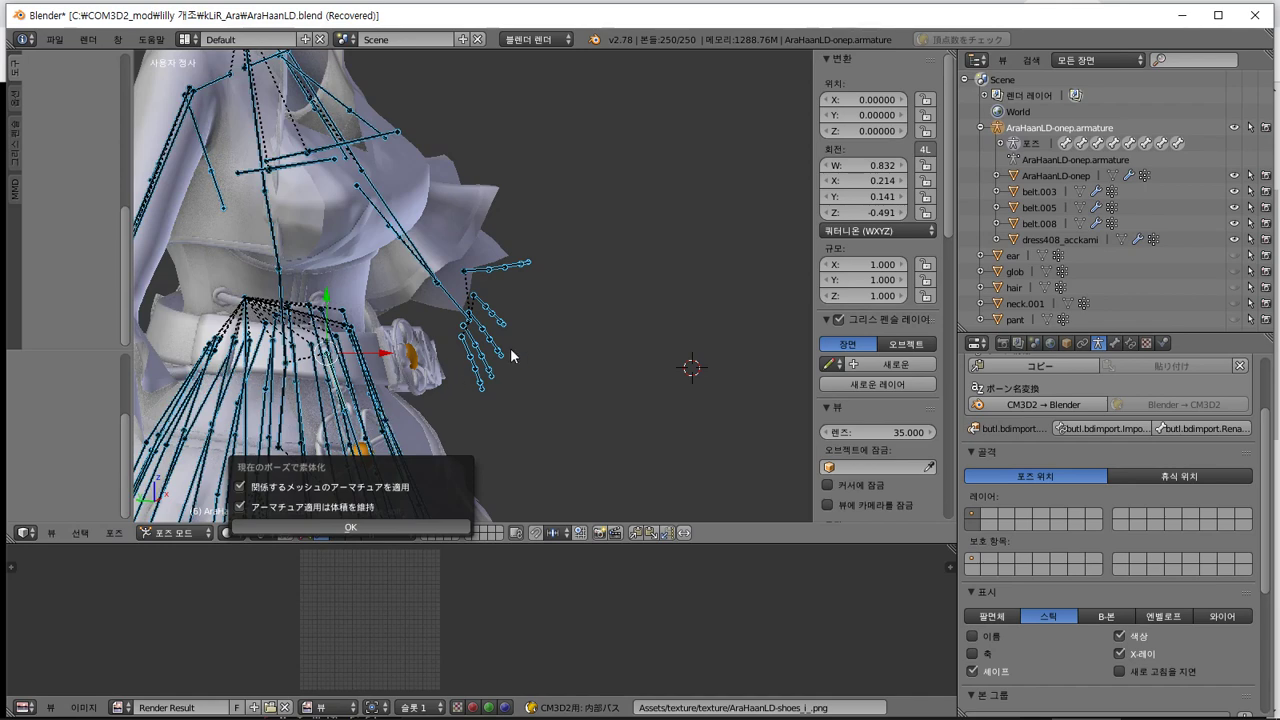
{"action": "left_click", "coordinate": [452, 529]}
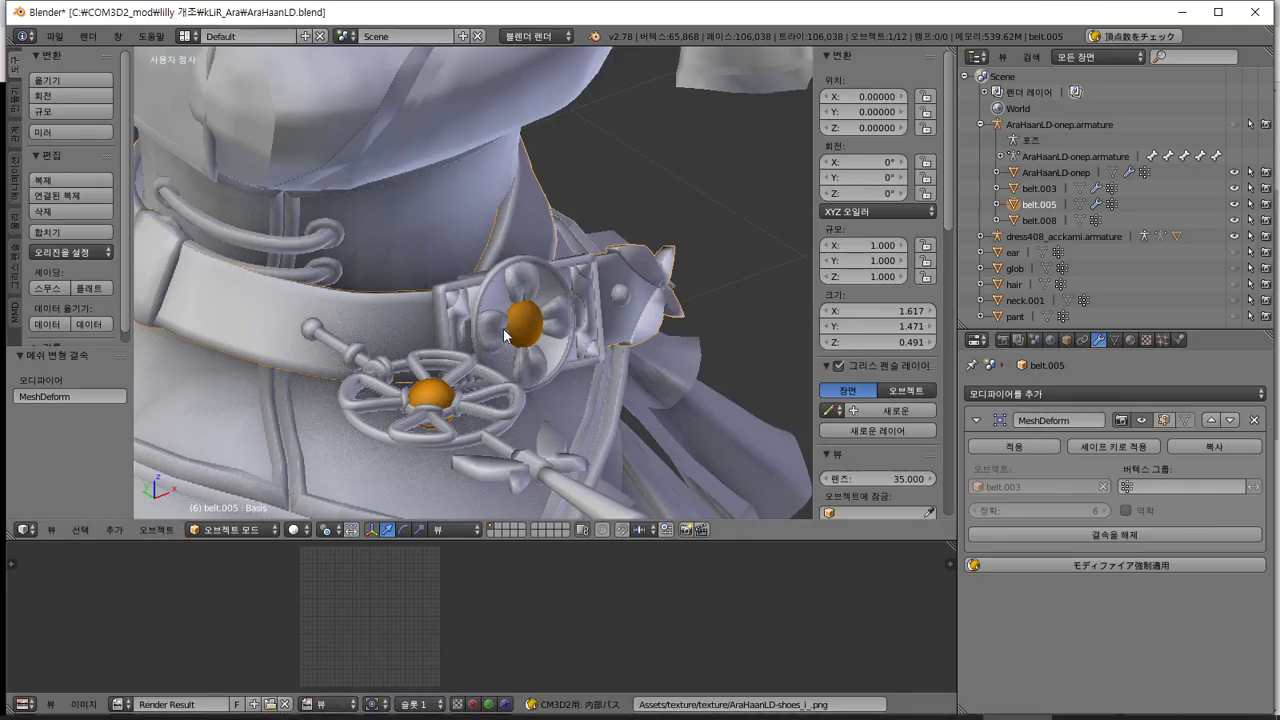
Examine the belt and its flower buckle in the other Blender window, and inspect the whole belt.005 mesh in Edit mode
{"action": "key", "text": "Right"}
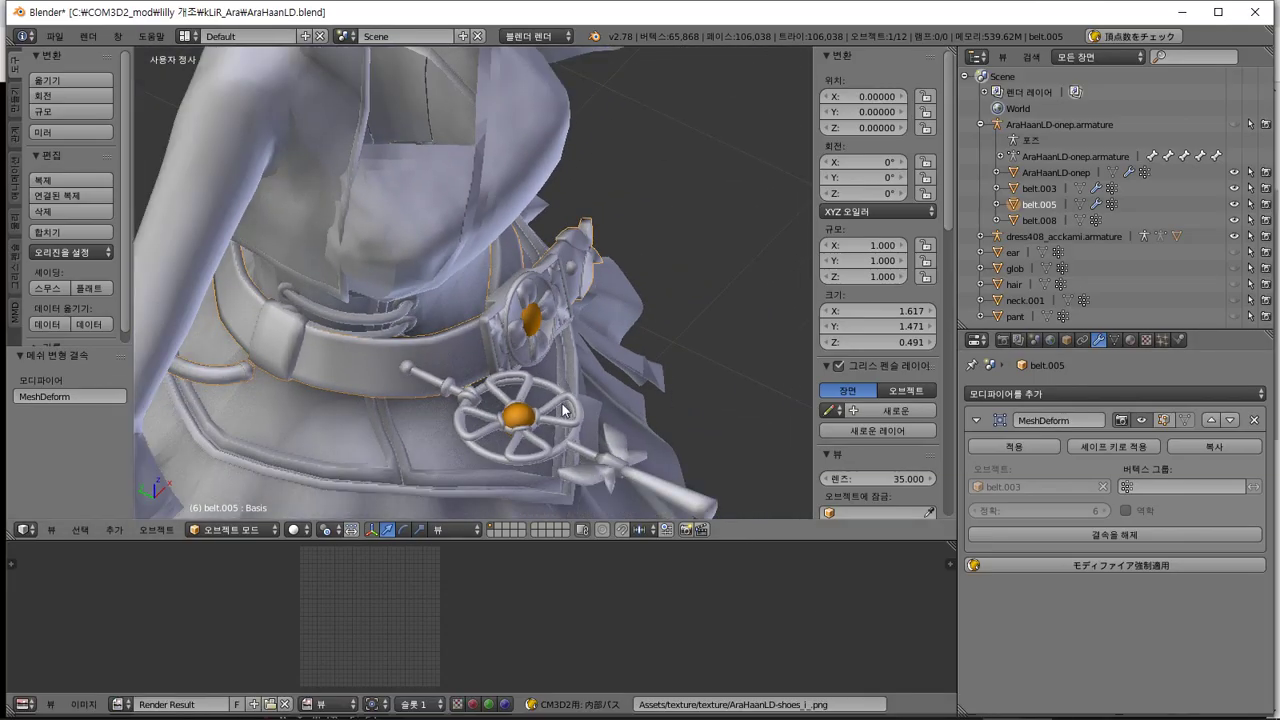
{"action": "middle_click_drag", "start_coordinate": [577, 413], "coordinate": [538, 328], "text": "shift"}
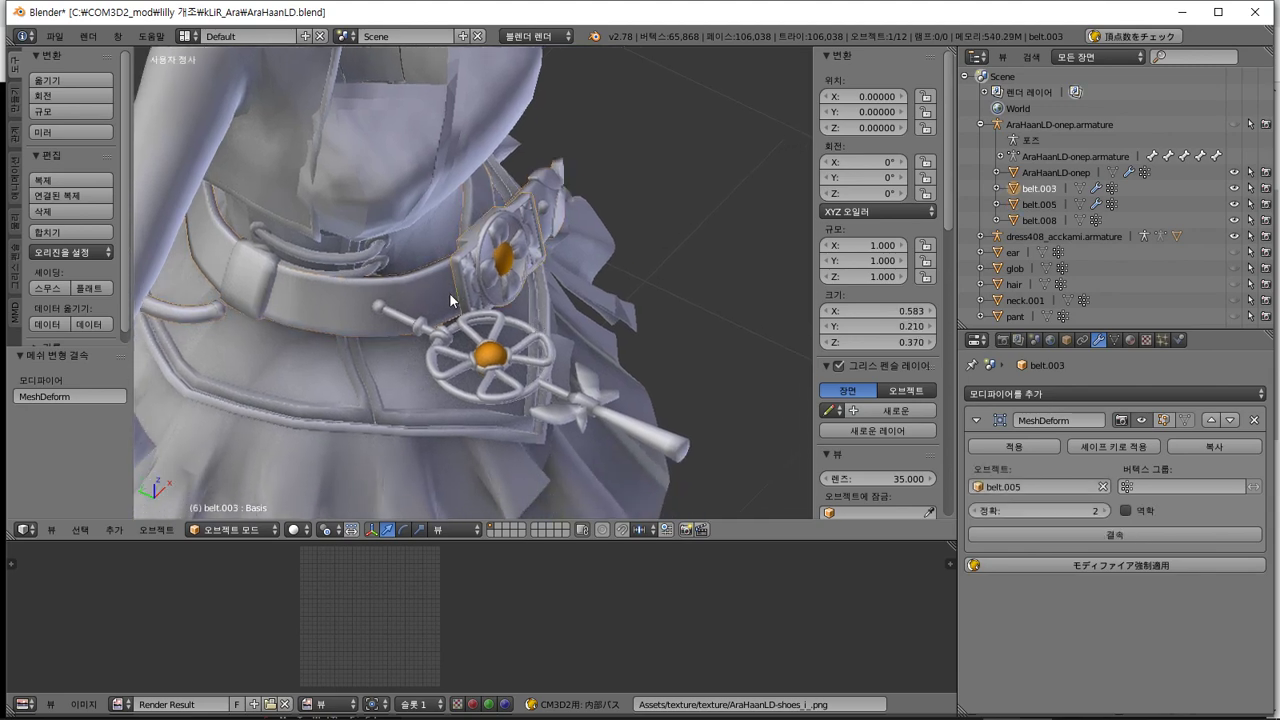
{"action": "middle_click_drag", "start_coordinate": [441, 293], "coordinate": [441, 240], "text": "shift"}
{"action": "scroll", "coordinate": [442, 238], "scroll_direction": "up", "scroll_amount": 3}
{"action": "key", "text": "Tab"}
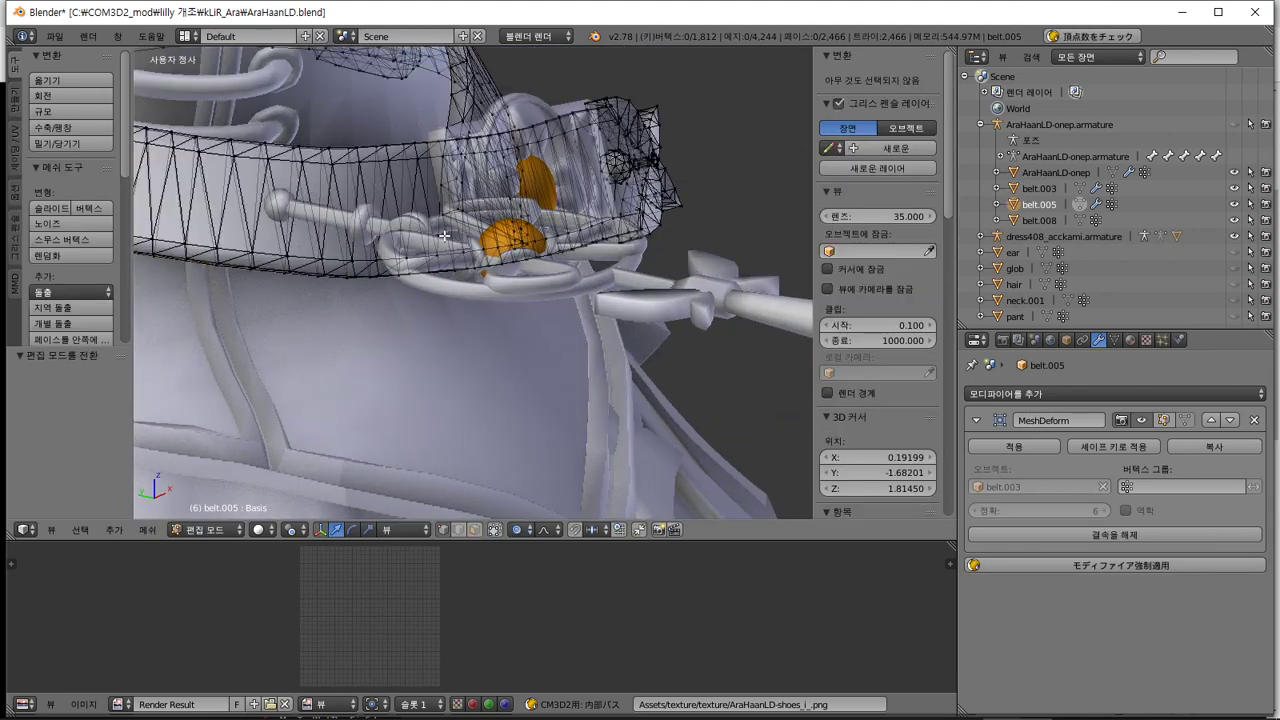
{"action": "key", "text": "a"}
{"action": "middle_click_drag", "start_coordinate": [505, 177], "coordinate": [454, 274]}
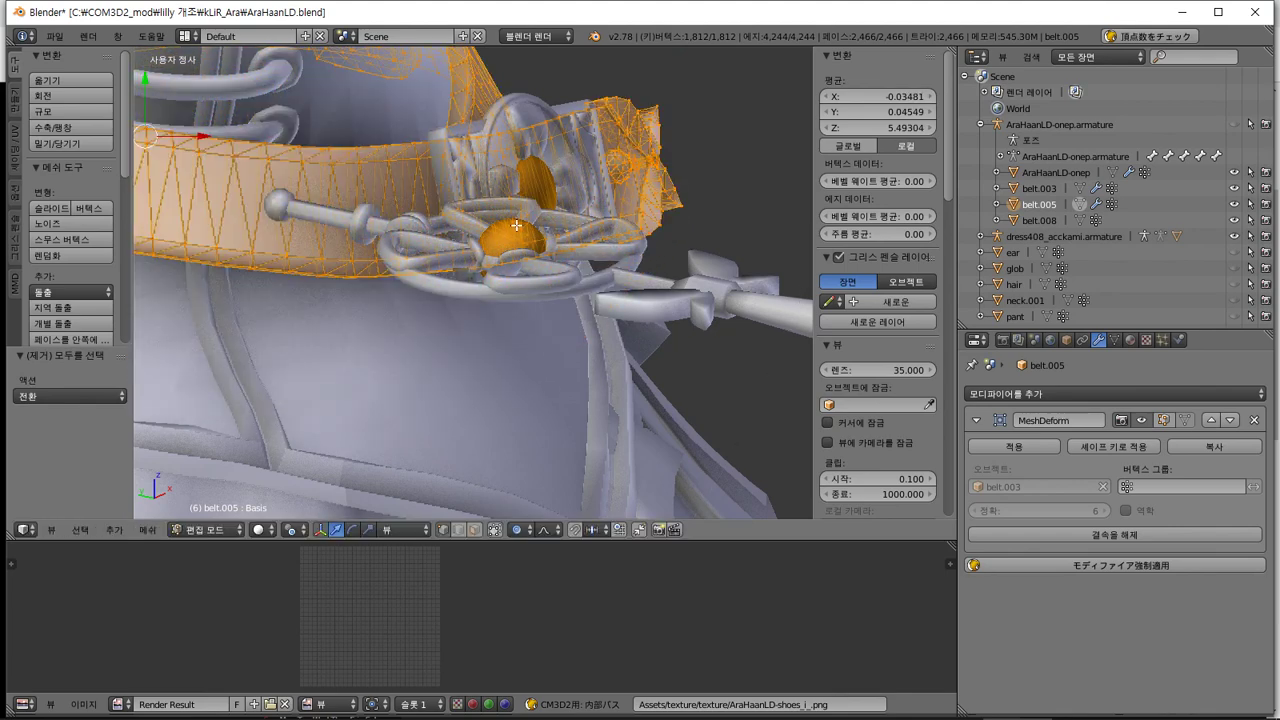
{"action": "key", "text": "Tab"}
Try moving the belt.003 buckle freely as an object, and undo the move
{"action": "right_click", "coordinate": [528, 148]}
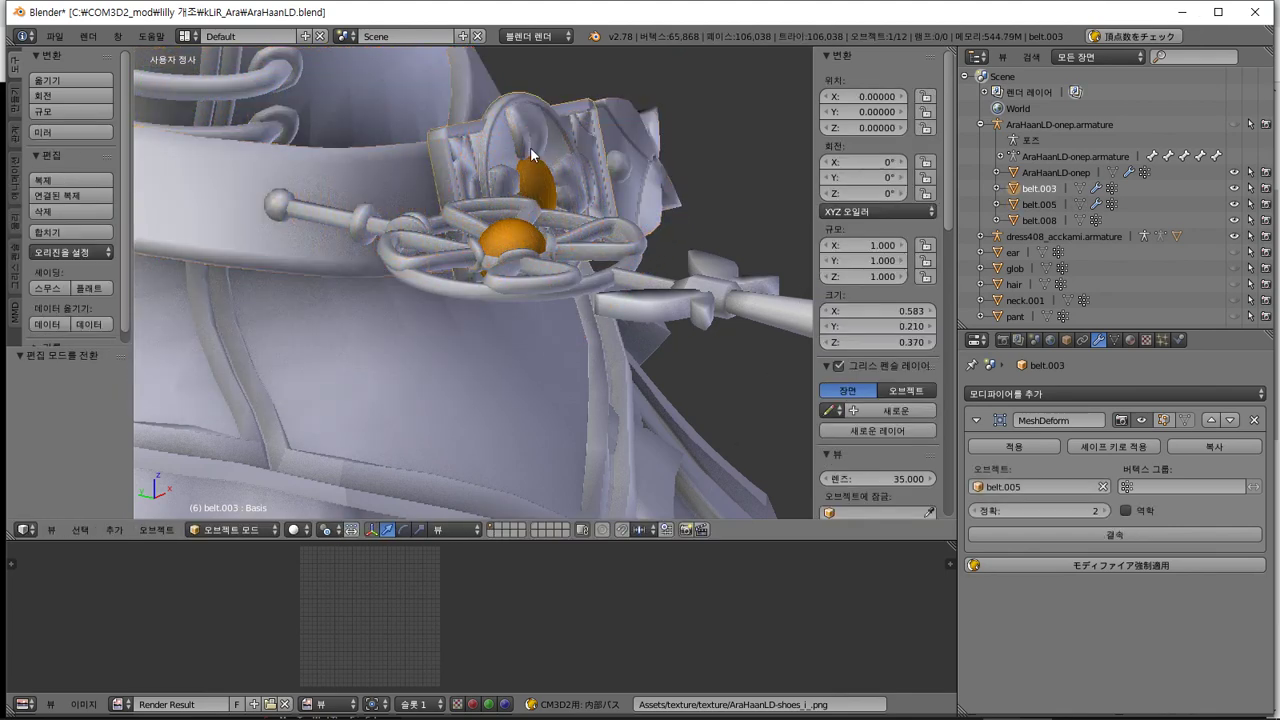
{"action": "key", "text": "g"}
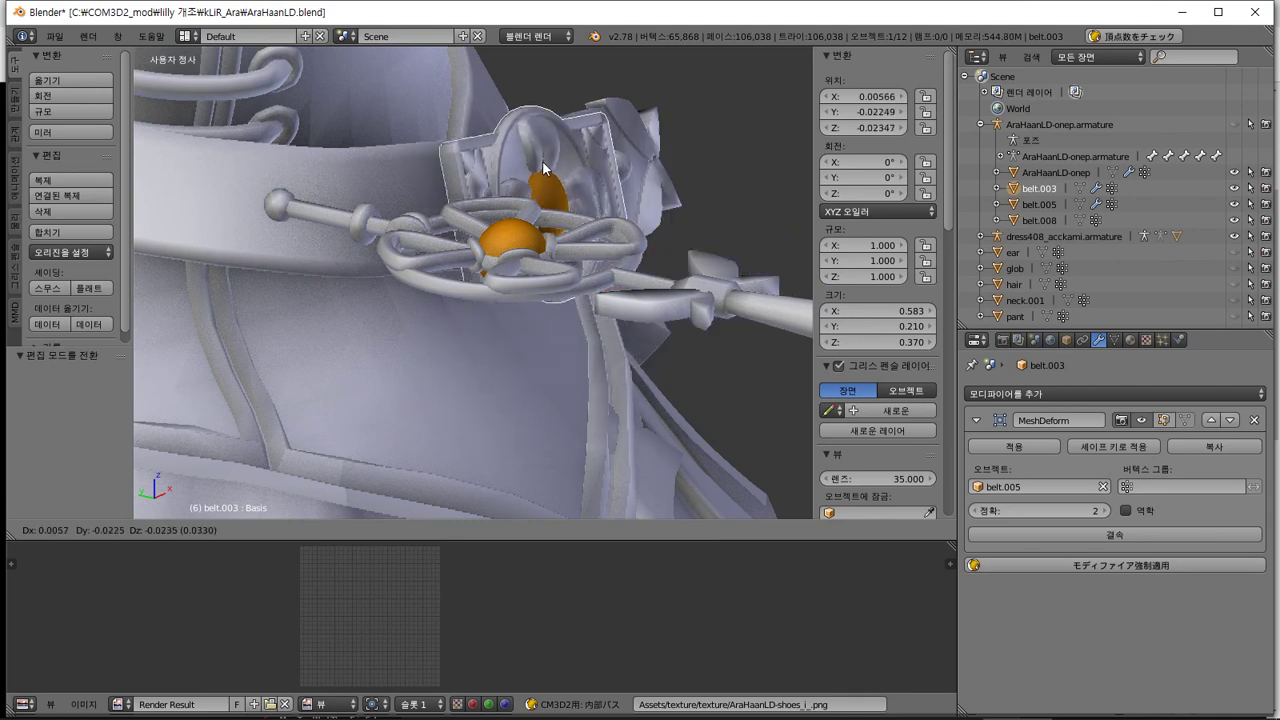
{"action": "left_click", "coordinate": [563, 178]}
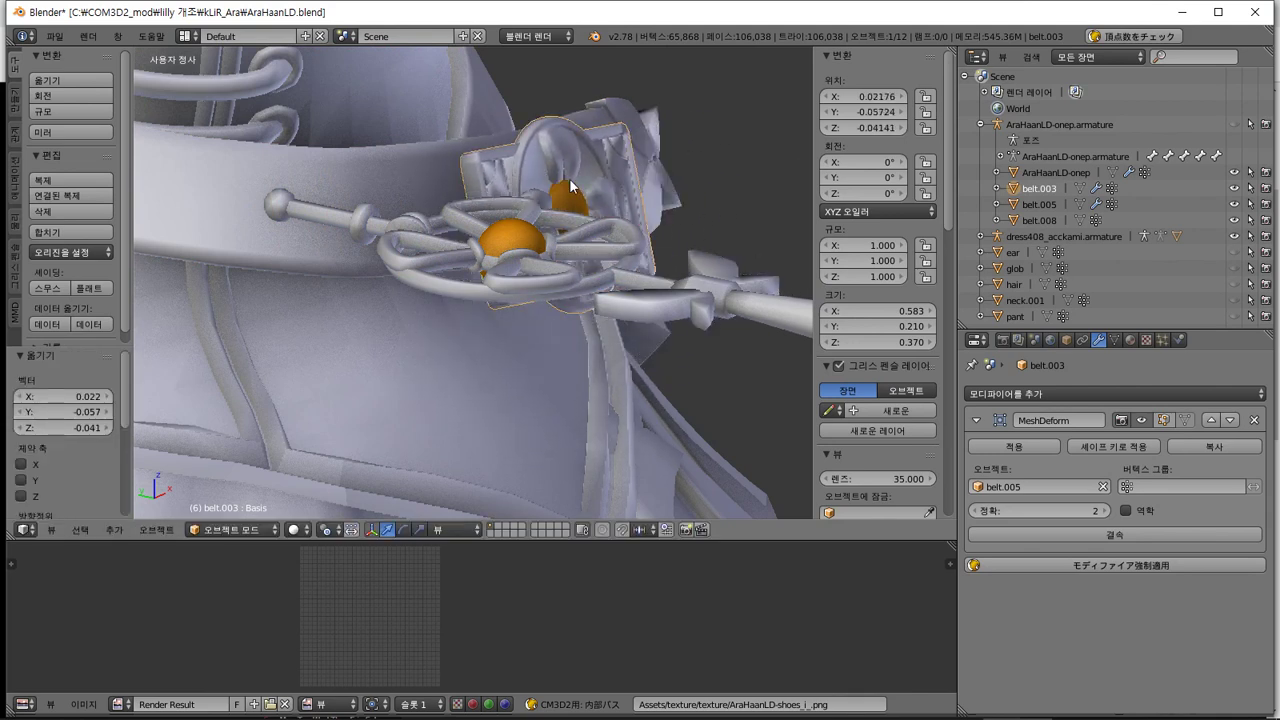
{"action": "key", "text": "ctrl+z"}
Try moving the entire belt.003 mesh along the X axis in Edit mode, and undo the move
{"action": "key", "text": "Tab"}
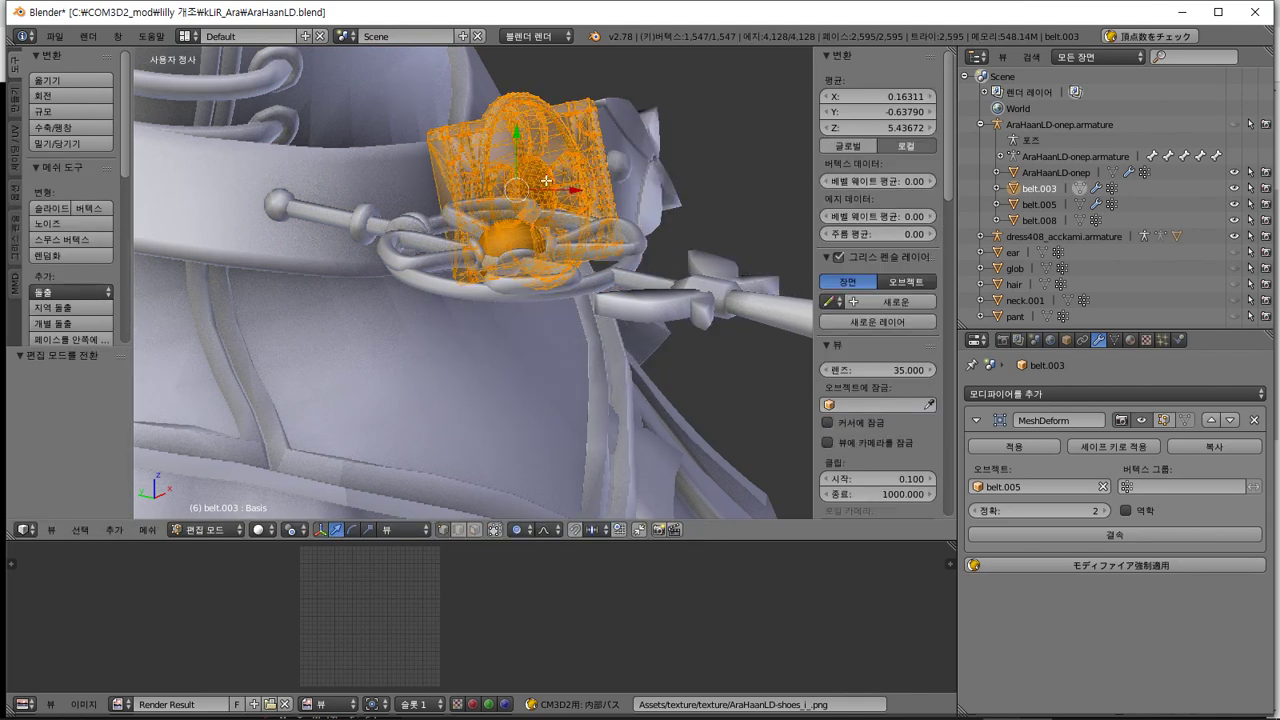
{"action": "key", "text": "g"}
{"action": "key", "text": "x"}
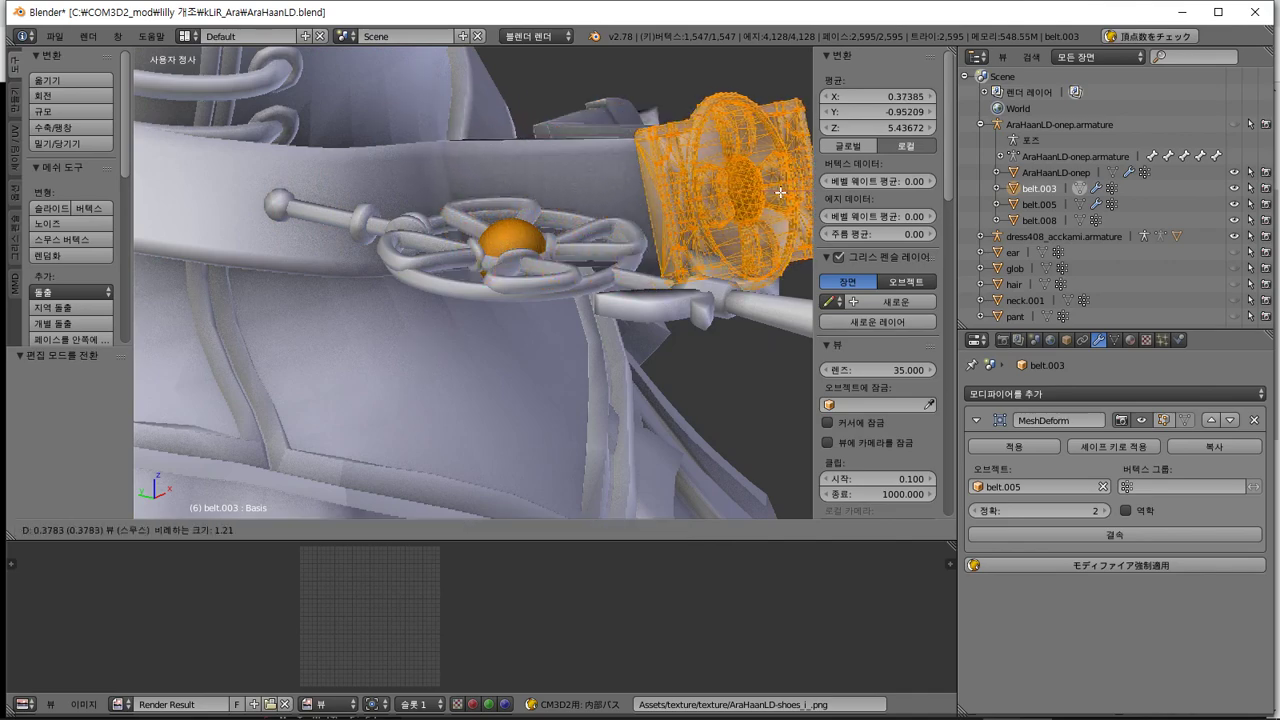
{"action": "left_click", "coordinate": [622, 189]}
{"action": "middle_click_drag", "start_coordinate": [622, 189], "coordinate": [592, 239]}
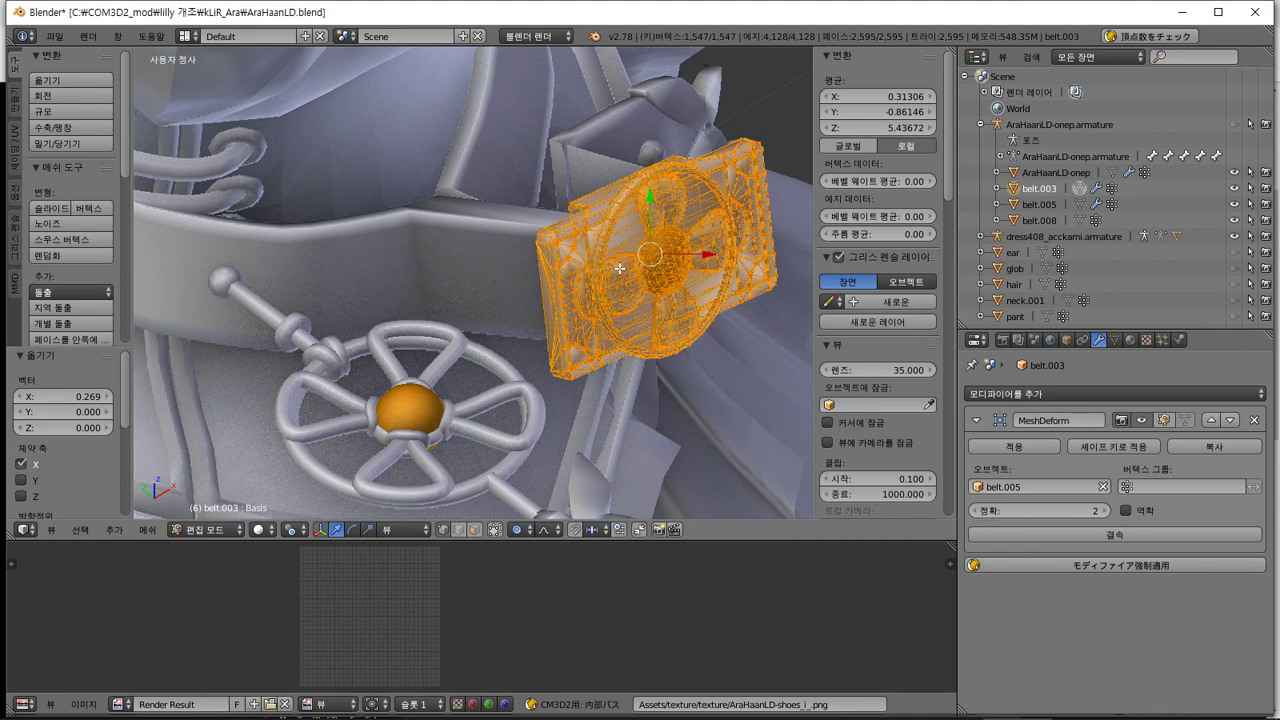
{"action": "key", "text": "ctrl+z"}
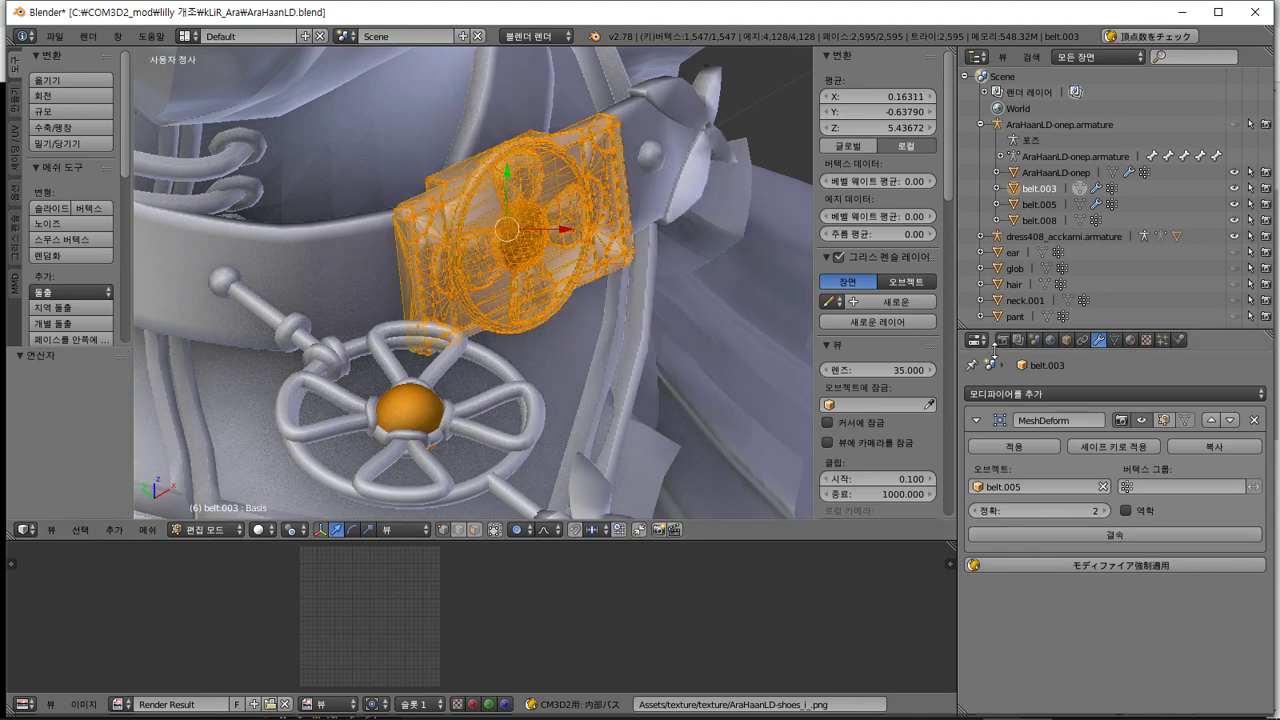
Leave Edit mode, select belt.005, and unbind its MeshDeform modifier from belt.003
{"action": "key", "text": "Tab"}
{"action": "right_click", "coordinate": [358, 257]}
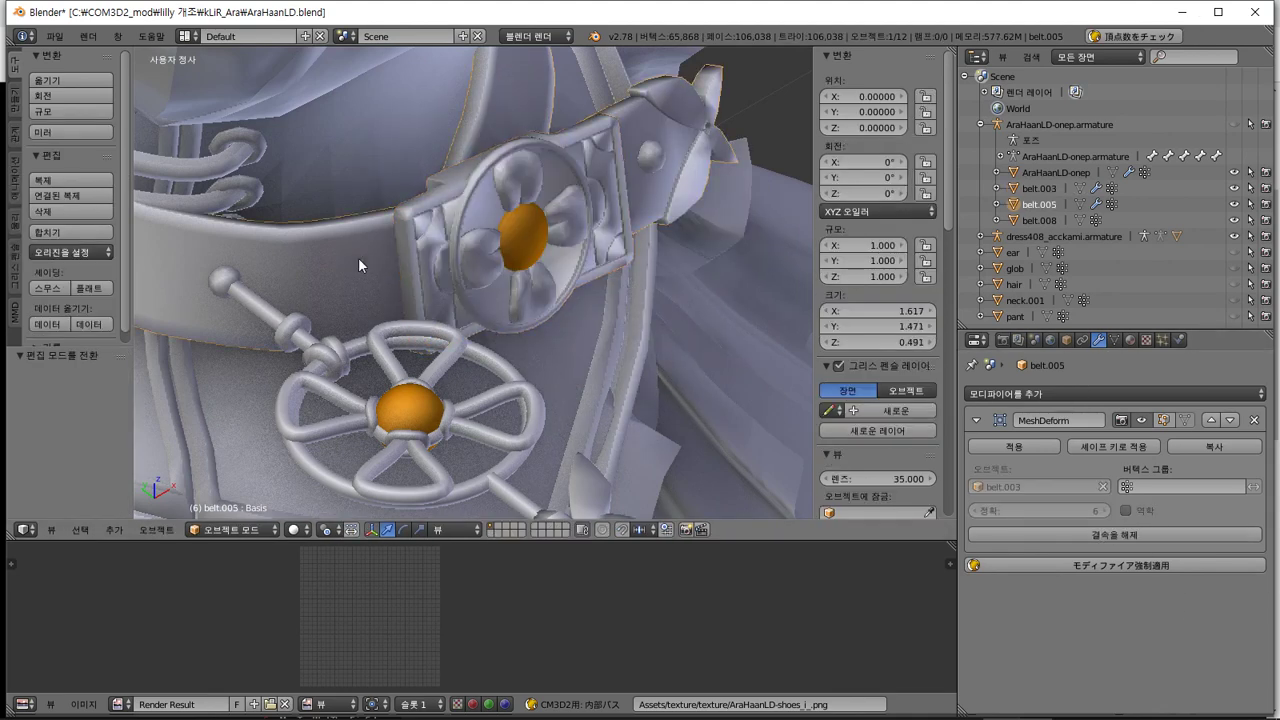
{"action": "left_click", "coordinate": [1076, 532]}
{"action": "middle_click_drag", "start_coordinate": [398, 358], "coordinate": [398, 325]}
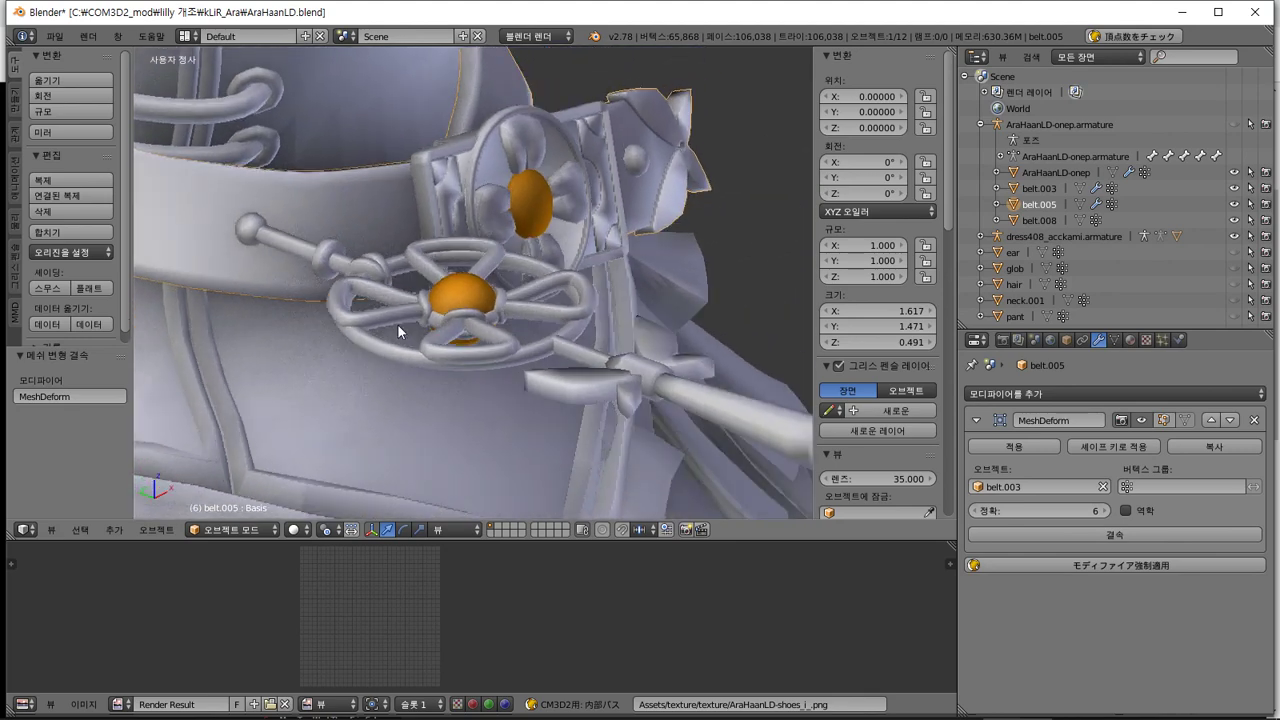
Switch to the Blender window containing the recovered AraHaanLD.blend
{"action": "key", "text": "alt+Tab"}
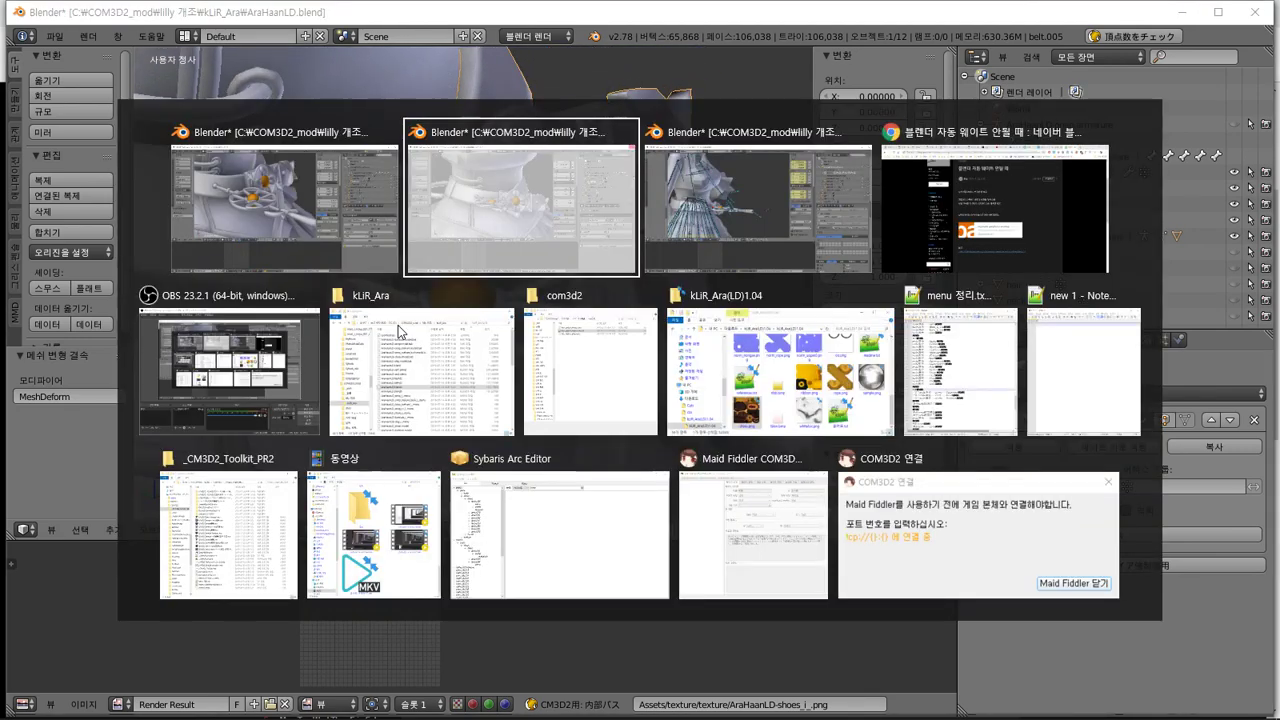
{"action": "key", "text": "alt+Tab"}
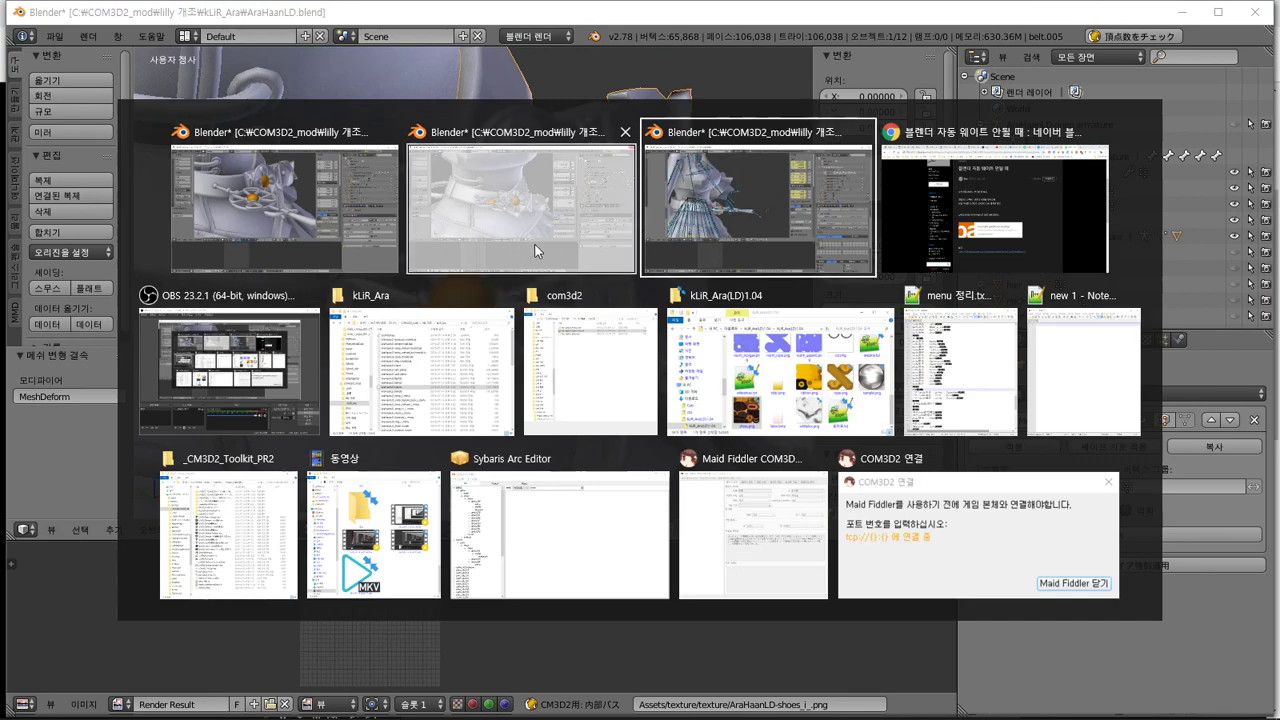
{"action": "left_click", "coordinate": [796, 236]}
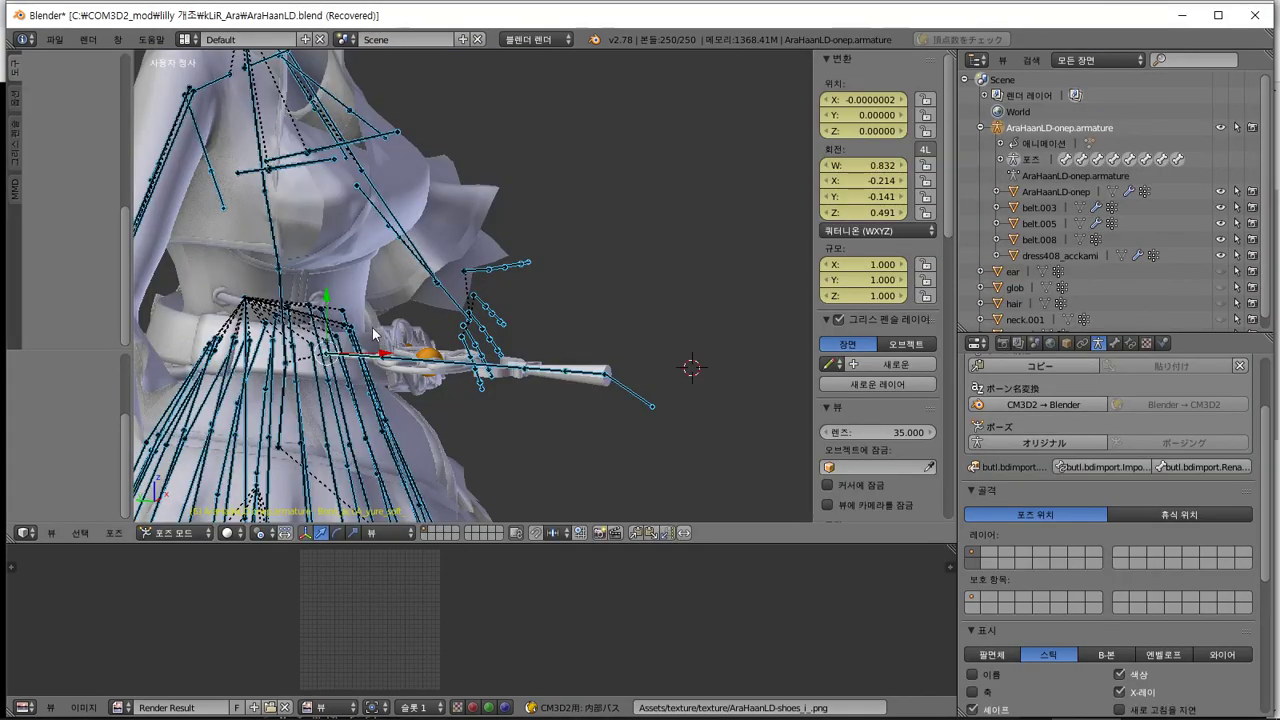
Try clearing all pose transforms of the armature's selected bones, and undo the clearing
{"action": "middle_click_drag", "start_coordinate": [398, 357], "coordinate": [325, 478]}
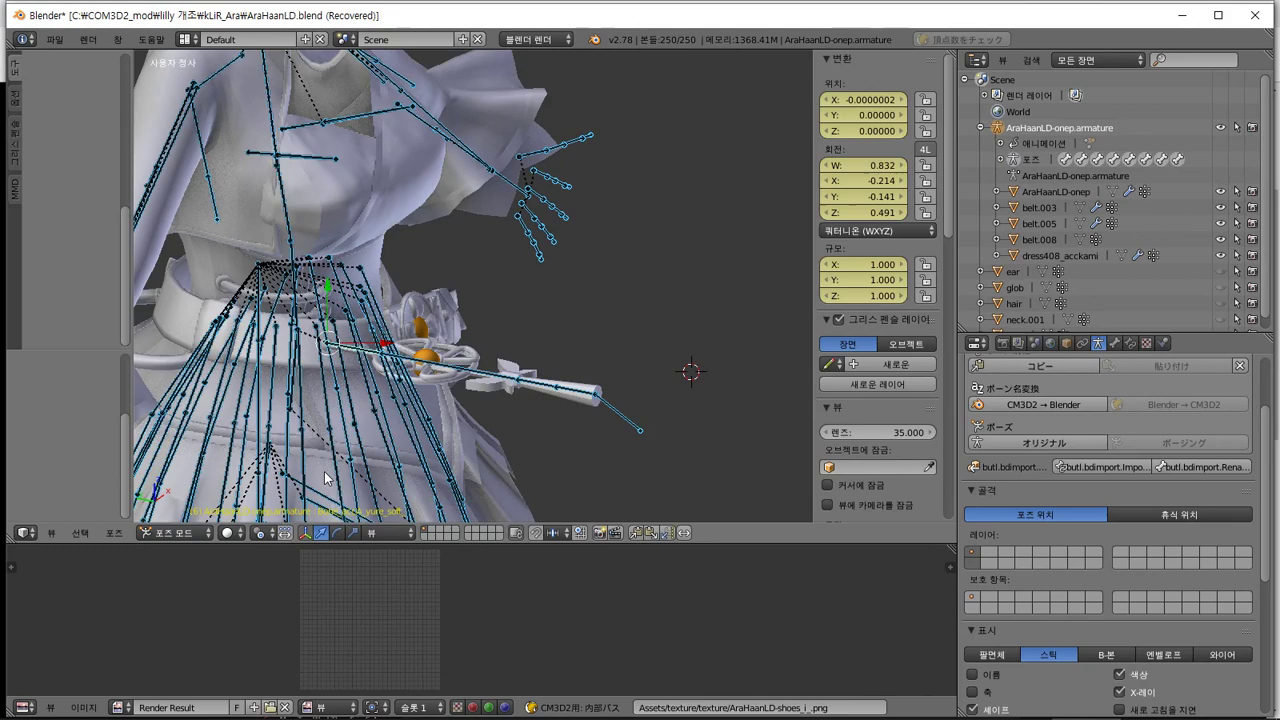
{"action": "left_click", "coordinate": [114, 532]}
{"action": "mouse_move", "coordinate": [270, 444]}
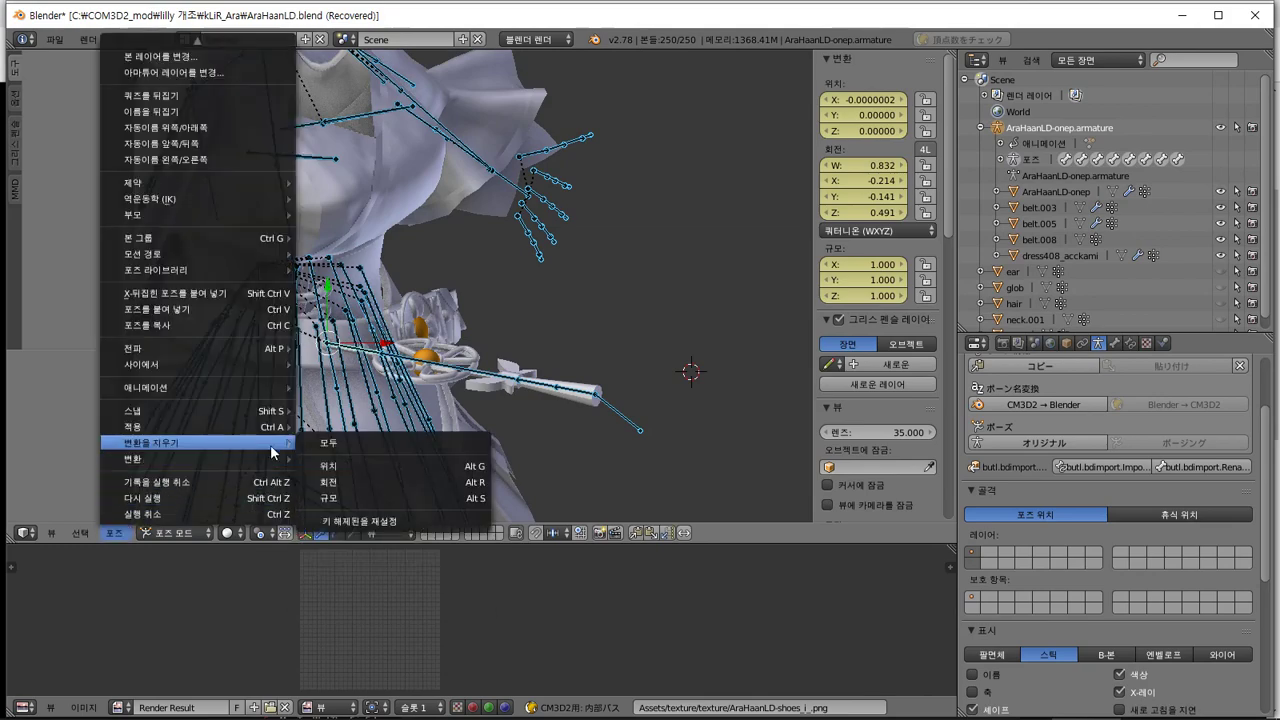
{"action": "left_click", "coordinate": [385, 448]}
{"action": "mouse_move", "coordinate": [390, 450]}
{"action": "middle_mouse_down"}
{"action": "mouse_move", "coordinate": [435, 444]}
{"action": "mouse_move", "coordinate": [406, 462]}
{"action": "middle_mouse_up"}
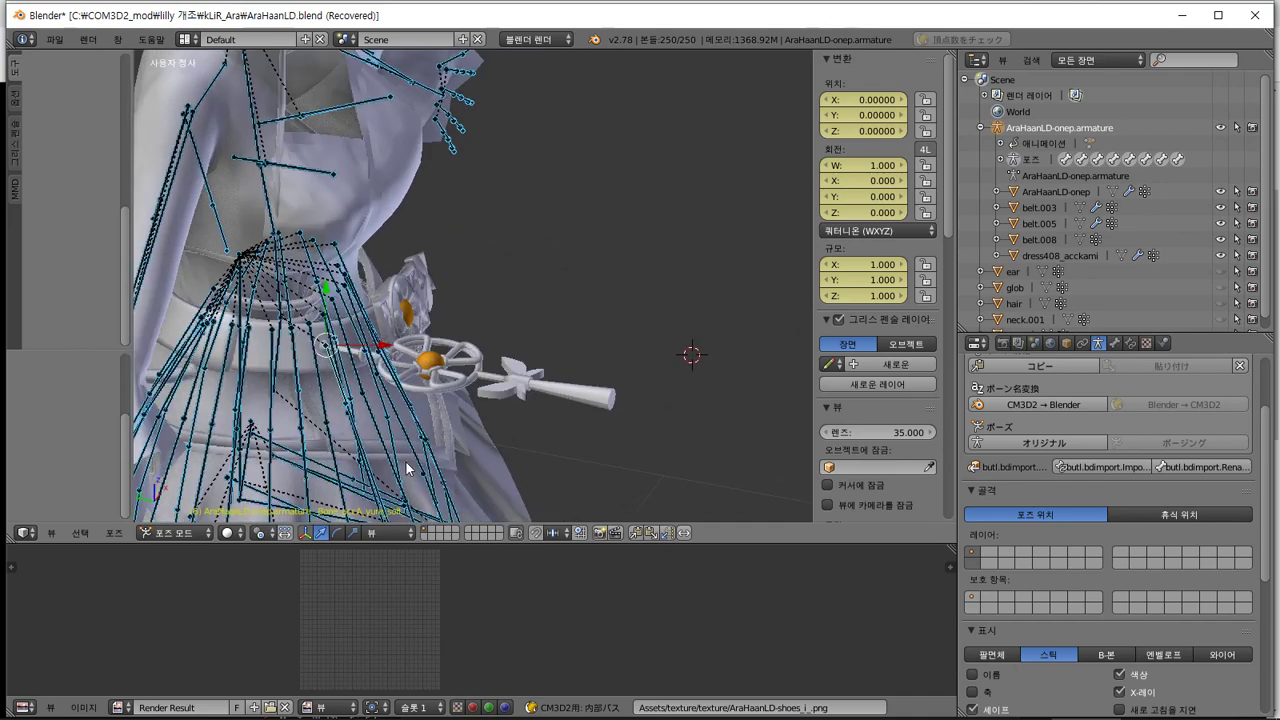
{"action": "key", "text": "ctrl+z"}
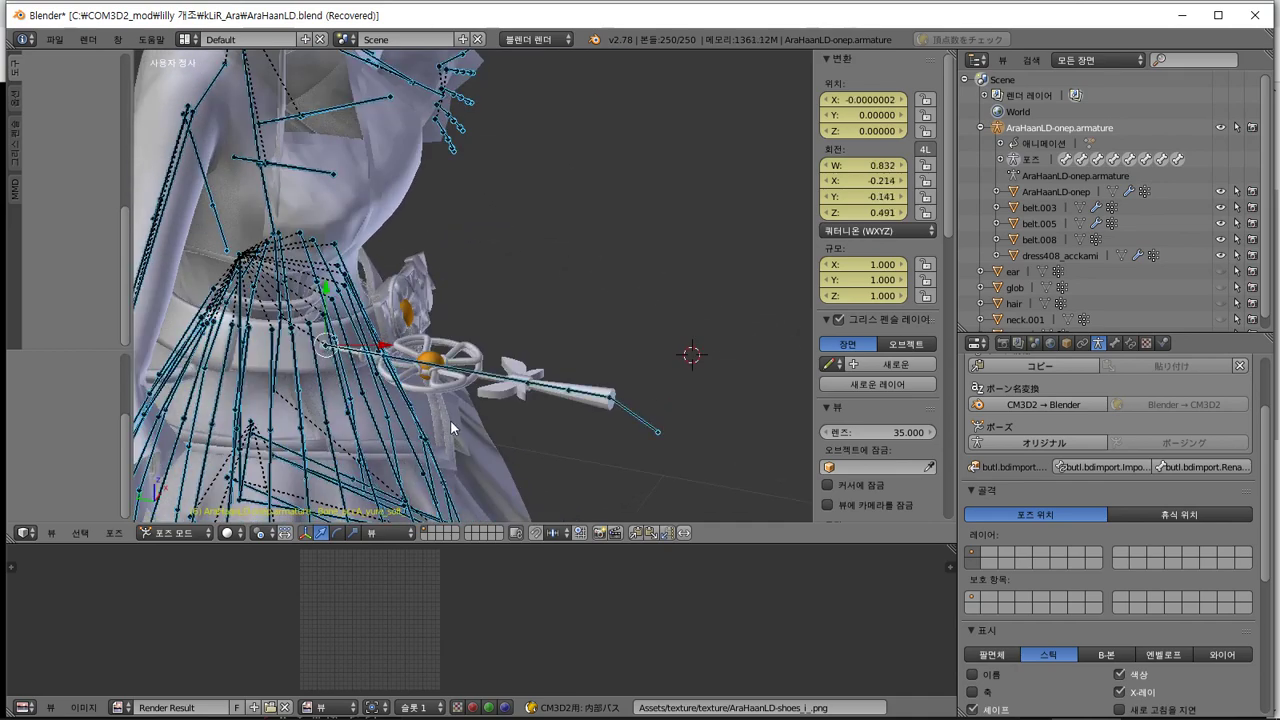
Select belt.008 and inspect its Bone_accA_yure_soft_ weights and mesh by switching between Edit mode and Weight Paint
{"action": "right_click", "coordinate": [509, 397]}
{"action": "scroll", "coordinate": [525, 402], "scroll_direction": "up", "scroll_amount": 2}
{"action": "middle_click_drag", "start_coordinate": [520, 400], "coordinate": [567, 314]}
{"action": "key", "text": "Tab"}
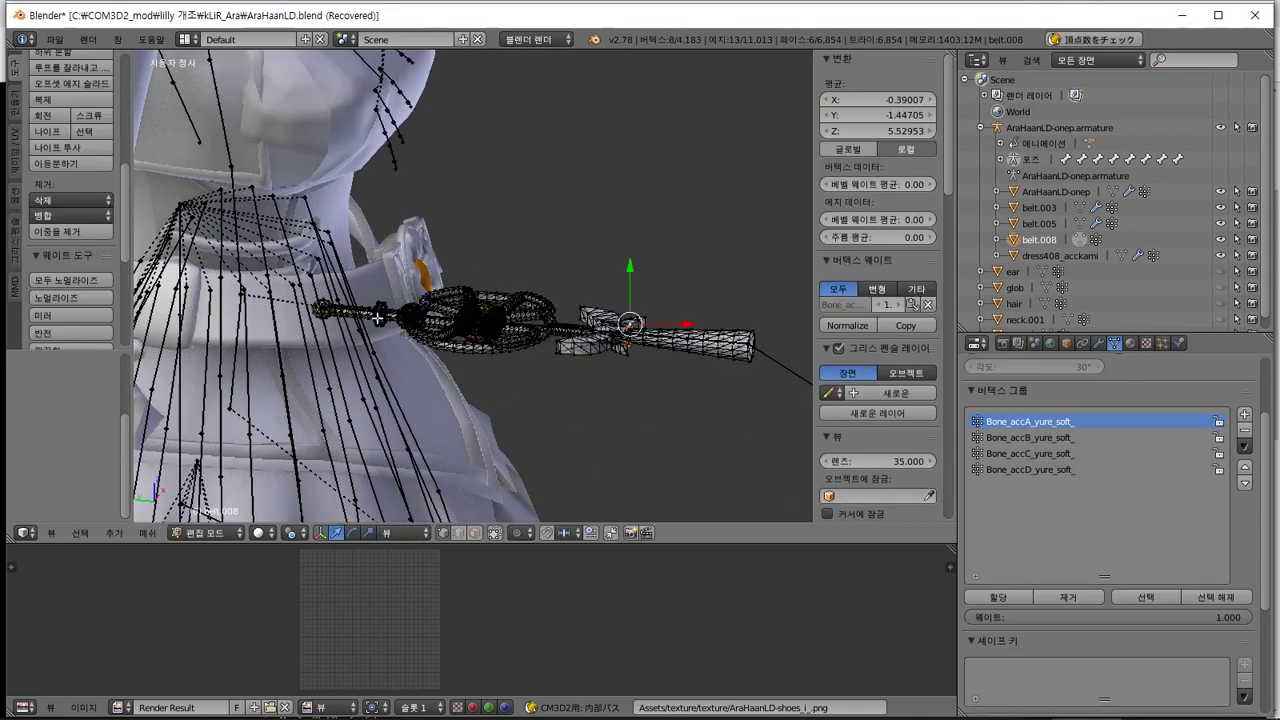
{"action": "key", "text": "Tab"}
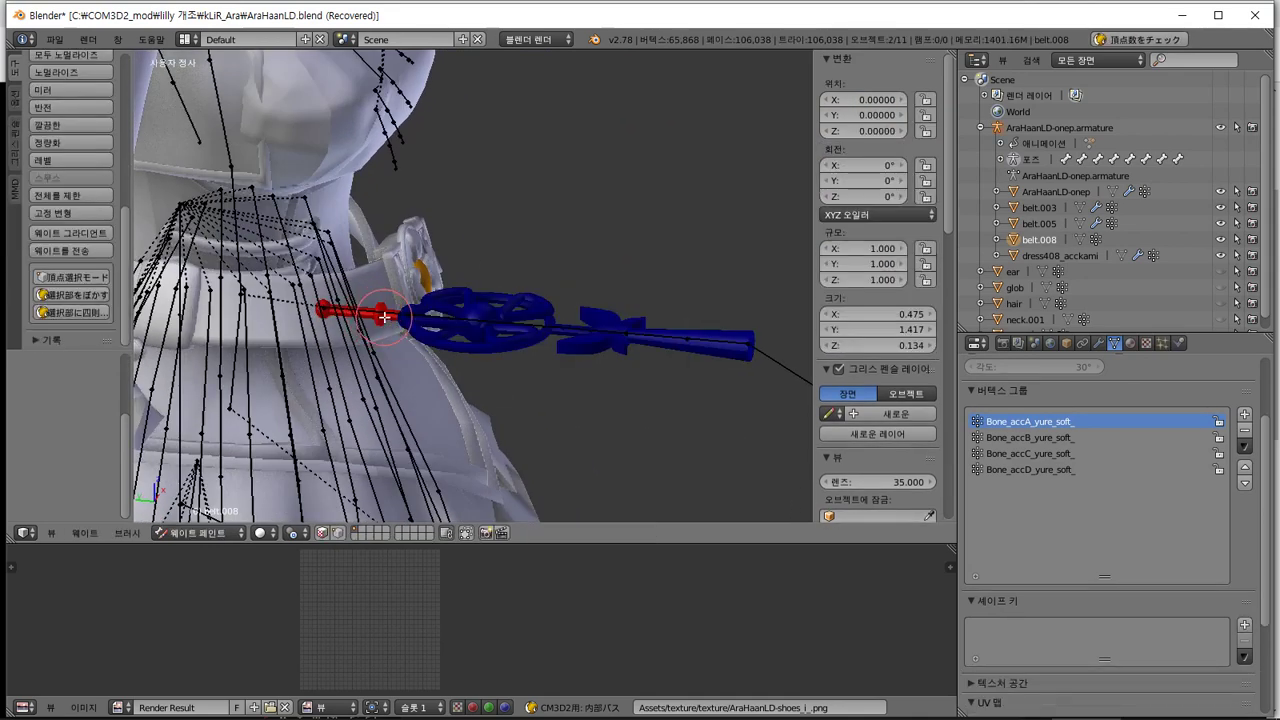
{"action": "key", "text": "Tab"}
{"action": "key", "text": "Tab"}
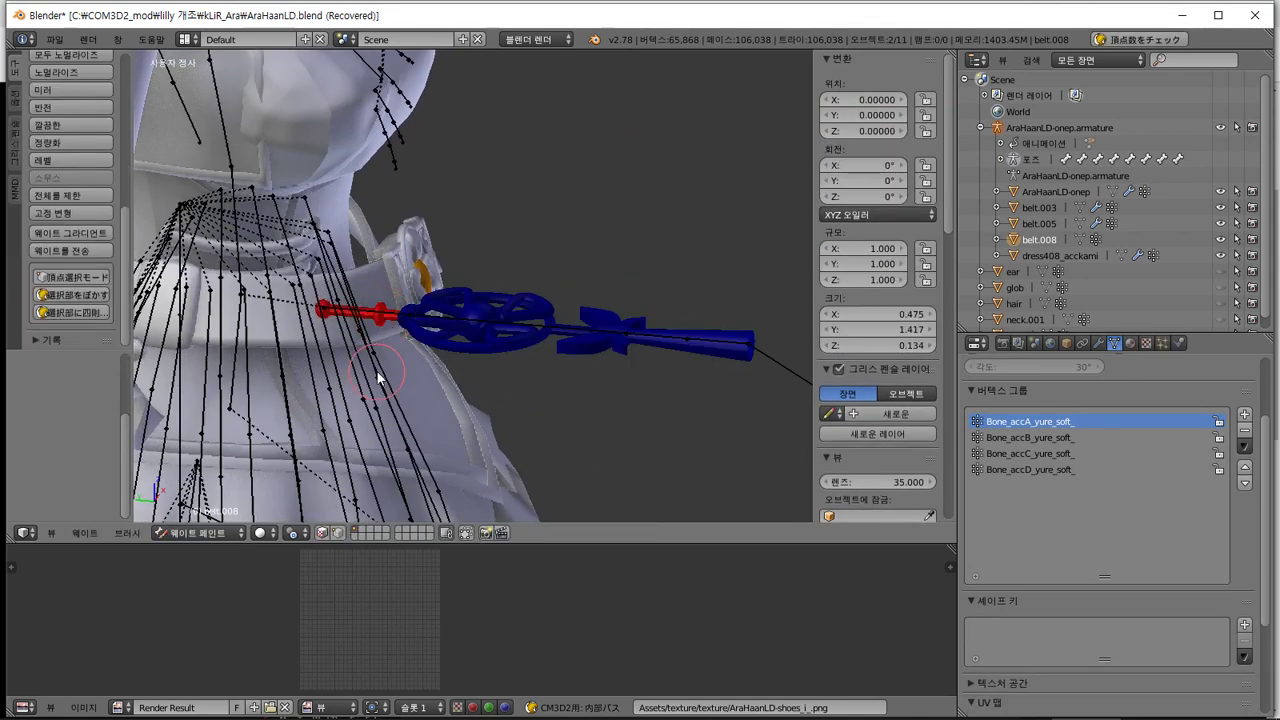
Make AraHaanLD-onep.armature active again in Pose mode, and try rotating Bone_accA_yure_soft_
{"action": "left_click", "coordinate": [205, 533]}
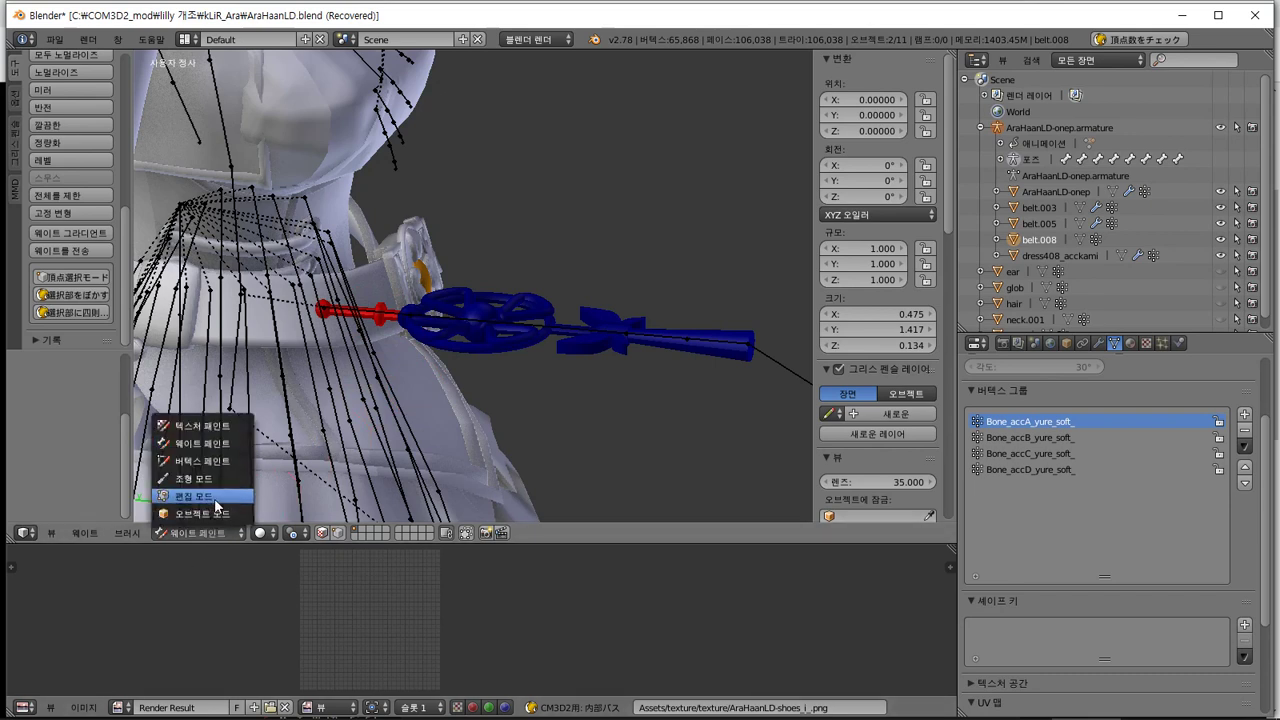
{"action": "left_click", "coordinate": [200, 443]}
{"action": "left_click", "coordinate": [1003, 128]}
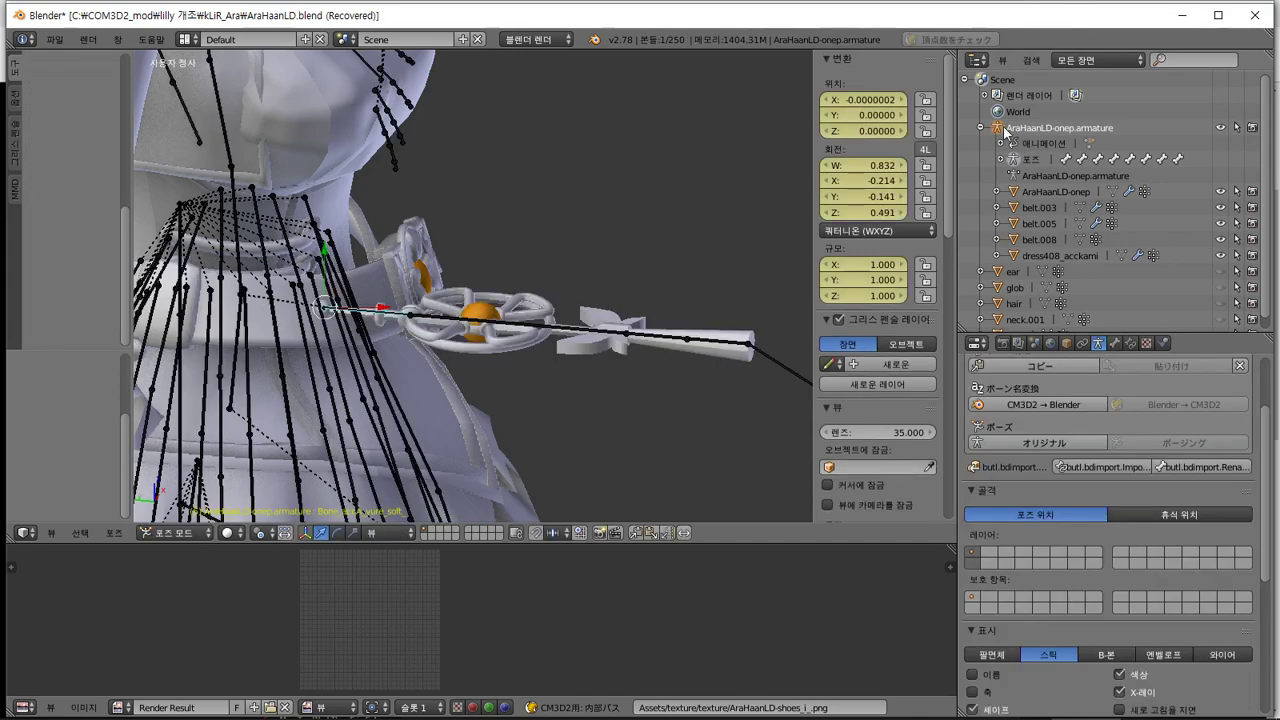
{"action": "key", "text": "r"}
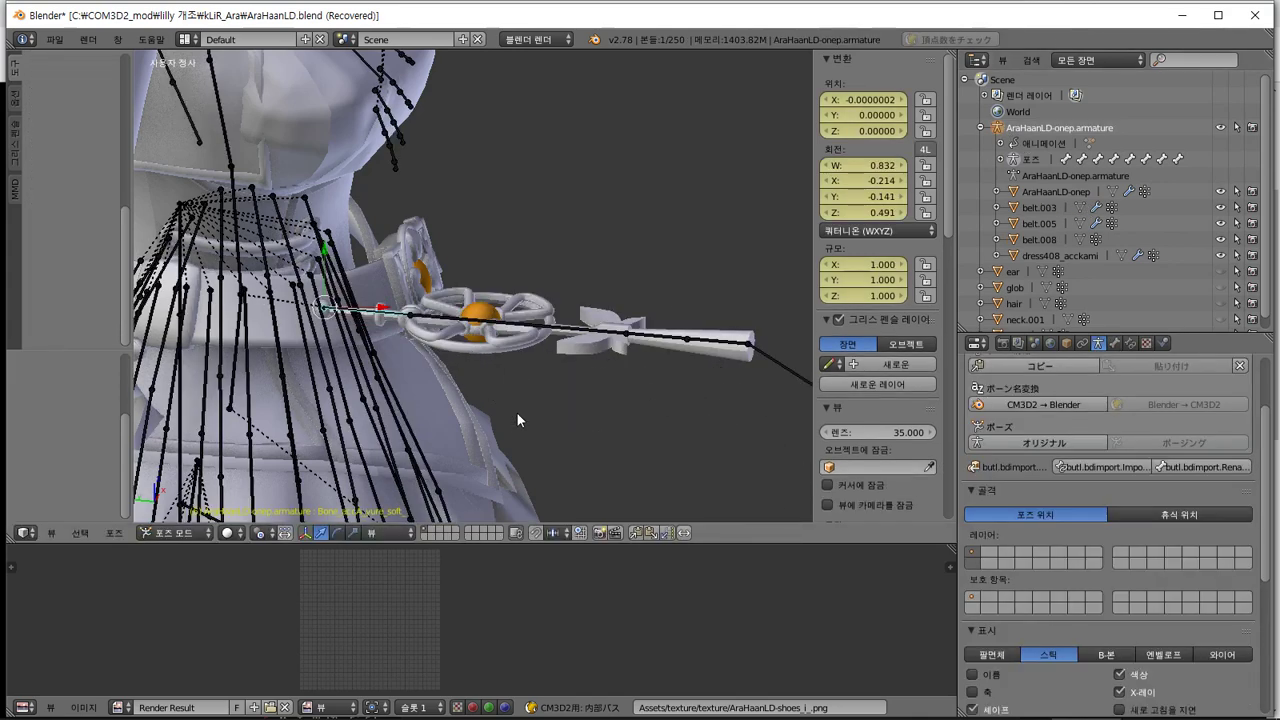
Compare the belt.008 ornament's placement with the one in the other Blender window
{"action": "key", "text": "alt+Tab"}
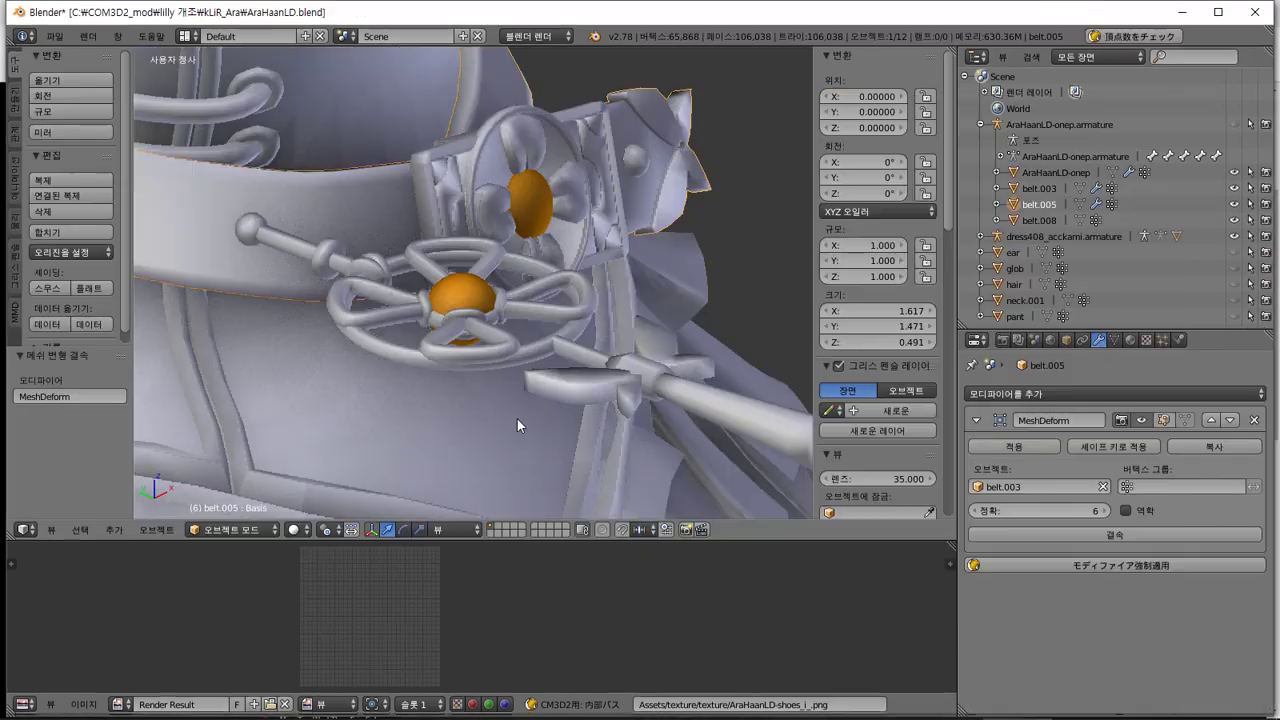
{"action": "scroll", "coordinate": [526, 406], "scroll_direction": "down", "scroll_amount": 4}
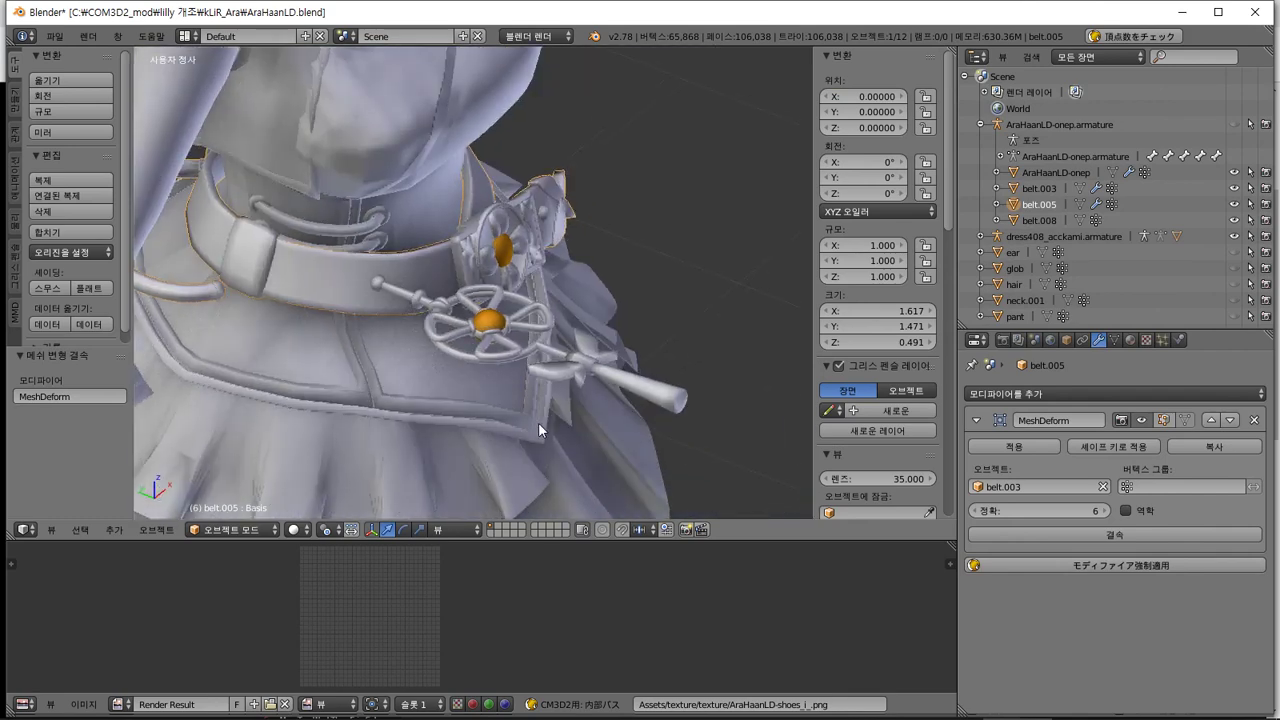
{"action": "key", "text": "alt+Tab"}
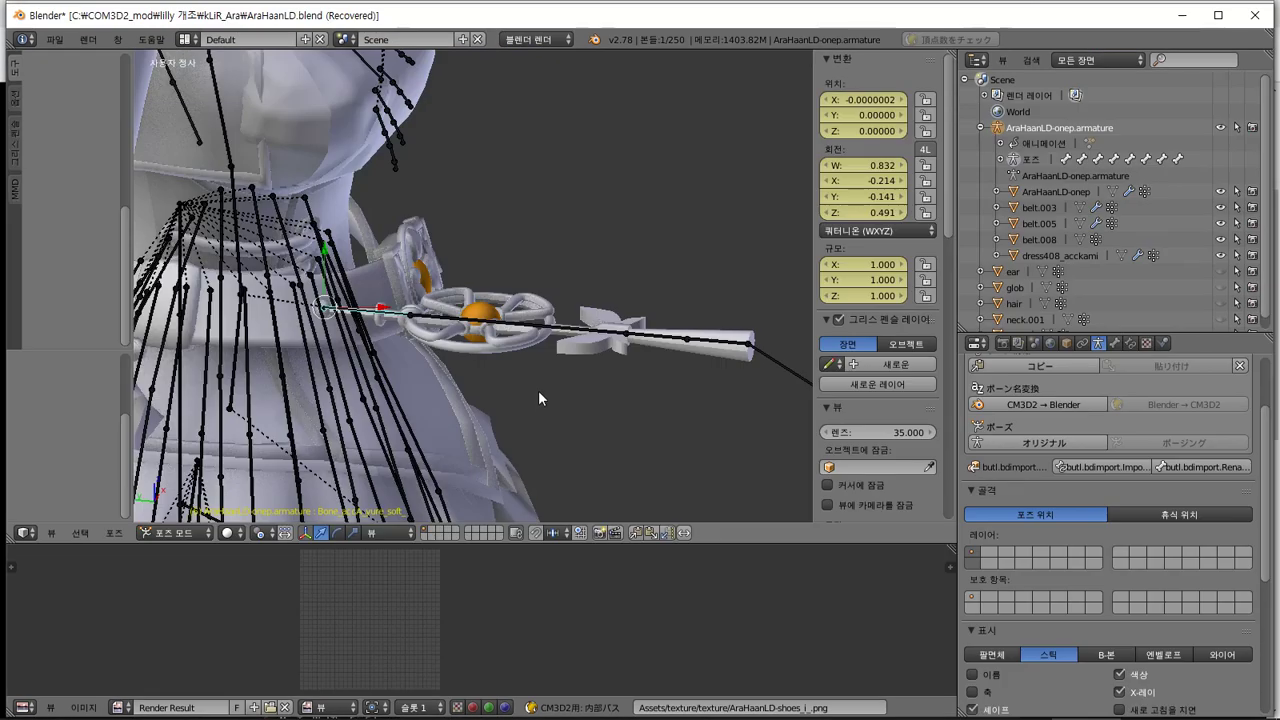
Quit the Blender window holding the recovered AraHaanLD.blend, discarding its unsaved changes
{"action": "left_click", "coordinate": [1260, 28]}
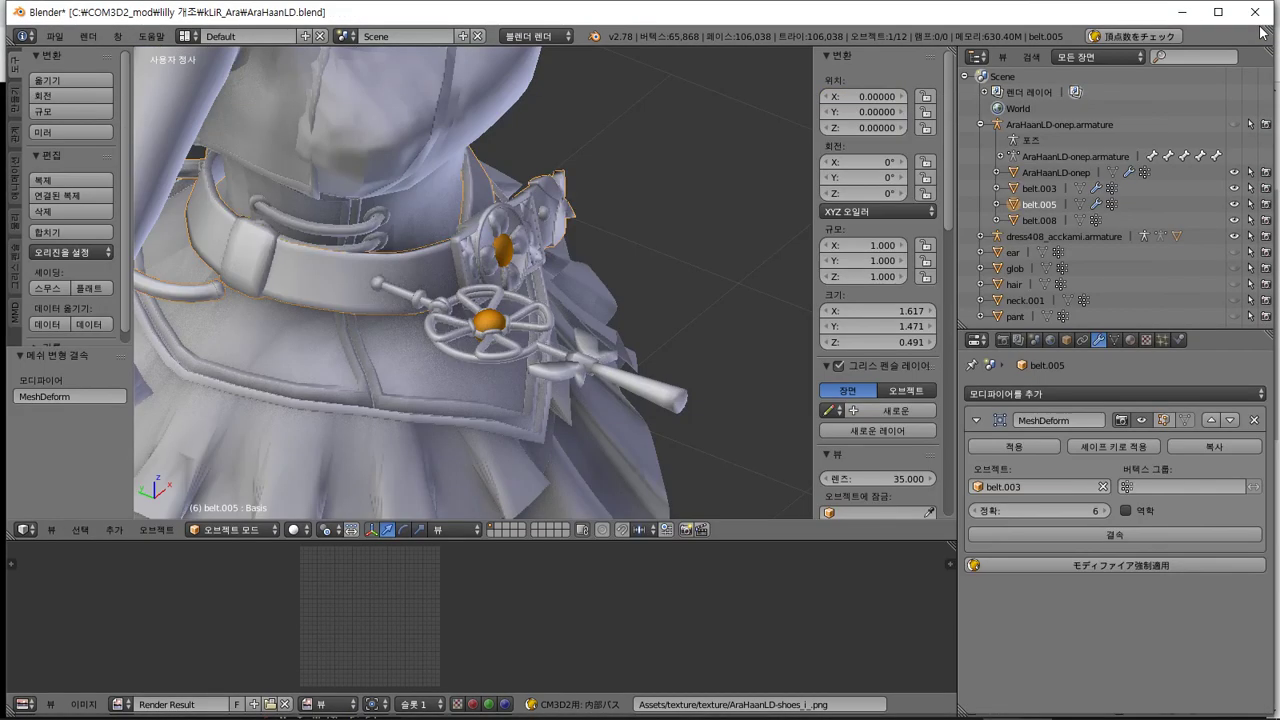
{"action": "key", "text": "alt+Tab"}
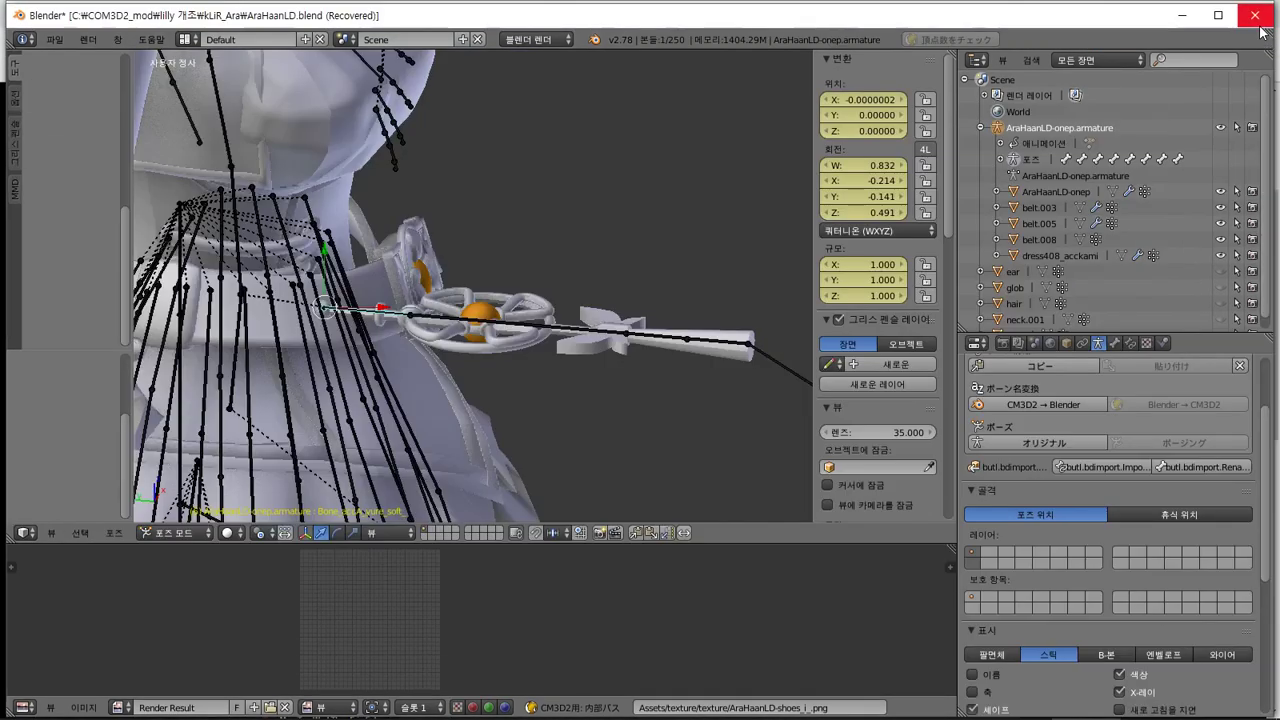
{"action": "left_click", "coordinate": [1259, 27]}
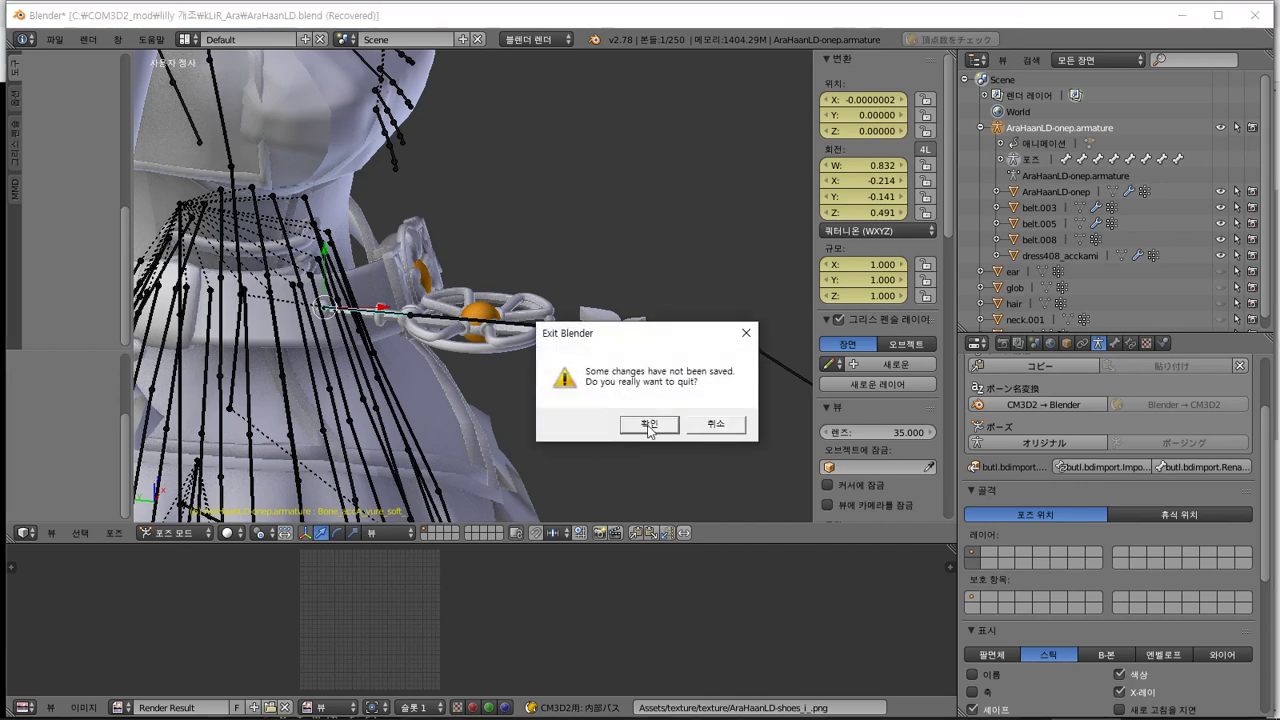
{"action": "left_click", "coordinate": [647, 424]}
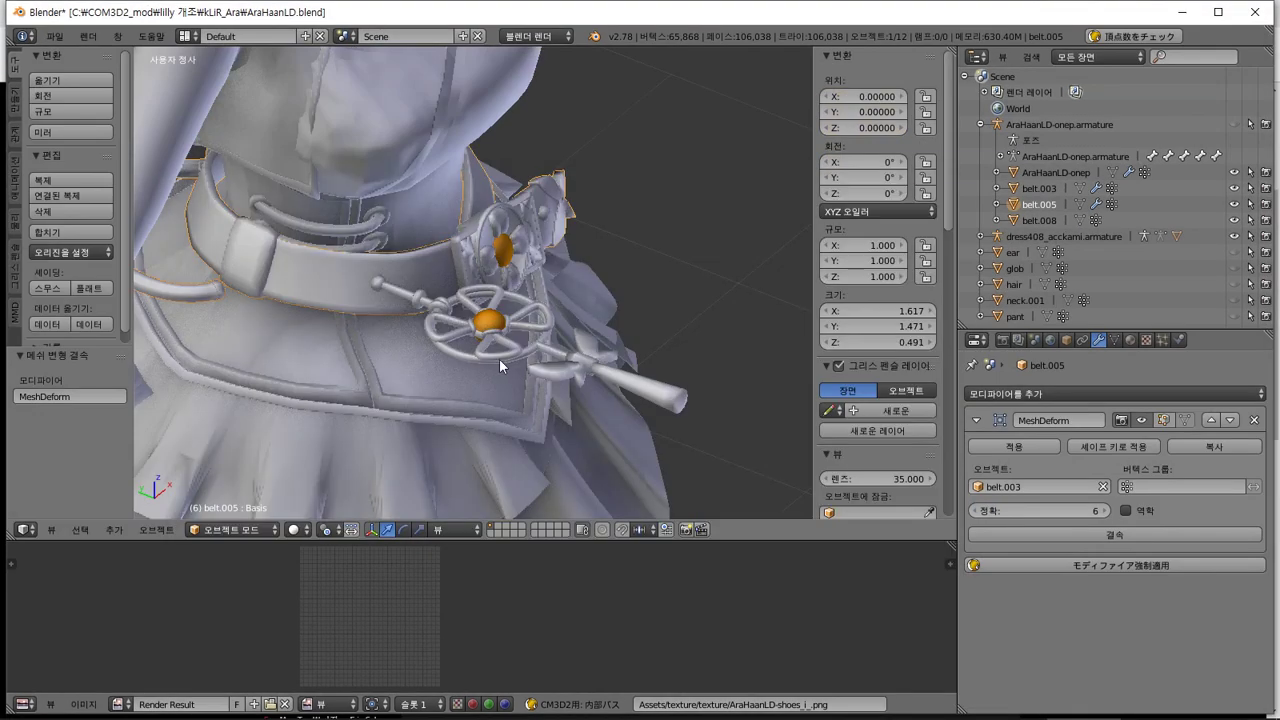
Force-close the other, unresponsive recovered Blender window and cancel its problem report
{"action": "middle_click_drag", "start_coordinate": [499, 358], "coordinate": [500, 322]}
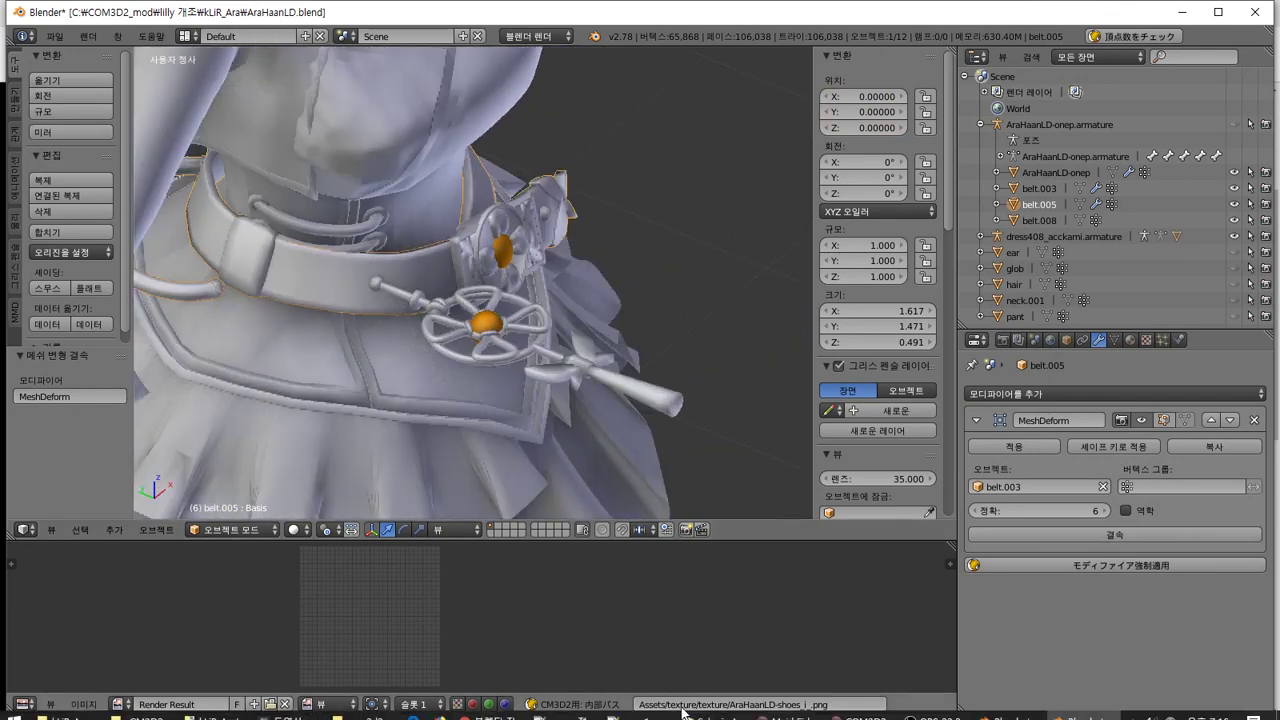
{"action": "left_click", "coordinate": [1012, 707]}
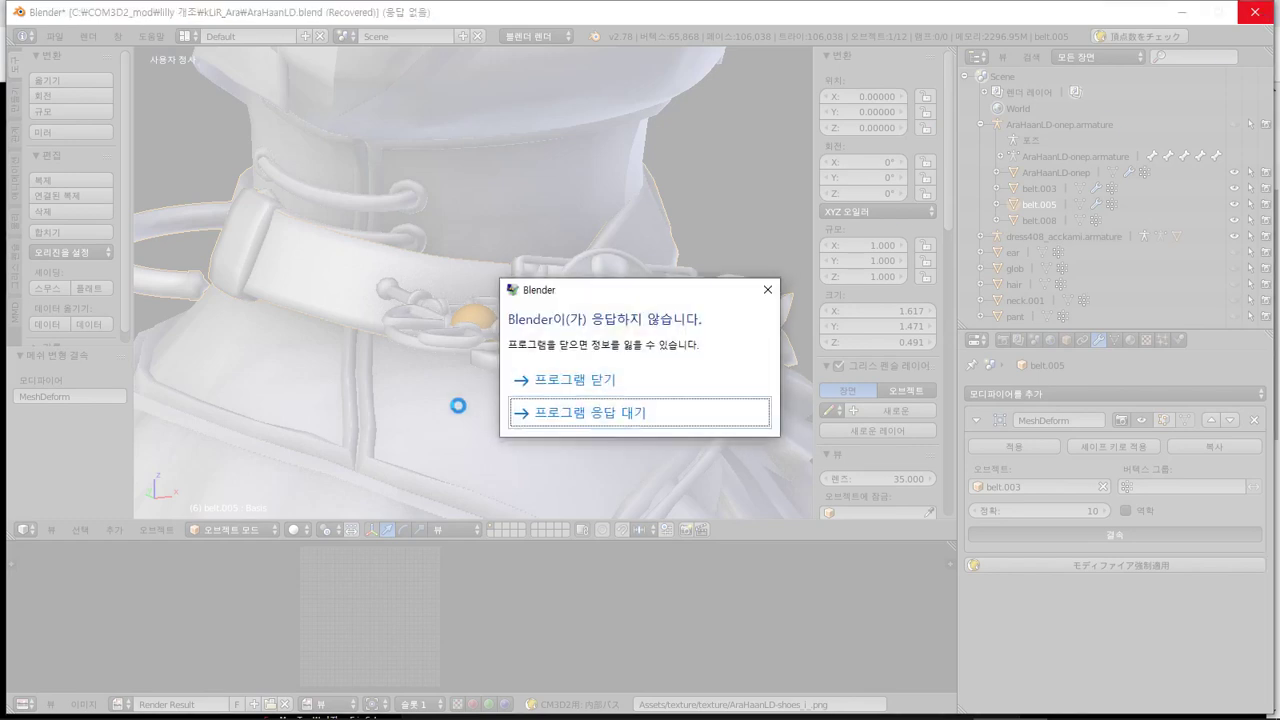
{"action": "left_click", "coordinate": [530, 381]}
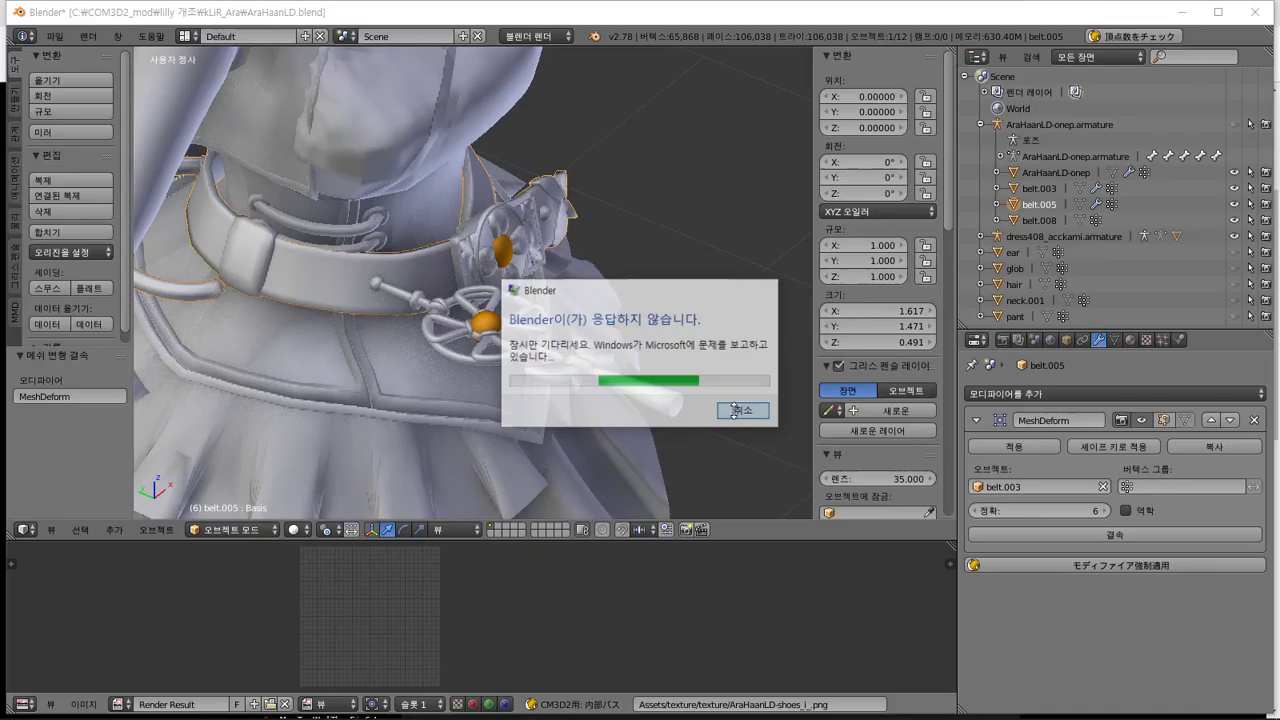
{"action": "left_click", "coordinate": [733, 412]}
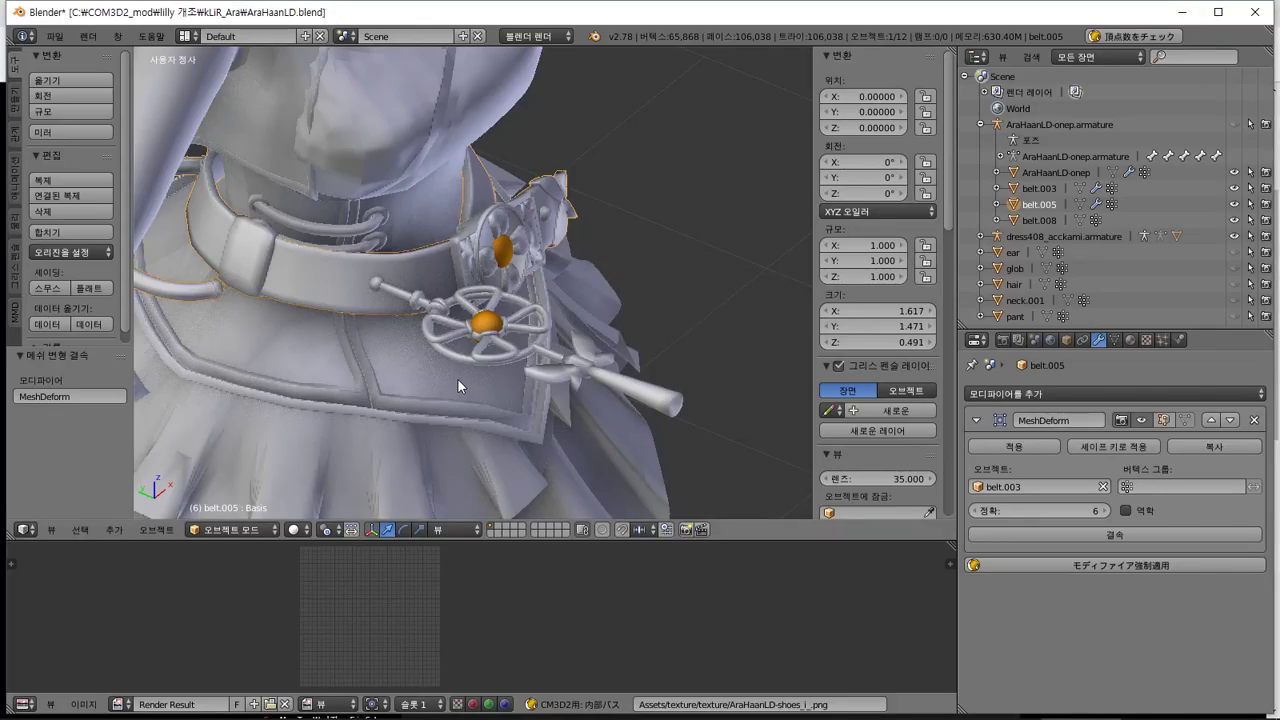
Examine belt.008 in Weight Paint together with its vertex groups
{"action": "left_click", "coordinate": [232, 530]}
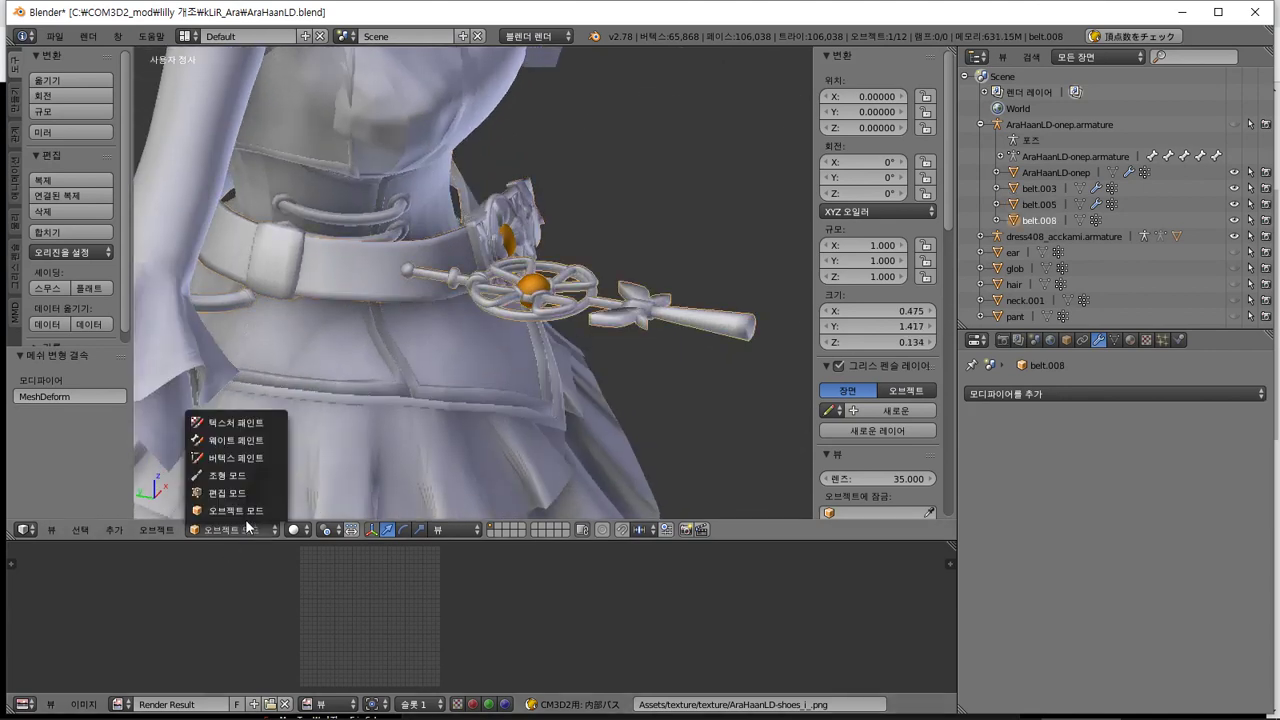
{"action": "left_click", "coordinate": [262, 441]}
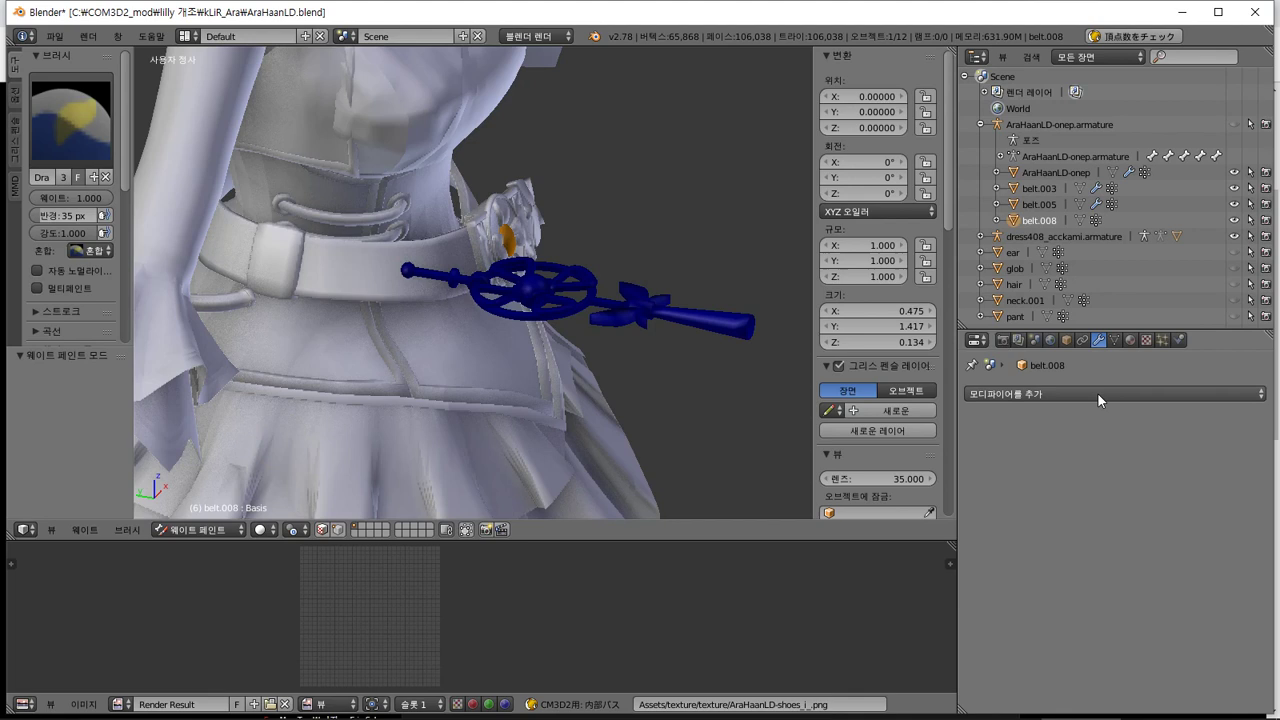
{"action": "left_click", "coordinate": [1115, 341]}
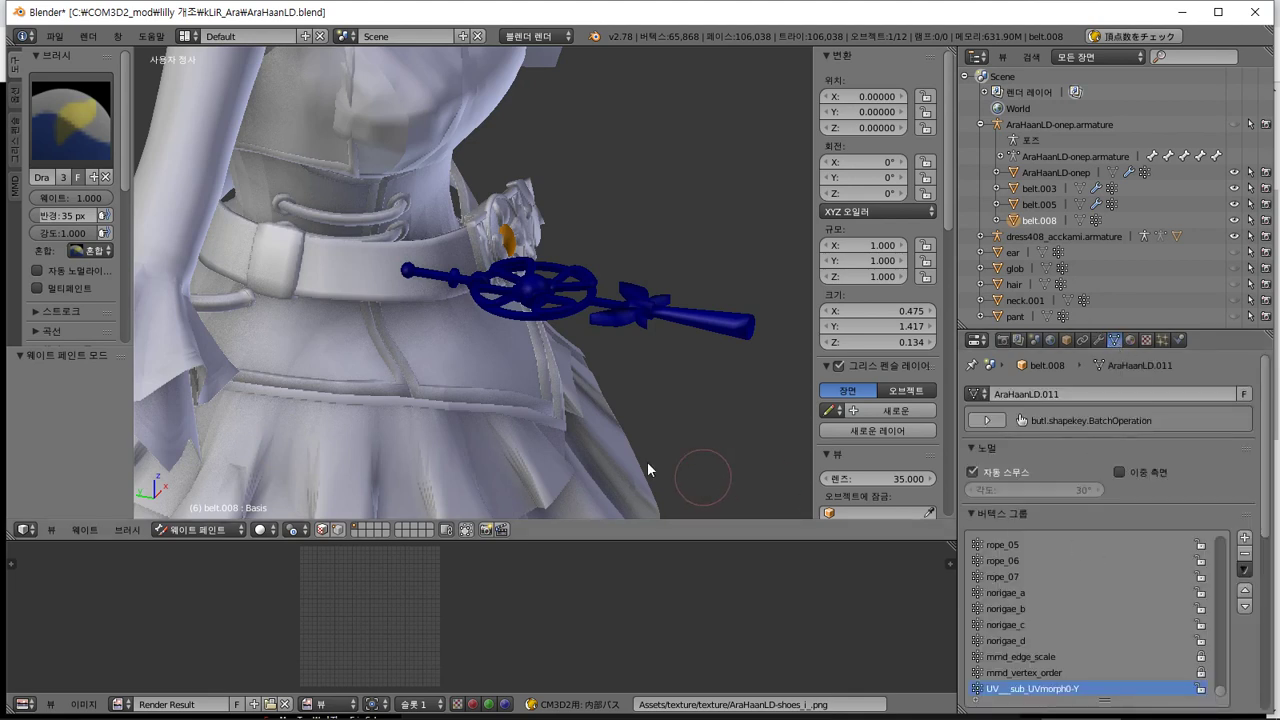
Try recovering the file from an auto-save and look at the vertex groups of belt.005
{"action": "left_click", "coordinate": [58, 42]}
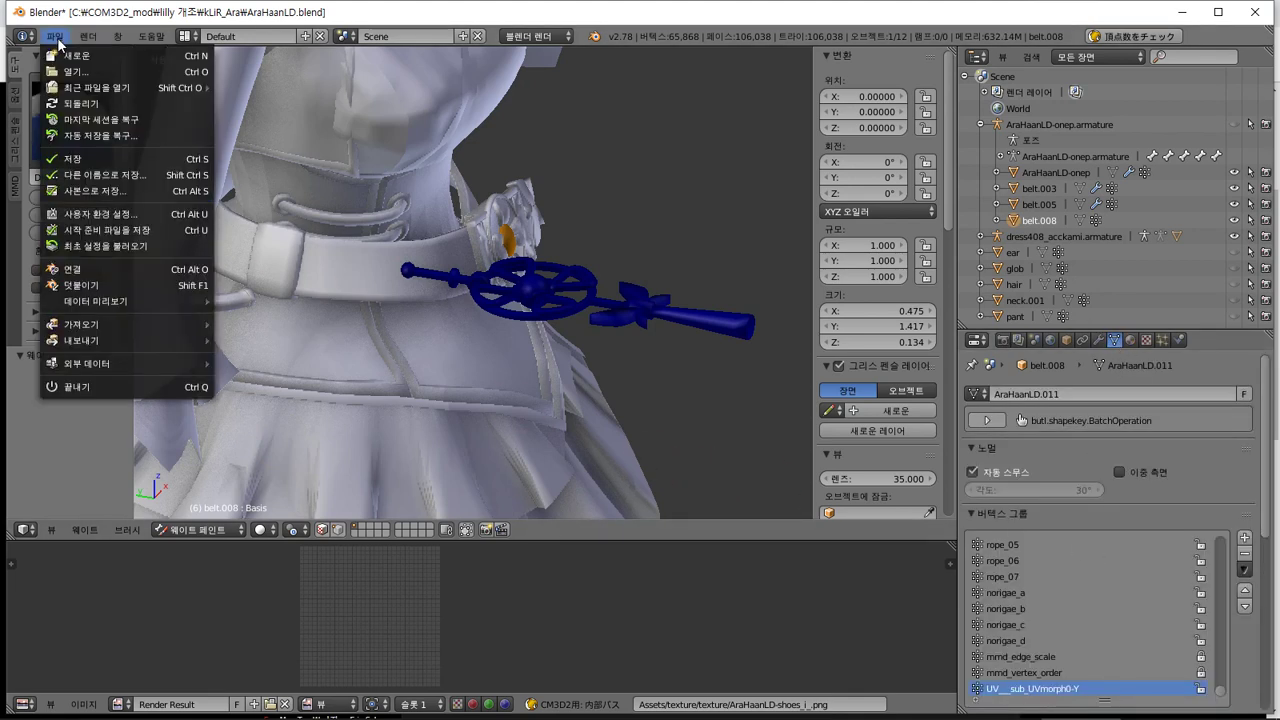
{"action": "left_click", "coordinate": [130, 136]}
{"action": "double_click", "coordinate": [302, 131]}
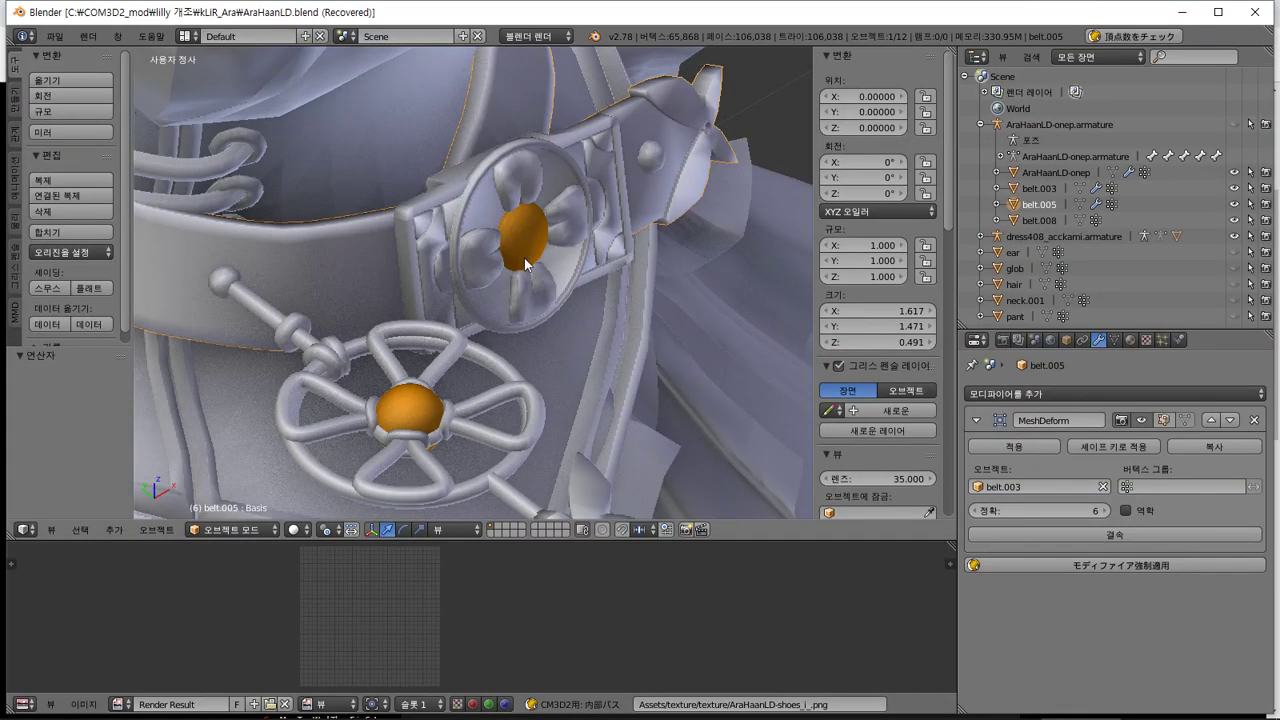
{"action": "middle_click_drag", "start_coordinate": [527, 263], "coordinate": [600, 330]}
{"action": "left_click", "coordinate": [1115, 341]}
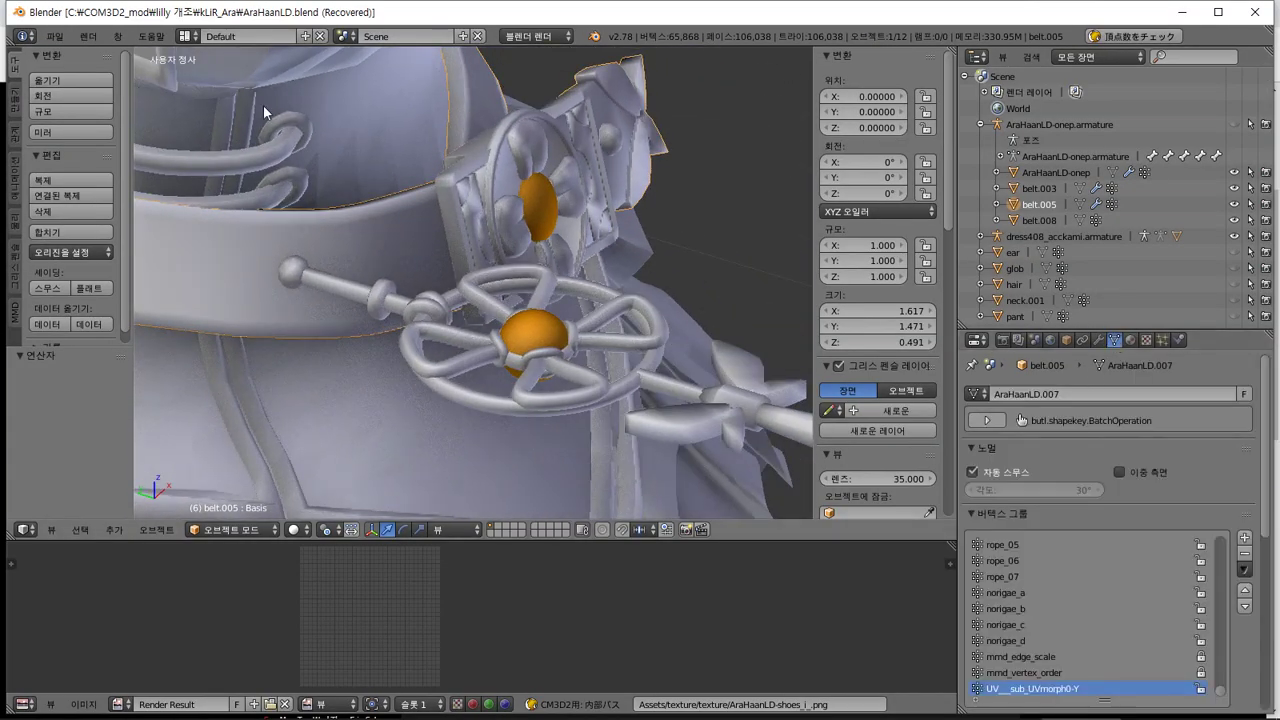
Recover the last session and select belt.008 to check its Bone_acc vertex groups
{"action": "left_click", "coordinate": [54, 36]}
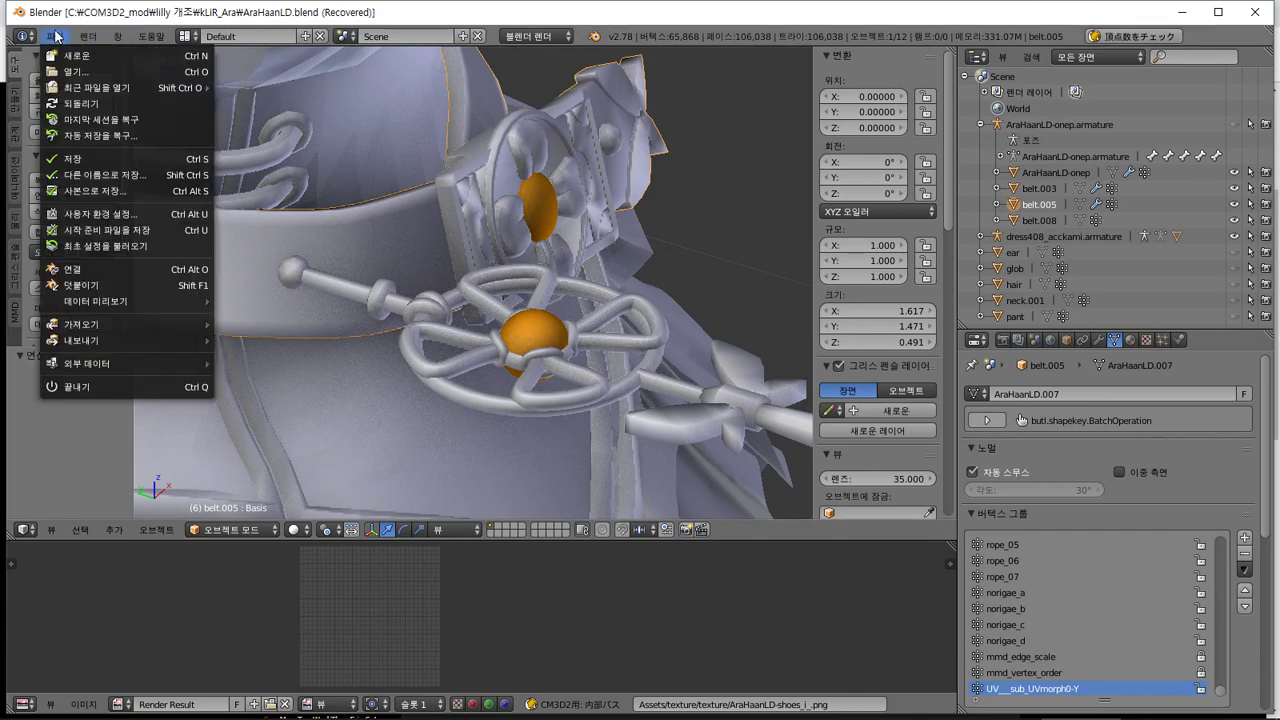
{"action": "left_click", "coordinate": [154, 122]}
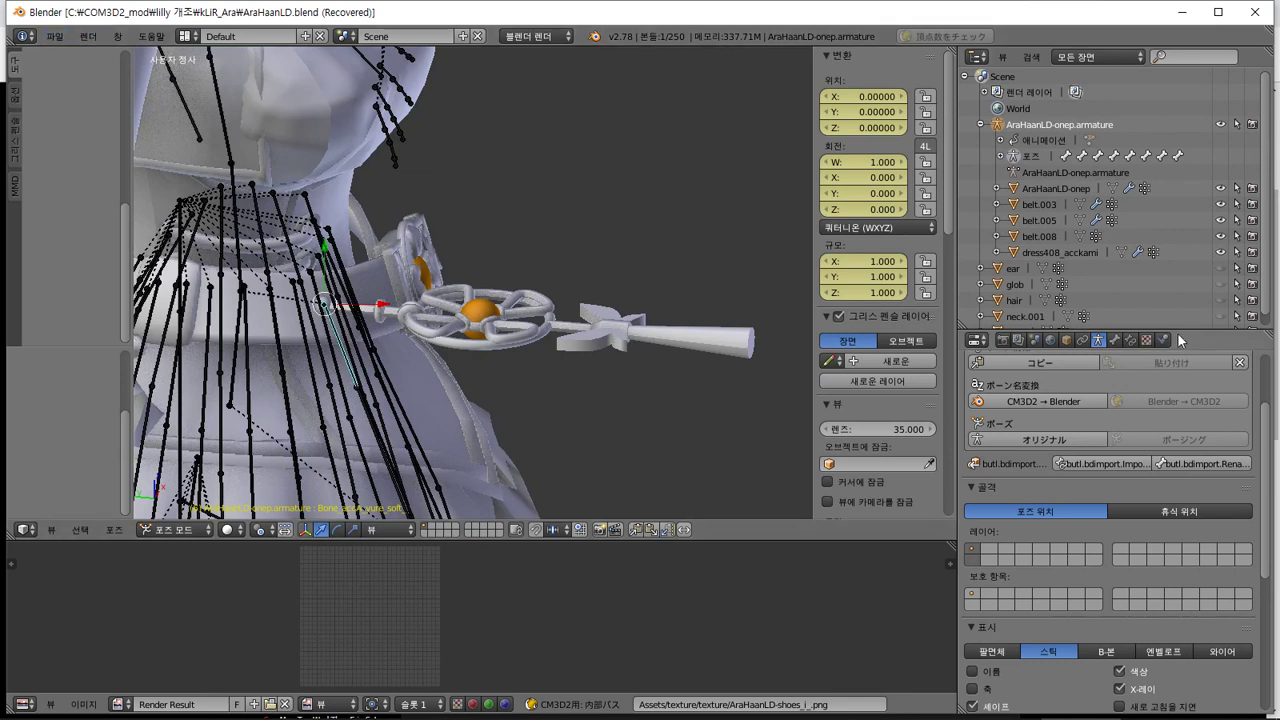
{"action": "left_click", "coordinate": [1116, 340]}
{"action": "left_click", "coordinate": [1096, 342]}
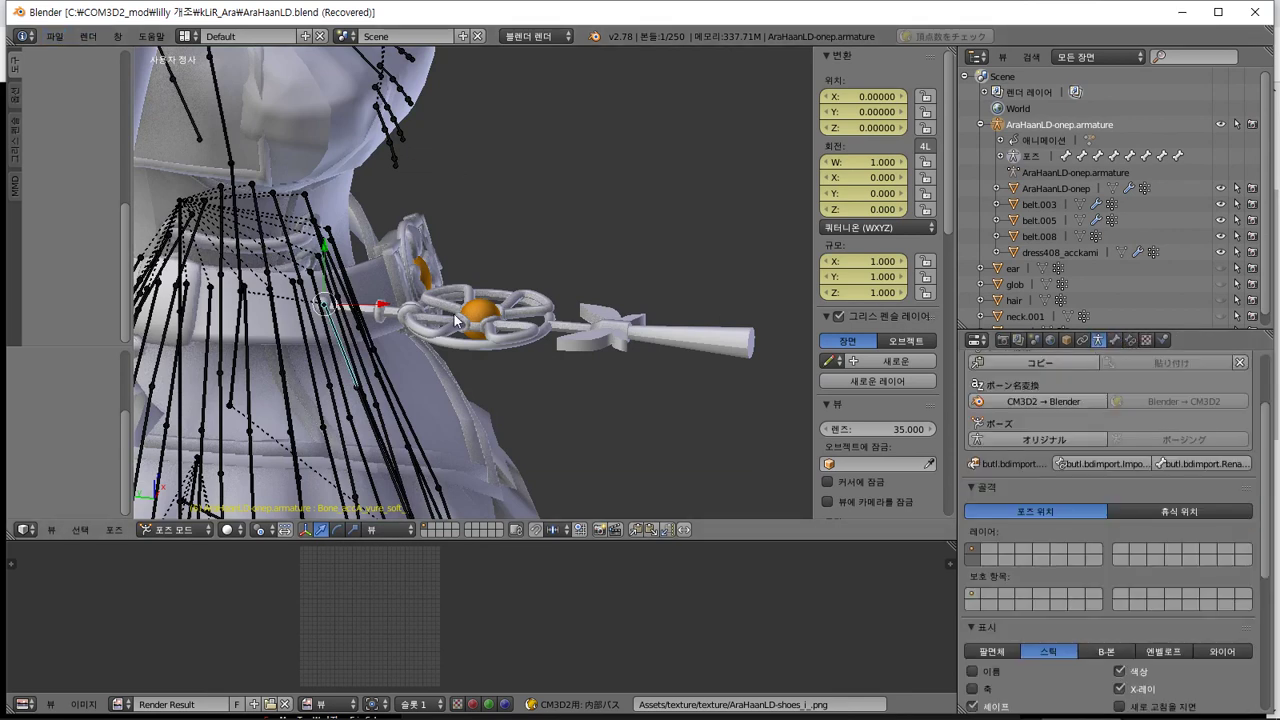
{"action": "right_click", "coordinate": [640, 344]}
{"action": "mouse_move", "coordinate": [652, 372]}
{"action": "middle_mouse_down"}
{"action": "mouse_move", "coordinate": [622, 392]}
{"action": "mouse_move", "coordinate": [646, 378]}
{"action": "middle_mouse_up"}
{"action": "scroll", "coordinate": [646, 378], "scroll_direction": "up", "scroll_amount": 3}
{"action": "scroll", "coordinate": [597, 376], "scroll_direction": "down", "scroll_amount": 2}
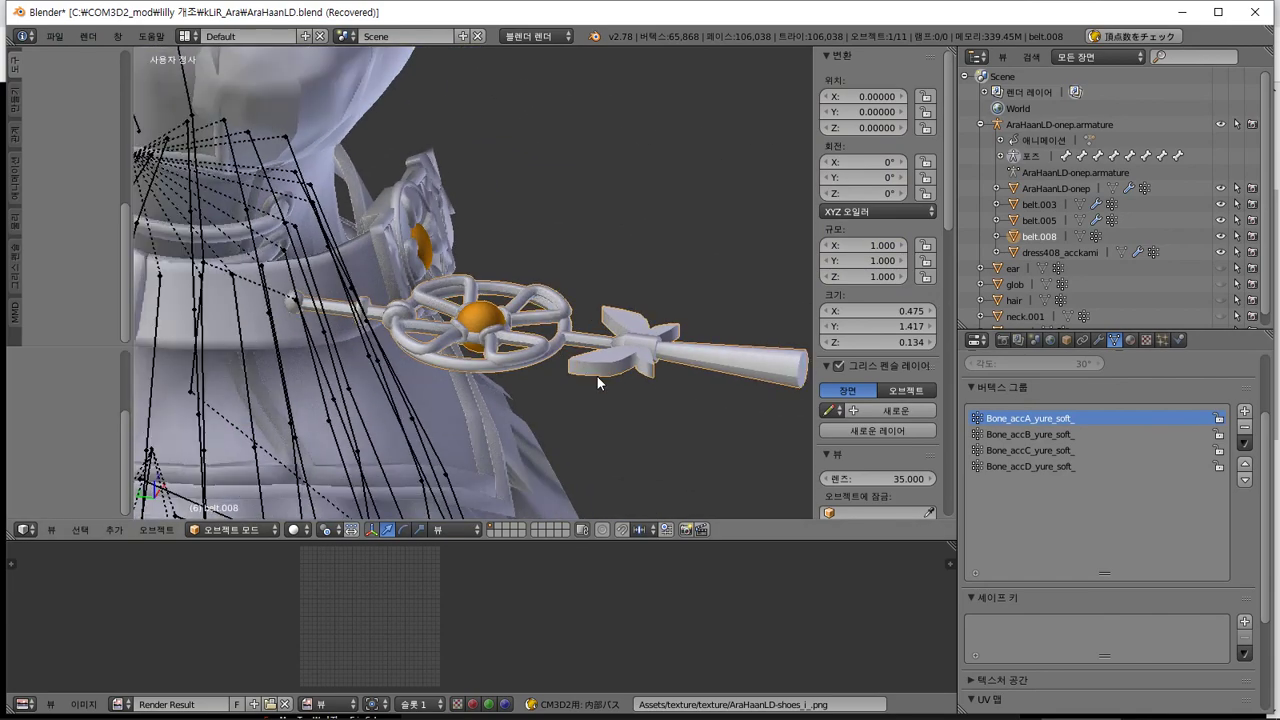
Save the recovered session over AraHaanLD.blend
{"action": "key", "text": "alt+Tab"}
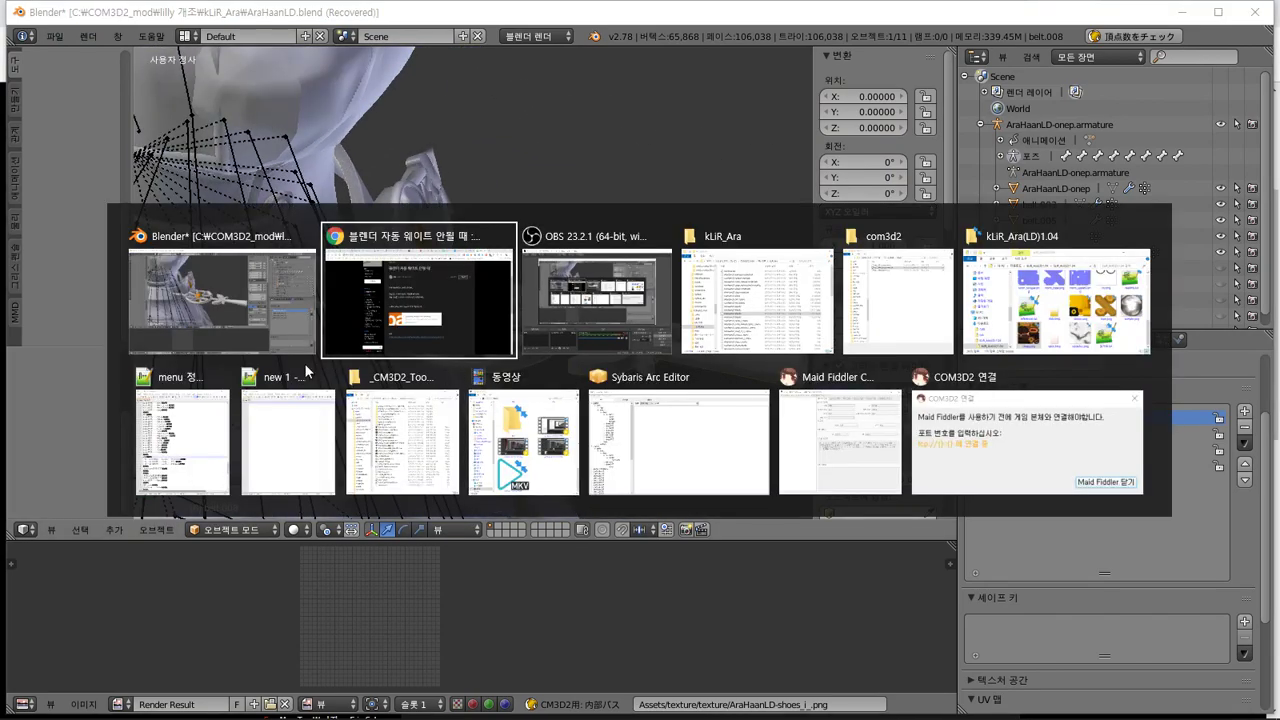
{"action": "key", "text": "Escape"}
{"action": "key", "text": "ctrl+s"}
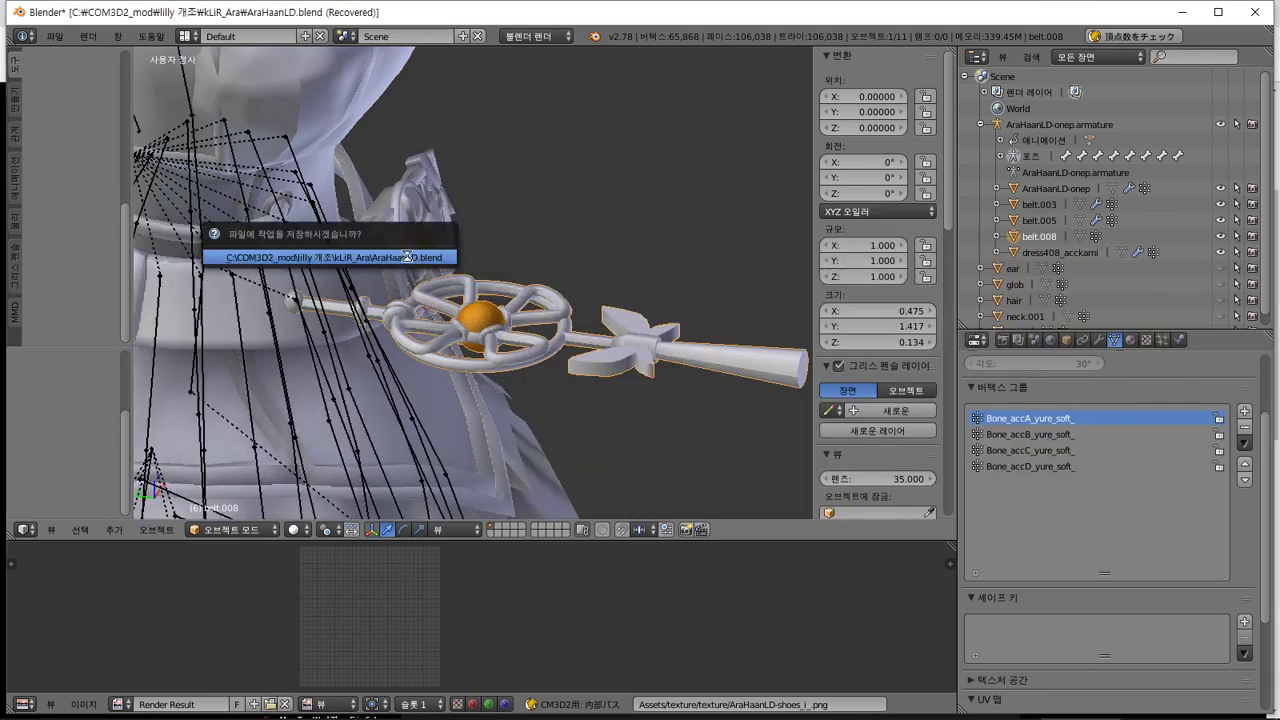
{"action": "left_click", "coordinate": [406, 257]}
Toggle belt.008 in and out of Edit mode, and try rotating the armature's Bone_accA_yure_soft_ in Pose mode
{"action": "middle_click_drag", "start_coordinate": [463, 295], "coordinate": [396, 380]}
{"action": "key", "text": "Tab"}
{"action": "key", "text": "Tab"}
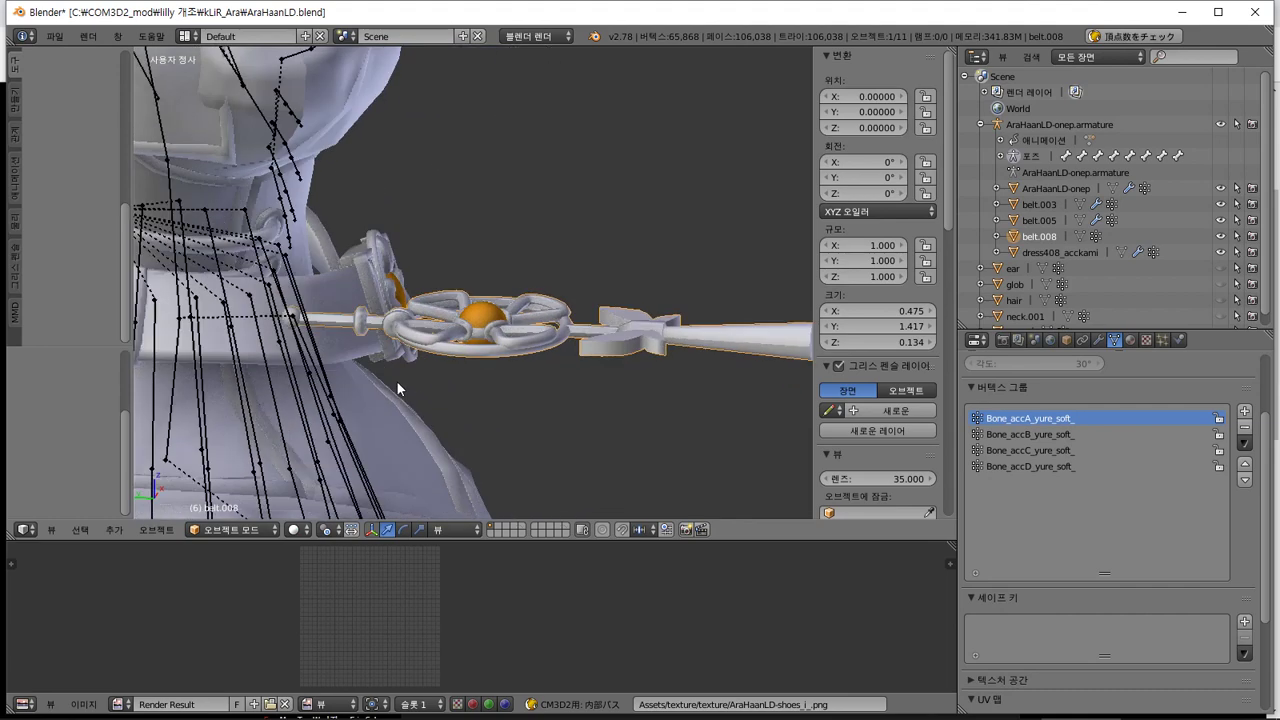
{"action": "right_click", "coordinate": [318, 379]}
{"action": "key", "text": "ctrl+Tab"}
{"action": "key", "text": "r"}
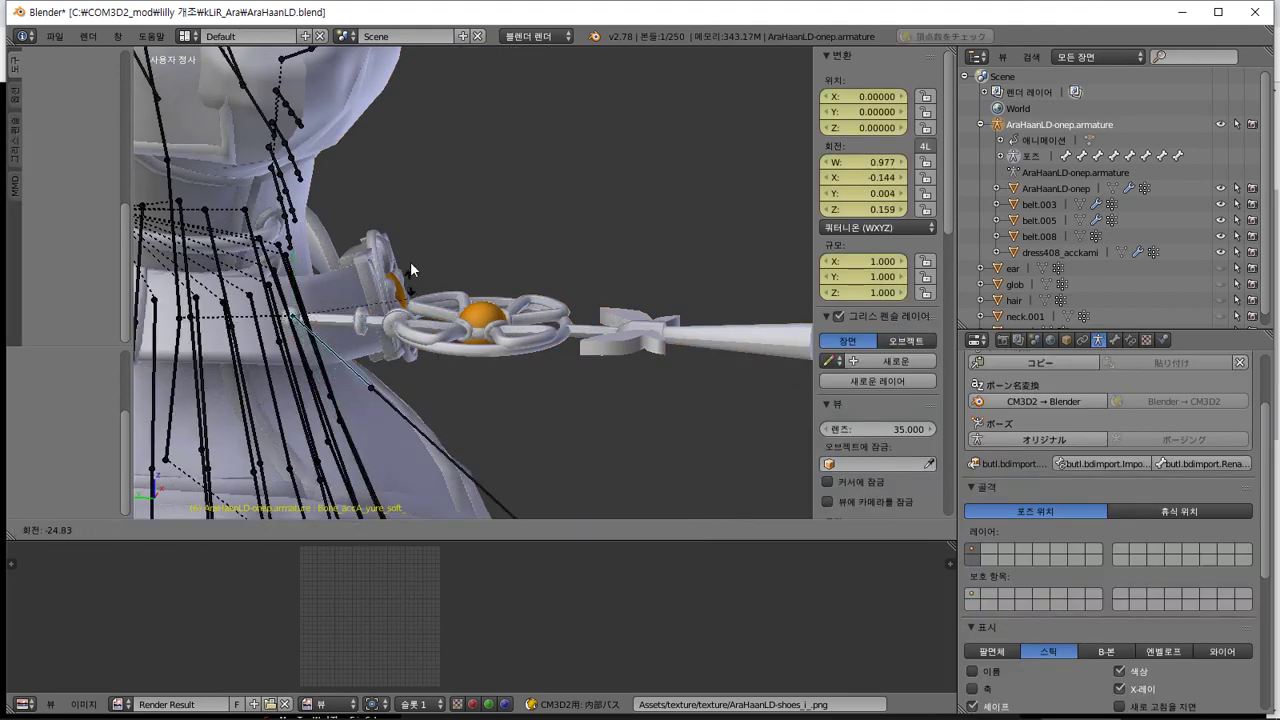
{"action": "key", "text": "Escape"}
Select belt.008, inspect its Bone_accA_yure_soft_ weights in Weight Paint, and return to Object mode
{"action": "middle_click_drag", "start_coordinate": [430, 364], "coordinate": [499, 360]}
{"action": "key", "text": "ctrl+Tab"}
{"action": "right_click", "coordinate": [548, 333]}
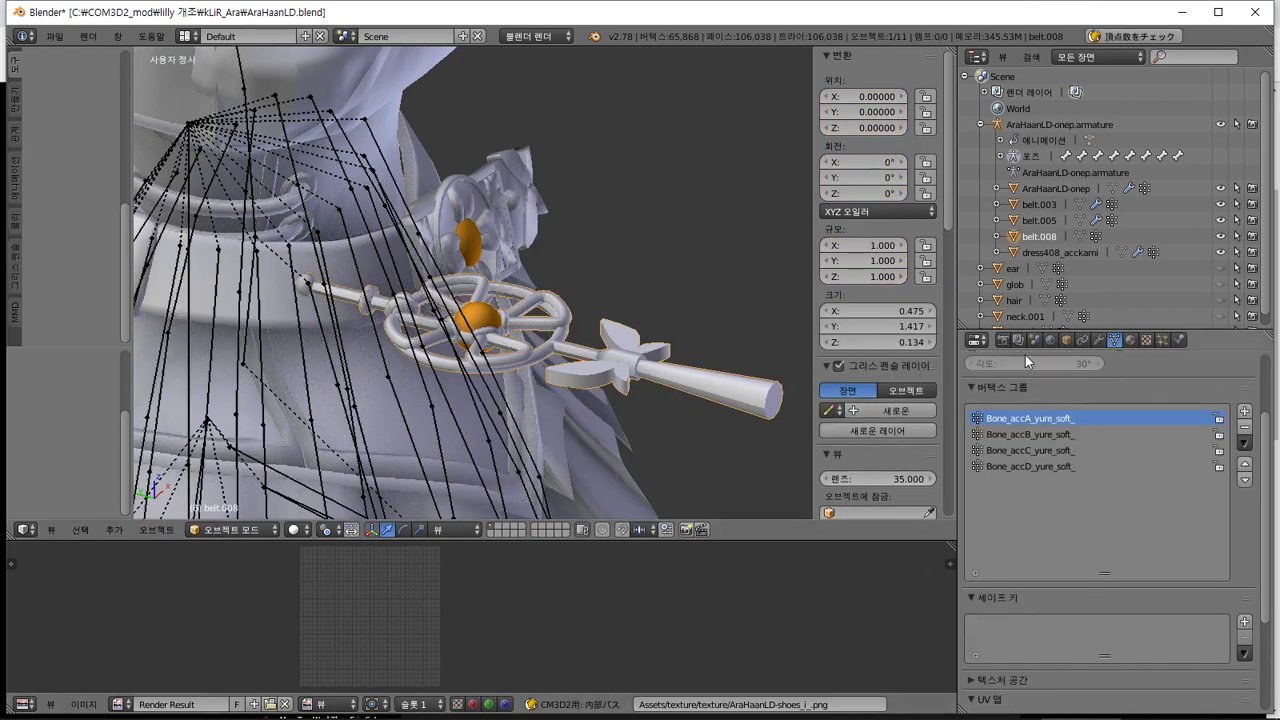
{"action": "left_click", "coordinate": [268, 528]}
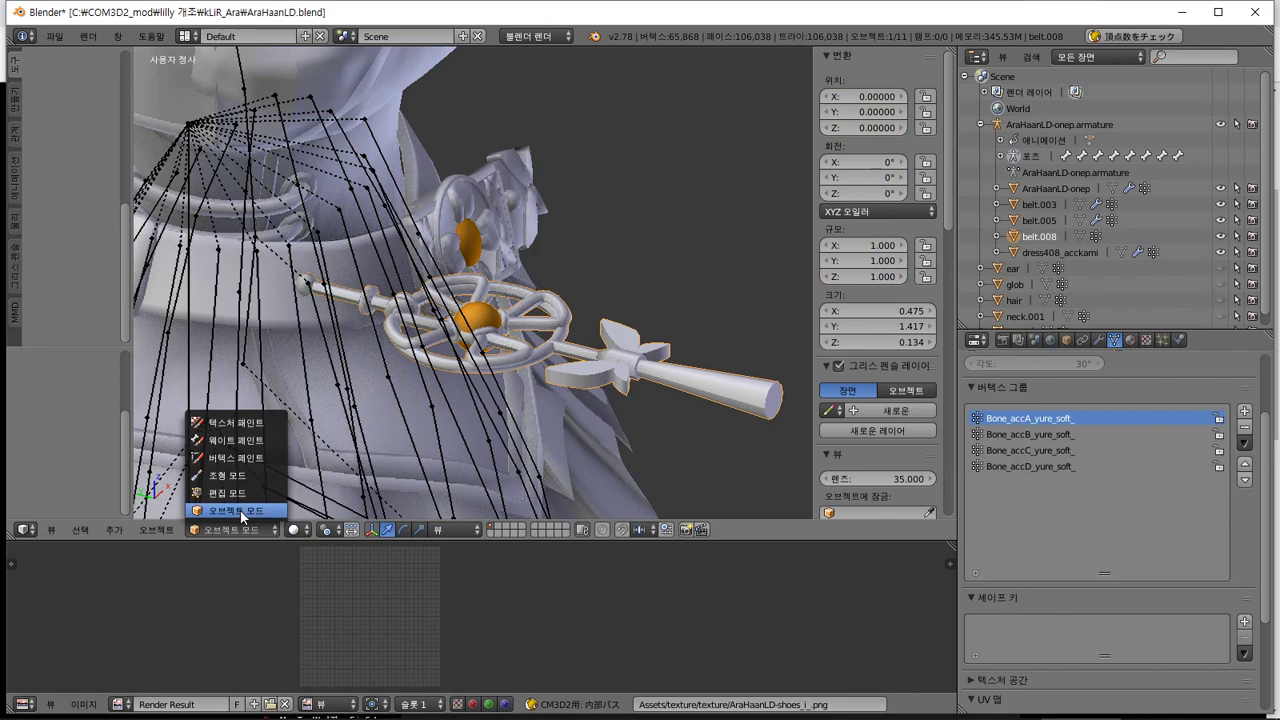
{"action": "left_click", "coordinate": [260, 450]}
{"action": "middle_click_drag", "start_coordinate": [537, 398], "coordinate": [580, 362]}
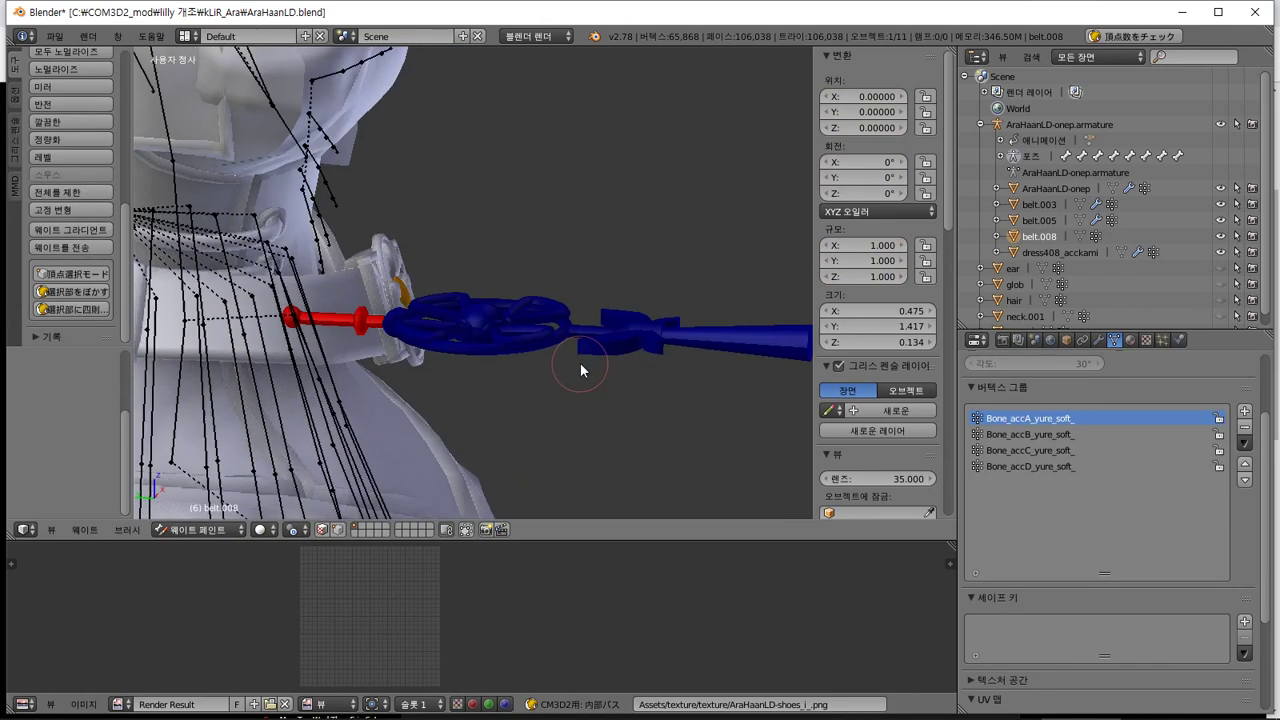
{"action": "key", "text": "ctrl+Tab"}
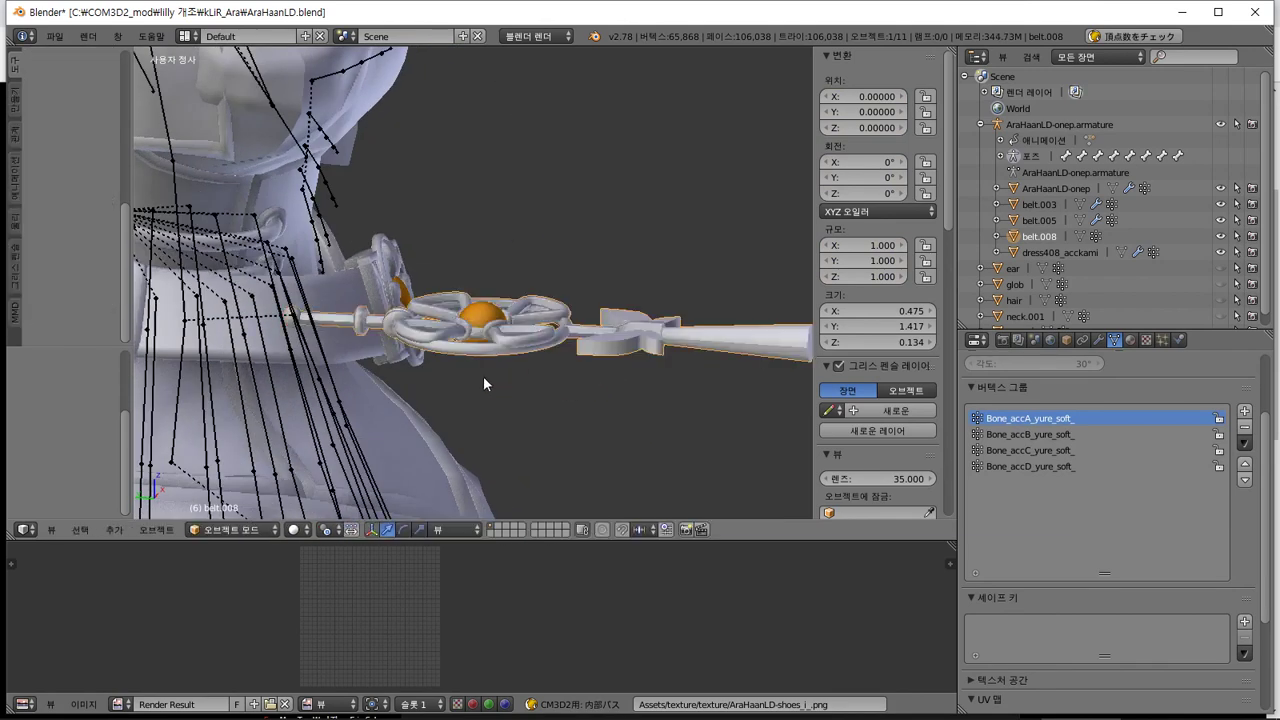
Step back and forth through the recent selection and mode changes, ending with AraHaanLD-onep.armature in Pose mode
{"action": "key", "text": "ctrl+Tab"}
{"action": "key", "text": "ctrl+z"}
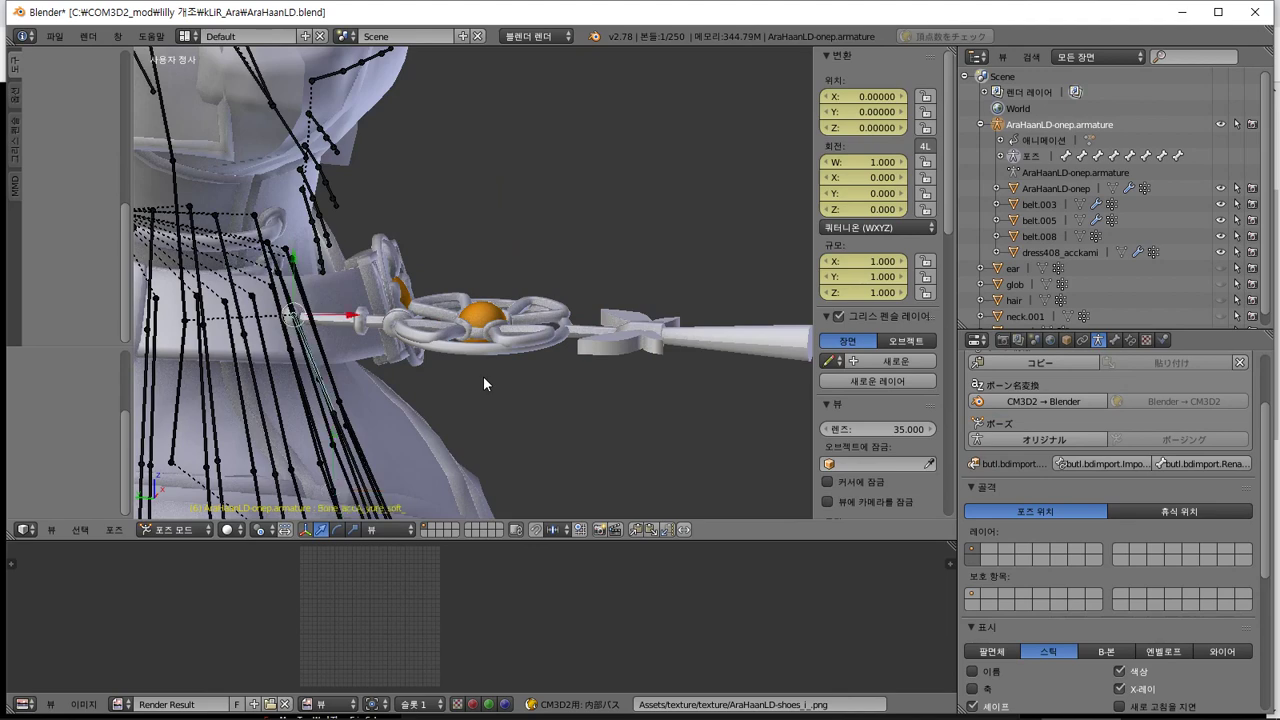
{"action": "key", "text": "ctrl+z"}
{"action": "key", "text": "ctrl+z"}
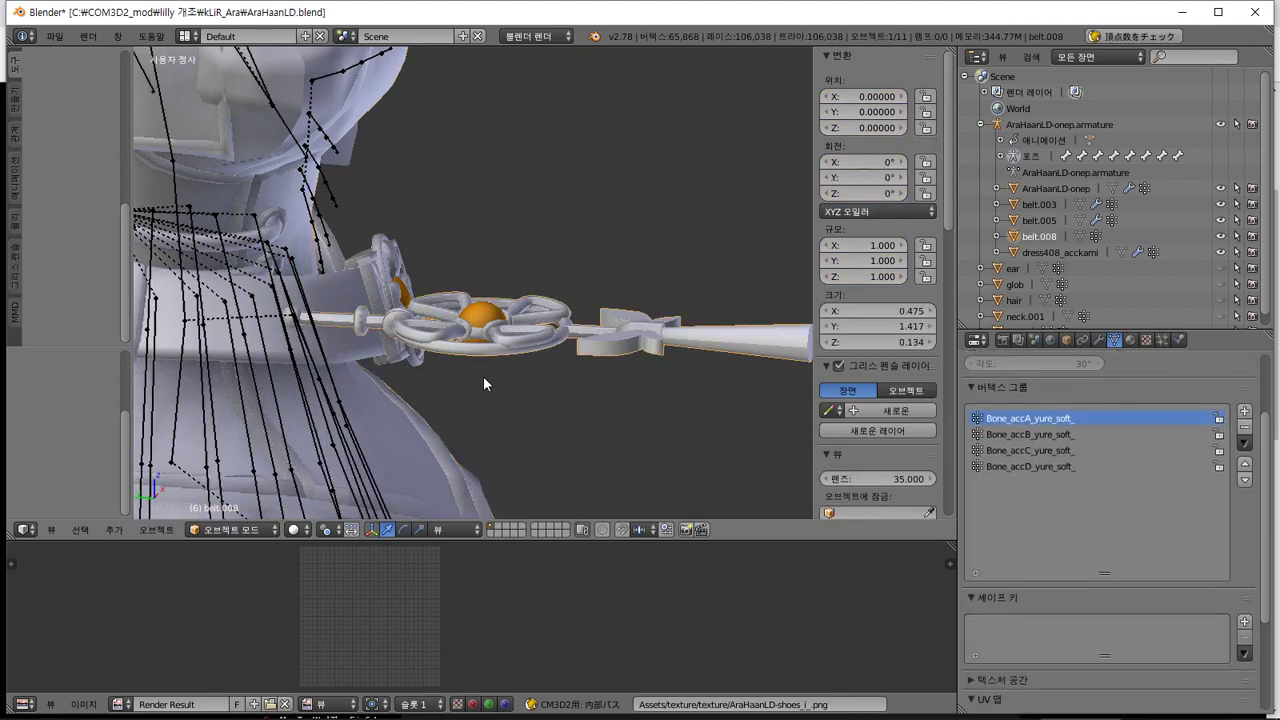
{"action": "key", "text": "ctrl+shift+z"}
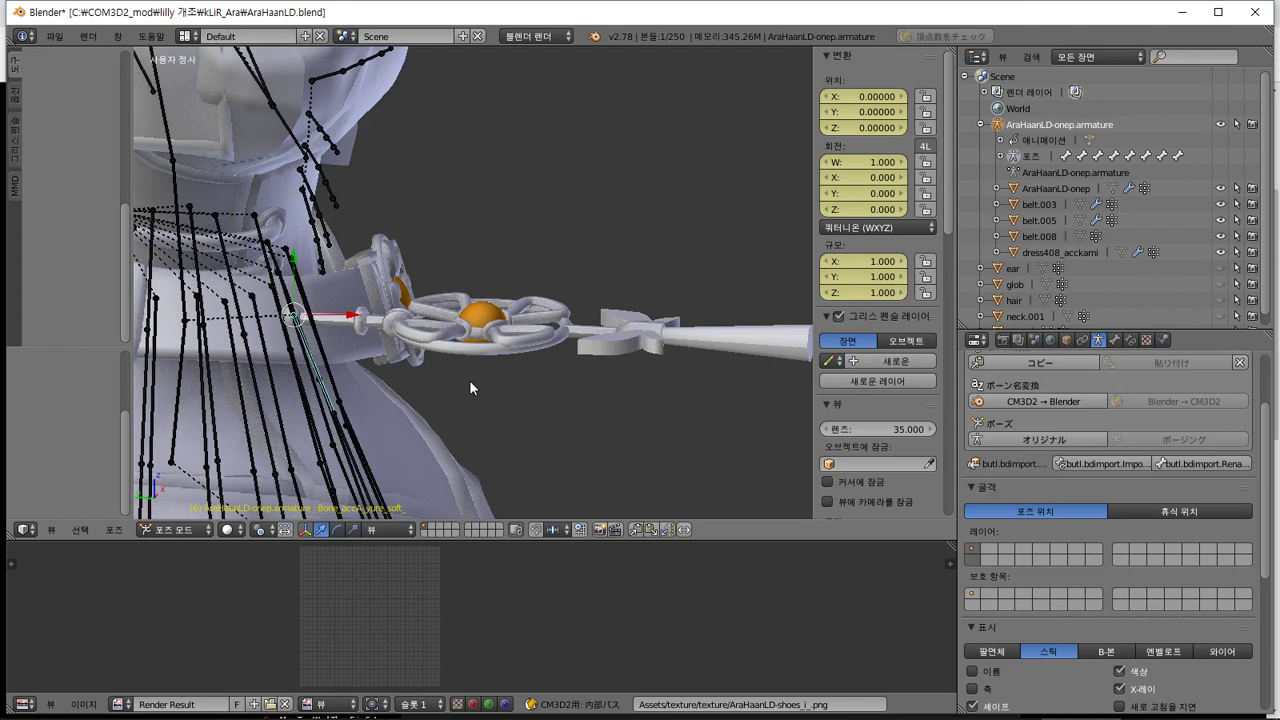
Select Bone_accA_yure_soft_ and try applying its pose
{"action": "right_click", "coordinate": [268, 378]}
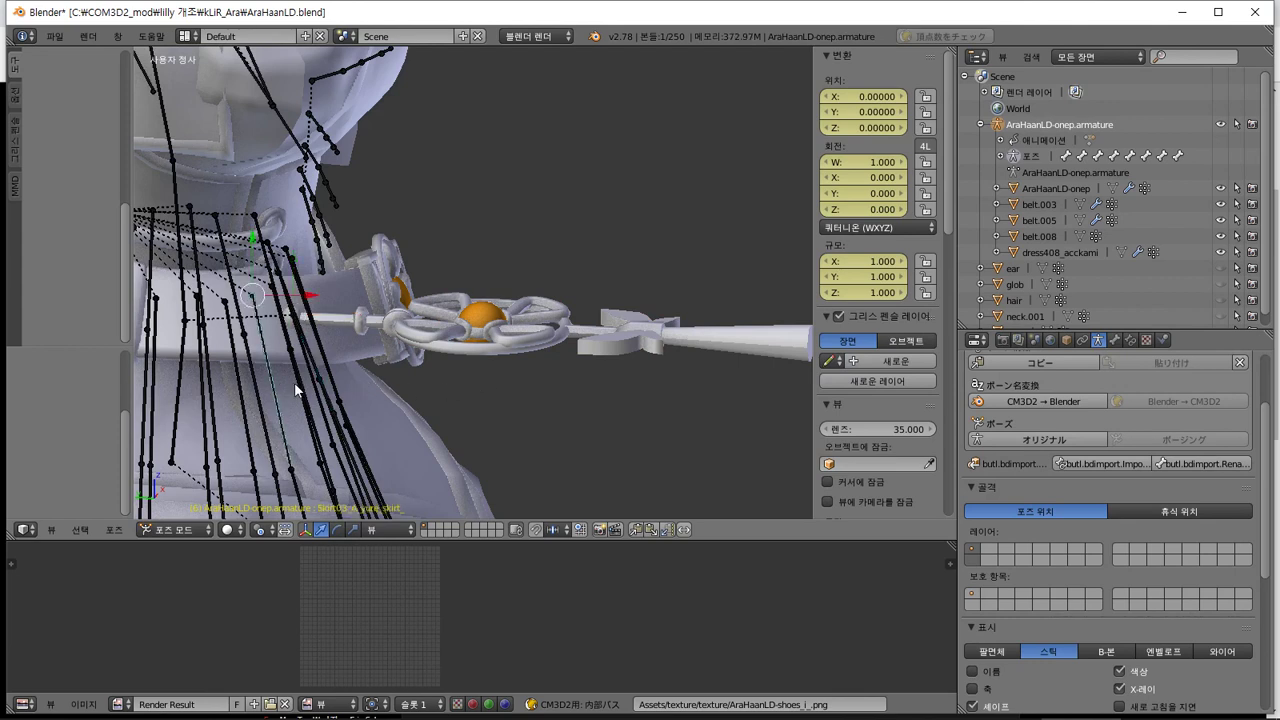
{"action": "right_click", "coordinate": [294, 382]}
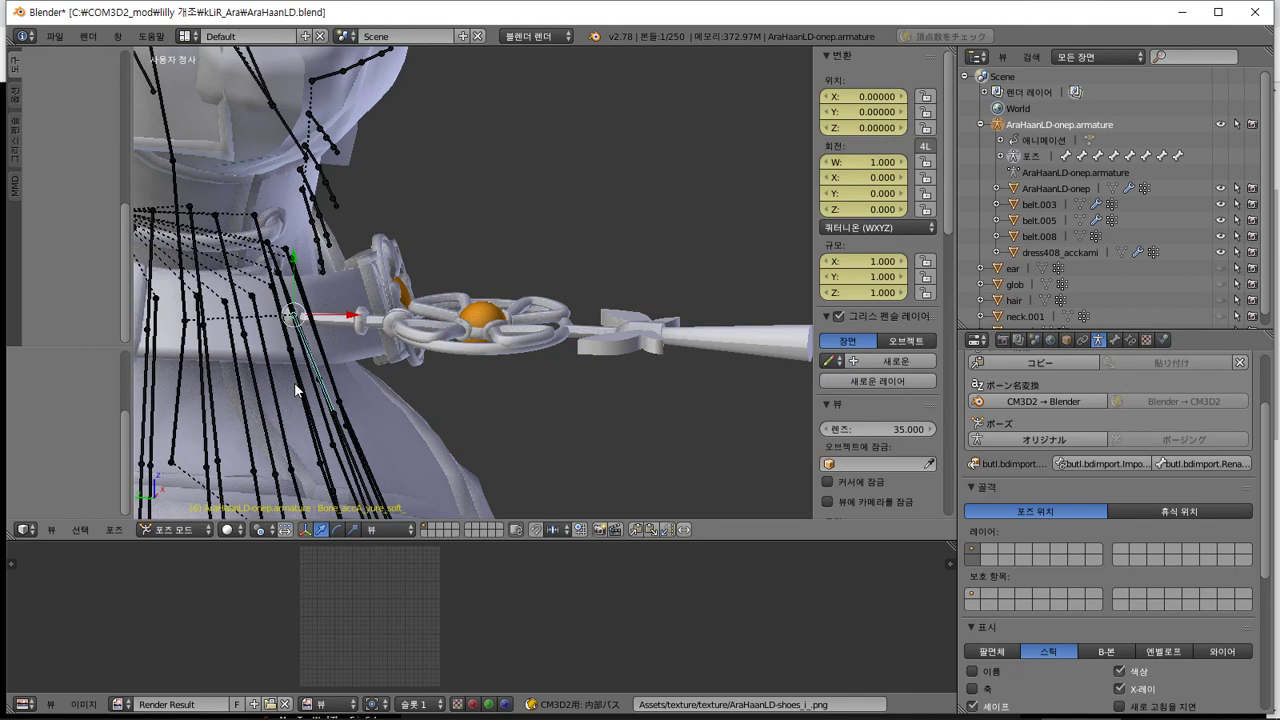
{"action": "key", "text": "ctrl+a"}
{"action": "left_click", "coordinate": [200, 471]}
Examine how Bone_accA_yure_soft_ lines up with the belt ornament from the side and the back
{"action": "middle_click_drag", "start_coordinate": [349, 390], "coordinate": [376, 411]}
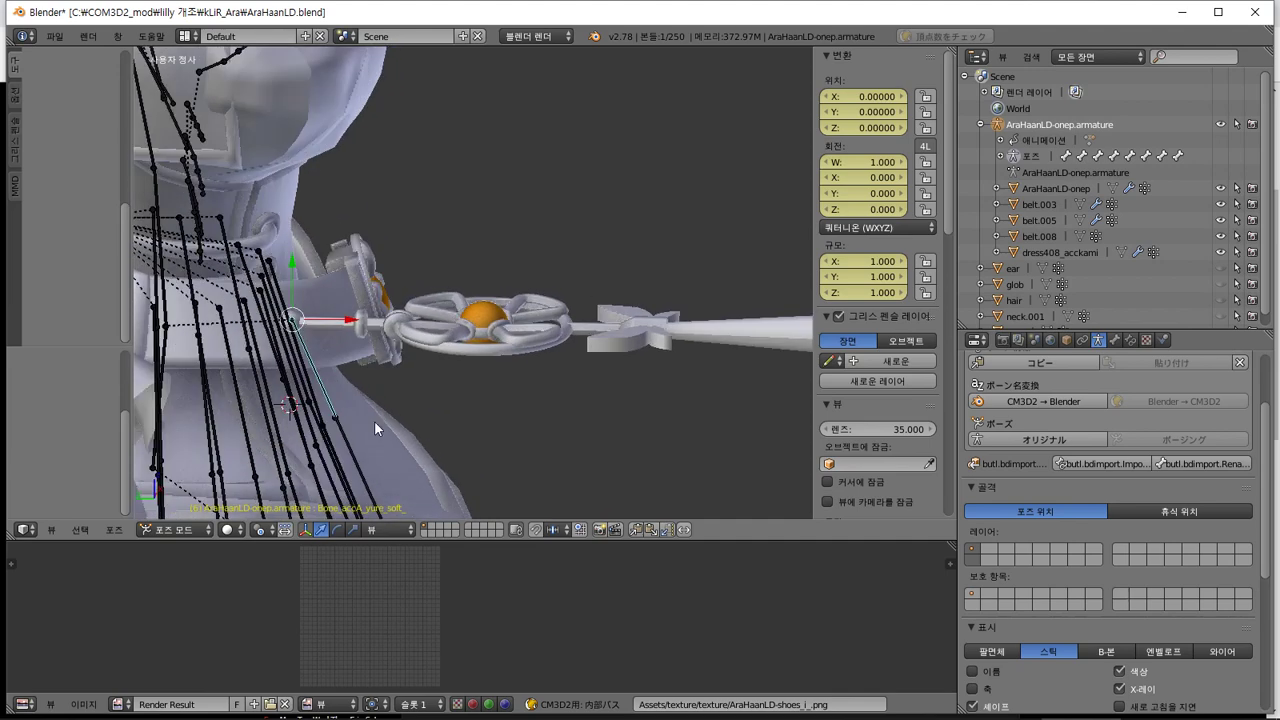
{"action": "key", "text": "KP_8"}
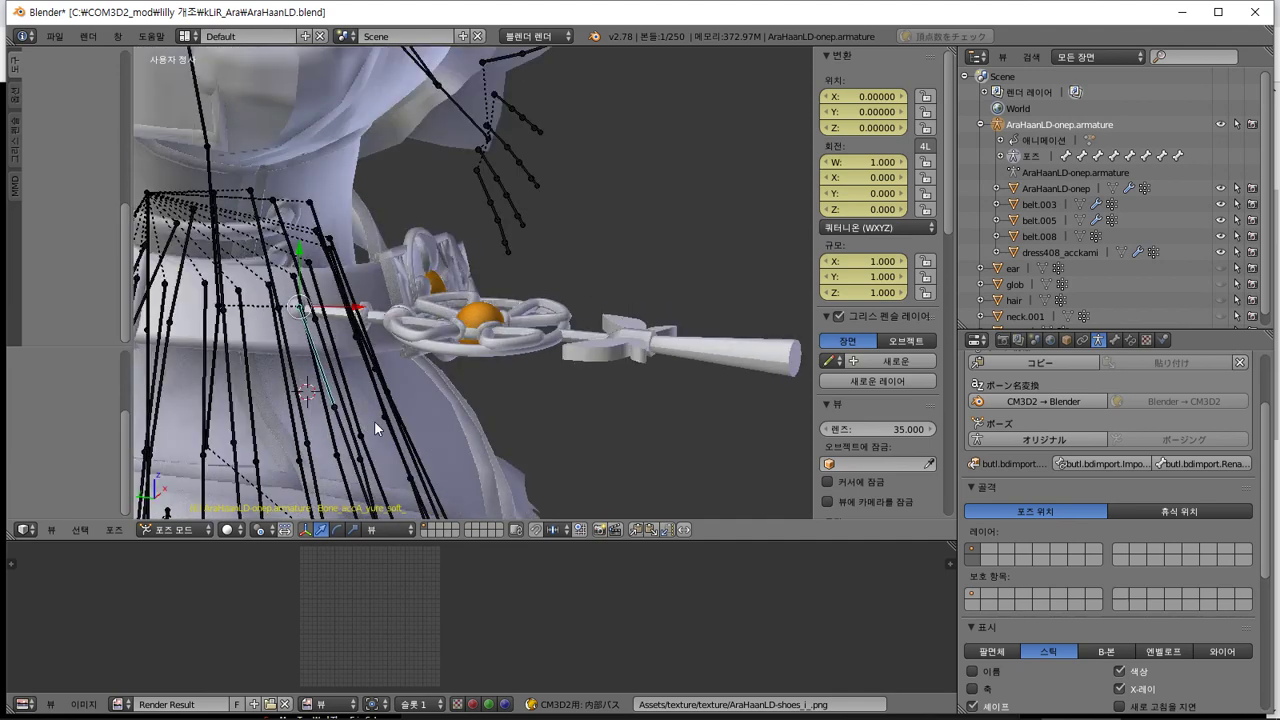
{"action": "key", "text": "KP_8"}
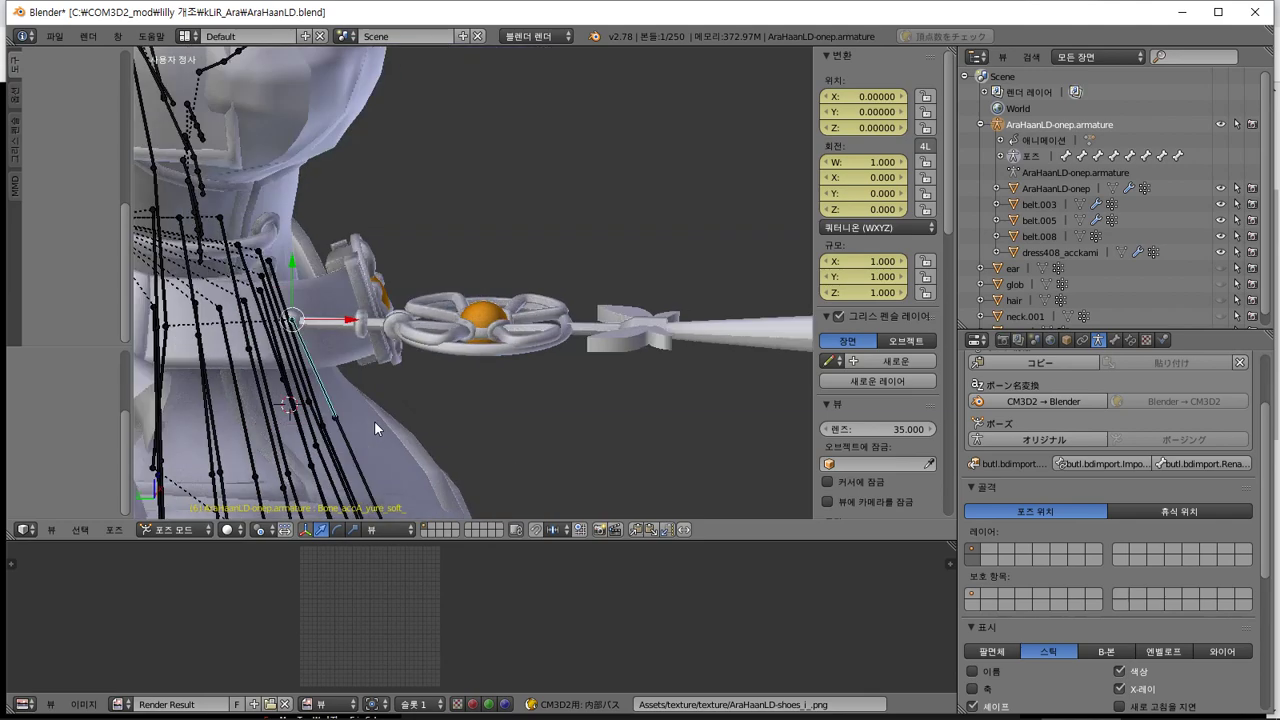
{"action": "key", "text": "KP_8"}
{"action": "key", "text": "KP_8"}
{"action": "key", "text": "KP_8"}
{"action": "key", "text": "KP_8"}
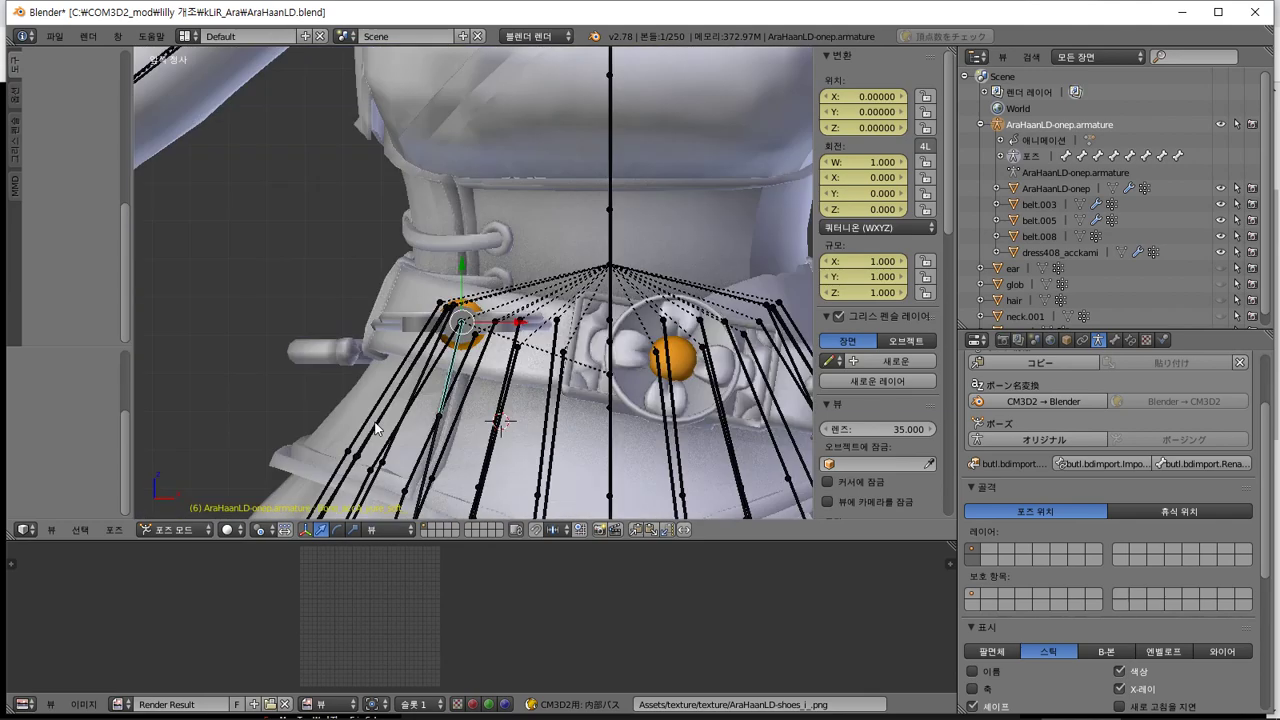
Test in the side view whether belt.008 follows a rotation of Bone_accA_yure_soft_, and cancel the rotation
{"action": "key", "text": "KP_3"}
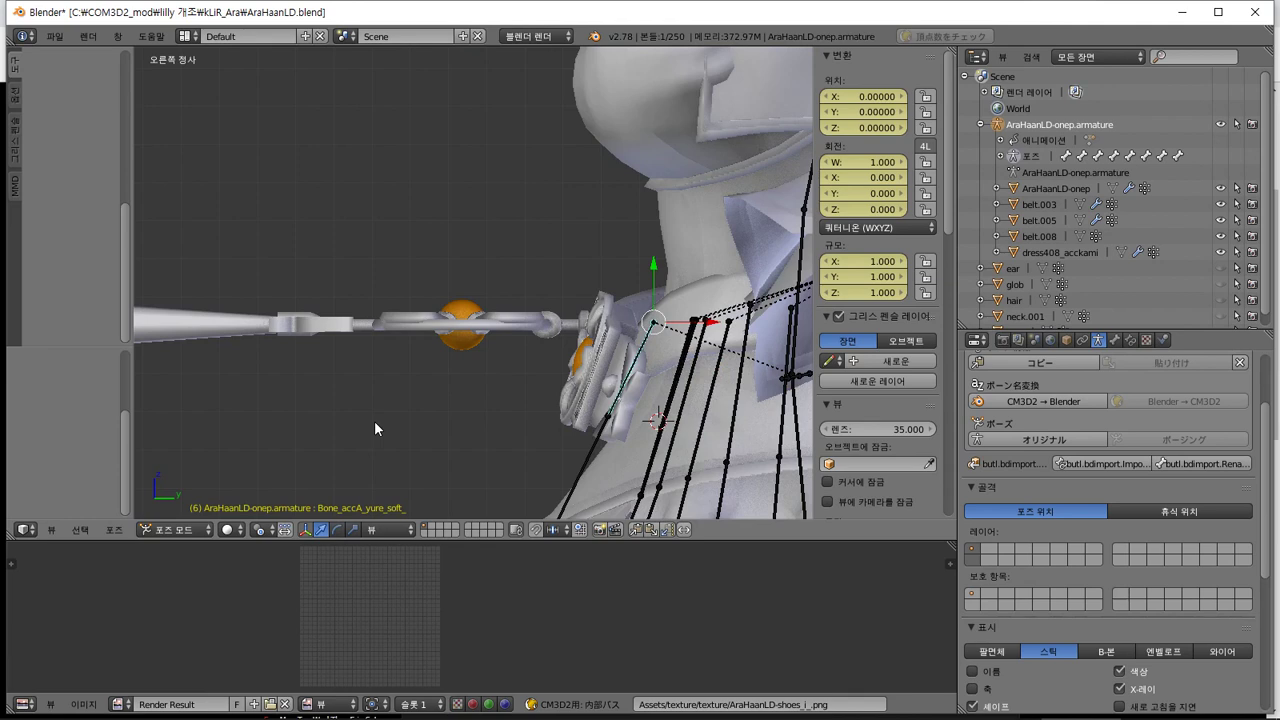
{"action": "key", "text": "r"}
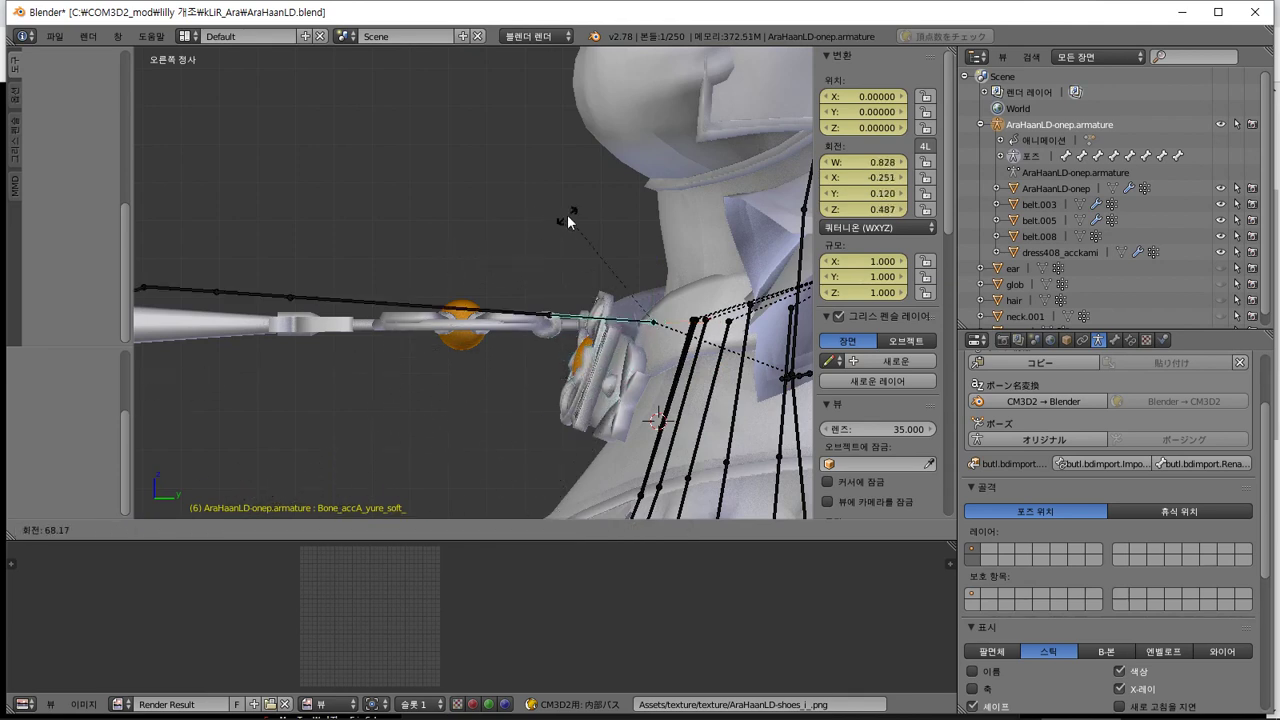
{"action": "key", "text": "Escape"}
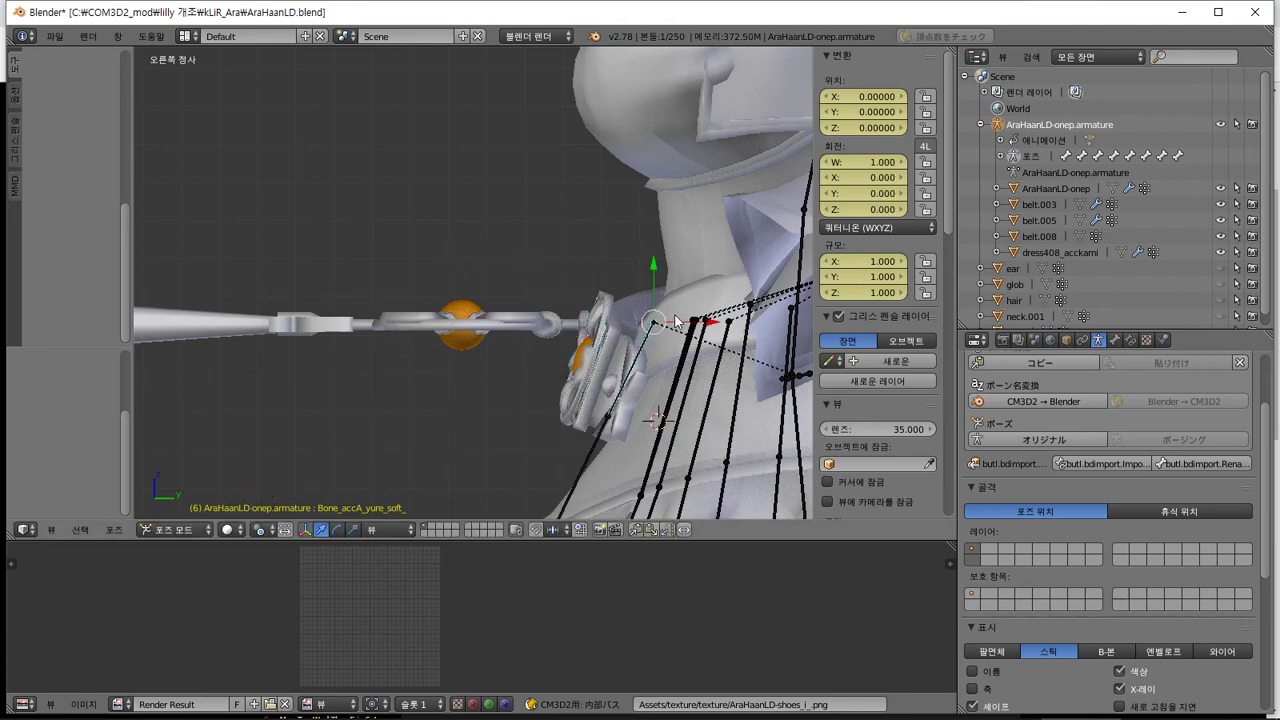
Add an Armature modifier to belt.008 with AraHaanLD-onep.armature as its object
{"action": "right_click", "coordinate": [520, 343]}
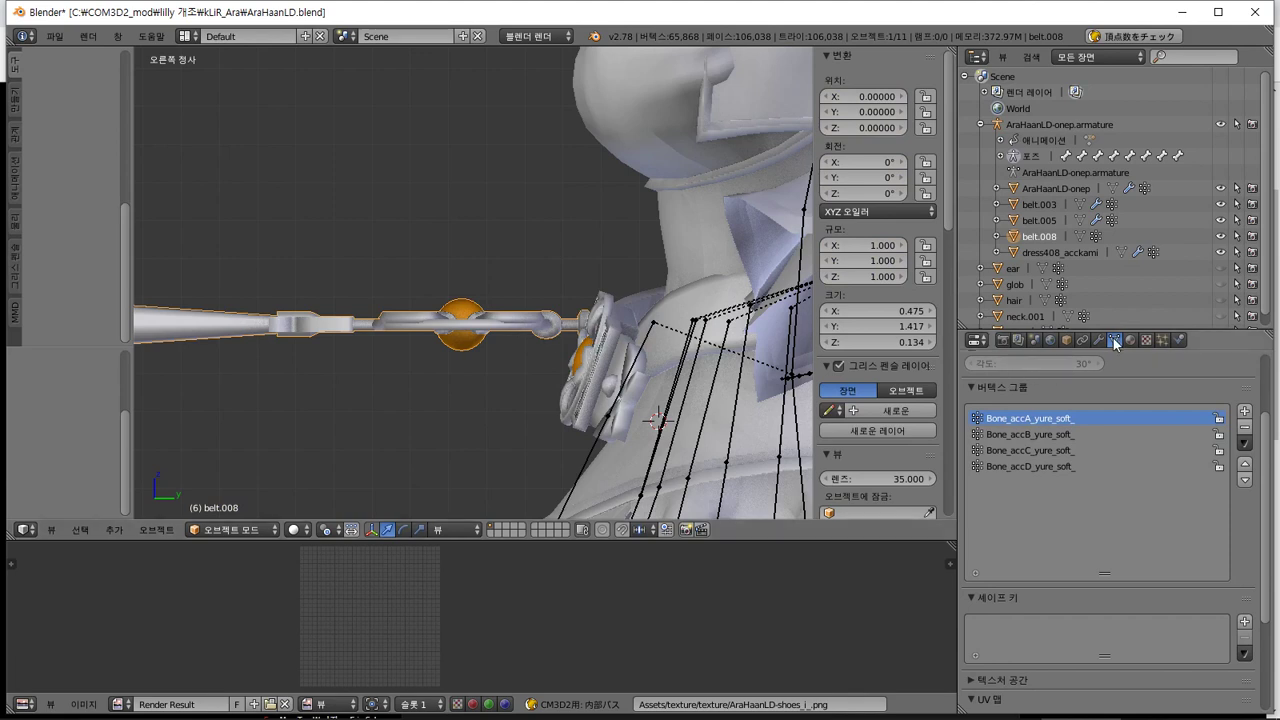
{"action": "left_click", "coordinate": [1100, 340]}
{"action": "left_click", "coordinate": [1086, 395]}
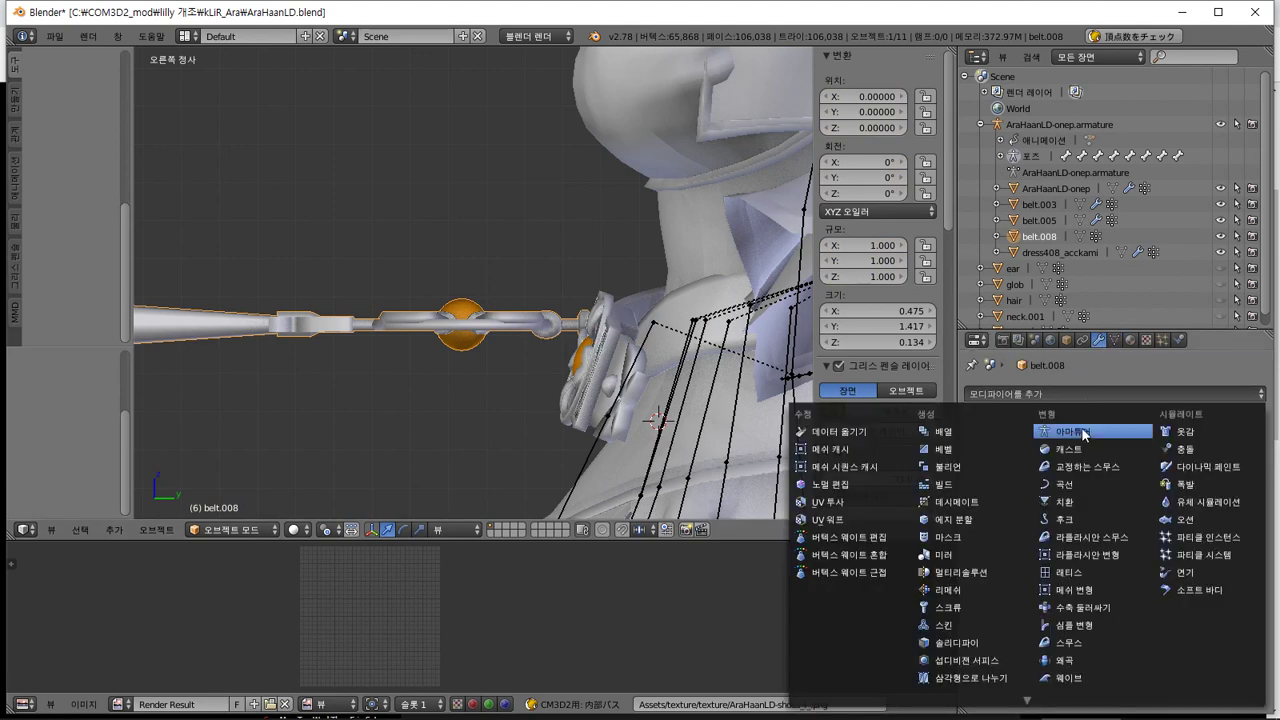
{"action": "left_click", "coordinate": [1084, 431]}
{"action": "left_click", "coordinate": [986, 486]}
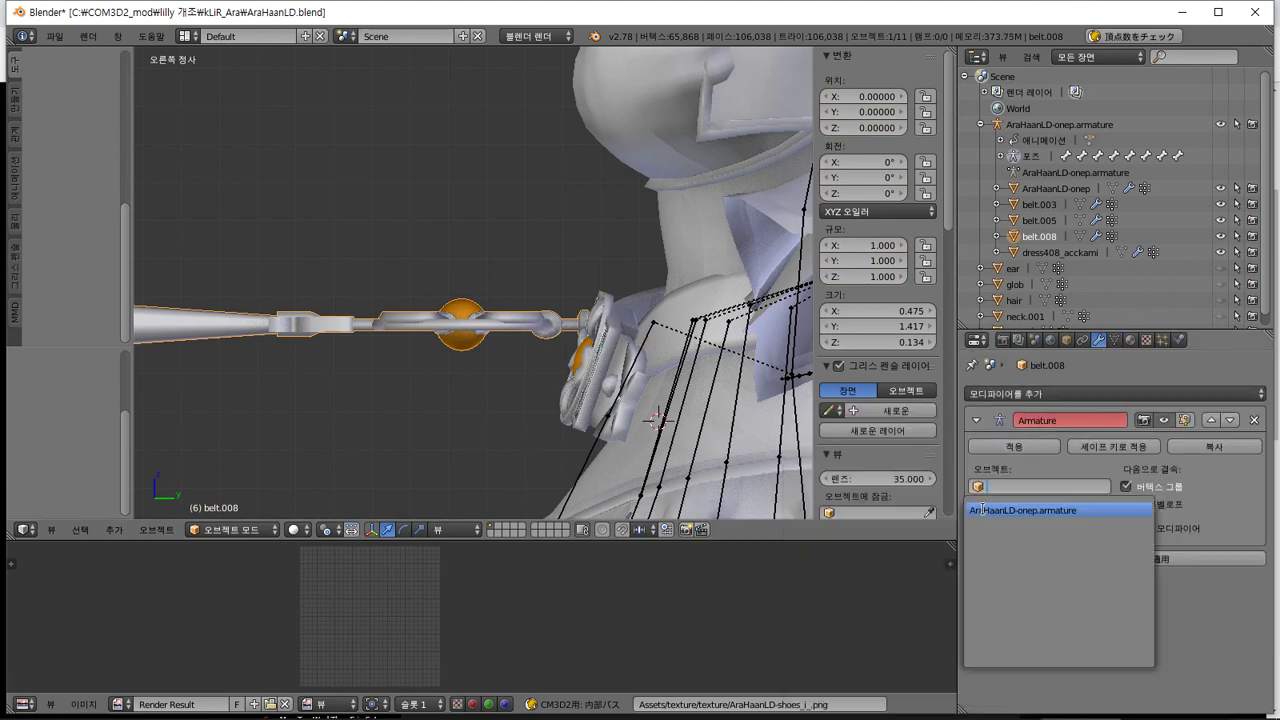
{"action": "left_click", "coordinate": [1022, 510]}
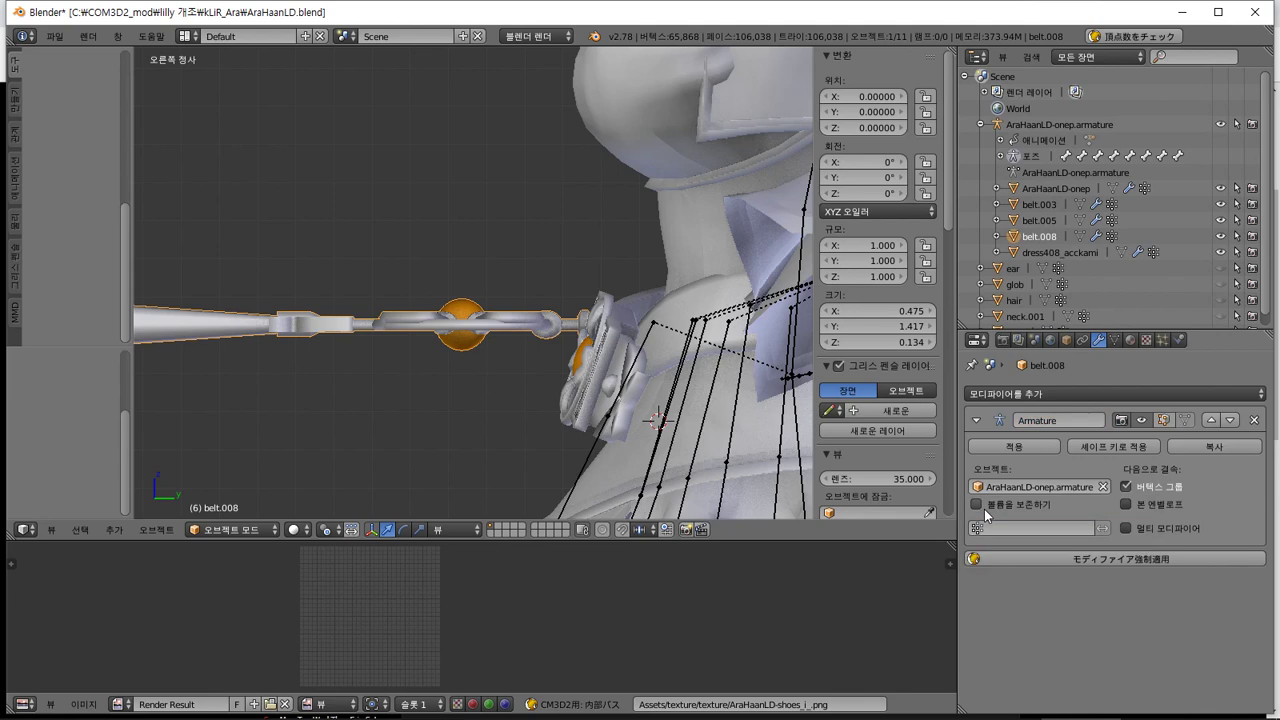
Test-rotate Bone_accA_yure_soft_ to see belt.008 deform, cancel the rotation, and switch the armature to Edit mode
{"action": "right_click", "coordinate": [627, 370]}
{"action": "key", "text": "r"}
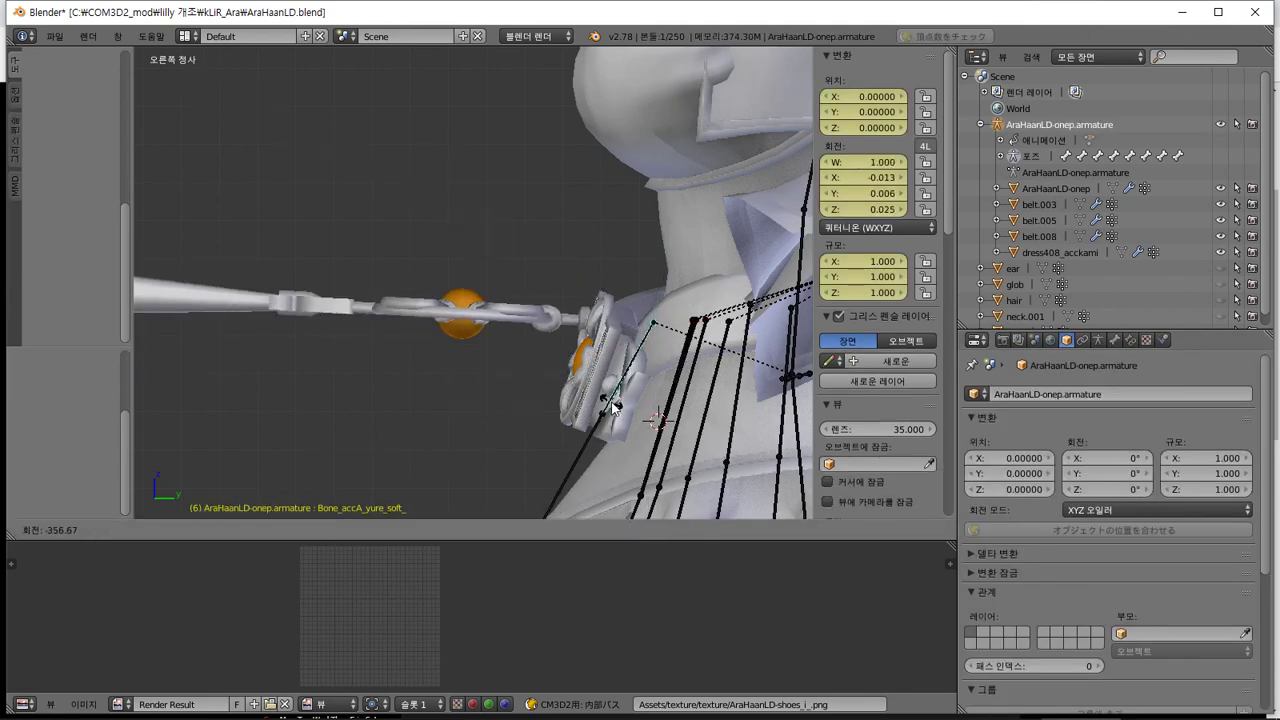
{"action": "key", "text": "Escape"}
{"action": "key", "text": "Tab"}
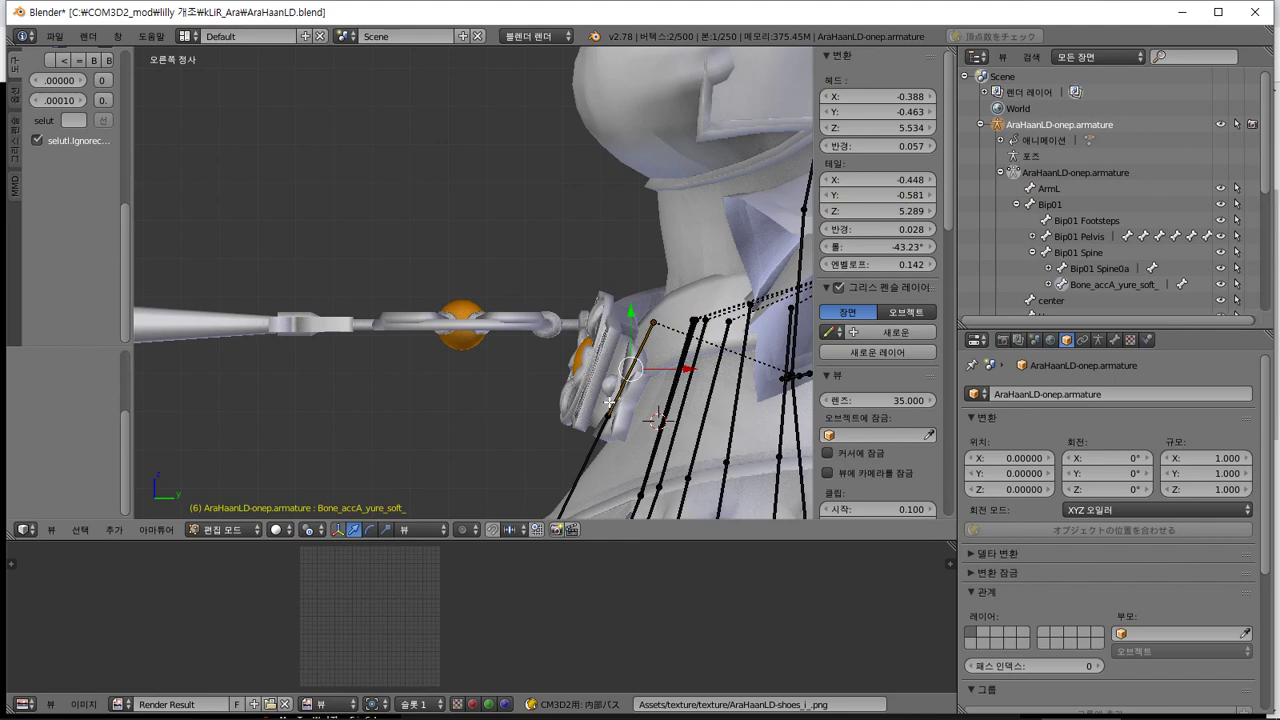
Try to rotate the accessory bones from Bone_accA_yure_soft_ down to Bone_acc_nub together in the side view
{"action": "scroll", "coordinate": [559, 380], "scroll_direction": "down", "scroll_amount": 2}
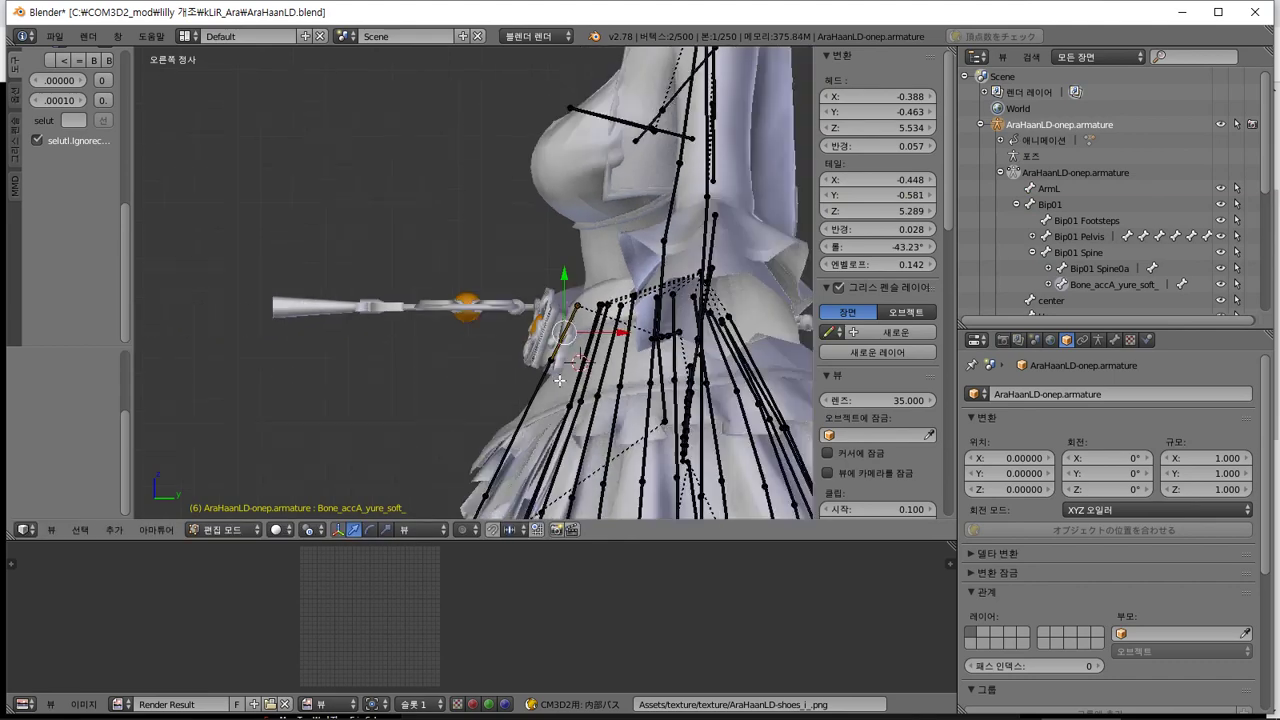
{"action": "scroll", "coordinate": [471, 309], "scroll_direction": "down", "scroll_amount": 5, "text": "shift"}
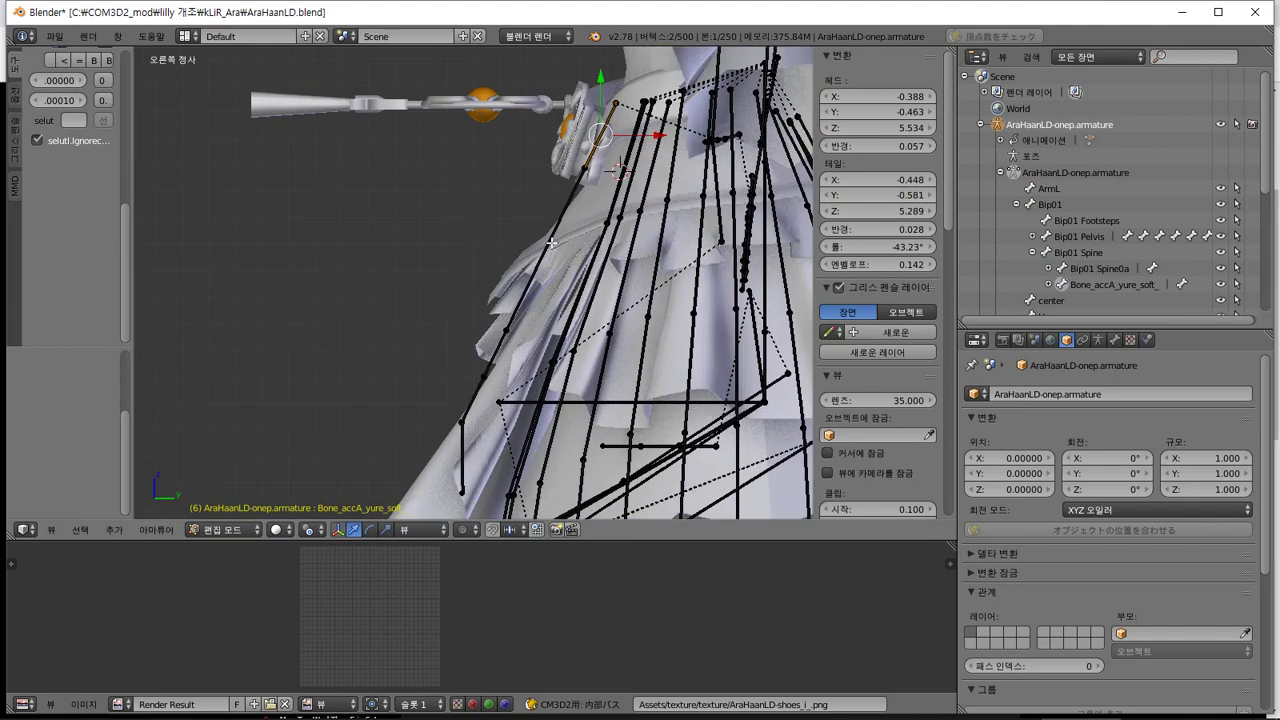
{"action": "right_click", "coordinate": [562, 224], "text": "shift"}
{"action": "right_click", "coordinate": [496, 350], "text": "shift"}
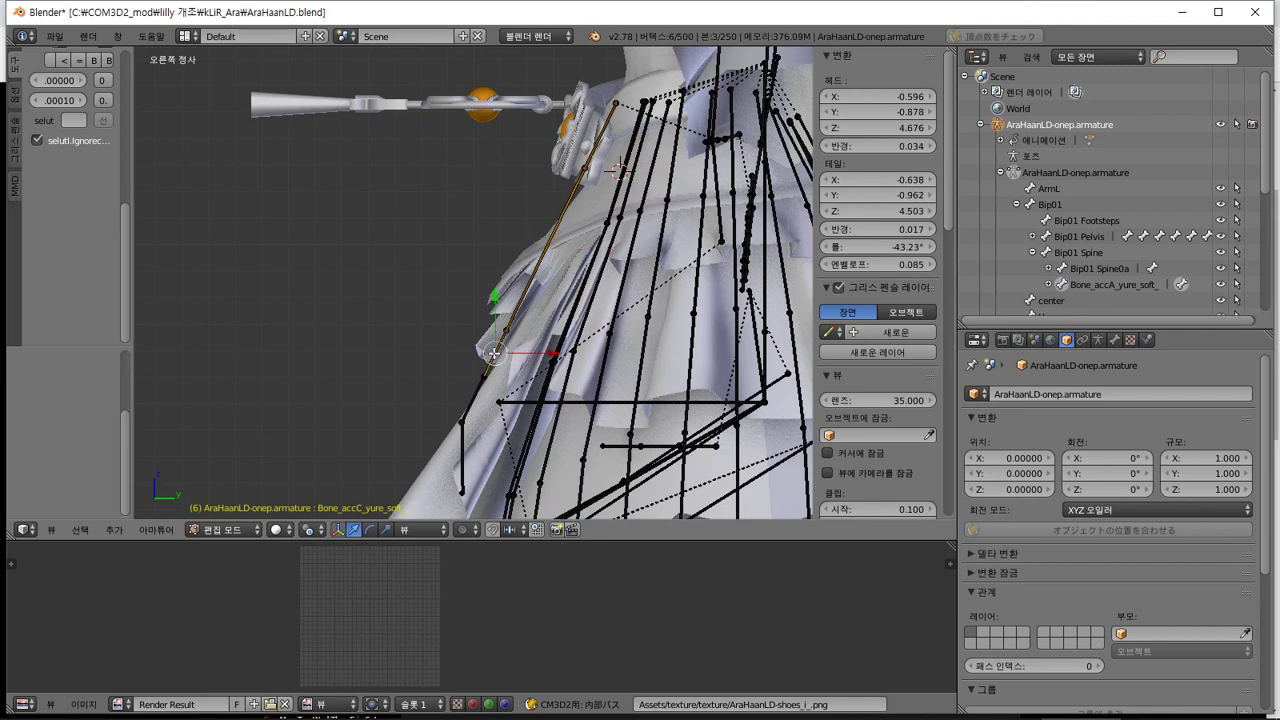
{"action": "right_click", "coordinate": [464, 404], "text": "shift"}
{"action": "right_click", "coordinate": [468, 459], "text": "shift"}
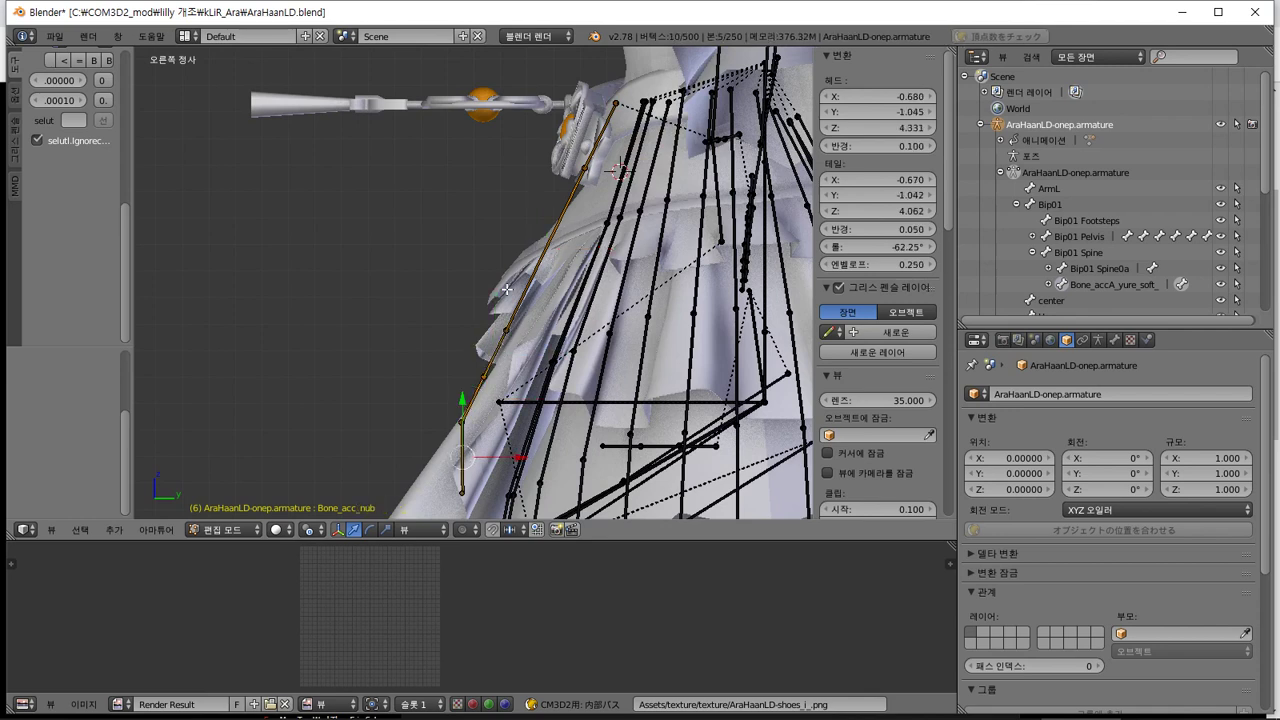
{"action": "middle_click_drag", "start_coordinate": [522, 218], "coordinate": [523, 378], "text": "shift"}
{"action": "key", "text": "r"}
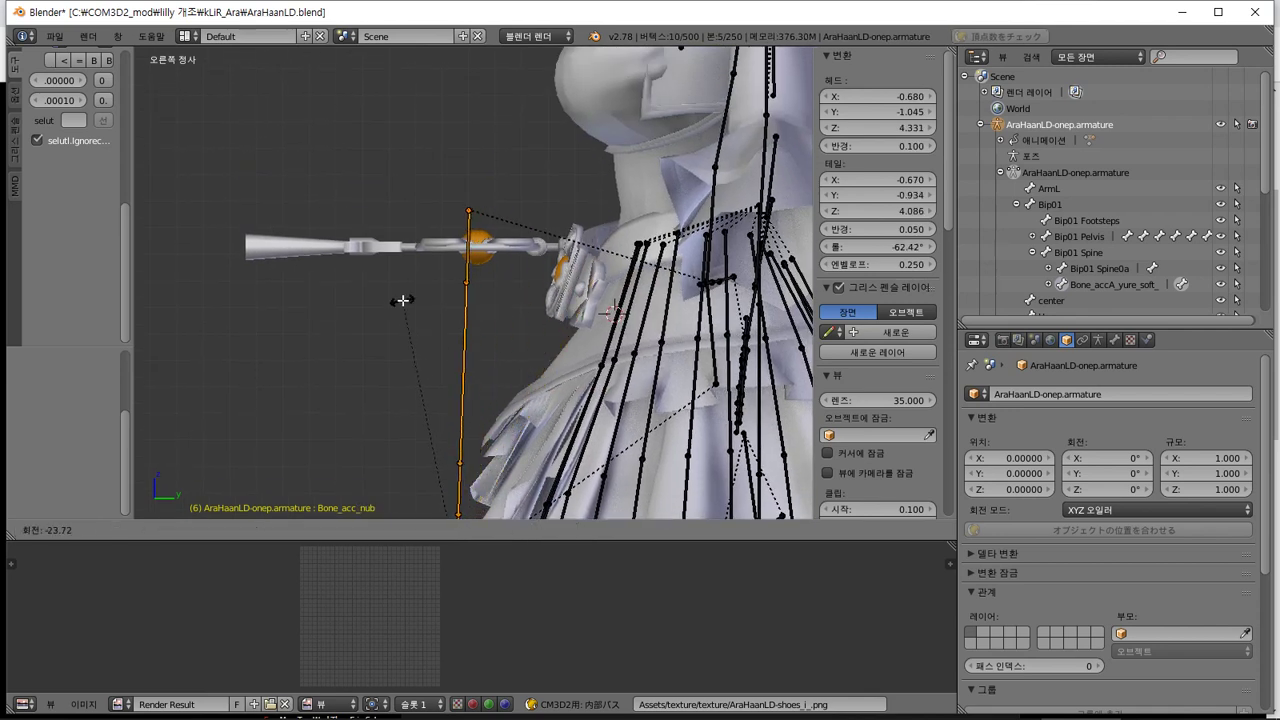
{"action": "left_click", "coordinate": [514, 338]}
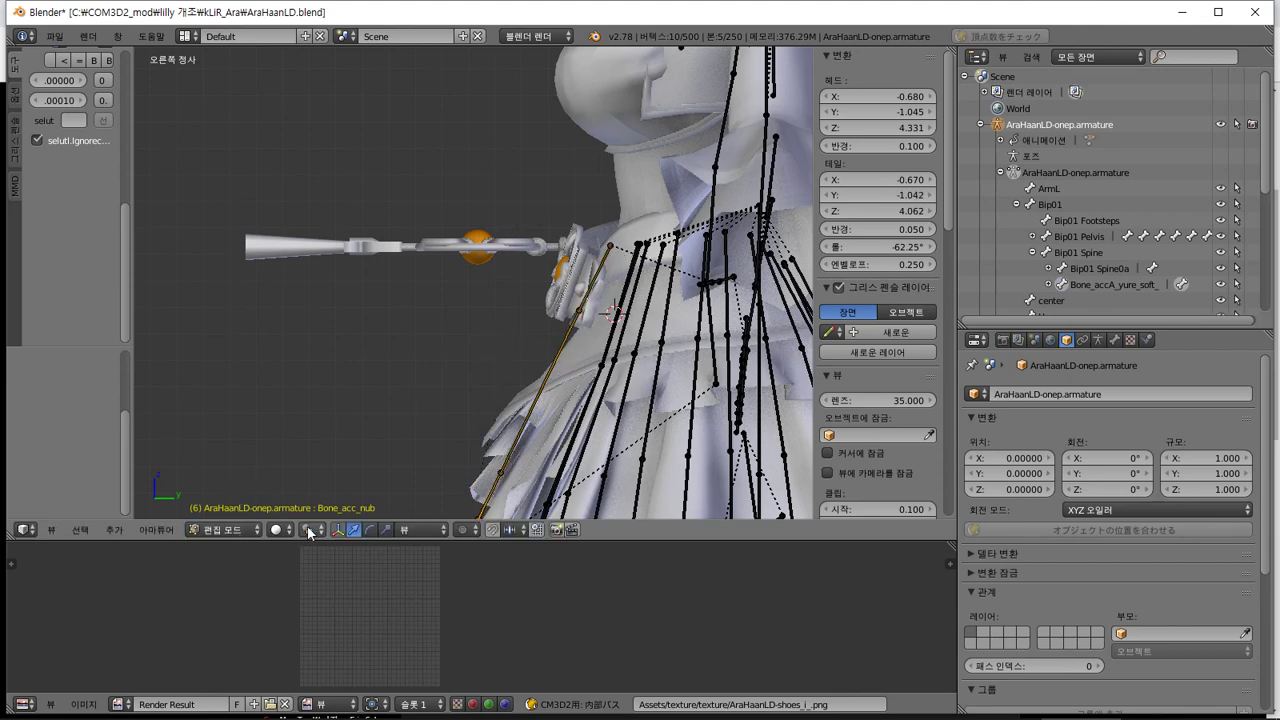
Select the whole bone chain linked to Bone_acc_nub, with Bone_accA_yure_soft_ as the active bone
{"action": "scroll", "coordinate": [473, 387], "scroll_direction": "down", "scroll_amount": 2}
{"action": "middle_click_drag", "start_coordinate": [473, 387], "coordinate": [471, 326], "text": "shift"}
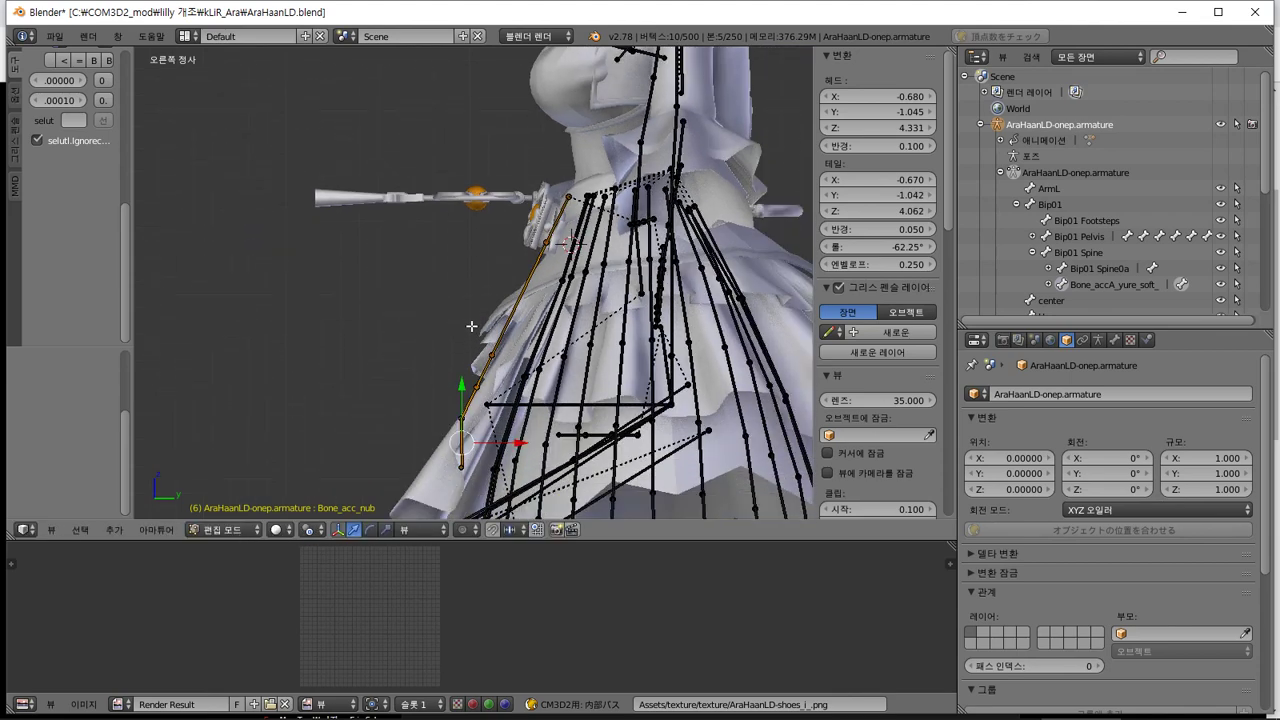
{"action": "scroll", "coordinate": [483, 368], "scroll_direction": "up", "scroll_amount": 4}
{"action": "scroll", "coordinate": [492, 418], "scroll_direction": "down", "scroll_amount": 4}
{"action": "key", "text": "a"}
{"action": "right_click", "coordinate": [461, 438]}
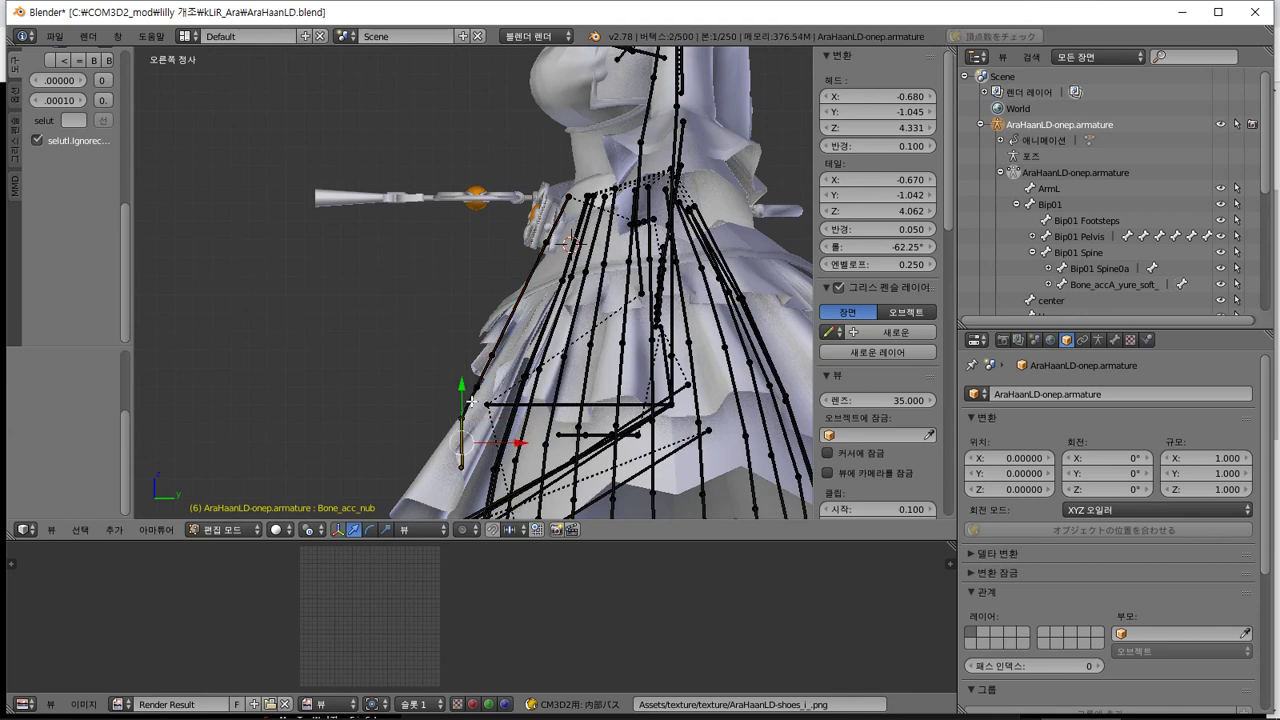
{"action": "key", "text": "l"}
{"action": "right_click", "coordinate": [557, 211], "text": "shift"}
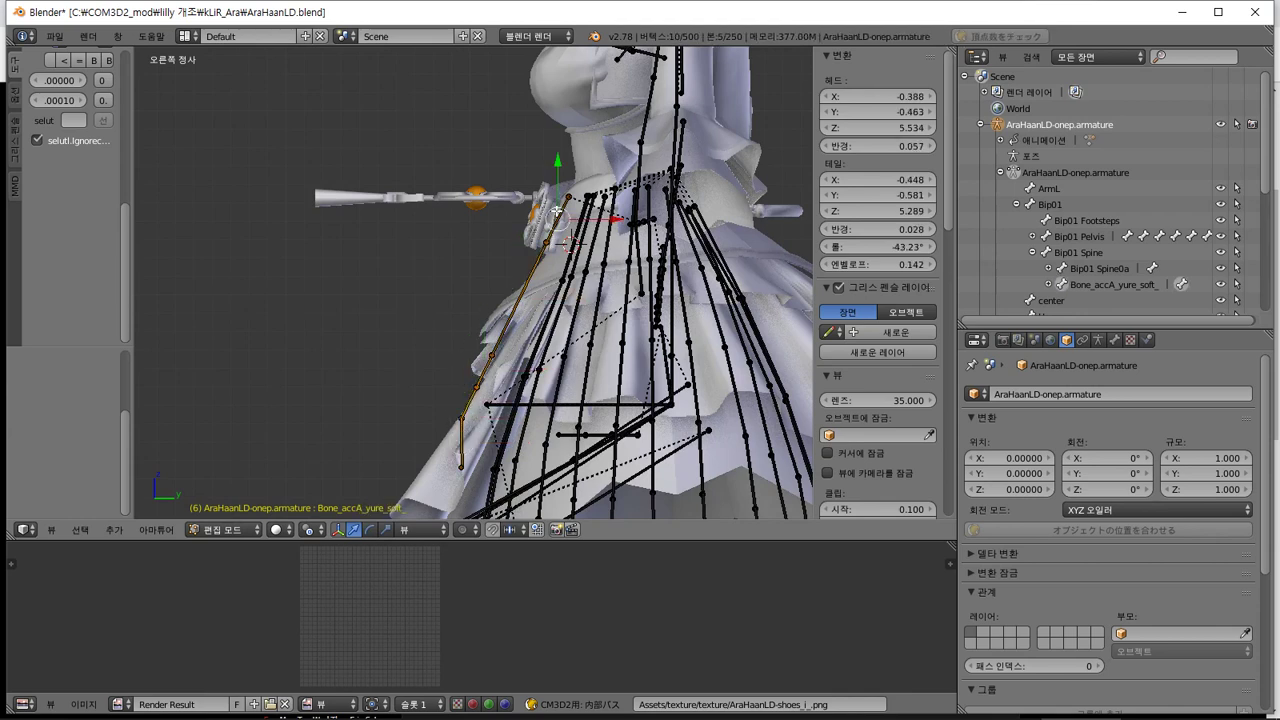
Rotate the chain in the side view about the head of Bone_accA_yure_soft_ until it runs horizontally through the belt ornament
{"action": "scroll", "coordinate": [557, 211], "scroll_direction": "up", "scroll_amount": 3}
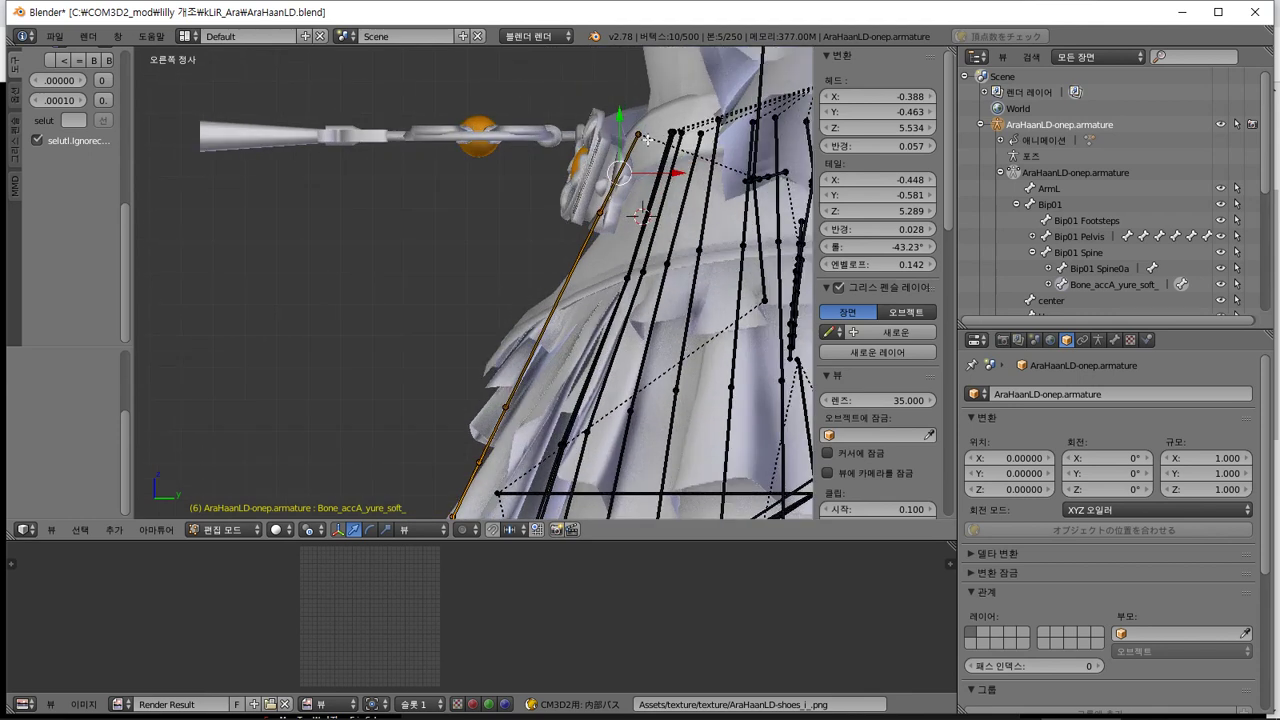
{"action": "key", "text": "r"}
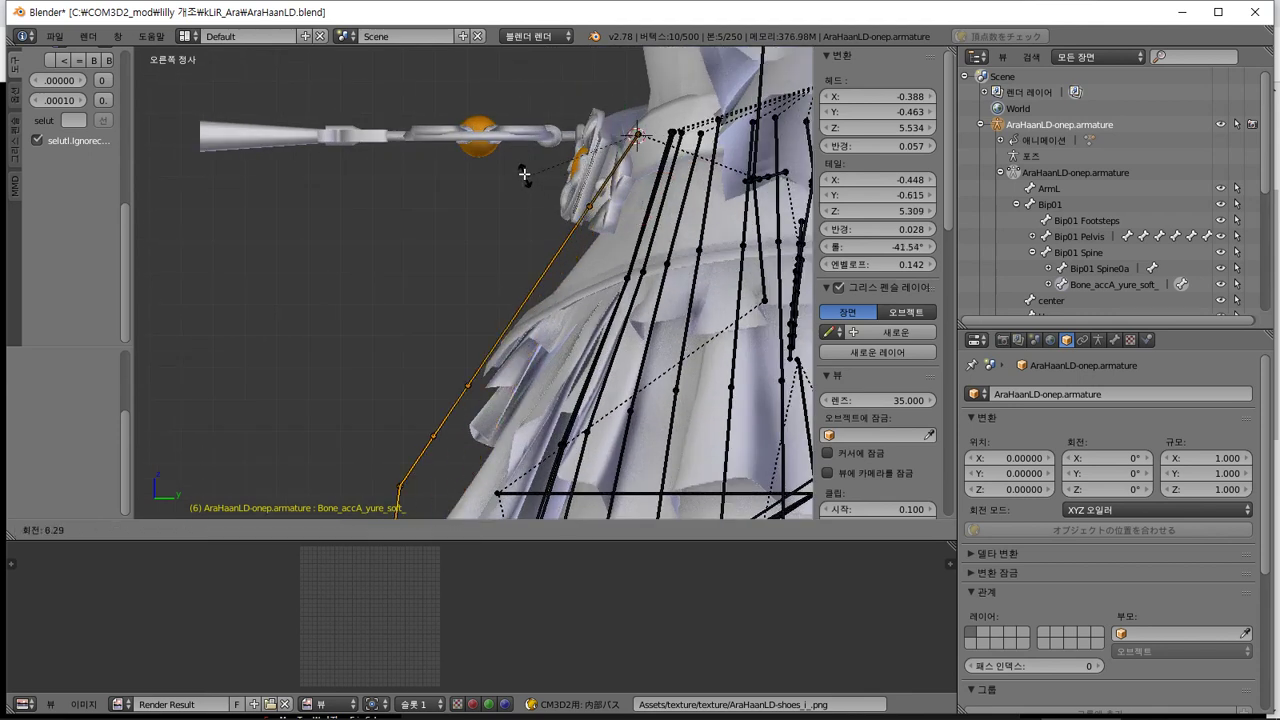
{"action": "left_click", "coordinate": [538, 65]}
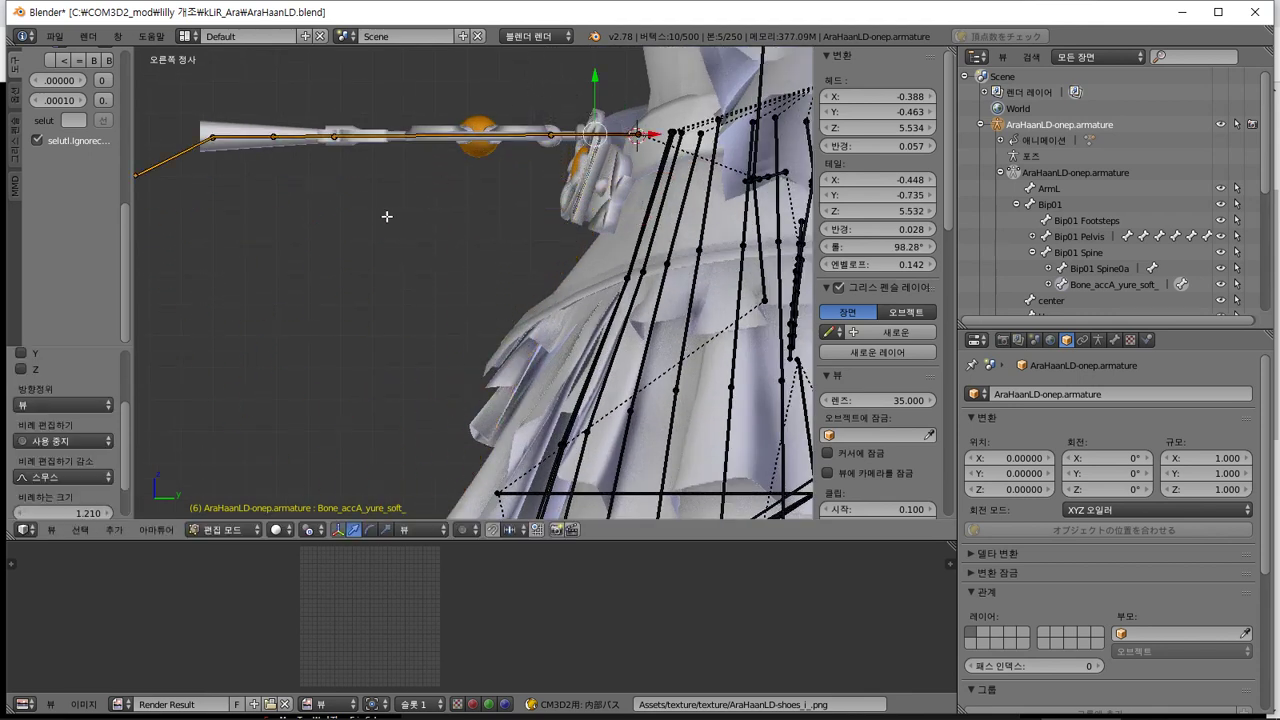
Rotate the chain in the top view so it follows the centre line of the belt ornament
{"action": "middle_click_drag", "start_coordinate": [383, 214], "coordinate": [608, 350]}
{"action": "key", "text": "KP_1"}
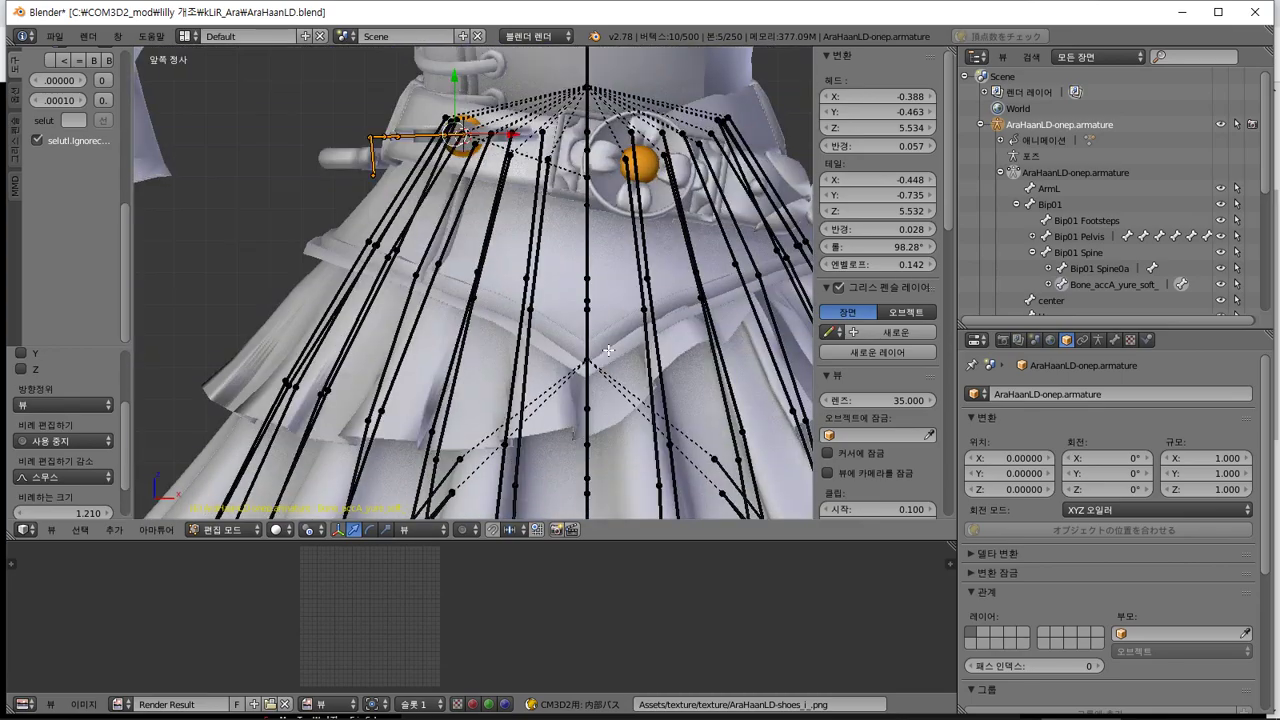
{"action": "key", "text": "KP_7"}
{"action": "key", "text": "r"}
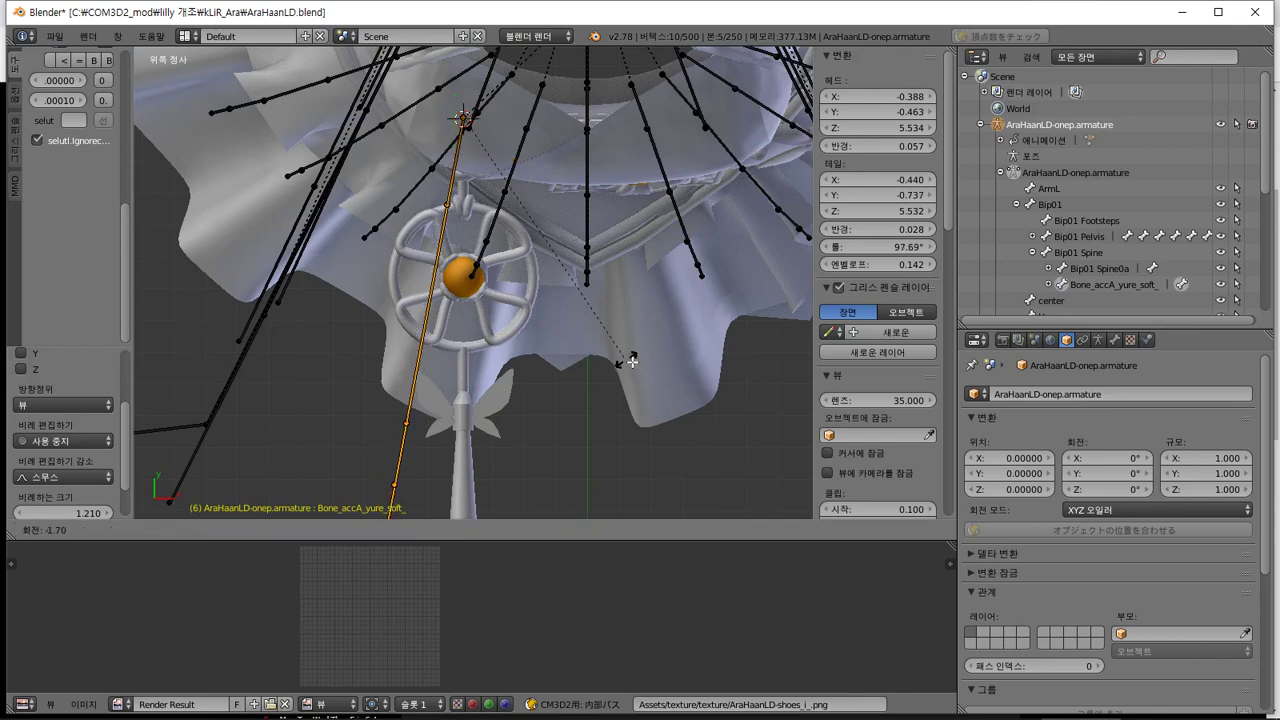
{"action": "left_click", "coordinate": [710, 372]}
Examine the chain's alignment with the belt ornament from the side, front, top and opposite side, leaving its position as is
{"action": "key", "text": "KP_3"}
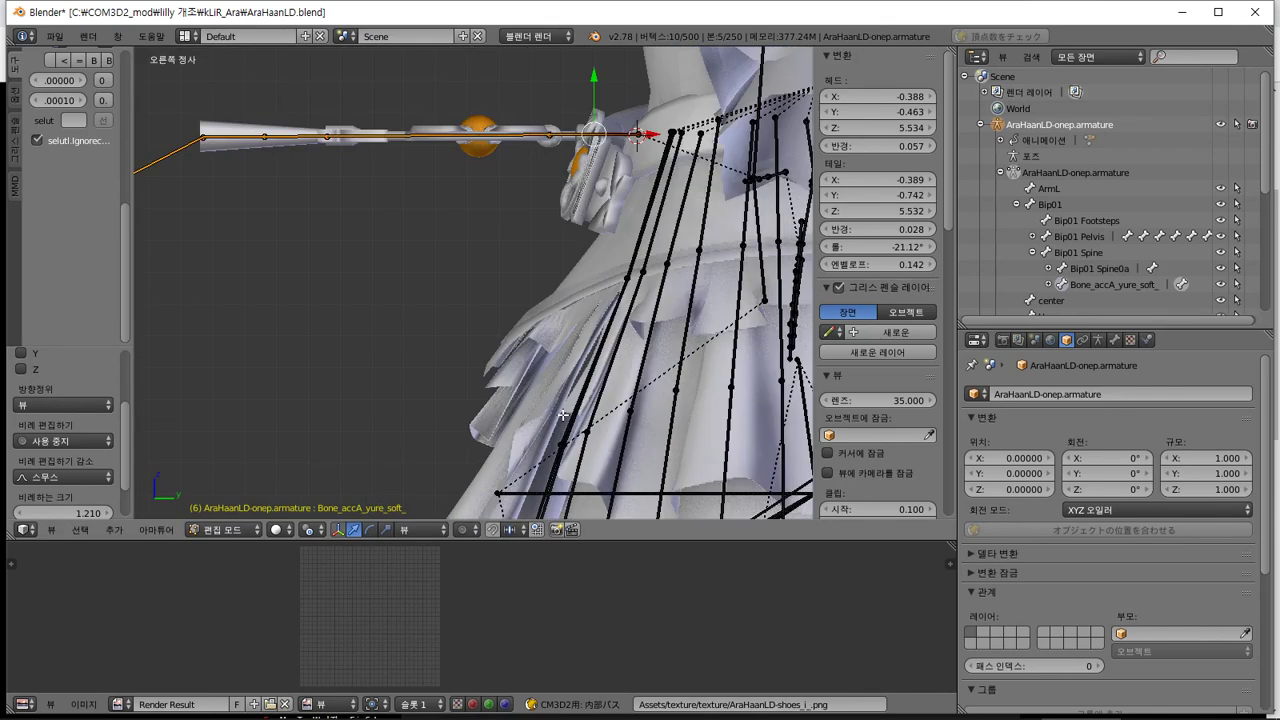
{"action": "key", "text": "KP_1"}
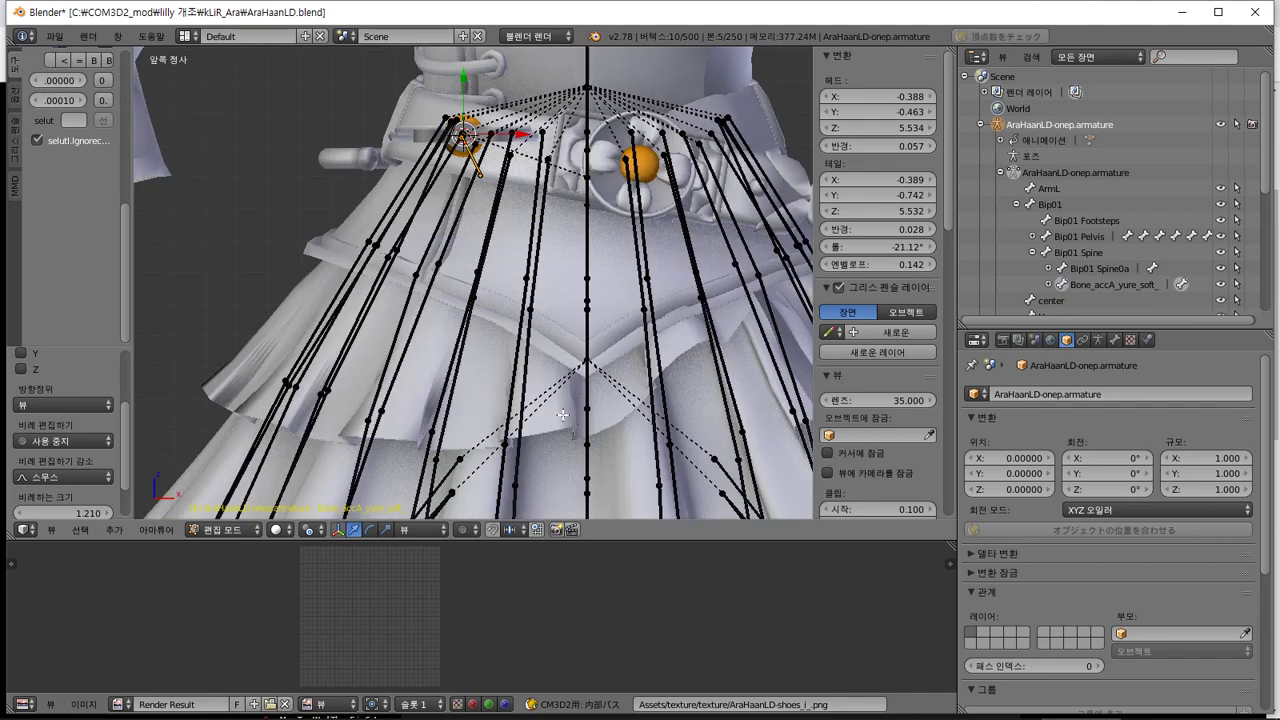
{"action": "key", "text": "KP_7"}
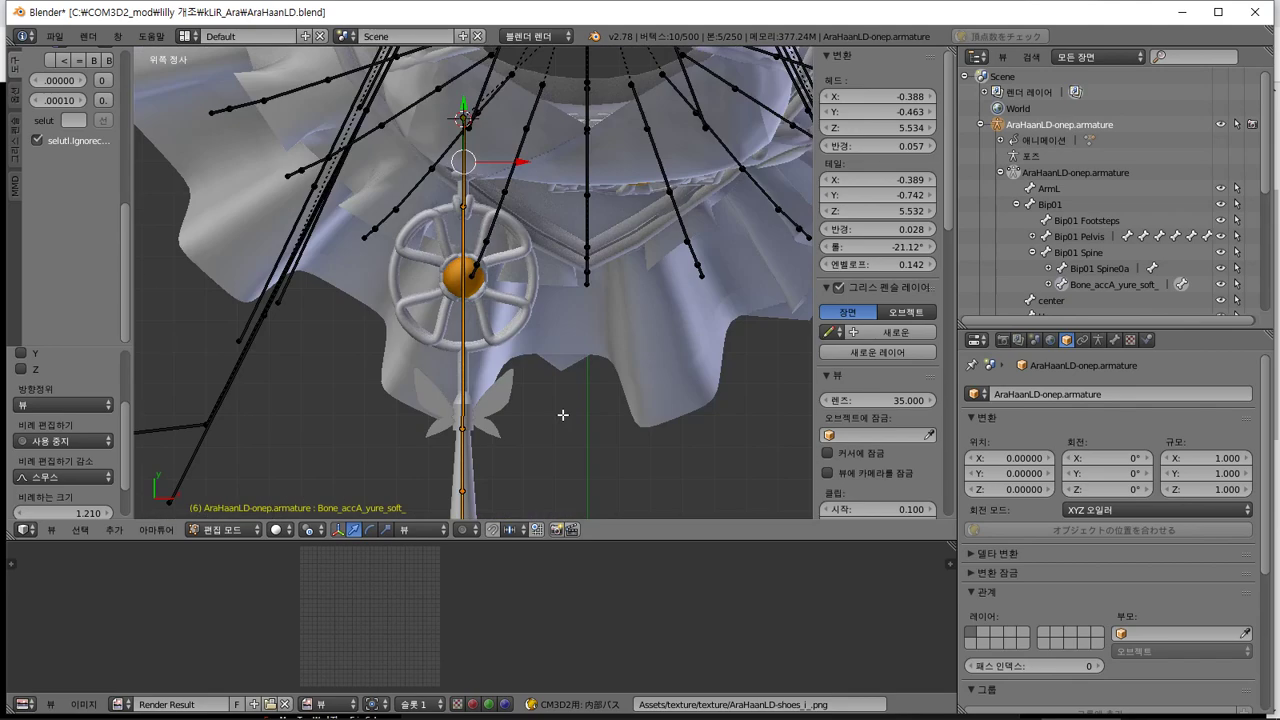
{"action": "middle_click_drag", "start_coordinate": [562, 407], "coordinate": [530, 347]}
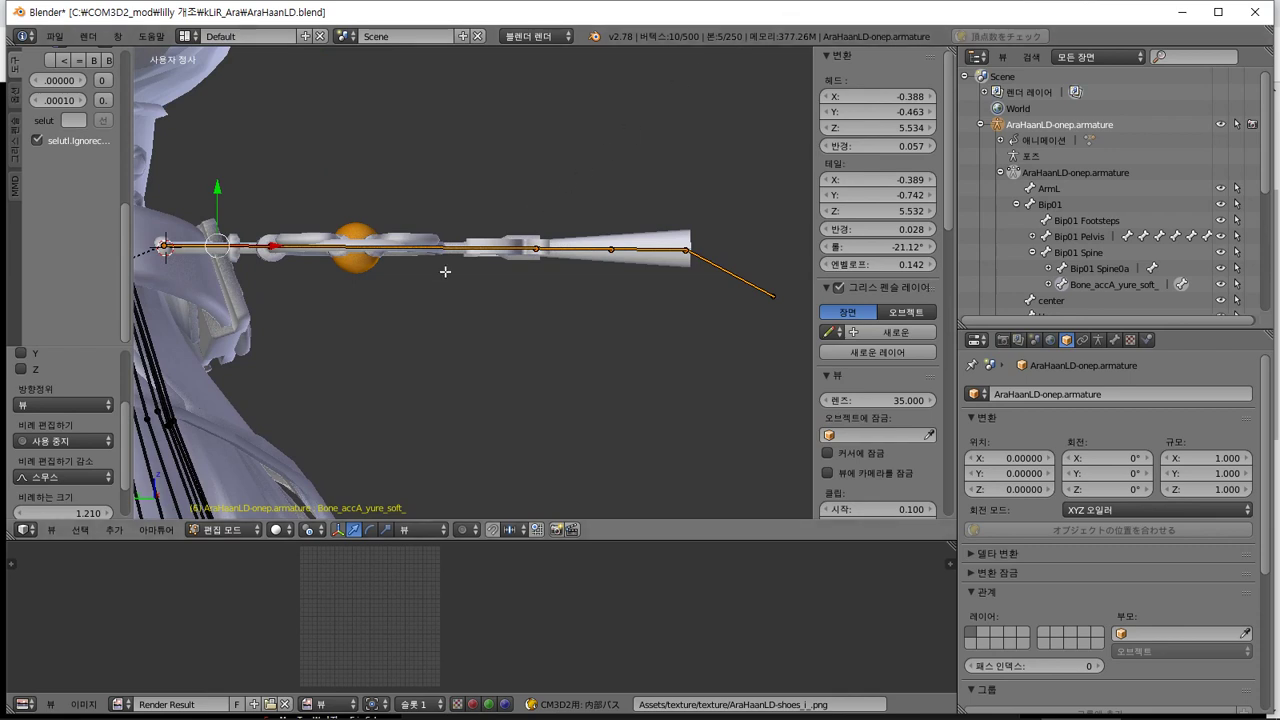
{"action": "key", "text": "g"}
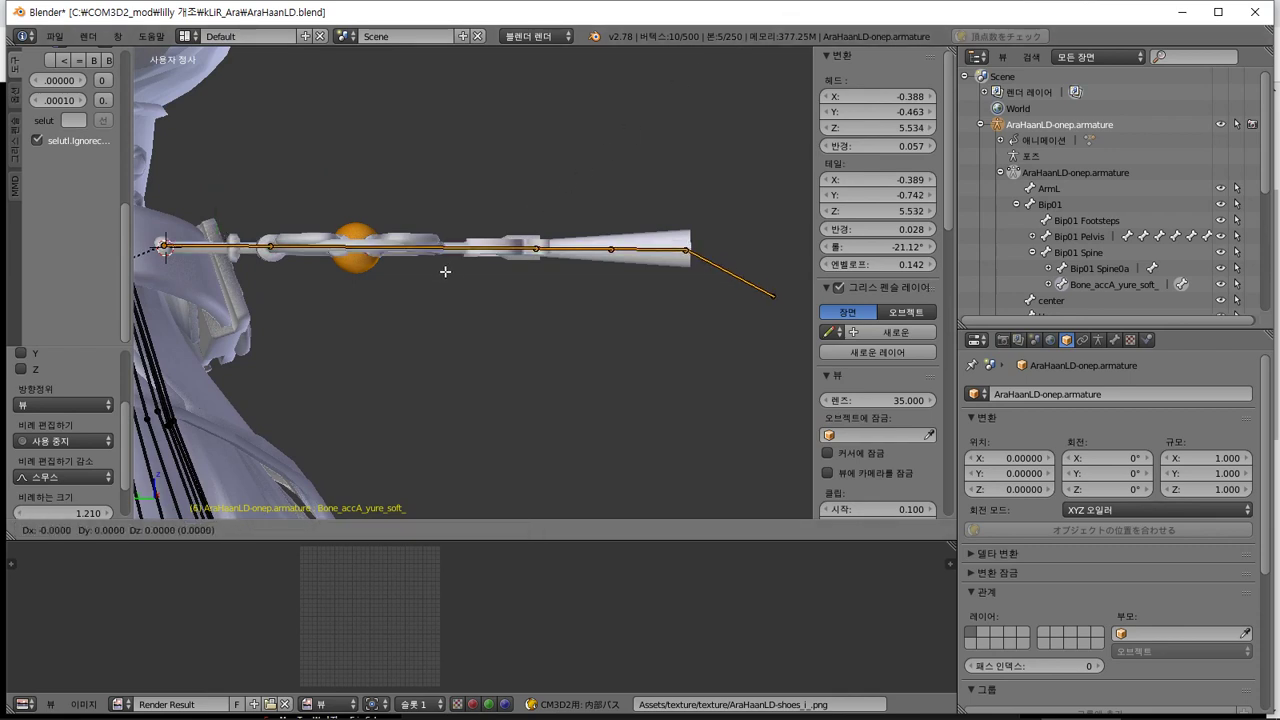
{"action": "left_click", "coordinate": [444, 282]}
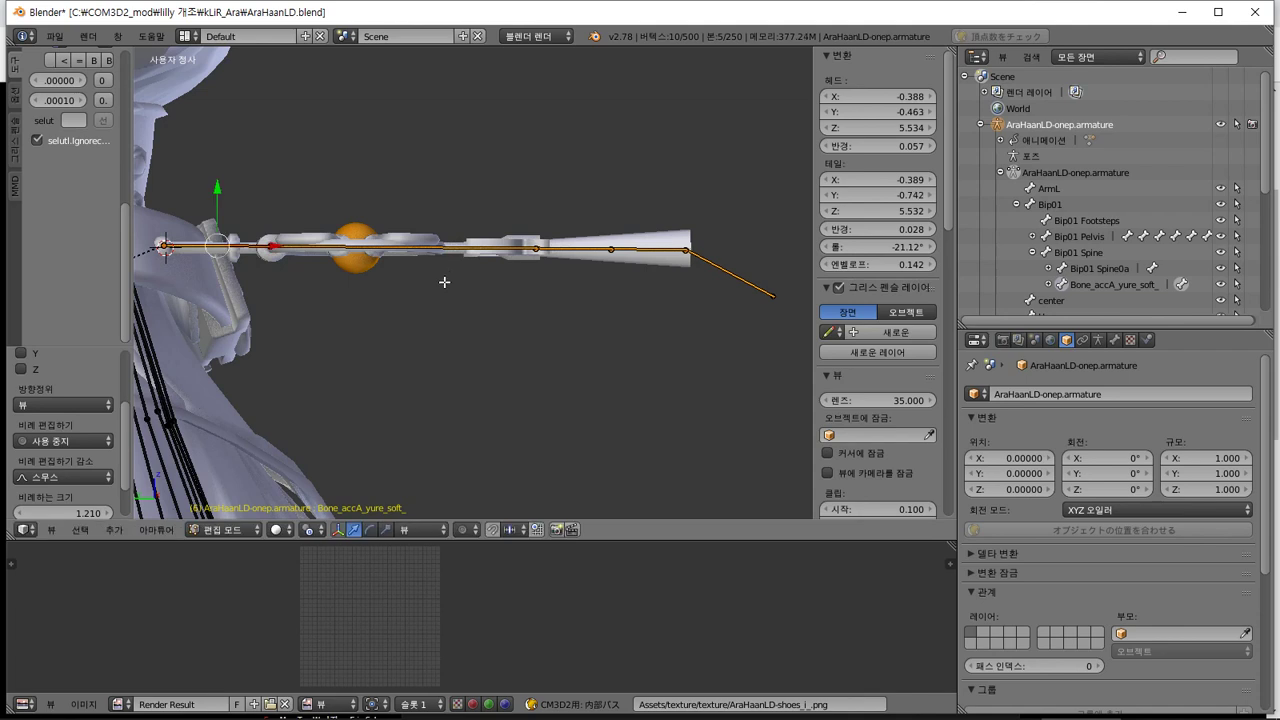
Switch the armature to Pose mode, test-rotate the chain with belt.008 attached, and cancel the rotation
{"action": "key", "text": "ctrl+Tab"}
{"action": "scroll", "coordinate": [444, 281], "scroll_direction": "up", "scroll_amount": 2}
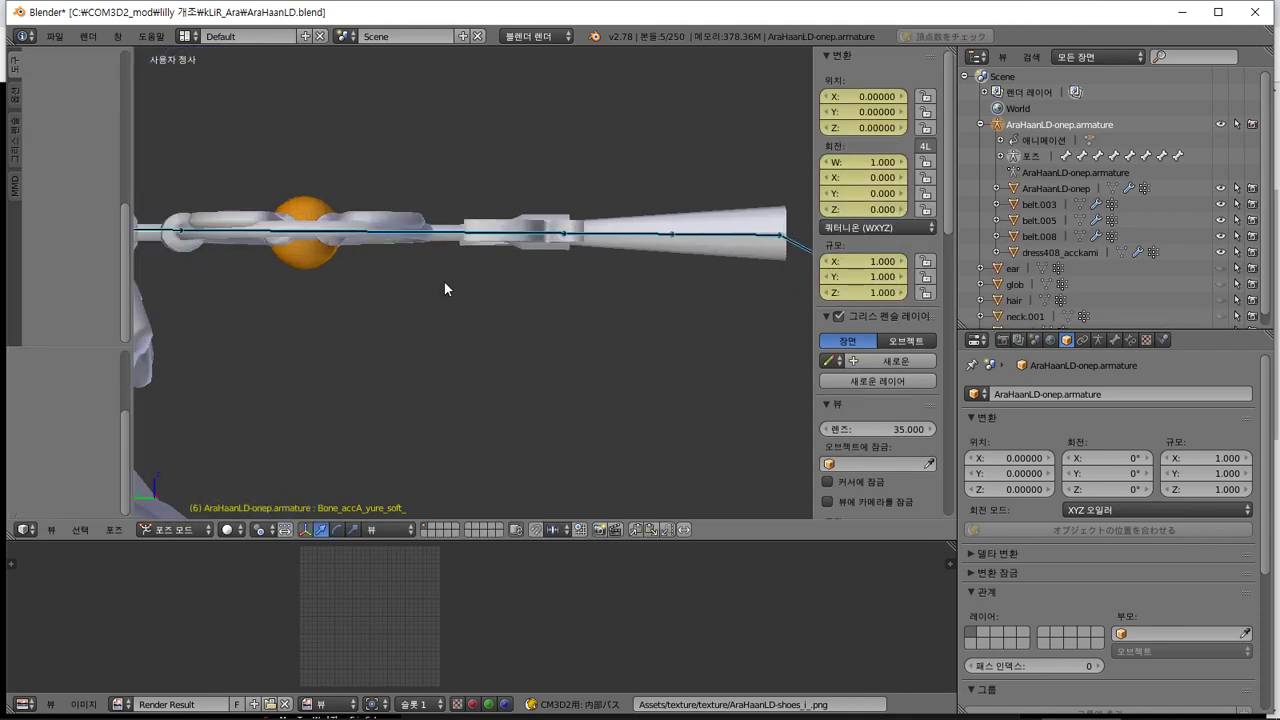
{"action": "middle_click_drag", "start_coordinate": [444, 281], "coordinate": [610, 290], "text": "shift"}
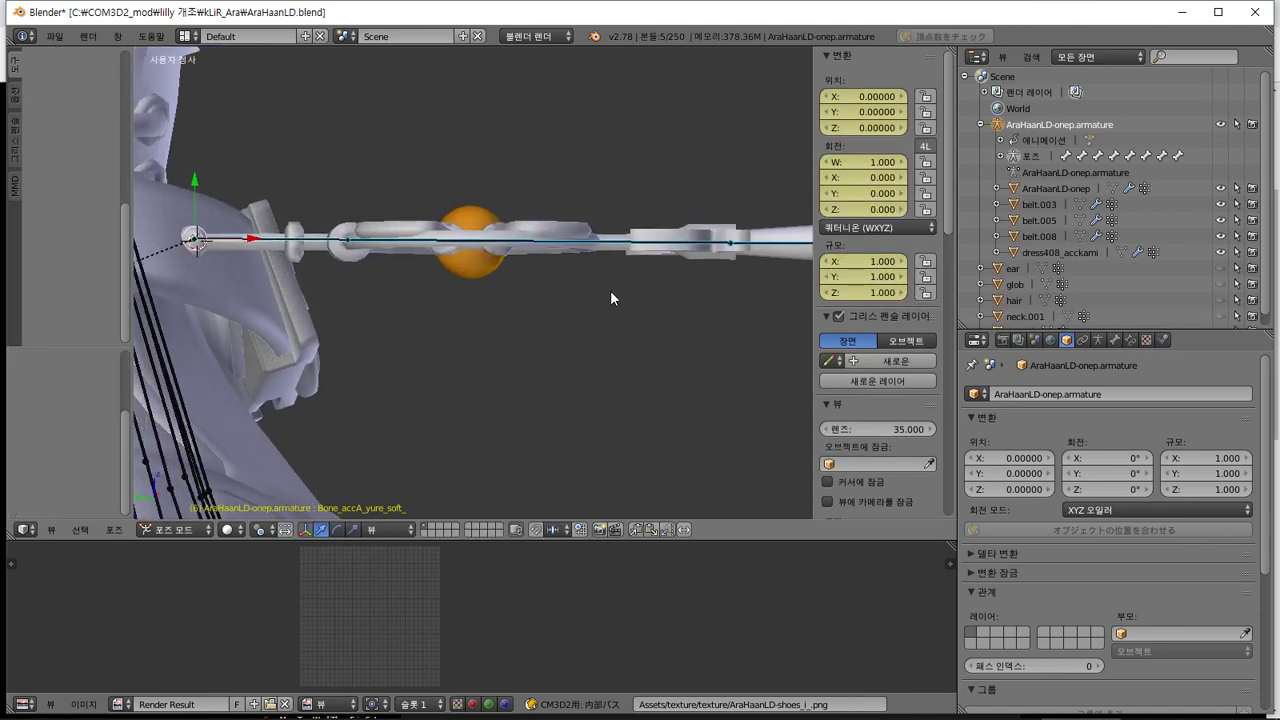
{"action": "scroll", "coordinate": [611, 292], "scroll_direction": "down", "scroll_amount": 1}
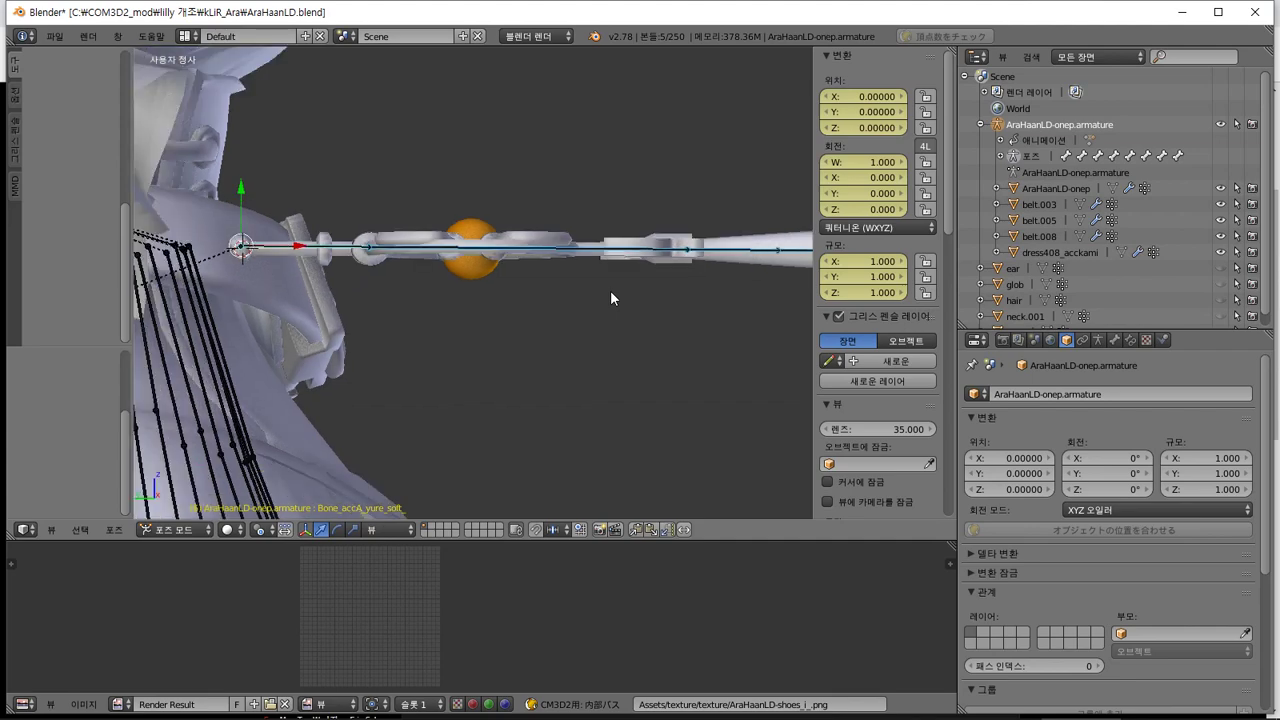
{"action": "middle_click_drag", "start_coordinate": [610, 290], "coordinate": [598, 317]}
{"action": "key", "text": "r"}
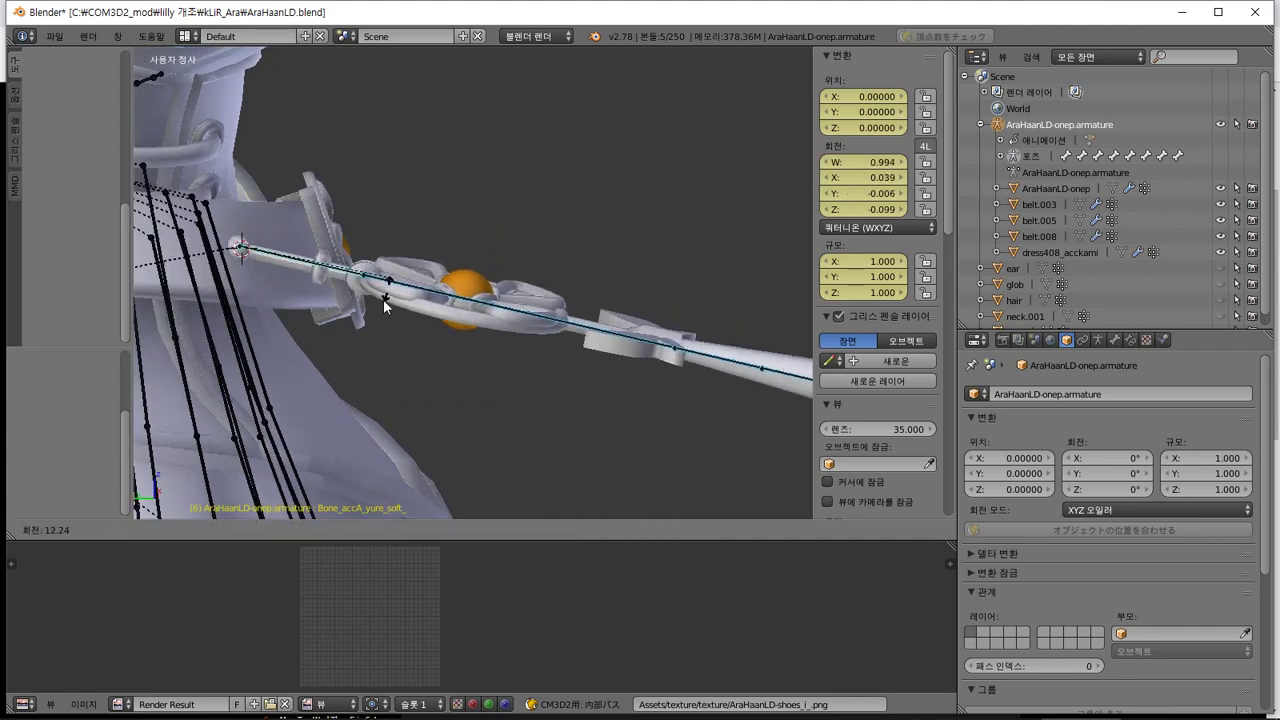
{"action": "key", "text": "Escape"}
{"action": "scroll", "coordinate": [379, 348], "scroll_direction": "down", "scroll_amount": 3}
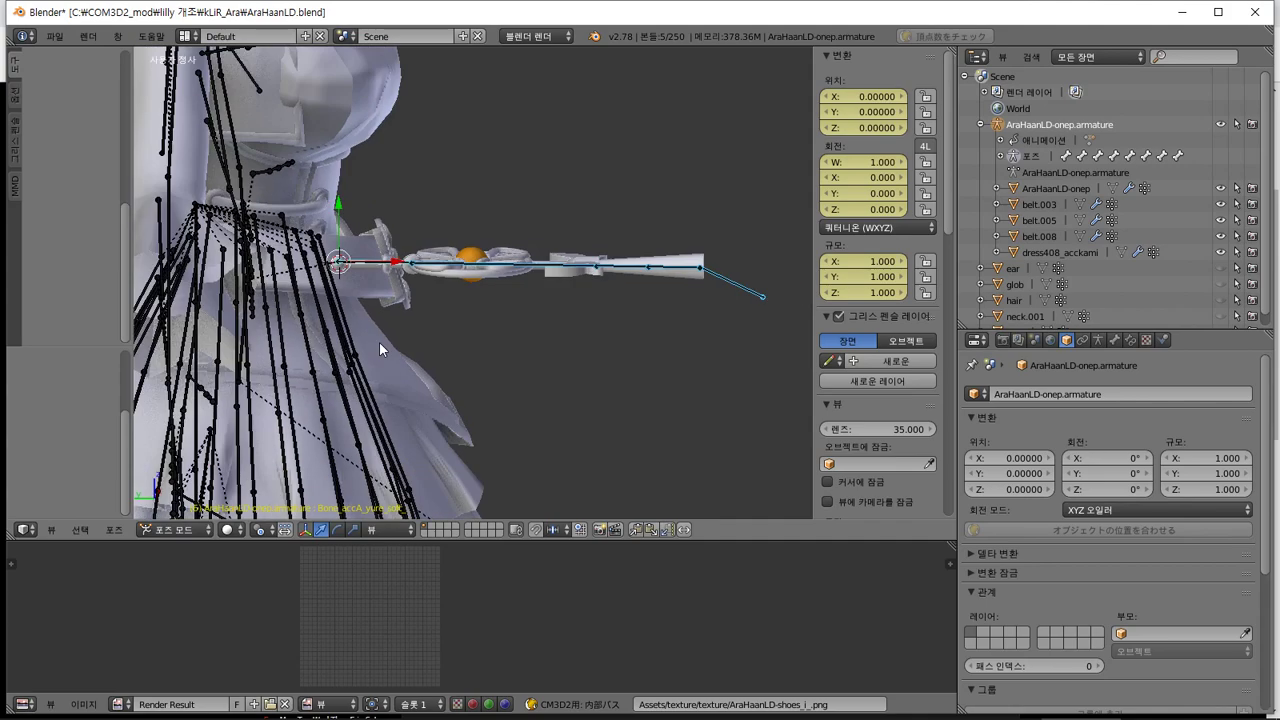
{"action": "key", "text": "KP_3"}
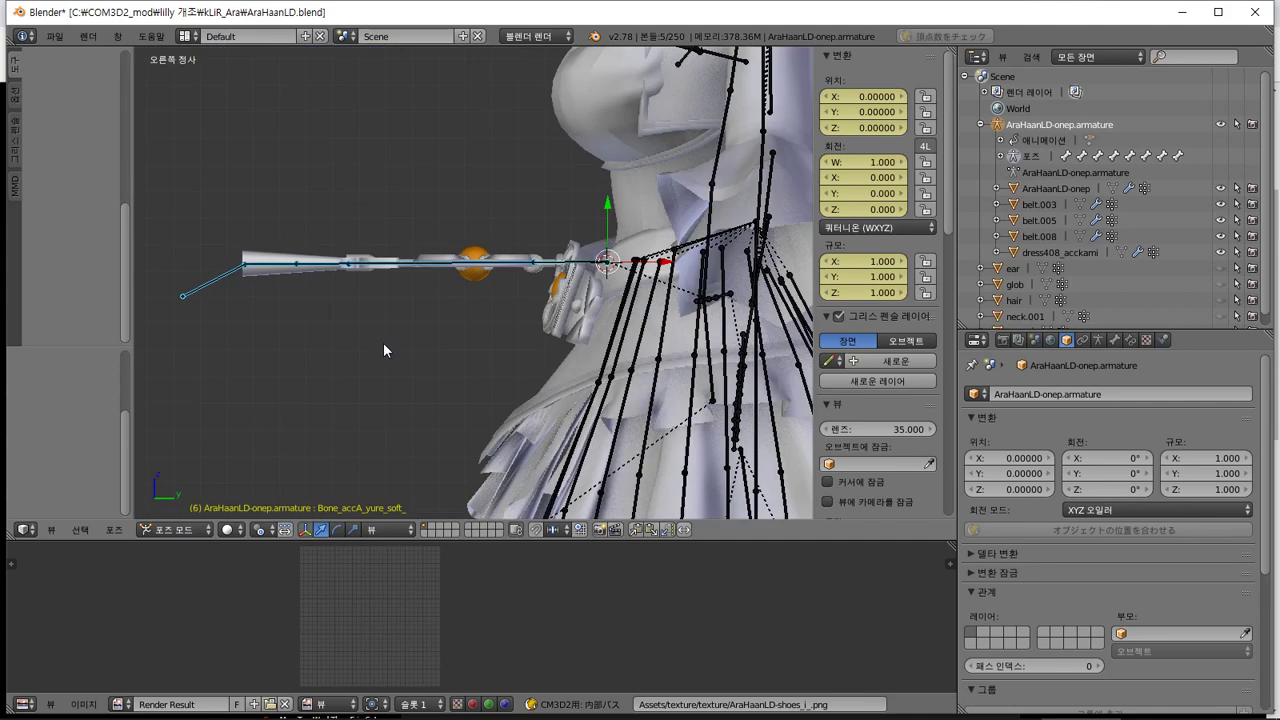
Check the chain's alignment from the front, top and sides, and save AraHaanLD.blend
{"action": "key", "text": "KP_1"}
{"action": "key", "text": "KP_7"}
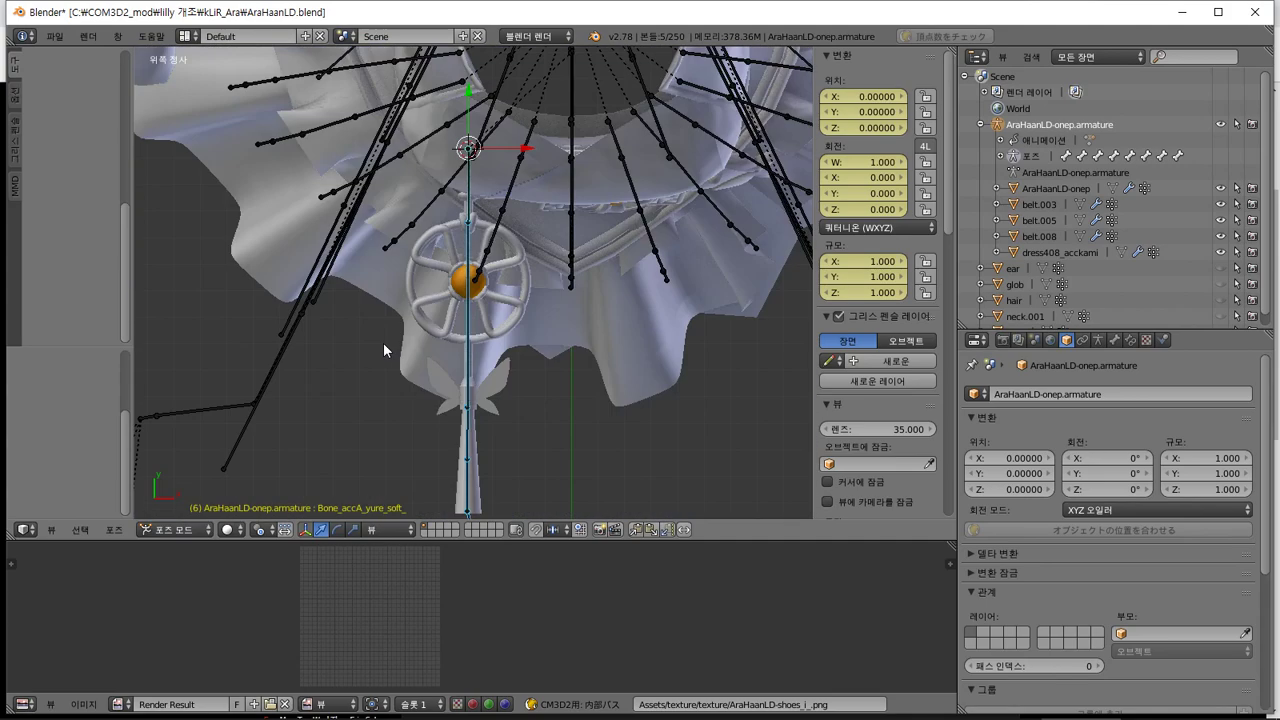
{"action": "key", "text": "KP_3"}
{"action": "key", "text": "ctrl+KP_1"}
{"action": "key", "text": "ctrl+KP_3"}
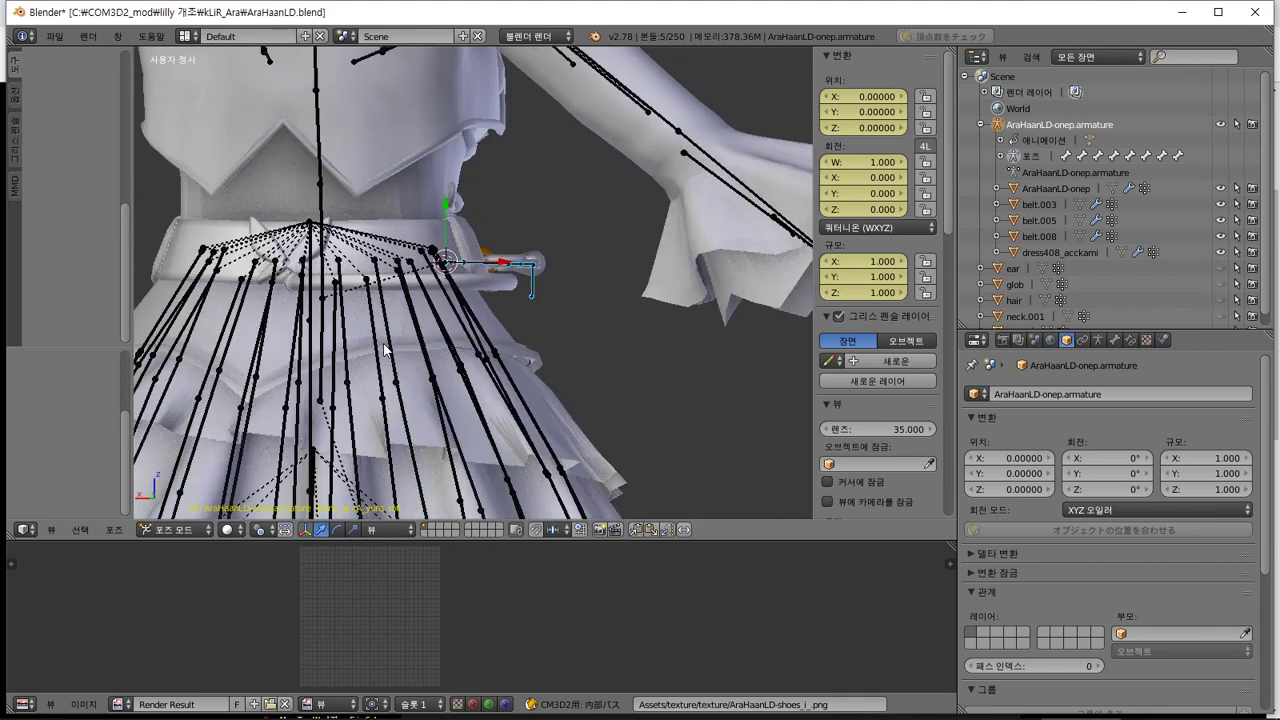
{"action": "key", "text": "ctrl+s"}
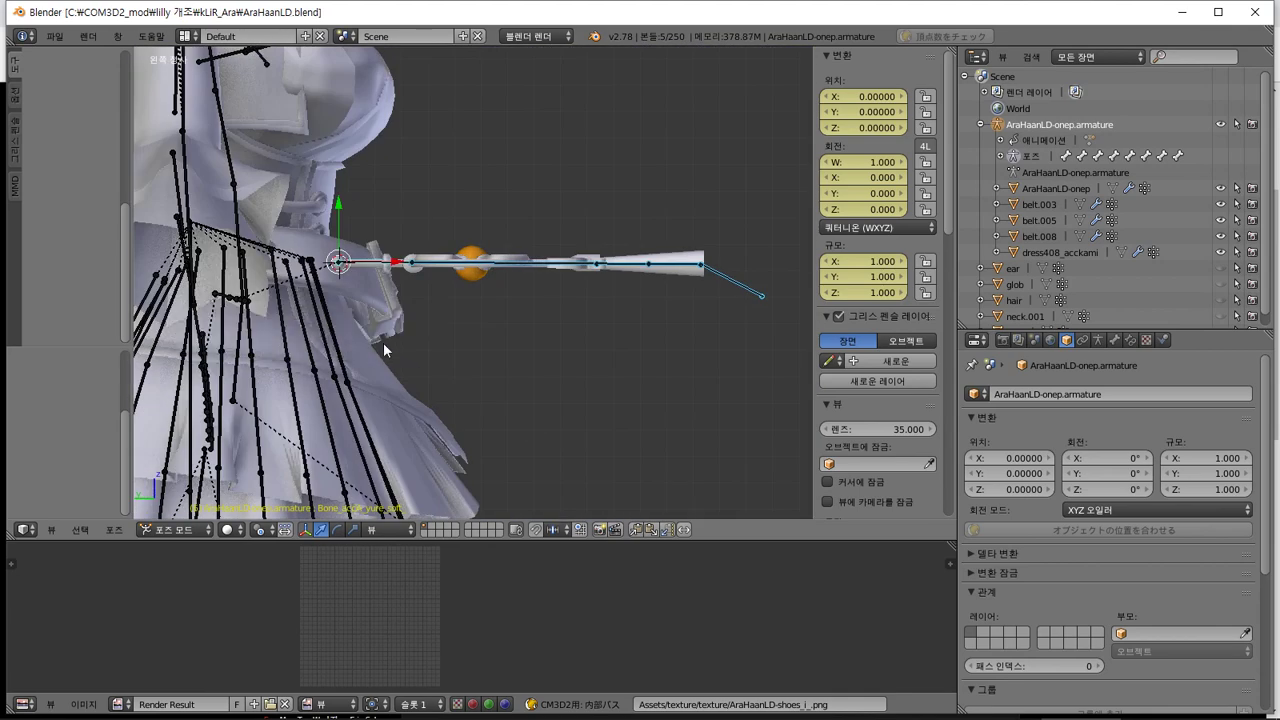
Rotate the Bone_accA chain downward in the side view to hang beside the skirt, and adjust its angle while viewing along its length
{"action": "key", "text": "r"}
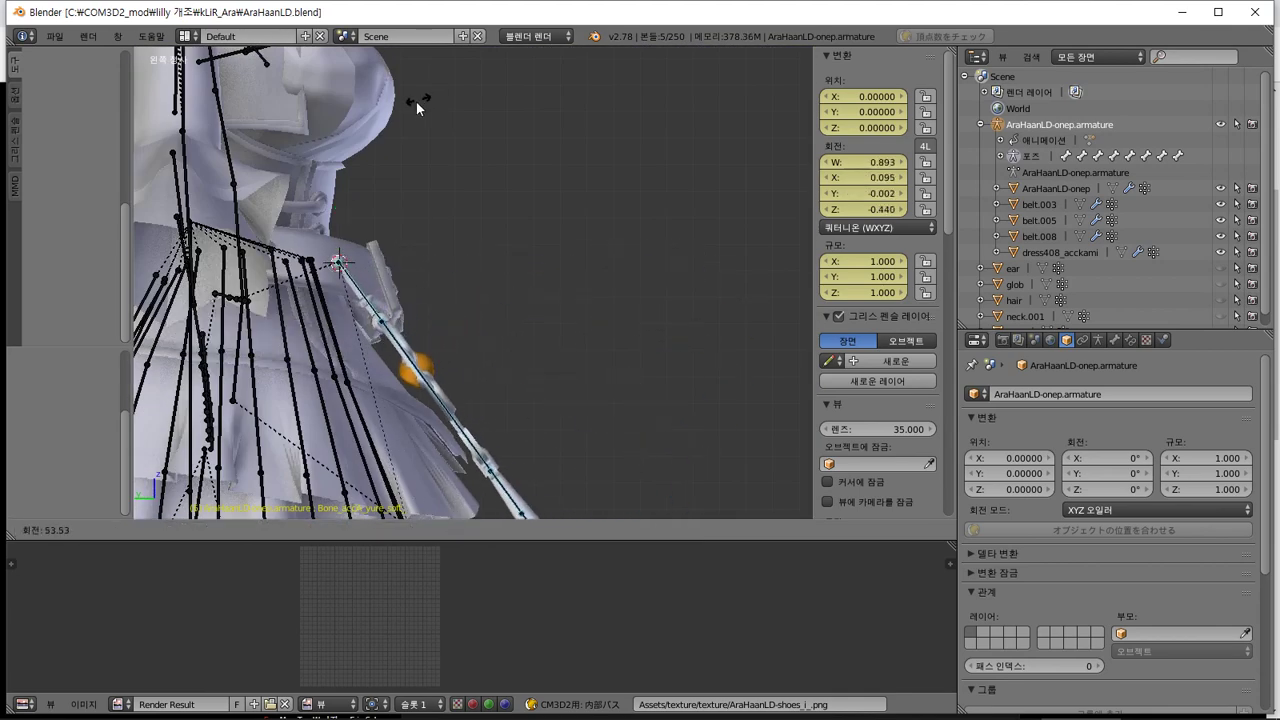
{"action": "left_click", "coordinate": [405, 131]}
{"action": "middle_click_drag", "start_coordinate": [473, 192], "coordinate": [340, 142]}
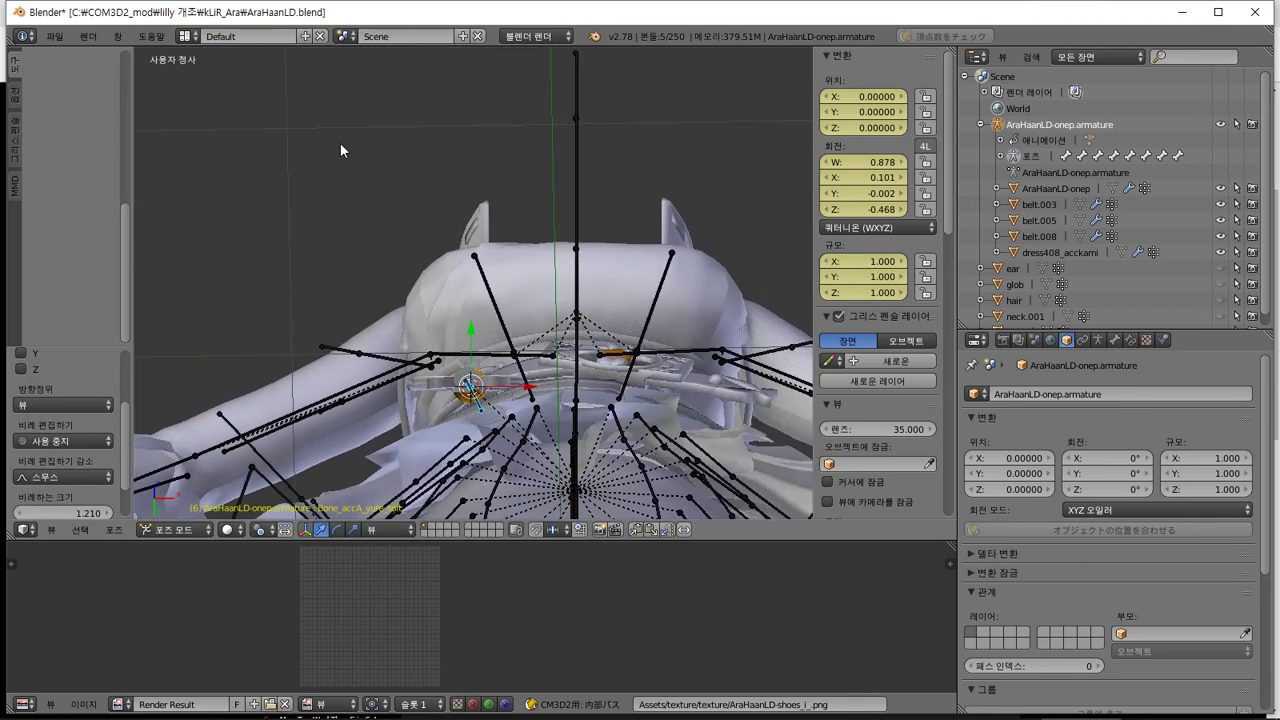
{"action": "key", "text": "r"}
{"action": "left_click", "coordinate": [377, 217]}
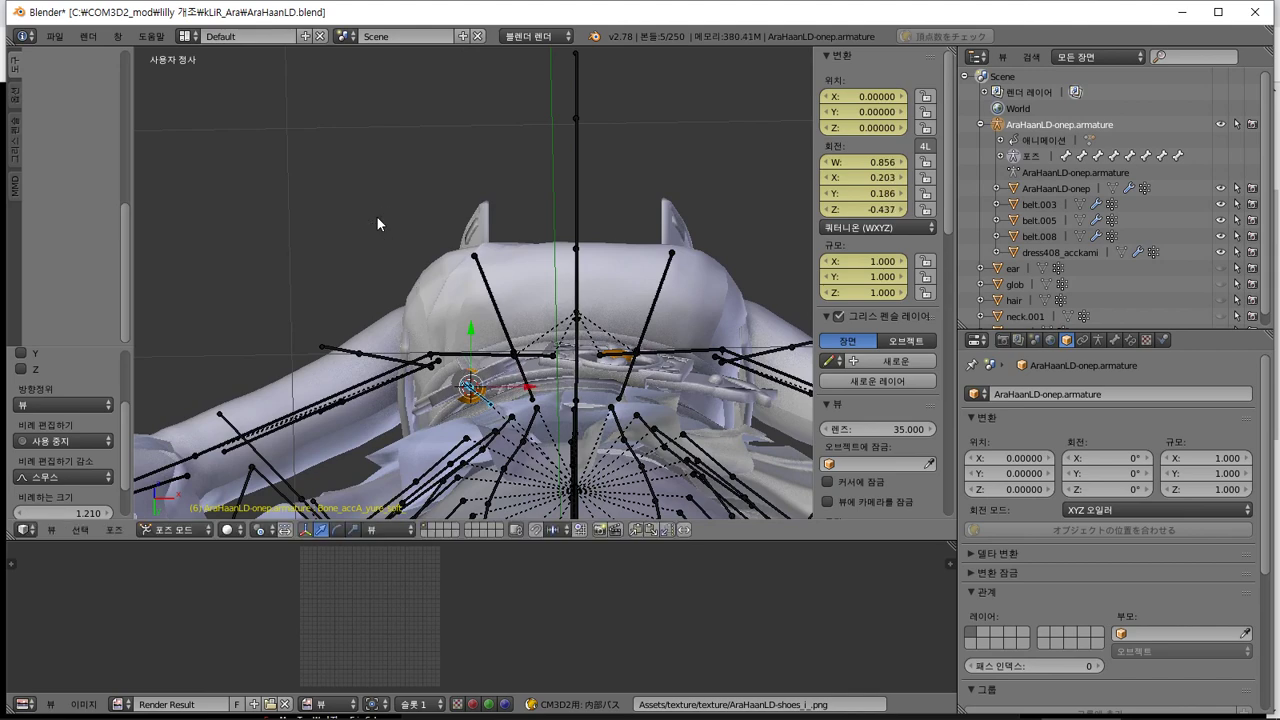
Rotate the chain about 24° outward in the front view to follow the skirt's slope, and correct its angle looking along the chain
{"action": "key", "text": "KP_1"}
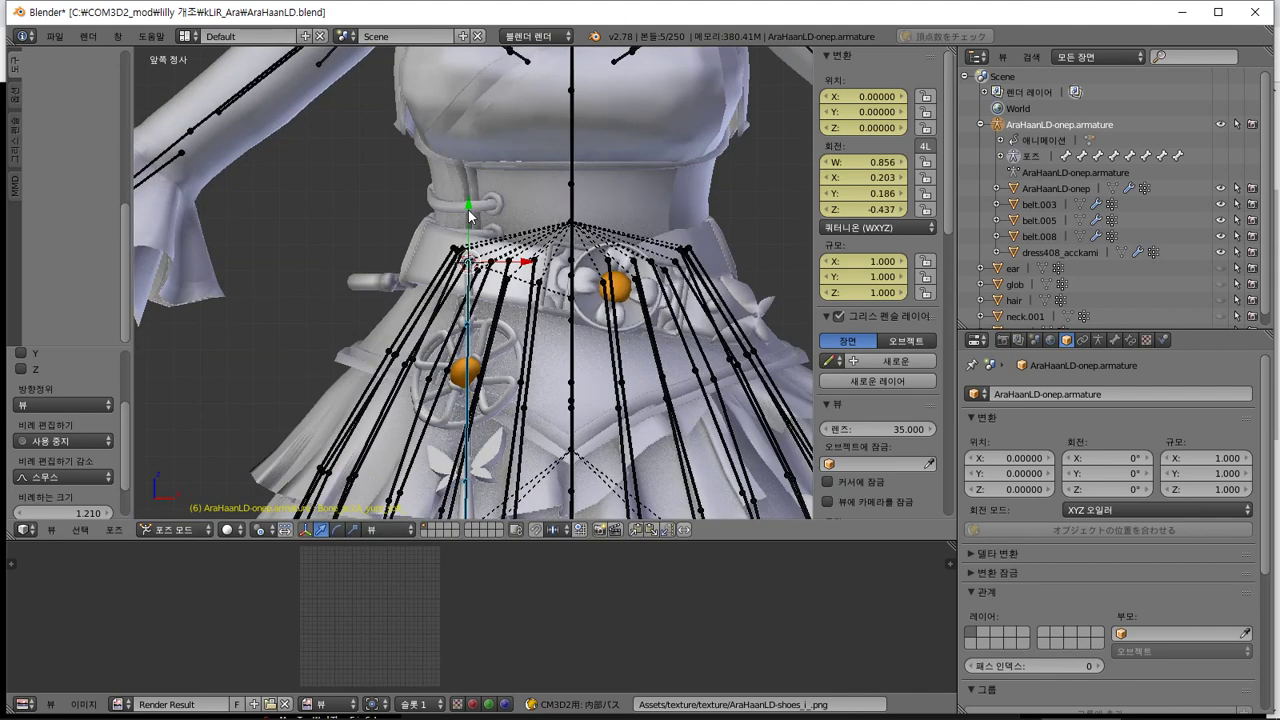
{"action": "key", "text": "r"}
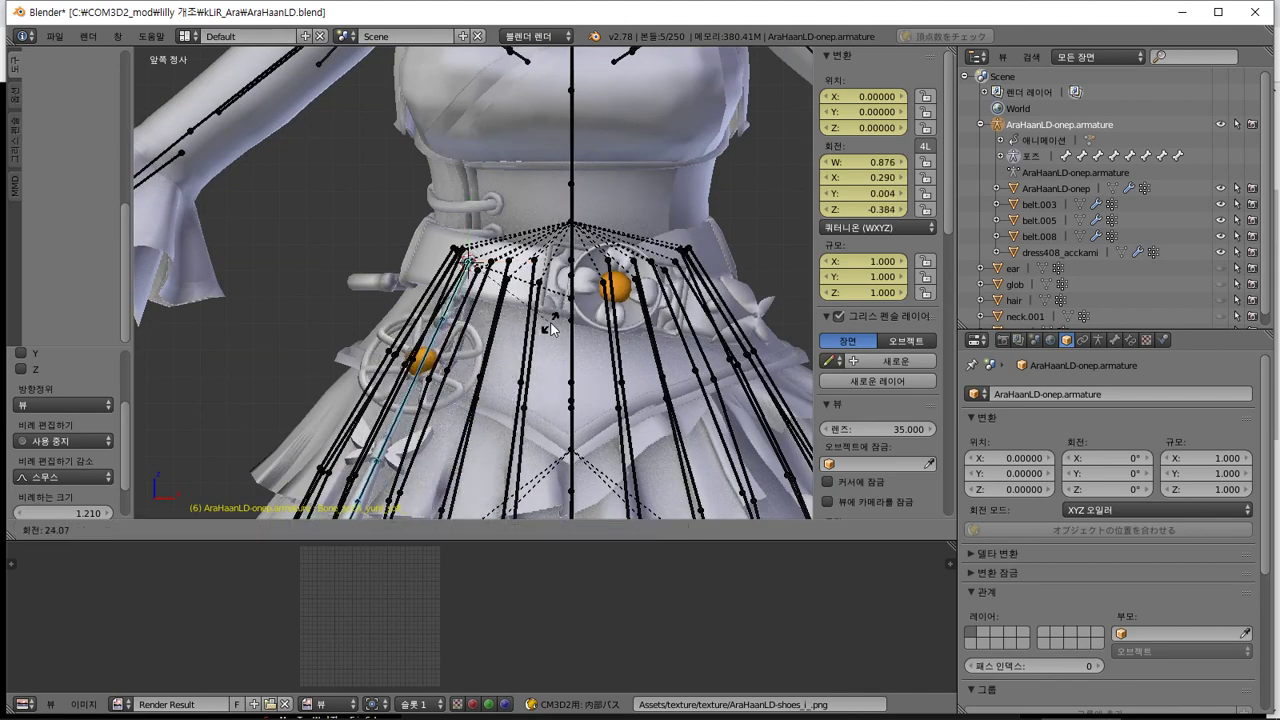
{"action": "left_click", "coordinate": [550, 328]}
{"action": "middle_click_drag", "start_coordinate": [550, 328], "coordinate": [615, 227]}
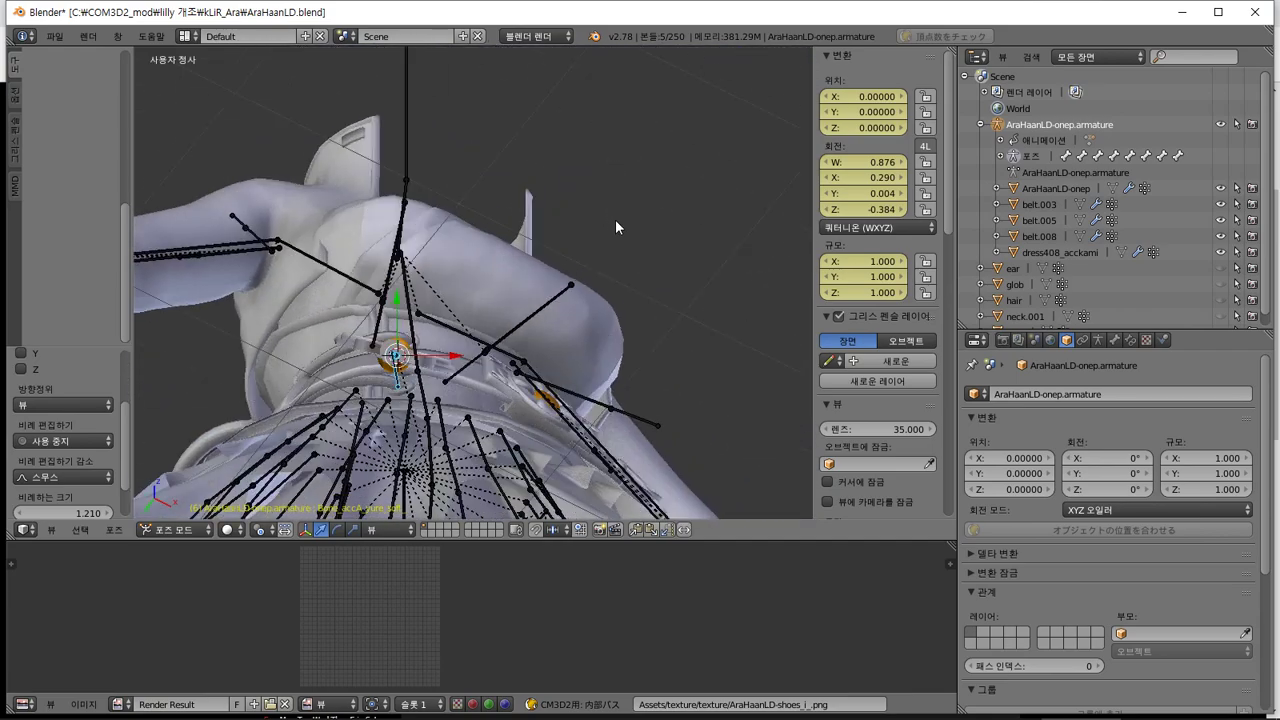
{"action": "key", "text": "r"}
{"action": "left_click", "coordinate": [567, 181]}
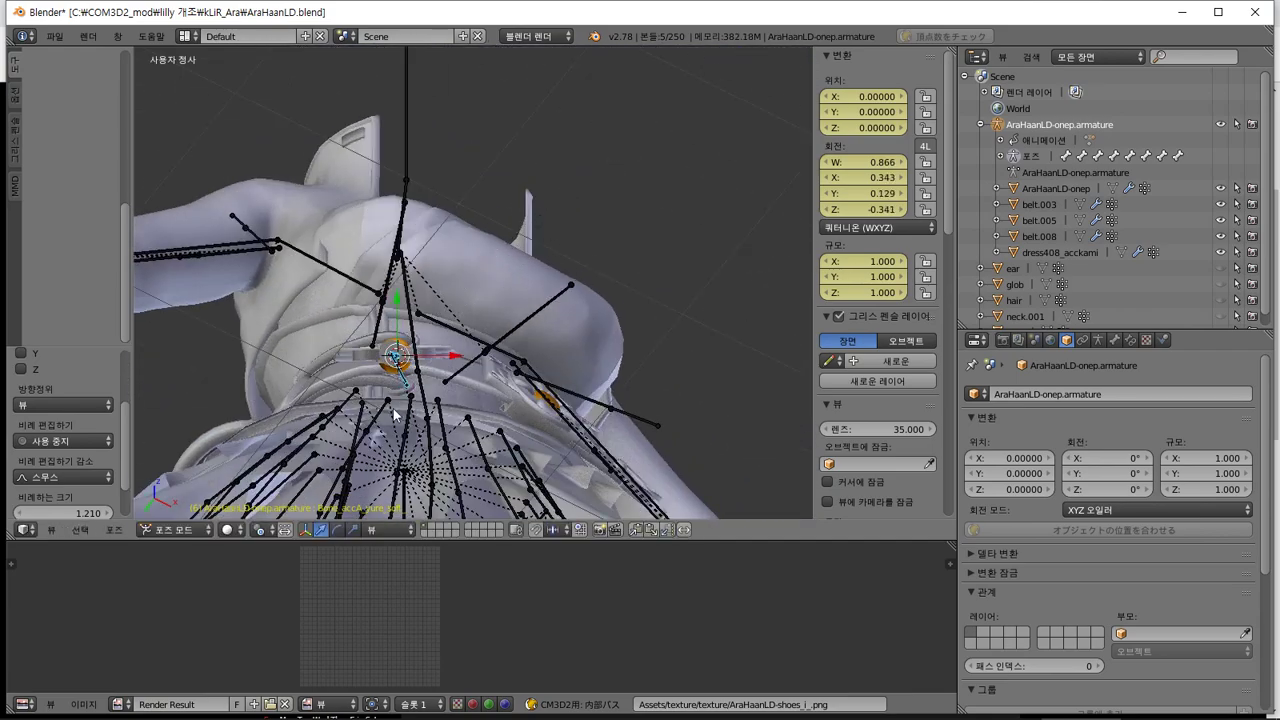
Rotate the chain slightly closer to the skirt from an angled side view
{"action": "middle_click_drag", "start_coordinate": [395, 414], "coordinate": [578, 519]}
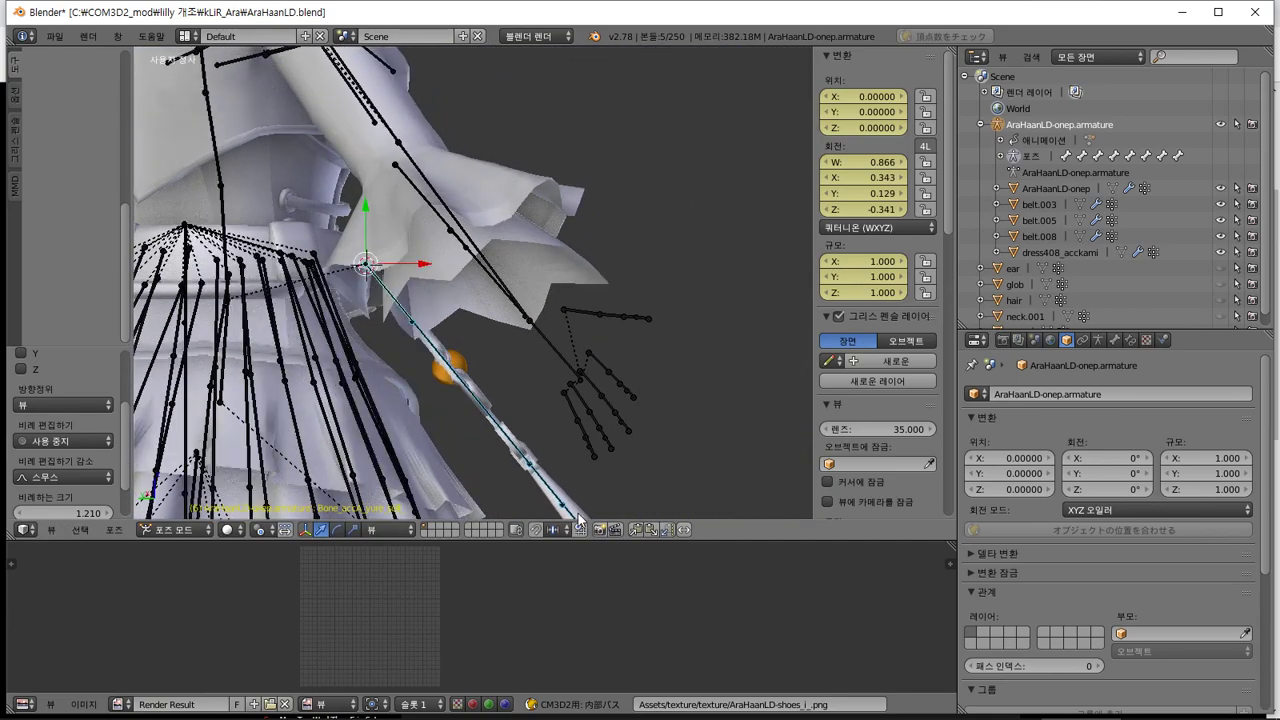
{"action": "key", "text": "r"}
{"action": "left_click", "coordinate": [553, 62]}
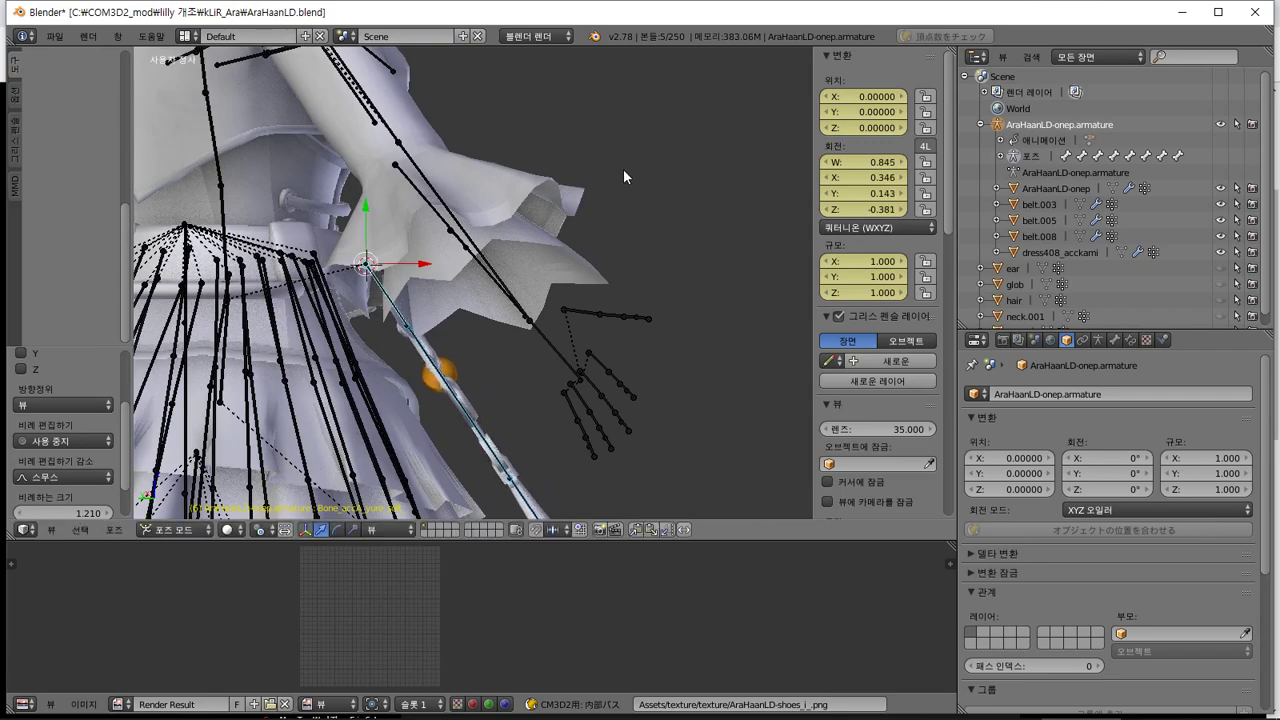
{"action": "middle_click_drag", "start_coordinate": [623, 177], "coordinate": [163, 444]}
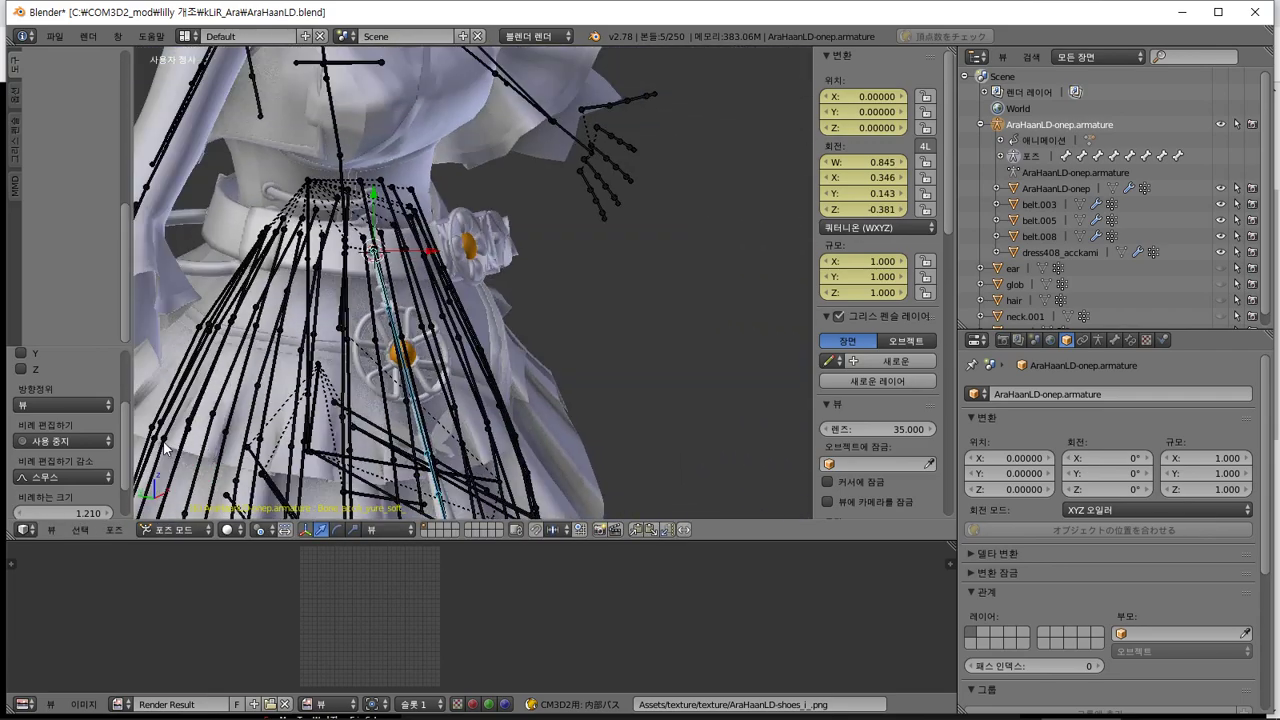
Turn the current hanging pose into the base body pose with 現在のポーズで素体化
{"action": "left_click", "coordinate": [114, 530]}
{"action": "mouse_move", "coordinate": [232, 432]}
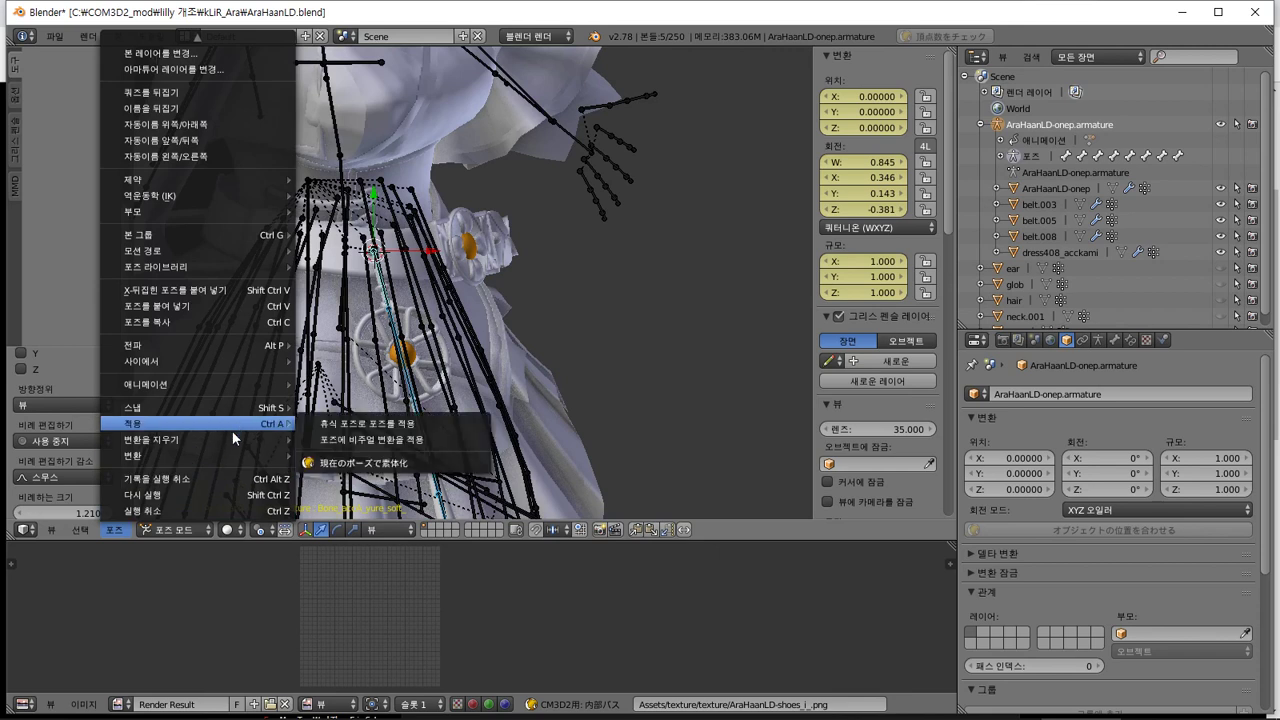
{"action": "mouse_move", "coordinate": [275, 424]}
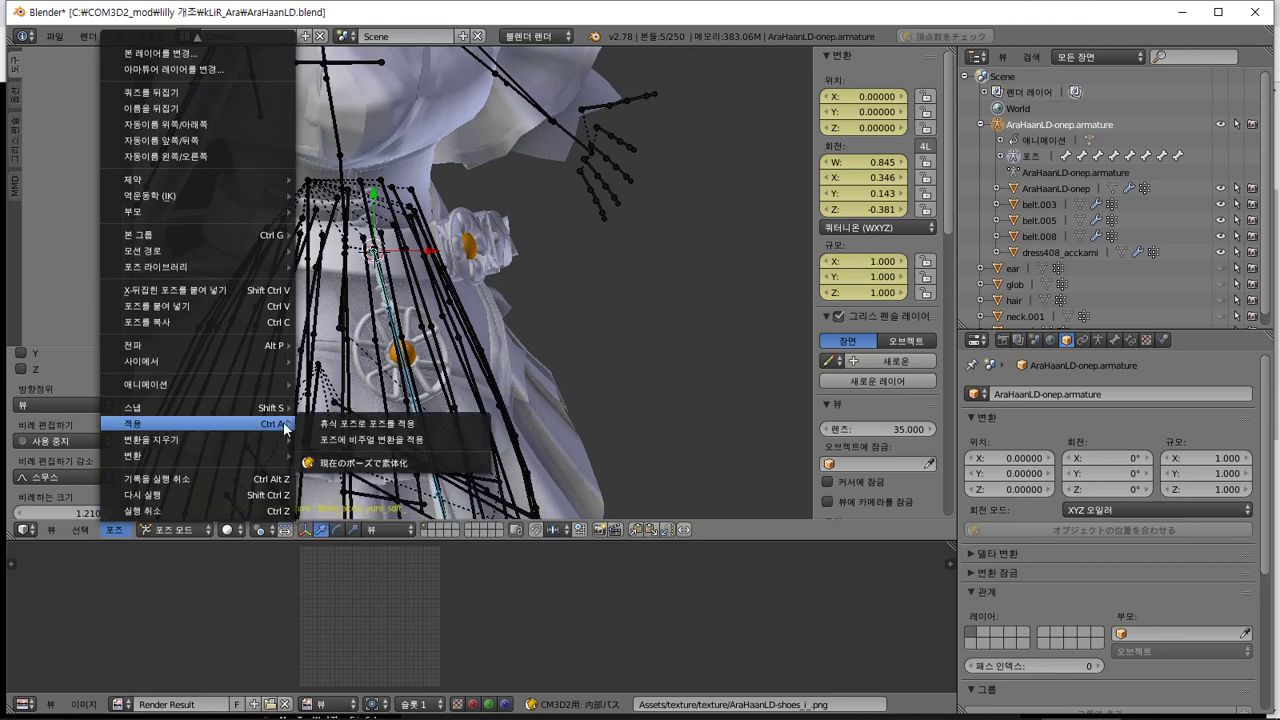
{"action": "left_click", "coordinate": [350, 461]}
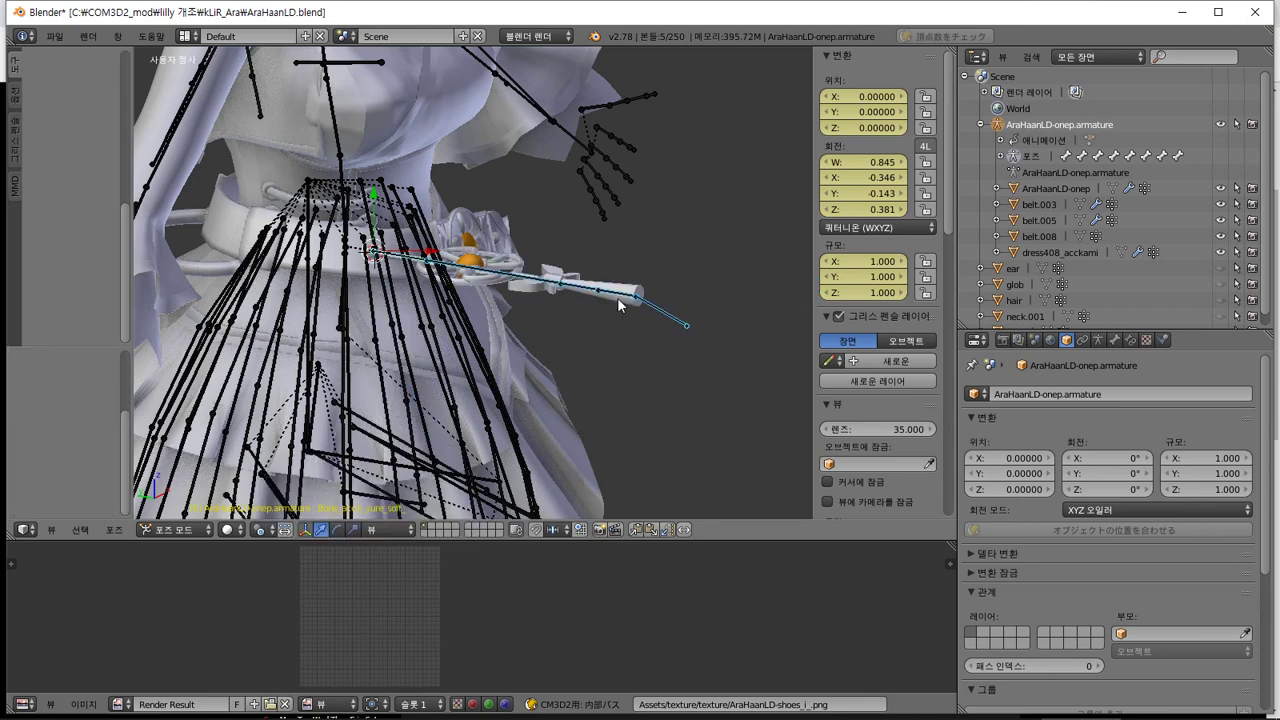
Try clearing the pose transforms of the Bone_accA chain and undo the change
{"action": "left_click", "coordinate": [114, 529]}
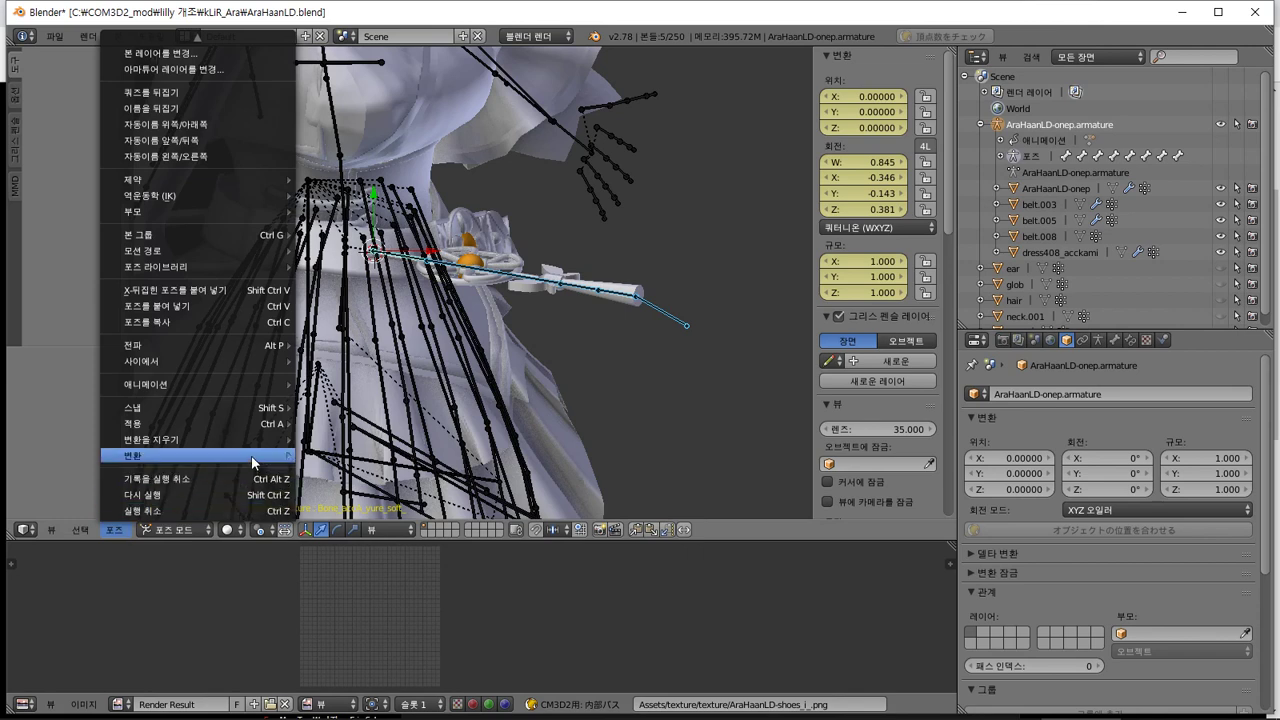
{"action": "mouse_move", "coordinate": [262, 440]}
{"action": "left_click", "coordinate": [340, 441]}
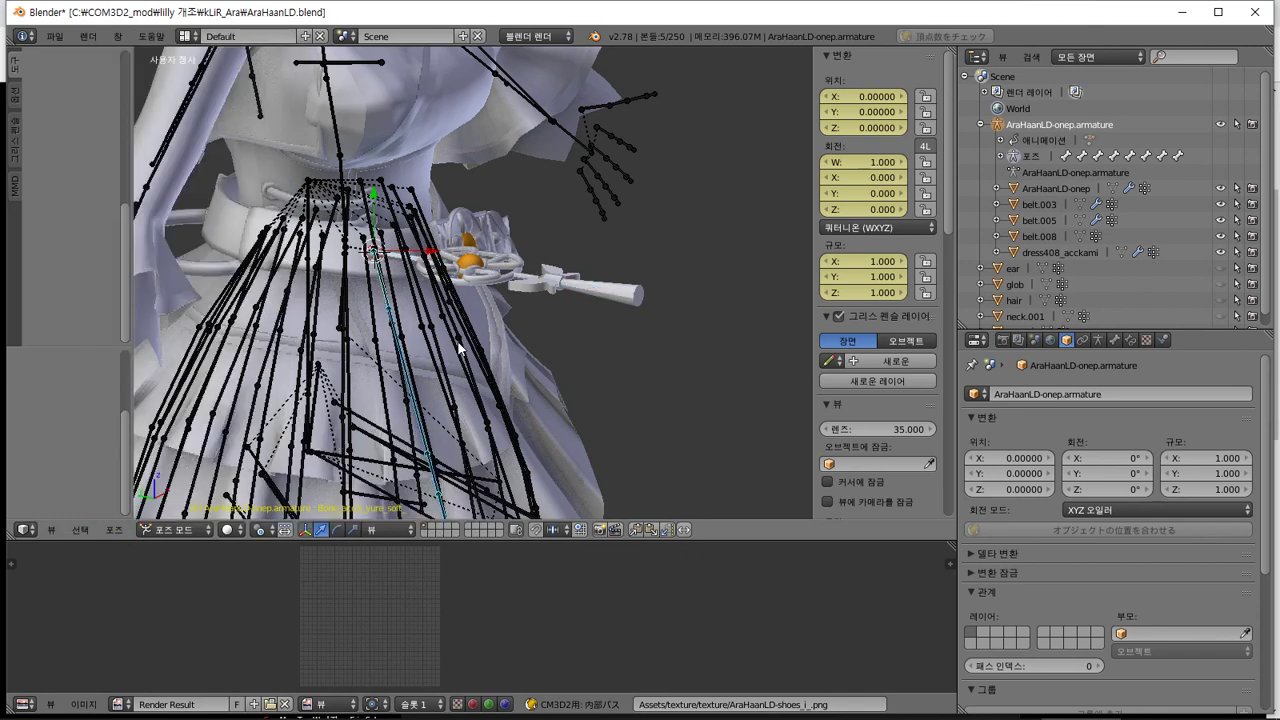
{"action": "key", "text": "ctrl+z"}
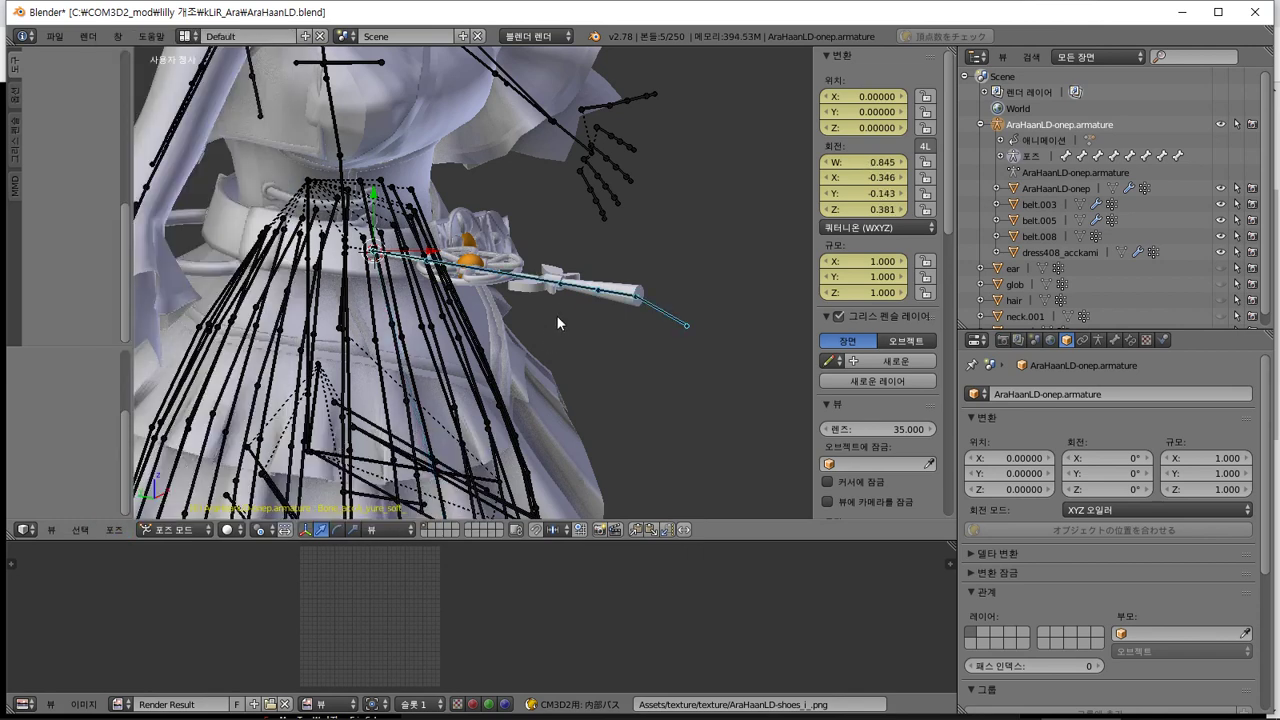
Try adding an Armature modifier targeting AraHaanLD-onep.armature to belt.008, and undo the addition
{"action": "right_click", "coordinate": [623, 296]}
{"action": "right_click", "coordinate": [628, 300]}
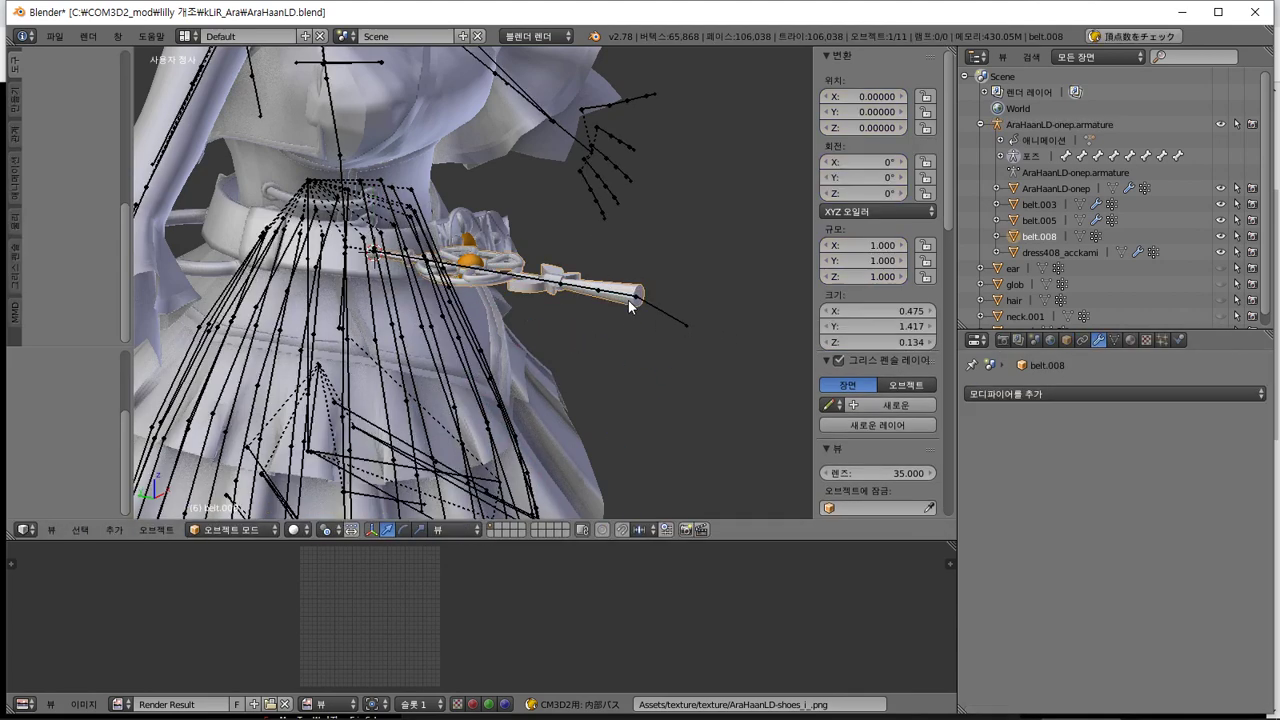
{"action": "left_click", "coordinate": [1098, 339]}
{"action": "left_click", "coordinate": [1068, 395]}
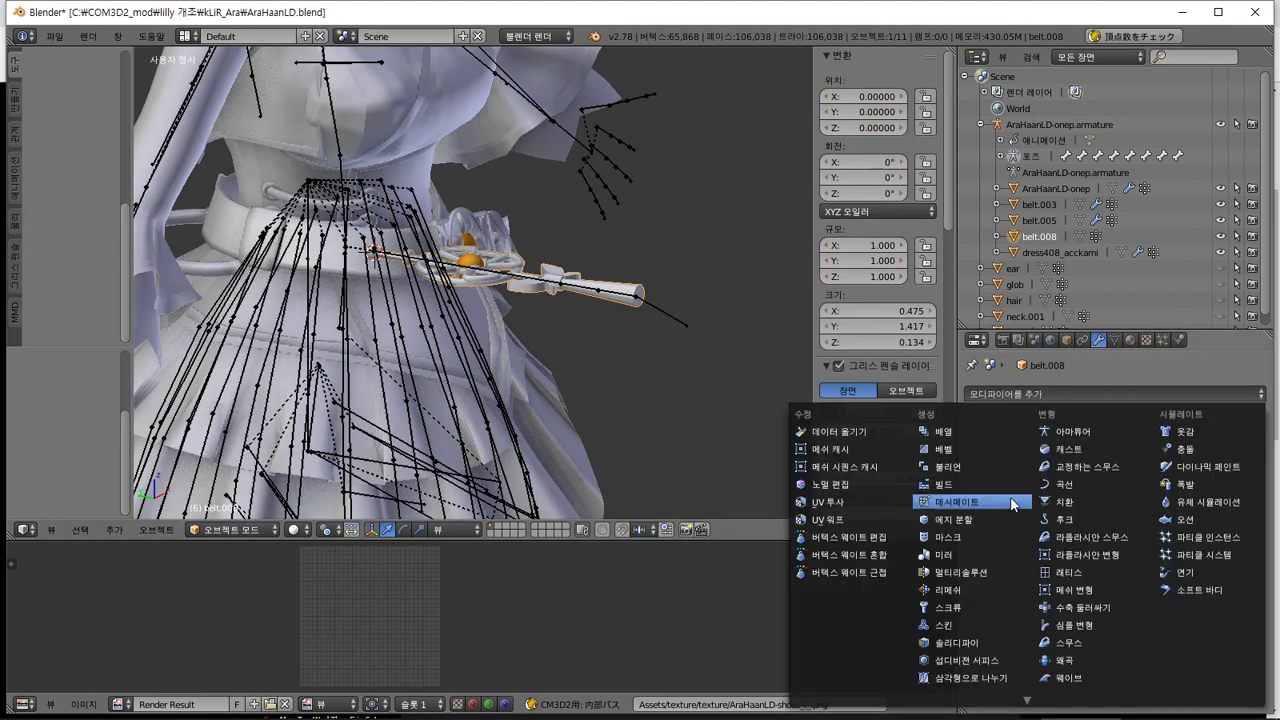
{"action": "left_click", "coordinate": [1100, 430]}
{"action": "left_click", "coordinate": [987, 487]}
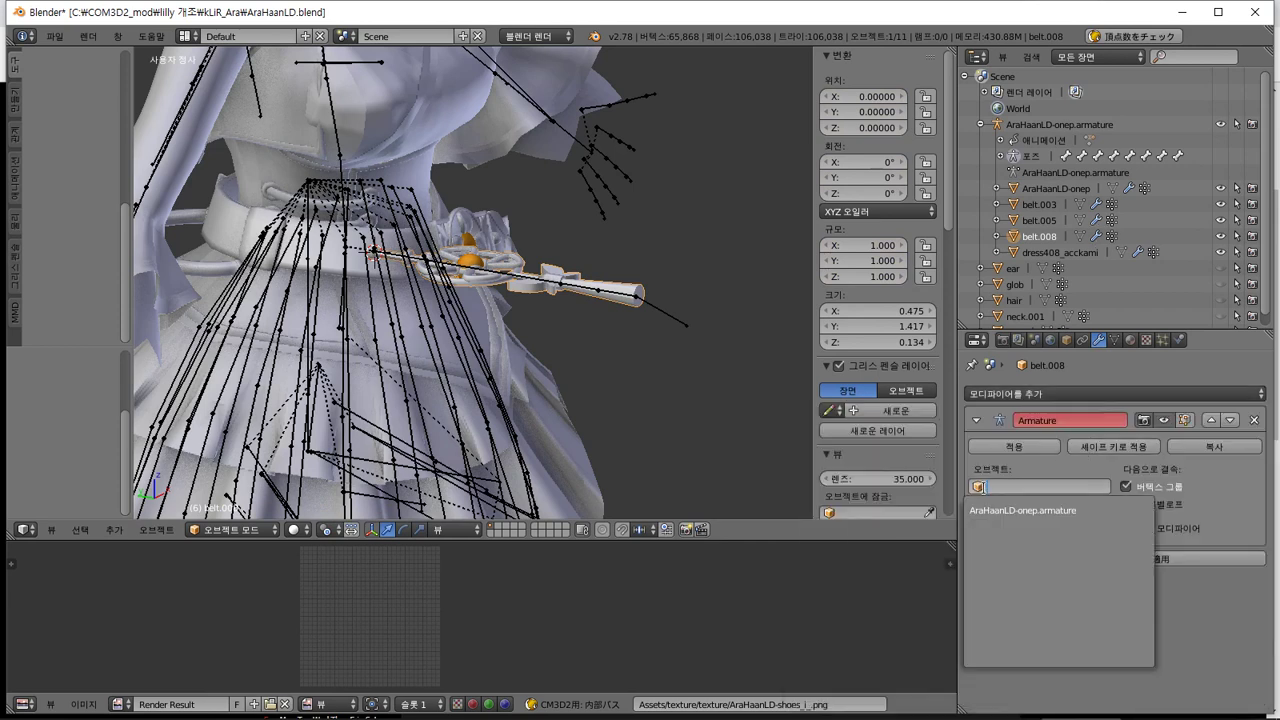
{"action": "left_click", "coordinate": [1024, 508]}
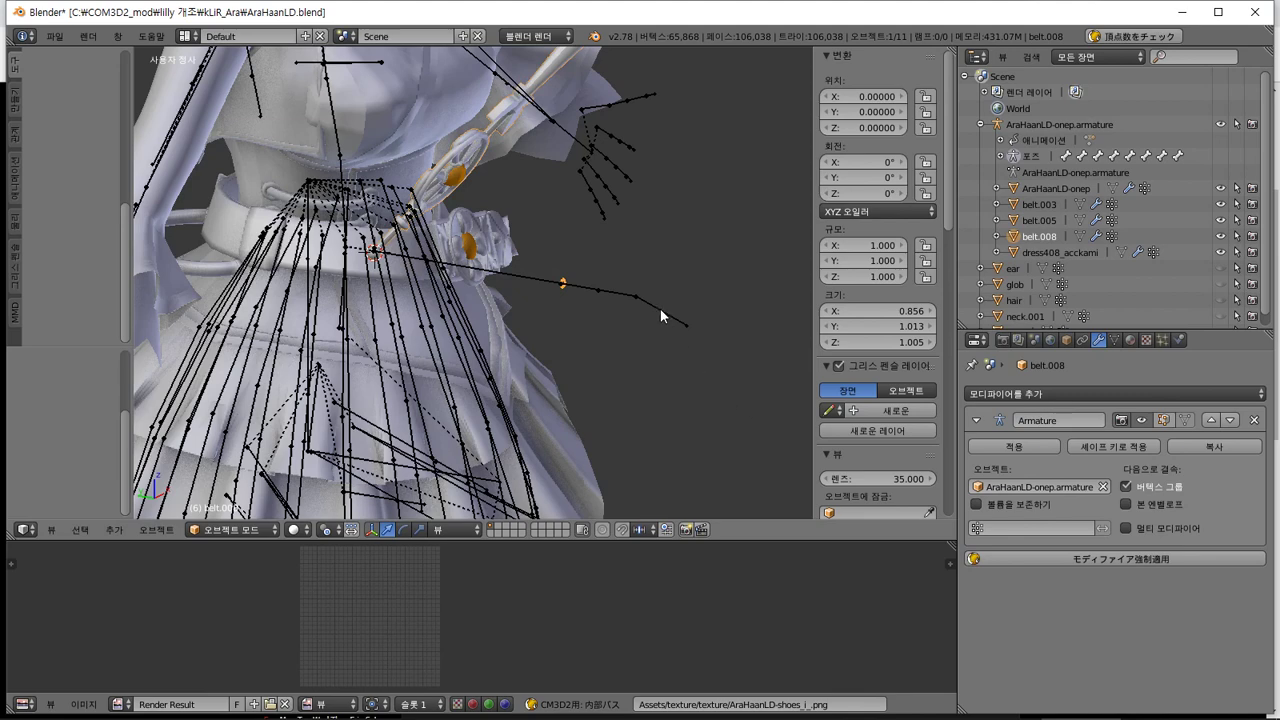
{"action": "key", "text": "ctrl+z"}
{"action": "key", "text": "ctrl+z"}
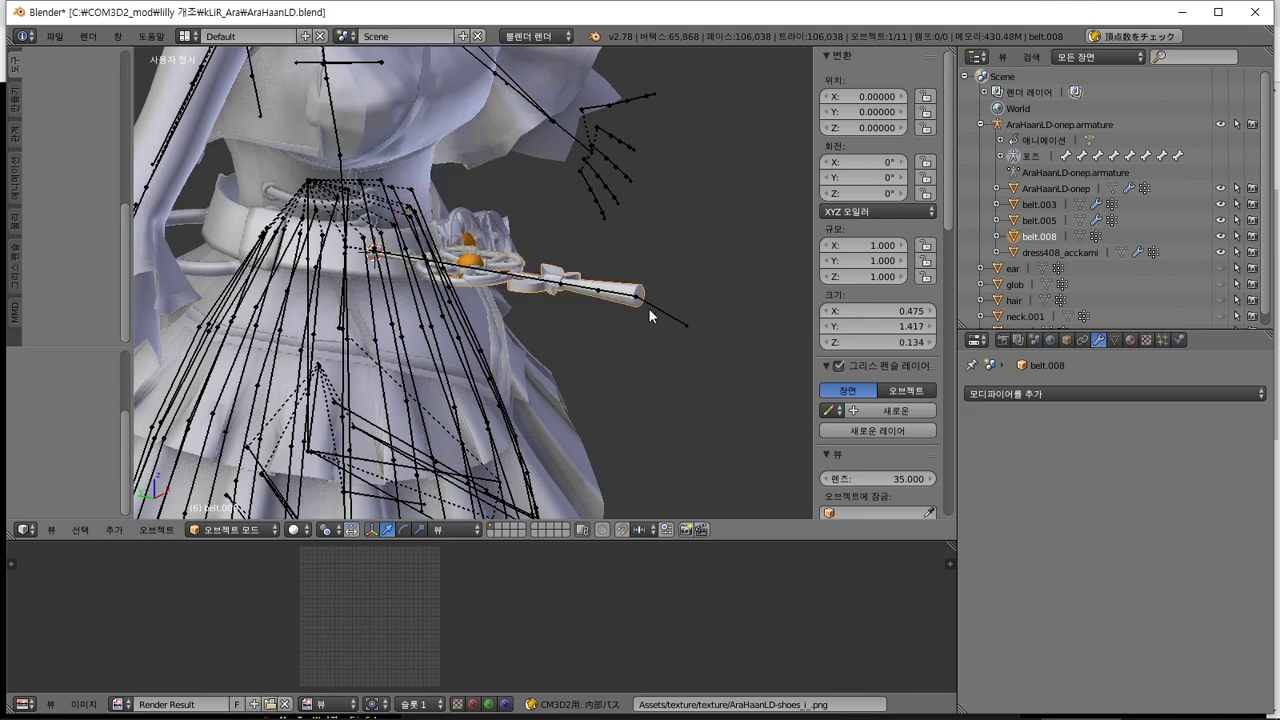
Undo the recent modifier application and bone-chain pose changes on the belt.008 ornament, cancelling a trial bone rotation
{"action": "key", "text": "ctrl+z"}
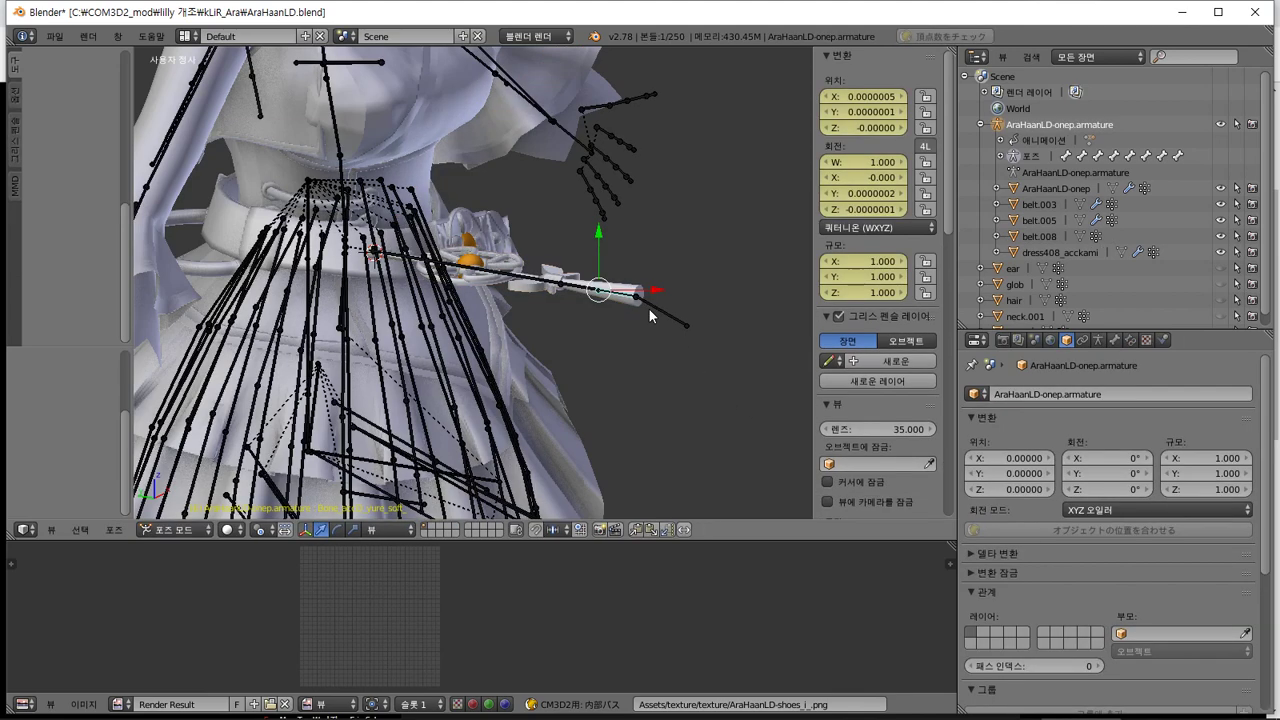
{"action": "key", "text": "r"}
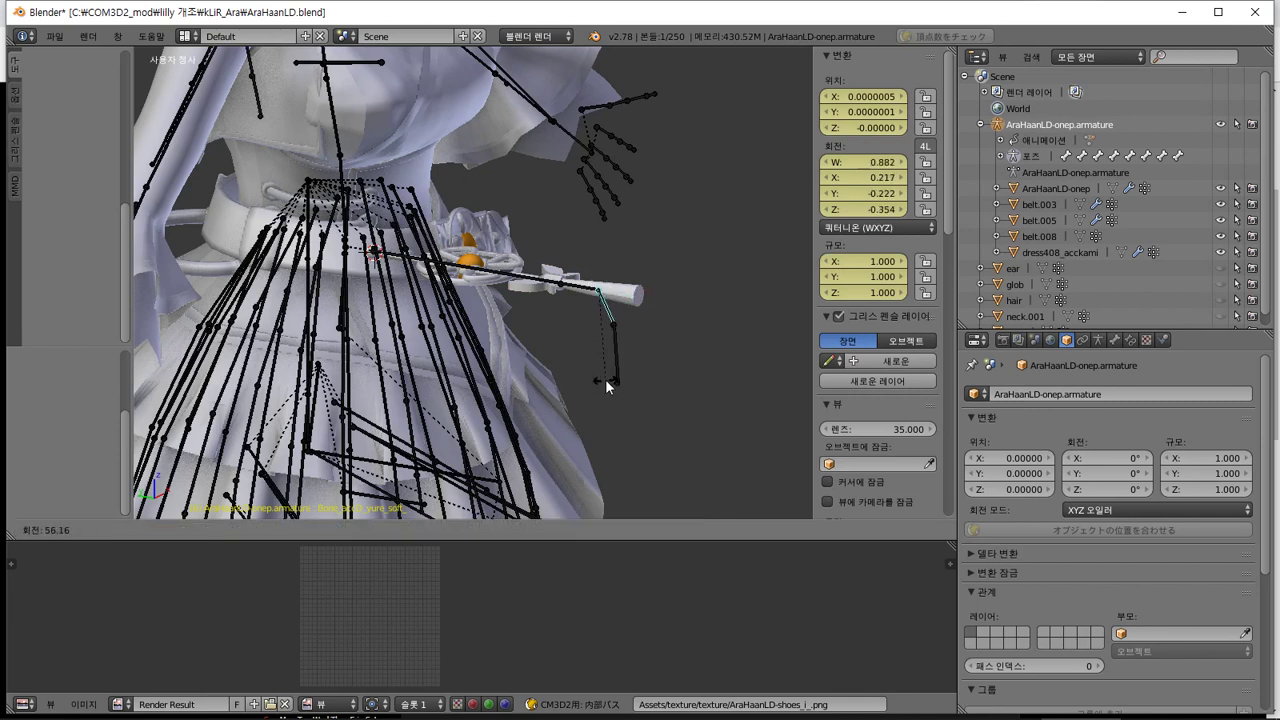
{"action": "key", "text": "Escape"}
{"action": "key", "text": "shift+bracketleft"}
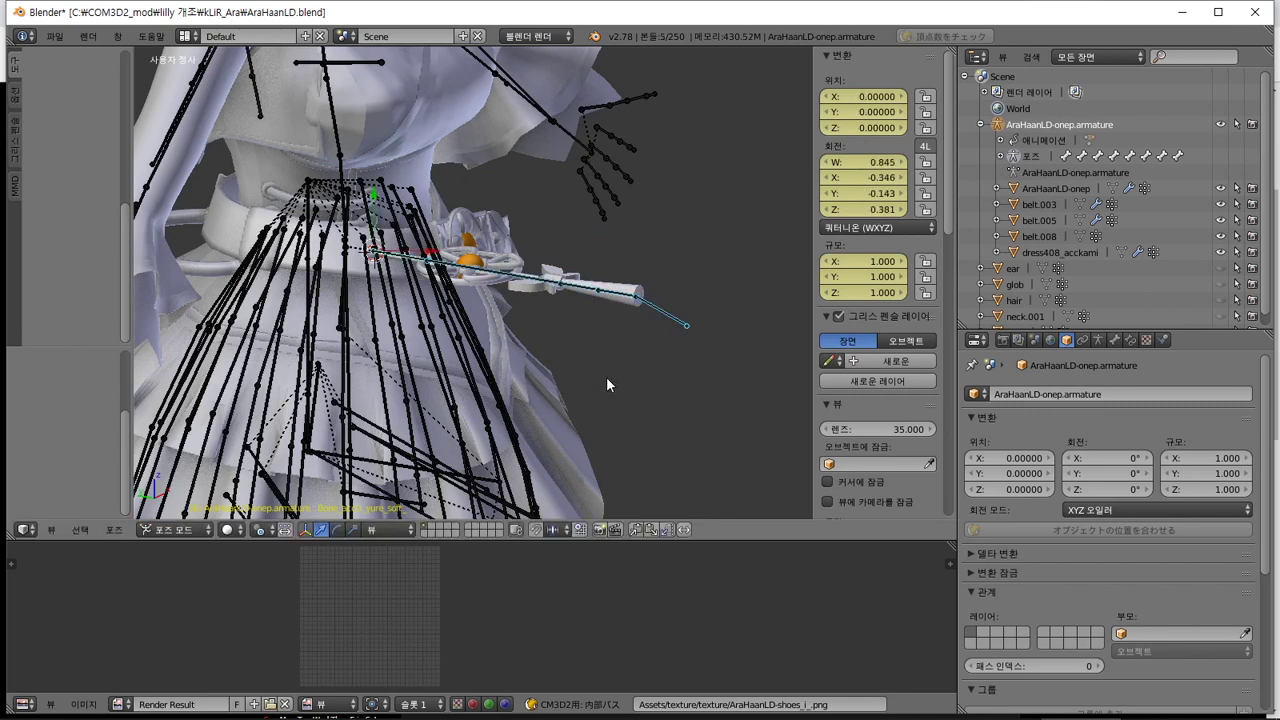
{"action": "key", "text": "ctrl+z"}
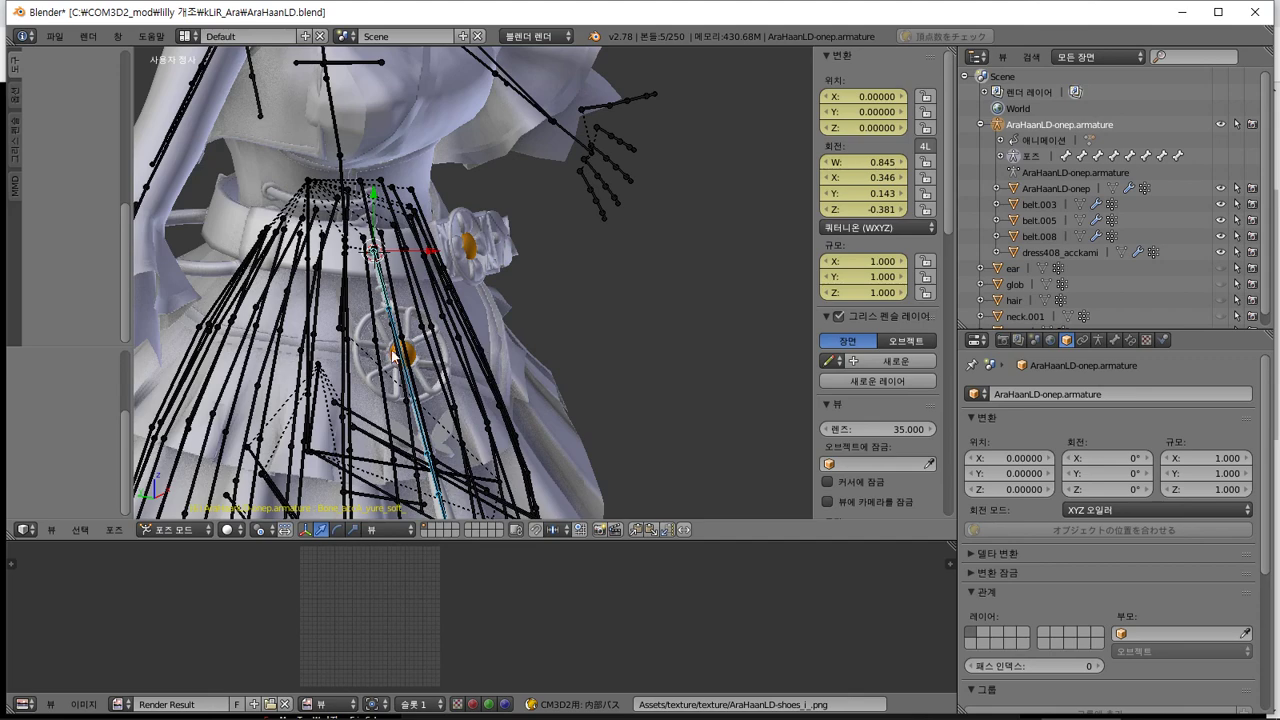
Try applying the Armature modifier on the belt.008 wheel ornament without choosing a vertex group
{"action": "right_click", "coordinate": [430, 364]}
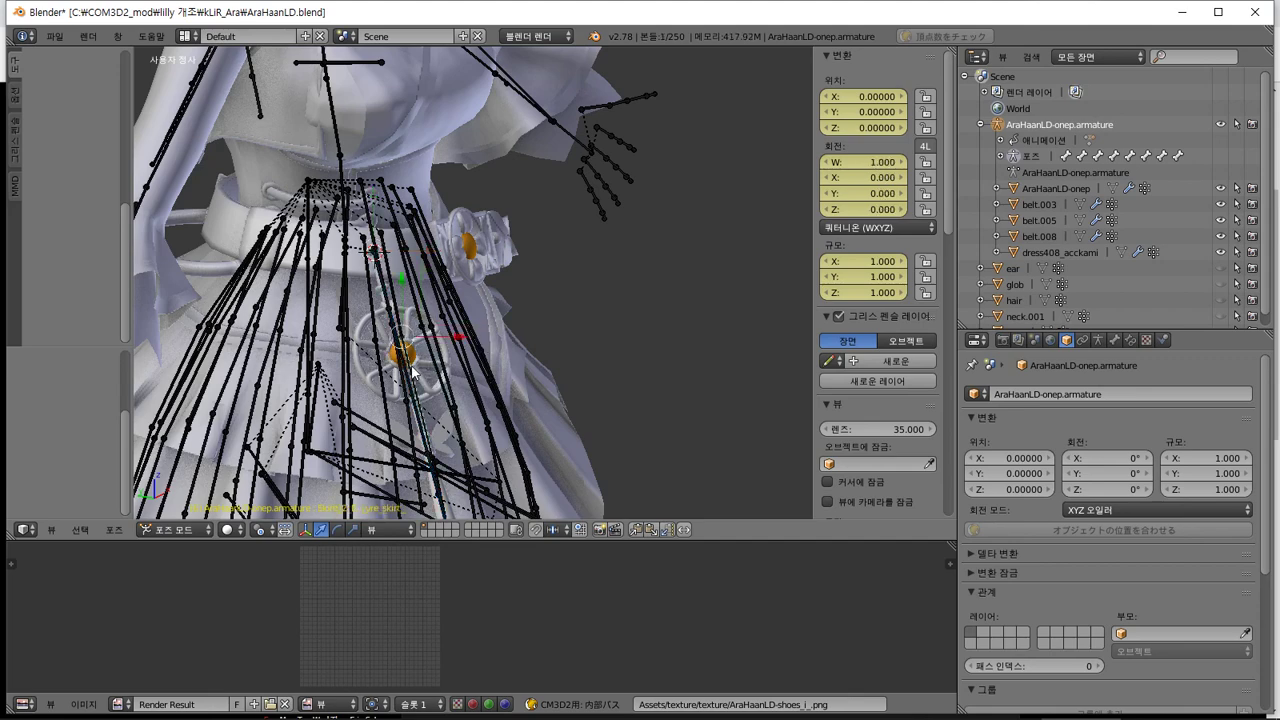
{"action": "scroll", "coordinate": [448, 374], "scroll_direction": "up", "scroll_amount": 4}
{"action": "middle_click_drag", "start_coordinate": [450, 369], "coordinate": [637, 188], "text": "shift"}
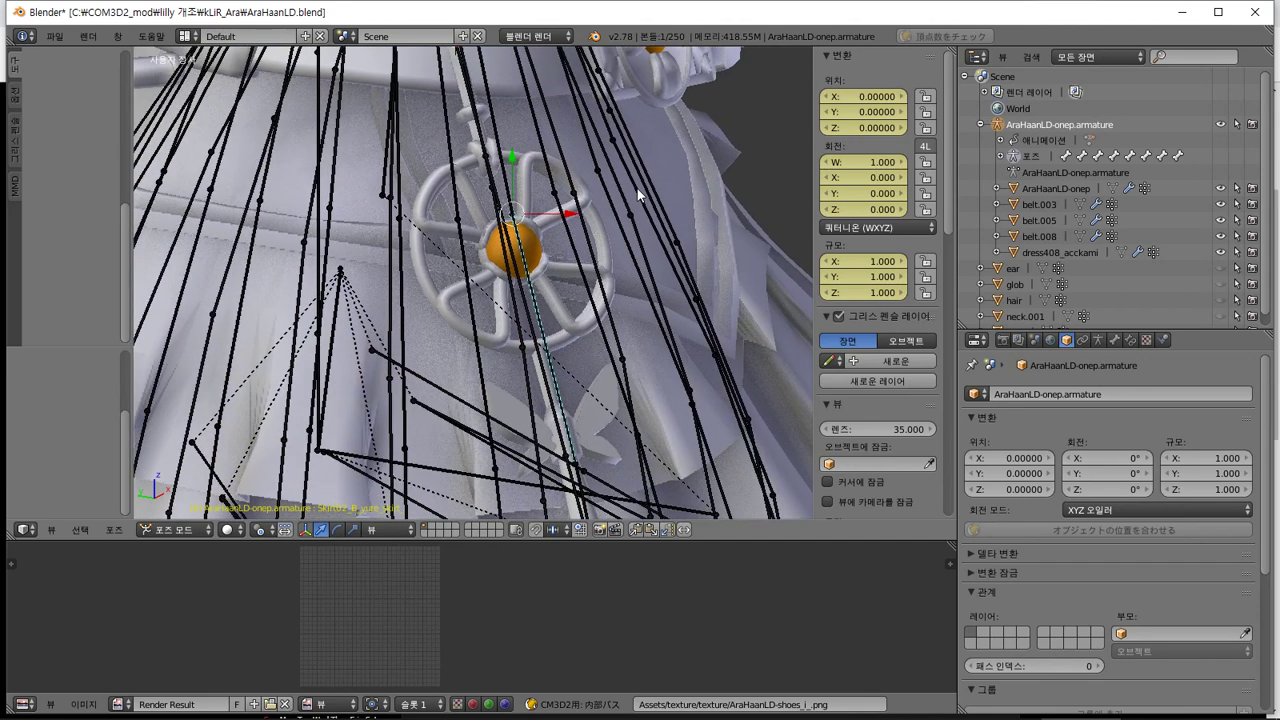
{"action": "left_click", "coordinate": [1039, 220]}
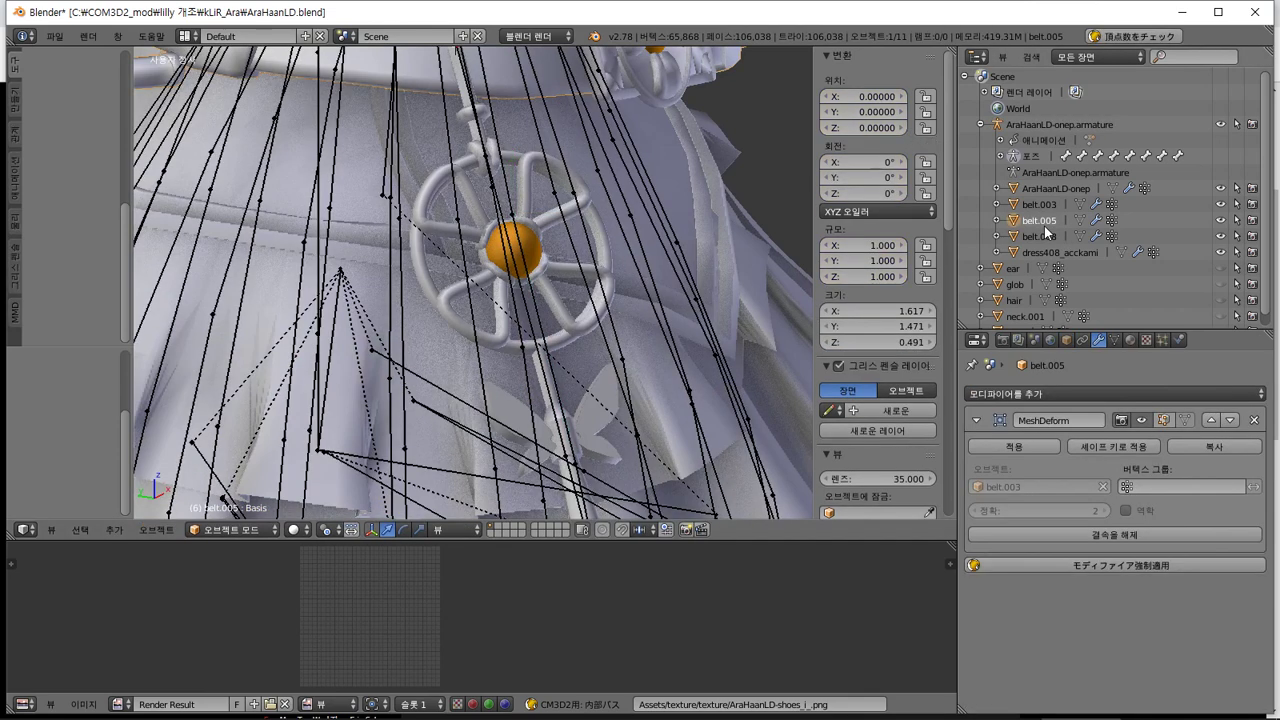
{"action": "right_click", "coordinate": [614, 295]}
{"action": "right_click", "coordinate": [612, 284]}
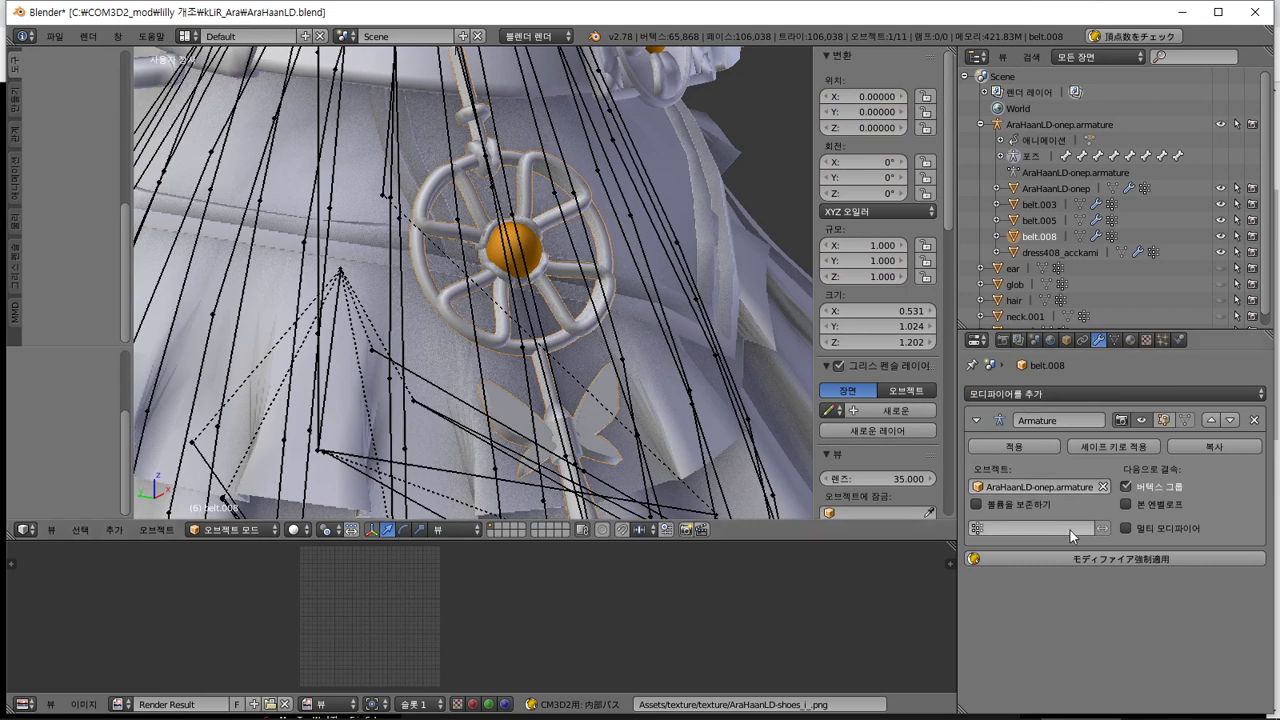
{"action": "left_click", "coordinate": [1178, 503]}
{"action": "left_click", "coordinate": [976, 527]}
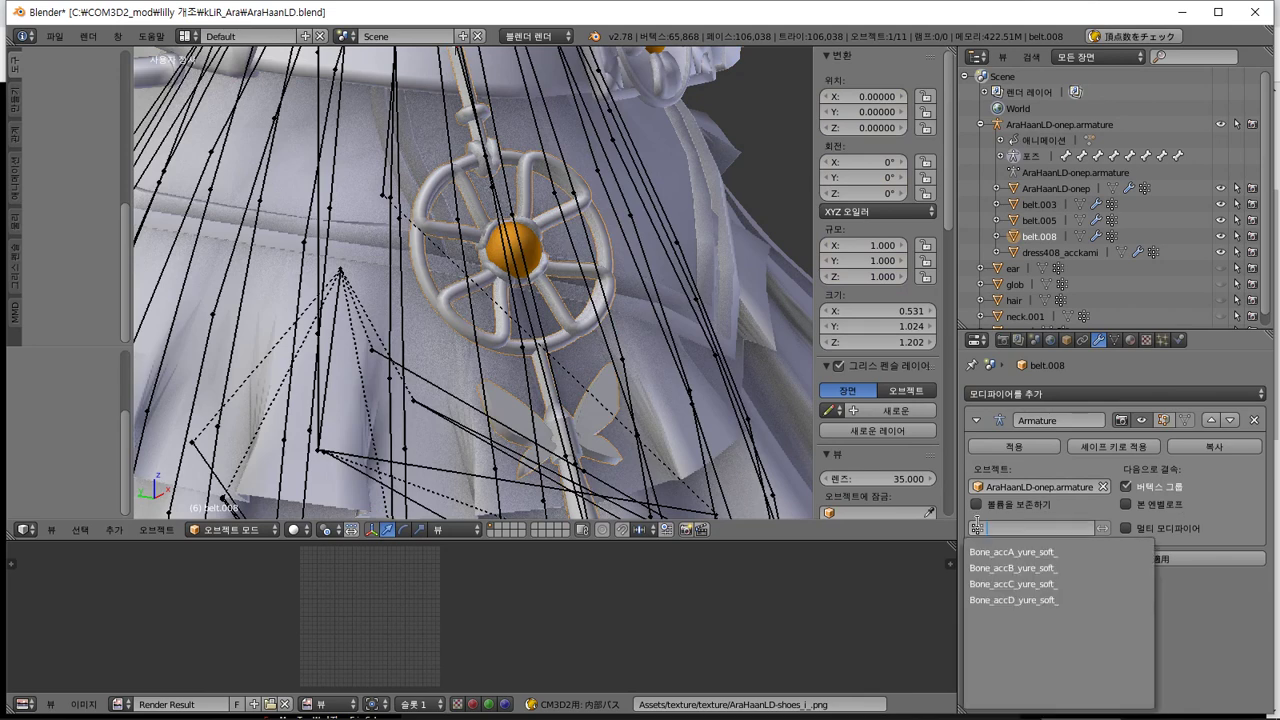
{"action": "left_click", "coordinate": [1008, 509]}
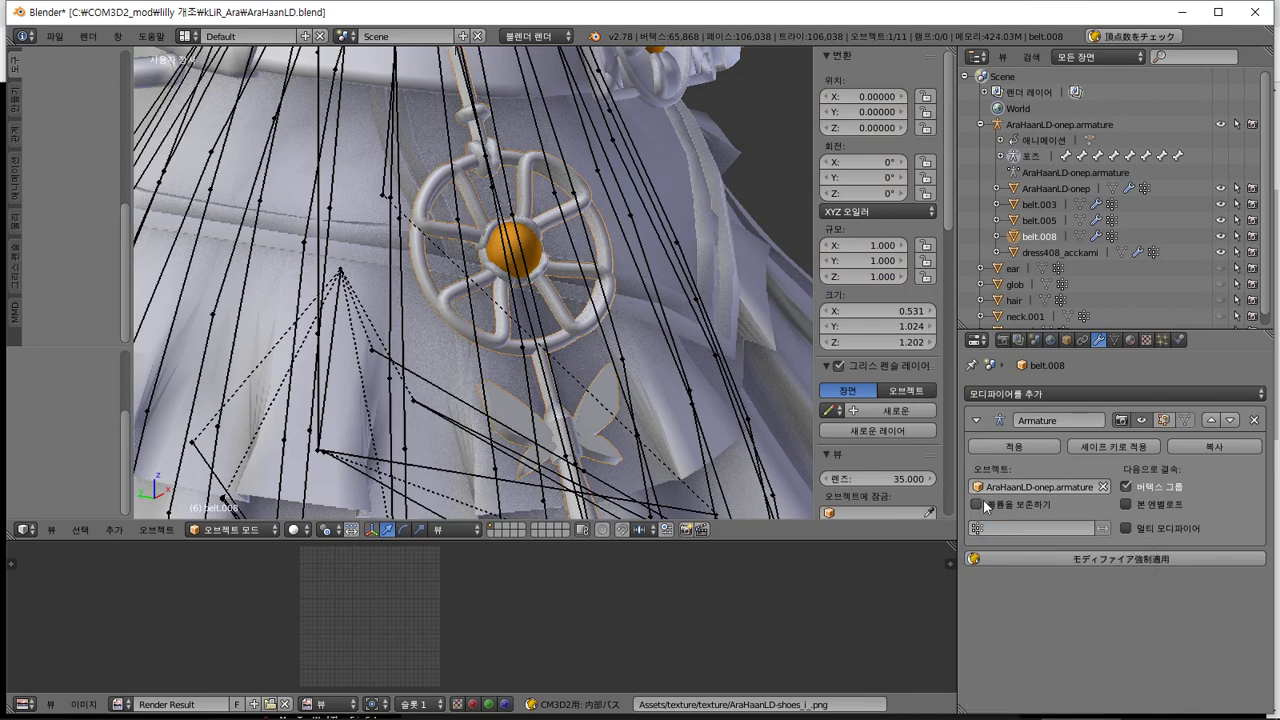
{"action": "left_click", "coordinate": [996, 443]}
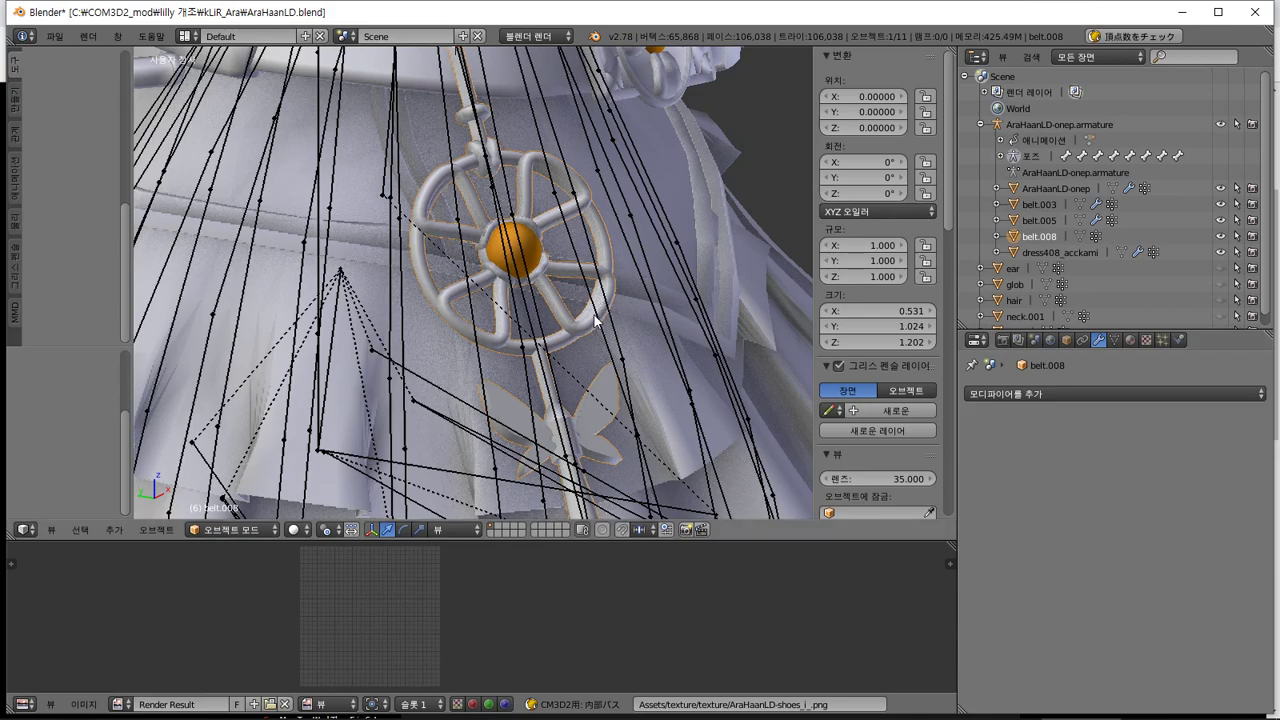
Undo the Armature modifier application on belt.008 and step back through the preceding bone selections
{"action": "middle_click_drag", "start_coordinate": [598, 322], "coordinate": [563, 316]}
{"action": "key", "text": "ctrl+z"}
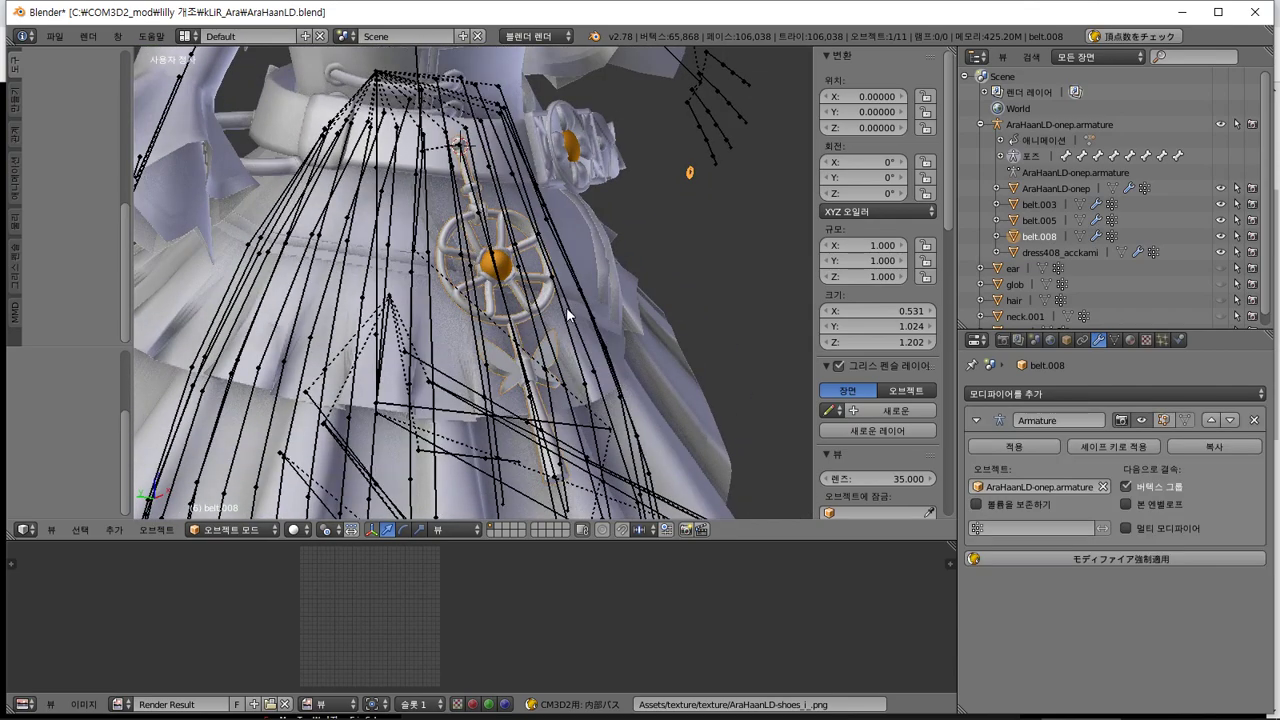
{"action": "key", "text": "ctrl+z"}
{"action": "key", "text": "ctrl+shift+z"}
{"action": "right_click", "coordinate": [567, 314]}
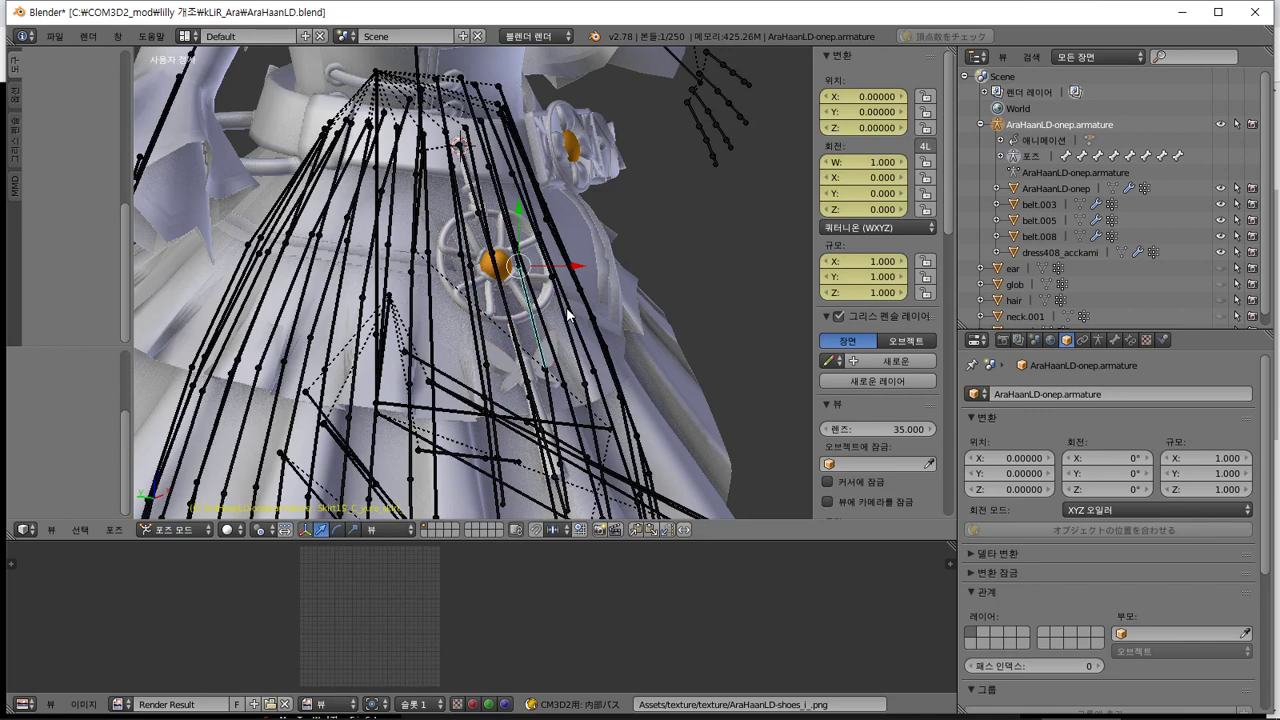
{"action": "key", "text": "ctrl+z"}
{"action": "key", "text": "ctrl+shift+z"}
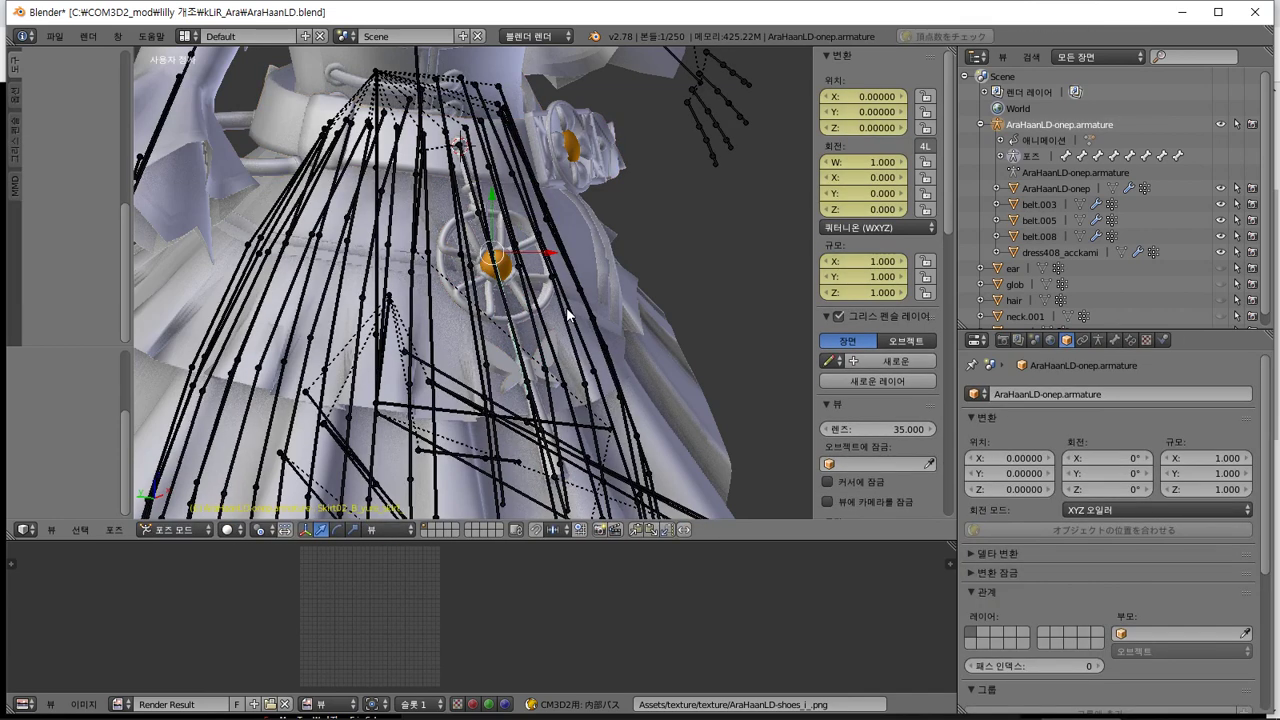
{"action": "key", "text": "ctrl+z"}
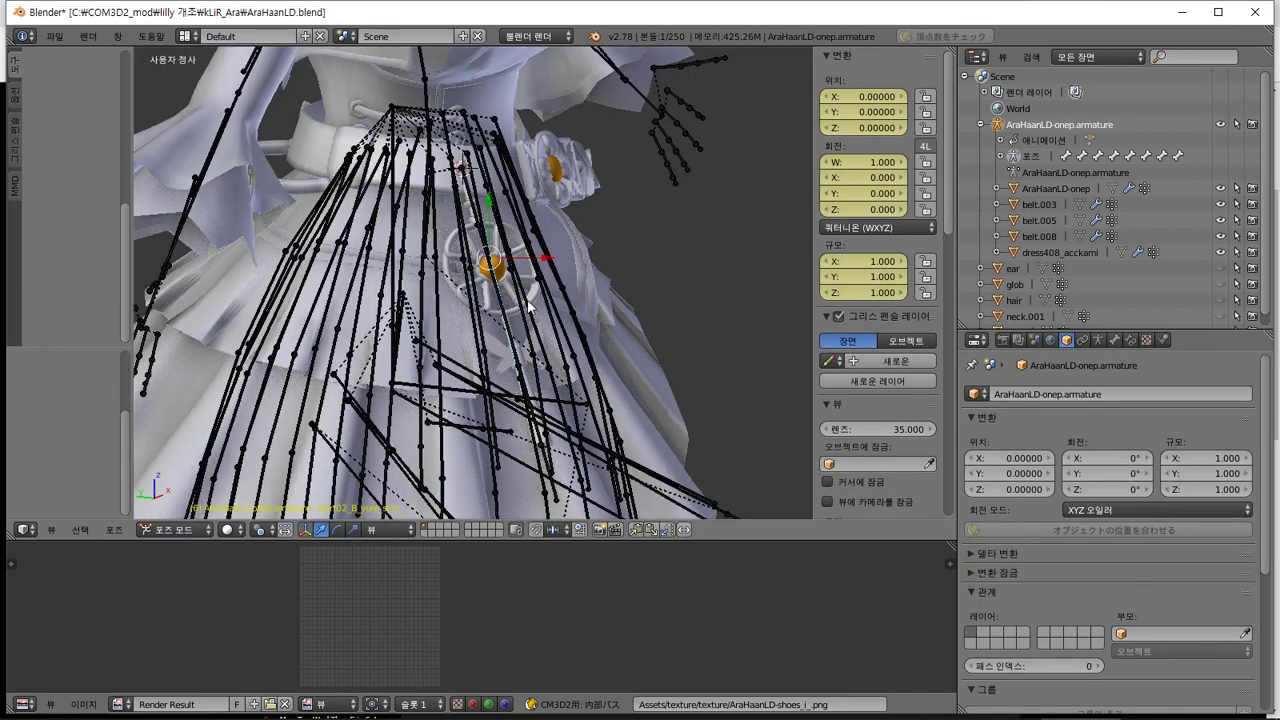
{"action": "key", "text": "ctrl+z"}
Select belt.008 and enter Edit Mode, framing the selected ring of vertices beside the butterfly ornament
{"action": "scroll", "coordinate": [550, 289], "scroll_direction": "down", "scroll_amount": 4}
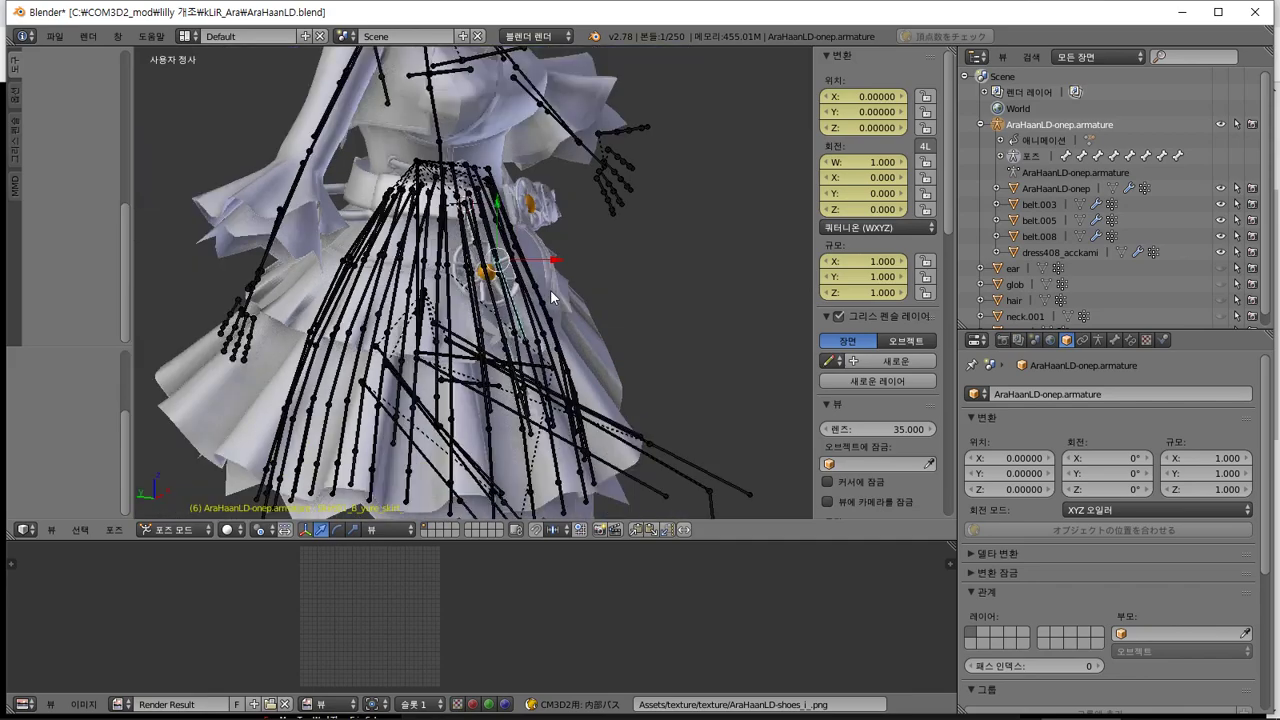
{"action": "middle_click_drag", "start_coordinate": [550, 289], "coordinate": [520, 322]}
{"action": "scroll", "coordinate": [520, 323], "scroll_direction": "up", "scroll_amount": 6}
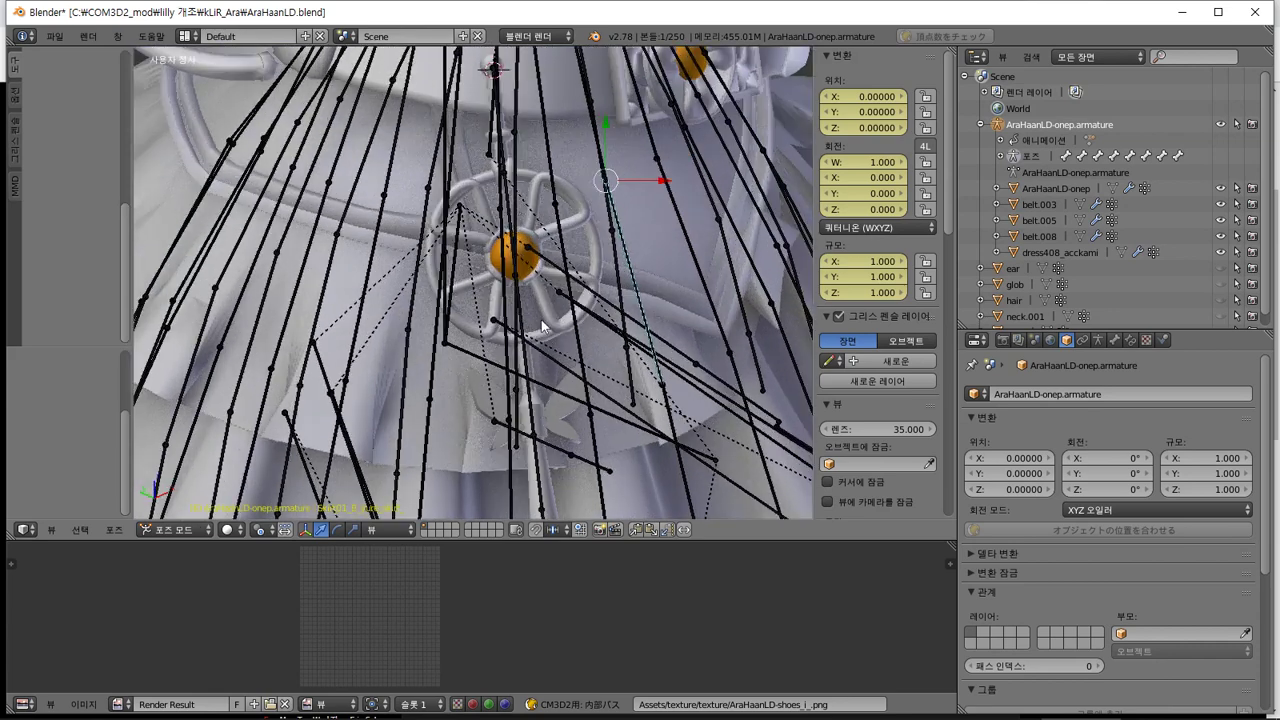
{"action": "left_click", "coordinate": [1033, 236]}
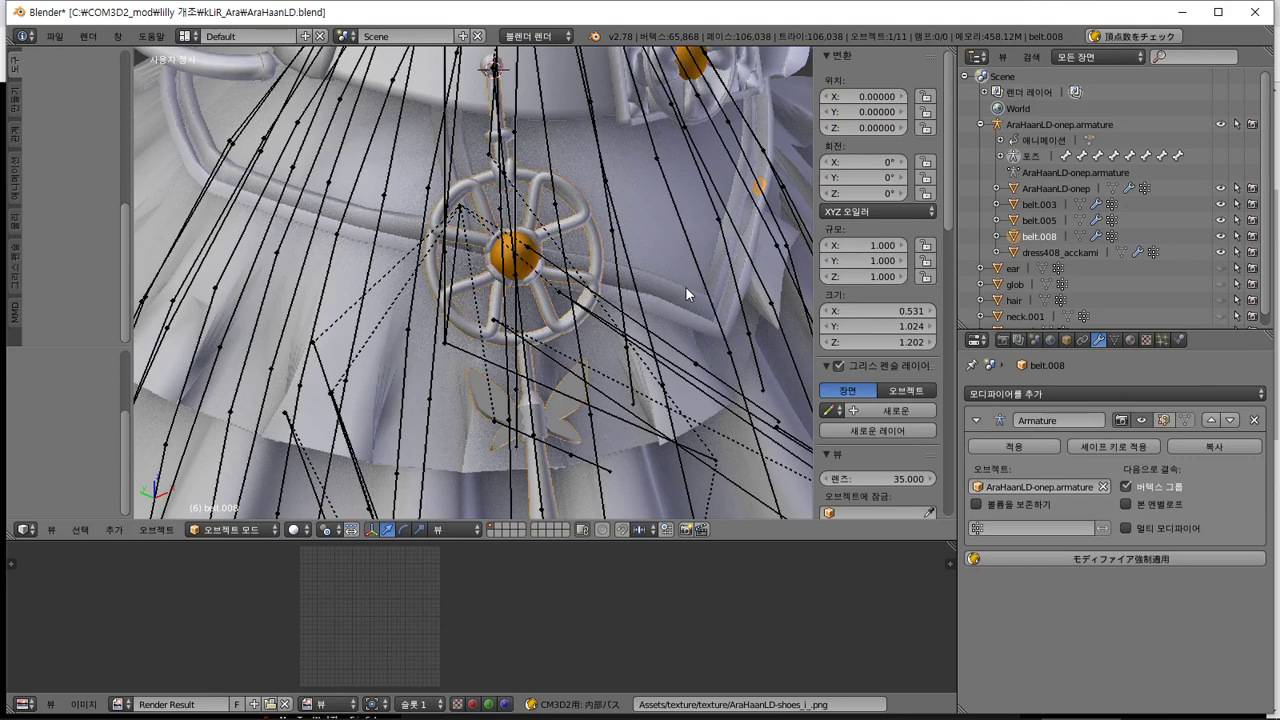
{"action": "middle_click_drag", "start_coordinate": [685, 286], "coordinate": [595, 285]}
{"action": "scroll", "coordinate": [598, 305], "scroll_direction": "up", "scroll_amount": 4}
{"action": "key", "text": "Tab"}
{"action": "scroll", "coordinate": [595, 285], "scroll_direction": "up", "scroll_amount": 2}
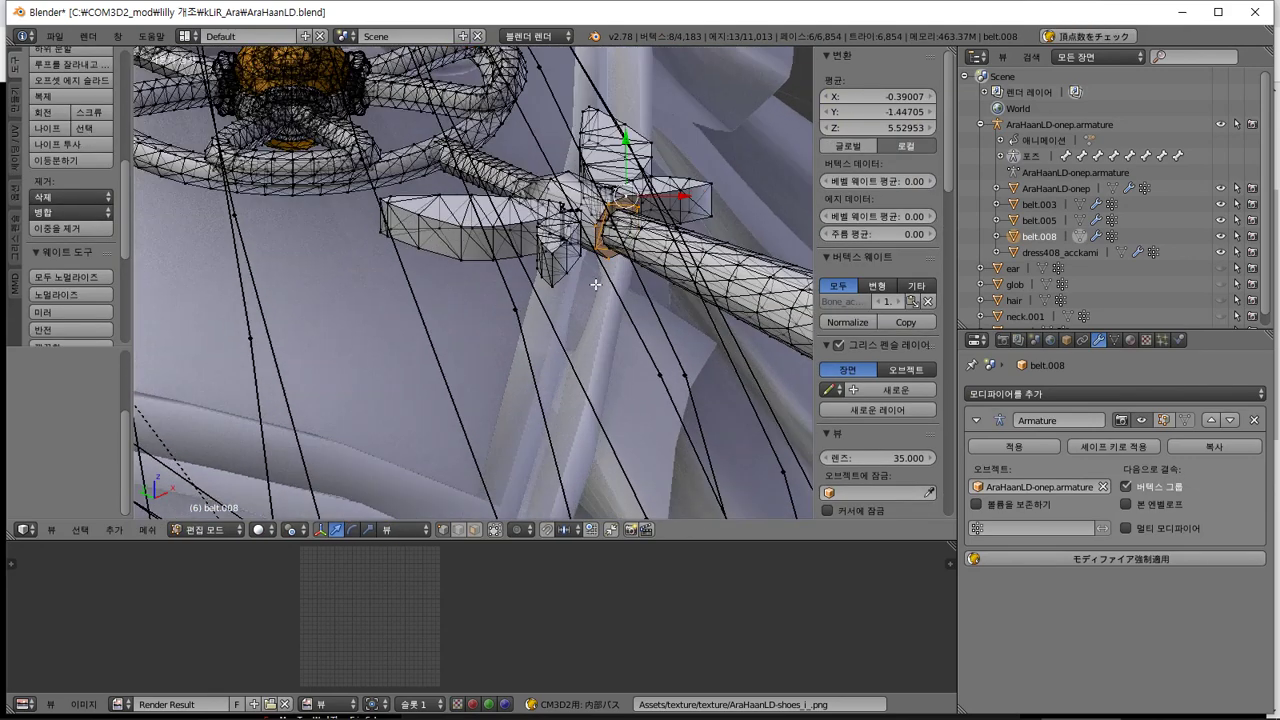
Assign the selected ring vertices of belt.008 to the Bone_accC_yure_soft_ vertex group at weight 1.000
{"action": "middle_click_drag", "start_coordinate": [519, 315], "coordinate": [540, 330]}
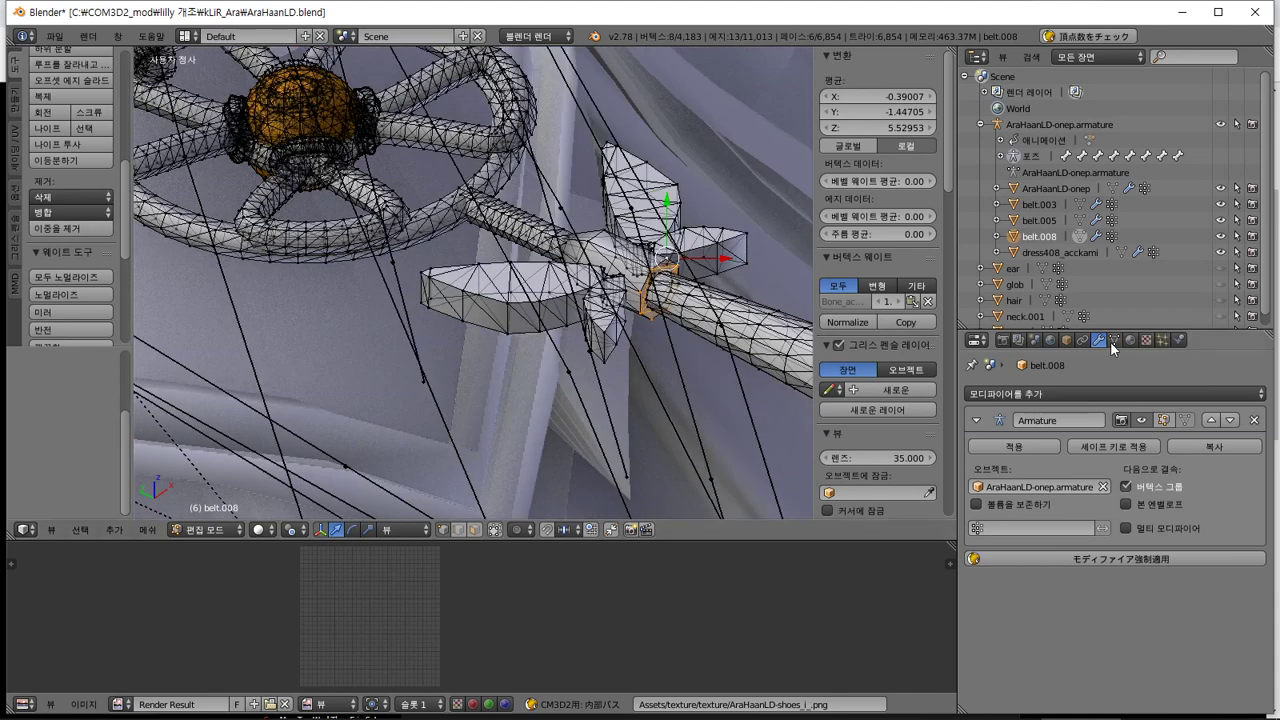
{"action": "left_click", "coordinate": [1112, 340]}
{"action": "left_click", "coordinate": [1037, 447]}
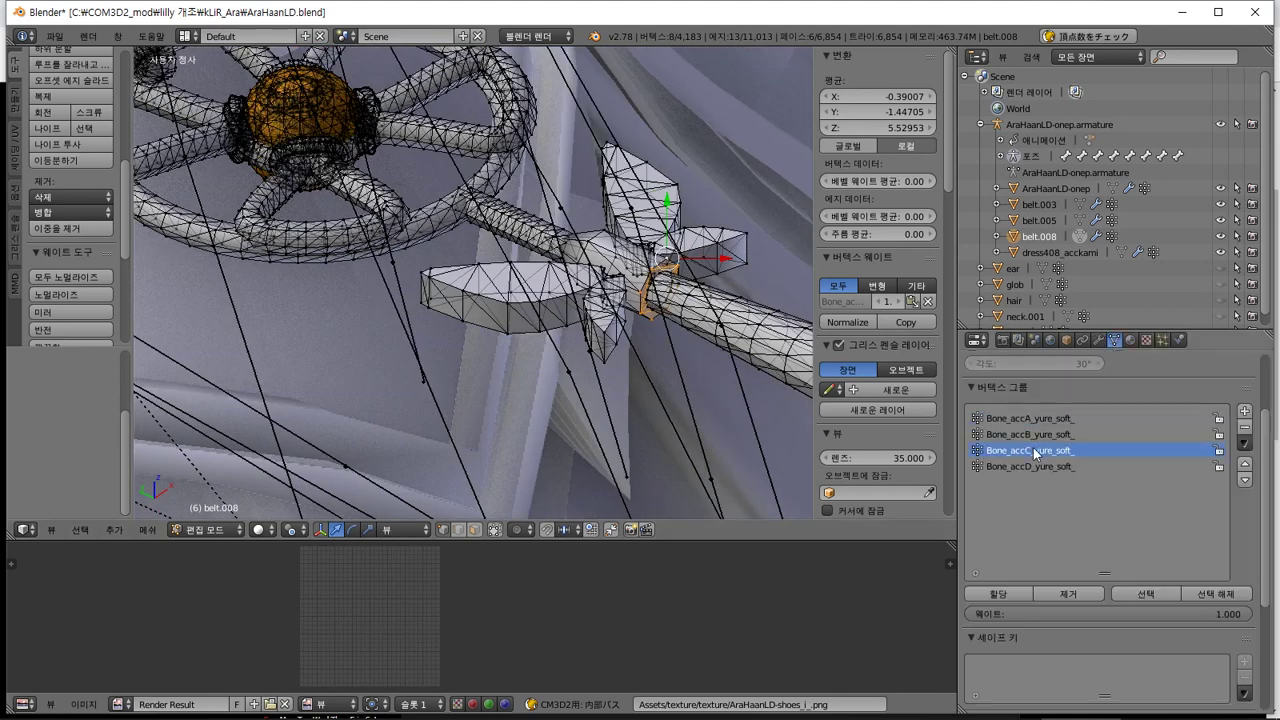
{"action": "left_click", "coordinate": [1013, 595]}
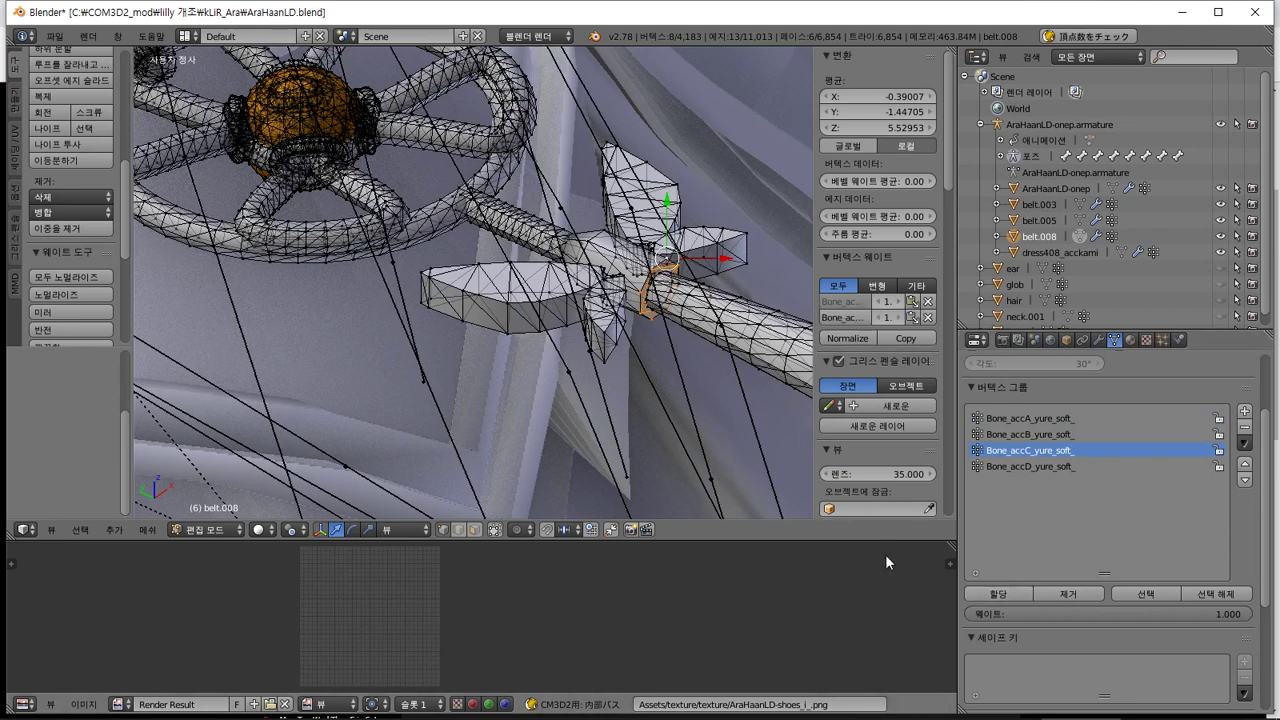
{"action": "key", "text": "Tab"}
{"action": "key", "text": "Tab"}
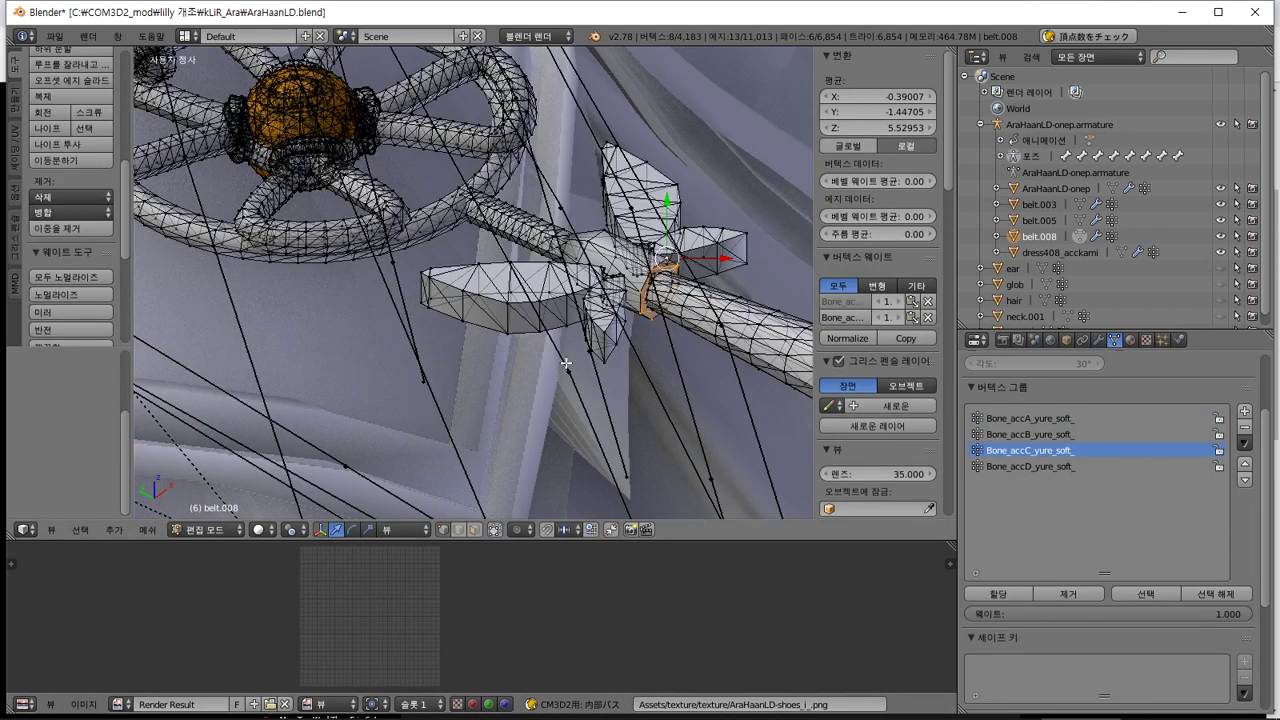
Repeat the Bone_accC_yure_soft_ assignment for the ring vertices and return to Object Mode
{"action": "middle_click_drag", "start_coordinate": [566, 363], "coordinate": [539, 365]}
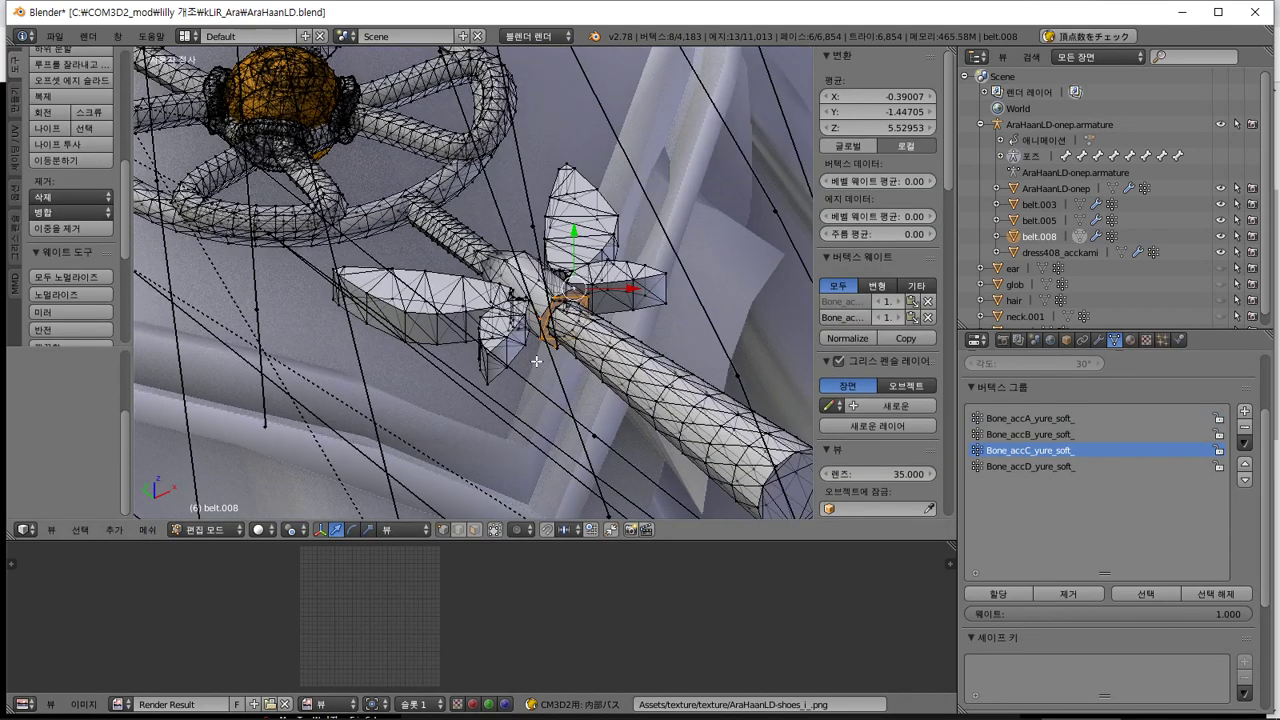
{"action": "key", "text": "Tab"}
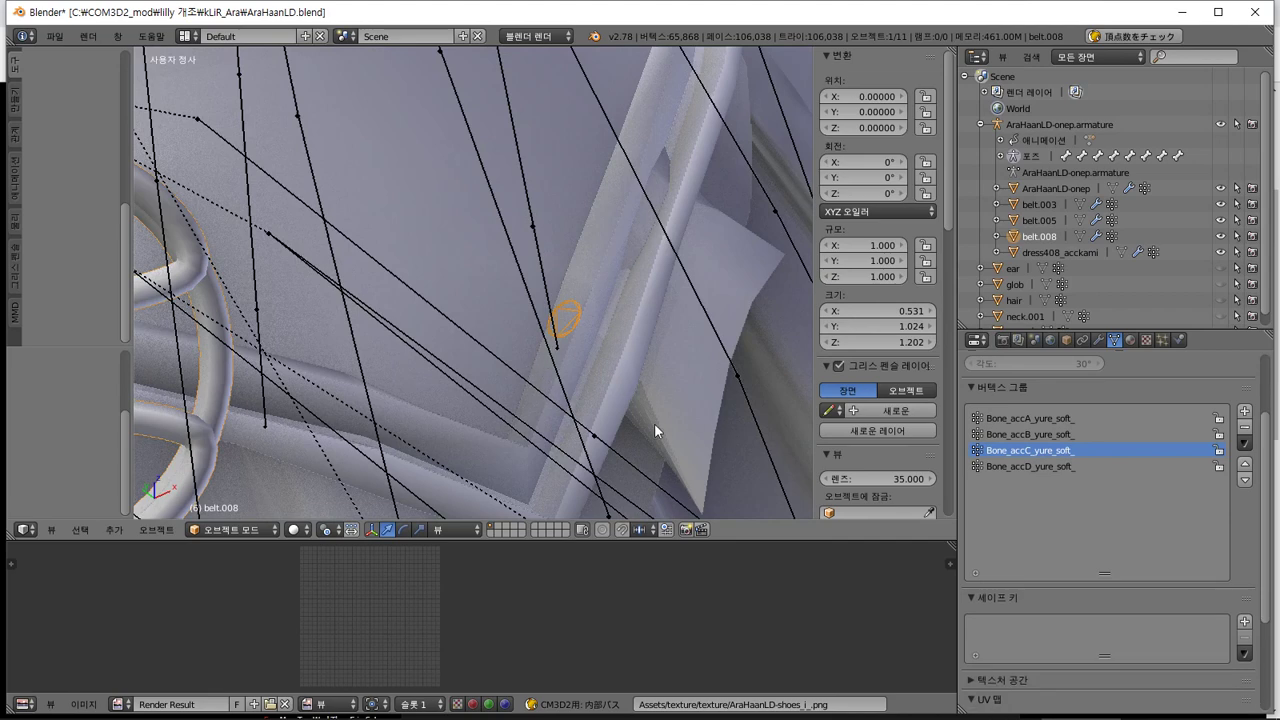
{"action": "key", "text": "Tab"}
{"action": "left_click", "coordinate": [1016, 587]}
{"action": "key", "text": "Tab"}
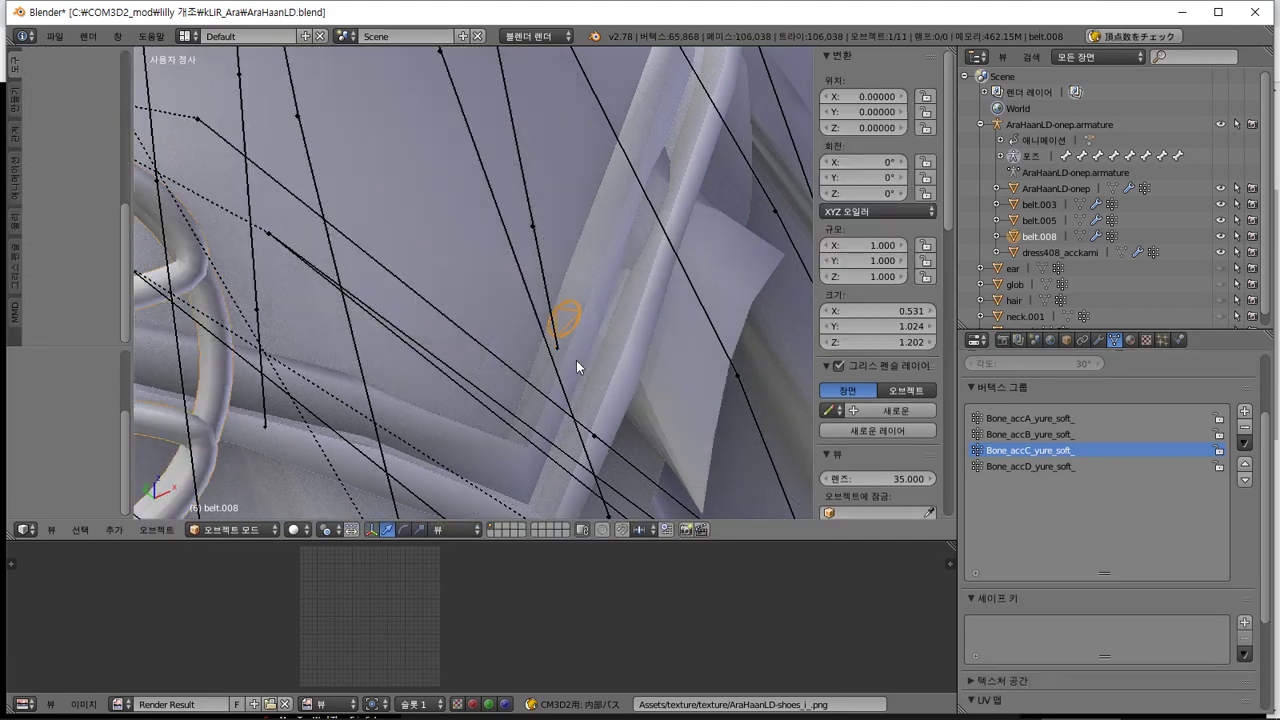
Inspect the detached ring in Object Mode from other angles, reselect belt.008 and reopen it in Edit Mode
{"action": "right_click", "coordinate": [572, 332]}
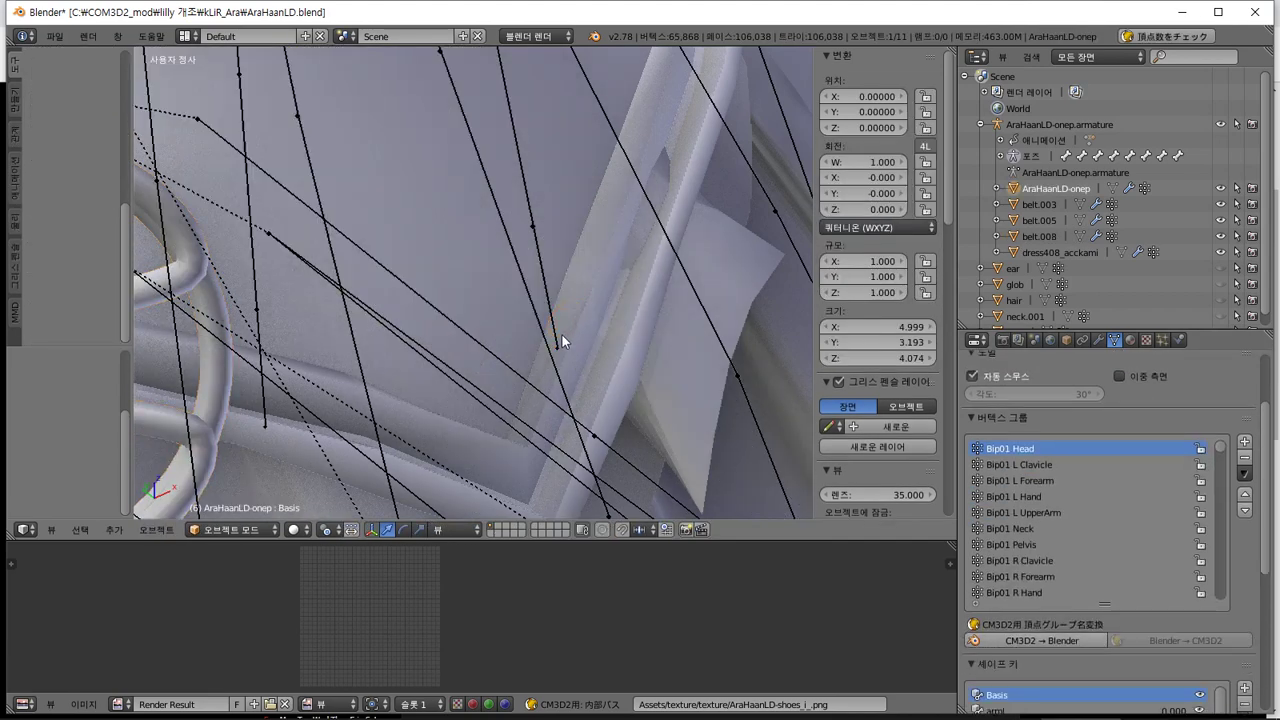
{"action": "scroll", "coordinate": [558, 336], "scroll_direction": "down", "scroll_amount": 3}
{"action": "middle_click_drag", "start_coordinate": [512, 392], "coordinate": [437, 394]}
{"action": "key", "text": "Tab"}
{"action": "key", "text": "Tab"}
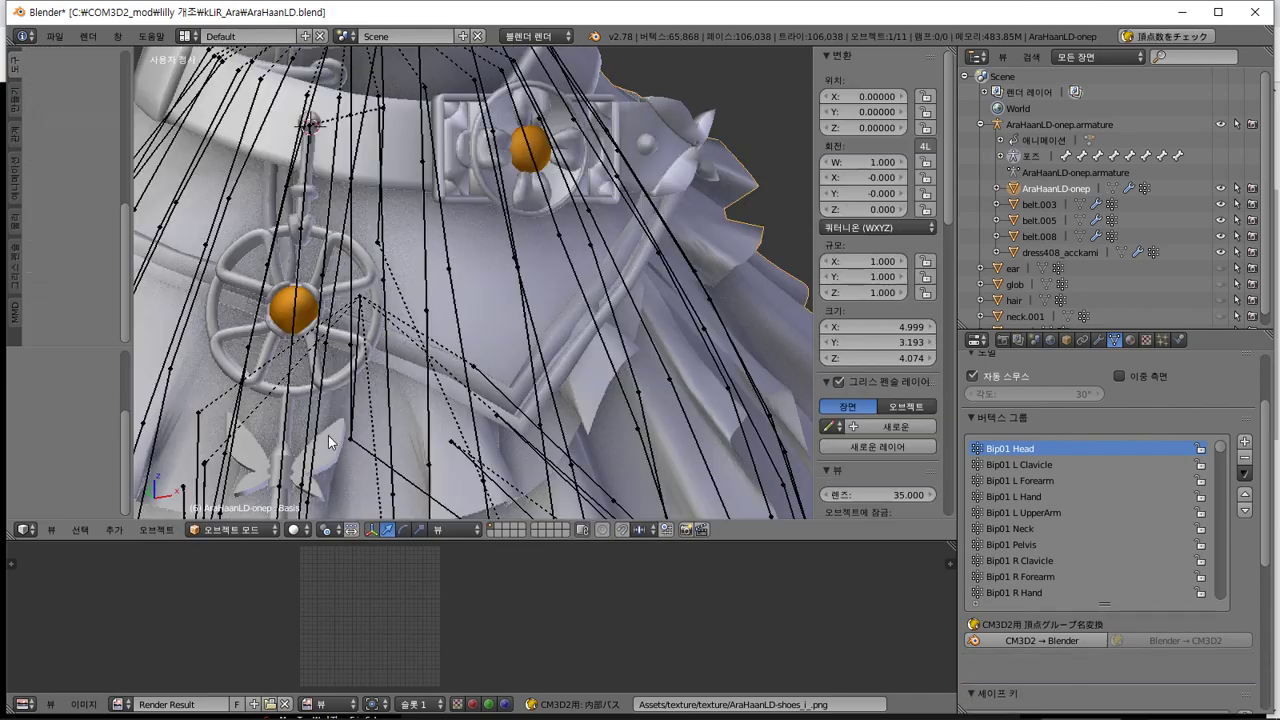
{"action": "right_click", "coordinate": [328, 436]}
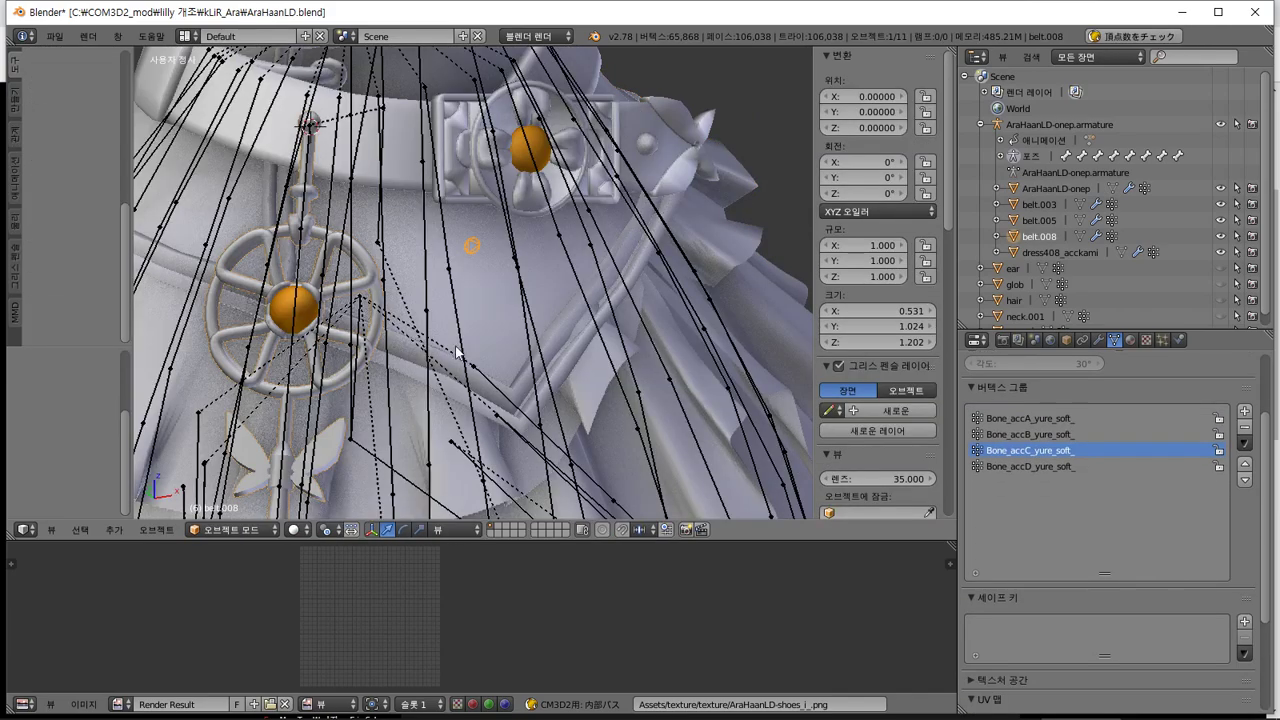
{"action": "scroll", "coordinate": [535, 265], "scroll_direction": "up", "scroll_amount": 5}
{"action": "middle_click_drag", "start_coordinate": [535, 265], "coordinate": [681, 229]}
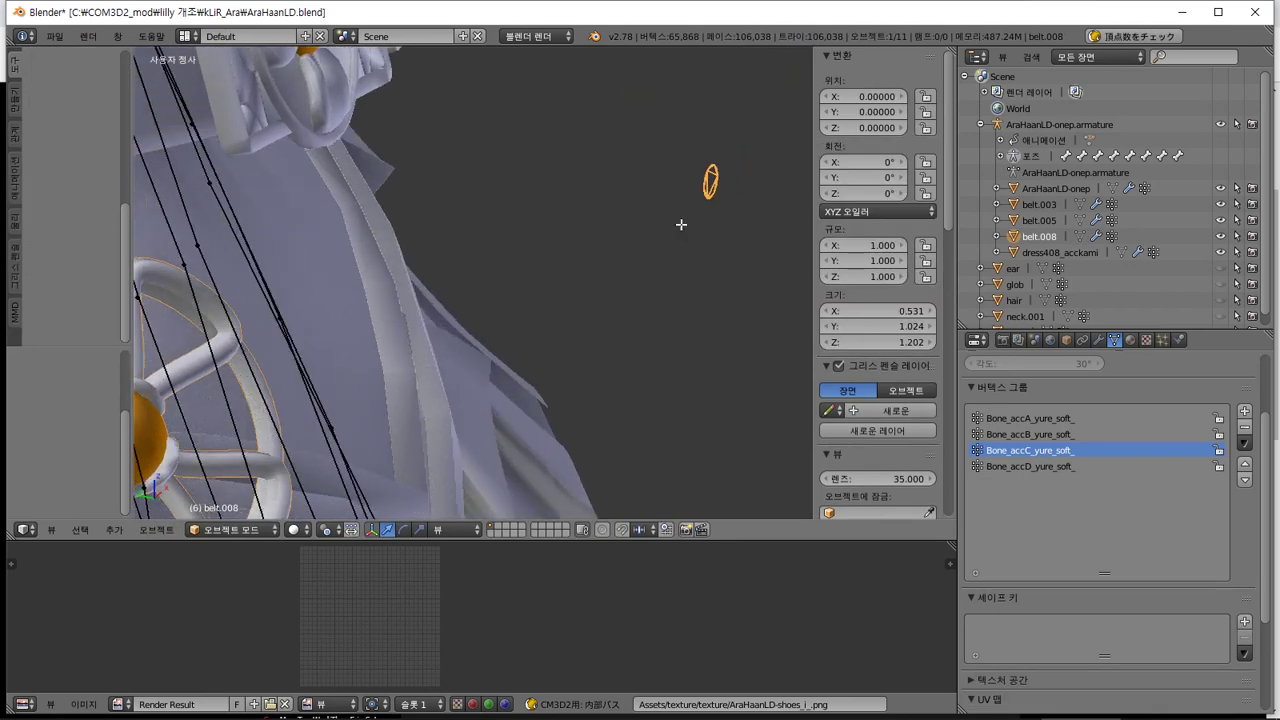
{"action": "key", "text": "Tab"}
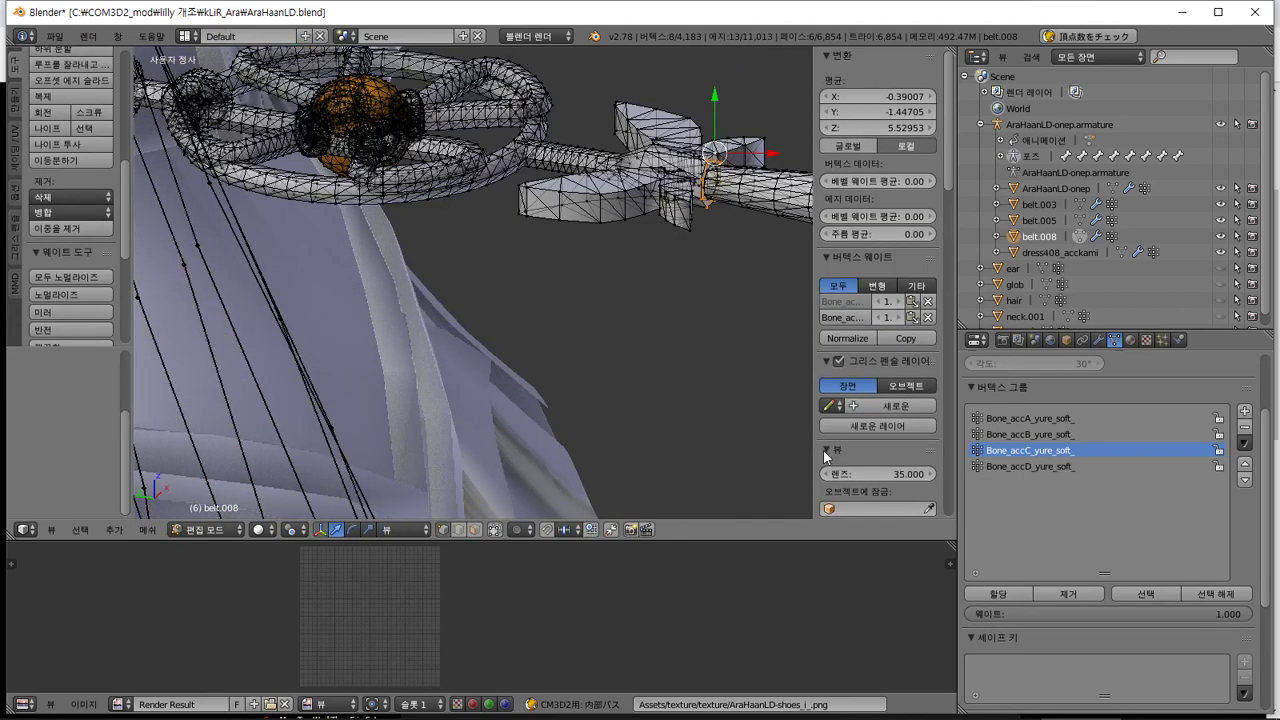
Undo a trial selection of the Bone_accC_yure_soft_ vertices and select the vertices of the Bone_accB_yure_soft_ group
{"action": "left_click", "coordinate": [1146, 594]}
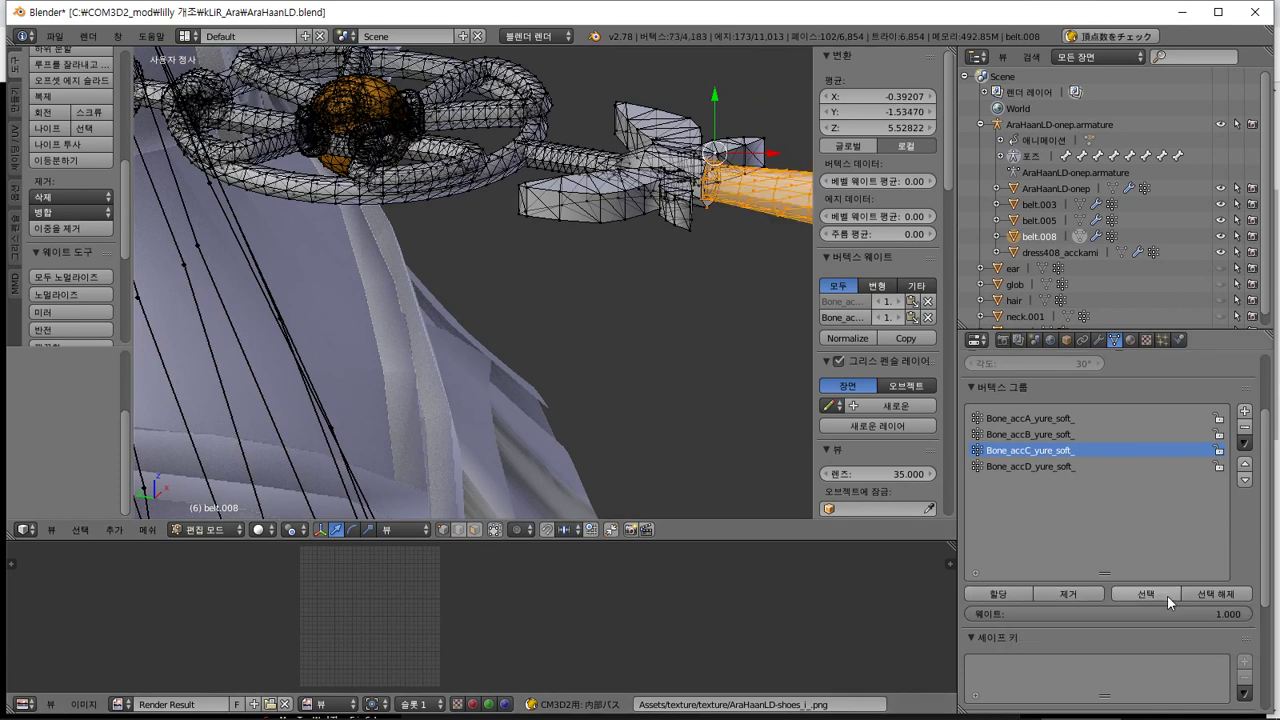
{"action": "key", "text": "ctrl+z"}
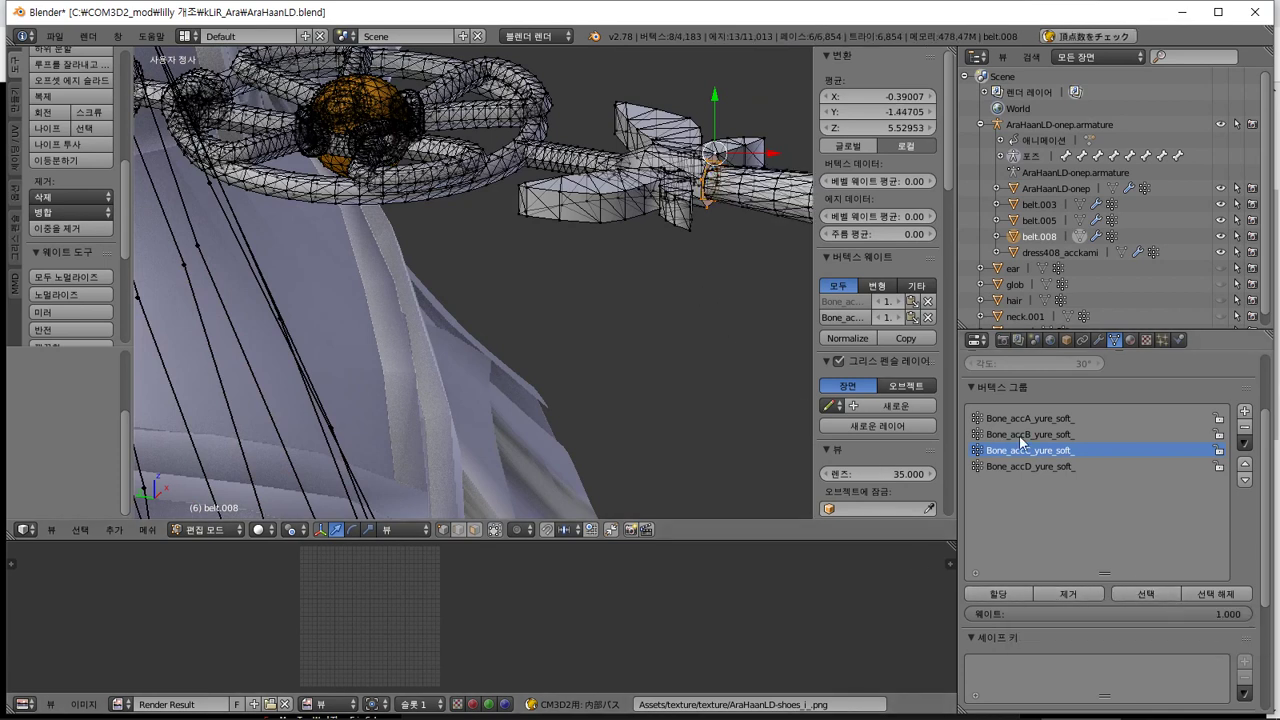
{"action": "left_click", "coordinate": [1078, 439]}
{"action": "left_click", "coordinate": [1157, 596]}
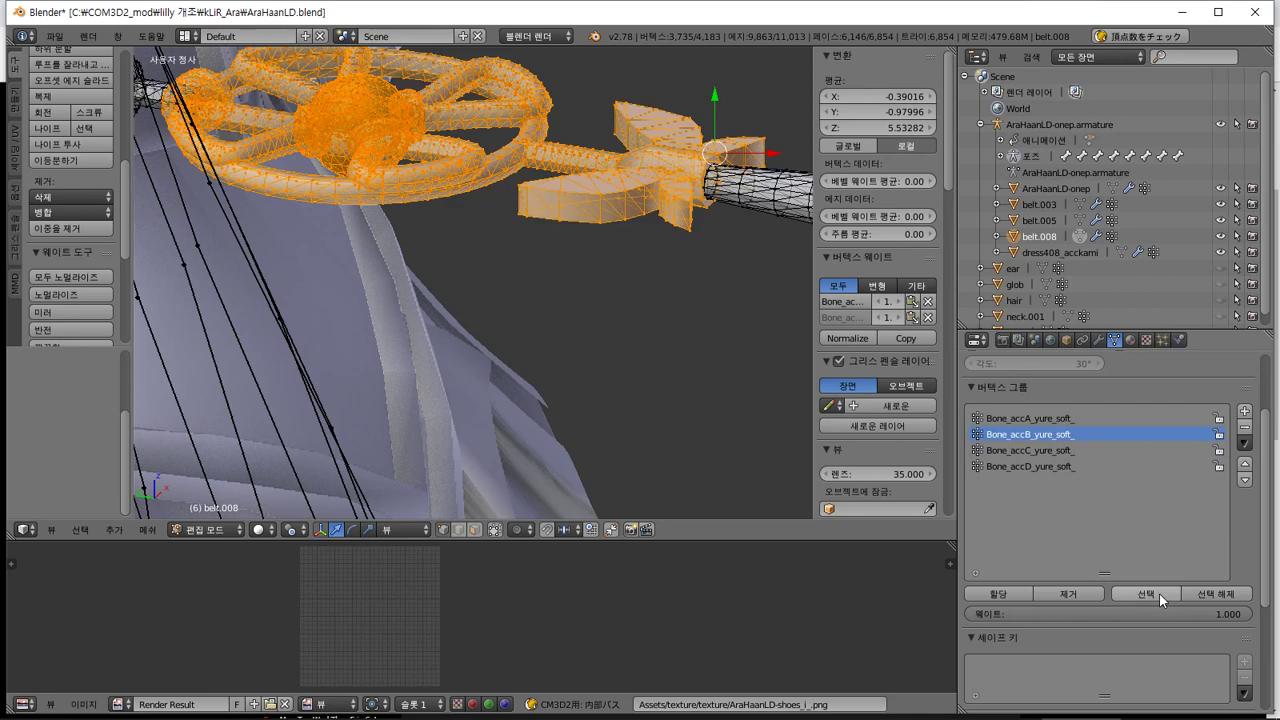
{"action": "middle_click_drag", "start_coordinate": [734, 351], "coordinate": [707, 369]}
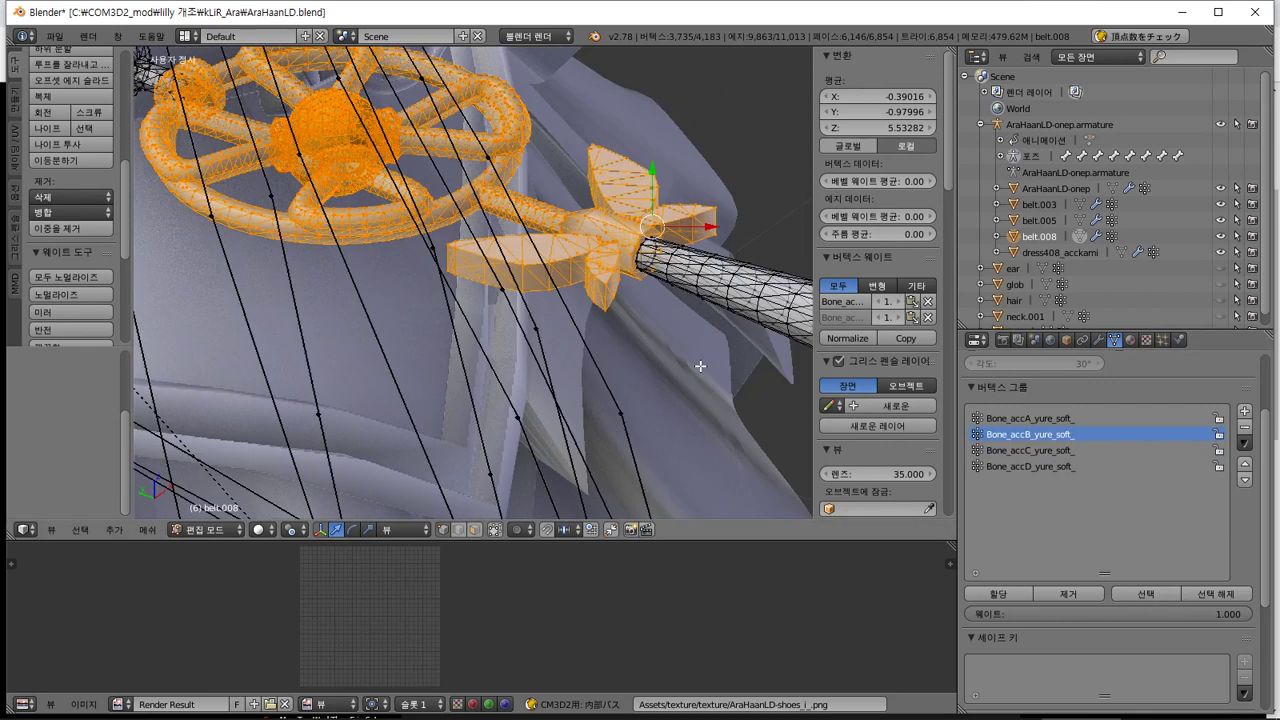
Inspect the joint between the ornament's leaves and its shaft, and display belt.008's Bone_accB_yure_soft_ weights in Weight Paint mode
{"action": "scroll", "coordinate": [600, 338], "scroll_direction": "up", "scroll_amount": 6}
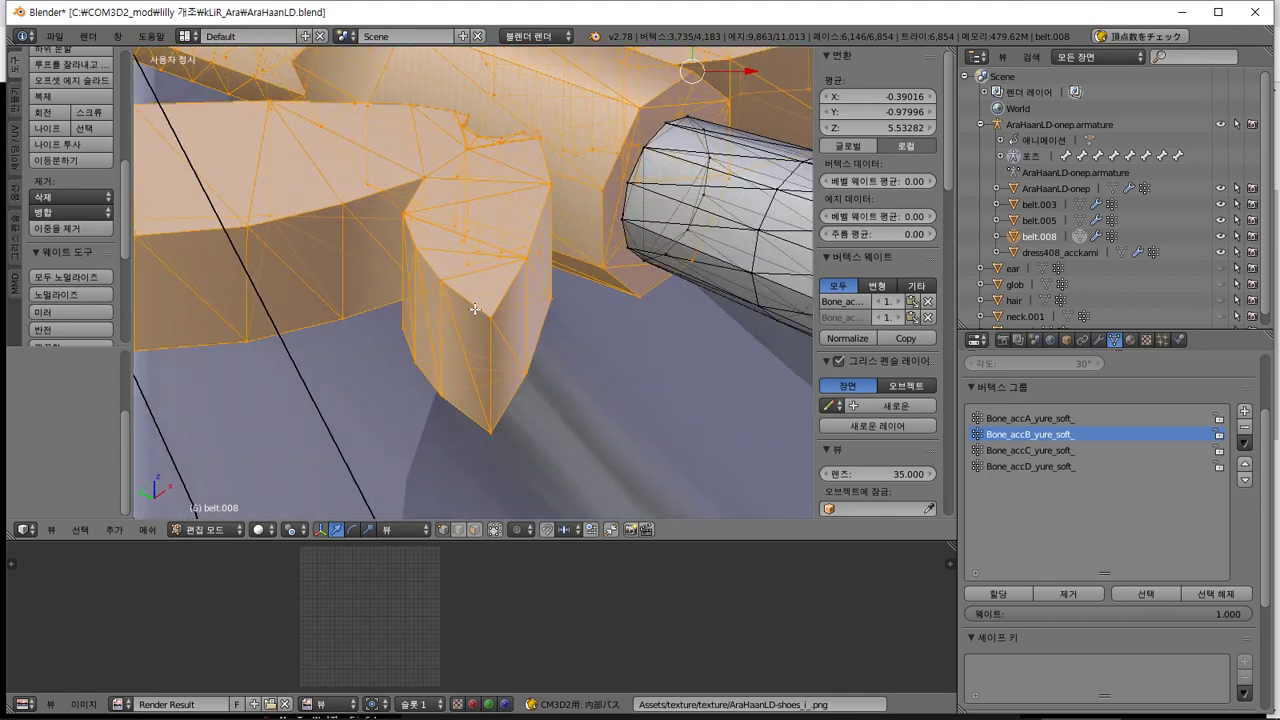
{"action": "scroll", "coordinate": [475, 309], "scroll_direction": "up", "scroll_amount": 2}
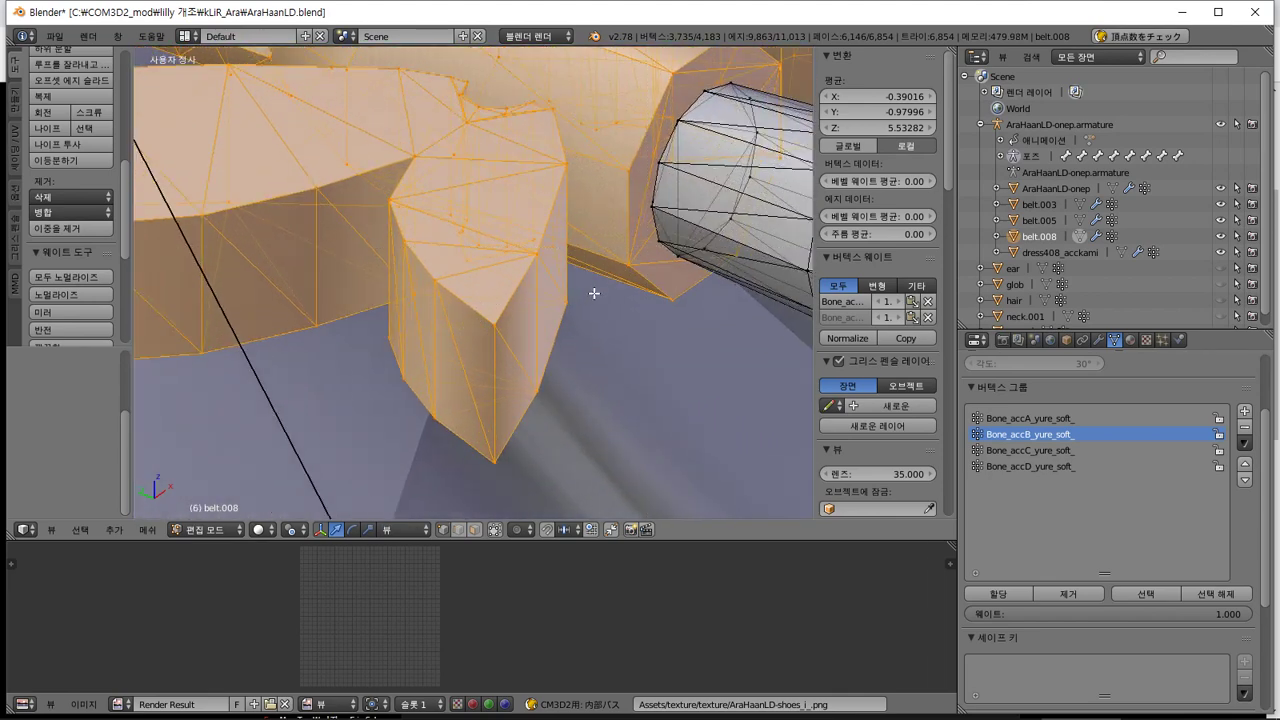
{"action": "scroll", "coordinate": [586, 304], "scroll_direction": "down", "scroll_amount": 3}
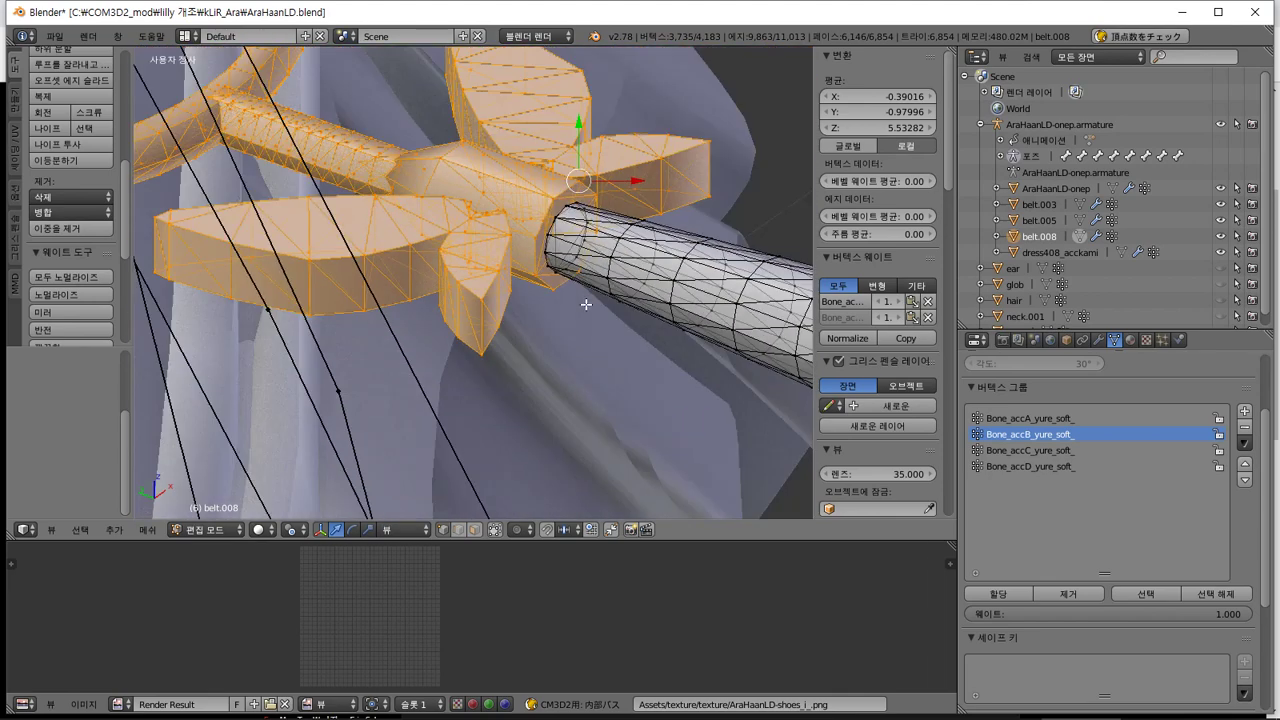
{"action": "scroll", "coordinate": [560, 342], "scroll_direction": "down", "scroll_amount": 2}
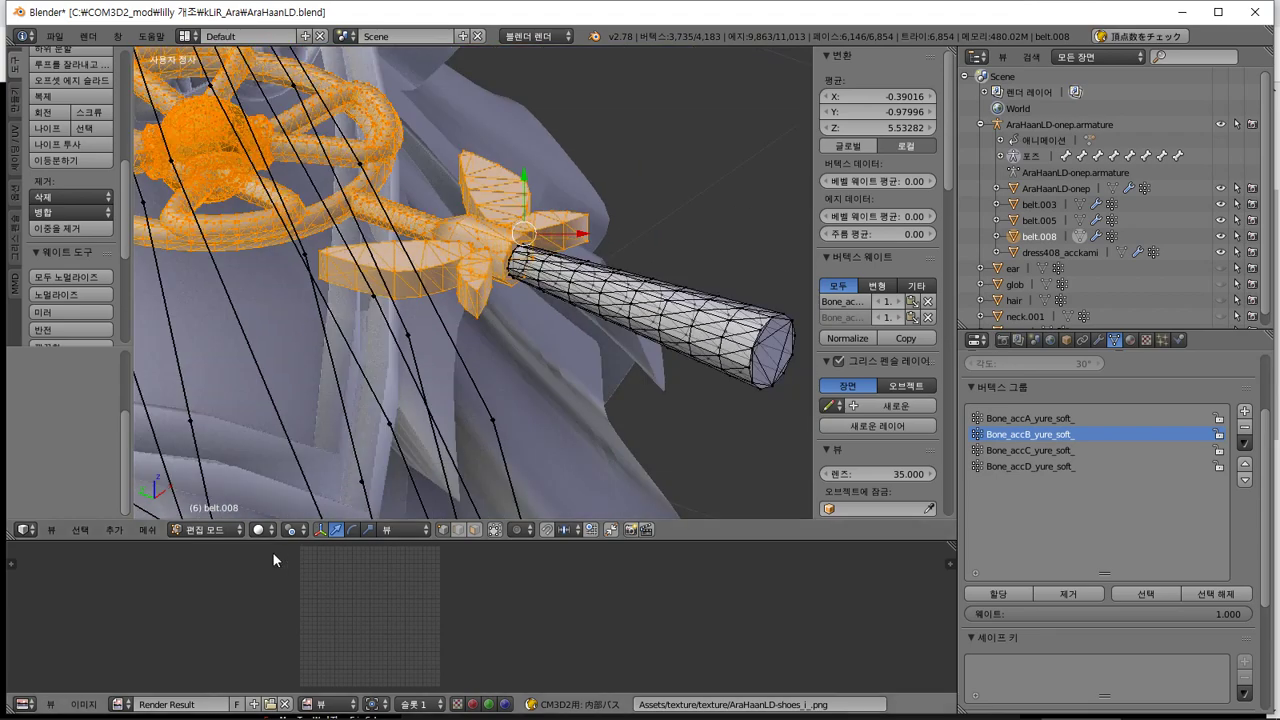
{"action": "left_click", "coordinate": [222, 531]}
{"action": "left_click", "coordinate": [242, 440]}
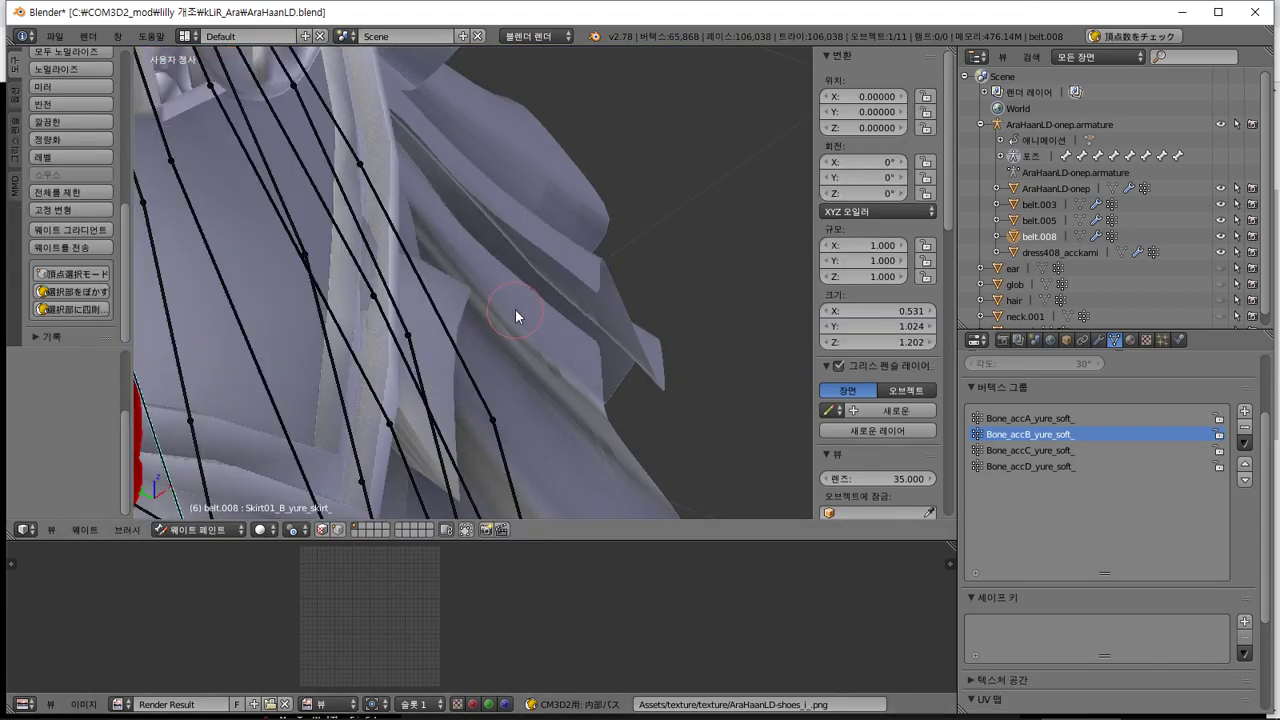
{"action": "scroll", "coordinate": [503, 313], "scroll_direction": "down", "scroll_amount": 2}
{"action": "middle_click_drag", "start_coordinate": [471, 326], "coordinate": [594, 409]}
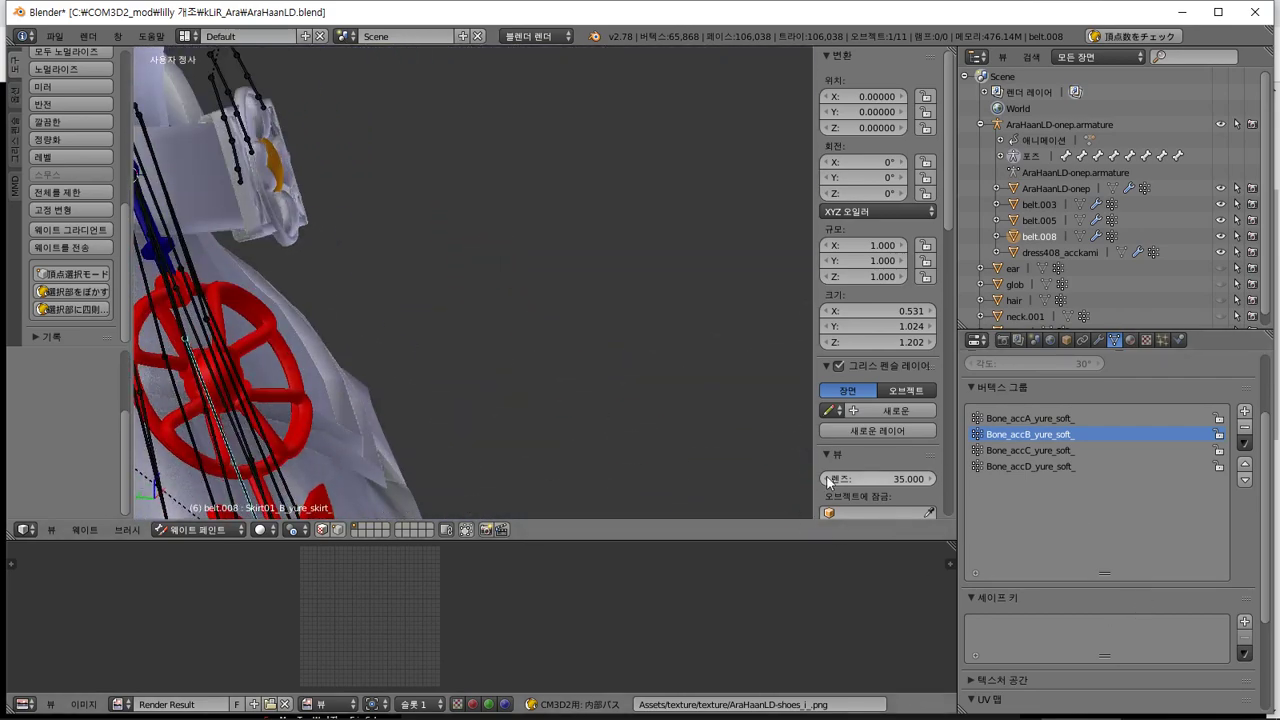
Compare the selected Bone_accB_yure_soft_ vertices in Edit Mode with the same ornament parts in Weight Paint mode
{"action": "key", "text": "Tab"}
{"action": "left_click", "coordinate": [1021, 597]}
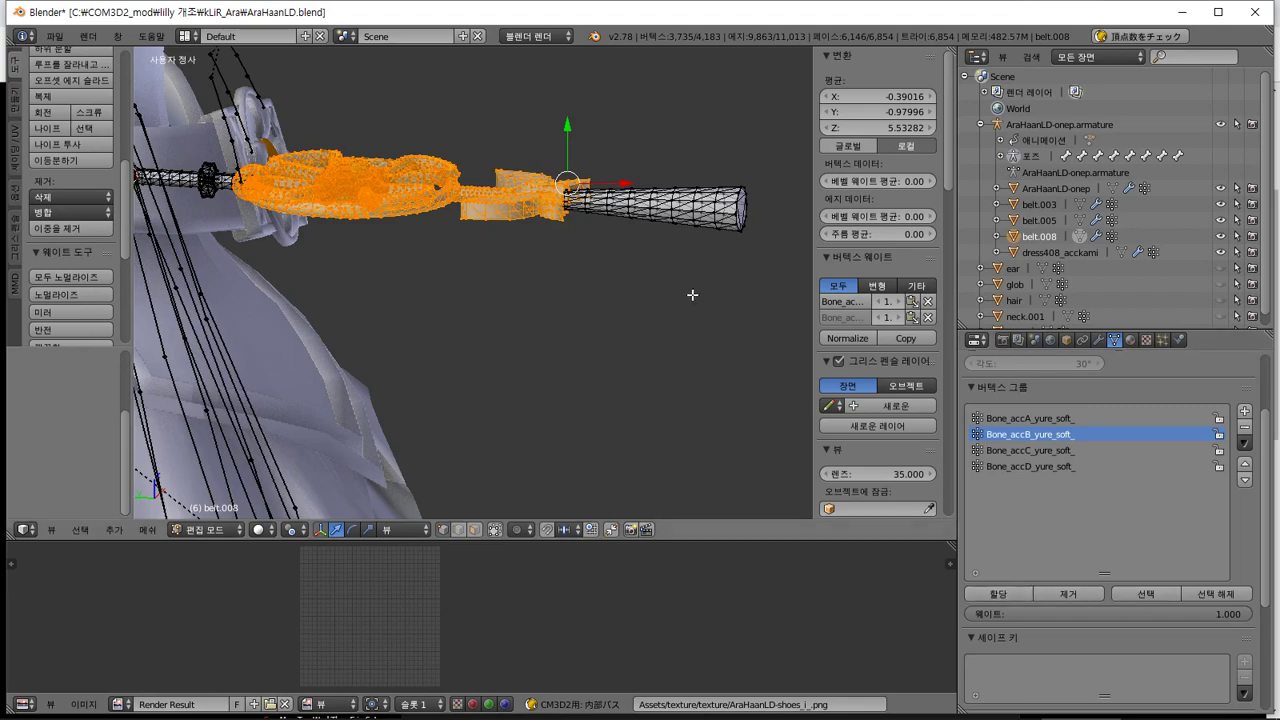
{"action": "scroll", "coordinate": [670, 295], "scroll_direction": "up", "scroll_amount": 6}
{"action": "scroll", "coordinate": [650, 320], "scroll_direction": "up", "scroll_amount": 5}
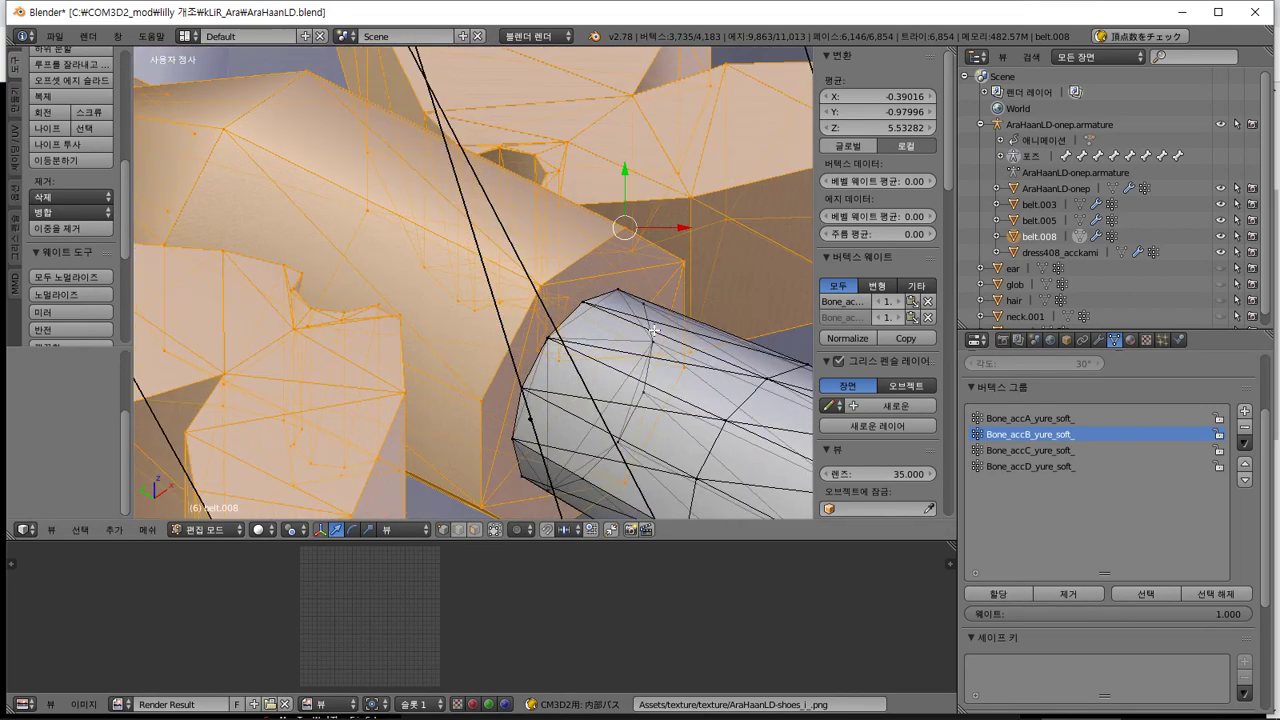
{"action": "scroll", "coordinate": [641, 320], "scroll_direction": "down", "scroll_amount": 4}
{"action": "key", "text": "Tab"}
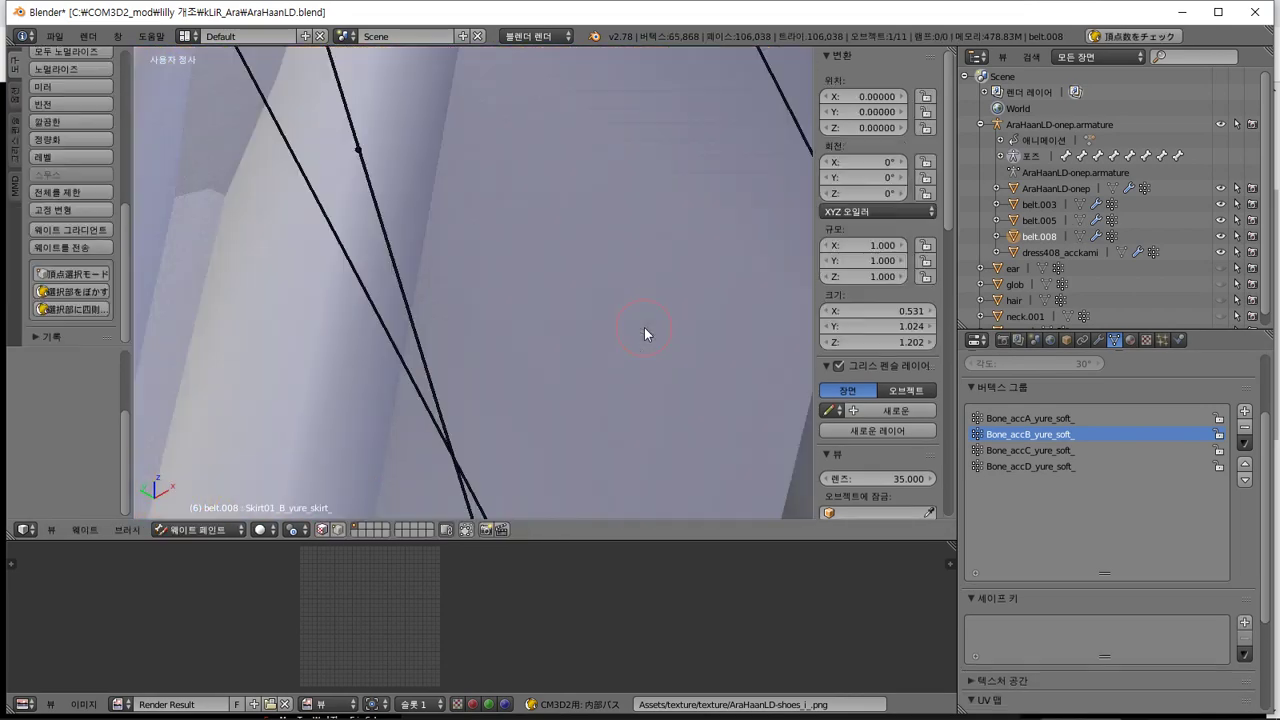
{"action": "scroll", "coordinate": [644, 327], "scroll_direction": "down", "scroll_amount": 6}
{"action": "scroll", "coordinate": [608, 349], "scroll_direction": "down", "scroll_amount": 2}
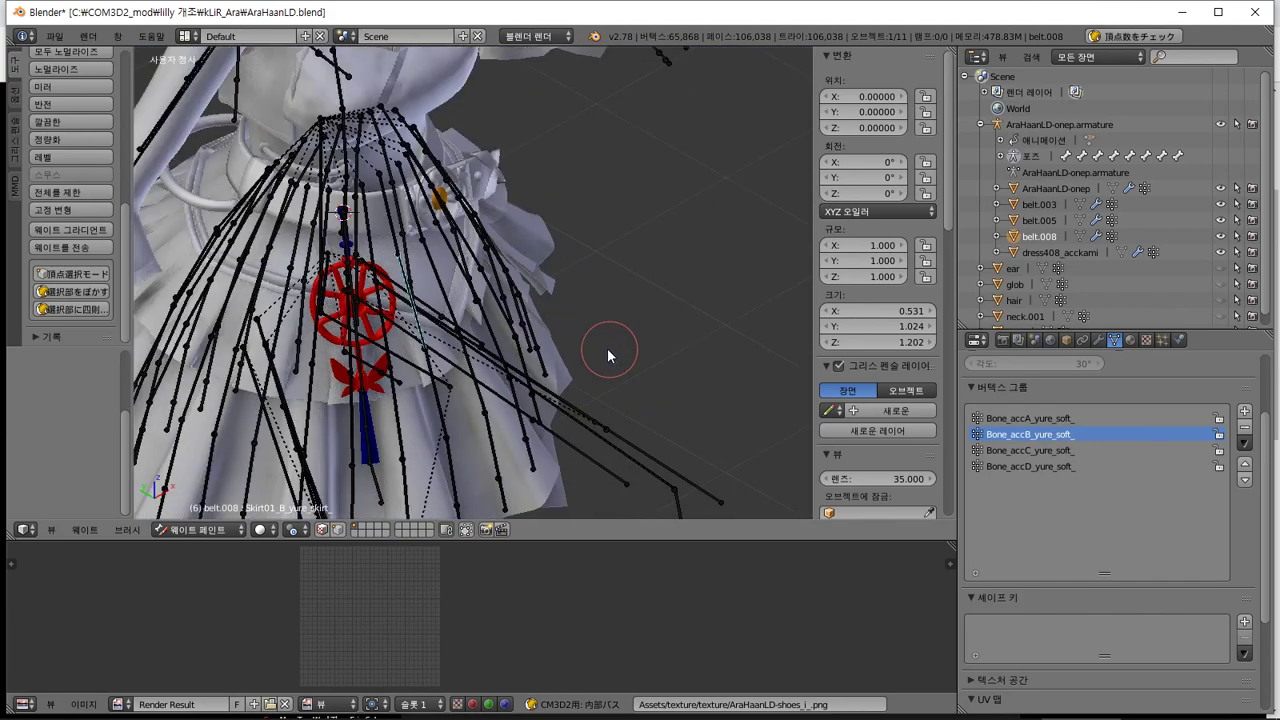
{"action": "scroll", "coordinate": [560, 365], "scroll_direction": "up", "scroll_amount": 2}
{"action": "middle_click_drag", "start_coordinate": [498, 396], "coordinate": [561, 359]}
{"action": "key", "text": "Tab"}
{"action": "key", "text": "Tab"}
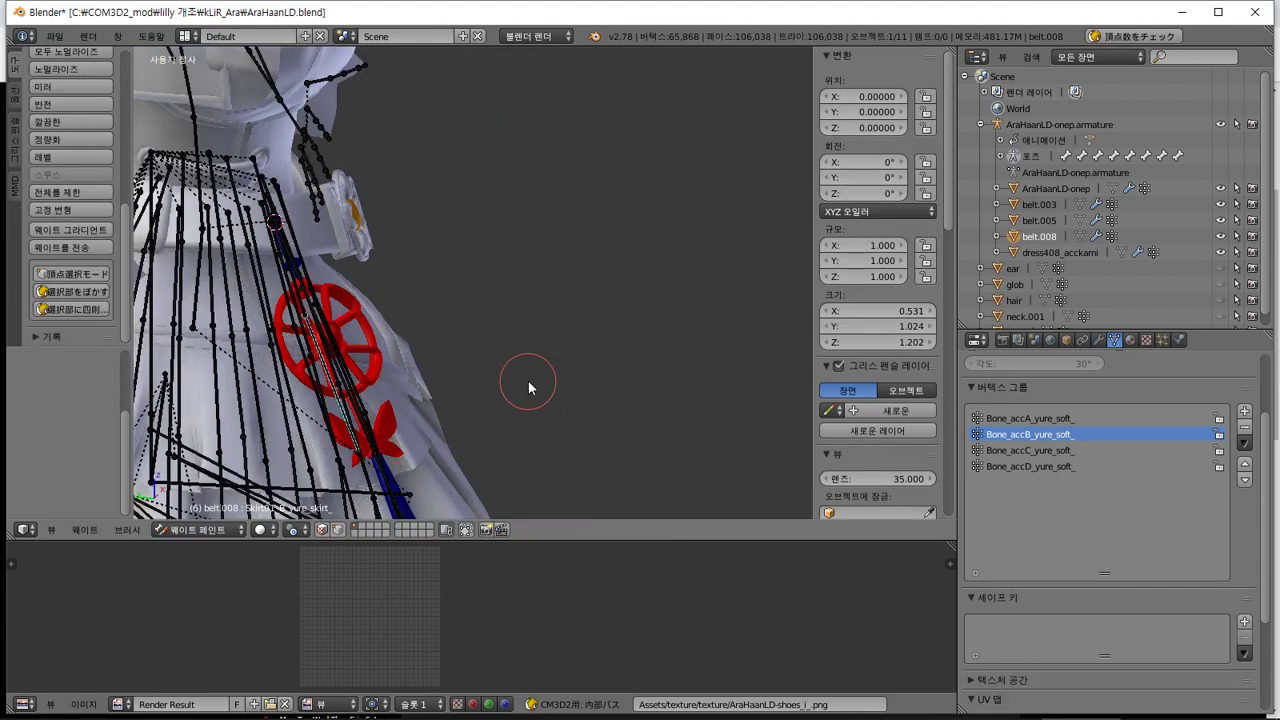
Enable vertex selection masking in Weight Paint mode and box-select the detached ring of belt.008 vertices floating beside the skirt
{"action": "left_click", "coordinate": [217, 527]}
{"action": "left_click", "coordinate": [345, 529]}
{"action": "scroll", "coordinate": [600, 270], "scroll_direction": "up", "scroll_amount": 5}
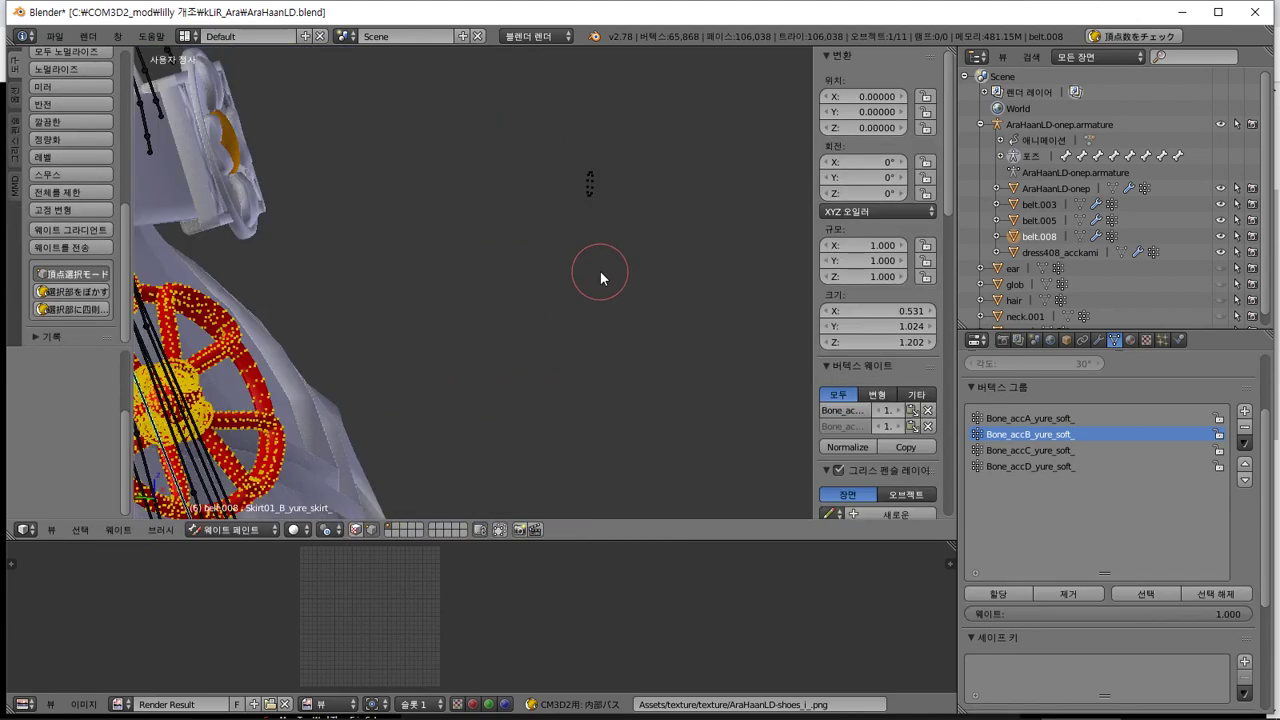
{"action": "middle_click_drag", "start_coordinate": [600, 271], "coordinate": [556, 302]}
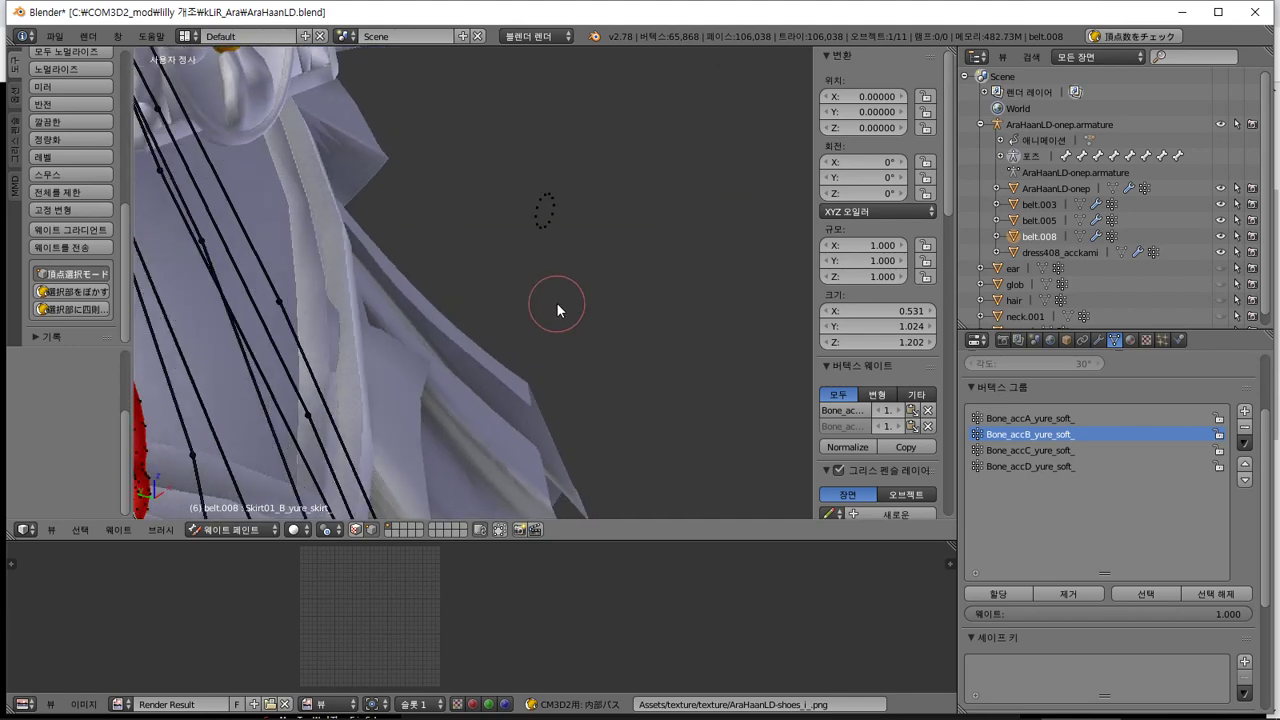
{"action": "key", "text": "b"}
{"action": "left_click_drag", "start_coordinate": [598, 182], "coordinate": [480, 322]}
{"action": "scroll", "coordinate": [505, 335], "scroll_direction": "down", "scroll_amount": 3}
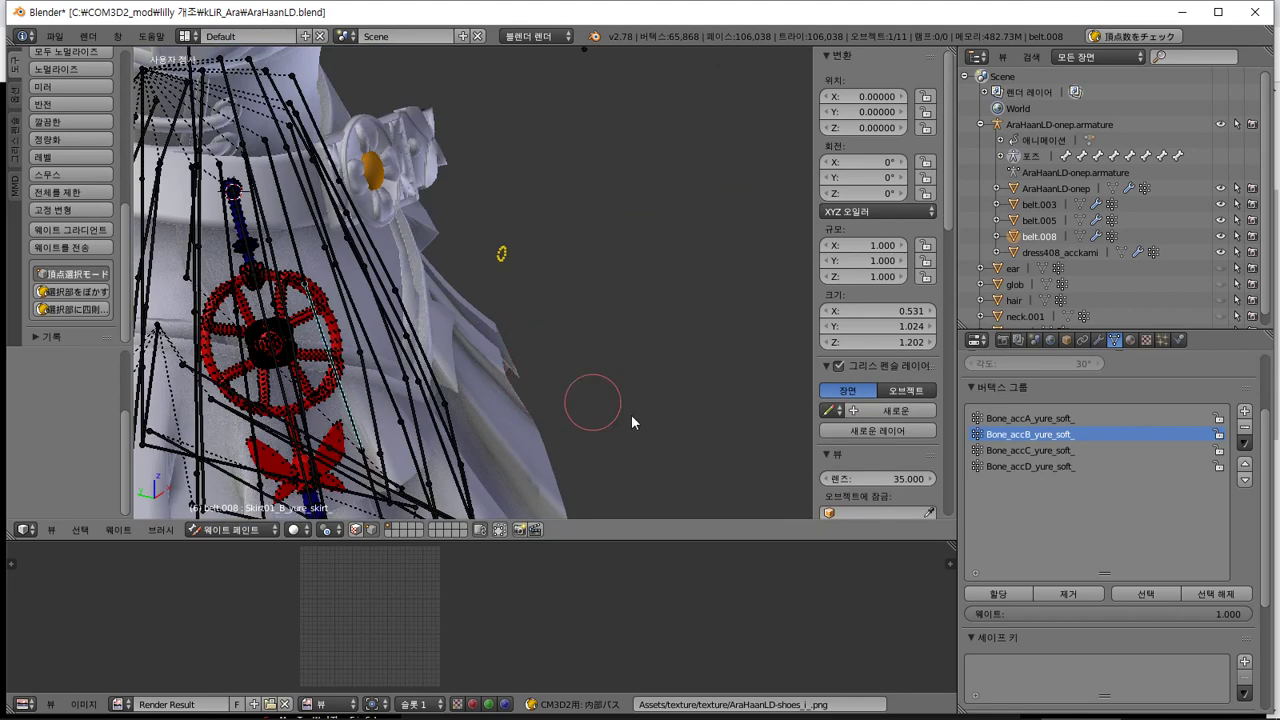
Assign the selected ring vertices to the Bone_accC_yure_soft_ group at weight 1.000 and save the file
{"action": "left_click", "coordinate": [1124, 450]}
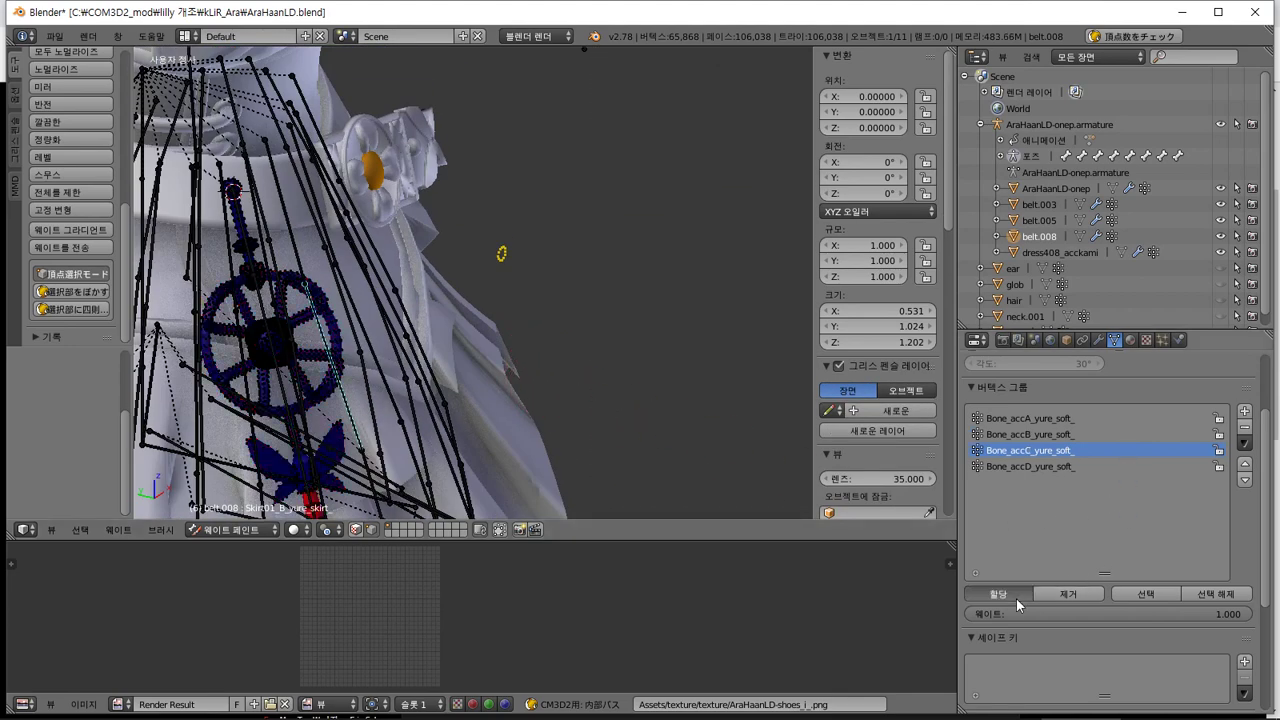
{"action": "middle_click_drag", "start_coordinate": [493, 430], "coordinate": [565, 357]}
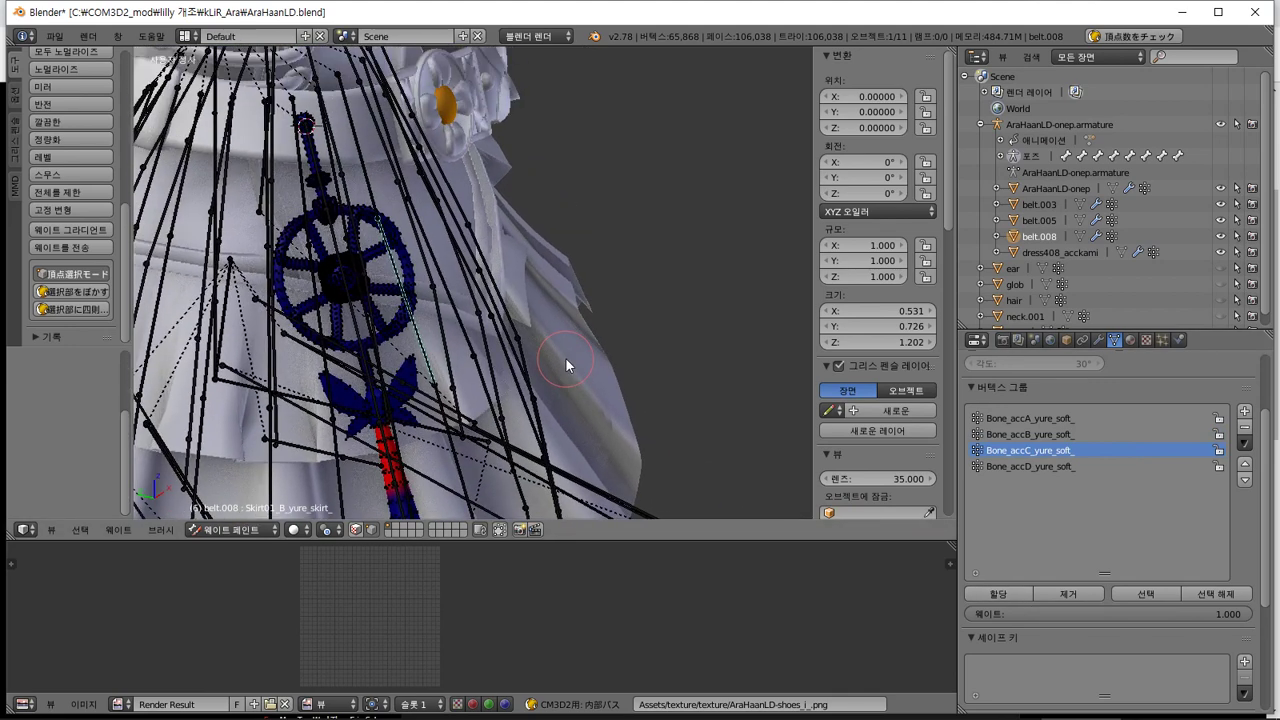
{"action": "key", "text": "ctrl+s"}
{"action": "left_click", "coordinate": [565, 357]}
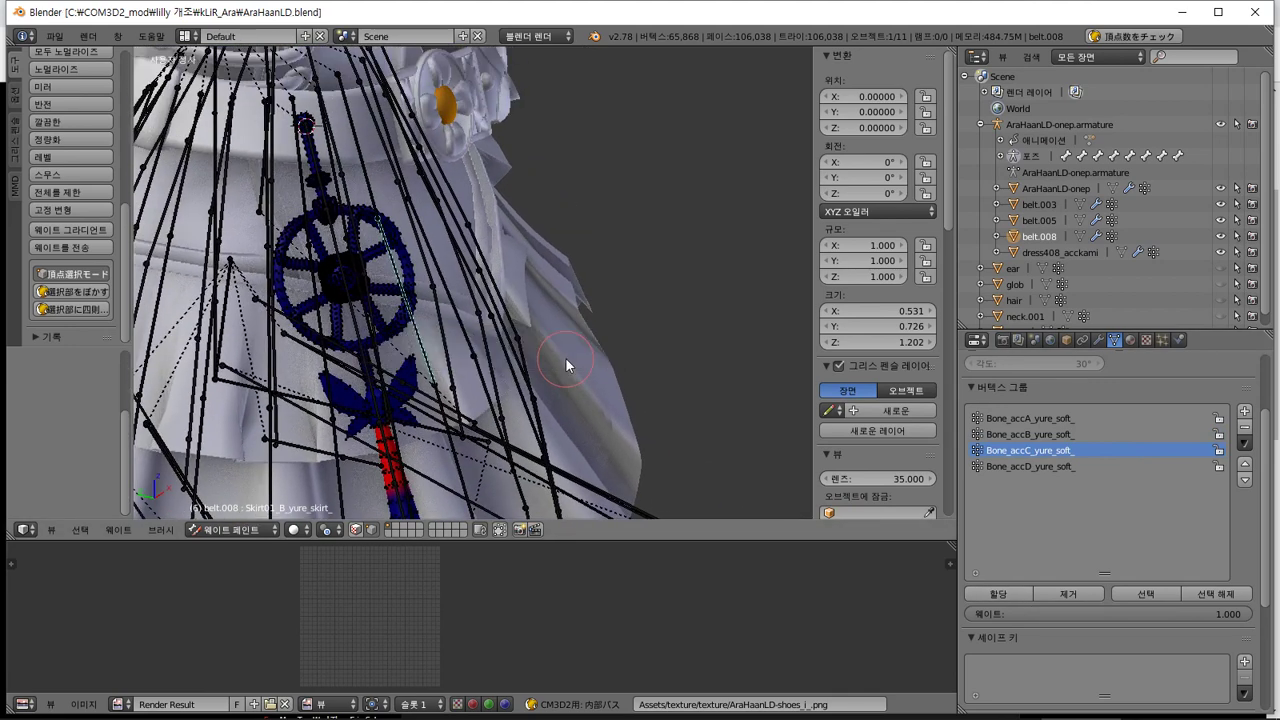
Check the whole ornament from the side by comparing its Edit Mode shape with its posed shape in Weight Paint mode
{"action": "key", "text": "Tab"}
{"action": "mouse_move", "coordinate": [473, 305]}
{"action": "middle_mouse_down"}
{"action": "mouse_move", "coordinate": [534, 306]}
{"action": "mouse_move", "coordinate": [494, 294]}
{"action": "mouse_move", "coordinate": [534, 254]}
{"action": "mouse_move", "coordinate": [523, 257]}
{"action": "middle_mouse_up"}
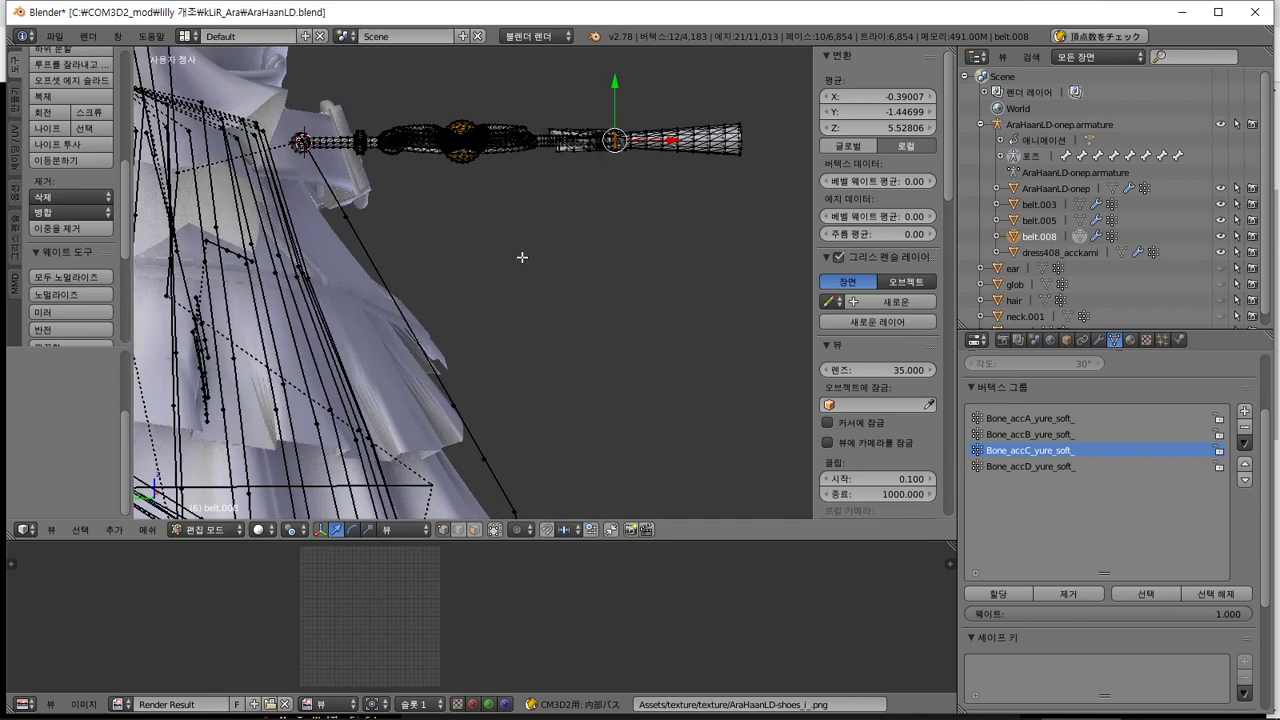
{"action": "key", "text": "Tab"}
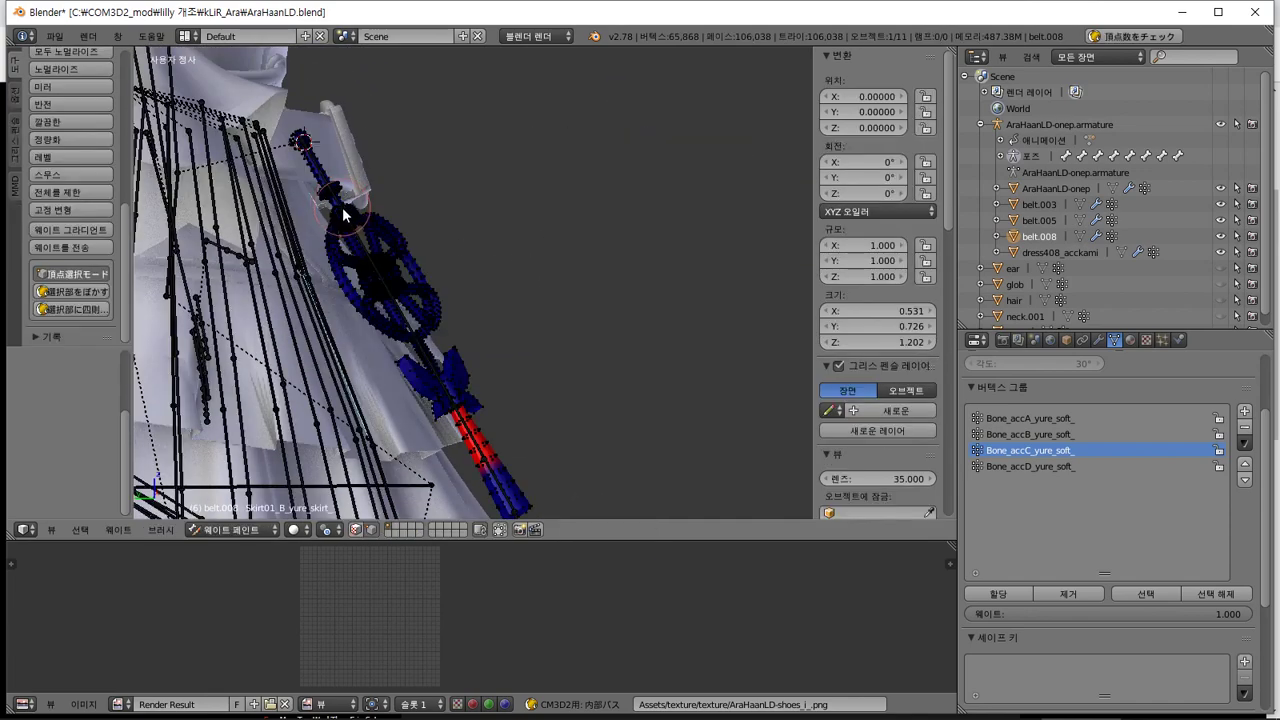
{"action": "mouse_move", "coordinate": [548, 268]}
{"action": "middle_mouse_down"}
{"action": "mouse_move", "coordinate": [538, 258]}
{"action": "mouse_move", "coordinate": [563, 246]}
{"action": "mouse_move", "coordinate": [536, 256]}
{"action": "middle_mouse_up"}
{"action": "key", "text": "Tab"}
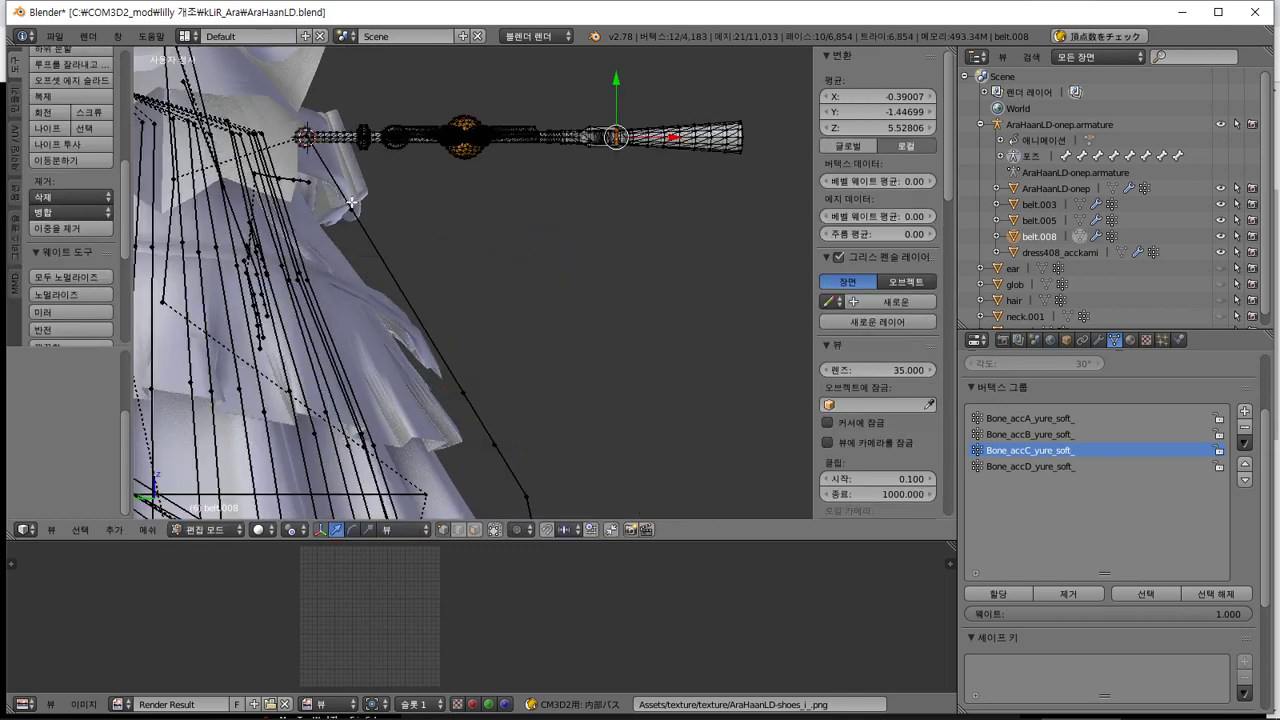
{"action": "key", "text": "Tab"}
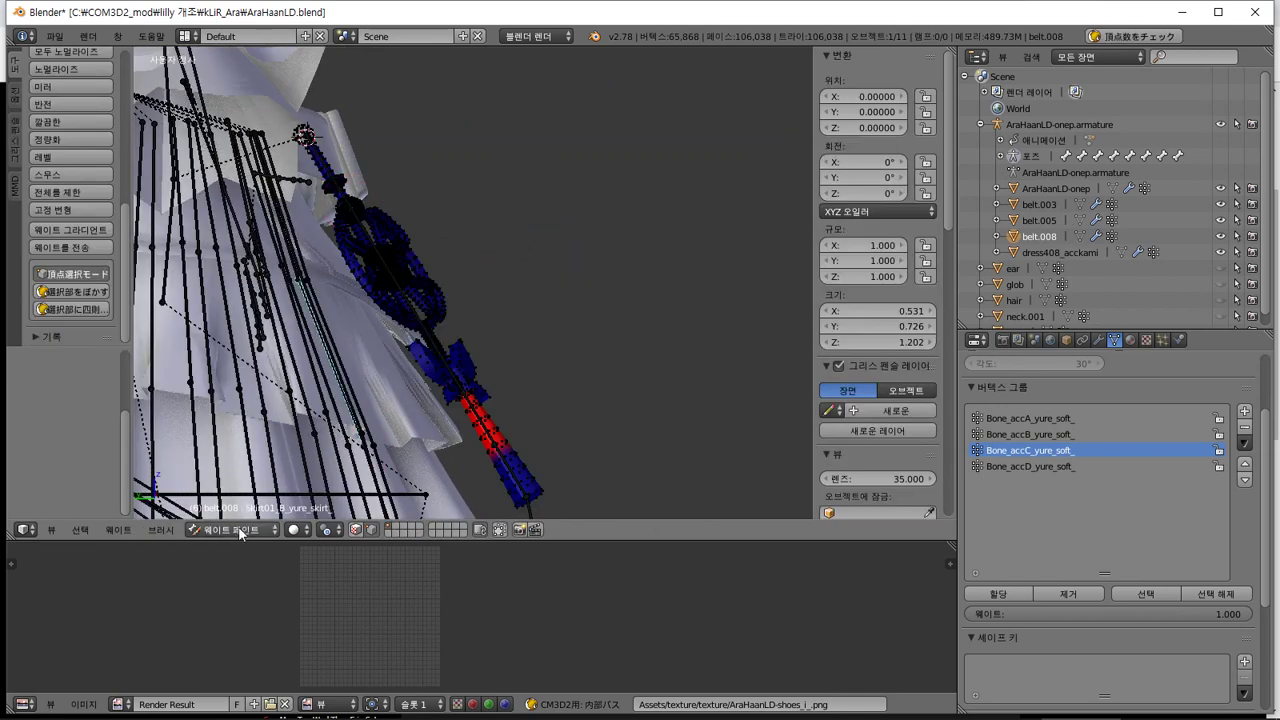
Return belt.008 to Object Mode and select the accessory bones running through the ornament in the armature
{"action": "left_click", "coordinate": [240, 533]}
{"action": "left_click", "coordinate": [254, 510]}
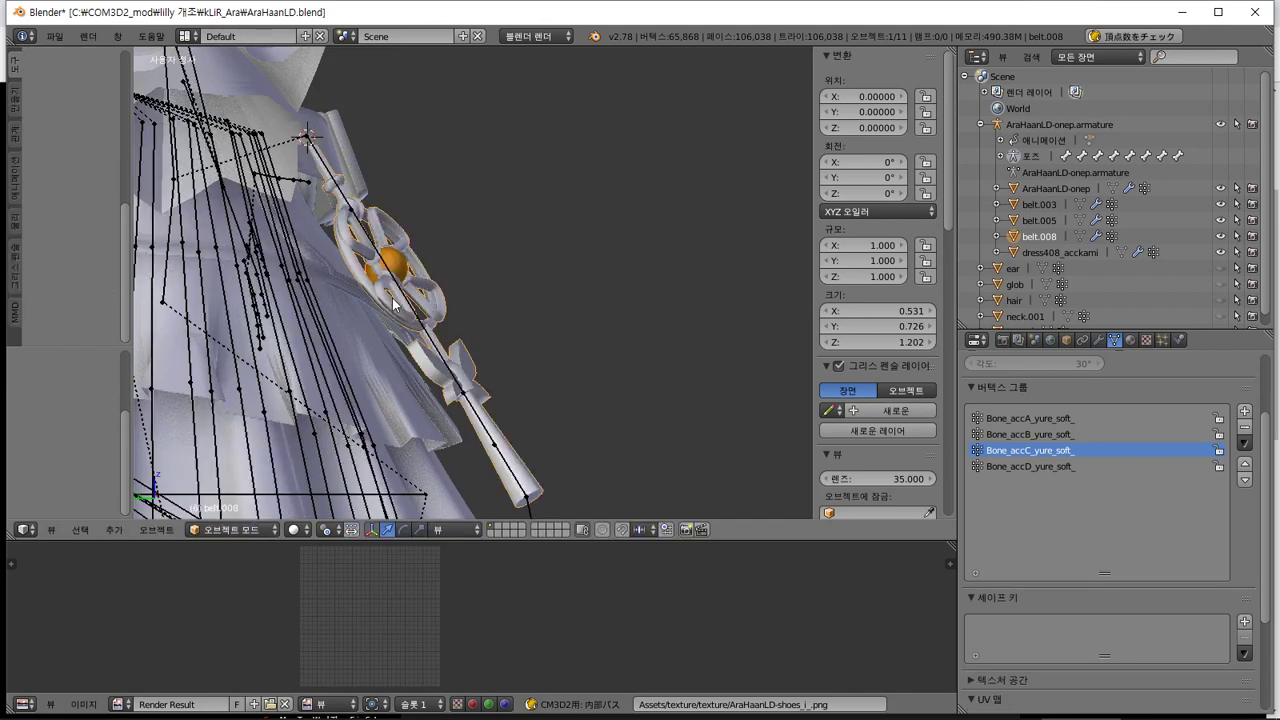
{"action": "right_click", "coordinate": [404, 295]}
{"action": "key", "text": "KP_Decimal"}
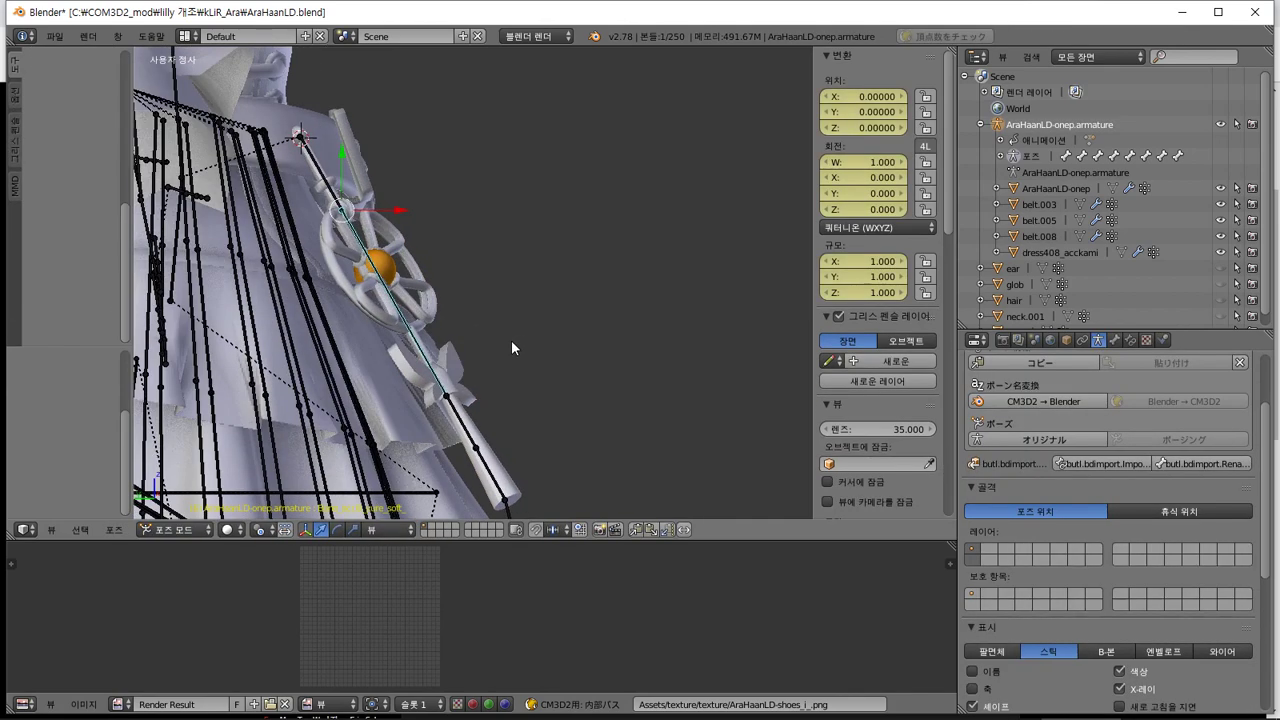
{"action": "left_click", "coordinate": [115, 529]}
{"action": "key", "text": "ctrl+z"}
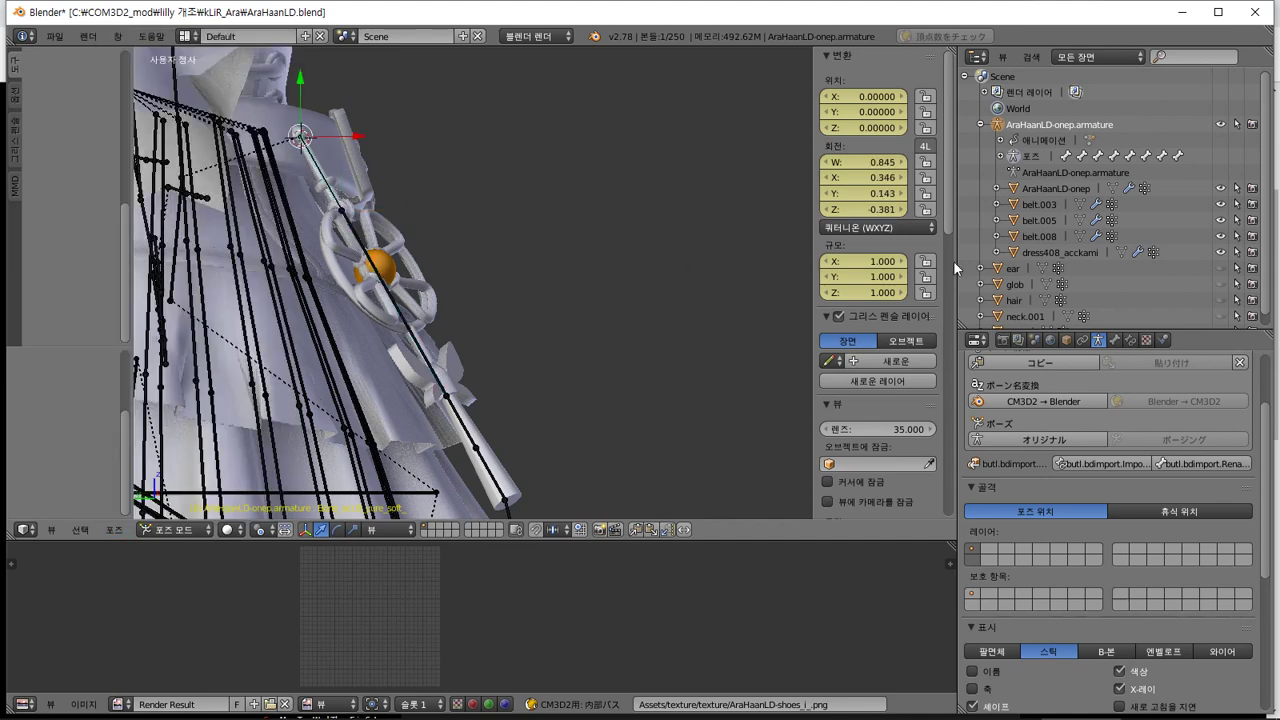
Select the waist belt belt.005, frame it and open it in Edit Mode
{"action": "scroll", "coordinate": [513, 258], "scroll_direction": "down", "scroll_amount": 2}
{"action": "middle_click_drag", "start_coordinate": [508, 258], "coordinate": [372, 285]}
{"action": "right_click", "coordinate": [424, 150]}
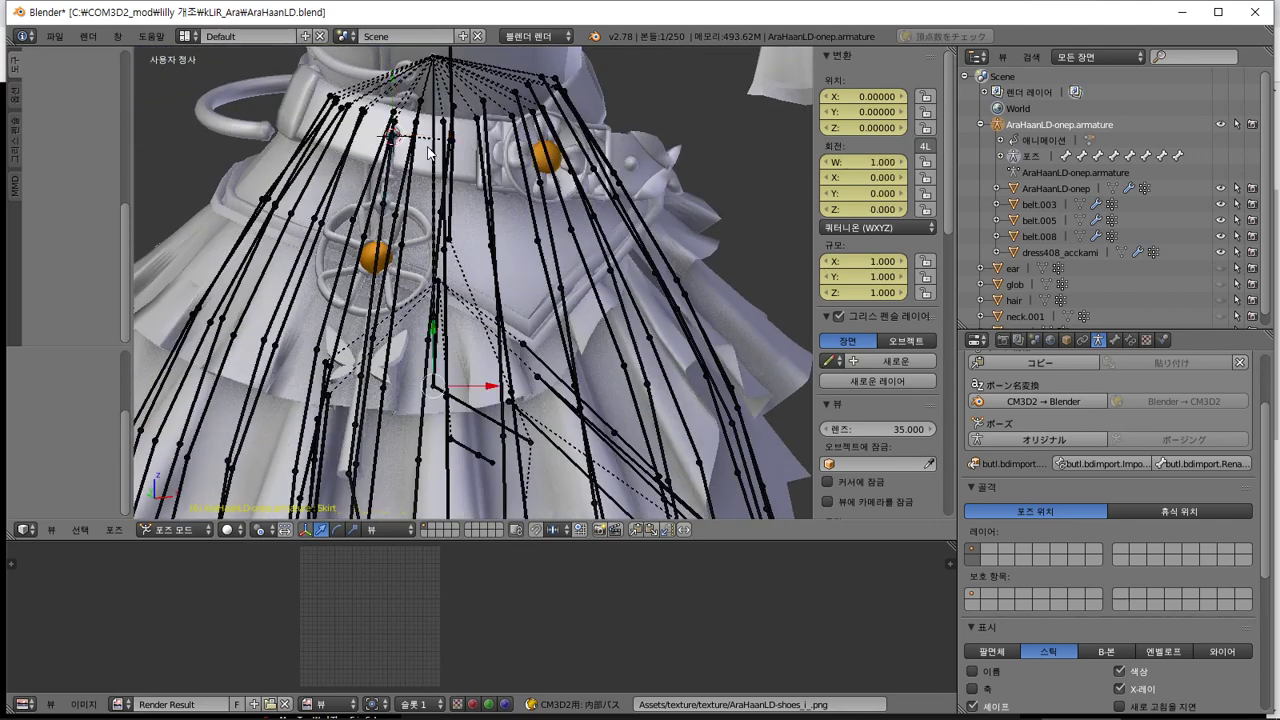
{"action": "right_click", "coordinate": [296, 94]}
{"action": "key", "text": "KP_Decimal"}
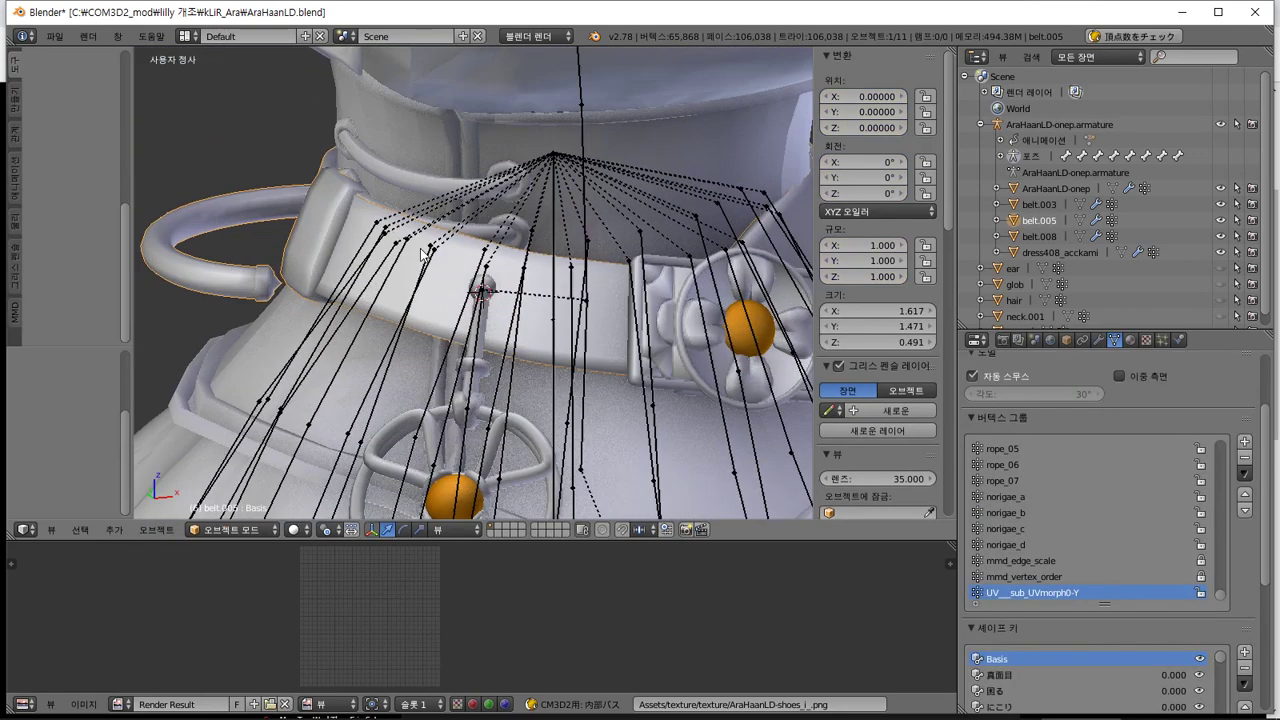
{"action": "key", "text": "Tab"}
Select a vertex on the belt band beside the side ring and move it about -0.058 along X with smooth proportional editing
{"action": "middle_click_drag", "start_coordinate": [420, 250], "coordinate": [438, 262]}
{"action": "right_click", "coordinate": [289, 174]}
{"action": "middle_click_drag", "start_coordinate": [439, 183], "coordinate": [403, 174]}
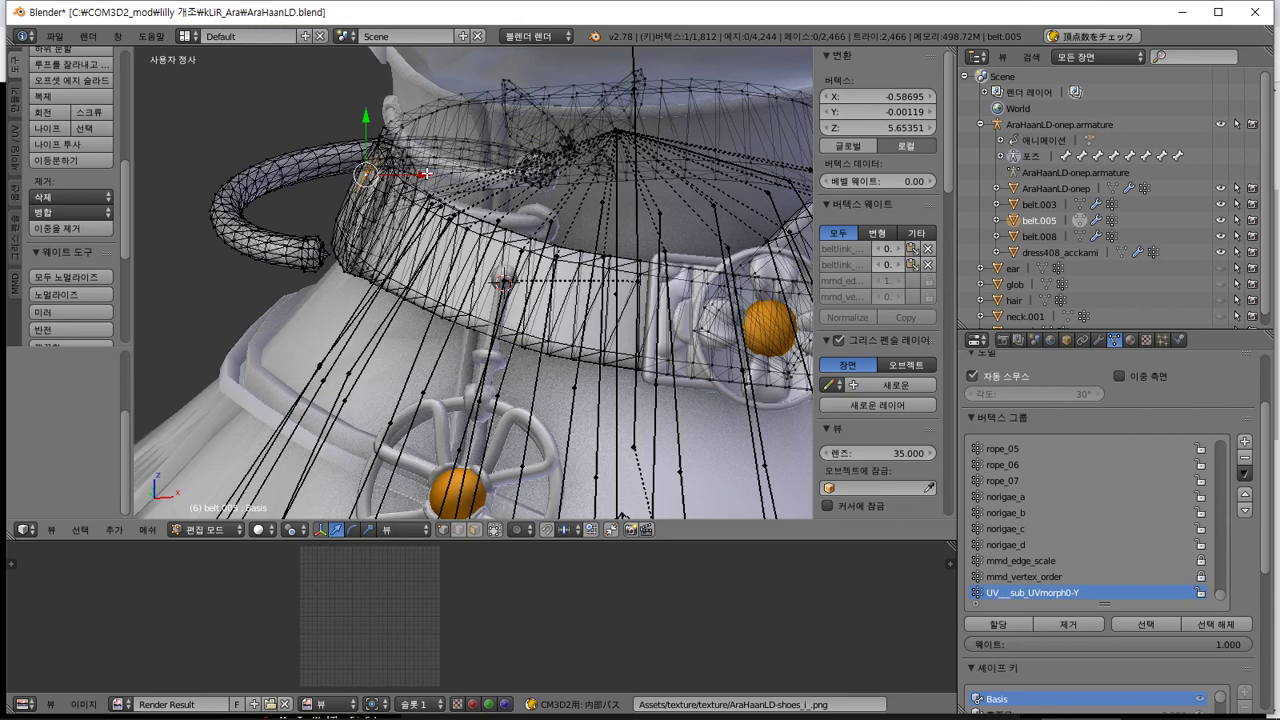
{"action": "key", "text": "KP_1"}
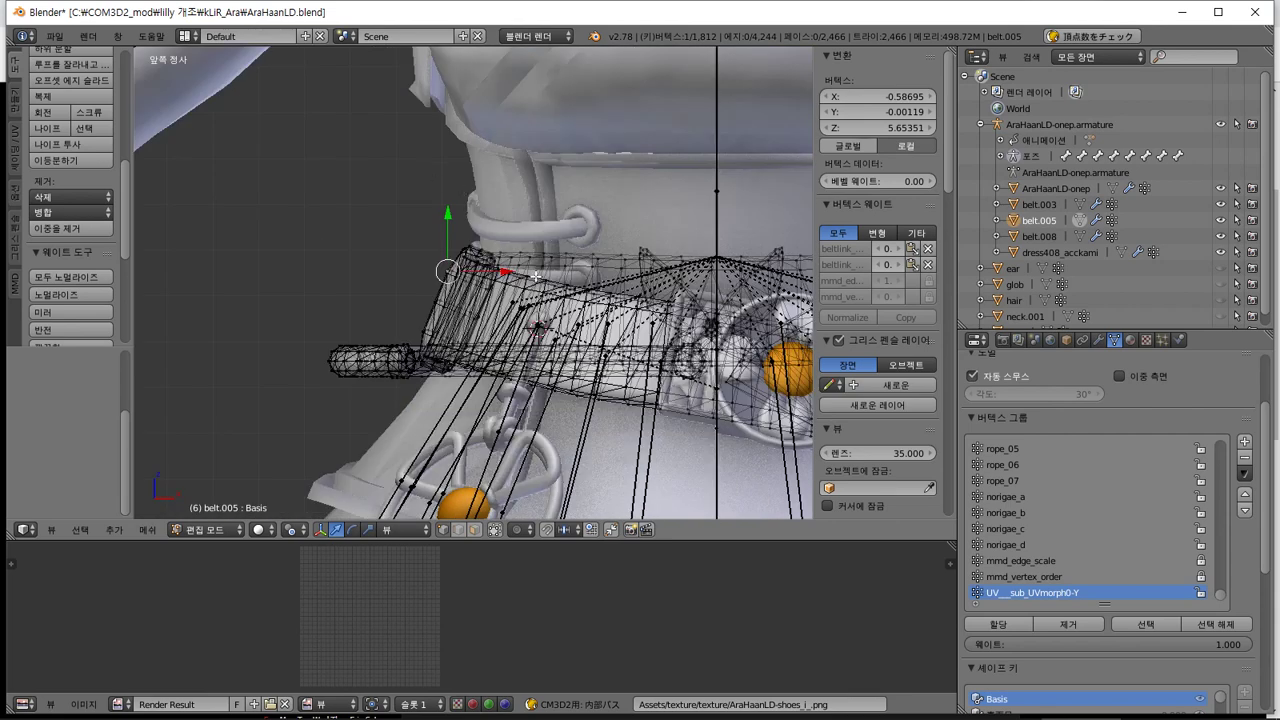
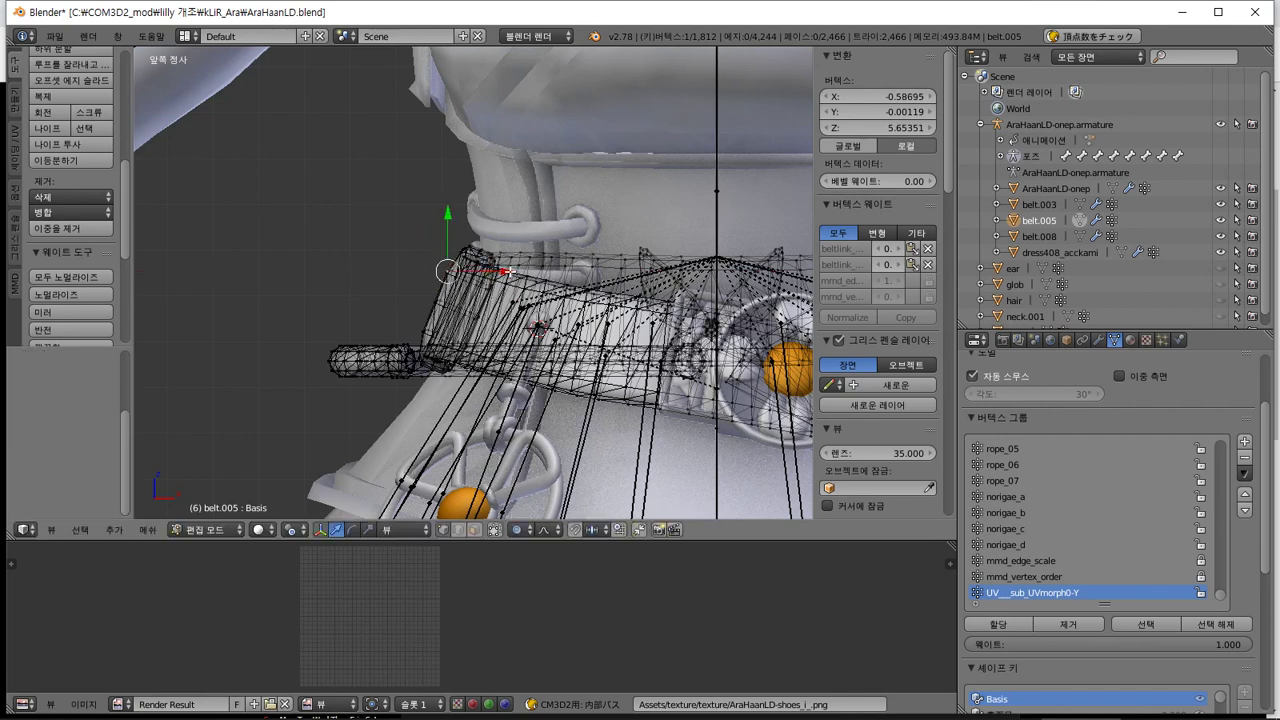
{"action": "left_click_drag", "start_coordinate": [508, 271], "coordinate": [483, 270]}
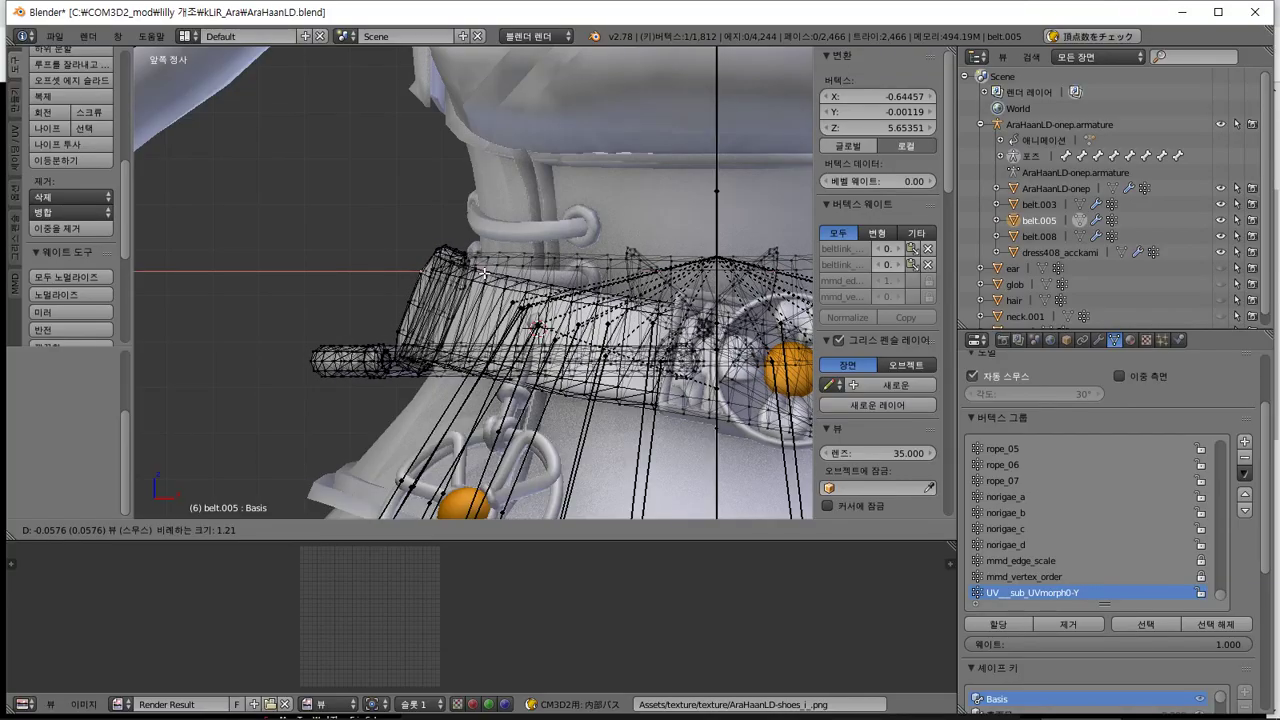
Move a vertex at the back of the belt about -0.035 along Y in the side view with smooth proportional editing
{"action": "middle_click_drag", "start_coordinate": [480, 271], "coordinate": [680, 271]}
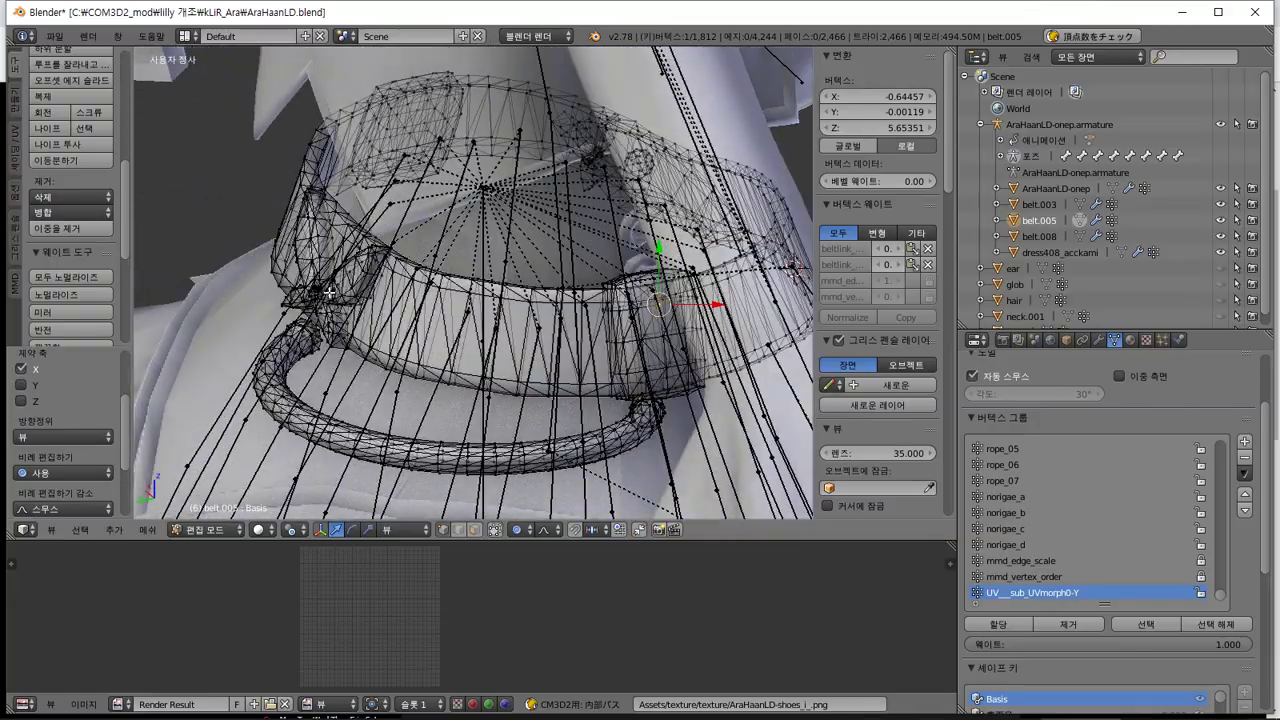
{"action": "mouse_move", "coordinate": [327, 297]}
{"action": "middle_mouse_down"}
{"action": "mouse_move", "coordinate": [361, 323]}
{"action": "mouse_move", "coordinate": [327, 298]}
{"action": "middle_mouse_up"}
{"action": "key", "text": "KP_3"}
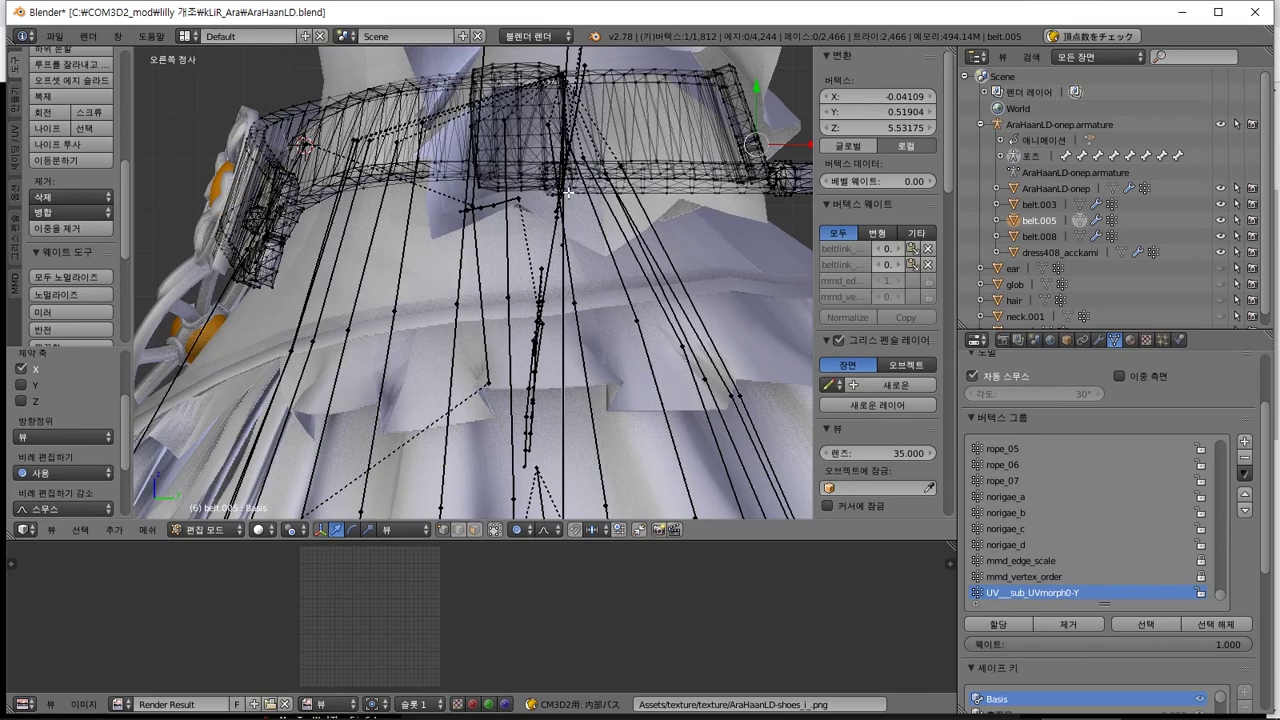
{"action": "middle_click_drag", "start_coordinate": [567, 191], "coordinate": [487, 392], "text": "shift"}
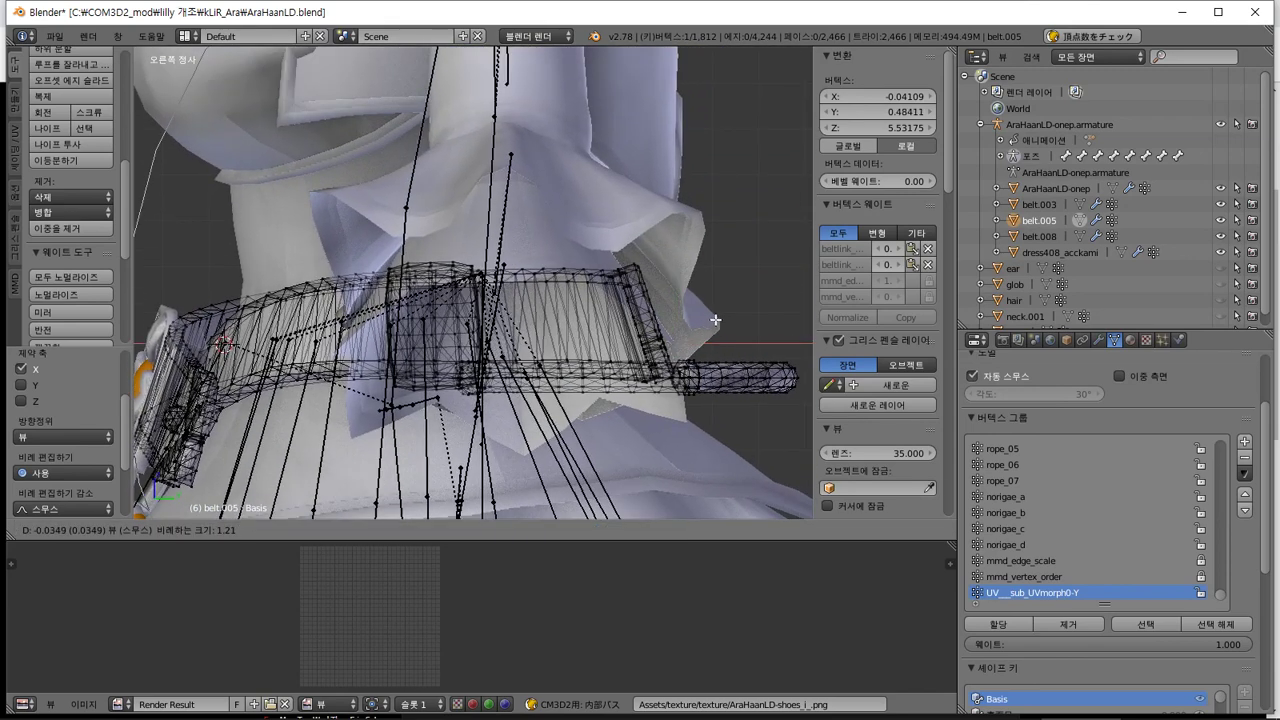
{"action": "middle_click_drag", "start_coordinate": [658, 327], "coordinate": [246, 368]}
Move the selected vertex at the side of the belt.005 band about 0.03 along X in the front view with smooth proportional editing
{"action": "key", "text": "Tab"}
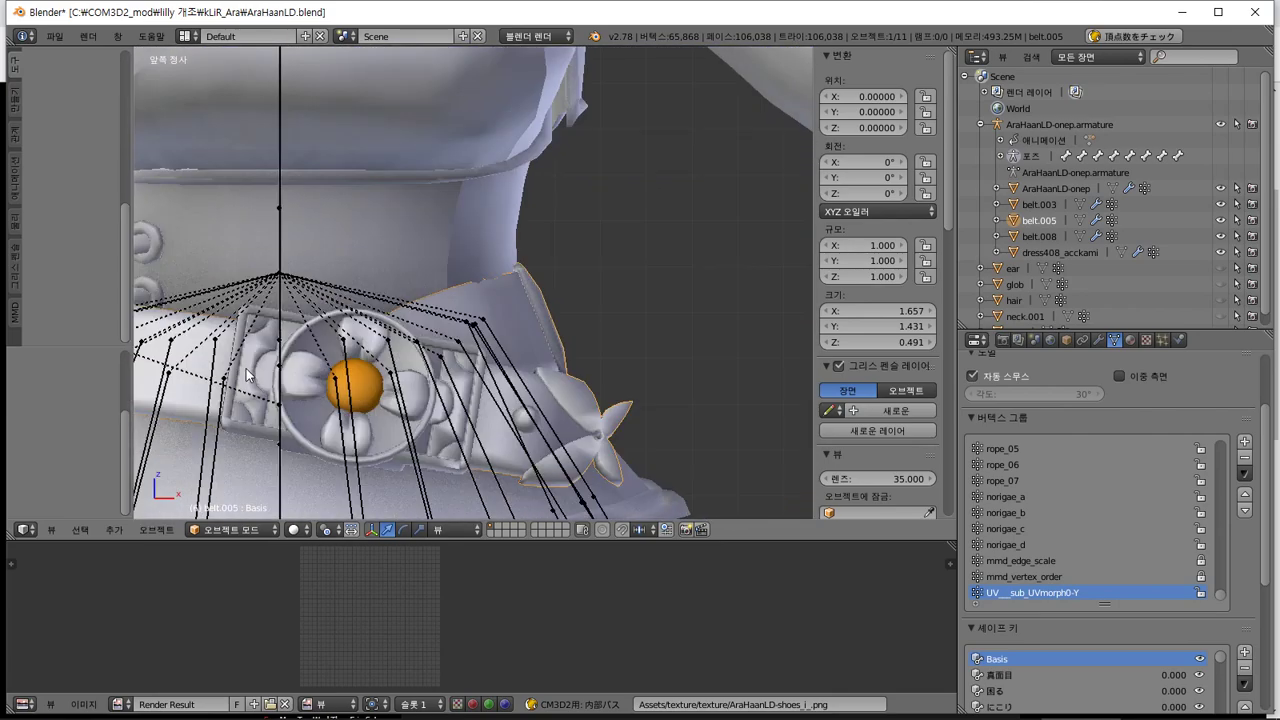
{"action": "key", "text": "Tab"}
{"action": "middle_click_drag", "start_coordinate": [150, 355], "coordinate": [390, 298]}
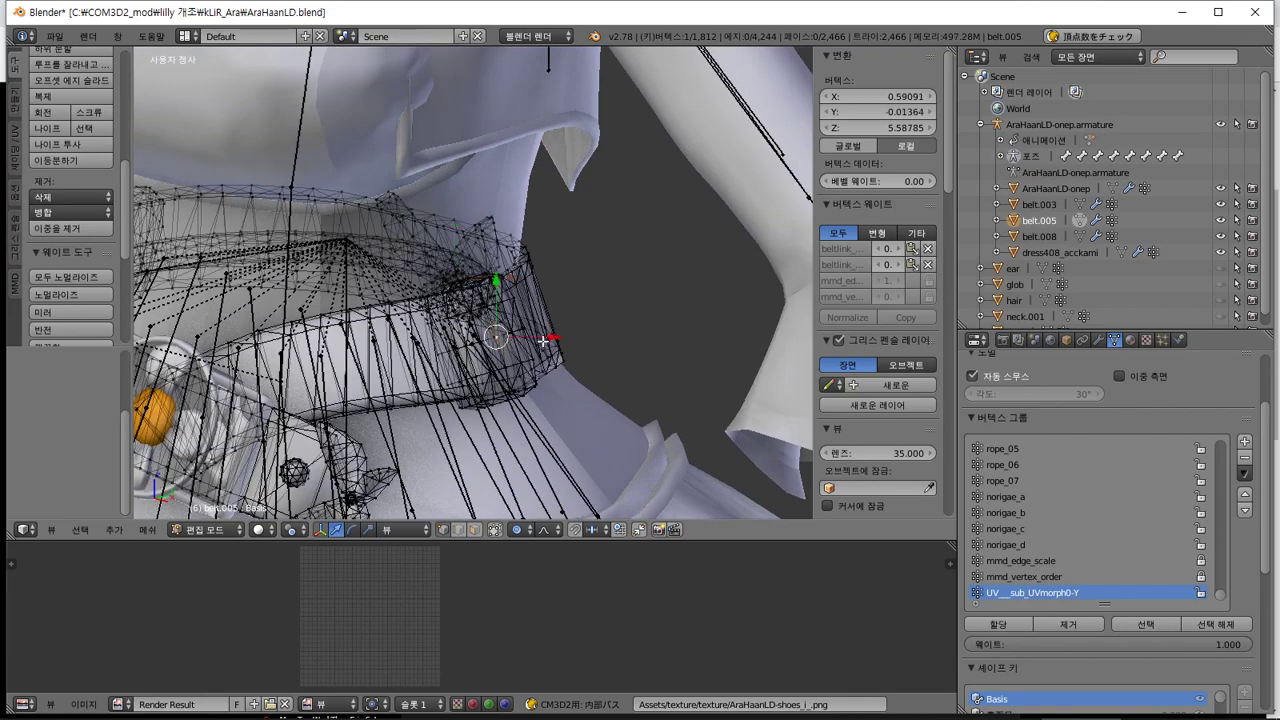
{"action": "middle_click_drag", "start_coordinate": [543, 341], "coordinate": [595, 334]}
{"action": "key", "text": "KP_1"}
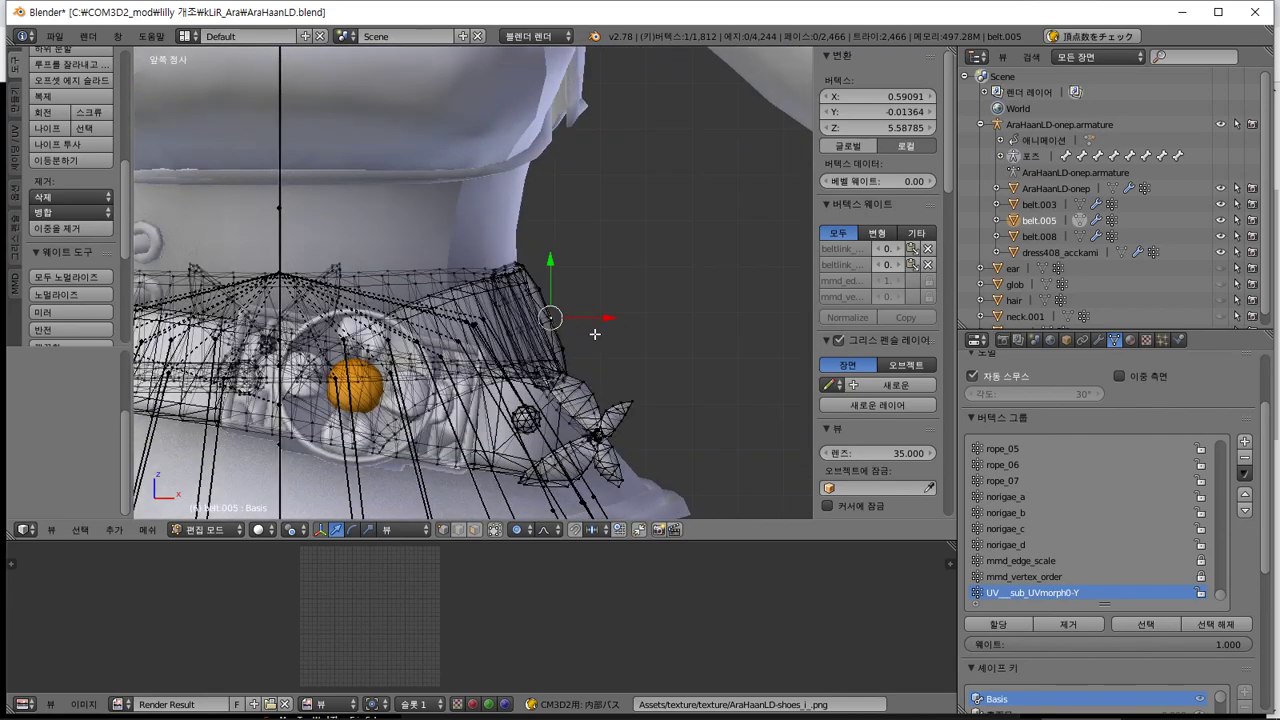
{"action": "key", "text": "g"}
{"action": "key", "text": "x"}
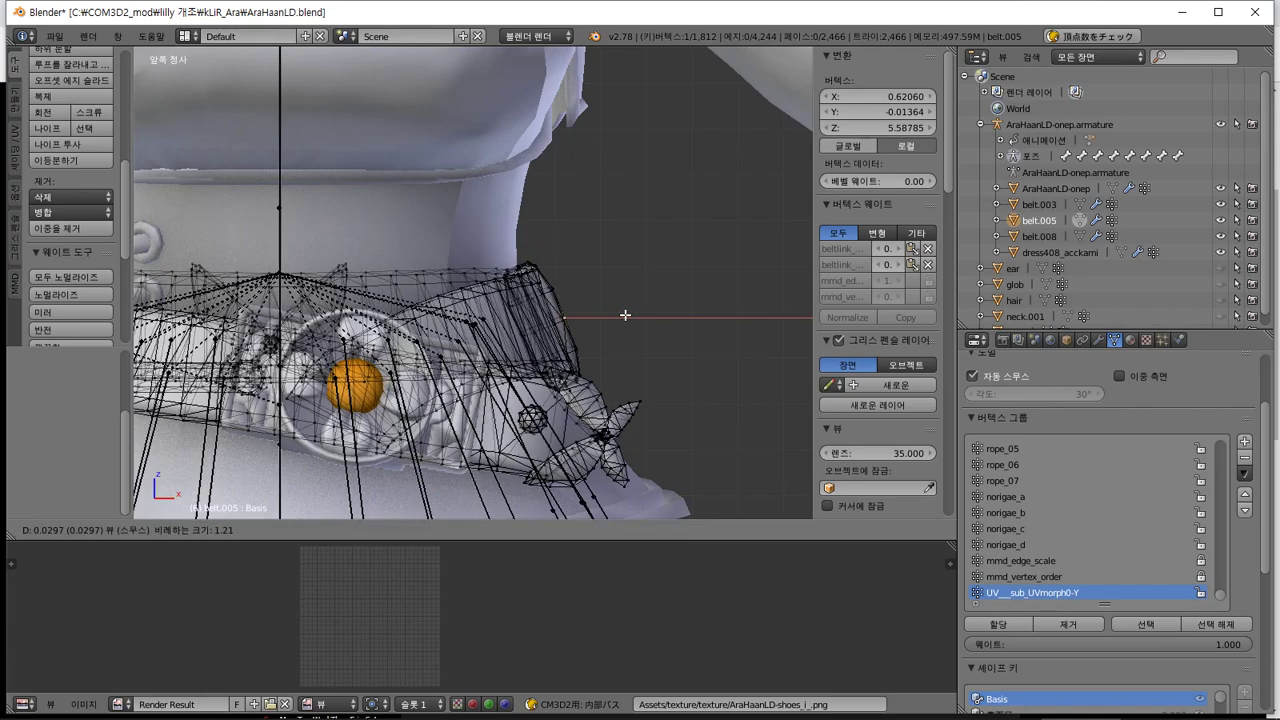
Switch the transform orientation to Global and move the same side vertex of the band along X to about 0.646
{"action": "key", "text": "Tab"}
{"action": "middle_click_drag", "start_coordinate": [625, 316], "coordinate": [518, 243]}
{"action": "key", "text": "Tab"}
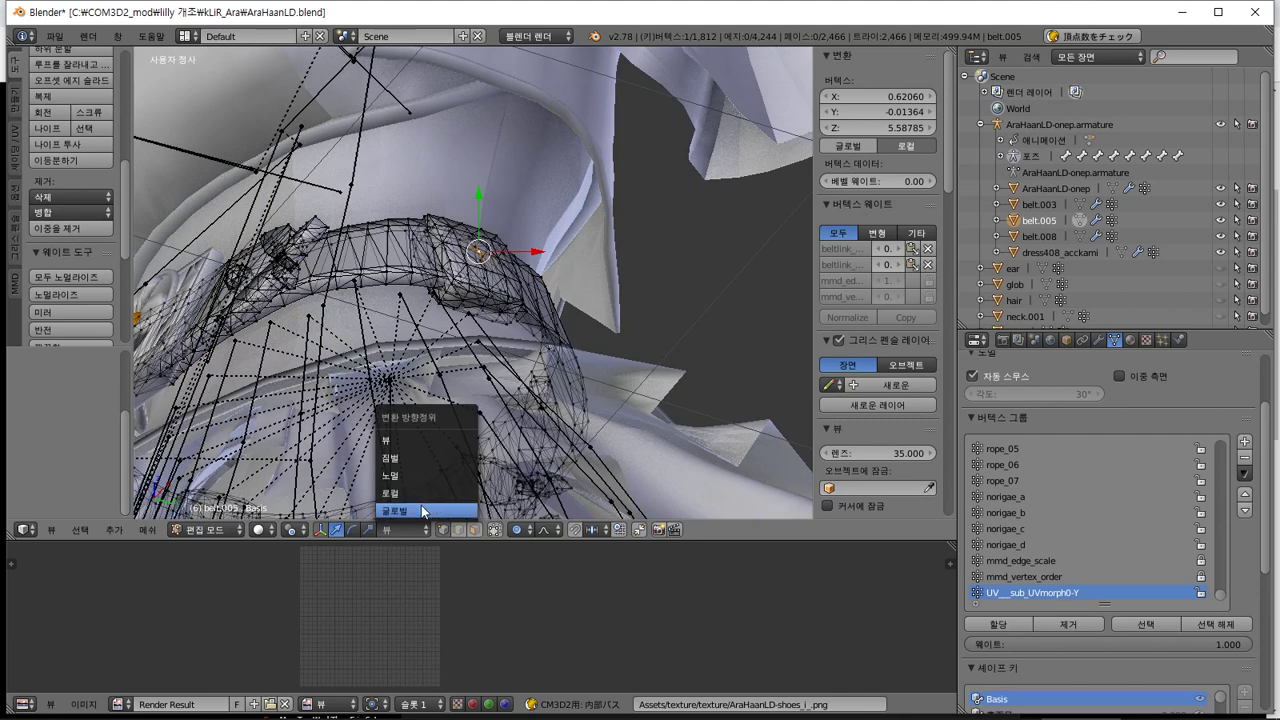
{"action": "left_click", "coordinate": [421, 506]}
{"action": "left_click_drag", "start_coordinate": [509, 229], "coordinate": [518, 226]}
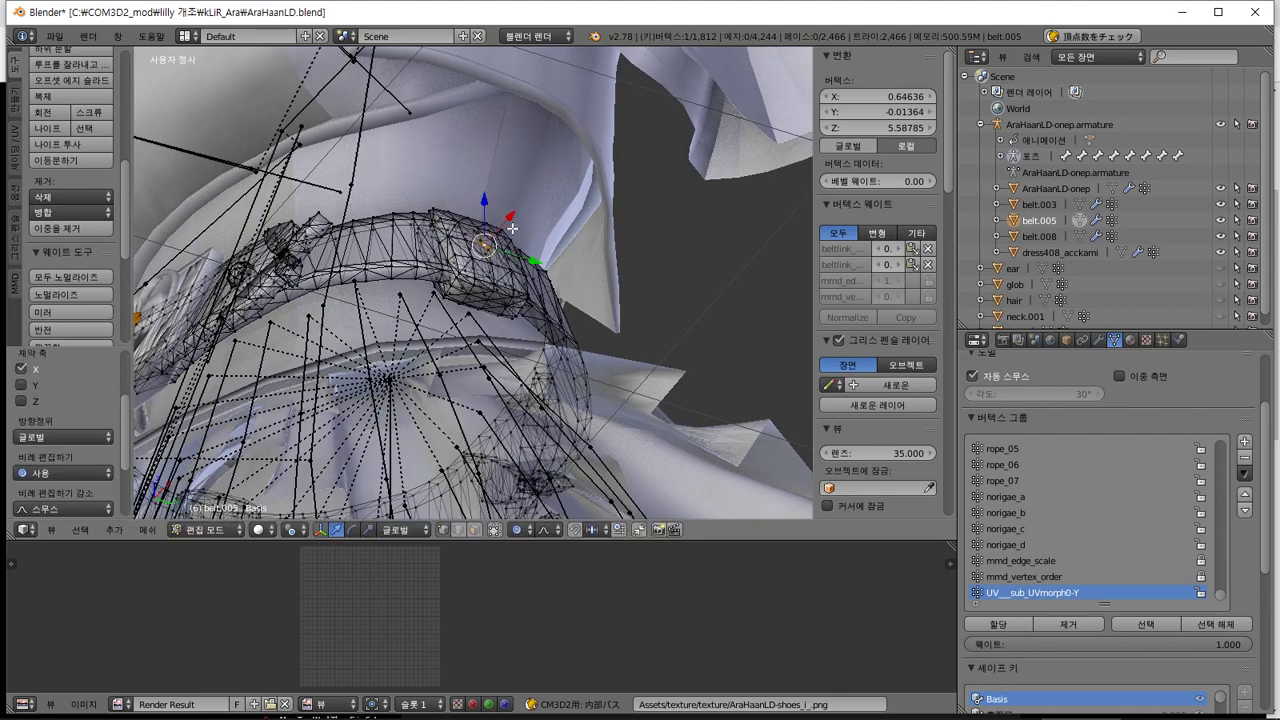
Examine the skirt bones around the flower buckle with a test rotation in Pose Mode, cancel it and reselect belt.005
{"action": "key", "text": "Tab"}
{"action": "mouse_move", "coordinate": [442, 260]}
{"action": "middle_mouse_down"}
{"action": "mouse_move", "coordinate": [375, 398]}
{"action": "mouse_move", "coordinate": [355, 400]}
{"action": "mouse_move", "coordinate": [358, 365]}
{"action": "mouse_move", "coordinate": [316, 363]}
{"action": "mouse_move", "coordinate": [508, 262]}
{"action": "mouse_move", "coordinate": [437, 262]}
{"action": "middle_mouse_up"}
{"action": "right_click", "coordinate": [418, 292]}
{"action": "key", "text": "Tab"}
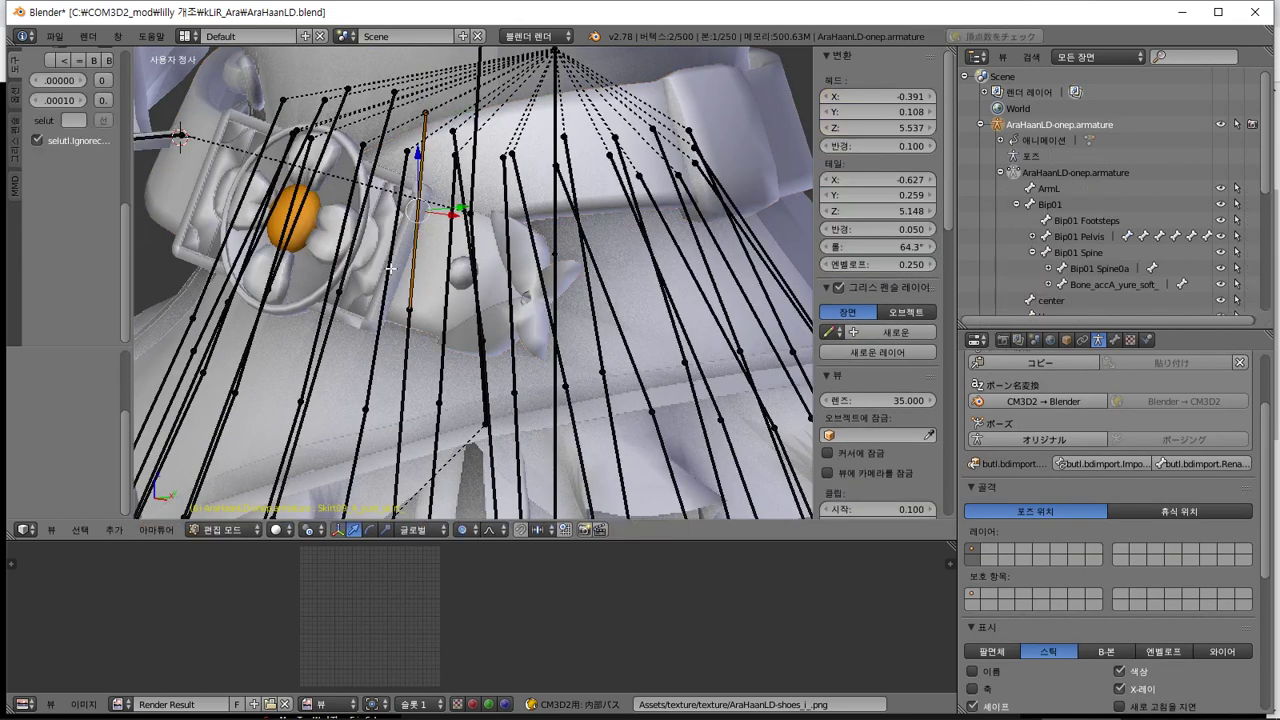
{"action": "key", "text": "ctrl+Tab"}
{"action": "right_click", "coordinate": [362, 259]}
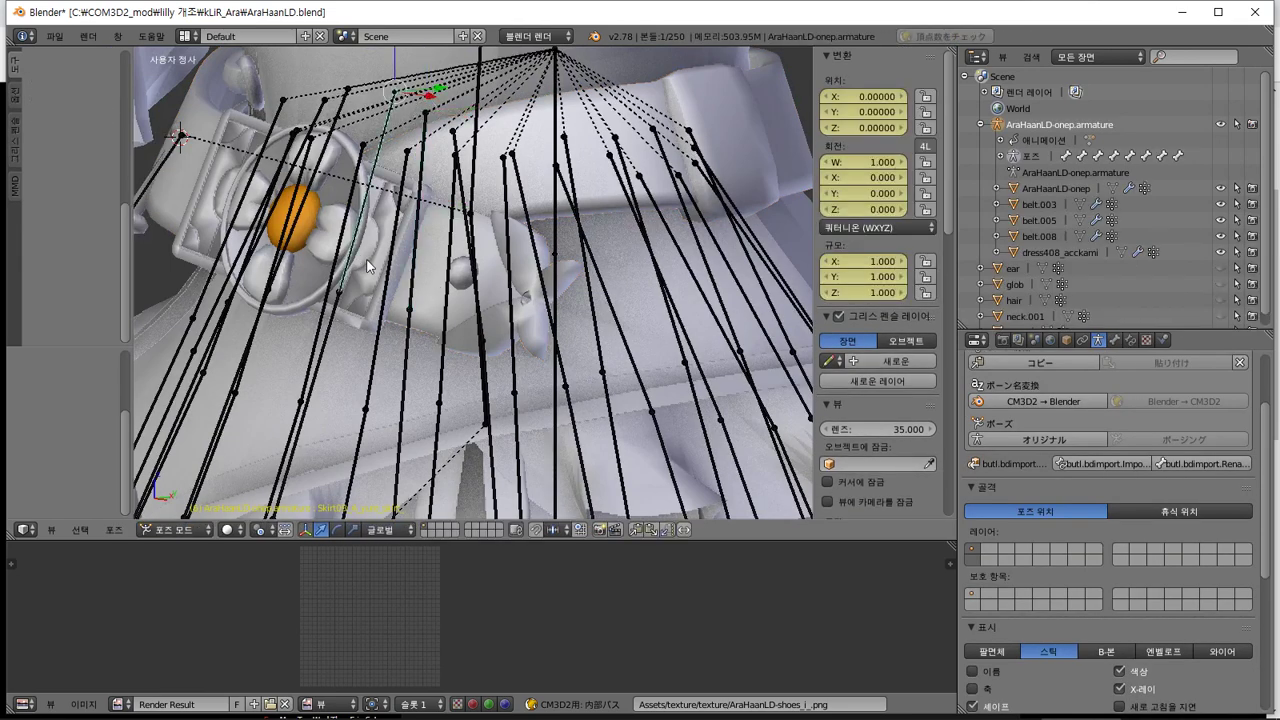
{"action": "key", "text": "r"}
{"action": "key", "text": "Escape"}
{"action": "key", "text": "ctrl+Tab"}
{"action": "right_click", "coordinate": [434, 288]}
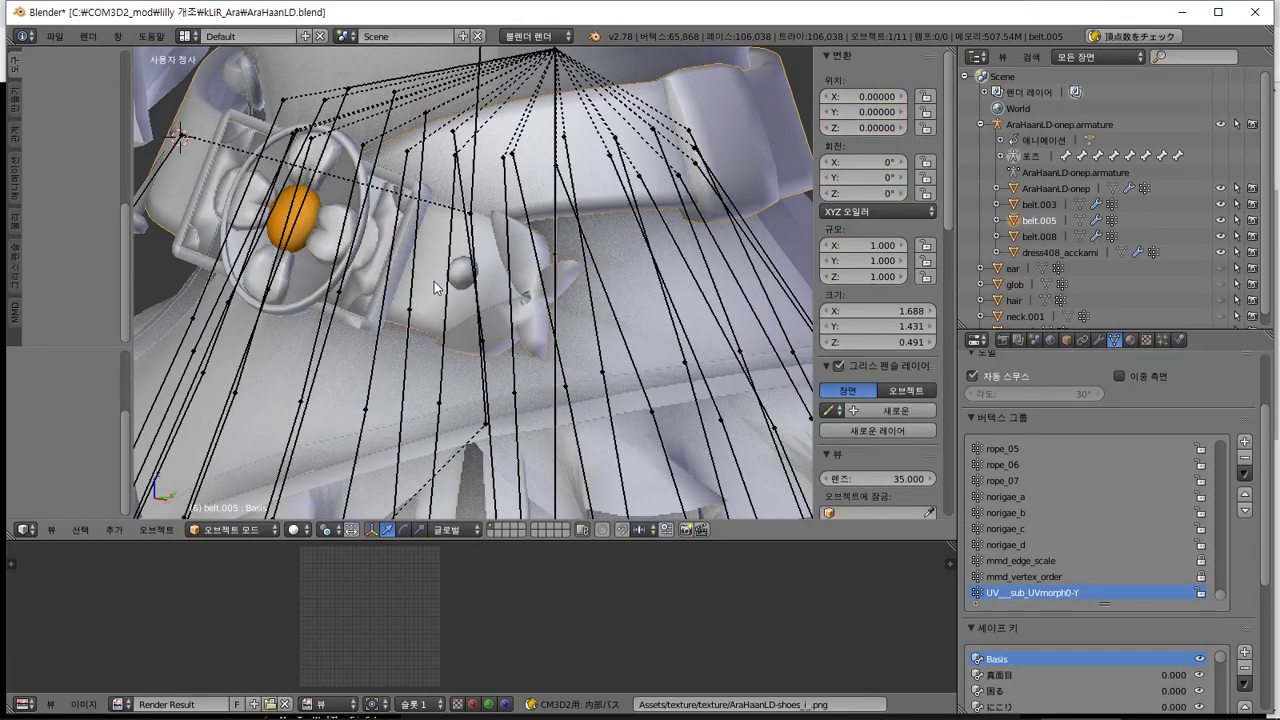
Select the belt.005 band vertices behind the flower buckle and move them about 0.046 inward along Z in Normal orientation with smooth proportional editing
{"action": "key", "text": "Tab"}
{"action": "middle_click_drag", "start_coordinate": [434, 288], "coordinate": [625, 413]}
{"action": "right_click", "coordinate": [283, 228]}
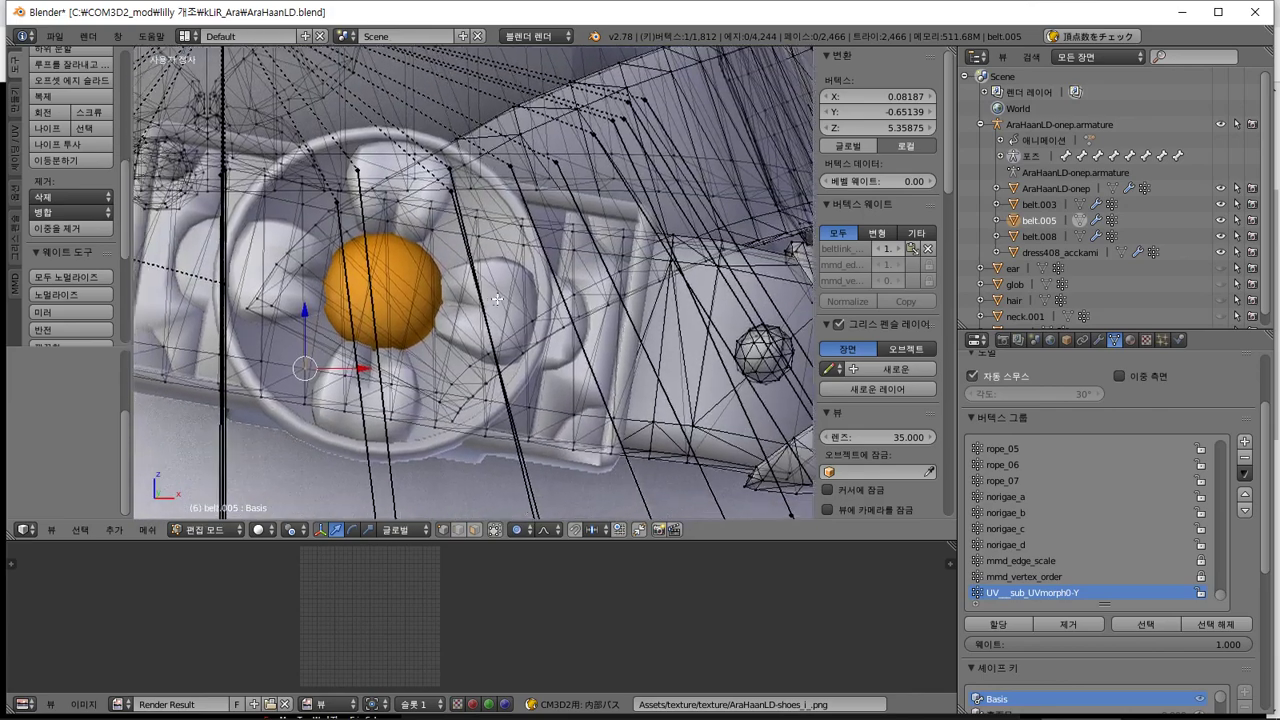
{"action": "middle_click_drag", "start_coordinate": [497, 298], "coordinate": [563, 286]}
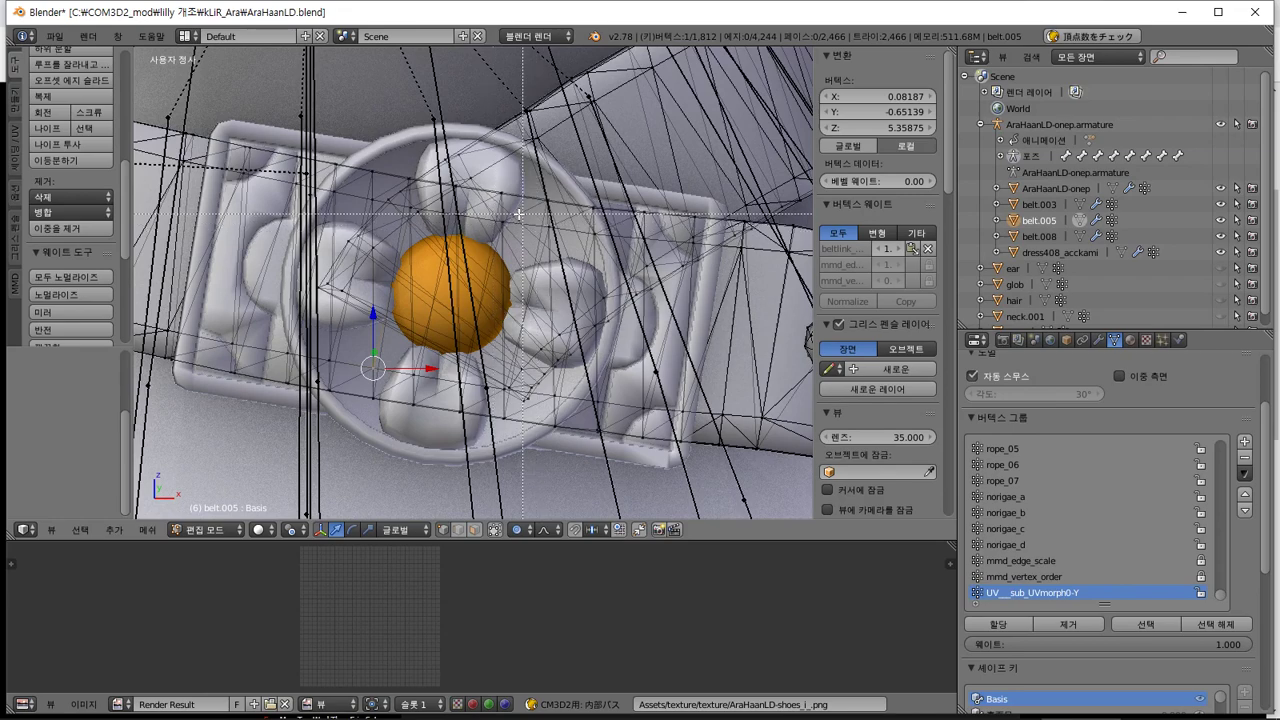
{"action": "left_click_drag", "start_coordinate": [450, 250], "coordinate": [428, 256]}
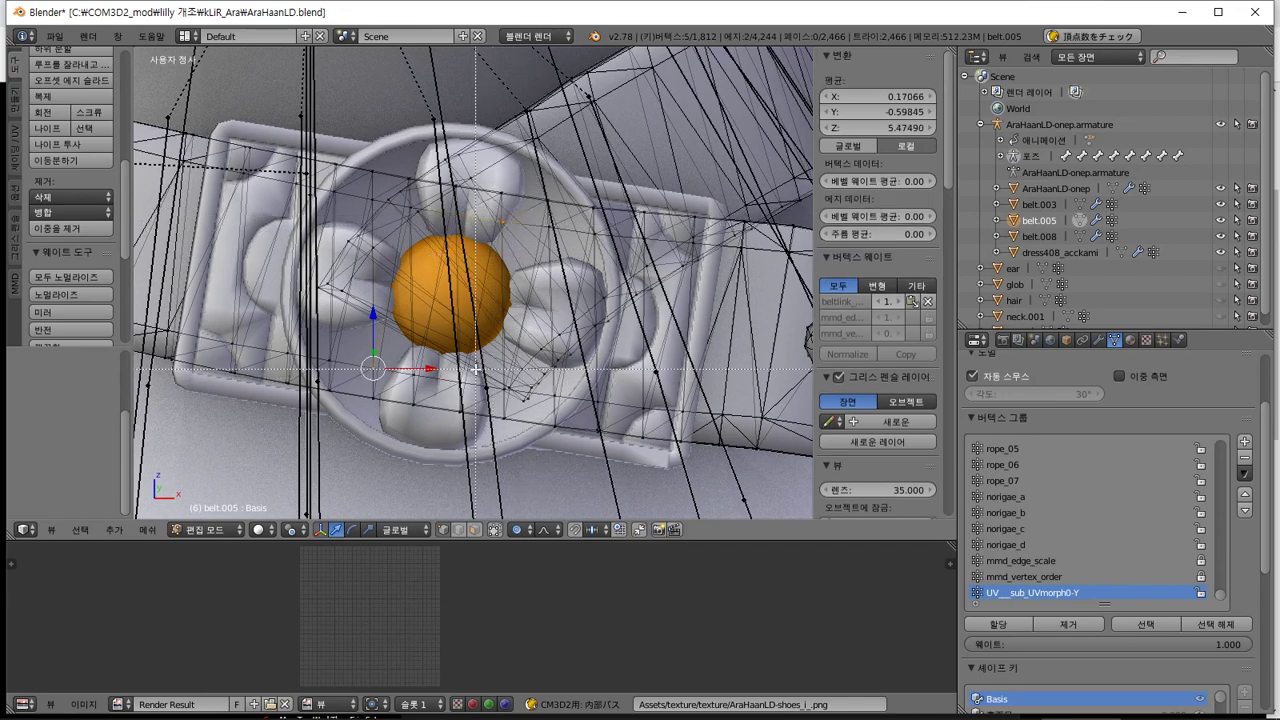
{"action": "middle_click_drag", "start_coordinate": [513, 406], "coordinate": [418, 378]}
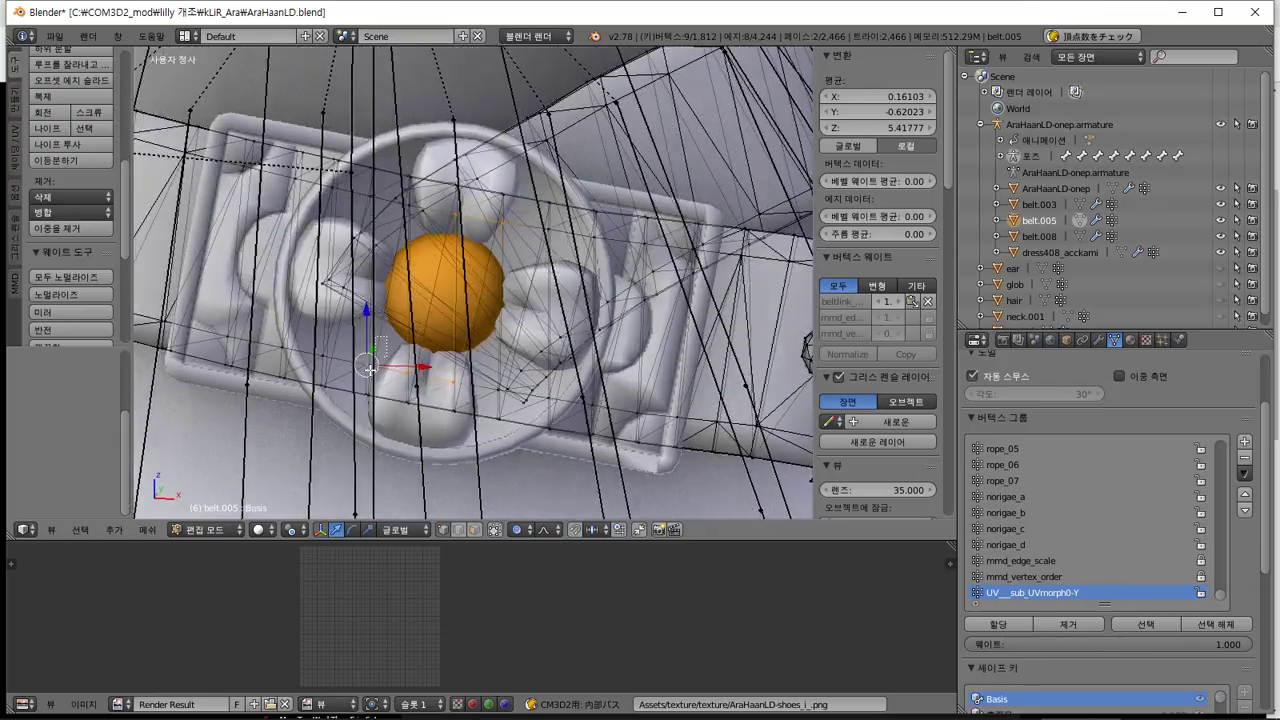
{"action": "right_click", "coordinate": [479, 429], "text": "shift"}
{"action": "middle_click_drag", "start_coordinate": [479, 429], "coordinate": [652, 408]}
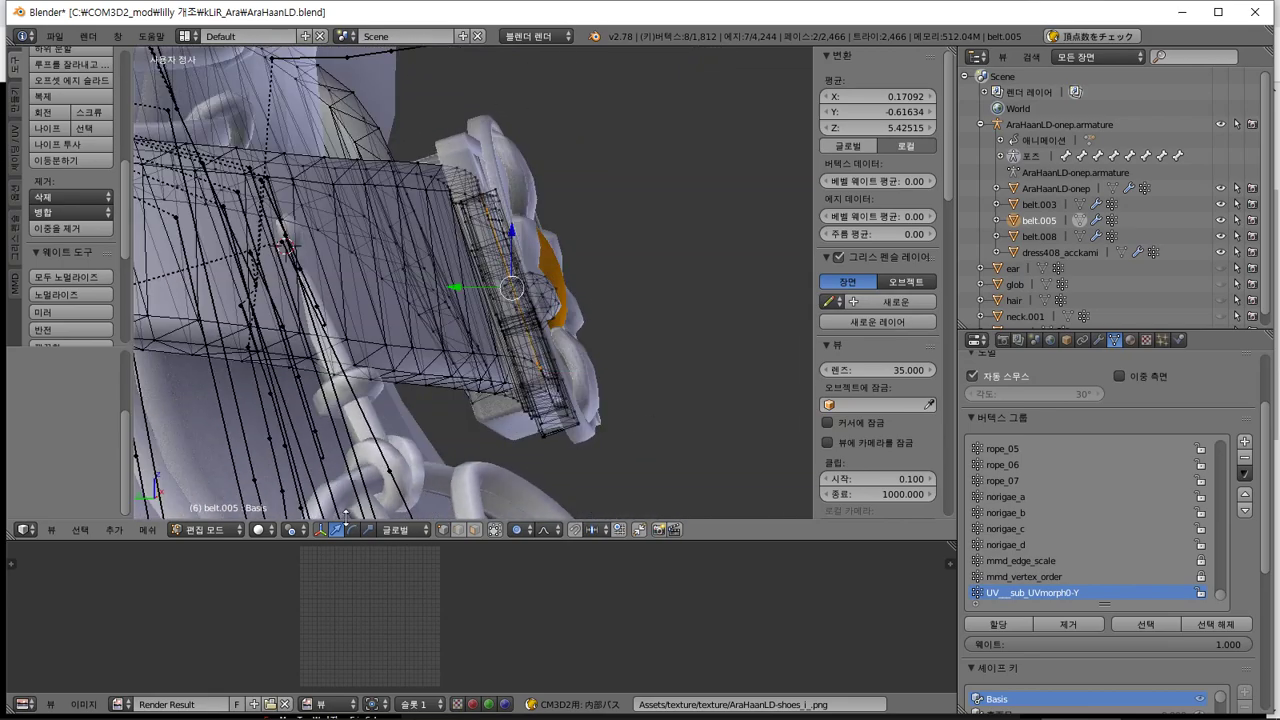
{"action": "left_click", "coordinate": [408, 529]}
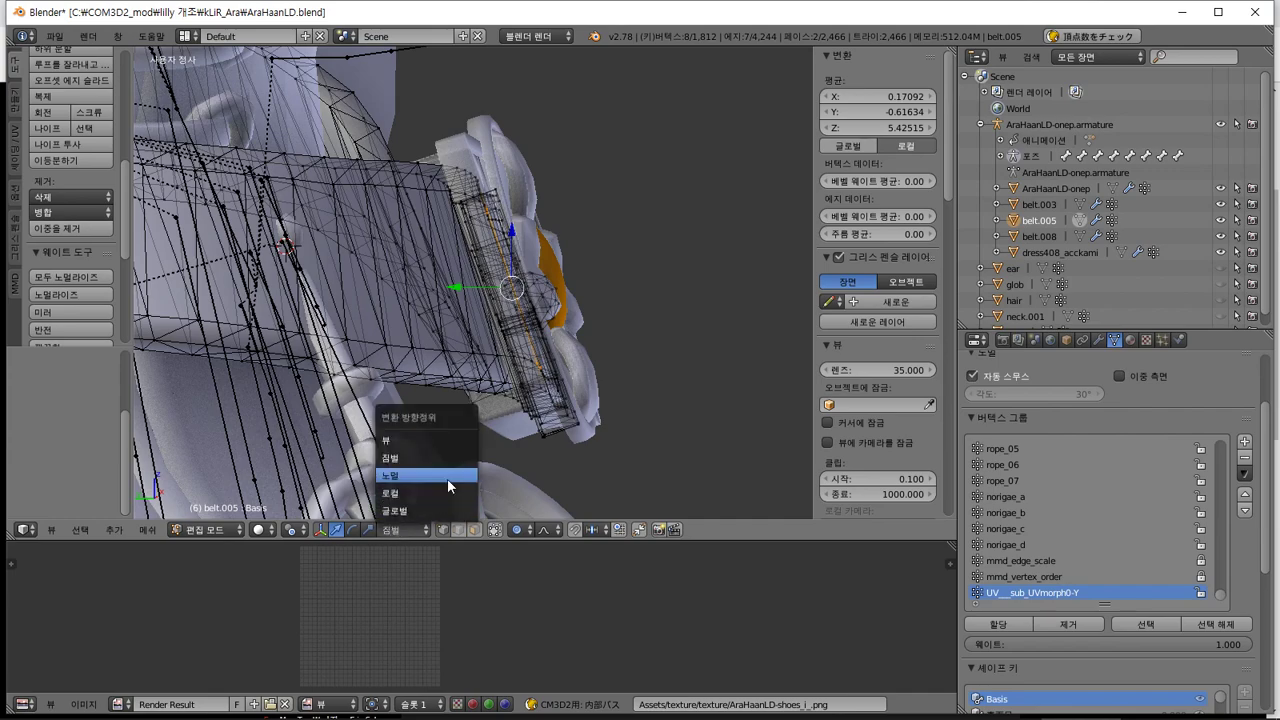
{"action": "left_click", "coordinate": [447, 479]}
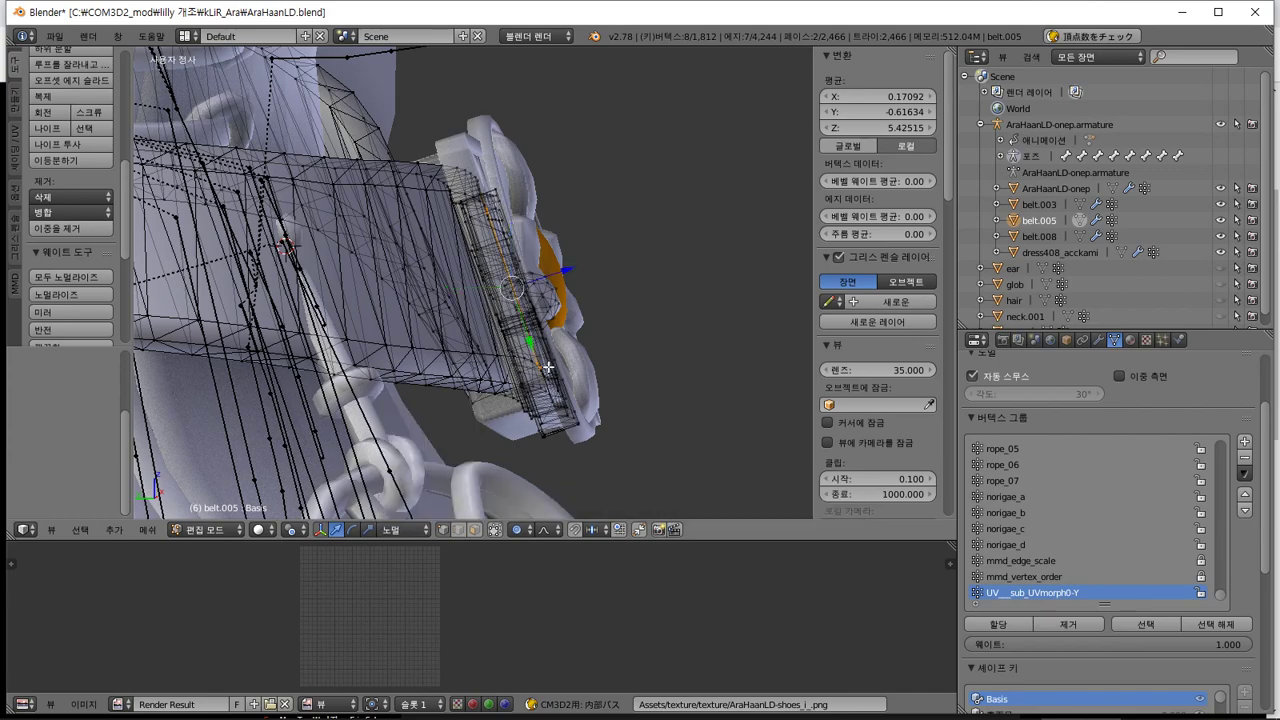
{"action": "mouse_move", "coordinate": [548, 367]}
{"action": "middle_mouse_down"}
{"action": "mouse_move", "coordinate": [564, 400]}
{"action": "mouse_move", "coordinate": [563, 367]}
{"action": "middle_mouse_up"}
{"action": "left_click_drag", "start_coordinate": [578, 279], "coordinate": [533, 296]}
Open the flower buckle belt.003 in Edit Mode, rotate its whole mesh about 1.6 degrees and shift it inward along its normal
{"action": "middle_click_drag", "start_coordinate": [533, 296], "coordinate": [510, 332]}
{"action": "key", "text": "Tab"}
{"action": "right_click", "coordinate": [536, 336]}
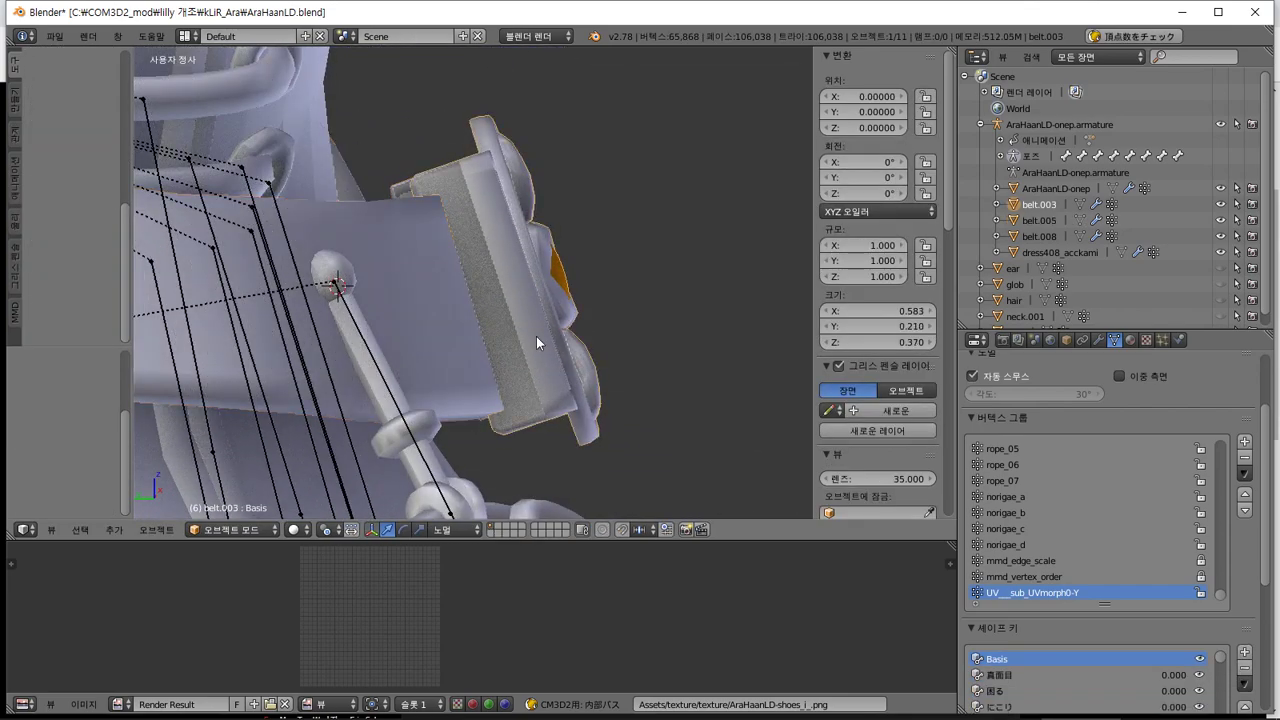
{"action": "key", "text": "Tab"}
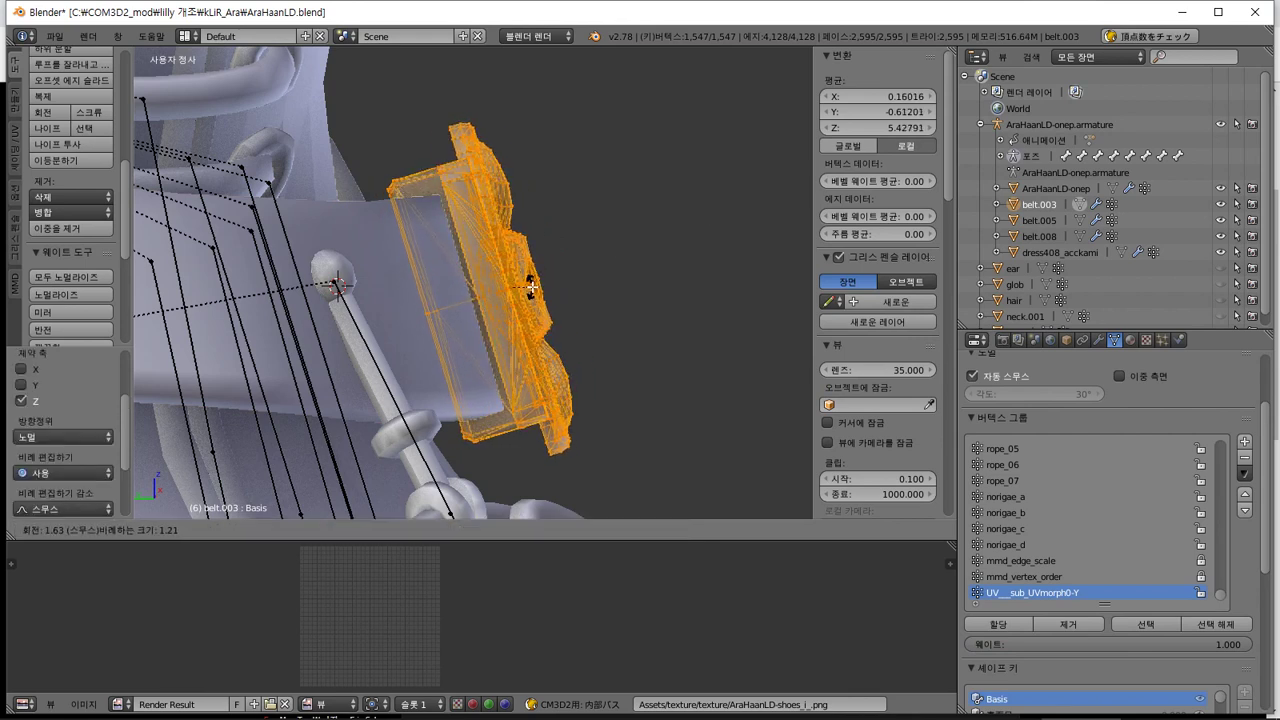
{"action": "left_click", "coordinate": [531, 287]}
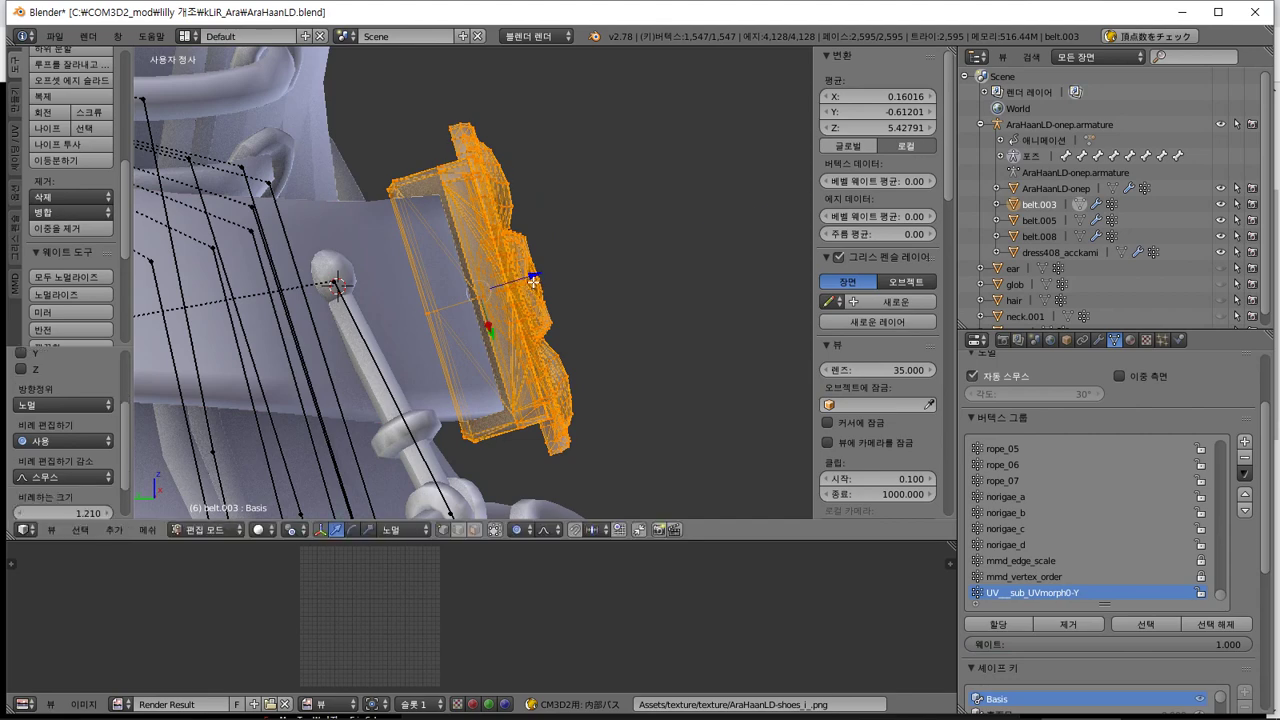
{"action": "left_click", "coordinate": [525, 283]}
{"action": "key", "text": "Tab"}
{"action": "middle_click_drag", "start_coordinate": [525, 283], "coordinate": [143, 373]}
{"action": "middle_click_drag", "start_coordinate": [406, 363], "coordinate": [415, 348]}
{"action": "key", "text": "r"}
{"action": "key", "text": "Escape"}
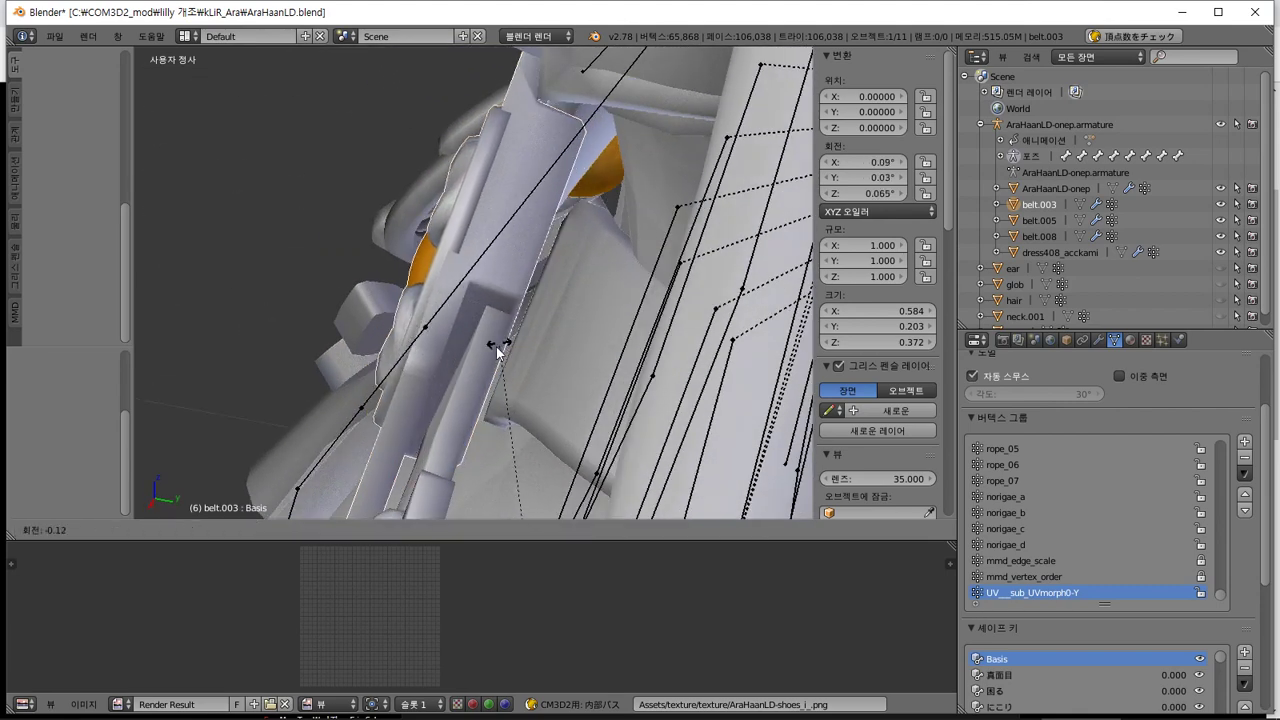
Rotate the entire belt.003 buckle mesh about -2.7 degrees in Edit Mode to follow the band's slope, and return to Object Mode
{"action": "middle_click_drag", "start_coordinate": [507, 335], "coordinate": [302, 390]}
{"action": "key", "text": "Tab"}
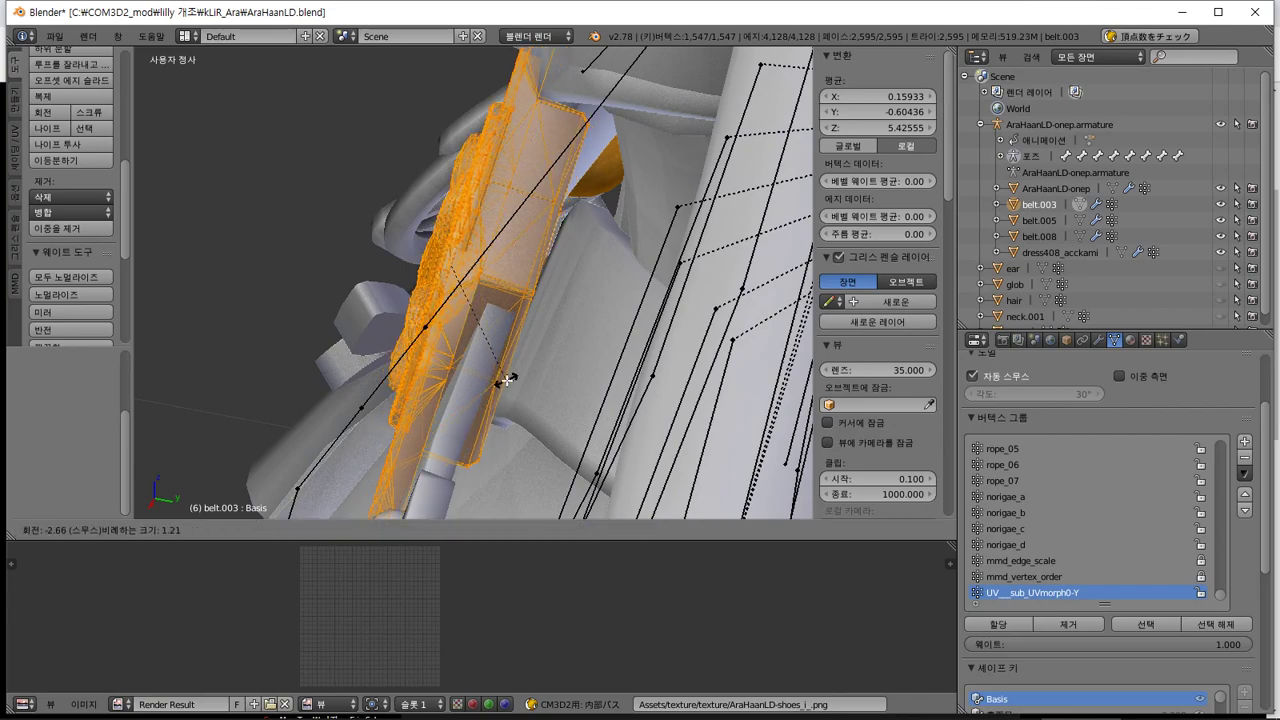
{"action": "middle_click_drag", "start_coordinate": [507, 381], "coordinate": [778, 173]}
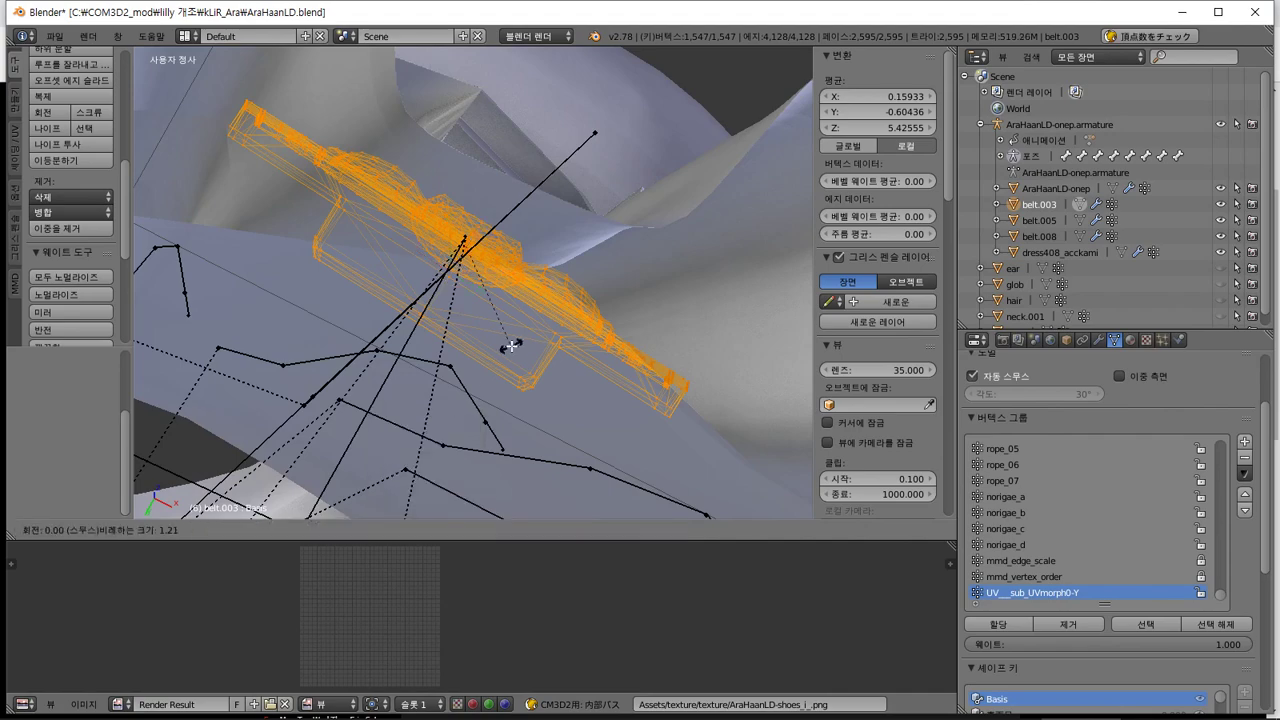
{"action": "middle_click_drag", "start_coordinate": [509, 347], "coordinate": [378, 507]}
{"action": "scroll", "coordinate": [465, 409], "scroll_direction": "down", "scroll_amount": 2}
{"action": "key", "text": "Tab"}
{"action": "scroll", "coordinate": [490, 420], "scroll_direction": "down", "scroll_amount": 6}
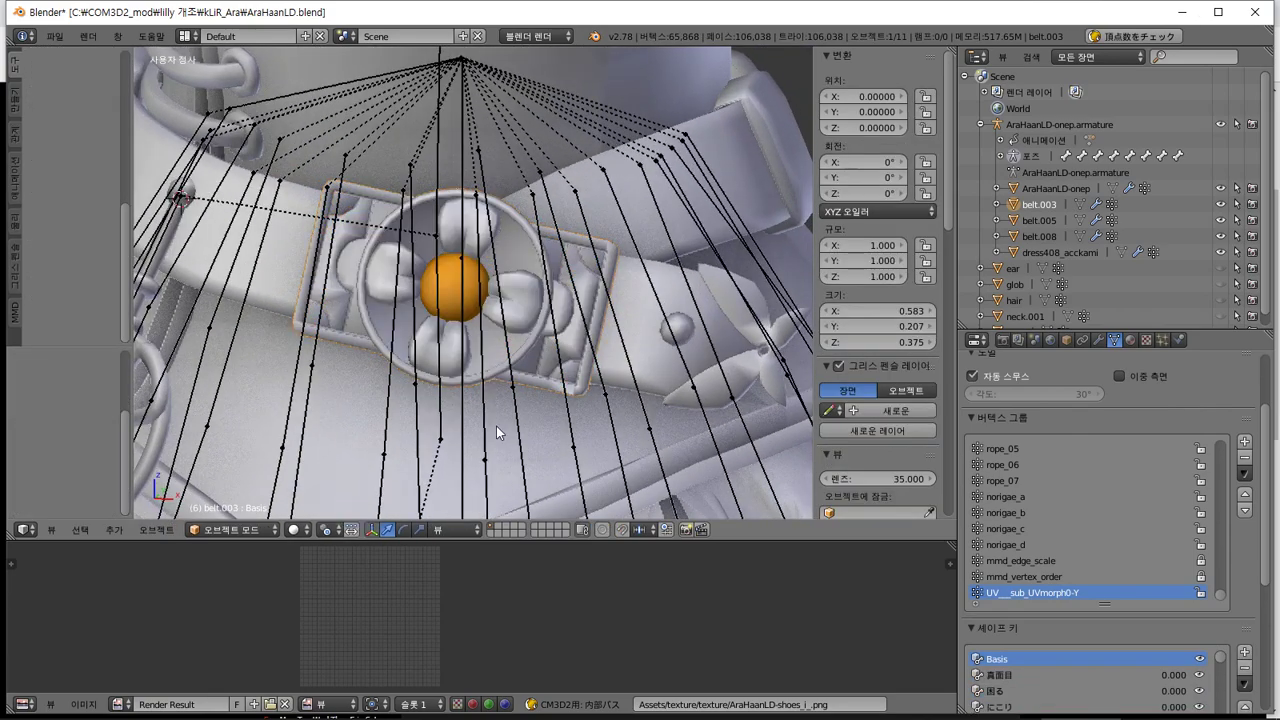
Frame the buckle from the front, nudge and tilt its whole mesh slightly to align with the belt band, and leave Edit Mode
{"action": "key", "text": "KP_Decimal"}
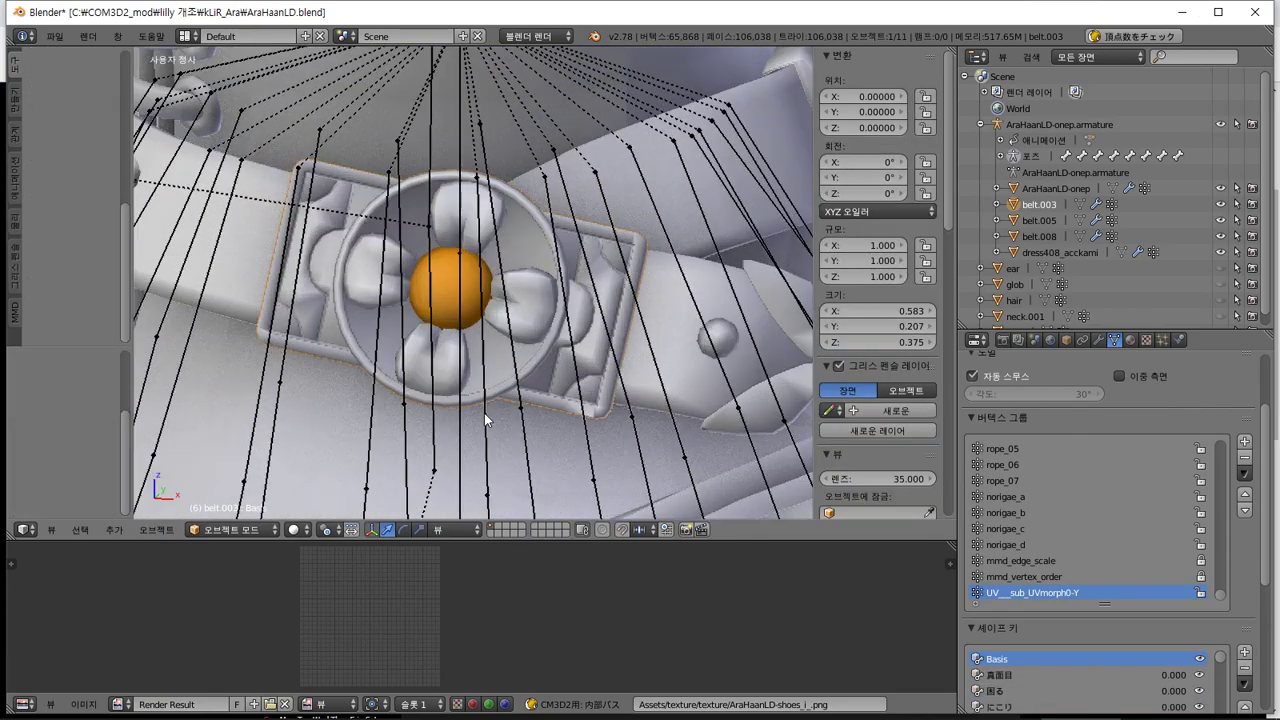
{"action": "middle_click_drag", "start_coordinate": [486, 418], "coordinate": [535, 421]}
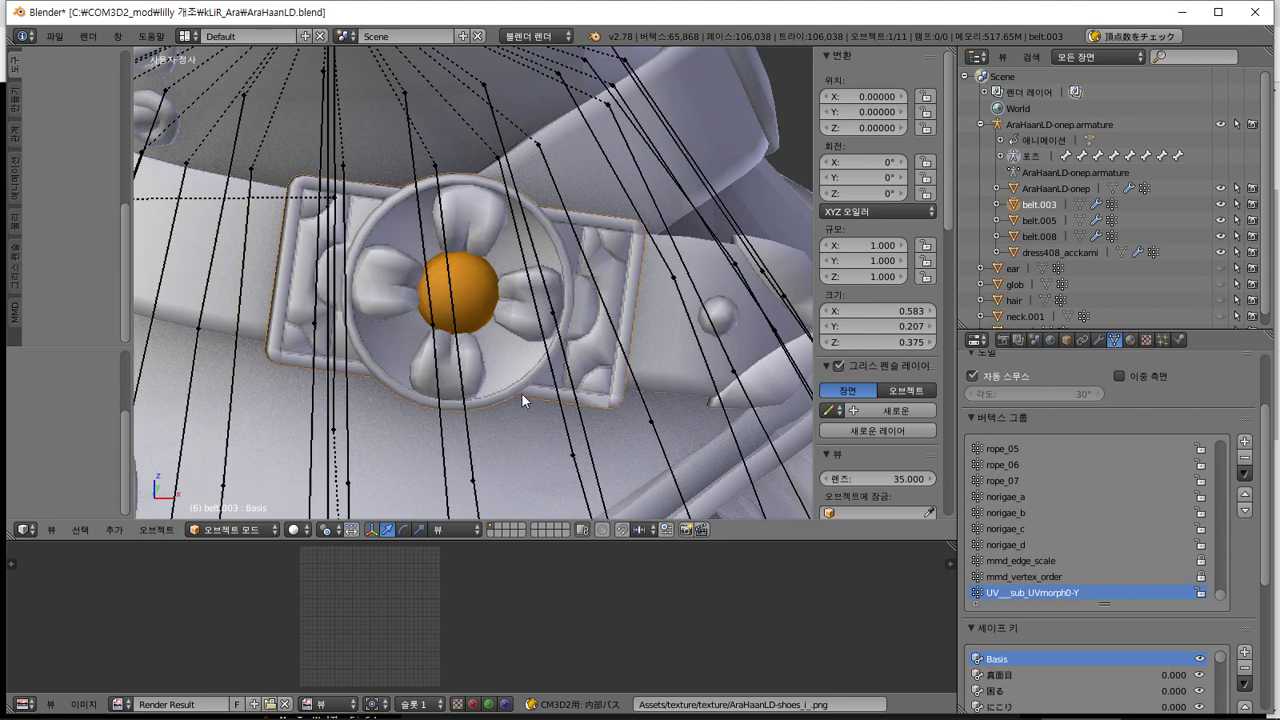
{"action": "key", "text": "Tab"}
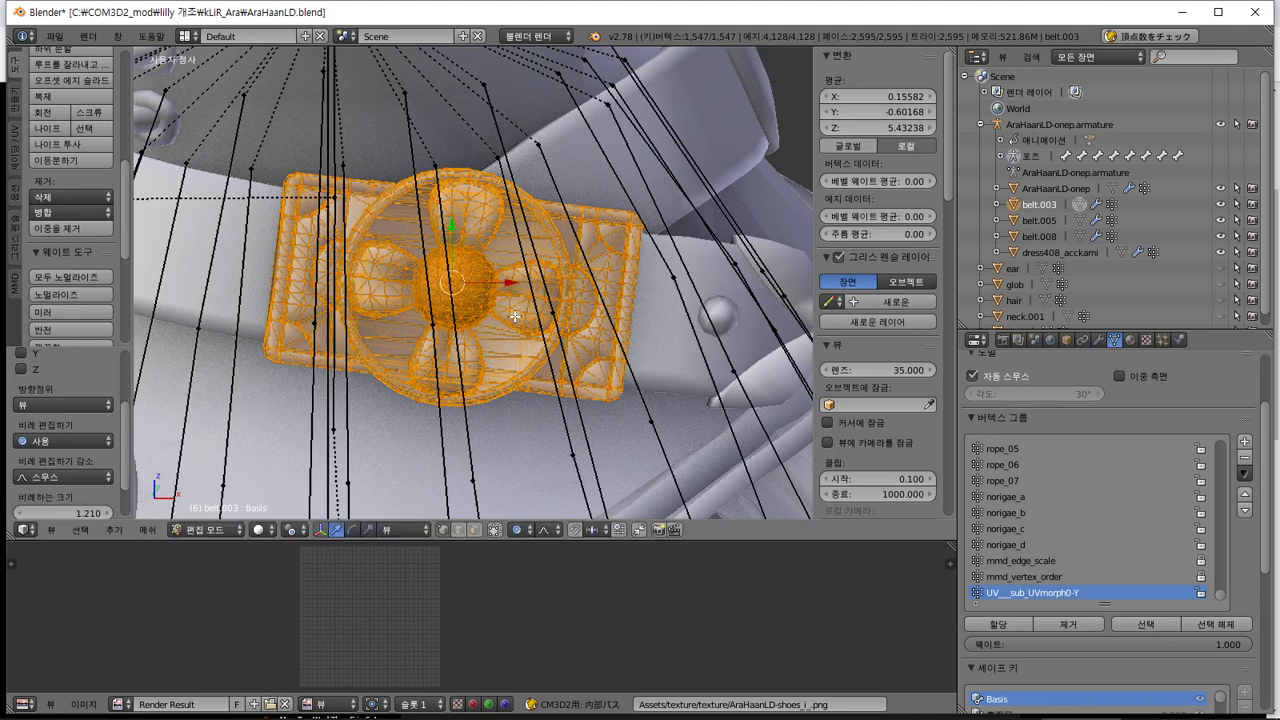
{"action": "key", "text": "Tab"}
{"action": "scroll", "coordinate": [508, 322], "scroll_direction": "down", "scroll_amount": 6}
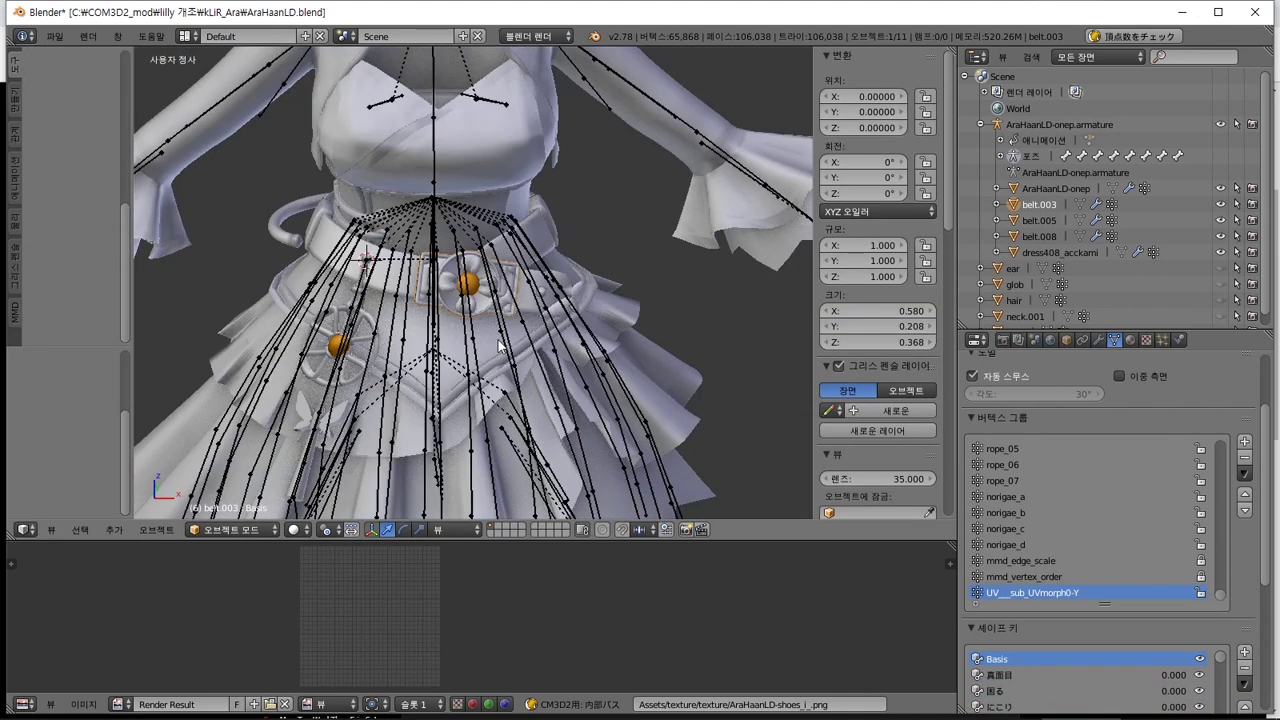
Open belt.005 in Edit Mode and pull a vertex on the band's upper edge beside the buckle outward with smooth proportional editing
{"action": "middle_click_drag", "start_coordinate": [474, 384], "coordinate": [558, 383]}
{"action": "scroll", "coordinate": [545, 335], "scroll_direction": "up", "scroll_amount": 6}
{"action": "right_click", "coordinate": [520, 256]}
{"action": "key", "text": "Tab"}
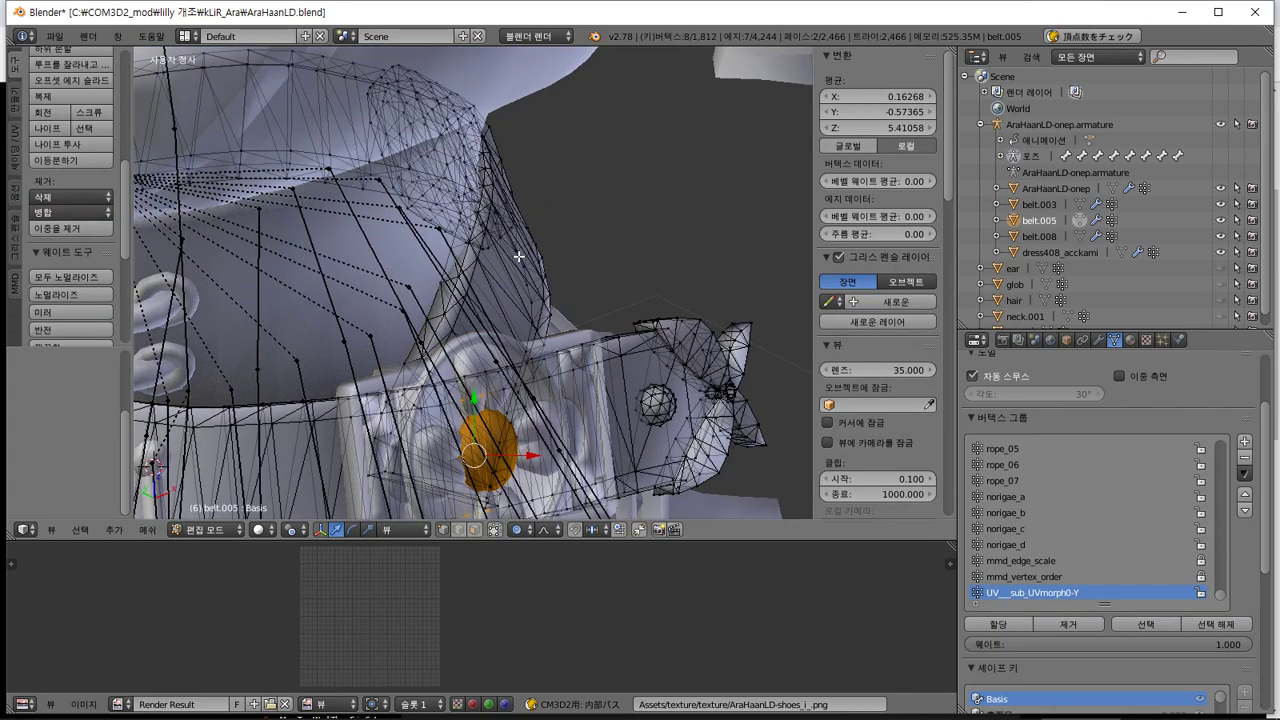
{"action": "mouse_move", "coordinate": [498, 244]}
{"action": "middle_mouse_down"}
{"action": "mouse_move", "coordinate": [443, 251]}
{"action": "mouse_move", "coordinate": [513, 237]}
{"action": "middle_mouse_up"}
{"action": "right_click", "coordinate": [491, 238]}
{"action": "middle_click_drag", "start_coordinate": [650, 269], "coordinate": [696, 273]}
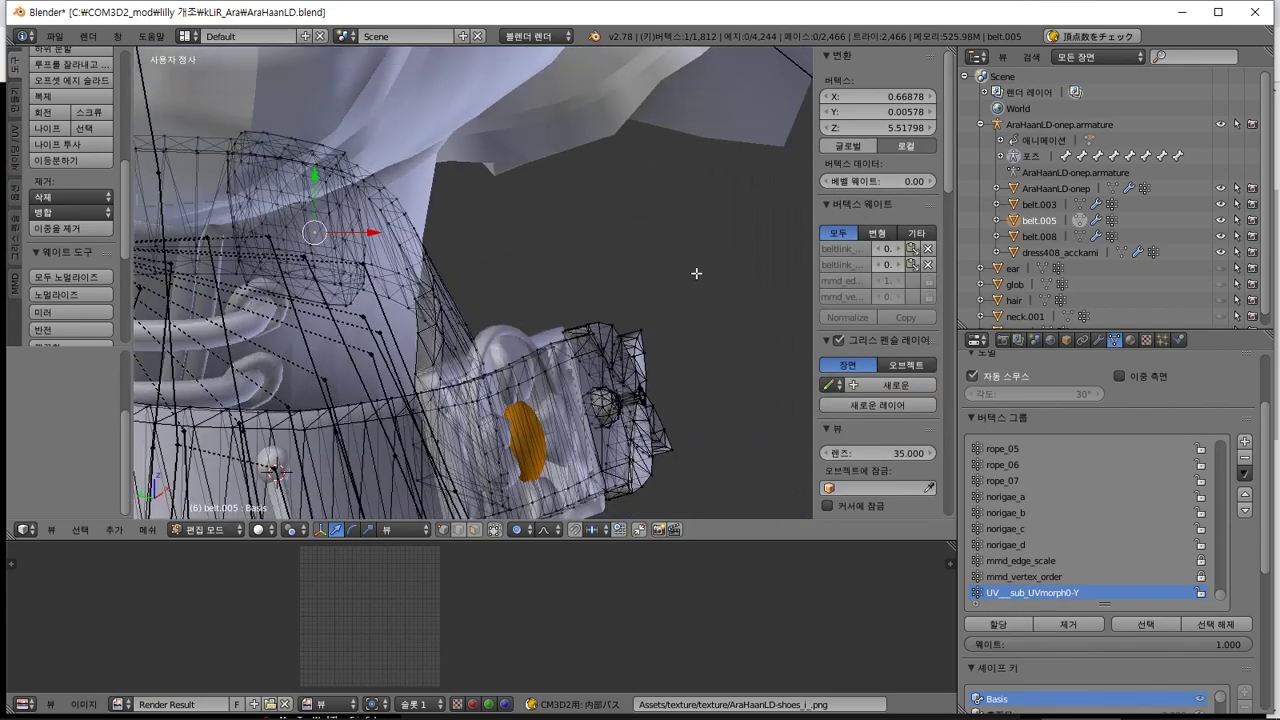
{"action": "right_click", "coordinate": [427, 258]}
{"action": "middle_click_drag", "start_coordinate": [596, 288], "coordinate": [584, 246]}
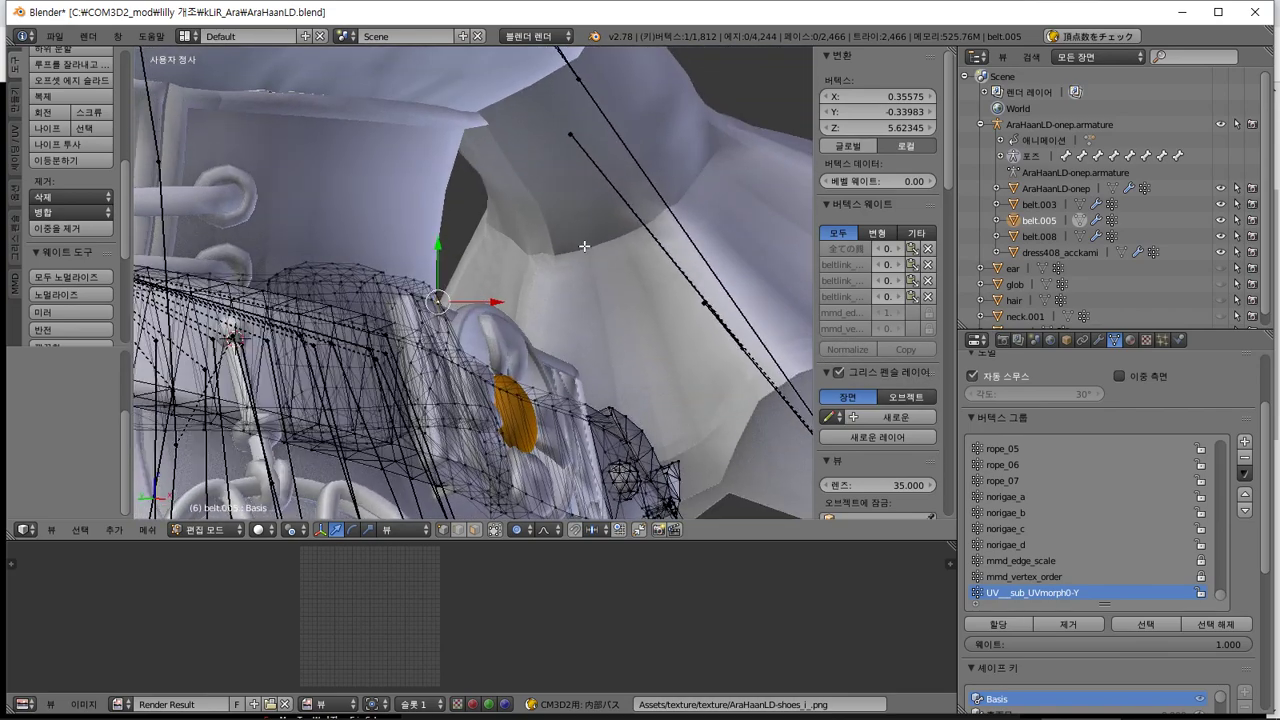
{"action": "left_click_drag", "start_coordinate": [504, 300], "coordinate": [528, 298]}
Move the whole belt.003 buckle mesh about 0.012 outward from the band and rotate it about 4 degrees in the side view
{"action": "scroll", "coordinate": [515, 294], "scroll_direction": "up", "scroll_amount": 8}
{"action": "scroll", "coordinate": [529, 292], "scroll_direction": "up", "scroll_amount": 3}
{"action": "middle_click_drag", "start_coordinate": [528, 298], "coordinate": [233, 348]}
{"action": "key", "text": "Tab"}
{"action": "right_click", "coordinate": [459, 352]}
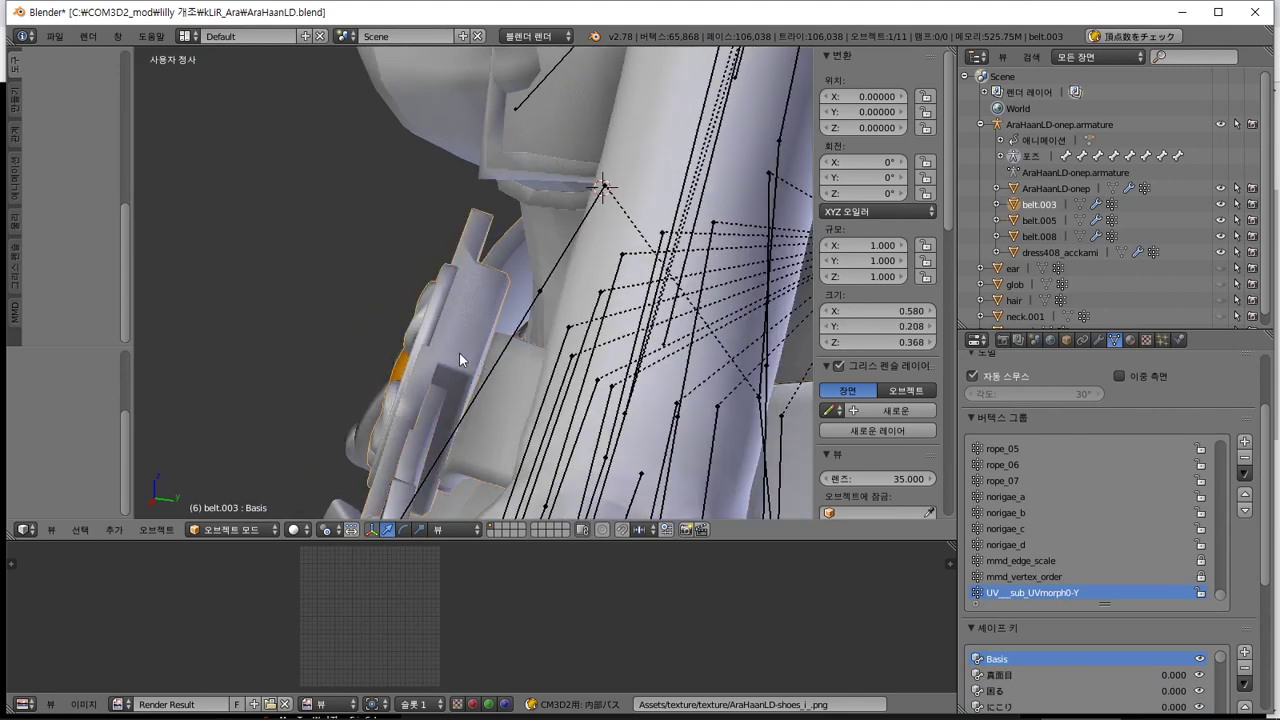
{"action": "key", "text": "Tab"}
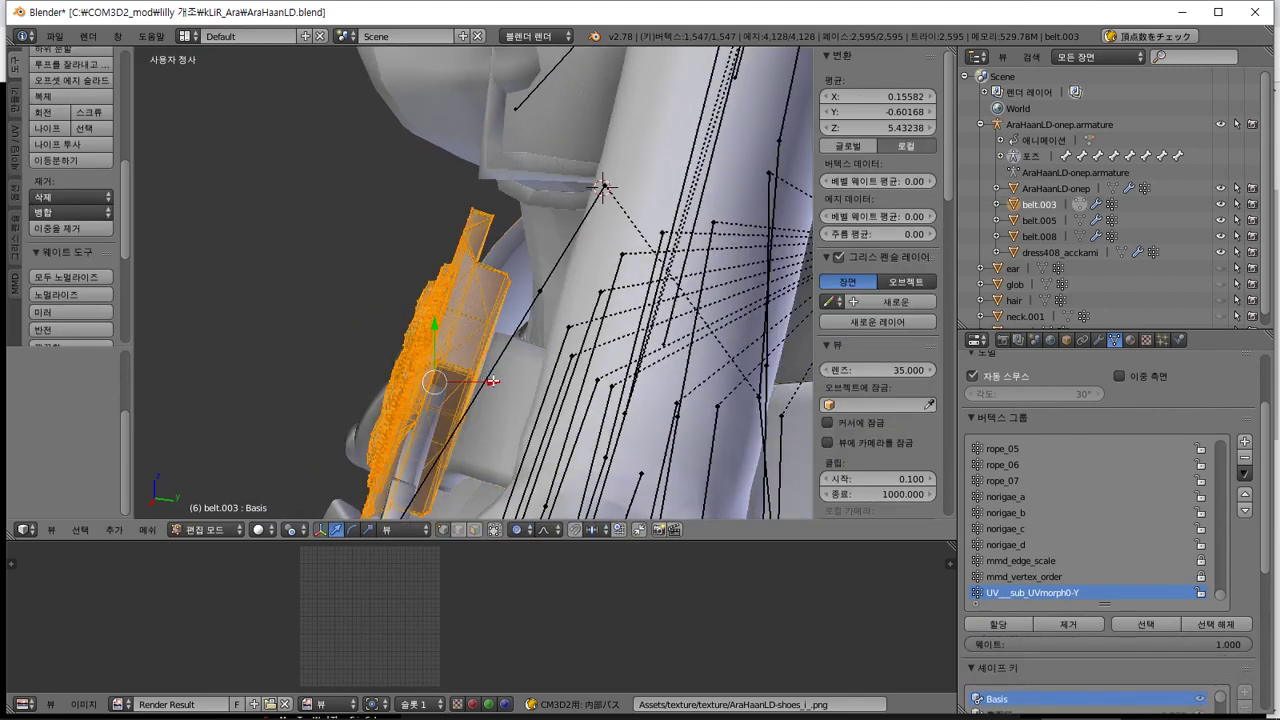
{"action": "key", "text": "g"}
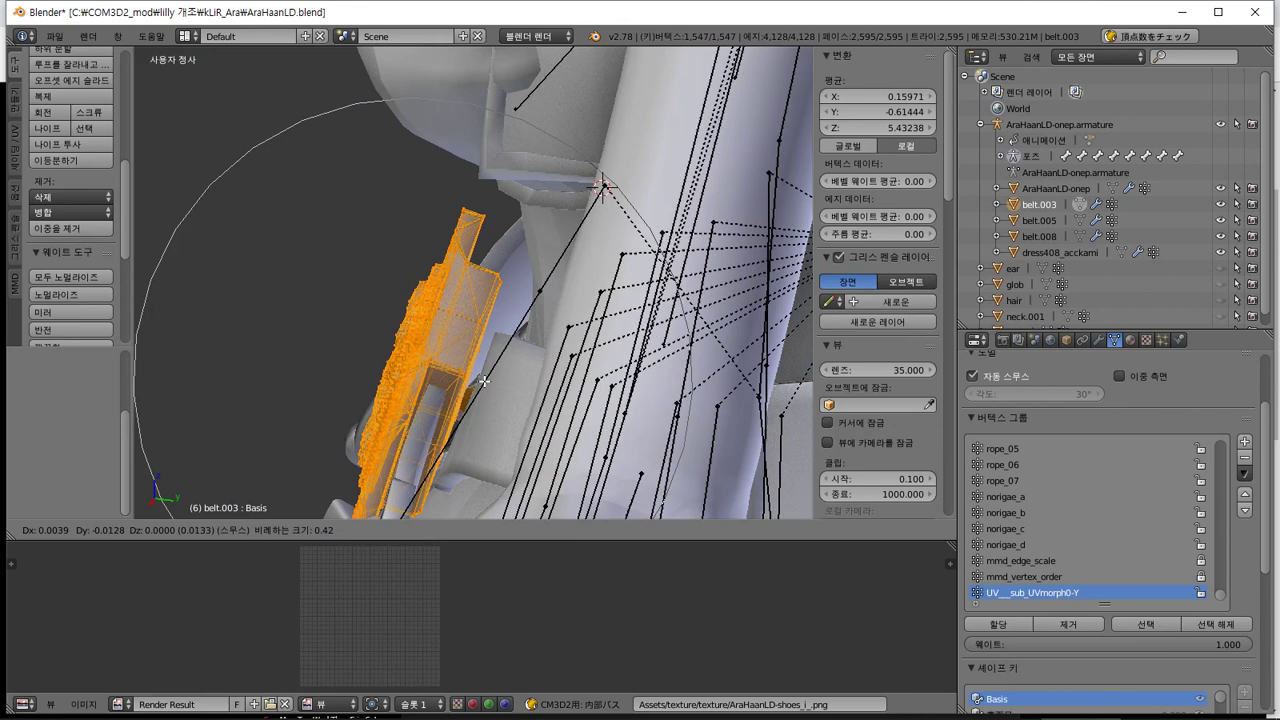
{"action": "left_click", "coordinate": [484, 381]}
{"action": "key", "text": "r"}
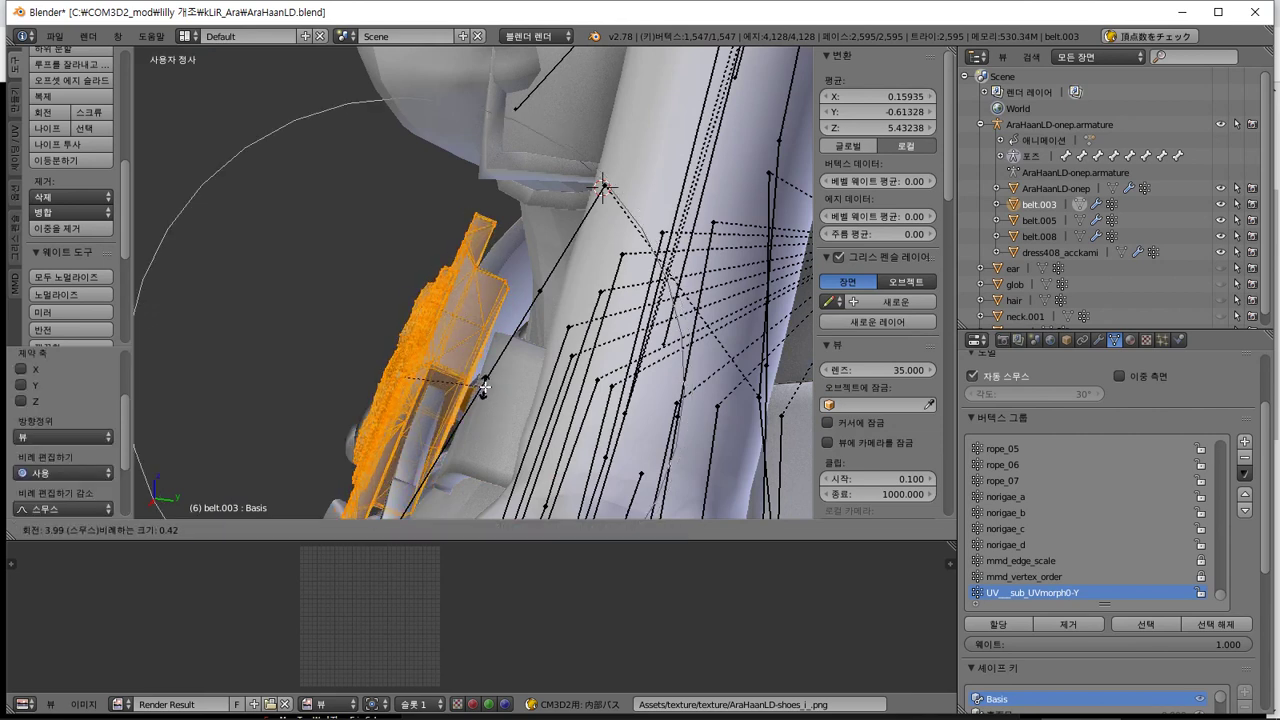
{"action": "left_click", "coordinate": [484, 386]}
{"action": "middle_click_drag", "start_coordinate": [484, 386], "coordinate": [566, 285]}
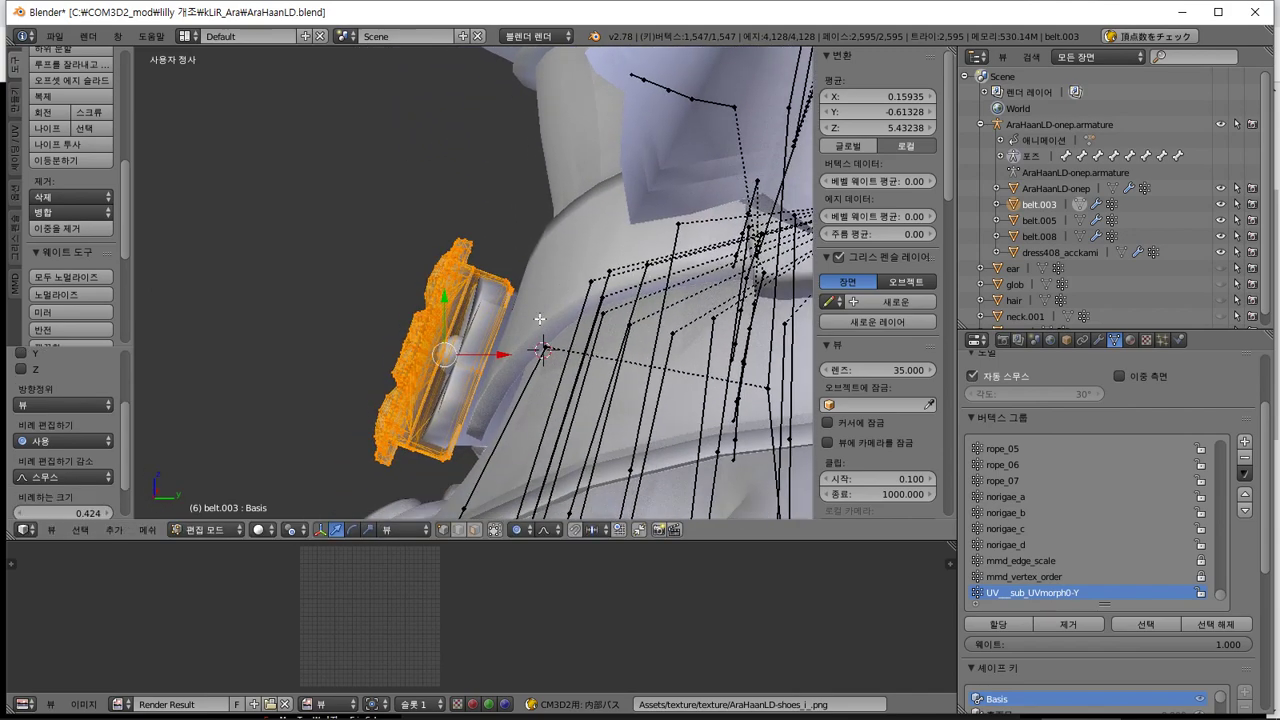
Rotate the whole belt.003 buckle mesh about -5 degrees, move it about 0.008 toward the band, and leave Edit Mode
{"action": "key", "text": "r"}
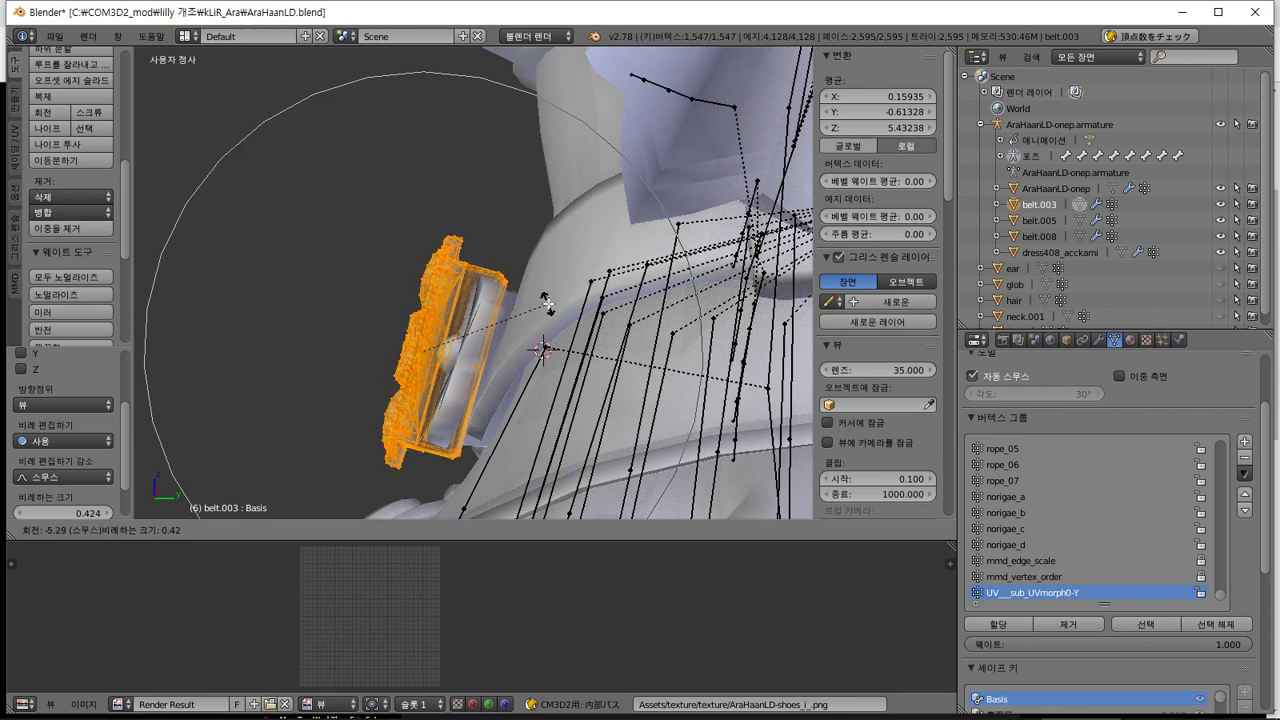
{"action": "left_click", "coordinate": [548, 307]}
{"action": "key", "text": "g"}
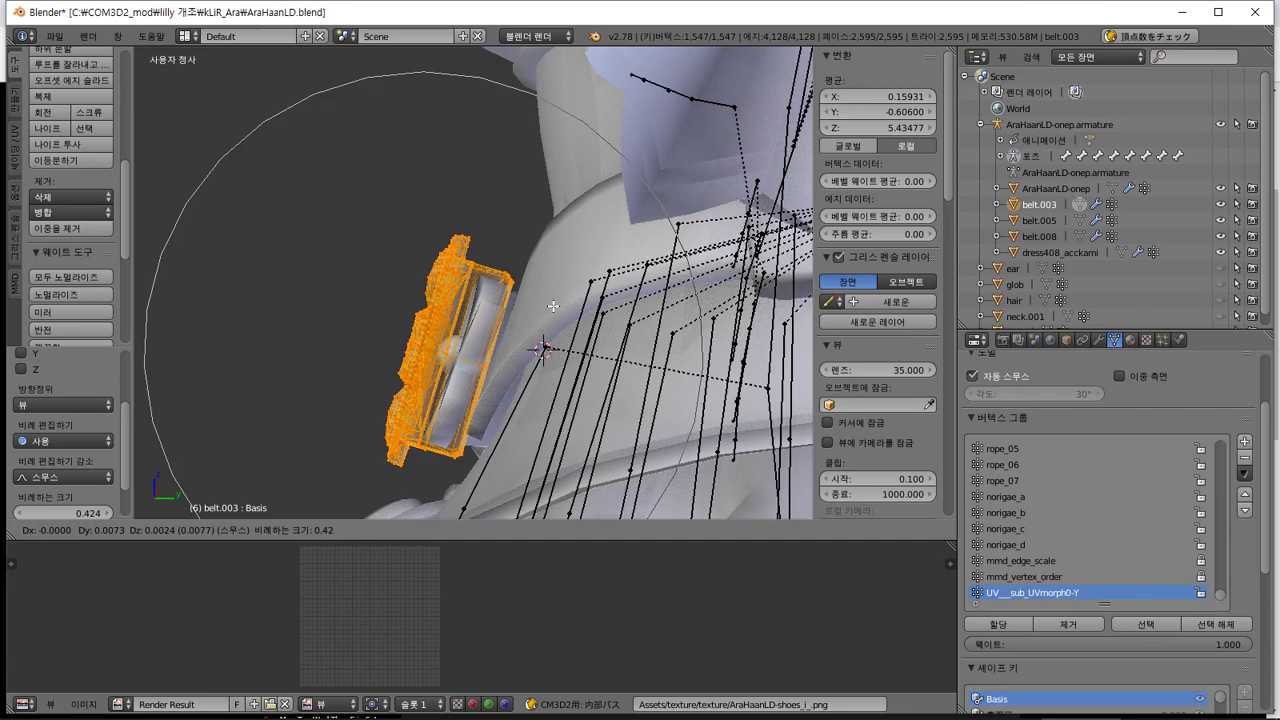
{"action": "left_click", "coordinate": [552, 308]}
{"action": "middle_click_drag", "start_coordinate": [552, 308], "coordinate": [700, 375]}
{"action": "key", "text": "Tab"}
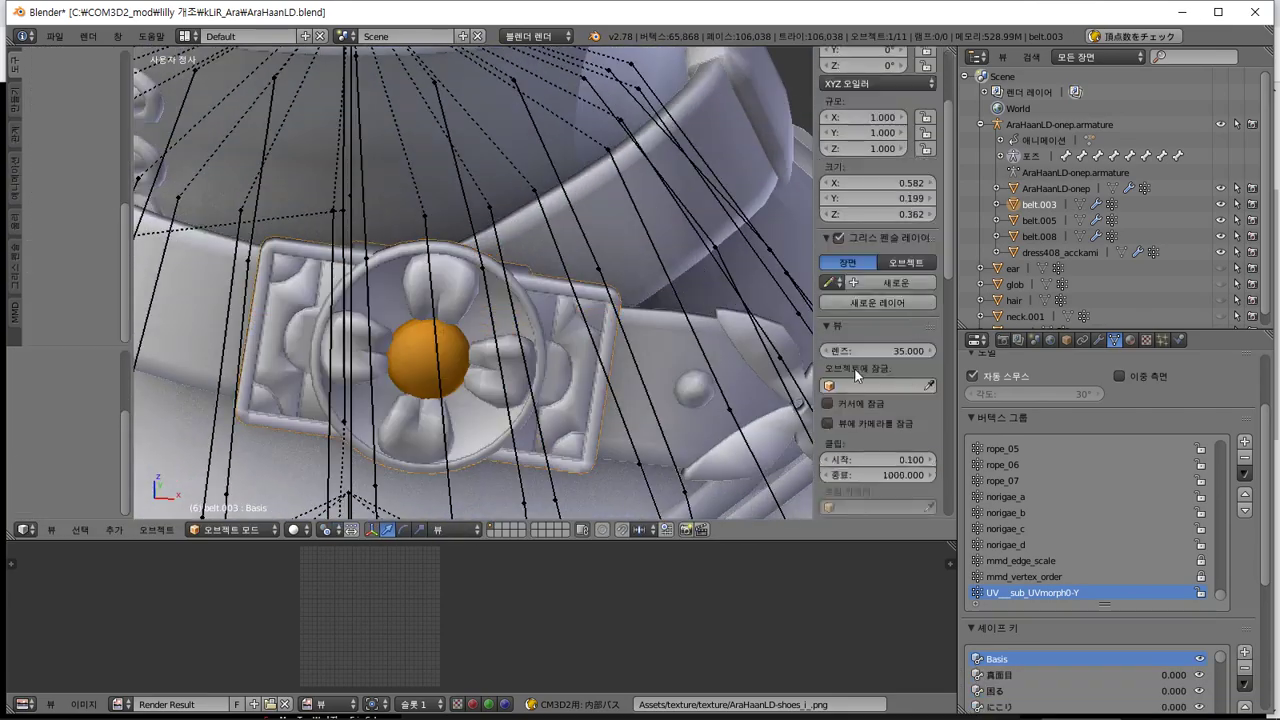
Check the belt from the side and switch from belt.003 to editing the belt.005 mesh
{"action": "scroll", "coordinate": [600, 350], "scroll_direction": "down", "scroll_amount": 6}
{"action": "middle_click_drag", "start_coordinate": [600, 350], "coordinate": [334, 243]}
{"action": "scroll", "coordinate": [506, 255], "scroll_direction": "up", "scroll_amount": 5}
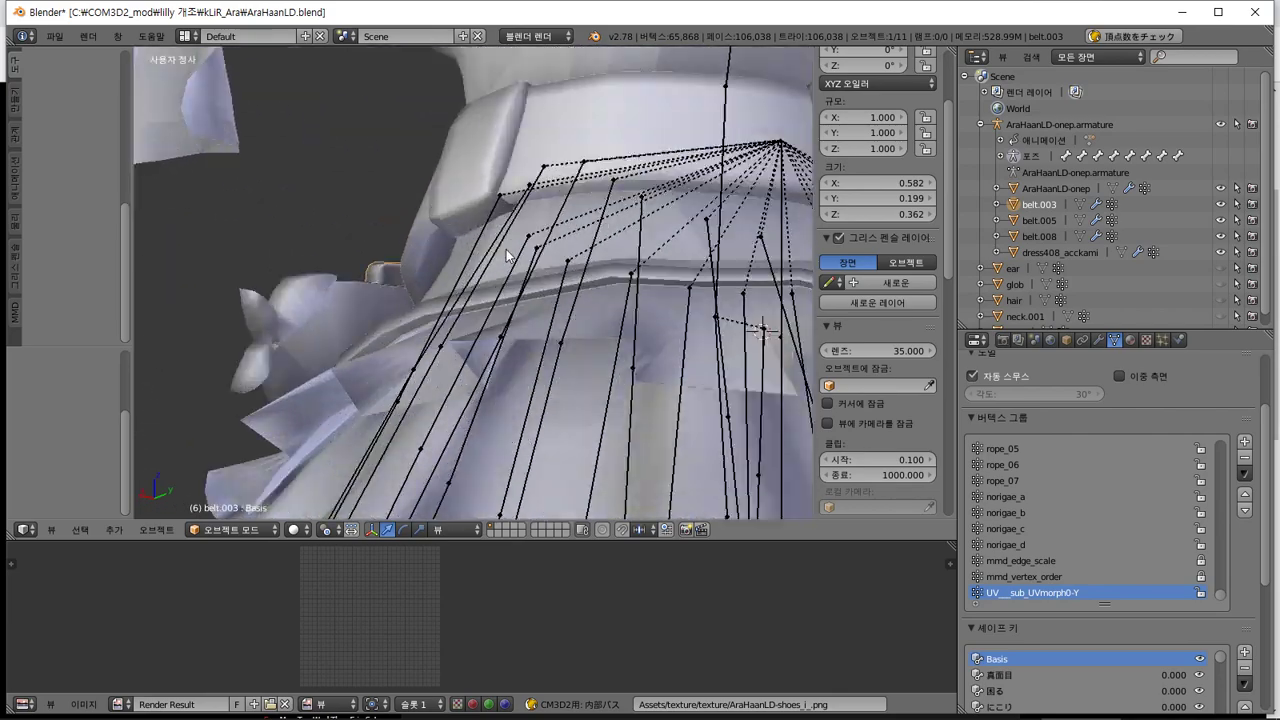
{"action": "middle_click_drag", "start_coordinate": [506, 255], "coordinate": [487, 431]}
{"action": "key", "text": "Tab"}
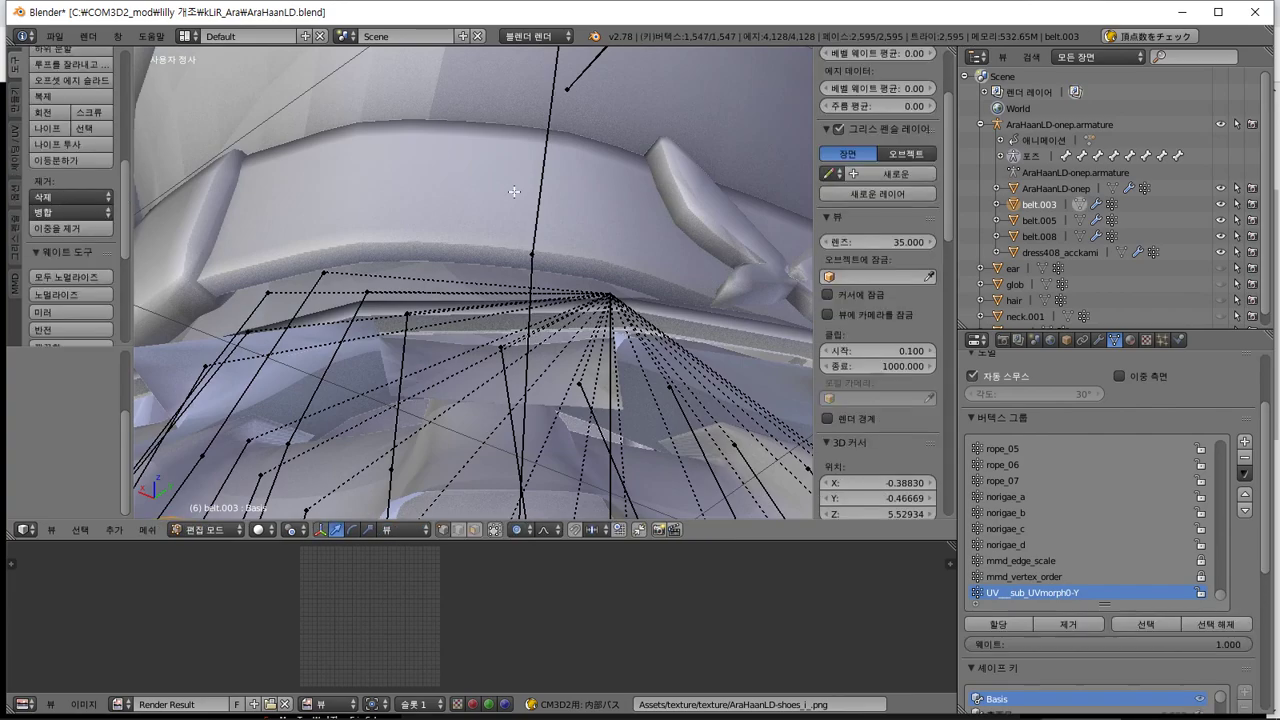
{"action": "key", "text": "Tab"}
{"action": "right_click", "coordinate": [506, 188]}
{"action": "key", "text": "Tab"}
{"action": "middle_click_drag", "start_coordinate": [506, 188], "coordinate": [598, 234]}
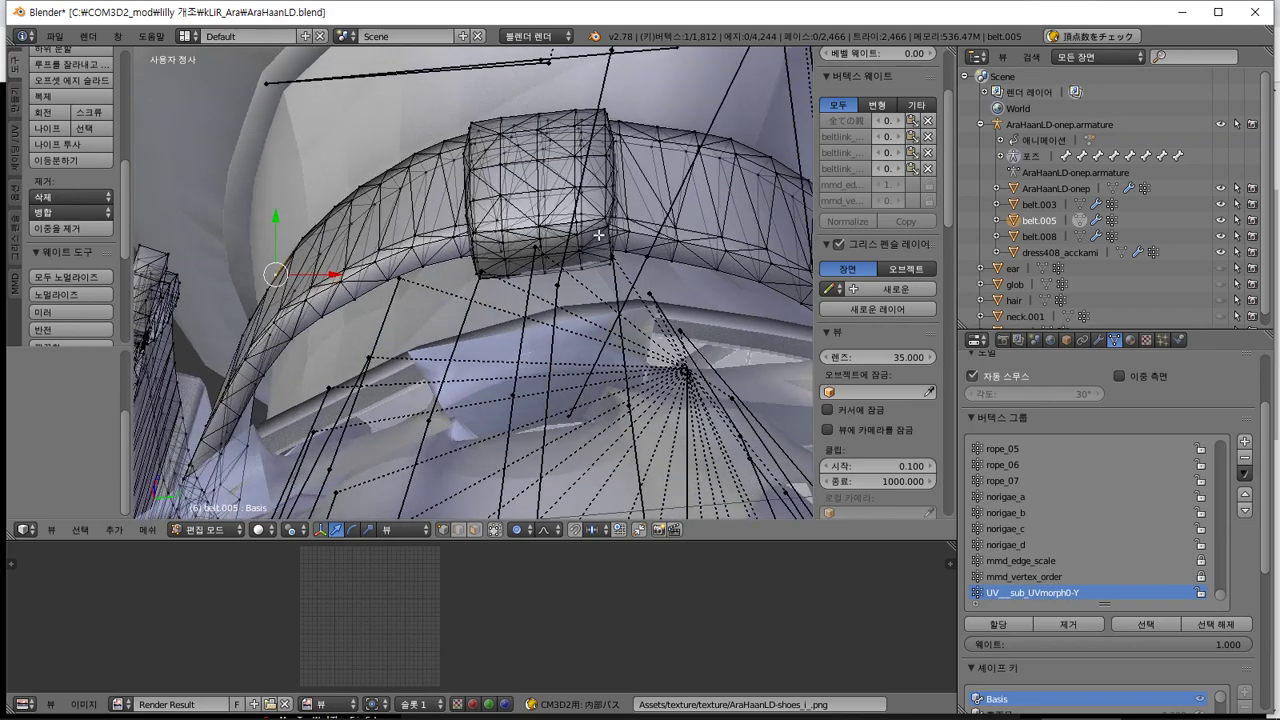
Set the transform orientation to Normal, pull a vertex on belt.005's square loop slightly outward along its normal, and leave Edit Mode
{"action": "right_click", "coordinate": [548, 160]}
{"action": "middle_click_drag", "start_coordinate": [566, 185], "coordinate": [583, 205]}
{"action": "left_click", "coordinate": [419, 532]}
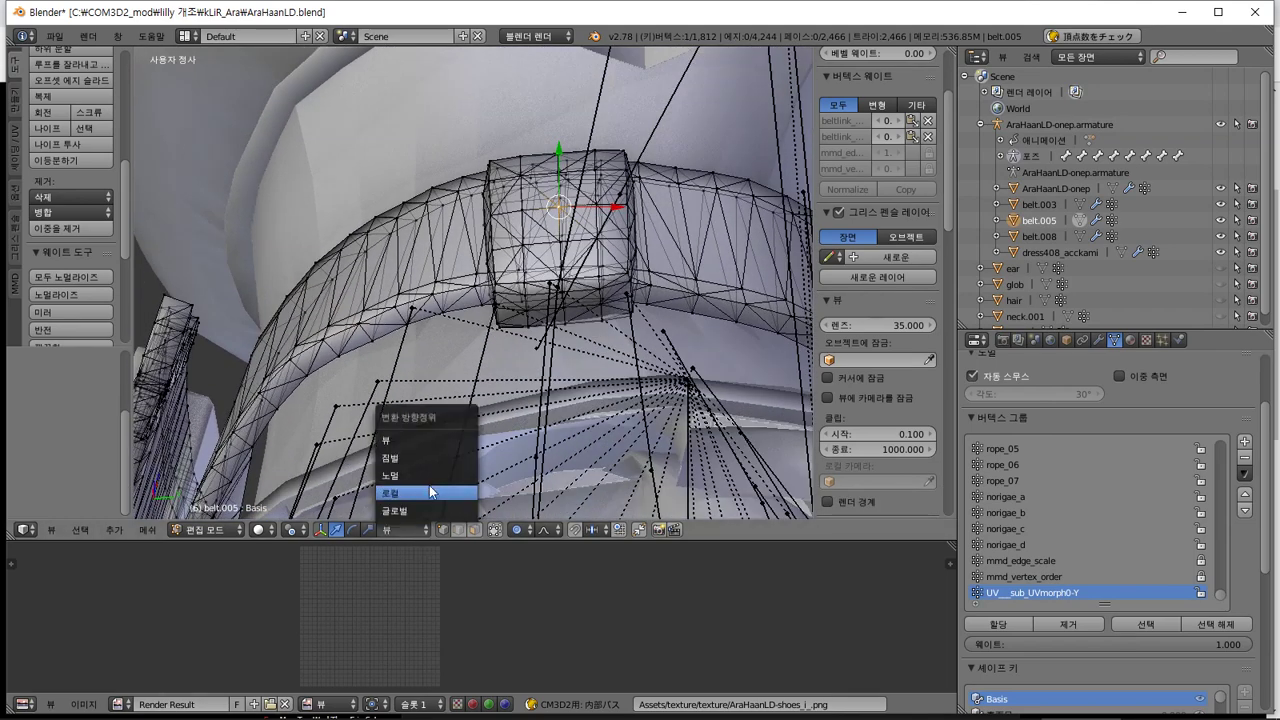
{"action": "left_click", "coordinate": [430, 478]}
{"action": "middle_click_drag", "start_coordinate": [470, 420], "coordinate": [459, 356]}
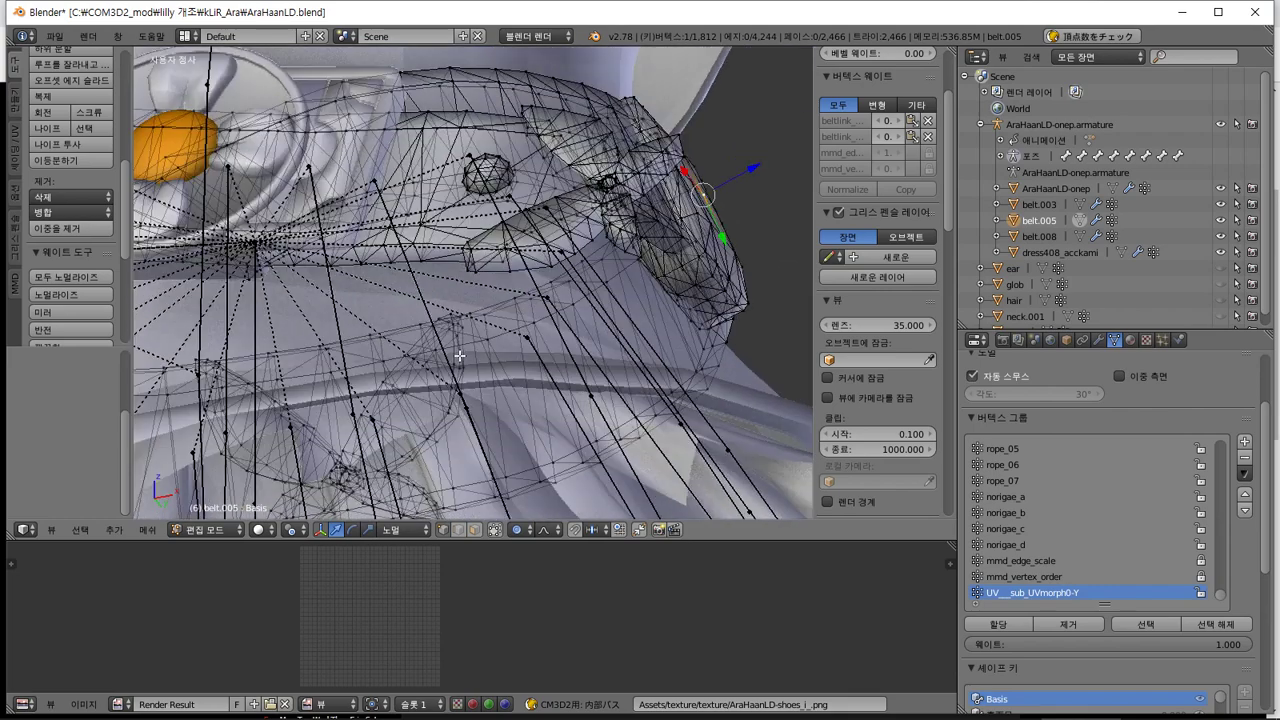
{"action": "left_click_drag", "start_coordinate": [762, 167], "coordinate": [771, 158]}
{"action": "key", "text": "Tab"}
Pull a belt.005 band vertex between the flower ornament's petals slightly outward along its normal, and return to Object Mode
{"action": "scroll", "coordinate": [689, 232], "scroll_direction": "up", "scroll_amount": 6}
{"action": "middle_click_drag", "start_coordinate": [307, 268], "coordinate": [428, 291]}
{"action": "key", "text": "Tab"}
{"action": "scroll", "coordinate": [385, 290], "scroll_direction": "up", "scroll_amount": 5}
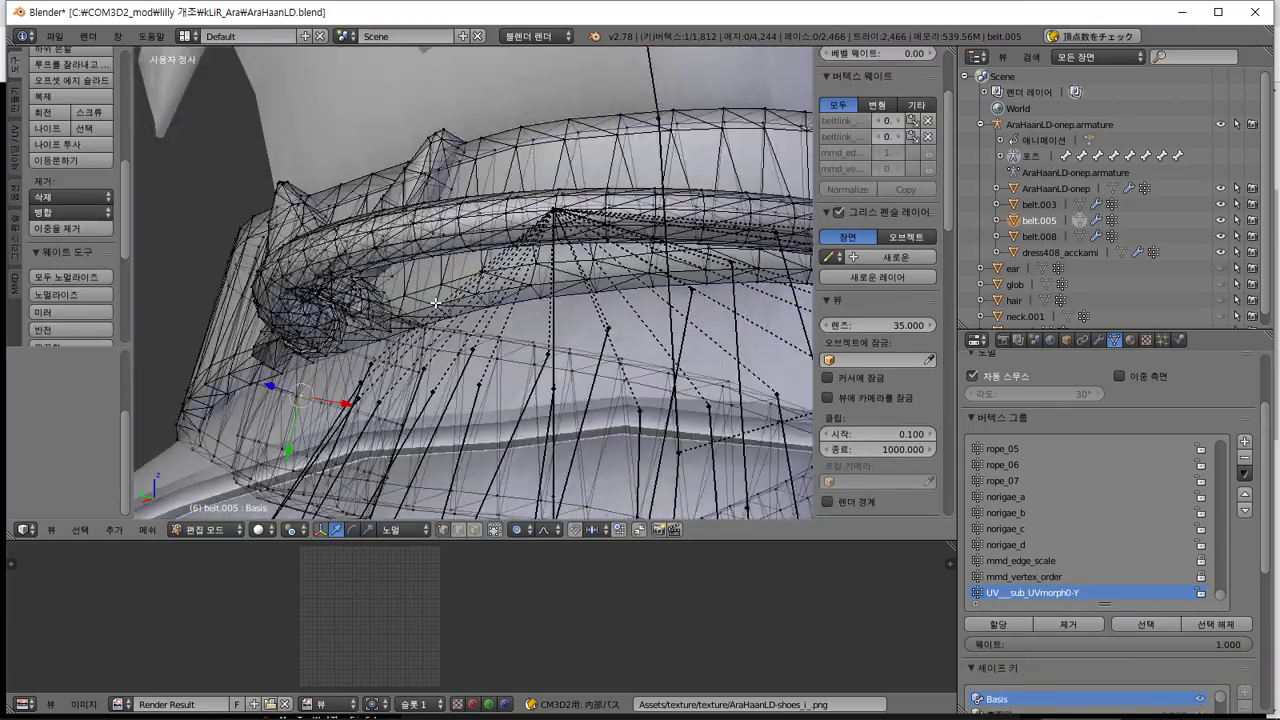
{"action": "key", "text": "Tab"}
{"action": "key", "text": "Tab"}
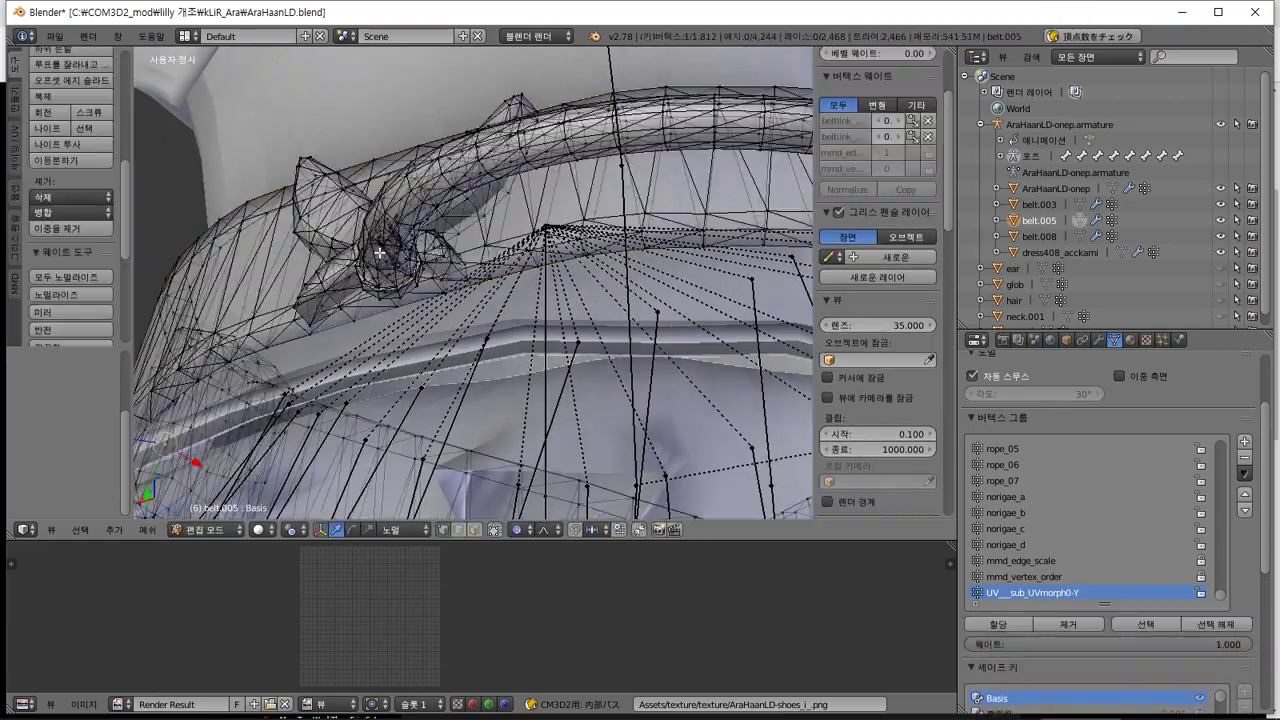
{"action": "middle_click_drag", "start_coordinate": [385, 281], "coordinate": [562, 313]}
{"action": "right_click", "coordinate": [449, 302]}
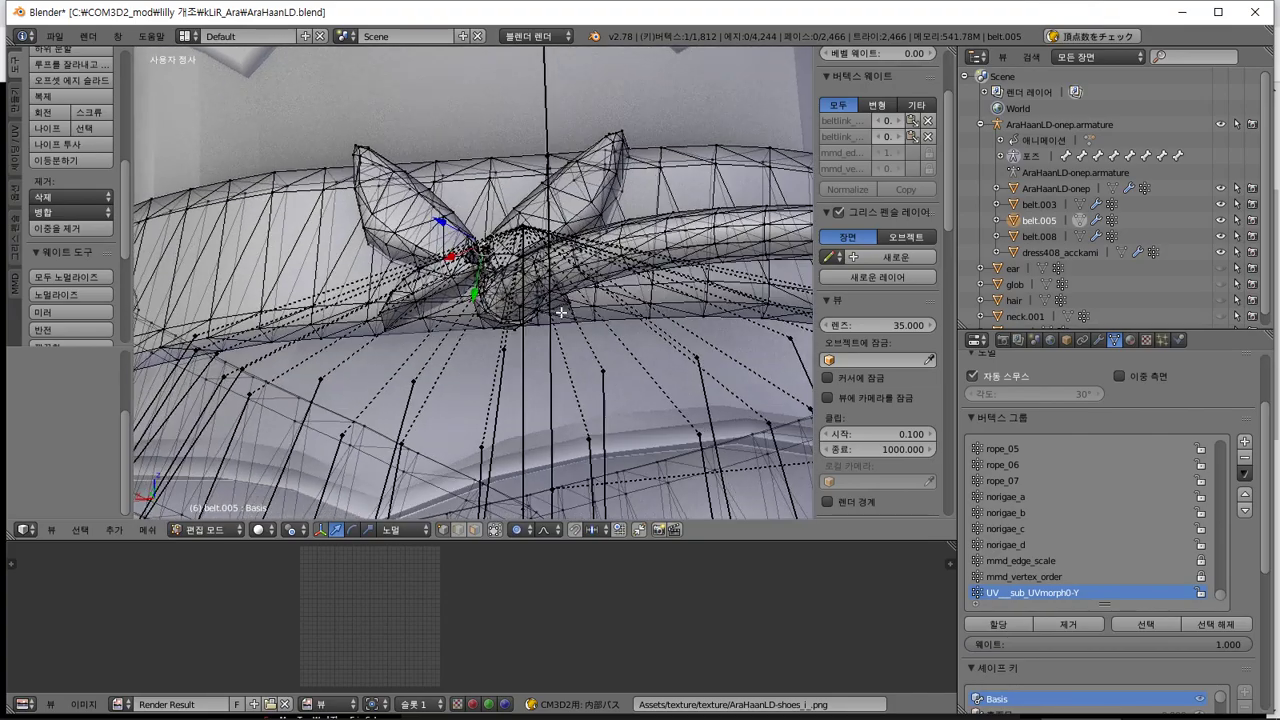
{"action": "right_click", "coordinate": [477, 176], "text": "shift"}
{"action": "middle_click_drag", "start_coordinate": [477, 176], "coordinate": [507, 189]}
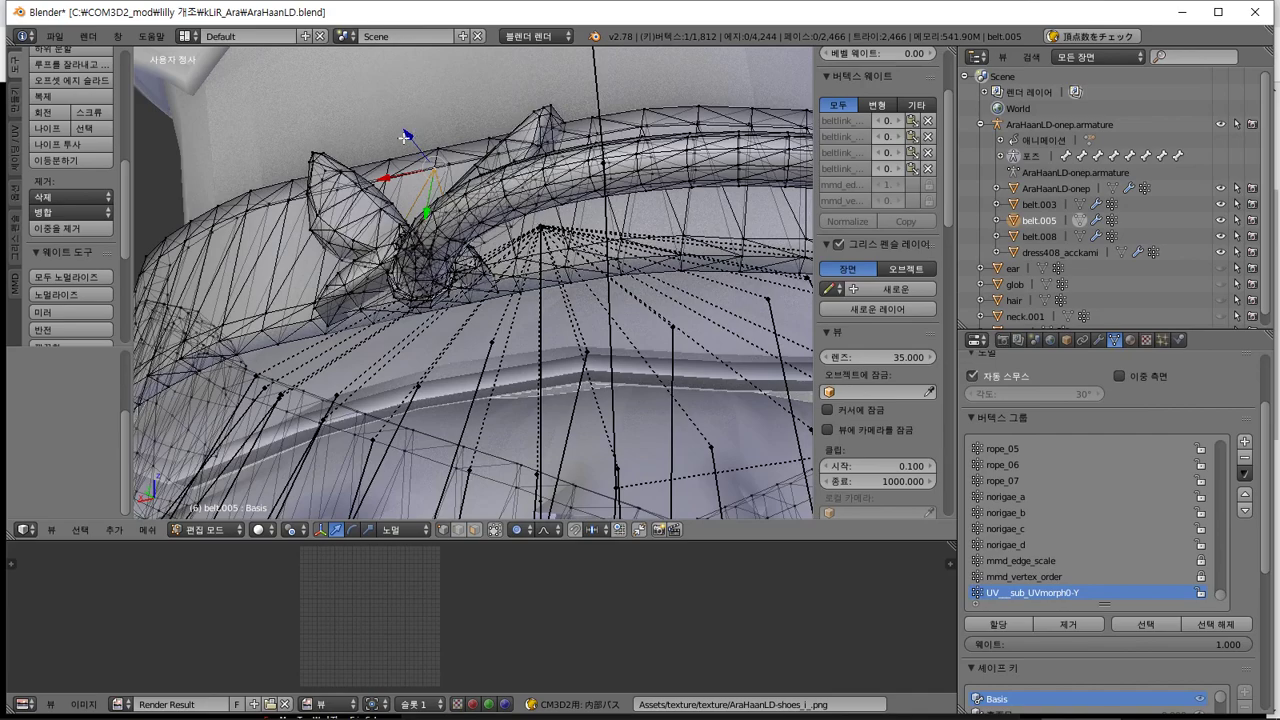
{"action": "middle_click_drag", "start_coordinate": [405, 135], "coordinate": [400, 130]}
{"action": "key", "text": "Tab"}
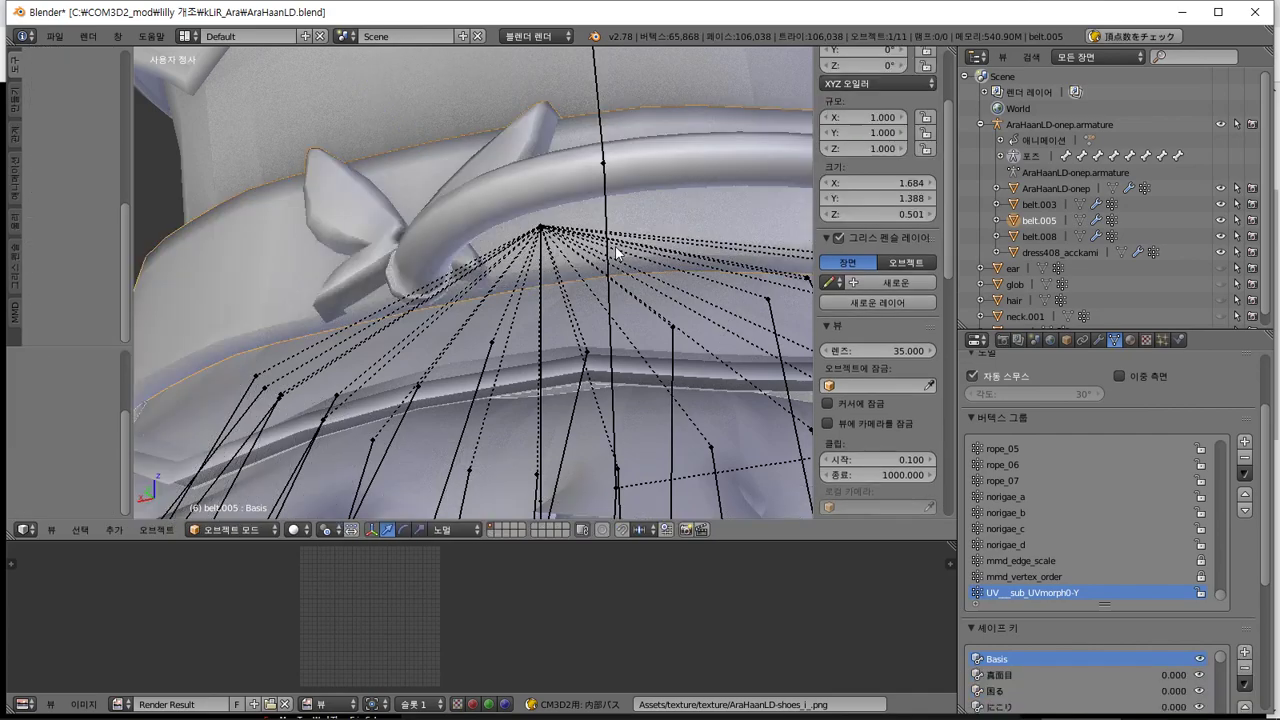
Examine how the reshaped belt.005 fits around the waist from several sides in both Edit and Object Mode
{"action": "middle_click_drag", "start_coordinate": [600, 250], "coordinate": [412, 287]}
{"action": "key", "text": "Tab"}
{"action": "key", "text": "Tab"}
{"action": "key", "text": "Tab"}
{"action": "scroll", "coordinate": [480, 320], "scroll_direction": "down", "scroll_amount": 6}
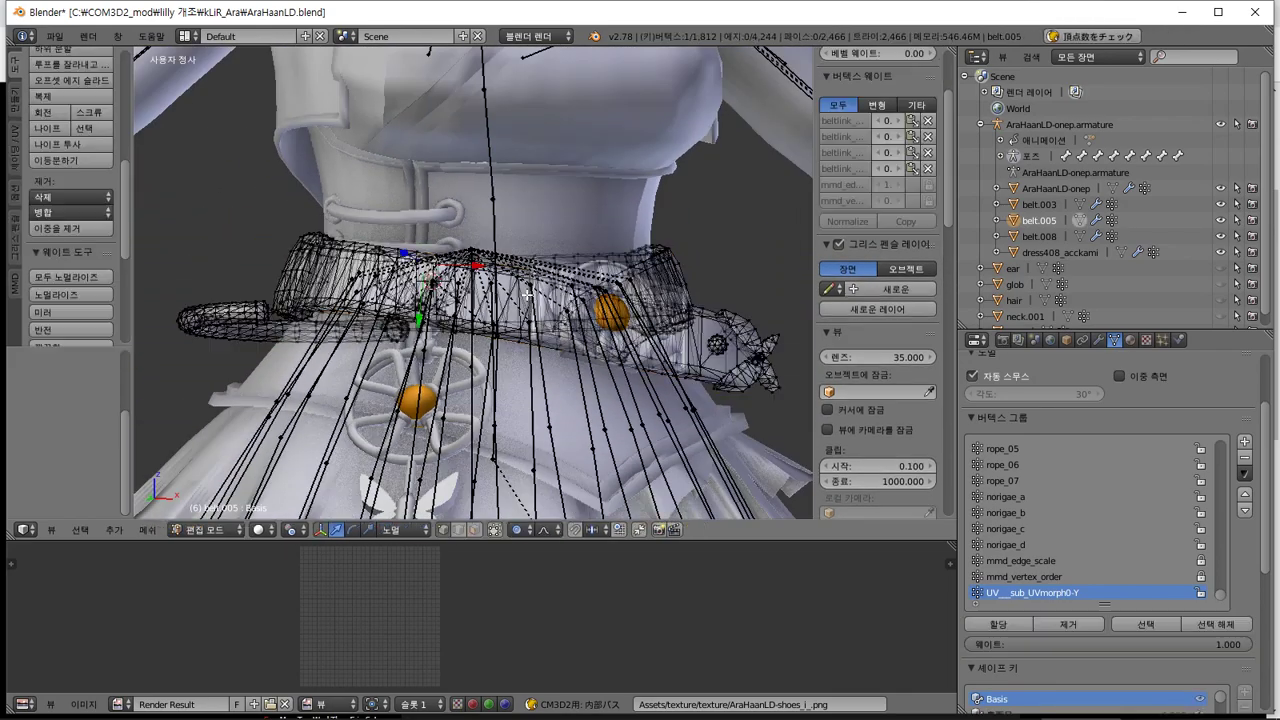
{"action": "mouse_move", "coordinate": [557, 350]}
{"action": "middle_mouse_down"}
{"action": "mouse_move", "coordinate": [606, 357]}
{"action": "mouse_move", "coordinate": [553, 346]}
{"action": "middle_mouse_up"}
{"action": "key", "text": "Tab"}
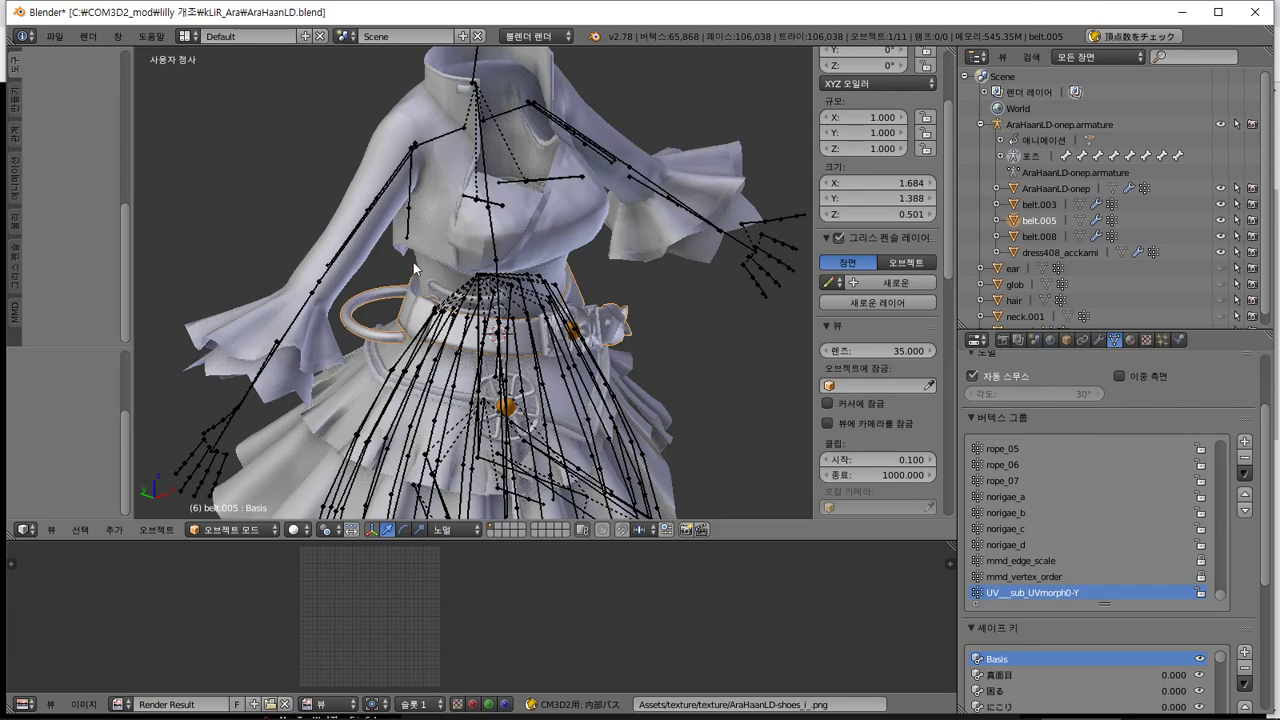
Save the current work over AraHaanLD.blend
{"action": "middle_click_drag", "start_coordinate": [413, 262], "coordinate": [463, 315]}
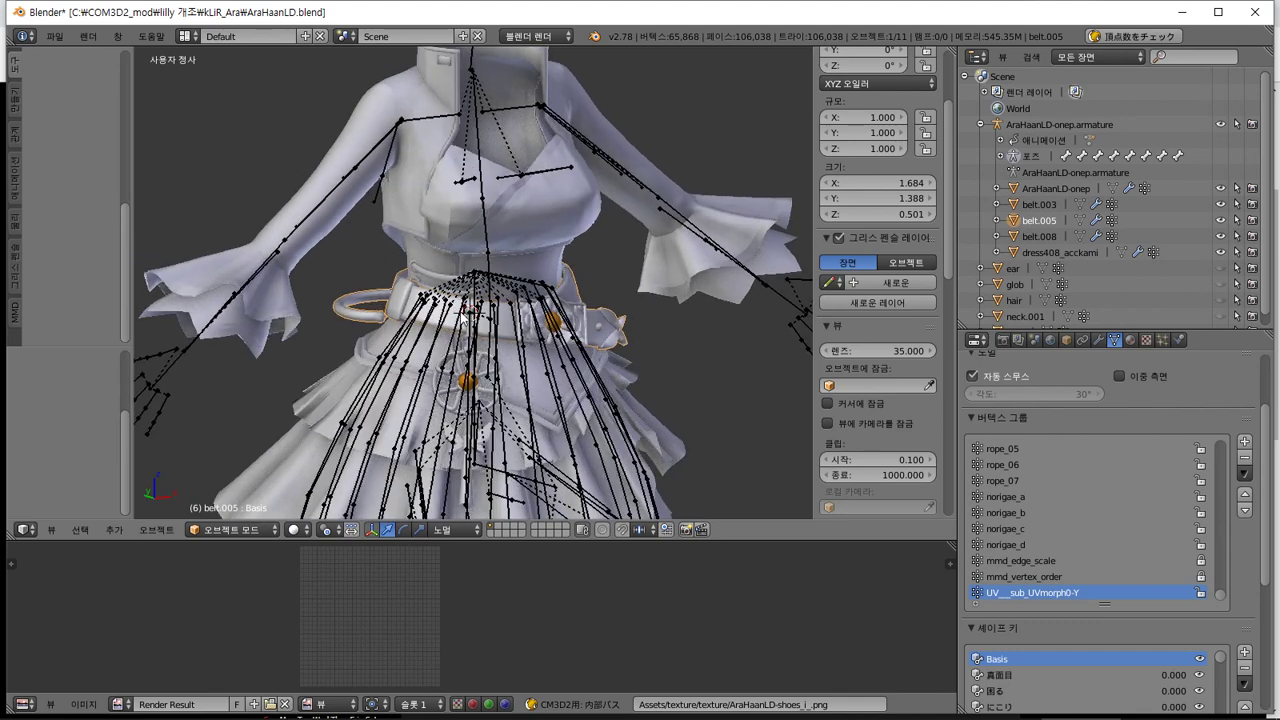
{"action": "scroll", "coordinate": [464, 338], "scroll_direction": "down", "scroll_amount": 3}
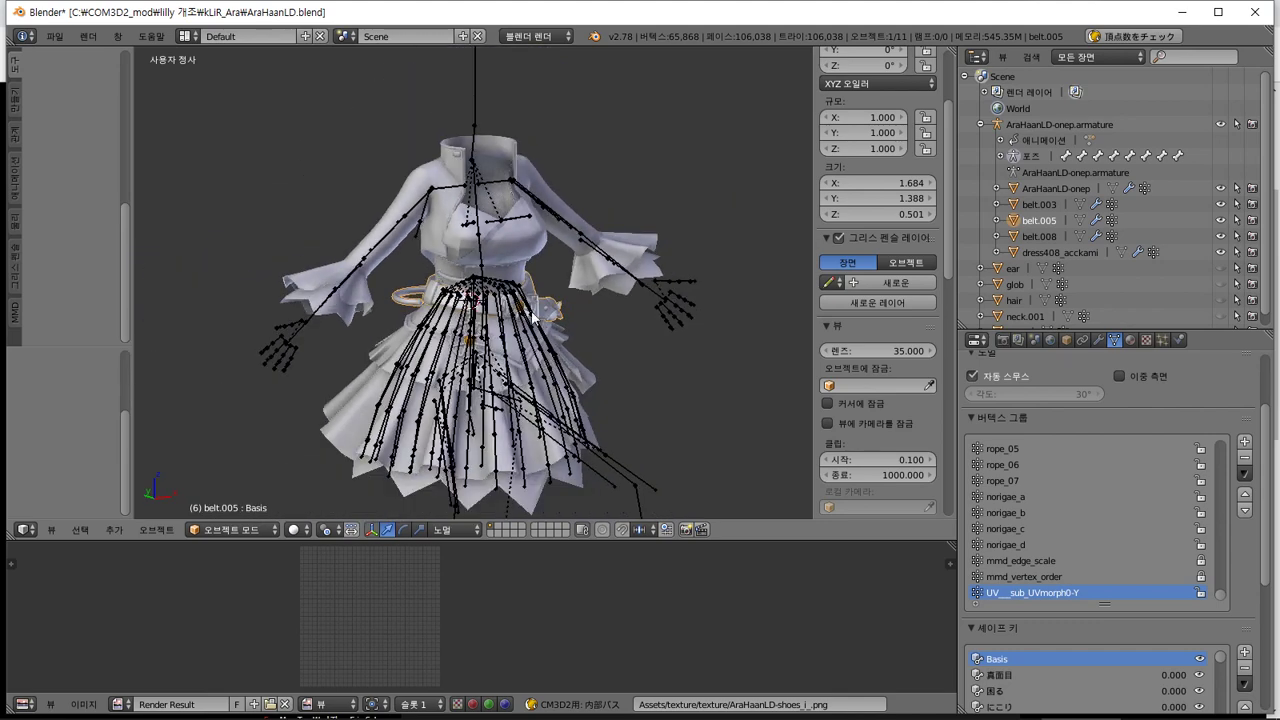
{"action": "key", "text": "ctrl+s"}
{"action": "left_click", "coordinate": [443, 158]}
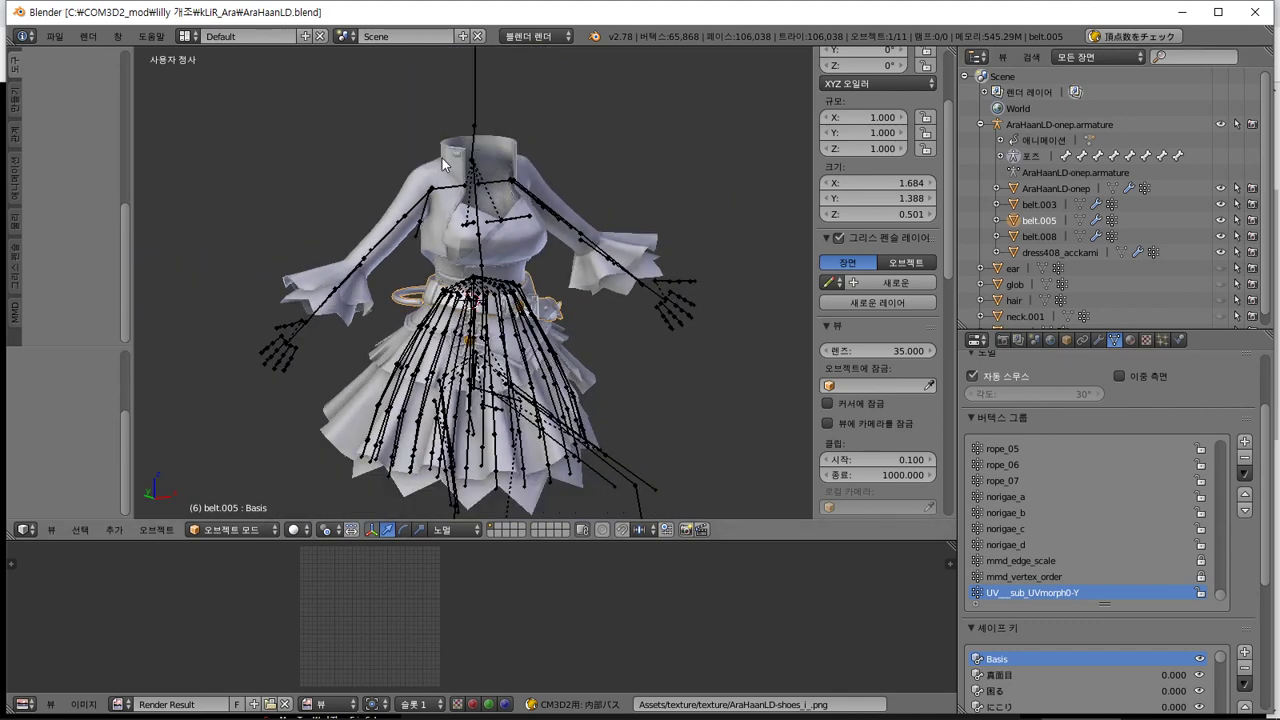
Join belt.003 and belt.005 into belt.008
{"action": "scroll", "coordinate": [1090, 242], "scroll_direction": "down", "scroll_amount": 1}
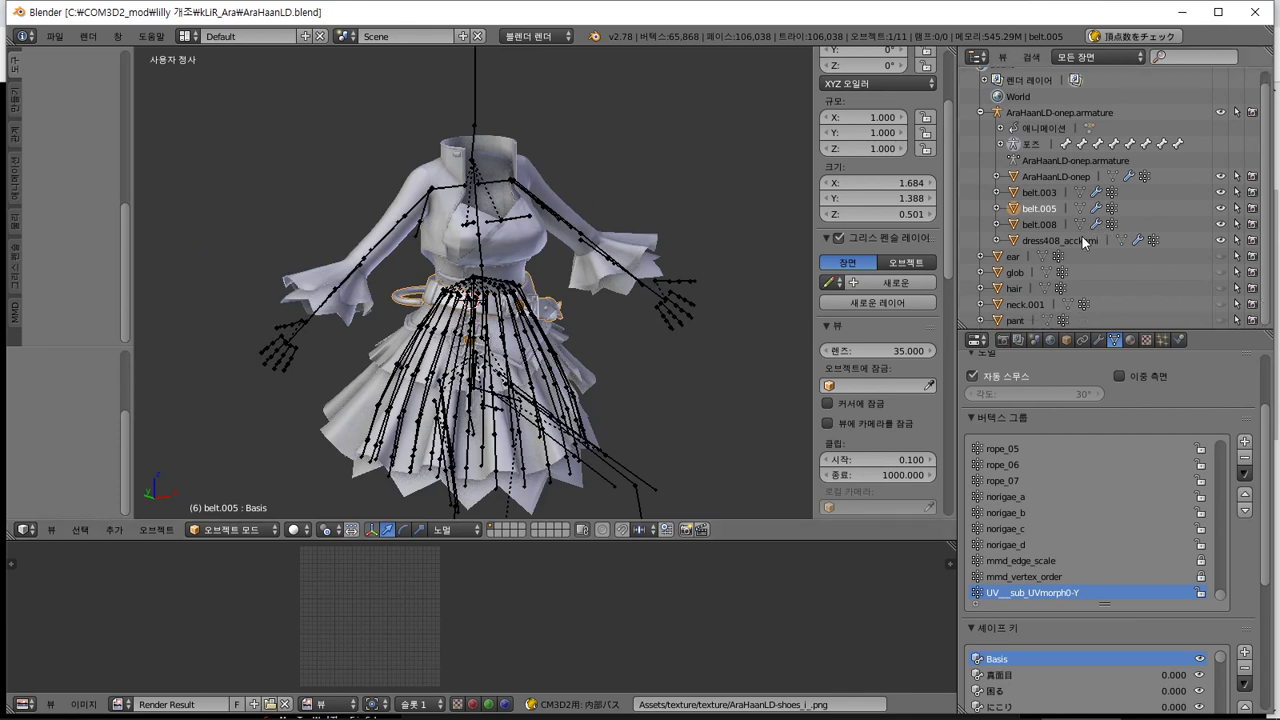
{"action": "left_click", "coordinate": [1015, 114]}
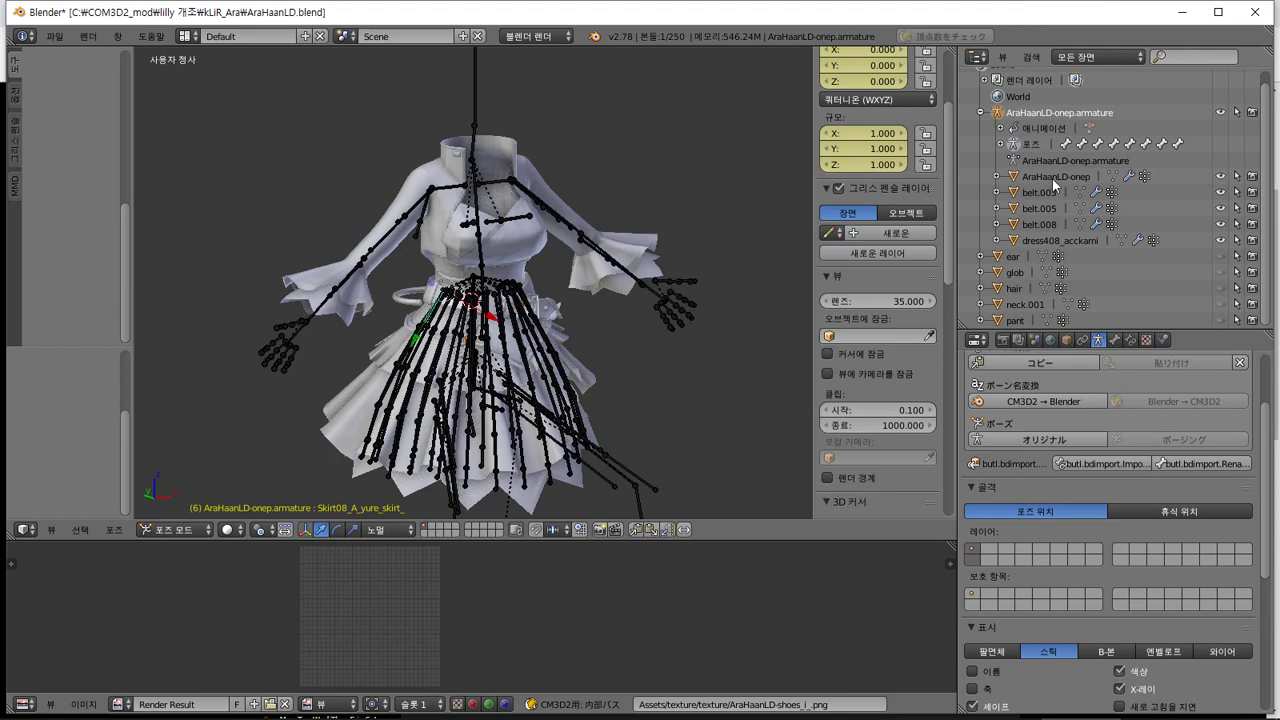
{"action": "left_click", "coordinate": [1047, 187]}
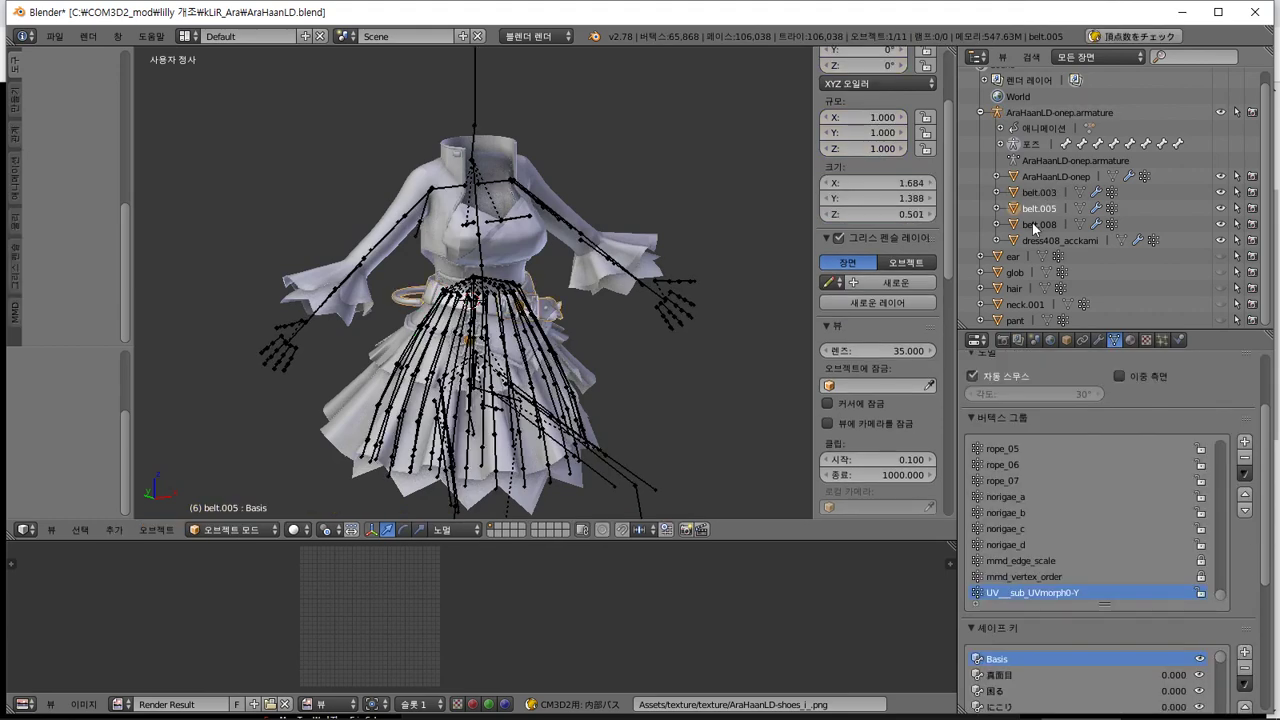
{"action": "left_click", "coordinate": [1032, 222]}
{"action": "scroll", "coordinate": [790, 240], "scroll_direction": "up", "scroll_amount": 5}
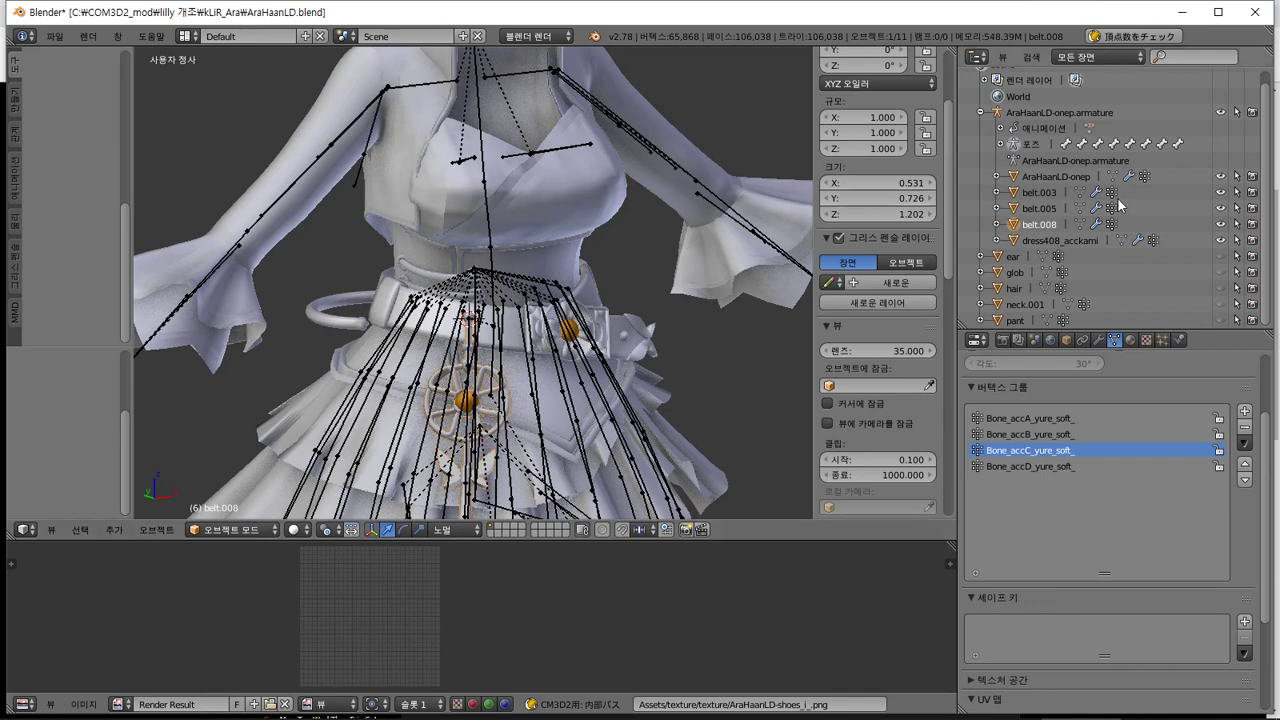
{"action": "left_click", "coordinate": [1030, 196], "text": "ctrl"}
{"action": "left_click", "coordinate": [1040, 204], "text": "ctrl"}
{"action": "left_click", "coordinate": [1041, 219], "text": "ctrl"}
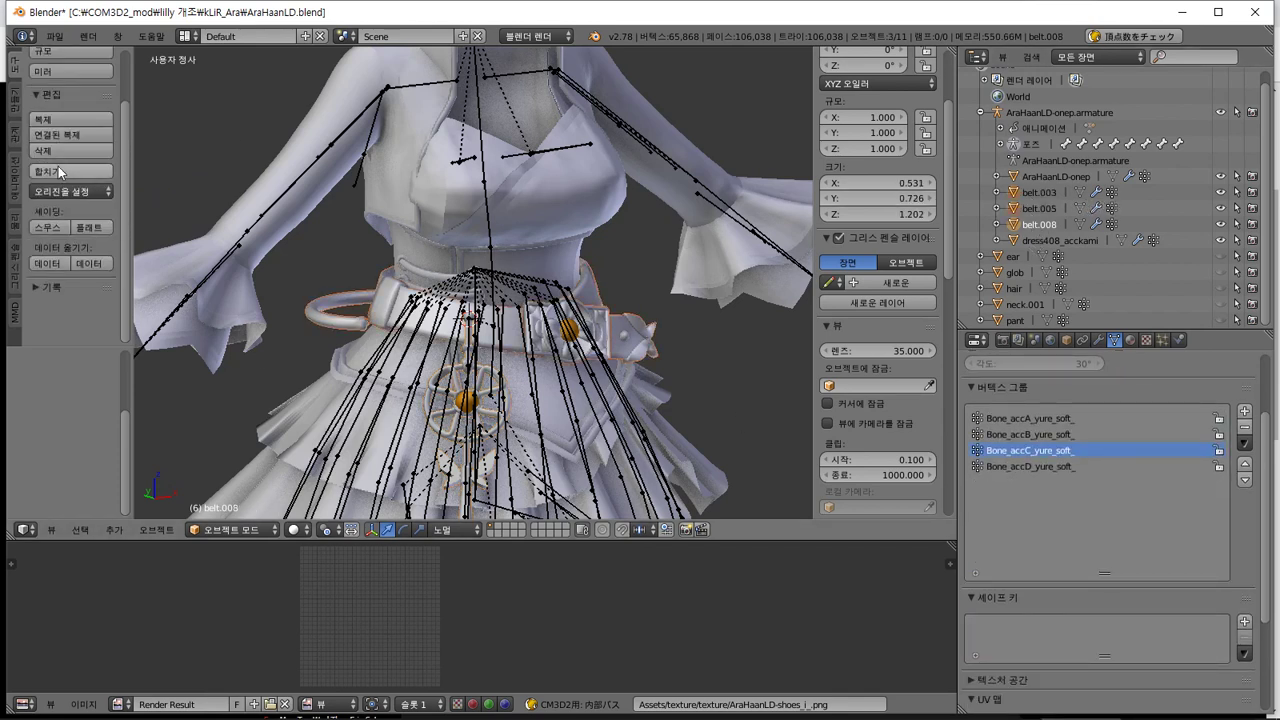
{"action": "left_click", "coordinate": [61, 171]}
{"action": "middle_click_drag", "start_coordinate": [576, 184], "coordinate": [589, 213]}
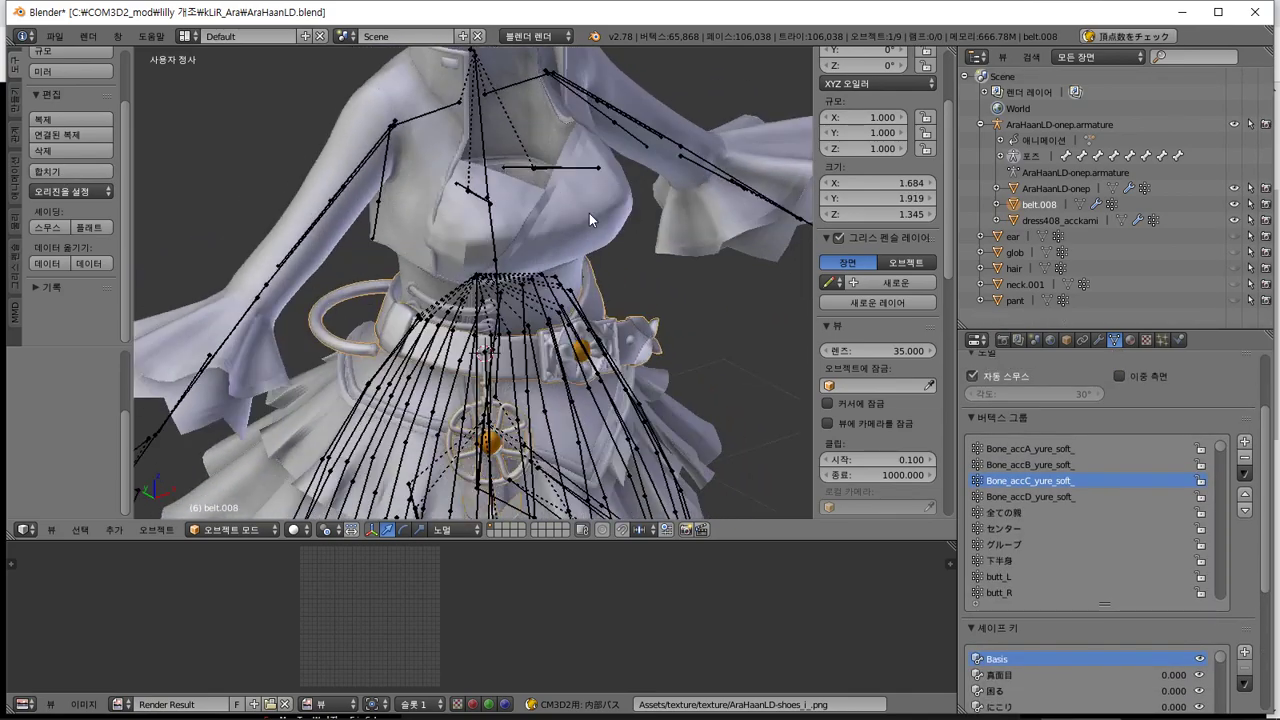
Join the AraHaanLD-onep dress mesh into belt.008
{"action": "left_click", "coordinate": [1030, 186]}
{"action": "left_click", "coordinate": [1030, 204]}
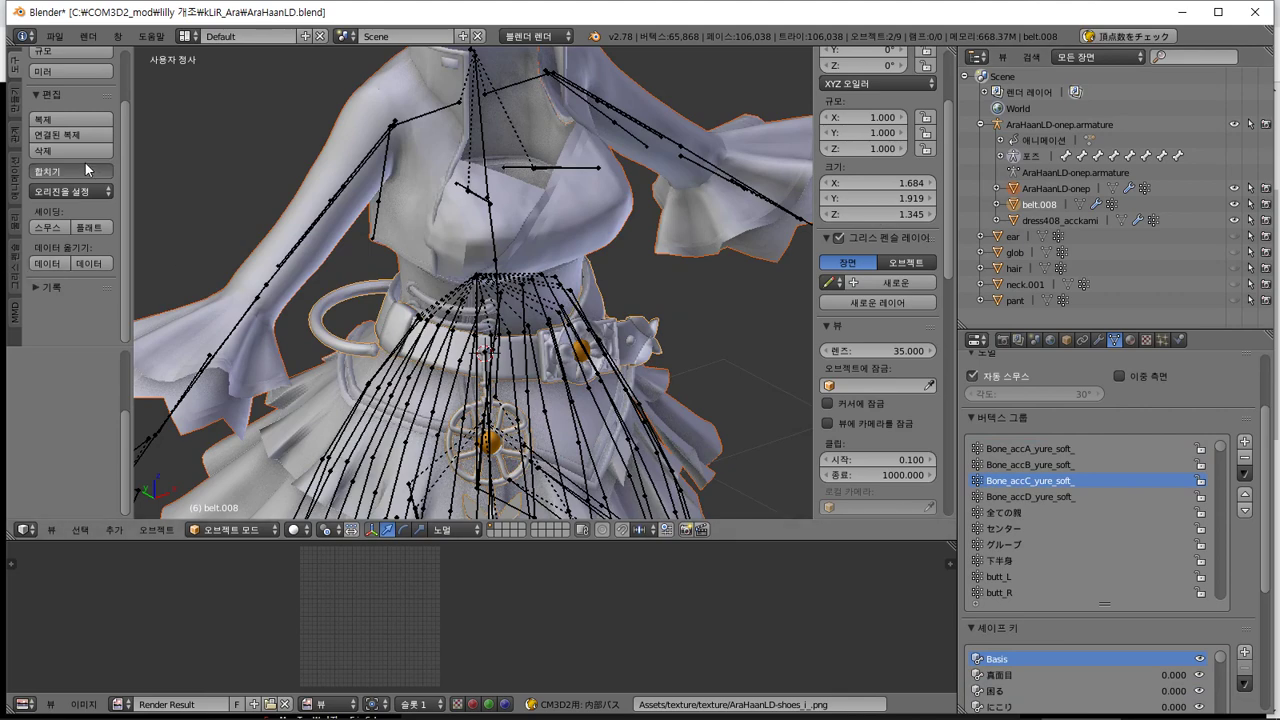
{"action": "left_click", "coordinate": [87, 170]}
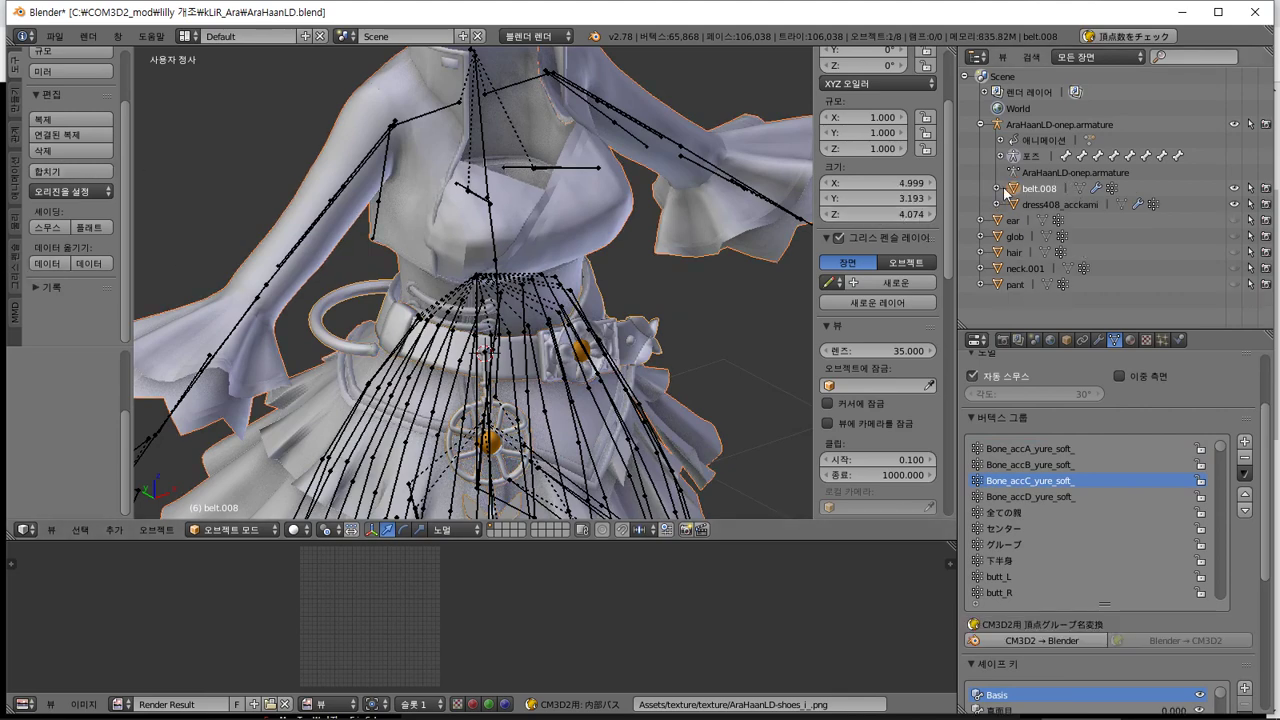
{"action": "middle_click_drag", "start_coordinate": [498, 362], "coordinate": [530, 340]}
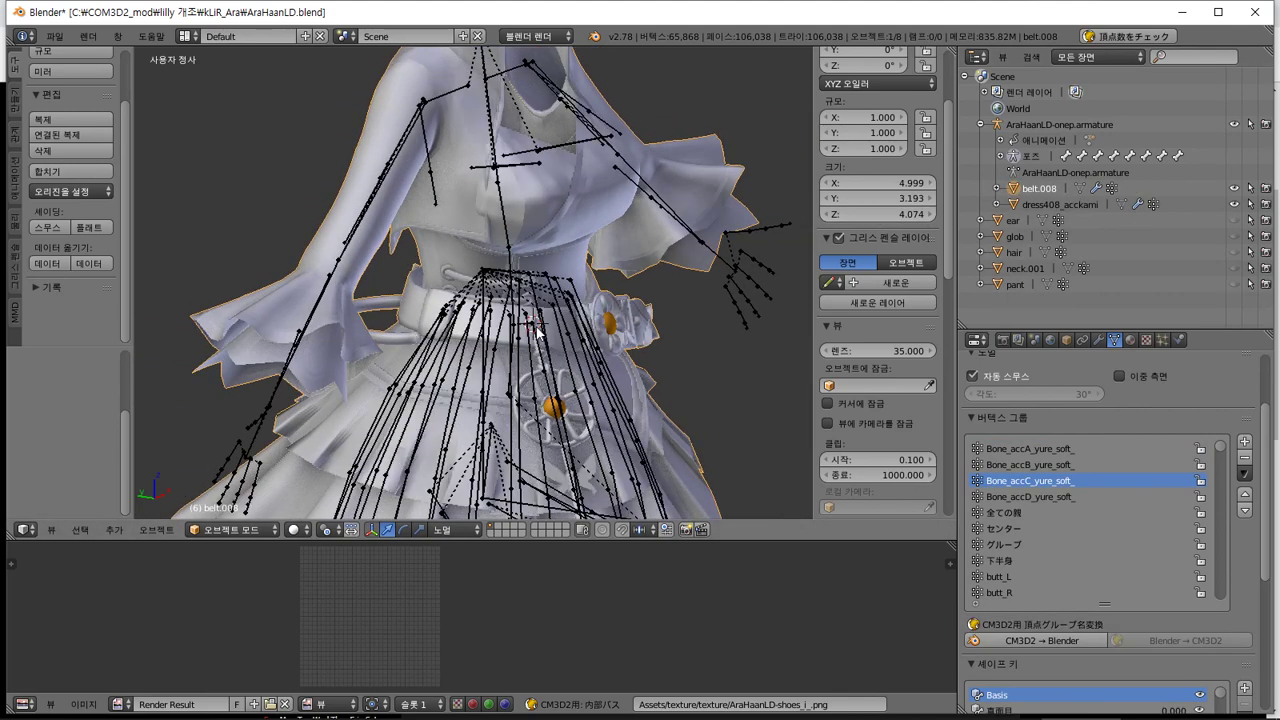
Put AraHaanLD-onep.armature in Pose Mode and select all of its bones
{"action": "right_click", "coordinate": [537, 335]}
{"action": "key", "text": "ctrl+Tab"}
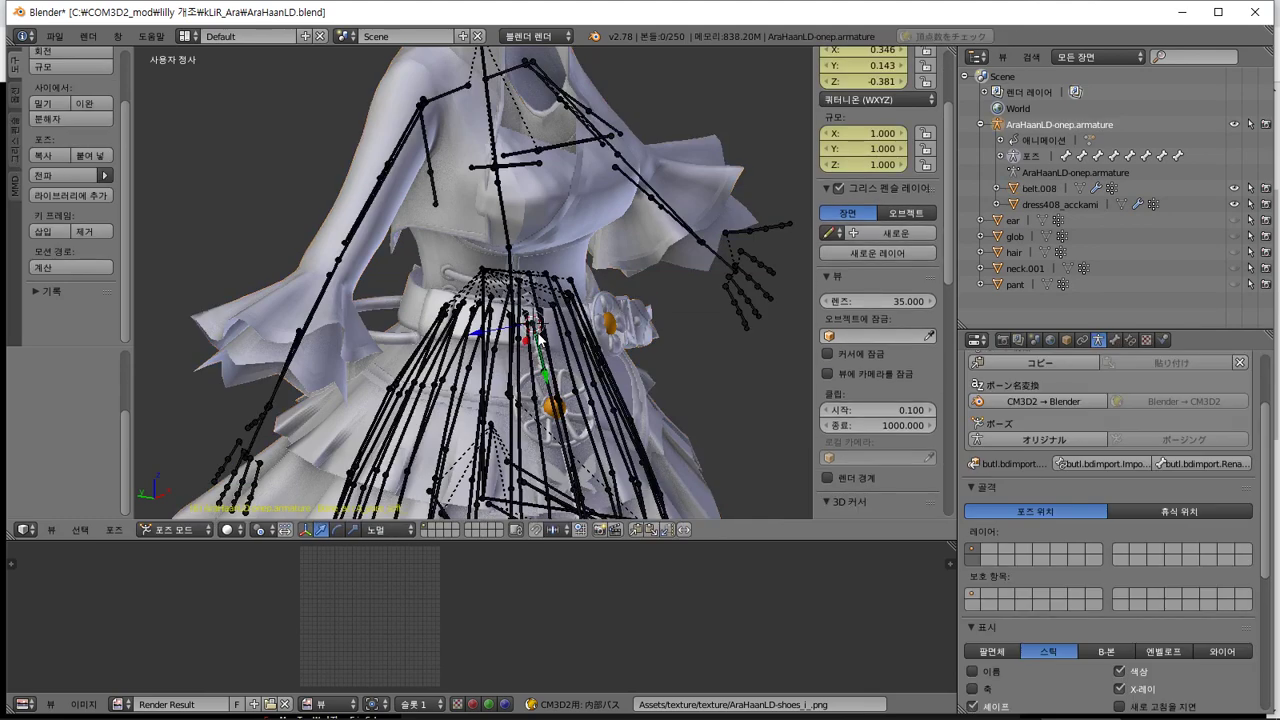
{"action": "key", "text": "a"}
Try clearing all pose transforms on the selected bones, and undo it
{"action": "left_click", "coordinate": [116, 530]}
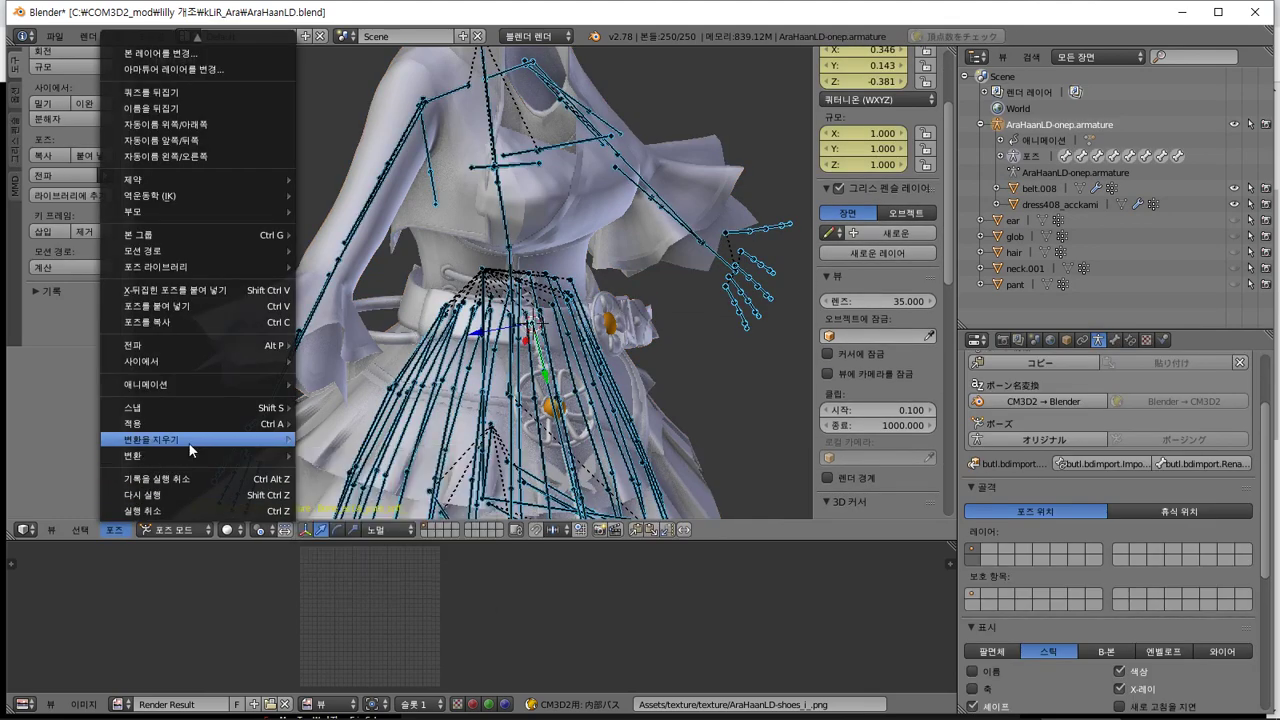
{"action": "mouse_move", "coordinate": [201, 444]}
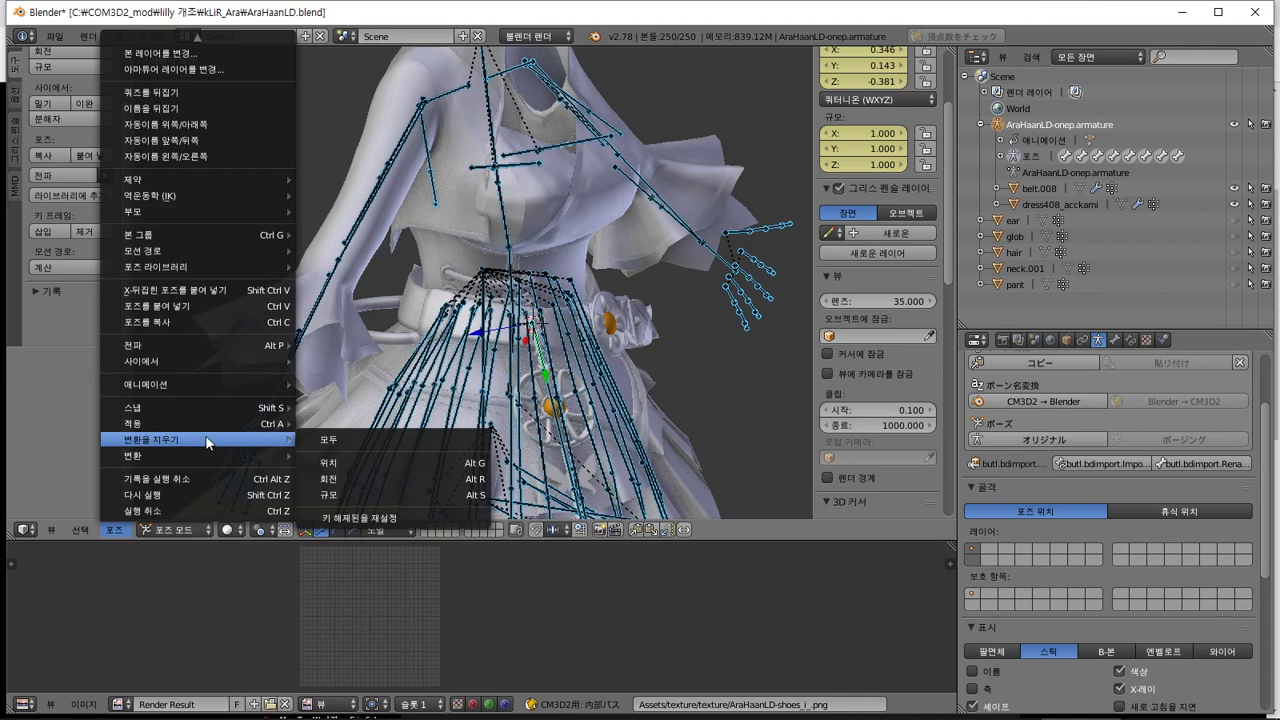
{"action": "left_click", "coordinate": [337, 431]}
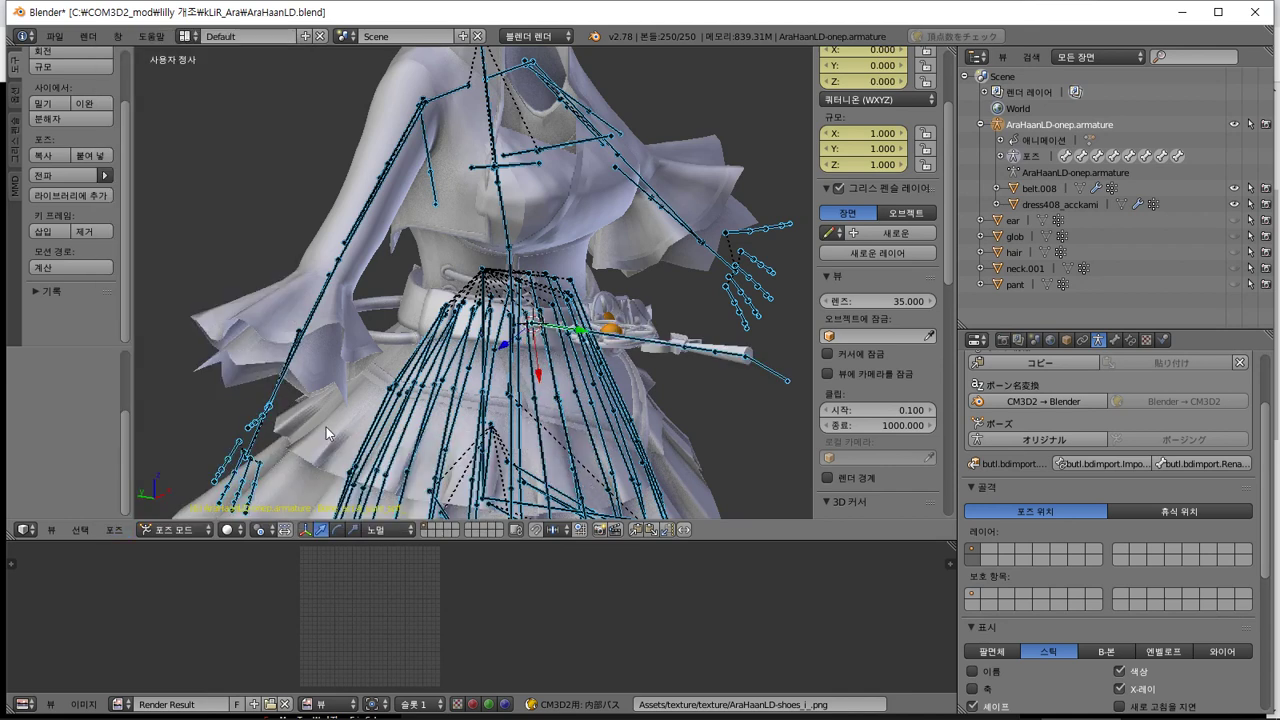
{"action": "key", "text": "ctrl+z"}
Make the current pose the base pose with 現在のポーズで素体化, applying the armature to related meshes and preserving volume
{"action": "left_click", "coordinate": [116, 530]}
{"action": "mouse_move", "coordinate": [200, 424]}
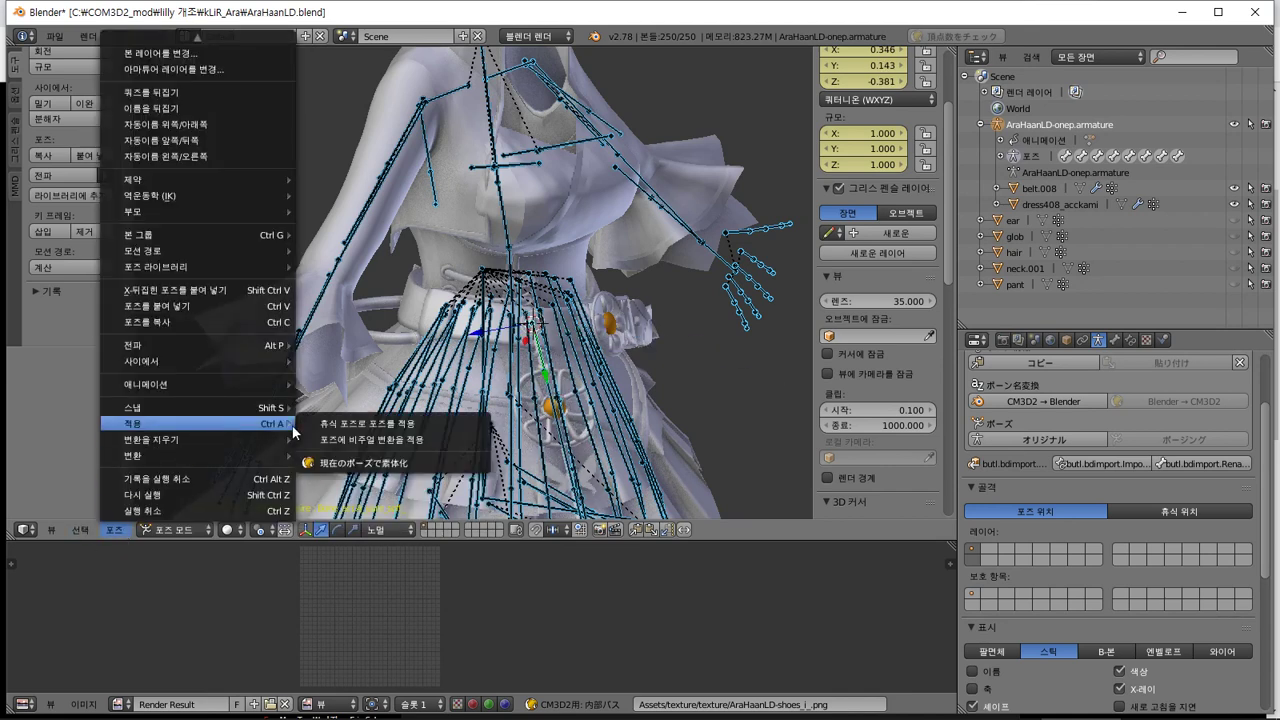
{"action": "left_click", "coordinate": [380, 462]}
{"action": "left_click", "coordinate": [366, 523]}
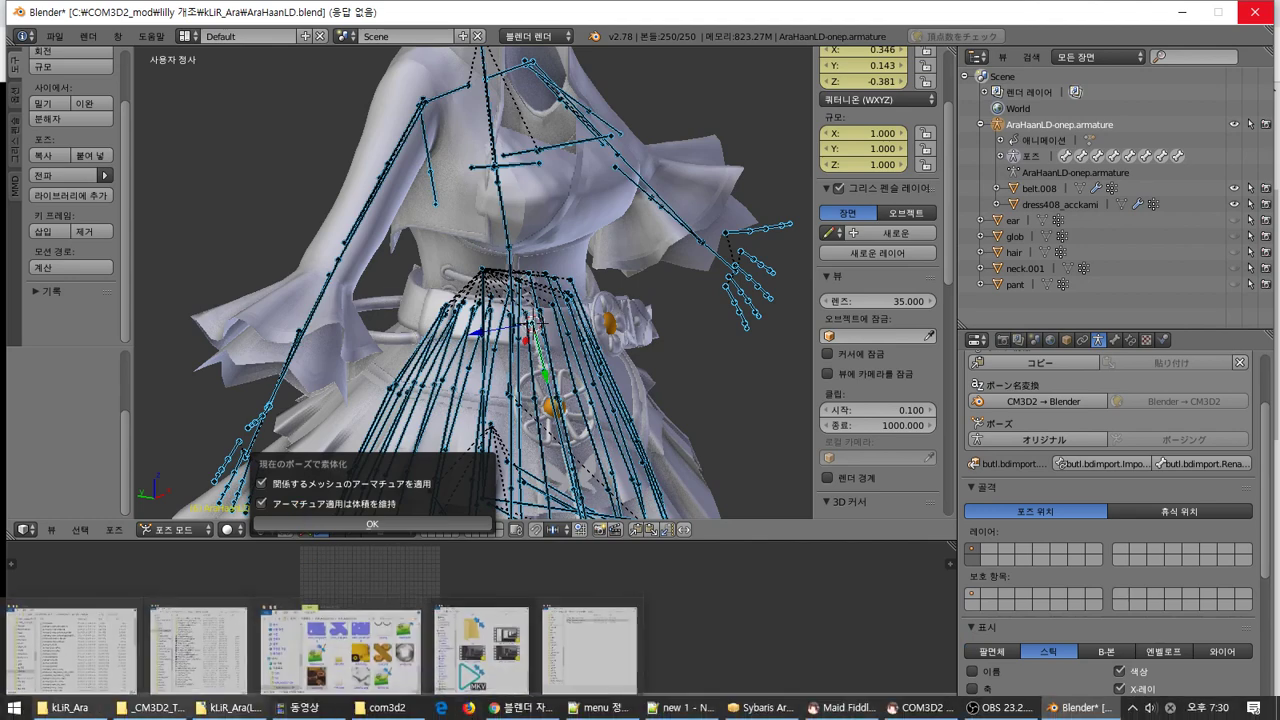
{"action": "key", "text": "super"}
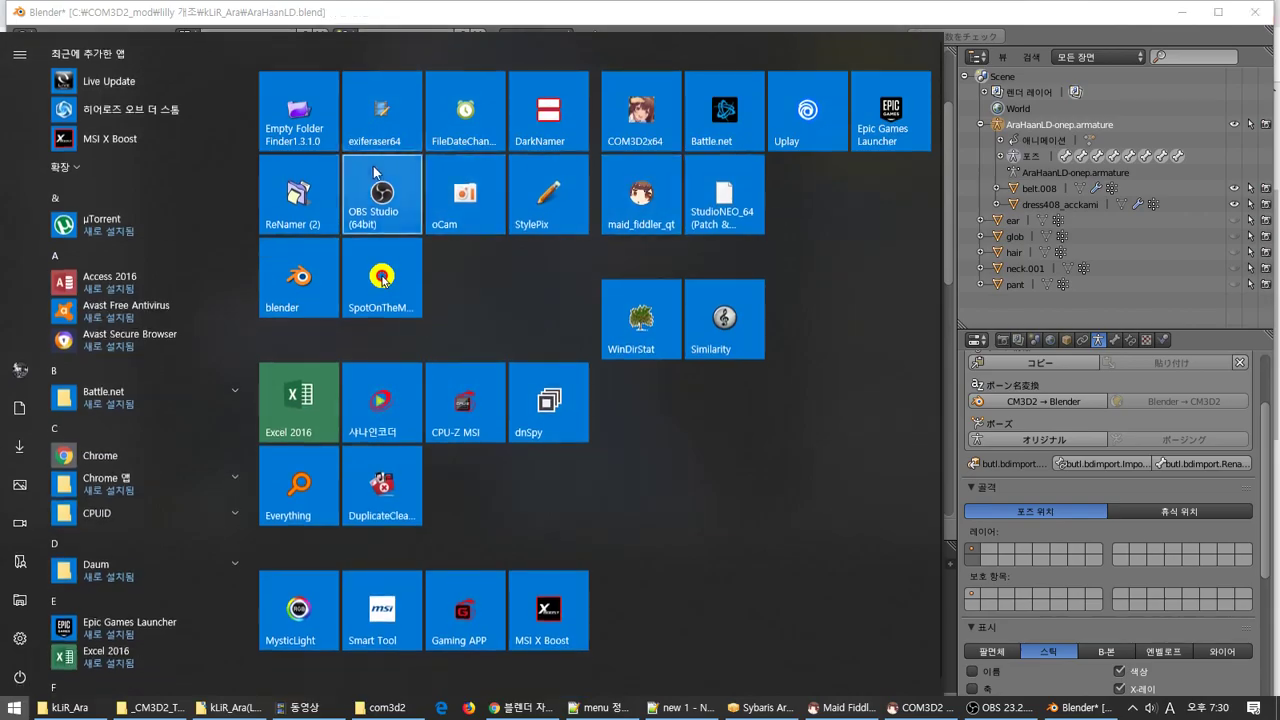
{"action": "left_click", "coordinate": [292, 285]}
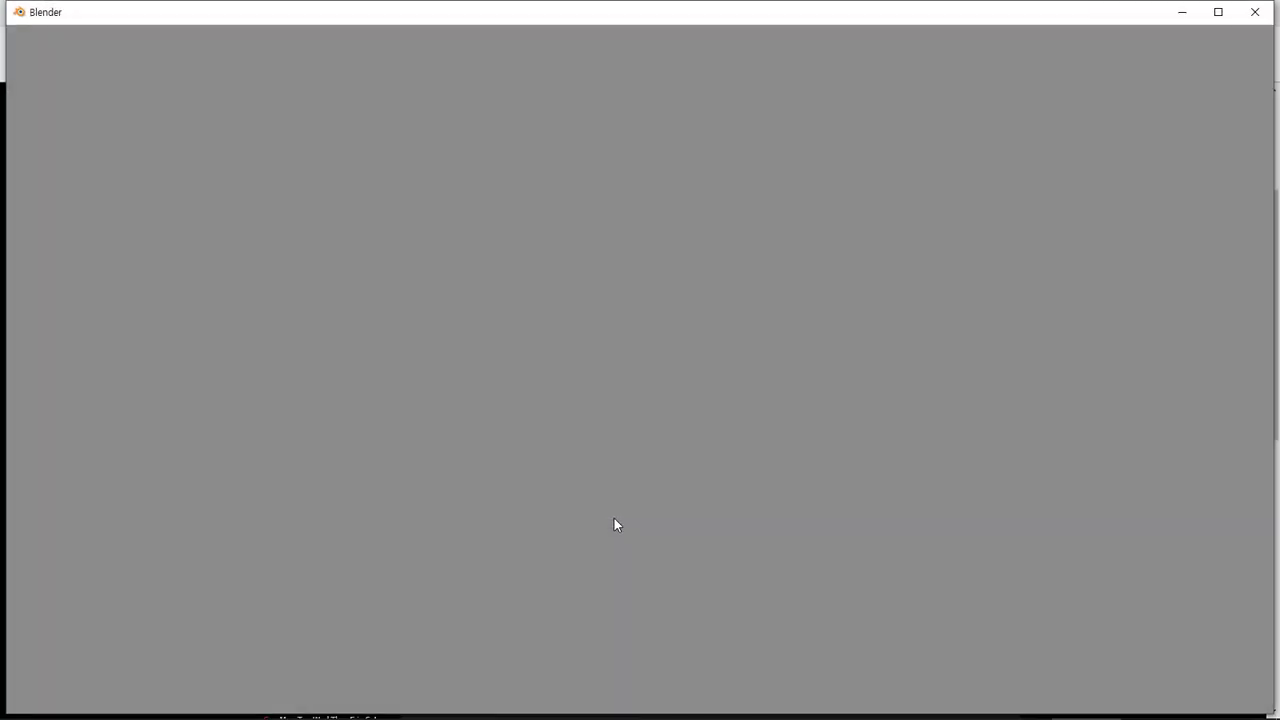
{"action": "key", "text": "alt+Tab"}
{"action": "left_click", "coordinate": [472, 198]}
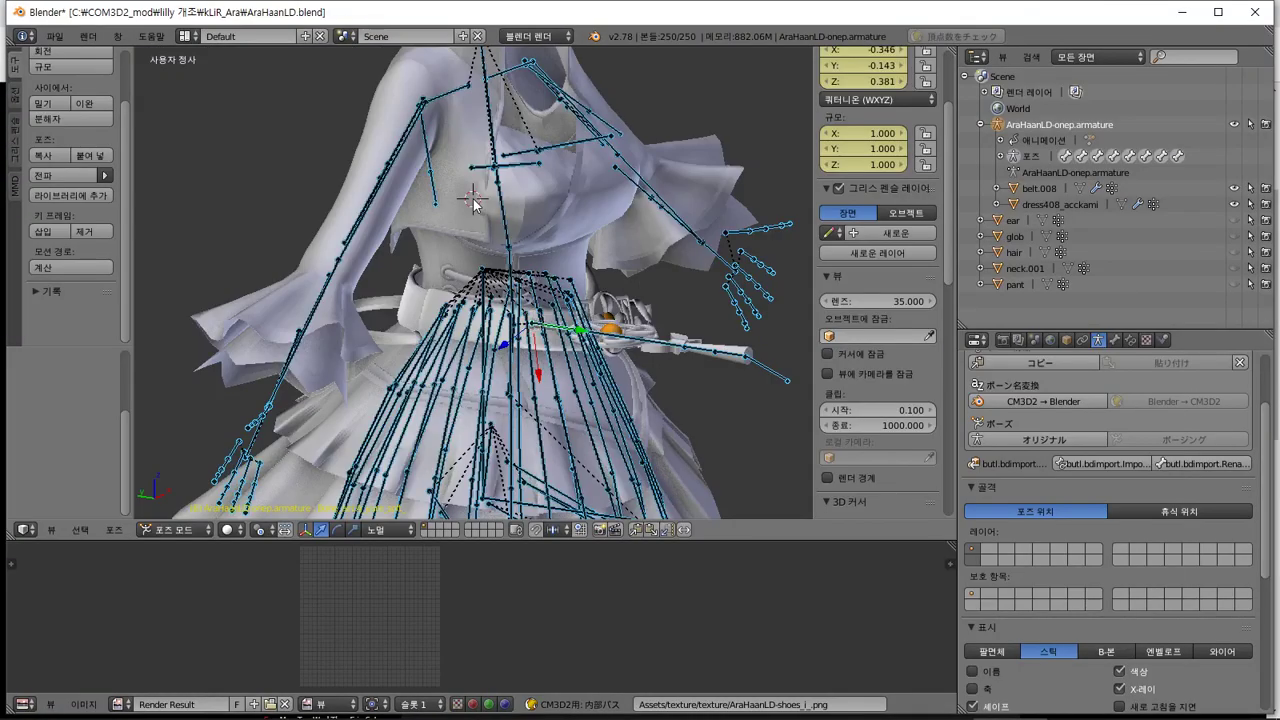
Try clearing all pose transforms on the armature's selected bones and inspect the belt and ornament at the waist
{"action": "mouse_move", "coordinate": [478, 204]}
{"action": "middle_mouse_down"}
{"action": "mouse_move", "coordinate": [517, 217]}
{"action": "mouse_move", "coordinate": [565, 201]}
{"action": "mouse_move", "coordinate": [480, 205]}
{"action": "middle_mouse_up"}
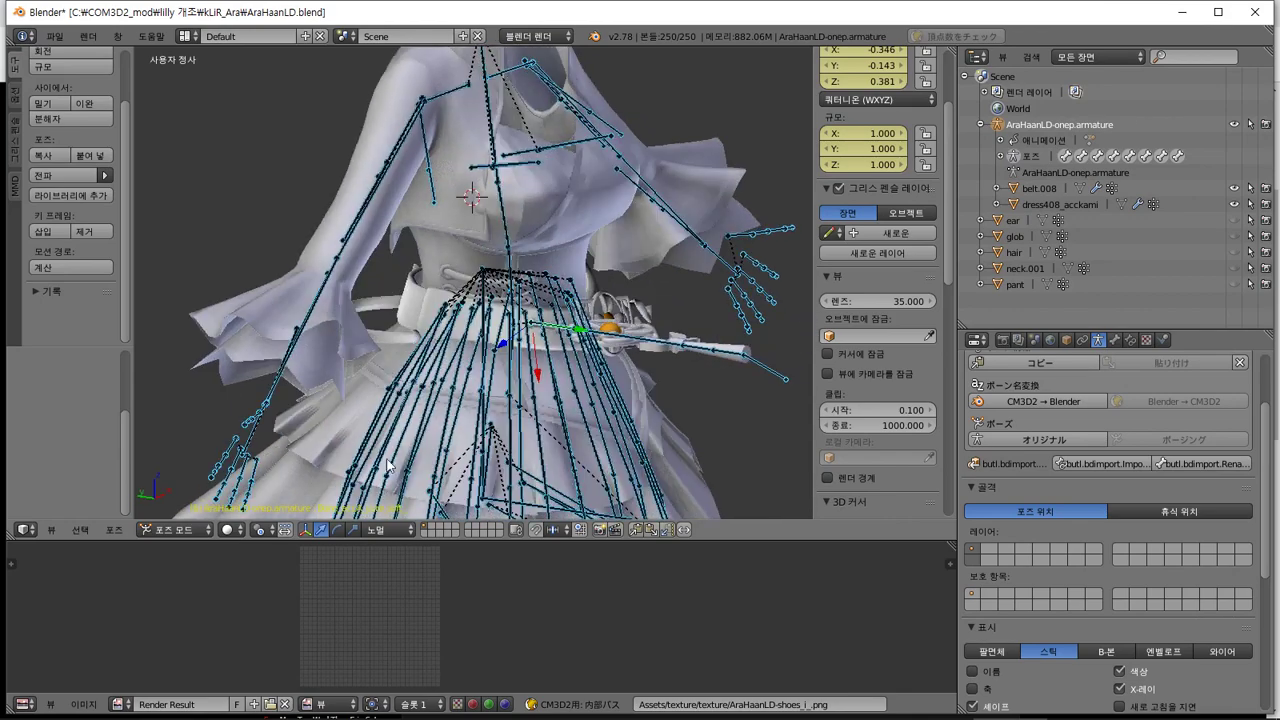
{"action": "left_click", "coordinate": [112, 529]}
{"action": "mouse_move", "coordinate": [220, 441]}
{"action": "left_click", "coordinate": [330, 440]}
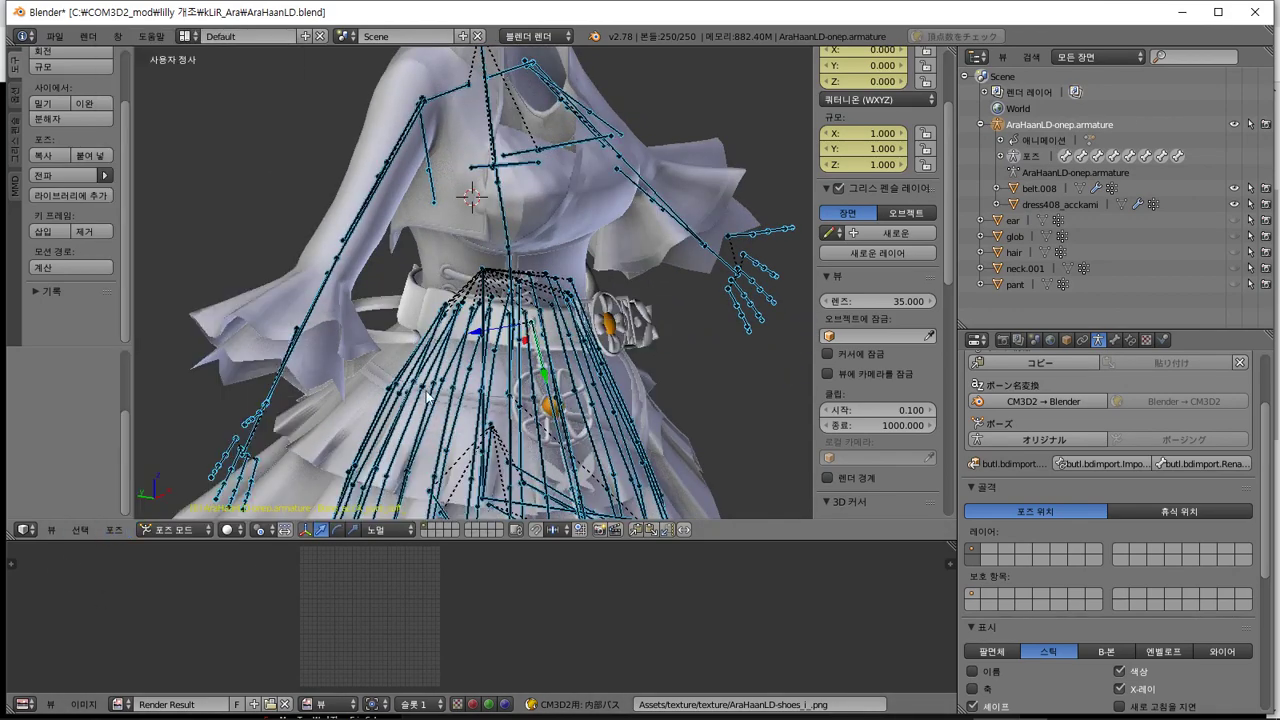
{"action": "middle_click_drag", "start_coordinate": [568, 346], "coordinate": [400, 358]}
{"action": "scroll", "coordinate": [400, 358], "scroll_direction": "up", "scroll_amount": 8}
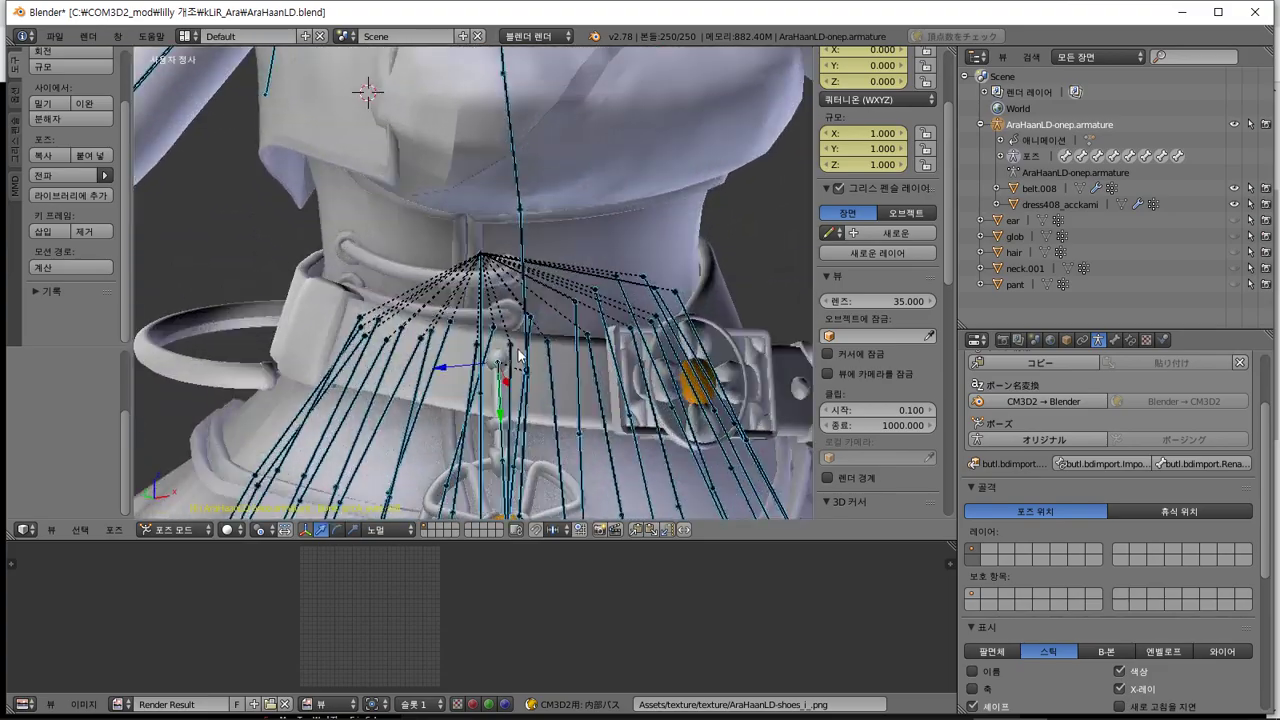
{"action": "middle_click_drag", "start_coordinate": [493, 311], "coordinate": [486, 268]}
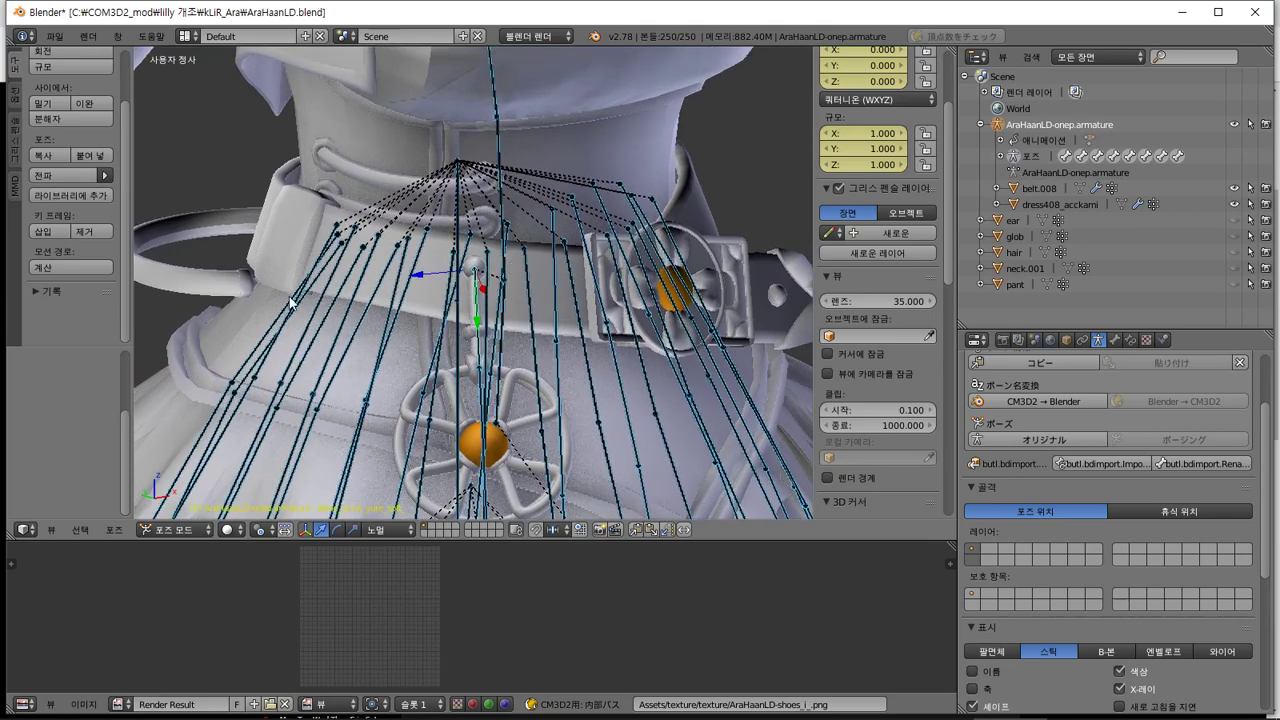
Examine the joined belt.008 mesh around the waist and flower buckle, in both Object Mode and wireframe Edit Mode
{"action": "key", "text": "ctrl+Tab"}
{"action": "right_click", "coordinate": [226, 297]}
{"action": "middle_click_drag", "start_coordinate": [226, 291], "coordinate": [210, 319]}
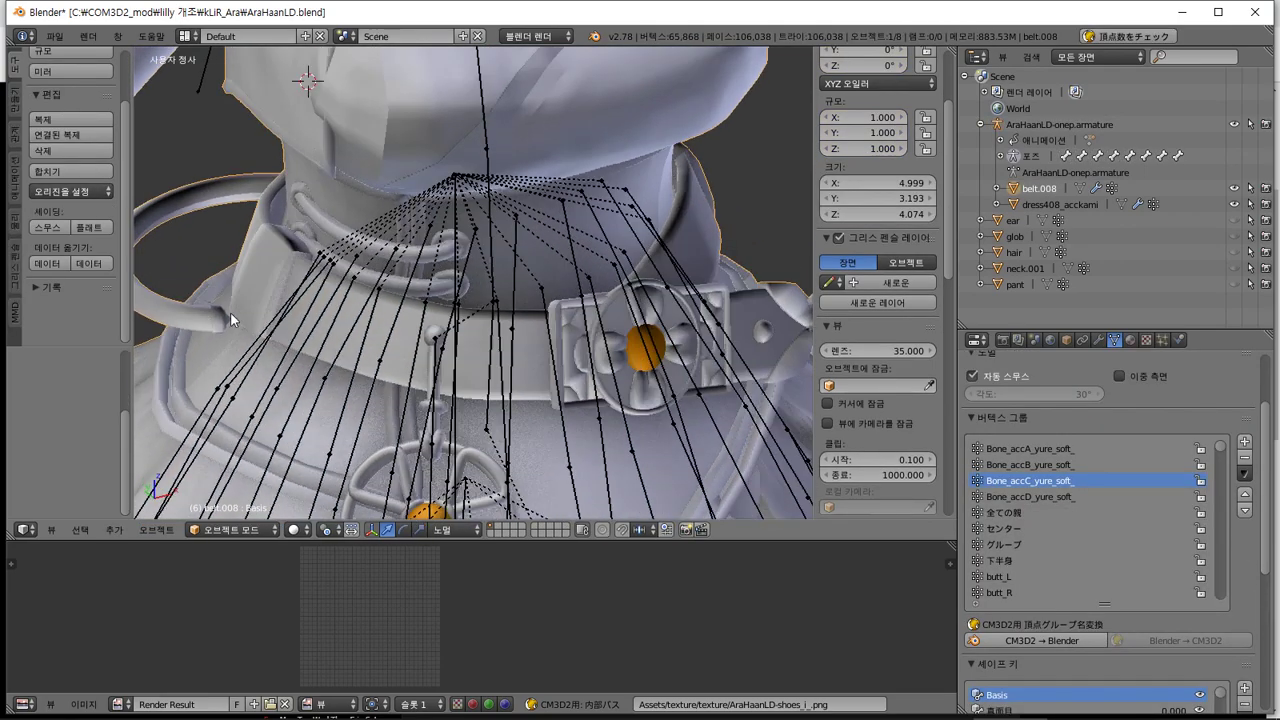
{"action": "key", "text": "Tab"}
{"action": "key", "text": "z"}
{"action": "scroll", "coordinate": [453, 330], "scroll_direction": "up", "scroll_amount": 1}
{"action": "key", "text": "Tab"}
{"action": "key", "text": "z"}
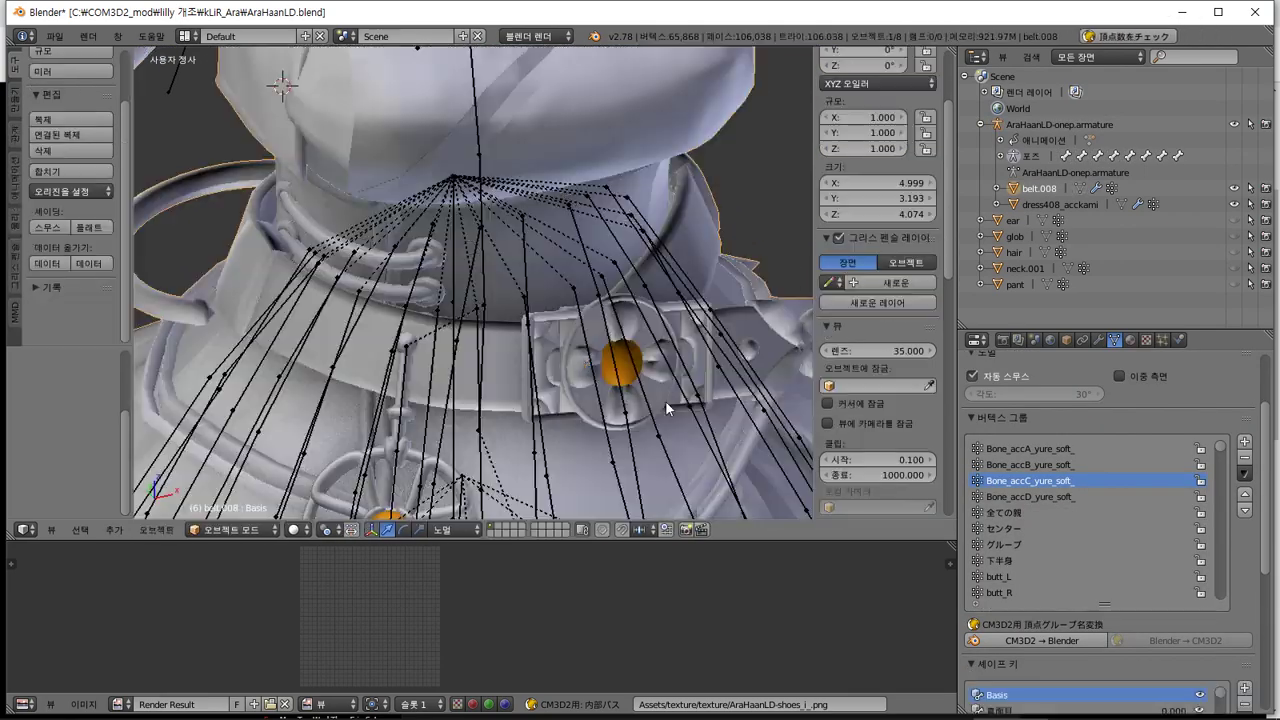
{"action": "scroll", "coordinate": [665, 400], "scroll_direction": "up", "scroll_amount": 1}
{"action": "mouse_move", "coordinate": [663, 410]}
{"action": "middle_mouse_down"}
{"action": "mouse_move", "coordinate": [605, 390]}
{"action": "mouse_move", "coordinate": [621, 365]}
{"action": "mouse_move", "coordinate": [724, 360]}
{"action": "mouse_move", "coordinate": [552, 372]}
{"action": "mouse_move", "coordinate": [704, 354]}
{"action": "middle_mouse_up"}
{"action": "scroll", "coordinate": [720, 358], "scroll_direction": "down", "scroll_amount": 3}
{"action": "middle_click_drag", "start_coordinate": [655, 270], "coordinate": [646, 287]}
{"action": "key", "text": "Tab"}
{"action": "key", "text": "z"}
{"action": "middle_click_drag", "start_coordinate": [378, 291], "coordinate": [294, 269]}
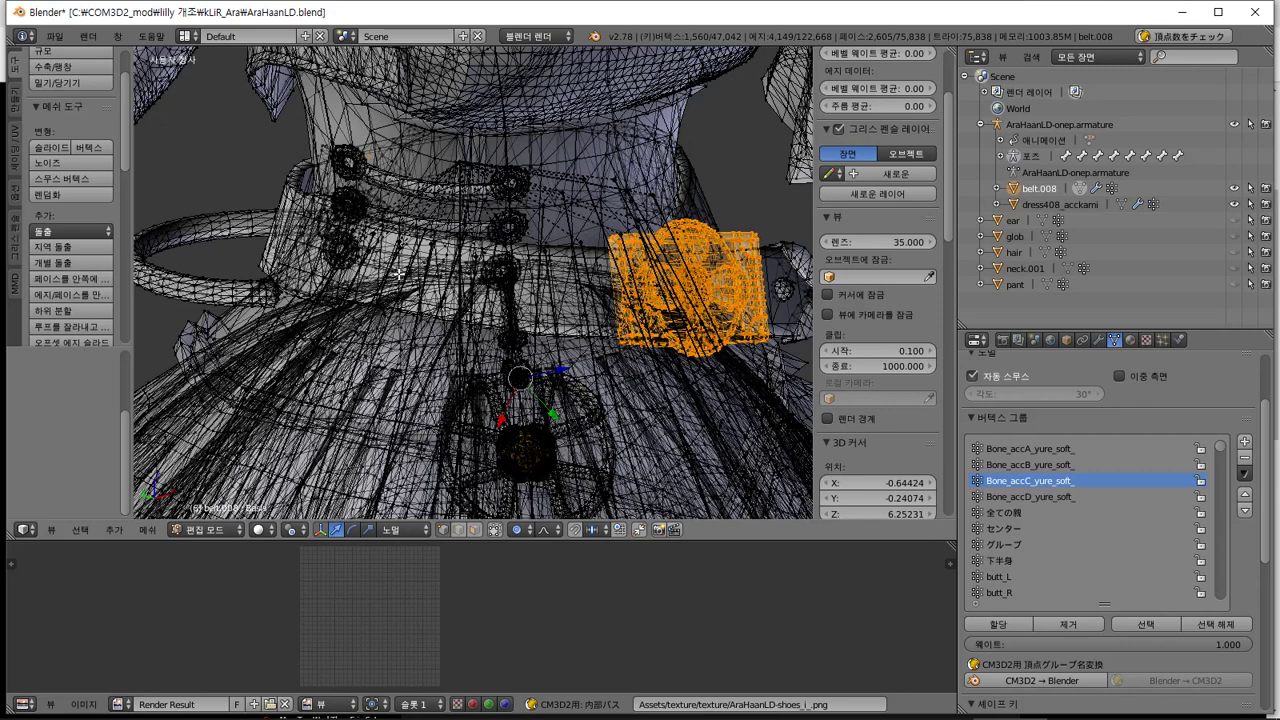
{"action": "key", "text": "Tab"}
{"action": "key", "text": "z"}
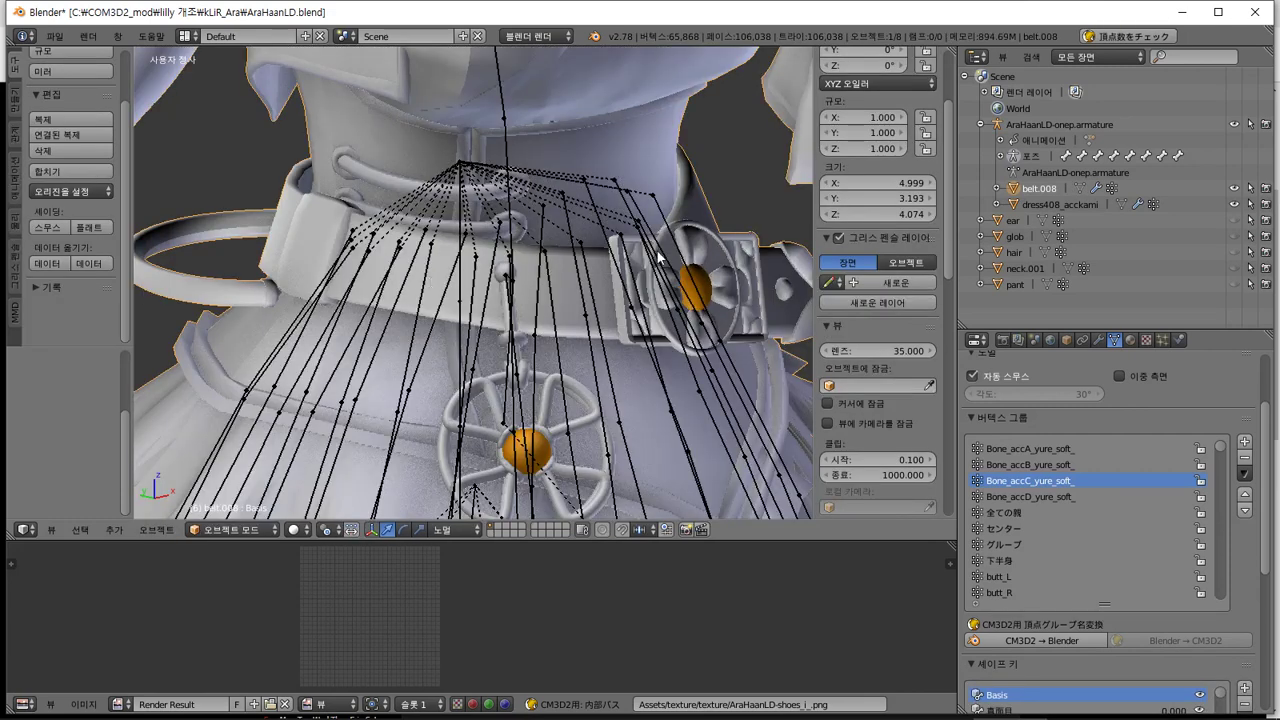
Undo the pose and join operations back to the point where AraHaanLD-onep, belt.003, belt.005 and belt.008 are separate meshes
{"action": "right_click", "coordinate": [657, 257]}
{"action": "key", "text": "ctrl+Tab"}
{"action": "key", "text": "ctrl+z"}
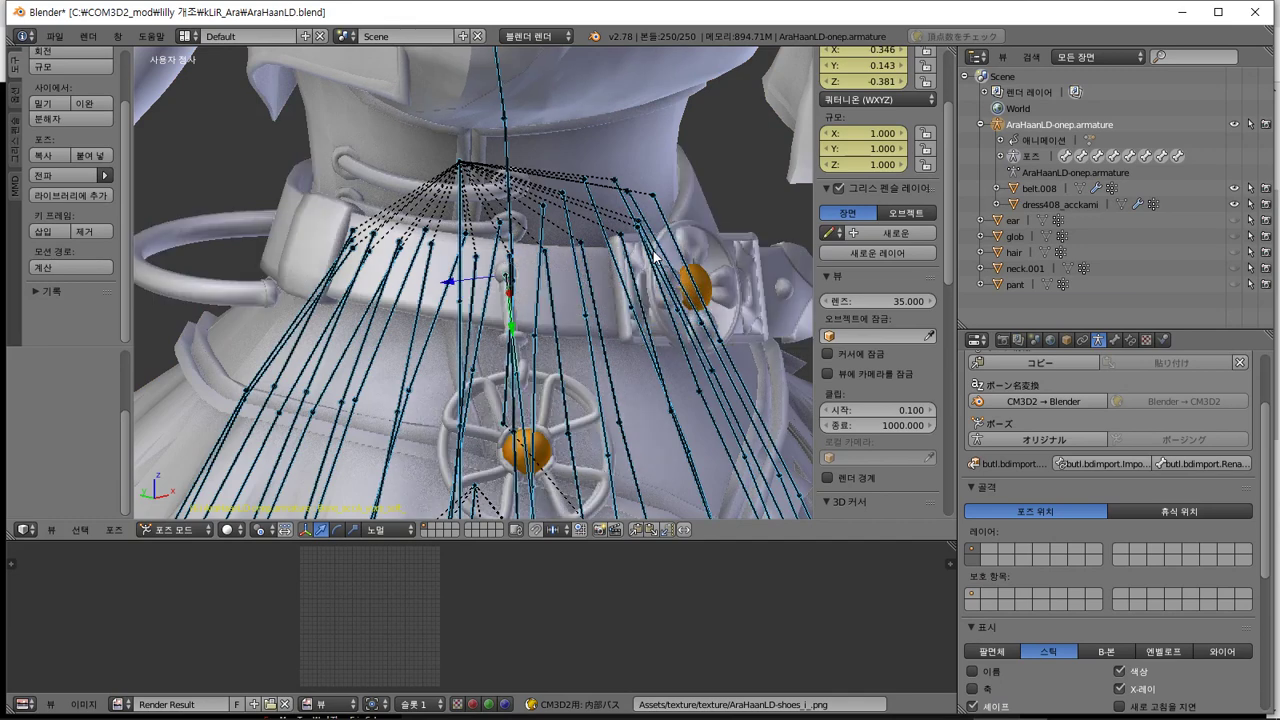
{"action": "right_click", "coordinate": [657, 257]}
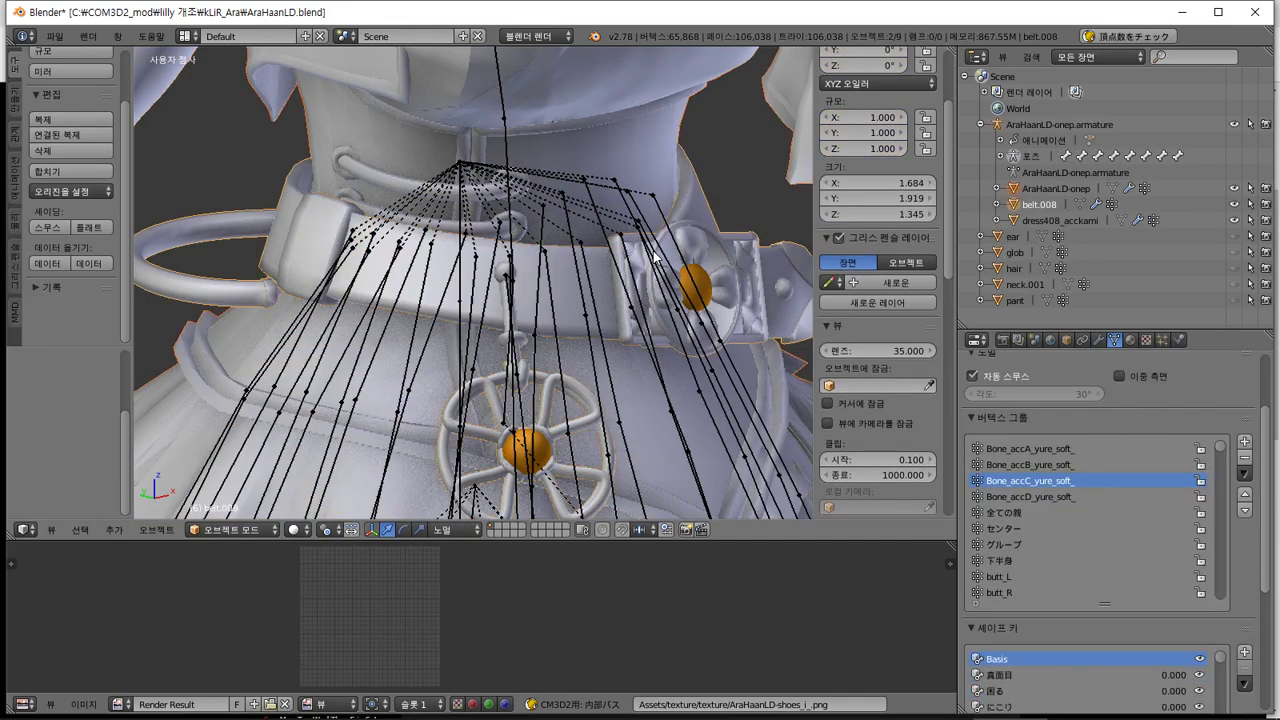
{"action": "right_click", "coordinate": [657, 257]}
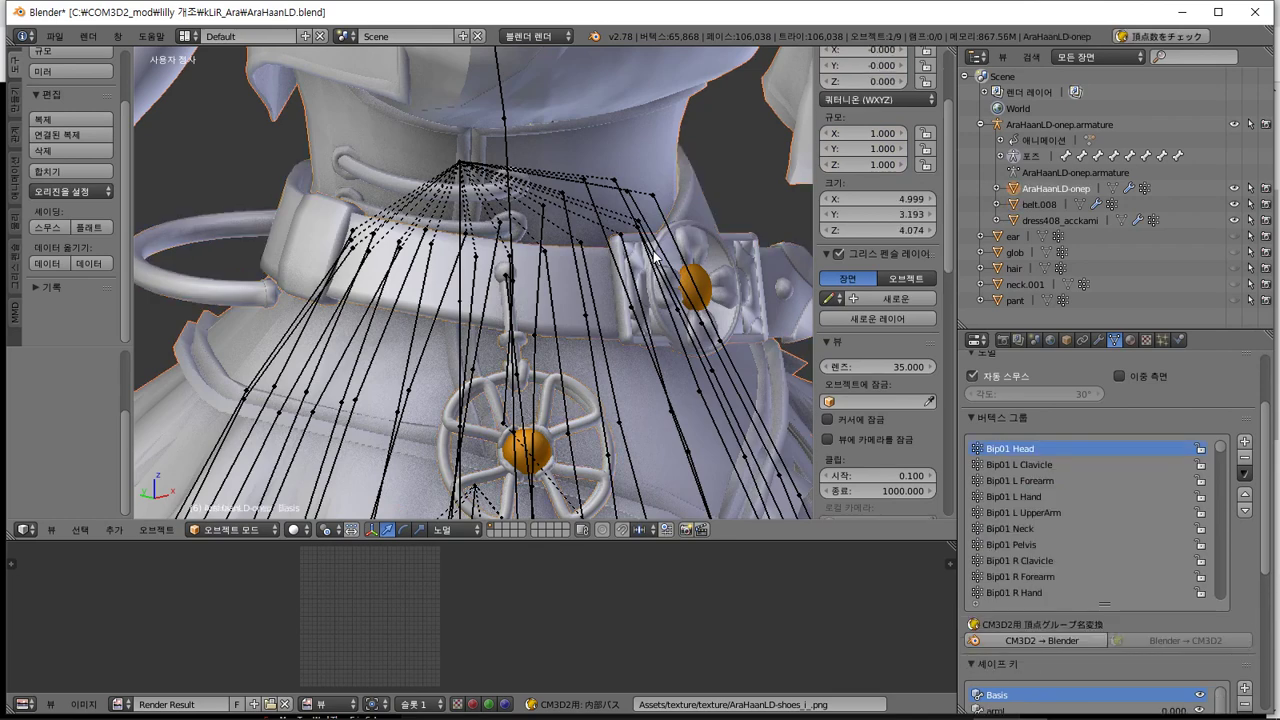
{"action": "right_click", "coordinate": [656, 257]}
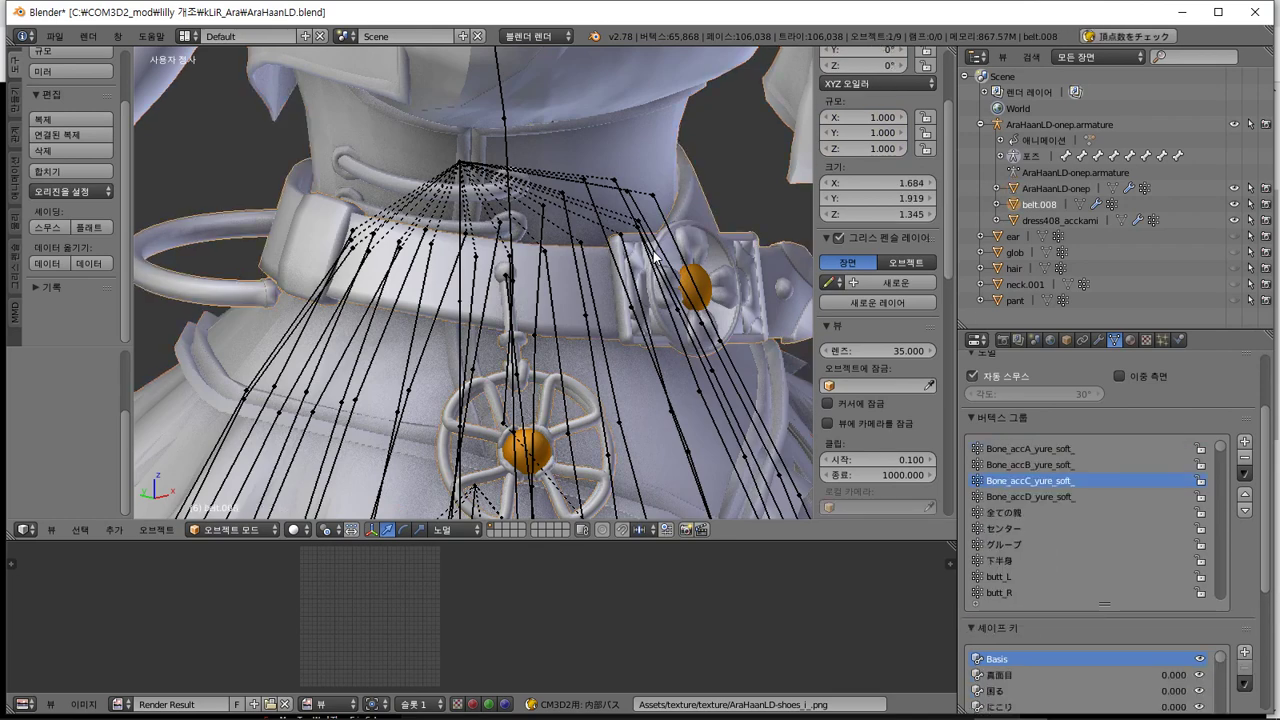
{"action": "key", "text": "ctrl+z"}
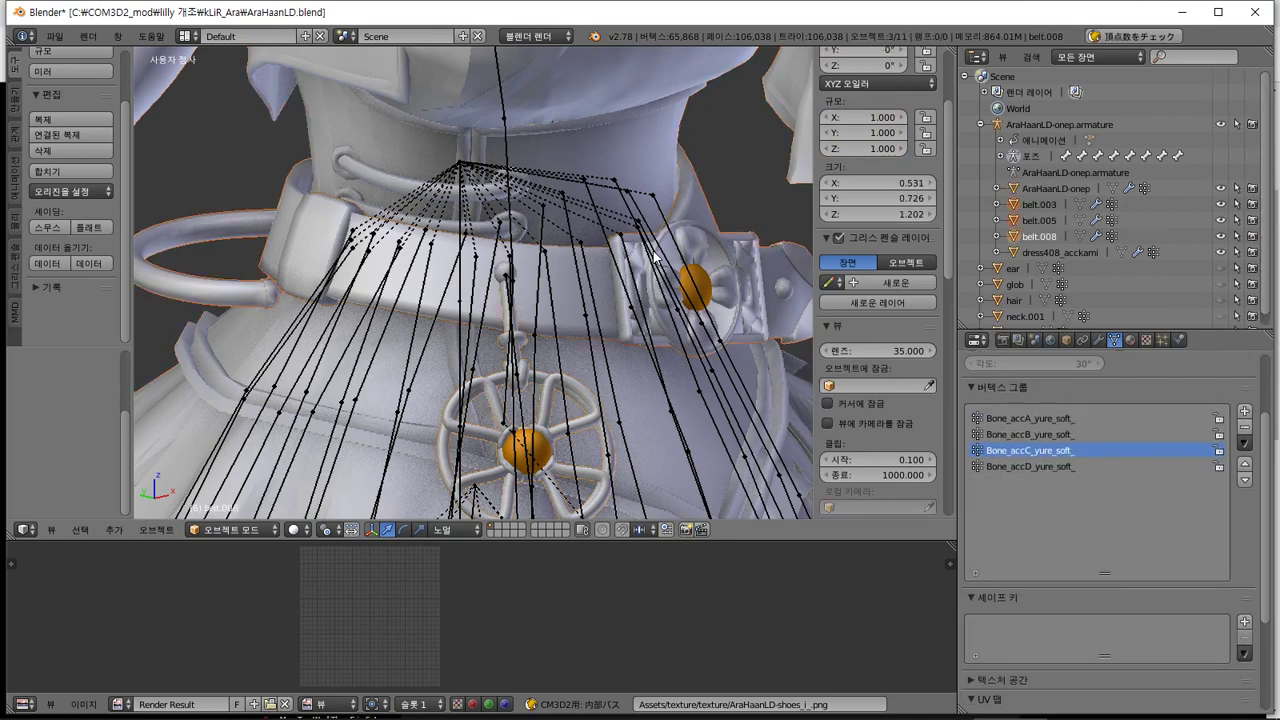
Join belt.003 into belt.005, leaving belt.008 as a separate object
{"action": "right_click", "coordinate": [606, 288]}
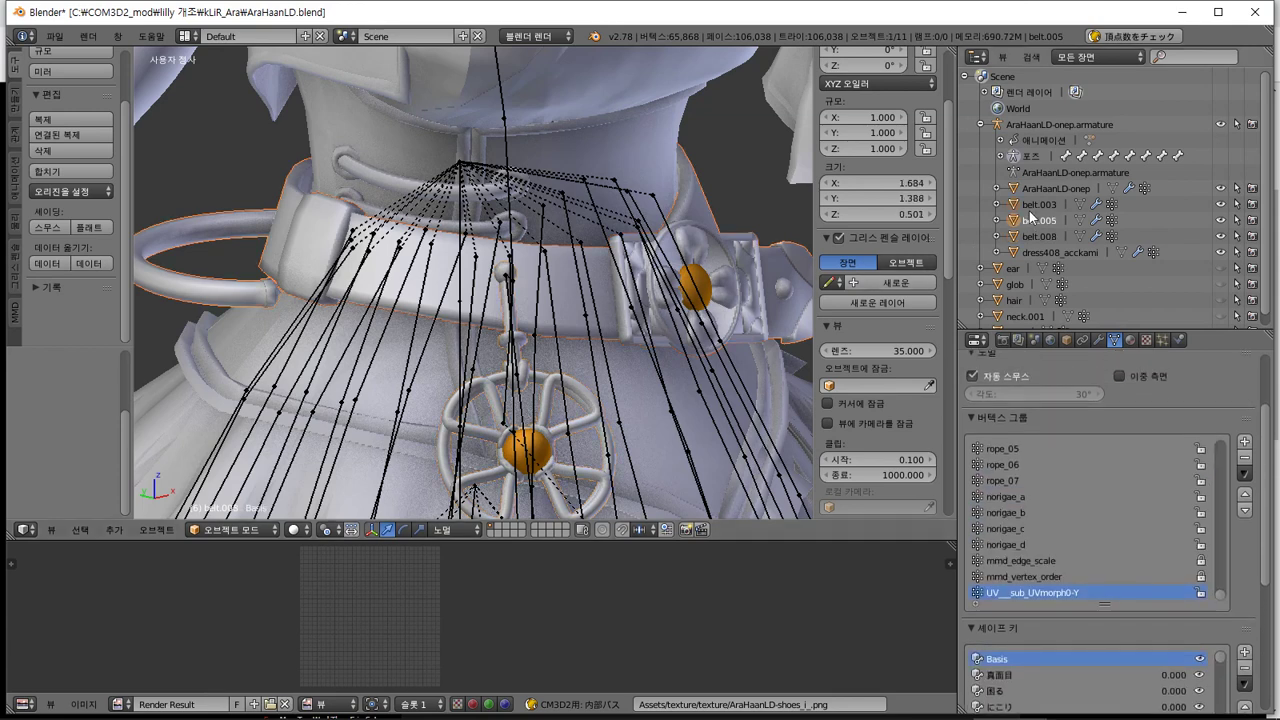
{"action": "left_click", "coordinate": [1038, 236]}
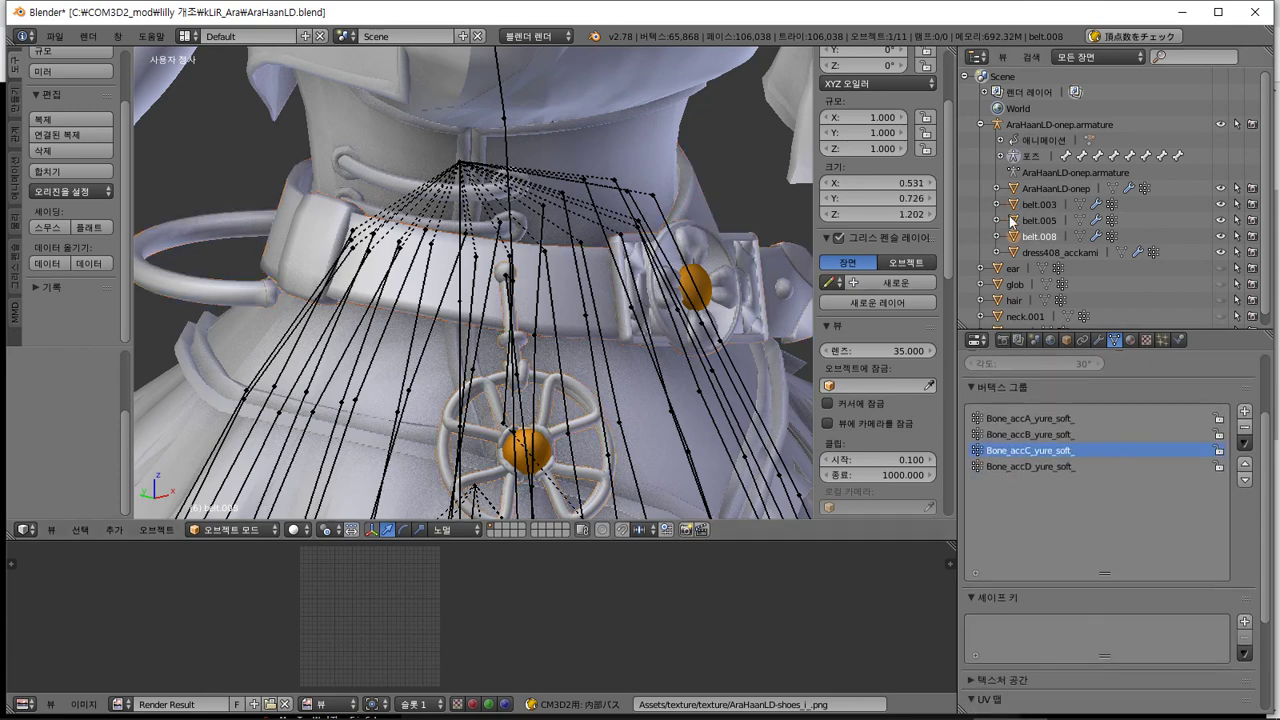
{"action": "left_click", "coordinate": [1013, 220], "text": "ctrl"}
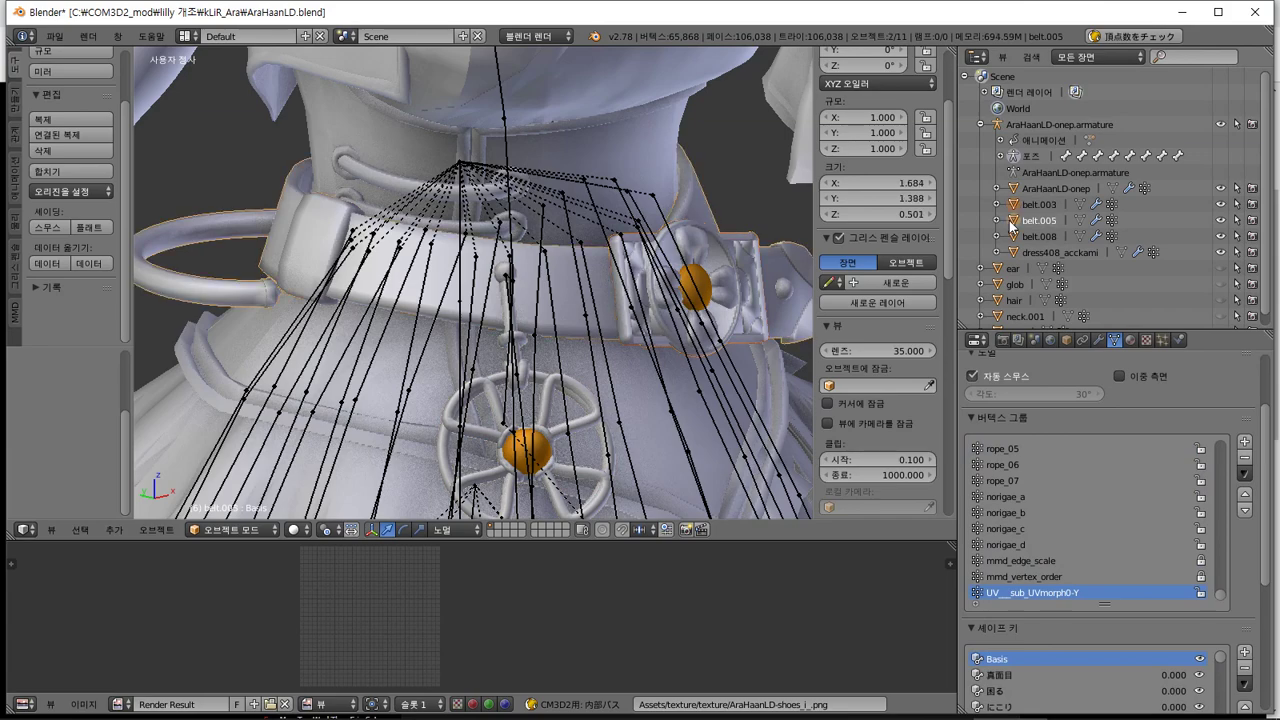
{"action": "left_click", "coordinate": [70, 172]}
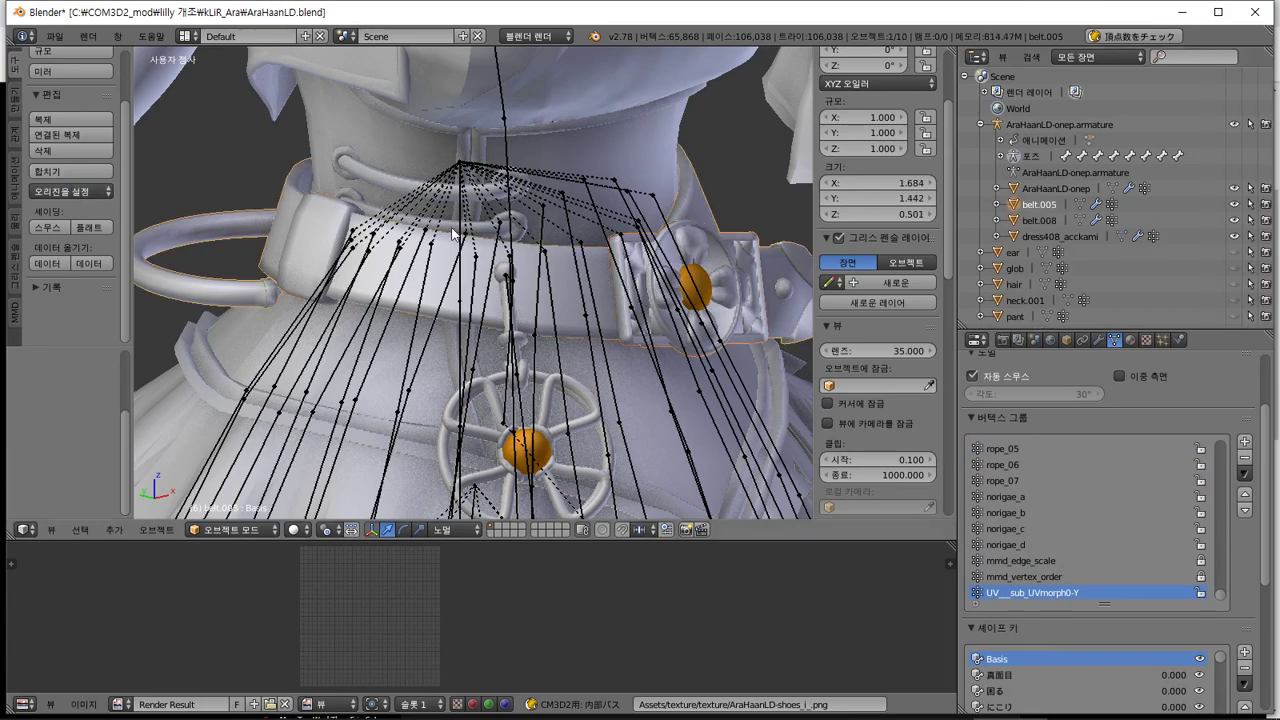
Select the AraHaanLD-onep dress mesh together with belt.005 as the active object, and delete all of belt.005's vertex groups
{"action": "middle_click_drag", "start_coordinate": [453, 234], "coordinate": [533, 211]}
{"action": "right_click", "coordinate": [686, 137]}
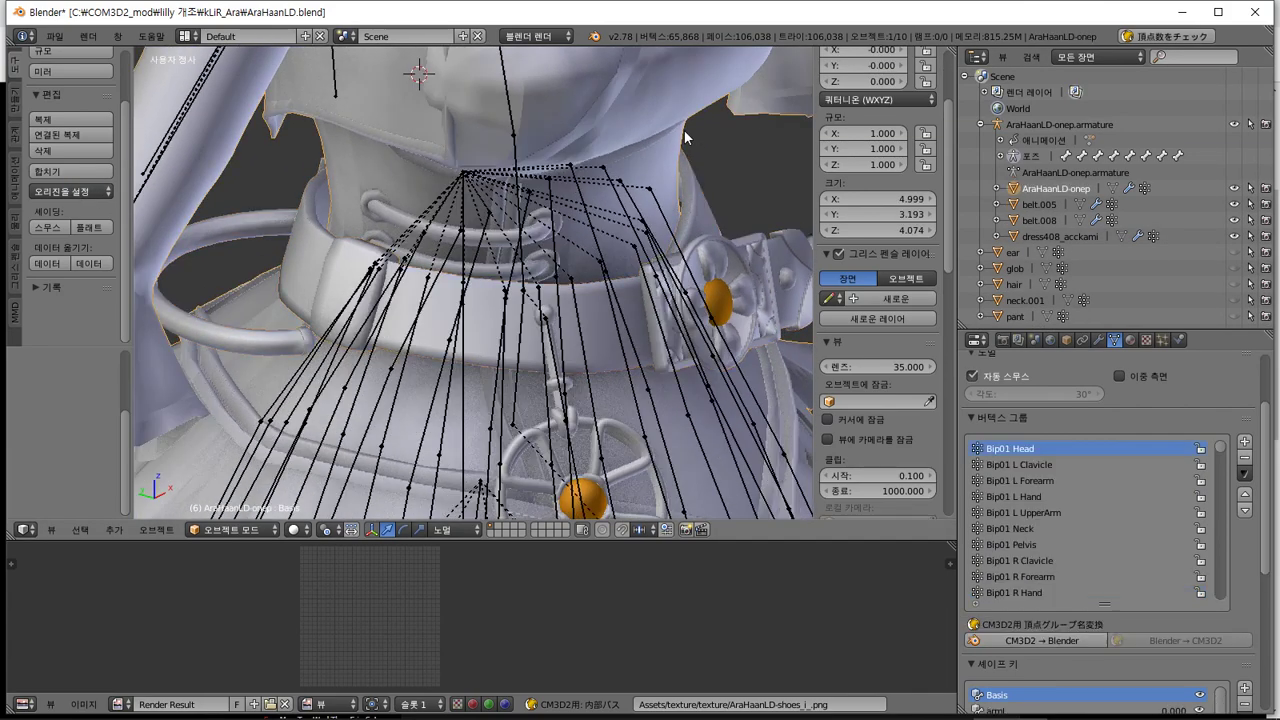
{"action": "right_click", "coordinate": [694, 193], "text": "shift"}
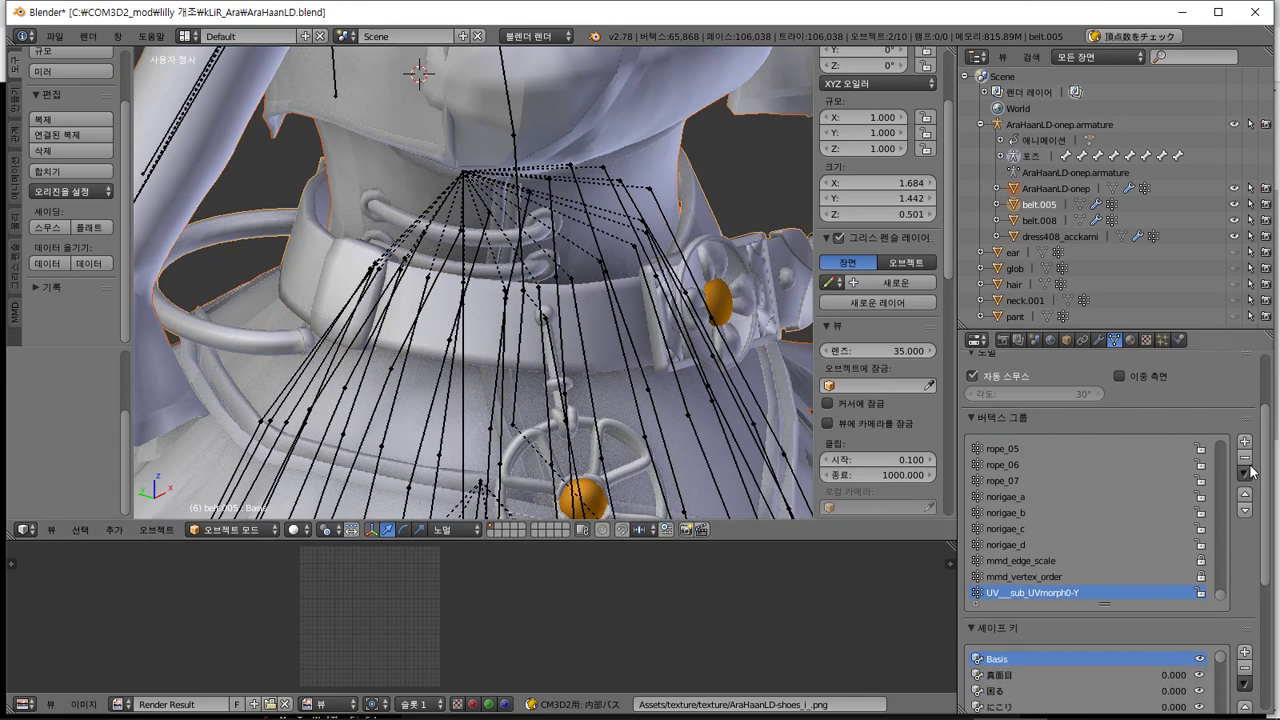
{"action": "left_click", "coordinate": [1244, 472]}
{"action": "left_click", "coordinate": [1204, 310]}
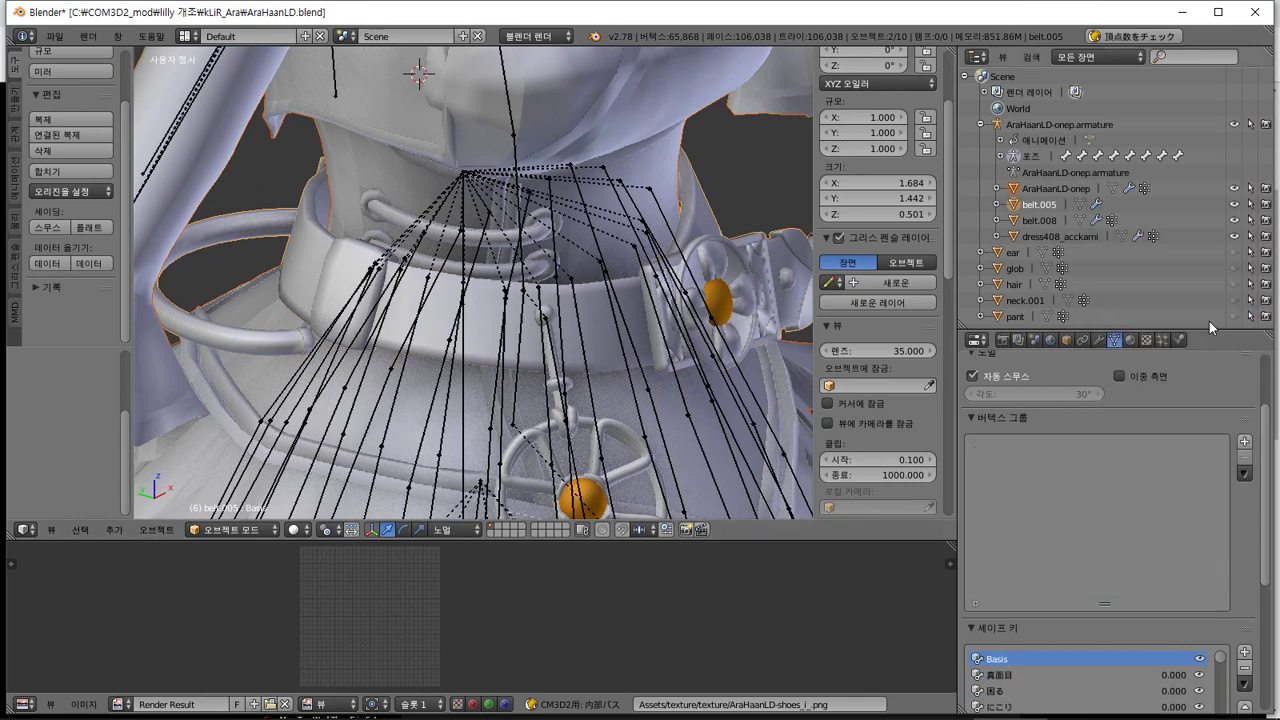
Transfer the dress mesh's weights to belt.005 with 퀵 웨이트 전송, using the nearest face as reference
{"action": "left_click", "coordinate": [1244, 472]}
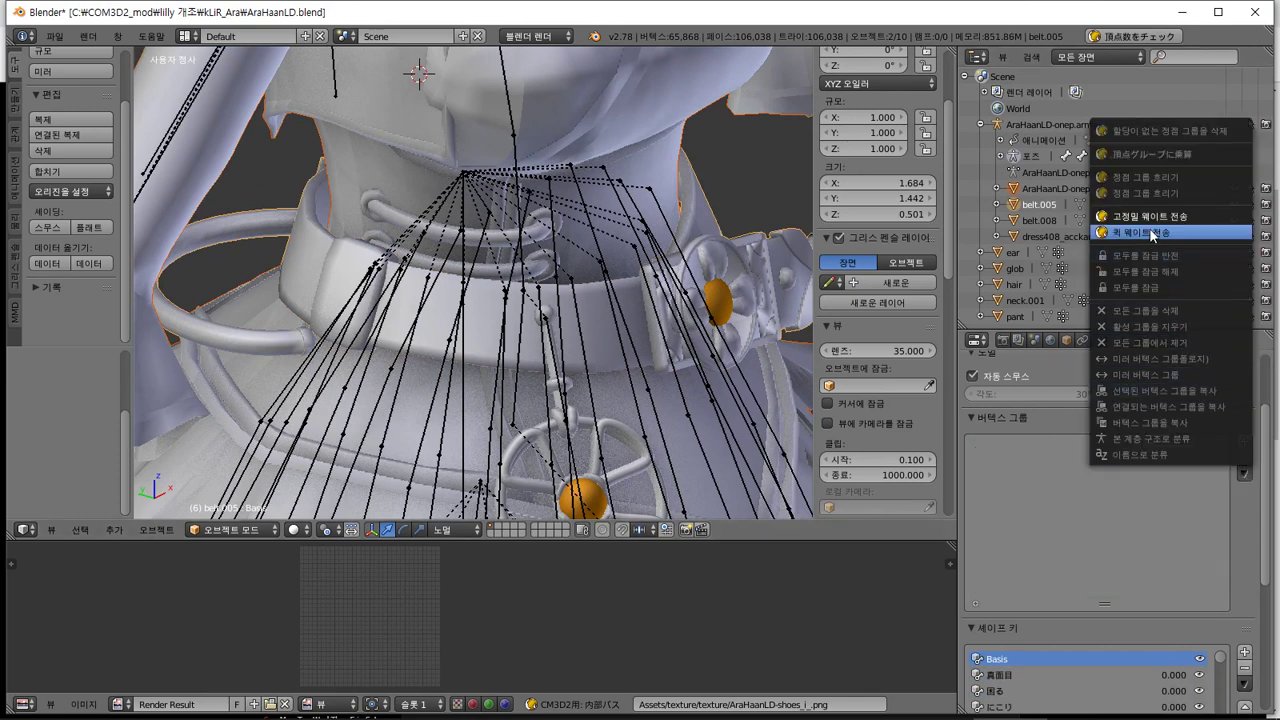
{"action": "left_click", "coordinate": [1150, 232]}
{"action": "left_click", "coordinate": [1182, 352]}
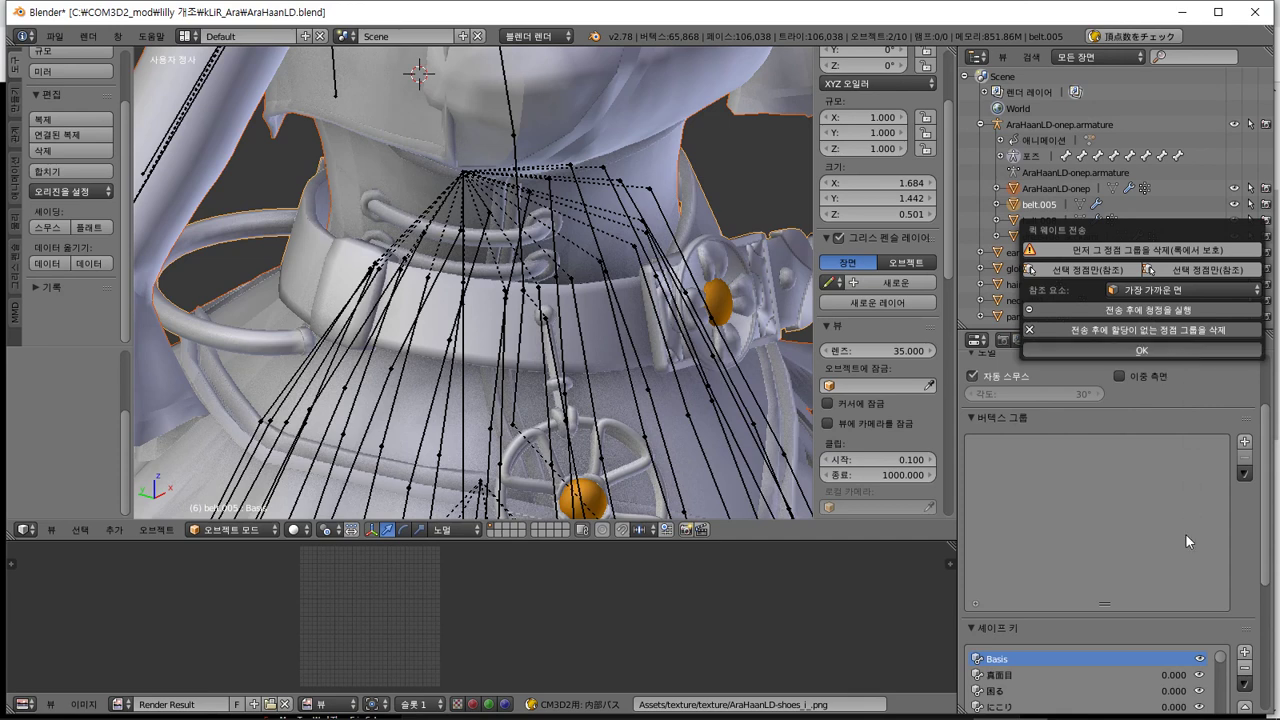
Delete all shape keys from belt.005
{"action": "scroll", "coordinate": [1232, 666], "scroll_direction": "down", "scroll_amount": 5}
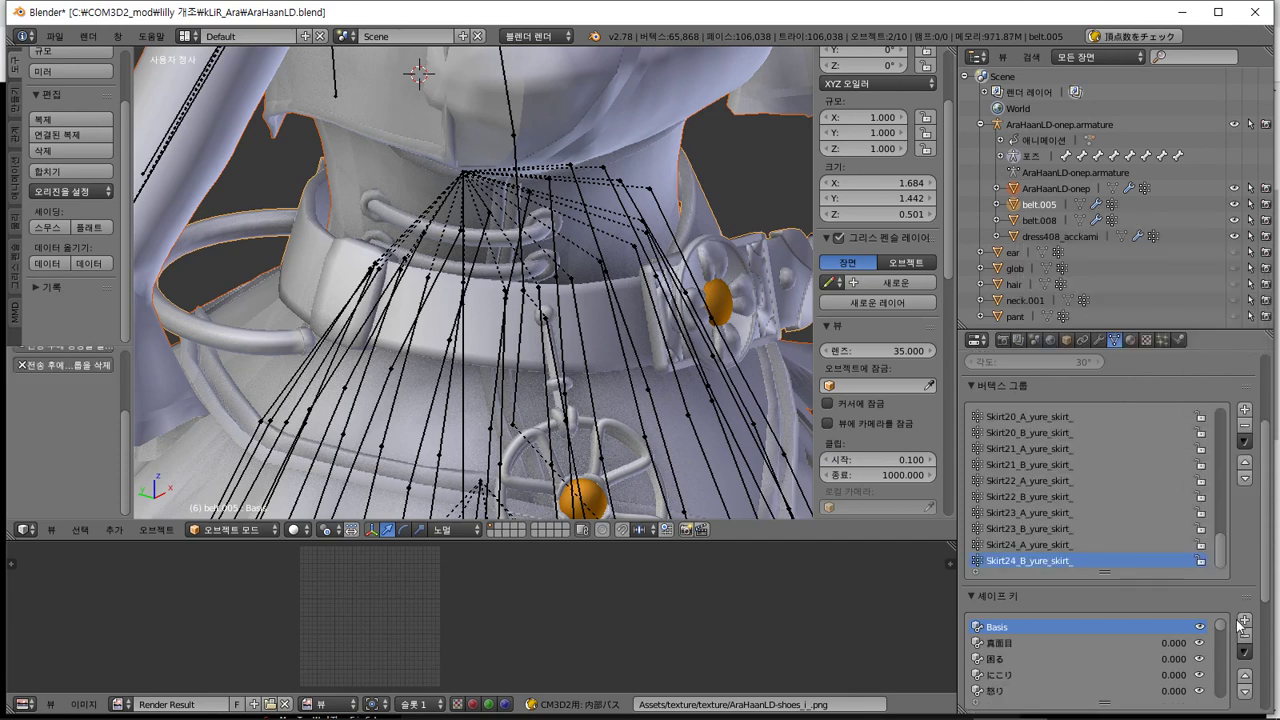
{"action": "left_click", "coordinate": [1244, 490]}
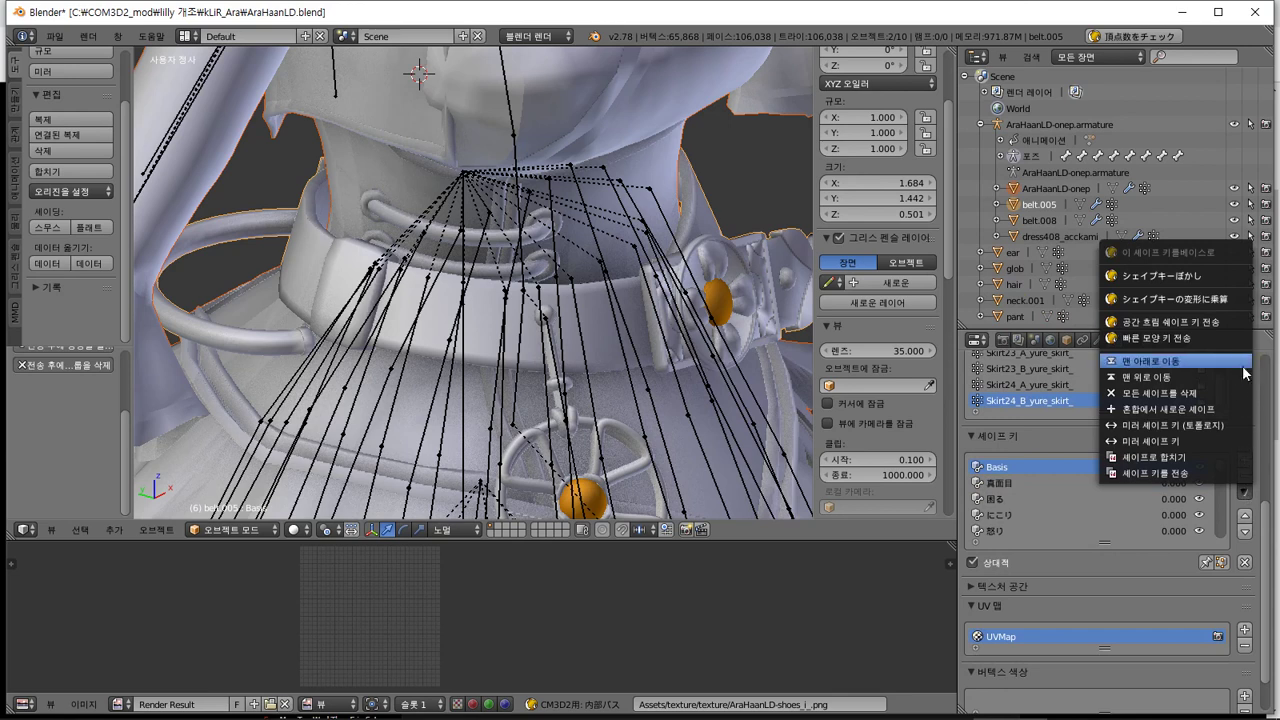
{"action": "left_click", "coordinate": [1222, 393]}
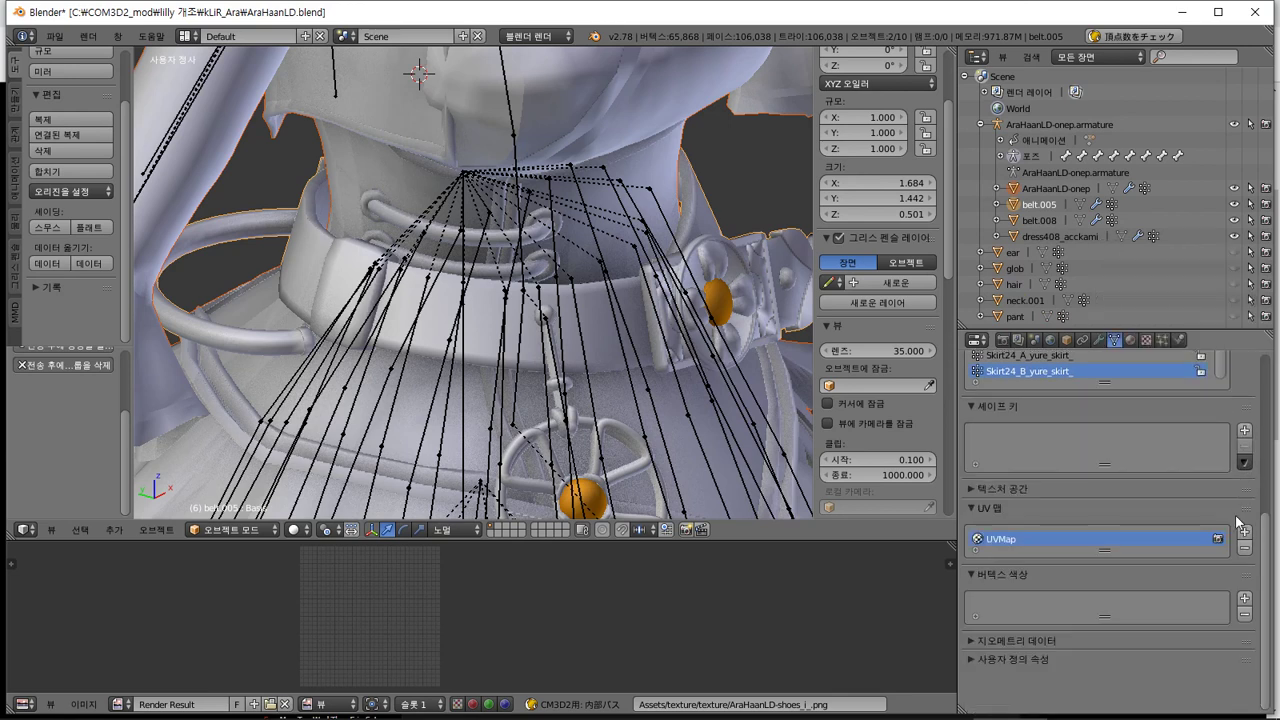
Transfer the dress mesh's shape keys to belt.005 with 빠른 모양 키 전송 at 1 reference subdivision, and check its vertex groups
{"action": "left_click", "coordinate": [1244, 462]}
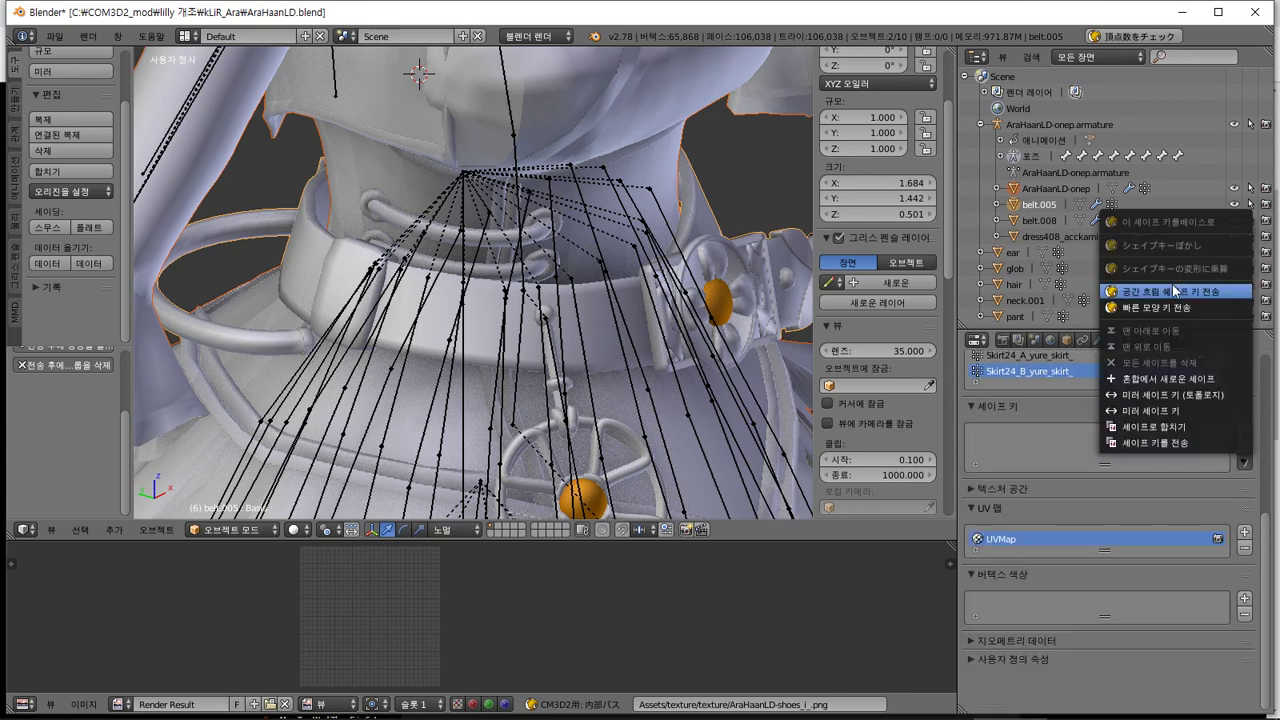
{"action": "left_click", "coordinate": [1173, 291]}
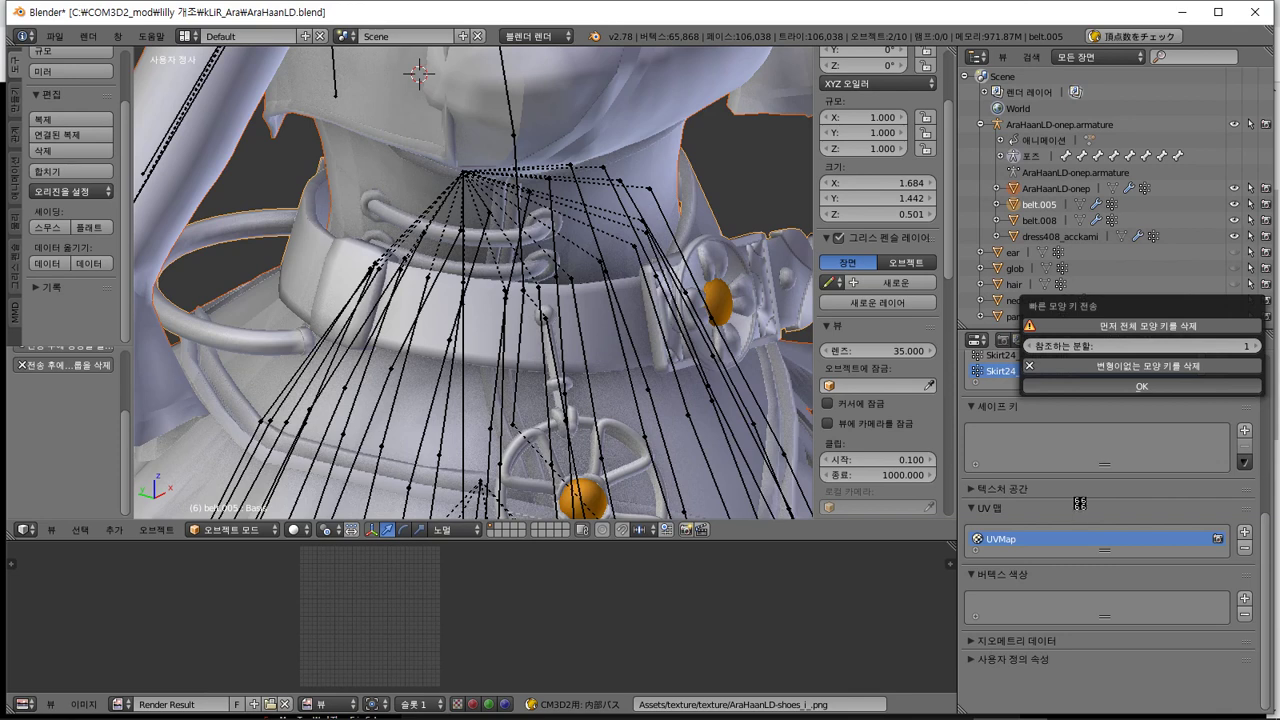
{"action": "left_click_drag", "start_coordinate": [1105, 412], "coordinate": [1100, 477]}
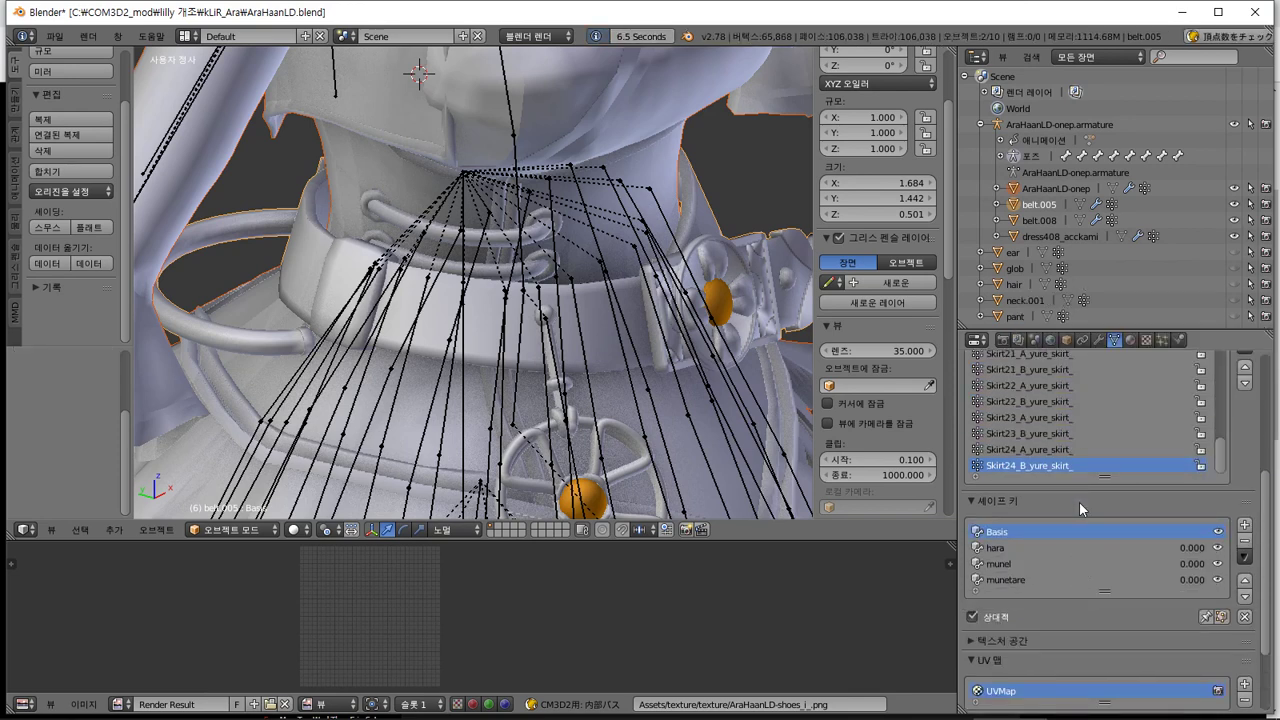
{"action": "scroll", "coordinate": [1176, 420], "scroll_direction": "up", "scroll_amount": 15}
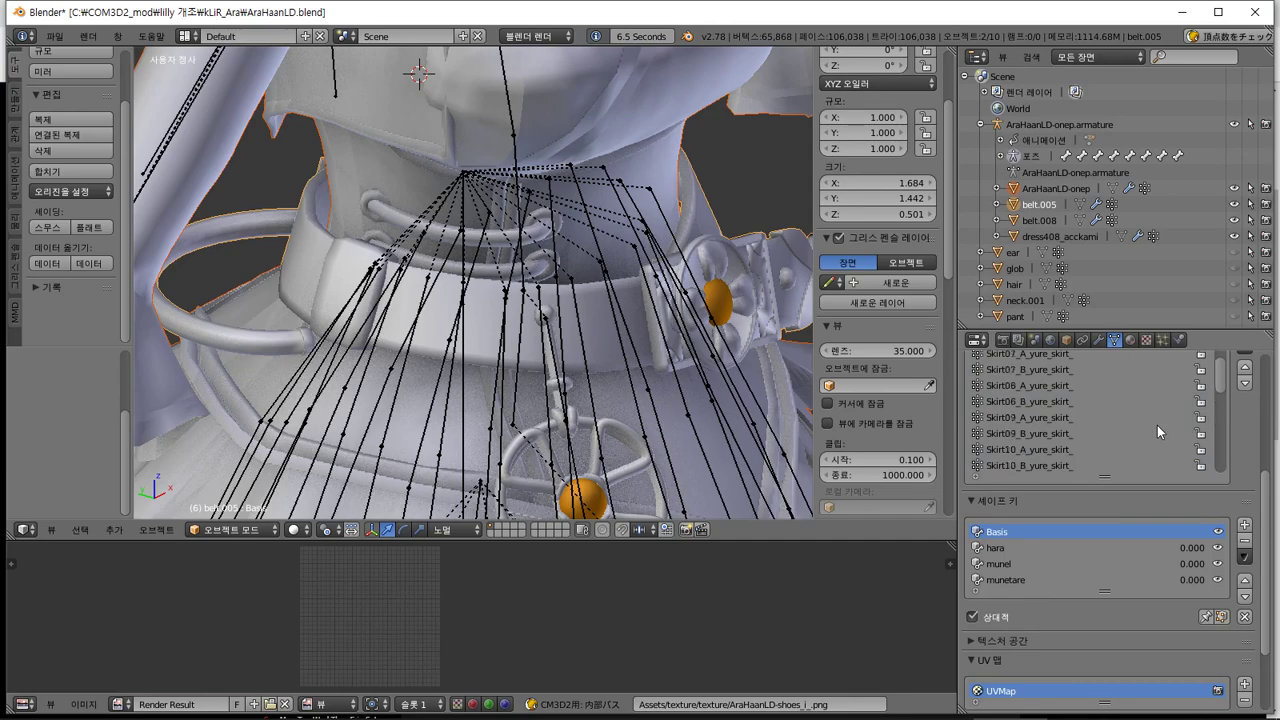
{"action": "scroll", "coordinate": [629, 405], "scroll_direction": "down", "scroll_amount": 2}
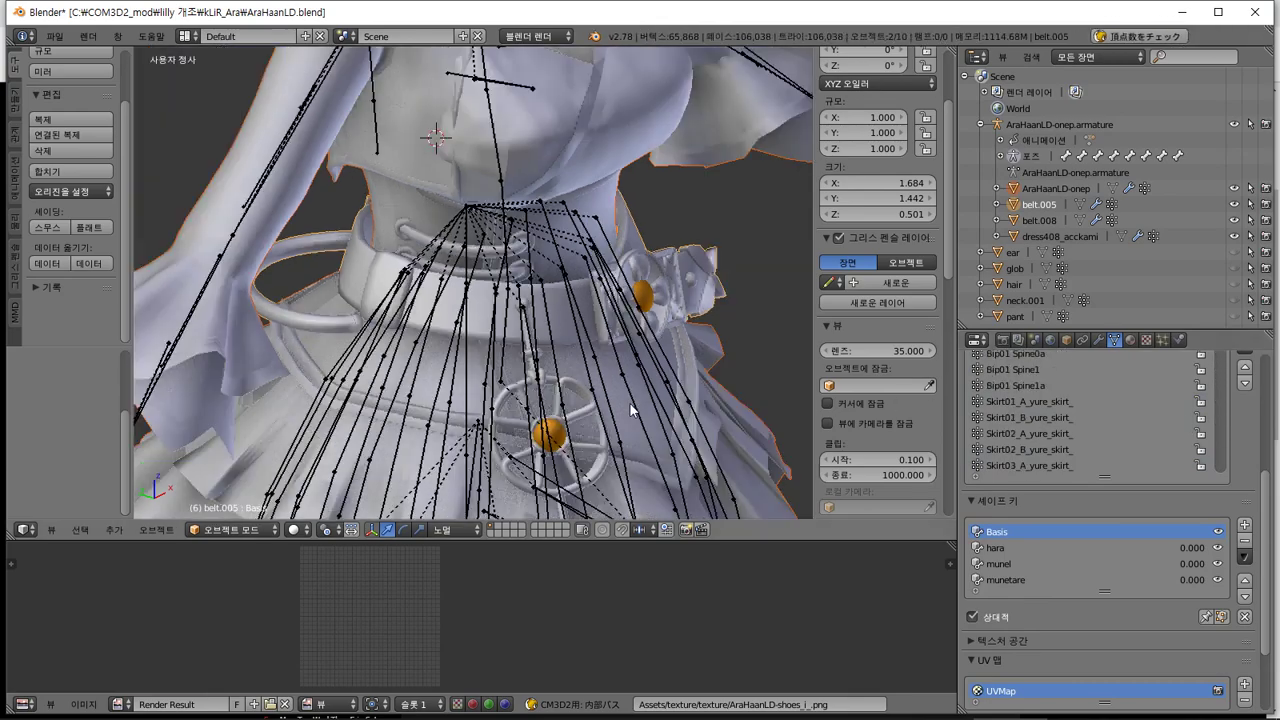
{"action": "middle_click_drag", "start_coordinate": [629, 405], "coordinate": [536, 284]}
{"action": "scroll", "coordinate": [536, 284], "scroll_direction": "up", "scroll_amount": 2}
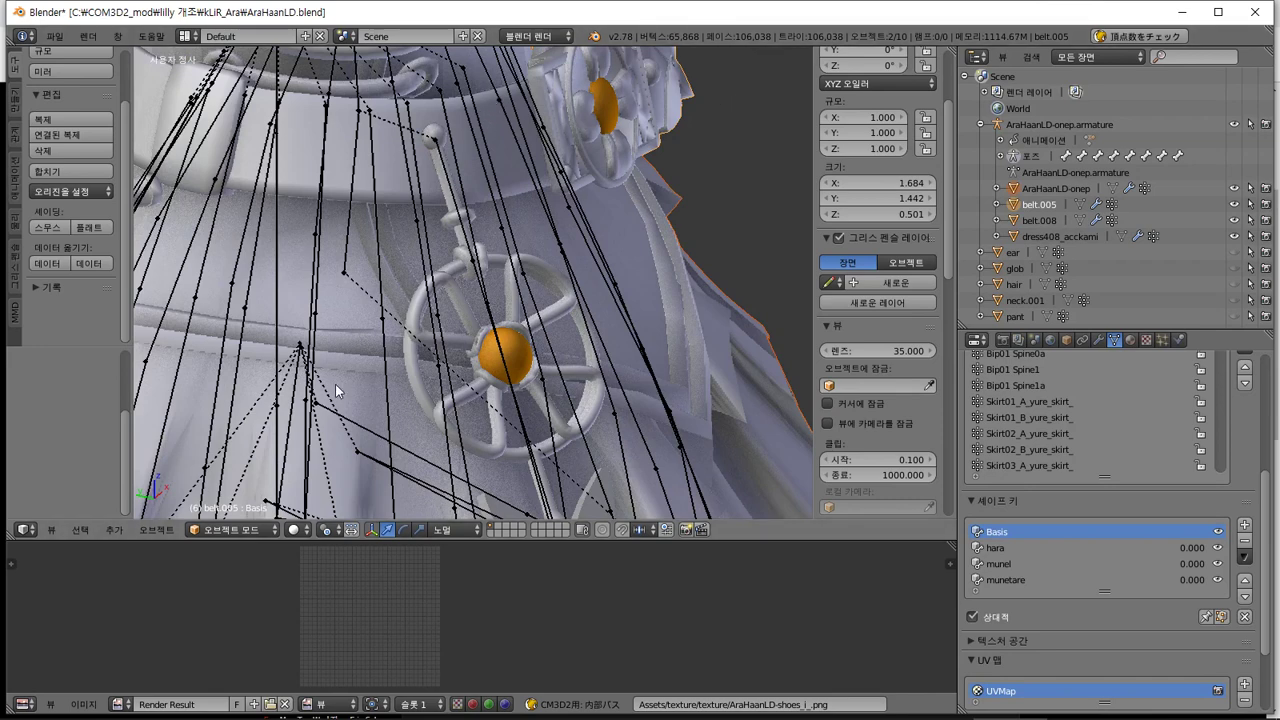
{"action": "scroll", "coordinate": [426, 310], "scroll_direction": "down", "scroll_amount": 4}
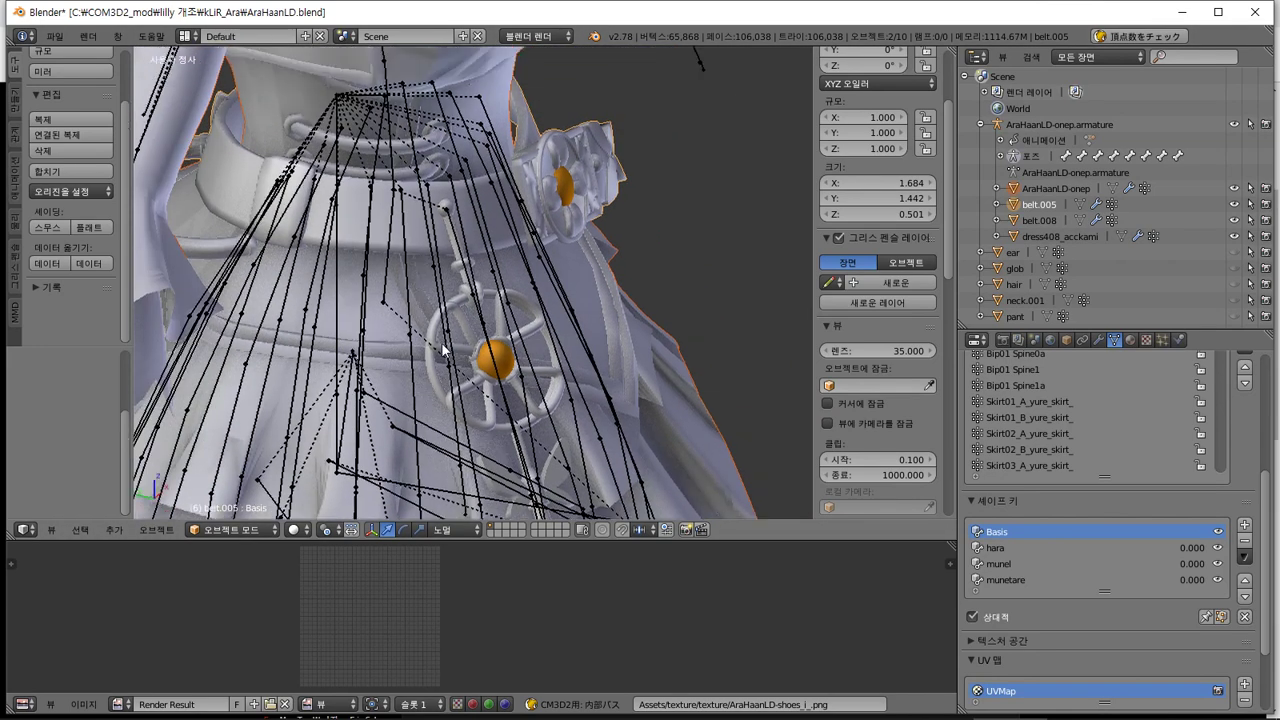
Join belt.005 and belt.008 into the AraHaanLD-onep dress mesh, with the dress as the active object
{"action": "right_click", "coordinate": [456, 370]}
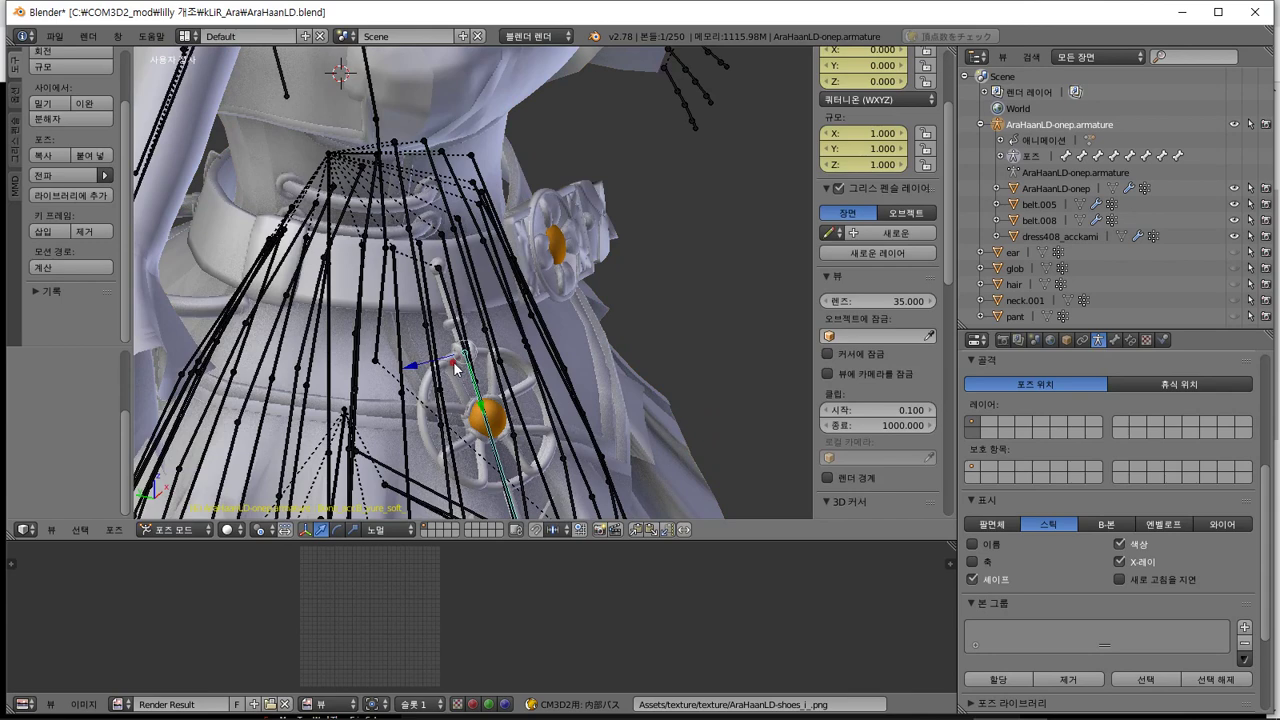
{"action": "right_click", "coordinate": [456, 370]}
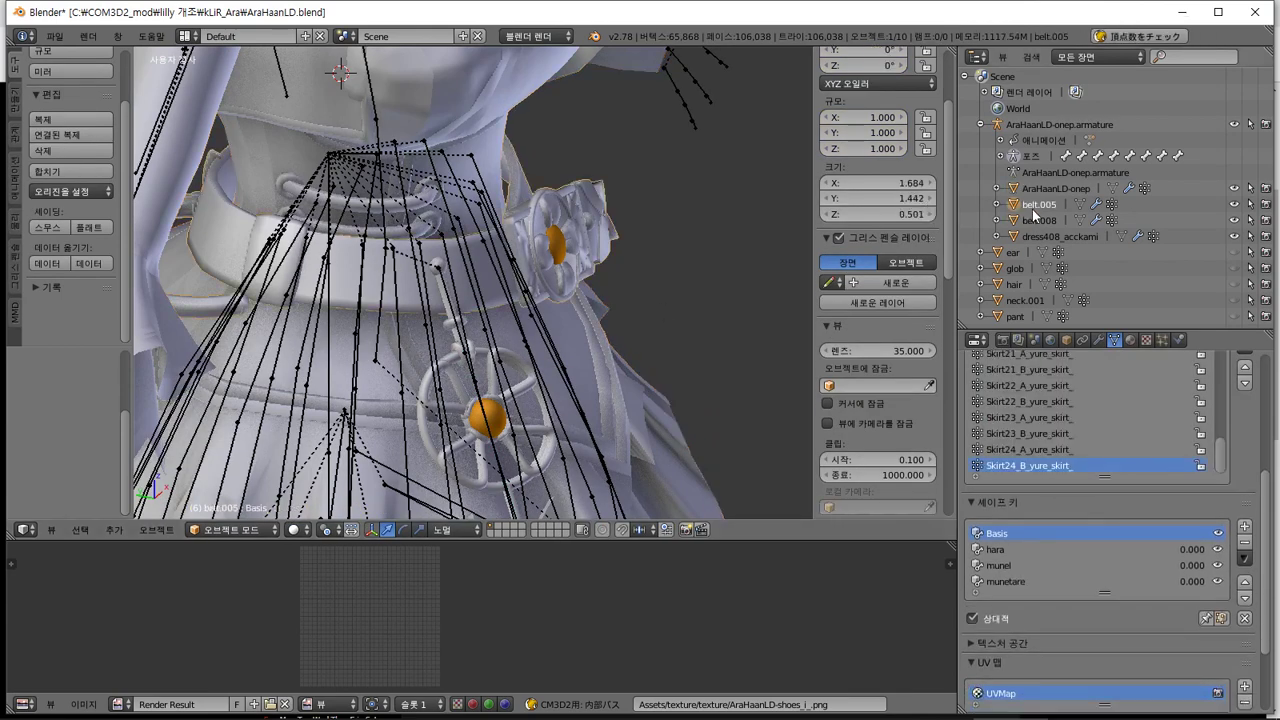
{"action": "left_click", "coordinate": [1045, 221], "text": "ctrl"}
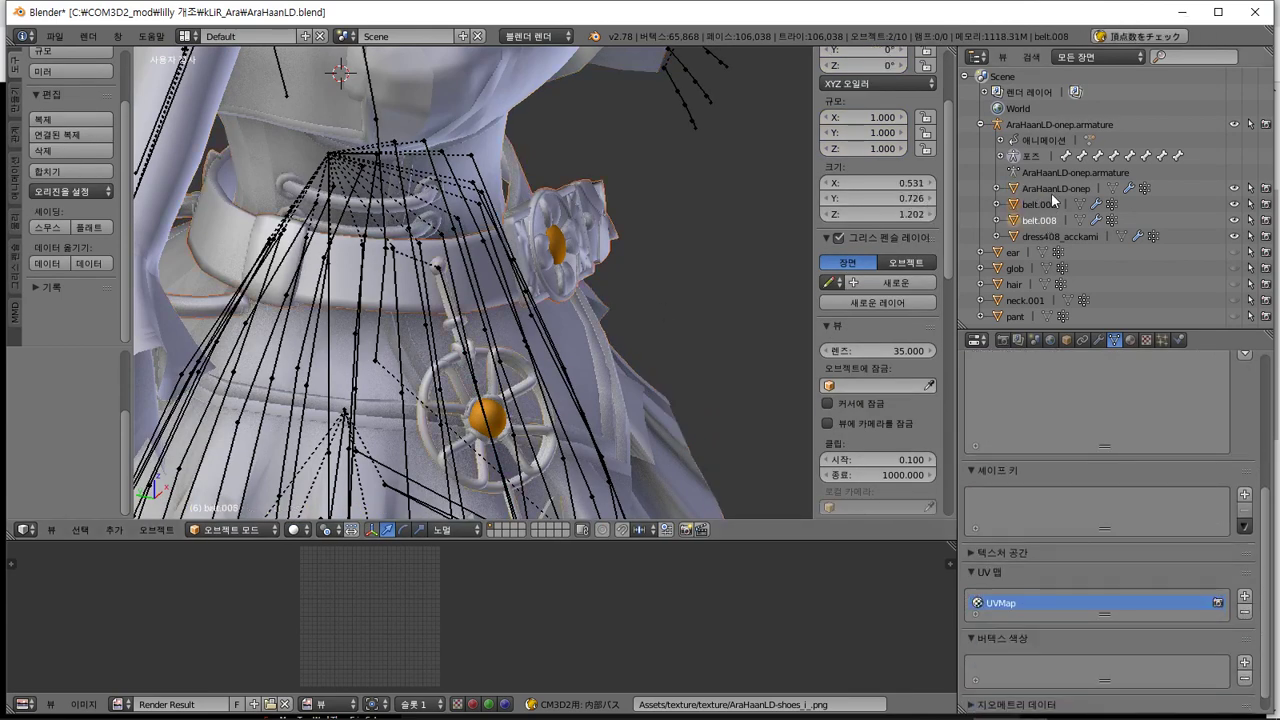
{"action": "left_click", "coordinate": [1049, 188], "text": "ctrl"}
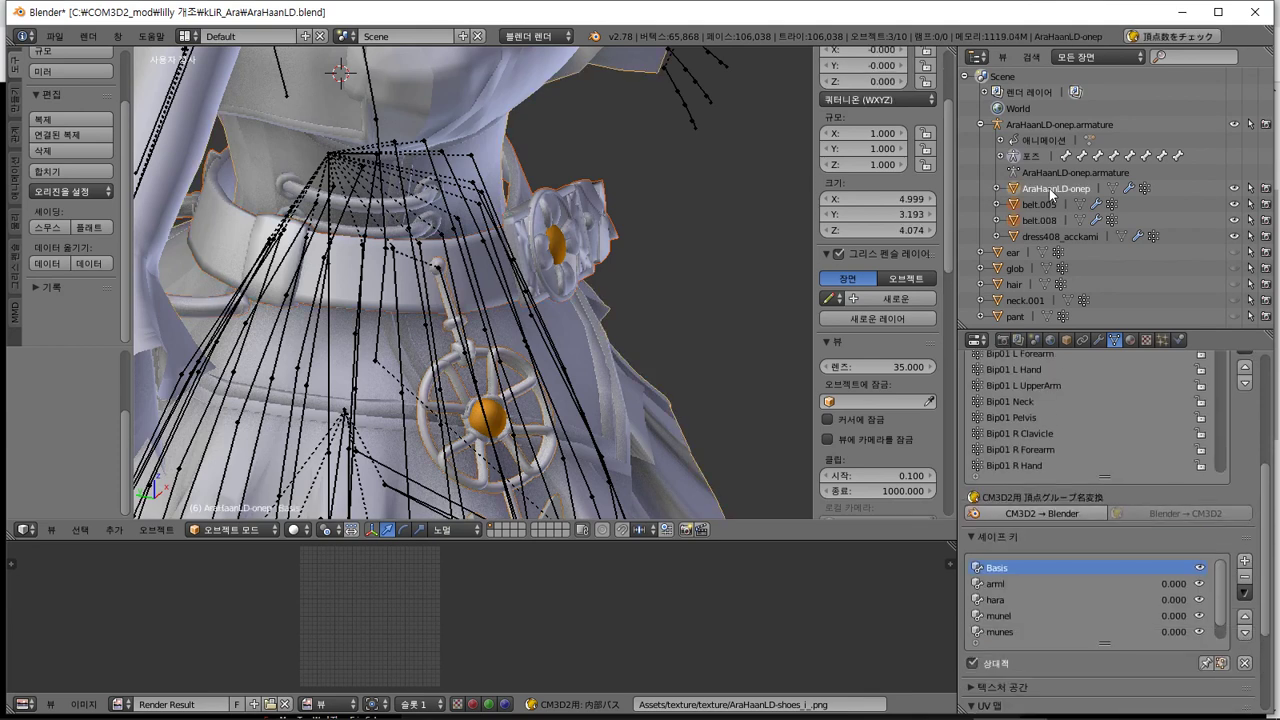
{"action": "left_click", "coordinate": [54, 172]}
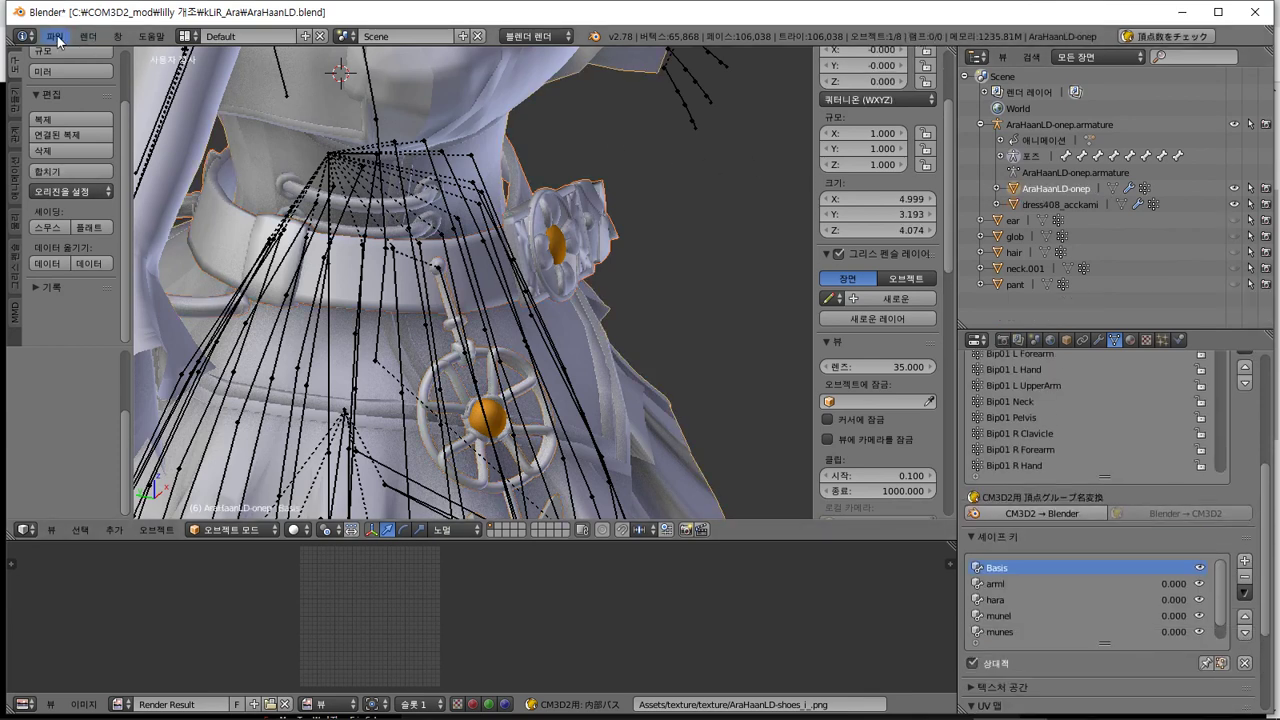
Import bone data for all bones of the armature with base bone onep and scale 5.0, and copy the armature's CM3D2 bone information
{"action": "right_click", "coordinate": [463, 262]}
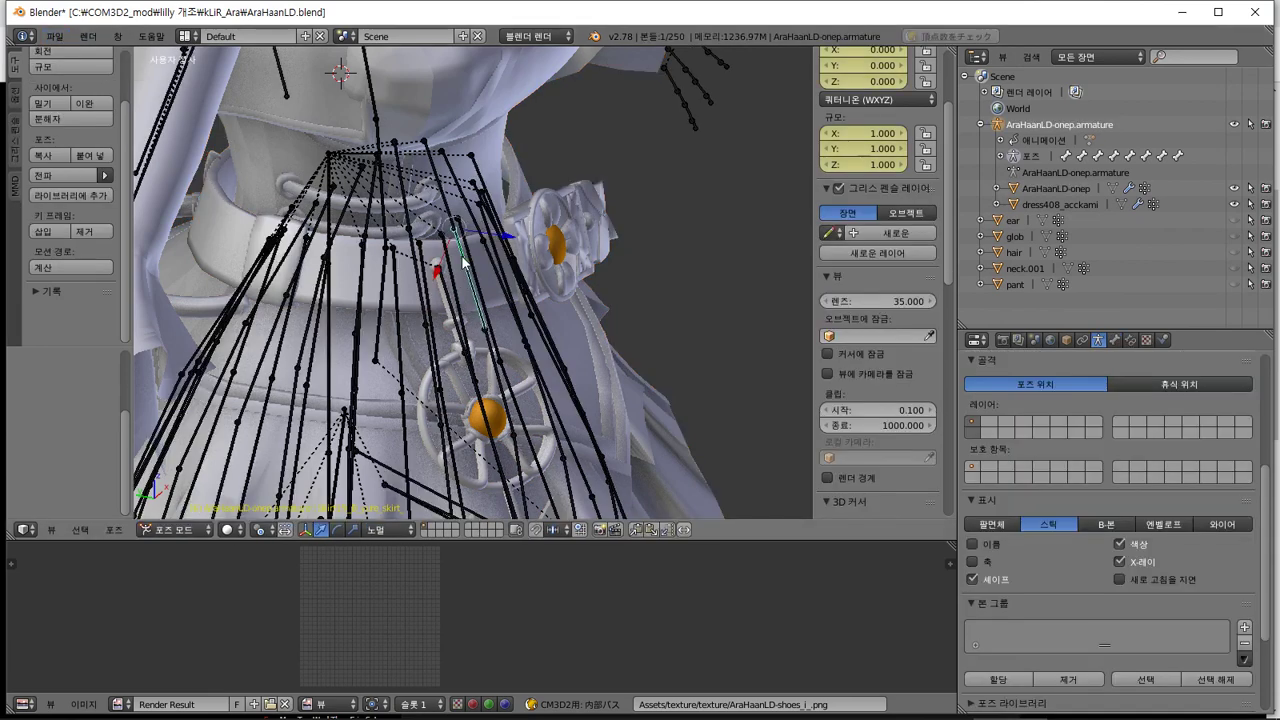
{"action": "key", "text": "a"}
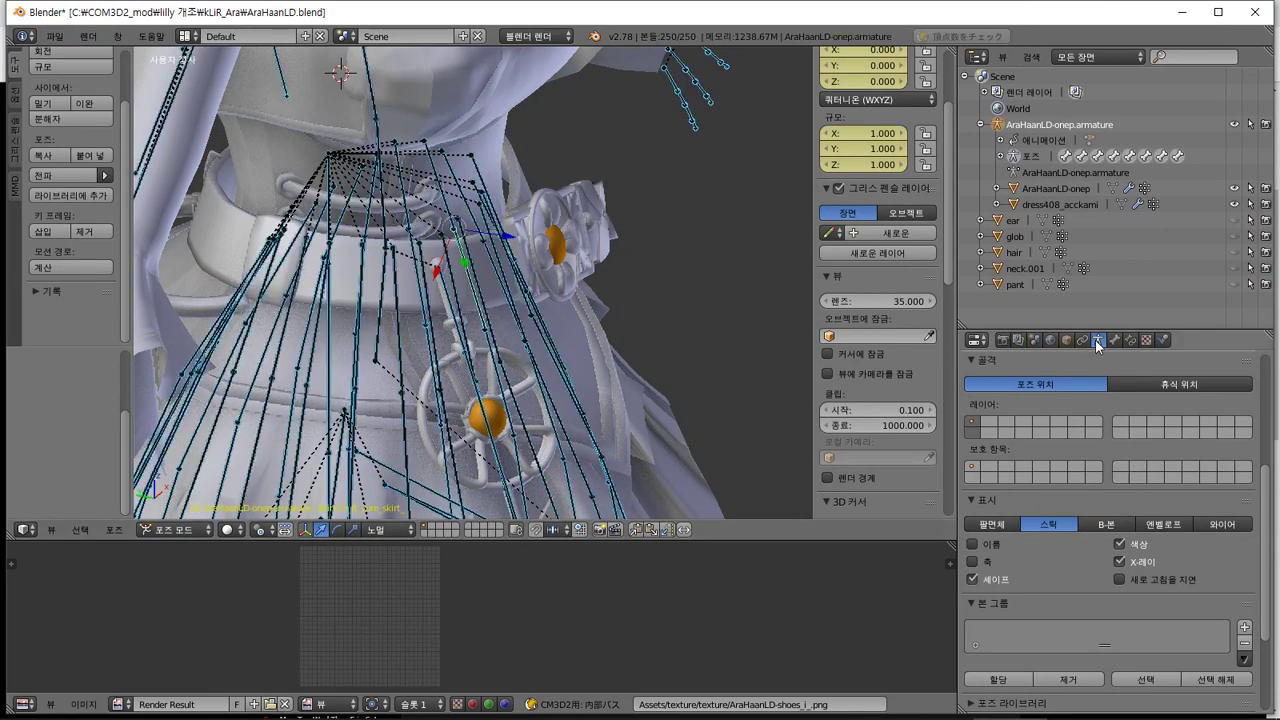
{"action": "scroll", "coordinate": [1123, 537], "scroll_direction": "up", "scroll_amount": 5}
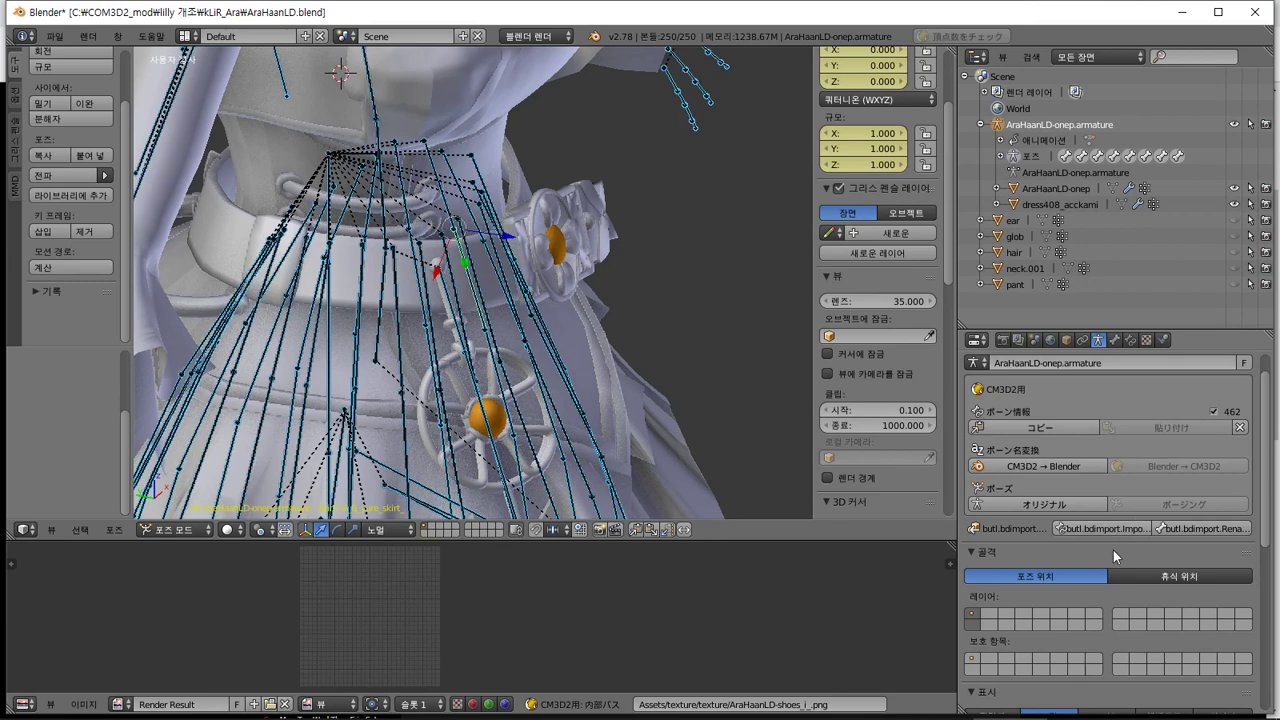
{"action": "left_click", "coordinate": [1113, 536]}
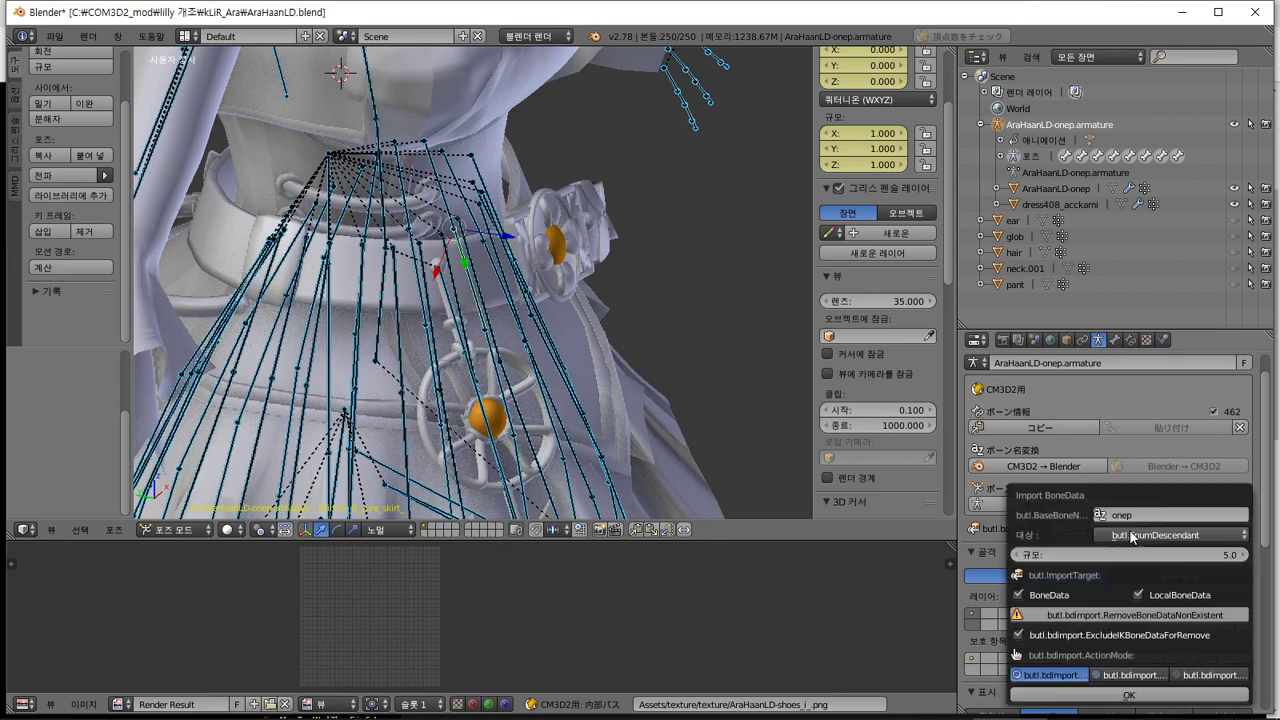
{"action": "left_click", "coordinate": [1120, 695]}
{"action": "left_click", "coordinate": [1054, 428]}
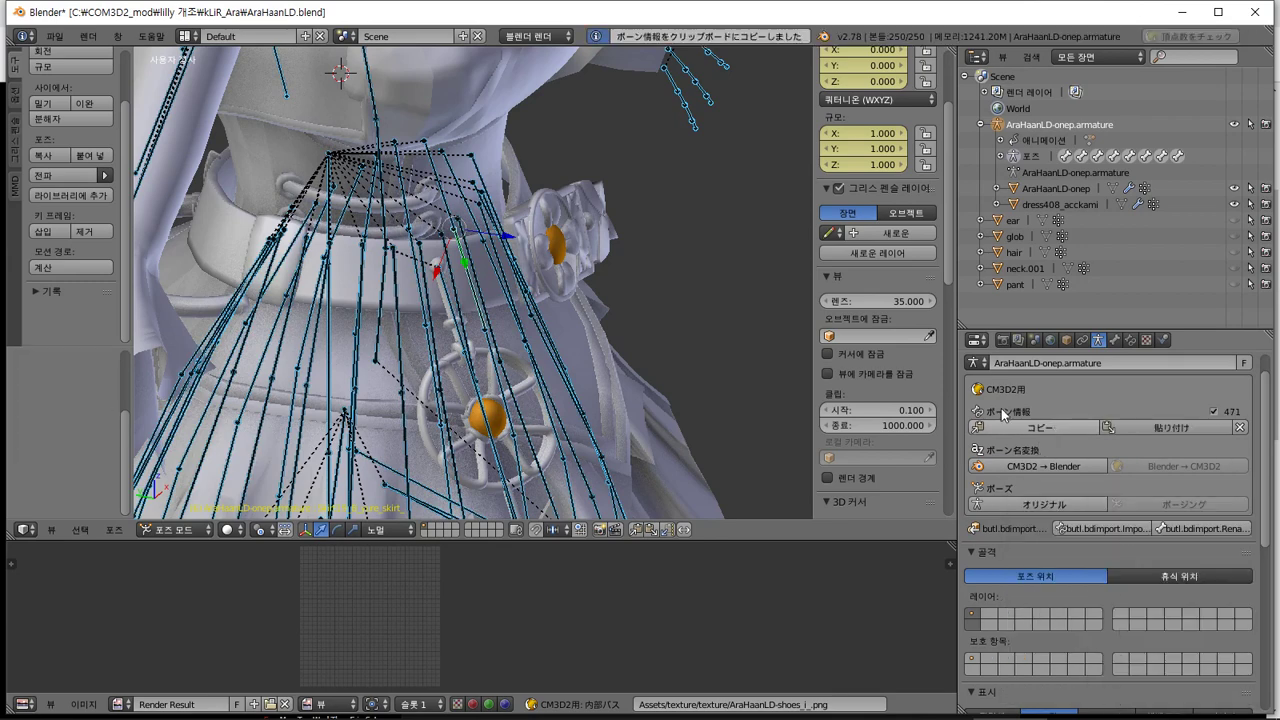
Paste the copied bone information into the AraHaanLD-onep mesh's object properties
{"action": "right_click", "coordinate": [570, 334]}
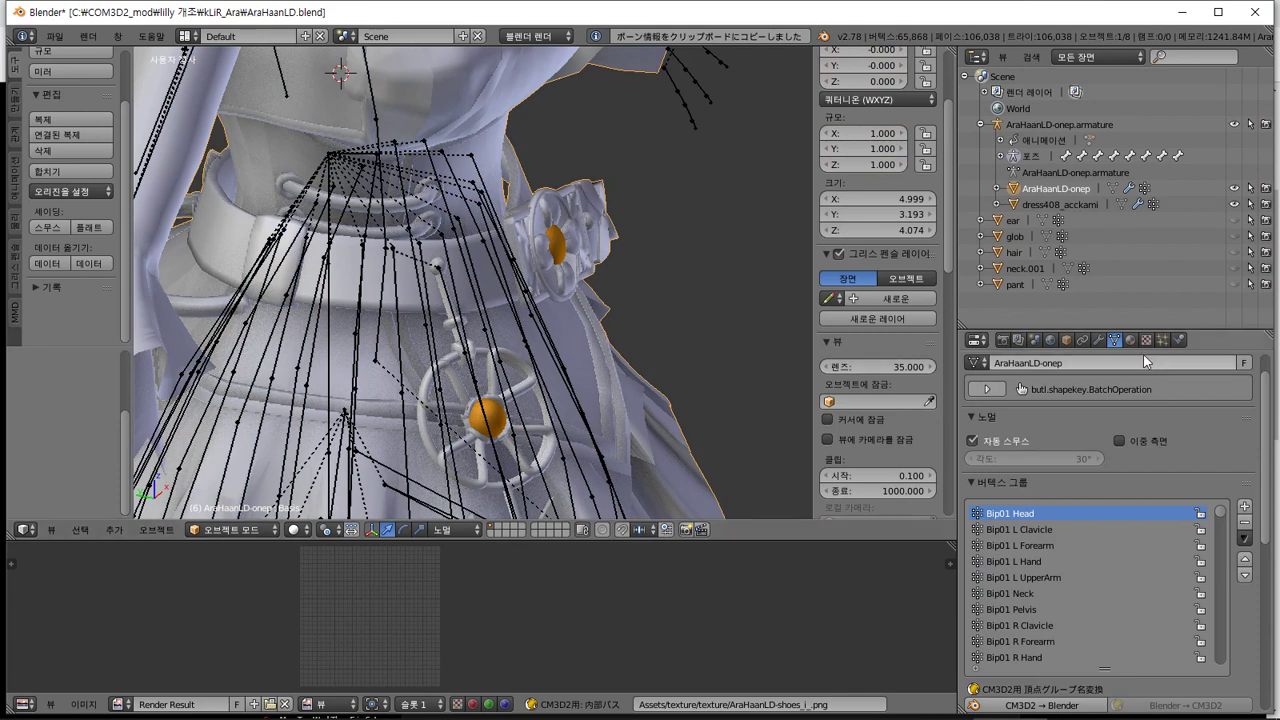
{"action": "left_click", "coordinate": [1067, 341]}
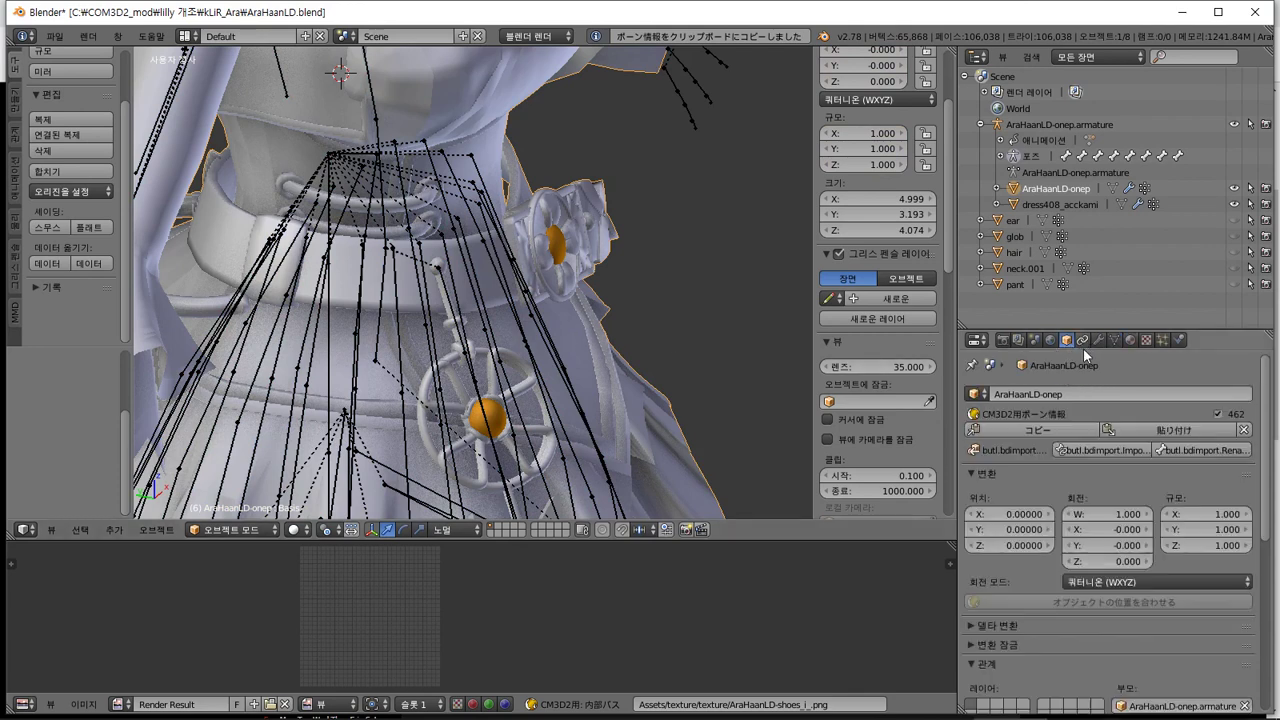
{"action": "left_click", "coordinate": [1226, 430]}
Try to export the AraHaanLD-onep mesh as a CM3D2 model, and keep the dress mesh selected
{"action": "left_click", "coordinate": [52, 44]}
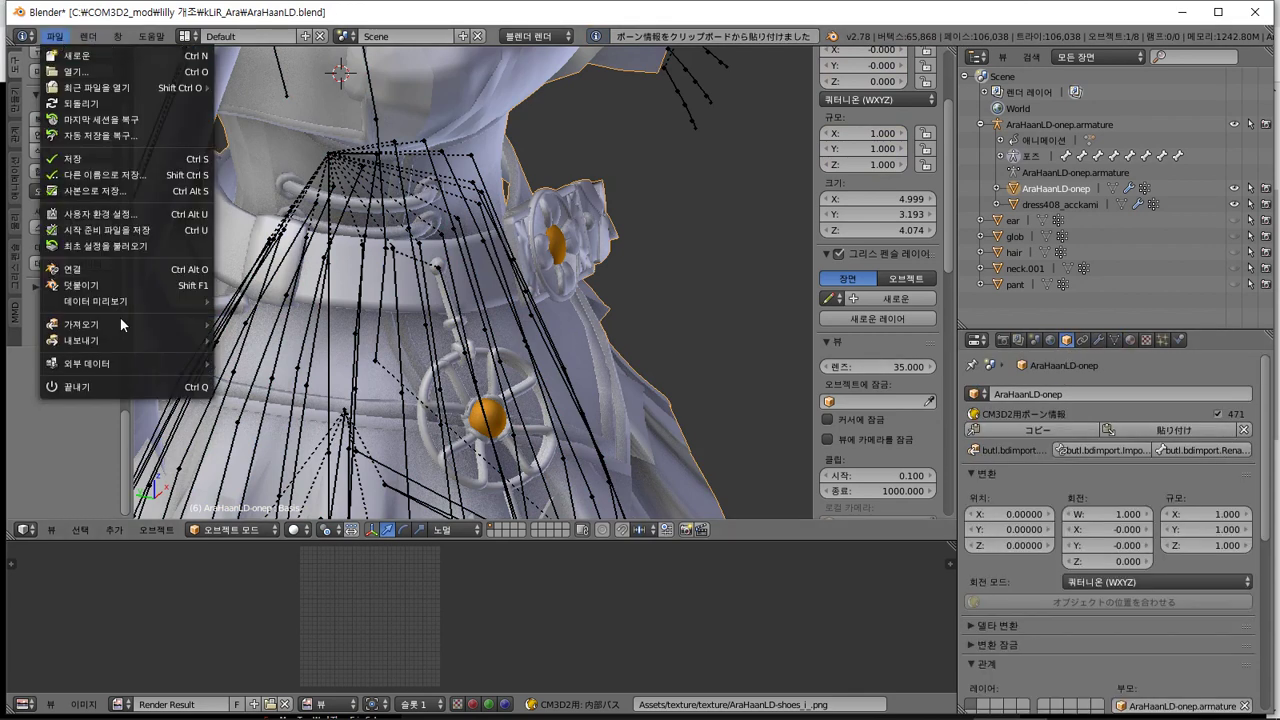
{"action": "mouse_move", "coordinate": [146, 341]}
{"action": "left_click", "coordinate": [303, 485]}
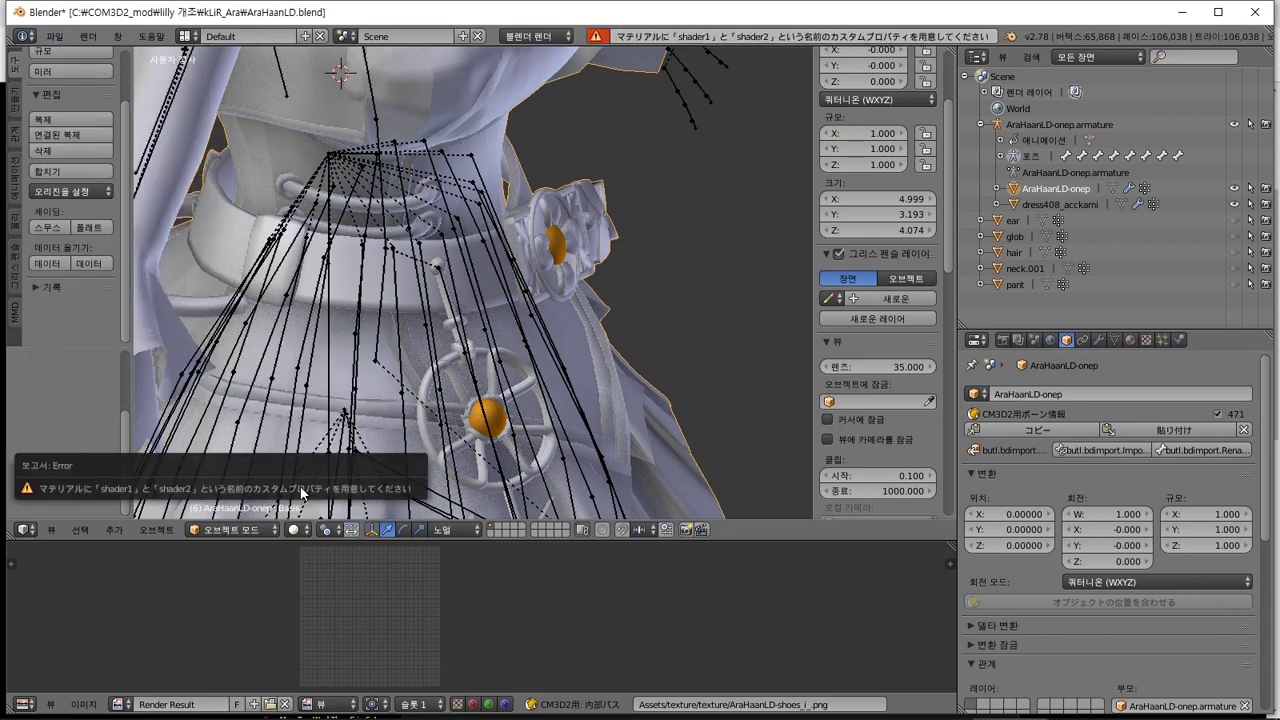
{"action": "scroll", "coordinate": [402, 428], "scroll_direction": "down", "scroll_amount": 3}
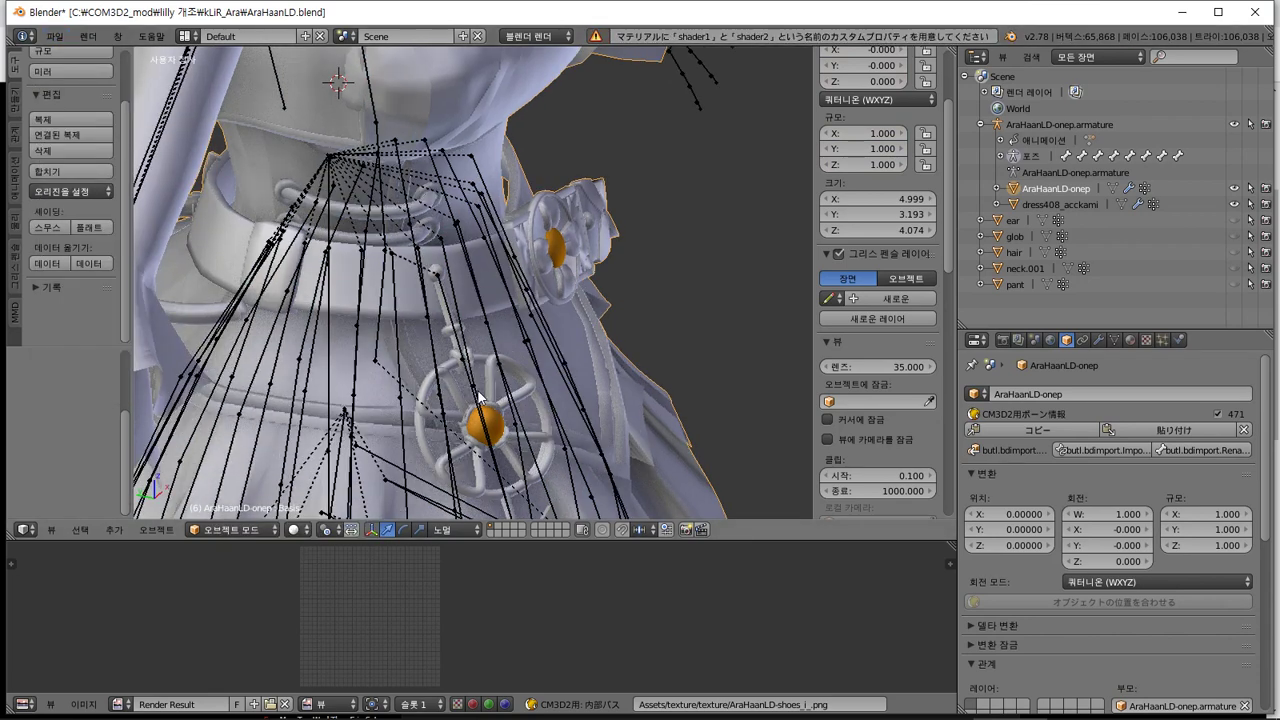
{"action": "scroll", "coordinate": [463, 409], "scroll_direction": "up", "scroll_amount": 4}
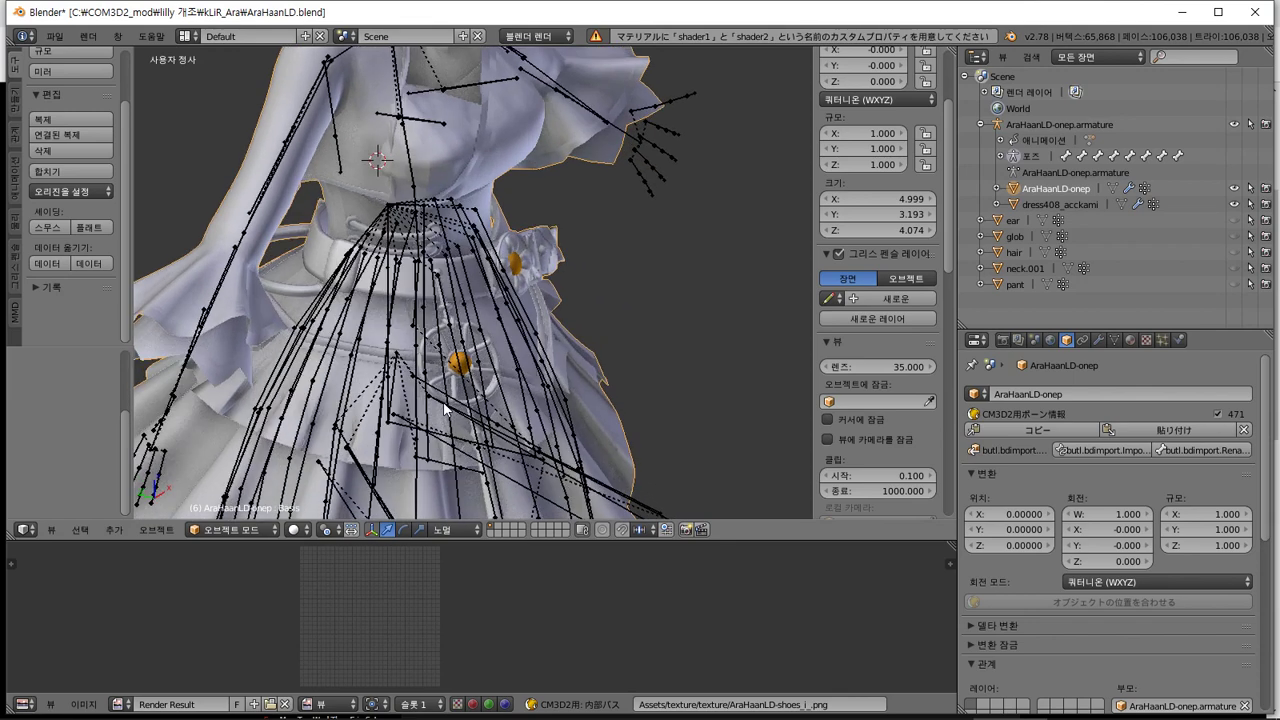
{"action": "right_click", "coordinate": [491, 263]}
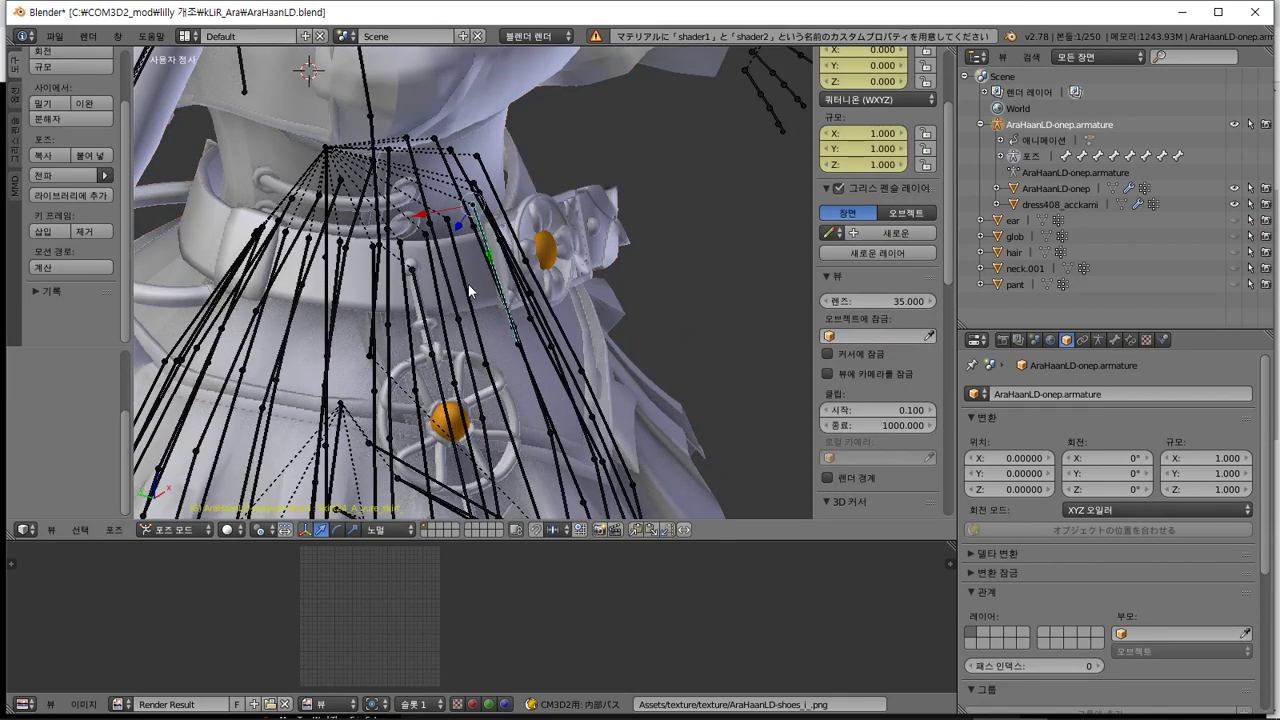
{"action": "key", "text": "ctrl+z"}
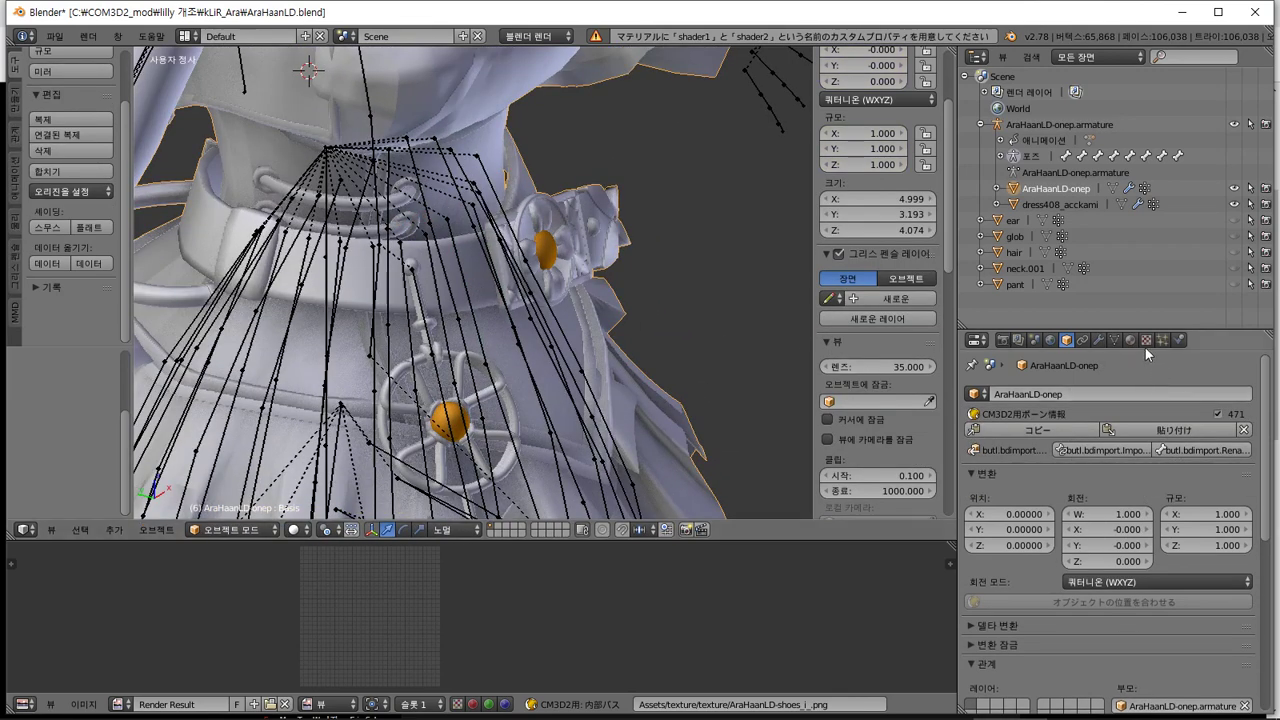
Look through the dress's material list for belt materials not set up for CM3D2, and examine X07_belt0_inner and its belt0 texture
{"action": "left_click", "coordinate": [1131, 340]}
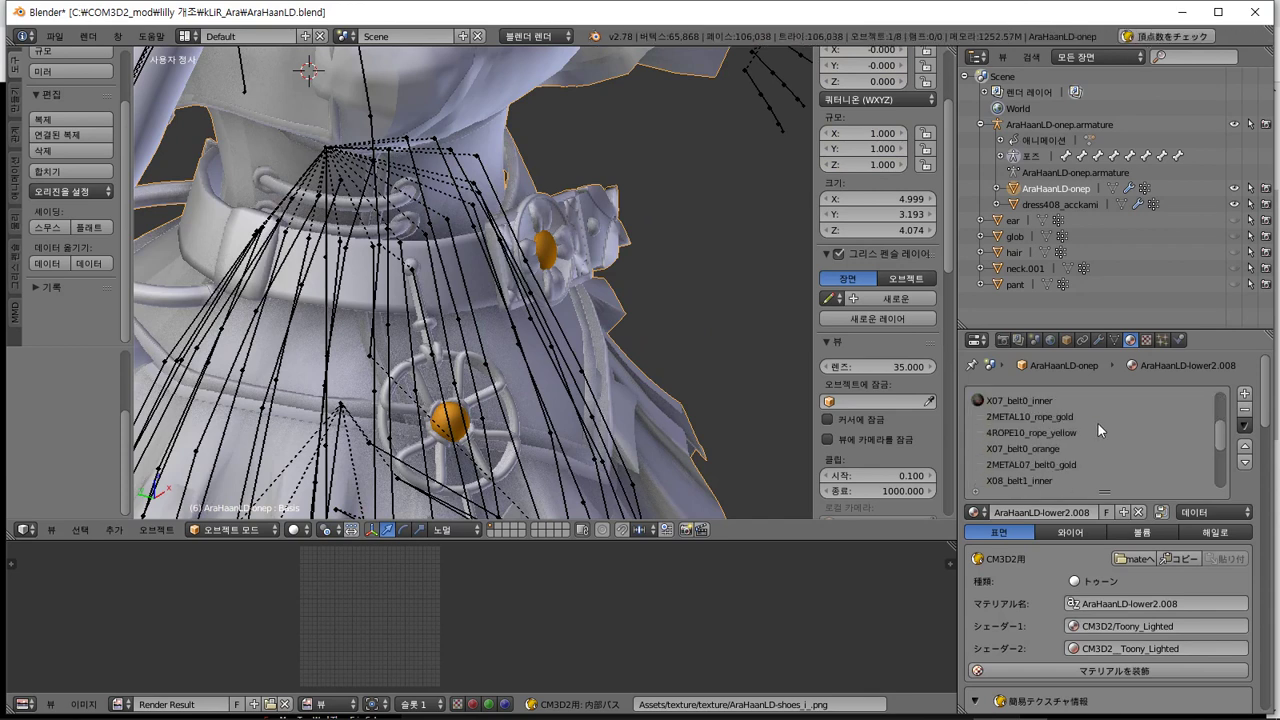
{"action": "scroll", "coordinate": [1102, 428], "scroll_direction": "down", "scroll_amount": 10}
{"action": "scroll", "coordinate": [1114, 432], "scroll_direction": "up", "scroll_amount": 8}
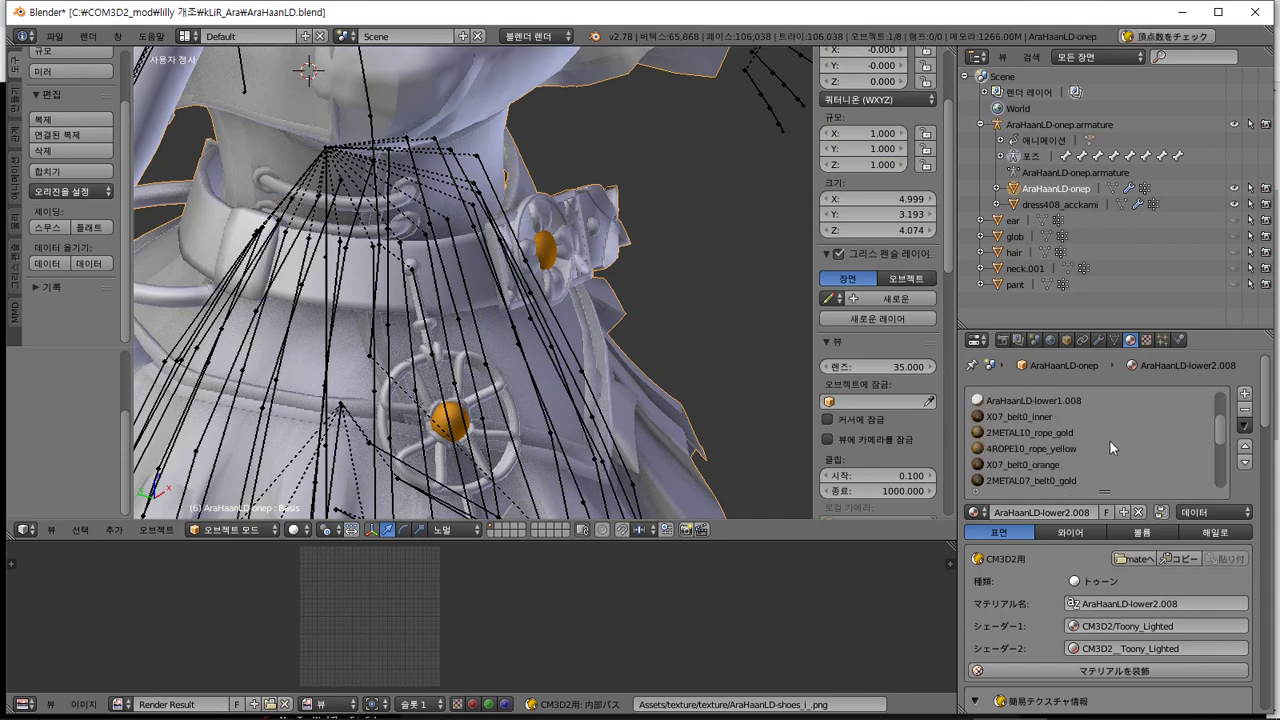
{"action": "left_click", "coordinate": [1037, 467]}
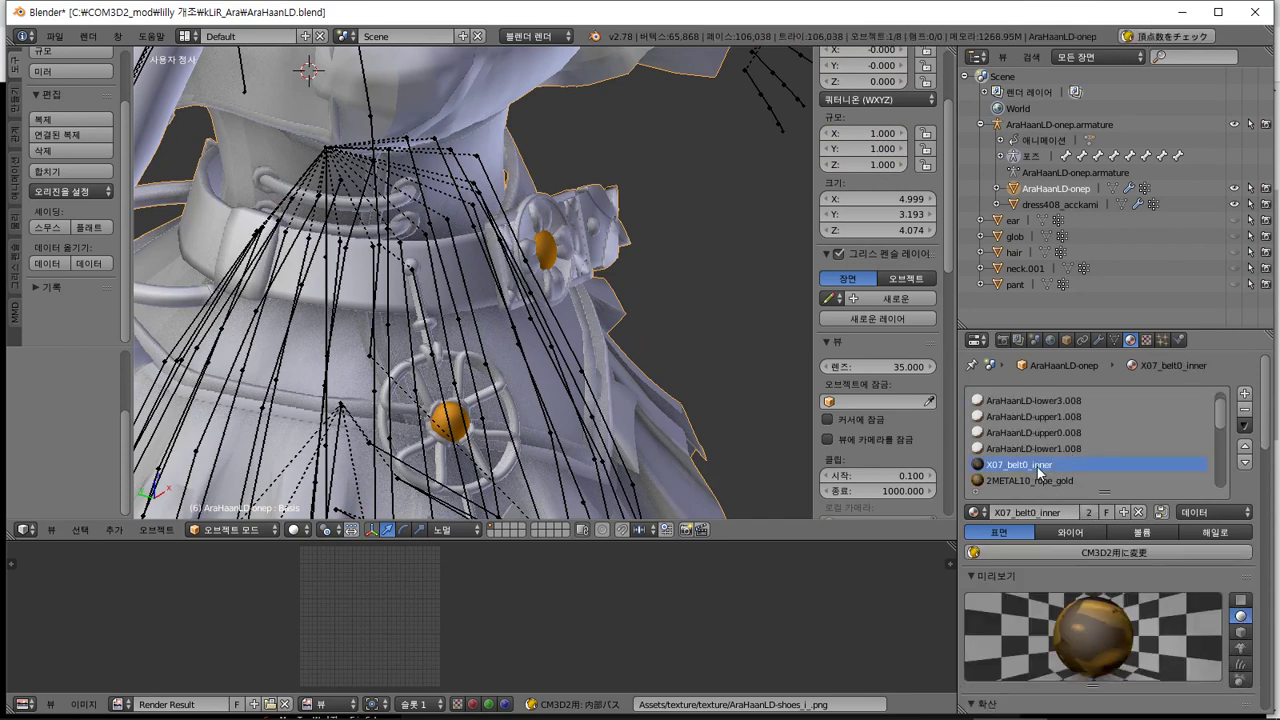
{"action": "scroll", "coordinate": [992, 577], "scroll_direction": "down", "scroll_amount": 7}
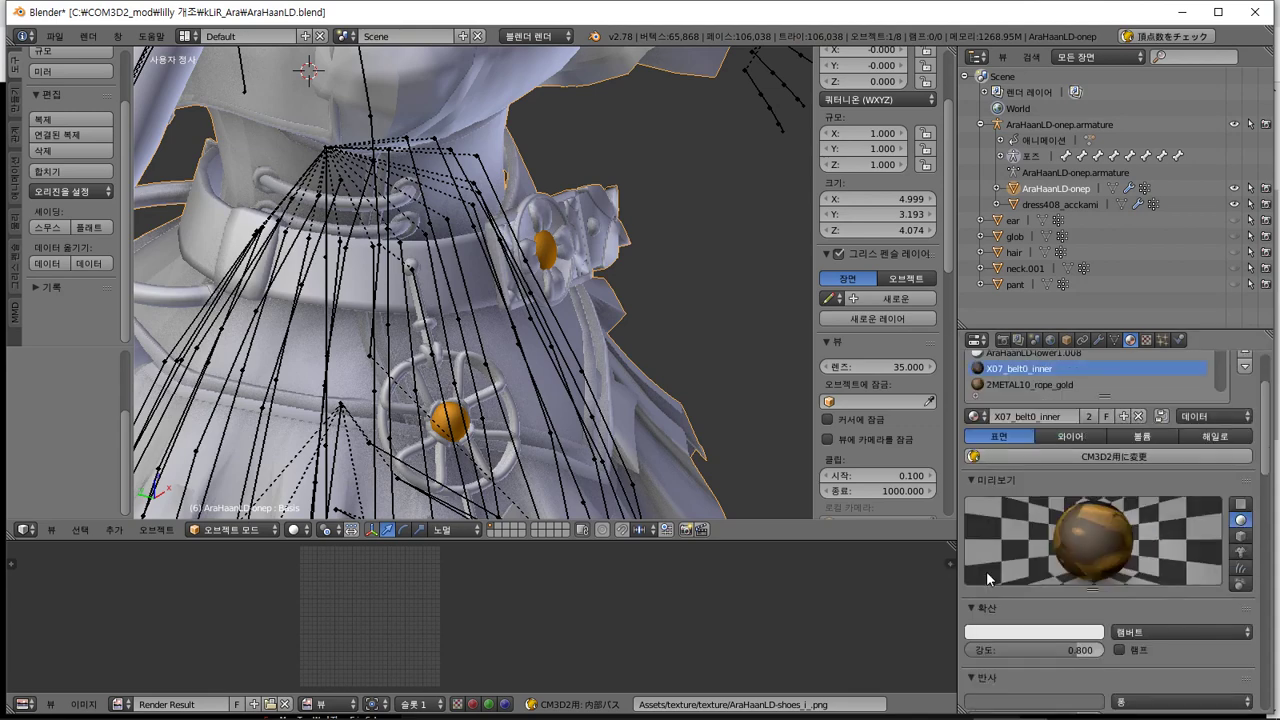
{"action": "scroll", "coordinate": [994, 574], "scroll_direction": "up", "scroll_amount": 7}
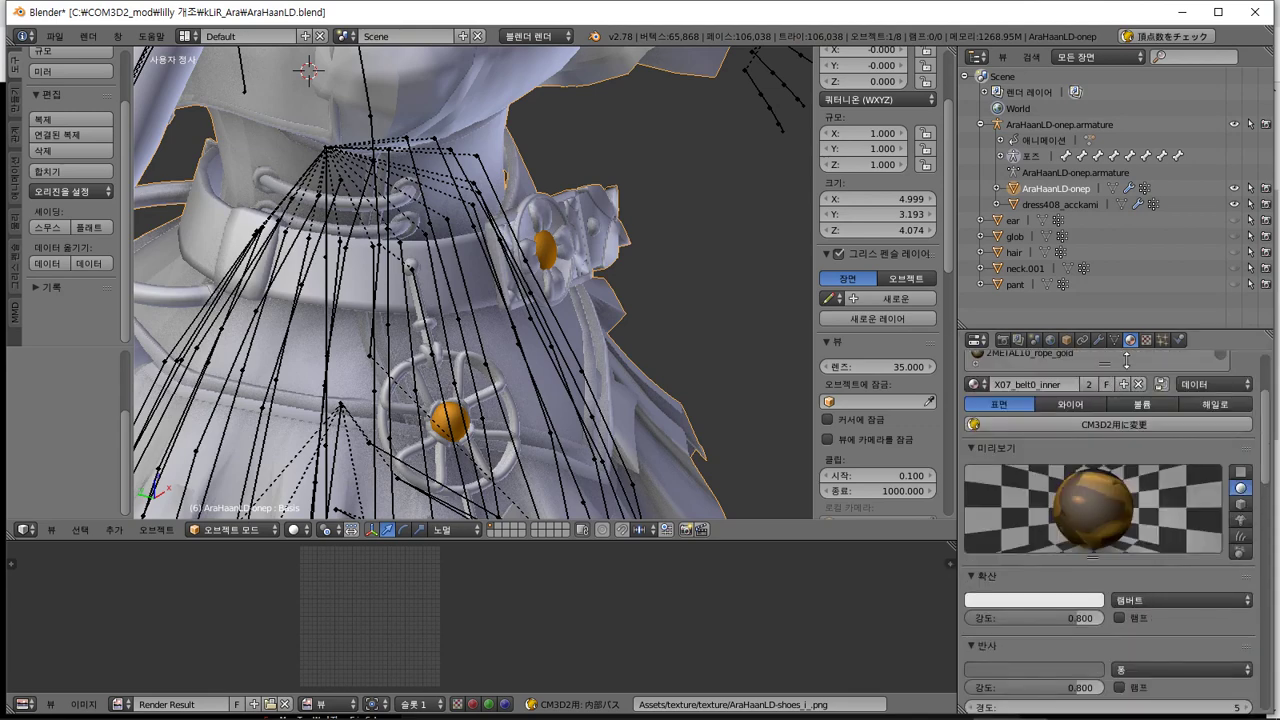
{"action": "left_click", "coordinate": [1151, 341]}
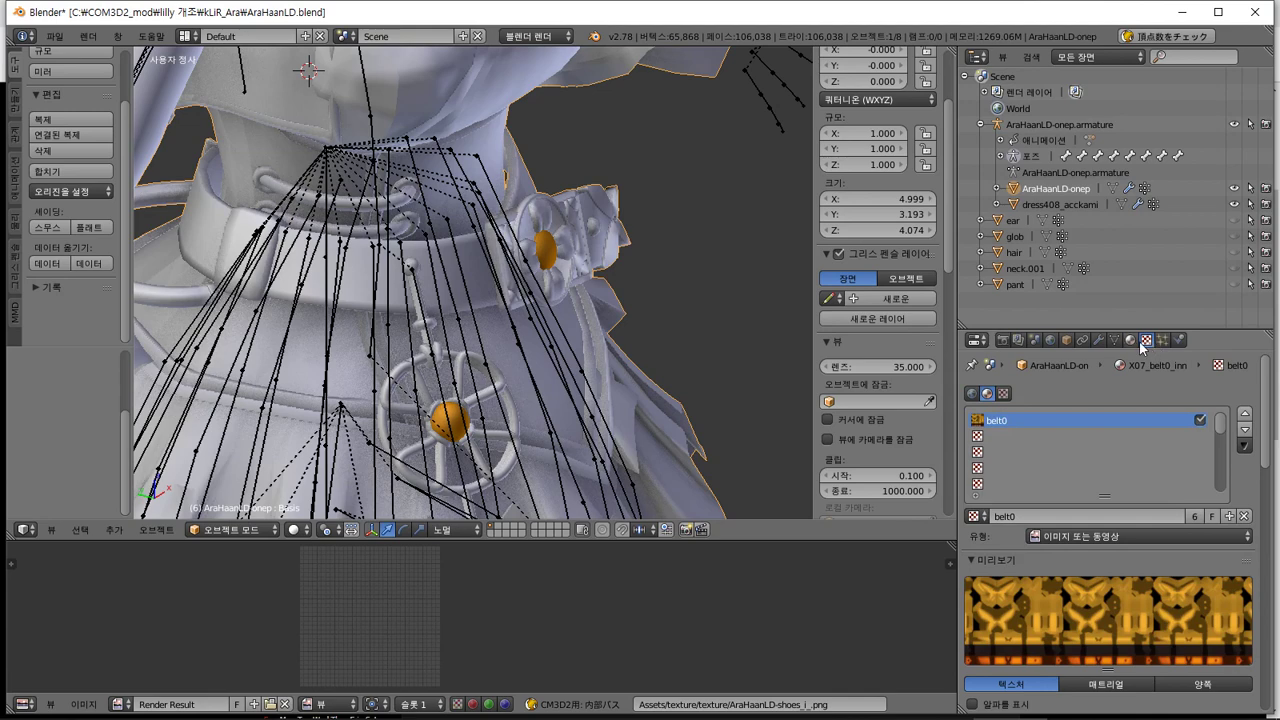
{"action": "left_click", "coordinate": [1134, 342]}
Switch to File Explorer, copy belt0.png in the kLiR_Ara(LD)1.04 source folder, and look through the image files in the kLiR_Ara mod folder
{"action": "key", "text": "alt+Tab"}
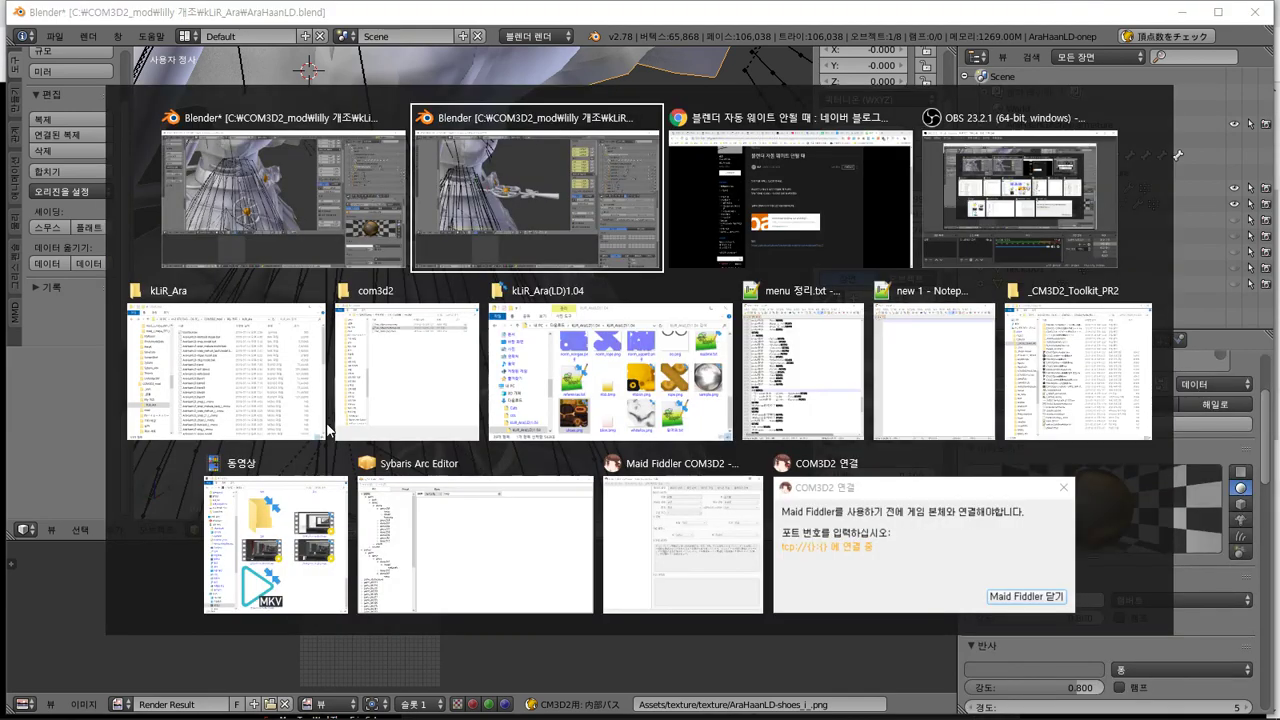
{"action": "left_click", "coordinate": [197, 368]}
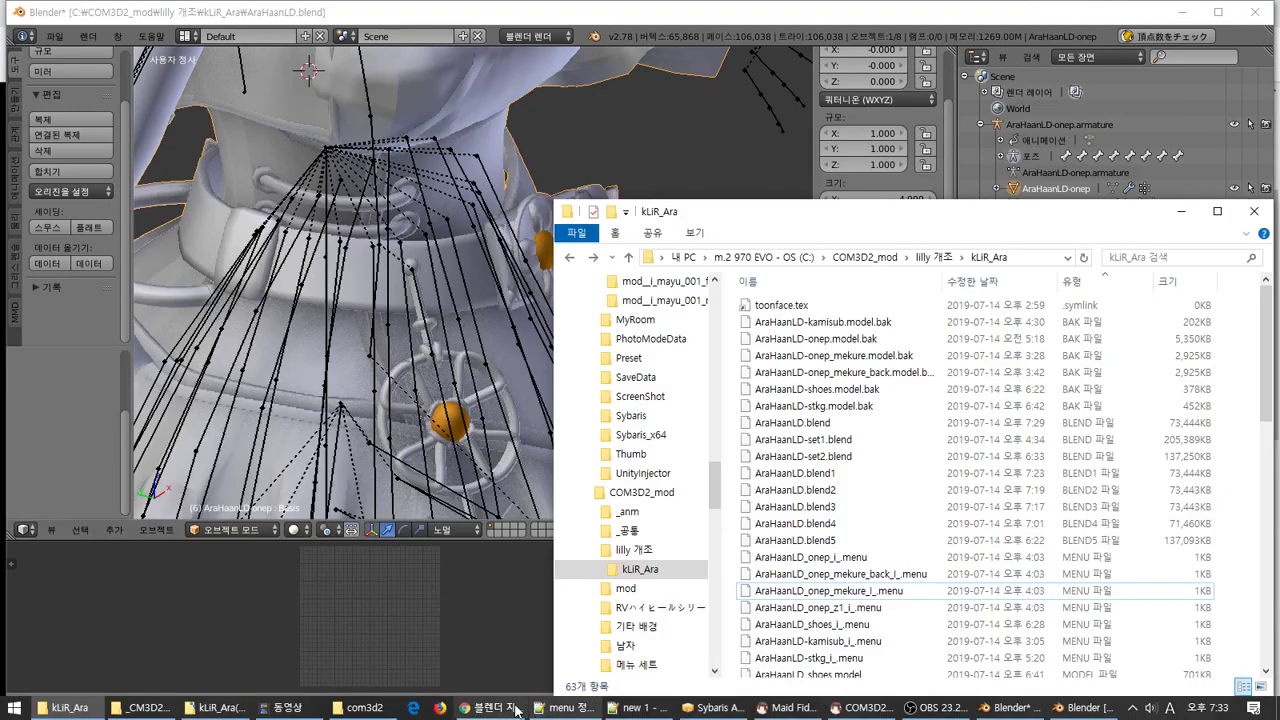
{"action": "left_click", "coordinate": [147, 707]}
{"action": "left_click", "coordinate": [218, 708]}
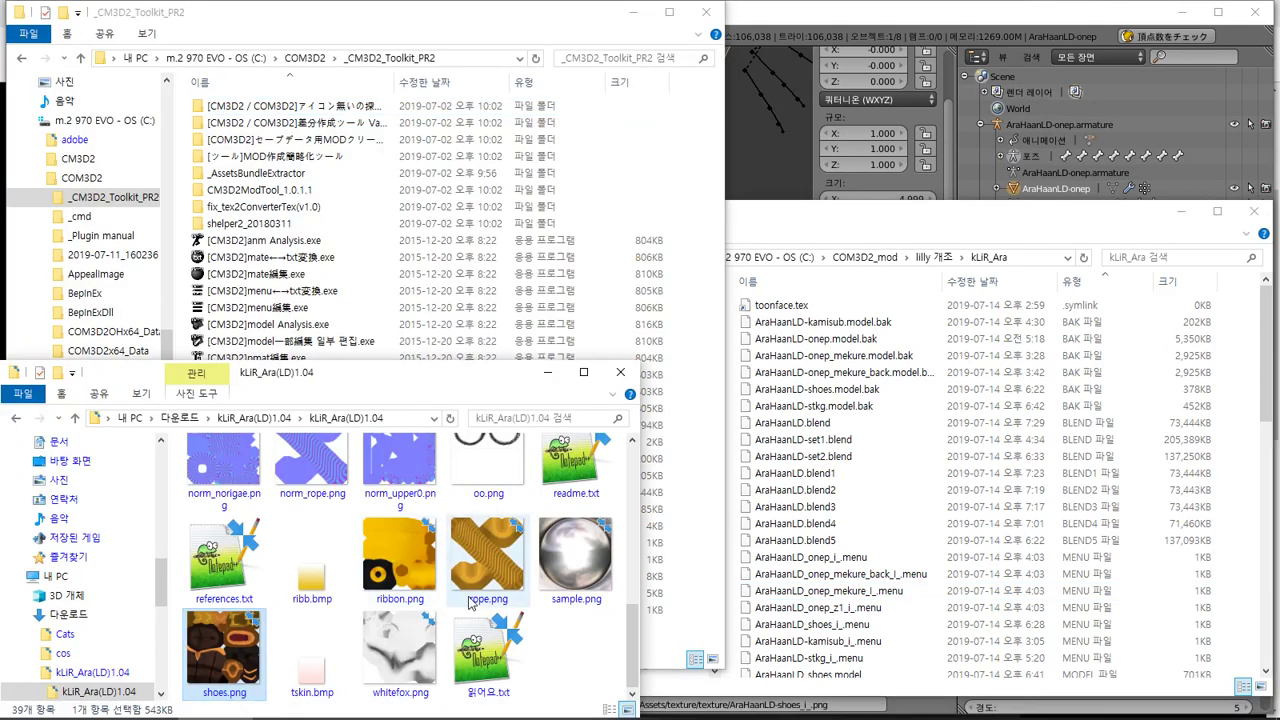
{"action": "scroll", "coordinate": [530, 630], "scroll_direction": "up", "scroll_amount": 10}
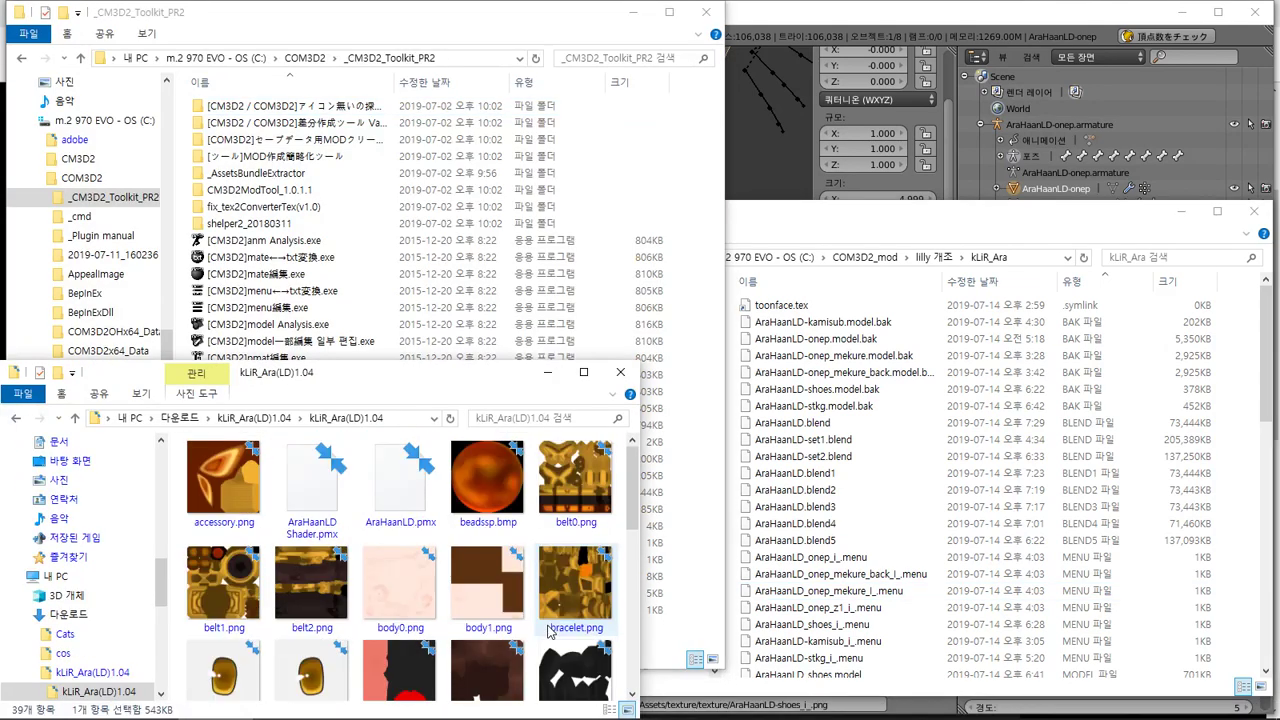
{"action": "left_click", "coordinate": [572, 478]}
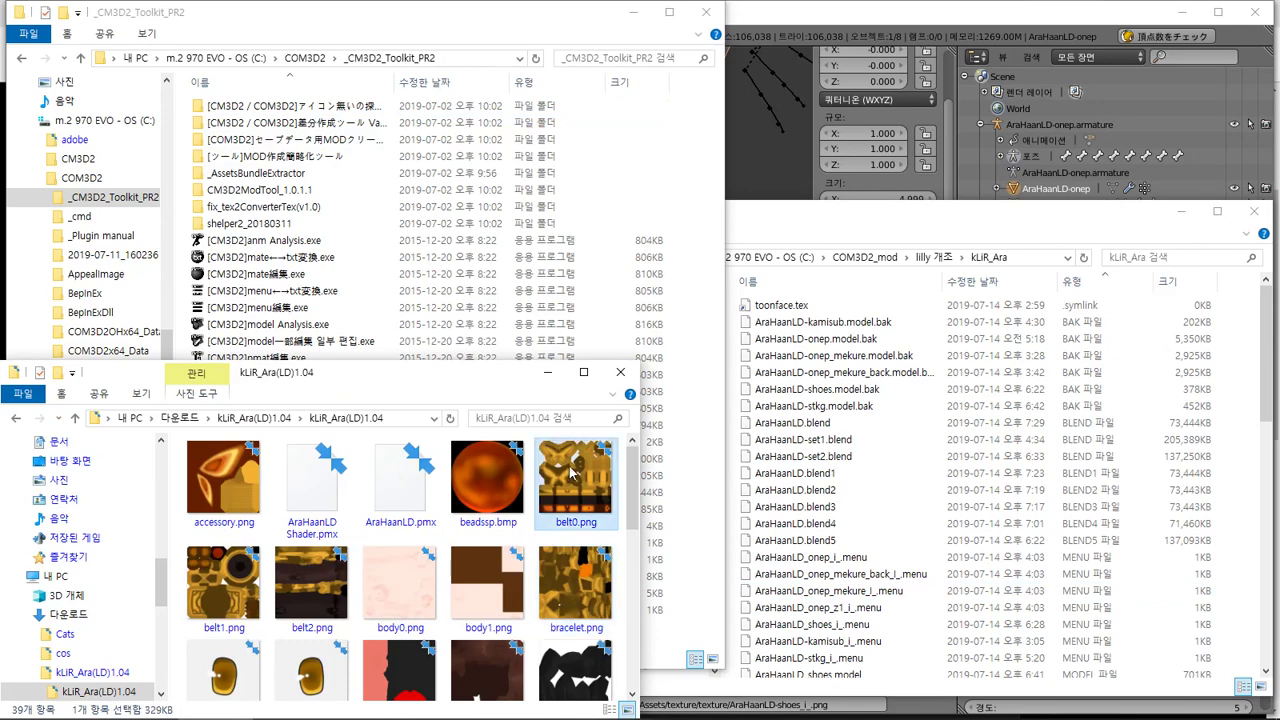
{"action": "left_click", "coordinate": [1023, 523]}
{"action": "scroll", "coordinate": [1020, 519], "scroll_direction": "down", "scroll_amount": 2}
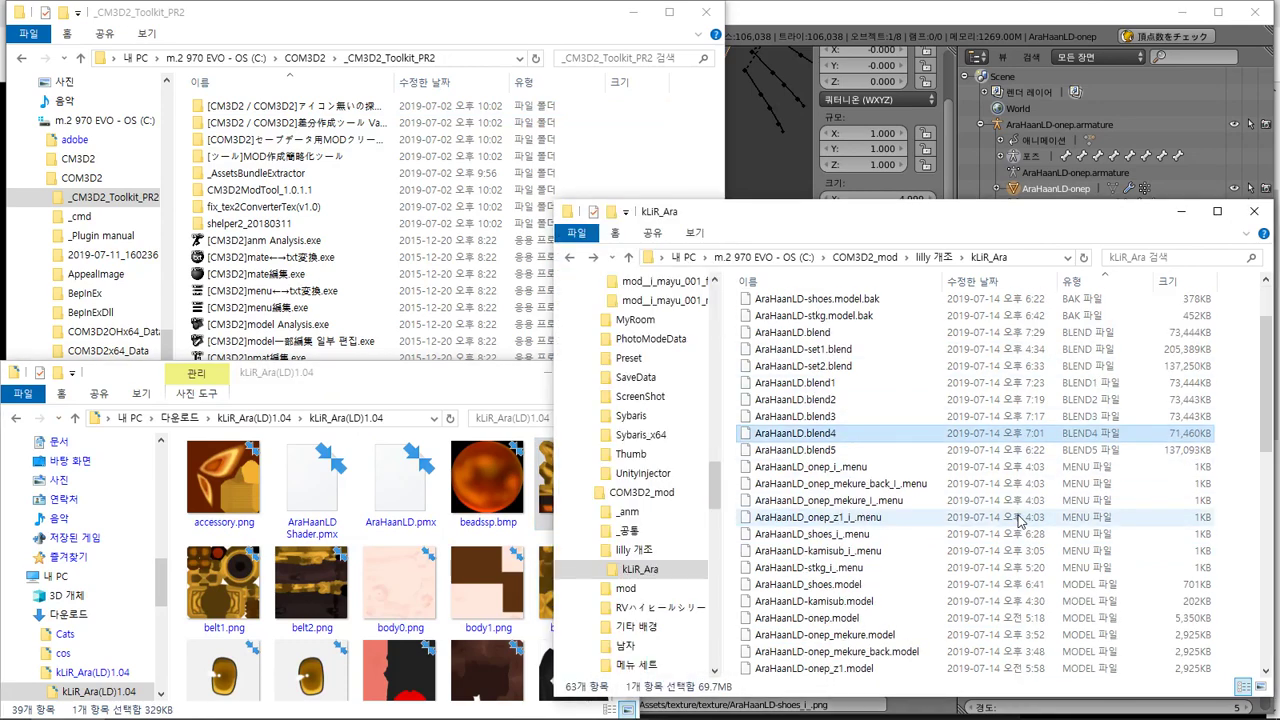
{"action": "scroll", "coordinate": [1030, 525], "scroll_direction": "down", "scroll_amount": 10}
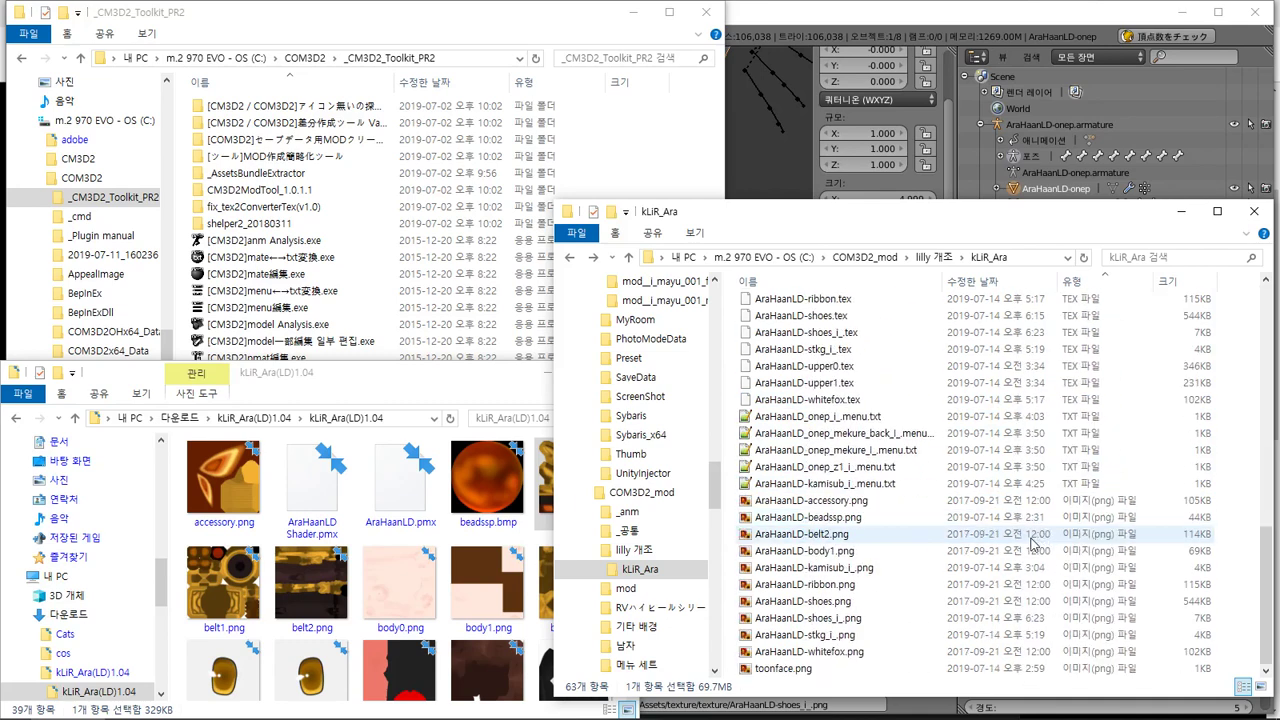
Duplicate belt0.png in the source folder and move the copy into the kLiR_Ara mod folder, returning to Blender
{"action": "left_click", "coordinate": [545, 480]}
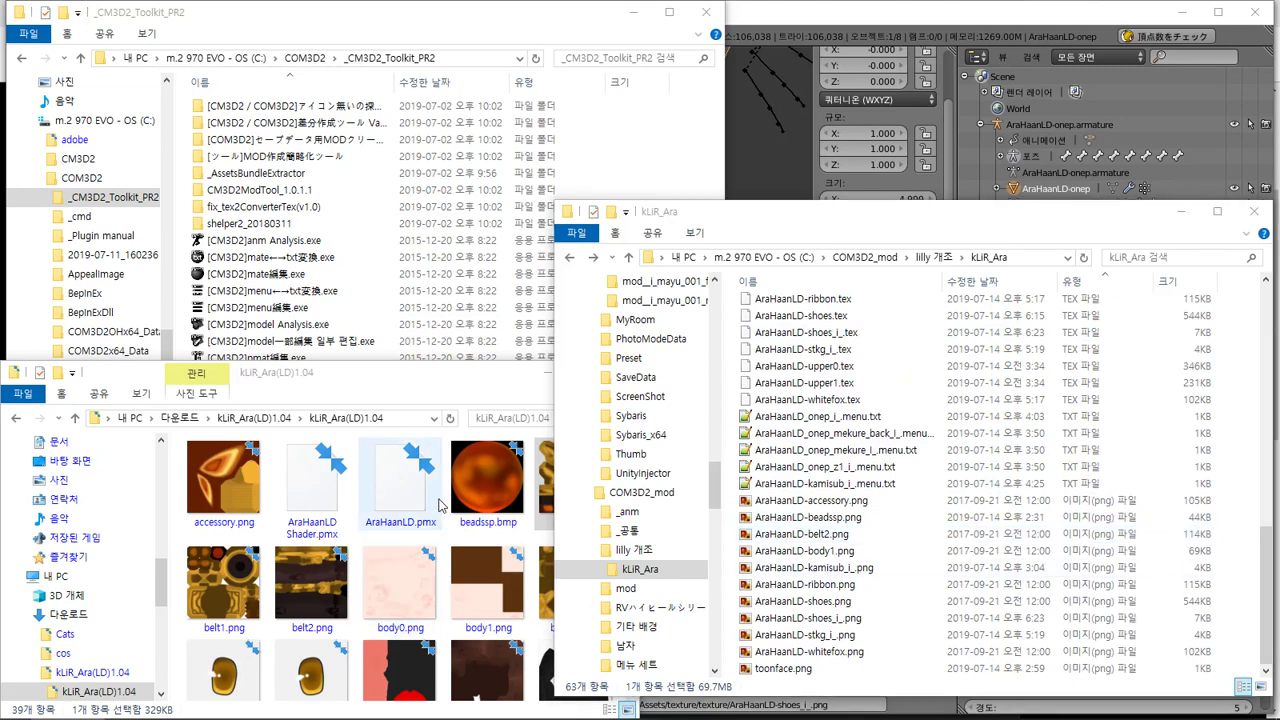
{"action": "key", "text": "ctrl+v"}
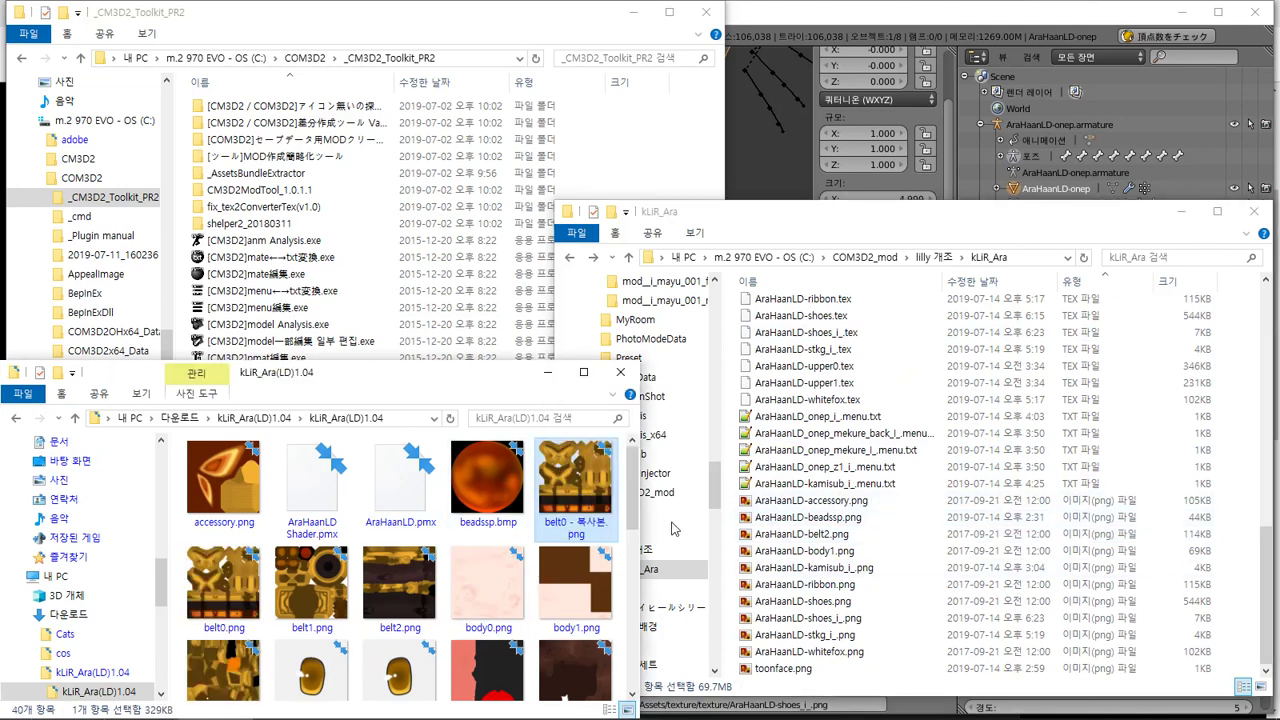
{"action": "left_click_drag", "start_coordinate": [572, 490], "coordinate": [860, 510]}
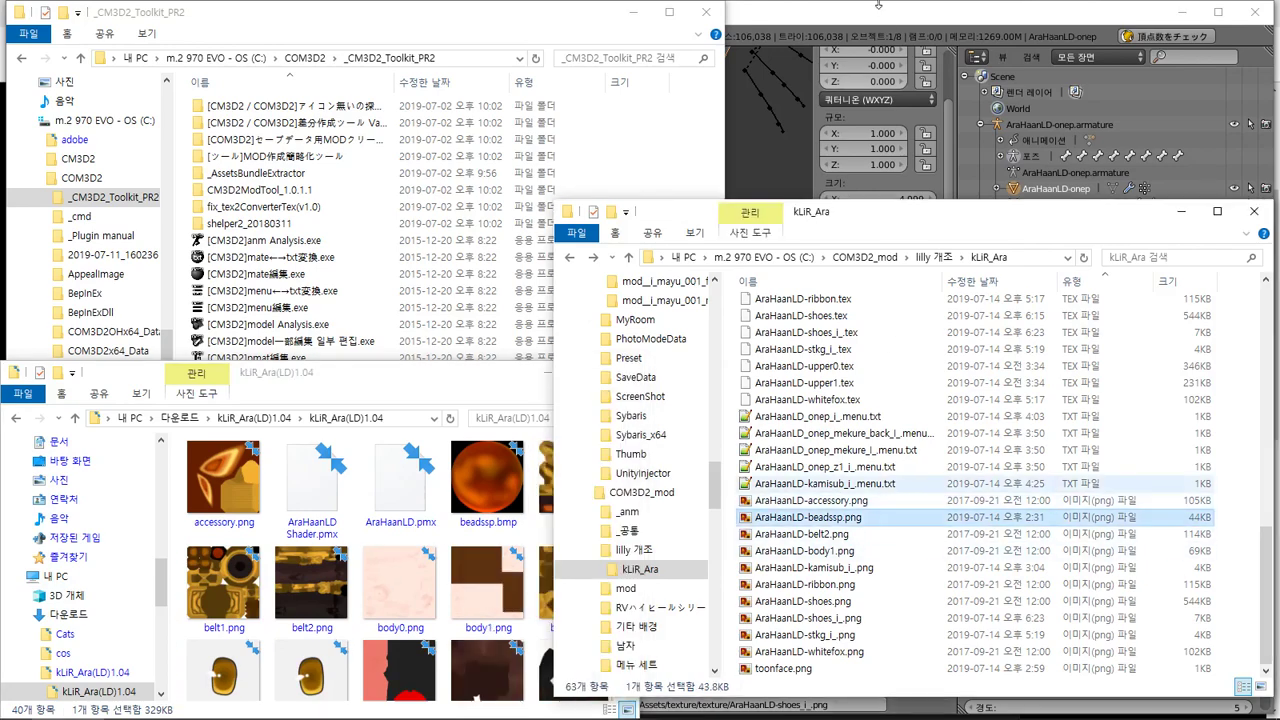
{"action": "left_click", "coordinate": [880, 5]}
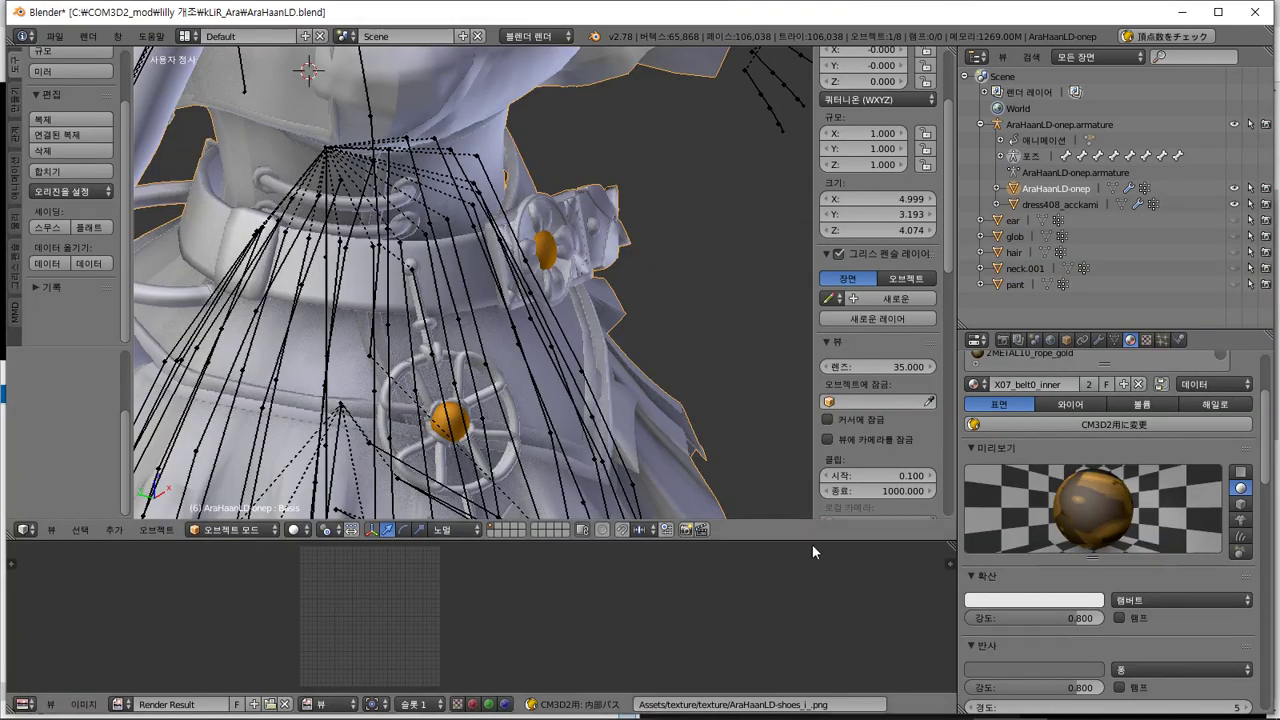
Switch to File Explorer and rename the copied belt0 image in the kLiR_Ara mod folder as AraHaanLD-belt0.png
{"action": "key", "text": "alt+Tab"}
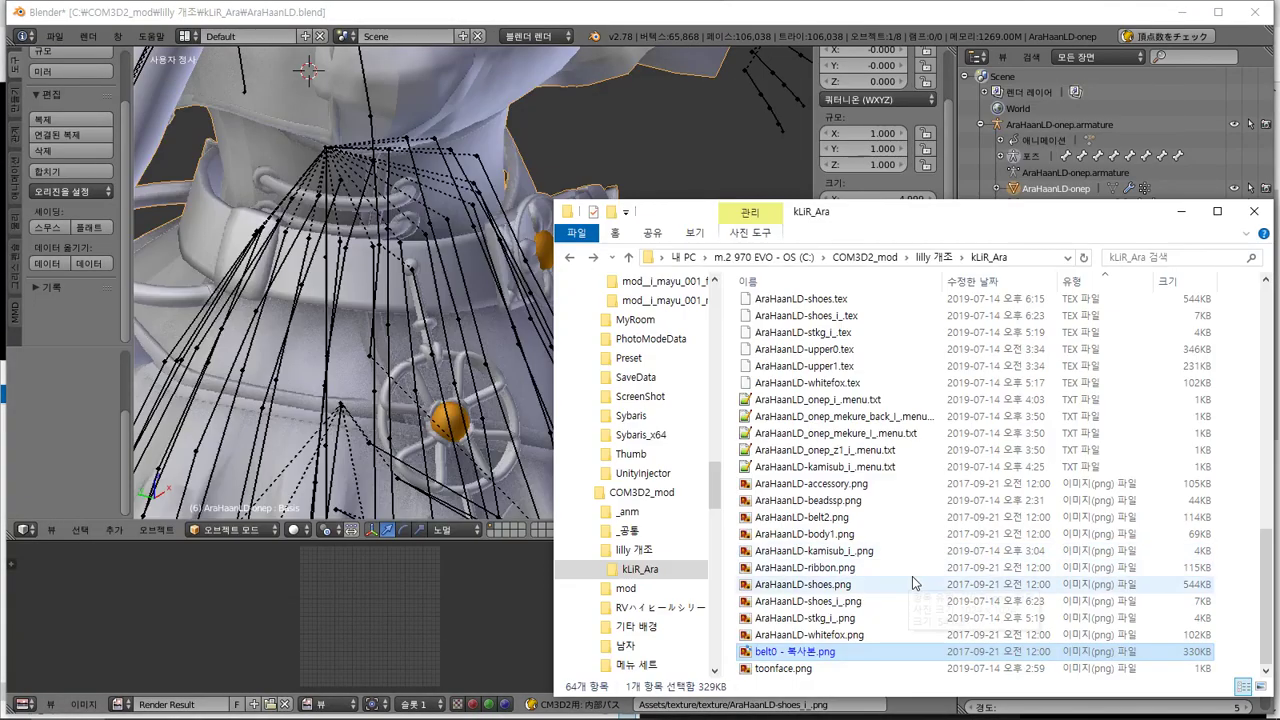
{"action": "left_click", "coordinate": [780, 637]}
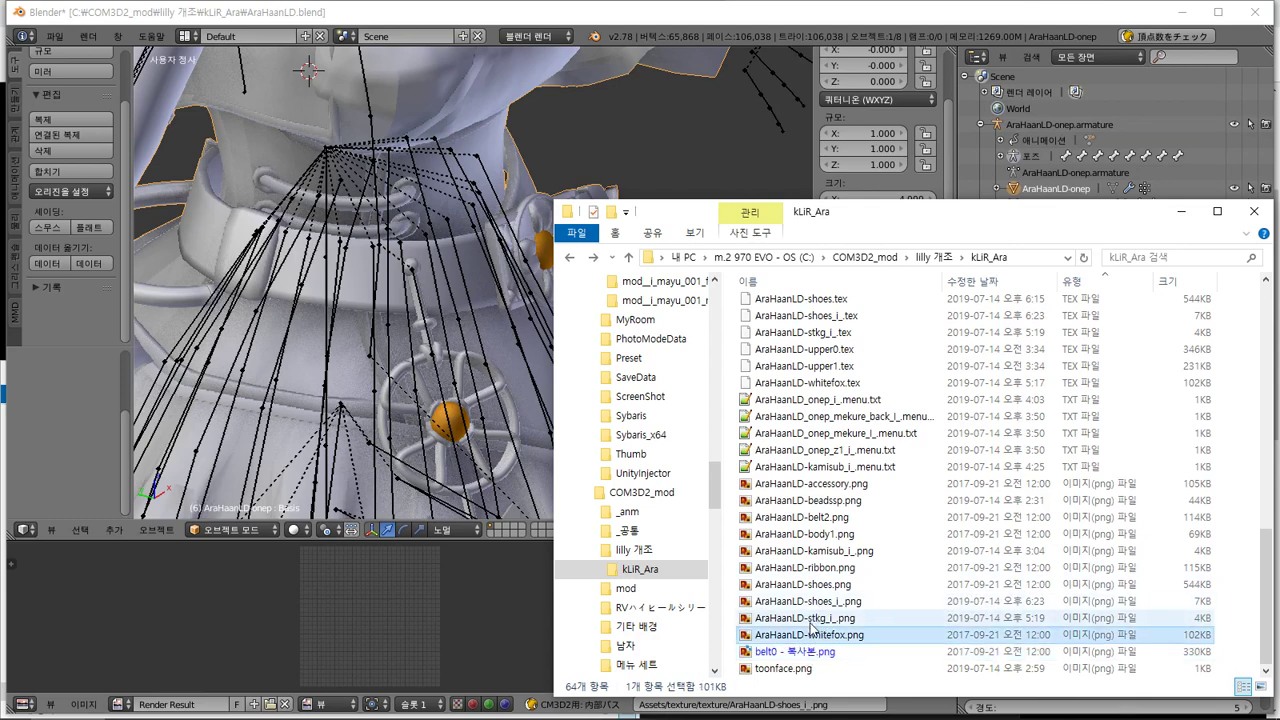
{"action": "left_click", "coordinate": [827, 517]}
{"action": "key", "text": "F2"}
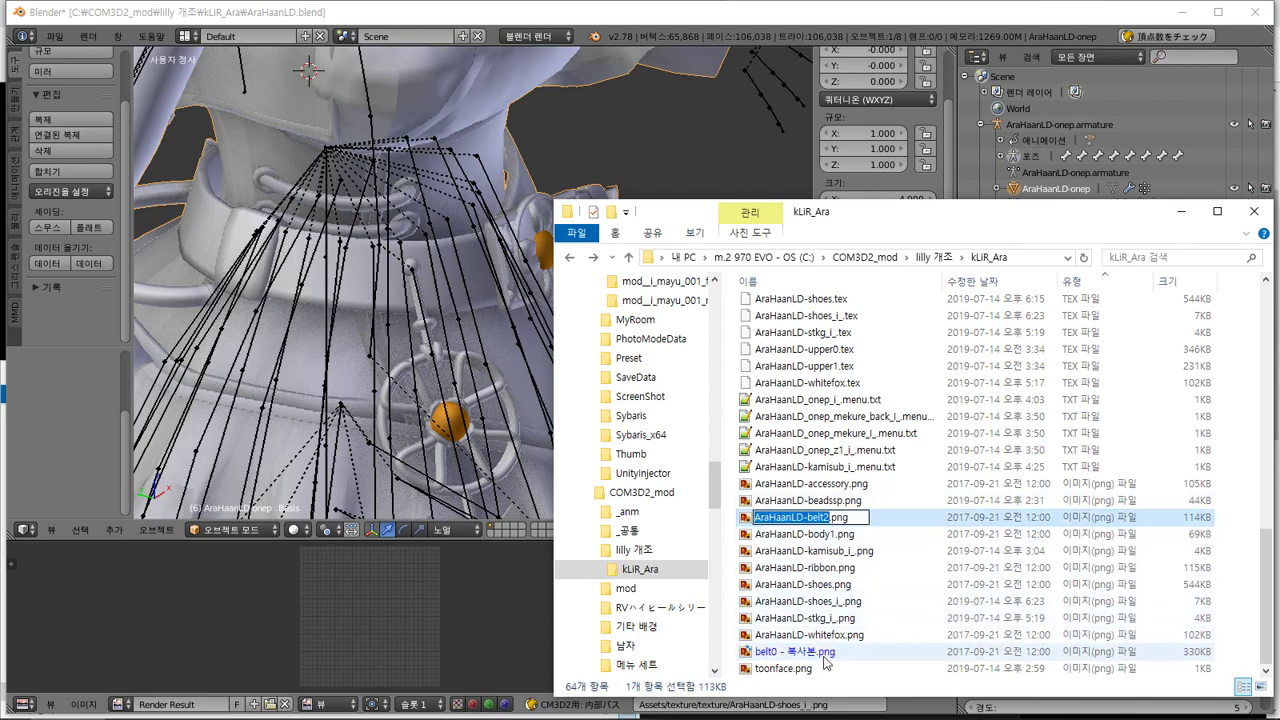
{"action": "key", "text": "ctrl+c"}
{"action": "left_click", "coordinate": [810, 652]}
{"action": "key", "text": "F2"}
{"action": "key", "text": "ctrl+v"}
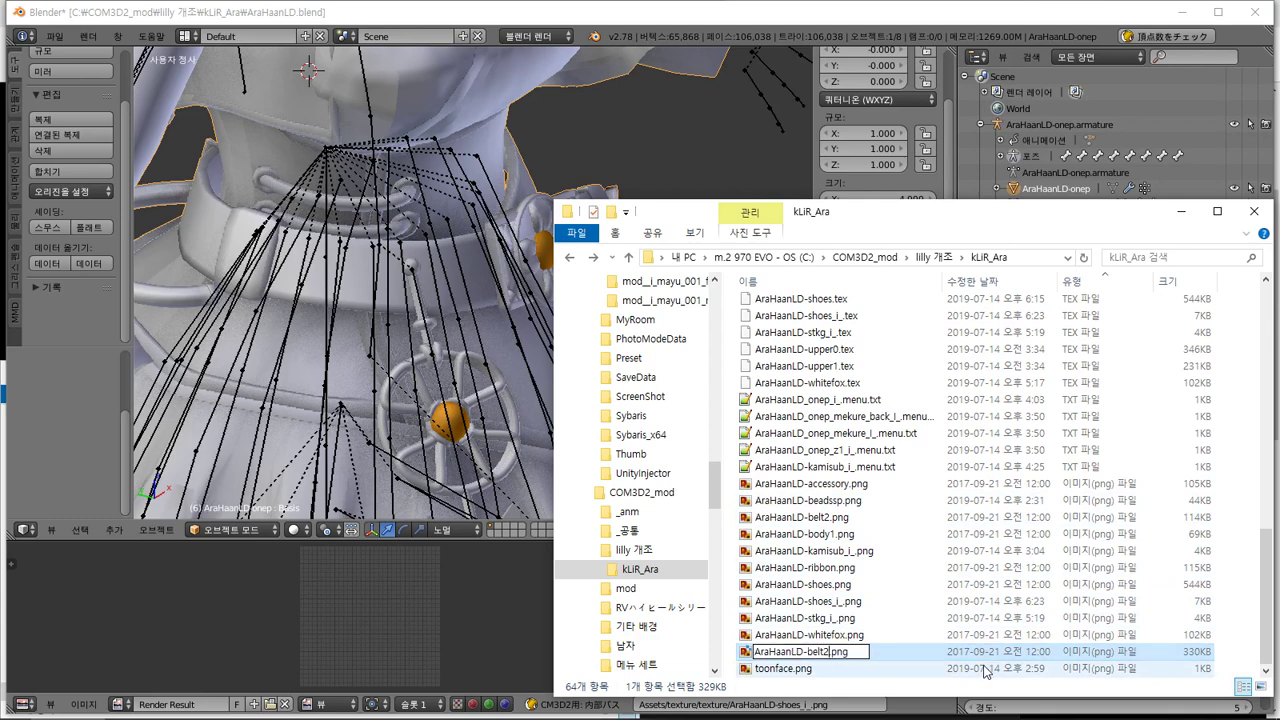
{"action": "key", "text": "Return"}
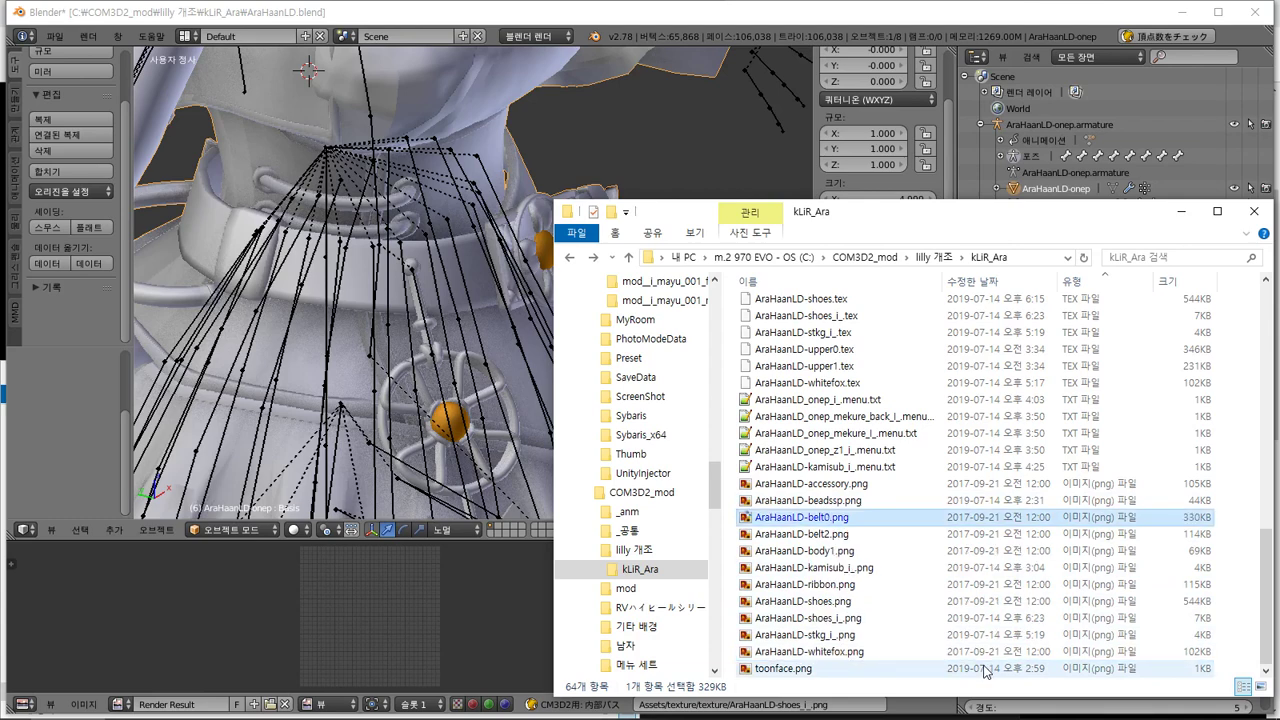
Return to Blender and rename the X07_belt0_inner material of the dress as AraHaanLD-belt0
{"action": "key", "text": "alt+Tab"}
{"action": "scroll", "coordinate": [1147, 438], "scroll_direction": "up", "scroll_amount": 3}
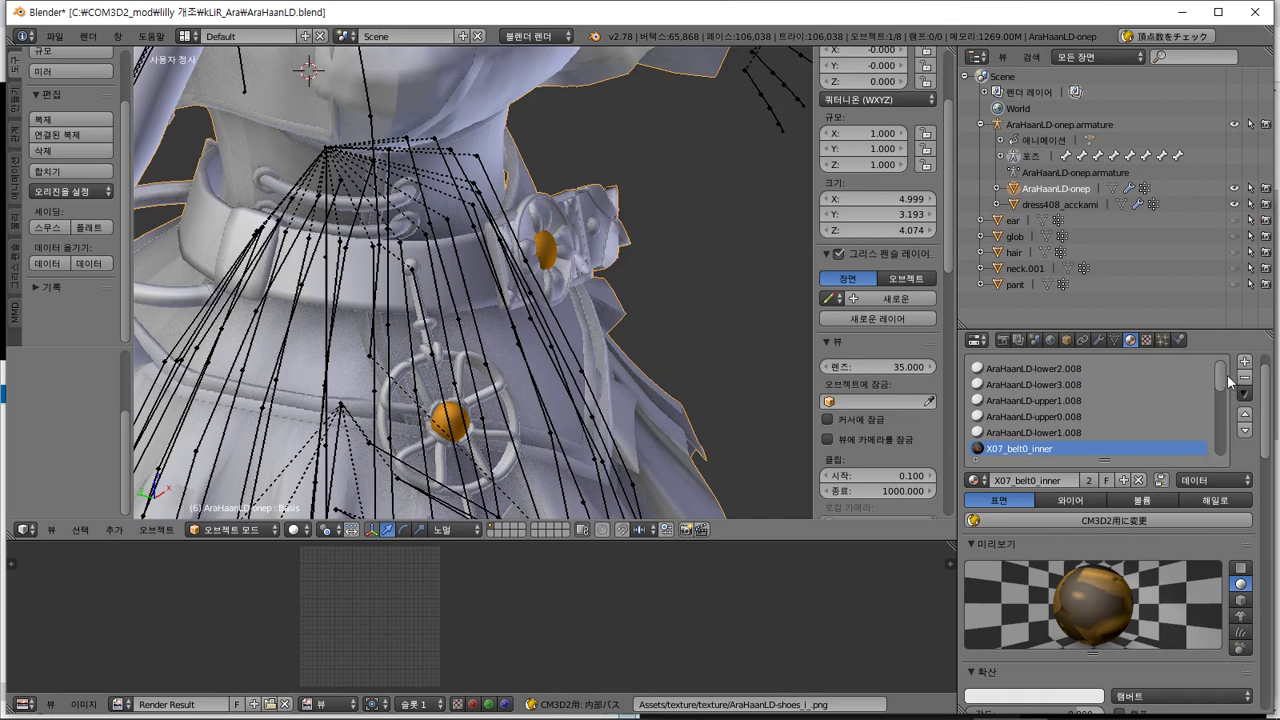
{"action": "left_click_drag", "start_coordinate": [1221, 389], "coordinate": [1221, 406]}
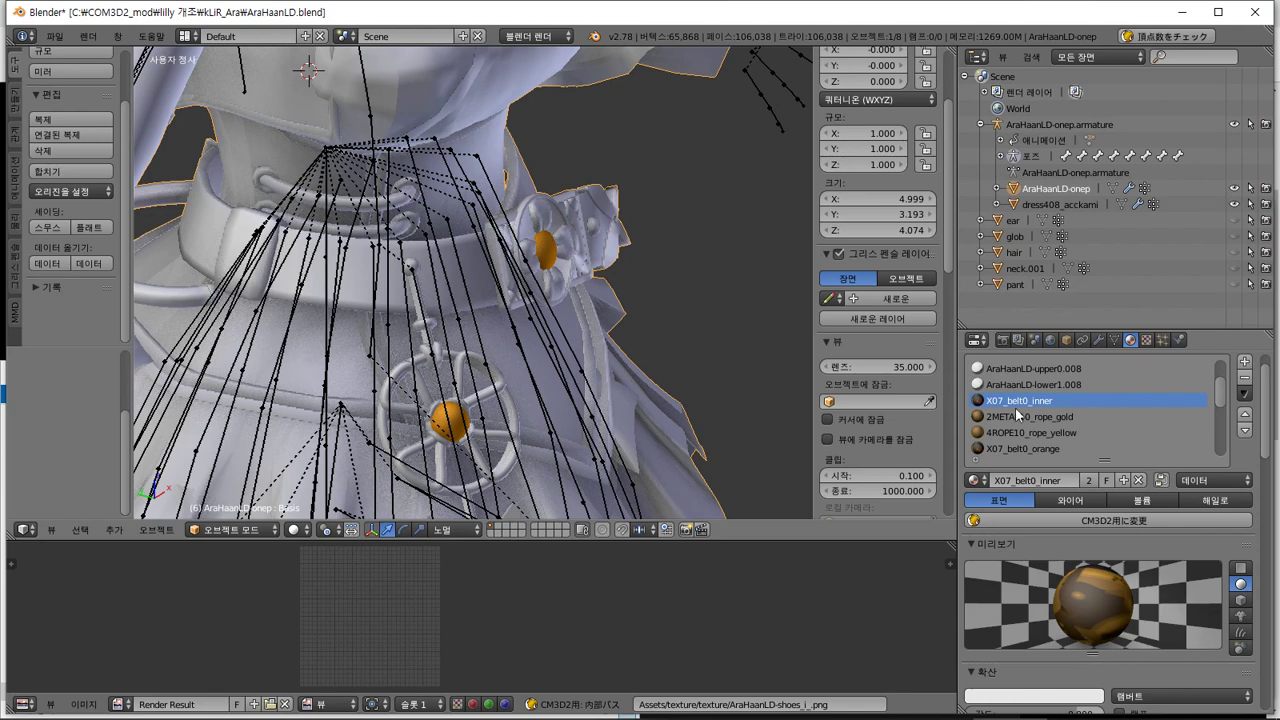
{"action": "double_click", "coordinate": [1020, 402]}
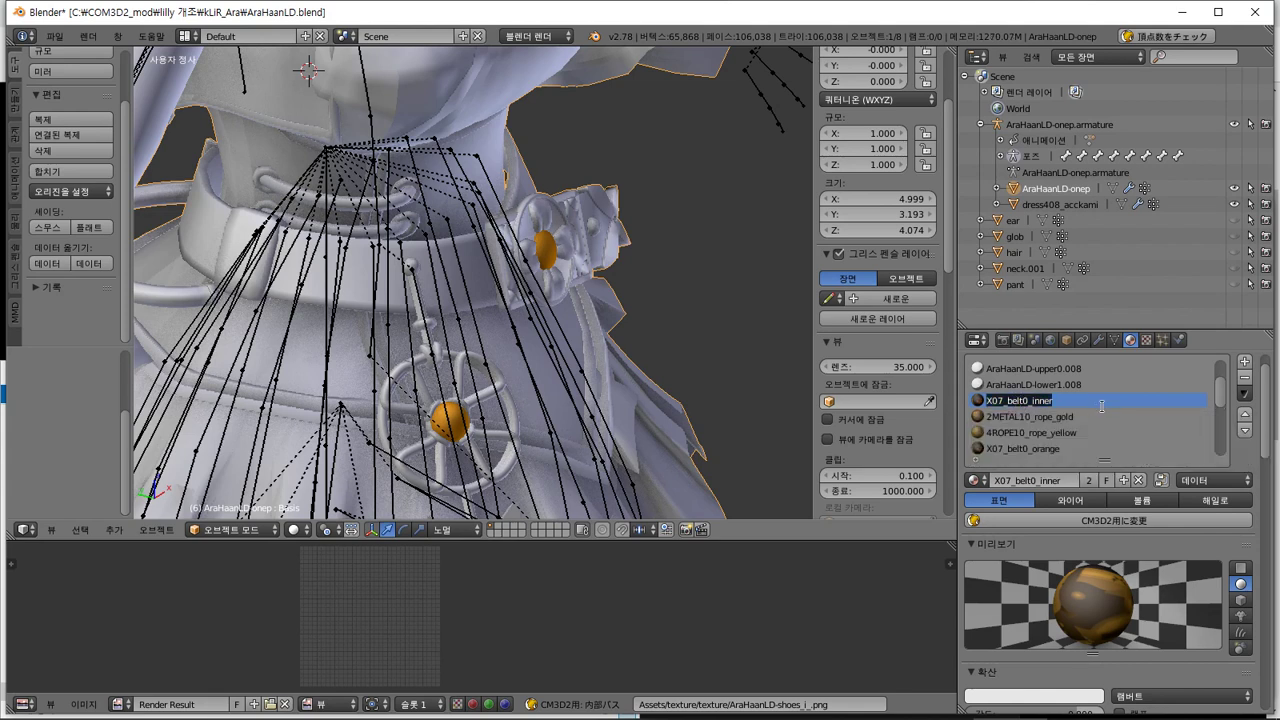
{"action": "key", "text": "ctrl+v"}
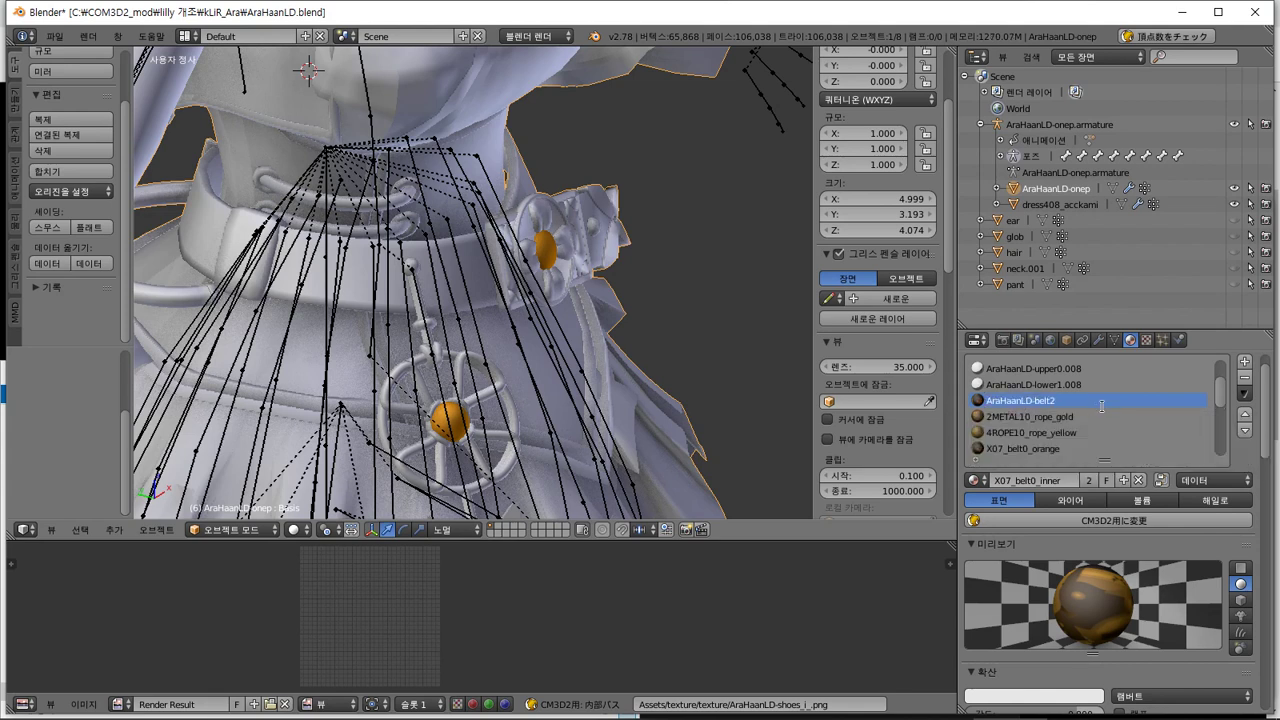
{"action": "key", "text": "Return"}
Convert the AraHaanLD-belt0 material for CM3D2 with the type トゥーン
{"action": "left_click", "coordinate": [1133, 520]}
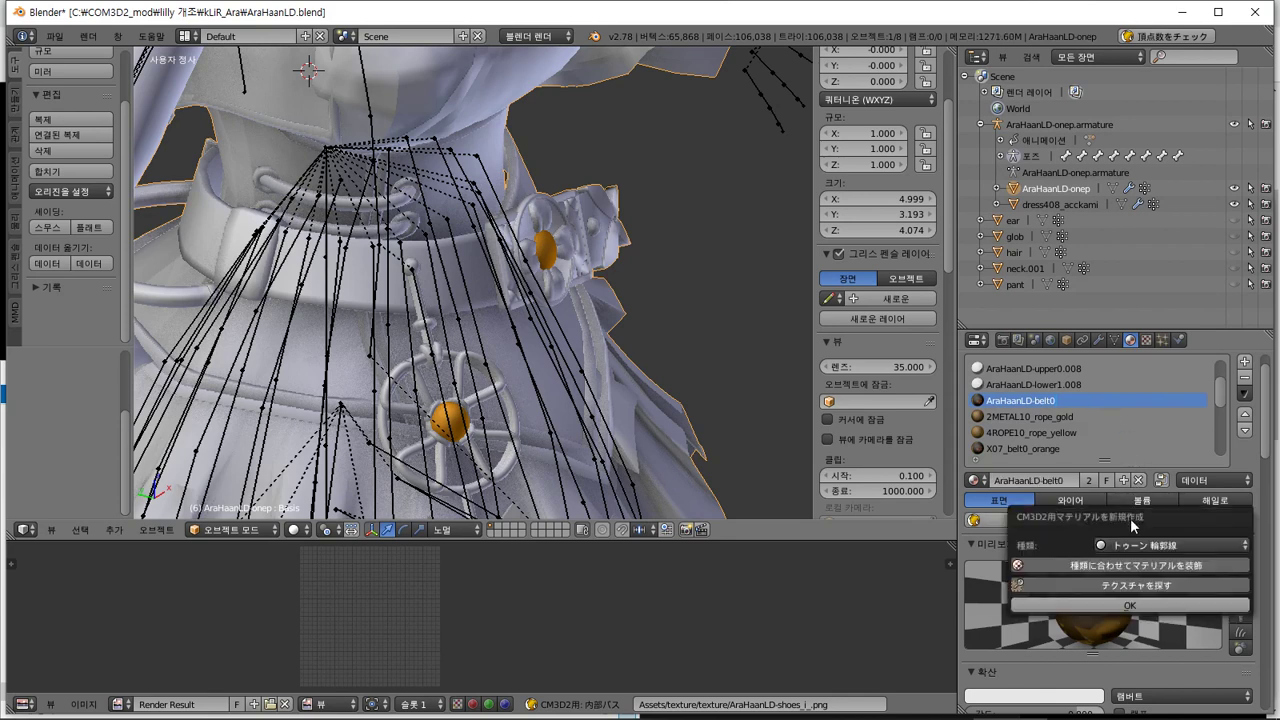
{"action": "left_click", "coordinate": [1160, 545]}
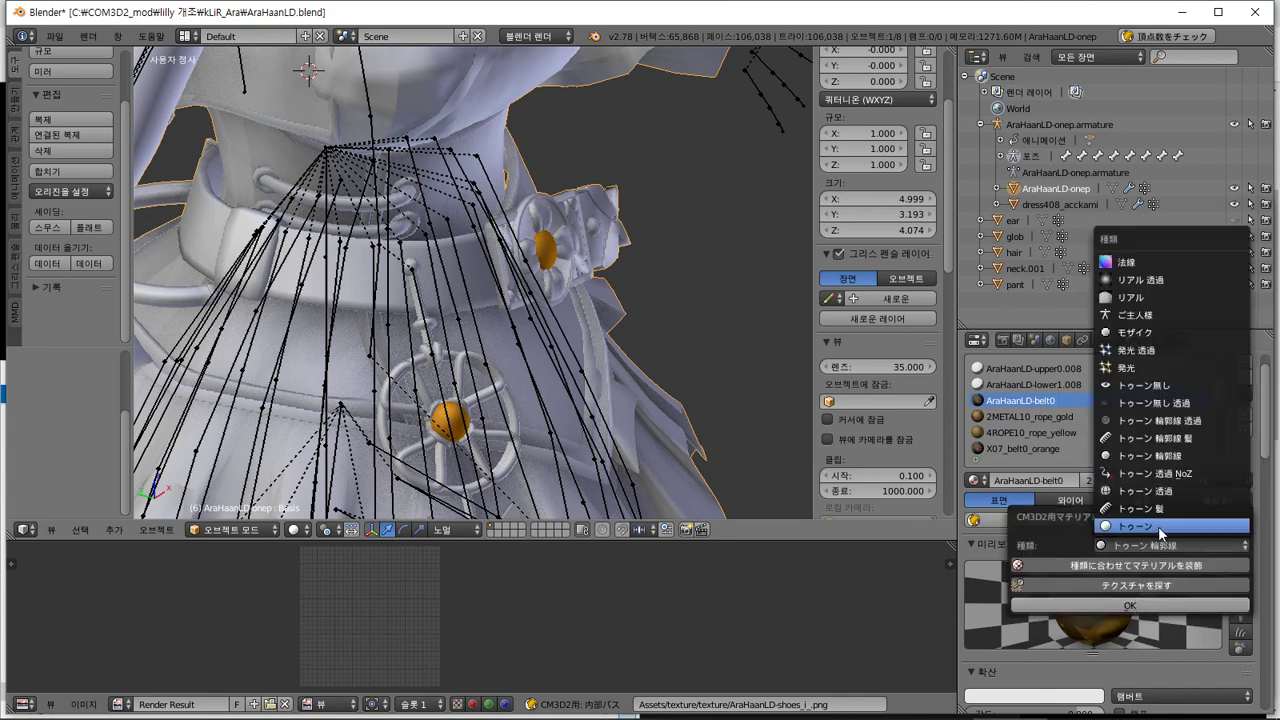
{"action": "left_click", "coordinate": [1158, 526]}
{"action": "left_click", "coordinate": [1157, 604]}
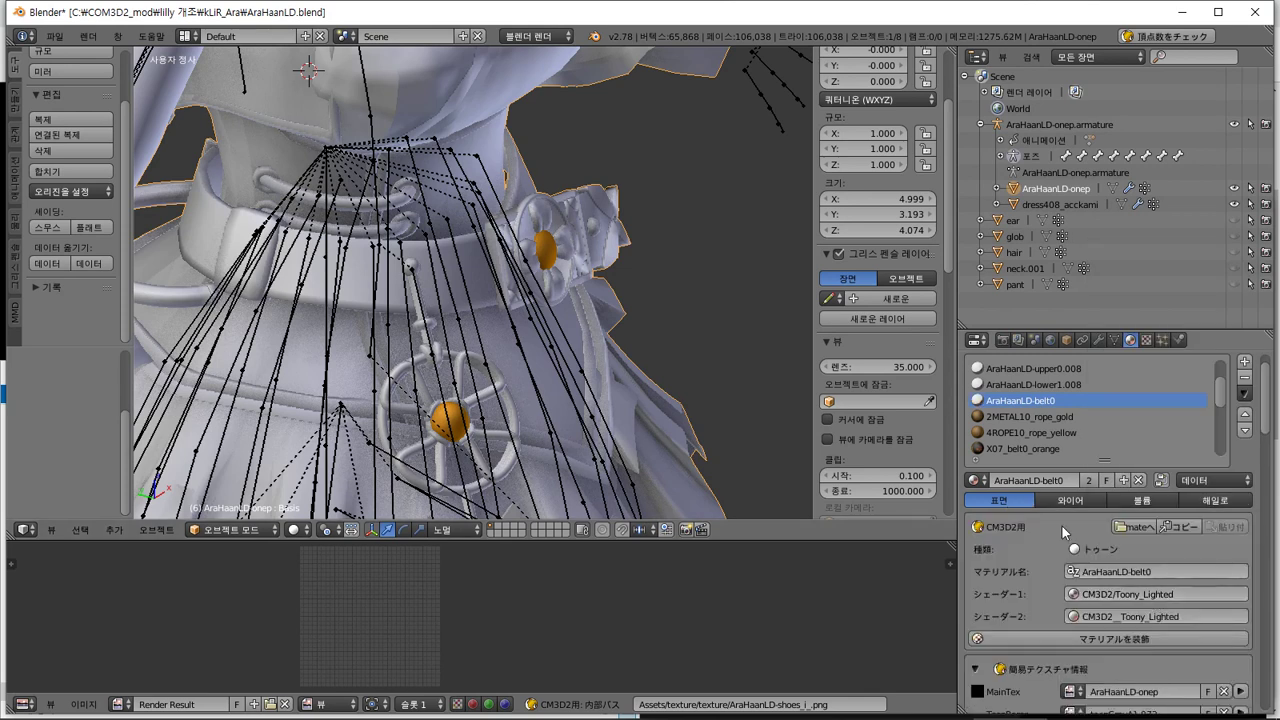
Name the belt material's MainTex image AraHaanLD-belt0 and assign that same image as its ShadowTex
{"action": "scroll", "coordinate": [1032, 557], "scroll_direction": "down", "scroll_amount": 2}
{"action": "key", "text": "ctrl+v"}
{"action": "left_click", "coordinate": [1180, 600]}
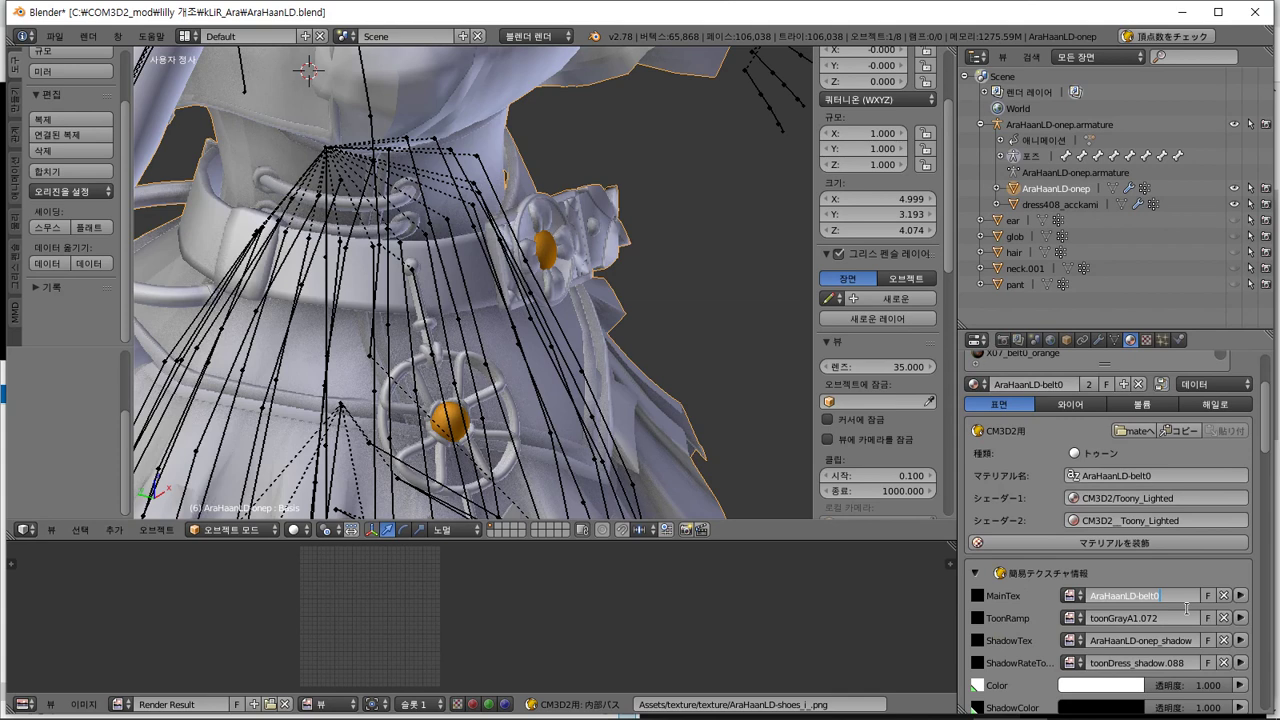
{"action": "key", "text": "ctrl+c"}
{"action": "key", "text": "Return"}
{"action": "left_click", "coordinate": [1069, 640]}
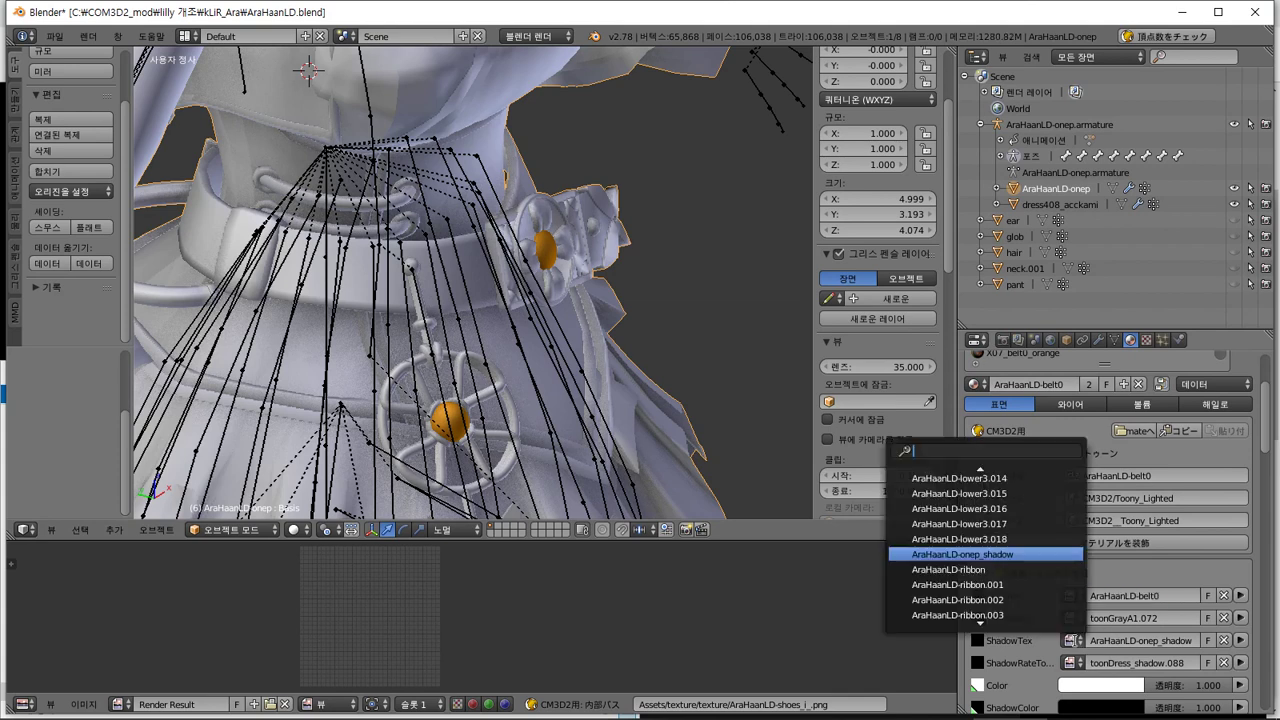
{"action": "key", "text": "ctrl+v"}
{"action": "key", "text": "Return"}
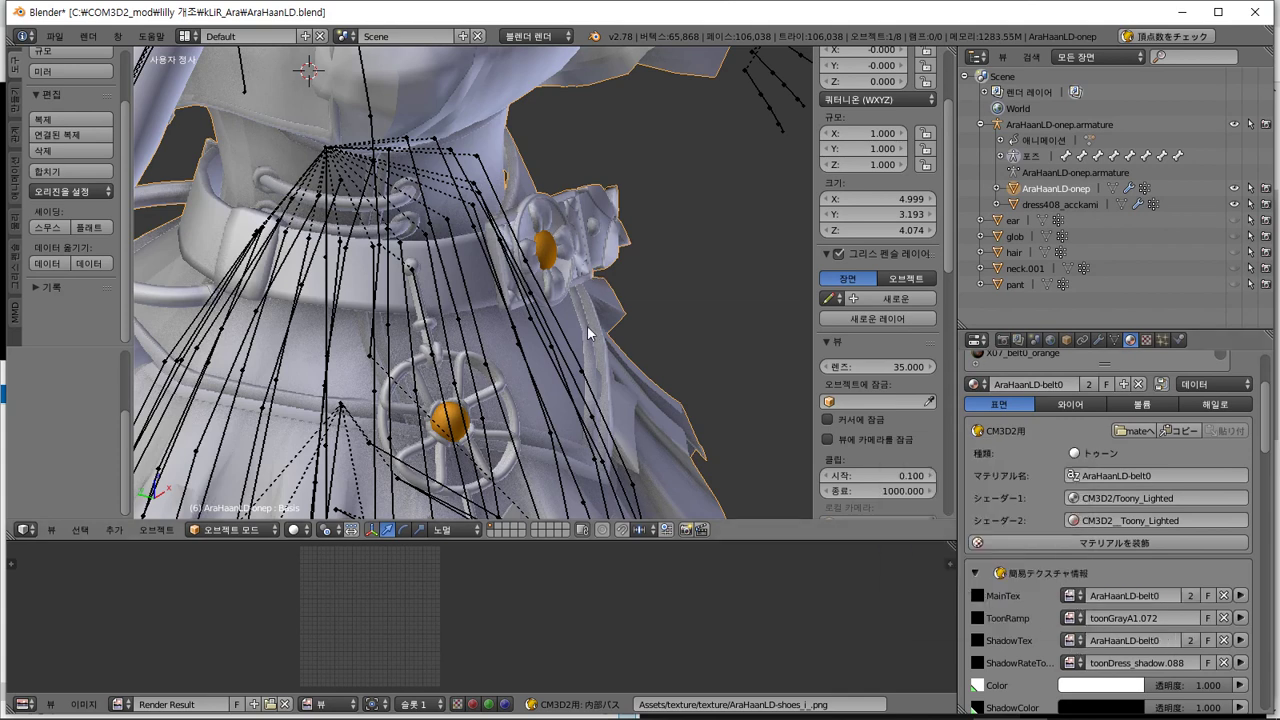
Select the 2METAL10_rope_gold material and check which textures it uses
{"action": "scroll", "coordinate": [1150, 476], "scroll_direction": "up", "scroll_amount": 3}
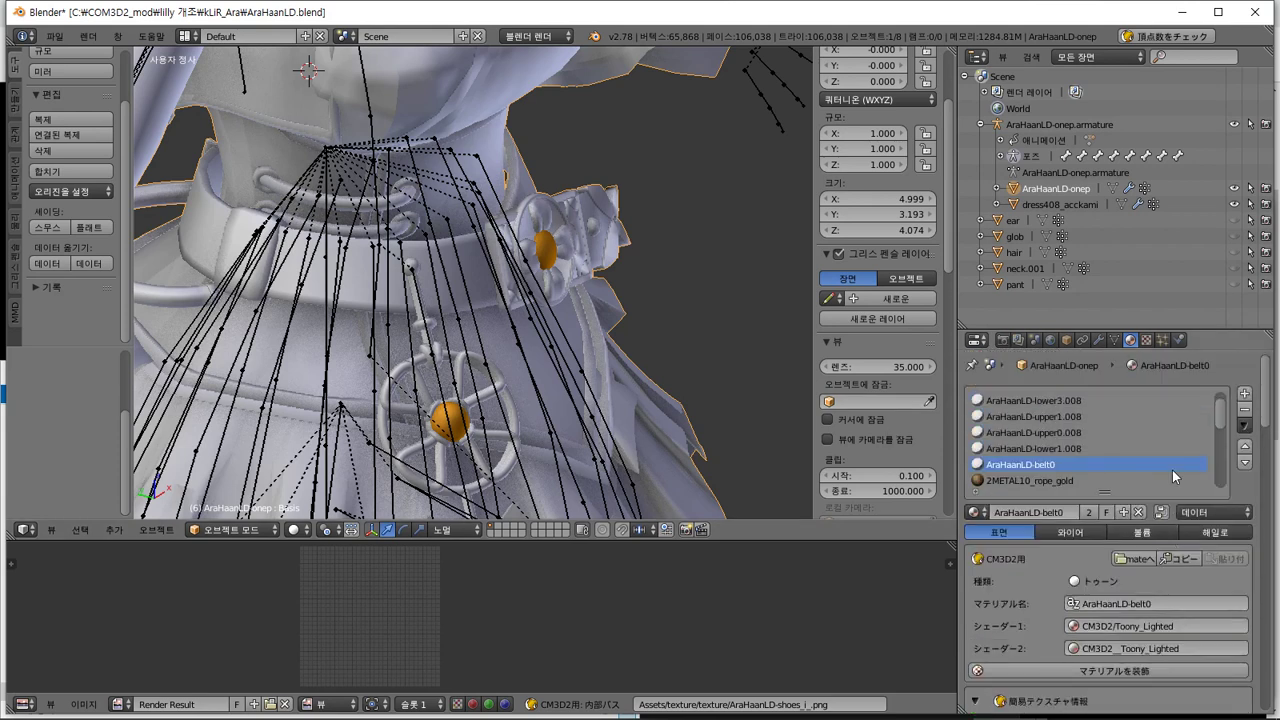
{"action": "left_click", "coordinate": [1067, 480]}
{"action": "scroll", "coordinate": [1133, 585], "scroll_direction": "down", "scroll_amount": 3}
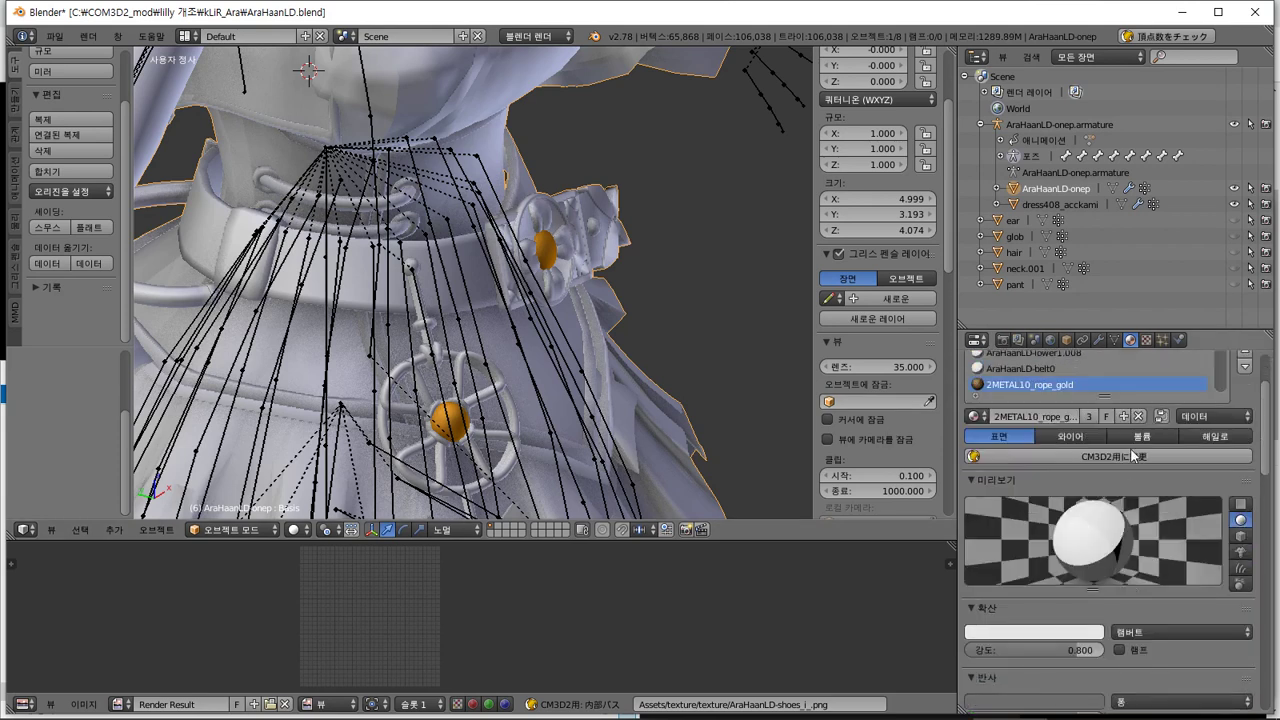
{"action": "left_click", "coordinate": [1146, 340]}
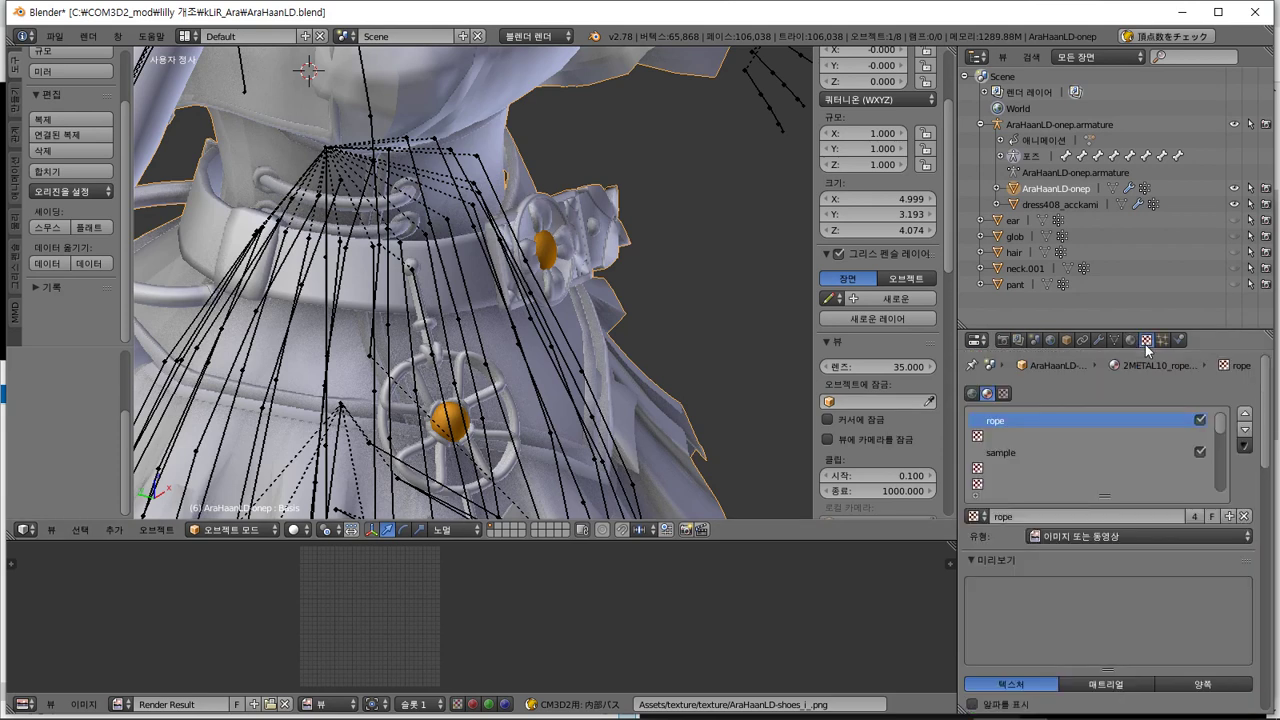
Switch to File Explorer and copy rope.png from the kLiR_Ara(LD)1.04 source folder into the kLiR_Ara mod folder
{"action": "key", "text": "alt+Tab"}
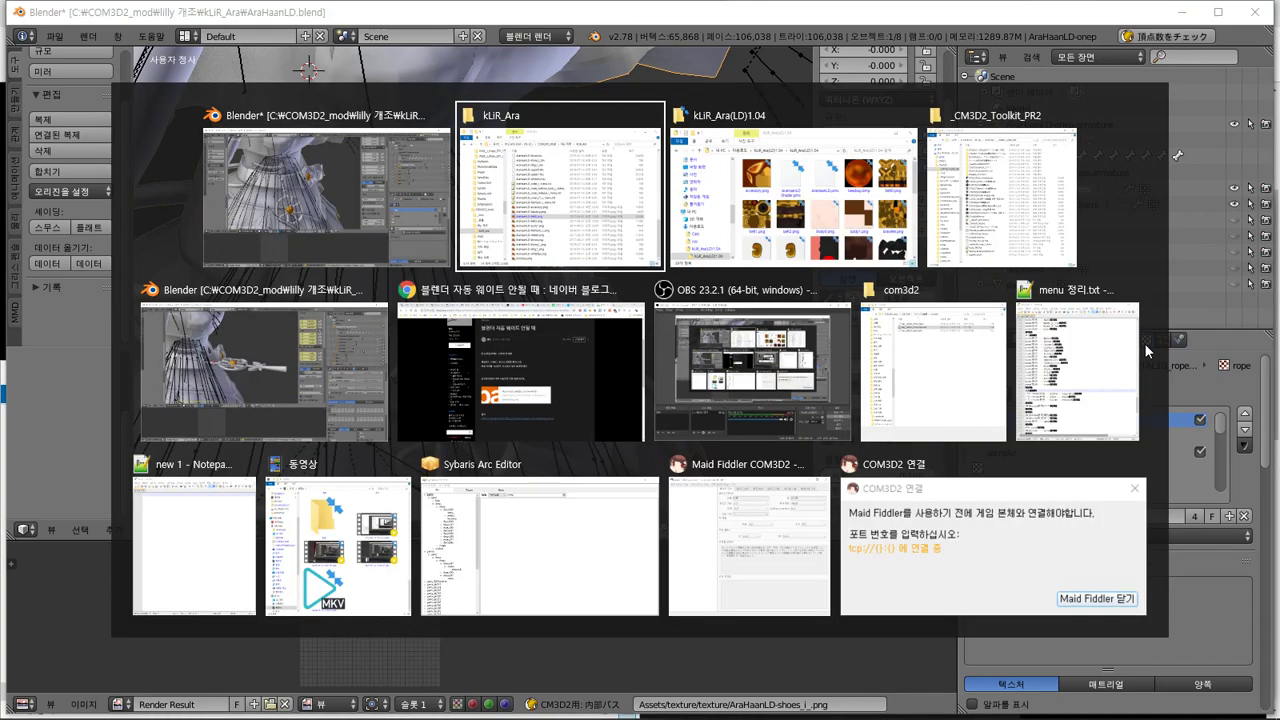
{"action": "key", "text": "alt+Tab"}
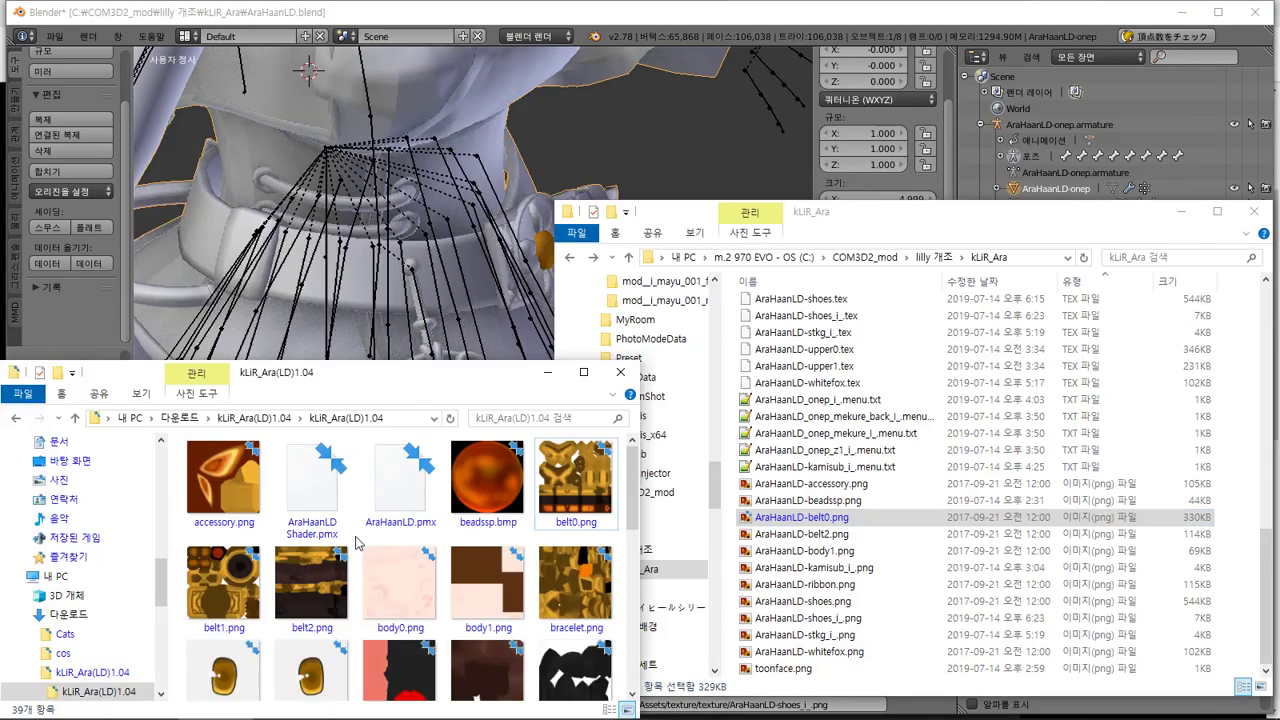
{"action": "left_click", "coordinate": [388, 608]}
{"action": "scroll", "coordinate": [388, 608], "scroll_direction": "down", "scroll_amount": 5}
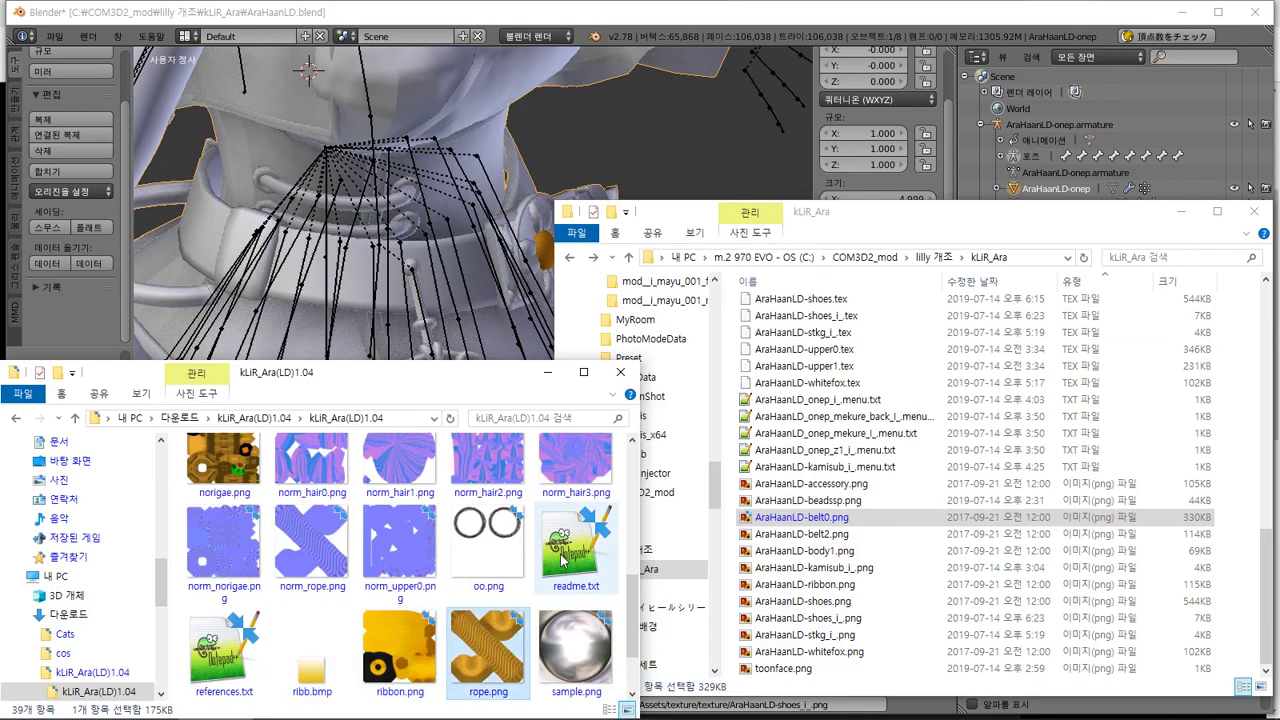
{"action": "left_click", "coordinate": [810, 518]}
{"action": "key", "text": "ctrl+v"}
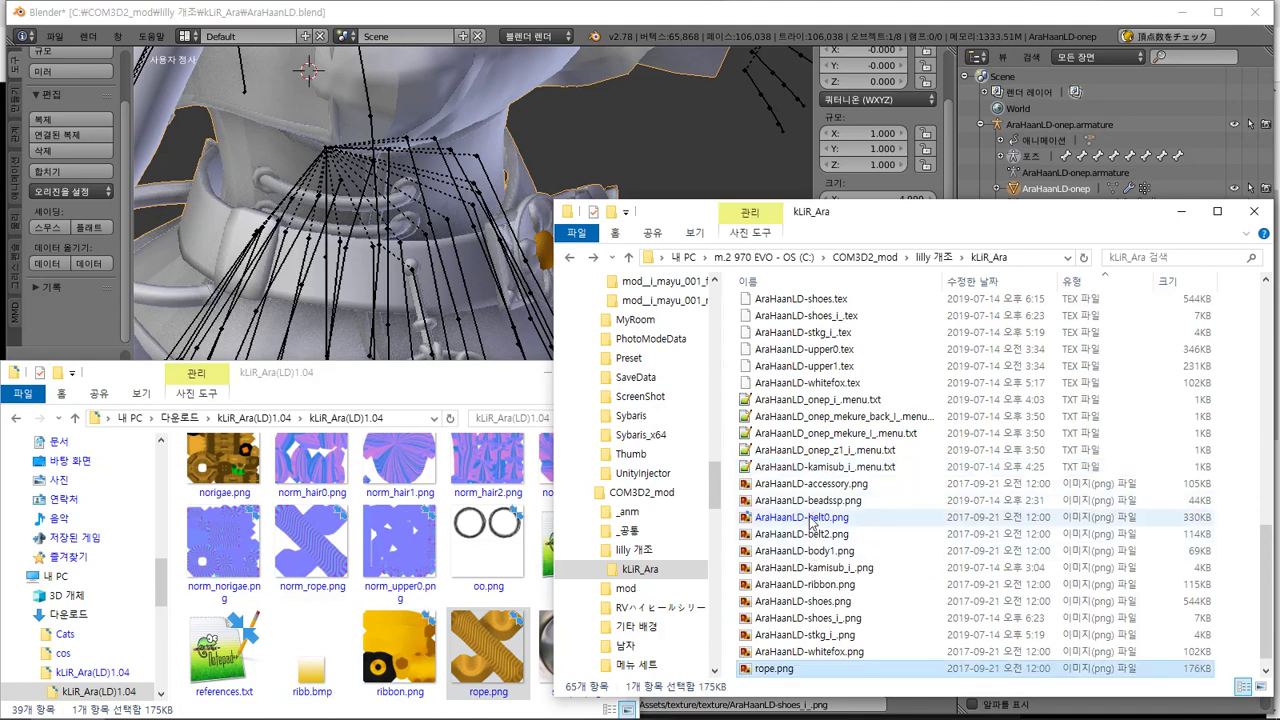
Rename rope.png in the mod folder as AraHaanLD-rope.png, reusing the AraHaanLD- prefix from the ribbon image's name
{"action": "left_click", "coordinate": [816, 584]}
{"action": "left_click", "coordinate": [816, 584]}
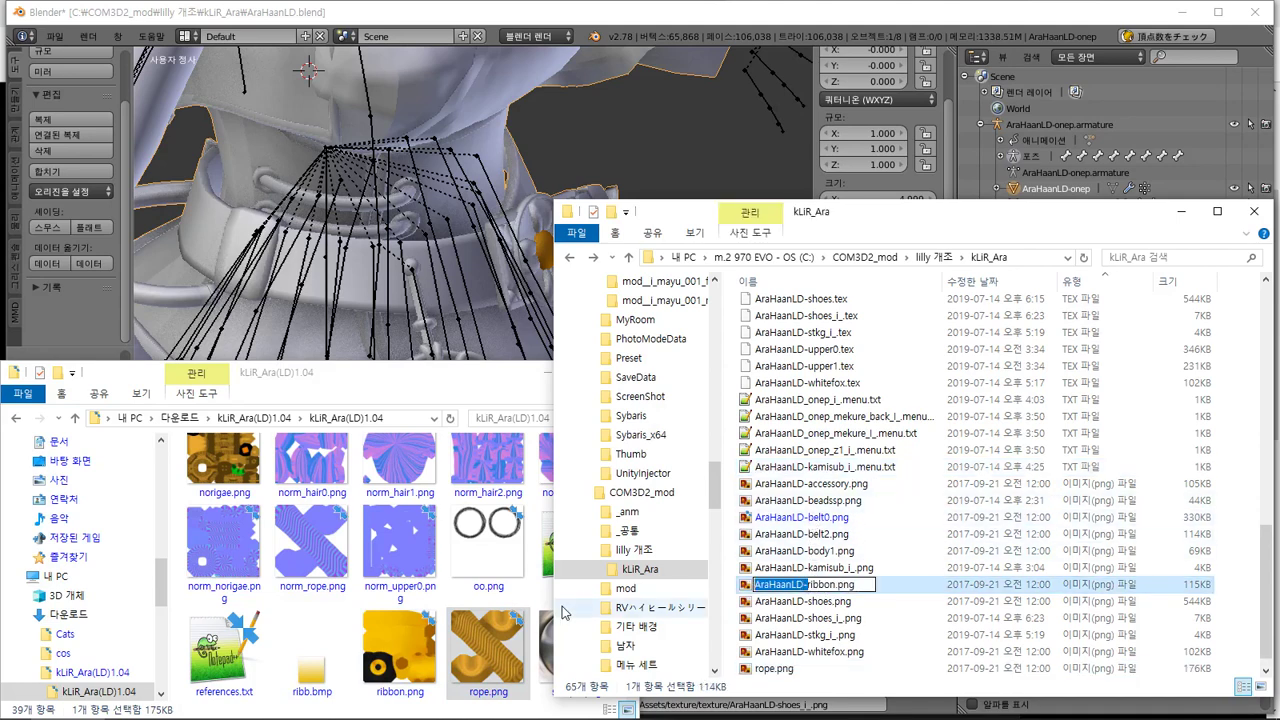
{"action": "left_click", "coordinate": [772, 668]}
{"action": "left_click", "coordinate": [772, 668]}
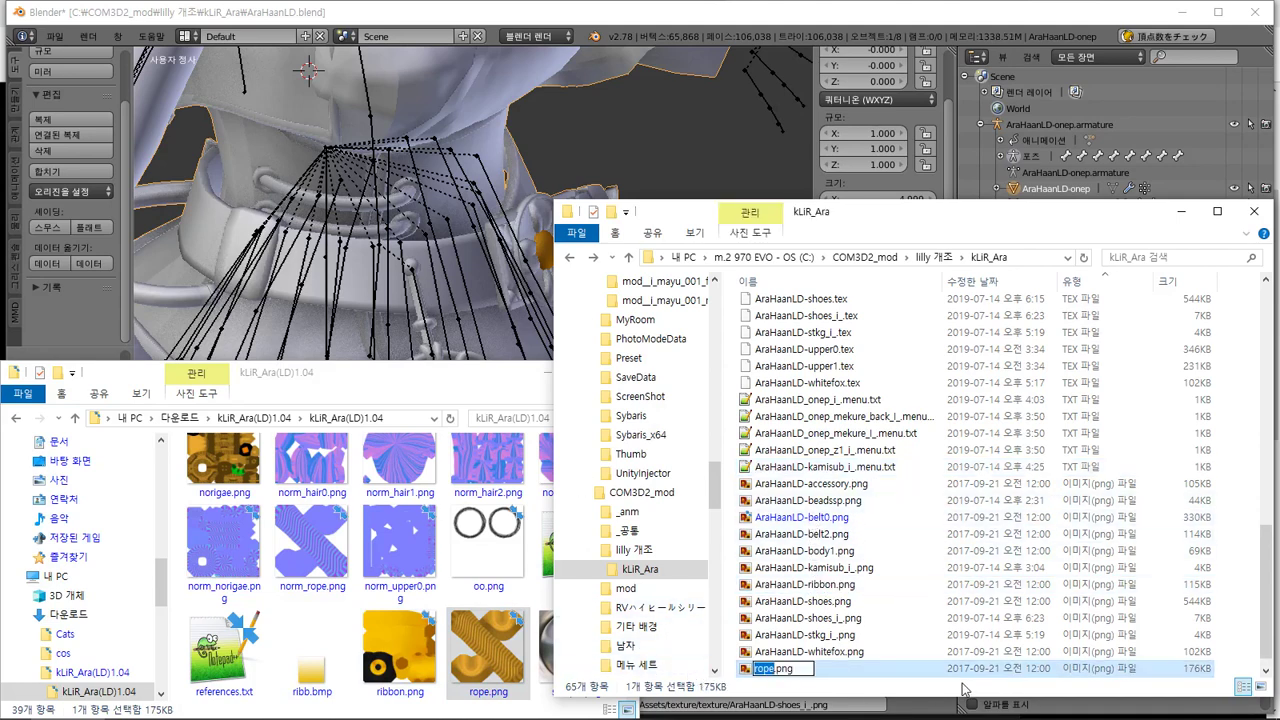
{"action": "key", "text": "Home"}
{"action": "key", "text": "ctrl+v"}
{"action": "key", "text": "Return"}
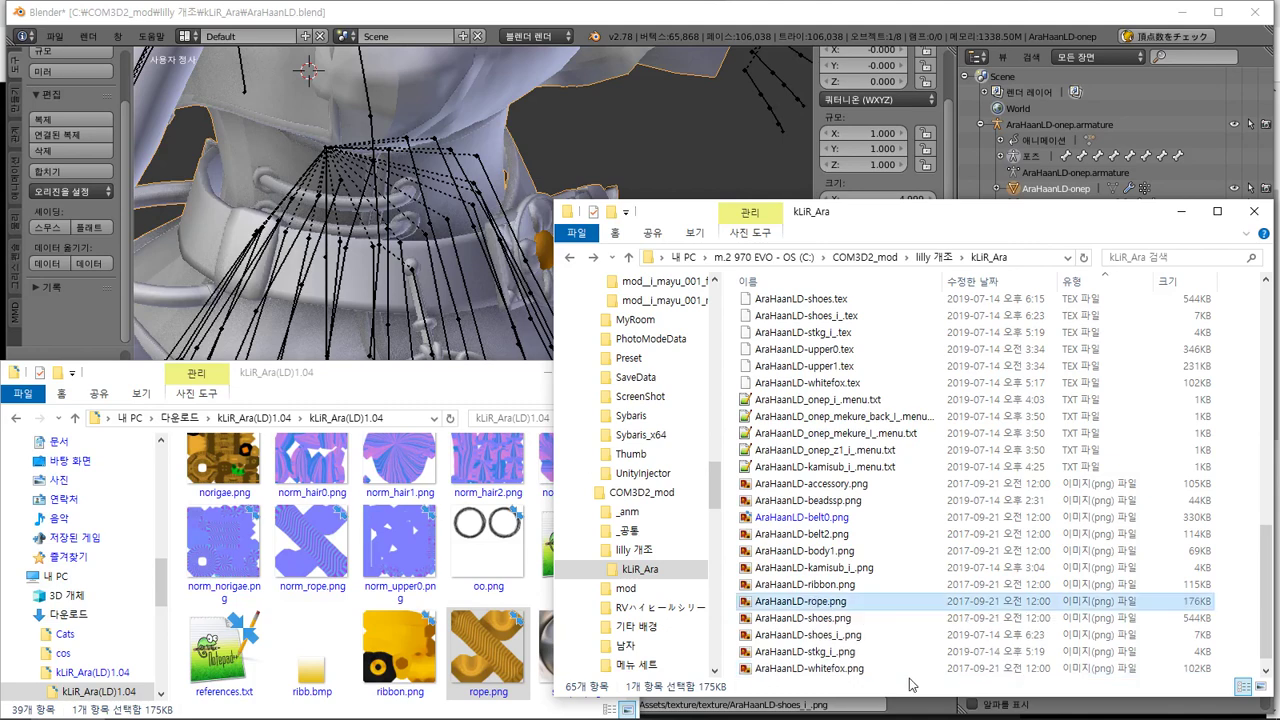
Check the properties and advanced attributes of the COM3D2_mod folder, then select AraHaanLD-rope.png in the mod folder
{"action": "left_click", "coordinate": [893, 533]}
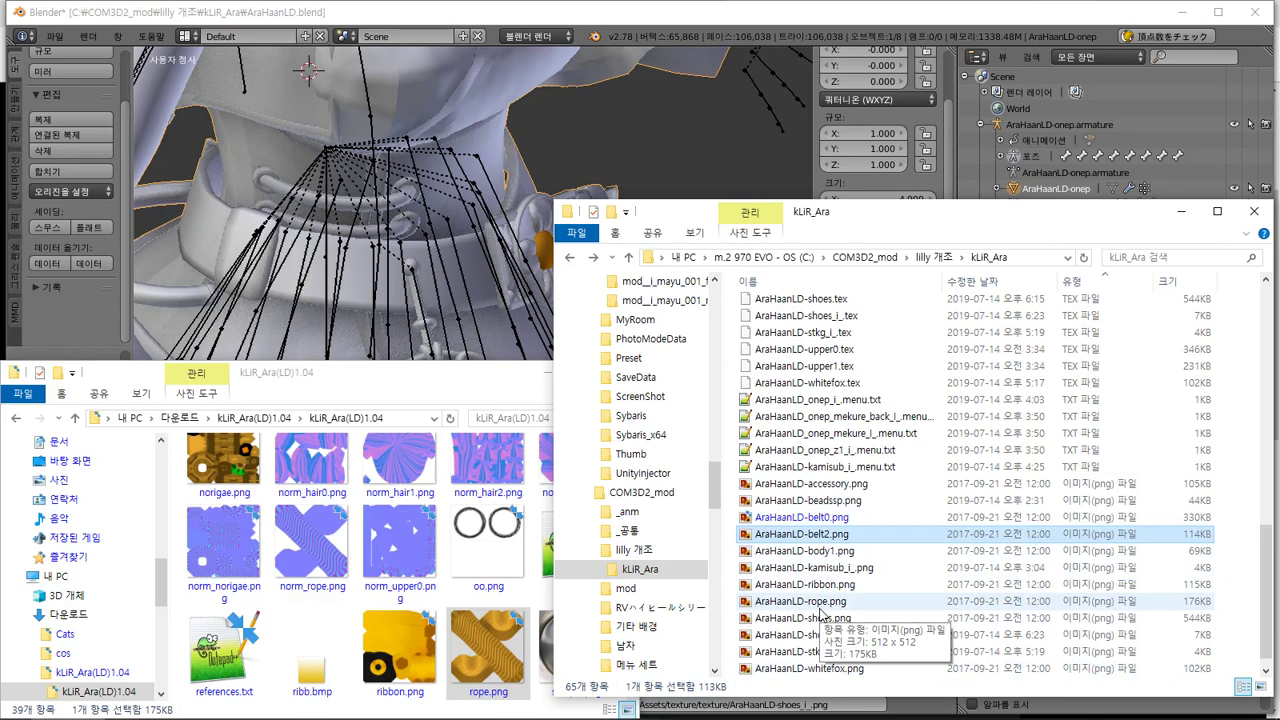
{"action": "right_click", "coordinate": [641, 492]}
{"action": "left_click", "coordinate": [702, 484]}
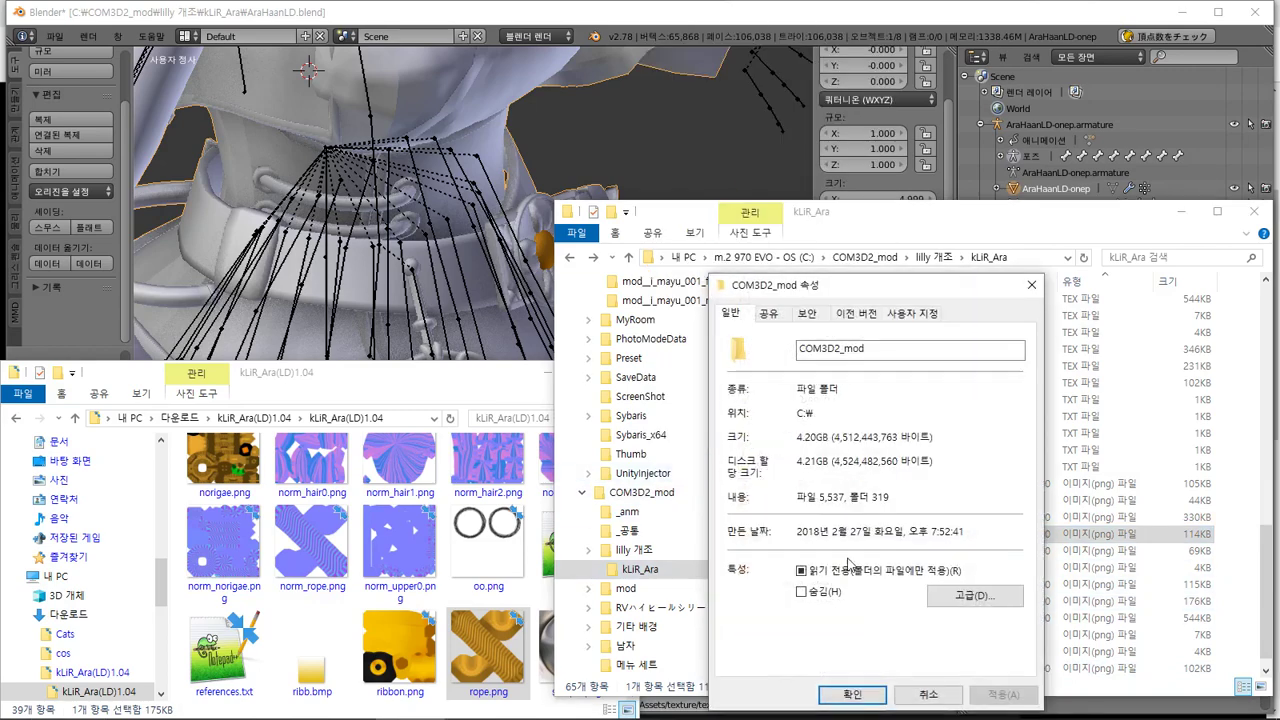
{"action": "left_click", "coordinate": [972, 597]}
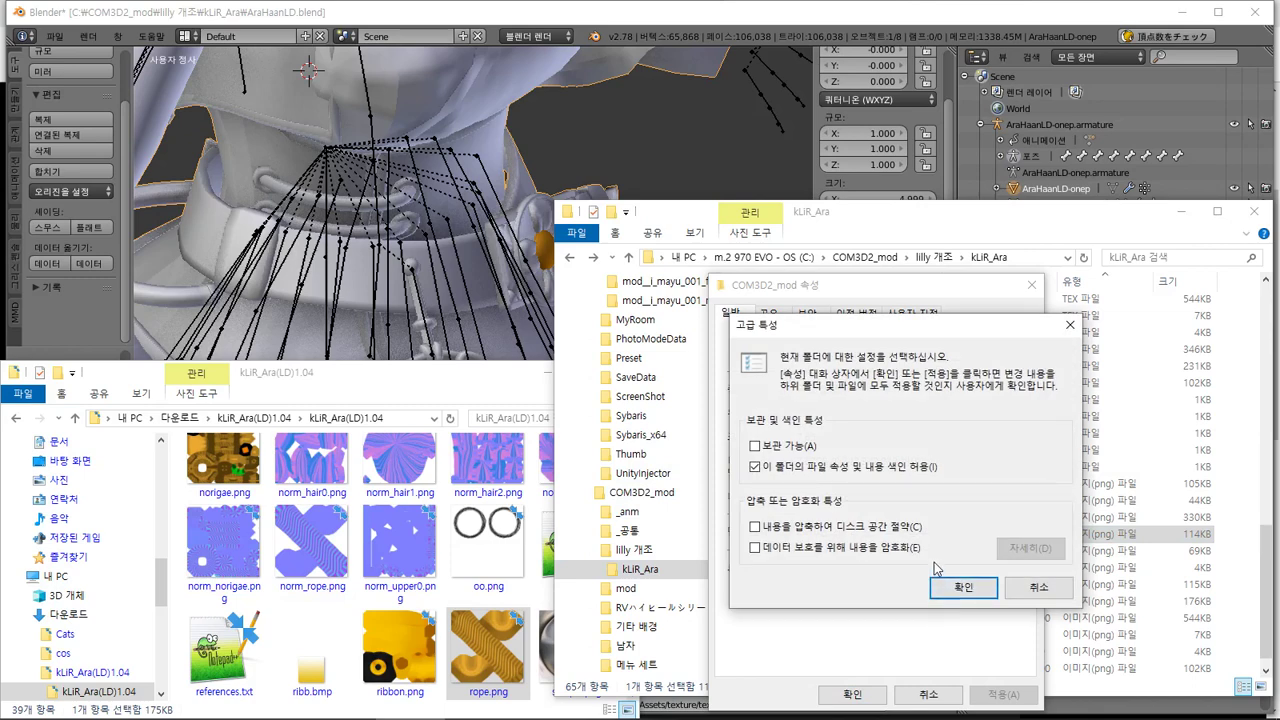
{"action": "left_click", "coordinate": [962, 587]}
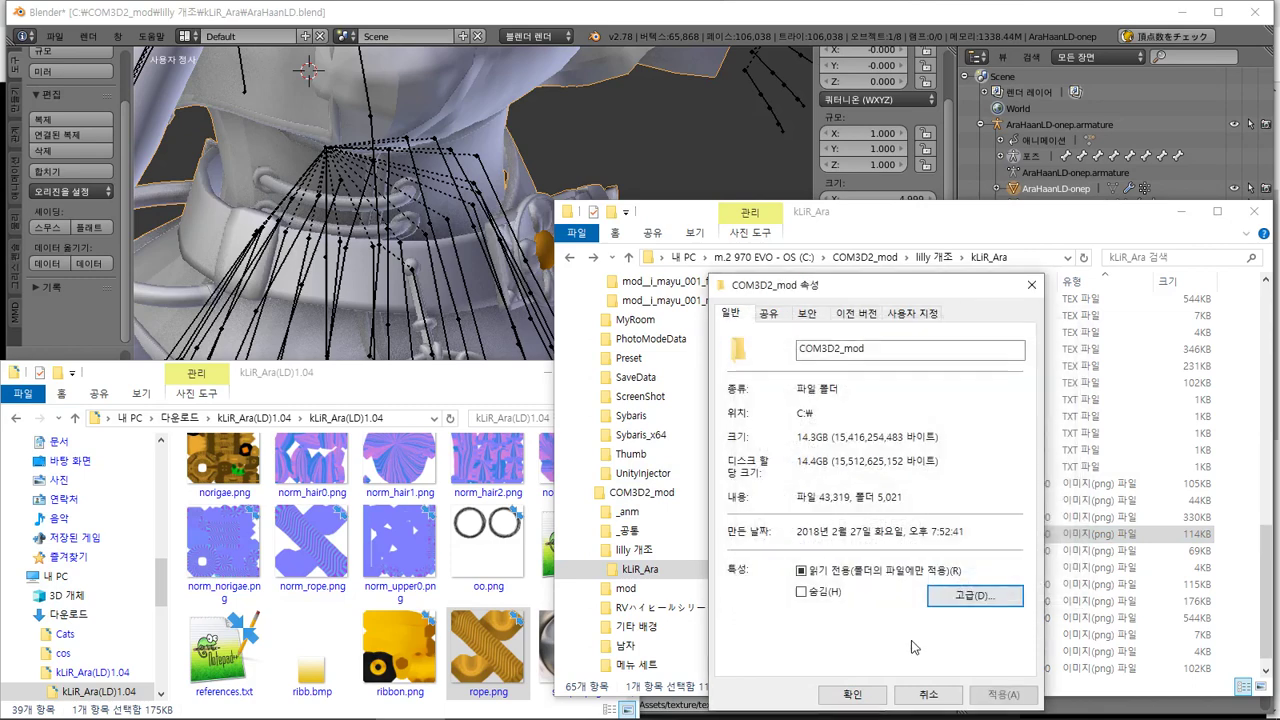
{"action": "left_click", "coordinate": [852, 694]}
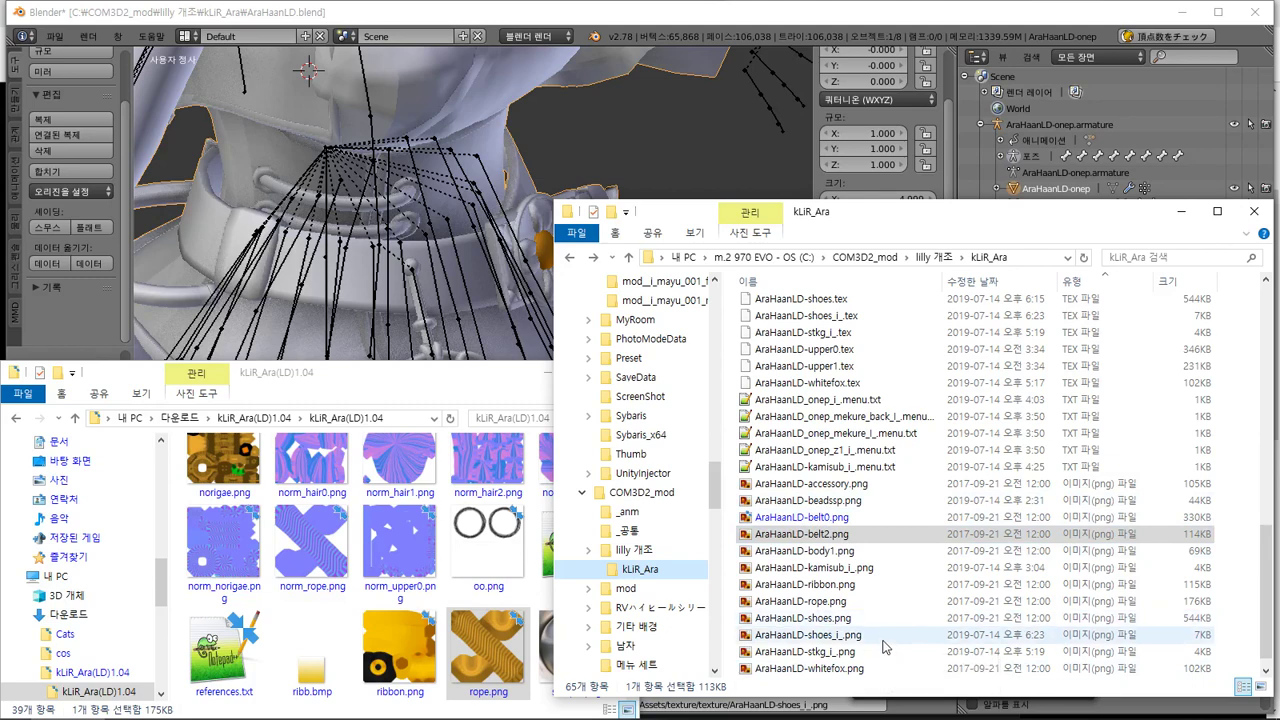
{"action": "left_click", "coordinate": [876, 605]}
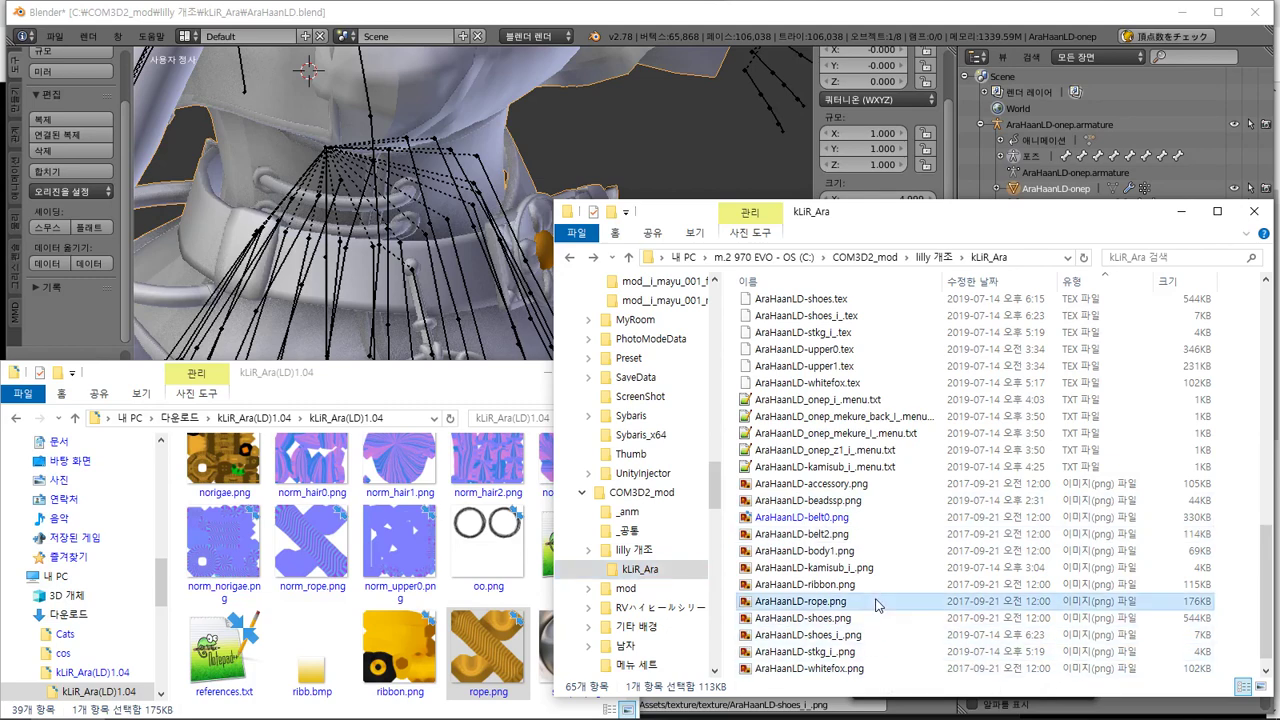
Return to Blender and review the rope texture of the 2METAL10_rope_gold material
{"action": "left_click", "coordinate": [584, 5]}
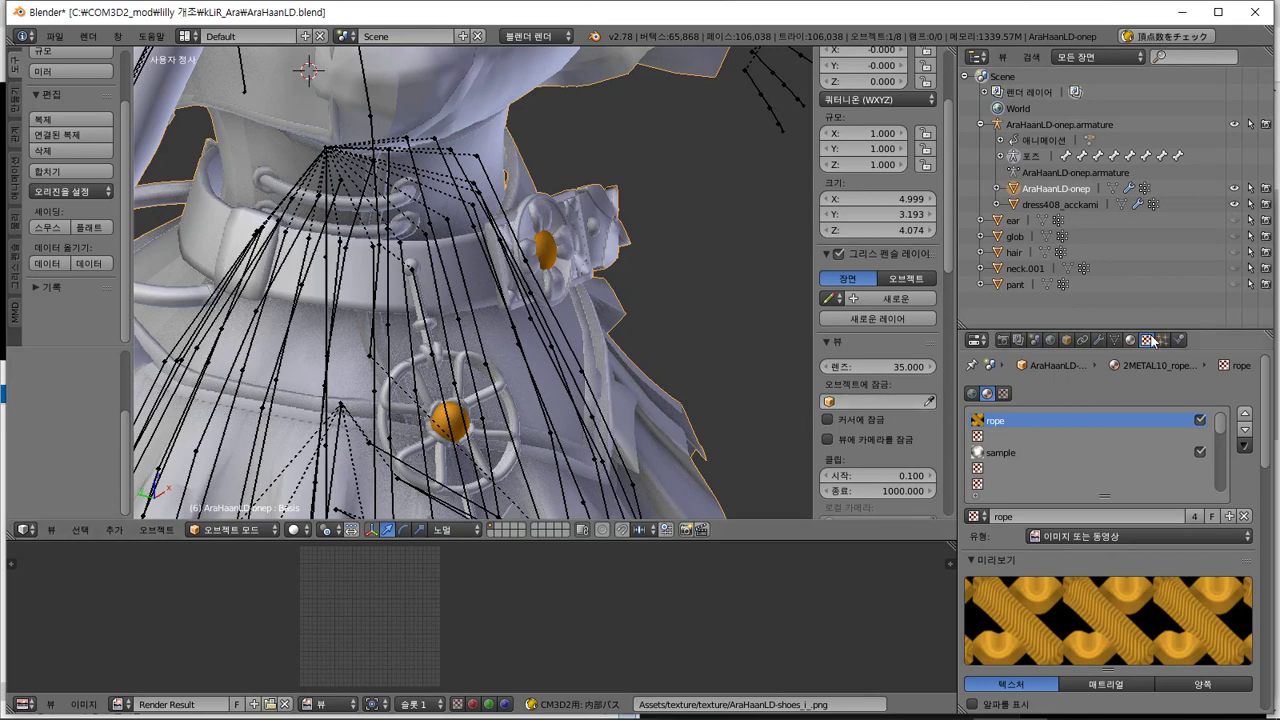
{"action": "left_click", "coordinate": [1114, 341]}
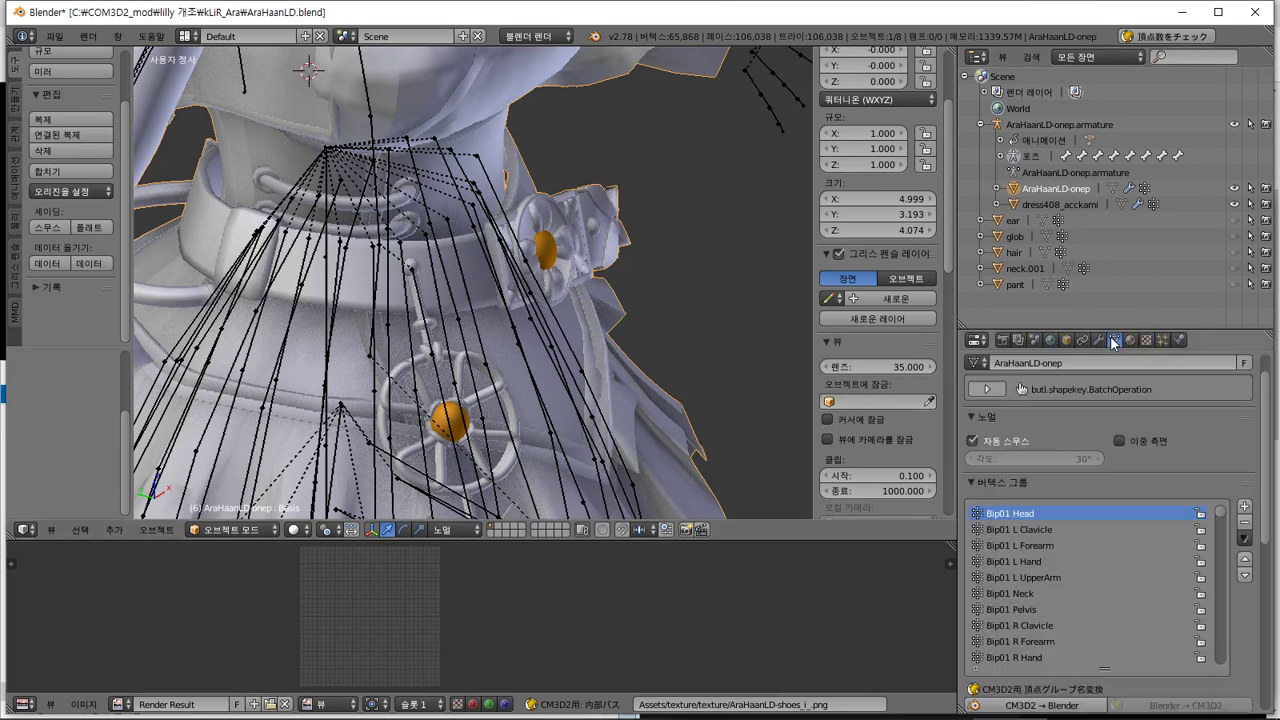
{"action": "scroll", "coordinate": [1152, 464], "scroll_direction": "up", "scroll_amount": 1}
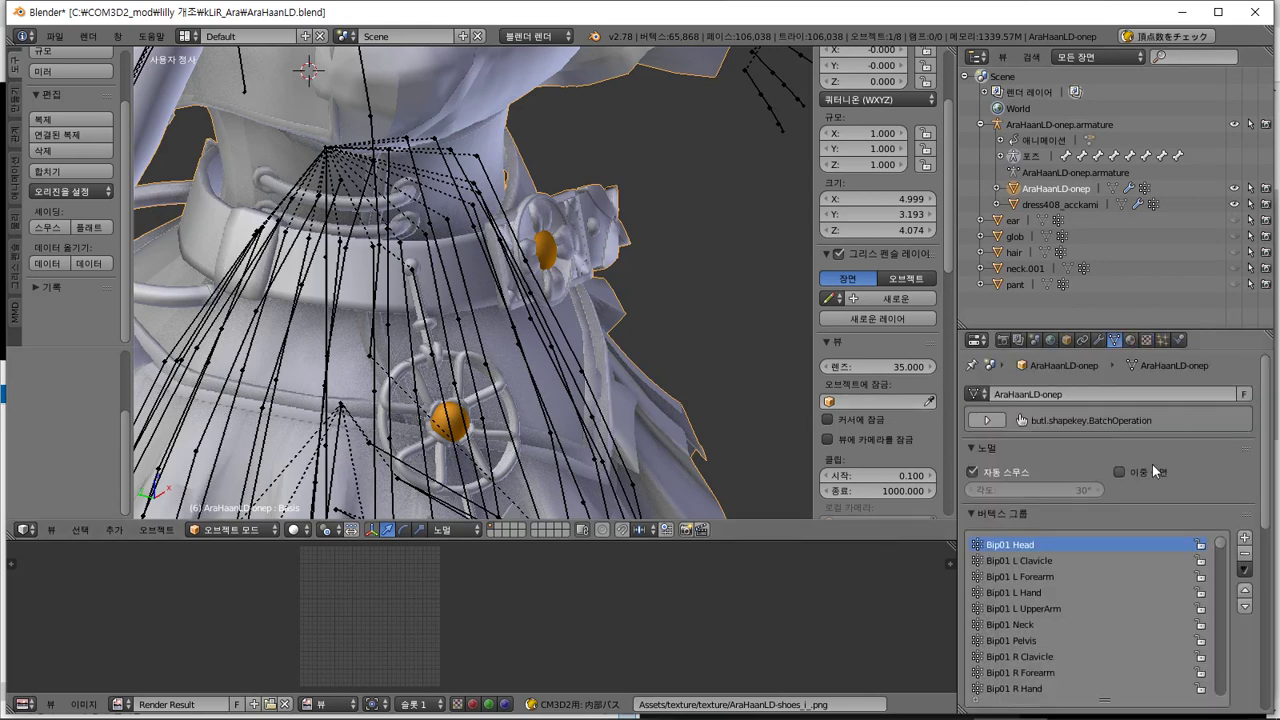
{"action": "left_click", "coordinate": [1148, 340]}
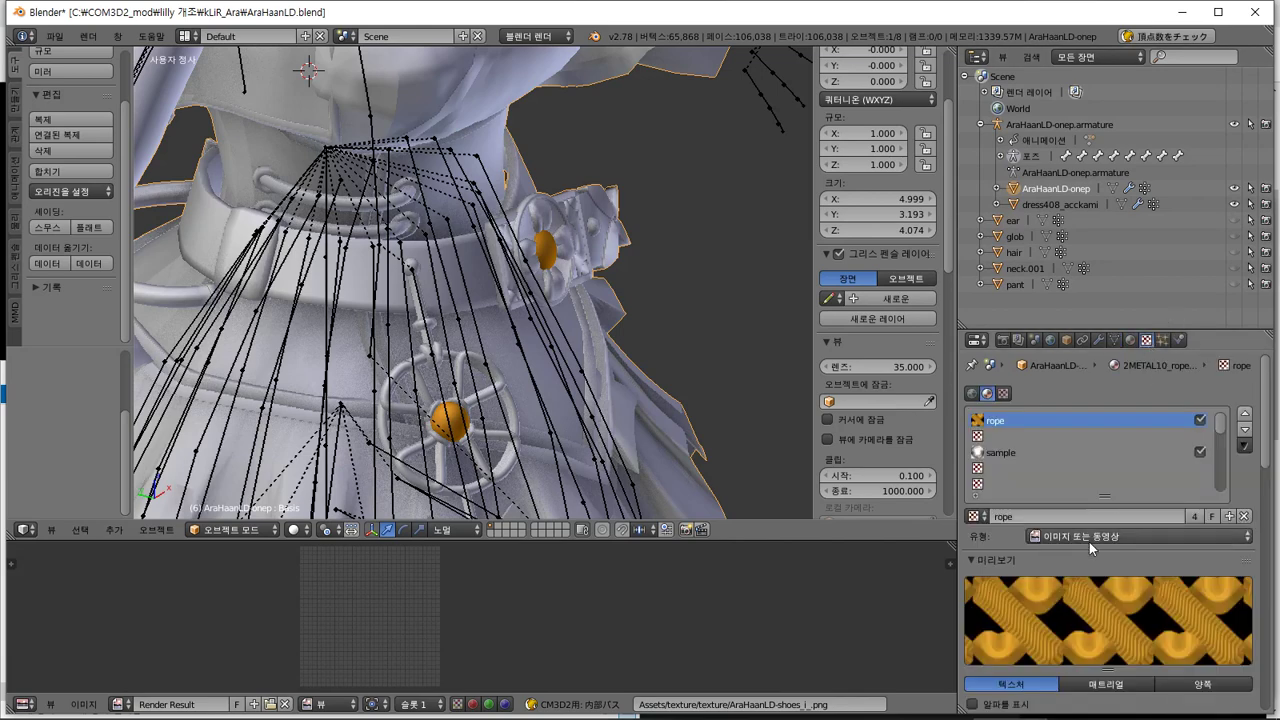
Rename the 2METAL10_rope_gold material as AraHaanLD-rope, copying the name from the AraHaanLD-rope.png file in the mod folder
{"action": "left_click", "coordinate": [1131, 340]}
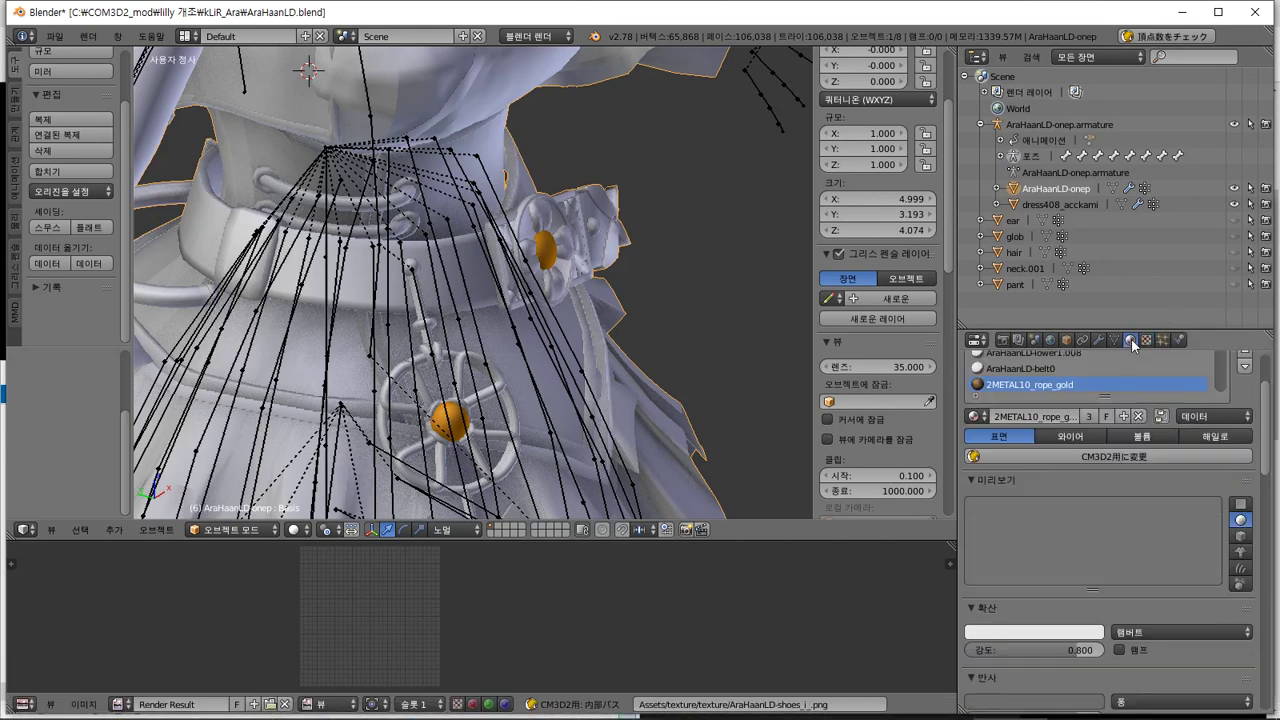
{"action": "key", "text": "alt+Tab"}
{"action": "left_click", "coordinate": [800, 601]}
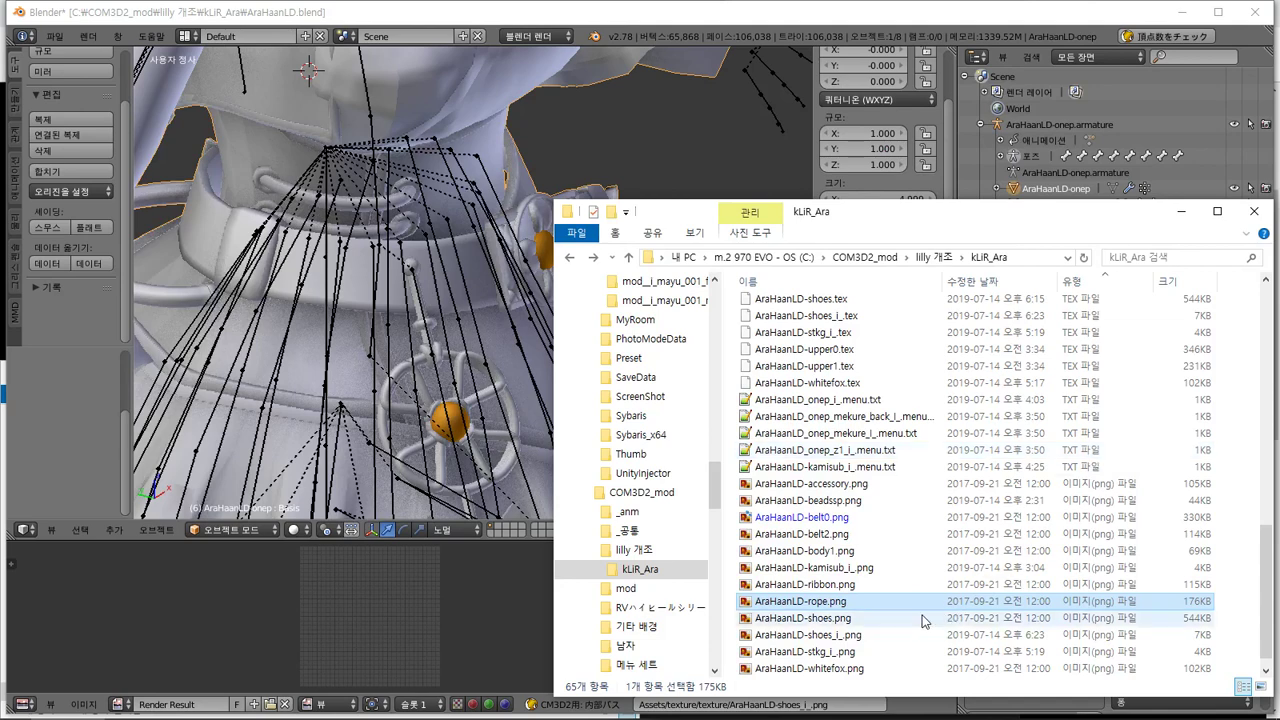
{"action": "key", "text": "F2"}
{"action": "key", "text": "ctrl+c"}
{"action": "left_click", "coordinate": [978, 20]}
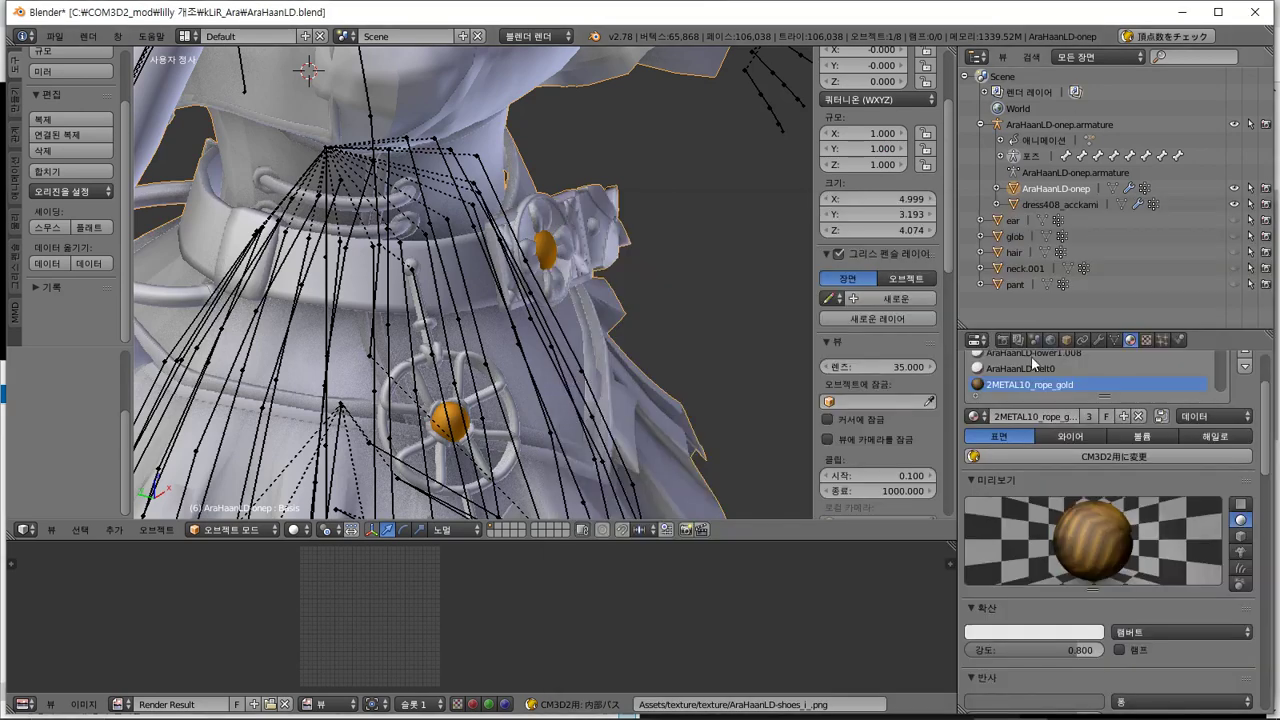
{"action": "double_click", "coordinate": [1068, 388]}
{"action": "key", "text": "ctrl+v"}
{"action": "key", "text": "Return"}
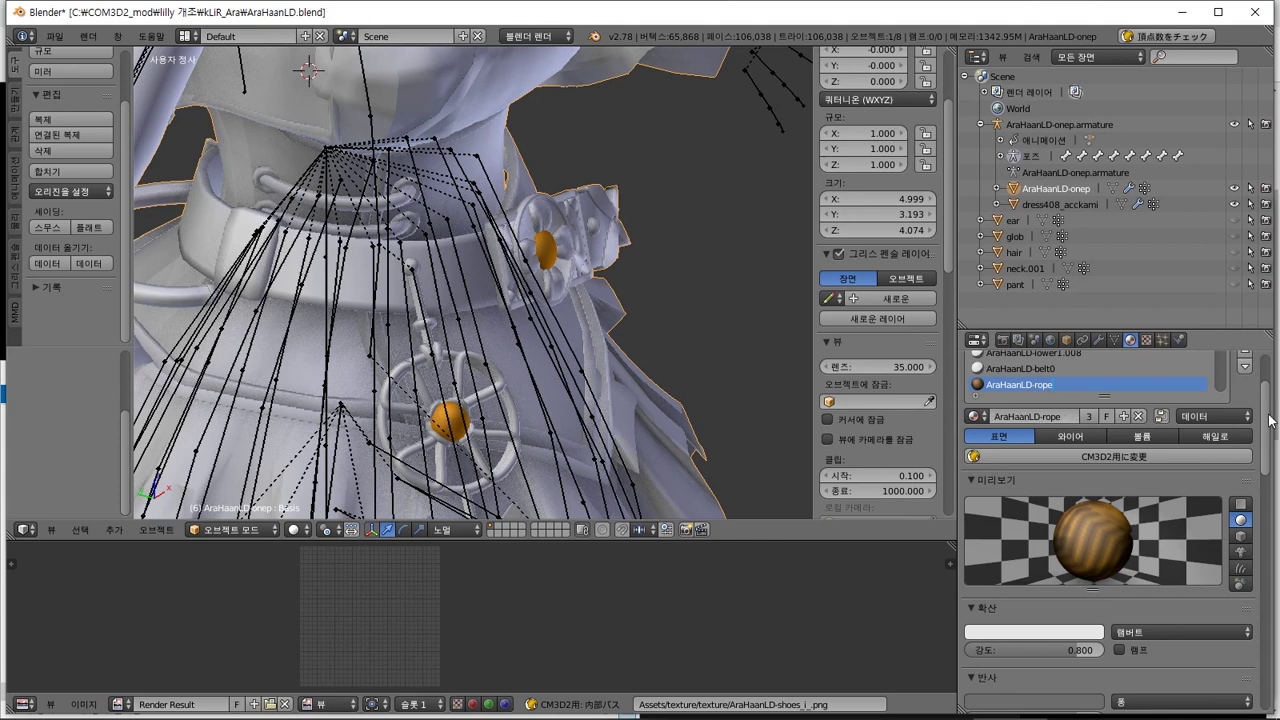
Convert the AraHaanLD-rope material into a CM3D2 material of type トゥーン (toon)
{"action": "scroll", "coordinate": [1268, 414], "scroll_direction": "up", "scroll_amount": 2}
{"action": "left_click", "coordinate": [1145, 522]}
{"action": "left_click", "coordinate": [1185, 547]}
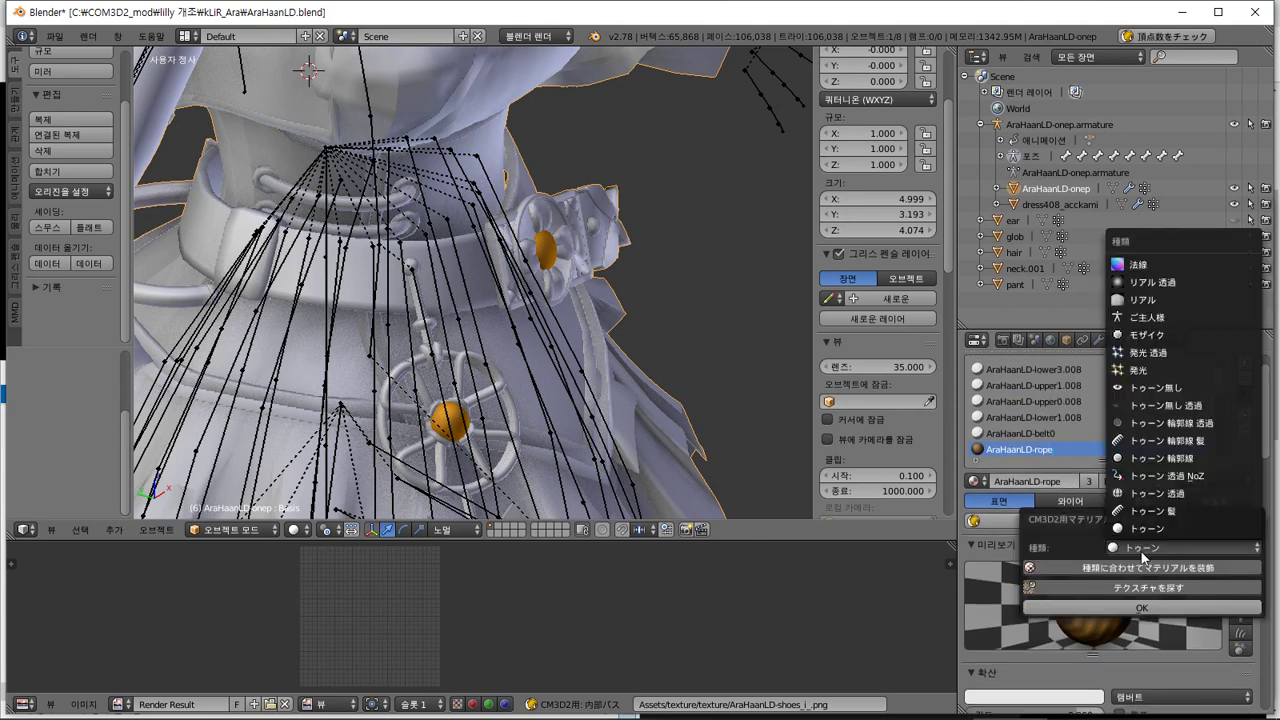
{"action": "left_click", "coordinate": [1160, 540]}
{"action": "left_click", "coordinate": [1143, 607]}
Set the ShadowTex image of the AraHaanLD-rope material to AraHaanLD-rope
{"action": "scroll", "coordinate": [1136, 610], "scroll_direction": "down", "scroll_amount": 3}
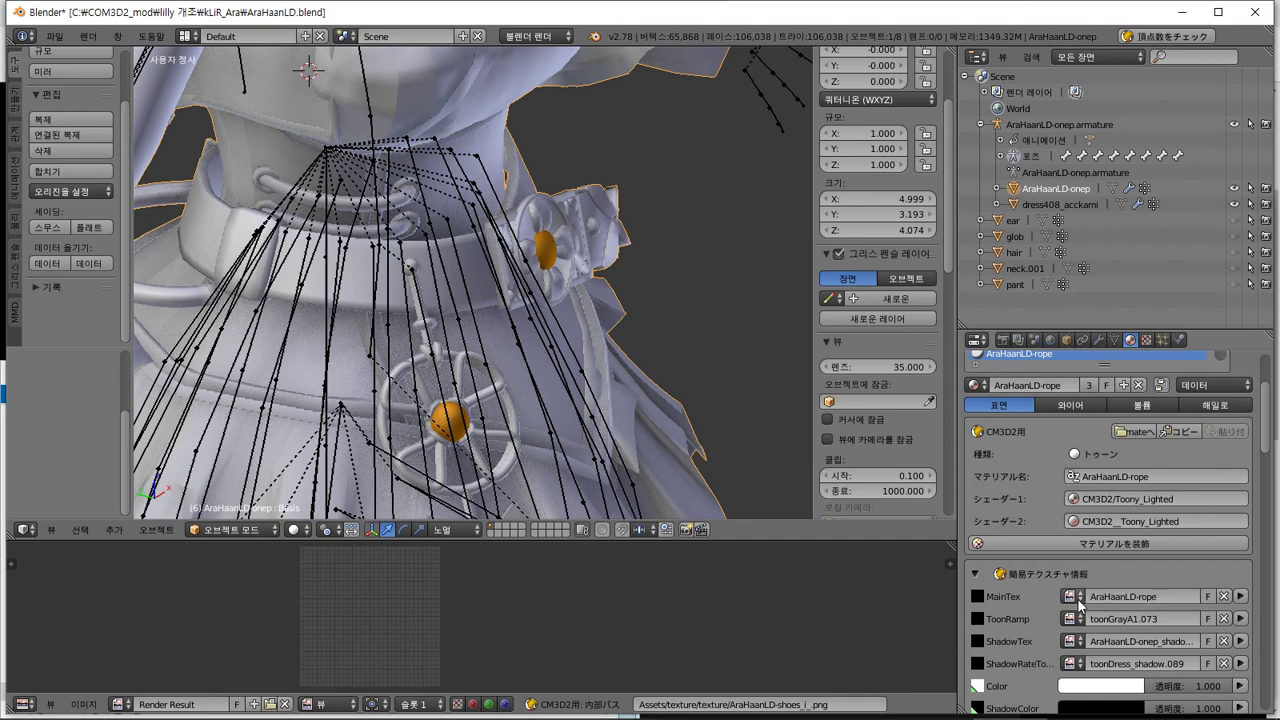
{"action": "left_click", "coordinate": [1070, 641]}
{"action": "key", "text": "ctrl+v"}
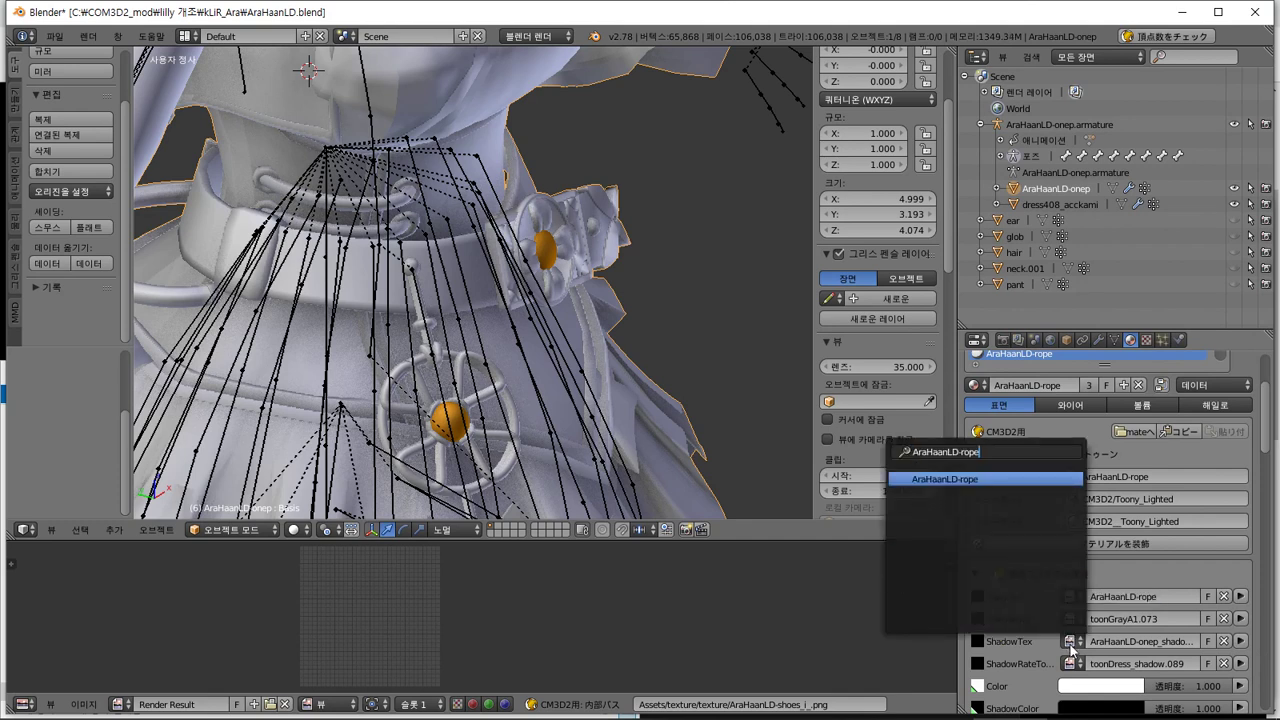
{"action": "key", "text": "Return"}
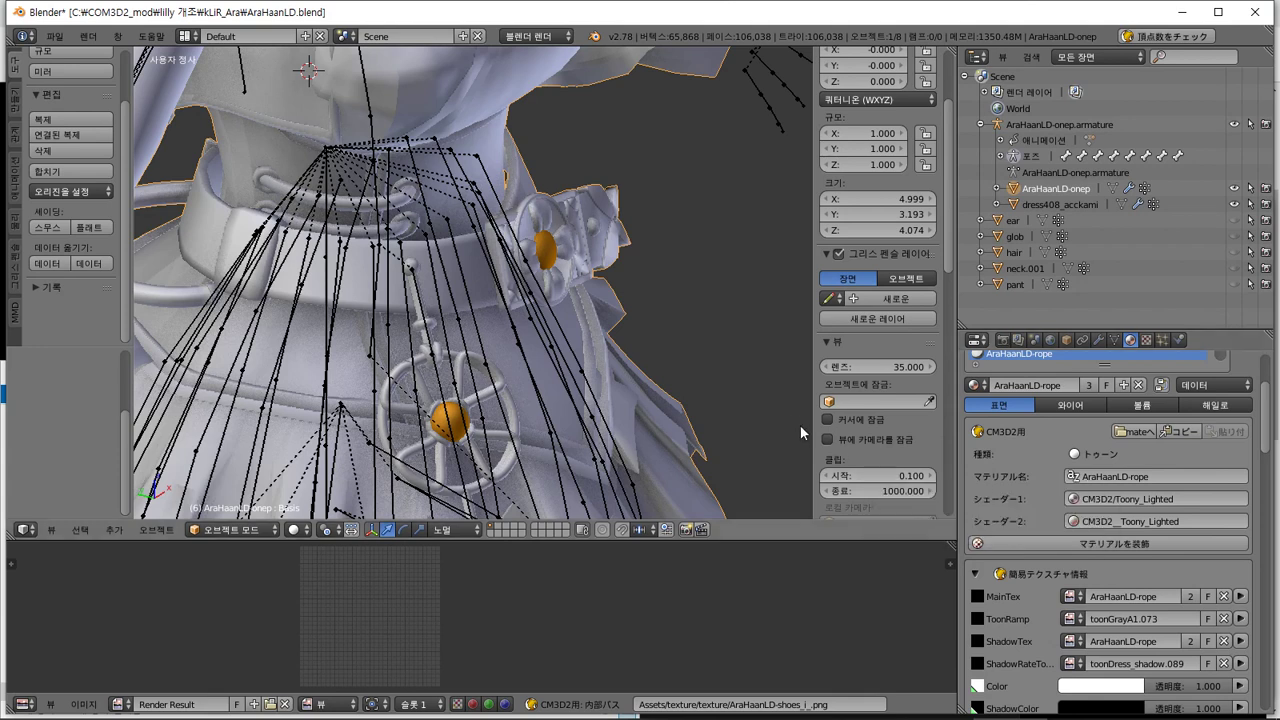
Select the faces that use the 4ROPE10_rope_yellow material in Edit Mode and assign them to AraHaanLD-rope
{"action": "scroll", "coordinate": [997, 454], "scroll_direction": "up", "scroll_amount": 3}
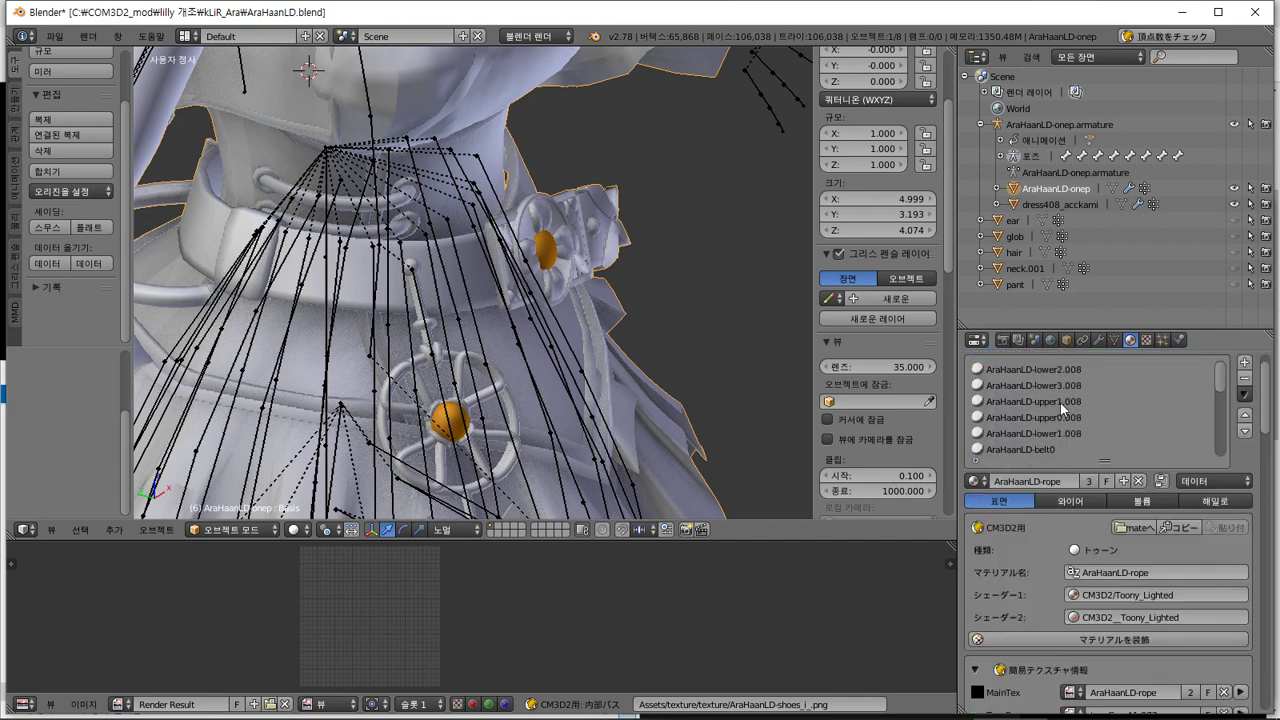
{"action": "scroll", "coordinate": [1061, 403], "scroll_direction": "down", "scroll_amount": 3}
{"action": "left_click", "coordinate": [1055, 434]}
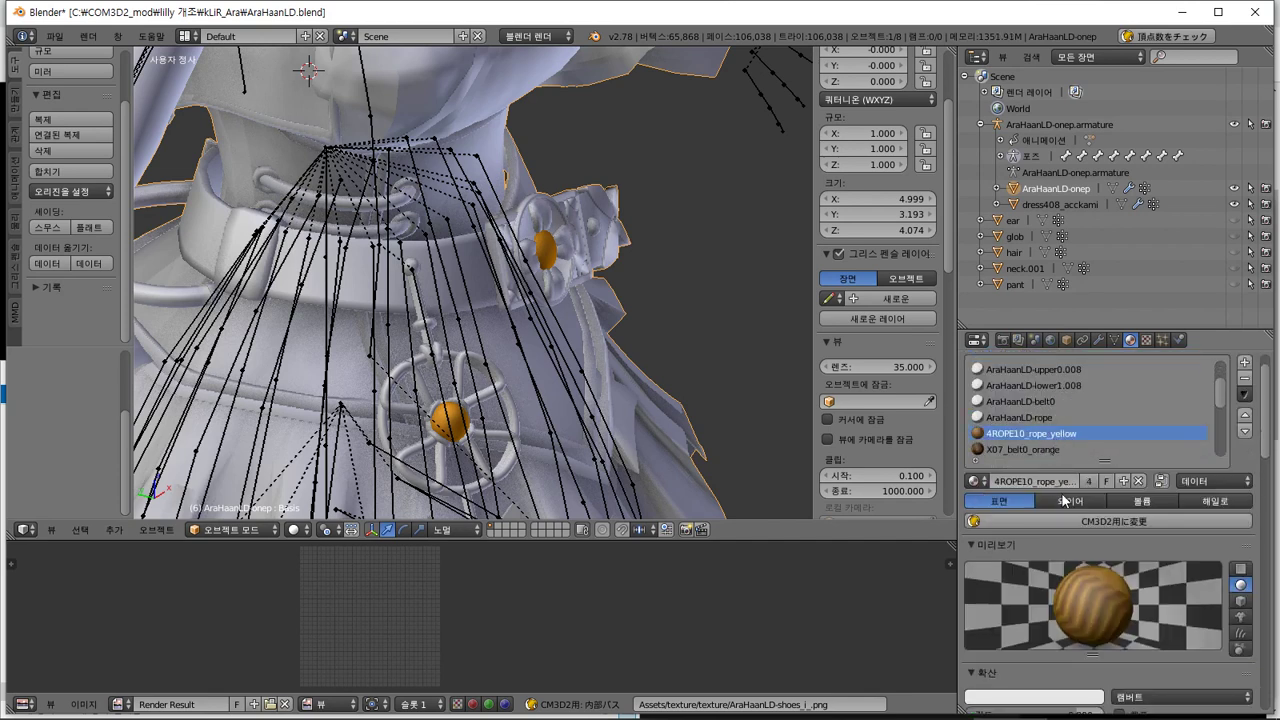
{"action": "left_click", "coordinate": [1147, 341]}
{"action": "left_click", "coordinate": [1130, 341]}
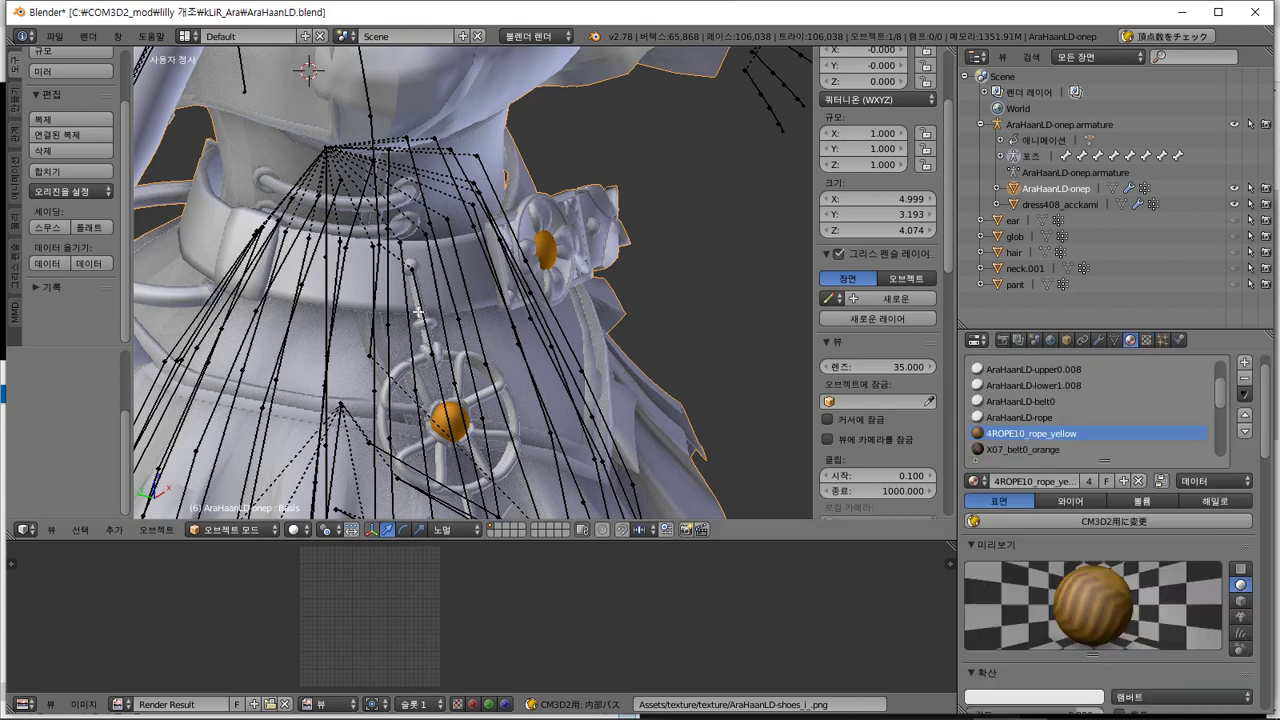
{"action": "key", "text": "Tab"}
{"action": "key", "text": "a"}
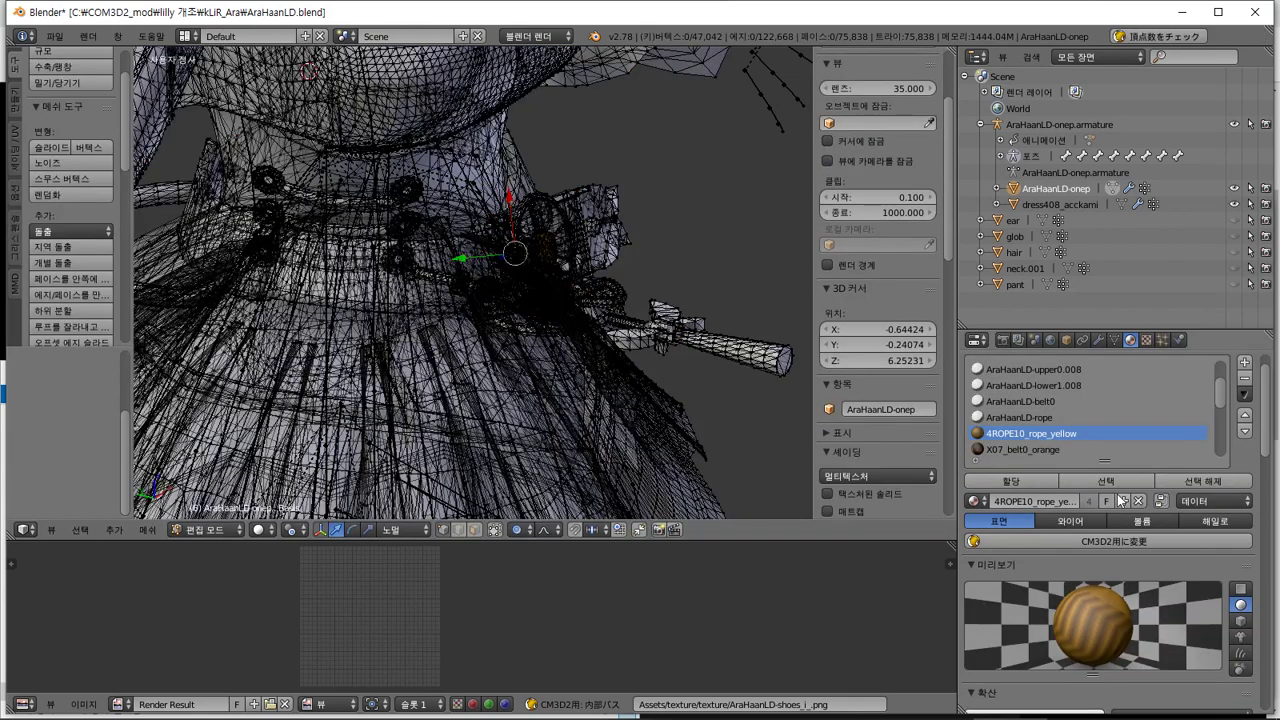
{"action": "left_click", "coordinate": [1072, 481]}
{"action": "left_click", "coordinate": [1050, 413]}
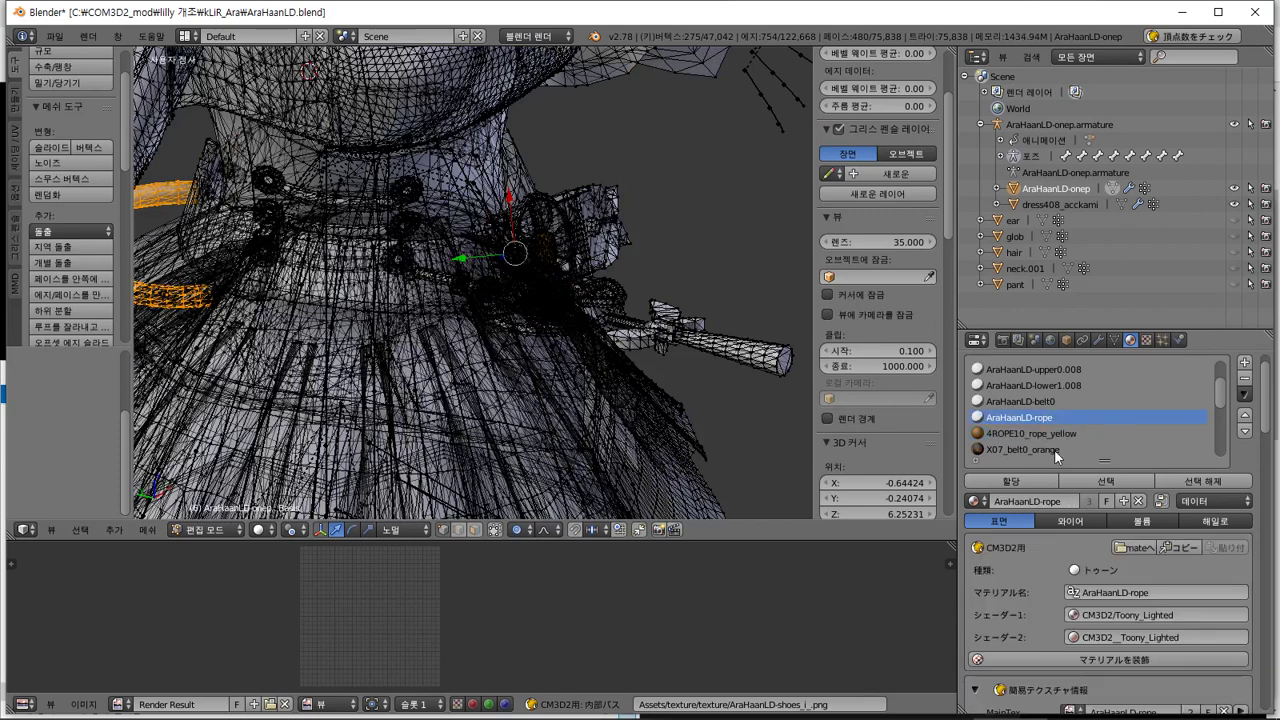
{"action": "left_click", "coordinate": [1039, 483]}
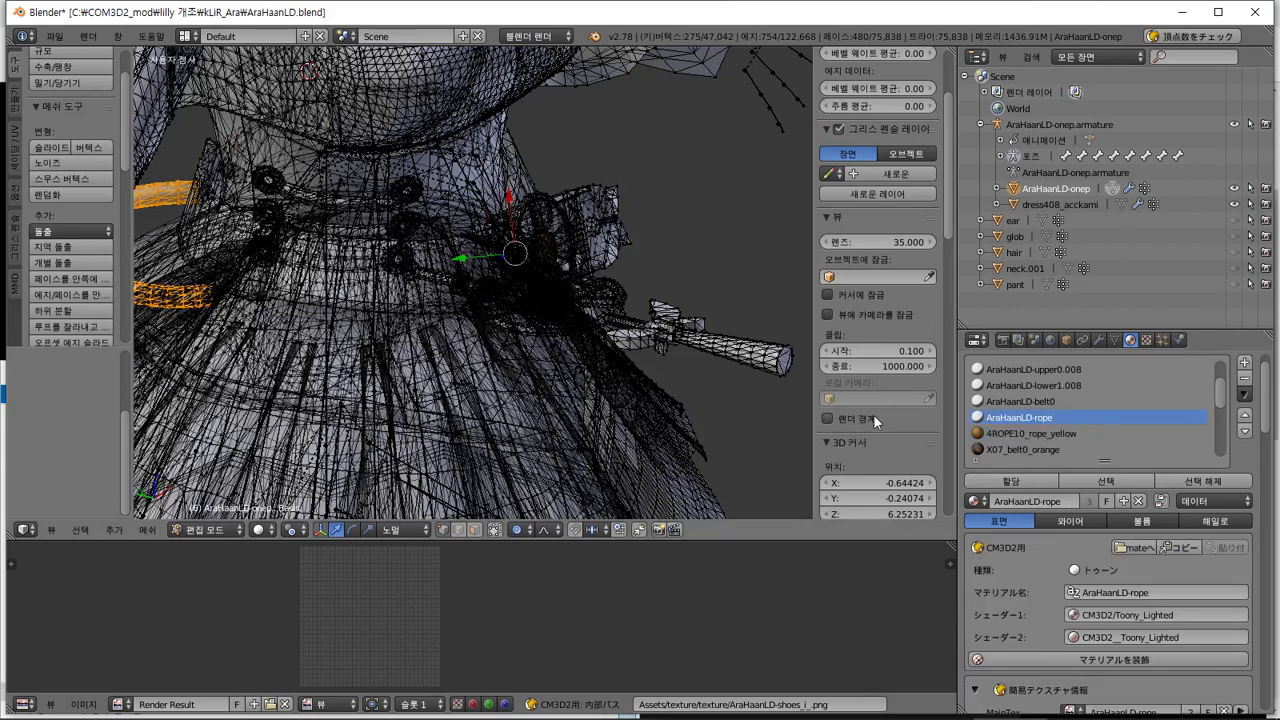
Clear the selection, select the AraHaanLD-rope faces and check which parts of the dress they cover
{"action": "key", "text": "a"}
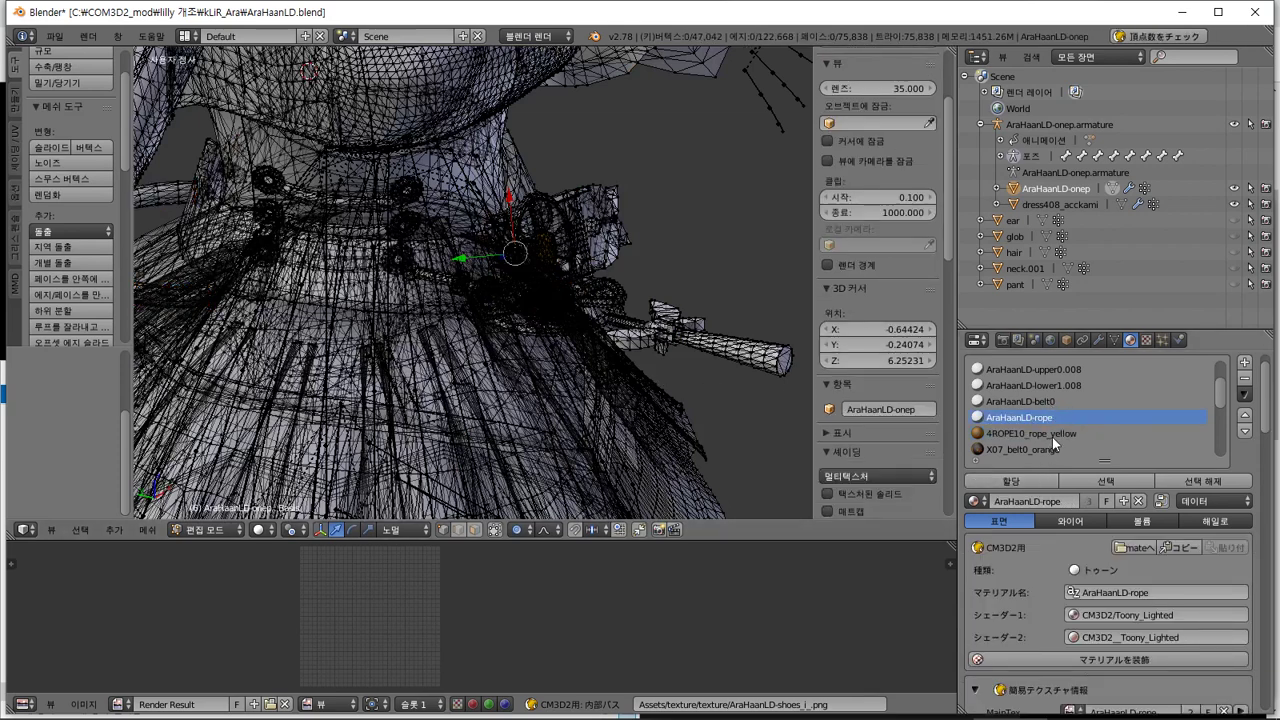
{"action": "left_click", "coordinate": [1052, 435]}
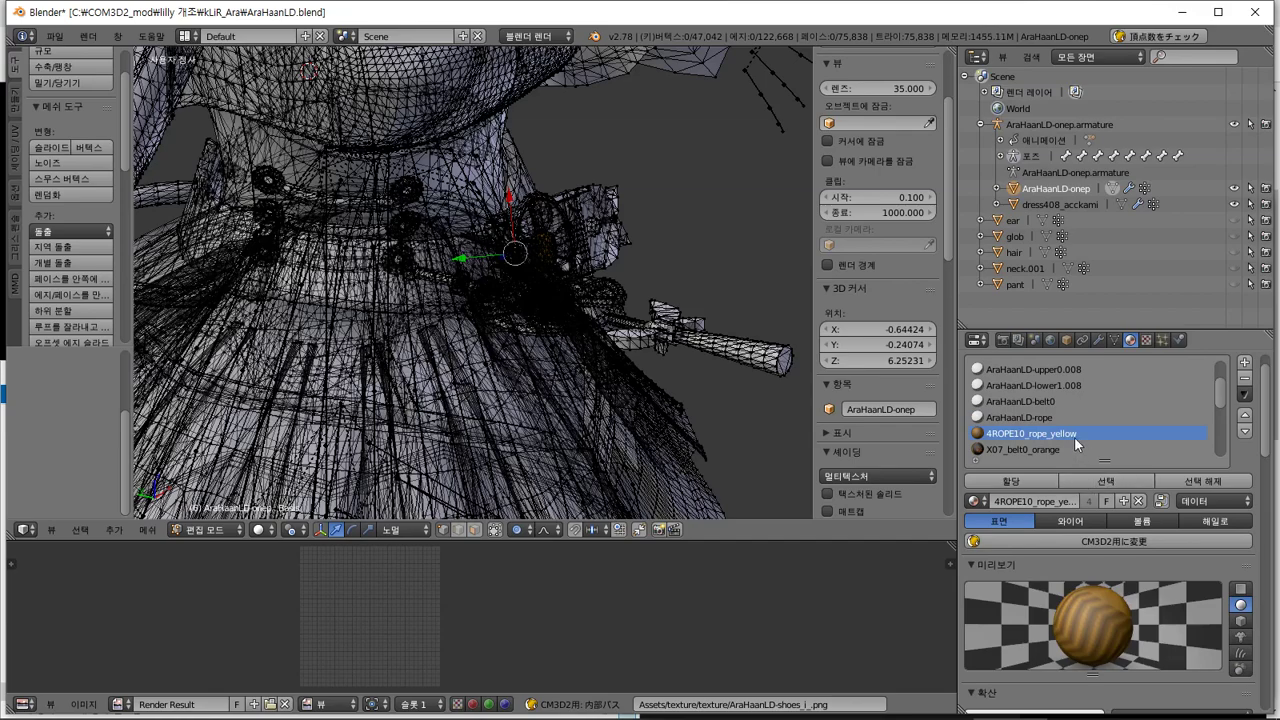
{"action": "left_click", "coordinate": [1040, 418]}
{"action": "left_click", "coordinate": [1094, 479]}
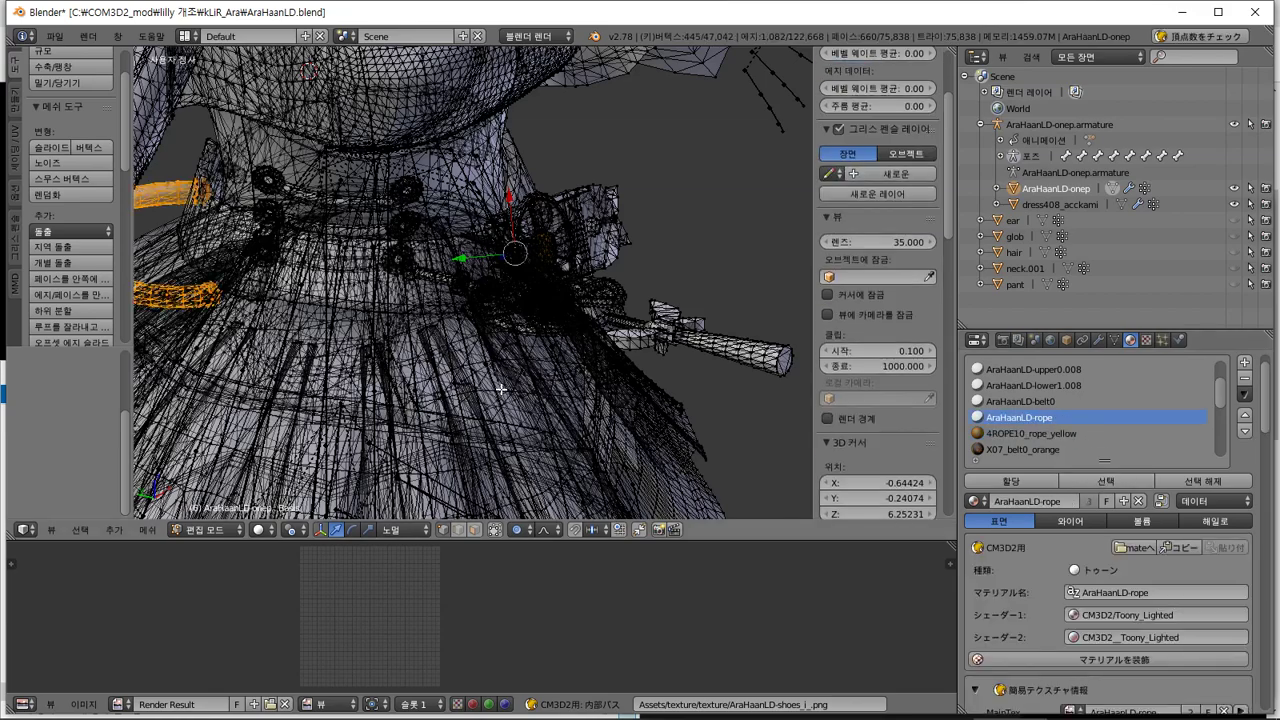
{"action": "scroll", "coordinate": [501, 389], "scroll_direction": "down", "scroll_amount": 10}
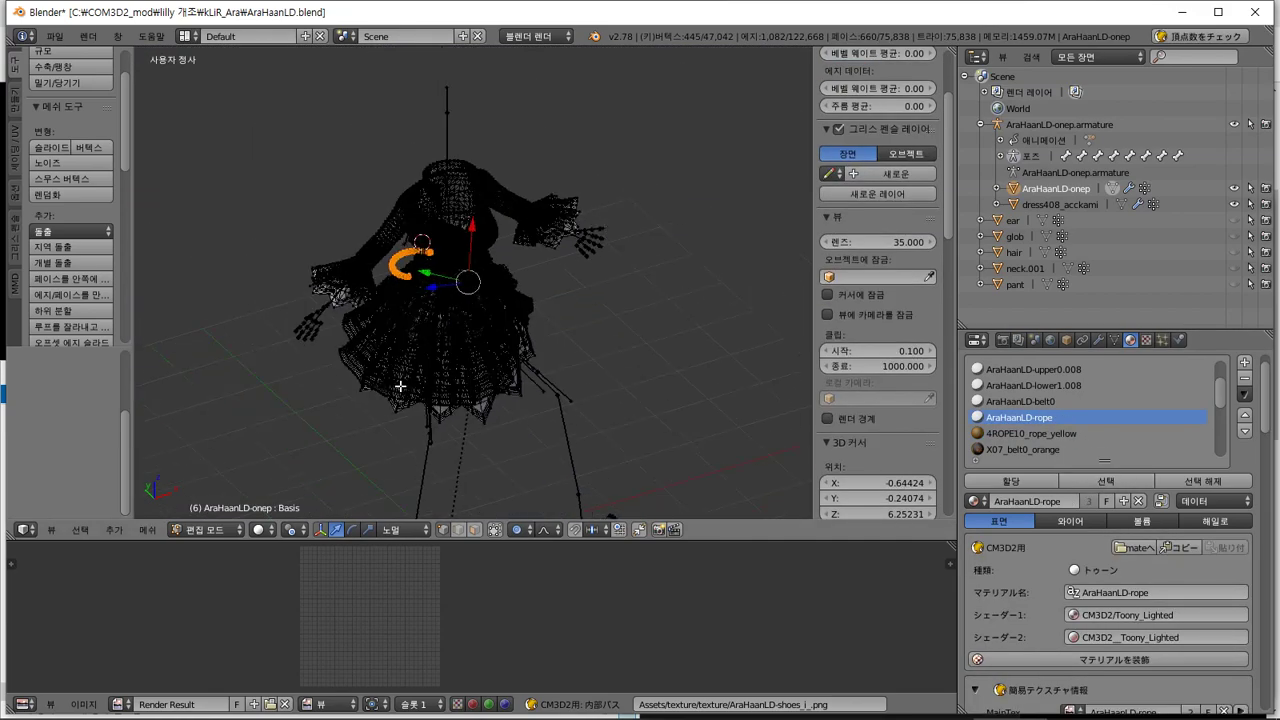
{"action": "scroll", "coordinate": [399, 386], "scroll_direction": "up", "scroll_amount": 8}
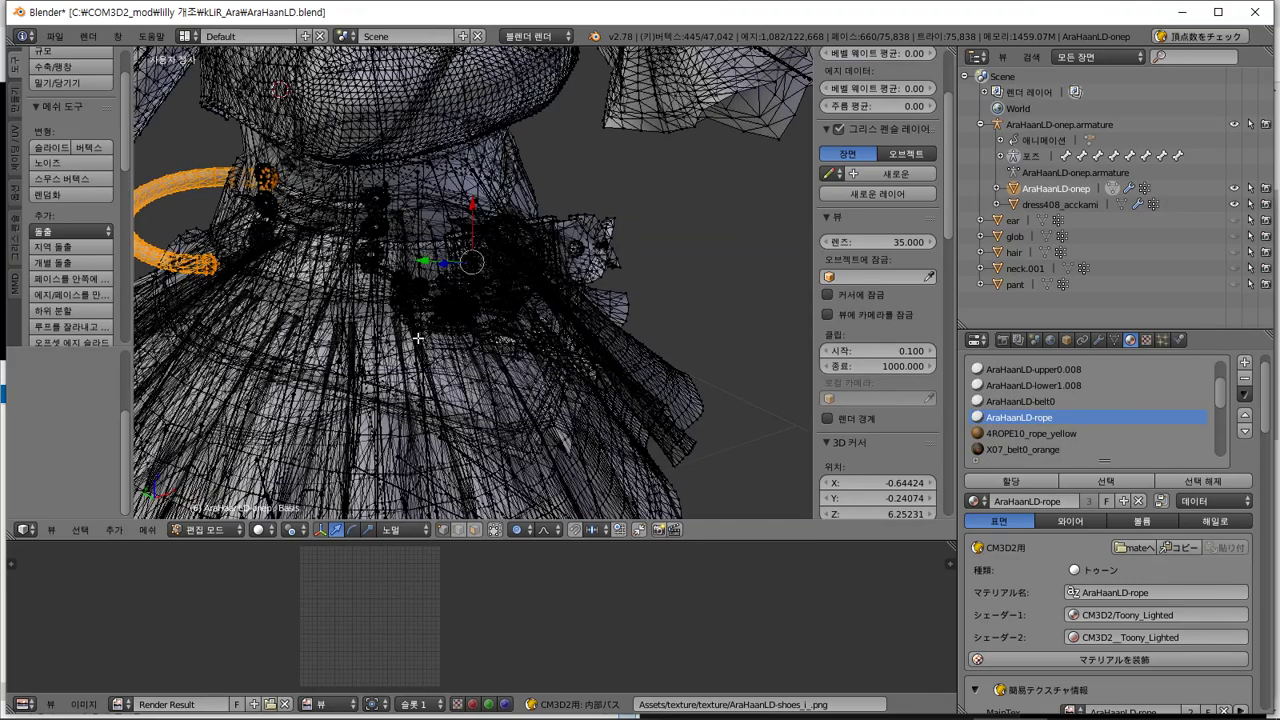
{"action": "scroll", "coordinate": [418, 338], "scroll_direction": "up", "scroll_amount": 4}
Return to Object Mode and remove the 4ROPE10_rope_yellow material slot from the dress
{"action": "key", "text": "Tab"}
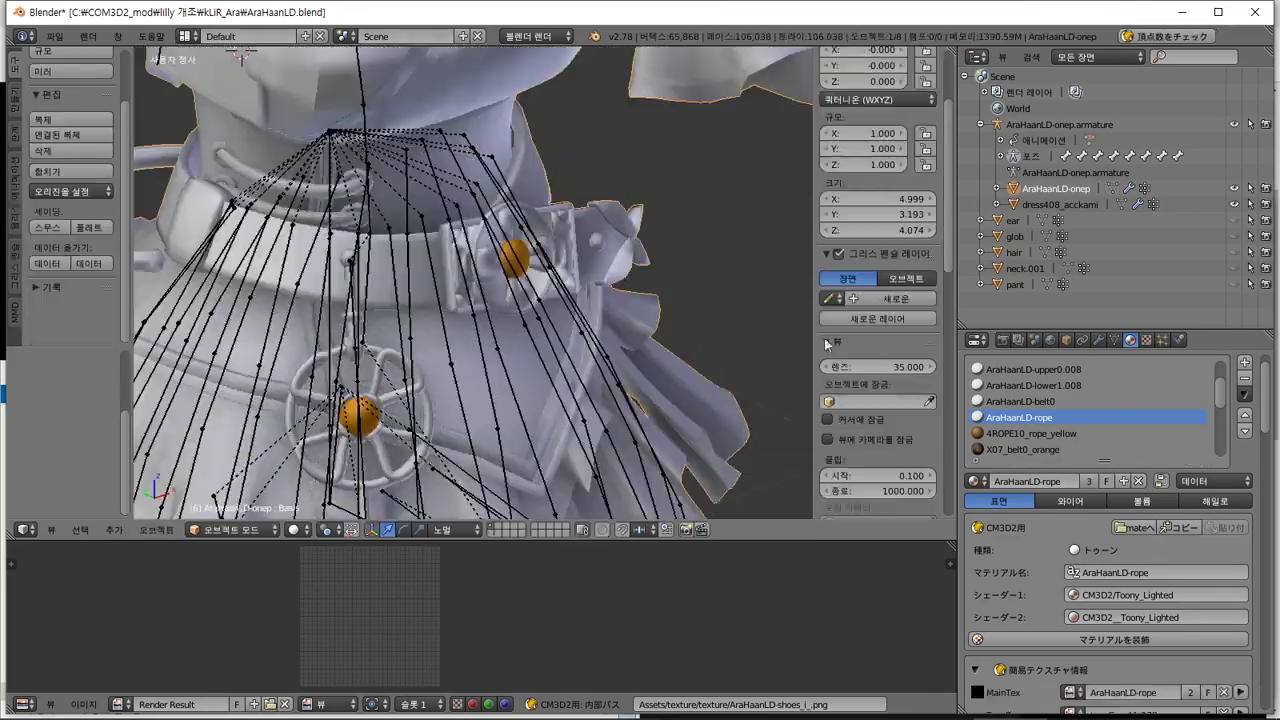
{"action": "left_click", "coordinate": [1076, 433]}
{"action": "left_click", "coordinate": [1245, 378]}
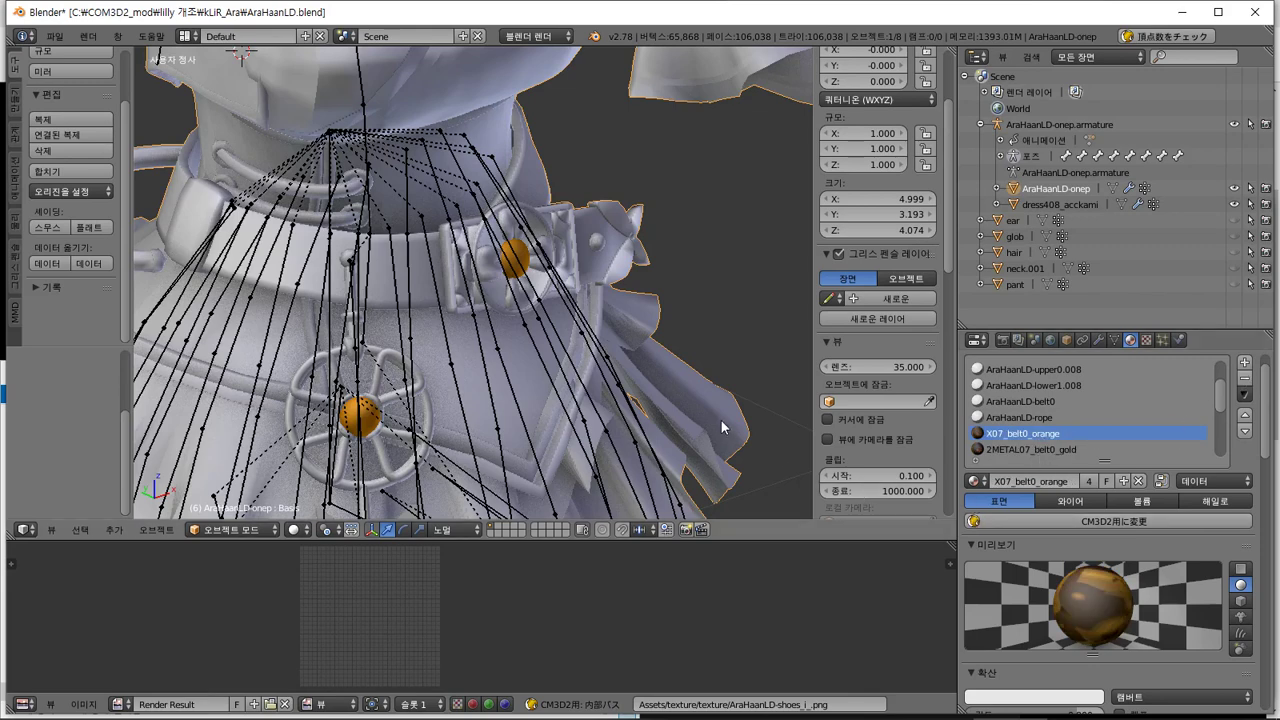
Reassign the X07_belt0_orange faces to the AraHaanLD-belt0 material and remove the X07_belt0_orange slot
{"action": "key", "text": "Tab"}
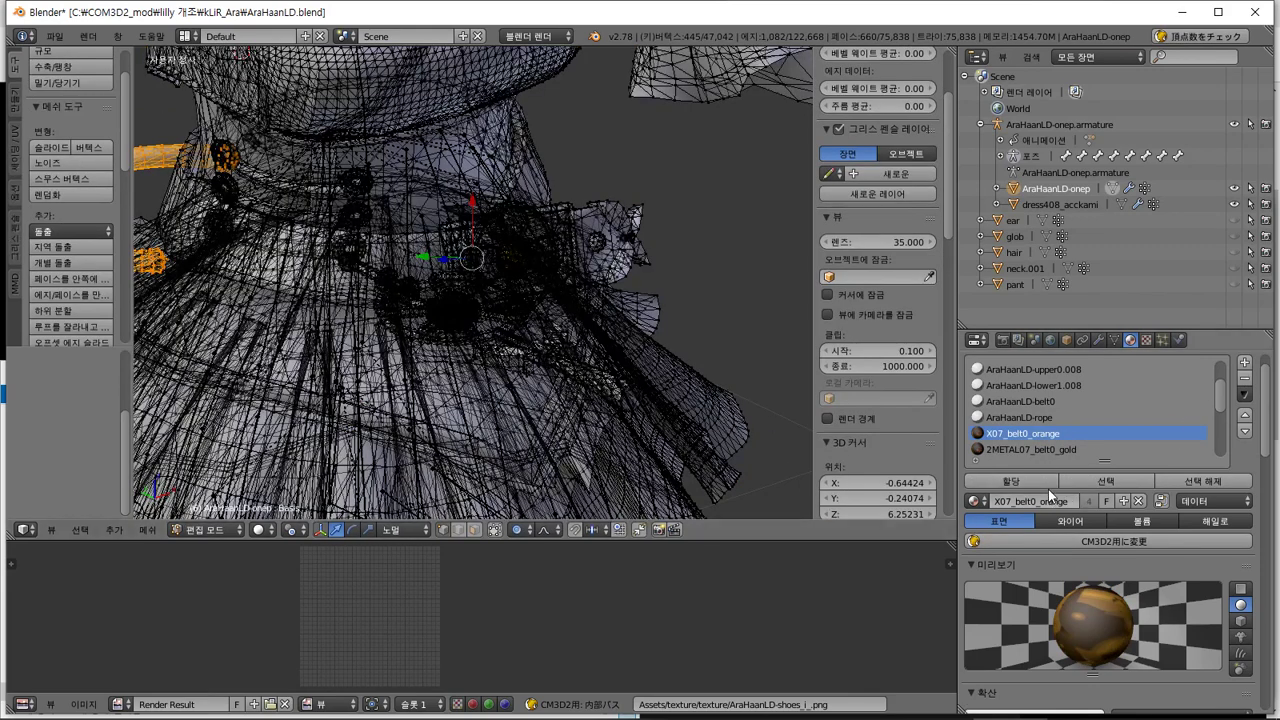
{"action": "scroll", "coordinate": [898, 446], "scroll_direction": "down", "scroll_amount": 5}
{"action": "left_click", "coordinate": [1106, 481]}
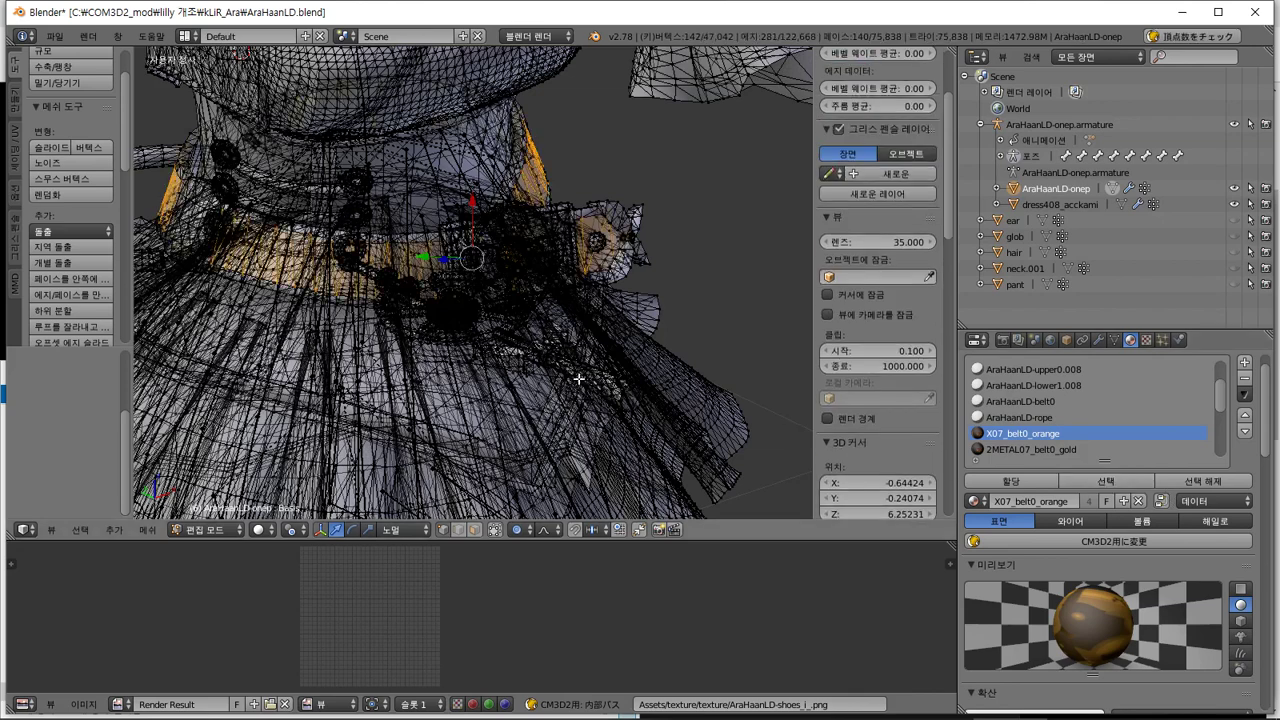
{"action": "left_click", "coordinate": [1040, 402]}
{"action": "left_click", "coordinate": [1046, 477]}
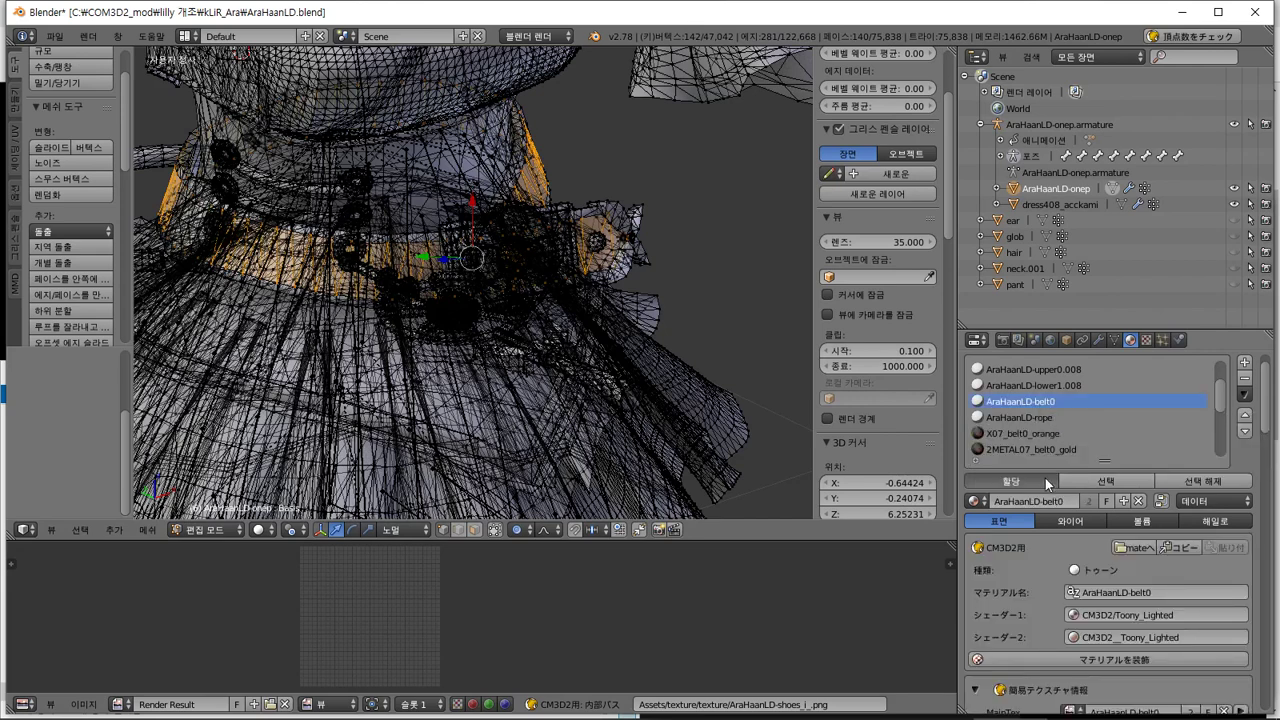
{"action": "key", "text": "Tab"}
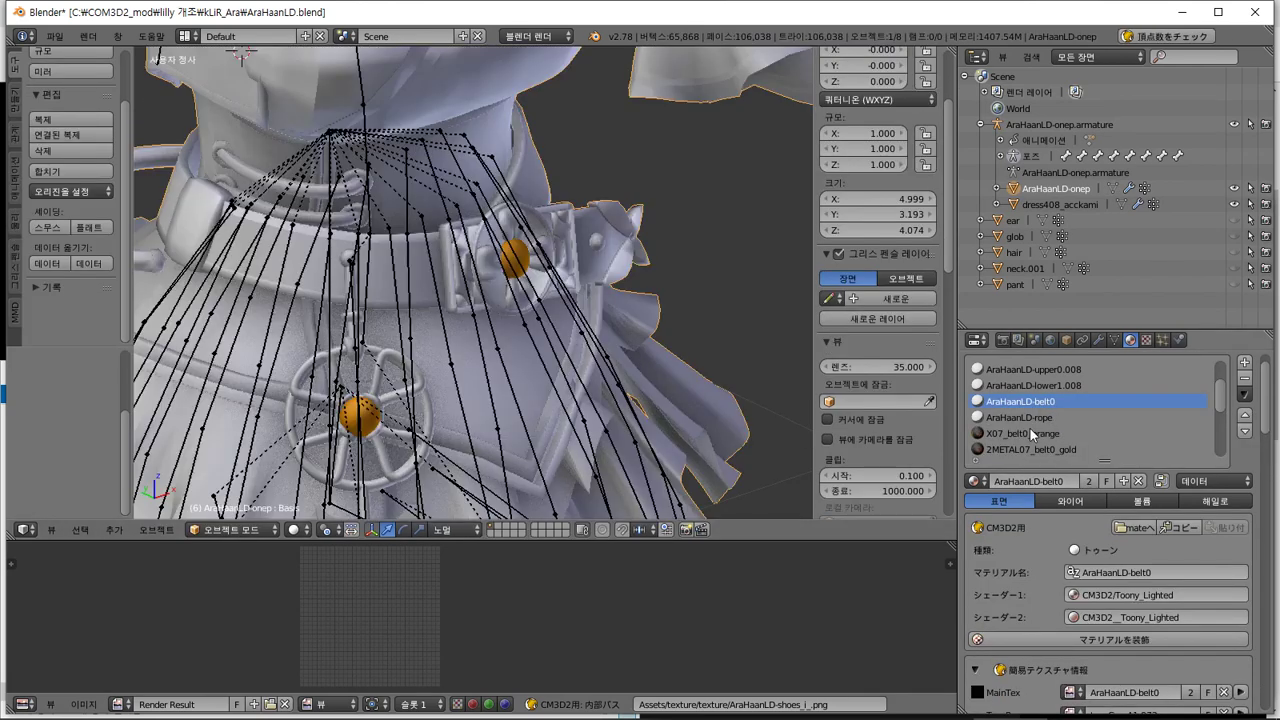
{"action": "left_click", "coordinate": [1060, 433]}
{"action": "left_click", "coordinate": [1244, 378]}
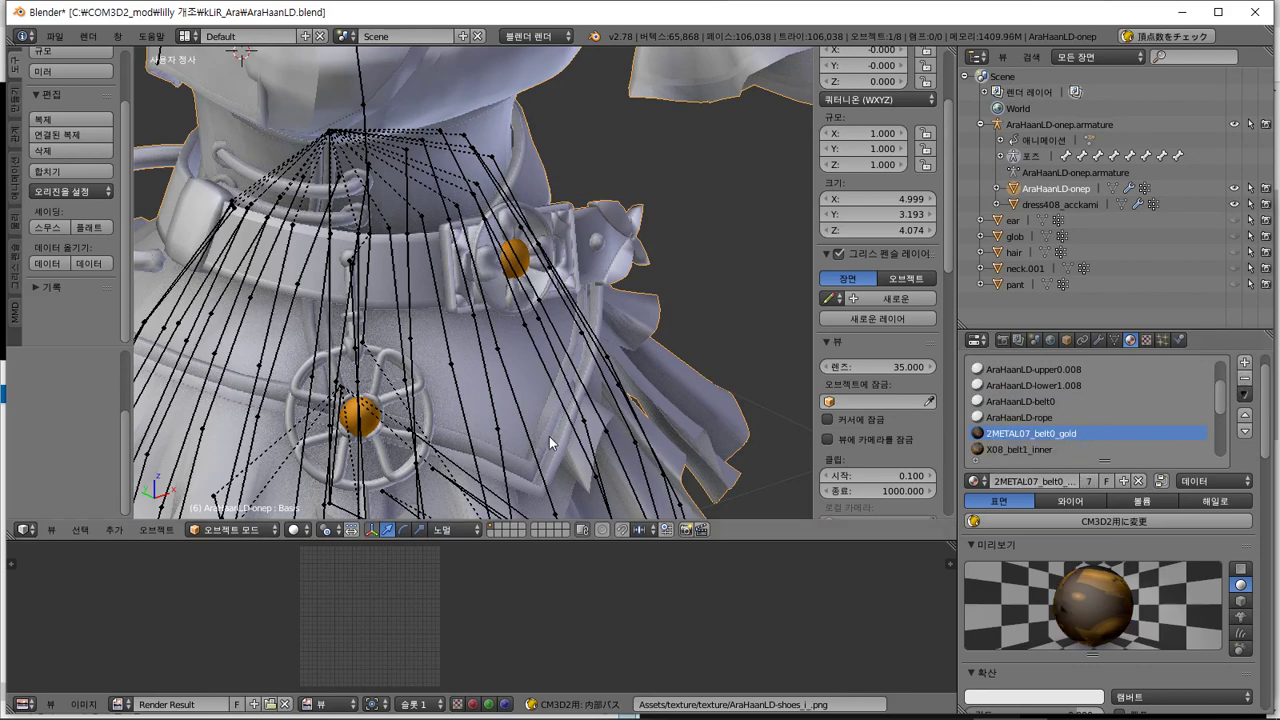
Reassign the 2METAL07_belt0_gold faces to the AraHaanLD-belt0 material and remove the 2METAL07_belt0_gold slot
{"action": "key", "text": "Tab"}
{"action": "left_click", "coordinate": [1080, 480]}
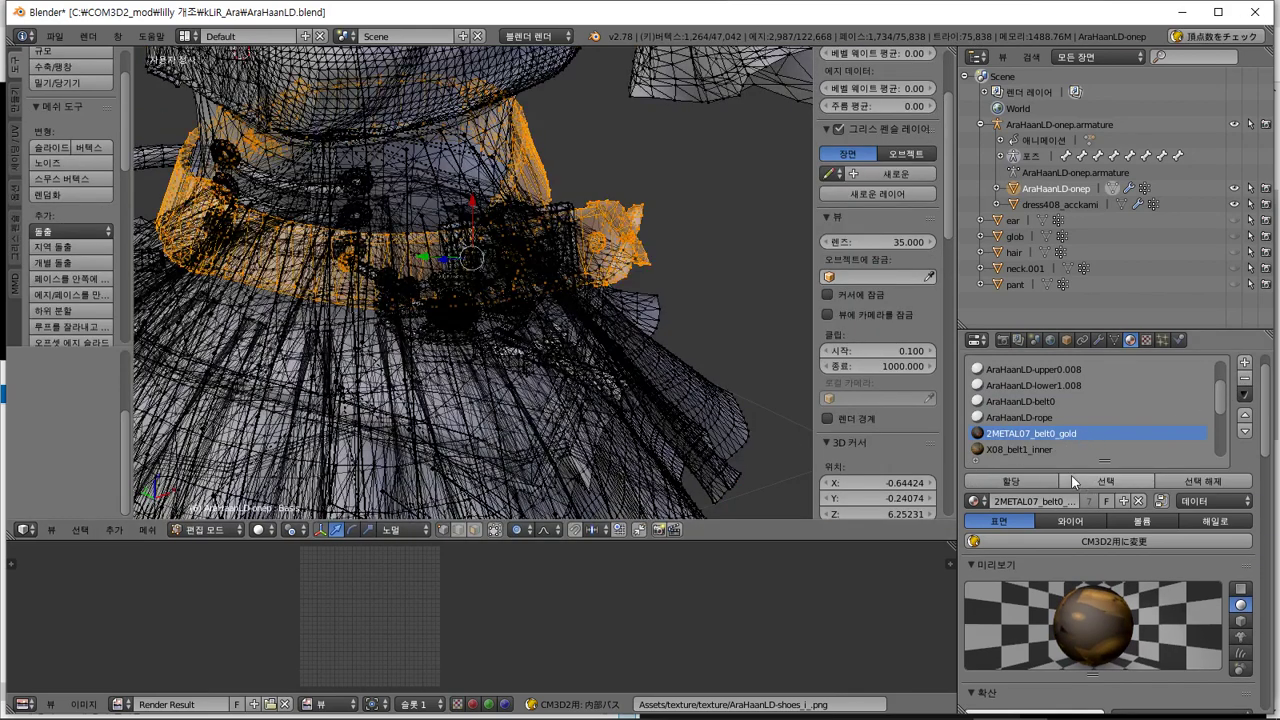
{"action": "left_click", "coordinate": [1055, 401]}
{"action": "left_click", "coordinate": [1037, 484]}
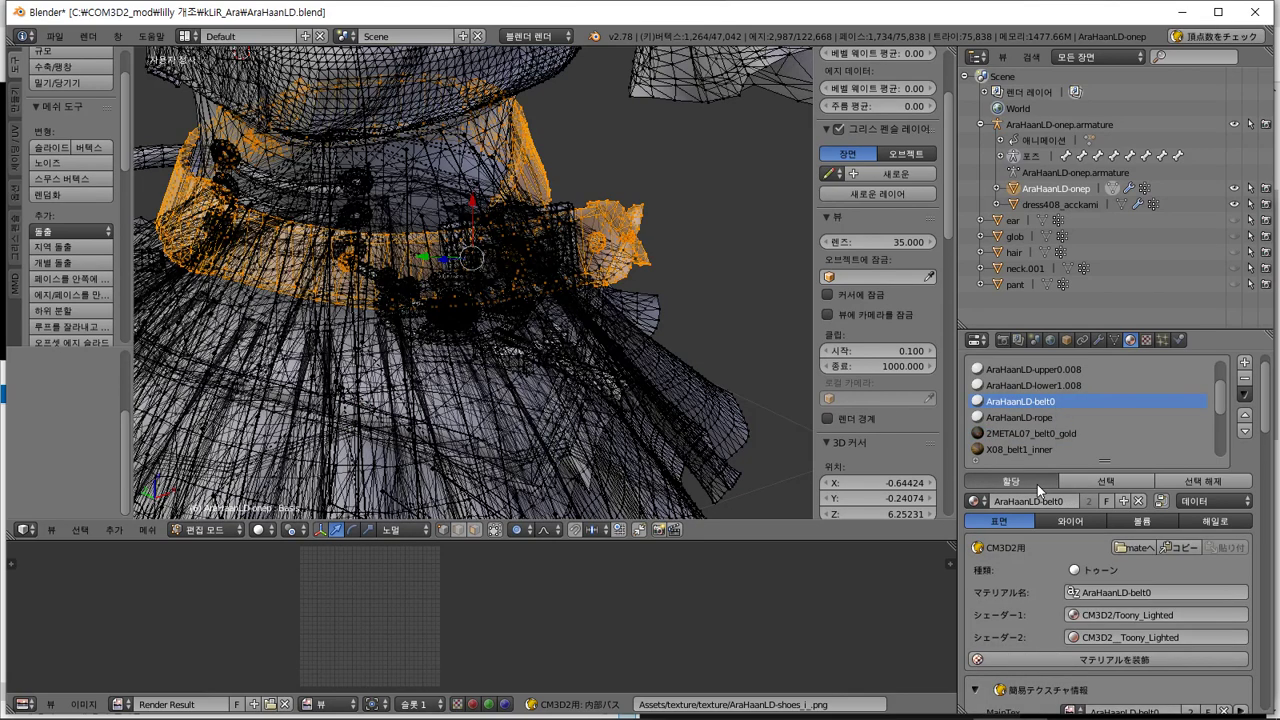
{"action": "key", "text": "Tab"}
{"action": "left_click", "coordinate": [1054, 431]}
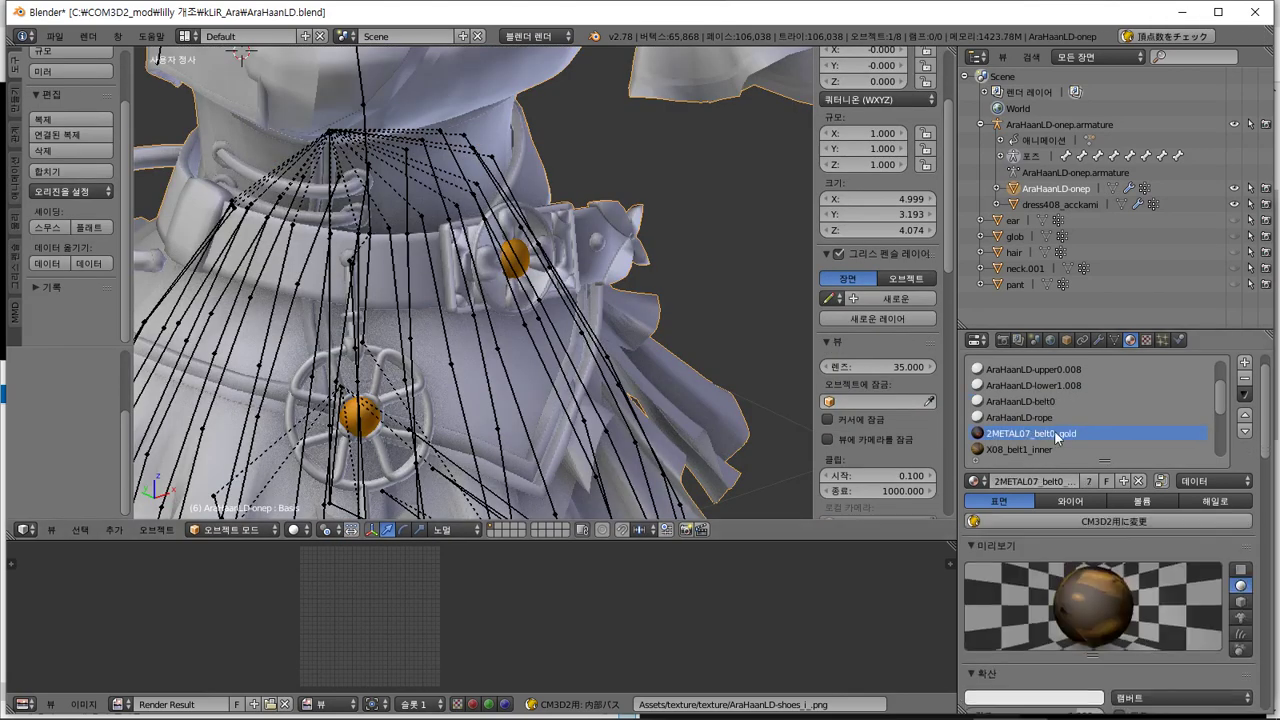
{"action": "left_click", "coordinate": [1245, 380]}
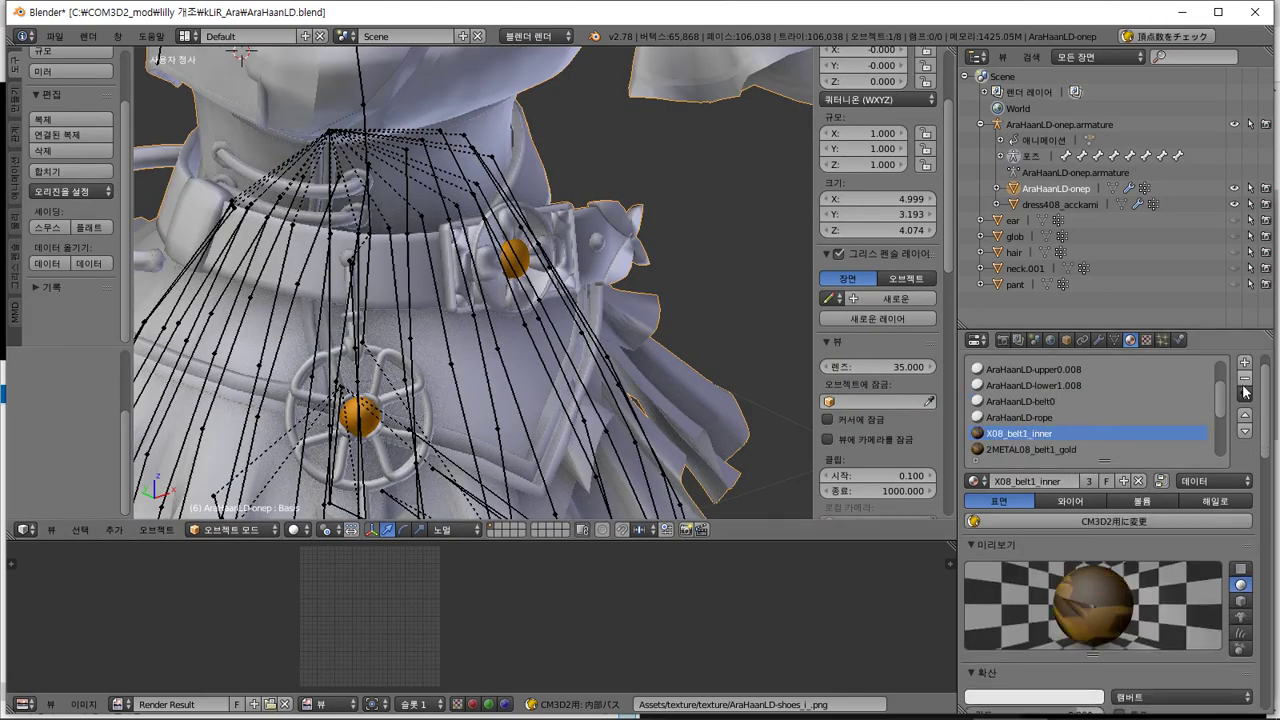
Rename the X08_belt1_inner material as AraHaanLD-belt1, following the naming of AraHaanLD-belt0
{"action": "left_click", "coordinate": [1058, 400]}
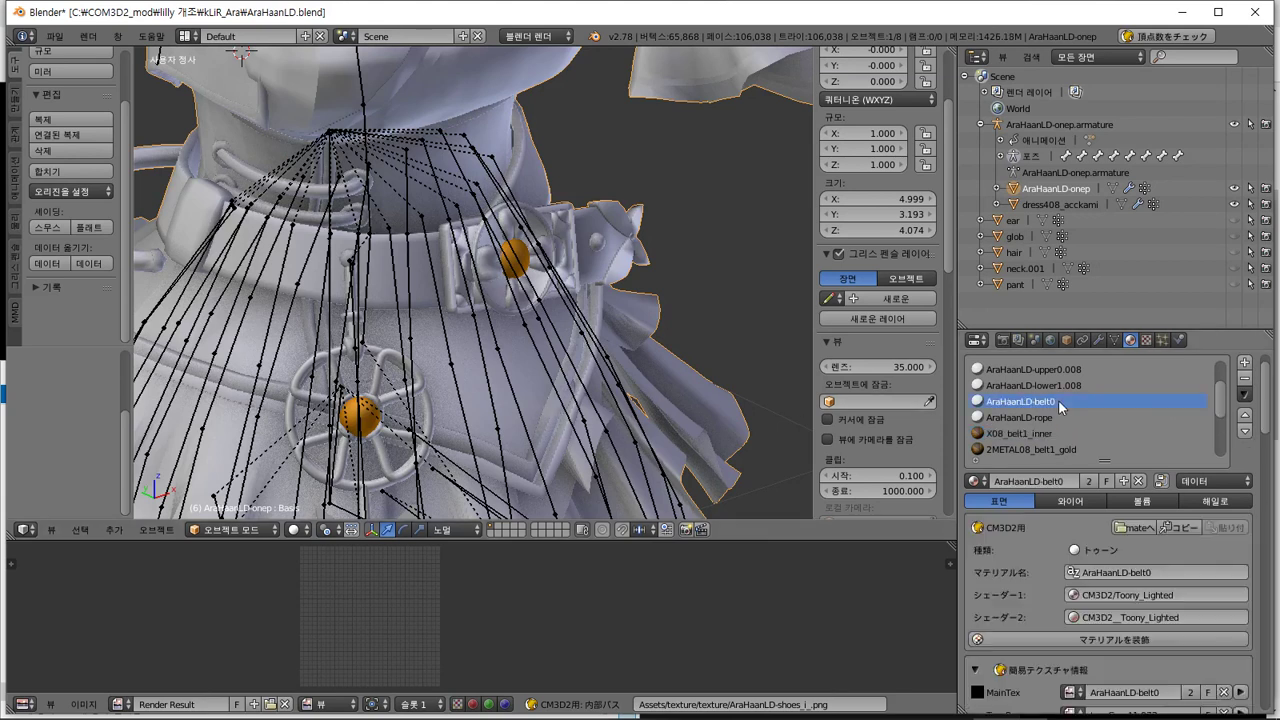
{"action": "left_click", "coordinate": [1047, 438]}
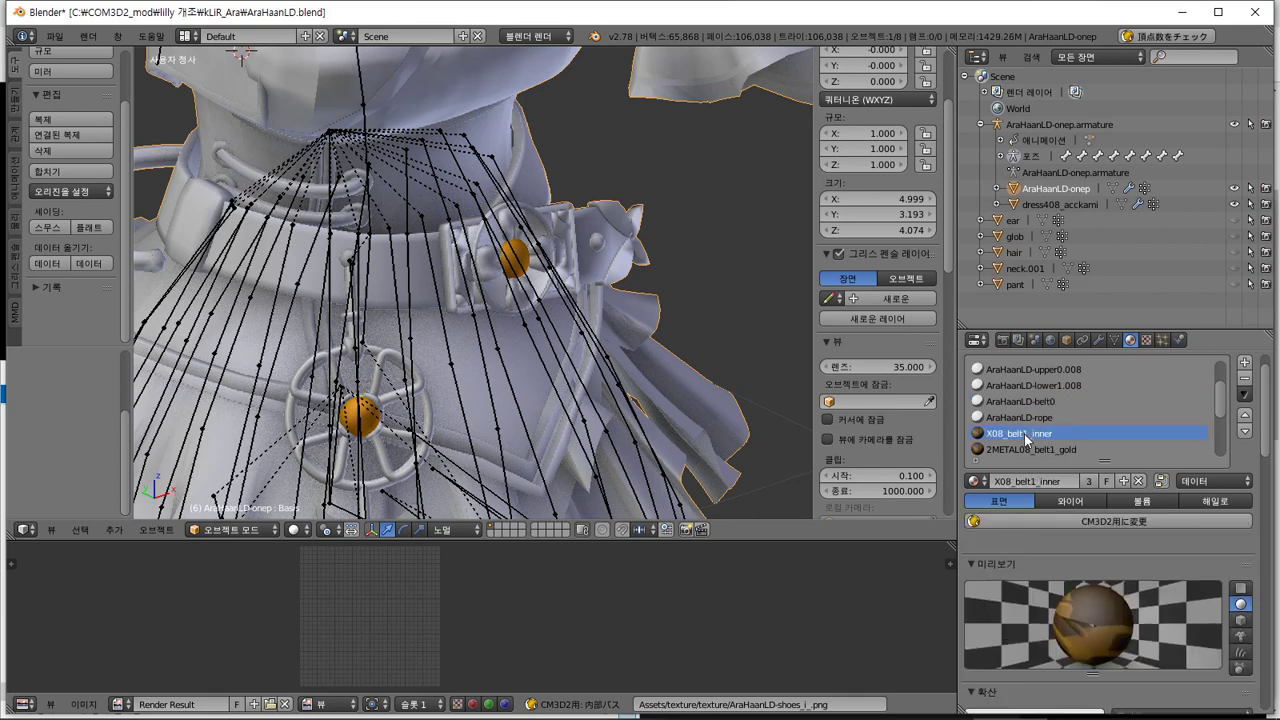
{"action": "double_click", "coordinate": [1024, 434]}
{"action": "type", "text": "AraHaanLD-belt0"}
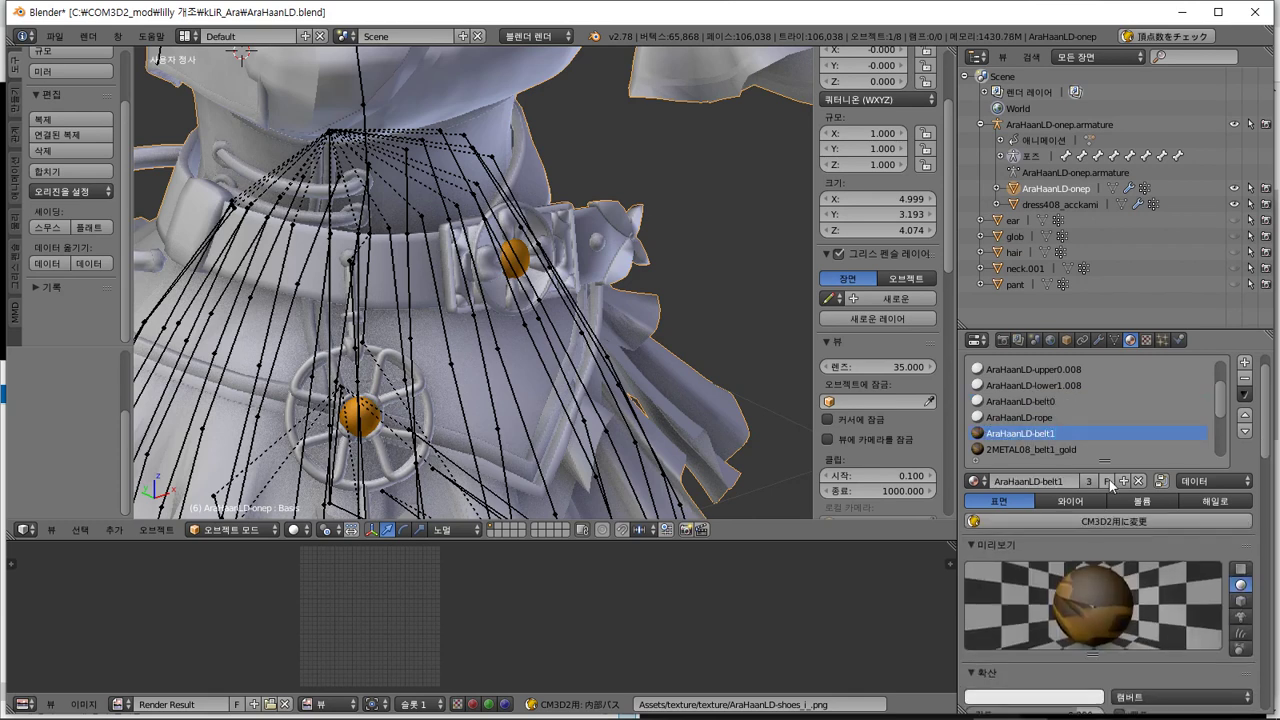
Convert AraHaanLD-belt1 into a CM3D2 material of type トゥーン (toon) and copy the material's name
{"action": "left_click", "coordinate": [1109, 522]}
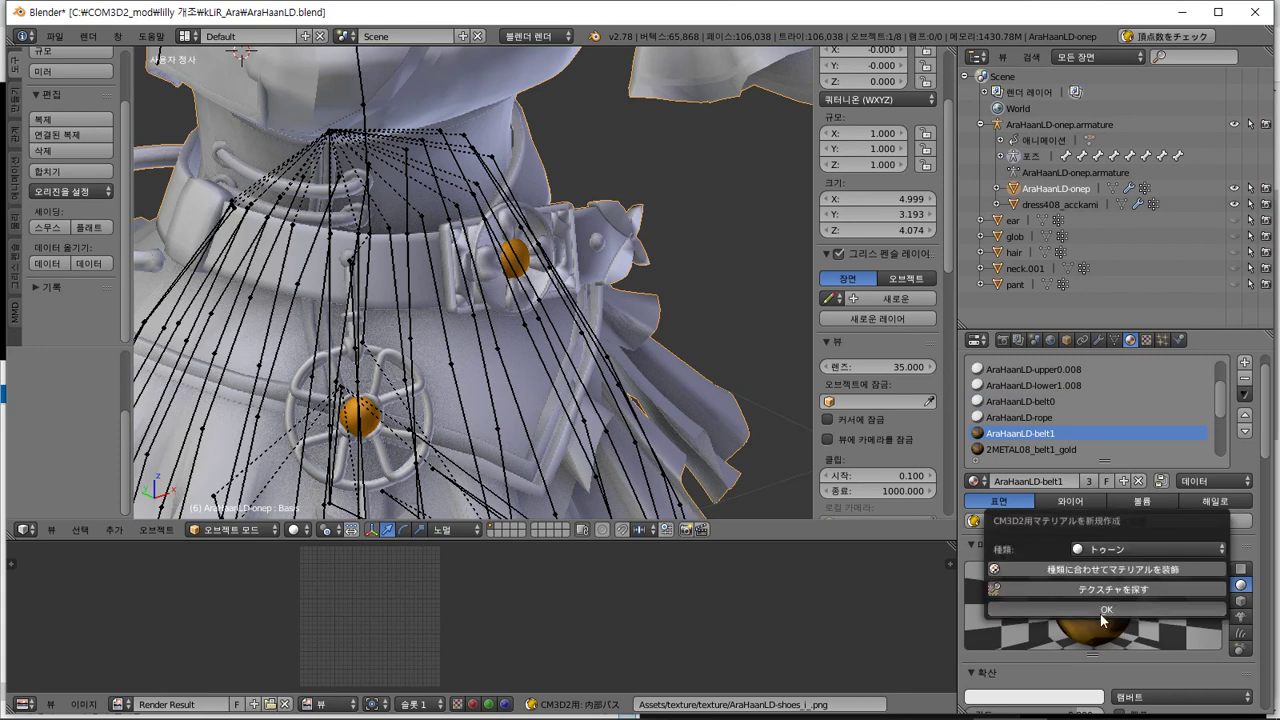
{"action": "left_click", "coordinate": [1132, 590]}
{"action": "double_click", "coordinate": [1065, 434]}
{"action": "key", "text": "ctrl+c"}
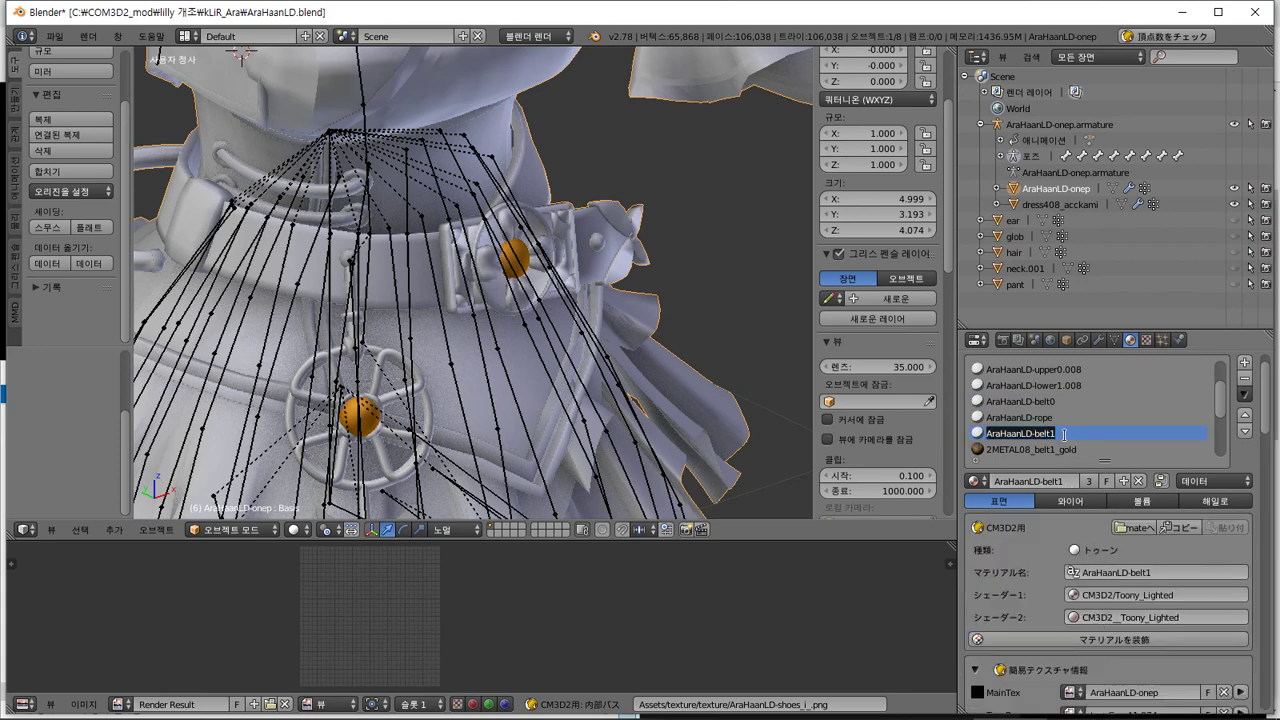
Set the AraHaanLD-belt1 material's MainTex to the AraHaanLD-belt1 image and replace its ShadowTex using the same copied name
{"action": "key", "text": "Return"}
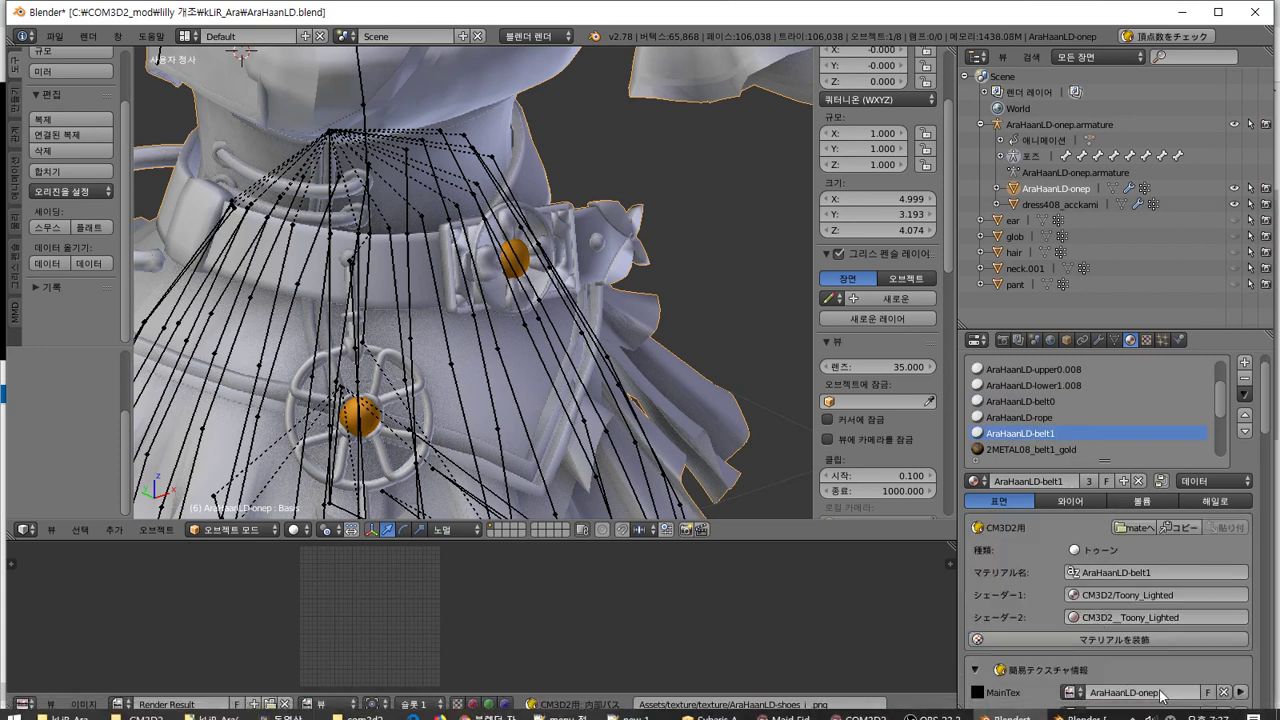
{"action": "left_click", "coordinate": [1078, 693]}
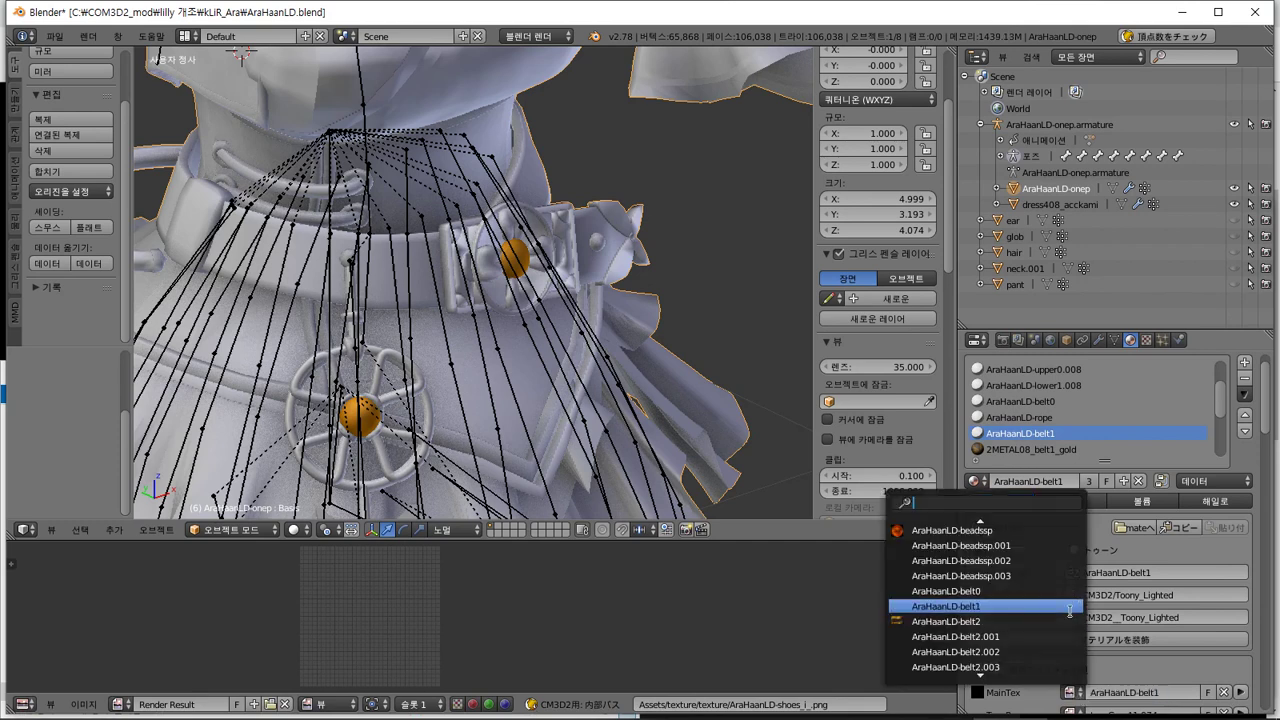
{"action": "key", "text": "ctrl+v"}
{"action": "key", "text": "Return"}
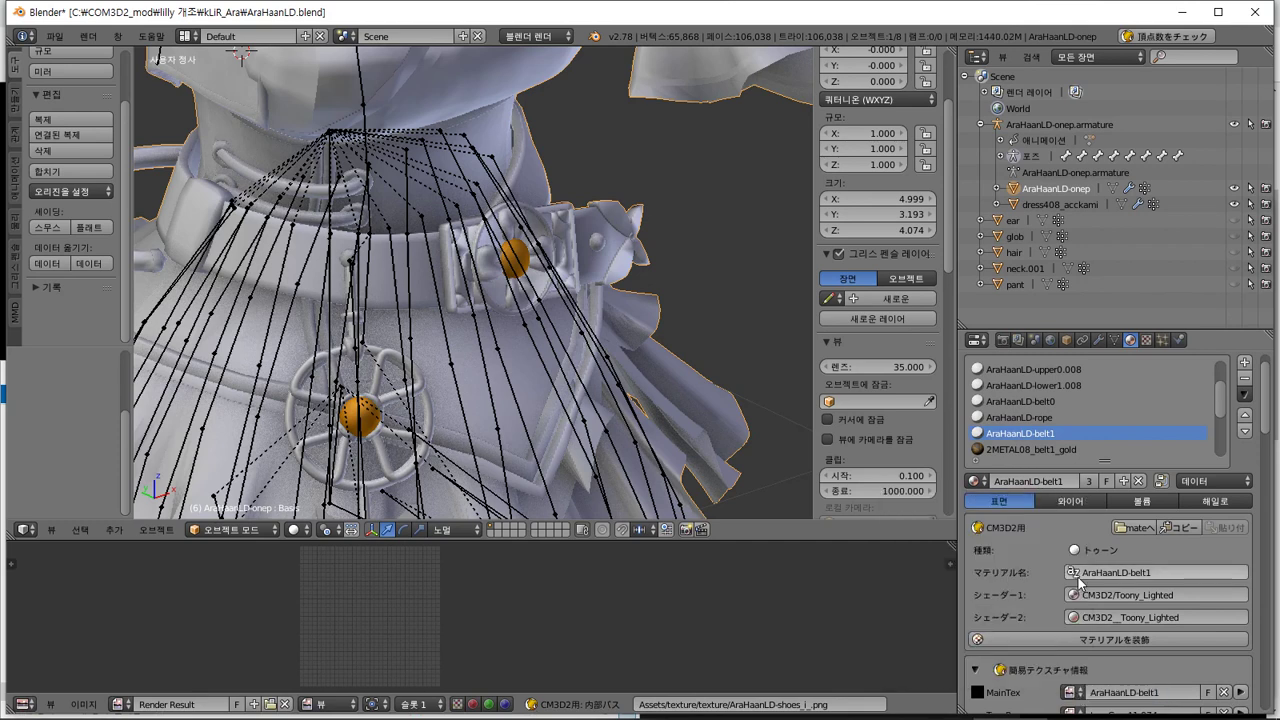
{"action": "scroll", "coordinate": [1110, 580], "scroll_direction": "down", "scroll_amount": 3}
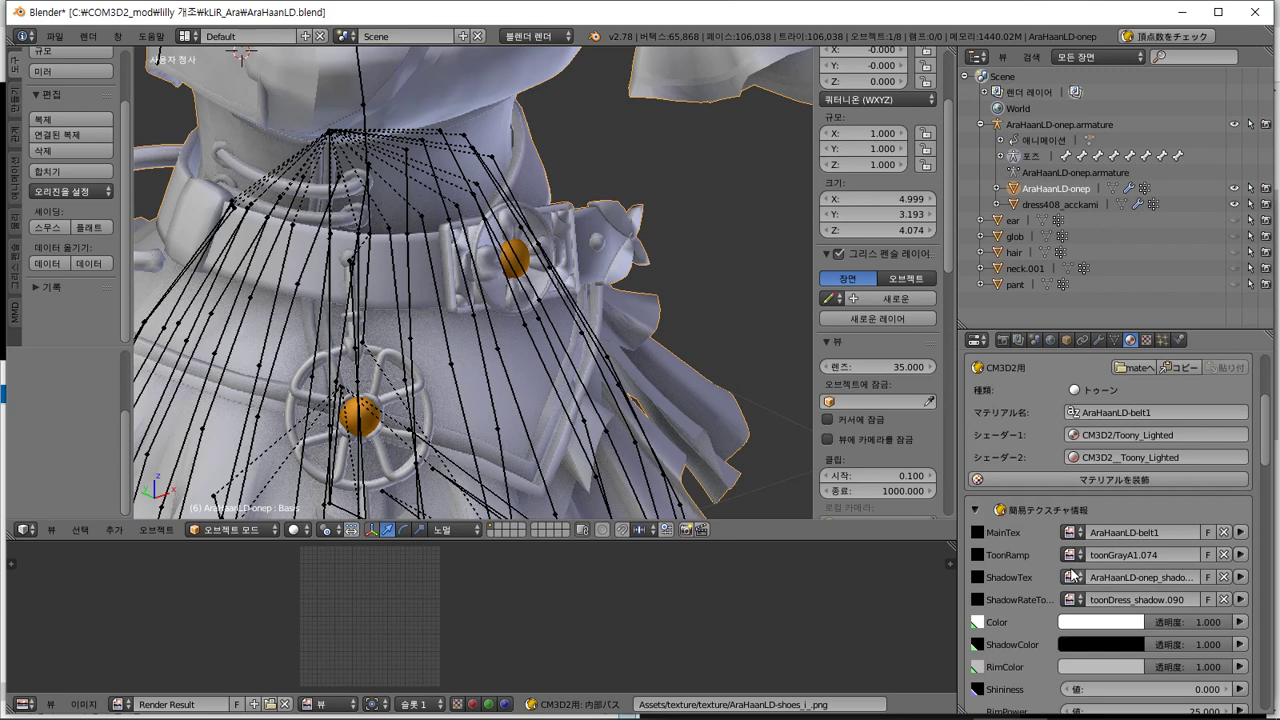
{"action": "left_click", "coordinate": [1072, 577]}
{"action": "key", "text": "ctrl+v"}
{"action": "key", "text": "Return"}
{"action": "scroll", "coordinate": [1036, 567], "scroll_direction": "up", "scroll_amount": 3}
{"action": "scroll", "coordinate": [1090, 442], "scroll_direction": "up", "scroll_amount": 3}
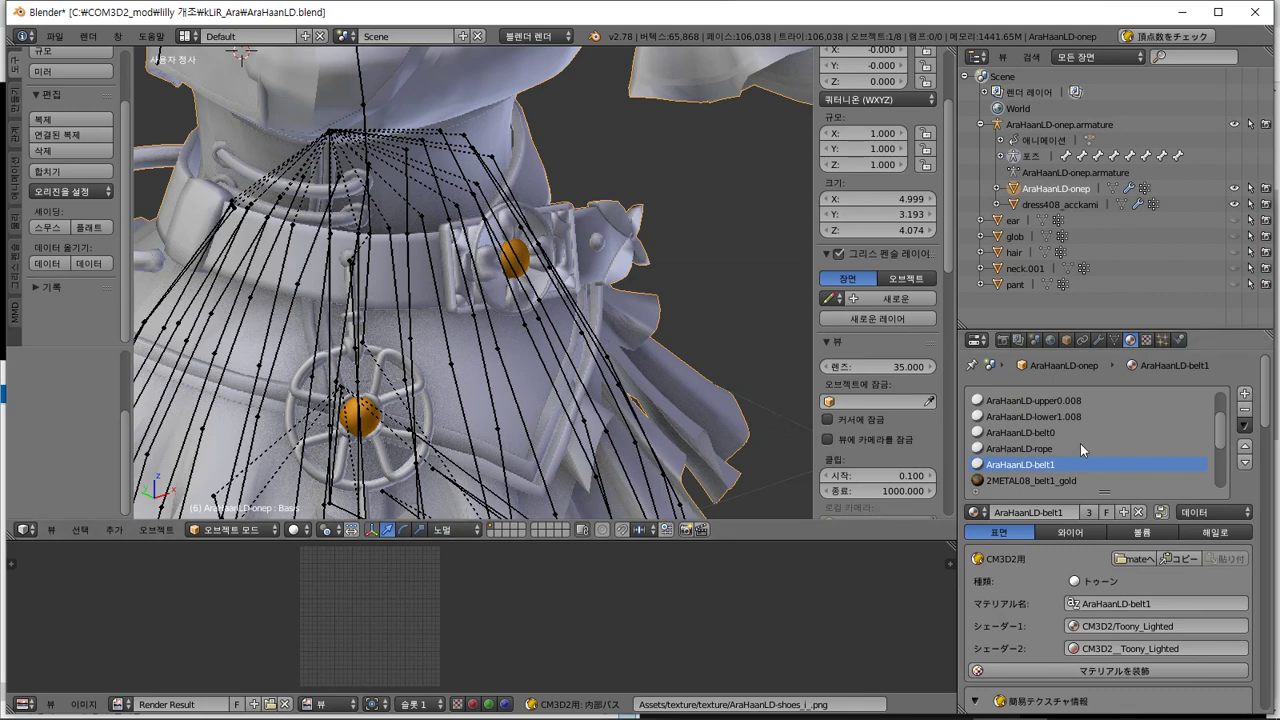
Reassign the faces of 2METAL08_belt1_gold, 3GLOSS08_belt_beads and X08_belt1_yellow to the AraHaanLD-belt1 material
{"action": "scroll", "coordinate": [1080, 440], "scroll_direction": "down", "scroll_amount": 2}
{"action": "key", "text": "Tab"}
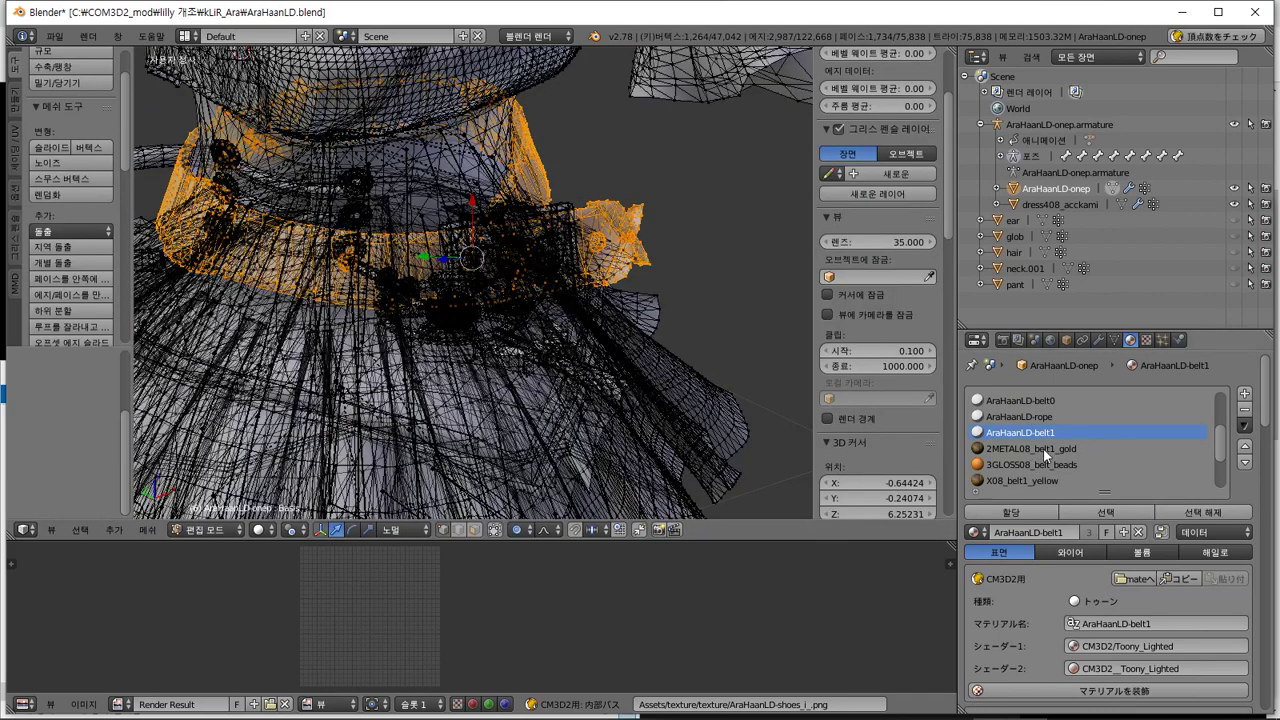
{"action": "left_click", "coordinate": [1043, 448]}
{"action": "key", "text": "a"}
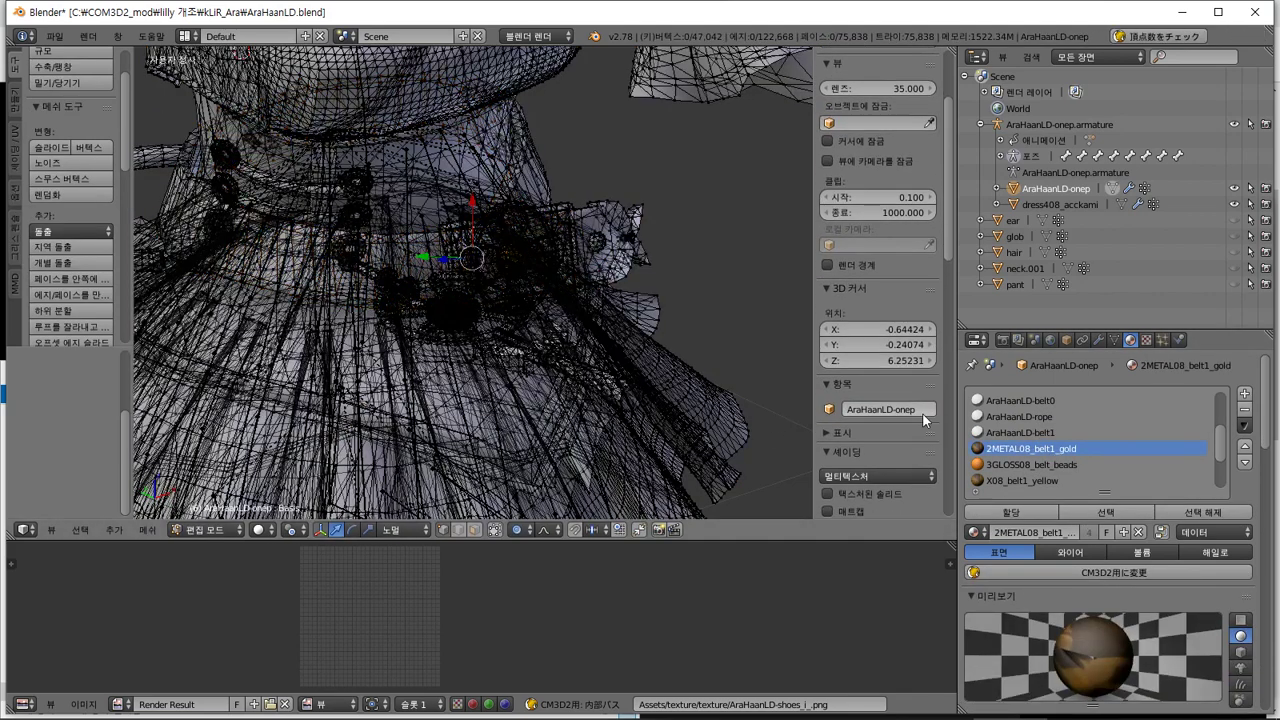
{"action": "left_click", "coordinate": [1090, 514]}
{"action": "left_click", "coordinate": [1063, 463]}
{"action": "left_click", "coordinate": [1096, 511]}
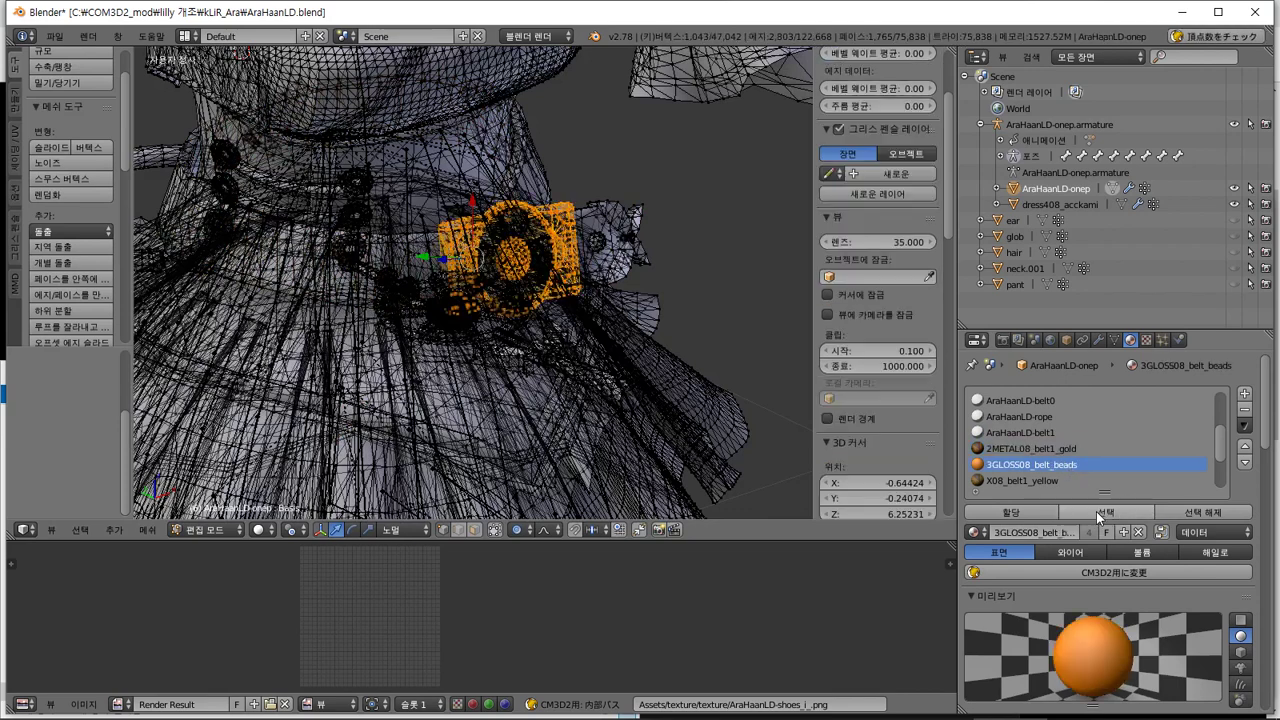
{"action": "left_click", "coordinate": [1030, 480]}
{"action": "left_click", "coordinate": [1075, 511]}
{"action": "scroll", "coordinate": [1076, 465], "scroll_direction": "down", "scroll_amount": 1}
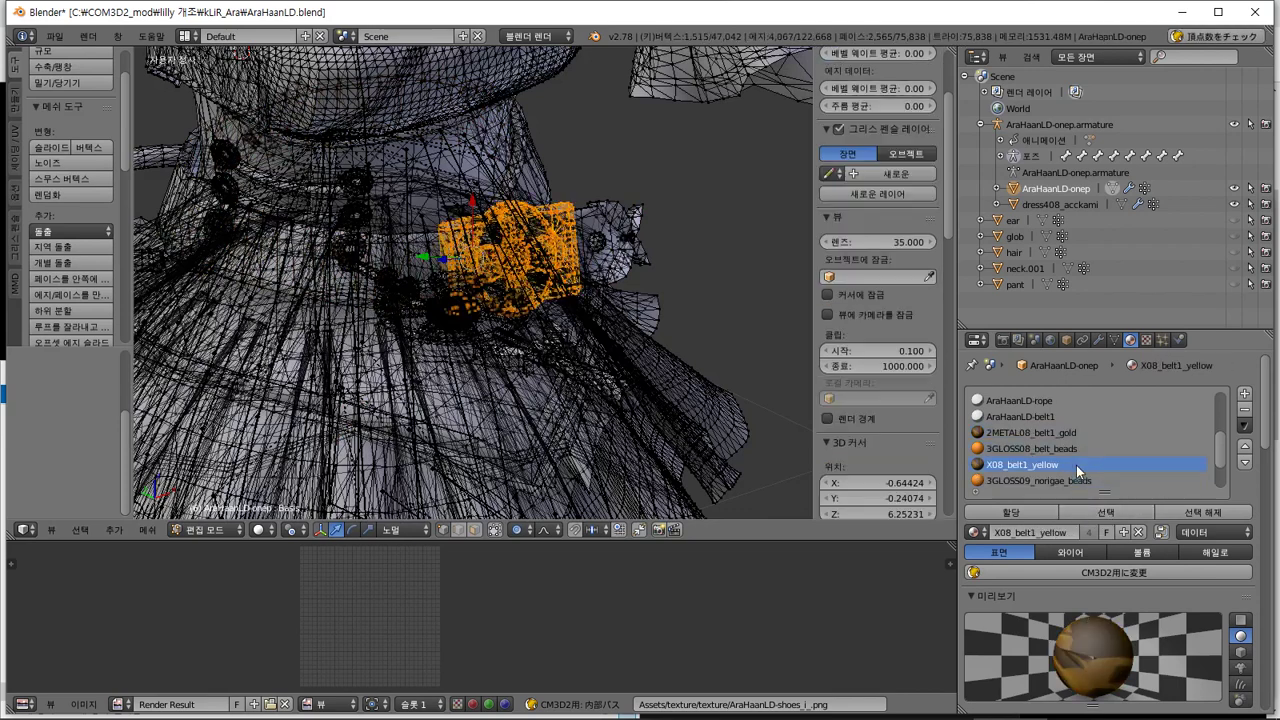
{"action": "scroll", "coordinate": [1138, 453], "scroll_direction": "up", "scroll_amount": 1}
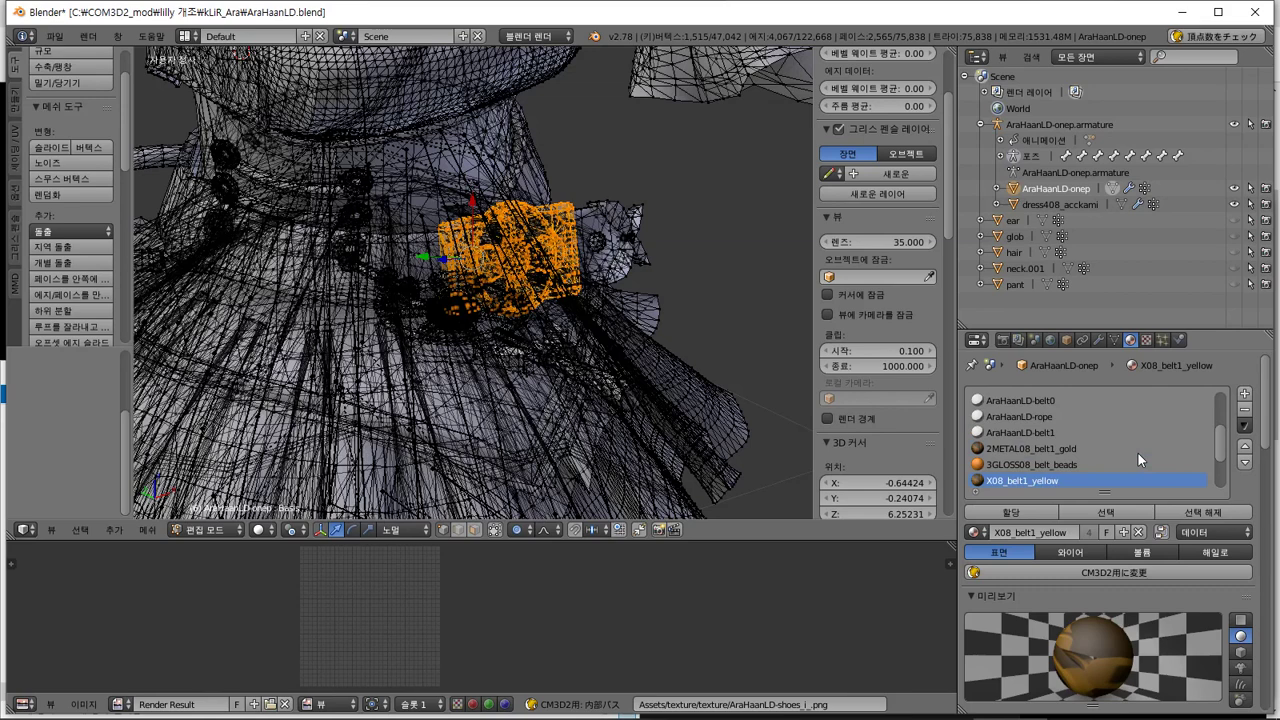
{"action": "left_click", "coordinate": [1066, 432]}
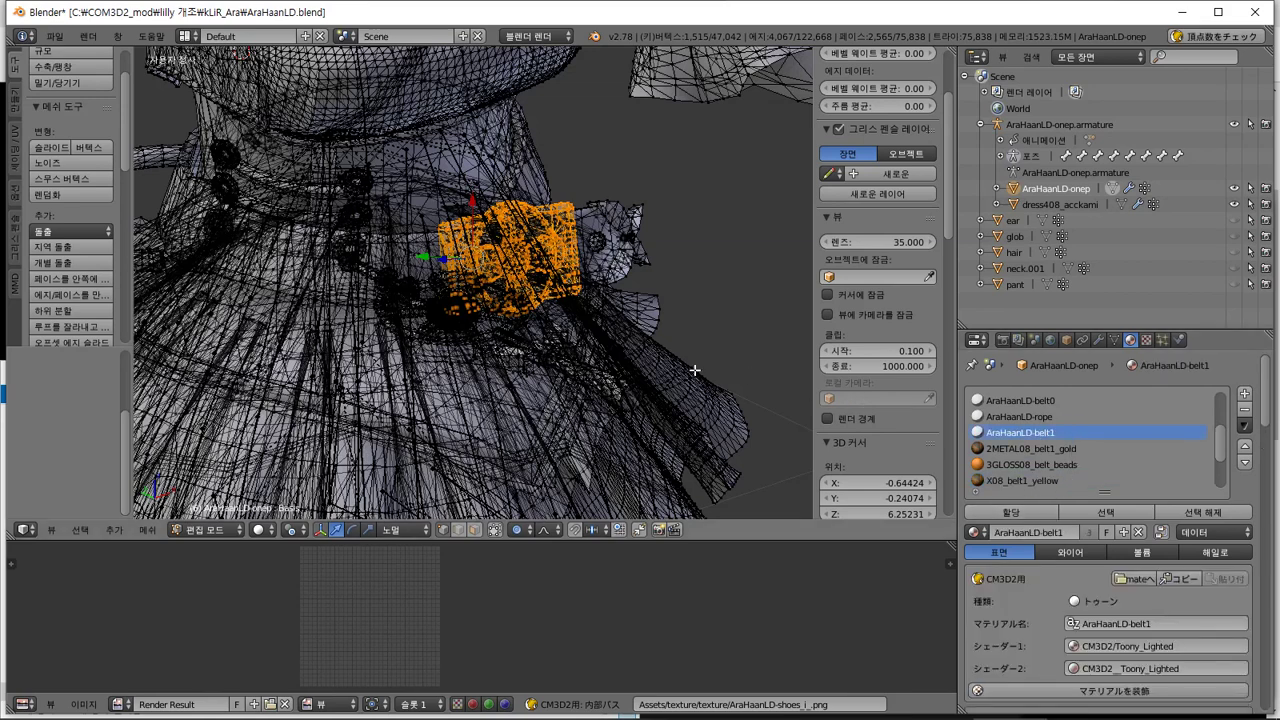
{"action": "key", "text": "Tab"}
{"action": "key", "text": "z"}
Remove the 2METAL08_belt1_gold, 3GLOSS08_belt_beads and X08_belt1_yellow material slots
{"action": "left_click", "coordinate": [1028, 447]}
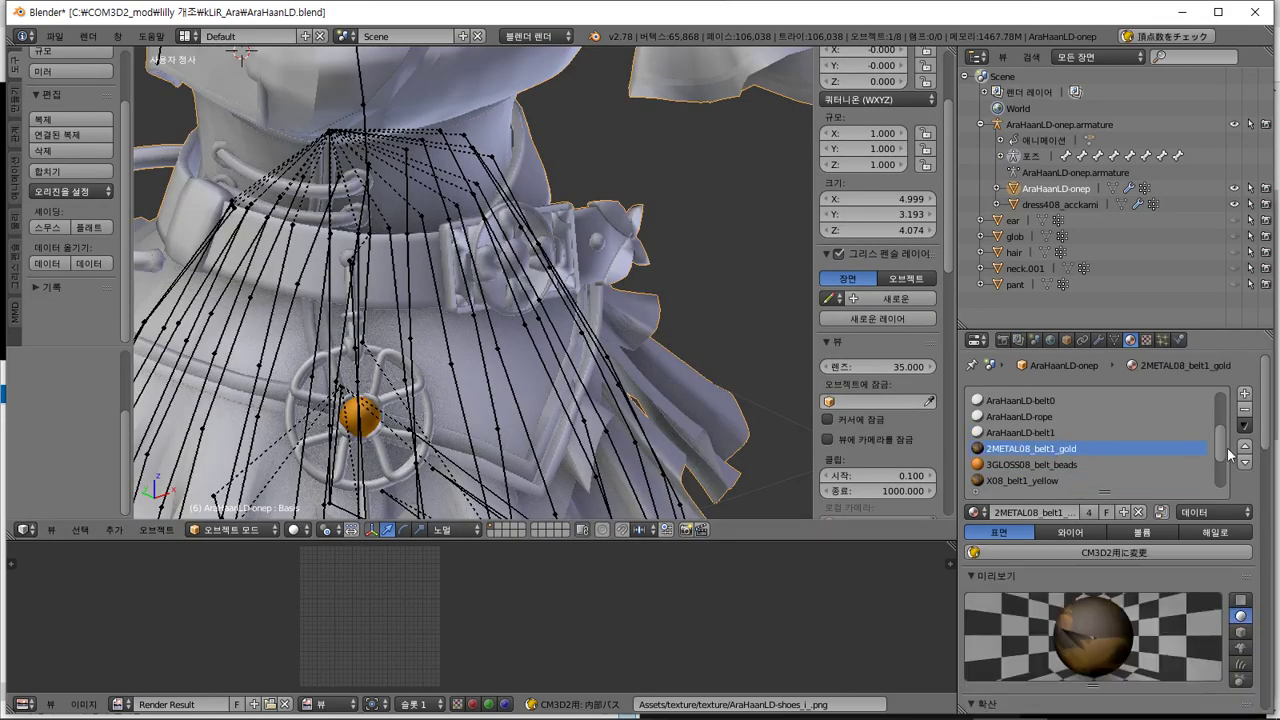
{"action": "left_click", "coordinate": [1244, 409]}
{"action": "left_click", "coordinate": [1244, 409]}
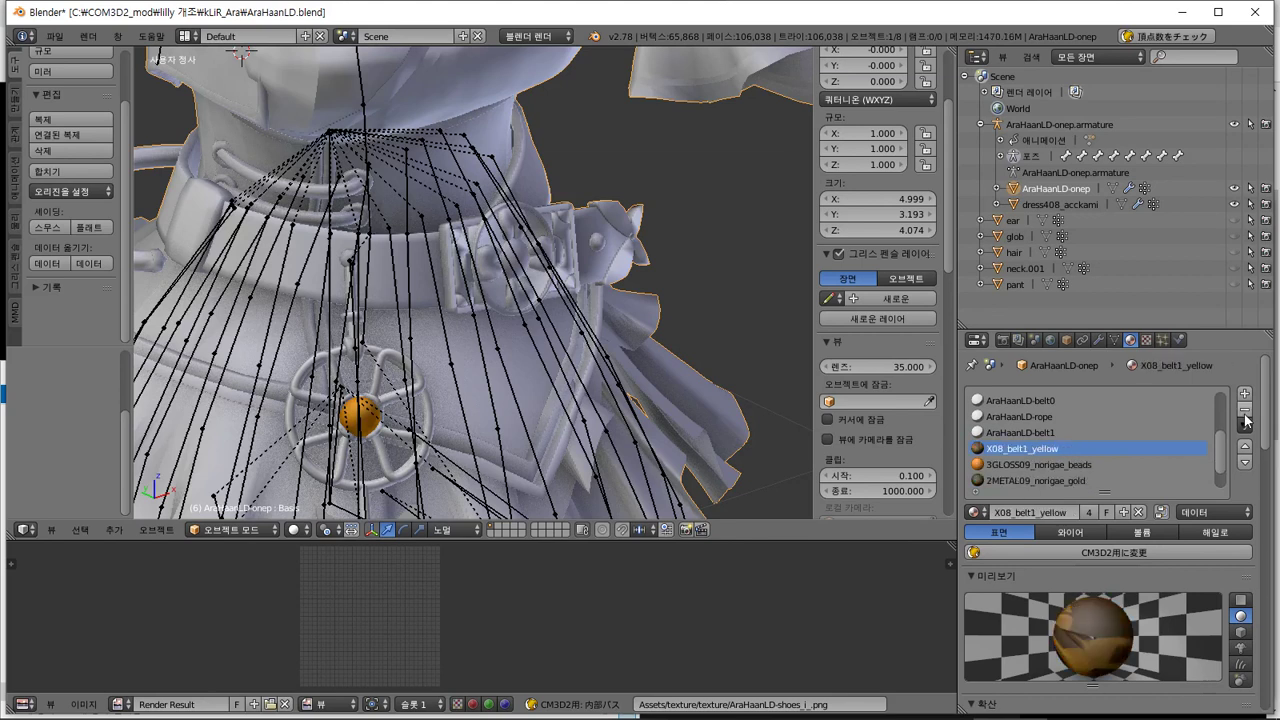
{"action": "left_click", "coordinate": [1244, 410]}
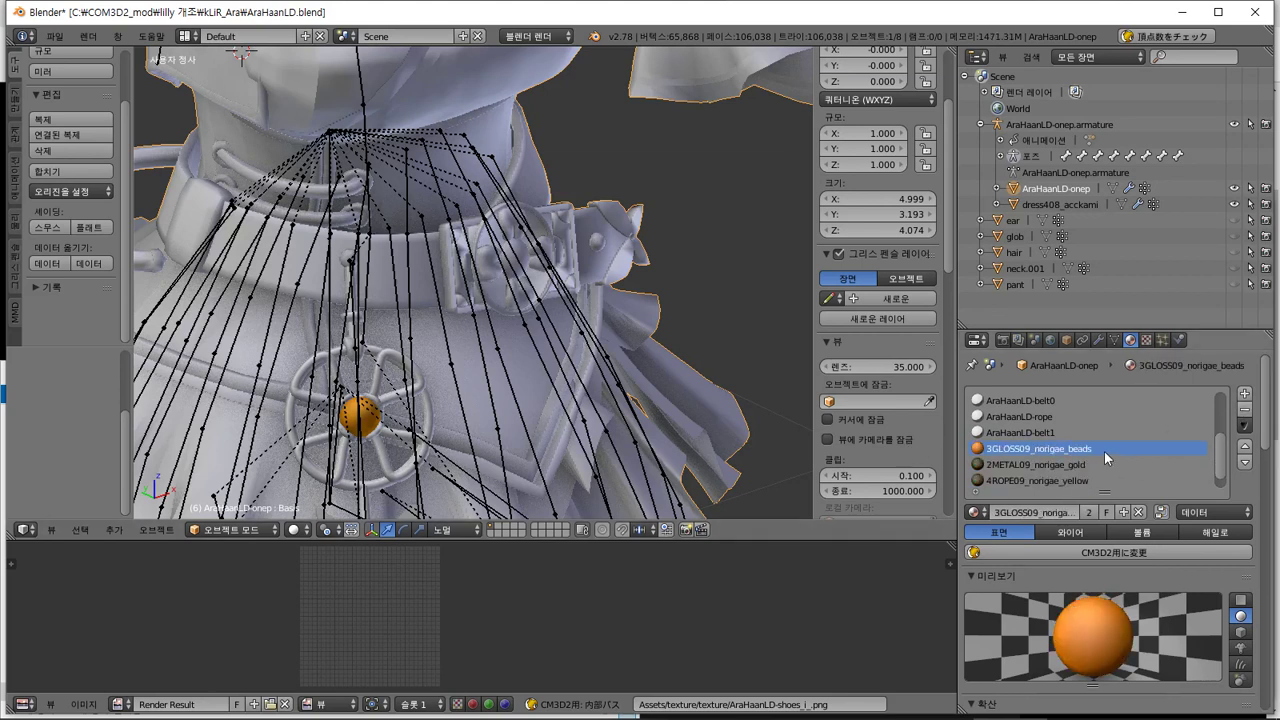
Examine which faces and textures the 3GLOSS09_norigae_beads material uses
{"action": "left_click", "coordinate": [1146, 341]}
{"action": "left_click", "coordinate": [1131, 341]}
{"action": "key", "text": "Tab"}
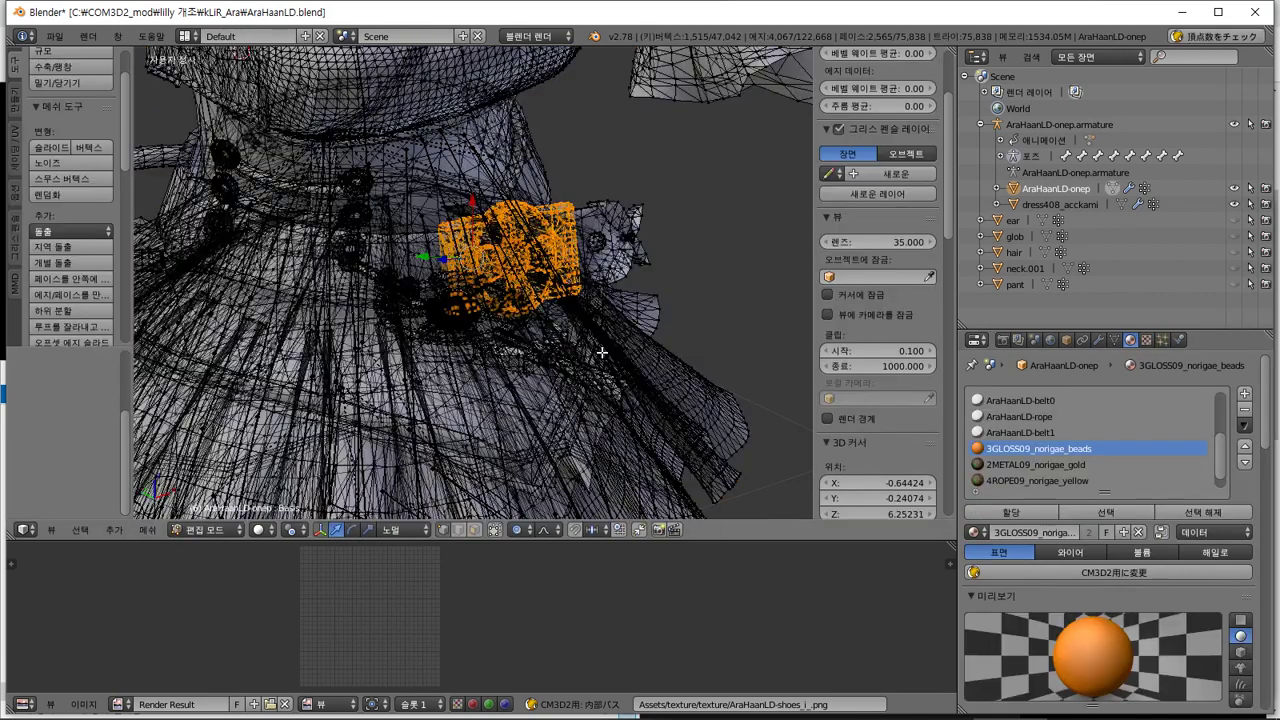
{"action": "key", "text": "a"}
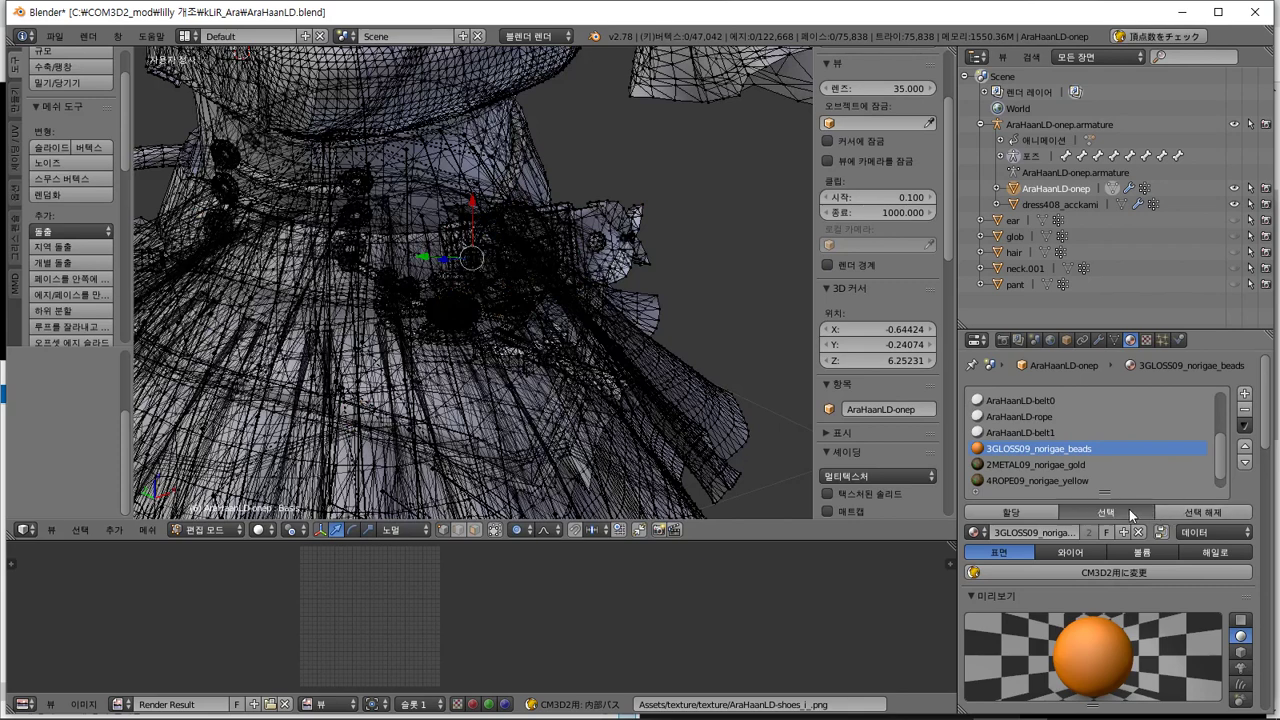
{"action": "left_click", "coordinate": [1129, 509]}
{"action": "key", "text": "Tab"}
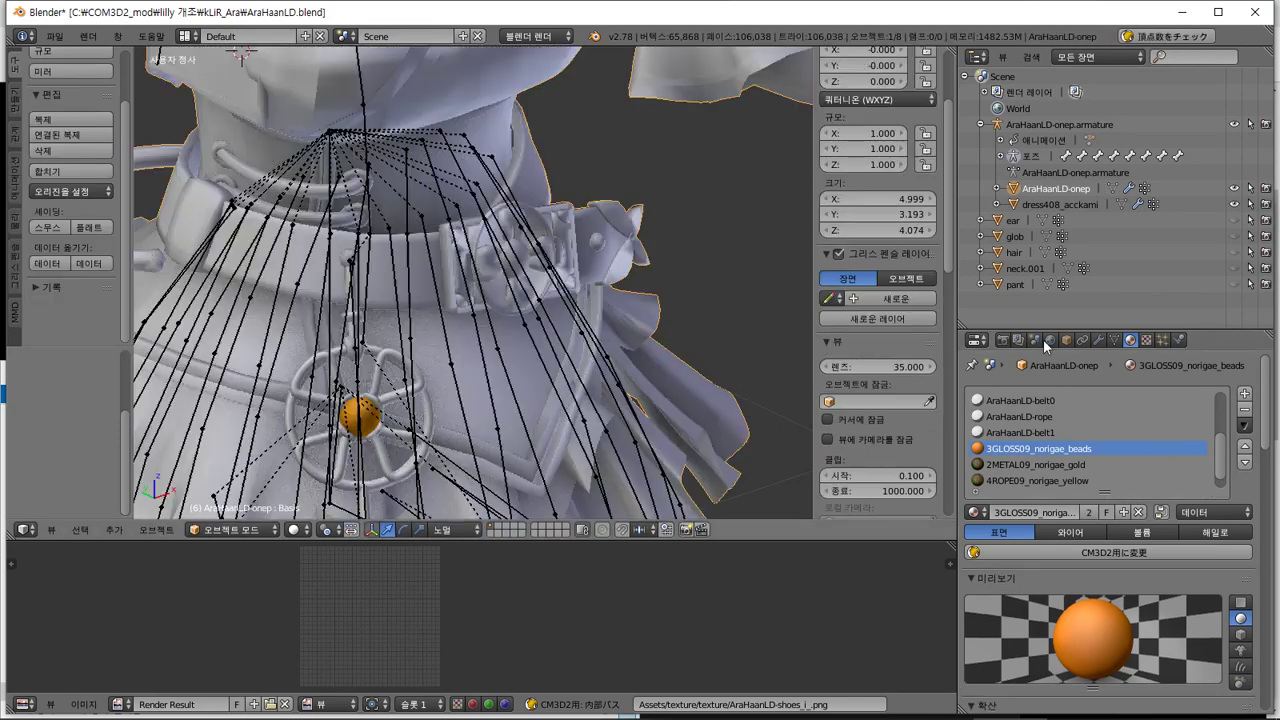
{"action": "left_click", "coordinate": [1149, 340]}
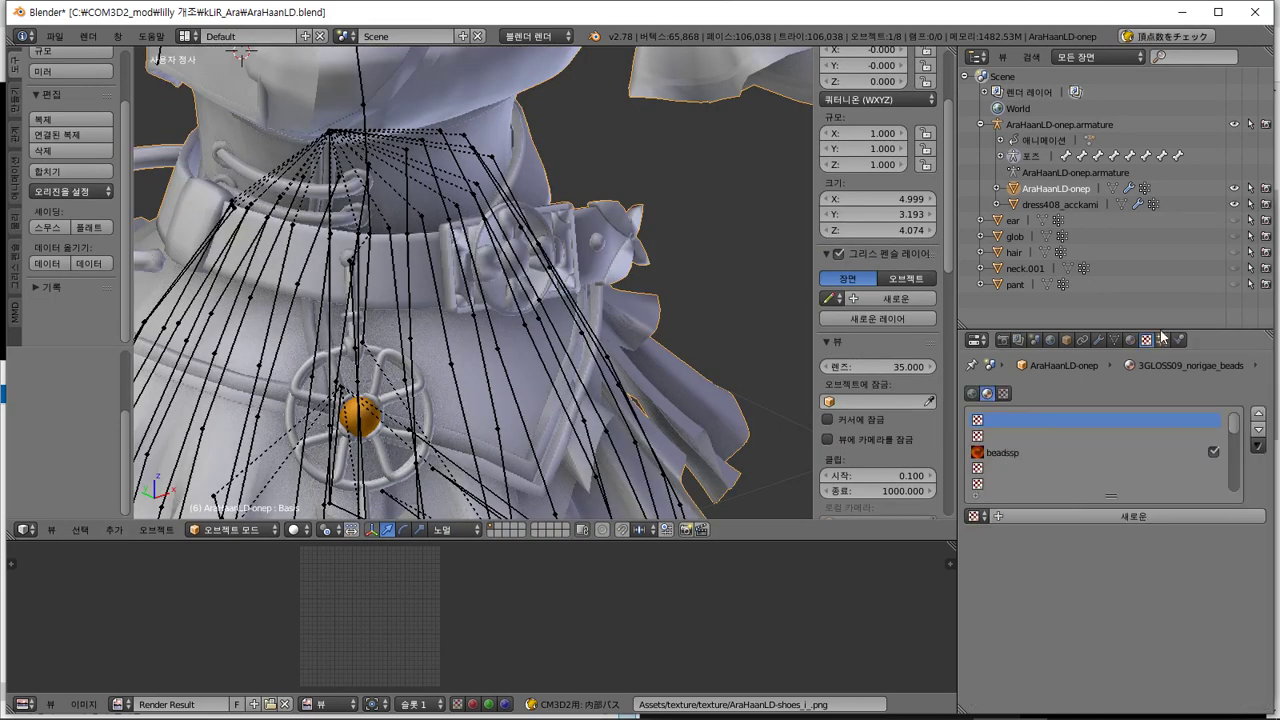
{"action": "left_click", "coordinate": [1162, 340]}
{"action": "left_click", "coordinate": [1146, 340]}
{"action": "left_click", "coordinate": [1133, 343]}
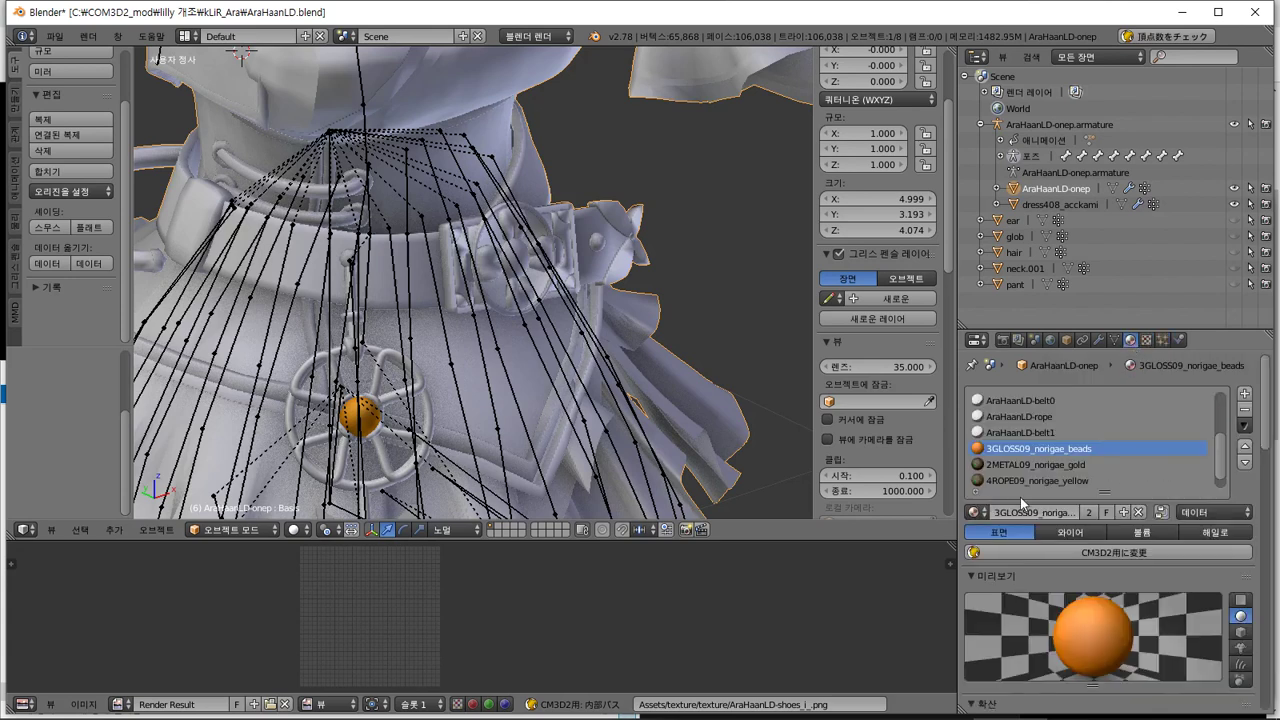
Try converting 3GLOSS09_norigae_beads into a CM3D2 material of type トゥーン (toon), and undo the conversion
{"action": "left_click", "coordinate": [1182, 552]}
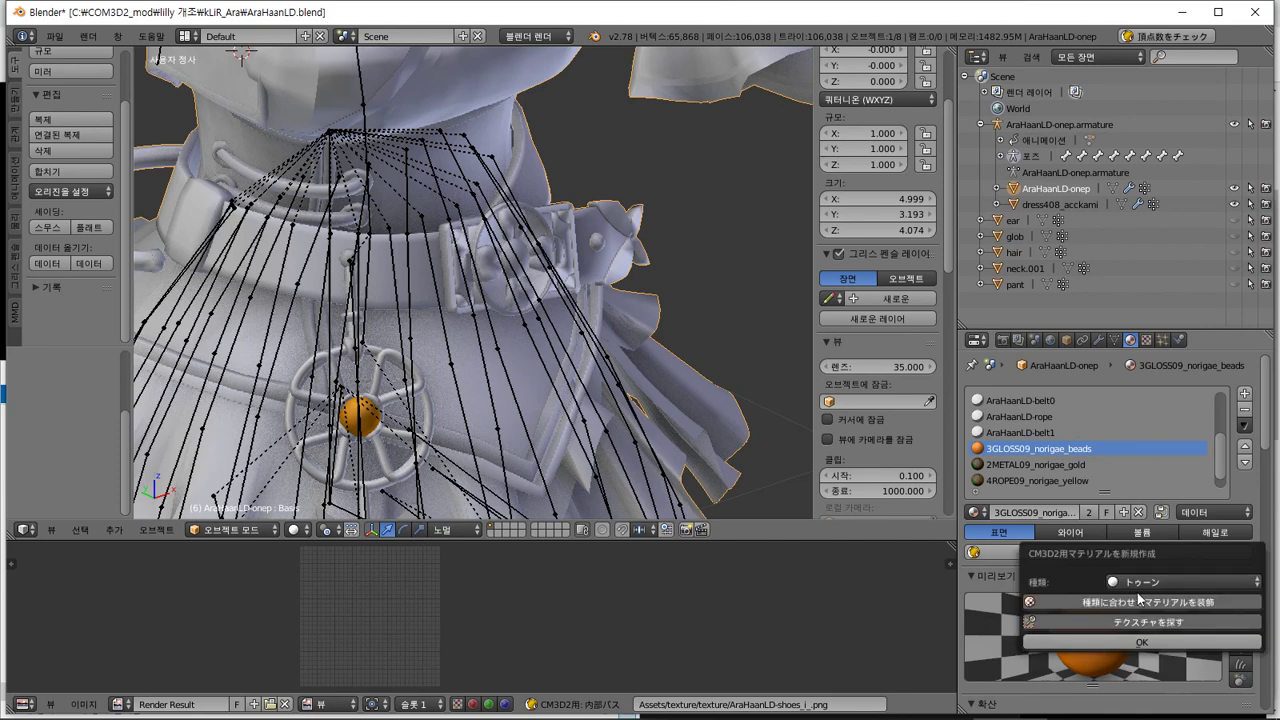
{"action": "left_click", "coordinate": [1170, 582]}
{"action": "left_click", "coordinate": [1168, 577]}
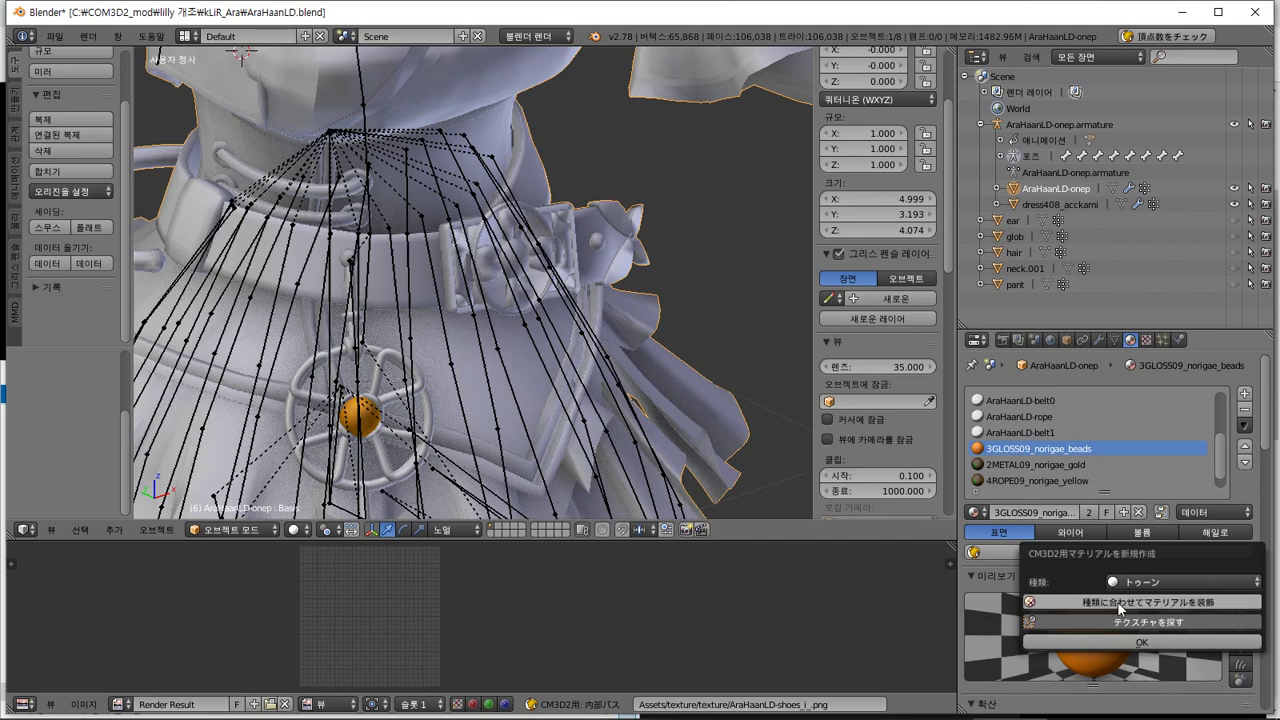
{"action": "left_click", "coordinate": [1140, 643]}
{"action": "scroll", "coordinate": [1158, 598], "scroll_direction": "down", "scroll_amount": 4}
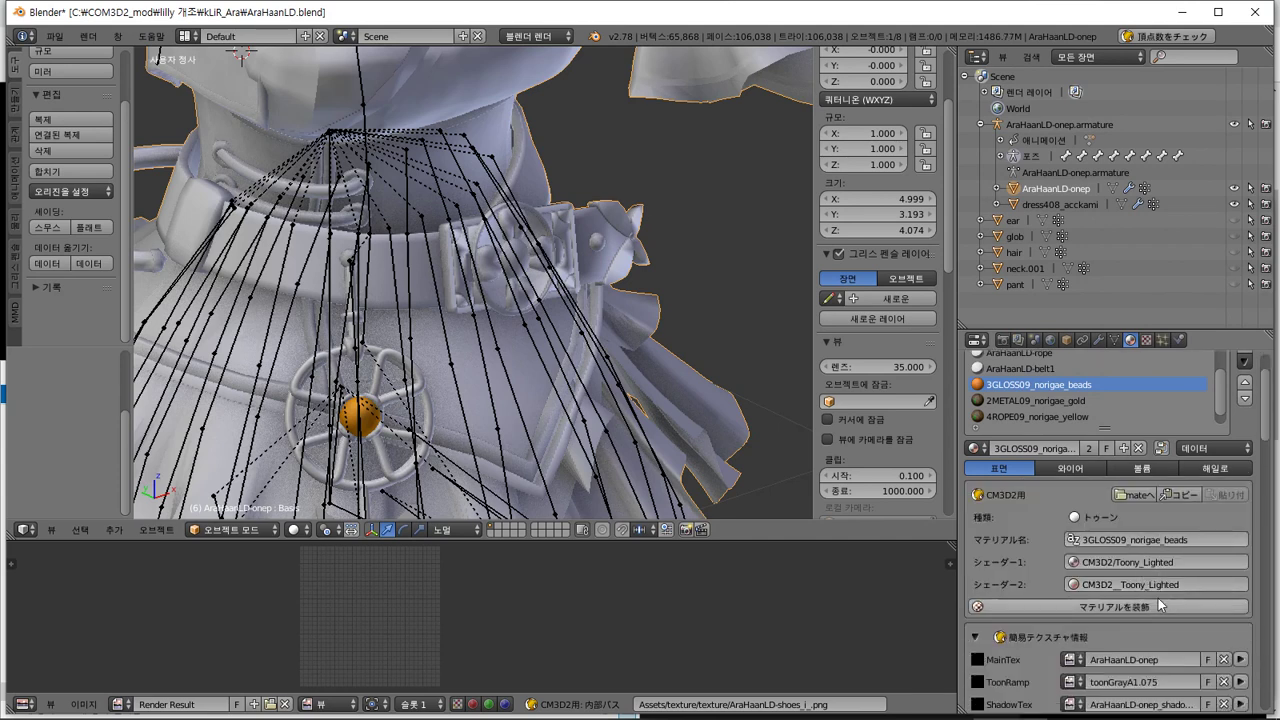
{"action": "key", "text": "ctrl+z"}
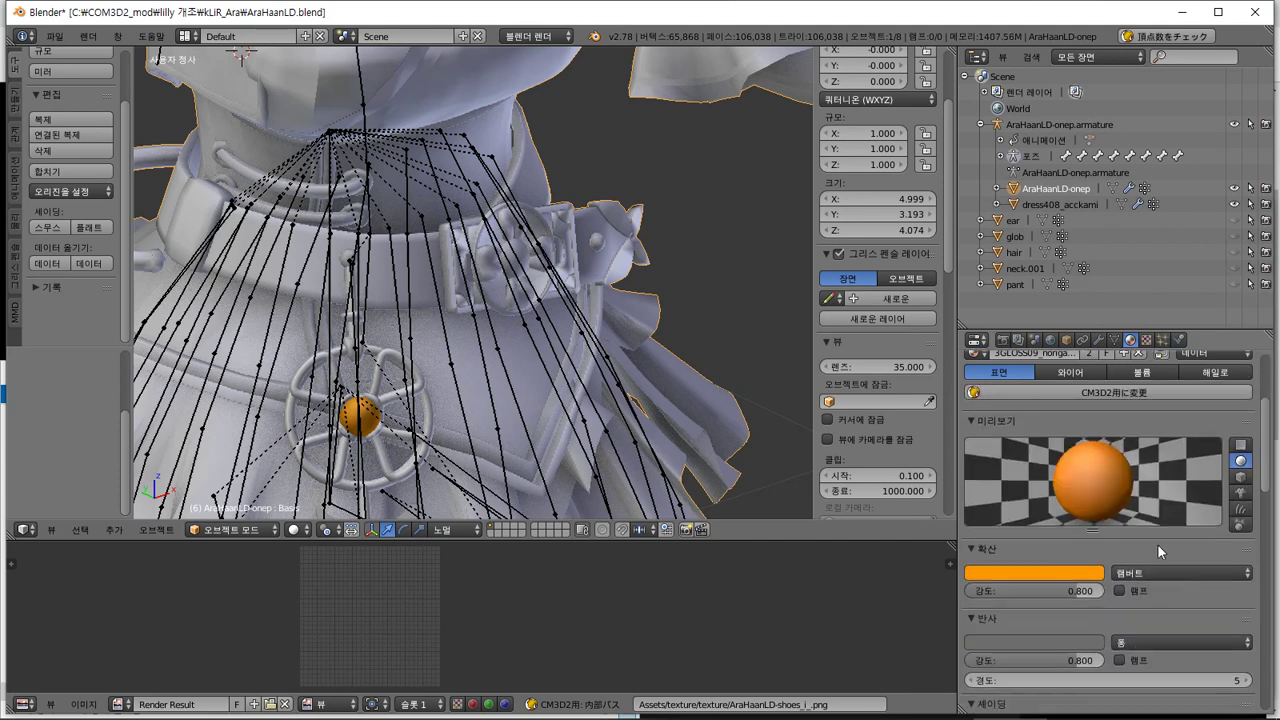
{"action": "scroll", "coordinate": [1150, 530], "scroll_direction": "up", "scroll_amount": 4}
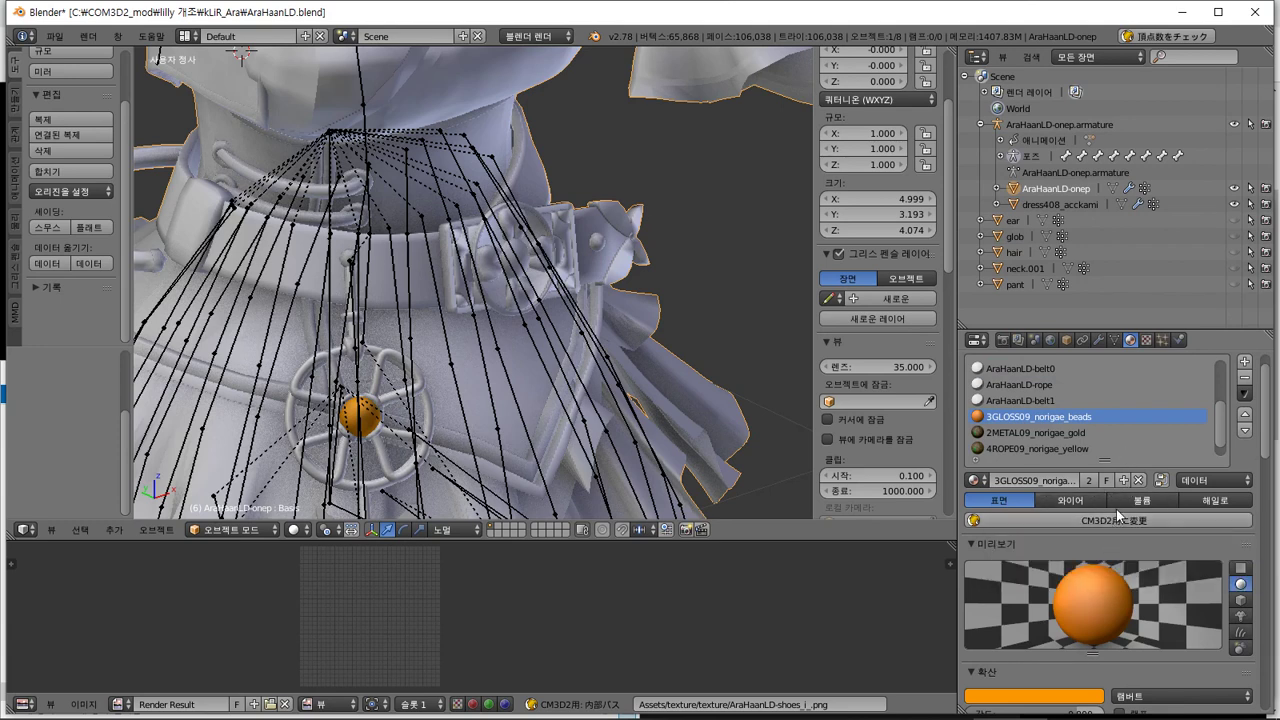
Try converting 3GLOSS09_norigae_beads into a CM3D2 material of type 法線 (normal), review its settings, and undo the conversion
{"action": "left_click", "coordinate": [1118, 517]}
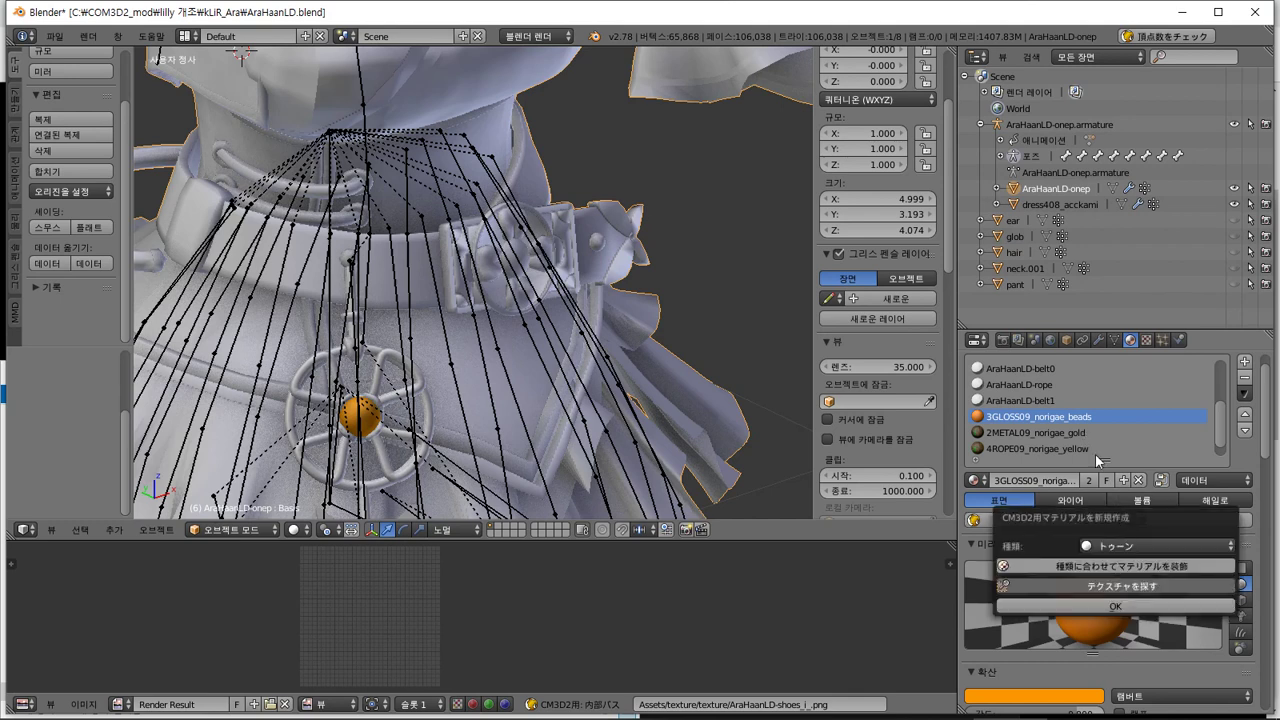
{"action": "left_click", "coordinate": [1142, 544]}
{"action": "left_click", "coordinate": [1142, 544]}
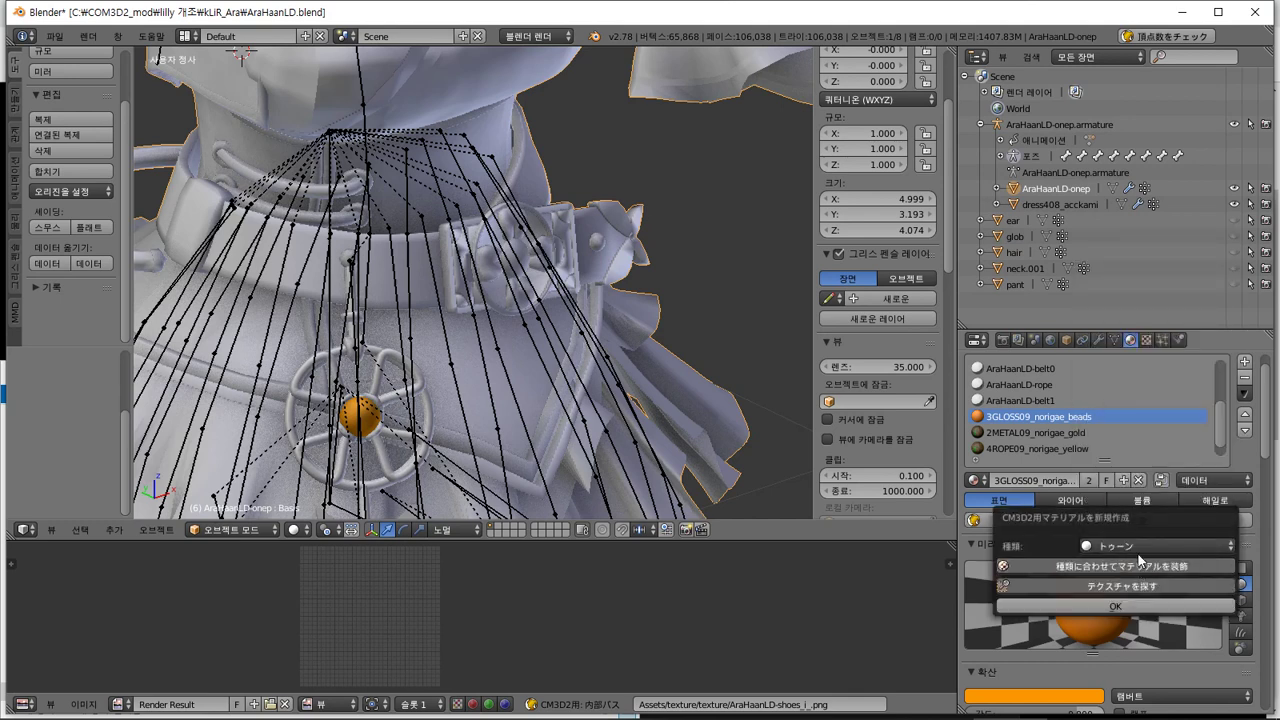
{"action": "left_click", "coordinate": [1139, 546]}
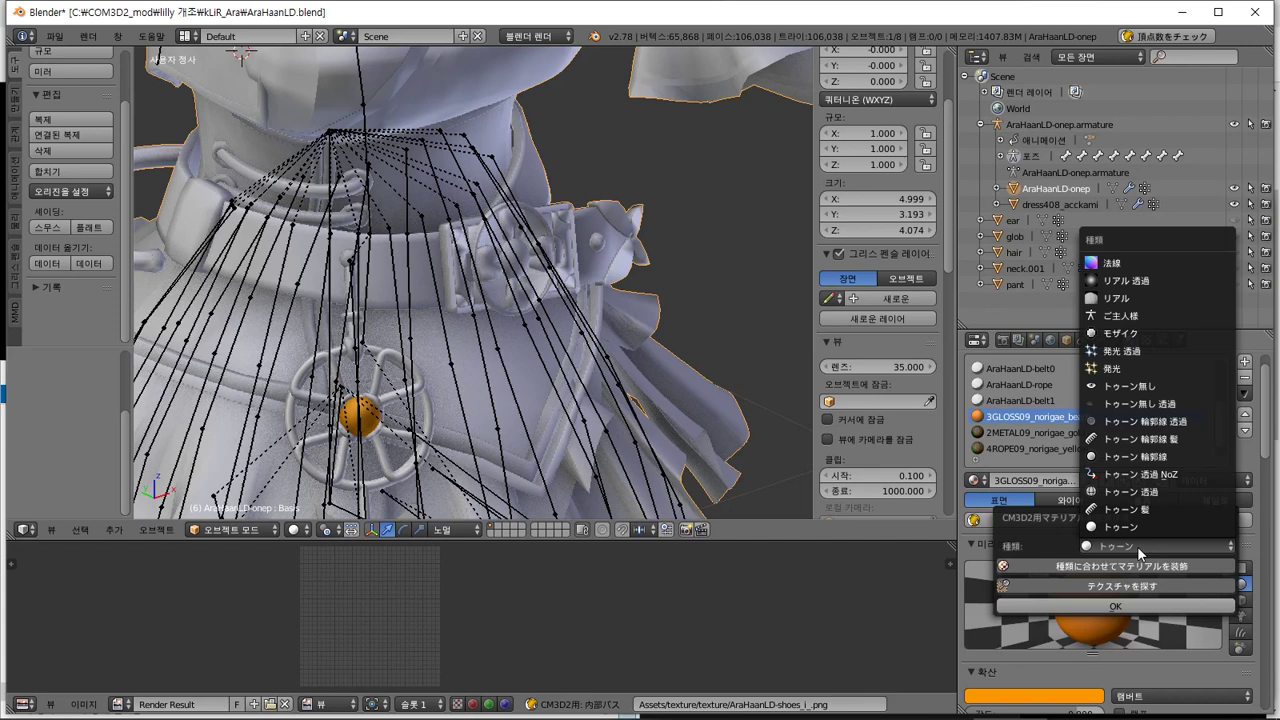
{"action": "left_click", "coordinate": [1112, 264]}
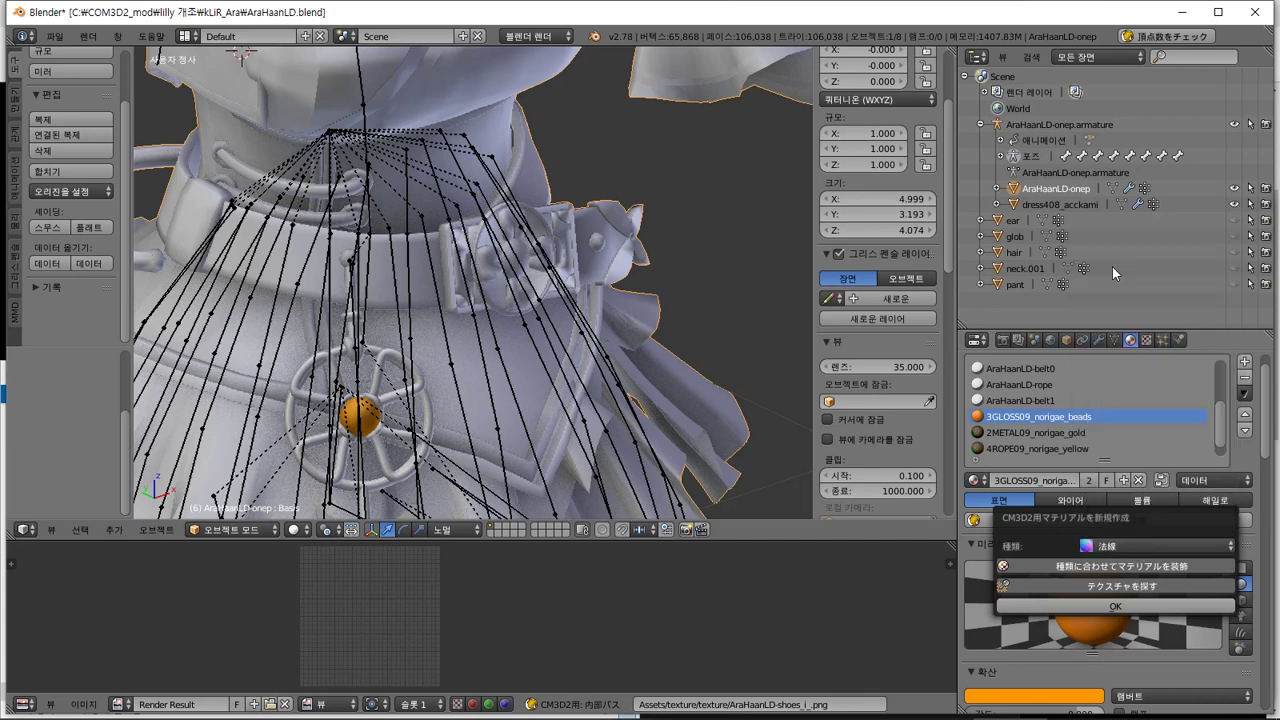
{"action": "left_click", "coordinate": [1130, 603]}
{"action": "scroll", "coordinate": [976, 585], "scroll_direction": "down", "scroll_amount": 1}
{"action": "scroll", "coordinate": [976, 585], "scroll_direction": "down", "scroll_amount": 4}
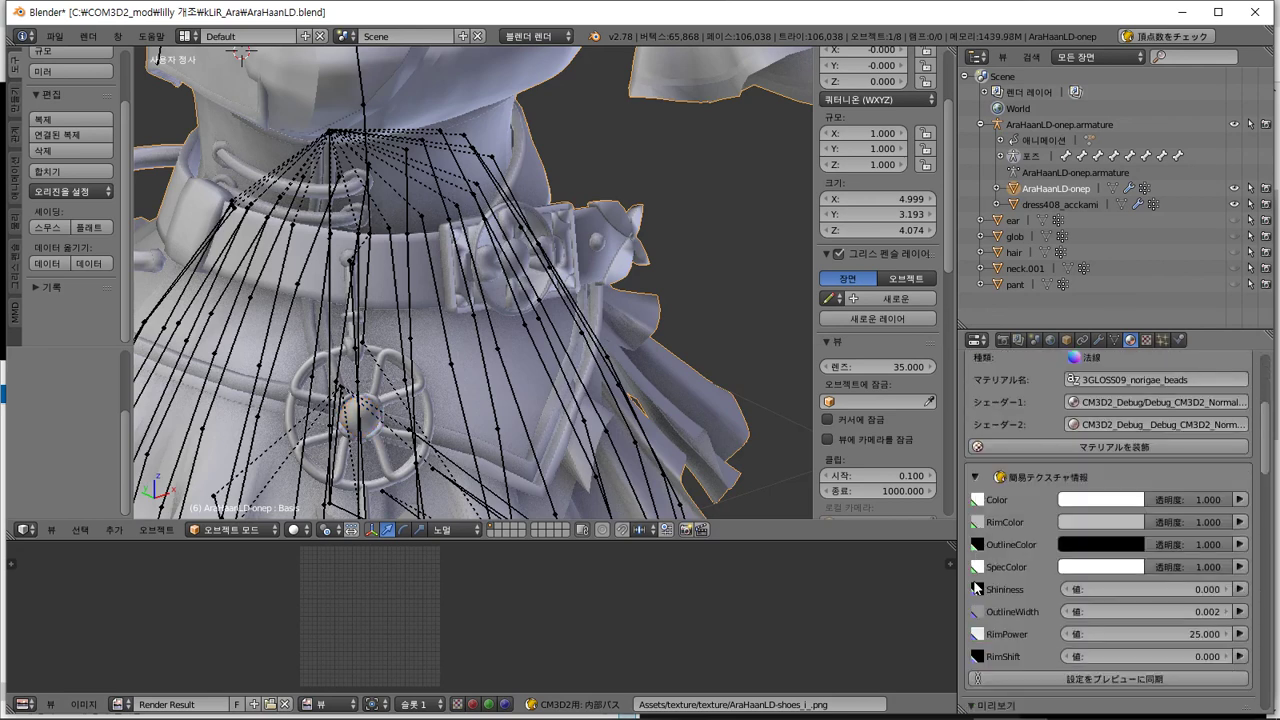
{"action": "scroll", "coordinate": [976, 585], "scroll_direction": "down", "scroll_amount": 4}
{"action": "scroll", "coordinate": [990, 580], "scroll_direction": "down", "scroll_amount": 5}
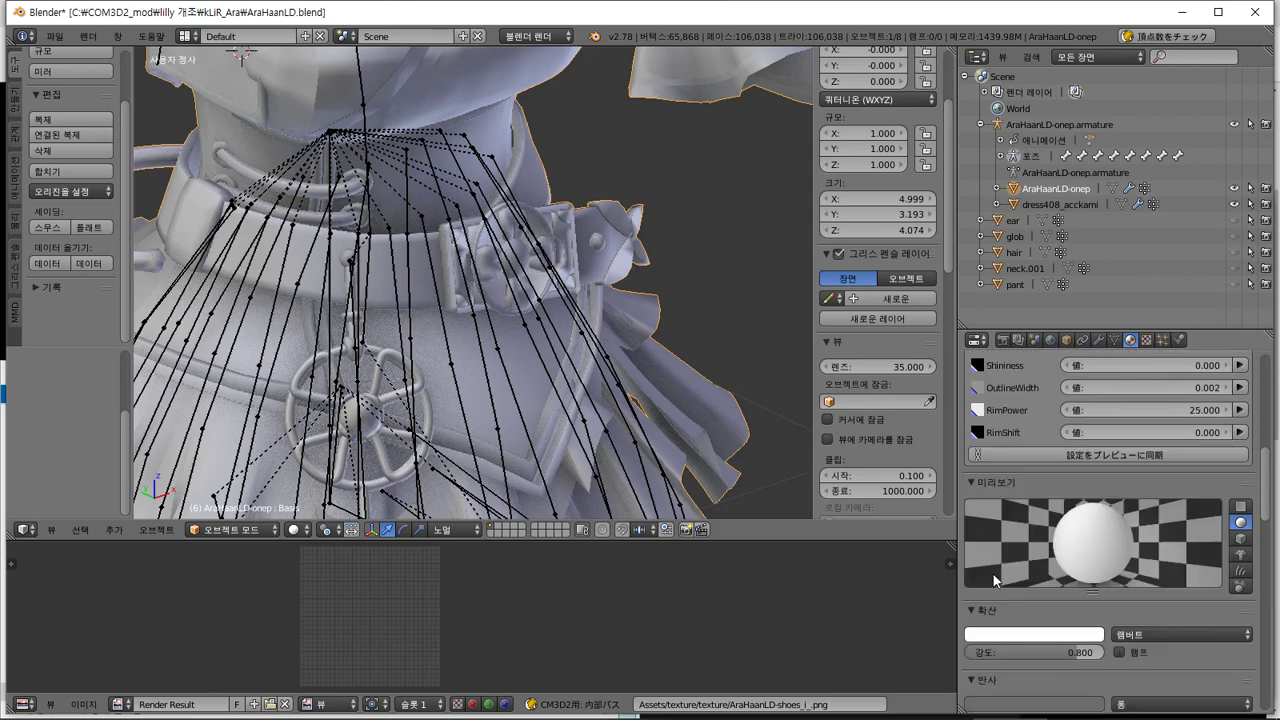
{"action": "scroll", "coordinate": [993, 567], "scroll_direction": "up", "scroll_amount": 10}
{"action": "scroll", "coordinate": [993, 571], "scroll_direction": "up", "scroll_amount": 5}
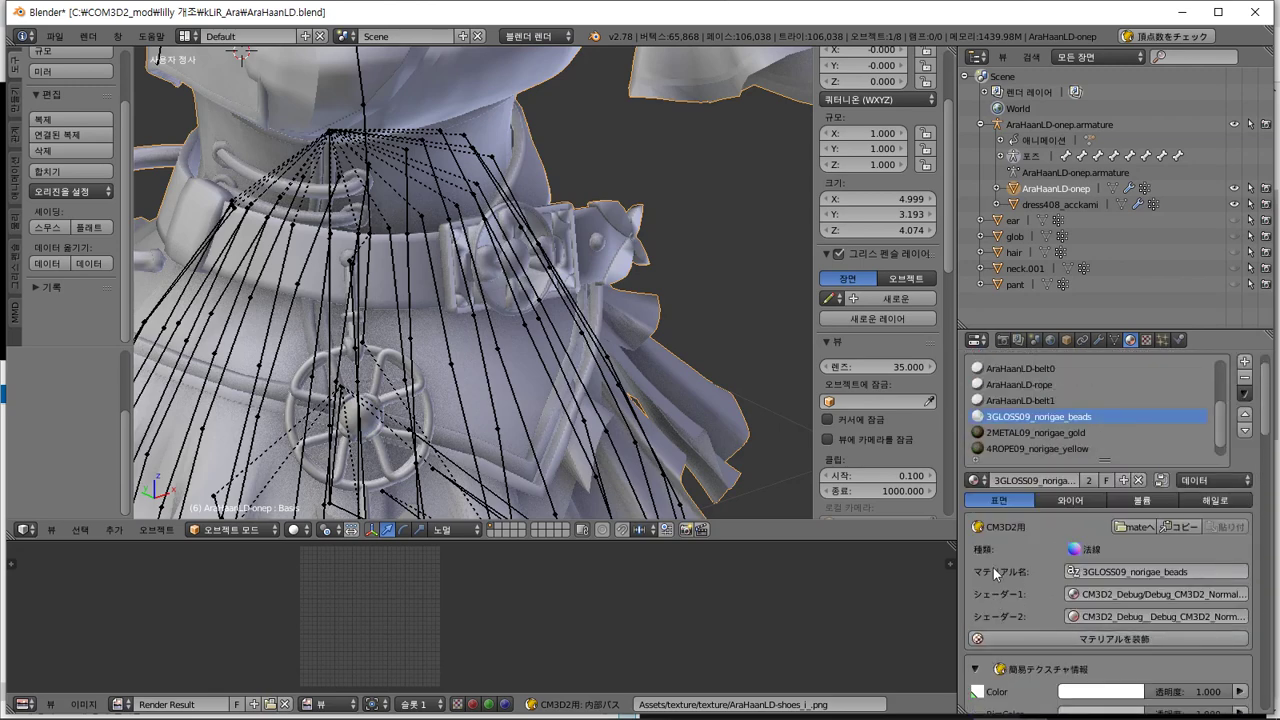
{"action": "key", "text": "ctrl+z"}
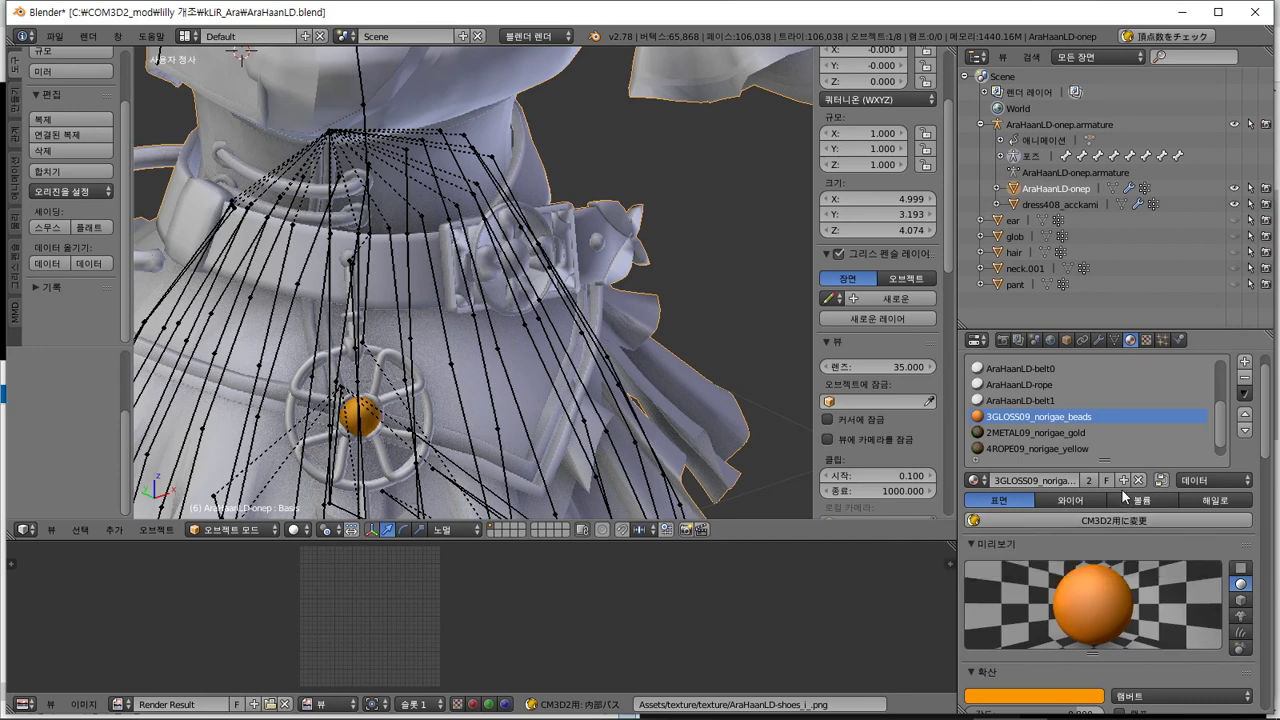
Convert 3GLOSS09_norigae_beads into a CM3D2 material of type トゥーン (toon) and review its texture and color settings
{"action": "scroll", "coordinate": [1116, 511], "scroll_direction": "down", "scroll_amount": 10}
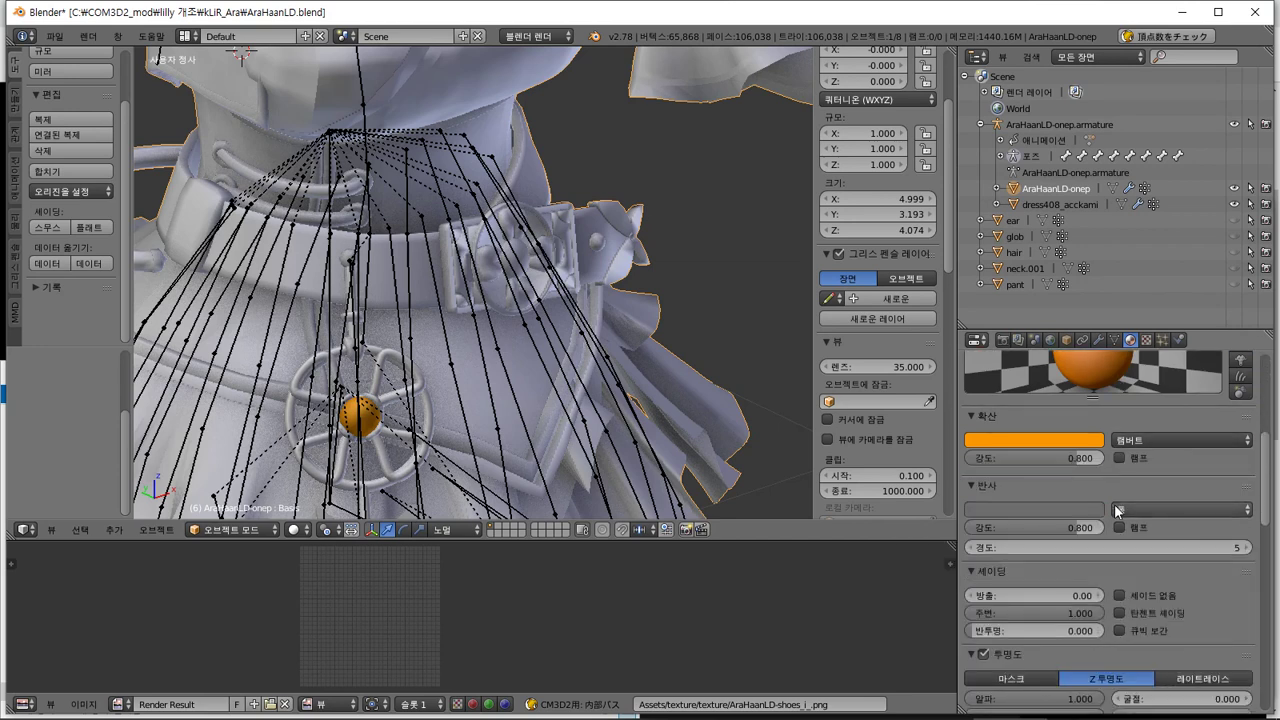
{"action": "scroll", "coordinate": [1115, 507], "scroll_direction": "up", "scroll_amount": 10}
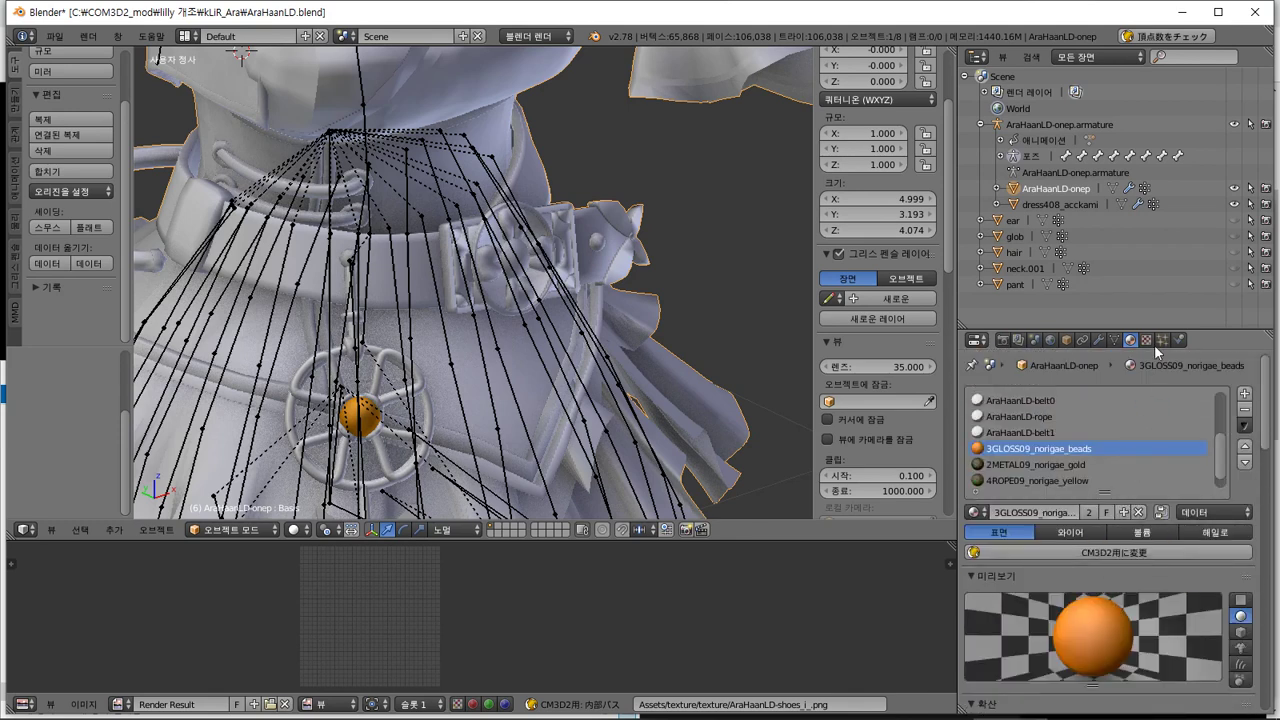
{"action": "left_click", "coordinate": [1133, 552]}
{"action": "left_click", "coordinate": [1135, 579]}
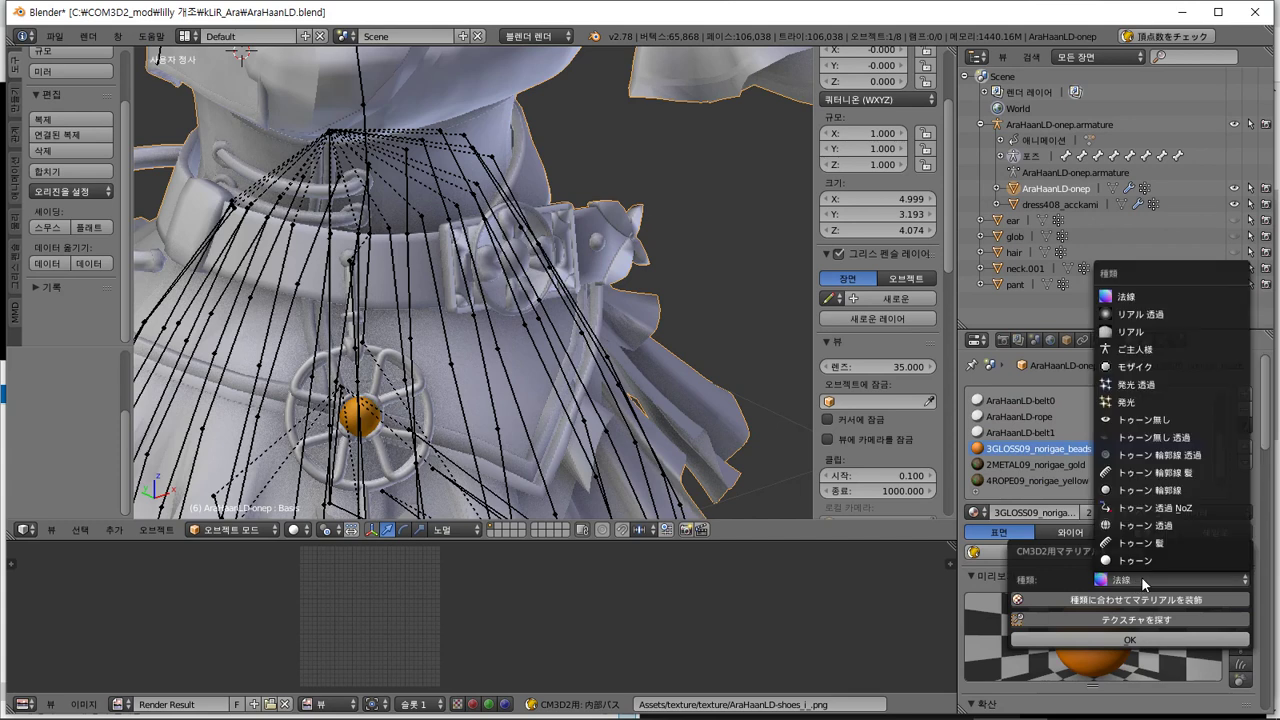
{"action": "left_click", "coordinate": [1149, 564]}
{"action": "left_click", "coordinate": [1143, 633]}
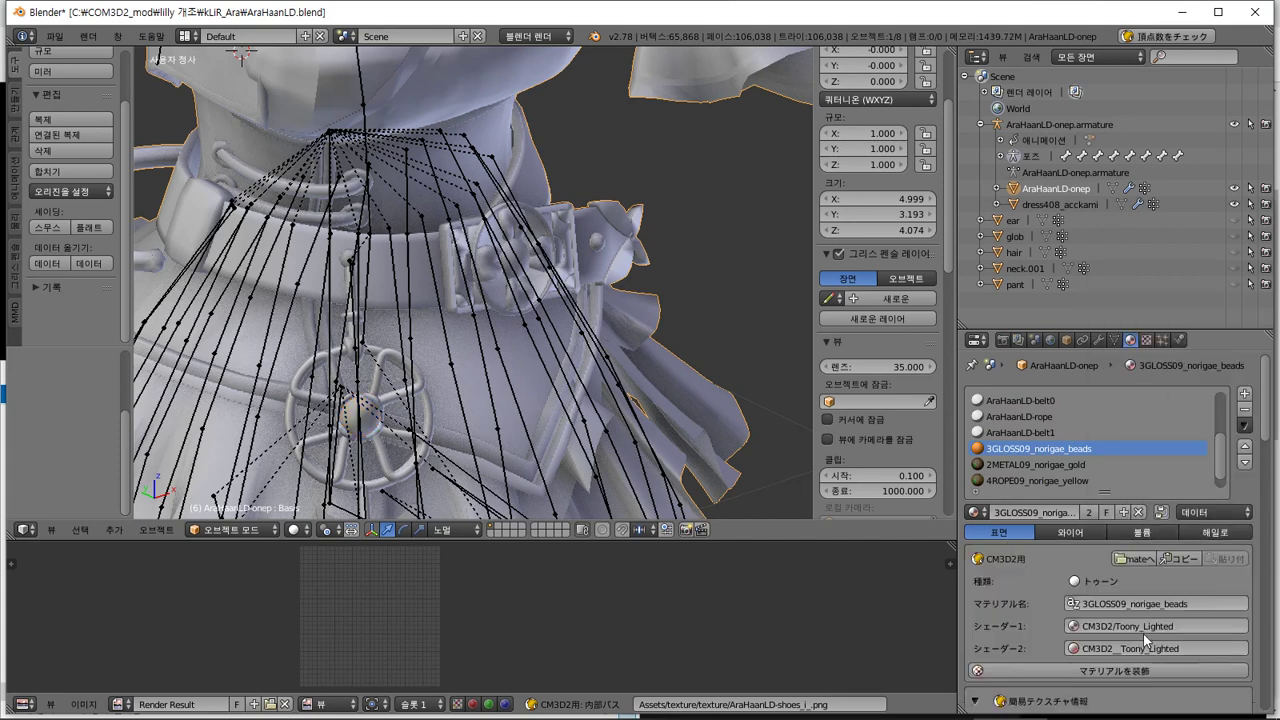
{"action": "scroll", "coordinate": [1134, 561], "scroll_direction": "down", "scroll_amount": 4}
{"action": "scroll", "coordinate": [1031, 569], "scroll_direction": "down", "scroll_amount": 3}
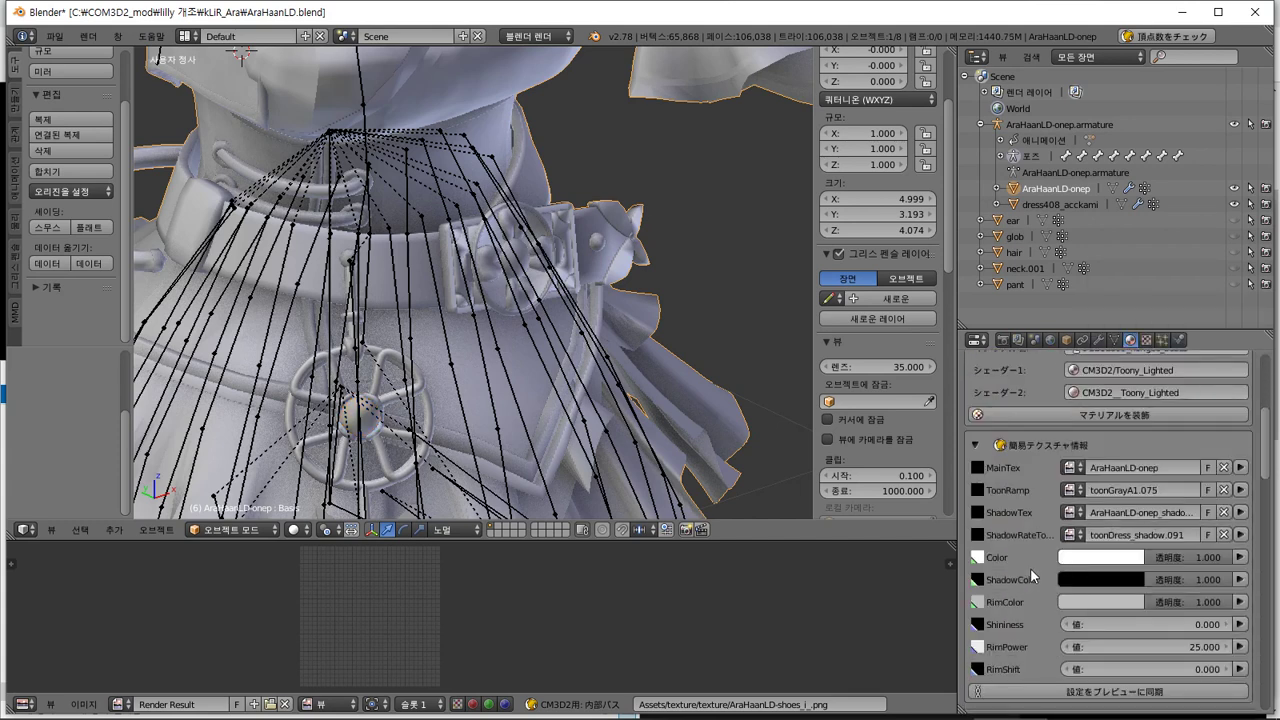
Look through the toon textures in the COM3D2_mod _공통 folder and return to Blender
{"action": "key", "text": "alt+Tab"}
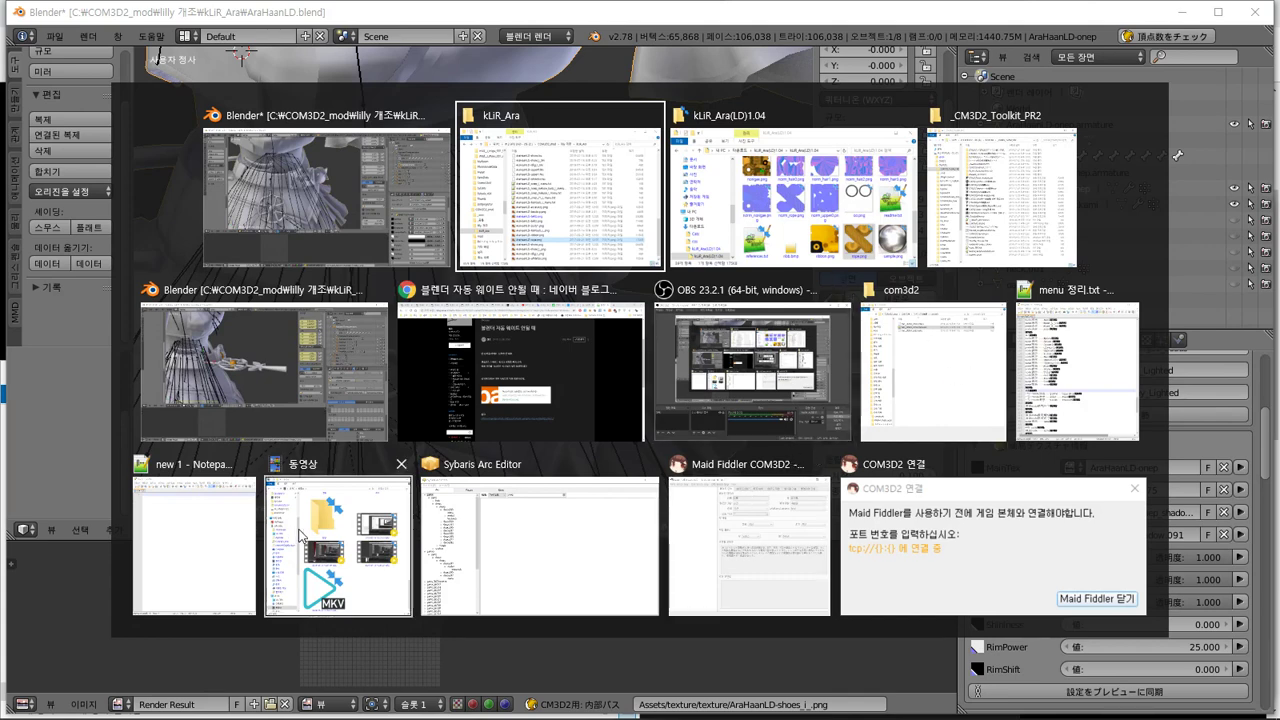
{"action": "left_click", "coordinate": [985, 364]}
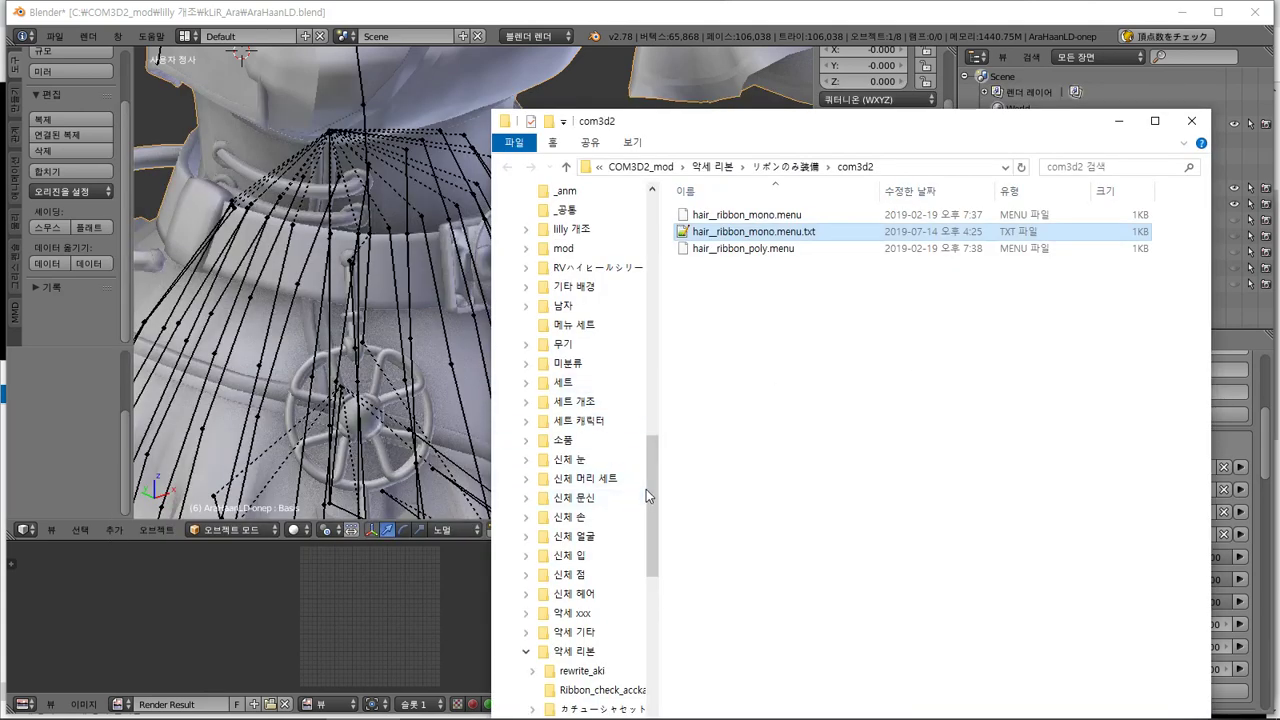
{"action": "scroll", "coordinate": [646, 489], "scroll_direction": "up", "scroll_amount": 2}
{"action": "left_click", "coordinate": [600, 287]}
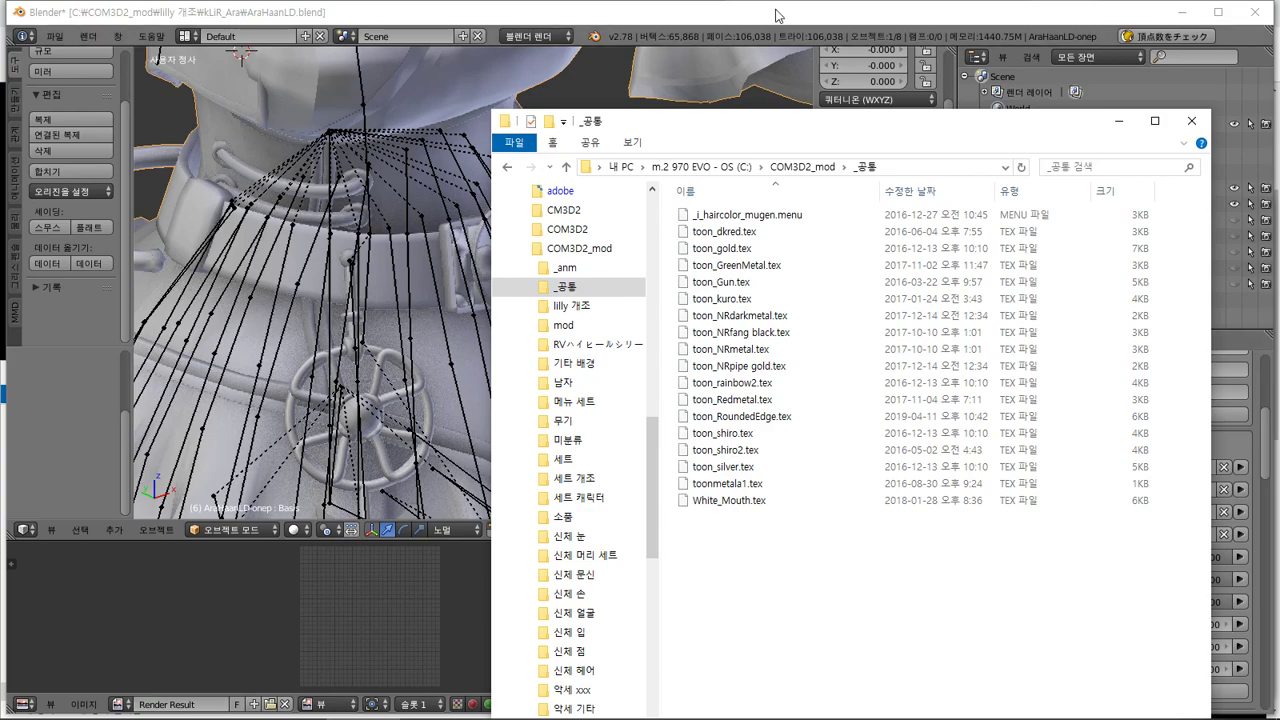
{"action": "key", "text": "alt+Tab"}
Inspect the norigae ornament on the dress from several angles and check its bone in the armature's pose and edit modes
{"action": "middle_click_drag", "start_coordinate": [580, 323], "coordinate": [538, 363]}
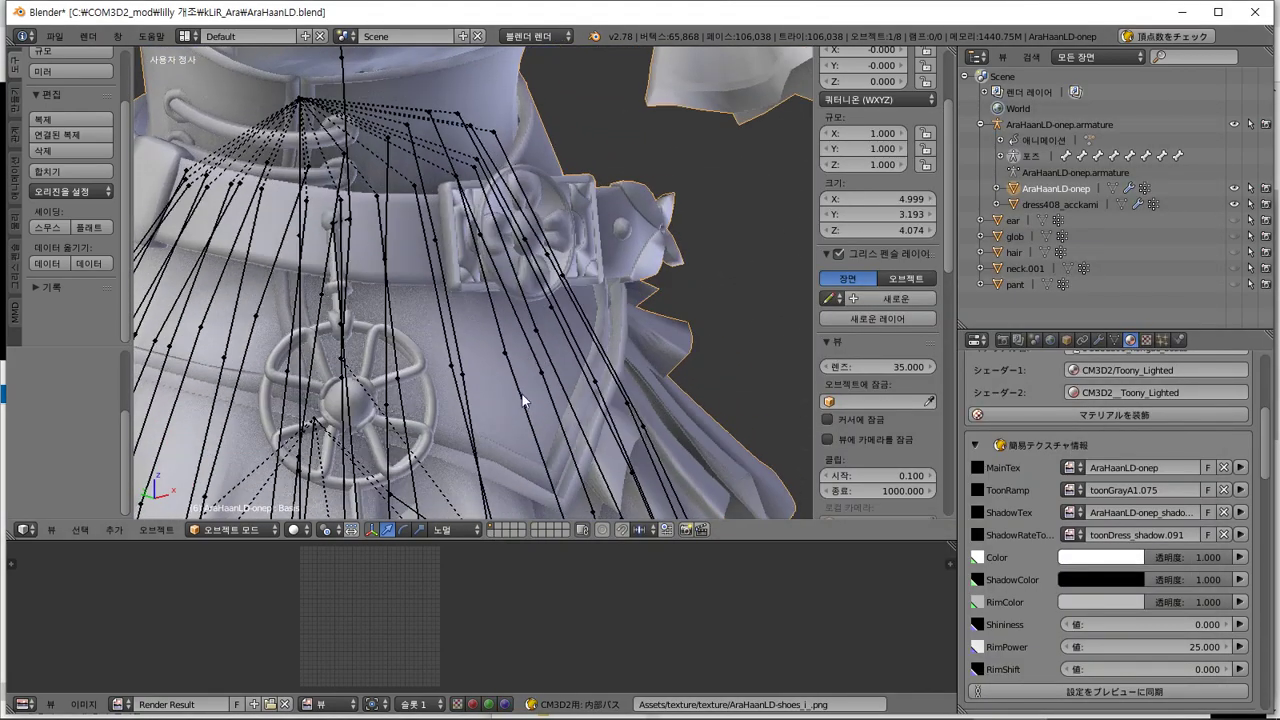
{"action": "middle_click_drag", "start_coordinate": [519, 414], "coordinate": [542, 349]}
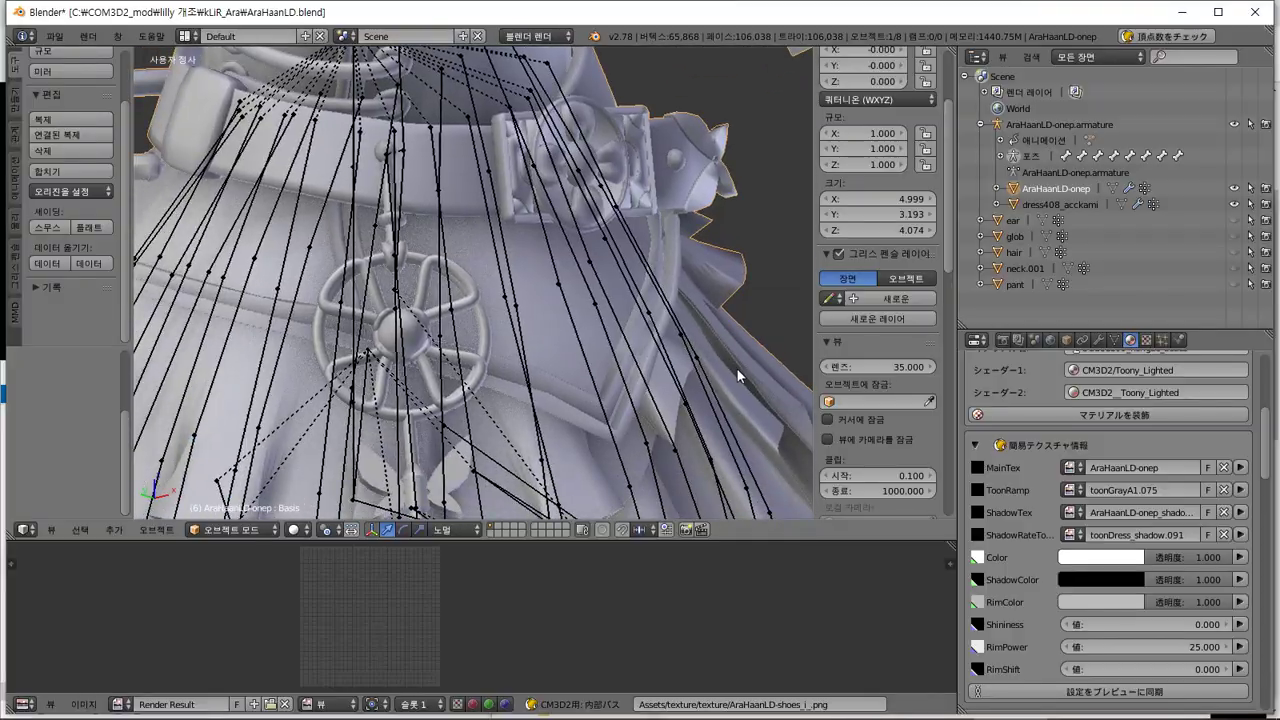
{"action": "key", "text": "Tab"}
{"action": "middle_click_drag", "start_coordinate": [558, 341], "coordinate": [594, 308]}
{"action": "key", "text": "Tab"}
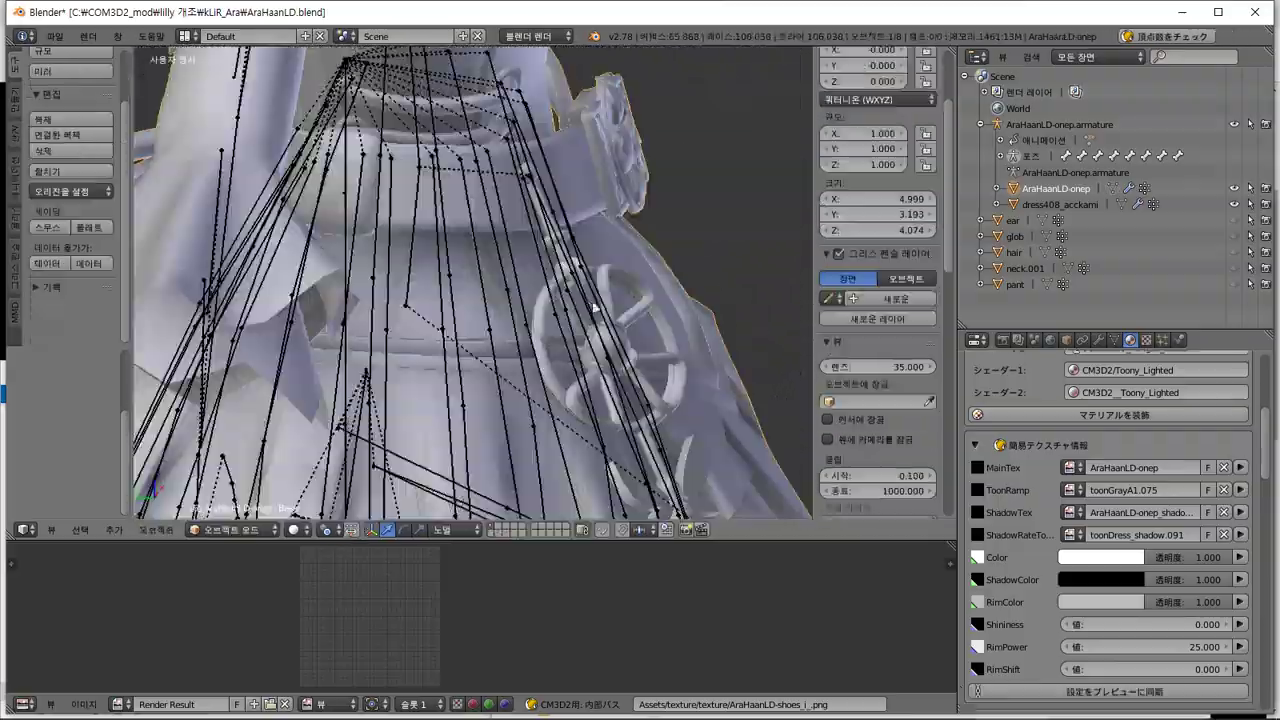
{"action": "right_click", "coordinate": [570, 242]}
{"action": "key", "text": "ctrl+Tab"}
{"action": "middle_click_drag", "start_coordinate": [612, 231], "coordinate": [571, 292]}
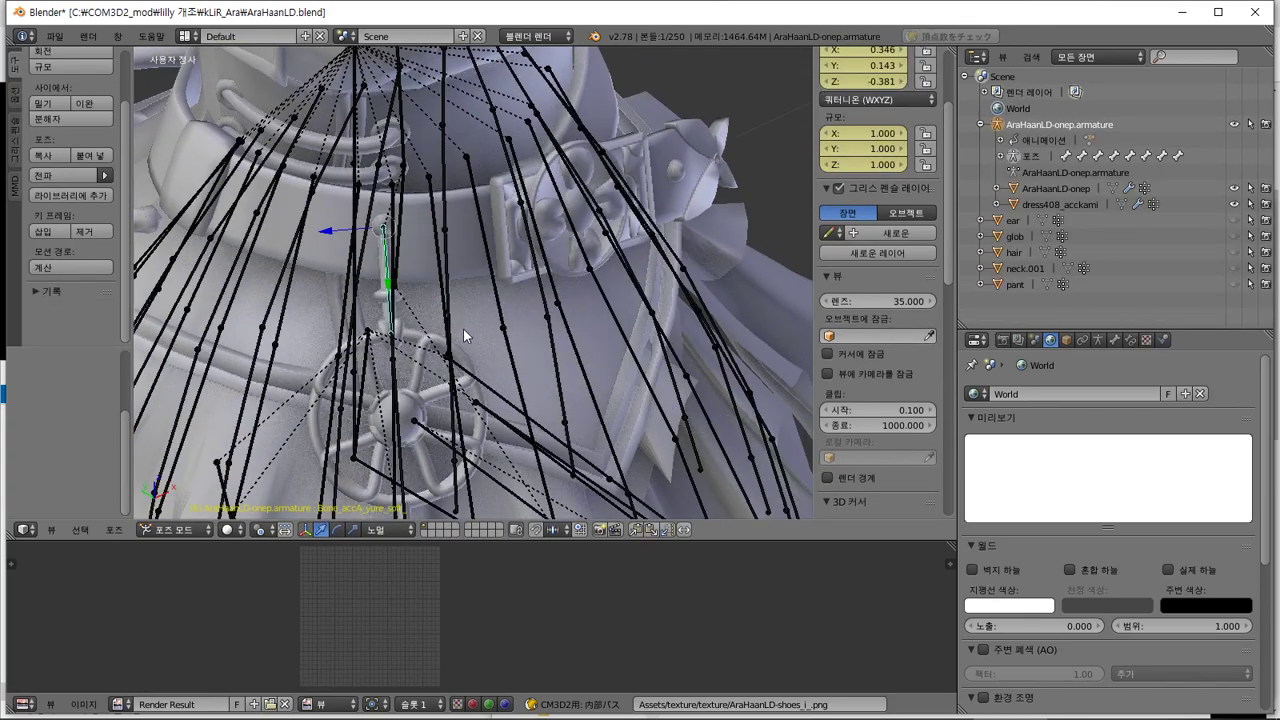
{"action": "middle_click_drag", "start_coordinate": [463, 329], "coordinate": [603, 280]}
{"action": "key", "text": "Tab"}
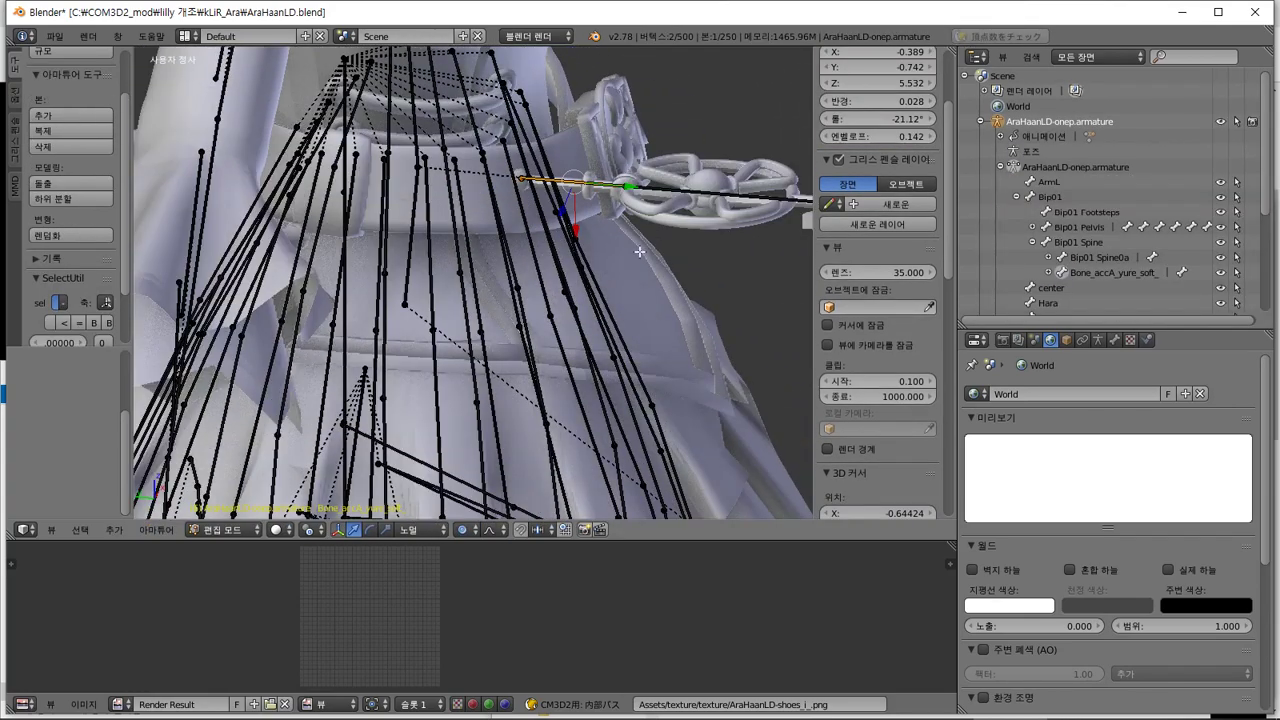
{"action": "key", "text": "Tab"}
Open the AraHaanLD-onep mesh for editing and examine the norigae bead's geometry, UV area and material settings
{"action": "right_click", "coordinate": [630, 277]}
{"action": "key", "text": "Tab"}
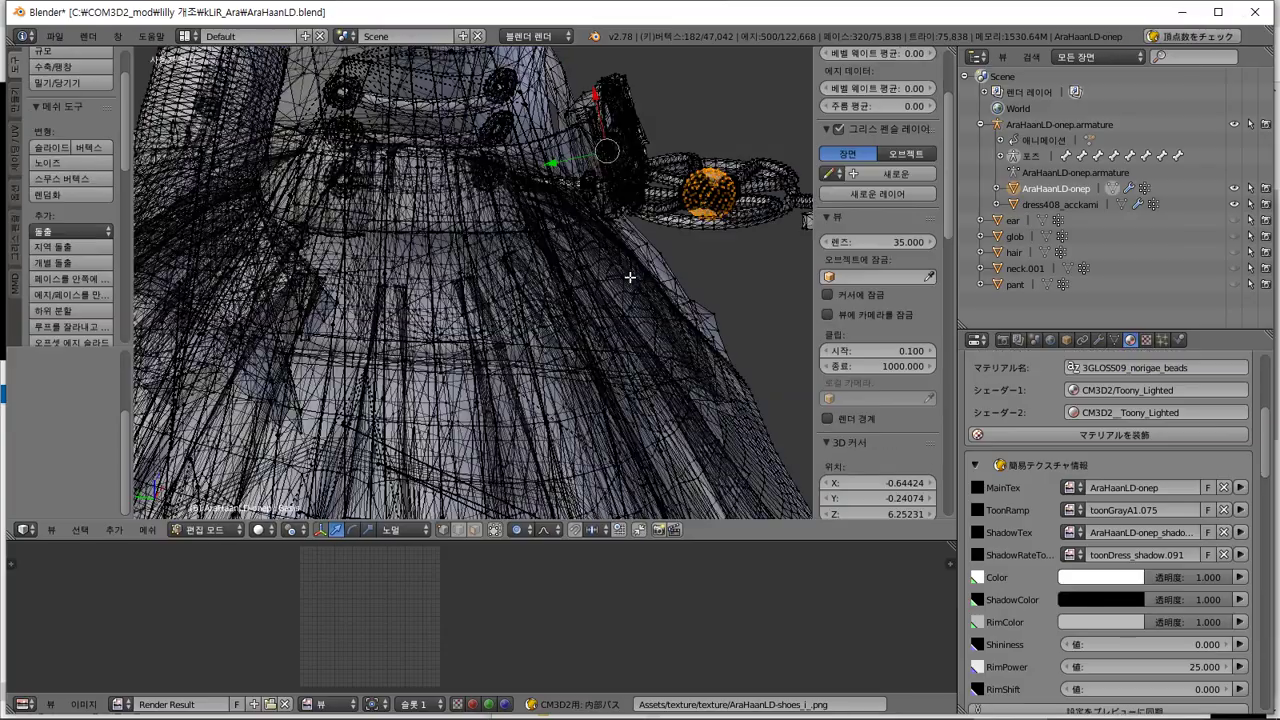
{"action": "middle_click_drag", "start_coordinate": [652, 267], "coordinate": [573, 316]}
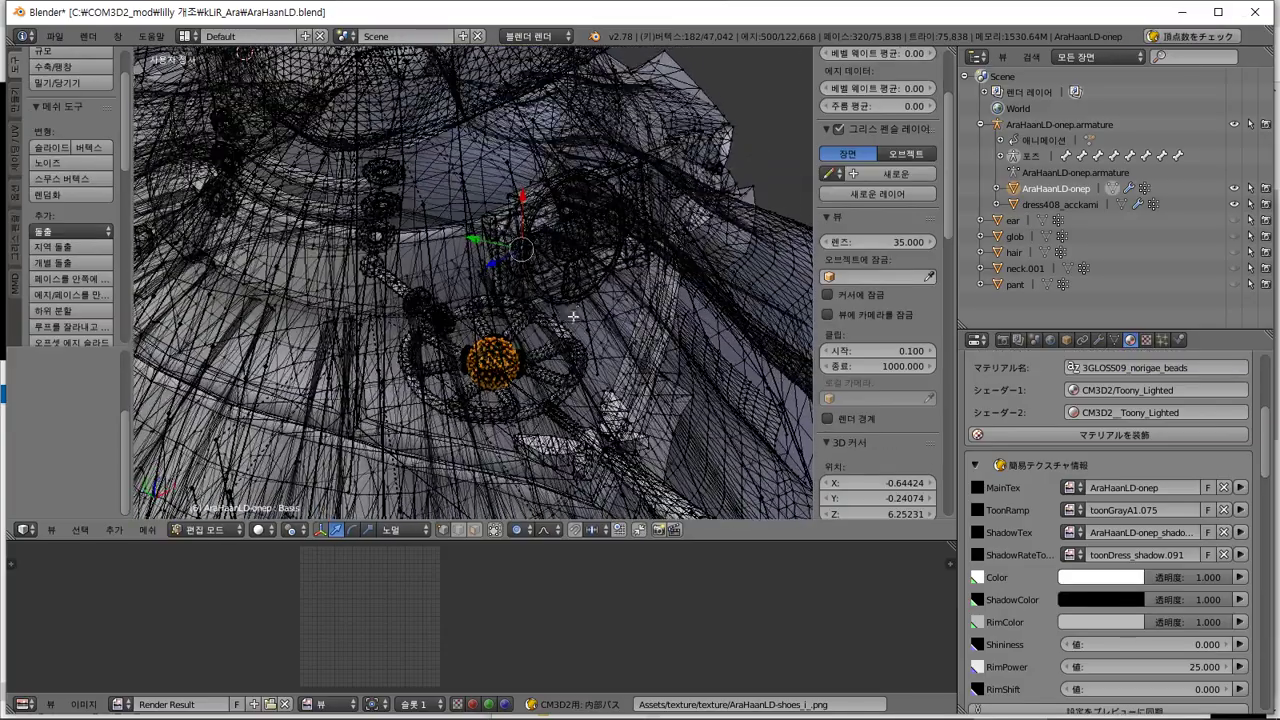
{"action": "scroll", "coordinate": [552, 594], "scroll_direction": "down", "scroll_amount": 5}
{"action": "scroll", "coordinate": [521, 590], "scroll_direction": "up", "scroll_amount": 4}
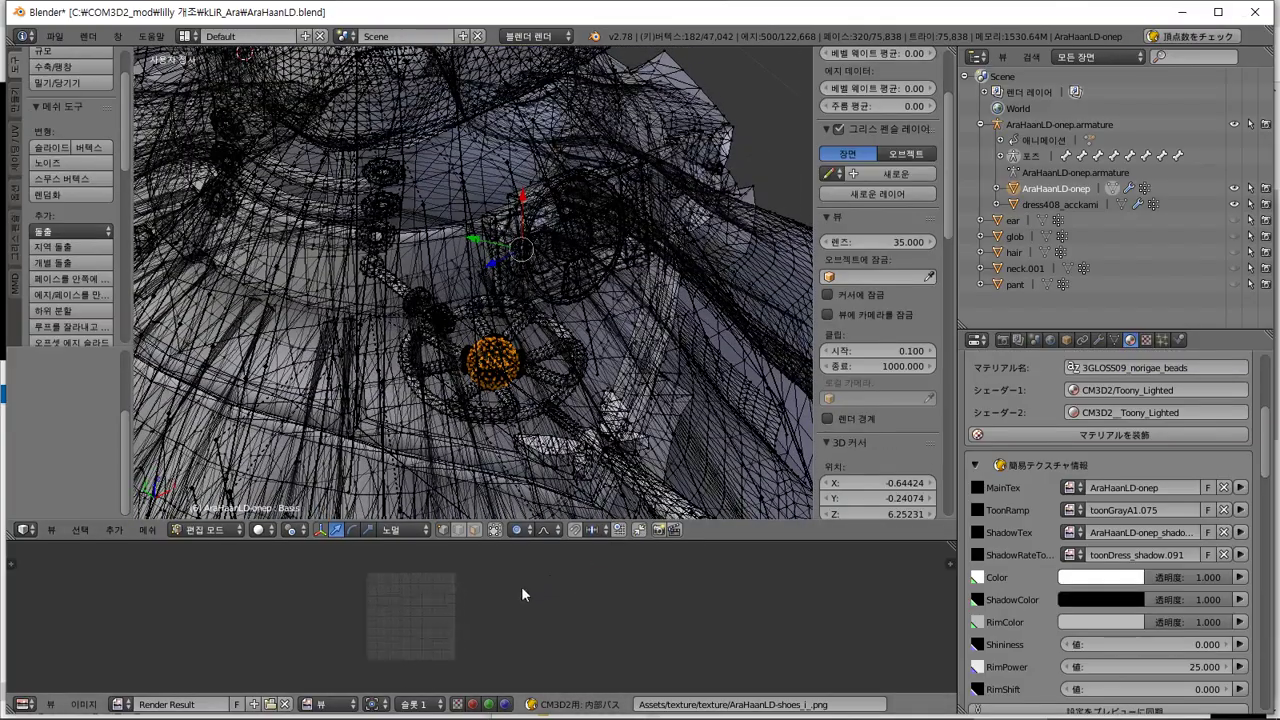
{"action": "scroll", "coordinate": [422, 620], "scroll_direction": "up", "scroll_amount": 5}
{"action": "scroll", "coordinate": [420, 621], "scroll_direction": "down", "scroll_amount": 3}
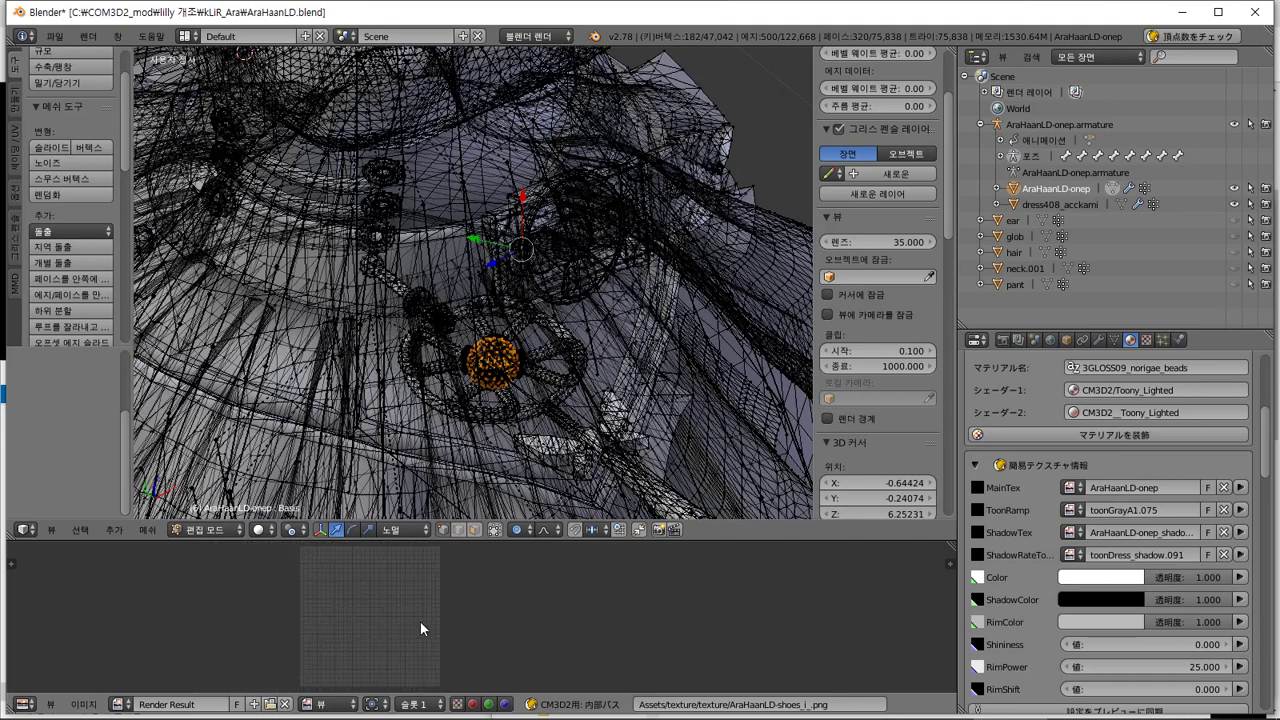
{"action": "scroll", "coordinate": [1157, 525], "scroll_direction": "up", "scroll_amount": 5}
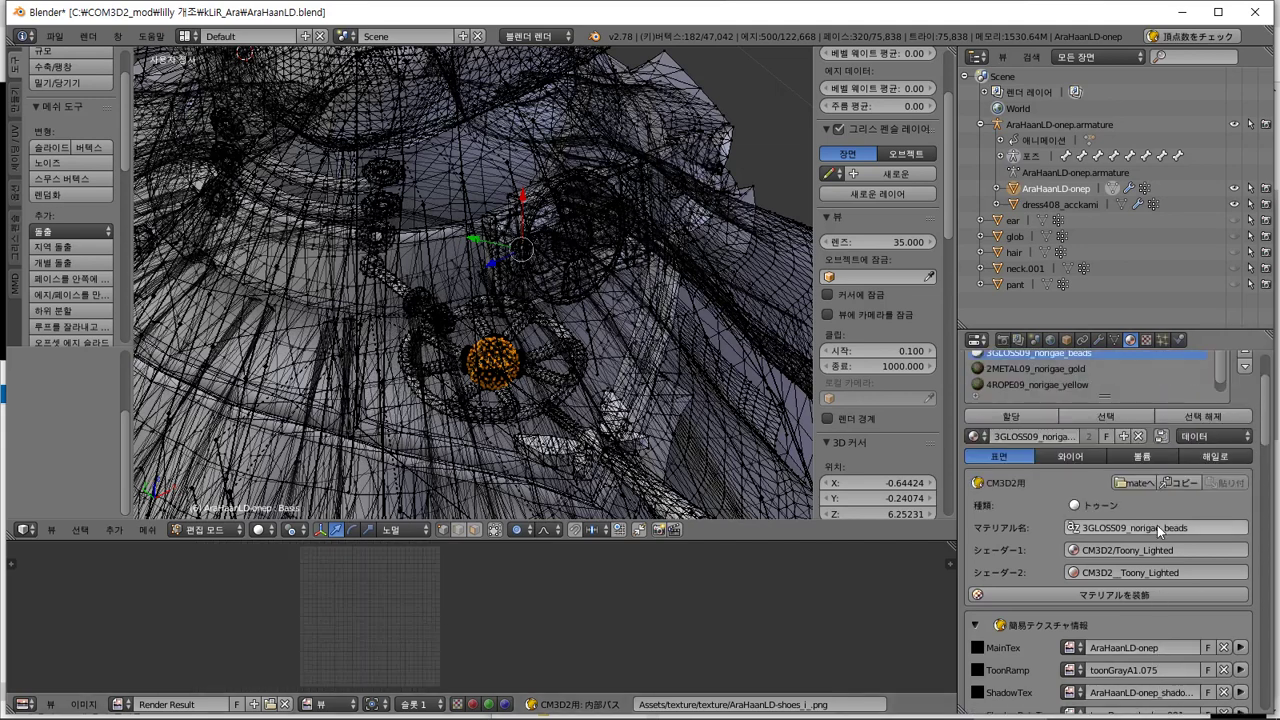
{"action": "scroll", "coordinate": [1157, 525], "scroll_direction": "up", "scroll_amount": 3}
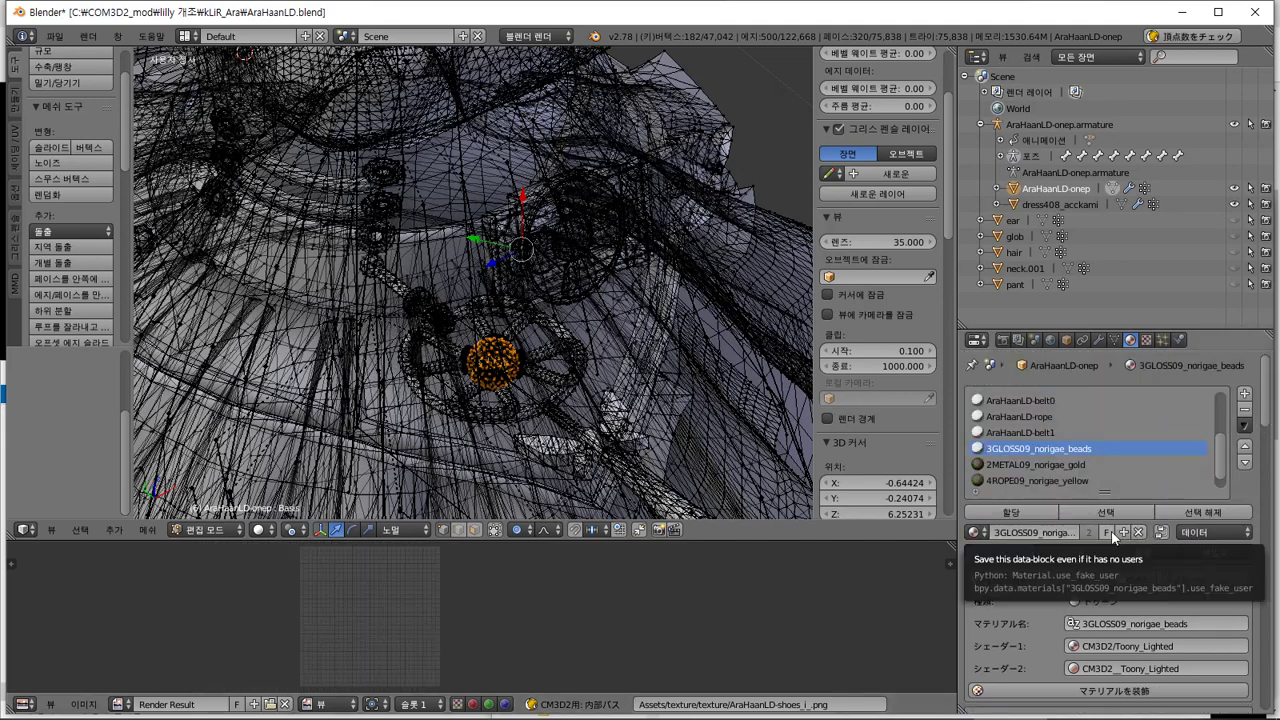
{"action": "scroll", "coordinate": [1225, 604], "scroll_direction": "down", "scroll_amount": 1}
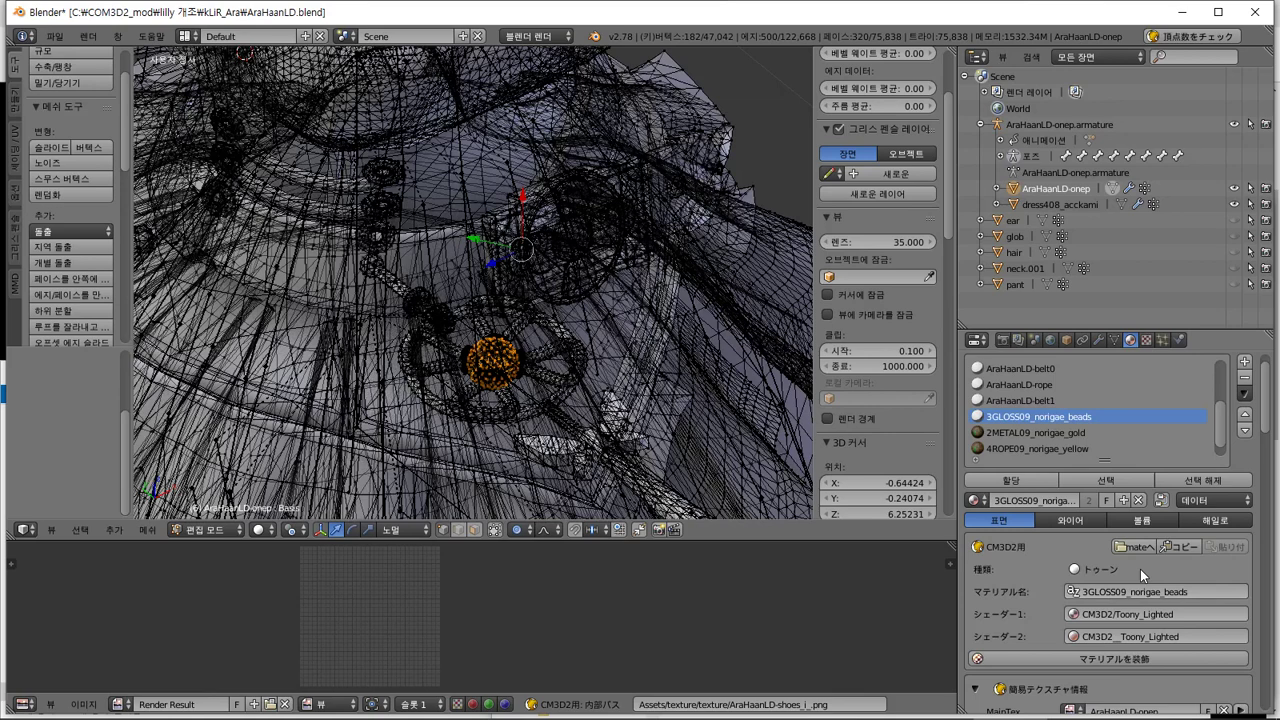
Check which texture the 2METAL09_norigae_gold material uses and bring up the kLiR_Ara mod folder
{"action": "left_click", "coordinate": [1098, 432]}
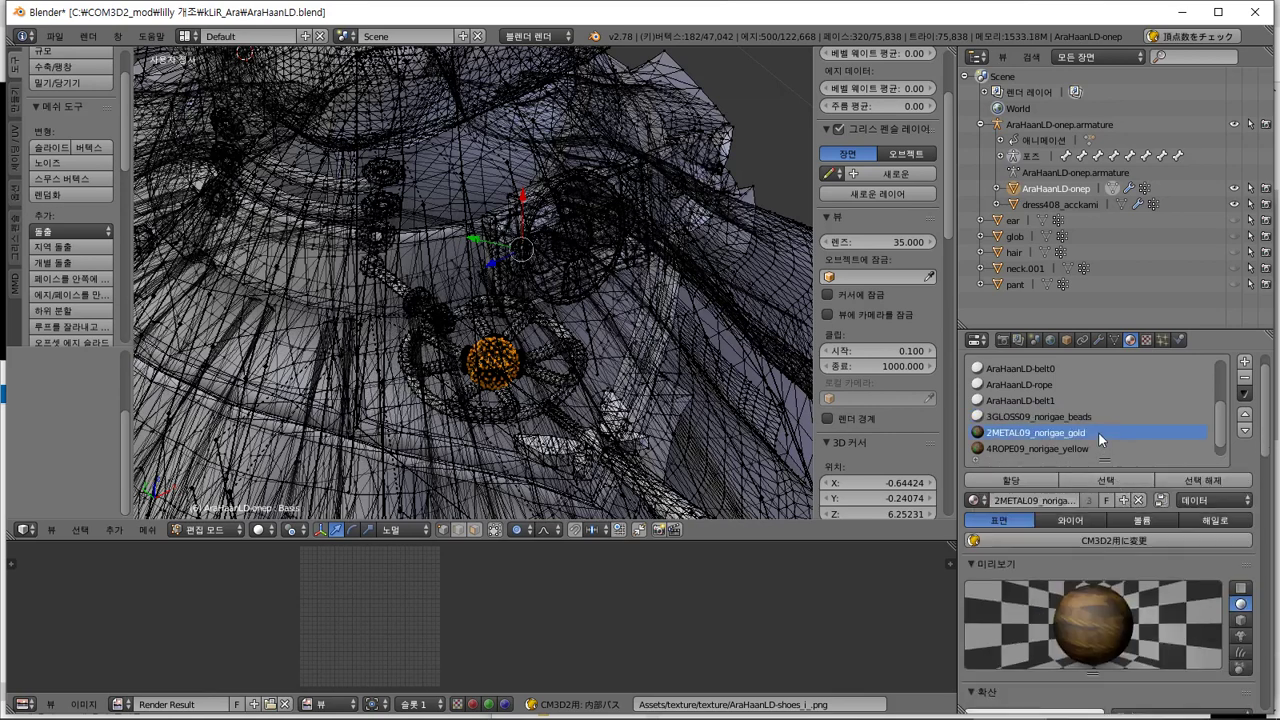
{"action": "left_click", "coordinate": [1146, 340]}
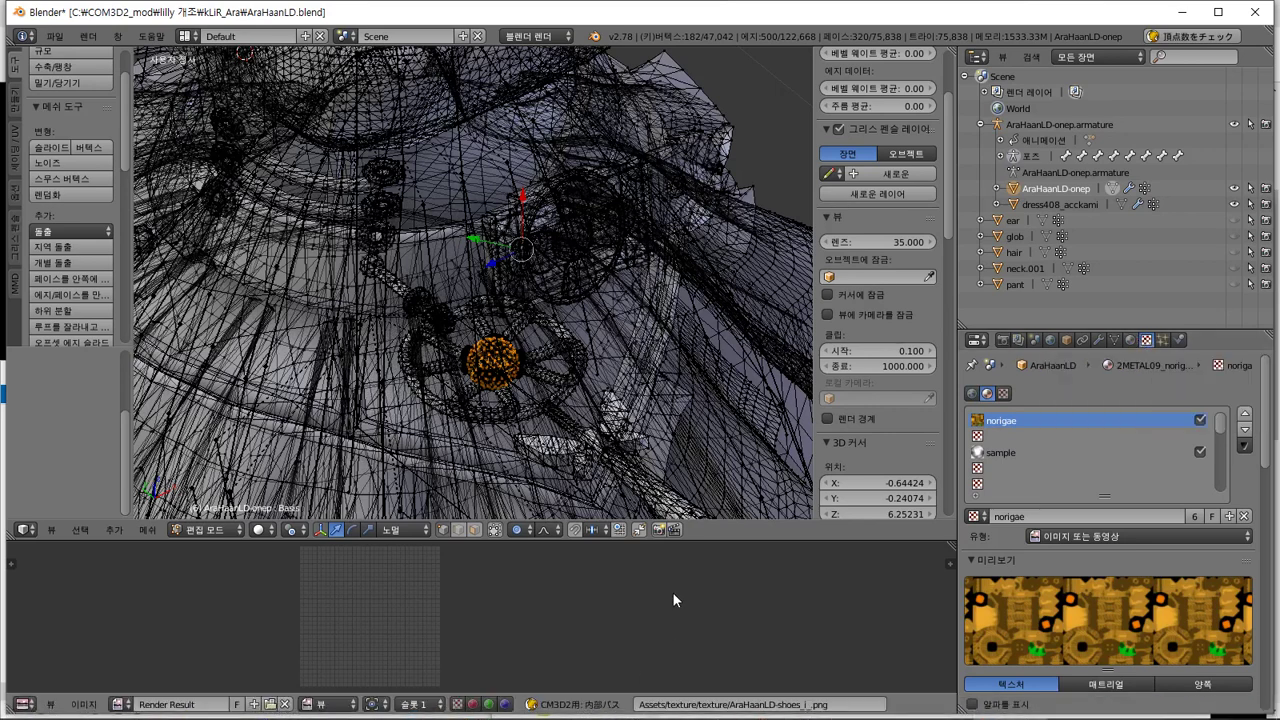
{"action": "key", "text": "alt+Tab"}
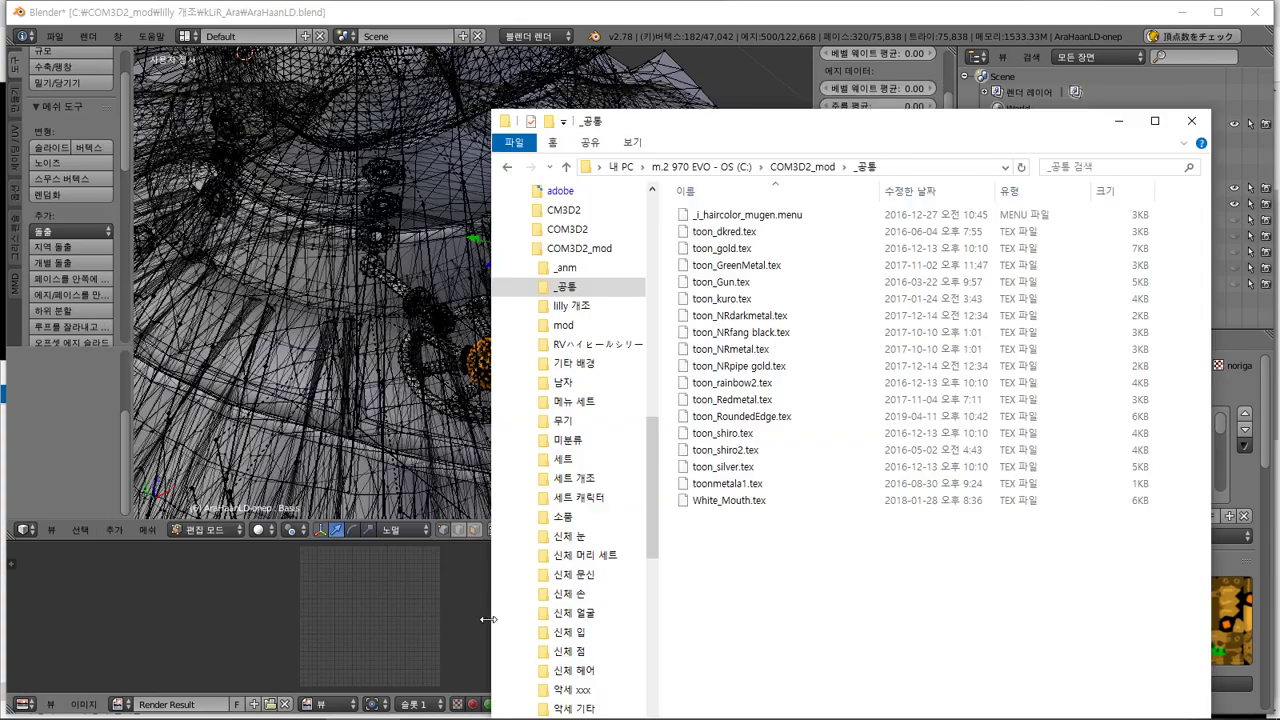
{"action": "key", "text": "alt+Tab"}
{"action": "key", "text": "alt+Tab"}
{"action": "key", "text": "alt+Tab"}
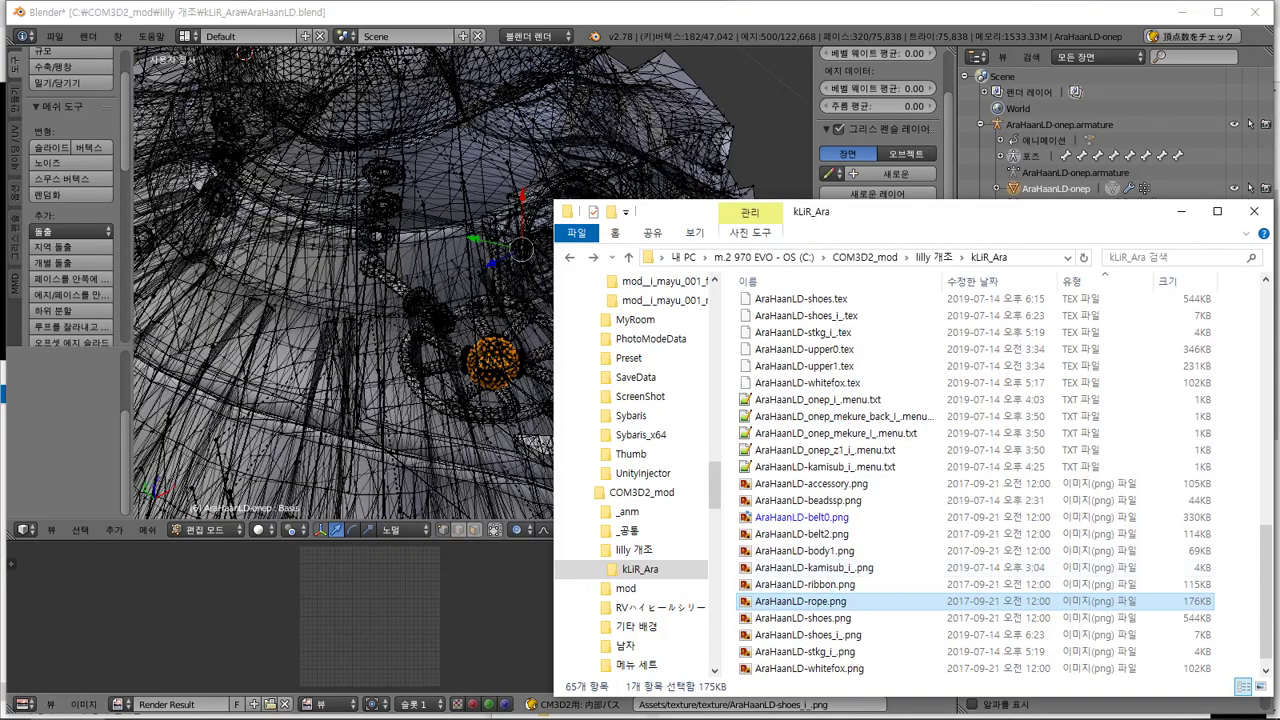
Copy norigae.png from the kLiR_Ara(LD)1.04 source folder into the kLiR_Ara mod folder
{"action": "mouse_move", "coordinate": [365, 706]}
{"action": "left_click", "coordinate": [220, 707]}
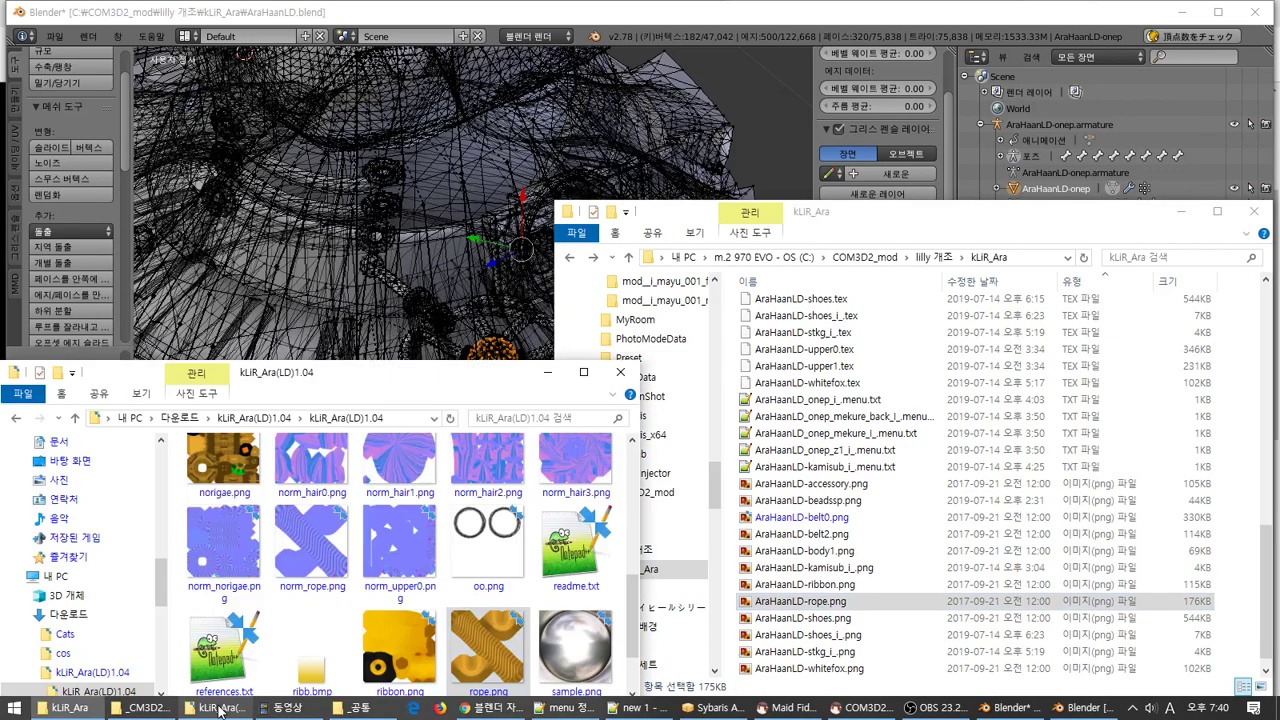
{"action": "scroll", "coordinate": [380, 552], "scroll_direction": "down", "scroll_amount": 1}
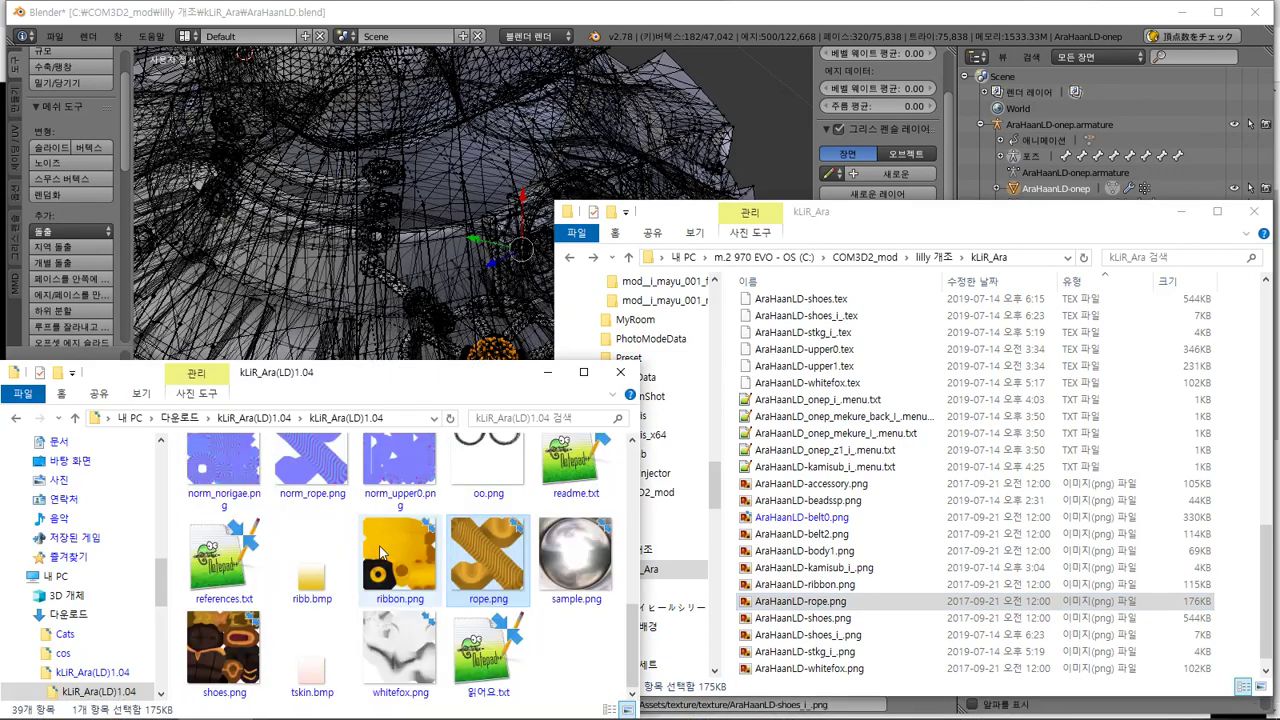
{"action": "scroll", "coordinate": [378, 570], "scroll_direction": "up", "scroll_amount": 4}
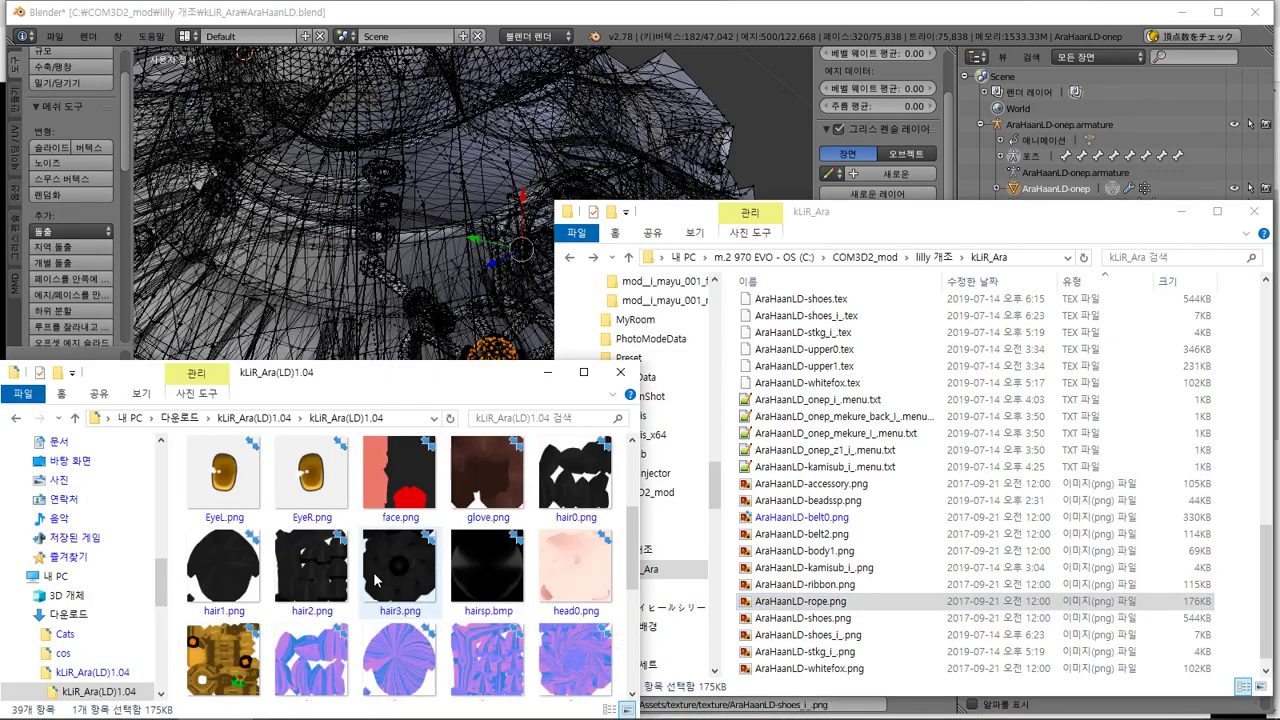
{"action": "left_click", "coordinate": [222, 655]}
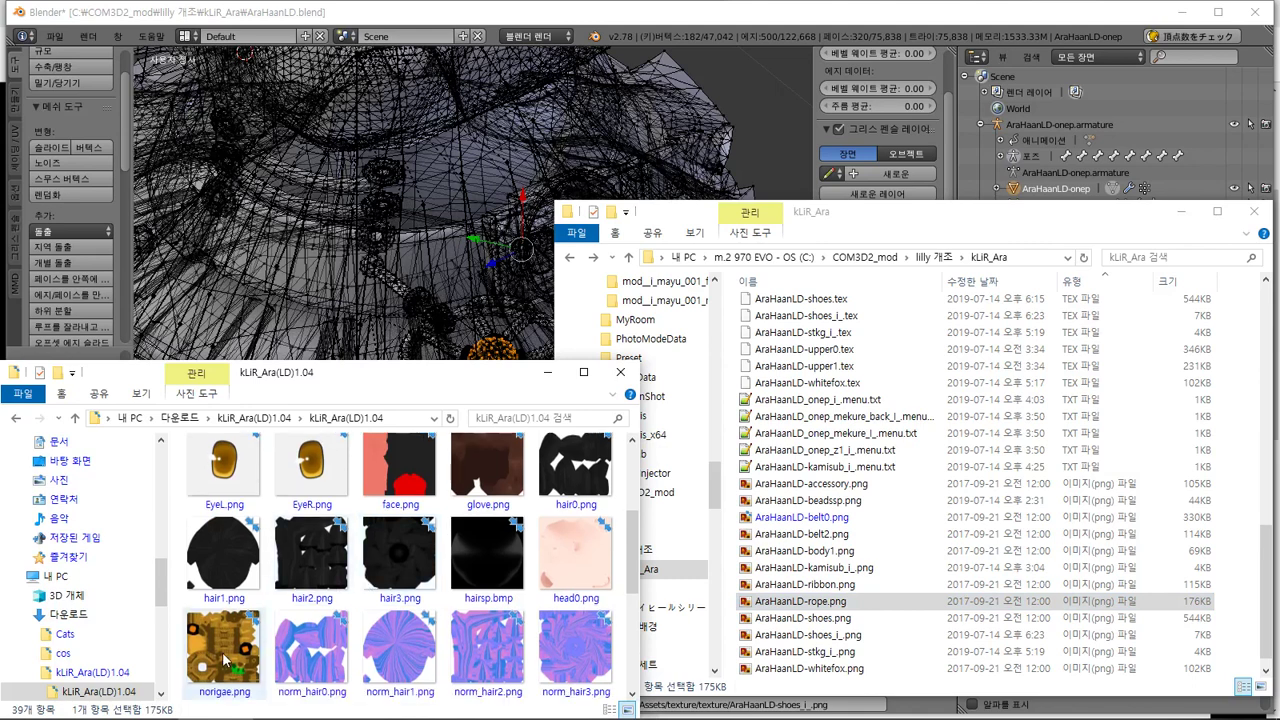
{"action": "left_click", "coordinate": [890, 484]}
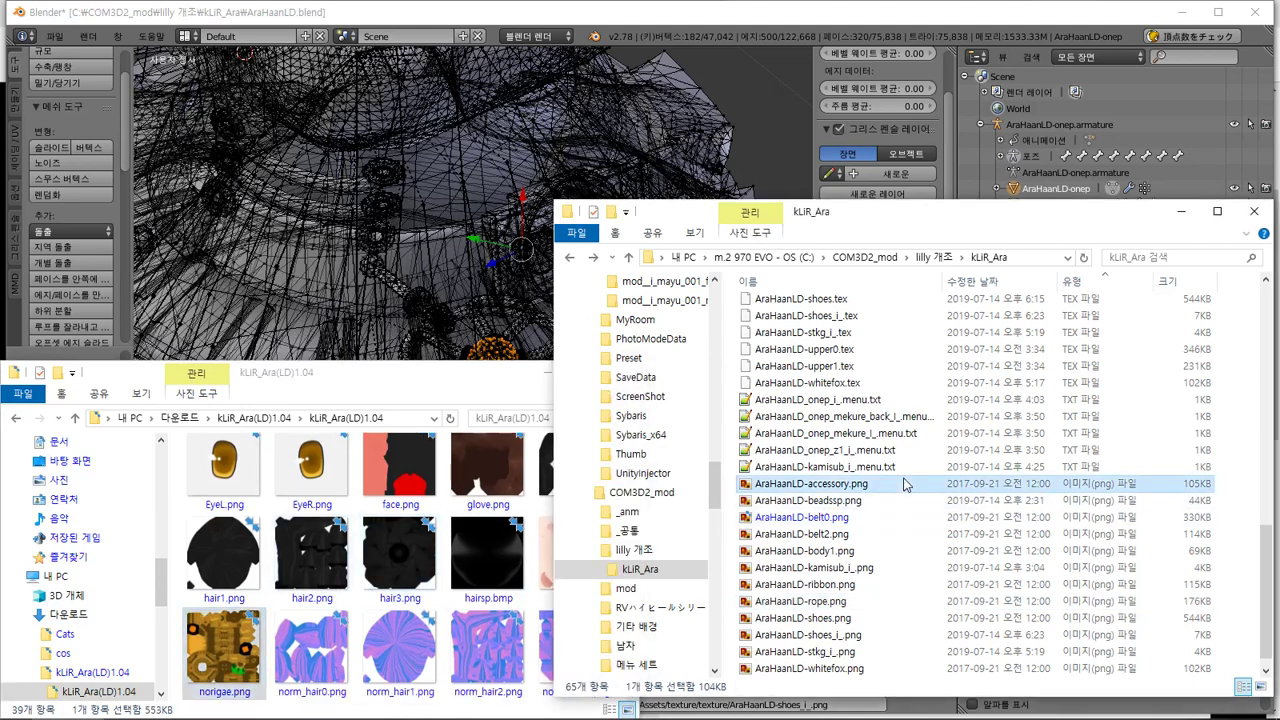
{"action": "key", "text": "ctrl+v"}
{"action": "left_click", "coordinate": [722, 16]}
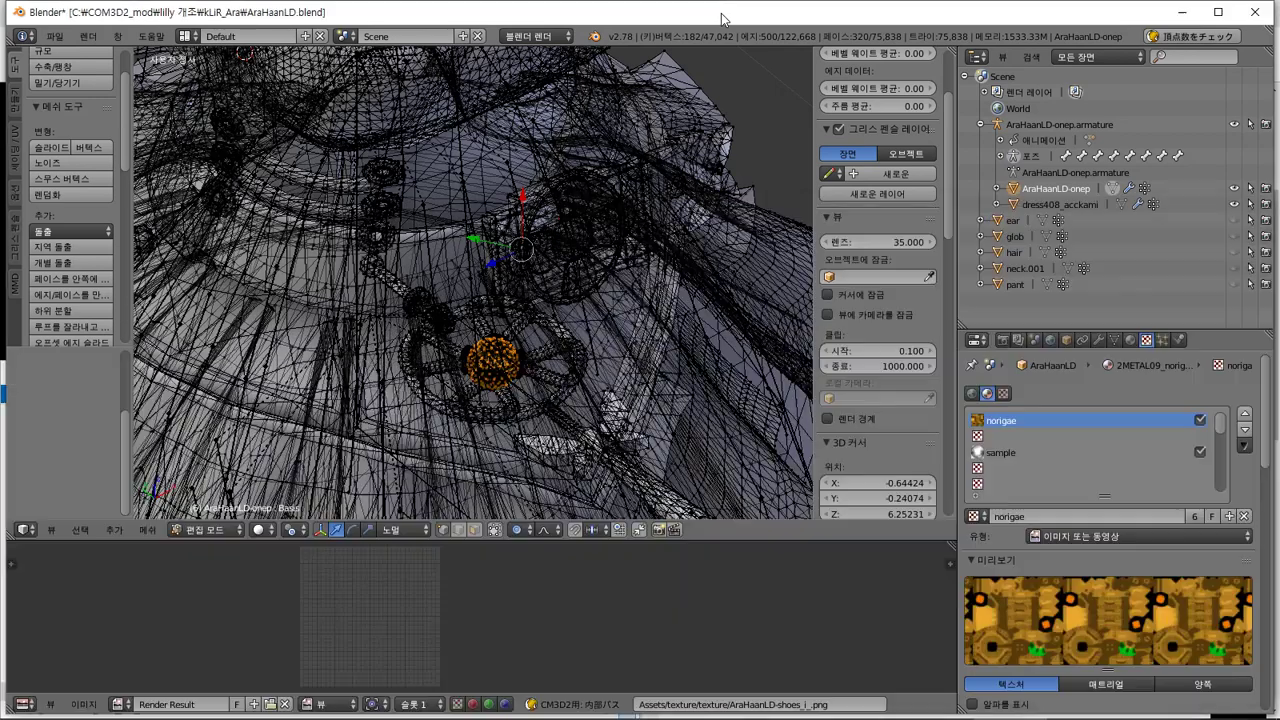
Rename norigae.png in the kLiR_Ara folder as AraHaanLD-norigae.png, reusing the prefix from AraHaanLD-whitefox.png
{"action": "key", "text": "alt+Tab"}
{"action": "left_click", "coordinate": [815, 651]}
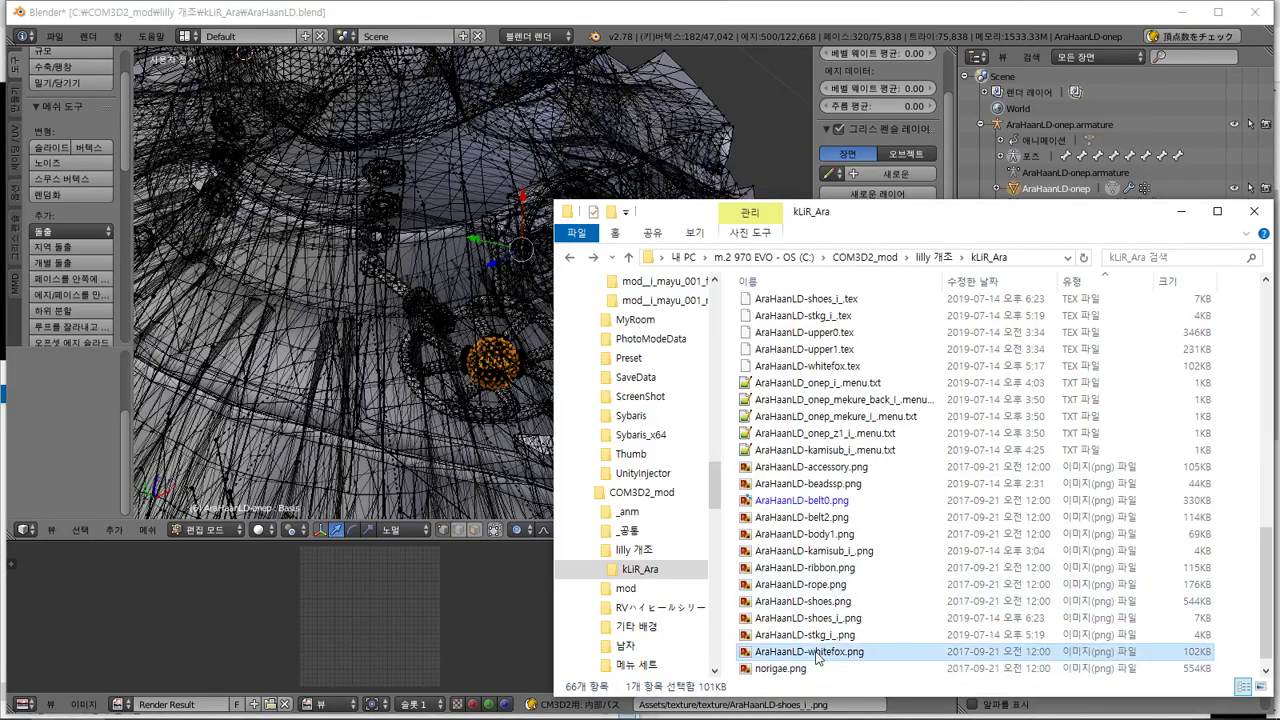
{"action": "left_click", "coordinate": [815, 651]}
{"action": "left_click_drag", "start_coordinate": [812, 651], "coordinate": [742, 651]}
{"action": "key", "text": "ctrl+c"}
{"action": "key", "text": "Tab"}
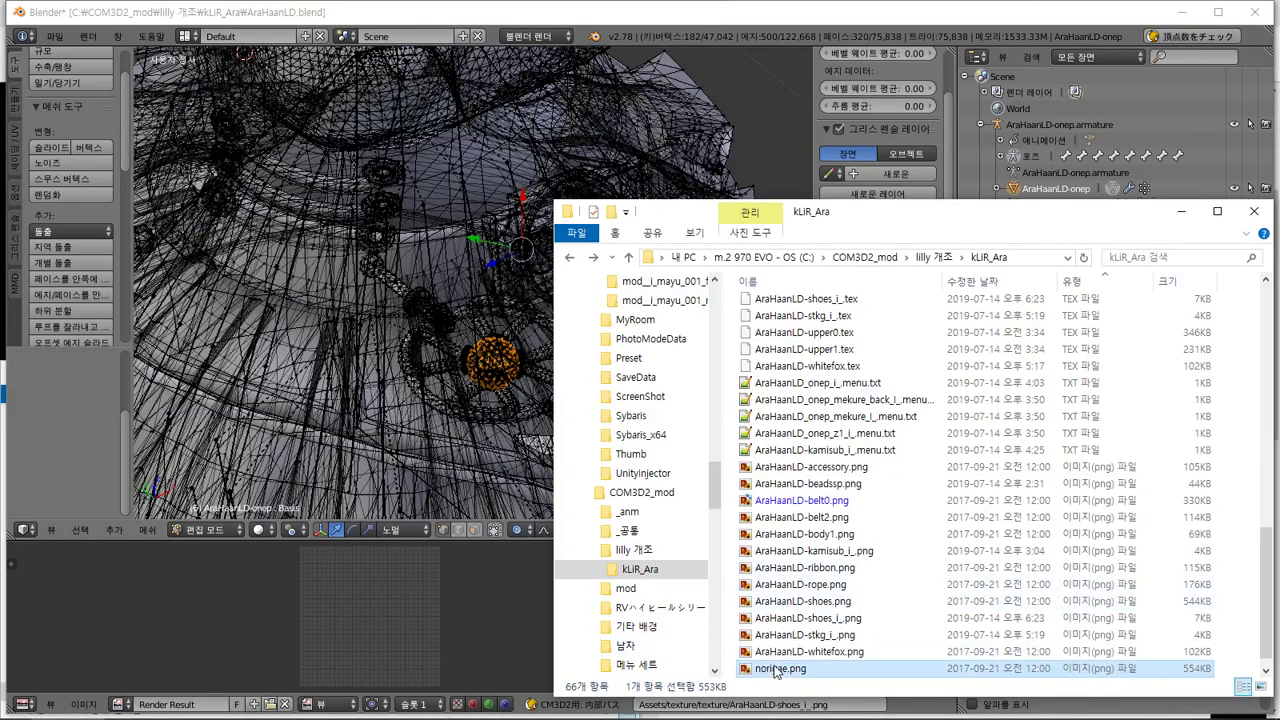
{"action": "key", "text": "Home"}
{"action": "key", "text": "ctrl+v"}
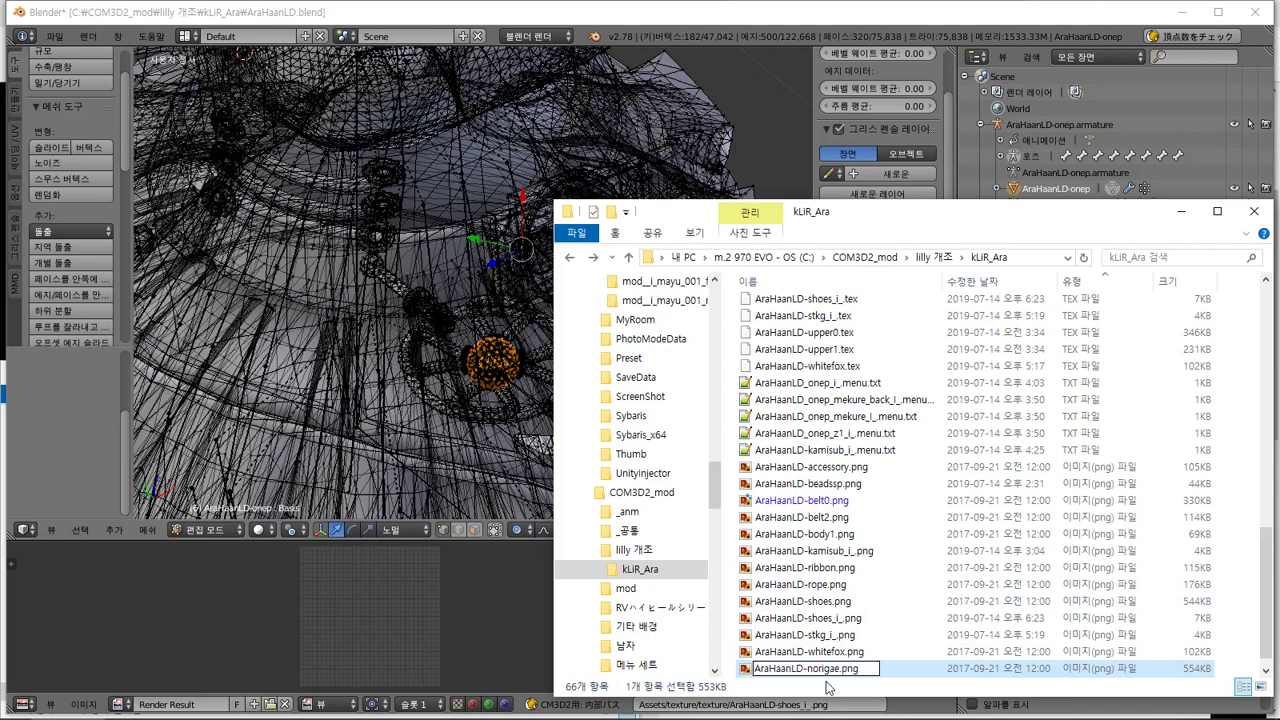
{"action": "key", "text": "Return"}
Rename the 2METAL09_norigae_gold material as AraHaanLD-norigae, reusing the base name copied from AraHaanLD-norigae.png
{"action": "key", "text": "F2"}
{"action": "key", "text": "ctrl+c"}
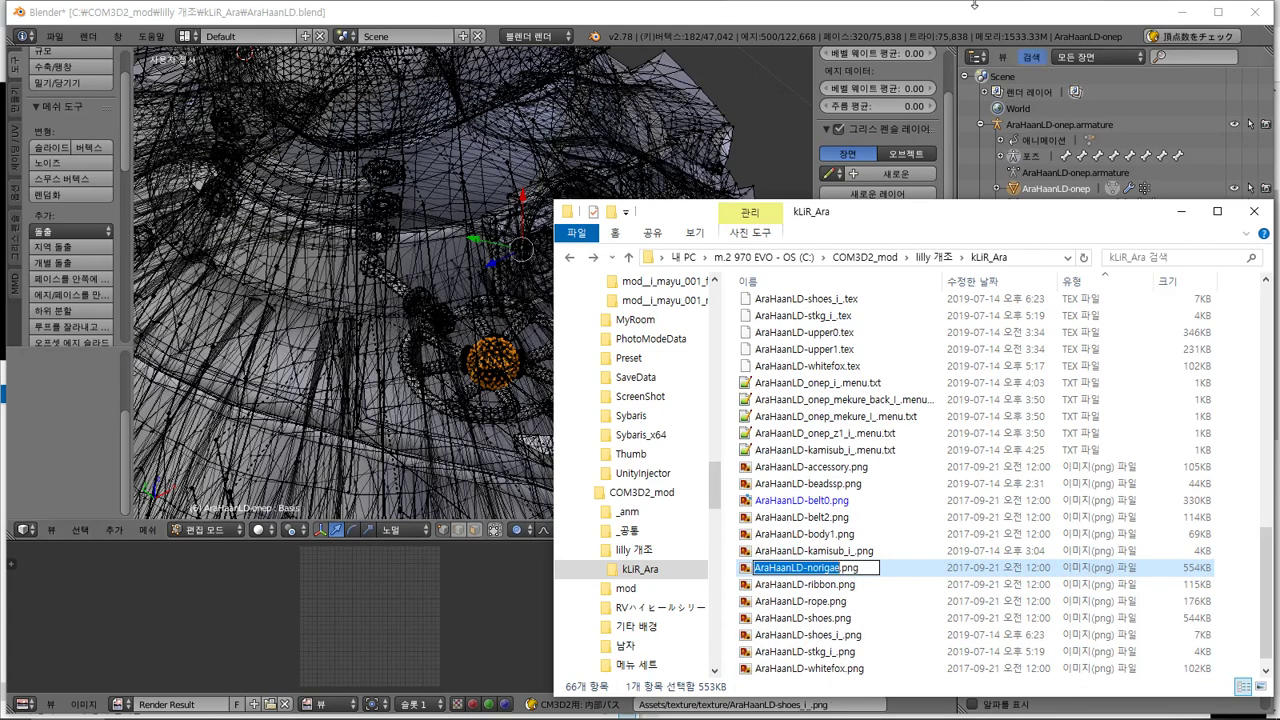
{"action": "left_click", "coordinate": [1085, 372]}
{"action": "left_click", "coordinate": [1131, 340]}
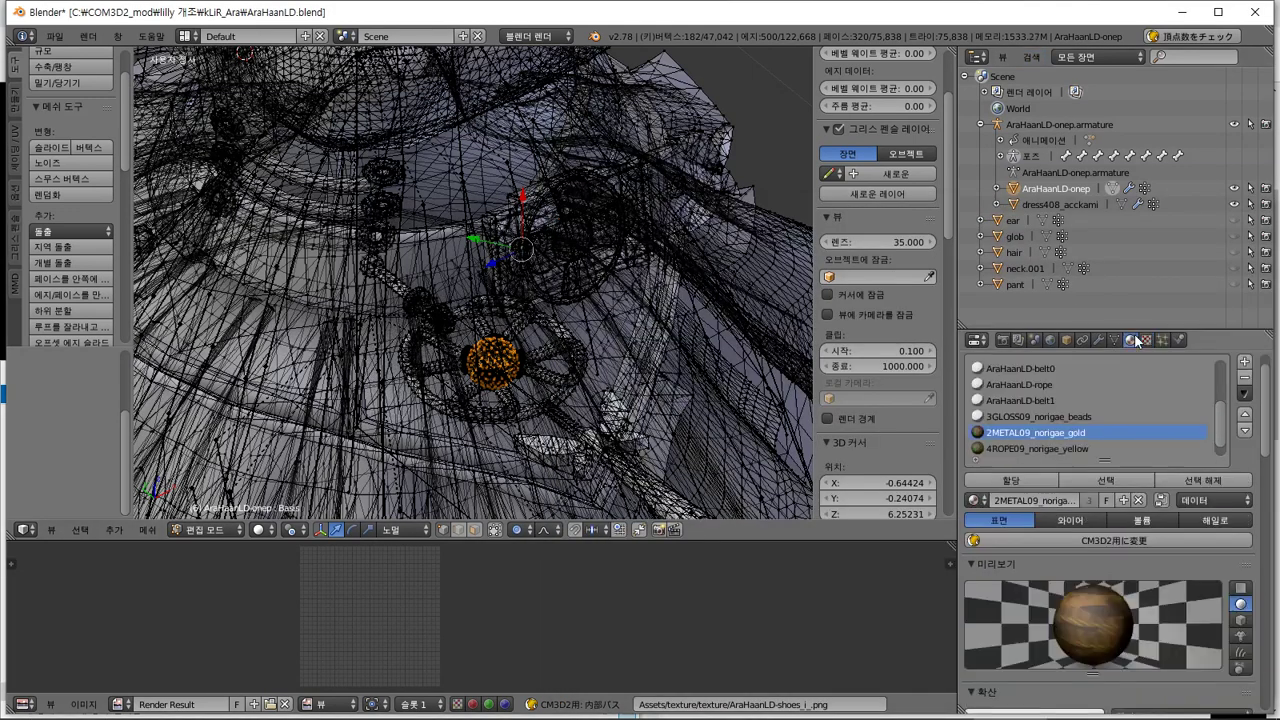
{"action": "double_click", "coordinate": [1094, 430]}
{"action": "key", "text": "ctrl+v"}
{"action": "key", "text": "Return"}
Clear the mesh selection and select the faces that use the 4ROPE09_norigae_yellow and X09_norigae_green materials
{"action": "left_click", "coordinate": [1103, 448]}
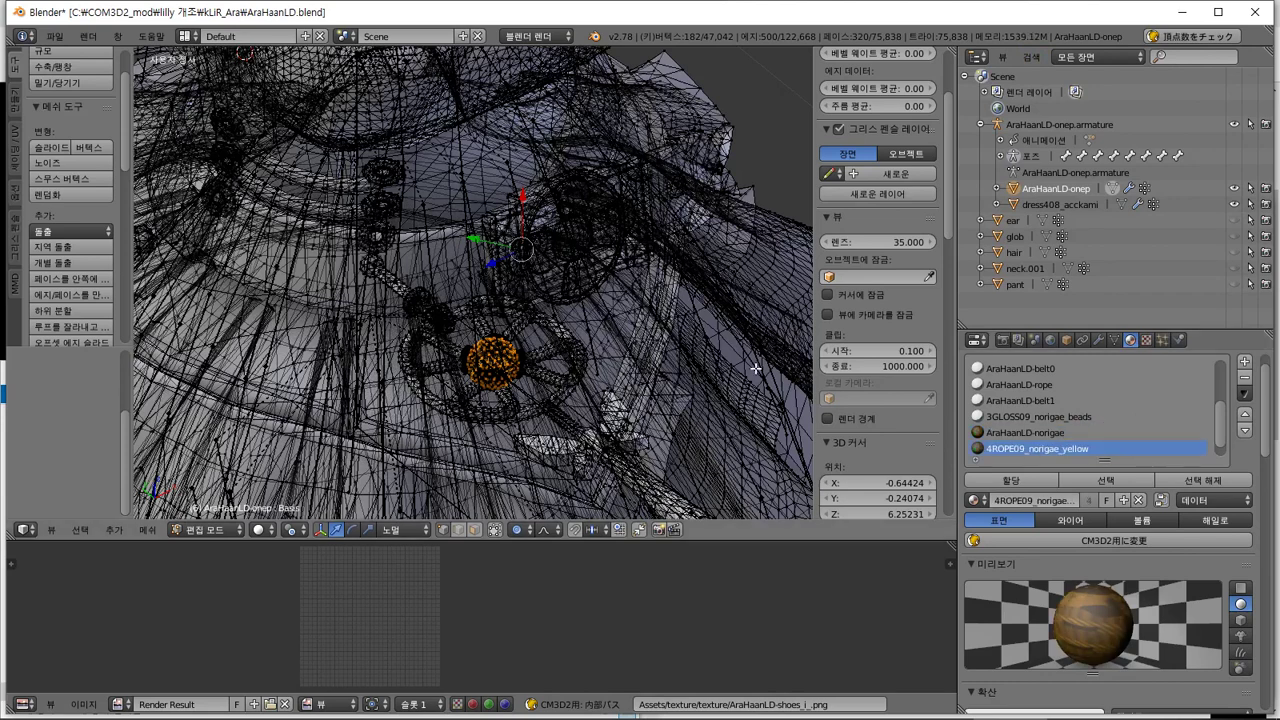
{"action": "key", "text": "a"}
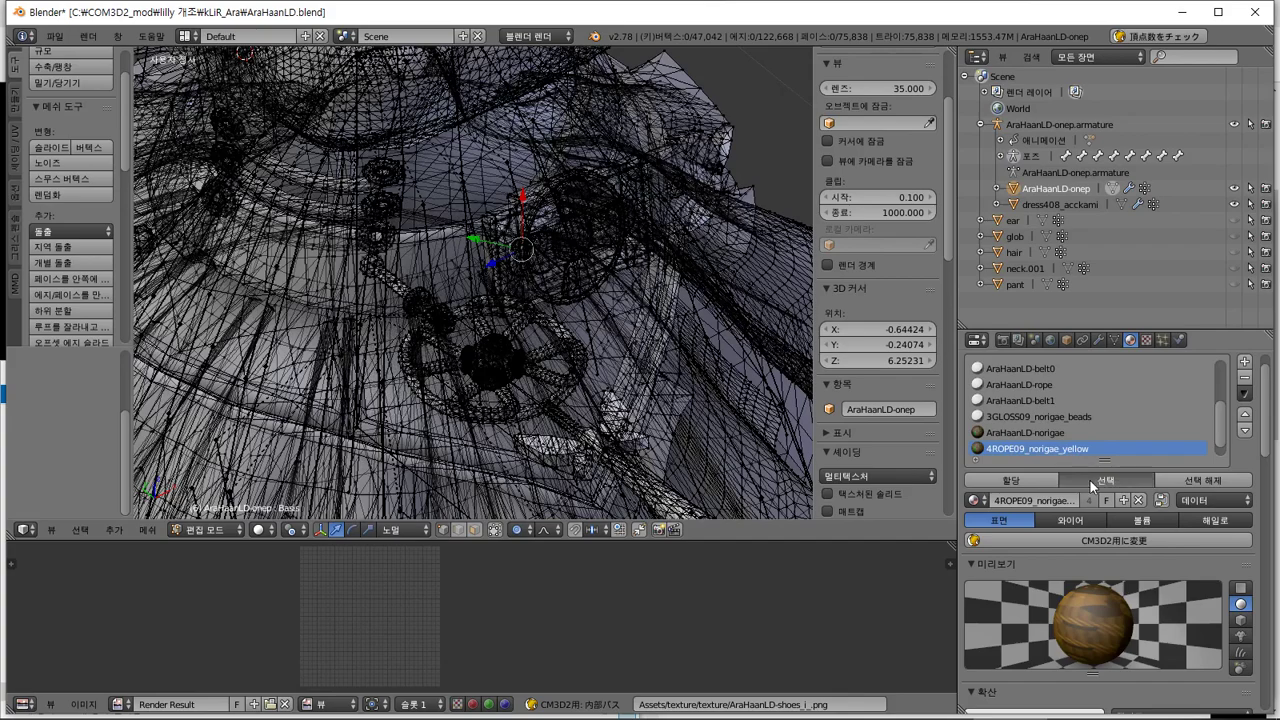
{"action": "left_click", "coordinate": [1090, 480]}
{"action": "middle_click_drag", "start_coordinate": [651, 384], "coordinate": [653, 407]}
{"action": "scroll", "coordinate": [995, 425], "scroll_direction": "down", "scroll_amount": 1}
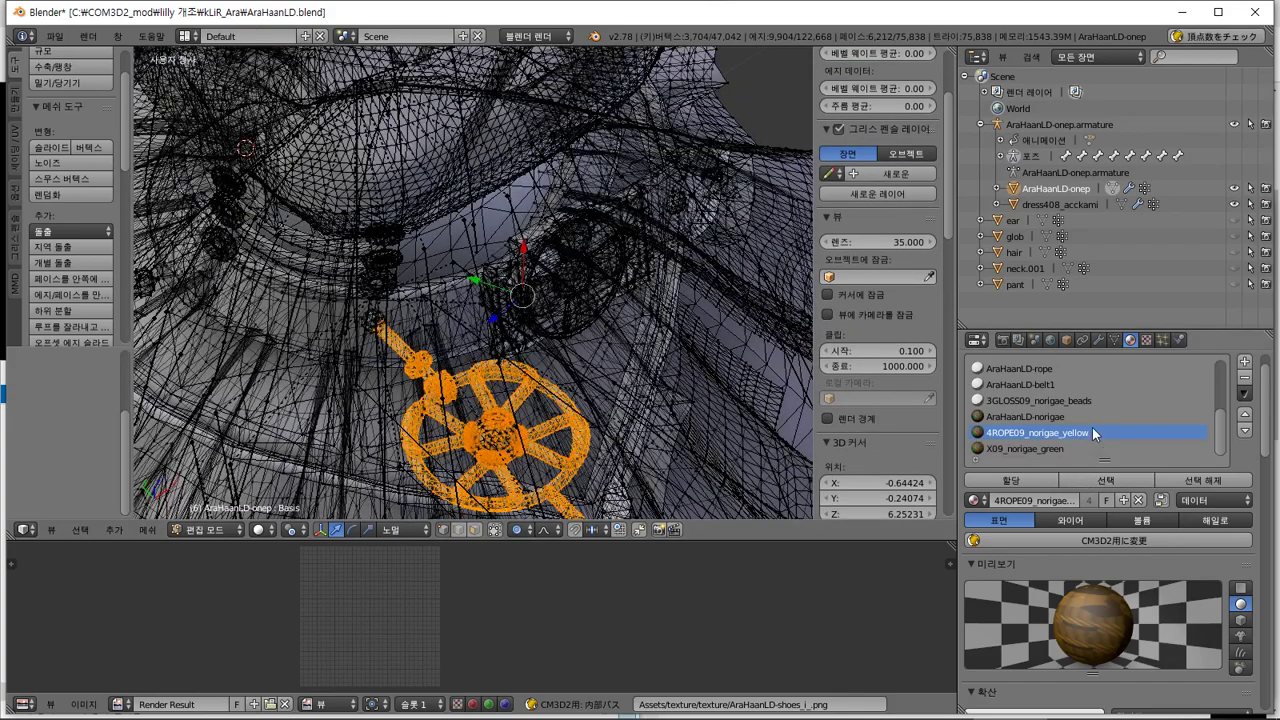
{"action": "left_click", "coordinate": [1090, 448]}
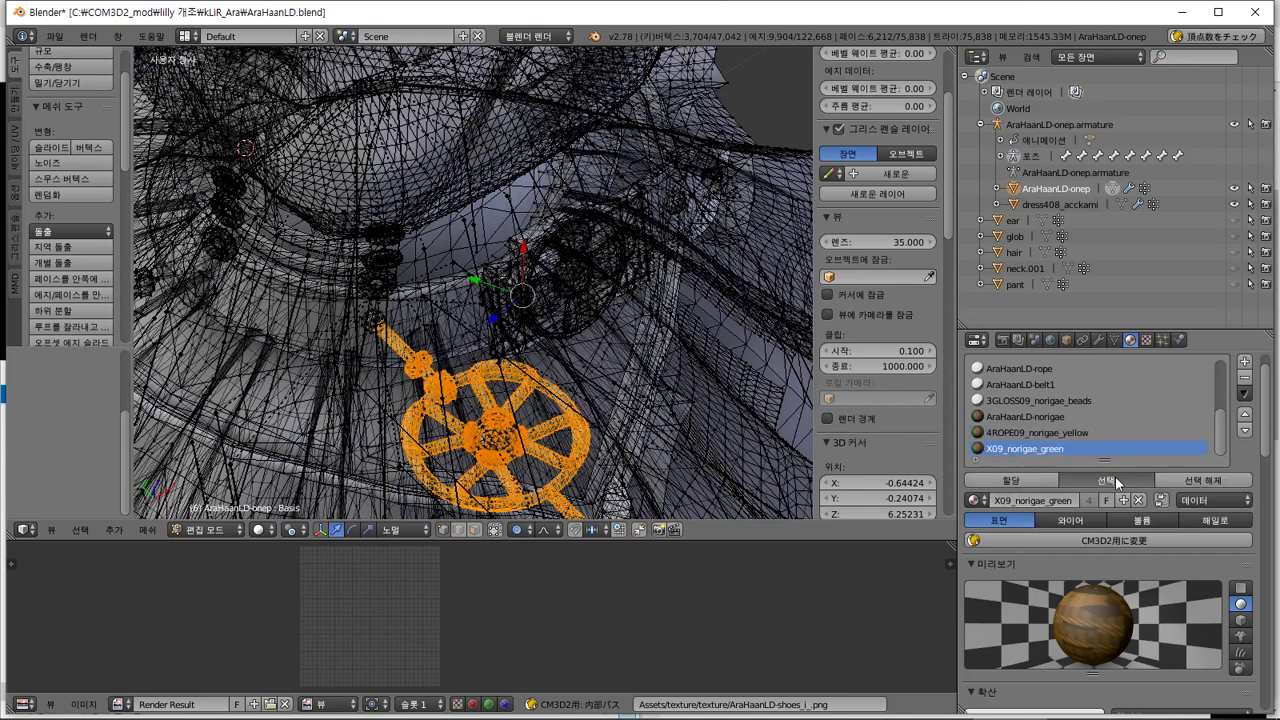
{"action": "left_click", "coordinate": [1115, 477]}
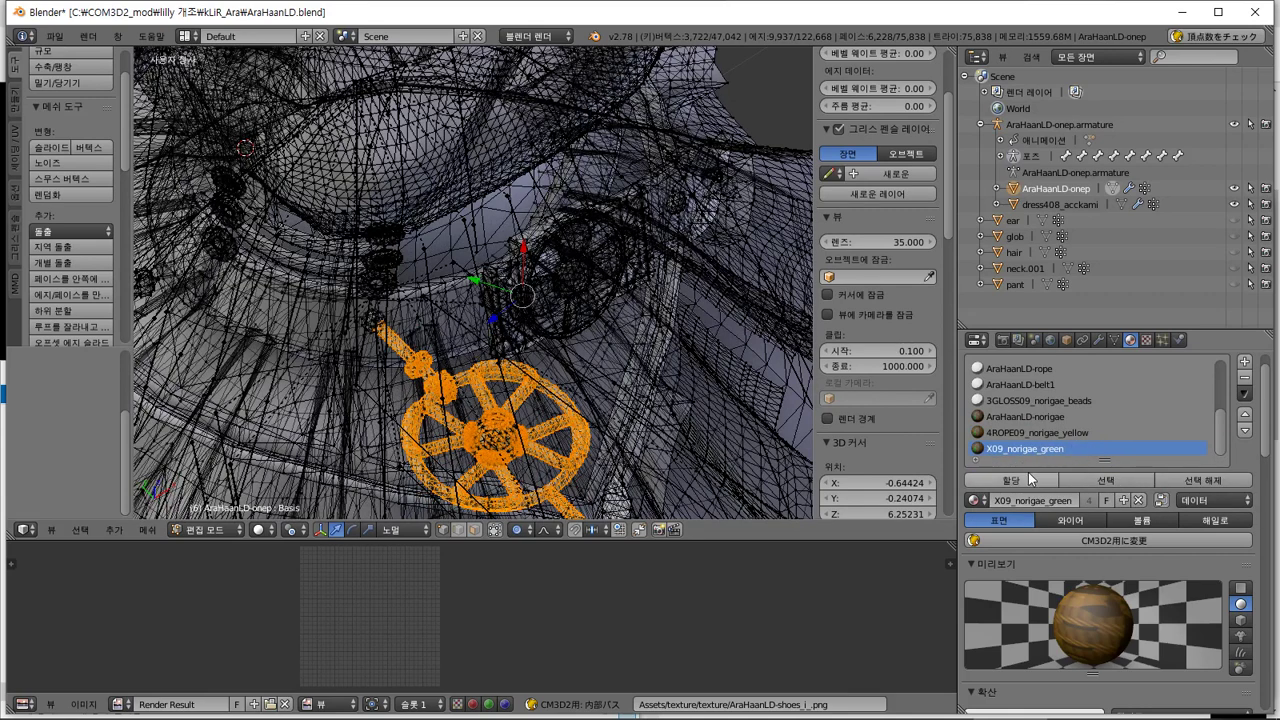
Convert the AraHaanLD-norigae material to a CM3D2 material of the トゥーン (toon) type
{"action": "left_click", "coordinate": [1065, 416]}
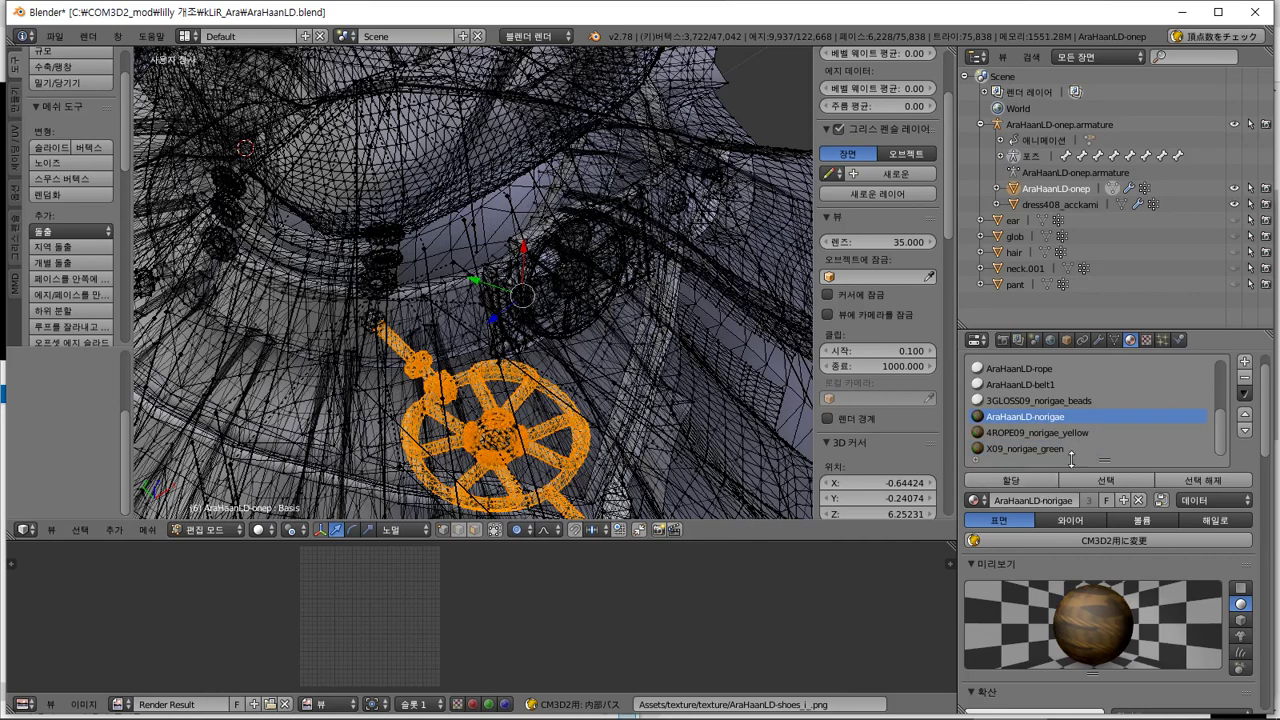
{"action": "left_click", "coordinate": [1120, 541]}
{"action": "left_click", "coordinate": [1125, 630]}
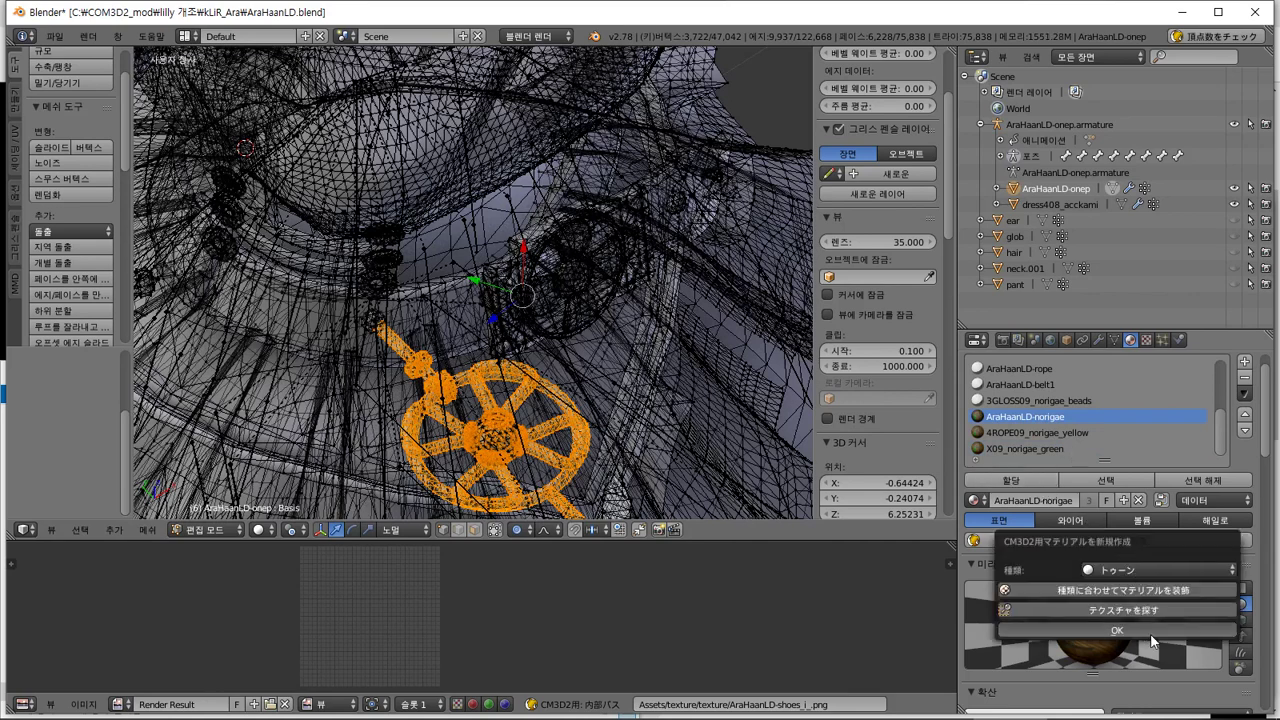
Rename the AraHaanLD-norigae material's MainTex image as AraHaanLD-norigae and assign that same image as its ShadowTex
{"action": "scroll", "coordinate": [1125, 560], "scroll_direction": "down", "scroll_amount": 3}
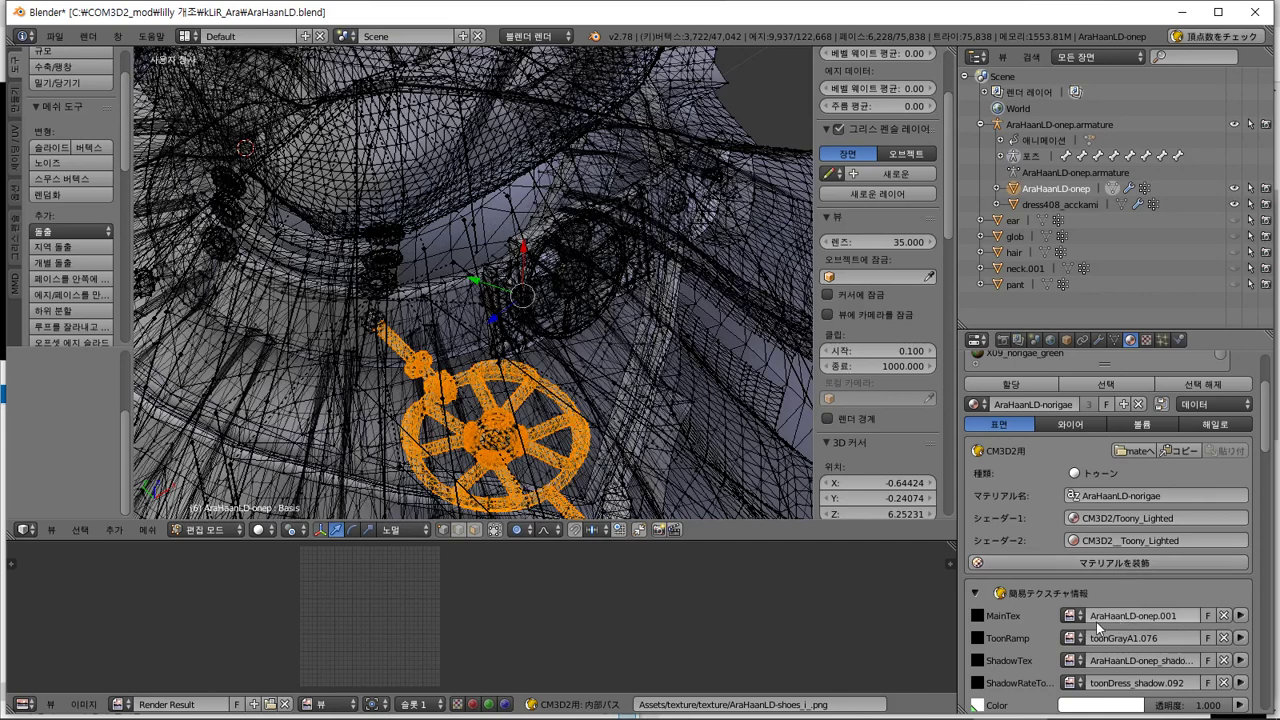
{"action": "left_click", "coordinate": [1136, 615]}
{"action": "key", "text": "ctrl+v"}
{"action": "left_click", "coordinate": [1070, 615]}
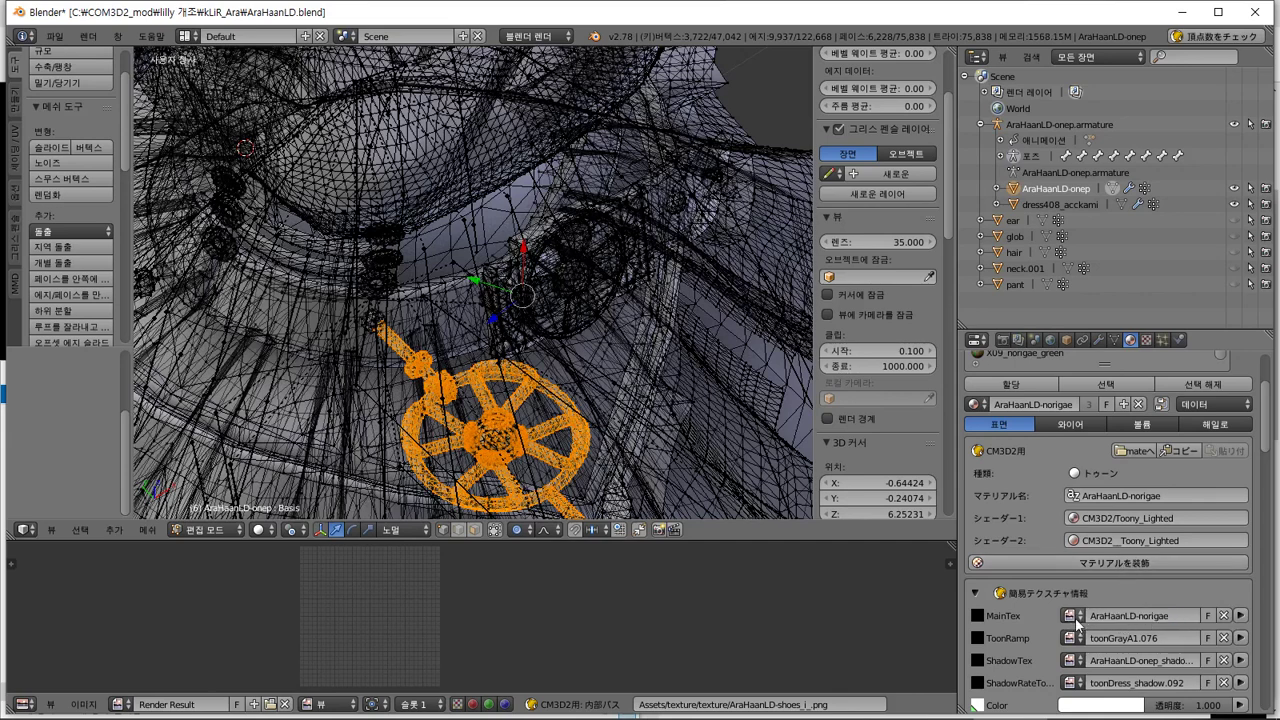
{"action": "left_click", "coordinate": [1070, 615]}
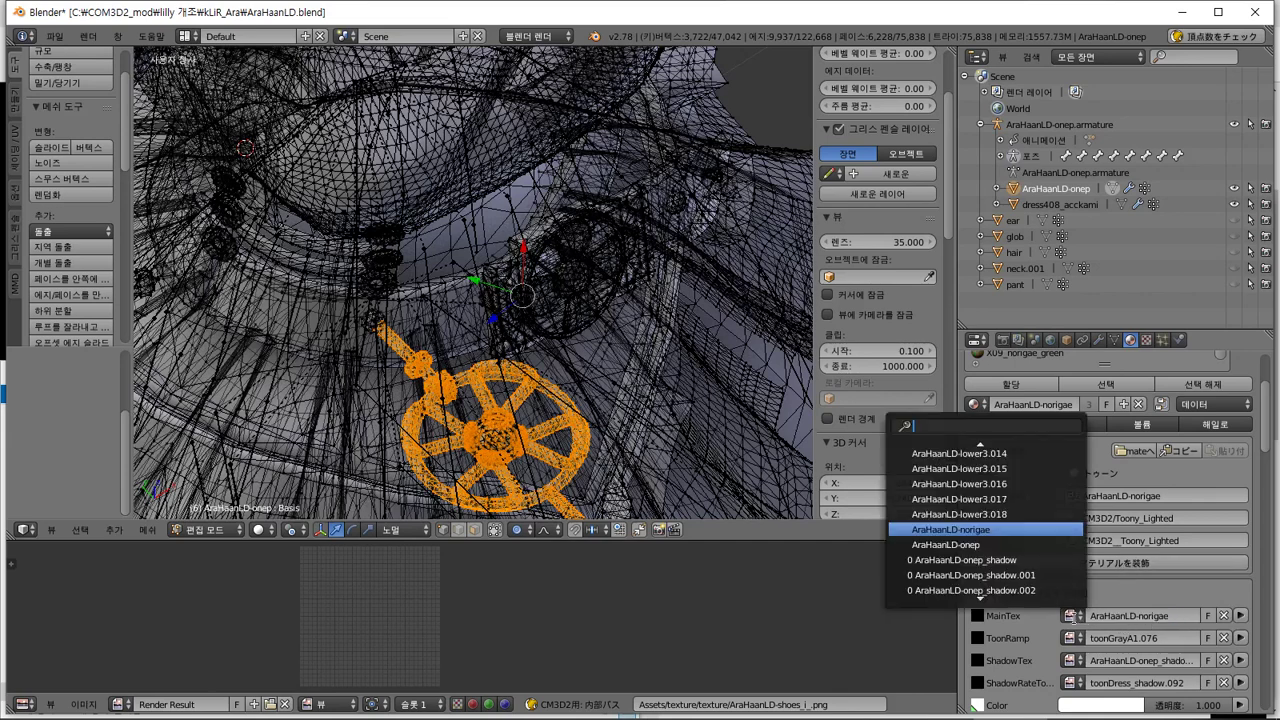
{"action": "left_click", "coordinate": [1076, 655]}
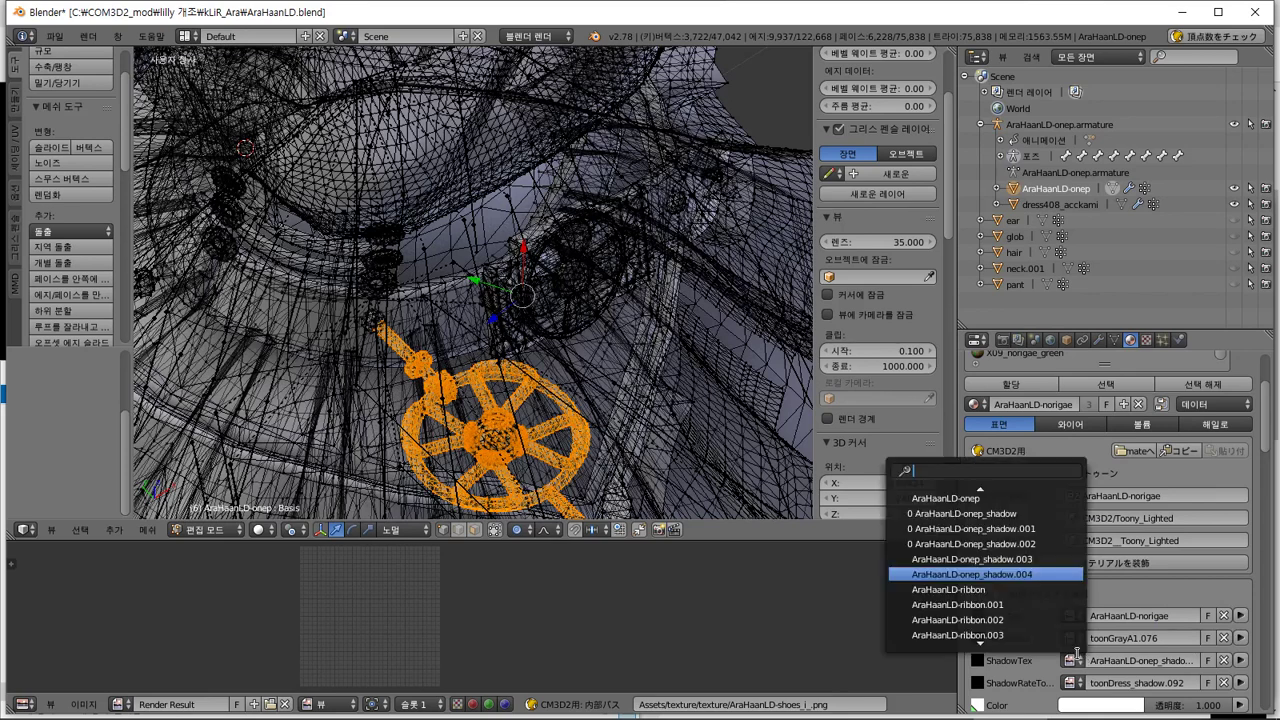
{"action": "type", "text": "norigae"}
{"action": "key", "text": "Return"}
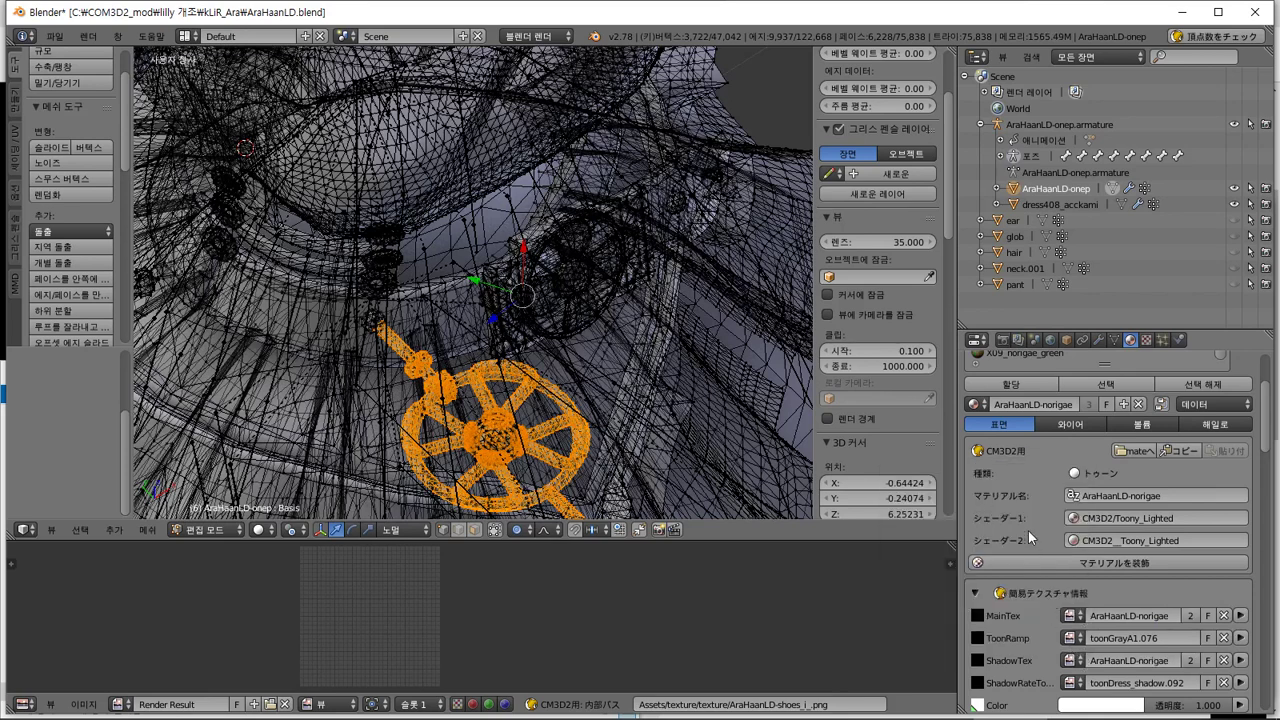
Leave mesh editing and remove the 4ROPE09_norigae_yellow and X09_norigae_green material slots from AraHaanLD-onep
{"action": "scroll", "coordinate": [1030, 537], "scroll_direction": "up", "scroll_amount": 5}
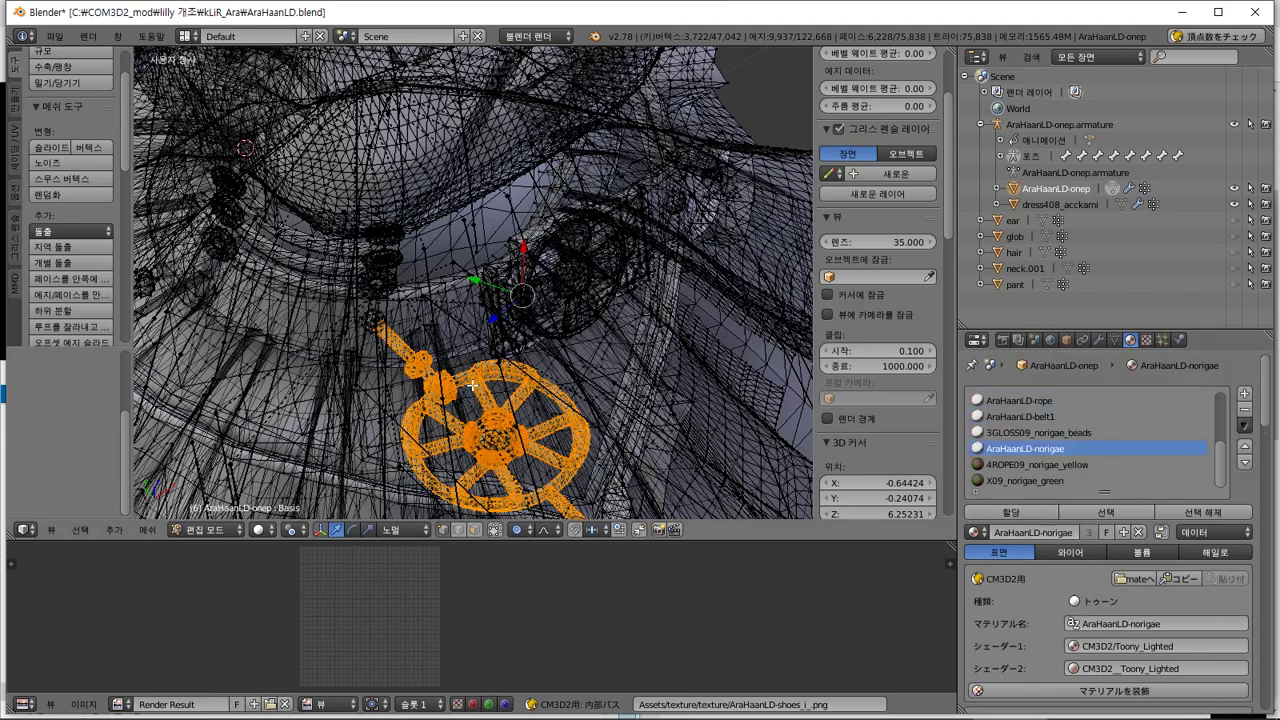
{"action": "key", "text": "Tab"}
{"action": "key", "text": "z"}
{"action": "mouse_move", "coordinate": [606, 371]}
{"action": "middle_mouse_down"}
{"action": "mouse_move", "coordinate": [586, 380]}
{"action": "mouse_move", "coordinate": [600, 371]}
{"action": "middle_mouse_up"}
{"action": "key", "text": "z"}
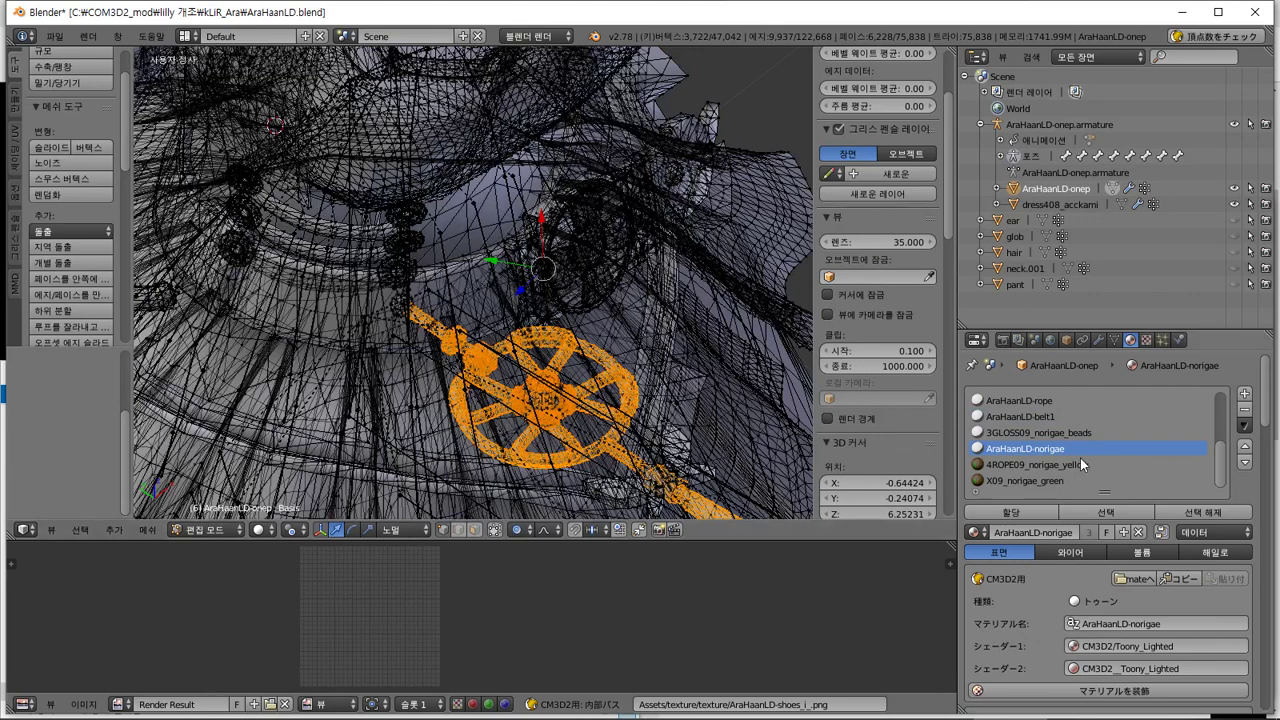
{"action": "key", "text": "z"}
{"action": "left_click", "coordinate": [1036, 464]}
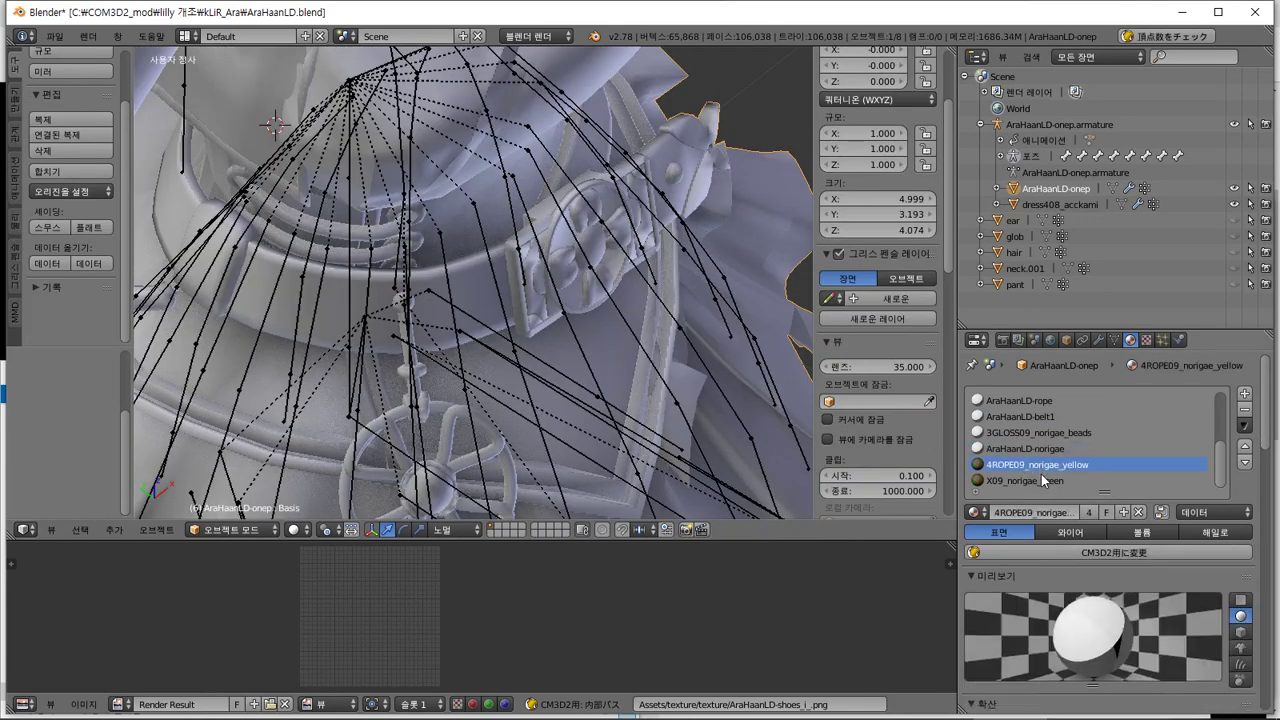
{"action": "left_click", "coordinate": [1245, 416]}
{"action": "left_click", "coordinate": [1245, 416]}
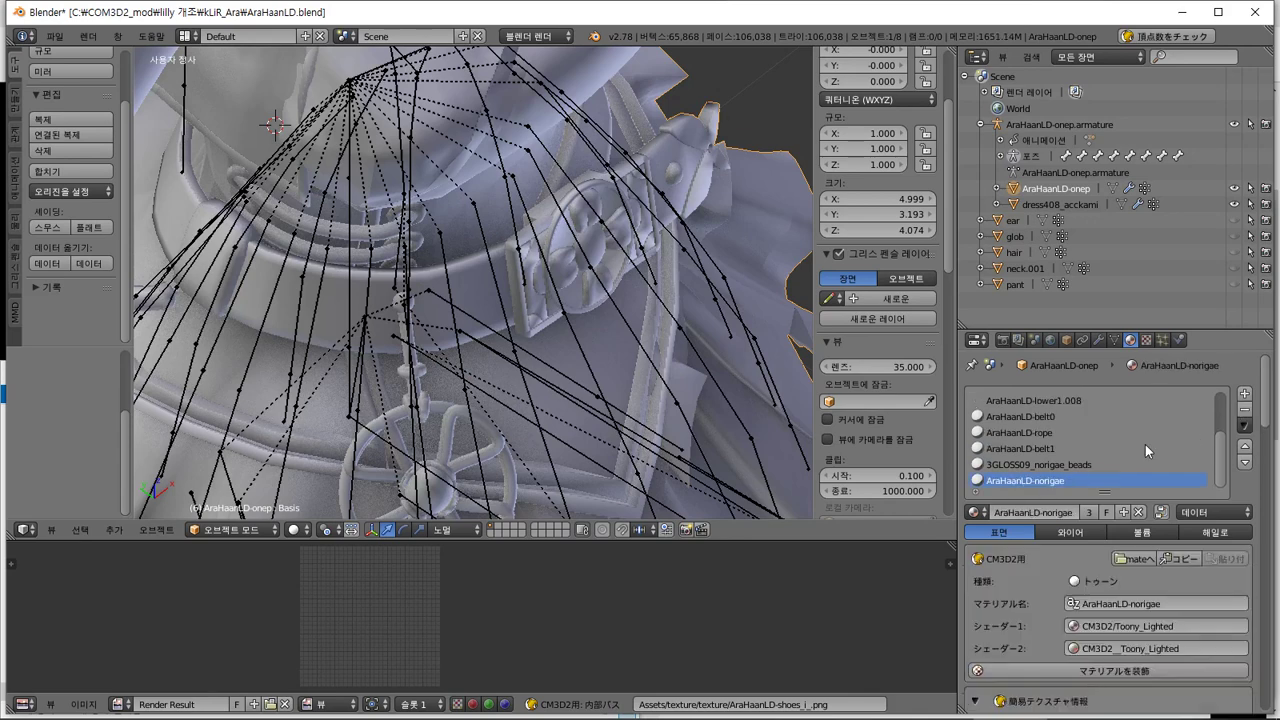
Return to mesh editing and select only the faces that use the 3GLOSS09_norigae_beads material
{"action": "left_click", "coordinate": [1048, 466]}
{"action": "key", "text": "Tab"}
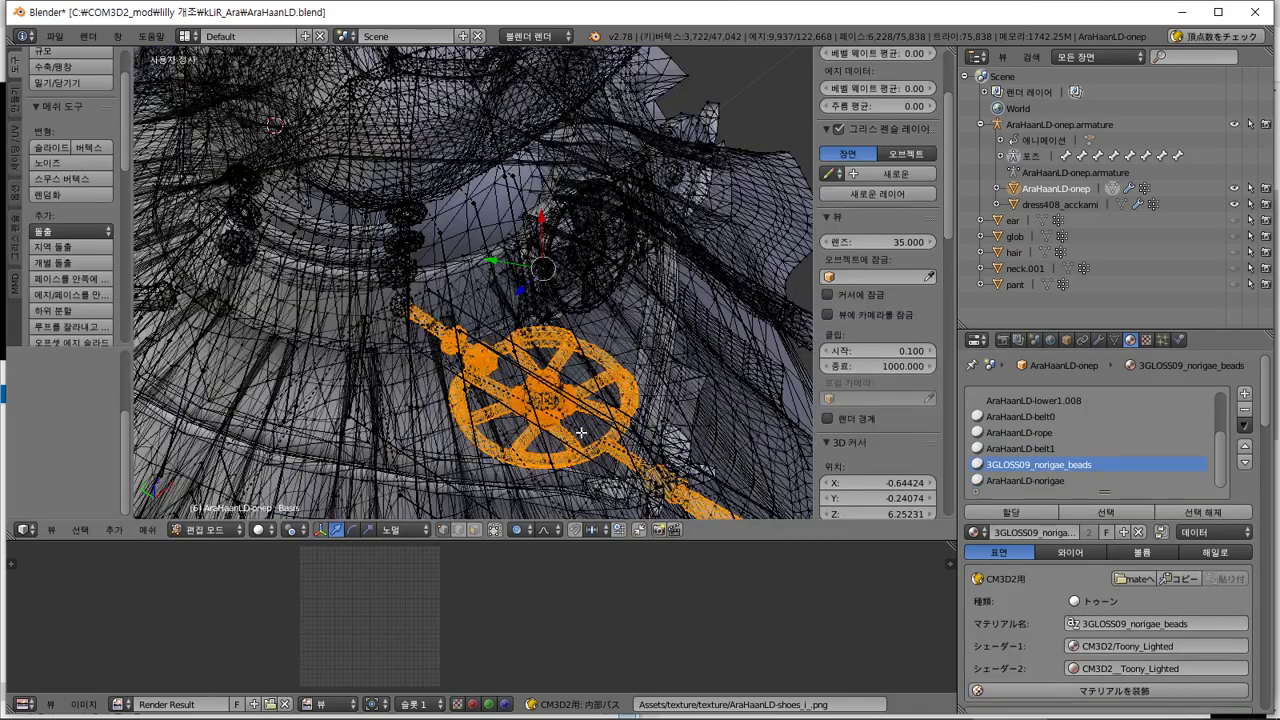
{"action": "key", "text": "a"}
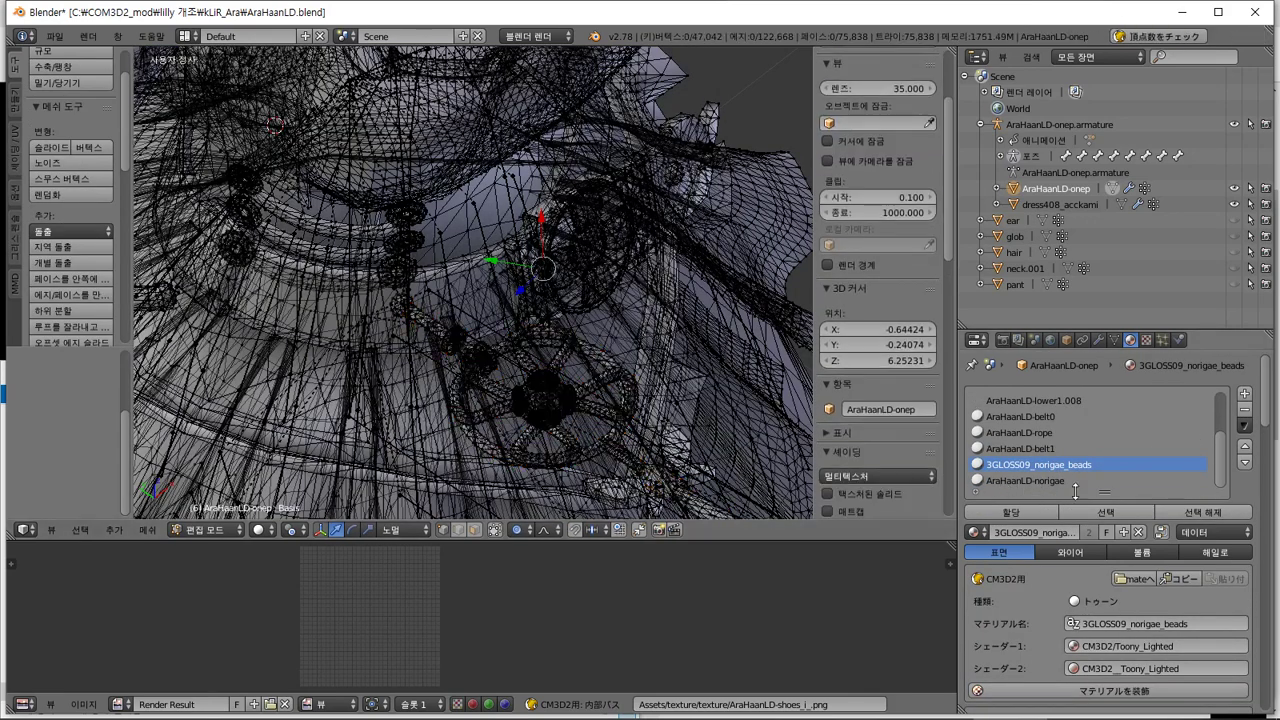
{"action": "left_click", "coordinate": [1130, 513]}
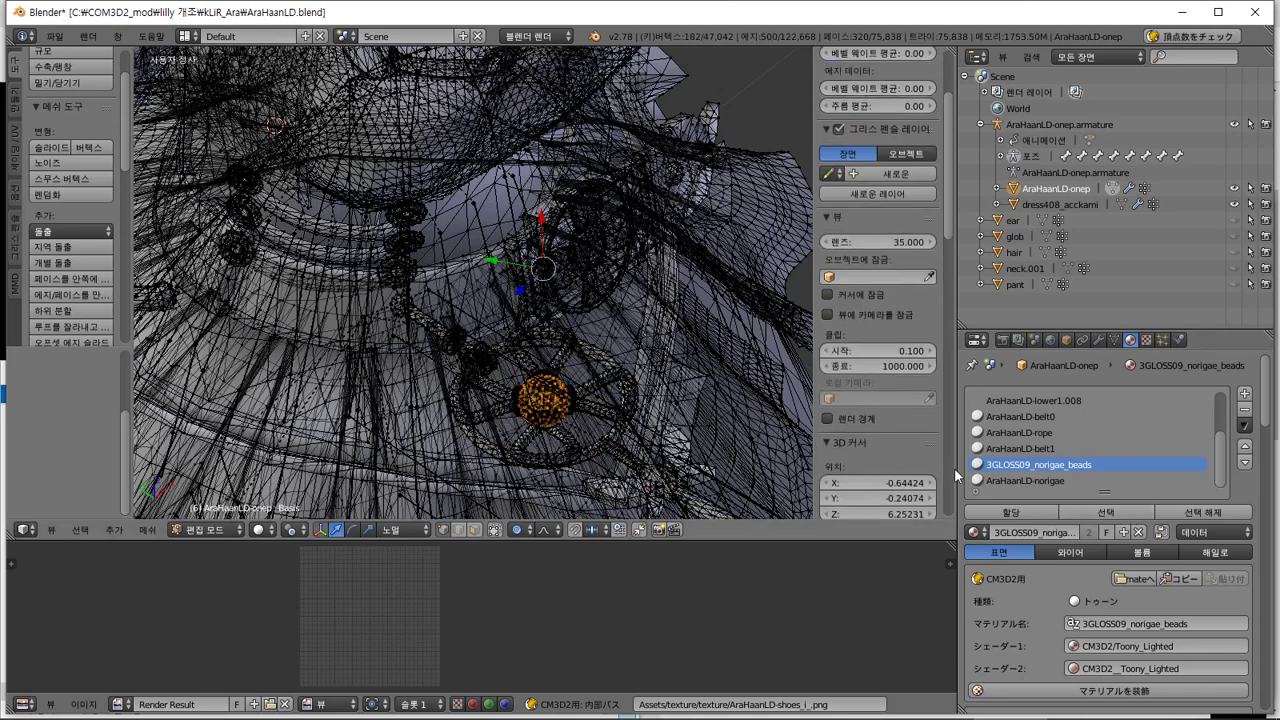
Leave Edit Mode and remove the 3GLOSS09_norigae_beads material slot from AraHaanLD-onep, keeping the AraHaanLD-norigae material selected
{"action": "left_click", "coordinate": [1025, 480]}
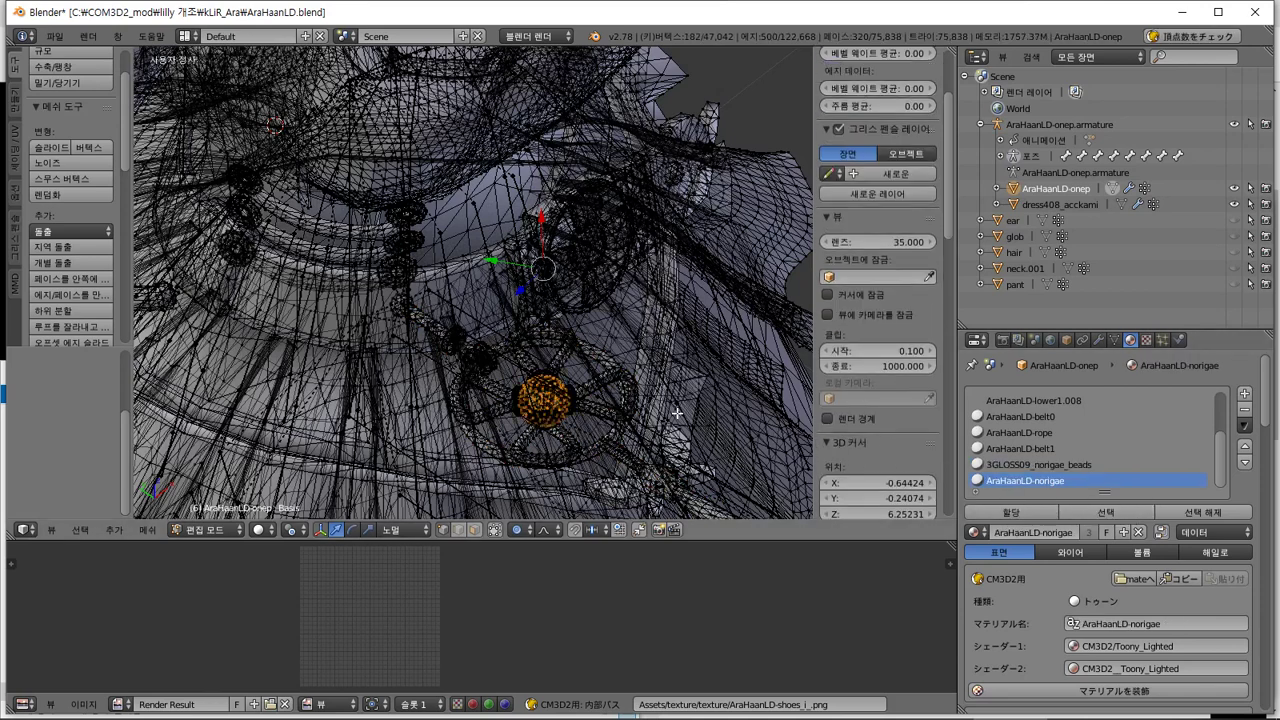
{"action": "key", "text": "Tab"}
{"action": "left_click", "coordinate": [1025, 464]}
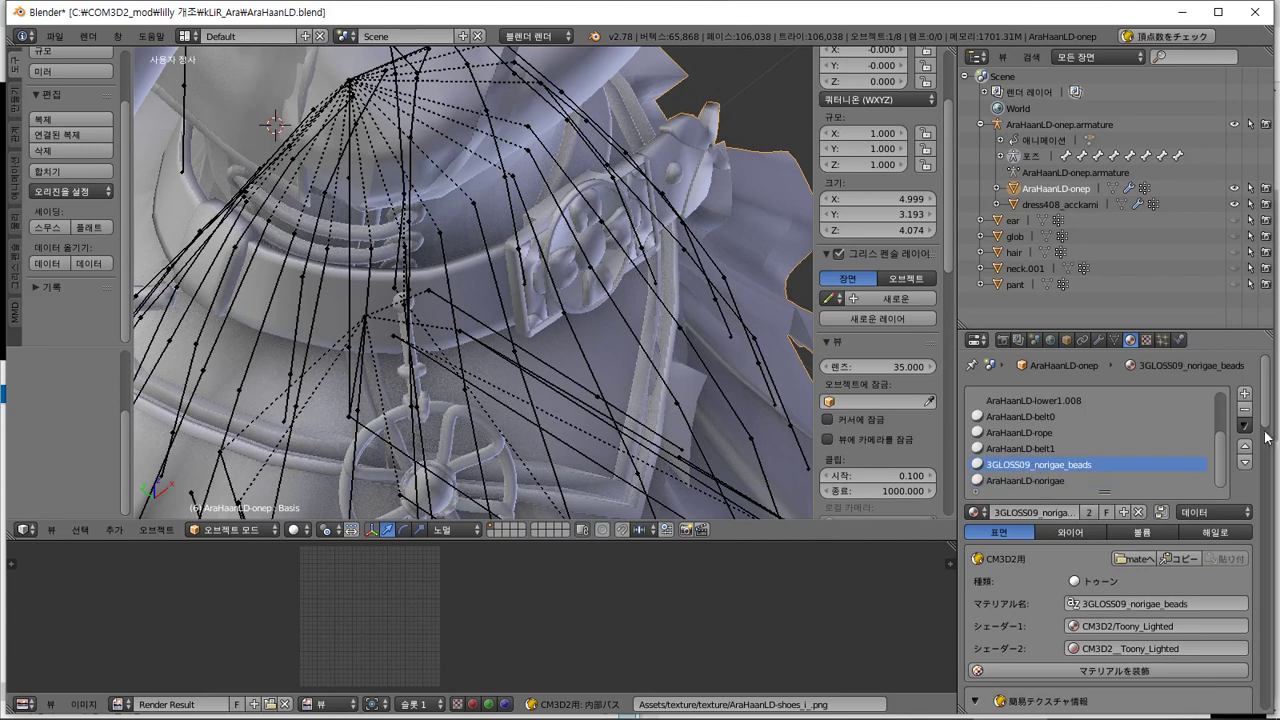
{"action": "left_click", "coordinate": [1120, 480]}
{"action": "scroll", "coordinate": [1030, 448], "scroll_direction": "up", "scroll_amount": 4}
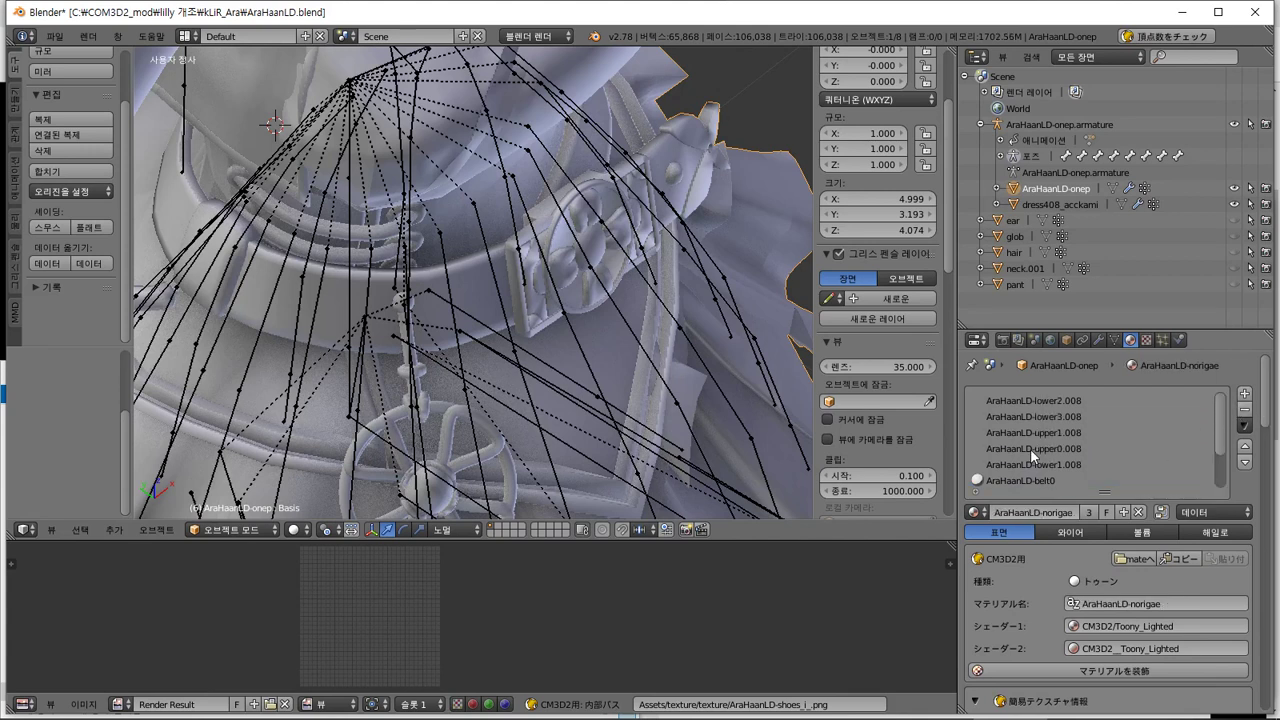
{"action": "scroll", "coordinate": [988, 442], "scroll_direction": "down", "scroll_amount": 4}
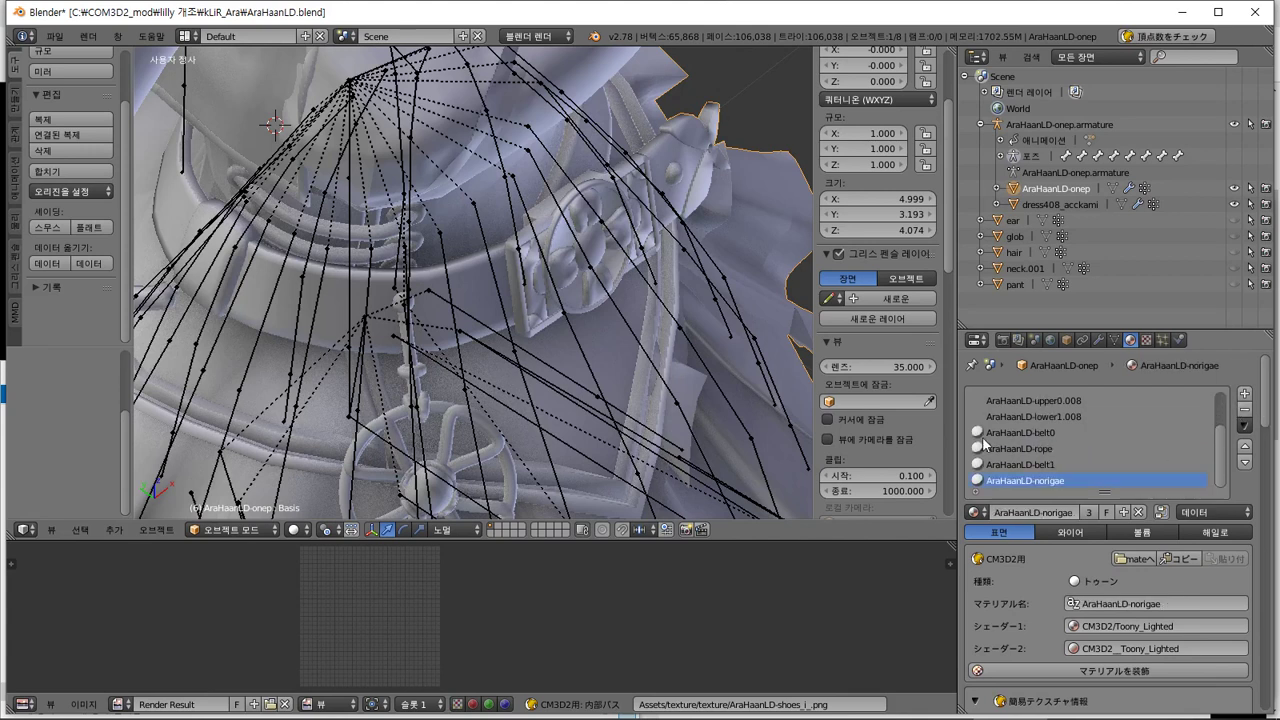
Re-enter Edit Mode on AraHaanLD-onep and show the AraHaanLD-norigae image in the UV editor
{"action": "middle_click_drag", "start_coordinate": [518, 425], "coordinate": [576, 263]}
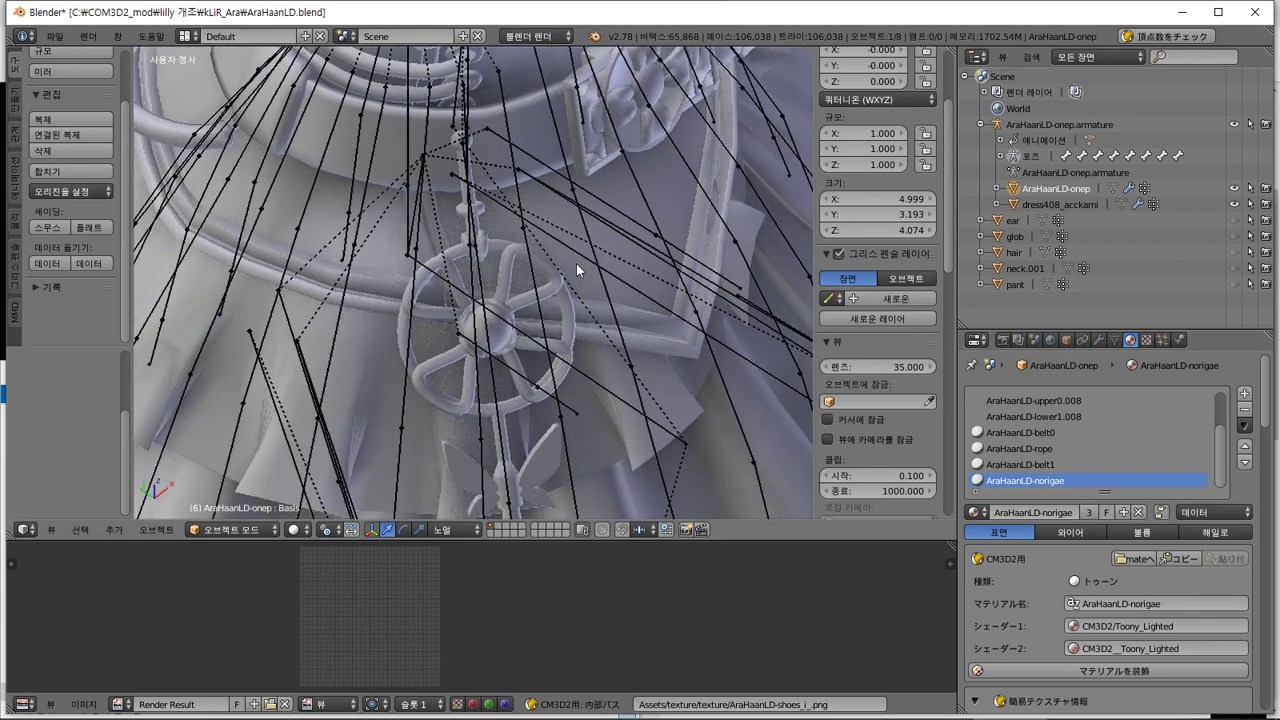
{"action": "key", "text": "Tab"}
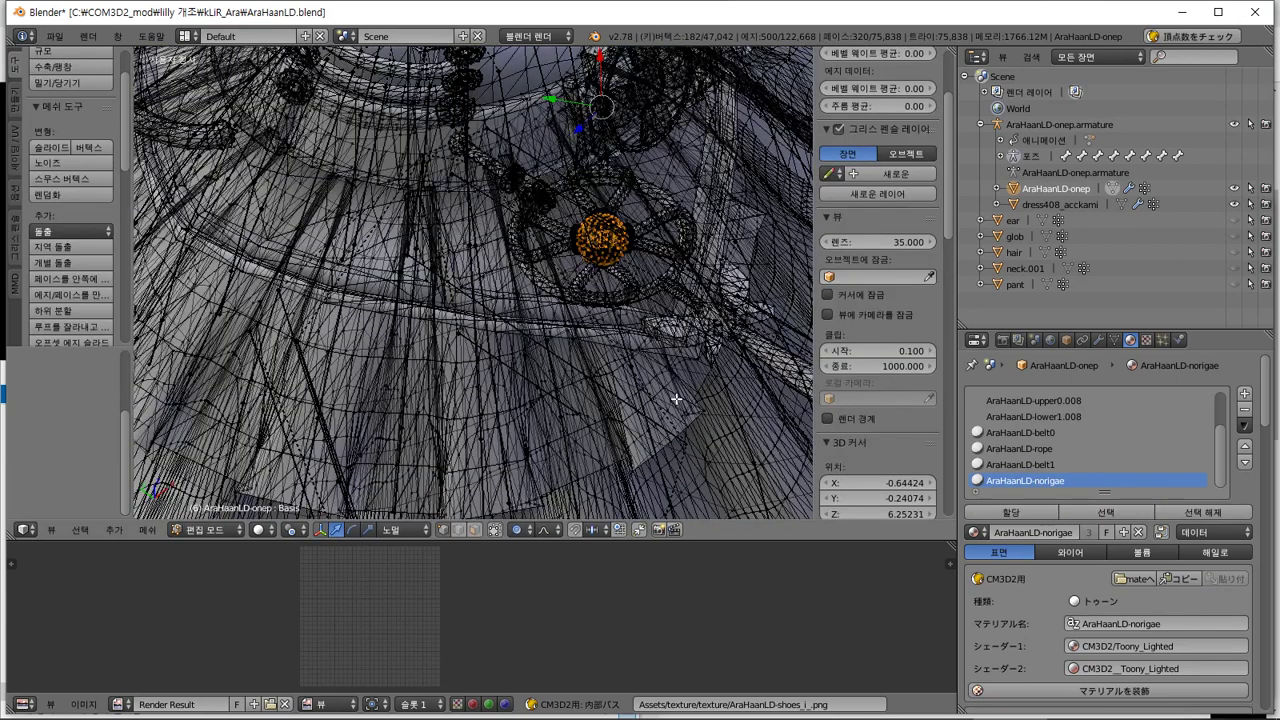
{"action": "left_click", "coordinate": [117, 704]}
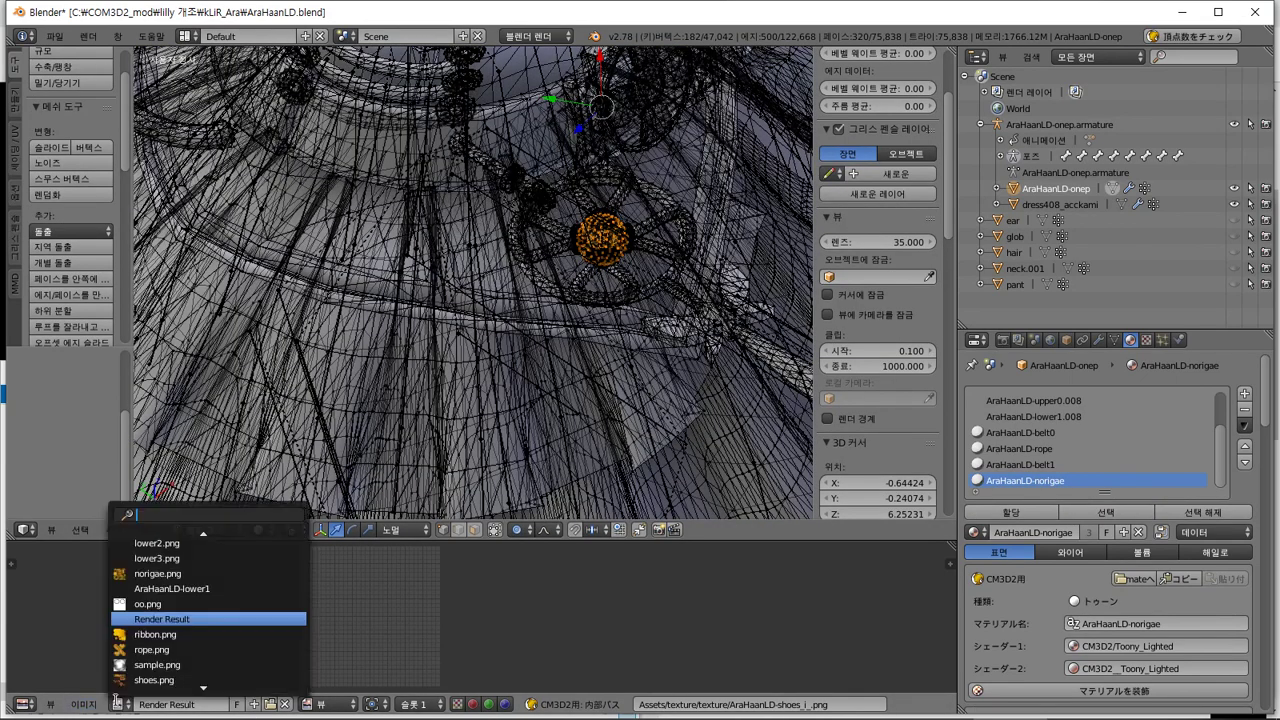
{"action": "type", "text": "AraHaanLD-norigae"}
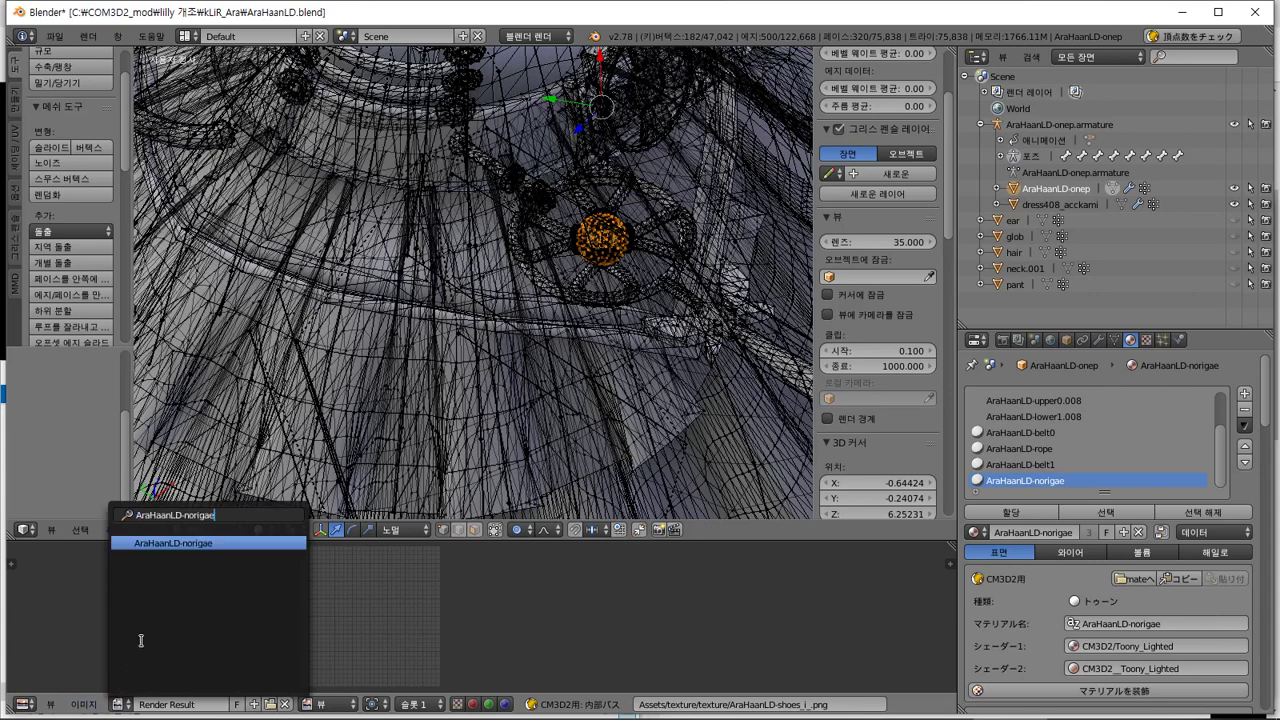
{"action": "left_click", "coordinate": [201, 543]}
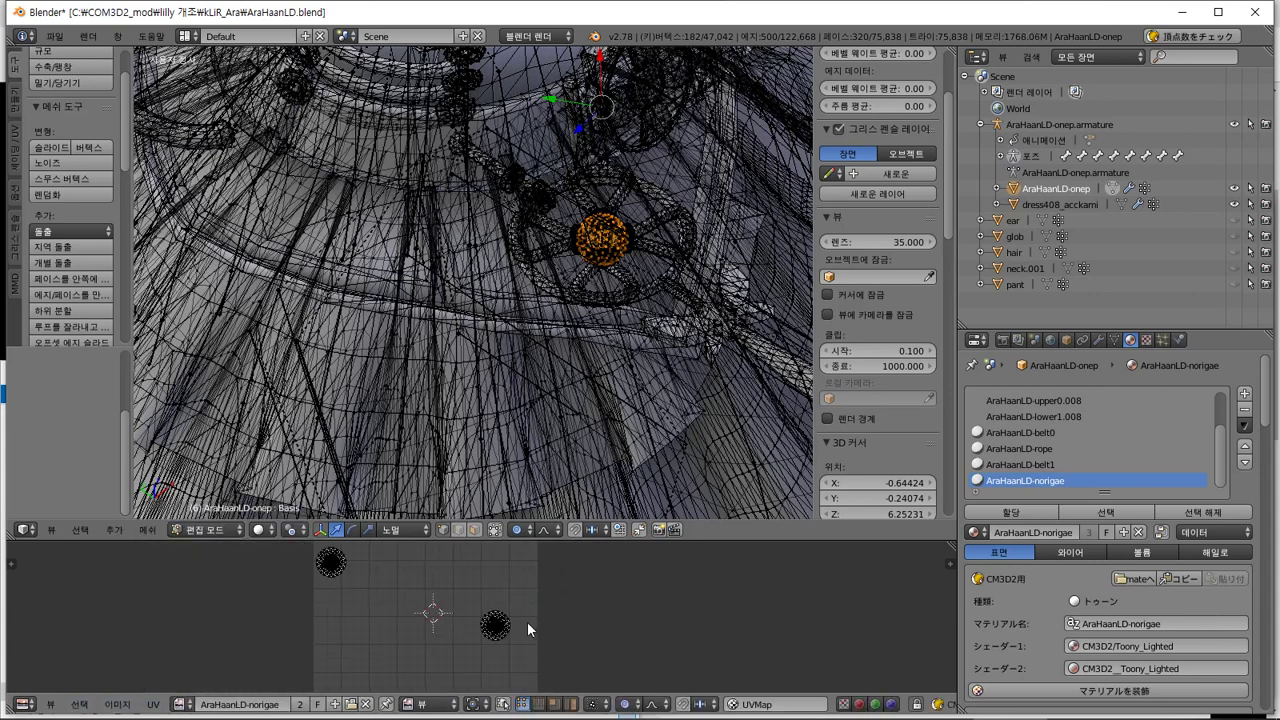
{"action": "scroll", "coordinate": [527, 621], "scroll_direction": "up", "scroll_amount": 1}
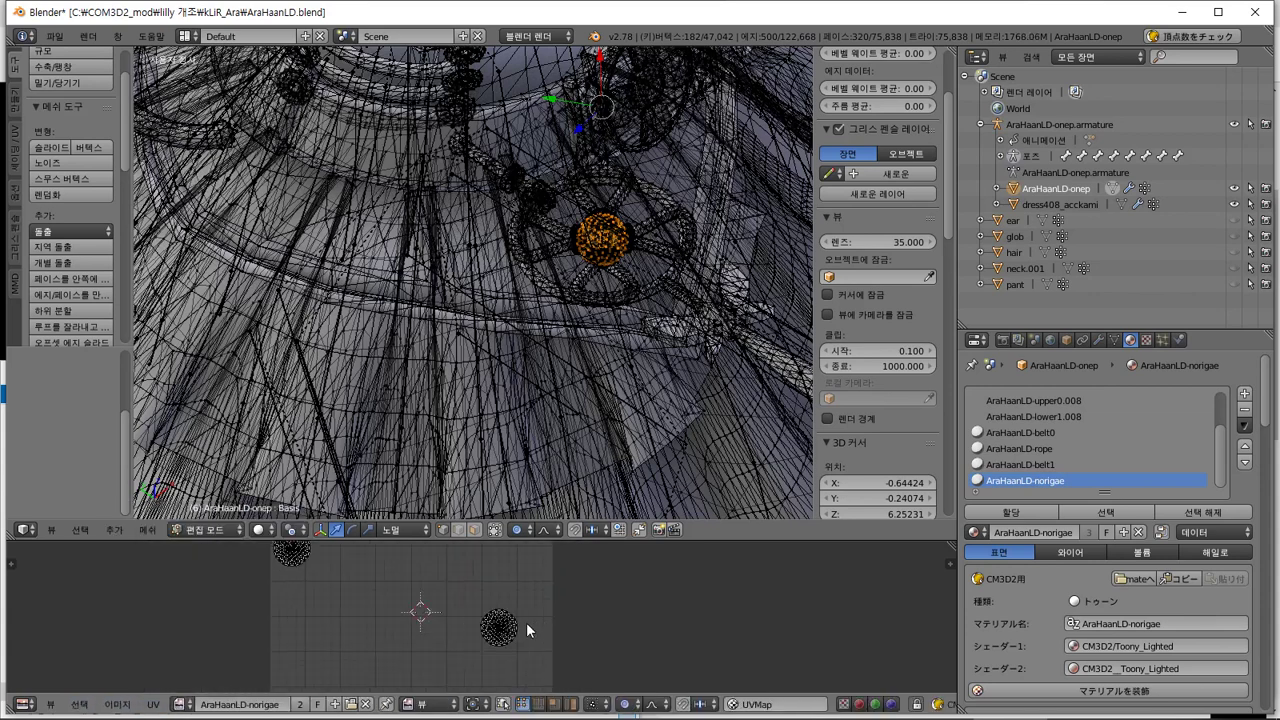
Load AraHaanLD-norigae.png from the kLiR_Ara folder as the image of the norigae material's _MainTex.088 texture
{"action": "left_click", "coordinate": [180, 704]}
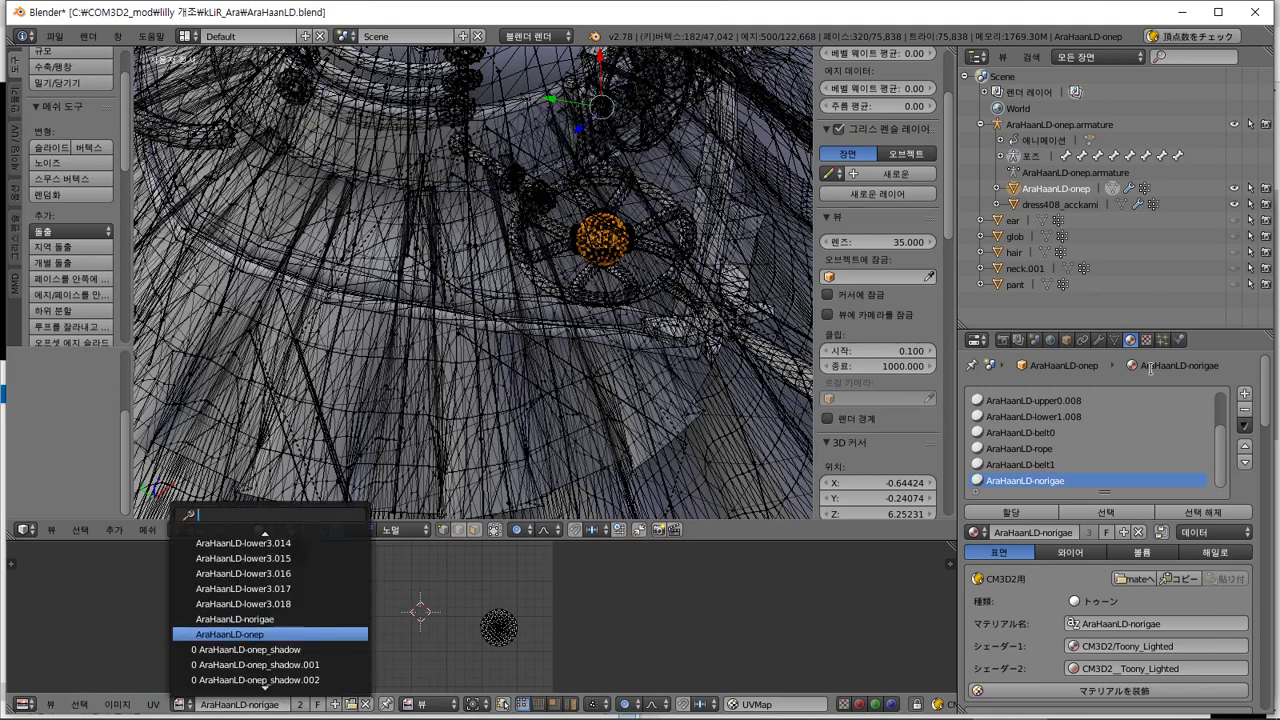
{"action": "left_click", "coordinate": [1150, 341]}
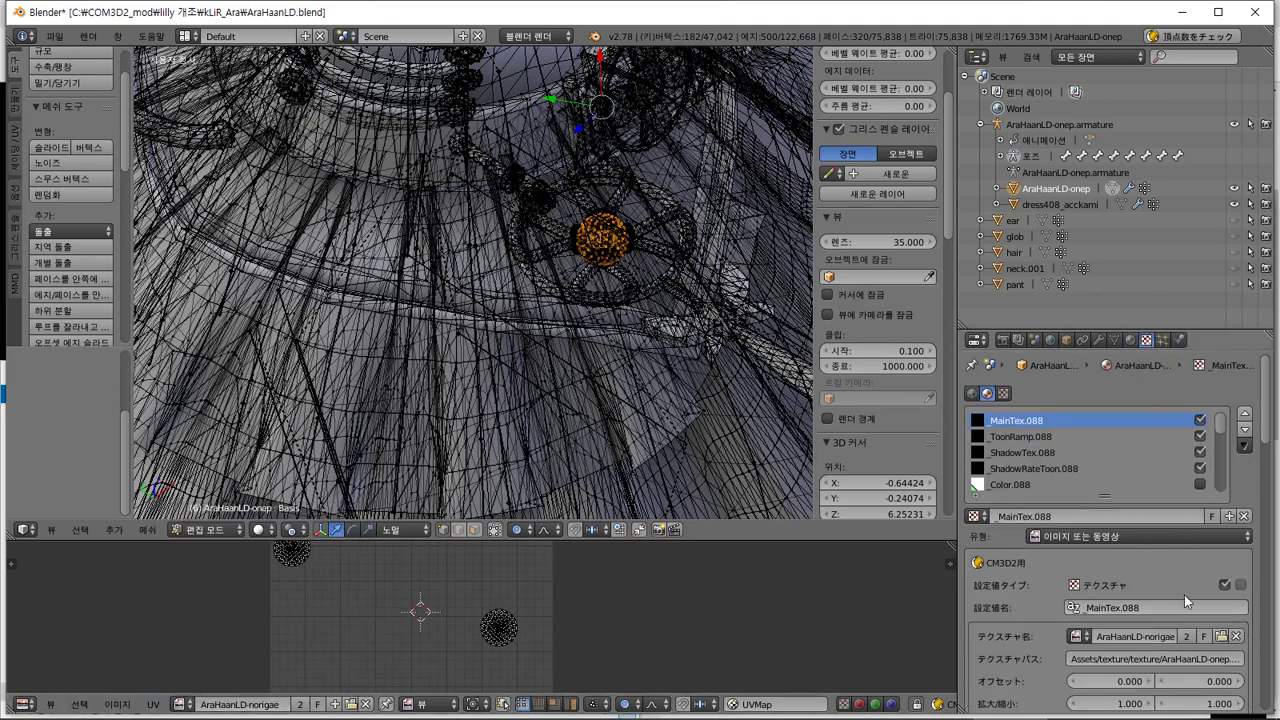
{"action": "left_click", "coordinate": [1224, 637]}
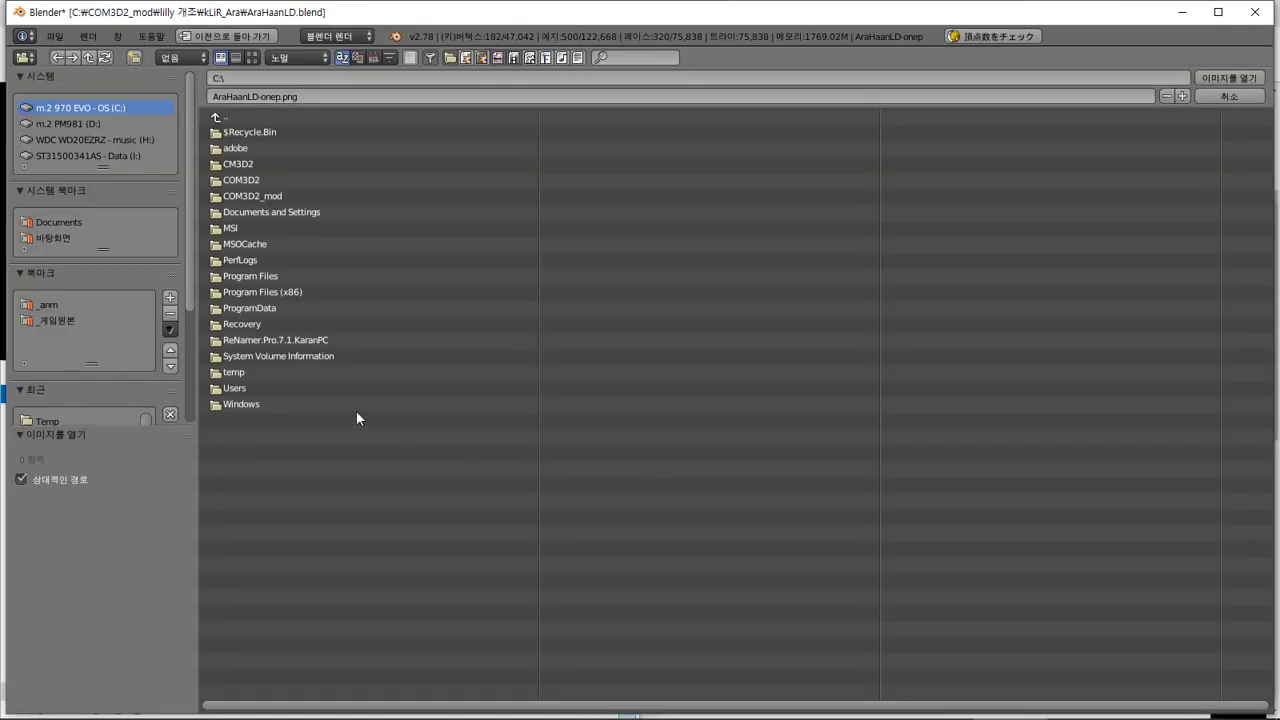
{"action": "scroll", "coordinate": [71, 407], "scroll_direction": "down", "scroll_amount": 2}
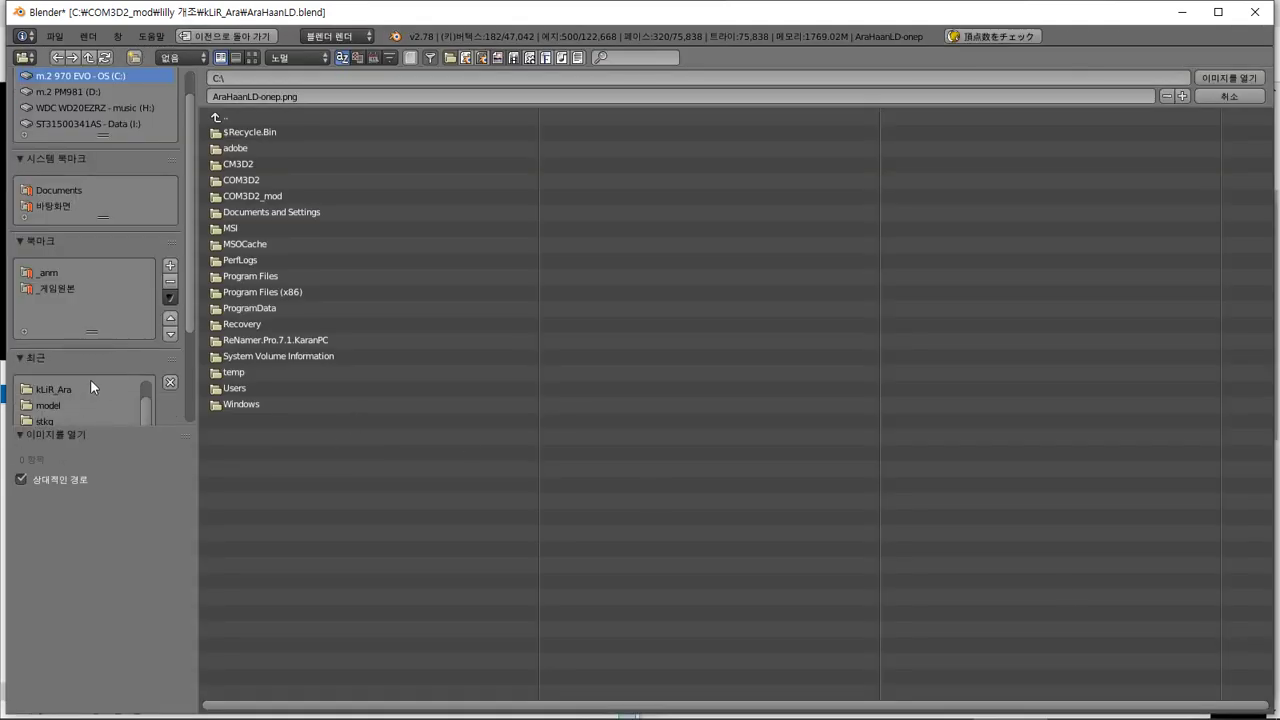
{"action": "left_click", "coordinate": [52, 384]}
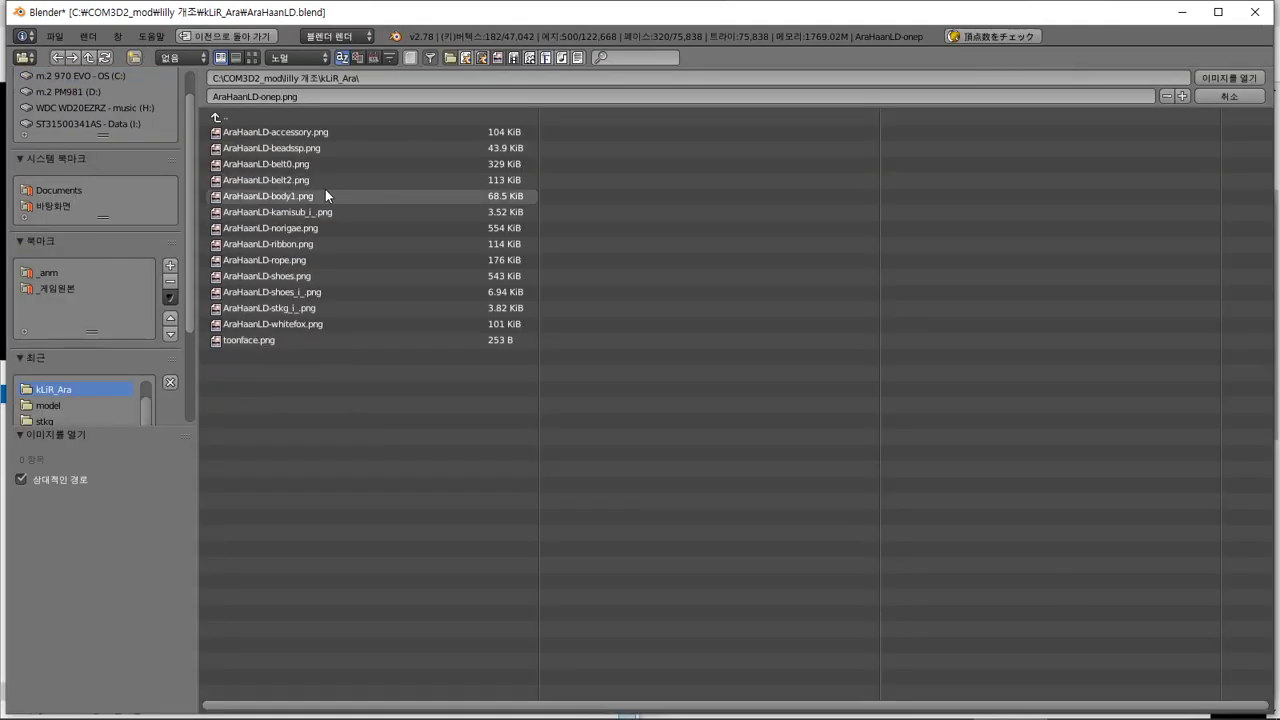
{"action": "double_click", "coordinate": [323, 227]}
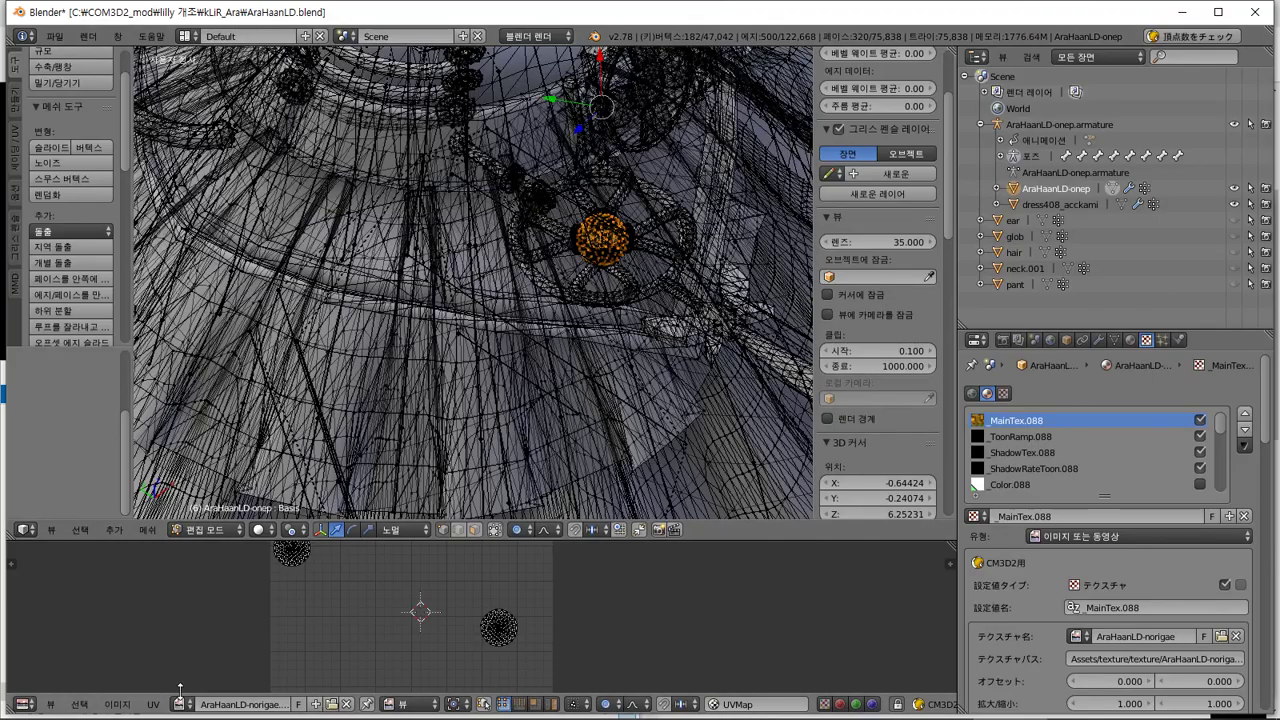
Display the newly loaded AraHaanLD-norigae image behind the selected bead UVs, check their placement, and return to Object Mode
{"action": "left_click", "coordinate": [178, 703]}
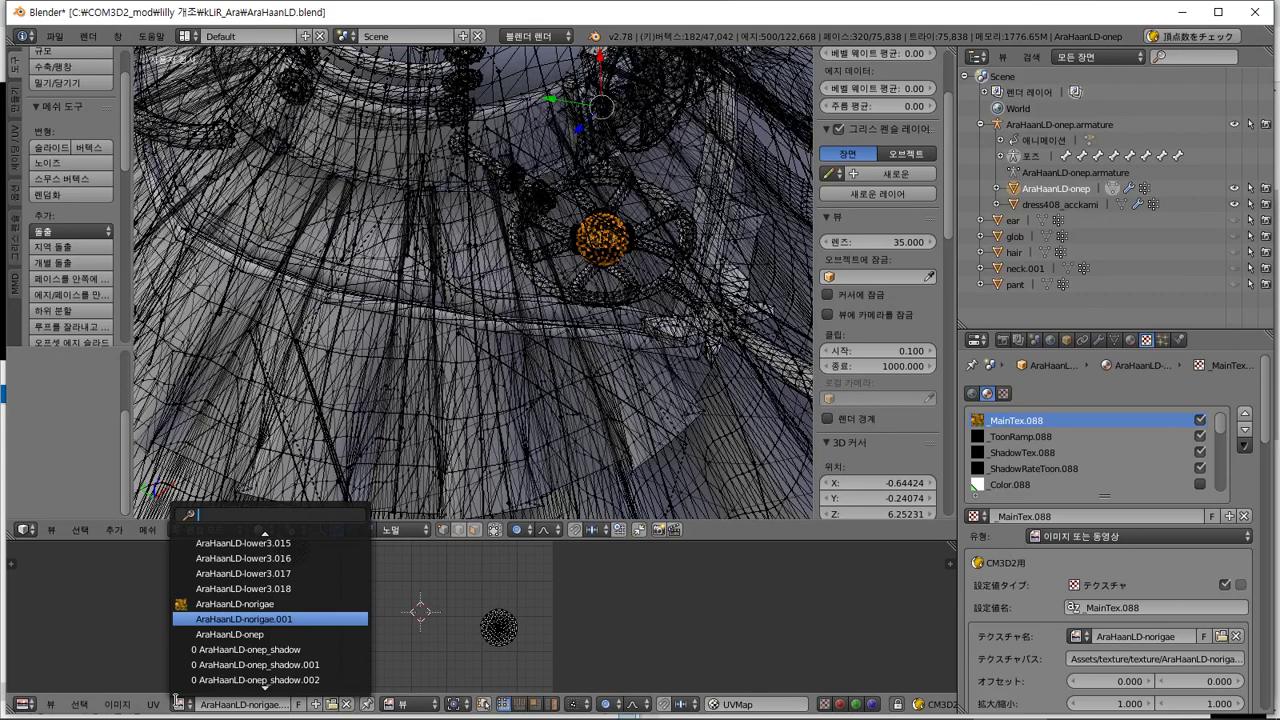
{"action": "left_click", "coordinate": [261, 605]}
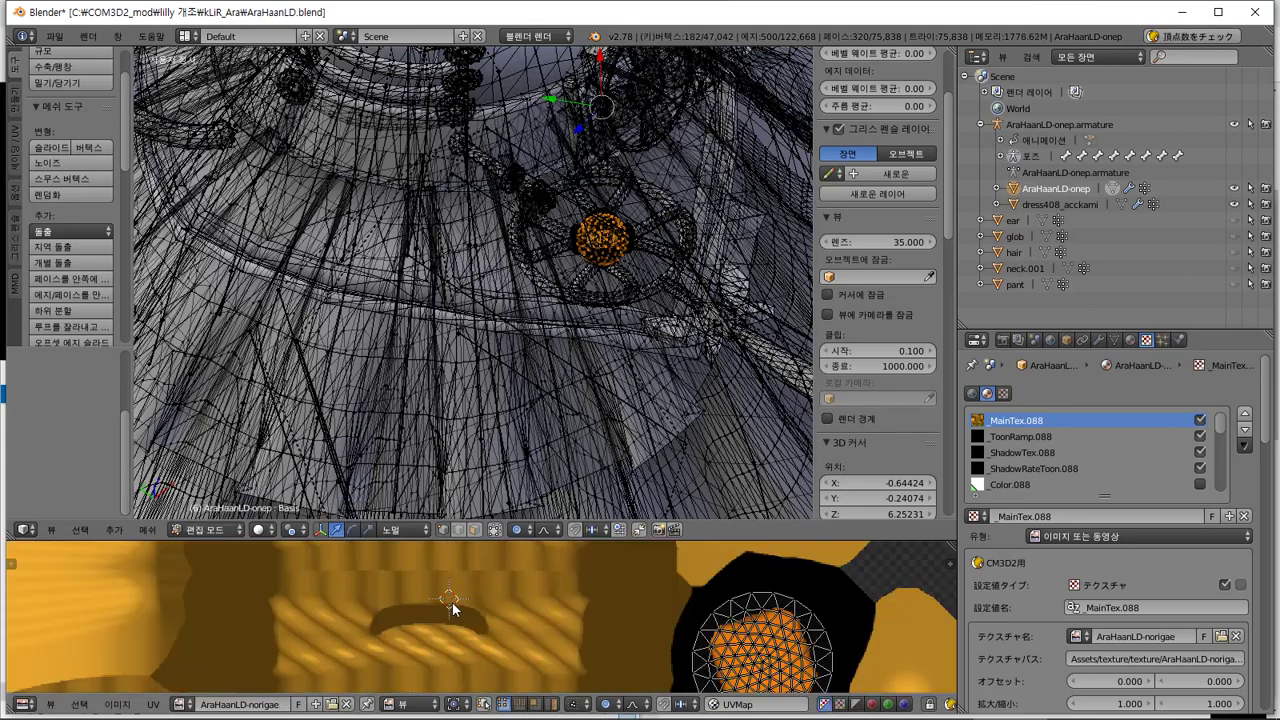
{"action": "scroll", "coordinate": [458, 588], "scroll_direction": "down", "scroll_amount": 6}
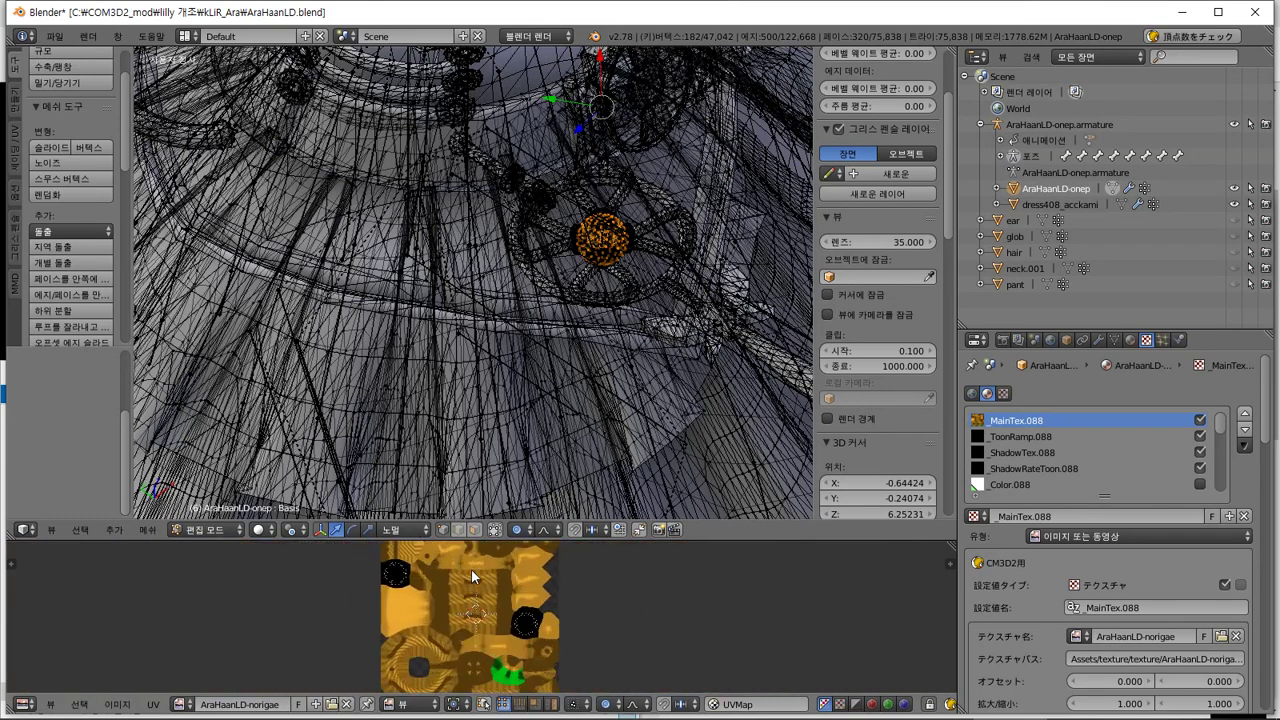
{"action": "scroll", "coordinate": [472, 577], "scroll_direction": "up", "scroll_amount": 6}
{"action": "middle_click_drag", "start_coordinate": [448, 604], "coordinate": [690, 620]}
{"action": "key", "text": "Tab"}
Check the norigae ornament on the dress and open the CM3D2 .model export settings for AraHaanLD-onep
{"action": "scroll", "coordinate": [601, 334], "scroll_direction": "up", "scroll_amount": 4}
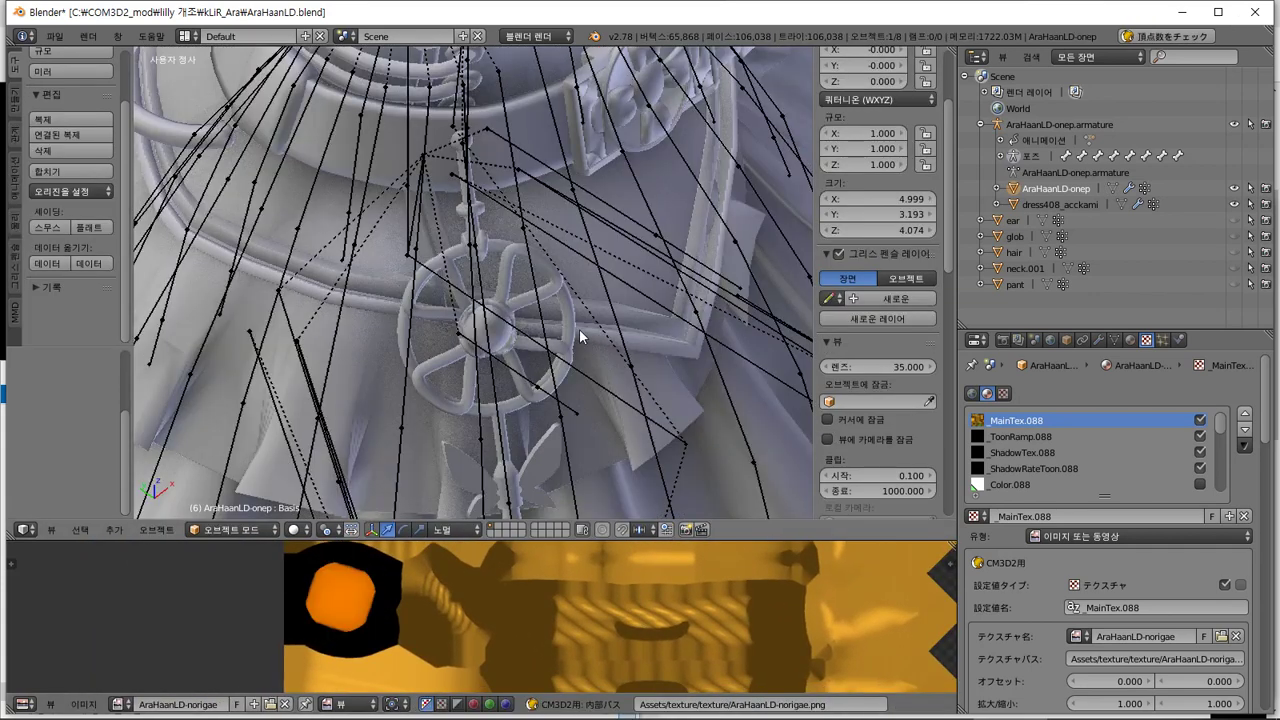
{"action": "scroll", "coordinate": [579, 329], "scroll_direction": "down", "scroll_amount": 4}
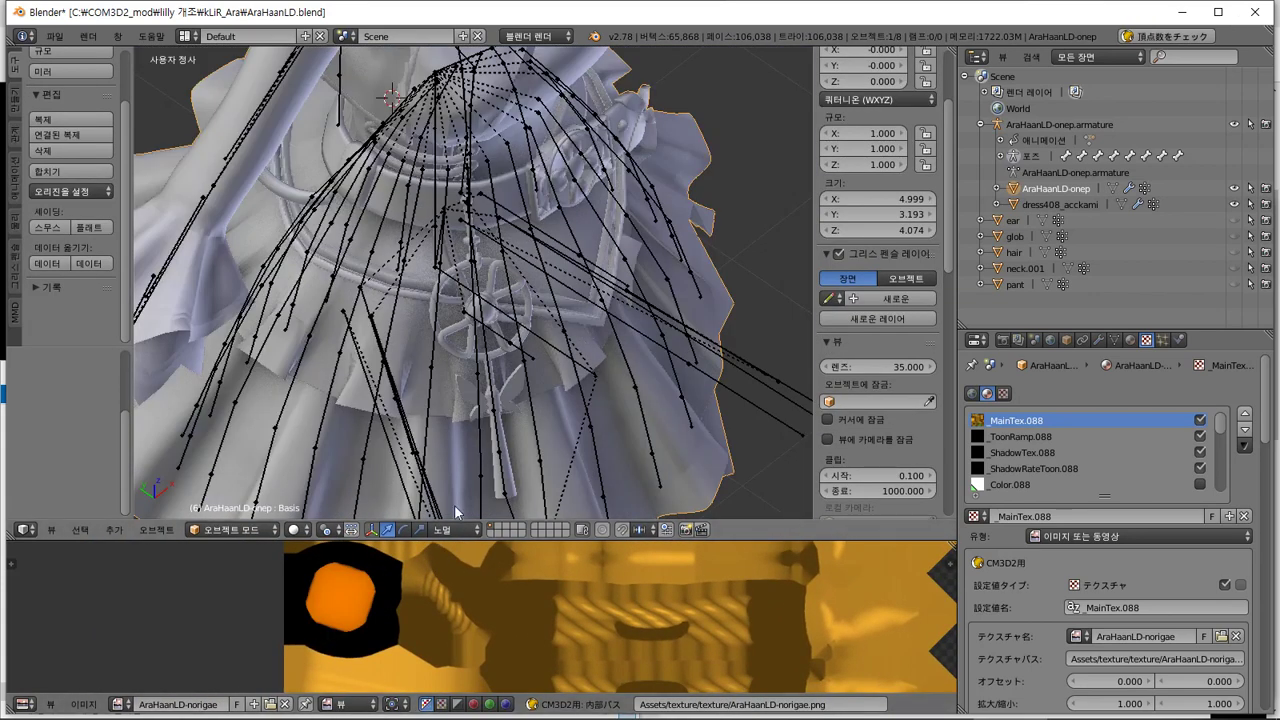
{"action": "scroll", "coordinate": [640, 618], "scroll_direction": "down", "scroll_amount": 4}
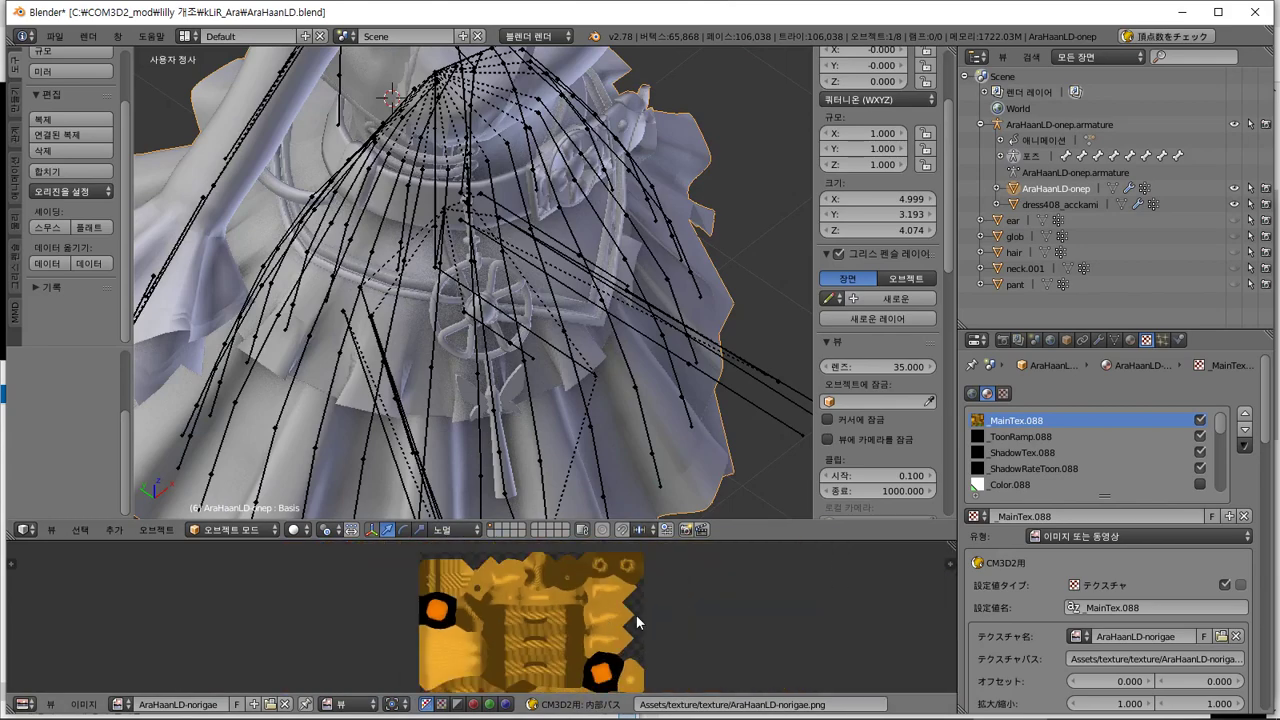
{"action": "scroll", "coordinate": [617, 430], "scroll_direction": "up", "scroll_amount": 5}
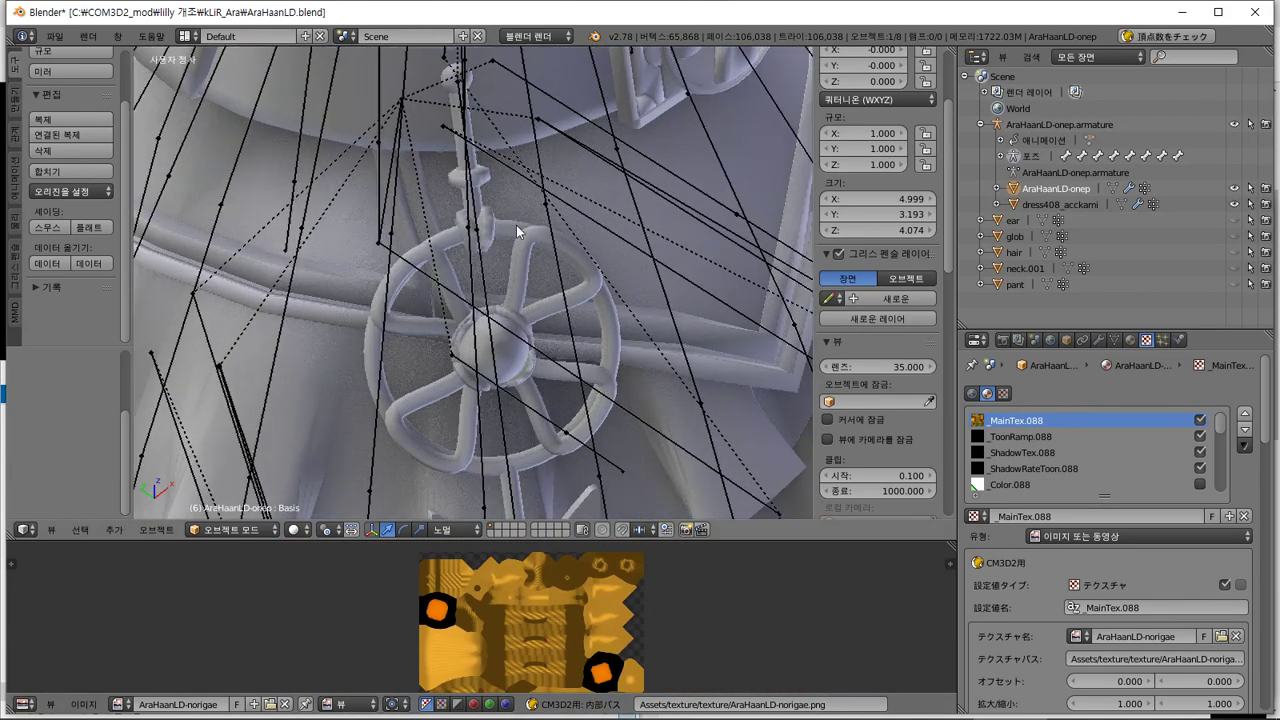
{"action": "scroll", "coordinate": [516, 225], "scroll_direction": "down", "scroll_amount": 4}
{"action": "middle_click_drag", "start_coordinate": [529, 209], "coordinate": [755, 360], "text": "shift"}
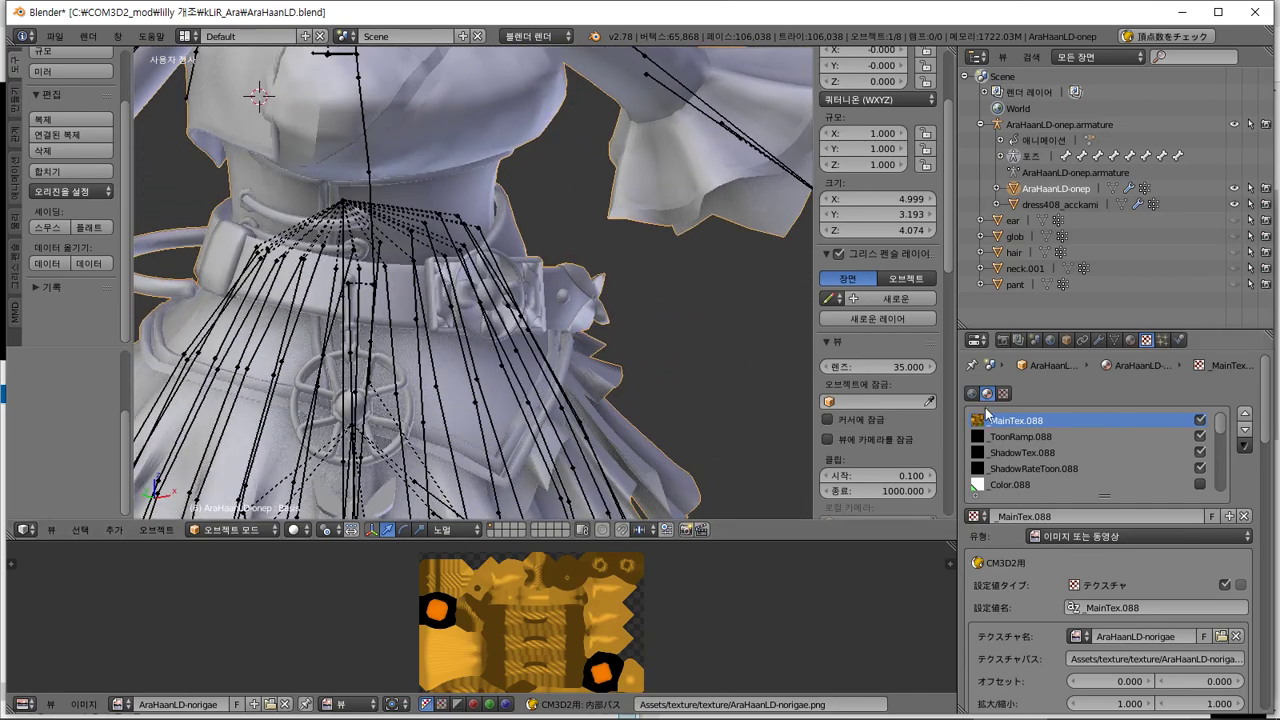
{"action": "left_click", "coordinate": [1131, 340]}
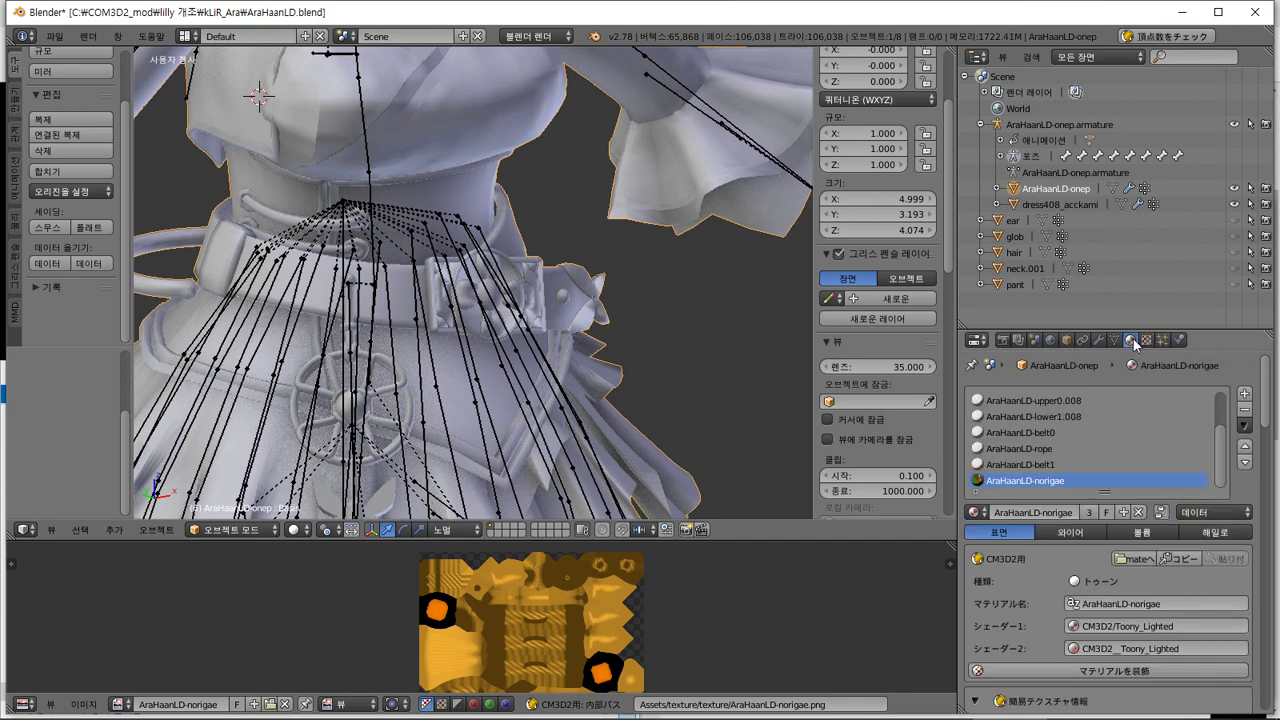
{"action": "left_click", "coordinate": [66, 41]}
{"action": "mouse_move", "coordinate": [164, 330]}
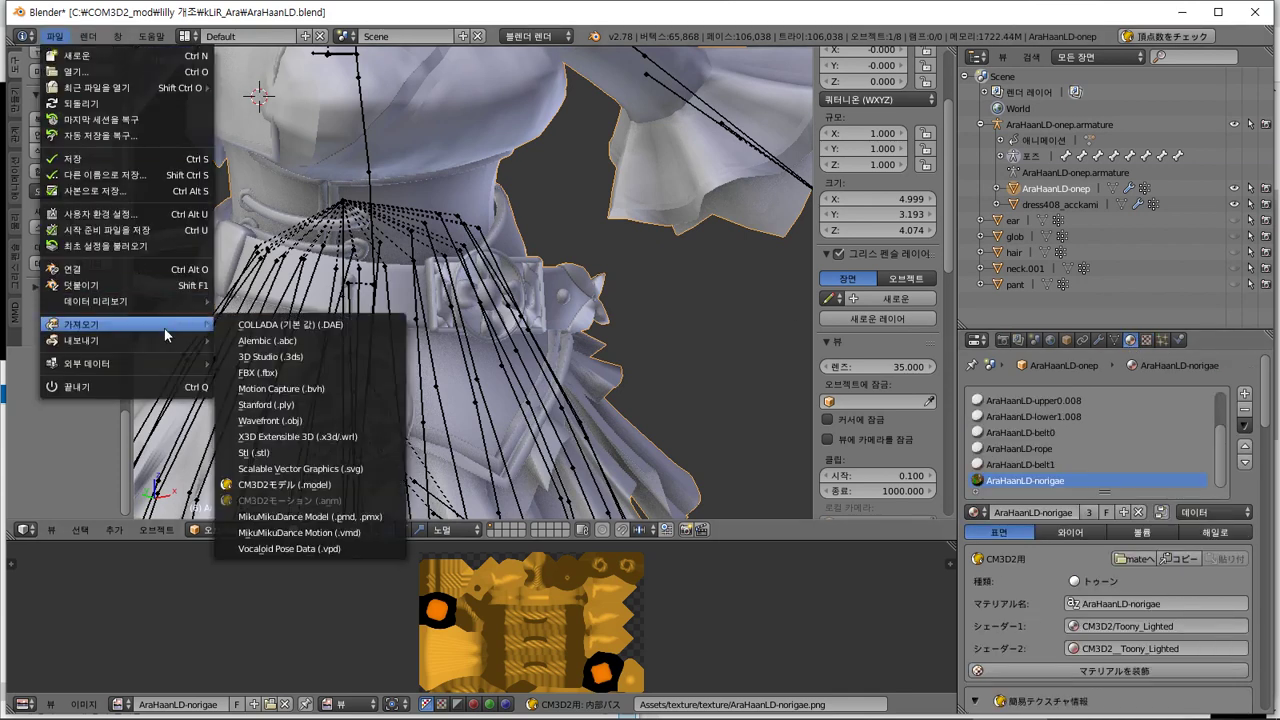
{"action": "left_click", "coordinate": [268, 486]}
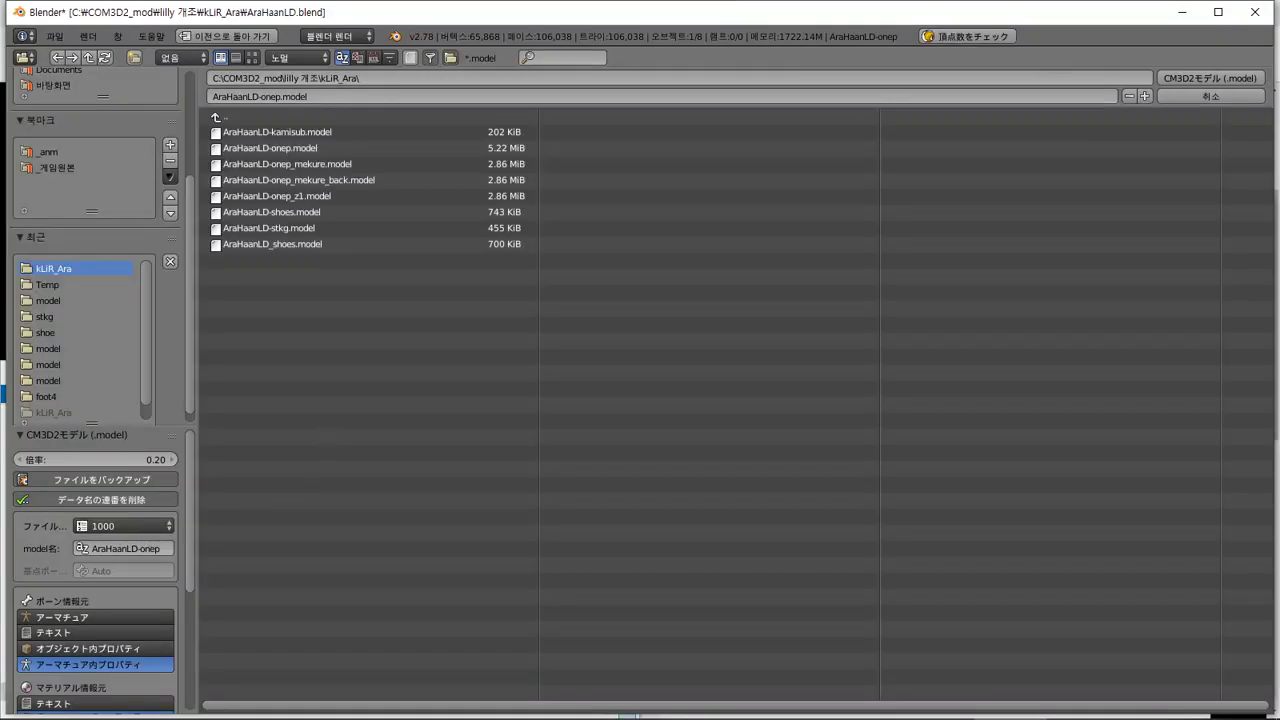
Switch to File Explorer and bring forward the _CM3D2_Toolkit_PR2, kLiR_Ara(LD)1.04 and kLiR_Ara folder windows
{"action": "mouse_move", "coordinate": [408, 714]}
{"action": "mouse_move", "coordinate": [215, 712]}
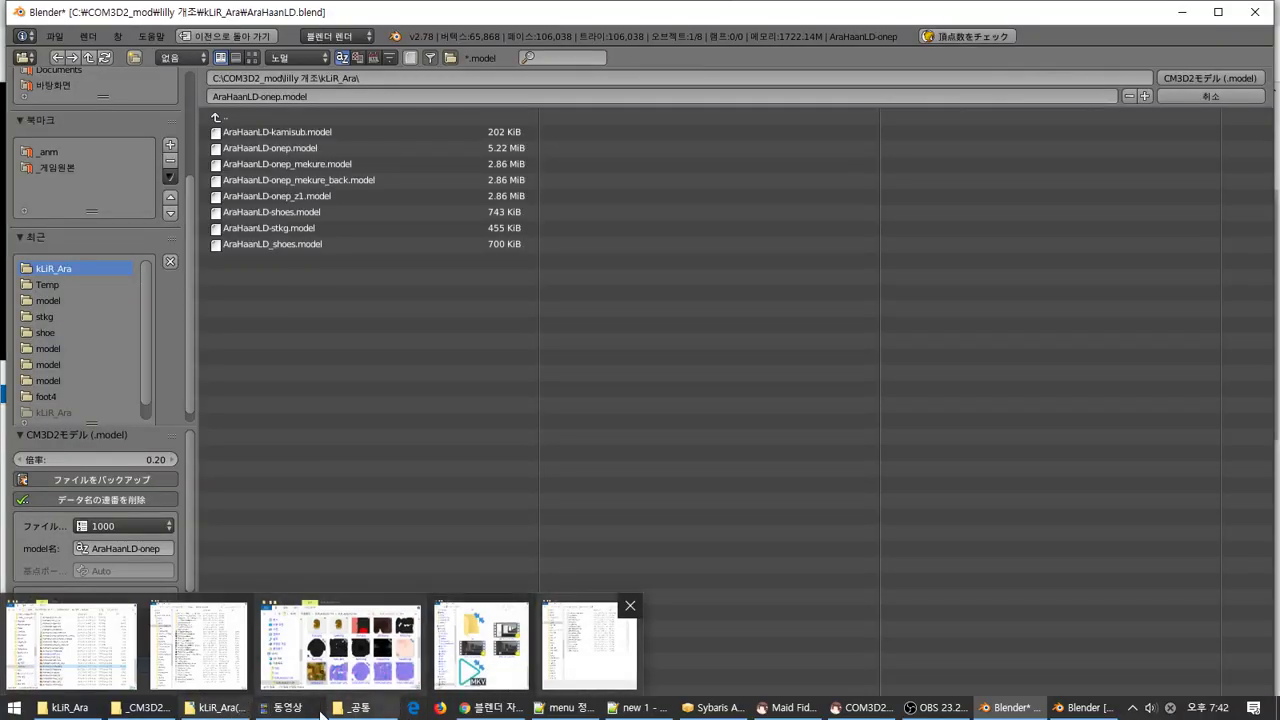
{"action": "left_click", "coordinate": [158, 712]}
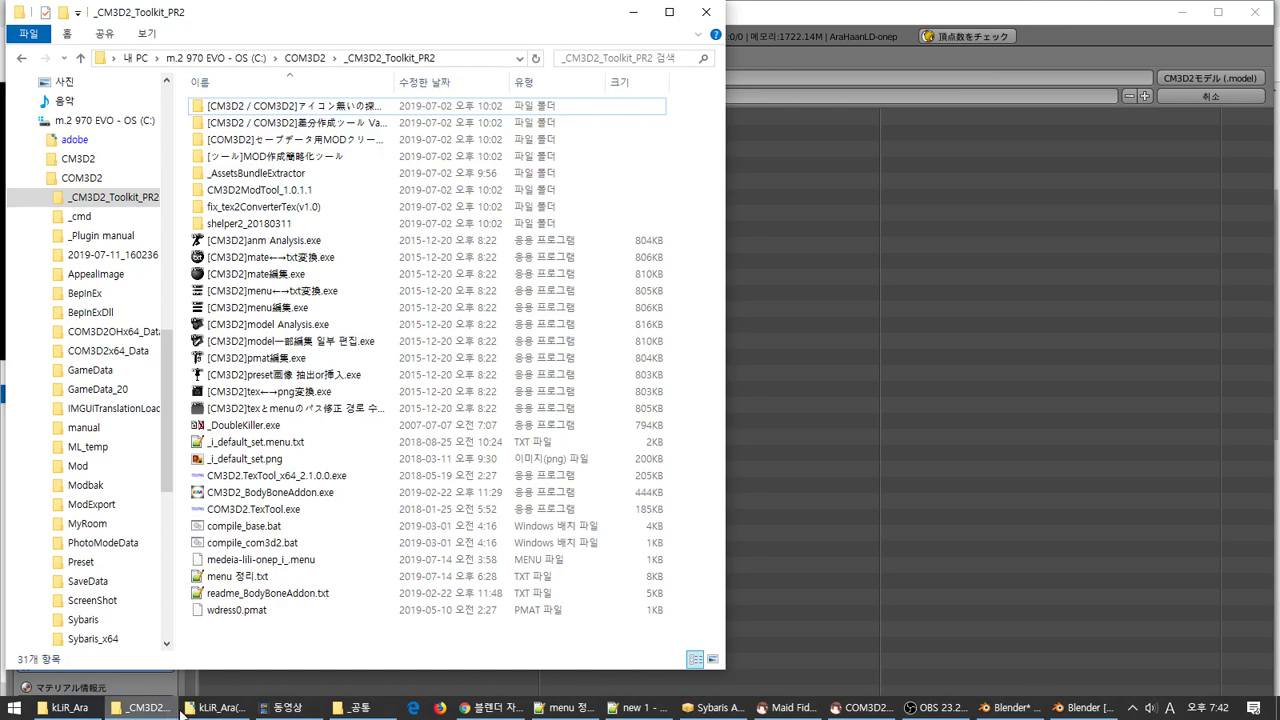
{"action": "left_click", "coordinate": [218, 708]}
{"action": "left_click", "coordinate": [70, 708]}
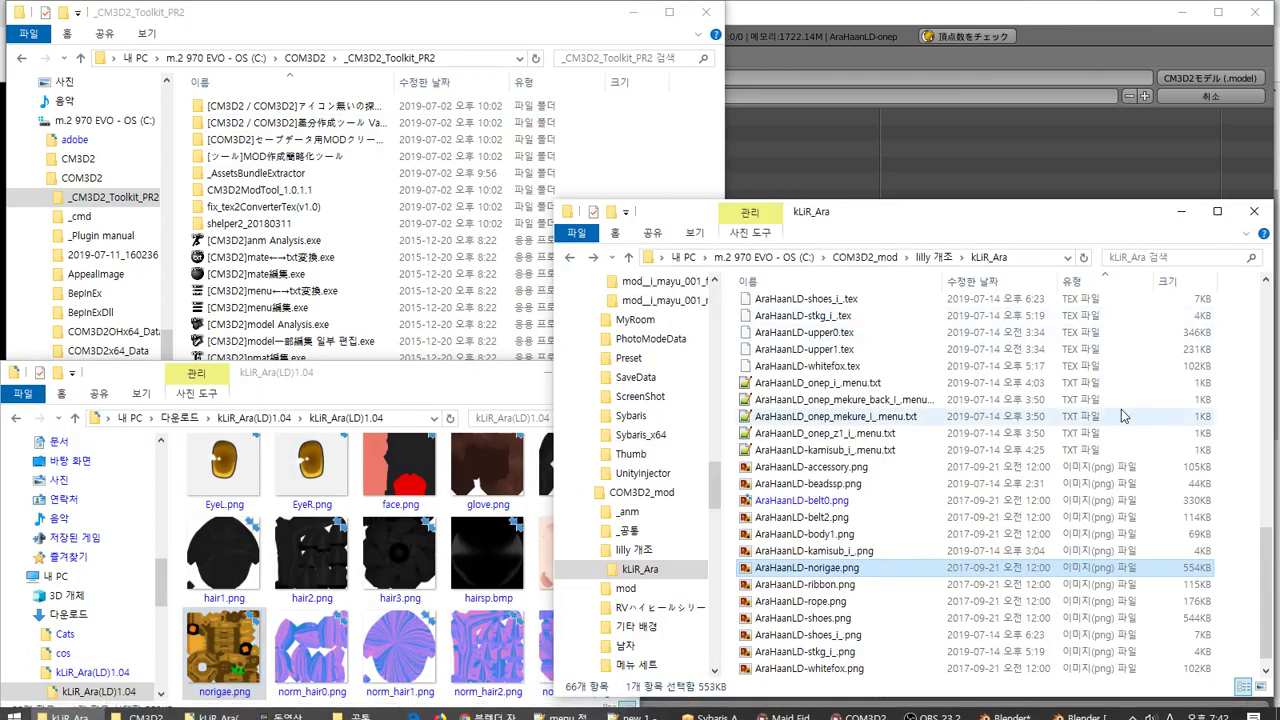
Look through the menu and model files in the kLiR_Ara folder, selecting AraHaanLD_onep_i_.menu
{"action": "scroll", "coordinate": [880, 390], "scroll_direction": "up", "scroll_amount": 3}
{"action": "scroll", "coordinate": [880, 390], "scroll_direction": "up", "scroll_amount": 4}
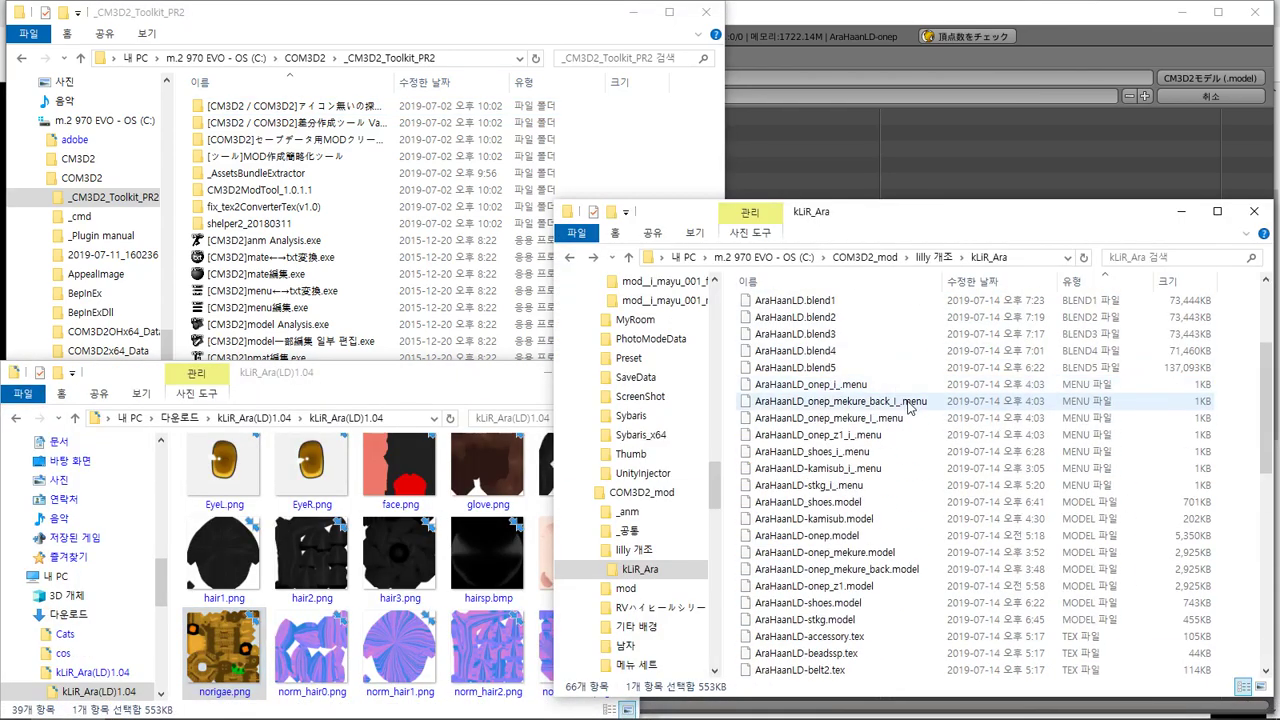
{"action": "scroll", "coordinate": [988, 490], "scroll_direction": "up", "scroll_amount": 1}
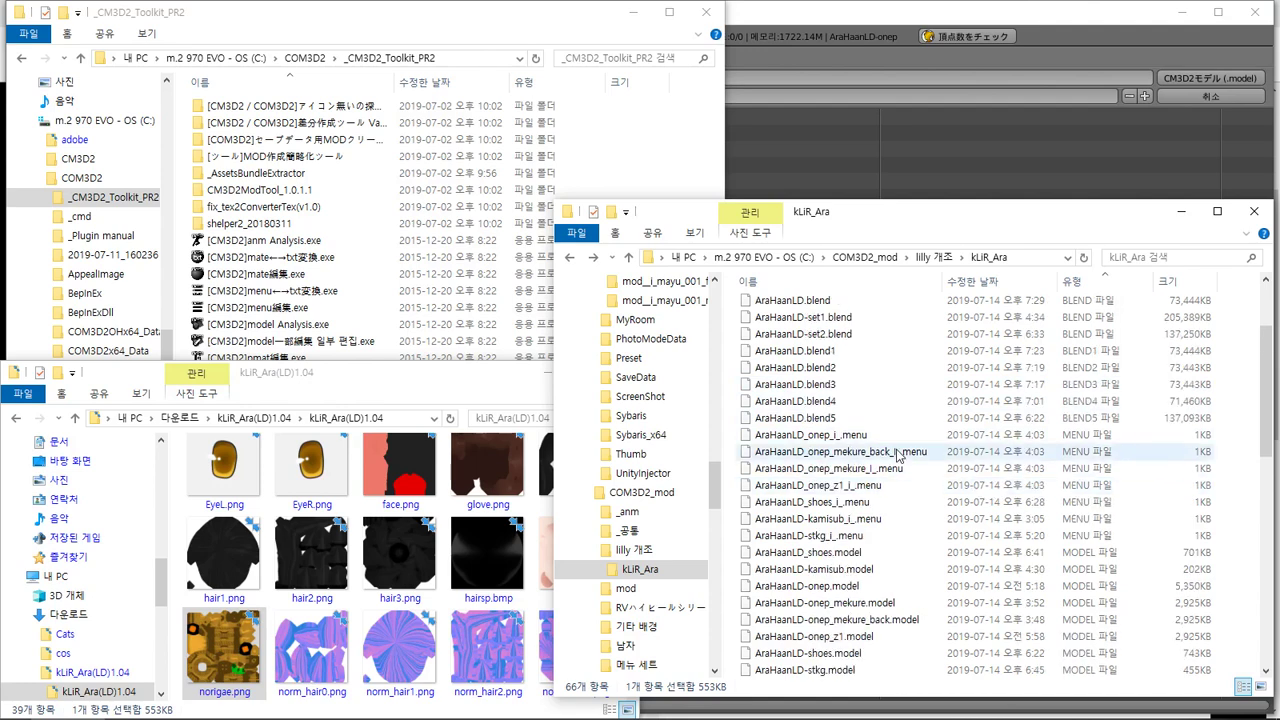
{"action": "left_click", "coordinate": [955, 435]}
{"action": "scroll", "coordinate": [960, 465], "scroll_direction": "down", "scroll_amount": 3}
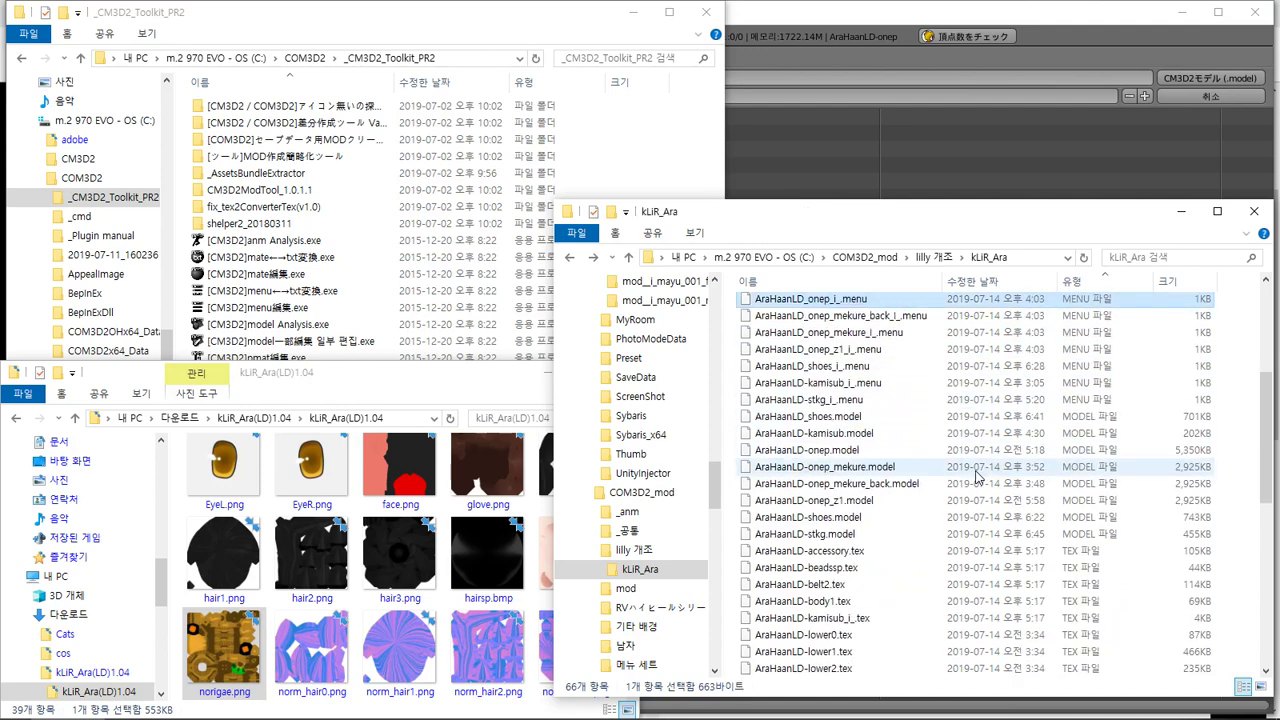
{"action": "scroll", "coordinate": [977, 477], "scroll_direction": "up", "scroll_amount": 2}
{"action": "scroll", "coordinate": [870, 478], "scroll_direction": "down", "scroll_amount": 2}
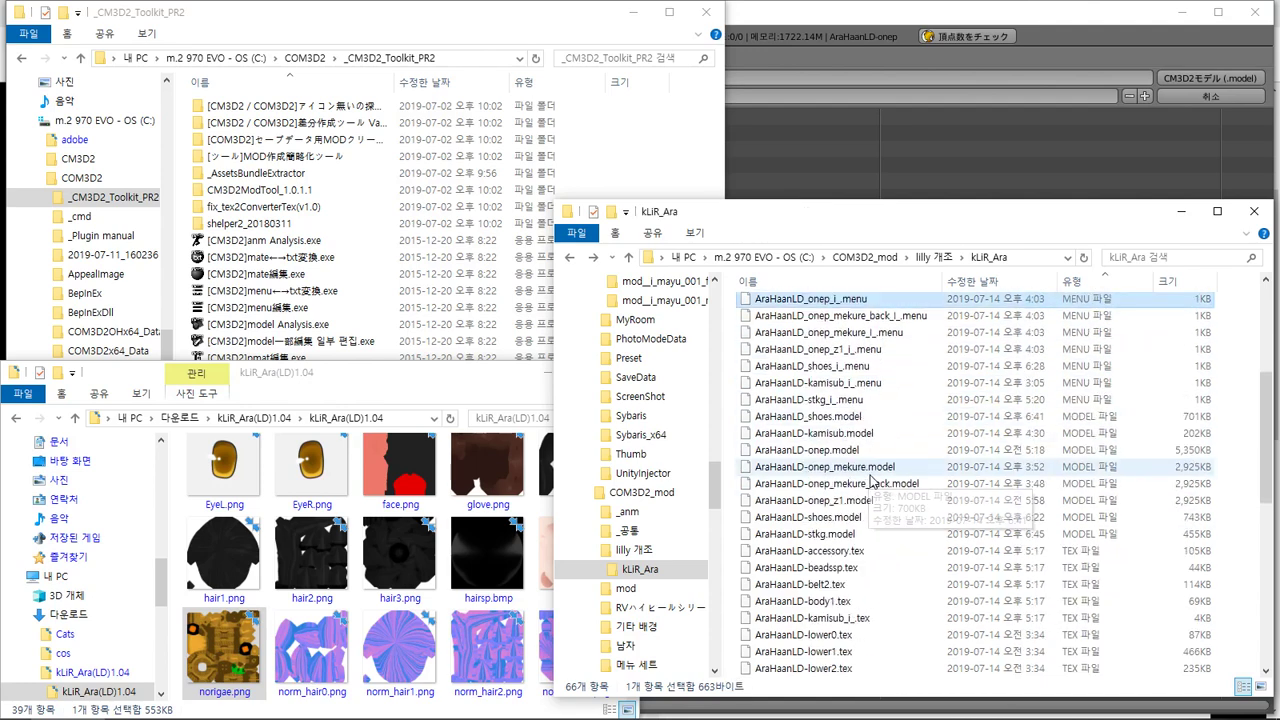
{"action": "scroll", "coordinate": [888, 463], "scroll_direction": "up", "scroll_amount": 3}
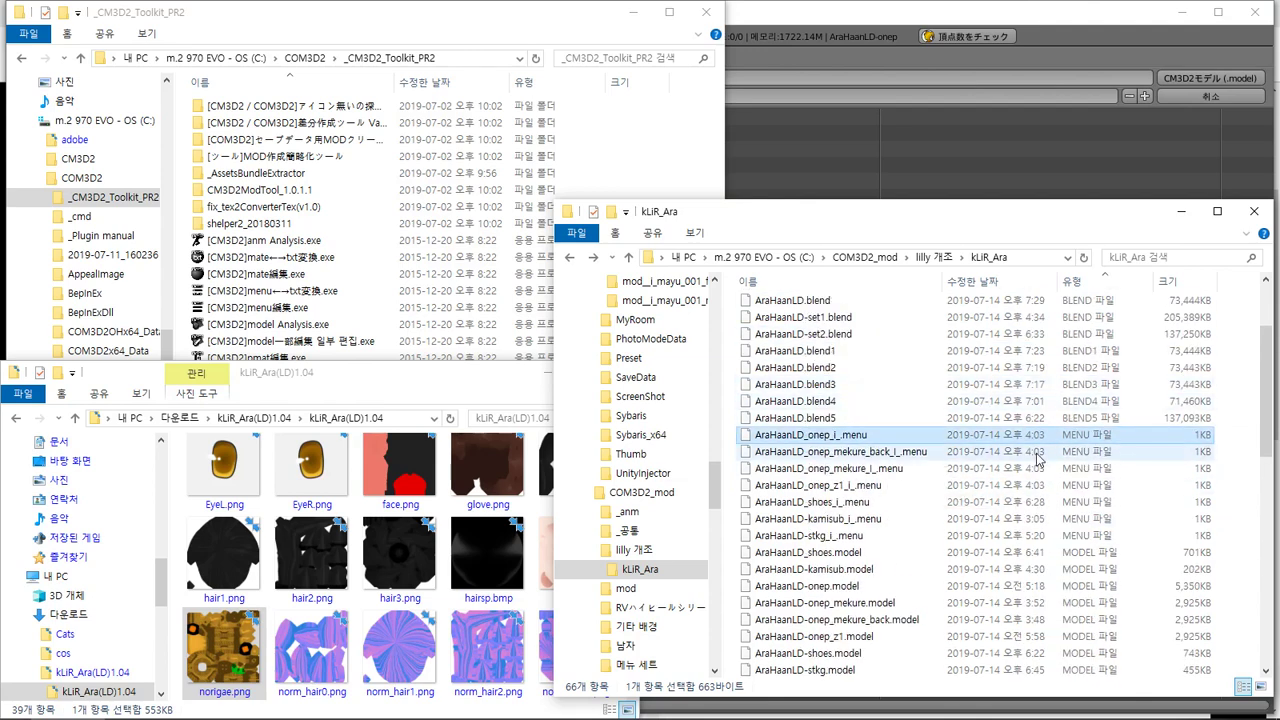
Duplicate AraHaanLD_onep_i_.menu in the kLiR_Ara folder and insert _z1 after "onep" in the copy's name
{"action": "key", "text": "ctrl+v"}
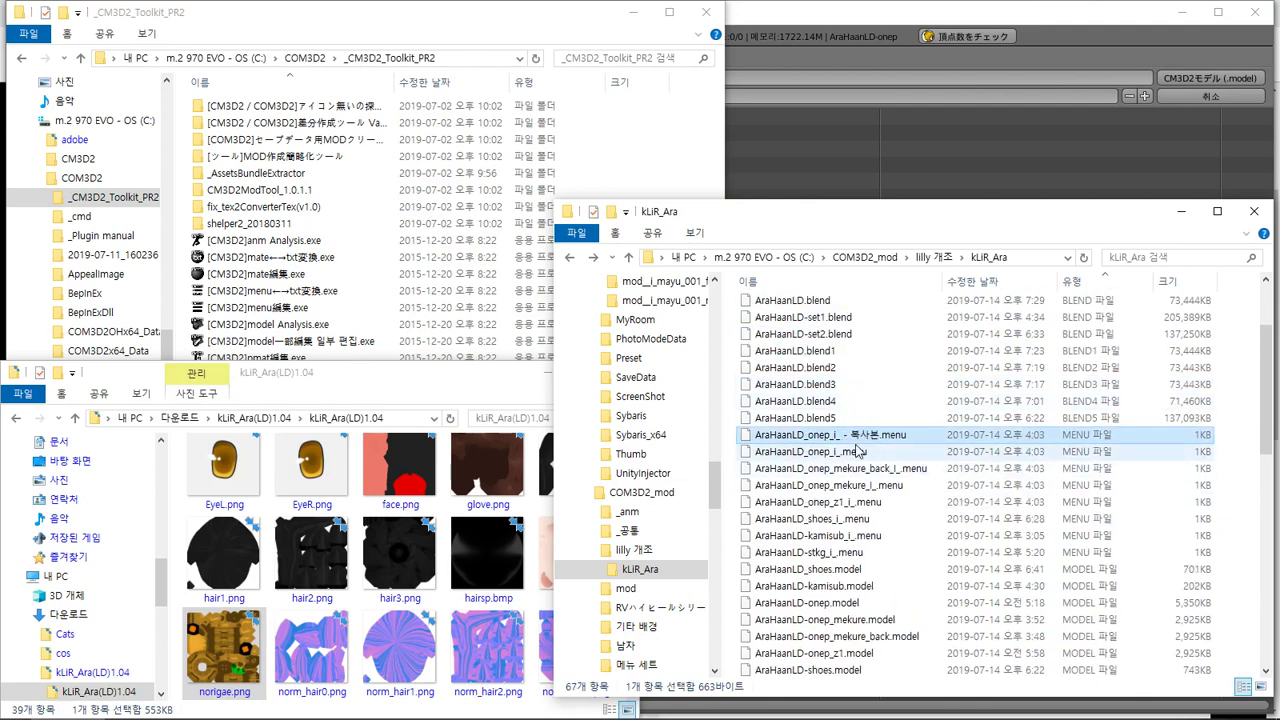
{"action": "left_click", "coordinate": [840, 436]}
{"action": "left_click", "coordinate": [807, 435]}
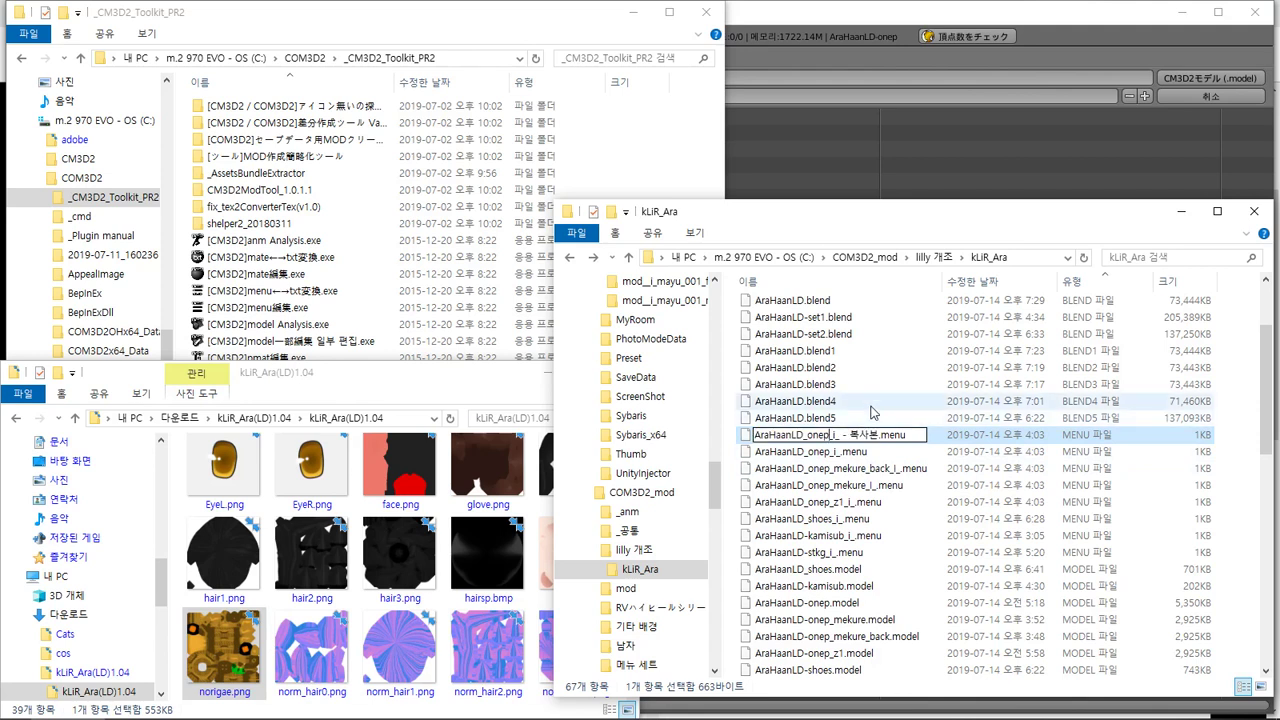
{"action": "type", "text": "_"}
{"action": "type", "text": "z1"}
{"action": "left_click", "coordinate": [875, 518]}
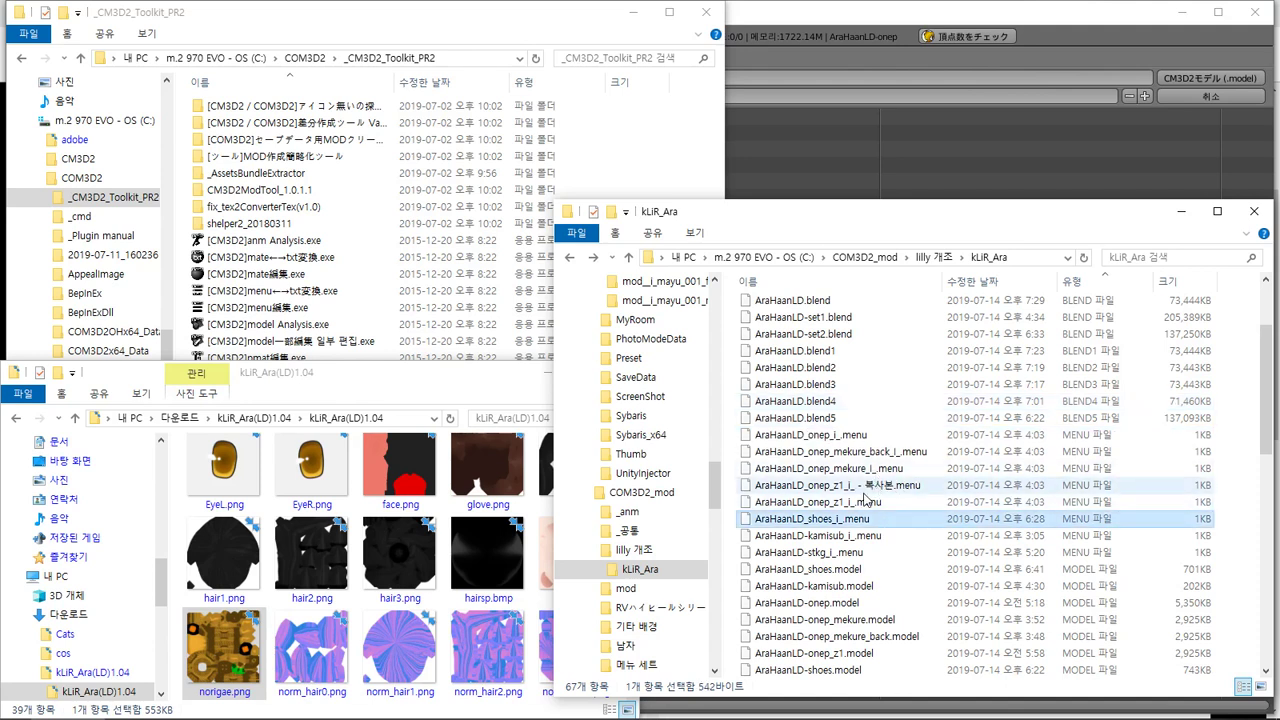
Rename the existing AraHaanLD_onep_z1_i_.menu file to AraHaanLD_onep_z2_i_.menu
{"action": "left_click", "coordinate": [858, 489]}
{"action": "left_click", "coordinate": [856, 490]}
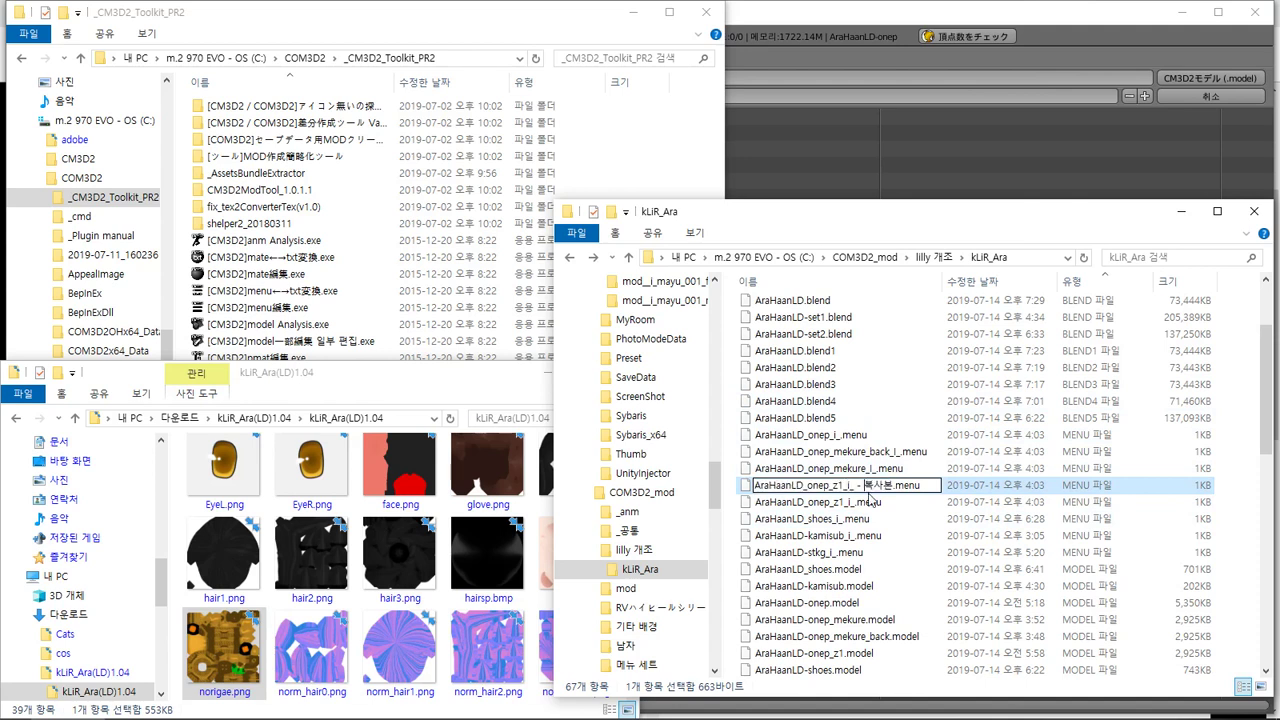
{"action": "key", "text": "Tab"}
{"action": "left_click", "coordinate": [838, 503]}
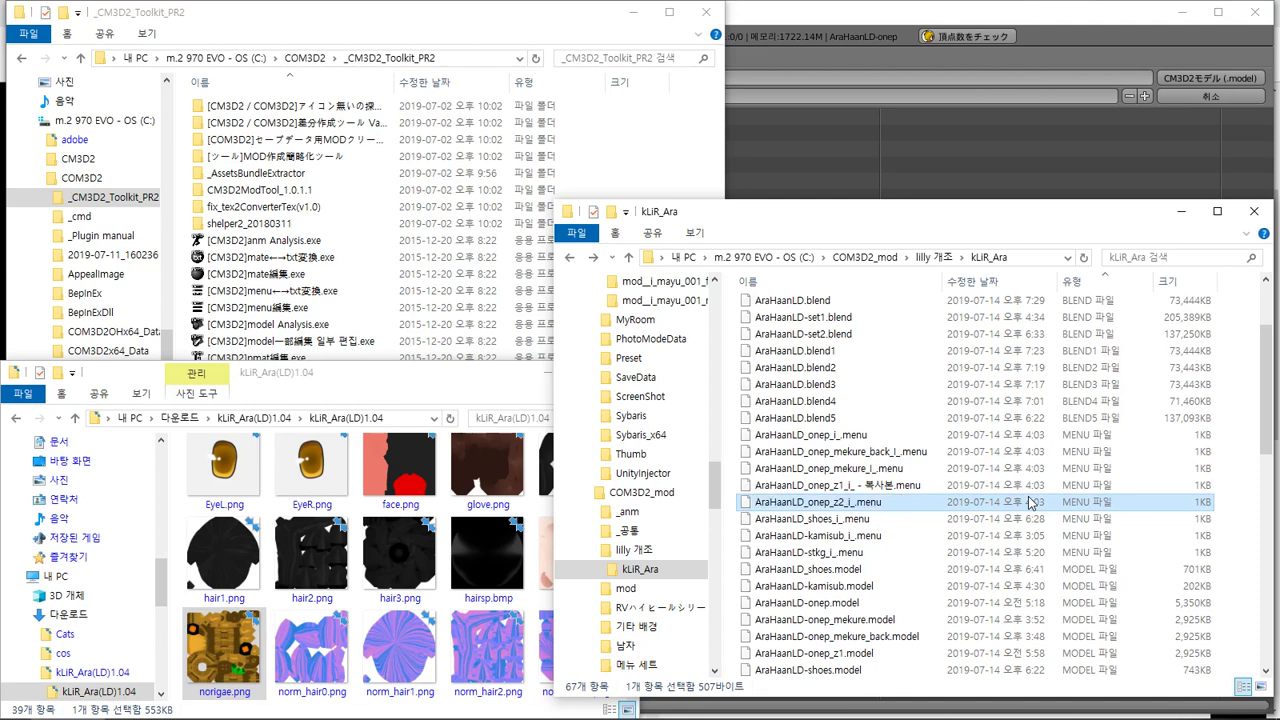
Remove the " - 복사본" suffix from the duplicated menu file so it is named AraHaanLD_onep_z1_i_.menu
{"action": "key", "text": "shift+Tab"}
{"action": "key", "text": "shift+Tab"}
{"action": "key", "text": "Tab"}
{"action": "key", "text": "Right"}
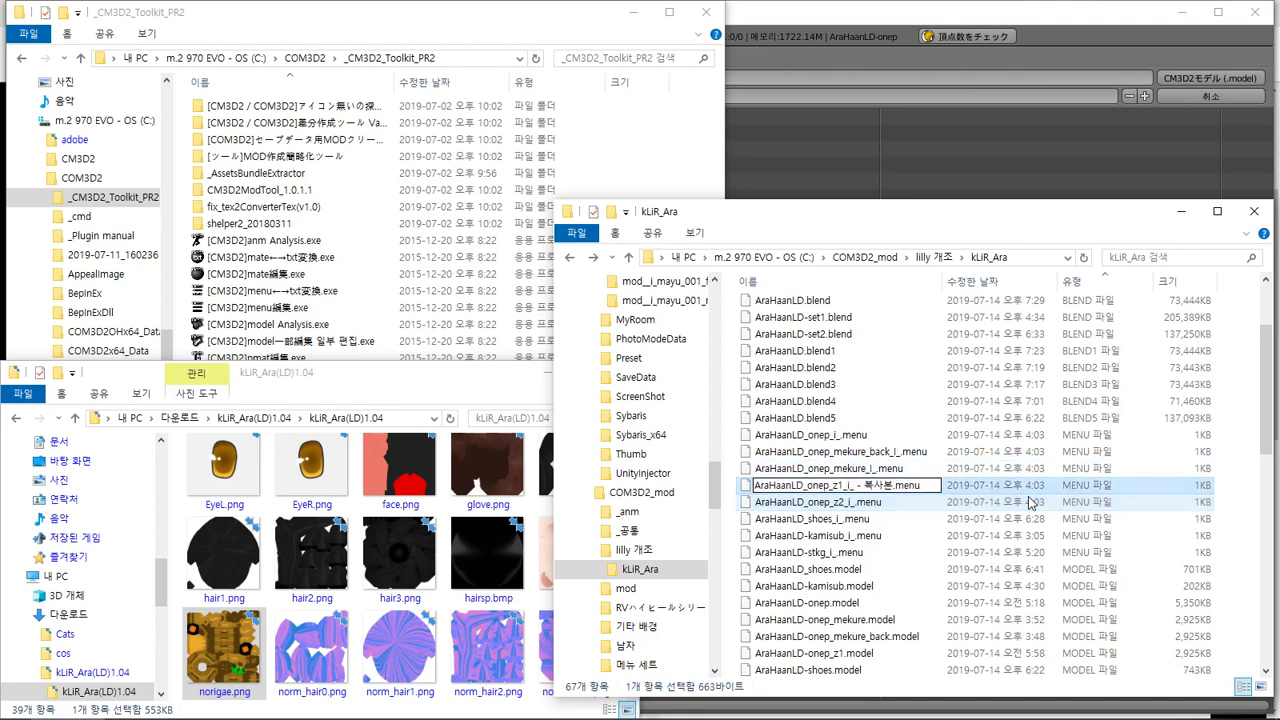
{"action": "key", "text": "BackSpace"}
{"action": "key", "text": "BackSpace"}
{"action": "key", "text": "BackSpace"}
{"action": "key", "text": "BackSpace"}
{"action": "key", "text": "BackSpace"}
{"action": "key", "text": "BackSpace"}
{"action": "key", "text": "Return"}
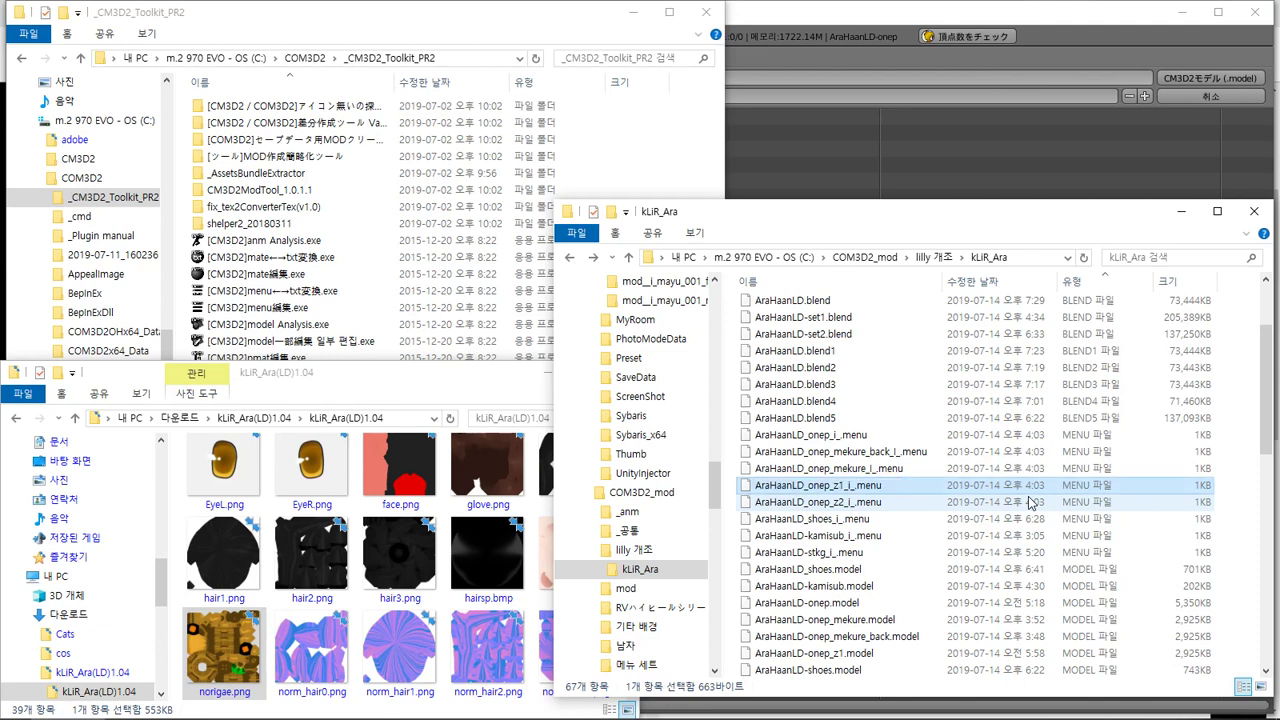
Duplicate AraHaanLD-onep_z1.model and name the copy AraHaanLD-onep_z2.model
{"action": "left_click", "coordinate": [880, 604]}
{"action": "scroll", "coordinate": [900, 608], "scroll_direction": "down", "scroll_amount": 2}
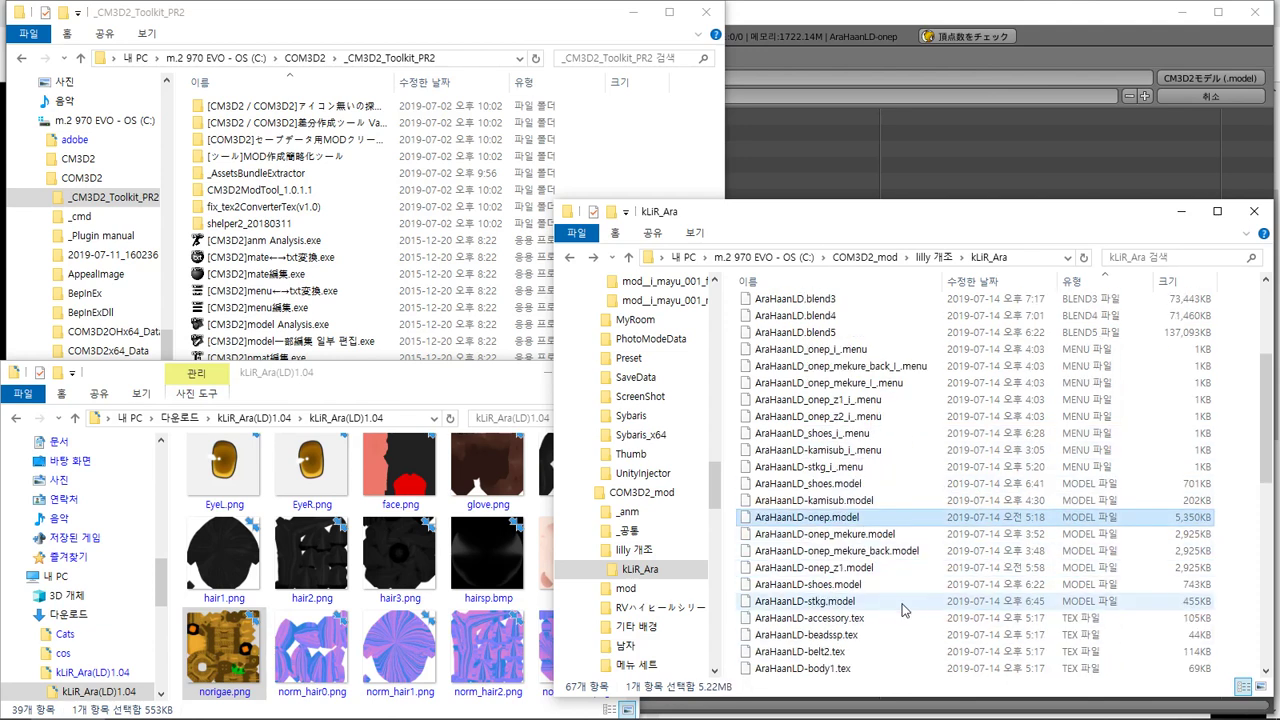
{"action": "left_click", "coordinate": [884, 568]}
{"action": "key", "text": "ctrl+c"}
{"action": "key", "text": "ctrl+v"}
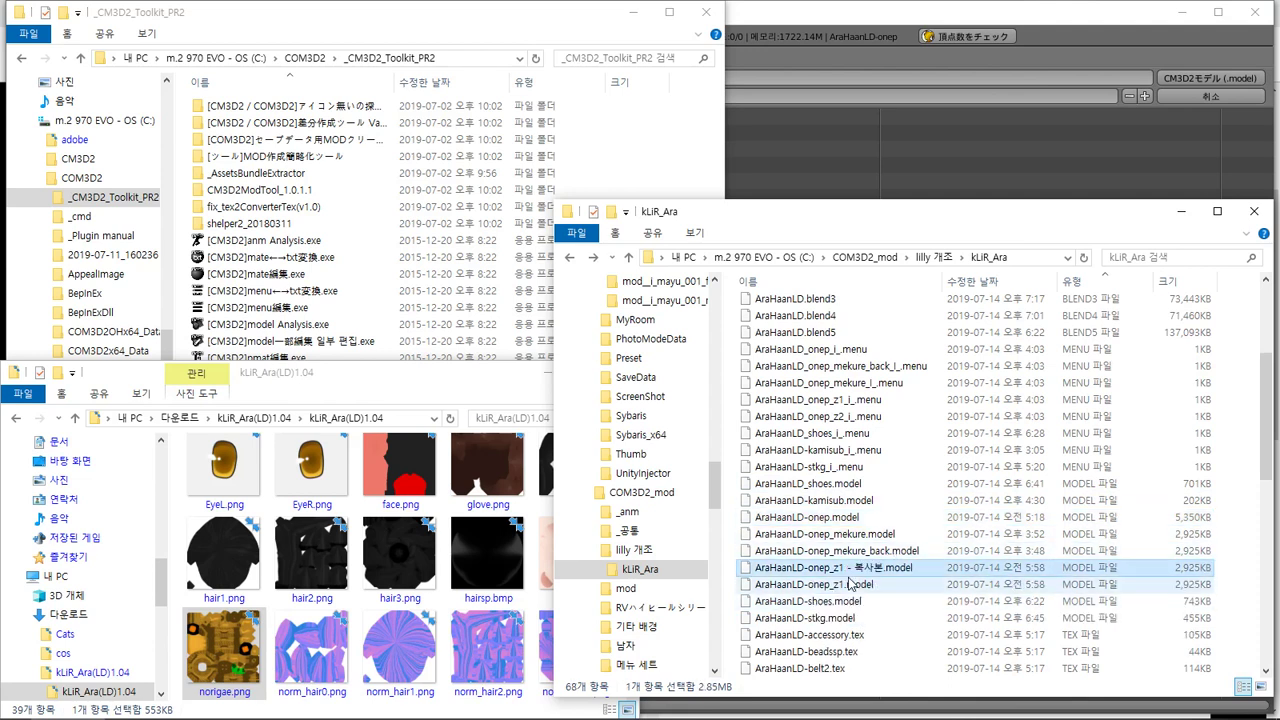
{"action": "left_click", "coordinate": [850, 568]}
{"action": "left_click_drag", "start_coordinate": [837, 568], "coordinate": [884, 576]}
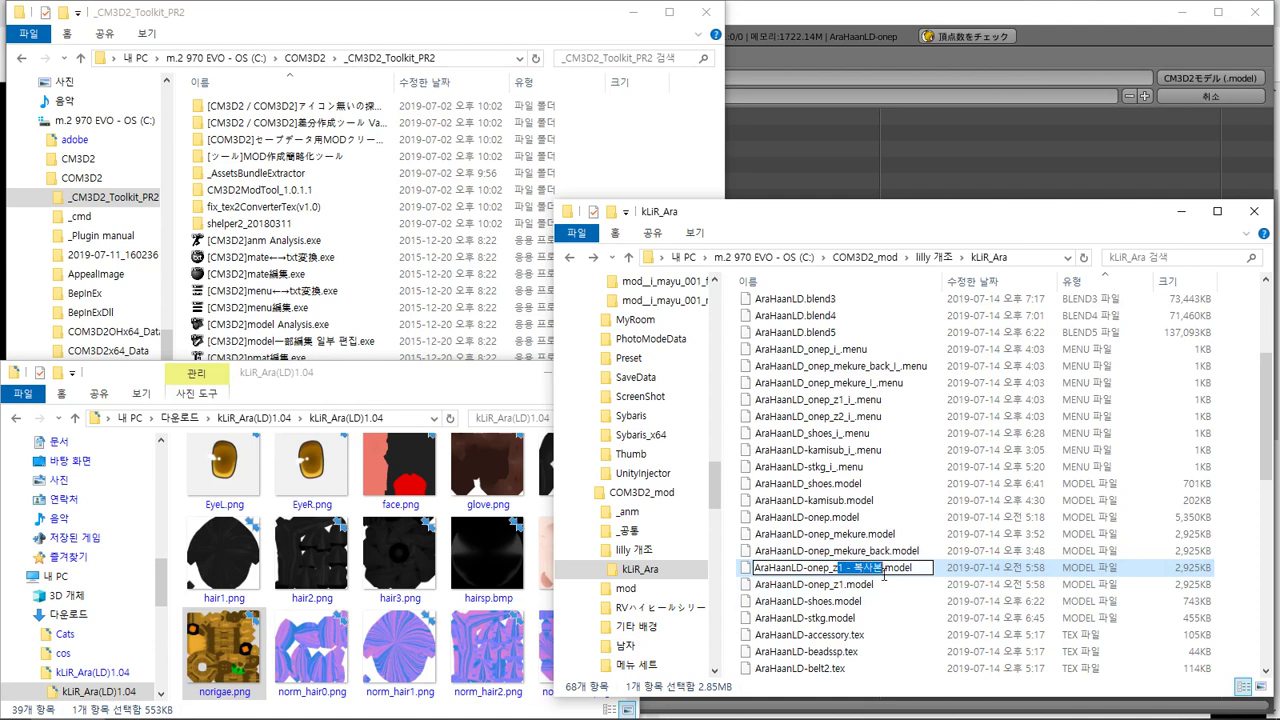
{"action": "type", "text": "2"}
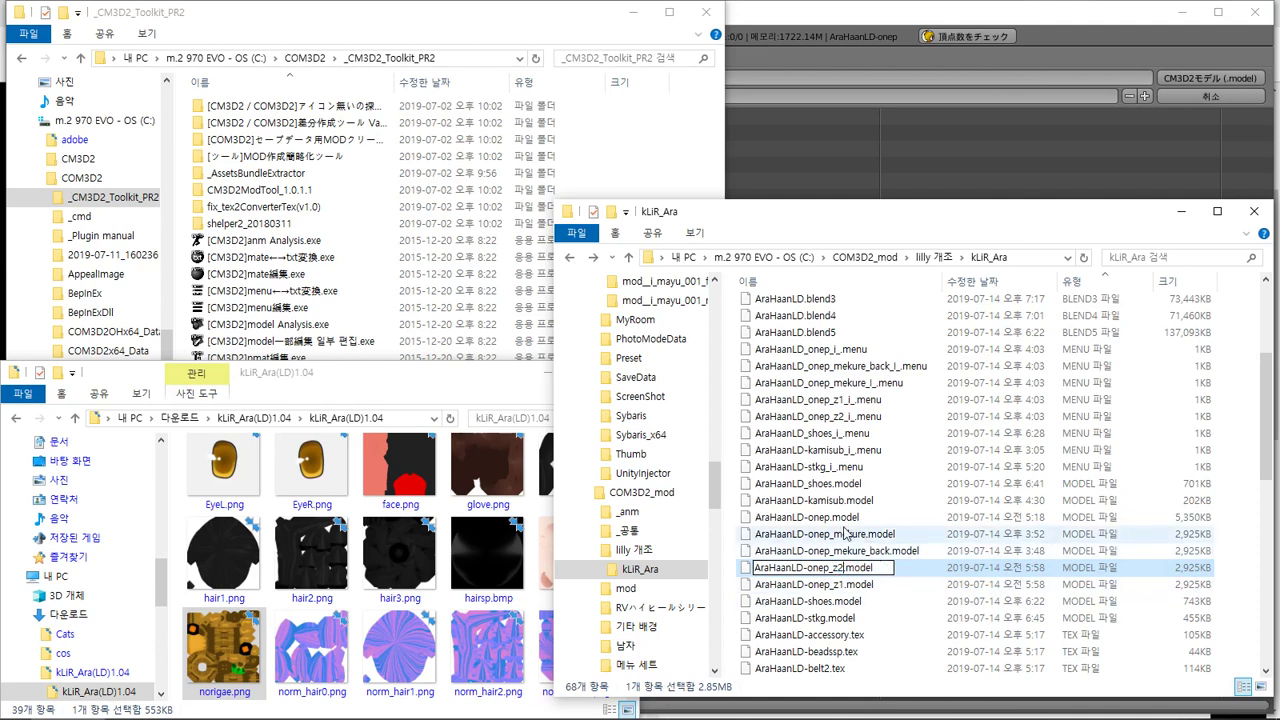
{"action": "left_click", "coordinate": [836, 588]}
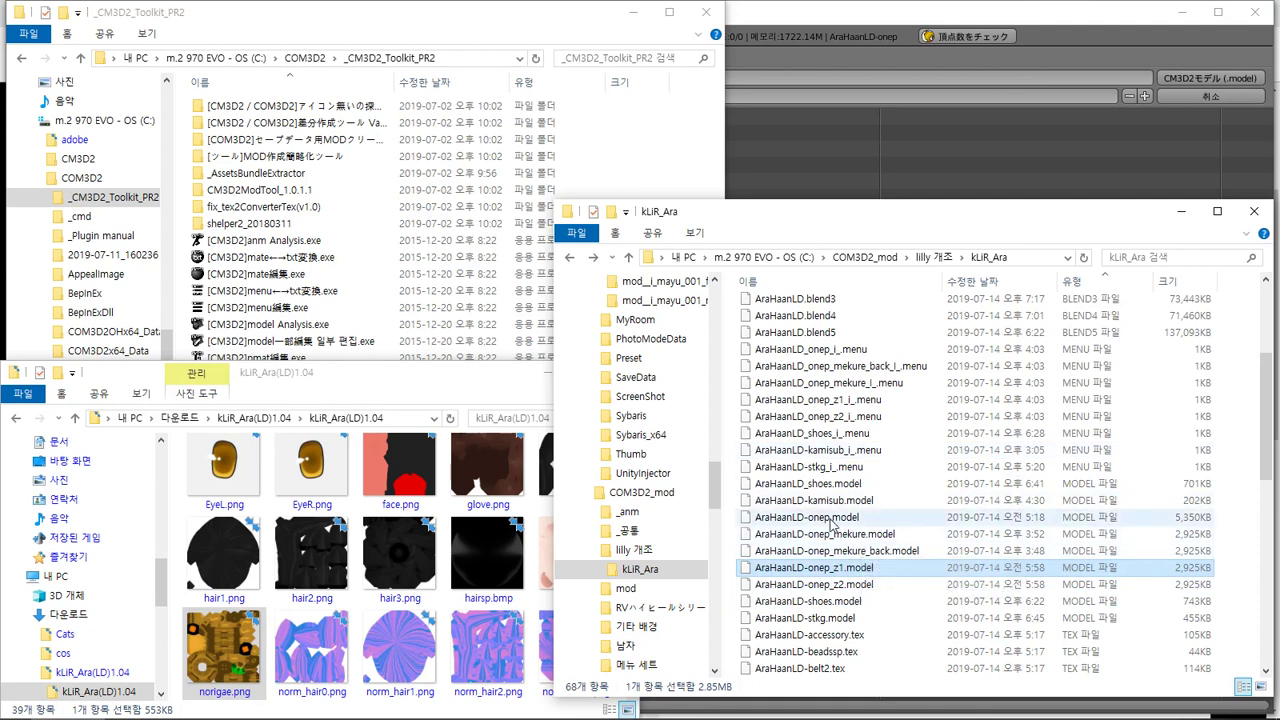
{"action": "left_click", "coordinate": [877, 584]}
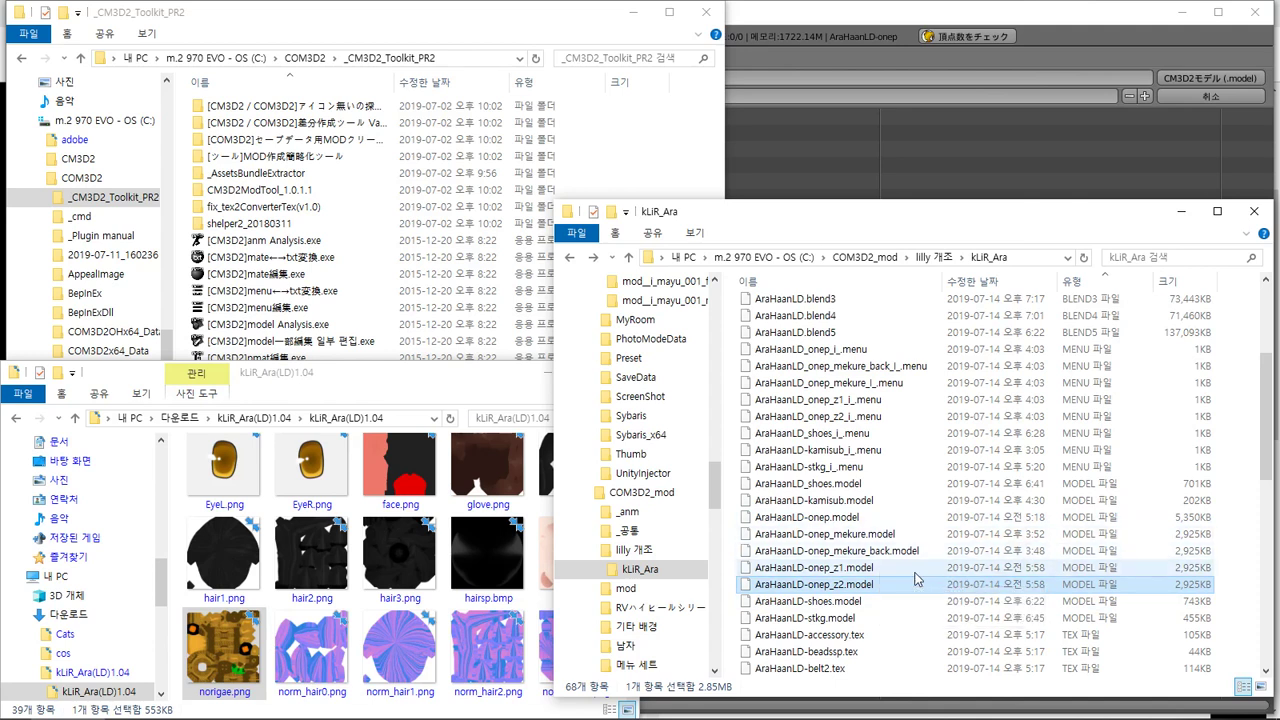
{"action": "left_click", "coordinate": [915, 570]}
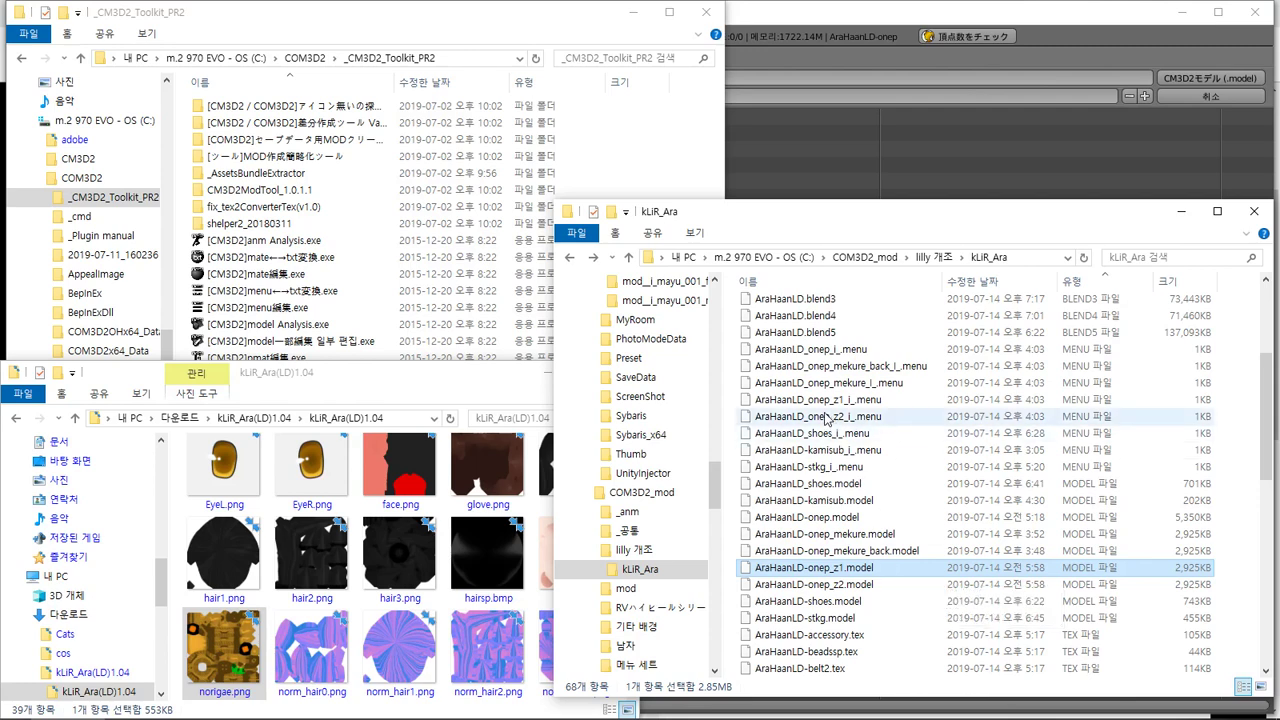
In [CM3D2]menu編集.exe, set the additem model of AraHaanLD_onep_z2_i_.menu to AraHaanLD-onep_z2.model and overwrite the file
{"action": "left_click_drag", "start_coordinate": [826, 418], "coordinate": [363, 316]}
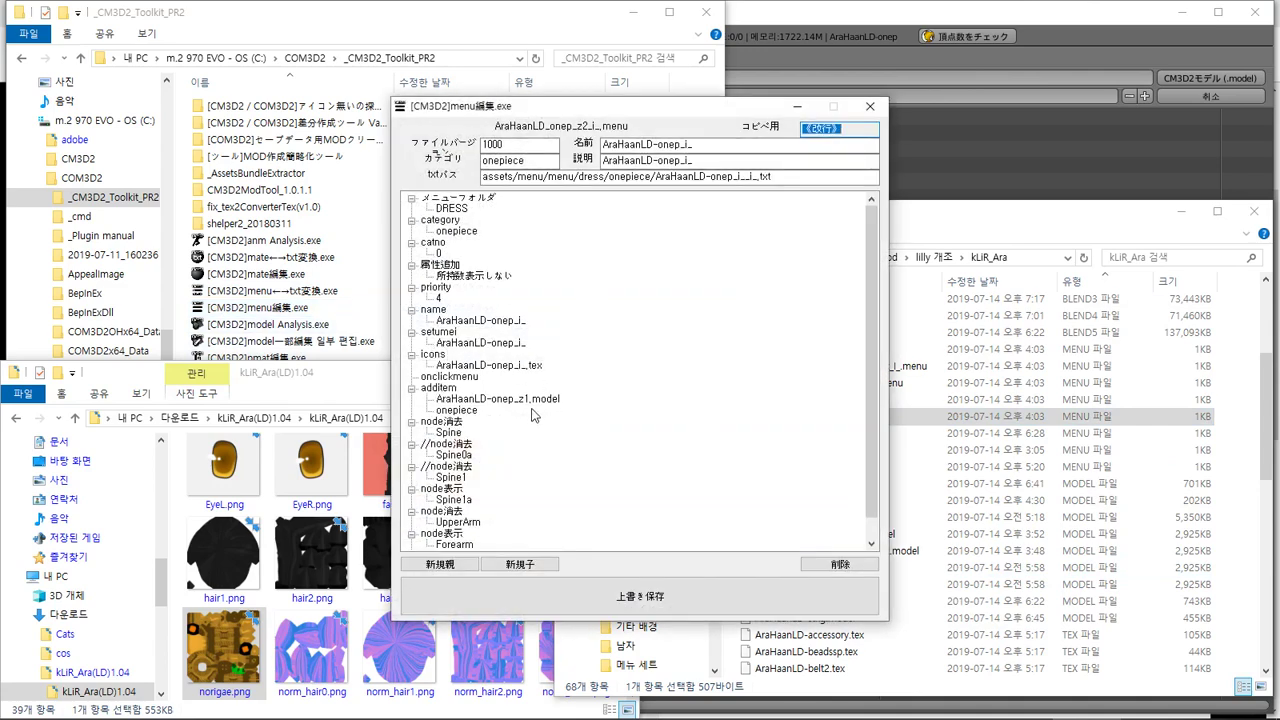
{"action": "left_click", "coordinate": [529, 402]}
{"action": "left_click", "coordinate": [529, 402]}
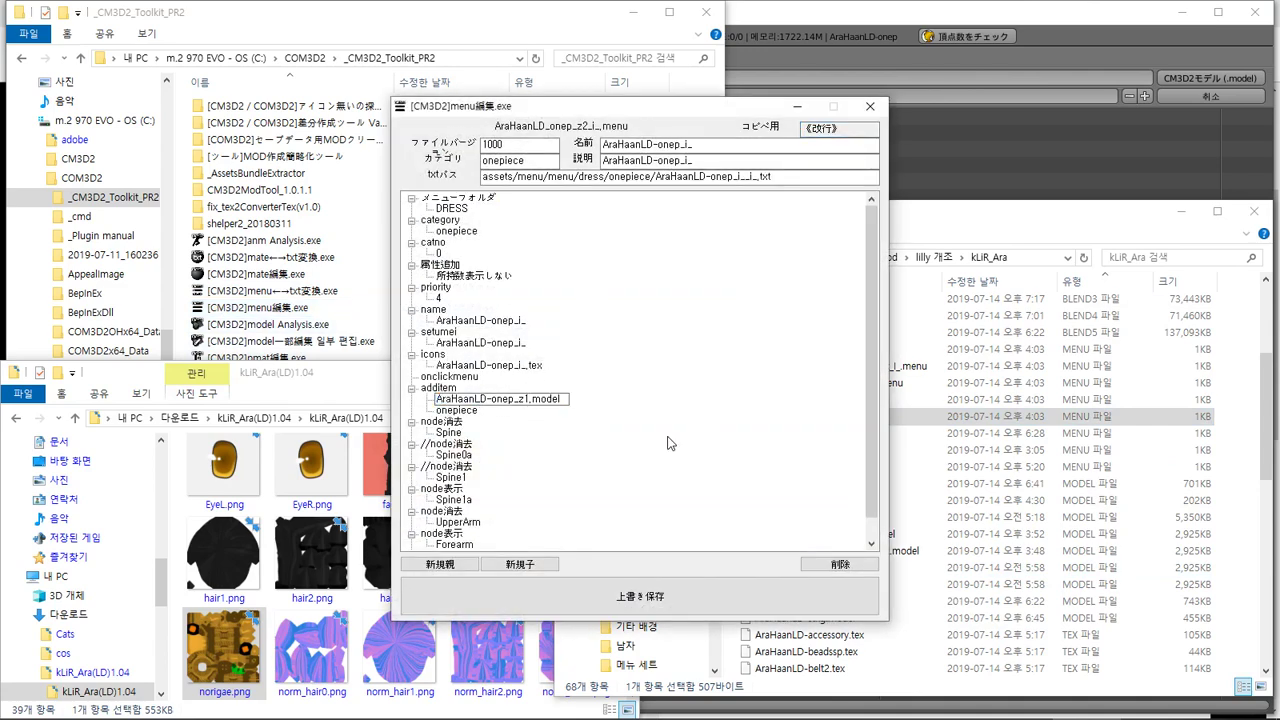
{"action": "left_click", "coordinate": [700, 598]}
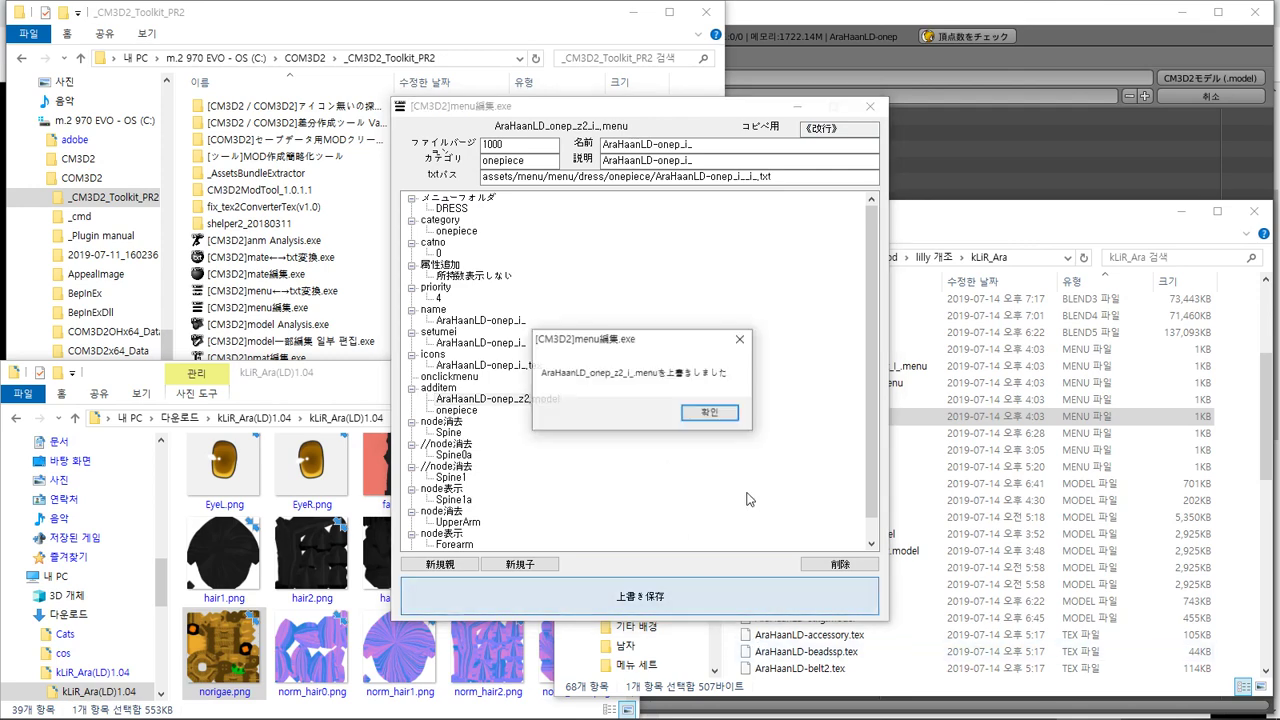
{"action": "left_click", "coordinate": [735, 414]}
{"action": "left_click", "coordinate": [869, 106]}
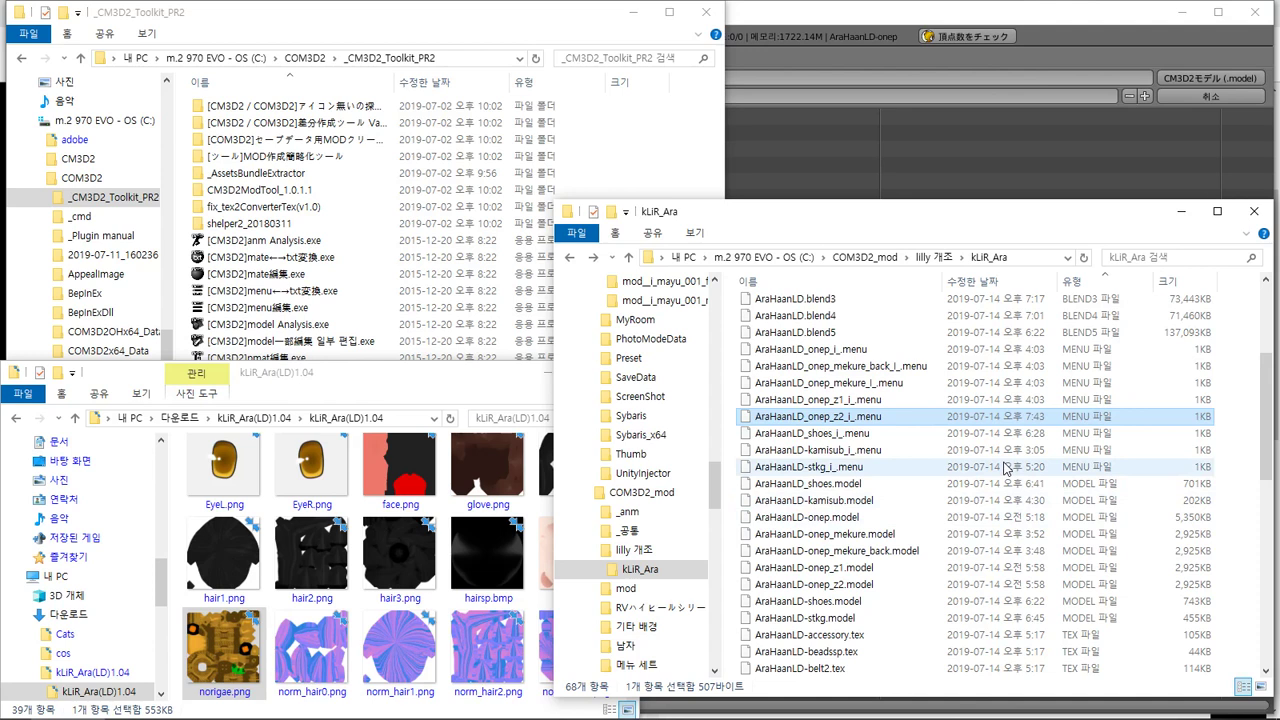
Load AraHaanLD_onep_z1_i_.menu into [CM3D2]menu編集.exe and copy the base name of AraHaanLD-onep_z1.model
{"action": "left_click", "coordinate": [948, 570]}
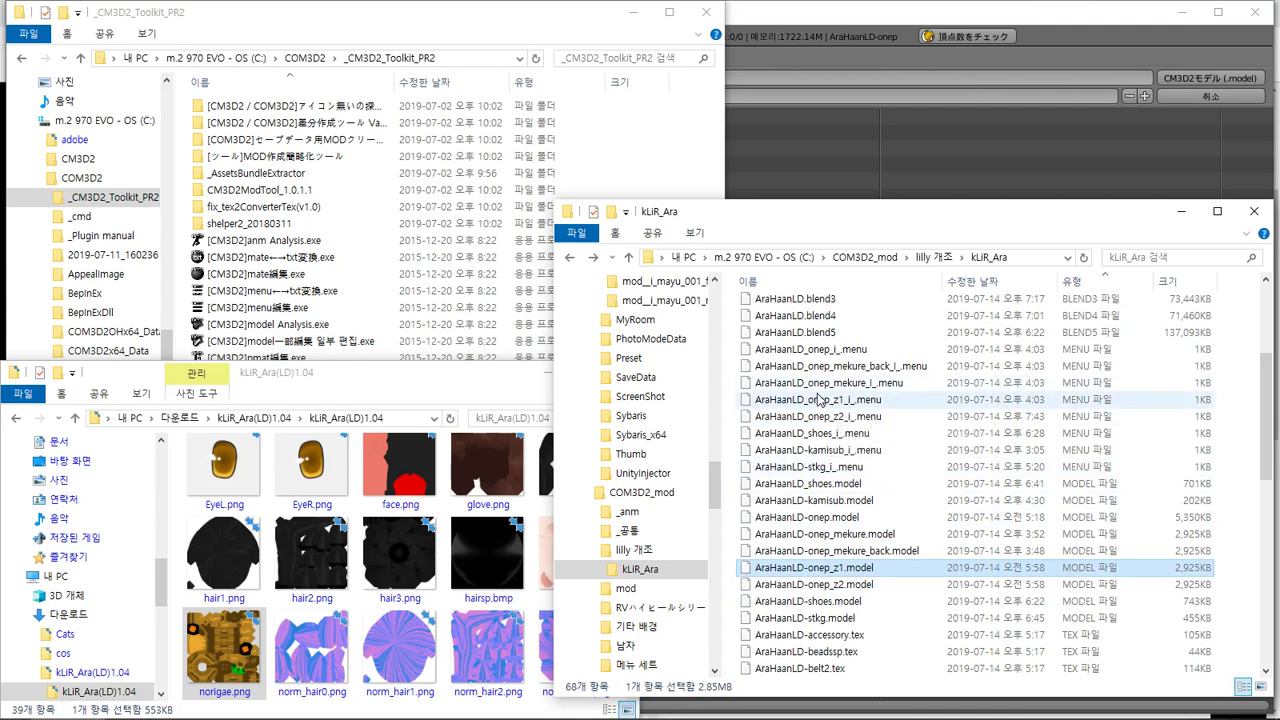
{"action": "left_click_drag", "start_coordinate": [812, 399], "coordinate": [265, 307]}
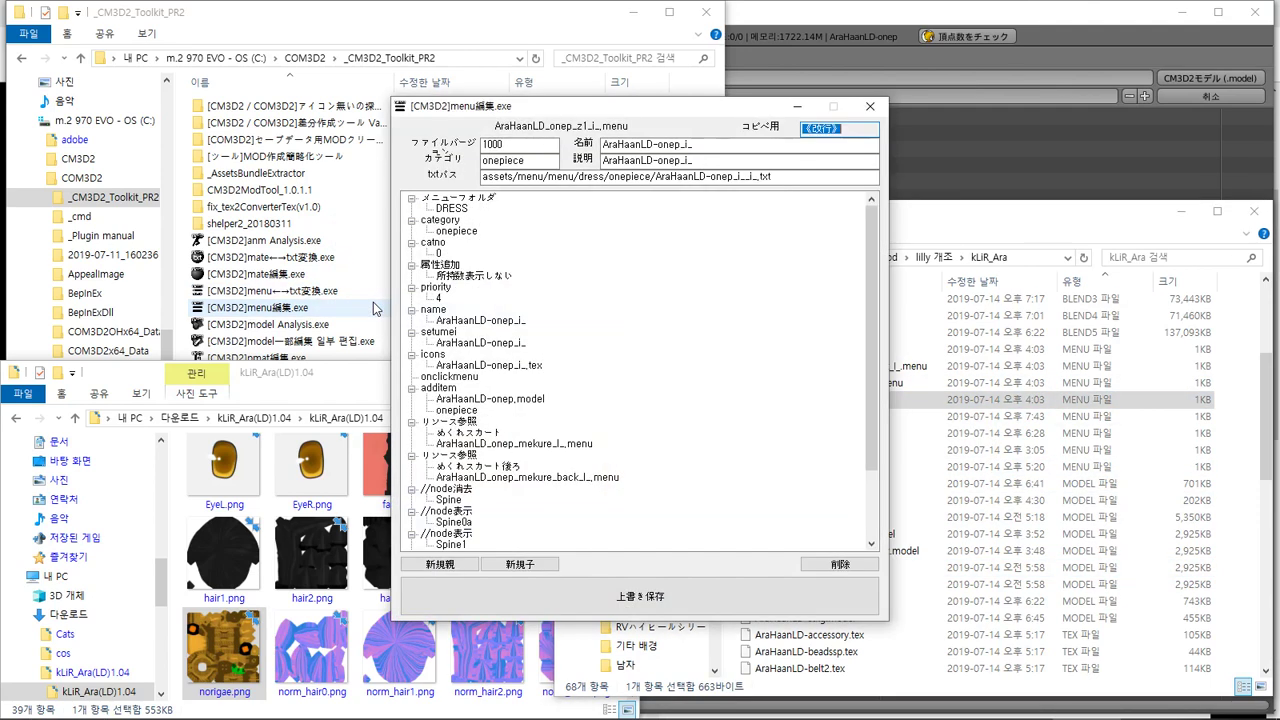
{"action": "left_click", "coordinate": [900, 466]}
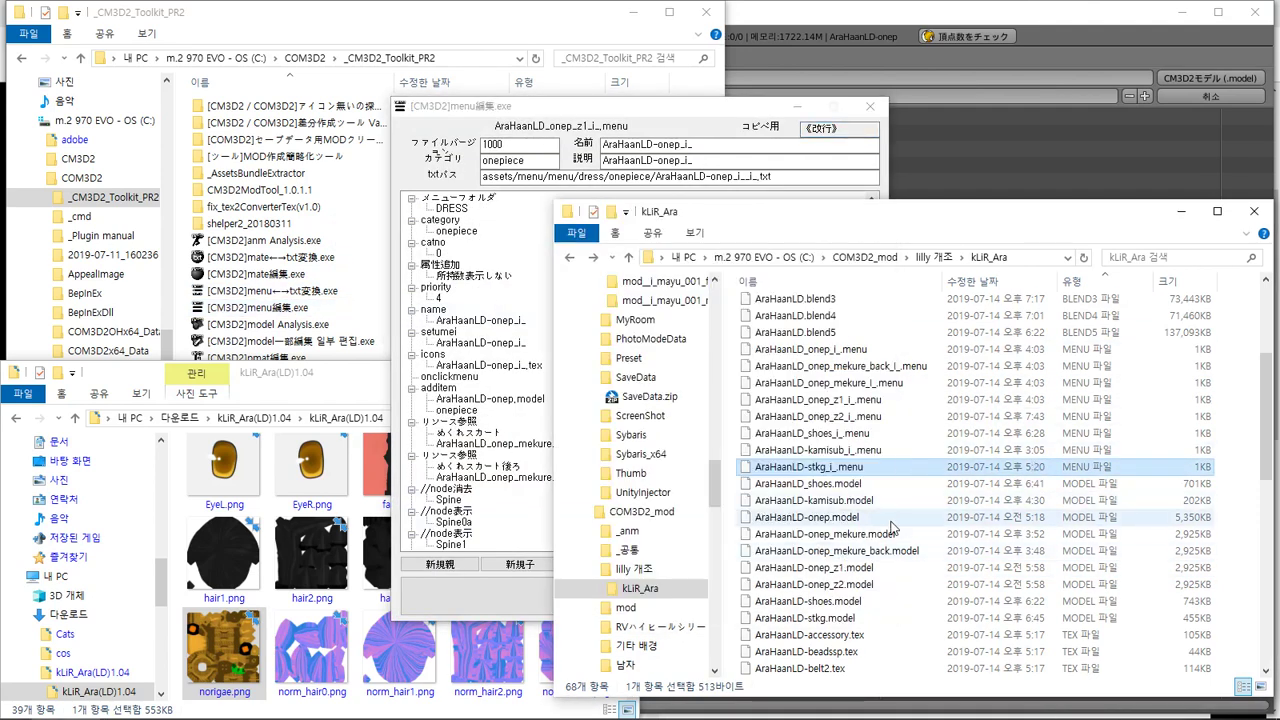
{"action": "left_click", "coordinate": [900, 566]}
{"action": "key", "text": "F2"}
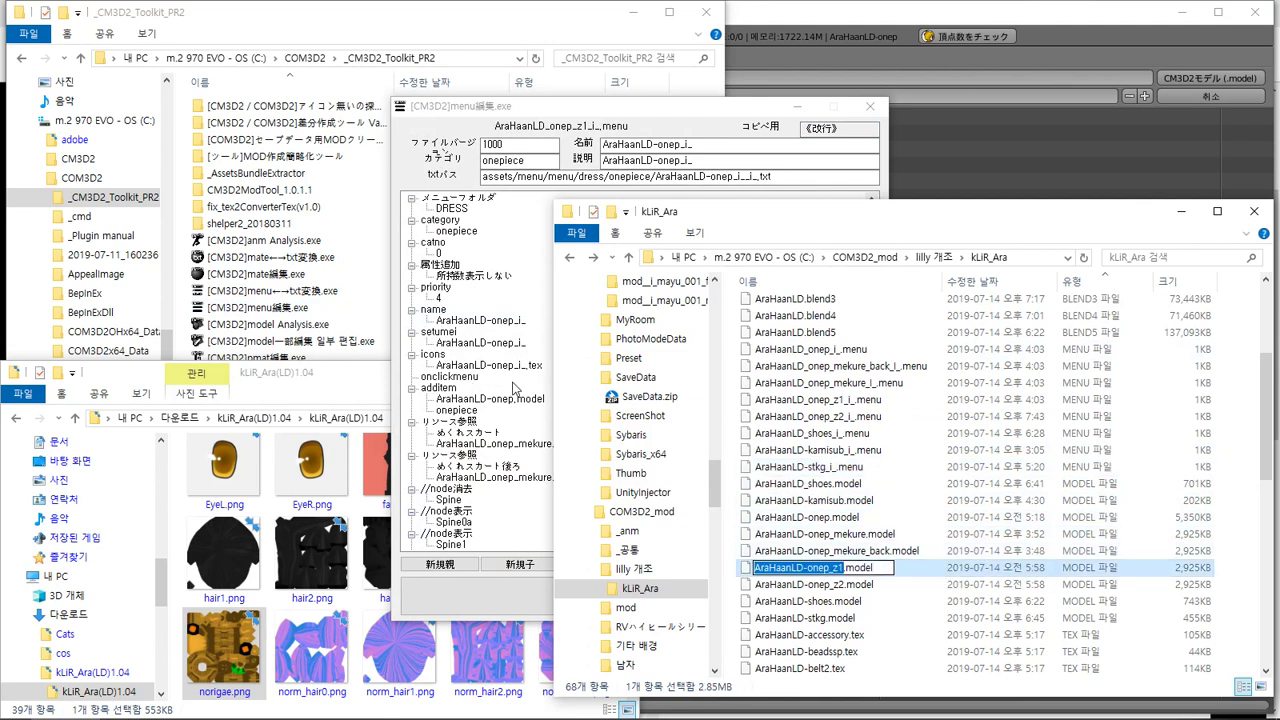
{"action": "key", "text": "ctrl+c"}
Replace the additem model name with AraHaanLD-onep_z1.model, overwrite the menu file and close the editor
{"action": "left_click", "coordinate": [515, 398]}
{"action": "left_click", "coordinate": [515, 398]}
{"action": "left_click", "coordinate": [516, 398]}
{"action": "key", "text": "shift+Home"}
{"action": "key", "text": "ctrl+v"}
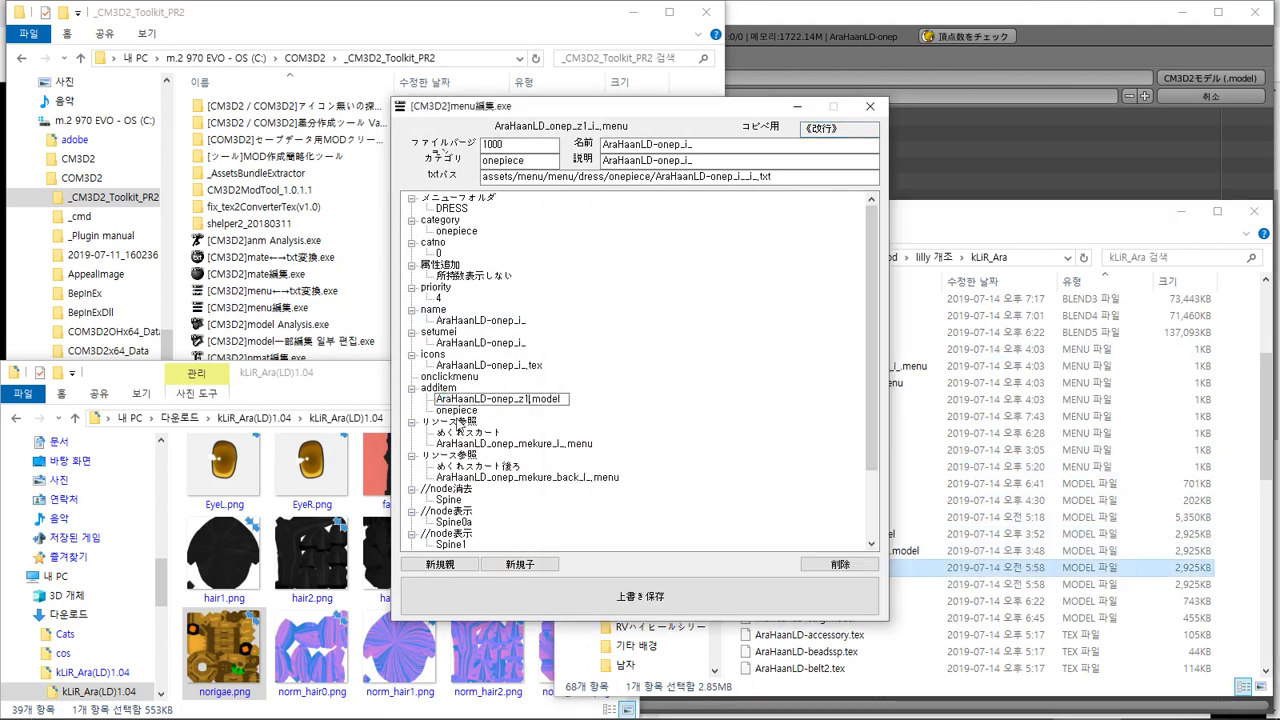
{"action": "left_click", "coordinate": [757, 590]}
{"action": "left_click", "coordinate": [690, 412]}
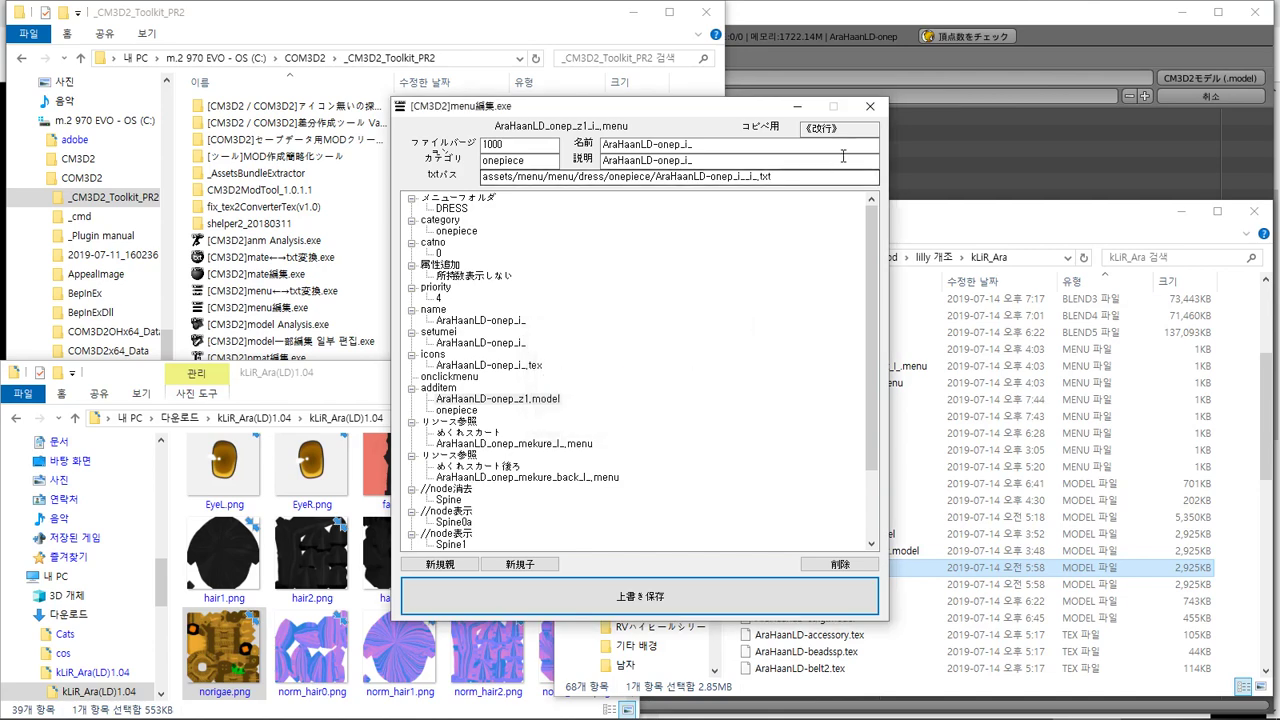
{"action": "left_click", "coordinate": [870, 106]}
Switch back to Blender and export the dress over AraHaanLD-onep_z1.model in the kLiR_Ara folder
{"action": "key", "text": "alt"}
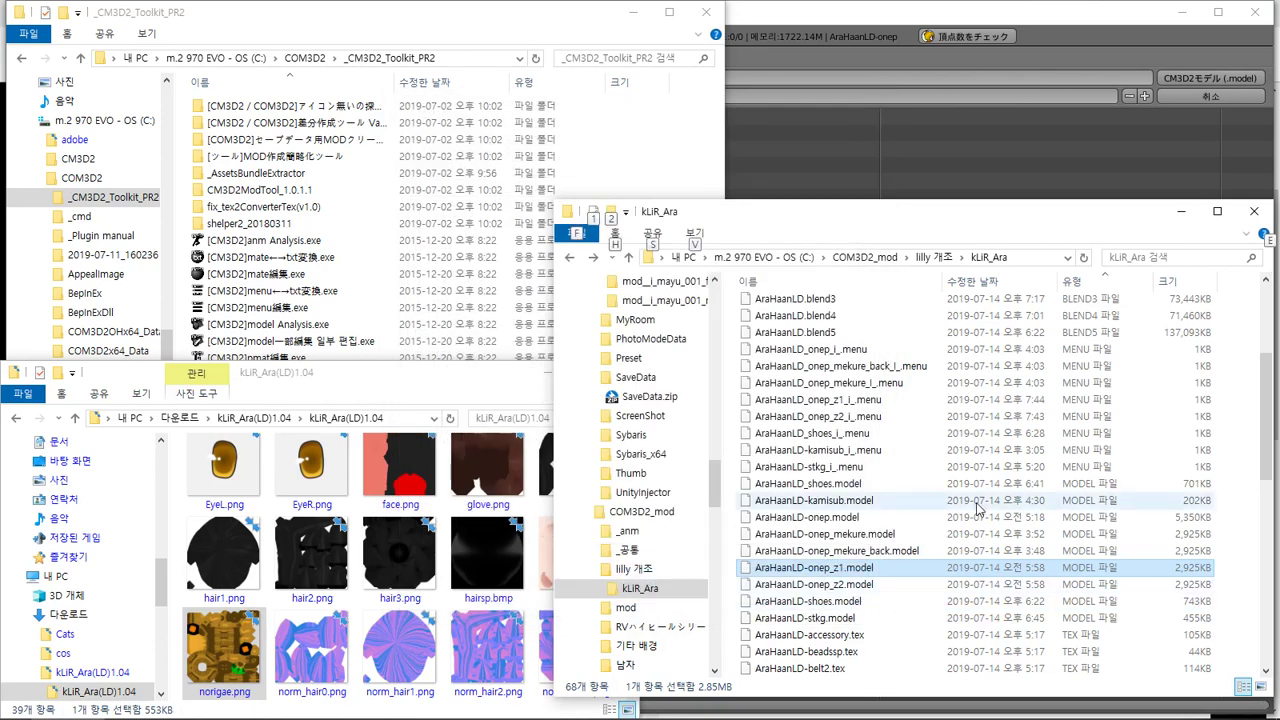
{"action": "key", "text": "alt+Tab"}
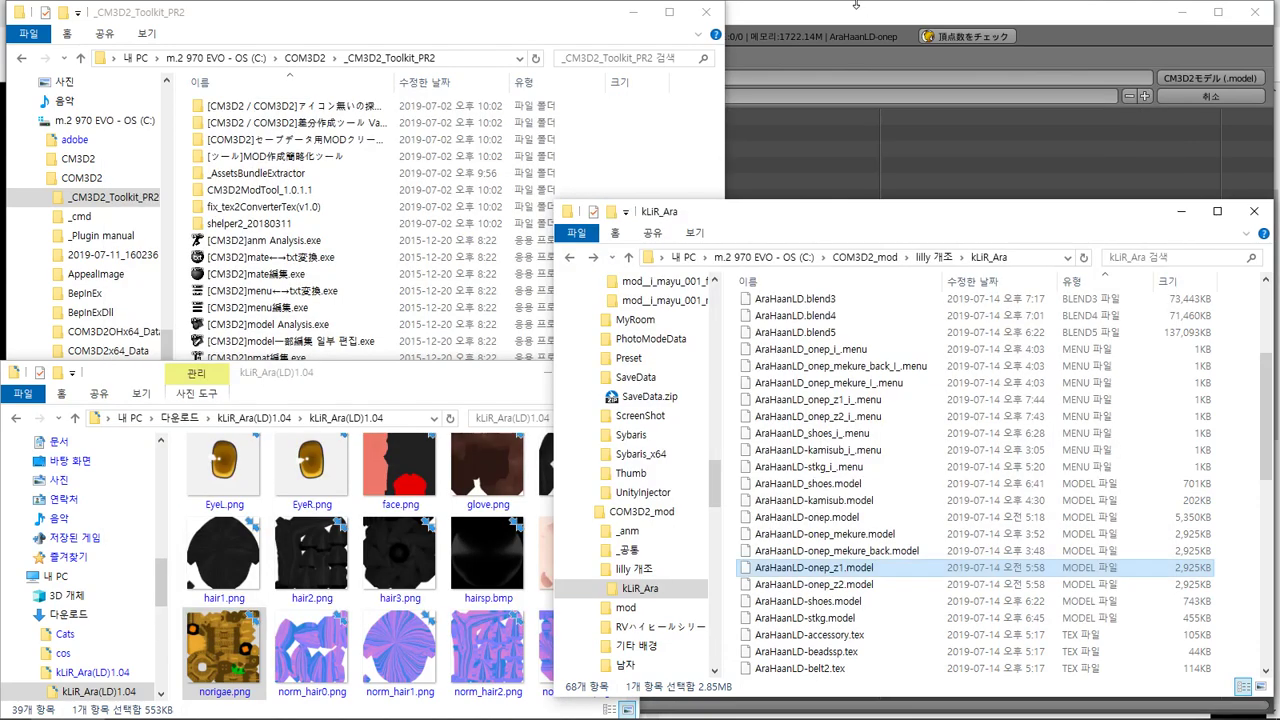
{"action": "left_click", "coordinate": [743, 37]}
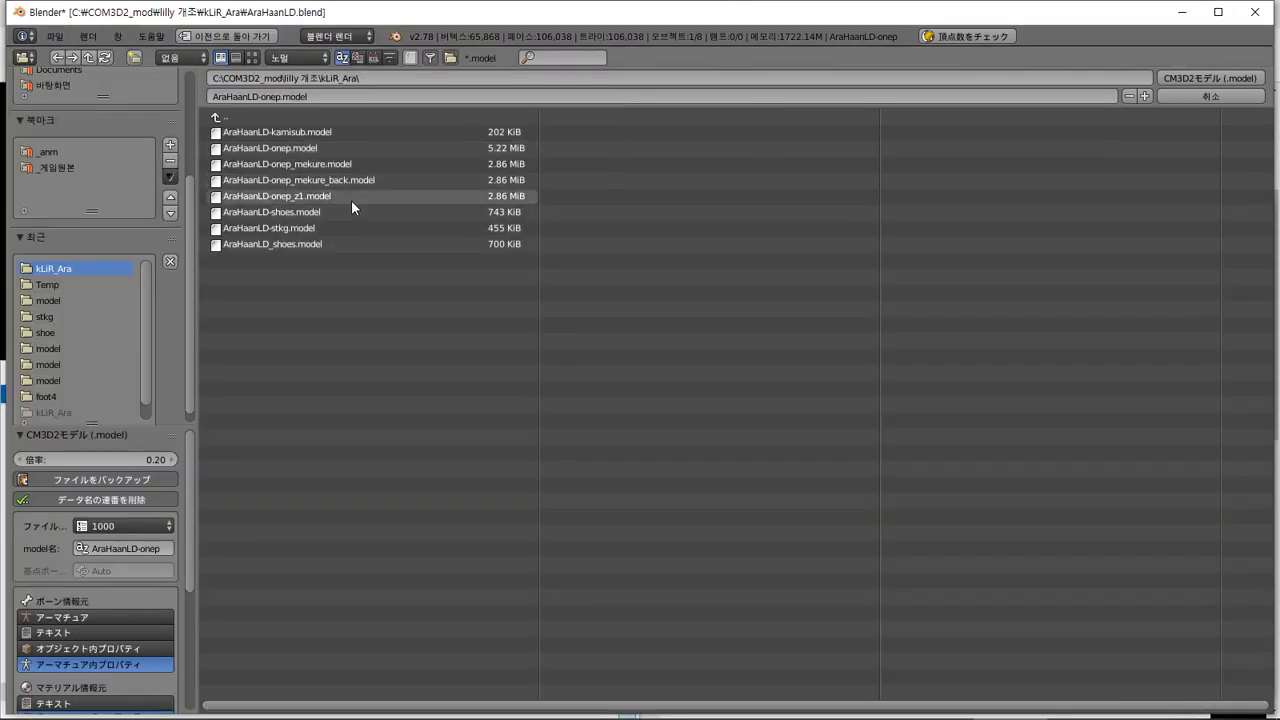
{"action": "left_click", "coordinate": [390, 195]}
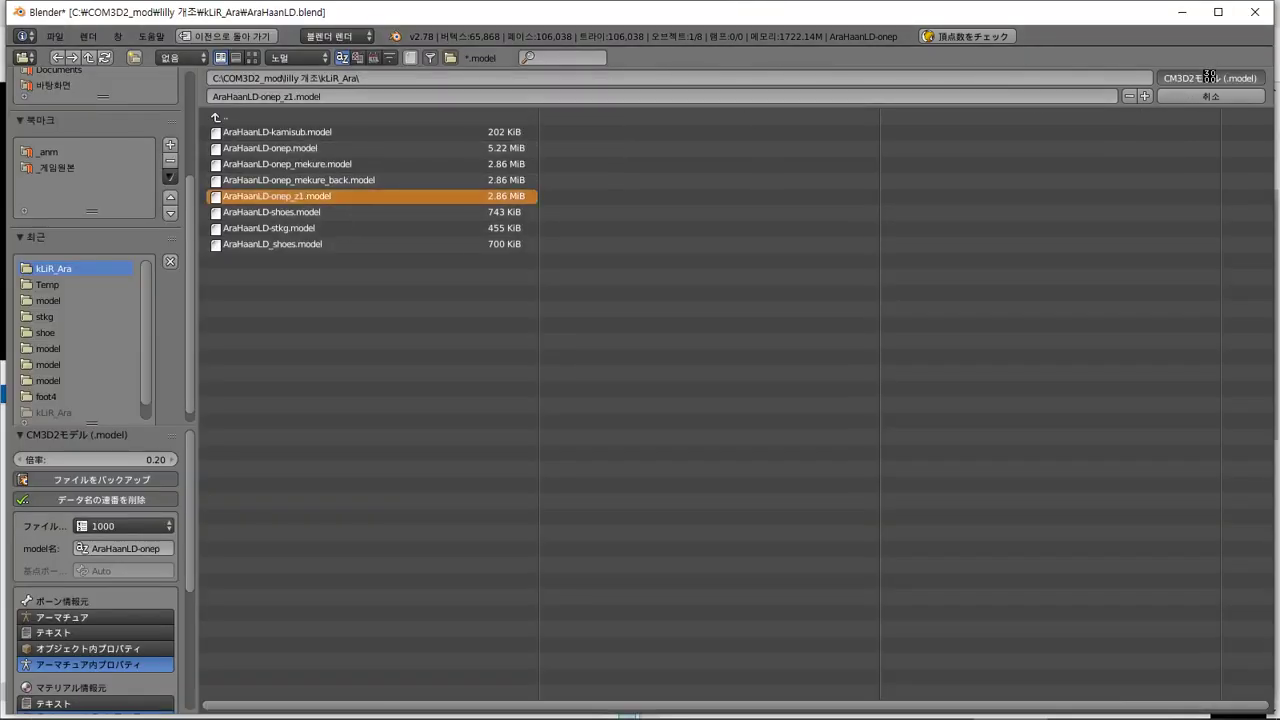
Look through the open Blender and COM3D2 windows and bring forward the _CM3D2_Toolkit_PR2, kLiR_Ara(LD)1.04 and kLiR_Ara folders
{"action": "key", "text": "alt+Tab"}
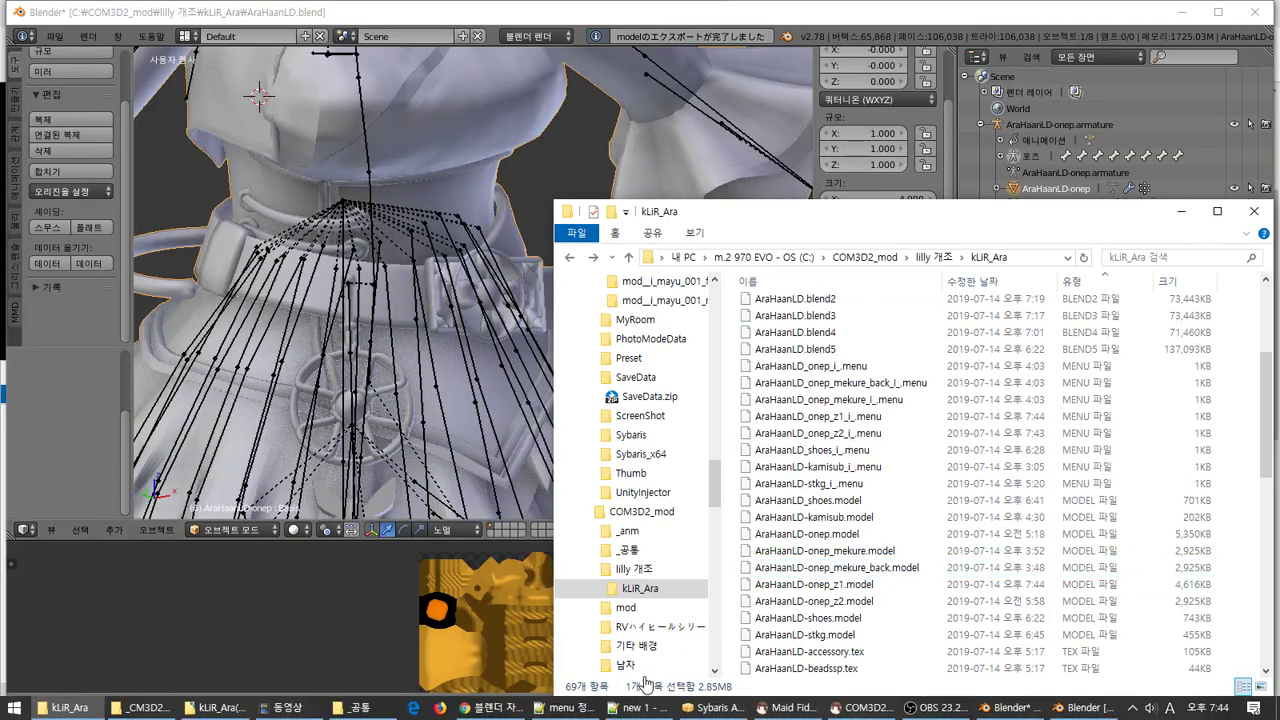
{"action": "left_click", "coordinate": [1010, 707]}
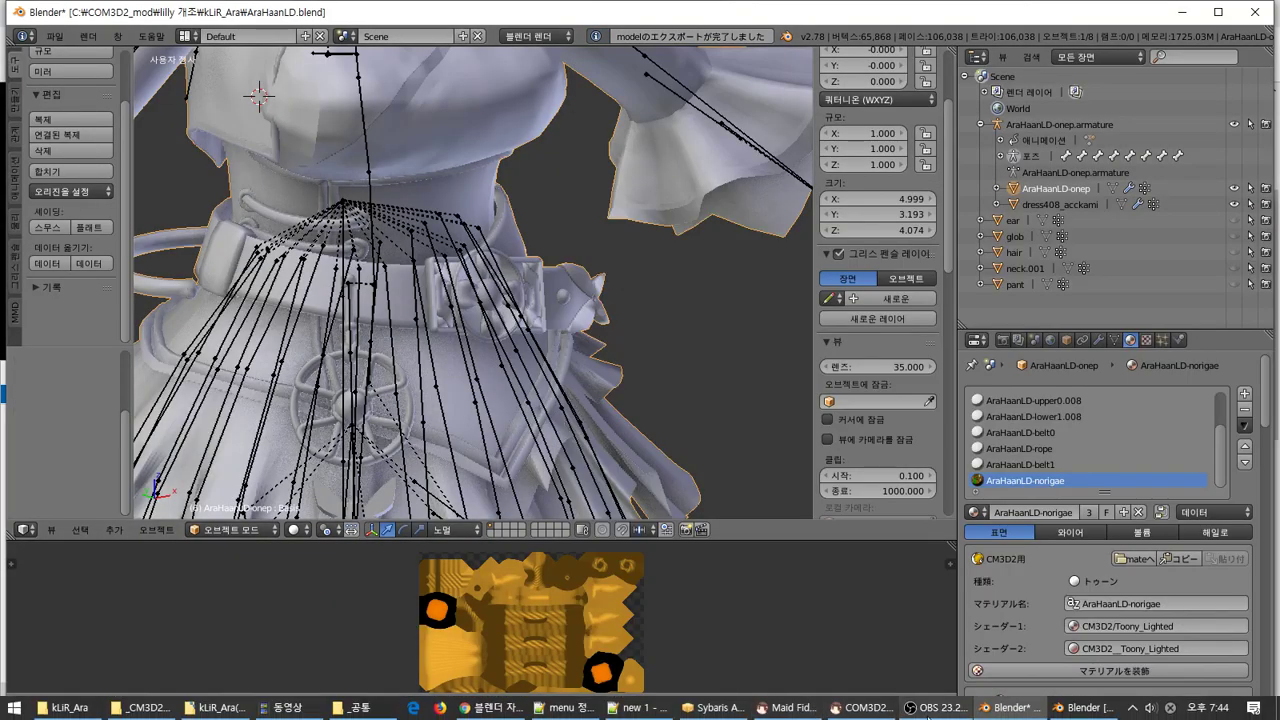
{"action": "left_click", "coordinate": [752, 709]}
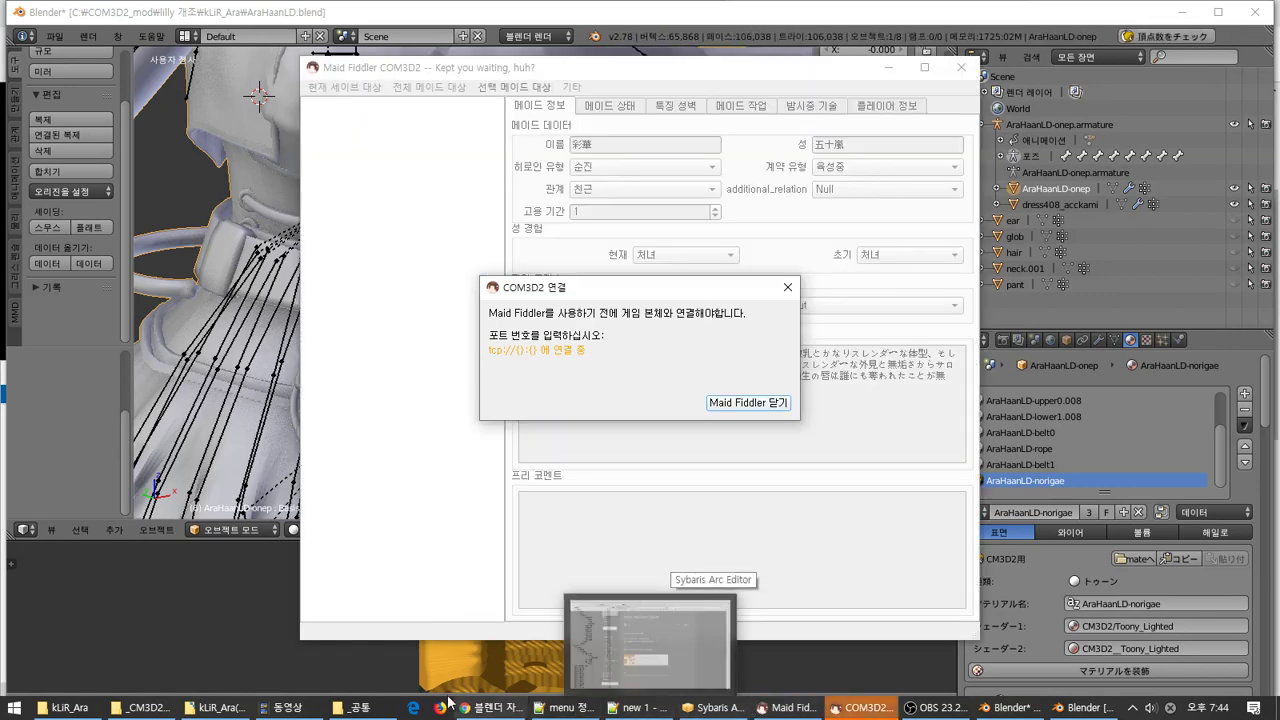
{"action": "left_click", "coordinate": [148, 707]}
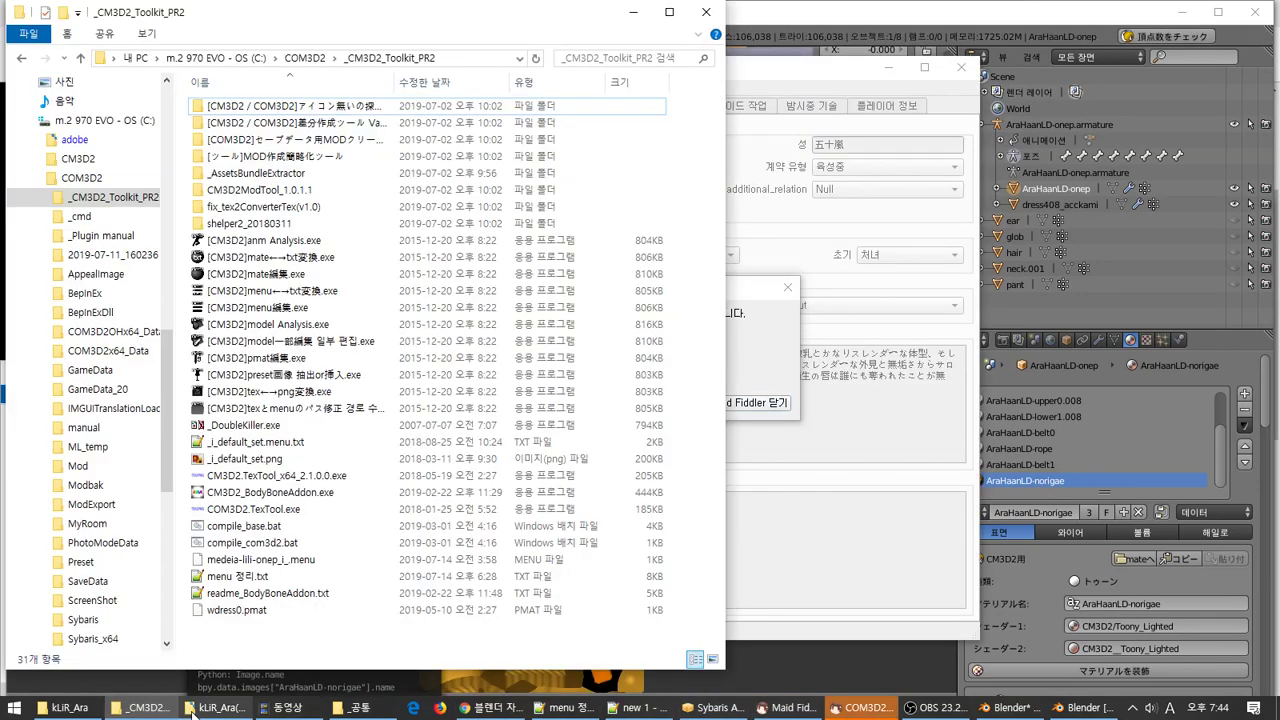
{"action": "left_click", "coordinate": [192, 708]}
{"action": "left_click", "coordinate": [65, 707]}
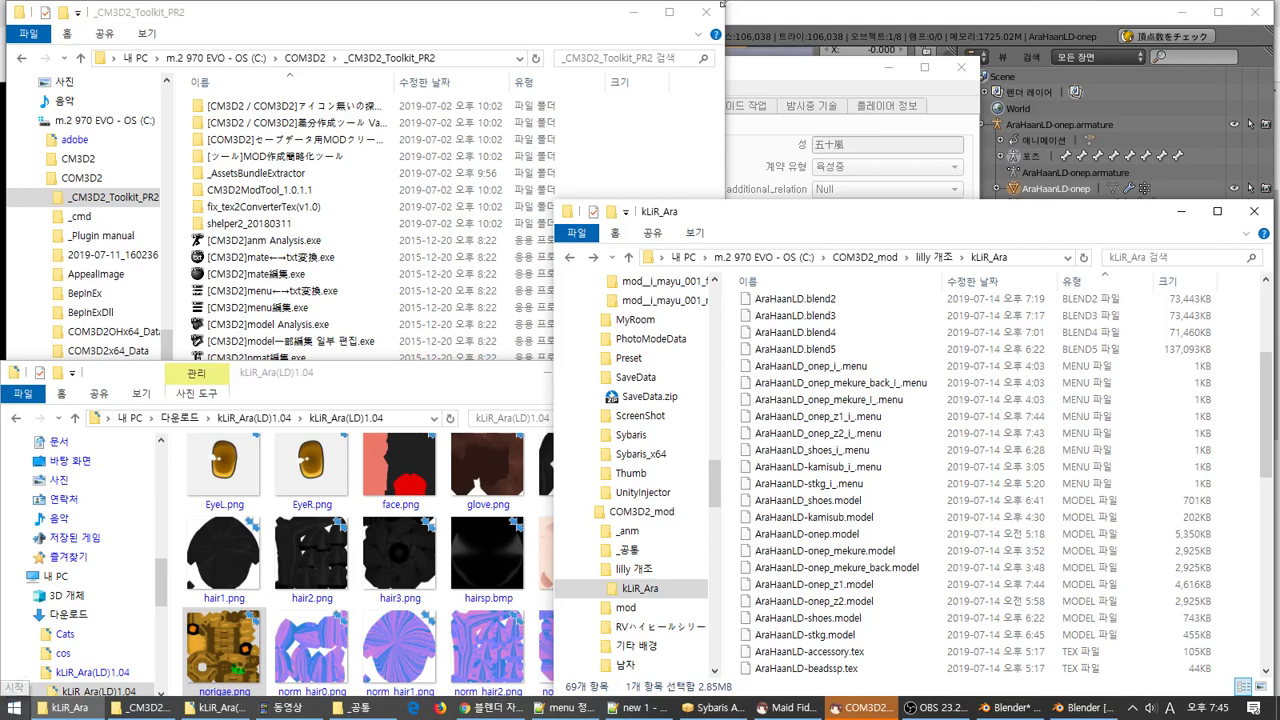
Return to Blender and put the AraHaanLD-onep mesh into Edit Mode around the norigae ornament at the waist
{"action": "left_click", "coordinate": [765, 14]}
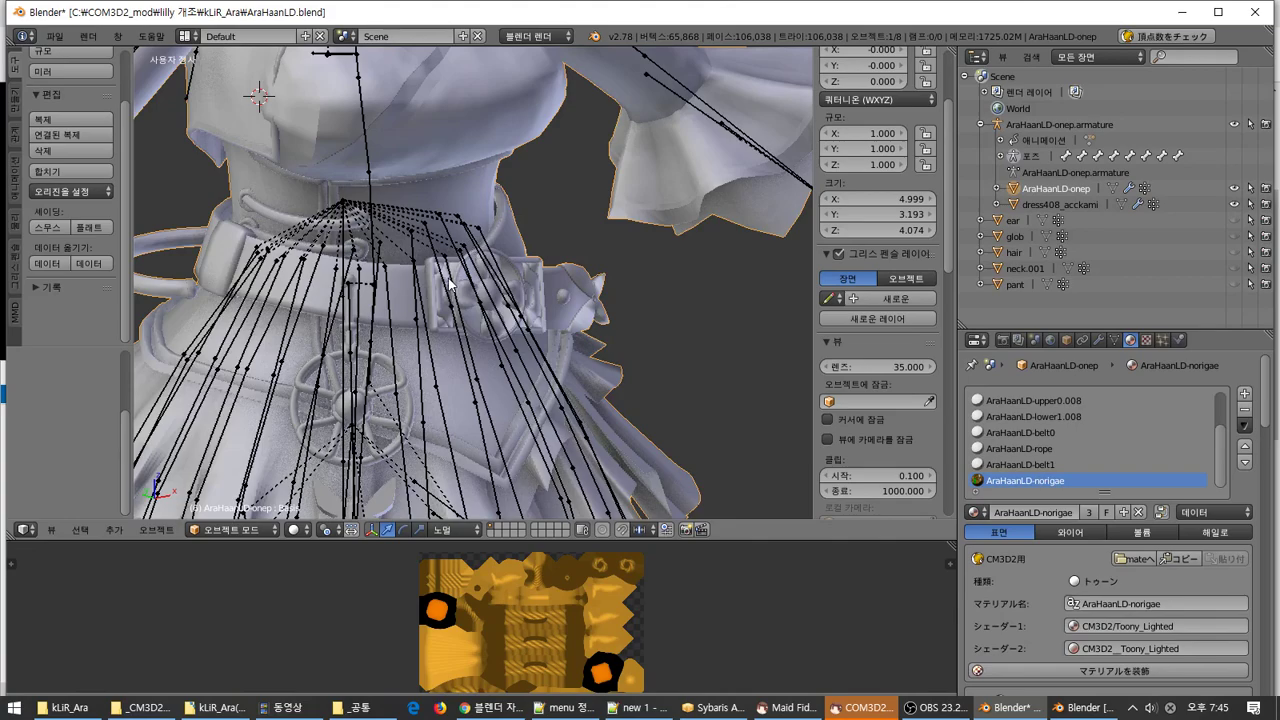
{"action": "middle_click_drag", "start_coordinate": [452, 286], "coordinate": [480, 287]}
{"action": "key", "text": "Tab"}
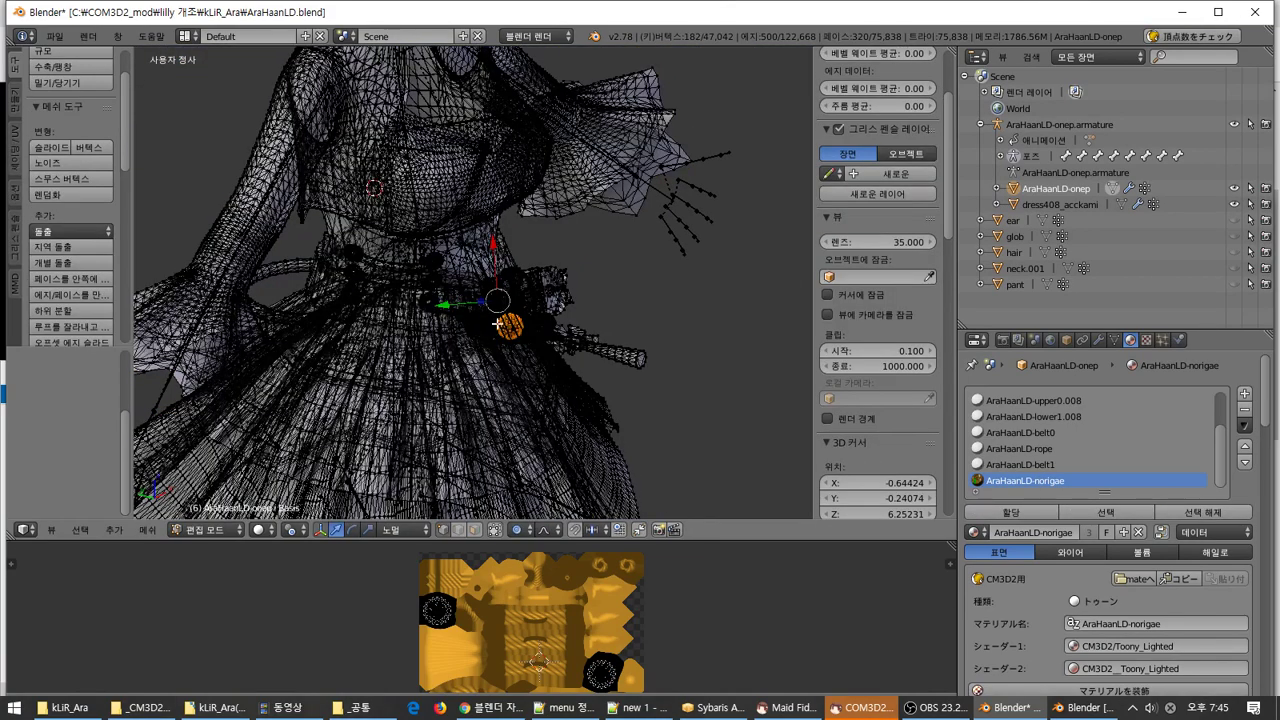
Leave Edit Mode on the dress mesh, select its armature and put it in Pose Mode
{"action": "key", "text": "Tab"}
{"action": "right_click", "coordinate": [497, 328]}
{"action": "key", "text": "ctrl+Tab"}
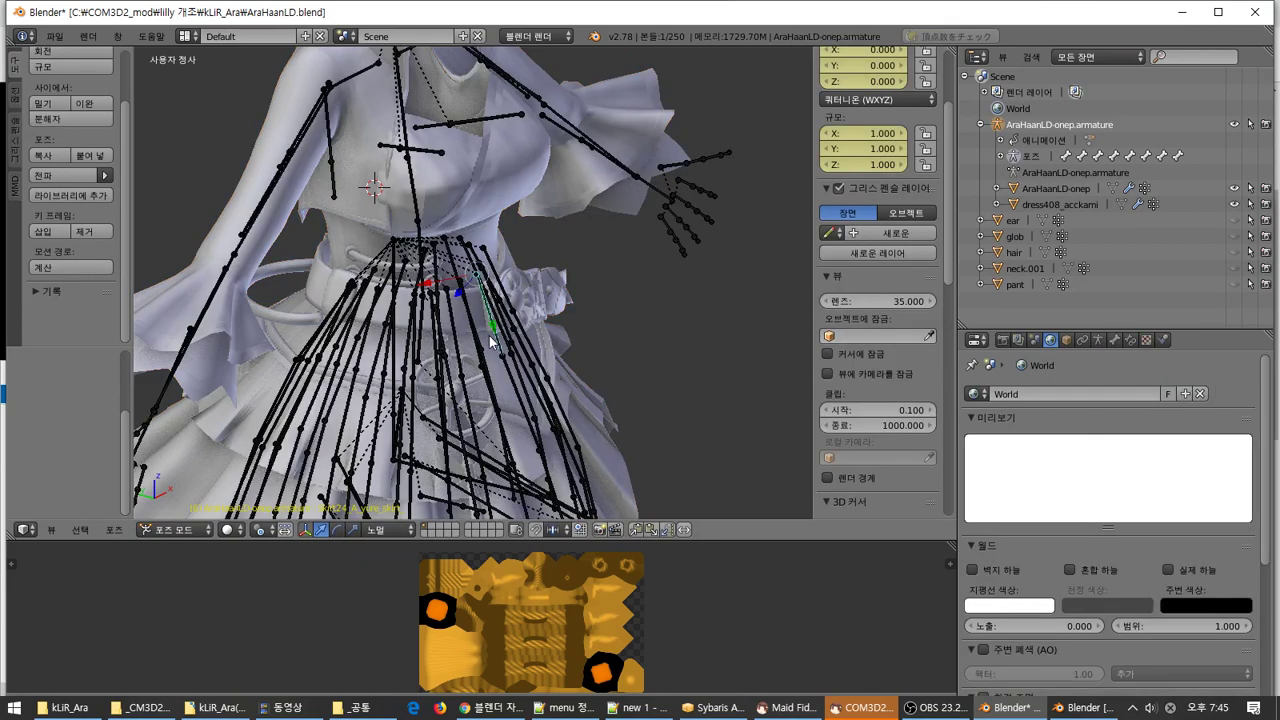
{"action": "left_click", "coordinate": [18, 707]}
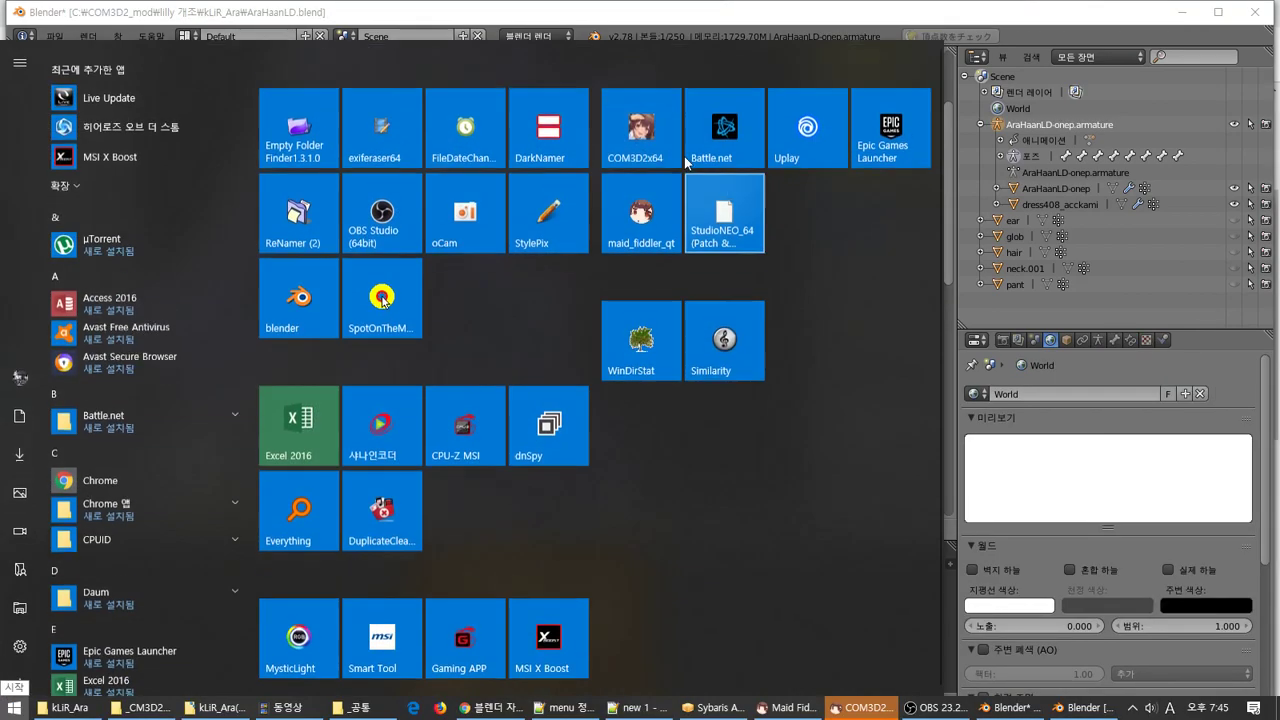
{"action": "left_click", "coordinate": [694, 5]}
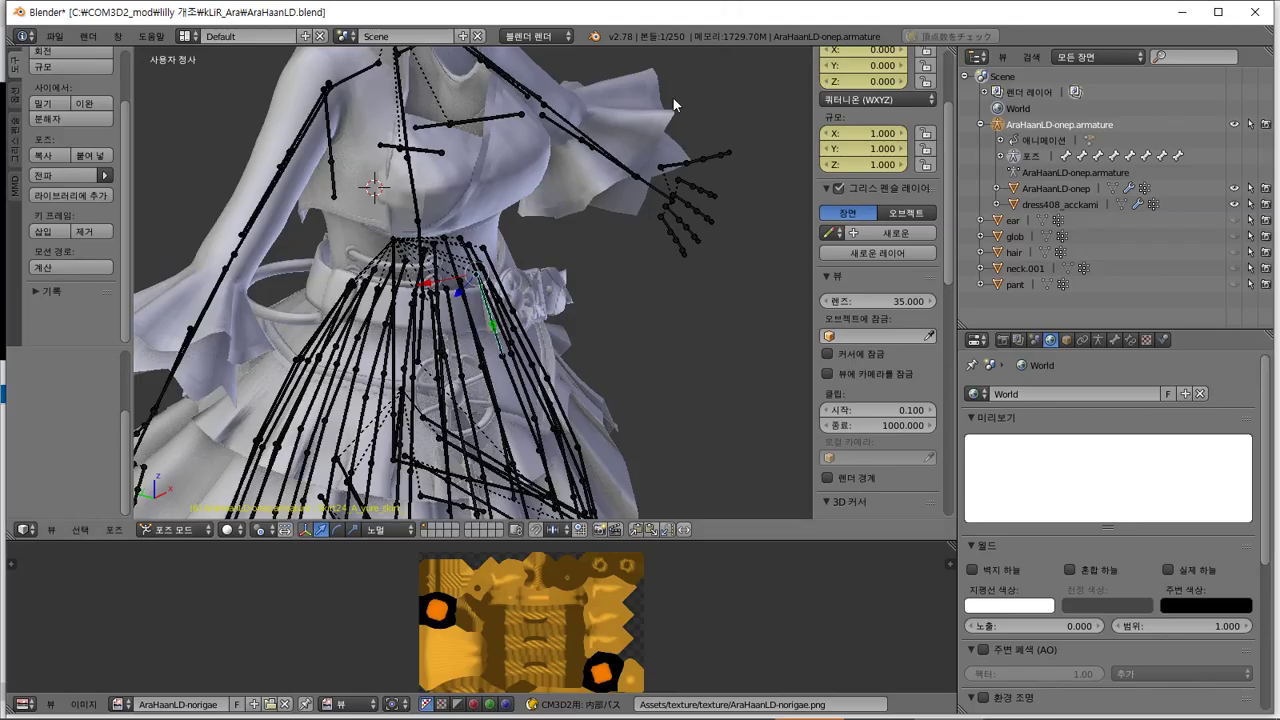
Compare the armature's accessory bones at the waist between Edit Mode and Pose Mode
{"action": "scroll", "coordinate": [616, 207], "scroll_direction": "up", "scroll_amount": 1}
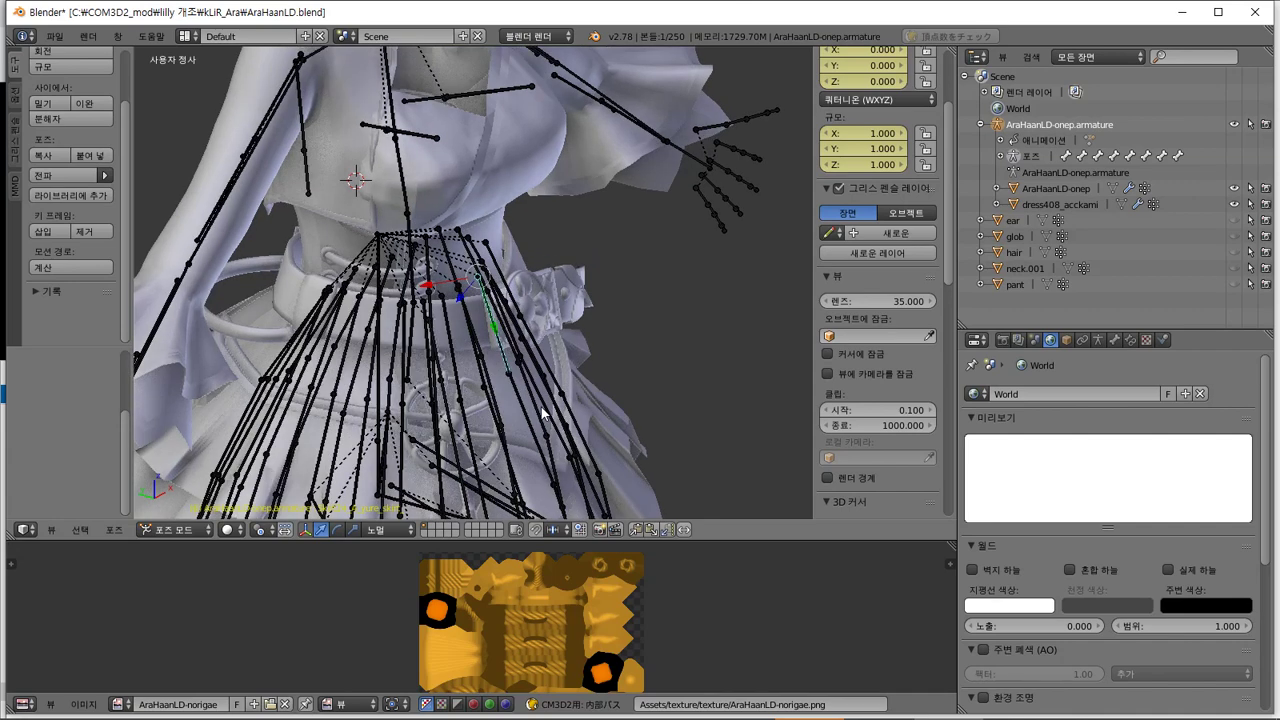
{"action": "key", "text": "Tab"}
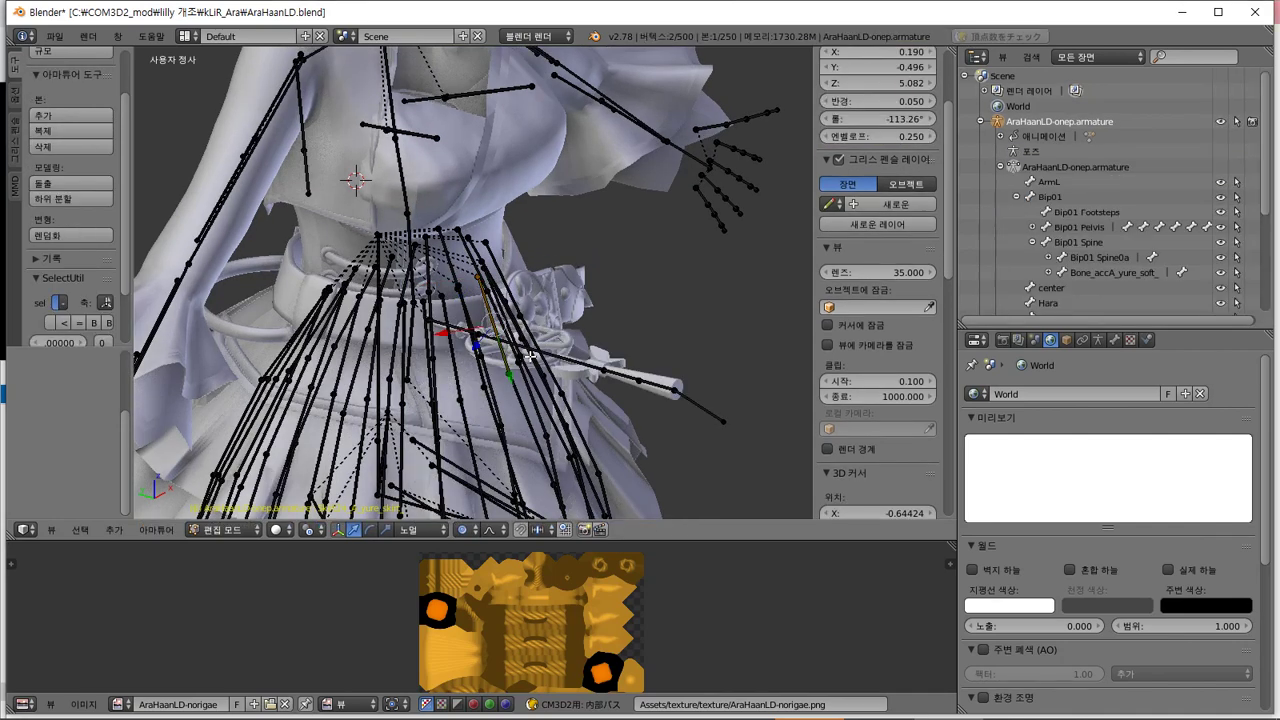
{"action": "key", "text": "Tab"}
{"action": "key", "text": "Tab"}
{"action": "key", "text": "Tab"}
{"action": "key", "text": "Tab"}
{"action": "middle_click_drag", "start_coordinate": [500, 350], "coordinate": [523, 323], "text": "shift"}
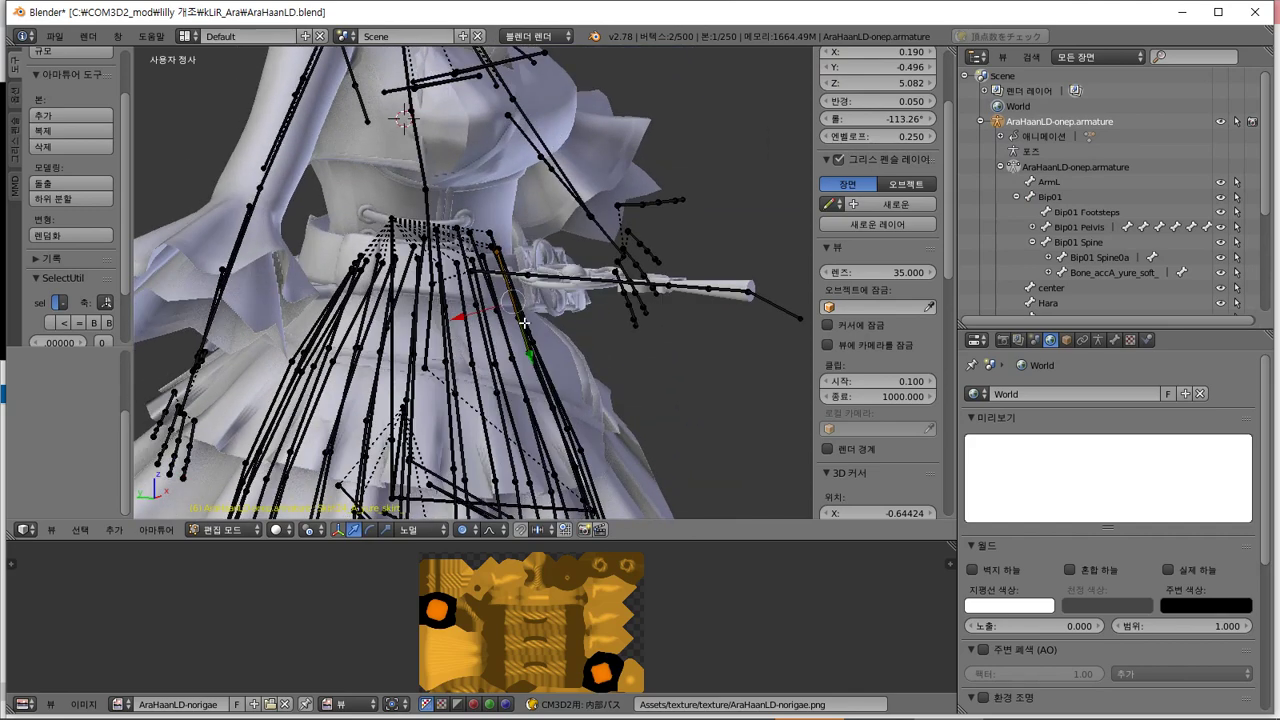
{"action": "key", "text": "Tab"}
{"action": "key", "text": "Tab"}
{"action": "key", "text": "Tab"}
{"action": "key", "text": "Tab"}
{"action": "key", "text": "Tab"}
{"action": "key", "text": "Tab"}
{"action": "key", "text": "Tab"}
{"action": "key", "text": "Tab"}
{"action": "key", "text": "Tab"}
Select all bones of the armature, apply the current pose and clear all their pose transforms
{"action": "key", "text": "a"}
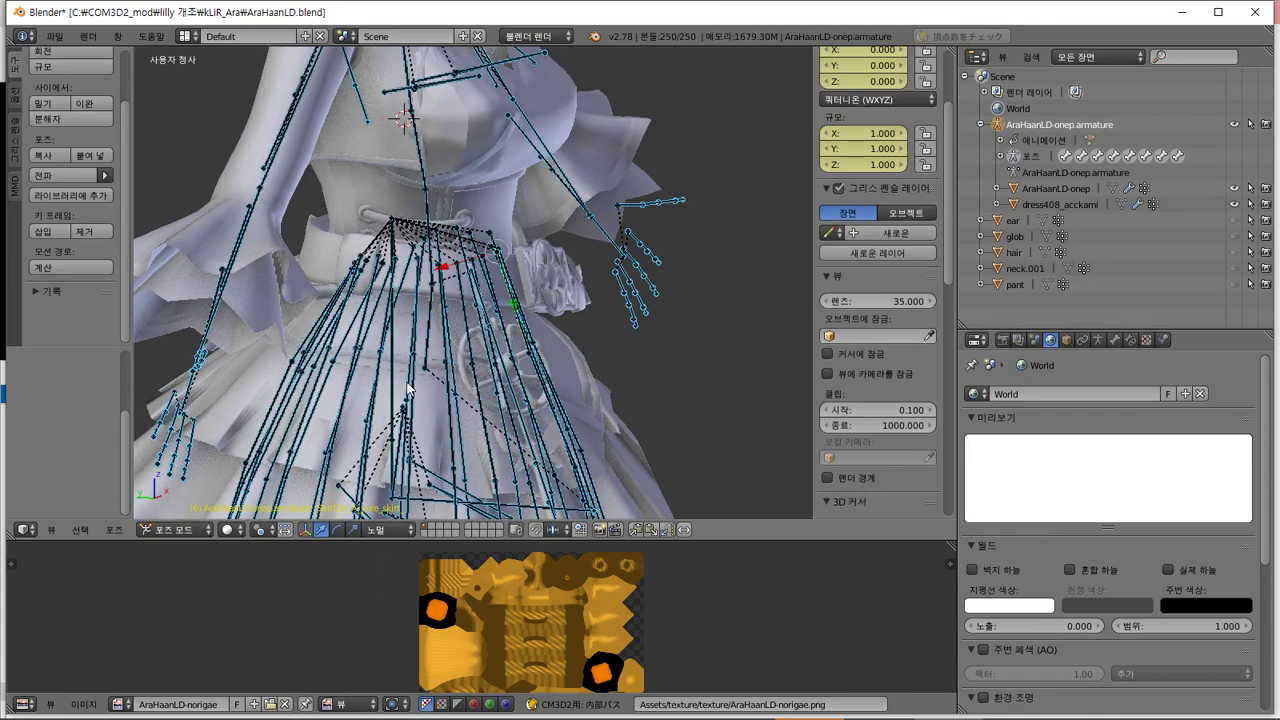
{"action": "left_click", "coordinate": [114, 529]}
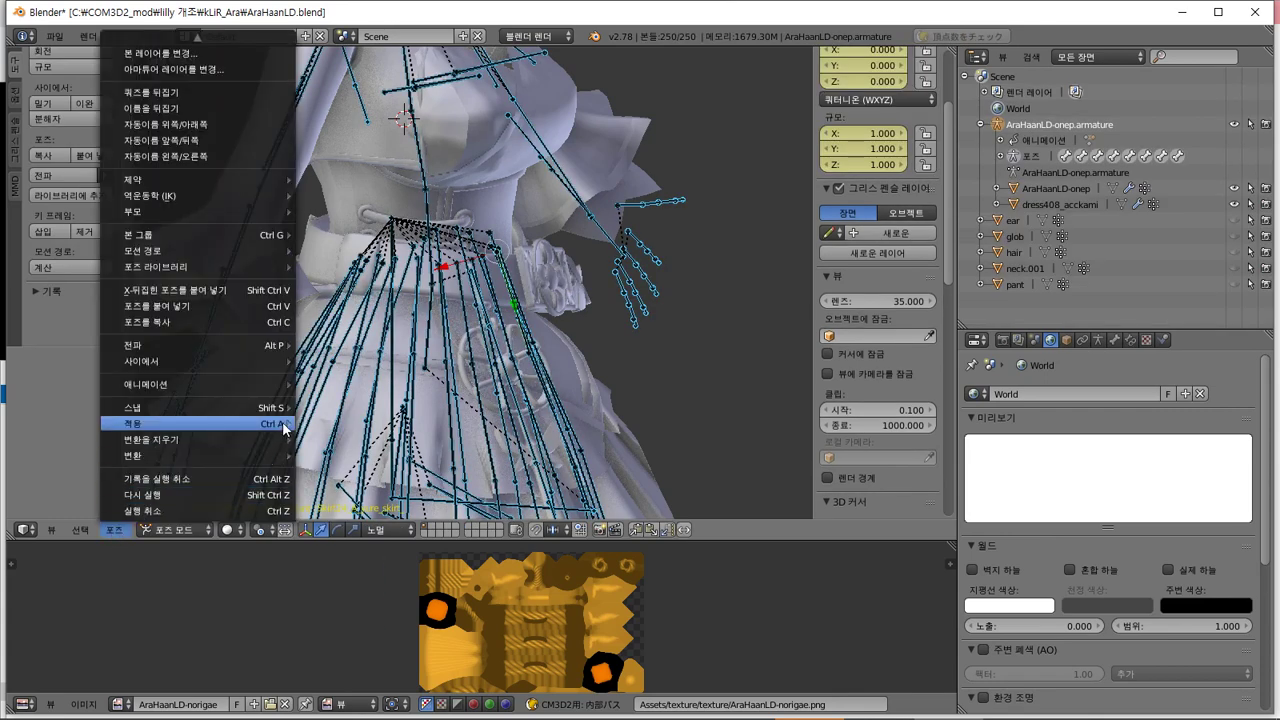
{"action": "mouse_move", "coordinate": [270, 423]}
{"action": "left_click", "coordinate": [346, 462]}
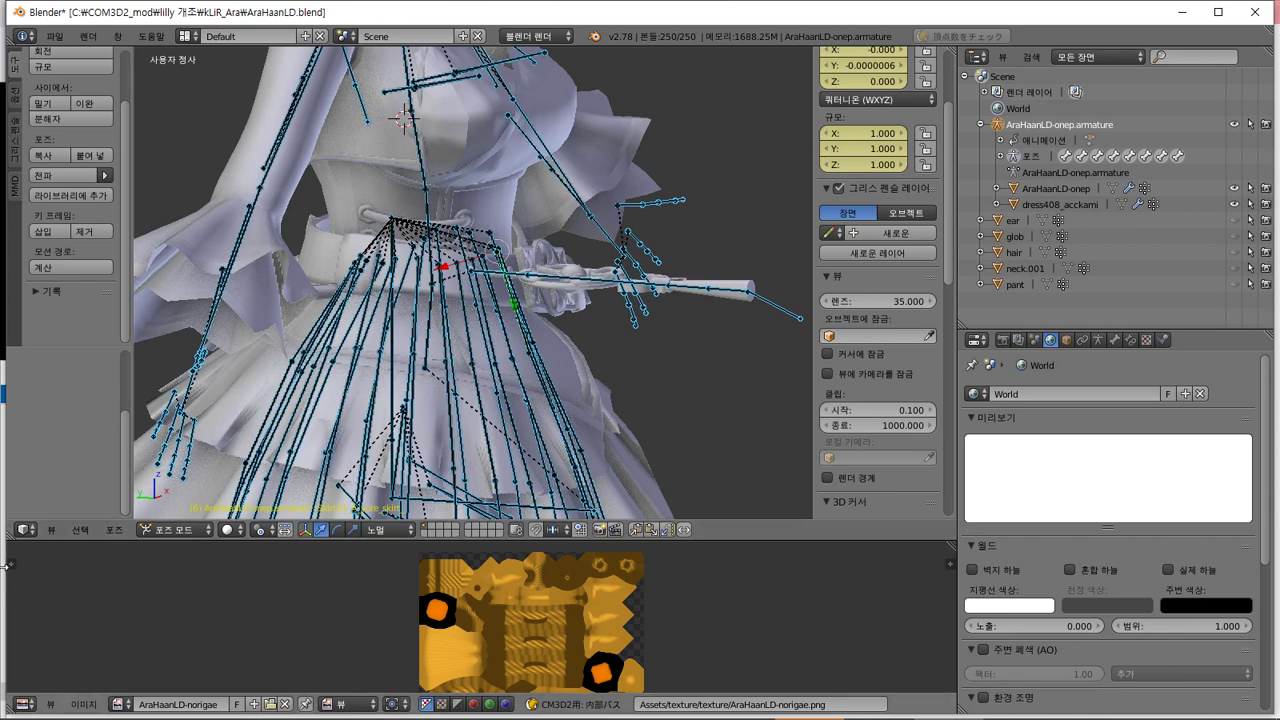
{"action": "left_click", "coordinate": [122, 531]}
{"action": "mouse_move", "coordinate": [210, 441]}
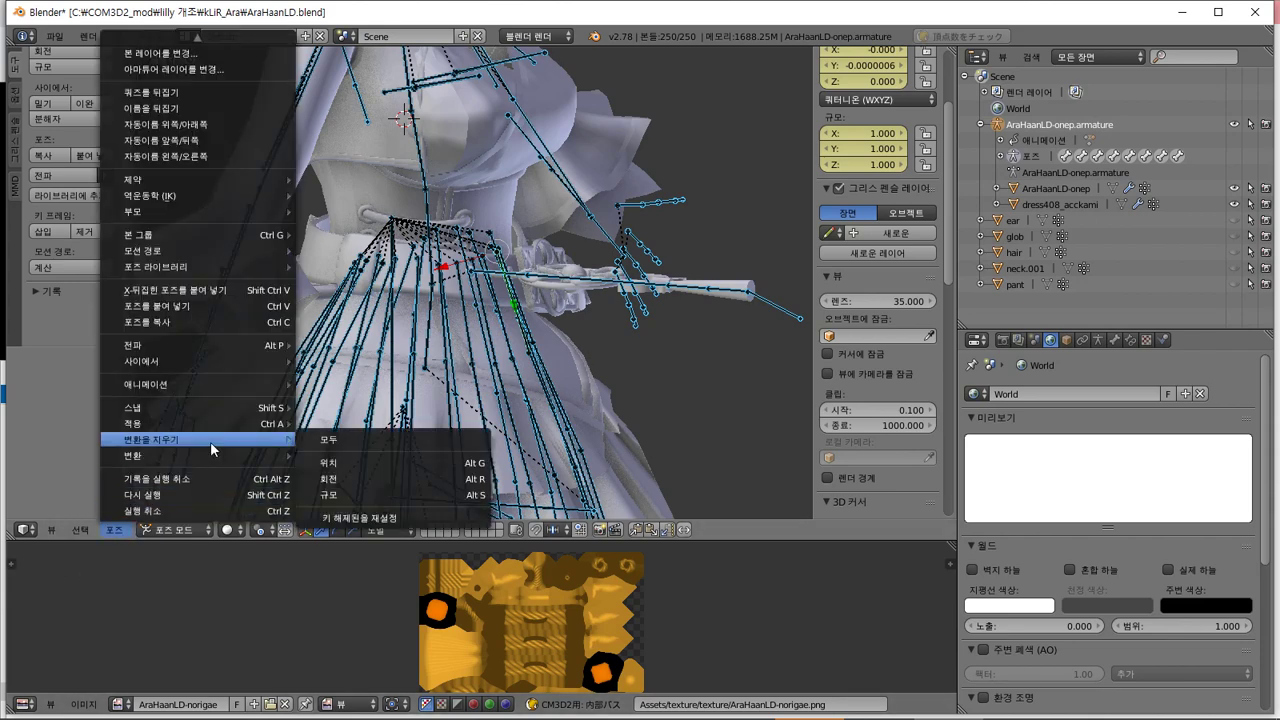
{"action": "left_click", "coordinate": [339, 441]}
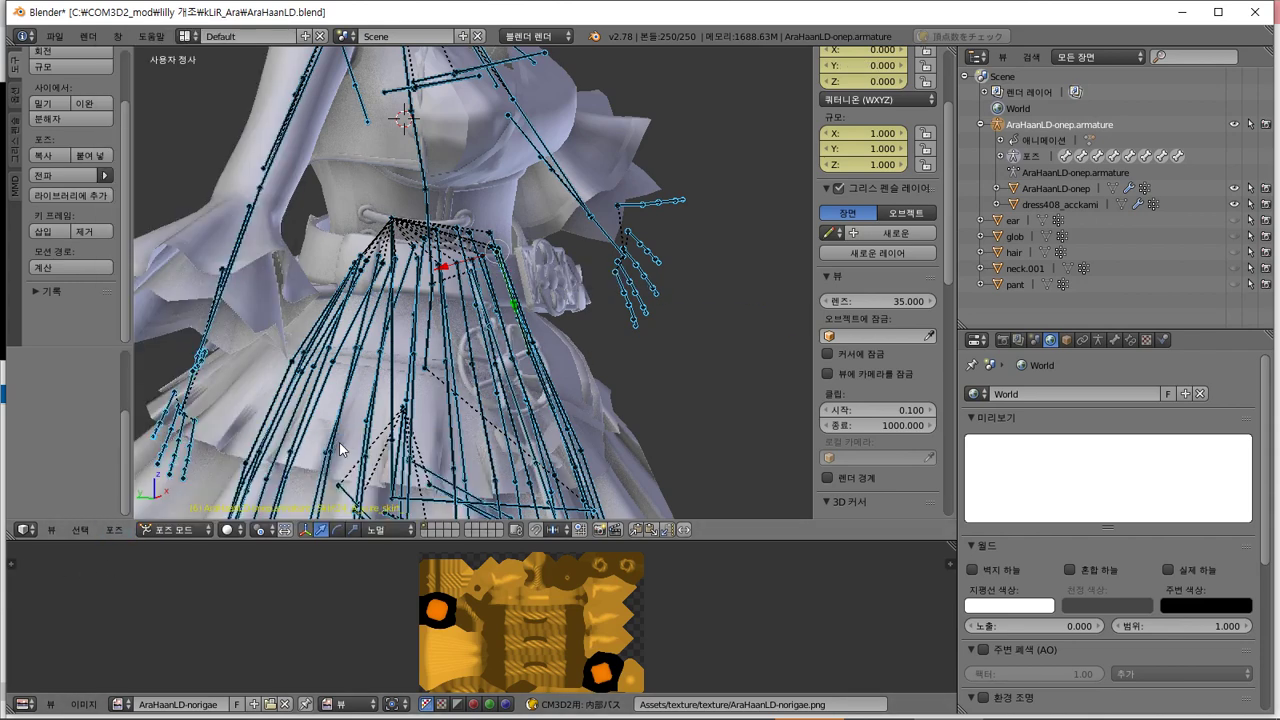
Import the bone data into the armature's data properties with butl.bdimport and copy the CM3D2 bone information
{"action": "left_click", "coordinate": [54, 36]}
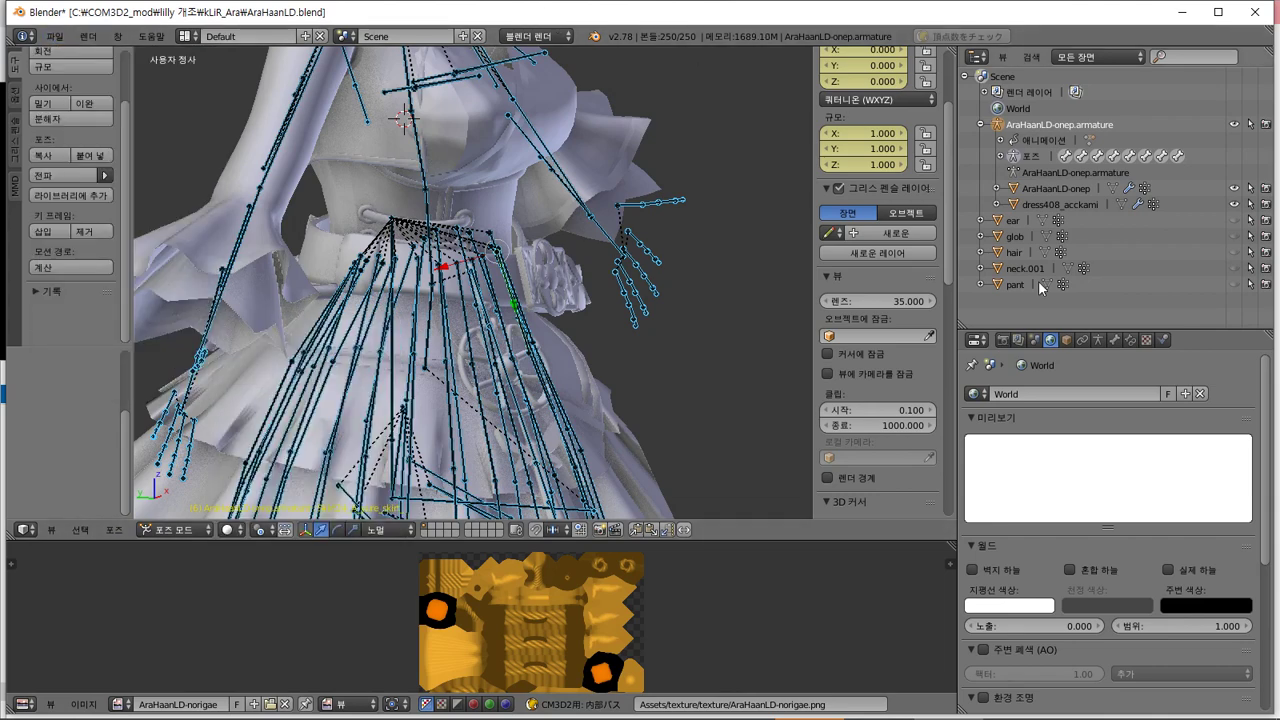
{"action": "left_click", "coordinate": [1098, 340]}
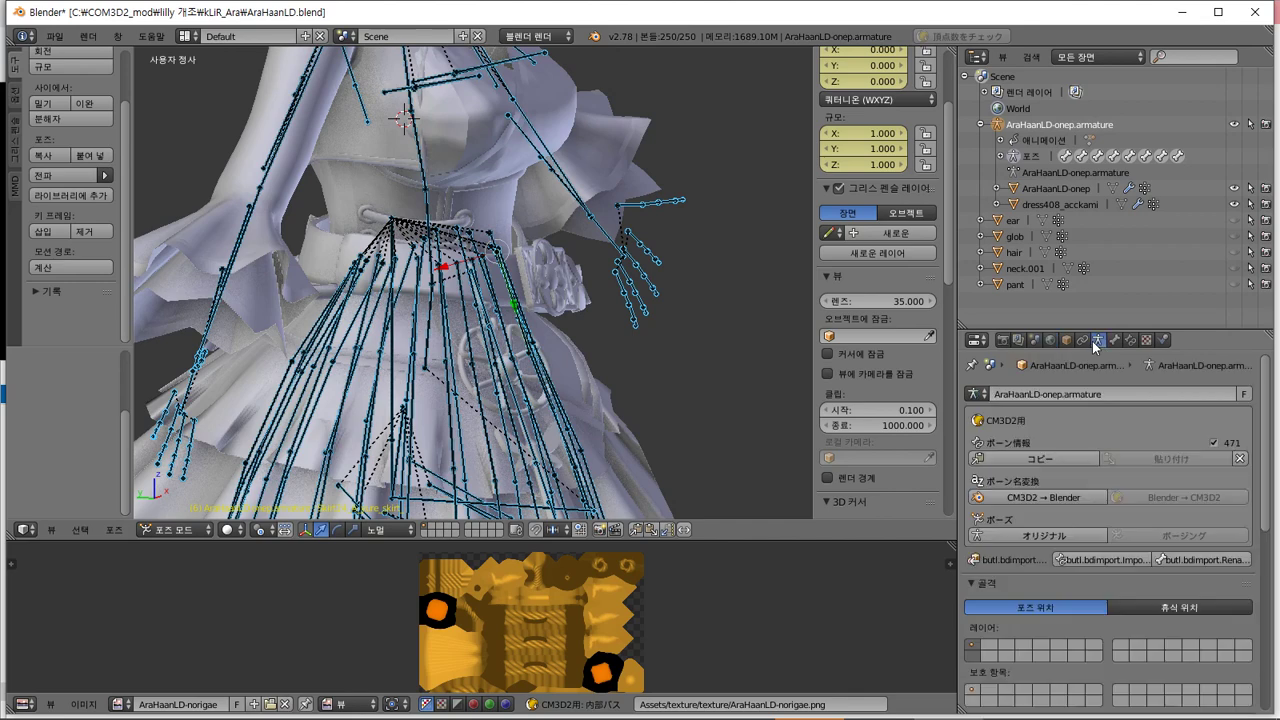
{"action": "left_click", "coordinate": [1108, 562]}
{"action": "left_click", "coordinate": [1083, 698]}
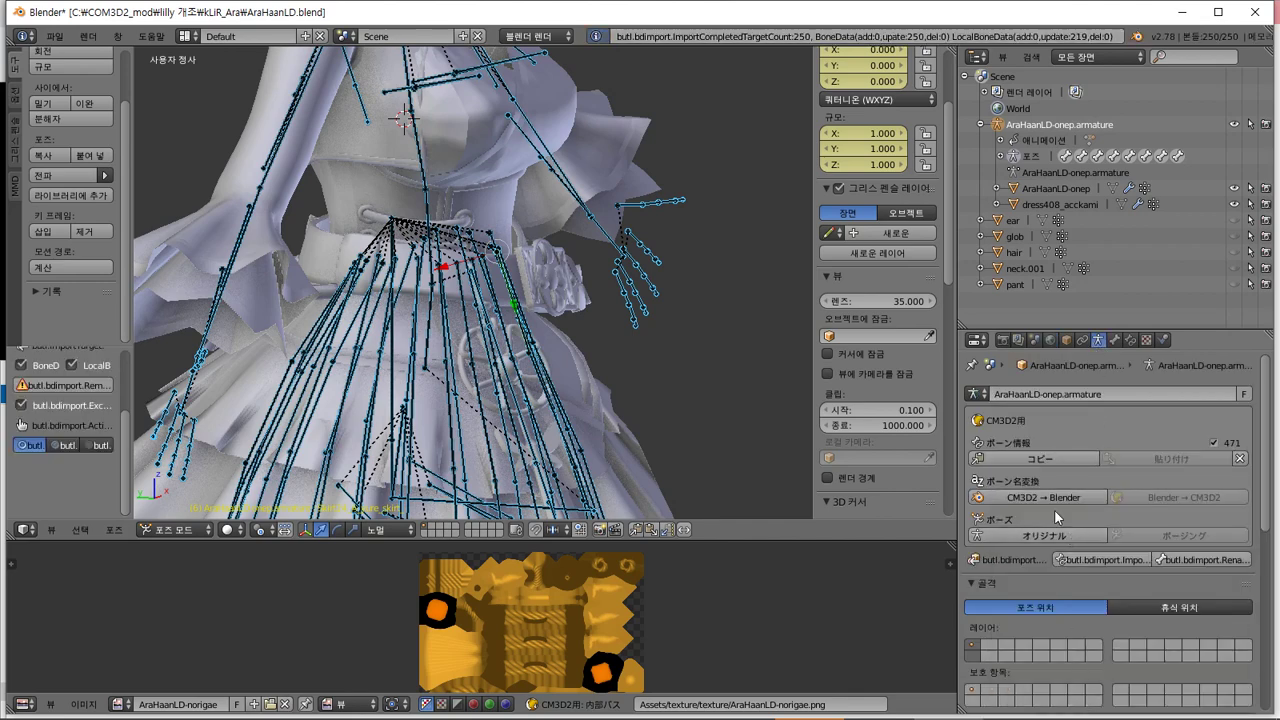
{"action": "left_click", "coordinate": [1045, 458]}
Select the AraHaanLD-onep mesh and paste the copied CM3D2 bone information into its object properties
{"action": "right_click", "coordinate": [596, 351]}
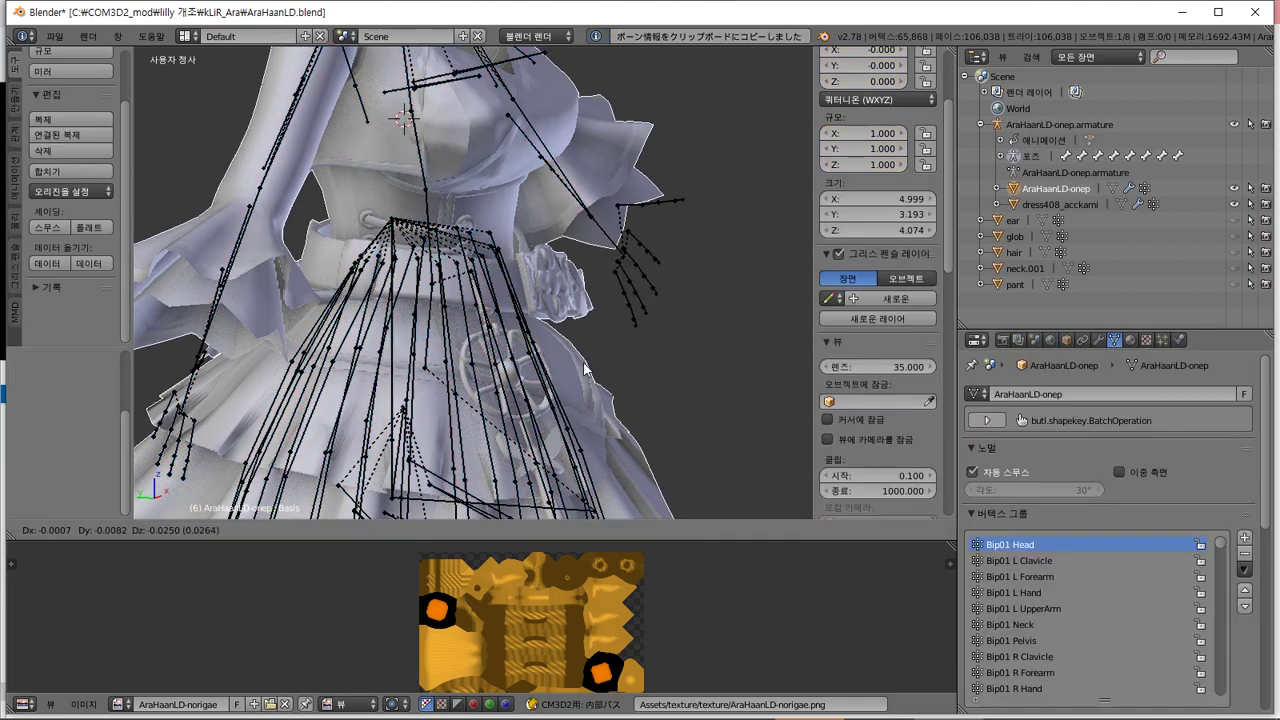
{"action": "middle_click_drag", "start_coordinate": [596, 351], "coordinate": [741, 384]}
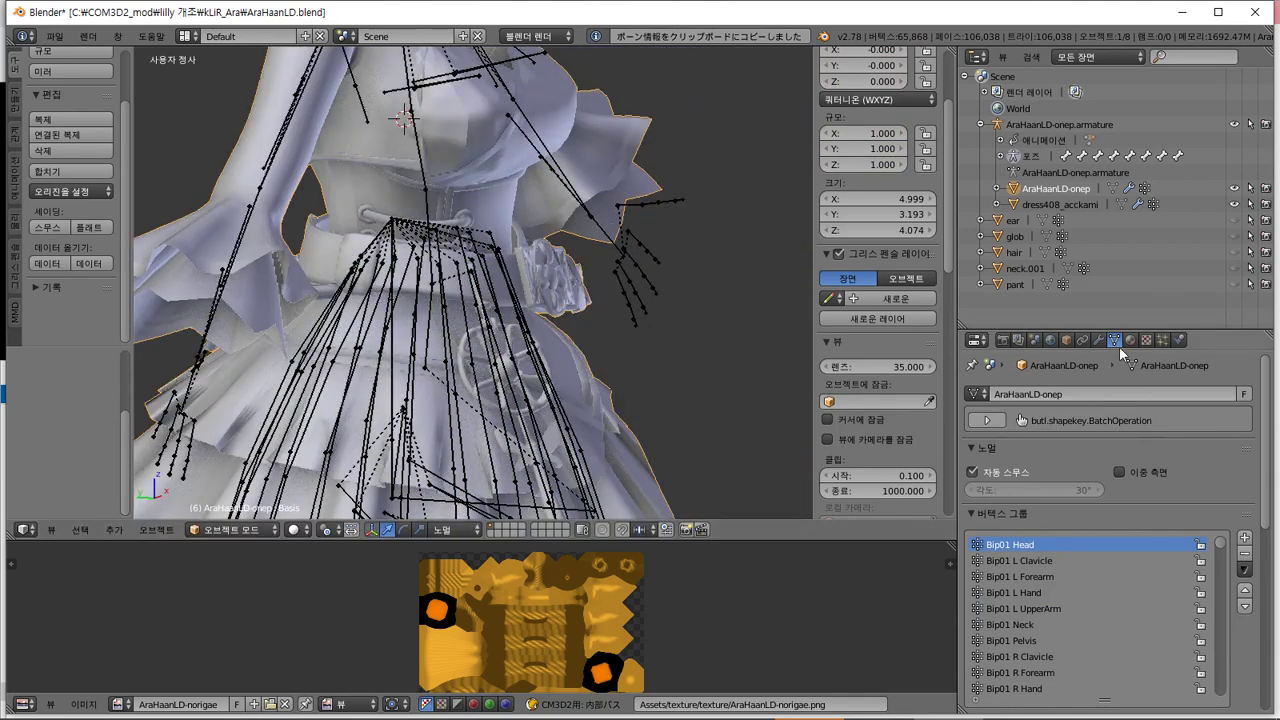
{"action": "left_click", "coordinate": [1068, 341]}
{"action": "left_click", "coordinate": [1172, 430]}
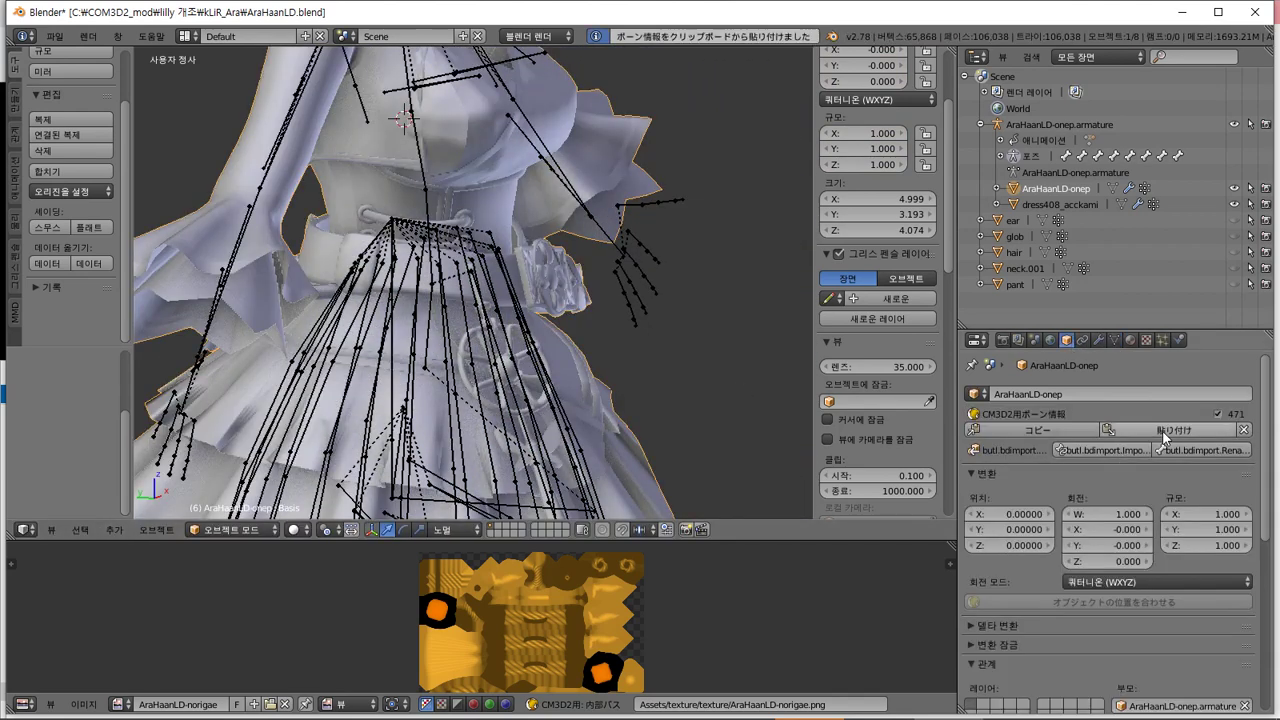
Export the dress as a CM3D2 model over AraHaanLD-onep_z1.model in the kLiR_Ara folder
{"action": "left_click", "coordinate": [54, 36]}
{"action": "mouse_move", "coordinate": [117, 340]}
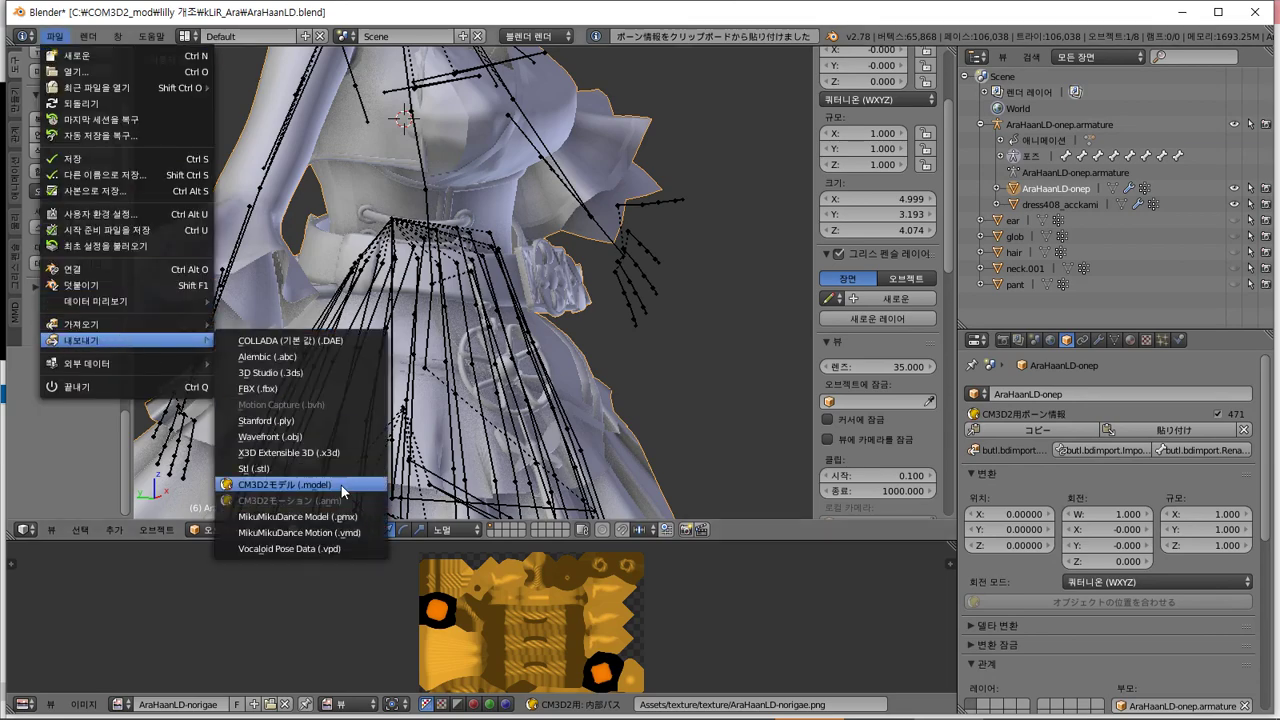
{"action": "left_click", "coordinate": [284, 484]}
{"action": "left_click", "coordinate": [478, 196]}
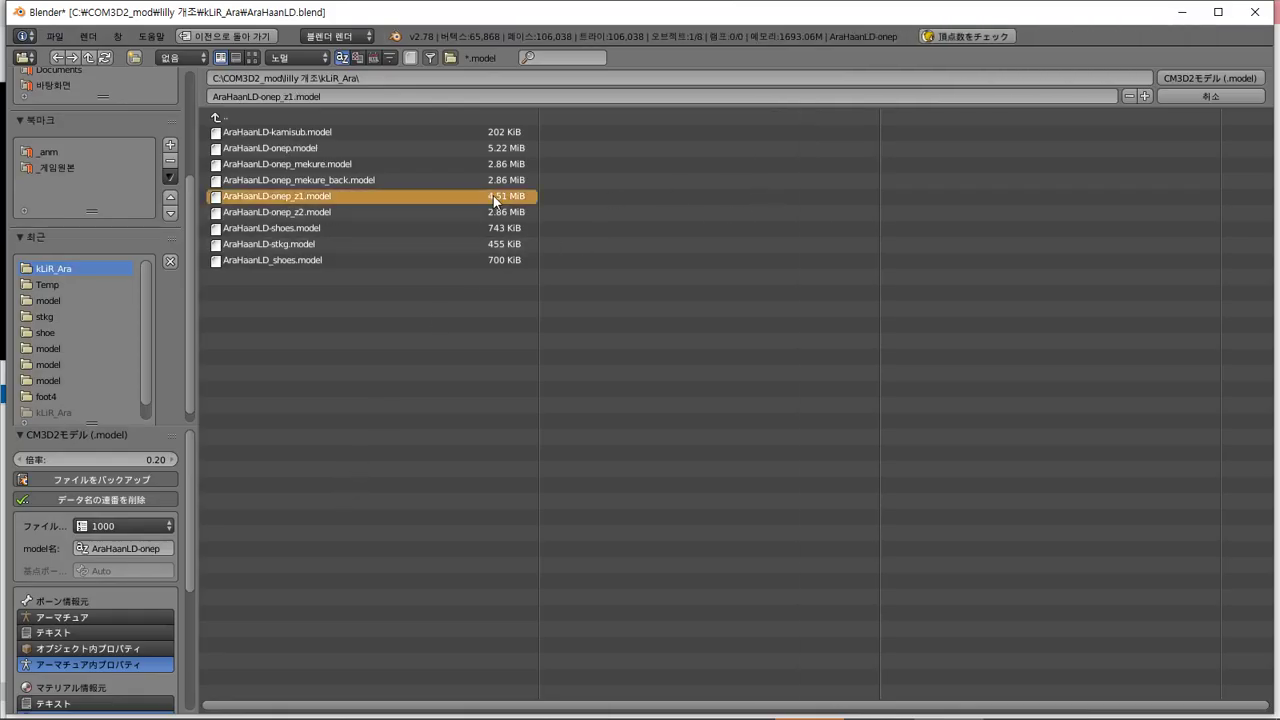
{"action": "left_click", "coordinate": [1179, 77]}
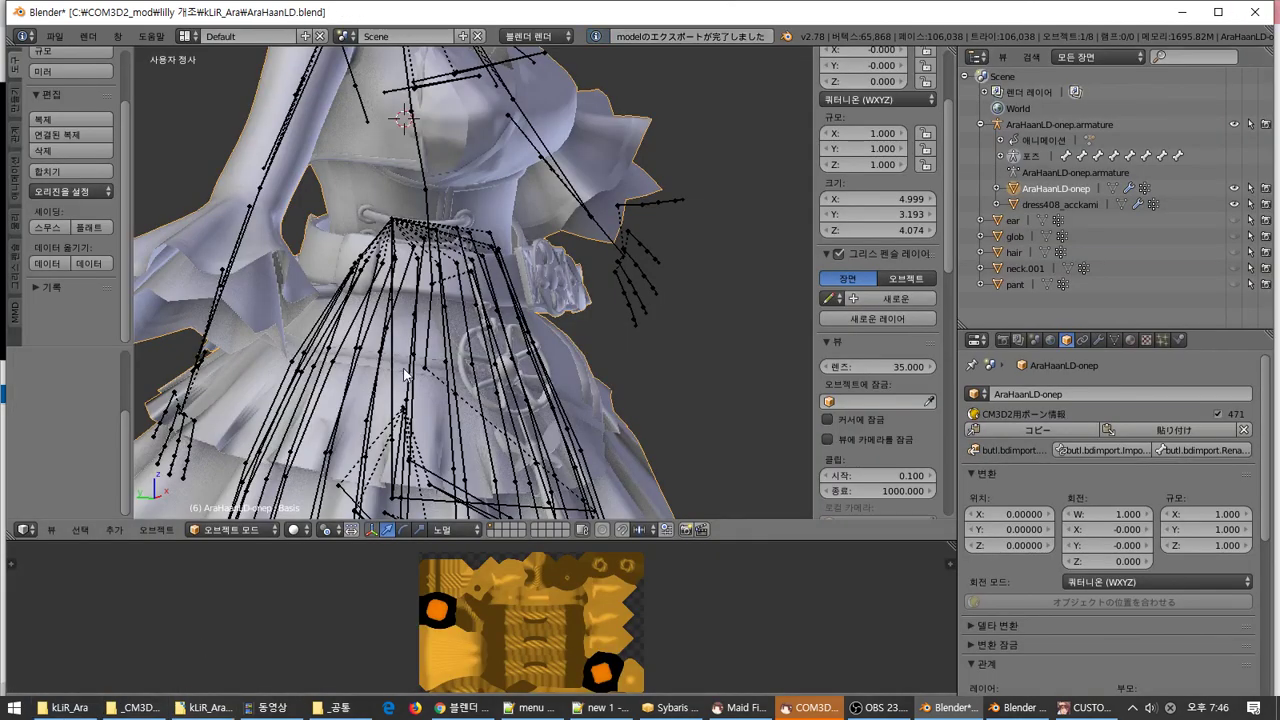
Convert the kLiR_Ara PNG textures from AraHaanLD-accessory.png to AraHaanLD-whitefox.png into tex files with [CM3D2]tex←→png変換.exe, accepting the default texture paths
{"action": "scroll", "coordinate": [652, 253], "scroll_direction": "up", "scroll_amount": 2}
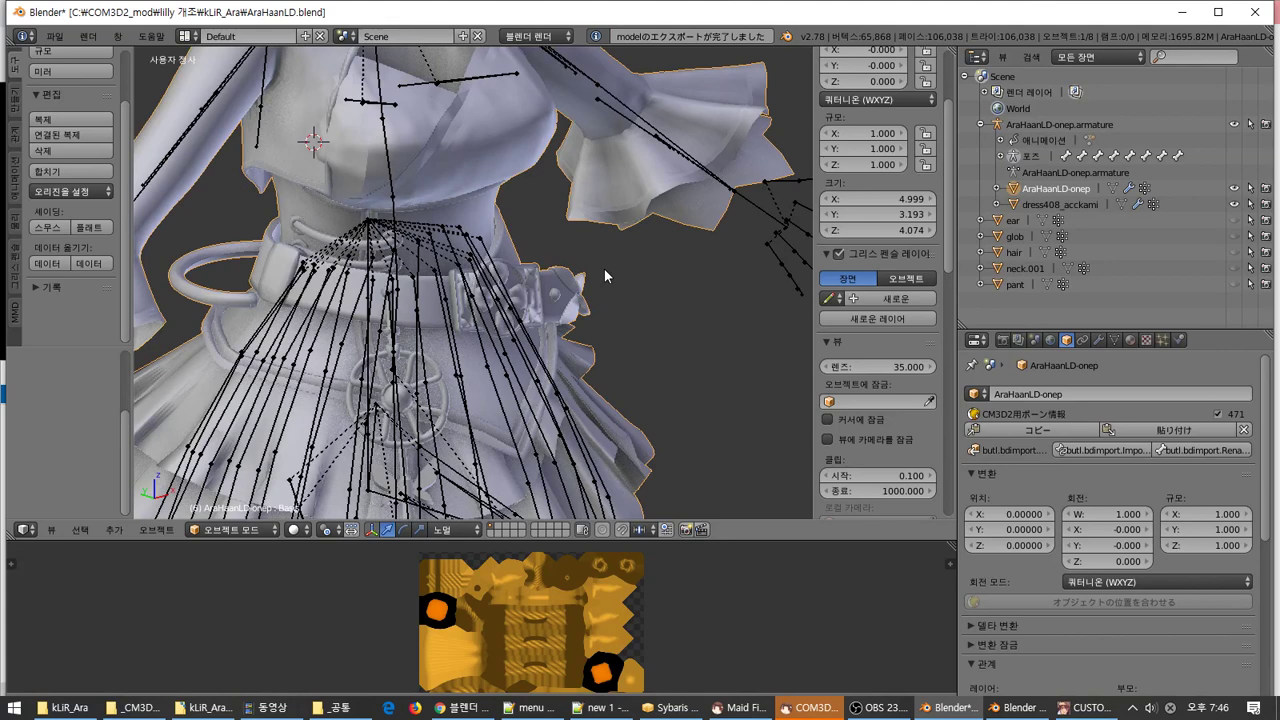
{"action": "left_click", "coordinate": [180, 707]}
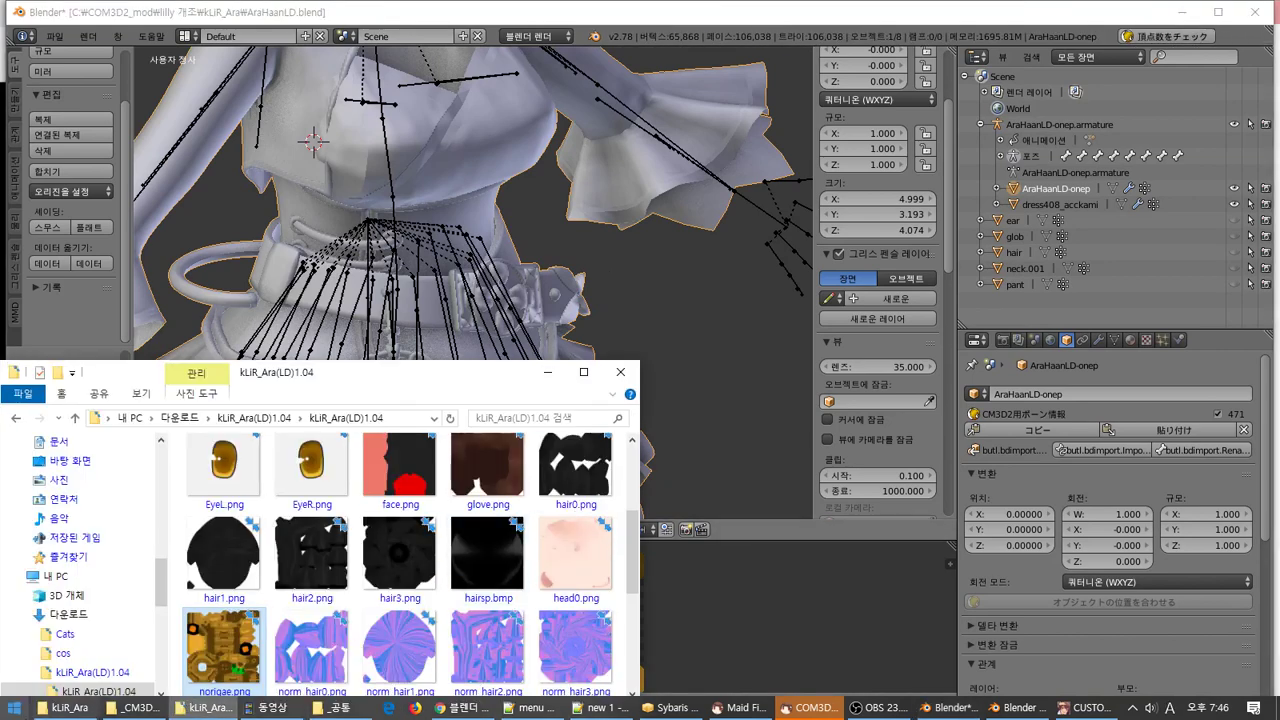
{"action": "left_click", "coordinate": [130, 707]}
{"action": "left_click", "coordinate": [62, 707]}
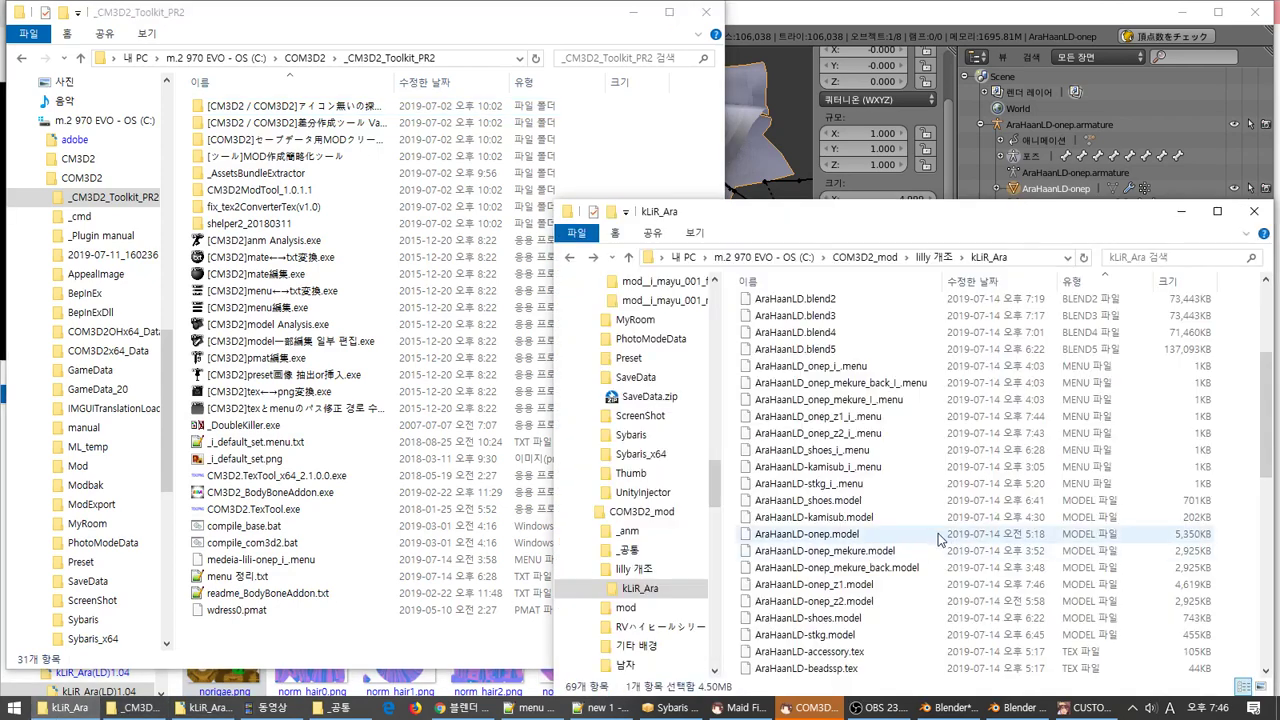
{"action": "scroll", "coordinate": [972, 540], "scroll_direction": "down", "scroll_amount": 5}
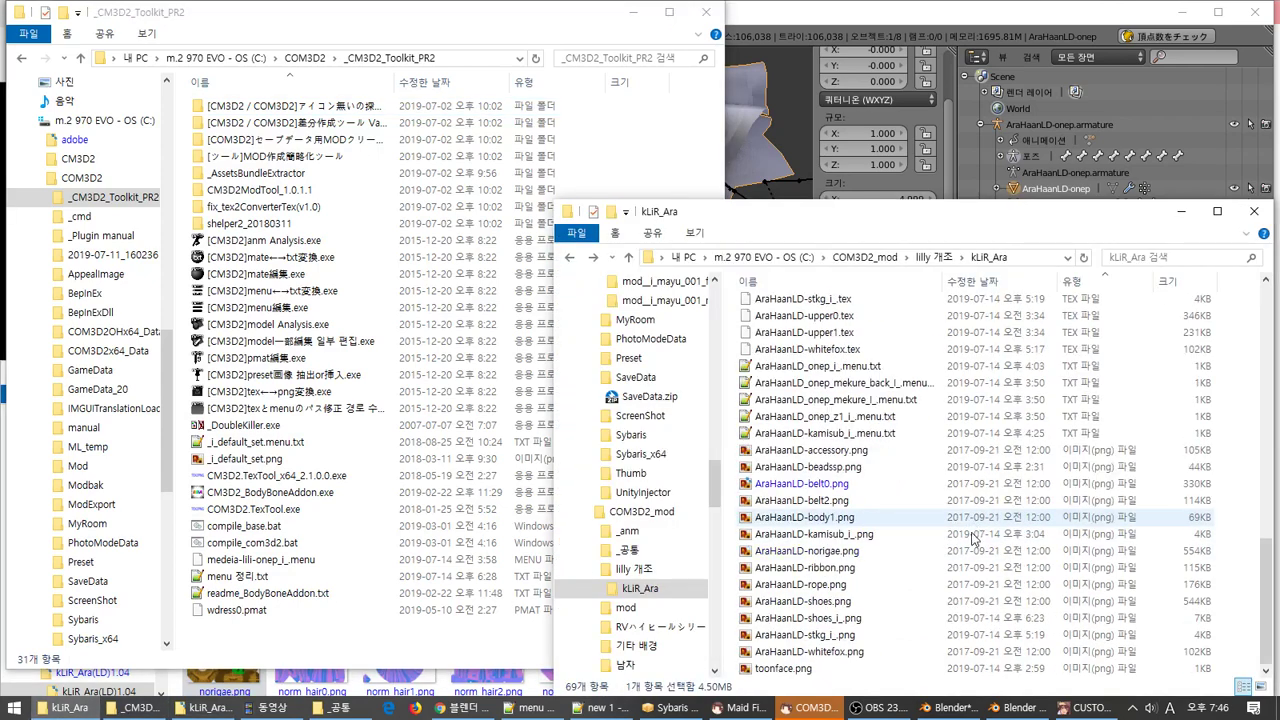
{"action": "left_click", "coordinate": [877, 655]}
{"action": "left_click", "coordinate": [903, 459], "text": "shift"}
{"action": "left_click_drag", "start_coordinate": [903, 459], "coordinate": [415, 397]}
{"action": "key", "text": "Return"}
{"action": "key", "text": "Return"}
{"action": "key", "text": "Return"}
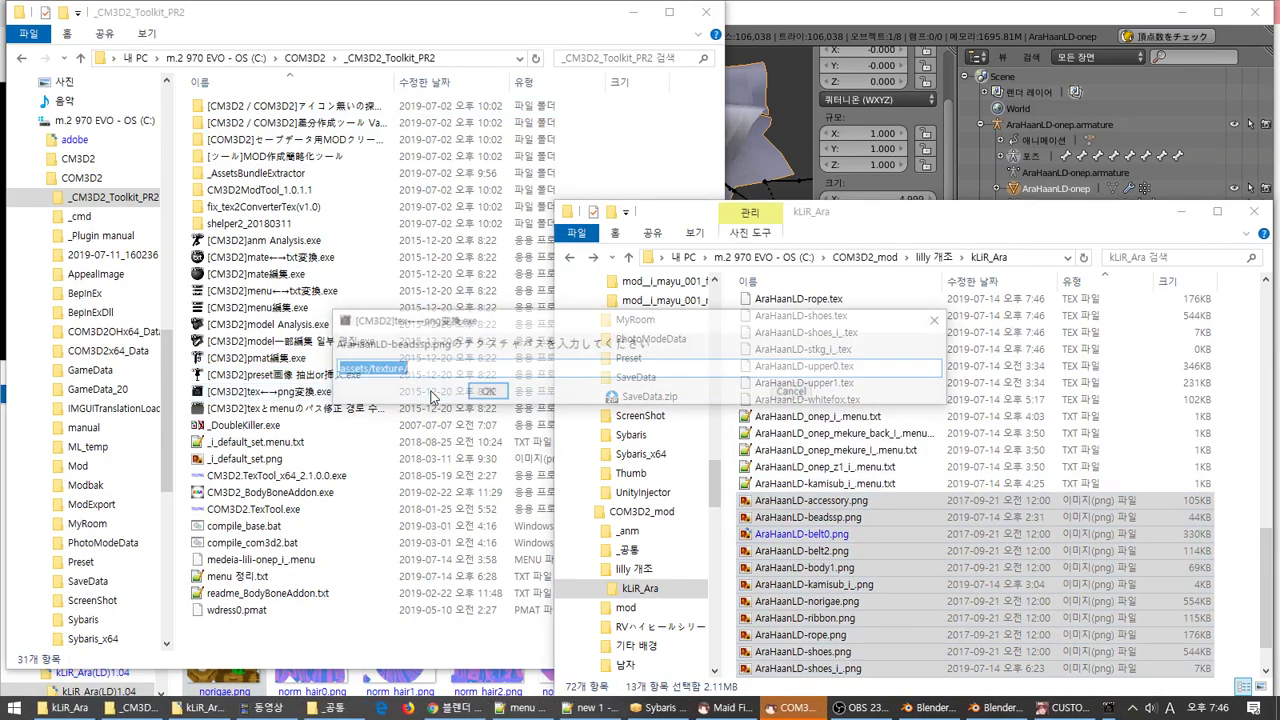
{"action": "key", "text": "Return"}
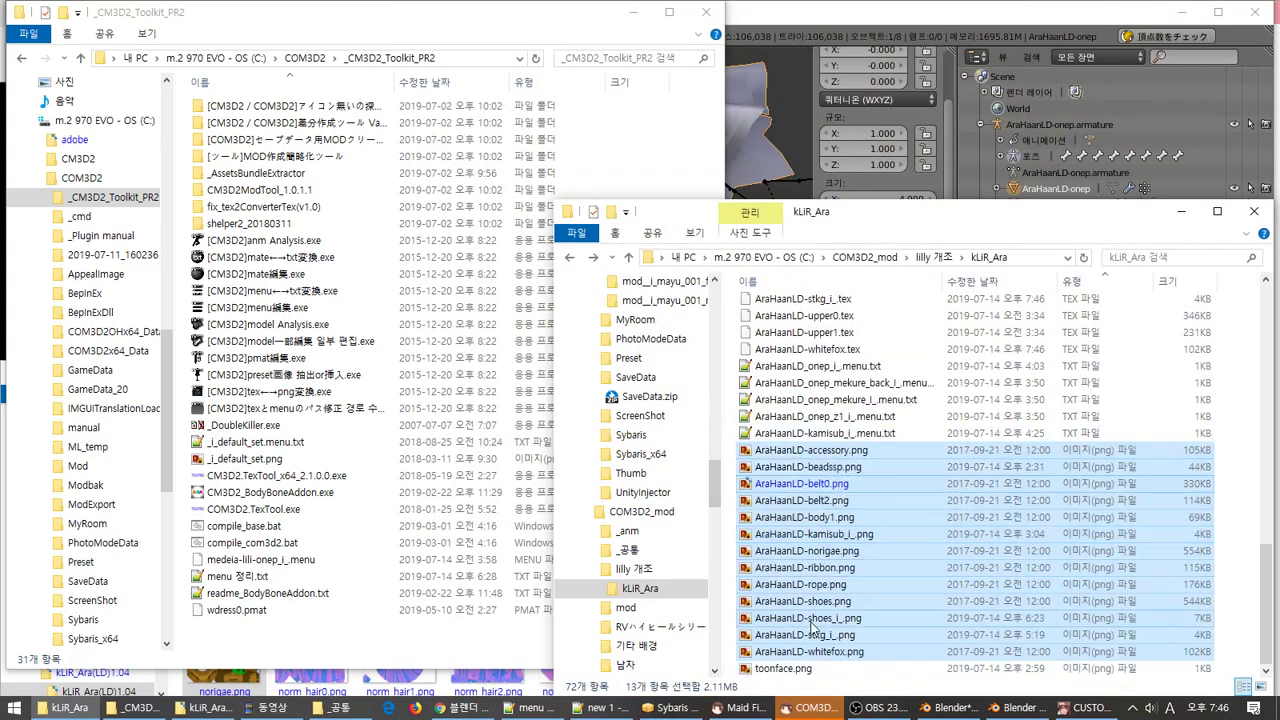
Look through the original texture images in the kLiR_Ara(LD)1.04 folder
{"action": "left_click", "coordinate": [188, 708]}
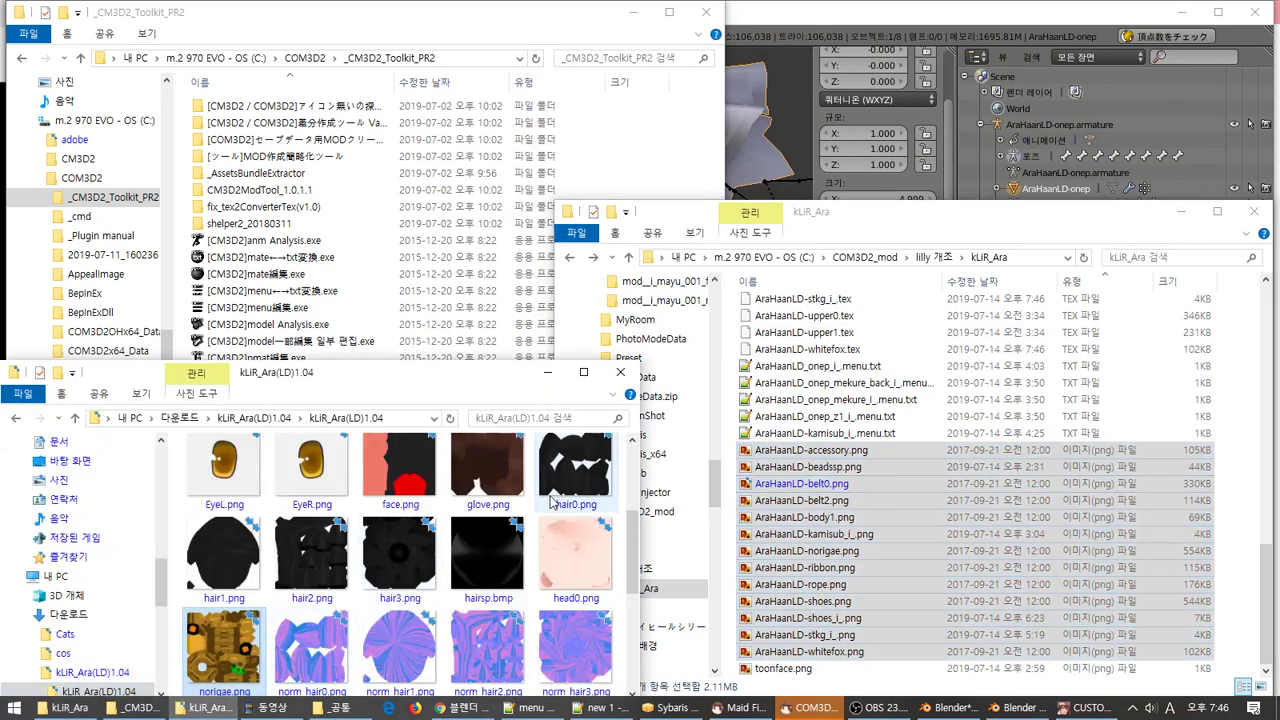
{"action": "scroll", "coordinate": [505, 565], "scroll_direction": "down", "scroll_amount": 2}
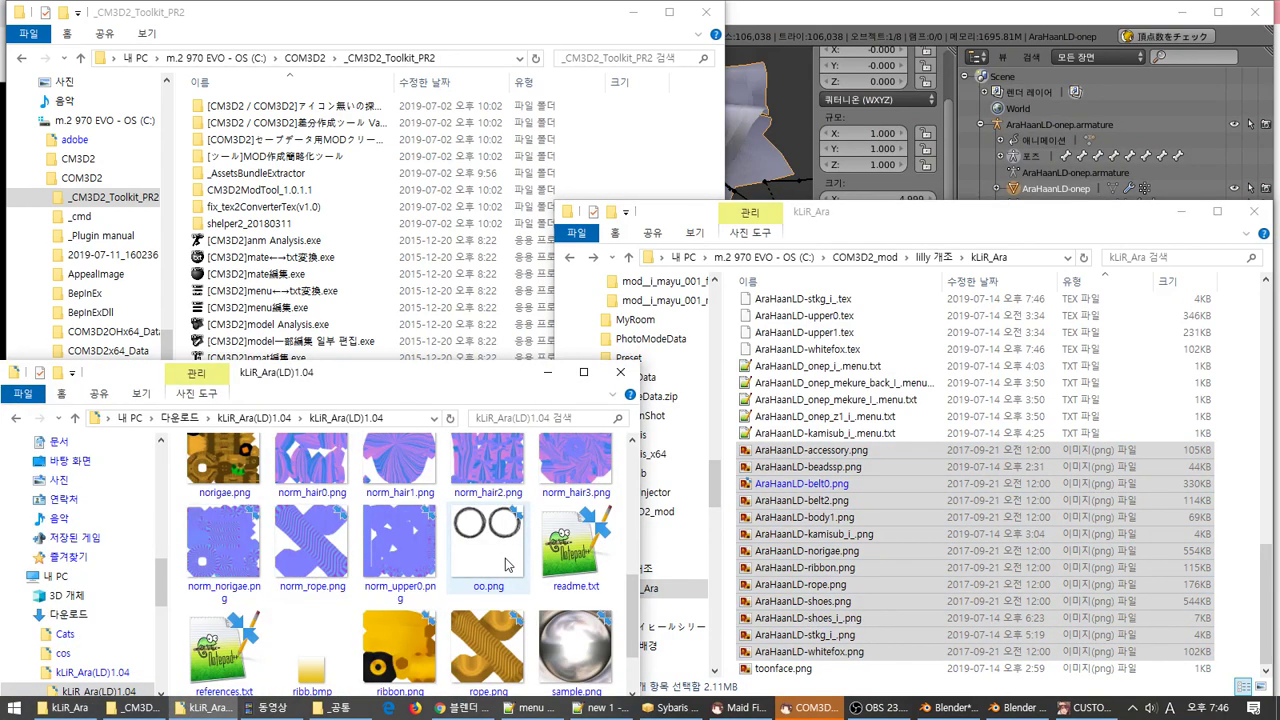
{"action": "scroll", "coordinate": [505, 560], "scroll_direction": "down", "scroll_amount": 1}
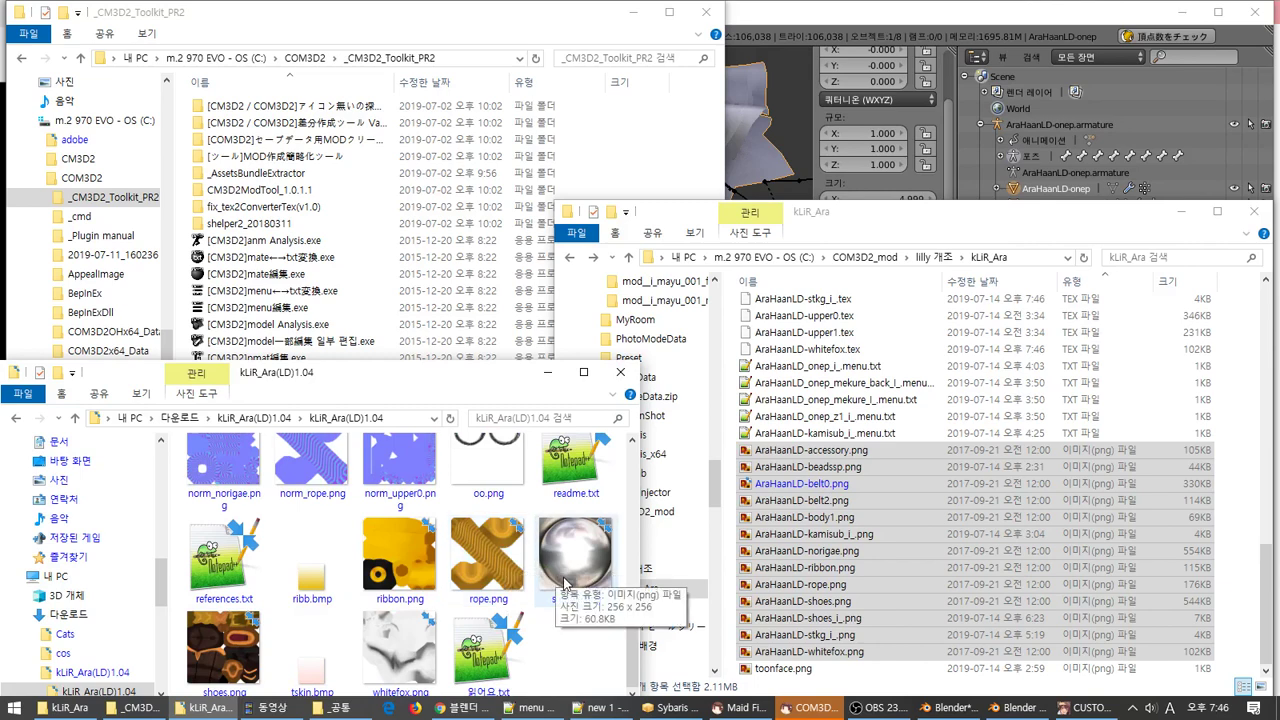
{"action": "scroll", "coordinate": [565, 583], "scroll_direction": "up", "scroll_amount": 8}
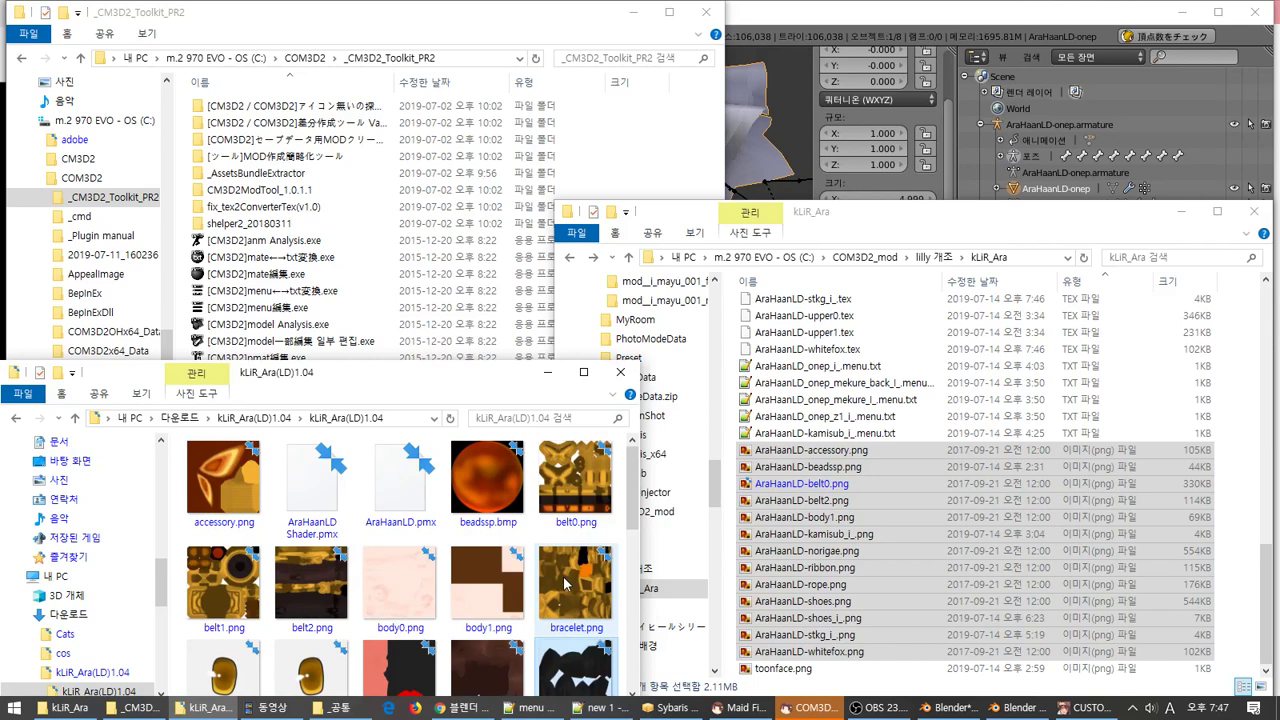
Switch to Blender and separate the whole AraHaanLD-onep dress mesh into individual objects by material
{"action": "left_click", "coordinate": [1035, 31]}
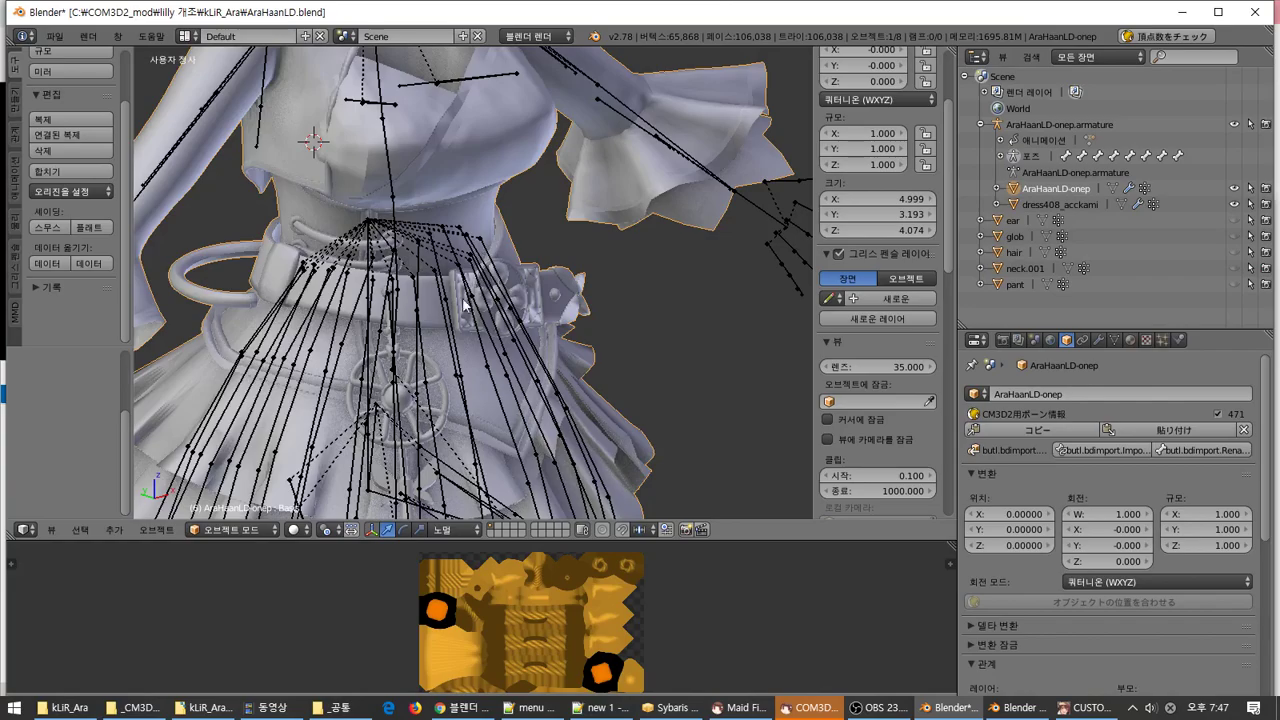
{"action": "middle_click_drag", "start_coordinate": [434, 319], "coordinate": [509, 336]}
{"action": "key", "text": "Tab"}
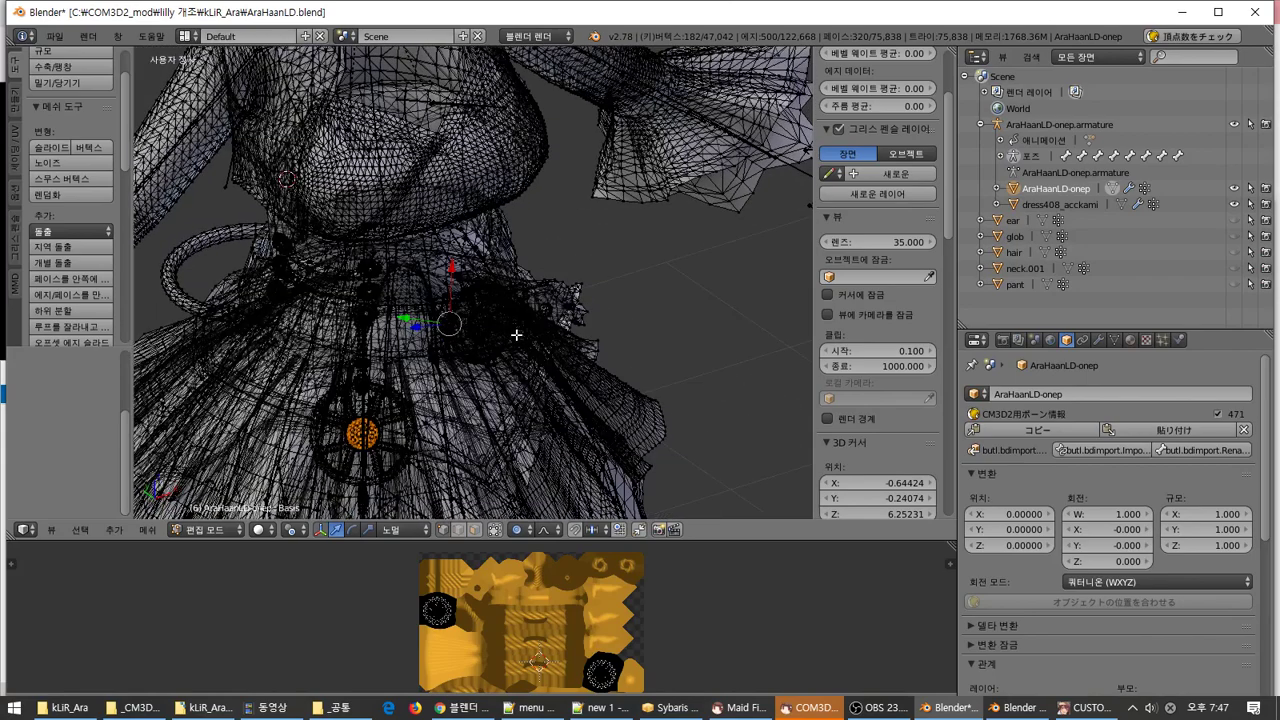
{"action": "key", "text": "z"}
{"action": "key", "text": "z"}
{"action": "key", "text": "a"}
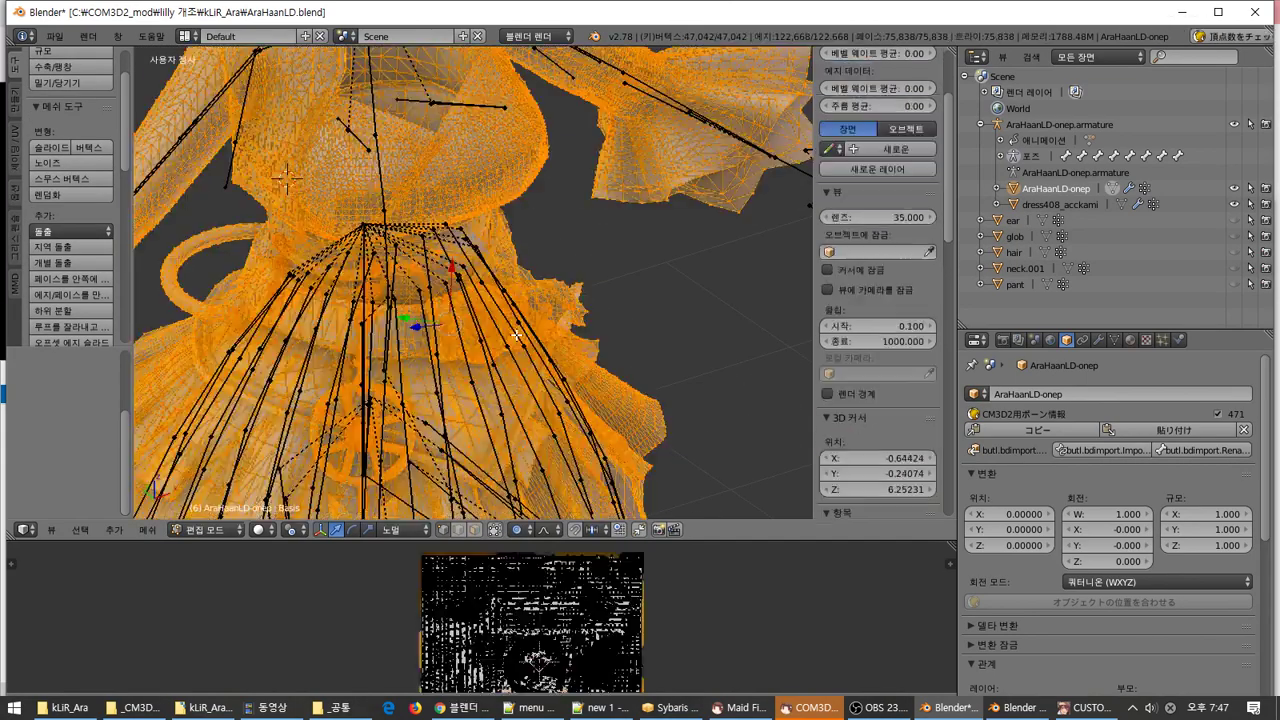
{"action": "left_click", "coordinate": [148, 530]}
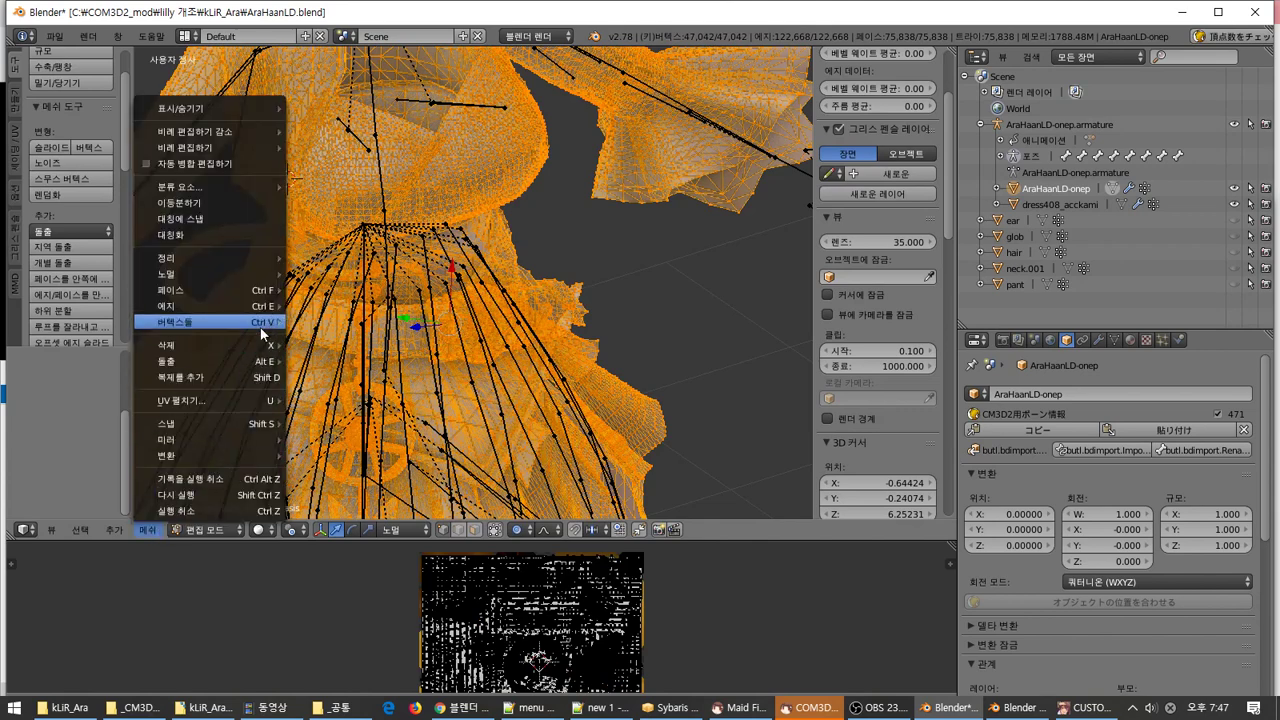
{"action": "mouse_move", "coordinate": [262, 324]}
{"action": "mouse_move", "coordinate": [390, 404]}
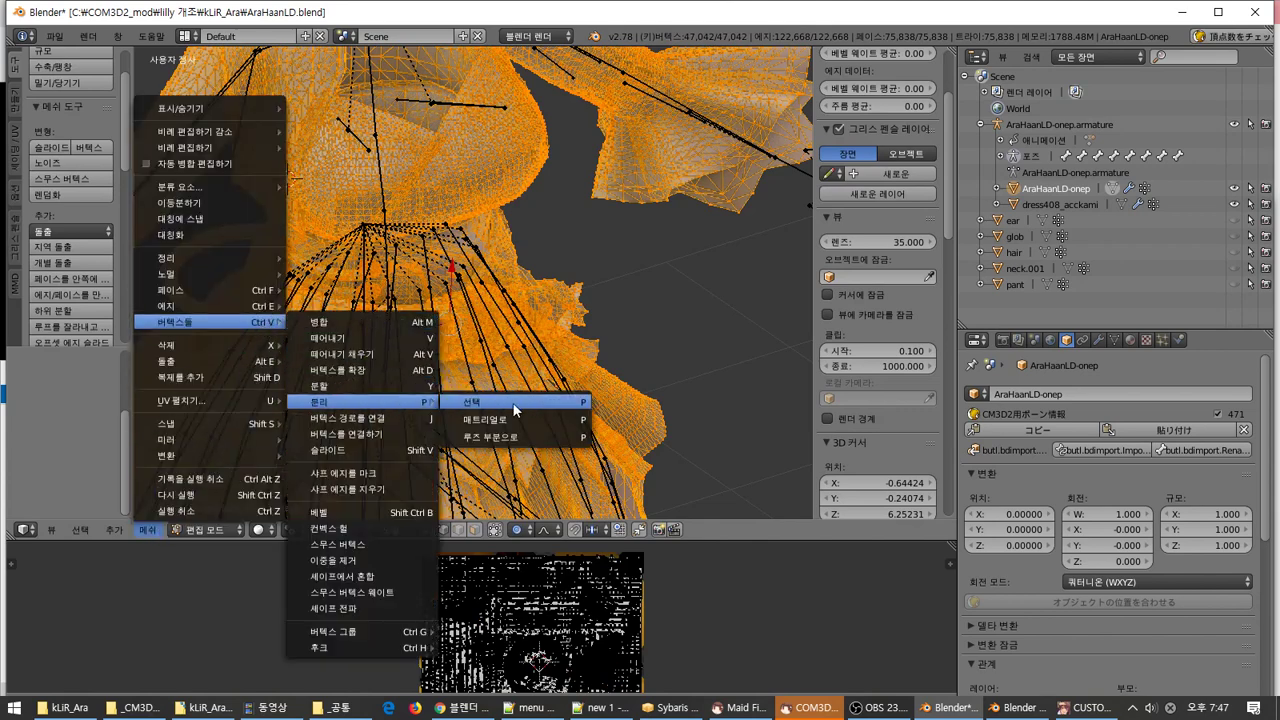
{"action": "key", "text": "Return"}
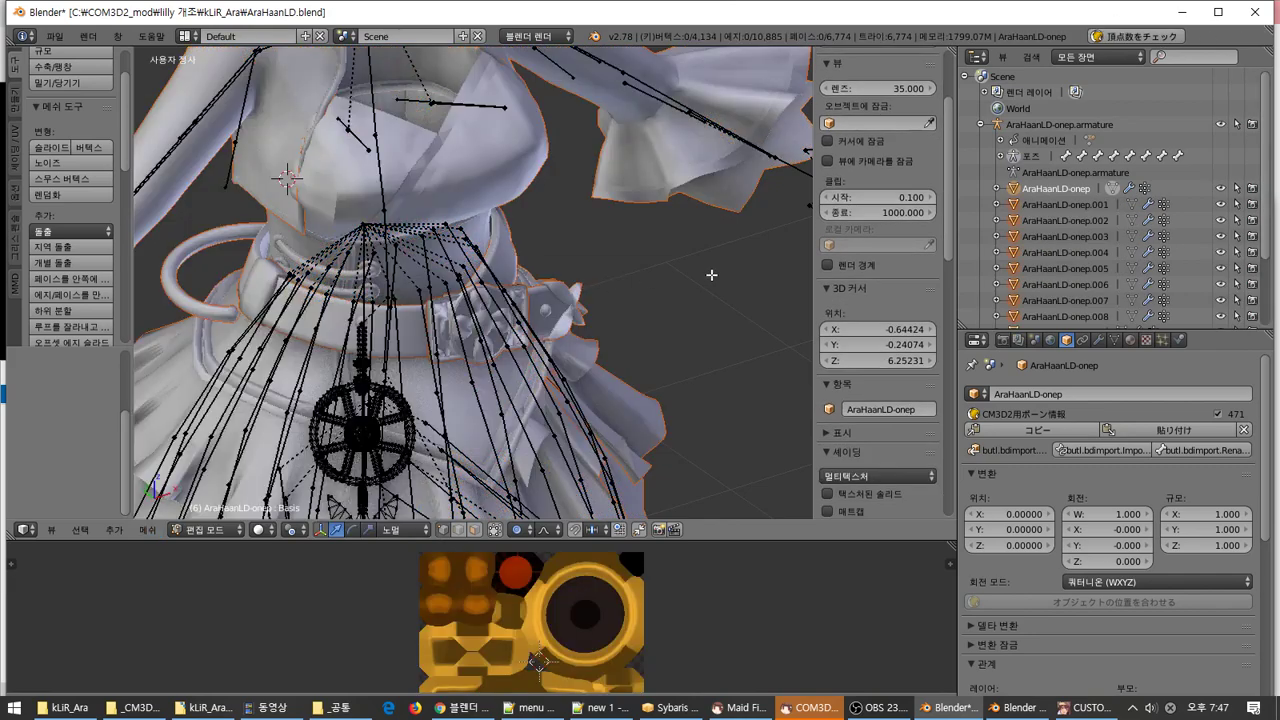
{"action": "scroll", "coordinate": [405, 313], "scroll_direction": "up", "scroll_amount": 2}
{"action": "key", "text": "Tab"}
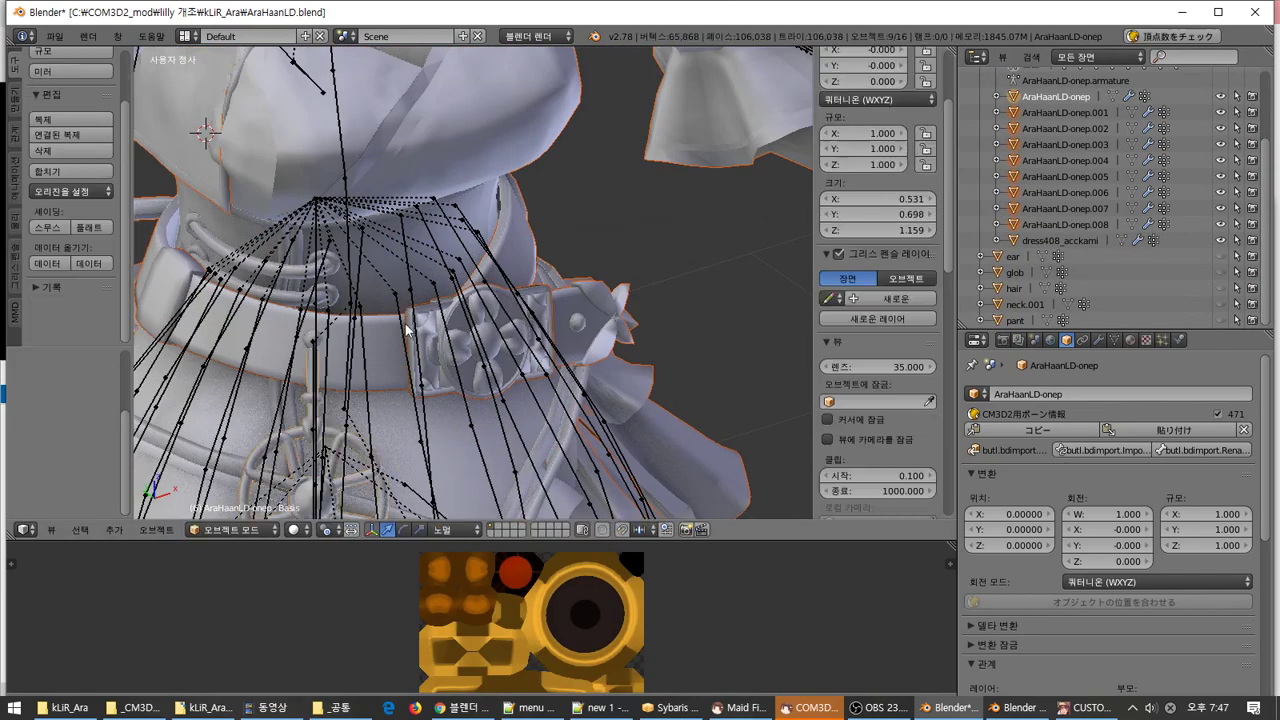
Check the separated dress parts individually, undo any displacement, and join all the parts back into AraHaanLD-onep
{"action": "right_click", "coordinate": [390, 366]}
{"action": "scroll", "coordinate": [390, 366], "scroll_direction": "down", "scroll_amount": 2}
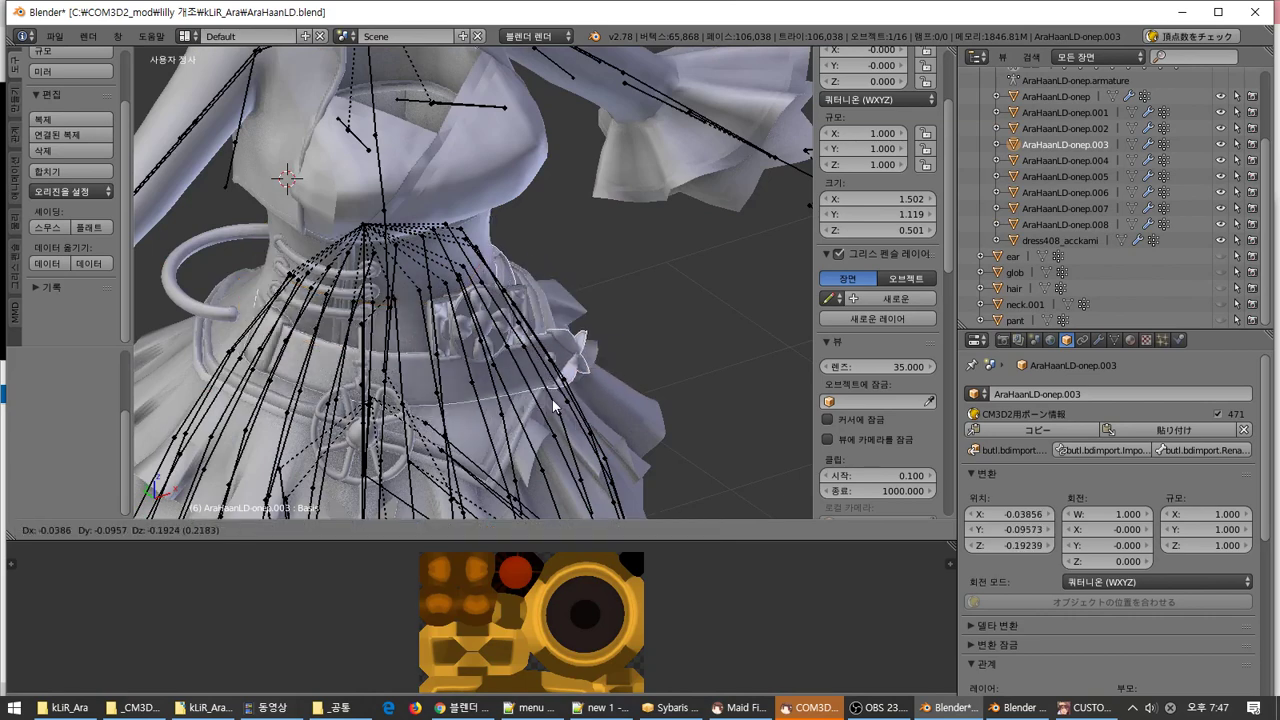
{"action": "right_click", "coordinate": [486, 160]}
{"action": "scroll", "coordinate": [508, 170], "scroll_direction": "down", "scroll_amount": 2}
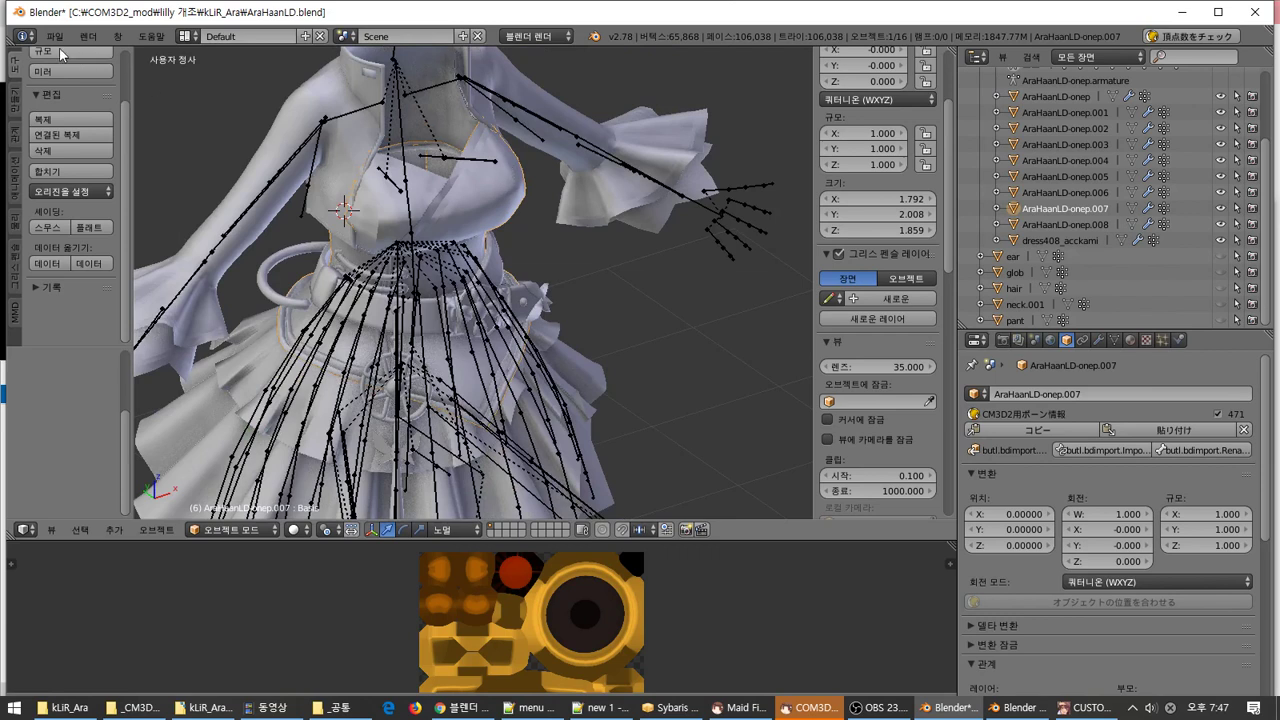
{"action": "right_click", "coordinate": [577, 240]}
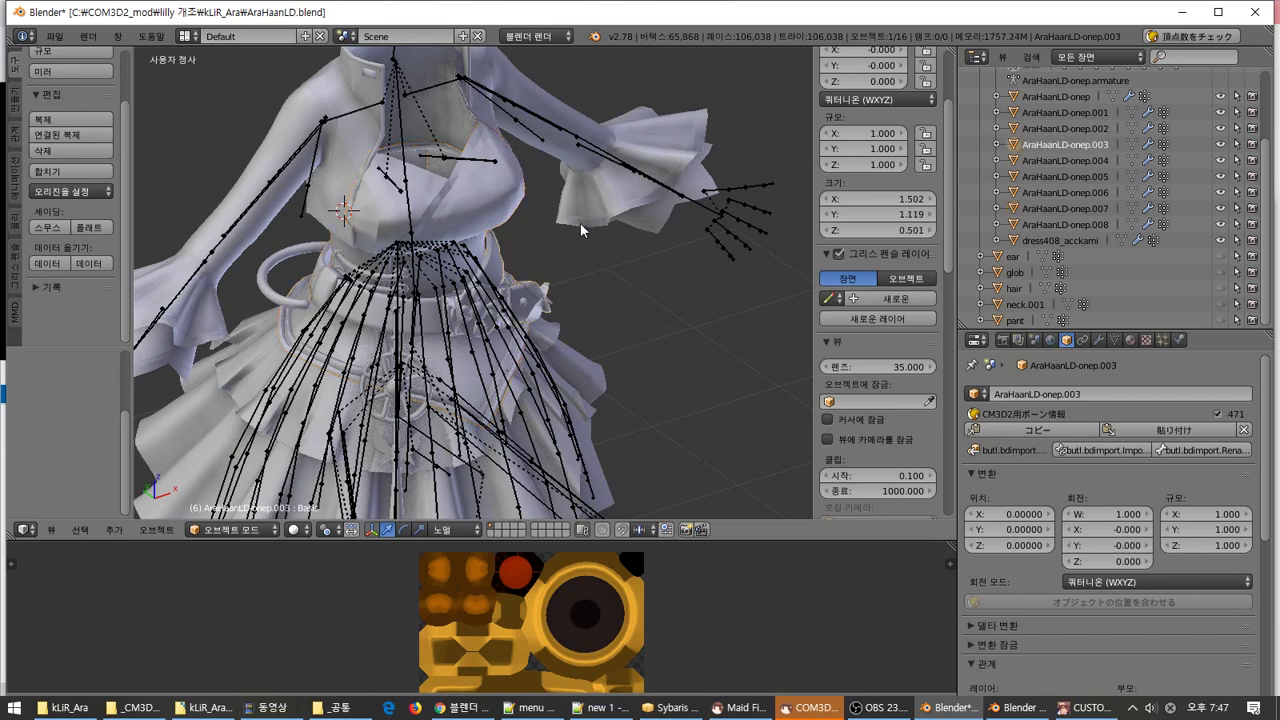
{"action": "scroll", "coordinate": [435, 245], "scroll_direction": "up", "scroll_amount": 2}
{"action": "right_click", "coordinate": [512, 248]}
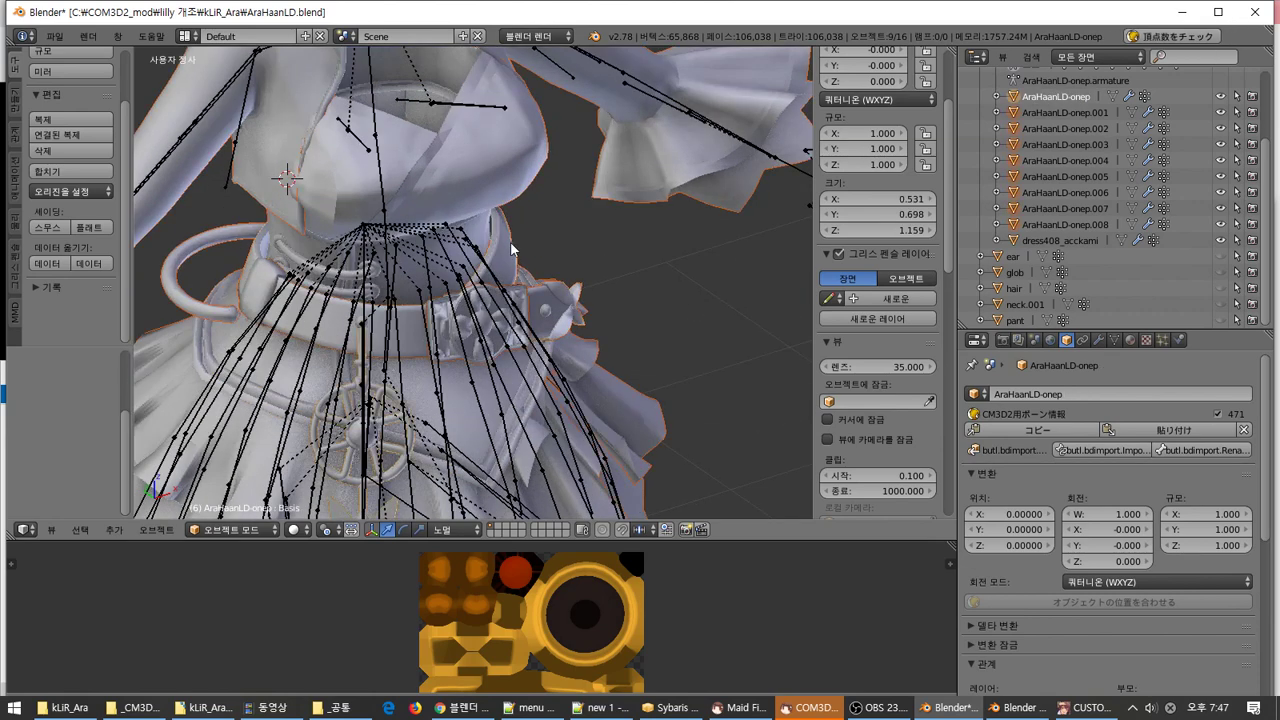
{"action": "key", "text": "ctrl+j"}
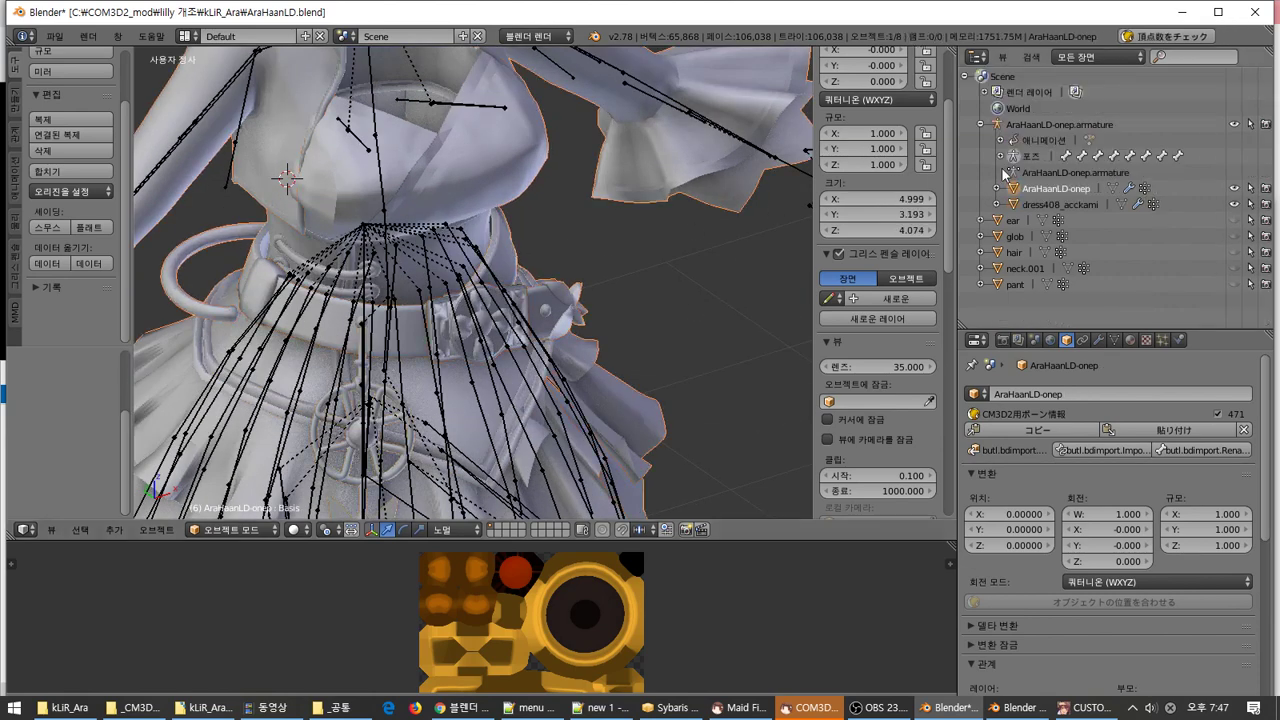
Hide the AraHaanLD-onep armature and its meshes, and import AraHaanLD-onep_z1.model from the kLiR_Ara folder at scale 5.0
{"action": "left_click", "coordinate": [1235, 124]}
{"action": "left_click", "coordinate": [1234, 188]}
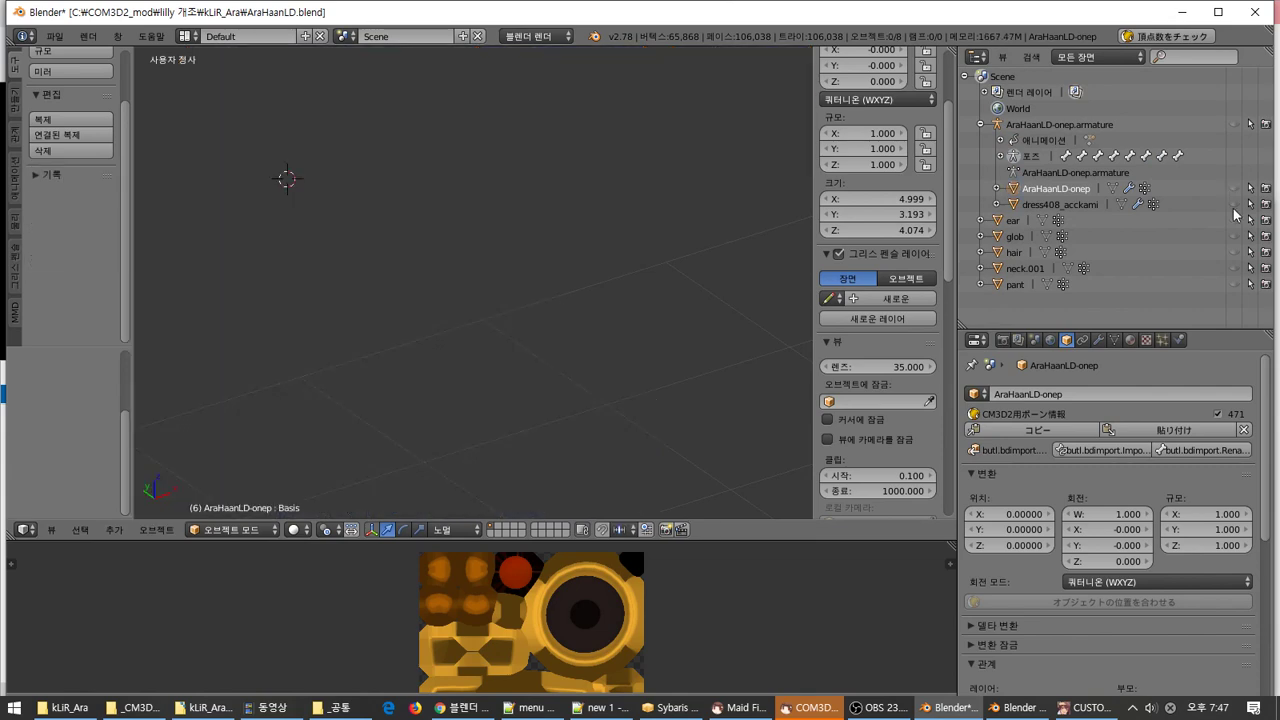
{"action": "left_click", "coordinate": [54, 36]}
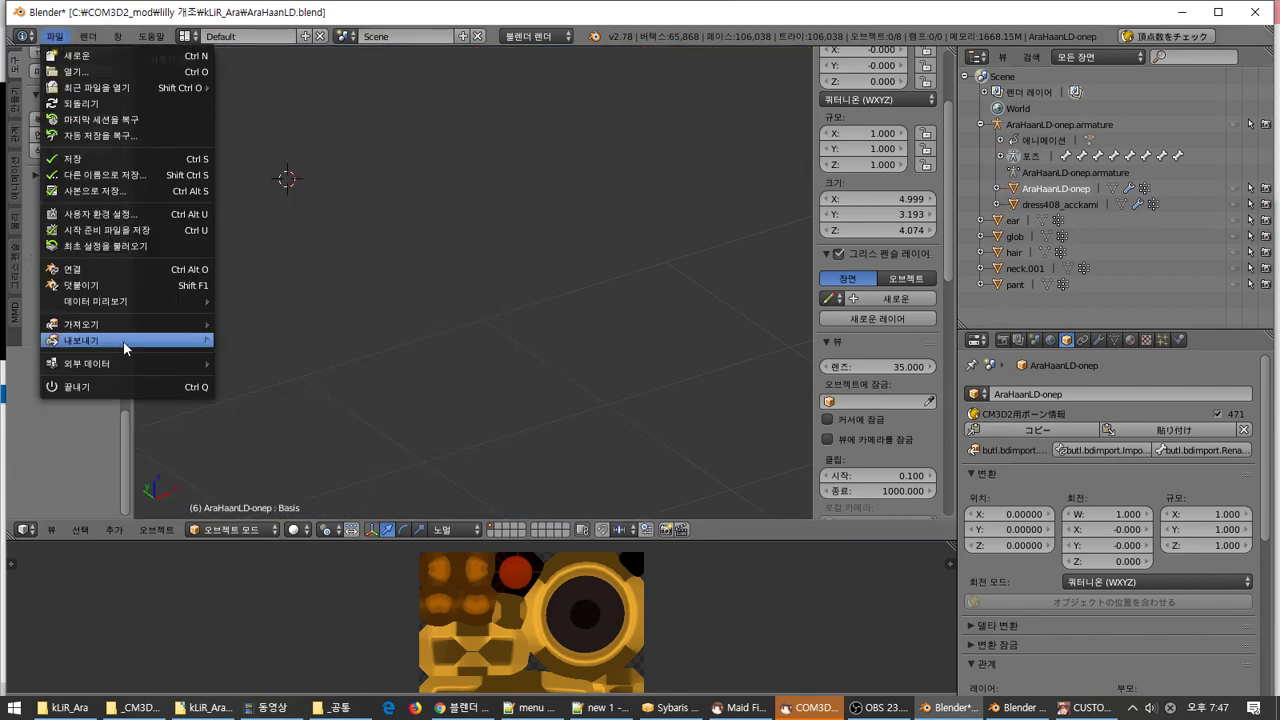
{"action": "mouse_move", "coordinate": [124, 345]}
{"action": "left_click", "coordinate": [352, 478]}
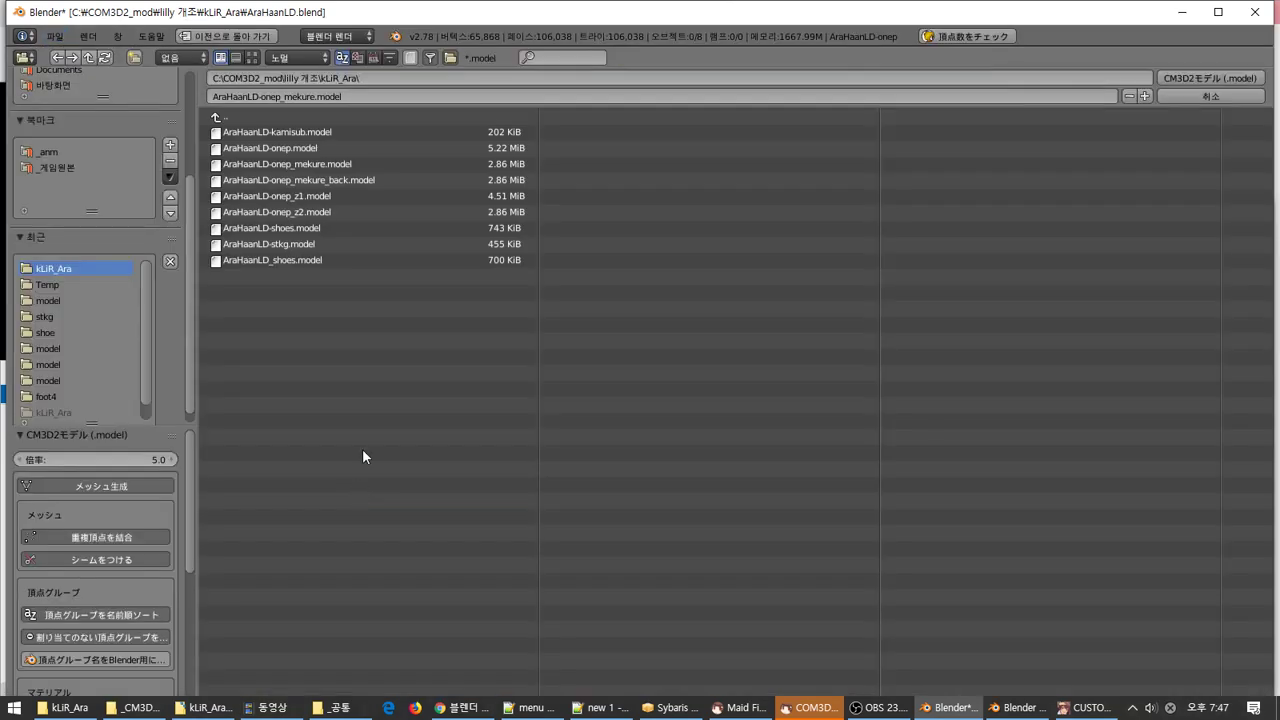
{"action": "left_click", "coordinate": [393, 196]}
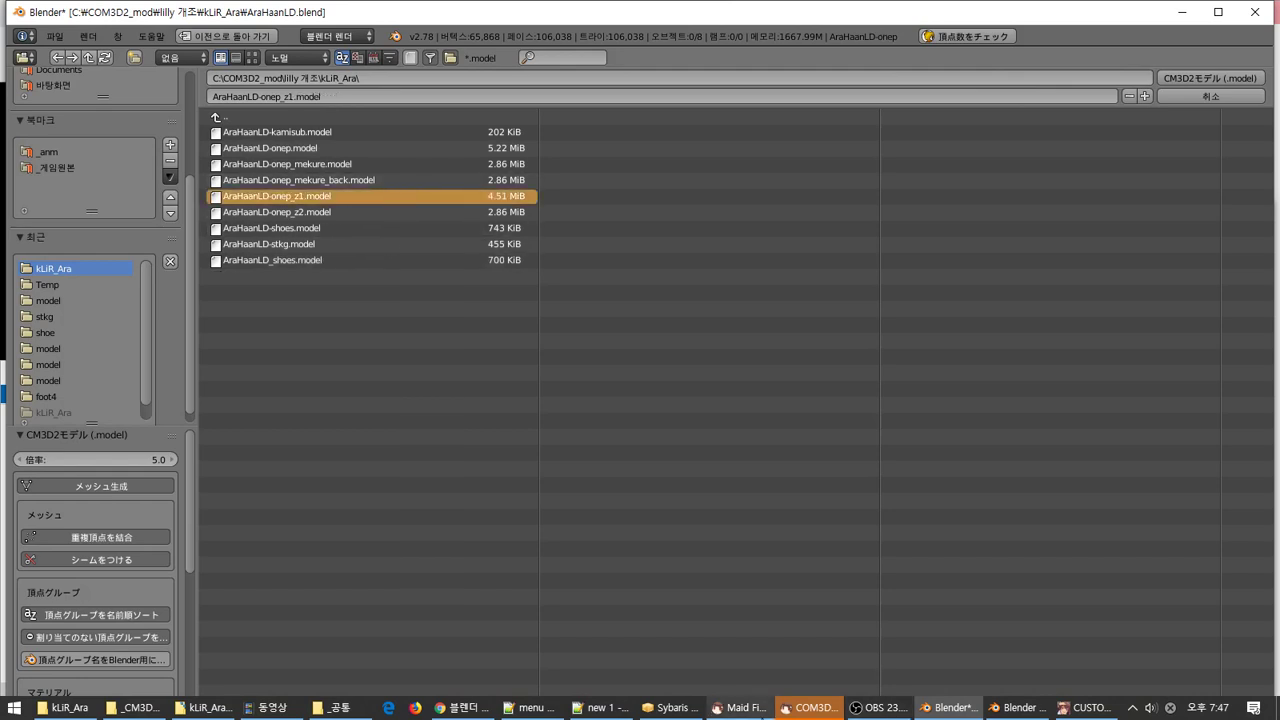
{"action": "left_click", "coordinate": [830, 640]}
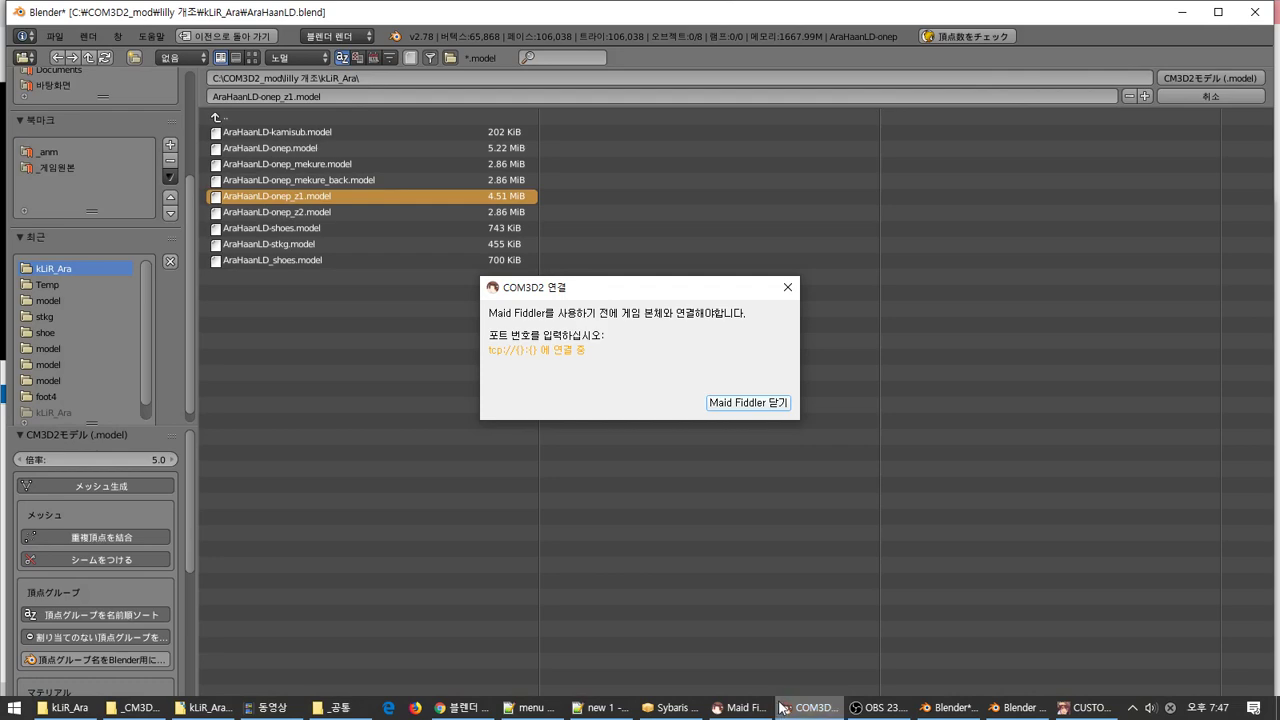
{"action": "left_click", "coordinate": [1073, 710]}
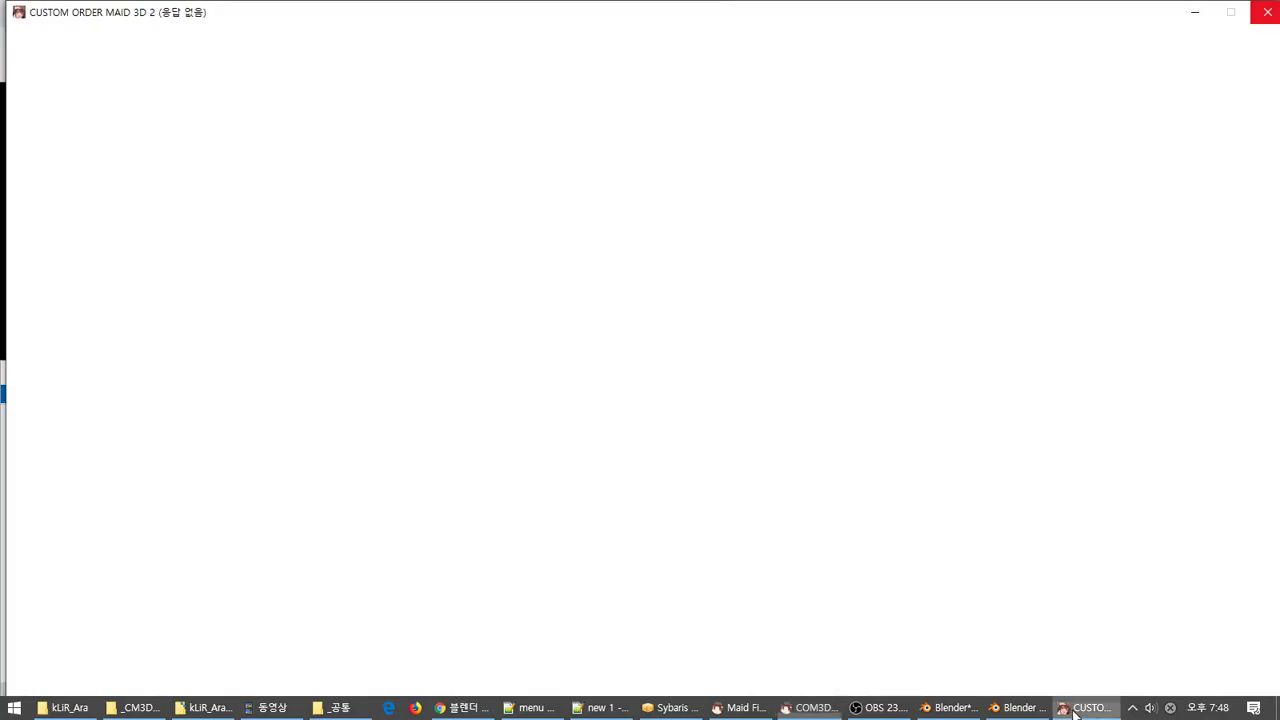
{"action": "key", "text": "alt+Tab"}
{"action": "key", "text": "alt+Tab"}
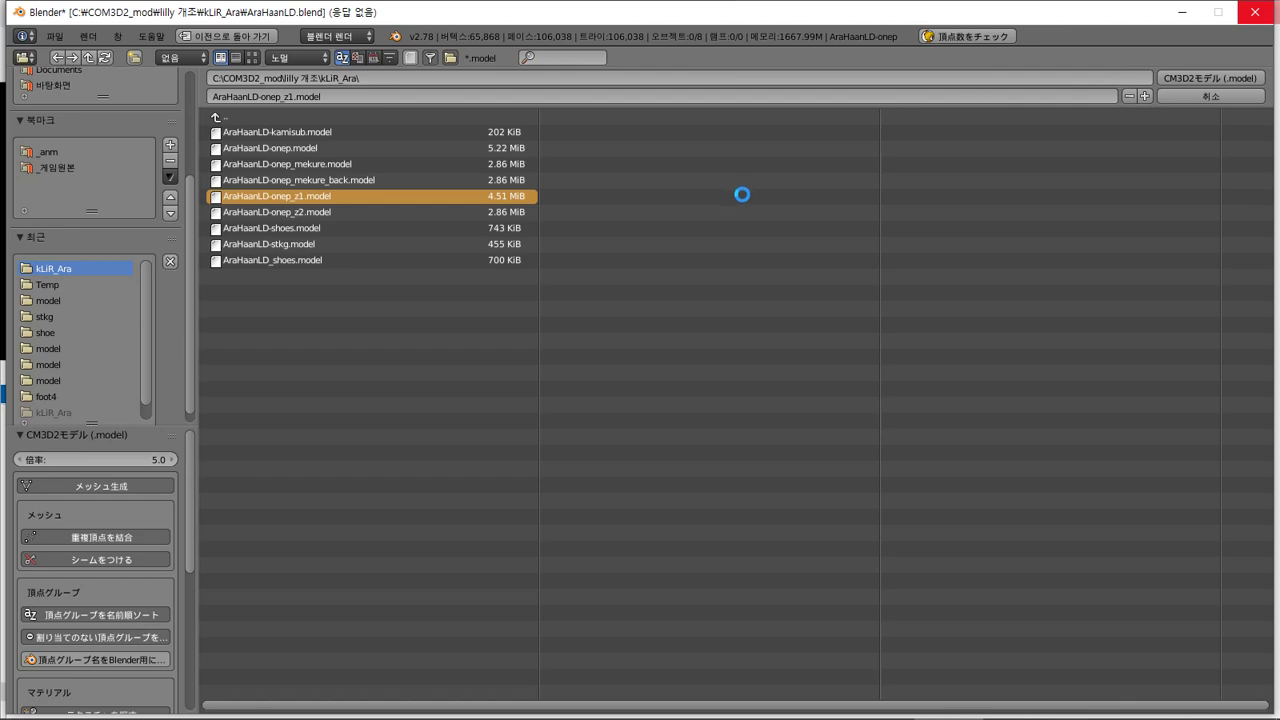
{"action": "scroll", "coordinate": [538, 260], "scroll_direction": "down", "scroll_amount": 2}
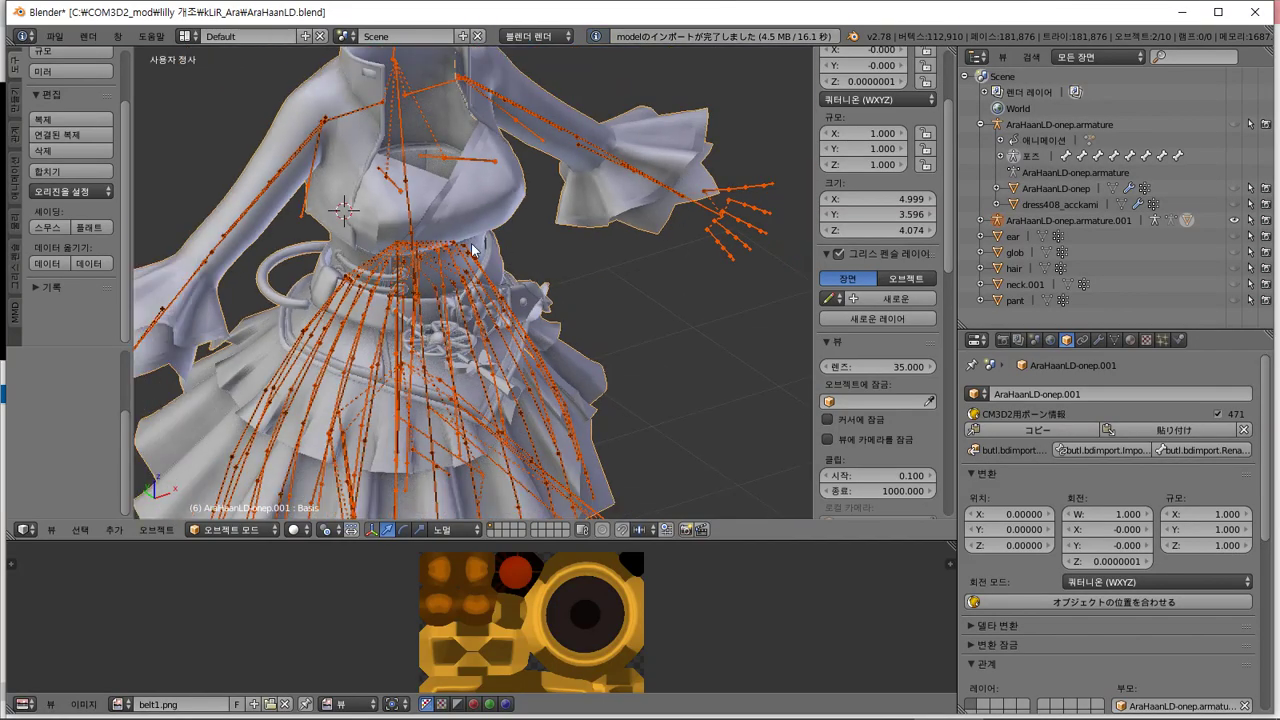
Examine the imported AraHaanLD-onep.001 mesh and its armature, checking the geometry in edit mode and from another angle
{"action": "left_click", "coordinate": [980, 221]}
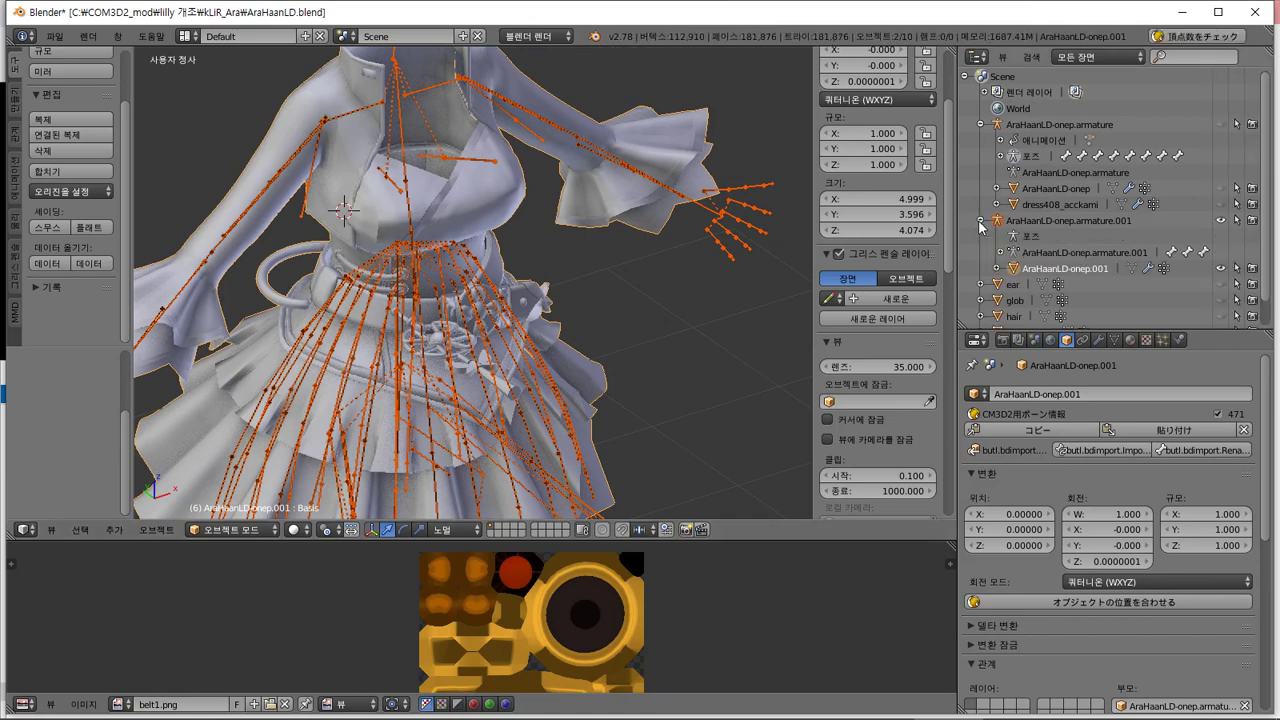
{"action": "left_click", "coordinate": [1219, 267]}
{"action": "left_click", "coordinate": [1219, 267]}
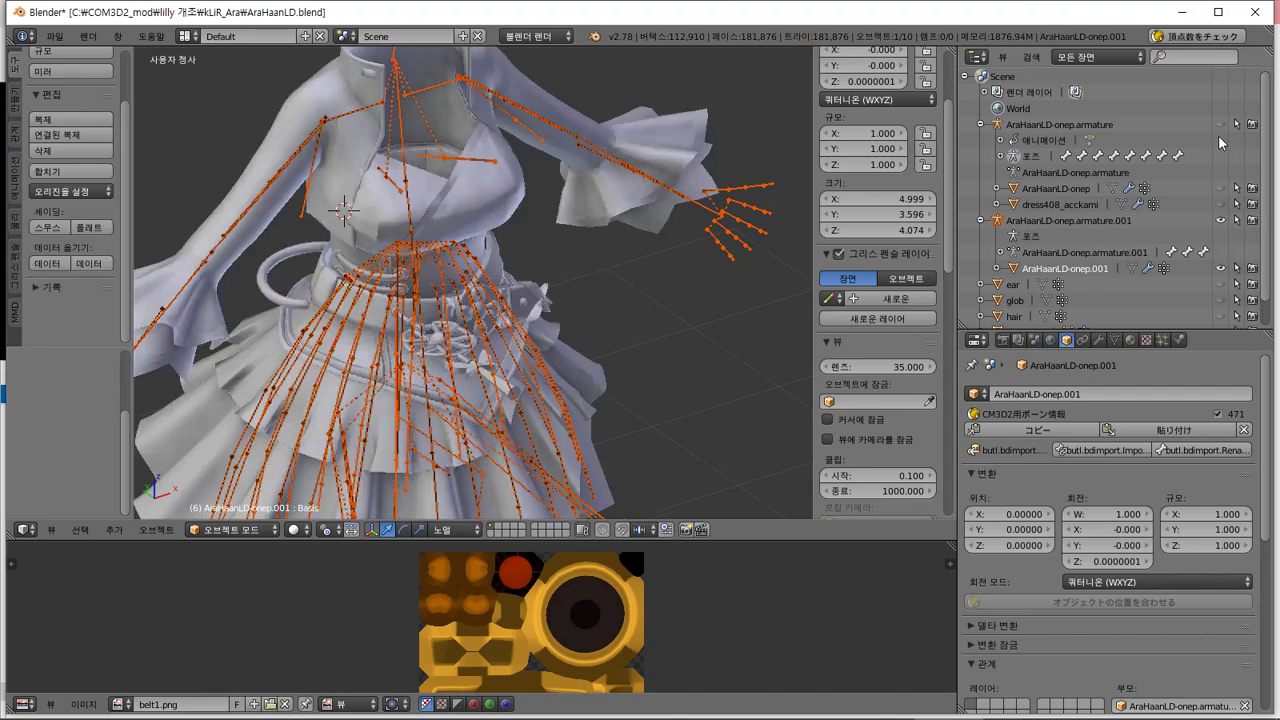
{"action": "left_click", "coordinate": [1125, 267]}
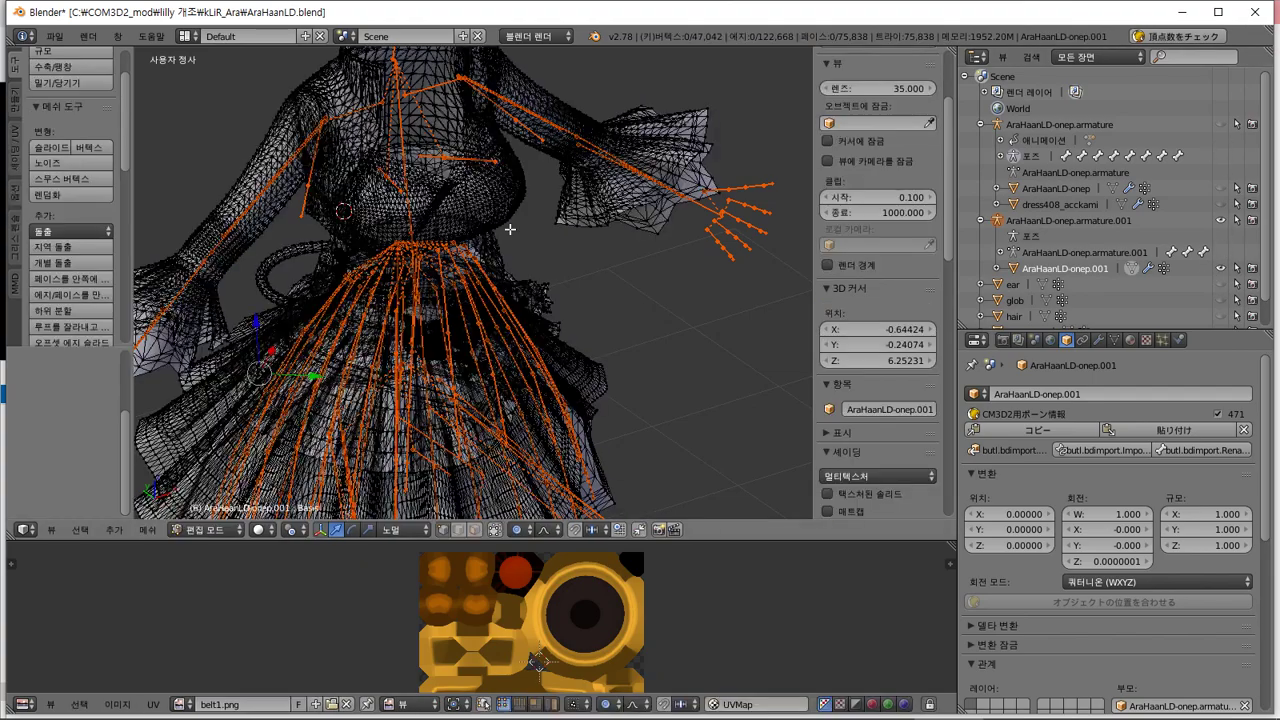
{"action": "key", "text": "Tab"}
{"action": "mouse_move", "coordinate": [478, 366]}
{"action": "middle_mouse_down"}
{"action": "mouse_move", "coordinate": [543, 344]}
{"action": "mouse_move", "coordinate": [539, 321]}
{"action": "mouse_move", "coordinate": [572, 292]}
{"action": "mouse_move", "coordinate": [513, 353]}
{"action": "mouse_move", "coordinate": [525, 345]}
{"action": "middle_mouse_up"}
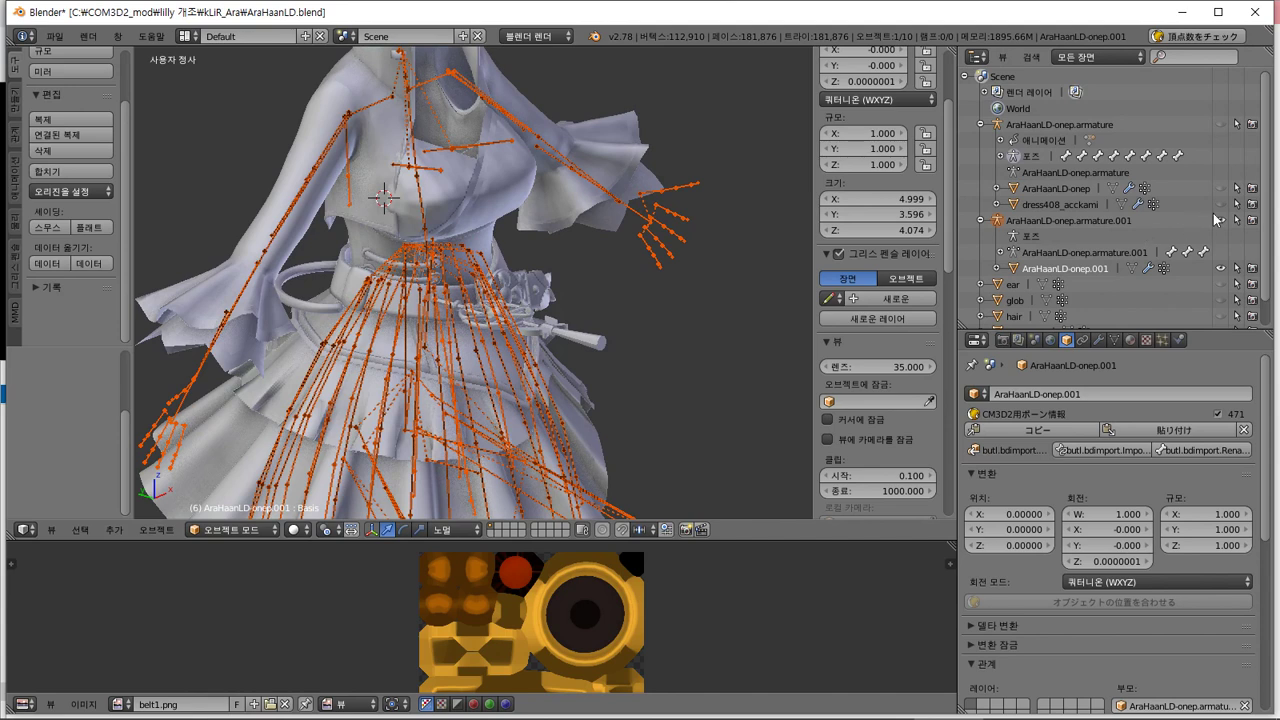
Show the original AraHaanLD-onep mesh and its armature, and hide the imported AraHaanLD-onep.001 mesh and armature
{"action": "left_click", "coordinate": [1220, 188]}
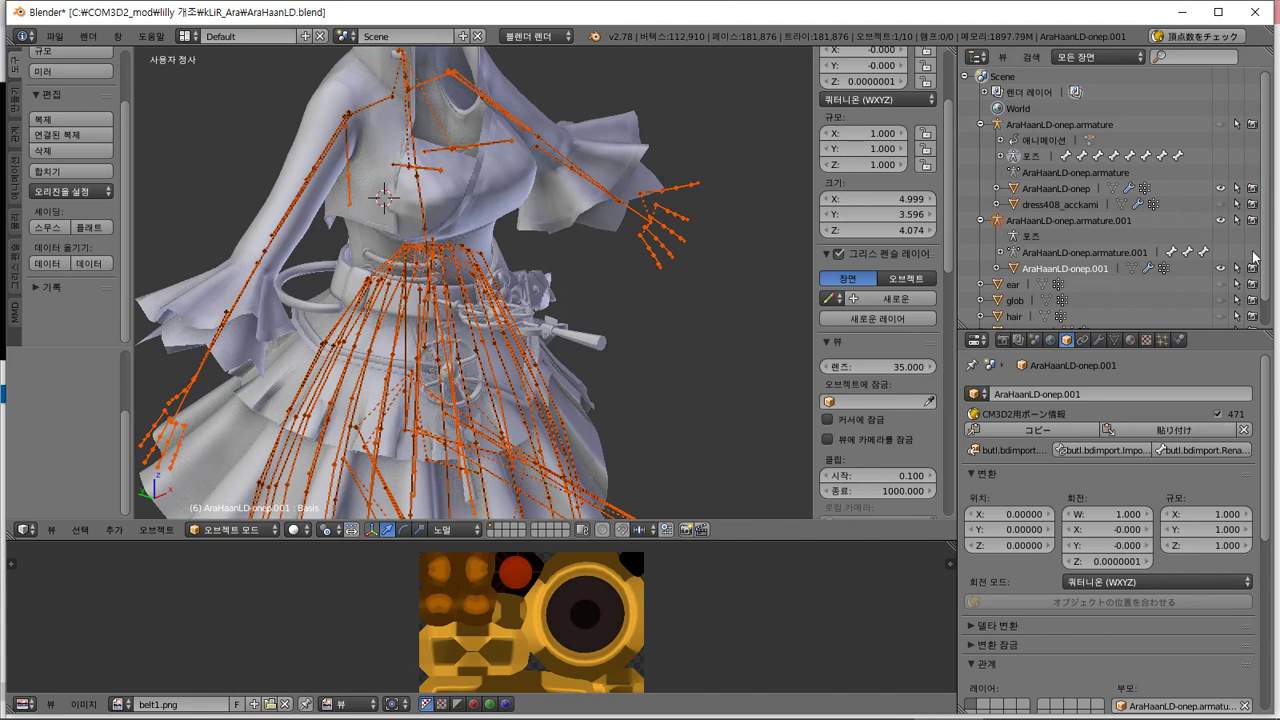
{"action": "left_click", "coordinate": [1220, 220]}
{"action": "left_click", "coordinate": [1220, 268]}
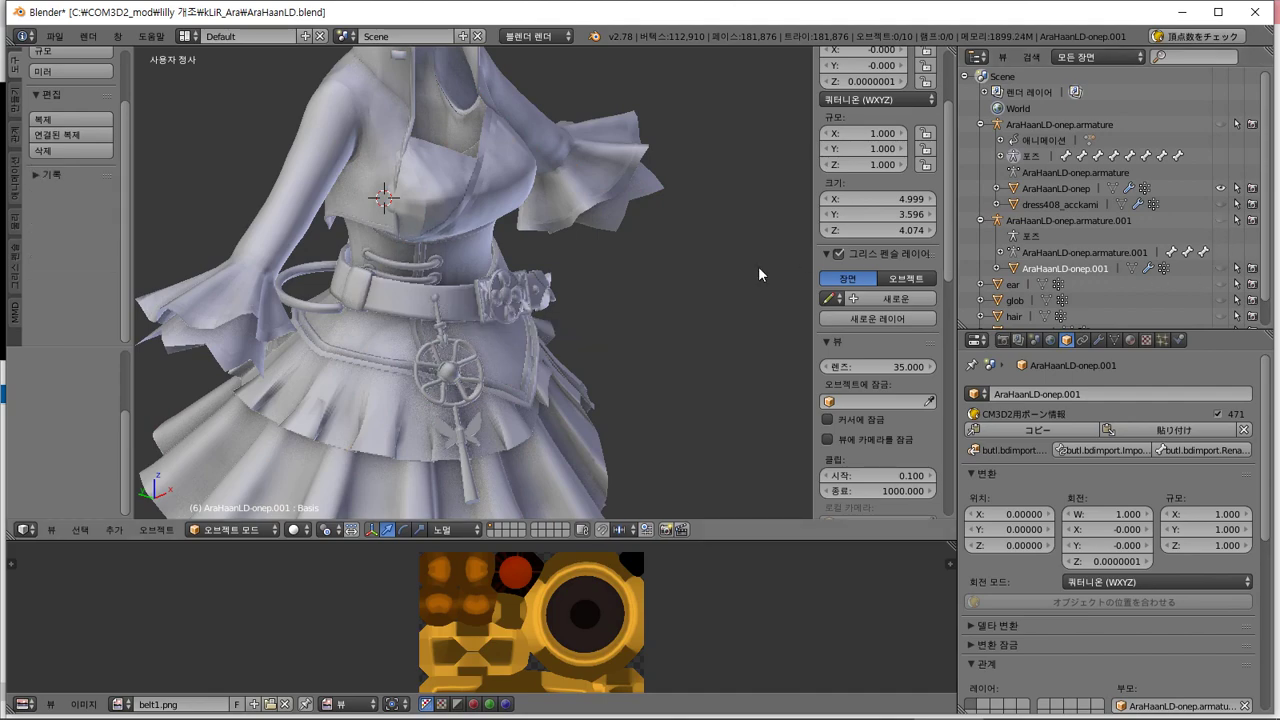
{"action": "left_click", "coordinate": [1220, 125]}
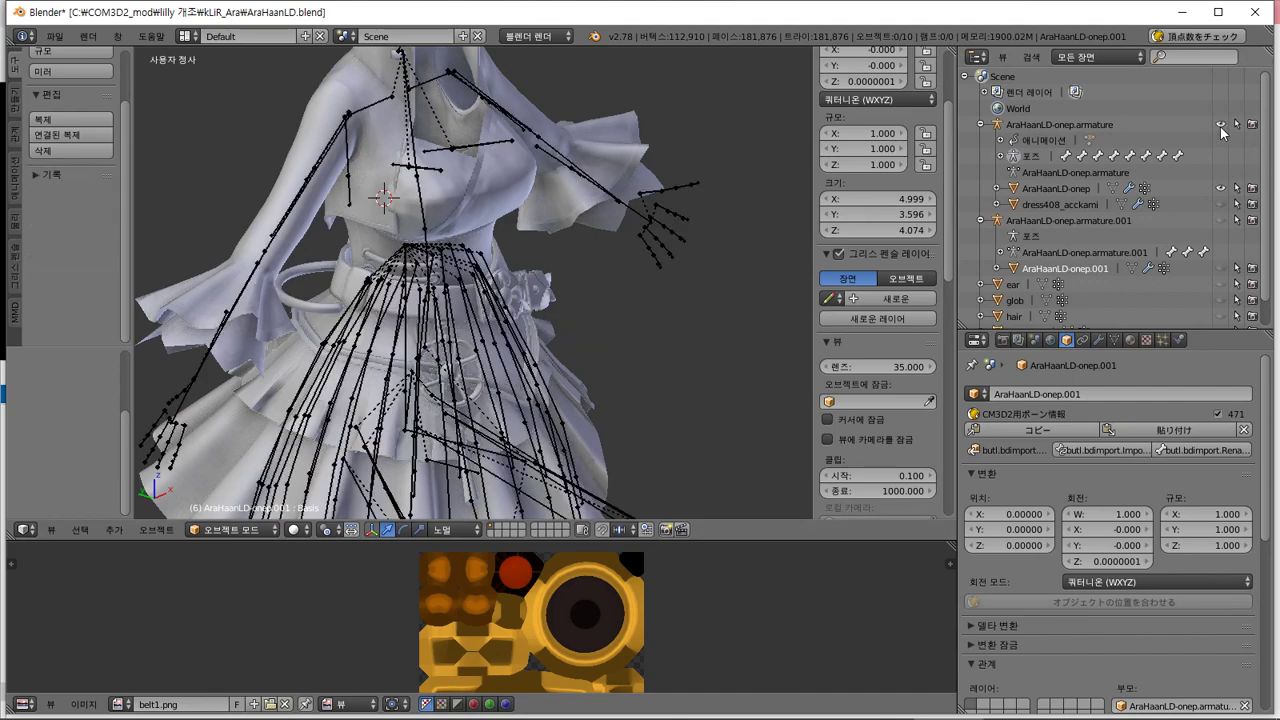
{"action": "mouse_move", "coordinate": [614, 340]}
{"action": "middle_mouse_down"}
{"action": "mouse_move", "coordinate": [643, 321]}
{"action": "mouse_move", "coordinate": [603, 333]}
{"action": "middle_mouse_up"}
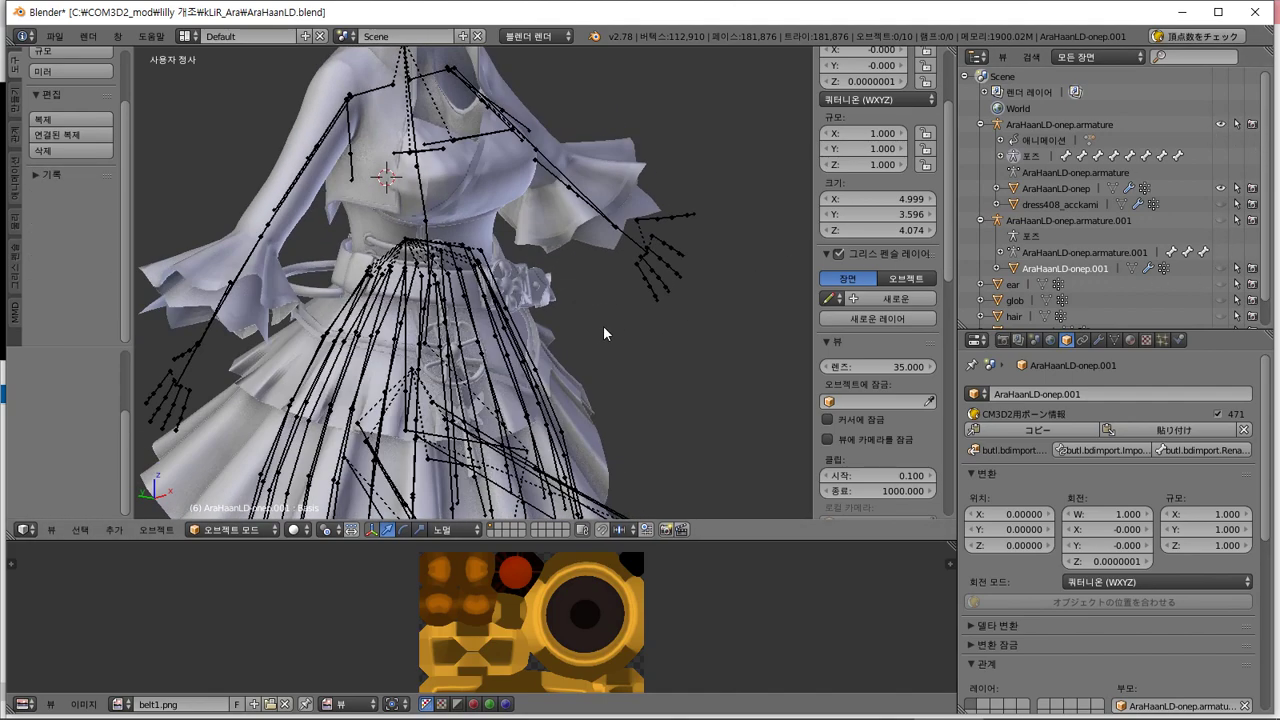
Put AraHaanLD-onep.armature in pose mode and run Import BoneData with base bone onep, target butl.EnumAll and scale 5.0
{"action": "right_click", "coordinate": [490, 347]}
{"action": "key", "text": "ctrl+Tab"}
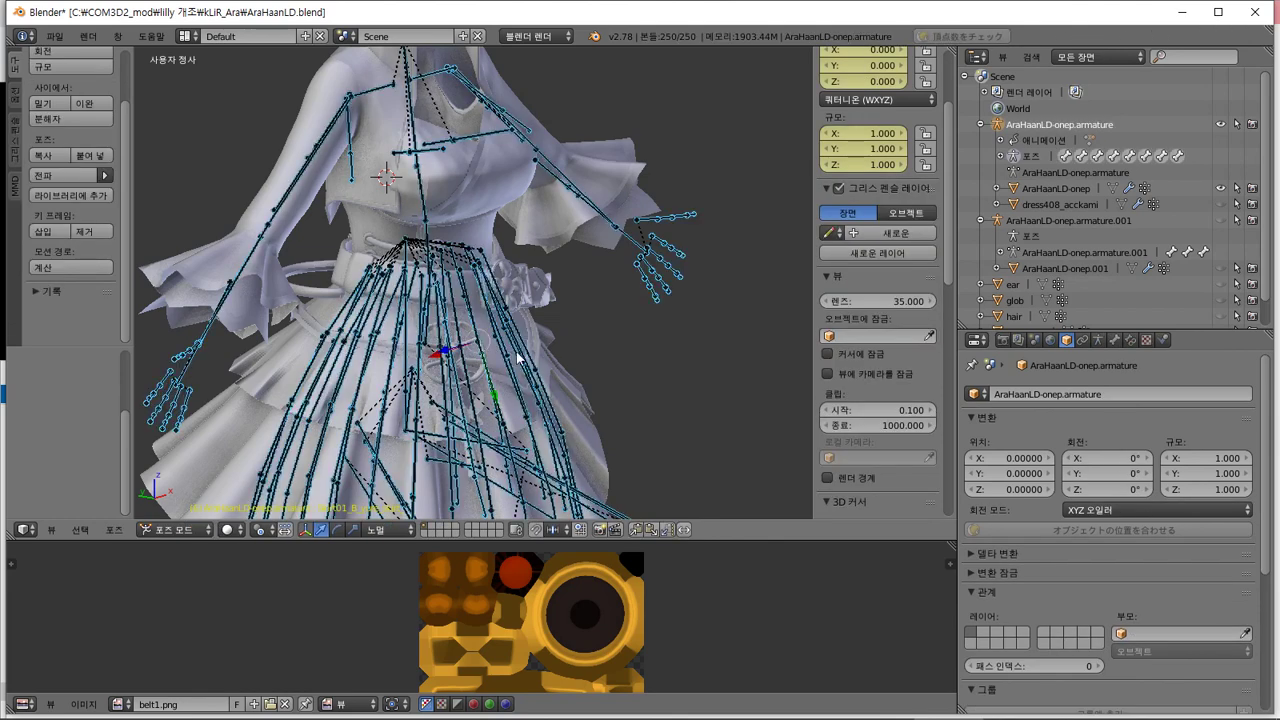
{"action": "left_click", "coordinate": [1098, 340]}
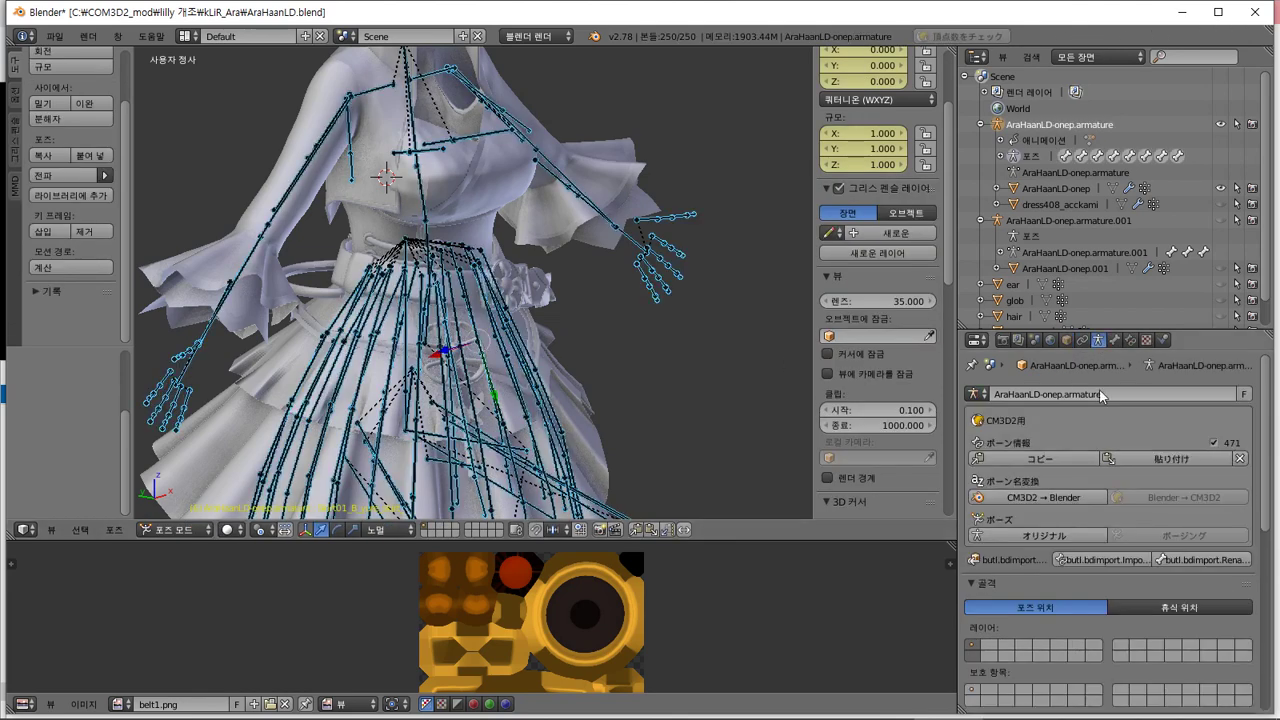
{"action": "left_click", "coordinate": [1115, 558]}
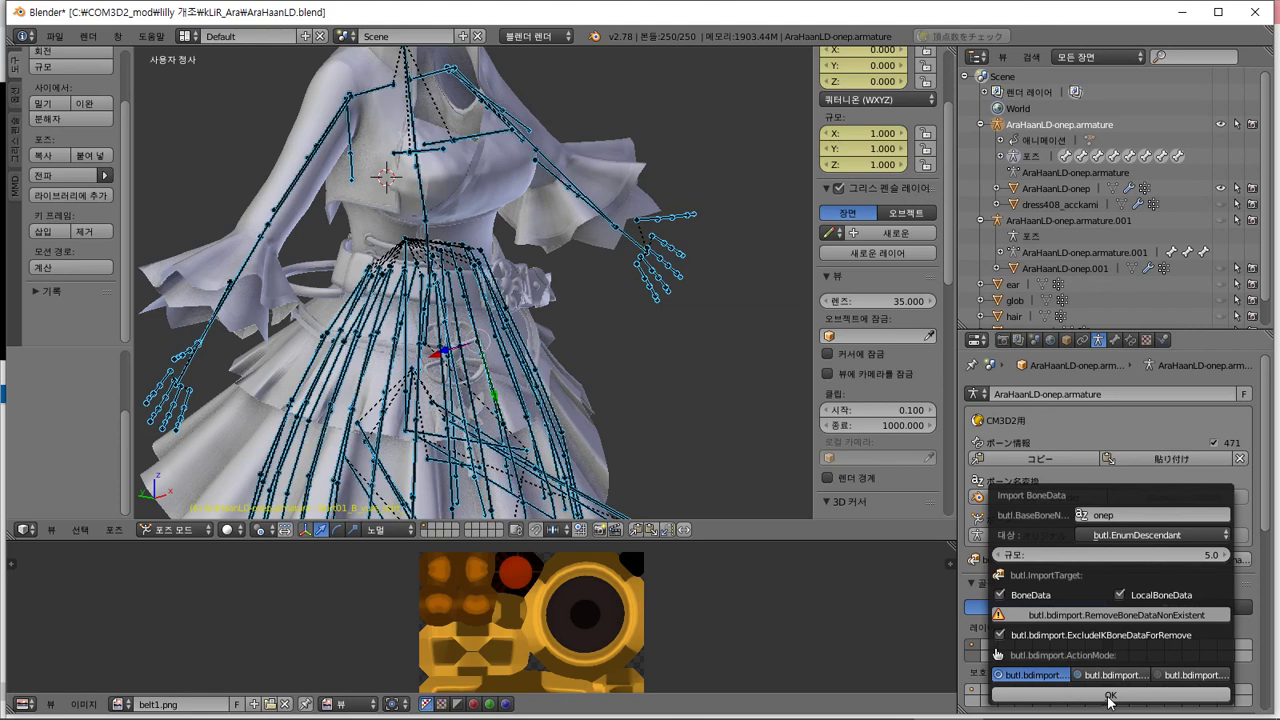
{"action": "left_click", "coordinate": [1135, 537]}
{"action": "left_click", "coordinate": [1143, 527]}
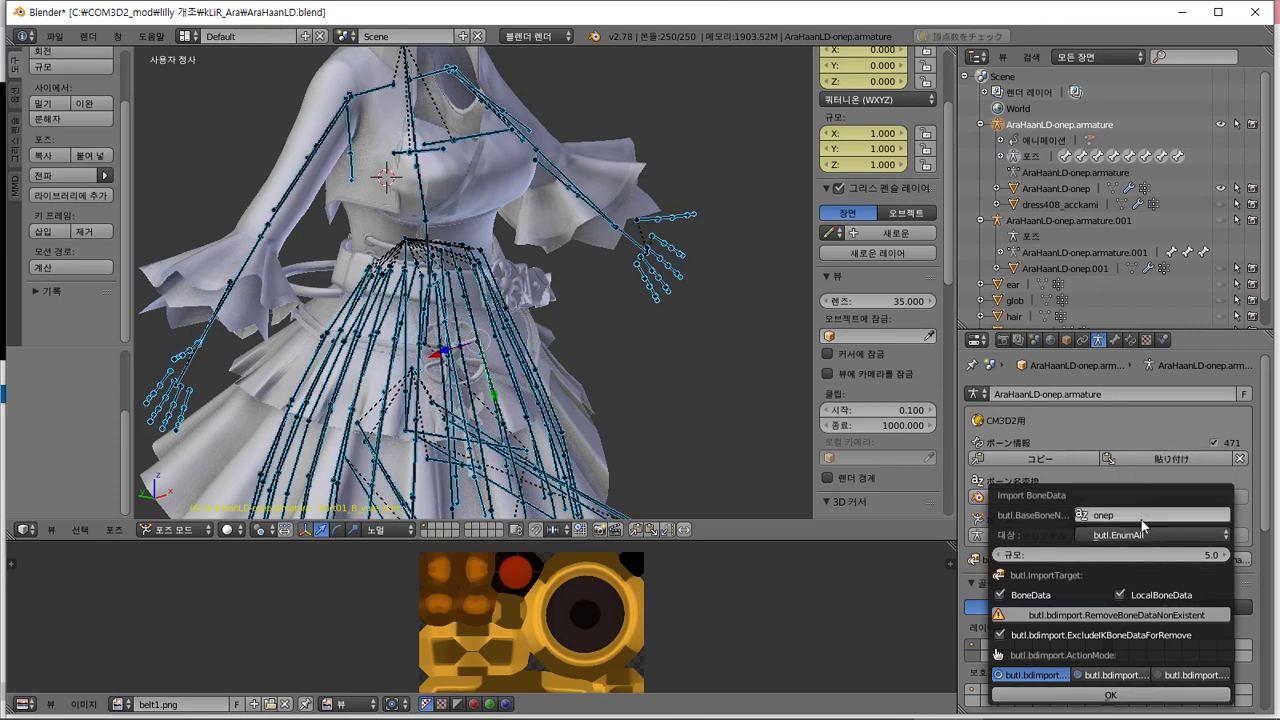
{"action": "left_click", "coordinate": [1096, 695]}
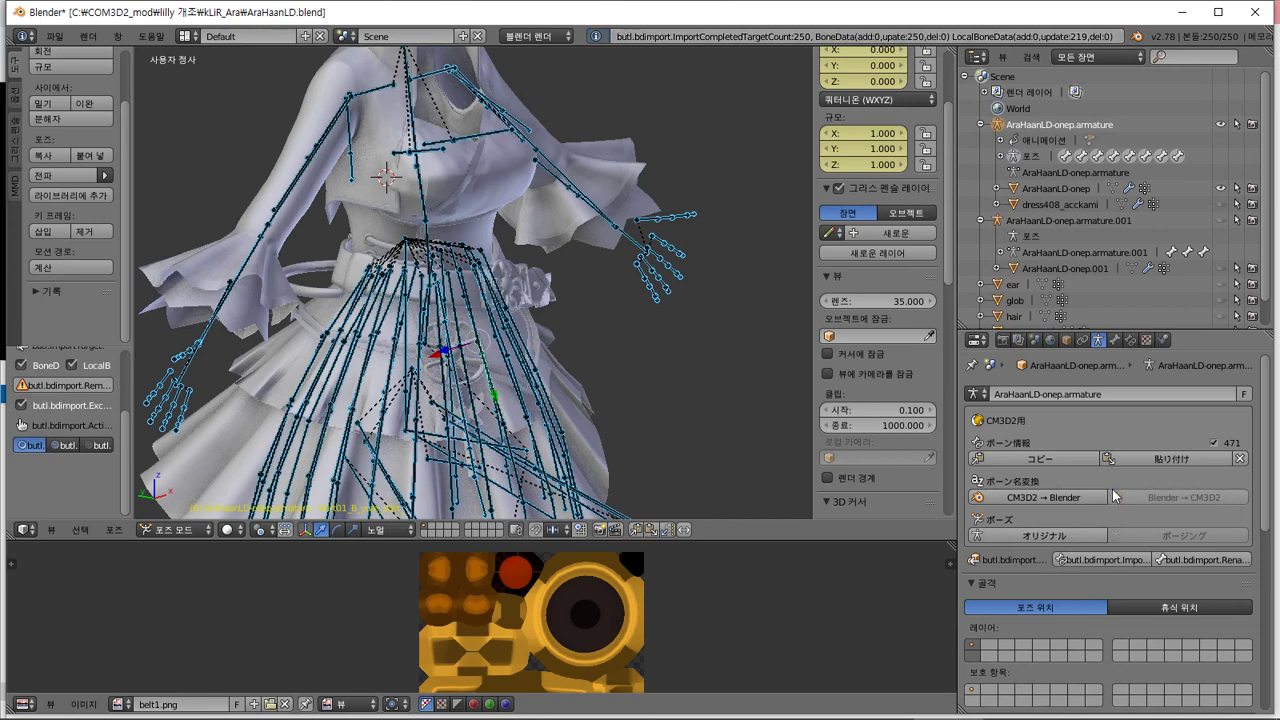
Copy the bone data from AraHaanLD-onep.armature and paste it into the AraHaanLD-onep mesh's object properties
{"action": "left_click", "coordinate": [1060, 458]}
{"action": "right_click", "coordinate": [532, 348]}
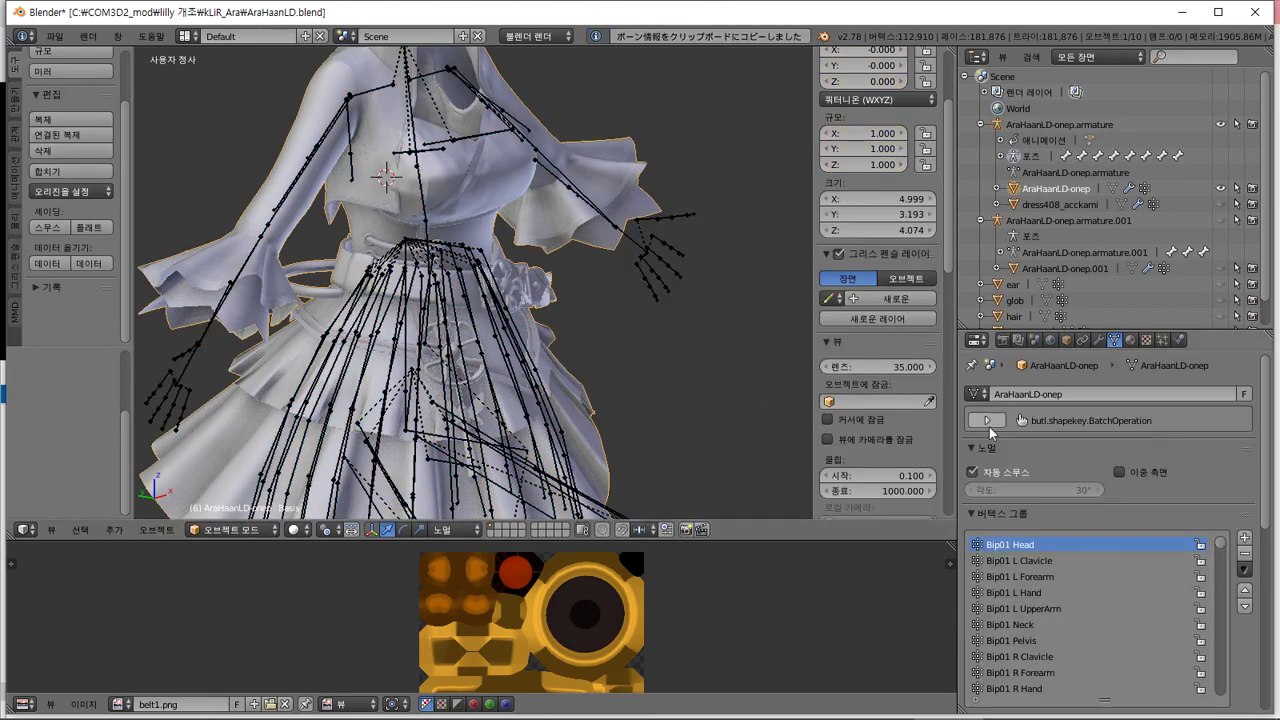
{"action": "left_click", "coordinate": [1067, 340]}
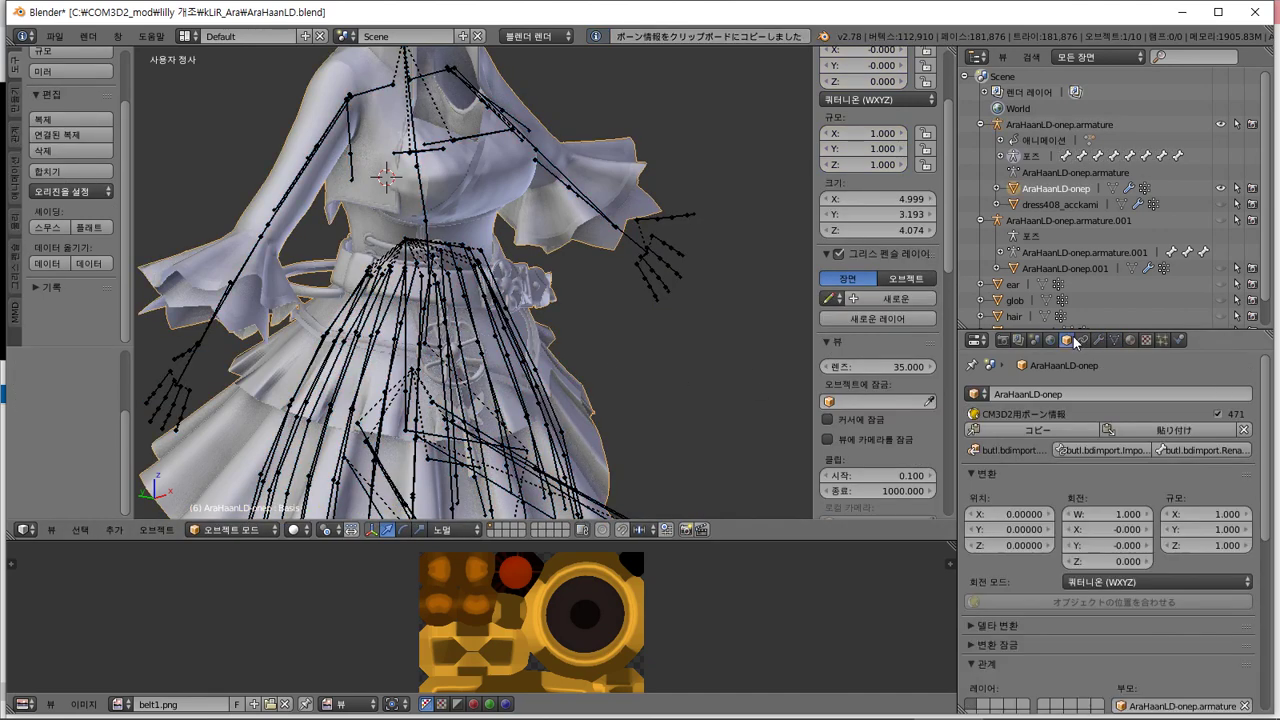
{"action": "left_click", "coordinate": [1172, 430]}
Export the AraHaanLD-onep mesh as a CM3D2 model over AraHaanLD-onep_z1.model in the kLiR_Ara folder at scale 0.20
{"action": "left_click", "coordinate": [55, 37]}
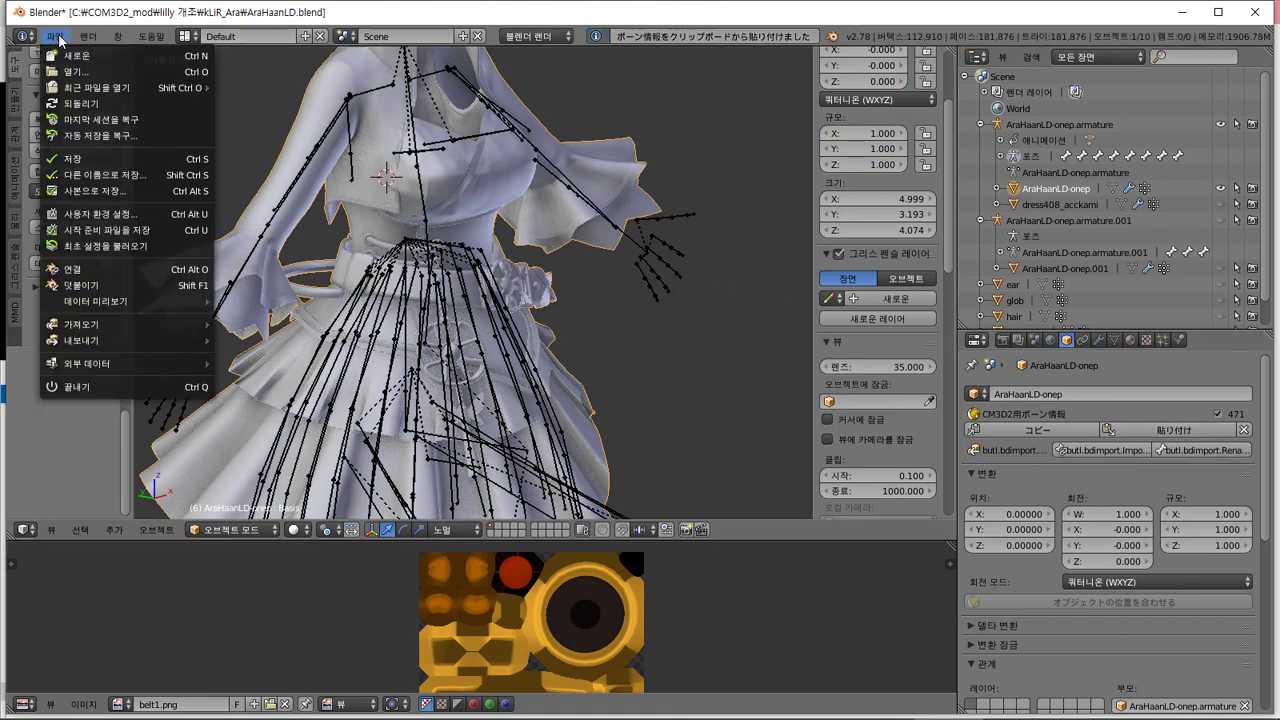
{"action": "mouse_move", "coordinate": [147, 345]}
{"action": "left_click", "coordinate": [321, 484]}
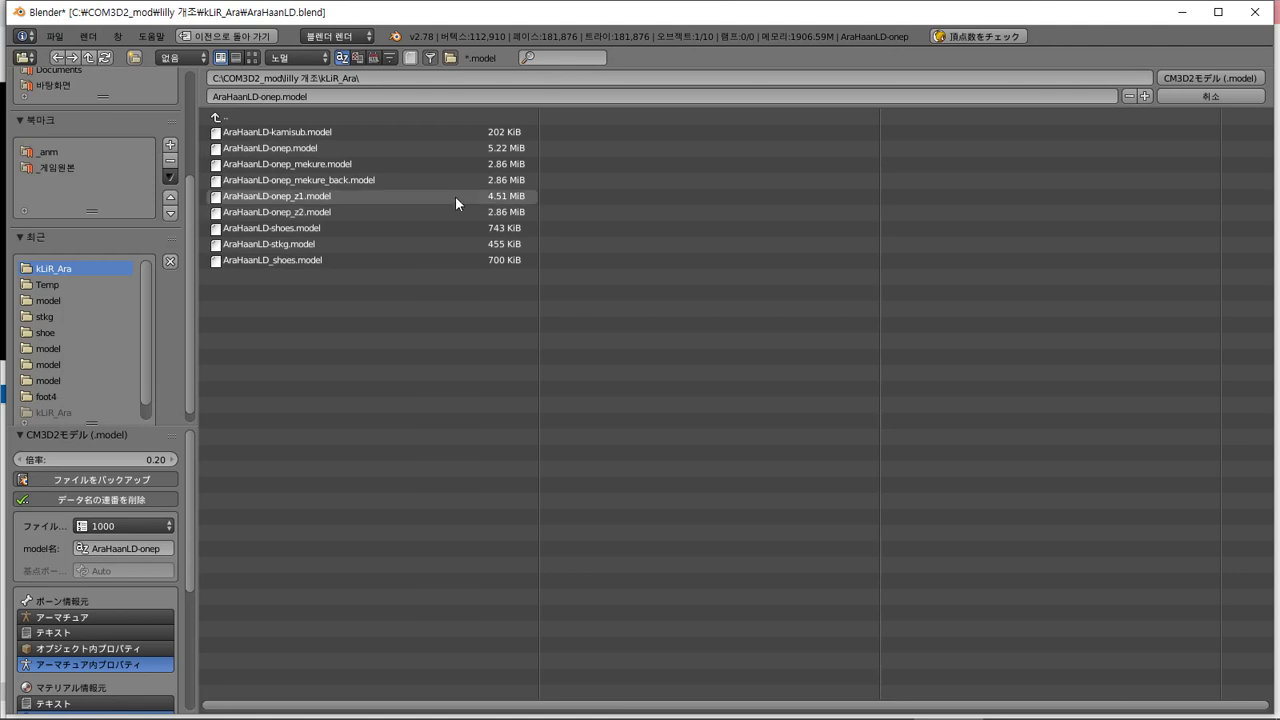
{"action": "key", "text": "alt+Tab"}
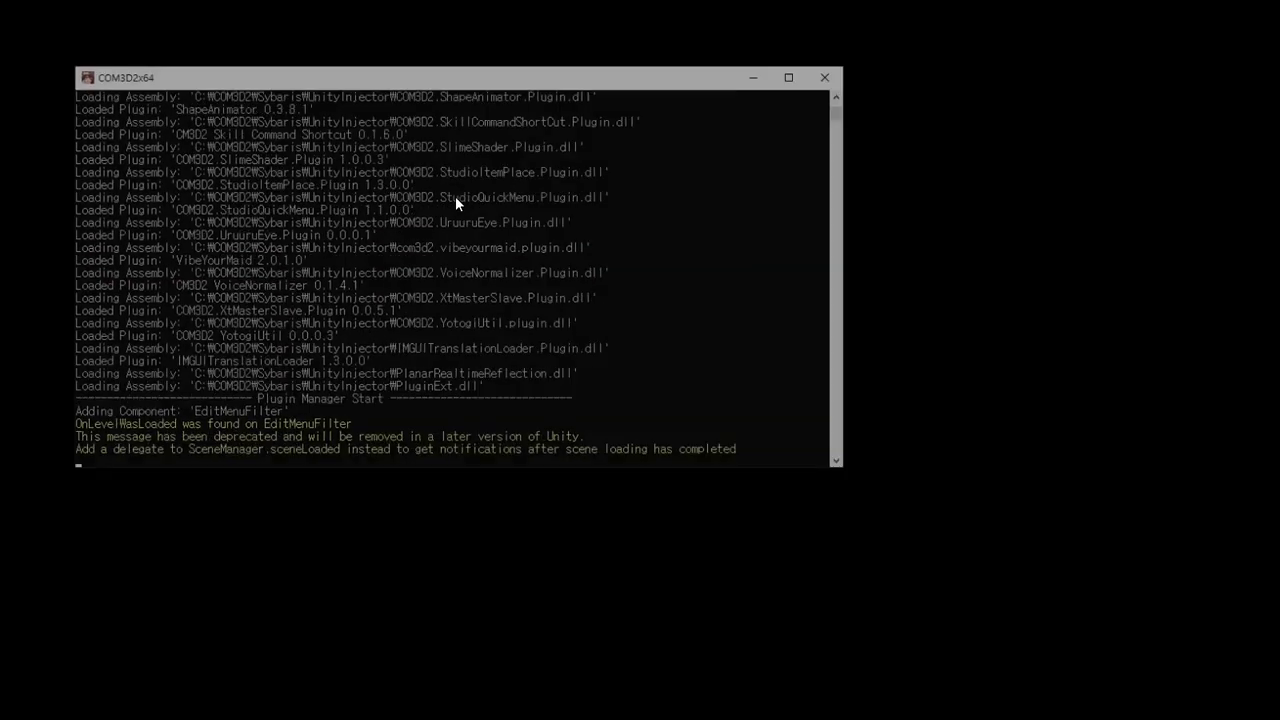
{"action": "key", "text": "alt+Tab"}
{"action": "key", "text": "alt+Tab"}
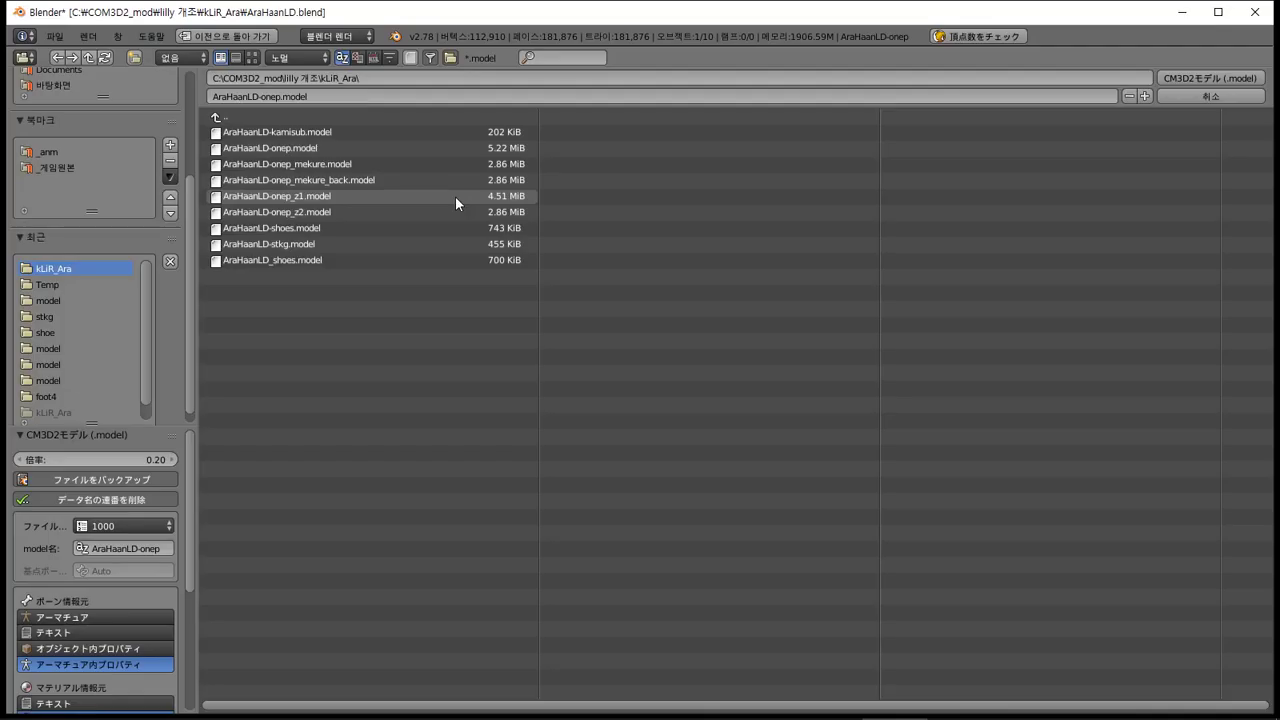
{"action": "left_click", "coordinate": [455, 196]}
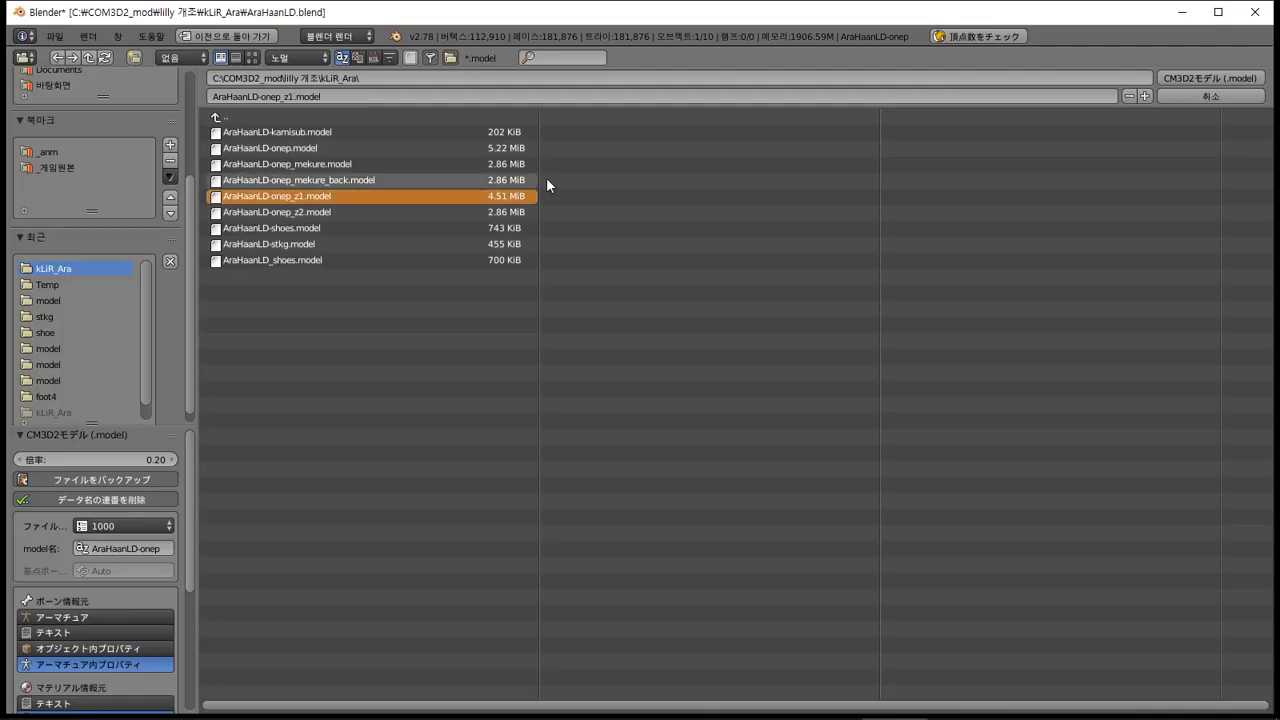
{"action": "left_click", "coordinate": [1210, 77]}
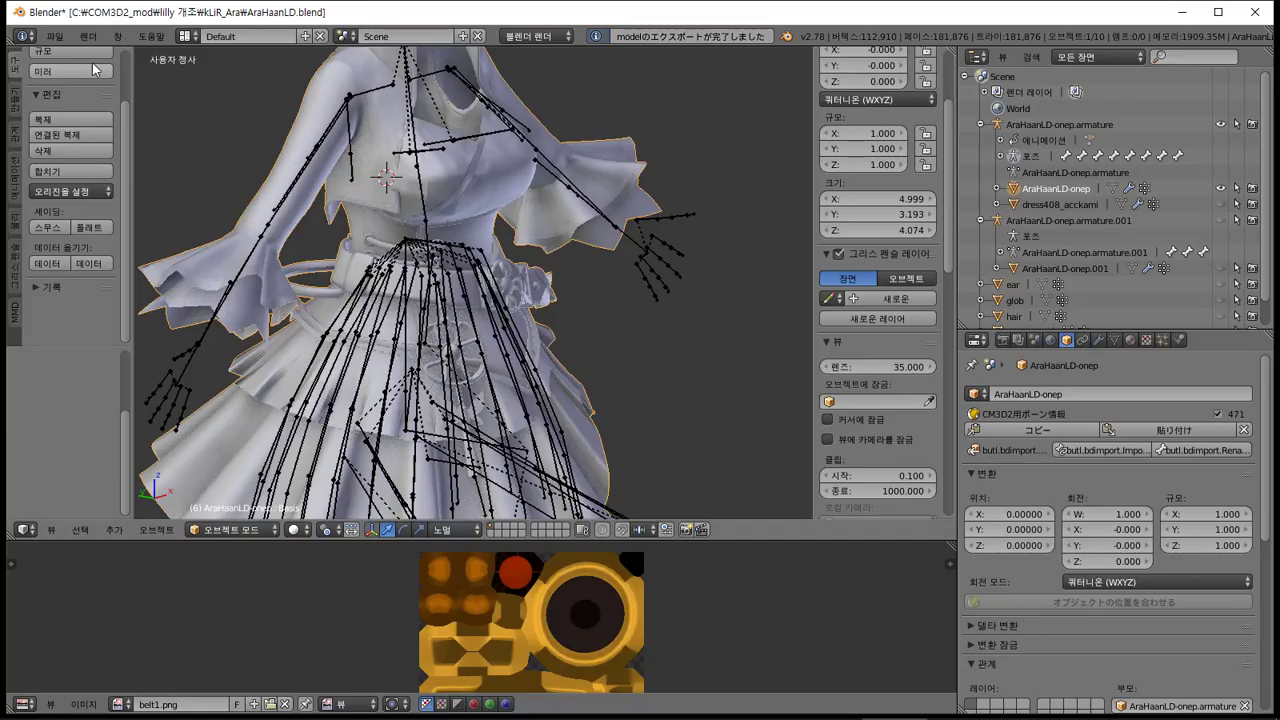
Import the exported AraHaanLD-onep_z1.model from the kLiR_Ara folder at scale 5.0
{"action": "left_click", "coordinate": [54, 36]}
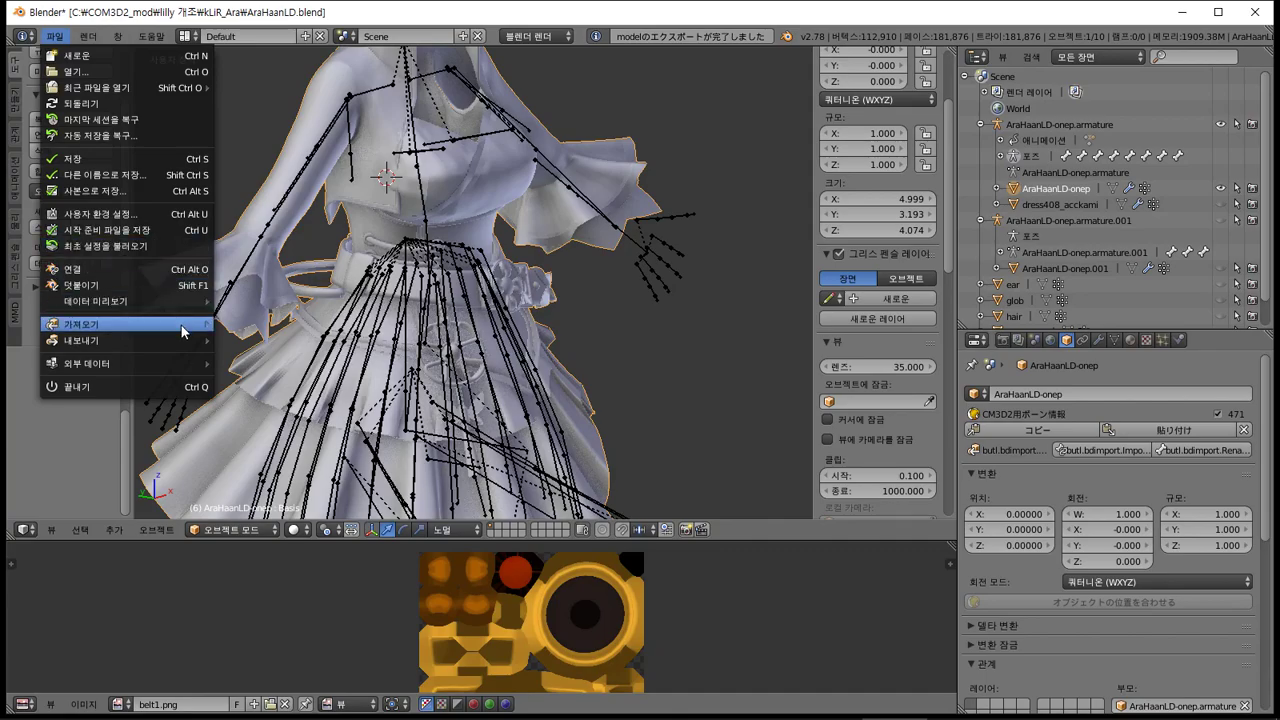
{"action": "mouse_move", "coordinate": [183, 331]}
{"action": "left_click", "coordinate": [278, 488]}
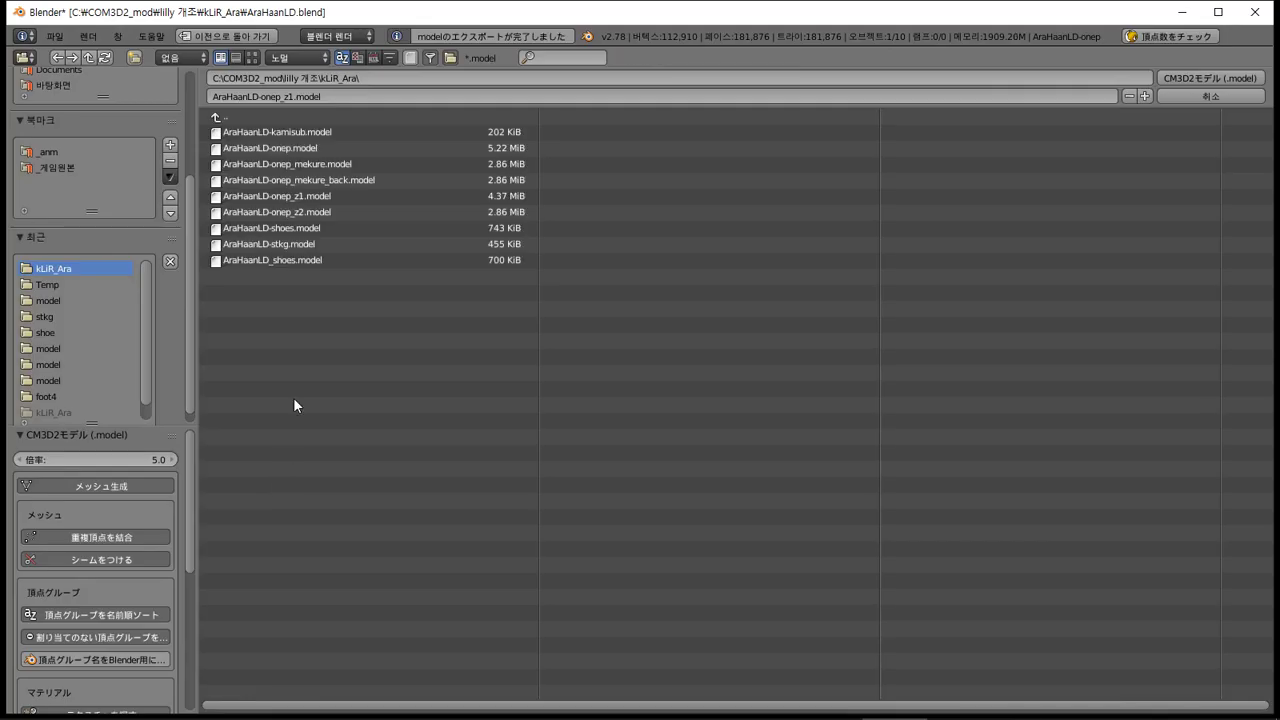
{"action": "double_click", "coordinate": [355, 197]}
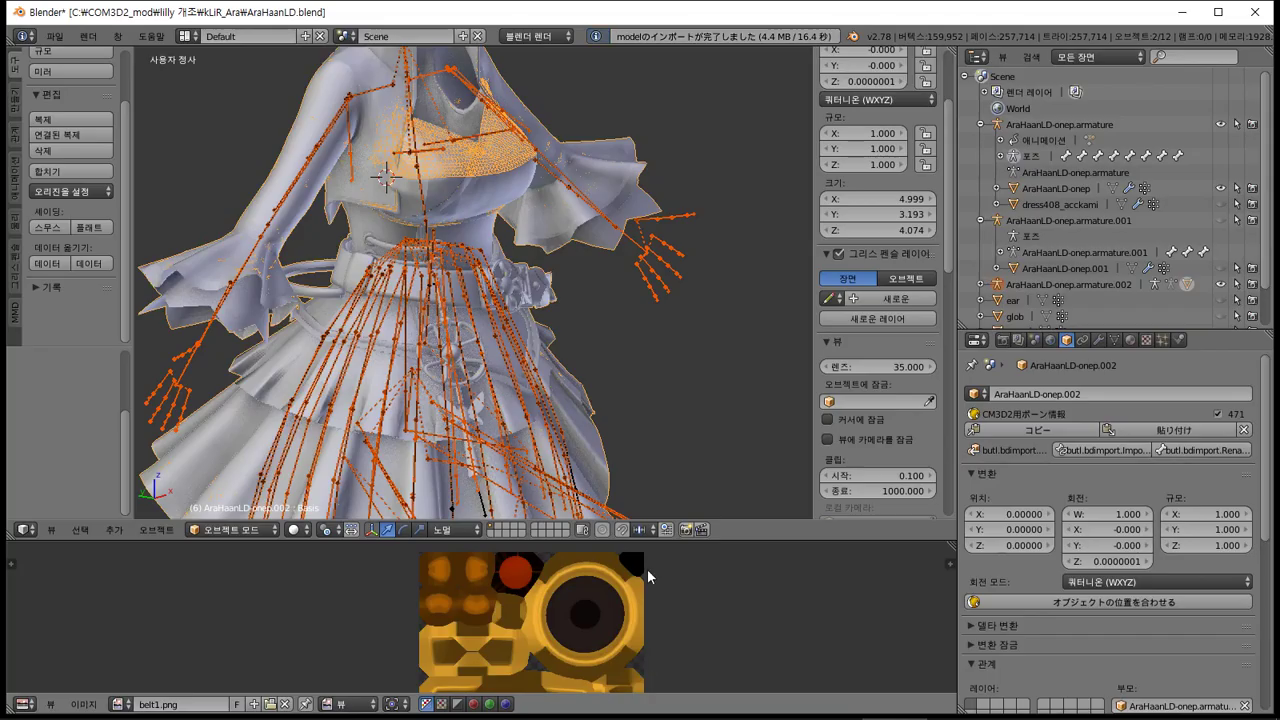
{"action": "scroll", "coordinate": [642, 338], "scroll_direction": "down", "scroll_amount": 3}
{"action": "scroll", "coordinate": [642, 338], "scroll_direction": "up", "scroll_amount": 5}
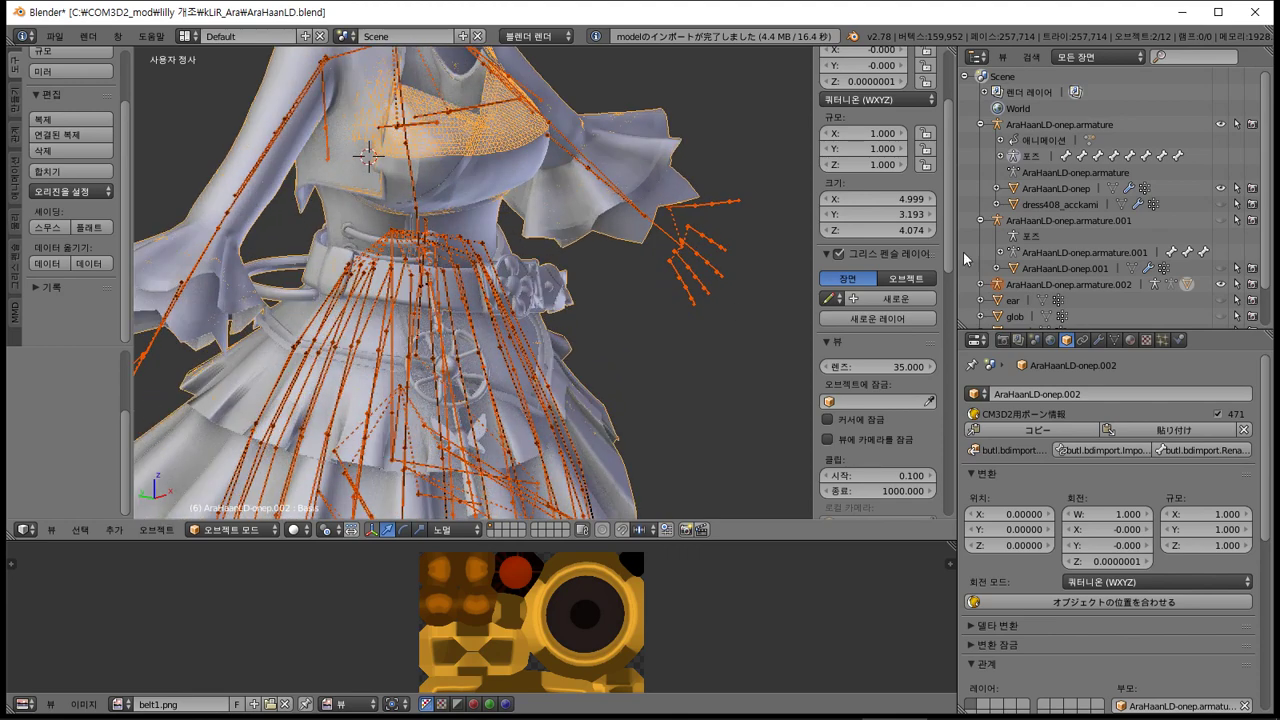
Delete the AraHaanLD-onep.armature.001 hierarchy and hide the original AraHaanLD-onep armature and mesh
{"action": "right_click", "coordinate": [1084, 222]}
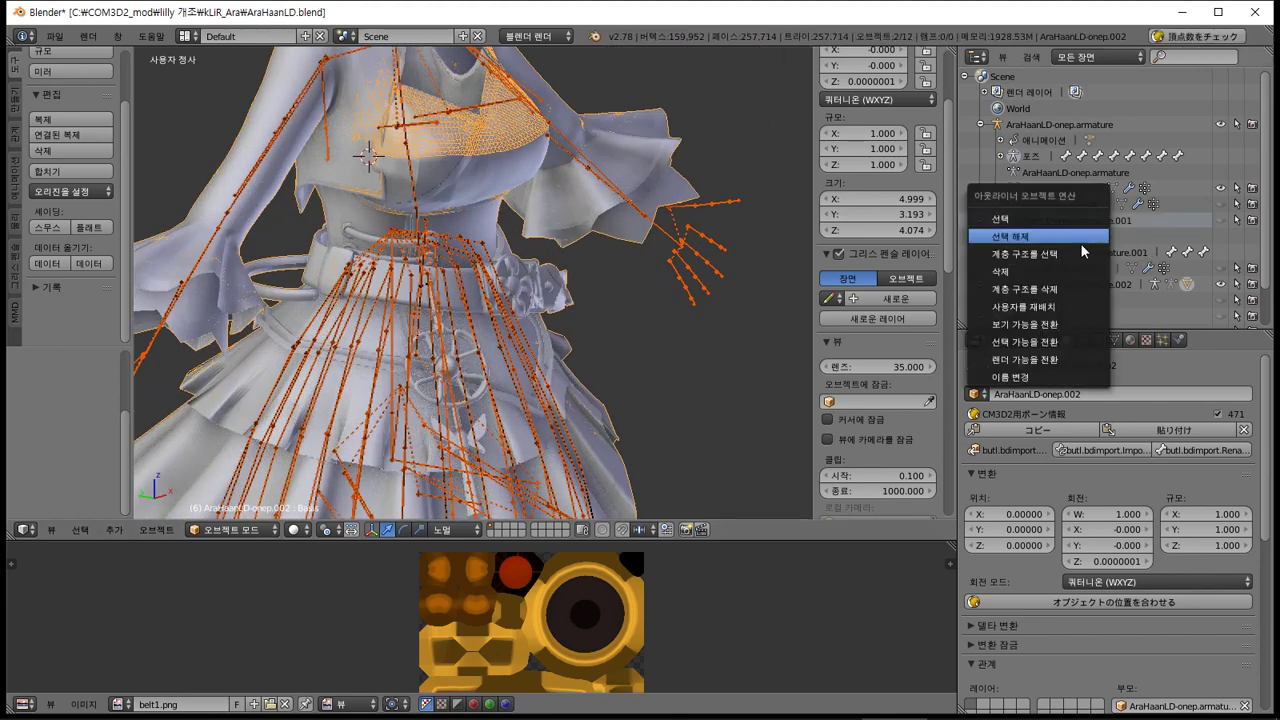
{"action": "left_click", "coordinate": [1089, 290]}
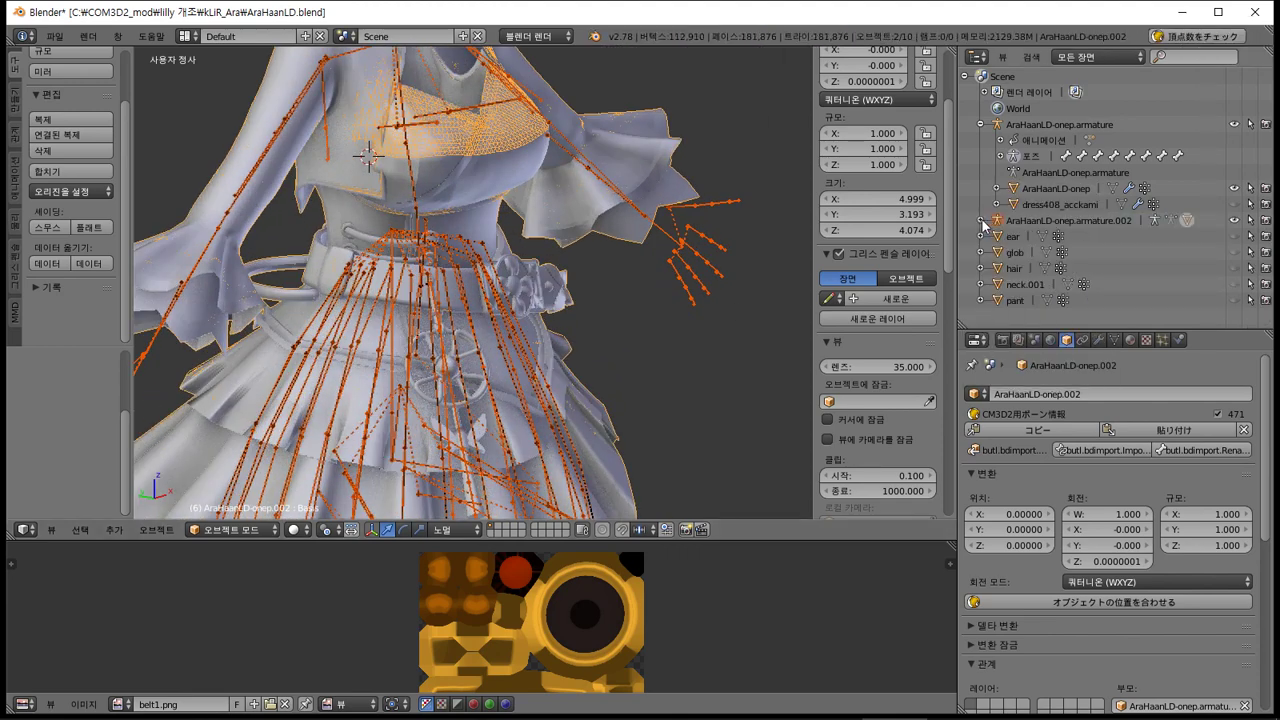
{"action": "left_click", "coordinate": [981, 220]}
{"action": "left_click", "coordinate": [1220, 124]}
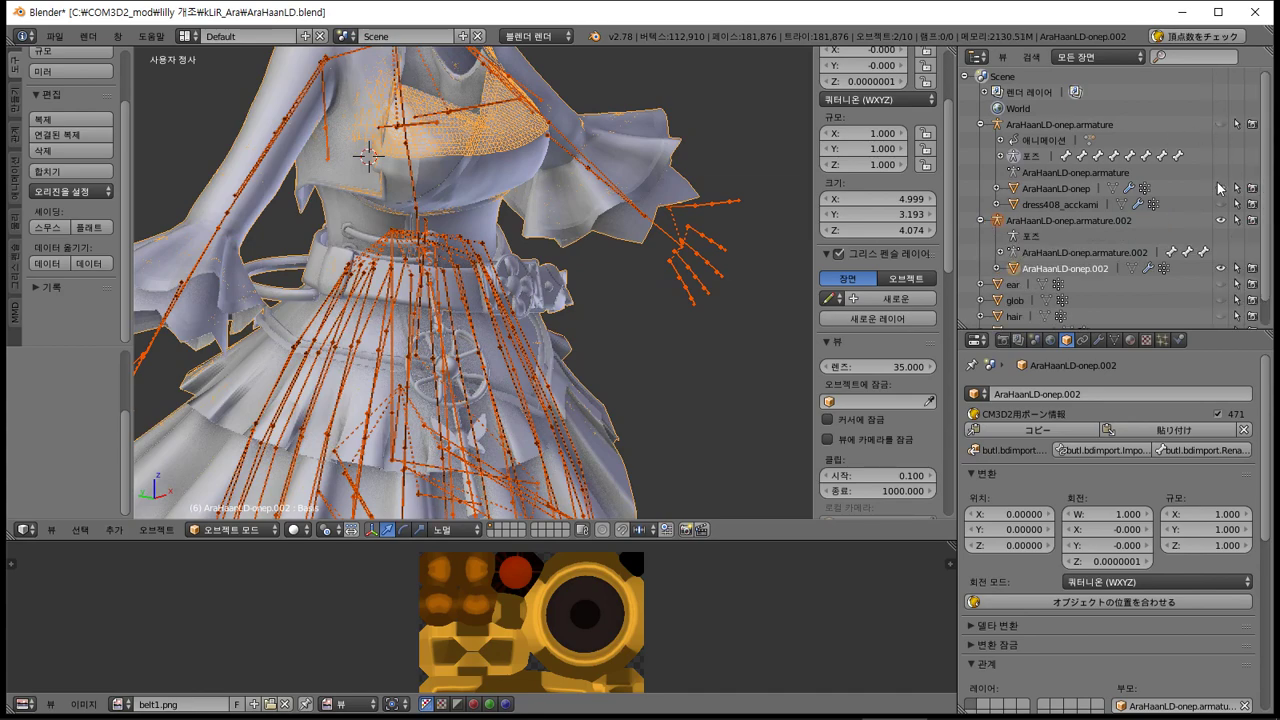
{"action": "left_click", "coordinate": [1220, 188]}
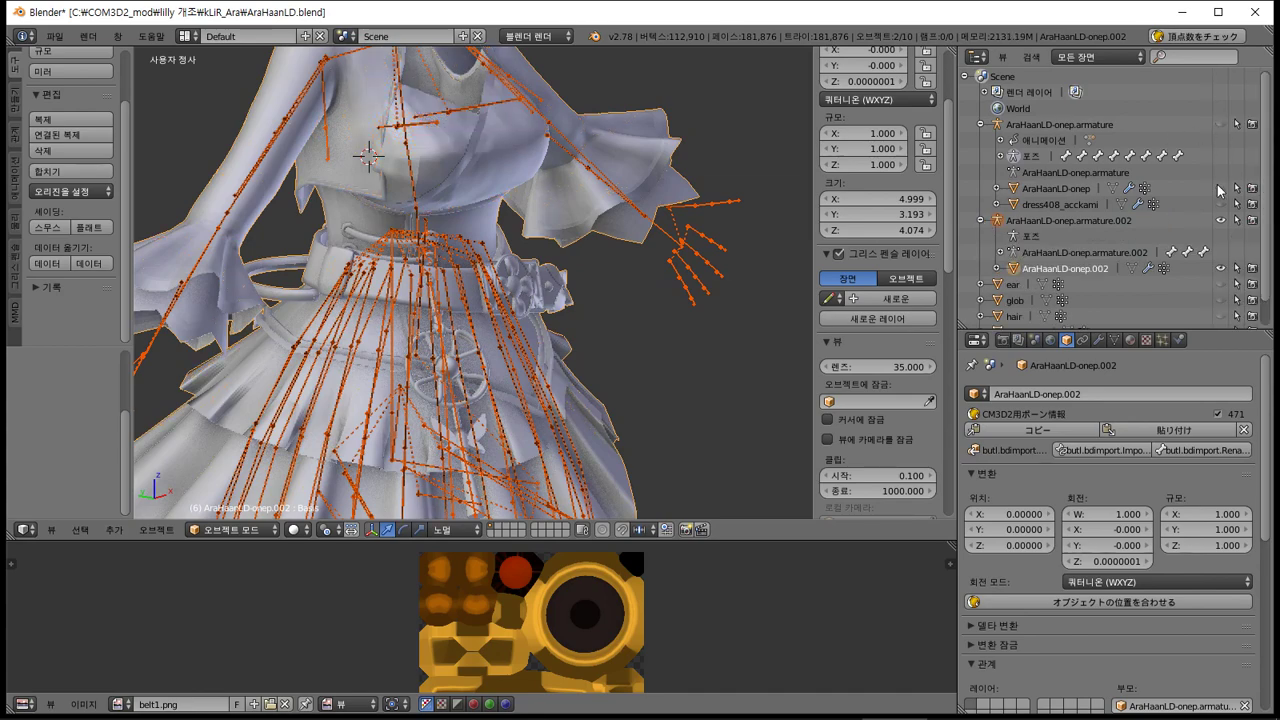
Check the imported AraHaanLD-onep.002 mesh from another angle, toggling the visibility of its armature and mesh
{"action": "right_click", "coordinate": [558, 313]}
{"action": "middle_click_drag", "start_coordinate": [558, 360], "coordinate": [557, 387]}
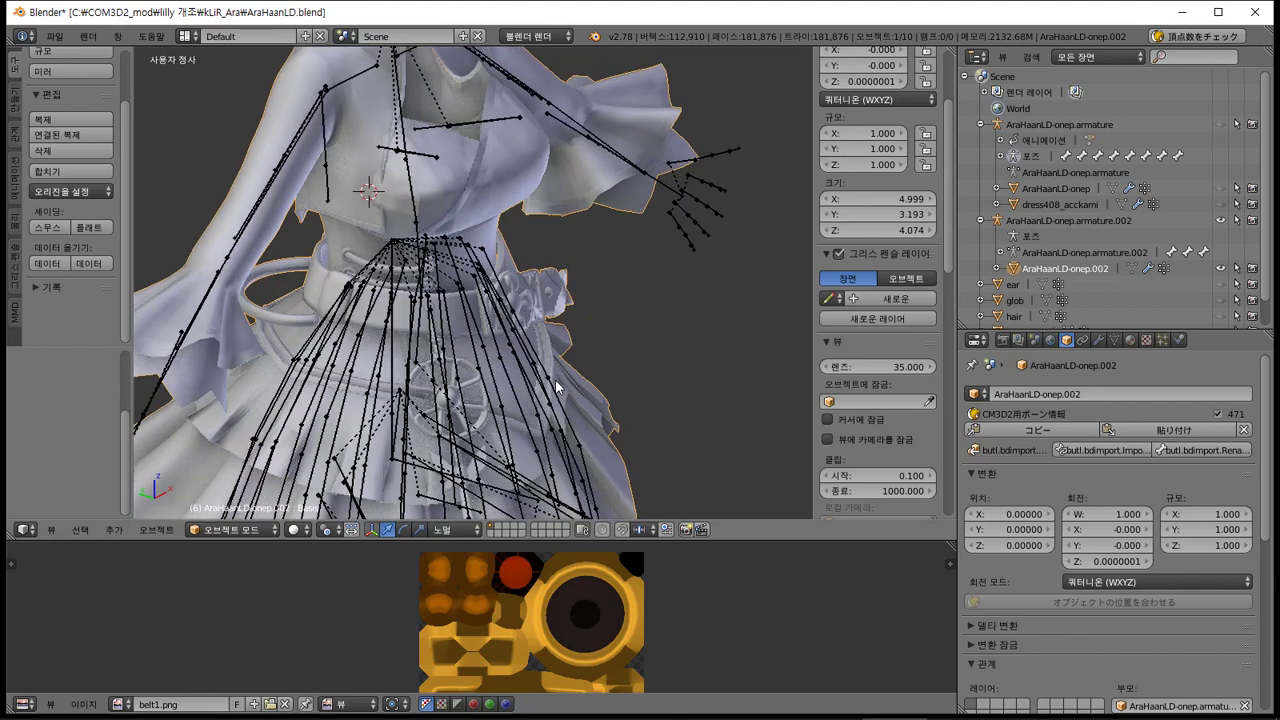
{"action": "left_click", "coordinate": [1222, 221]}
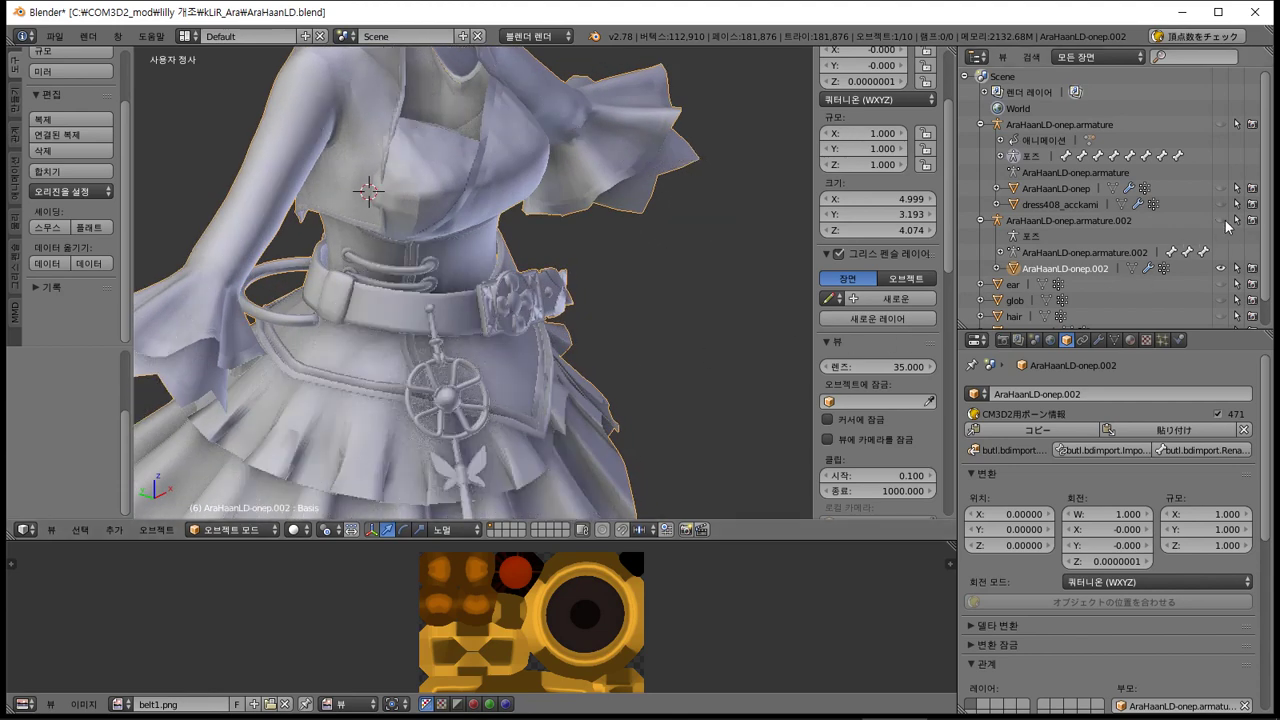
{"action": "left_click", "coordinate": [1220, 220]}
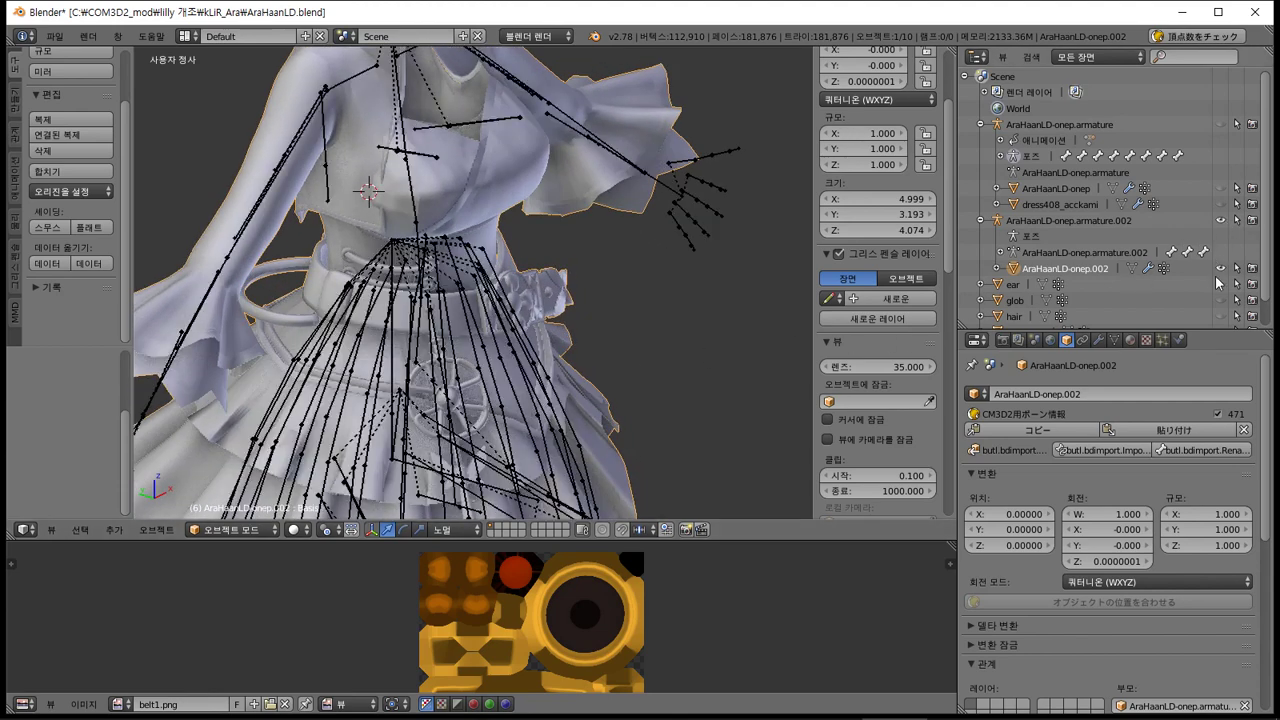
{"action": "left_click", "coordinate": [1220, 268]}
{"action": "left_click", "coordinate": [1220, 268]}
{"action": "left_click", "coordinate": [1064, 270]}
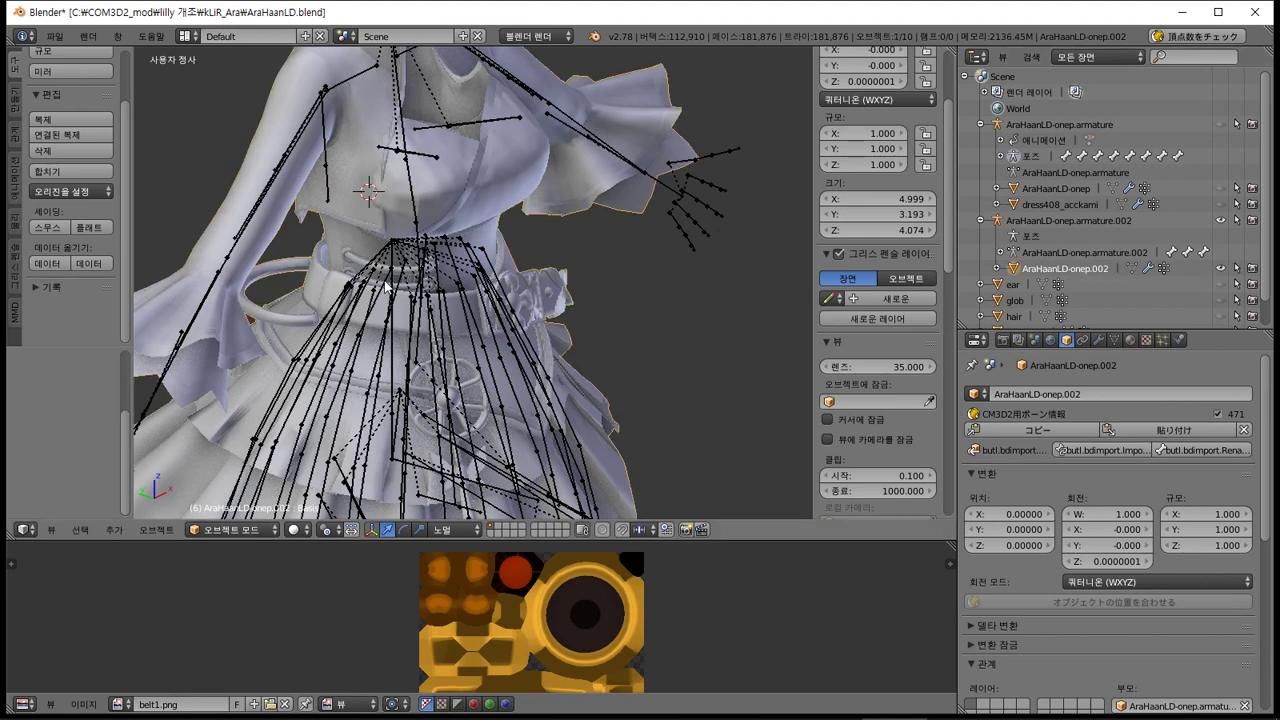
Separate the whole imported AraHaanLD-onep.002 mesh into objects by material
{"action": "key", "text": "Tab"}
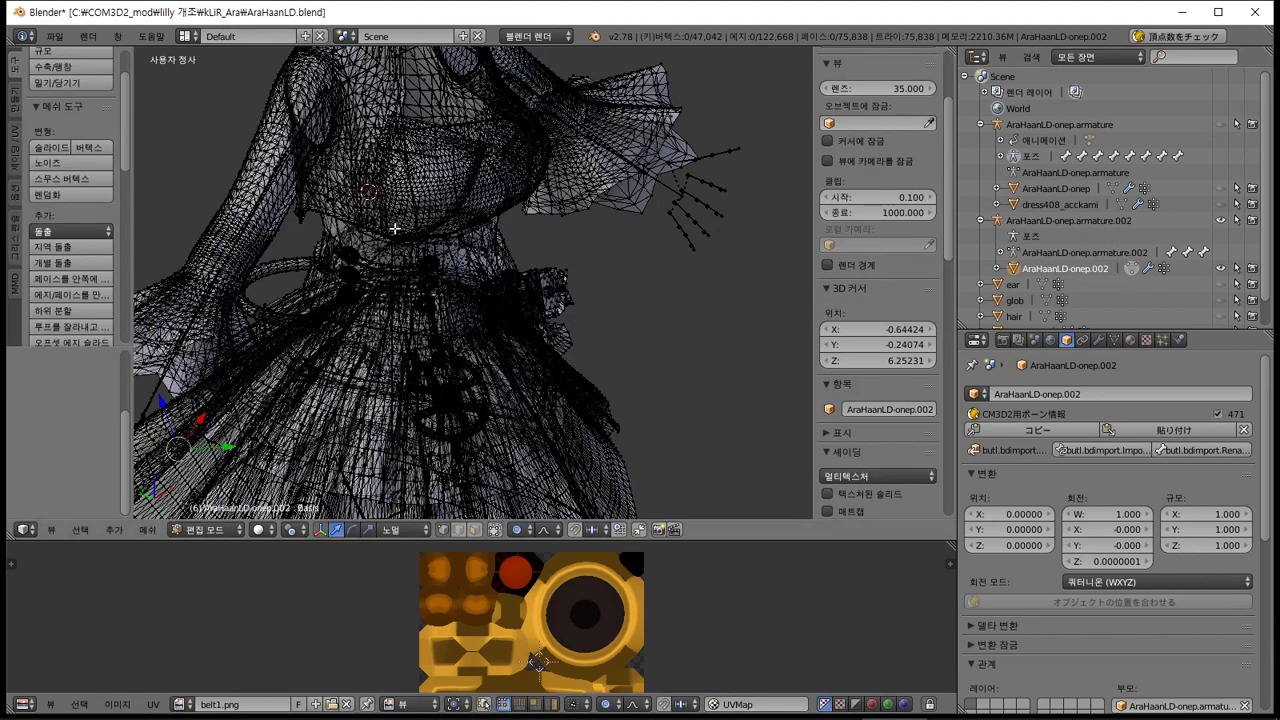
{"action": "key", "text": "a"}
{"action": "left_click", "coordinate": [149, 530]}
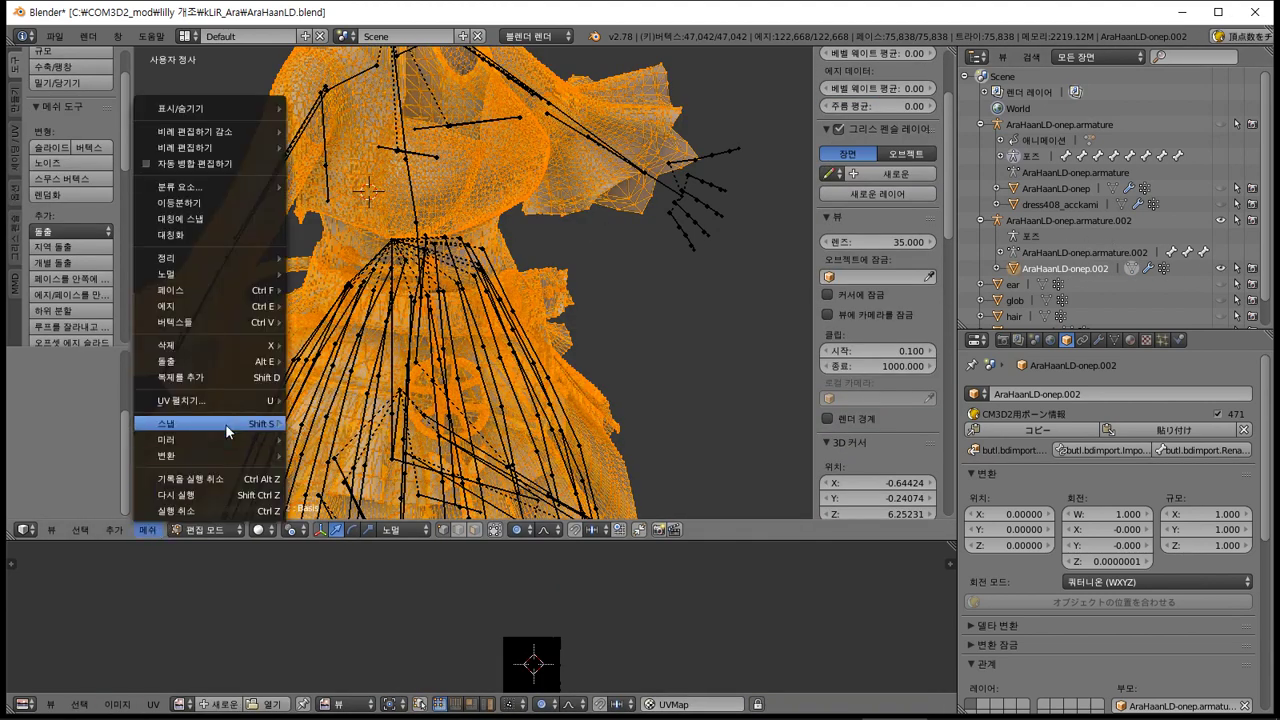
{"action": "mouse_move", "coordinate": [258, 322]}
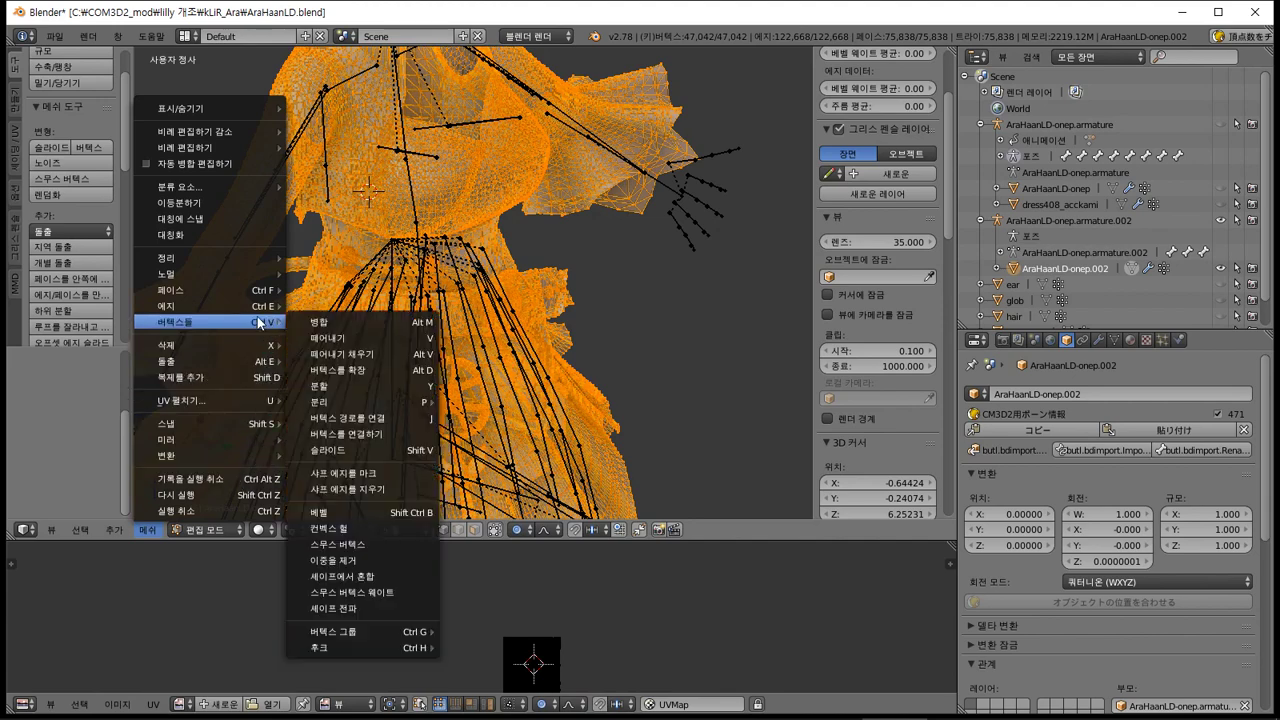
{"action": "mouse_move", "coordinate": [440, 402]}
{"action": "left_click", "coordinate": [493, 419]}
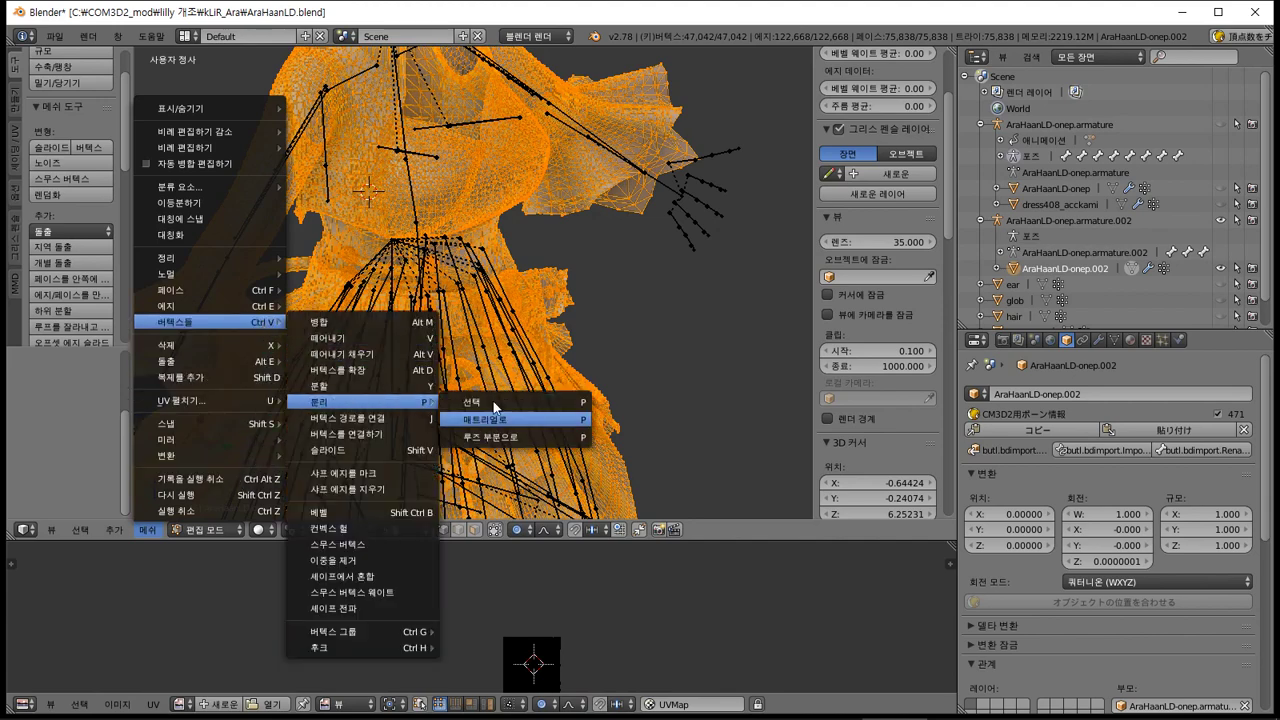
{"action": "key", "text": "Tab"}
Delete the separated bodice piece AraHaanLD-onep.005 and the collared jacket with sleeves, AraHaanLD-onep.004
{"action": "right_click", "coordinate": [501, 177]}
{"action": "scroll", "coordinate": [501, 177], "scroll_direction": "down", "scroll_amount": 2}
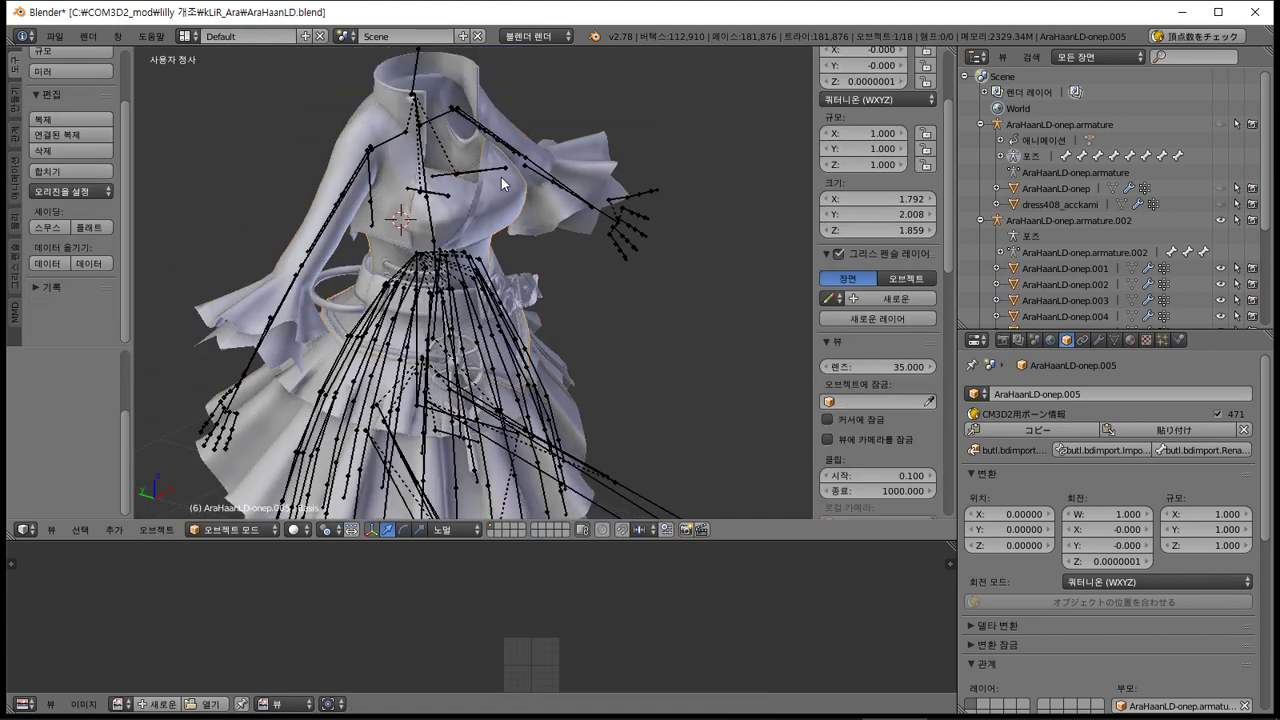
{"action": "key", "text": "Tab"}
{"action": "key", "text": "Tab"}
{"action": "right_click", "coordinate": [483, 197], "text": "alt"}
{"action": "left_click", "coordinate": [457, 181]}
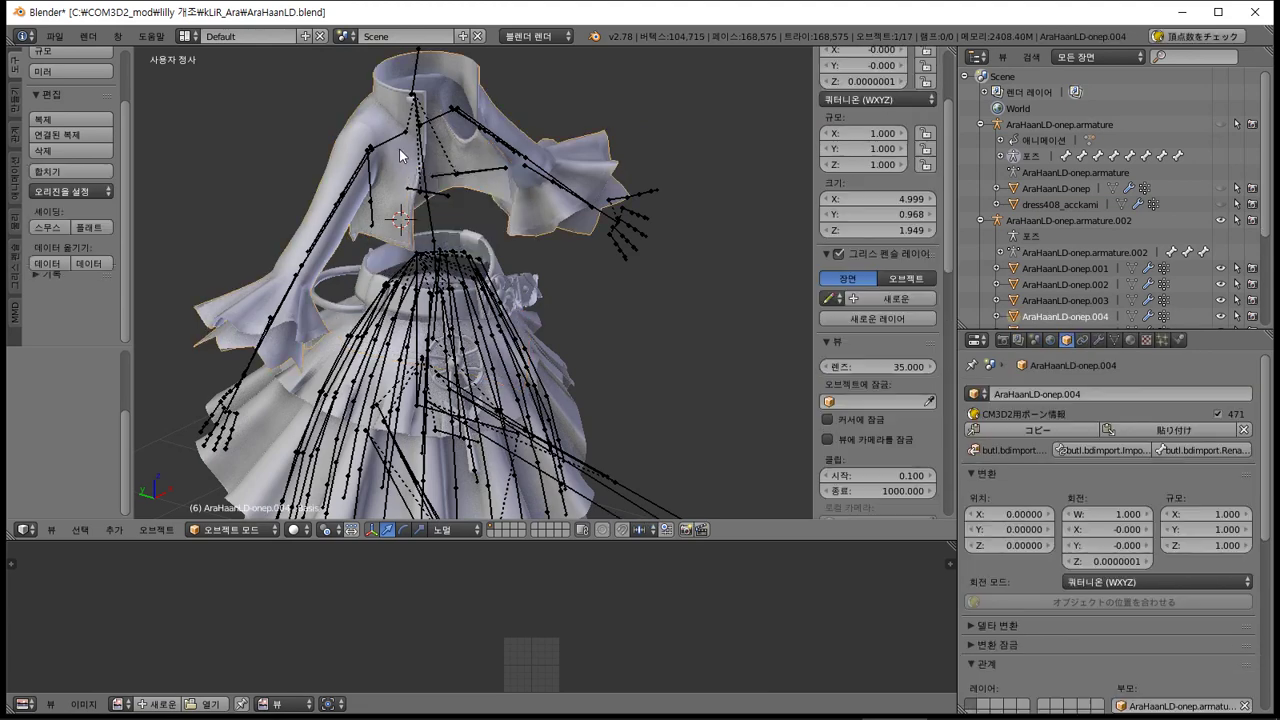
{"action": "key", "text": "x"}
{"action": "left_click", "coordinate": [402, 157]}
Delete the upper skirt piece AraHaanLD-onep.003 and the ruffled outer skirt beneath it
{"action": "right_click", "coordinate": [295, 341]}
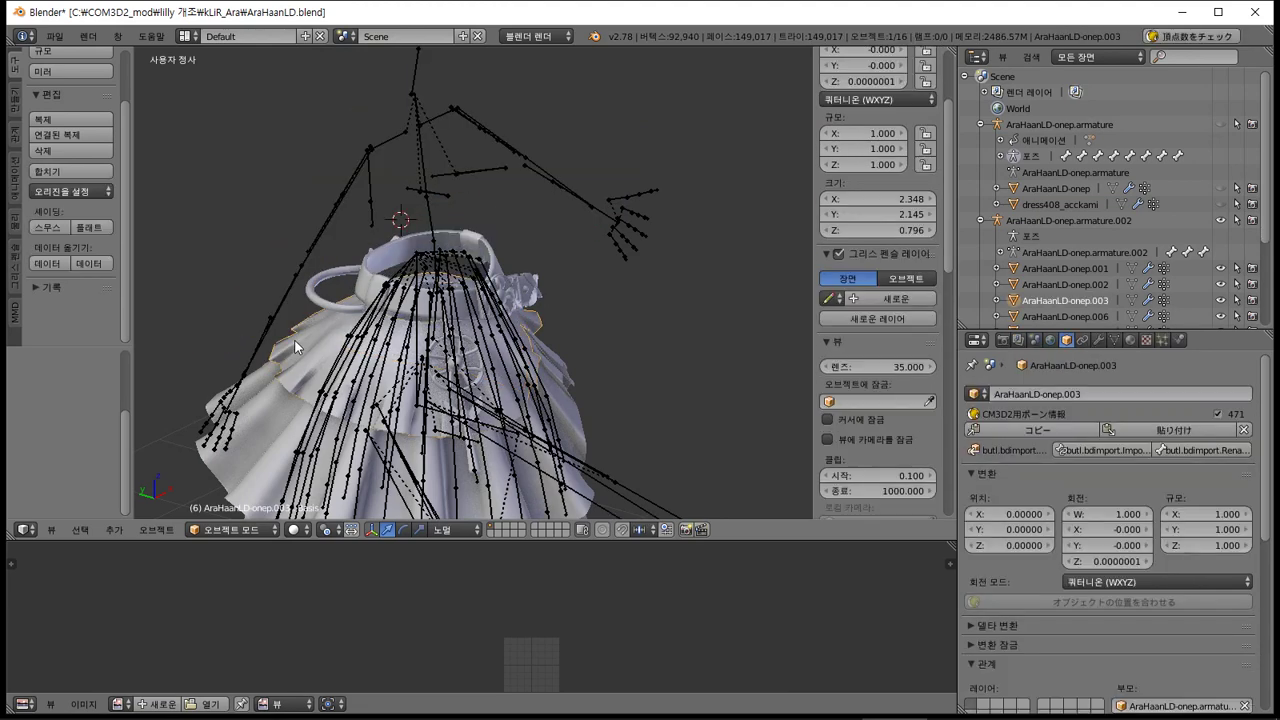
{"action": "right_click", "coordinate": [294, 339], "text": "alt"}
{"action": "key", "text": "x"}
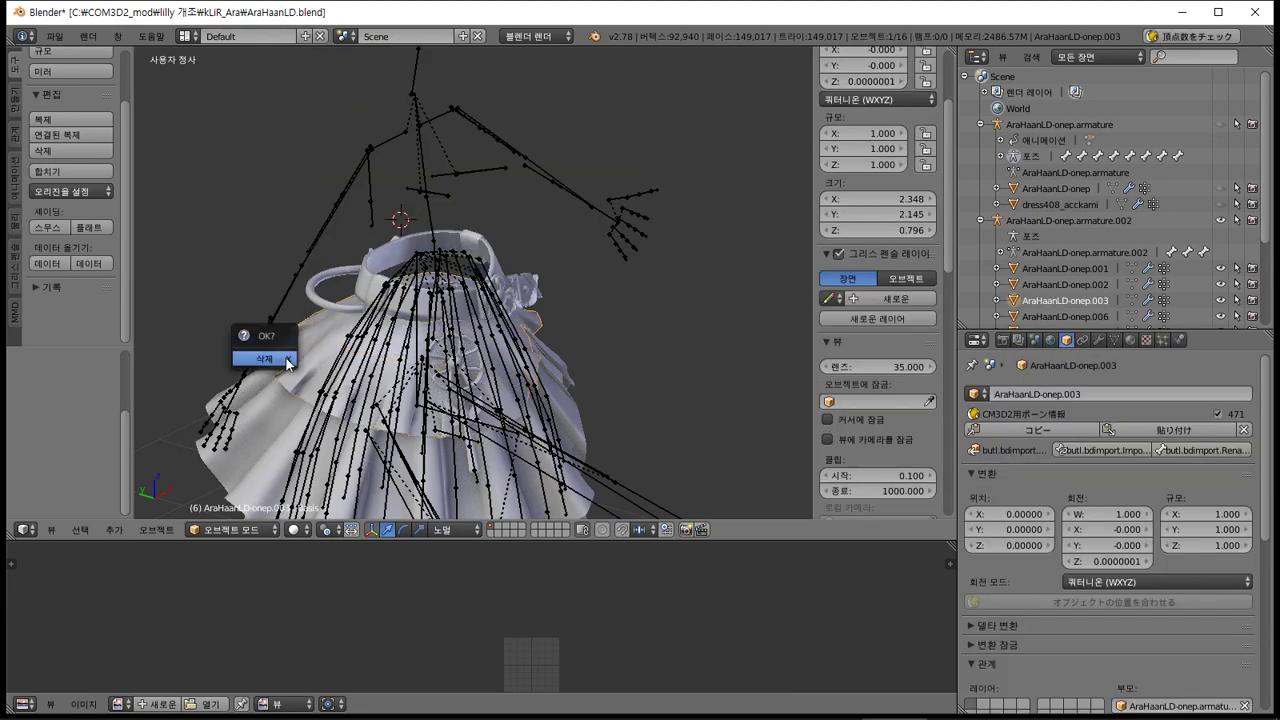
{"action": "left_click", "coordinate": [285, 357]}
{"action": "right_click", "coordinate": [283, 377]}
{"action": "key", "text": "x"}
{"action": "left_click", "coordinate": [283, 379]}
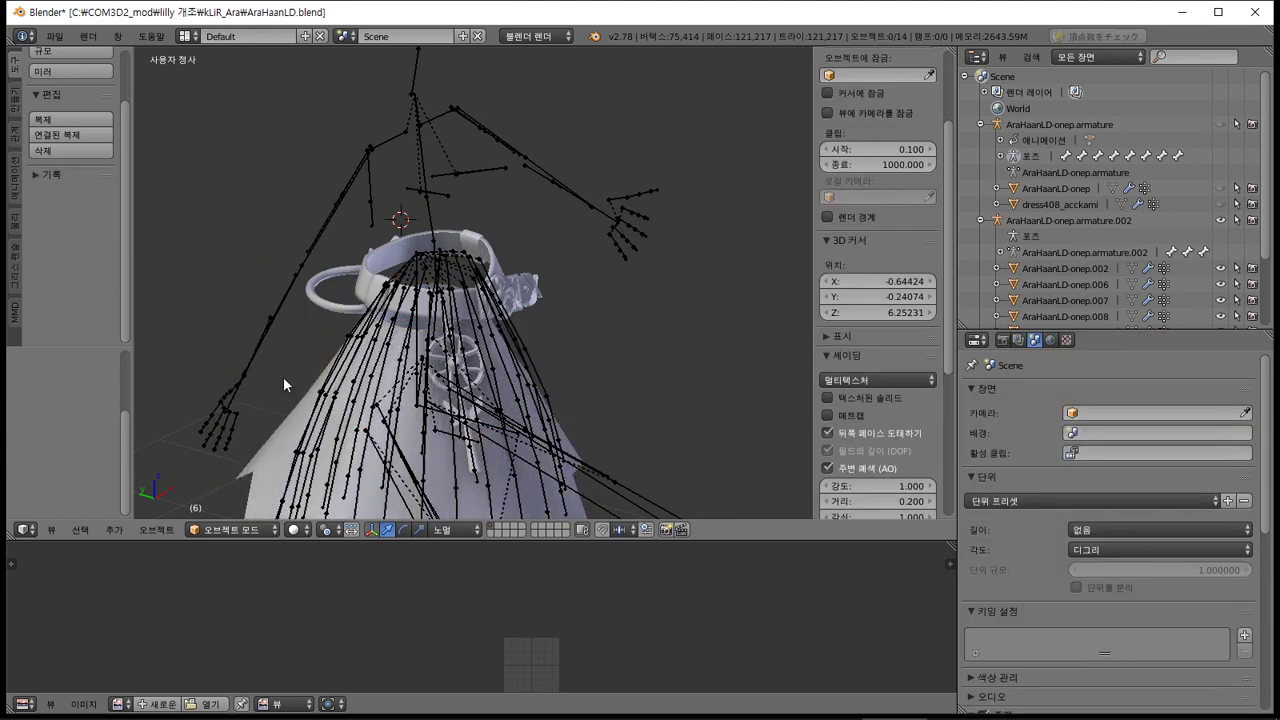
Delete the inner skirt piece AraHaanLD-onep.006
{"action": "middle_click_drag", "start_coordinate": [283, 379], "coordinate": [313, 377]}
{"action": "right_click", "coordinate": [291, 490]}
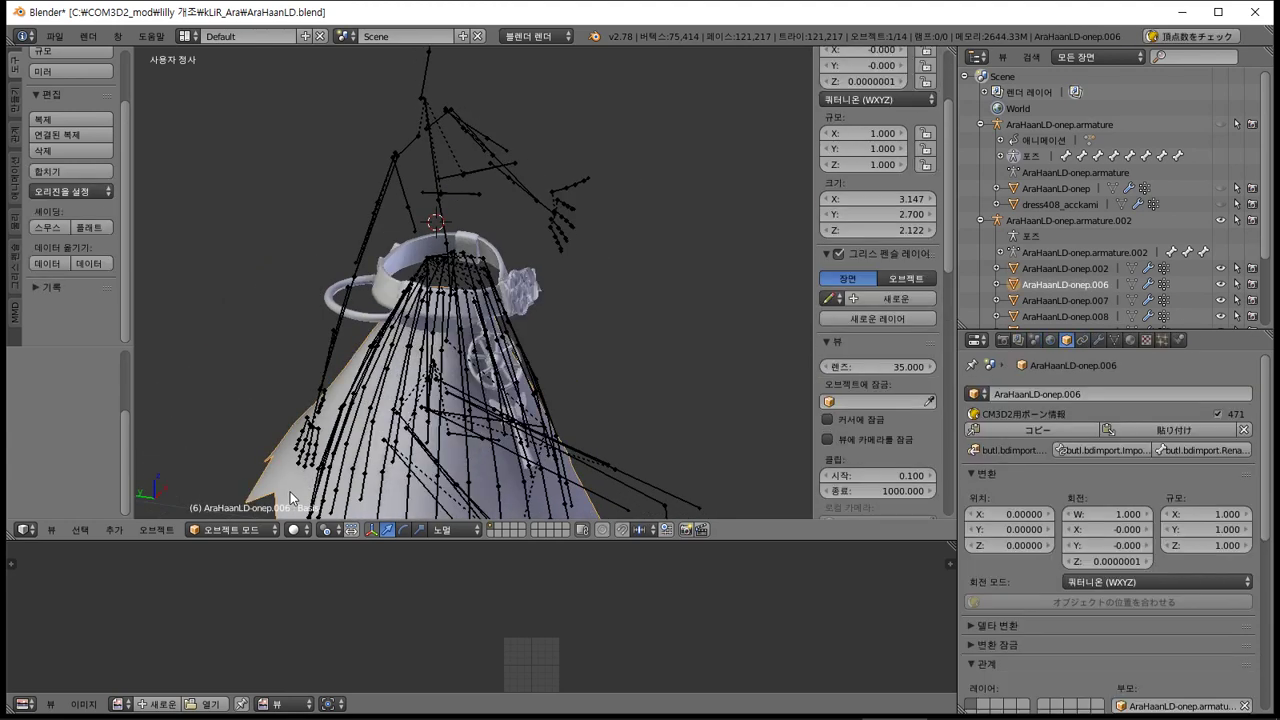
{"action": "key", "text": "x"}
{"action": "left_click", "coordinate": [289, 490]}
{"action": "middle_click_drag", "start_coordinate": [692, 242], "coordinate": [599, 242]}
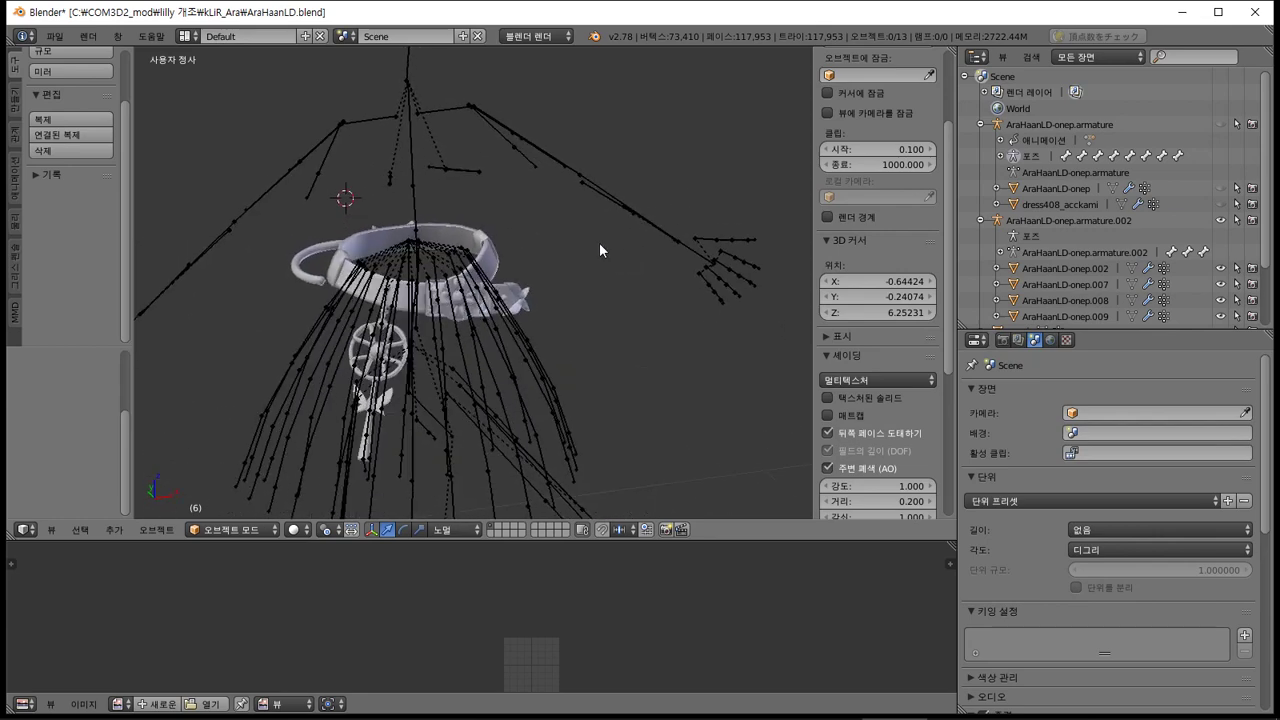
Select the remaining belt and ornament pieces AraHaanLD-onep.002, .007, .008 and .009 in turn to identify each one
{"action": "right_click", "coordinate": [472, 292]}
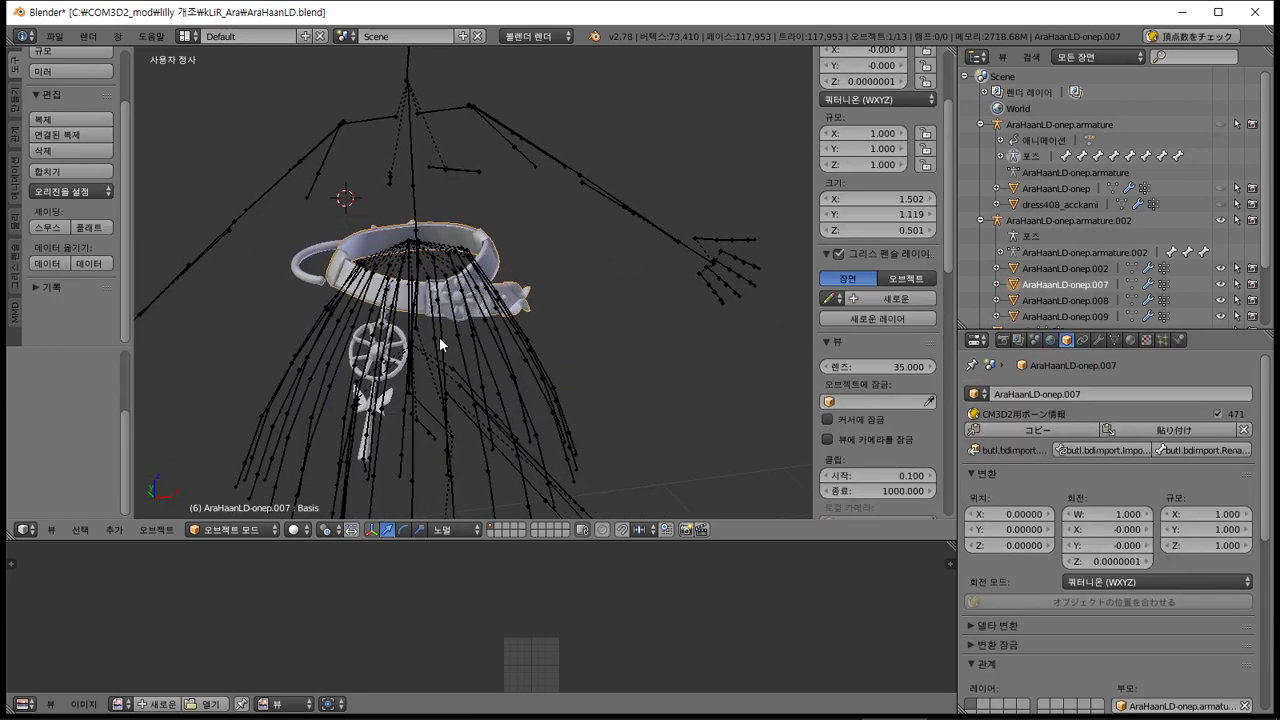
{"action": "middle_click_drag", "start_coordinate": [415, 375], "coordinate": [450, 372]}
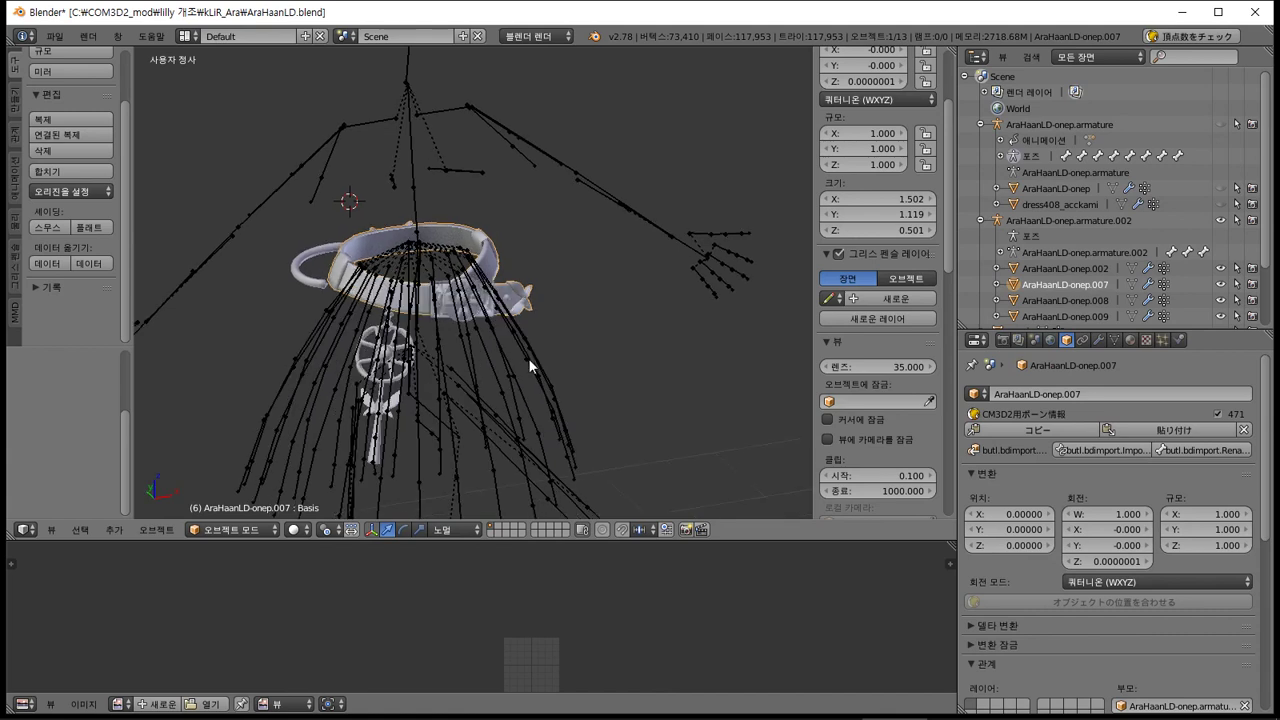
{"action": "scroll", "coordinate": [1030, 250], "scroll_direction": "down", "scroll_amount": 2}
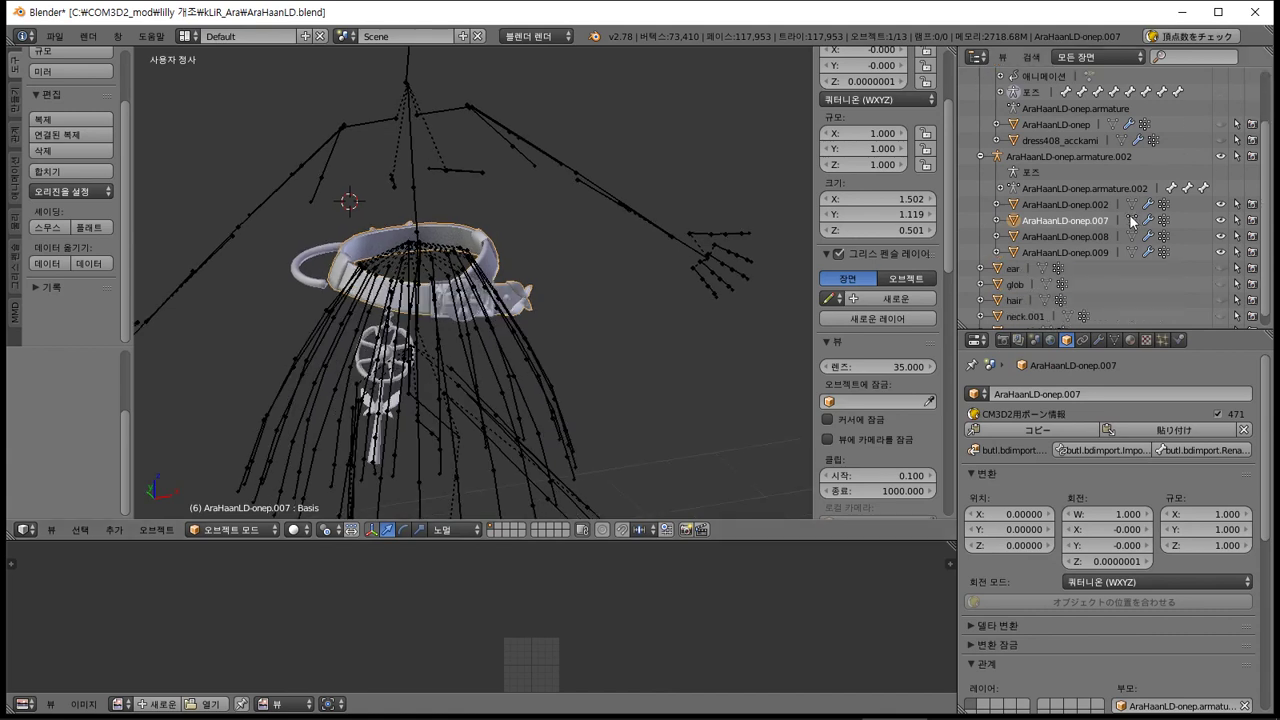
{"action": "left_click", "coordinate": [1042, 237]}
{"action": "left_click", "coordinate": [1048, 219]}
{"action": "left_click", "coordinate": [1052, 204]}
{"action": "left_click", "coordinate": [1052, 252]}
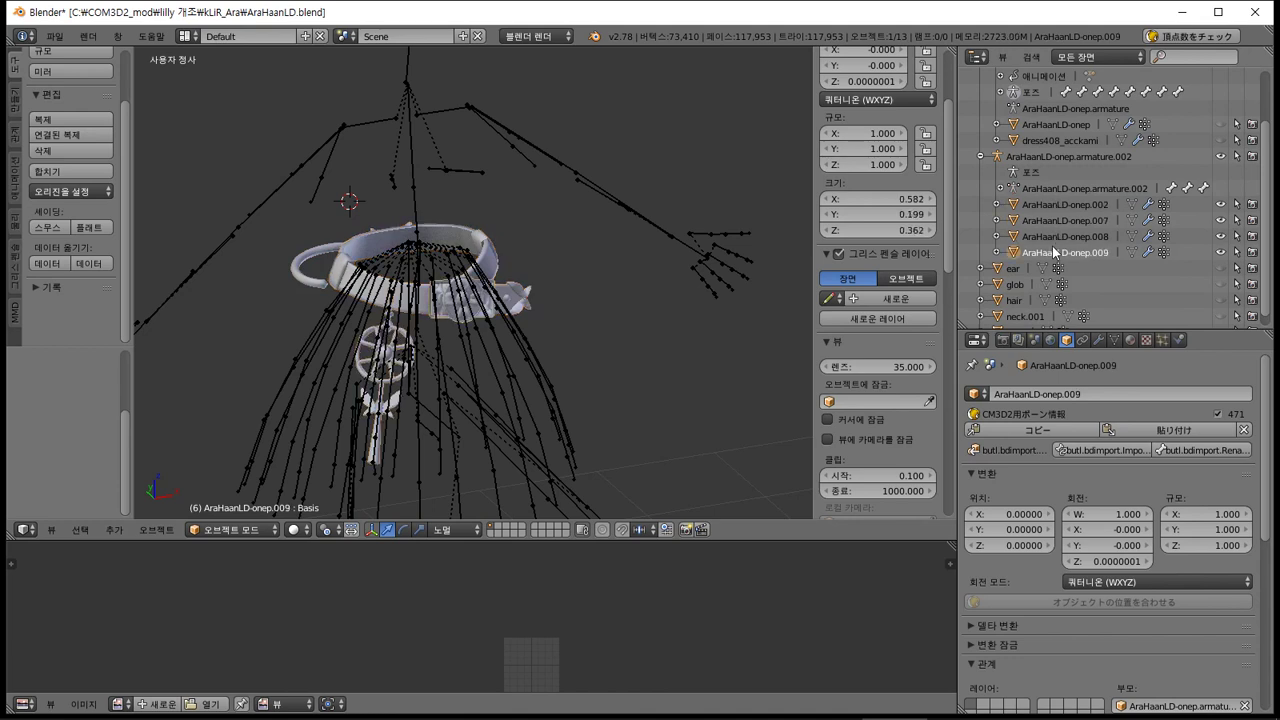
Join the pieces AraHaanLD-onep.007, .008 and .009 into the belt piece AraHaanLD-onep.002
{"action": "left_click", "coordinate": [1047, 234], "text": "ctrl"}
{"action": "left_click", "coordinate": [1052, 219], "text": "ctrl"}
{"action": "left_click", "coordinate": [1052, 204], "text": "ctrl"}
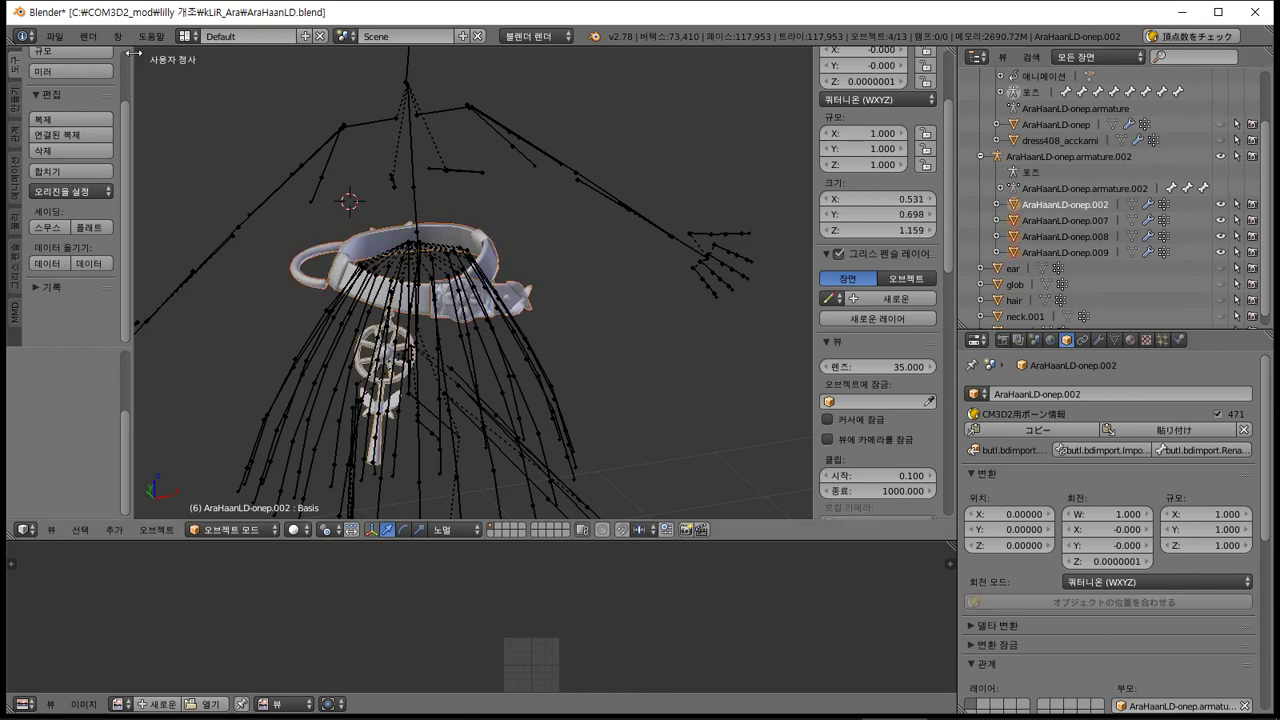
{"action": "left_click", "coordinate": [72, 171]}
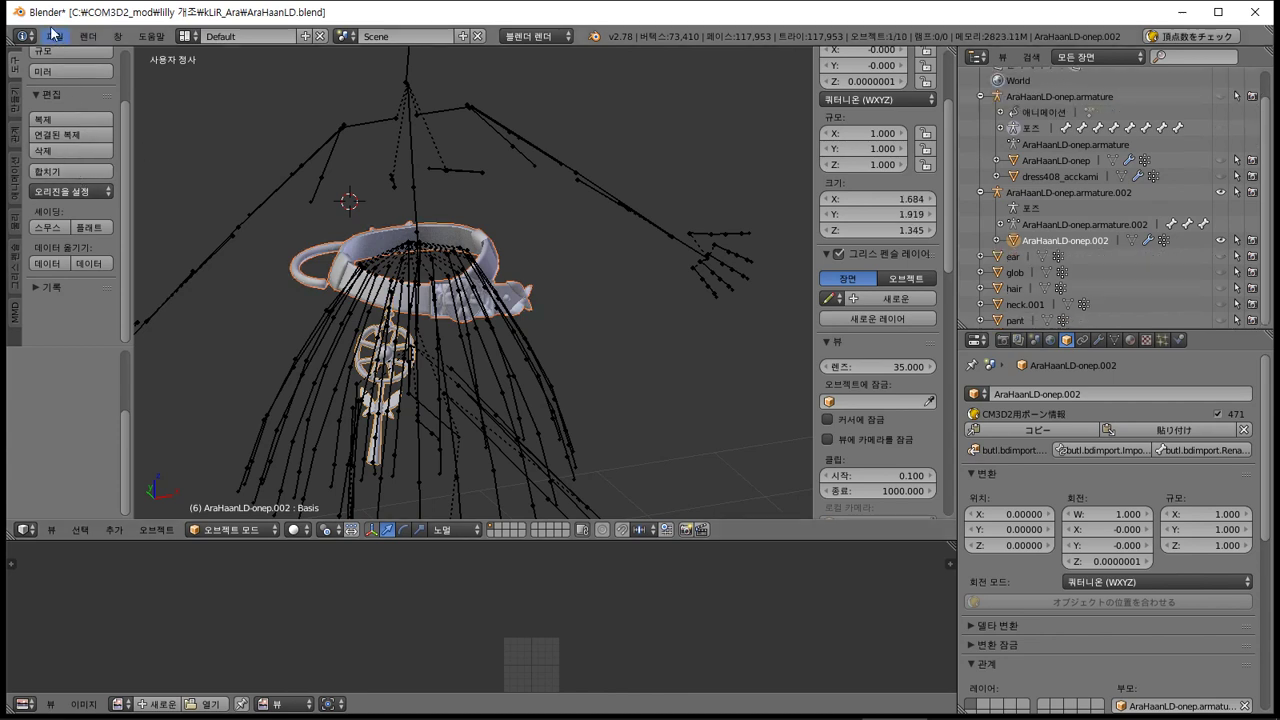
Export the joined belt and ornament mesh as a CM3D2 model file named AraHaanLD-backmodel in the kLiR_Ara folder
{"action": "left_click", "coordinate": [54, 37]}
{"action": "mouse_move", "coordinate": [133, 345]}
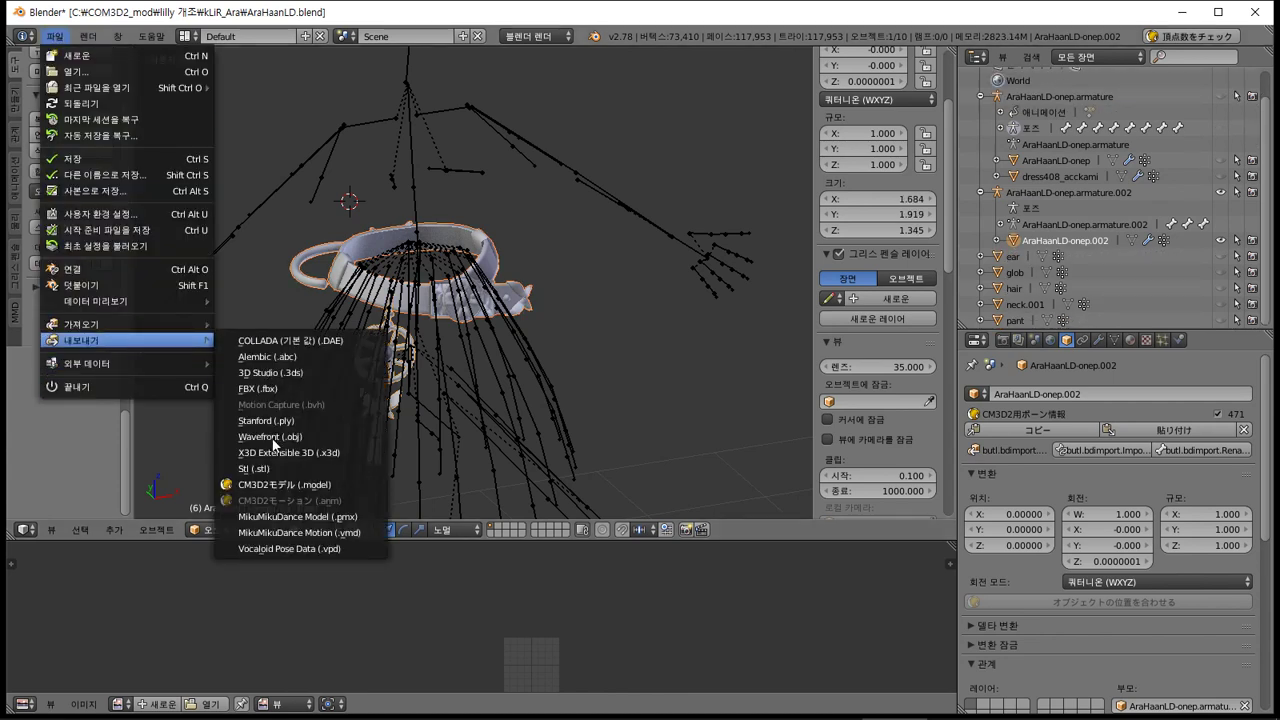
{"action": "left_click", "coordinate": [275, 484]}
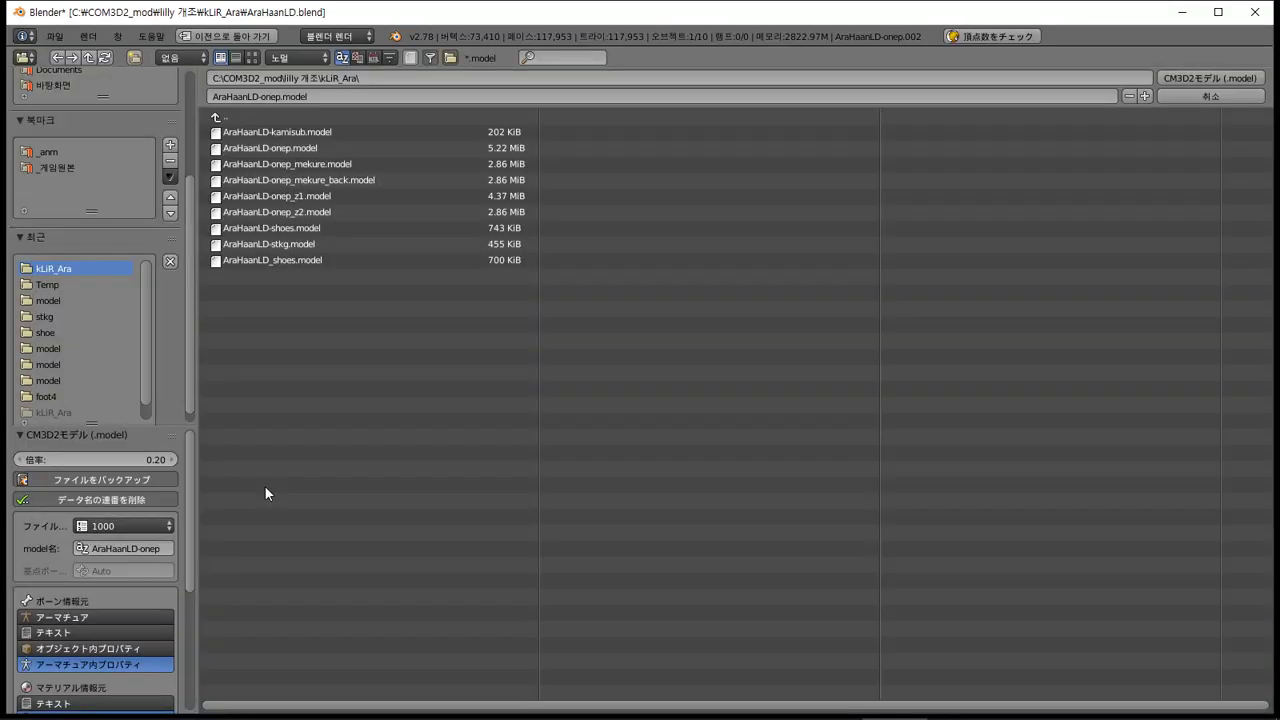
{"action": "left_click", "coordinate": [268, 97]}
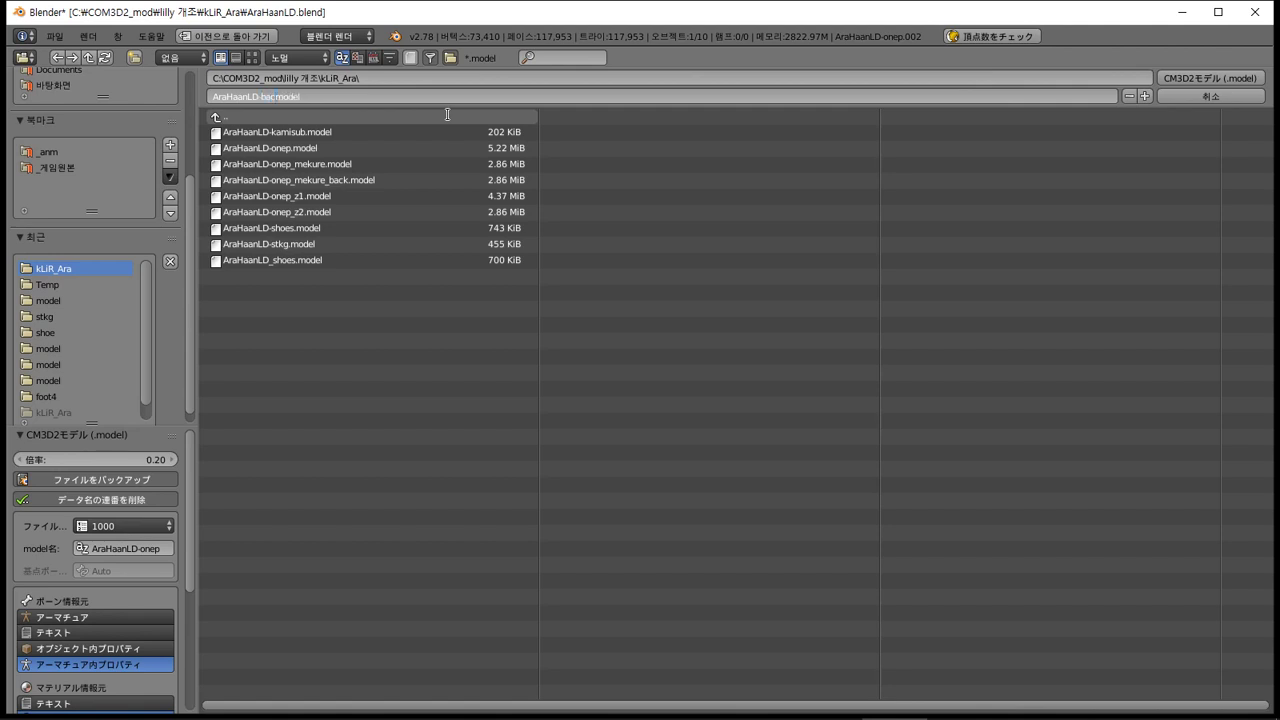
{"action": "type", "text": "back"}
{"action": "key", "text": "Return"}
{"action": "left_click", "coordinate": [1202, 79]}
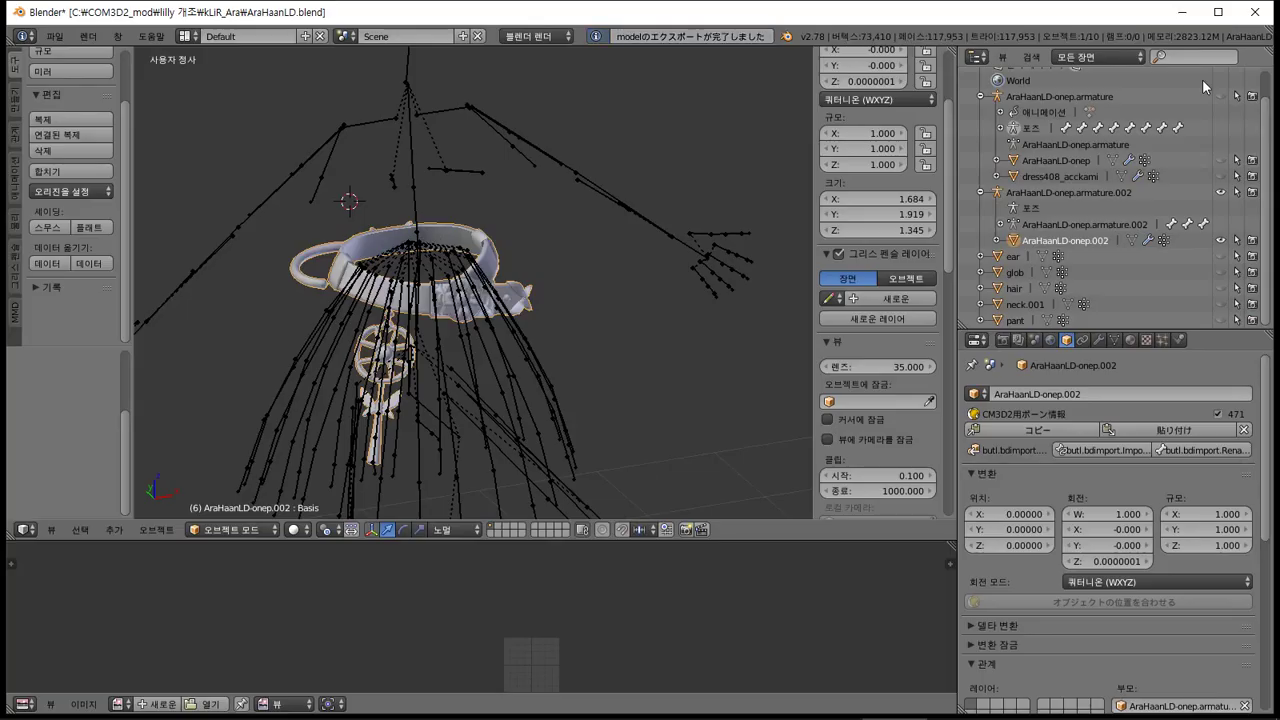
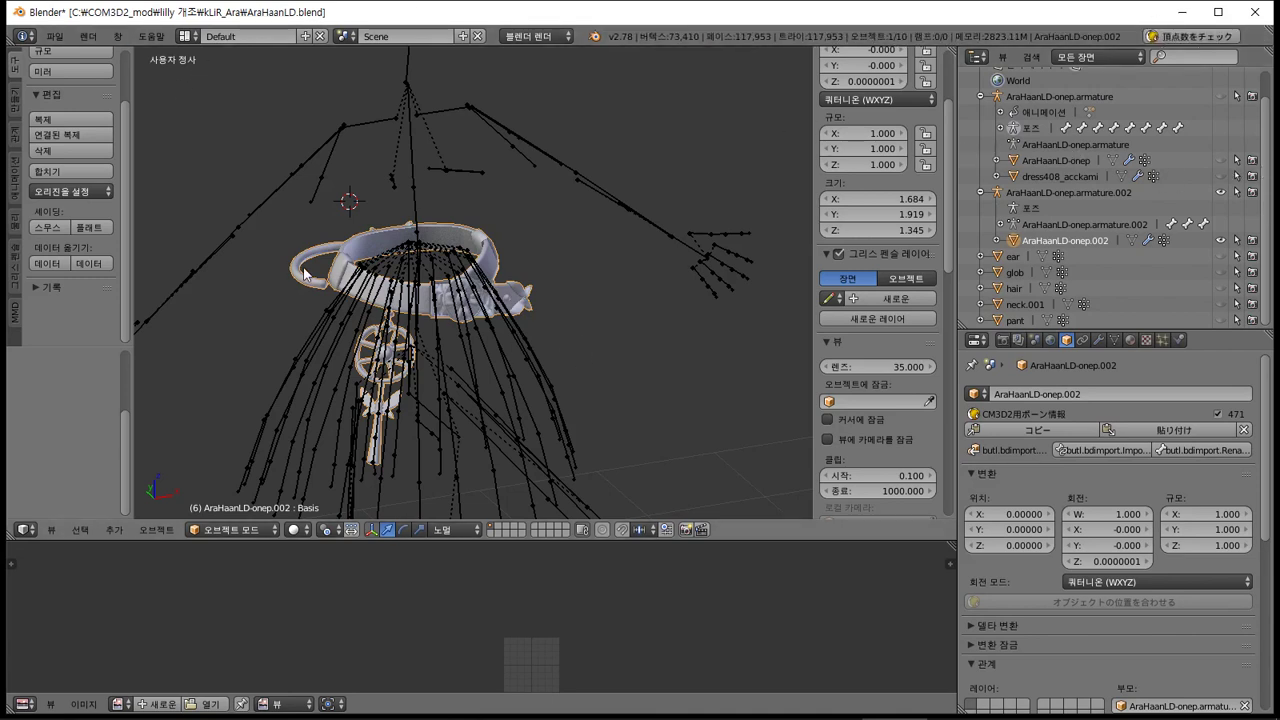
Delete the joined belt and ornament mesh together with its armature
{"action": "right_click", "coordinate": [410, 300], "text": "shift"}
{"action": "key", "text": "x"}
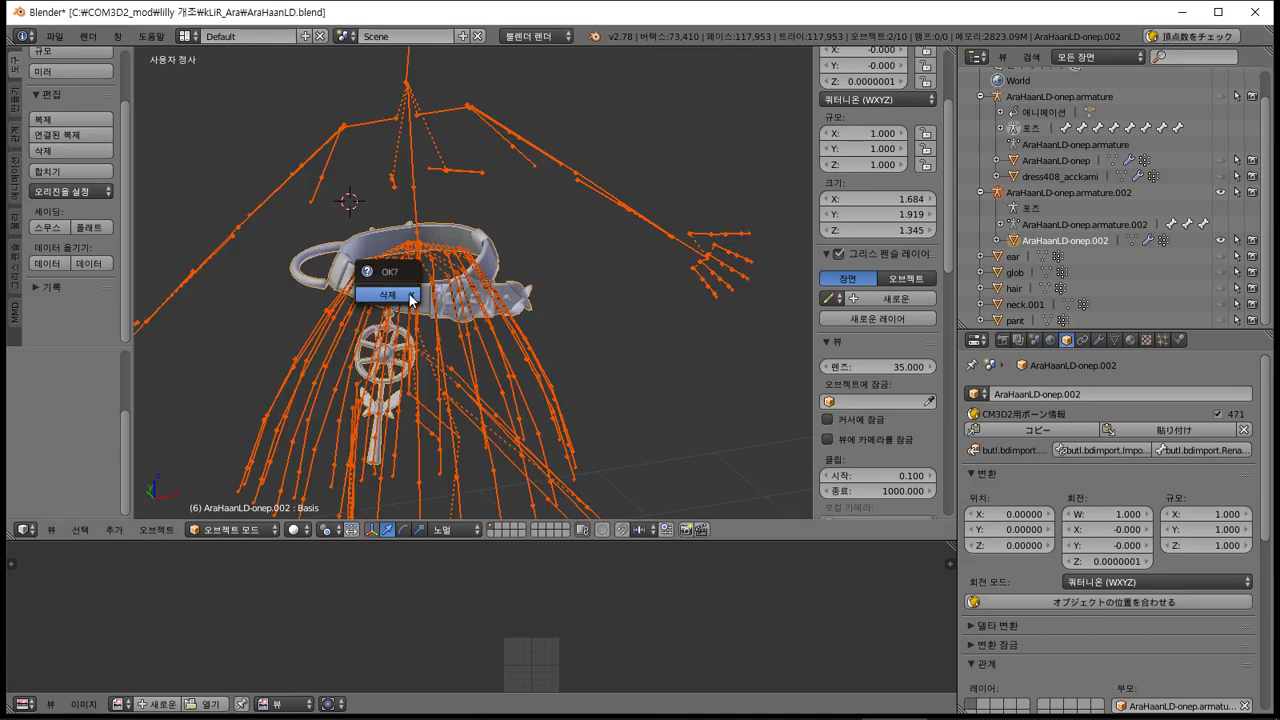
{"action": "left_click", "coordinate": [408, 292]}
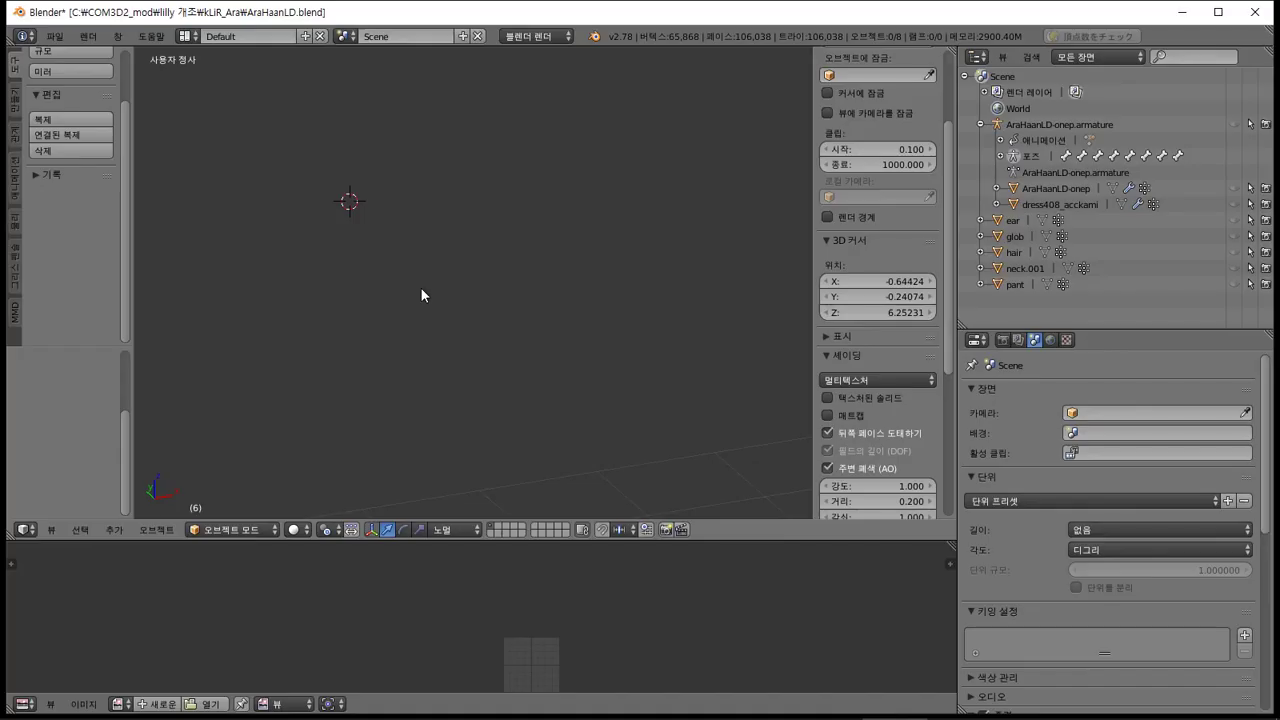
{"action": "left_click", "coordinate": [60, 37]}
{"action": "mouse_move", "coordinate": [157, 323]}
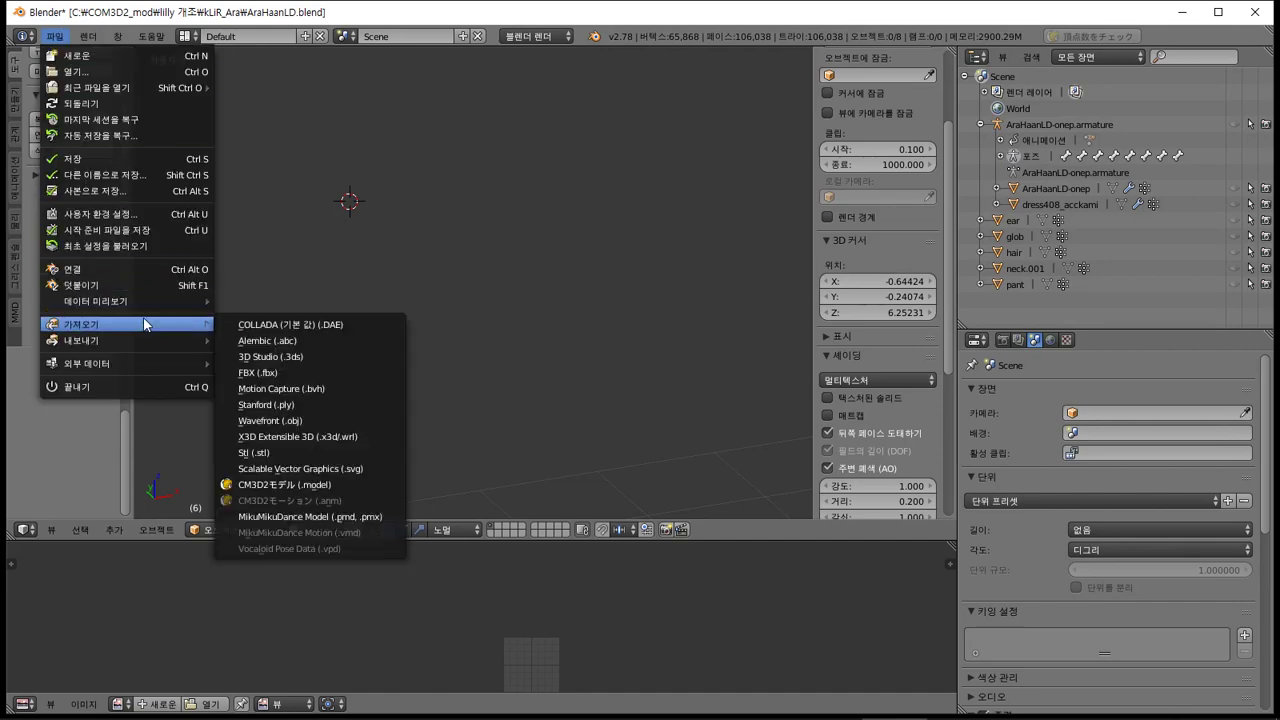
{"action": "left_click", "coordinate": [331, 485]}
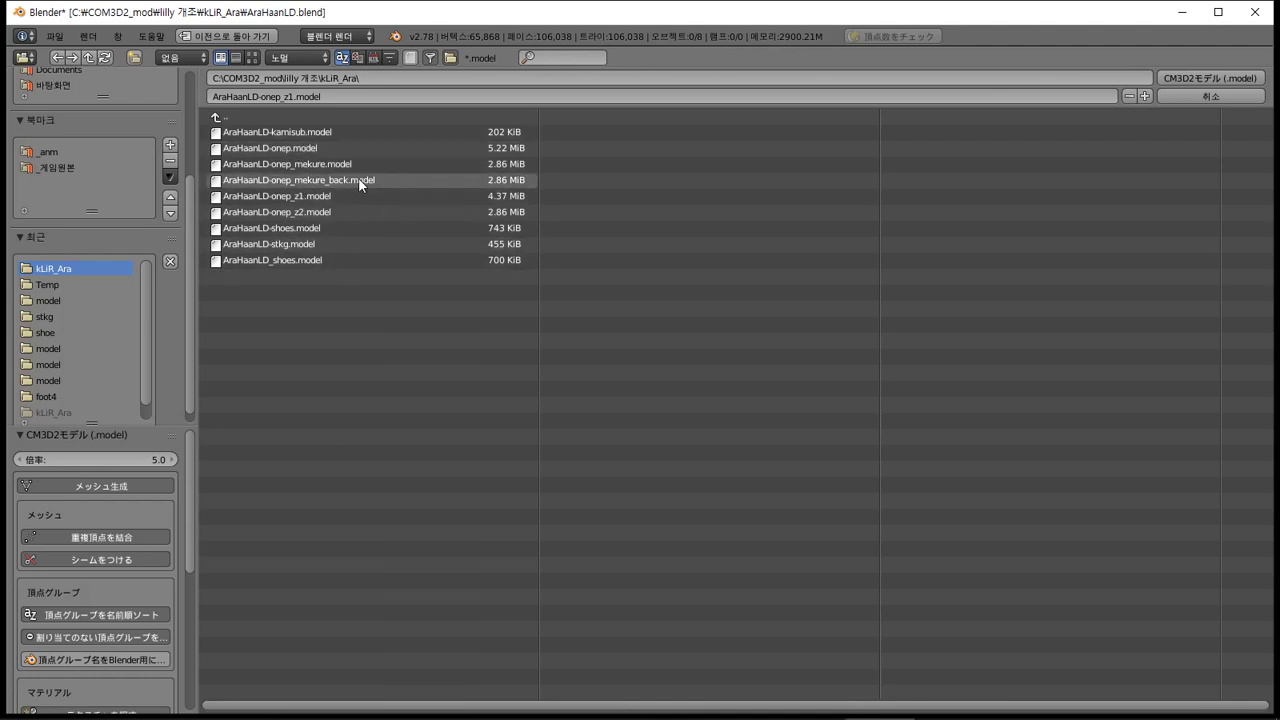
{"action": "left_click", "coordinate": [83, 283]}
{"action": "left_click", "coordinate": [85, 269]}
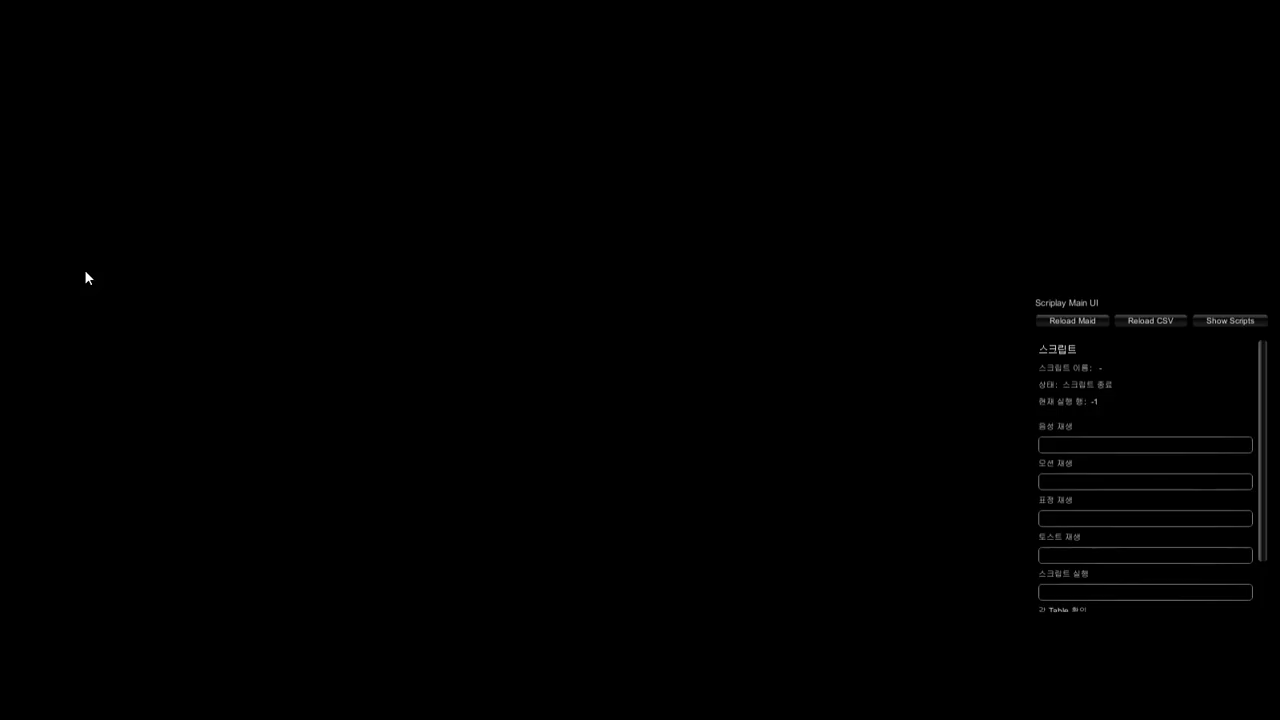
{"action": "key", "text": "alt+Tab"}
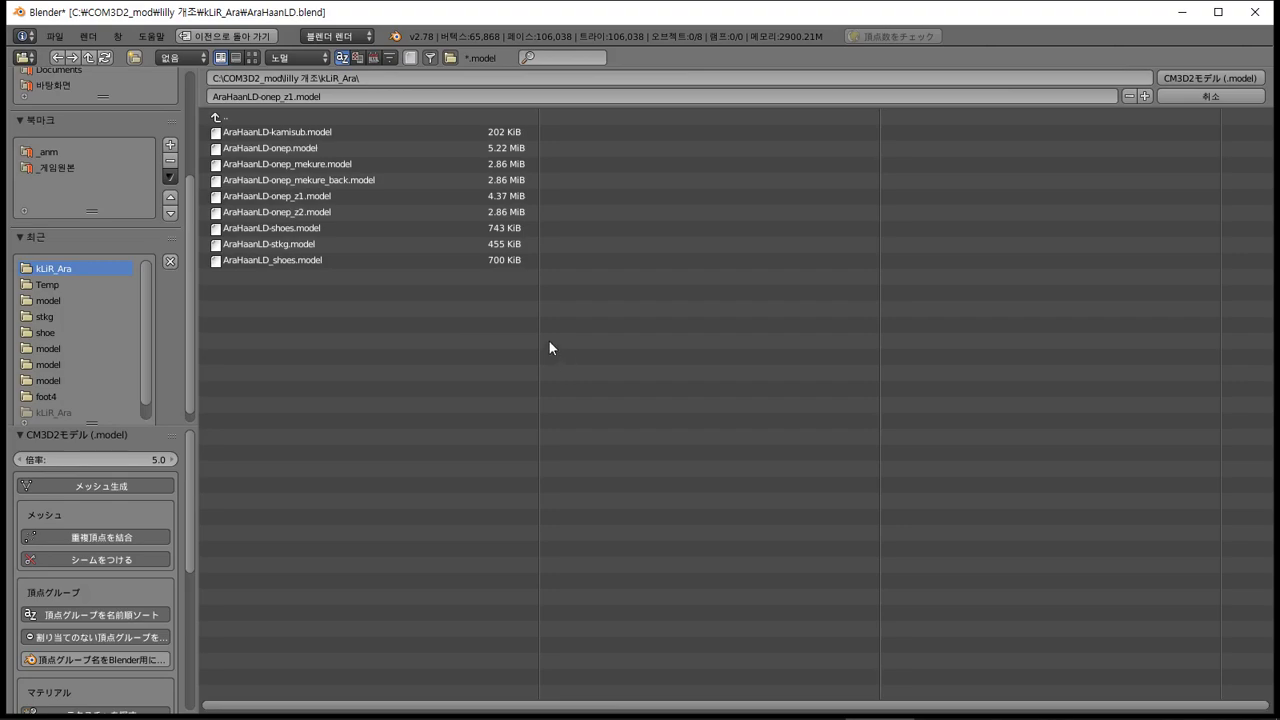
{"action": "key", "text": "Return"}
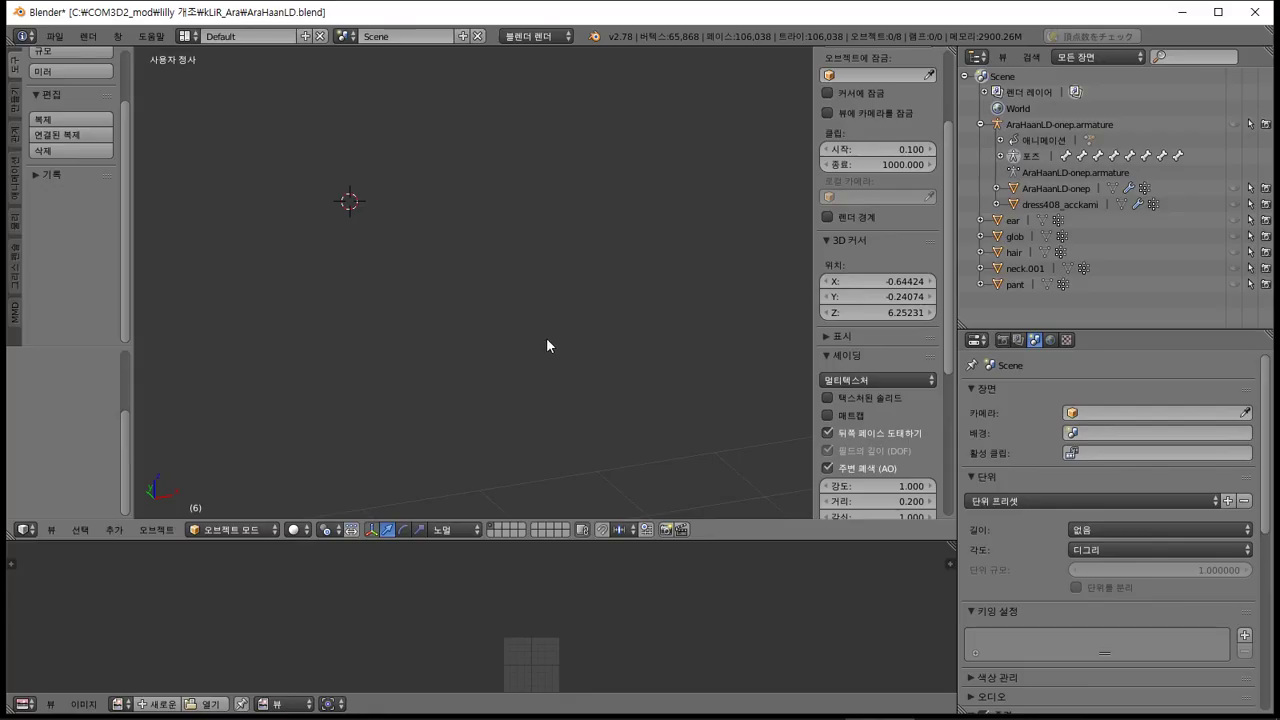
Try to export the full AraHaanLD-onep dress as a CM3D2 model, and restore the deleted belt mesh and armature
{"action": "left_click", "coordinate": [1236, 189]}
{"action": "left_click", "coordinate": [55, 36]}
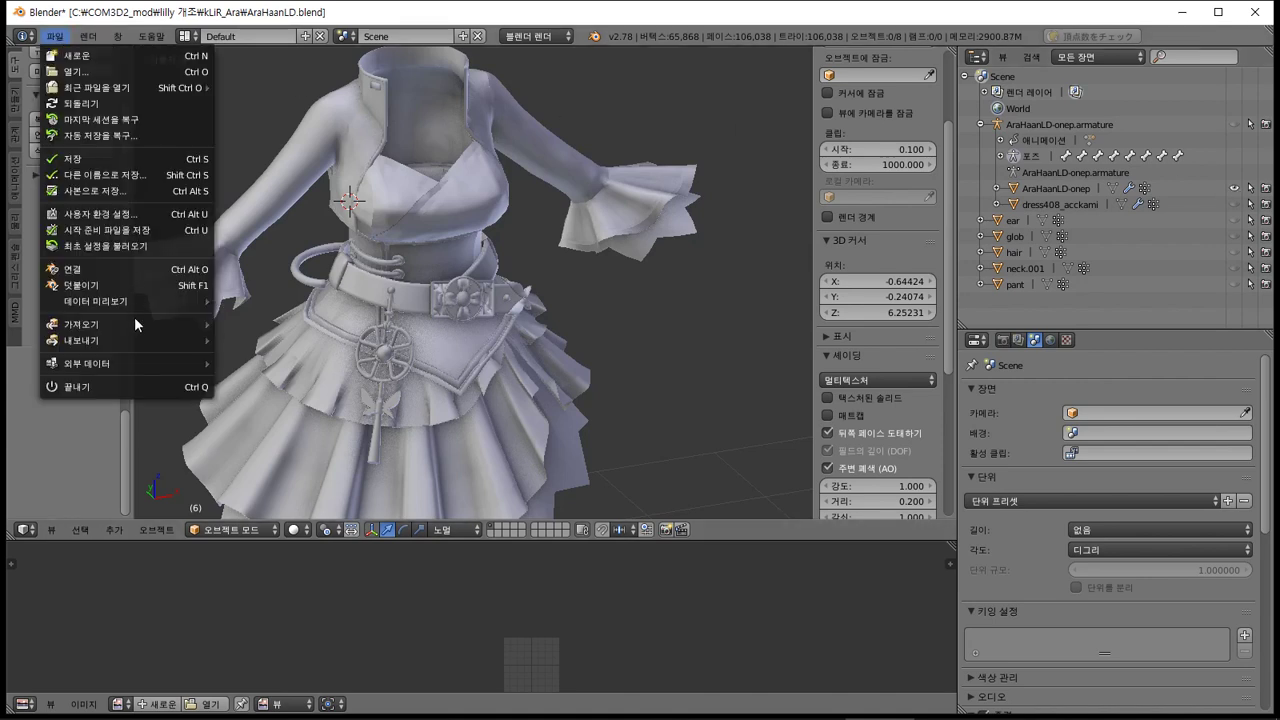
{"action": "mouse_move", "coordinate": [142, 346]}
{"action": "right_click", "coordinate": [410, 214]}
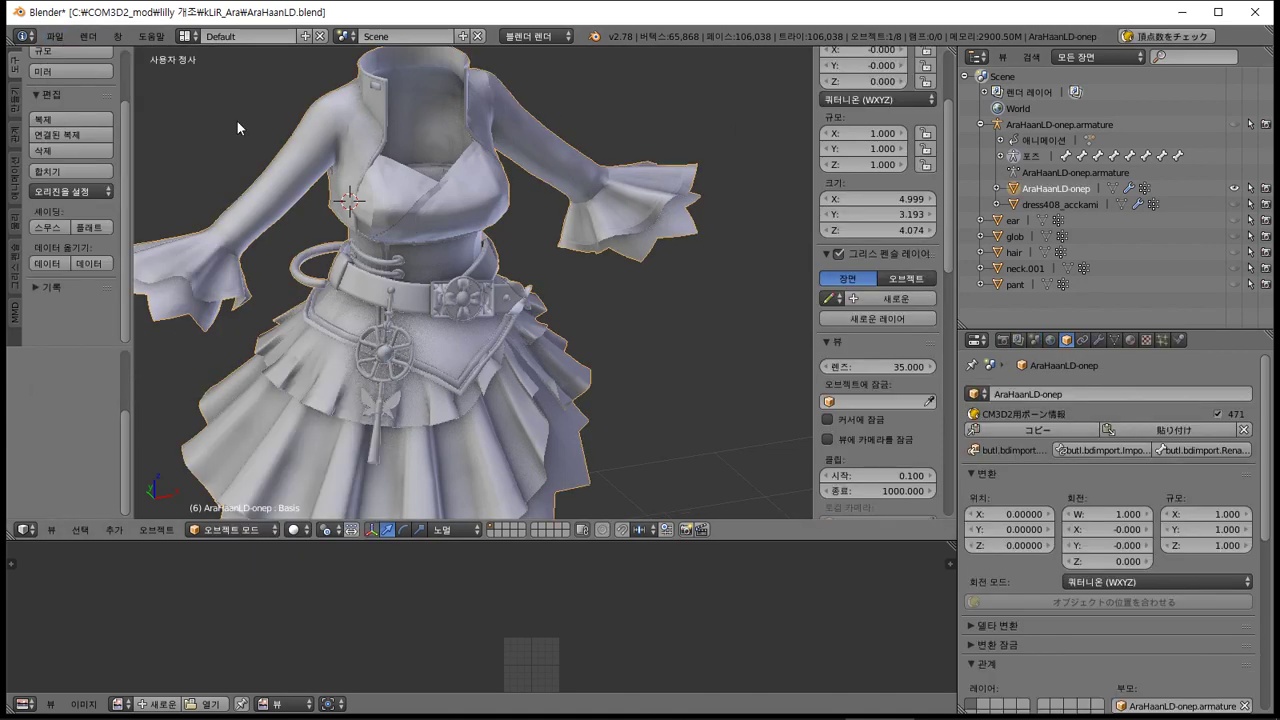
{"action": "left_click", "coordinate": [55, 36]}
{"action": "mouse_move", "coordinate": [159, 341]}
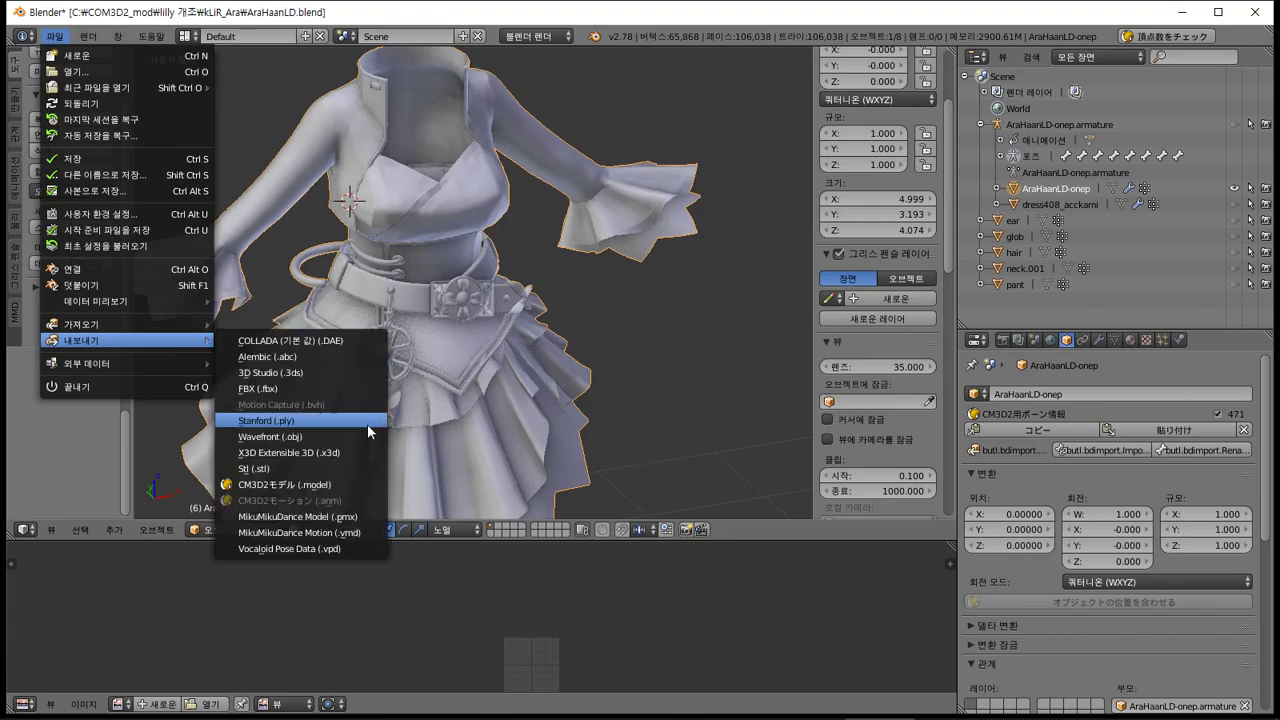
{"action": "left_click", "coordinate": [352, 484]}
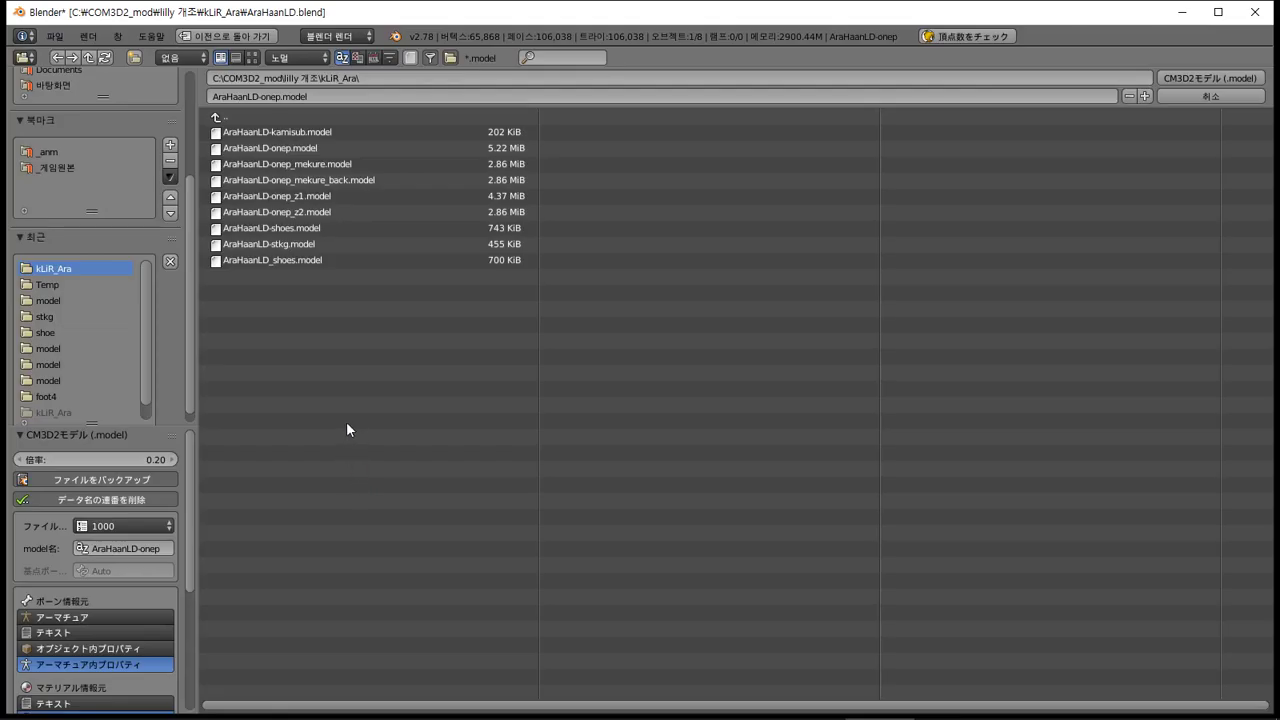
{"action": "key", "text": "Return"}
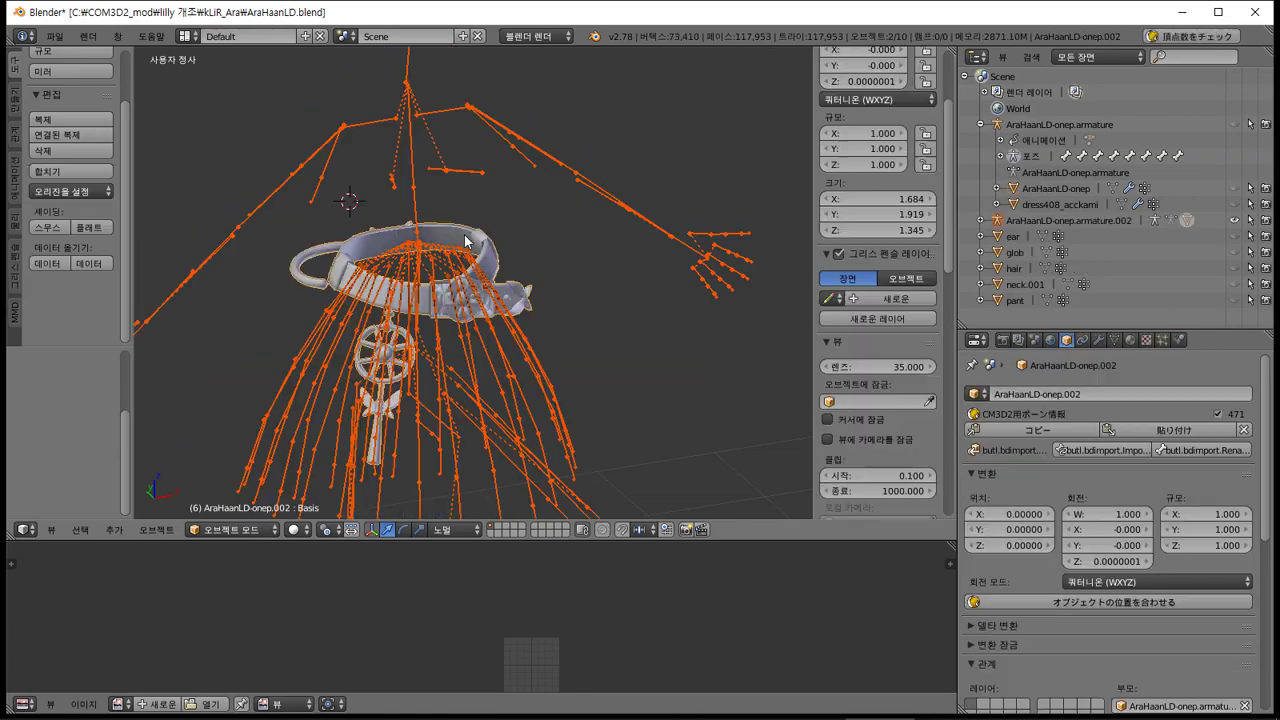
Export only the joined belt and ornament mesh AraHaanLD-onep.002 as the CM3D2 model AraHaanLD-back.model in the kLiR_Ara folder
{"action": "key", "text": "a"}
{"action": "right_click", "coordinate": [492, 252]}
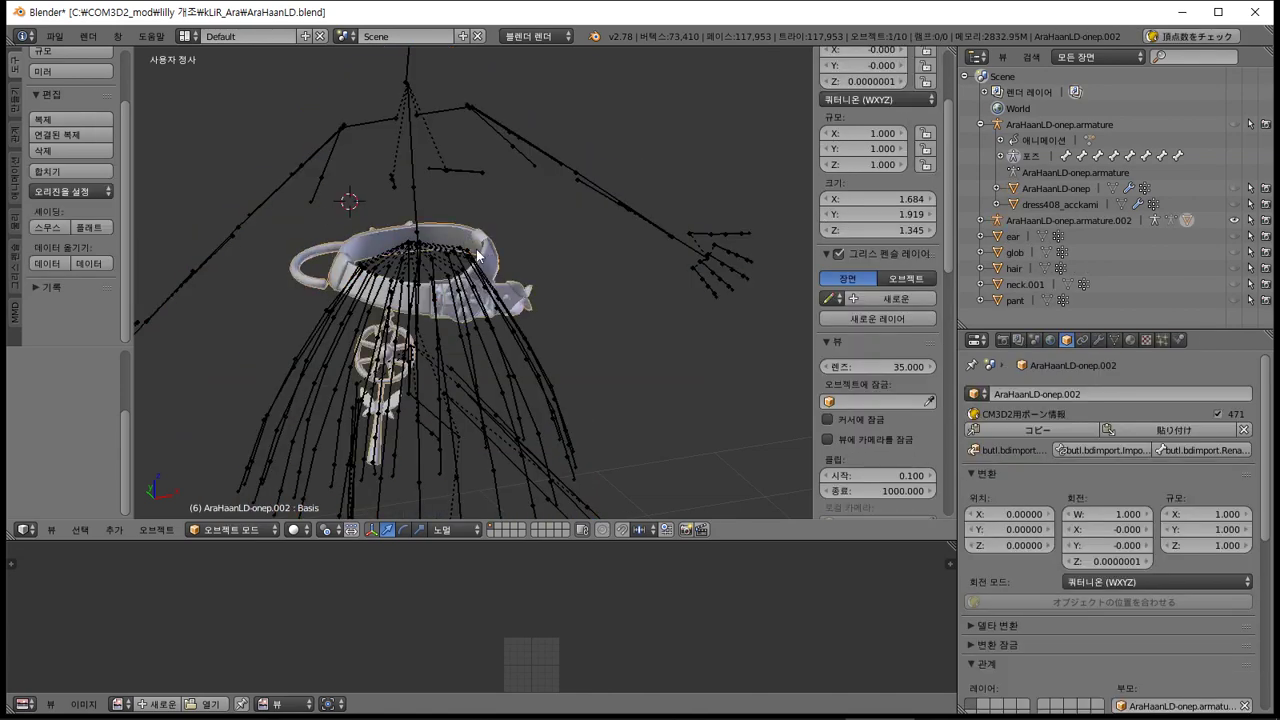
{"action": "left_click", "coordinate": [53, 37]}
{"action": "mouse_move", "coordinate": [140, 341]}
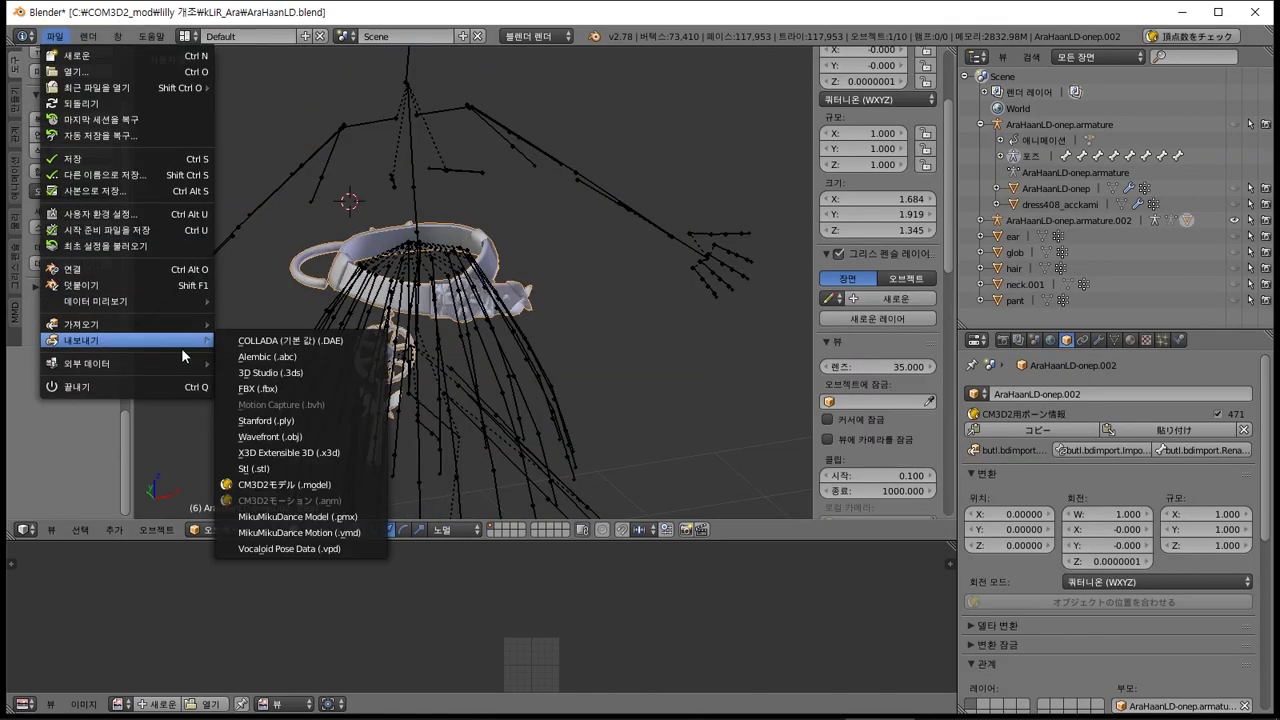
{"action": "left_click", "coordinate": [355, 486]}
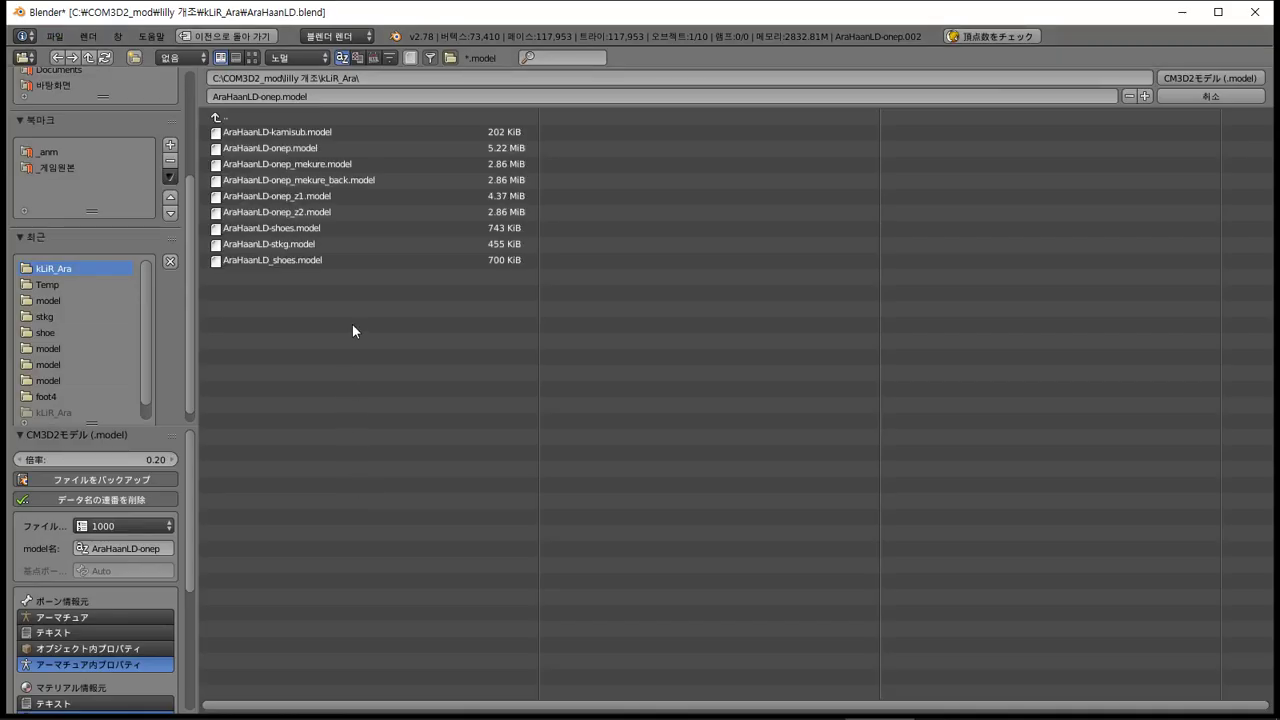
{"action": "left_click", "coordinate": [278, 97]}
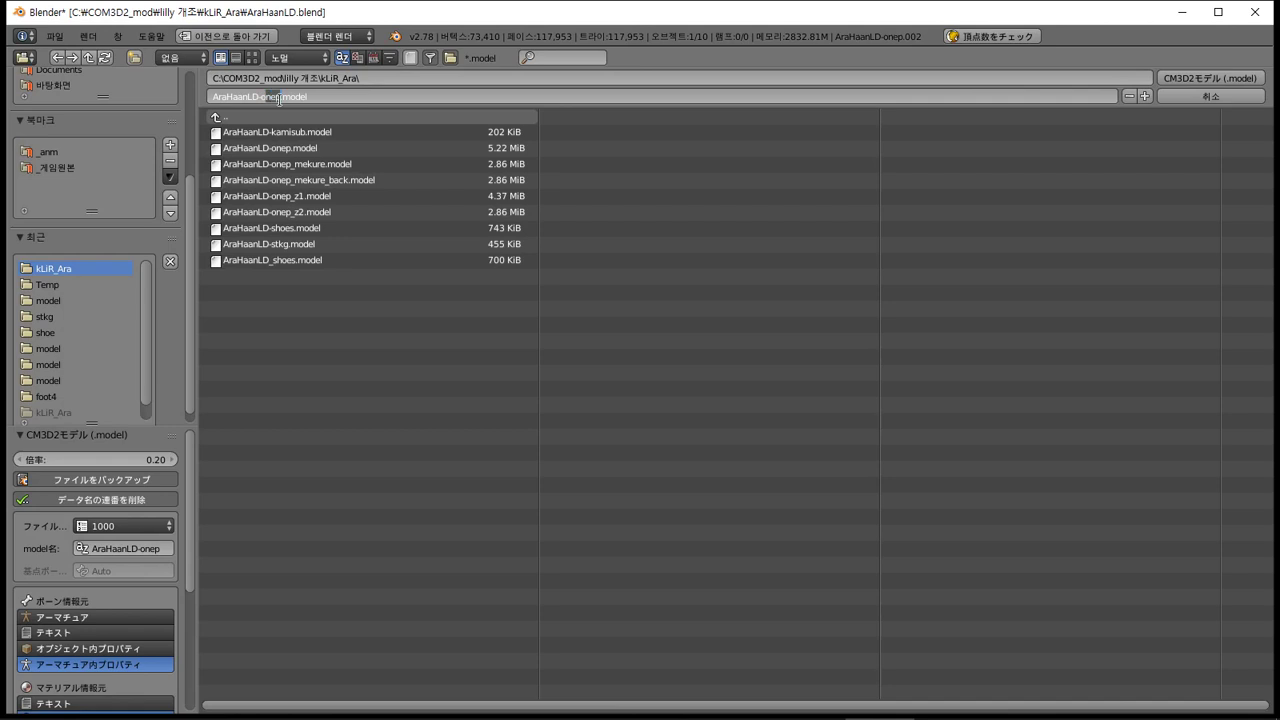
{"action": "key", "text": "BackSpace"}
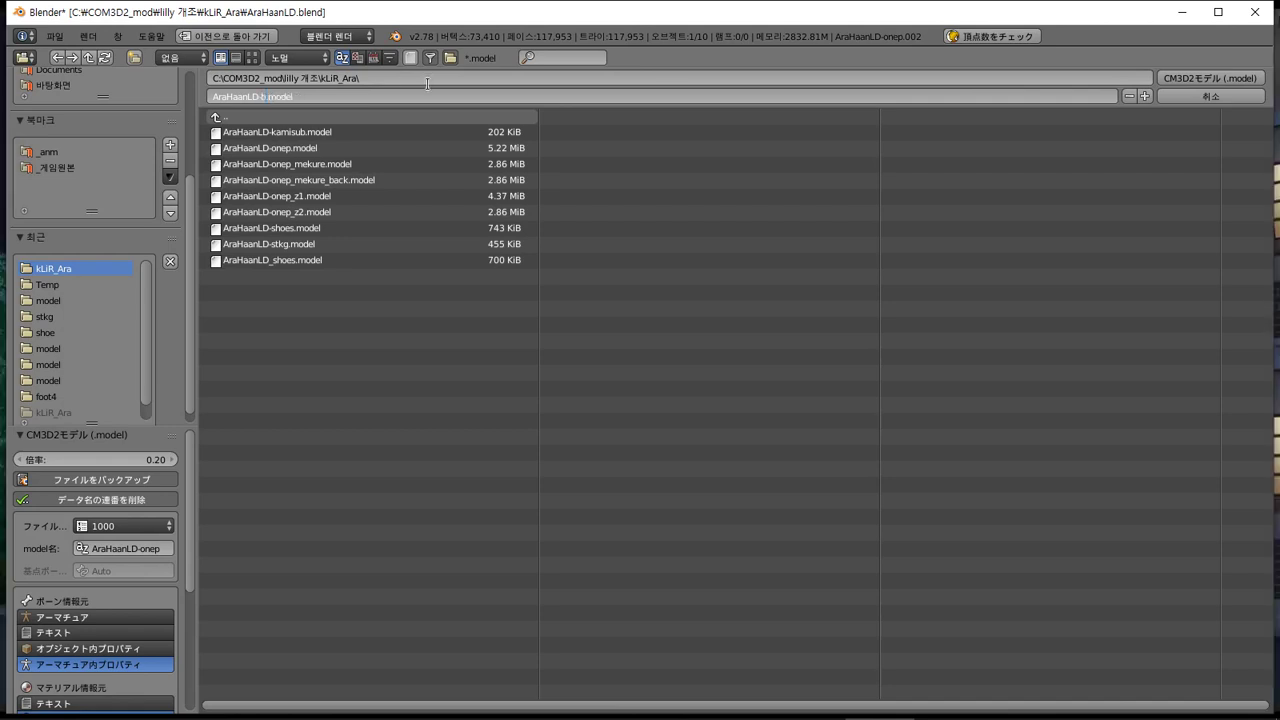
{"action": "type", "text": "back"}
{"action": "key", "text": "Return"}
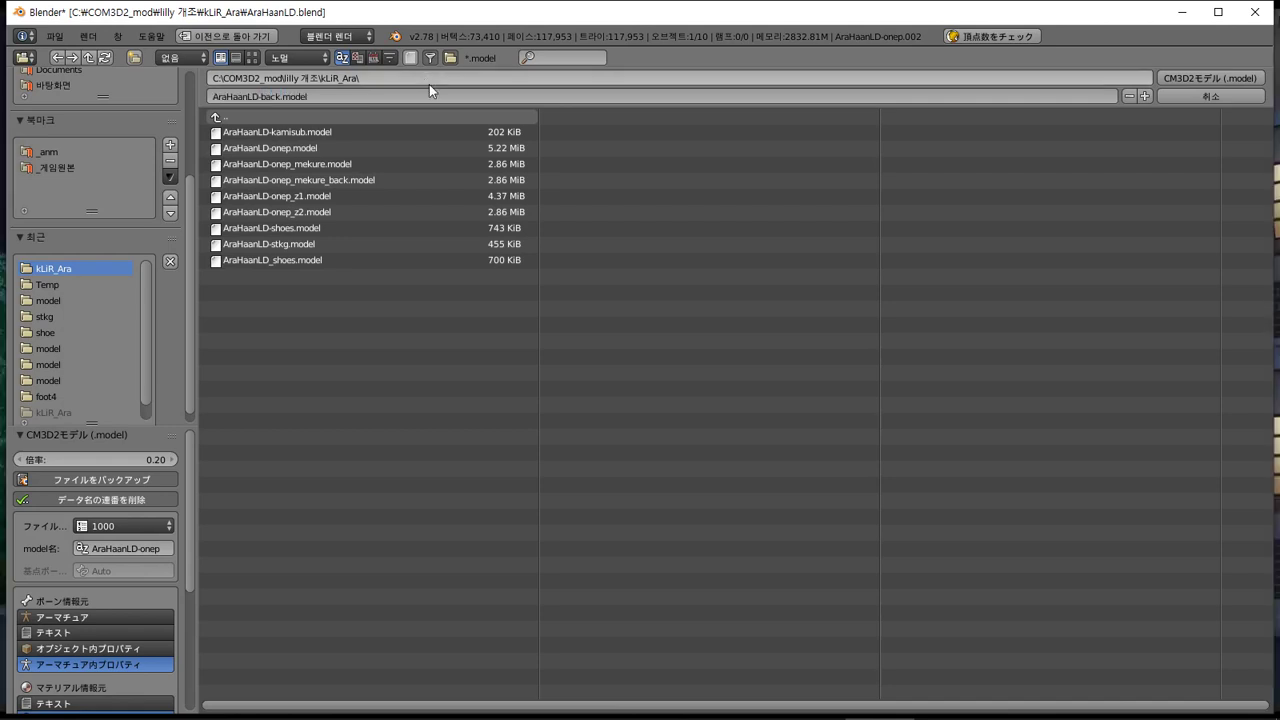
{"action": "key", "text": "Return"}
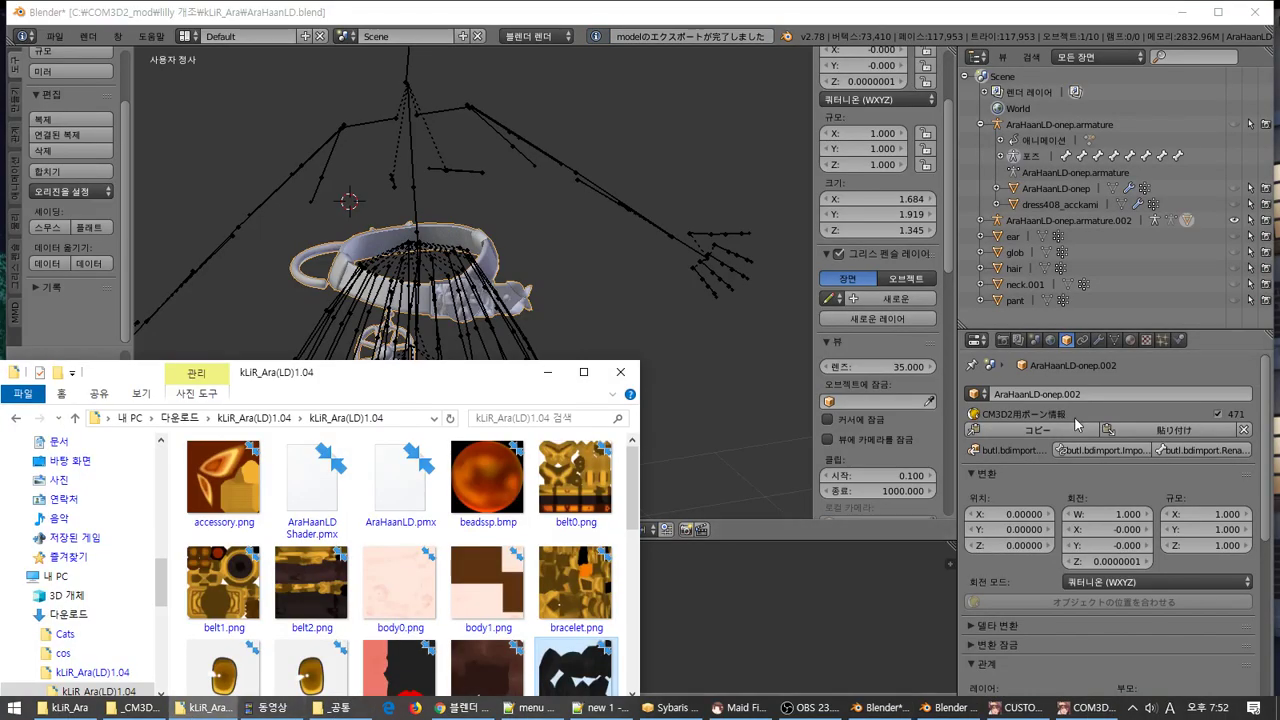
Switch to the kLiR_Ara folder in File Explorer and delete the misnamed export file AraHaanLD-backmodel
{"action": "left_click", "coordinate": [203, 716]}
{"action": "left_click", "coordinate": [77, 716]}
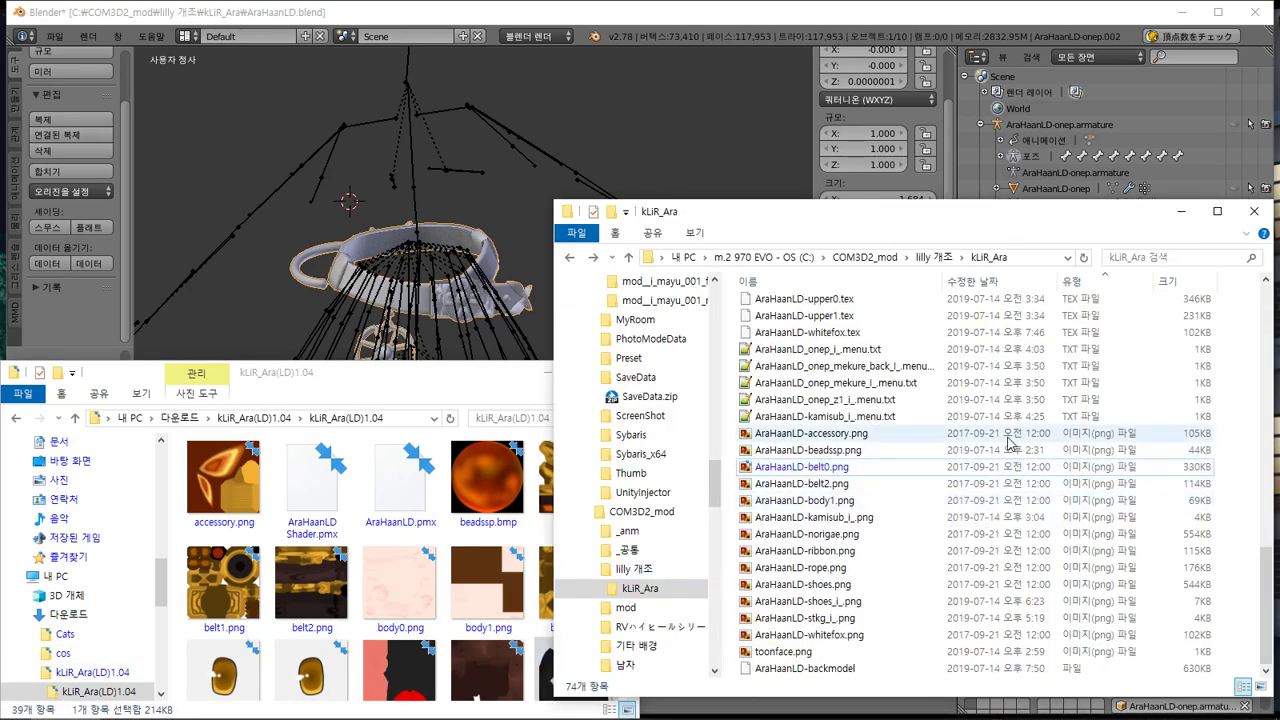
{"action": "left_click", "coordinate": [830, 670]}
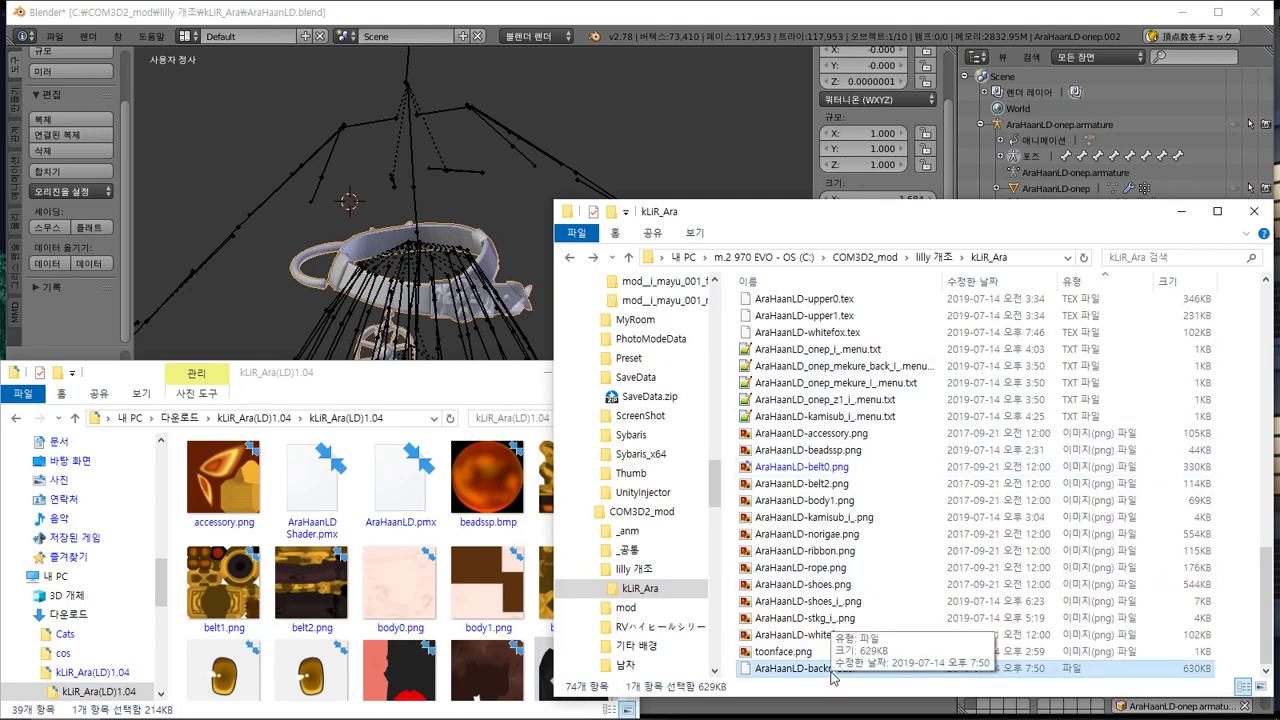
{"action": "left_click", "coordinate": [830, 670]}
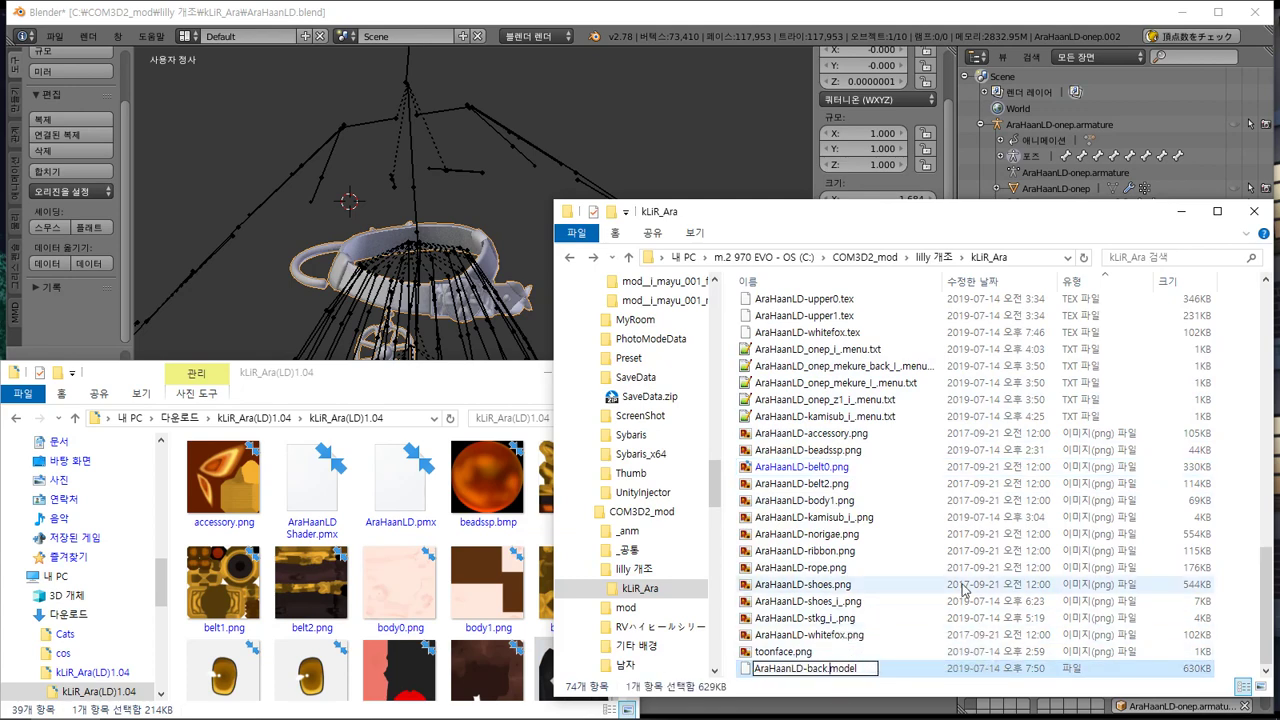
{"action": "key", "text": "Return"}
{"action": "key", "text": "Escape"}
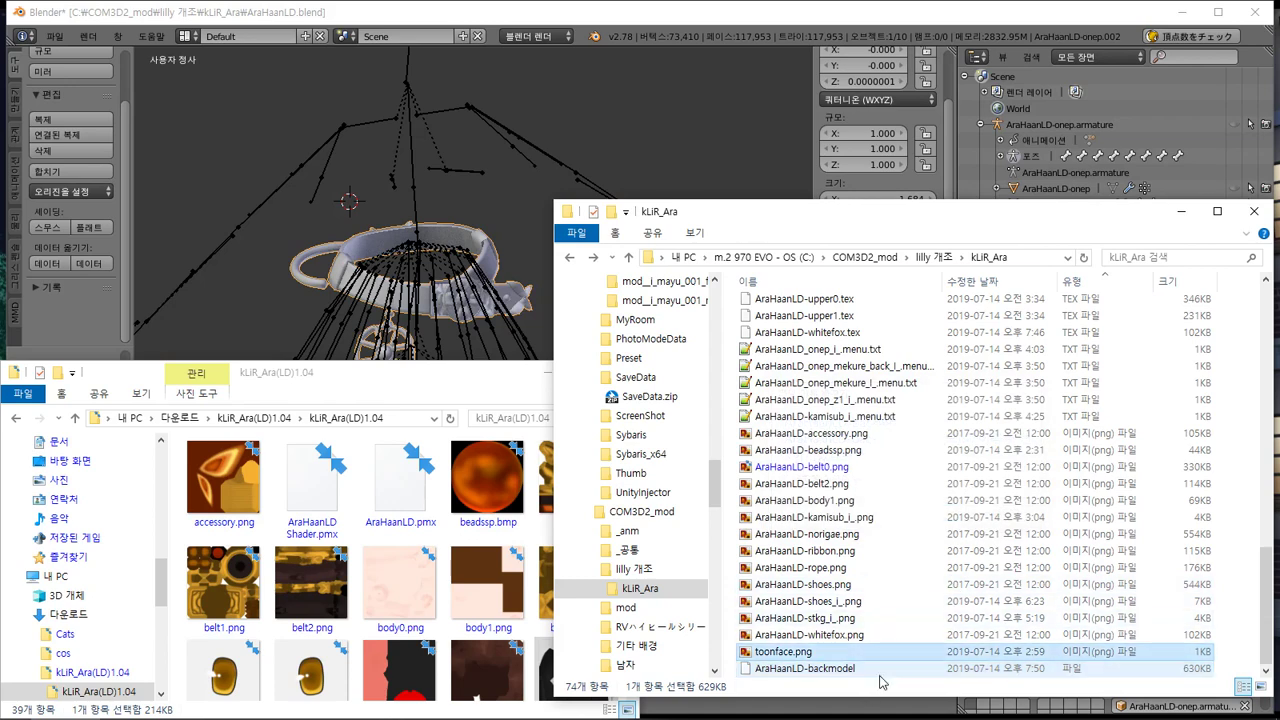
{"action": "key", "text": "Delete"}
Examine the menu and model files in the kLiR_Ara folder, including the exported AraHaanLD-back.model
{"action": "scroll", "coordinate": [857, 500], "scroll_direction": "up", "scroll_amount": 8}
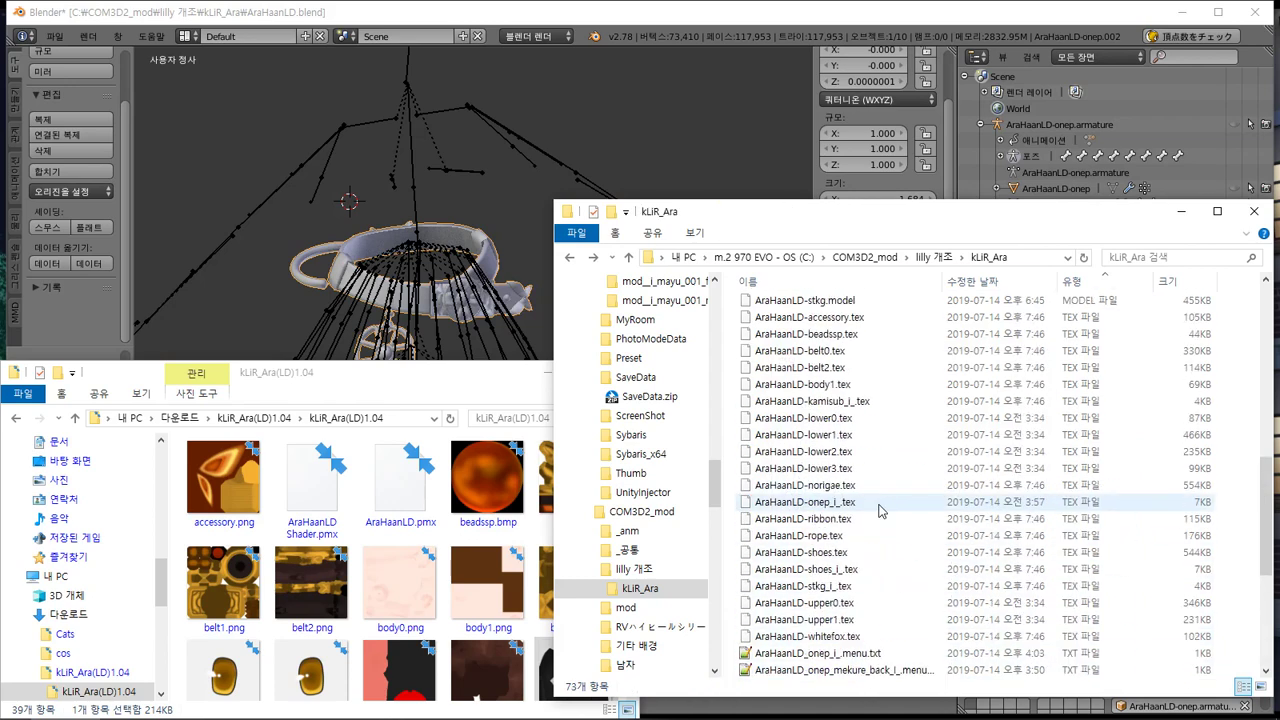
{"action": "scroll", "coordinate": [878, 510], "scroll_direction": "up", "scroll_amount": 7}
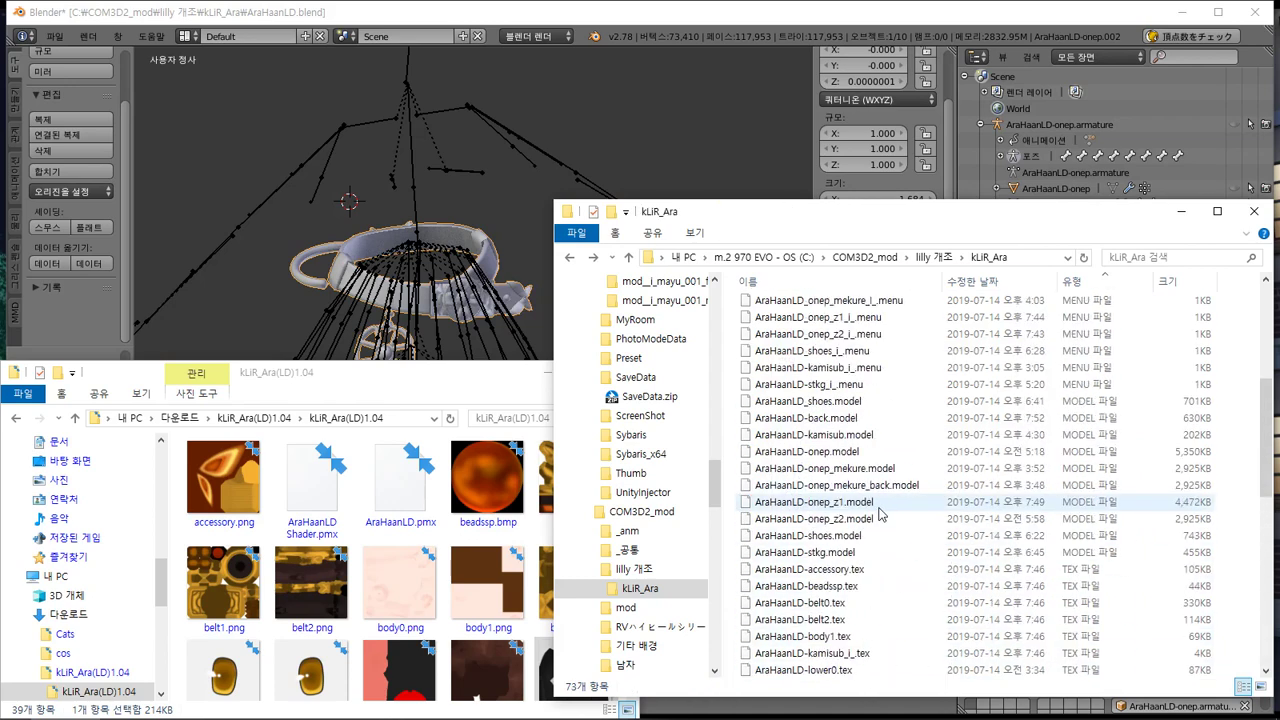
{"action": "scroll", "coordinate": [880, 505], "scroll_direction": "down", "scroll_amount": 2}
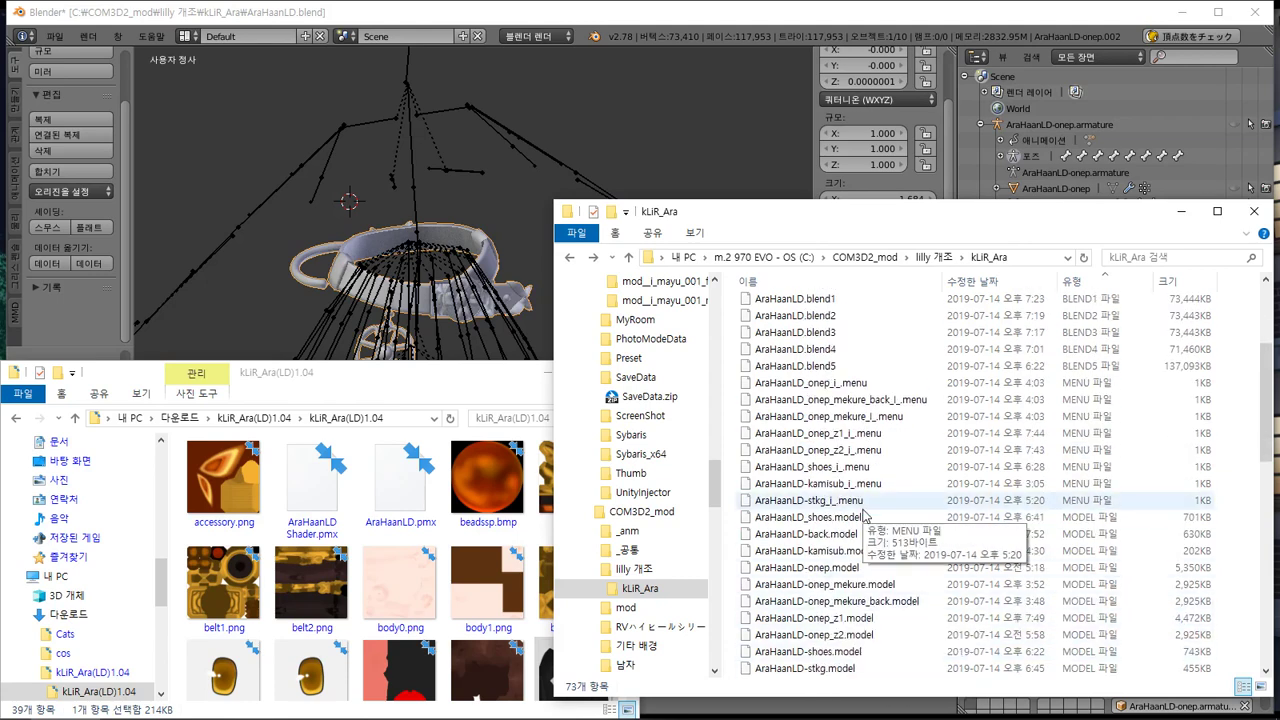
{"action": "scroll", "coordinate": [863, 514], "scroll_direction": "down", "scroll_amount": 2}
{"action": "scroll", "coordinate": [905, 505], "scroll_direction": "up", "scroll_amount": 2}
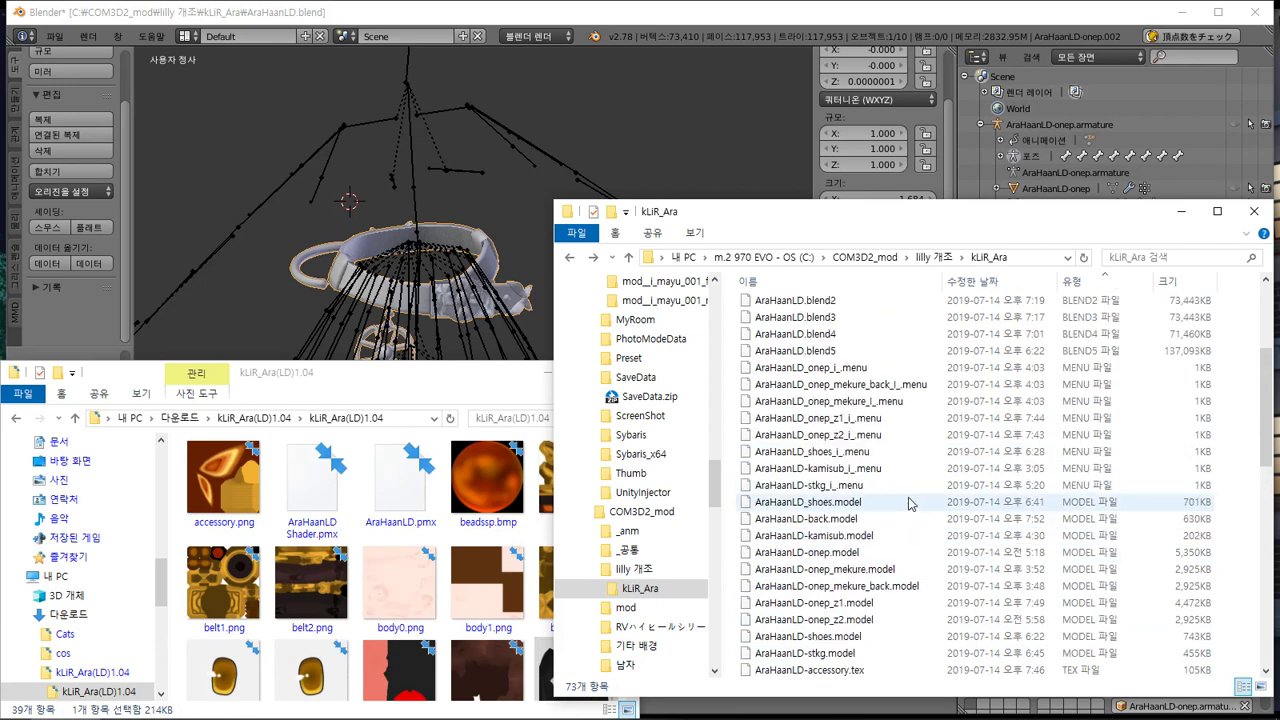
{"action": "scroll", "coordinate": [910, 503], "scroll_direction": "down", "scroll_amount": 1}
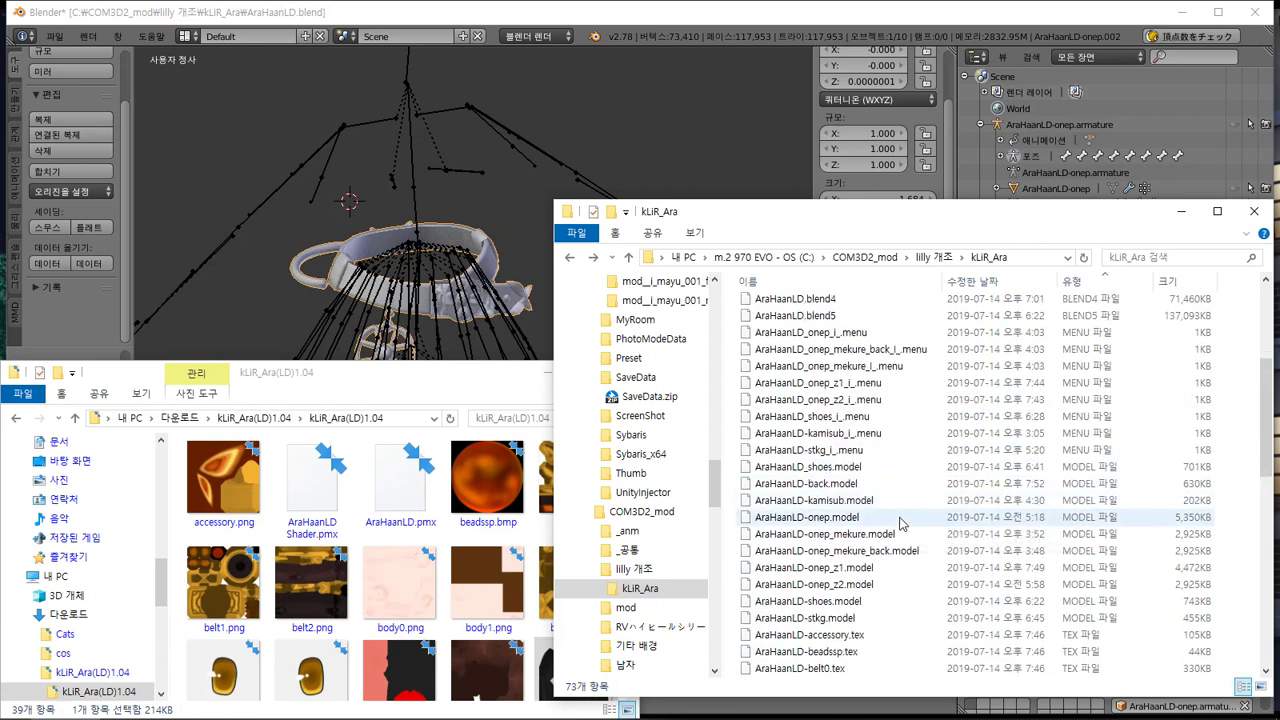
Duplicate AraHaanLD-onep_mekure.model and AraHaanLD-onep_mekure_back.model within the kLiR_Ara folder
{"action": "left_click", "coordinate": [900, 519]}
{"action": "left_click", "coordinate": [907, 557]}
{"action": "left_click", "coordinate": [903, 531], "text": "shift"}
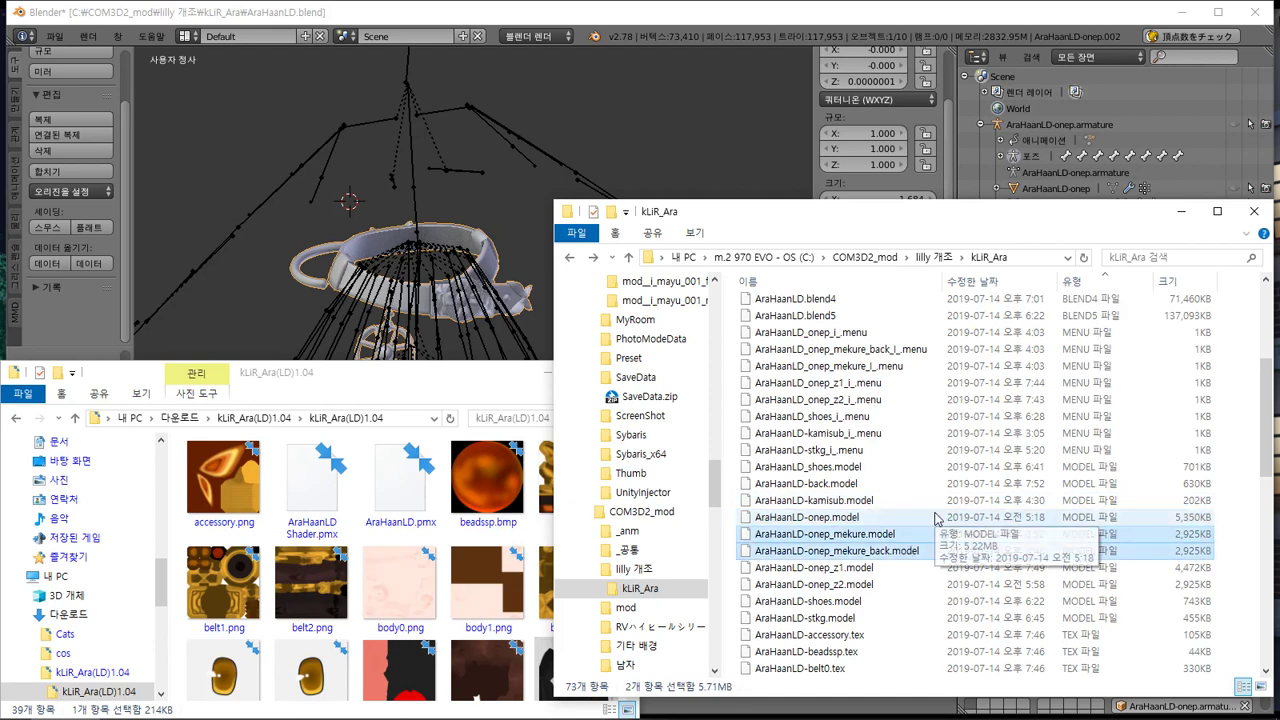
{"action": "key", "text": "ctrl+c"}
{"action": "key", "text": "ctrl+v"}
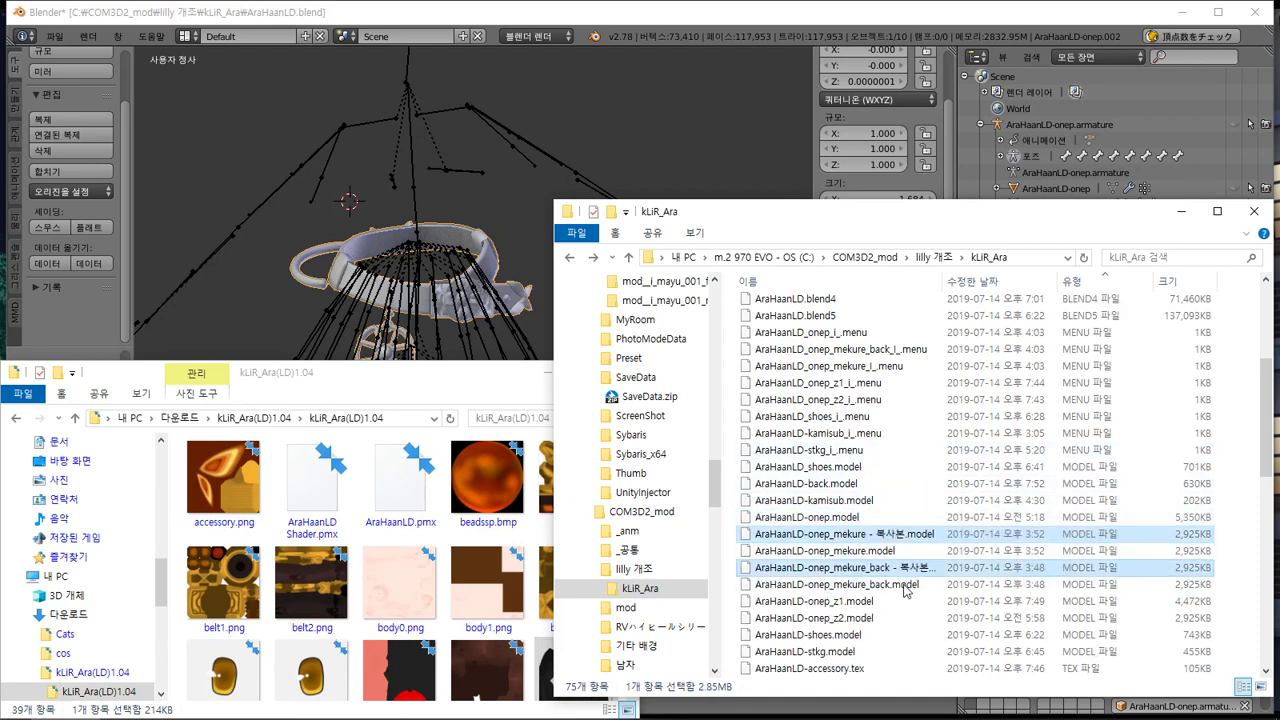
{"action": "key", "text": "Down"}
{"action": "key", "text": "Down"}
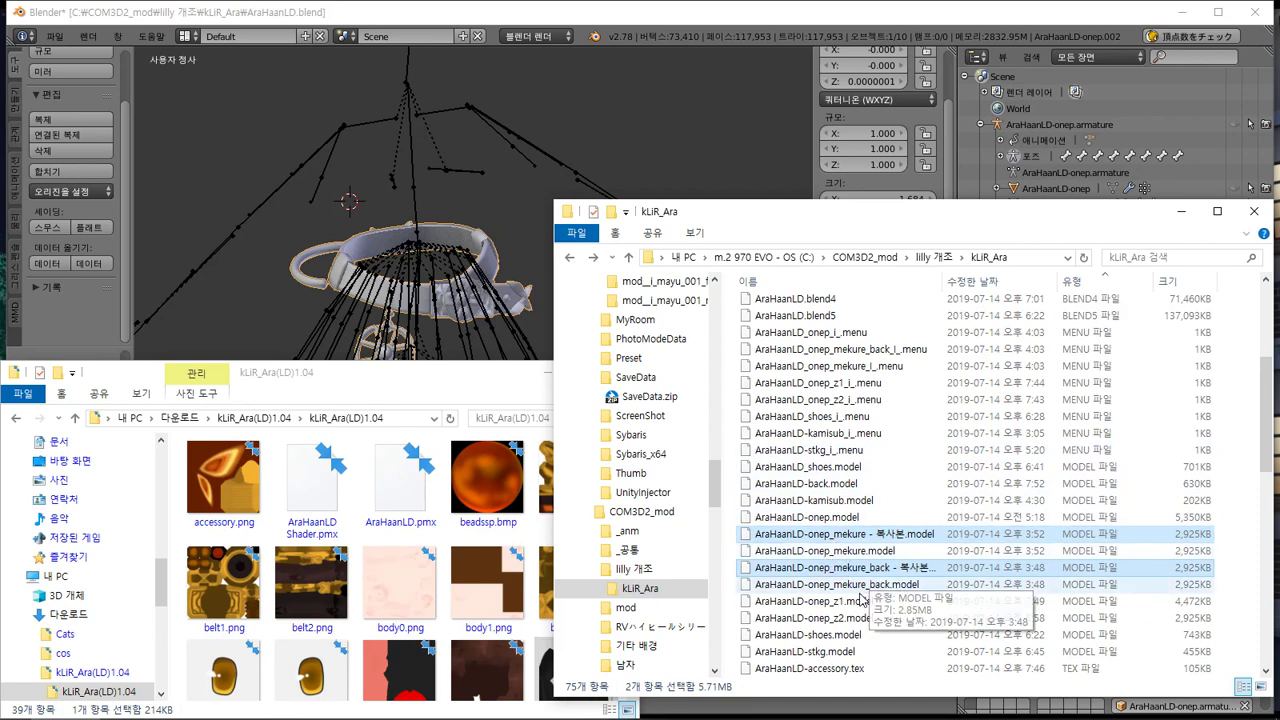
Rename the copy of AraHaanLD-onep_mekure.model as AraHaanLD-onep_z1_mekure.model
{"action": "key", "text": "F2"}
{"action": "left_click", "coordinate": [834, 537]}
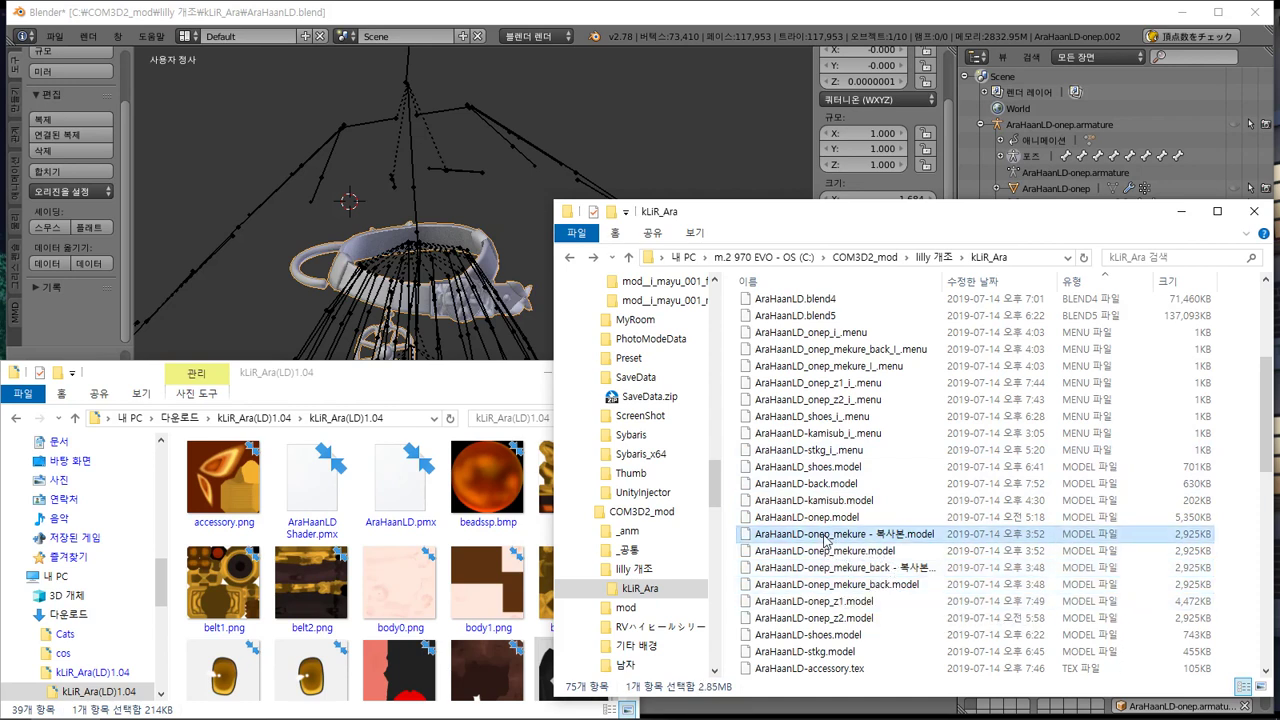
{"action": "key", "text": "F2"}
{"action": "left_click_drag", "start_coordinate": [830, 537], "coordinate": [752, 536]}
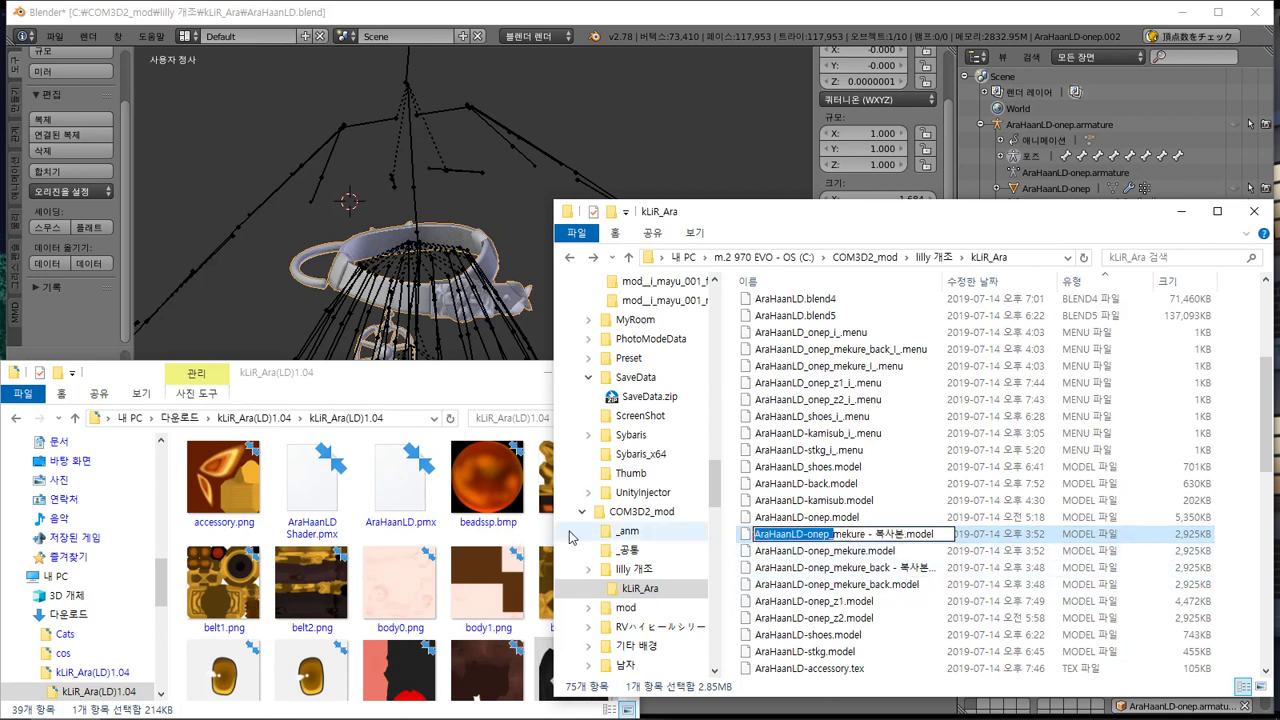
{"action": "left_click", "coordinate": [832, 534]}
{"action": "type", "text": "z1_"}
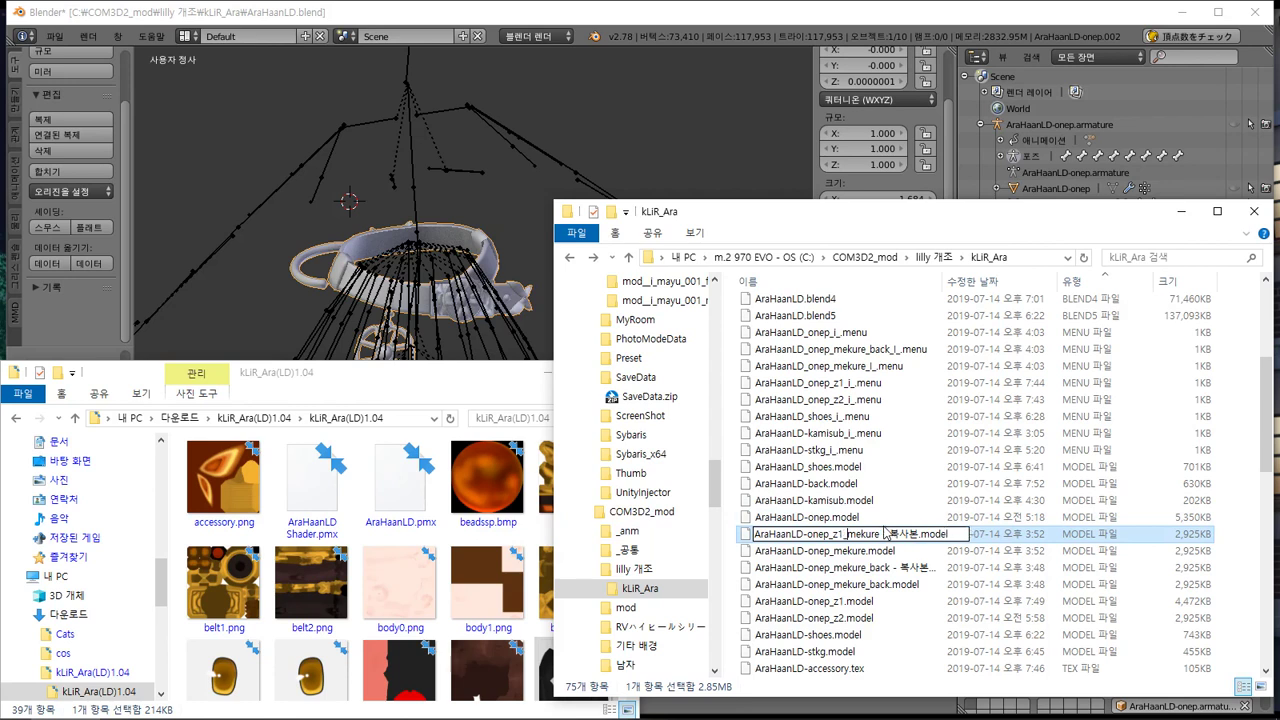
{"action": "key", "text": "Delete"}
{"action": "key", "text": "Delete"}
{"action": "key", "text": "Delete"}
{"action": "key", "text": "Delete"}
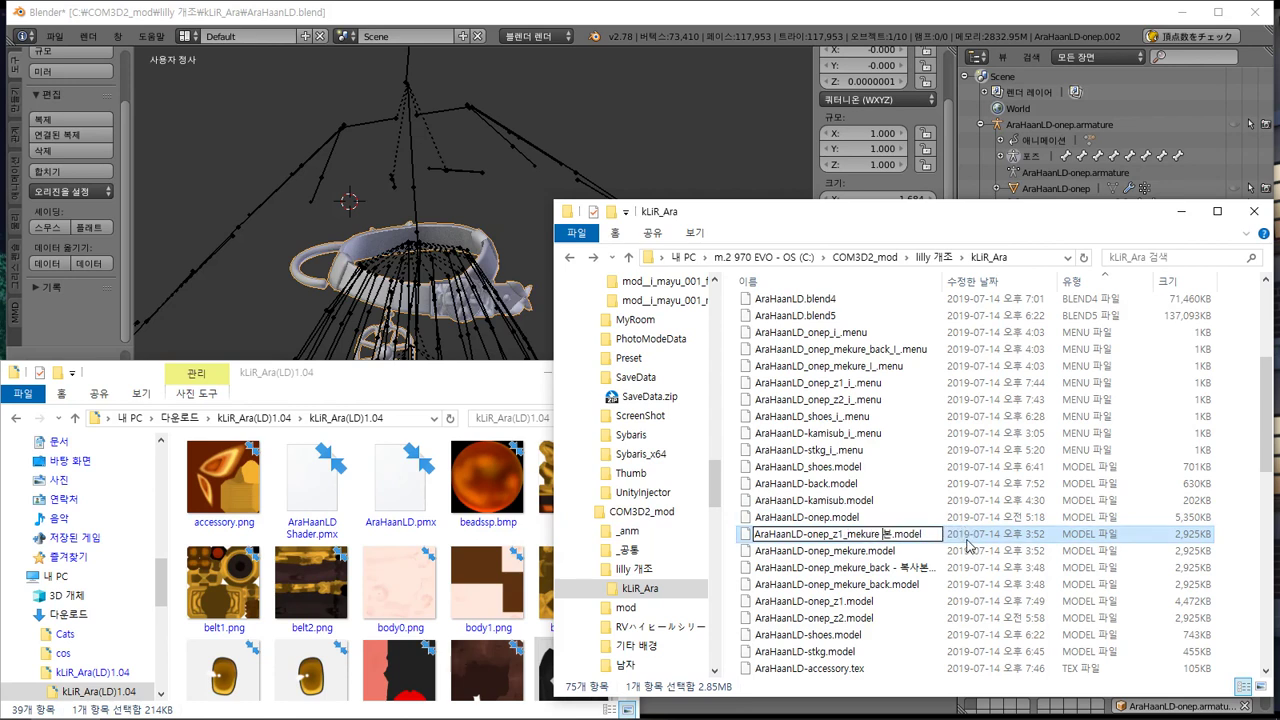
{"action": "key", "text": "Delete"}
{"action": "key", "text": "BackSpace"}
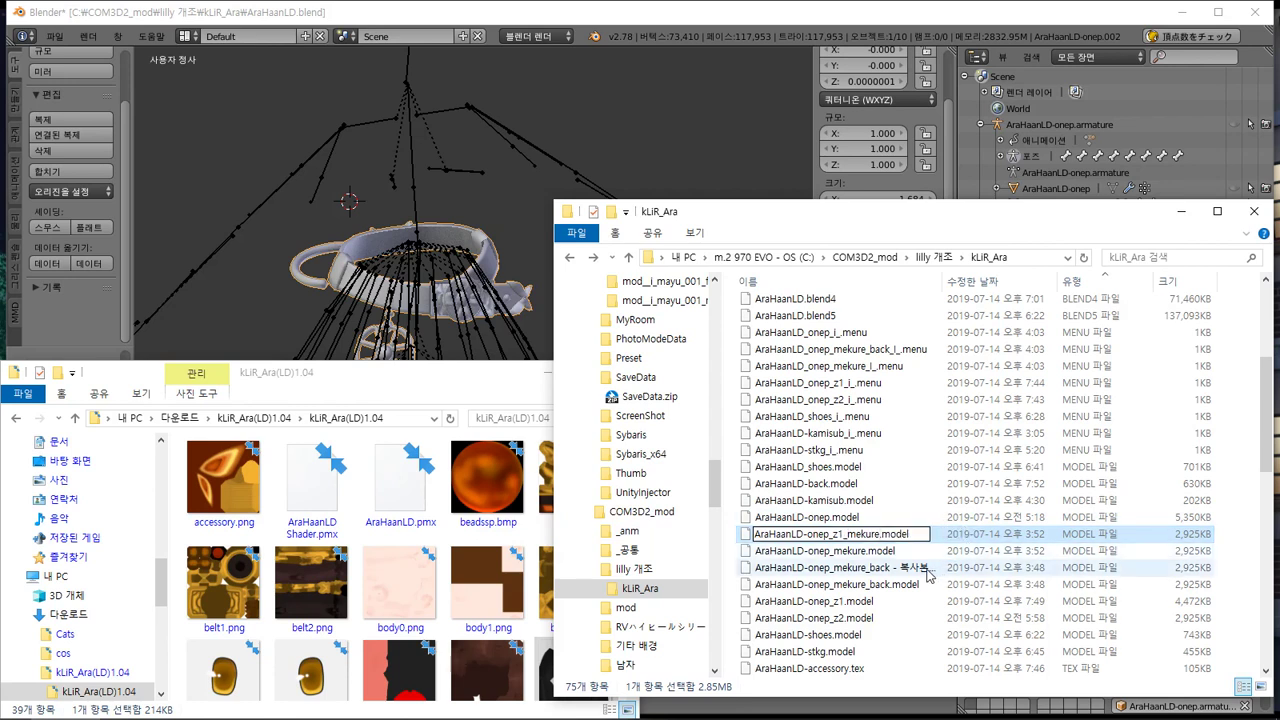
Rename the copy of AraHaanLD-onep_mekure_back.model as AraHaanLD-onep_z1_mekure_back.model
{"action": "left_click", "coordinate": [927, 567]}
{"action": "left_click", "coordinate": [833, 552]}
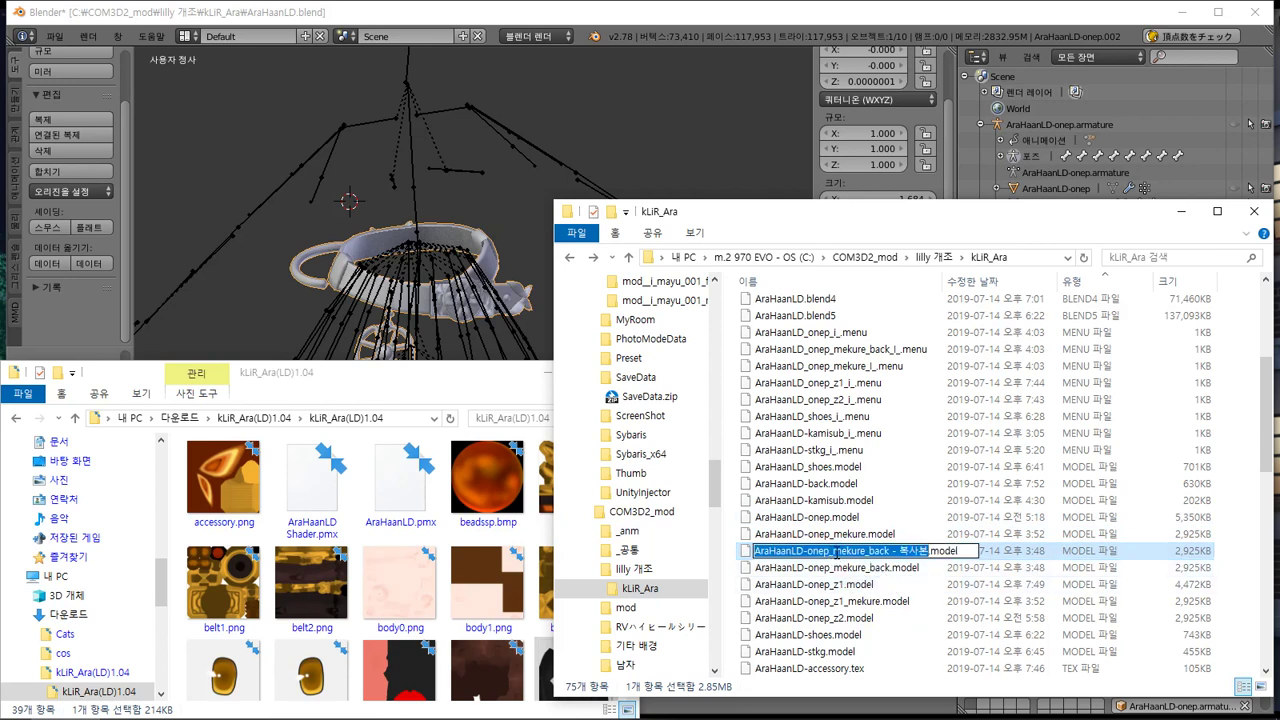
{"action": "left_click", "coordinate": [830, 551]}
{"action": "type", "text": "z1_"}
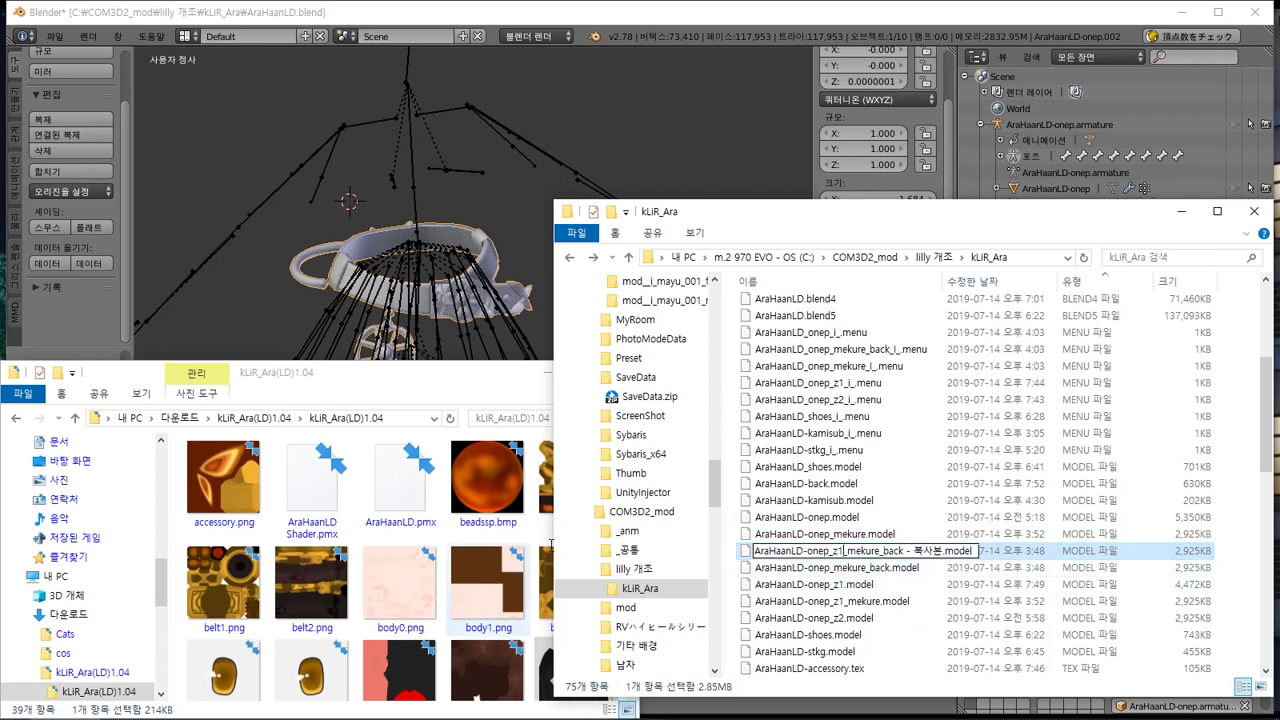
{"action": "key", "text": "Return"}
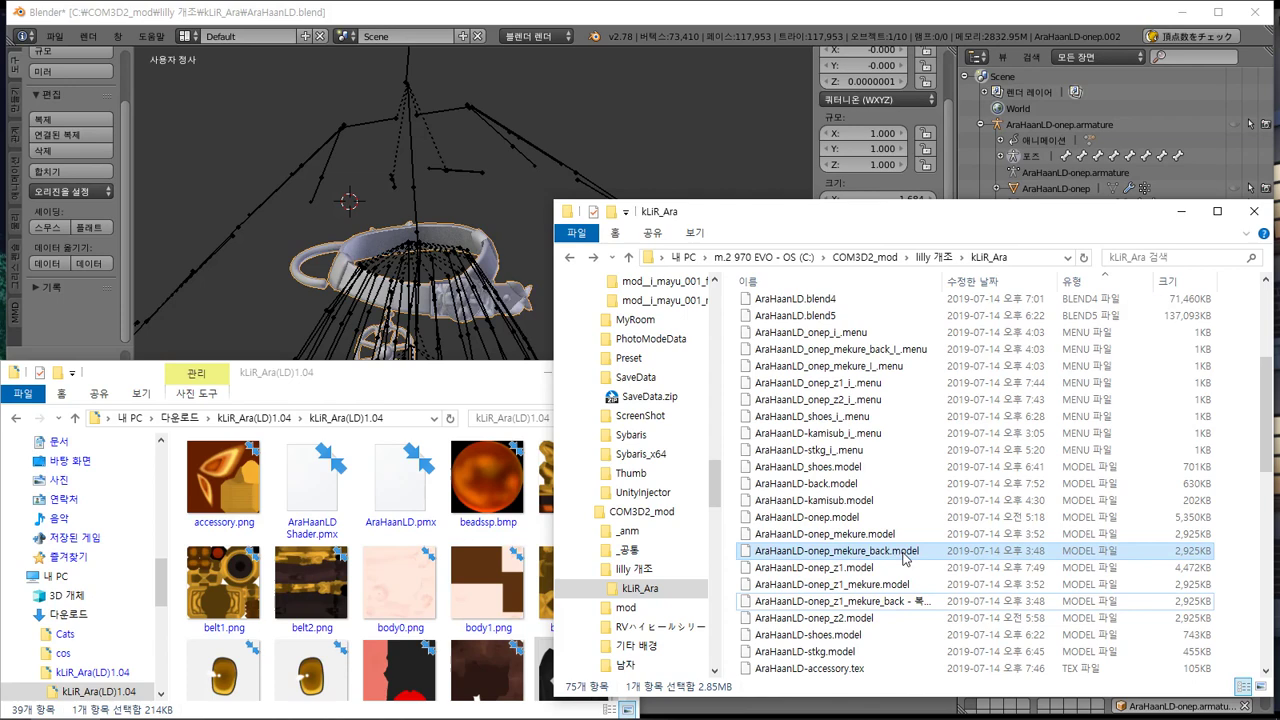
{"action": "left_click", "coordinate": [903, 603]}
{"action": "left_click", "coordinate": [907, 601]}
{"action": "key", "text": "Delete"}
{"action": "key", "text": "Delete"}
{"action": "key", "text": "Delete"}
{"action": "key", "text": "Delete"}
{"action": "key", "text": "Delete"}
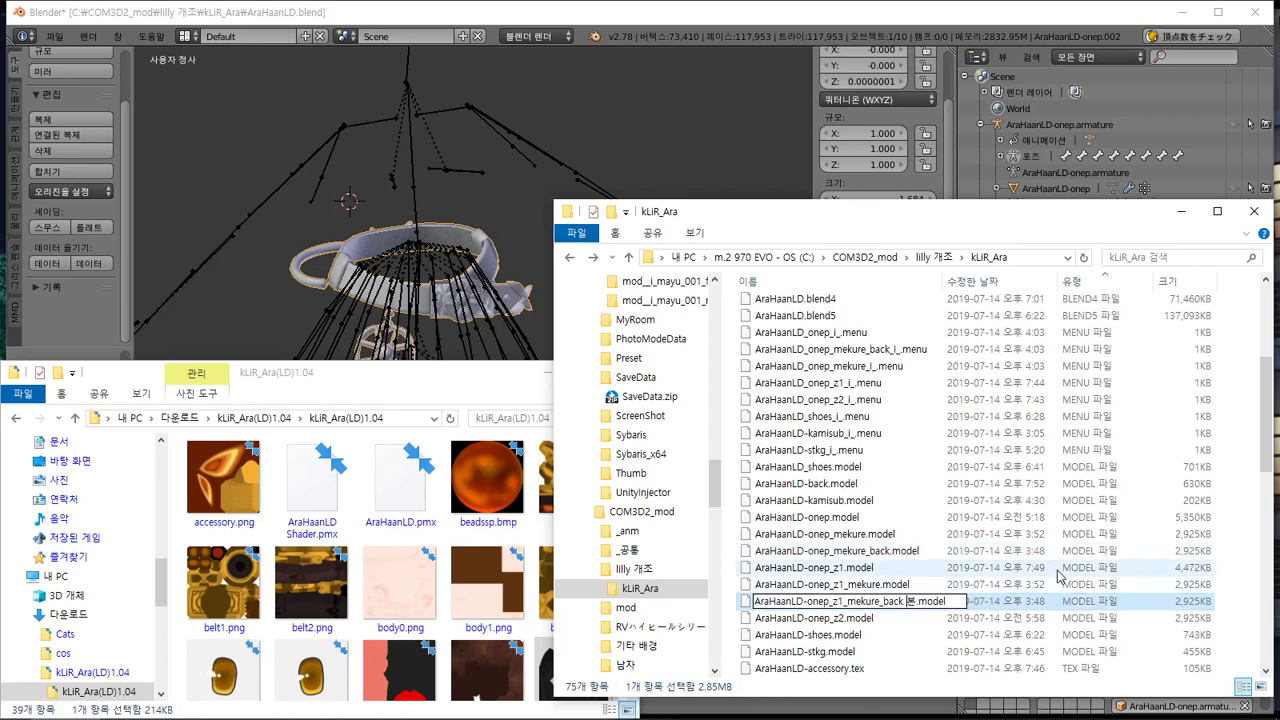
{"action": "key", "text": "BackSpace"}
{"action": "left_click", "coordinate": [866, 506]}
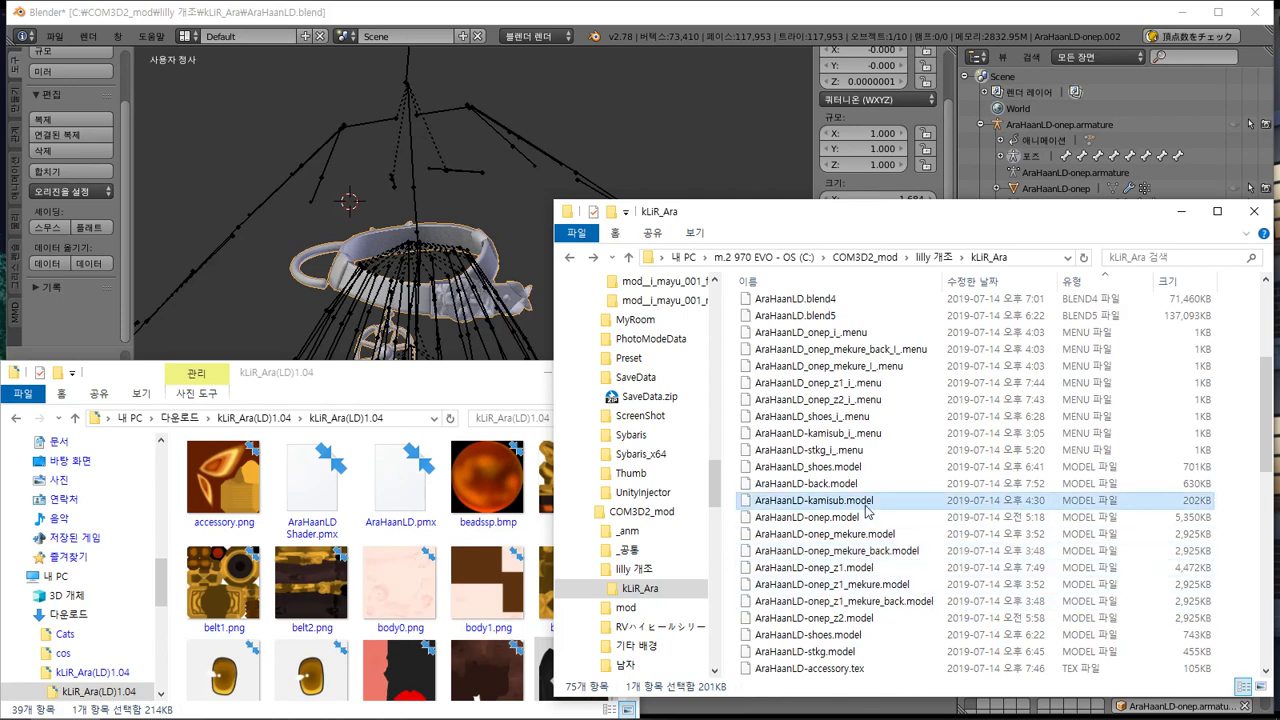
Switch to Custom Order Maid 3D2 and load the newest save, dated 2019.07.14 19:02
{"action": "key", "text": "alt+Tab"}
{"action": "key", "text": "alt+Tab"}
{"action": "key", "text": "alt+Tab"}
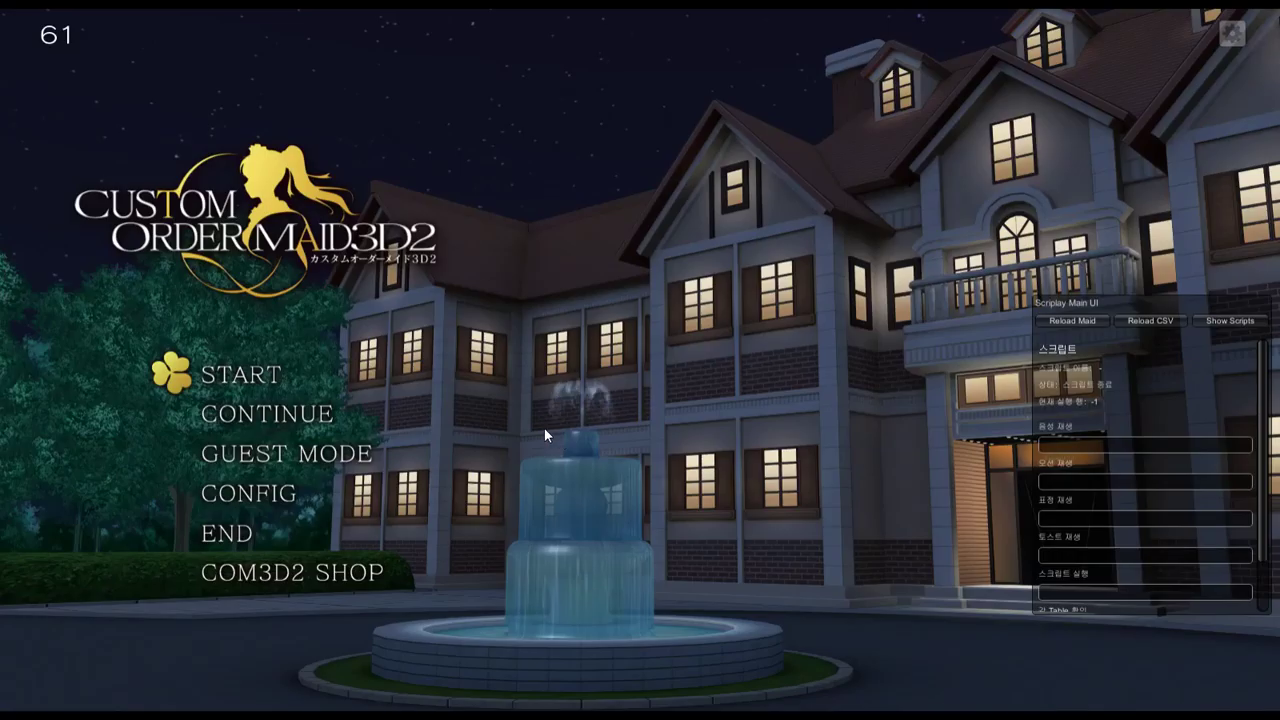
{"action": "left_click", "coordinate": [294, 411]}
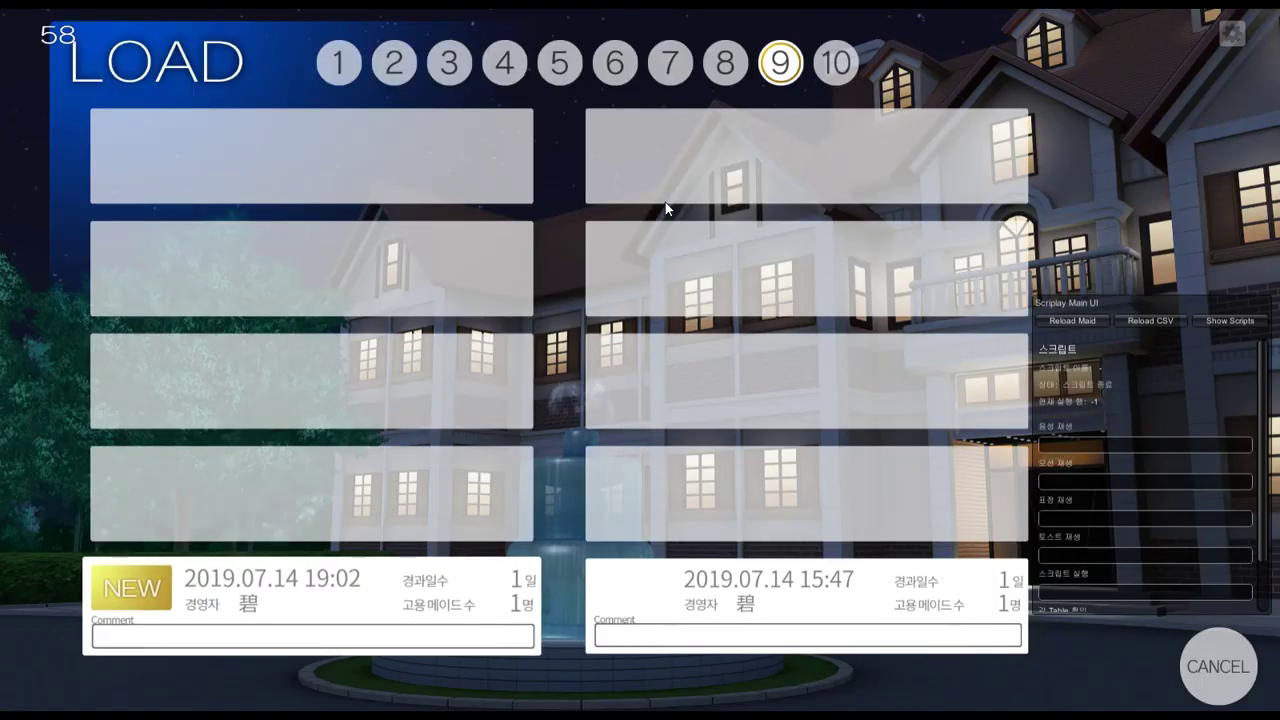
{"action": "left_click", "coordinate": [300, 600]}
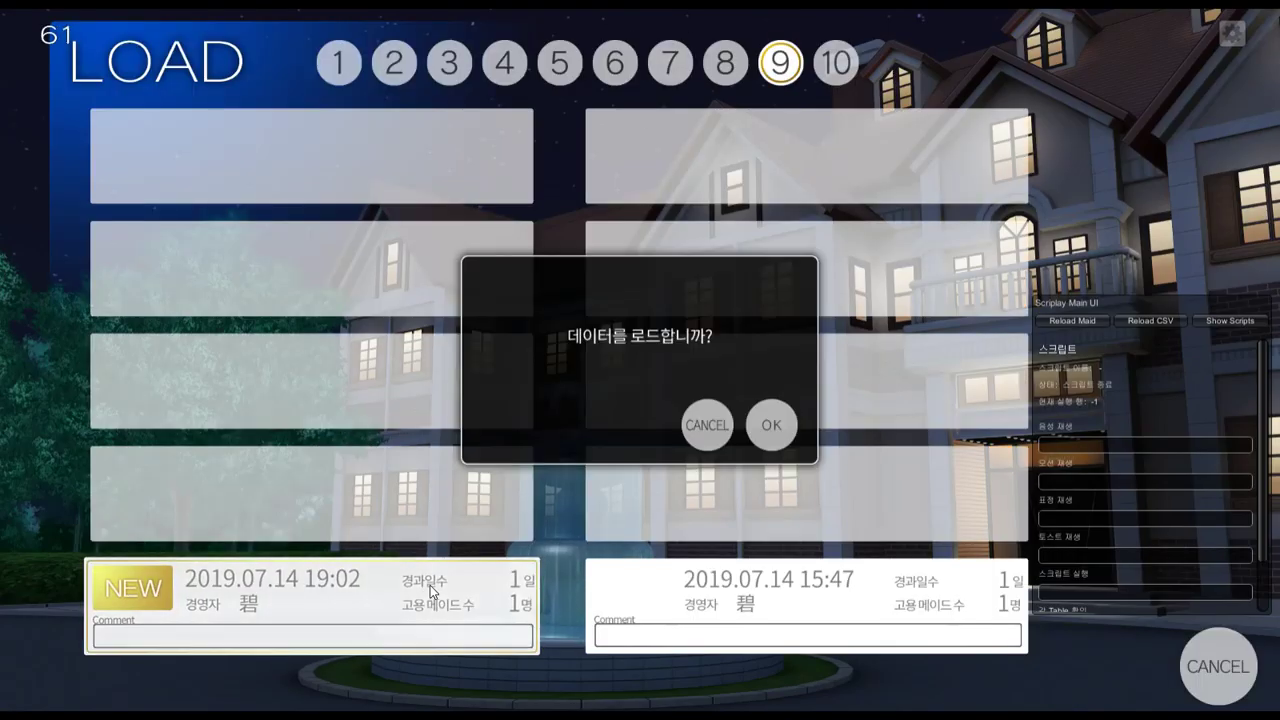
{"action": "left_click", "coordinate": [766, 428]}
{"action": "key", "text": "alt+Tab"}
{"action": "scroll", "coordinate": [965, 540], "scroll_direction": "down", "scroll_amount": 2}
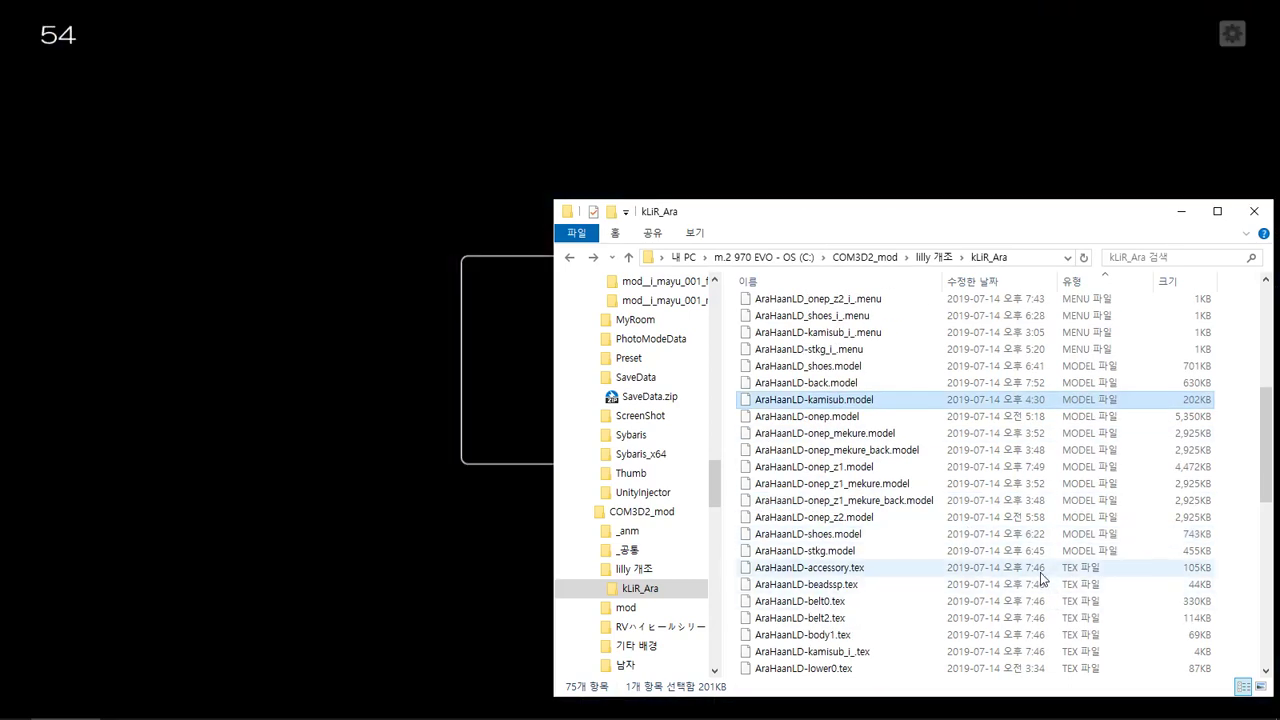
{"action": "scroll", "coordinate": [1040, 572], "scroll_direction": "down", "scroll_amount": 3}
{"action": "scroll", "coordinate": [1040, 572], "scroll_direction": "up", "scroll_amount": 4}
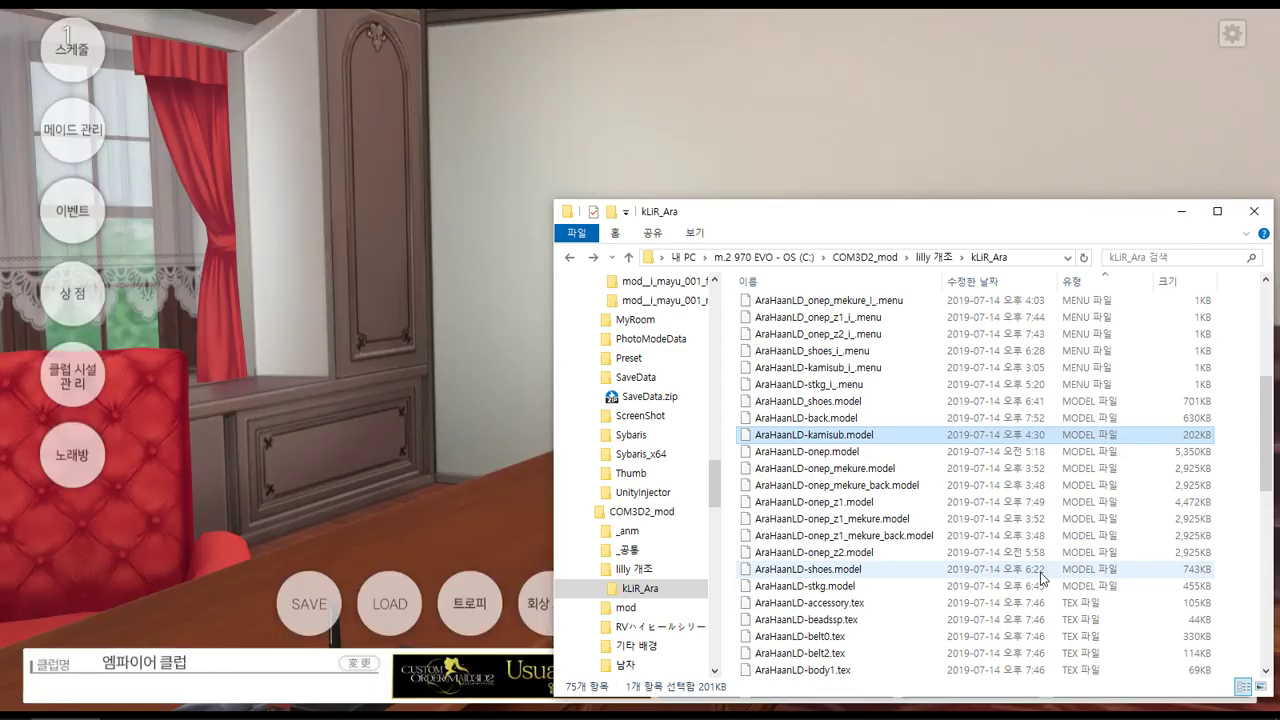
Return to the game's office screen and enter the recollection mode (회상 모드)
{"action": "left_click", "coordinate": [313, 514]}
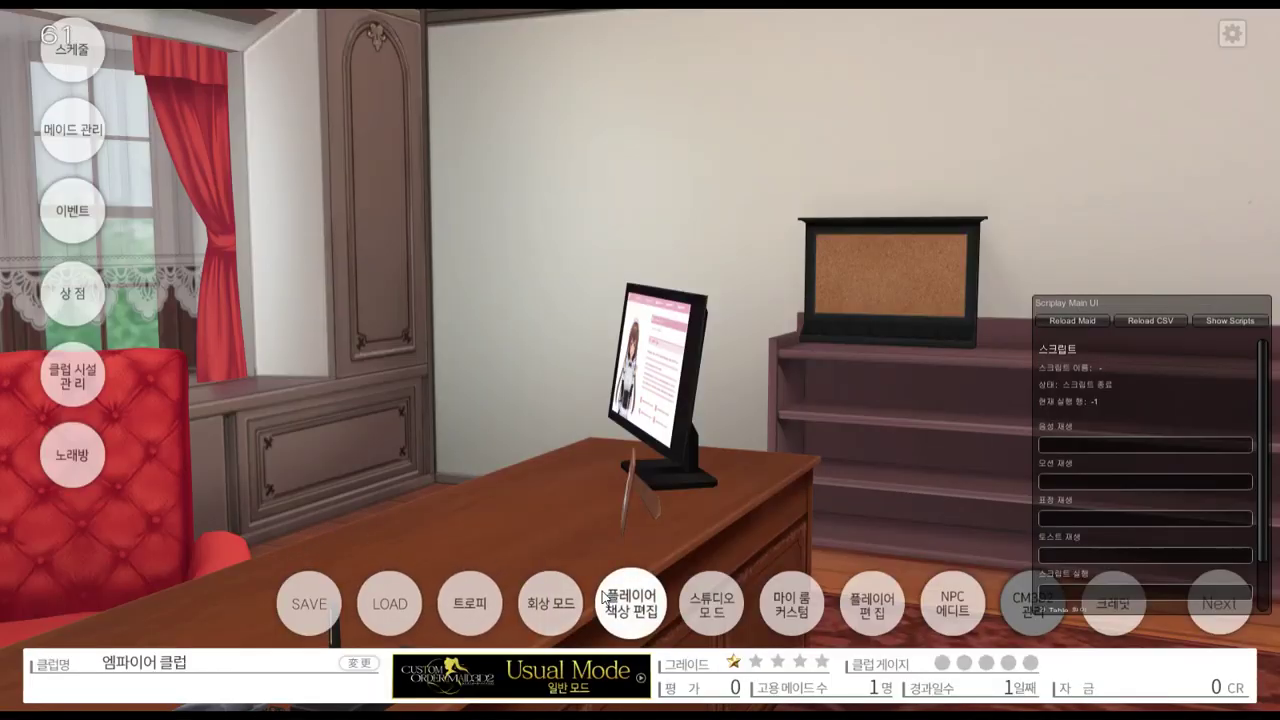
{"action": "left_click", "coordinate": [567, 594]}
{"action": "key", "text": "alt+Tab"}
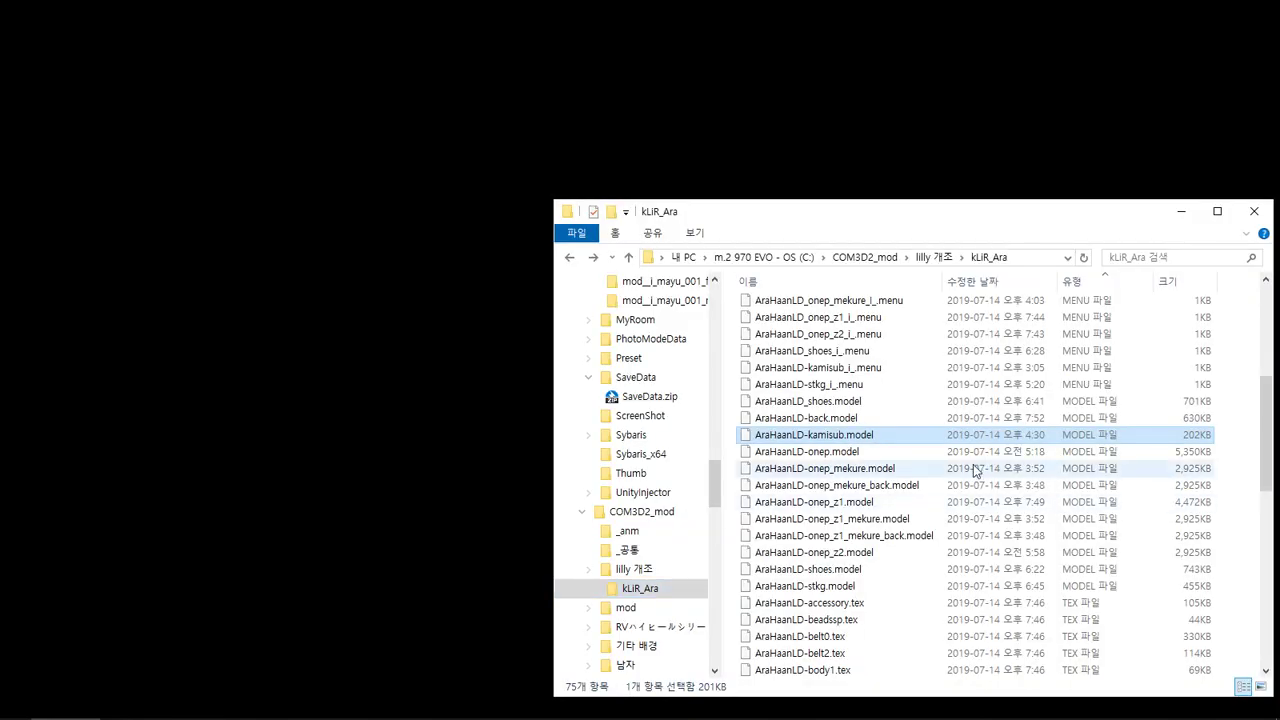
Switch to Blender and close the second instance holding the recovered AraHaanLD.blend, keeping the main AraHaanLD.blend open
{"action": "left_click", "coordinate": [975, 468]}
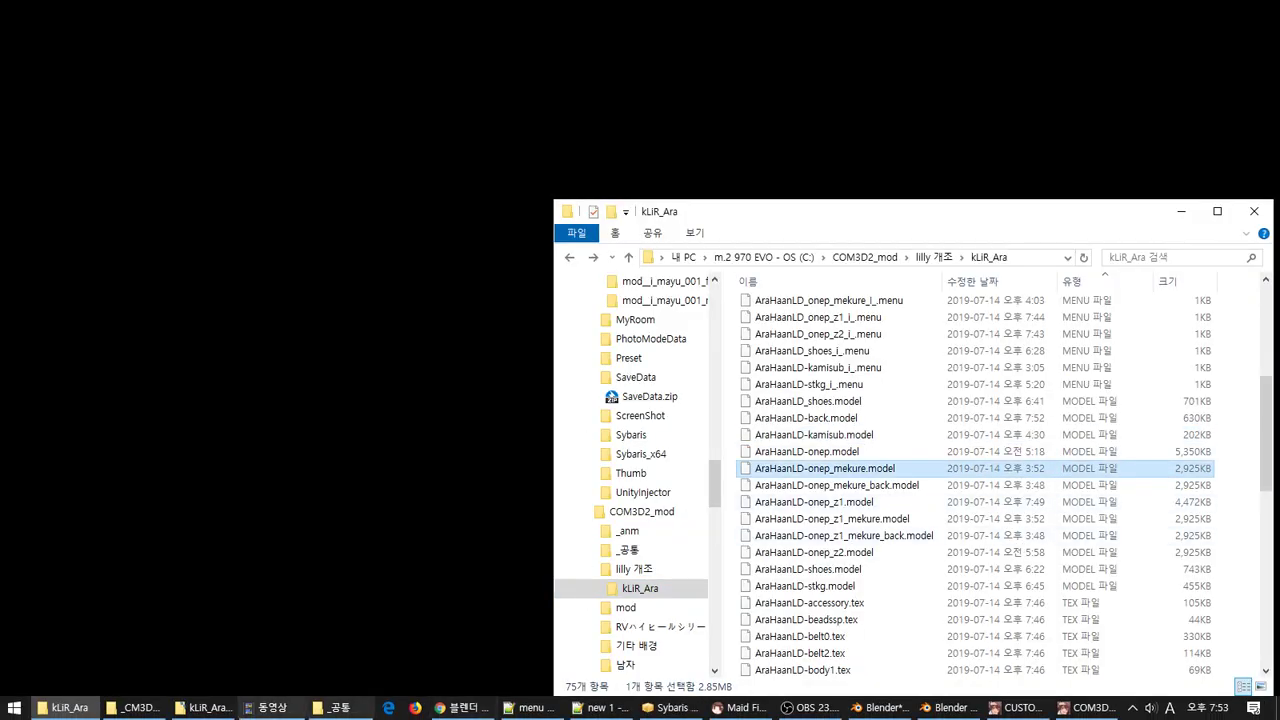
{"action": "left_click", "coordinate": [923, 708]}
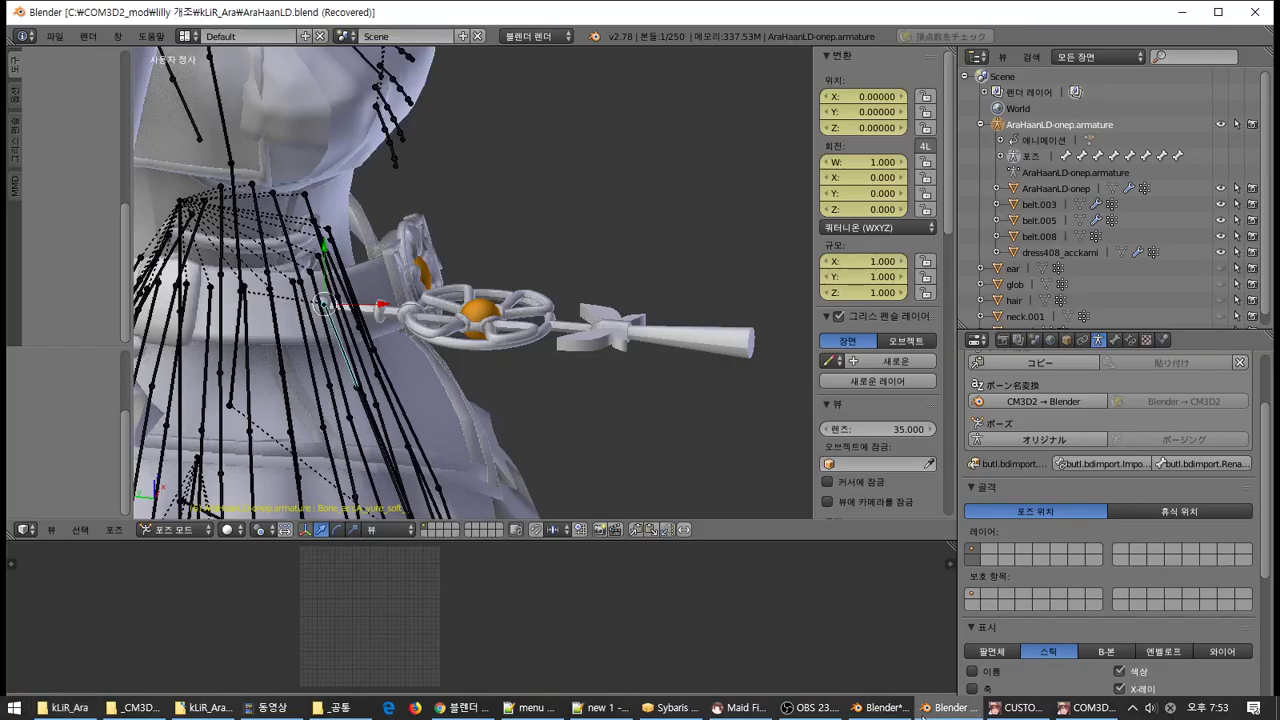
{"action": "left_click", "coordinate": [923, 708]}
{"action": "left_click", "coordinate": [868, 708]}
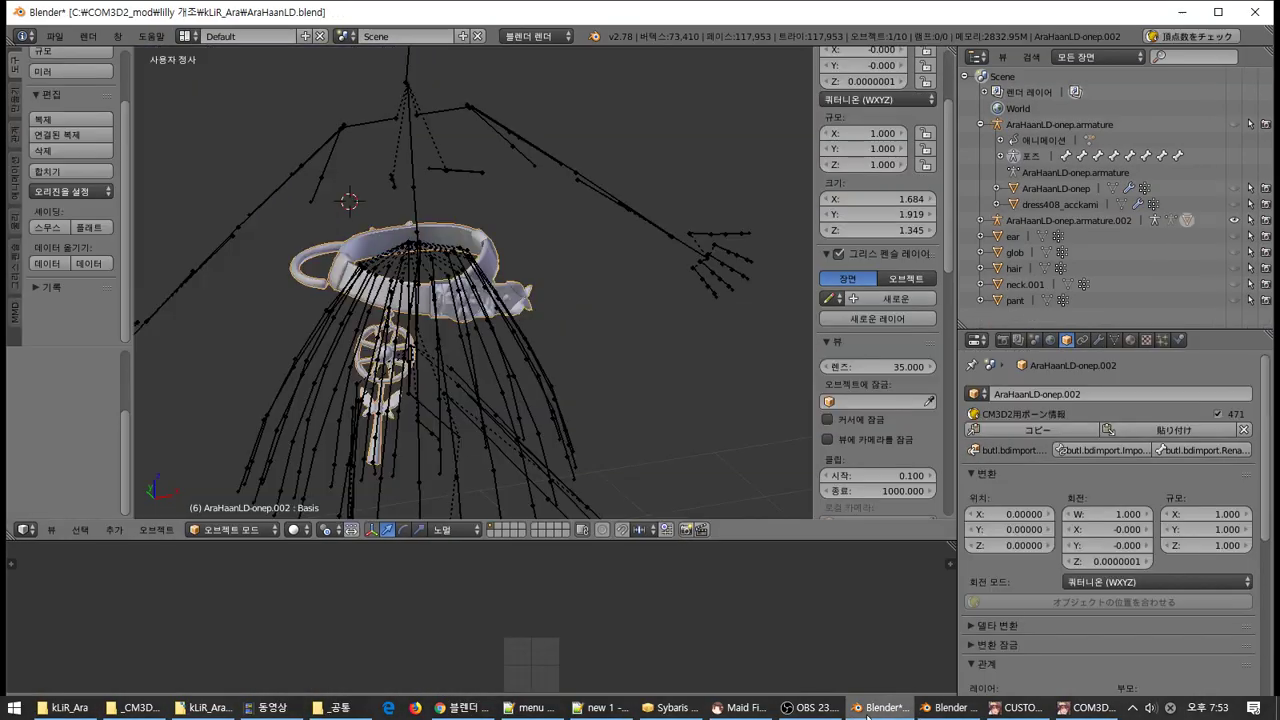
{"action": "left_click", "coordinate": [945, 708]}
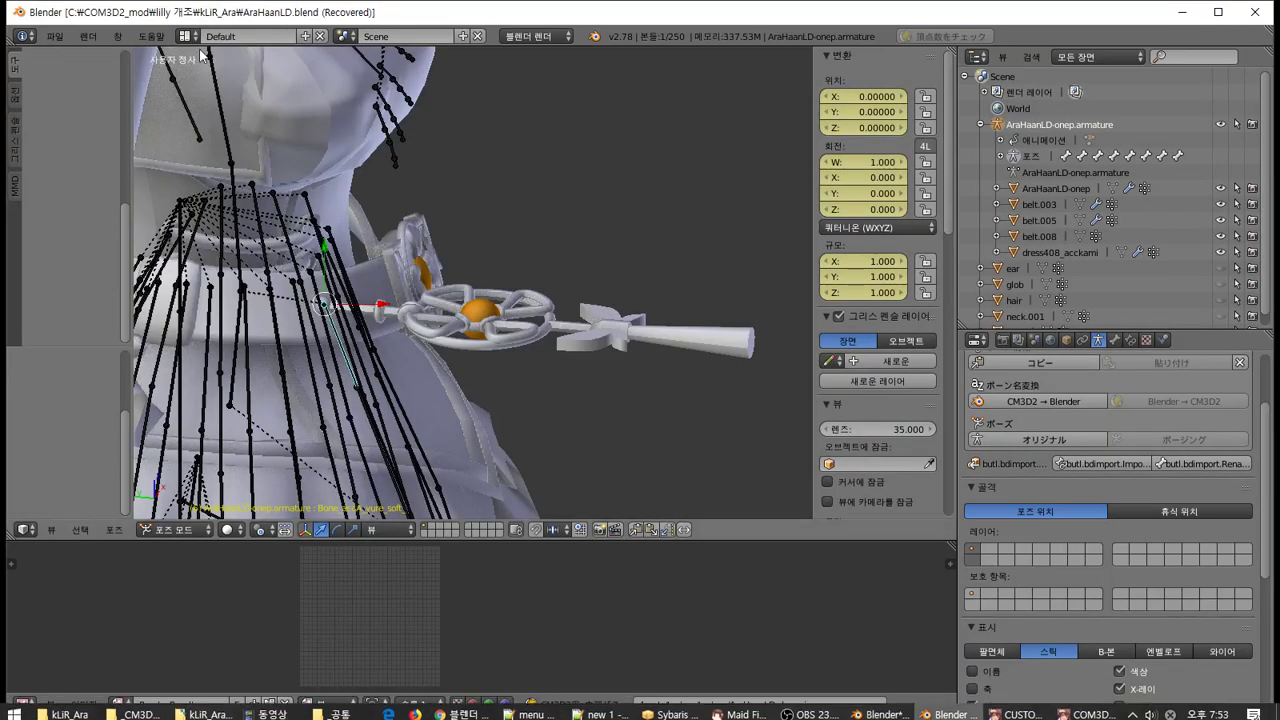
{"action": "left_click", "coordinate": [1252, 13]}
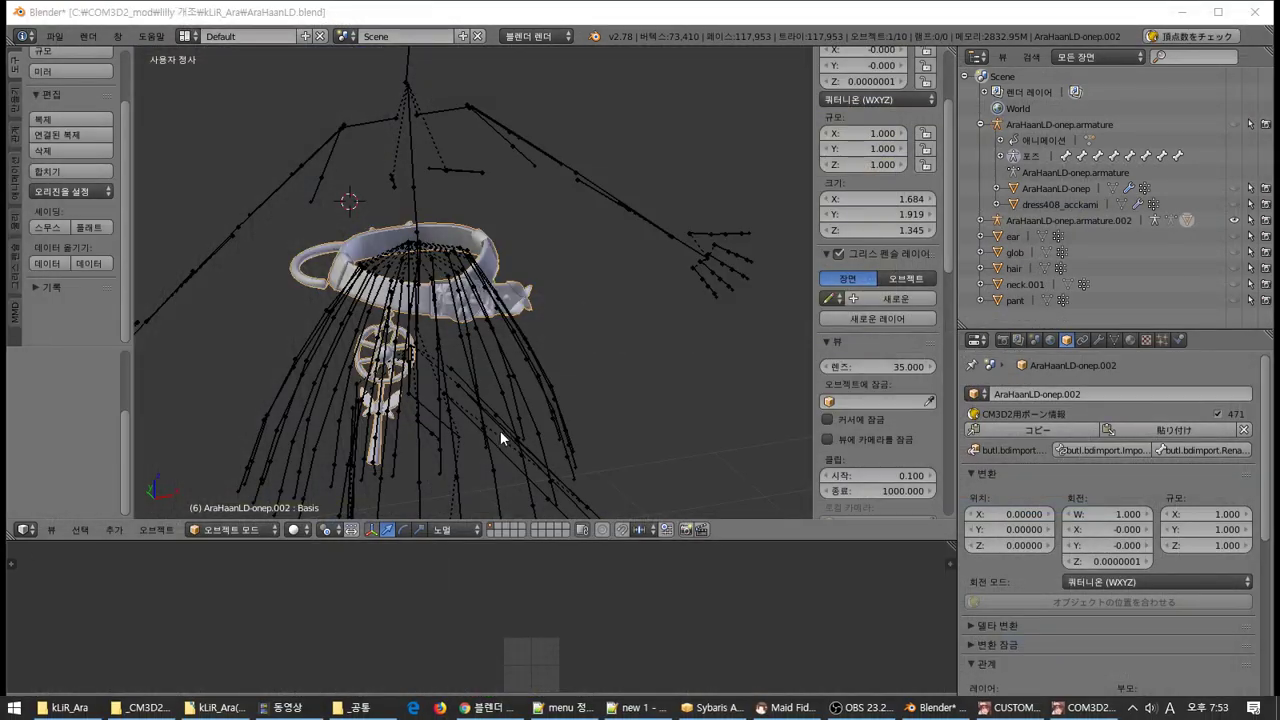
Import AraHaanLD-onep_z1_mekure.model from the kLiR_Ara folder as a CM3D2 model
{"action": "mouse_move", "coordinate": [540, 306]}
{"action": "middle_mouse_down"}
{"action": "mouse_move", "coordinate": [568, 309]}
{"action": "mouse_move", "coordinate": [532, 318]}
{"action": "middle_mouse_up"}
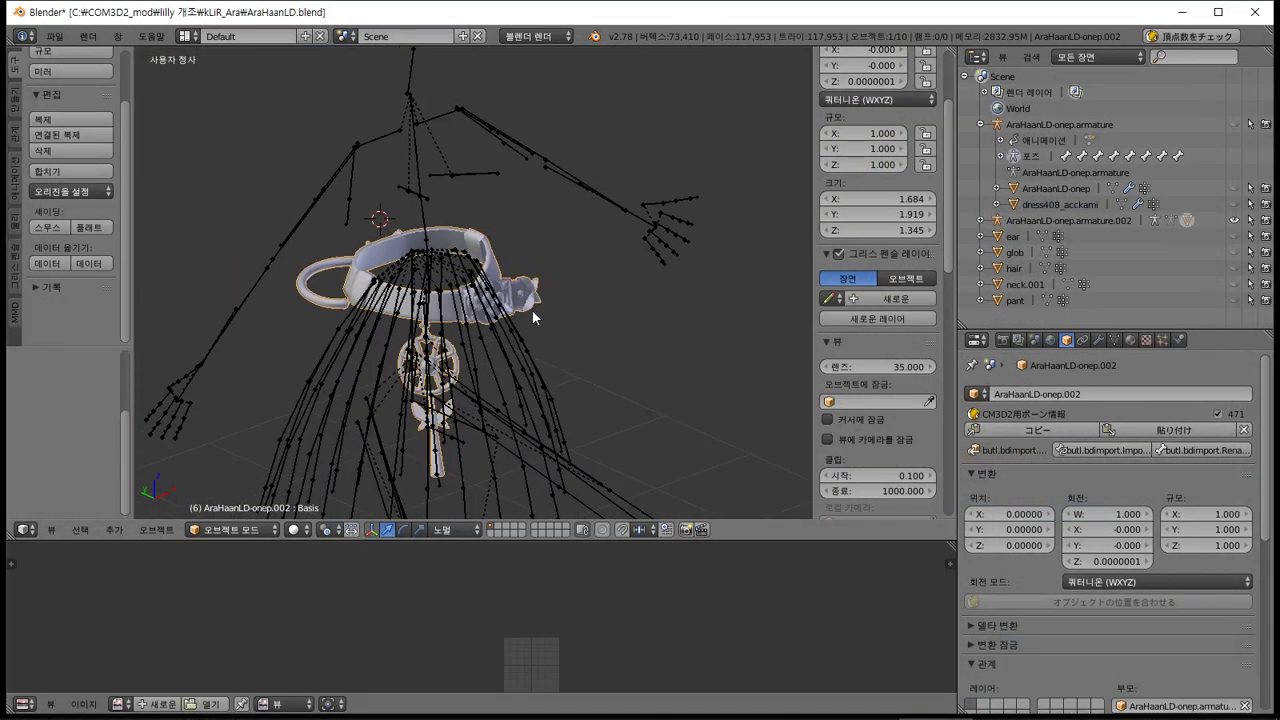
{"action": "left_click", "coordinate": [54, 36]}
{"action": "mouse_move", "coordinate": [161, 323]}
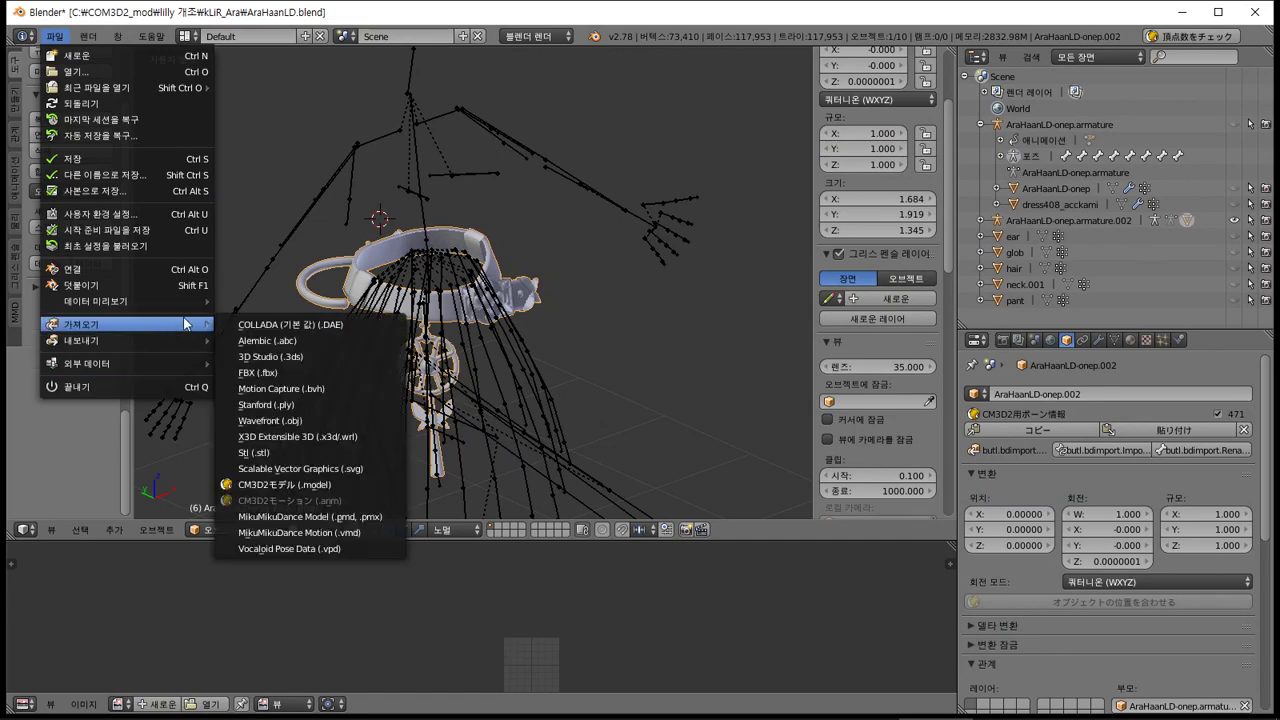
{"action": "left_click", "coordinate": [331, 487]}
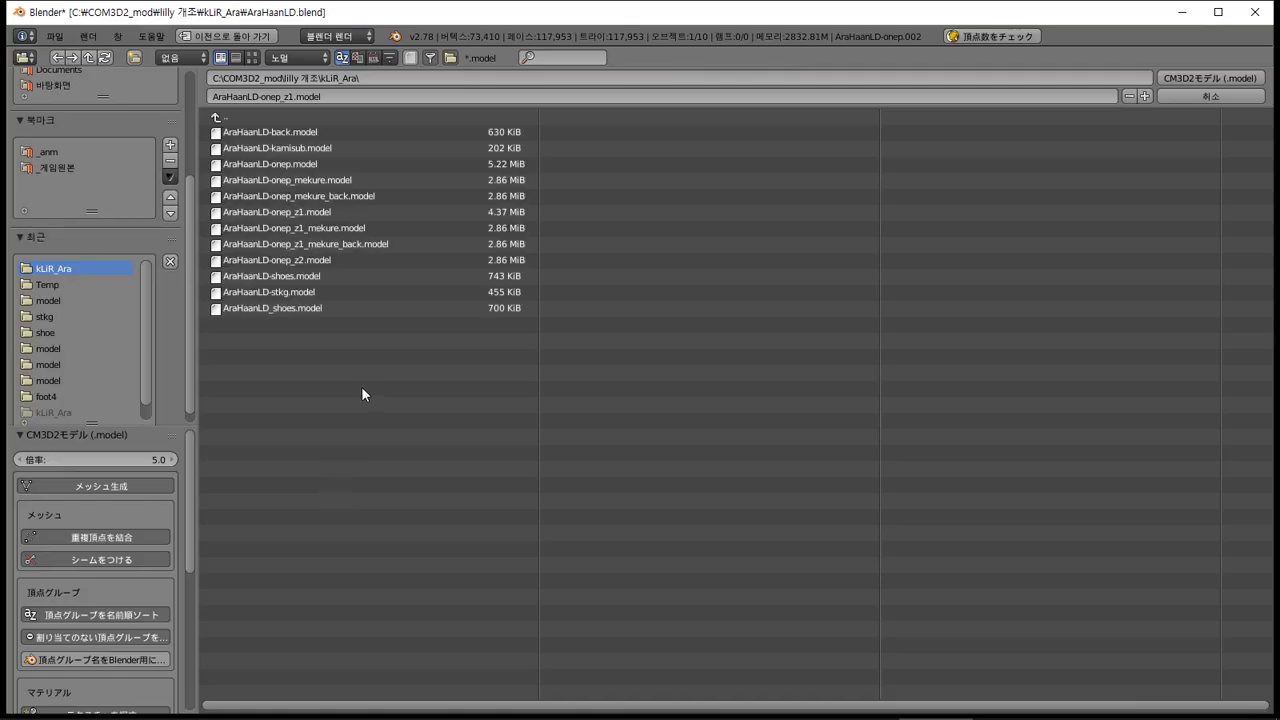
{"action": "double_click", "coordinate": [398, 228]}
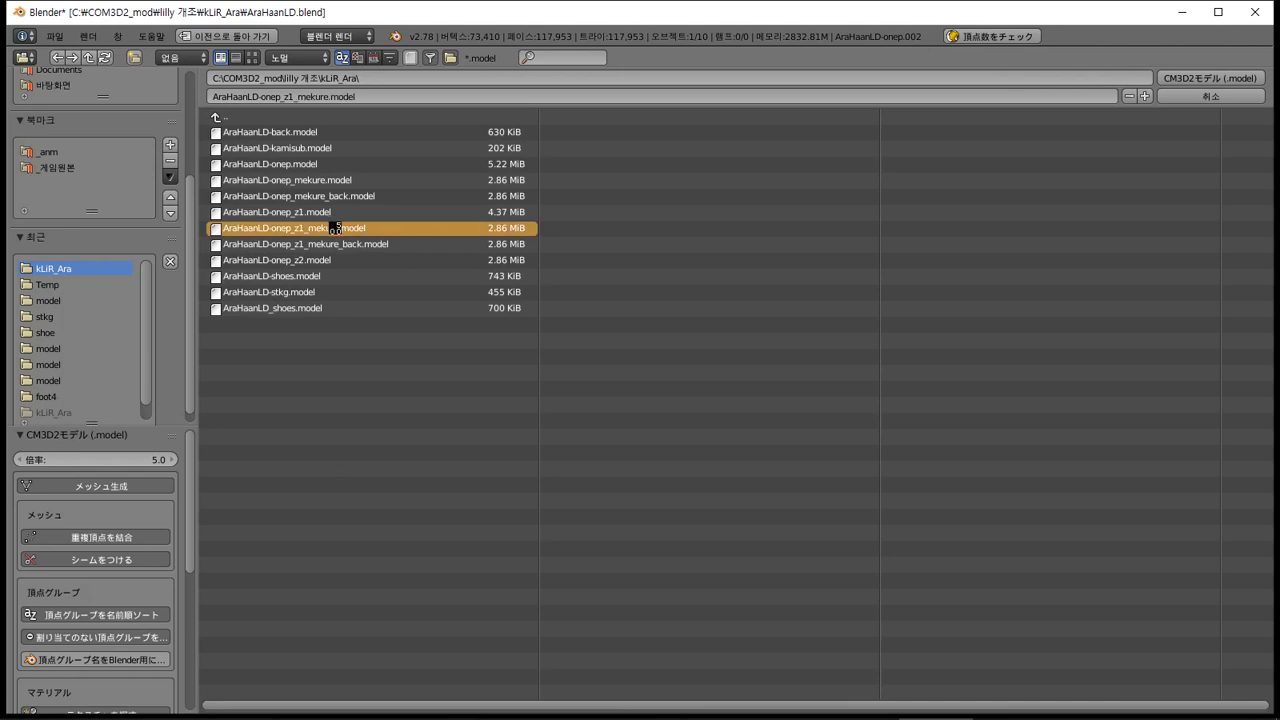
{"action": "key", "text": "alt+Tab"}
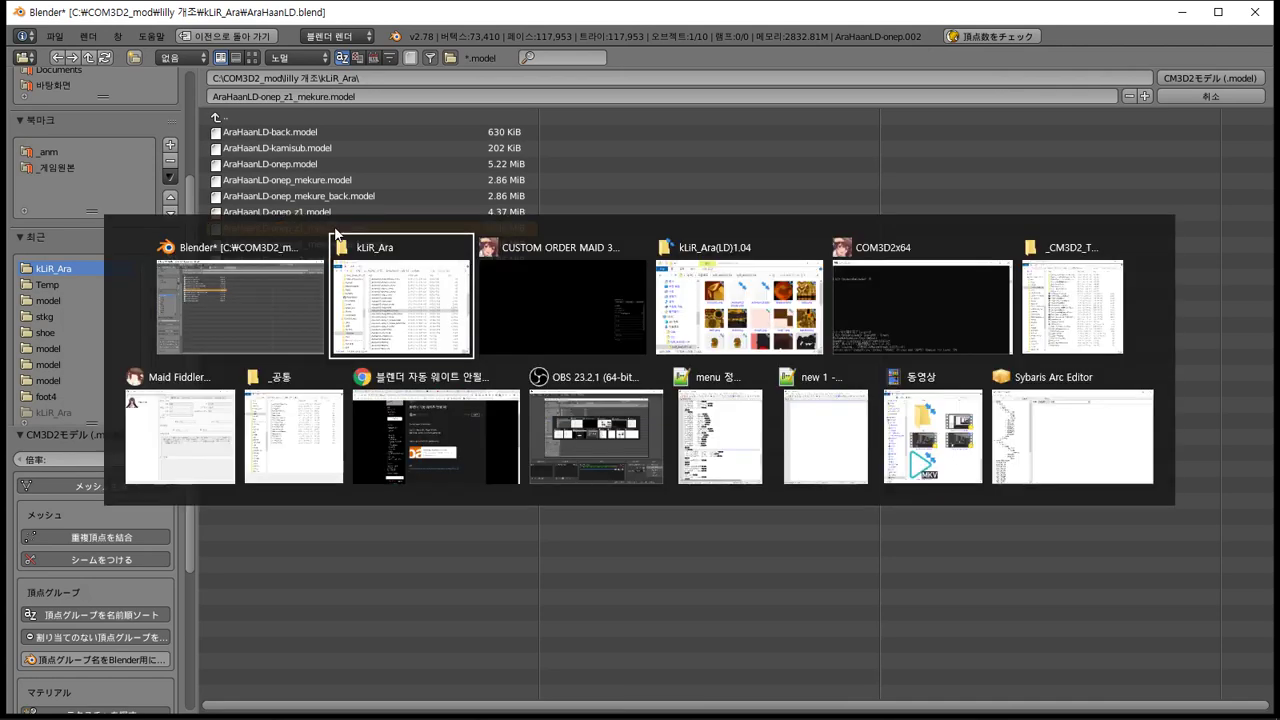
{"action": "key", "text": "alt+Tab"}
{"action": "key", "text": "Escape"}
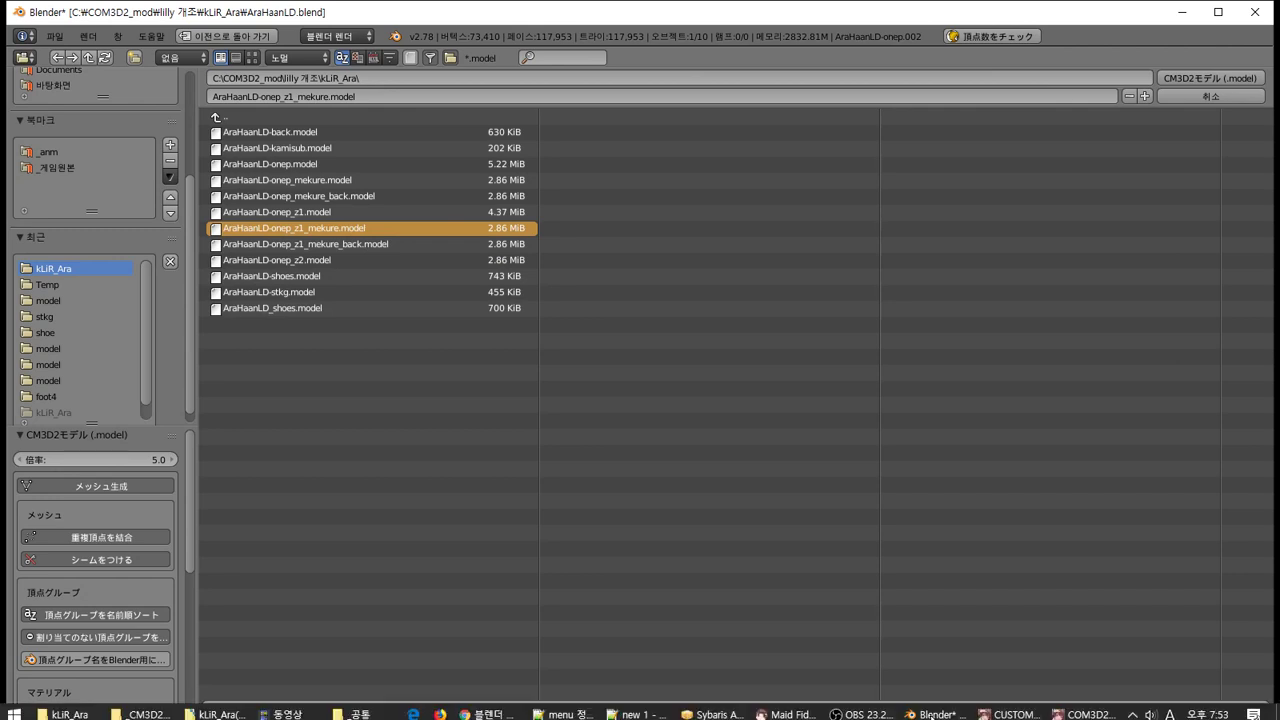
{"action": "left_click", "coordinate": [893, 714]}
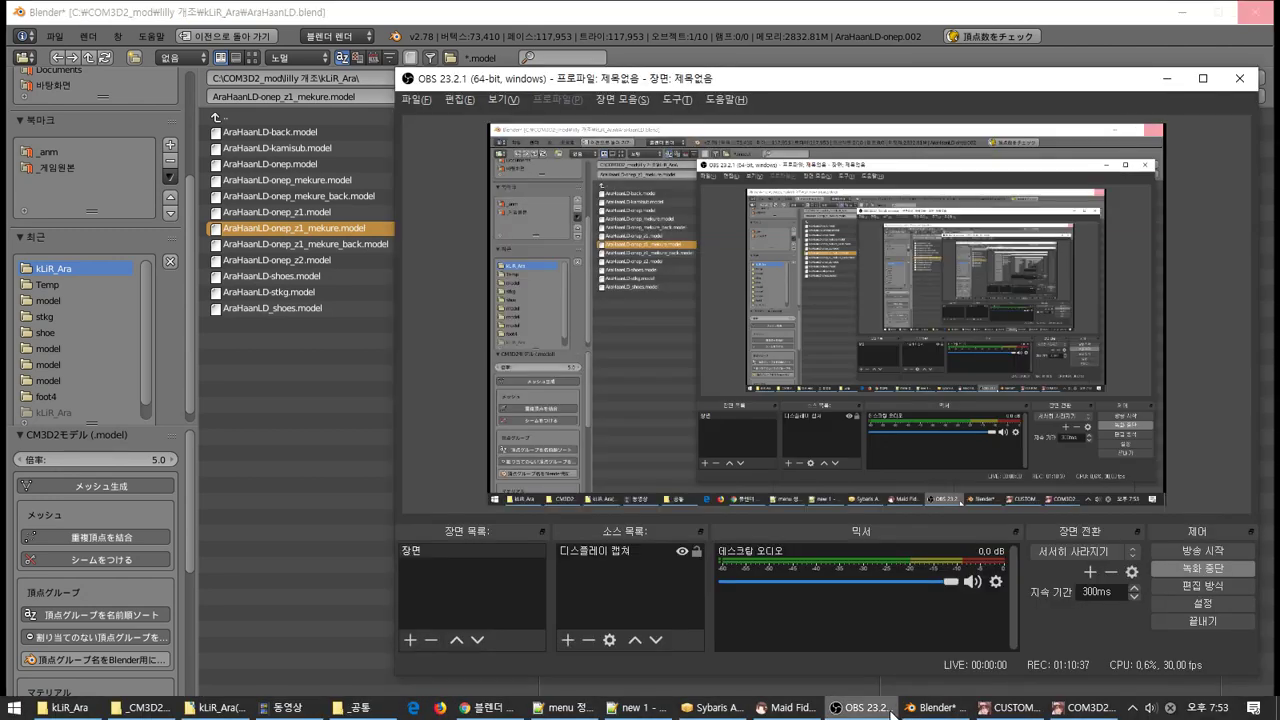
{"action": "left_click", "coordinate": [893, 714]}
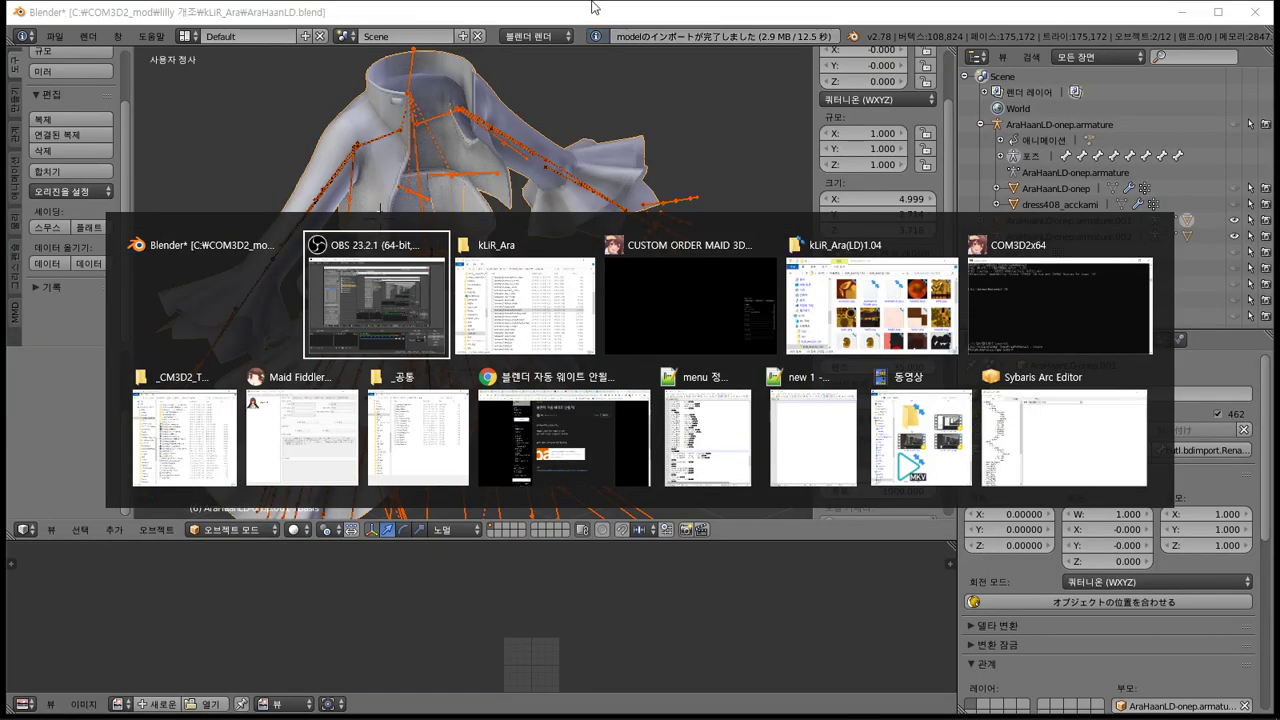
{"action": "key", "text": "Escape"}
Expand AraHaanLD-onep.armature.001 and AraHaanLD-onep.armature.002 in the outliner and select the belt mesh AraHaanLD-onep.002
{"action": "middle_click_drag", "start_coordinate": [580, 150], "coordinate": [600, 245]}
{"action": "scroll", "coordinate": [537, 284], "scroll_direction": "up", "scroll_amount": 4}
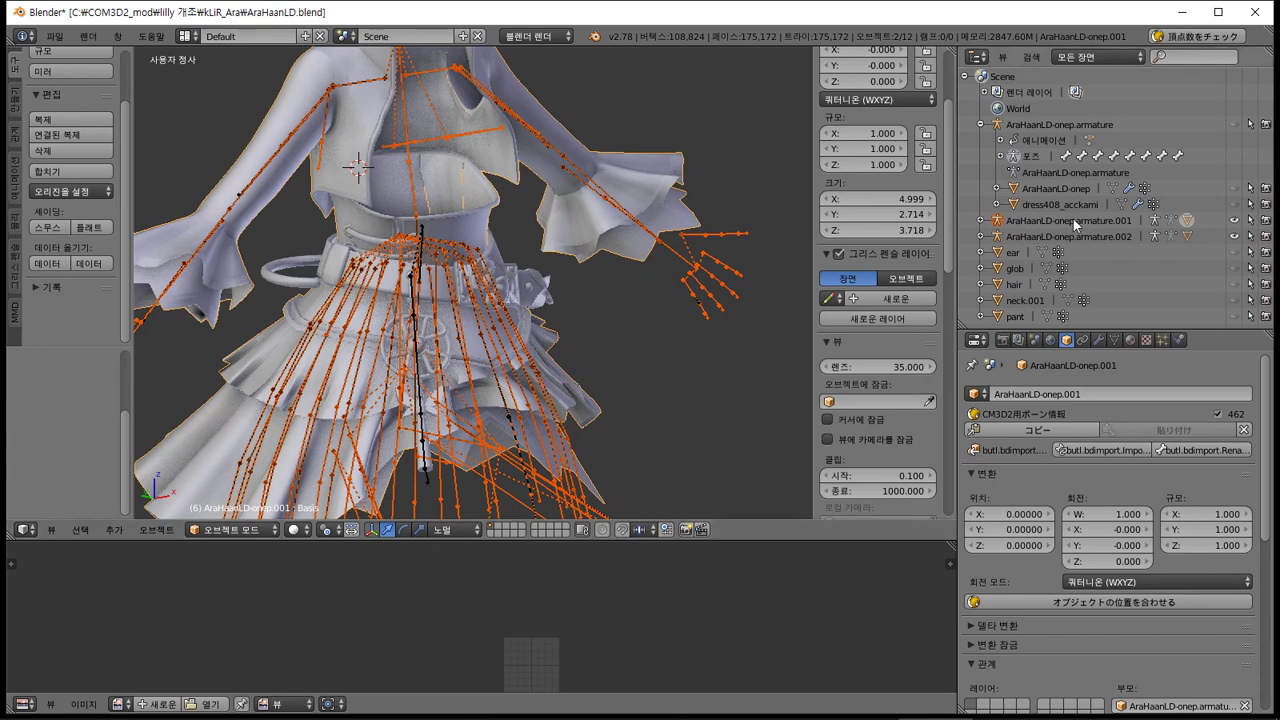
{"action": "left_click", "coordinate": [982, 220]}
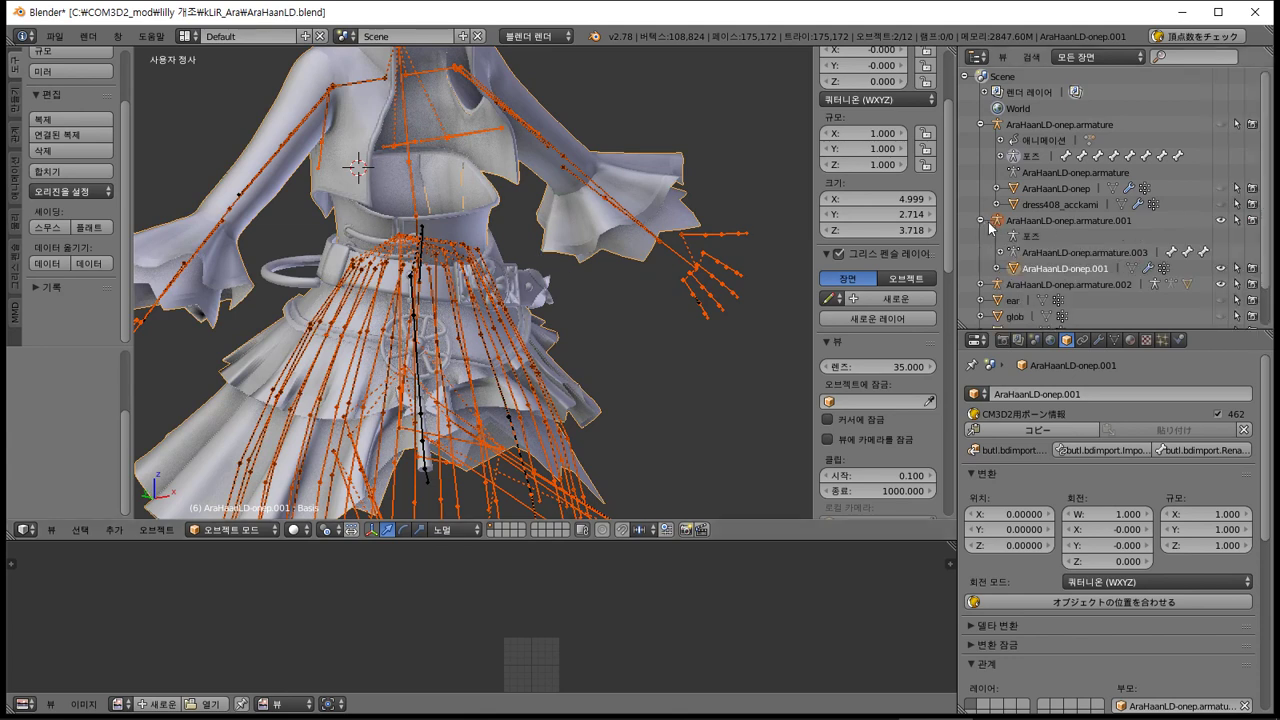
{"action": "left_click", "coordinate": [990, 286]}
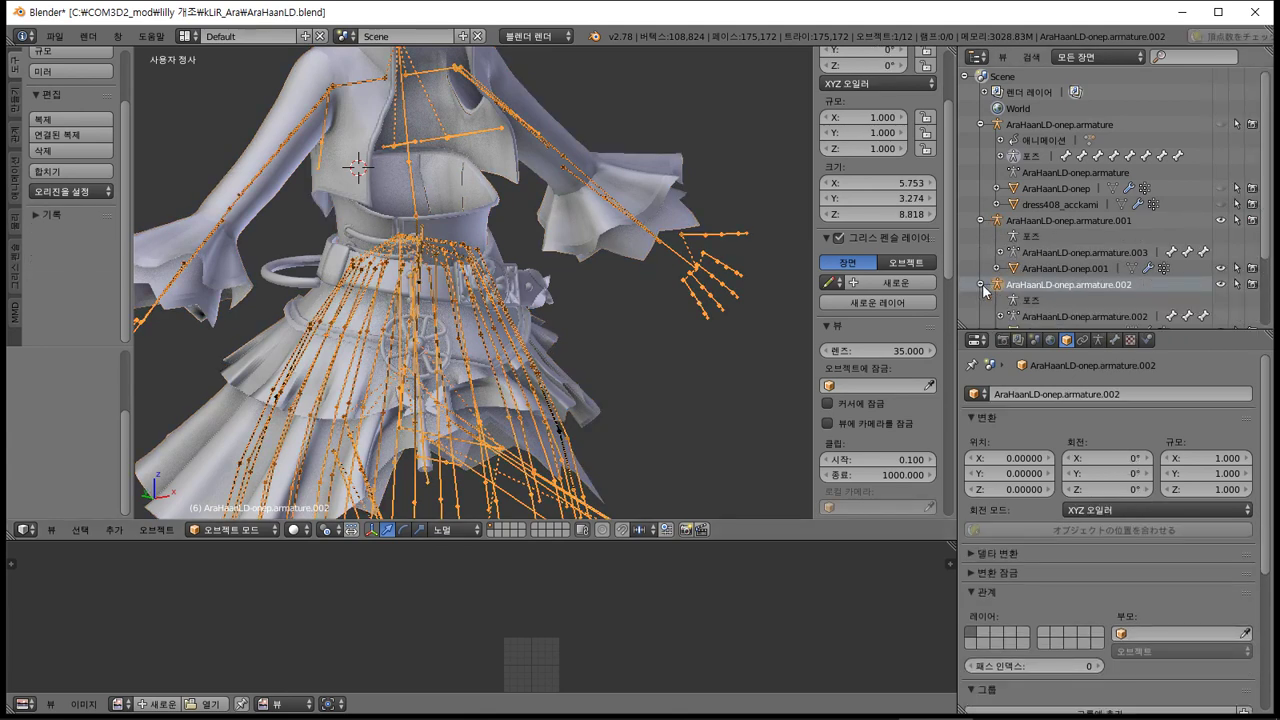
{"action": "key", "text": "KP_Decimal"}
{"action": "scroll", "coordinate": [1086, 269], "scroll_direction": "up", "scroll_amount": 2}
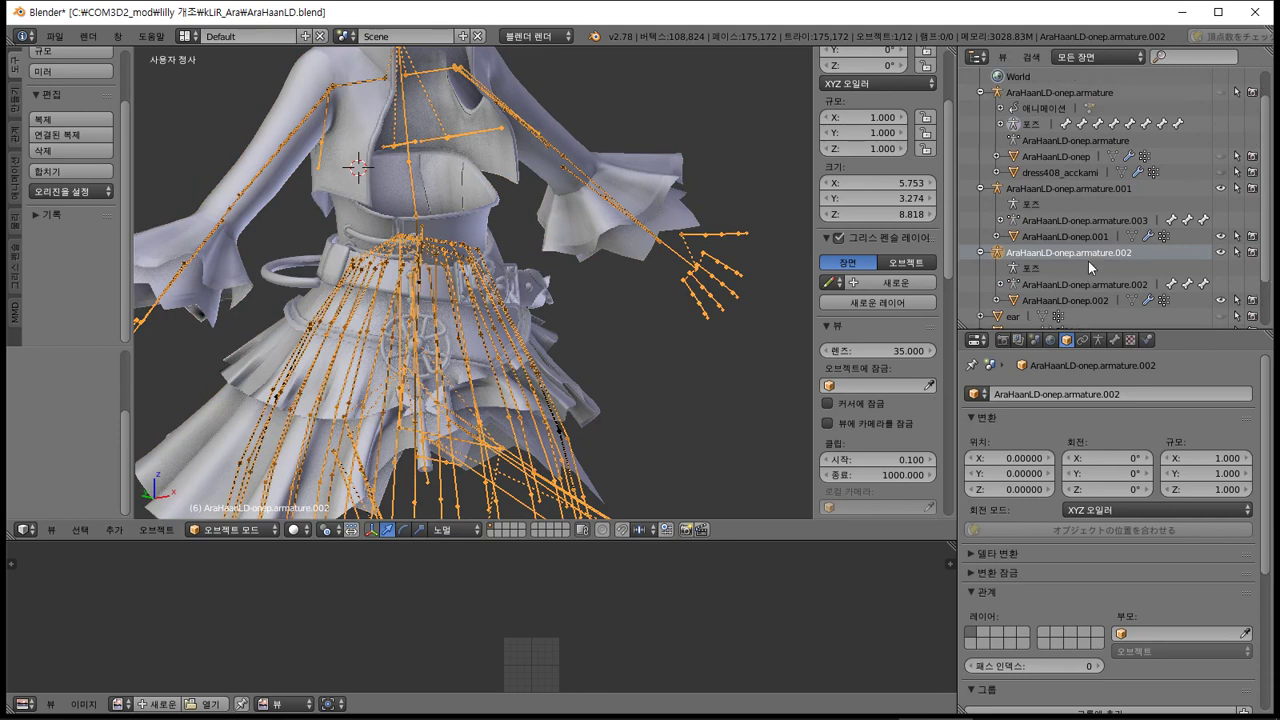
{"action": "left_click", "coordinate": [1087, 300]}
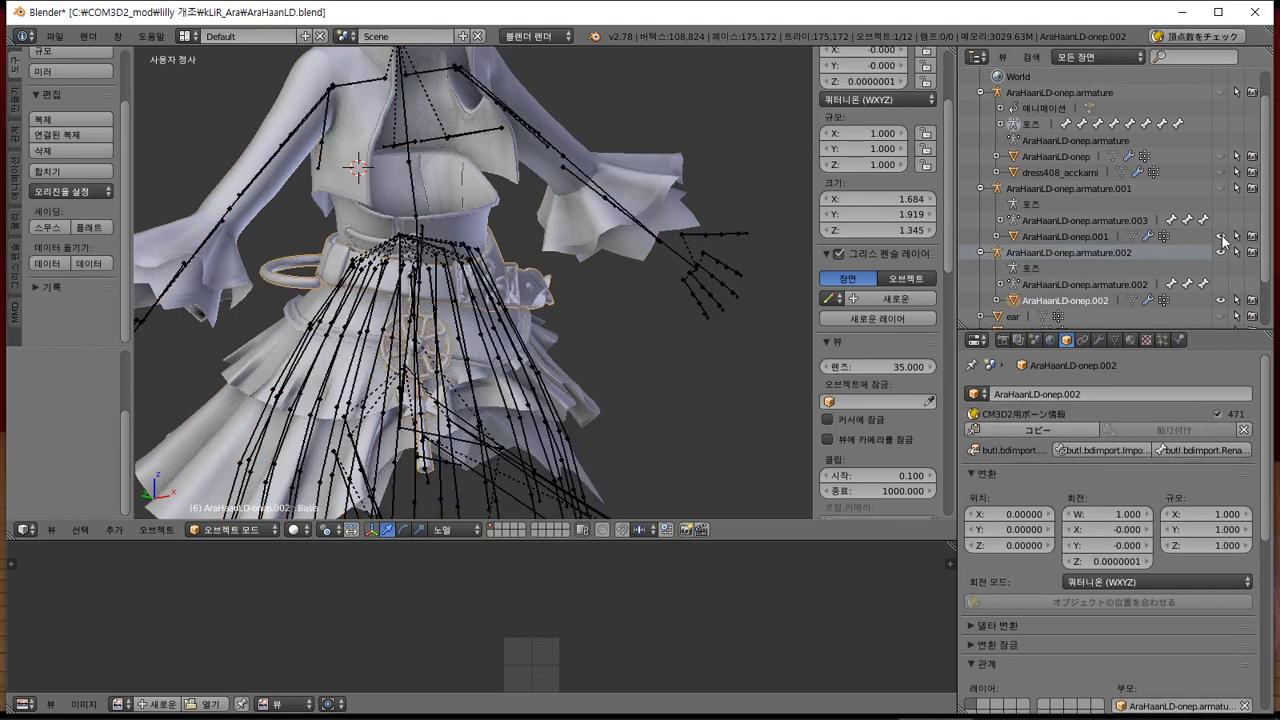
Hide the armatures and compare the original dress, mekure dress and belt meshes, leaving only AraHaanLD-onep.001 and AraHaanLD-onep.002 shown
{"action": "left_click", "coordinate": [1221, 237]}
{"action": "left_click", "coordinate": [1221, 252]}
{"action": "left_click", "coordinate": [1221, 300]}
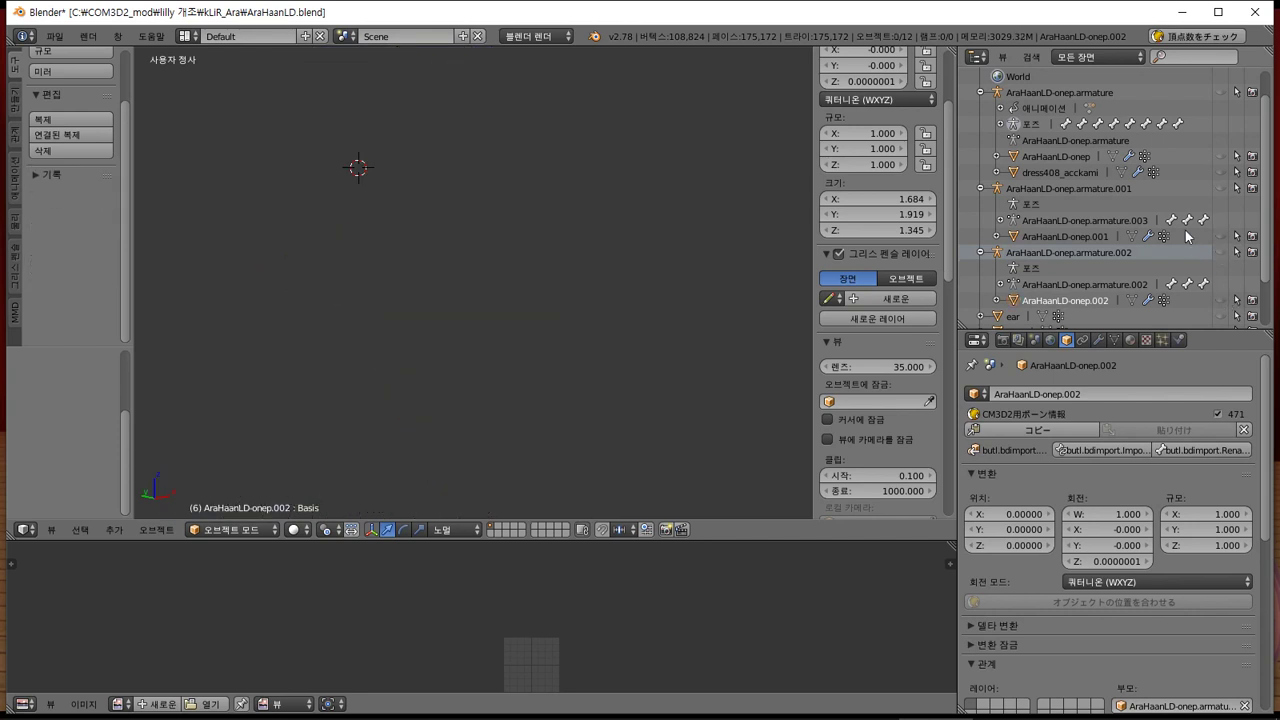
{"action": "scroll", "coordinate": [1187, 236], "scroll_direction": "up", "scroll_amount": 2}
{"action": "scroll", "coordinate": [1187, 236], "scroll_direction": "down", "scroll_amount": 2}
{"action": "left_click", "coordinate": [1220, 157]}
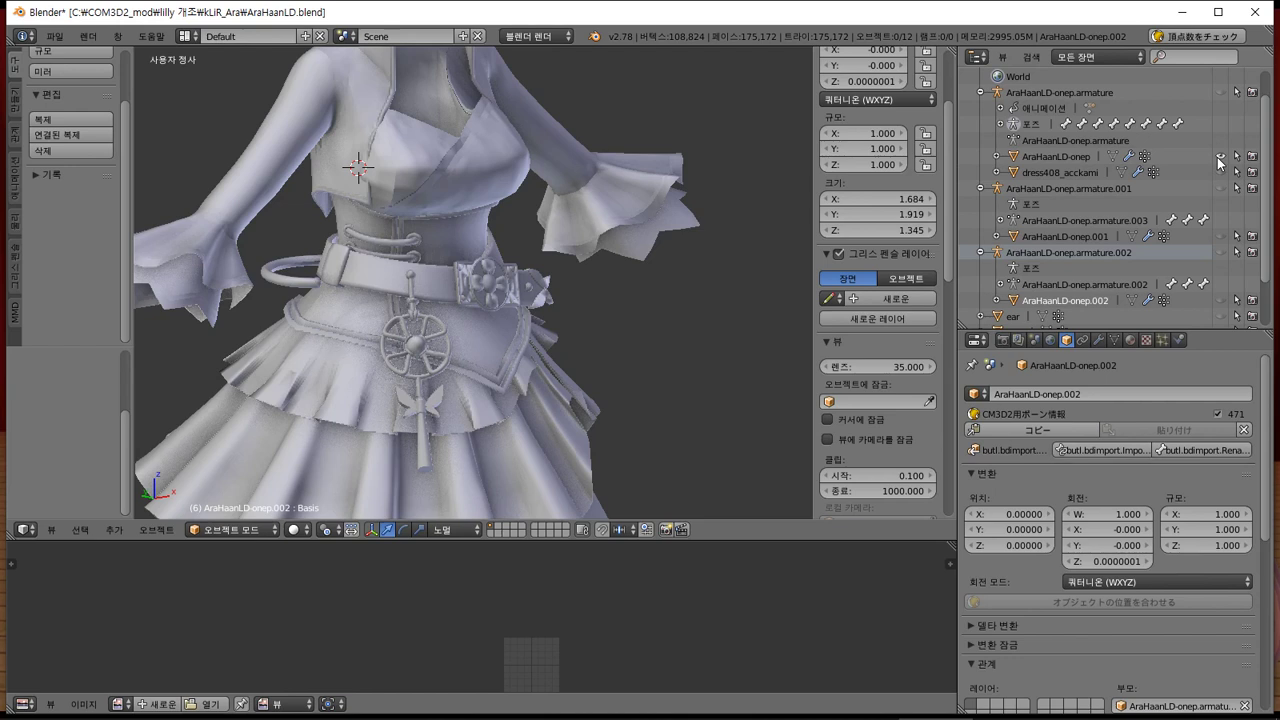
{"action": "left_click", "coordinate": [1220, 157]}
{"action": "left_click", "coordinate": [1220, 237]}
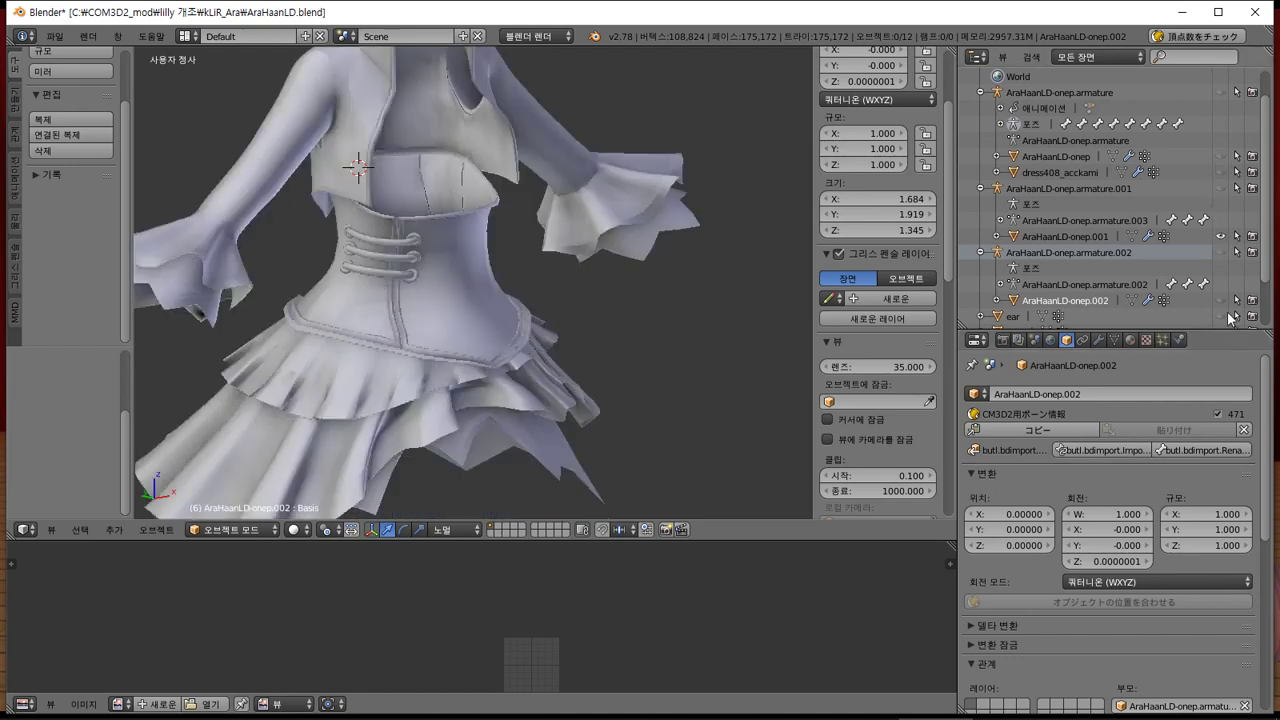
{"action": "left_click", "coordinate": [1221, 301]}
{"action": "left_click", "coordinate": [1221, 301]}
{"action": "left_click", "coordinate": [1220, 237]}
{"action": "left_click", "coordinate": [1221, 301]}
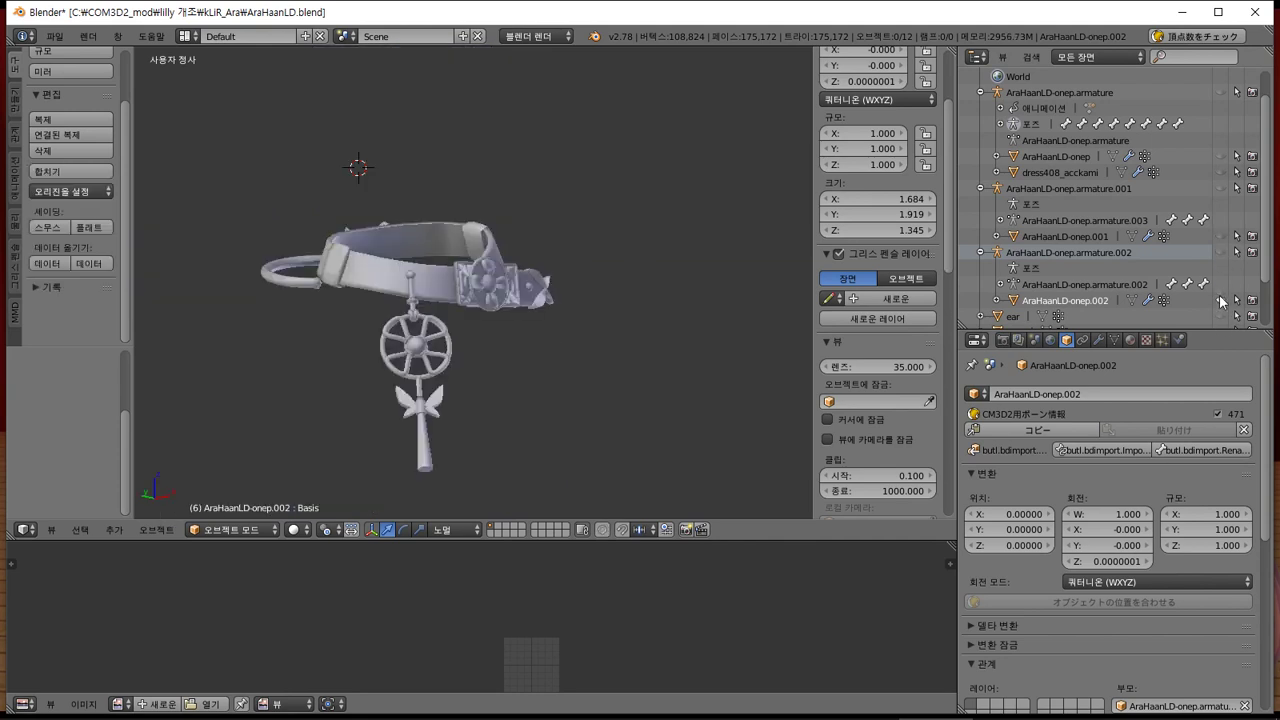
{"action": "left_click", "coordinate": [1220, 237]}
Move AraHaanLD-onep.001 under AraHaanLD-onep.armature.002 and join it into the belt mesh AraHaanLD-onep.002
{"action": "left_click", "coordinate": [1060, 237]}
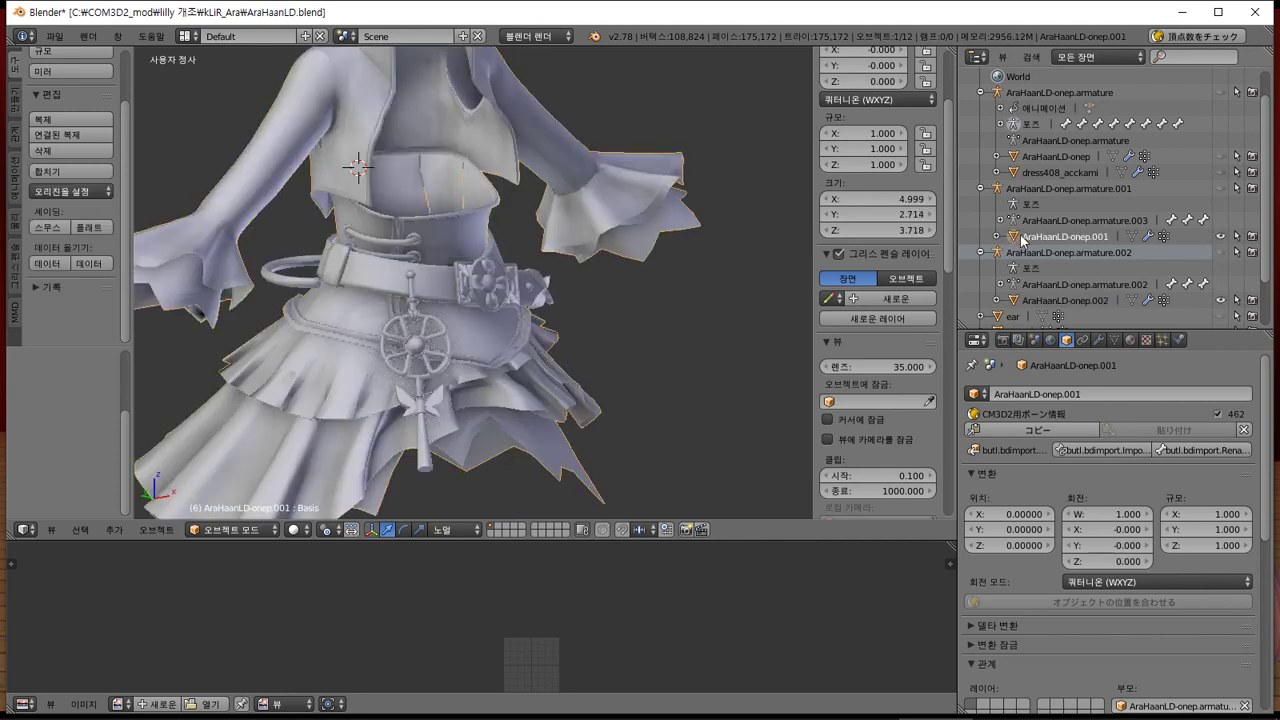
{"action": "left_click_drag", "start_coordinate": [1020, 240], "coordinate": [1025, 258]}
{"action": "left_click", "coordinate": [1025, 260]}
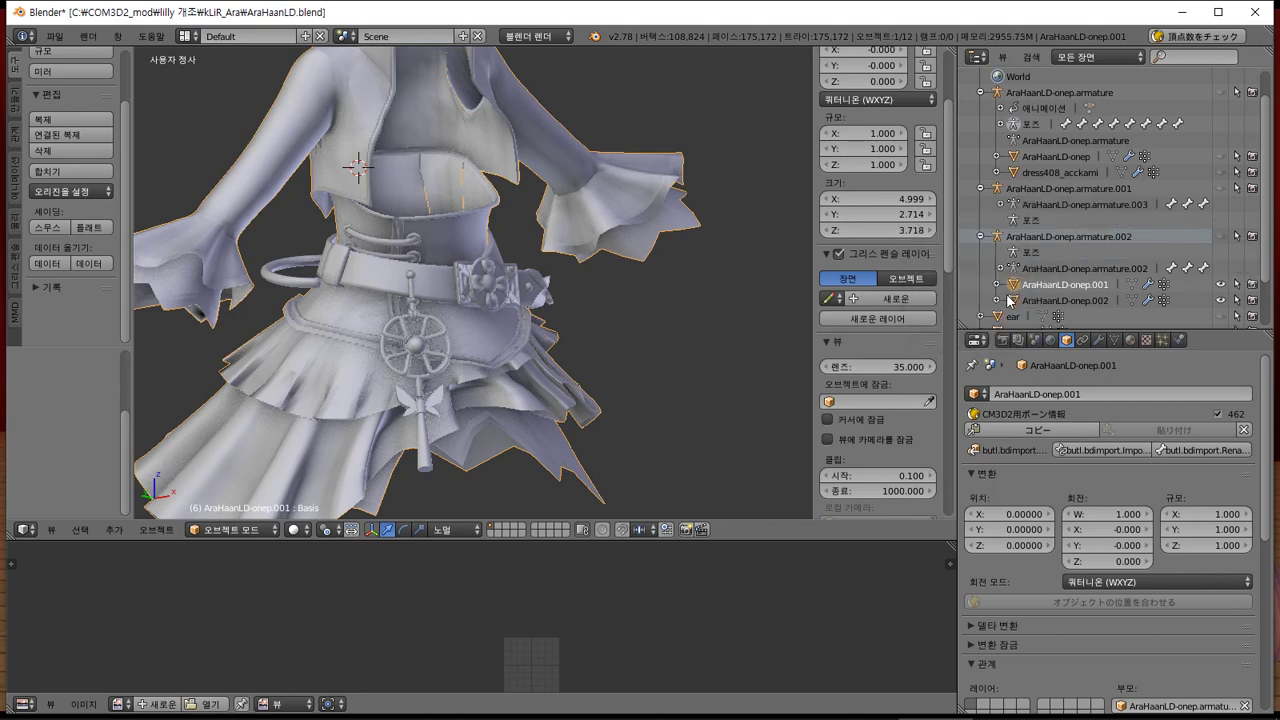
{"action": "left_click", "coordinate": [1017, 302], "text": "ctrl"}
{"action": "left_click", "coordinate": [44, 172]}
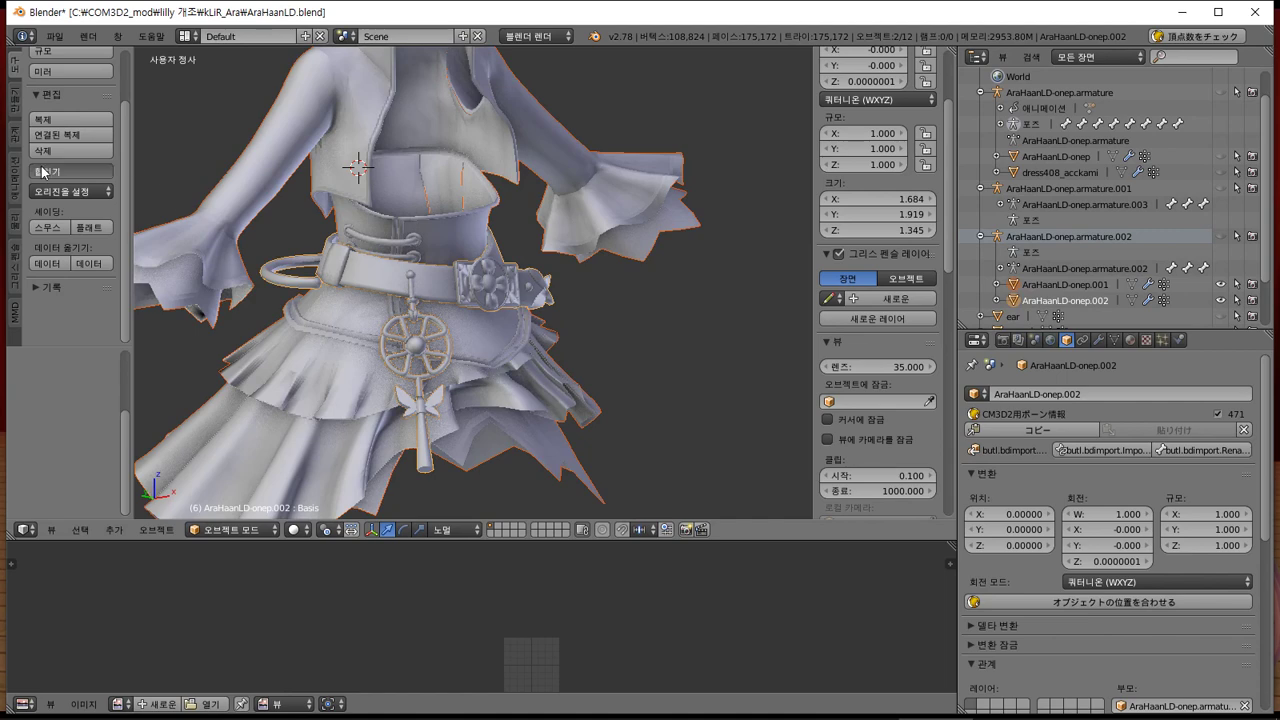
{"action": "middle_click_drag", "start_coordinate": [516, 222], "coordinate": [499, 231]}
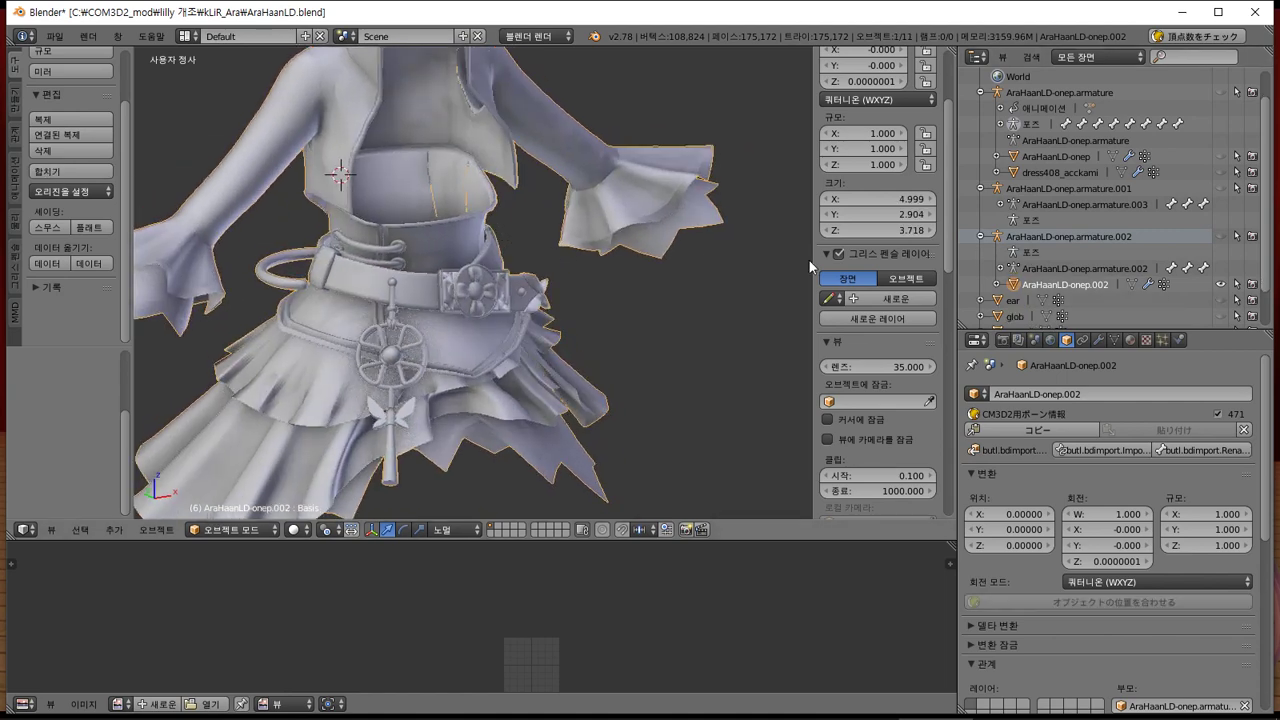
Export the joined dress as a CM3D2 model, overwriting AraHaanLD-onep_z1_mekure.model in the kLiR_Ara folder
{"action": "left_click", "coordinate": [56, 37]}
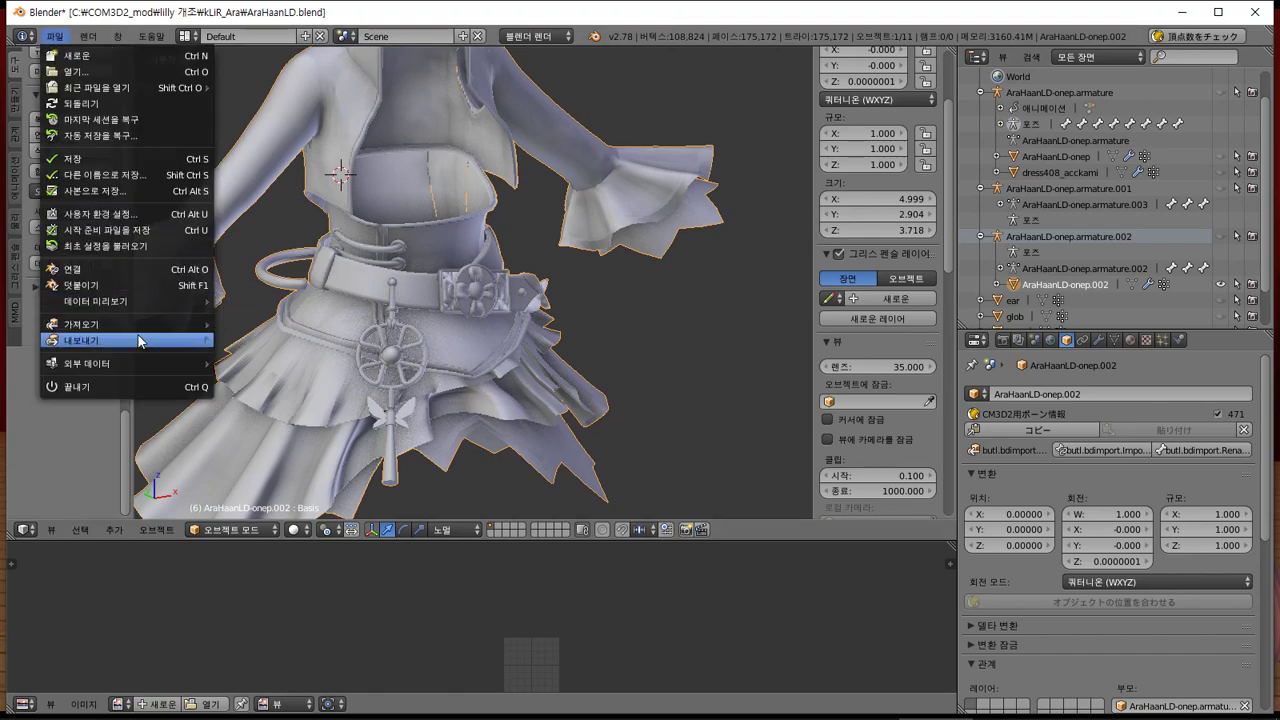
{"action": "mouse_move", "coordinate": [140, 340]}
{"action": "left_click", "coordinate": [295, 485]}
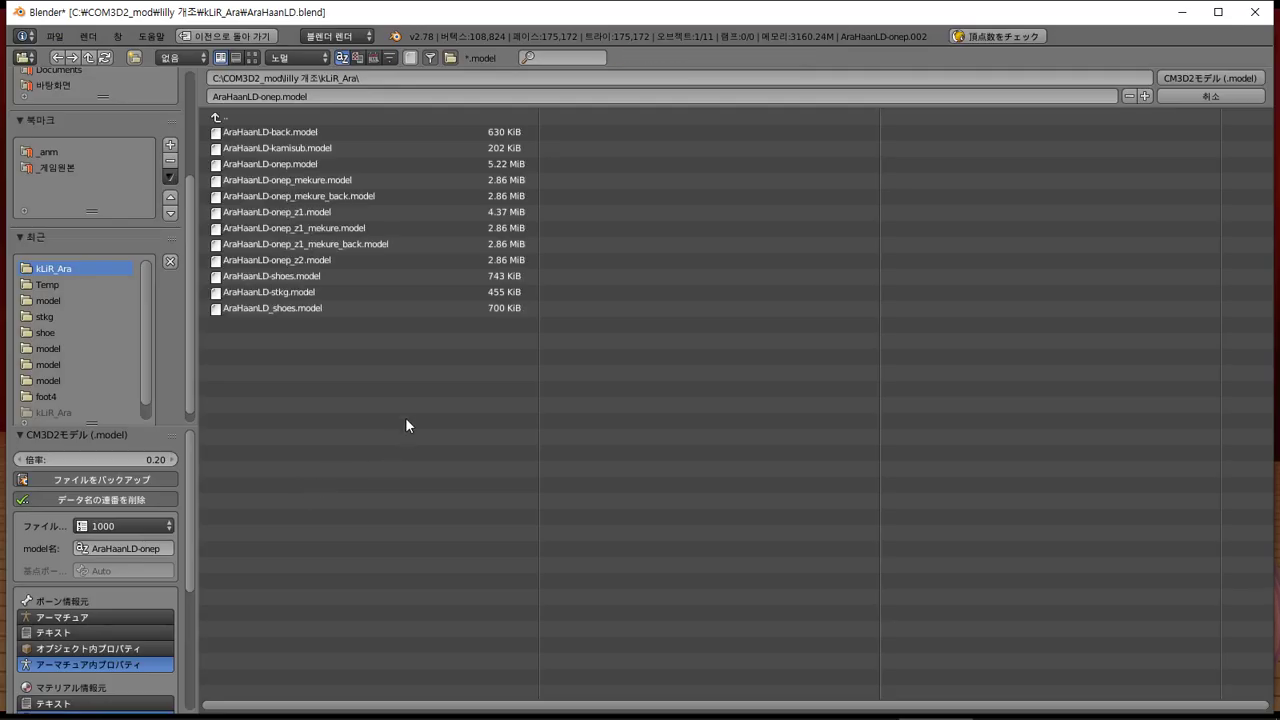
{"action": "left_click", "coordinate": [354, 228]}
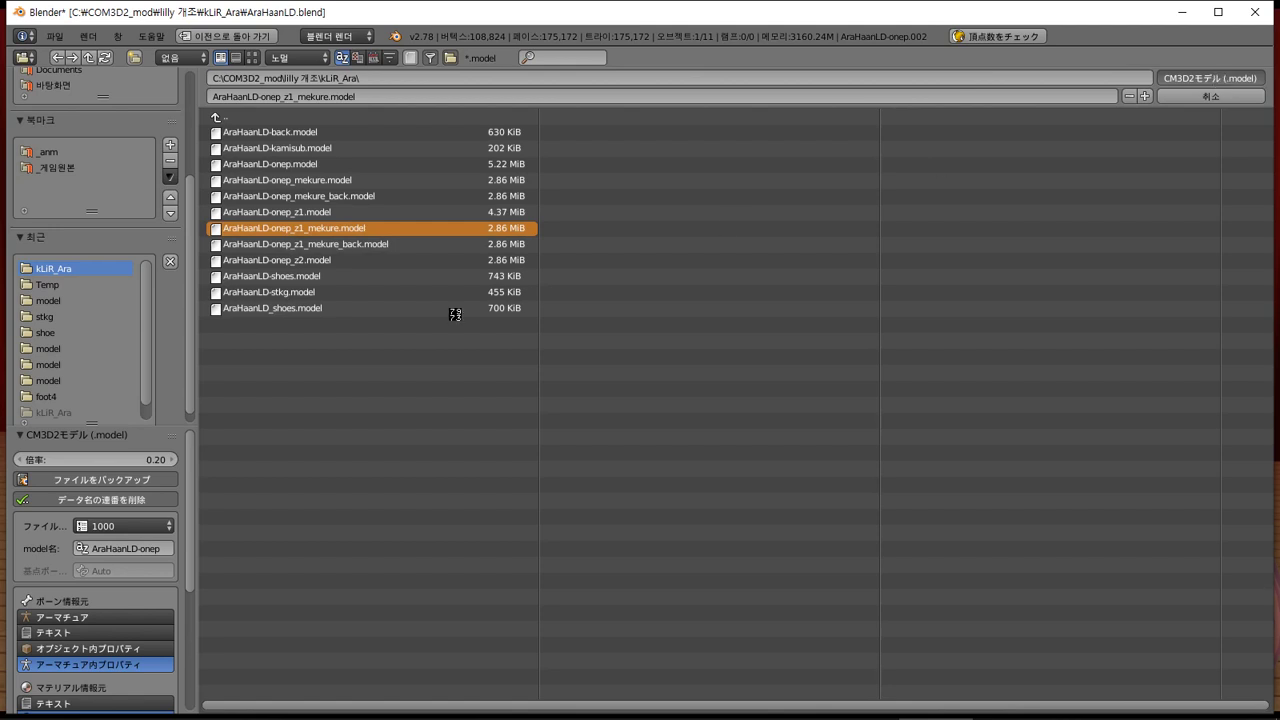
Switch to Custom Order Maid 3D2, clear the overlapping plugin windows away from the maid and open the PropMyItem panel
{"action": "key", "text": "alt+Tab"}
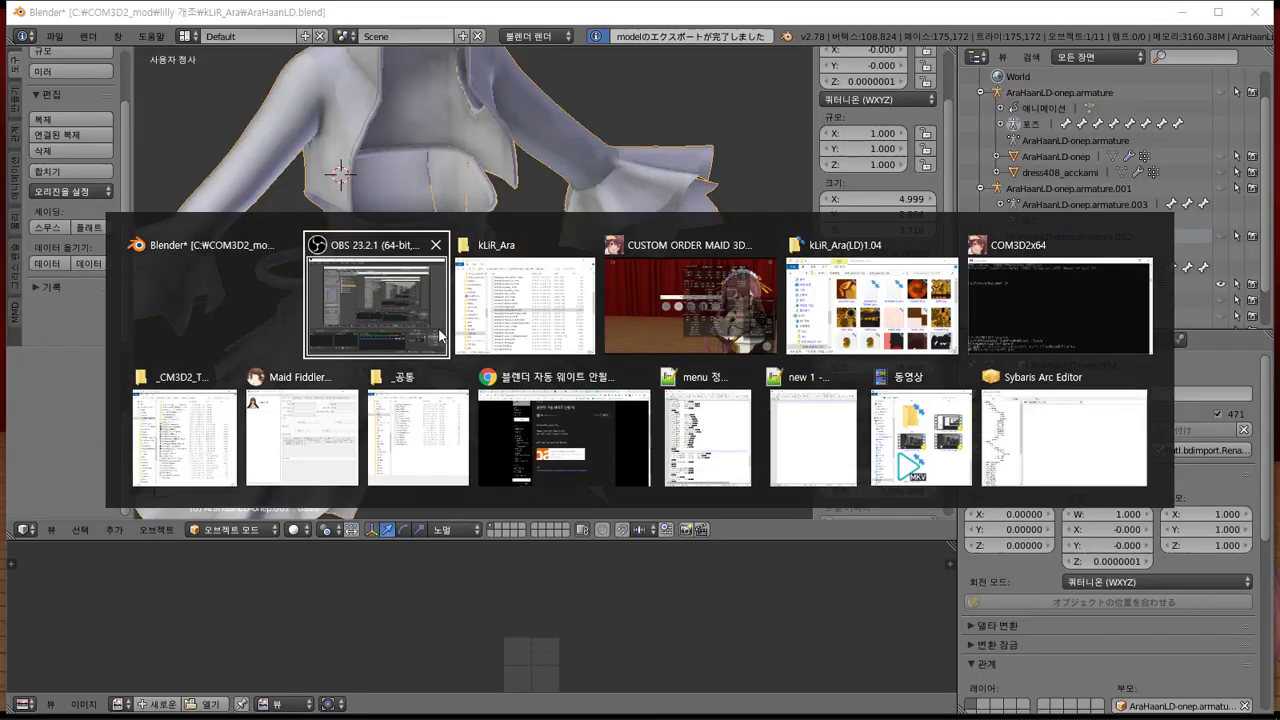
{"action": "left_click", "coordinate": [601, 323]}
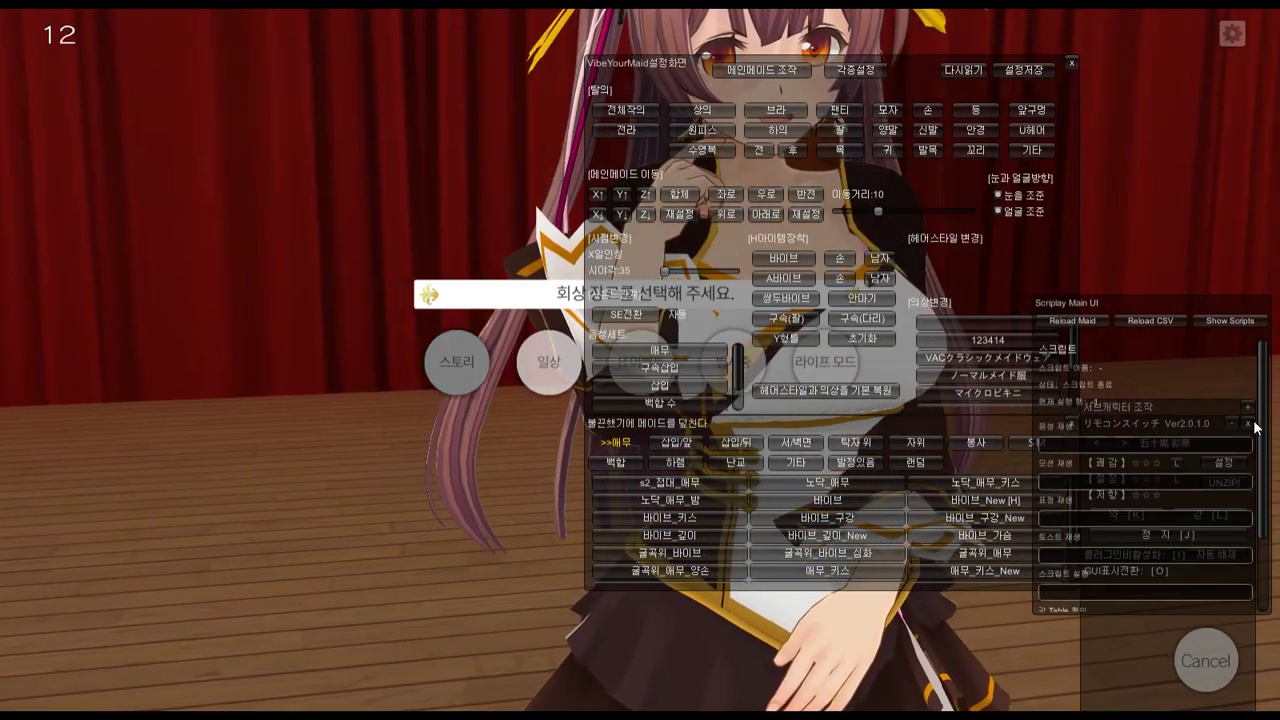
{"action": "left_click", "coordinate": [1248, 407]}
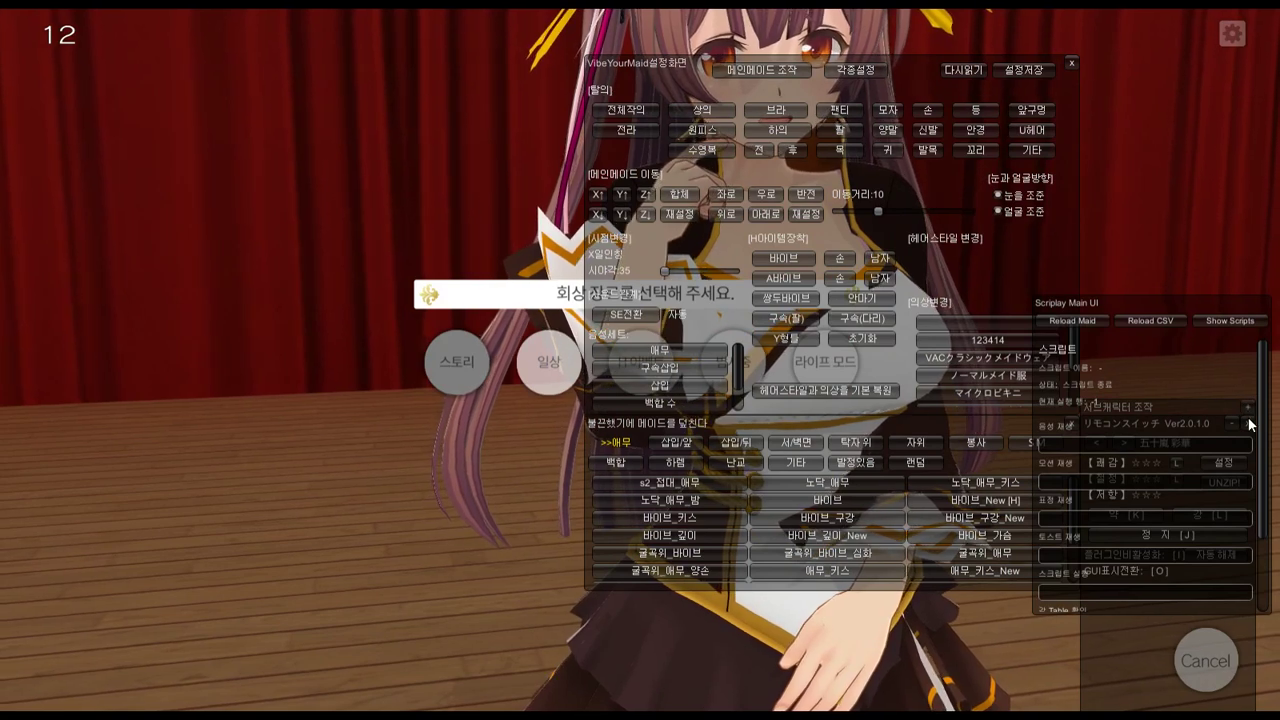
{"action": "left_click", "coordinate": [1222, 409]}
{"action": "left_click", "coordinate": [1222, 420]}
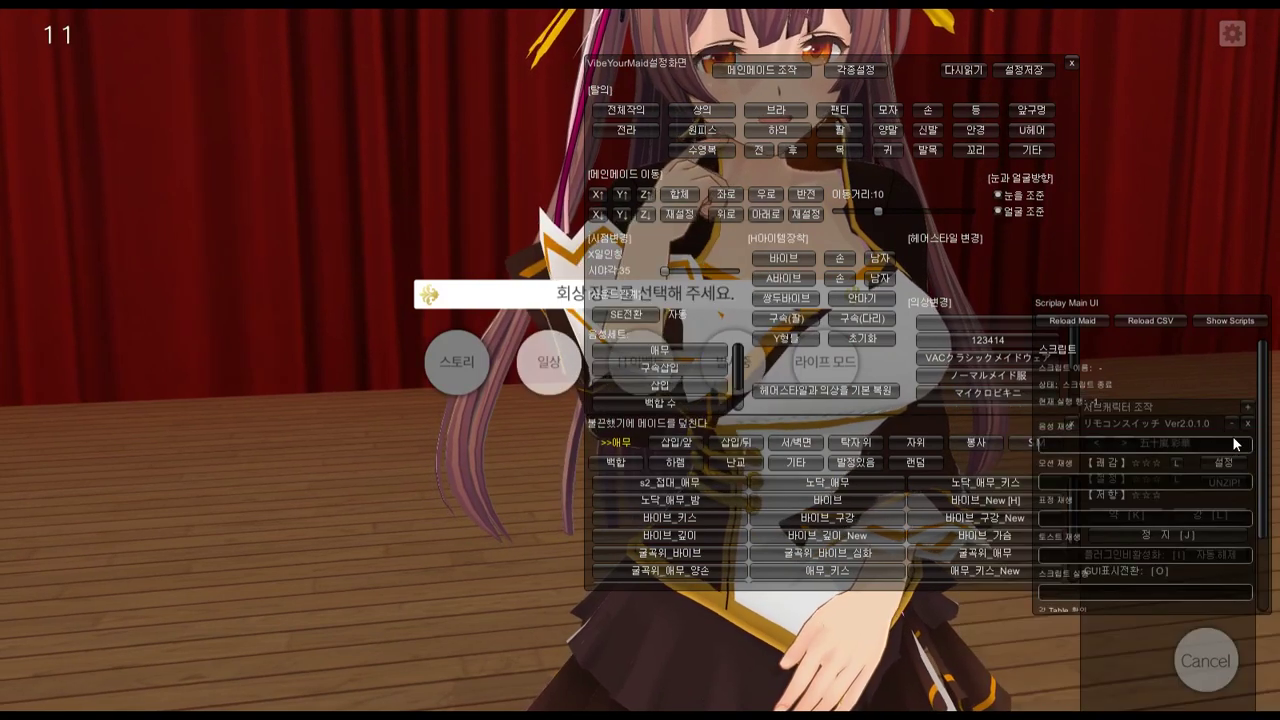
{"action": "left_click_drag", "start_coordinate": [1109, 338], "coordinate": [1278, 248]}
{"action": "left_click", "coordinate": [1206, 423]}
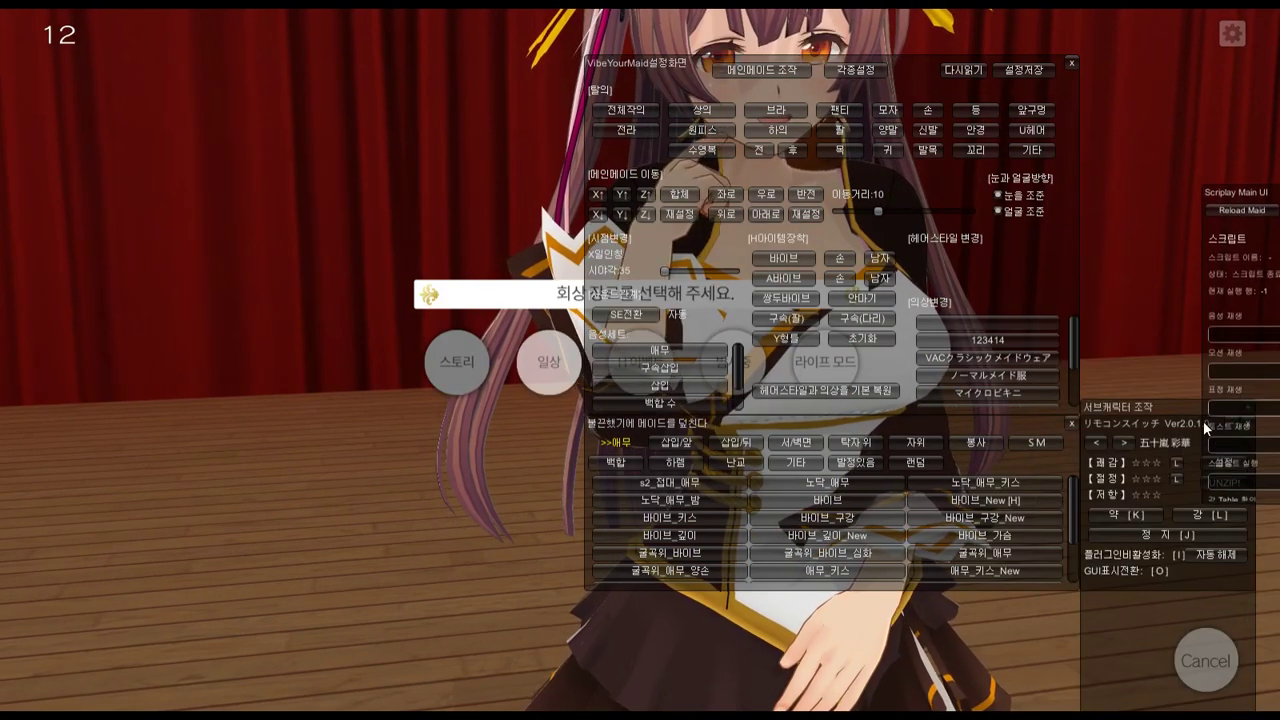
{"action": "left_click", "coordinate": [1247, 426]}
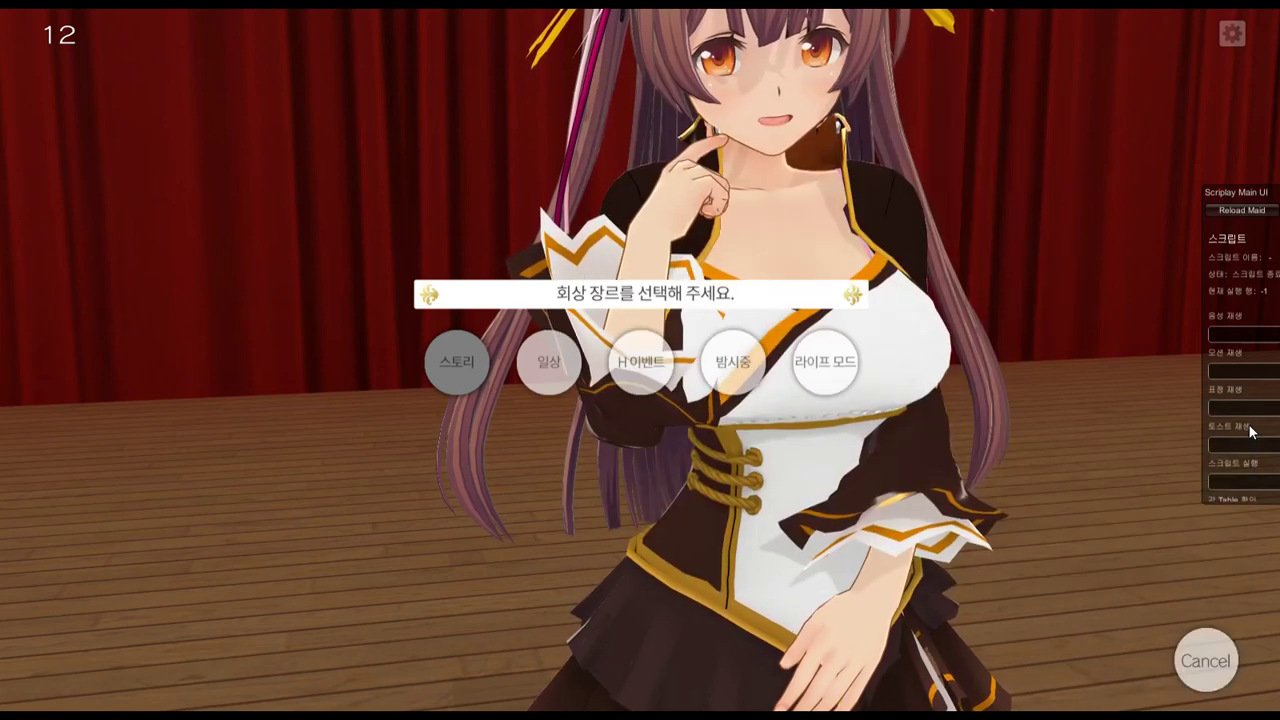
{"action": "key", "text": "i"}
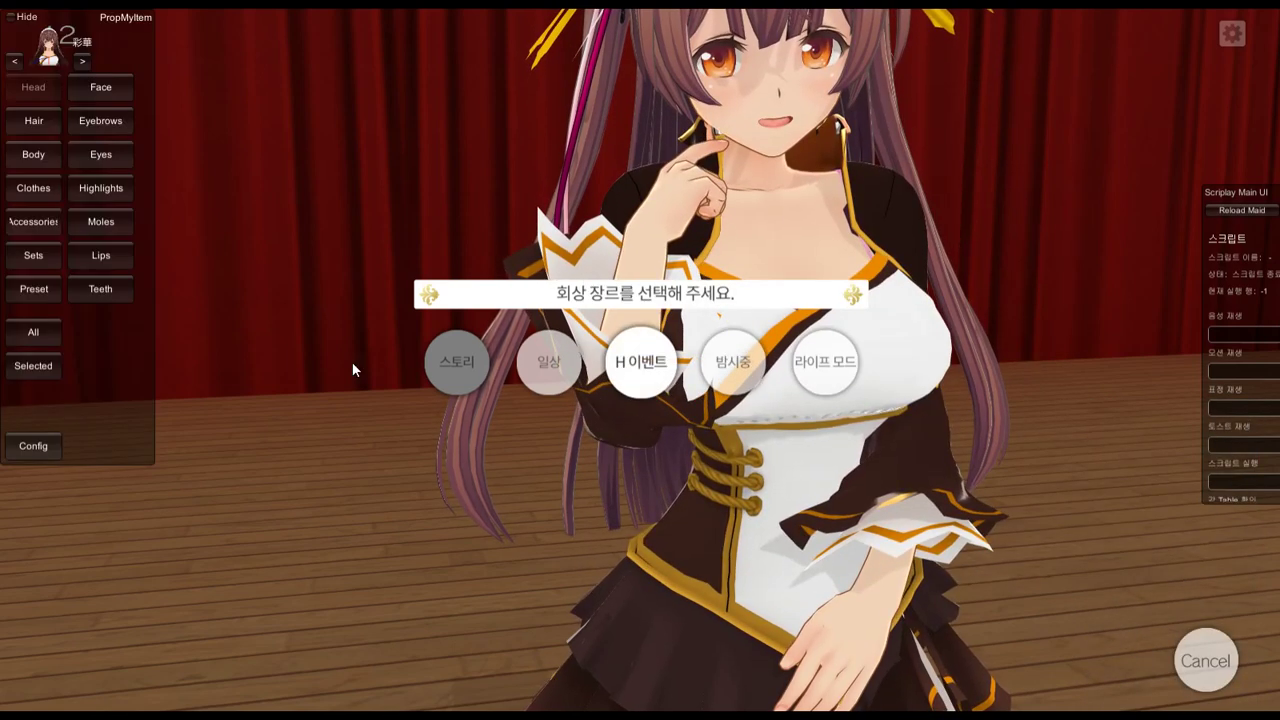
Switch back to Blender and undo the mesh join and the move of AraHaanLD-onep.001 to the other armature
{"action": "key", "text": "alt+Tab"}
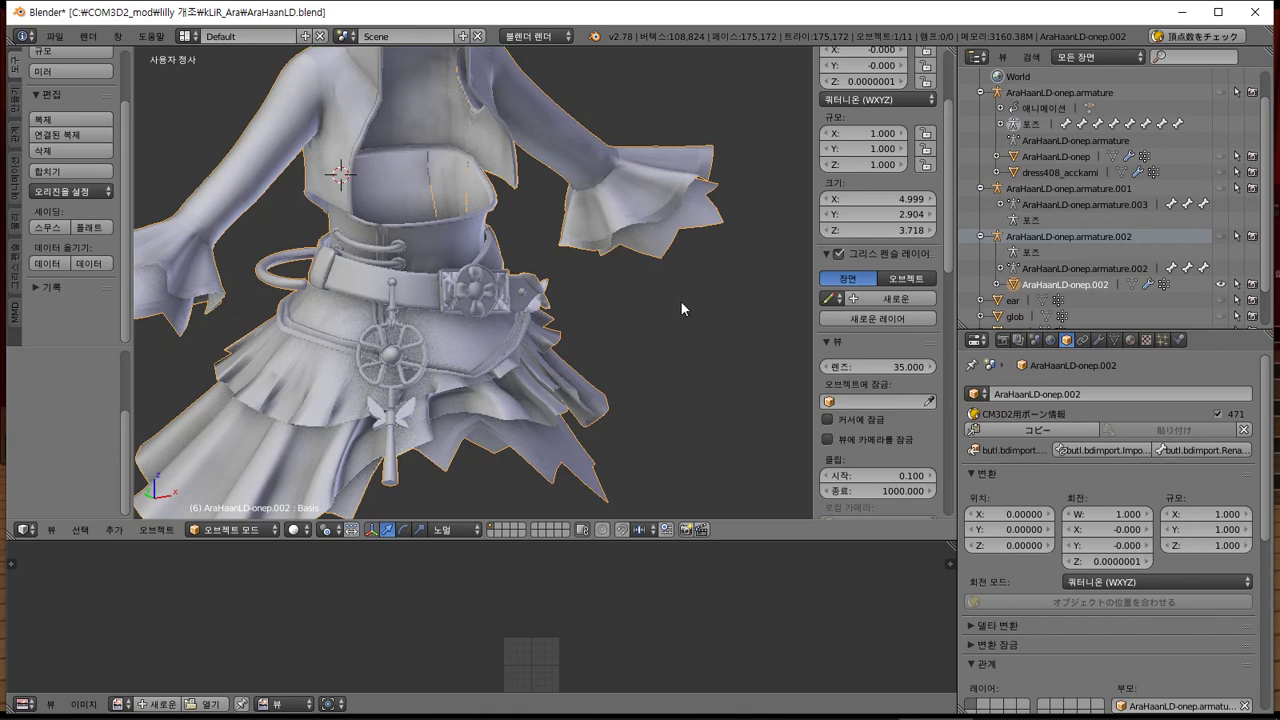
{"action": "scroll", "coordinate": [680, 300], "scroll_direction": "down", "scroll_amount": 3}
{"action": "scroll", "coordinate": [640, 295], "scroll_direction": "up", "scroll_amount": 3}
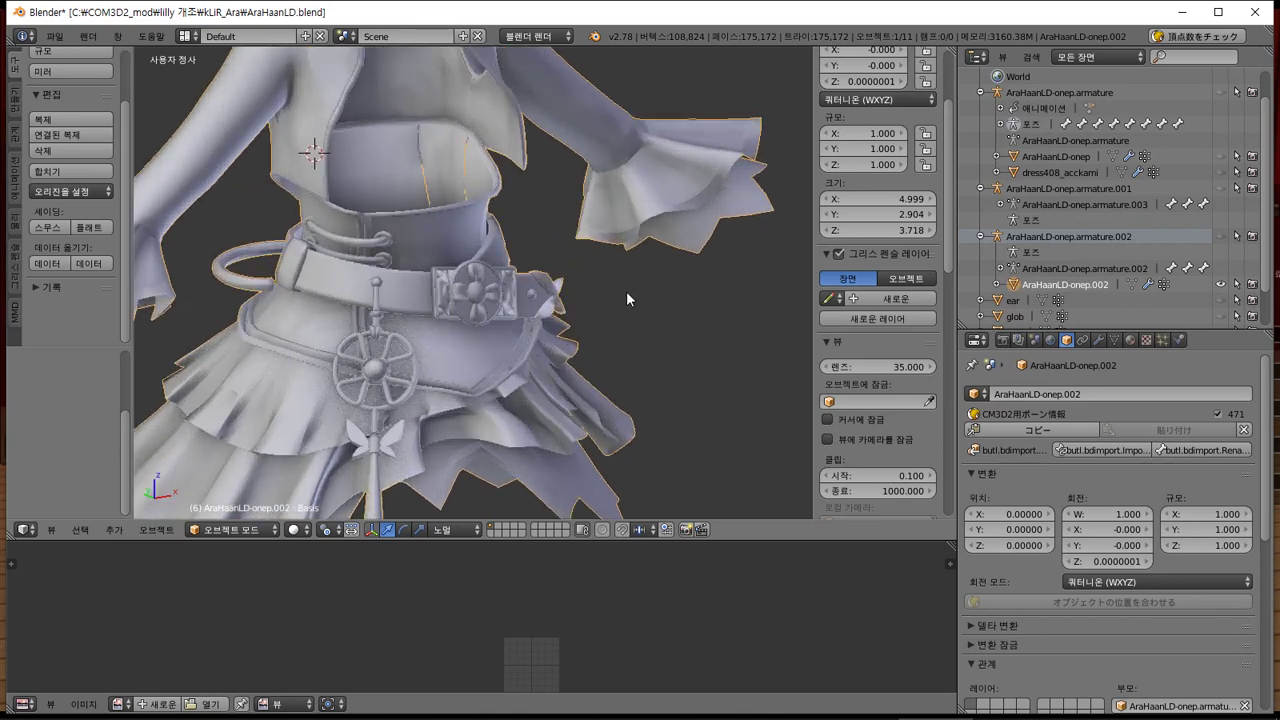
{"action": "key", "text": "ctrl+z"}
{"action": "key", "text": "ctrl+z"}
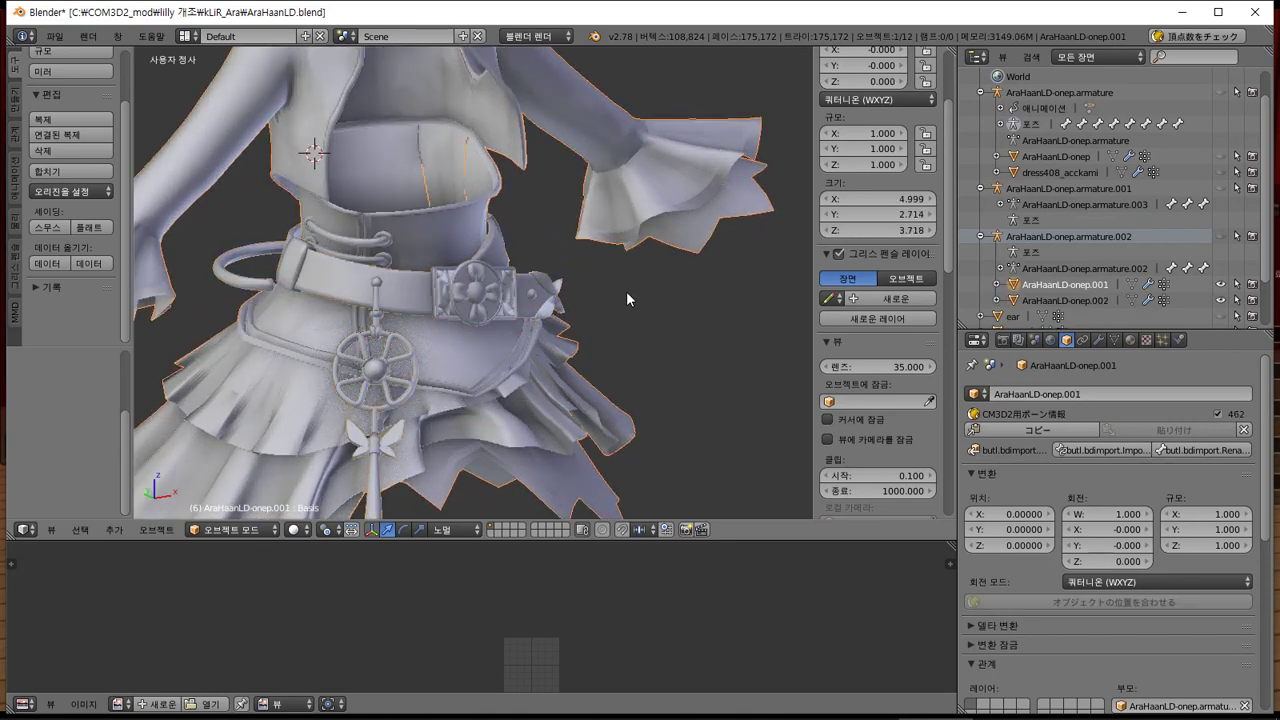
{"action": "key", "text": "ctrl+z"}
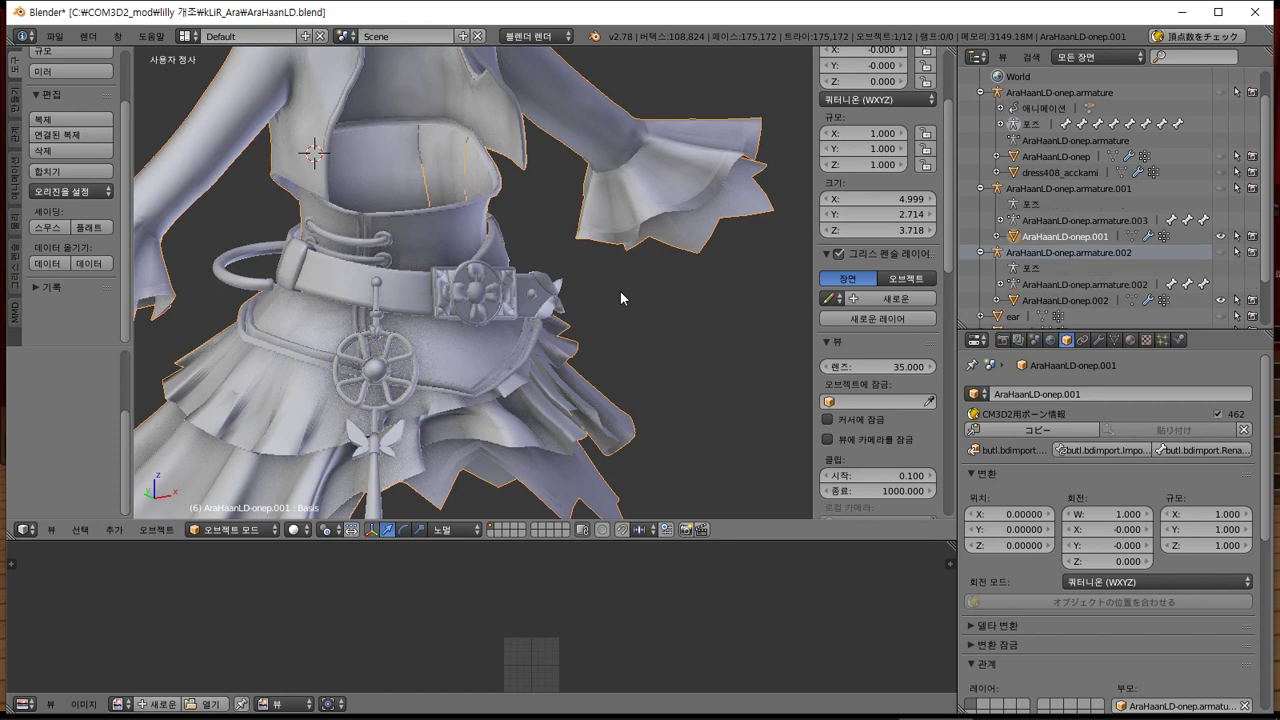
{"action": "key", "text": "ctrl+z"}
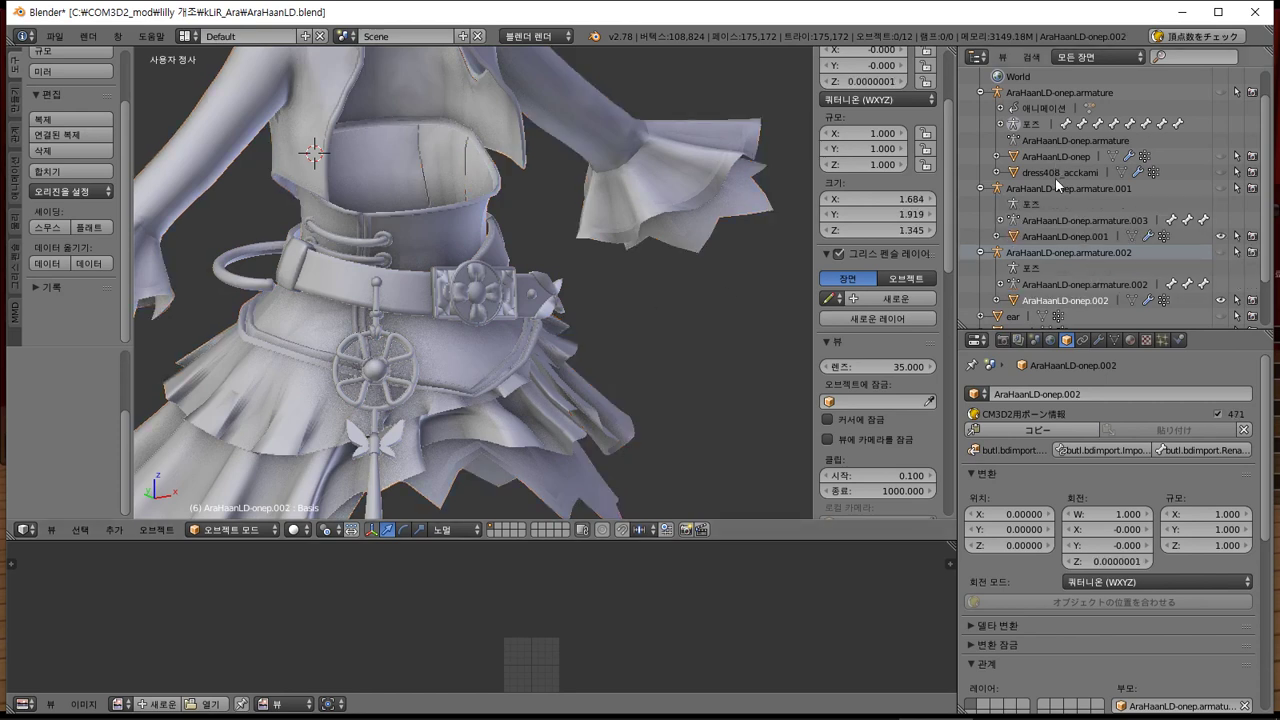
Delete the AraHaanLD-onep.armature.001 hierarchy and import AraHaanLD-onep_z1_mekure_back.model from the kLiR_Ara folder as a CM3D2 model
{"action": "right_click", "coordinate": [1059, 185]}
{"action": "left_click", "coordinate": [1059, 188]}
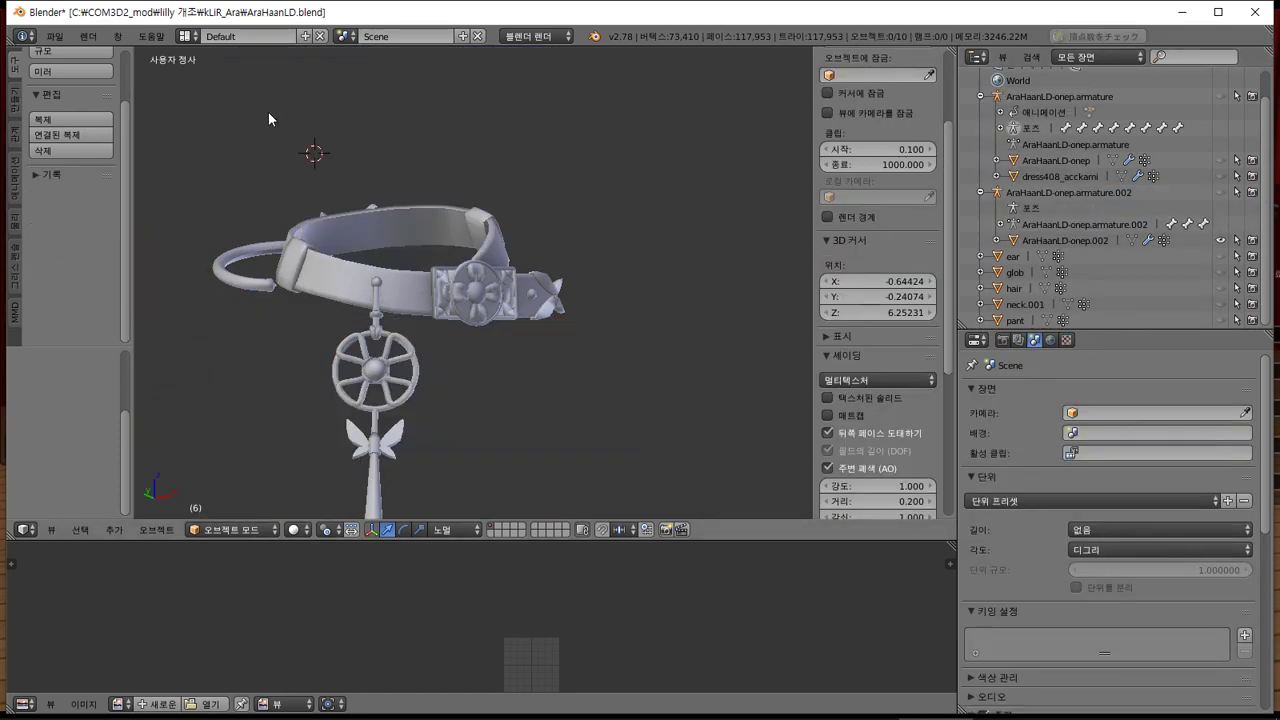
{"action": "left_click", "coordinate": [54, 36]}
{"action": "mouse_move", "coordinate": [188, 328]}
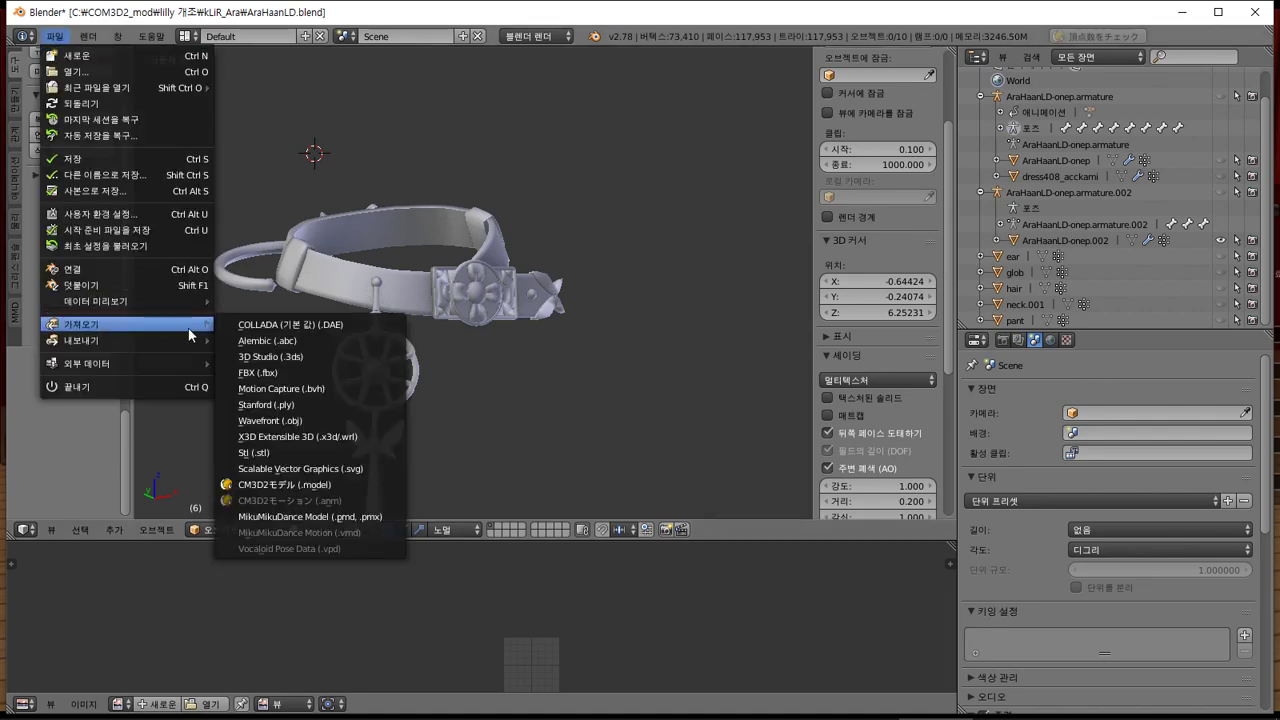
{"action": "left_click", "coordinate": [308, 485]}
{"action": "left_click", "coordinate": [352, 244]}
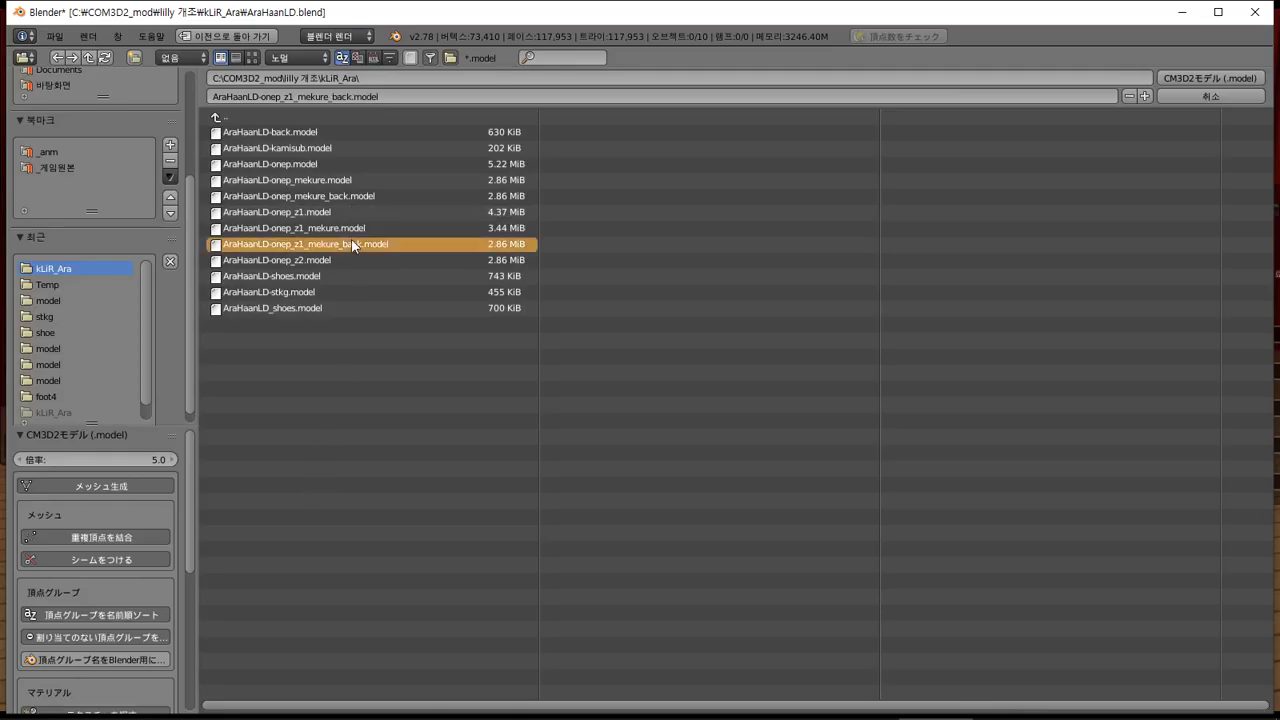
{"action": "left_click", "coordinate": [352, 244]}
{"action": "key", "text": "alt+Tab"}
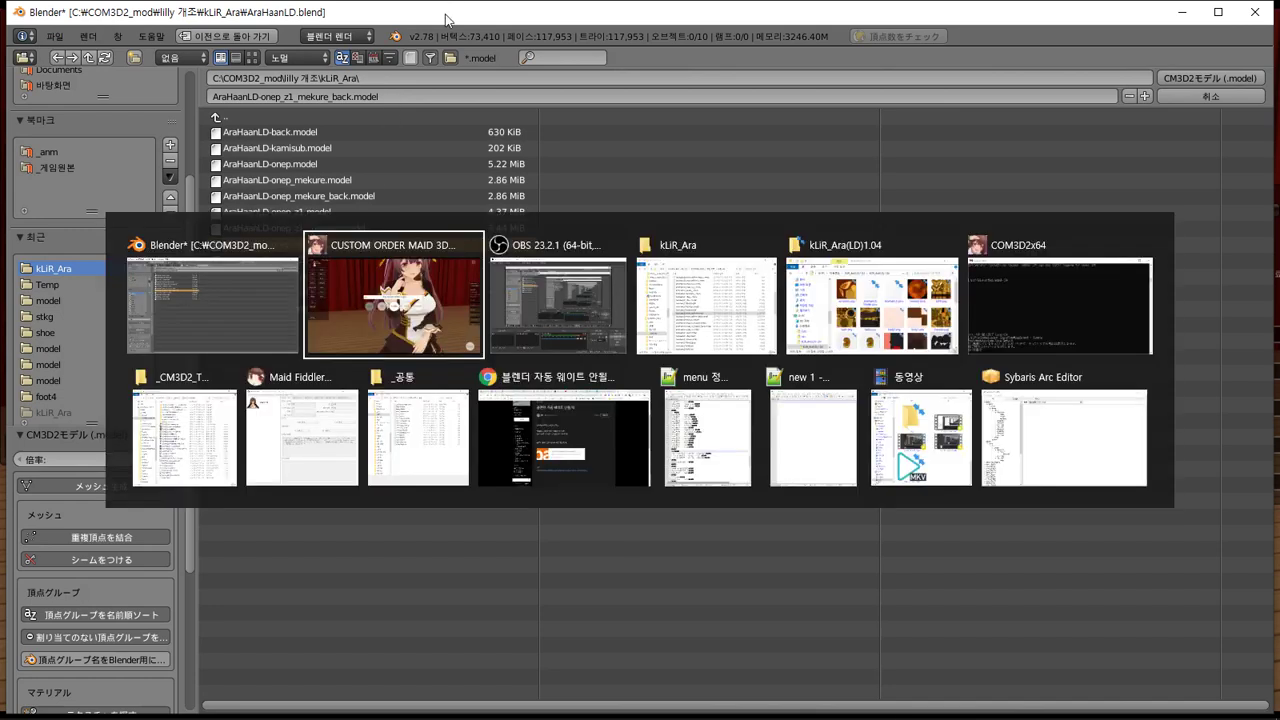
{"action": "key", "text": "Escape"}
{"action": "key", "text": "alt+Tab"}
{"action": "key", "text": "Escape"}
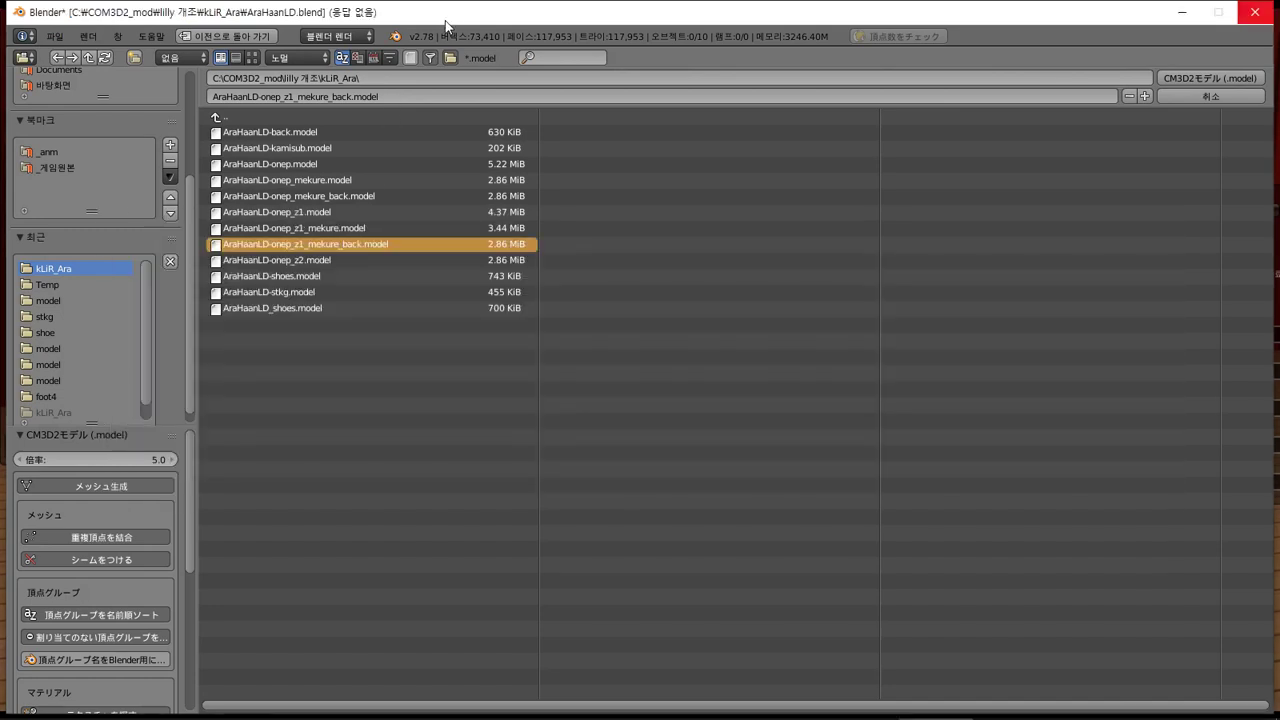
{"action": "key", "text": "alt+Tab"}
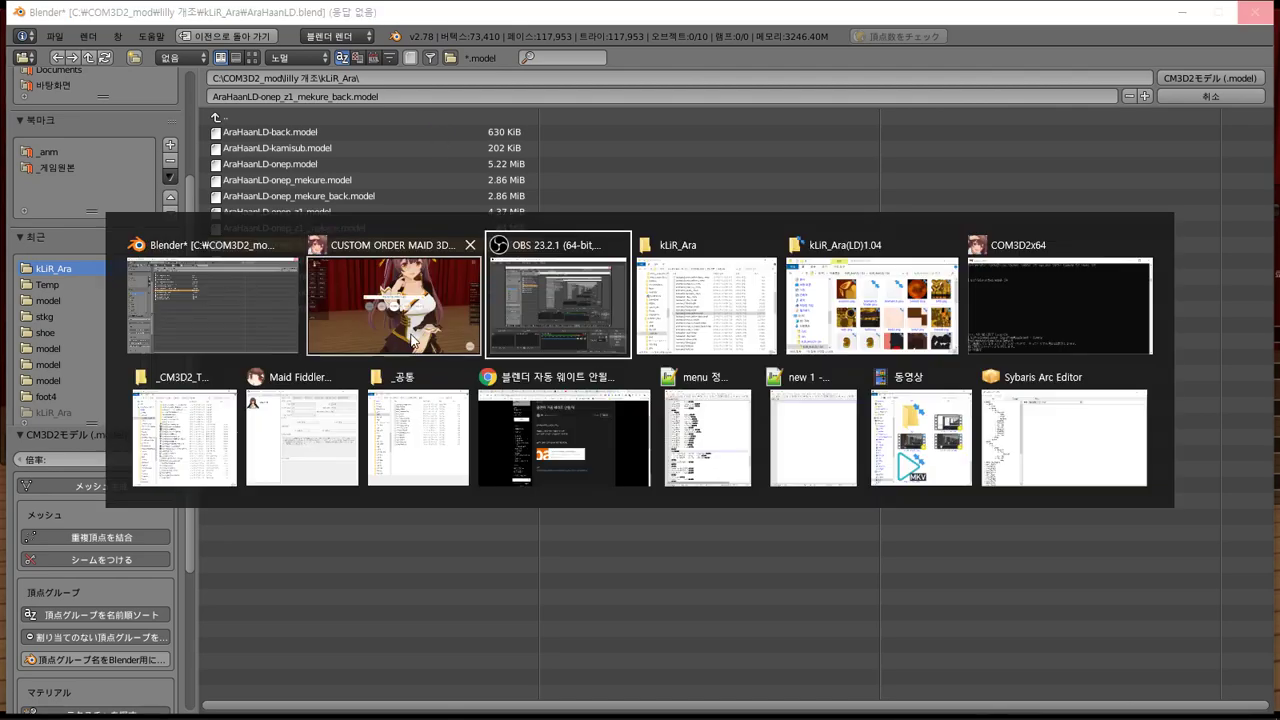
{"action": "key", "text": "alt+Tab"}
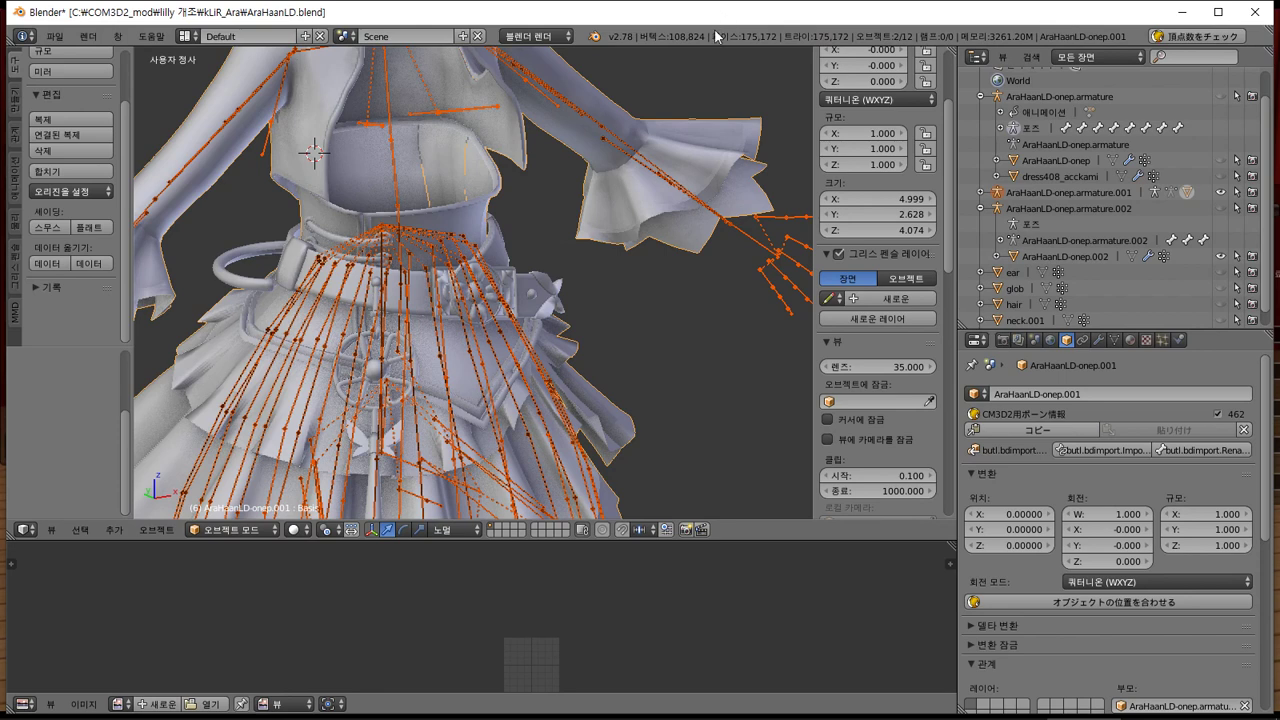
Select only the belt mesh AraHaanLD-onep.002 in Blender
{"action": "key", "text": "alt+a"}
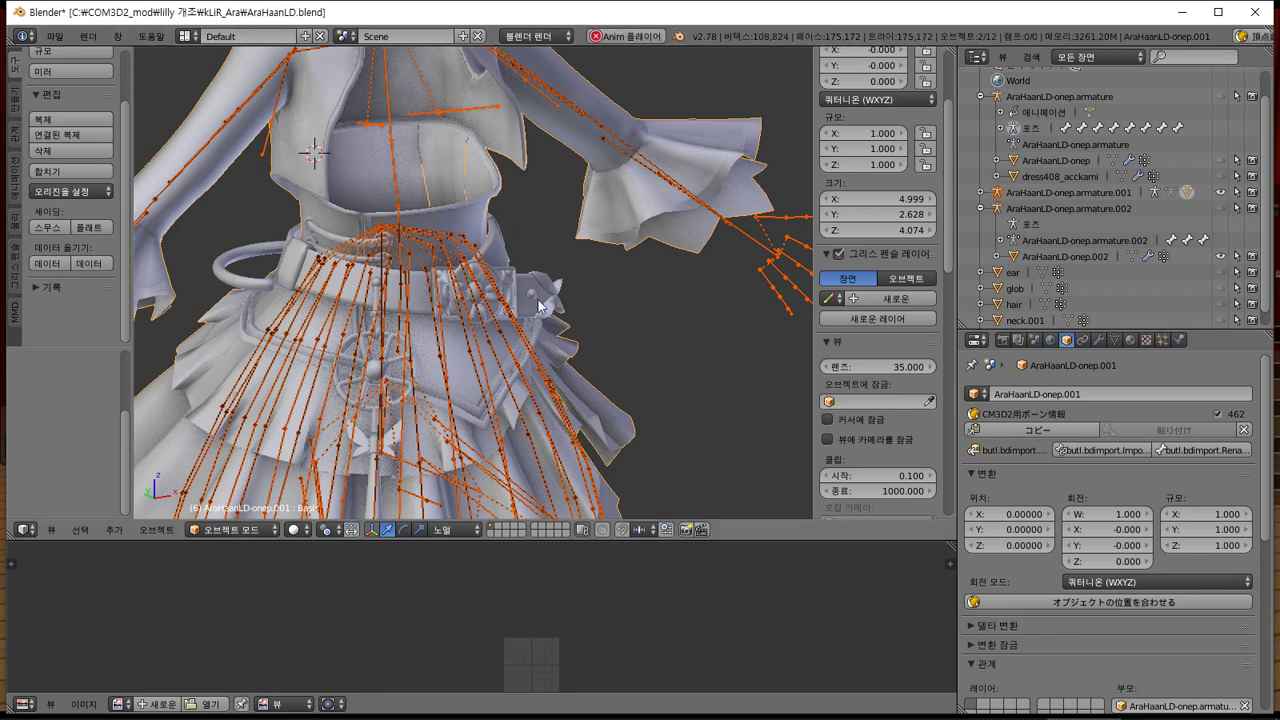
{"action": "key", "text": "alt+a"}
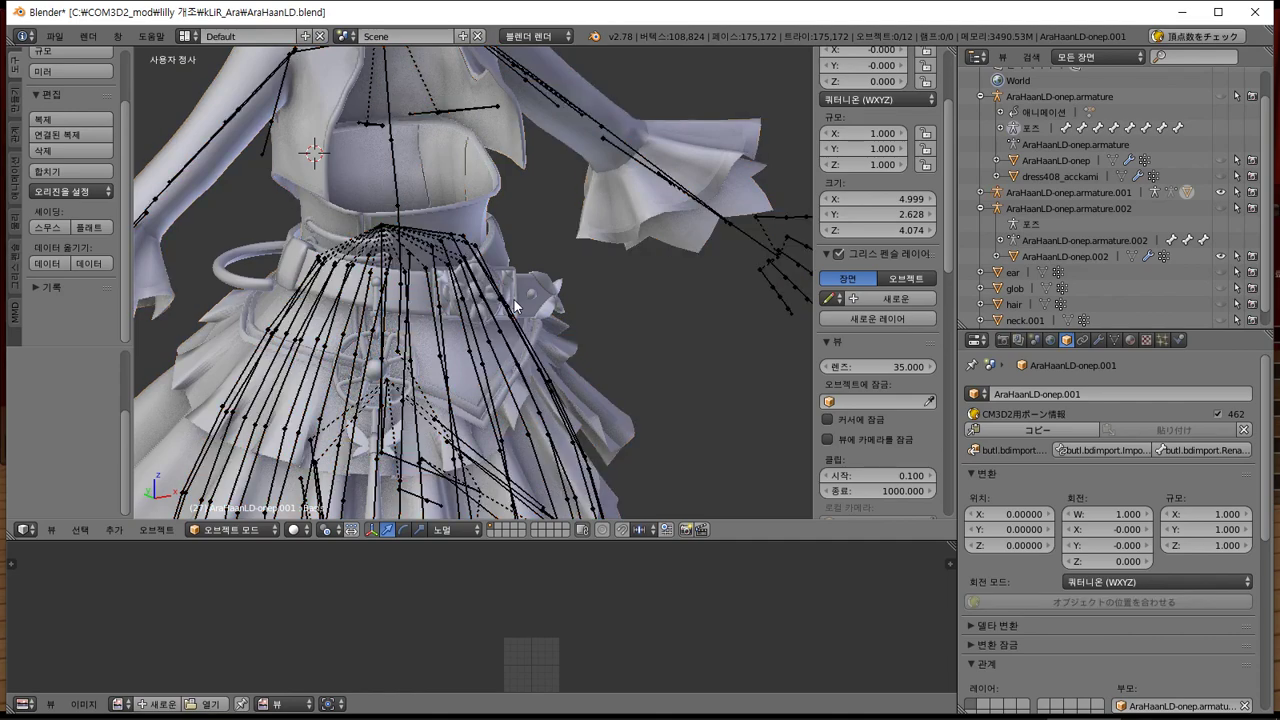
{"action": "right_click", "coordinate": [523, 300], "text": "shift"}
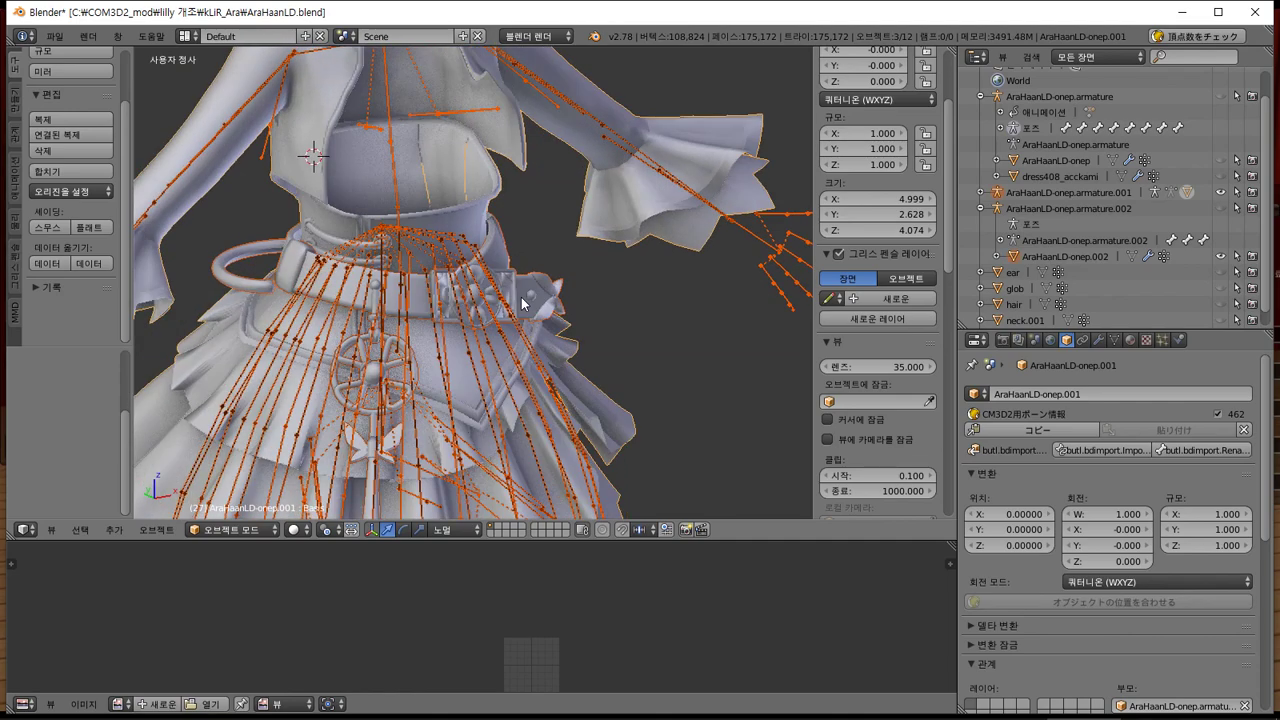
{"action": "left_click", "coordinate": [1024, 258]}
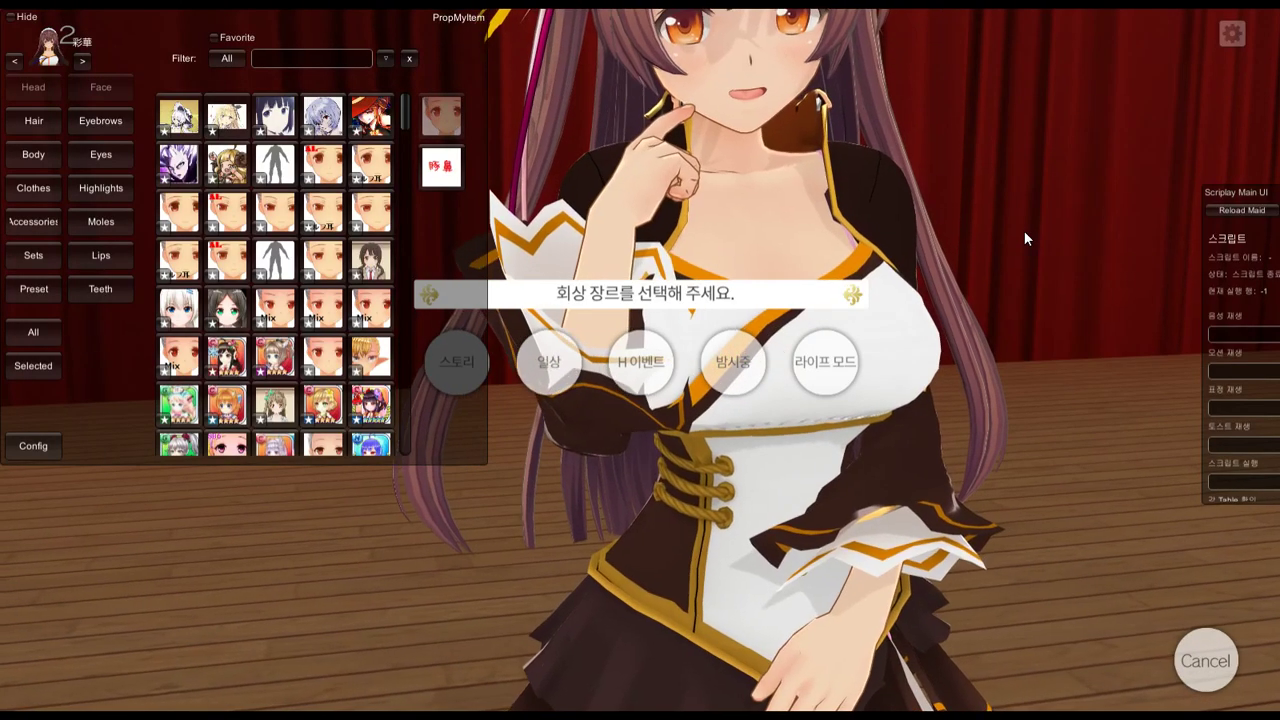
Switch to Custom Order Maid 3D2, list the one-piece clothes, try equipping the third AraHaanLD dress variant and dismiss the error
{"action": "left_click", "coordinate": [36, 191]}
{"action": "left_click", "coordinate": [125, 219]}
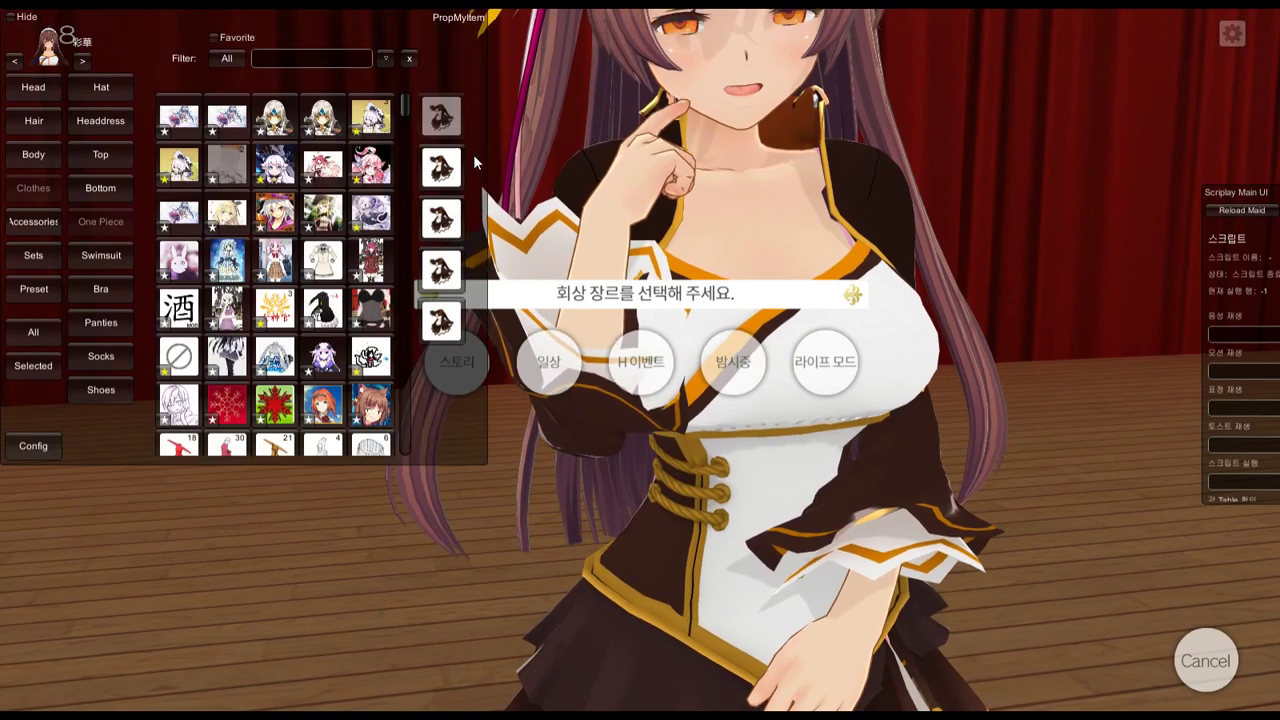
{"action": "left_click", "coordinate": [446, 205]}
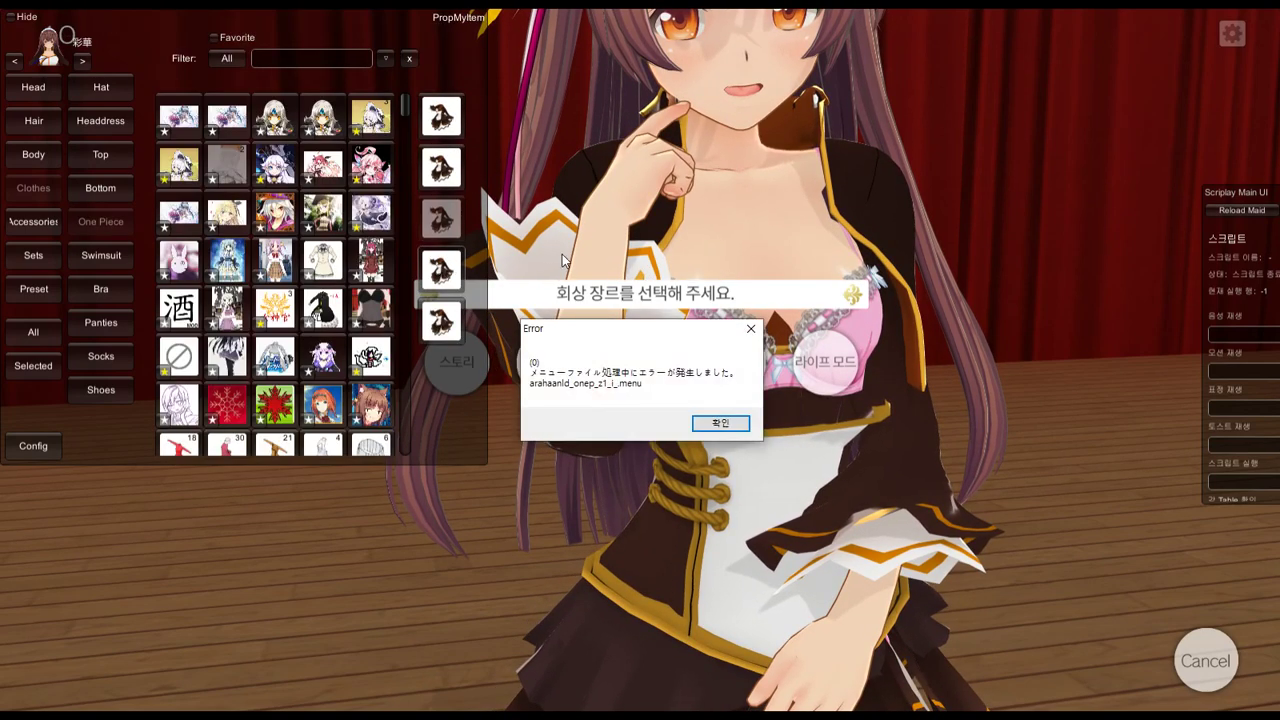
{"action": "left_click", "coordinate": [722, 423]}
Read the latest log entries in the COM3D2x64 console and return to the game window
{"action": "key", "text": "alt+Tab"}
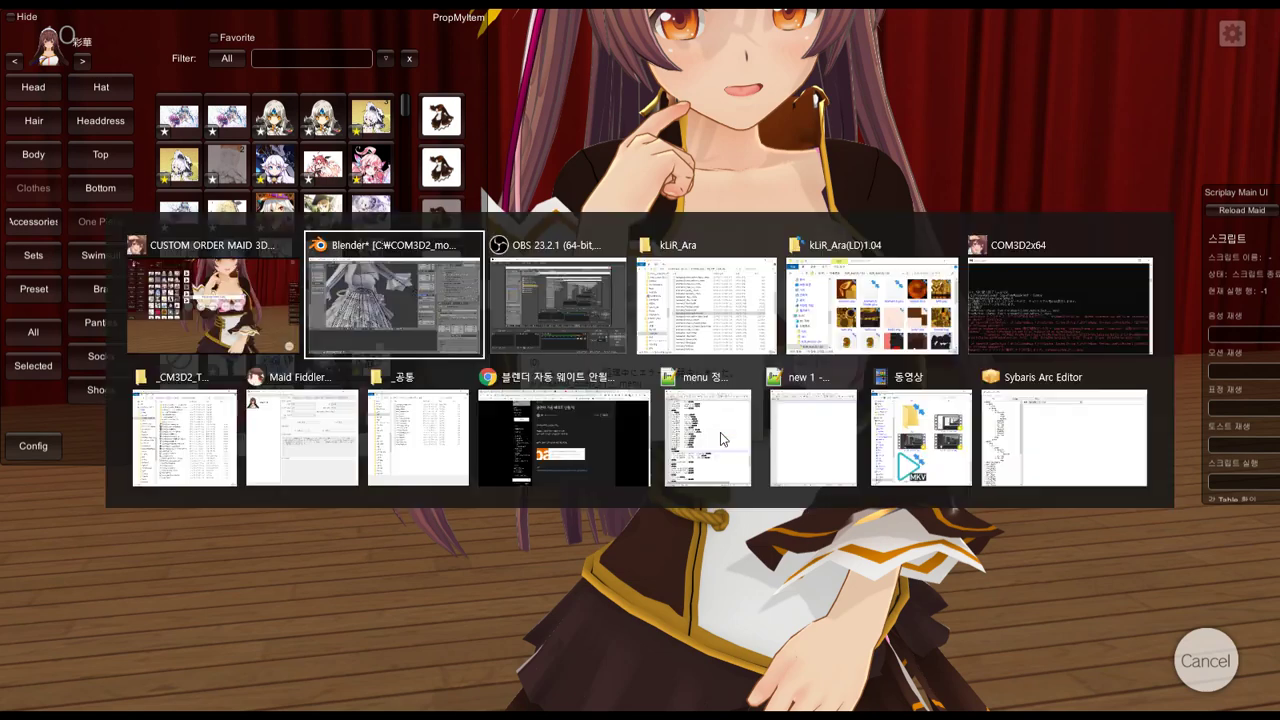
{"action": "left_click", "coordinate": [1116, 312]}
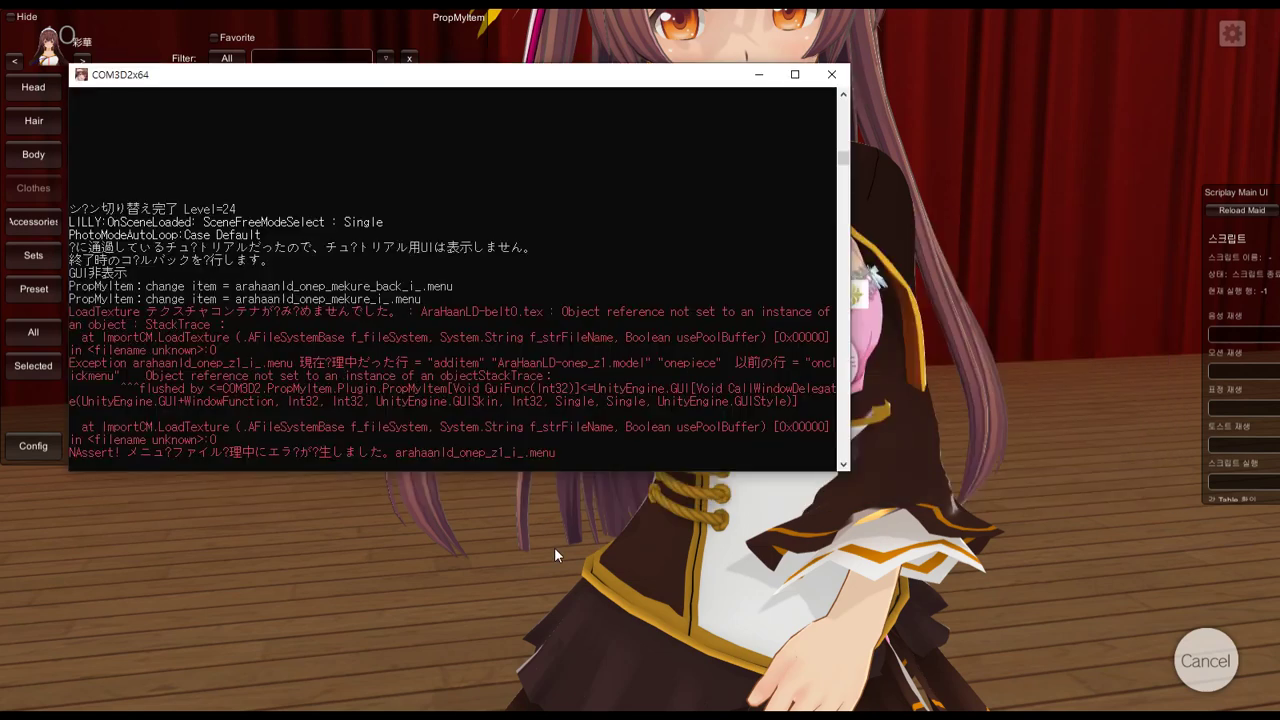
{"action": "key", "text": "alt+Tab"}
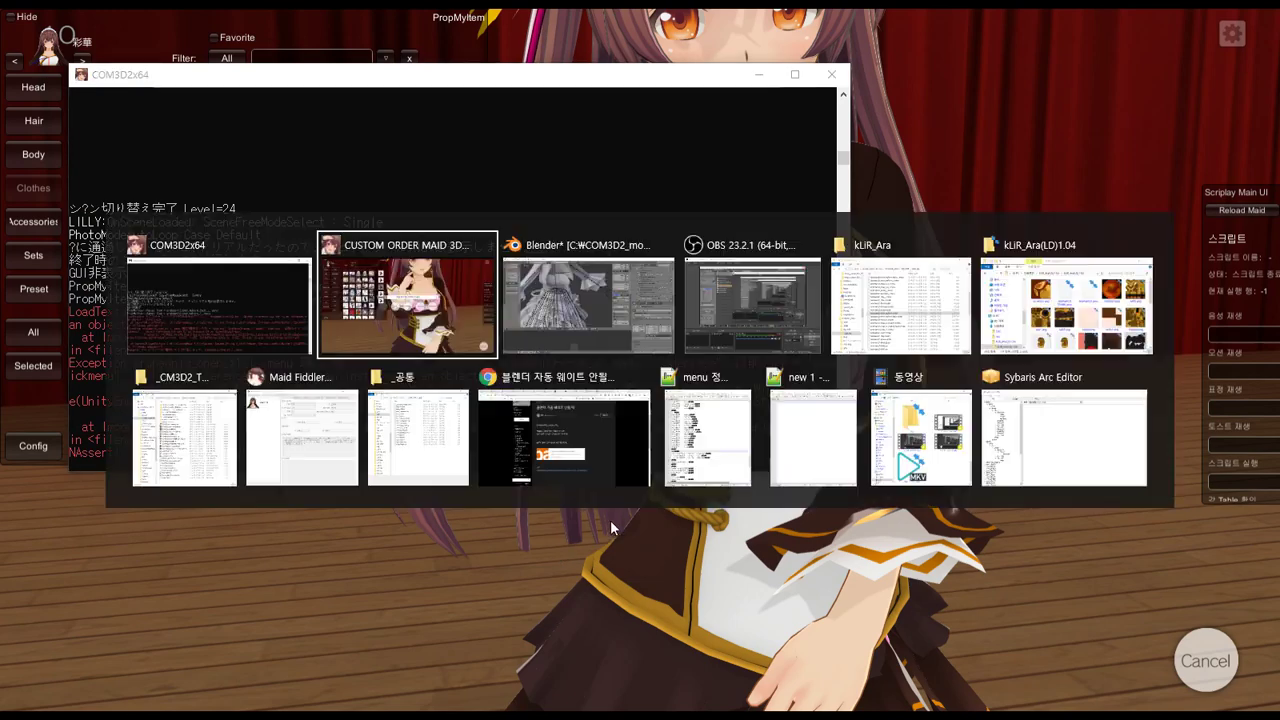
{"action": "left_click", "coordinate": [719, 427]}
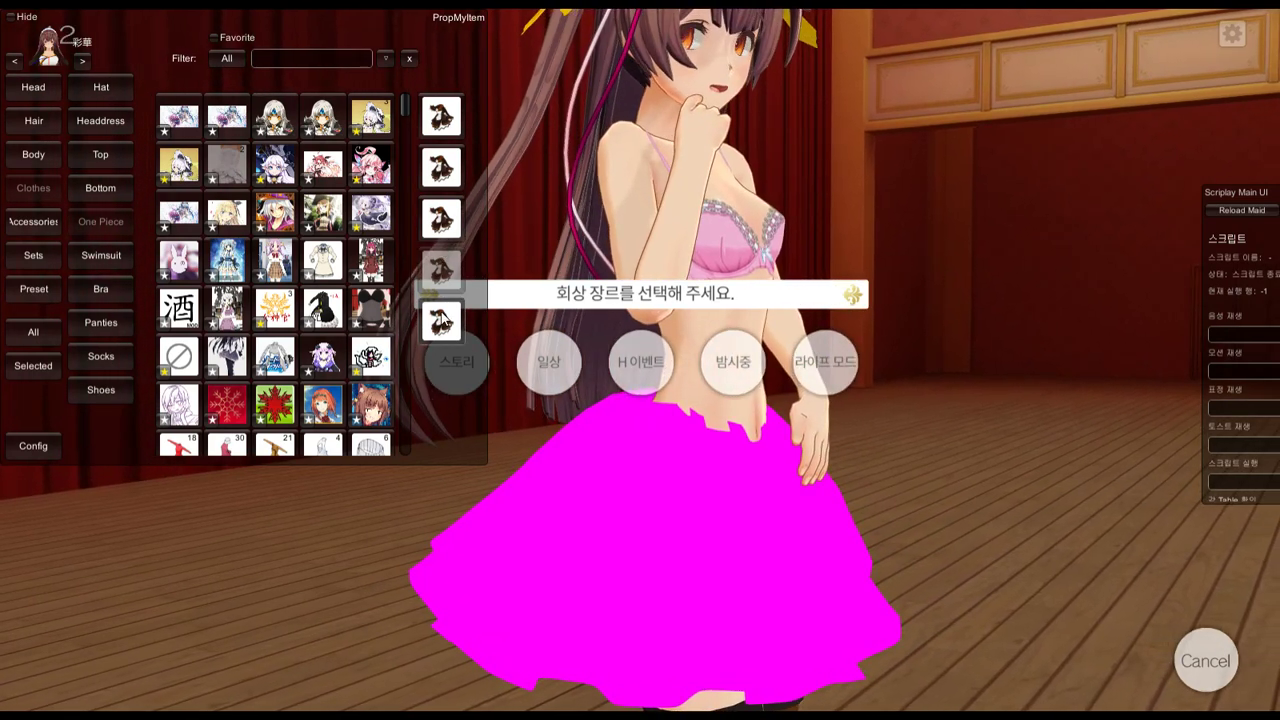
Retest the third and fourth AraHaanLD dress variants on the maid and close the error dialog
{"action": "left_click", "coordinate": [441, 222]}
{"action": "left_click", "coordinate": [441, 268]}
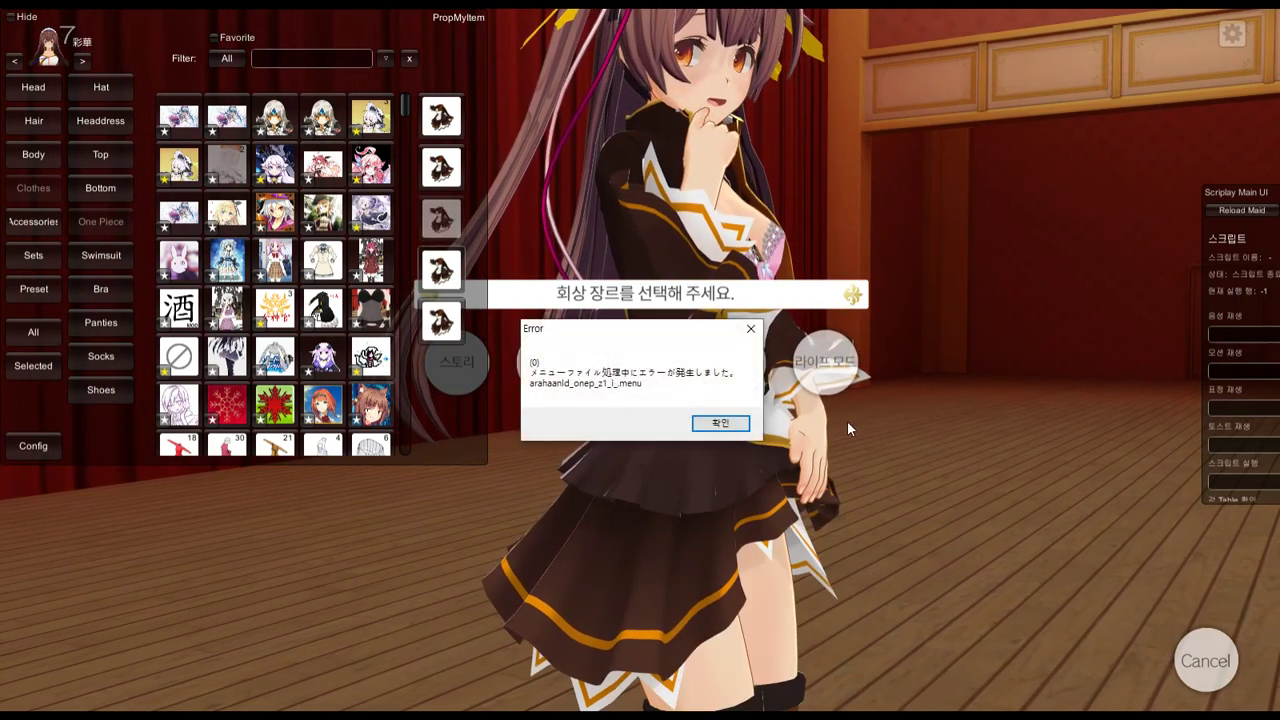
{"action": "left_click", "coordinate": [730, 428]}
Check the COM3D2x64 console again, then find and select AraHaanLD-belt0.tex in the kLiR_Ara folder
{"action": "key", "text": "alt+Tab"}
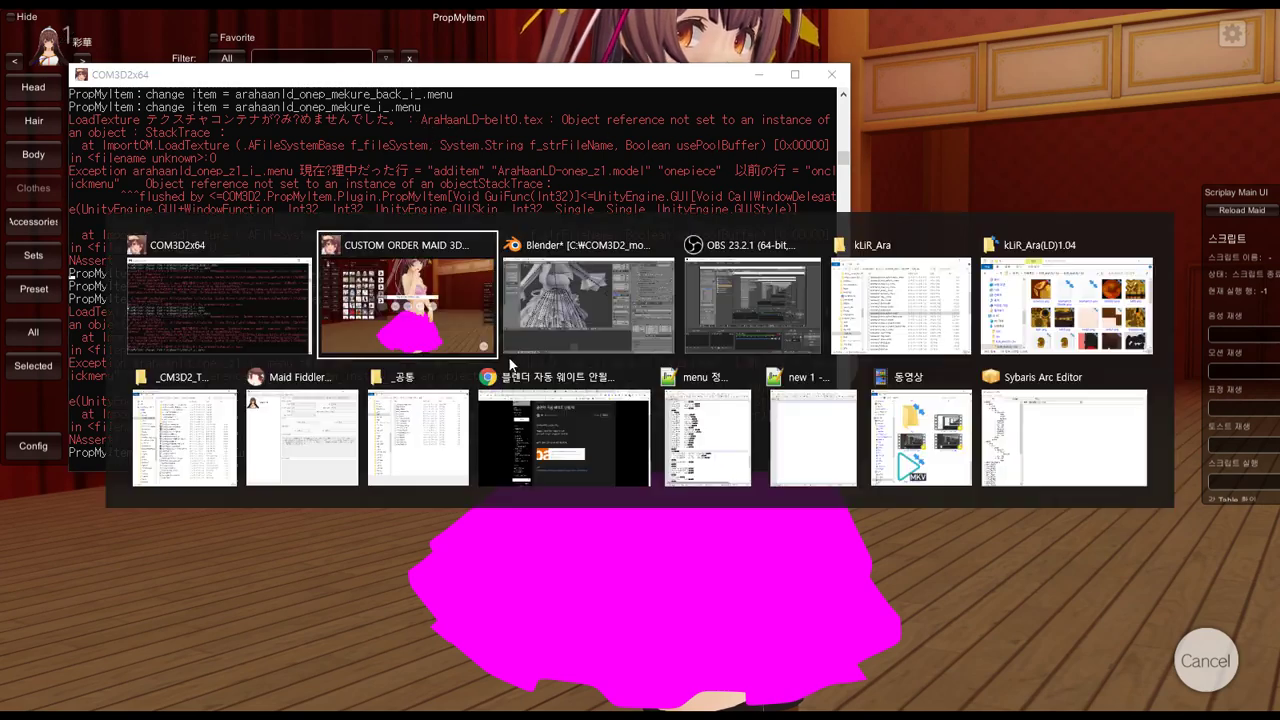
{"action": "key", "text": "alt+Tab"}
{"action": "left_click", "coordinate": [891, 309]}
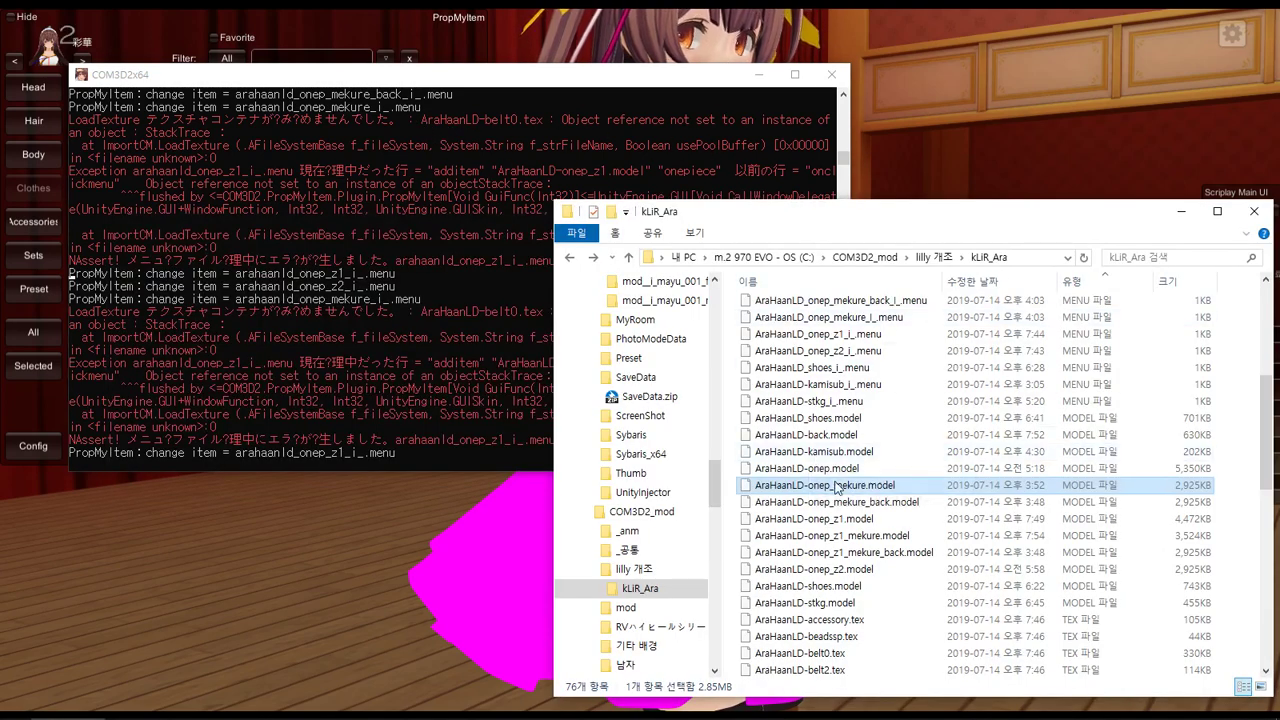
{"action": "scroll", "coordinate": [857, 519], "scroll_direction": "down", "scroll_amount": 4}
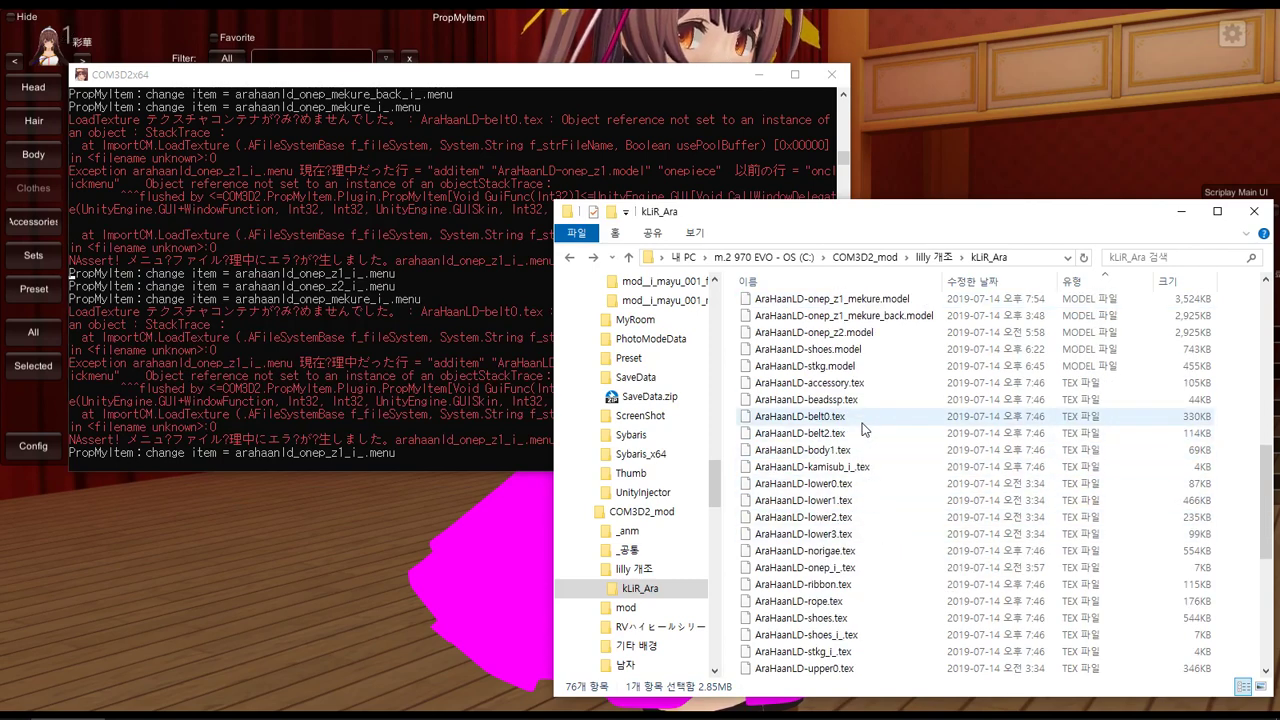
{"action": "left_click", "coordinate": [862, 421]}
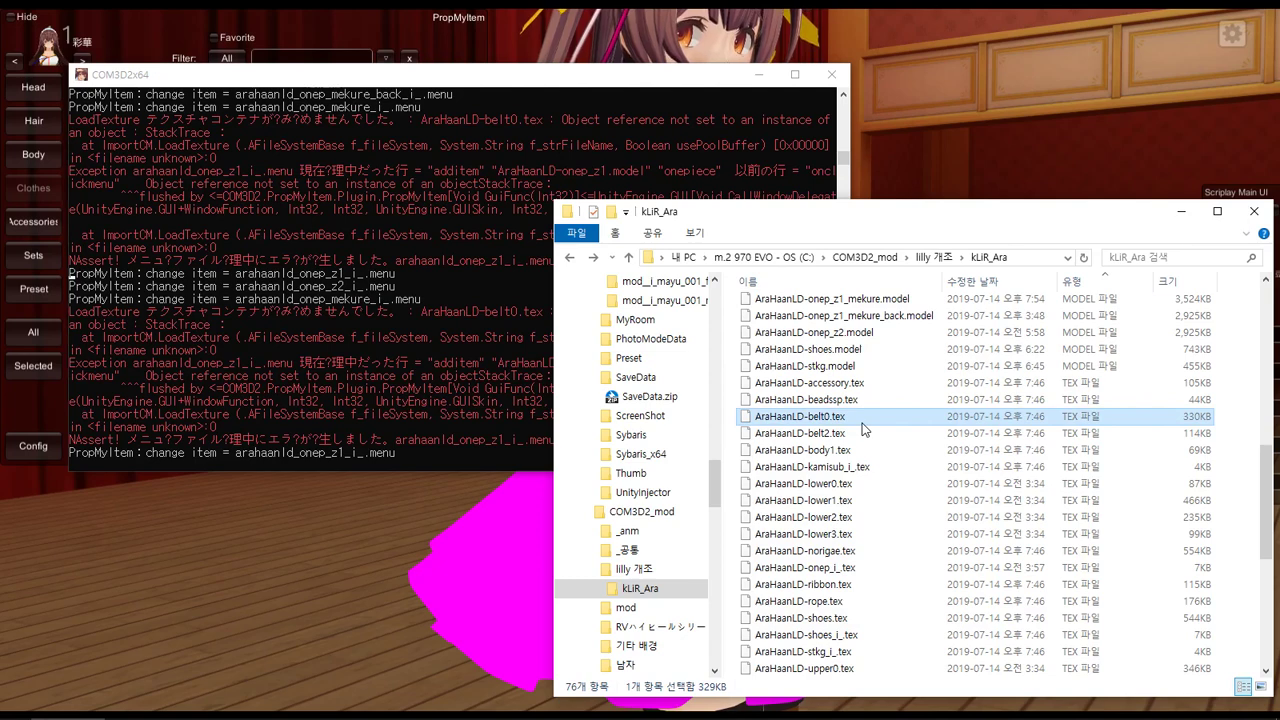
Copy the file name AraHaanLD-belt0.tex from the console log, search for it in Everything and open its containing folder
{"action": "left_click", "coordinate": [424, 119]}
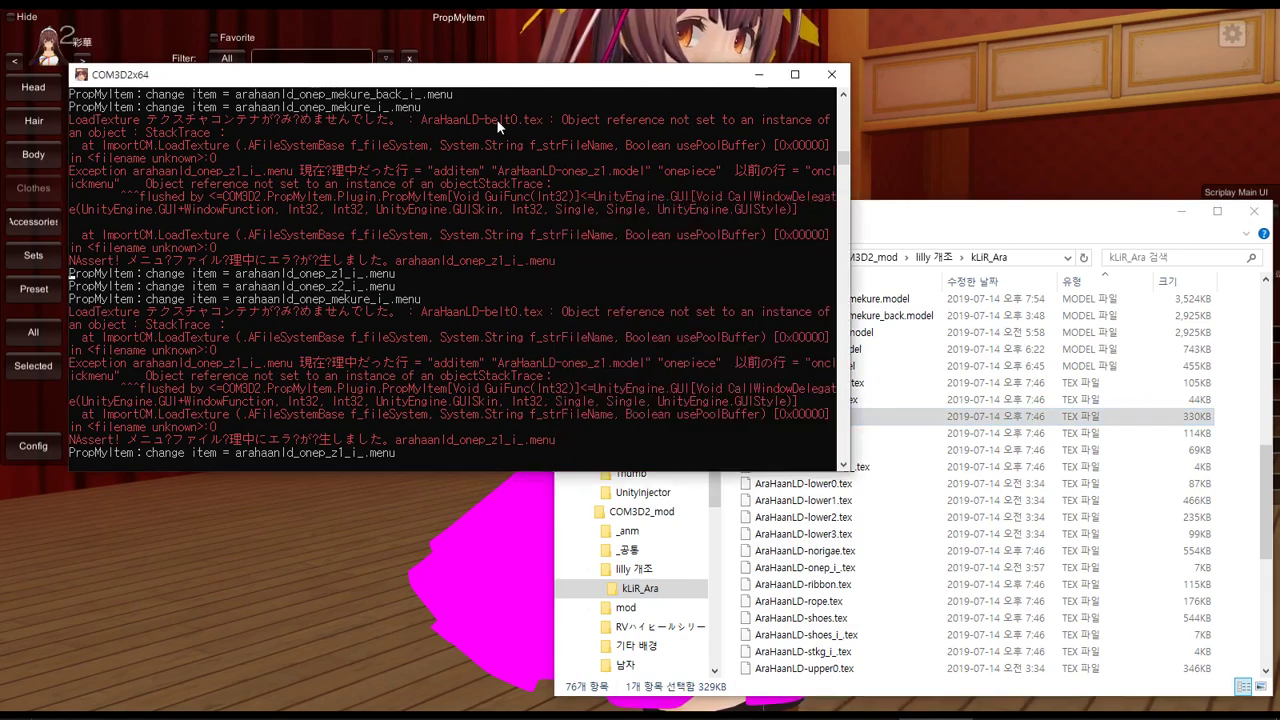
{"action": "left_click_drag", "start_coordinate": [543, 118], "coordinate": [422, 120]}
{"action": "key", "text": "ctrl+c"}
{"action": "left_click", "coordinate": [1133, 708]}
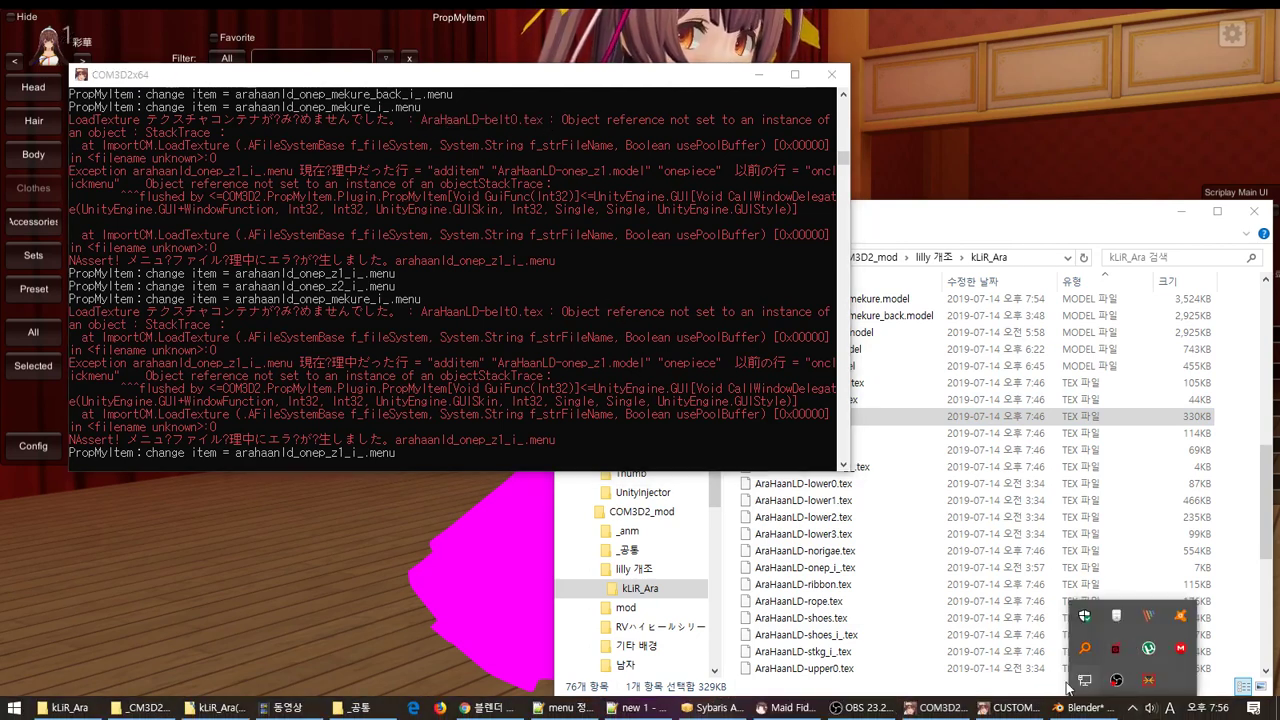
{"action": "left_click", "coordinate": [1088, 649]}
{"action": "key", "text": "ctrl+v"}
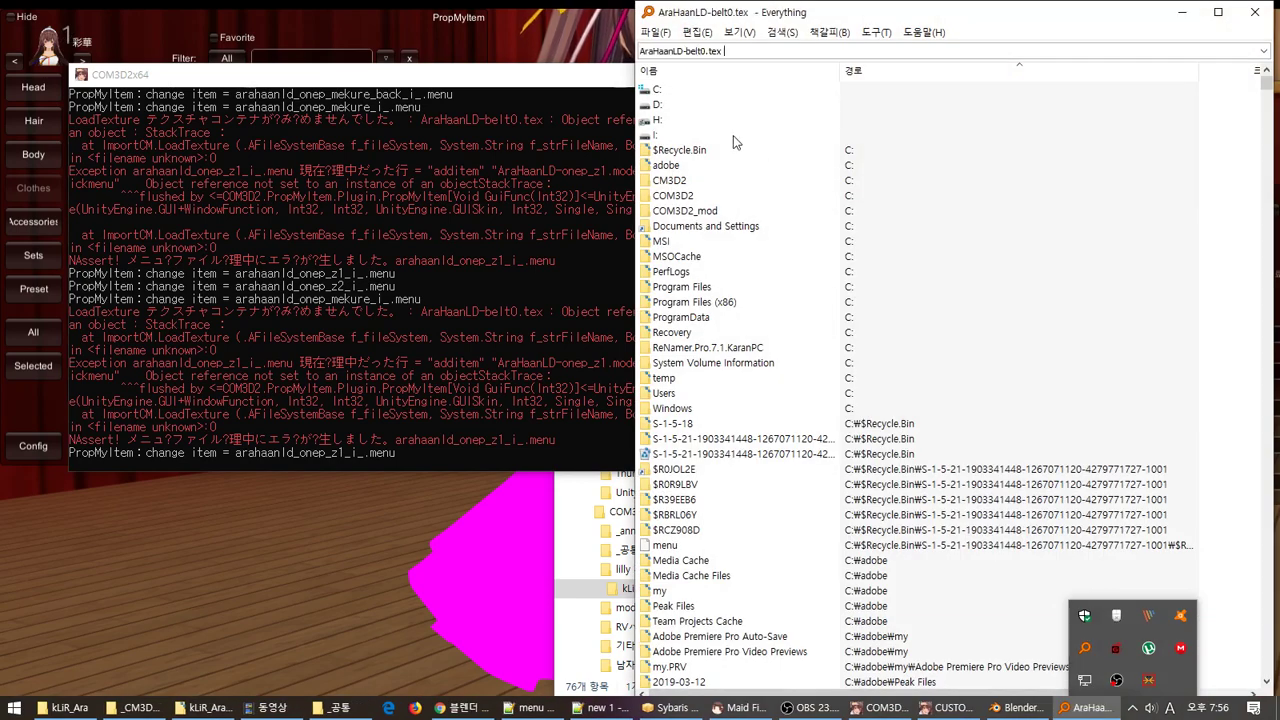
{"action": "key", "text": "Down"}
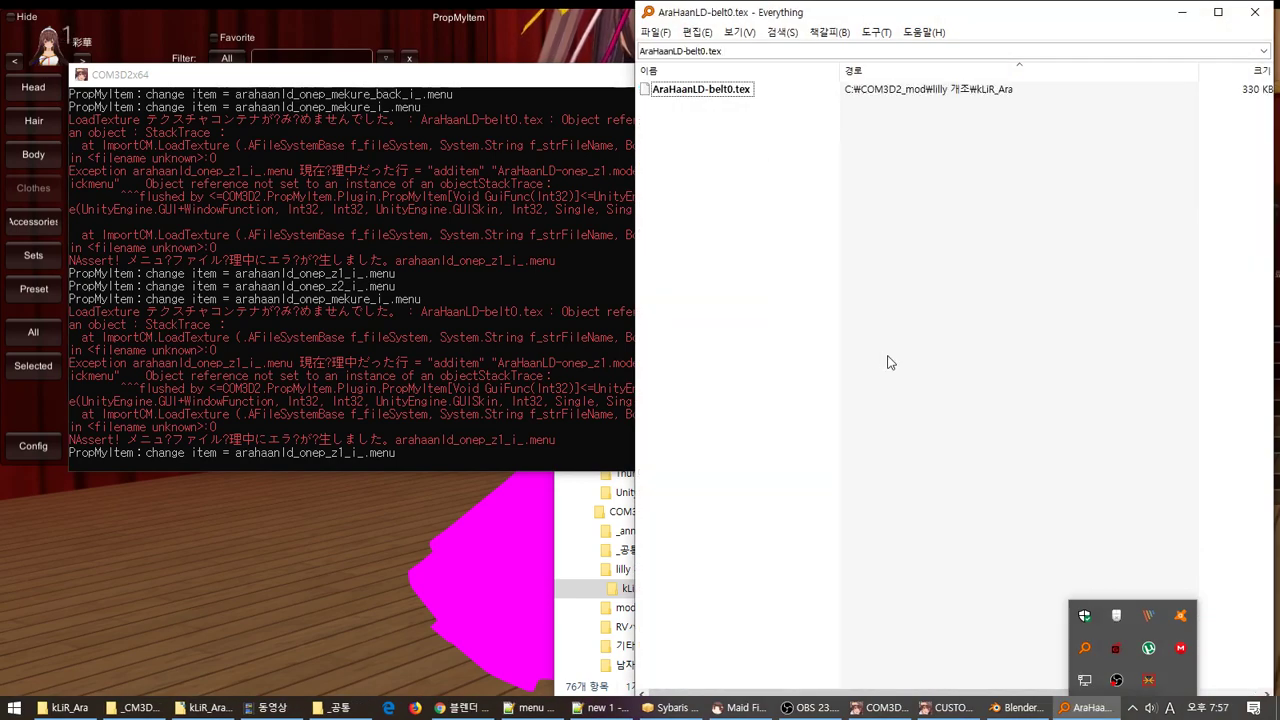
{"action": "key", "text": "ctrl+Return"}
{"action": "left_click", "coordinate": [957, 551]}
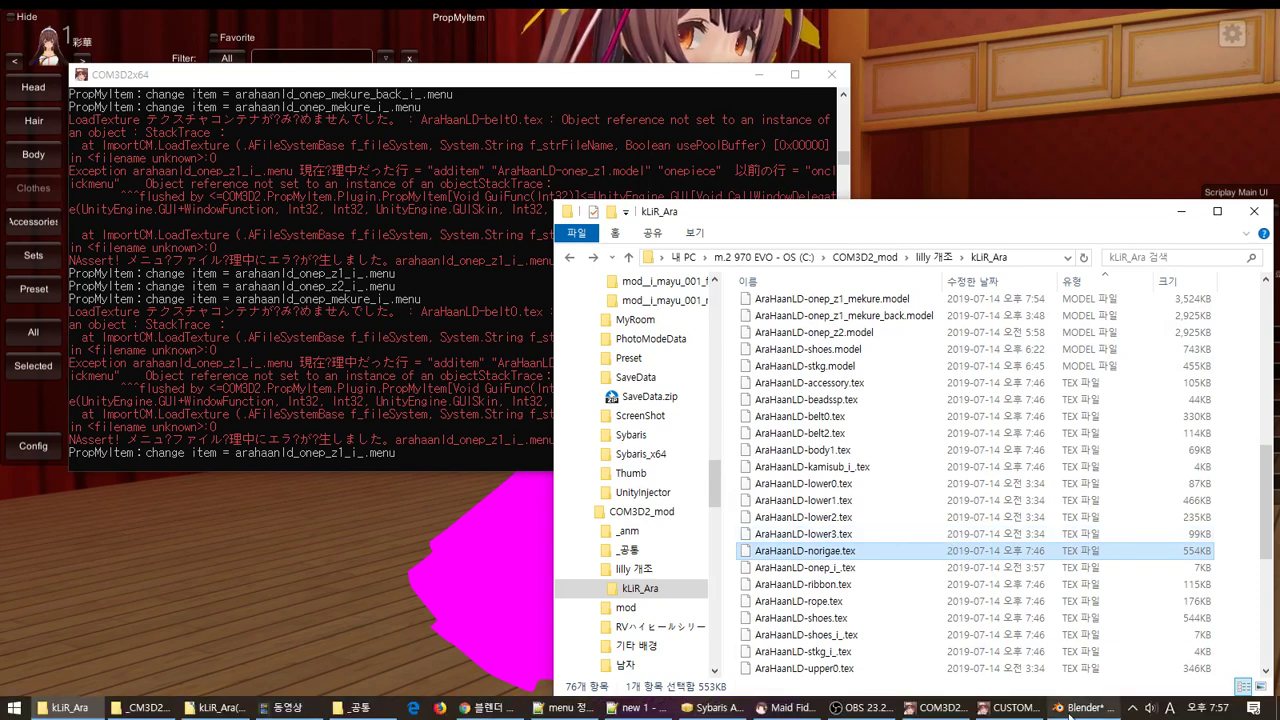
Convert AraHaanLD-belt0.png from the kLiR_Ara folder to a tex file with [CM3D2]tex←→png変換.exe from the _CM3D2_Toolkit_PR2 folder
{"action": "mouse_move", "coordinate": [1000, 711]}
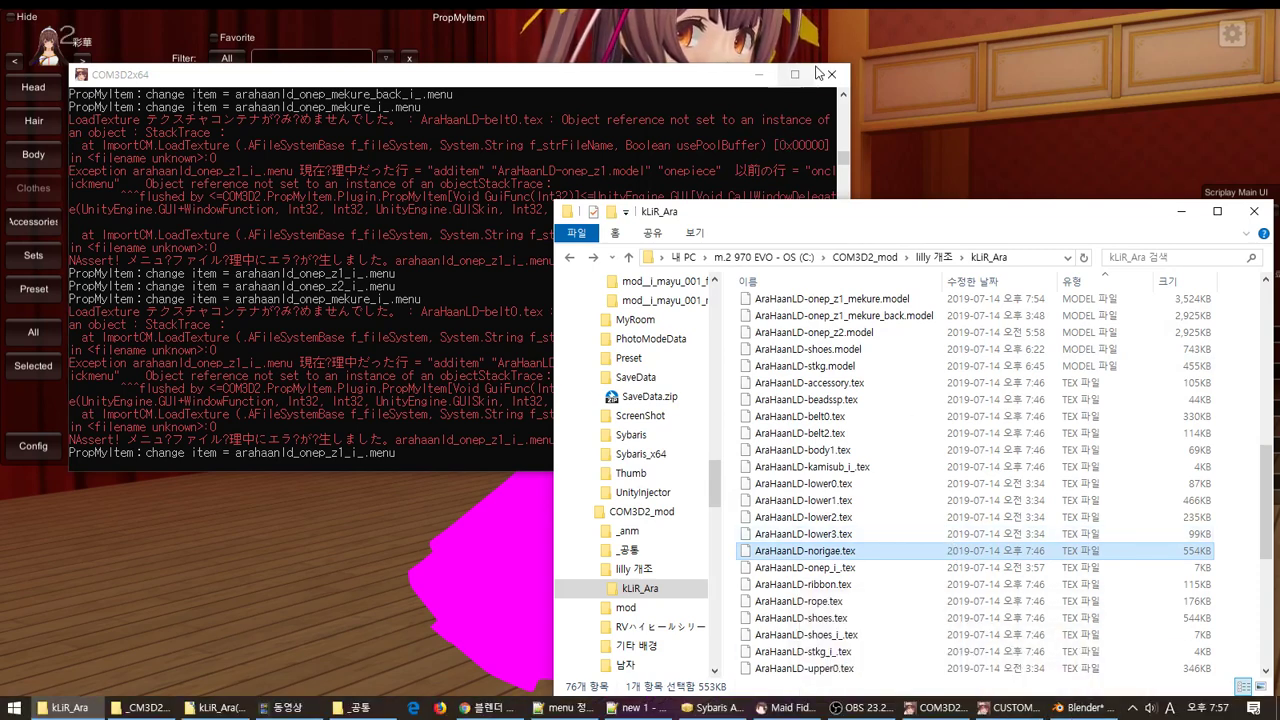
{"action": "left_click", "coordinate": [935, 688]}
{"action": "left_click", "coordinate": [891, 484]}
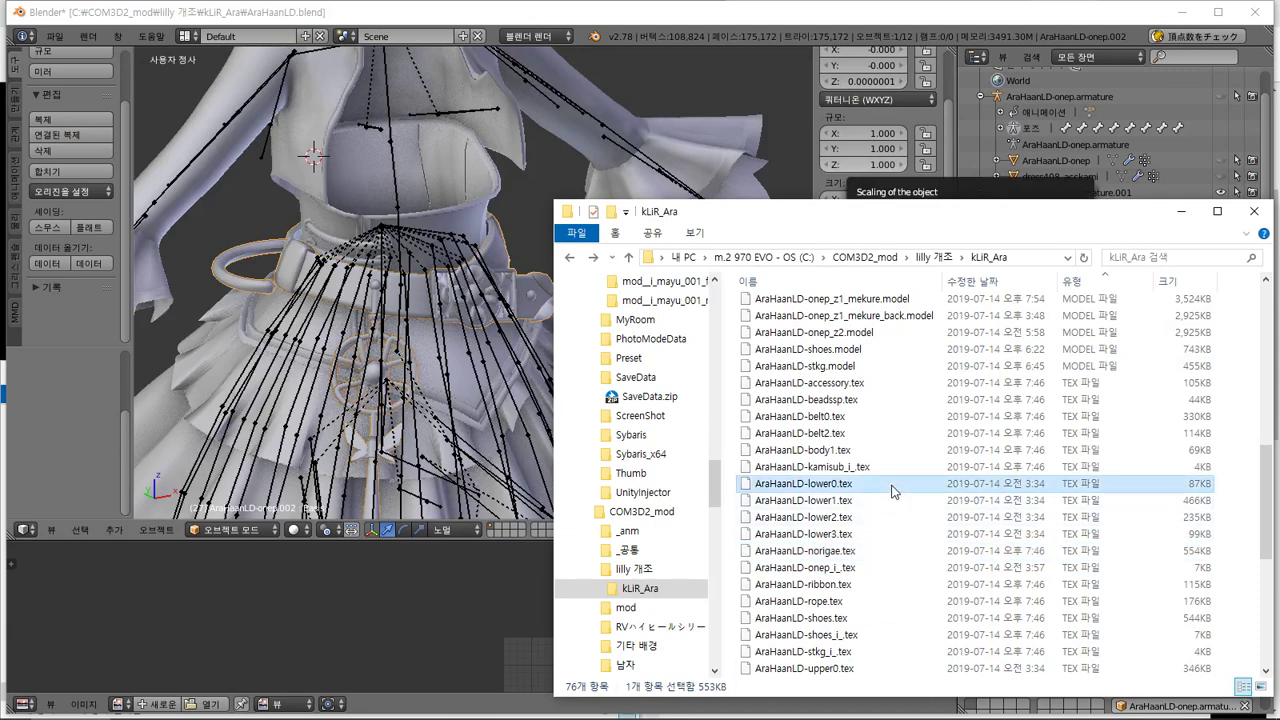
{"action": "scroll", "coordinate": [886, 566], "scroll_direction": "down", "scroll_amount": 1}
{"action": "scroll", "coordinate": [886, 566], "scroll_direction": "down", "scroll_amount": 4}
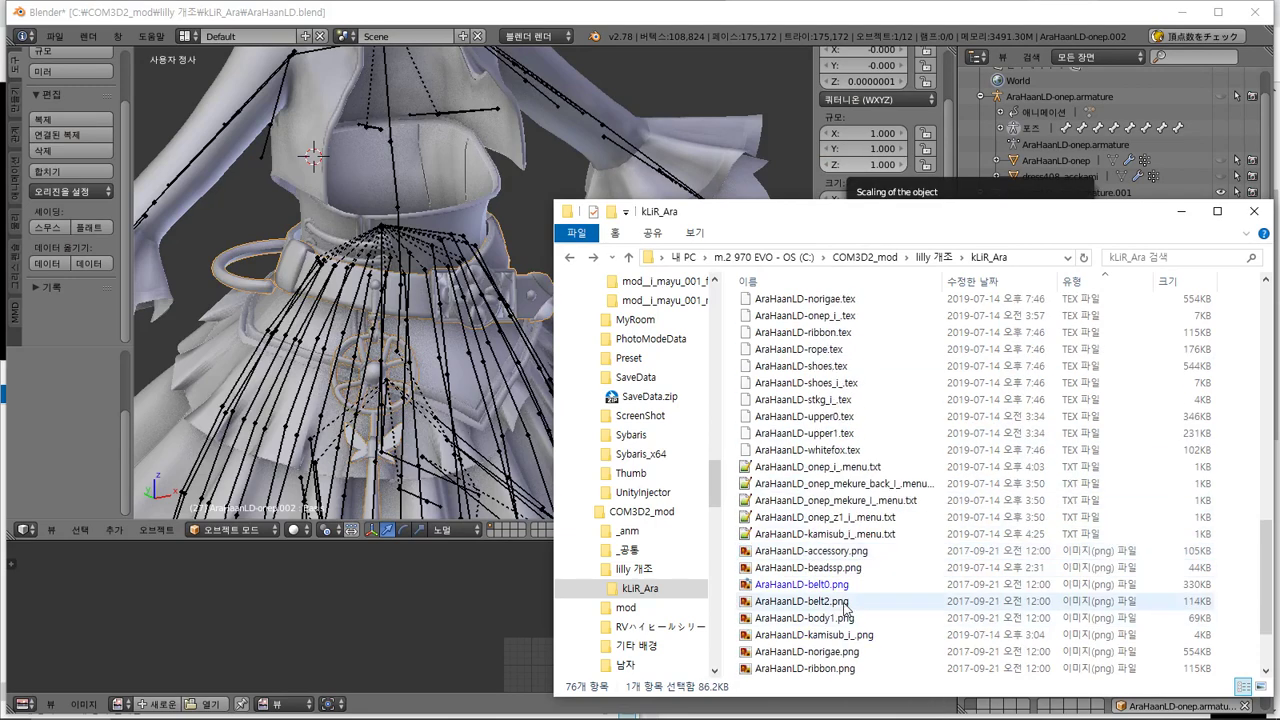
{"action": "right_click", "coordinate": [790, 587]}
{"action": "key", "text": "Escape"}
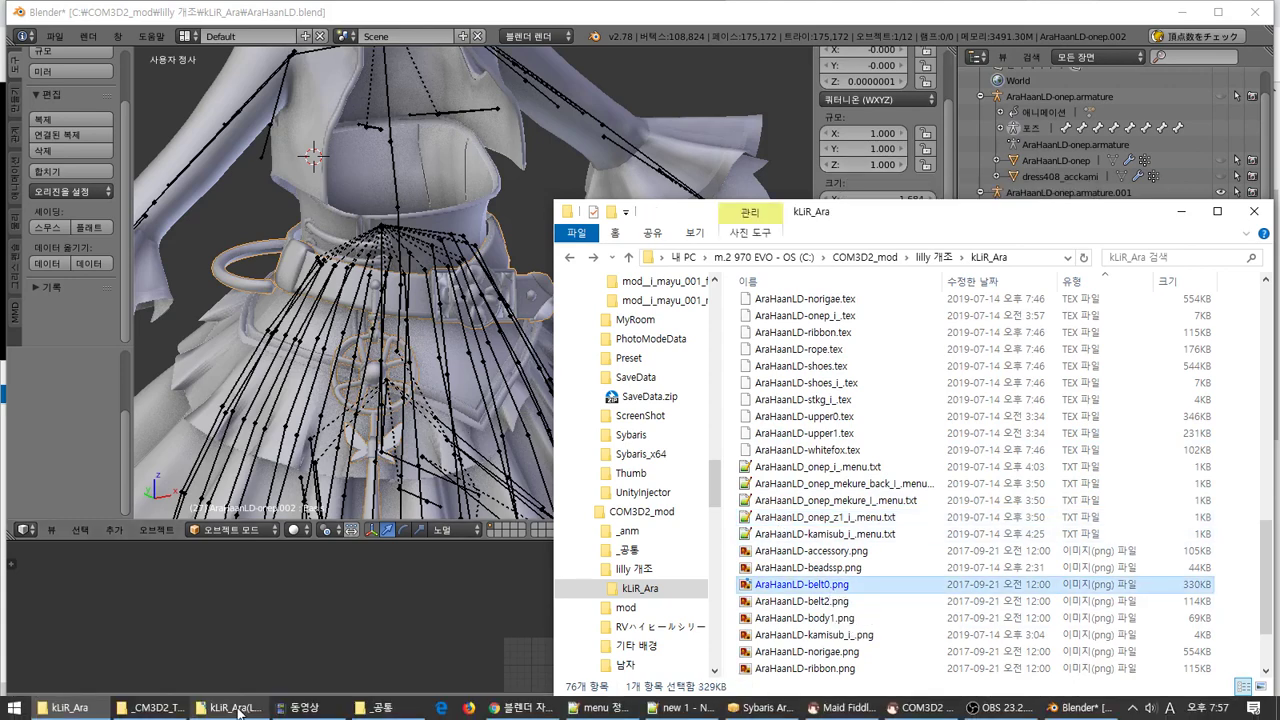
{"action": "left_click", "coordinate": [166, 708]}
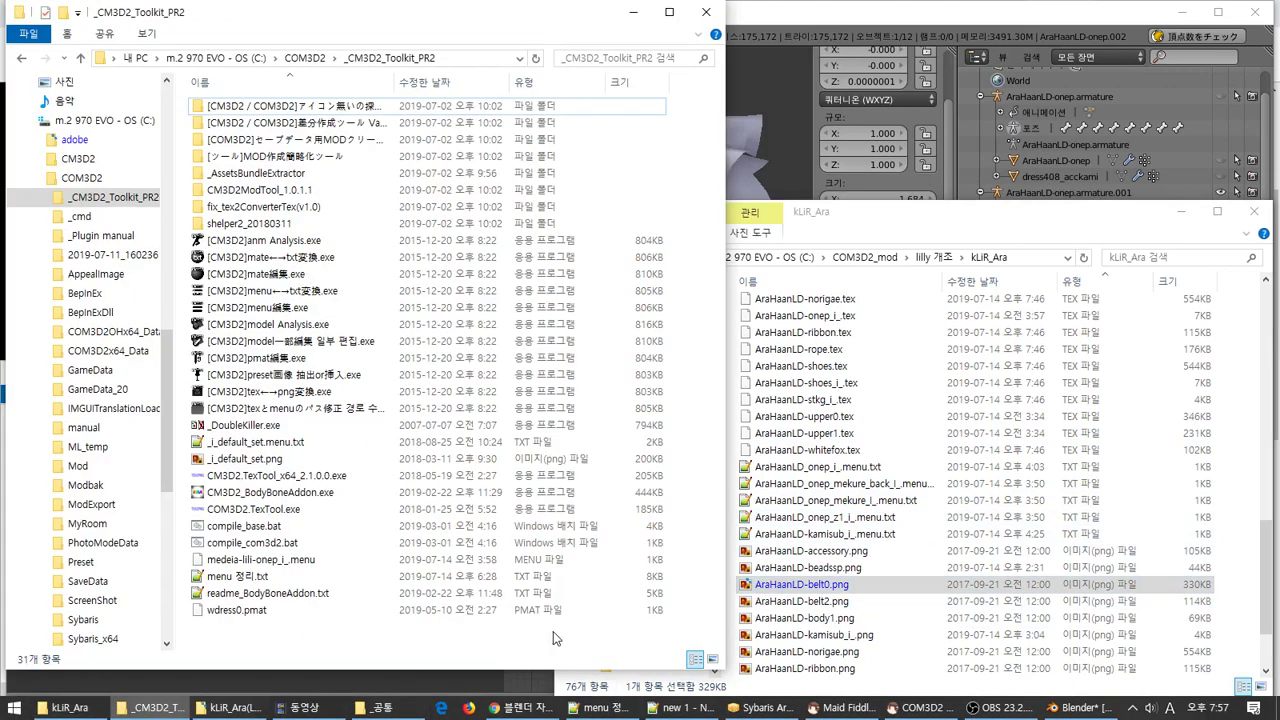
{"action": "left_click_drag", "start_coordinate": [418, 422], "coordinate": [418, 424]}
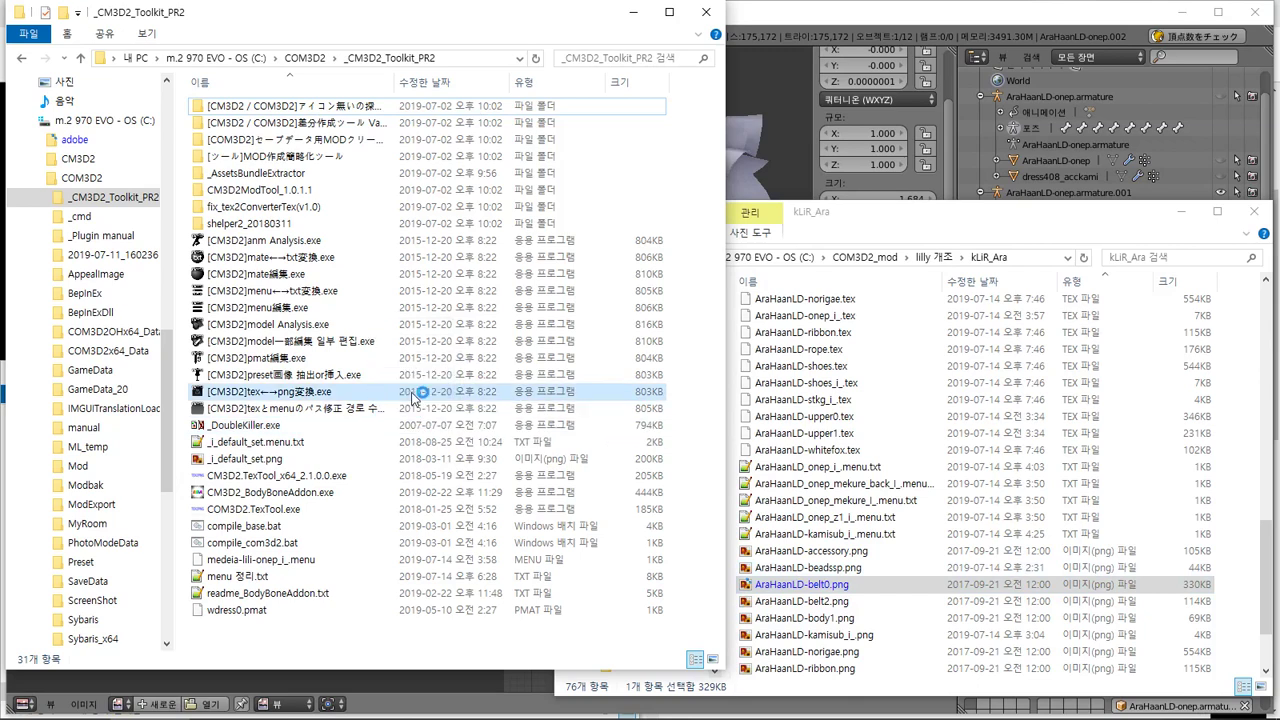
{"action": "left_click", "coordinate": [492, 393]}
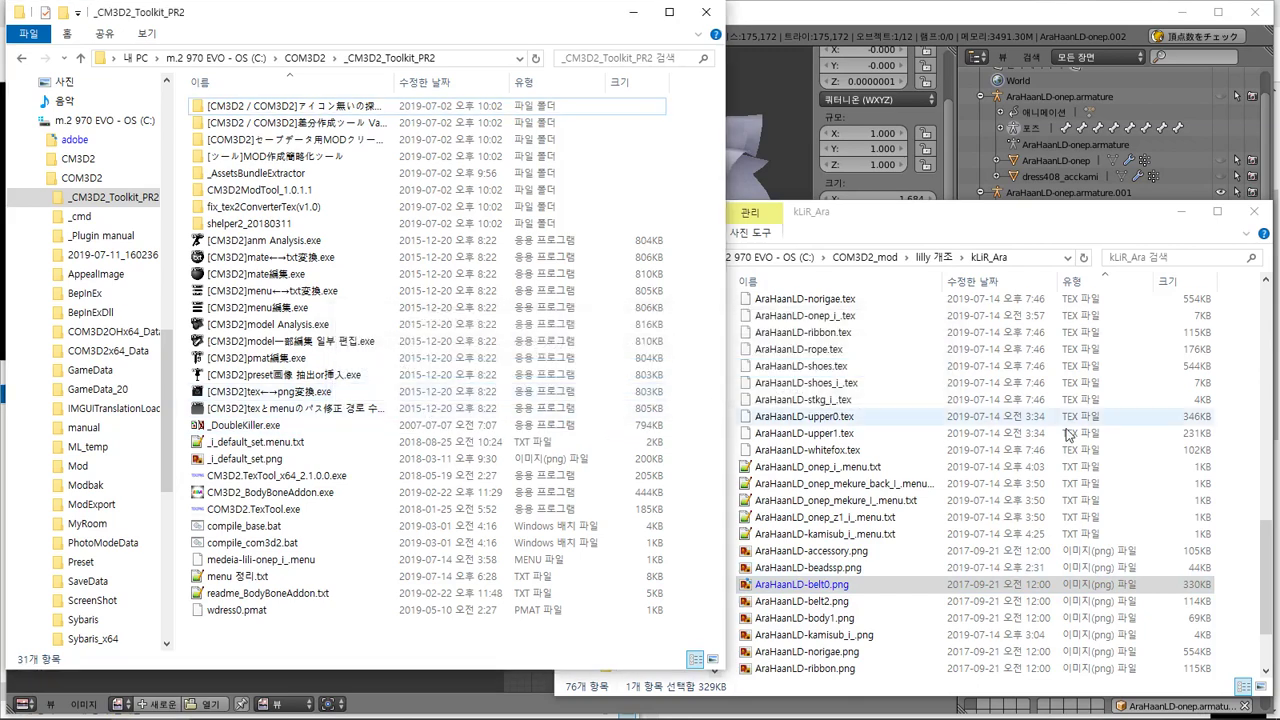
Check the converted AraHaanLD-belt0.tex in the kLiR_Ara folder and look through the belt PNG textures there
{"action": "left_click", "coordinate": [924, 368]}
{"action": "scroll", "coordinate": [924, 372], "scroll_direction": "up", "scroll_amount": 1}
{"action": "scroll", "coordinate": [924, 372], "scroll_direction": "up", "scroll_amount": 6}
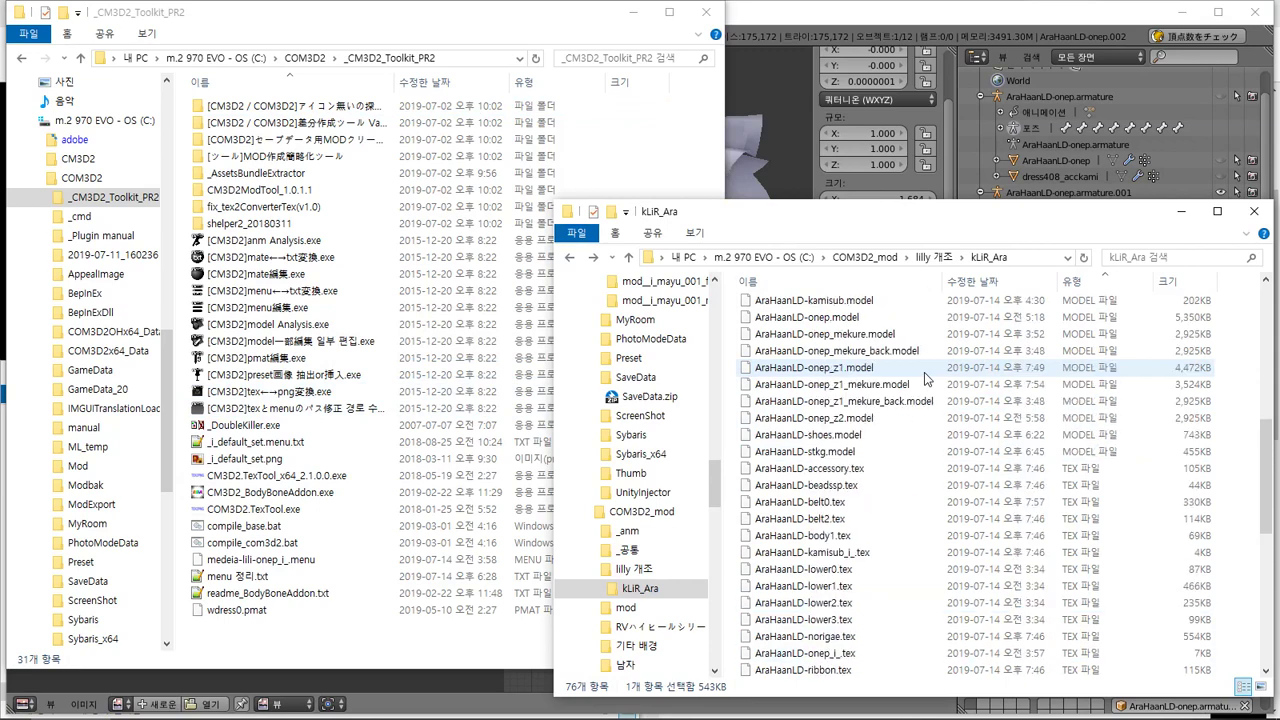
{"action": "left_click", "coordinate": [985, 502]}
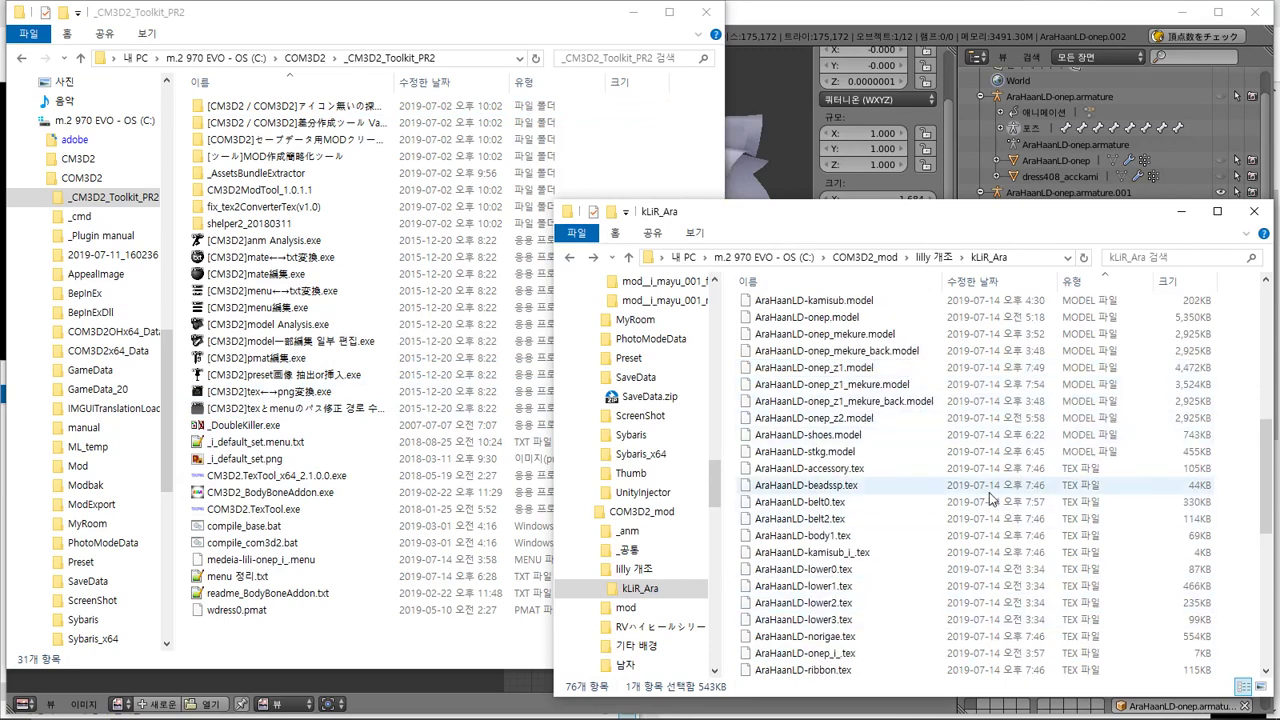
{"action": "scroll", "coordinate": [987, 505], "scroll_direction": "down", "scroll_amount": 8}
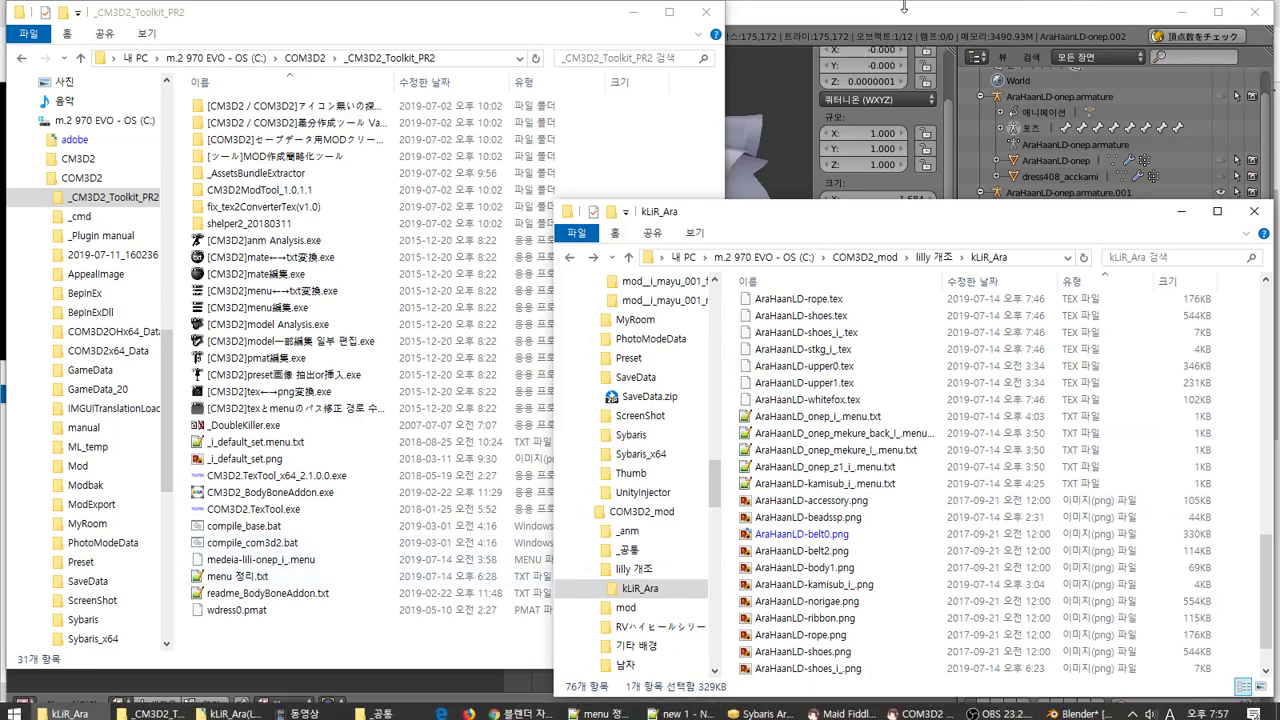
Check the material list of the AraHaanLD-onep.002 belt object in Blender, then switch back to the file folders
{"action": "left_click", "coordinate": [1080, 707]}
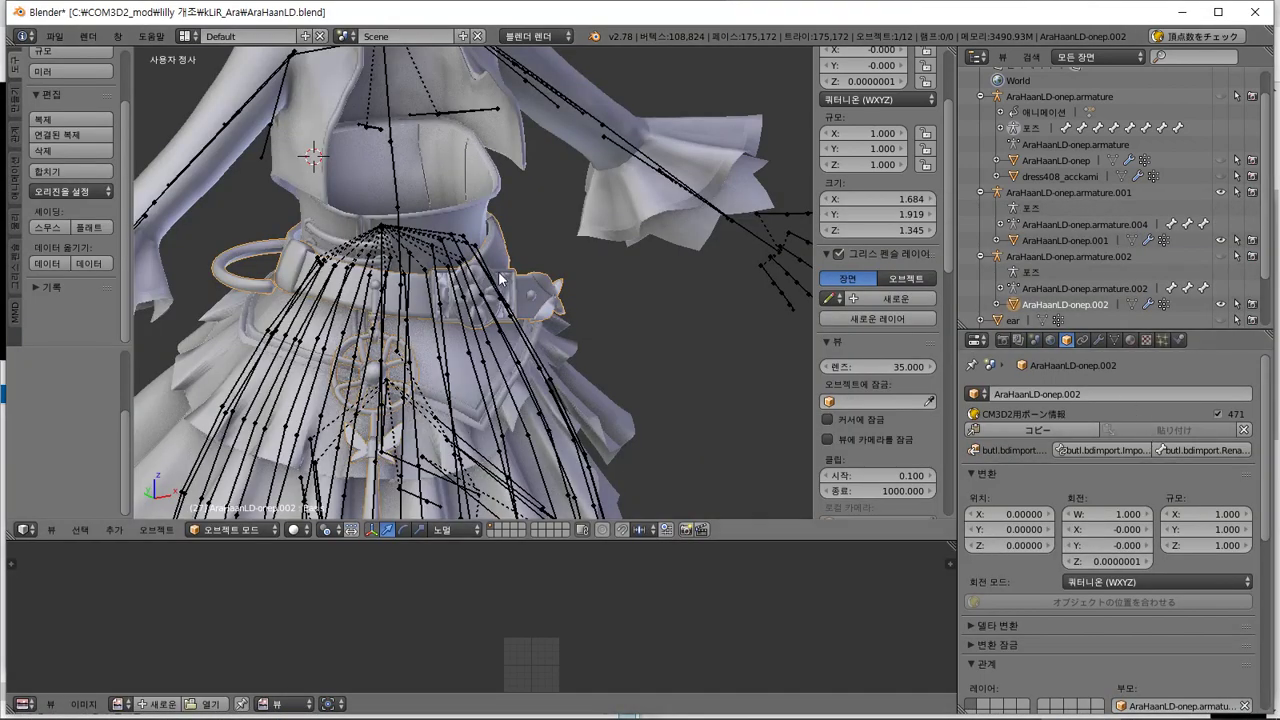
{"action": "left_click", "coordinate": [1130, 340]}
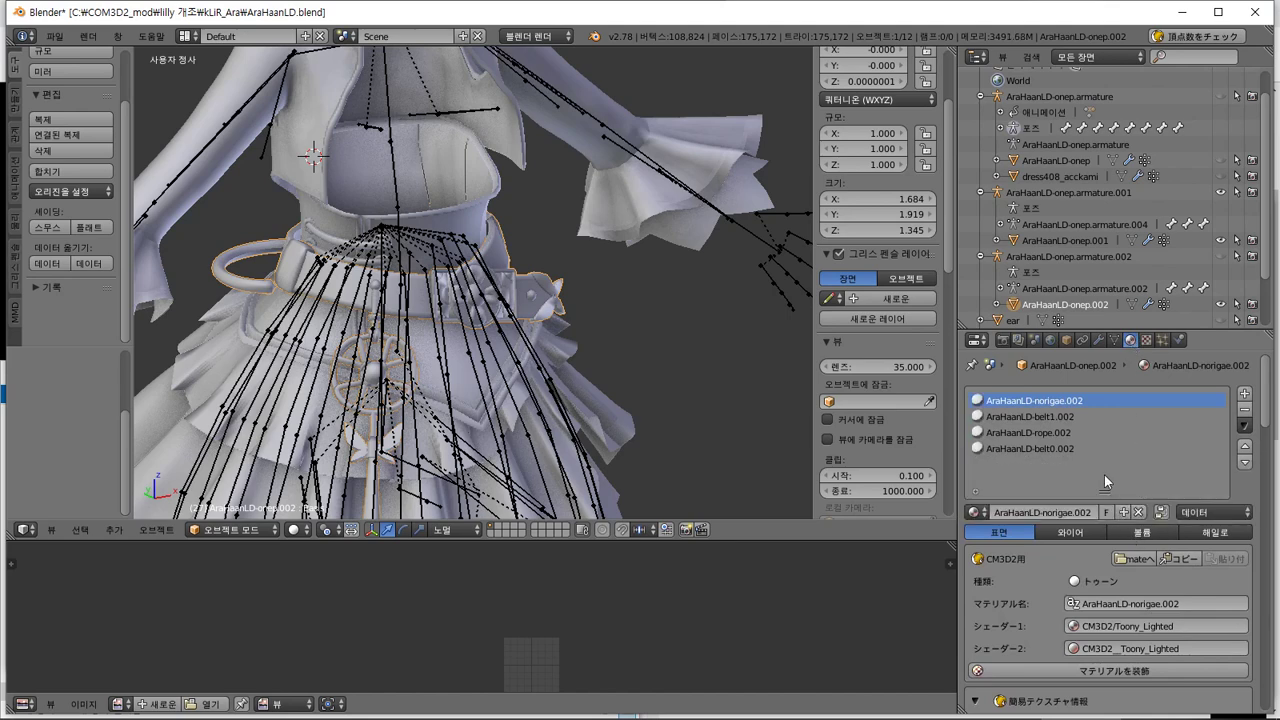
{"action": "key", "text": "alt+Tab"}
{"action": "key", "text": "alt+Tab"}
{"action": "key", "text": "alt+Tab"}
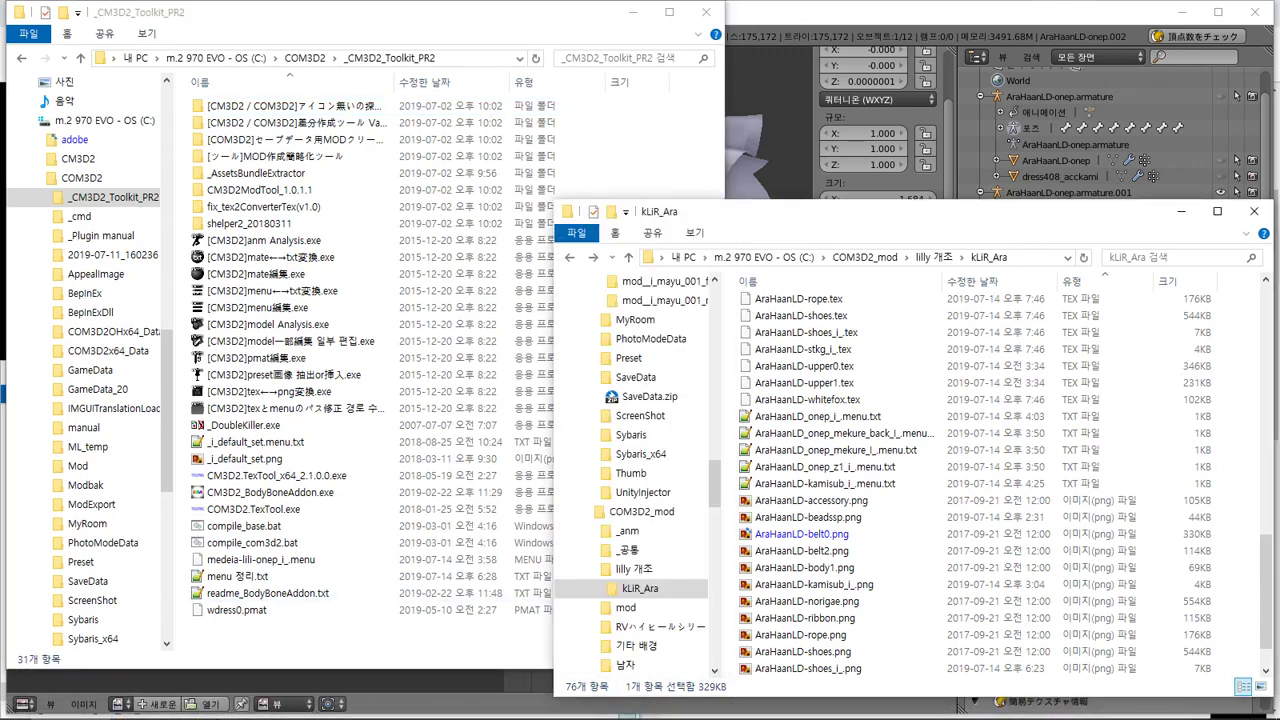
Copy belt1.png from the kLiR_Ara(LD)1.04 folder into the kLiR_Ara mod folder
{"action": "left_click", "coordinate": [230, 707]}
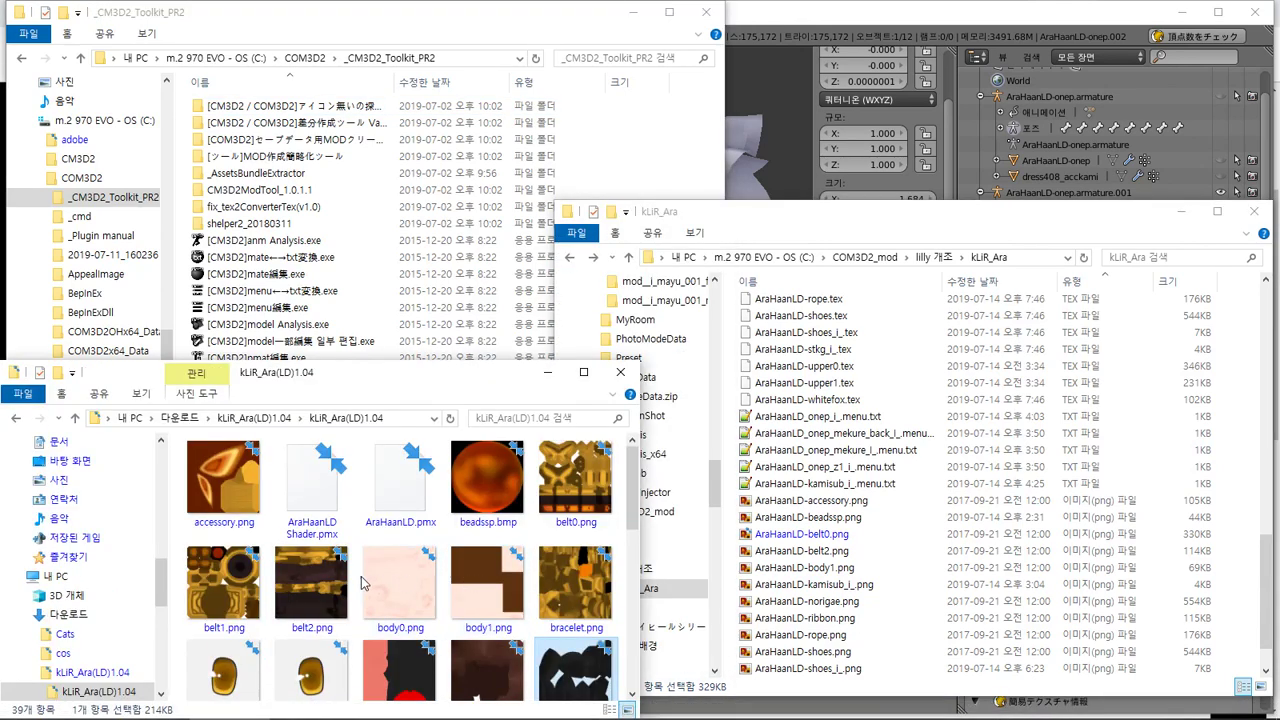
{"action": "left_click", "coordinate": [224, 590]}
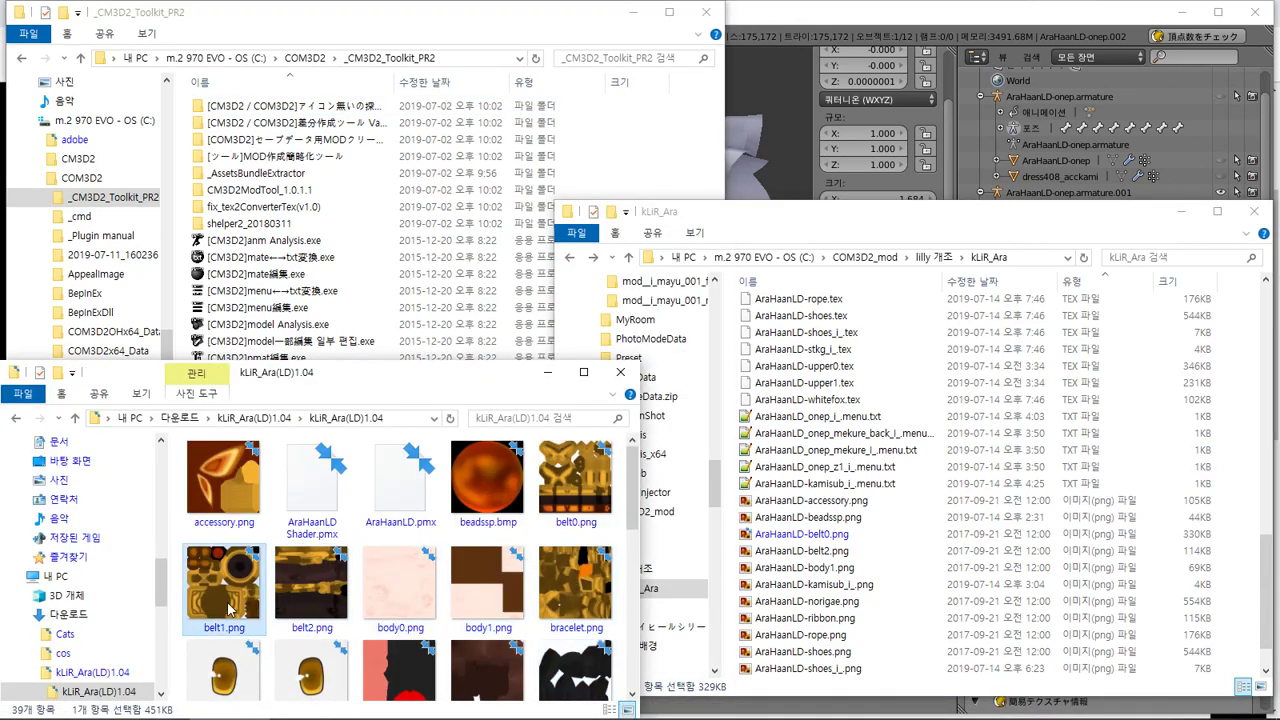
{"action": "left_click", "coordinate": [955, 508]}
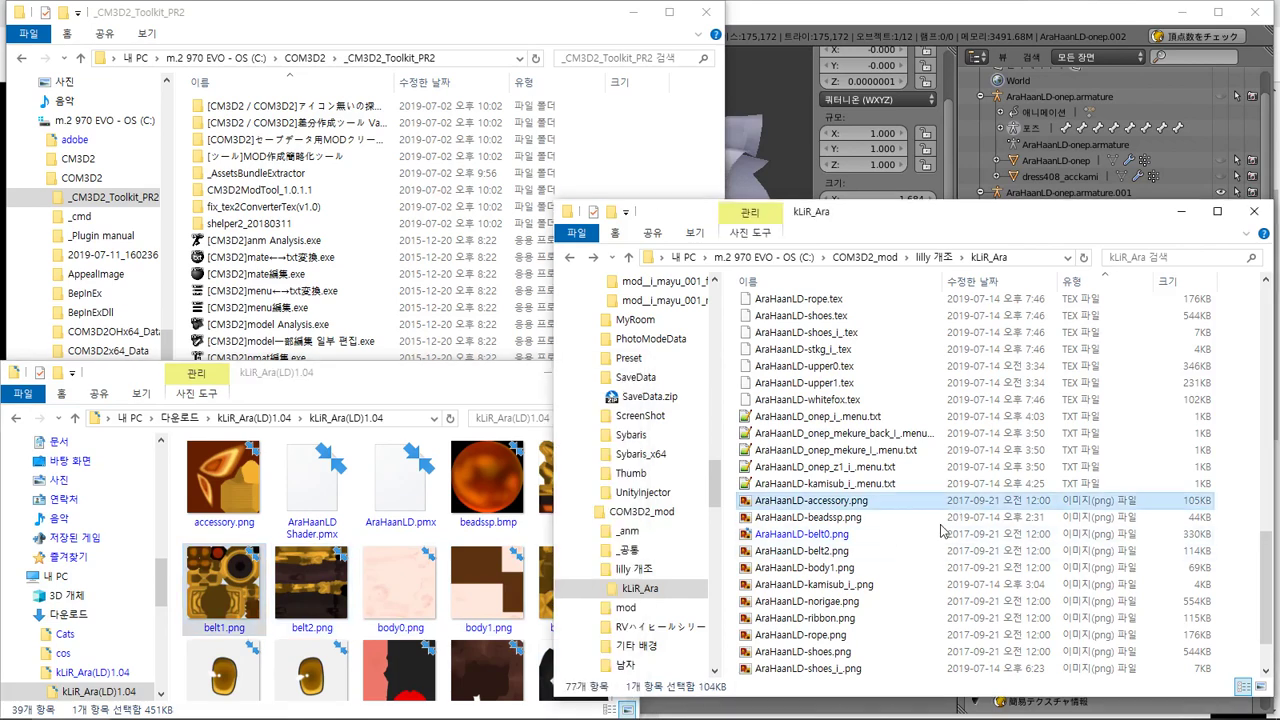
{"action": "key", "text": "ctrl+v"}
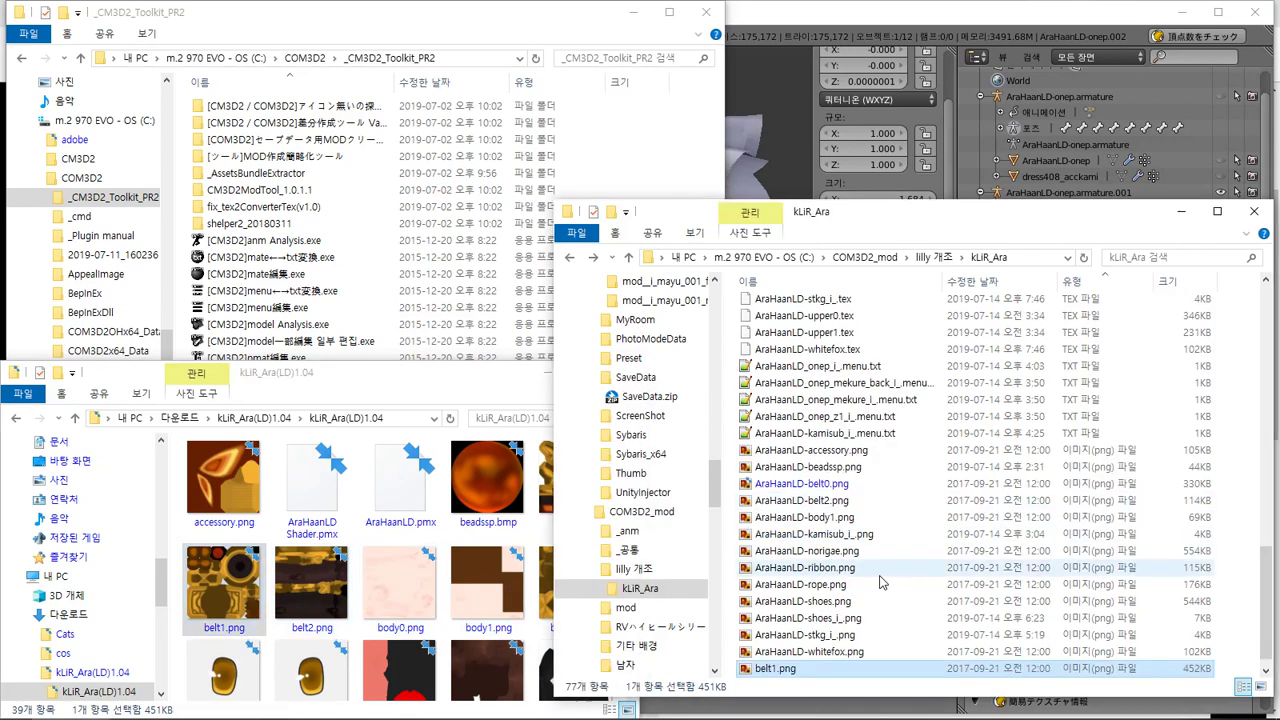
Rename belt1.png in the kLiR_Ara folder as AraHaanLD-belt1.png, reusing the prefix copied from AraHaanLD-belt2.png
{"action": "left_click", "coordinate": [805, 500]}
{"action": "key", "text": "F2"}
{"action": "left_click_drag", "start_coordinate": [807, 500], "coordinate": [755, 500]}
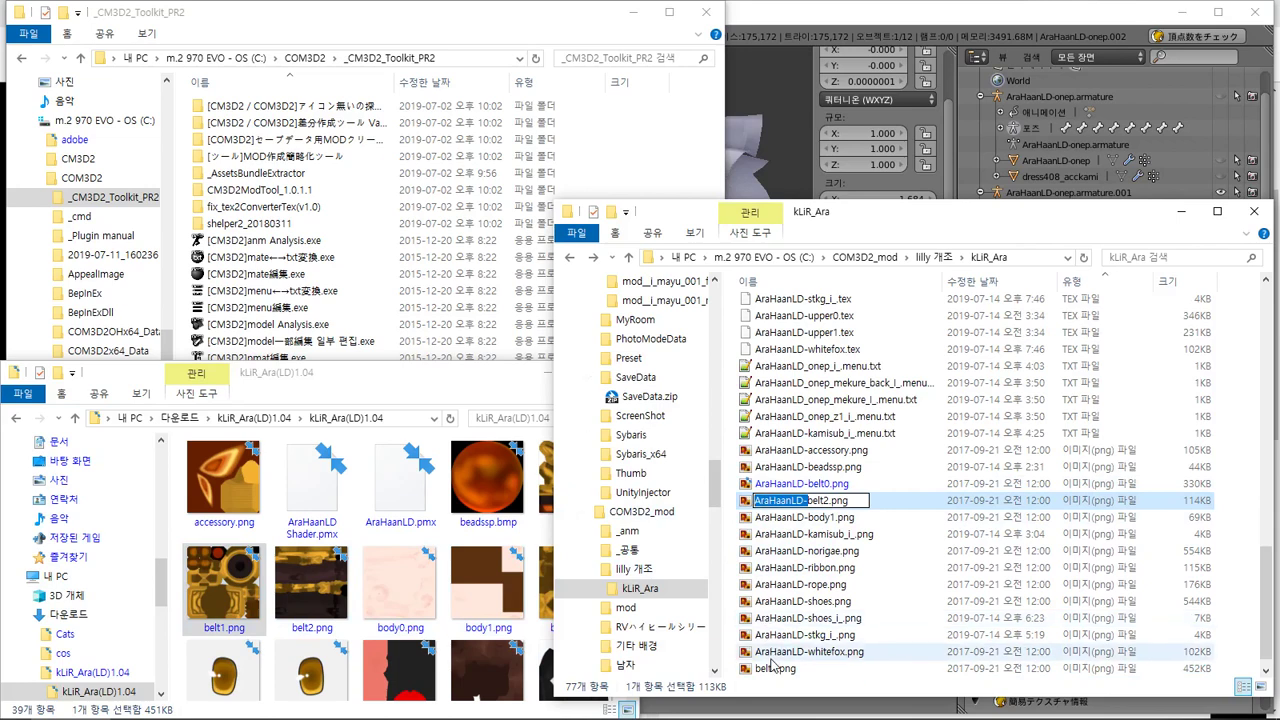
{"action": "left_click", "coordinate": [970, 668]}
{"action": "key", "text": "F2"}
{"action": "key", "text": "Home"}
{"action": "key", "text": "ctrl+v"}
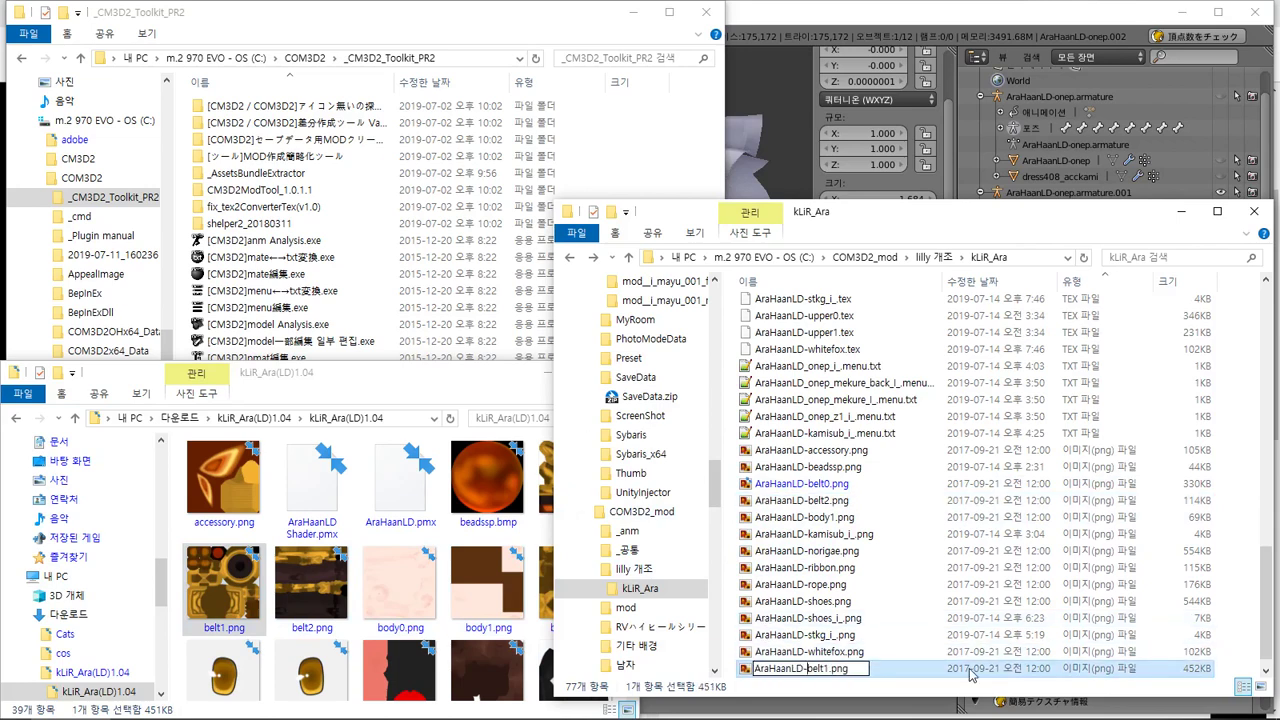
{"action": "key", "text": "Return"}
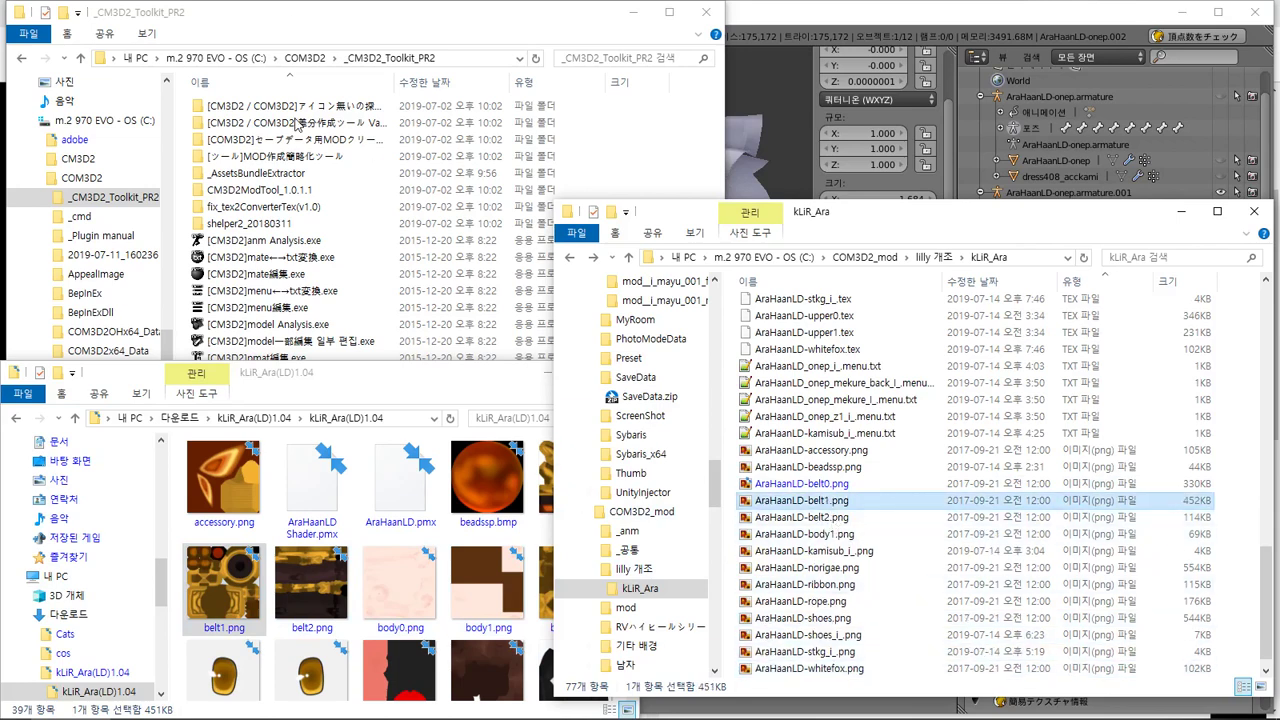
Convert AraHaanLD-belt1.png to a tex file with [CM3D2]tex←→png変換.exe and check the belt tex files in the kLiR_Ara folder
{"action": "left_click", "coordinate": [290, 190]}
{"action": "left_click_drag", "start_coordinate": [812, 503], "coordinate": [440, 391]}
{"action": "left_click", "coordinate": [493, 398]}
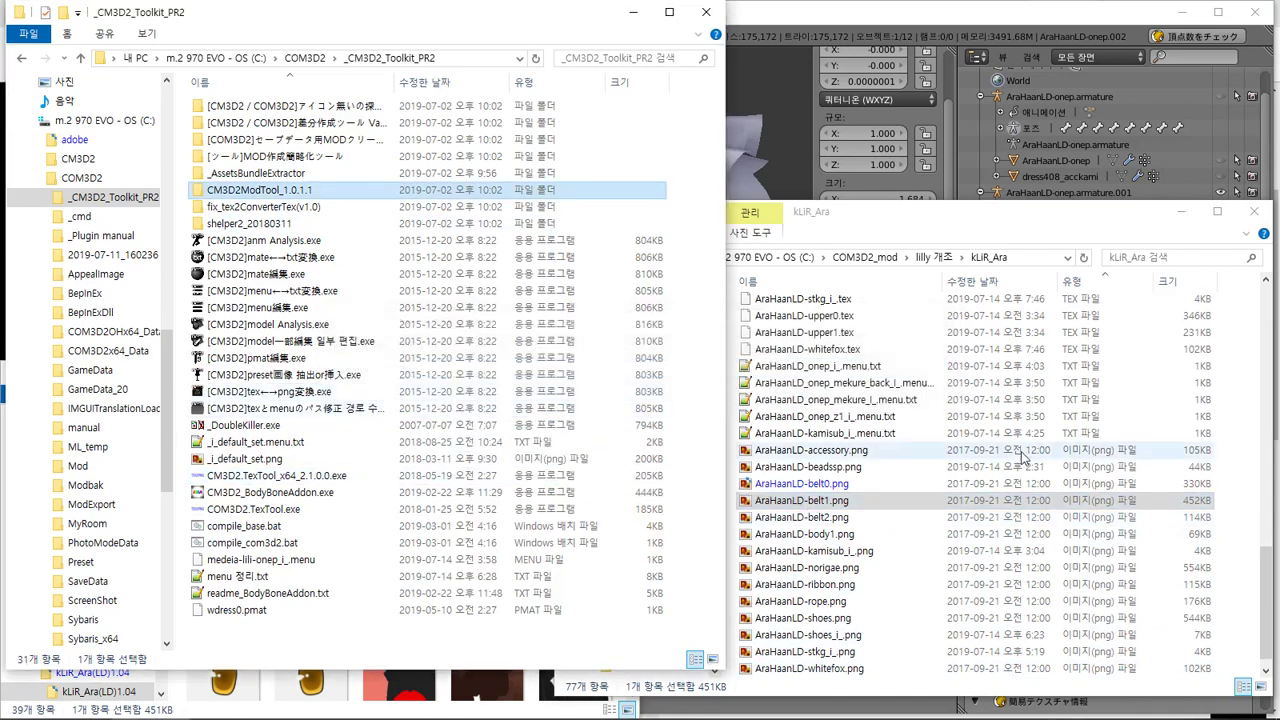
{"action": "left_click", "coordinate": [967, 612]}
{"action": "scroll", "coordinate": [967, 614], "scroll_direction": "up", "scroll_amount": 5}
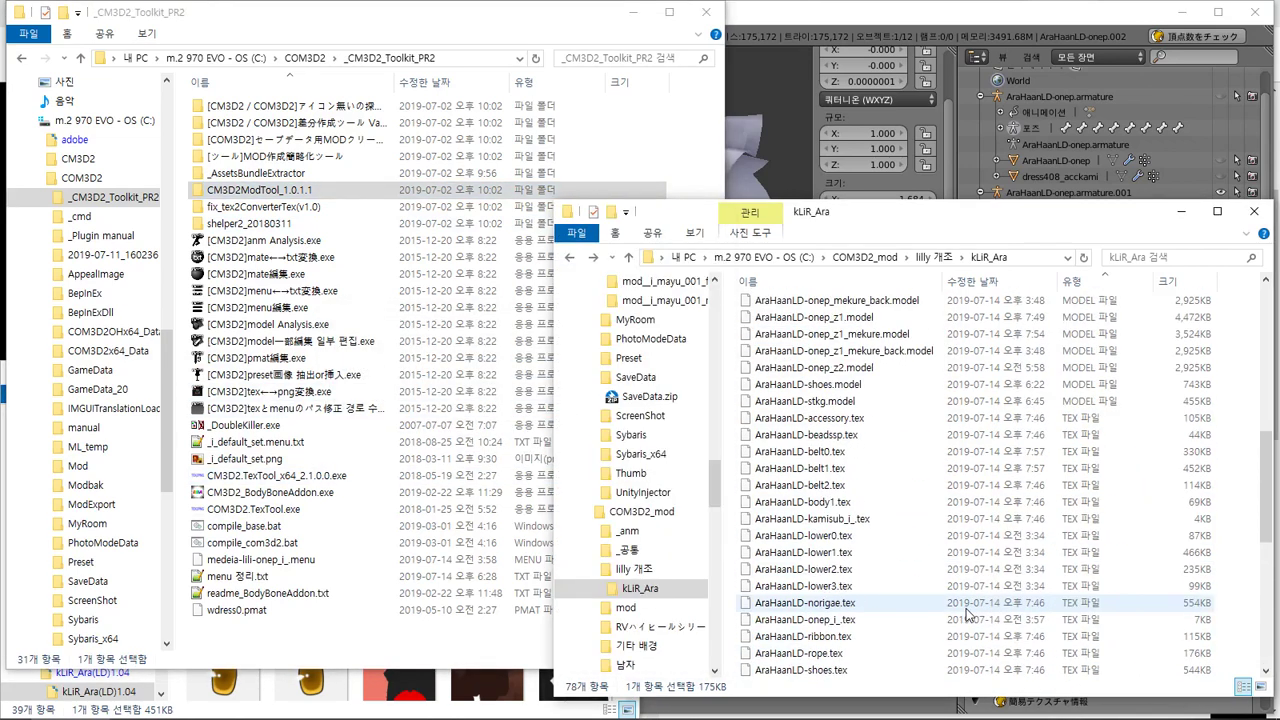
{"action": "scroll", "coordinate": [967, 614], "scroll_direction": "up", "scroll_amount": 7}
{"action": "scroll", "coordinate": [967, 612], "scroll_direction": "down", "scroll_amount": 3}
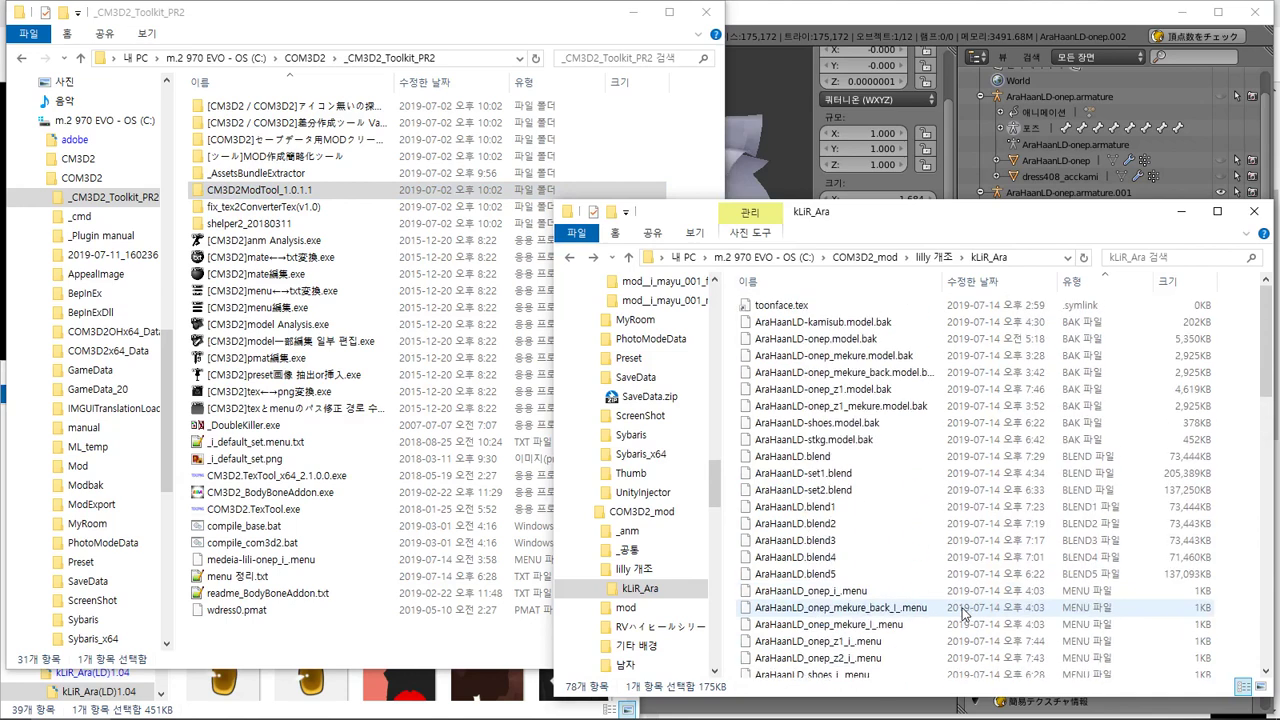
{"action": "scroll", "coordinate": [967, 627], "scroll_direction": "down", "scroll_amount": 3}
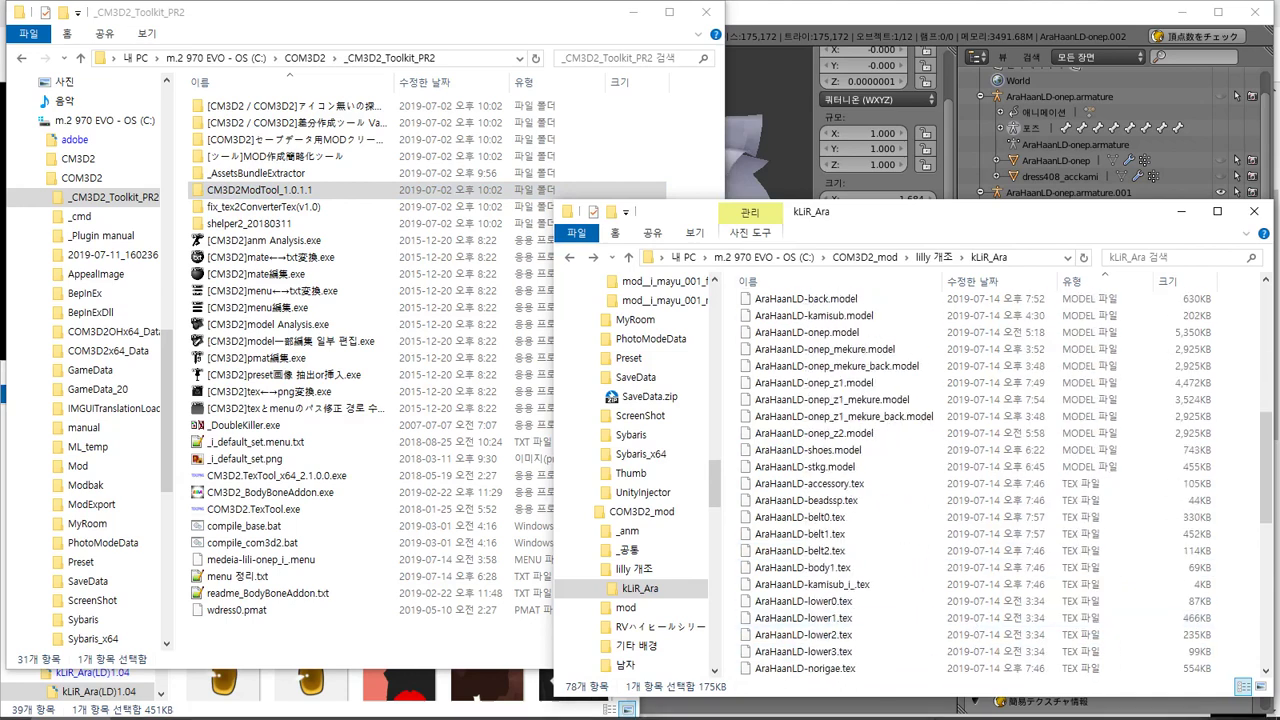
Launch the COM3D2x64 game and return to the Blender window
{"action": "mouse_move", "coordinate": [1000, 712]}
{"action": "key", "text": "super"}
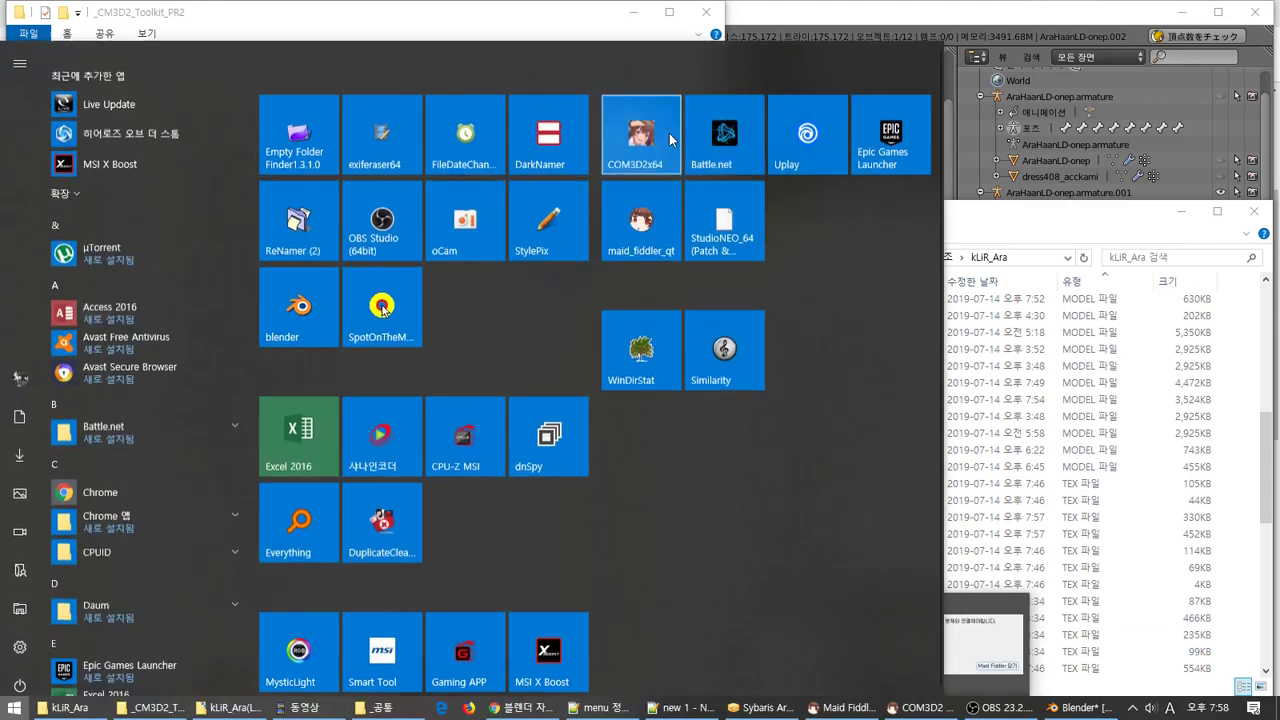
{"action": "left_click", "coordinate": [829, 36]}
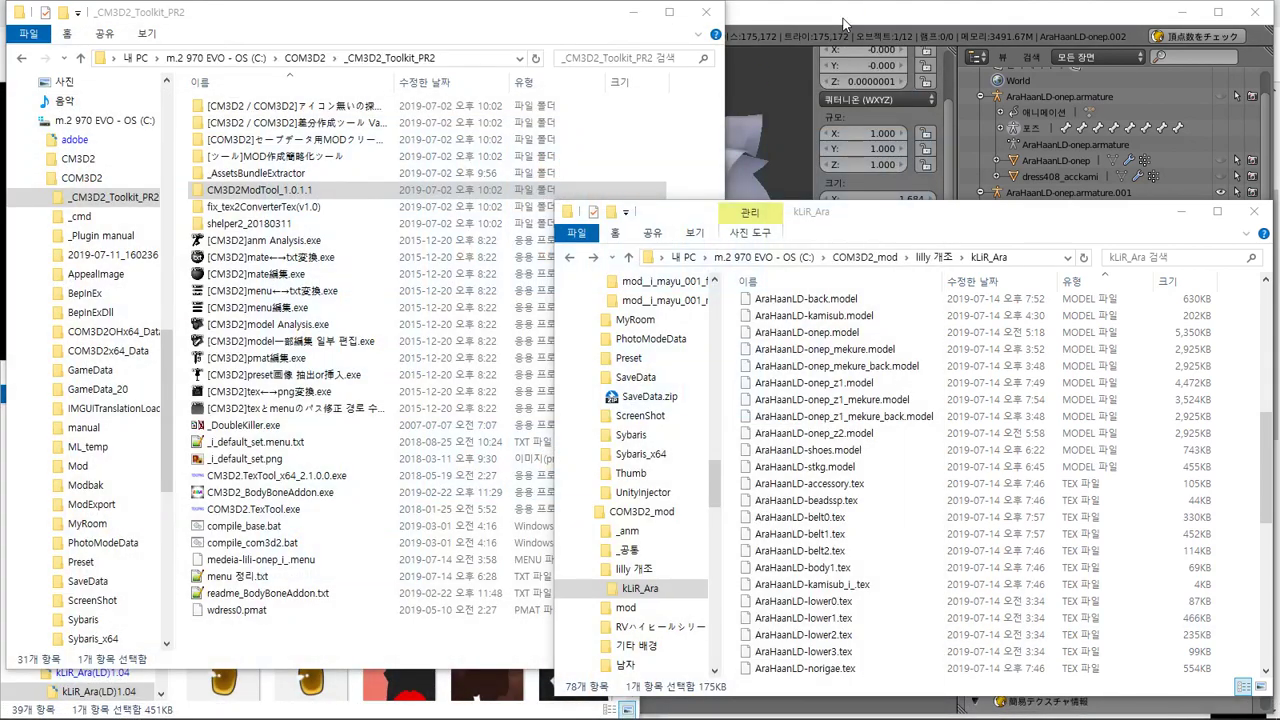
{"action": "left_click", "coordinate": [843, 24]}
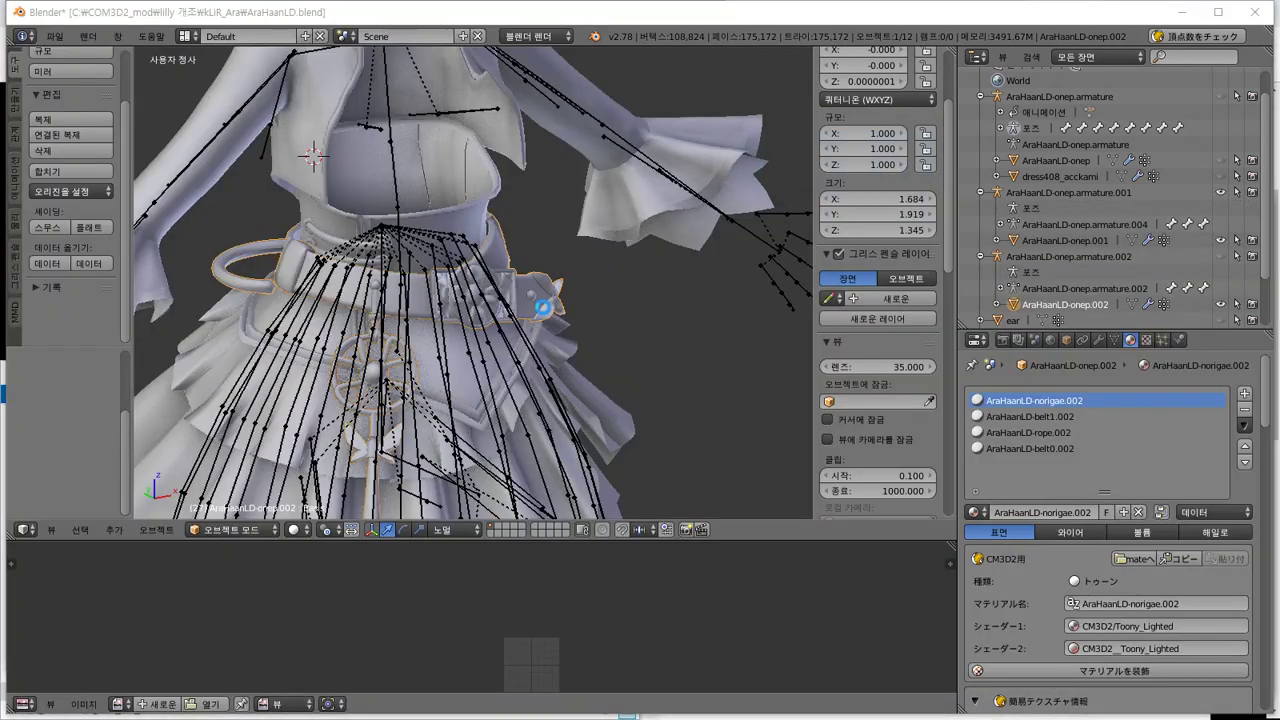
{"action": "key", "text": "alt+Tab"}
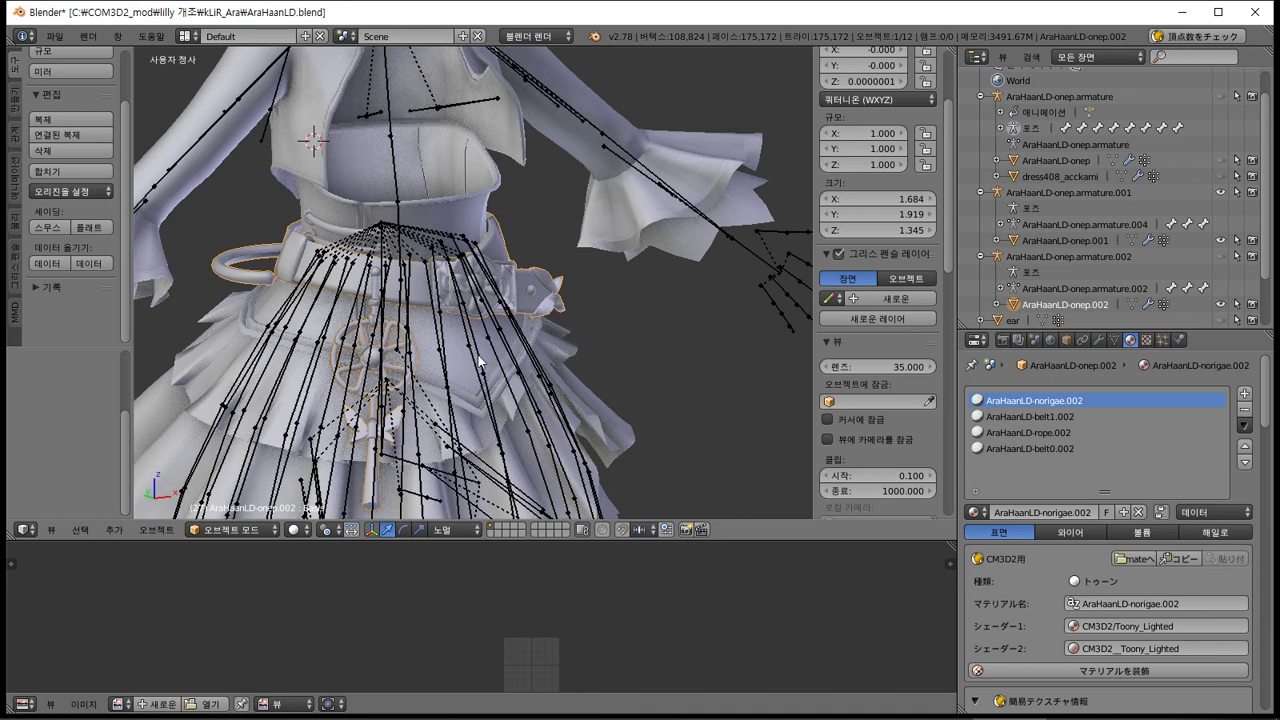
Move AraHaanLD-onep.001 under AraHaanLD-onep.armature.002 and join it with the belt mesh into AraHaanLD-onep.002
{"action": "left_click", "coordinate": [1020, 242]}
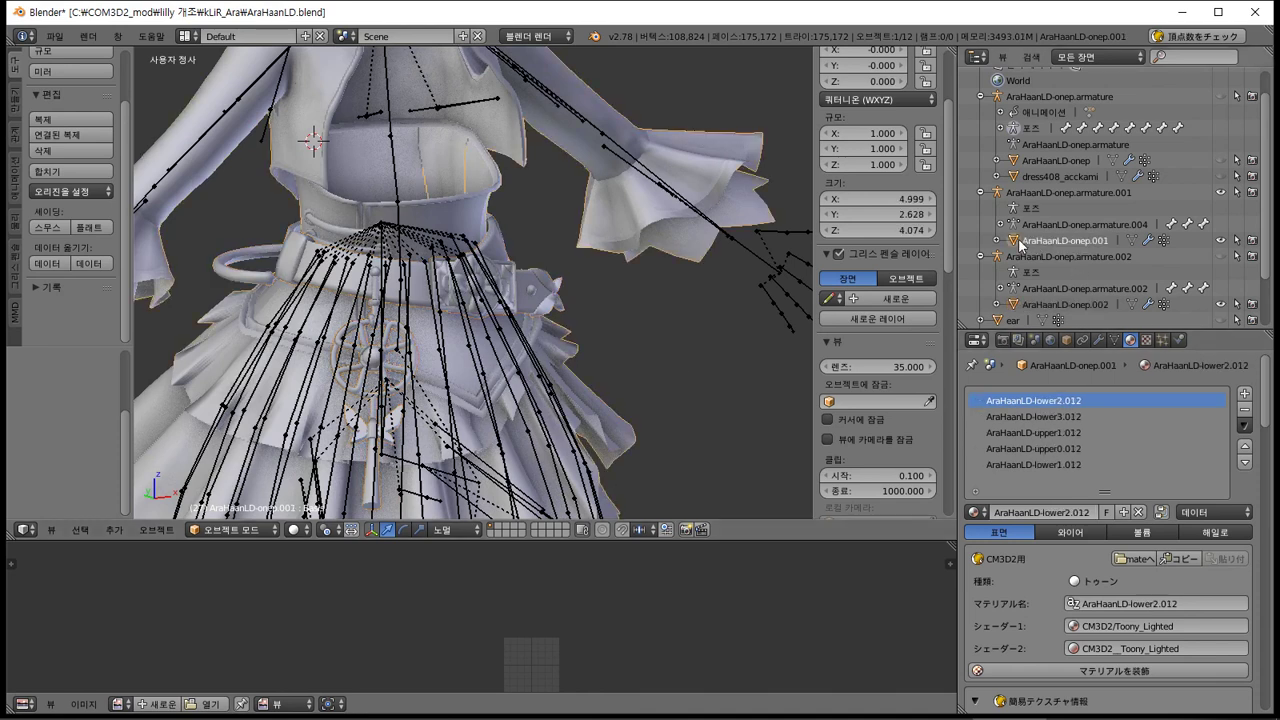
{"action": "scroll", "coordinate": [560, 360], "scroll_direction": "down", "scroll_amount": 3}
{"action": "middle_click_drag", "start_coordinate": [560, 360], "coordinate": [428, 373]}
{"action": "scroll", "coordinate": [428, 373], "scroll_direction": "up", "scroll_amount": 4}
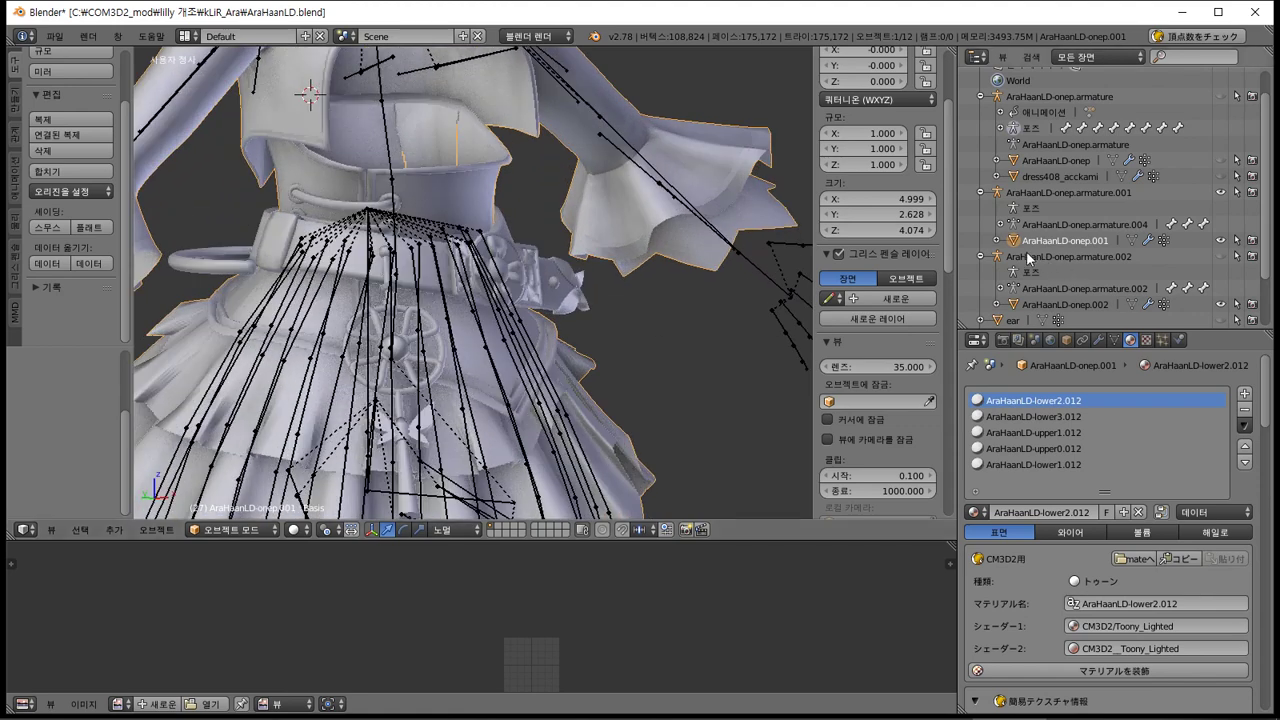
{"action": "left_click_drag", "start_coordinate": [1017, 250], "coordinate": [1018, 258]}
{"action": "left_click", "coordinate": [1018, 262]}
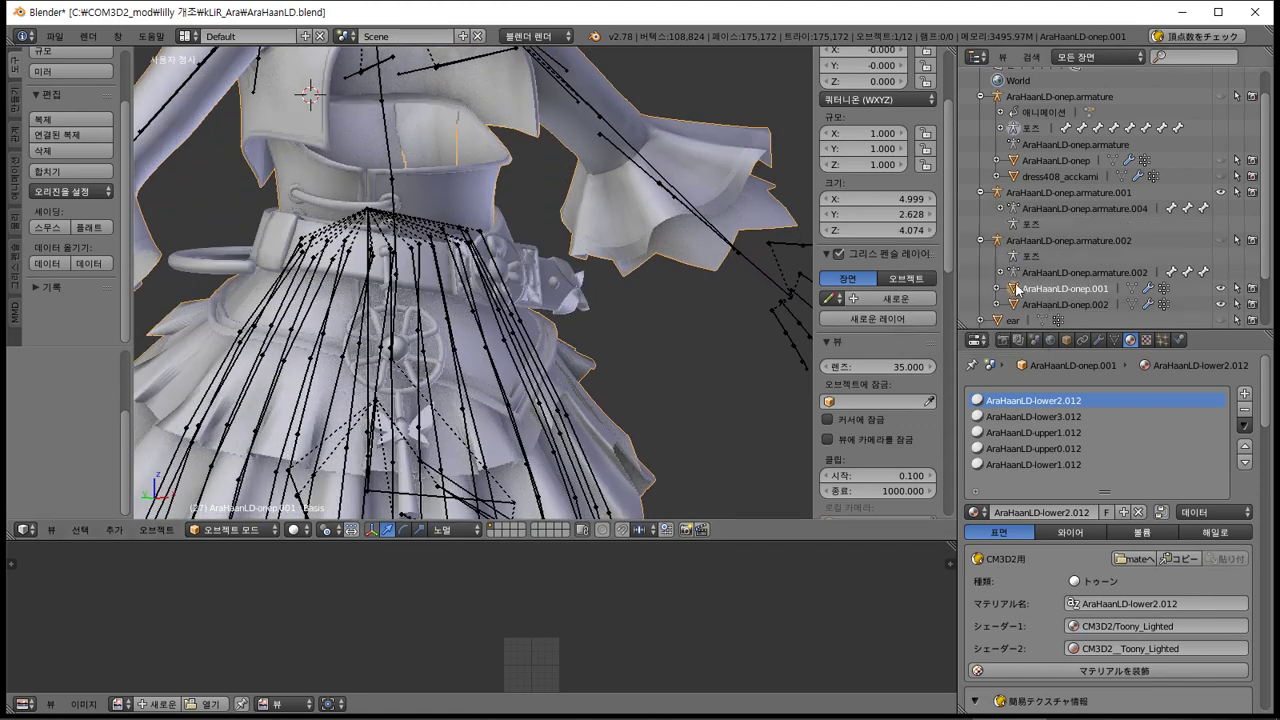
{"action": "left_click", "coordinate": [1026, 304], "text": "ctrl"}
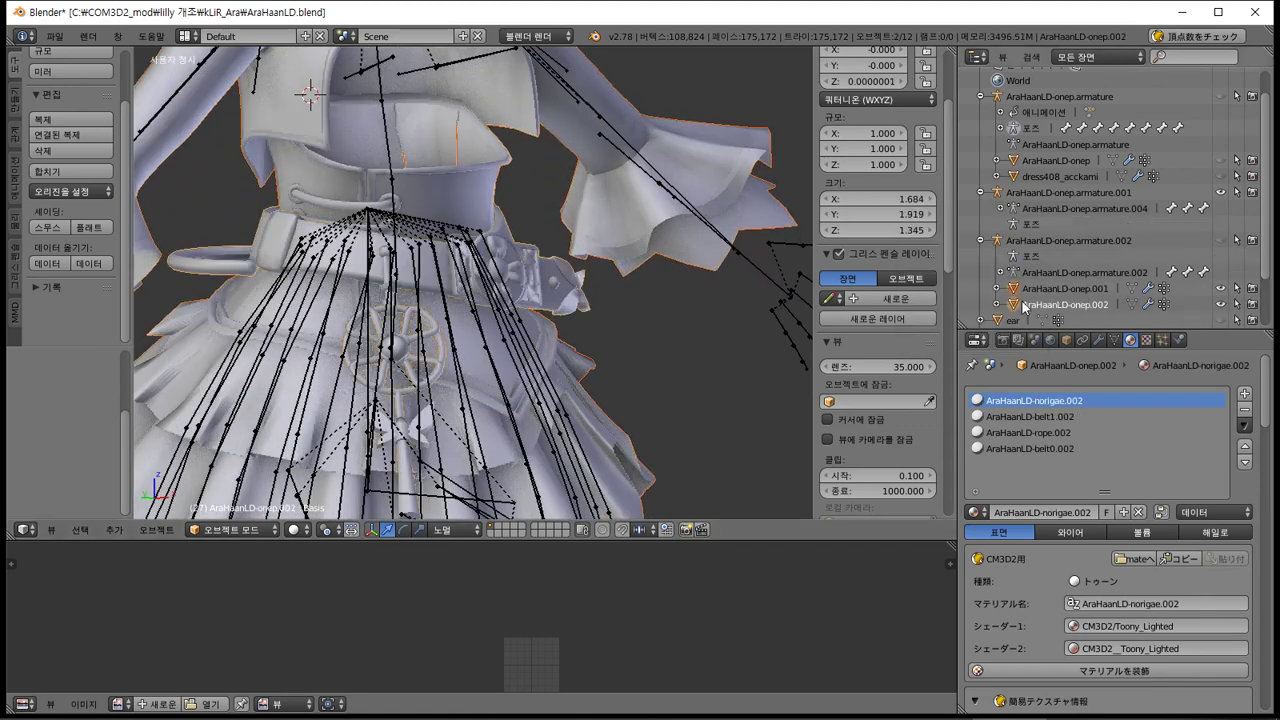
{"action": "left_click", "coordinate": [61, 168]}
Export the joined dress as a CM3D2 model, overwriting AraHaanLD-onep_z1_mekure_back.model in the kLiR_Ara folder
{"action": "left_click", "coordinate": [56, 38]}
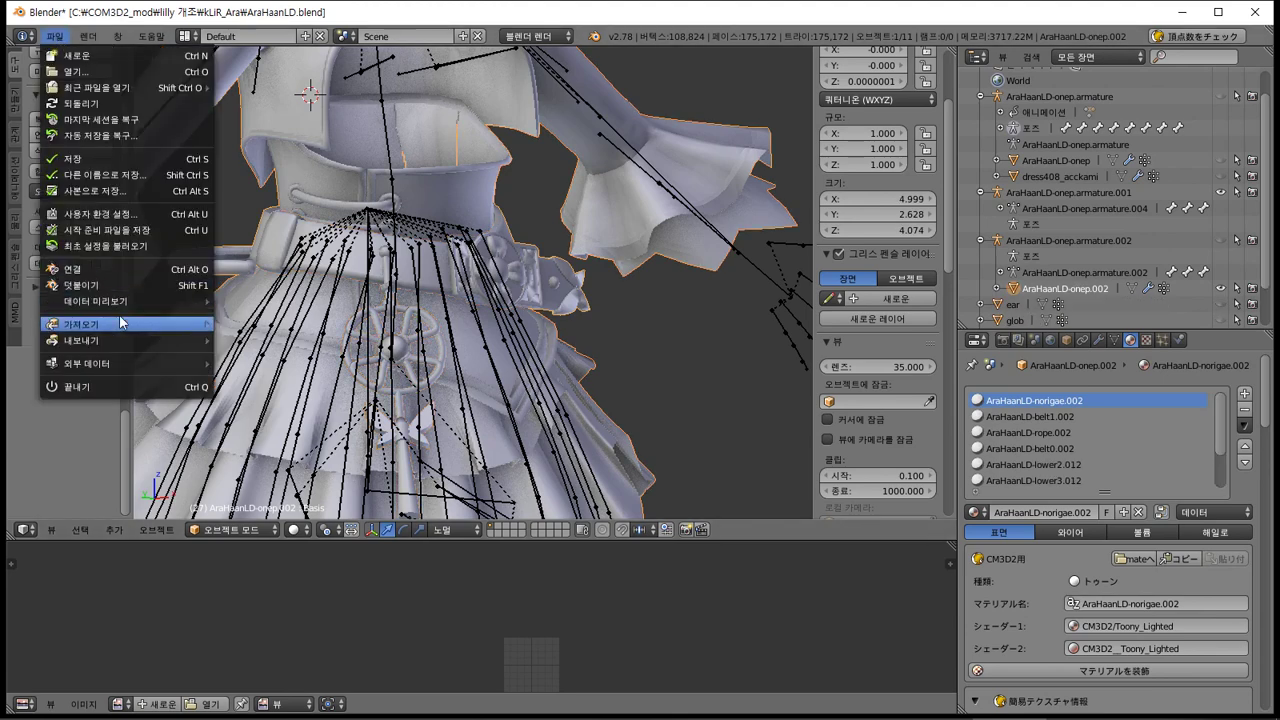
{"action": "mouse_move", "coordinate": [125, 340]}
{"action": "left_click", "coordinate": [255, 491]}
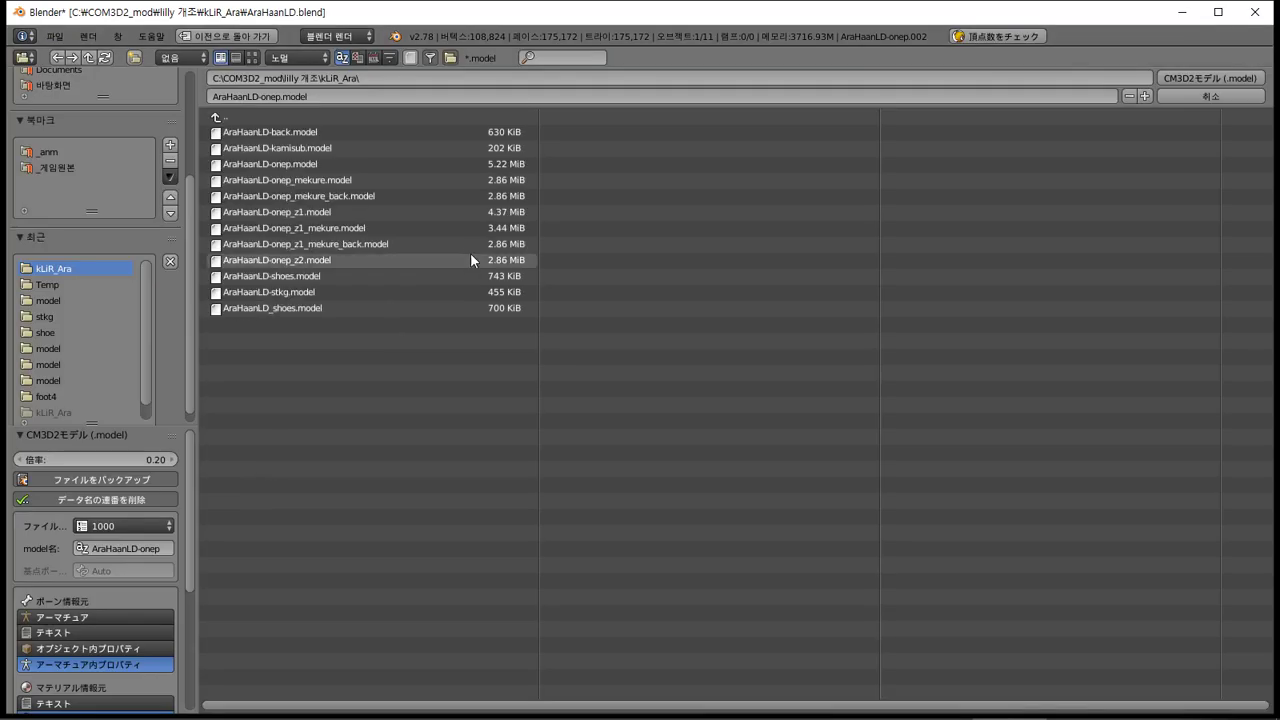
{"action": "left_click", "coordinate": [440, 244]}
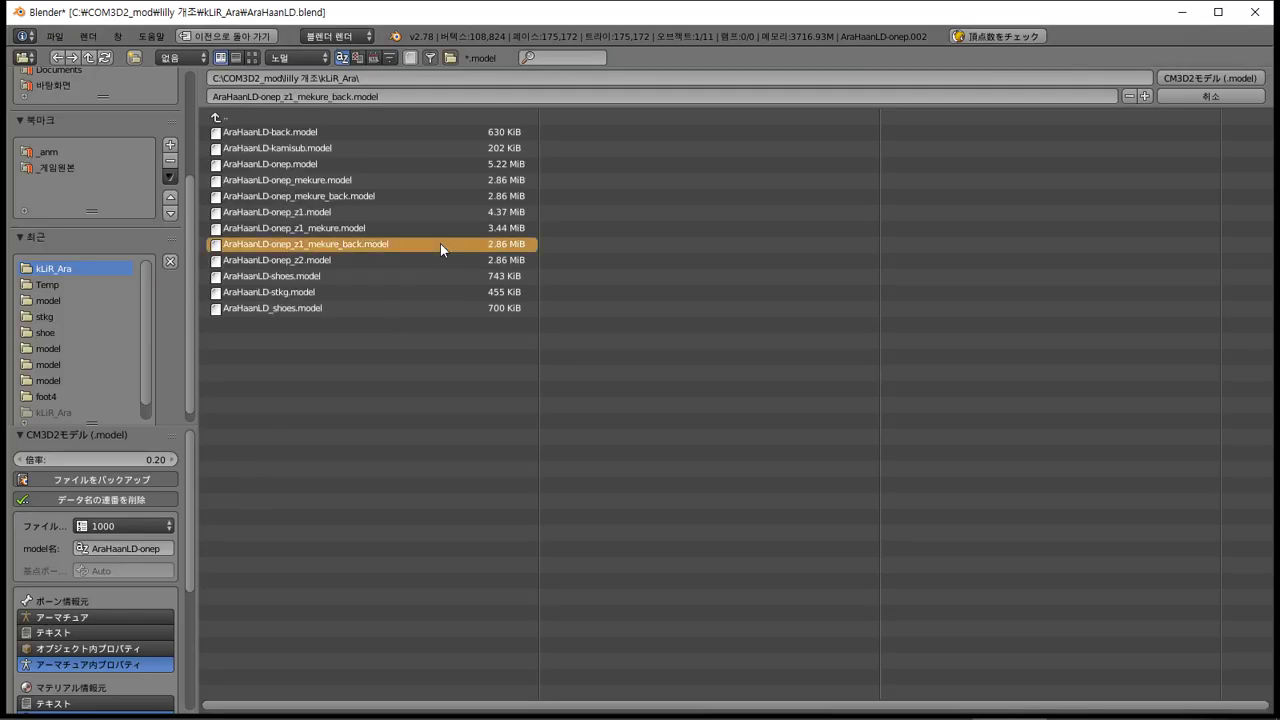
{"action": "left_click", "coordinate": [1165, 79]}
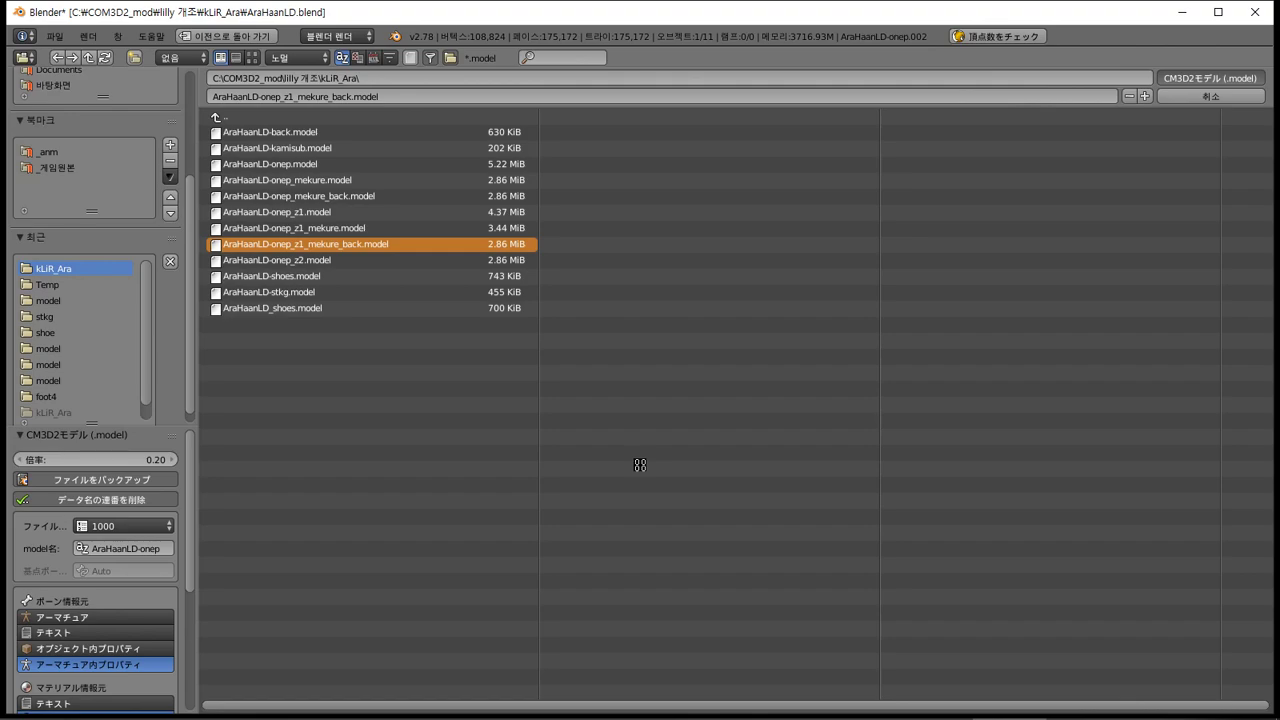
Check on the CUSTOM ORDER MAID 3D 2 window, then return to Blender and look over the whole joined dress
{"action": "key", "text": "alt+Tab"}
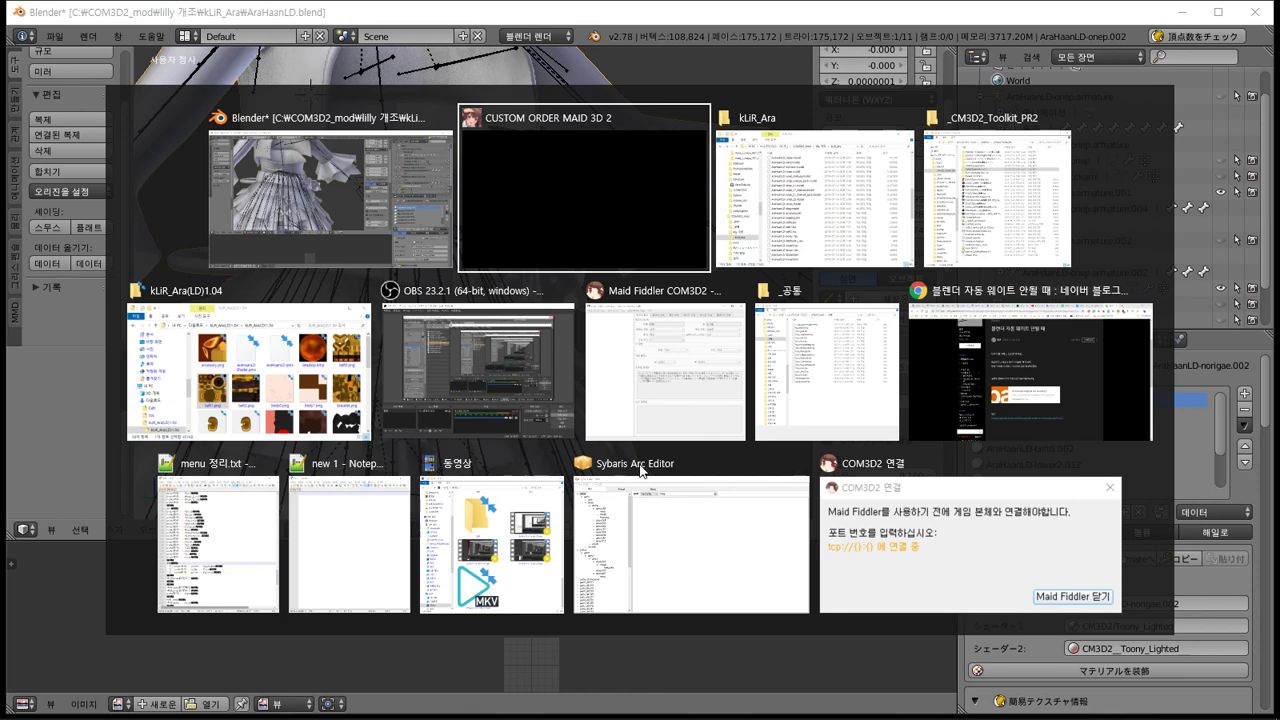
{"action": "key", "text": "alt"}
{"action": "key", "text": "alt+Tab"}
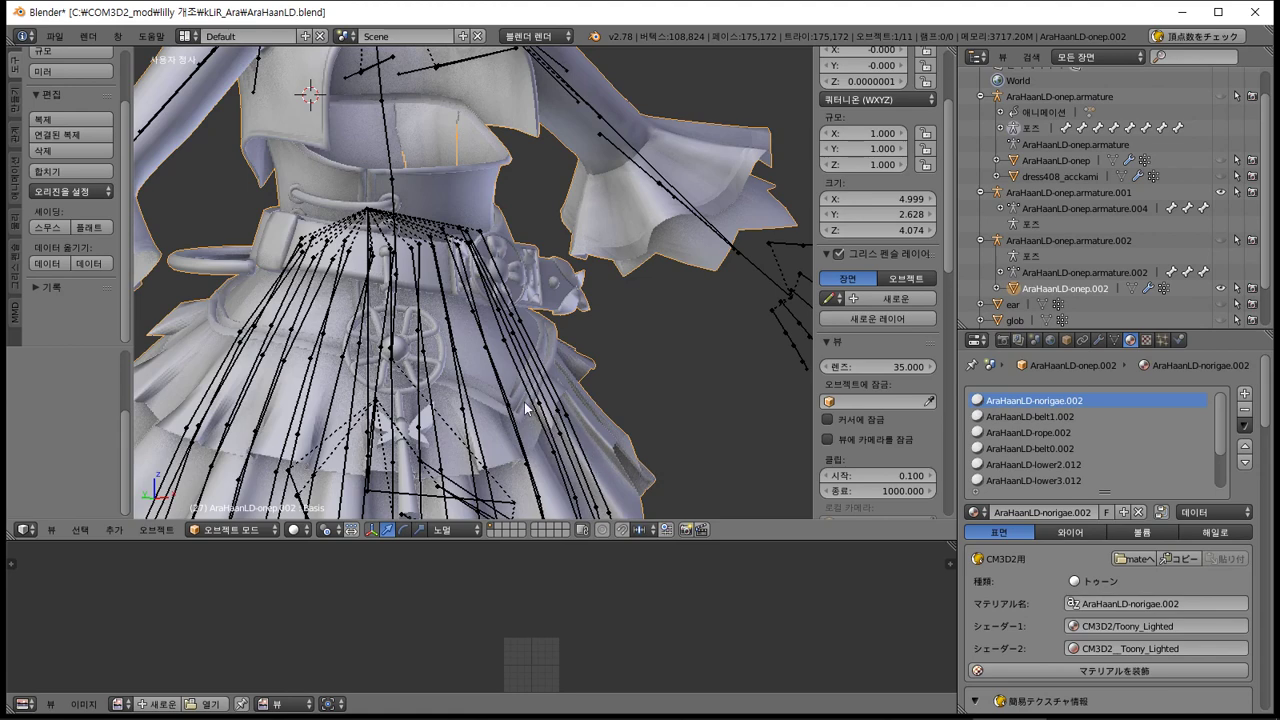
{"action": "scroll", "coordinate": [524, 398], "scroll_direction": "down", "scroll_amount": 2}
{"action": "scroll", "coordinate": [524, 398], "scroll_direction": "down", "scroll_amount": 2}
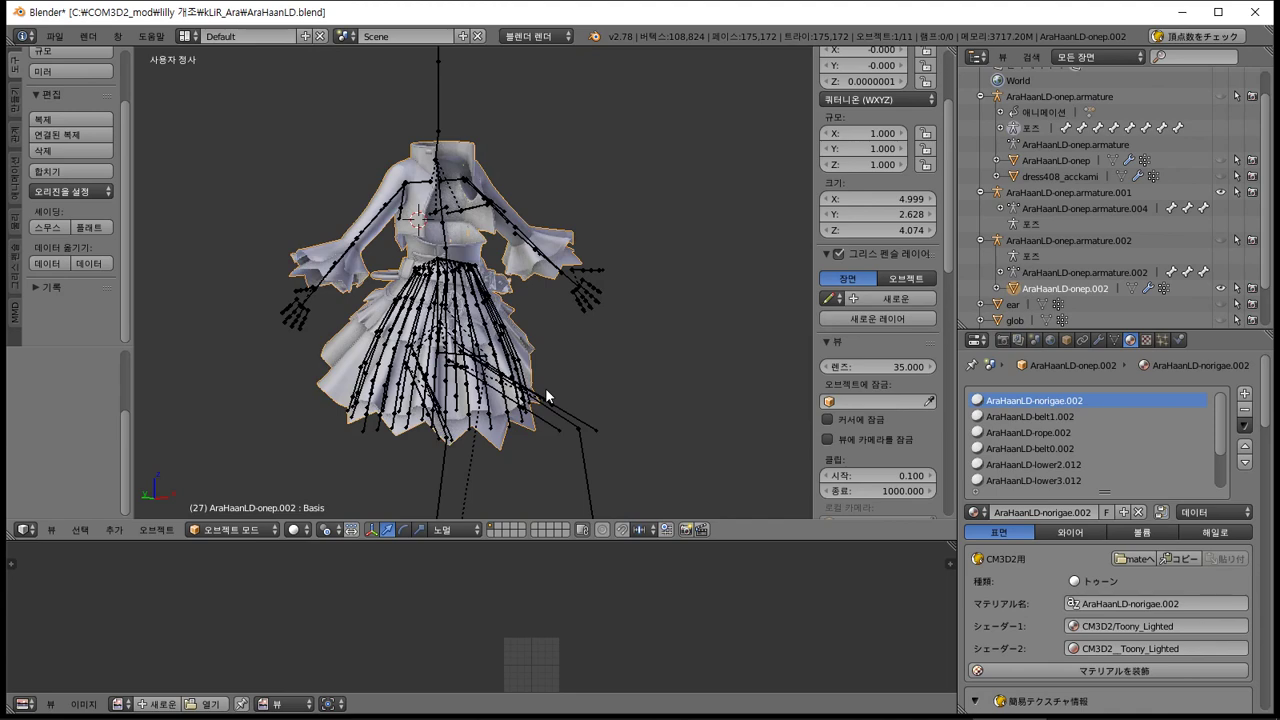
{"action": "scroll", "coordinate": [540, 390], "scroll_direction": "up", "scroll_amount": 1}
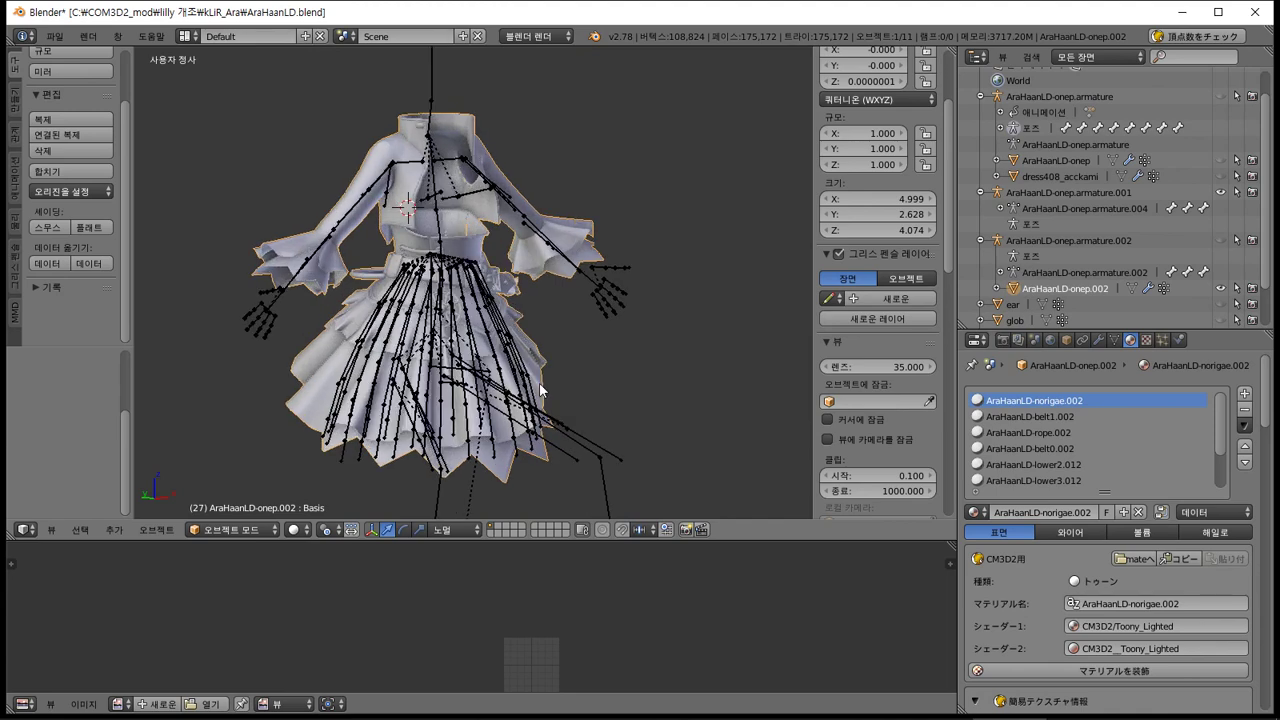
Delete AraHaanLD-onep.armature.002 together with its dress mesh, and delete AraHaanLD-onep.armature.001
{"action": "left_click", "coordinate": [1077, 236]}
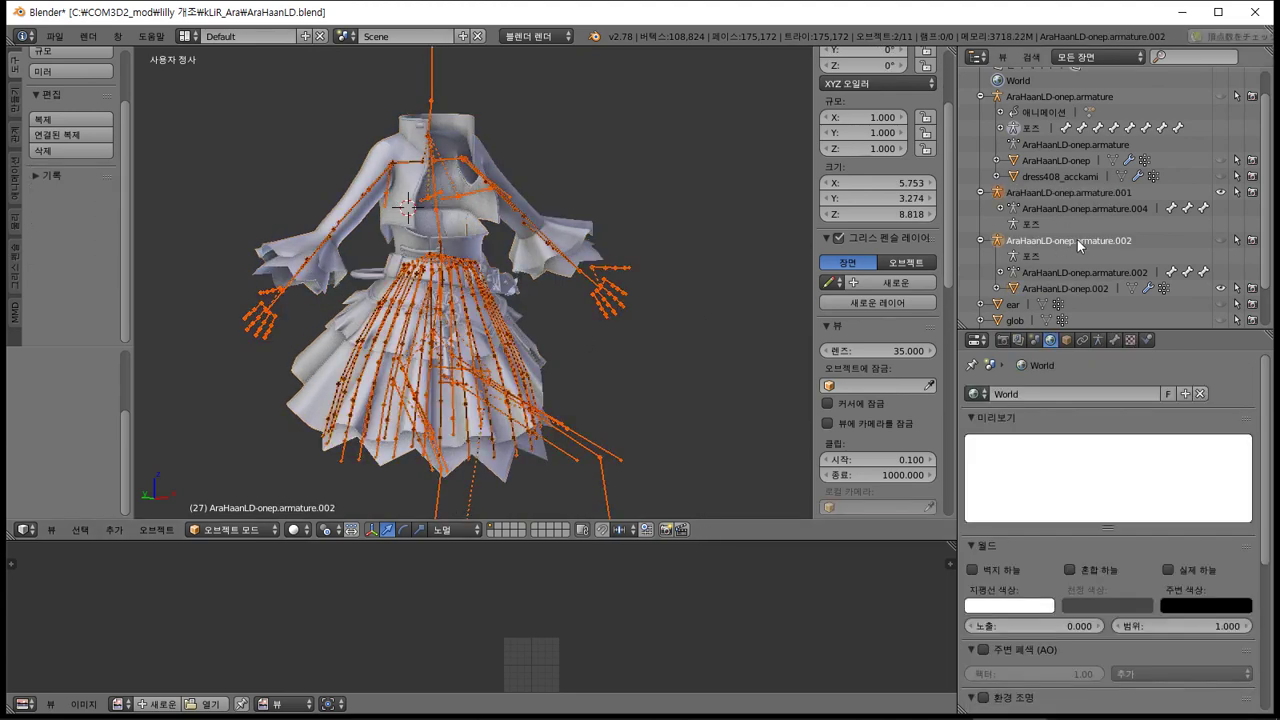
{"action": "right_click", "coordinate": [1077, 239]}
{"action": "left_click", "coordinate": [1078, 242]}
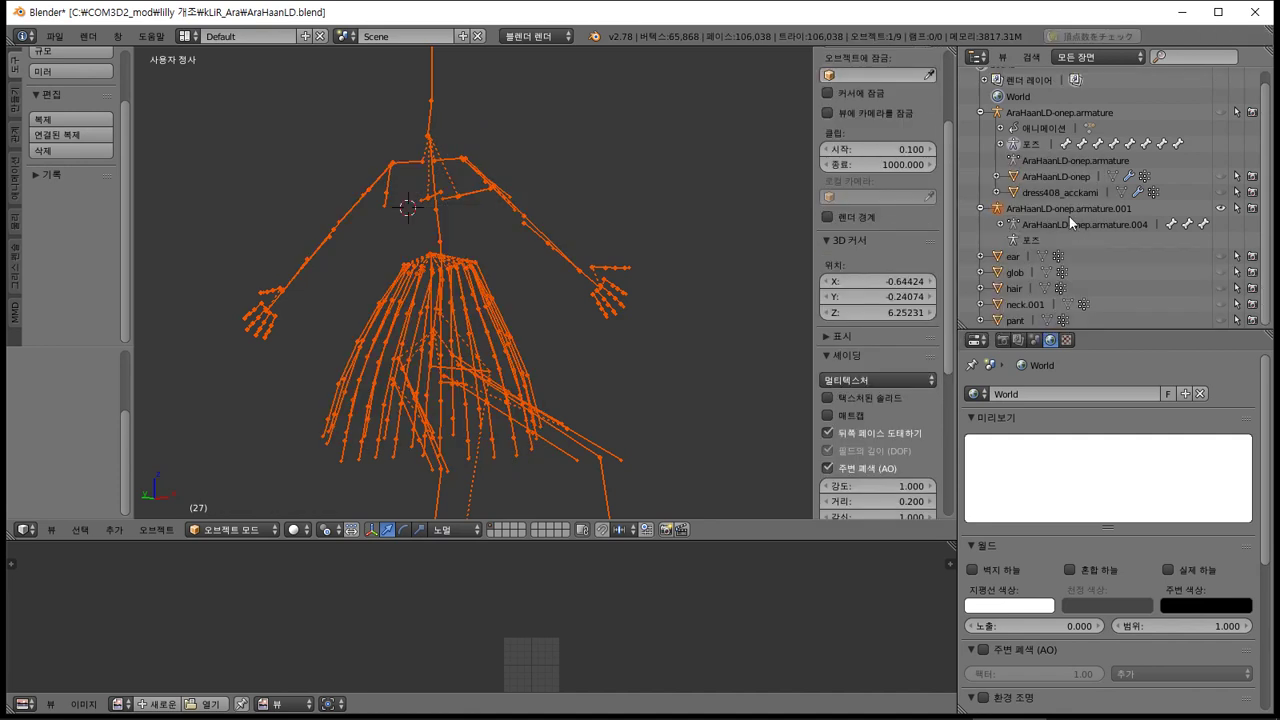
{"action": "right_click", "coordinate": [1074, 205]}
{"action": "left_click", "coordinate": [1074, 204]}
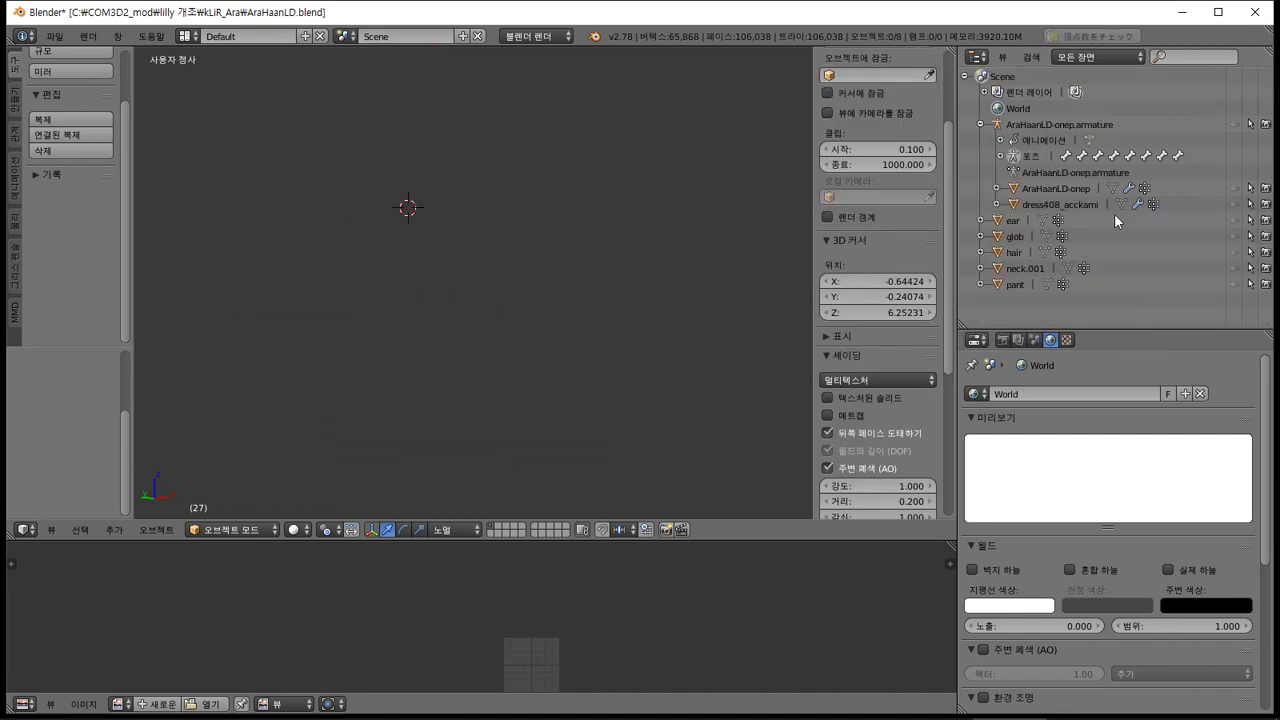
Show the original AraHaanLD-onep mesh to check it, hide it again, and make AraHaanLD-onep.armature visible
{"action": "left_click", "coordinate": [1234, 189]}
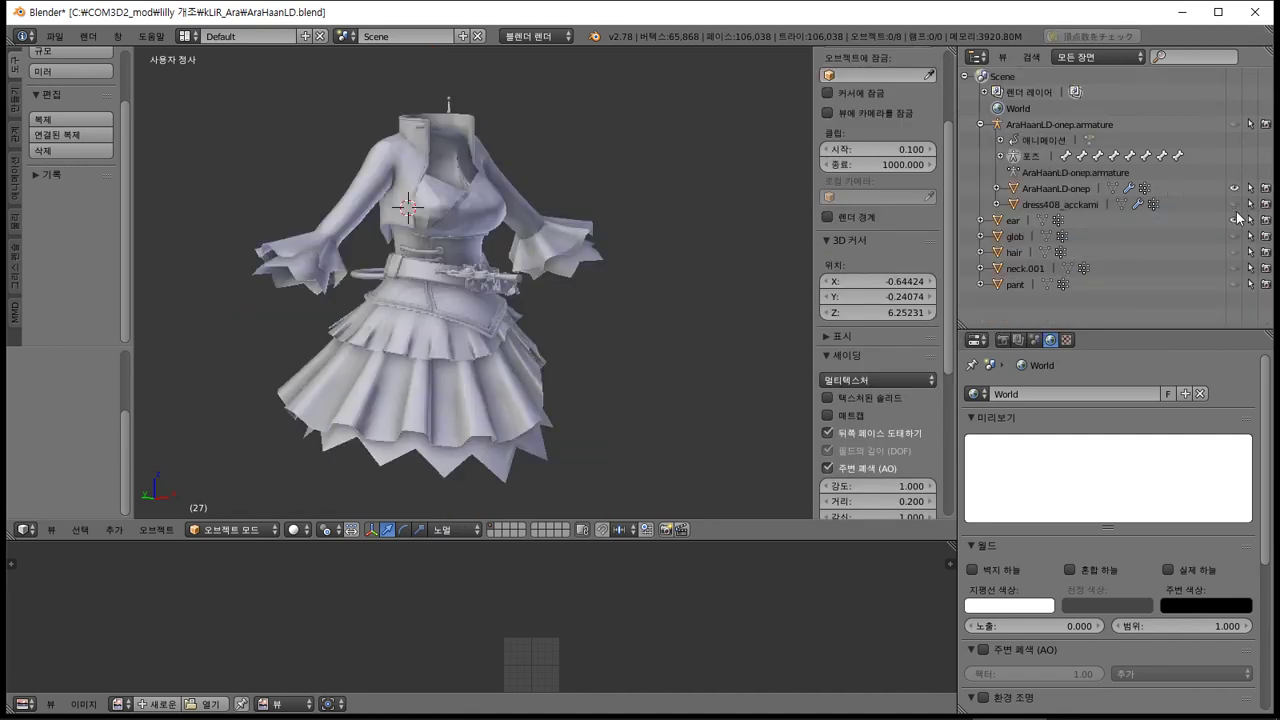
{"action": "left_click", "coordinate": [1234, 189]}
{"action": "left_click", "coordinate": [1234, 125]}
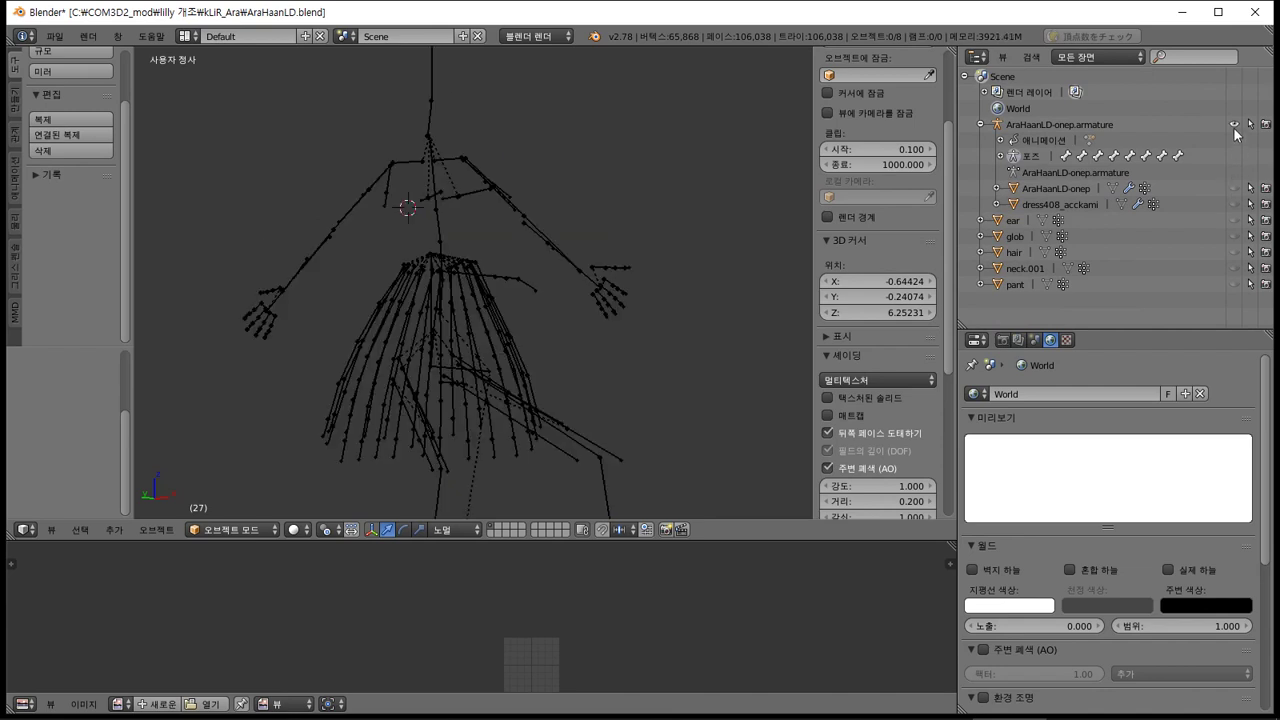
Hide AraHaanLD-onep.armature and check the ear, glob, hair and pant objects by showing and hiding each one
{"action": "left_click", "coordinate": [1234, 125]}
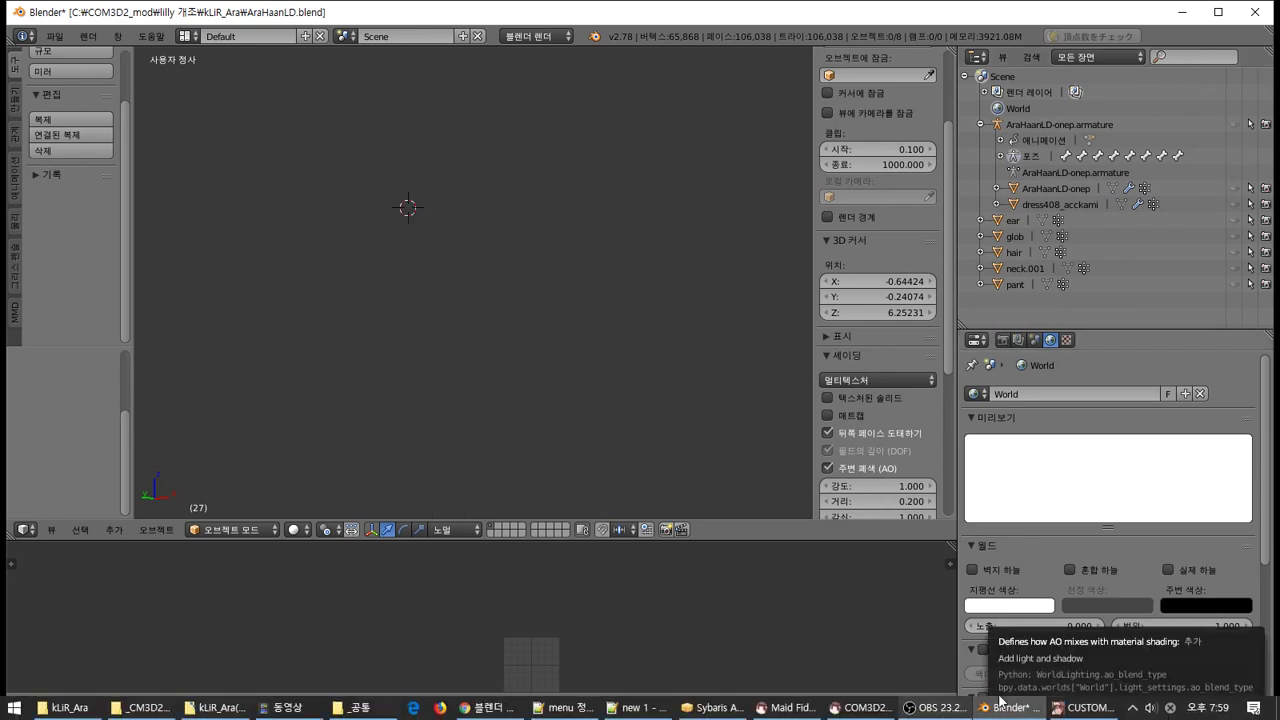
{"action": "left_click", "coordinate": [1235, 221]}
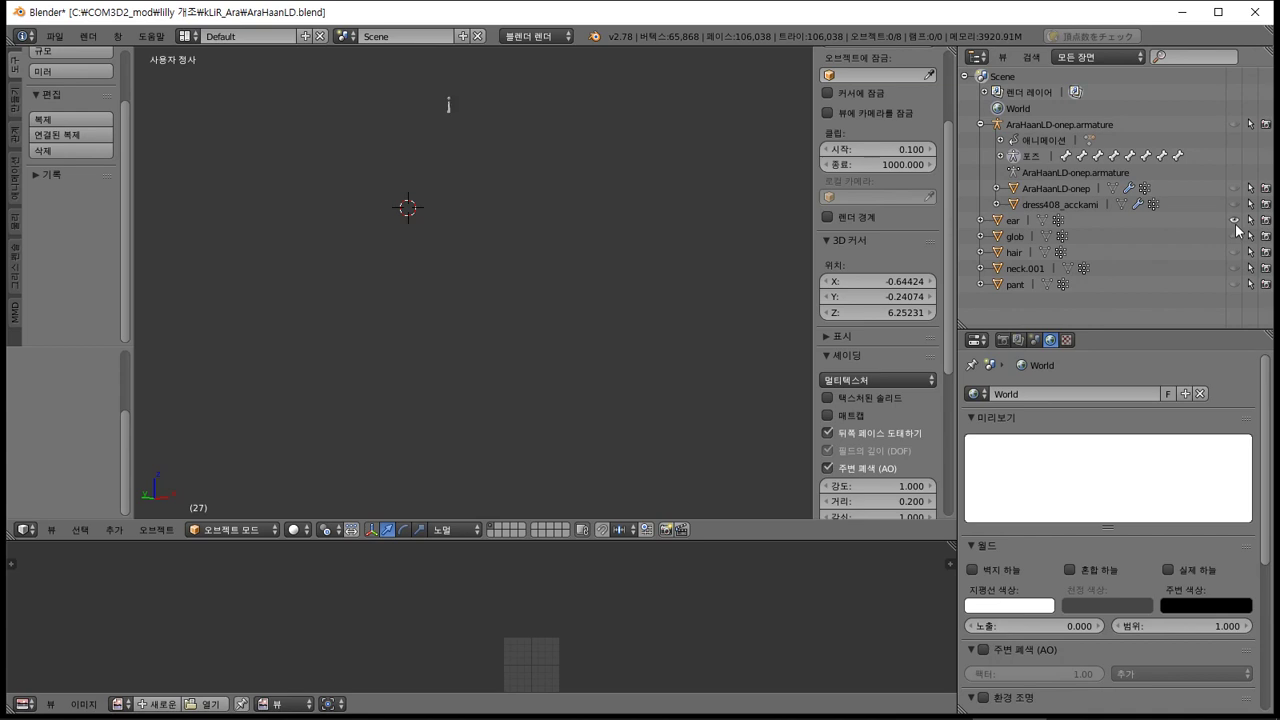
{"action": "left_click", "coordinate": [1236, 228]}
{"action": "left_click", "coordinate": [1234, 236]}
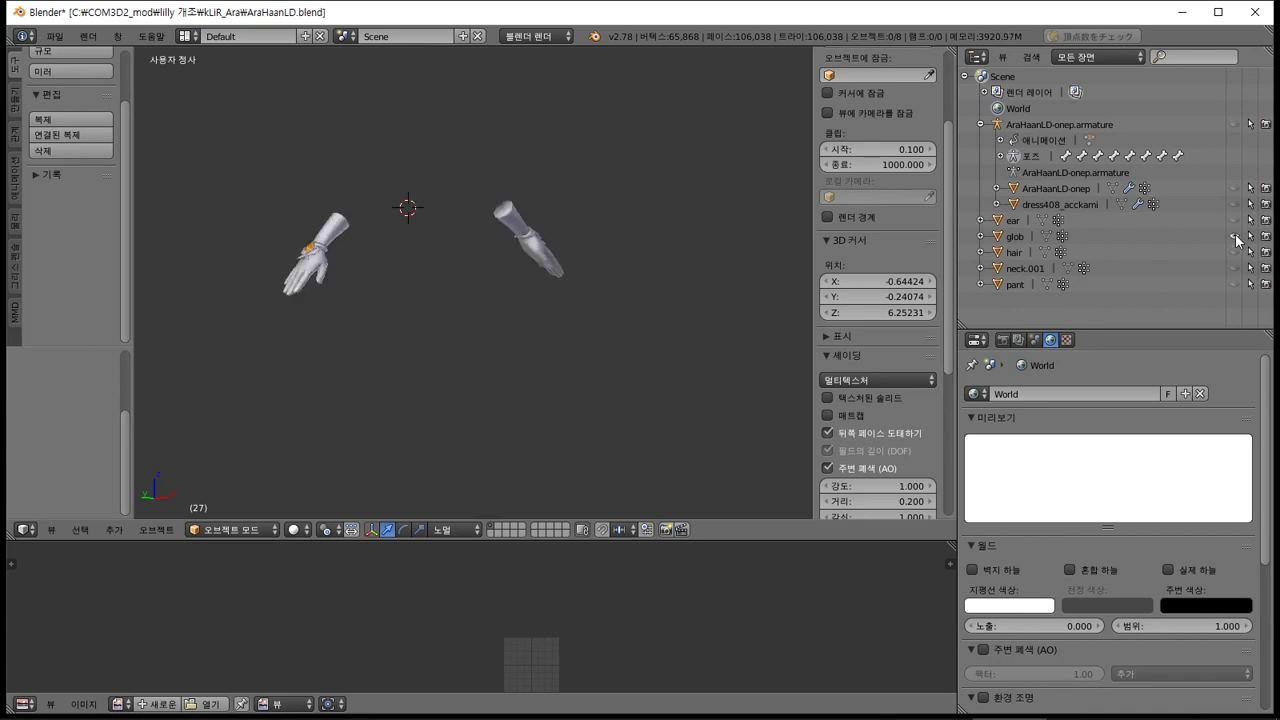
{"action": "left_click", "coordinate": [1235, 237]}
{"action": "left_click", "coordinate": [1235, 252]}
{"action": "left_click", "coordinate": [1235, 252]}
{"action": "left_click", "coordinate": [1236, 284]}
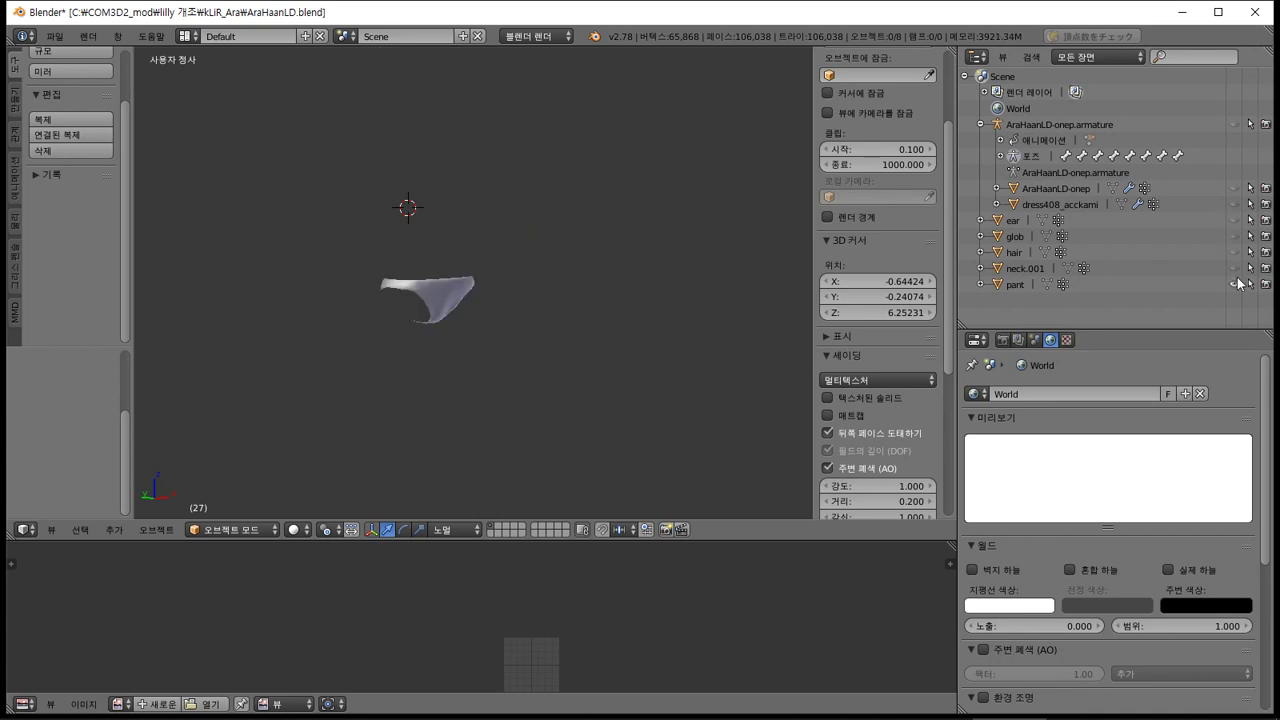
{"action": "left_click", "coordinate": [1236, 284]}
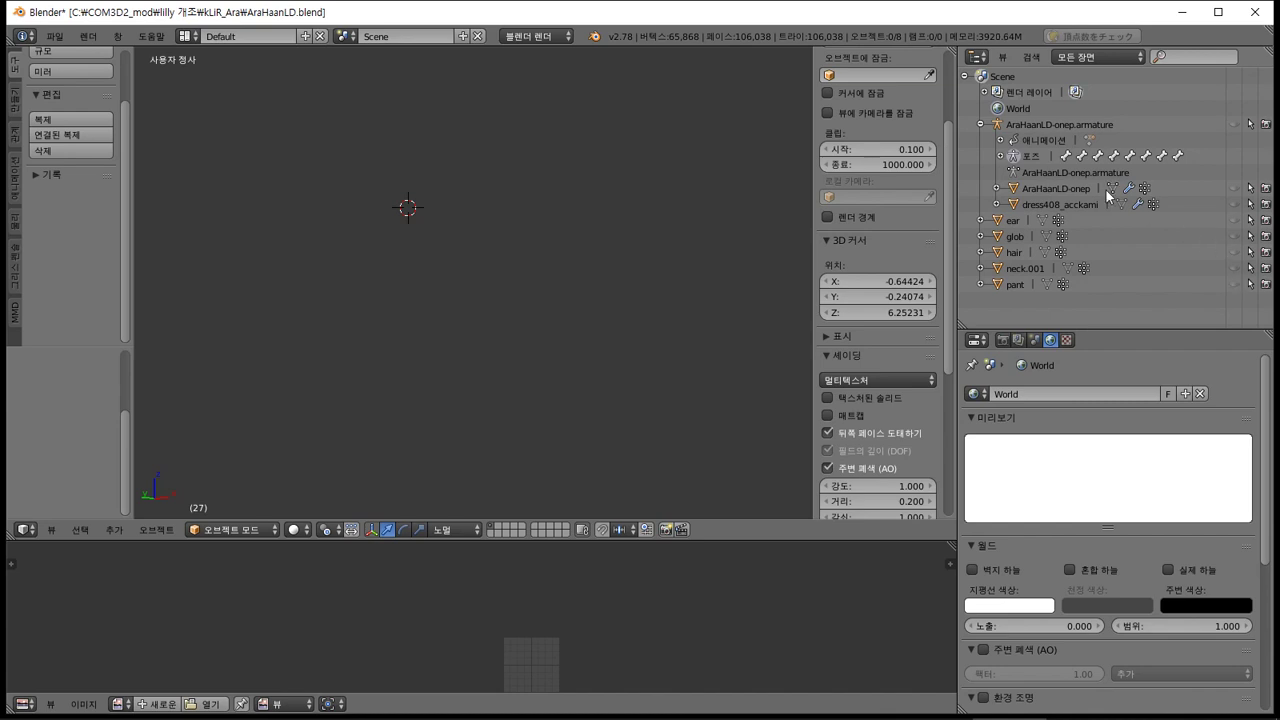
Make the ear object visible, select it and open its mesh in Edit Mode
{"action": "left_click", "coordinate": [1234, 220]}
{"action": "middle_click_drag", "start_coordinate": [395, 205], "coordinate": [472, 449], "text": "shift"}
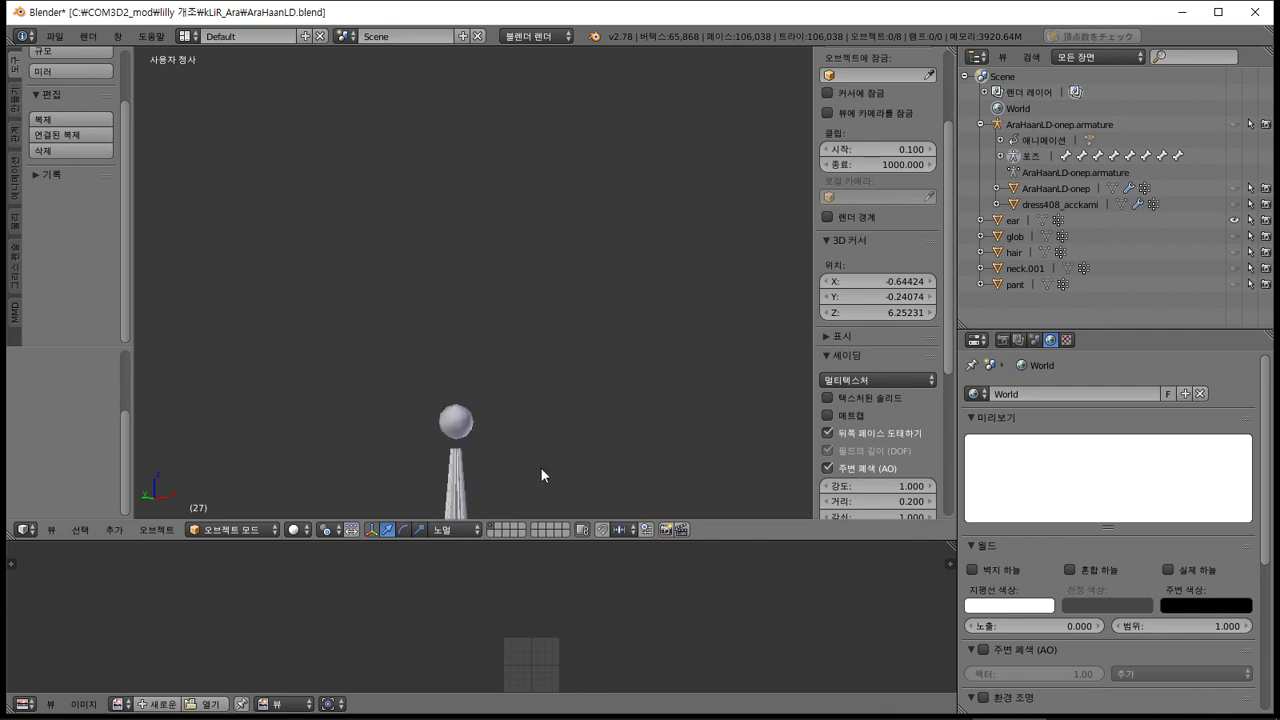
{"action": "middle_click_drag", "start_coordinate": [543, 472], "coordinate": [386, 280], "text": "shift"}
{"action": "middle_click_drag", "start_coordinate": [519, 291], "coordinate": [571, 340]}
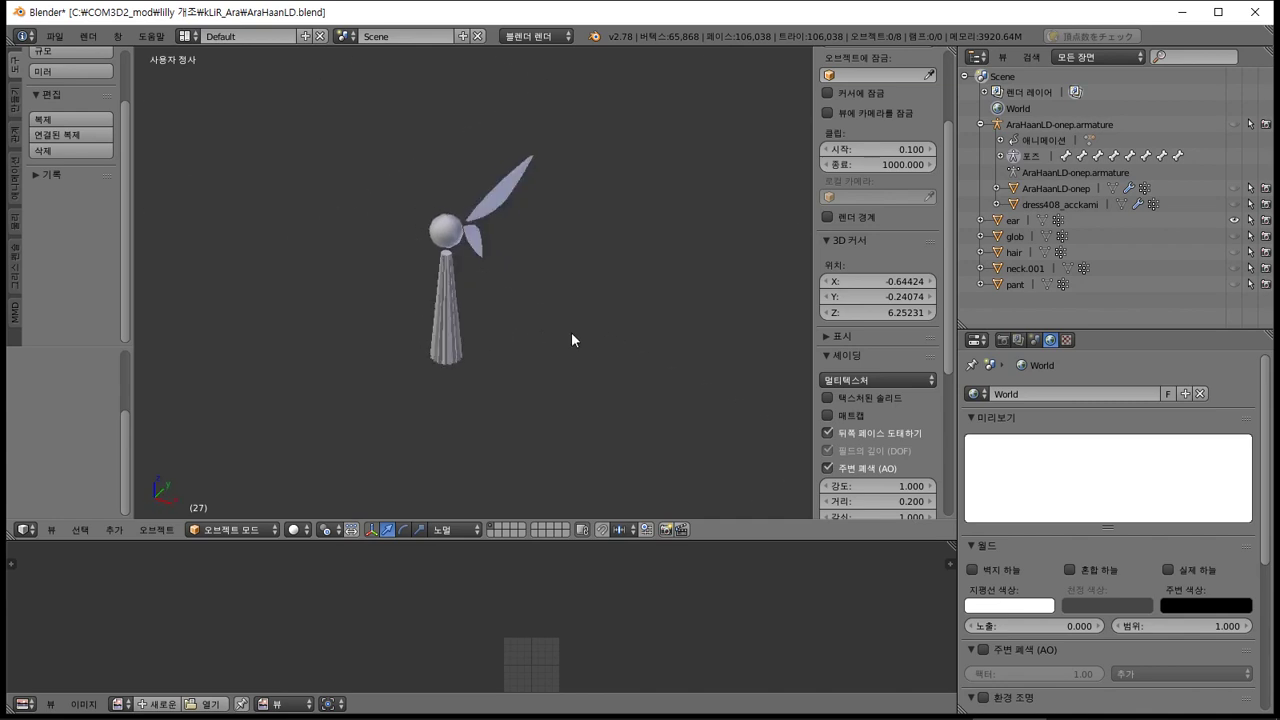
{"action": "right_click", "coordinate": [484, 203]}
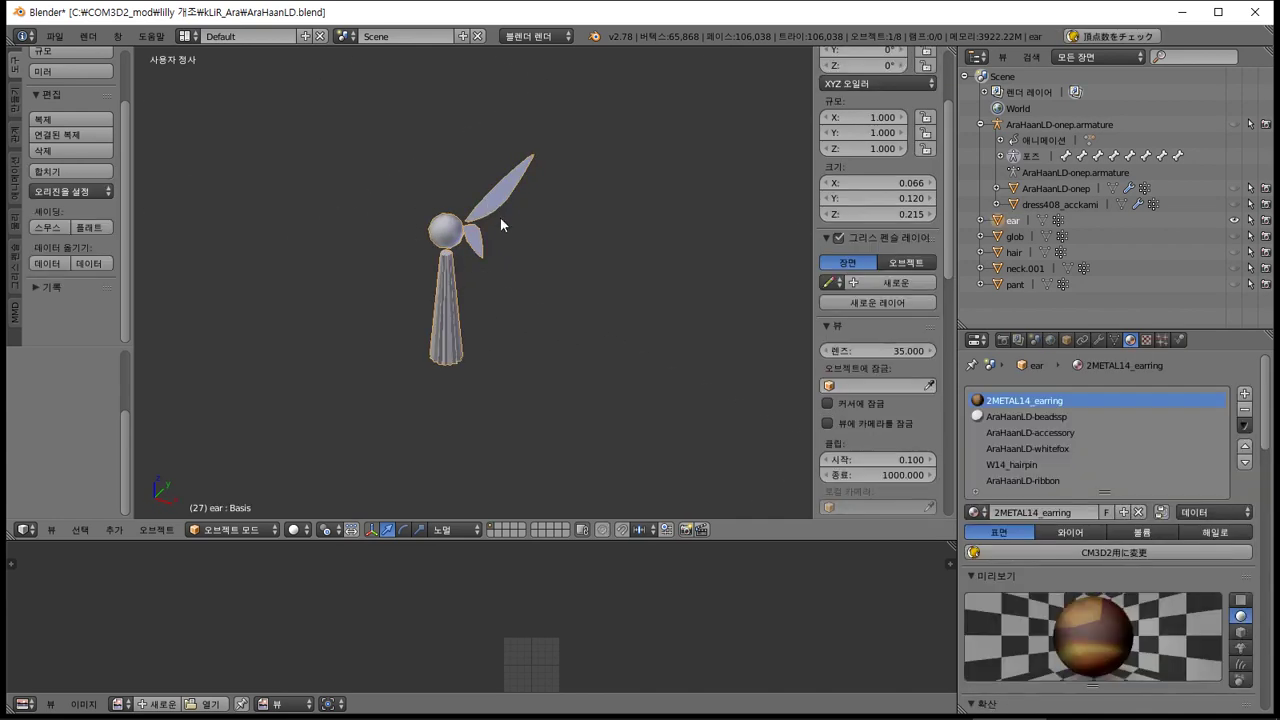
{"action": "key", "text": "Tab"}
{"action": "middle_click_drag", "start_coordinate": [528, 243], "coordinate": [569, 254]}
{"action": "scroll", "coordinate": [530, 254], "scroll_direction": "up", "scroll_amount": 3}
{"action": "middle_click_drag", "start_coordinate": [480, 254], "coordinate": [515, 366], "text": "shift"}
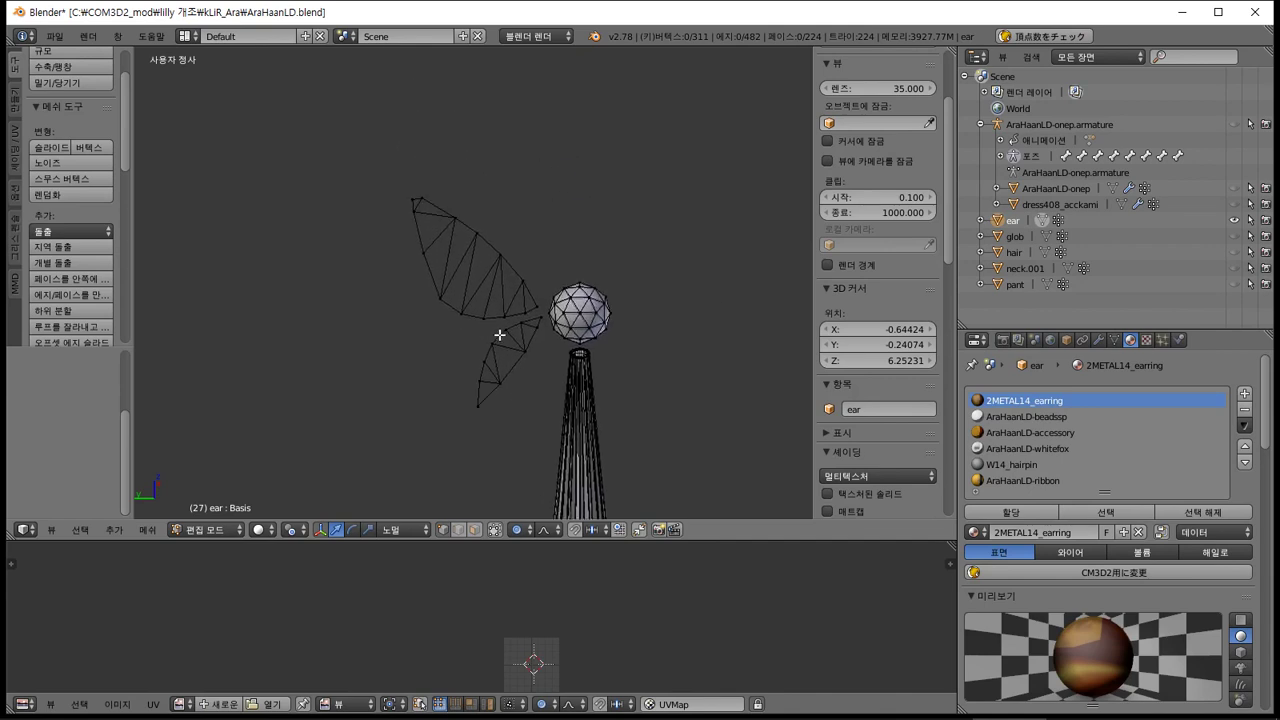
Select the earring's linked upper feather piece, and pick vertices on the bead and tassel to check their UV mapping
{"action": "right_click", "coordinate": [490, 319]}
{"action": "key", "text": "ctrl+l"}
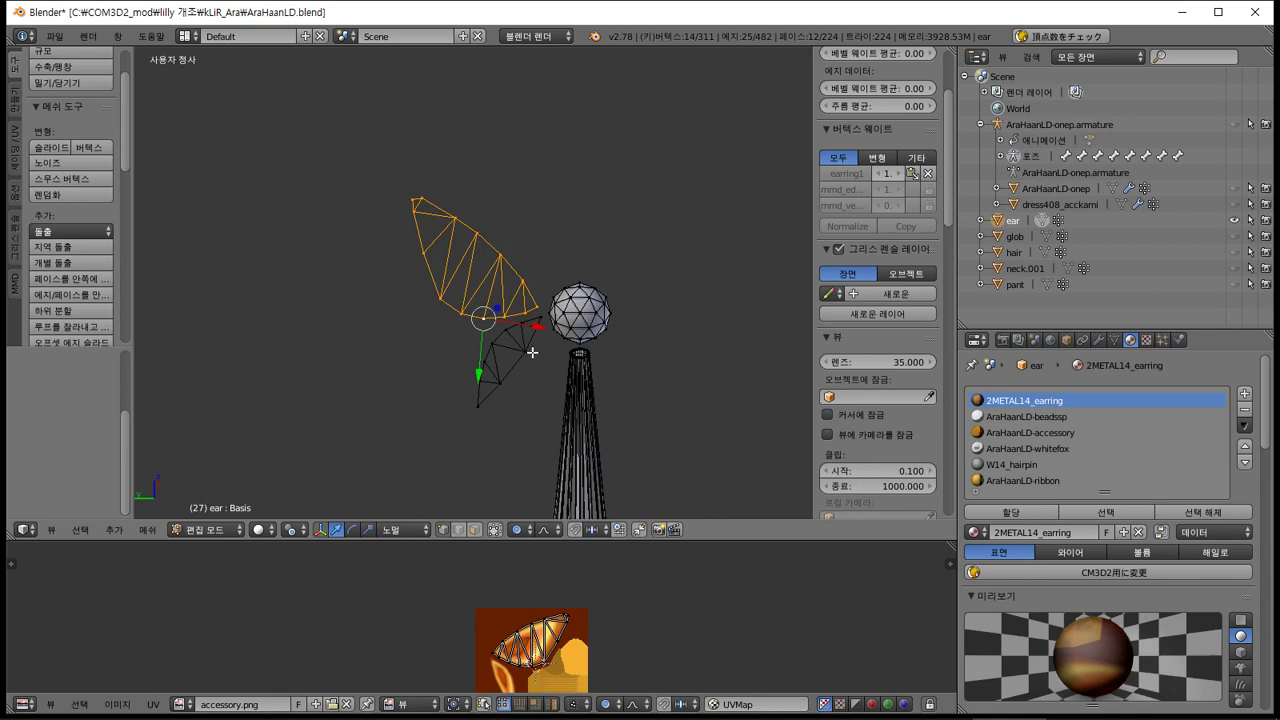
{"action": "middle_click_drag", "start_coordinate": [532, 352], "coordinate": [504, 270], "text": "shift"}
{"action": "right_click", "coordinate": [553, 172]}
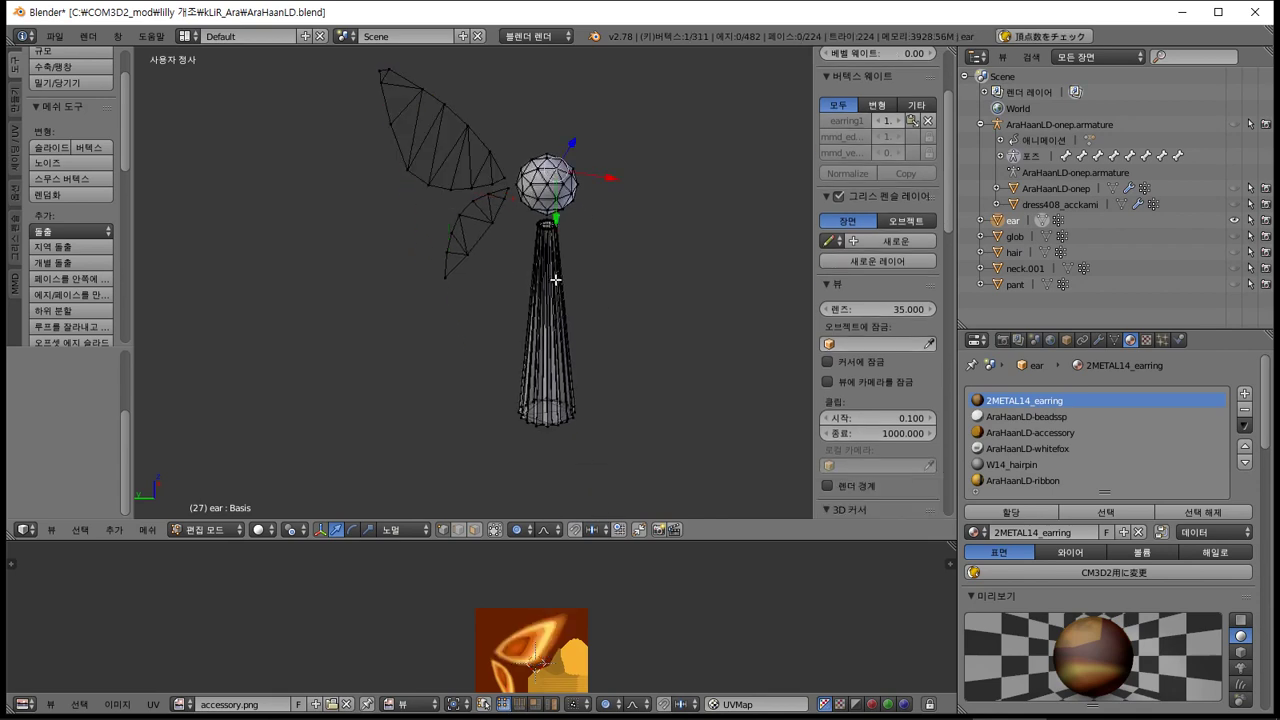
{"action": "right_click", "coordinate": [556, 282]}
{"action": "right_click", "coordinate": [558, 355]}
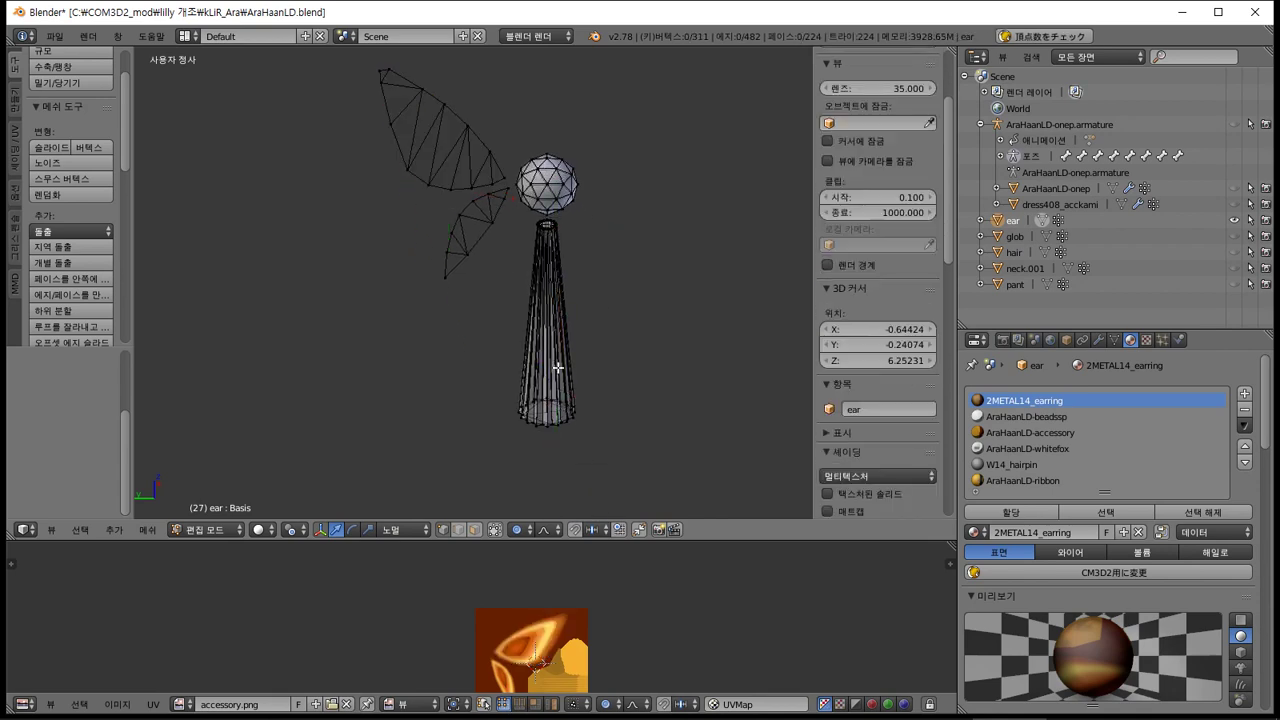
Examine the UV layout of the whole earring and of one linked tassel strip on accessory.png, and clear the selection
{"action": "key", "text": "a"}
{"action": "scroll", "coordinate": [609, 660], "scroll_direction": "up", "scroll_amount": 3}
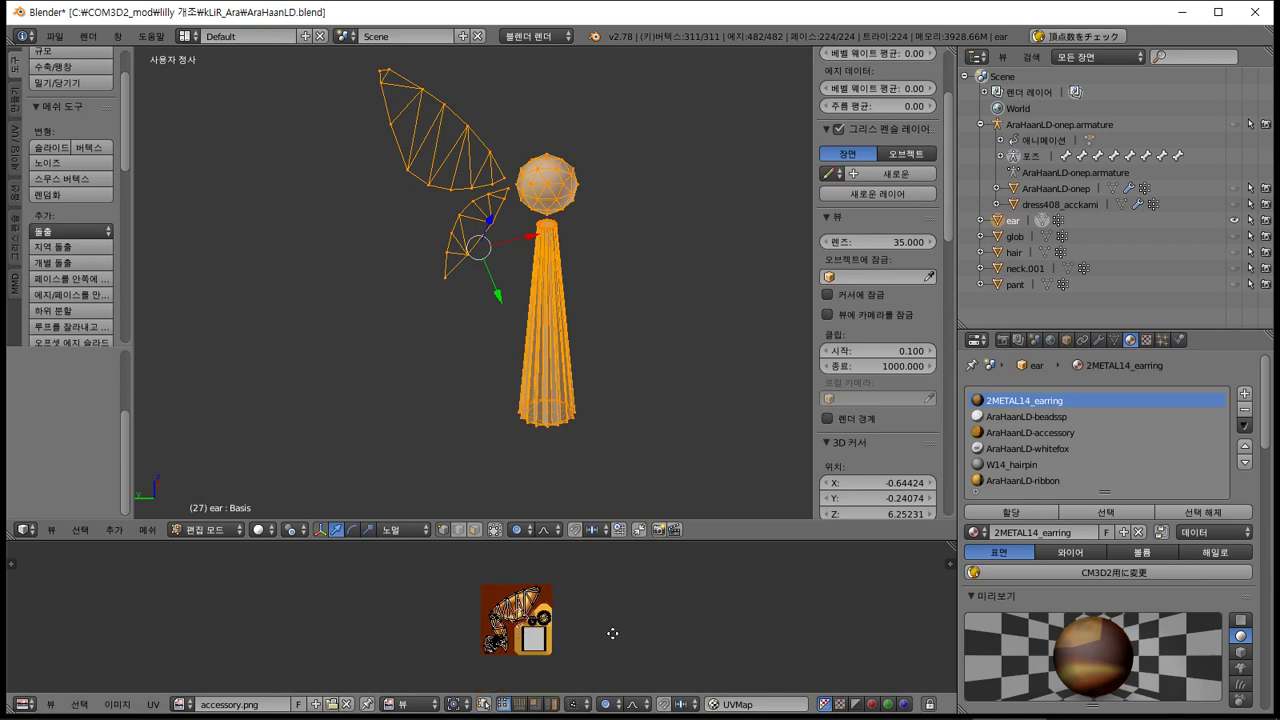
{"action": "scroll", "coordinate": [596, 640], "scroll_direction": "up", "scroll_amount": 2}
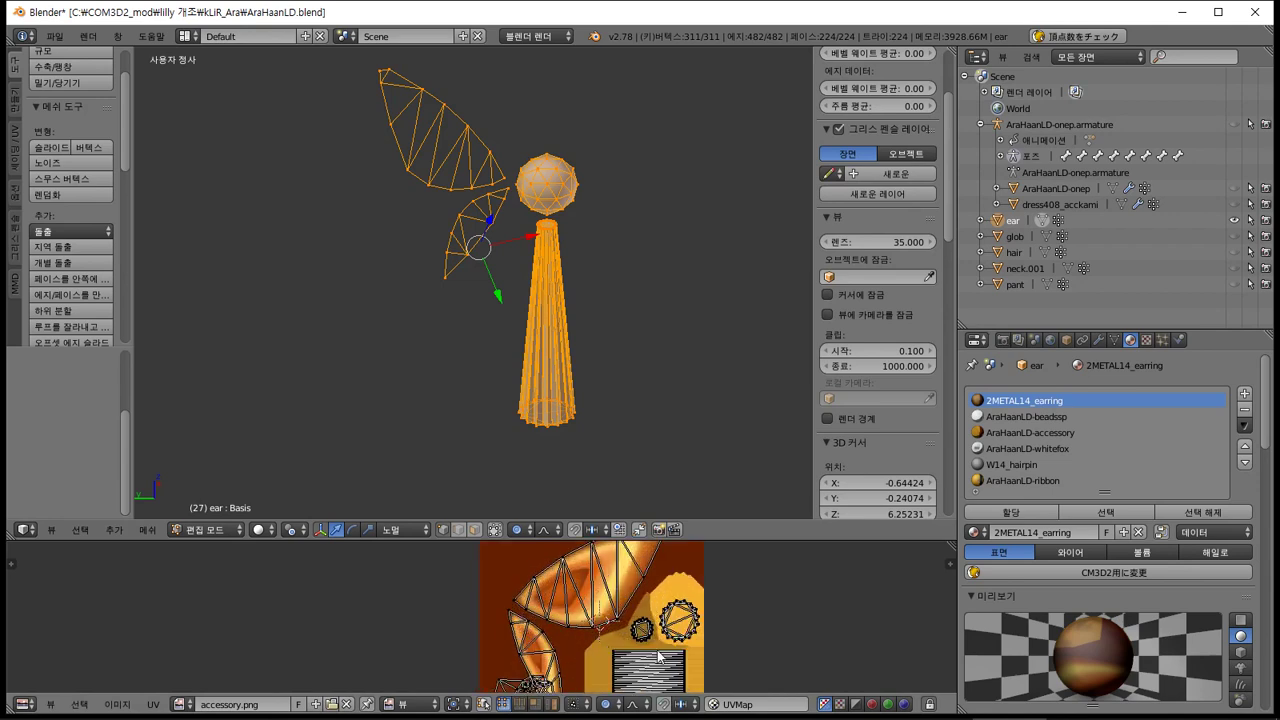
{"action": "middle_click_drag", "start_coordinate": [596, 640], "coordinate": [578, 588]}
{"action": "right_click", "coordinate": [589, 407]}
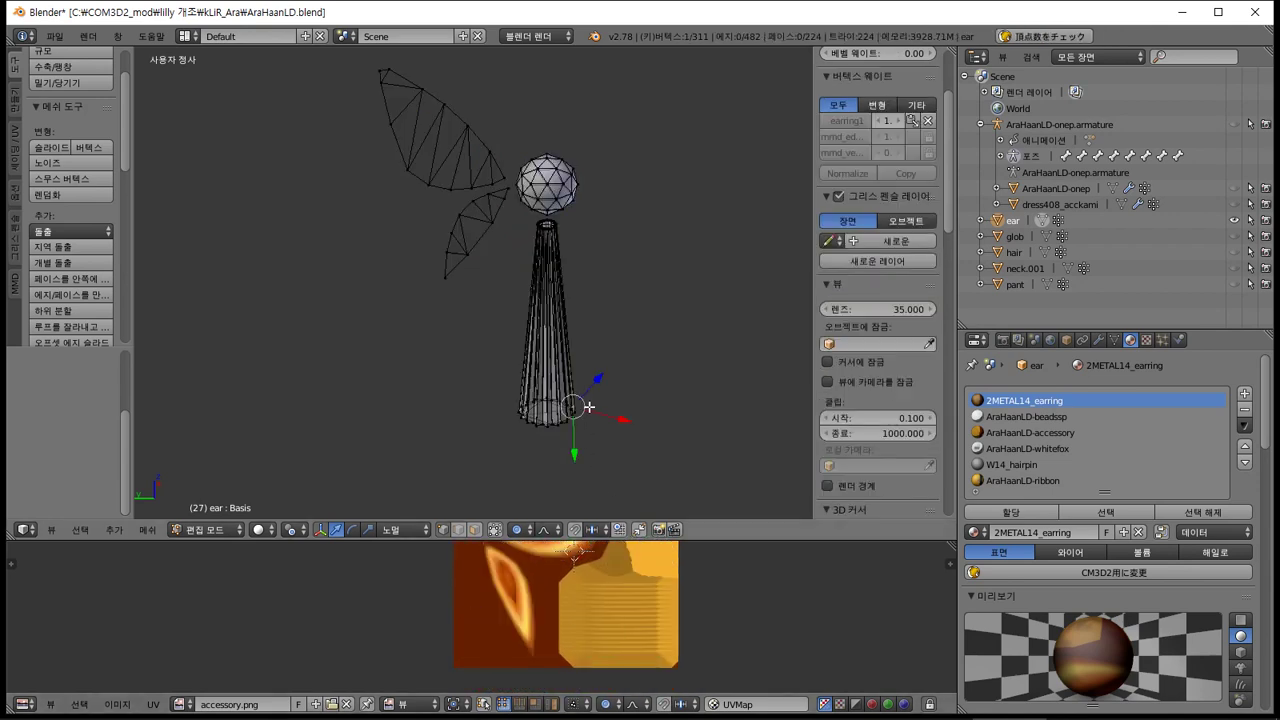
{"action": "key", "text": "ctrl+KP_Add"}
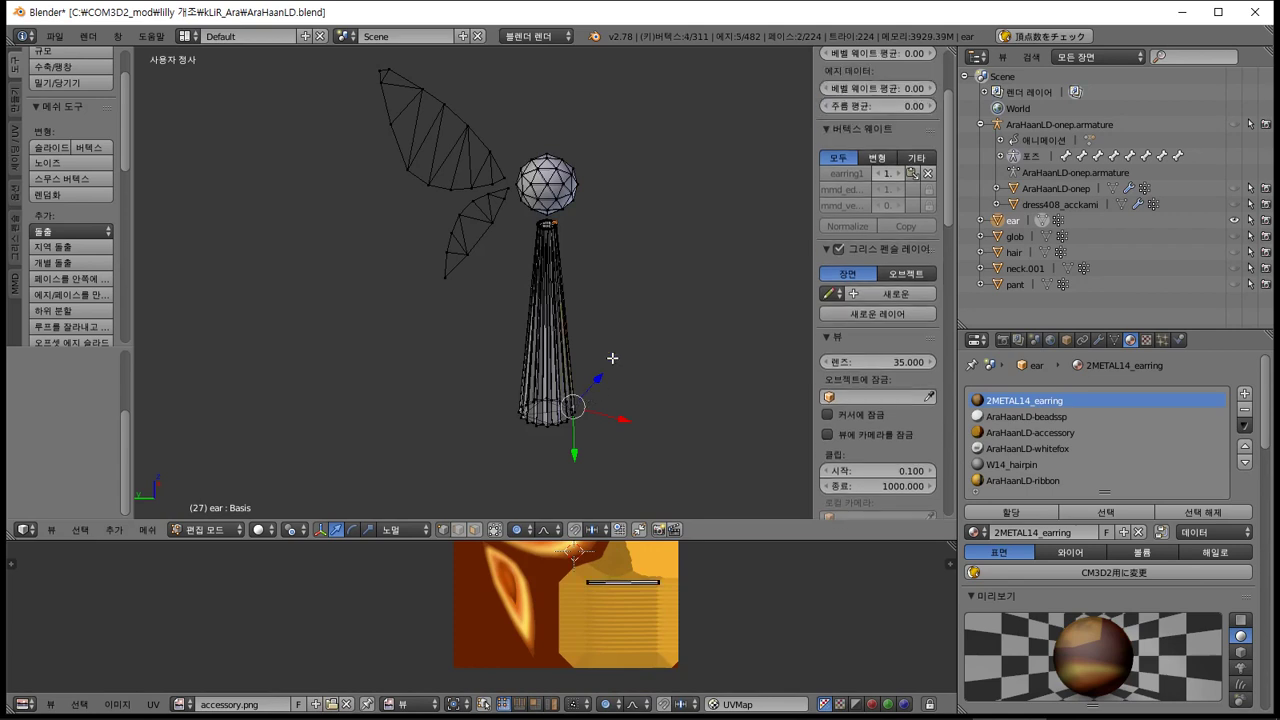
{"action": "key", "text": "a"}
{"action": "key", "text": "a"}
{"action": "key", "text": "a"}
Box-select the earring's bead to examine its UVs, and check the accessory texture of the 2METAL14_earring material
{"action": "key", "text": "b"}
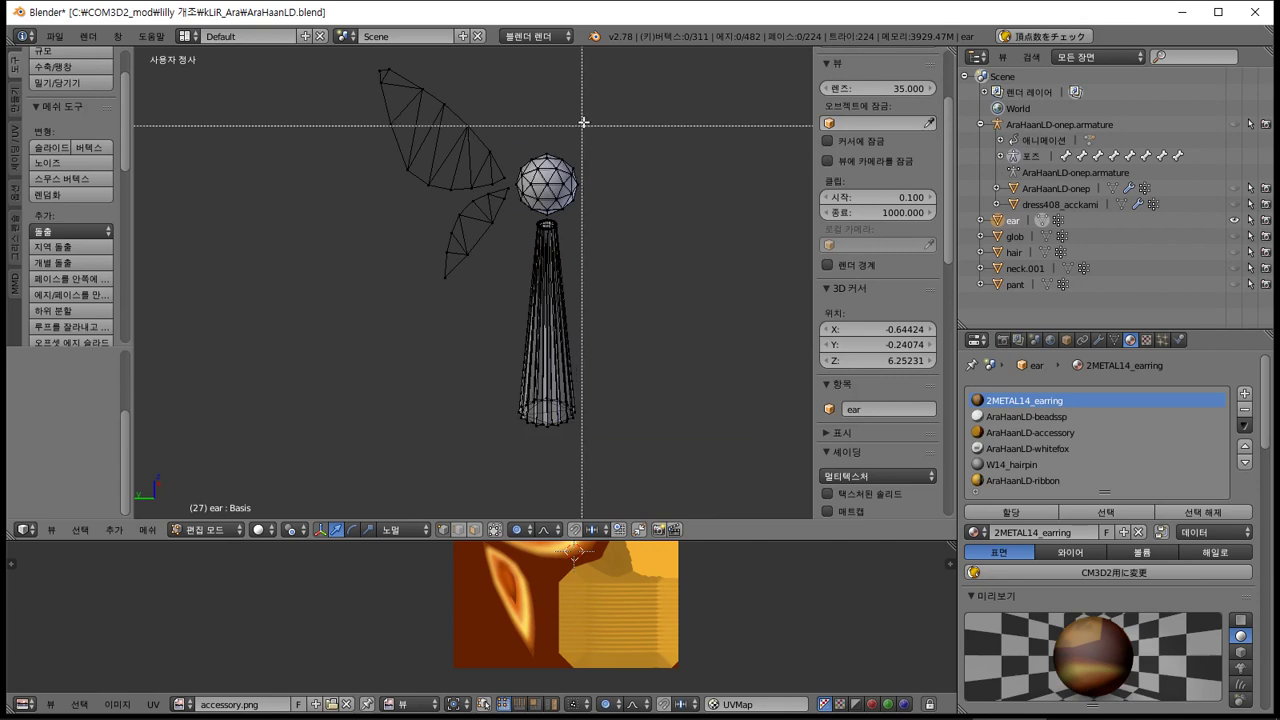
{"action": "left_click_drag", "start_coordinate": [583, 122], "coordinate": [528, 203]}
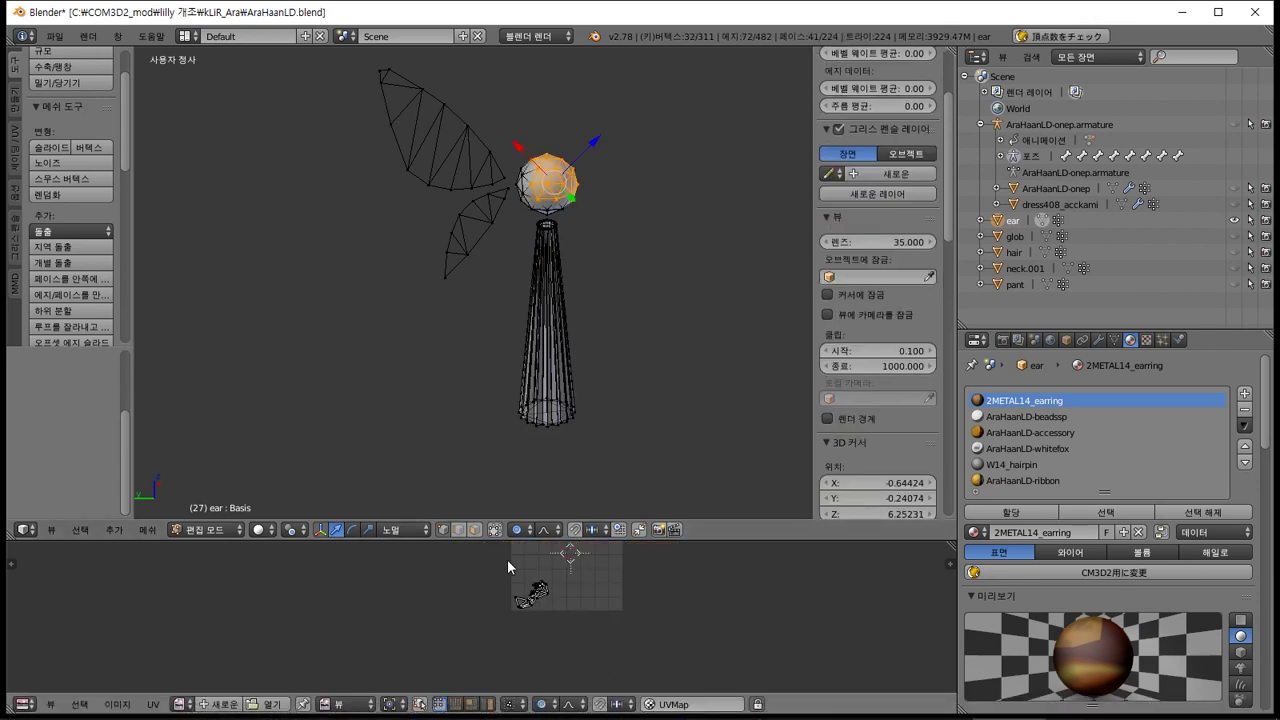
{"action": "left_click", "coordinate": [1146, 340]}
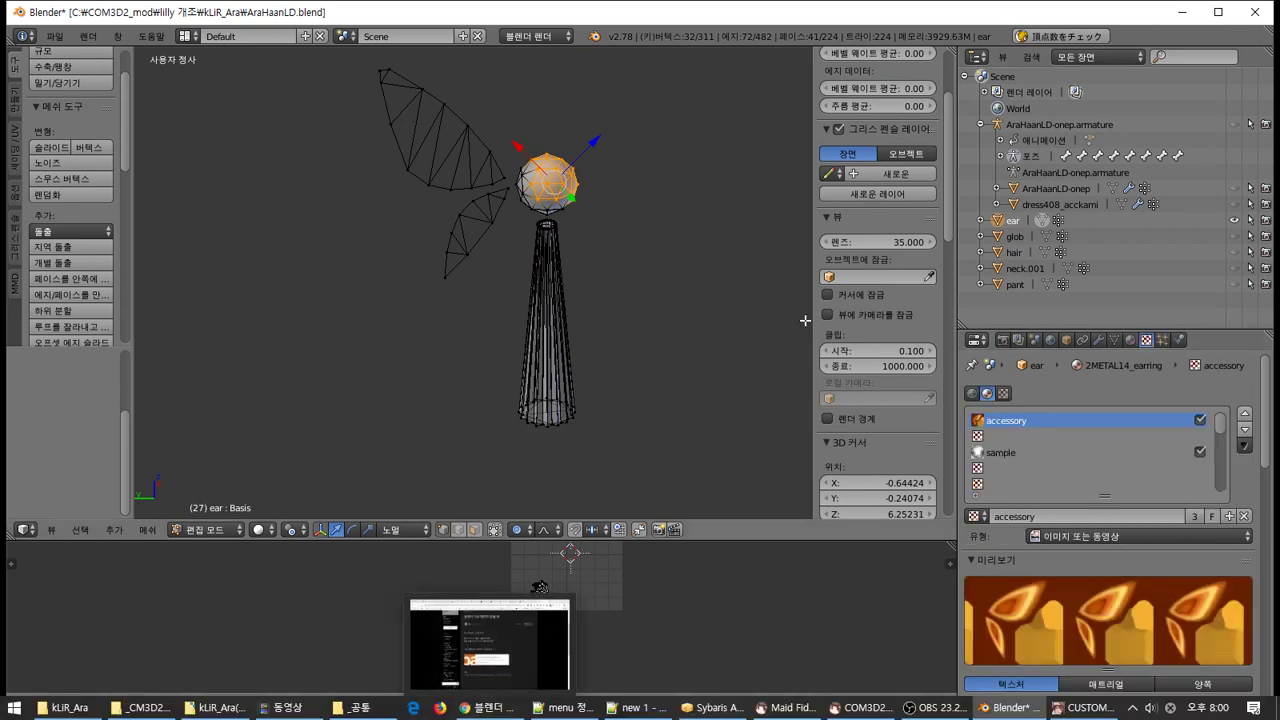
{"action": "key", "text": "a"}
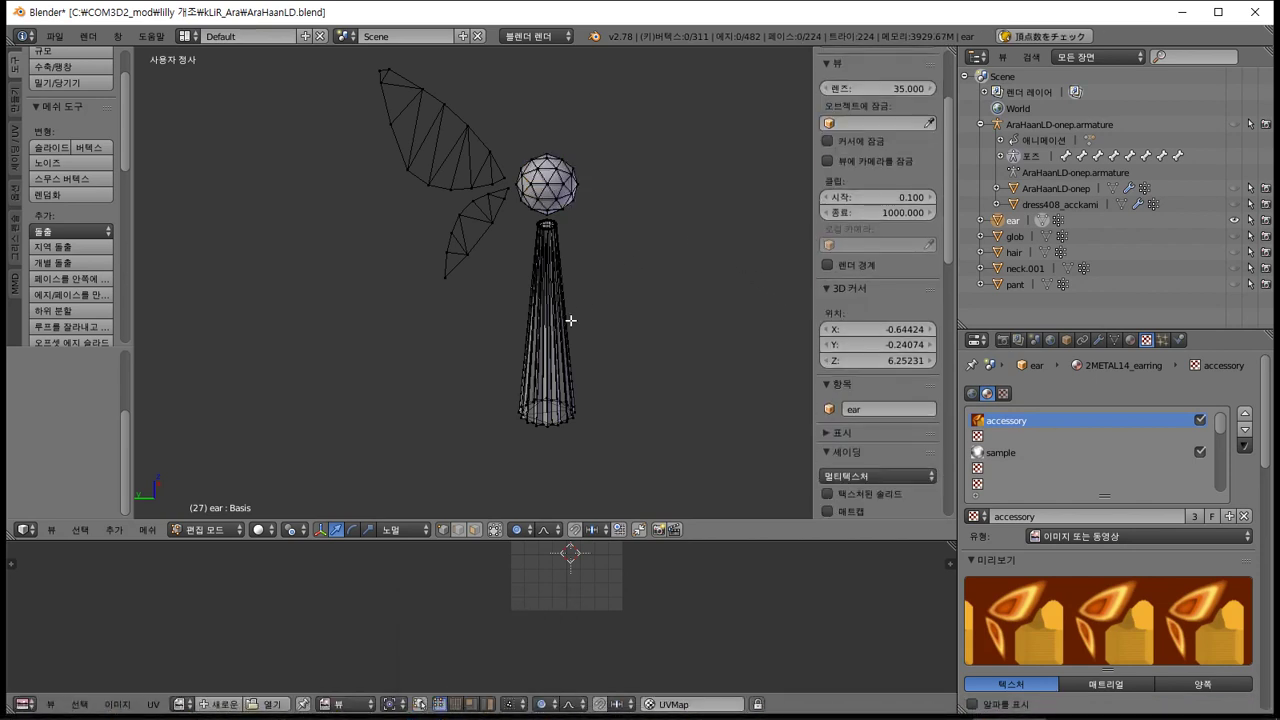
{"action": "left_click", "coordinate": [1130, 340]}
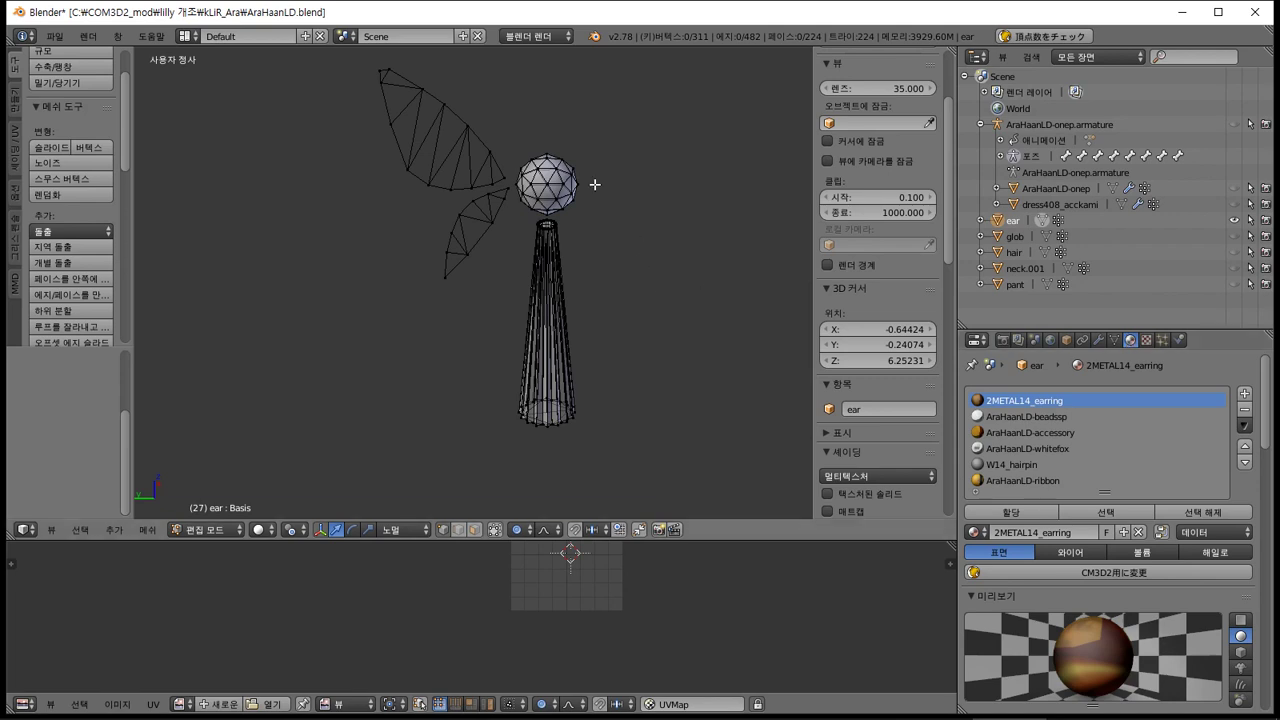
{"action": "key", "text": "b"}
{"action": "left_click_drag", "start_coordinate": [580, 150], "coordinate": [516, 212]}
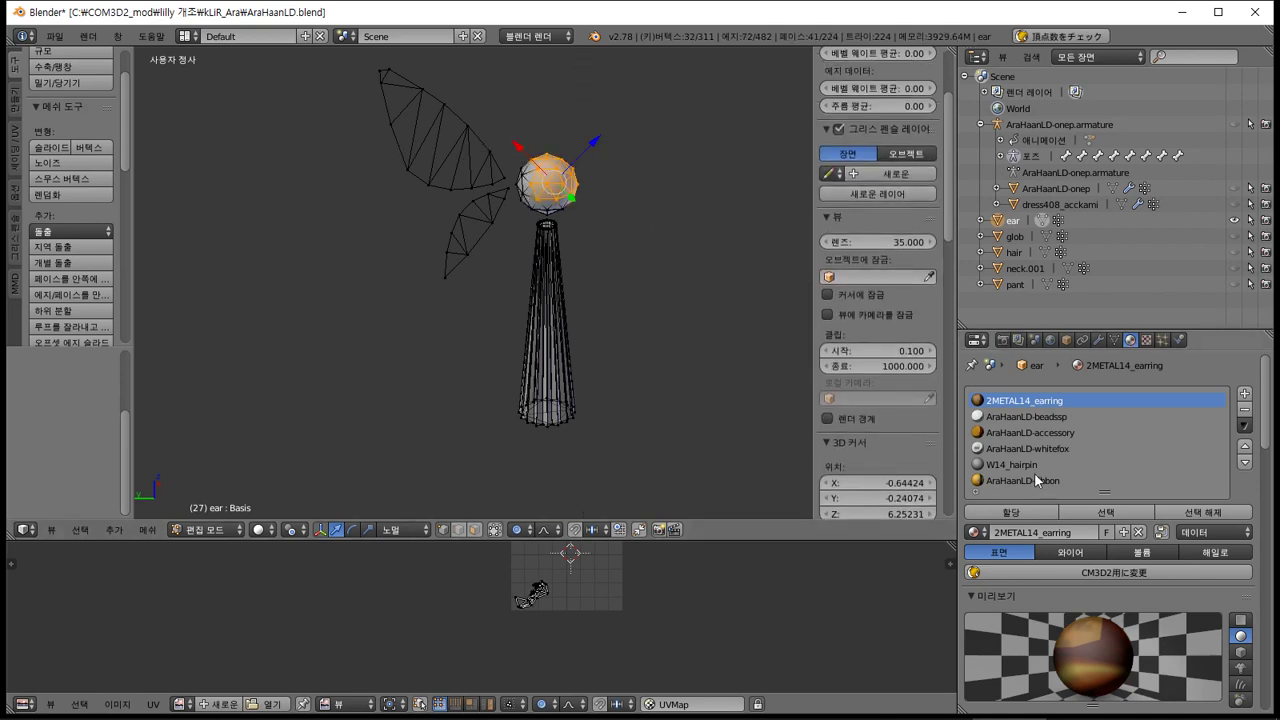
{"action": "key", "text": "a"}
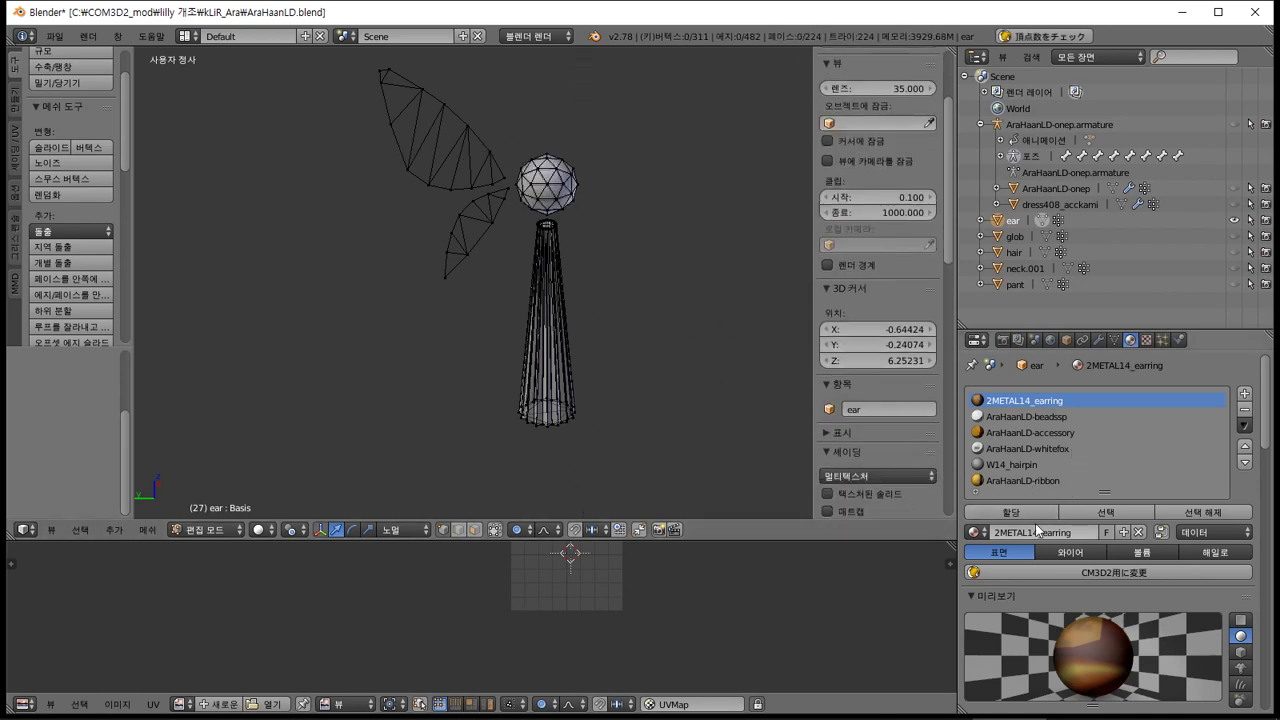
Select the faces assigned to 2METAL14_earring and AraHaanLD-beadssp to check which earring parts use them, and clear the selection
{"action": "left_click", "coordinate": [1100, 513]}
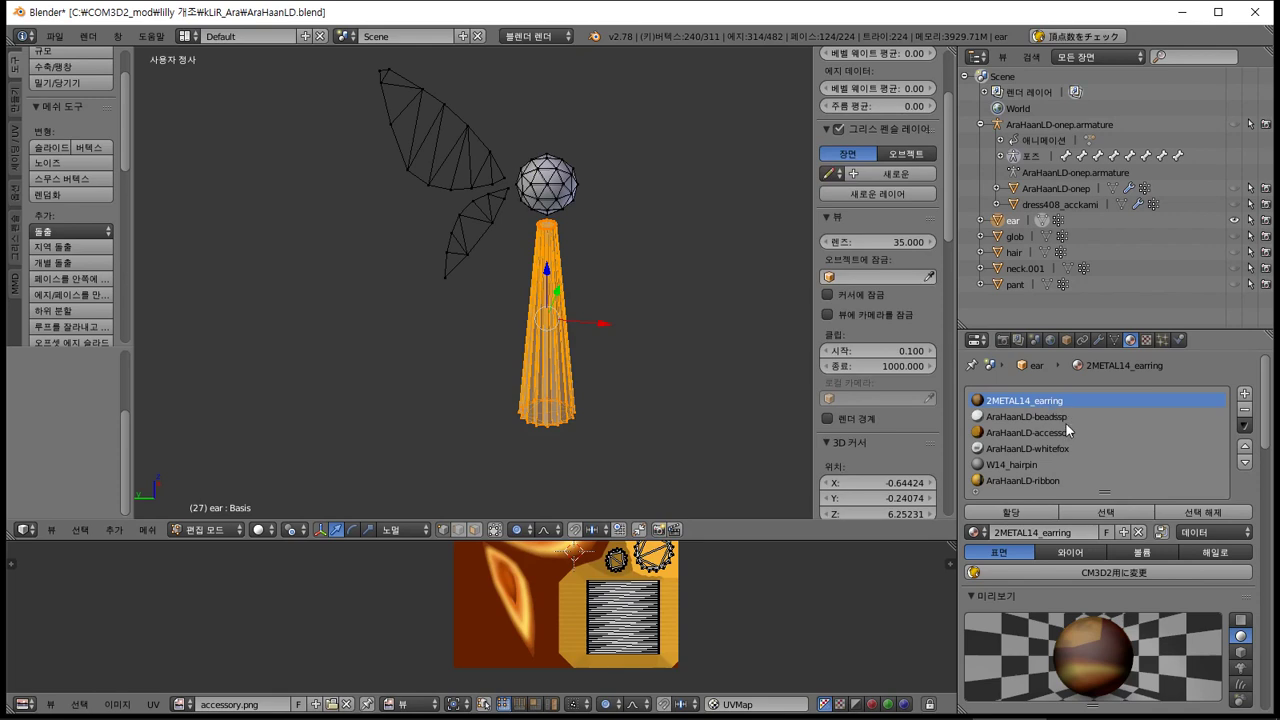
{"action": "left_click", "coordinate": [1074, 416]}
{"action": "left_click", "coordinate": [1105, 514]}
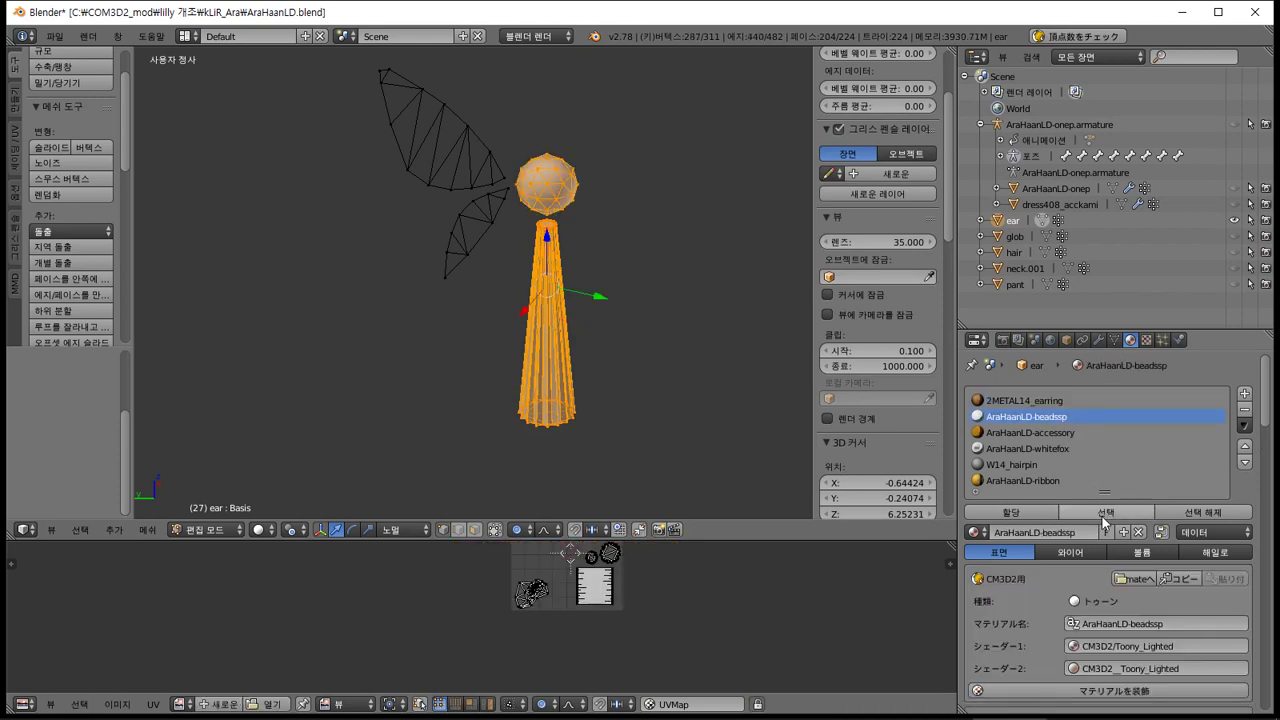
{"action": "key", "text": "a"}
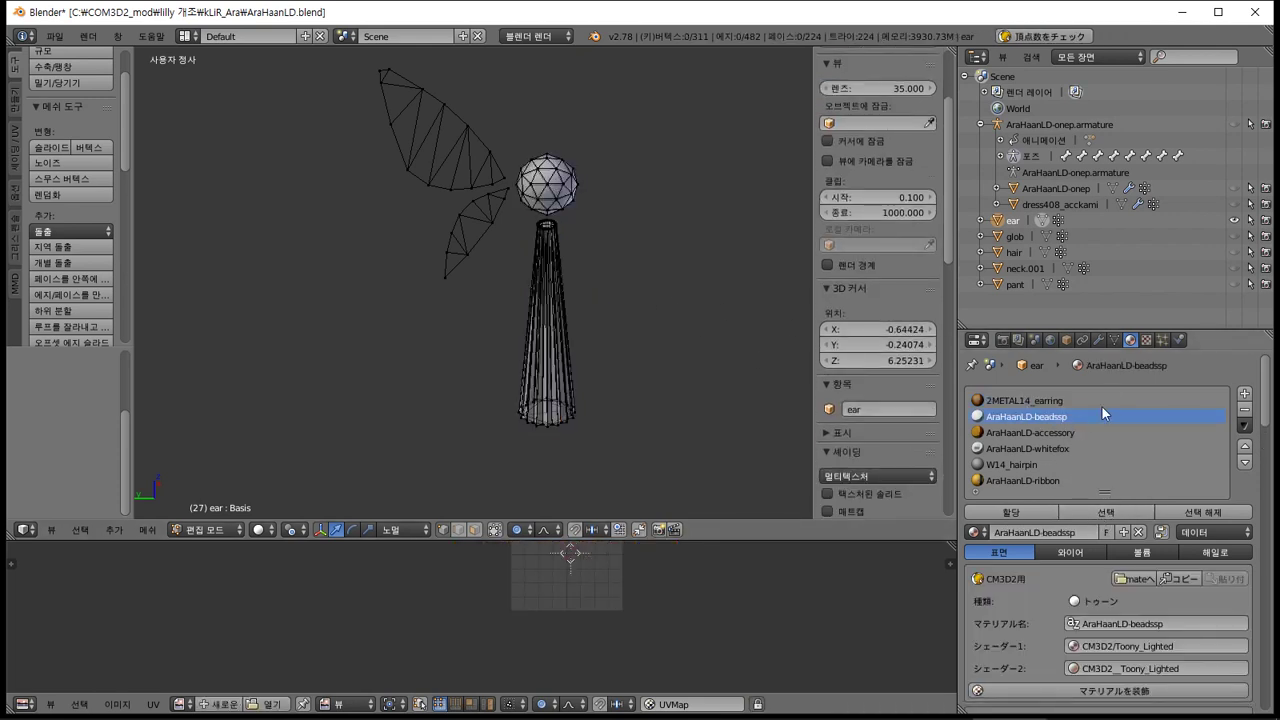
Inspect the _MainTex.024 and _ShadowTex.024 textures of the AraHaanLD-beadssp material and bring up the 2METAL14_earring material settings
{"action": "left_click", "coordinate": [1147, 341]}
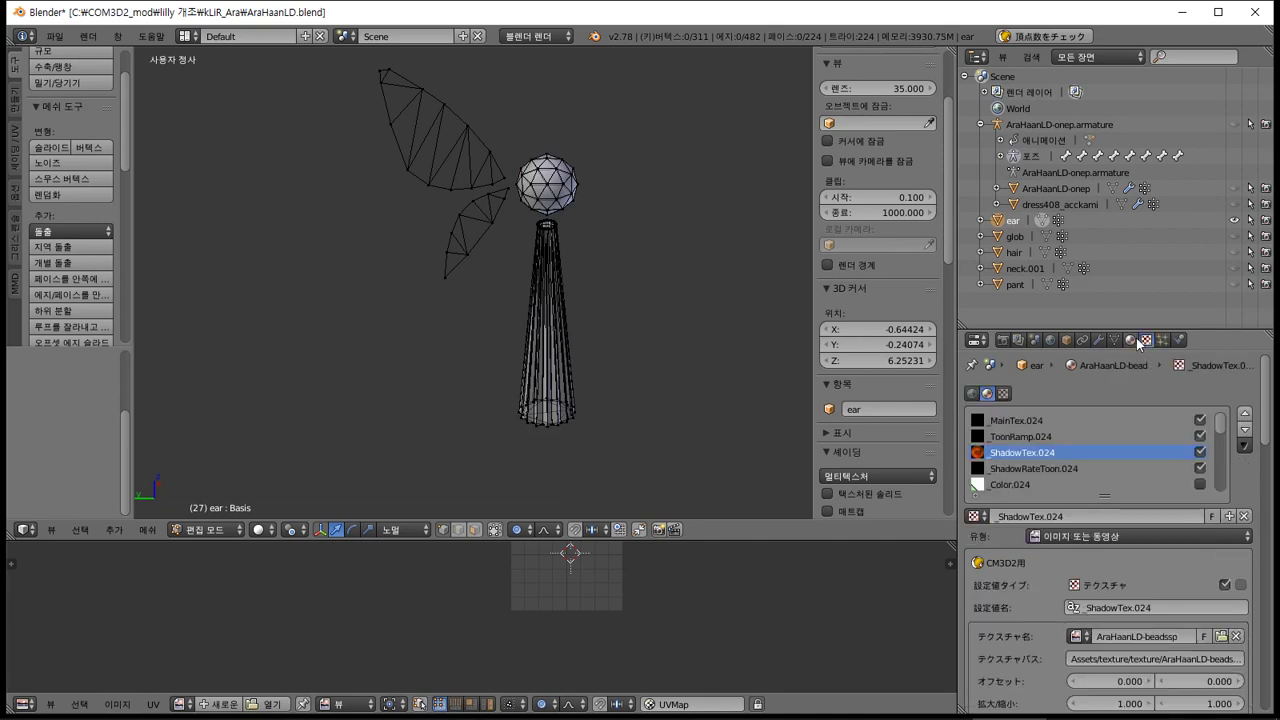
{"action": "left_click", "coordinate": [1065, 424]}
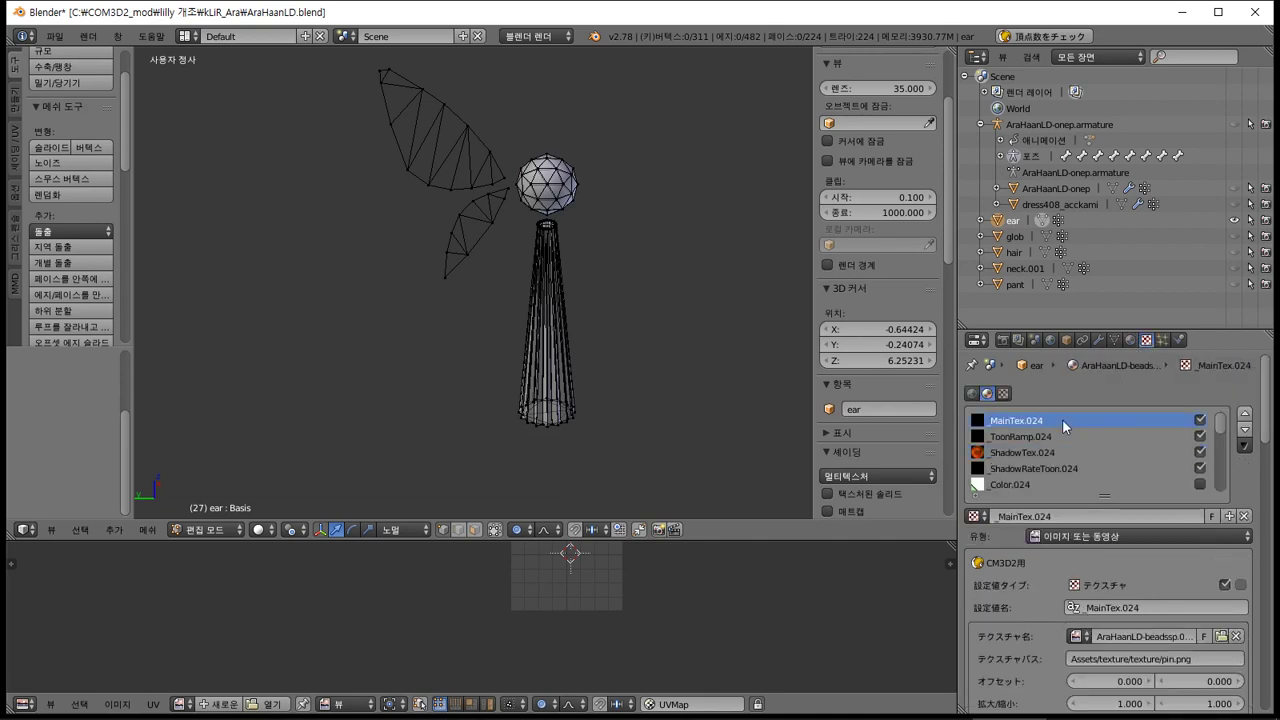
{"action": "left_click", "coordinate": [1062, 452]}
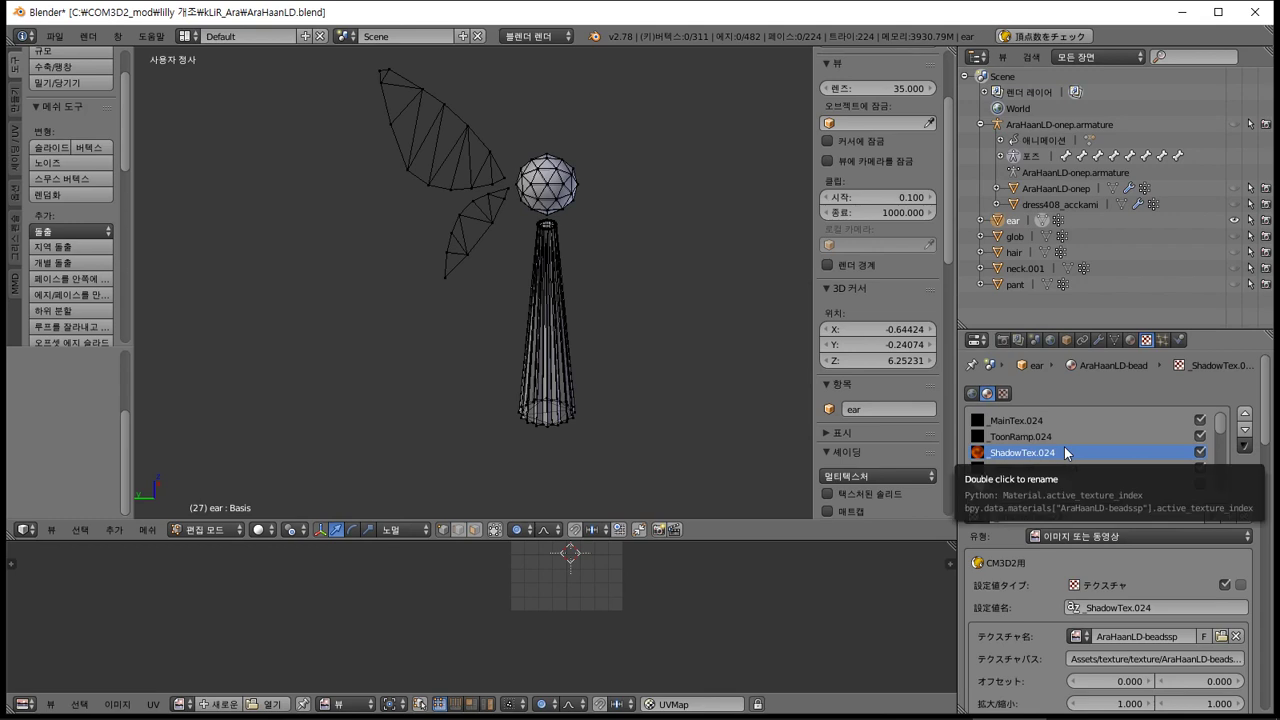
{"action": "left_click", "coordinate": [1130, 340]}
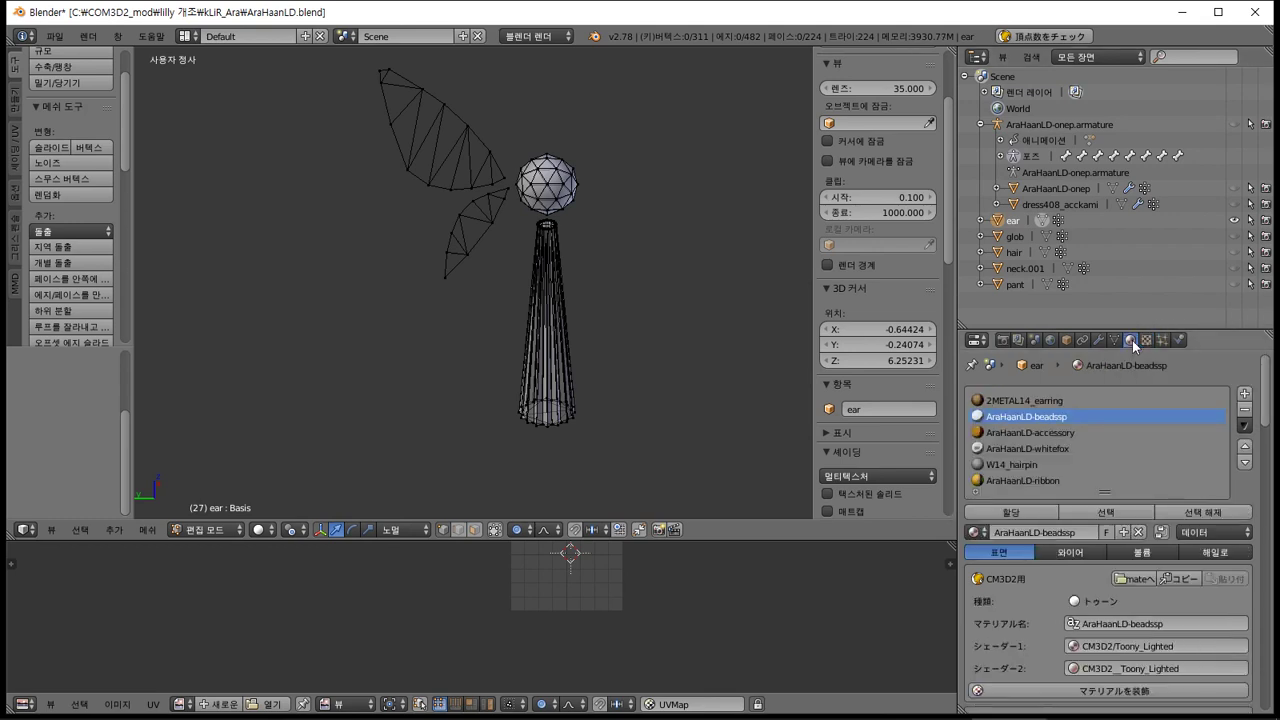
{"action": "left_click", "coordinate": [1087, 400]}
Switch to File Explorer and copy accessory.png from the kLiR_Ara(LD)1.04 folder into the kLiR_Ara mod folder
{"action": "key", "text": "alt+Tab"}
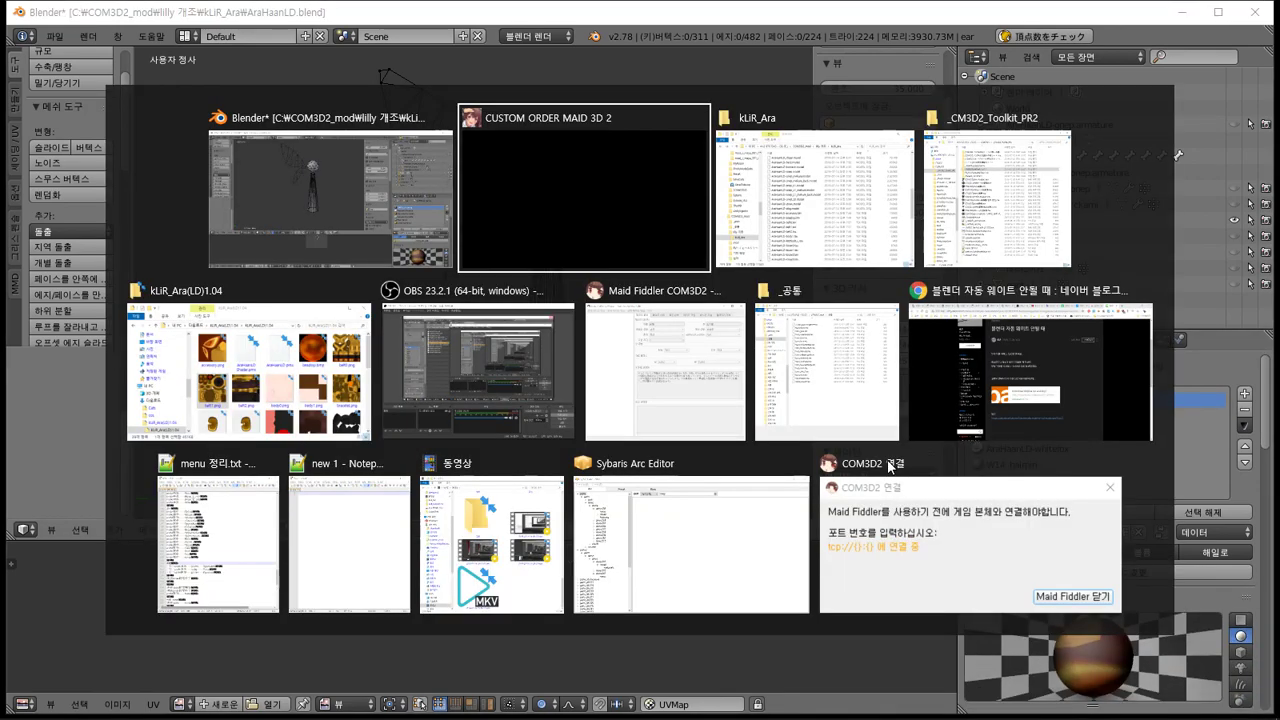
{"action": "key", "text": "alt+Tab"}
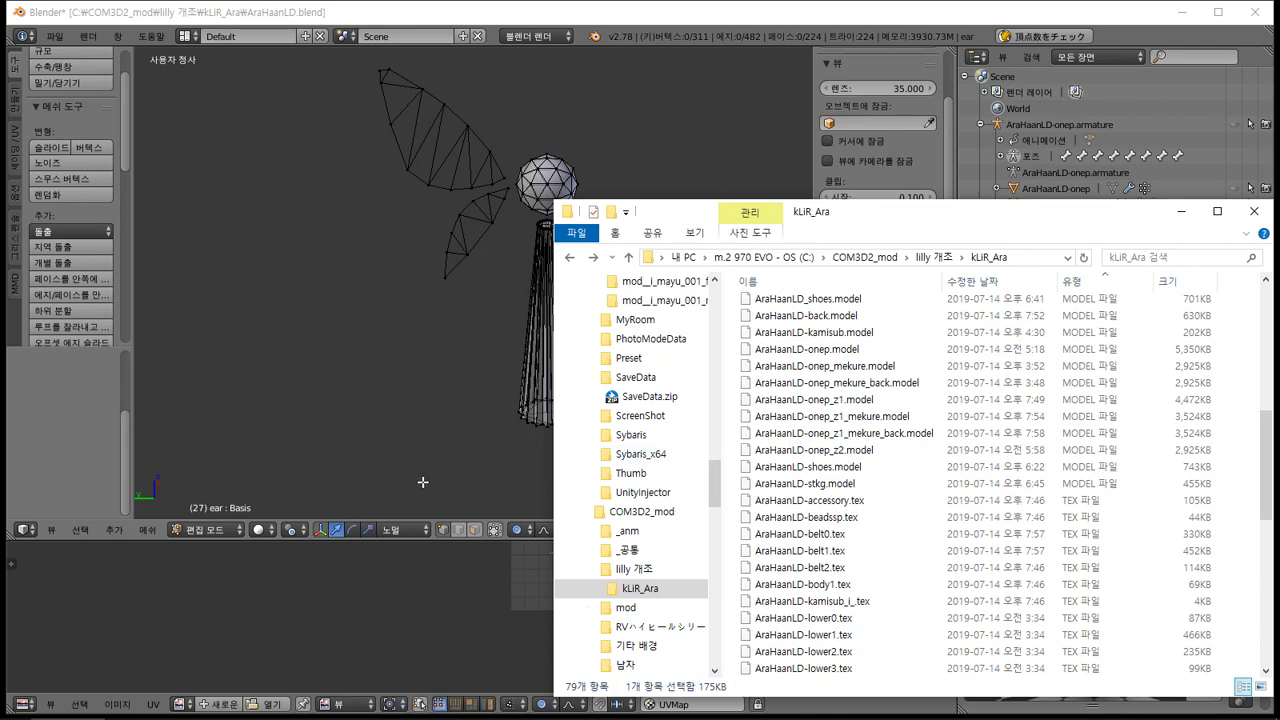
{"action": "mouse_move", "coordinate": [160, 714]}
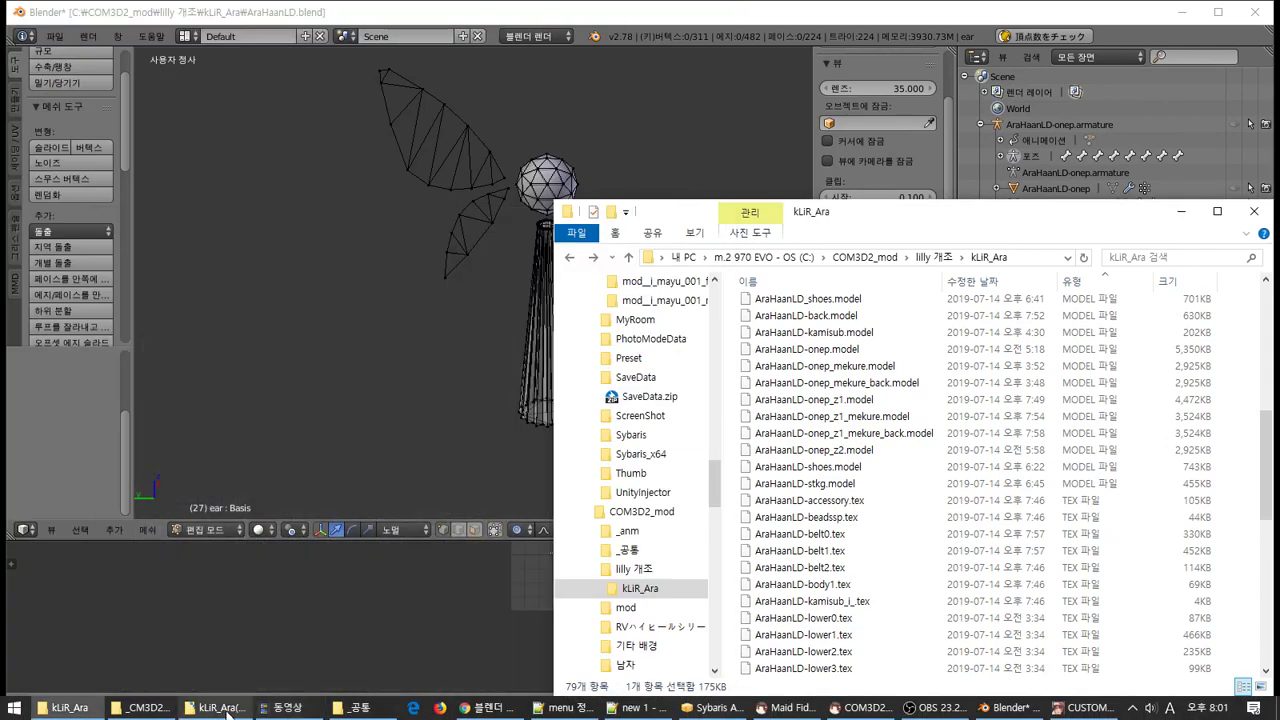
{"action": "left_click", "coordinate": [228, 708]}
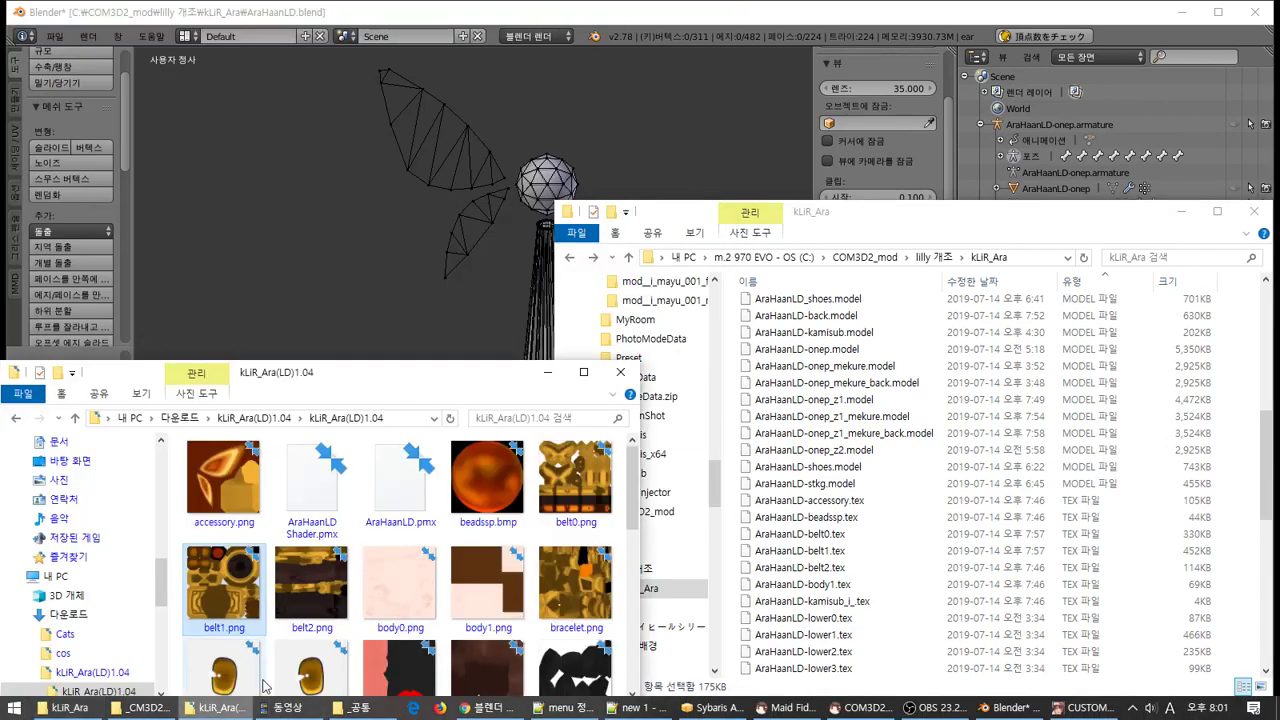
{"action": "left_click", "coordinate": [236, 512]}
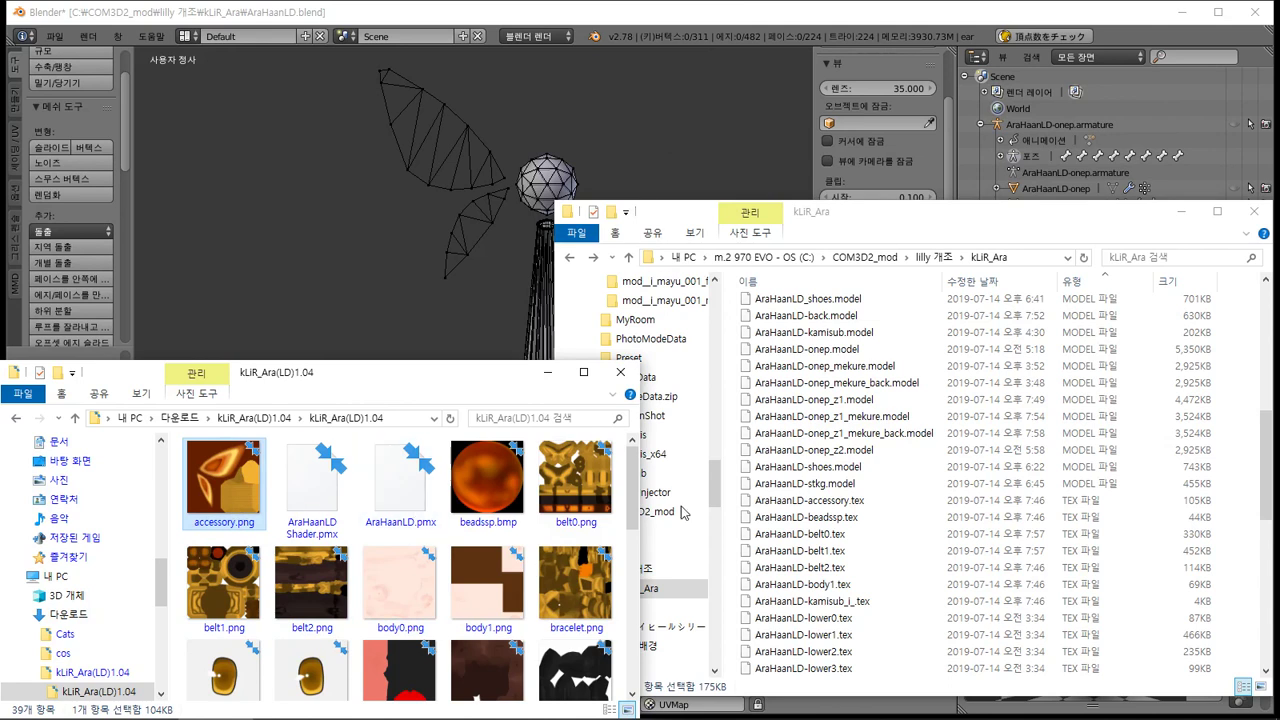
{"action": "left_click", "coordinate": [510, 508], "text": "ctrl"}
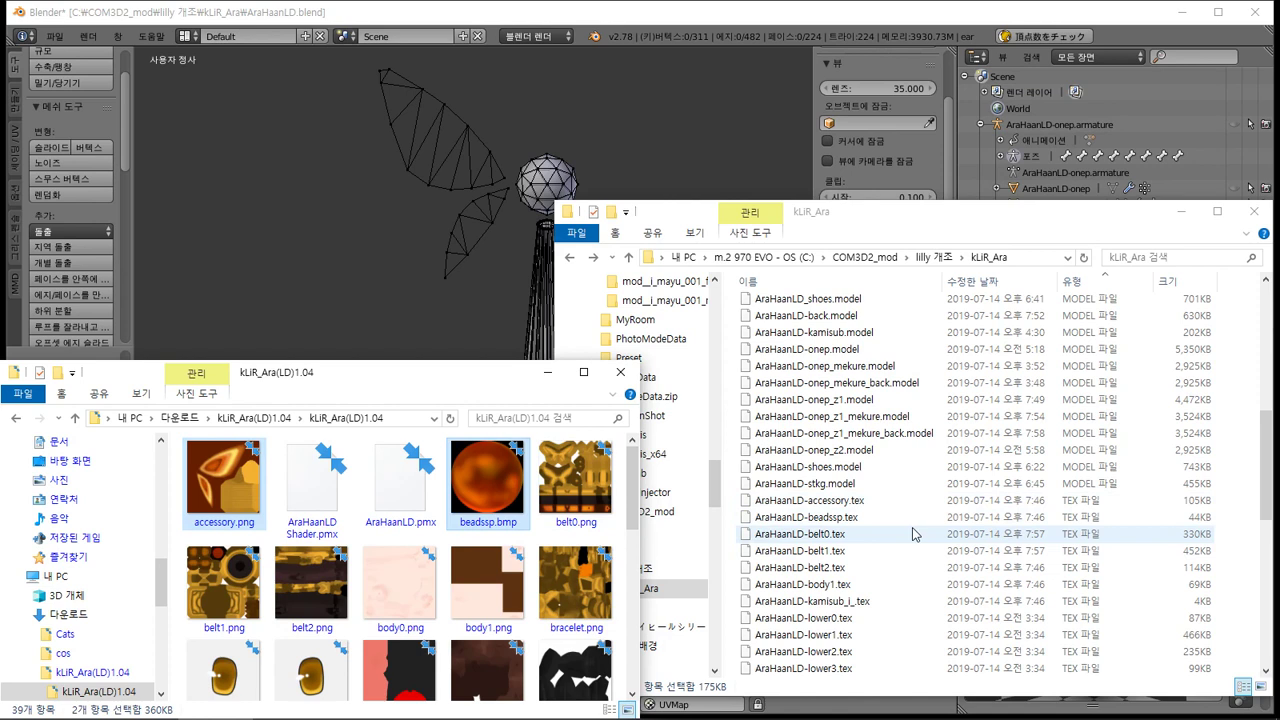
{"action": "left_click", "coordinate": [913, 534]}
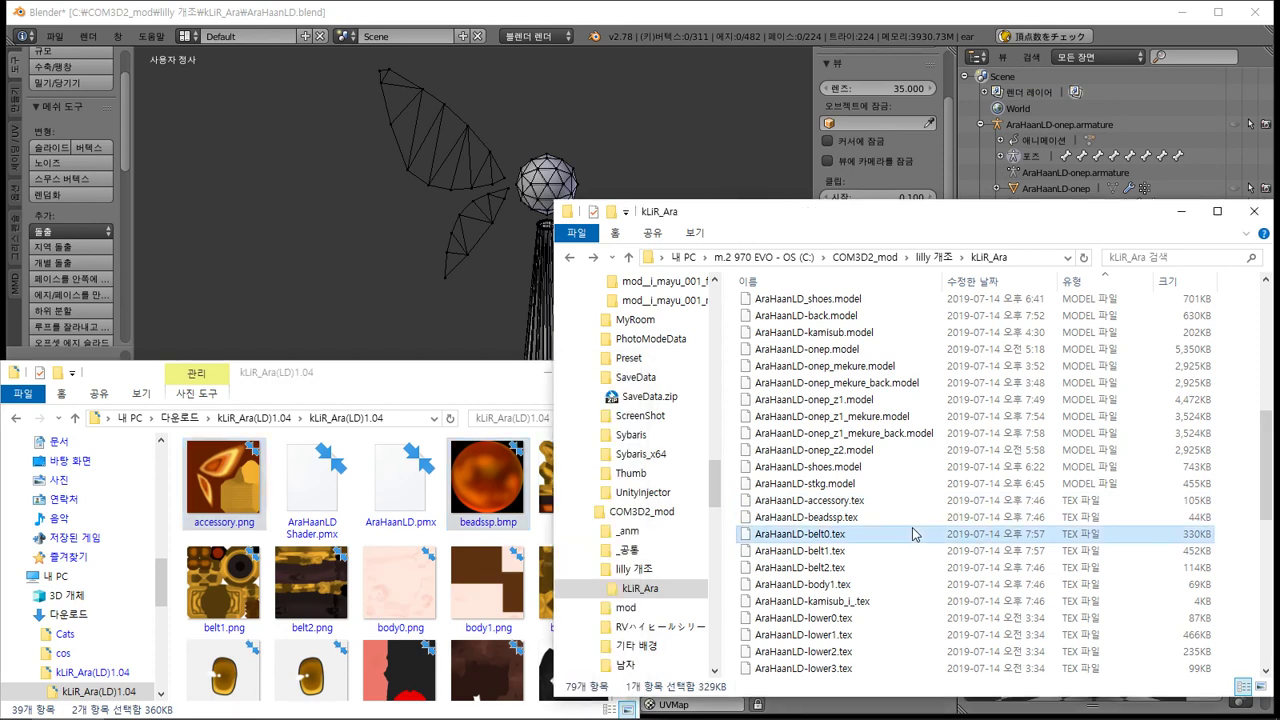
{"action": "left_click", "coordinate": [202, 515]}
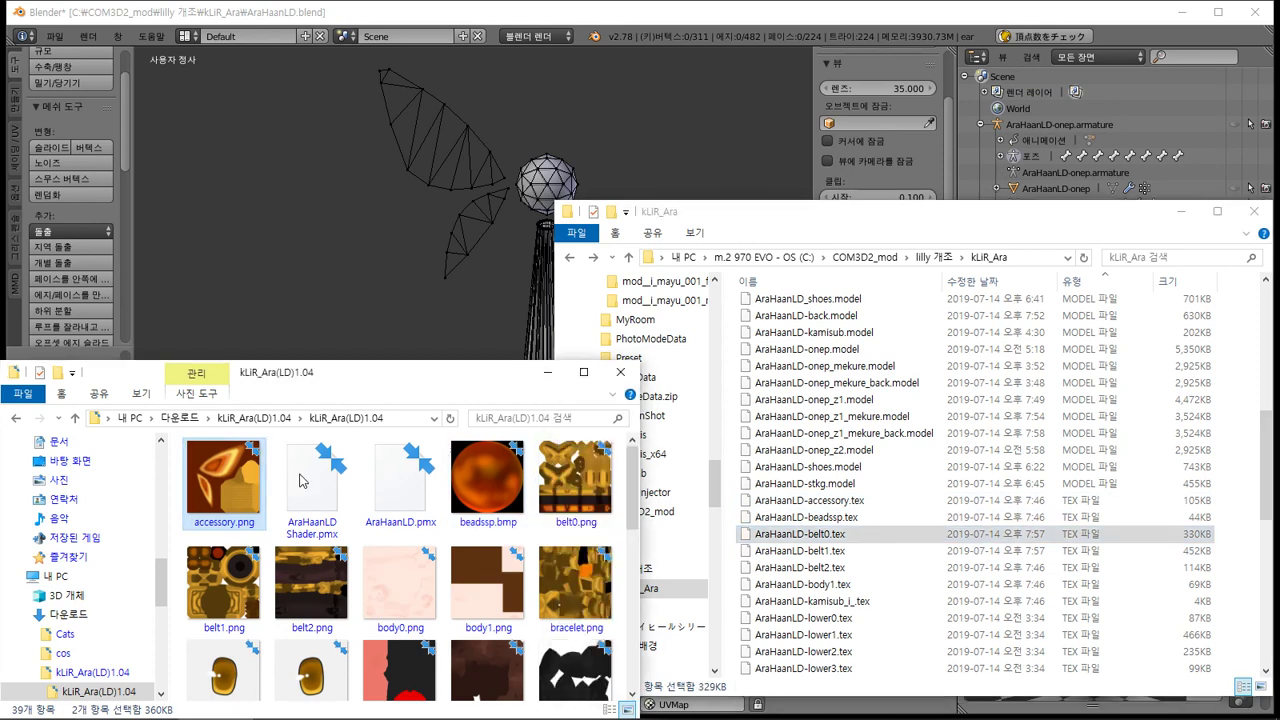
{"action": "left_click", "coordinate": [820, 586]}
{"action": "key", "text": "ctrl+v"}
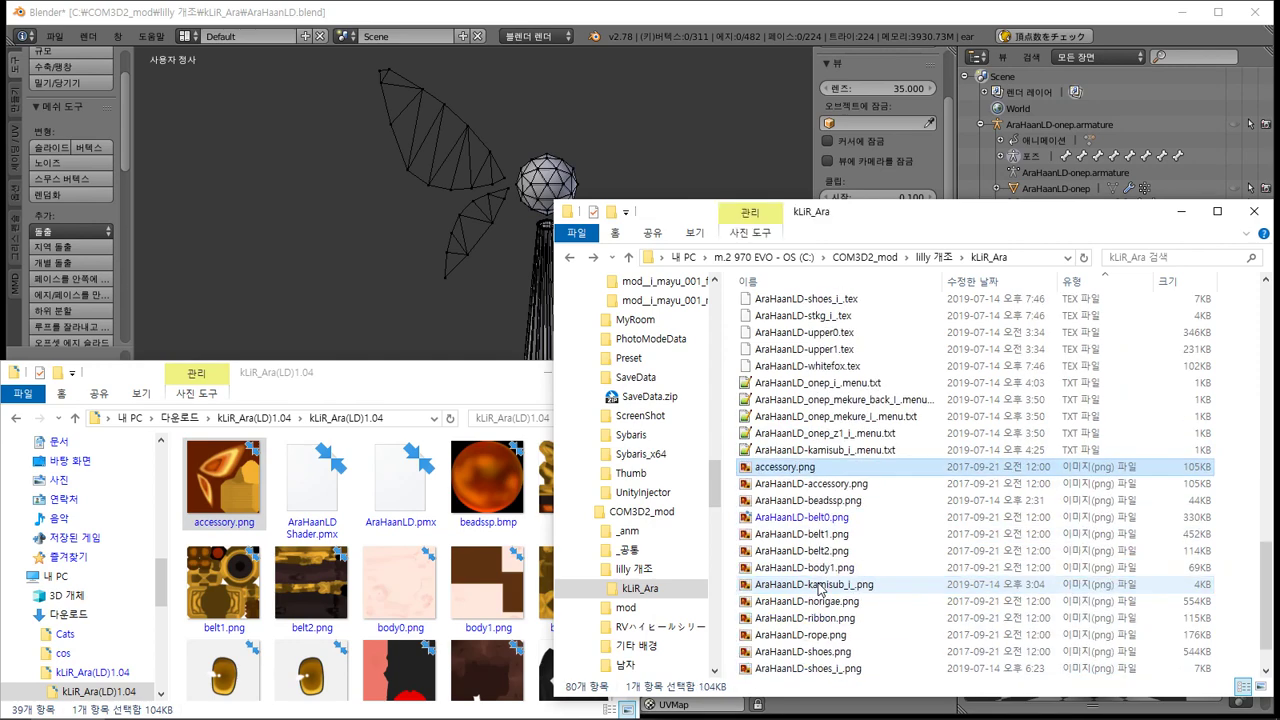
Look through the texture images in kLiR_Ara(LD)1.04 and compare them with the ear object's materials and the kLiR_Ara files
{"action": "left_click", "coordinate": [487, 584]}
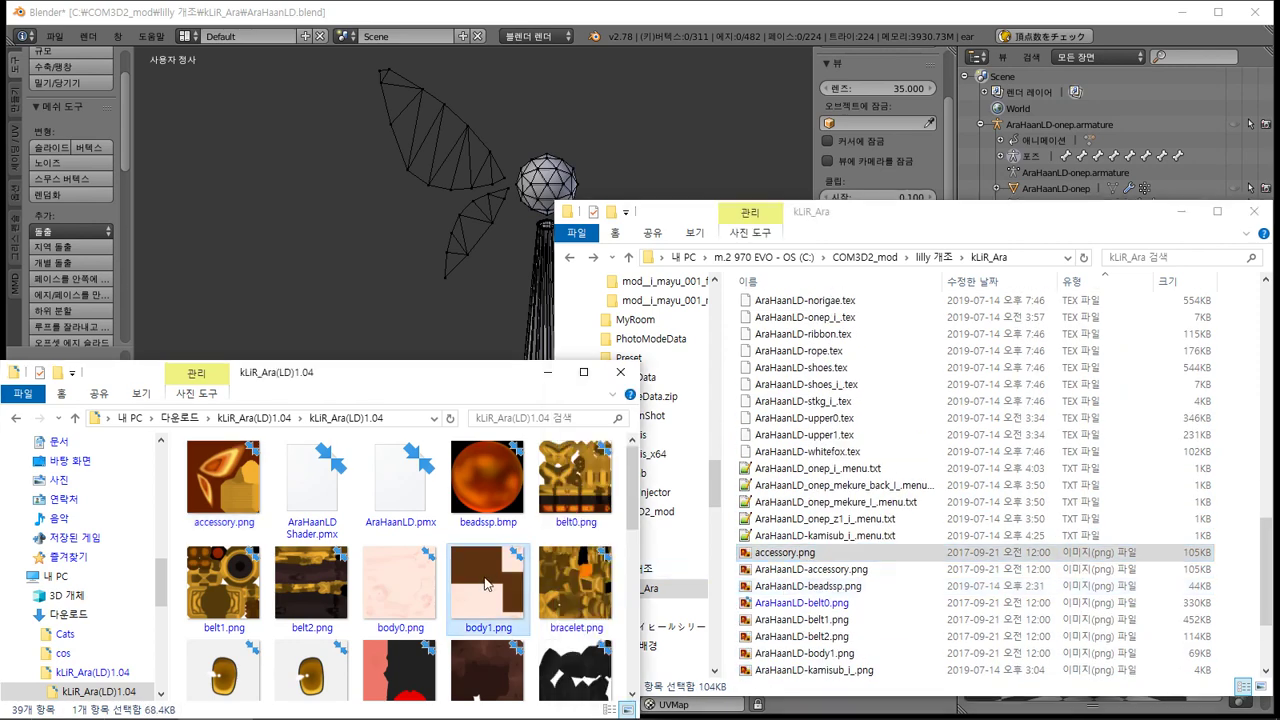
{"action": "scroll", "coordinate": [481, 584], "scroll_direction": "down", "scroll_amount": 10}
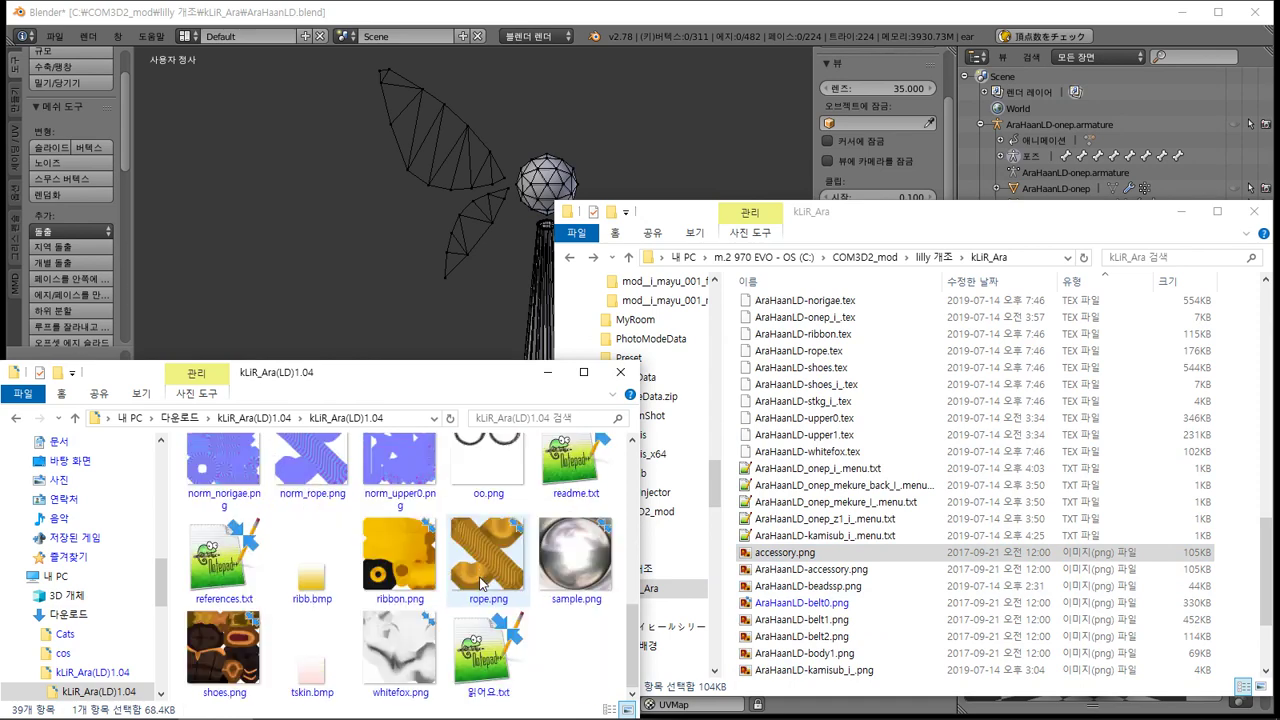
{"action": "scroll", "coordinate": [481, 584], "scroll_direction": "up", "scroll_amount": 10}
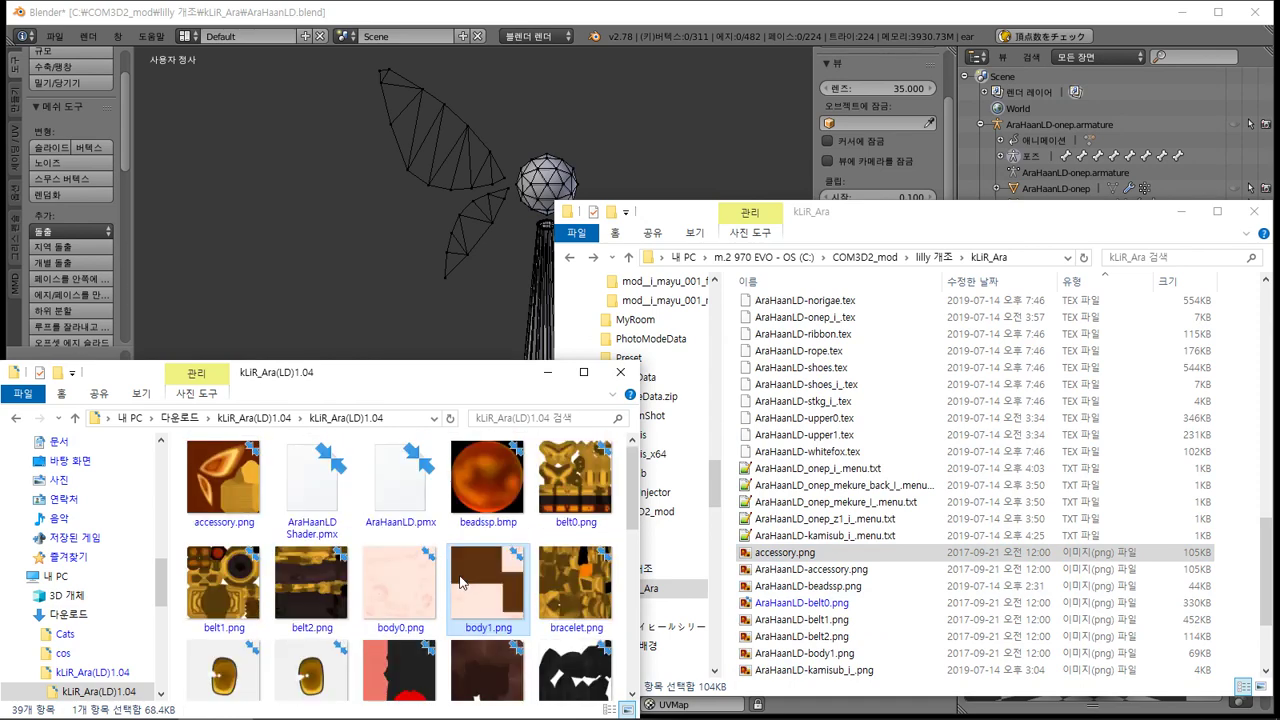
{"action": "scroll", "coordinate": [460, 583], "scroll_direction": "down", "scroll_amount": 1}
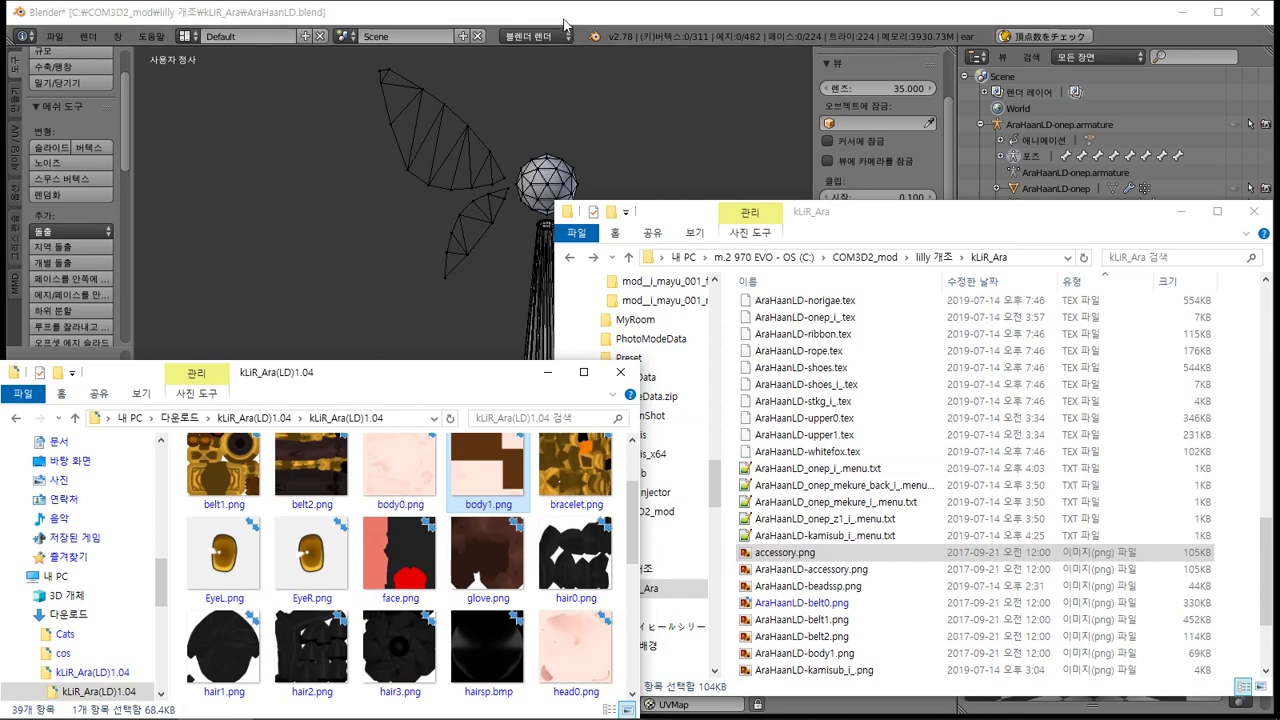
{"action": "left_click", "coordinate": [544, 48]}
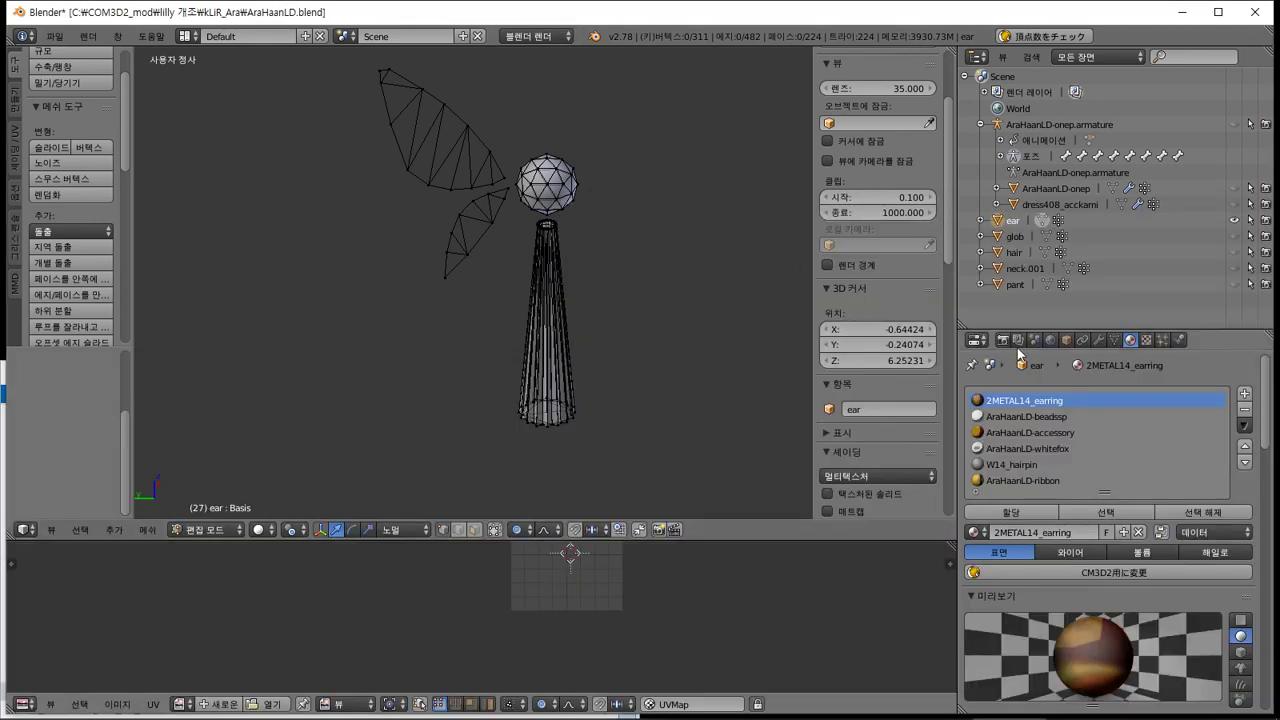
{"action": "key", "text": "alt+Tab"}
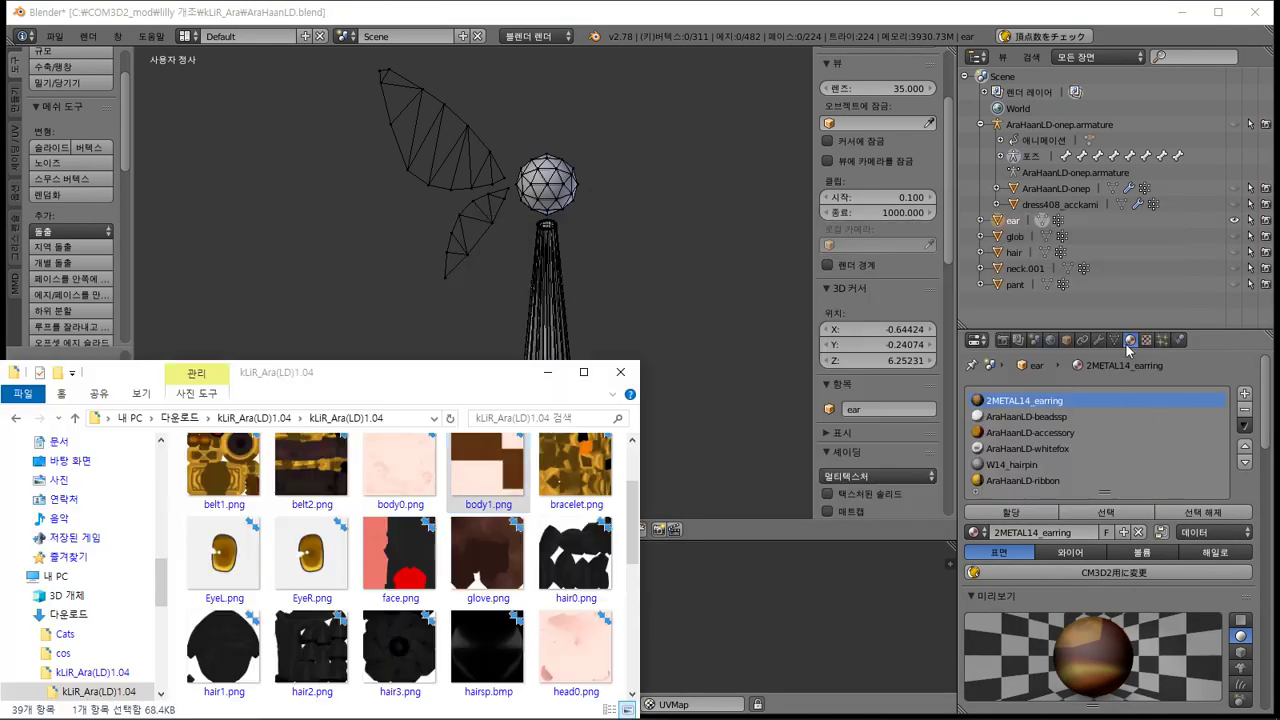
{"action": "key", "text": "alt+Tab"}
{"action": "key", "text": "alt+Tab"}
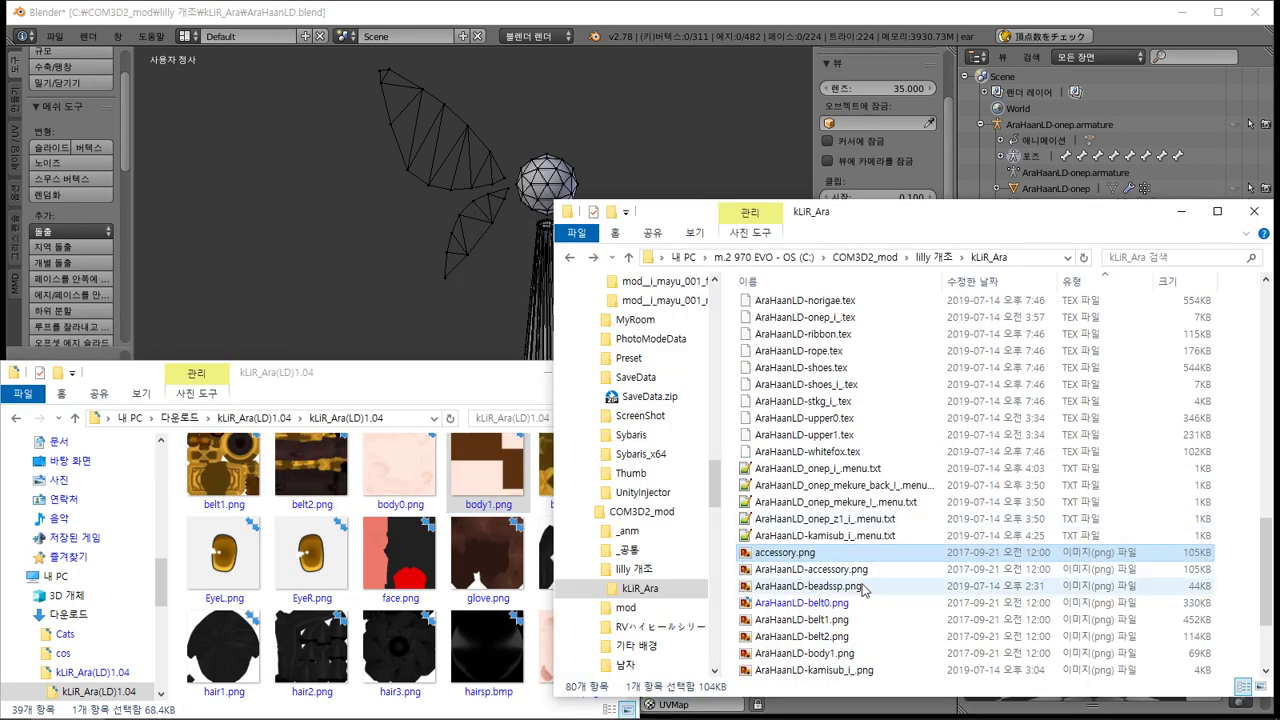
{"action": "left_click", "coordinate": [368, 556]}
{"action": "scroll", "coordinate": [368, 560], "scroll_direction": "up", "scroll_amount": 1}
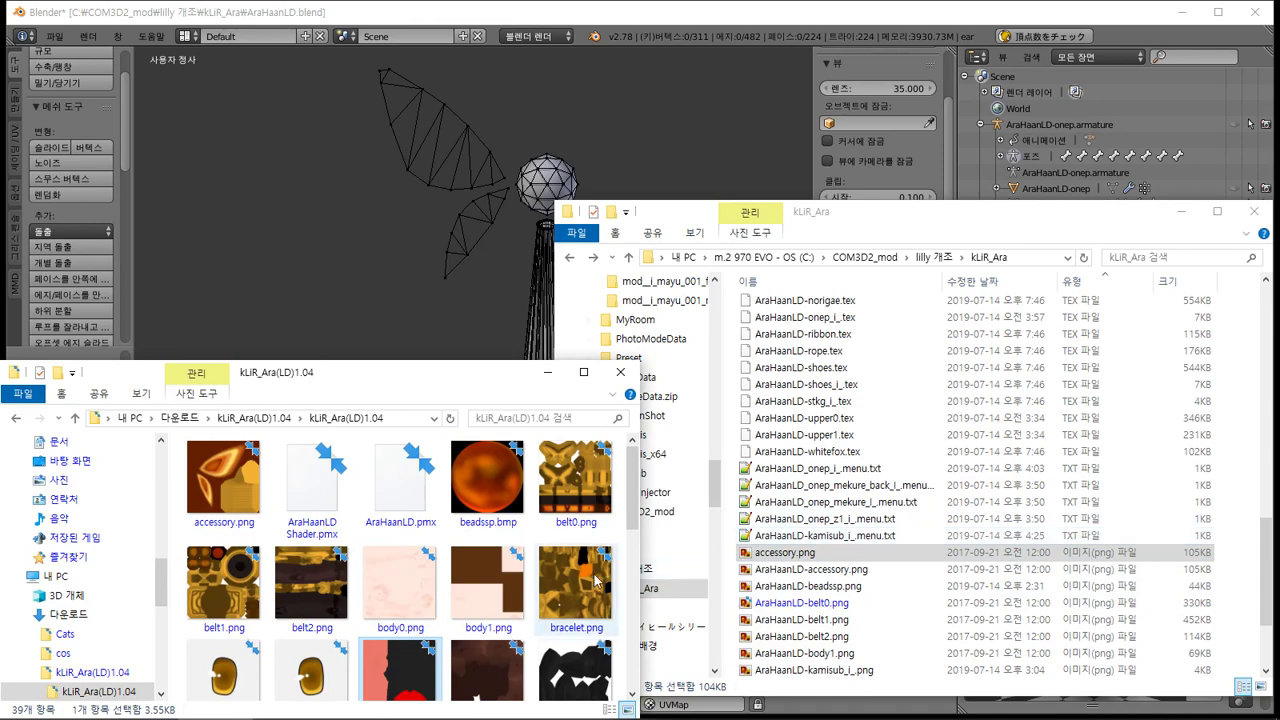
Delete the copied accessory.png from the kLiR_Ara folder
{"action": "left_click", "coordinate": [820, 585]}
{"action": "key", "text": "Up"}
{"action": "key", "text": "Up"}
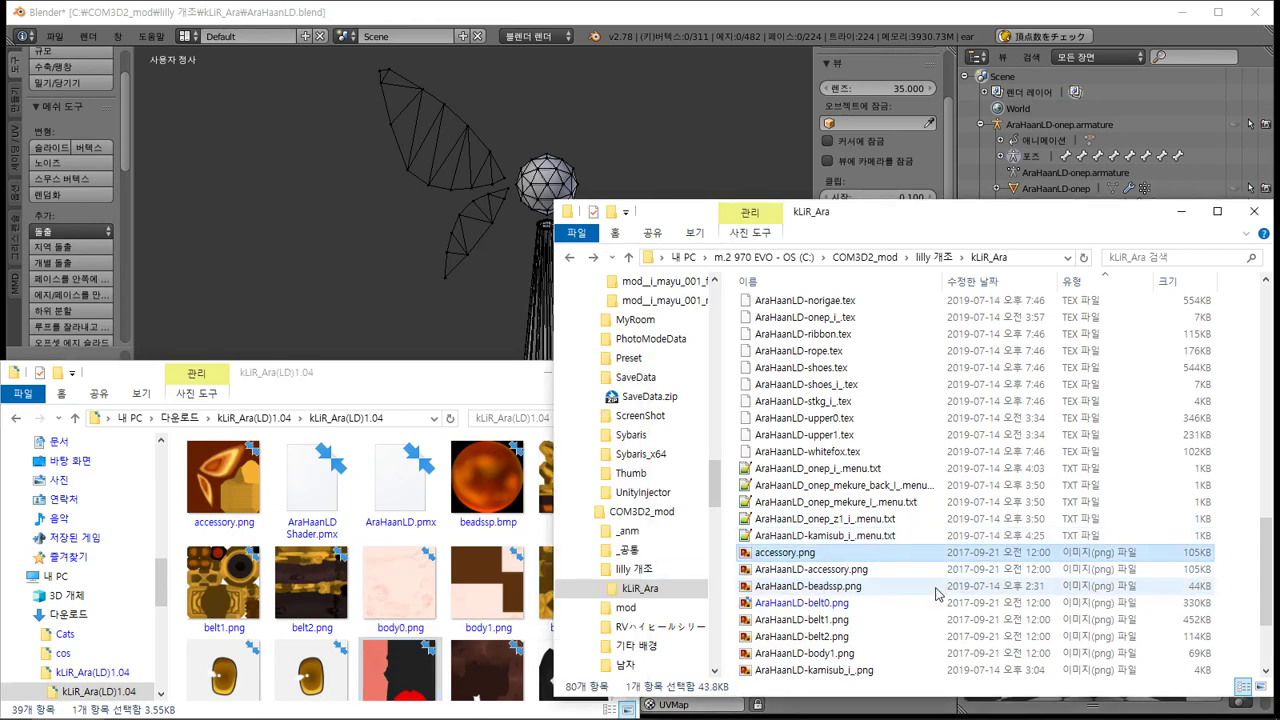
{"action": "key", "text": "Delete"}
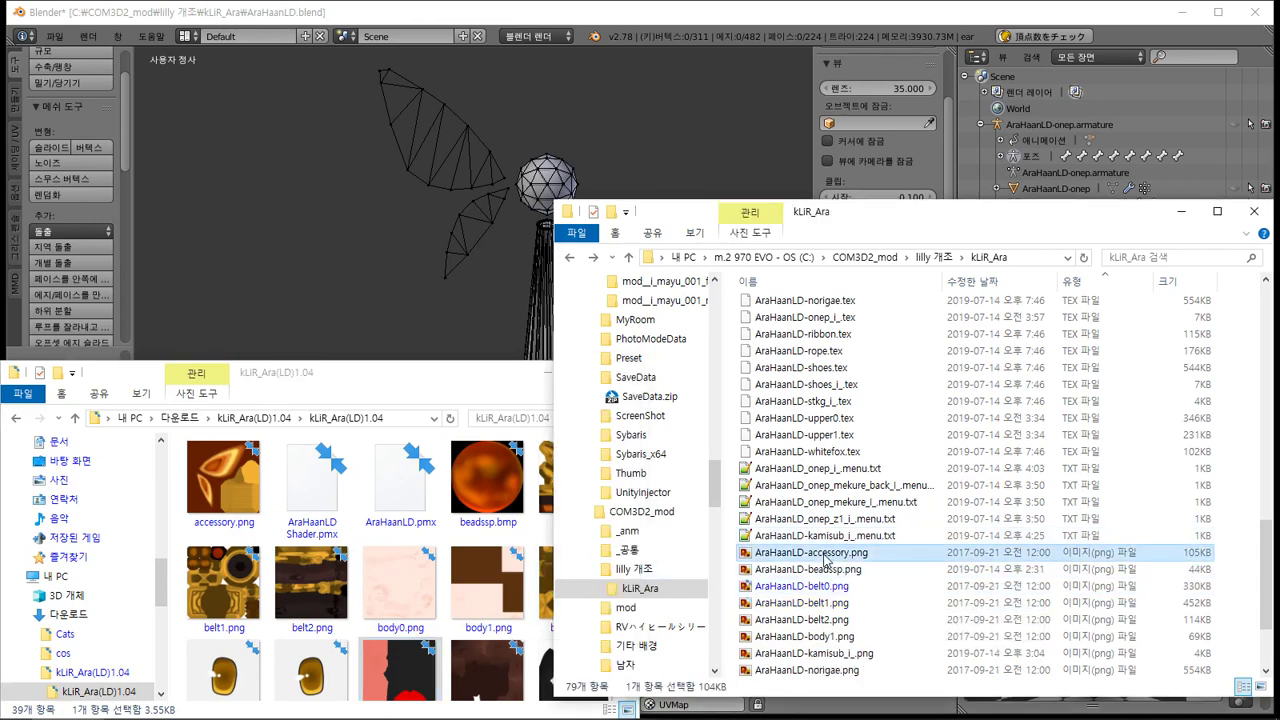
Open the file name of AraHaanLD-accessory.png for editing and return to Blender
{"action": "right_click", "coordinate": [806, 560]}
{"action": "left_click", "coordinate": [765, 560]}
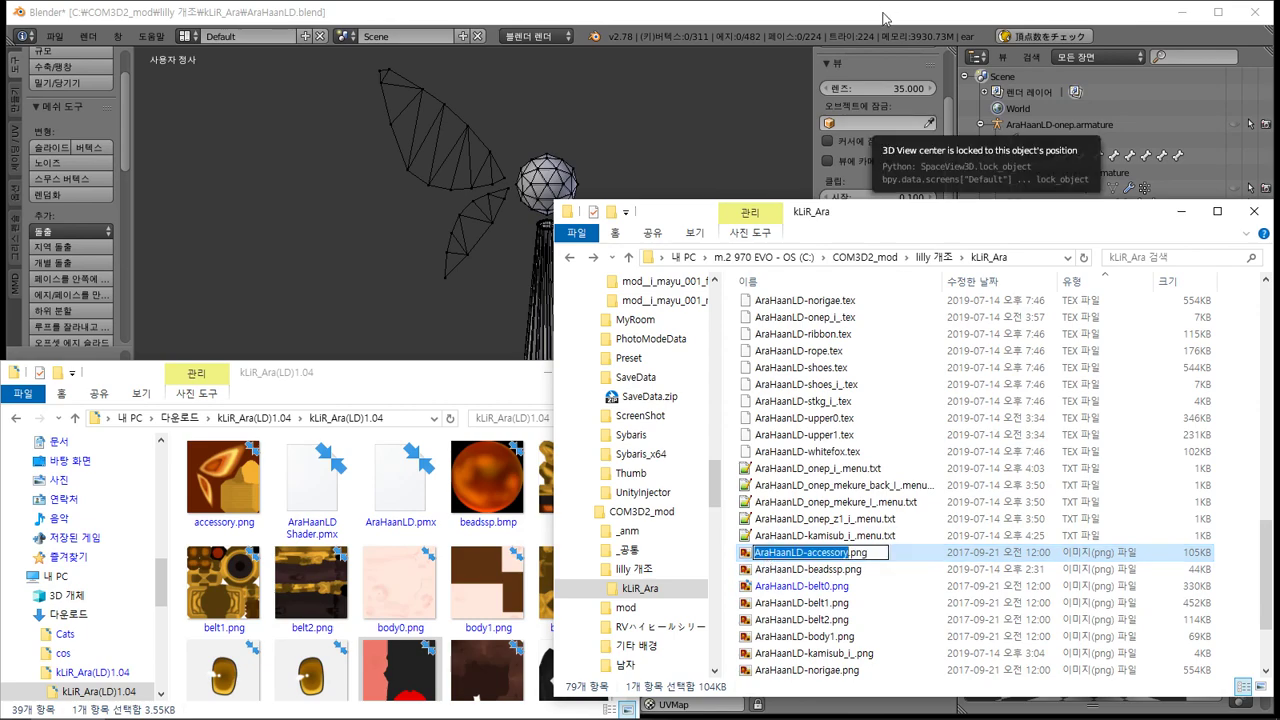
{"action": "left_click", "coordinate": [875, 122]}
{"action": "left_click", "coordinate": [940, 211]}
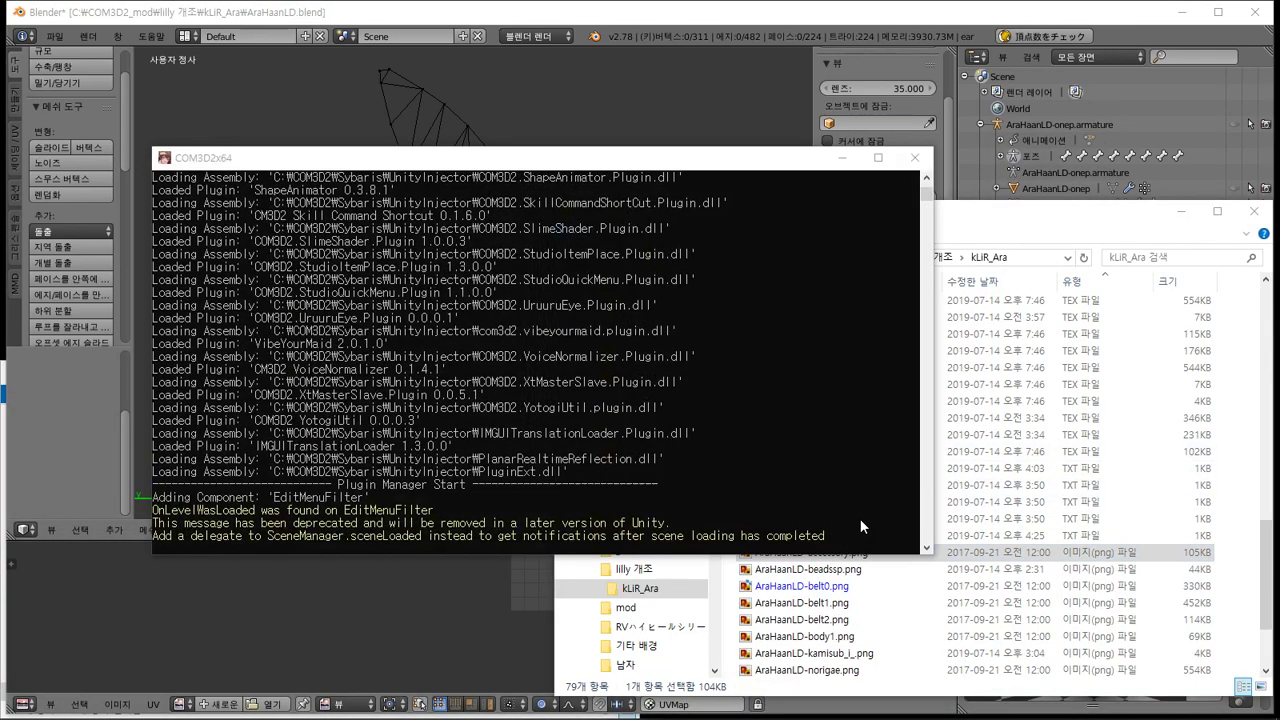
{"action": "left_click", "coordinate": [801, 603]}
{"action": "left_click", "coordinate": [818, 551]}
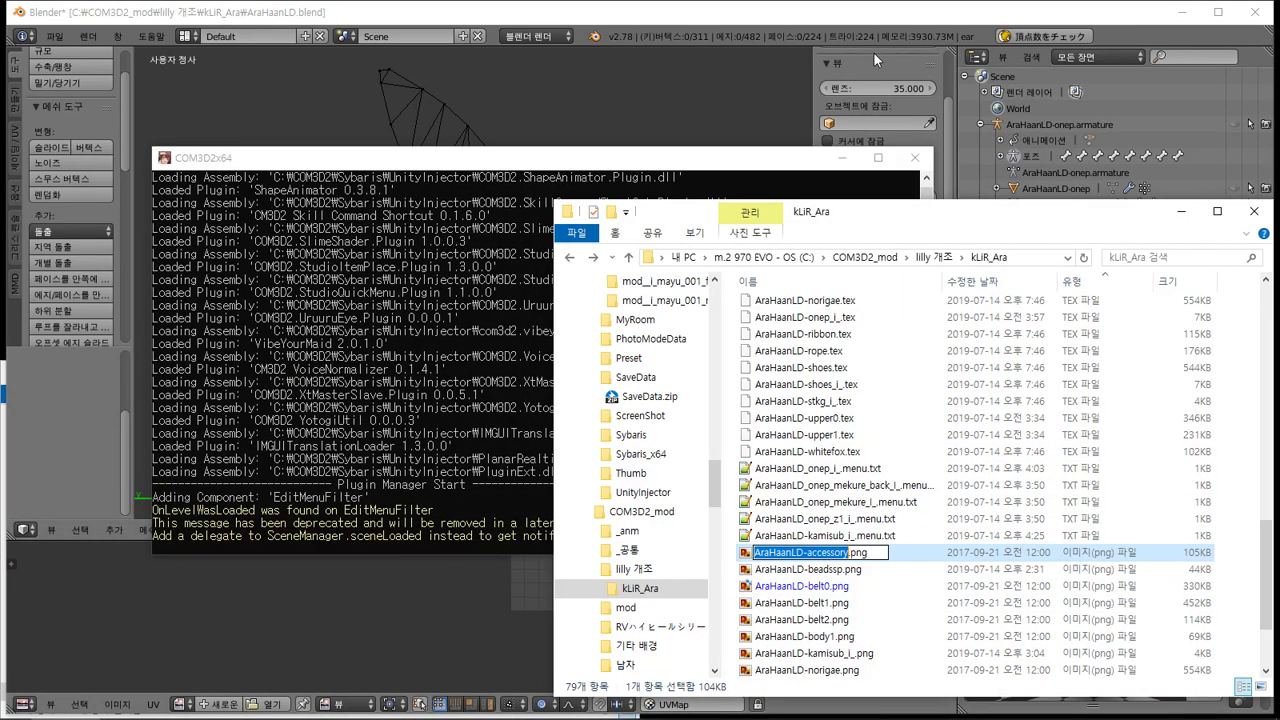
{"action": "left_click", "coordinate": [903, 127]}
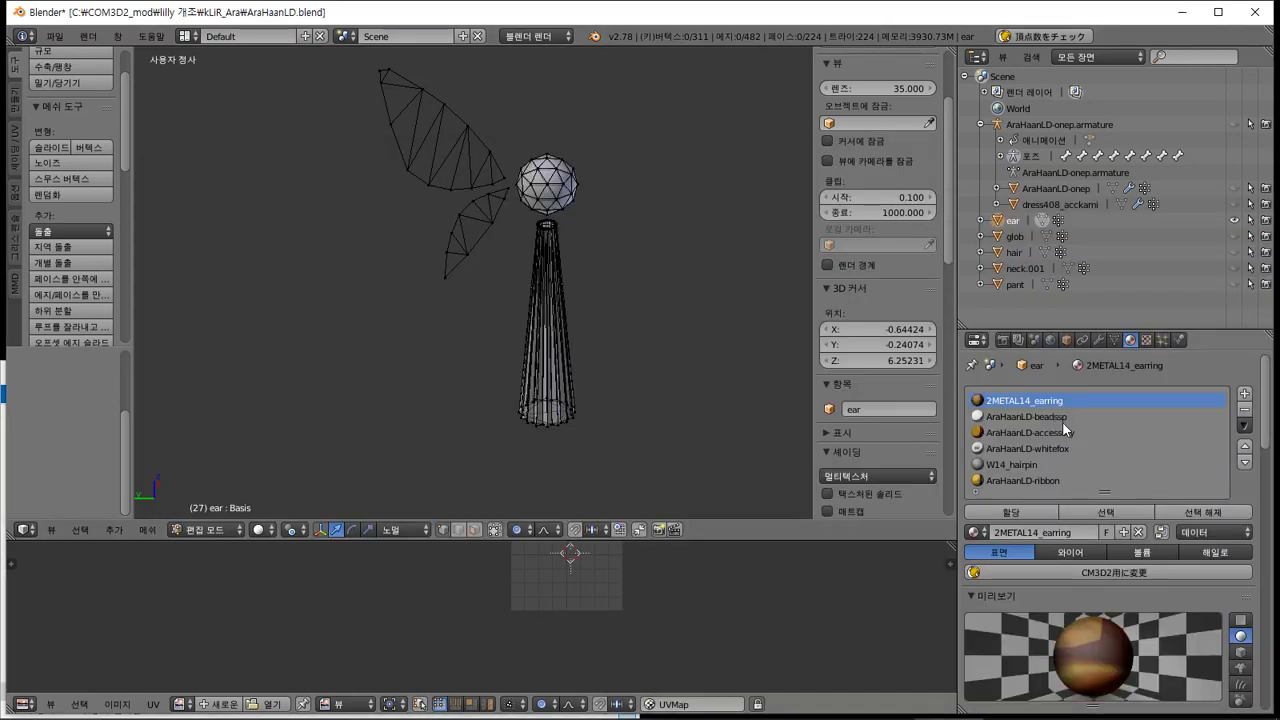
Select the ear mesh faces that use the AraHaanLD-accessory material
{"action": "left_click", "coordinate": [1031, 432]}
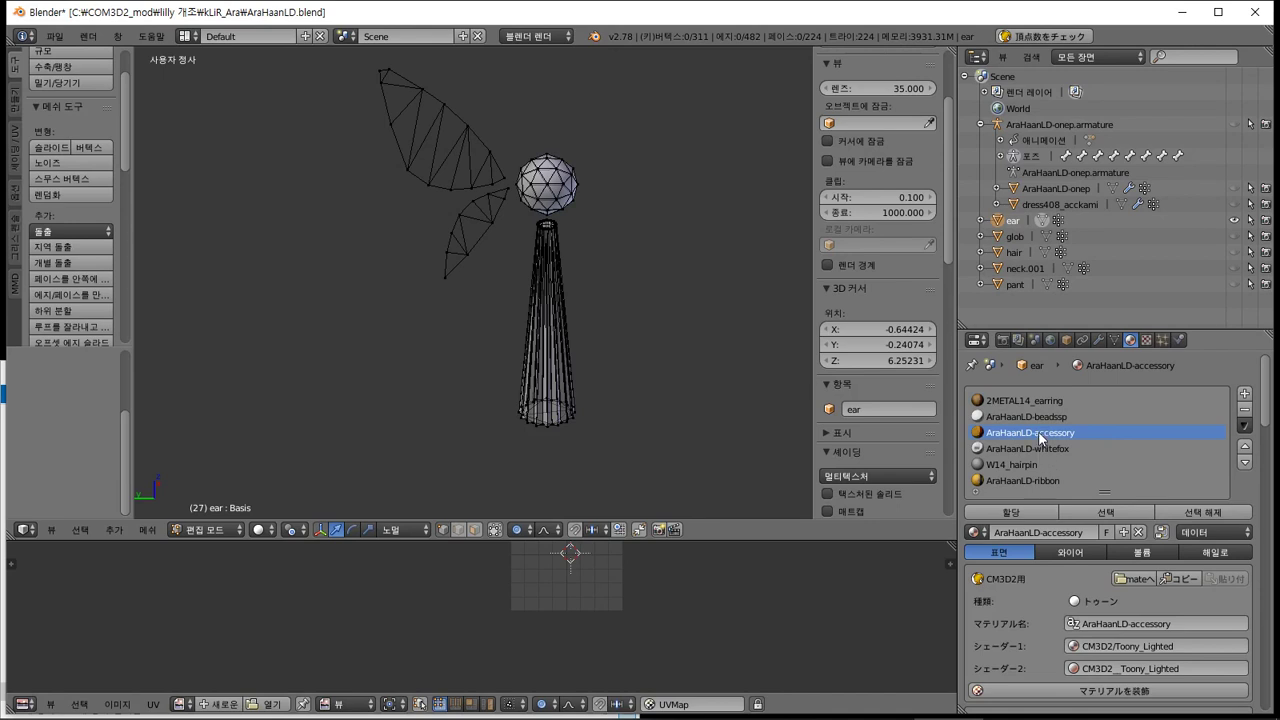
{"action": "scroll", "coordinate": [571, 330], "scroll_direction": "down", "scroll_amount": 4}
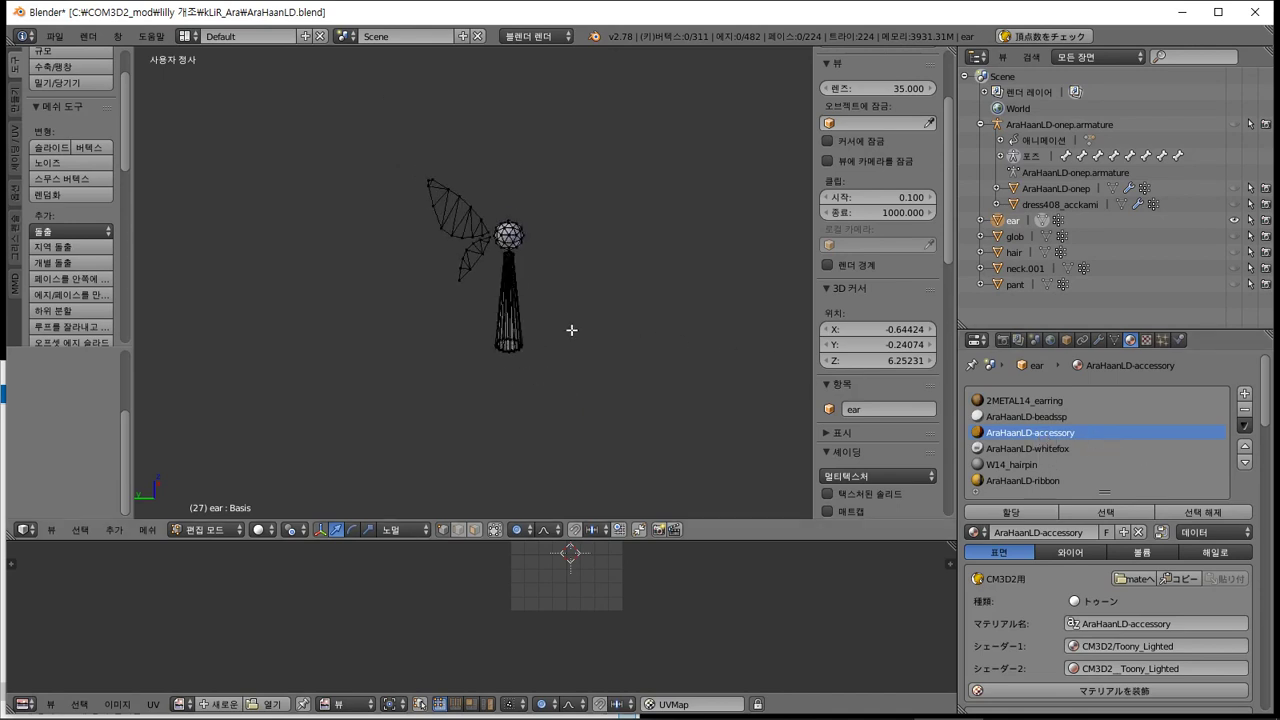
{"action": "scroll", "coordinate": [571, 330], "scroll_direction": "up", "scroll_amount": 3}
{"action": "scroll", "coordinate": [580, 325], "scroll_direction": "up", "scroll_amount": 2}
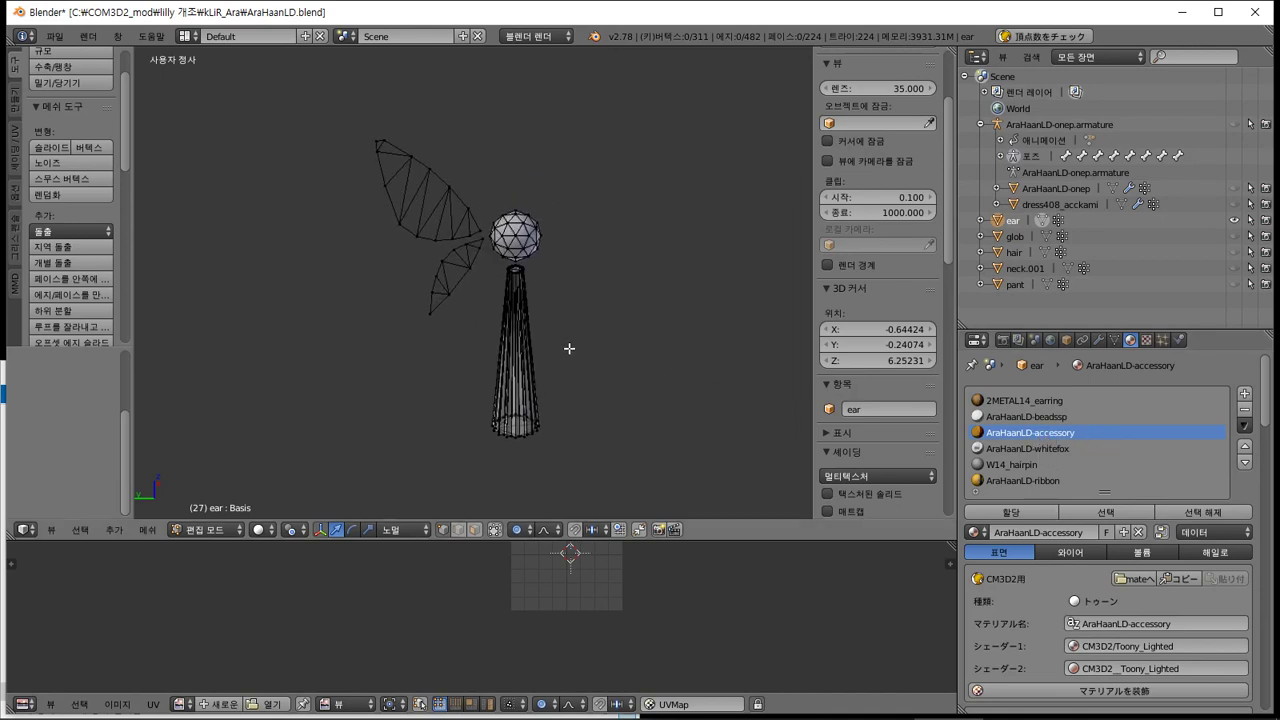
{"action": "middle_click_drag", "start_coordinate": [632, 354], "coordinate": [591, 349]}
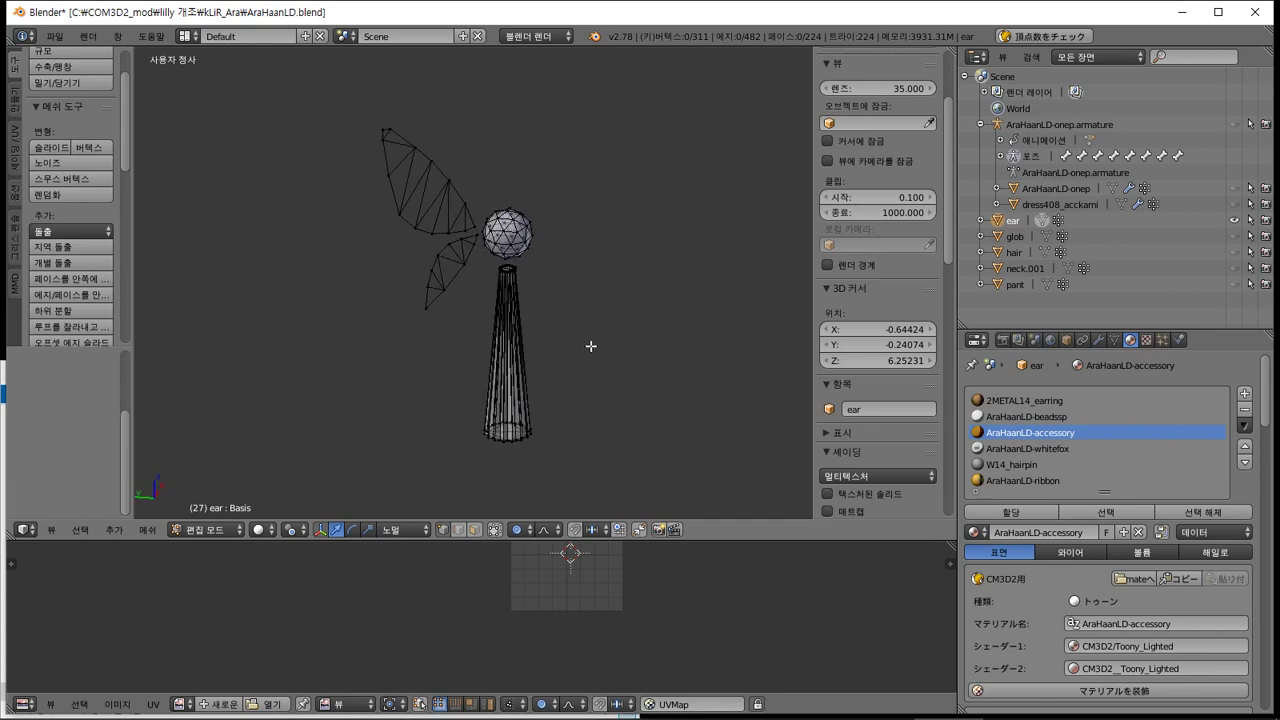
{"action": "left_click", "coordinate": [1092, 516]}
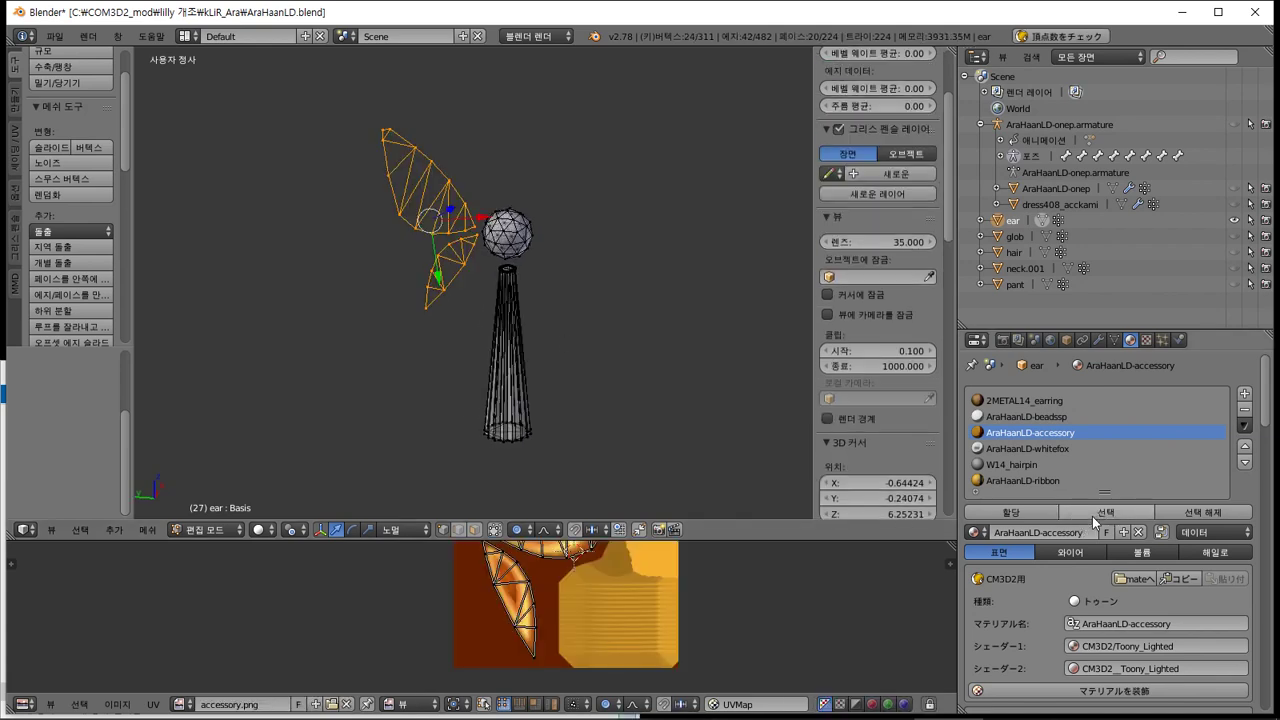
Add the faces that use the 2METAL14_earring material to the current selection on the ear mesh
{"action": "left_click", "coordinate": [1042, 448]}
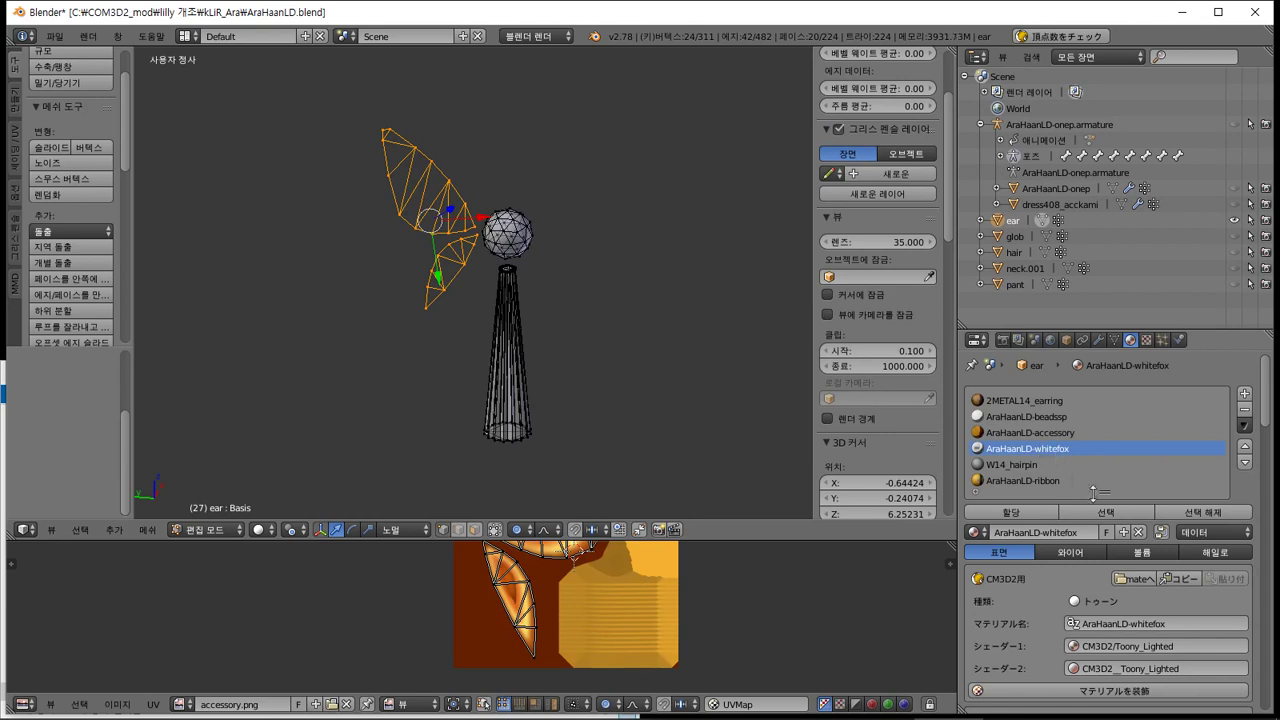
{"action": "left_click", "coordinate": [1078, 401]}
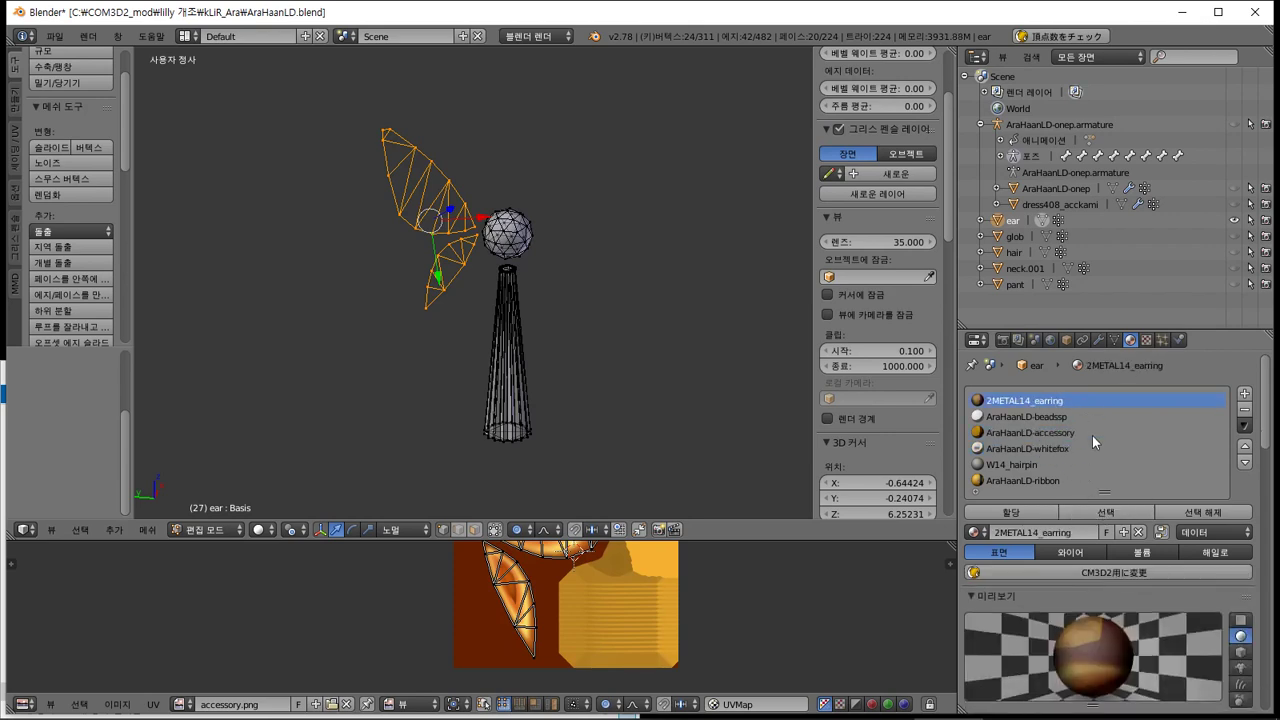
{"action": "left_click", "coordinate": [1100, 514]}
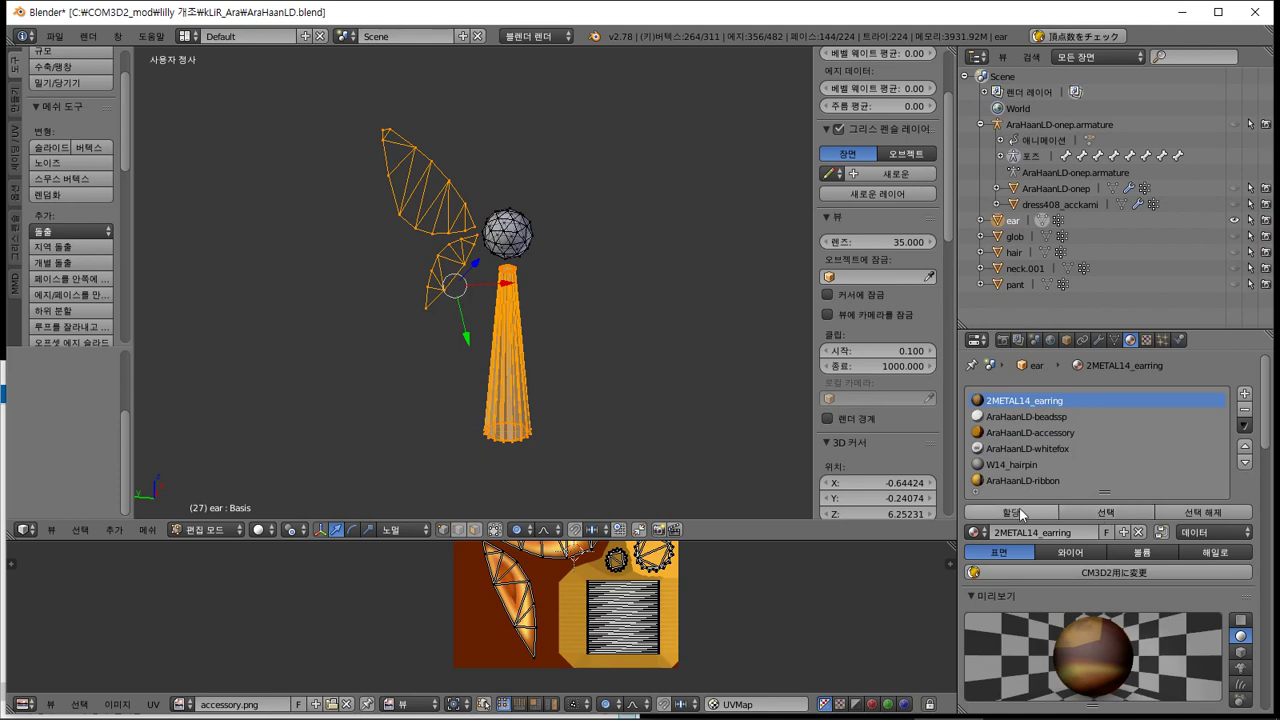
Assign the selected ear faces to AraHaanLD-accessory and remove the 2METAL14_earring material slot from the object
{"action": "left_click", "coordinate": [1082, 432]}
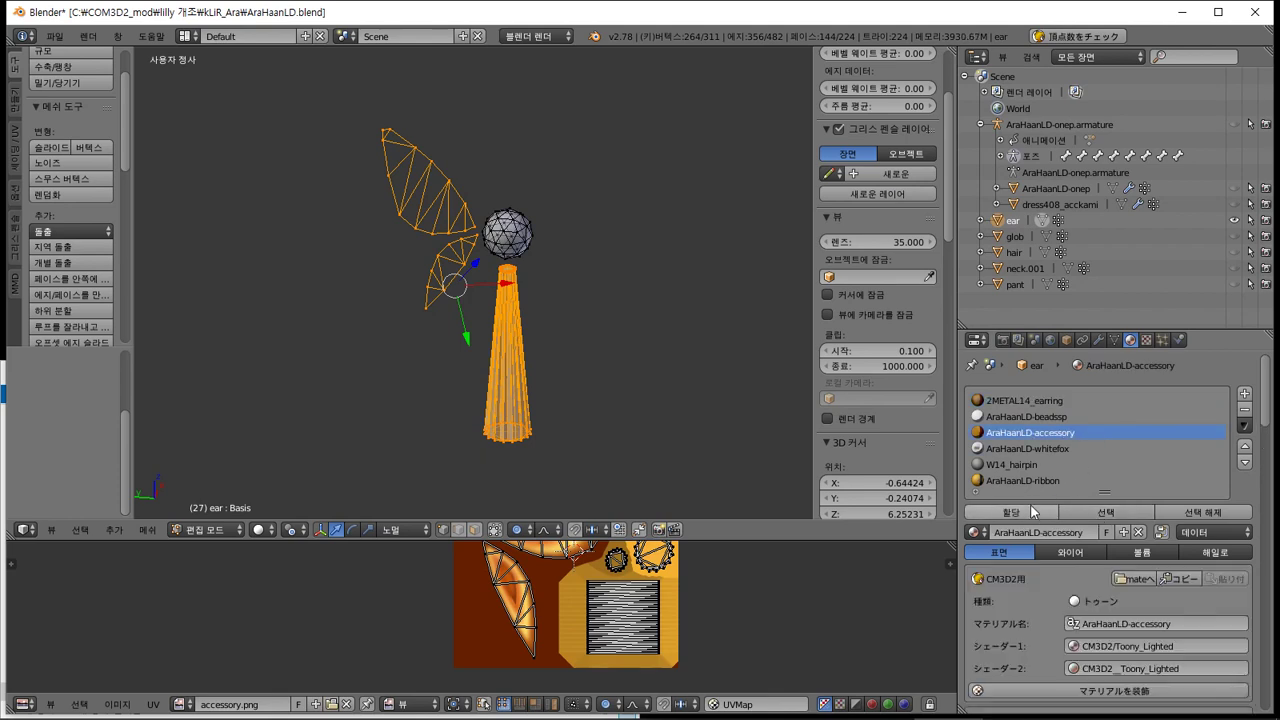
{"action": "key", "text": "Tab"}
{"action": "left_click", "coordinate": [1075, 400]}
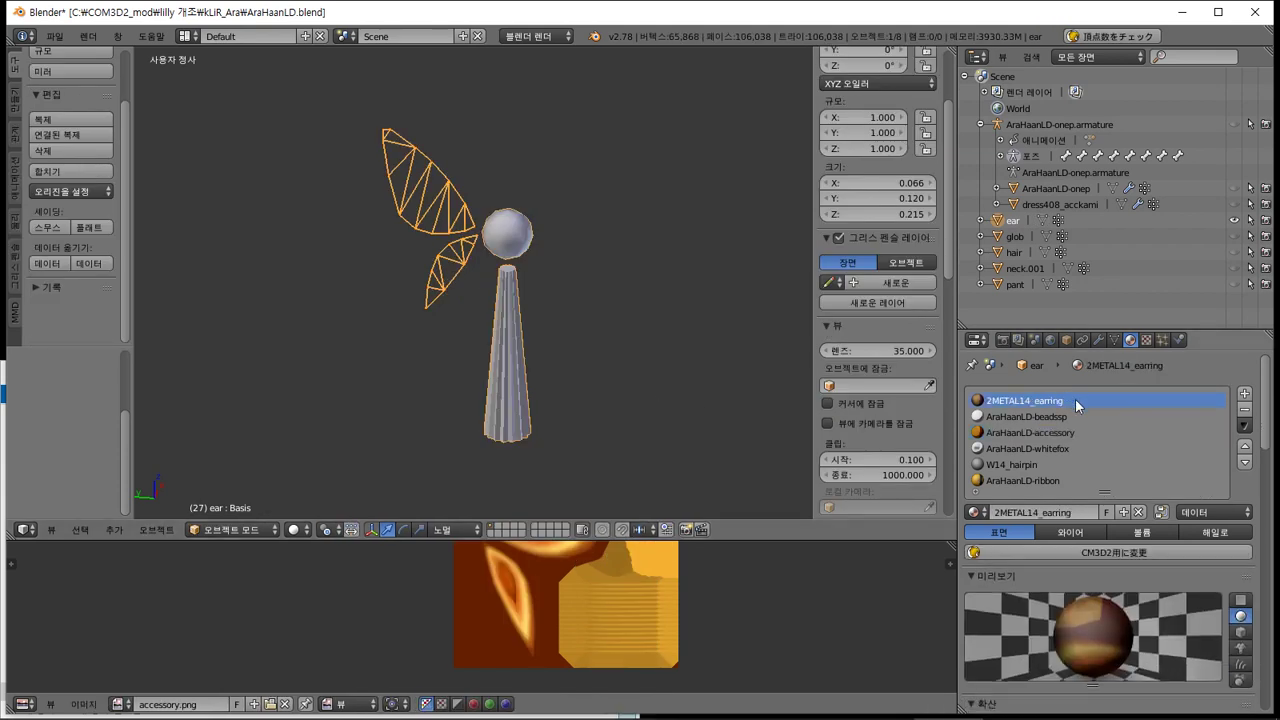
{"action": "left_click", "coordinate": [1244, 413]}
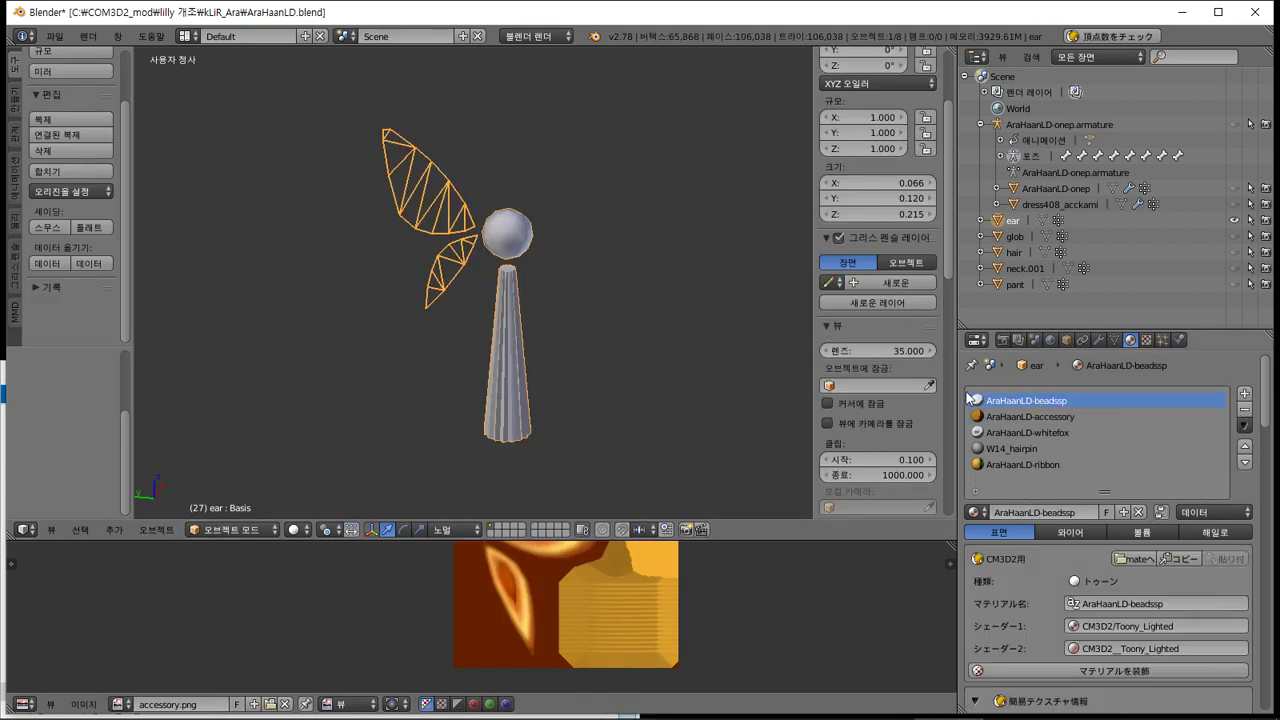
Replace the current ear mesh selection with only the faces that use the AraHaanLD-beadssp material
{"action": "key", "text": "Tab"}
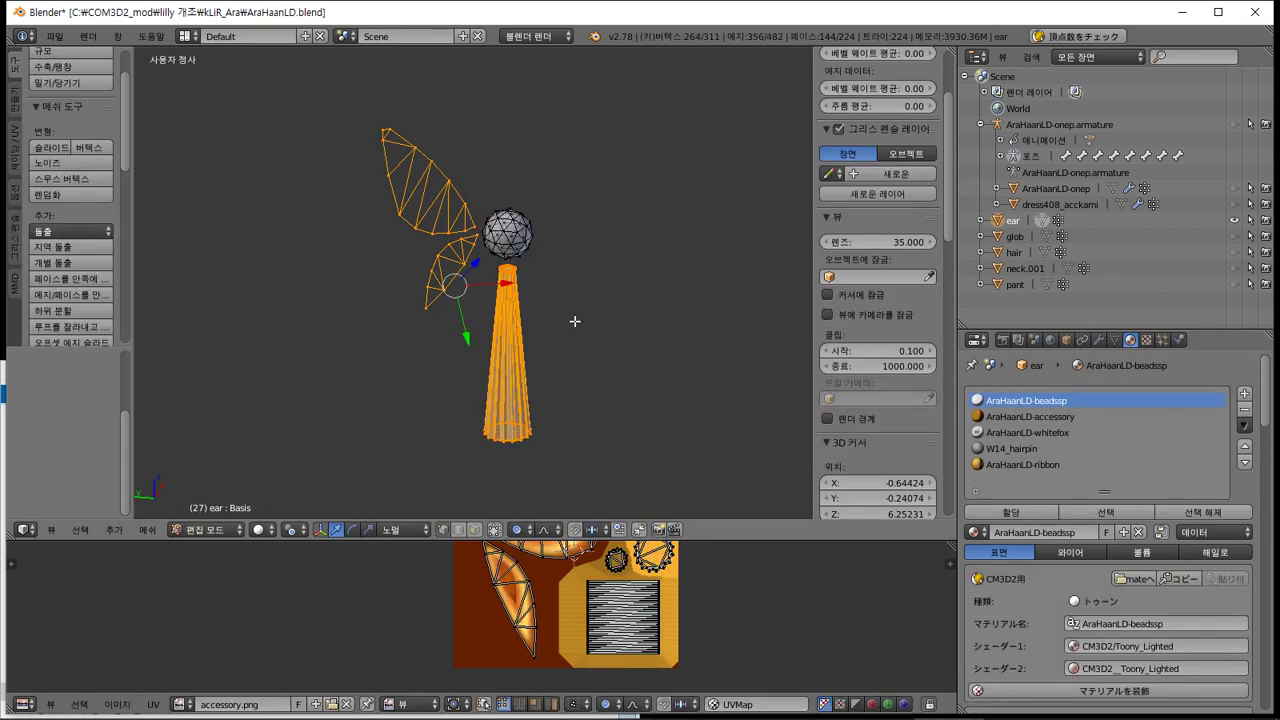
{"action": "key", "text": "a"}
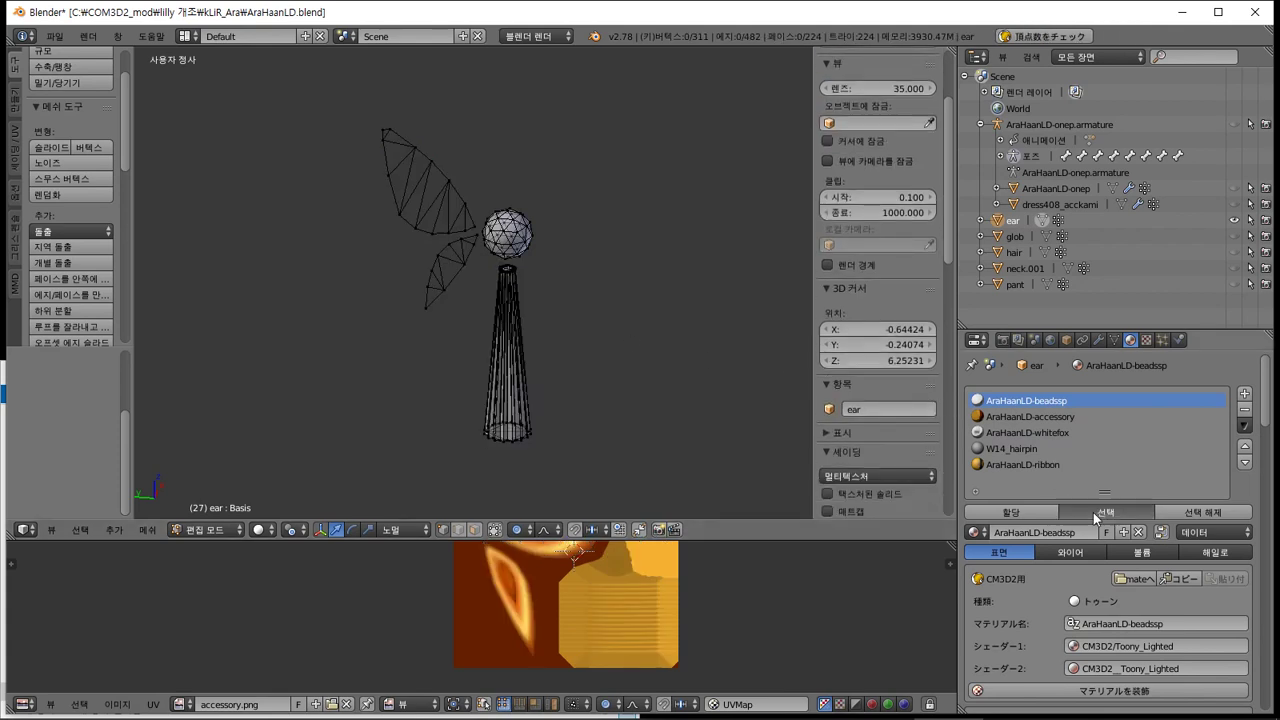
{"action": "left_click", "coordinate": [1093, 512]}
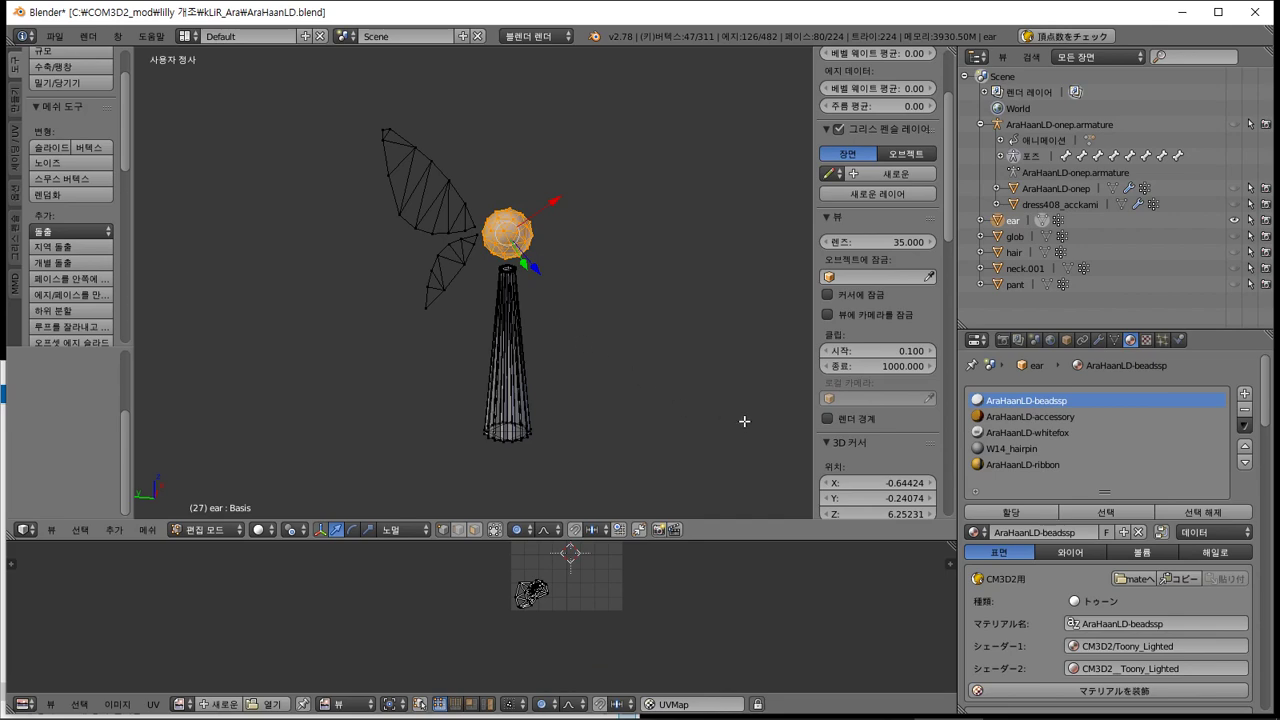
Check the texture files in the kLiR_Ara folder and the AraHaanLD-beadssp material's shader and texture settings
{"action": "key", "text": "alt+Tab"}
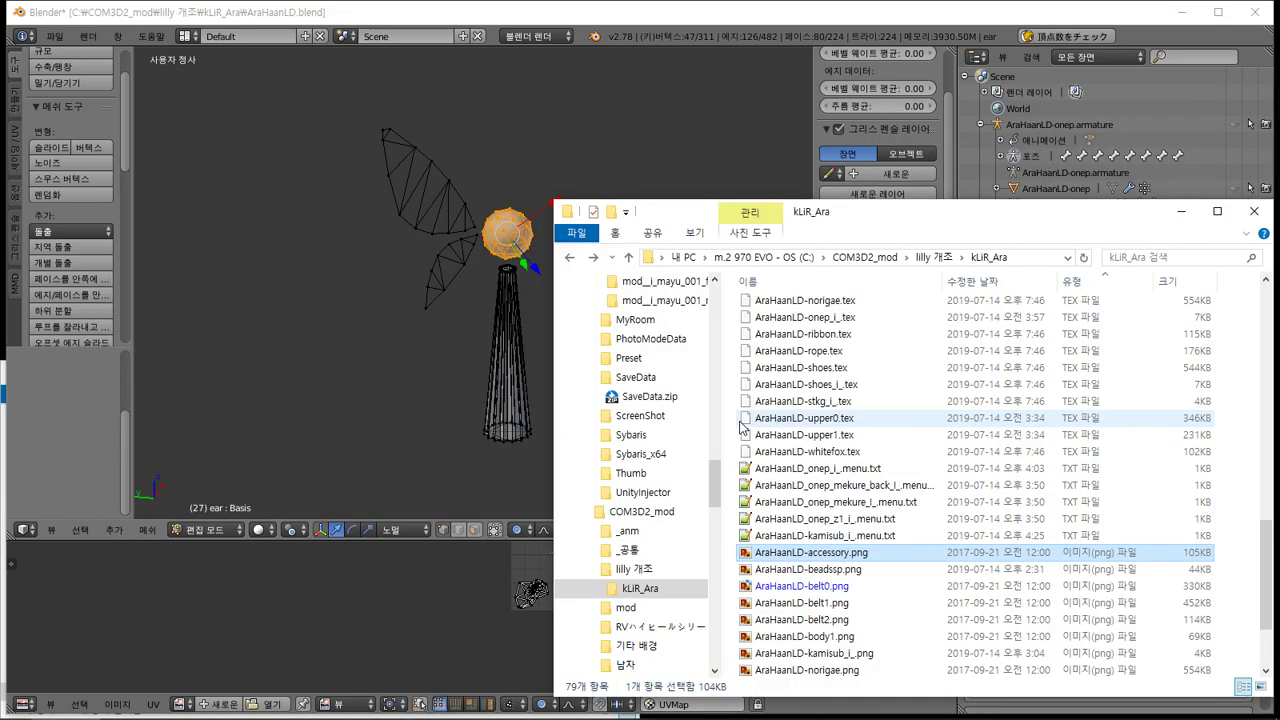
{"action": "key", "text": "alt+Tab"}
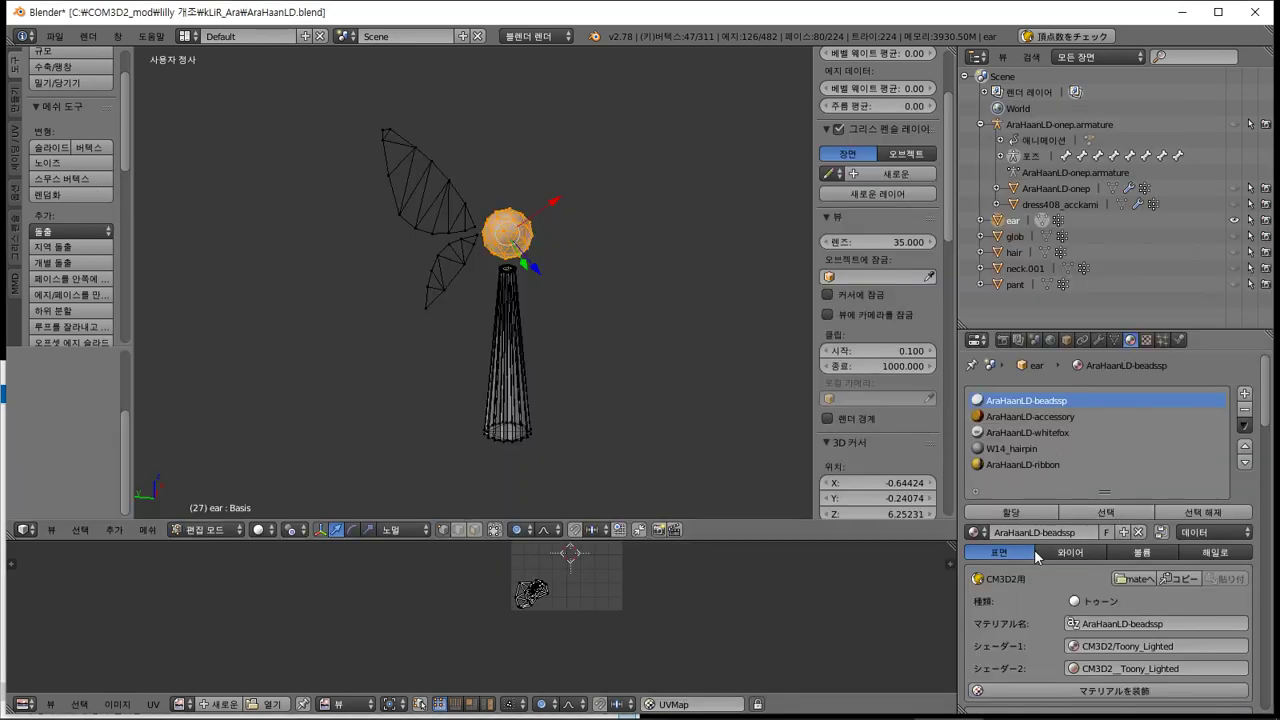
{"action": "left_click", "coordinate": [973, 532]}
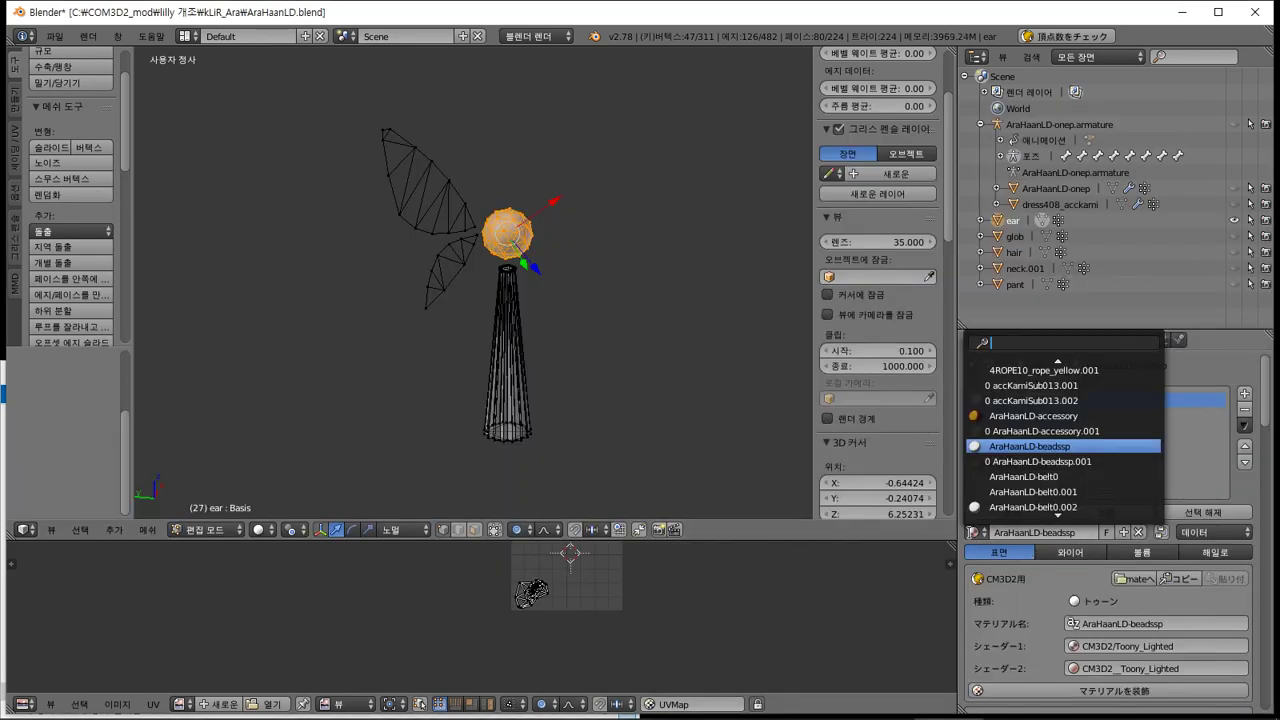
{"action": "left_click", "coordinate": [1121, 446]}
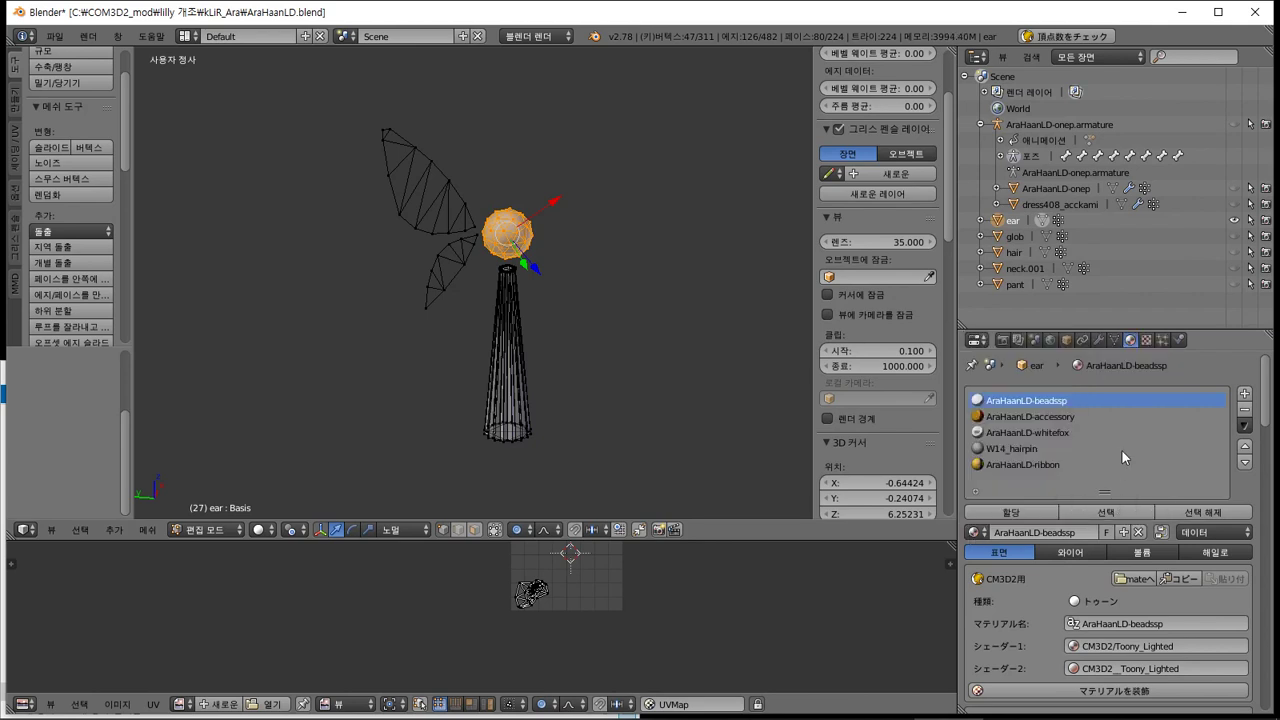
{"action": "scroll", "coordinate": [1029, 609], "scroll_direction": "down", "scroll_amount": 5}
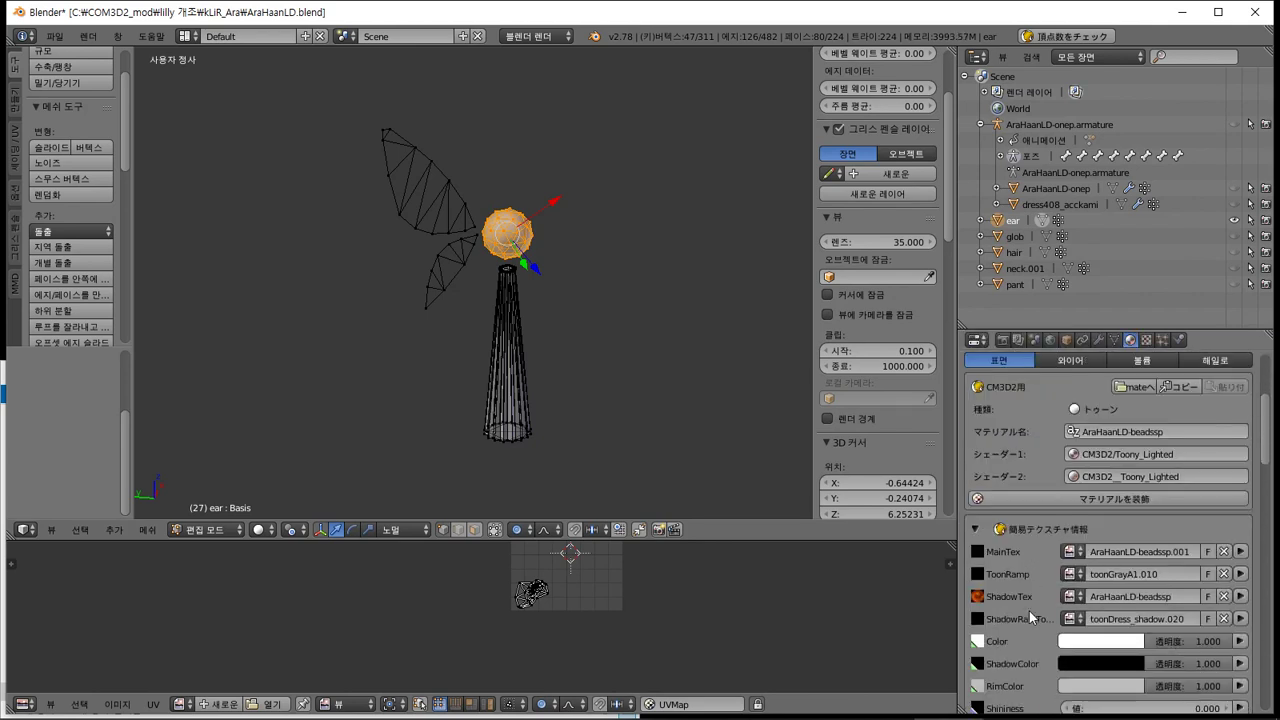
{"action": "scroll", "coordinate": [1029, 610], "scroll_direction": "up", "scroll_amount": 3}
{"action": "scroll", "coordinate": [1029, 570], "scroll_direction": "up", "scroll_amount": 2}
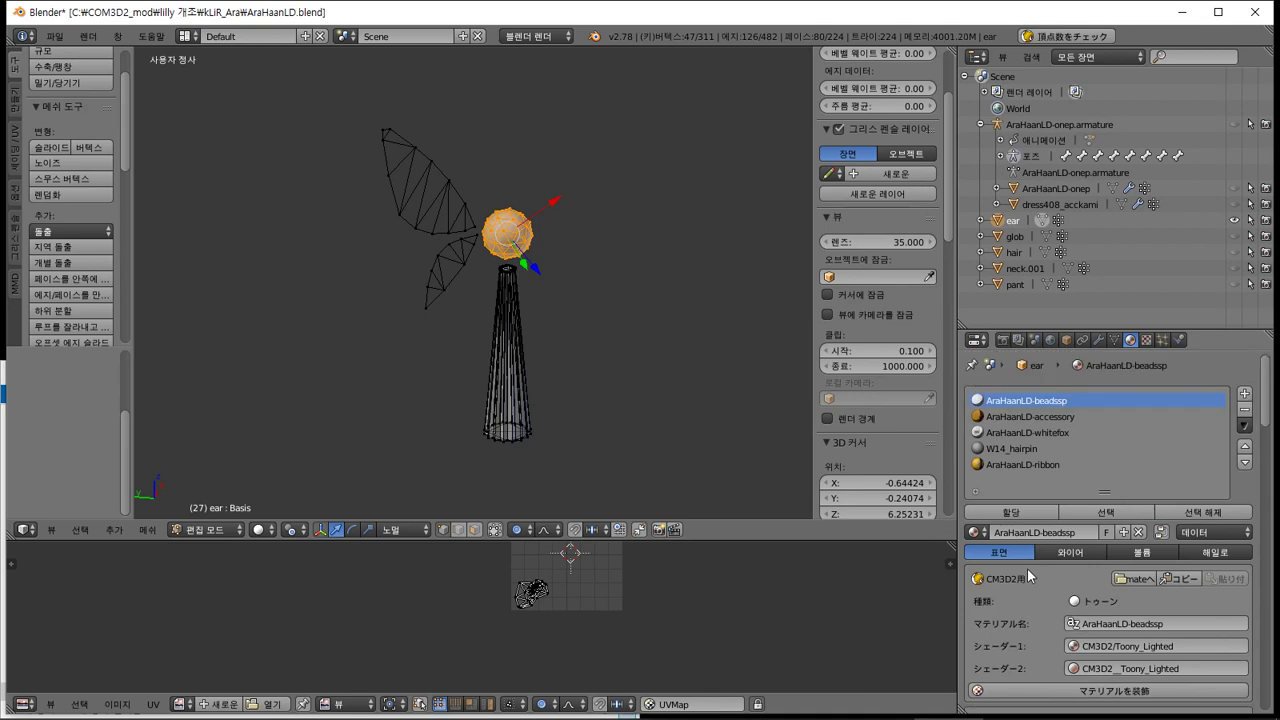
Load AraHaanLD-beadssp.png from the kLiR_Ara folder as the image of the bead material's _ShadowTex.024 texture
{"action": "left_click", "coordinate": [1146, 341]}
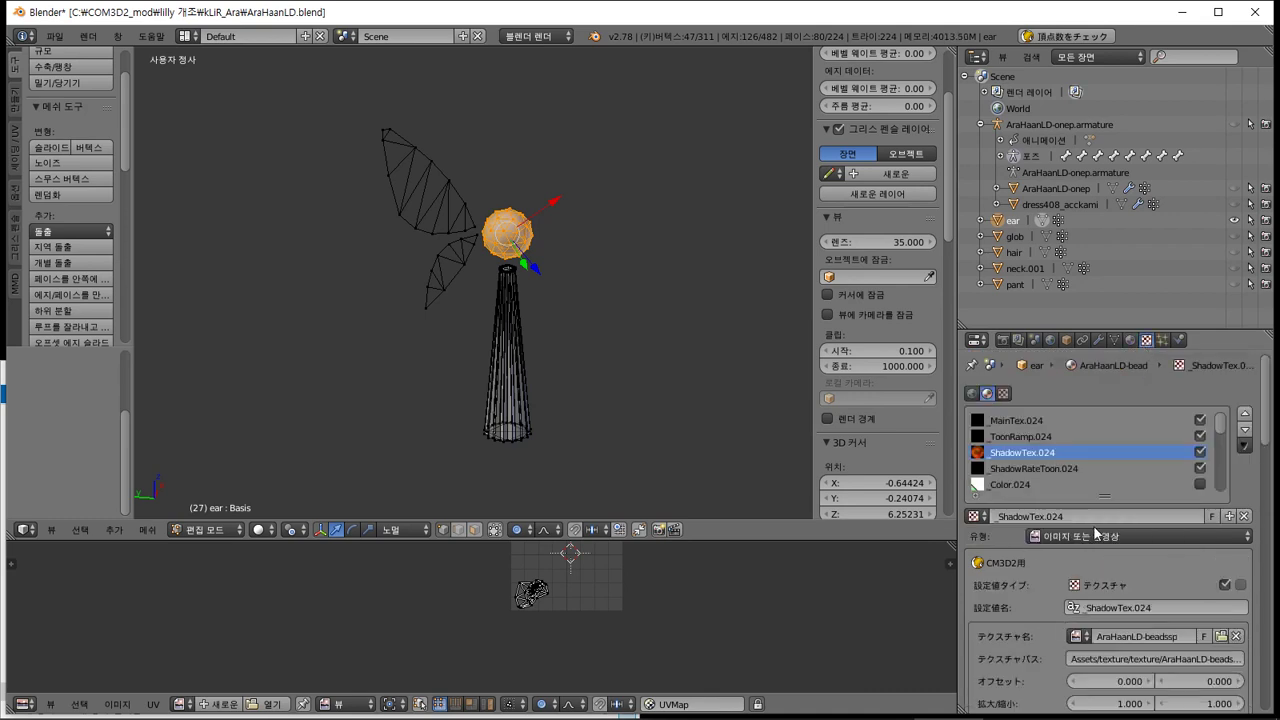
{"action": "left_click", "coordinate": [1220, 636]}
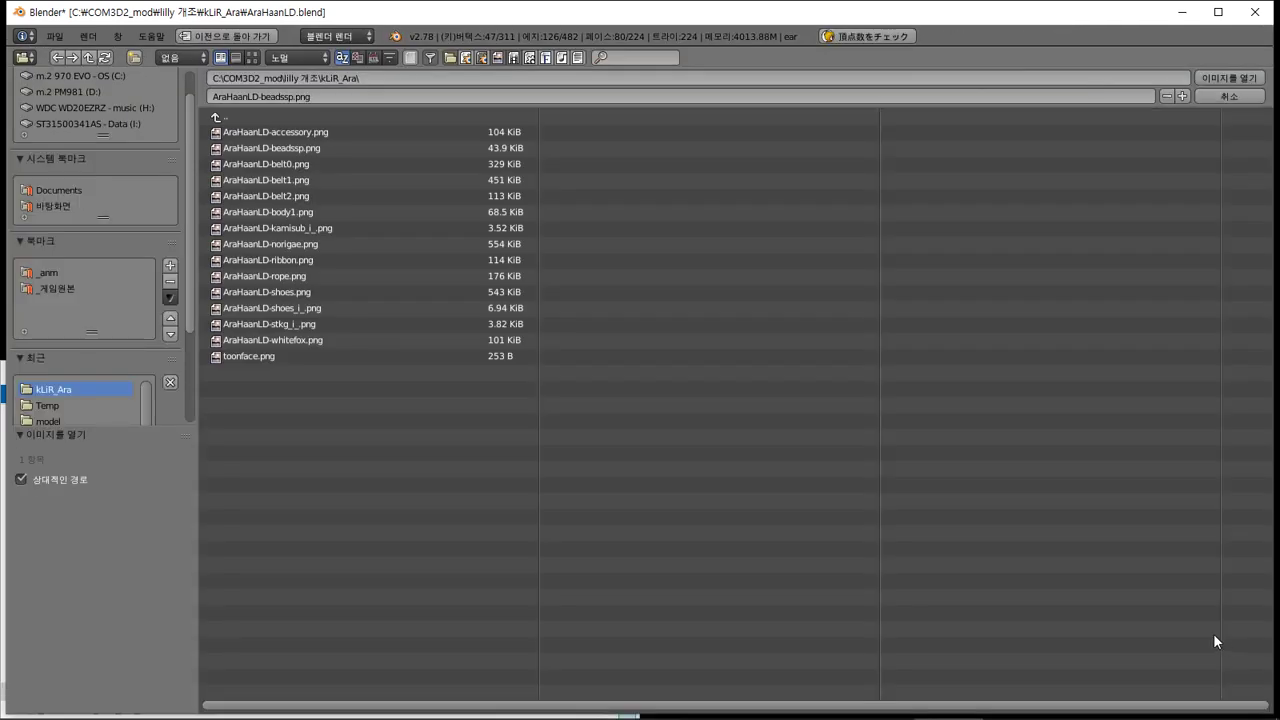
{"action": "double_click", "coordinate": [314, 147]}
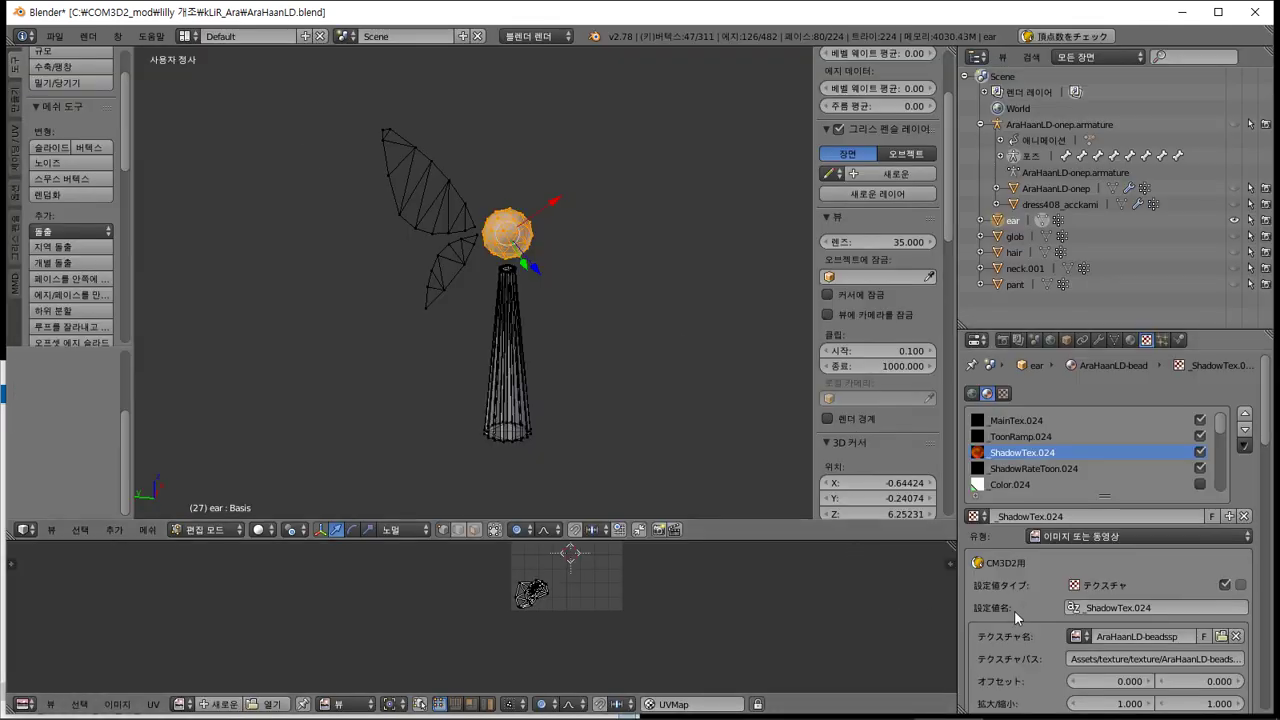
{"action": "key", "text": "Tab"}
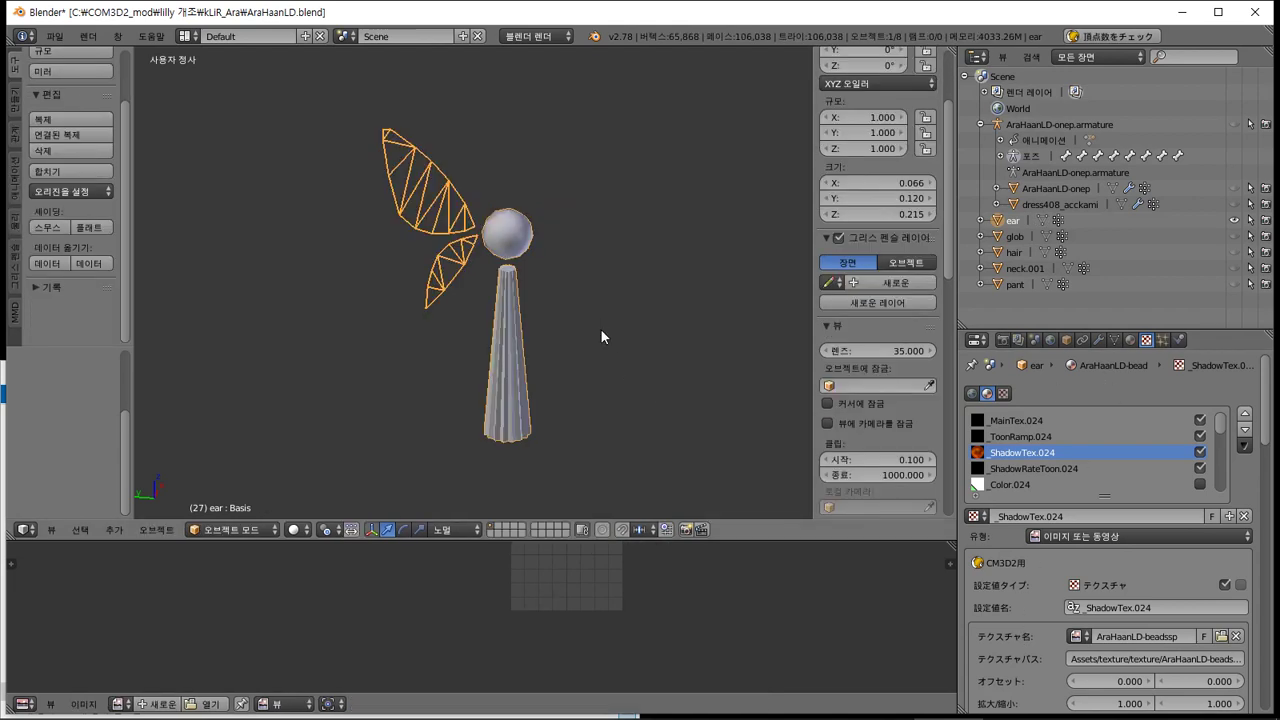
{"action": "key", "text": "Tab"}
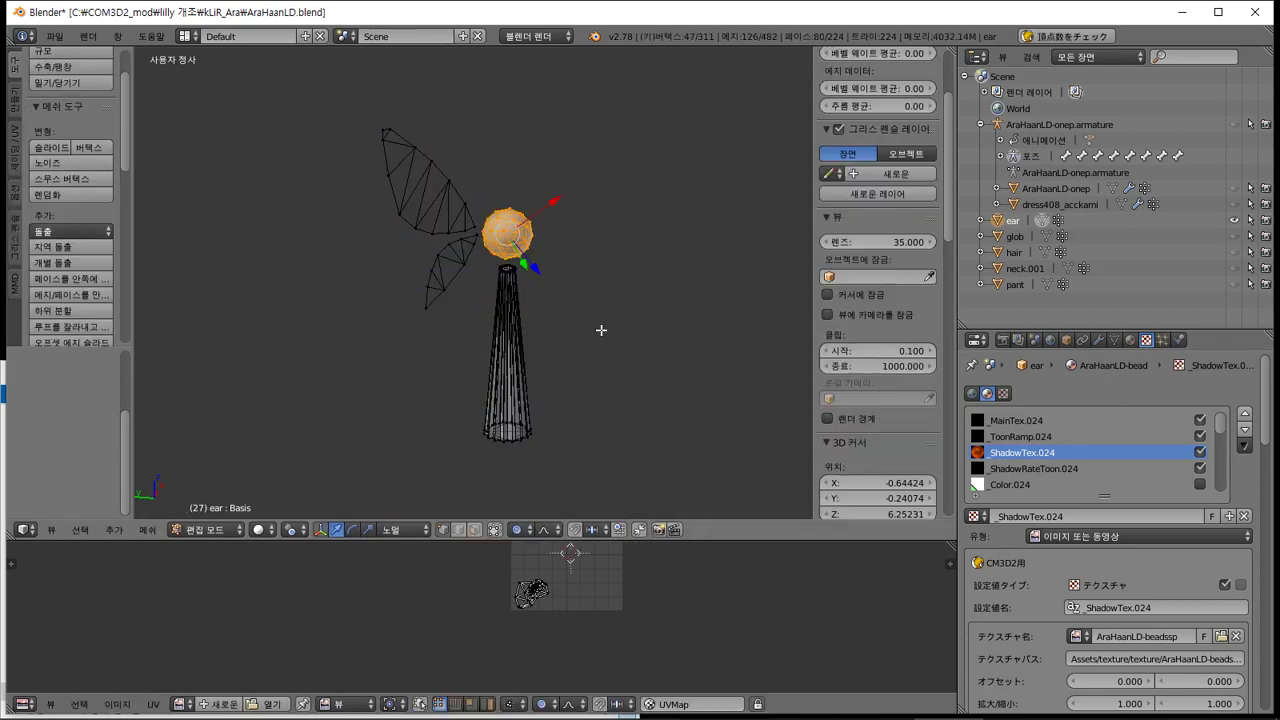
Show the AraHaanLD-beadssp image behind the bead's UVs in the UV editor and inspect how they line up
{"action": "left_click", "coordinate": [177, 703]}
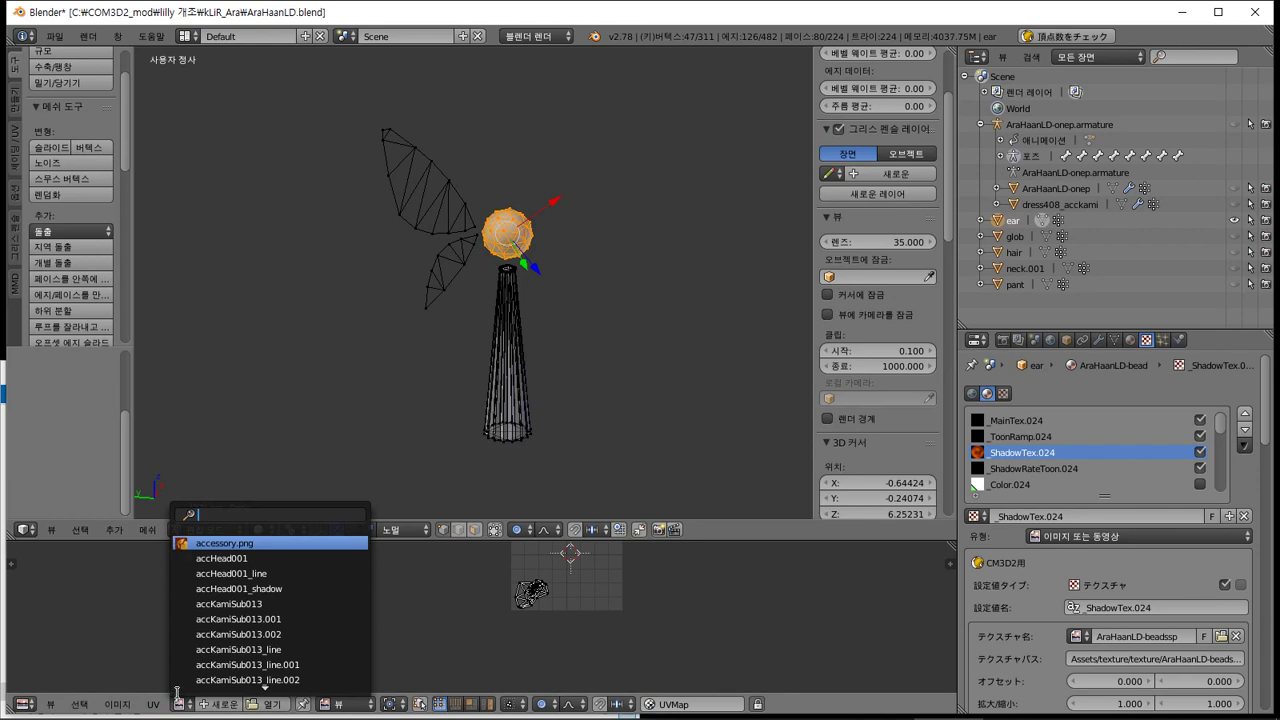
{"action": "type", "text": "AraHaanLD-accessory"}
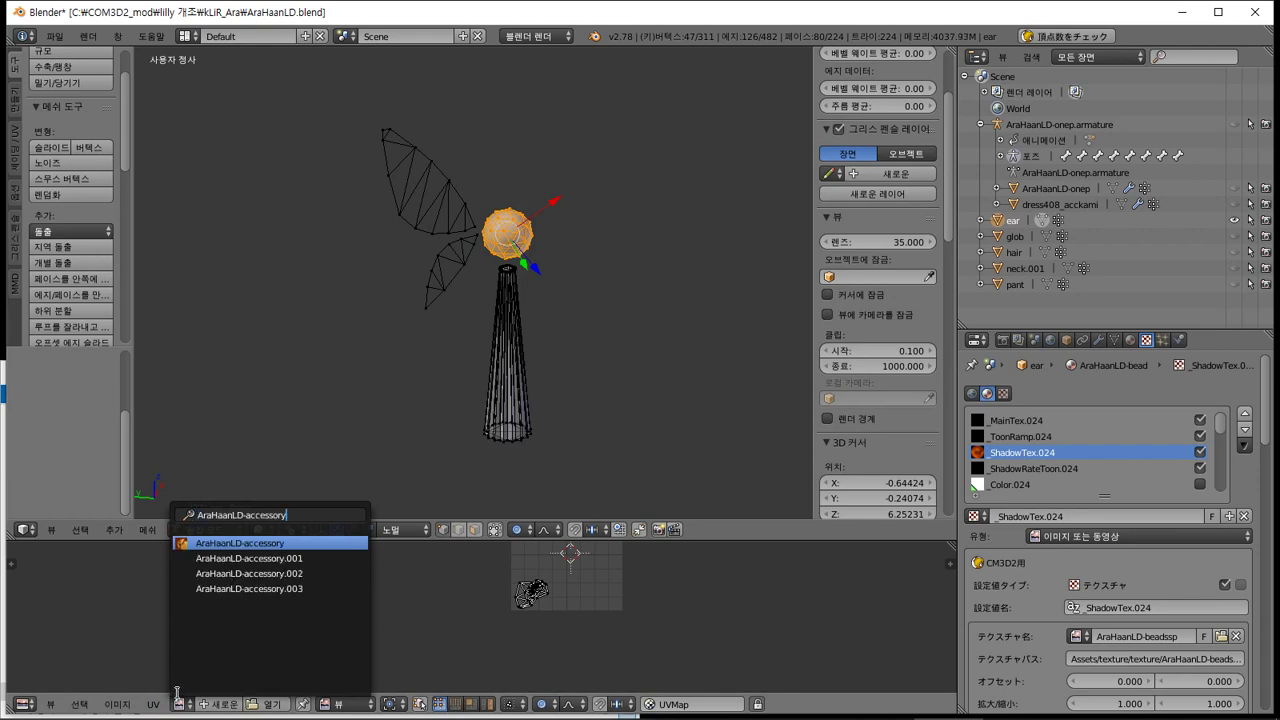
{"action": "key", "text": "BackSpace"}
{"action": "key", "text": "BackSpace"}
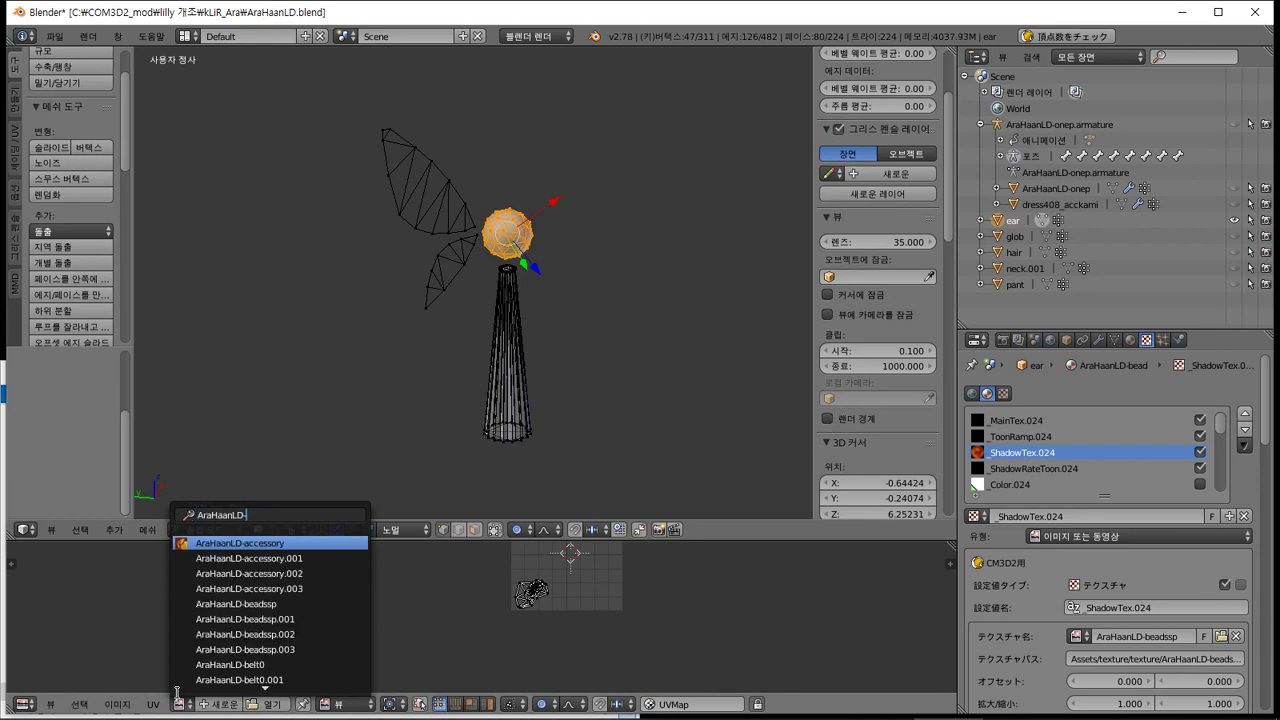
{"action": "left_click", "coordinate": [277, 606]}
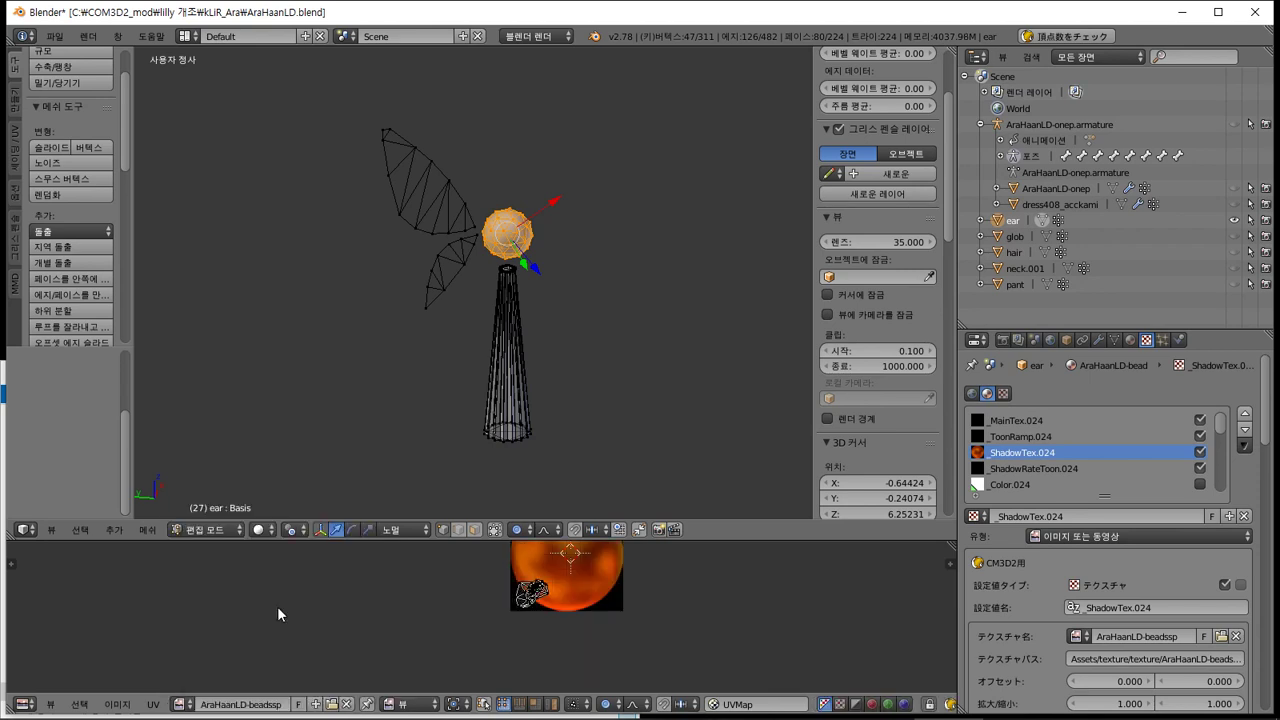
{"action": "middle_click_drag", "start_coordinate": [594, 599], "coordinate": [576, 658]}
{"action": "scroll", "coordinate": [577, 656], "scroll_direction": "up", "scroll_amount": 4}
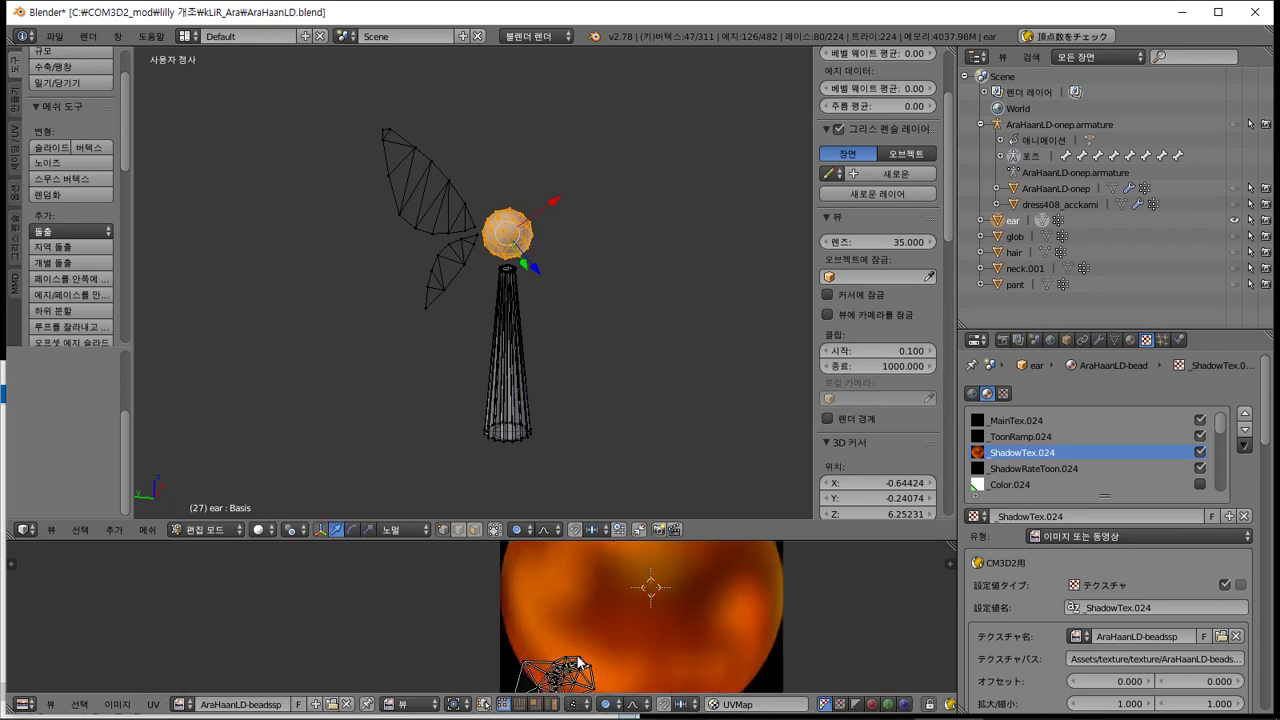
{"action": "middle_click_drag", "start_coordinate": [595, 595], "coordinate": [566, 633]}
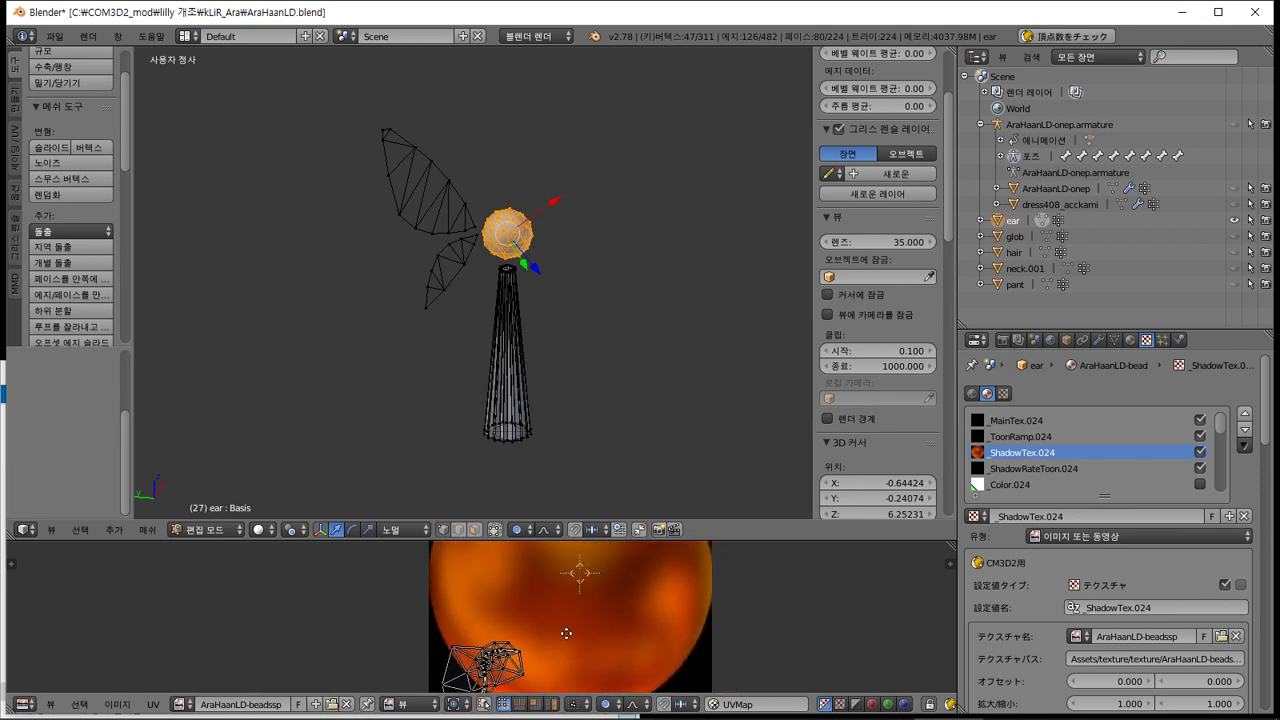
{"action": "scroll", "coordinate": [566, 632], "scroll_direction": "down", "scroll_amount": 2}
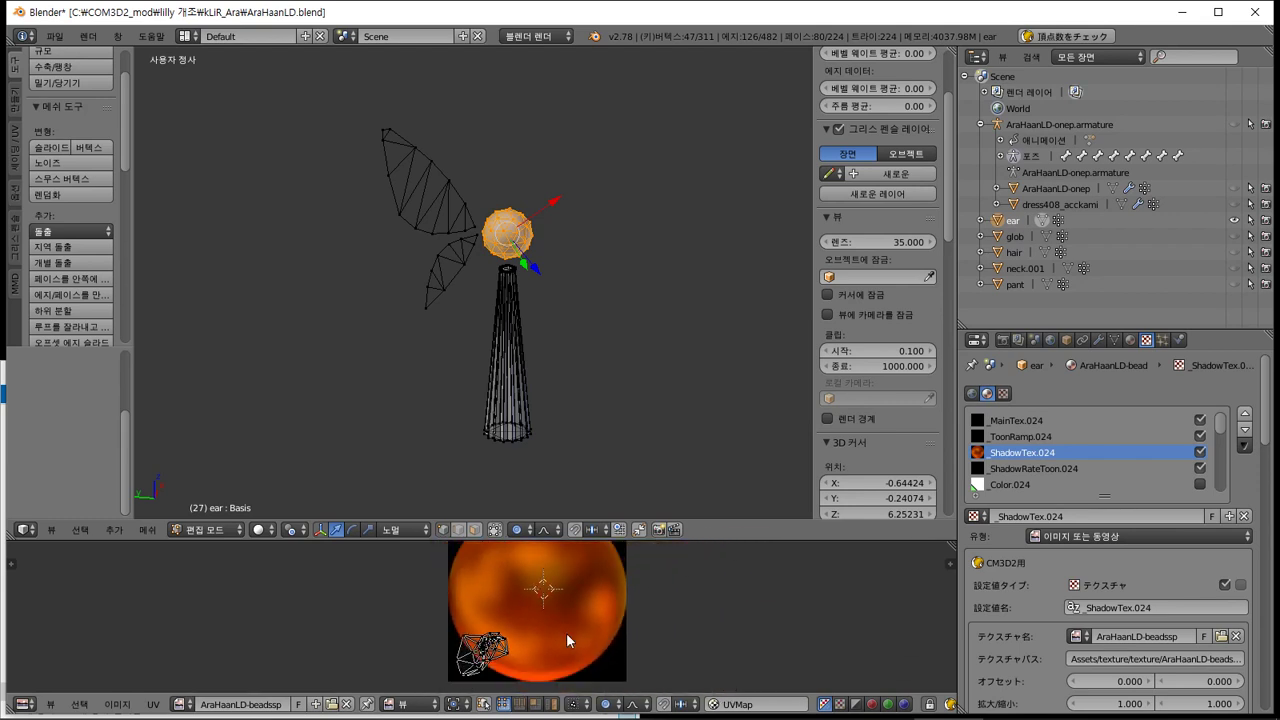
{"action": "middle_click_drag", "start_coordinate": [400, 442], "coordinate": [409, 466]}
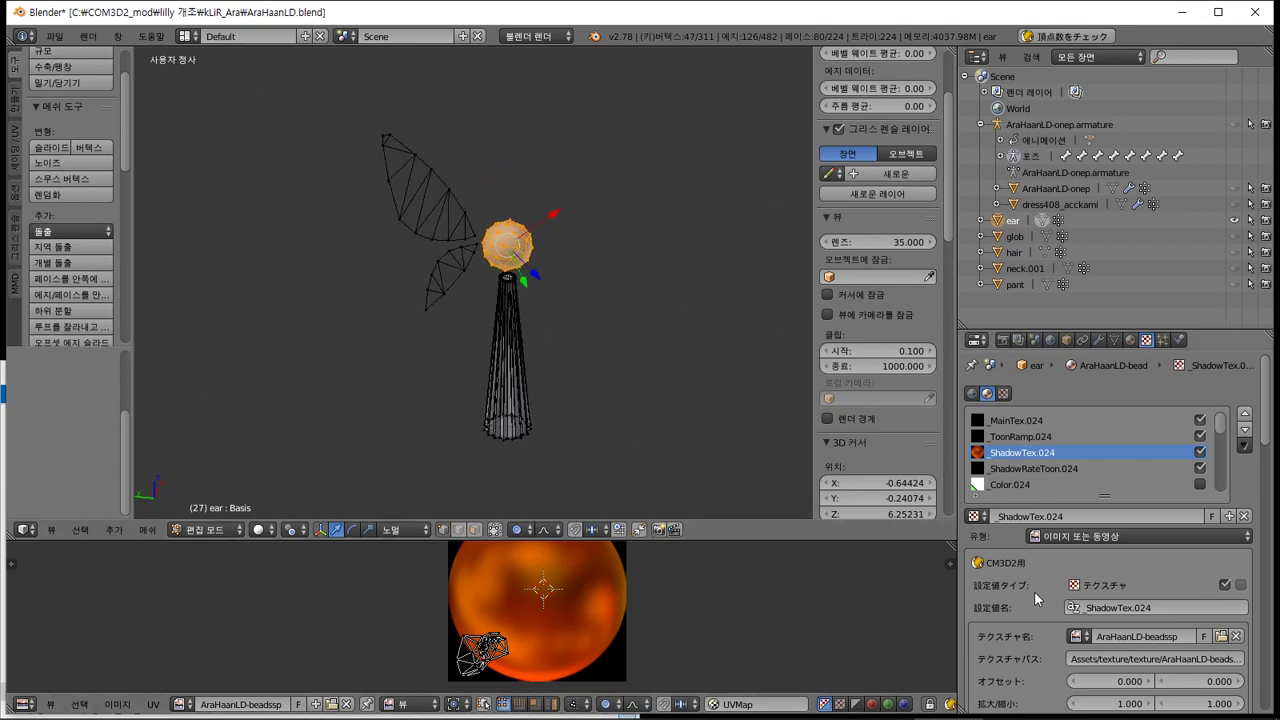
Make _MainTex.024 the bead material's active texture, then return to the material settings and deselect the mesh
{"action": "left_click", "coordinate": [1022, 420]}
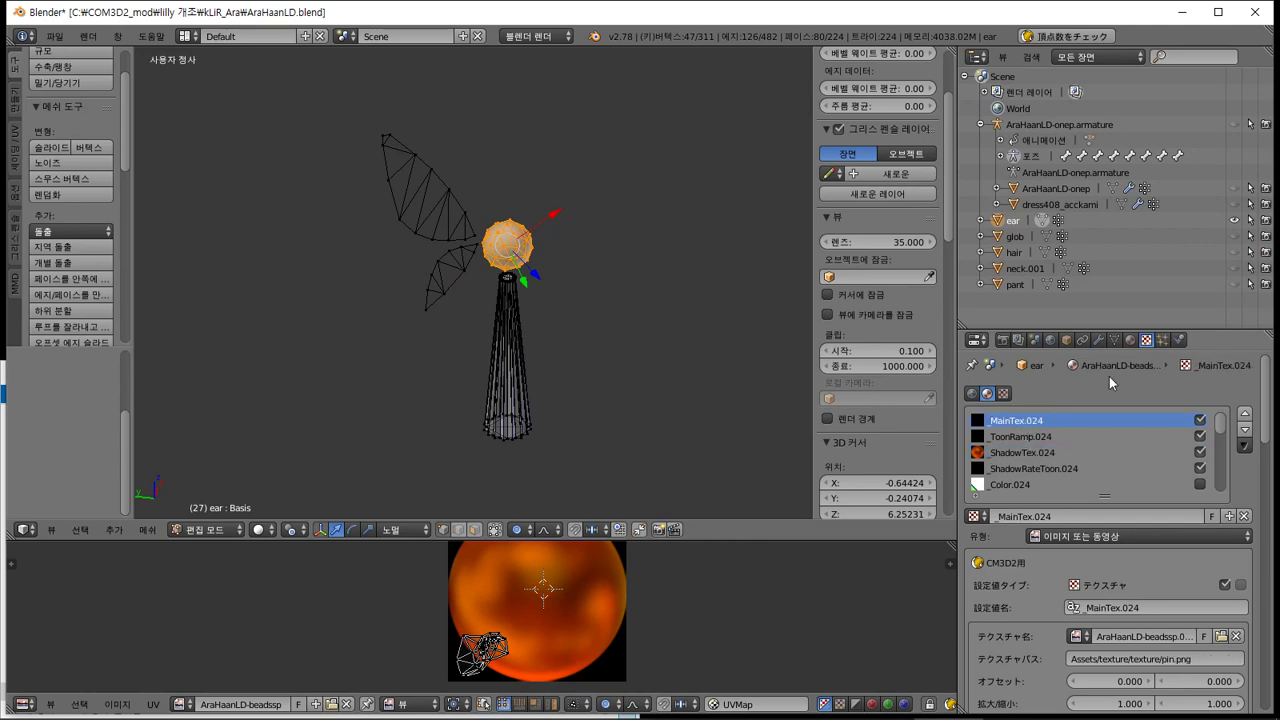
{"action": "left_click", "coordinate": [1130, 340]}
{"action": "key", "text": "a"}
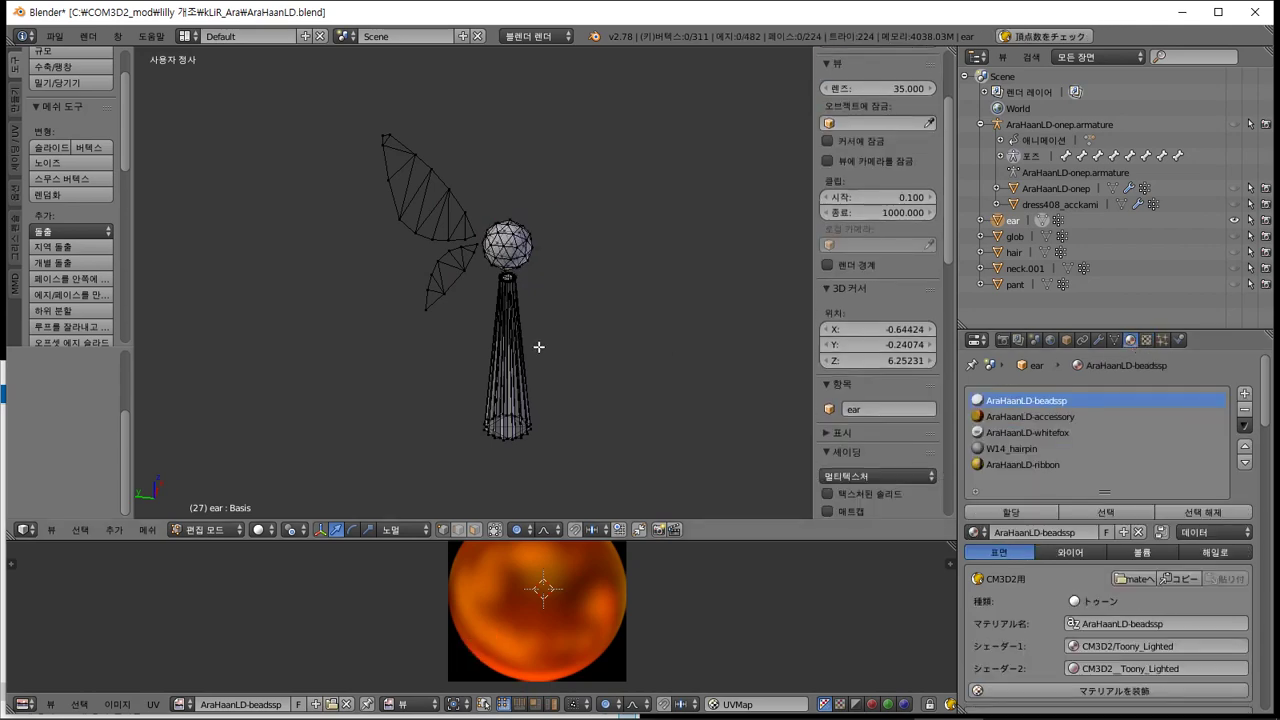
Look through the original textures in the kLiR_Ara(LD)1.04 folder in File Explorer, then return to Blender
{"action": "key", "text": "alt+Tab"}
{"action": "key", "text": "alt+Tab"}
{"action": "key", "text": "alt+Tab"}
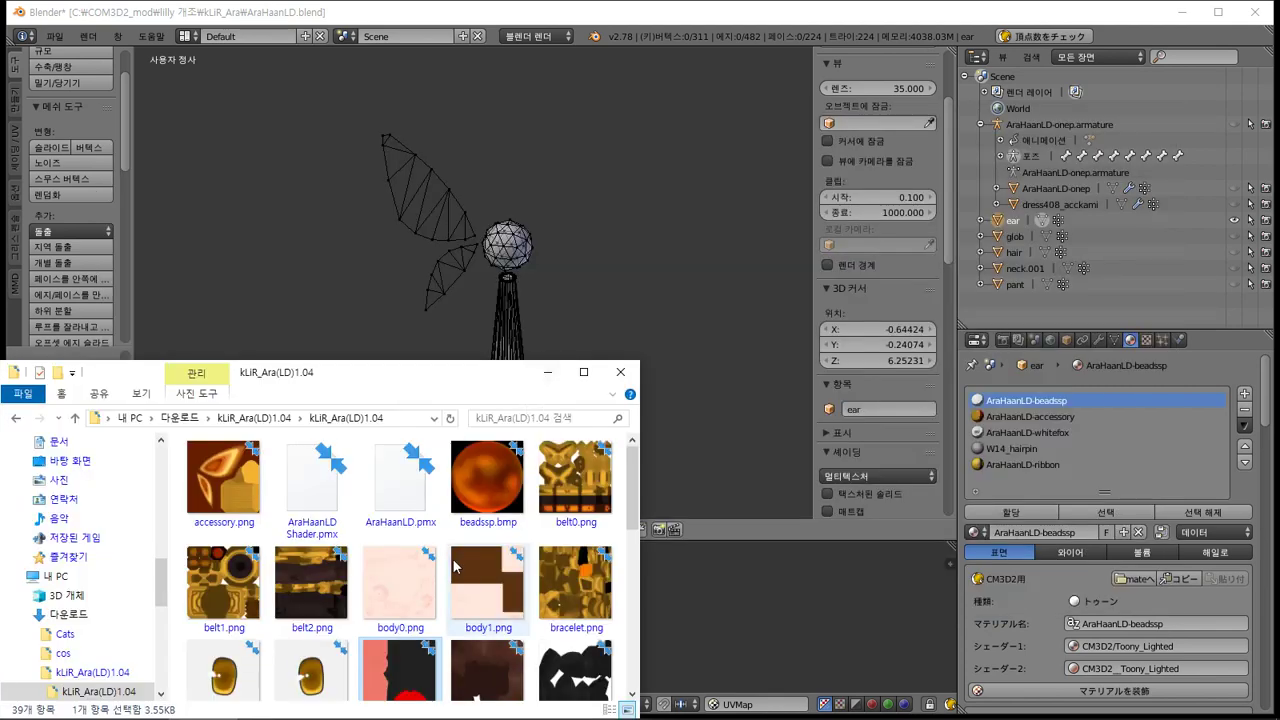
{"action": "scroll", "coordinate": [455, 567], "scroll_direction": "down", "scroll_amount": 1}
{"action": "scroll", "coordinate": [393, 599], "scroll_direction": "down", "scroll_amount": 2}
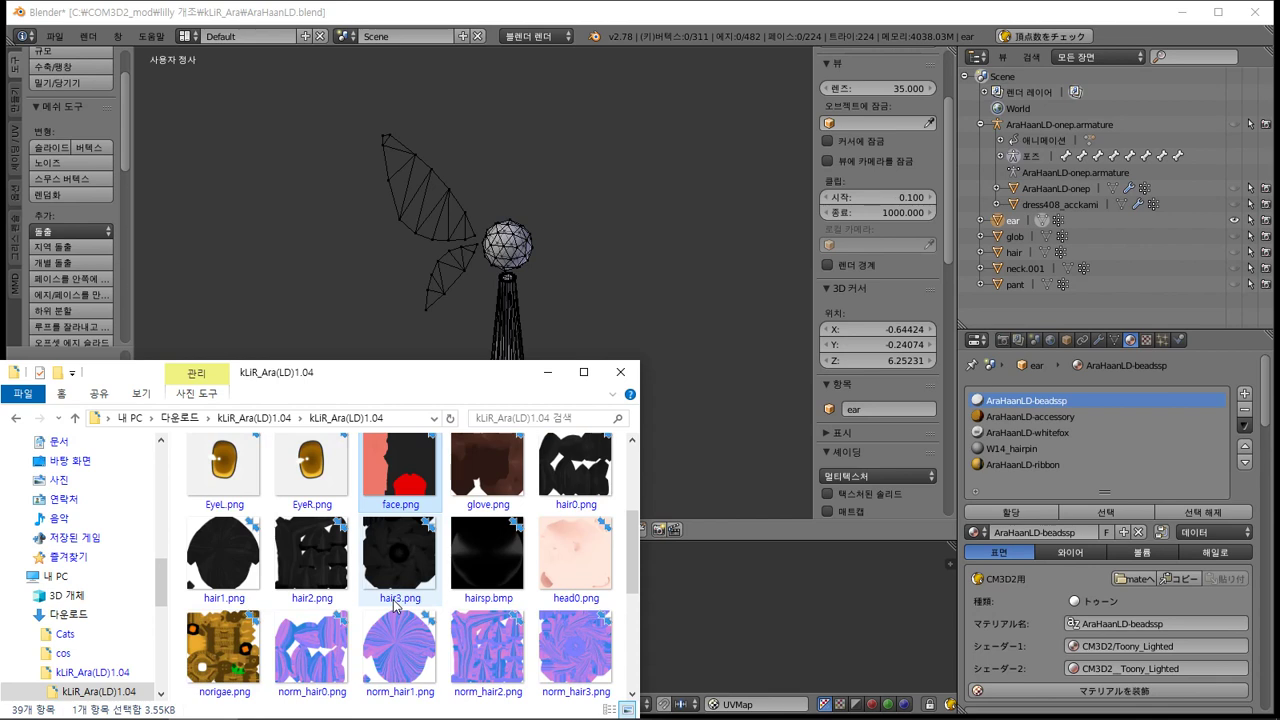
{"action": "scroll", "coordinate": [393, 599], "scroll_direction": "down", "scroll_amount": 1}
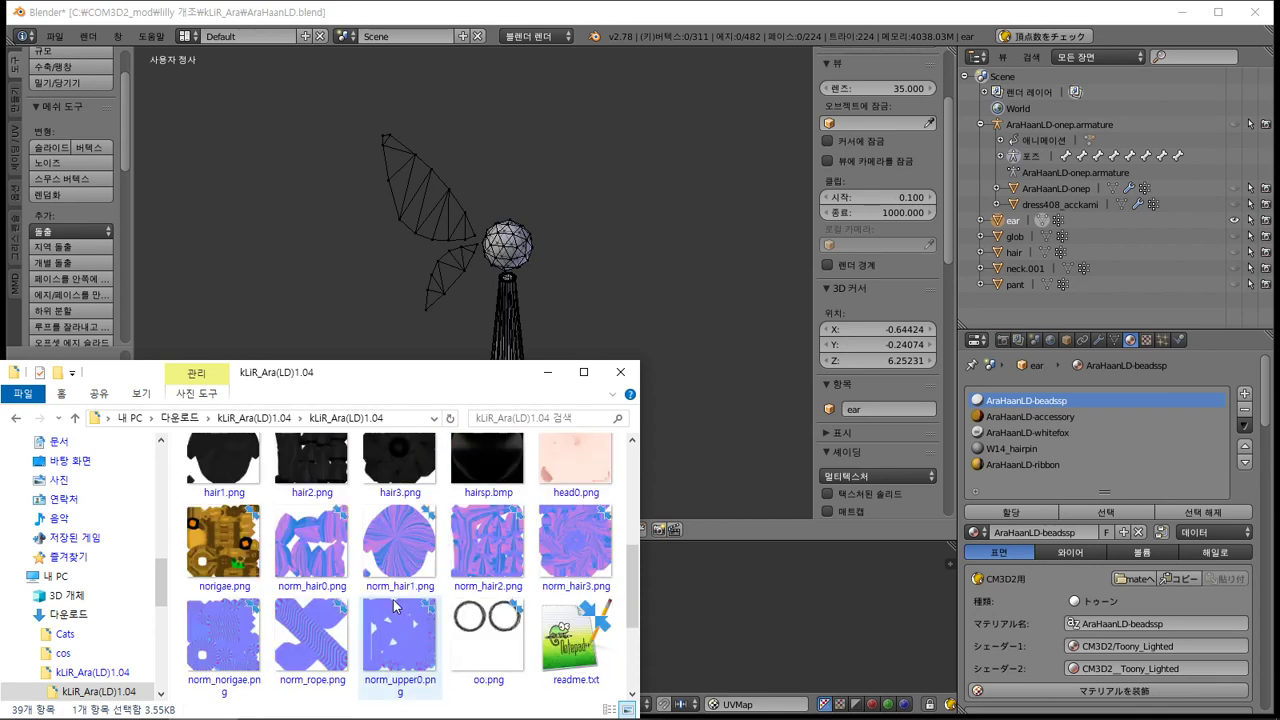
{"action": "scroll", "coordinate": [395, 606], "scroll_direction": "down", "scroll_amount": 2}
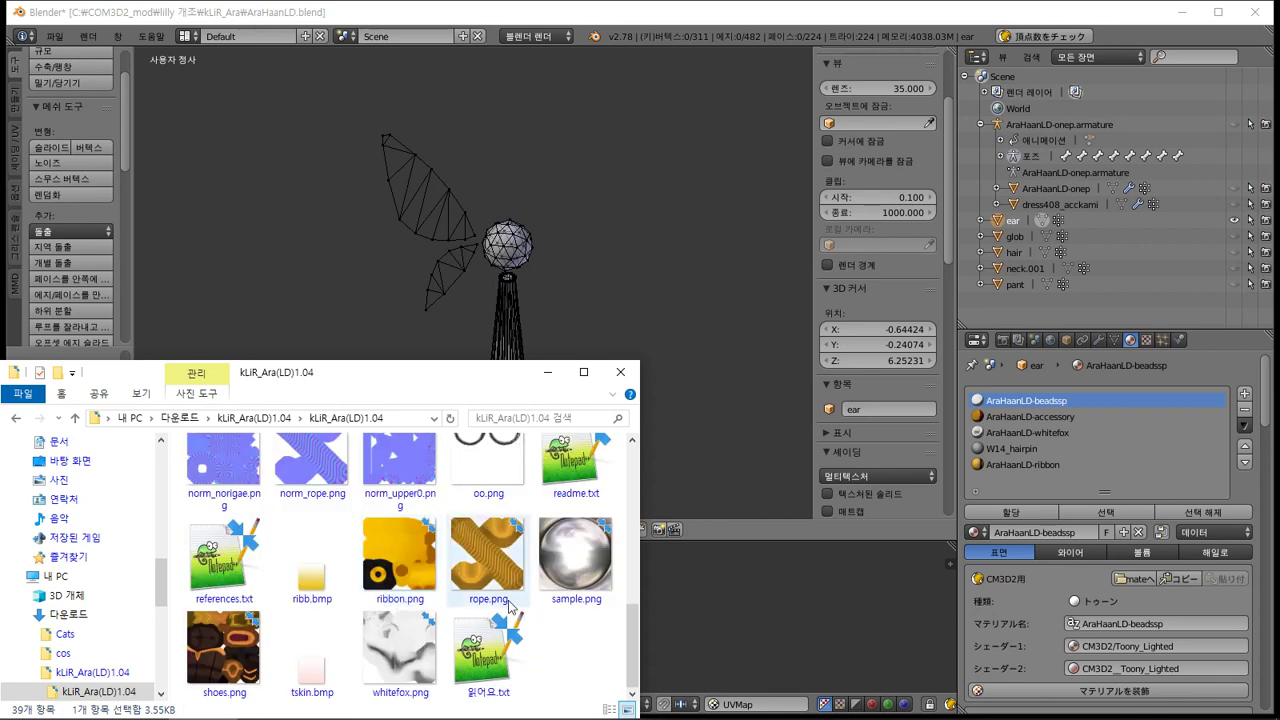
{"action": "left_click", "coordinate": [850, 5]}
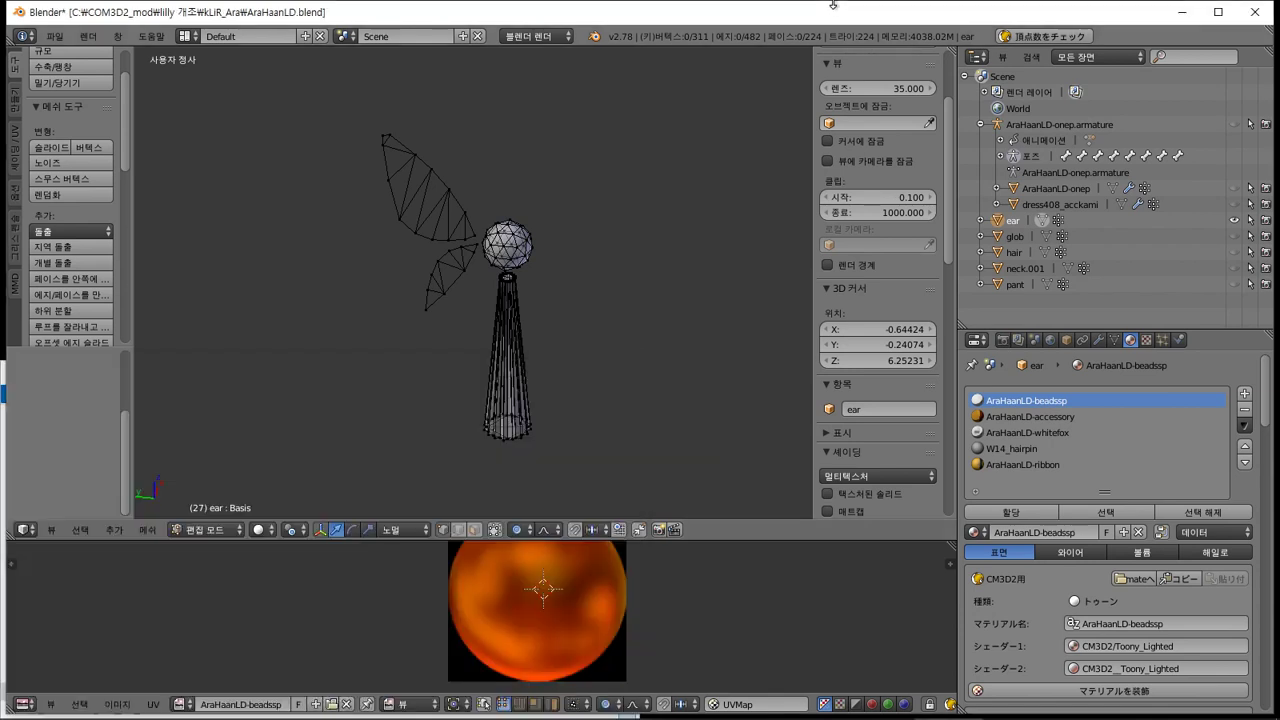
Make W14_hairpin the active material slot of the ear object
{"action": "left_click", "coordinate": [1054, 464]}
{"action": "left_click", "coordinate": [1053, 449]}
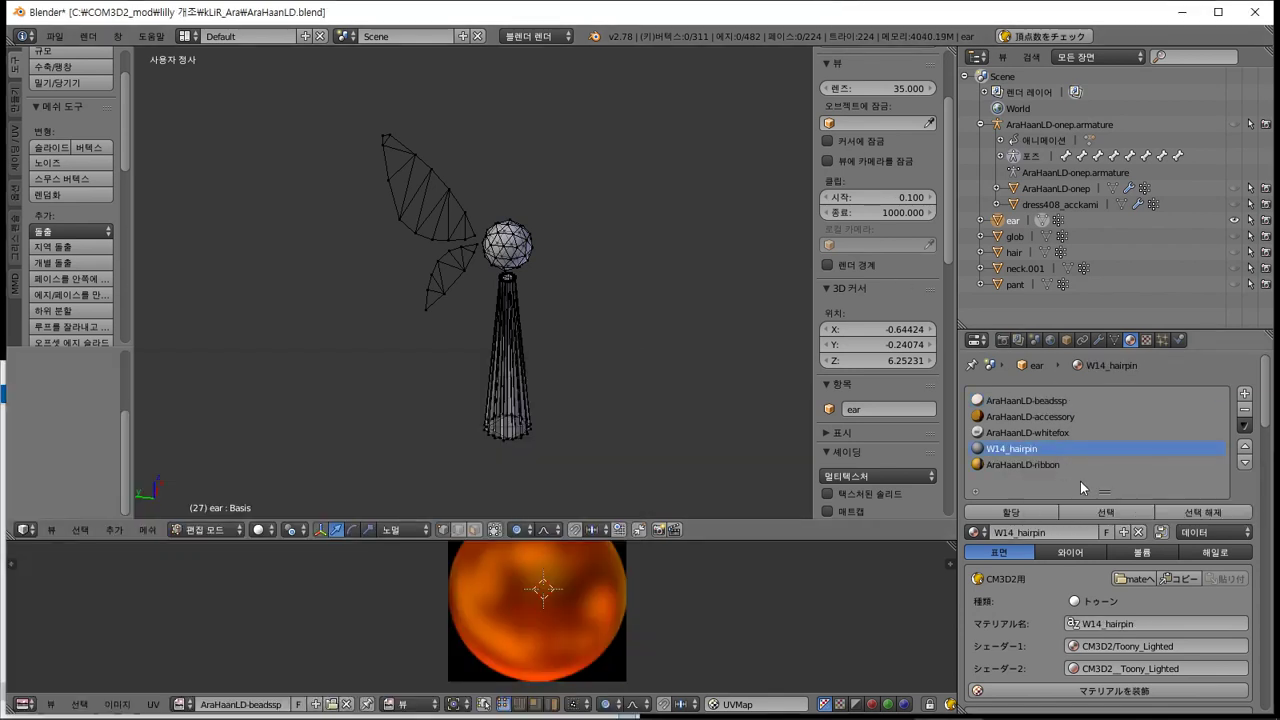
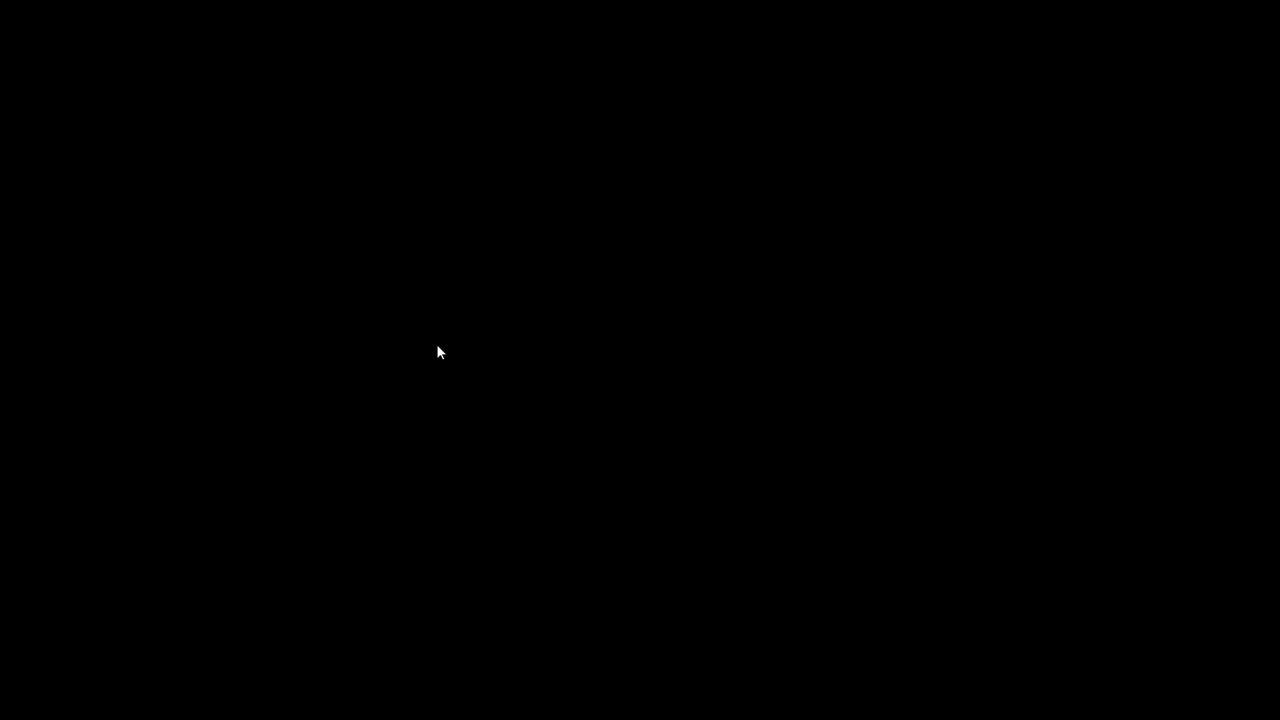
{"action": "key", "text": "alt+Tab"}
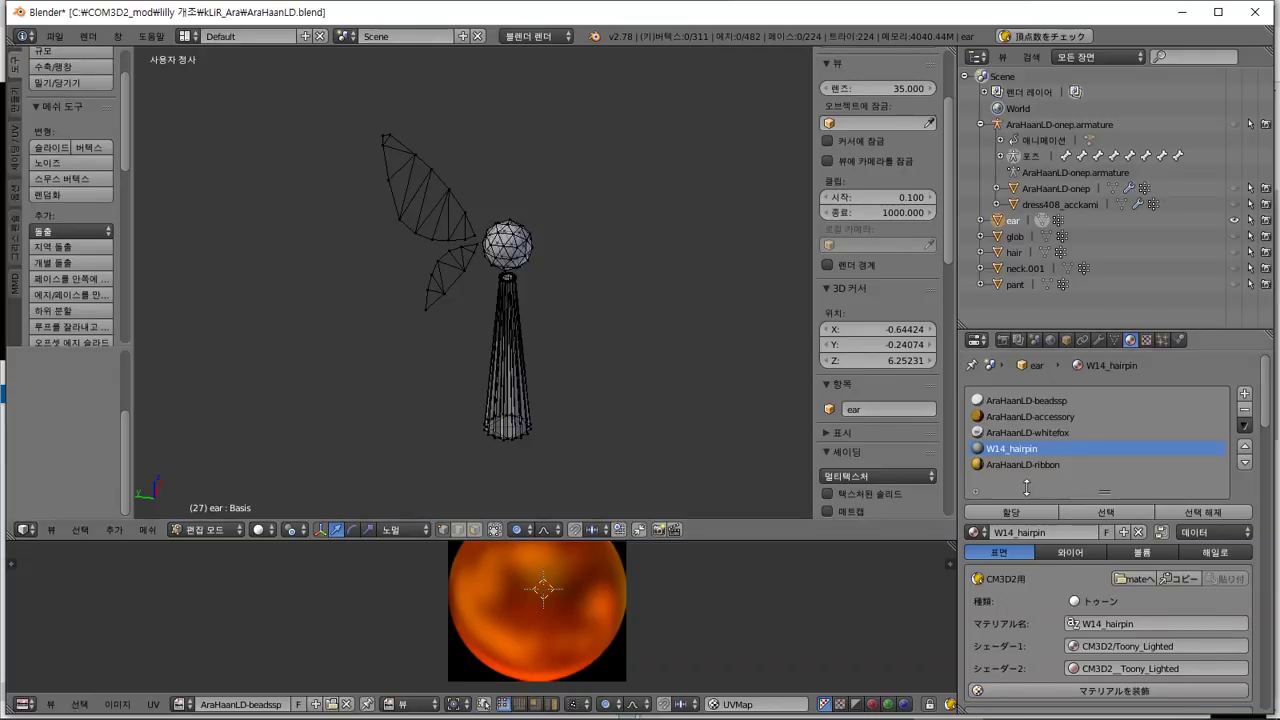
Remove the W14_hairpin material slot from the ear object in Object Mode, then return to Edit Mode
{"action": "middle_click_drag", "start_coordinate": [414, 306], "coordinate": [454, 325]}
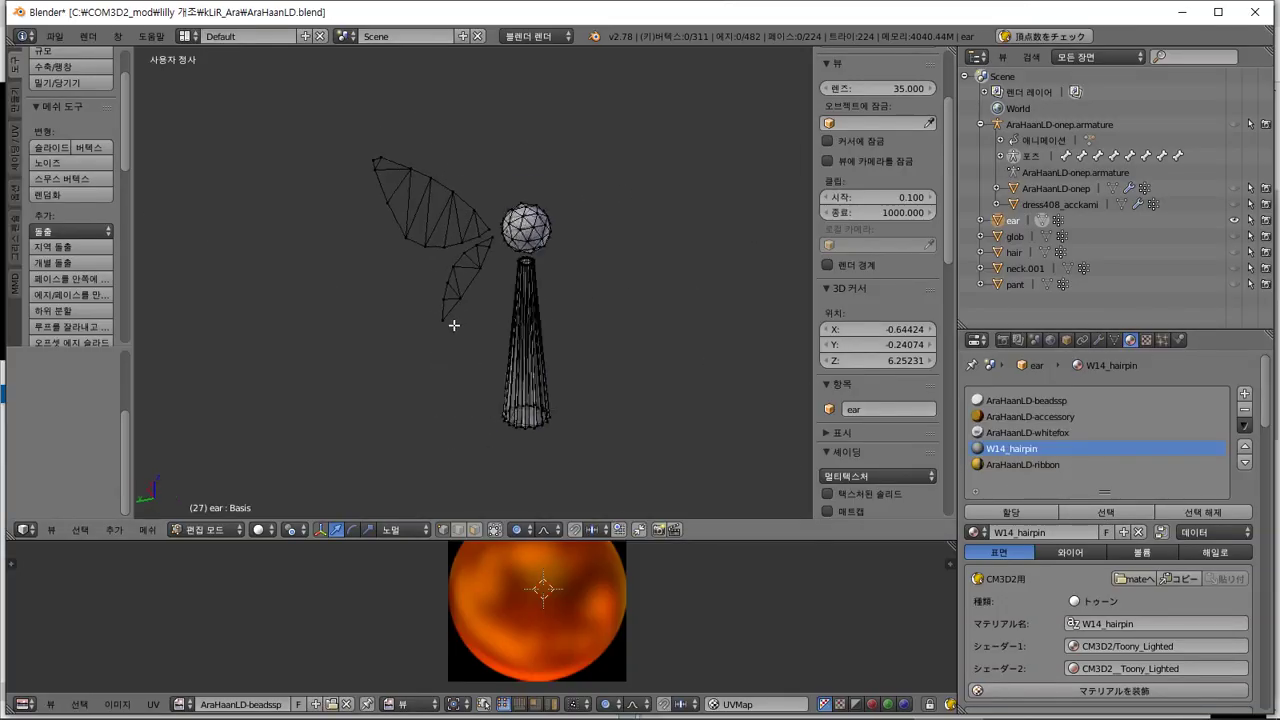
{"action": "key", "text": "Tab"}
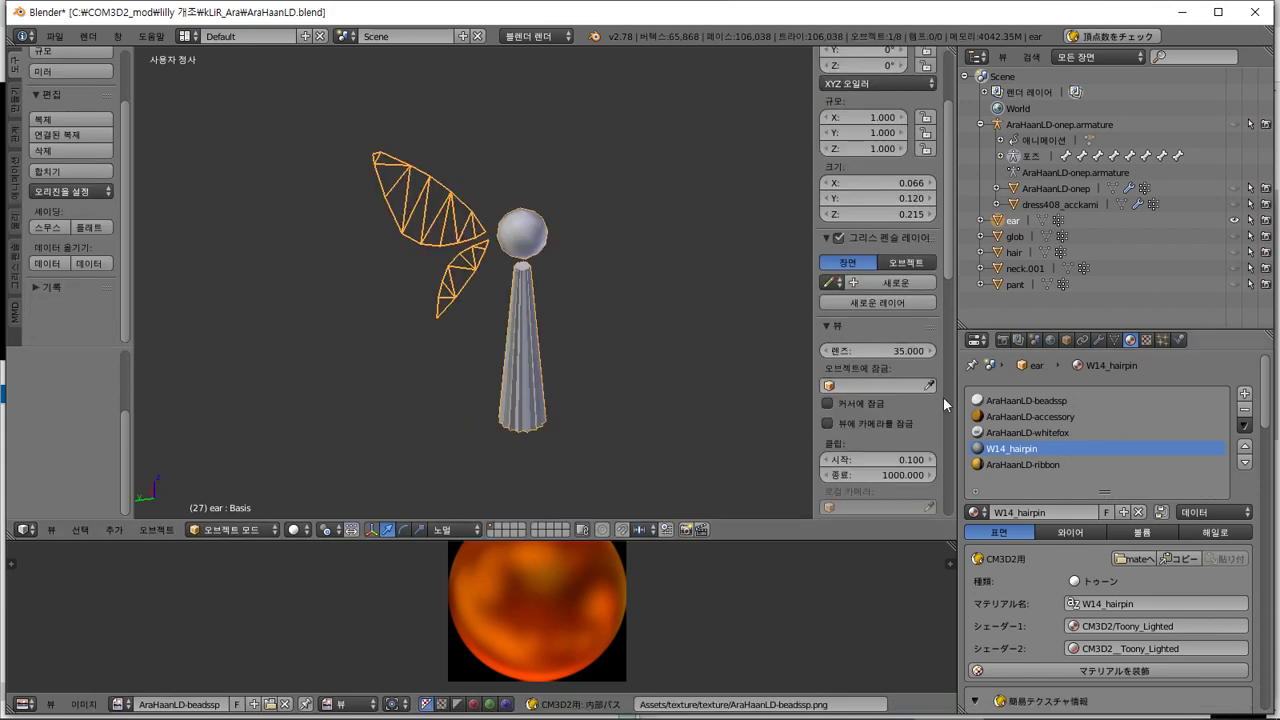
{"action": "left_click", "coordinate": [1244, 409]}
{"action": "key", "text": "Tab"}
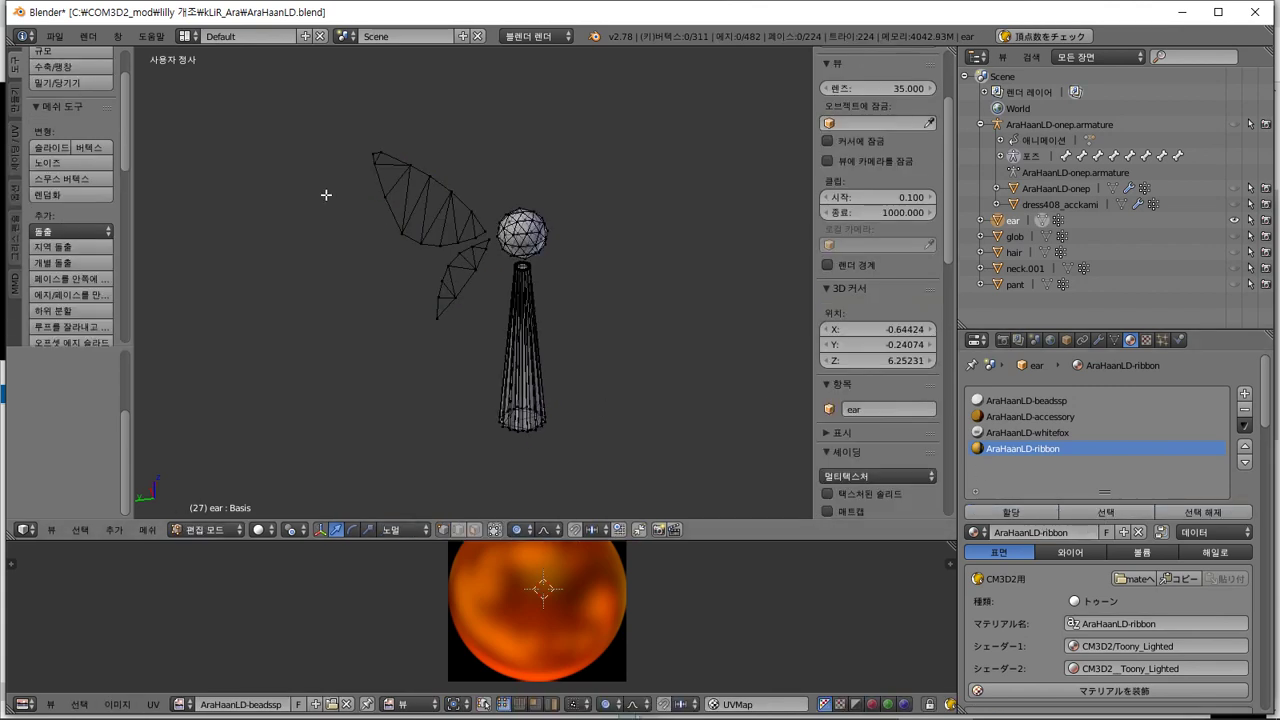
Remove the AraHaanLD-ribbon material slot from the ear object in Object Mode
{"action": "middle_click_drag", "start_coordinate": [326, 195], "coordinate": [636, 239]}
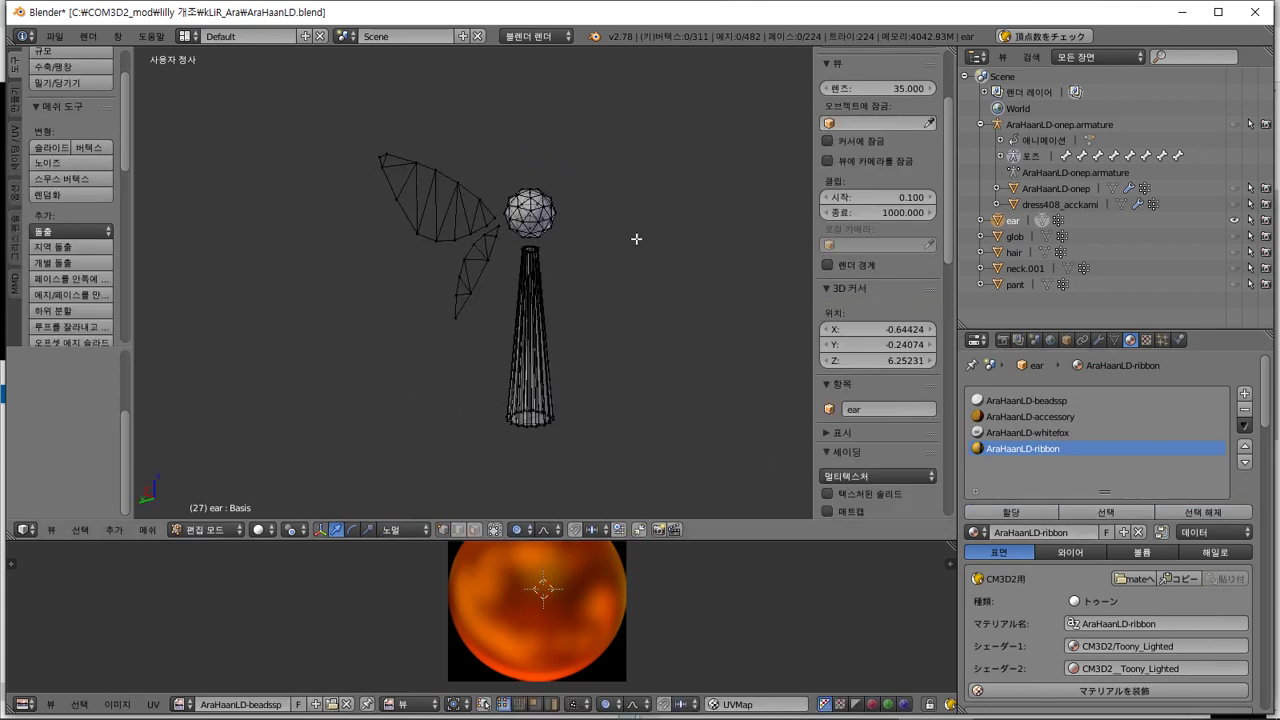
{"action": "key", "text": "Tab"}
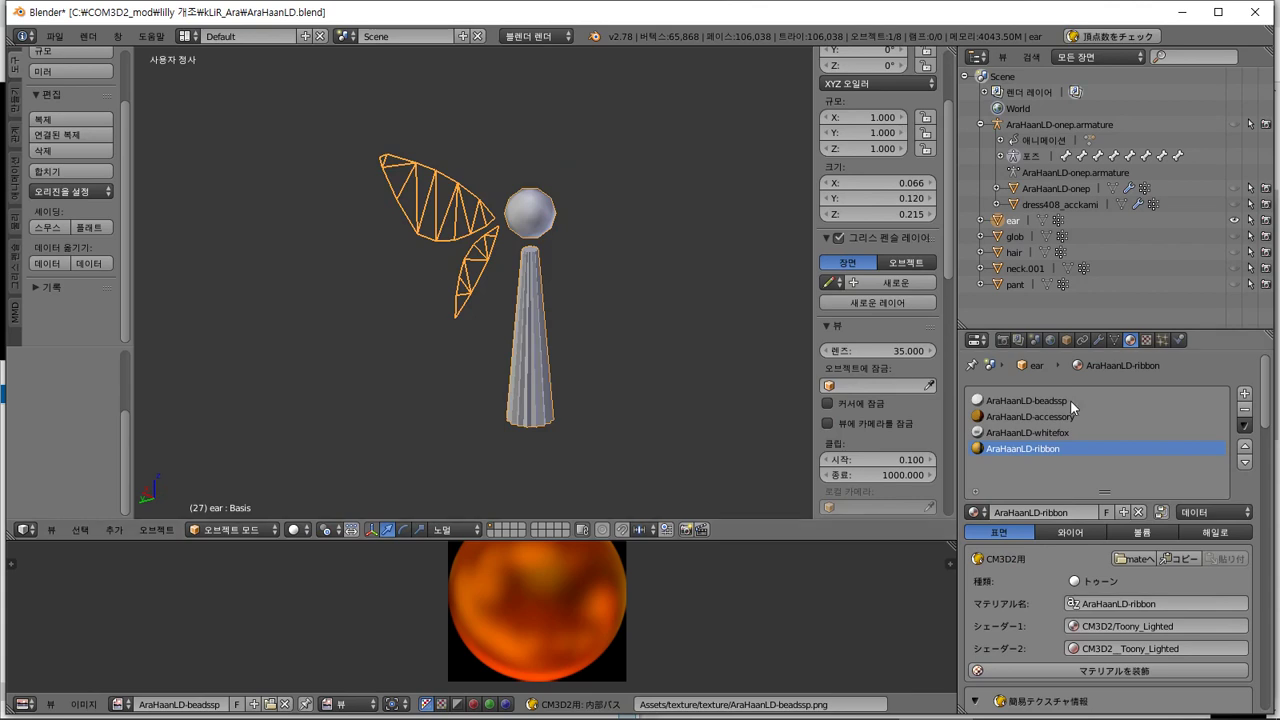
{"action": "left_click", "coordinate": [1244, 410]}
{"action": "middle_click_drag", "start_coordinate": [673, 348], "coordinate": [503, 314]}
{"action": "key", "text": "Tab"}
{"action": "key", "text": "Tab"}
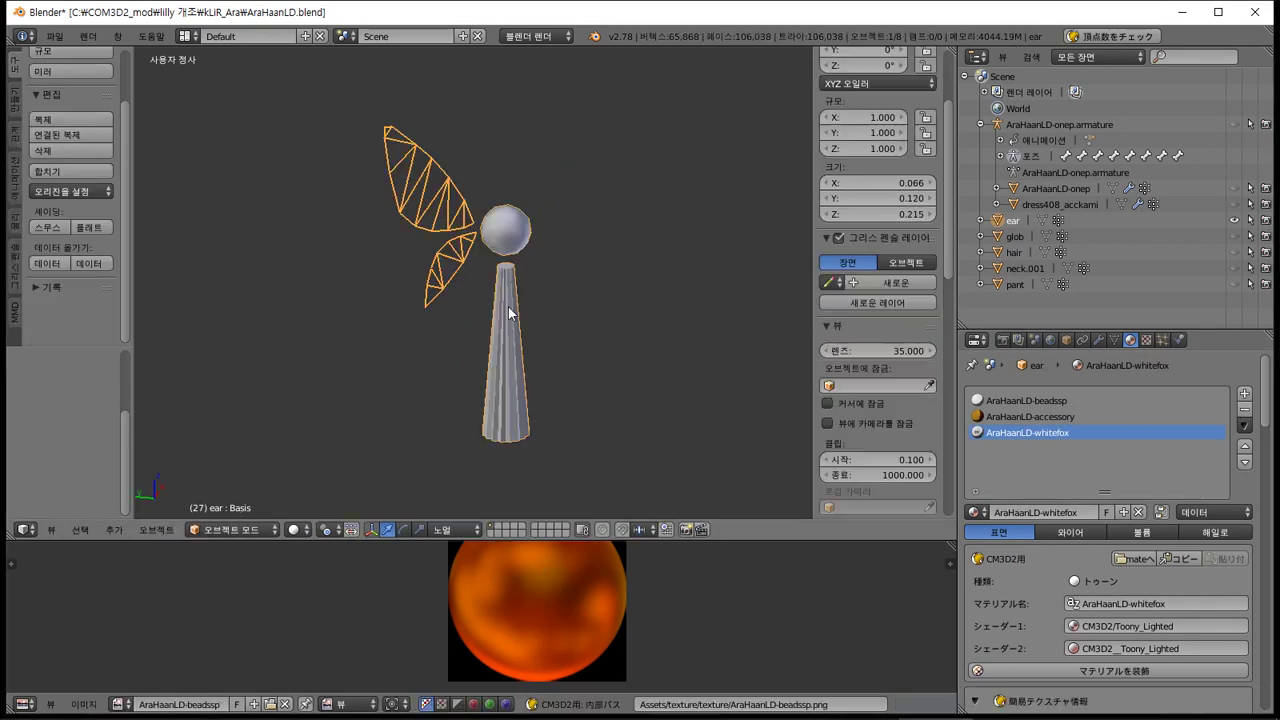
Select the whole linked bead mesh in Edit Mode and inspect how its UVs lie on the AraHaanLD-beadssp texture
{"action": "key", "text": "Tab"}
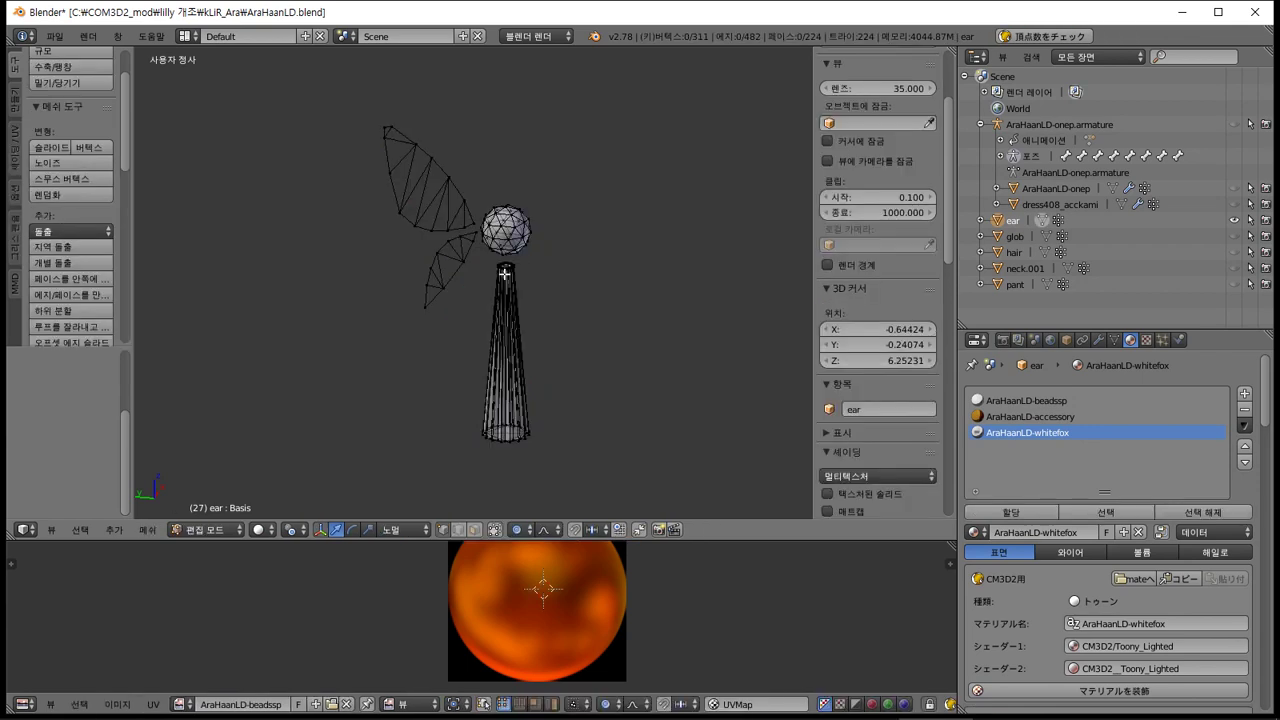
{"action": "right_click", "coordinate": [505, 273]}
{"action": "right_click", "coordinate": [517, 228]}
{"action": "key", "text": "Tab"}
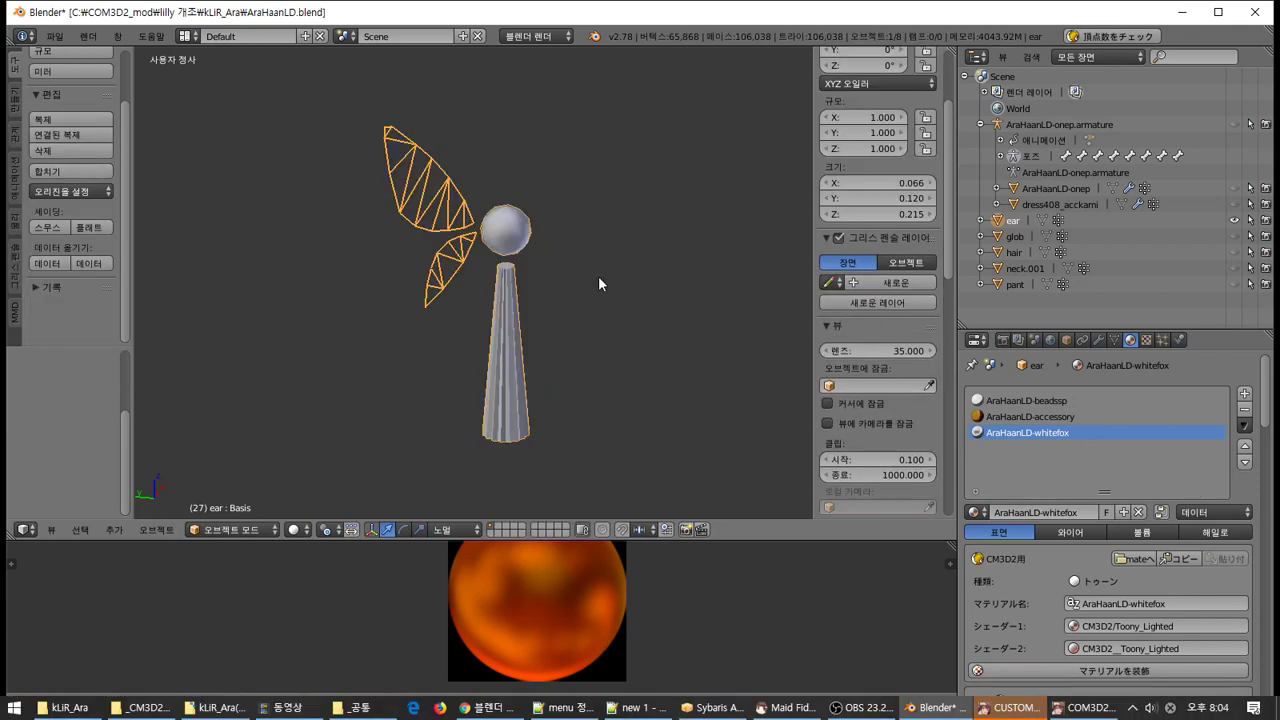
{"action": "key", "text": "Tab"}
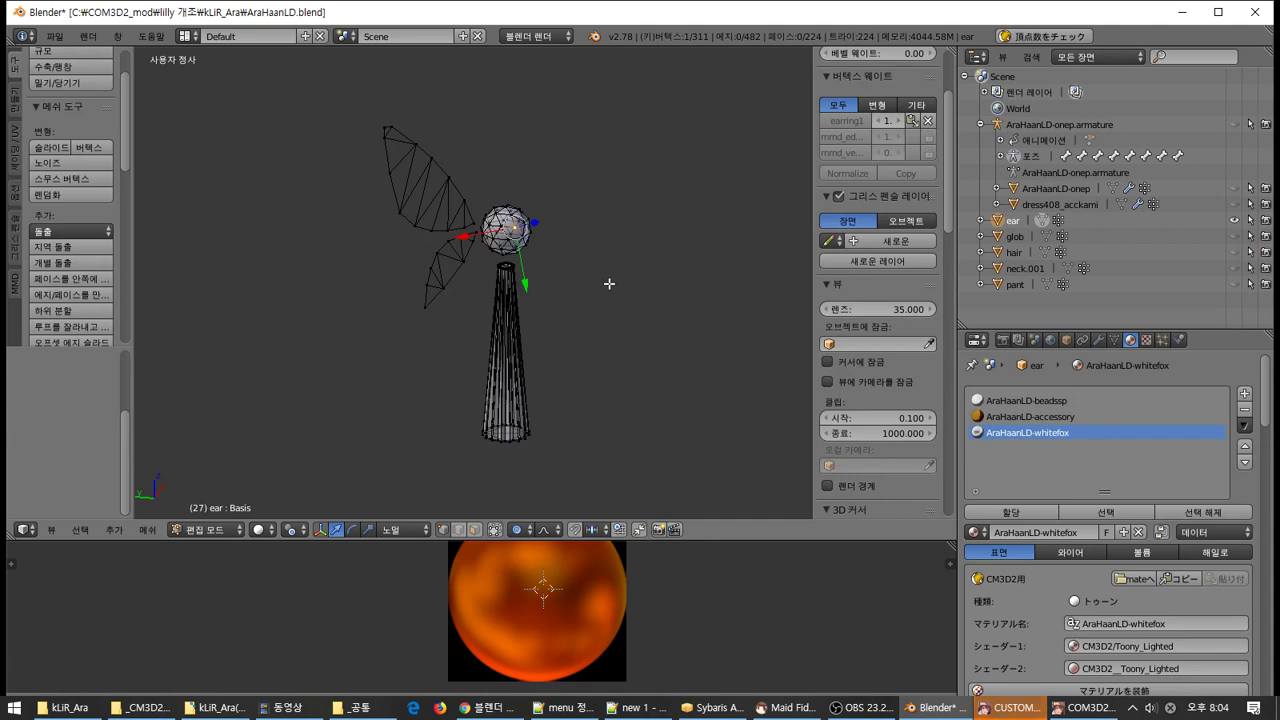
{"action": "key", "text": "ctrl+l"}
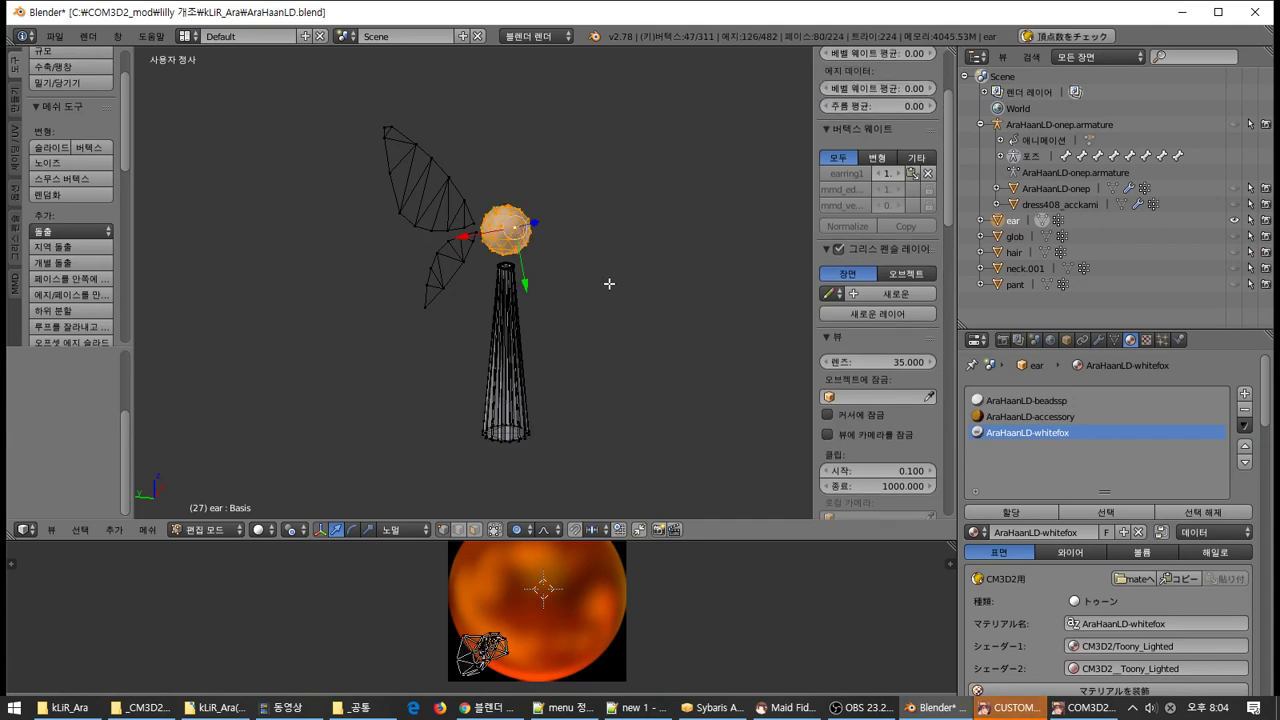
{"action": "scroll", "coordinate": [612, 285], "scroll_direction": "up", "scroll_amount": 2}
{"action": "scroll", "coordinate": [606, 568], "scroll_direction": "up", "scroll_amount": 5}
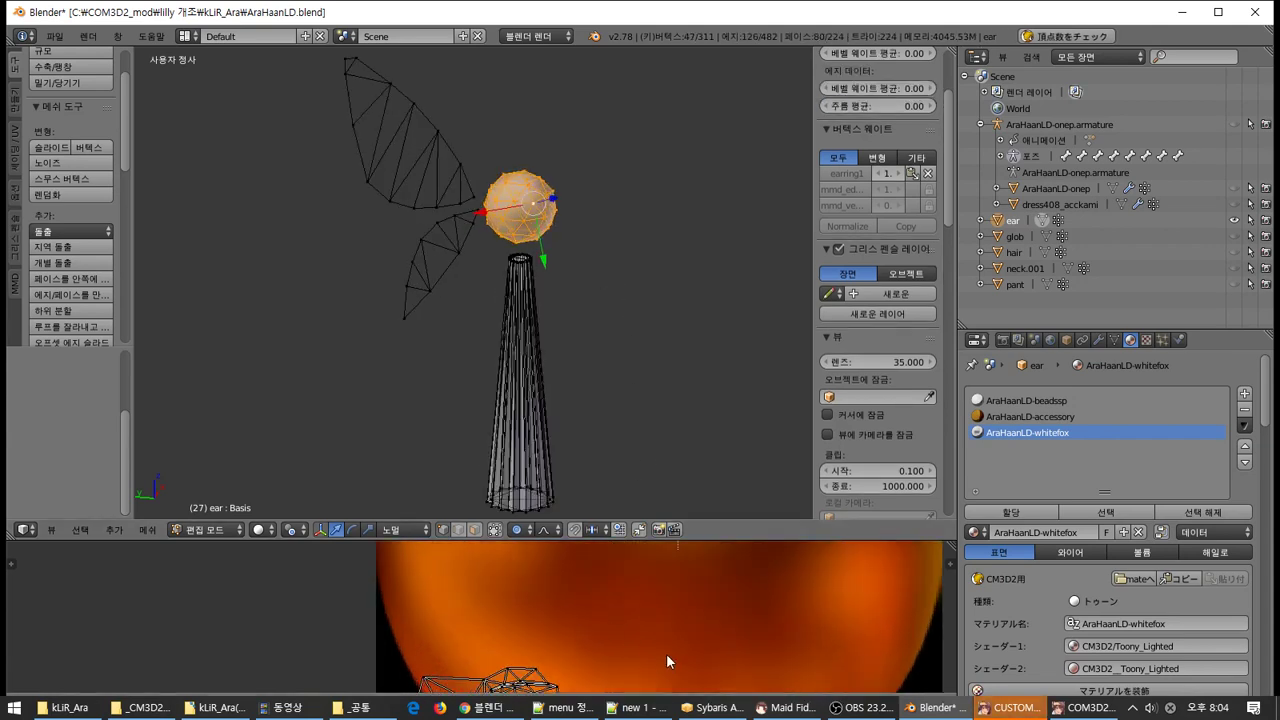
{"action": "scroll", "coordinate": [666, 653], "scroll_direction": "up", "scroll_amount": 3}
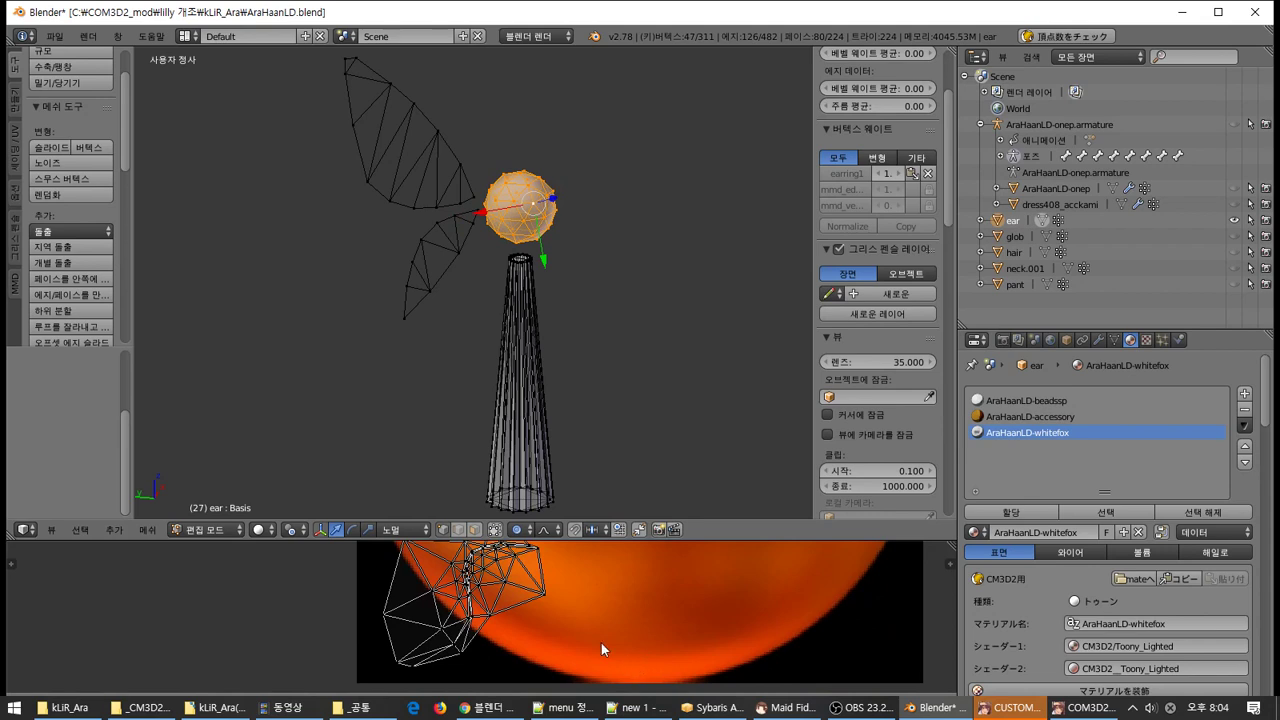
{"action": "middle_click_drag", "start_coordinate": [601, 643], "coordinate": [604, 669]}
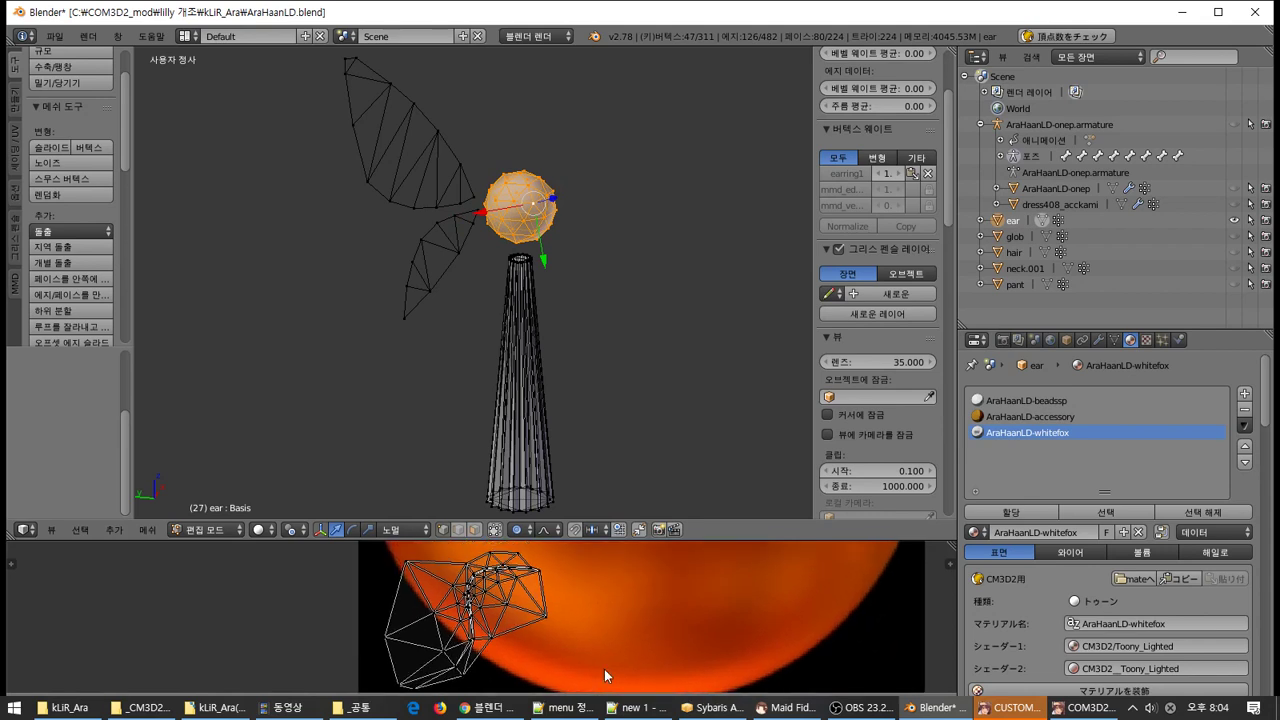
{"action": "scroll", "coordinate": [604, 669], "scroll_direction": "down", "scroll_amount": 4}
{"action": "scroll", "coordinate": [608, 654], "scroll_direction": "up", "scroll_amount": 2}
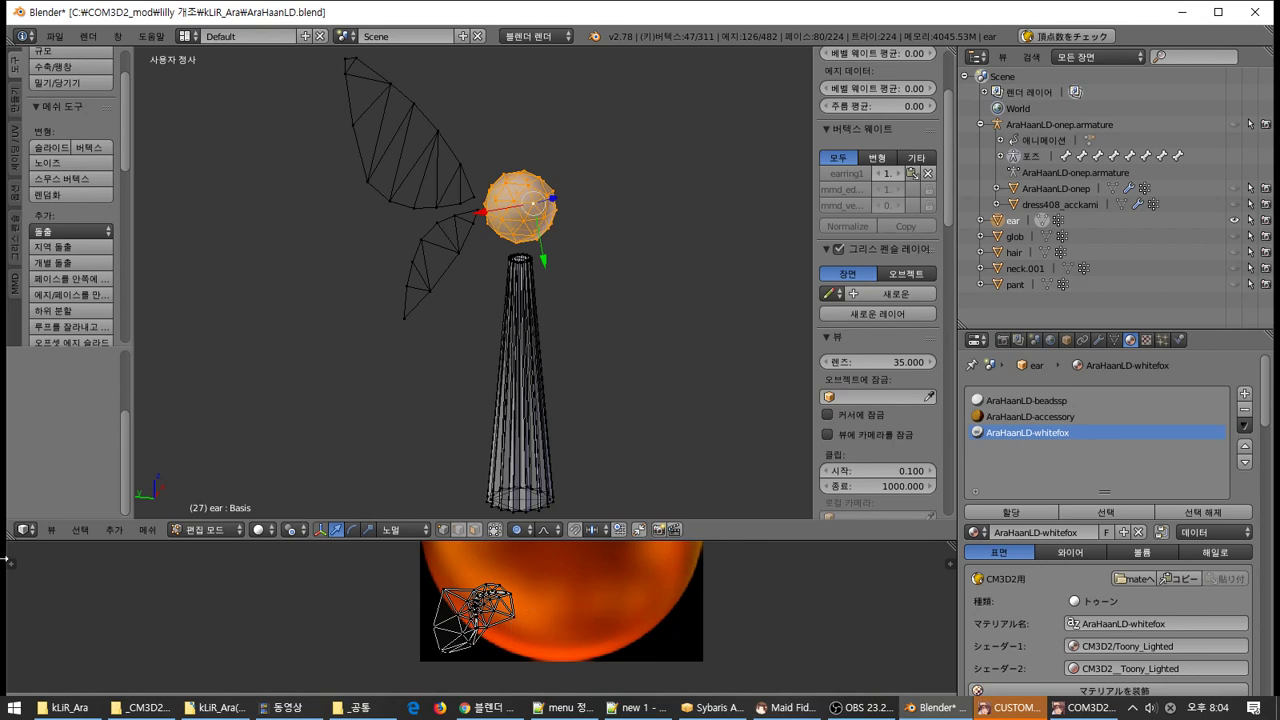
{"action": "scroll", "coordinate": [127, 141], "scroll_direction": "down", "scroll_amount": 3}
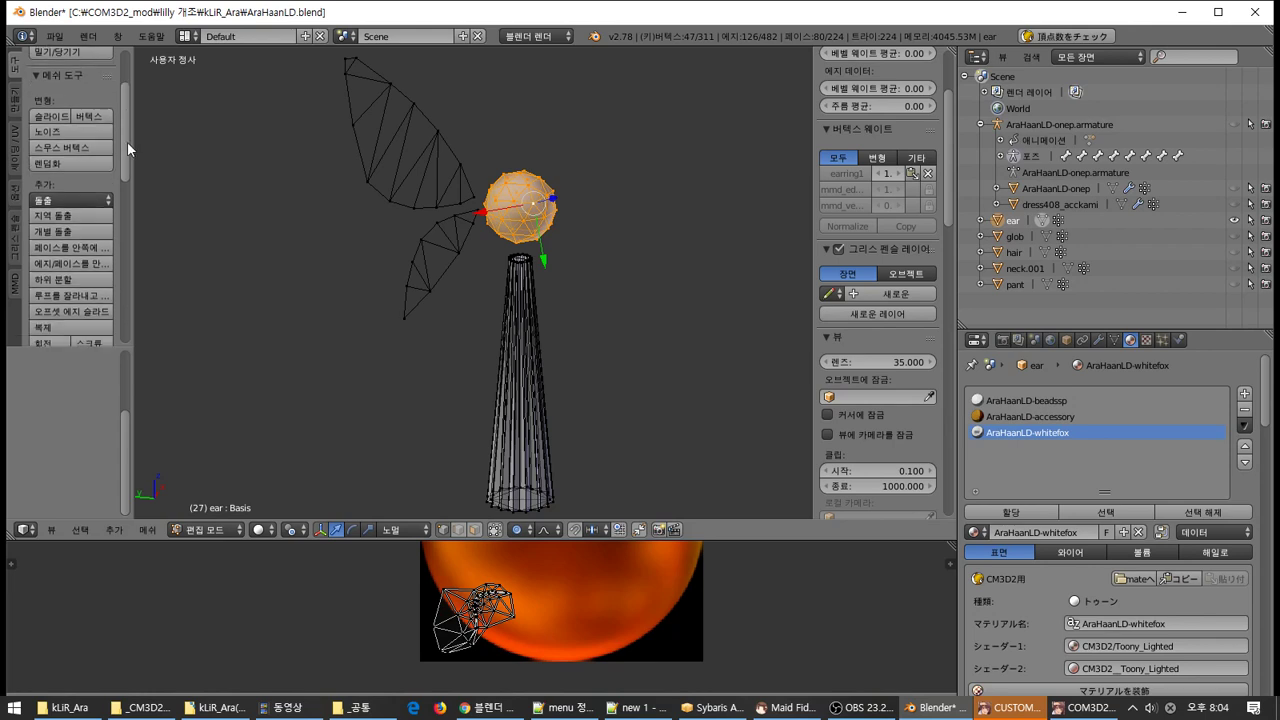
{"action": "scroll", "coordinate": [130, 309], "scroll_direction": "up", "scroll_amount": 6}
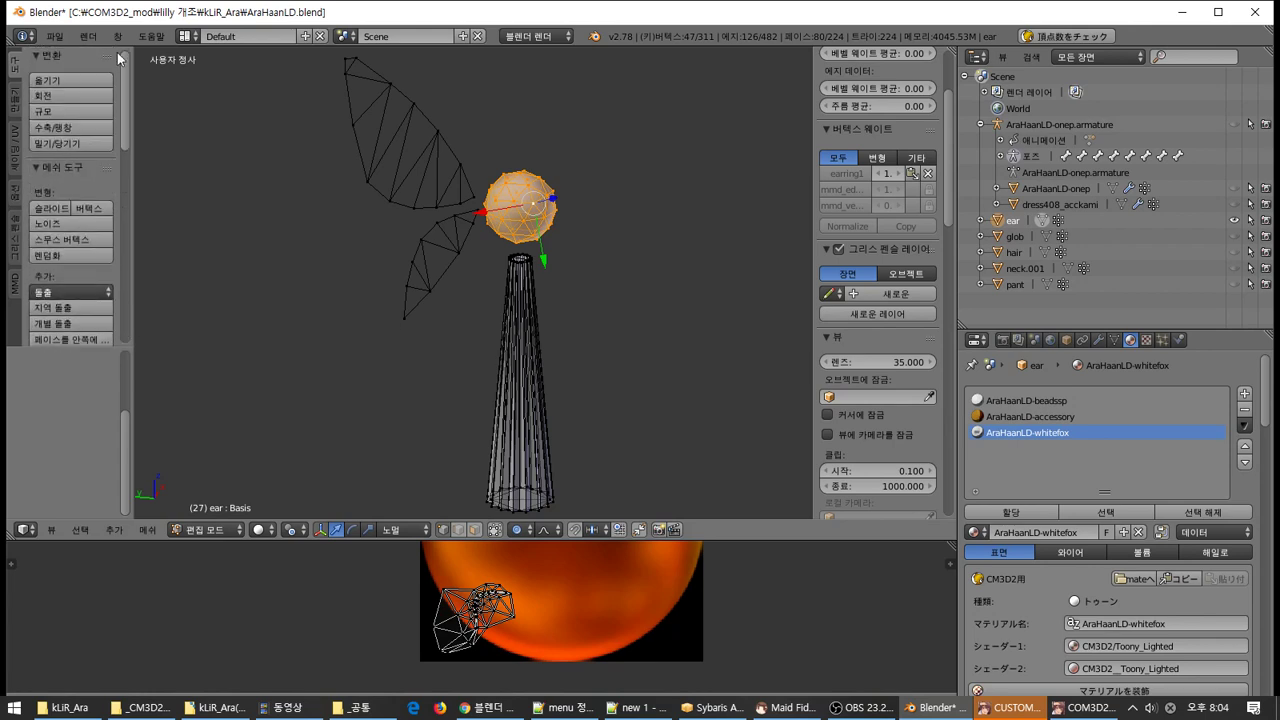
{"action": "left_click", "coordinate": [17, 112]}
{"action": "left_click", "coordinate": [16, 140]}
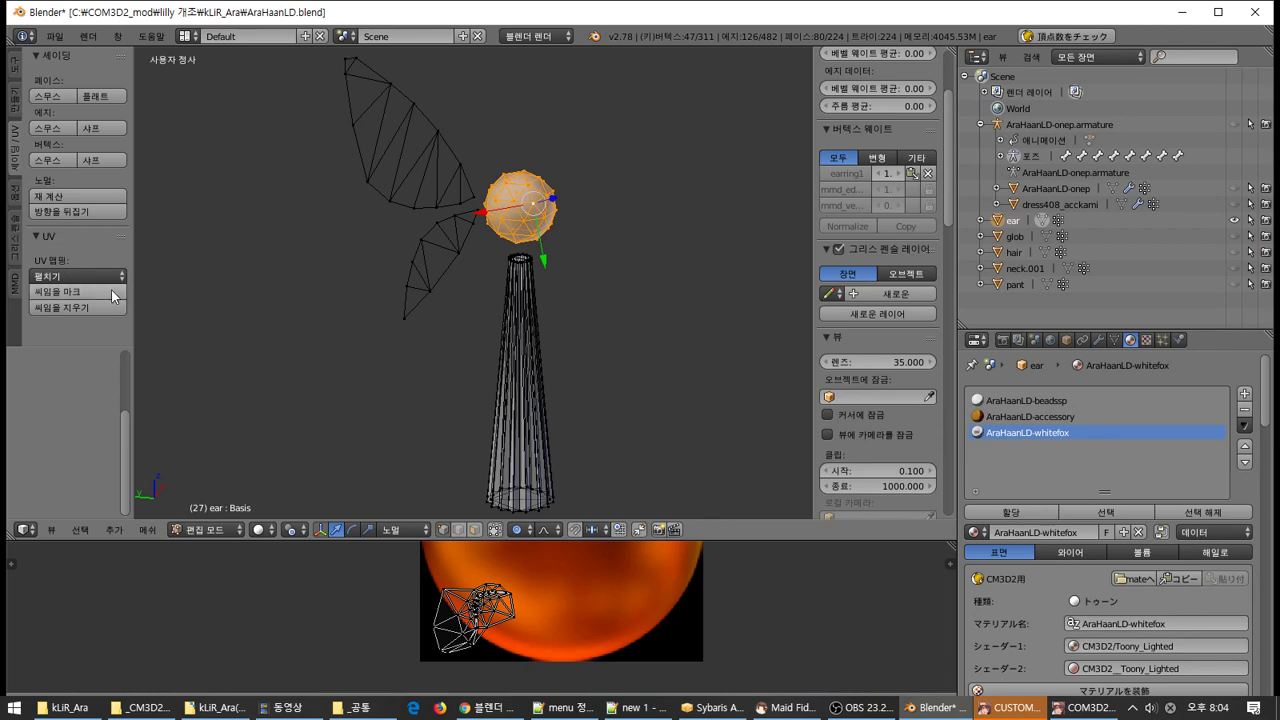
{"action": "middle_click_drag", "start_coordinate": [723, 165], "coordinate": [680, 183]}
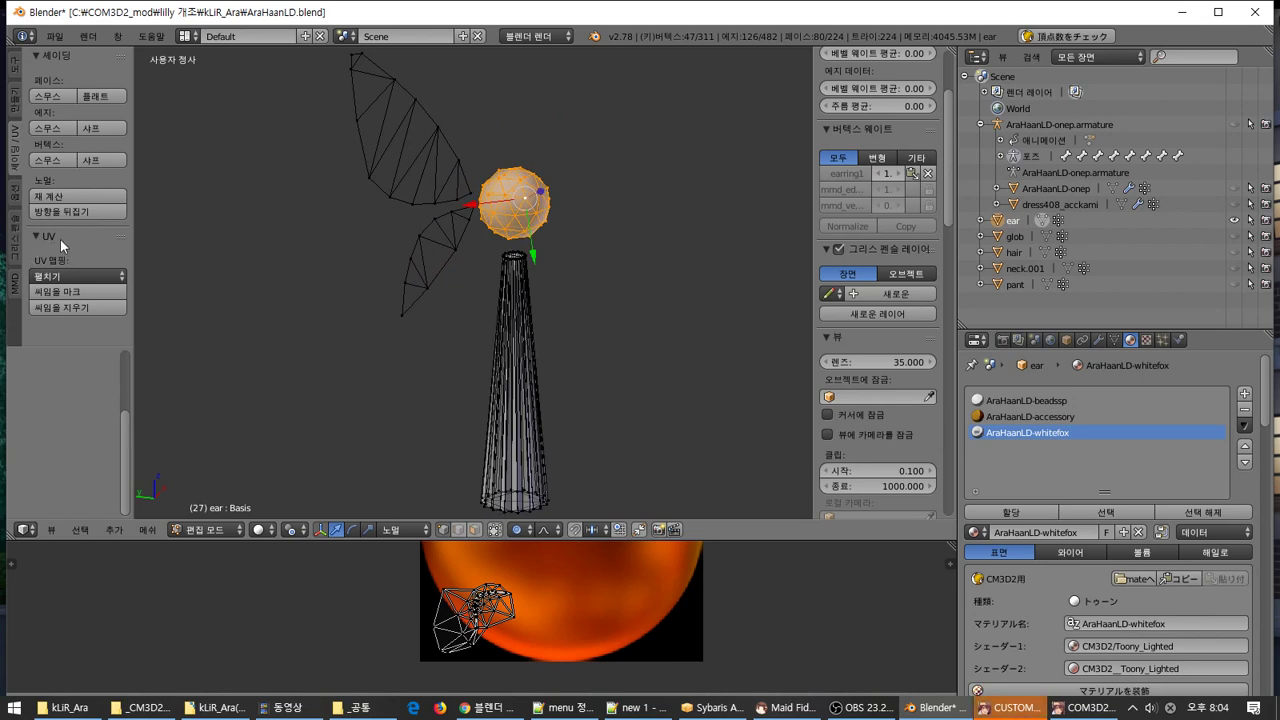
{"action": "left_click", "coordinate": [16, 67]}
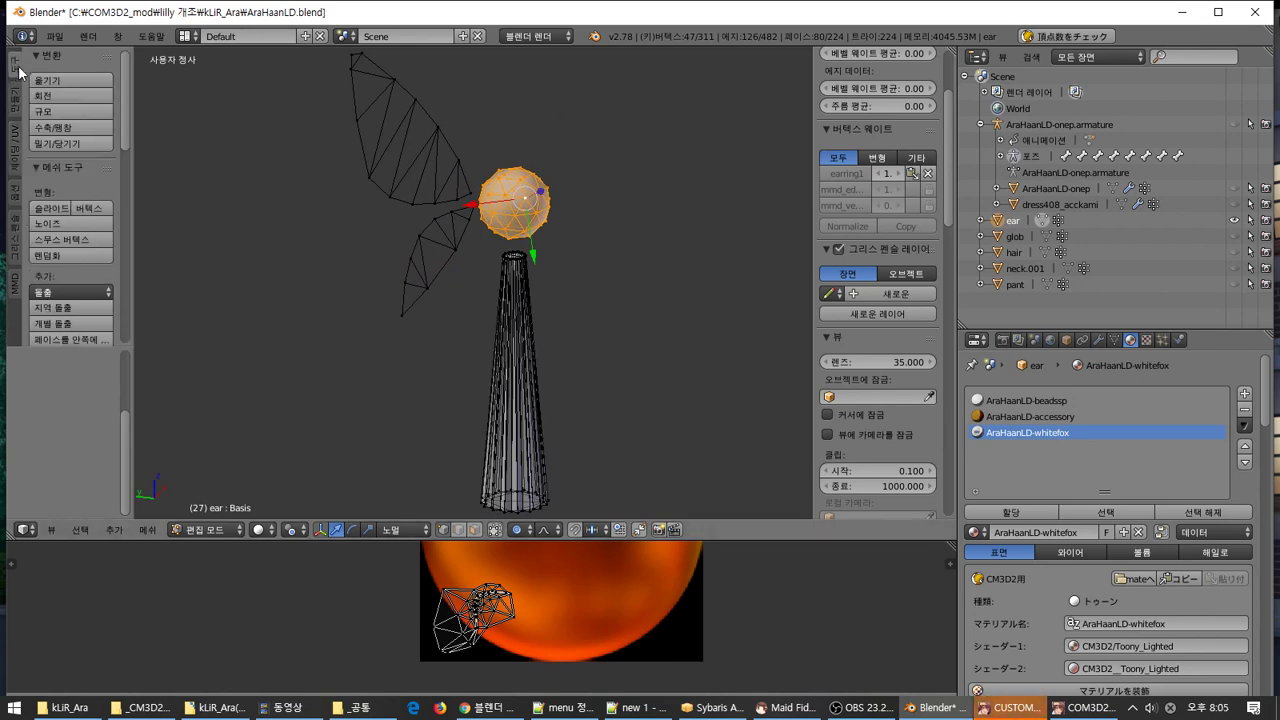
{"action": "scroll", "coordinate": [120, 188], "scroll_direction": "down", "scroll_amount": 10}
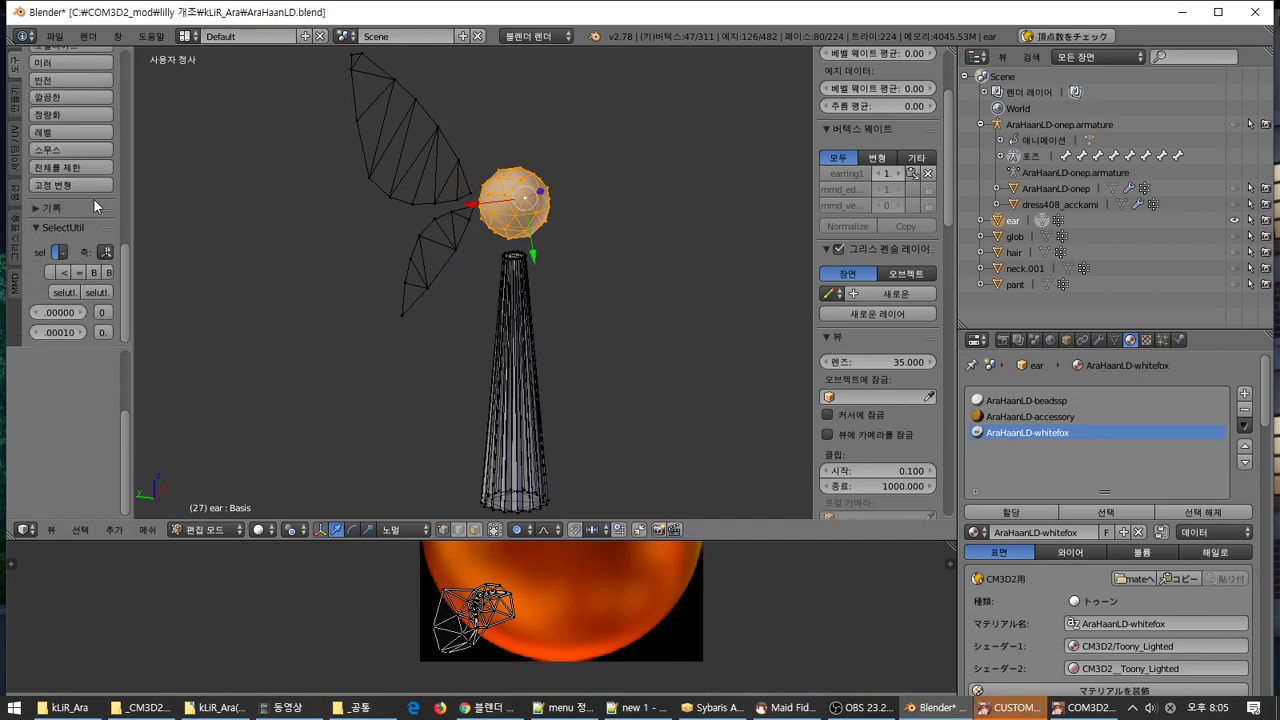
{"action": "left_click", "coordinate": [14, 283]}
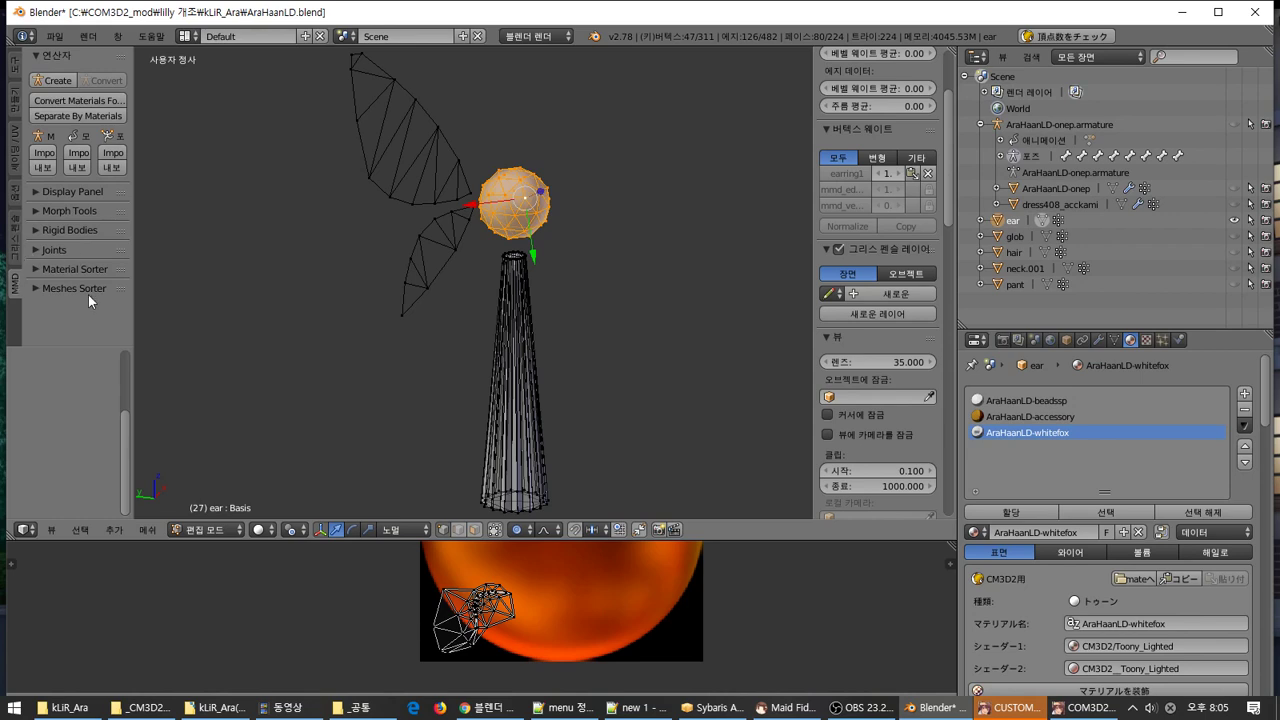
{"action": "left_click", "coordinate": [34, 269]}
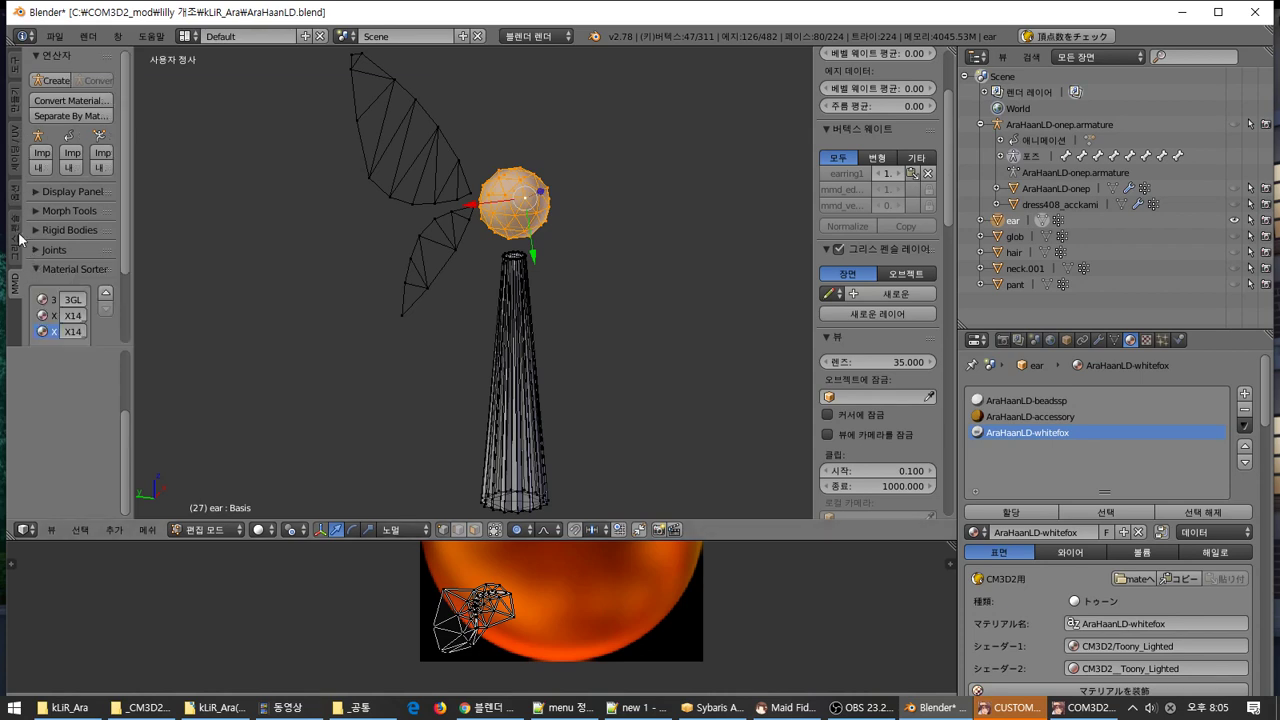
{"action": "left_click", "coordinate": [16, 238]}
{"action": "left_click", "coordinate": [14, 195]}
Remap the selected bead's UVs with a Sphere Projection
{"action": "left_click", "coordinate": [13, 158]}
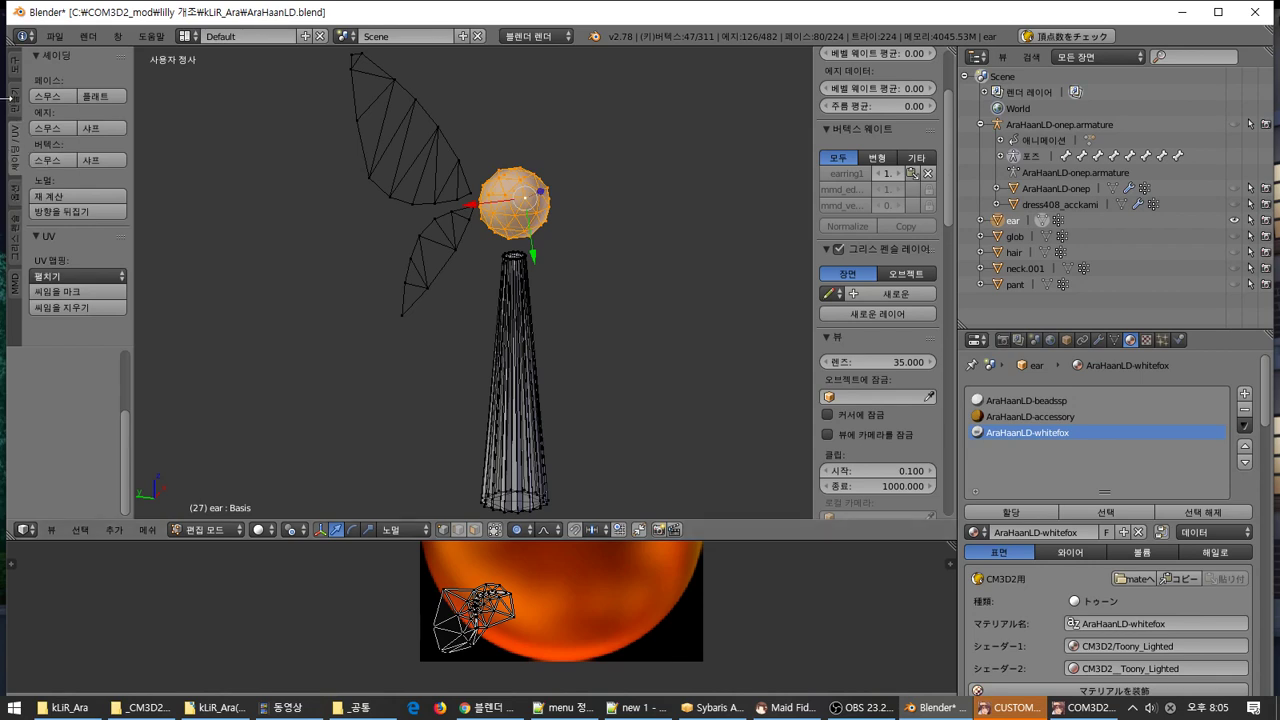
{"action": "left_click", "coordinate": [73, 278]}
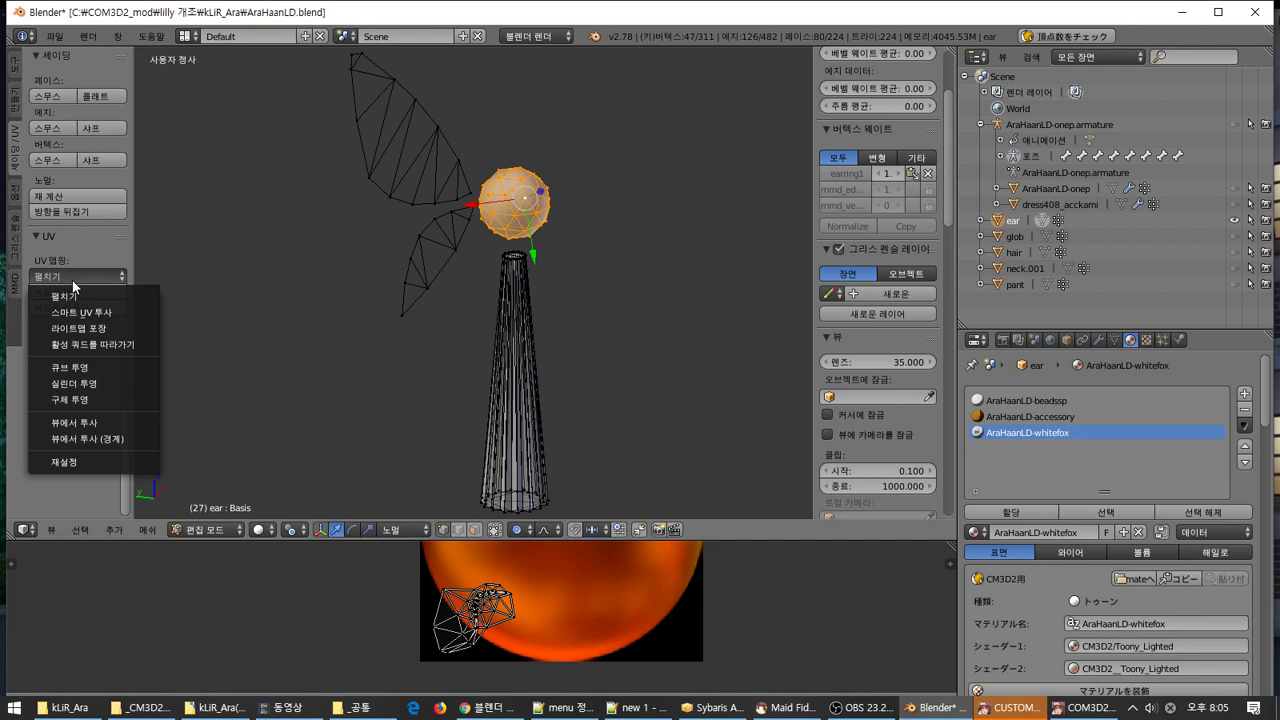
{"action": "left_click", "coordinate": [114, 390]}
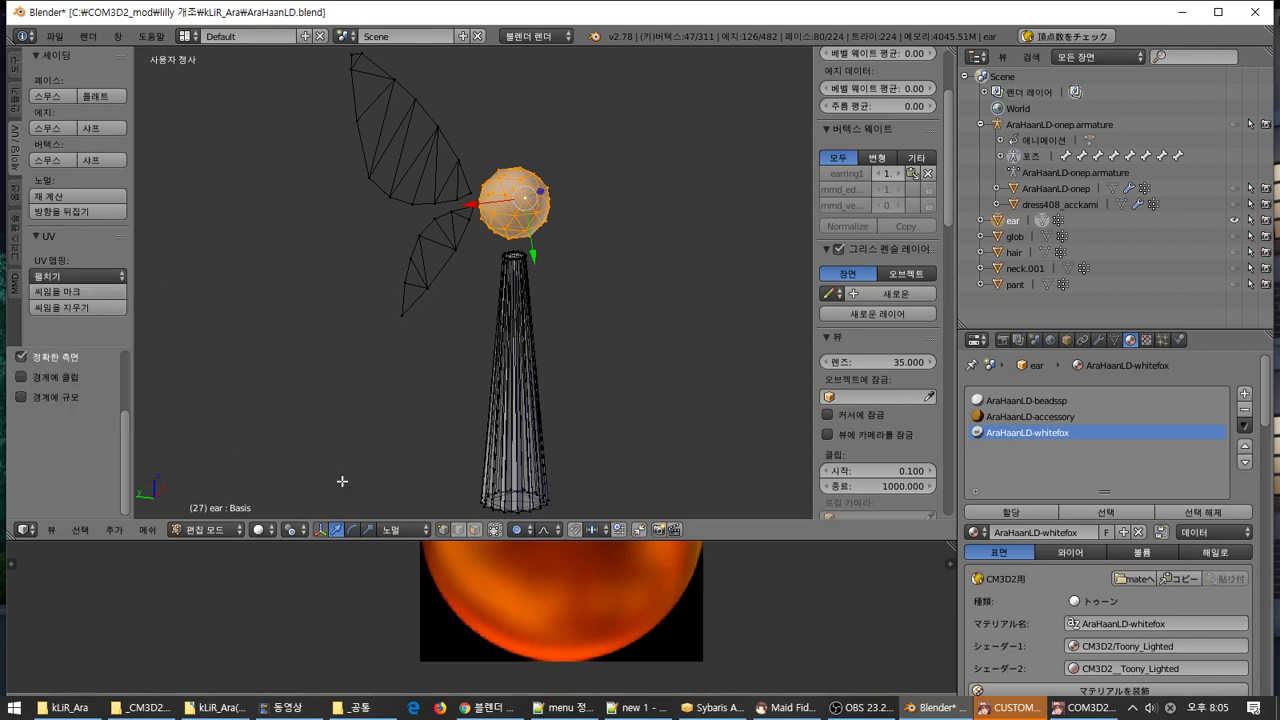
Locate the bead's projected UVs over the texture and enlarge the UV editor area upward
{"action": "scroll", "coordinate": [593, 585], "scroll_direction": "down", "scroll_amount": 5}
{"action": "scroll", "coordinate": [593, 585], "scroll_direction": "up", "scroll_amount": 4}
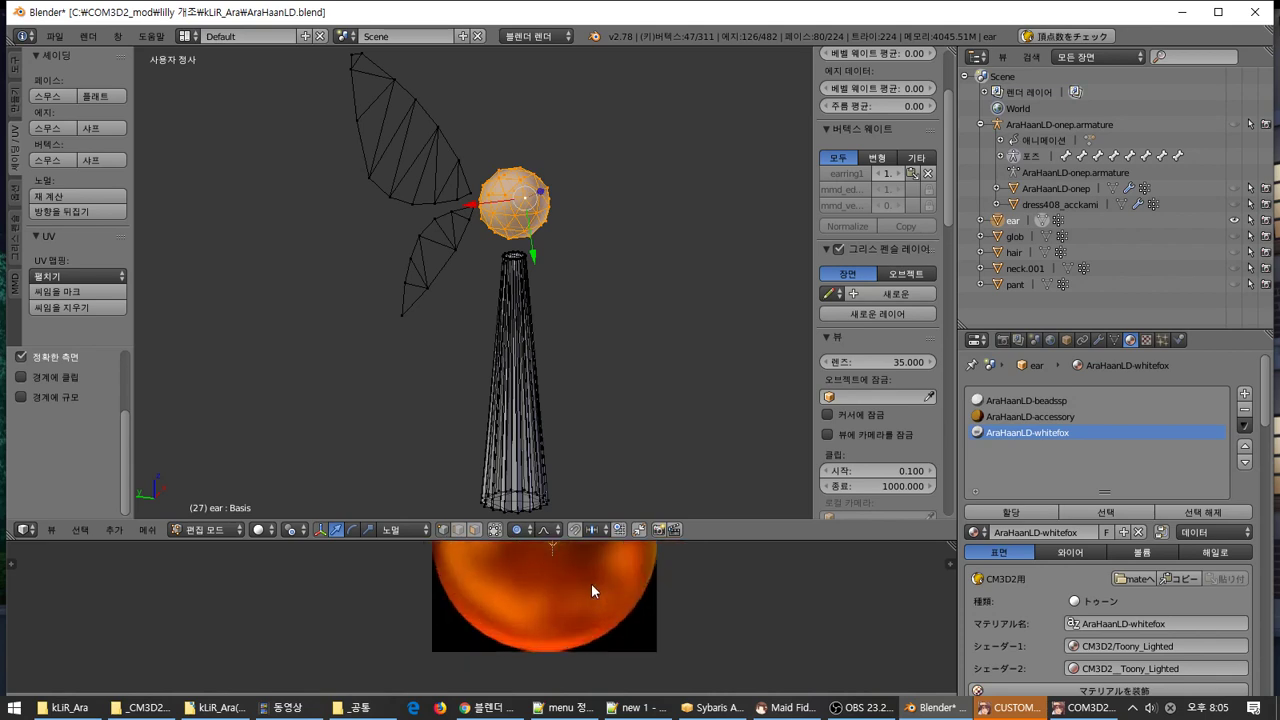
{"action": "middle_click_drag", "start_coordinate": [591, 573], "coordinate": [616, 649]}
{"action": "scroll", "coordinate": [582, 660], "scroll_direction": "up", "scroll_amount": 7}
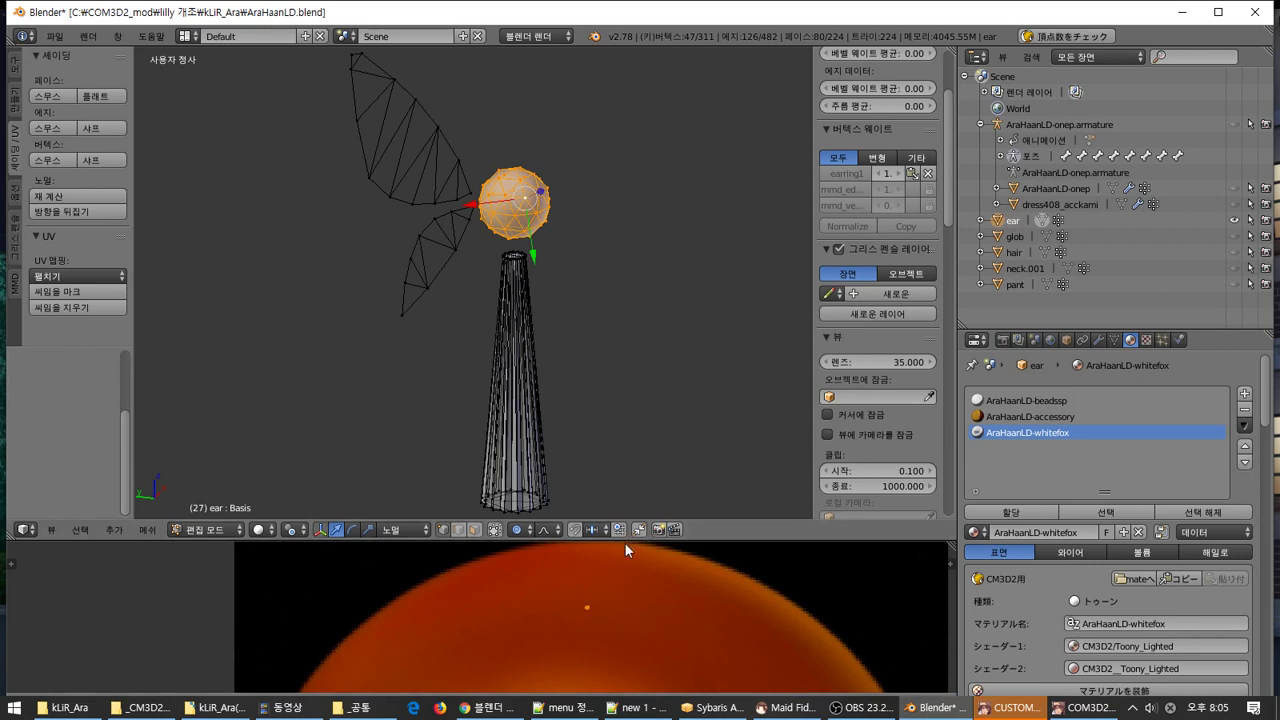
{"action": "left_click_drag", "start_coordinate": [624, 541], "coordinate": [624, 268]}
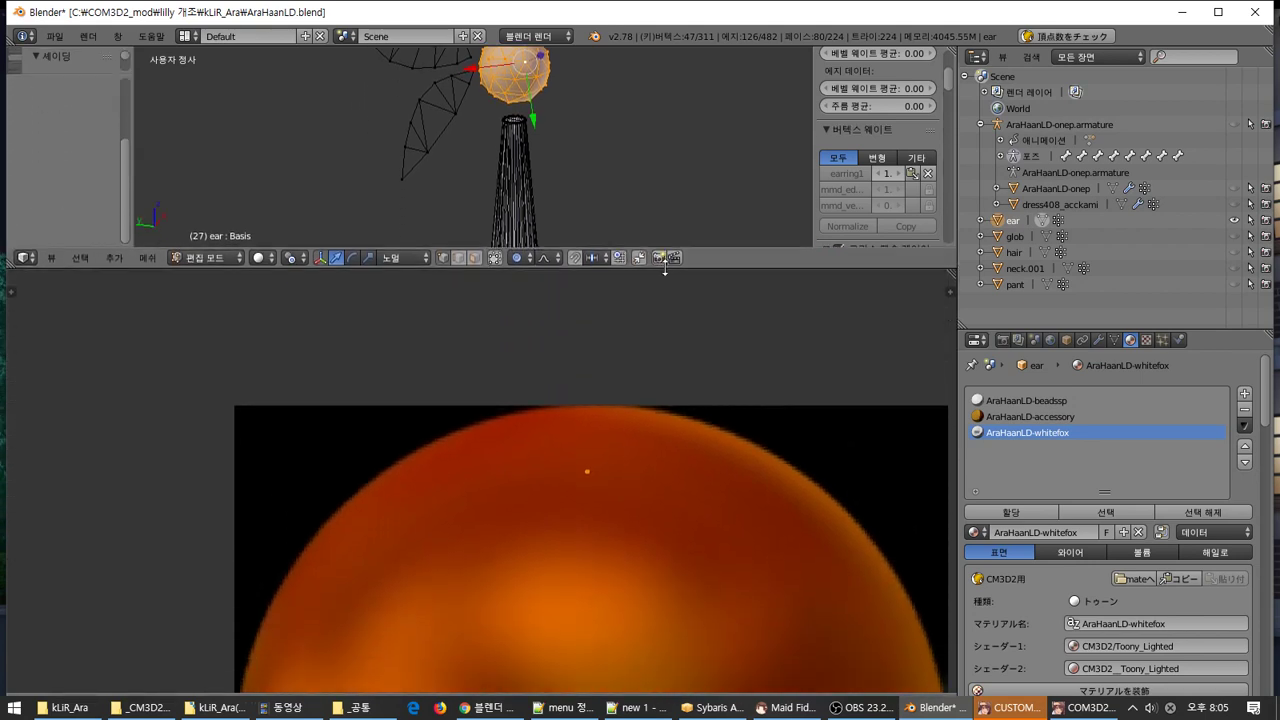
{"action": "left_click", "coordinate": [1015, 707]}
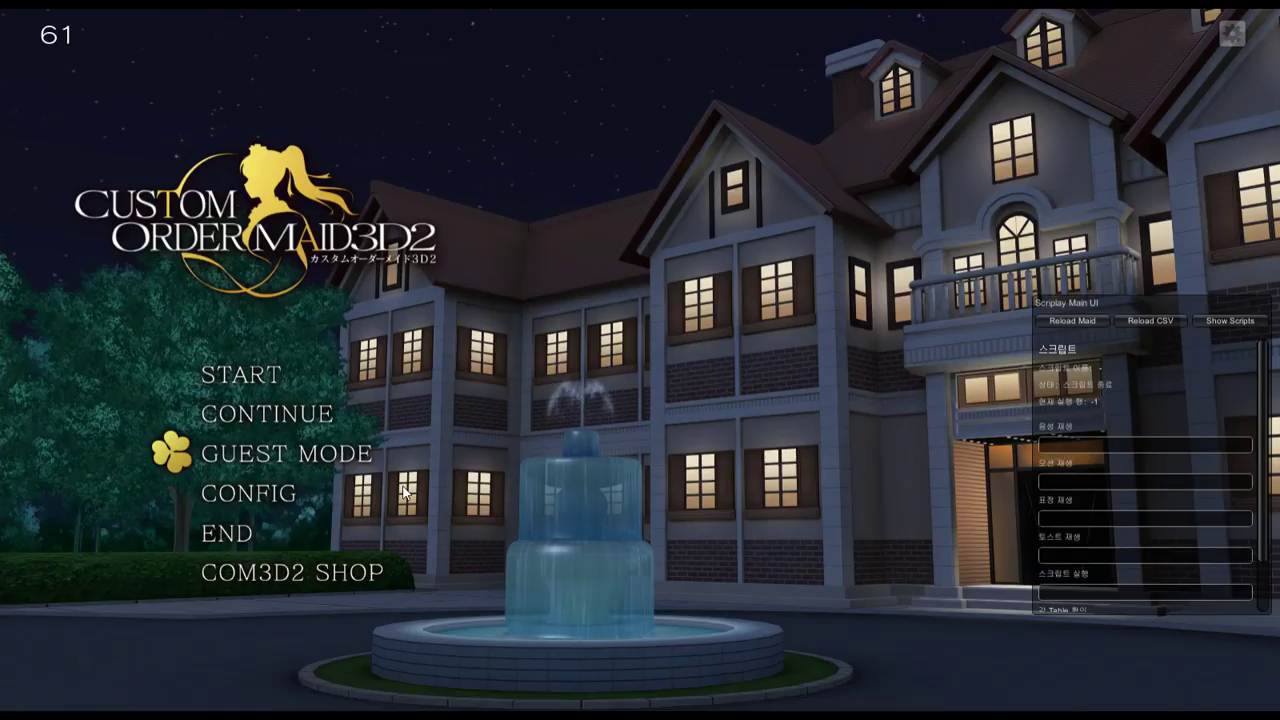
{"action": "left_click", "coordinate": [312, 422]}
{"action": "left_click", "coordinate": [389, 574]}
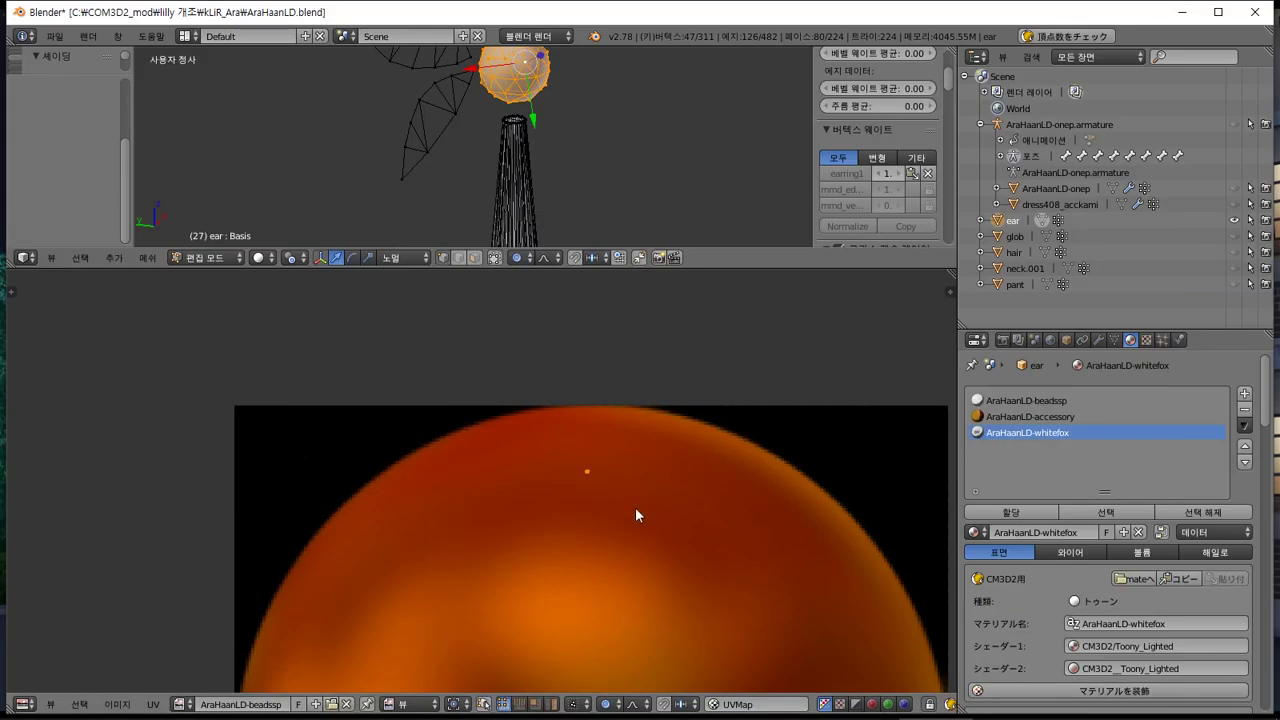
Enlarge the bead's projected UVs and move them to the centre of the AraHaanLD-beadssp texture
{"action": "key", "text": "s"}
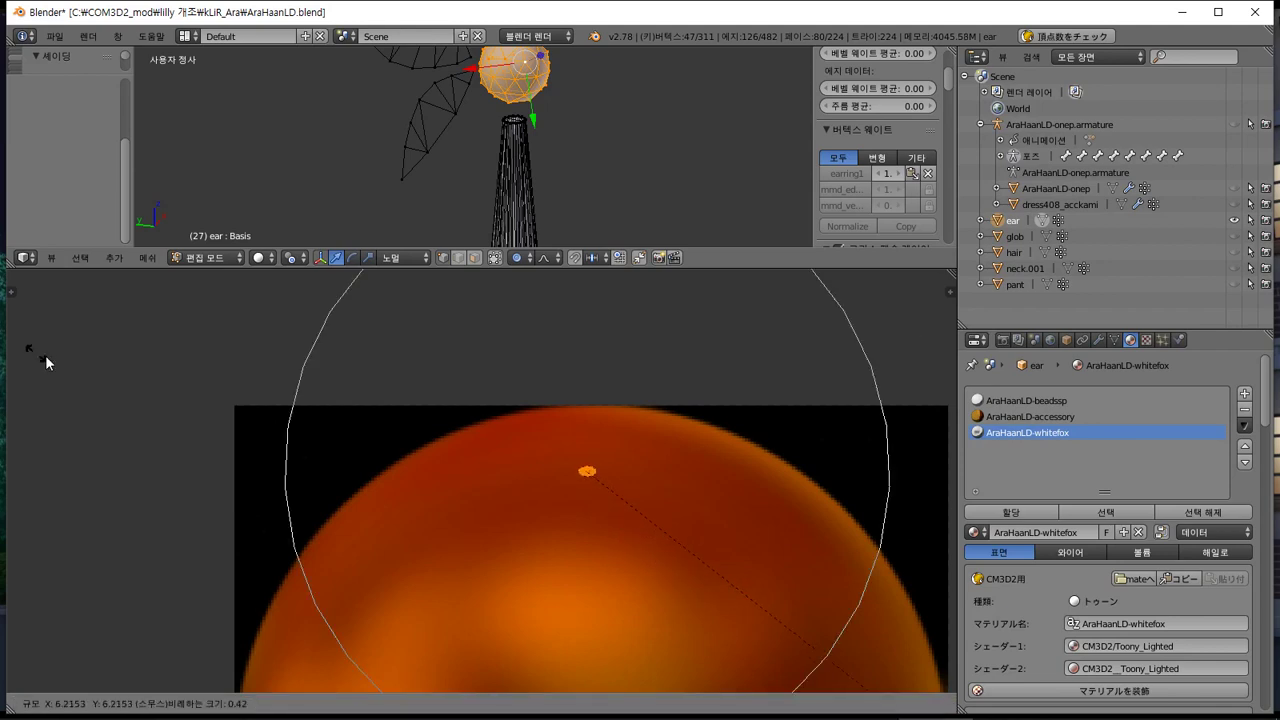
{"action": "left_click", "coordinate": [746, 646]}
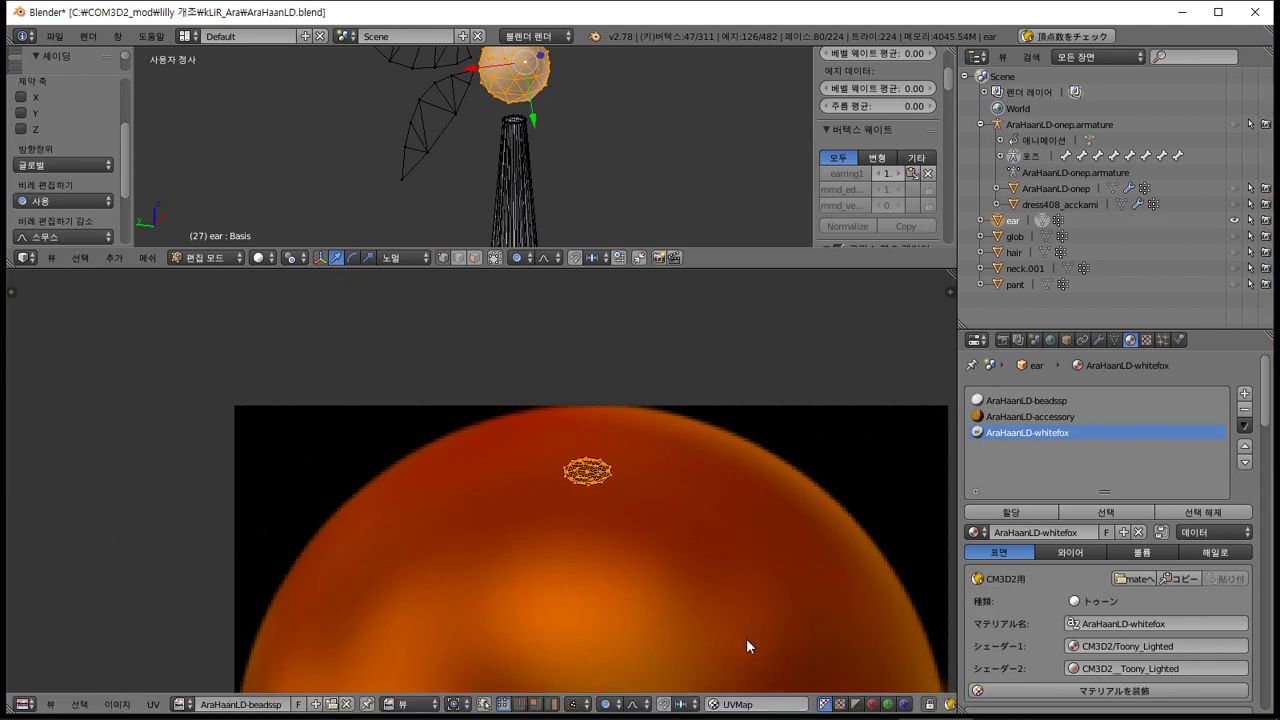
{"action": "scroll", "coordinate": [750, 438], "scroll_direction": "down", "scroll_amount": 4}
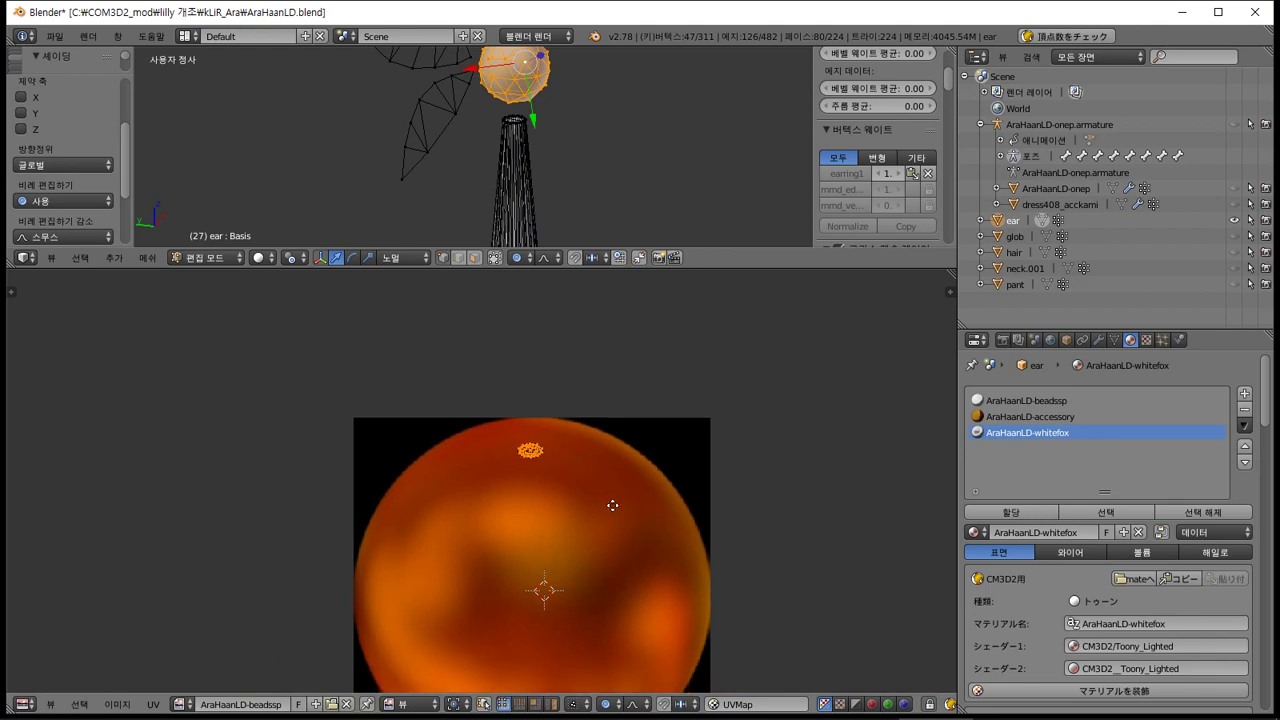
{"action": "middle_click_drag", "start_coordinate": [608, 506], "coordinate": [574, 392]}
{"action": "key", "text": "g"}
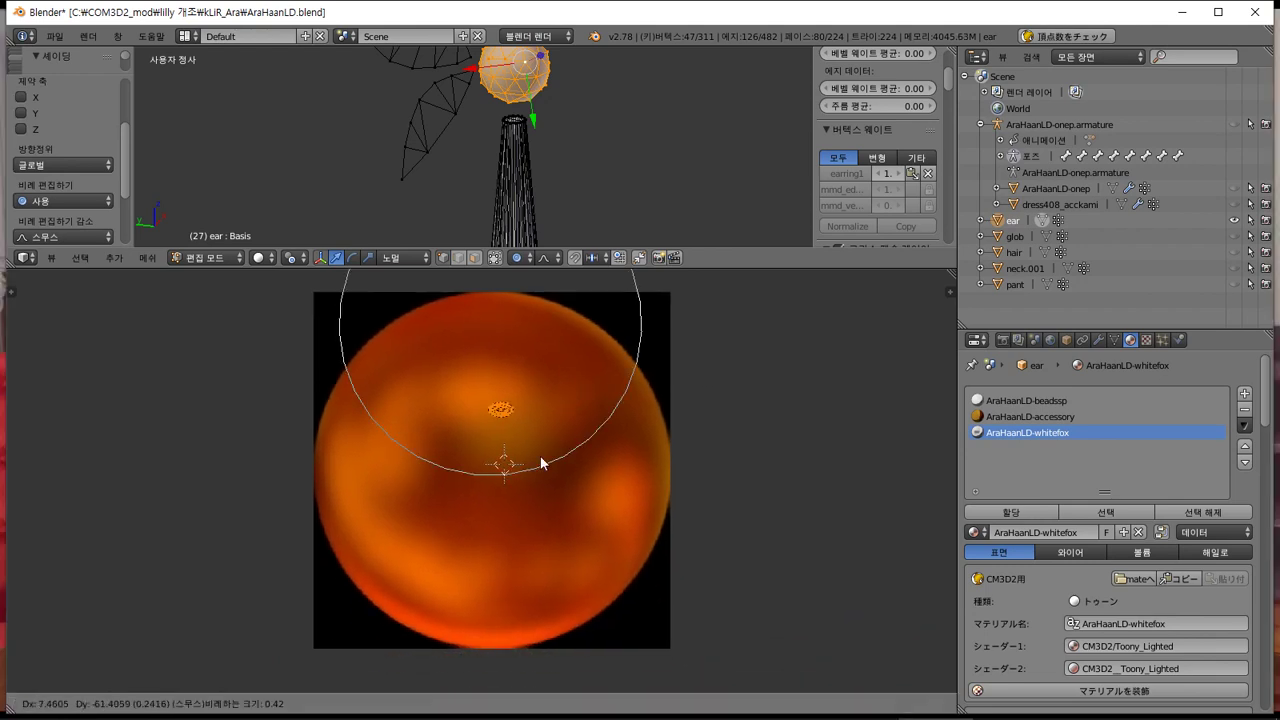
{"action": "left_click", "coordinate": [543, 516]}
Scale the bead's UVs to nearly the full width of the texture's sphere and shift them to sit within its outline
{"action": "key", "text": "s"}
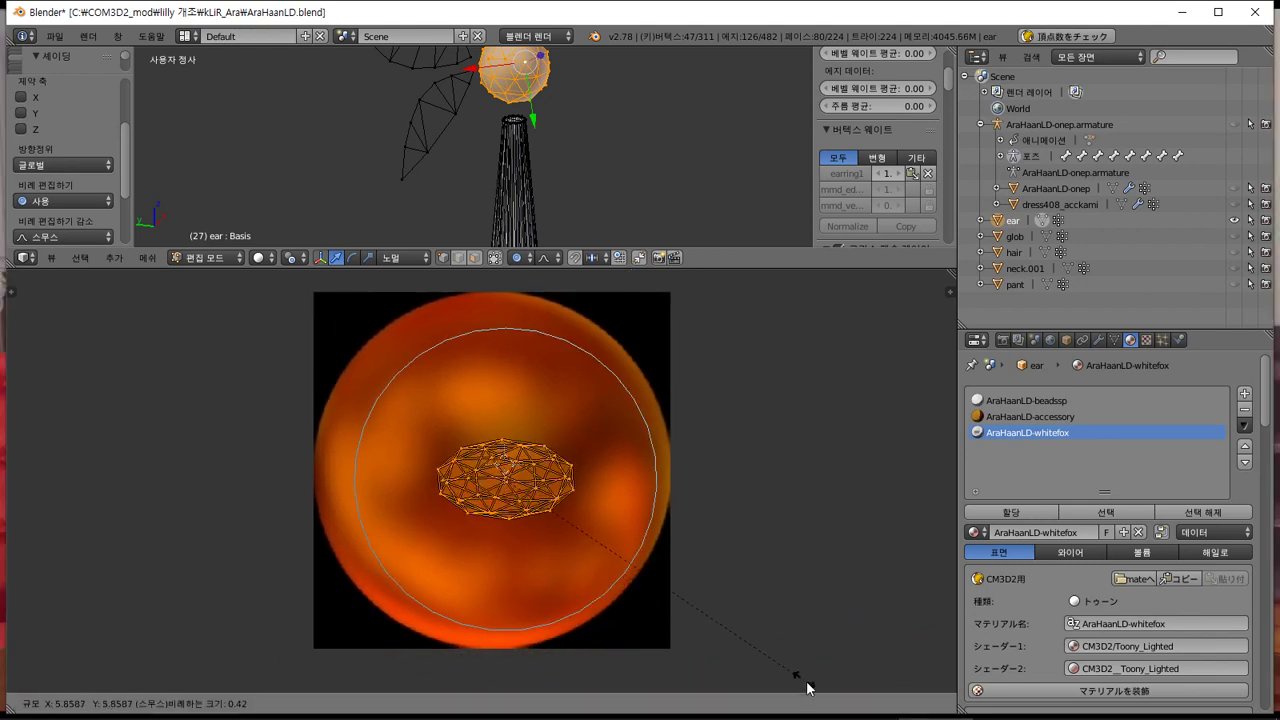
{"action": "left_click", "coordinate": [282, 657]}
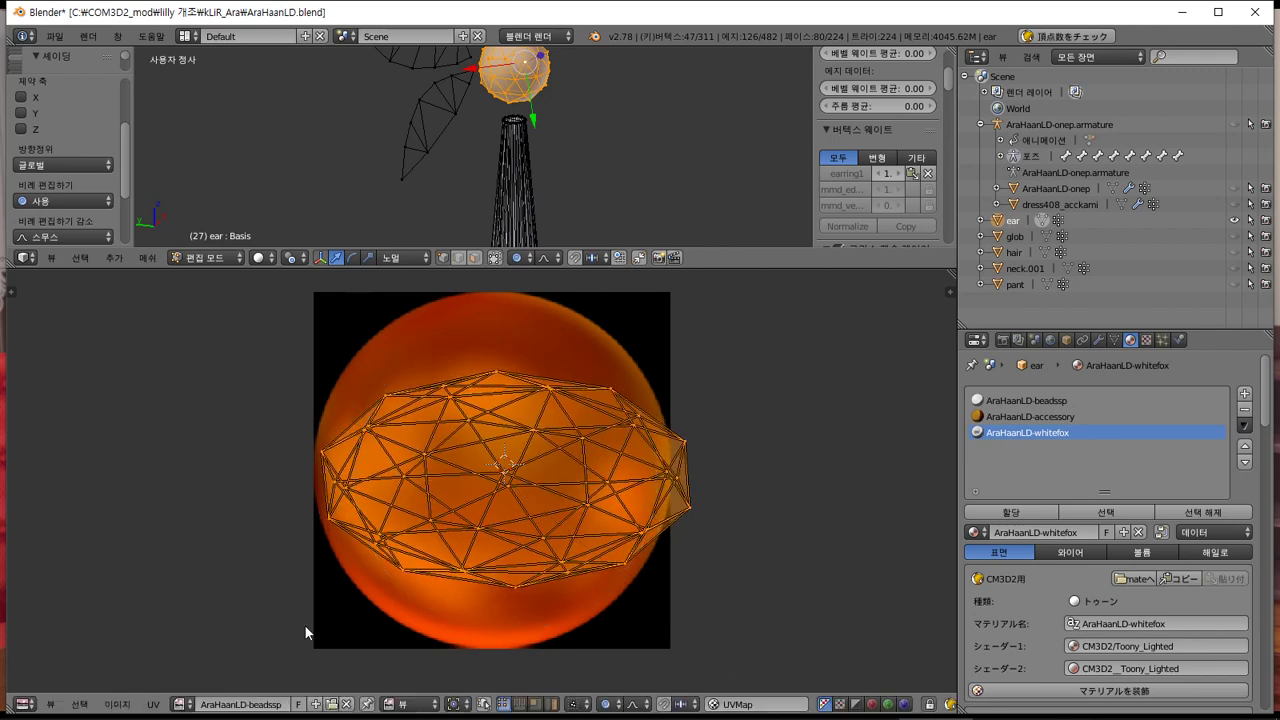
{"action": "key", "text": "s"}
{"action": "left_click", "coordinate": [564, 489]}
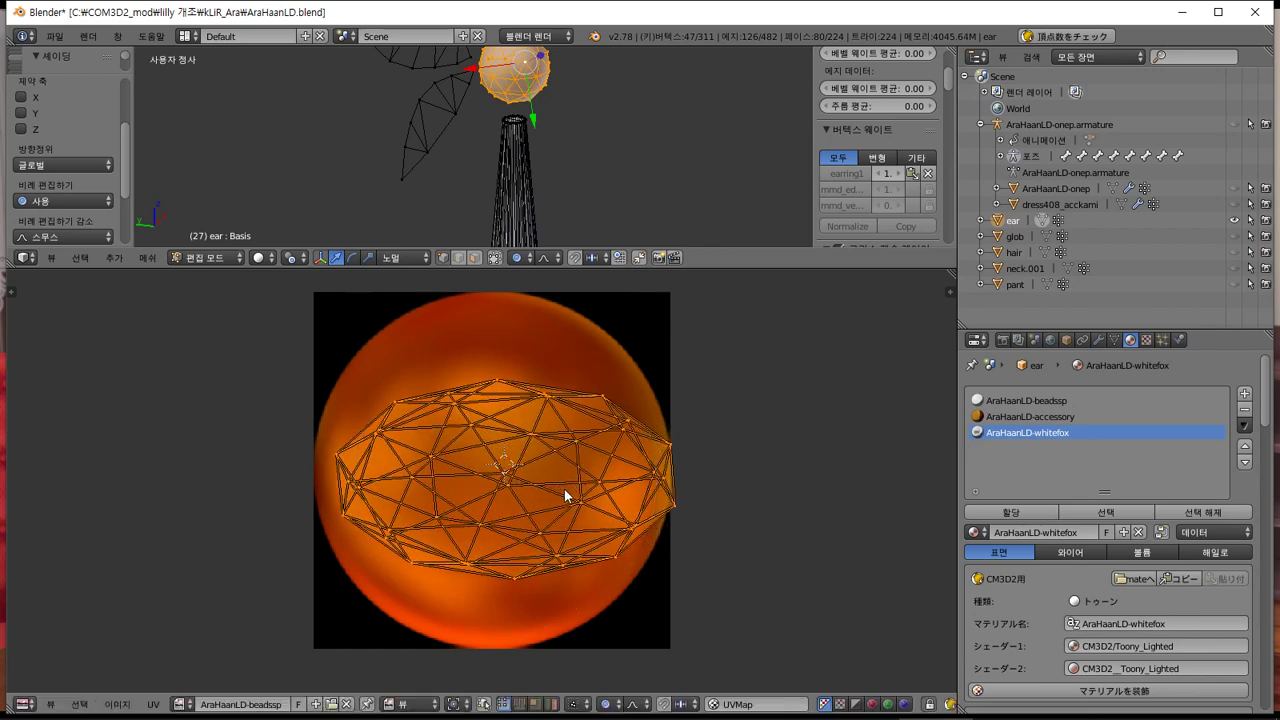
{"action": "key", "text": "shift+s"}
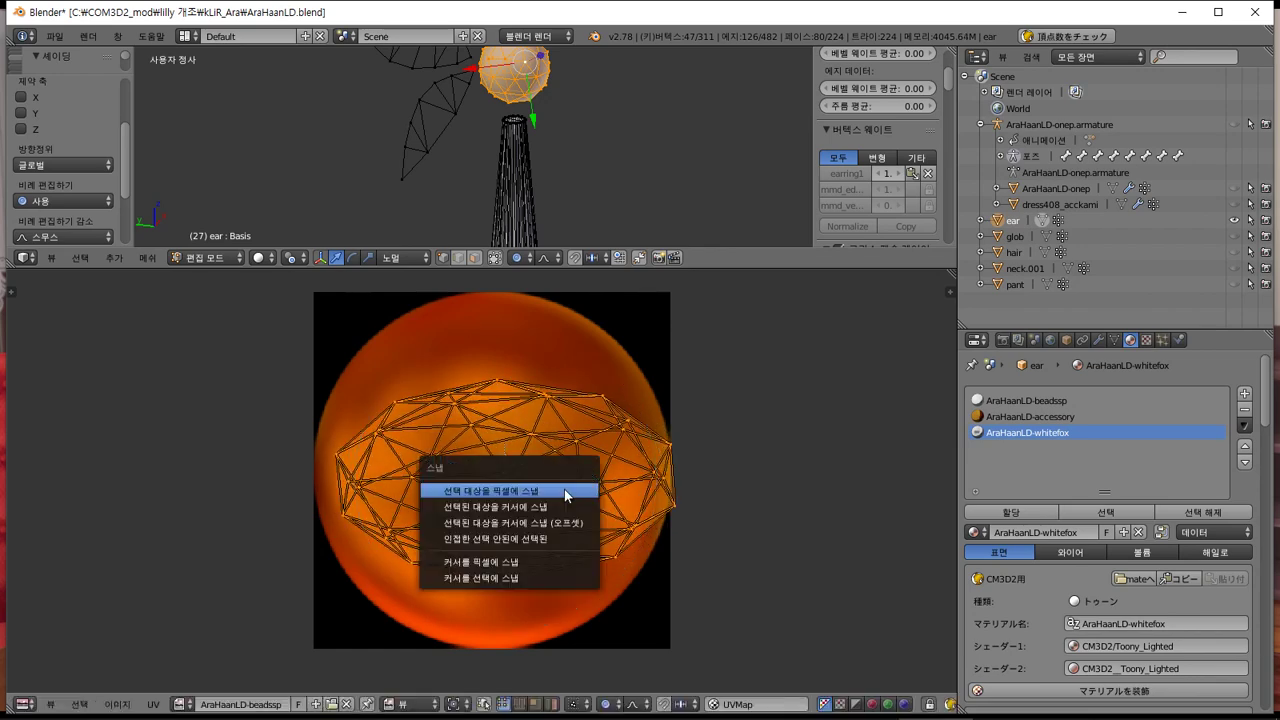
{"action": "left_click", "coordinate": [549, 560]}
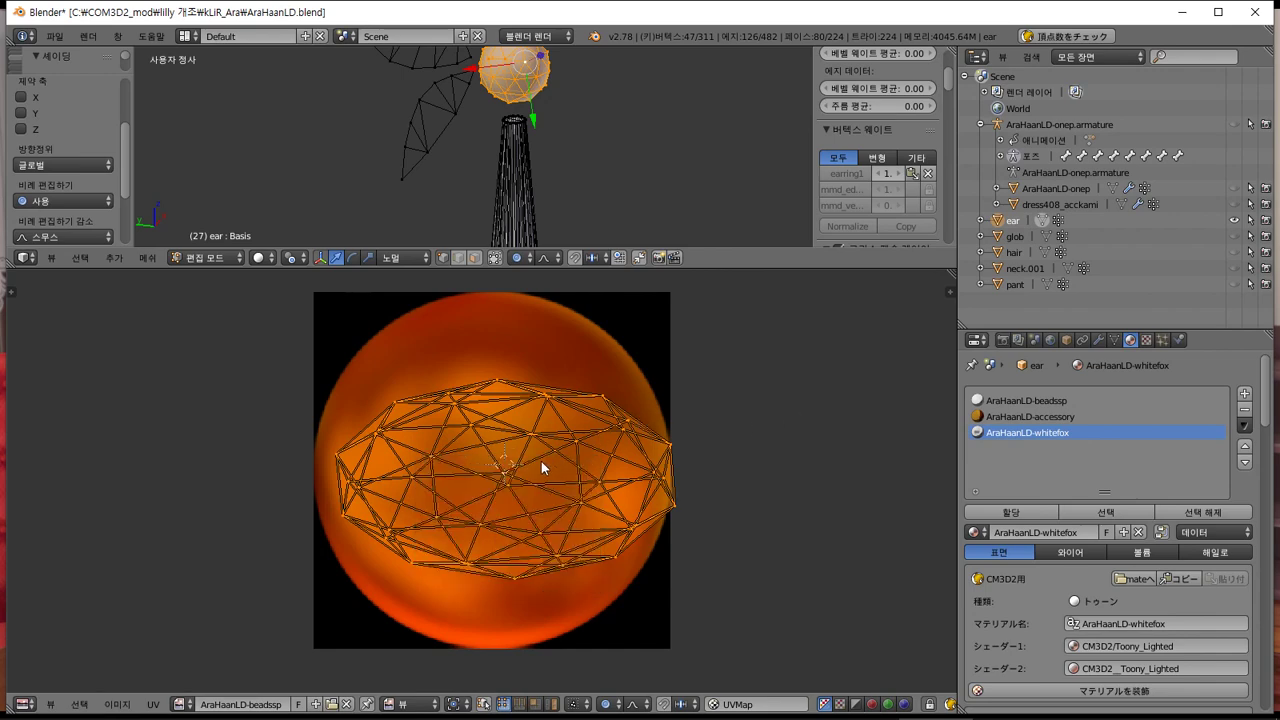
{"action": "key", "text": "s"}
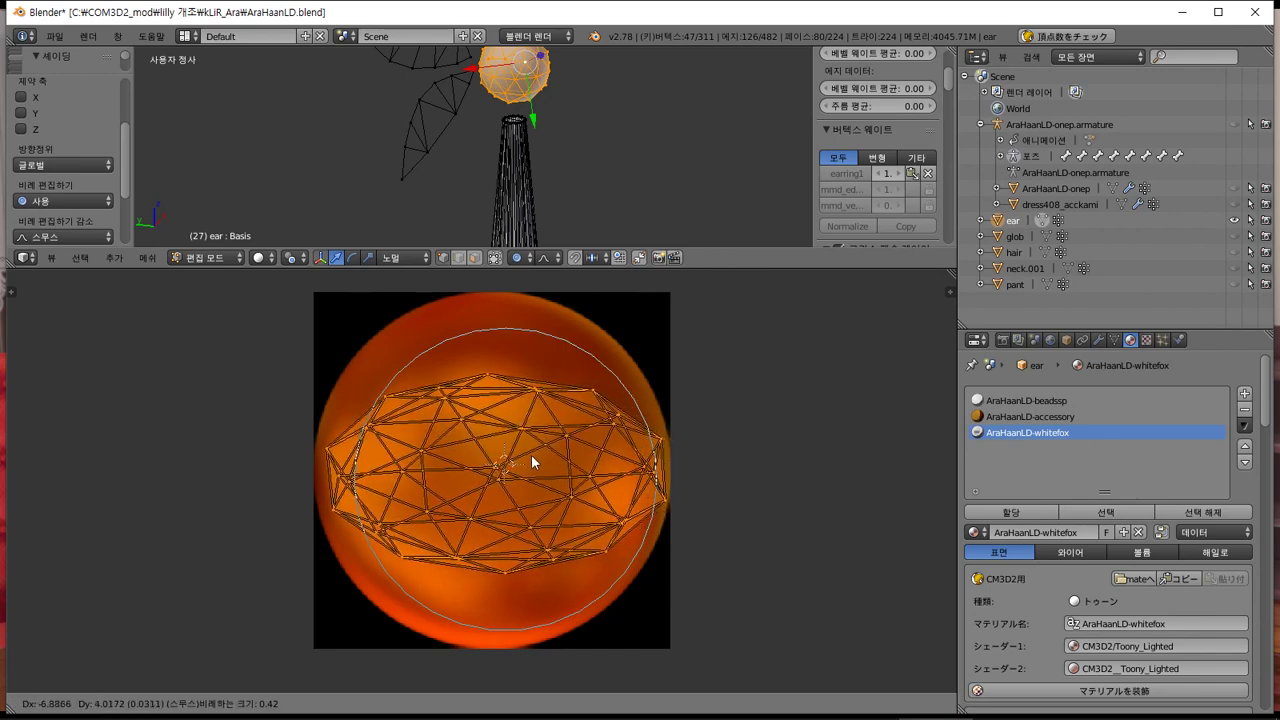
{"action": "left_click", "coordinate": [526, 455]}
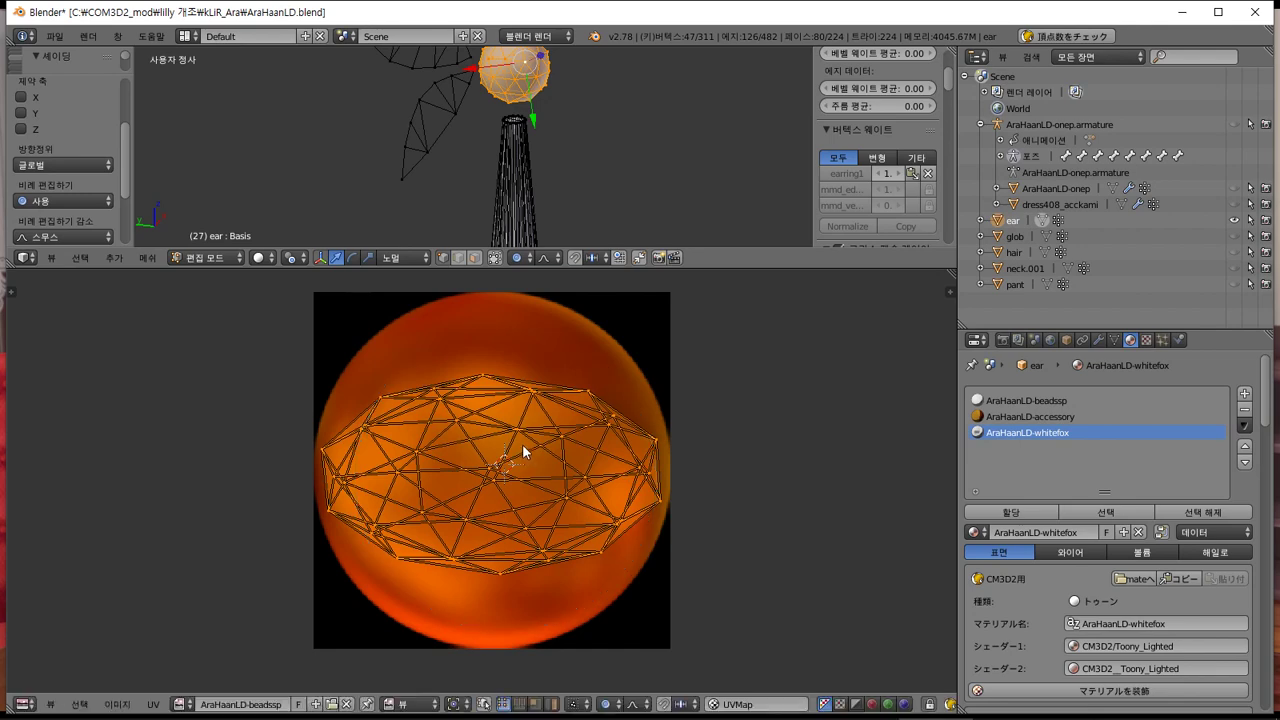
Stretch the bead's UVs vertically by about 1.77 and nudge them up to fill the texture's sphere
{"action": "key", "text": "s"}
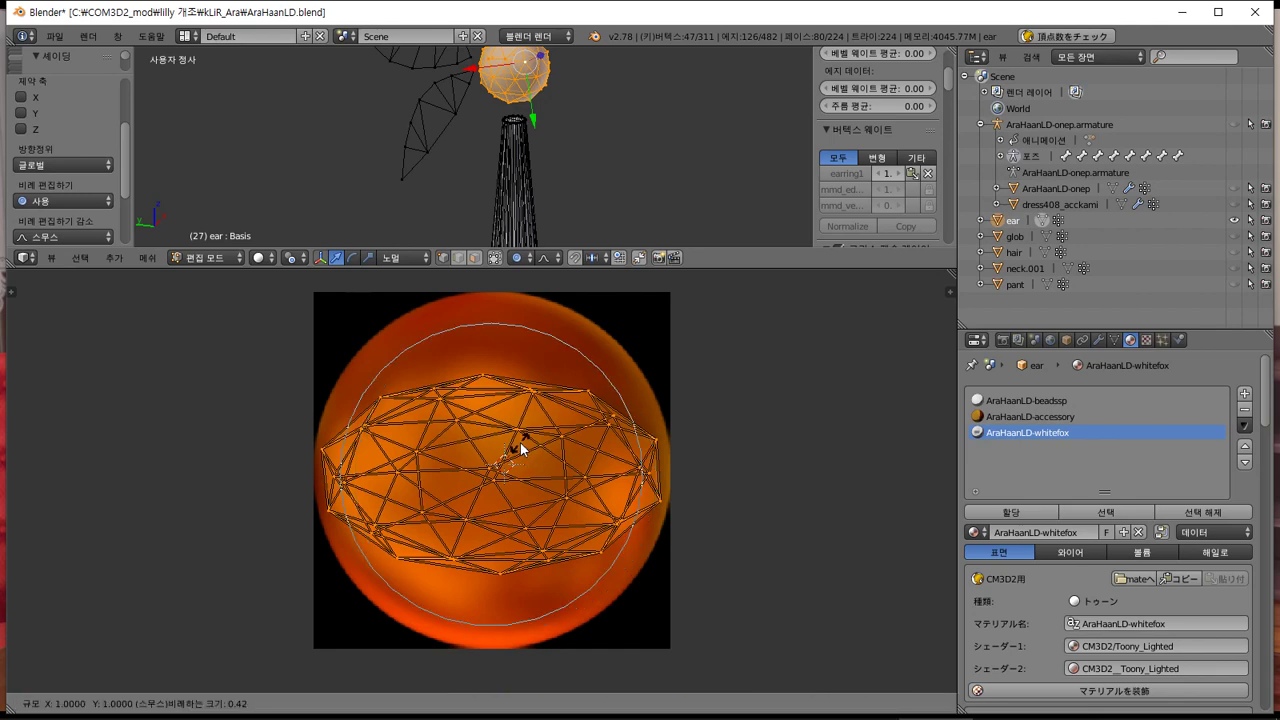
{"action": "key", "text": "y"}
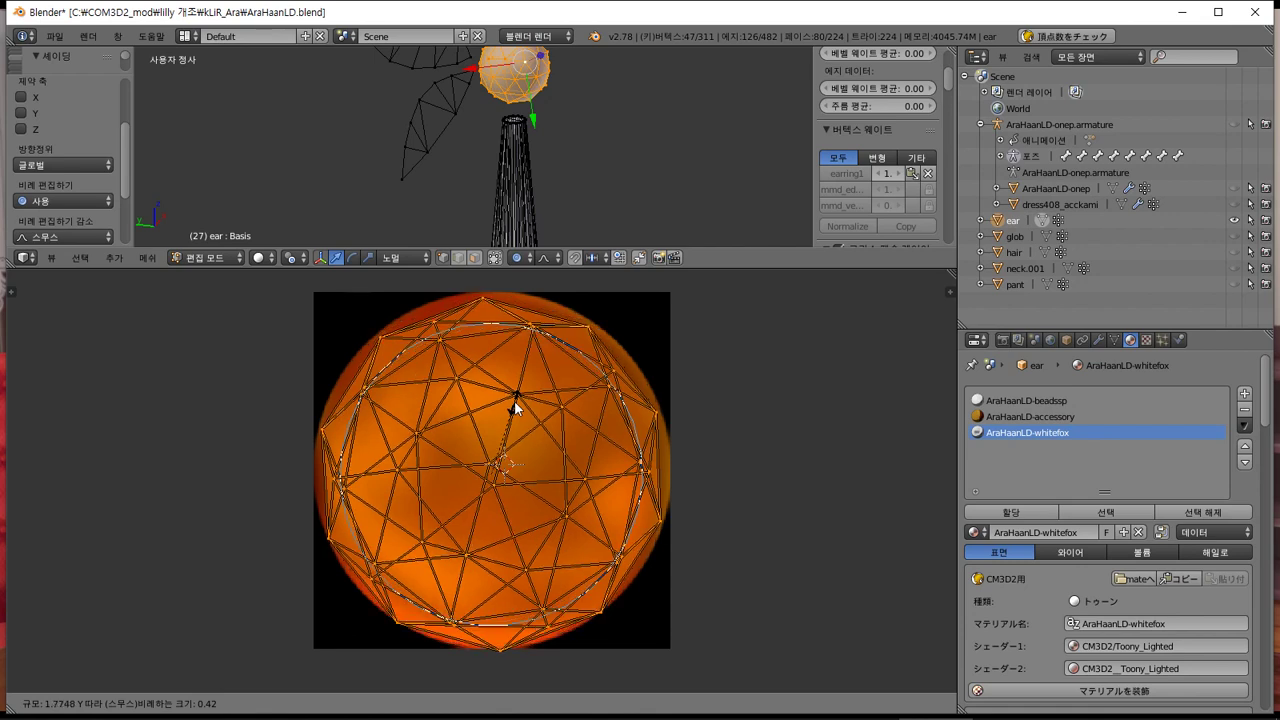
{"action": "left_click", "coordinate": [514, 405]}
{"action": "key", "text": "g"}
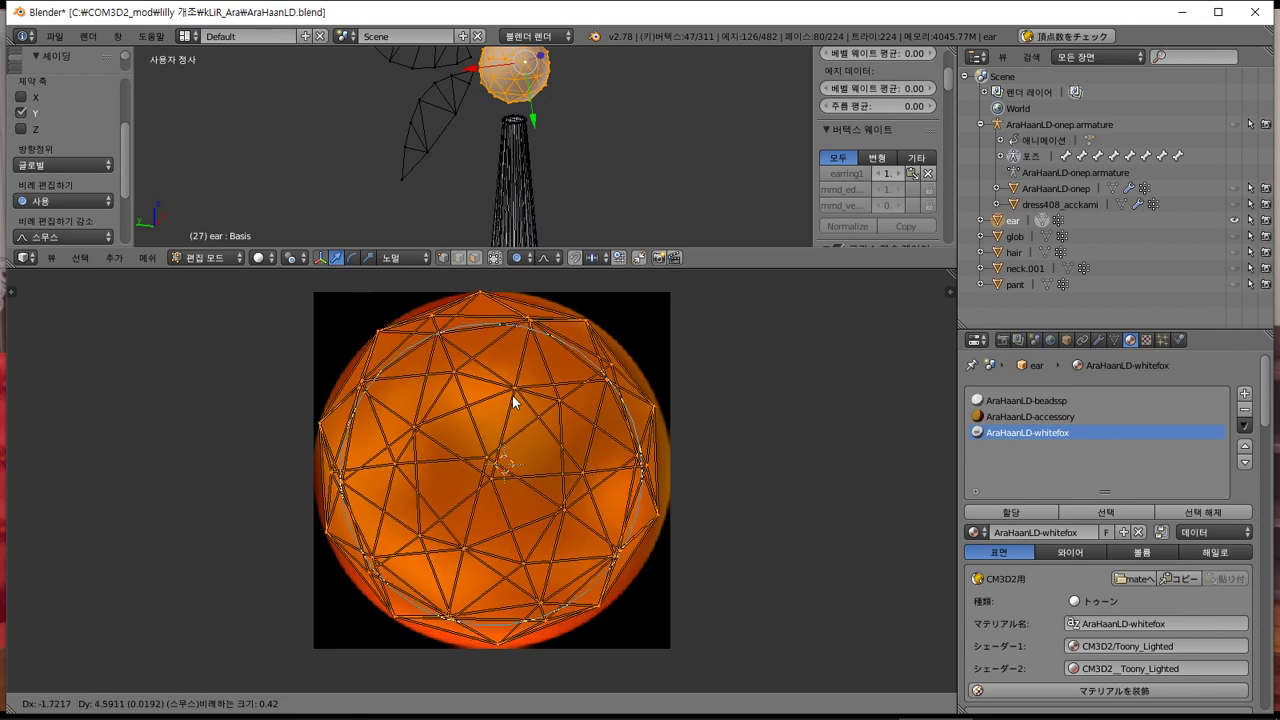
{"action": "left_click", "coordinate": [512, 395]}
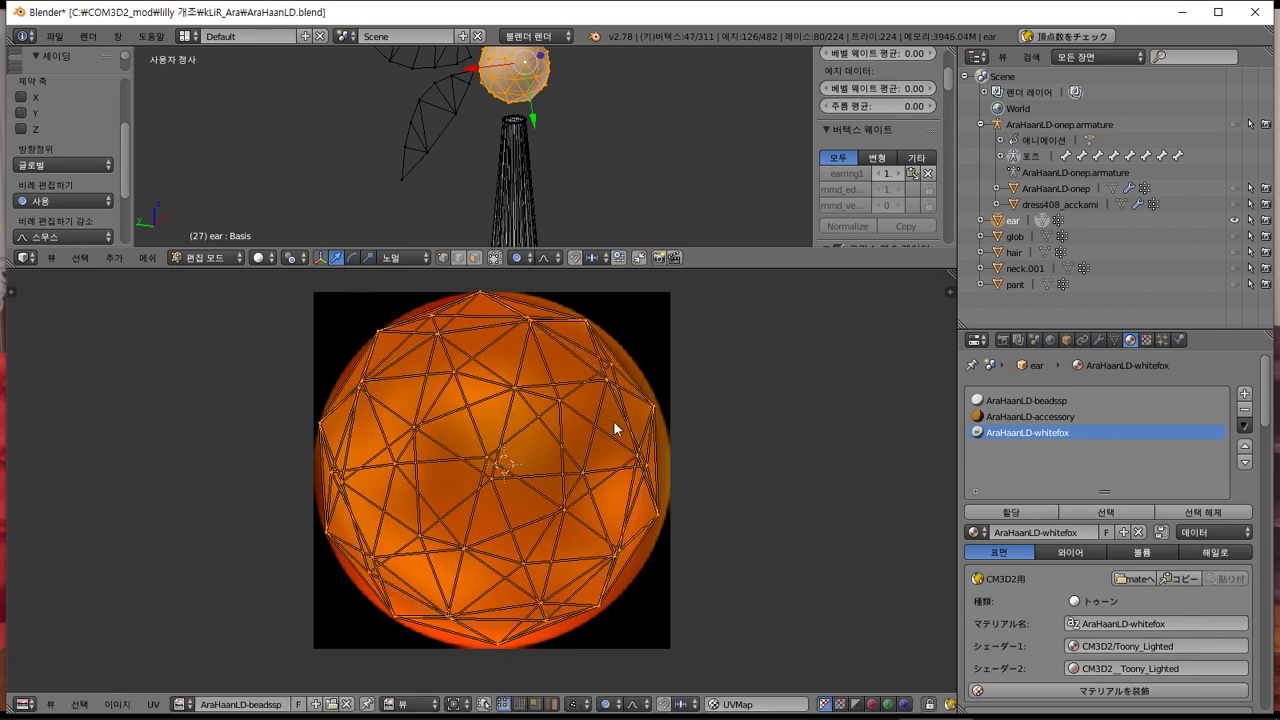
{"action": "key", "text": "g"}
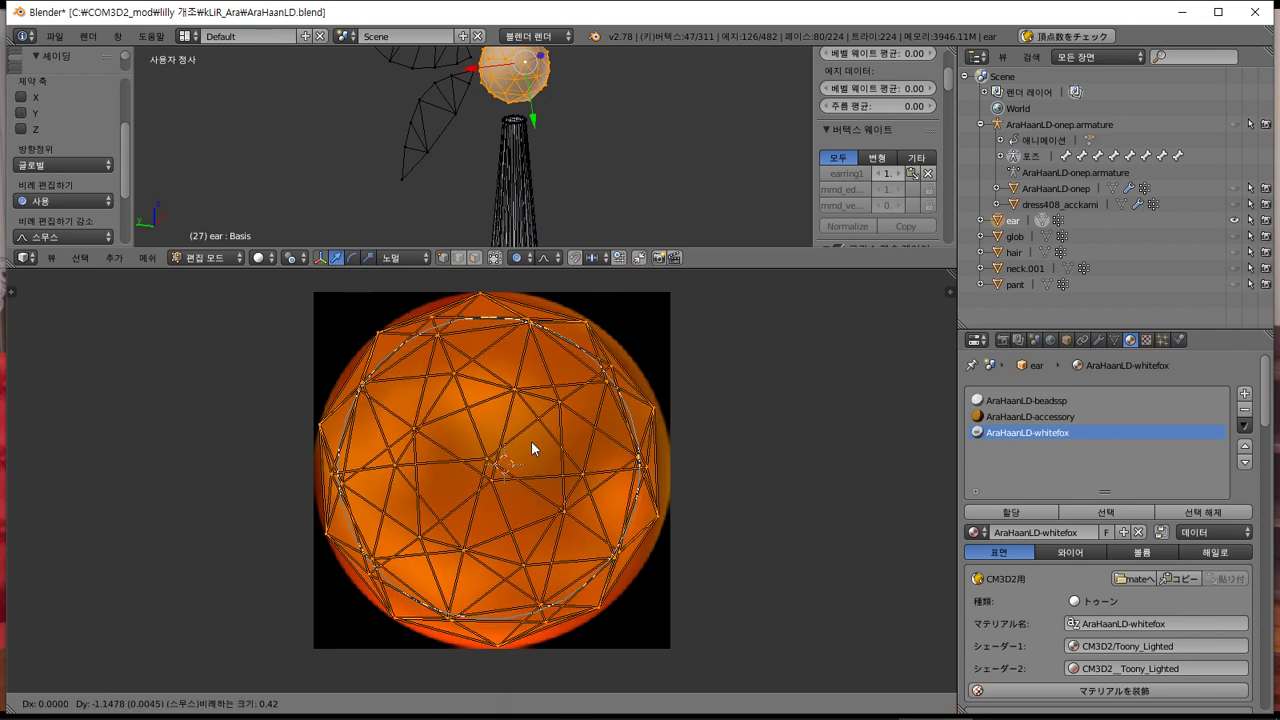
{"action": "left_click", "coordinate": [531, 441]}
Return to Object Mode and enlarge the 3D view downward to show the whole ear accessory
{"action": "key", "text": "Tab"}
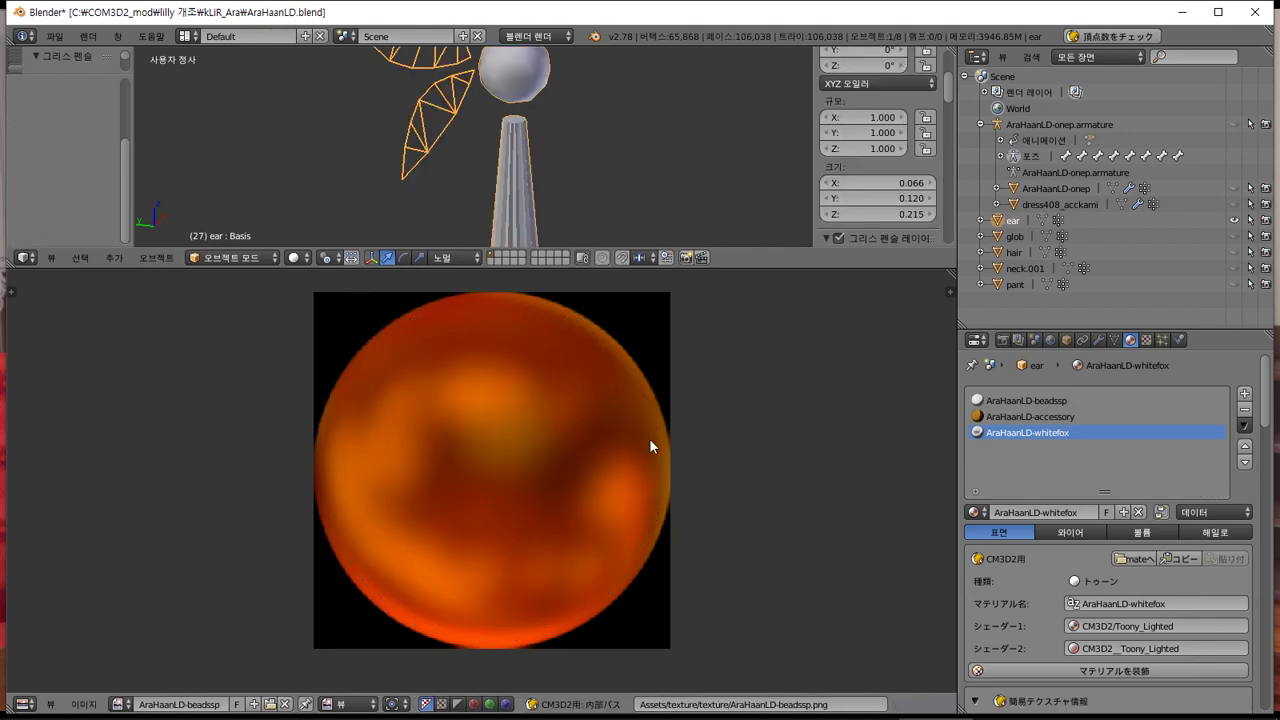
{"action": "scroll", "coordinate": [583, 410], "scroll_direction": "down", "scroll_amount": 3}
{"action": "scroll", "coordinate": [560, 352], "scroll_direction": "up", "scroll_amount": 3}
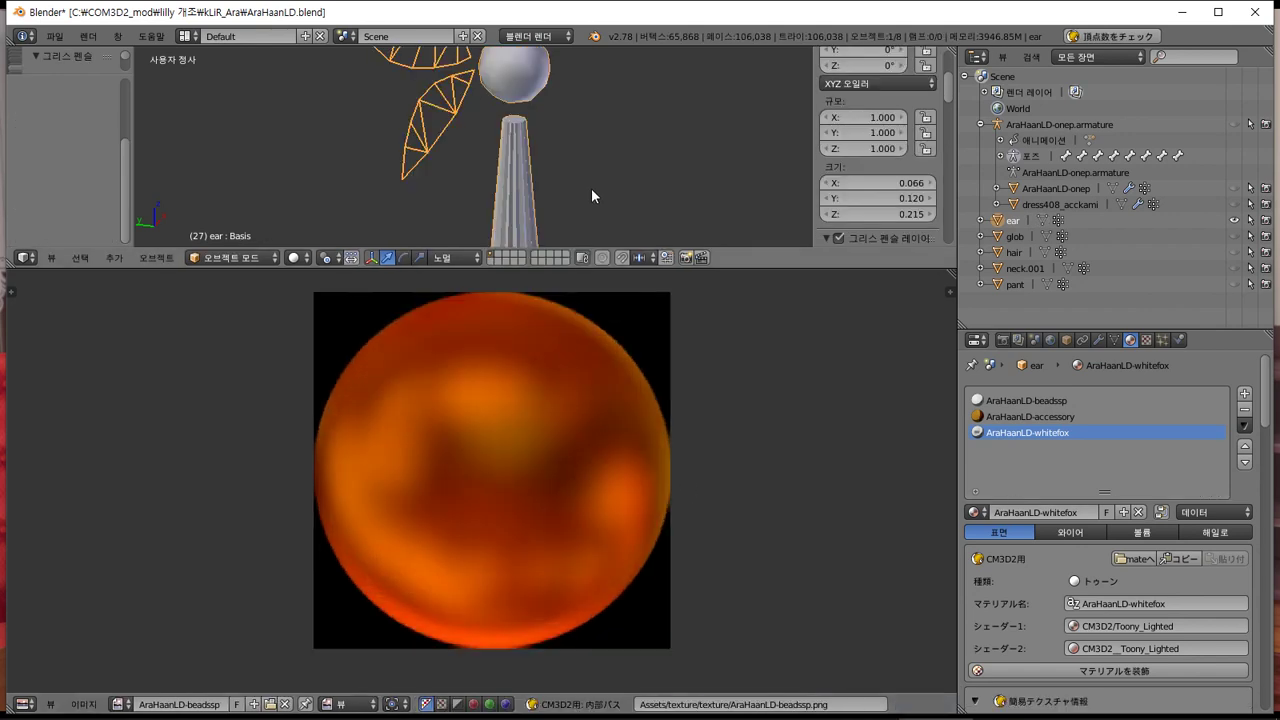
{"action": "scroll", "coordinate": [600, 205], "scroll_direction": "up", "scroll_amount": 2, "text": "shift"}
{"action": "middle_click_drag", "start_coordinate": [606, 216], "coordinate": [615, 202], "text": "shift"}
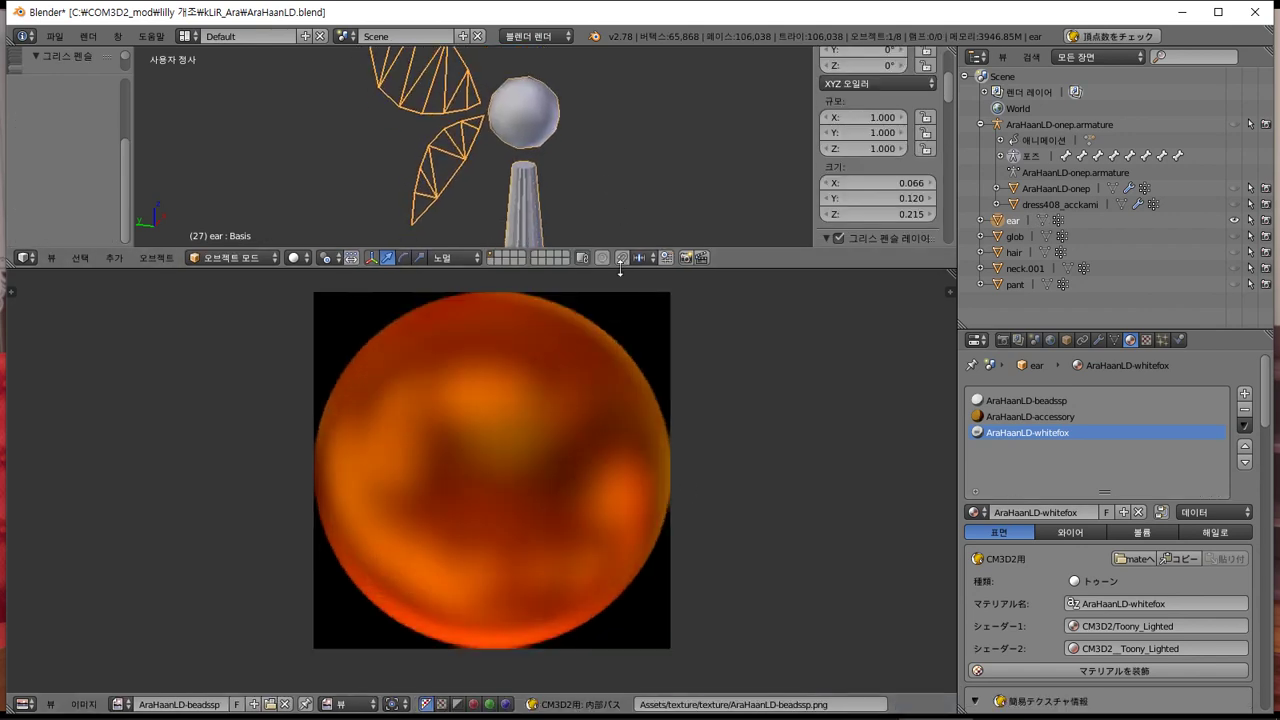
{"action": "left_click_drag", "start_coordinate": [665, 271], "coordinate": [668, 628]}
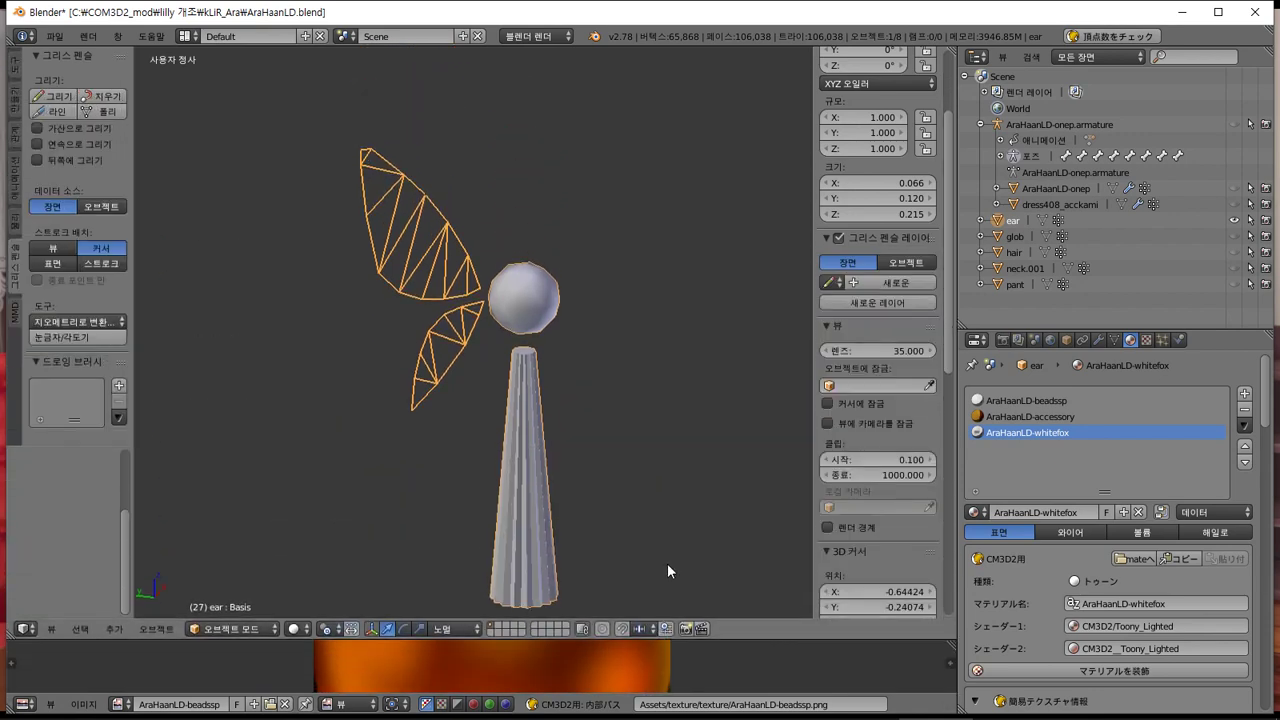
In Edit Mode, clear the selection and select the AraHaanLD-beadssp material's faces to check its assignment
{"action": "key", "text": "Tab"}
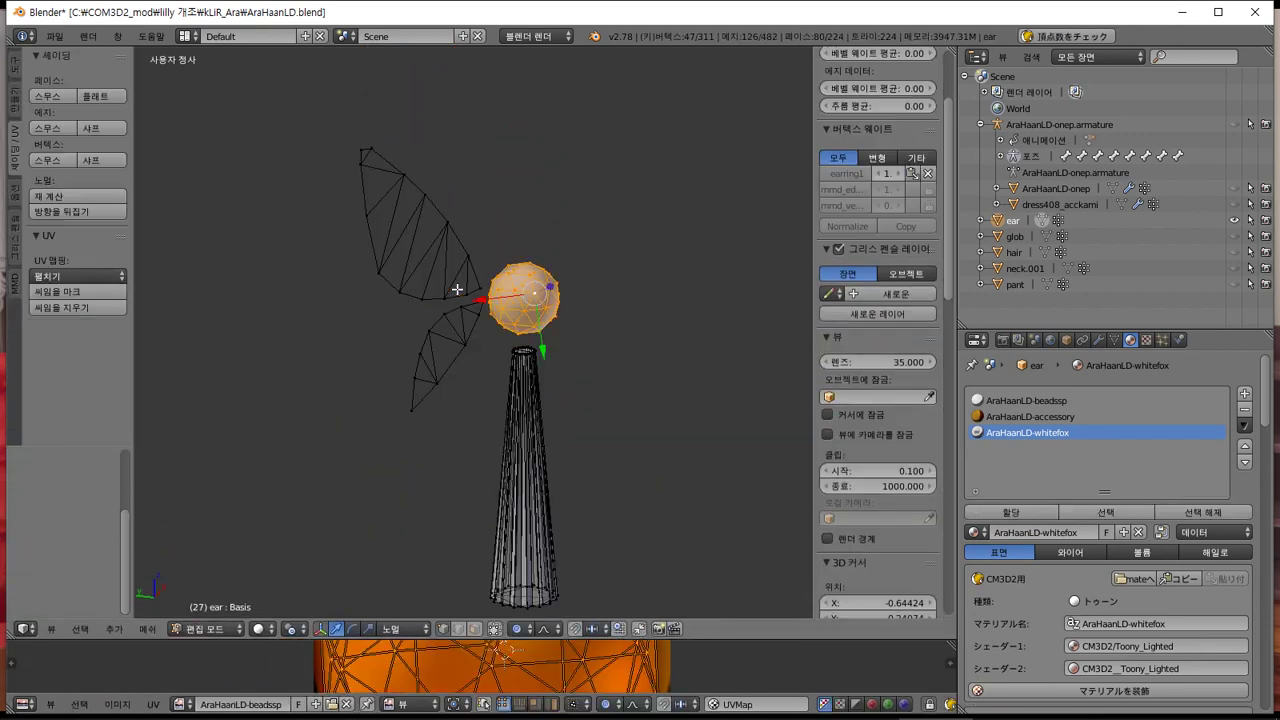
{"action": "key", "text": "a"}
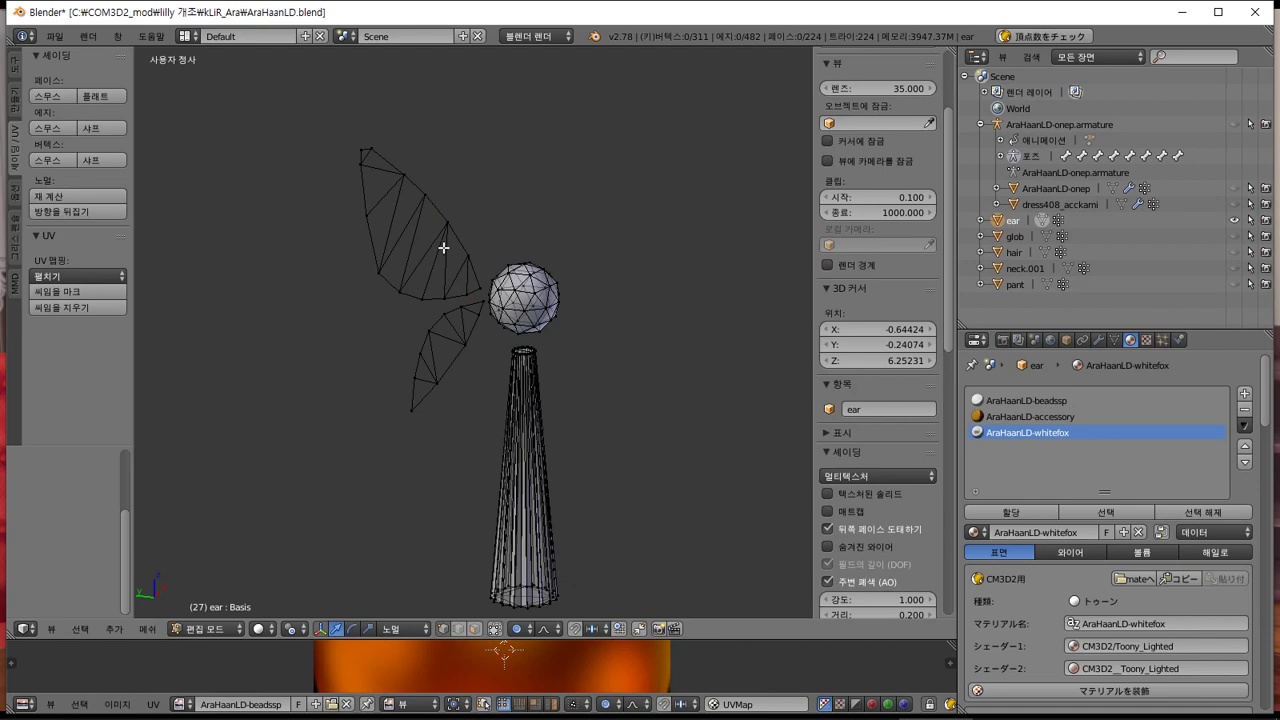
{"action": "left_click", "coordinate": [1070, 404]}
{"action": "left_click", "coordinate": [1105, 512]}
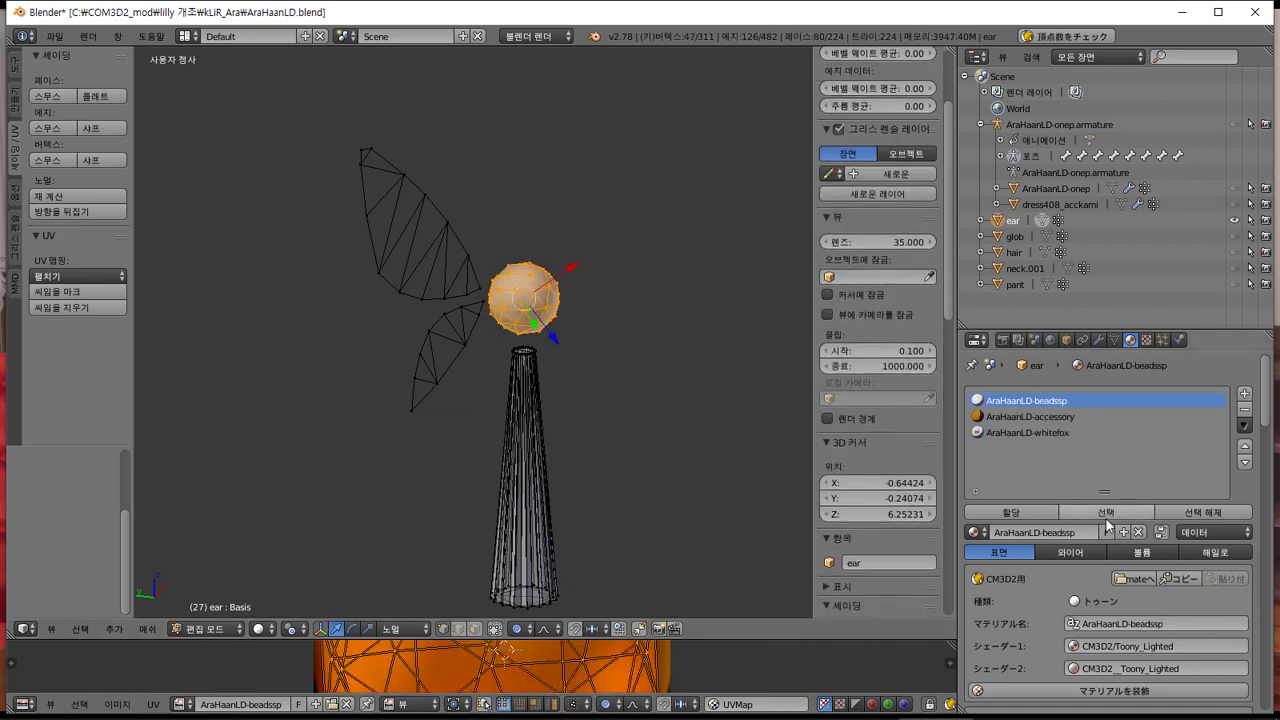
Select the faces using the AraHaanLD-accessory material, excluding the tassel so only the two wing-shaped pieces are selected
{"action": "key", "text": "a"}
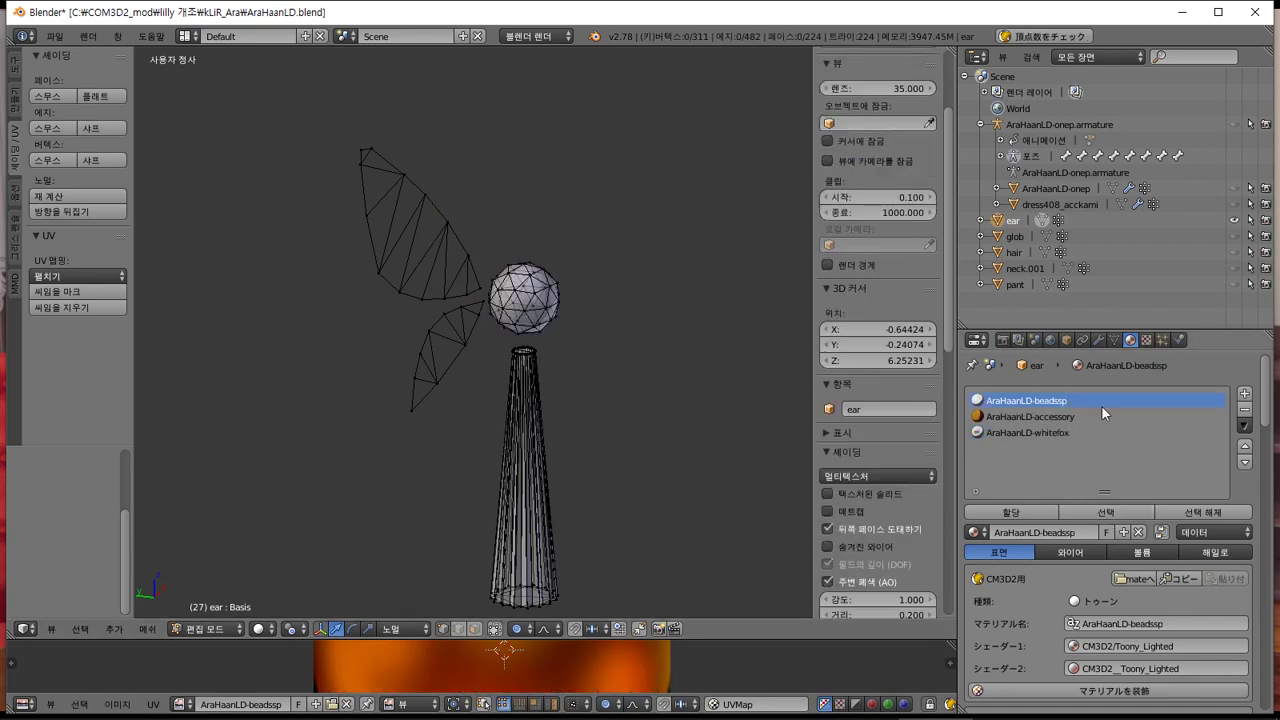
{"action": "left_click", "coordinate": [1097, 416]}
{"action": "left_click", "coordinate": [1066, 512]}
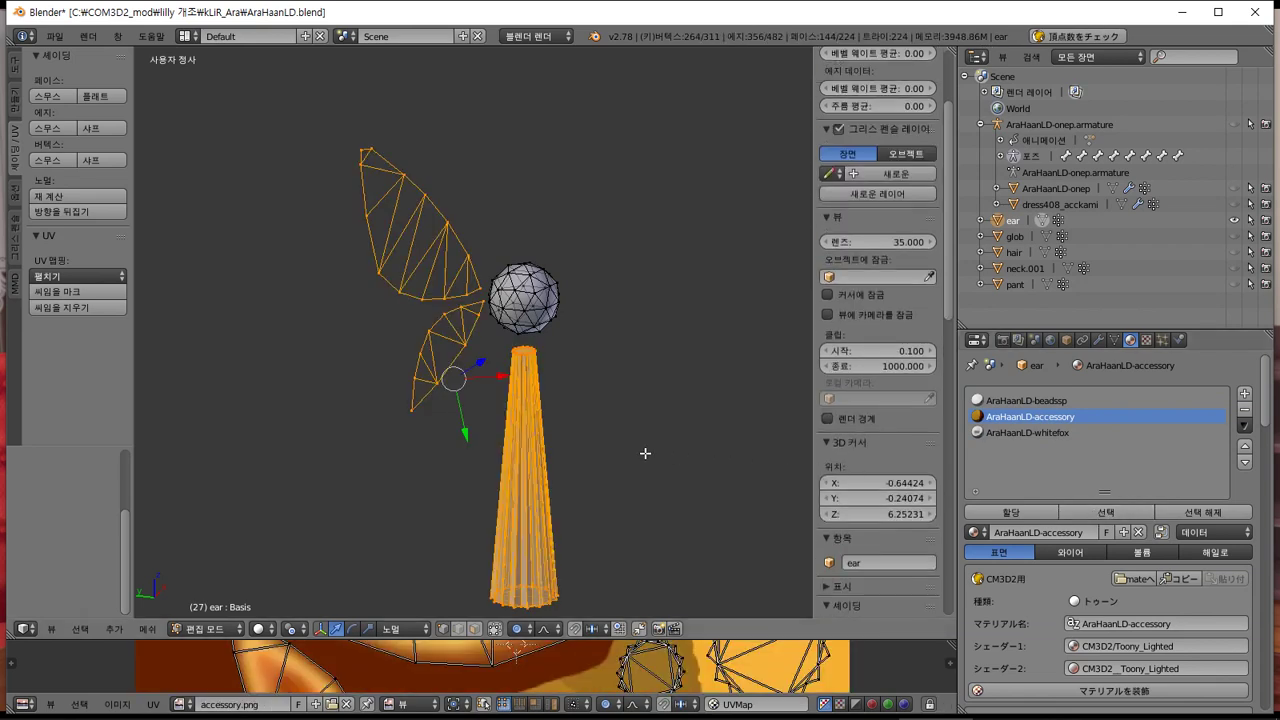
{"action": "key", "text": "b"}
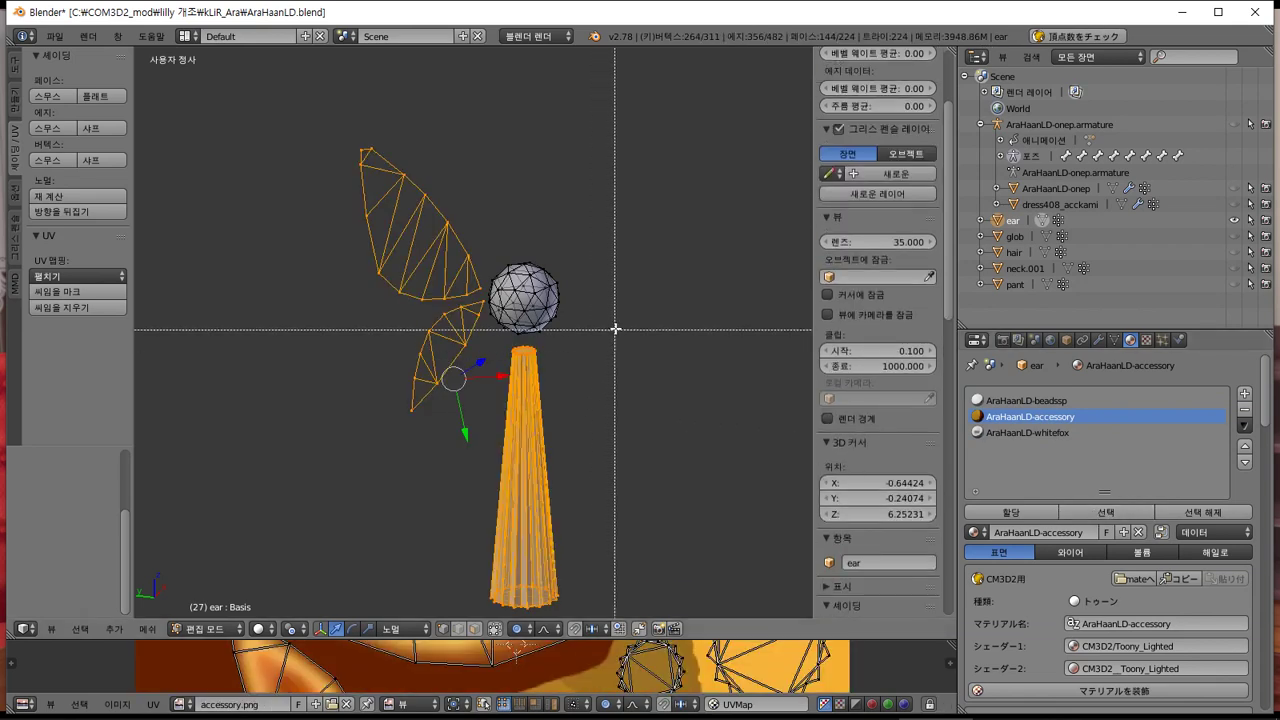
{"action": "left_click_drag", "start_coordinate": [618, 325], "coordinate": [484, 628]}
{"action": "middle_click_drag", "start_coordinate": [484, 628], "coordinate": [482, 638]}
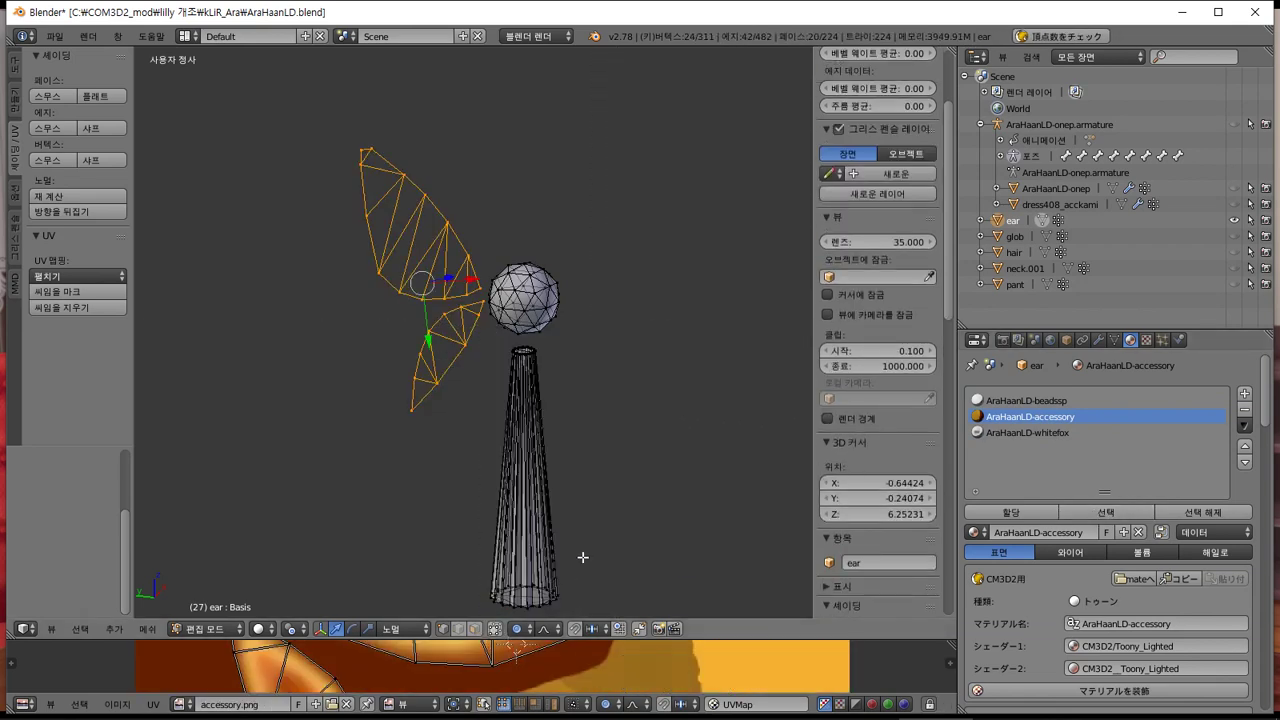
Duplicate the selected wing-shaped pieces in place without moving the copy
{"action": "left_click", "coordinate": [156, 629]}
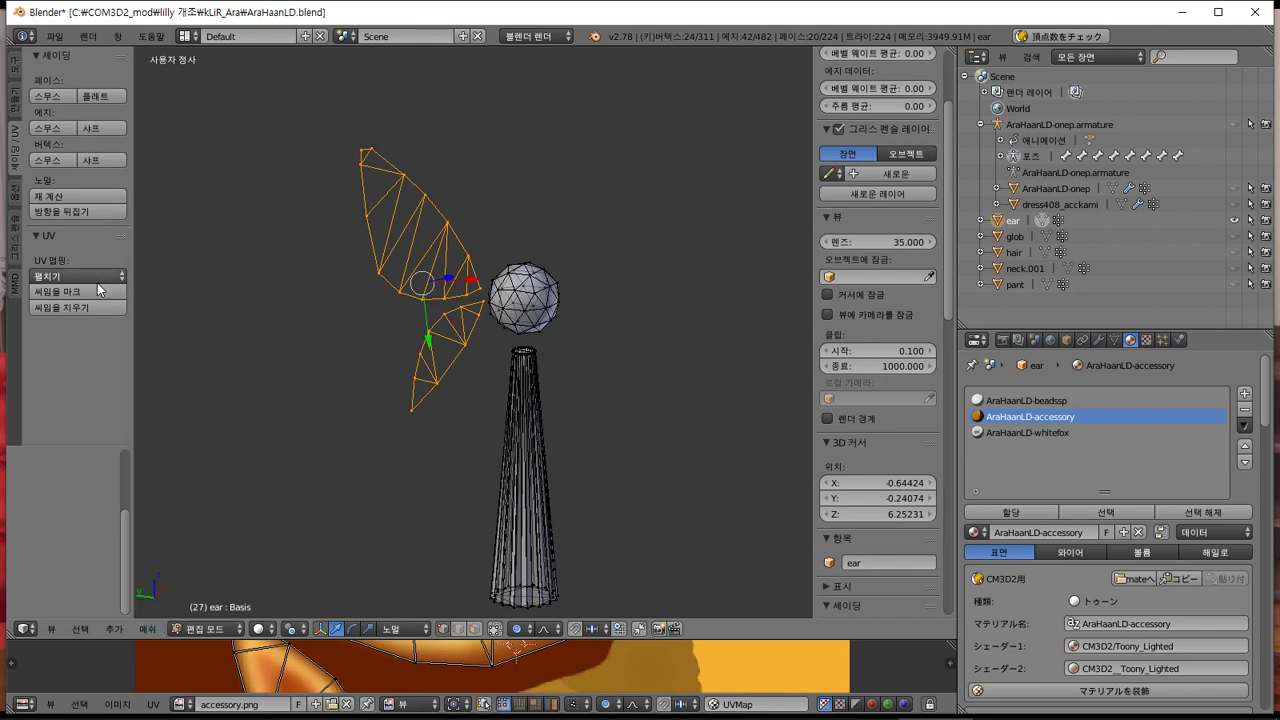
{"action": "left_click", "coordinate": [13, 68]}
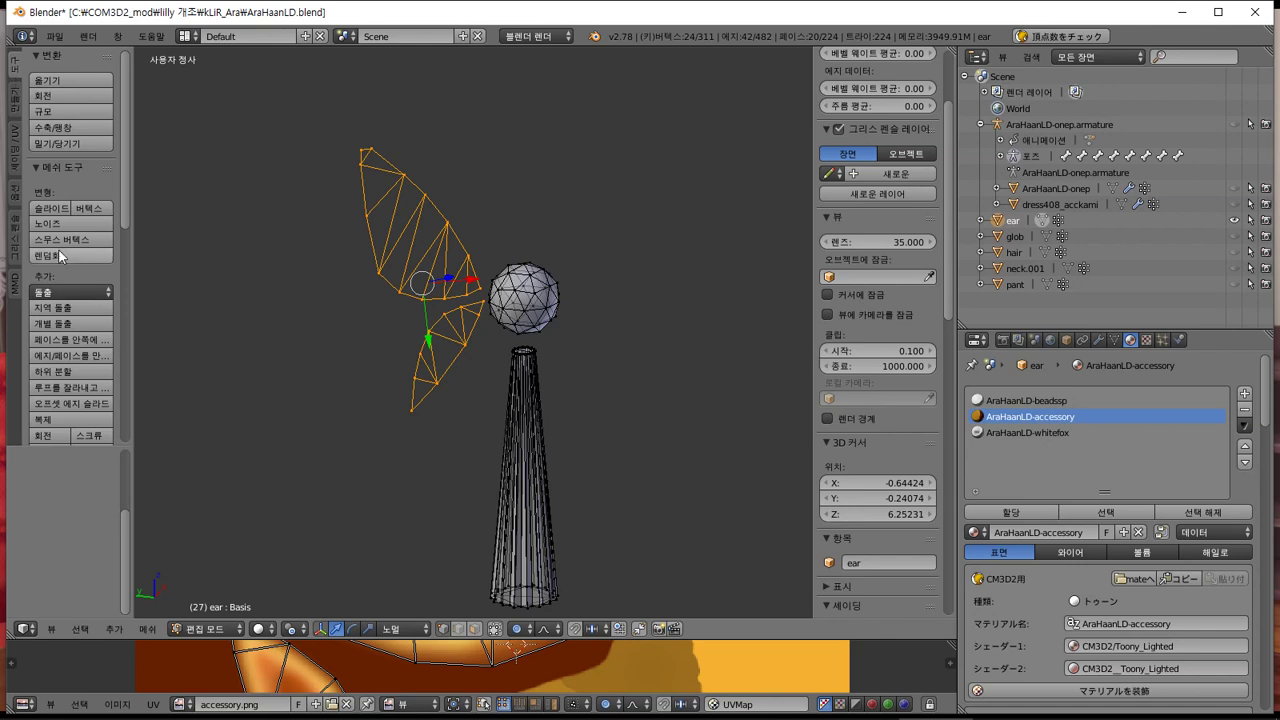
{"action": "left_click", "coordinate": [64, 421]}
{"action": "right_click", "coordinate": [157, 367]}
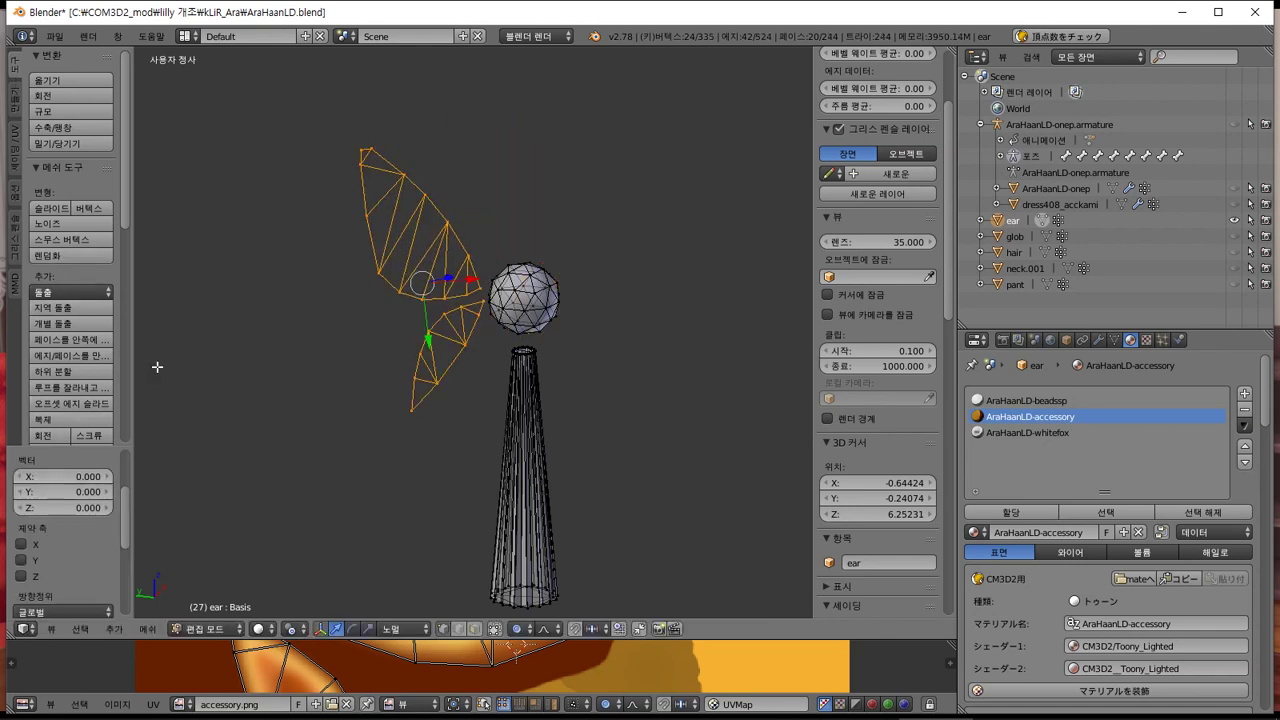
Flip the normals of the duplicated wing-shaped faces, return to Object Mode and check the result
{"action": "left_click", "coordinate": [152, 626]}
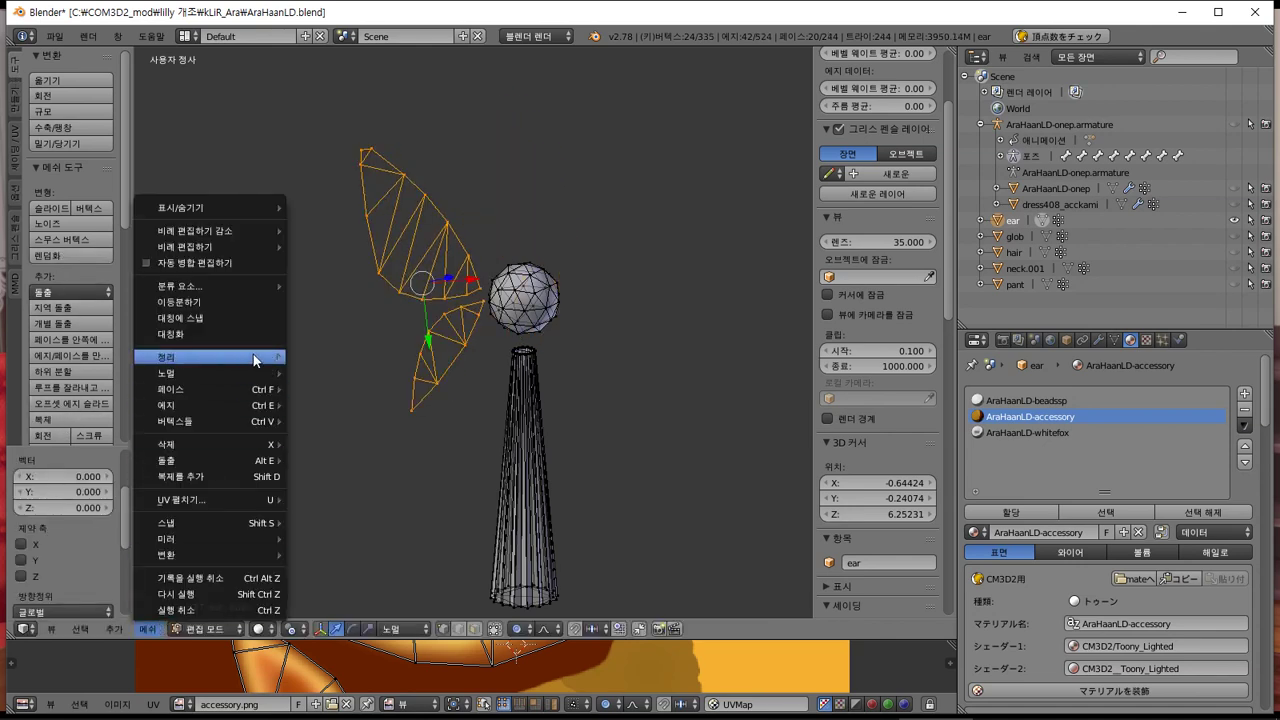
{"action": "mouse_move", "coordinate": [255, 405]}
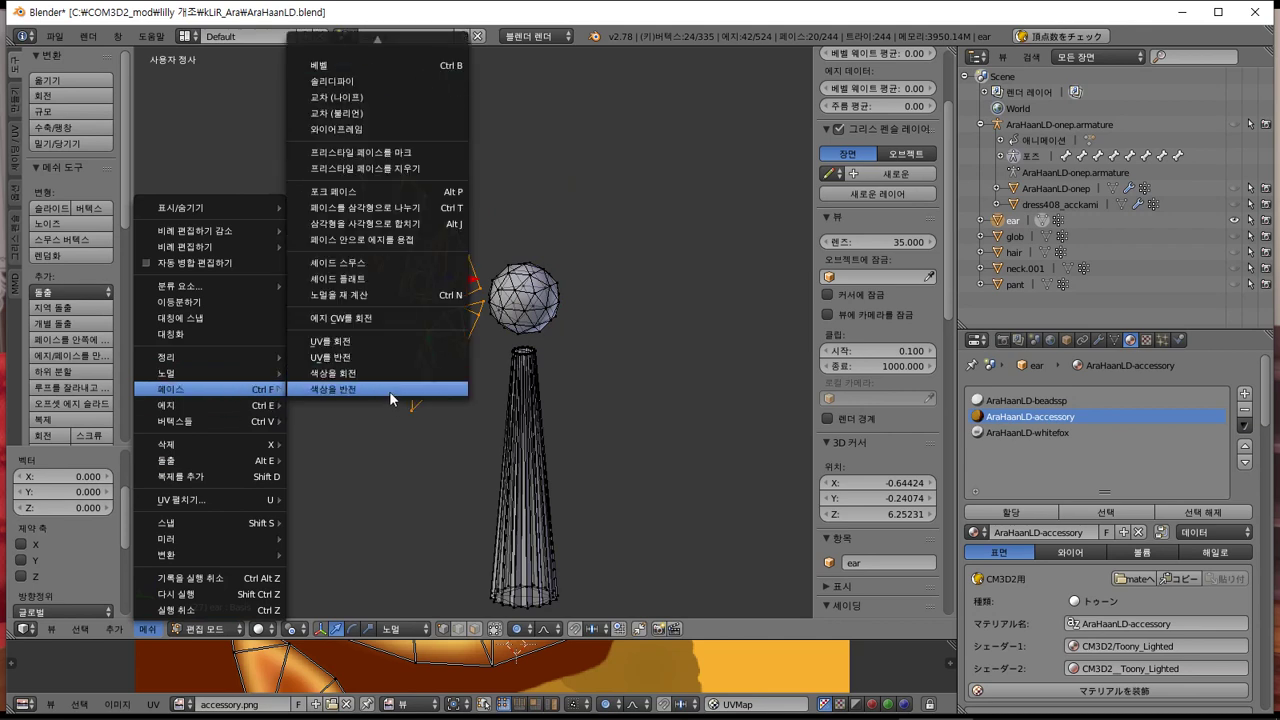
{"action": "left_click", "coordinate": [390, 388]}
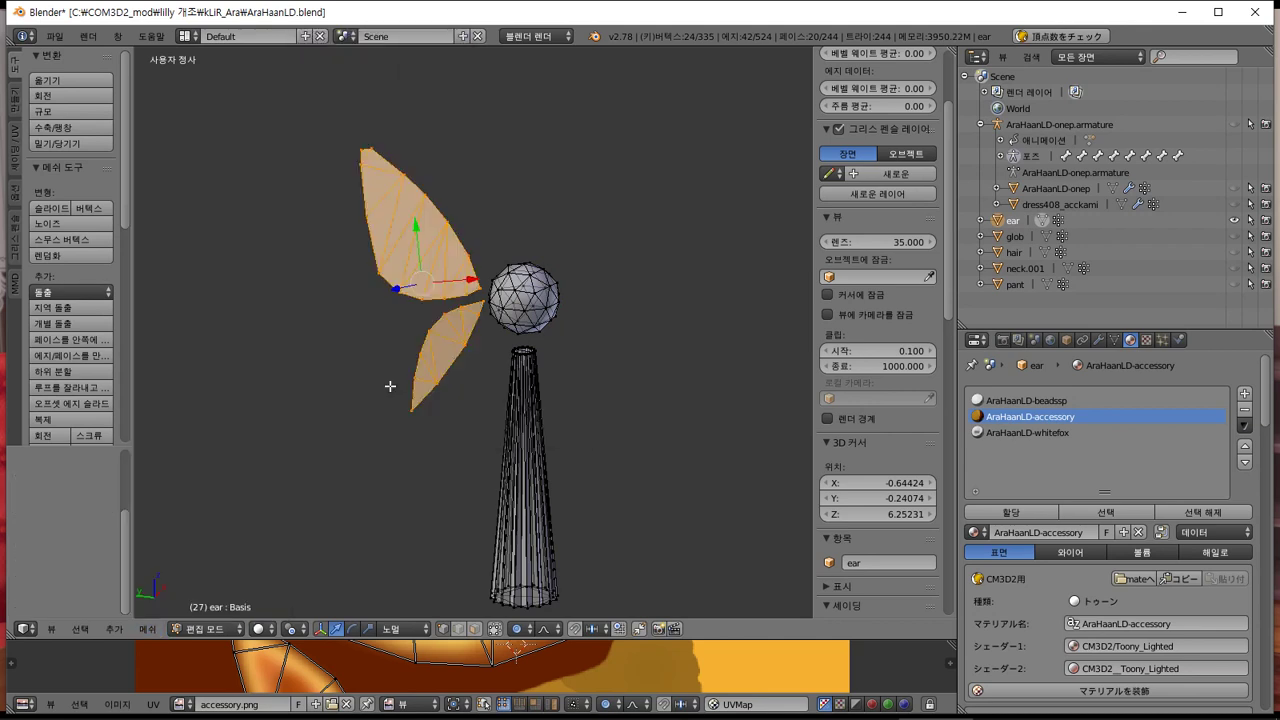
{"action": "key", "text": "Tab"}
{"action": "mouse_move", "coordinate": [438, 410]}
{"action": "middle_mouse_down"}
{"action": "mouse_move", "coordinate": [161, 432]}
{"action": "mouse_move", "coordinate": [420, 422]}
{"action": "middle_mouse_up"}
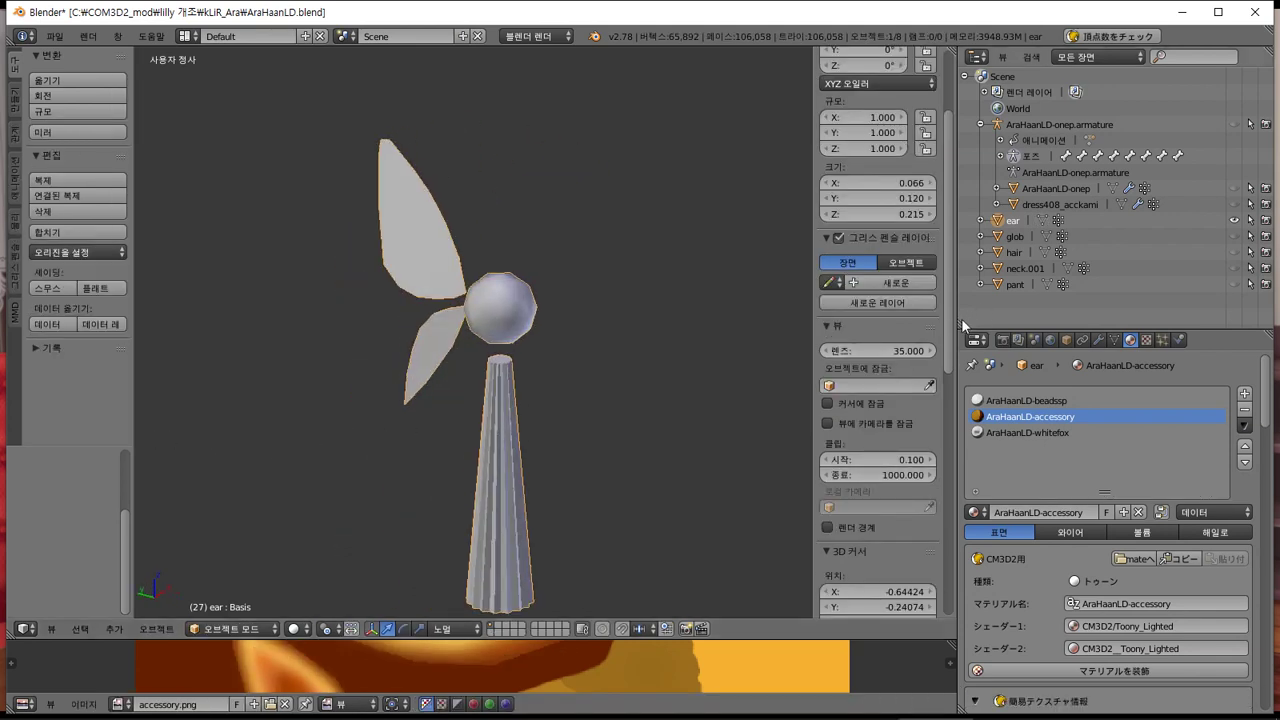
Enable textured solid shading in the 3D view and inspect the ear accessory with its textures
{"action": "scroll", "coordinate": [954, 431], "scroll_direction": "down", "scroll_amount": 3}
{"action": "left_click_drag", "start_coordinate": [954, 431], "coordinate": [956, 590]}
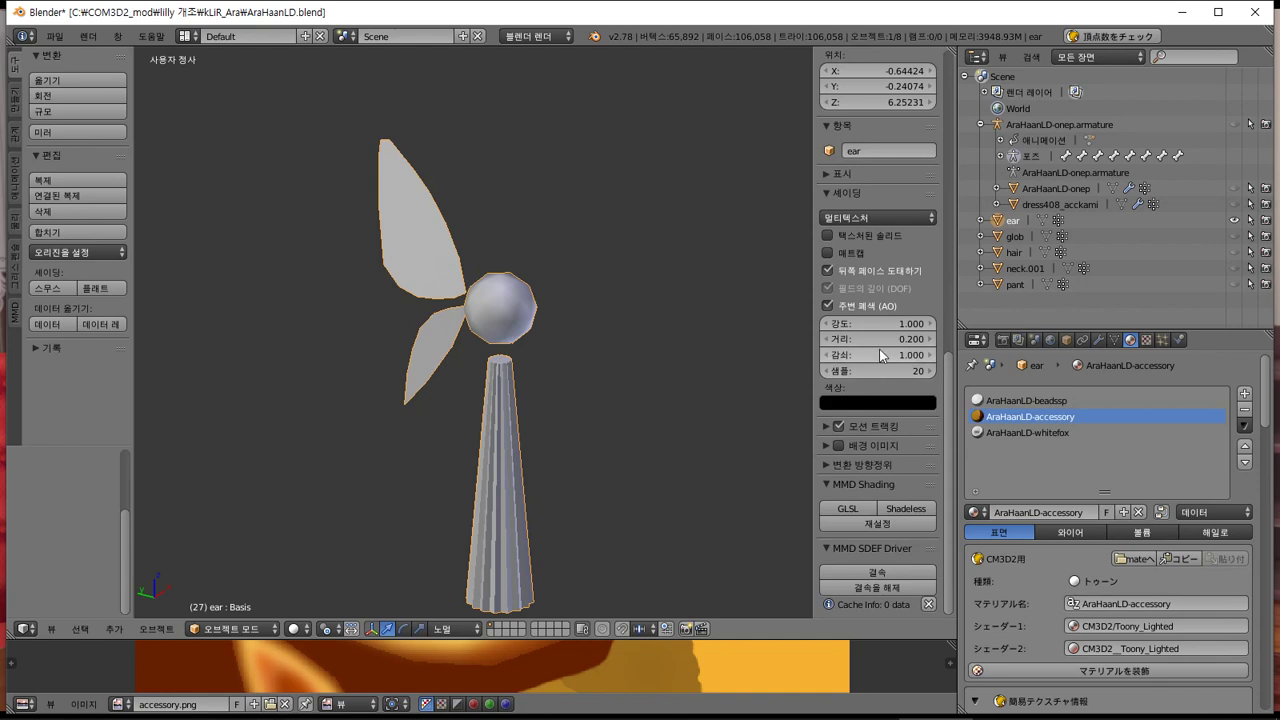
{"action": "left_click", "coordinate": [843, 236]}
{"action": "scroll", "coordinate": [612, 350], "scroll_direction": "down", "scroll_amount": 2}
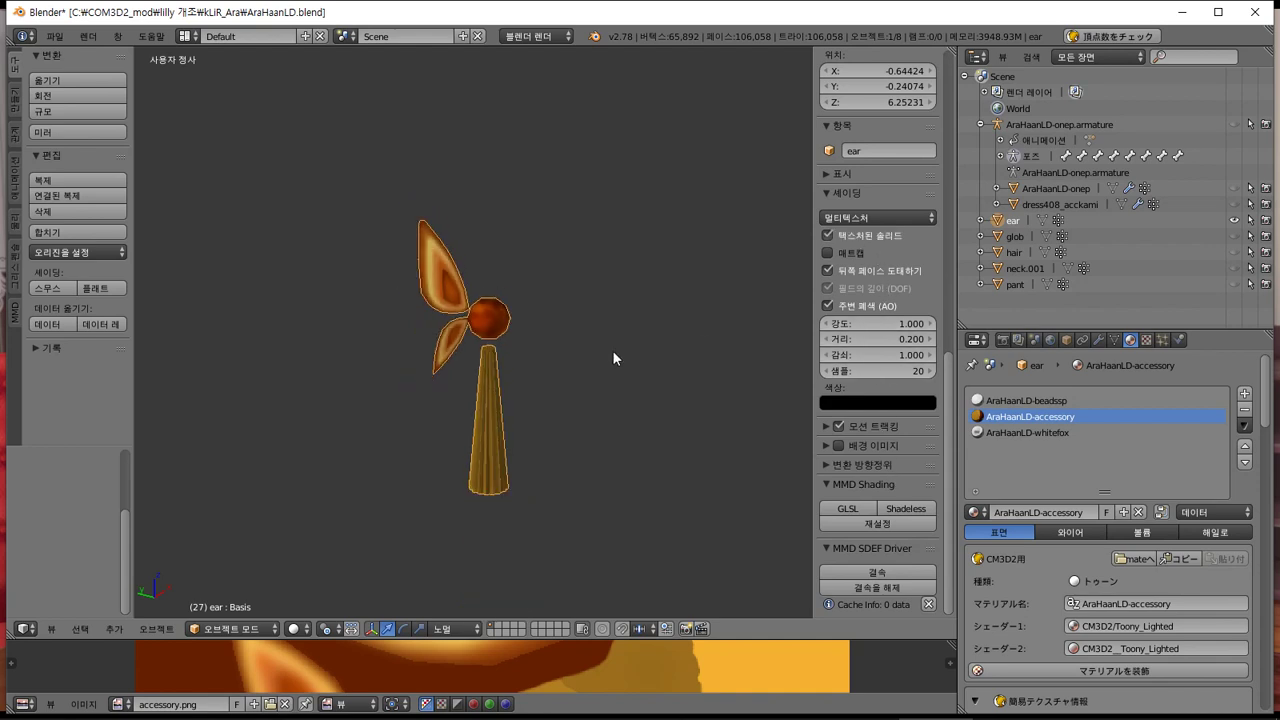
{"action": "middle_click_drag", "start_coordinate": [612, 350], "coordinate": [588, 398]}
{"action": "scroll", "coordinate": [606, 394], "scroll_direction": "up", "scroll_amount": 4}
{"action": "scroll", "coordinate": [607, 404], "scroll_direction": "down", "scroll_amount": 1}
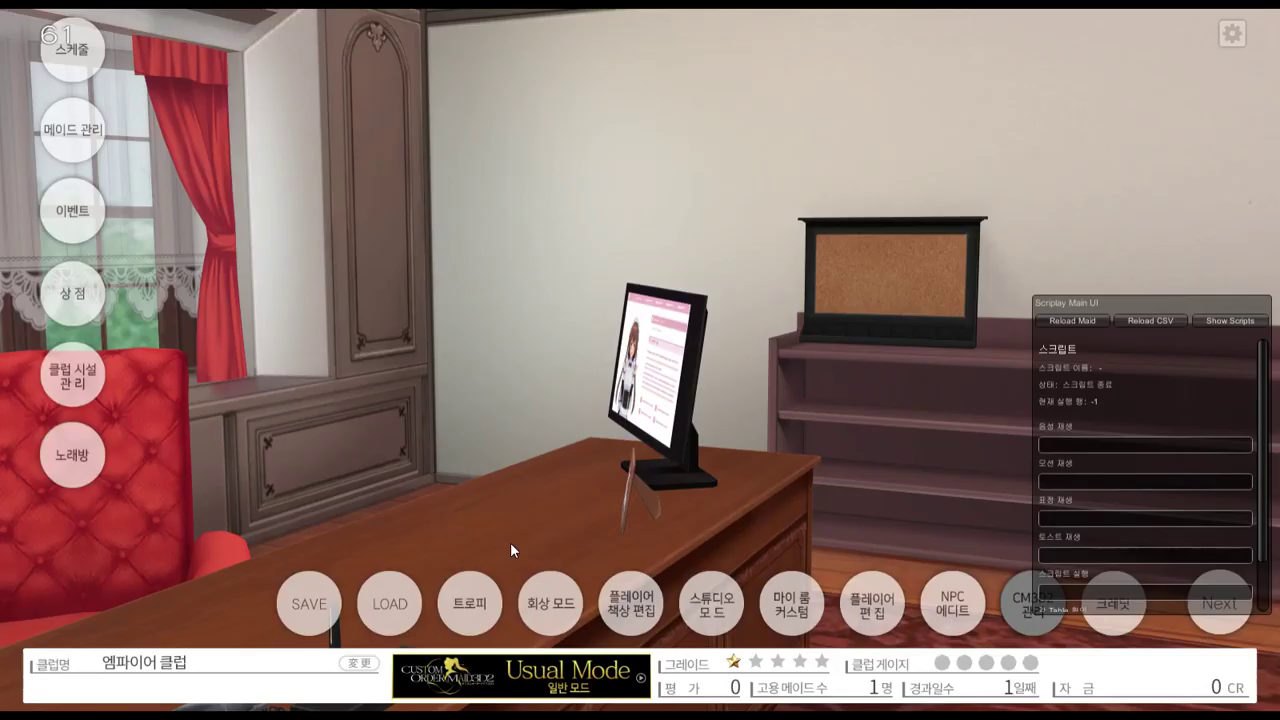
Return to Blender, show the scene's render settings and save AraHaanLD.blend over the existing file
{"action": "key", "text": "alt+Tab"}
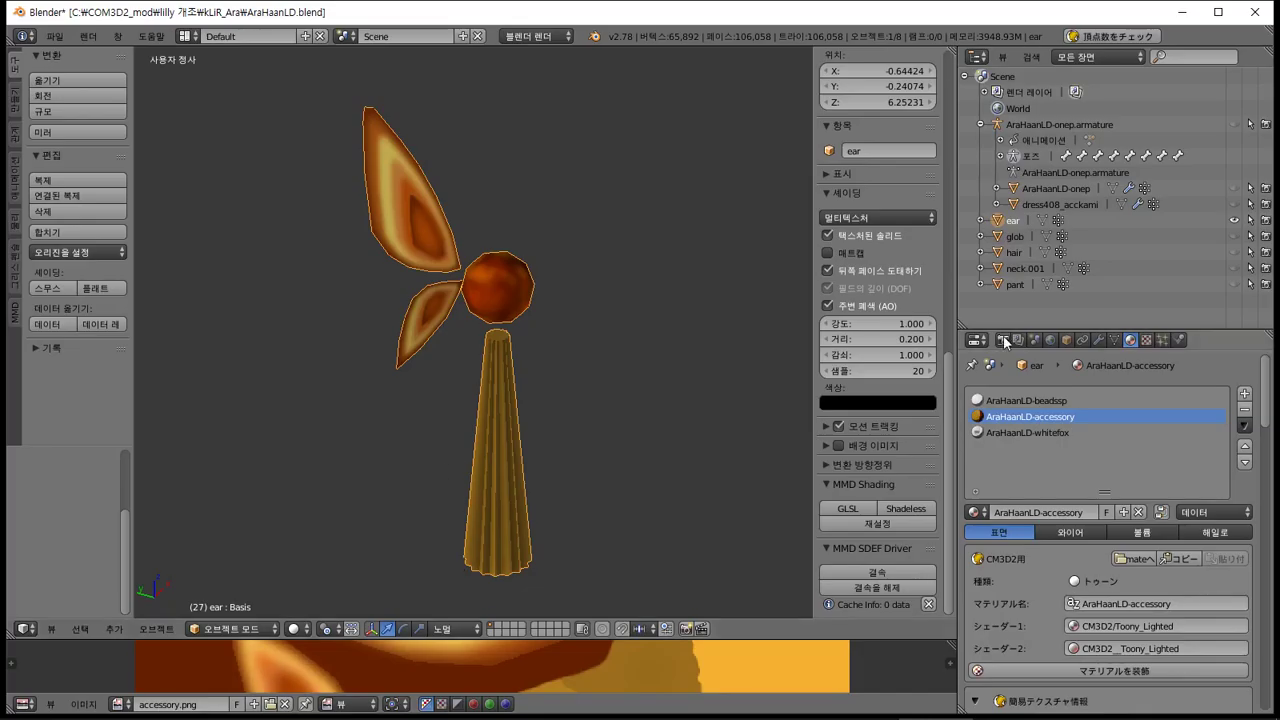
{"action": "left_click", "coordinate": [1006, 343]}
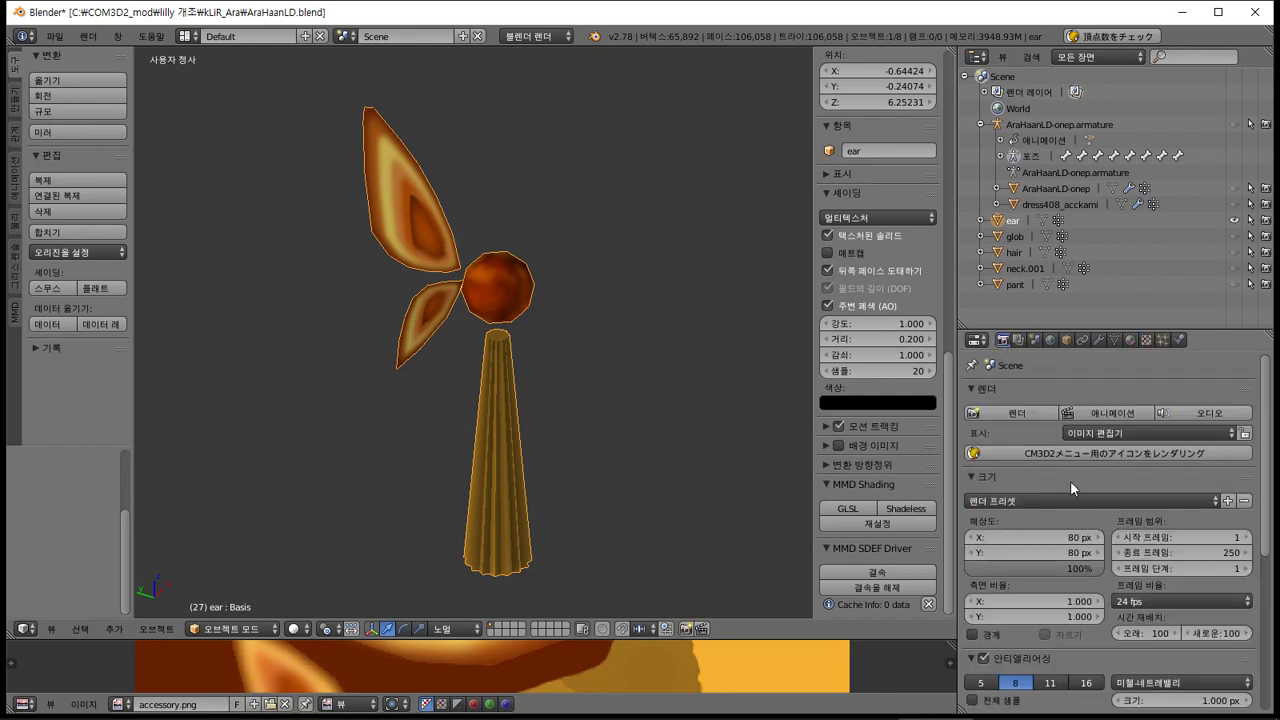
{"action": "left_click", "coordinate": [1063, 452]}
{"action": "key", "text": "ctrl+s"}
{"action": "left_click", "coordinate": [673, 352]}
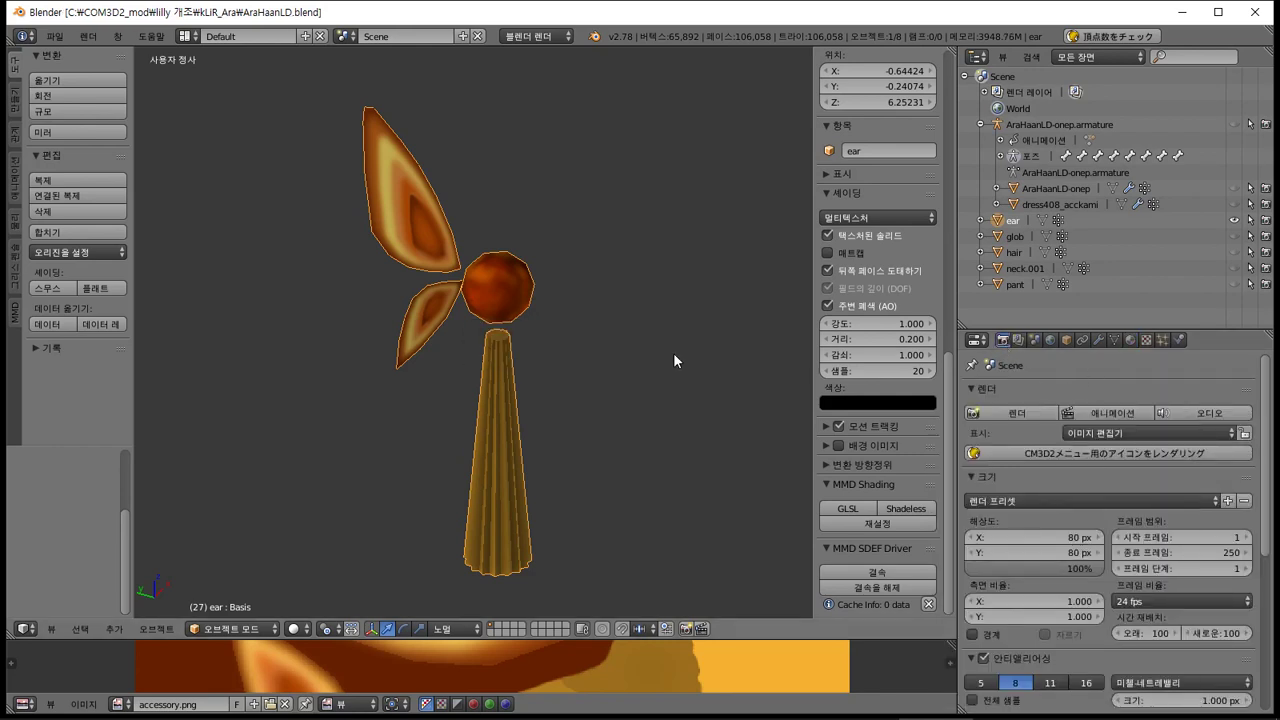
Render the ear accessory's CM3D2 menu icon and enlarge the image editor to show the whole render
{"action": "left_click", "coordinate": [1077, 455]}
{"action": "left_click", "coordinate": [1105, 692]}
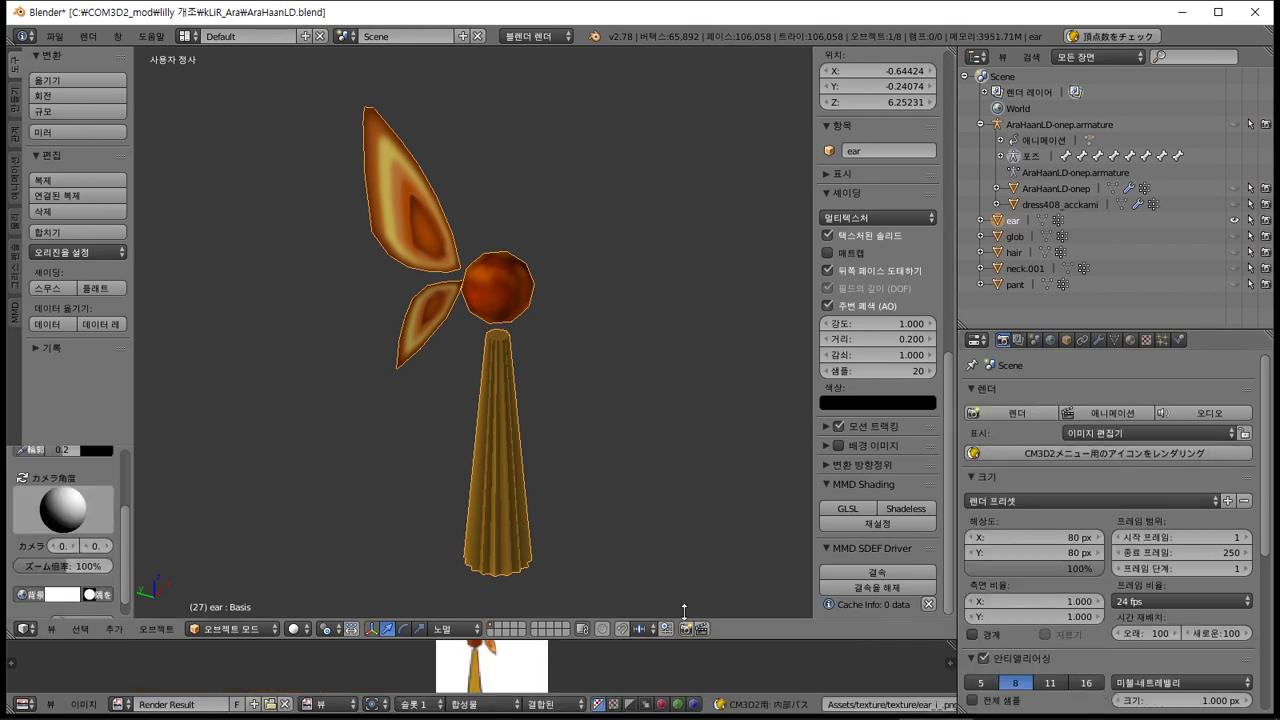
{"action": "left_click_drag", "start_coordinate": [497, 637], "coordinate": [500, 557]}
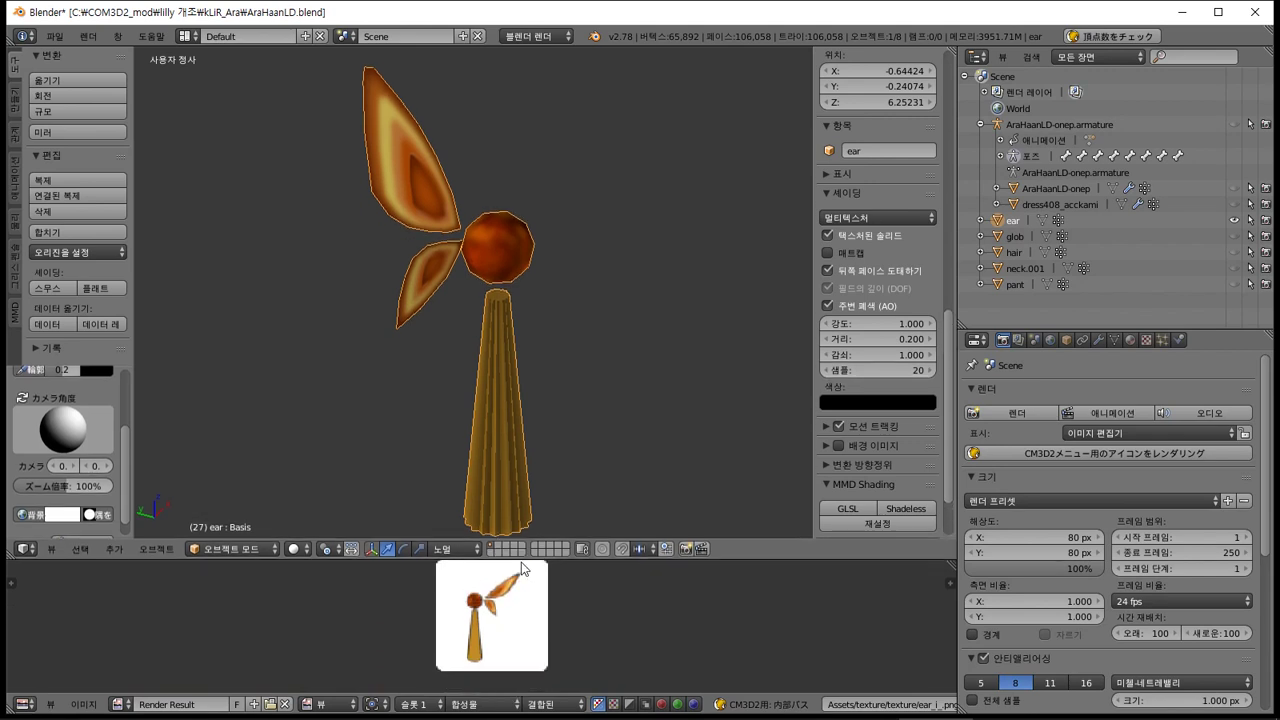
Save the rendered icon as untitled.png in the kLiR_Ara folder
{"action": "left_click", "coordinate": [84, 706]}
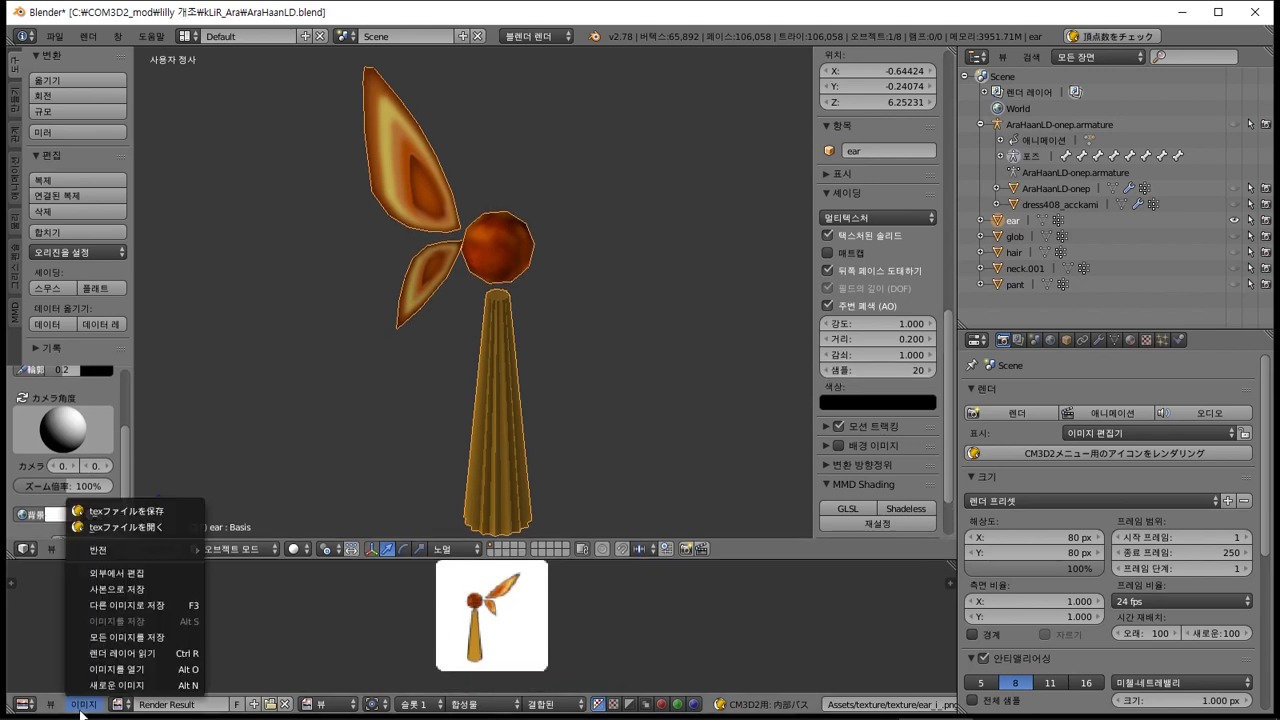
{"action": "left_click", "coordinate": [154, 601]}
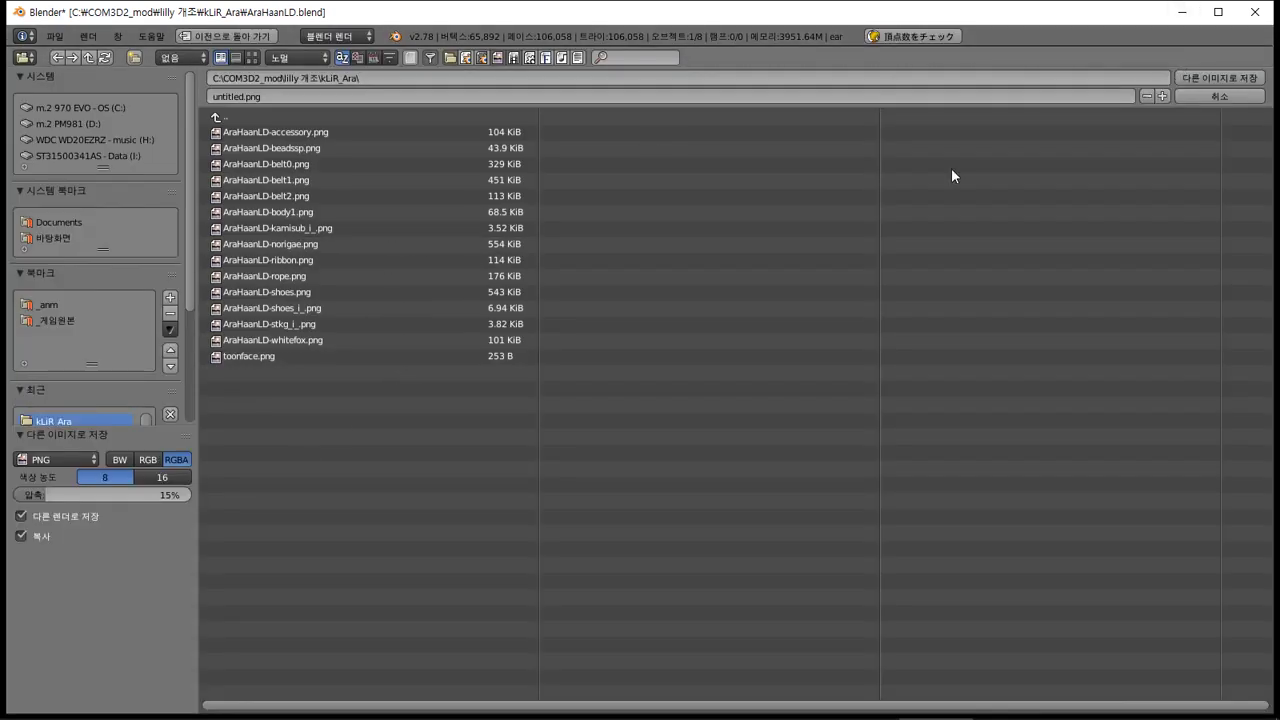
{"action": "left_click", "coordinate": [1208, 82]}
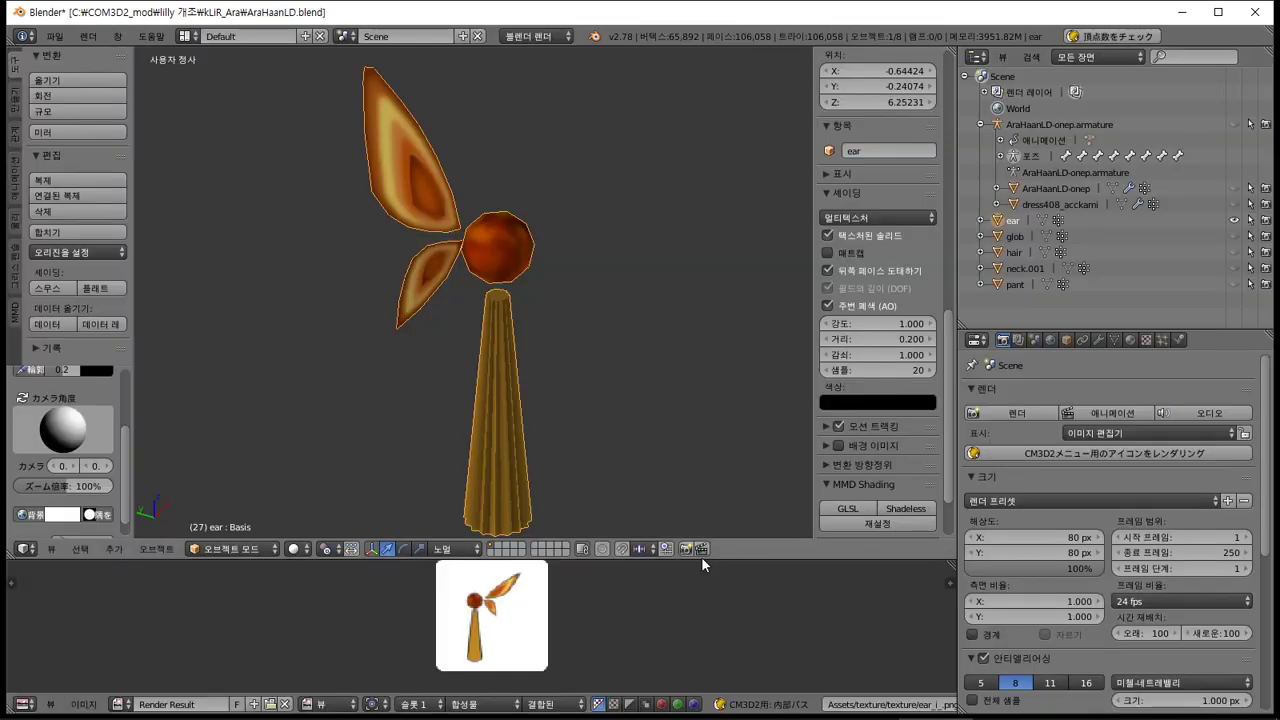
Switch to the kLiR_Ara folder in File Explorer and rename untitled.png to AraHaanLD-ear.png, reusing the AraHaanLD prefix
{"action": "key", "text": "alt+Tab"}
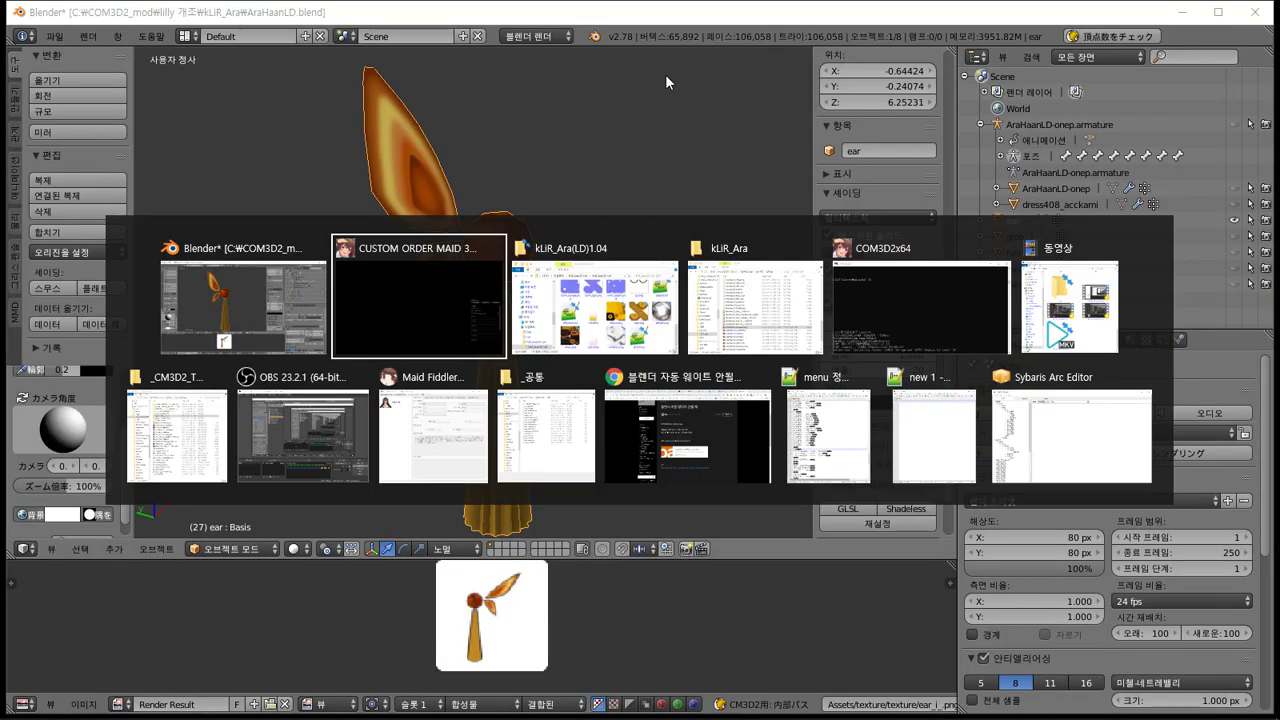
{"action": "key", "text": "alt+Tab"}
{"action": "key", "text": "alt+Tab"}
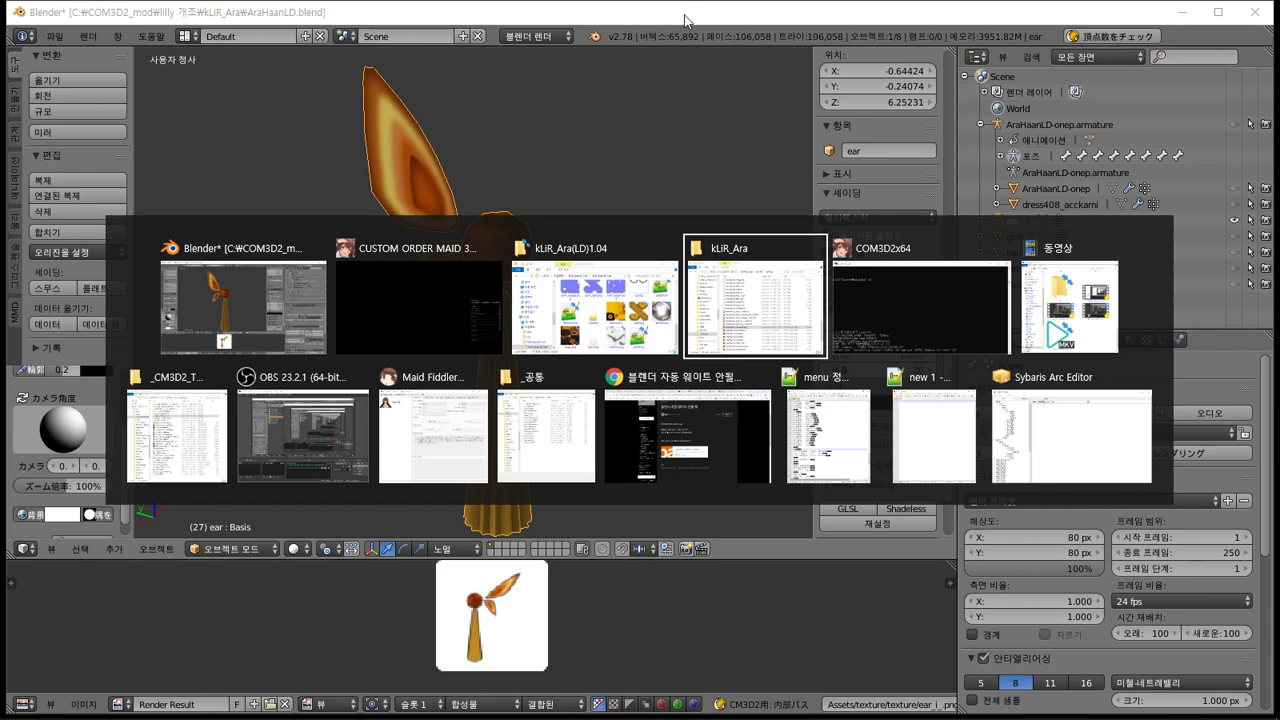
{"action": "scroll", "coordinate": [950, 560], "scroll_direction": "down", "scroll_amount": 4}
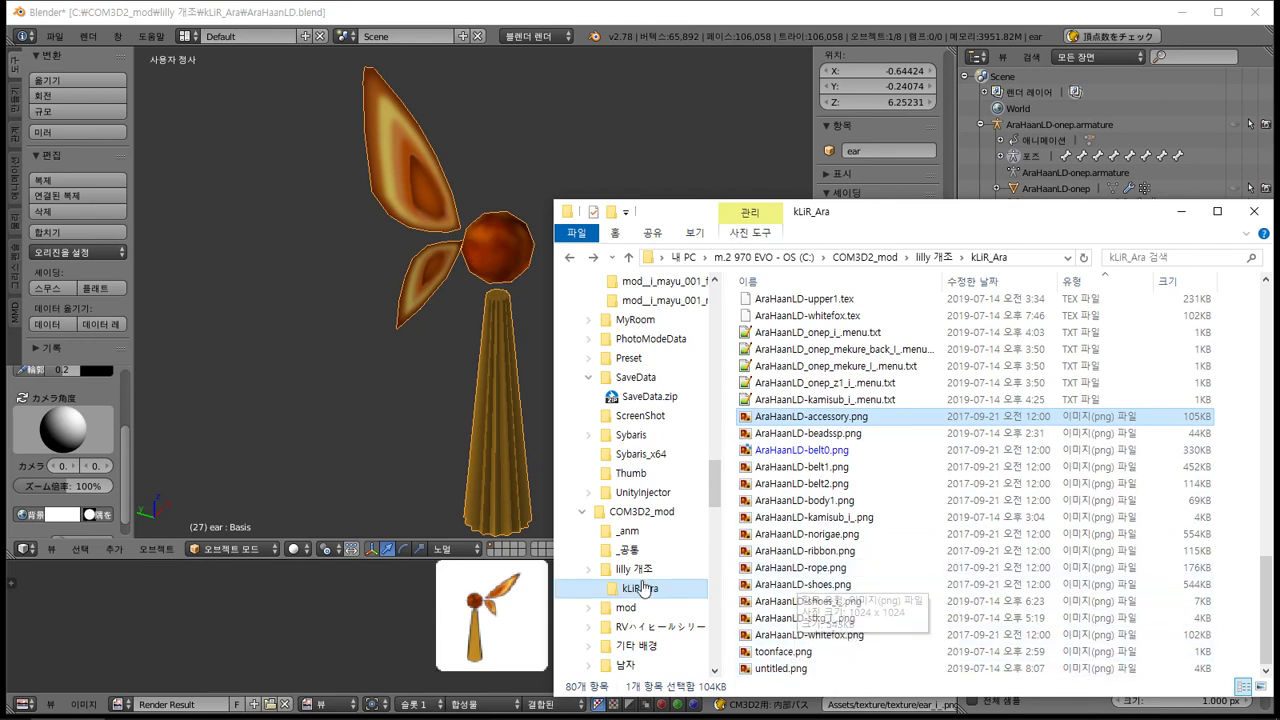
{"action": "left_click", "coordinate": [800, 568]}
{"action": "key", "text": "F2"}
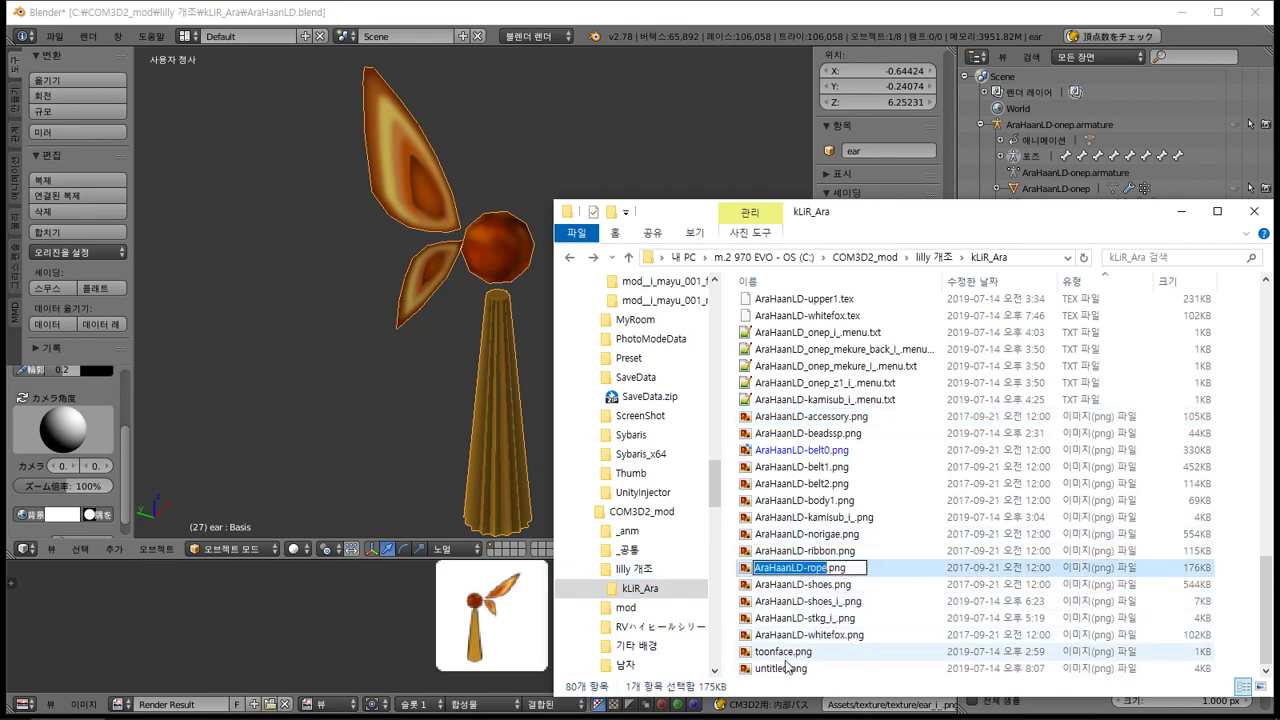
{"action": "key", "text": "ctrl+c"}
{"action": "left_click", "coordinate": [780, 670]}
{"action": "key", "text": "F2"}
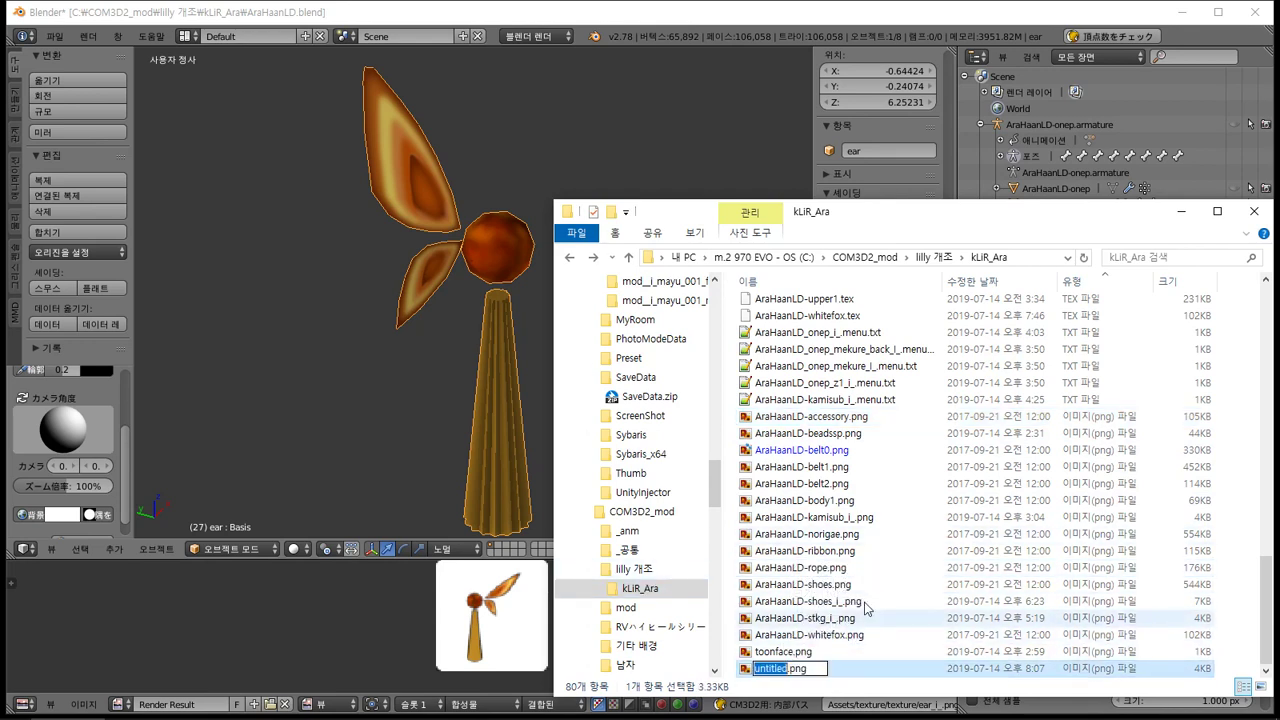
{"action": "key", "text": "ctrl+v"}
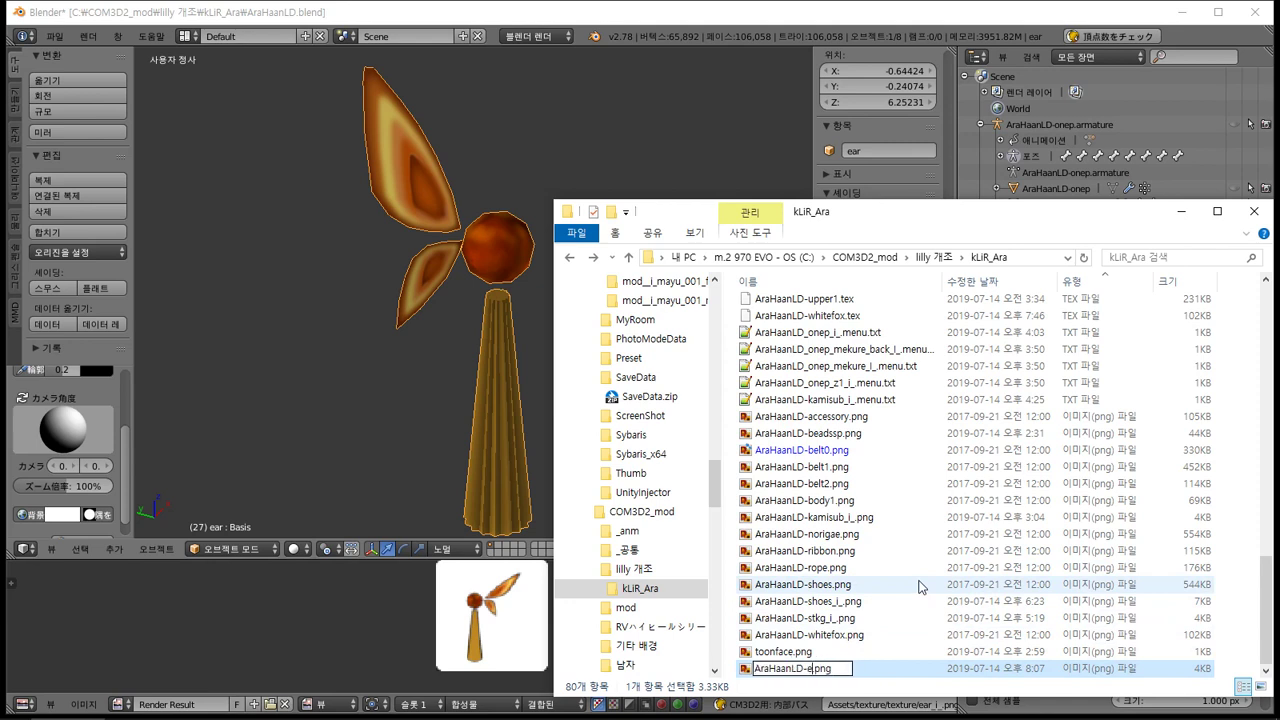
{"action": "key", "text": "Return"}
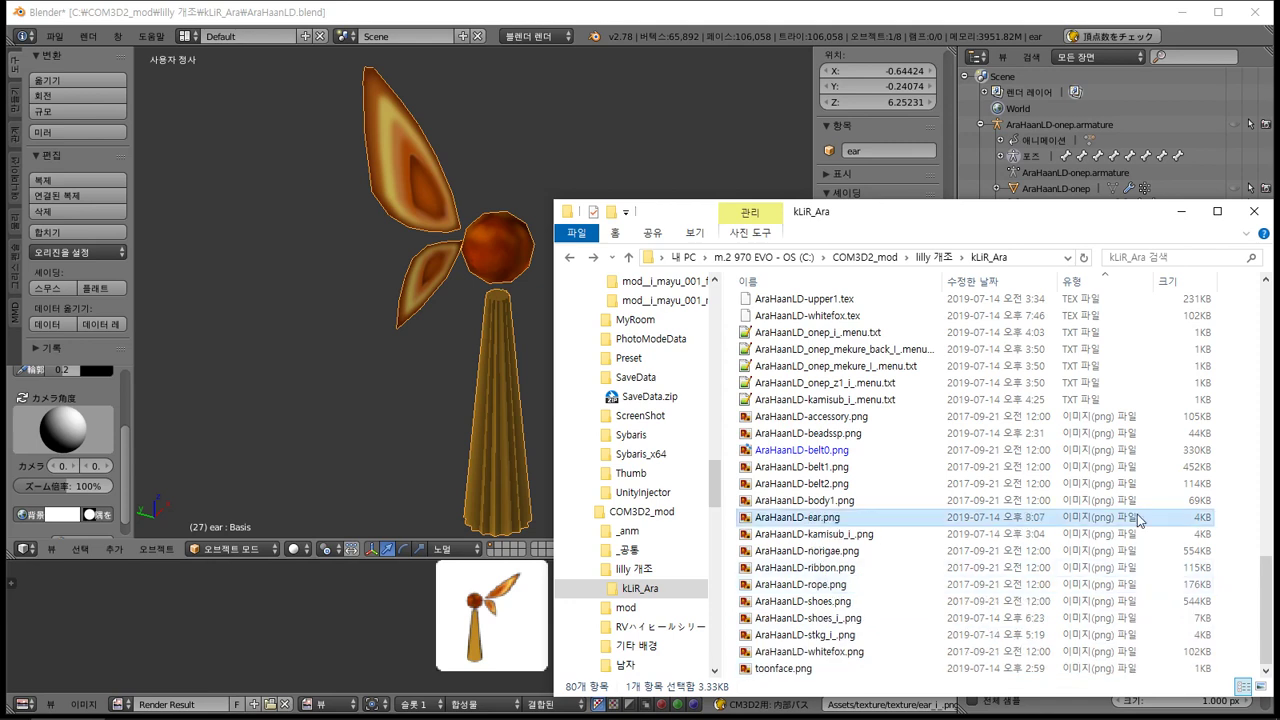
{"action": "scroll", "coordinate": [1015, 532], "scroll_direction": "up", "scroll_amount": 2}
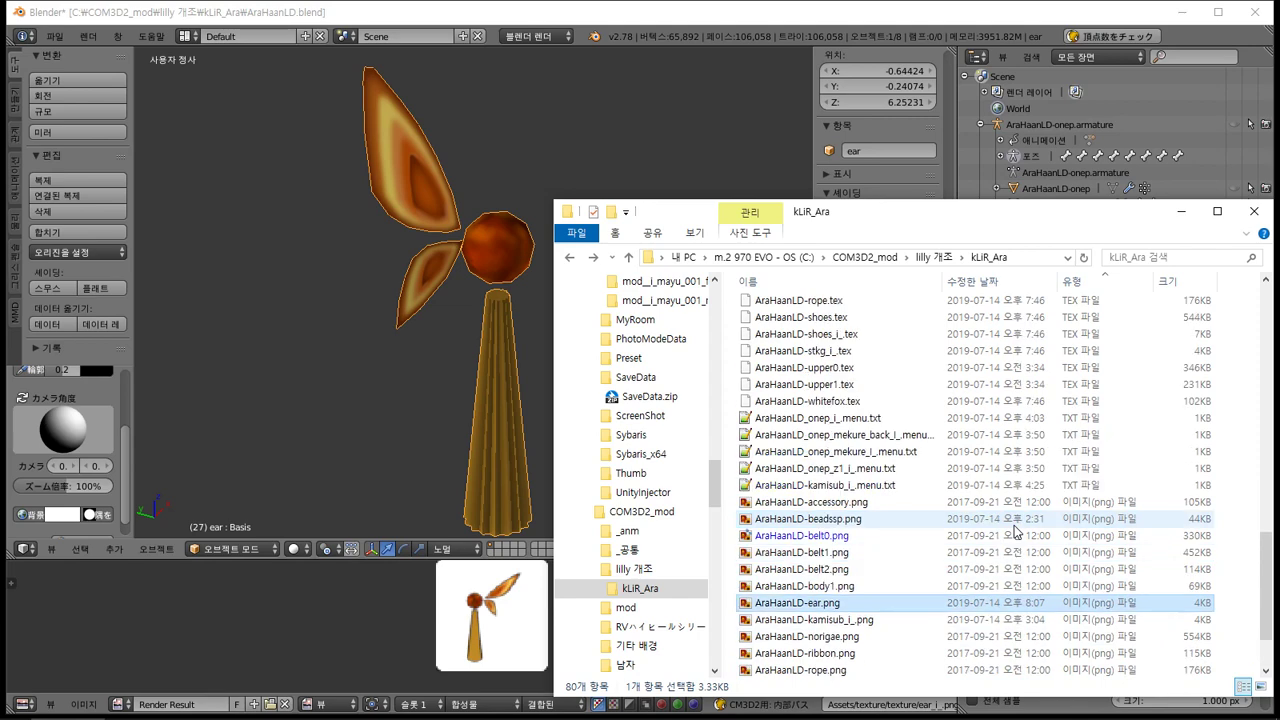
{"action": "scroll", "coordinate": [1000, 560], "scroll_direction": "up", "scroll_amount": 8}
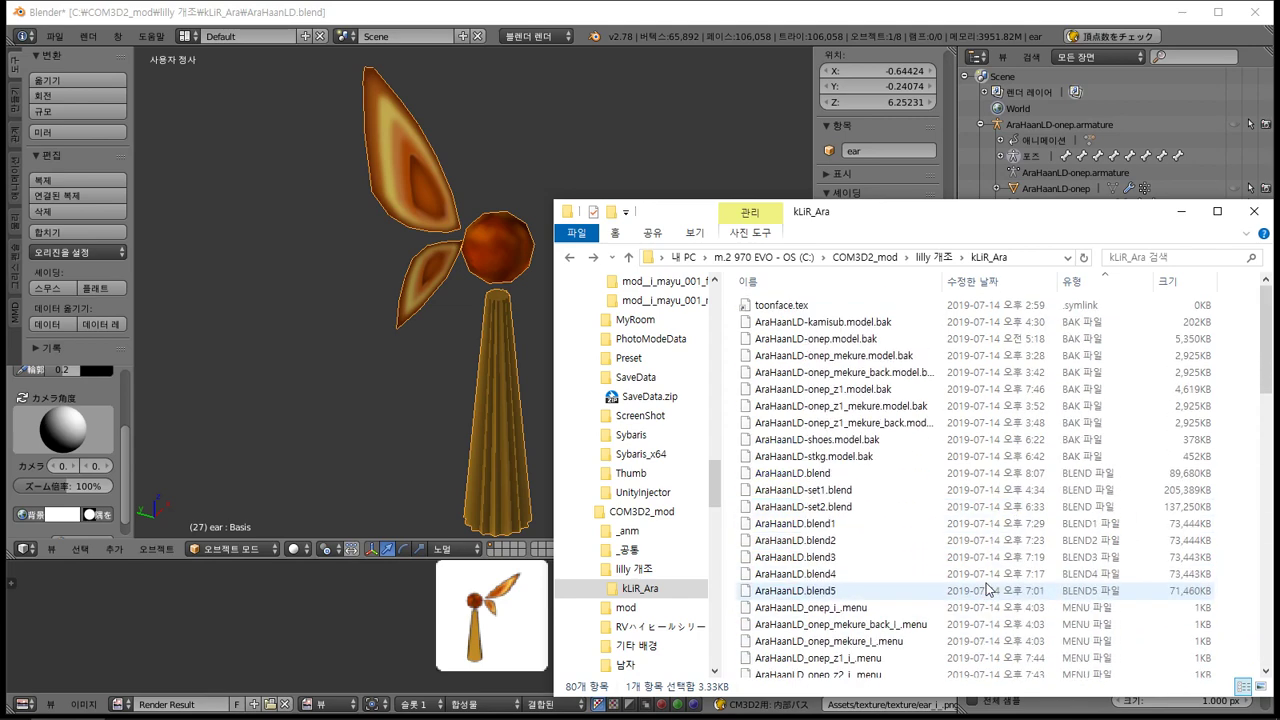
{"action": "scroll", "coordinate": [987, 590], "scroll_direction": "down", "scroll_amount": 10}
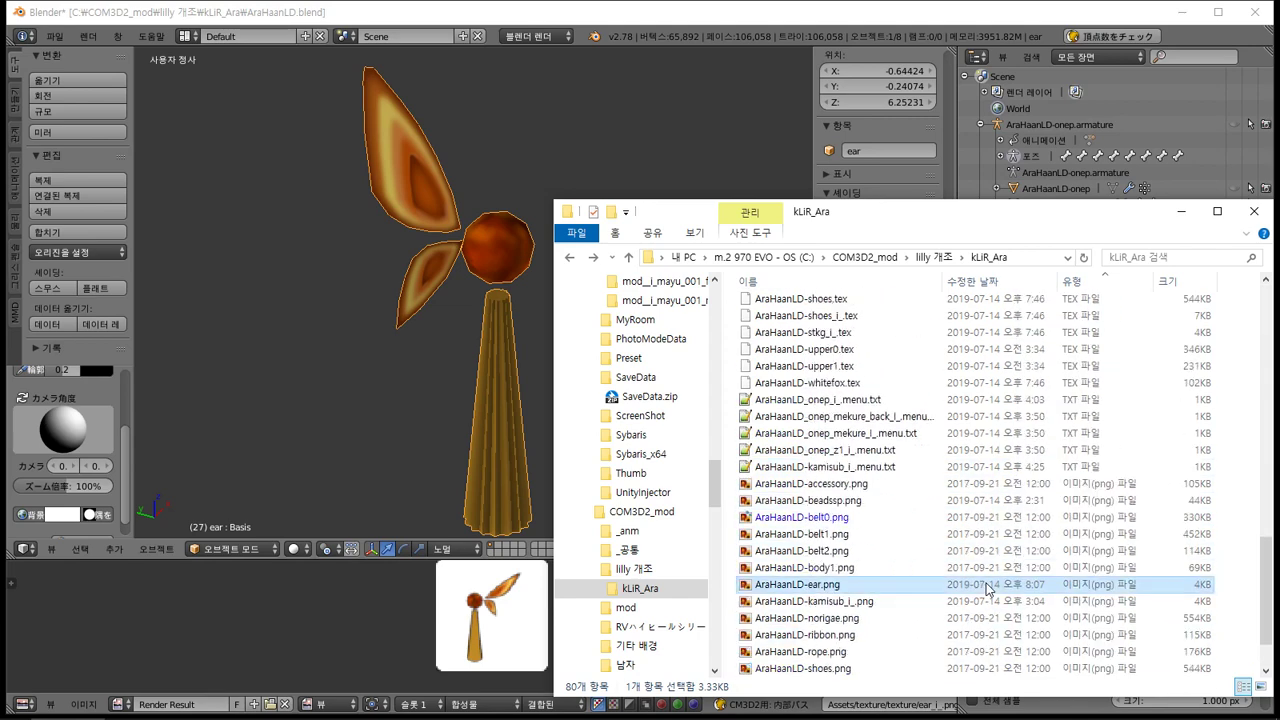
Switch back to Blender, show the whitefox material's texture settings and save AraHaanLD.blend again
{"action": "mouse_move", "coordinate": [935, 708]}
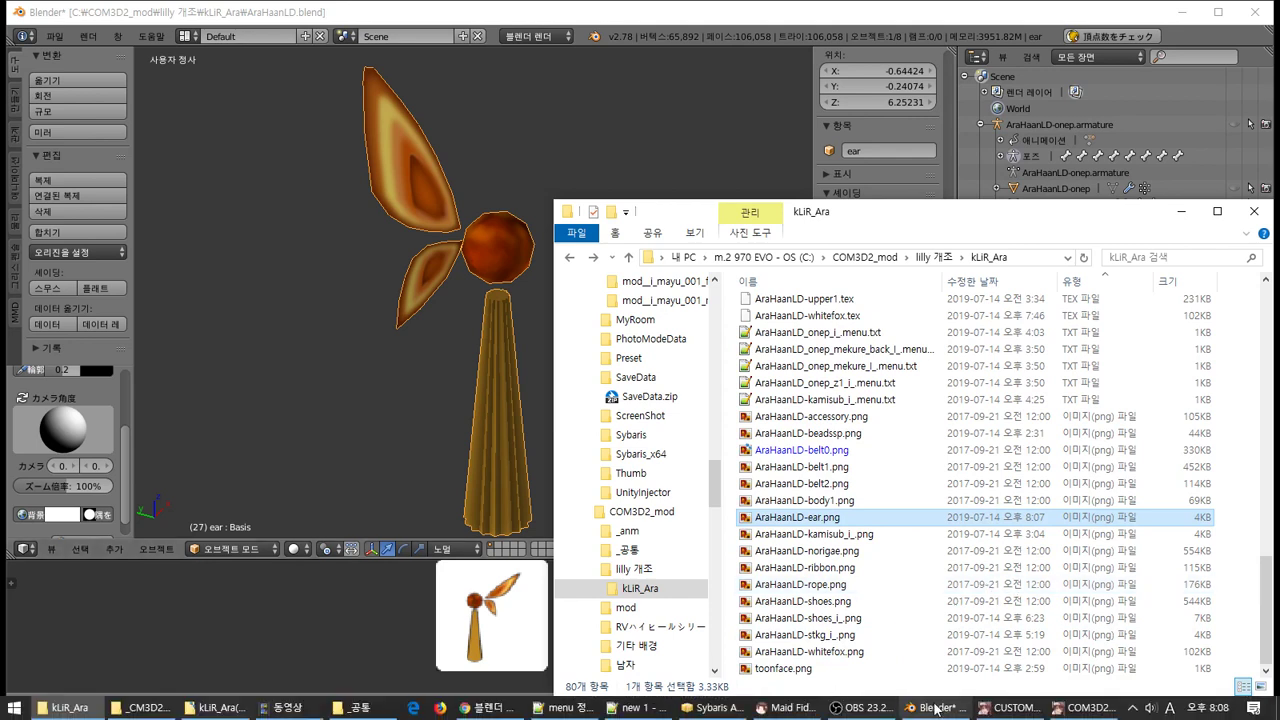
{"action": "mouse_move", "coordinate": [1020, 710]}
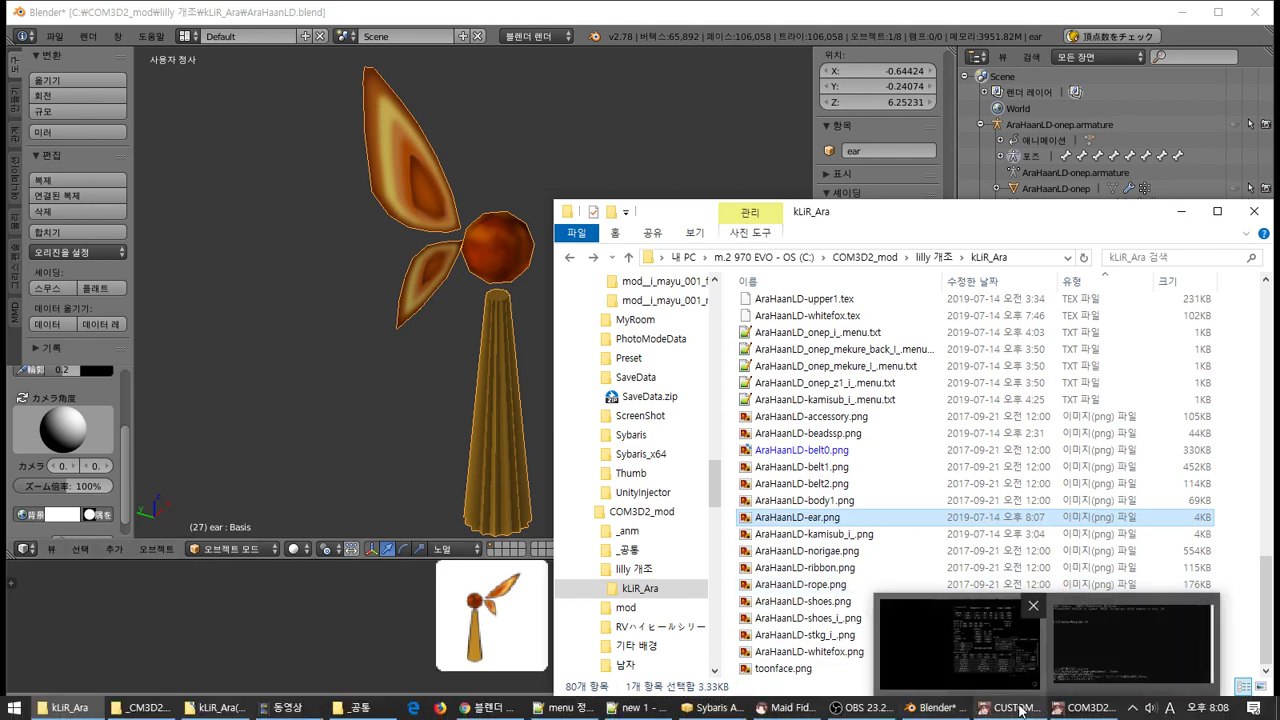
{"action": "left_click", "coordinate": [935, 708]}
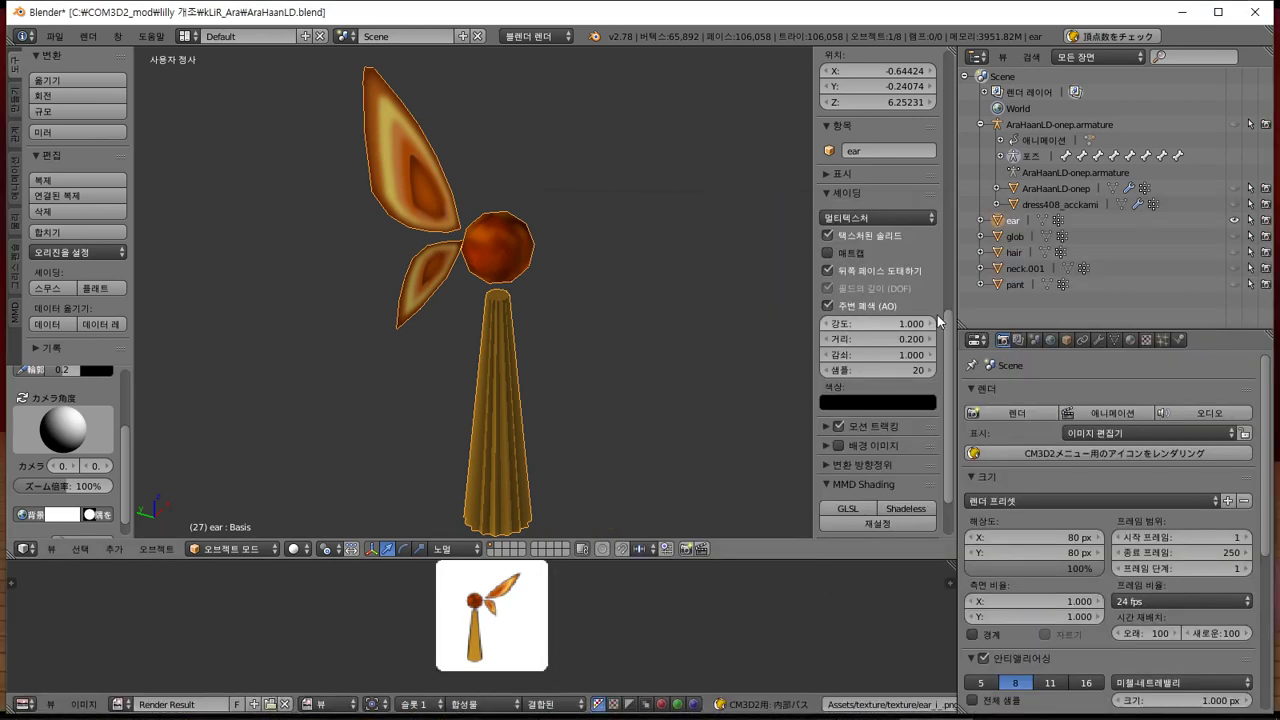
{"action": "left_click", "coordinate": [1131, 340]}
{"action": "left_click", "coordinate": [1147, 341]}
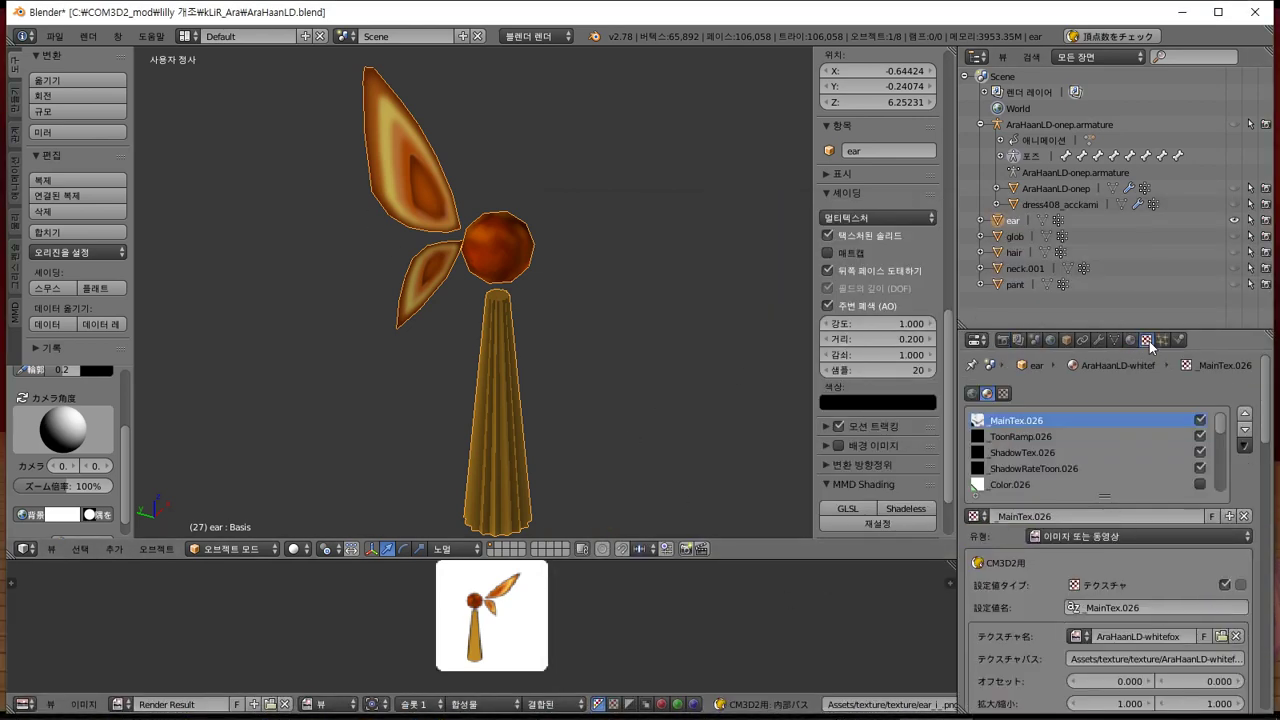
{"action": "key", "text": "ctrl+s"}
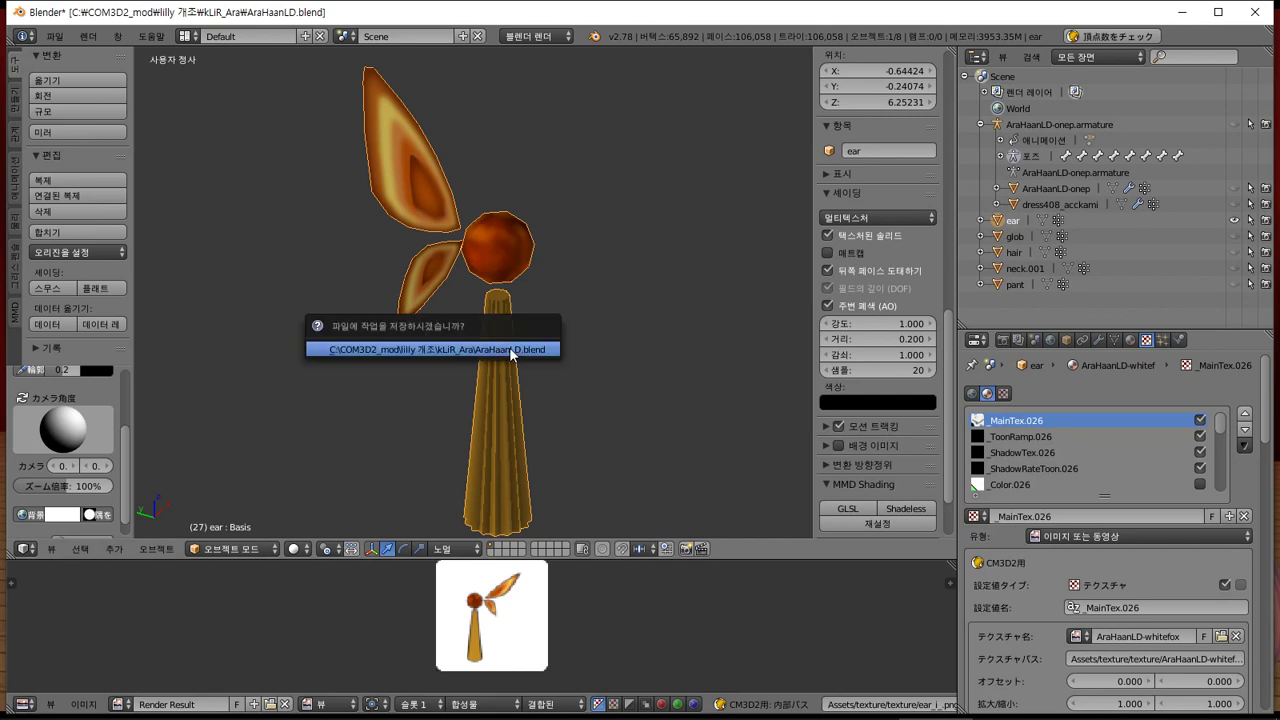
{"action": "left_click", "coordinate": [509, 347]}
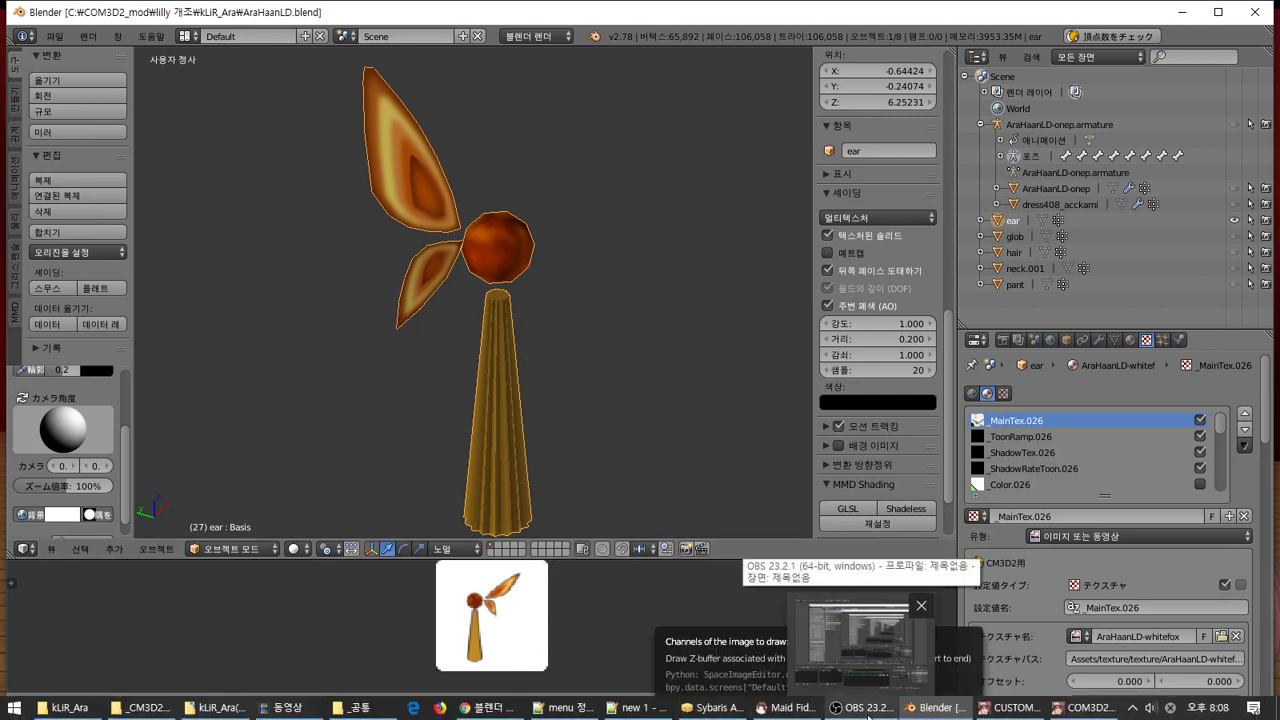
Switch to the Custom Order Maid 3D2 game, close the VibeYourMaid plugin windows and open the PropMyItem panel
{"action": "mouse_move", "coordinate": [1006, 712]}
{"action": "left_click", "coordinate": [960, 645]}
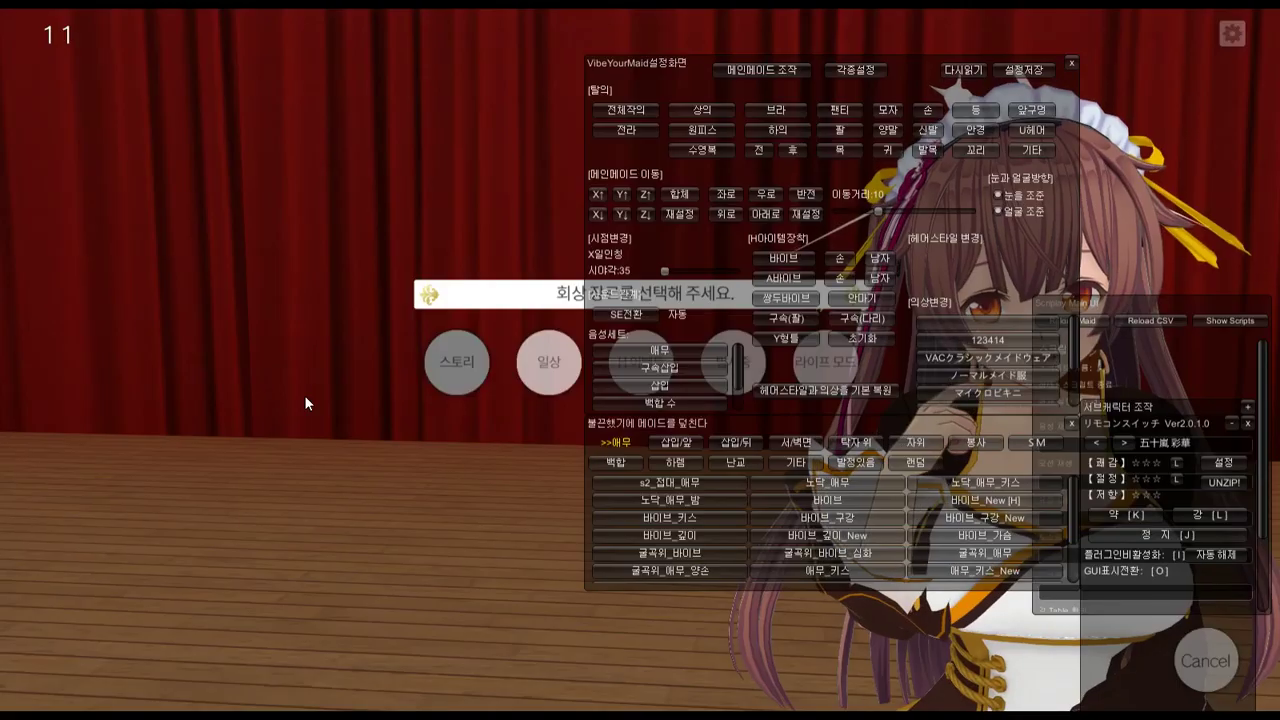
{"action": "left_click", "coordinate": [1249, 428]}
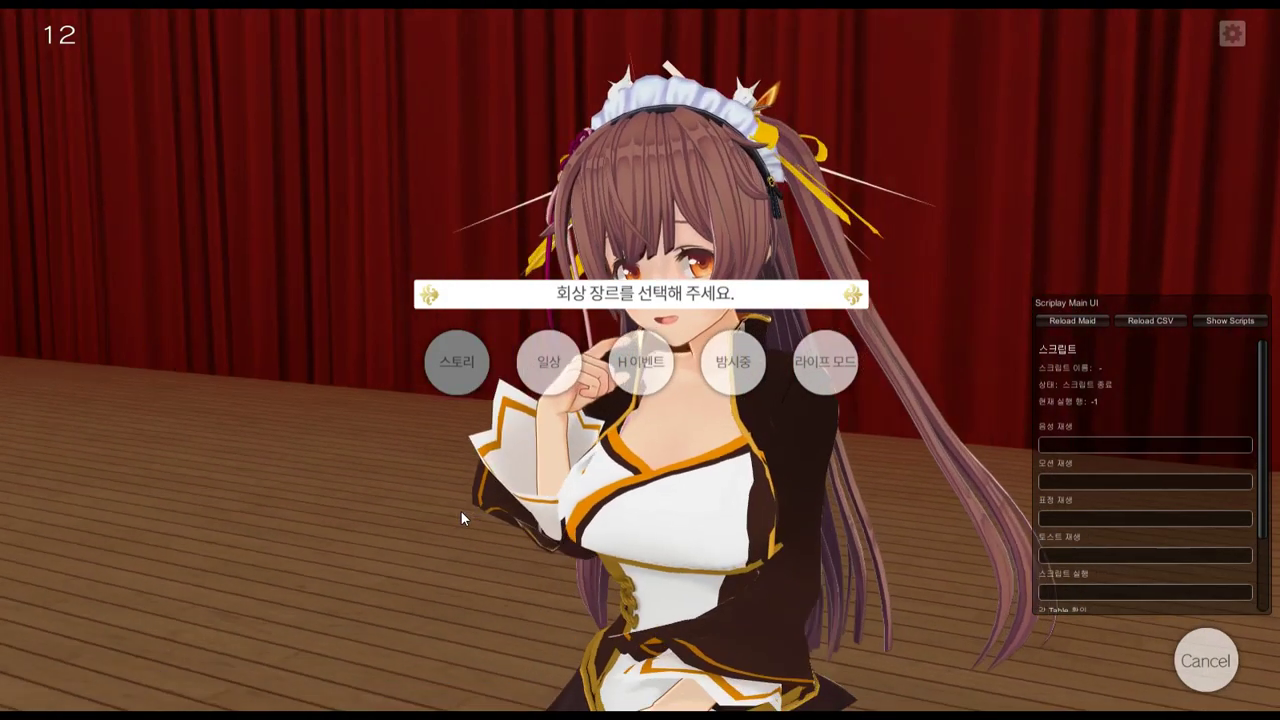
{"action": "key", "text": "i"}
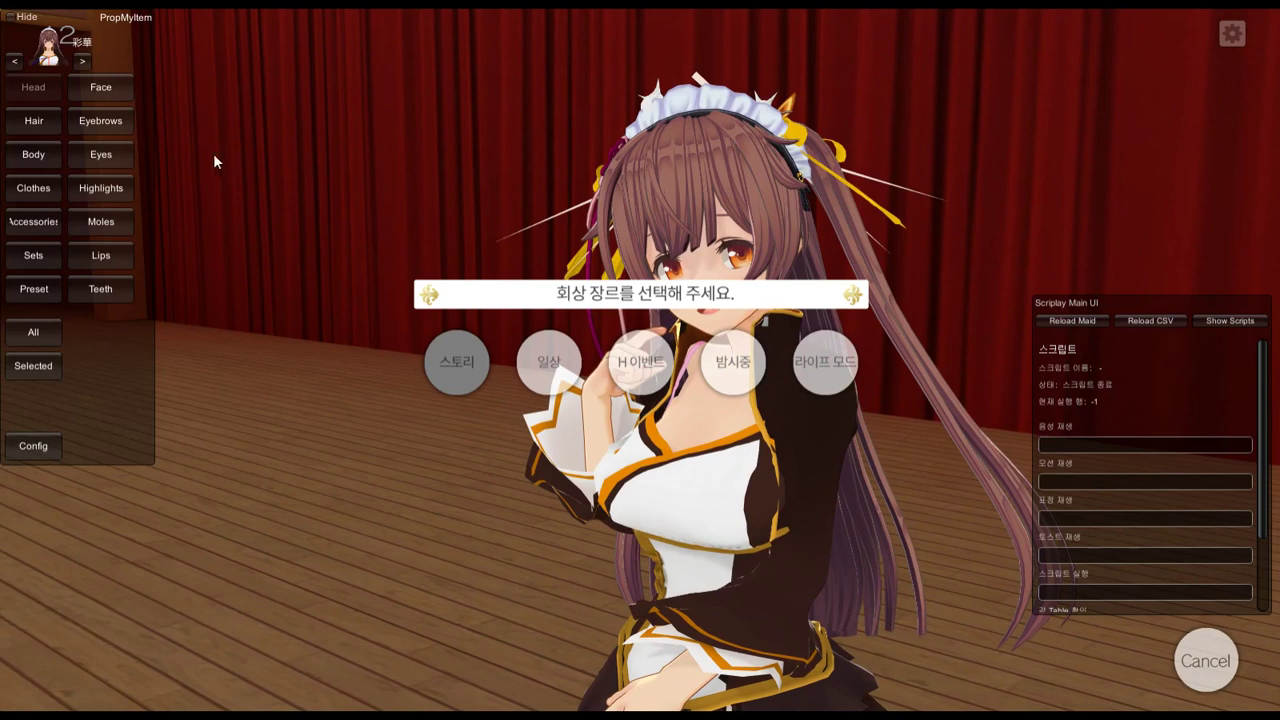
Switch to Sybaris Arc Editor and list the onep menu files of dress235, dress236 and dress241
{"action": "key", "text": "alt+Tab"}
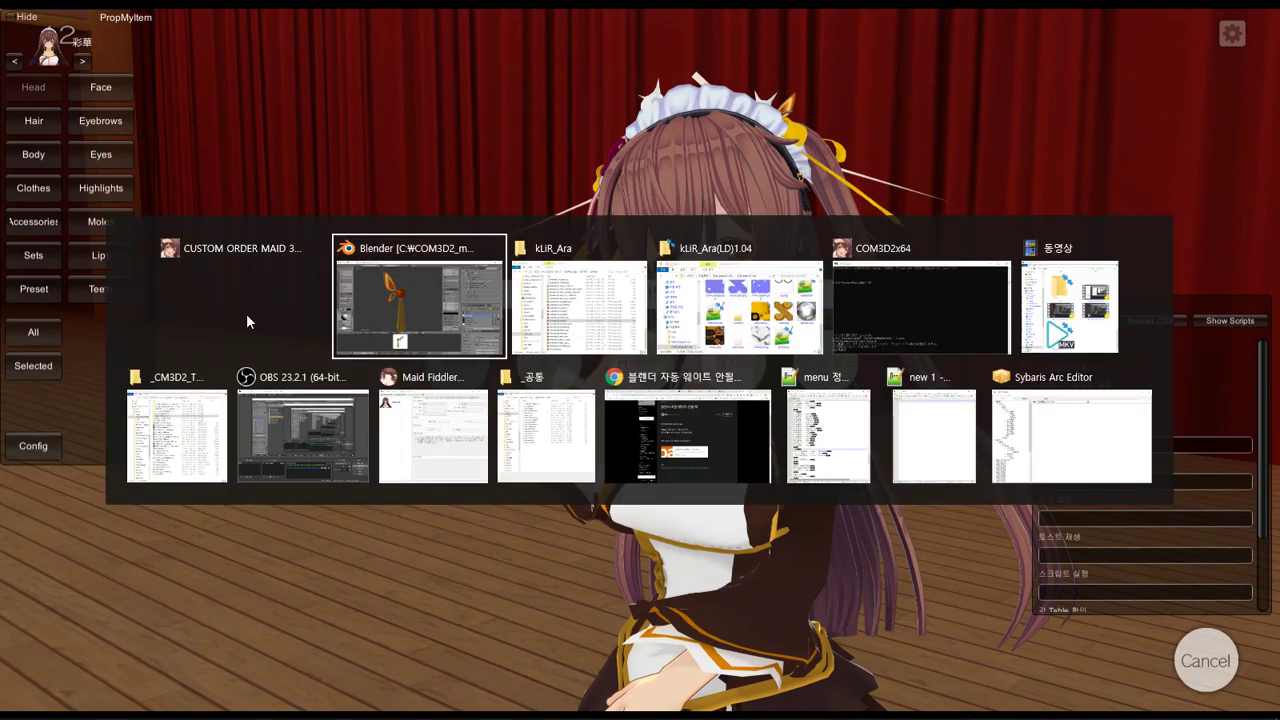
{"action": "key", "text": "alt+Tab"}
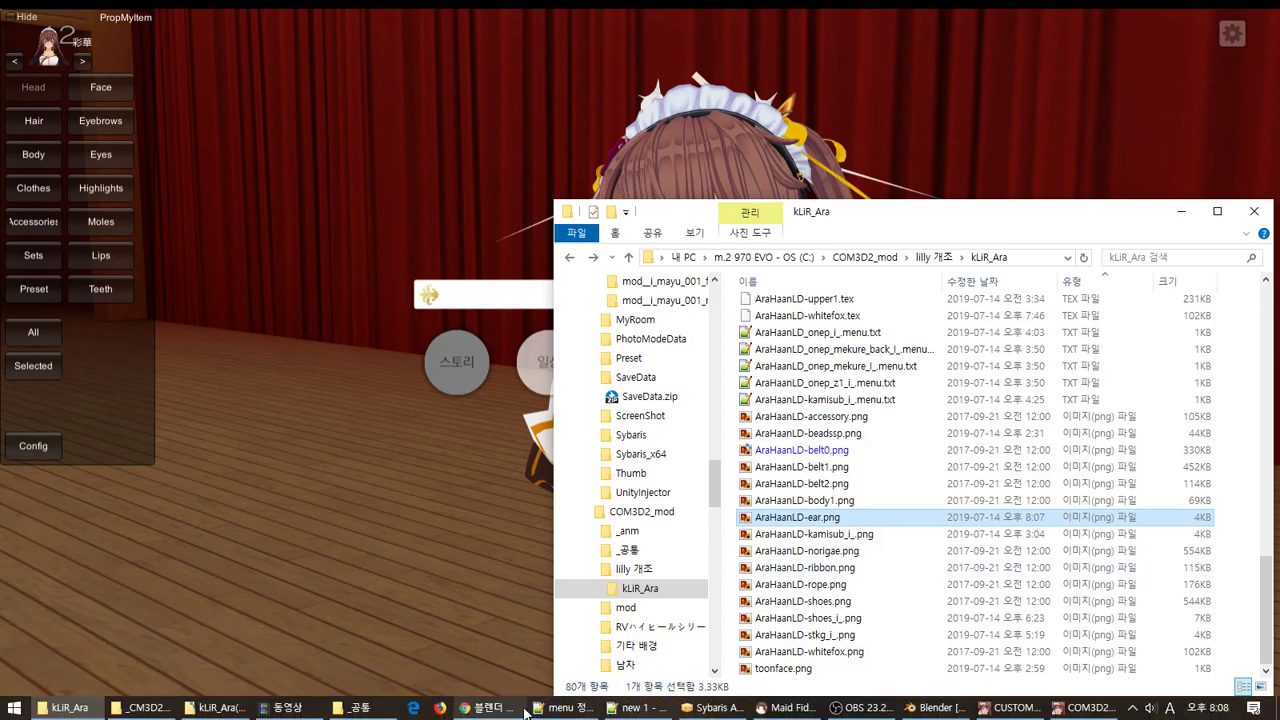
{"action": "left_click", "coordinate": [712, 707]}
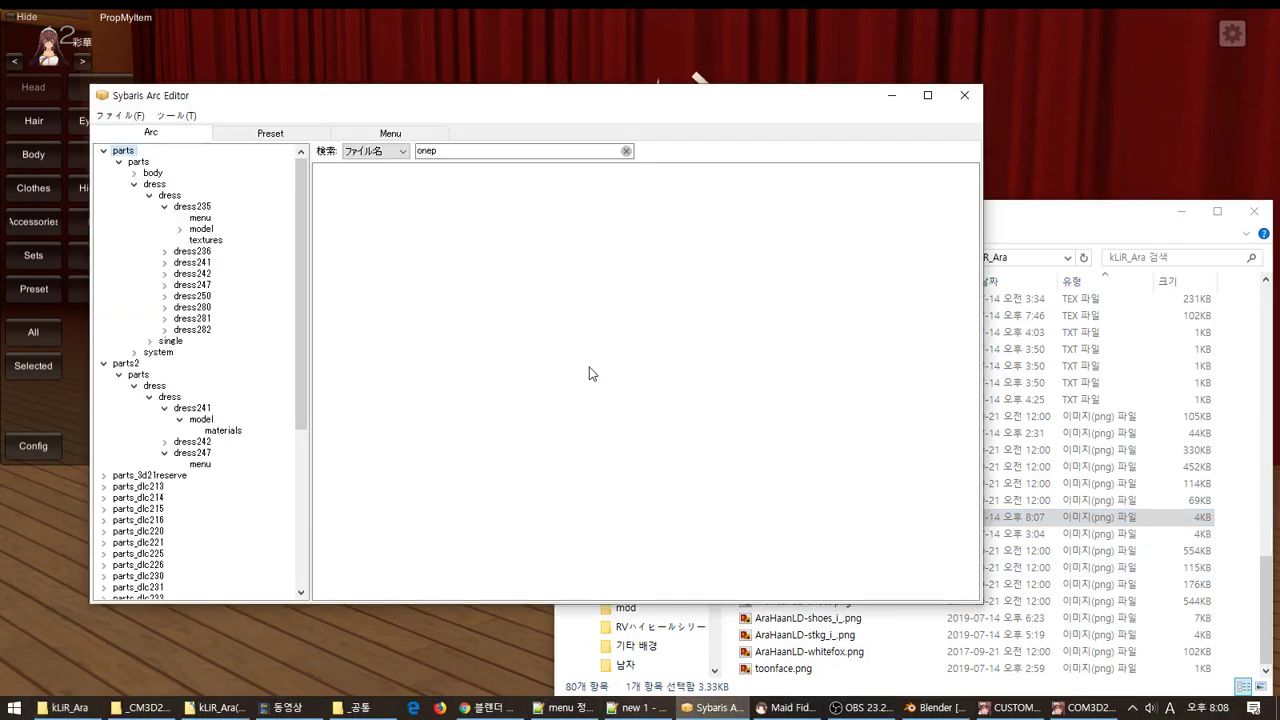
{"action": "left_click", "coordinate": [200, 219]}
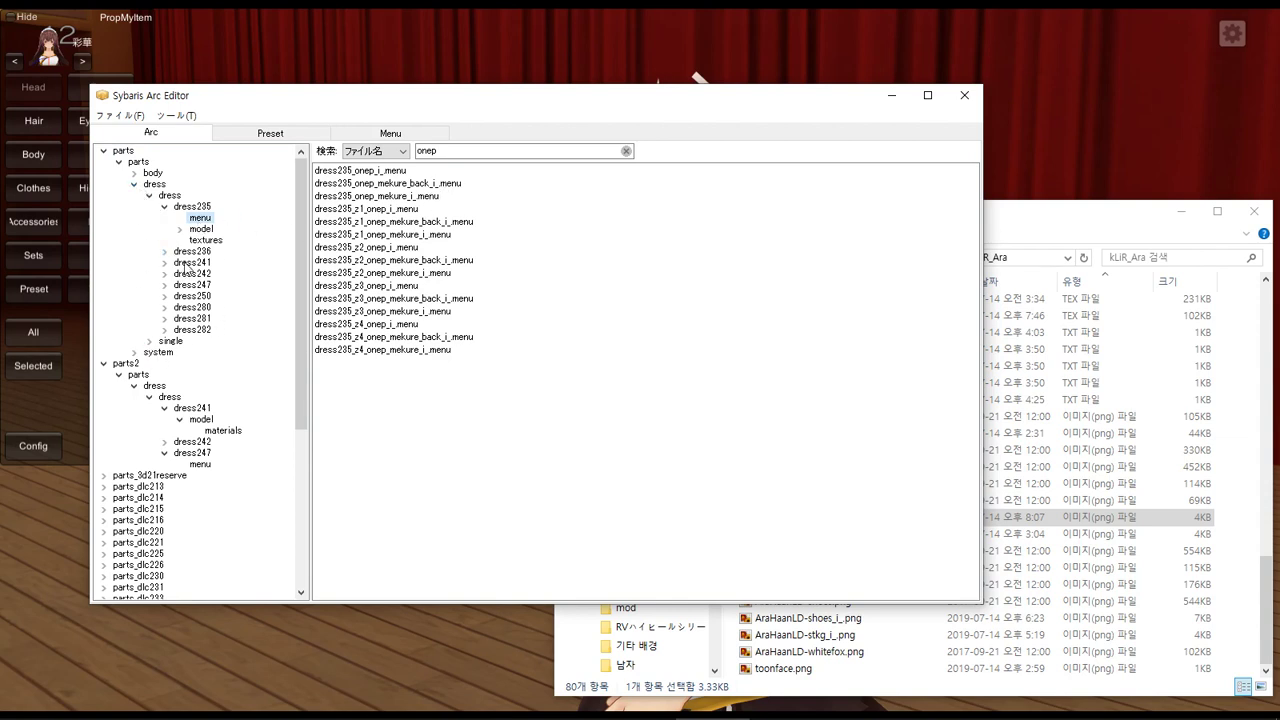
{"action": "left_click", "coordinate": [168, 197]}
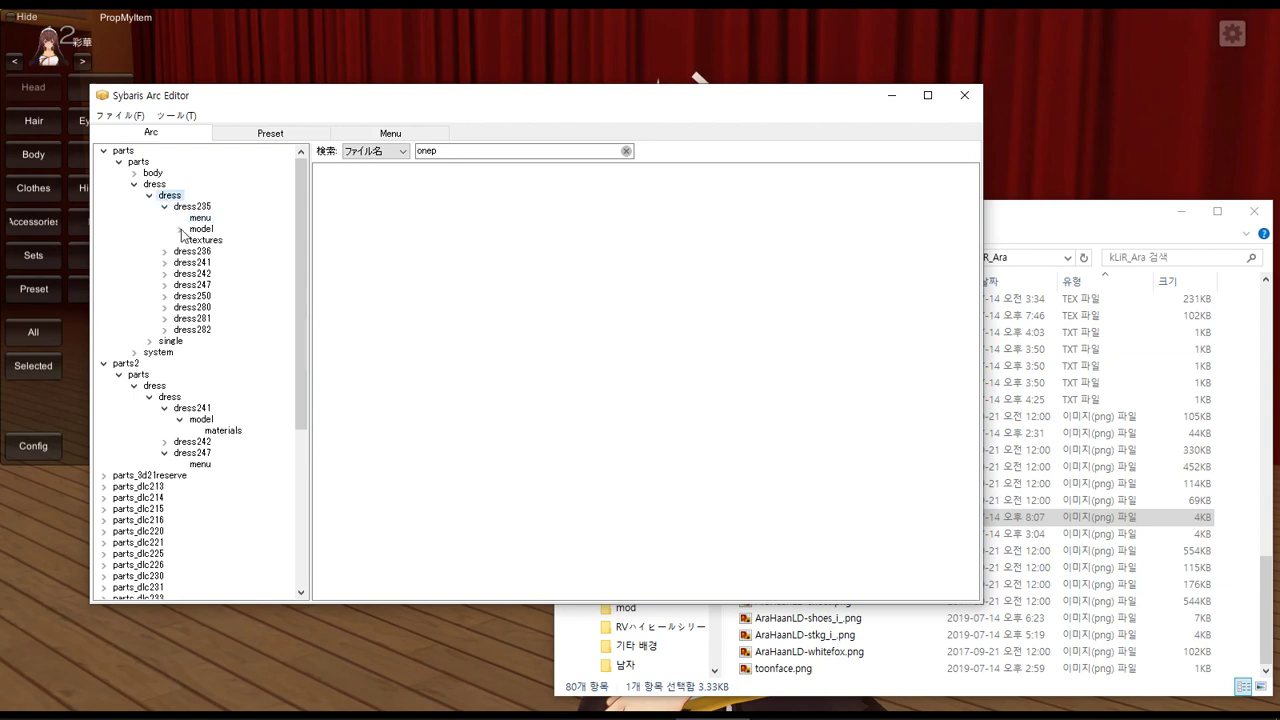
{"action": "left_click", "coordinate": [165, 252]}
{"action": "left_click", "coordinate": [200, 263]}
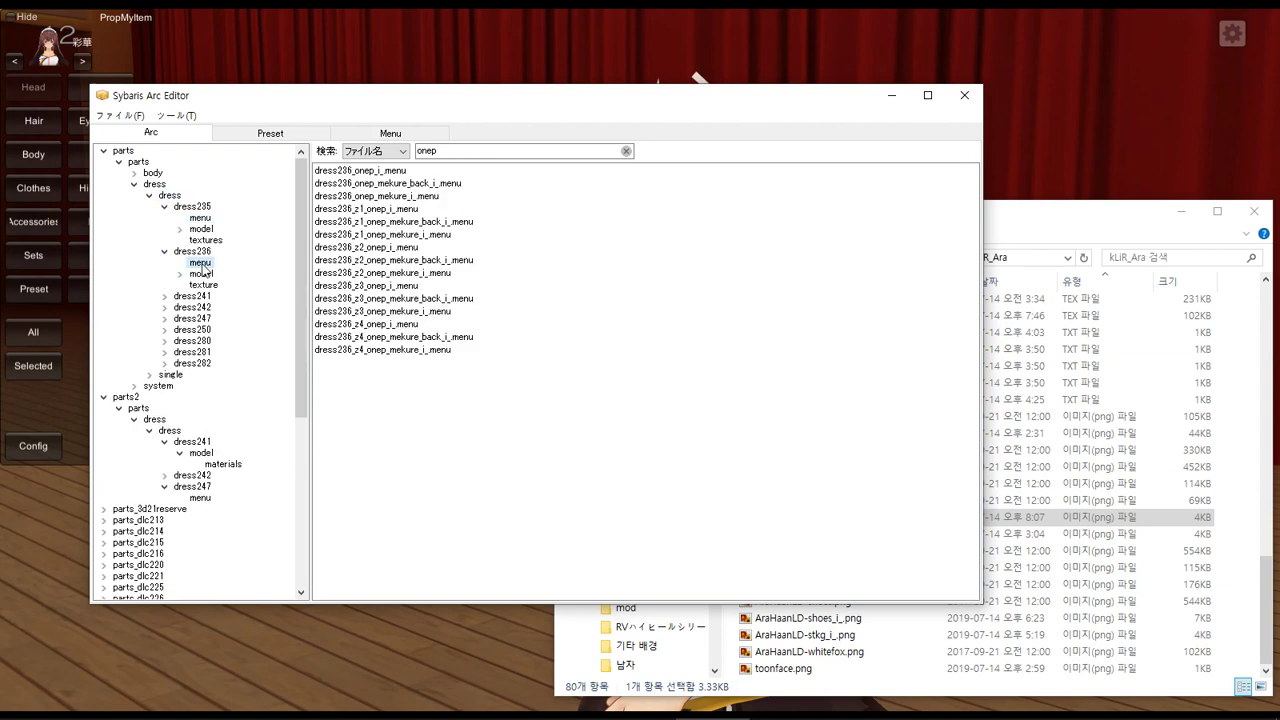
{"action": "left_click", "coordinate": [165, 297]}
{"action": "left_click", "coordinate": [197, 308]}
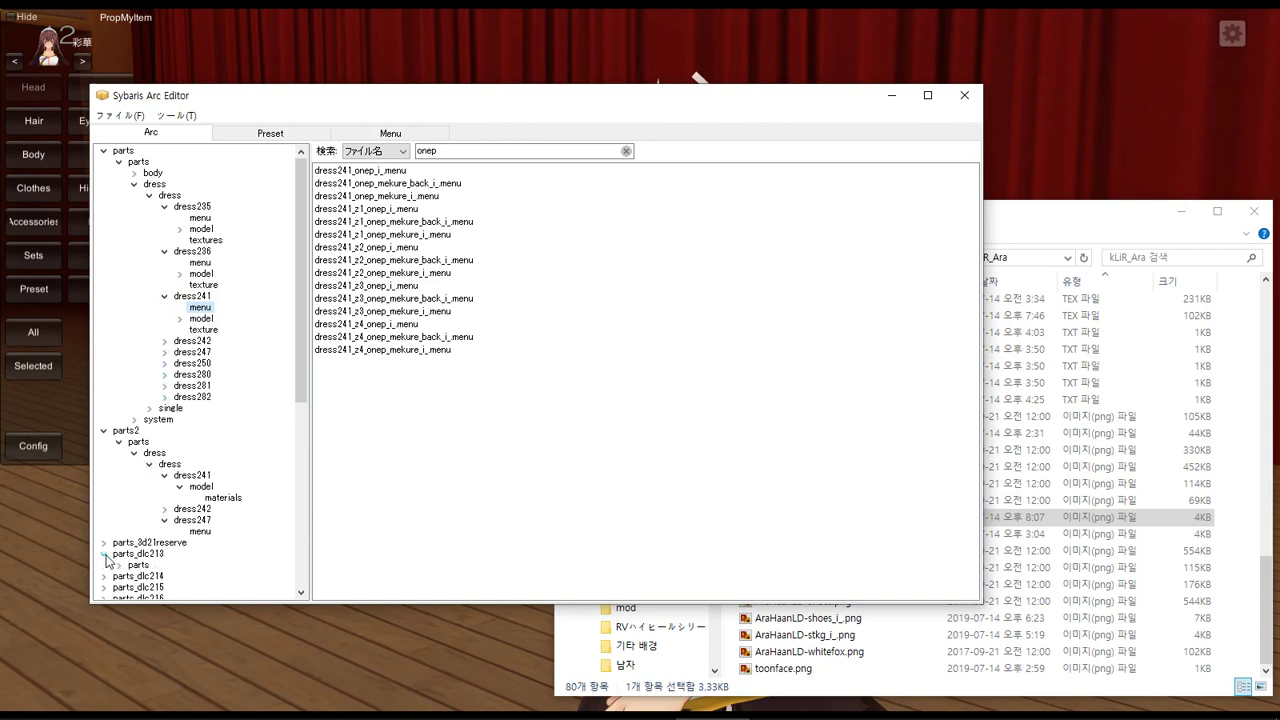
Browse the unfiltered parts tree and list the menu files of dress216
{"action": "scroll", "coordinate": [114, 510], "scroll_direction": "down", "scroll_amount": 5}
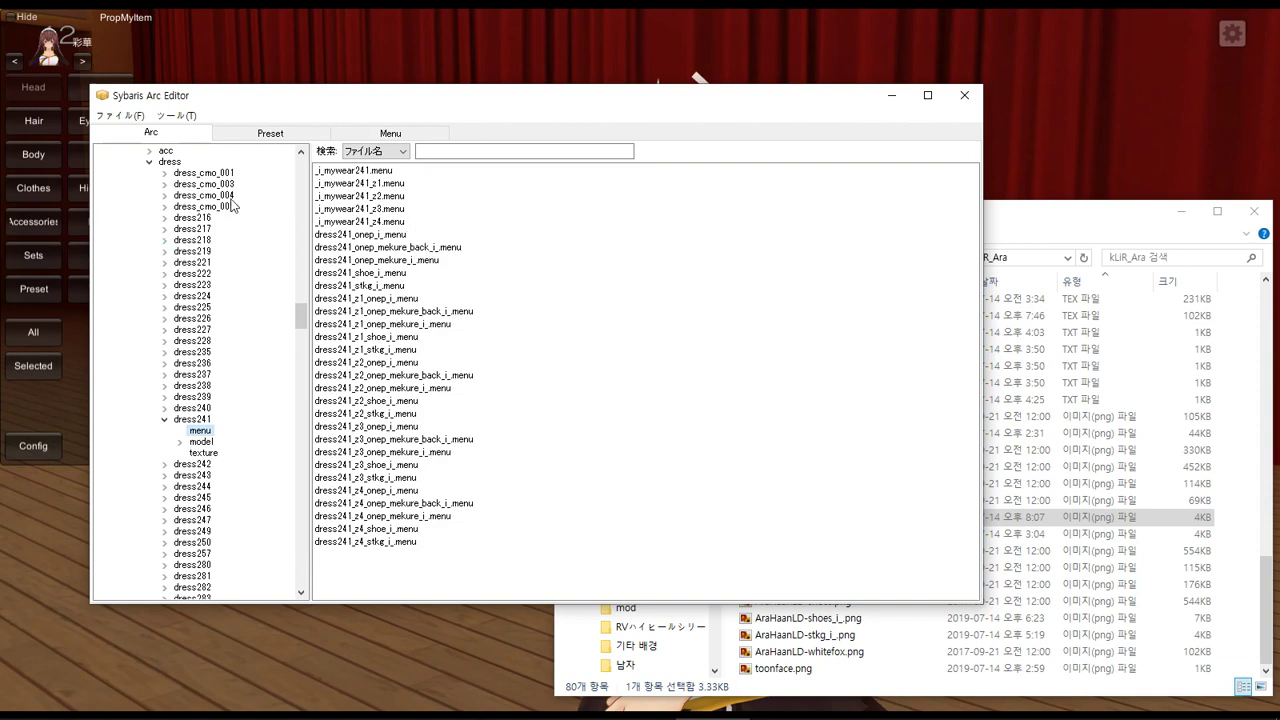
{"action": "scroll", "coordinate": [235, 212], "scroll_direction": "up", "scroll_amount": 10}
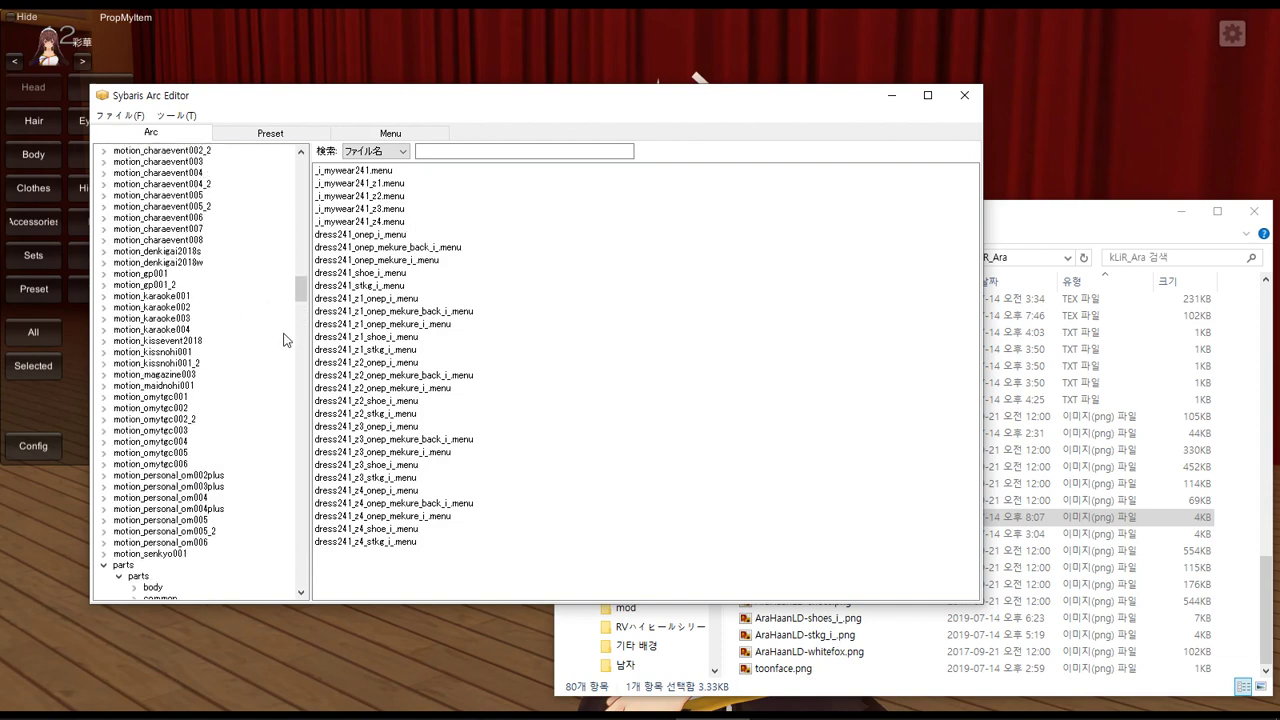
{"action": "scroll", "coordinate": [283, 340], "scroll_direction": "down", "scroll_amount": 10}
{"action": "left_click", "coordinate": [190, 355]}
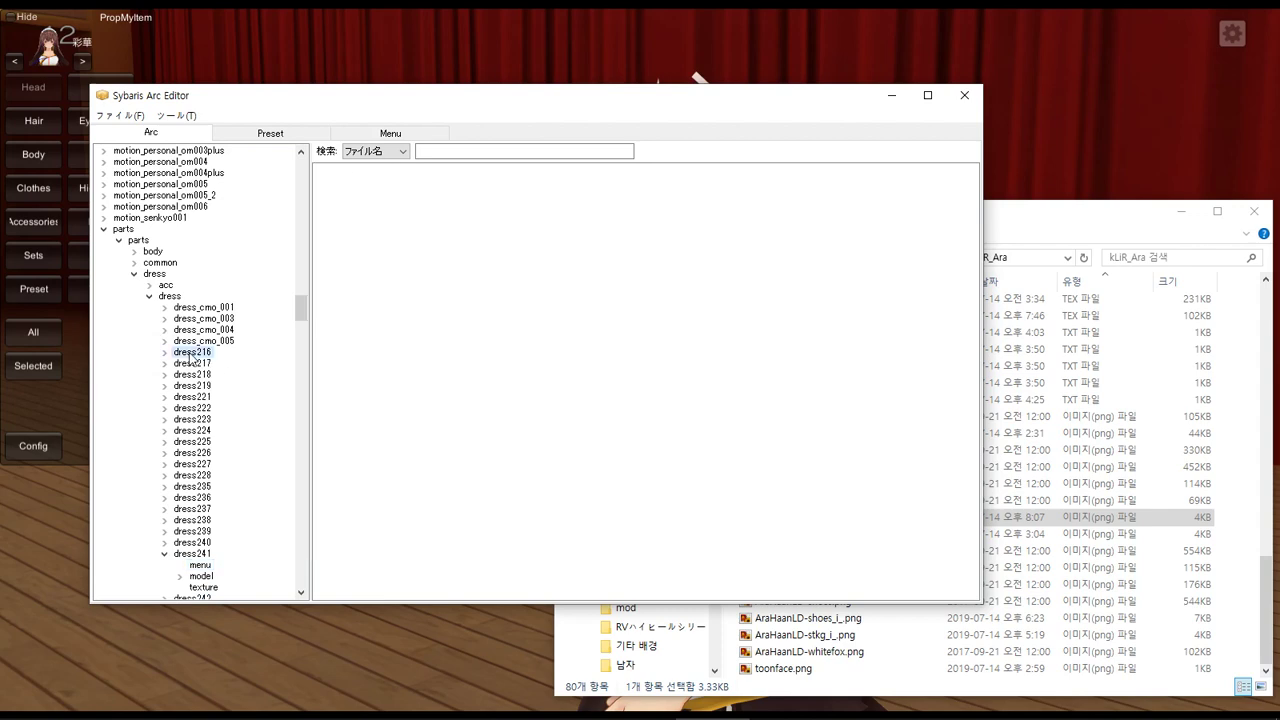
{"action": "double_click", "coordinate": [190, 356]}
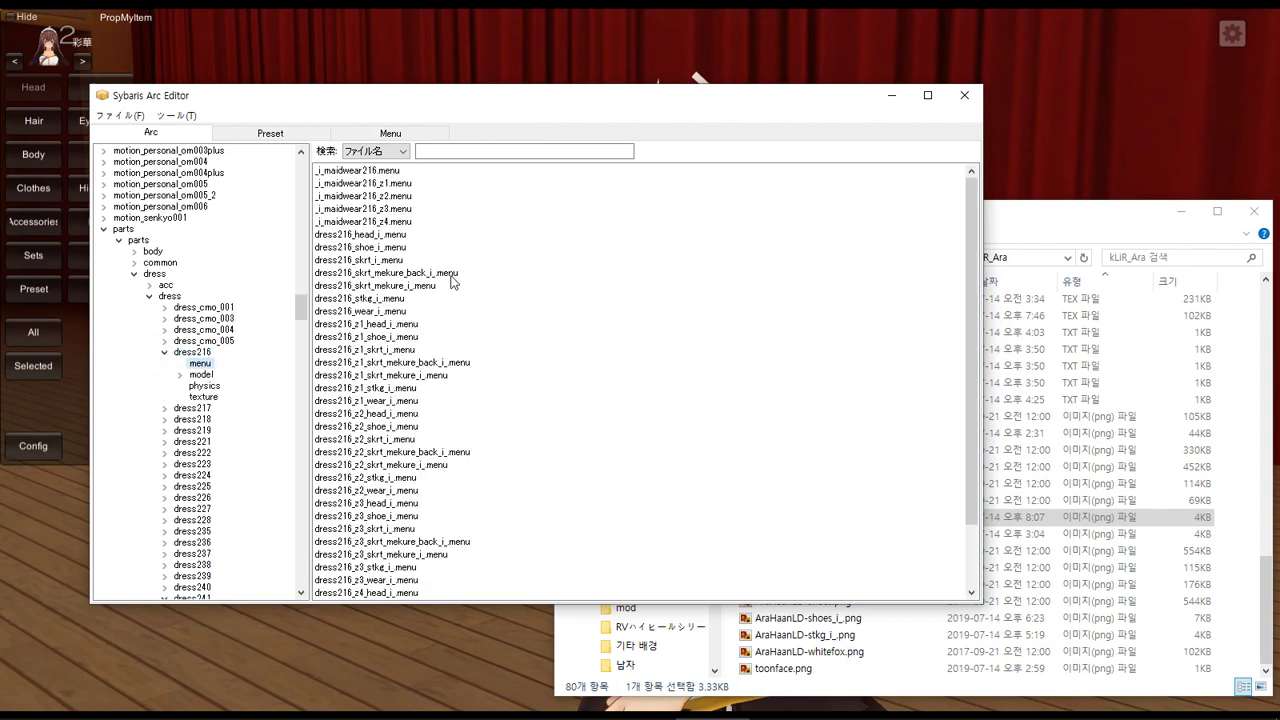
{"action": "left_click", "coordinate": [452, 274]}
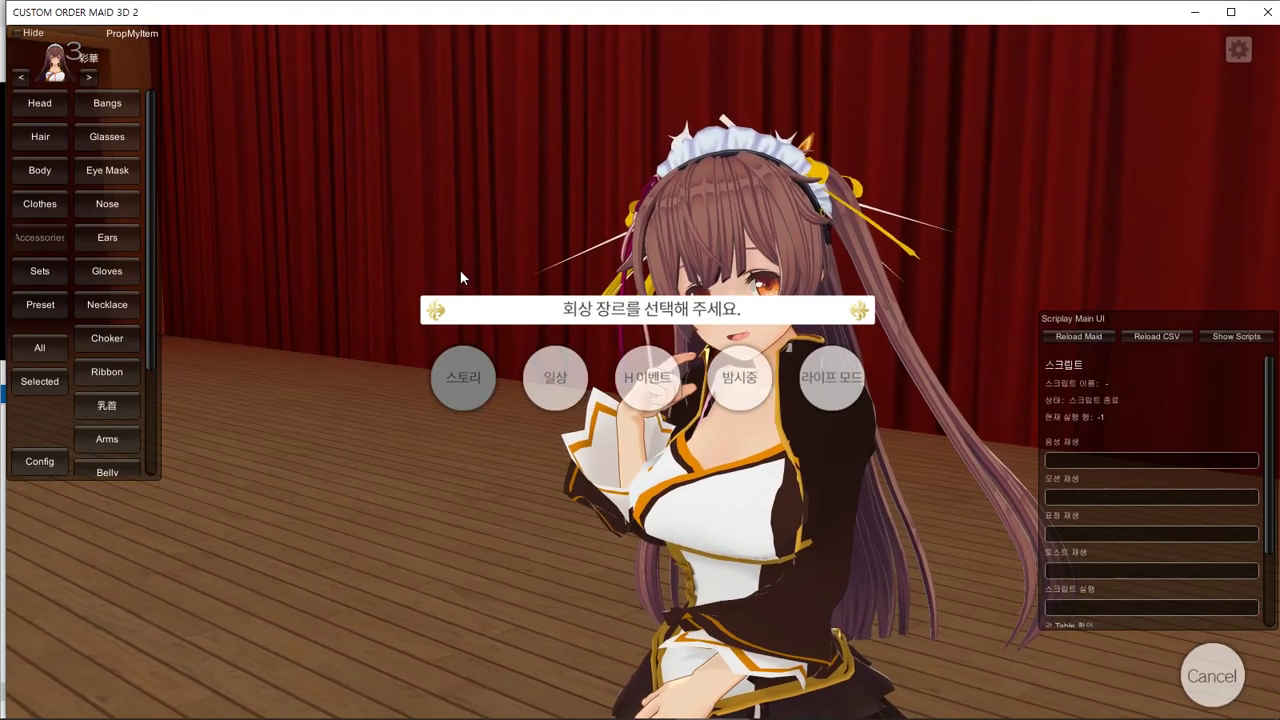
In Custom Order Maid 3D2, show the Ears accessories in PropMyItem, open ACCex and hide PropMyItem
{"action": "left_click", "coordinate": [107, 237]}
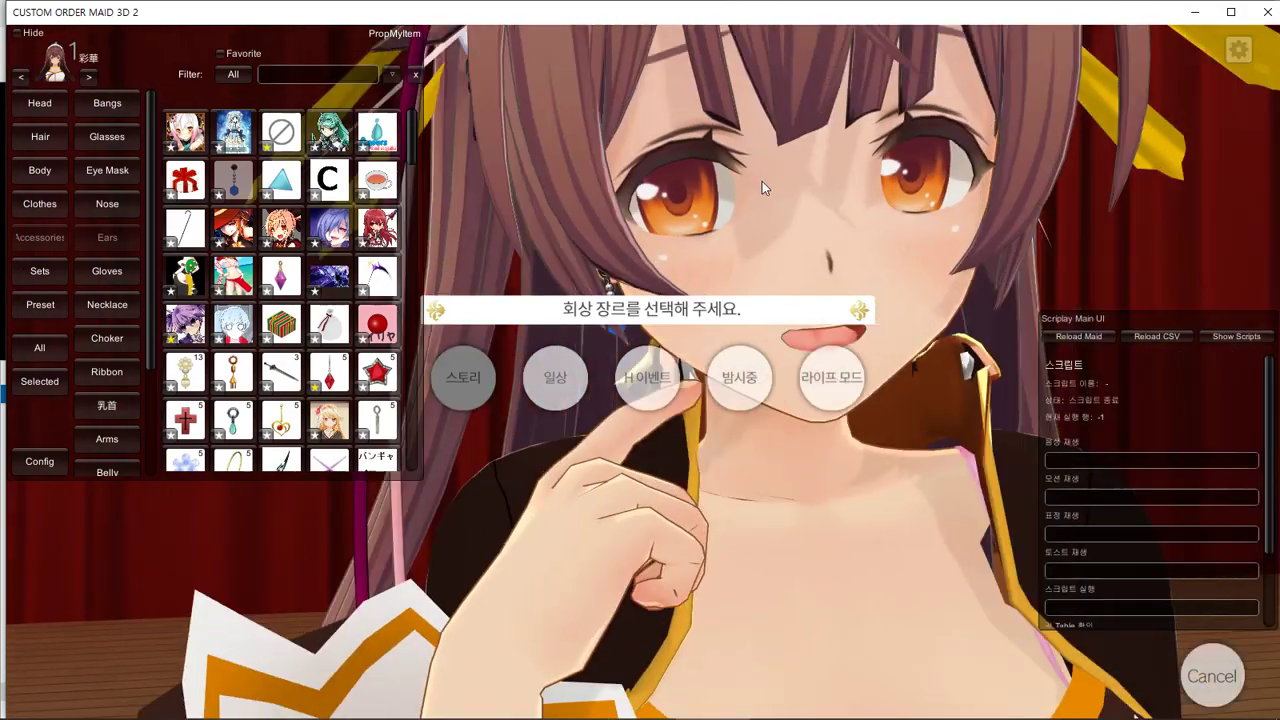
{"action": "key", "text": "F12"}
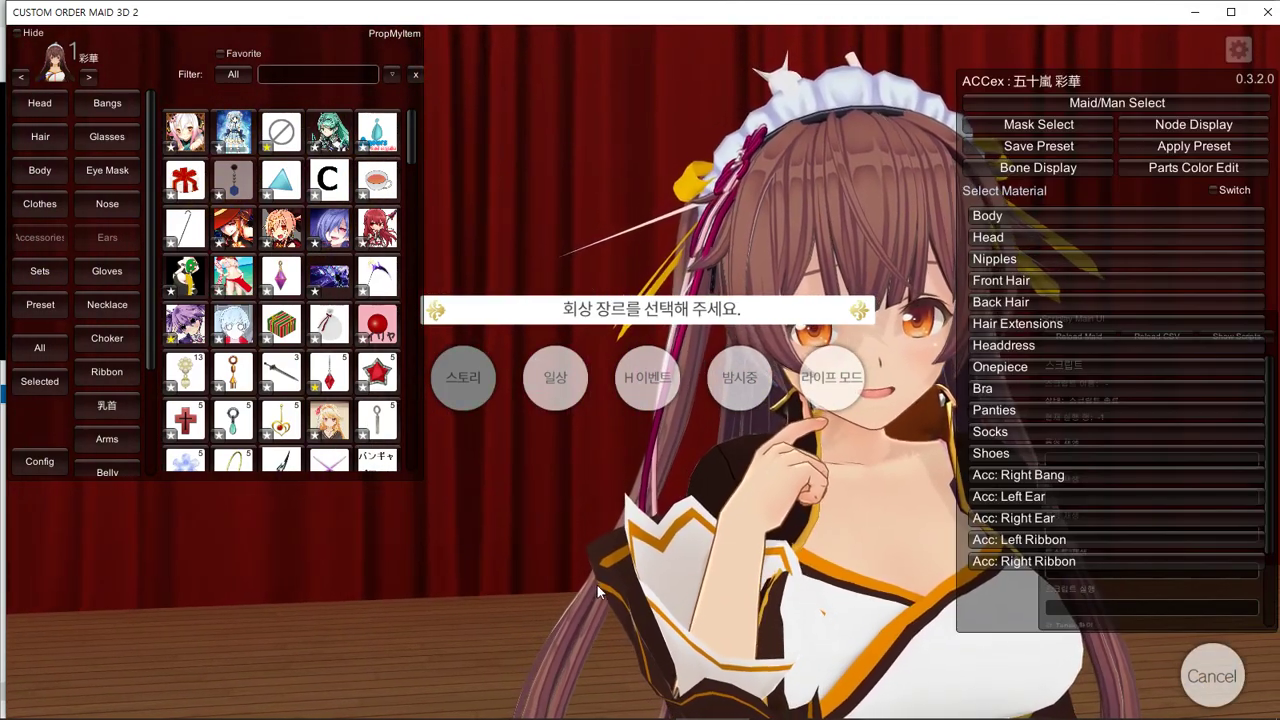
{"action": "key", "text": "F11"}
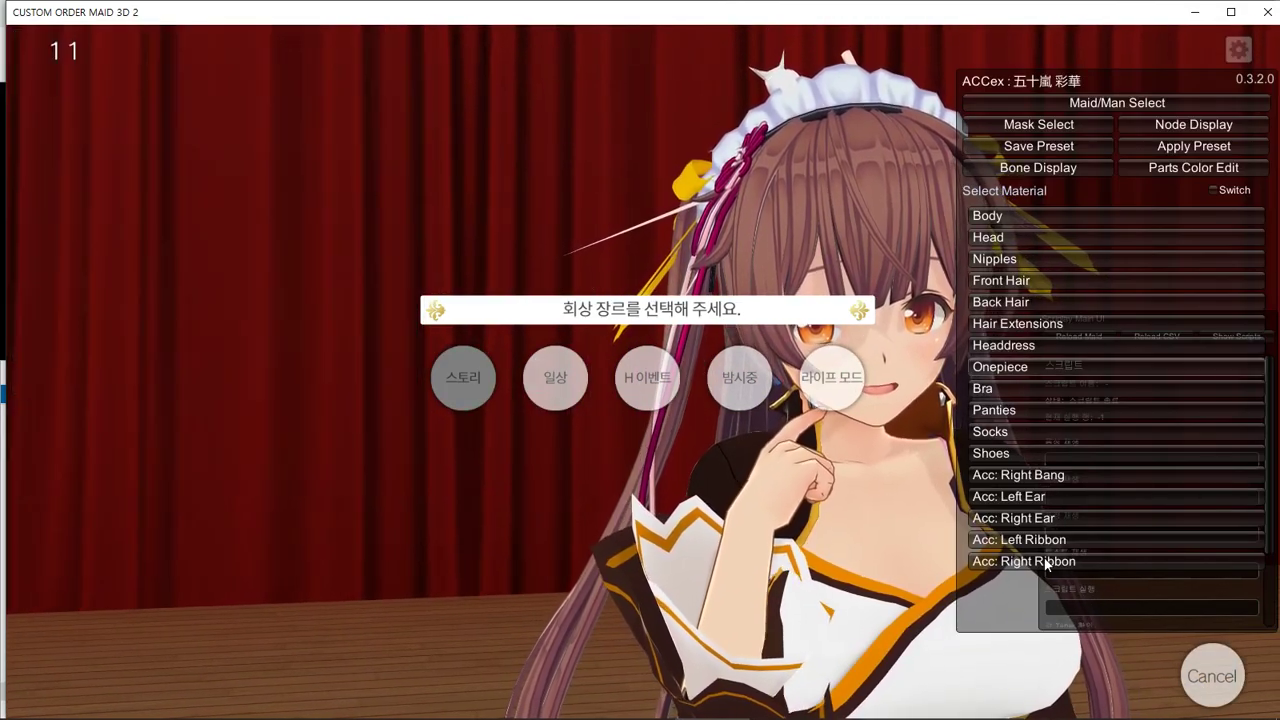
Open the menu export for the left ear accessory and copy its menu name, 2206_fumika_limited_pierce_i_
{"action": "left_click", "coordinate": [1141, 501]}
{"action": "left_click", "coordinate": [1114, 602]}
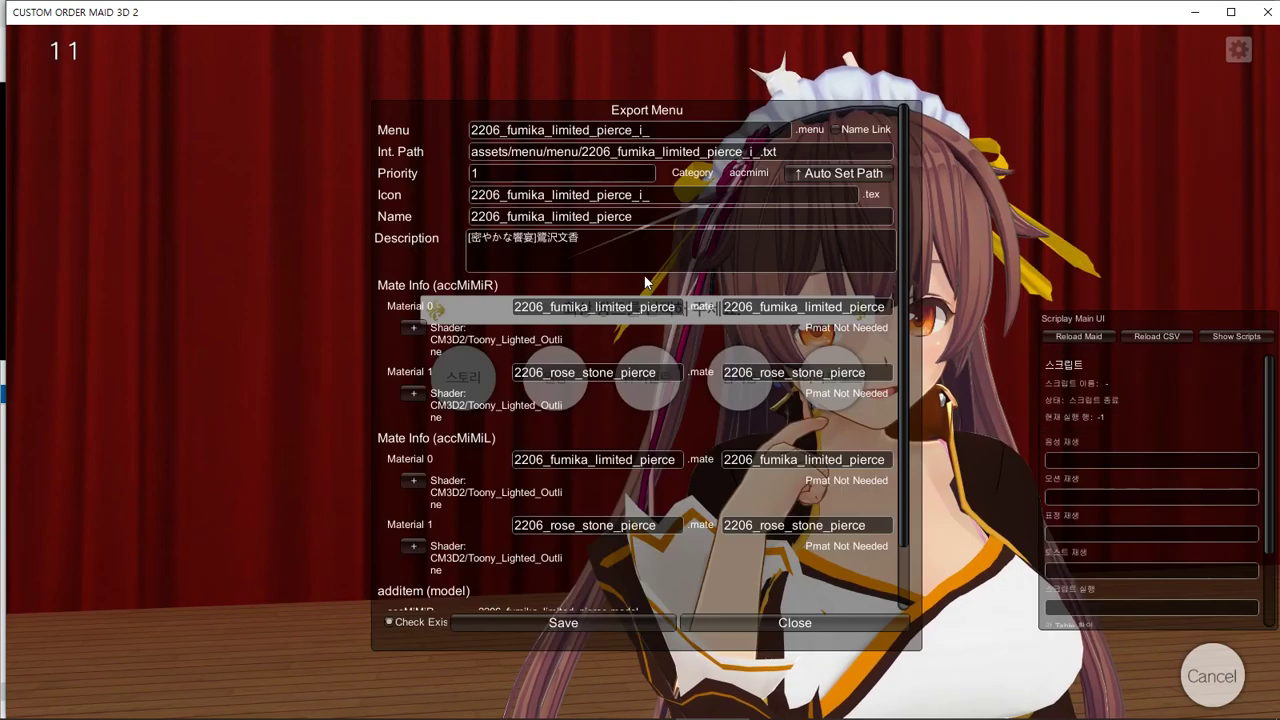
{"action": "left_click", "coordinate": [651, 129]}
{"action": "key", "text": "ctrl+c"}
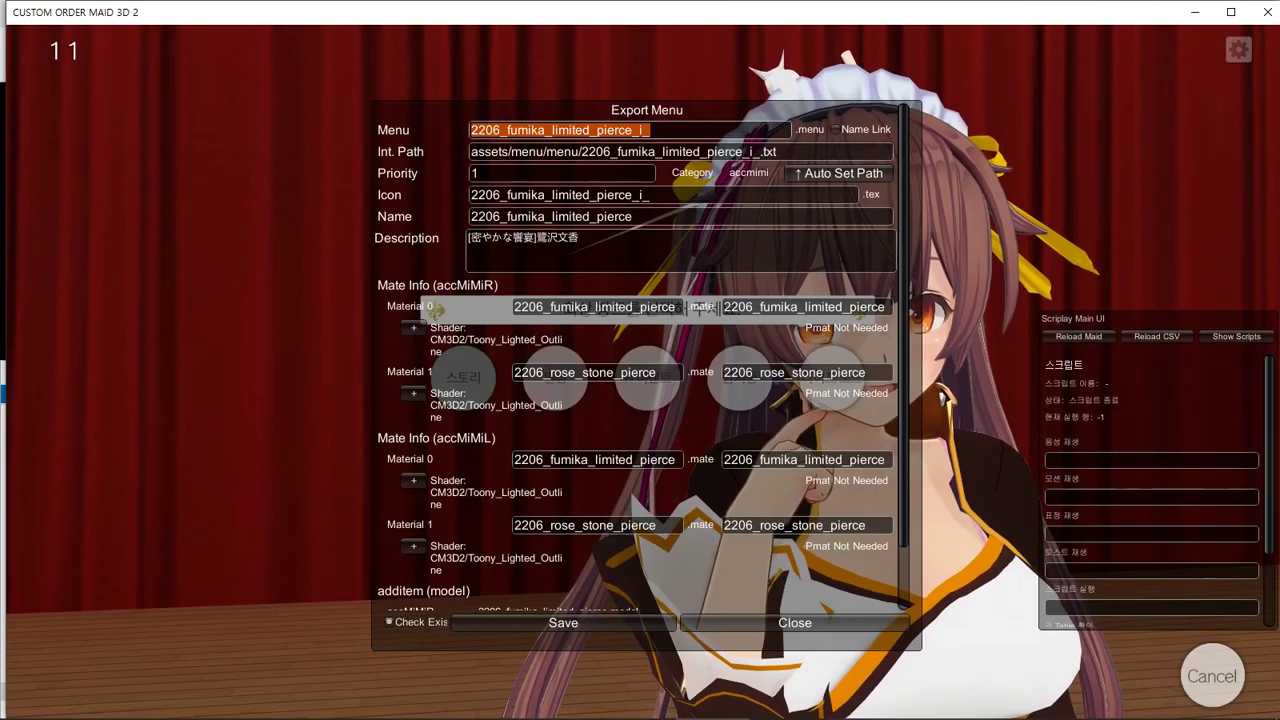
Open Everything, search for 2206_fumika_limited_pierce_i_ and select the matching .menu file
{"action": "mouse_move", "coordinate": [1022, 697]}
{"action": "key", "text": "super"}
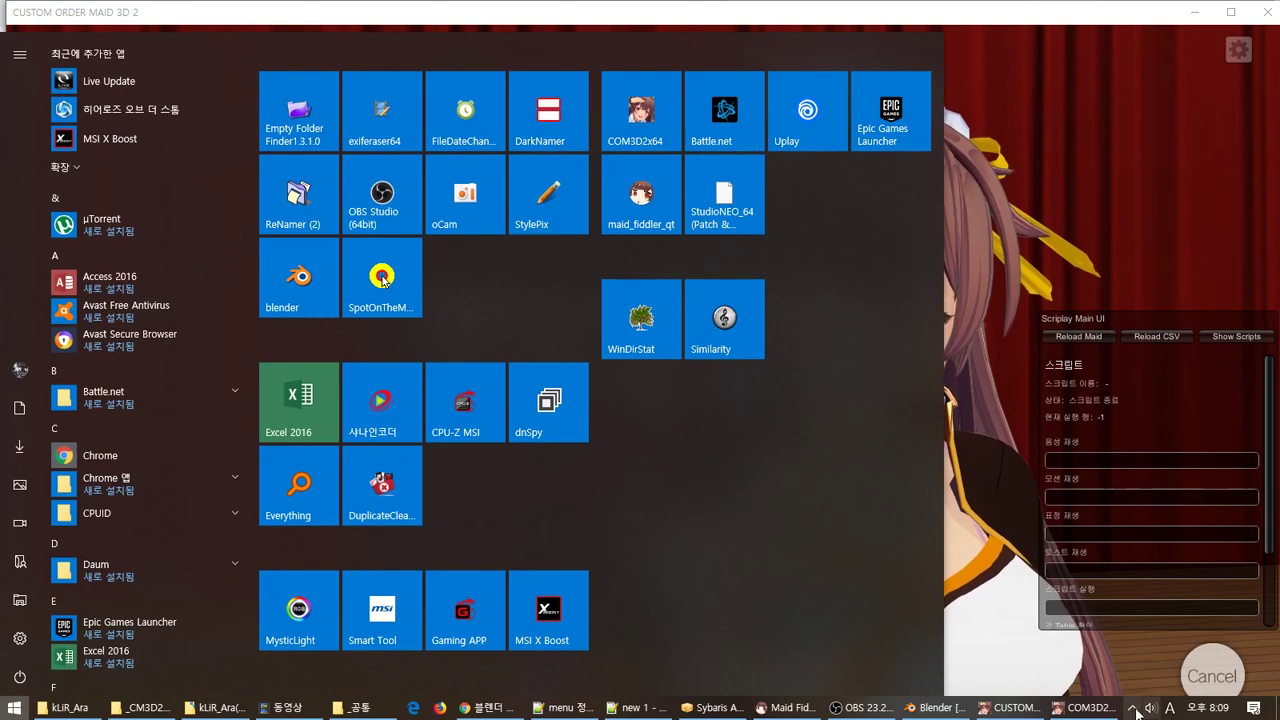
{"action": "left_click", "coordinate": [1132, 714]}
{"action": "left_click", "coordinate": [1085, 648]}
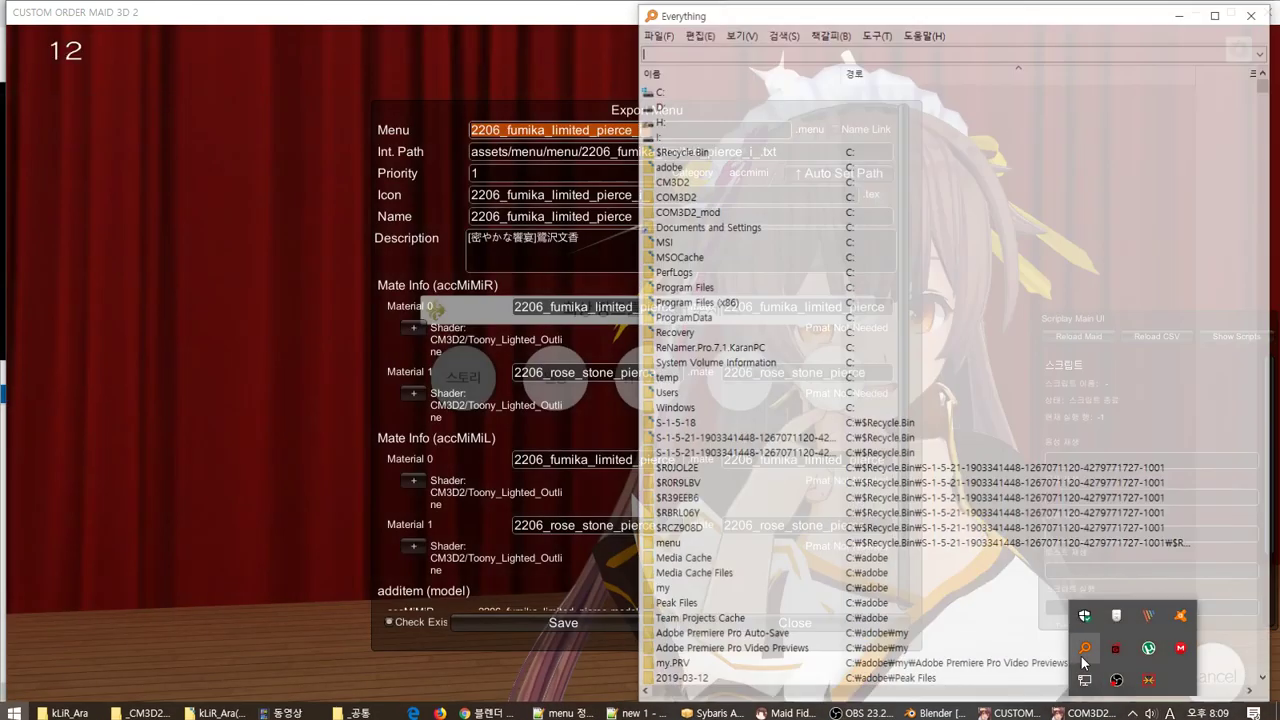
{"action": "key", "text": "ctrl+v"}
{"action": "key", "text": "Down"}
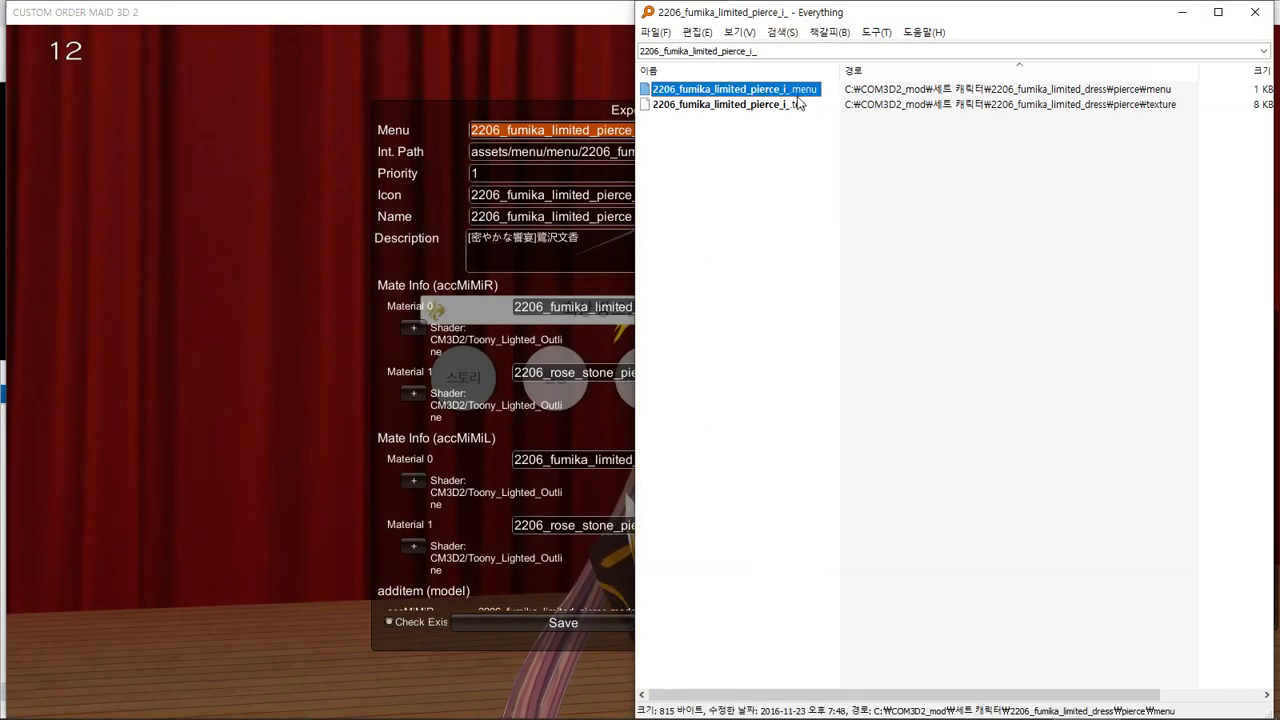
{"action": "right_click", "coordinate": [796, 95]}
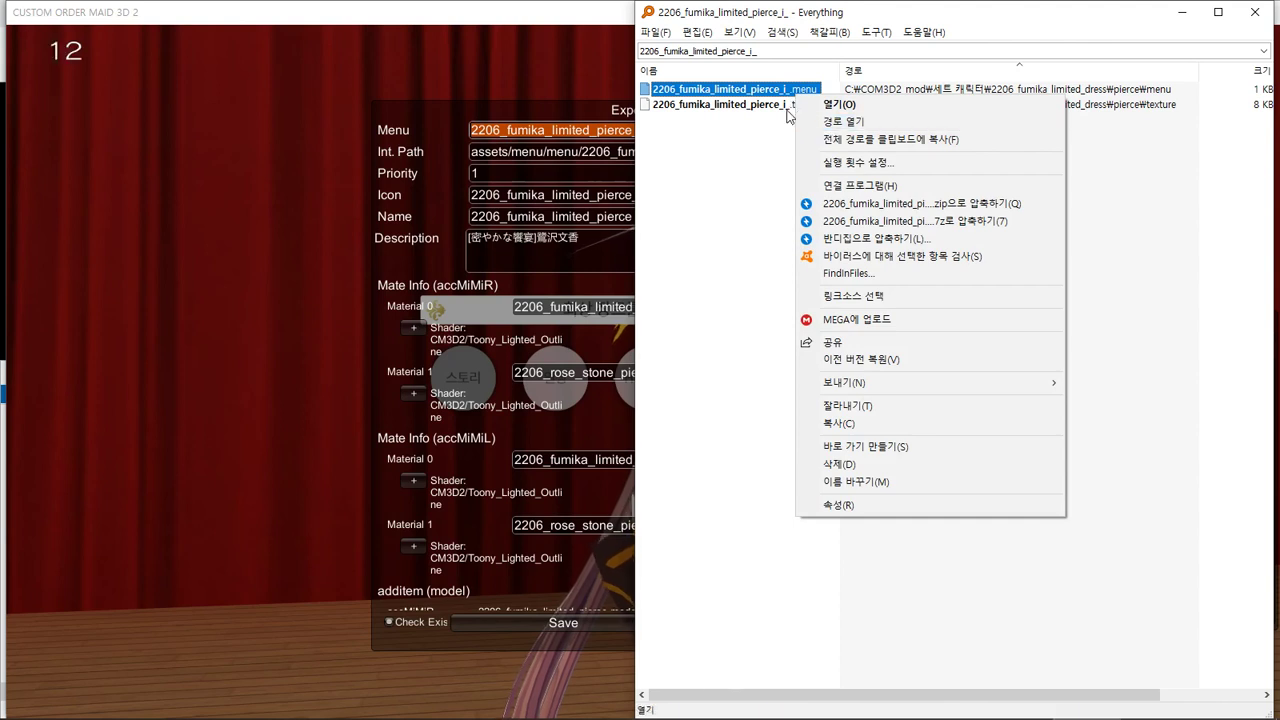
{"action": "key", "text": "Escape"}
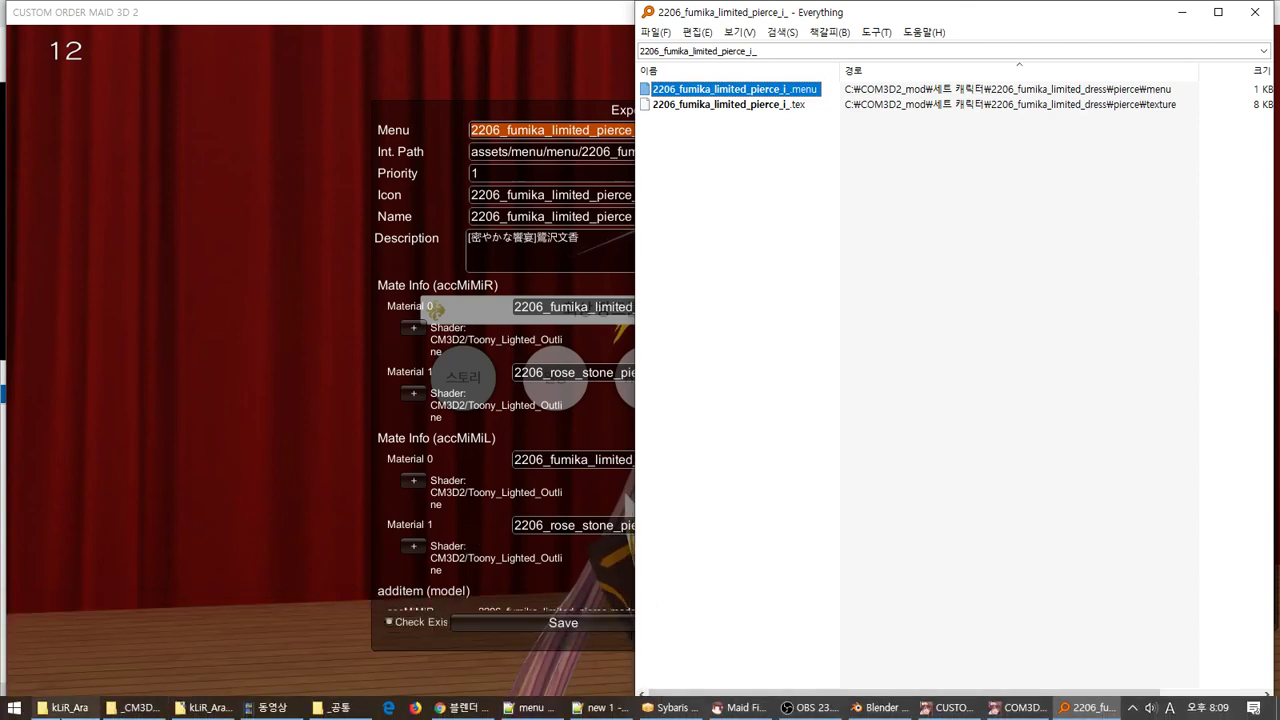
Convert 2206_fumika_limited_pierce_i_.menu to text with [CM3D2]menu←→txt変換.exe from the _CM3D2_Toolkit_PR2 folder and open the resulting .menu.txt in Notepad++
{"action": "key", "text": "alt+Tab"}
{"action": "left_click_drag", "start_coordinate": [842, 212], "coordinate": [334, 155]}
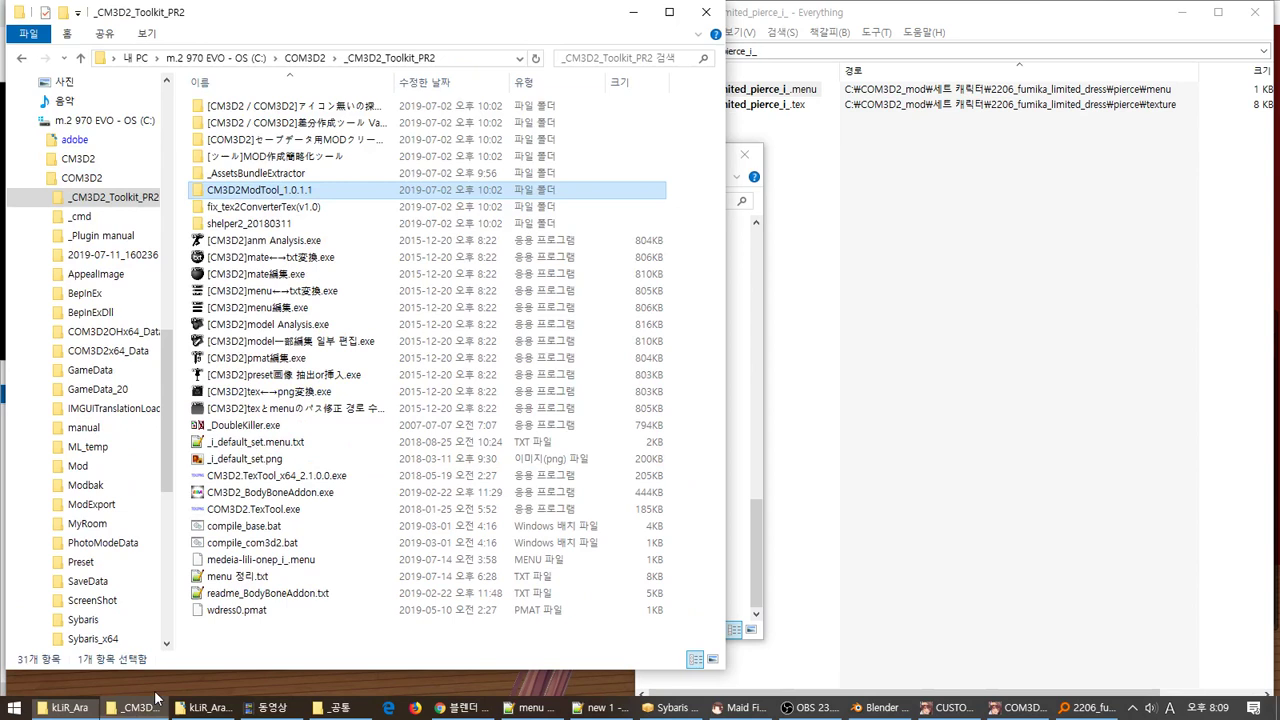
{"action": "left_click", "coordinate": [209, 708]}
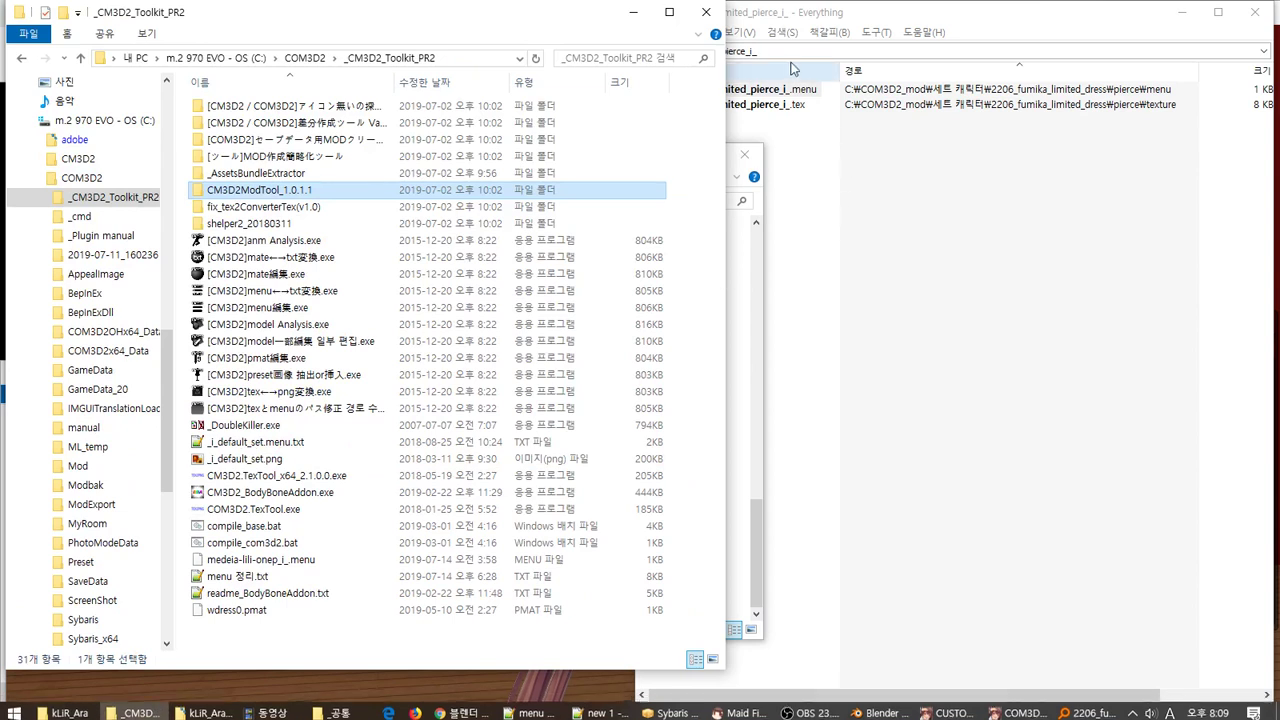
{"action": "left_click_drag", "start_coordinate": [785, 96], "coordinate": [577, 289]}
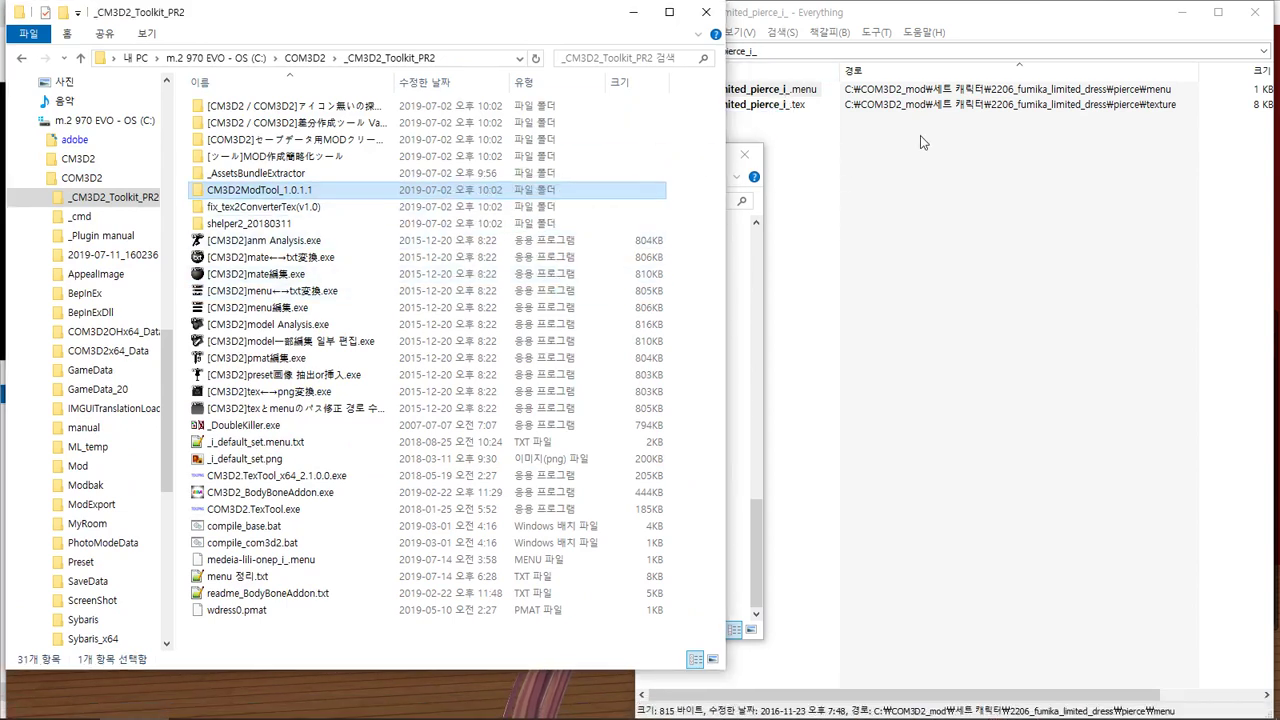
{"action": "left_click", "coordinate": [860, 173]}
{"action": "left_click", "coordinate": [800, 106]}
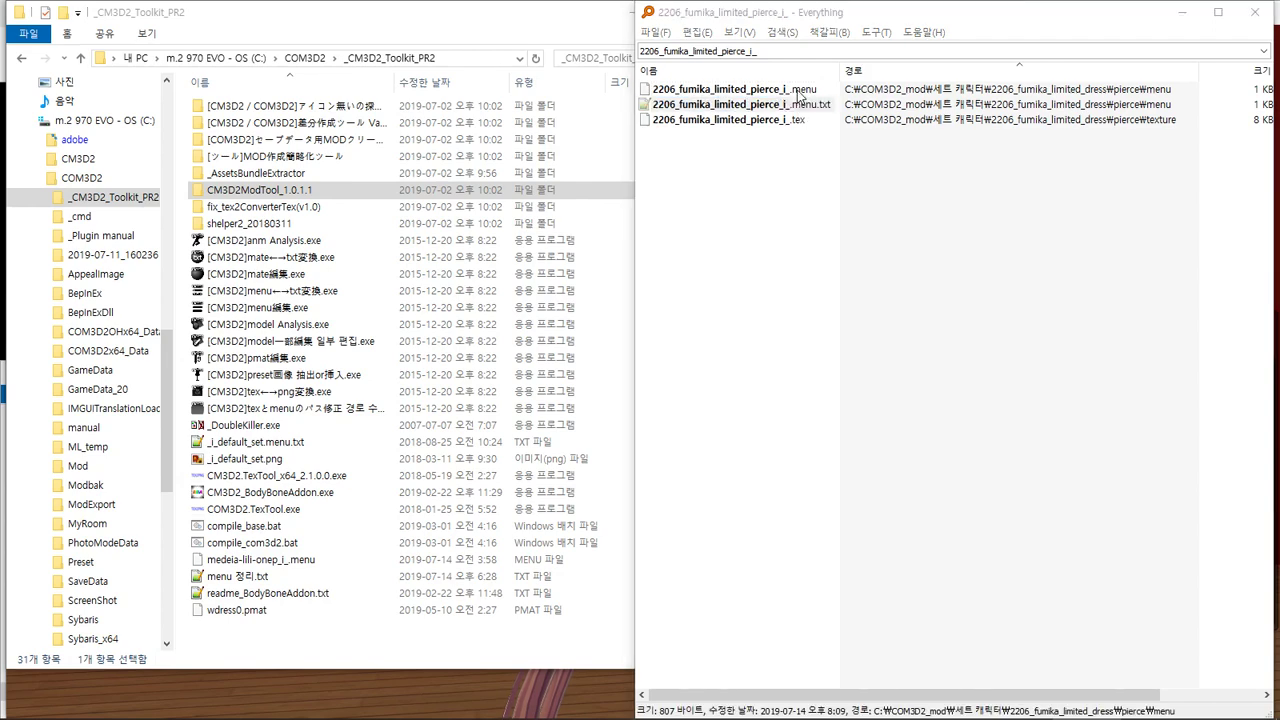
{"action": "left_click", "coordinate": [800, 91]}
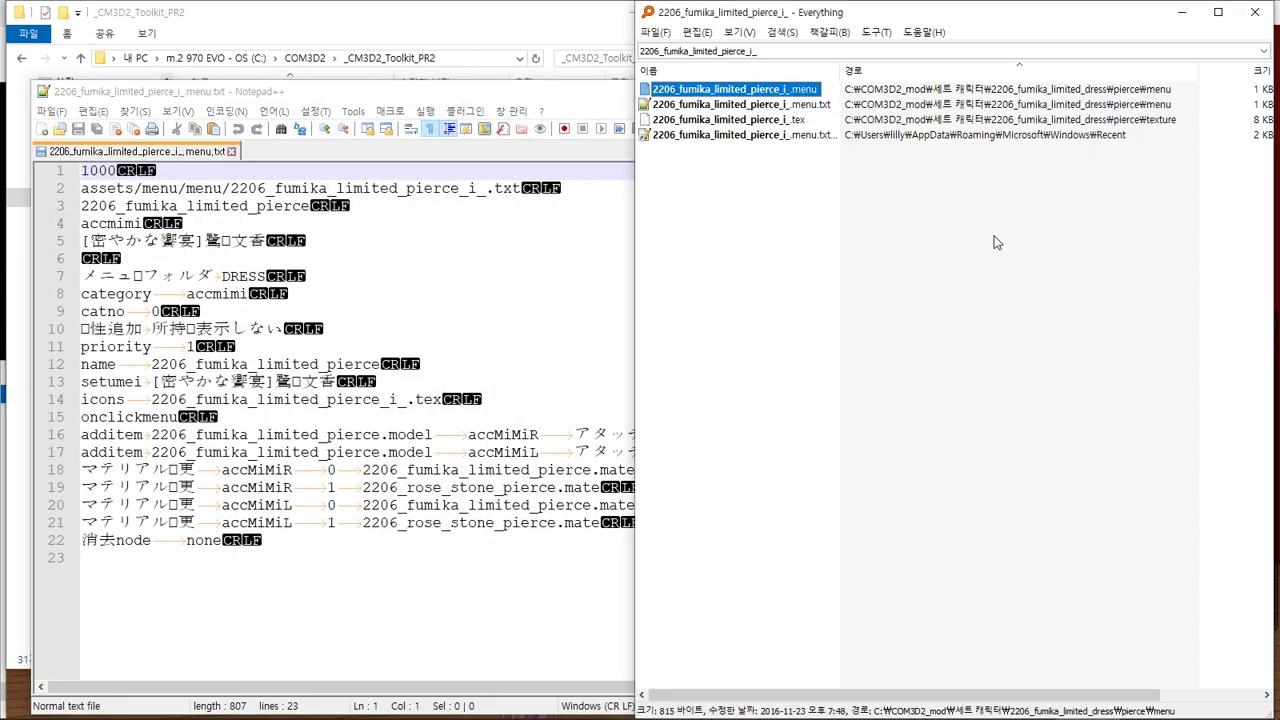
Try to reopen 2206_fumika_limited_pierce_i_.menu.txt from the search results, and keep its already open copy in Notepad++
{"action": "left_click", "coordinate": [820, 107]}
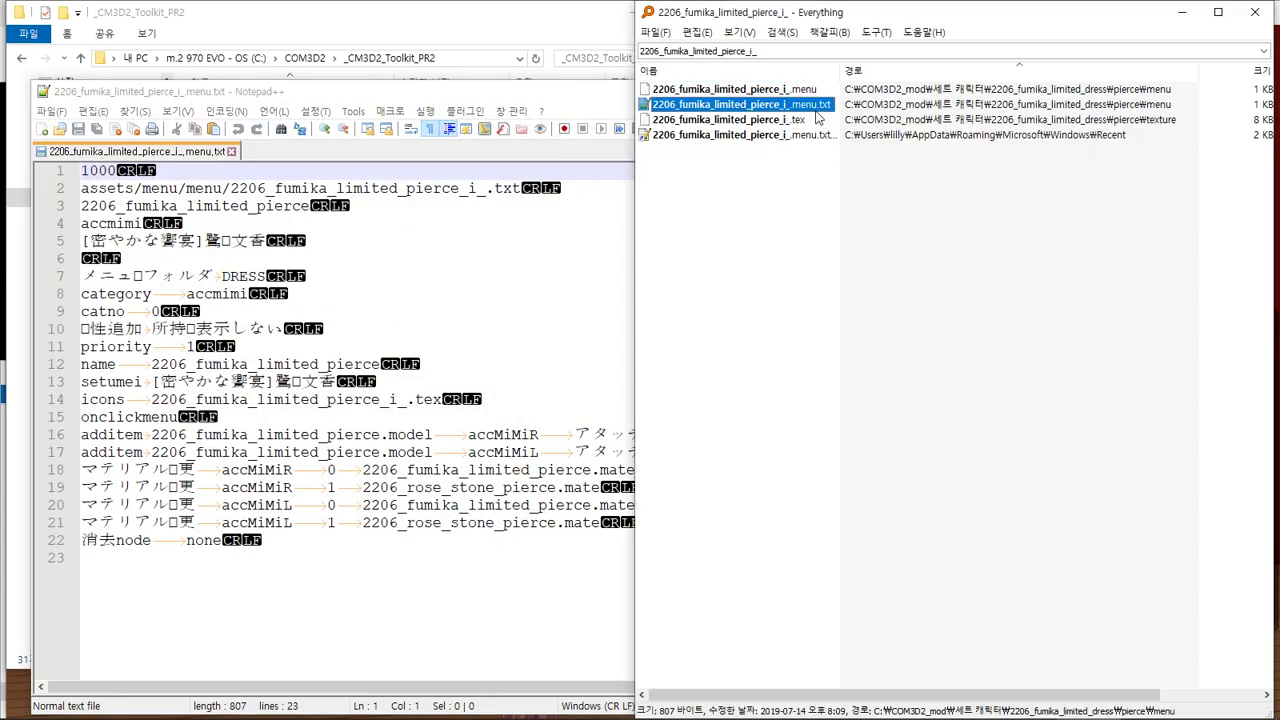
{"action": "double_click", "coordinate": [817, 110]}
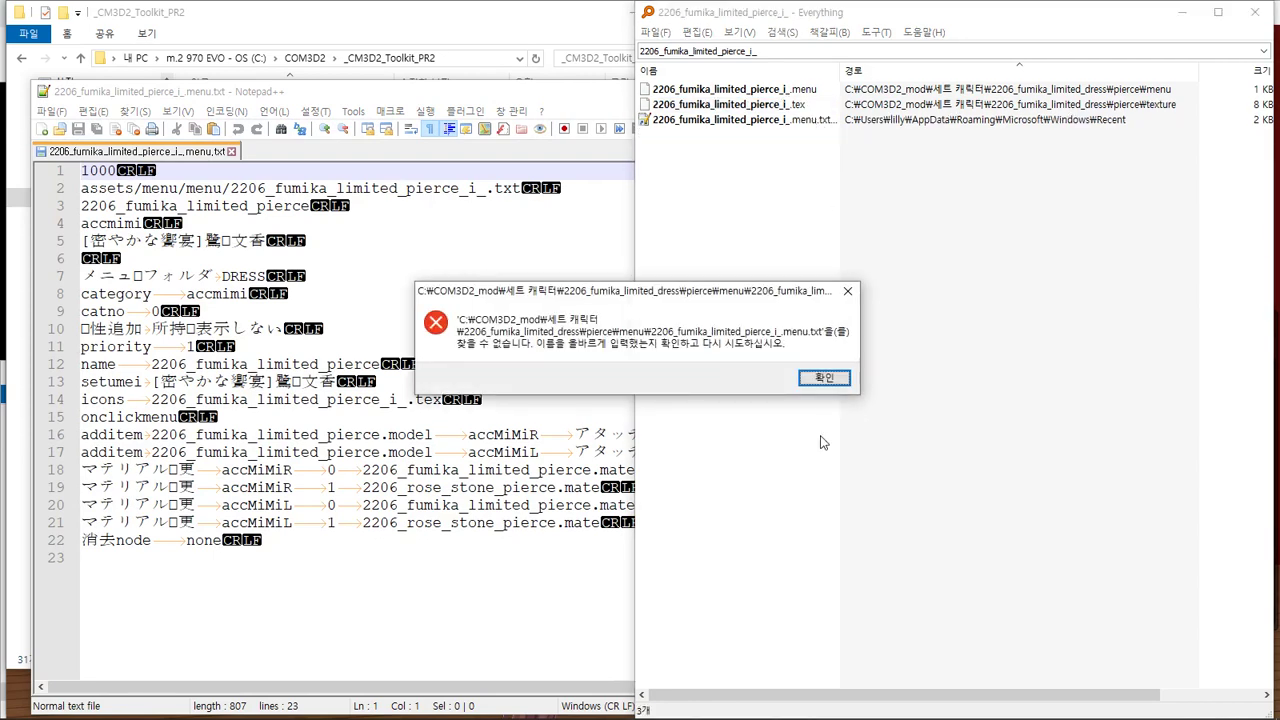
{"action": "left_click", "coordinate": [822, 379]}
{"action": "left_click", "coordinate": [458, 388]}
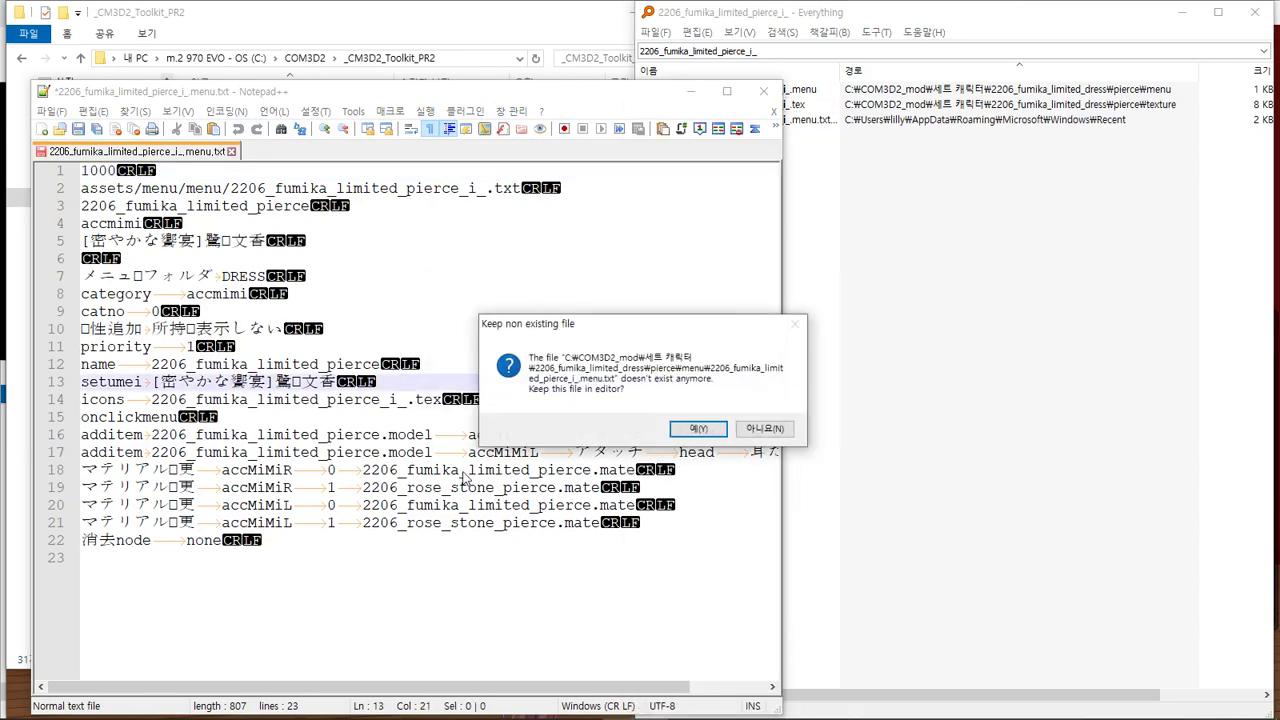
{"action": "left_click", "coordinate": [697, 430]}
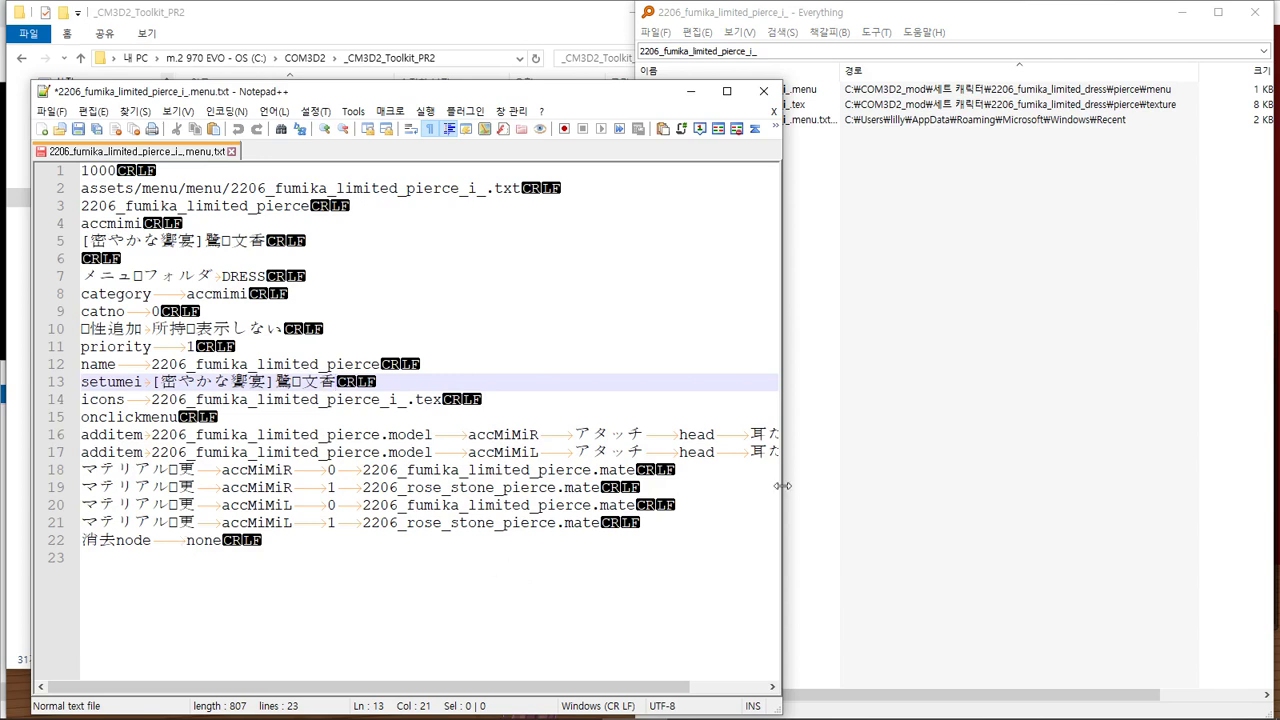
Copy the two additem lines for accMiMiR and accMiMiL from the pierce menu text and switch to menu 정리.txt
{"action": "left_click_drag", "start_coordinate": [783, 486], "coordinate": [1074, 455]}
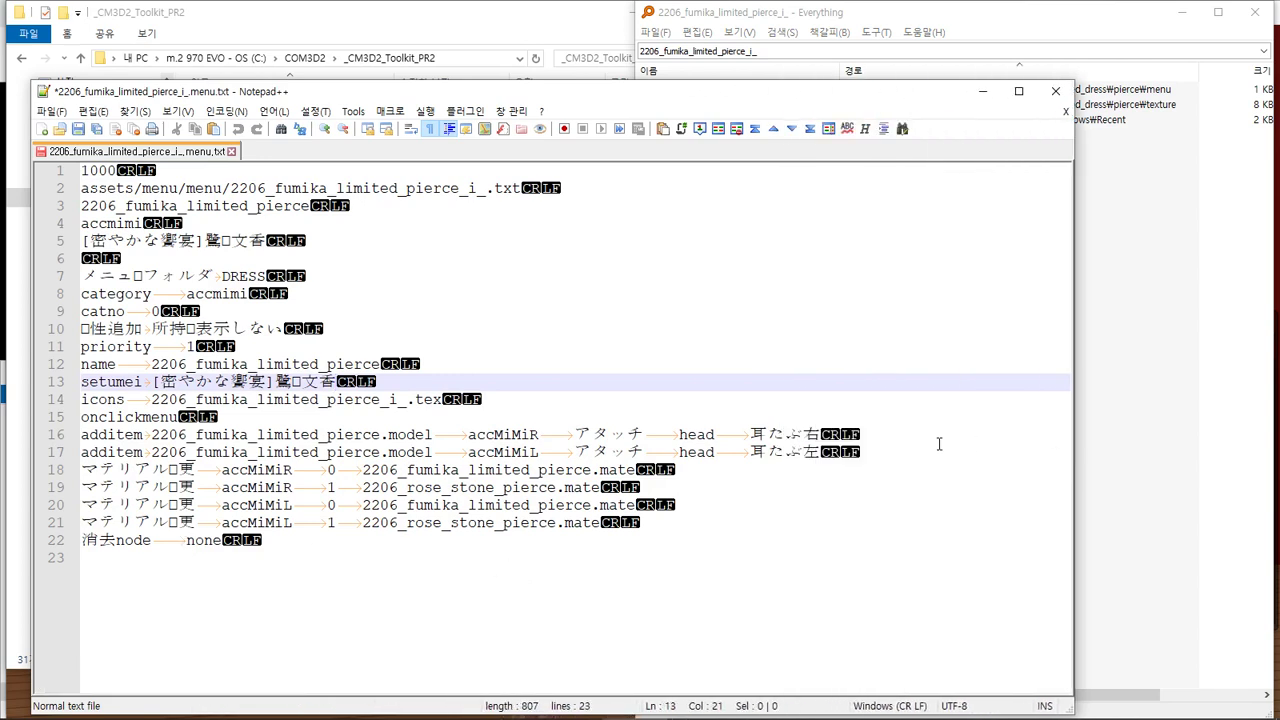
{"action": "left_click_drag", "start_coordinate": [939, 450], "coordinate": [12, 430]}
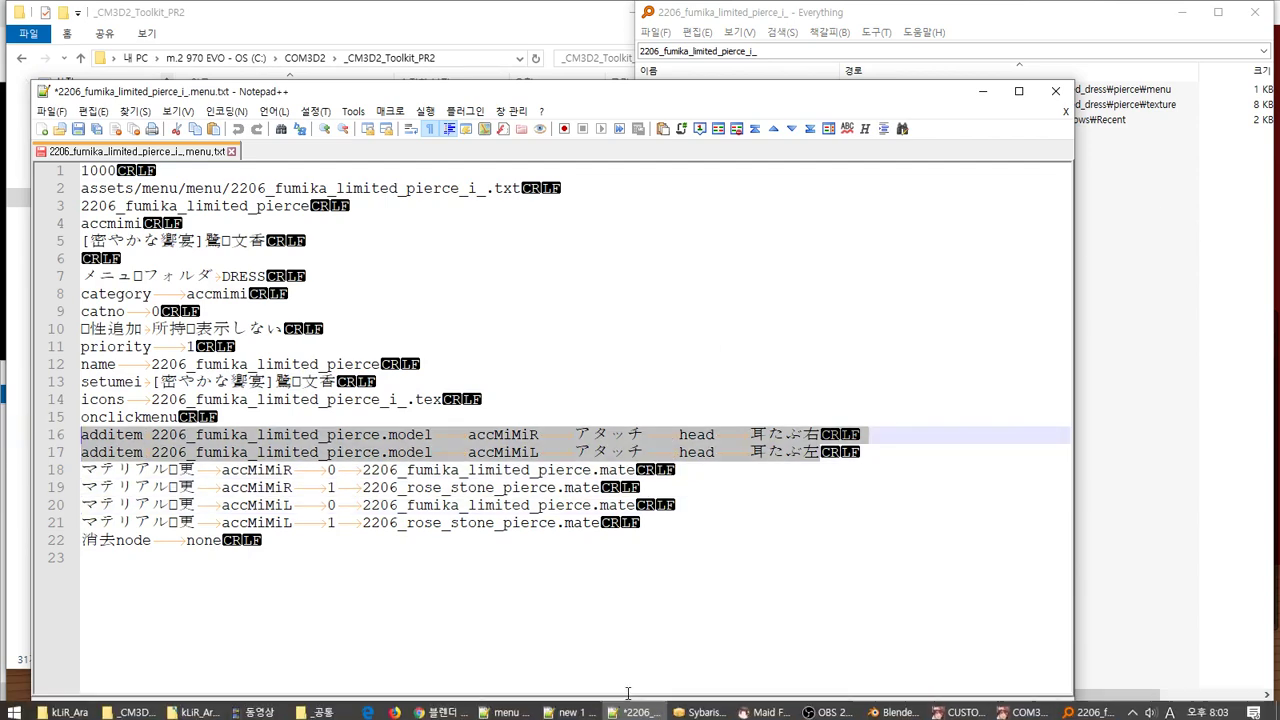
{"action": "middle_click", "coordinate": [628, 707]}
{"action": "left_click", "coordinate": [507, 707]}
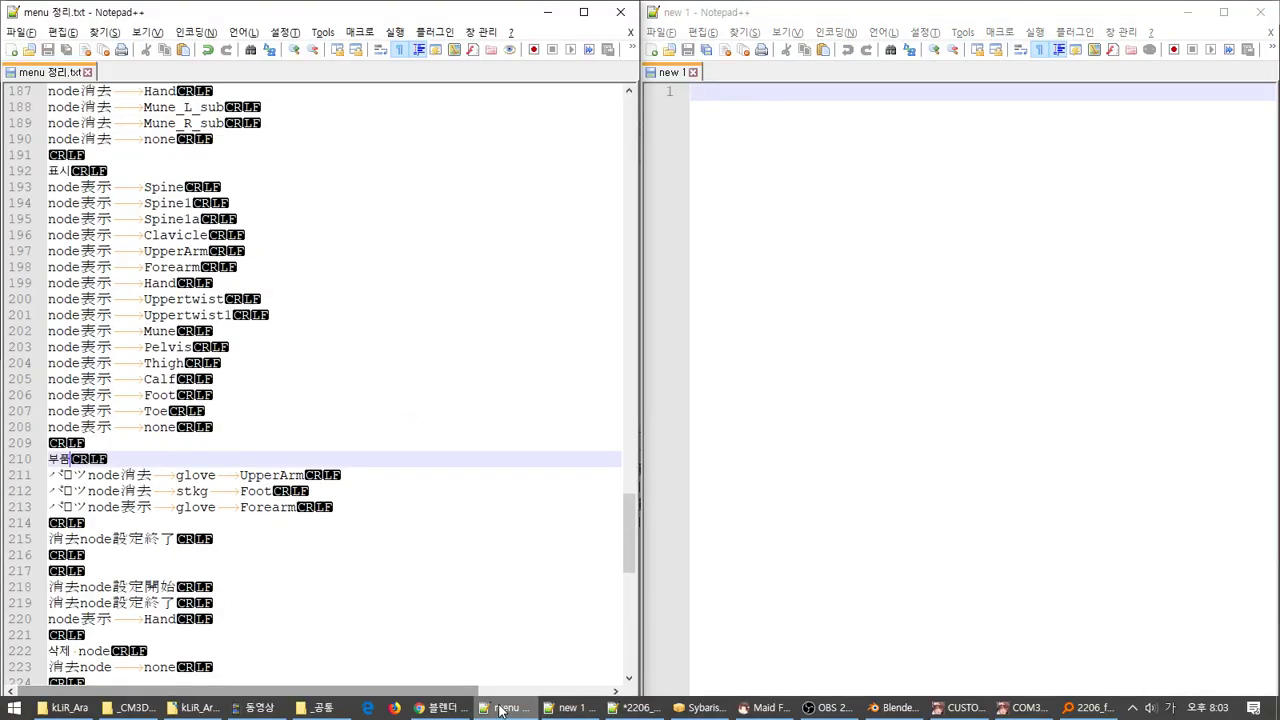
Paste the two earring additem lines into menu 정리.txt above the 머리 장식 section, under a new heading 귀걸이
{"action": "scroll", "coordinate": [399, 437], "scroll_direction": "up", "scroll_amount": 10}
{"action": "scroll", "coordinate": [399, 437], "scroll_direction": "up", "scroll_amount": 20}
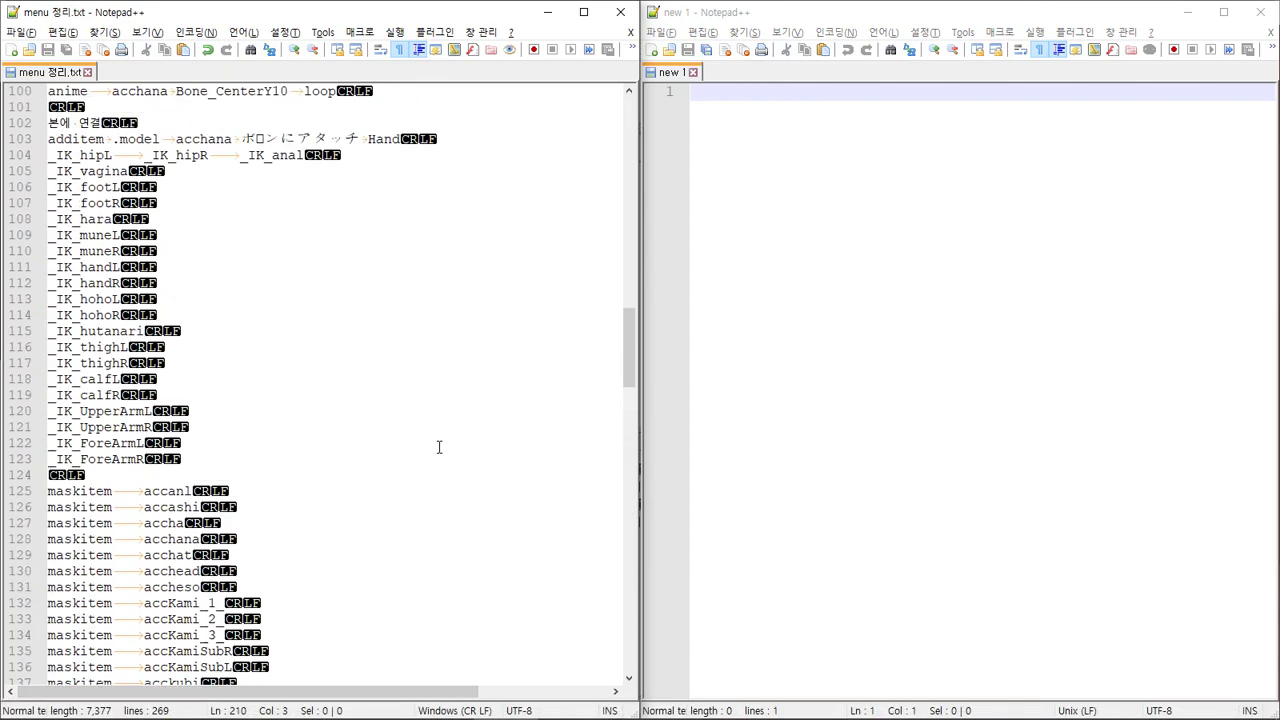
{"action": "scroll", "coordinate": [444, 450], "scroll_direction": "down", "scroll_amount": 5}
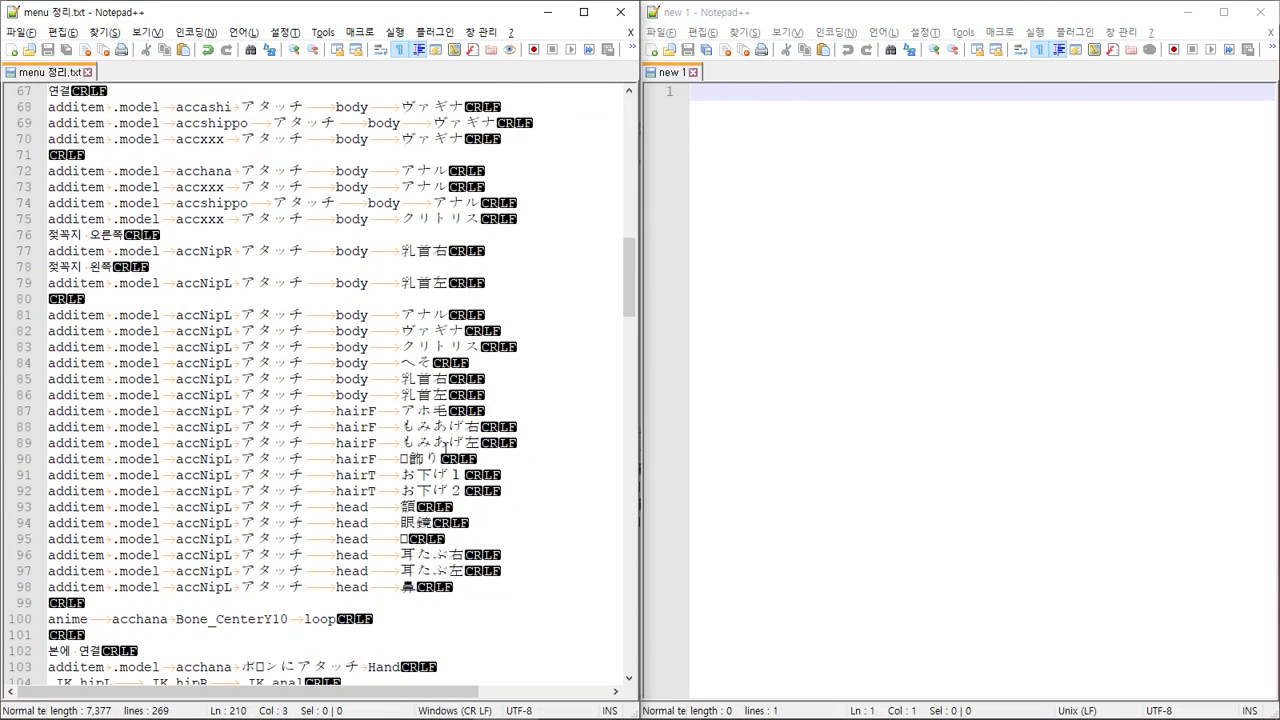
{"action": "scroll", "coordinate": [444, 448], "scroll_direction": "up", "scroll_amount": 7}
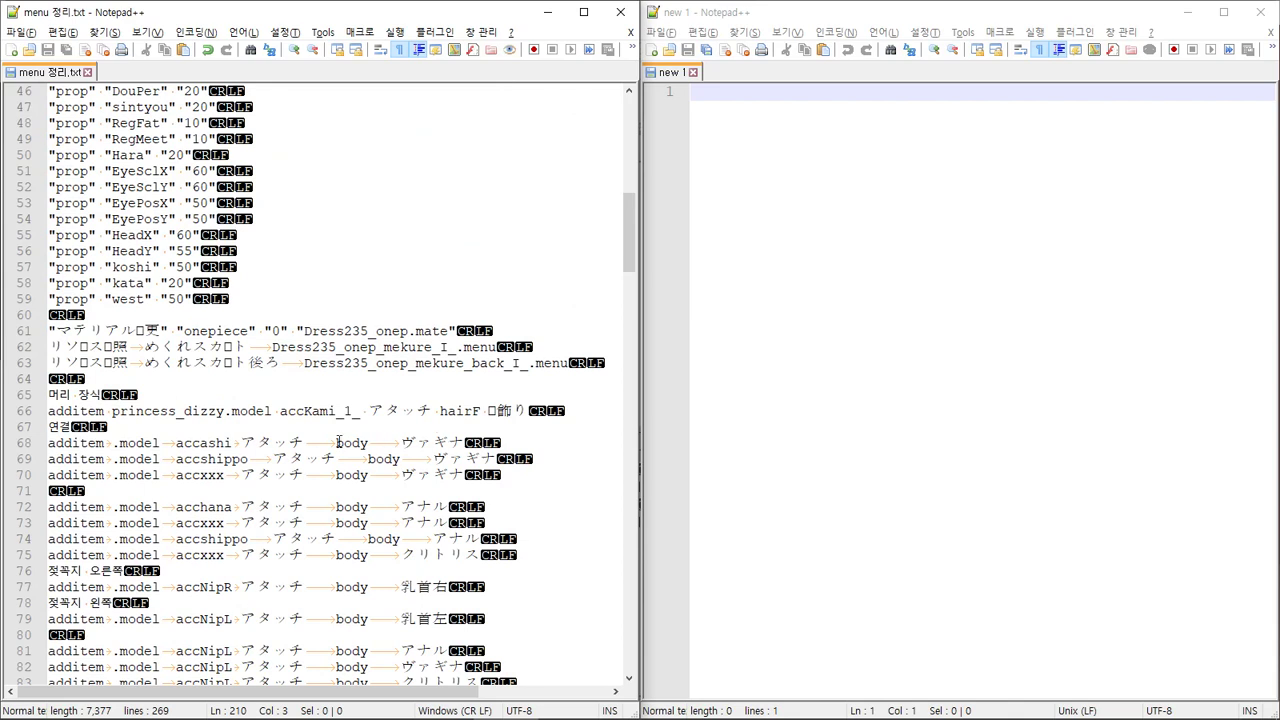
{"action": "left_click", "coordinate": [230, 381]}
{"action": "key", "text": "Return"}
{"action": "key", "text": "Return"}
{"action": "key", "text": "Return"}
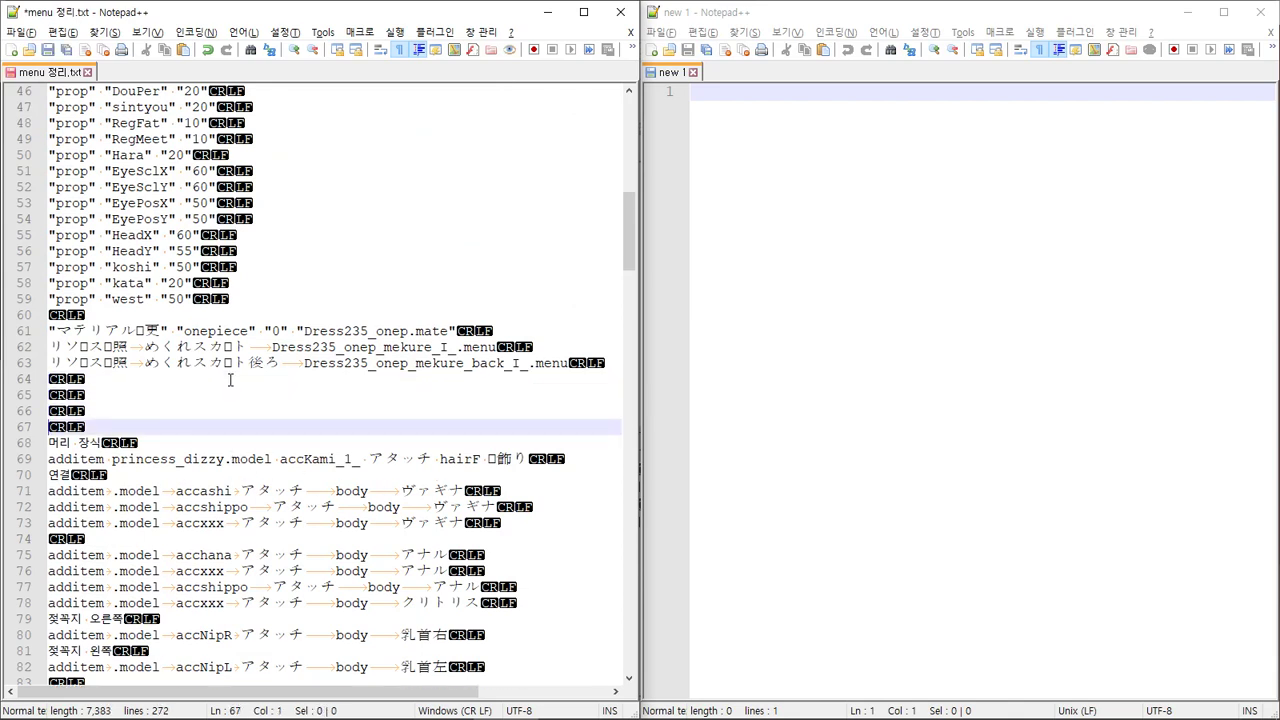
{"action": "key", "text": "Up"}
{"action": "key", "text": "ctrl+v"}
{"action": "key", "text": "Up"}
{"action": "key", "text": "Up"}
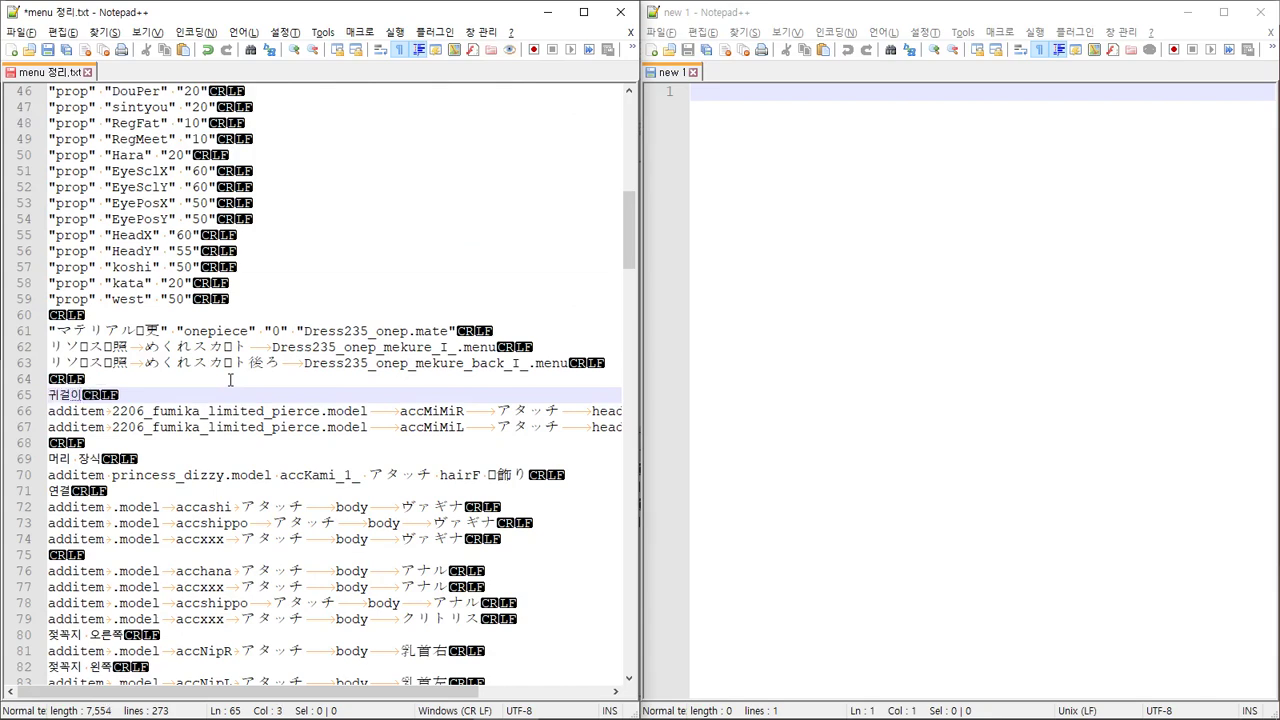
Close the empty new 1 document and append the category name accmimi to the 귀걸이 heading in menu 정리.txt
{"action": "left_click", "coordinate": [1260, 12]}
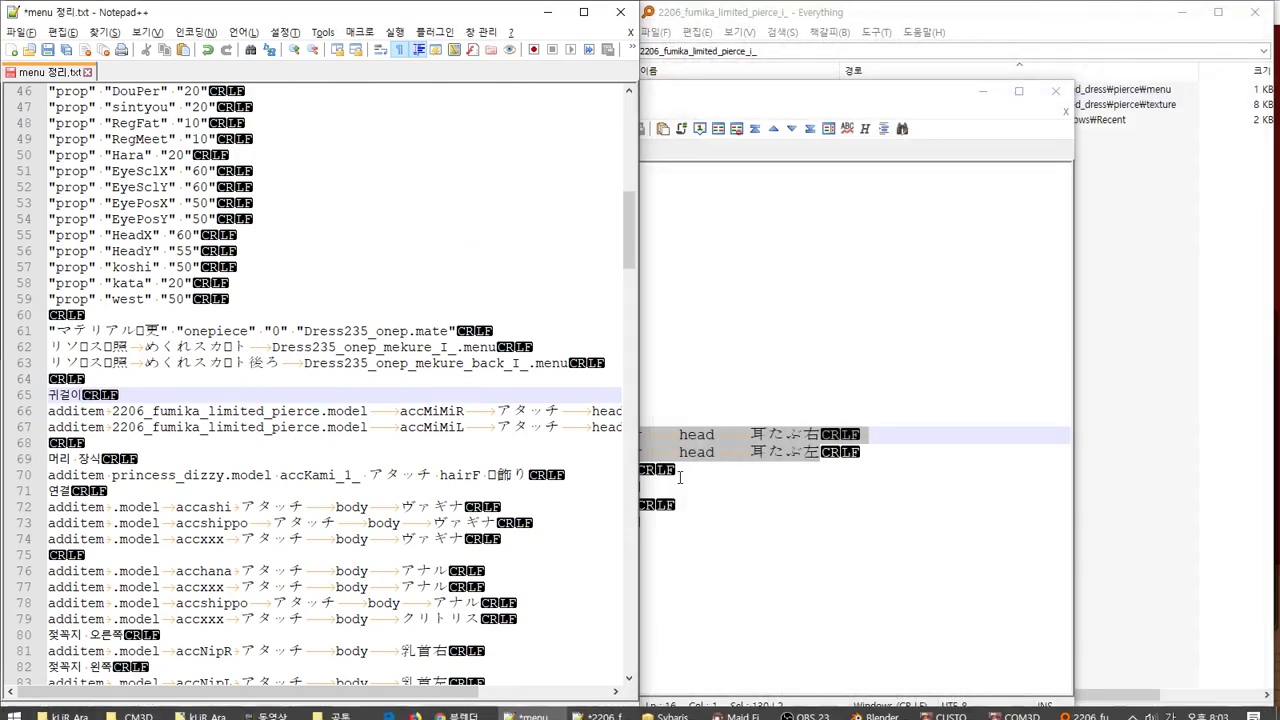
{"action": "left_click", "coordinate": [1055, 91]}
{"action": "left_click", "coordinate": [764, 425]}
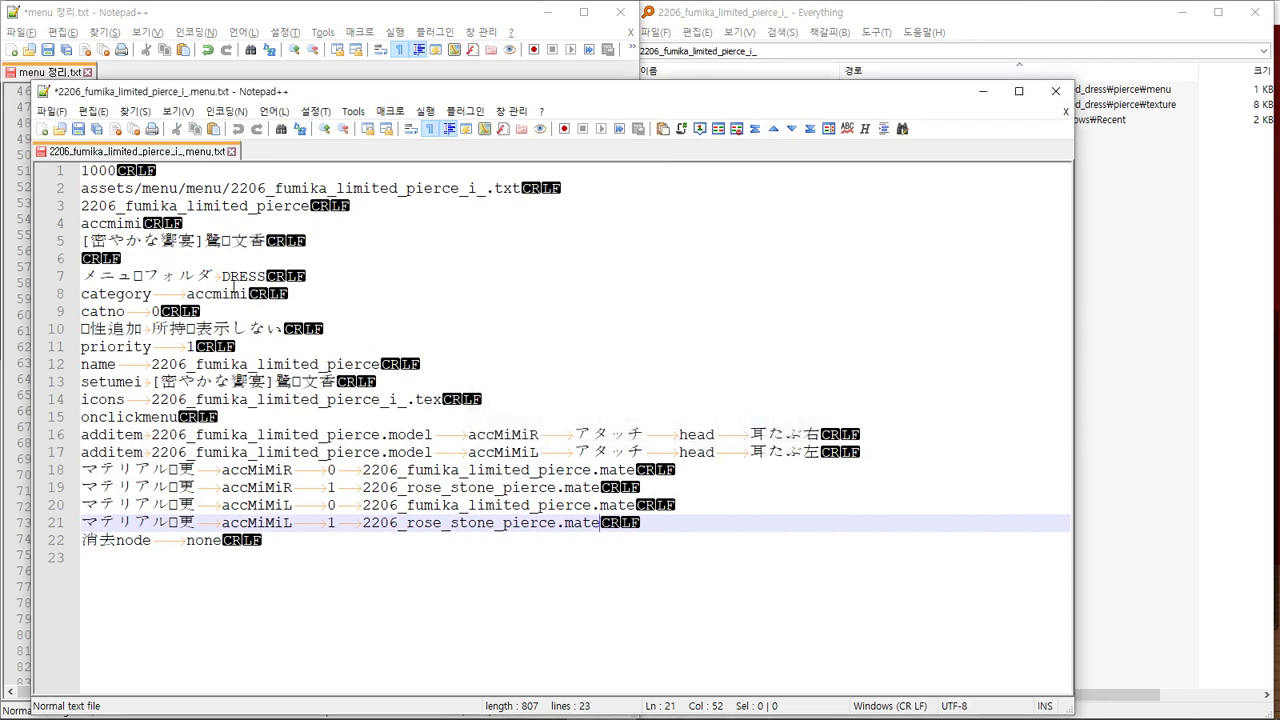
{"action": "left_click", "coordinate": [233, 294]}
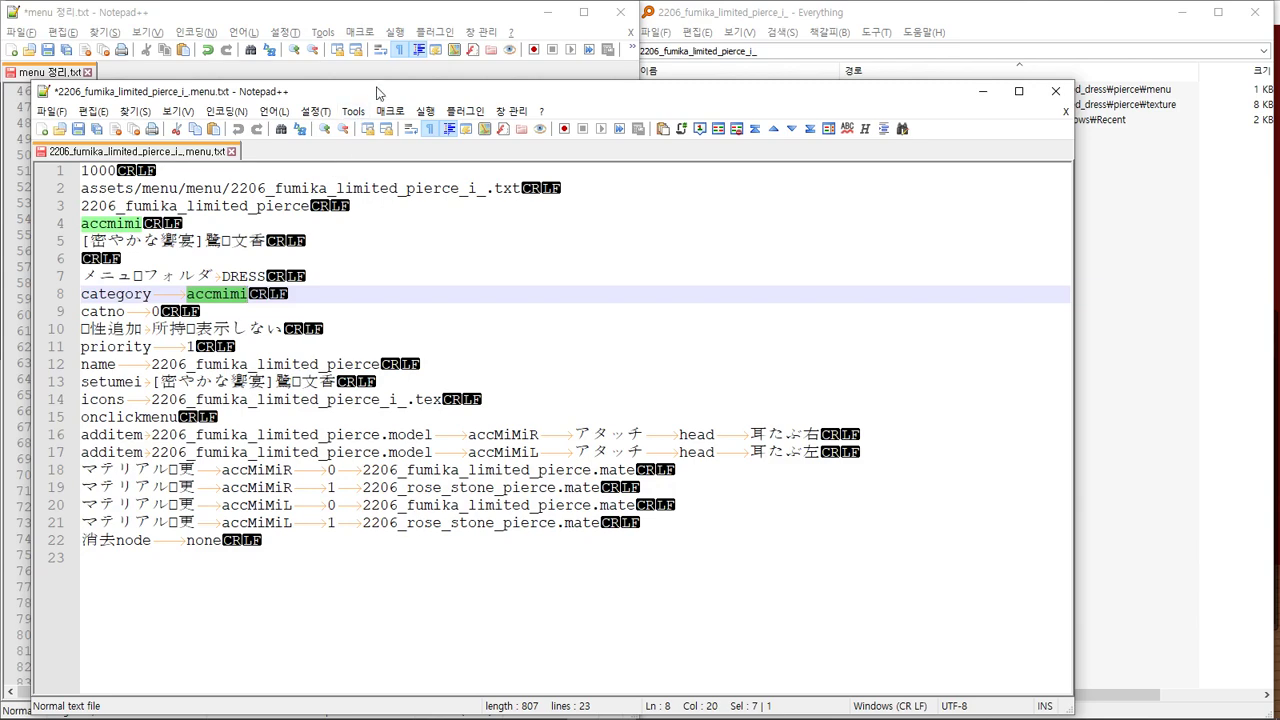
{"action": "left_click_drag", "start_coordinate": [378, 93], "coordinate": [643, 119]}
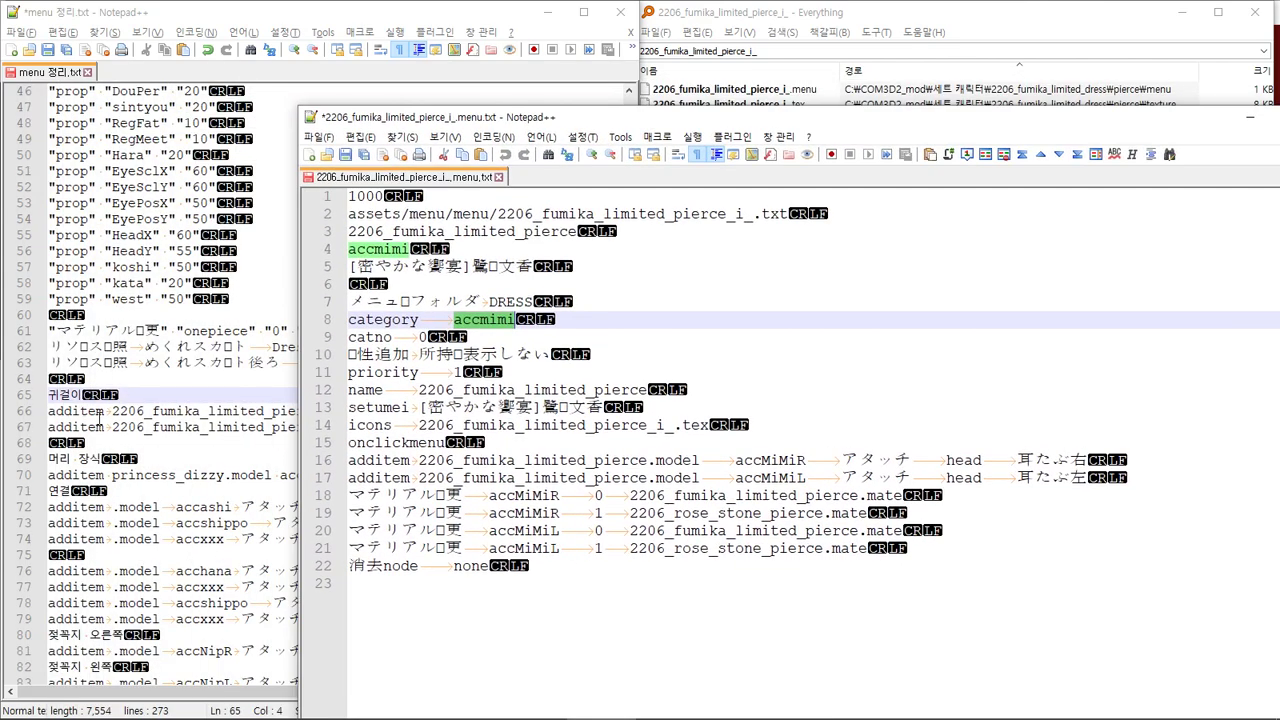
{"action": "left_click", "coordinate": [129, 408]}
{"action": "left_click", "coordinate": [166, 398]}
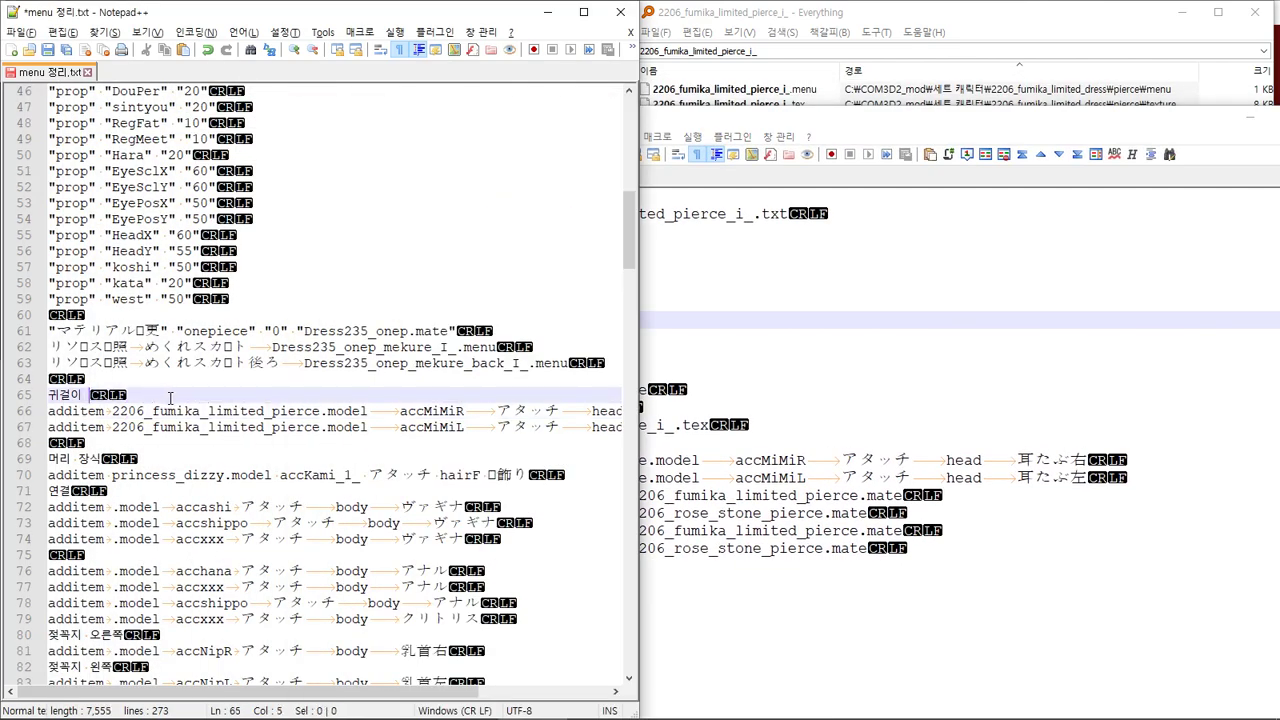
{"action": "type", "text": "accmimi"}
Close 2206_fumika_limited_pierce_i_.menu.txt without saving, along with the blank Notepad++ window it leaves
{"action": "left_click", "coordinate": [830, 477]}
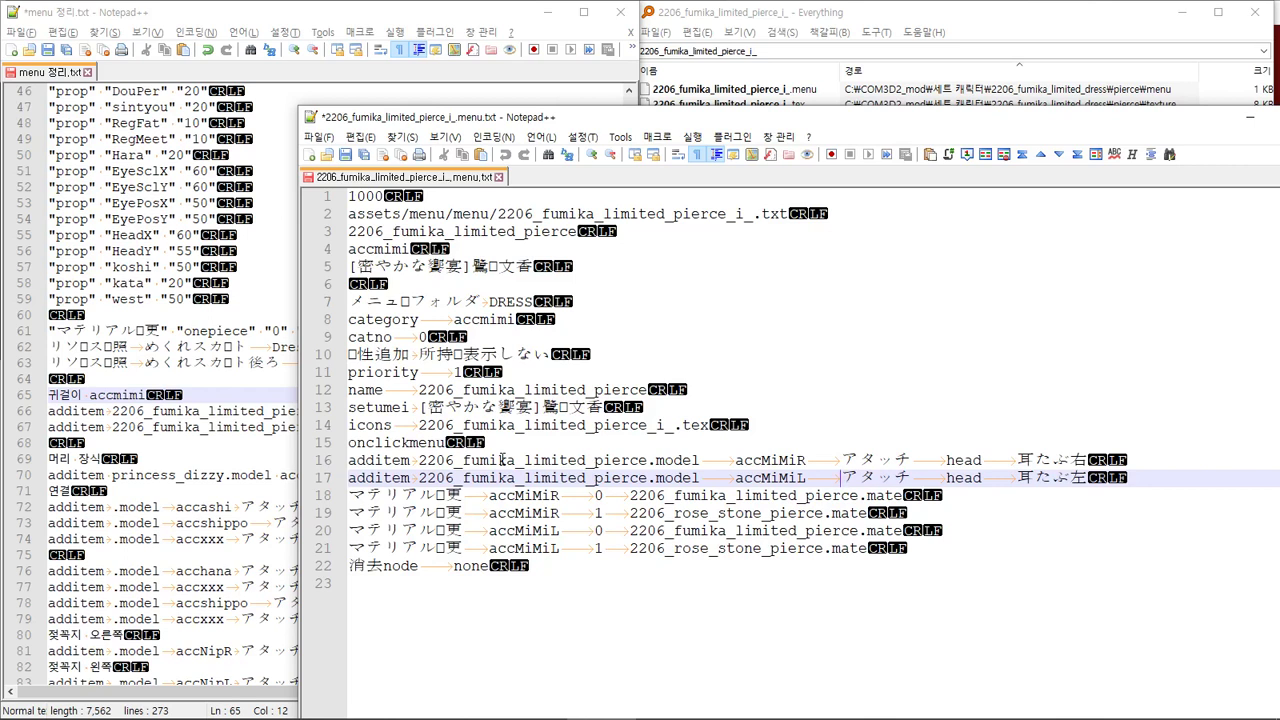
{"action": "left_click", "coordinate": [893, 317]}
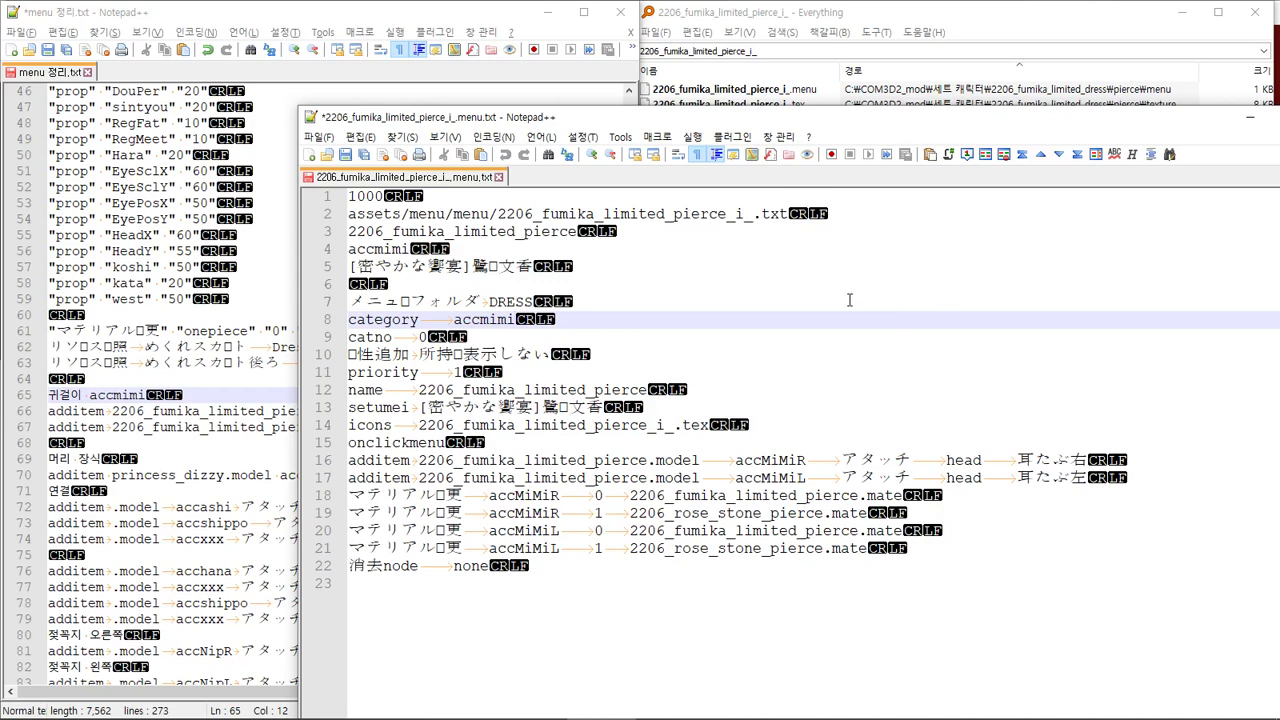
{"action": "key", "text": "ctrl+w"}
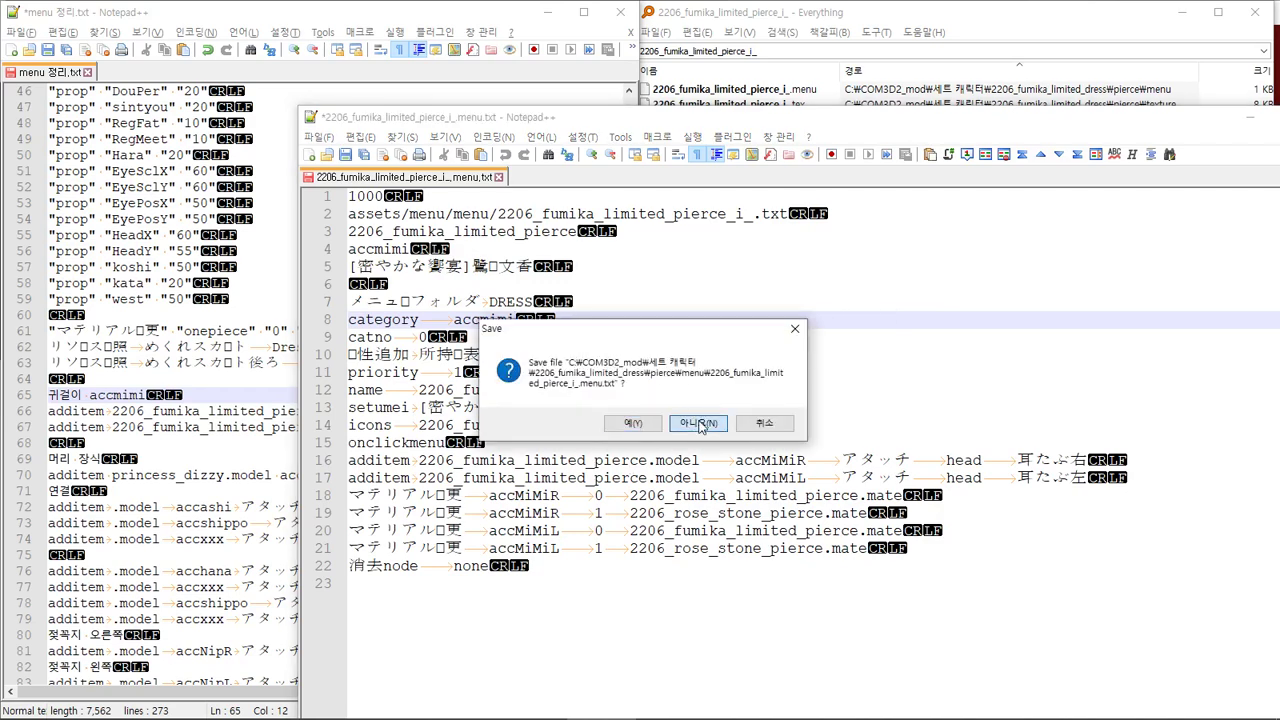
{"action": "left_click", "coordinate": [699, 424]}
{"action": "double_click", "coordinate": [983, 123]}
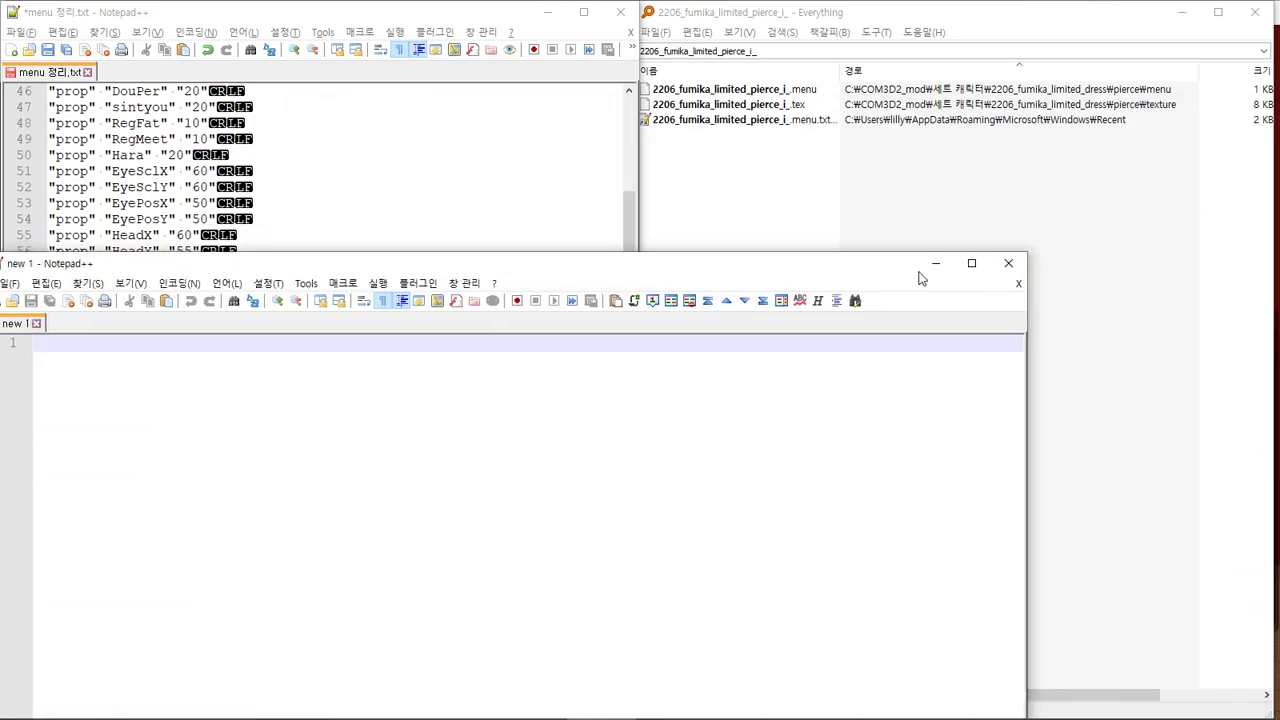
{"action": "left_click", "coordinate": [1008, 264]}
Open the folder of 2206_fumika_limited_pierce_i_.tex from the search results, go to pierce's model folder and copy its path
{"action": "right_click", "coordinate": [753, 104]}
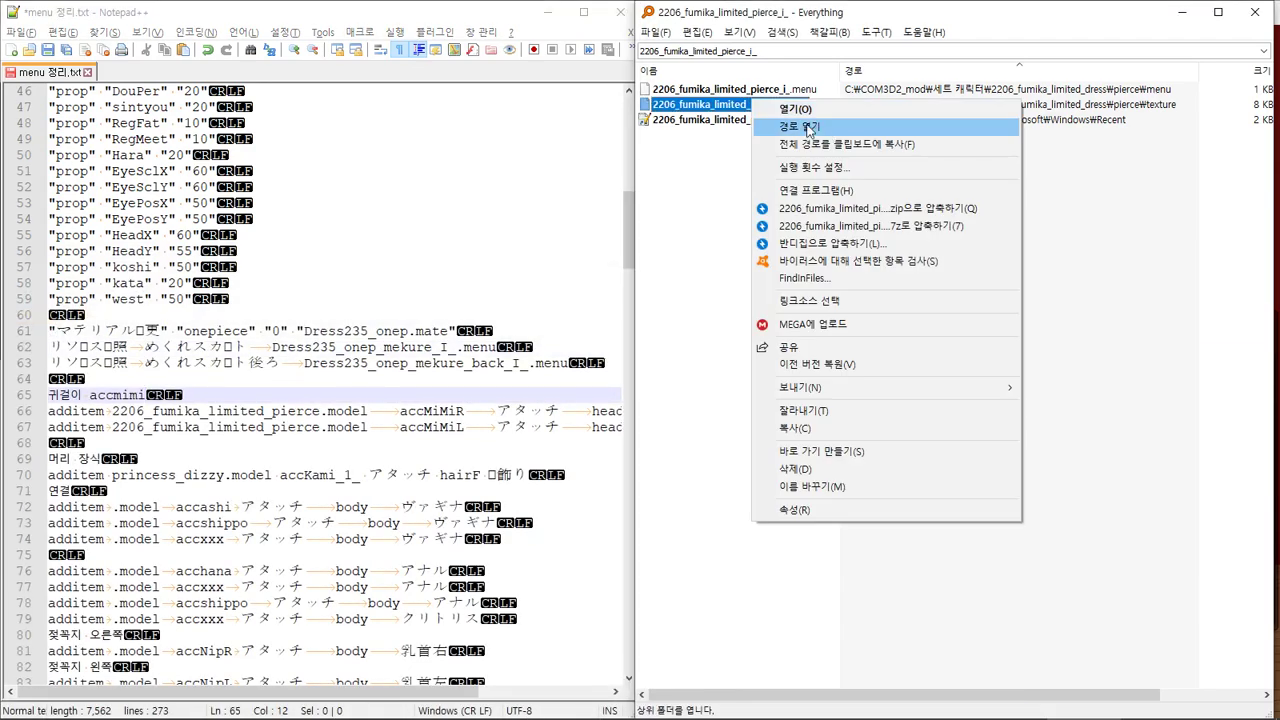
{"action": "left_click", "coordinate": [829, 130]}
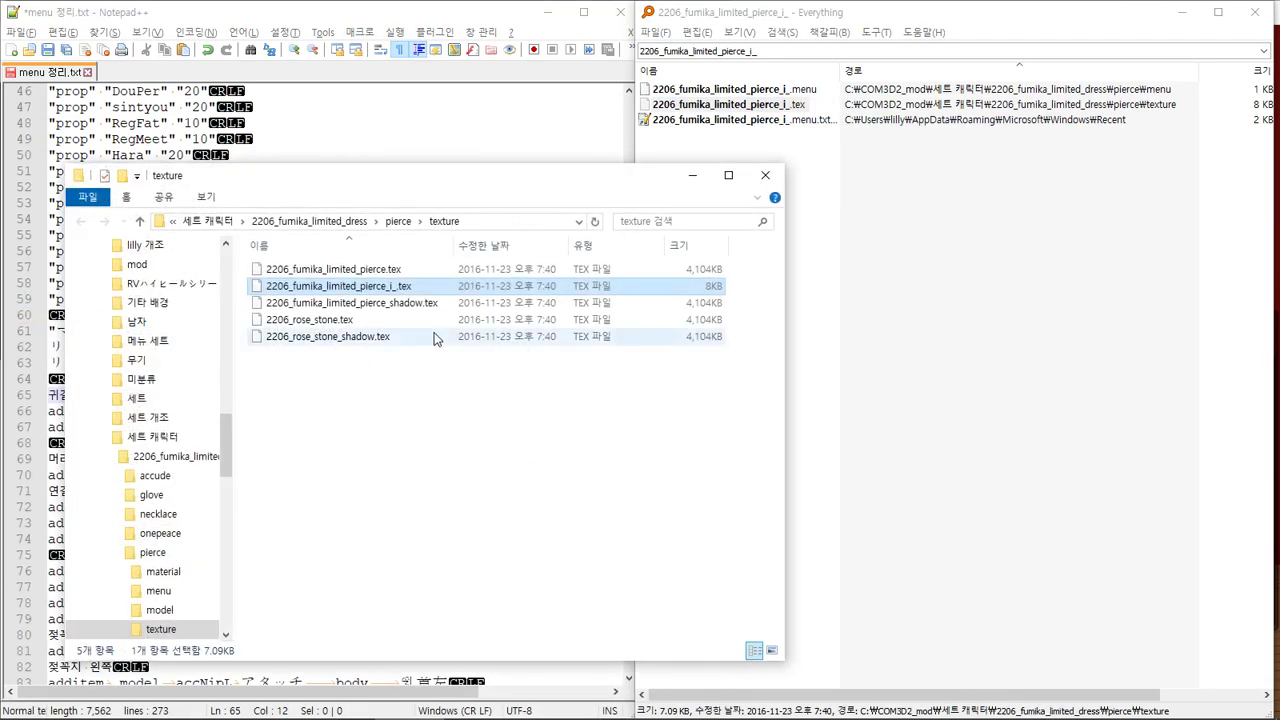
{"action": "left_click", "coordinate": [398, 224]}
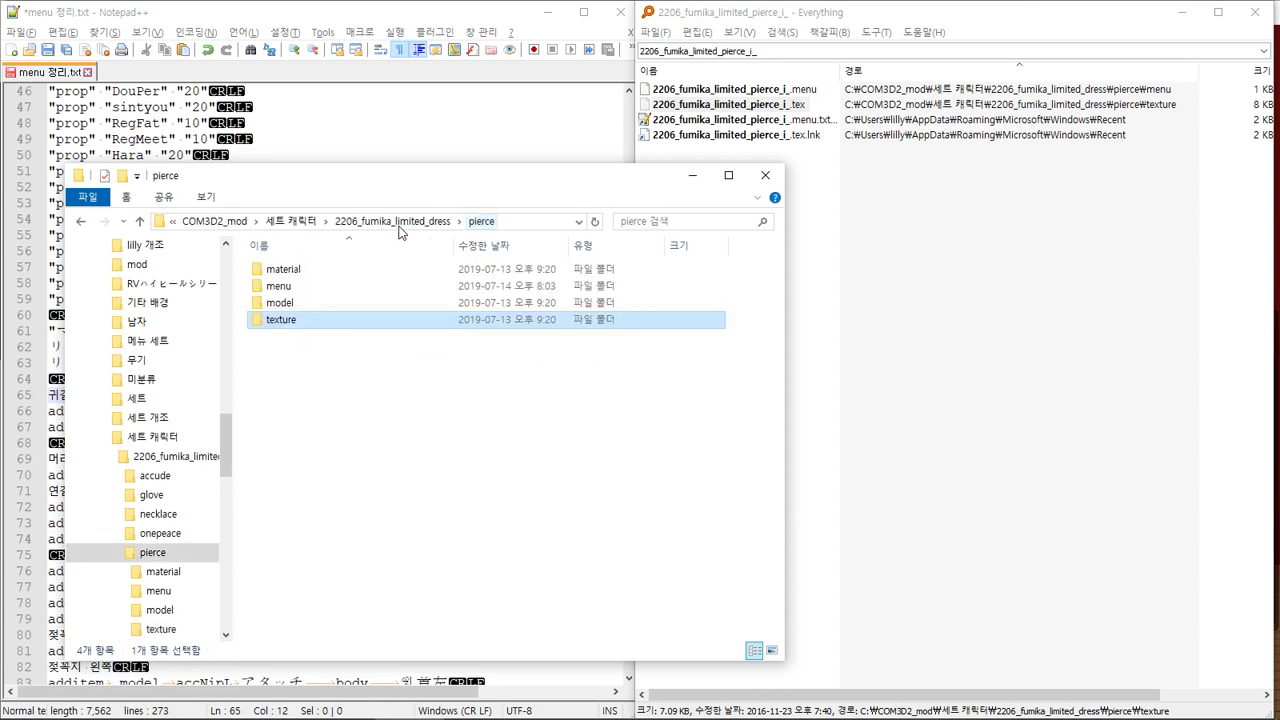
{"action": "double_click", "coordinate": [325, 302]}
{"action": "left_click", "coordinate": [558, 222]}
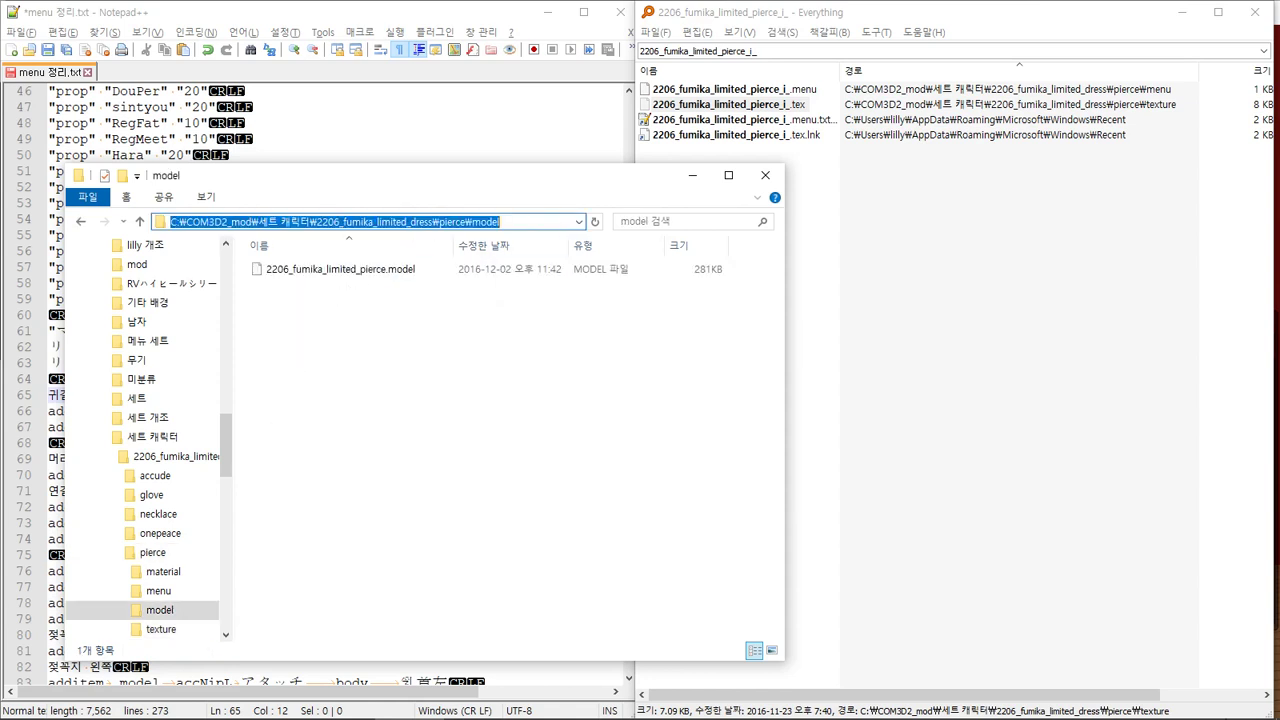
Switch to Blender and import 2206_fumika_limited_pierce.model from the copied folder path as a CM3D2 model
{"action": "mouse_move", "coordinate": [1048, 712]}
{"action": "left_click", "coordinate": [878, 708]}
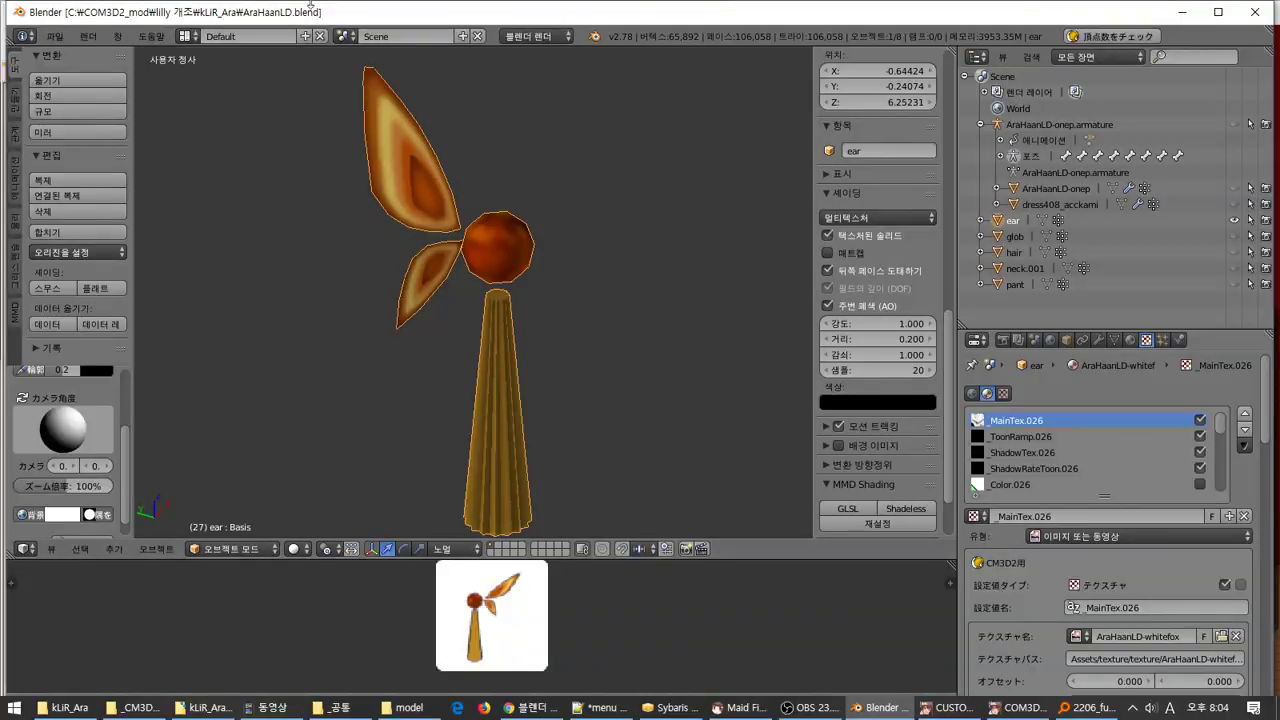
{"action": "left_click", "coordinate": [58, 37]}
{"action": "mouse_move", "coordinate": [147, 325]}
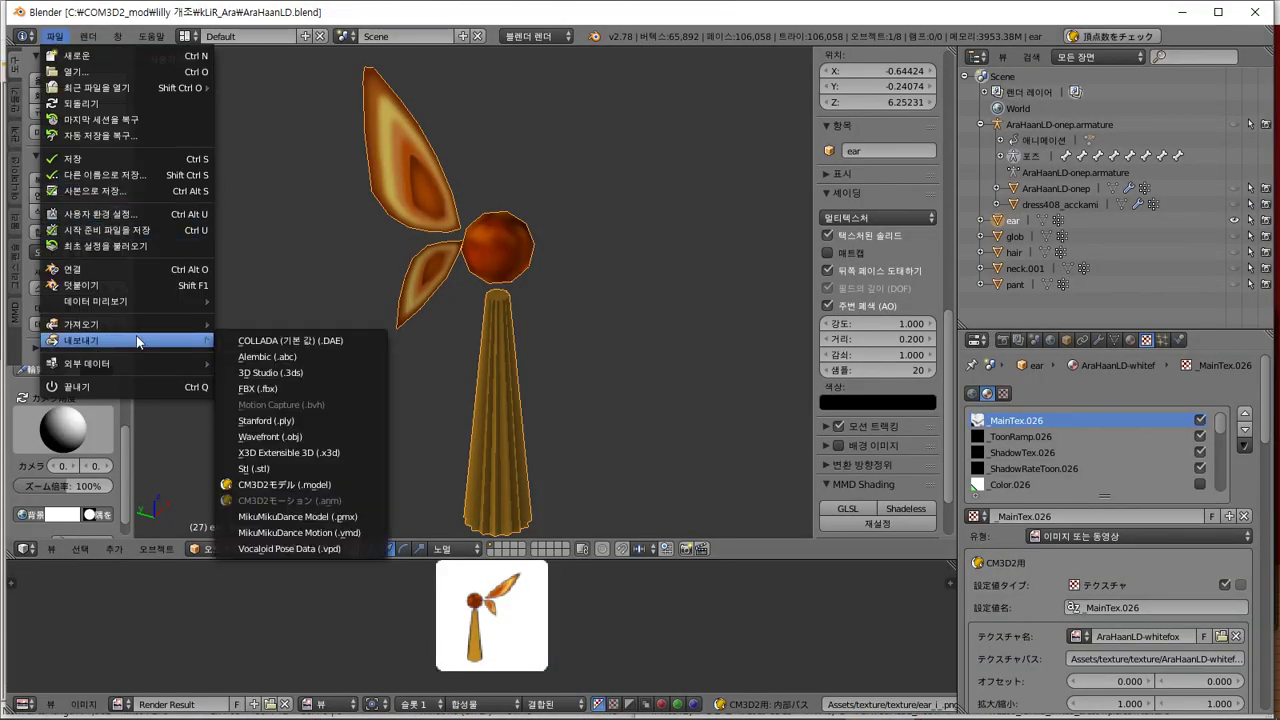
{"action": "left_click", "coordinate": [347, 482]}
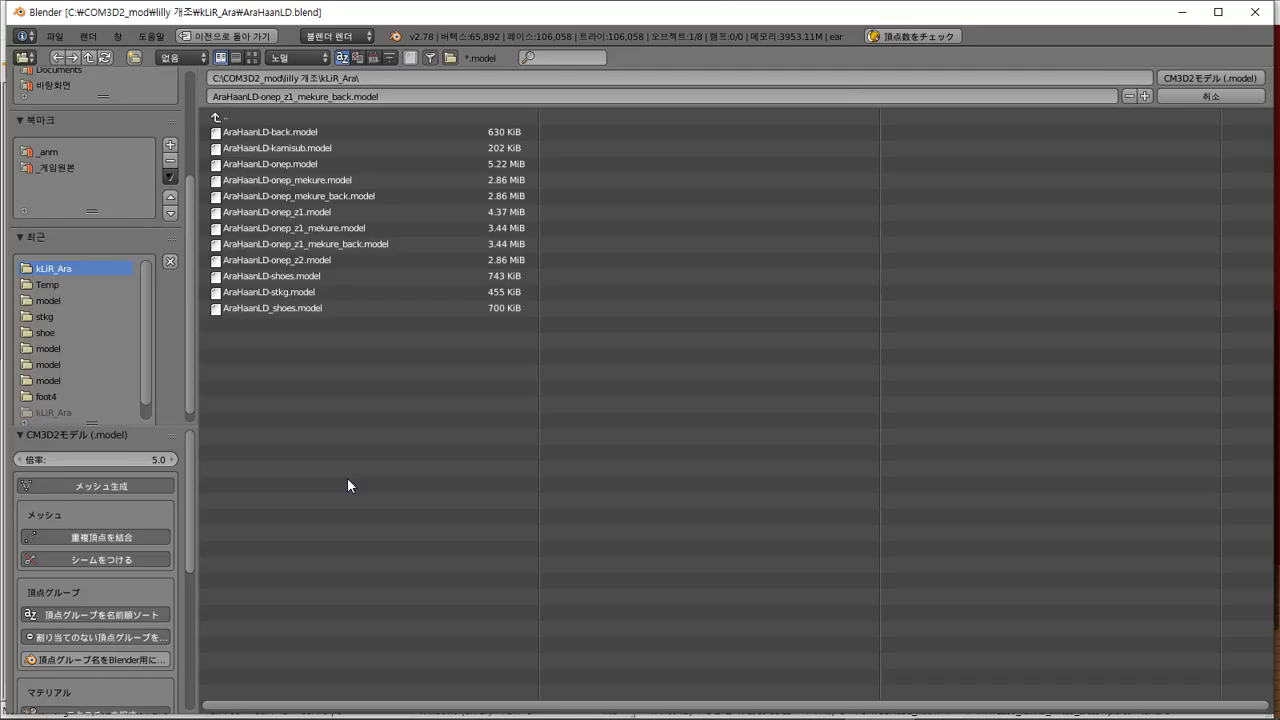
{"action": "left_click", "coordinate": [392, 77]}
{"action": "key", "text": "ctrl+v"}
{"action": "key", "text": "Return"}
{"action": "double_click", "coordinate": [337, 133]}
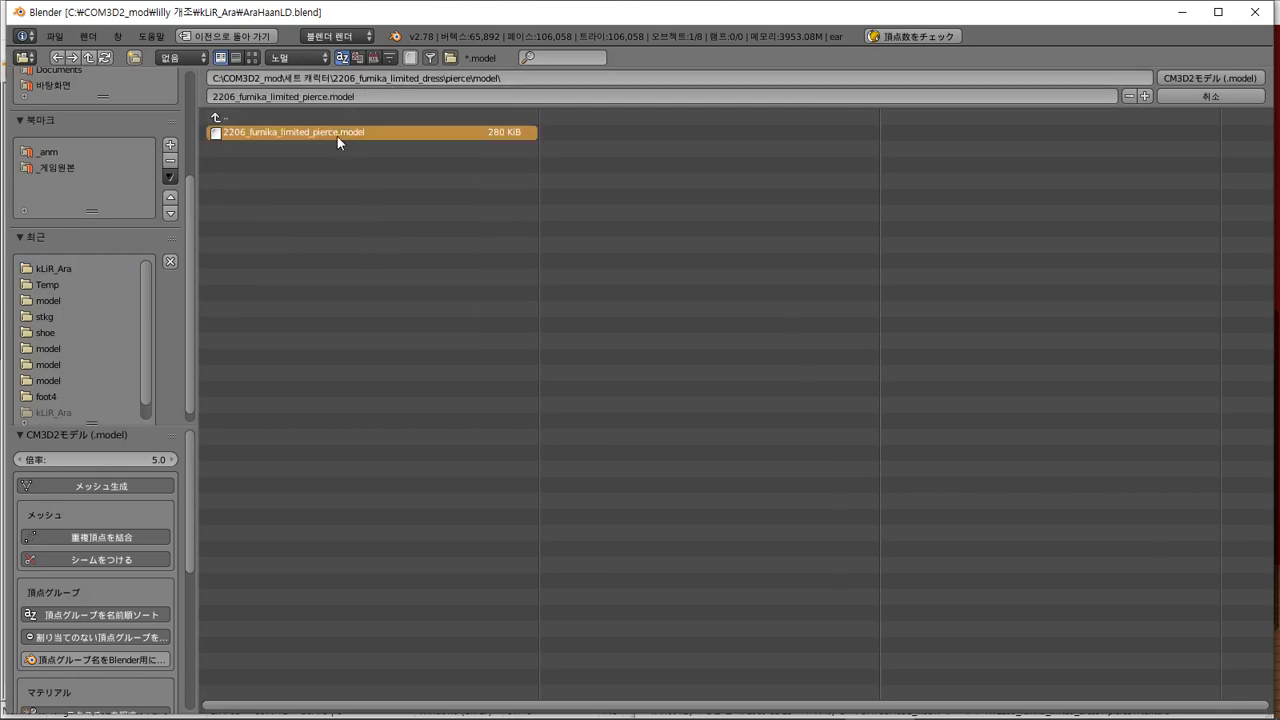
Examine where the imported earring and its bones sit around the world origin compared with the ear accessory
{"action": "scroll", "coordinate": [518, 295], "scroll_direction": "down", "scroll_amount": 6}
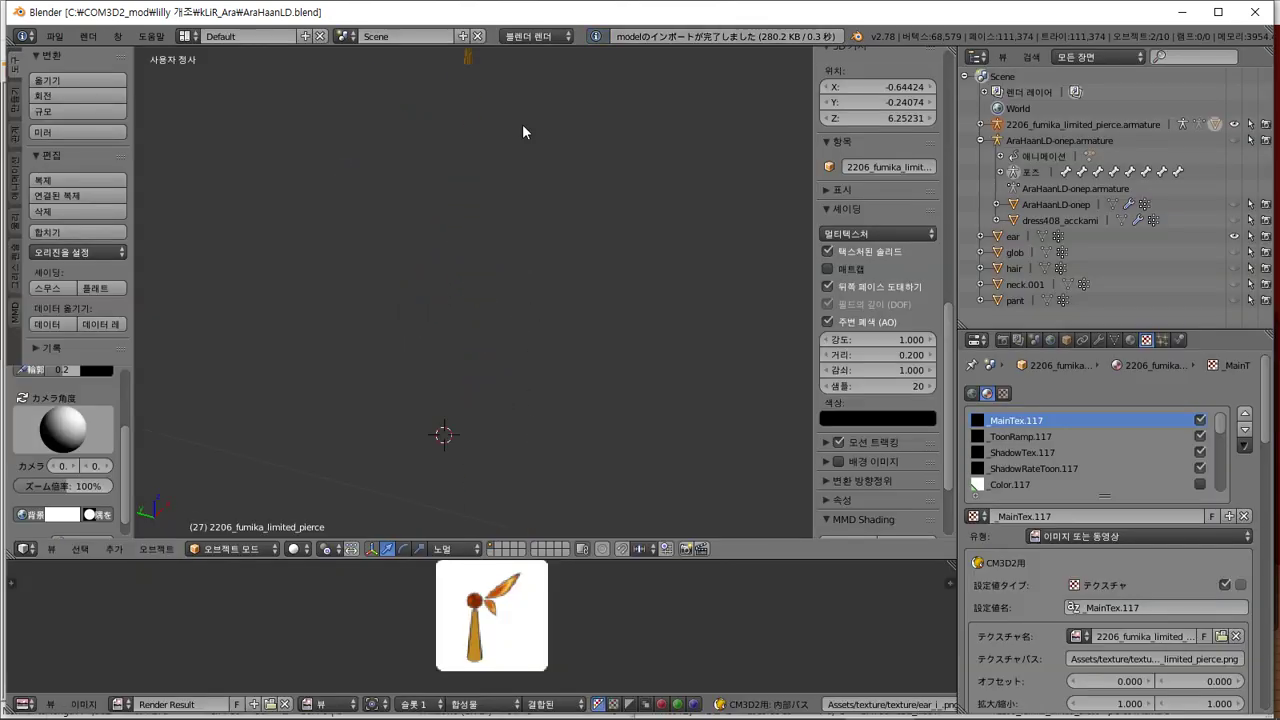
{"action": "scroll", "coordinate": [536, 468], "scroll_direction": "up", "scroll_amount": 5}
{"action": "scroll", "coordinate": [532, 426], "scroll_direction": "up", "scroll_amount": 2}
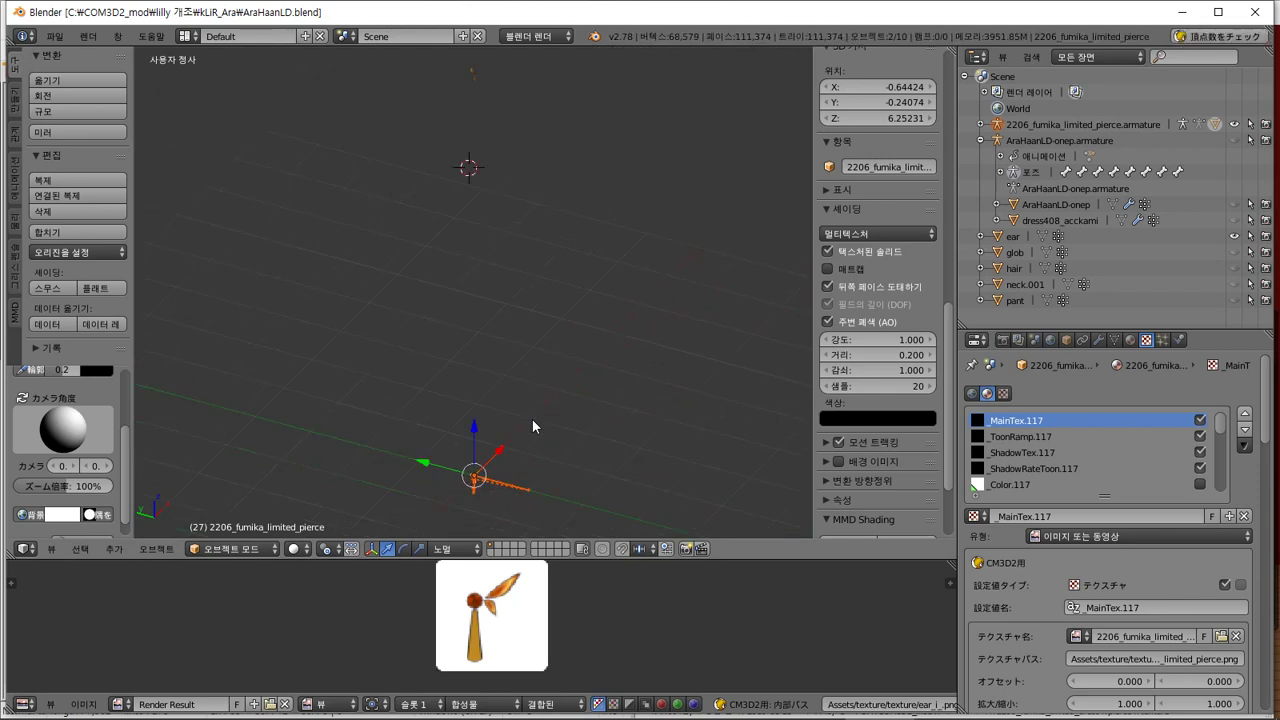
{"action": "middle_click_drag", "start_coordinate": [530, 500], "coordinate": [532, 250], "text": "shift"}
{"action": "scroll", "coordinate": [532, 250], "scroll_direction": "up", "scroll_amount": 5}
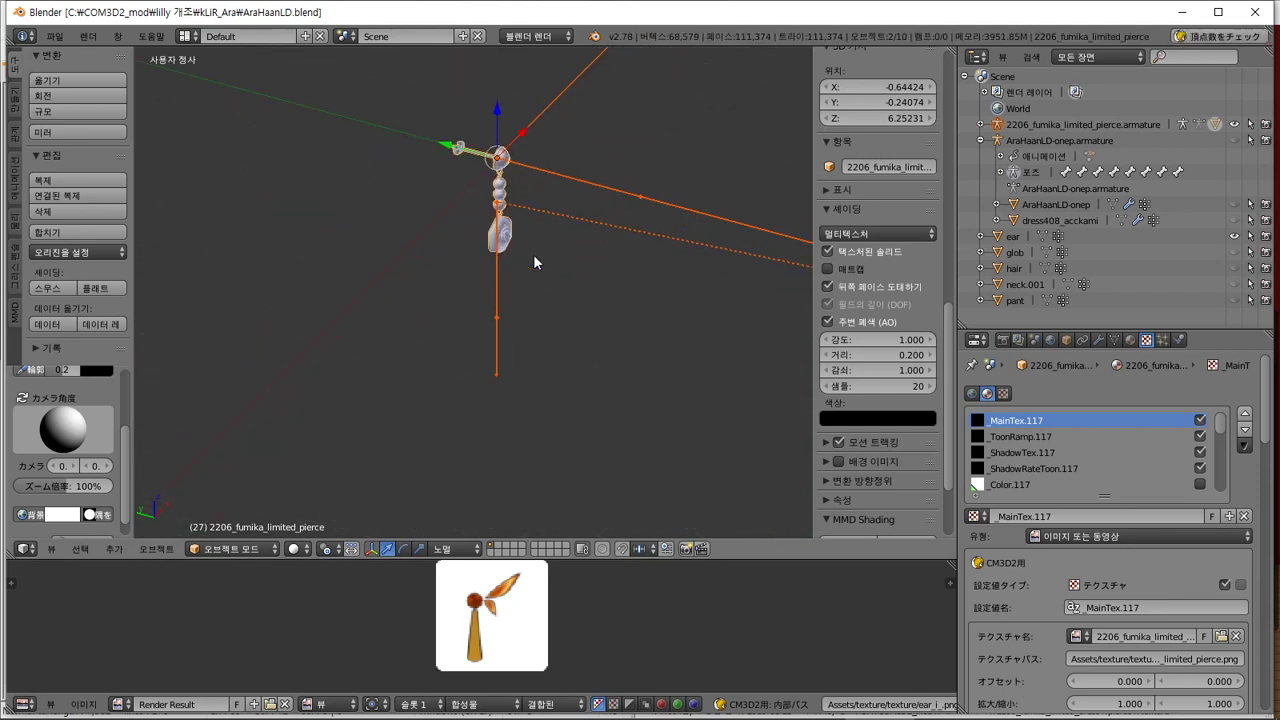
{"action": "middle_click_drag", "start_coordinate": [532, 340], "coordinate": [528, 517], "text": "shift"}
{"action": "scroll", "coordinate": [526, 472], "scroll_direction": "down", "scroll_amount": 5}
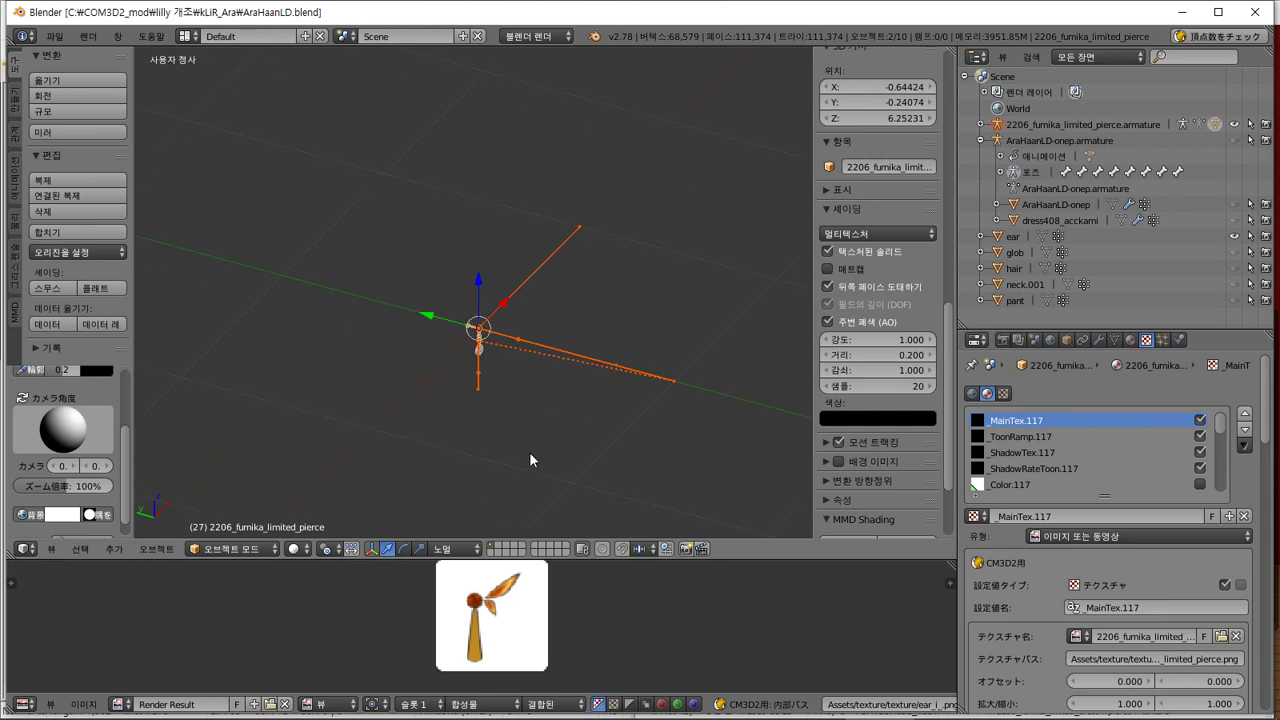
{"action": "middle_click_drag", "start_coordinate": [500, 185], "coordinate": [493, 294], "text": "shift"}
Select the ear object and reset its location to 0 on all three axes
{"action": "right_click", "coordinate": [467, 87]}
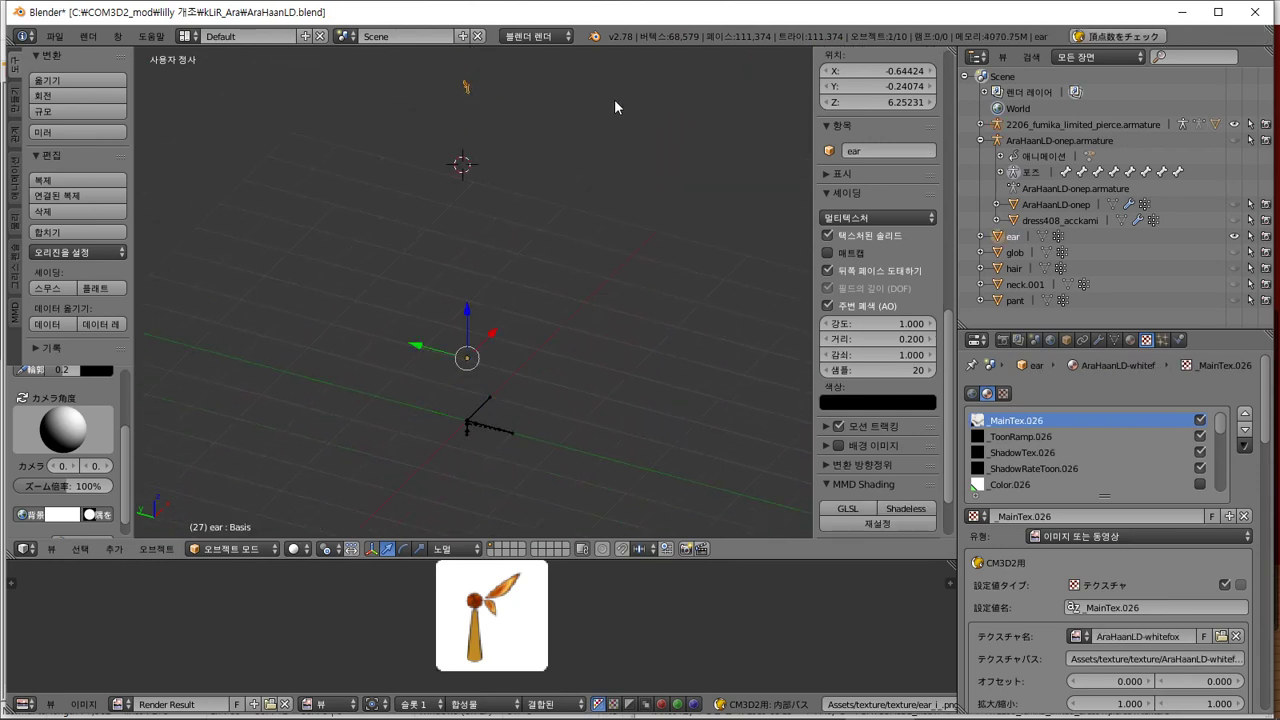
{"action": "scroll", "coordinate": [912, 170], "scroll_direction": "up", "scroll_amount": 12}
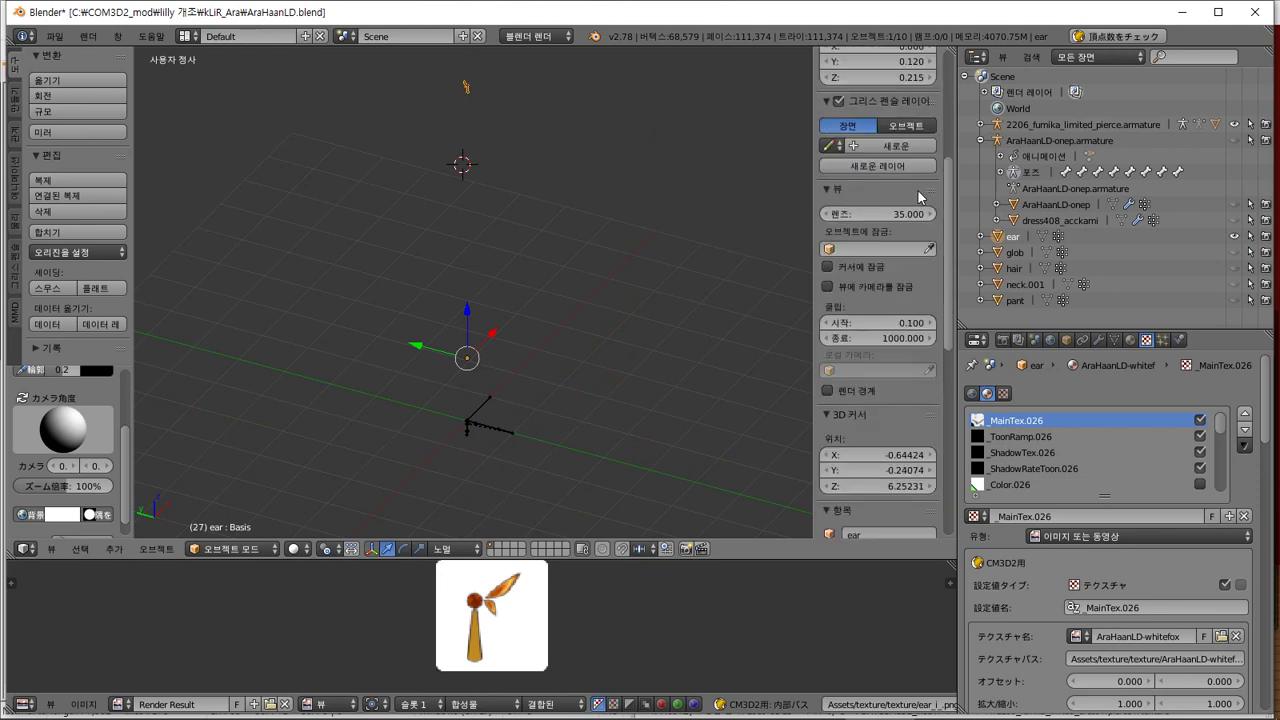
{"action": "scroll", "coordinate": [946, 219], "scroll_direction": "up", "scroll_amount": 10}
{"action": "right_click", "coordinate": [869, 124]}
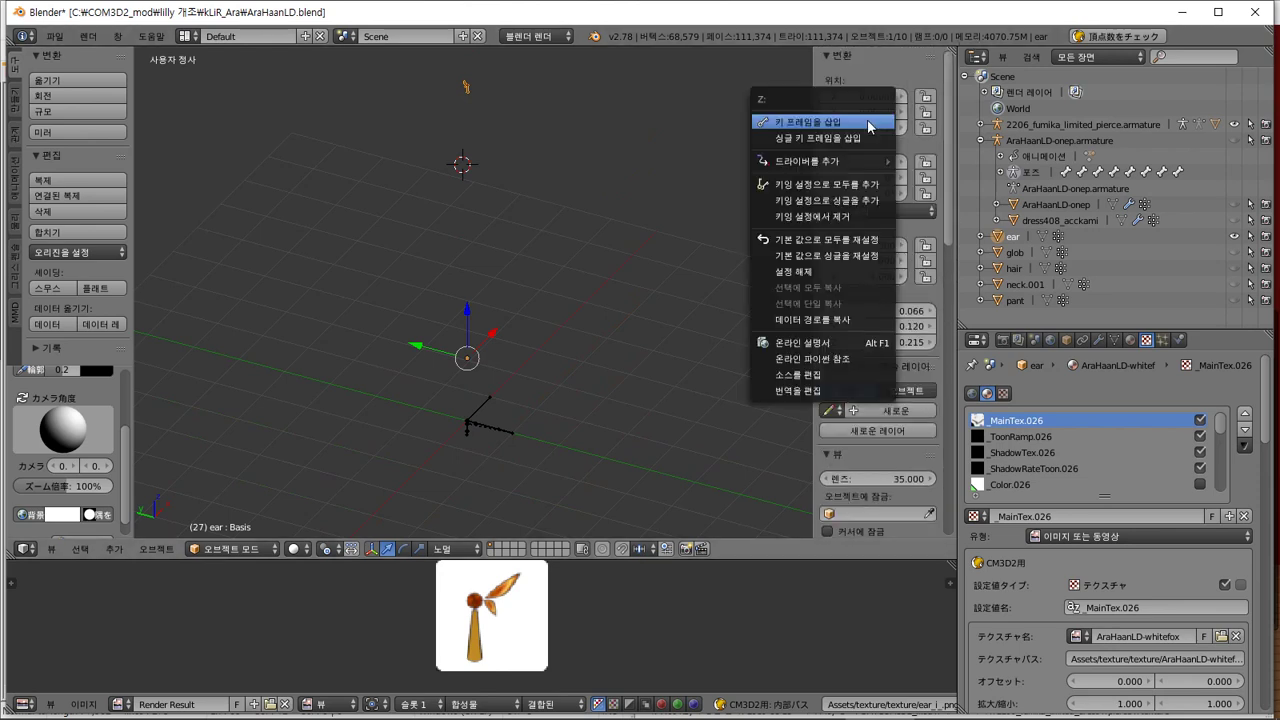
{"action": "left_click", "coordinate": [869, 241]}
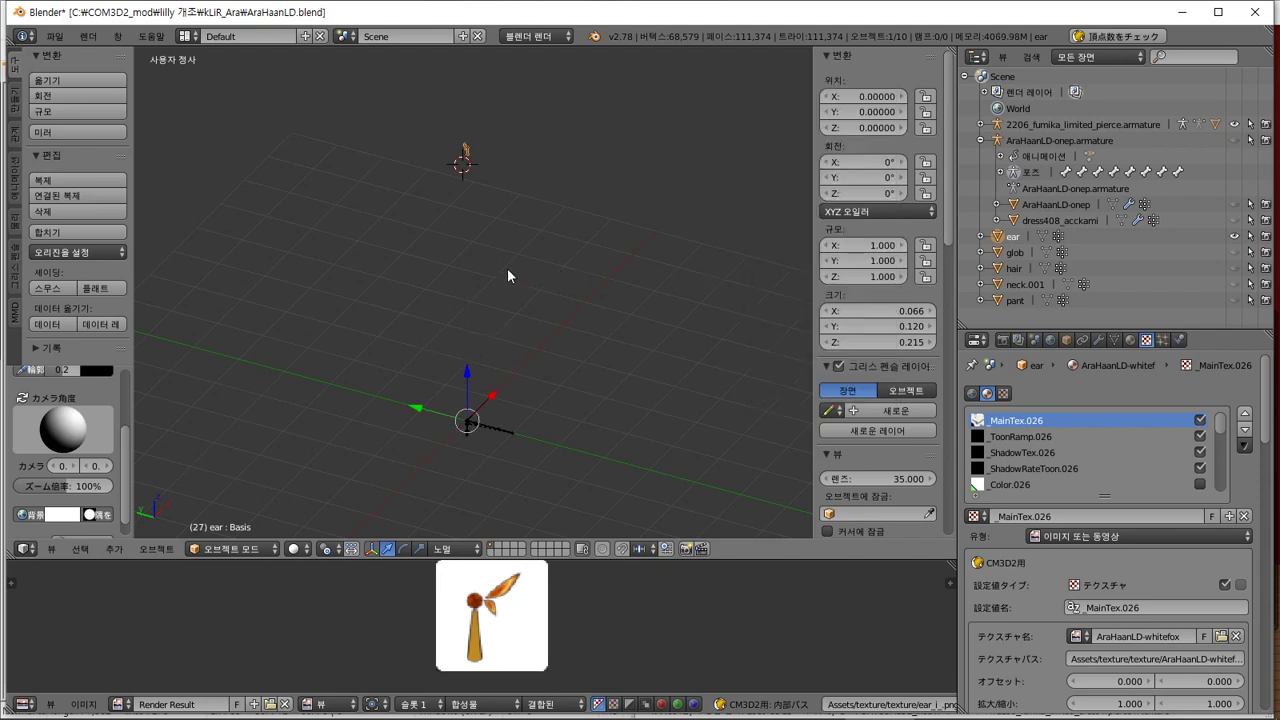
Set the transform orientation to global and move the ear's whole mesh near the world origin, to about X -0.004, Y 0.112, Z -0.099
{"action": "key", "text": "Tab"}
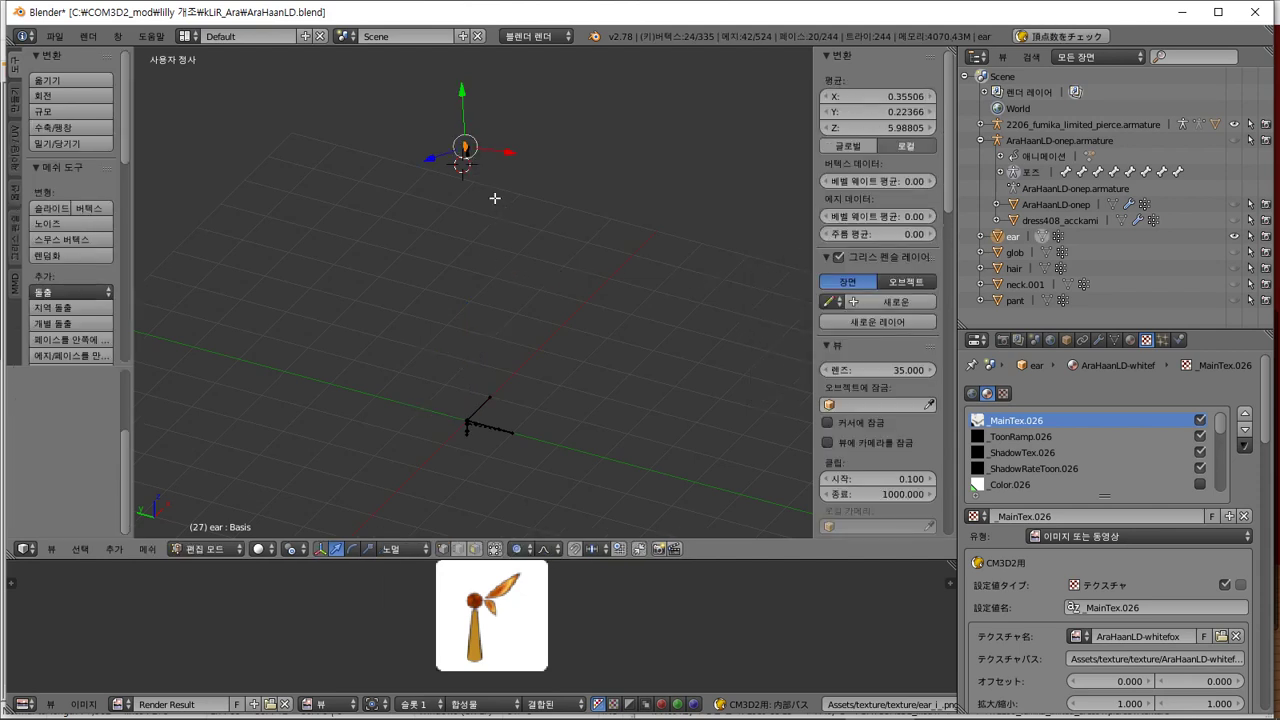
{"action": "key", "text": "KP_3"}
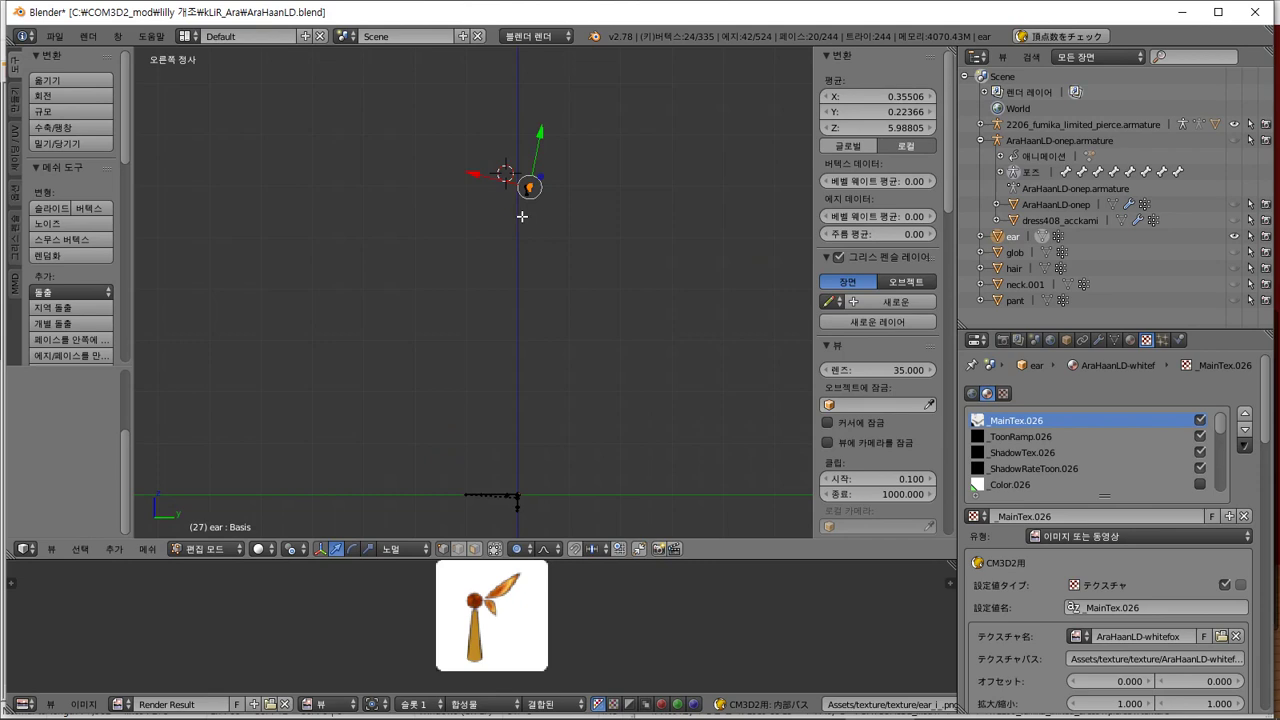
{"action": "left_click", "coordinate": [405, 549]}
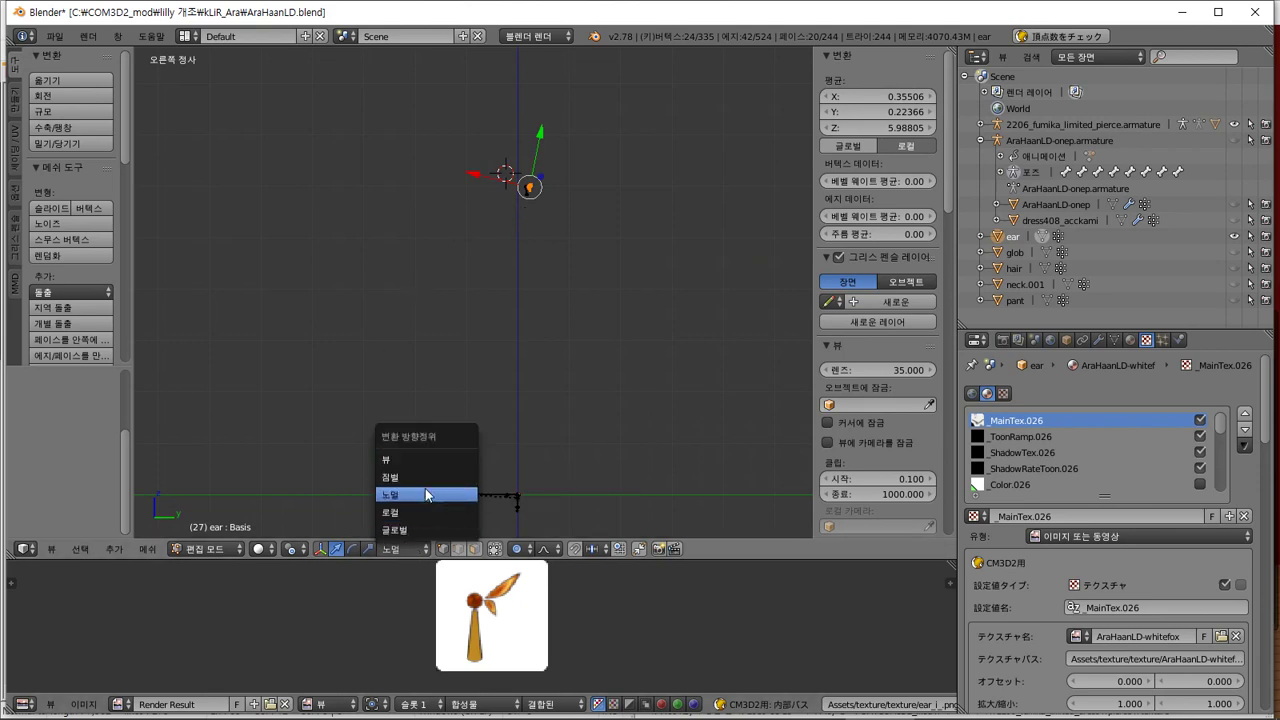
{"action": "left_click", "coordinate": [429, 529]}
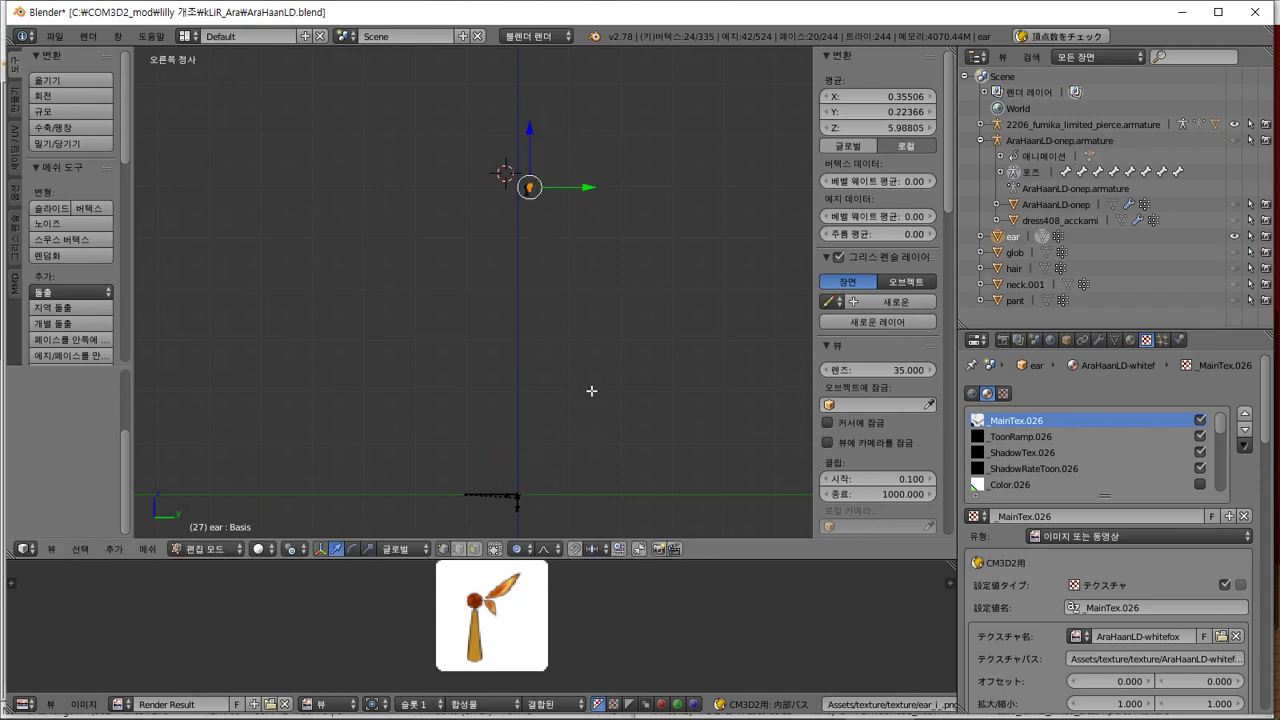
{"action": "key", "text": "a"}
{"action": "key", "text": "a"}
{"action": "key", "text": "g"}
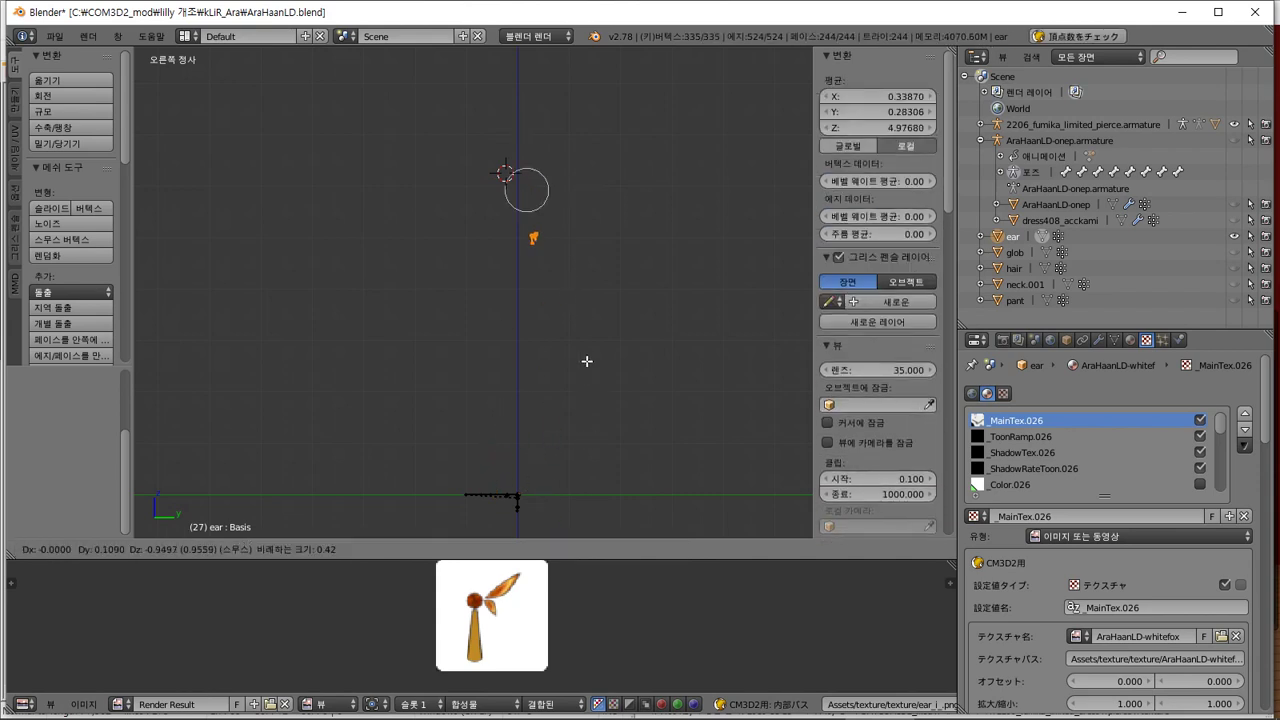
{"action": "left_click", "coordinate": [578, 104]}
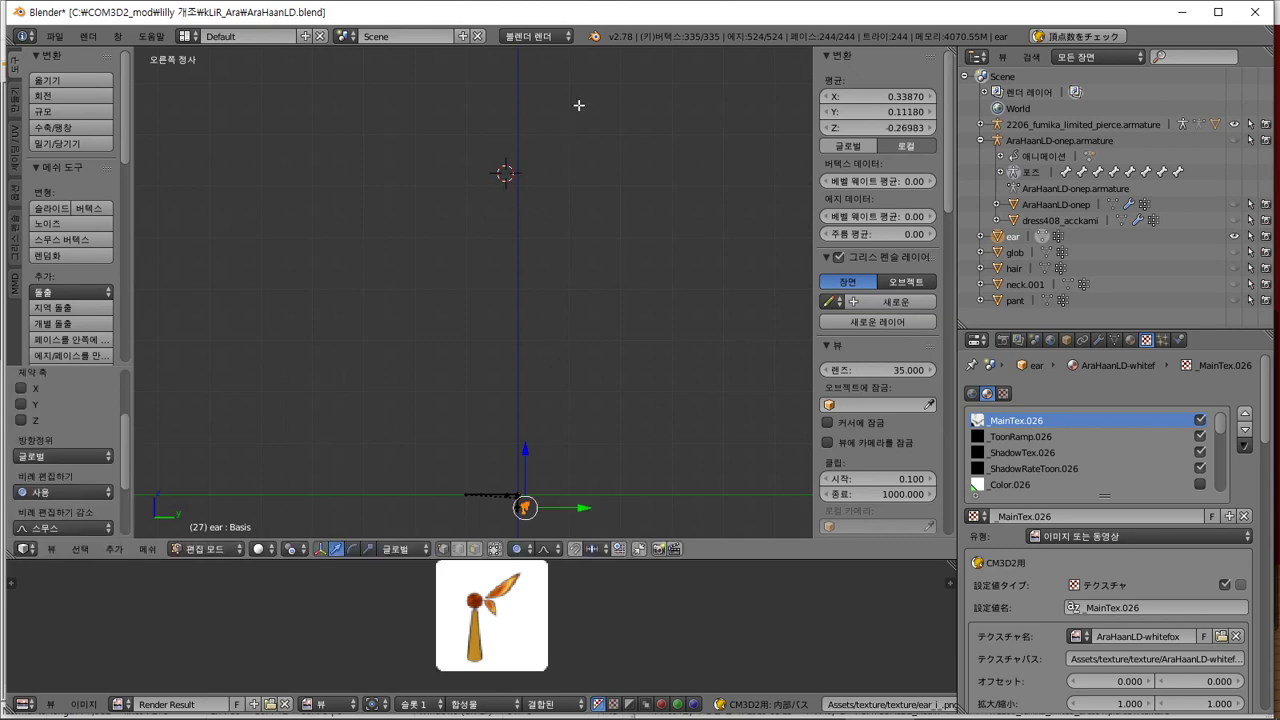
{"action": "key", "text": "KP_1"}
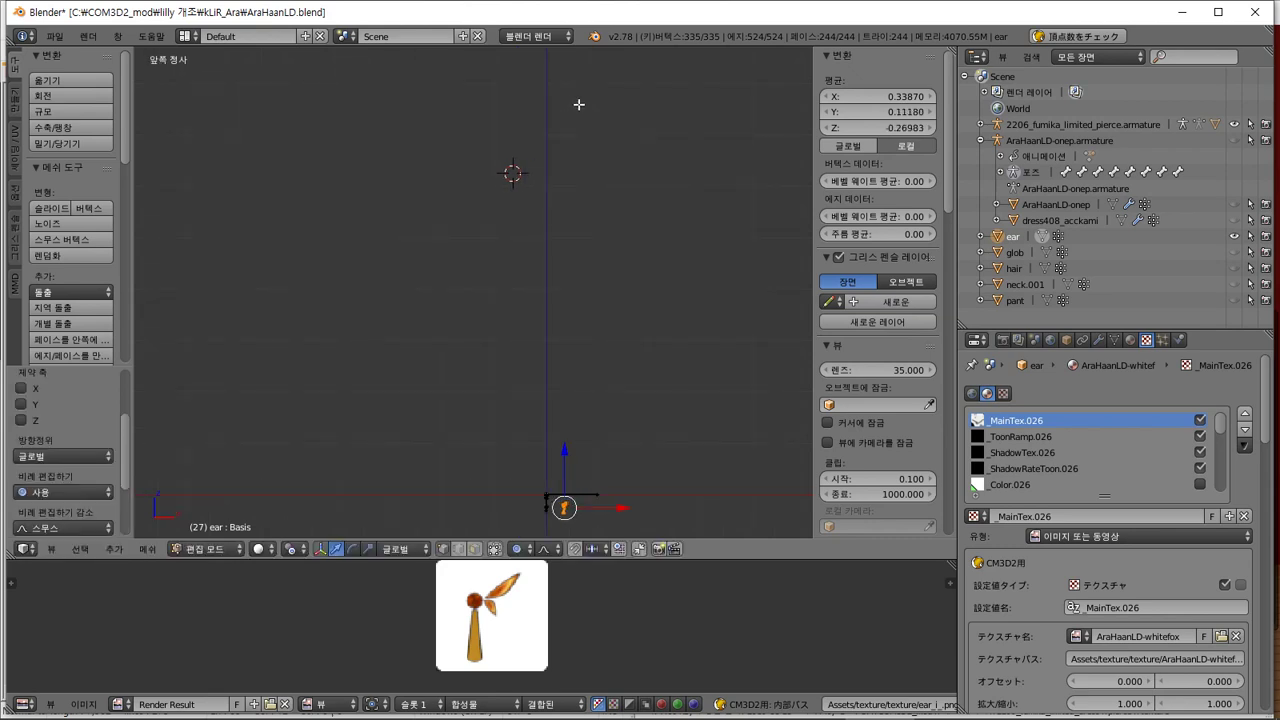
{"action": "key", "text": "g"}
{"action": "left_click", "coordinate": [561, 95]}
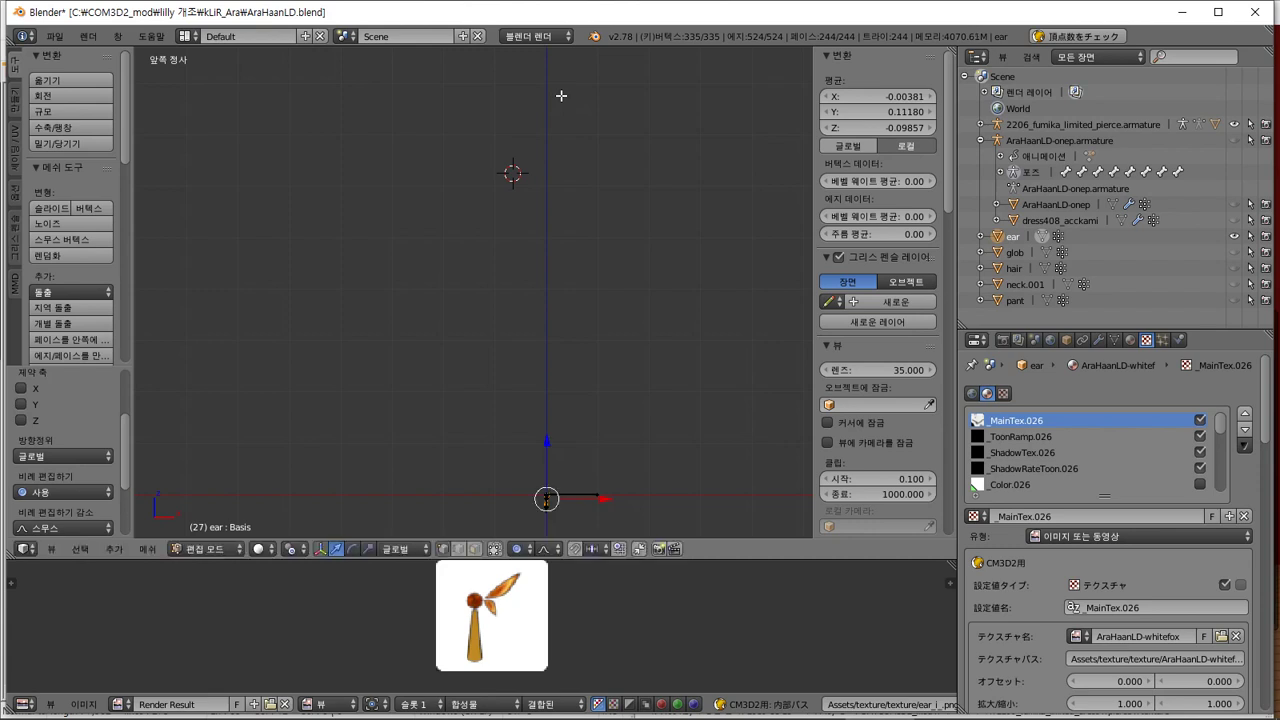
Move the ear mesh in side view under the reference earring's stud, to about Y 0.005 and Z -0.108
{"action": "key", "text": "KP_Decimal"}
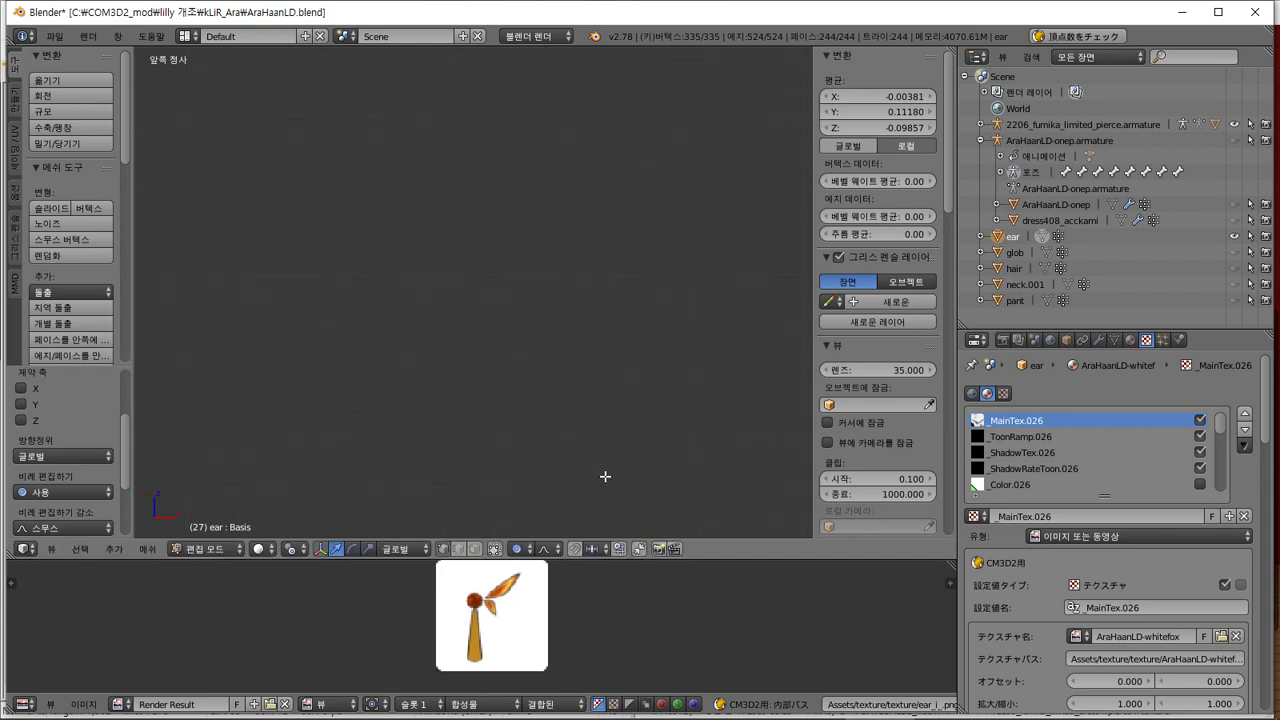
{"action": "middle_click_drag", "start_coordinate": [729, 279], "coordinate": [299, 129], "text": "shift"}
{"action": "scroll", "coordinate": [454, 188], "scroll_direction": "down", "scroll_amount": 3}
{"action": "middle_click_drag", "start_coordinate": [437, 163], "coordinate": [318, 244], "text": "shift"}
{"action": "key", "text": "KP_8"}
{"action": "scroll", "coordinate": [341, 277], "scroll_direction": "up", "scroll_amount": 3}
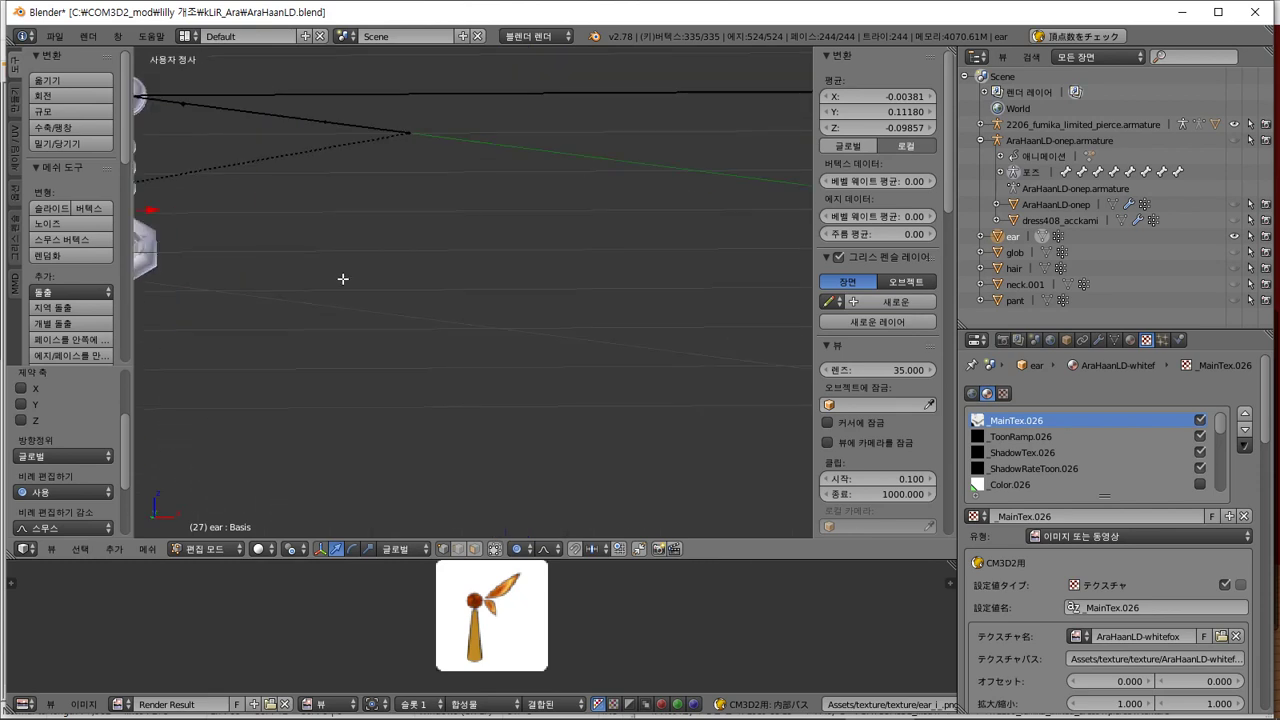
{"action": "key", "text": "KP_1"}
{"action": "key", "text": "KP_3"}
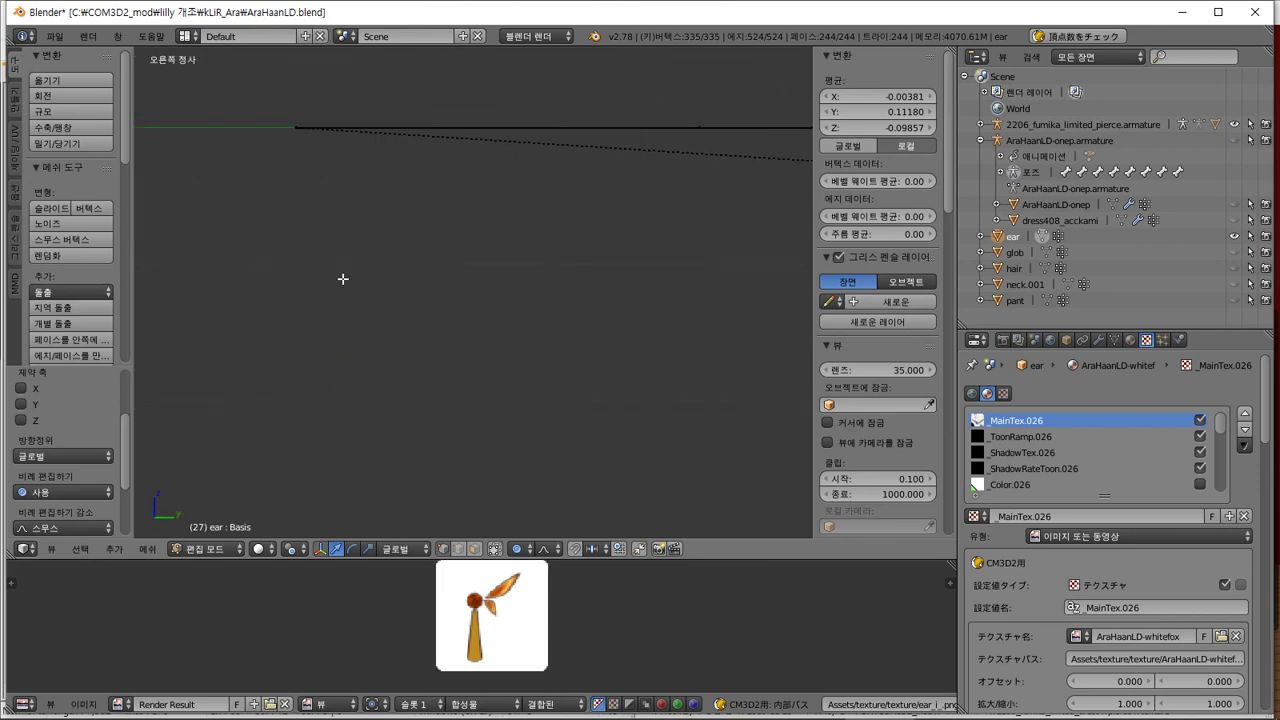
{"action": "middle_click_drag", "start_coordinate": [709, 180], "coordinate": [797, 211], "text": "shift"}
{"action": "key", "text": "g"}
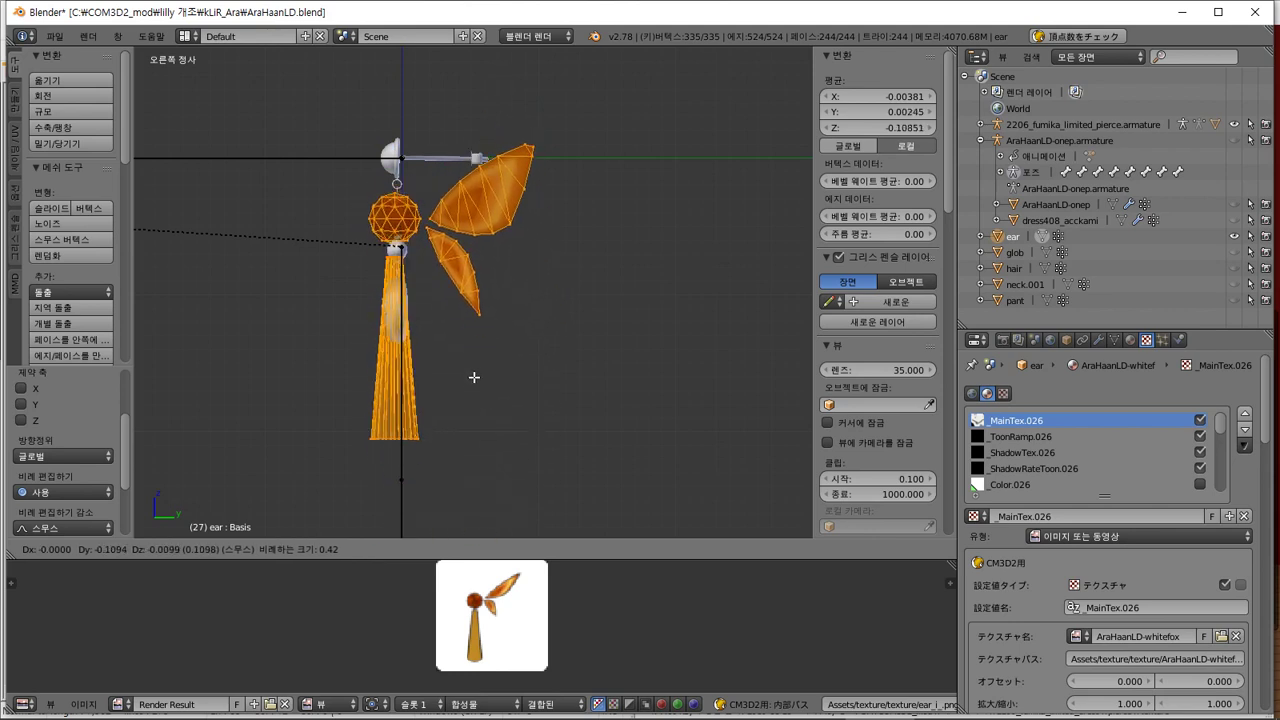
{"action": "left_click", "coordinate": [470, 376]}
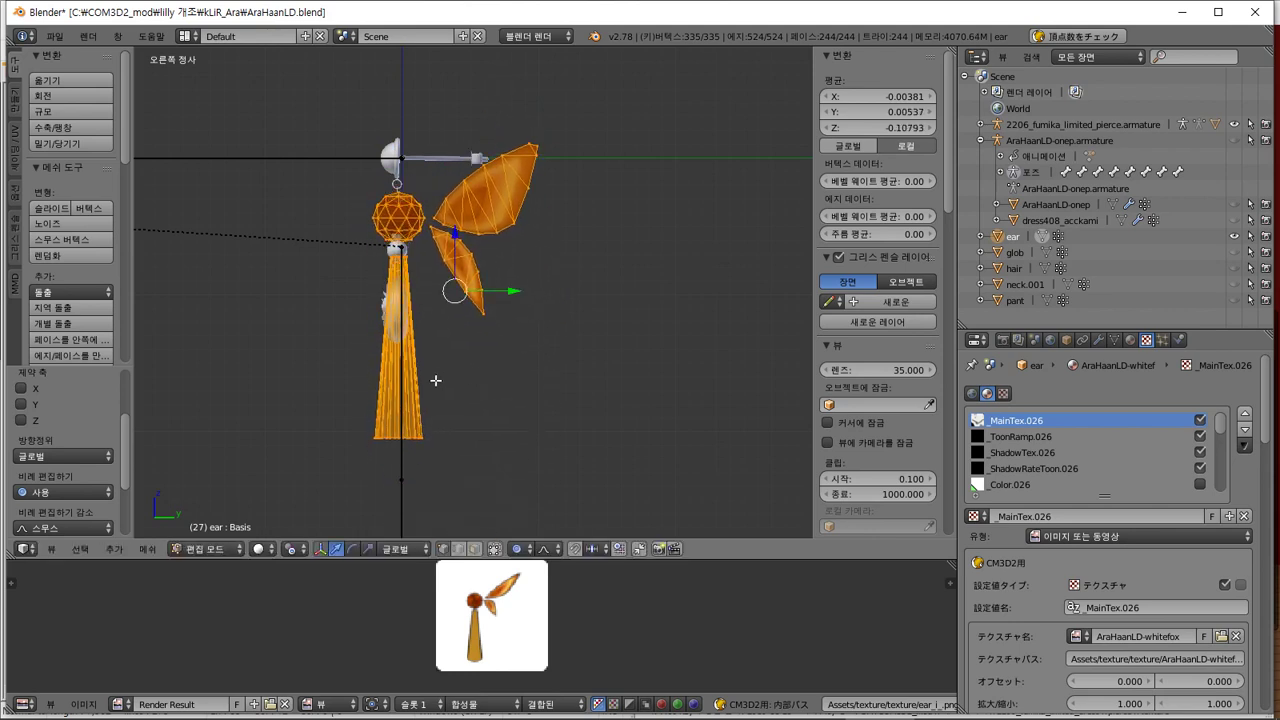
Shift the ear mesh along the X axis to about 0.002 so its bead centers under the reference earring
{"action": "key", "text": "KP_1"}
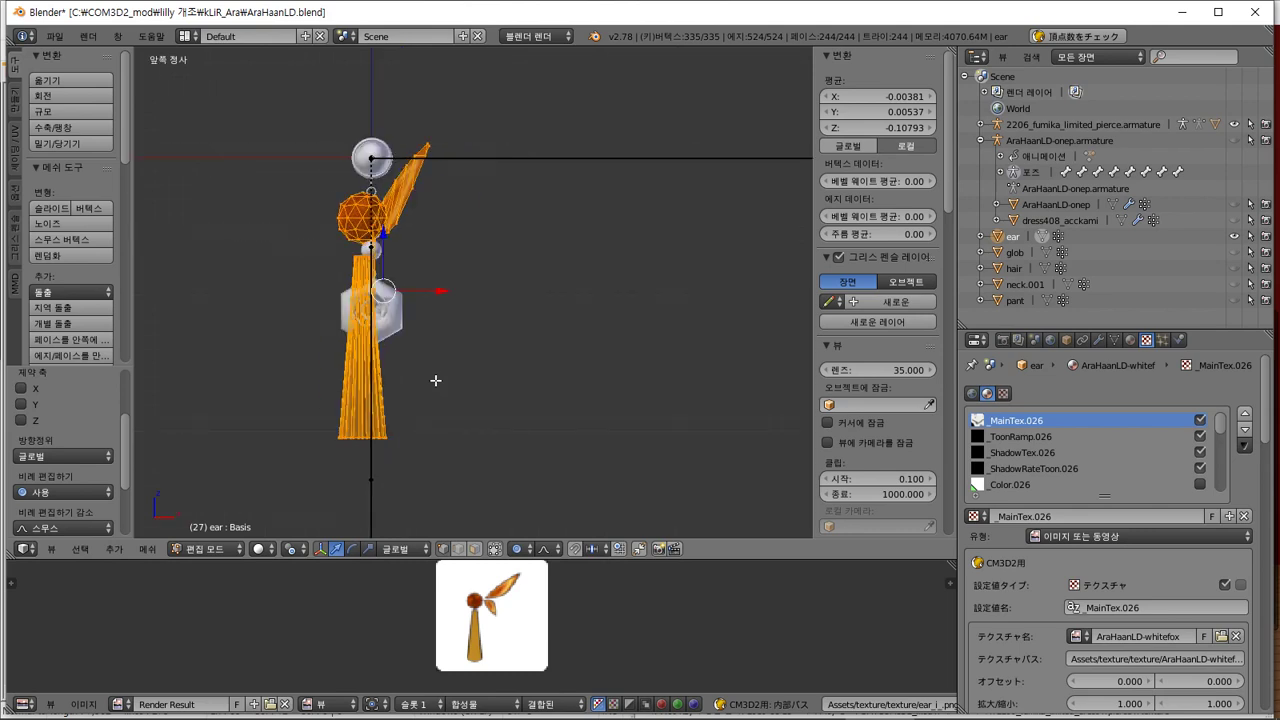
{"action": "key", "text": "g"}
{"action": "key", "text": "x"}
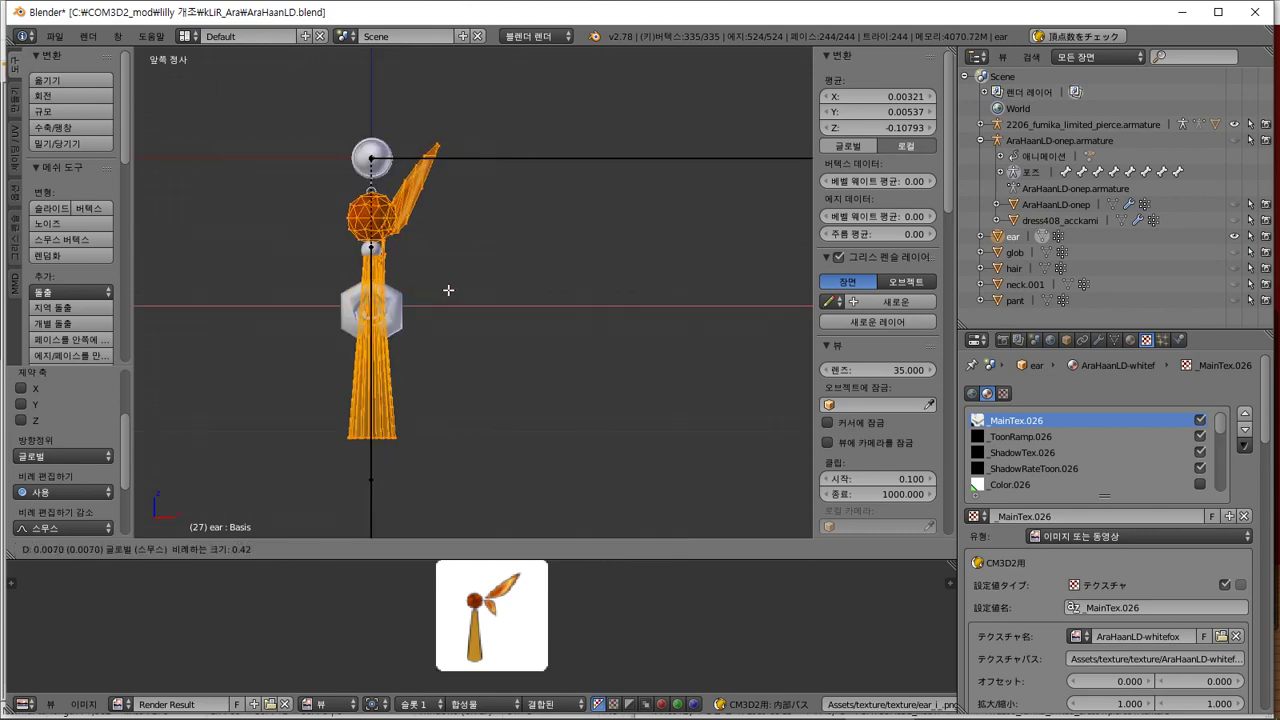
{"action": "left_click", "coordinate": [447, 290]}
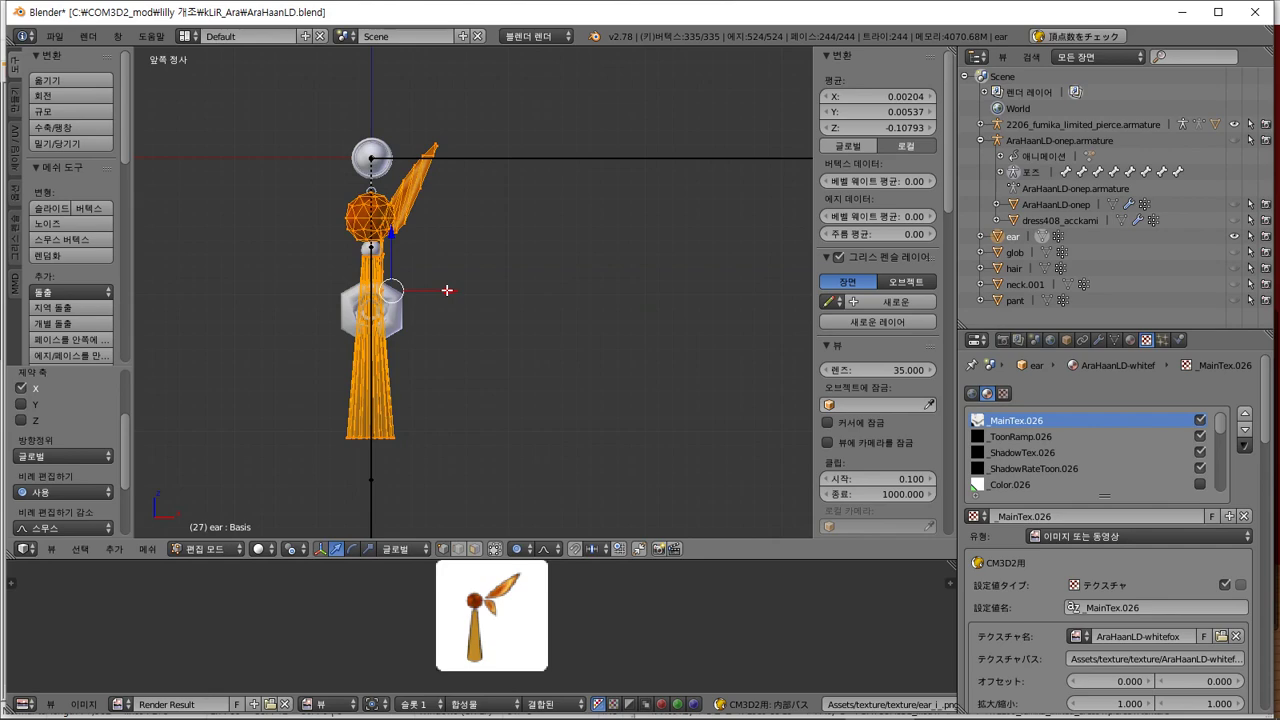
Raise the ear mesh slightly in front view to about Z -0.104, closer to the reference stud, and return to Object Mode
{"action": "key", "text": "KP_3"}
{"action": "scroll", "coordinate": [447, 290], "scroll_direction": "up", "scroll_amount": 5}
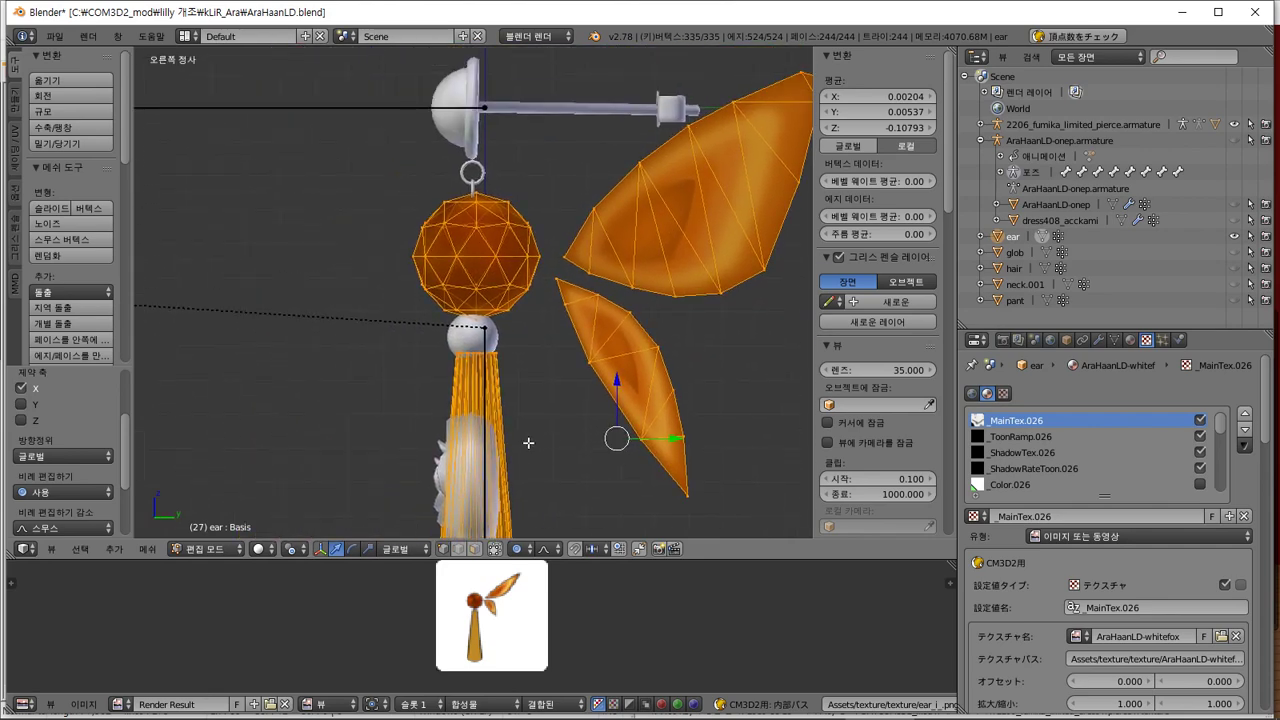
{"action": "key", "text": "KP_1"}
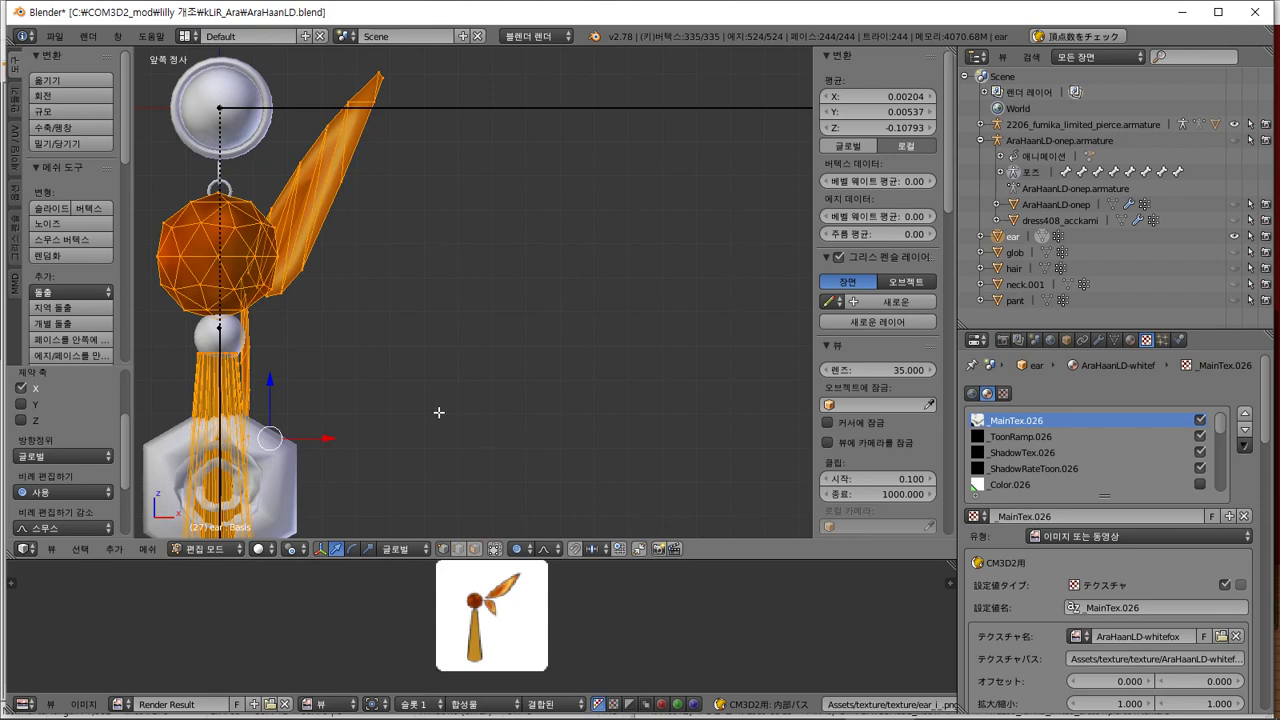
{"action": "middle_click_drag", "start_coordinate": [439, 412], "coordinate": [616, 392], "text": "shift"}
{"action": "key", "text": "g"}
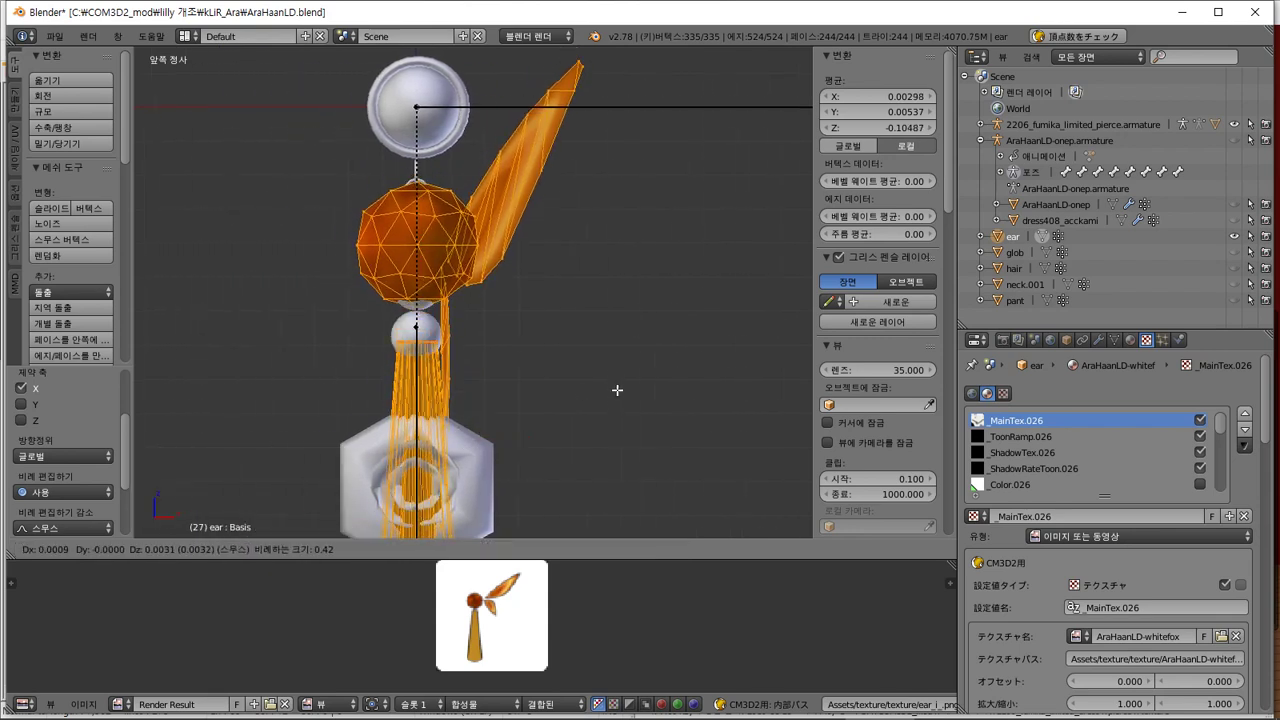
{"action": "left_click", "coordinate": [616, 386]}
{"action": "scroll", "coordinate": [615, 386], "scroll_direction": "down", "scroll_amount": 3}
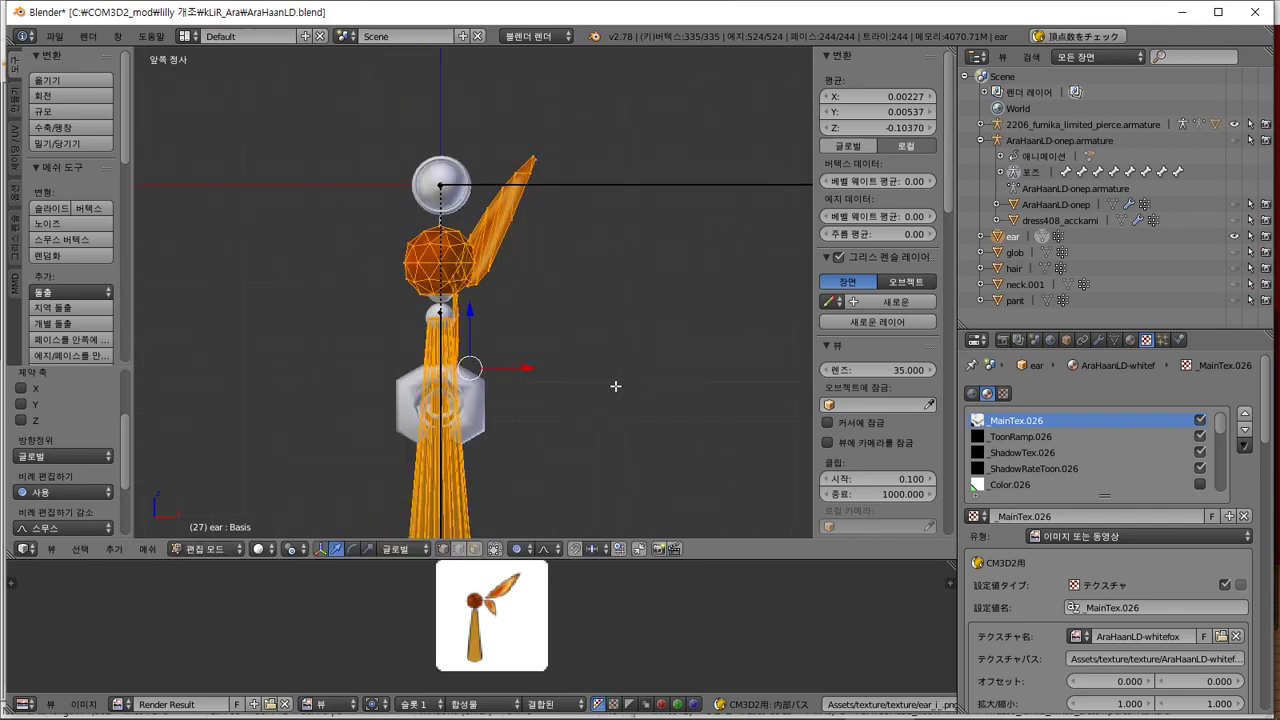
{"action": "key", "text": "Tab"}
{"action": "middle_click_drag", "start_coordinate": [610, 384], "coordinate": [541, 305]}
Examine the vertex groups and weighting of the 2206_fumika_limited_pierce mesh, and compare the vertex groups of dress408_acckami
{"action": "right_click", "coordinate": [482, 304]}
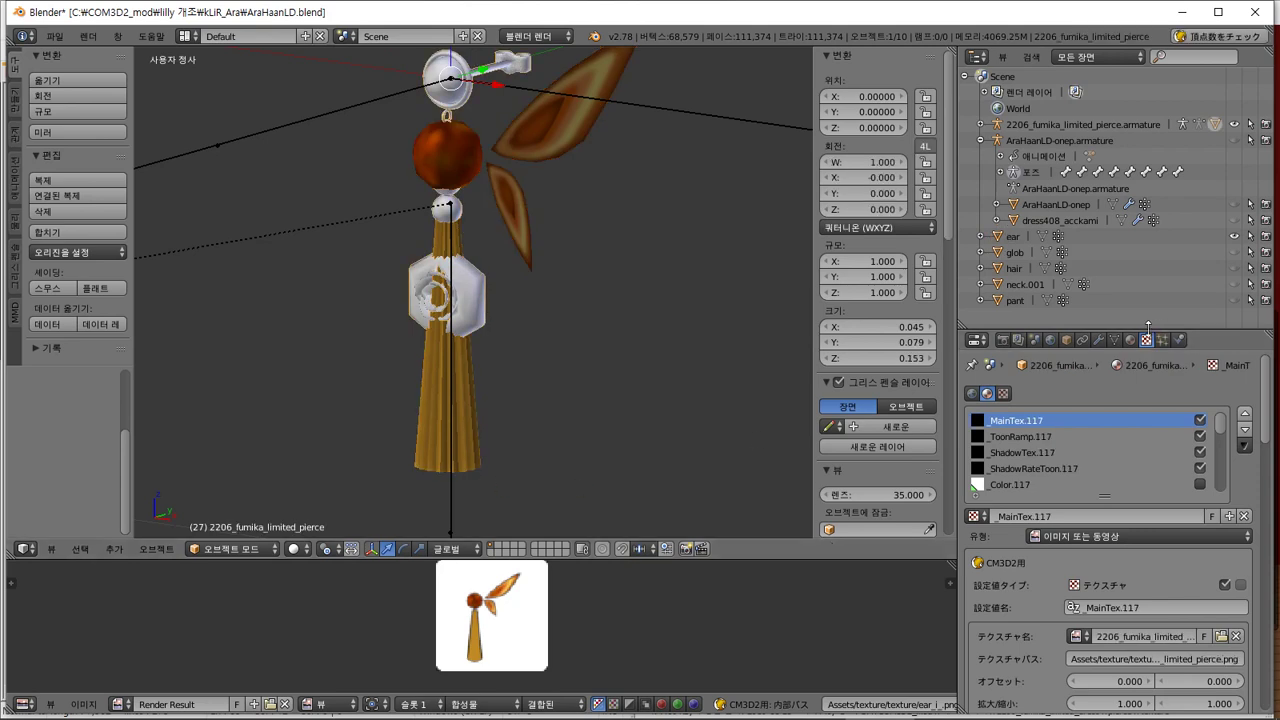
{"action": "left_click", "coordinate": [1116, 340]}
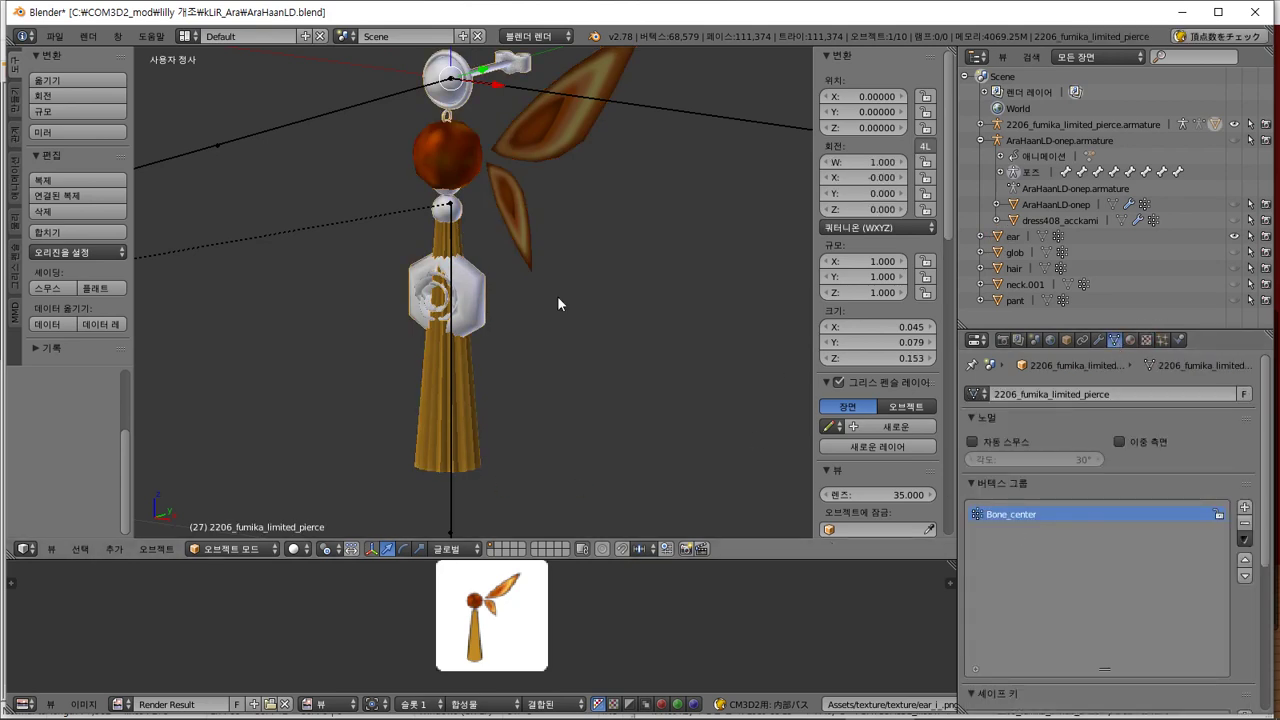
{"action": "key", "text": "Tab"}
{"action": "key", "text": "a"}
{"action": "key", "text": "a"}
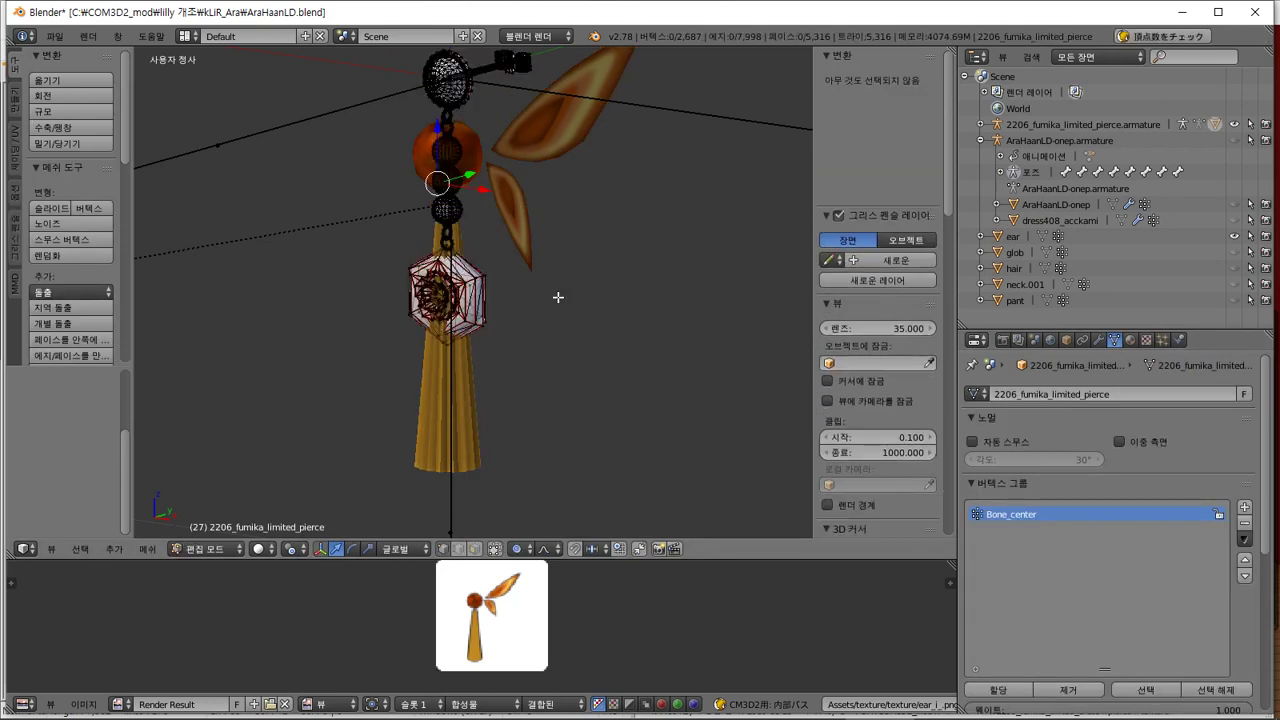
{"action": "left_click", "coordinate": [216, 549]}
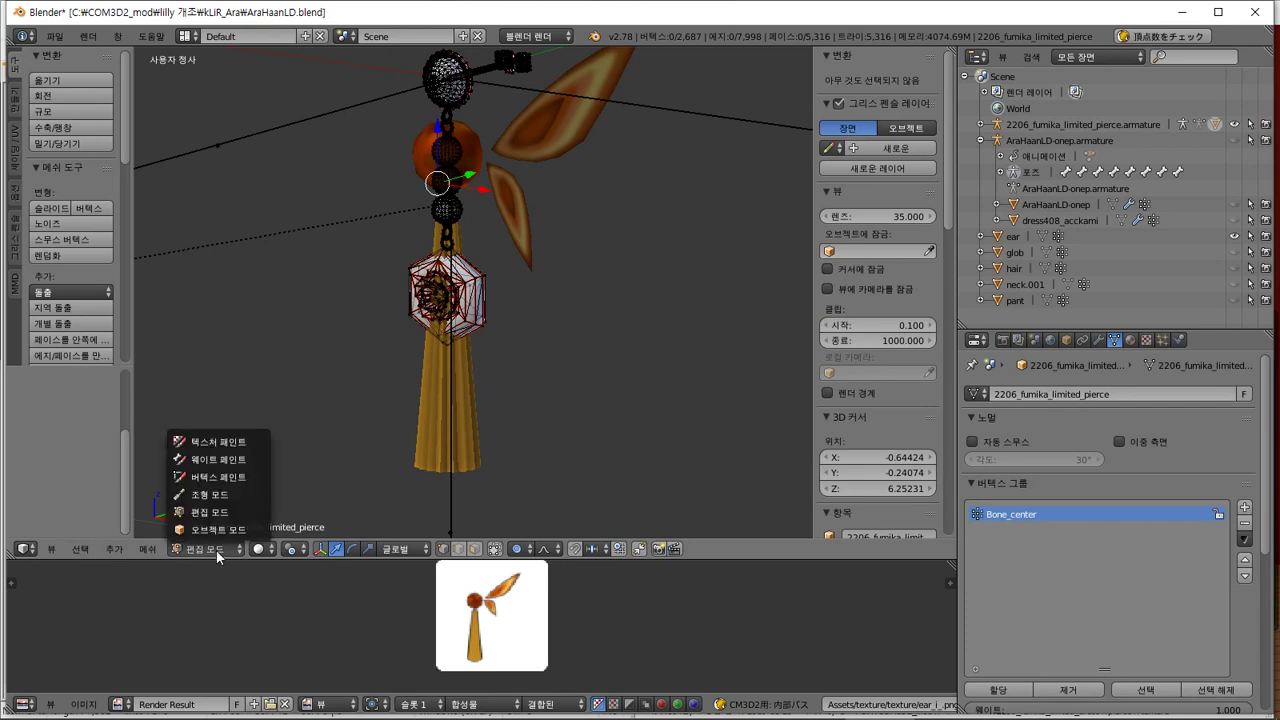
{"action": "left_click", "coordinate": [216, 459]}
{"action": "key", "text": "Tab"}
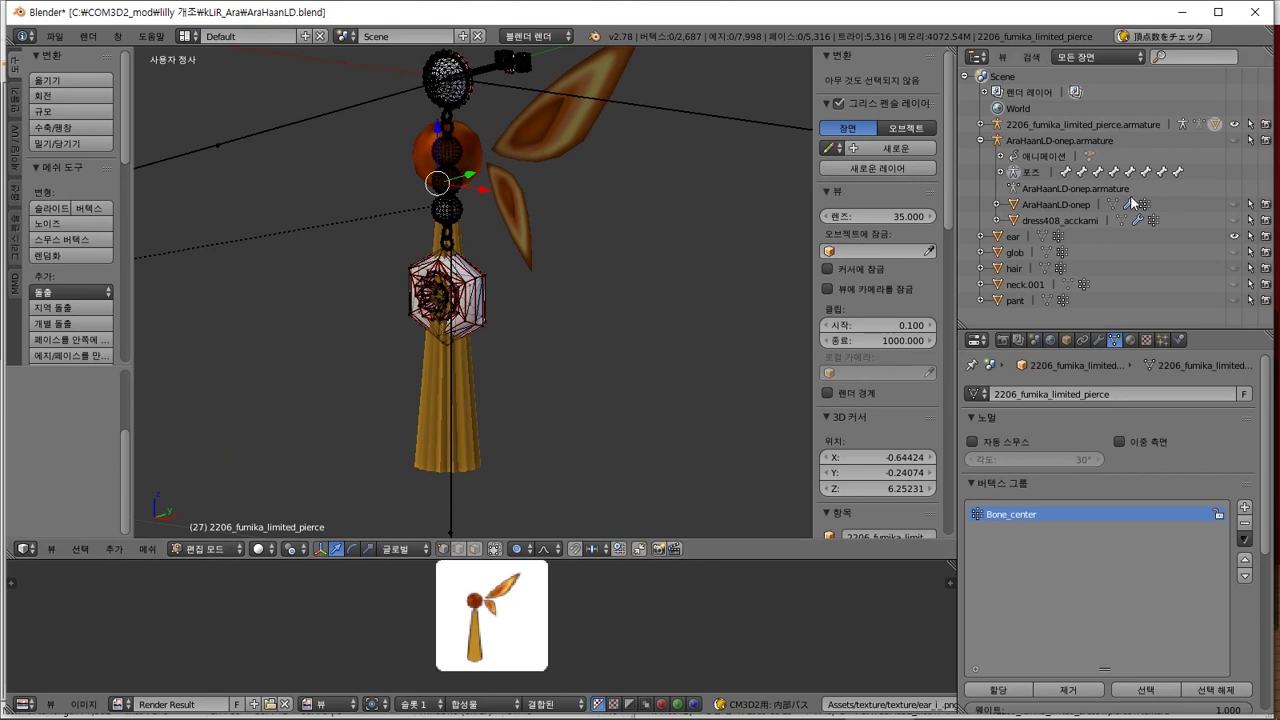
{"action": "left_click", "coordinate": [1060, 221]}
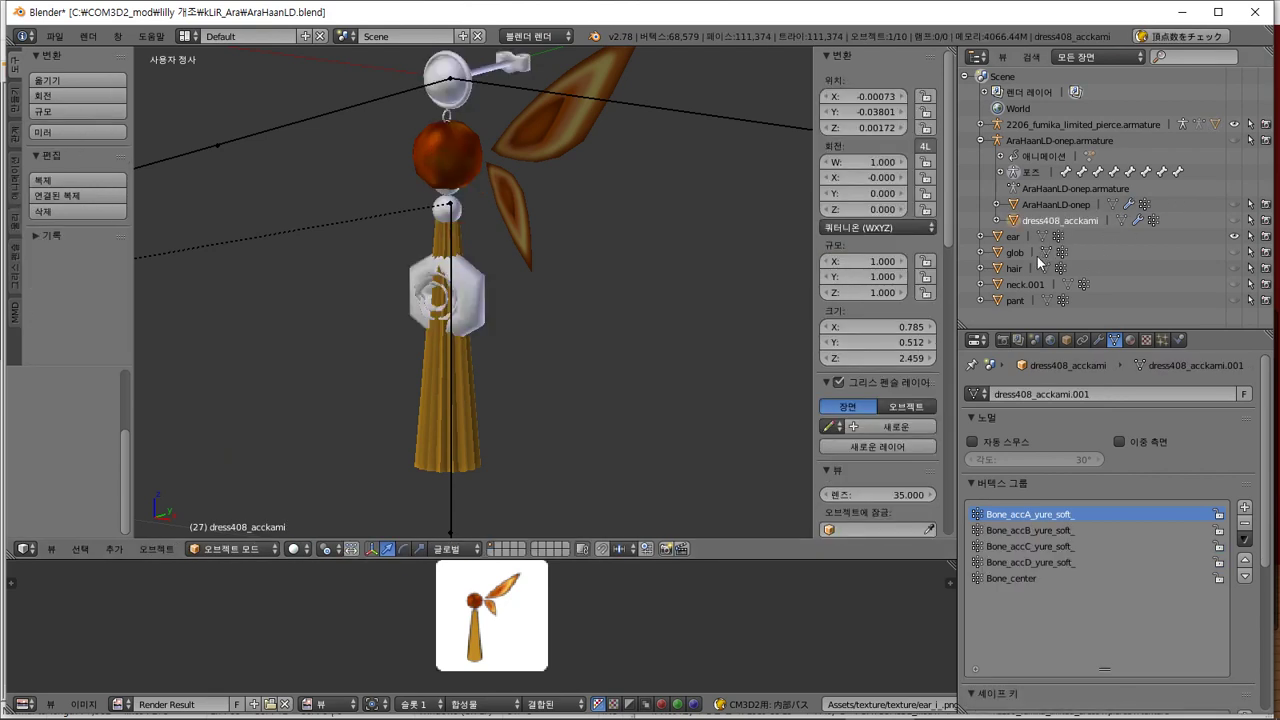
Parent the ear object to 2206_fumika_limited_pierce.armature and expand that armature's hierarchy
{"action": "left_click", "coordinate": [1011, 240]}
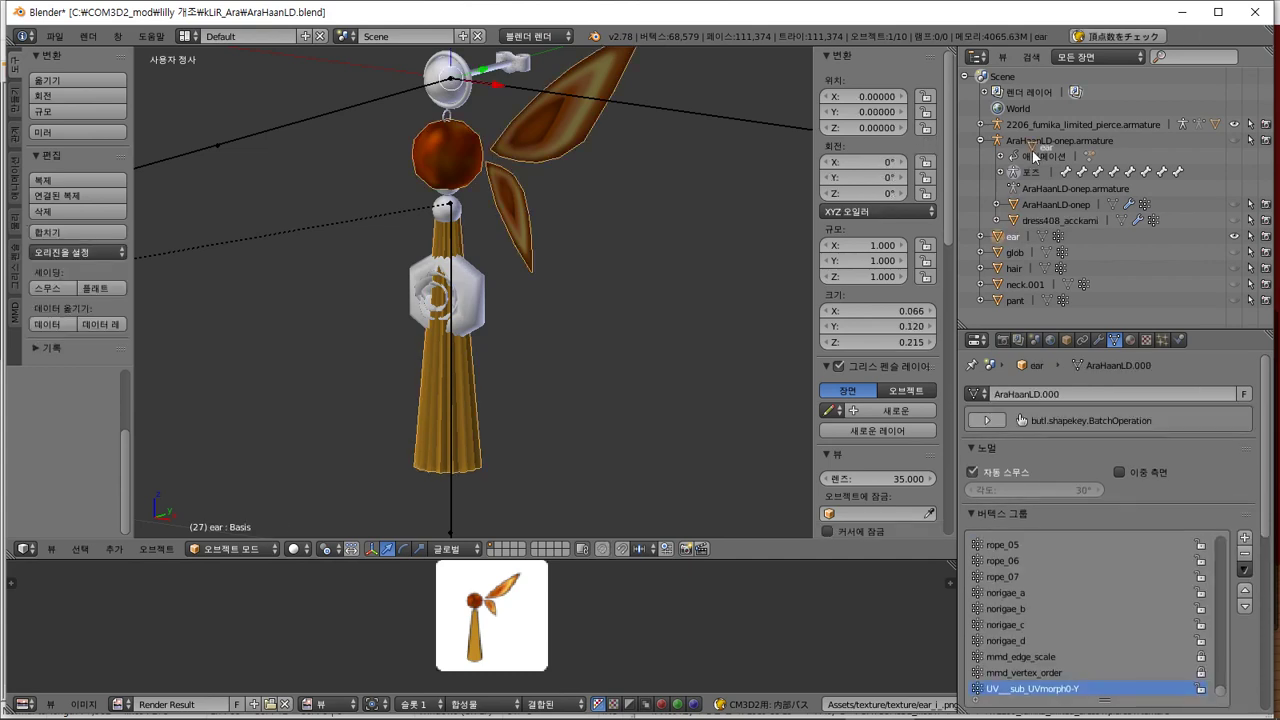
{"action": "left_click_drag", "start_coordinate": [1040, 150], "coordinate": [1126, 130]}
{"action": "left_click", "coordinate": [1126, 130]}
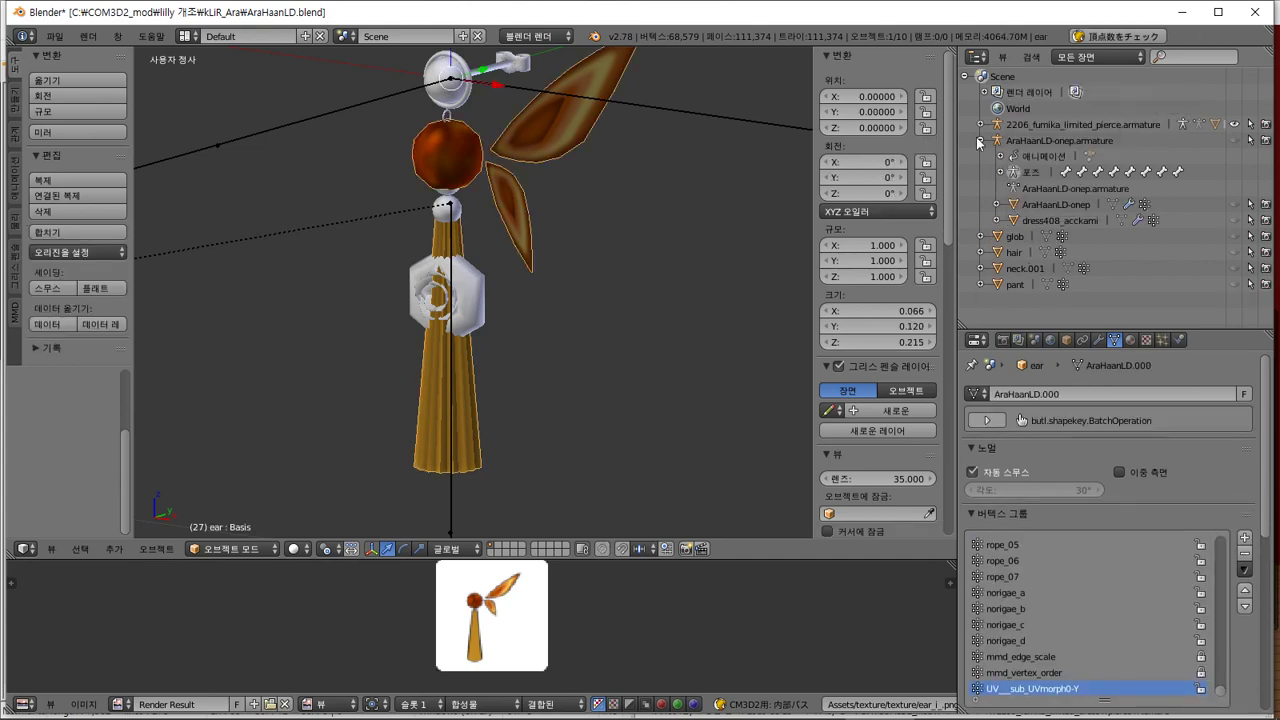
{"action": "left_click", "coordinate": [981, 124]}
{"action": "left_click", "coordinate": [1032, 174]}
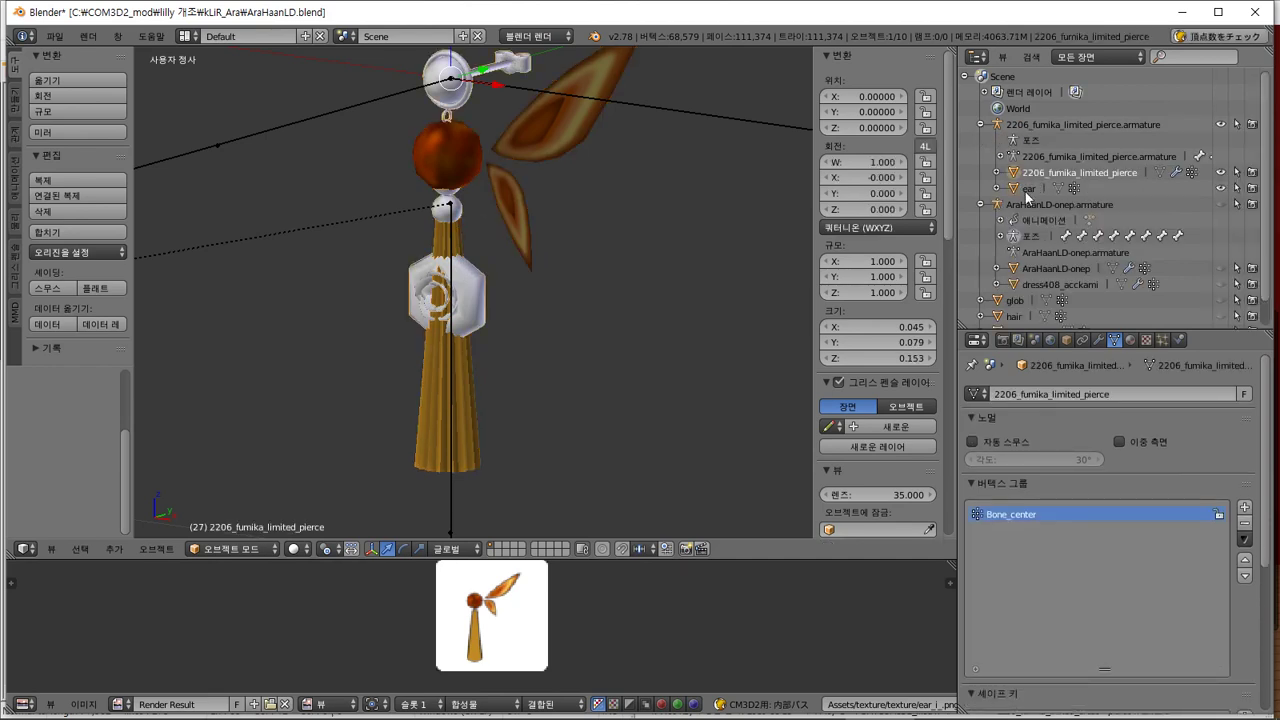
Delete all vertex groups from the ear object
{"action": "left_click", "coordinate": [1028, 190]}
{"action": "left_click", "coordinate": [1245, 563]}
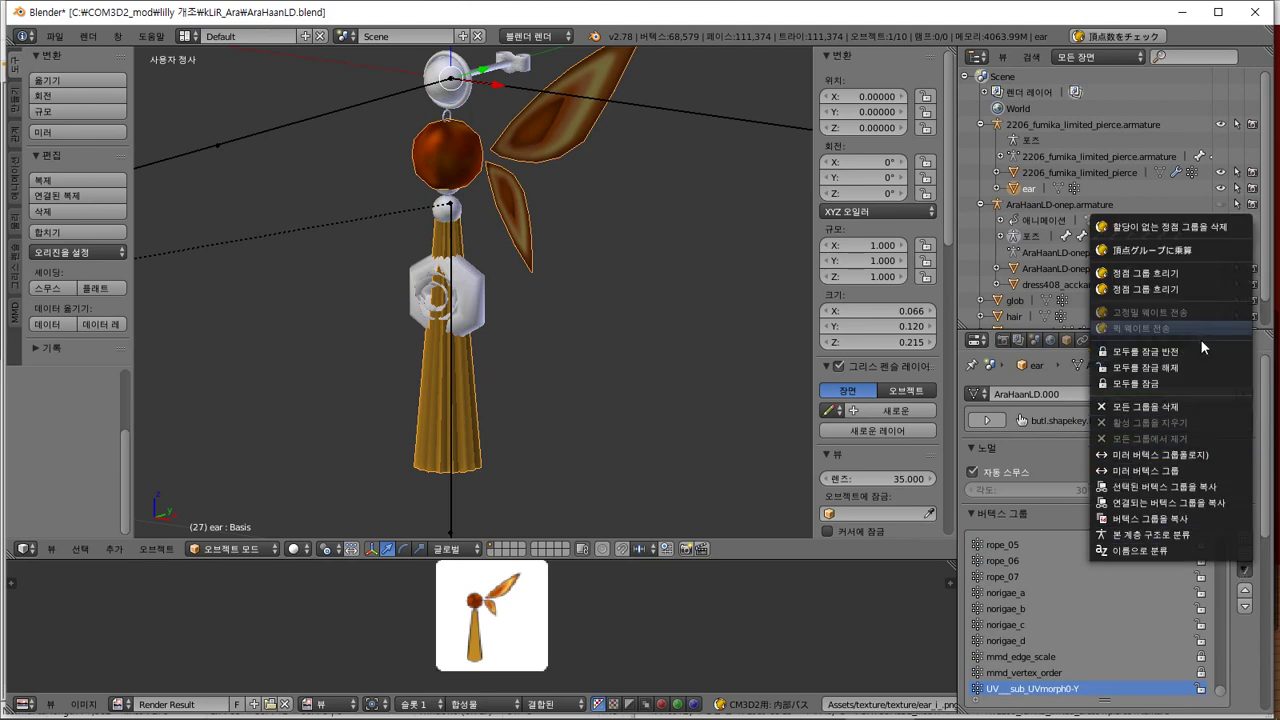
{"action": "left_click", "coordinate": [1200, 406]}
{"action": "left_click", "coordinate": [1245, 568]}
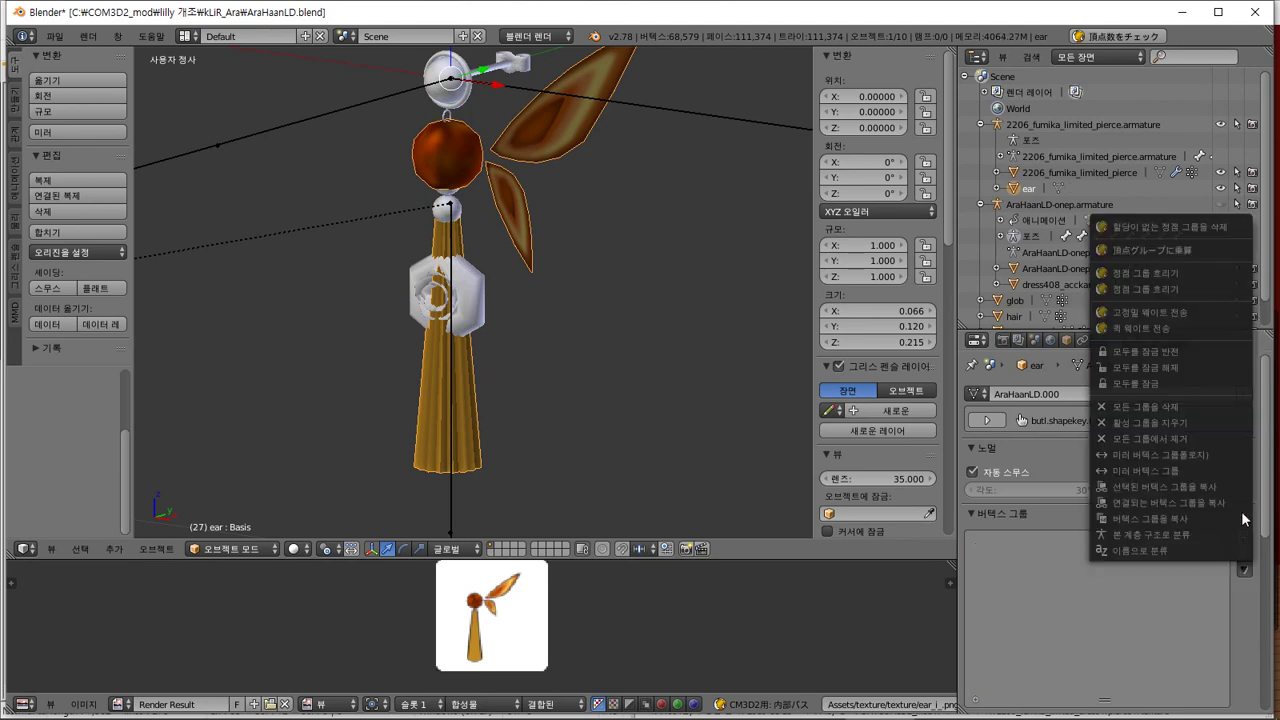
Delete all shape keys from the ear object
{"action": "scroll", "coordinate": [1190, 612], "scroll_direction": "down", "scroll_amount": 5}
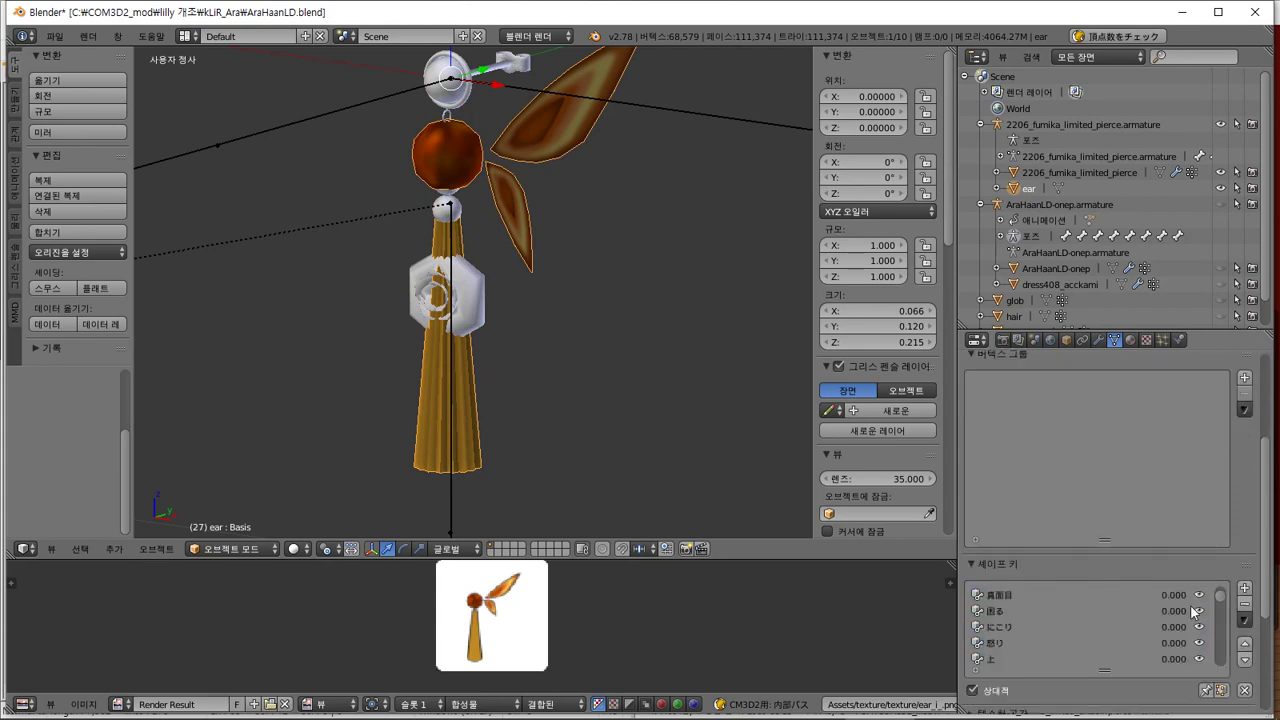
{"action": "left_click", "coordinate": [1243, 617]}
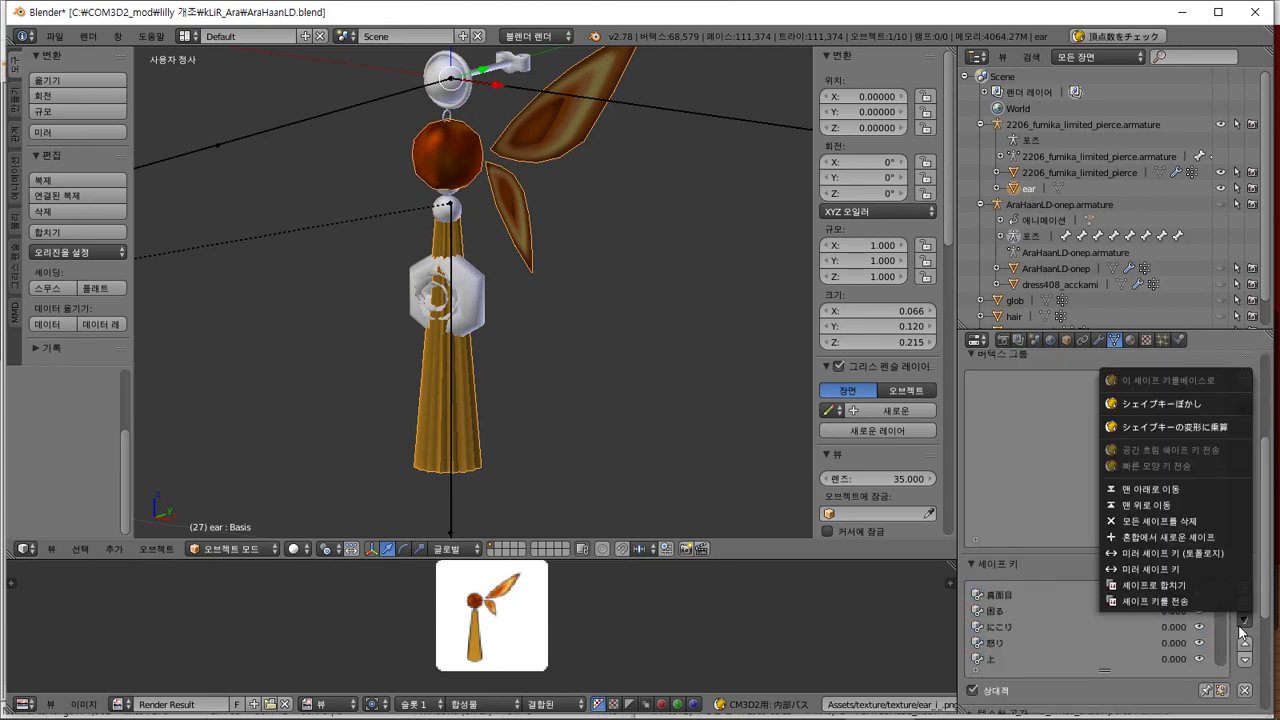
{"action": "left_click", "coordinate": [1210, 520]}
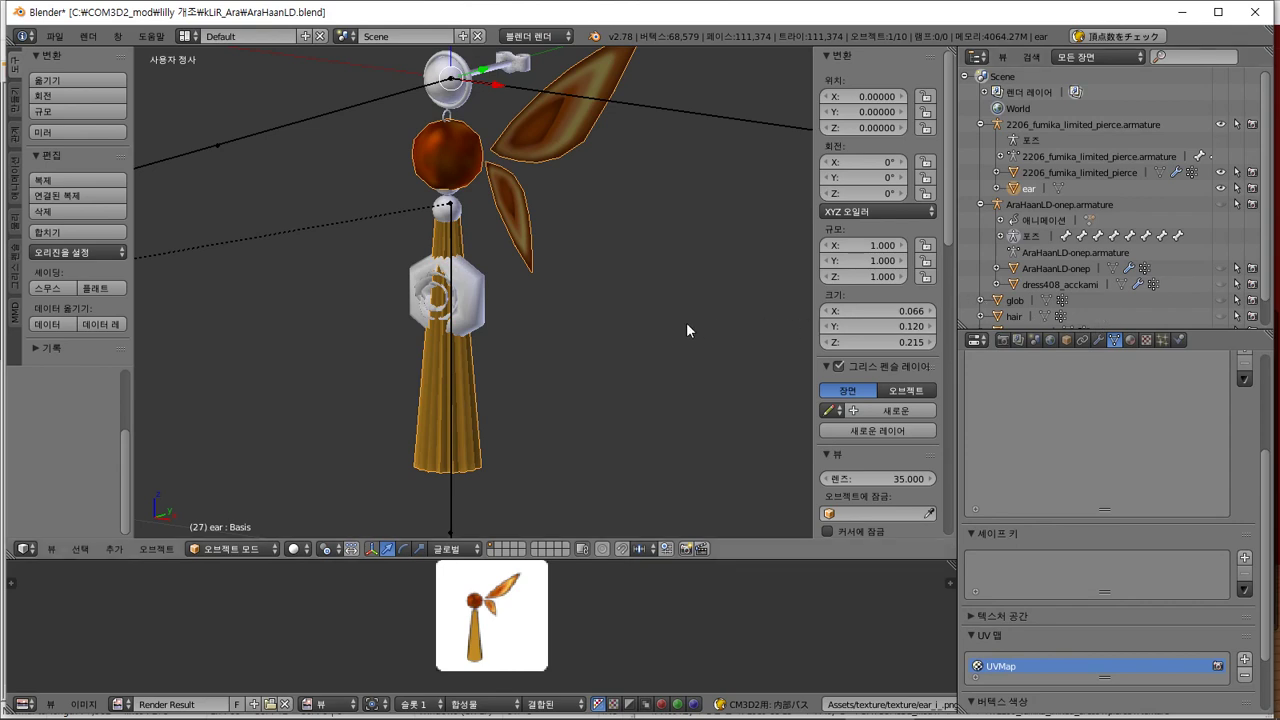
{"action": "middle_click_drag", "start_coordinate": [654, 309], "coordinate": [627, 345]}
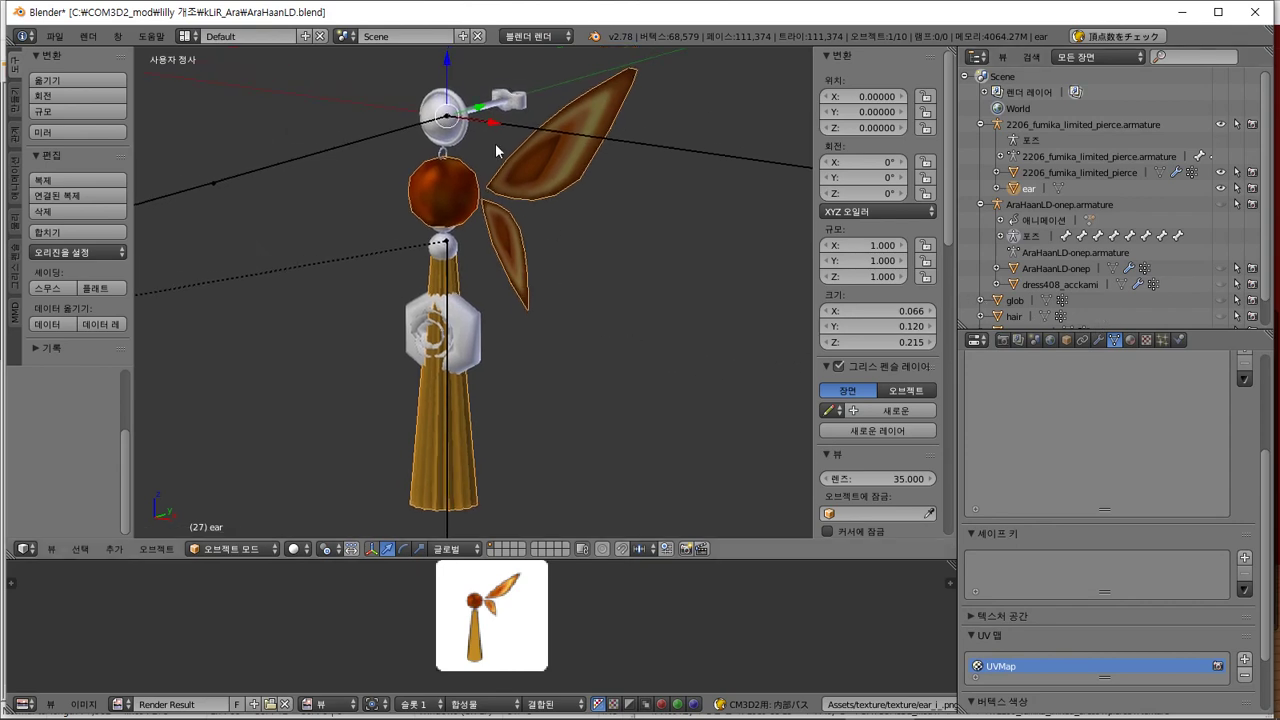
Copy the name of the Bone_center vertex group from the 2206_fumika_limited_pierce mesh
{"action": "right_click", "coordinate": [448, 134]}
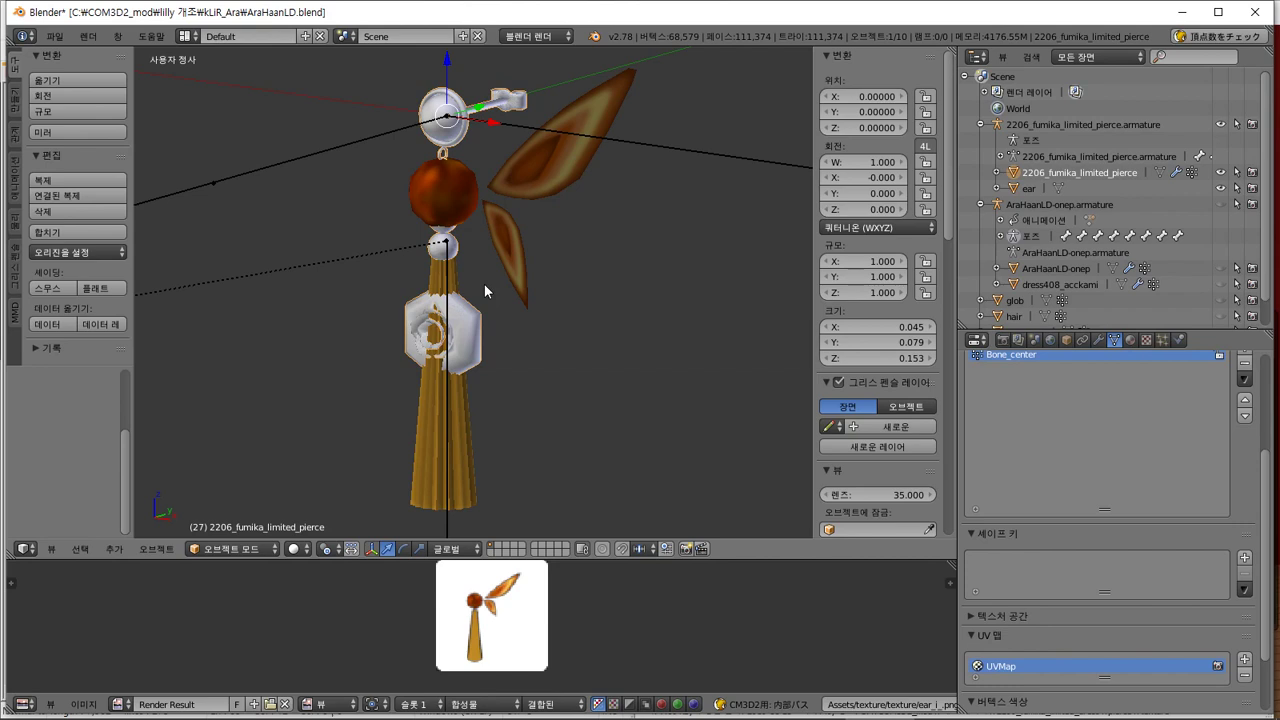
{"action": "double_click", "coordinate": [1046, 357]}
{"action": "key", "text": "ctrl+c"}
Create a vertex group on the ear object in weight paint mode and assign all its vertices with weight 1.000
{"action": "left_click", "coordinate": [458, 337]}
{"action": "right_click", "coordinate": [421, 429]}
{"action": "left_click", "coordinate": [237, 549]}
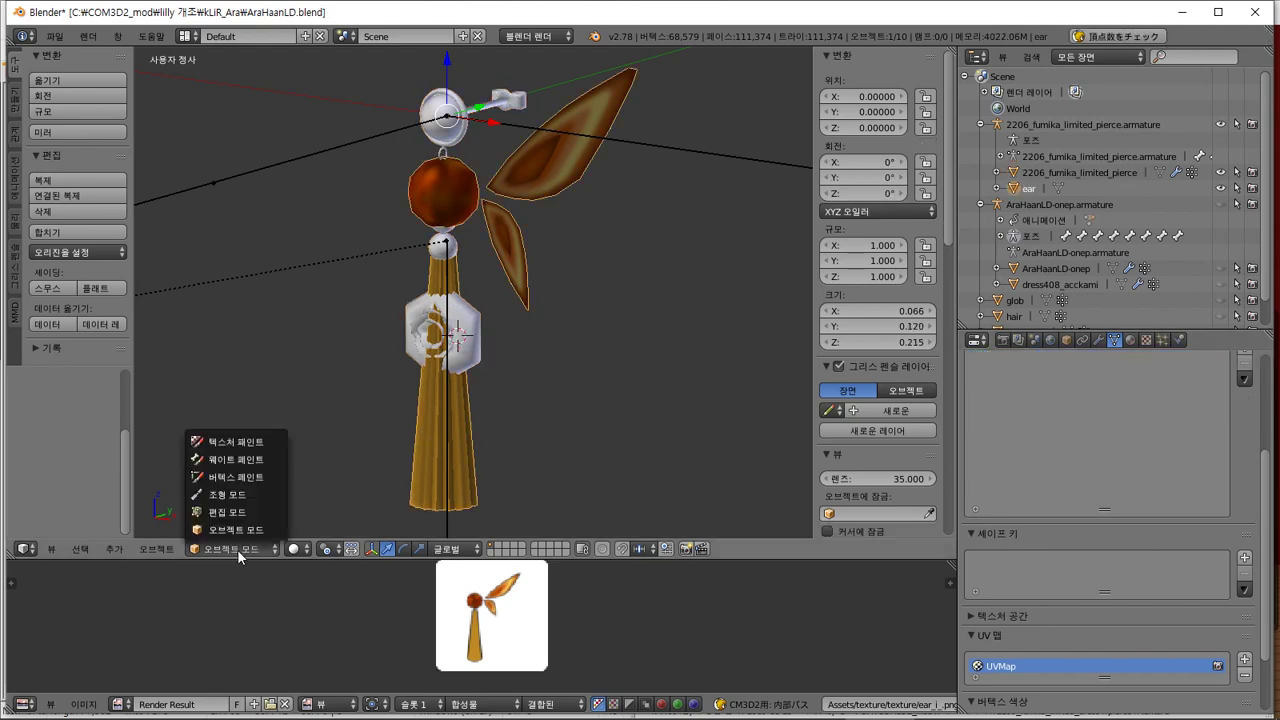
{"action": "left_click", "coordinate": [252, 455]}
{"action": "left_click_drag", "start_coordinate": [449, 191], "coordinate": [449, 260]}
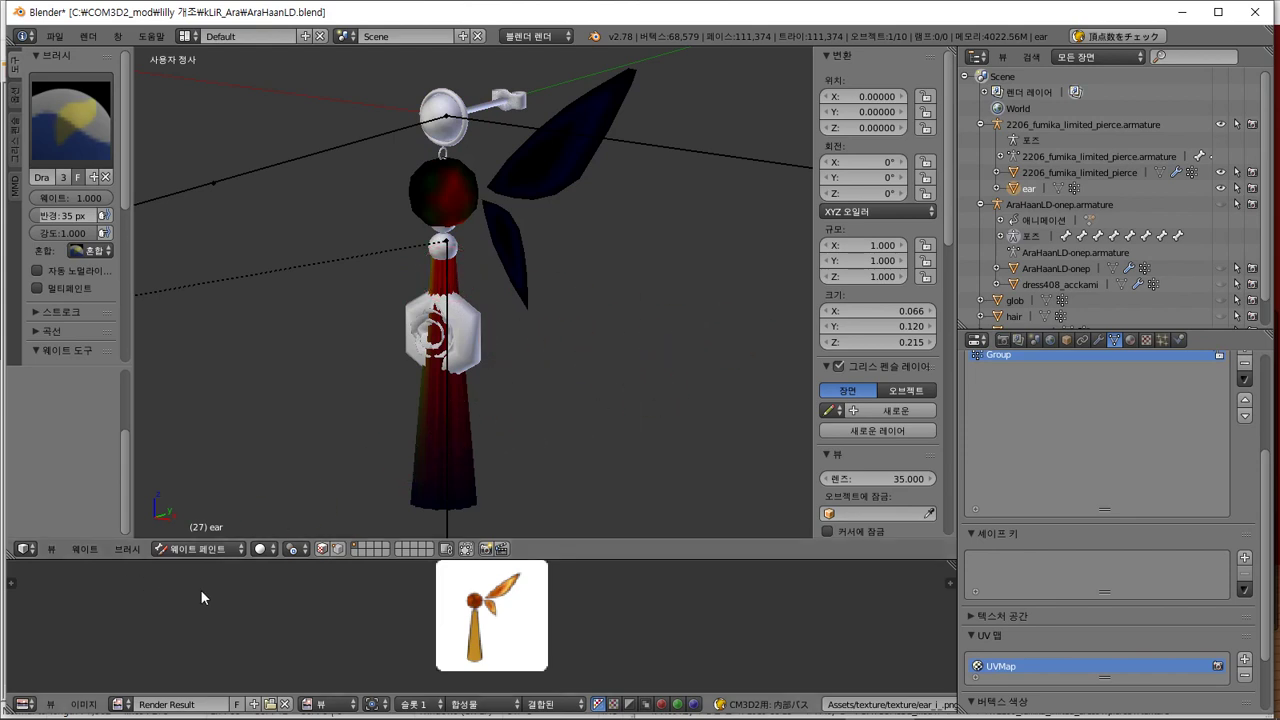
{"action": "left_click", "coordinate": [339, 548]}
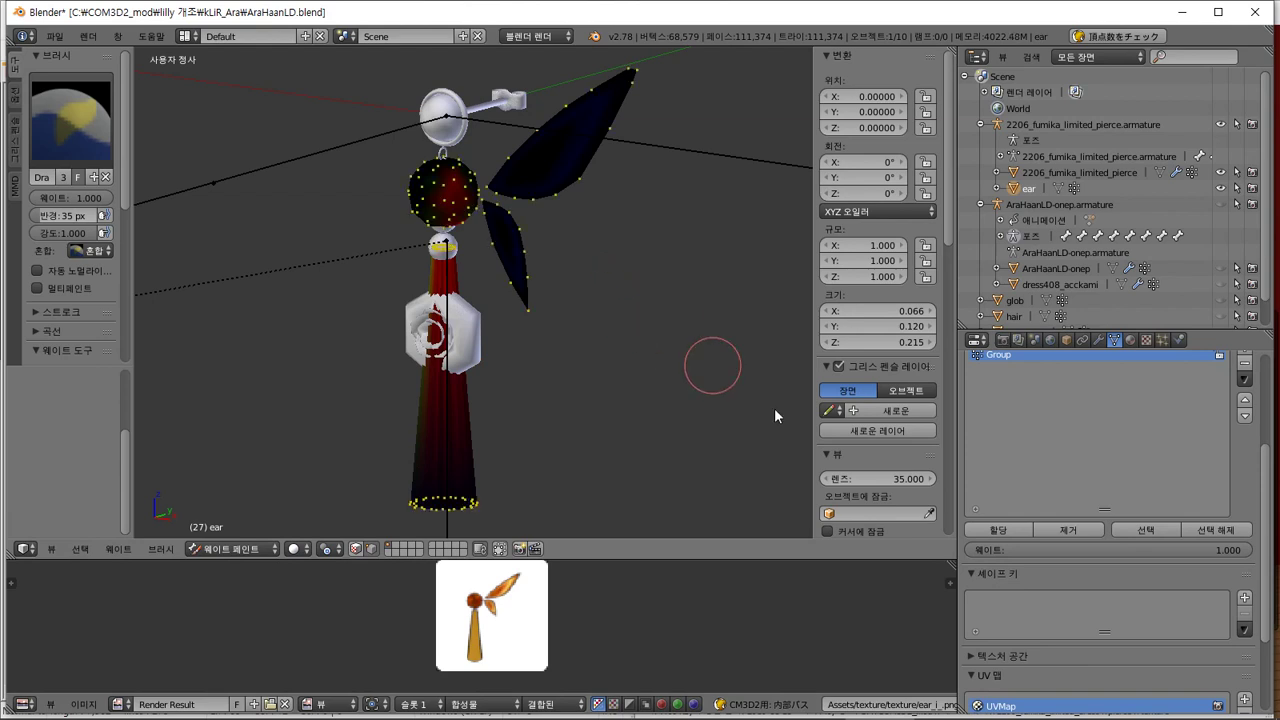
{"action": "left_click", "coordinate": [1012, 537]}
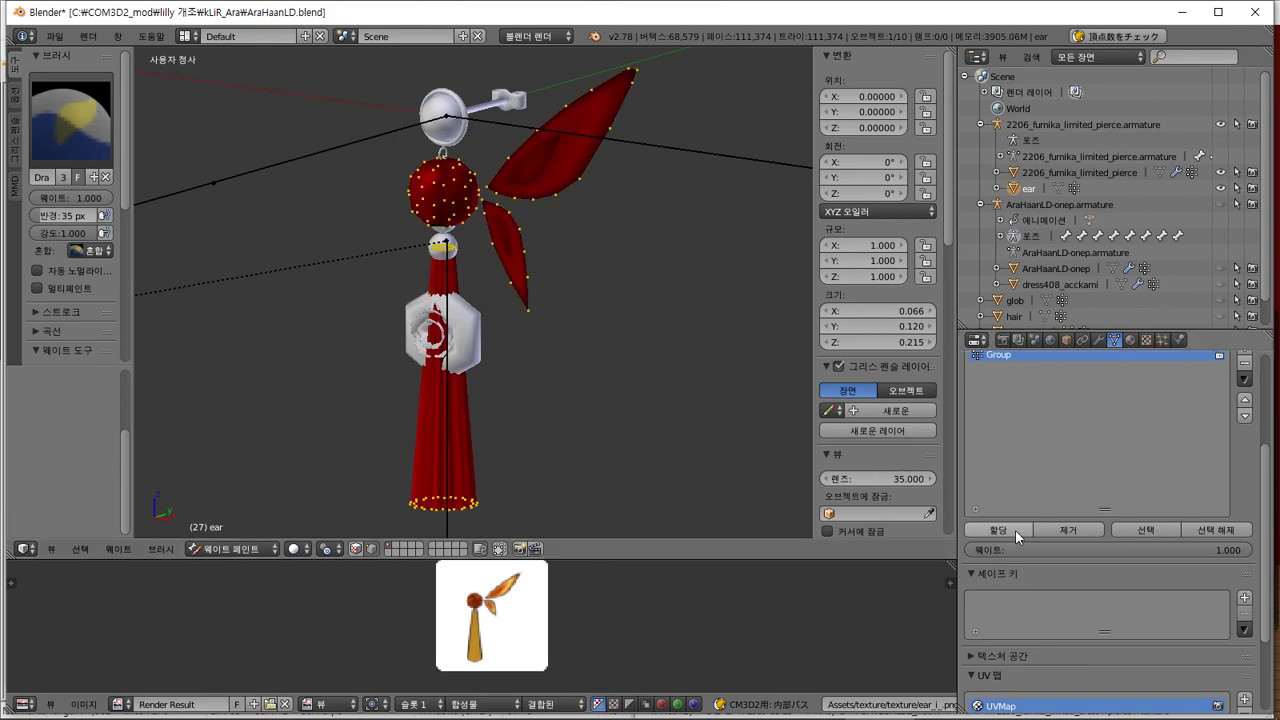
Rename the ear object's vertex group as Bone_center, check a wing vertex's weight, and return to object mode
{"action": "key", "text": "Tab"}
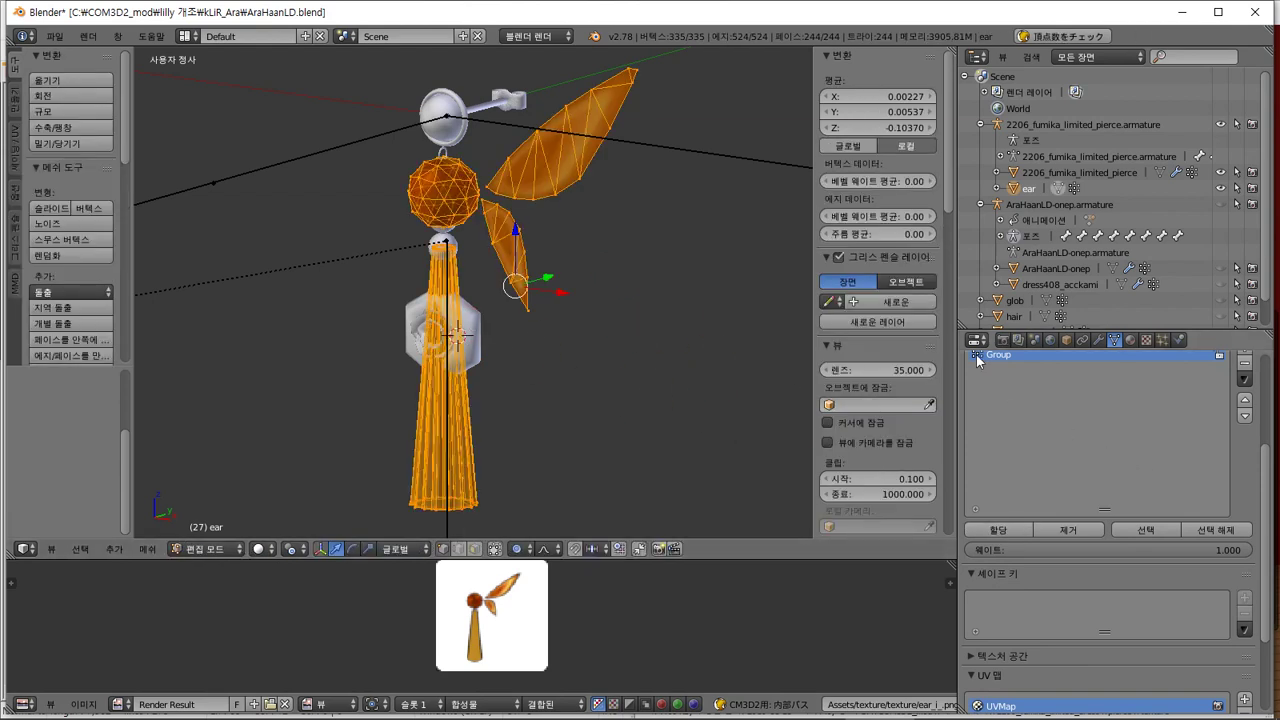
{"action": "key", "text": "ctrl+v"}
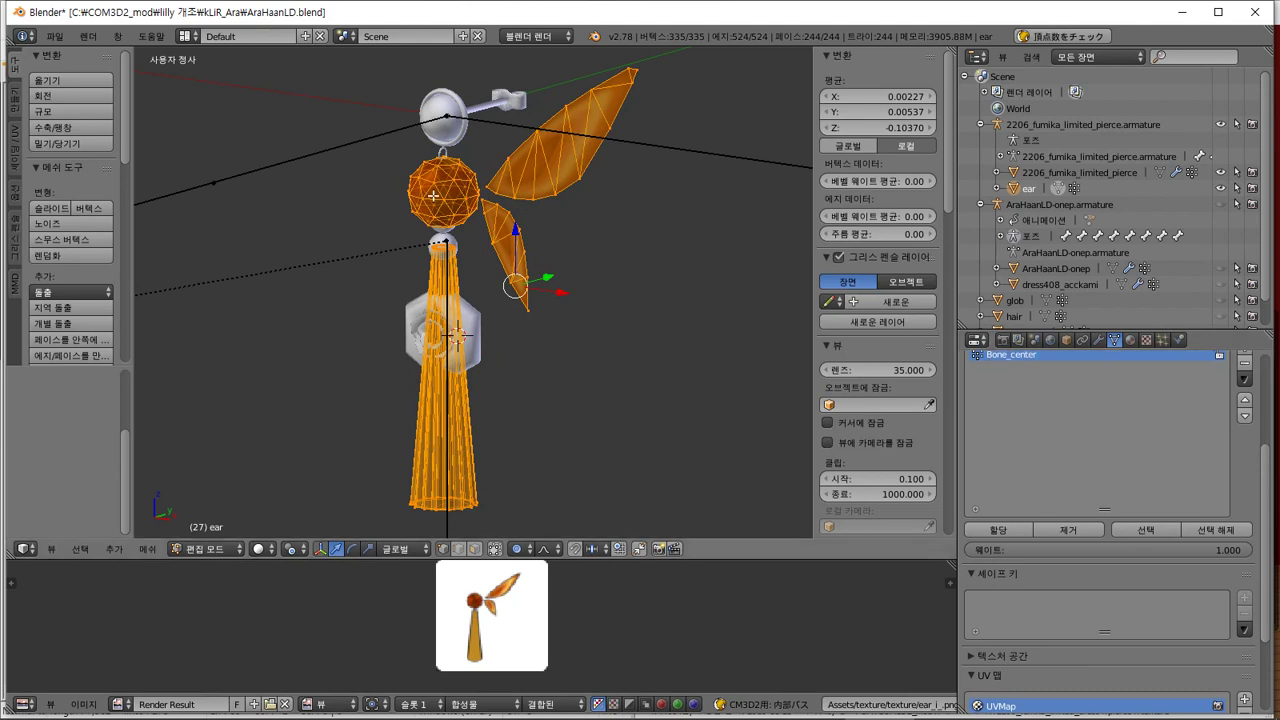
{"action": "right_click", "coordinate": [638, 141]}
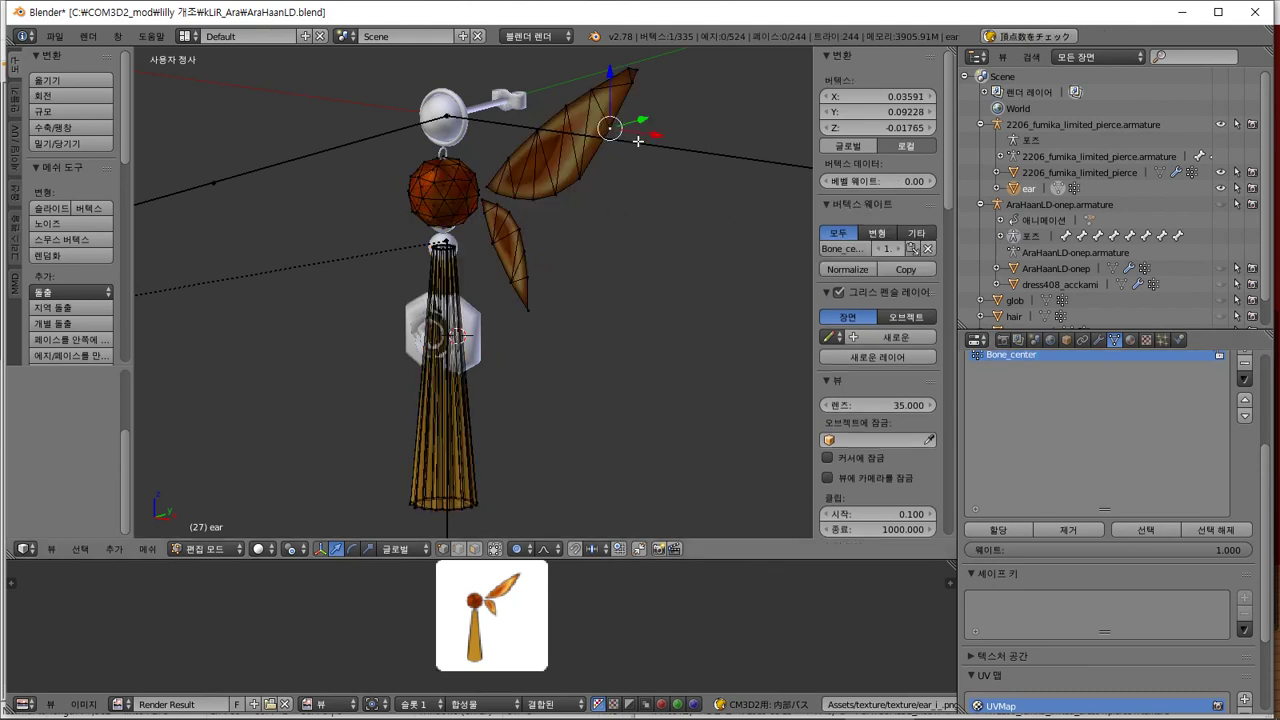
{"action": "key", "text": "ctrl+Tab"}
{"action": "key", "text": "ctrl+Tab"}
{"action": "left_click", "coordinate": [210, 549]}
{"action": "left_click", "coordinate": [222, 529]}
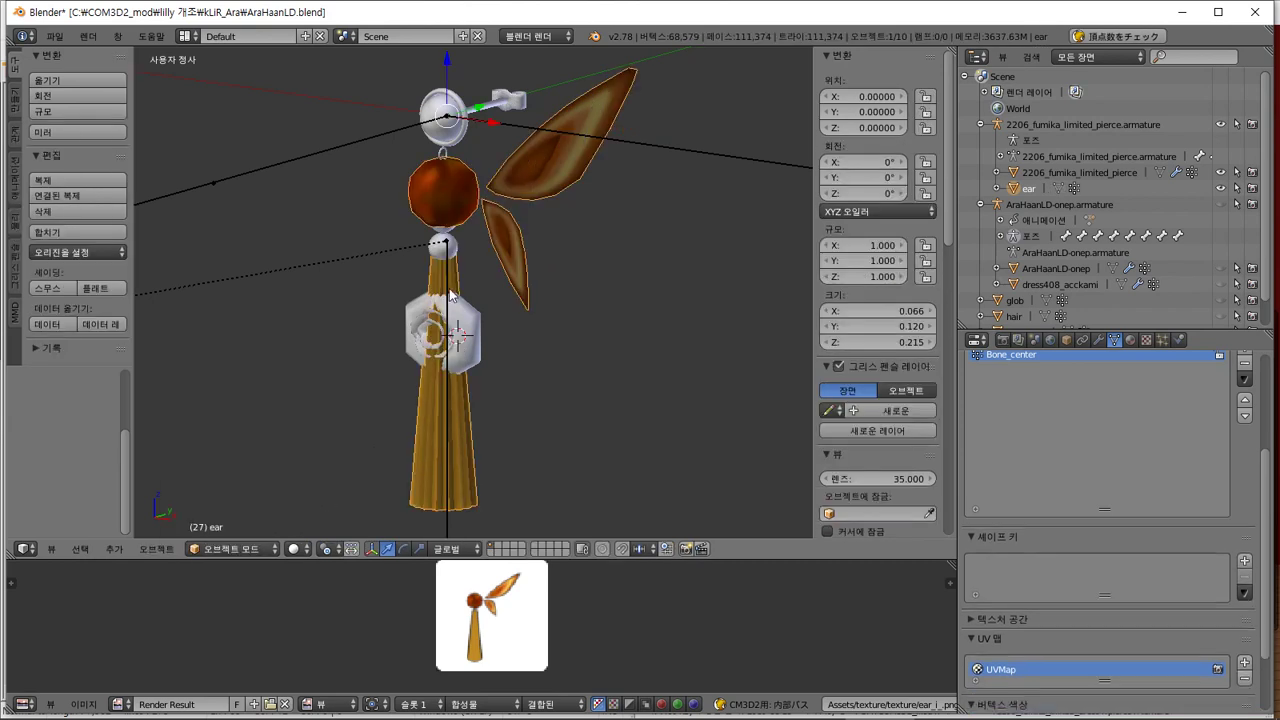
Copy the CM3D2 bone information from the 2206_fumika_limited_pierce.armature data and paste it into the ear object's properties
{"action": "right_click", "coordinate": [671, 150]}
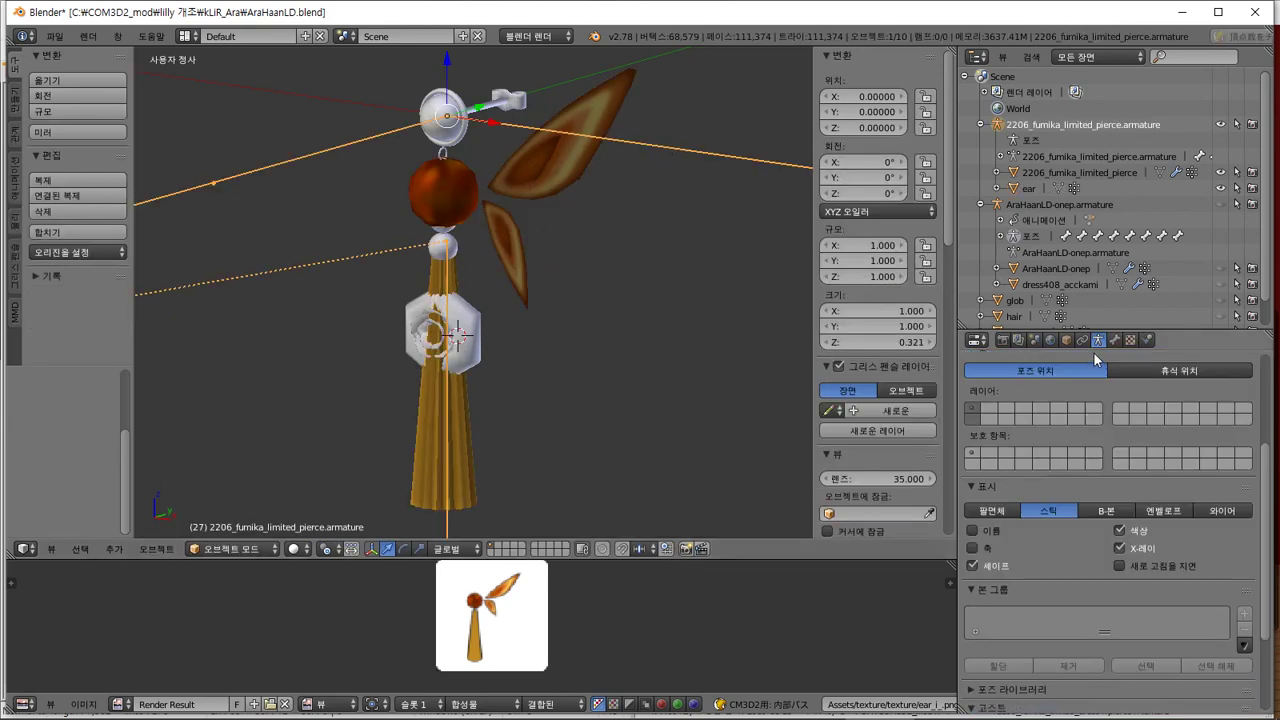
{"action": "left_click", "coordinate": [1067, 340]}
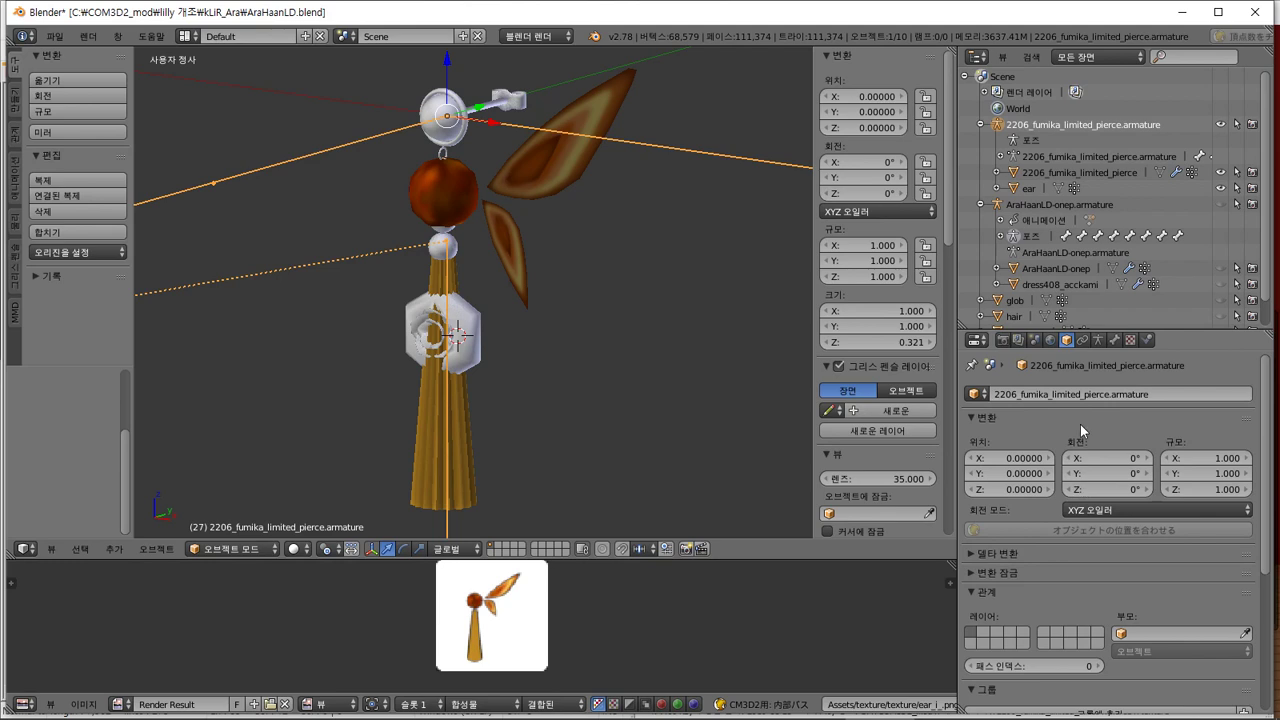
{"action": "left_click", "coordinate": [1097, 341]}
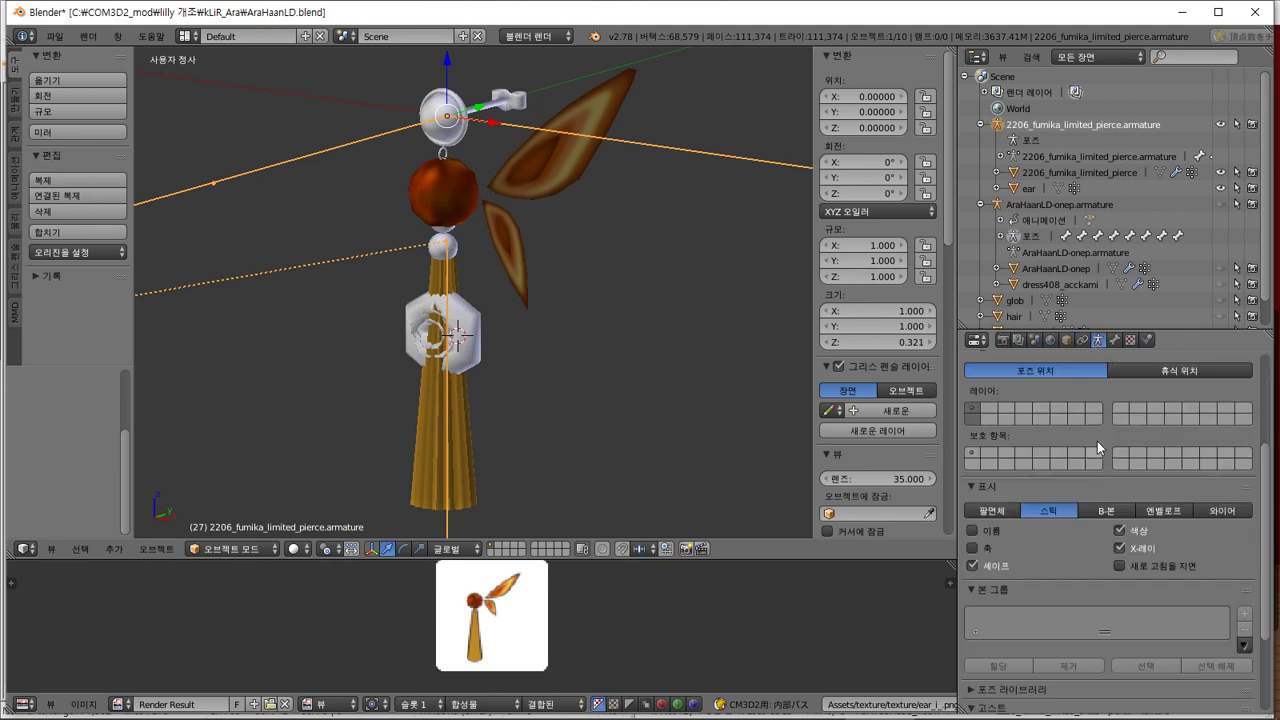
{"action": "scroll", "coordinate": [1100, 447], "scroll_direction": "up", "scroll_amount": 4}
{"action": "left_click", "coordinate": [1061, 462]}
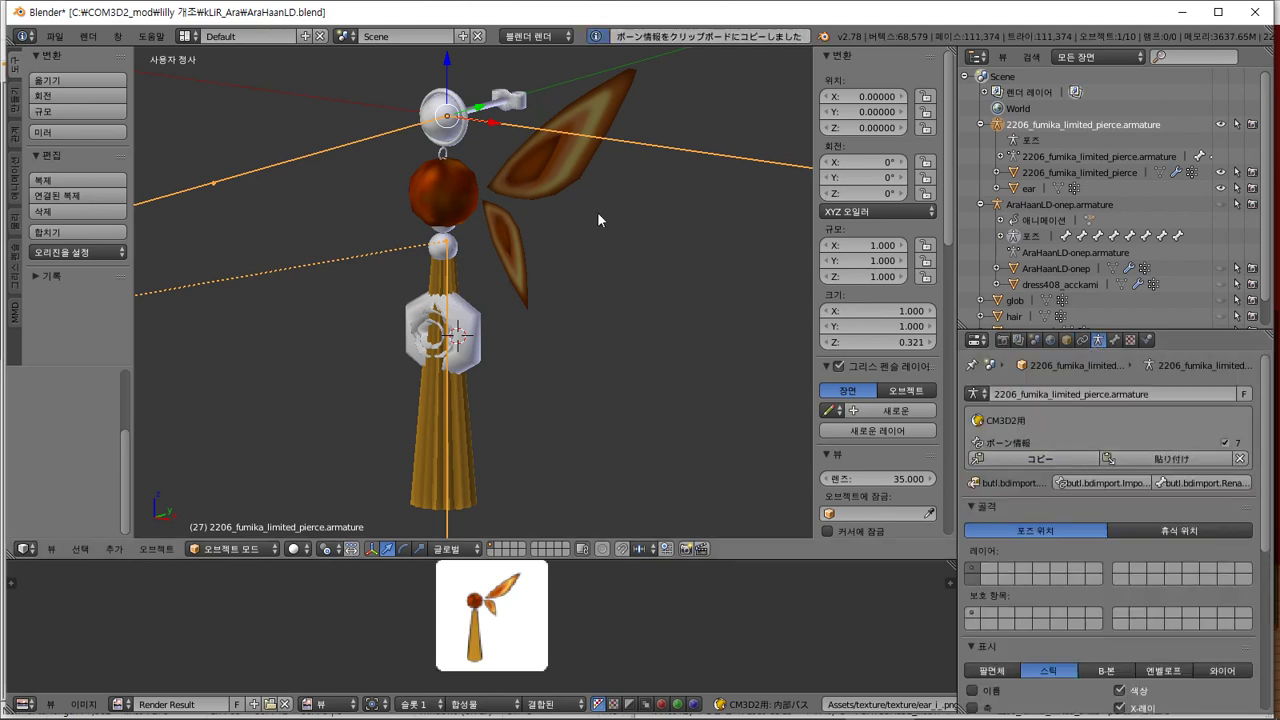
{"action": "right_click", "coordinate": [461, 208]}
{"action": "left_click", "coordinate": [1066, 340]}
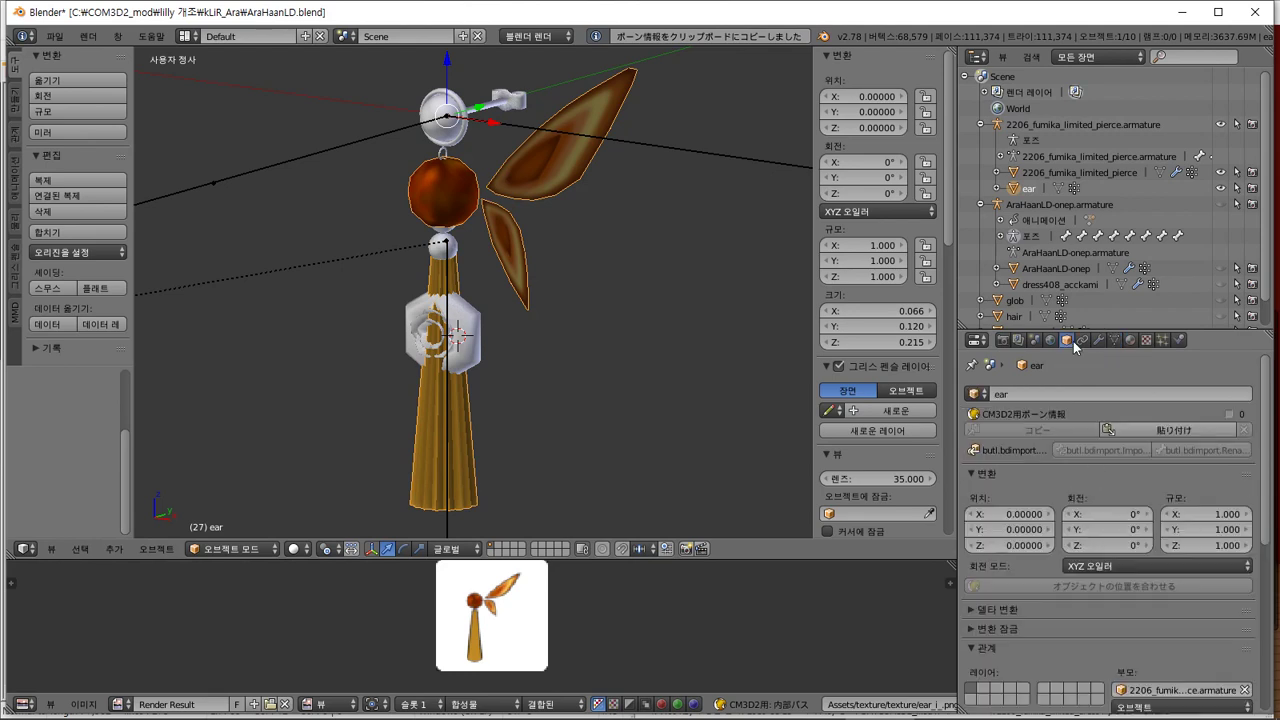
{"action": "left_click", "coordinate": [1127, 433]}
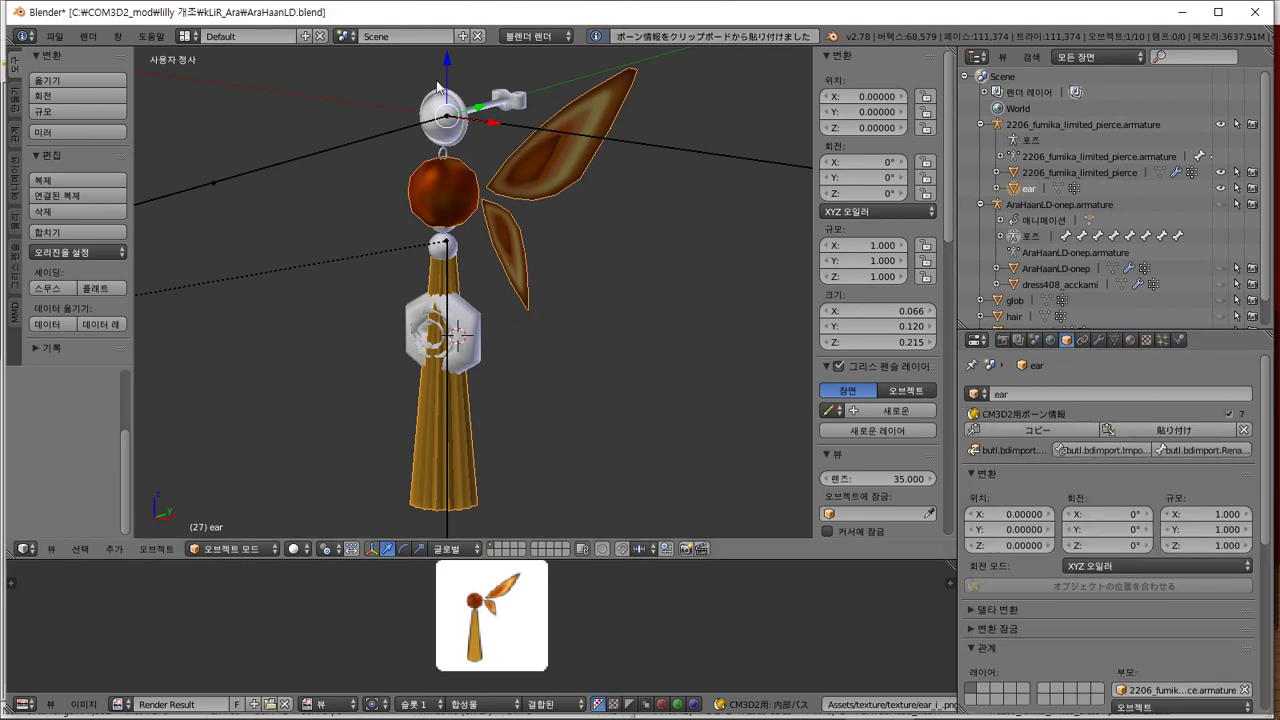
Export the ear object as the CM3D2 model AraHaanLD_ear.model in the kLiR_Ara folder
{"action": "left_click", "coordinate": [54, 36]}
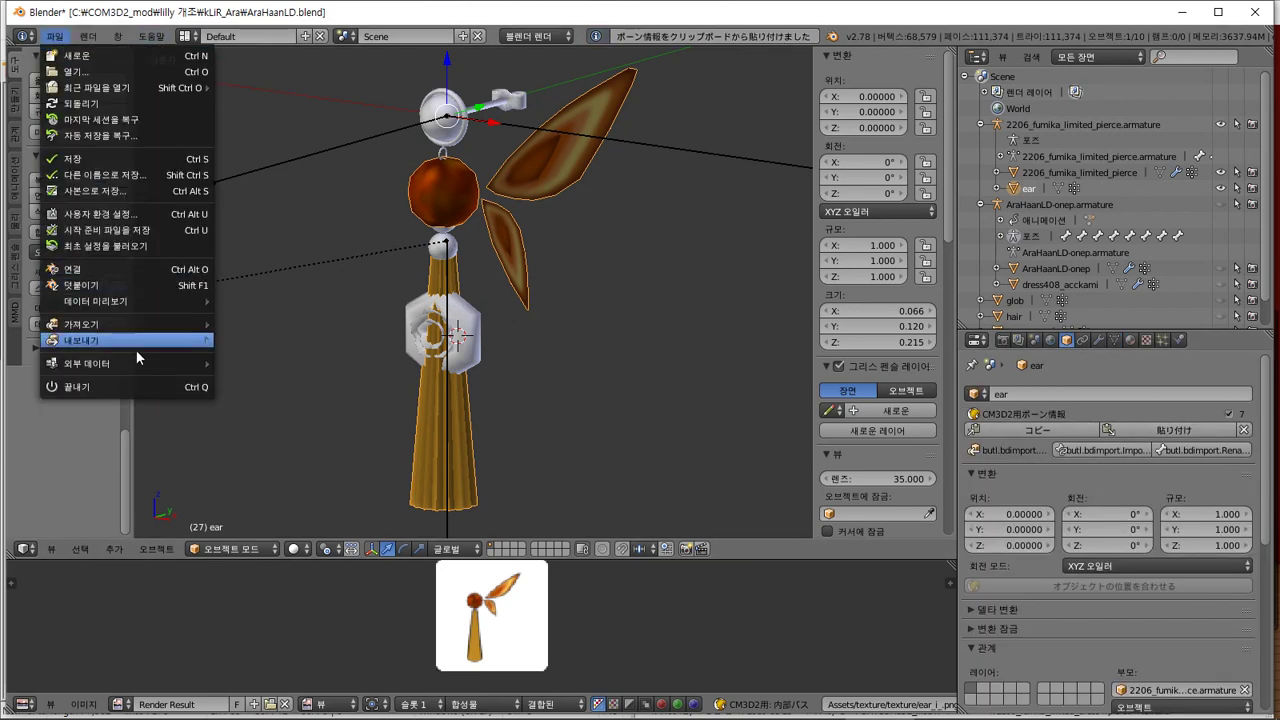
{"action": "mouse_move", "coordinate": [137, 345]}
{"action": "left_click", "coordinate": [340, 487]}
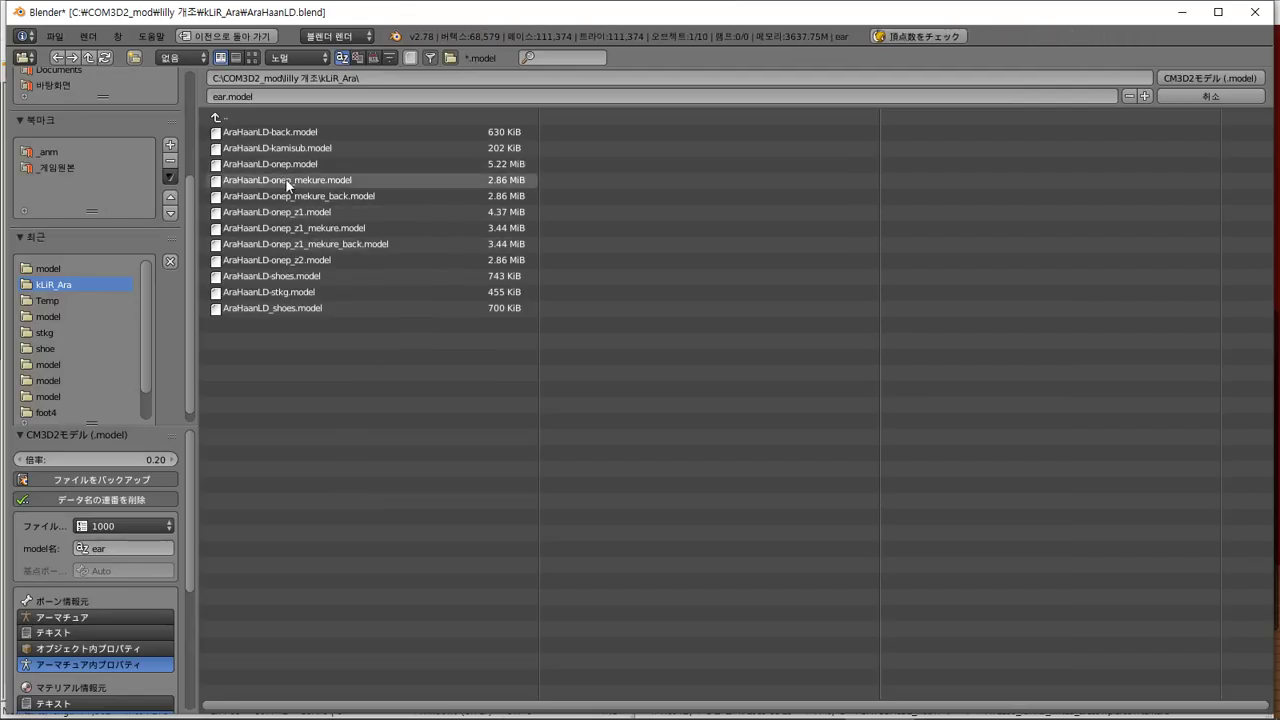
{"action": "left_click", "coordinate": [270, 310]}
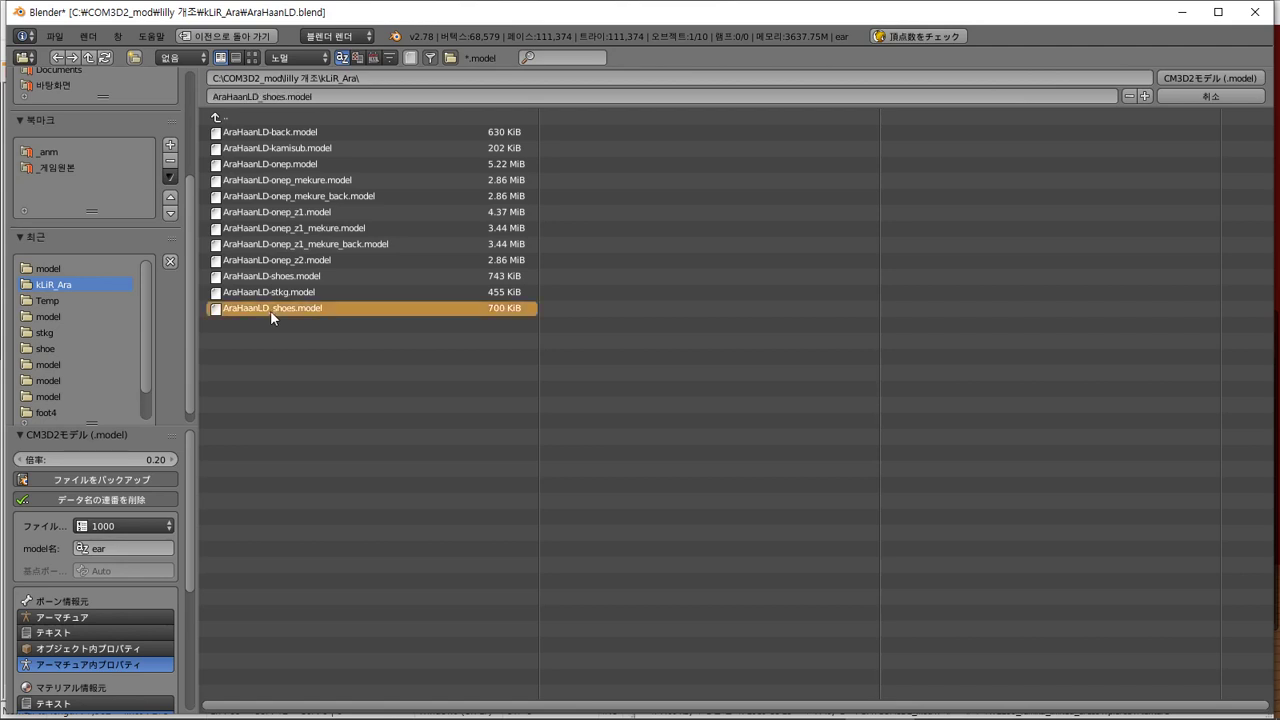
{"action": "left_click", "coordinate": [267, 96]}
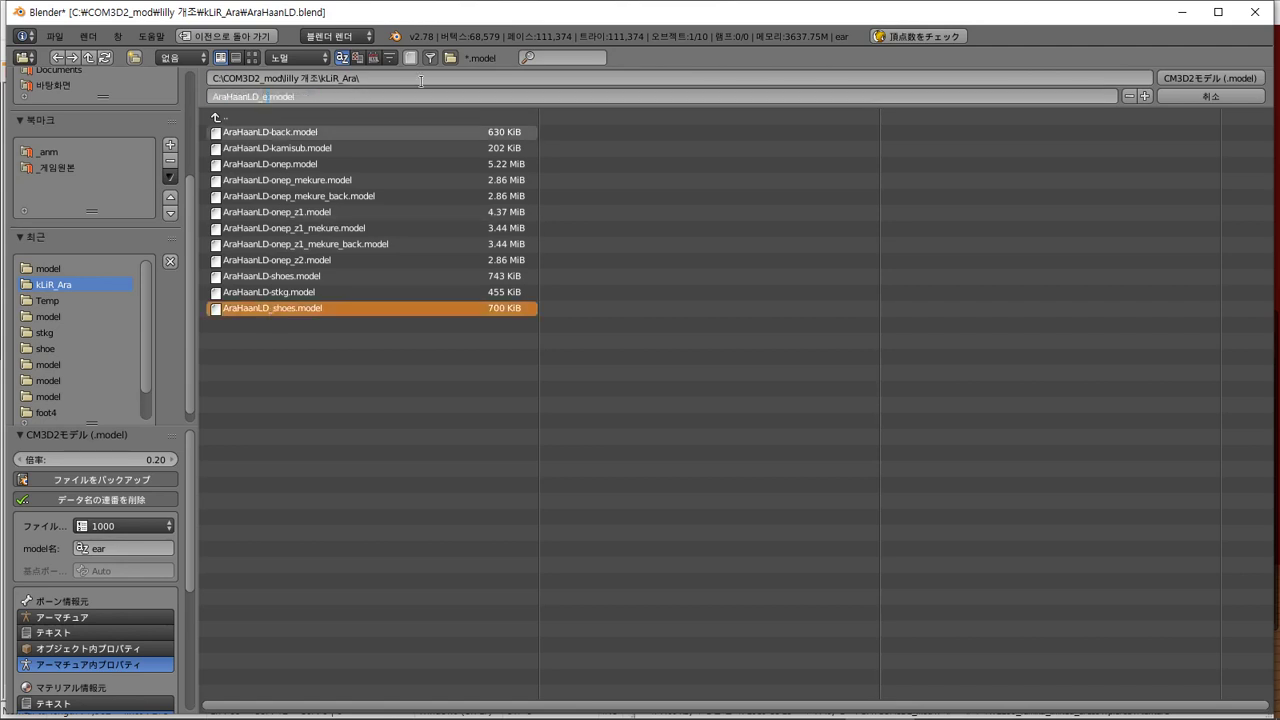
{"action": "type", "text": "ear"}
{"action": "key", "text": "Return"}
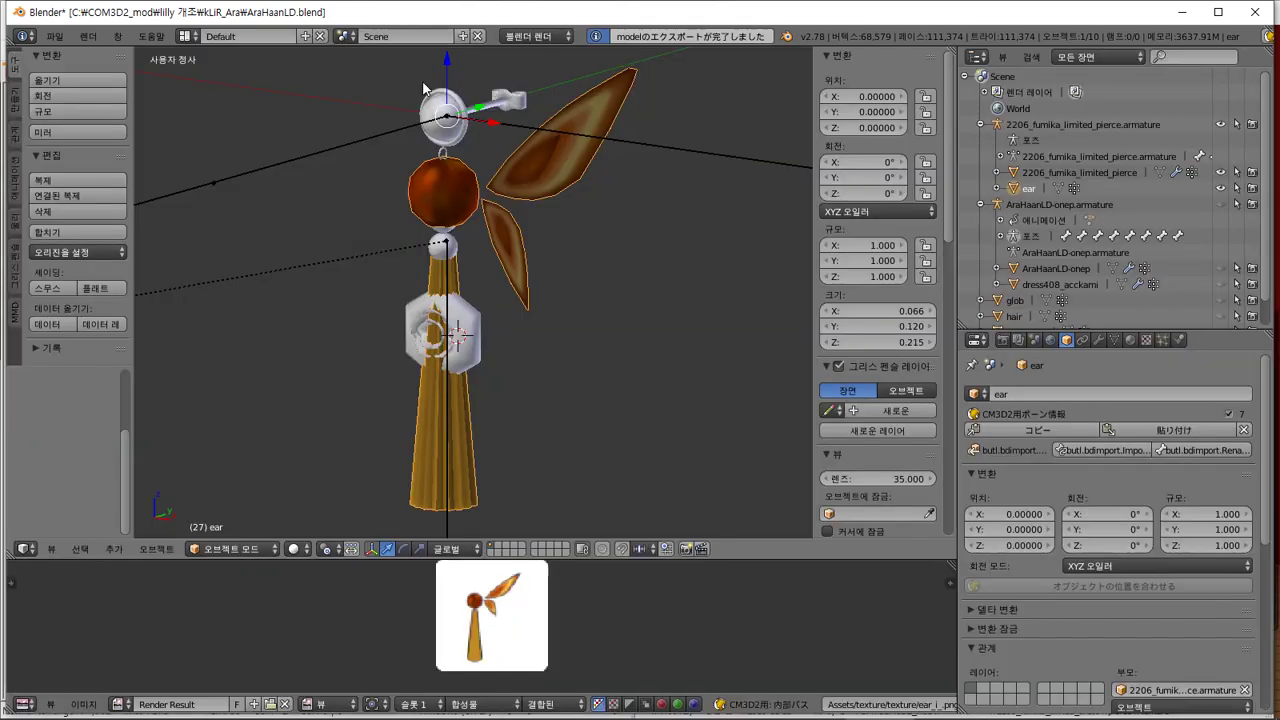
Import the exported ear model from the kLiR_Ara folder and try moving the imported copy with its armature
{"action": "left_click", "coordinate": [54, 36]}
{"action": "mouse_move", "coordinate": [135, 341]}
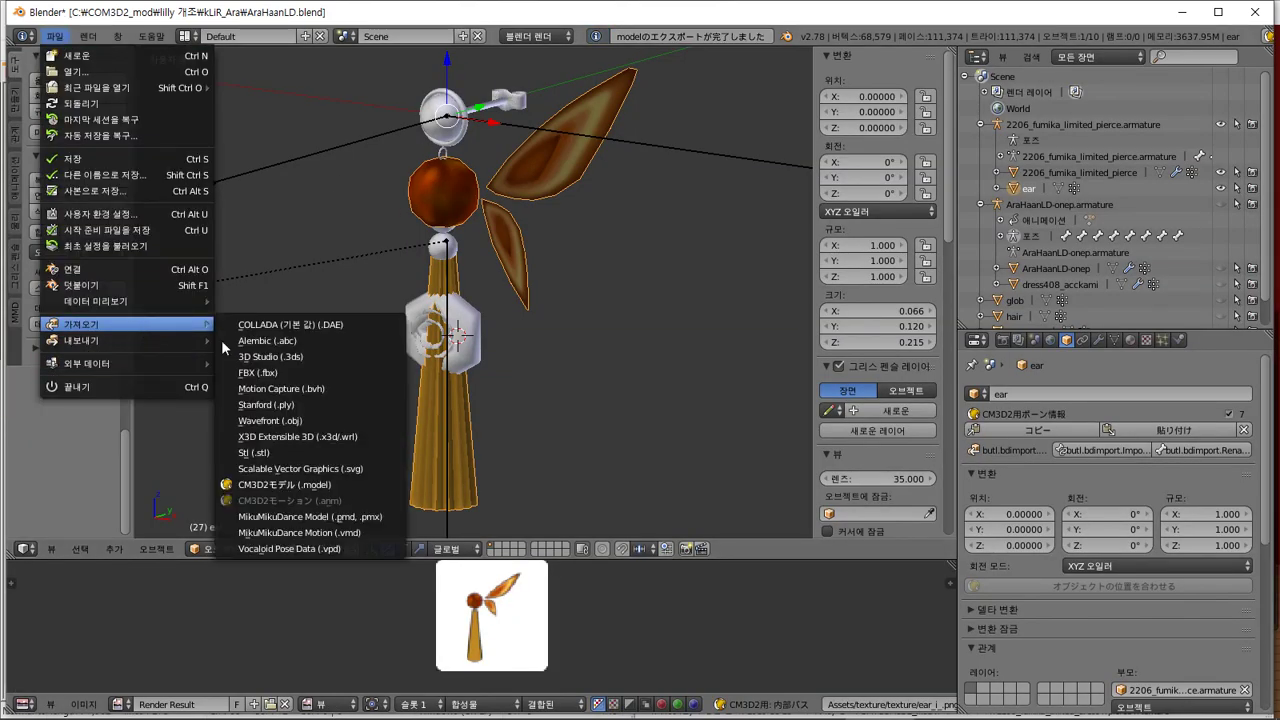
{"action": "left_click", "coordinate": [285, 484]}
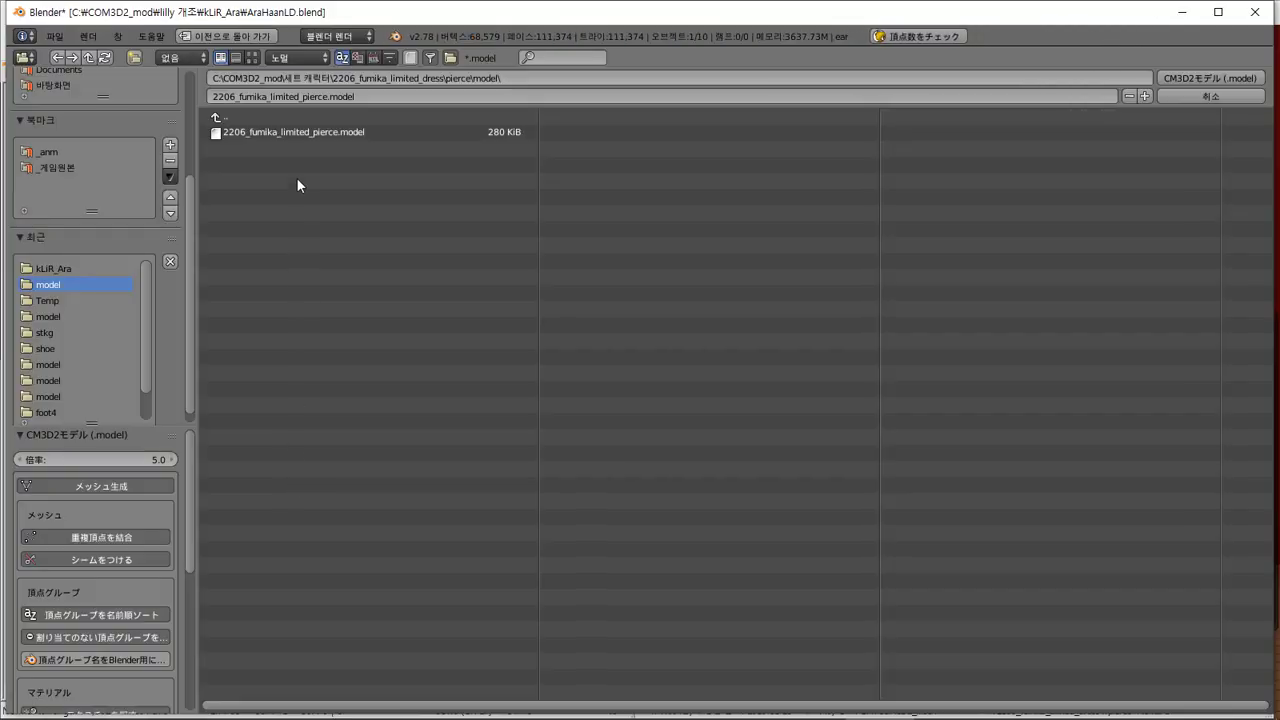
{"action": "left_click", "coordinate": [89, 285]}
{"action": "double_click", "coordinate": [312, 305]}
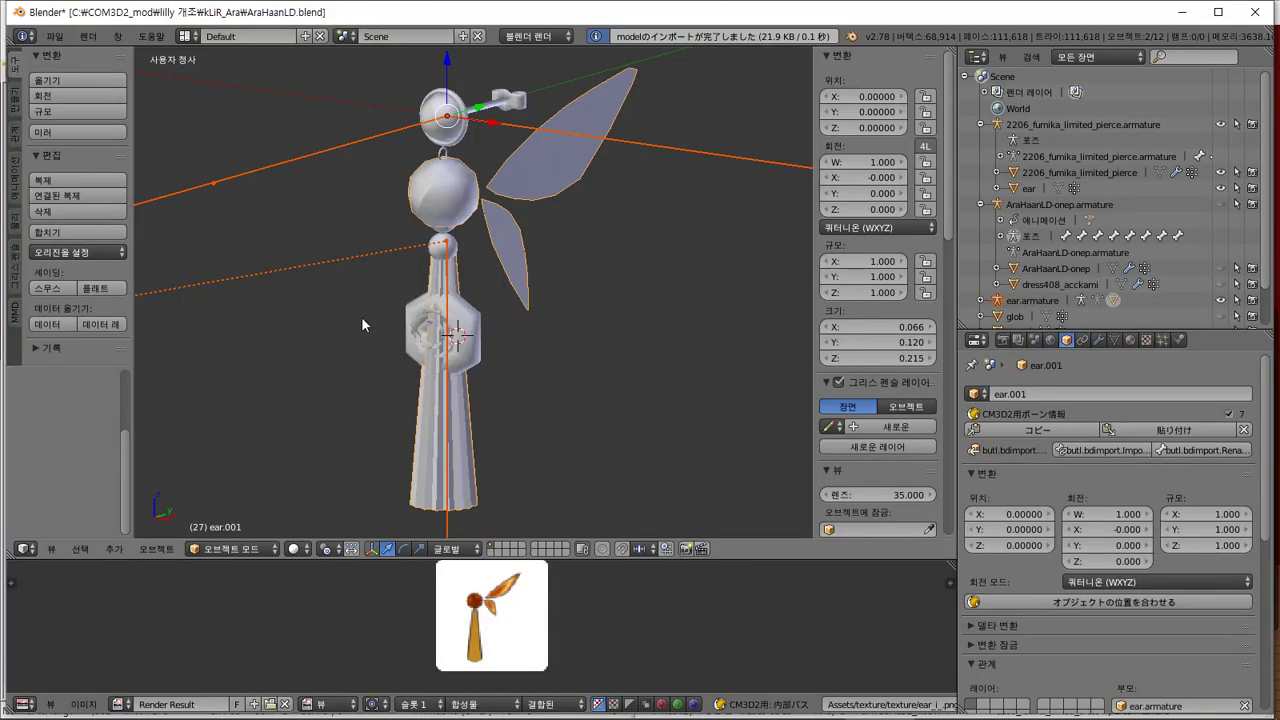
{"action": "key", "text": "g"}
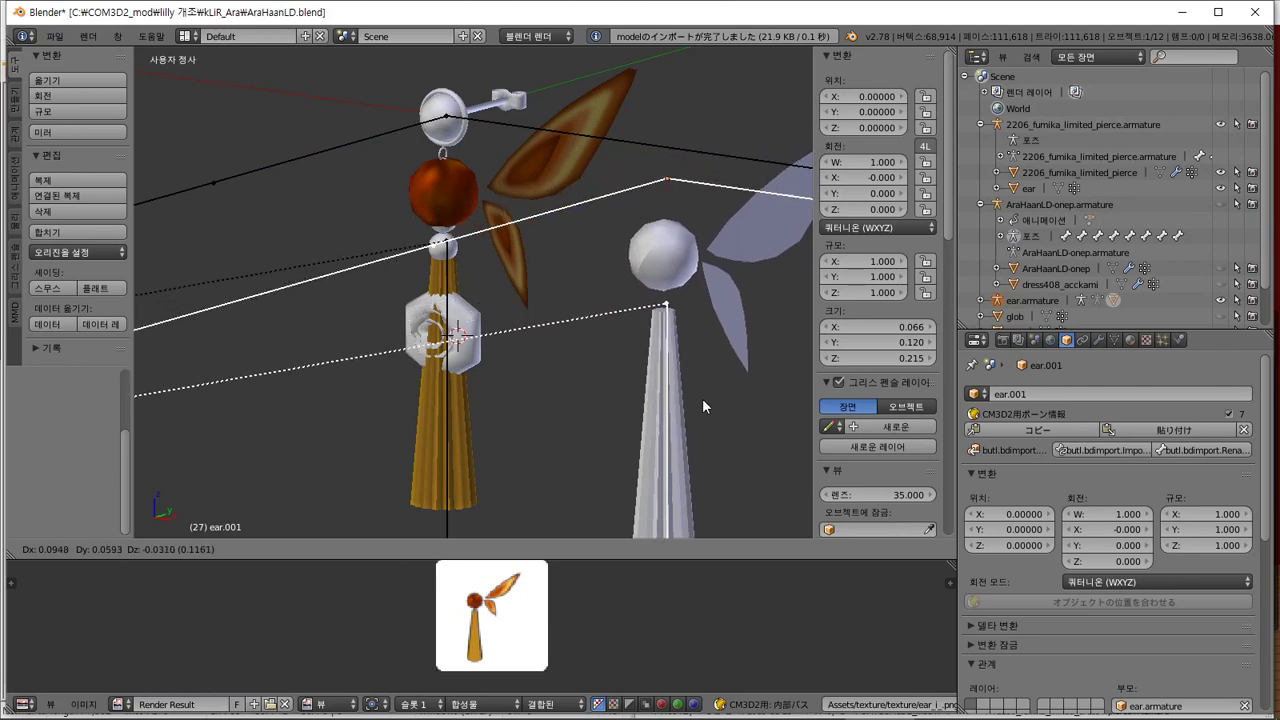
{"action": "right_click", "coordinate": [682, 341]}
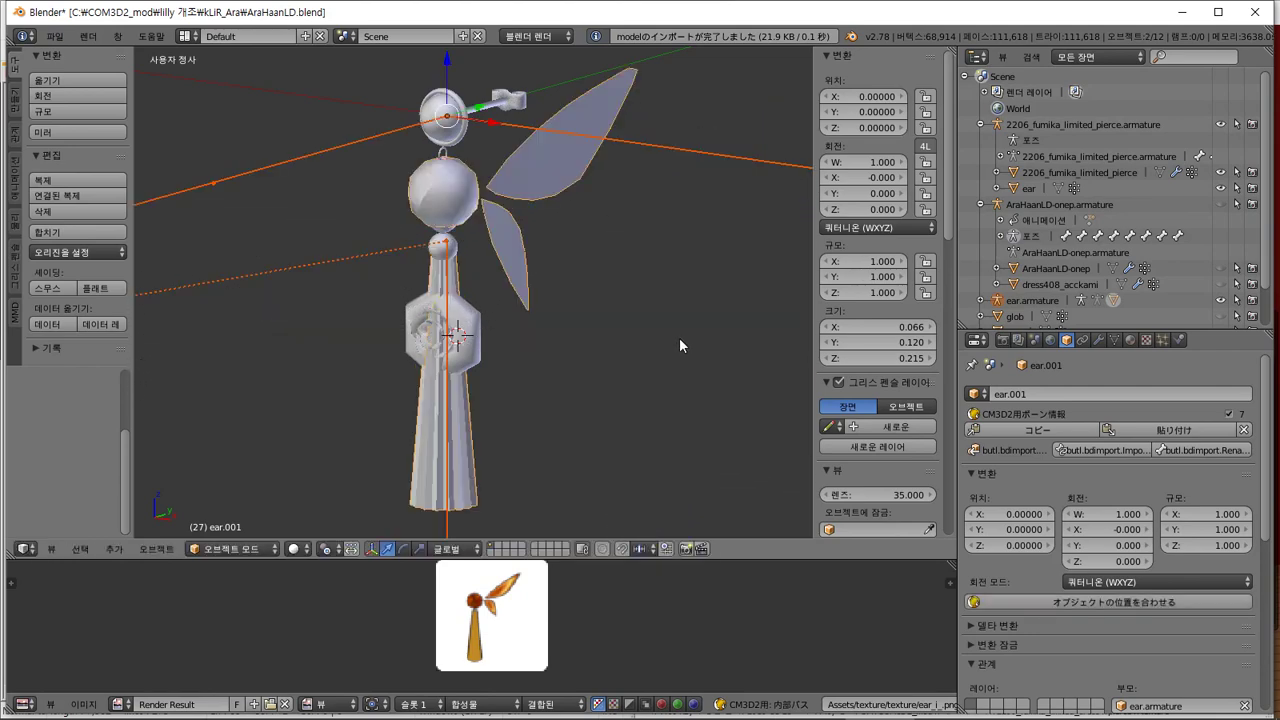
Delete the imported ear copy and its armature
{"action": "middle_click_drag", "start_coordinate": [679, 337], "coordinate": [615, 361]}
{"action": "key", "text": "x"}
{"action": "left_click", "coordinate": [647, 320]}
Switch to Custom Order Maid 3D 2 and close the Export Menu dialog for 2206_fumika_limited_pierce_i_
{"action": "key", "text": "alt+Tab"}
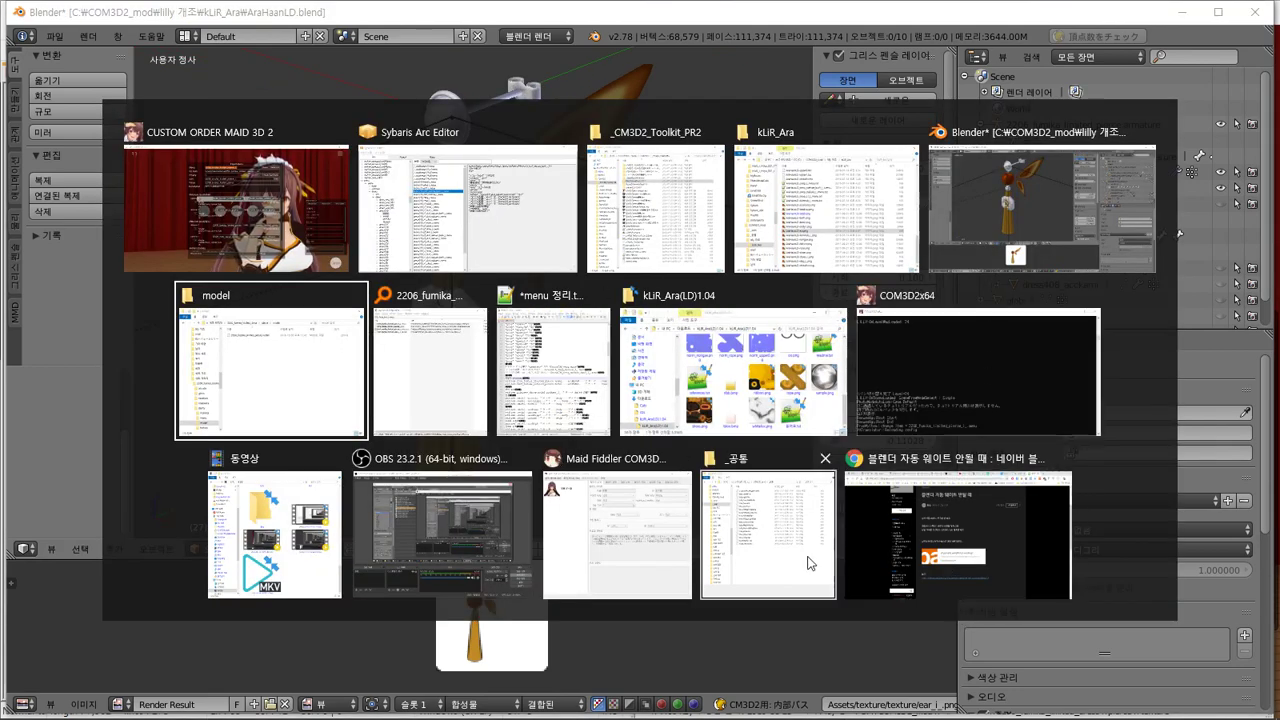
{"action": "left_click", "coordinate": [929, 379]}
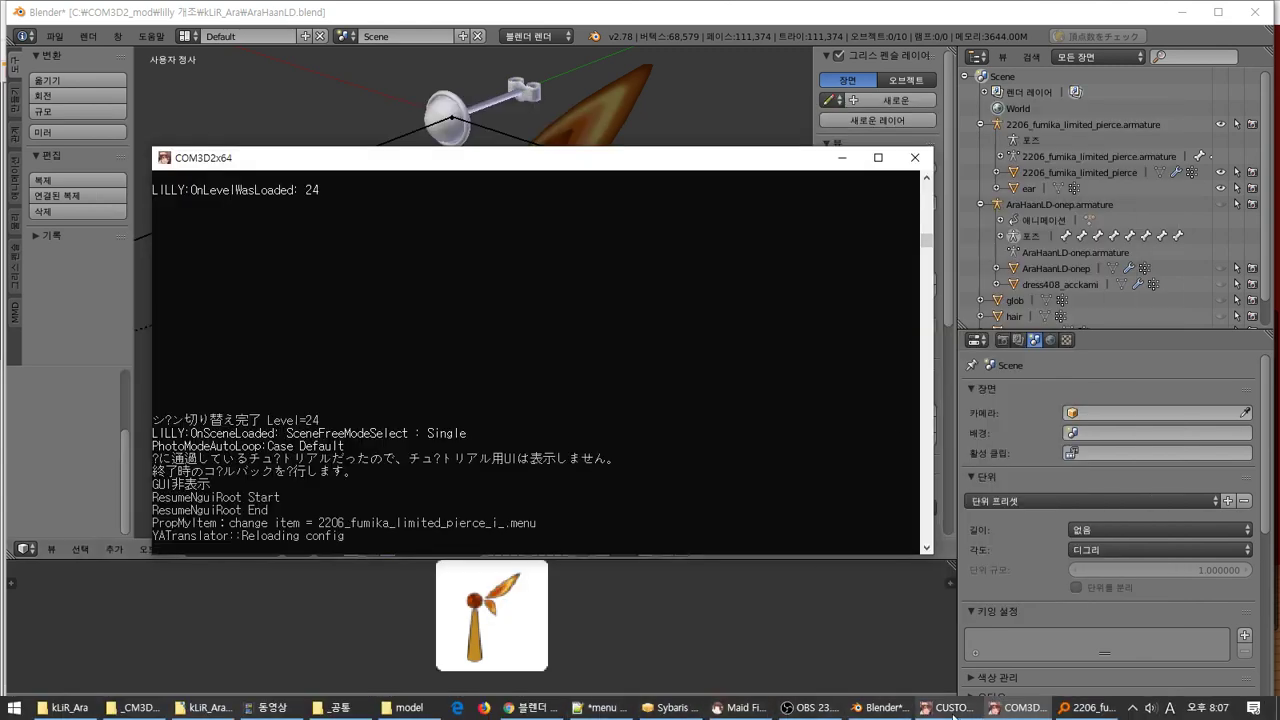
{"action": "left_click", "coordinate": [950, 707]}
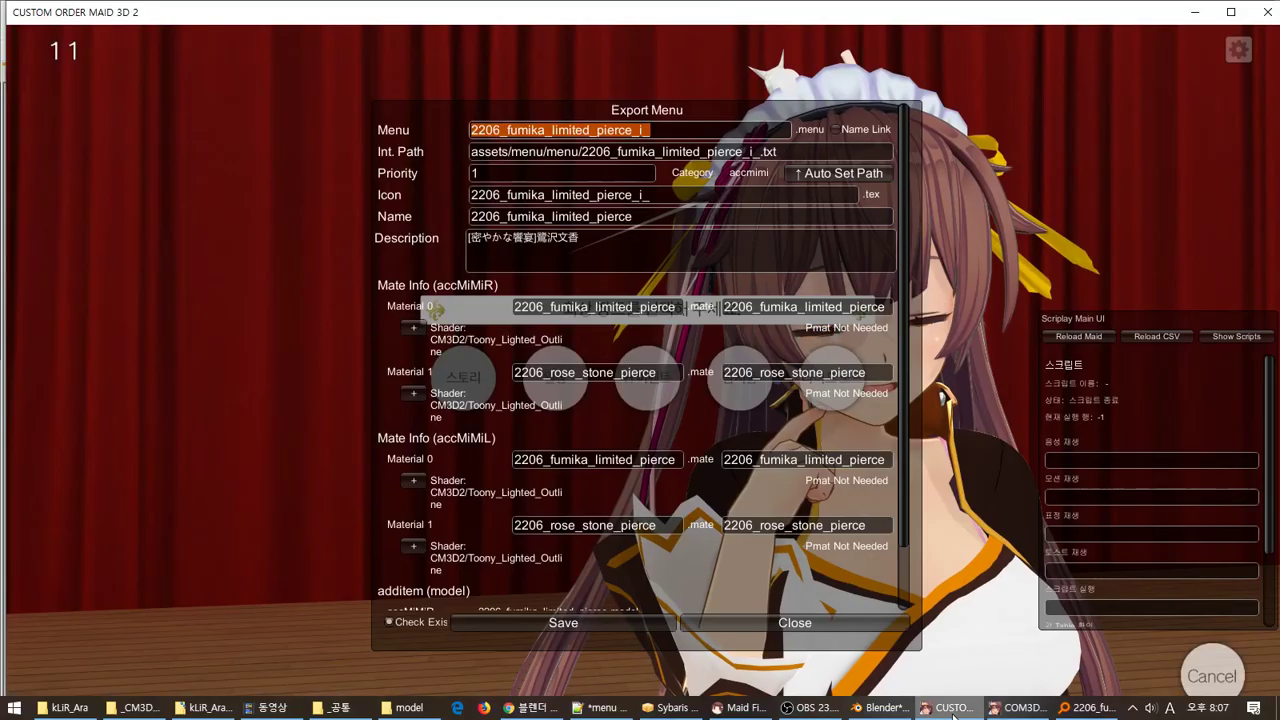
{"action": "left_click", "coordinate": [854, 625]}
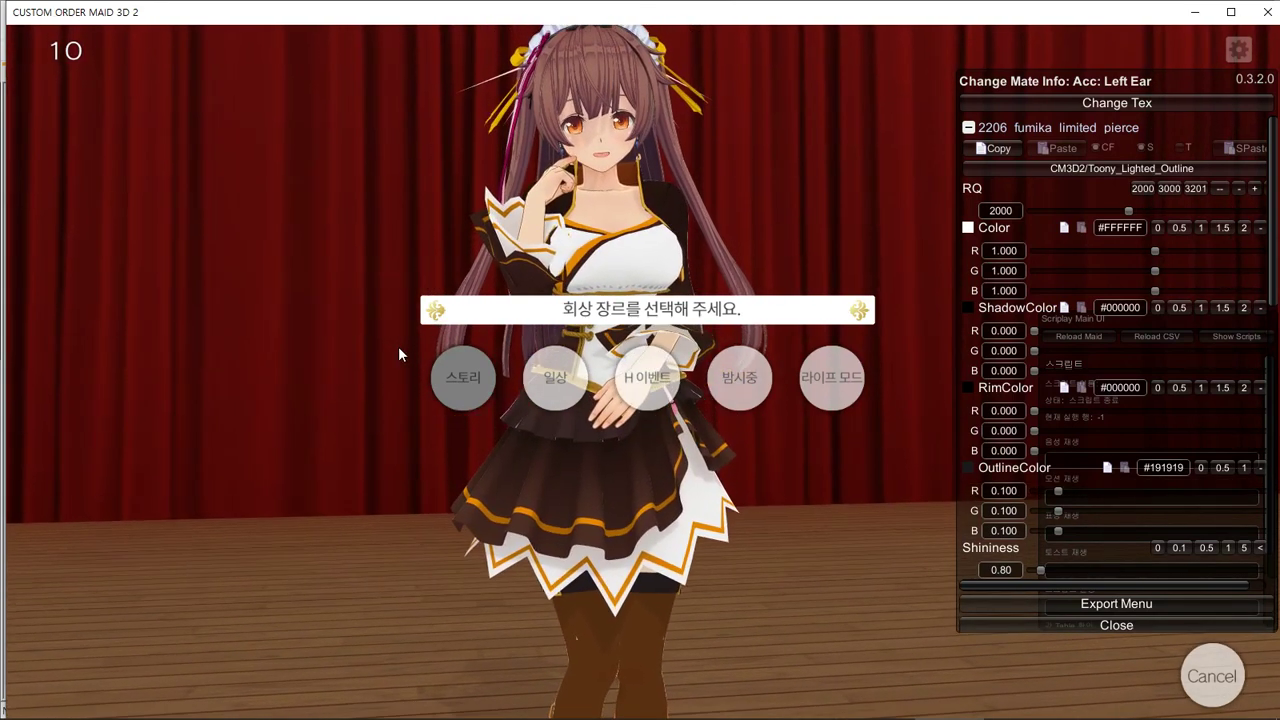
Show the maid's selected items in PropMyItem, preview the outfit's variations, and leave the scene selection
{"action": "key", "text": "F12"}
{"action": "key", "text": "i"}
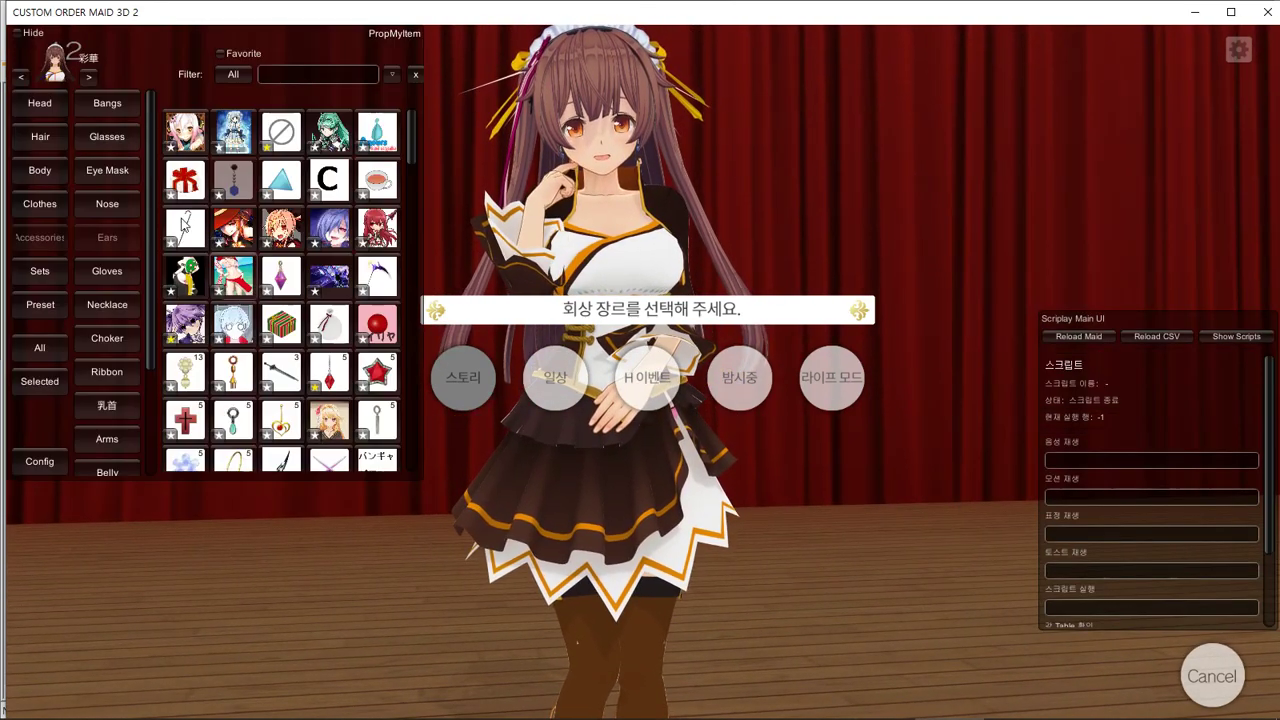
{"action": "left_click", "coordinate": [40, 381]}
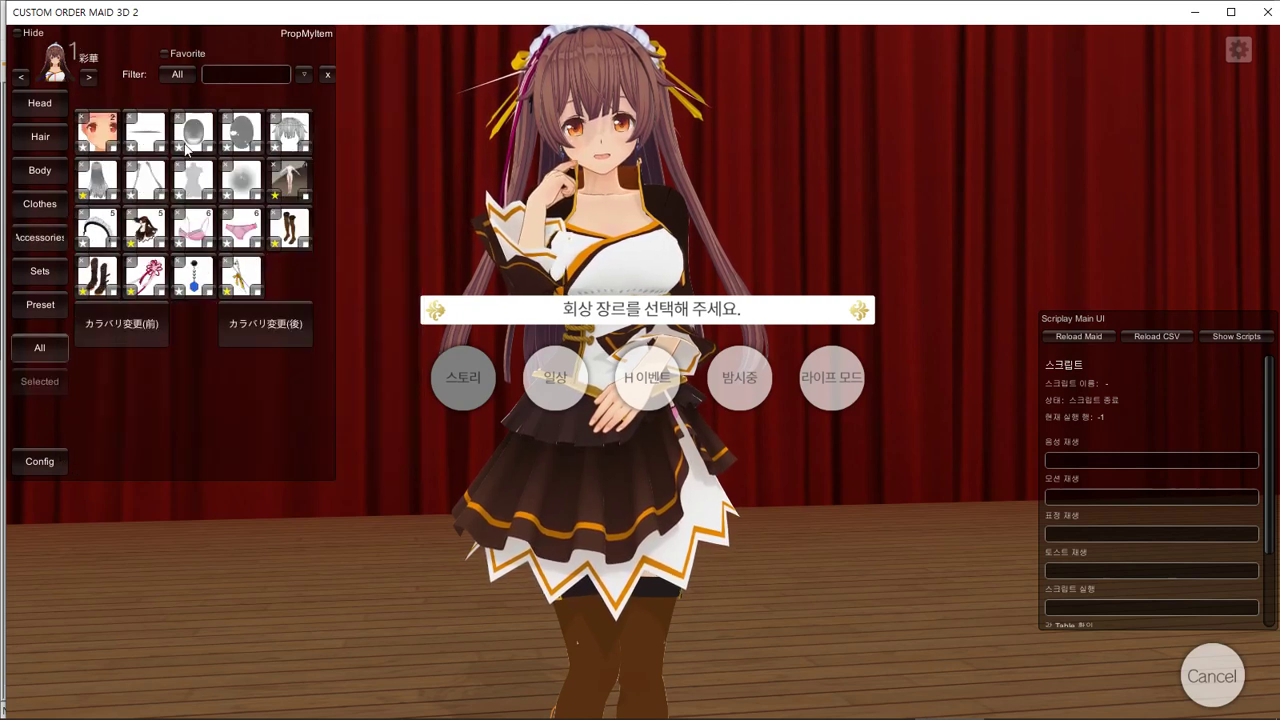
{"action": "left_click", "coordinate": [289, 180]}
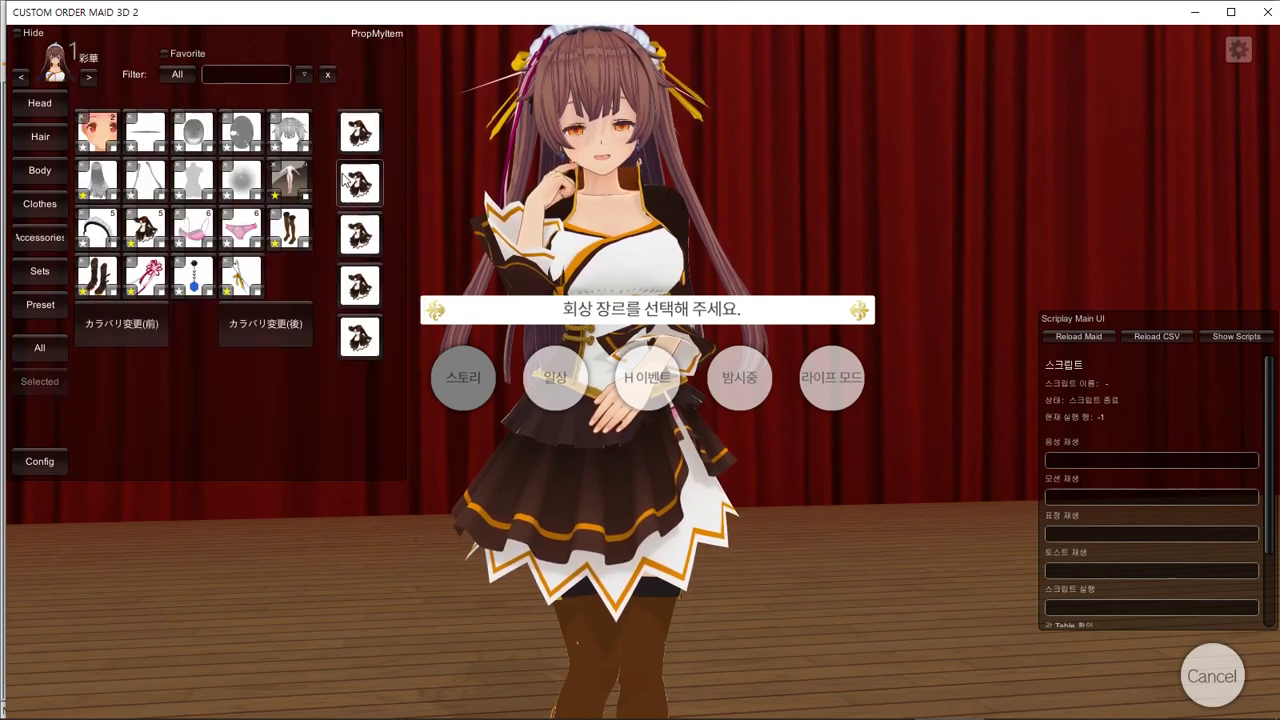
{"action": "left_click", "coordinate": [358, 232]}
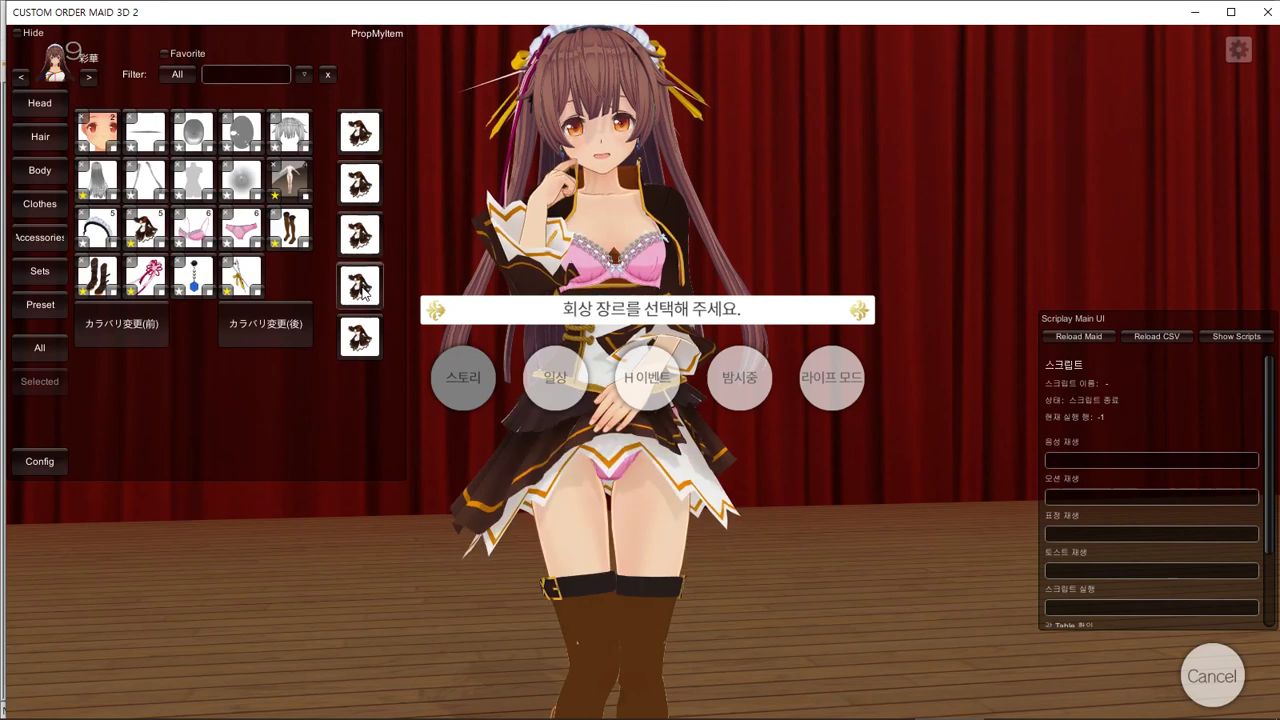
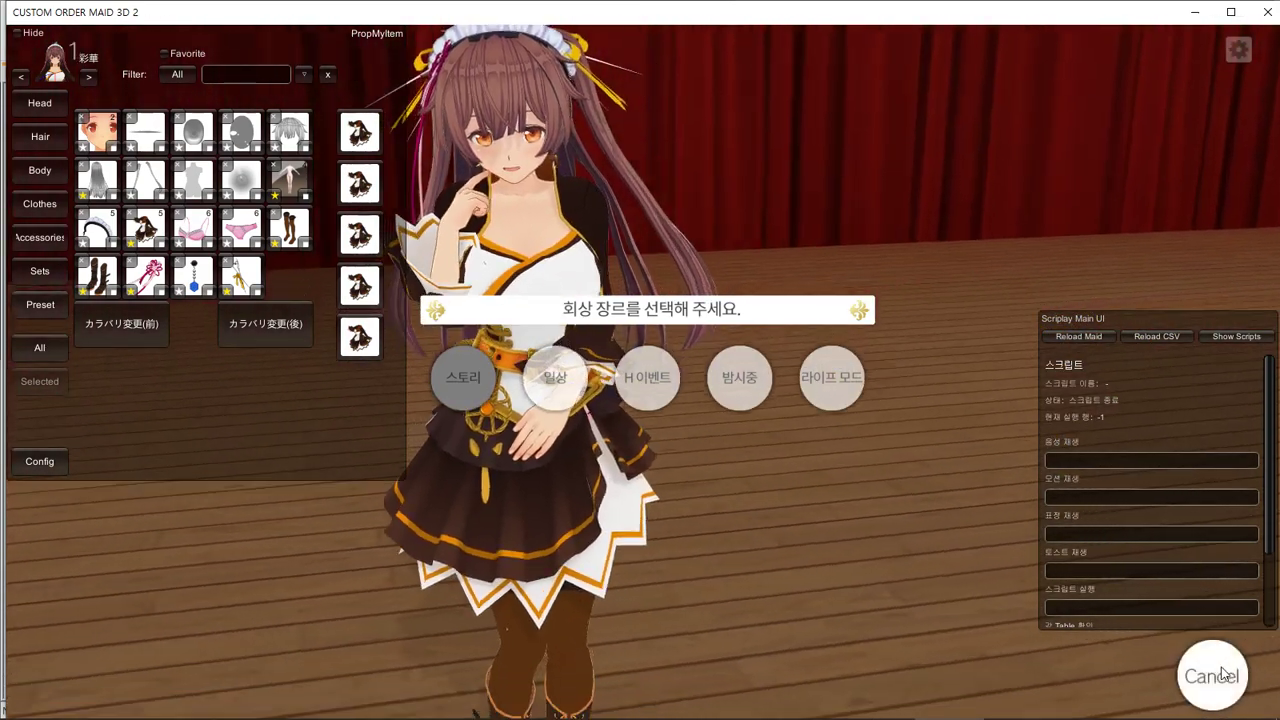
{"action": "left_click", "coordinate": [1218, 670]}
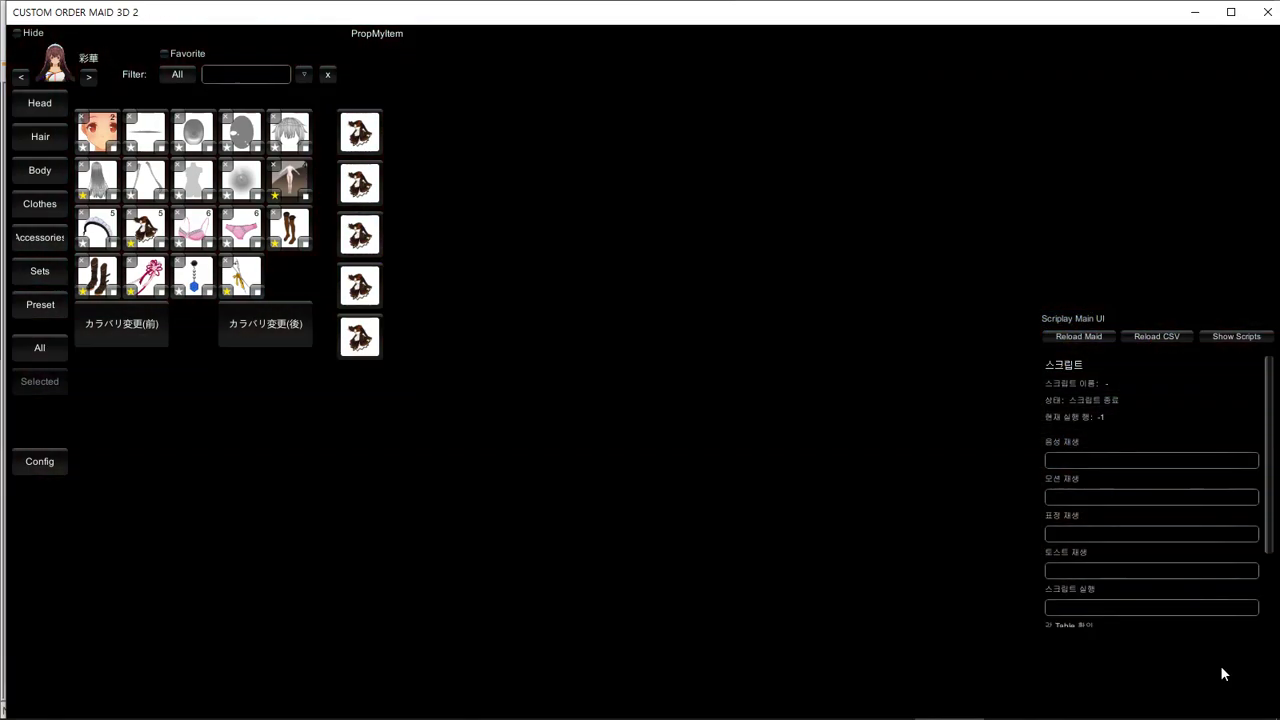
Check the open windows for the earring menu source, viewing the menu 정리.txt notes and Sybaris Arc Editor
{"action": "key", "text": "alt+Tab"}
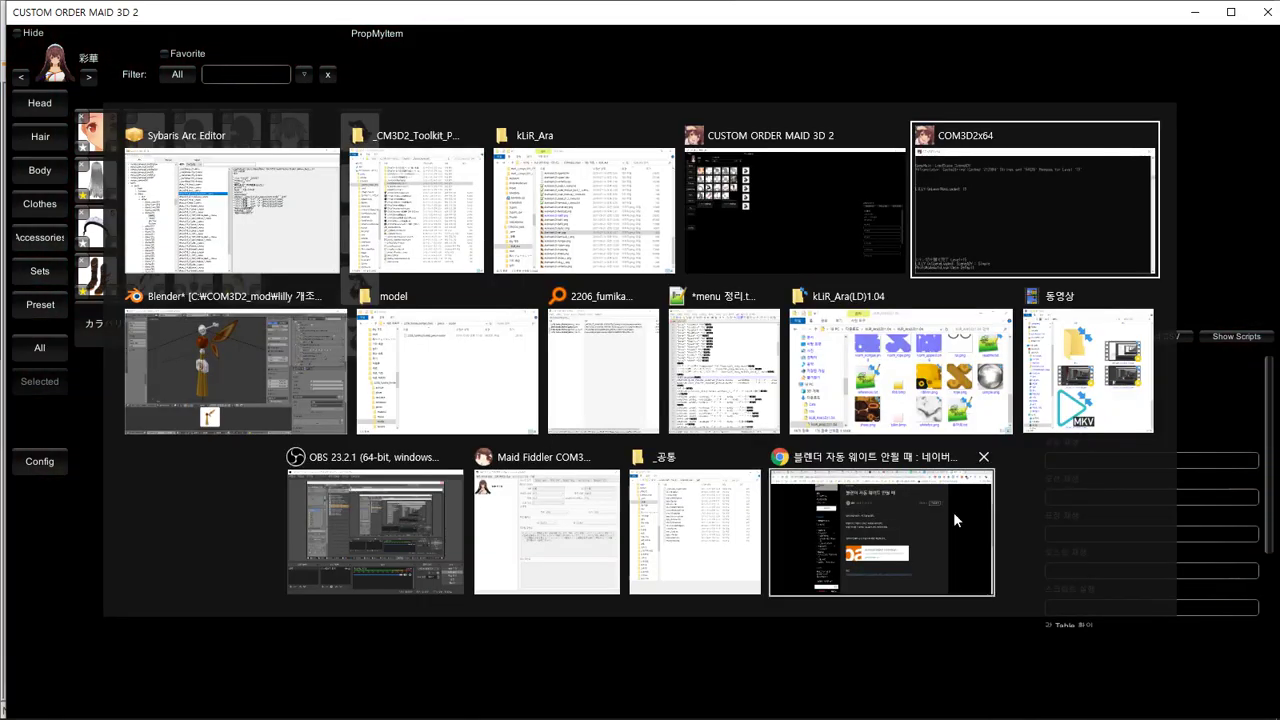
{"action": "key", "text": "alt+Tab"}
{"action": "key", "text": "Tab"}
{"action": "key", "text": "Tab"}
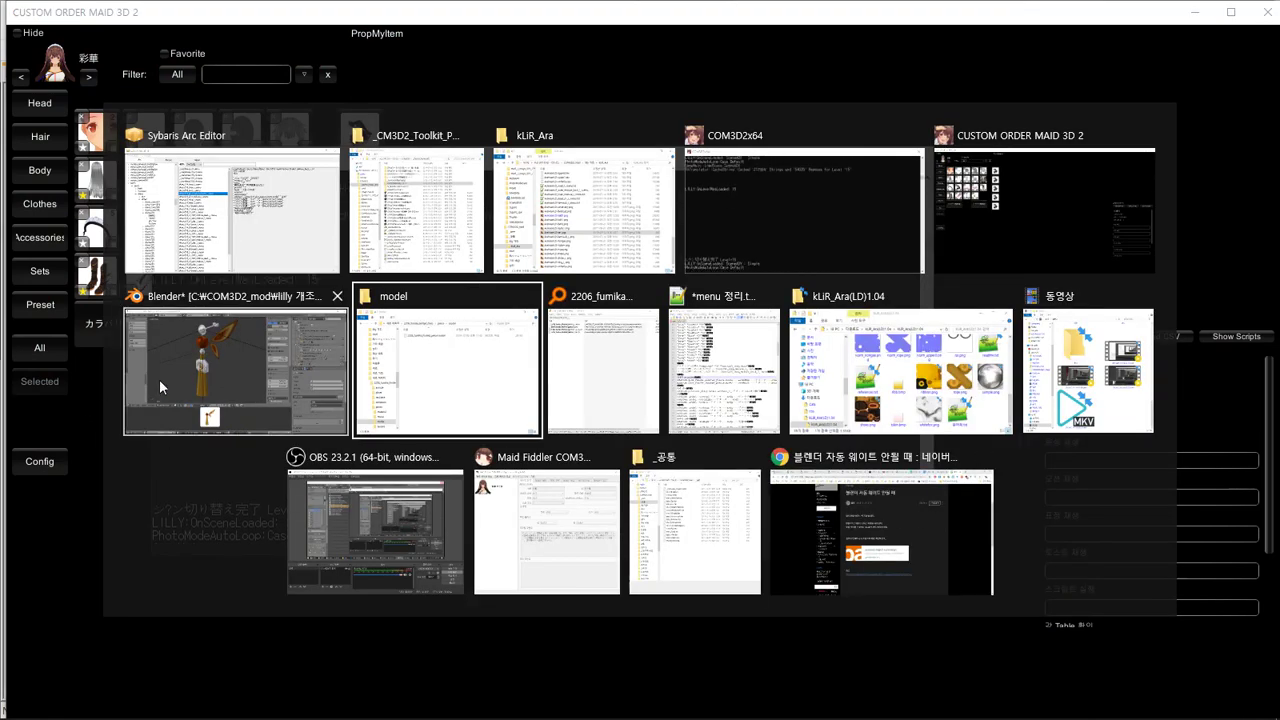
{"action": "left_click", "coordinate": [719, 368]}
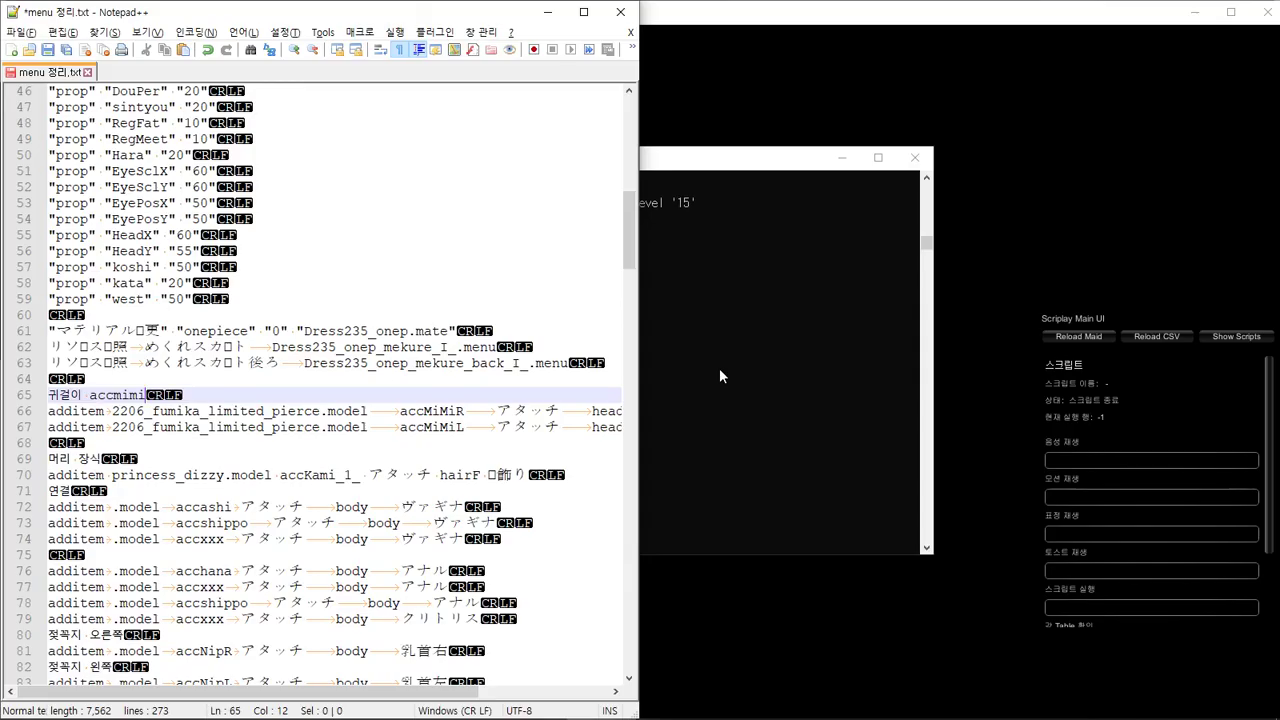
{"action": "key", "text": "alt+Tab"}
{"action": "left_click", "coordinate": [728, 220]}
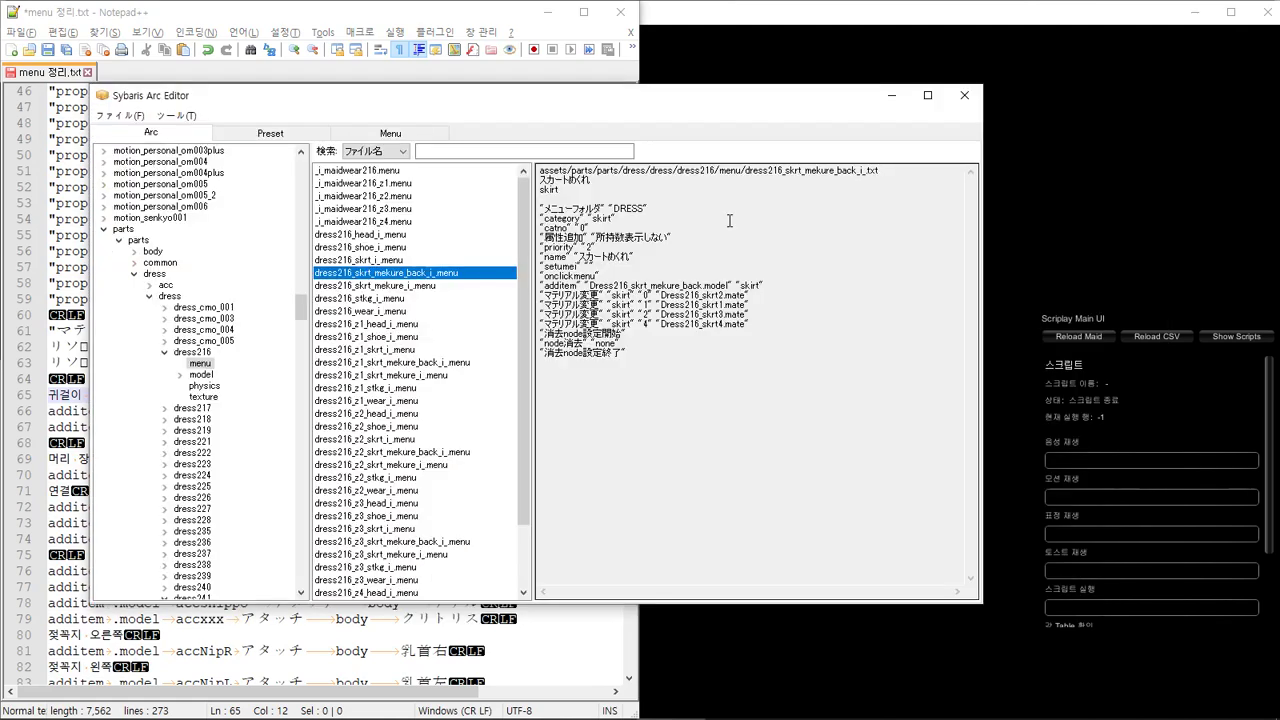
{"action": "left_click_drag", "start_coordinate": [560, 113], "coordinate": [955, 147]}
{"action": "mouse_move", "coordinate": [845, 703]}
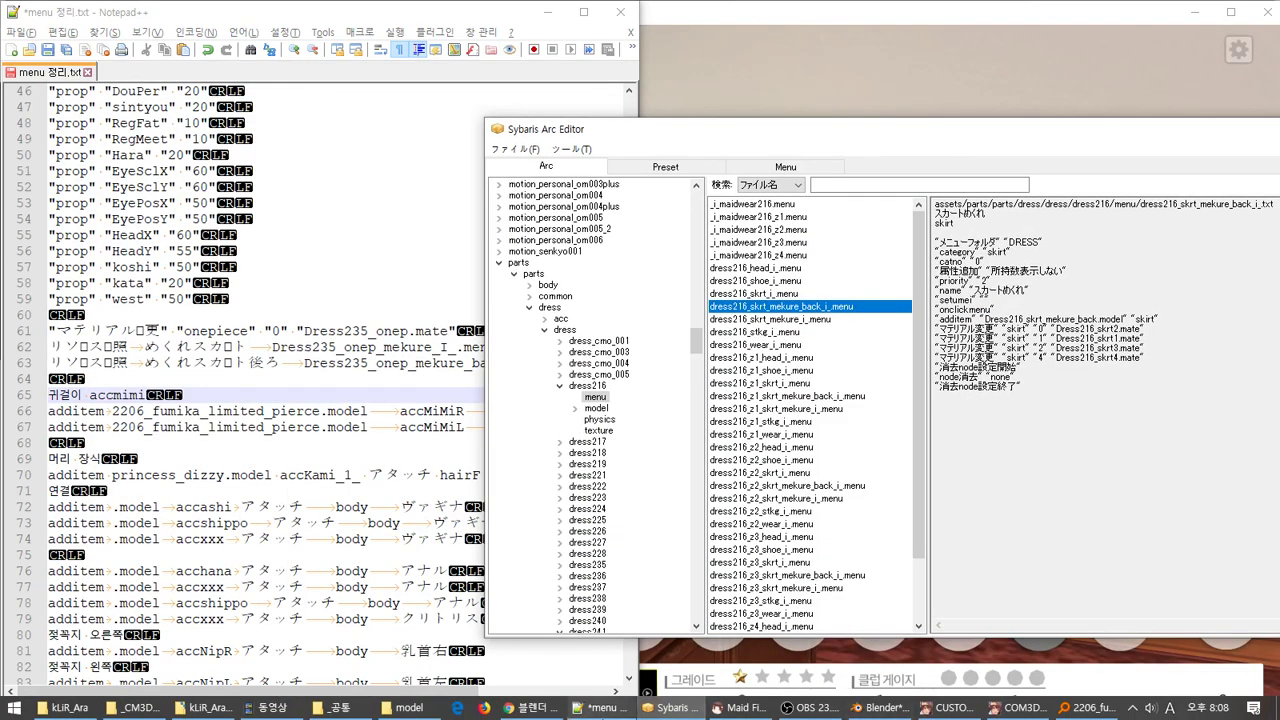
{"action": "left_click", "coordinate": [670, 707]}
{"action": "left_click", "coordinate": [613, 710]}
{"action": "left_click", "coordinate": [613, 710]}
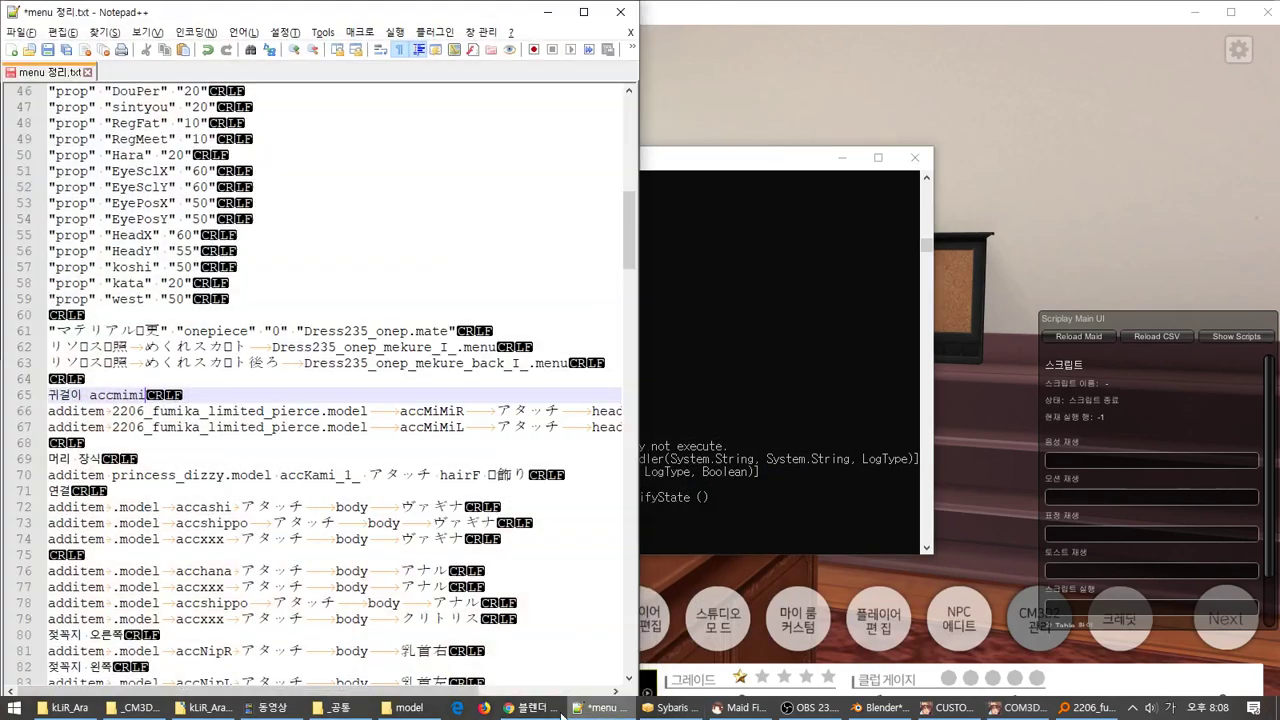
{"action": "mouse_move", "coordinate": [510, 716]}
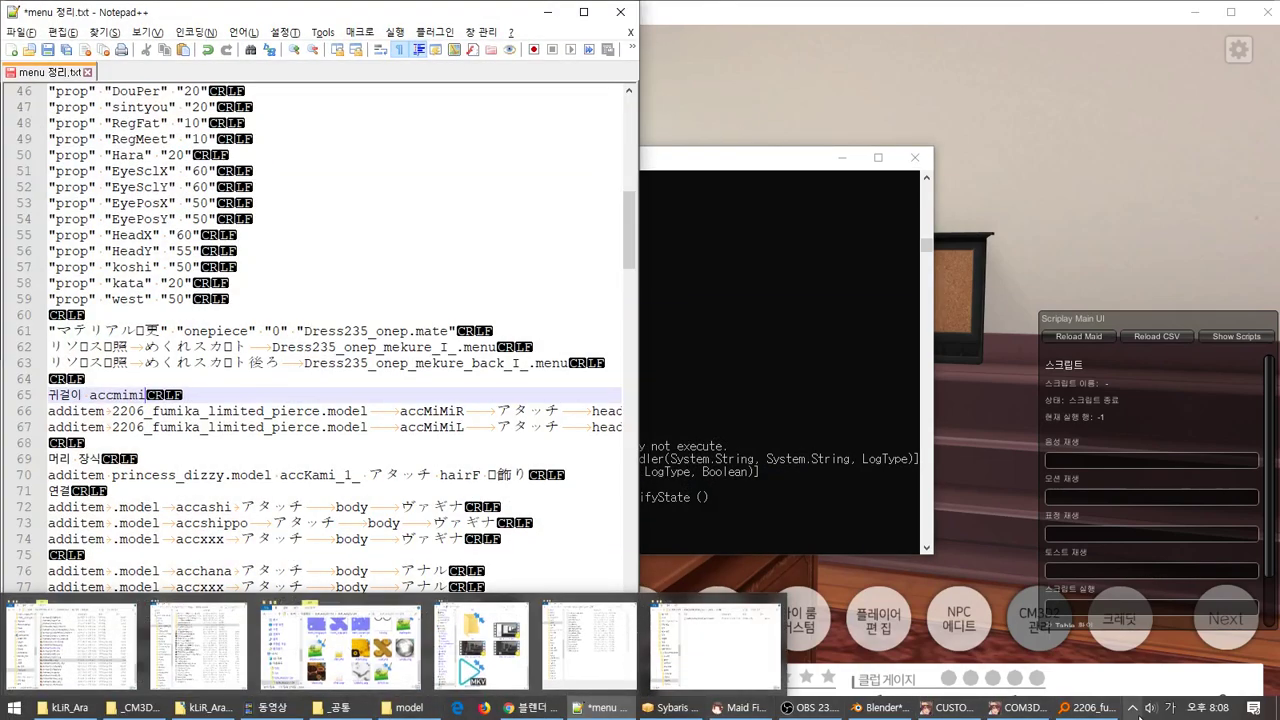
Copy 2206_fumika_limited_pierce_i_.menu from the Everything results into the kLiR_Ara folder
{"action": "left_click", "coordinate": [1090, 707]}
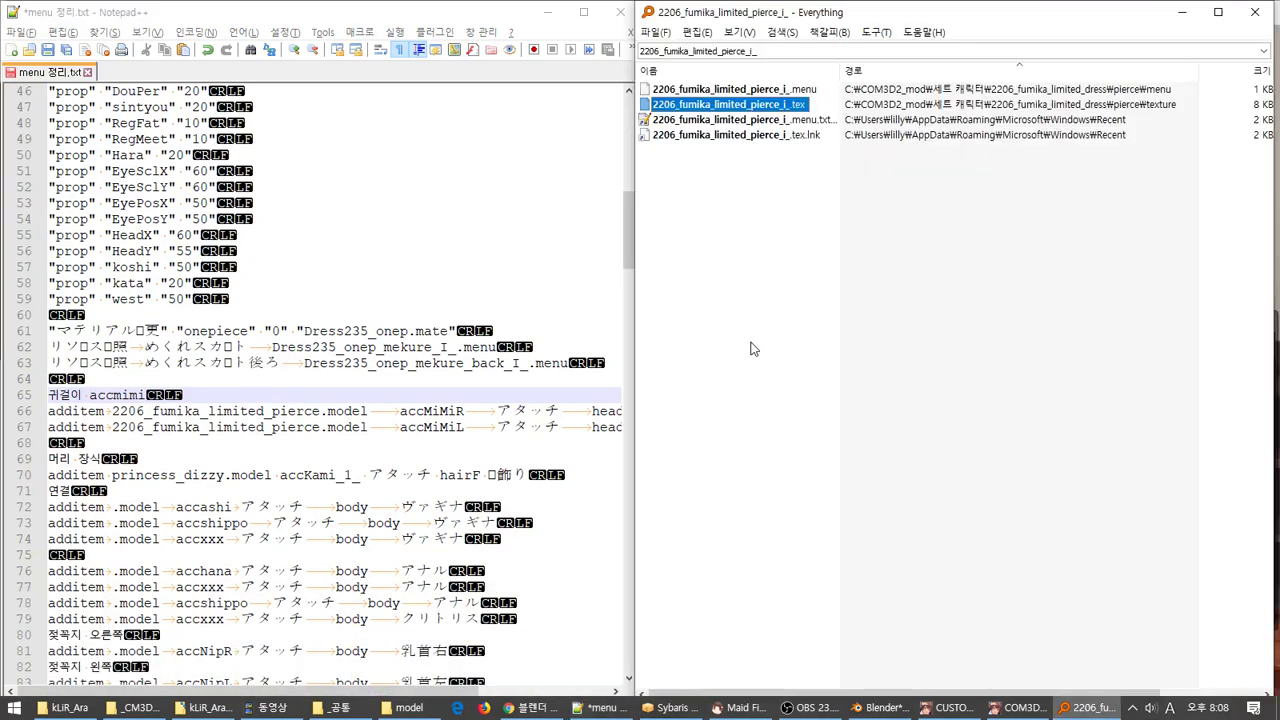
{"action": "left_click", "coordinate": [785, 94]}
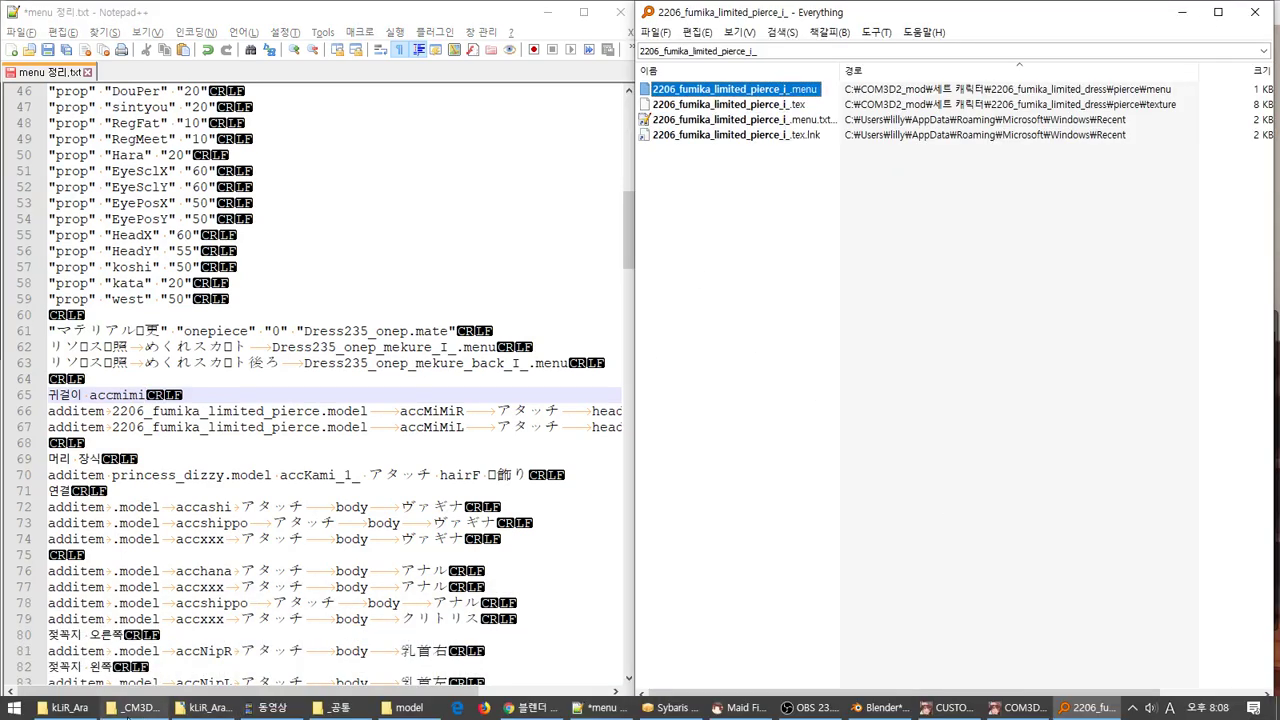
{"action": "left_click", "coordinate": [68, 709]}
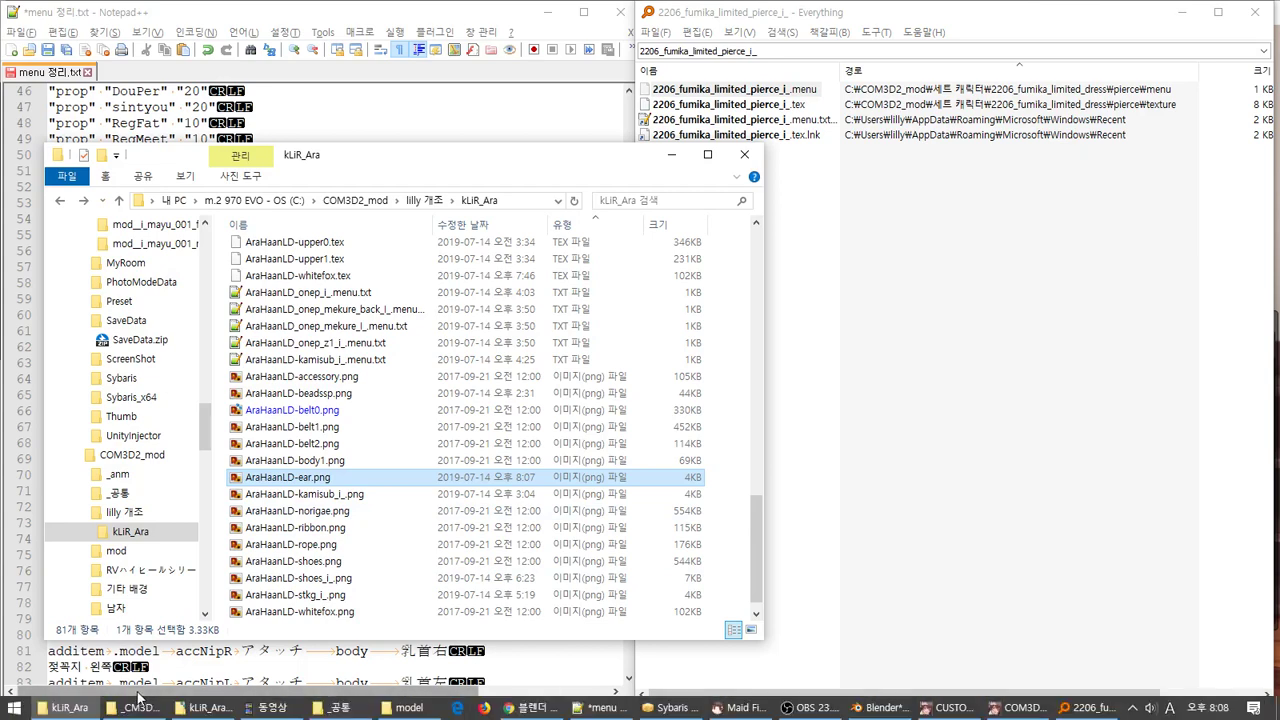
{"action": "left_click_drag", "start_coordinate": [420, 152], "coordinate": [892, 154]}
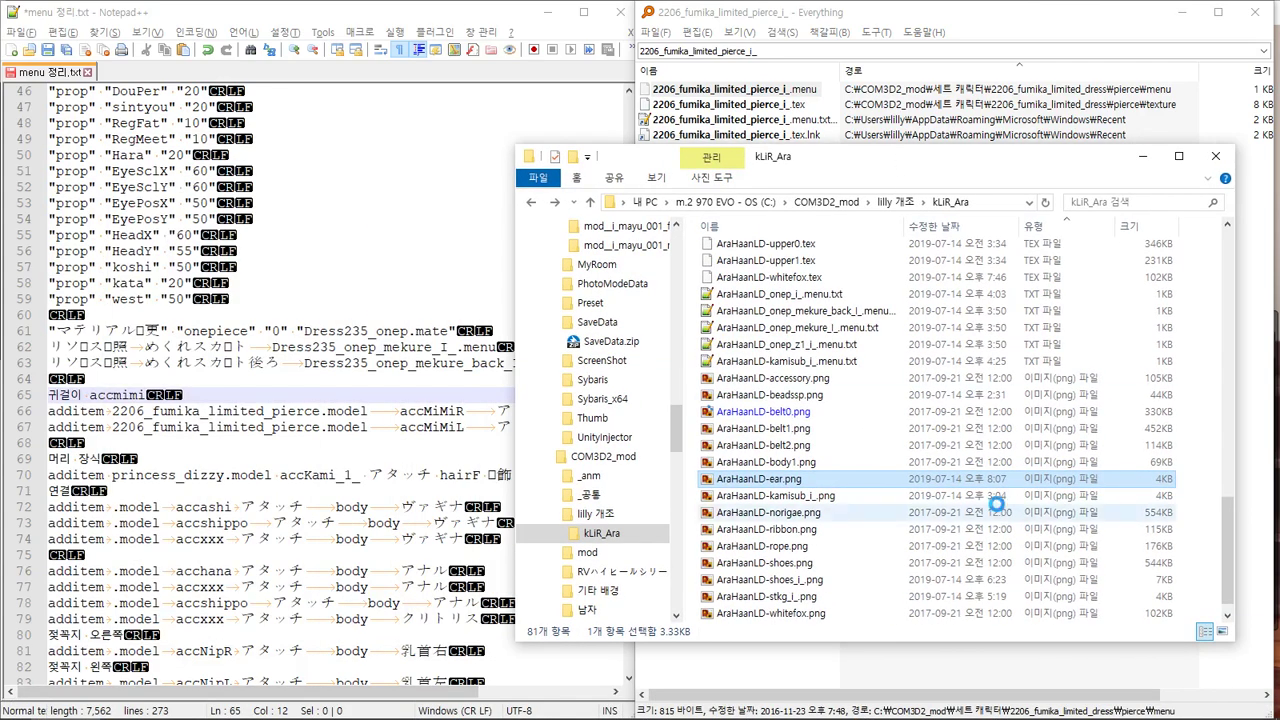
{"action": "key", "text": "ctrl+v"}
Rename the ear icon image AraHaanLD-ear.png in the kLiR_Ara folder as AraHaanLD-ear_i_.png
{"action": "scroll", "coordinate": [820, 510], "scroll_direction": "down", "scroll_amount": 10}
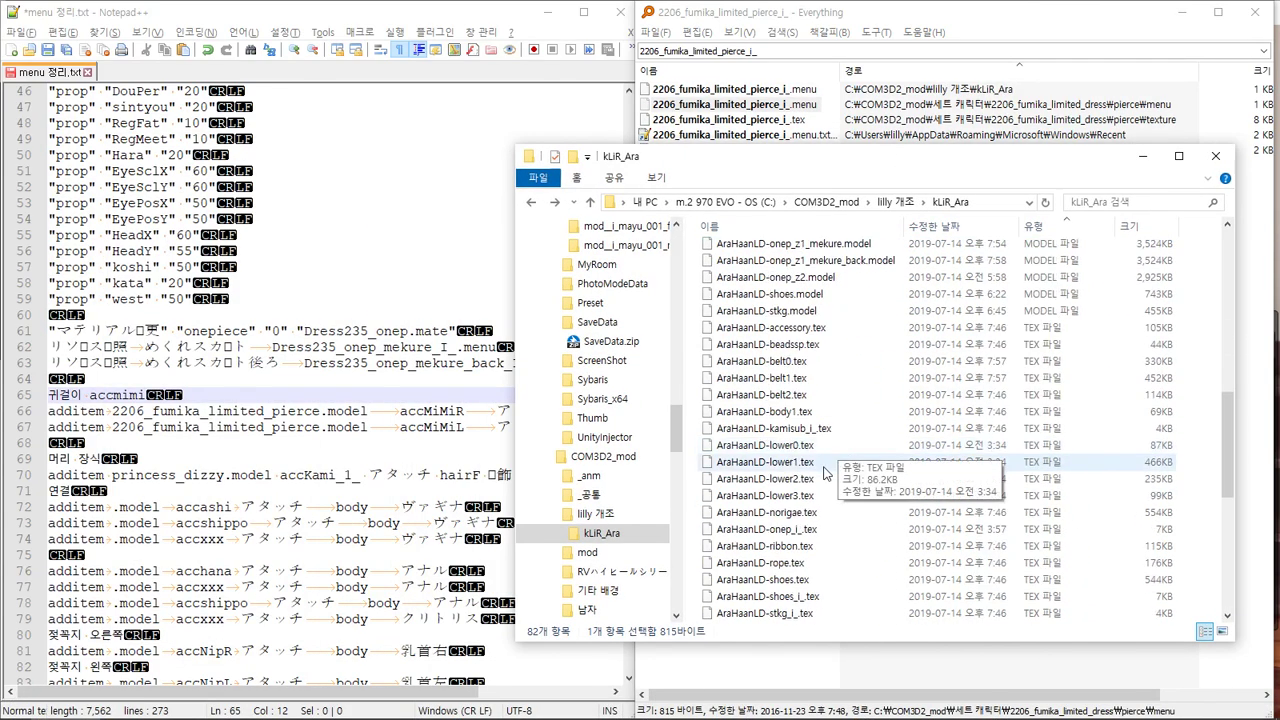
{"action": "left_click", "coordinate": [808, 511]}
{"action": "key", "text": "F2"}
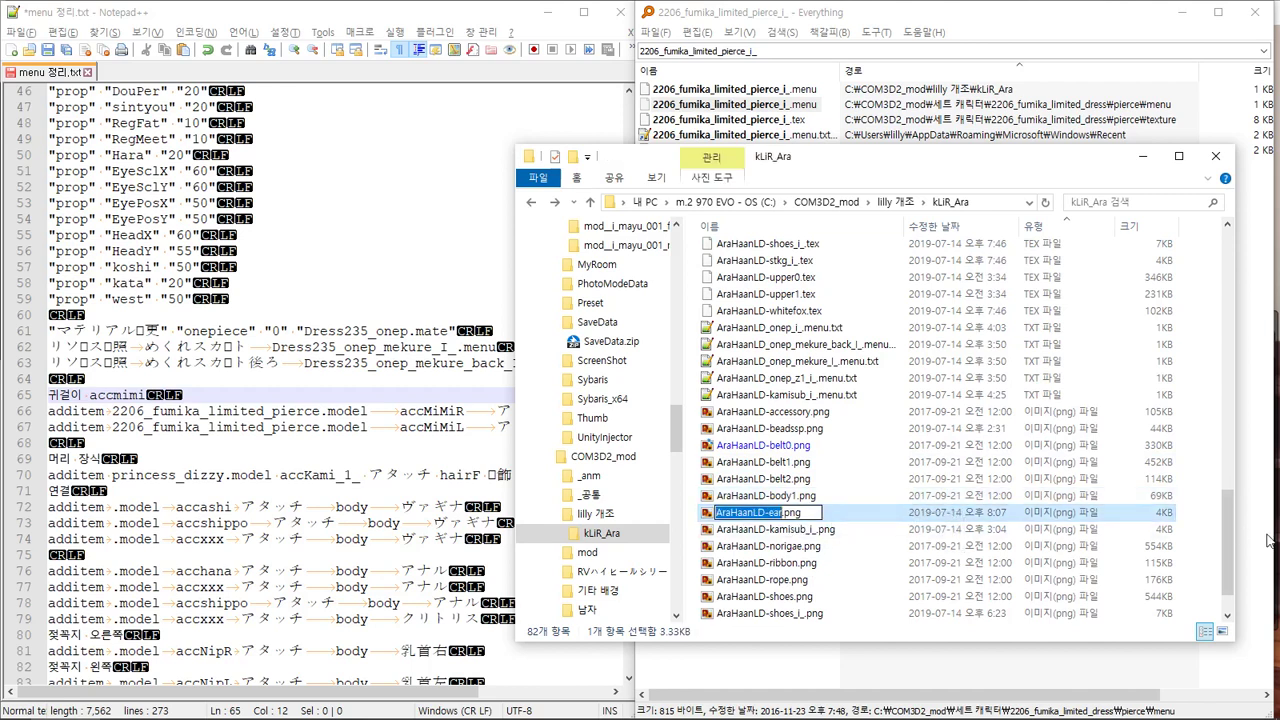
{"action": "key", "text": "Escape"}
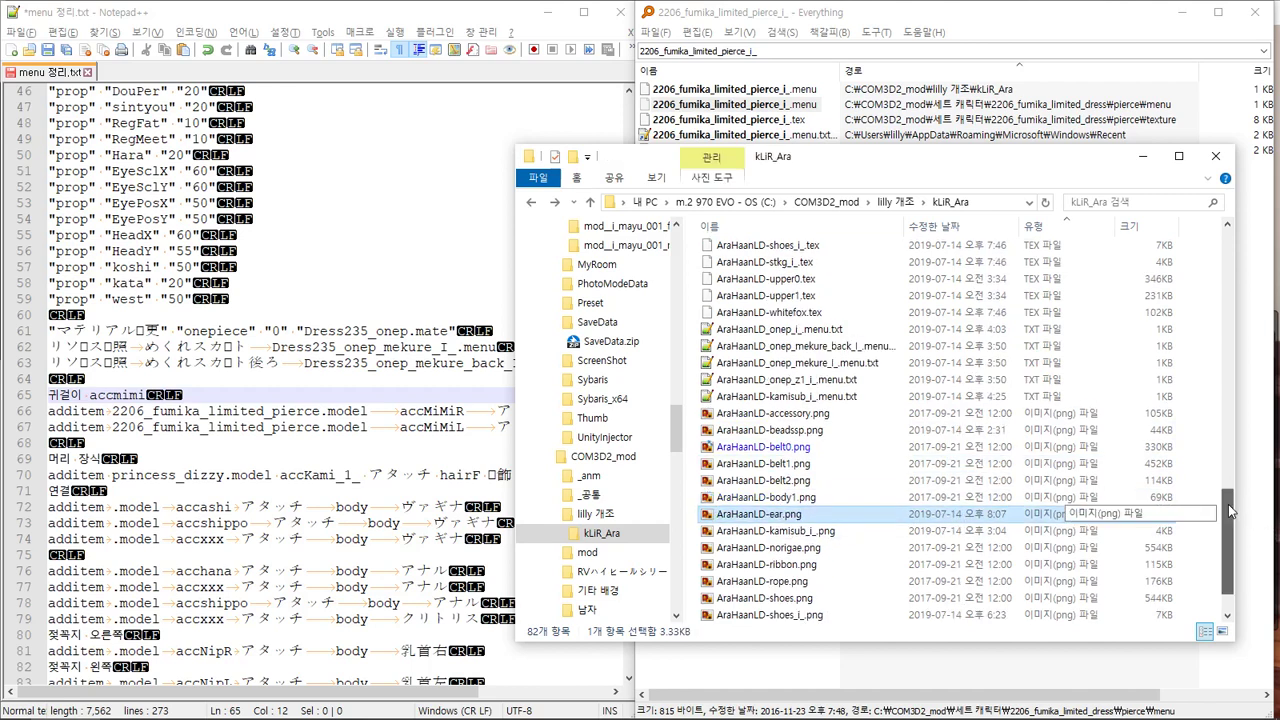
{"action": "right_click", "coordinate": [790, 520]}
{"action": "key", "text": "Escape"}
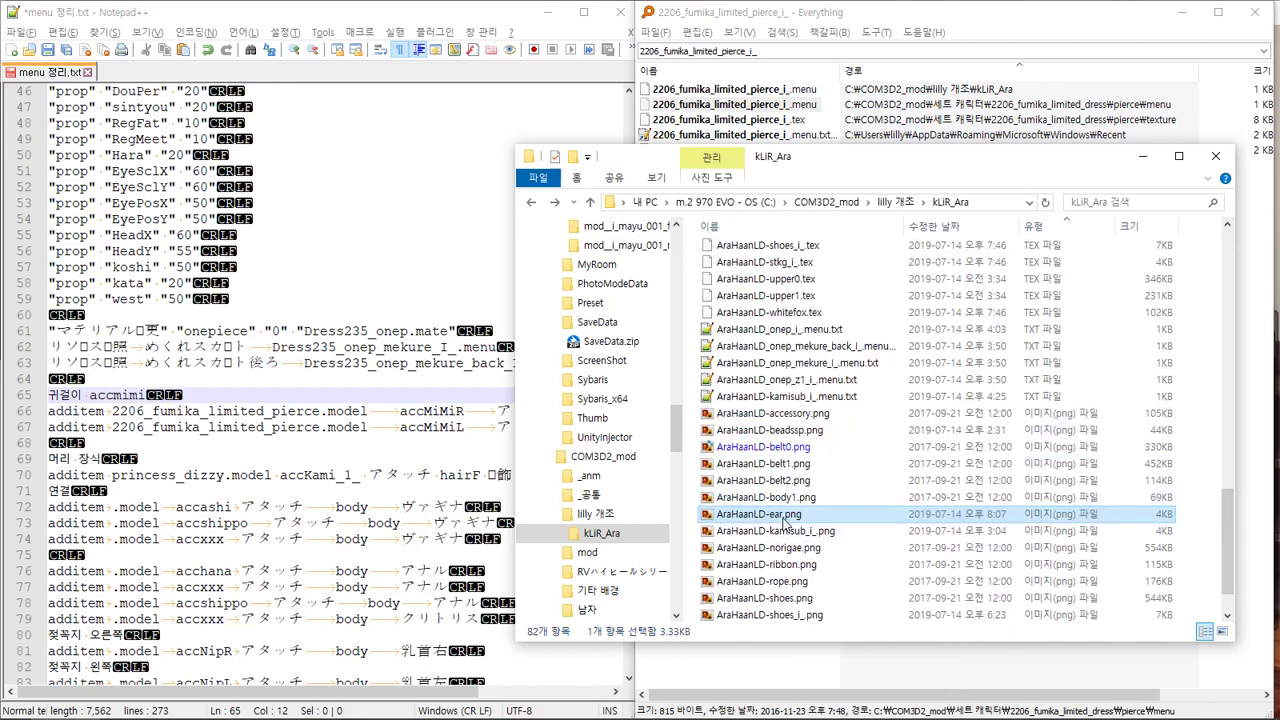
{"action": "key", "text": "F2"}
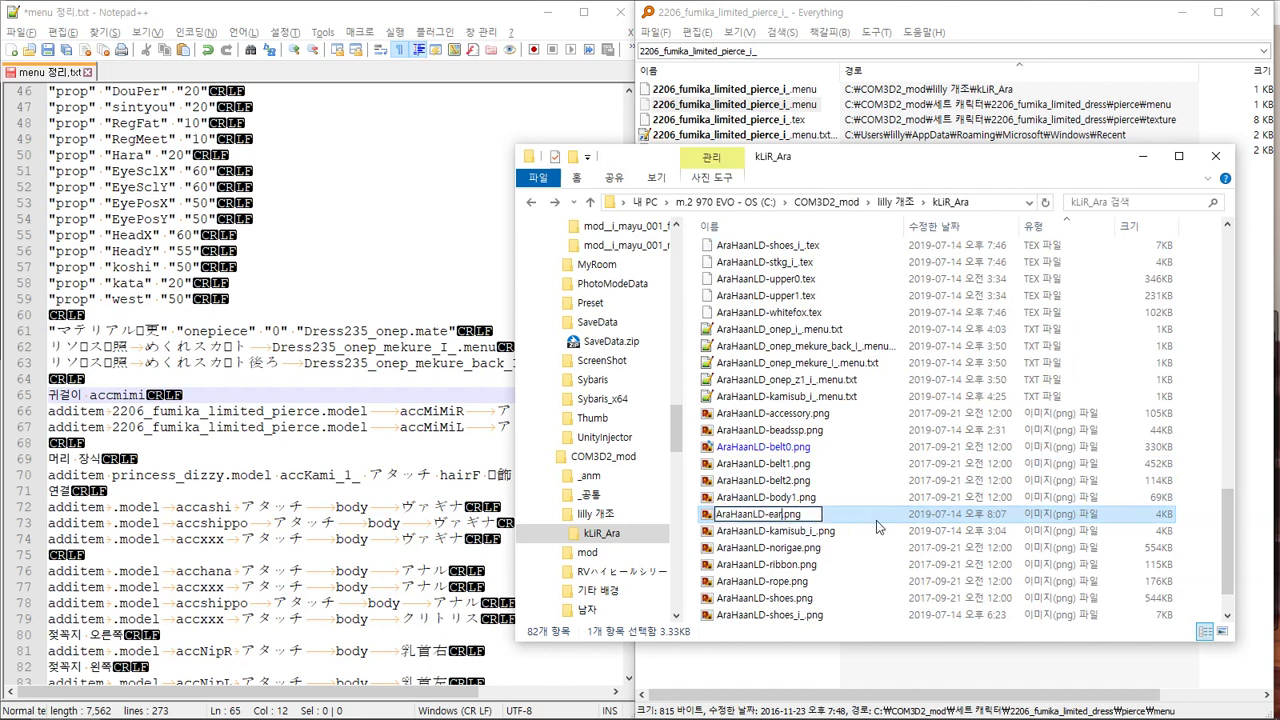
{"action": "type", "text": "_i_"}
{"action": "key", "text": "Return"}
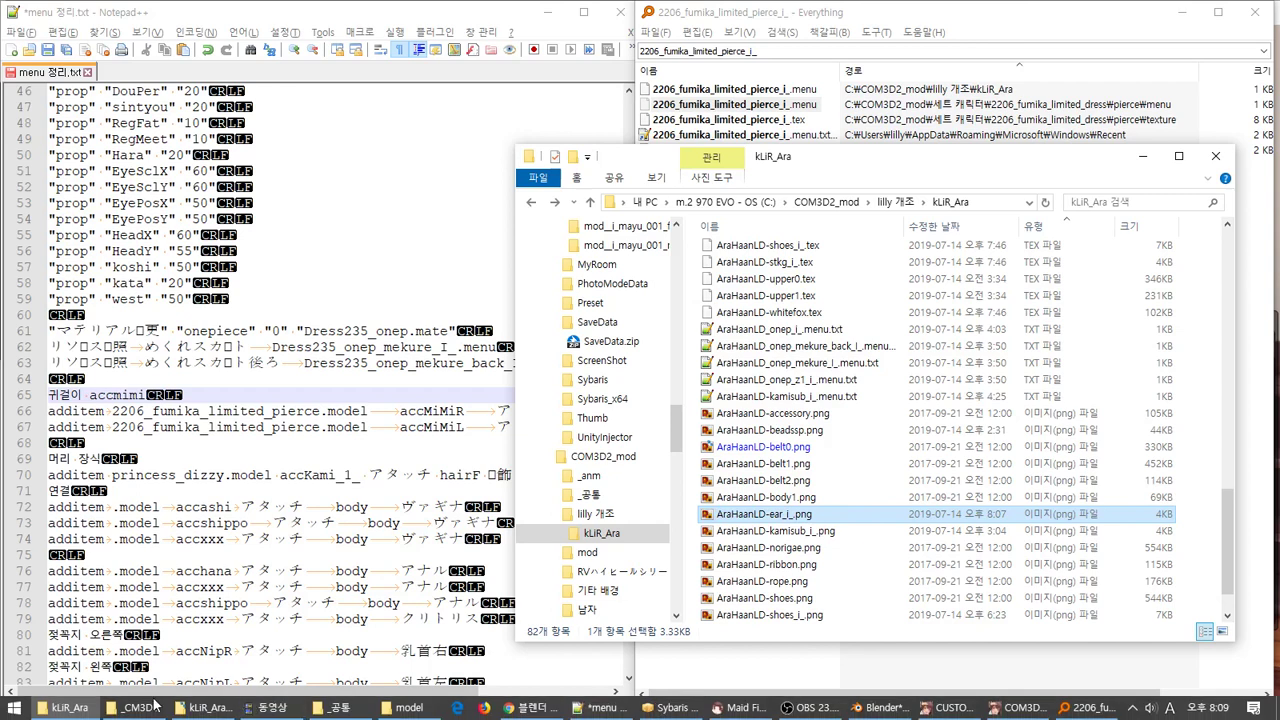
Convert AraHaanLD-ear_i_.png to a tex file with [CM3D2]tex←→png変換.exe from the _CM3D2_Toolkit_PR2 folder
{"action": "left_click", "coordinate": [135, 710]}
{"action": "left_click_drag", "start_coordinate": [790, 514], "coordinate": [432, 388]}
{"action": "key", "text": "Return"}
{"action": "left_click", "coordinate": [950, 430]}
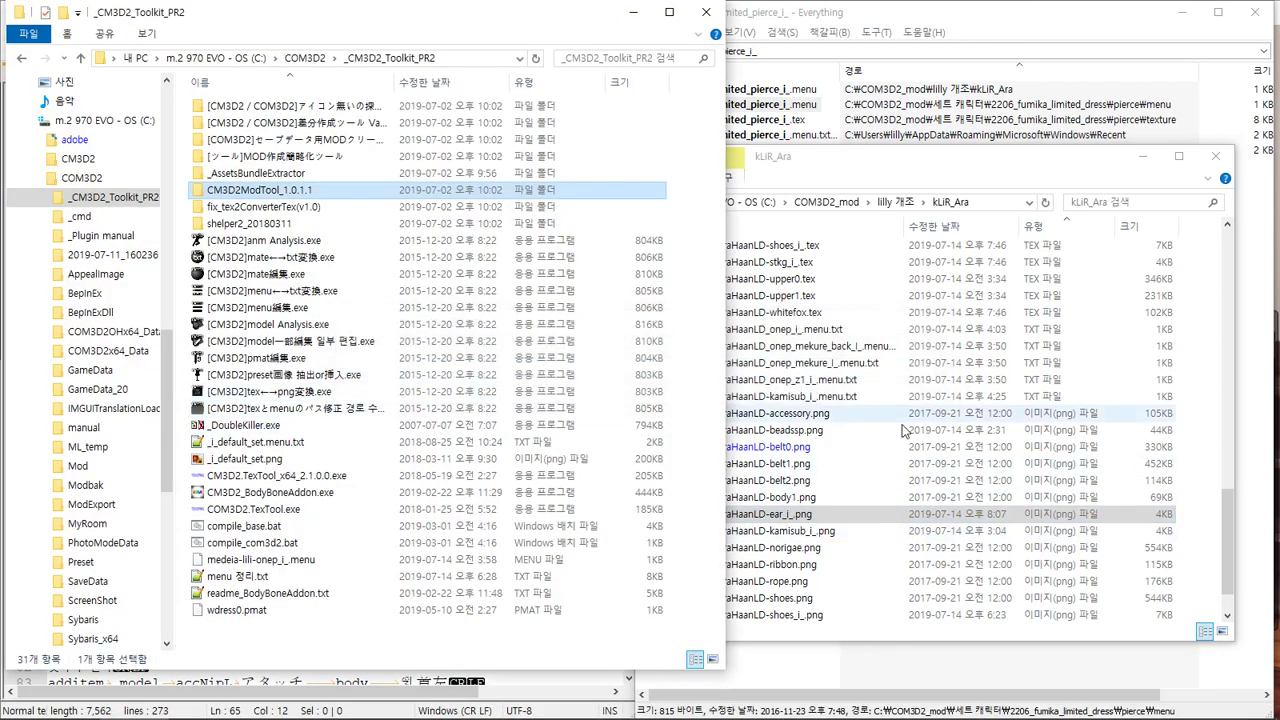
Rename the copied 2206_fumika_limited_pierce_i_.menu as AraHaanLD-ear_i_.menu, reusing the base name of the ear icon's tex file
{"action": "left_click_drag", "start_coordinate": [1224, 509], "coordinate": [1230, 217]}
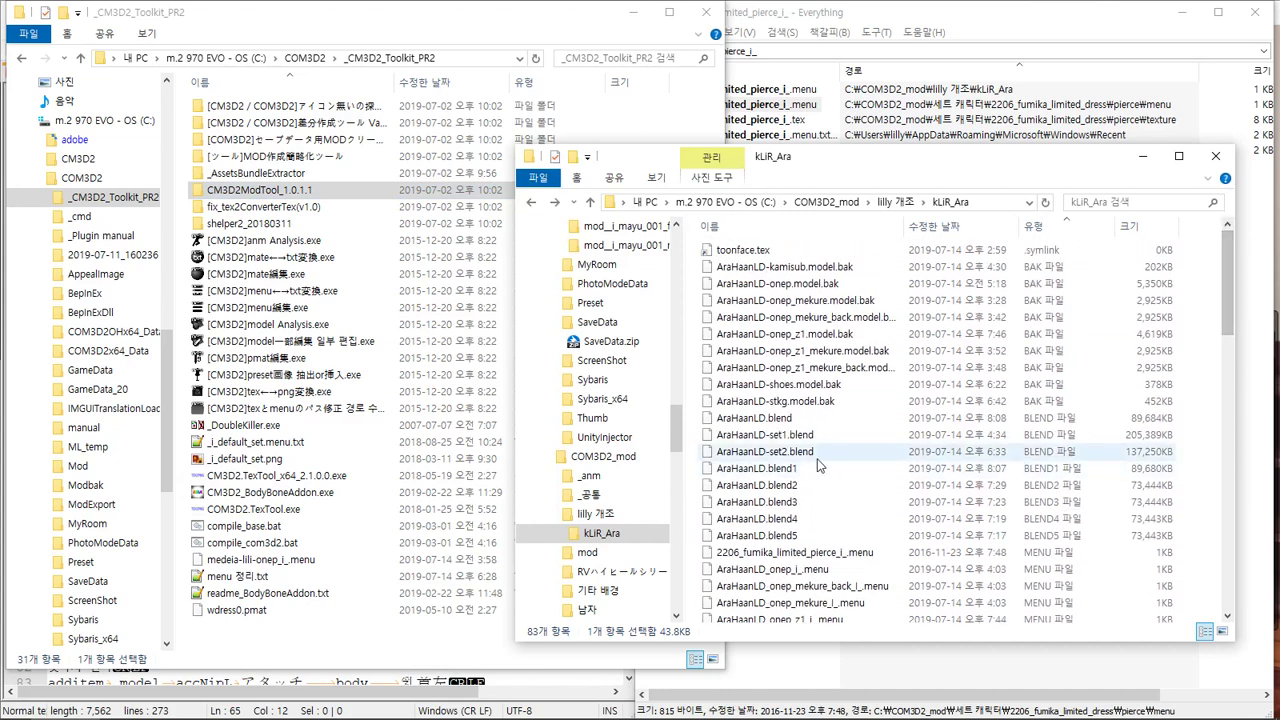
{"action": "scroll", "coordinate": [812, 450], "scroll_direction": "down", "scroll_amount": 5}
{"action": "left_click", "coordinate": [800, 311]}
{"action": "scroll", "coordinate": [800, 352], "scroll_direction": "down", "scroll_amount": 6}
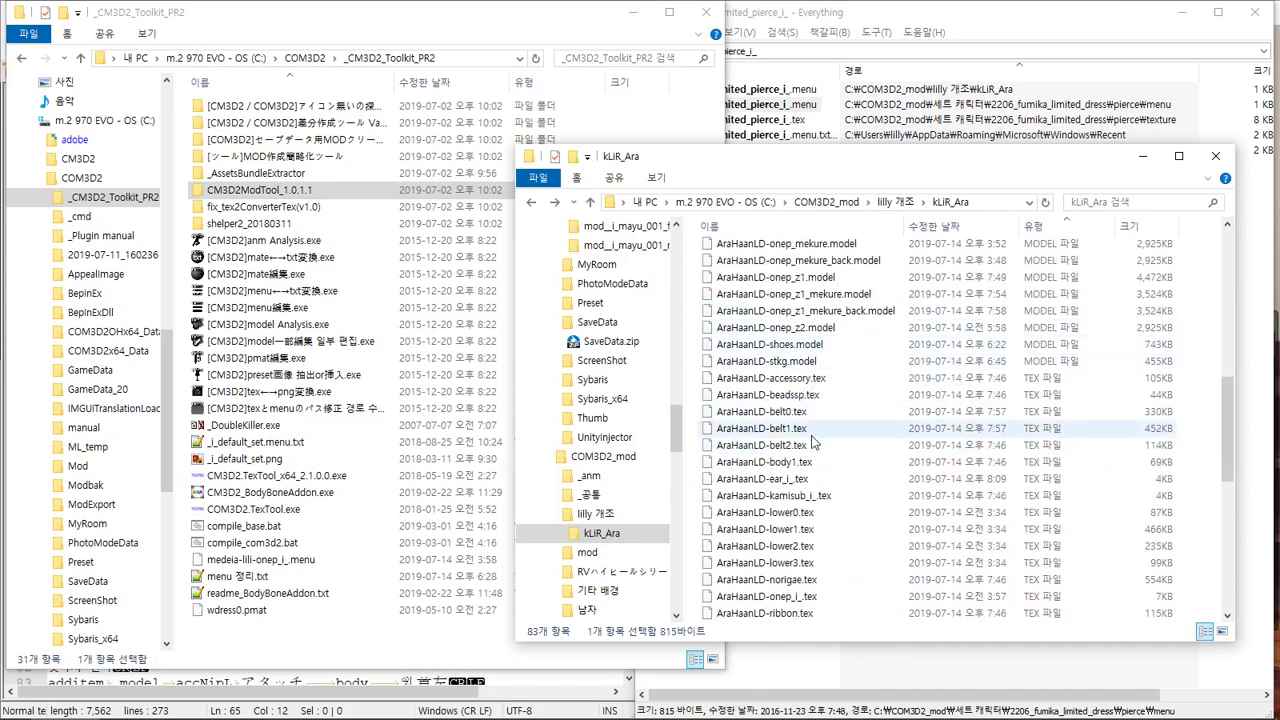
{"action": "left_click", "coordinate": [800, 481]}
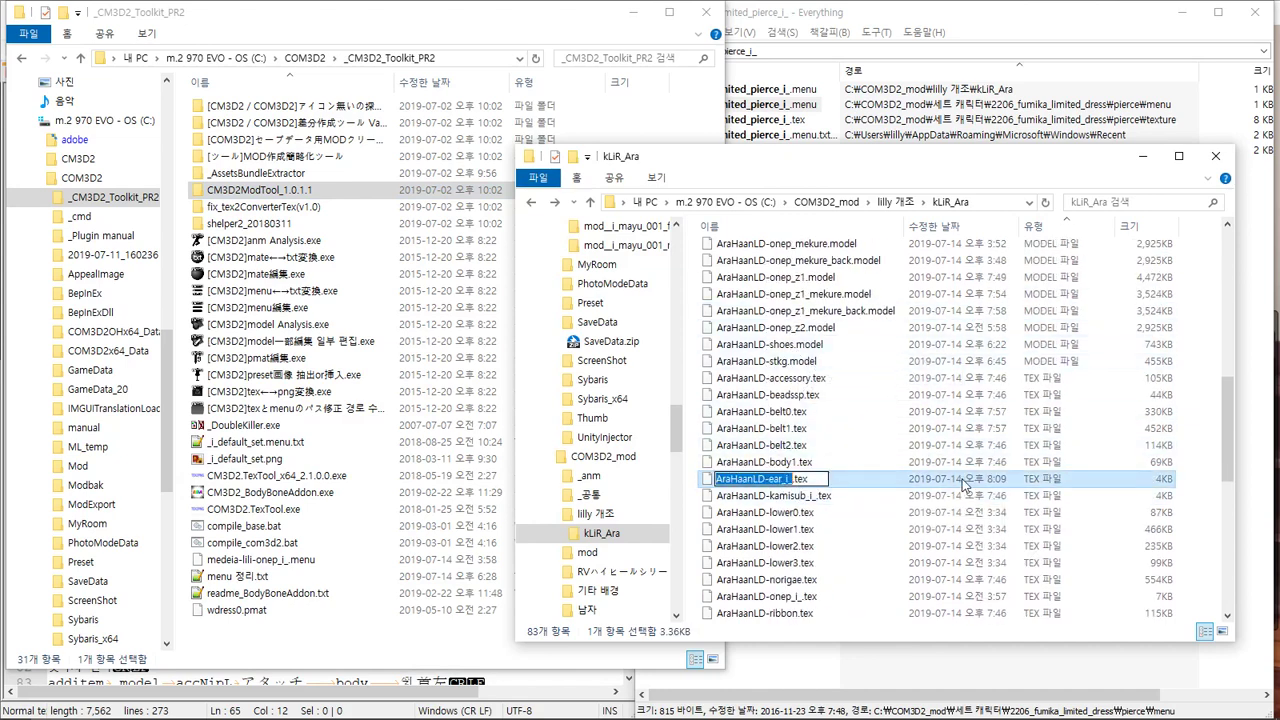
{"action": "scroll", "coordinate": [963, 485], "scroll_direction": "up", "scroll_amount": 6}
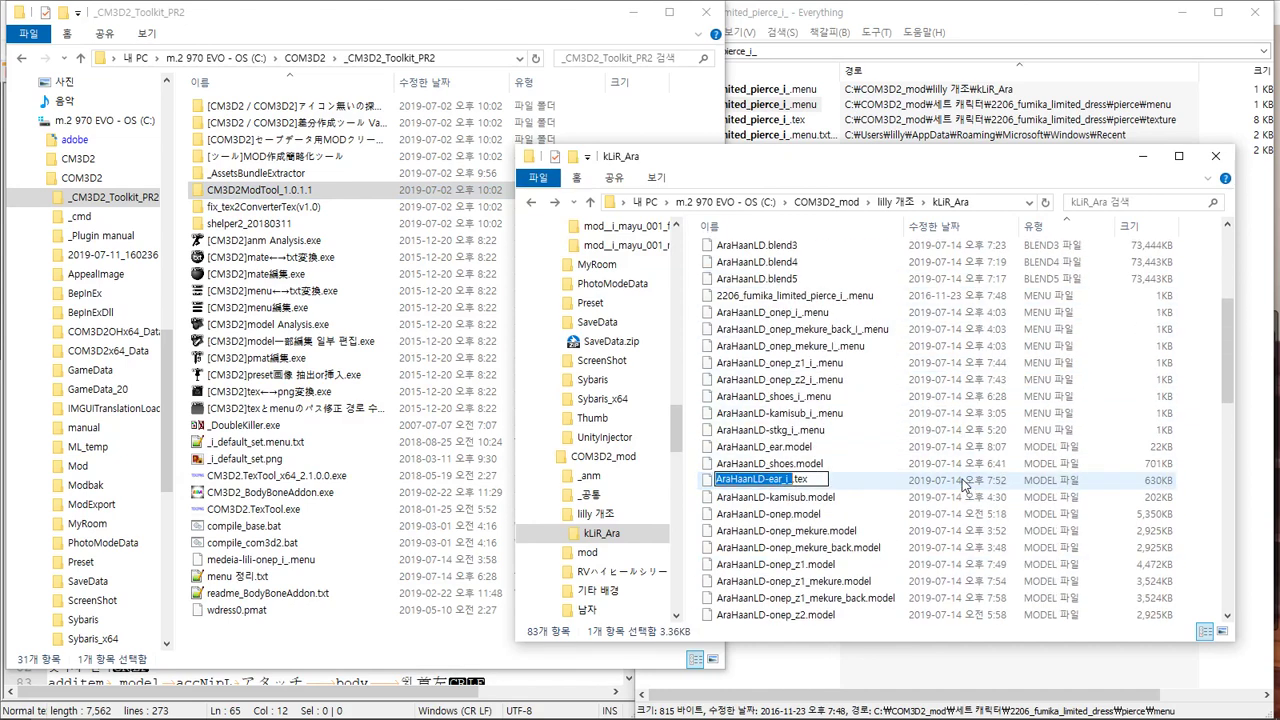
{"action": "key", "text": "Escape"}
{"action": "left_click", "coordinate": [850, 295]}
{"action": "key", "text": "F2"}
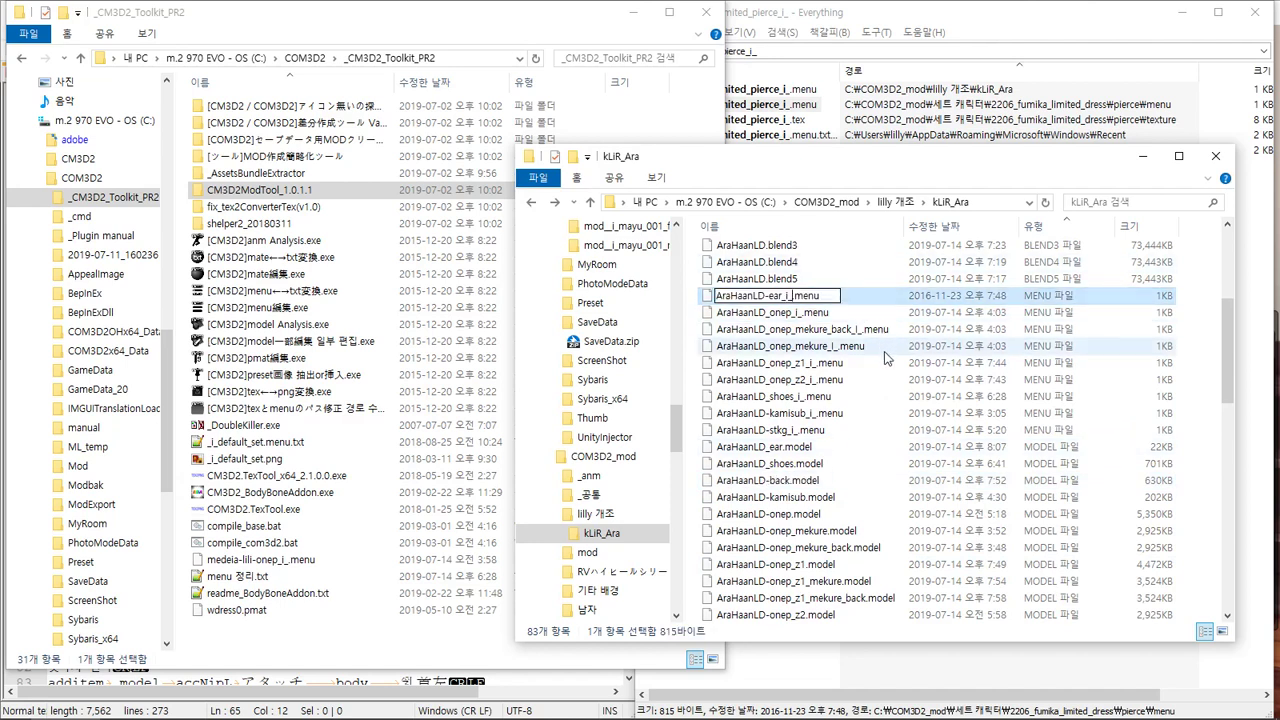
{"action": "left_click", "coordinate": [884, 351]}
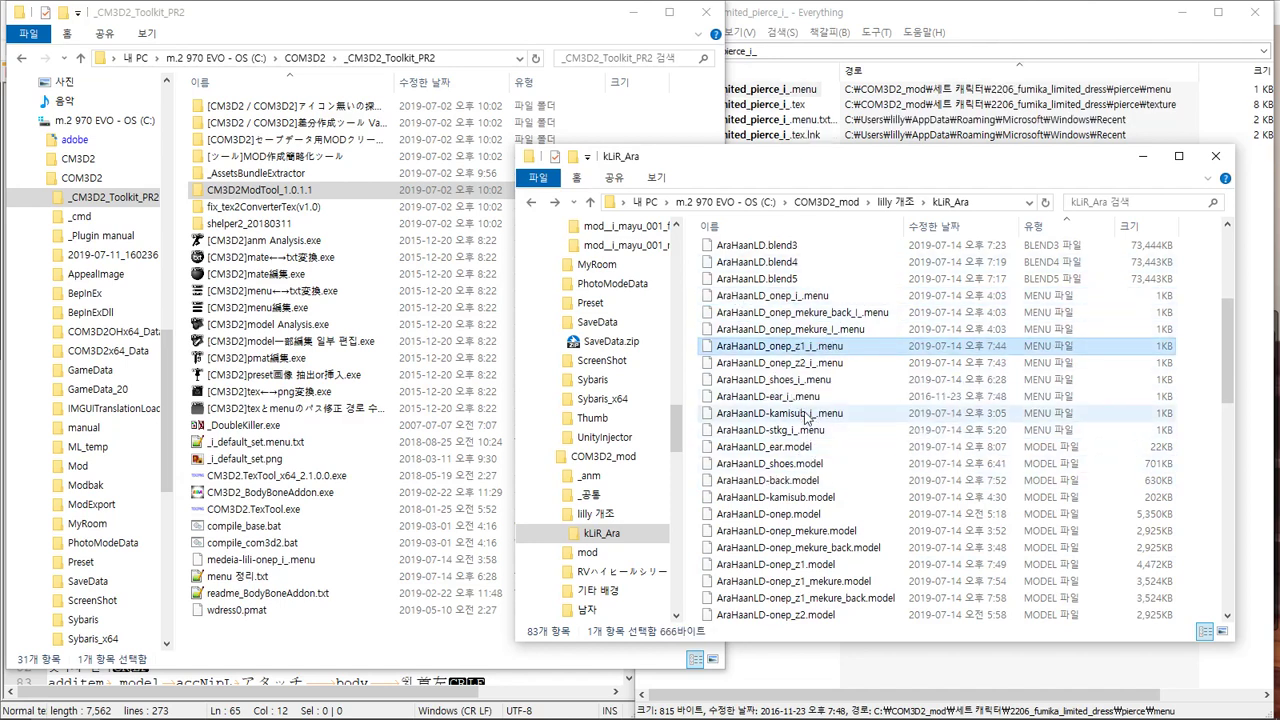
Convert AraHaanLD-ear_i_.menu to text with [CM3D2]menu←→txt変換.exe and open the resulting AraHaanLD-ear_i_.menu.txt in Notepad++
{"action": "left_click_drag", "start_coordinate": [780, 396], "coordinate": [396, 298]}
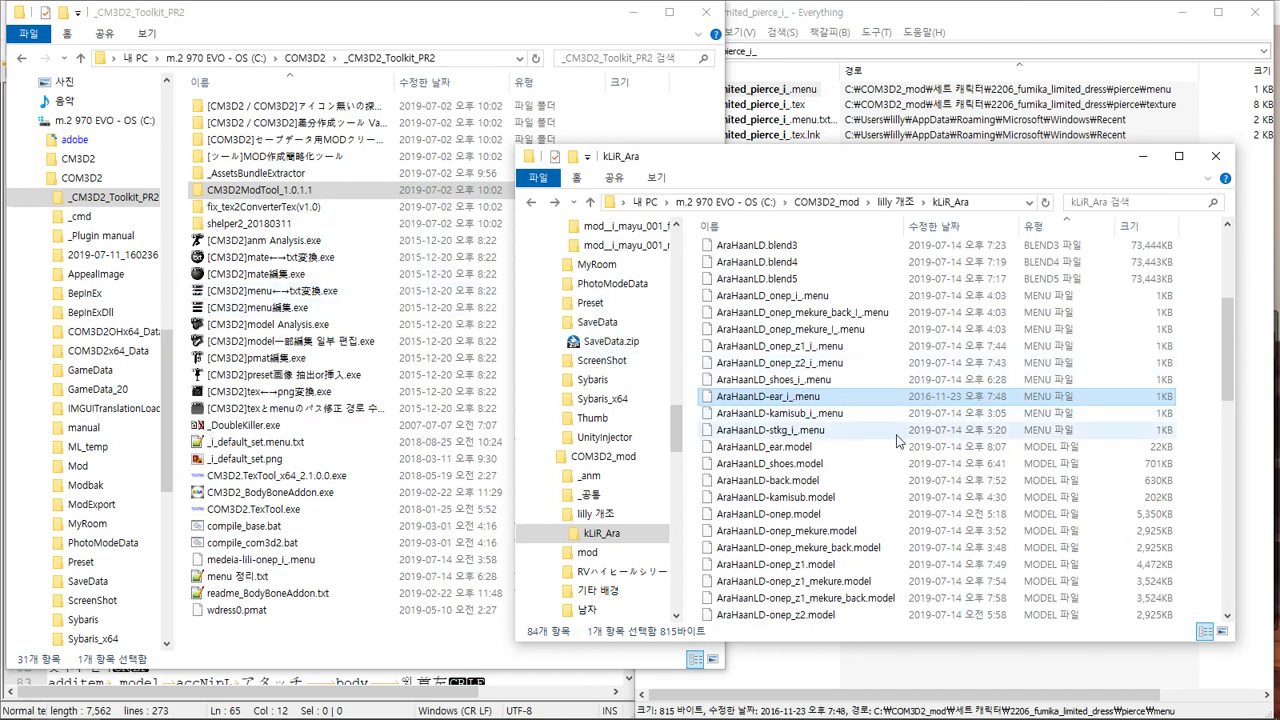
{"action": "scroll", "coordinate": [895, 430], "scroll_direction": "down", "scroll_amount": 8}
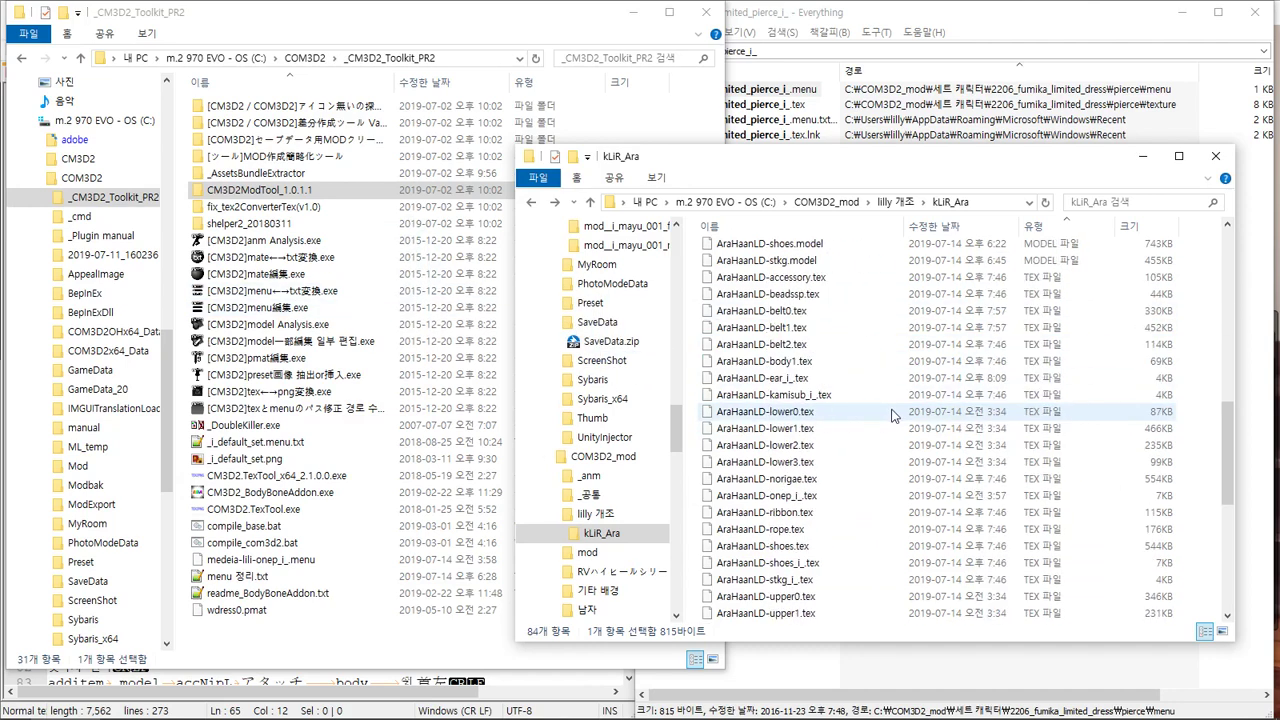
{"action": "scroll", "coordinate": [895, 415], "scroll_direction": "down", "scroll_amount": 7}
{"action": "left_click", "coordinate": [810, 361]}
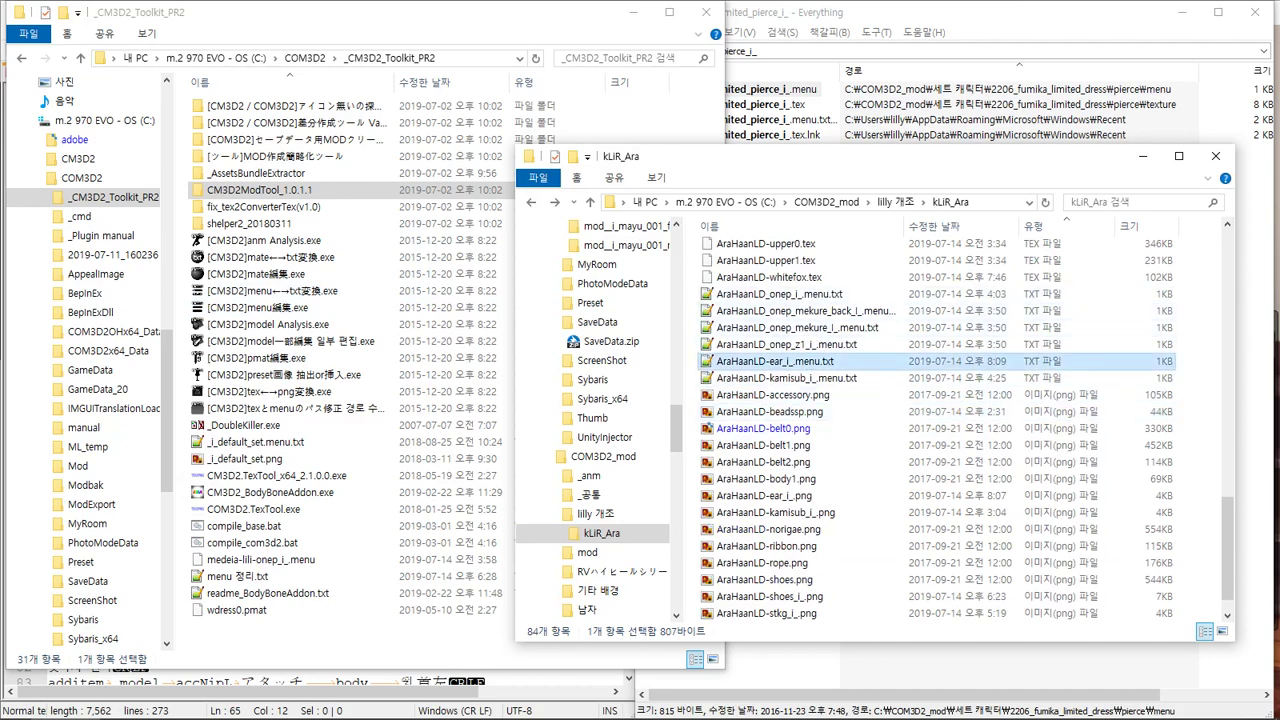
{"action": "left_click", "coordinate": [603, 708]}
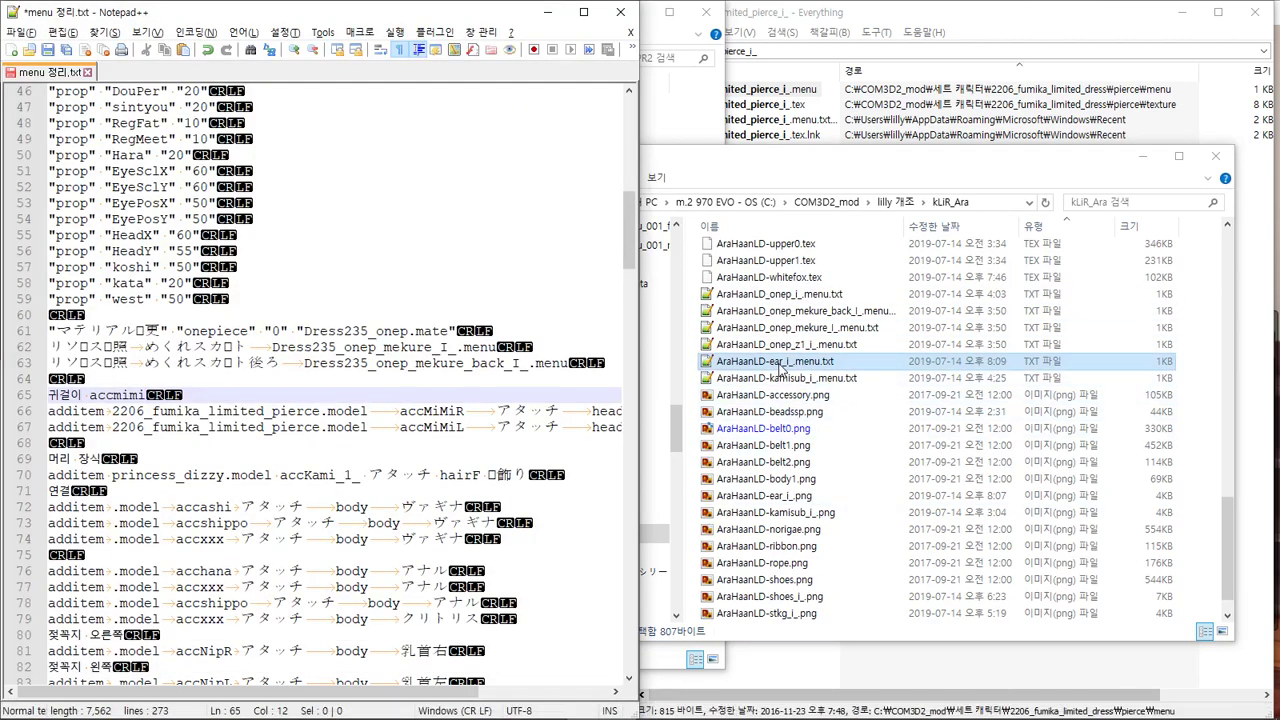
{"action": "left_click_drag", "start_coordinate": [435, 375], "coordinate": [289, 204]}
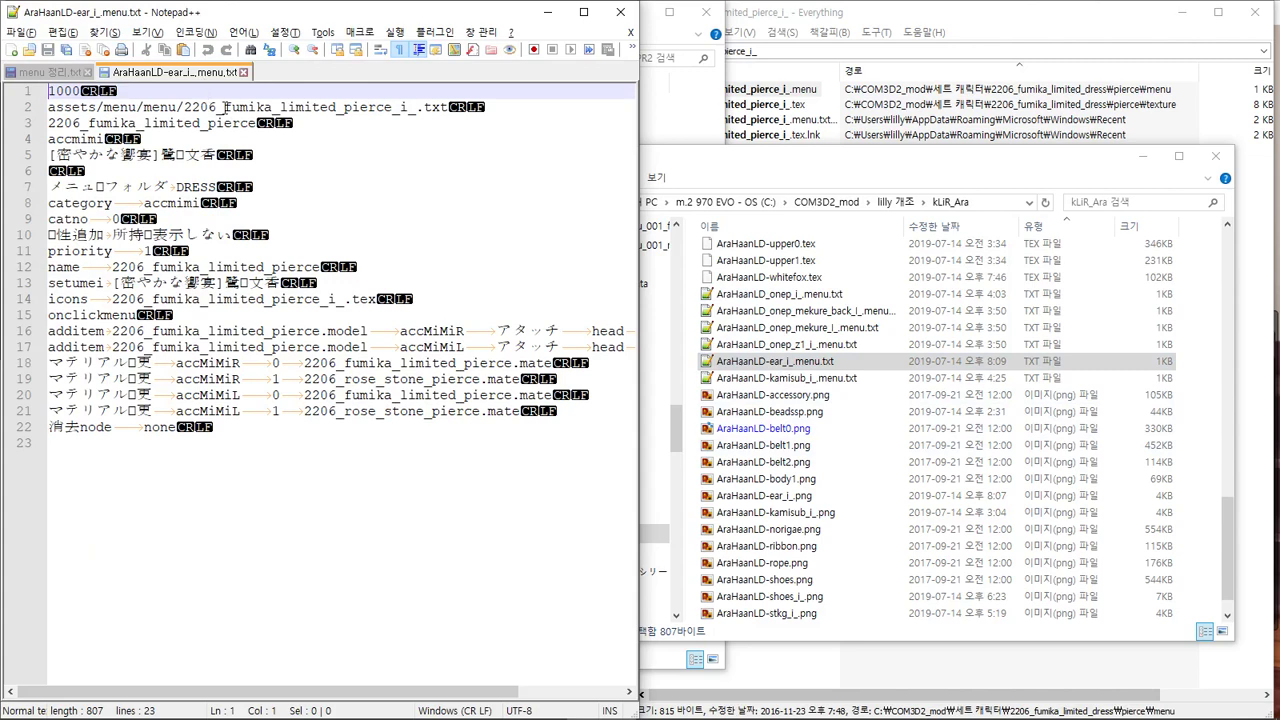
Move menu 정리.txt into a split view beside the ear menu text and maximize the editor window
{"action": "mouse_move", "coordinate": [48, 72]}
{"action": "left_mouse_down"}
{"action": "mouse_move", "coordinate": [185, 90]}
{"action": "mouse_move", "coordinate": [272, 166]}
{"action": "left_mouse_up"}
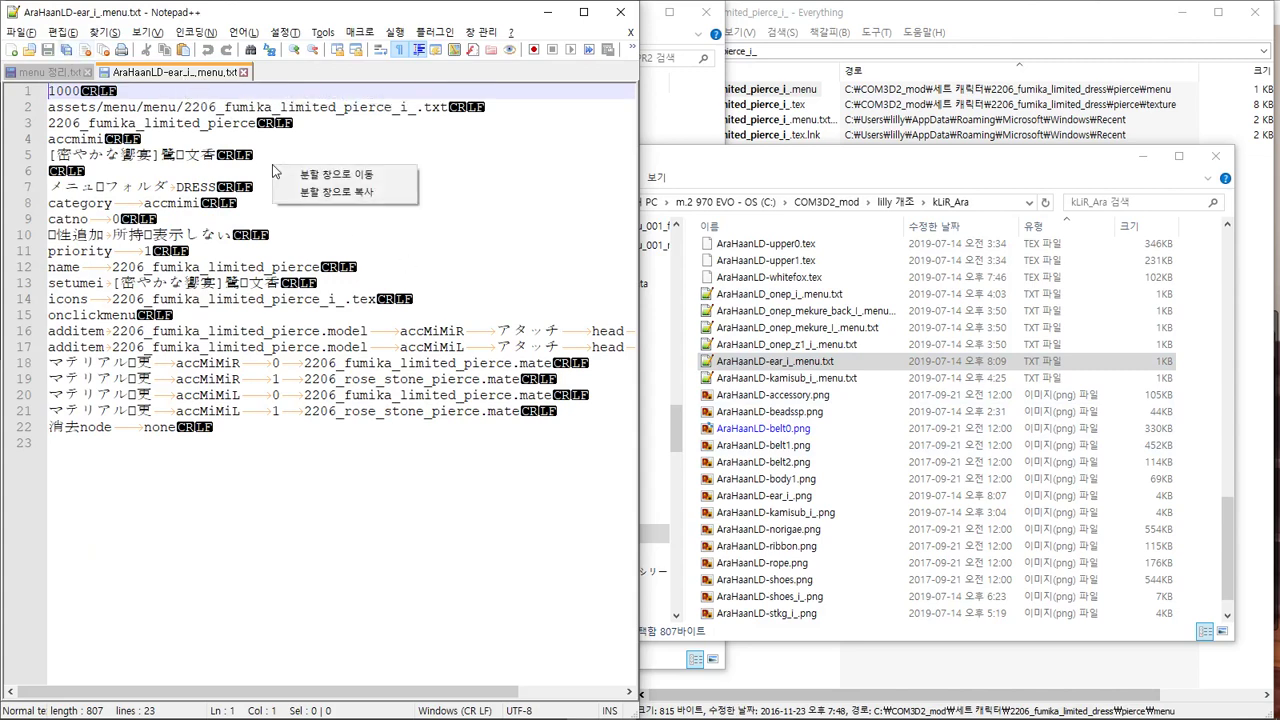
{"action": "left_click", "coordinate": [300, 176]}
{"action": "left_click", "coordinate": [581, 13]}
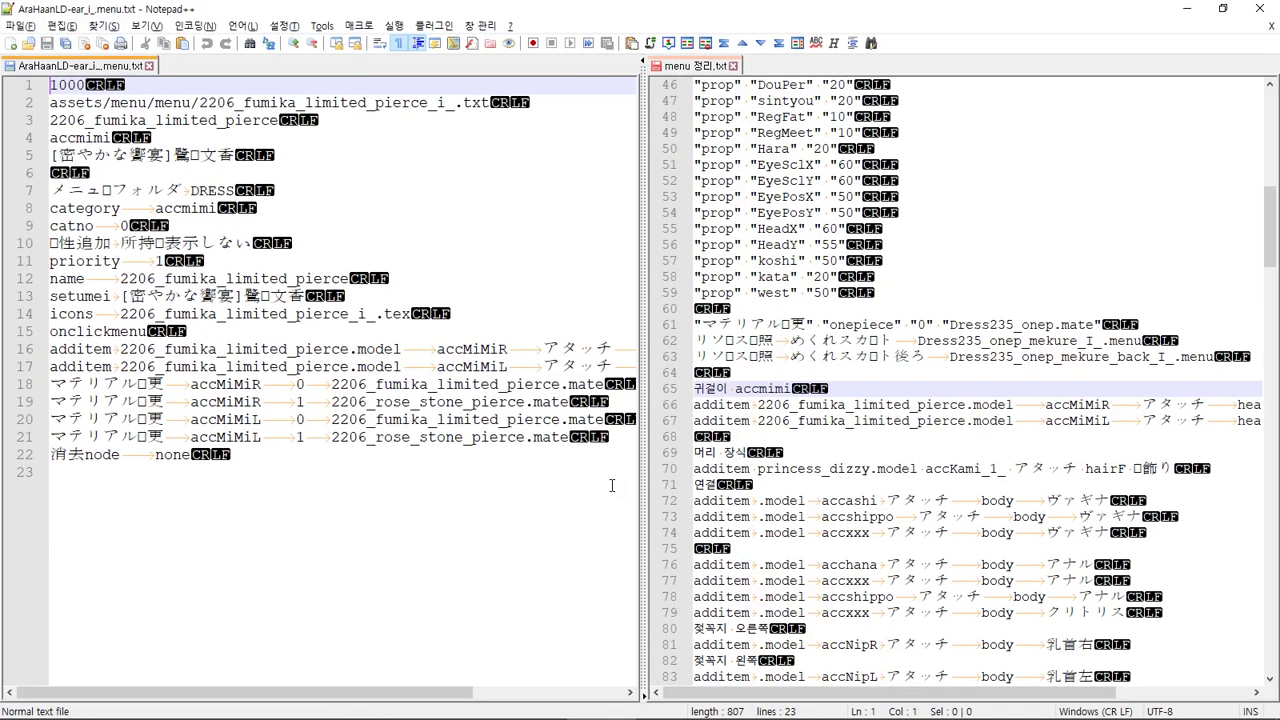
Replace every occurrence of 2206_fumika_limited_pierce with AraHaanLD-ear in the ear menu text
{"action": "double_click", "coordinate": [262, 366]}
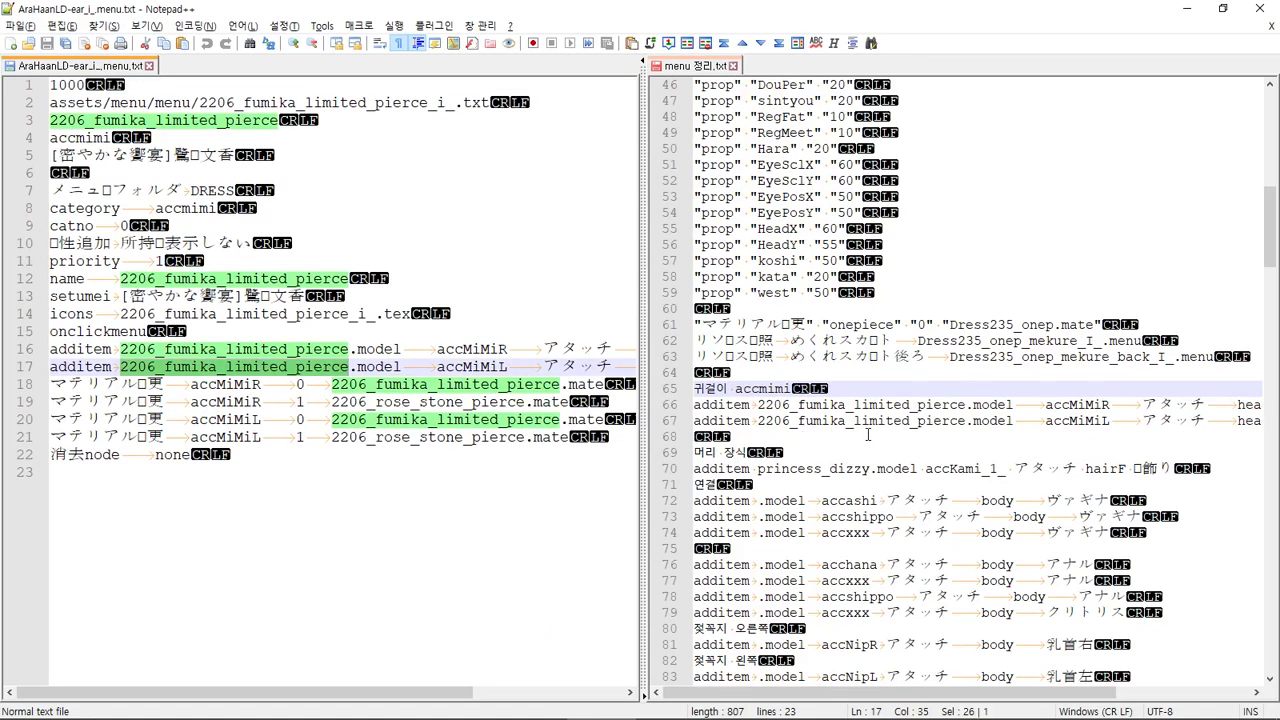
{"action": "key", "text": "alt+Tab"}
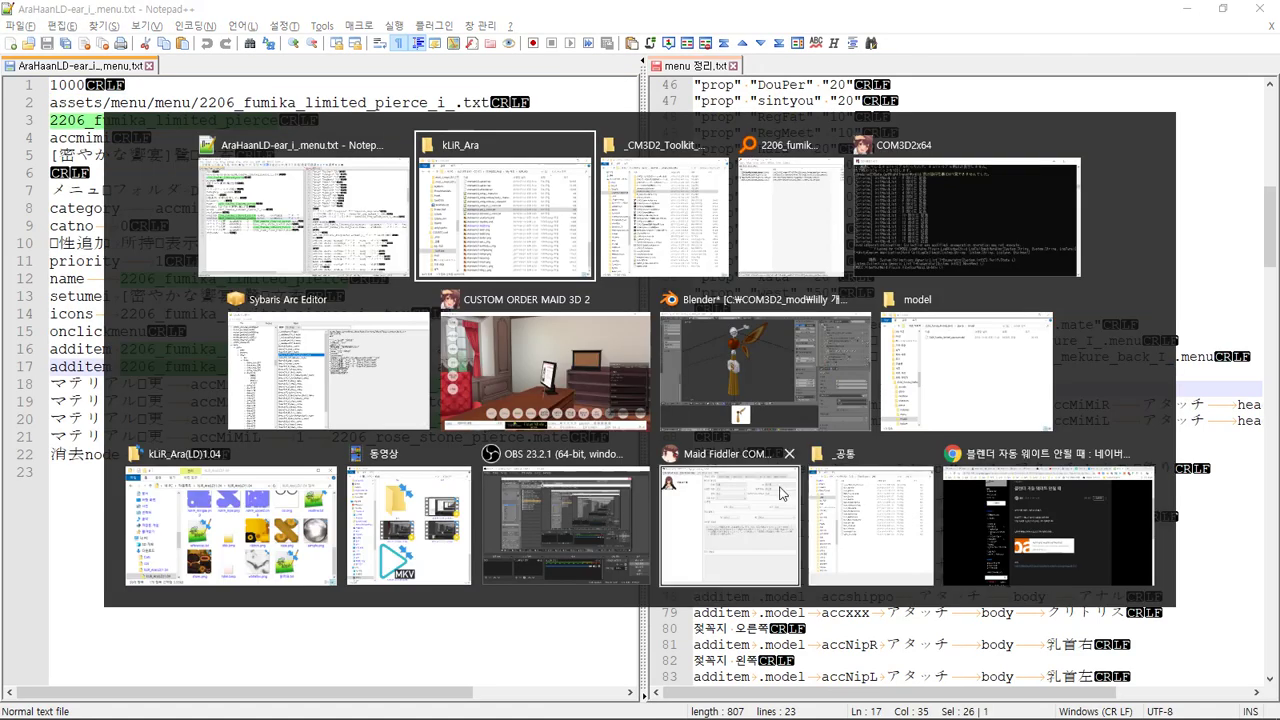
{"action": "key", "text": "Escape"}
{"action": "double_click", "coordinate": [258, 356]}
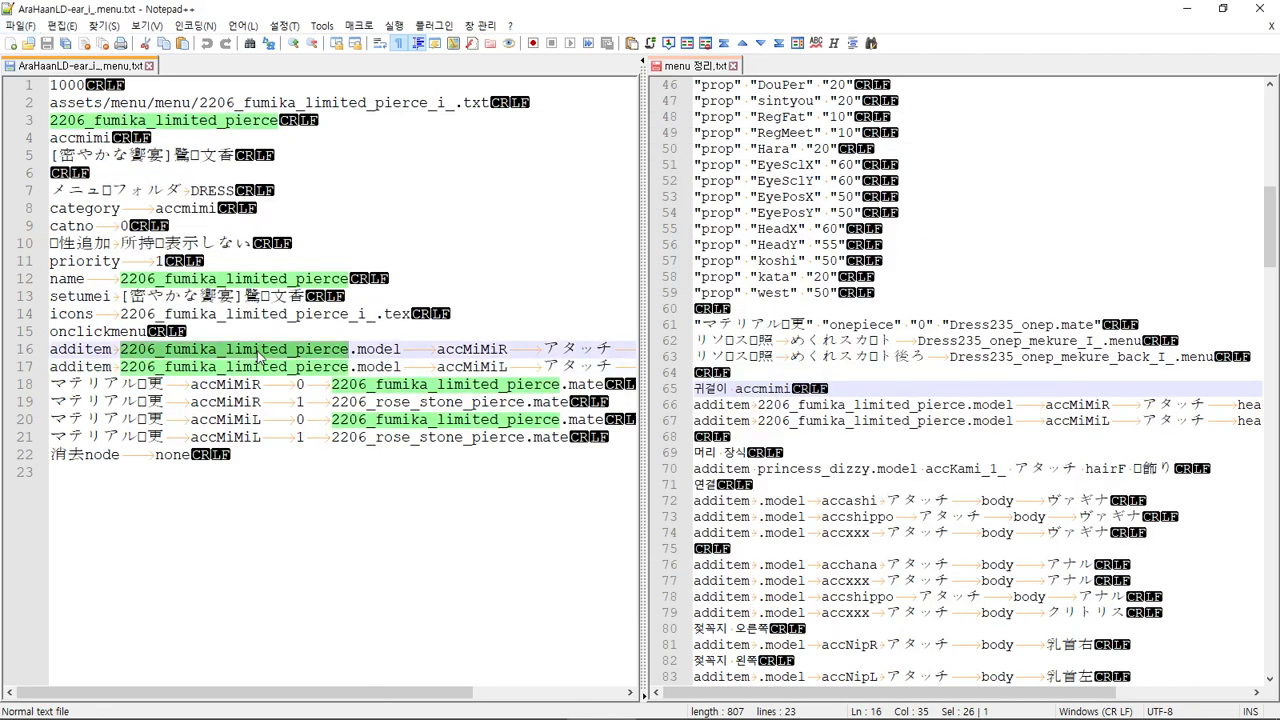
{"action": "key", "text": "ctrl+f"}
{"action": "left_click", "coordinate": [465, 265]}
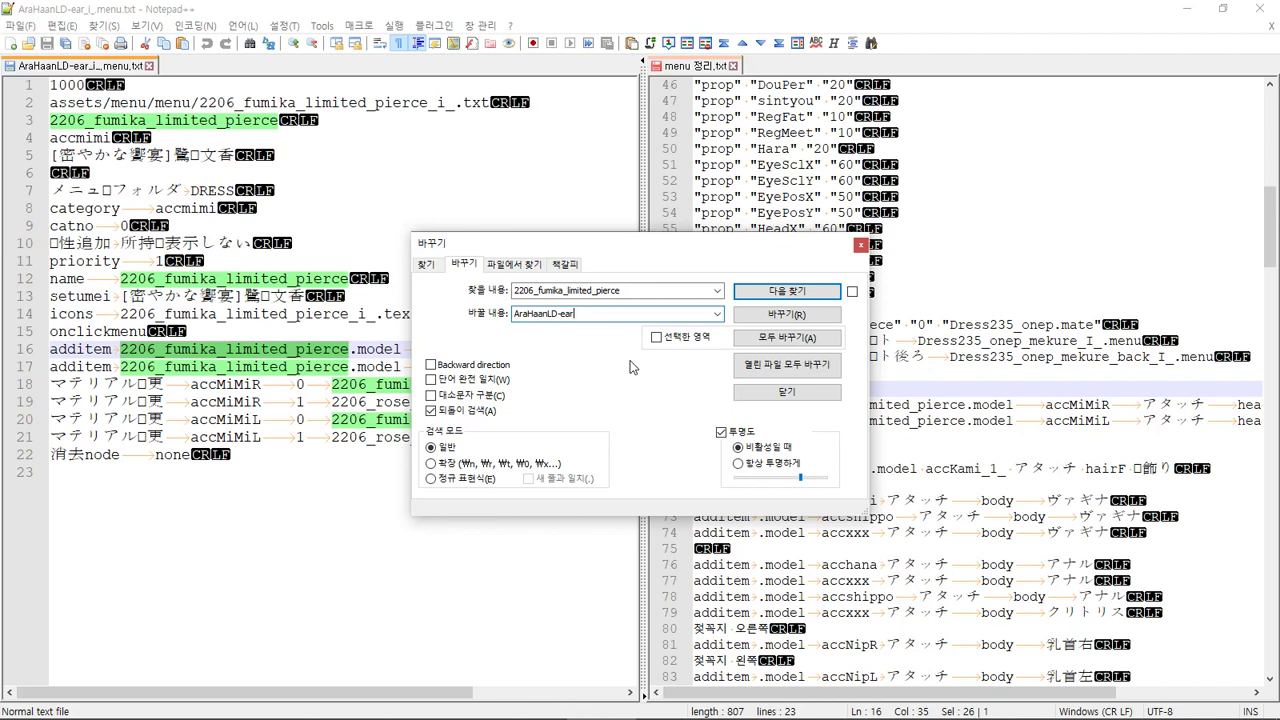
{"action": "left_click", "coordinate": [795, 346]}
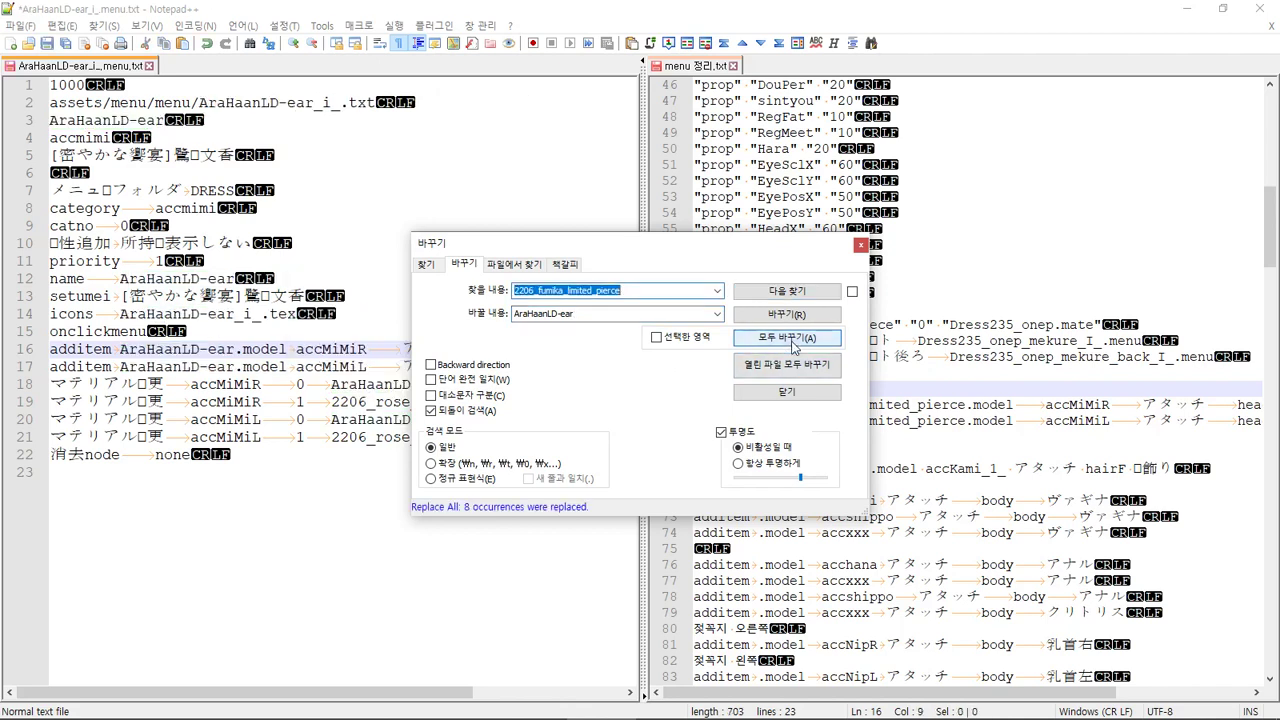
{"action": "key", "text": "Escape"}
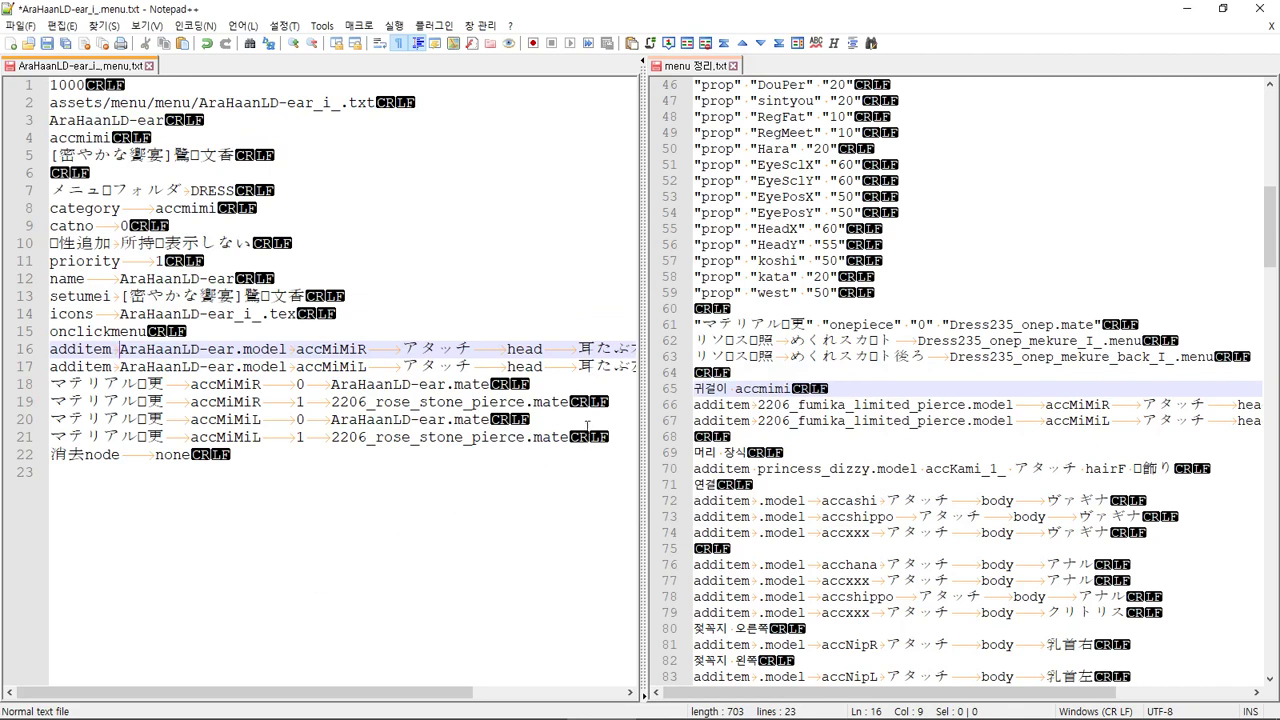
Delete the four material-change lines for accMiMiR and accMiMiL from the ear menu text and save the file
{"action": "left_click_drag", "start_coordinate": [583, 446], "coordinate": [4, 383]}
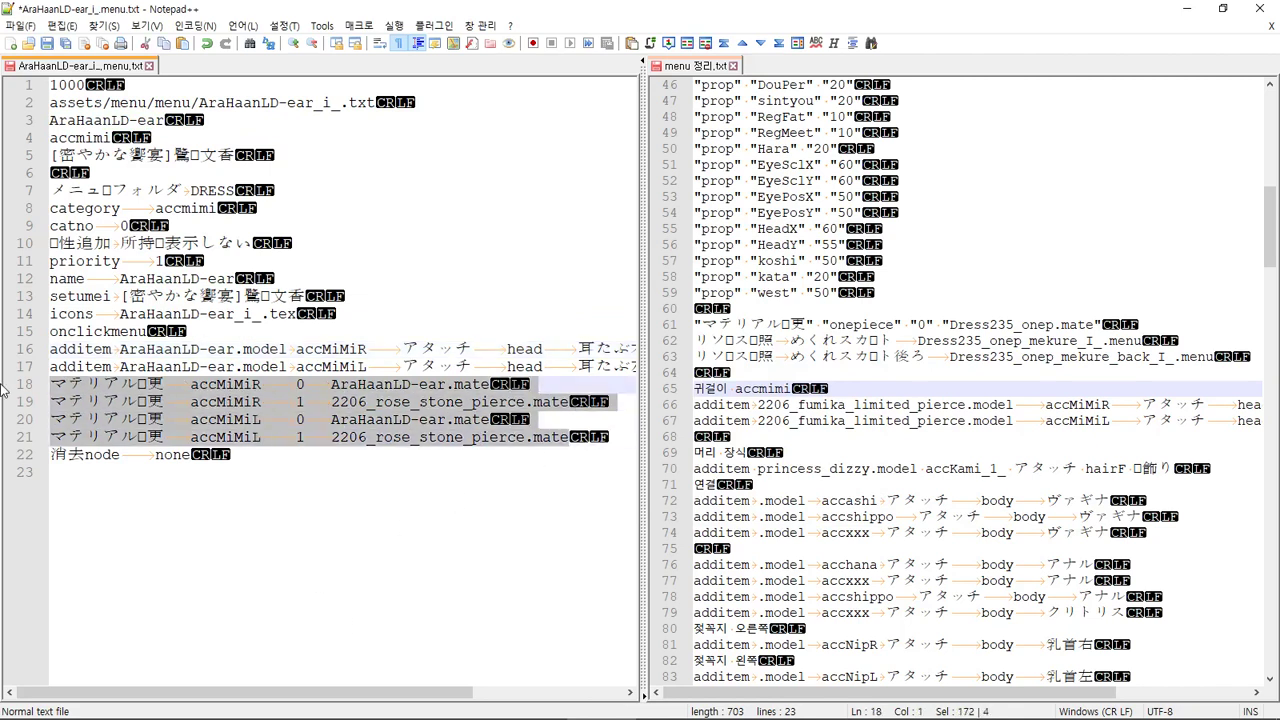
{"action": "key", "text": "Delete"}
{"action": "key", "text": "Delete"}
{"action": "left_click", "coordinate": [266, 521]}
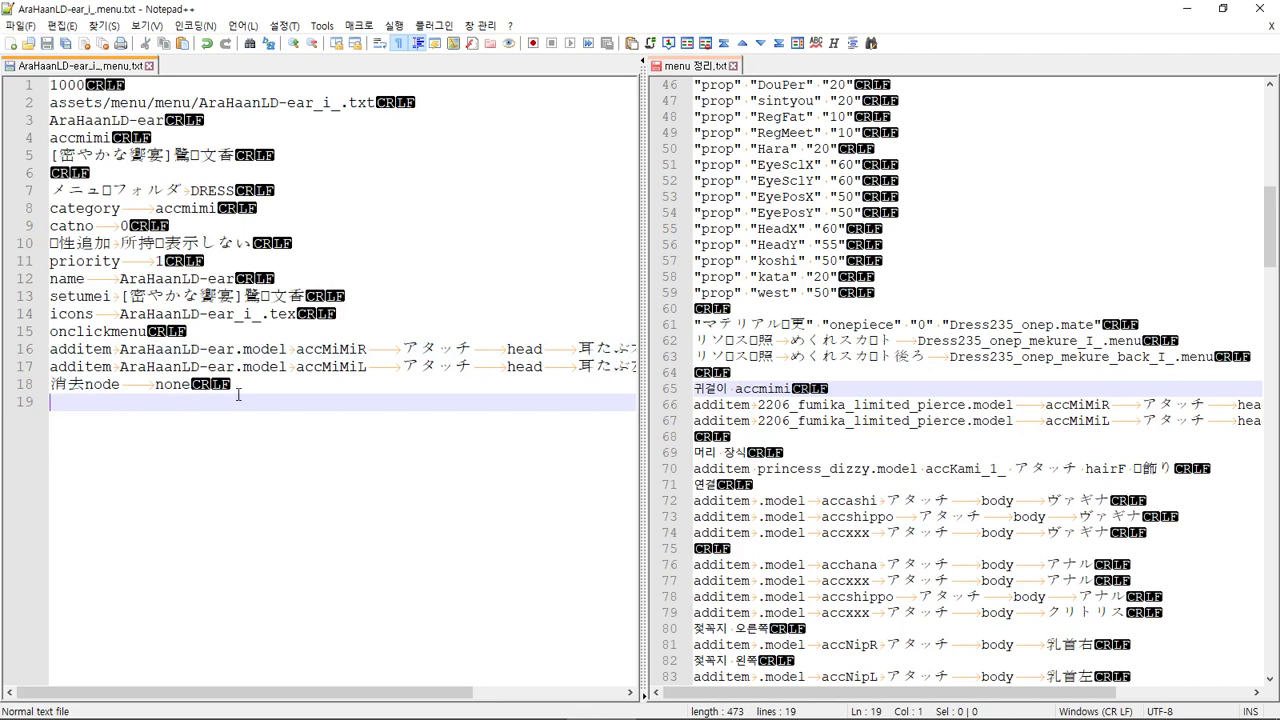
{"action": "double_click", "coordinate": [178, 285]}
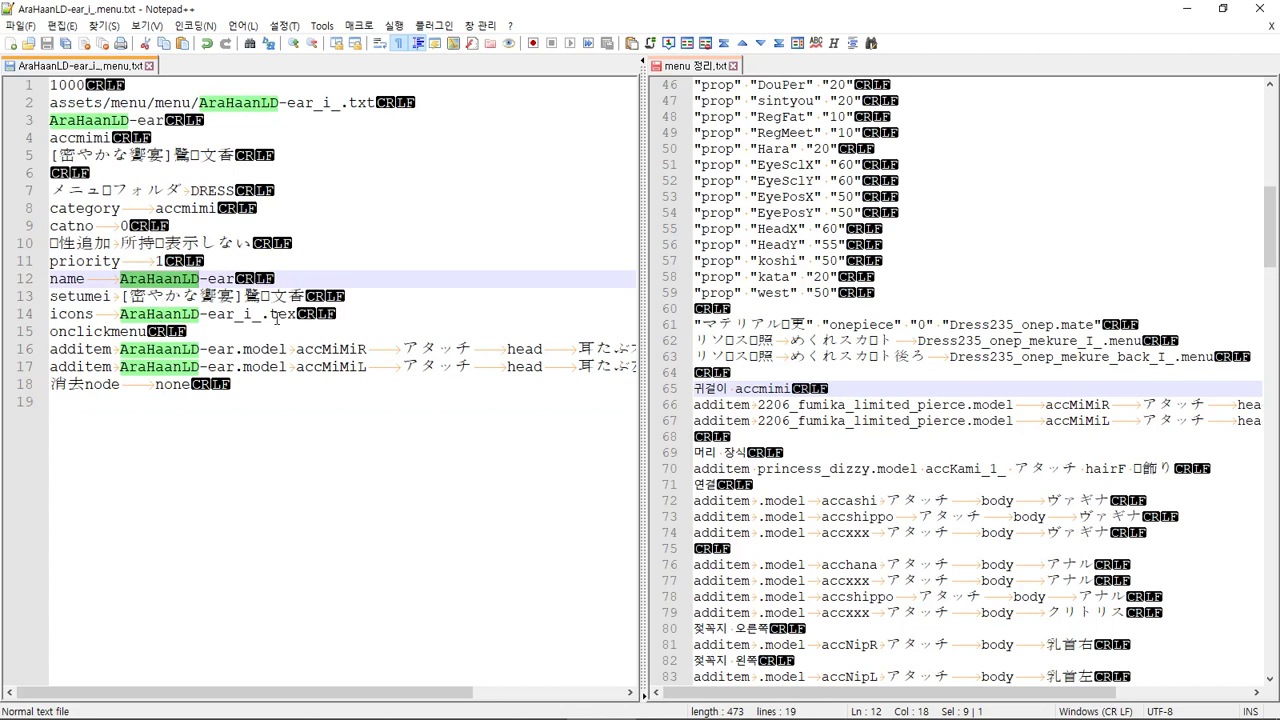
{"action": "left_click_drag", "start_coordinate": [50, 297], "coordinate": [205, 300]}
{"action": "double_click", "coordinate": [178, 285]}
{"action": "left_click", "coordinate": [318, 671]}
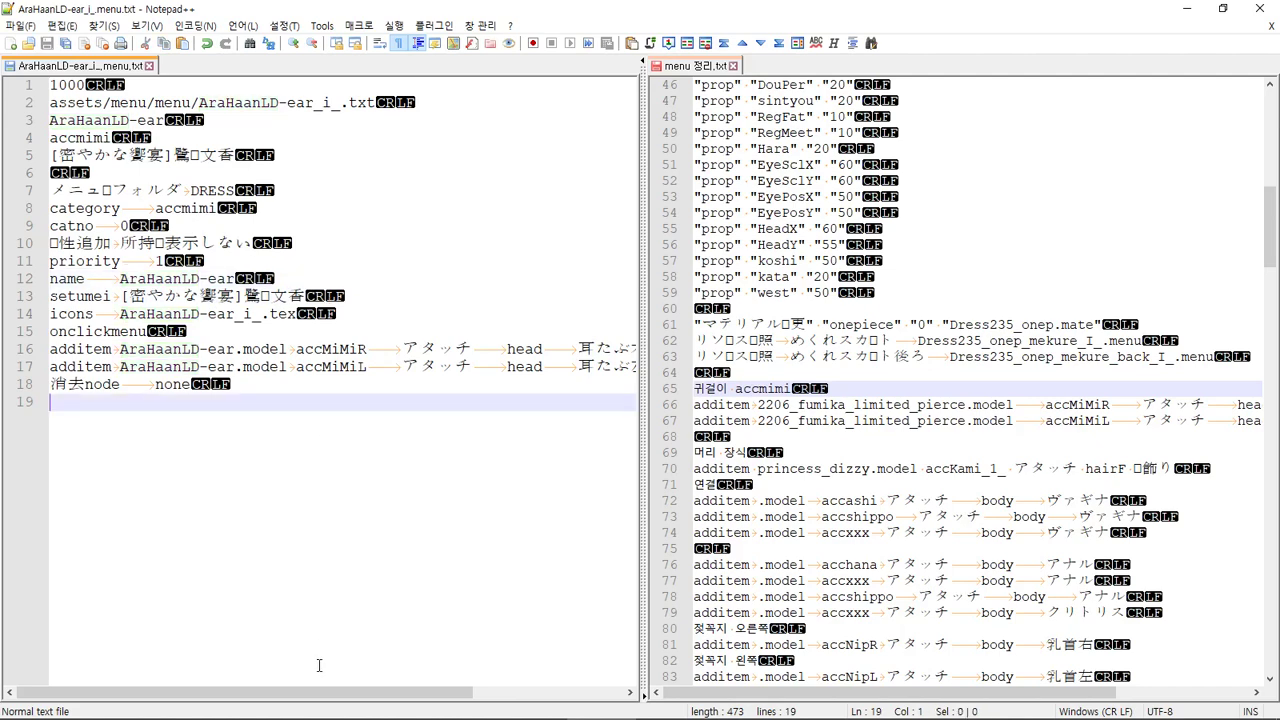
Convert AraHaanLD-ear_i_.menu.txt back to a menu file with [CM3D2]menu←→txt変換.exe and look over the ear files in the kLiR_Ara folder
{"action": "key", "text": "alt+Tab"}
{"action": "key", "text": "alt+Tab"}
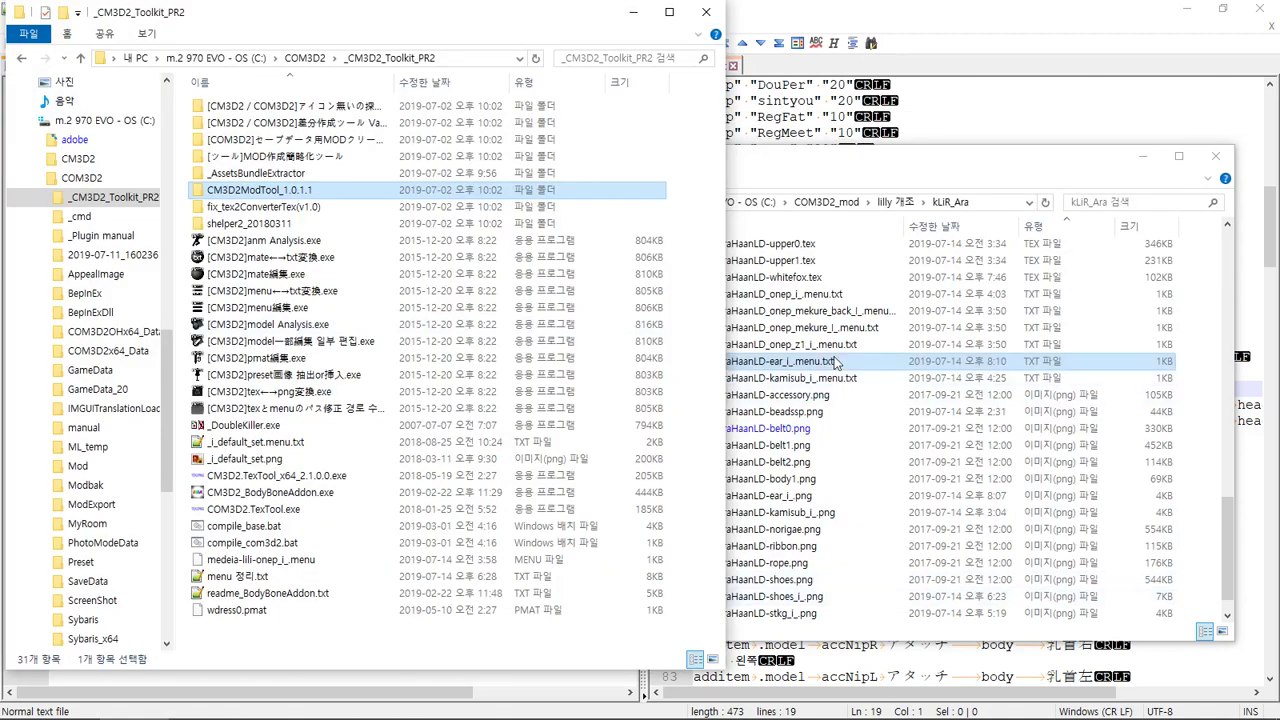
{"action": "left_click_drag", "start_coordinate": [833, 361], "coordinate": [562, 290]}
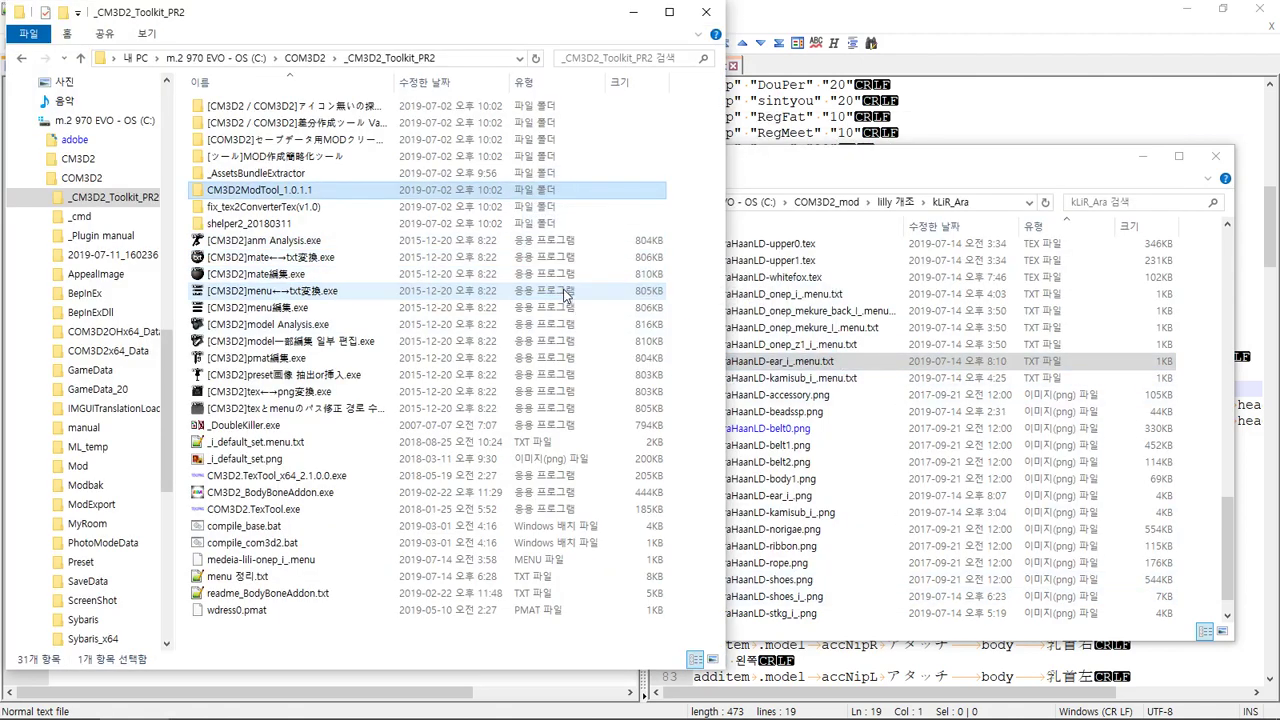
{"action": "left_click", "coordinate": [921, 479]}
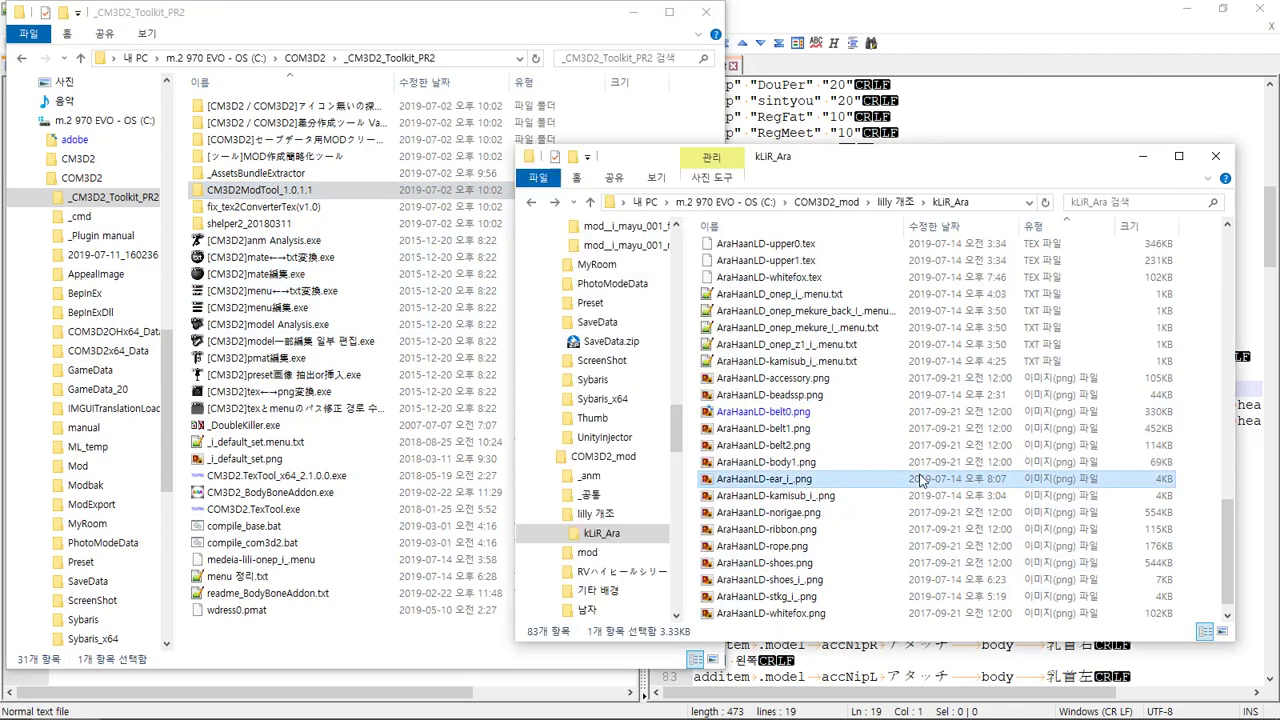
{"action": "scroll", "coordinate": [925, 485], "scroll_direction": "down", "scroll_amount": 1}
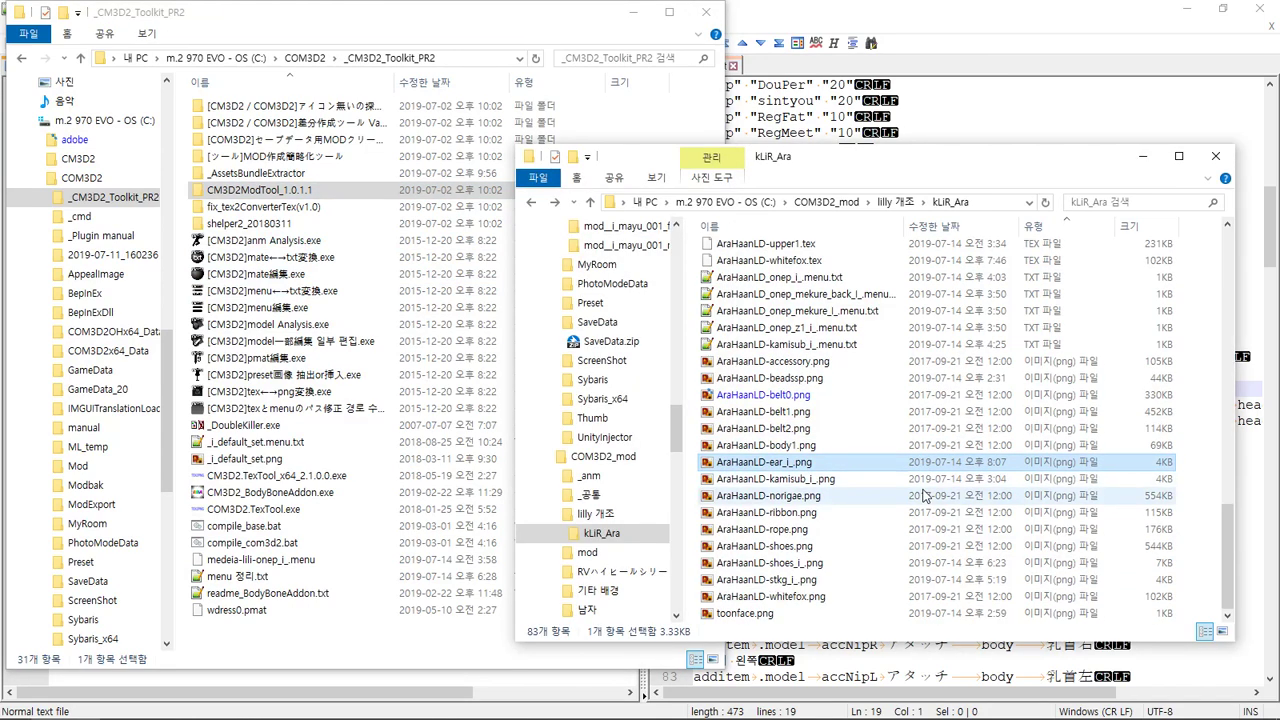
{"action": "scroll", "coordinate": [930, 520], "scroll_direction": "up", "scroll_amount": 6}
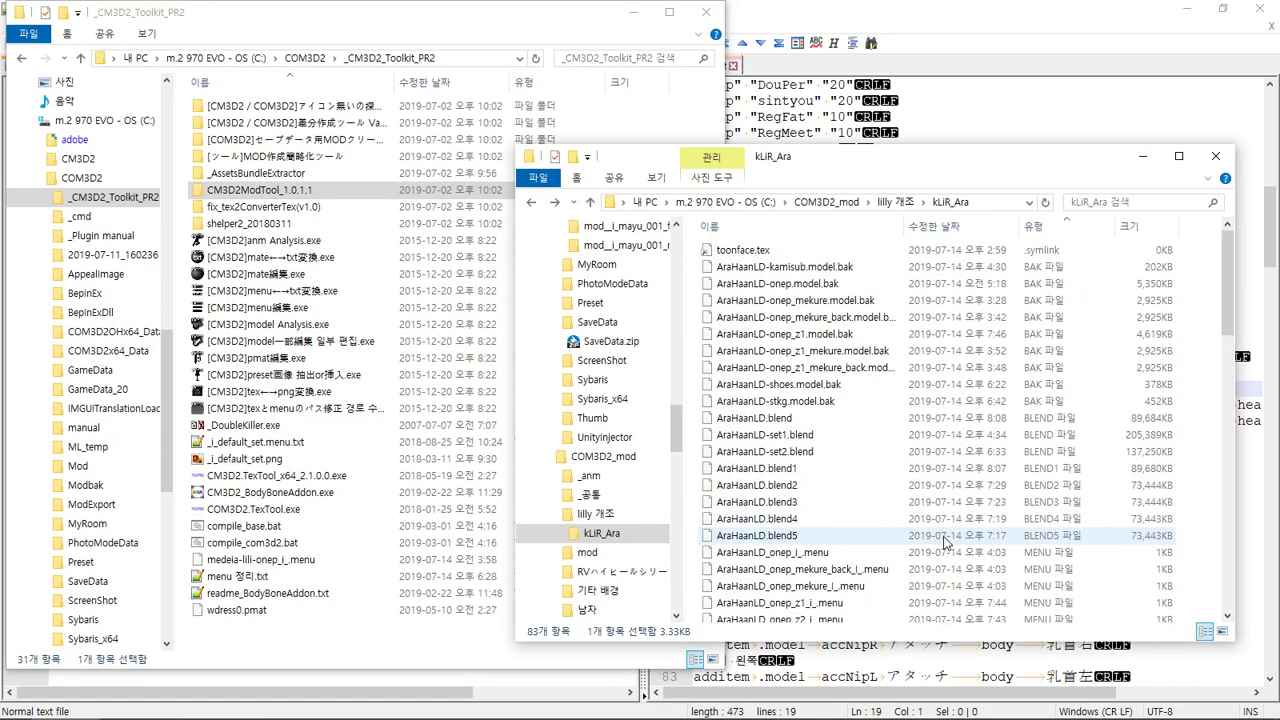
{"action": "scroll", "coordinate": [840, 422], "scroll_direction": "down", "scroll_amount": 6}
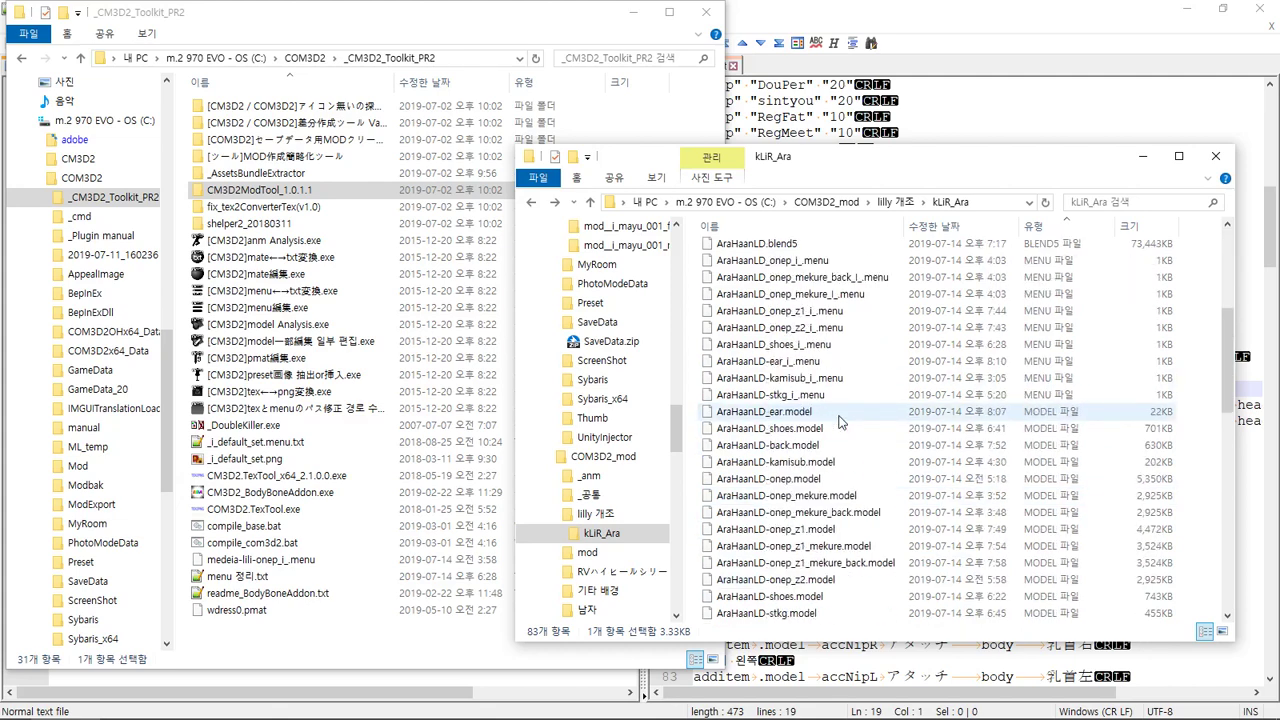
Switch to CUSTOM ORDER MAID 3D 2 and save the game over the 2019.07.14 15:47 slot on page 9
{"action": "key", "text": "alt+Tab"}
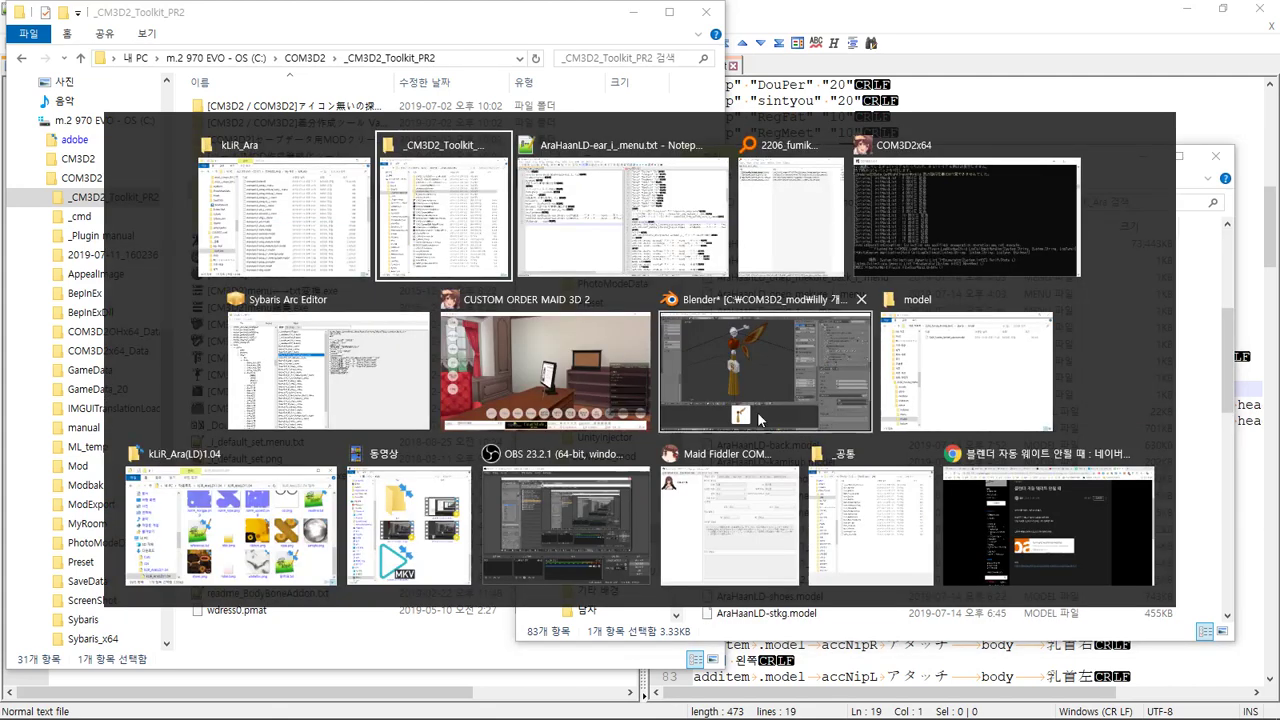
{"action": "left_click", "coordinate": [727, 396]}
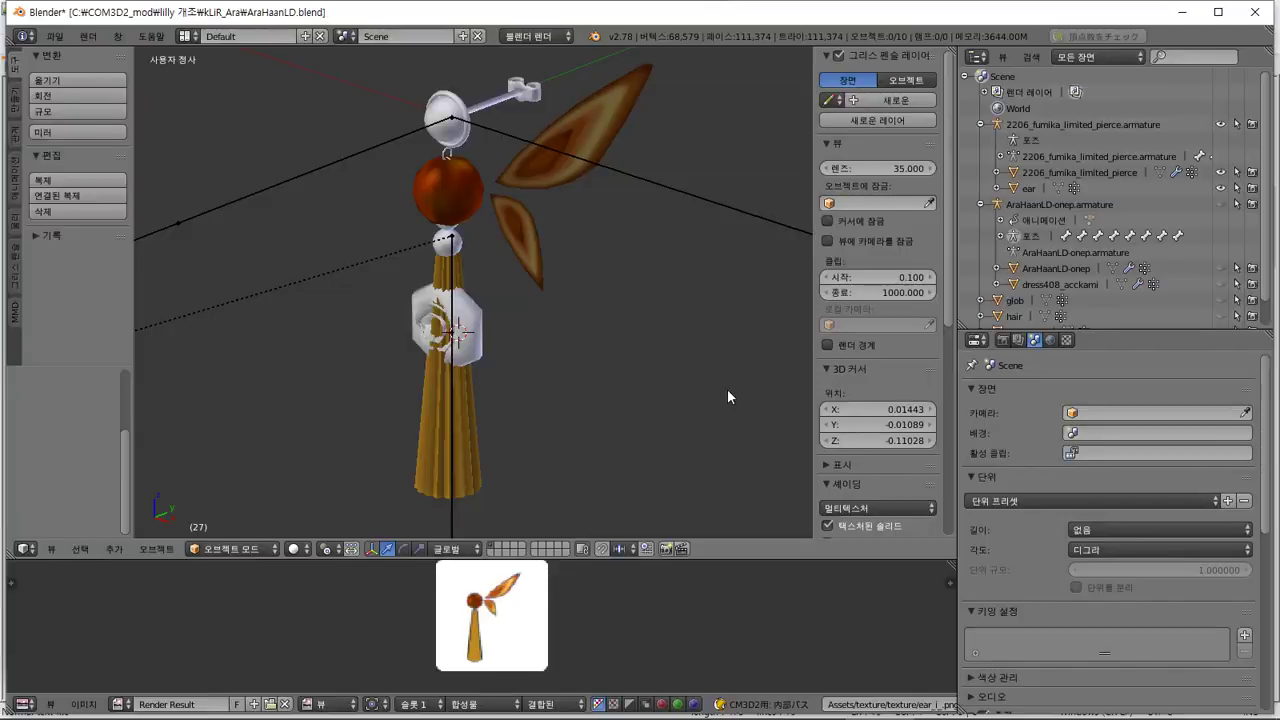
{"action": "scroll", "coordinate": [640, 366], "scroll_direction": "down", "scroll_amount": 5}
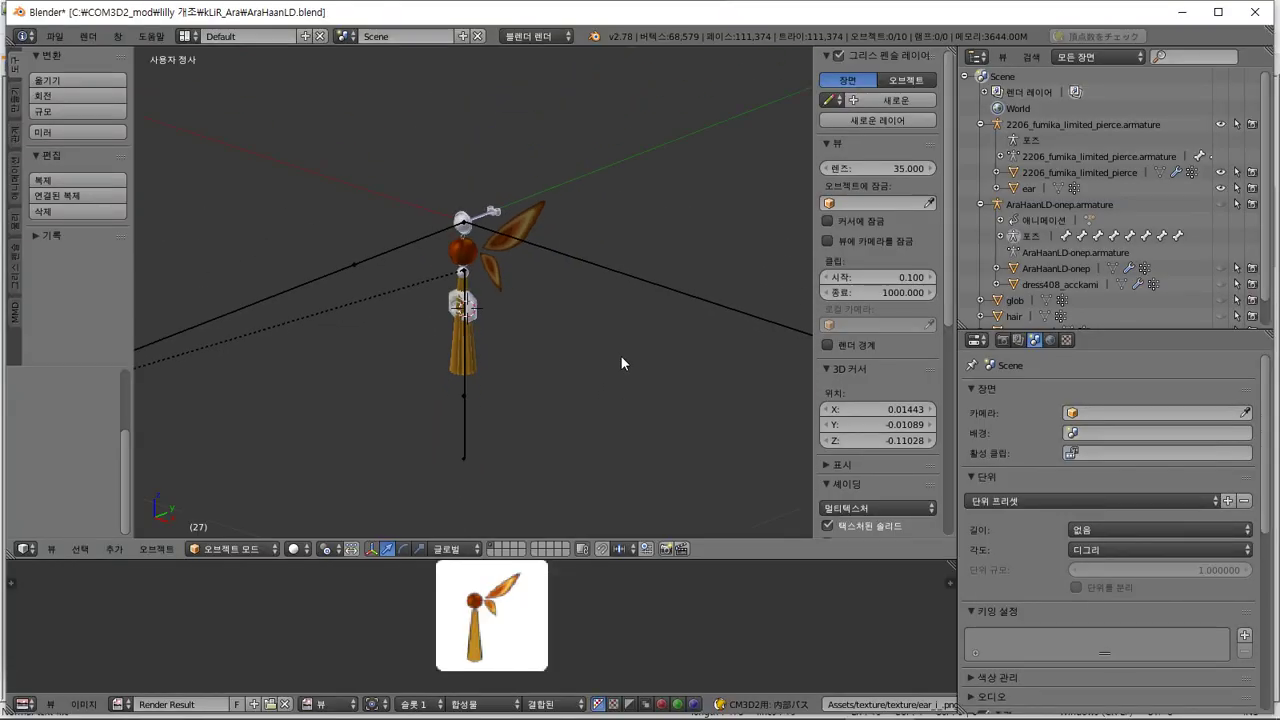
{"action": "left_click", "coordinate": [941, 713]}
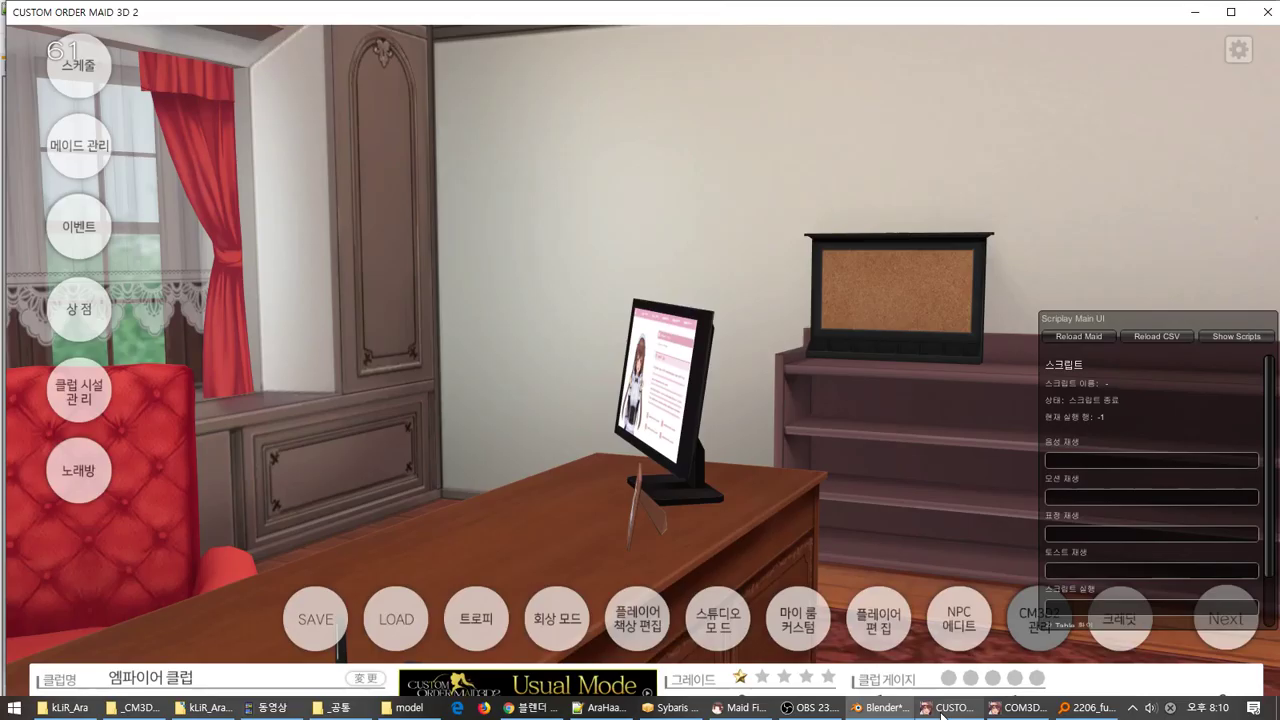
{"action": "left_click", "coordinate": [281, 625]}
{"action": "left_click", "coordinate": [789, 611]}
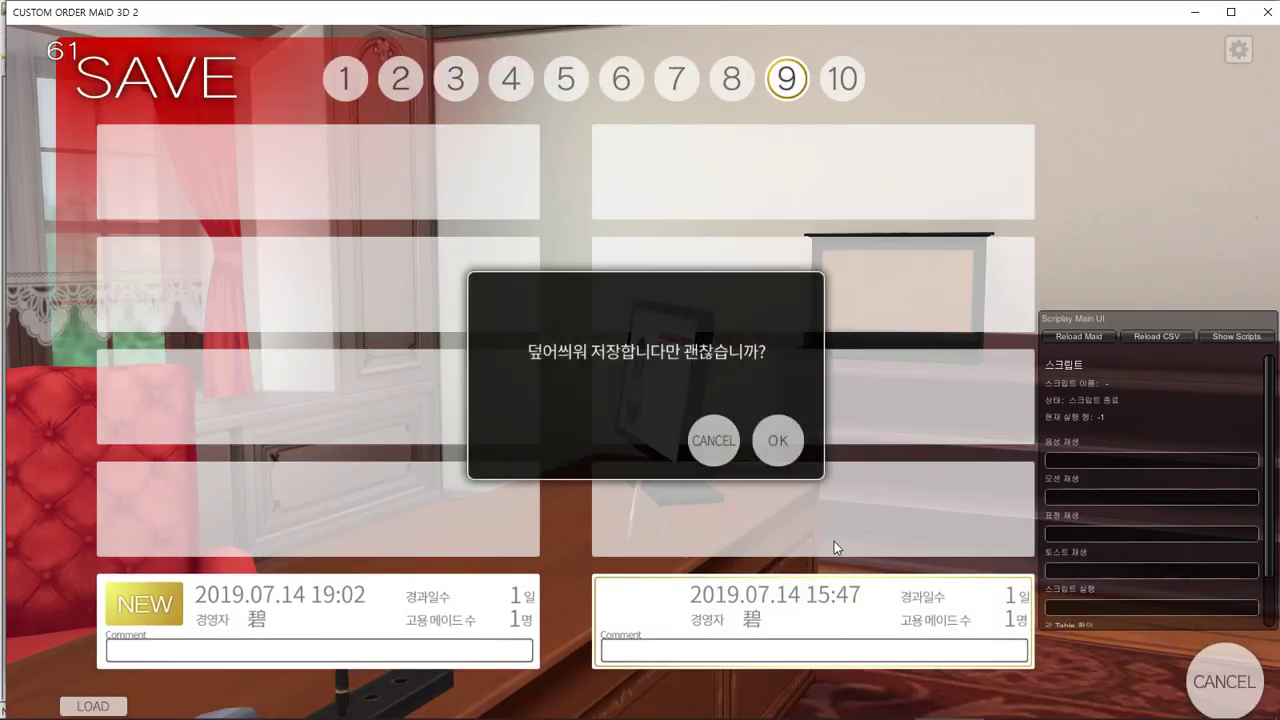
{"action": "left_click", "coordinate": [756, 444]}
{"action": "left_click", "coordinate": [770, 444]}
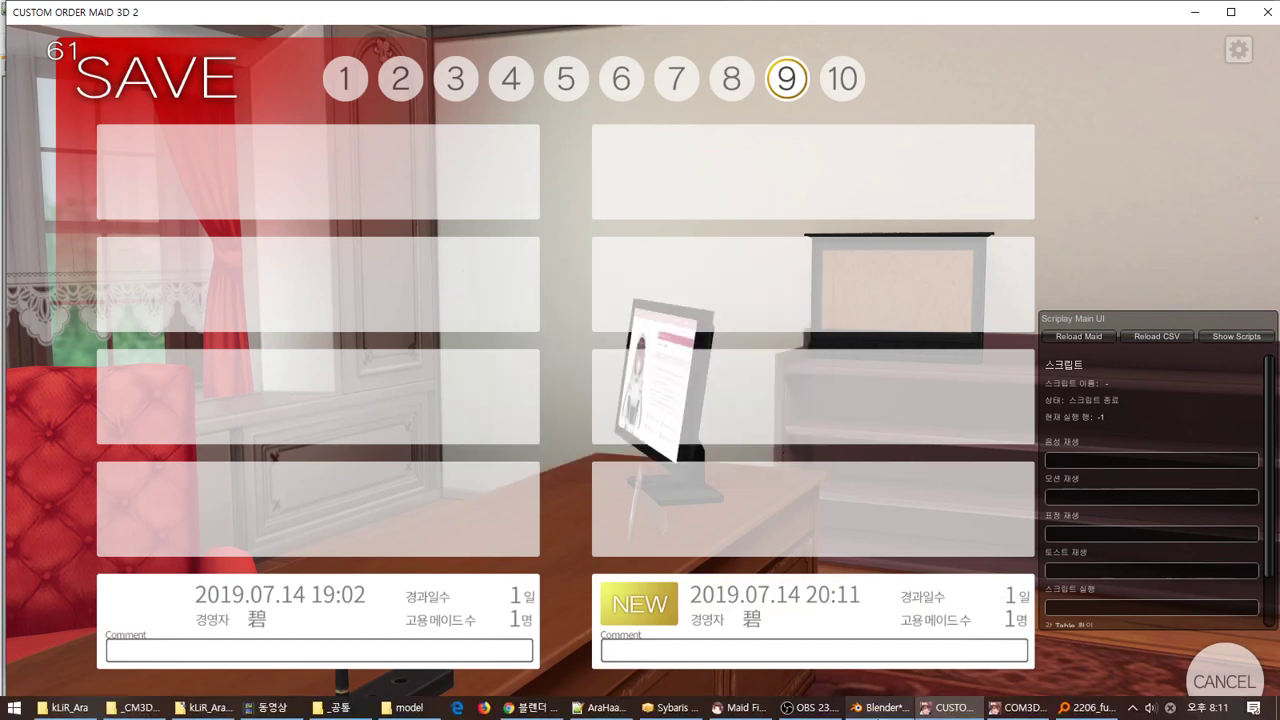
Switch to Blender and select all vertices of the ear mesh in Edit Mode from the front view
{"action": "mouse_move", "coordinate": [878, 707]}
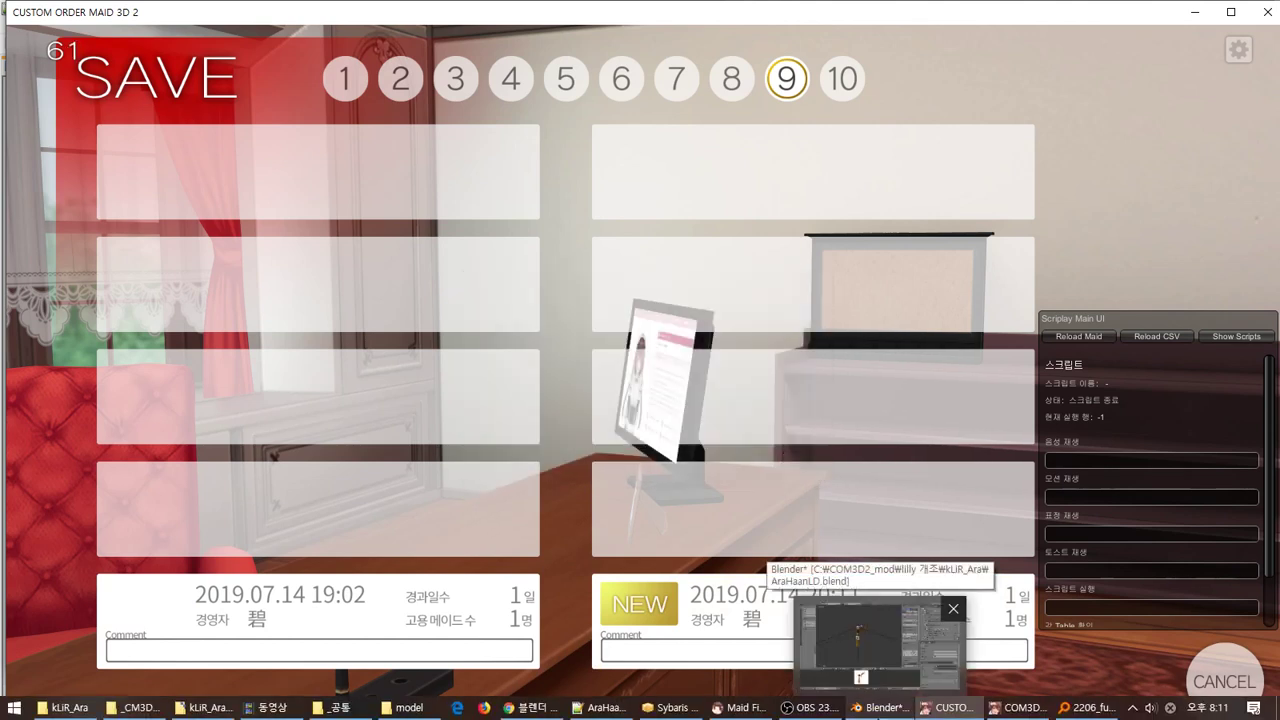
{"action": "left_click", "coordinate": [881, 710]}
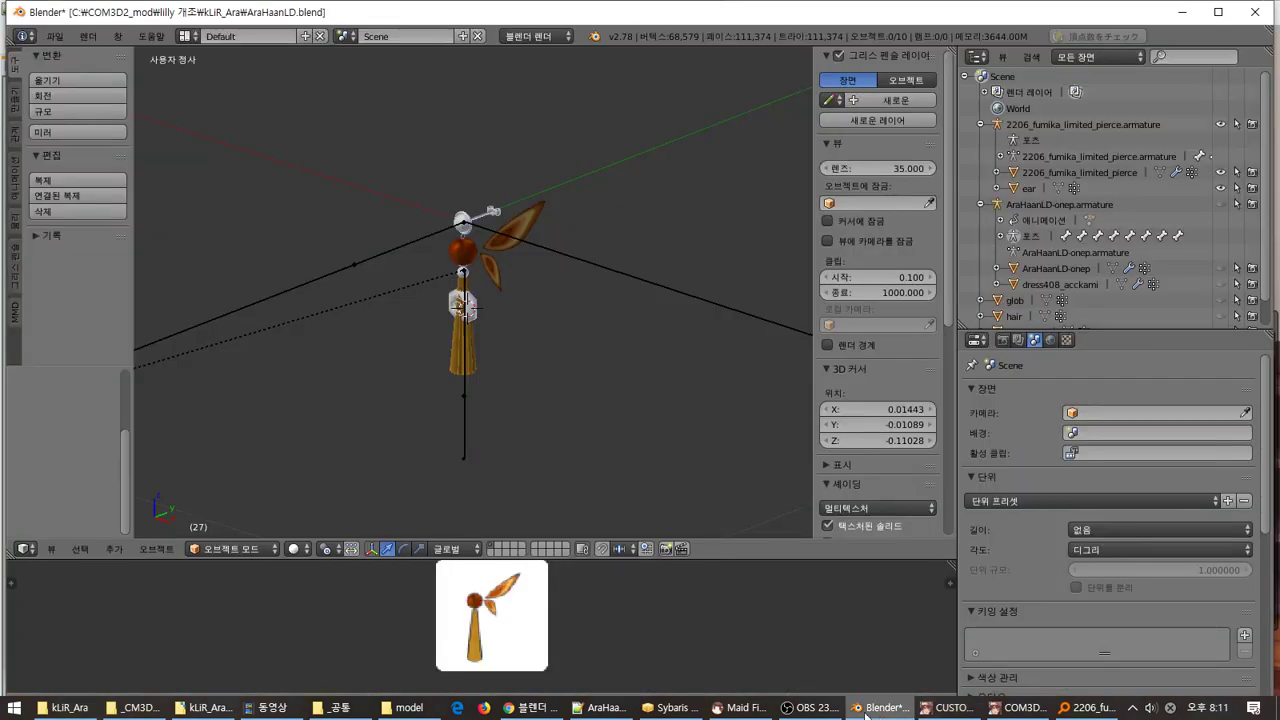
{"action": "middle_click_drag", "start_coordinate": [564, 393], "coordinate": [704, 364]}
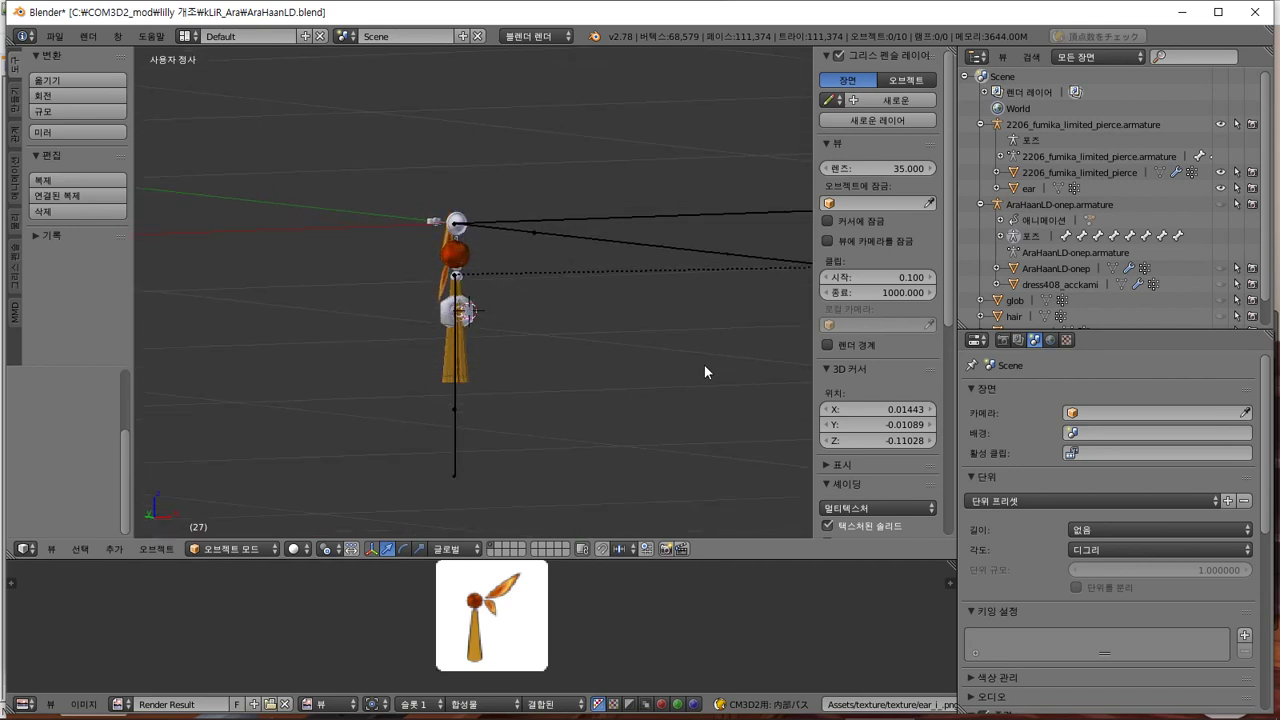
{"action": "scroll", "coordinate": [704, 364], "scroll_direction": "up", "scroll_amount": 4}
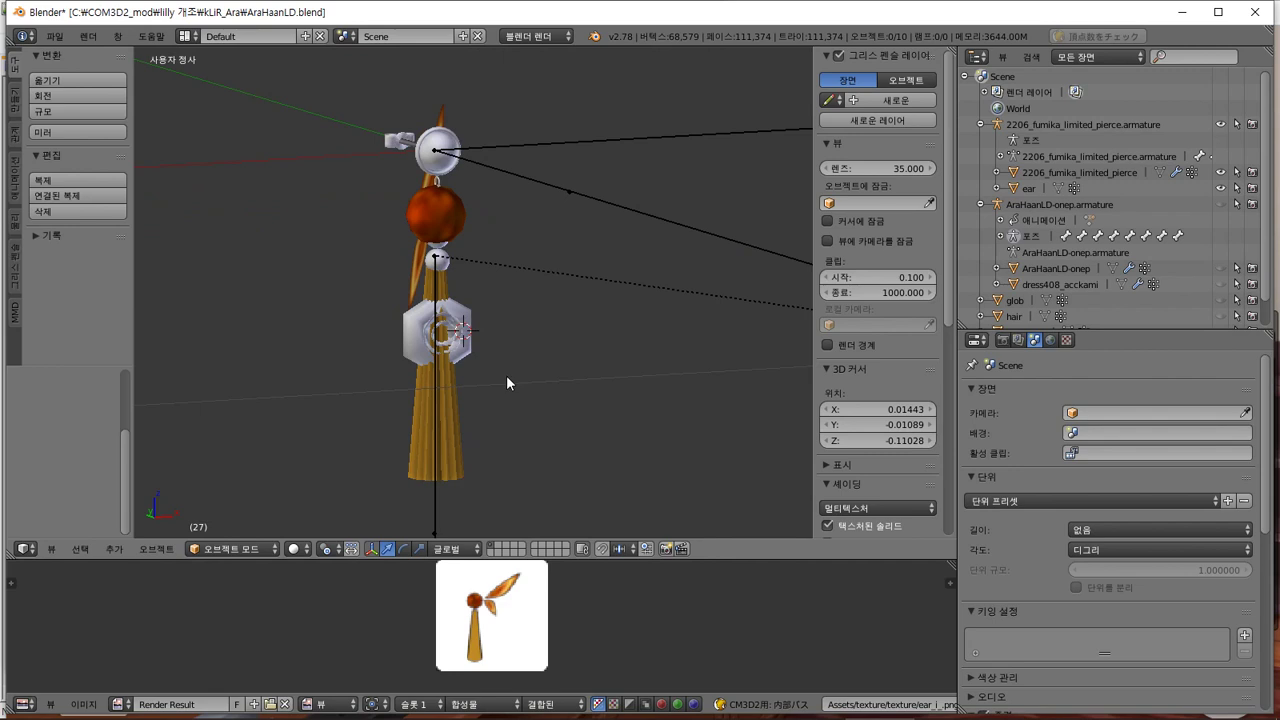
{"action": "key", "text": "KP_1"}
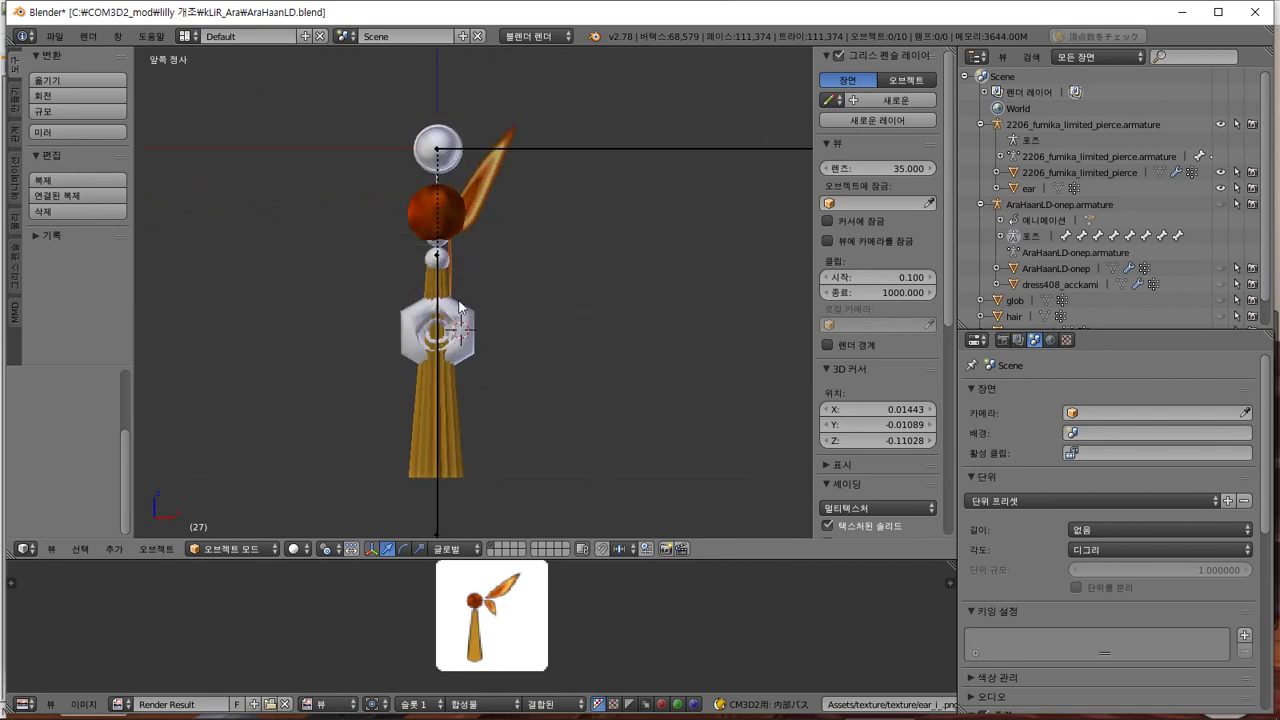
{"action": "right_click", "coordinate": [470, 210]}
{"action": "key", "text": "Tab"}
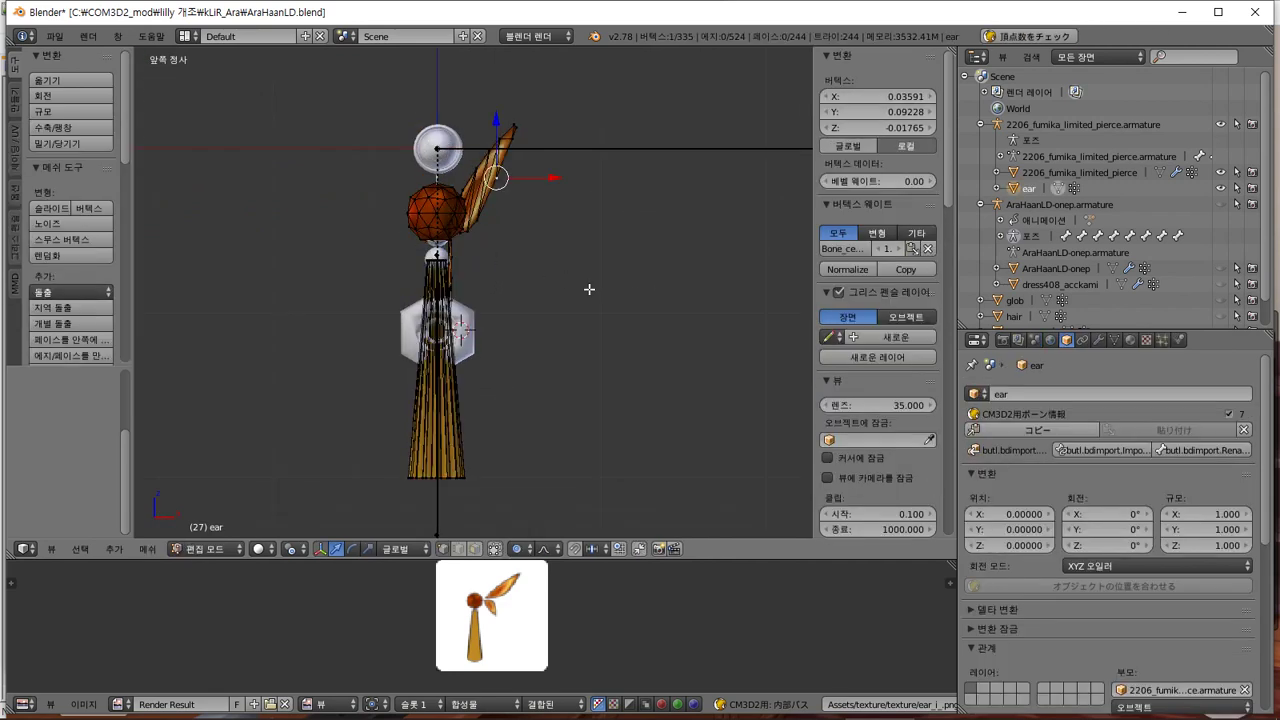
{"action": "key", "text": "a"}
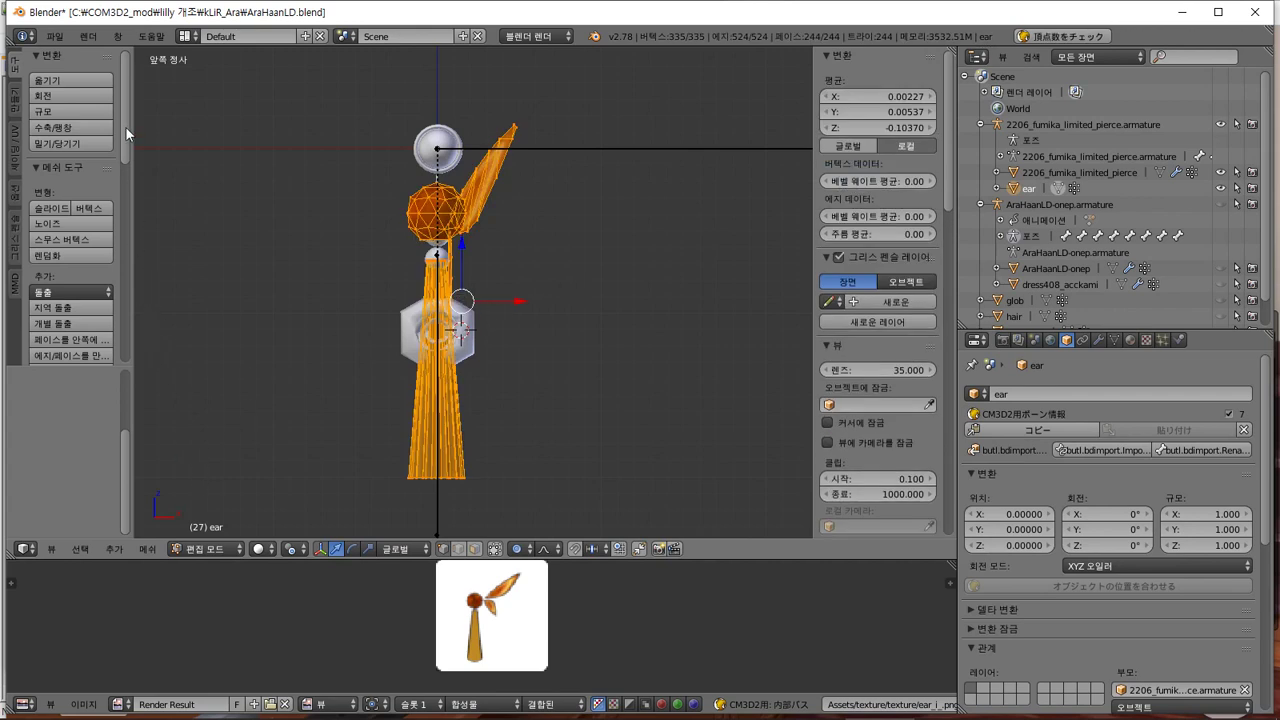
Try to mirror the vertex weights of the selected ear mesh with the weight tools' Mirror command
{"action": "left_click_drag", "start_coordinate": [125, 126], "coordinate": [120, 279]}
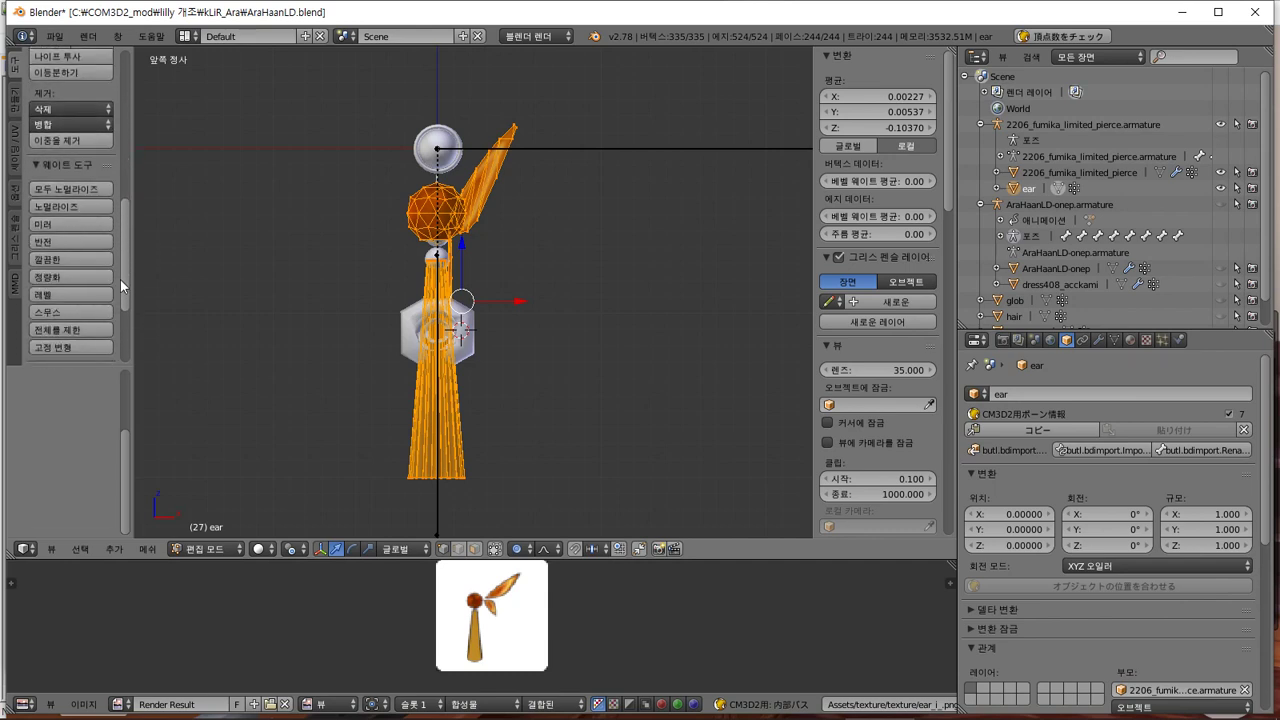
{"action": "left_click", "coordinate": [94, 226]}
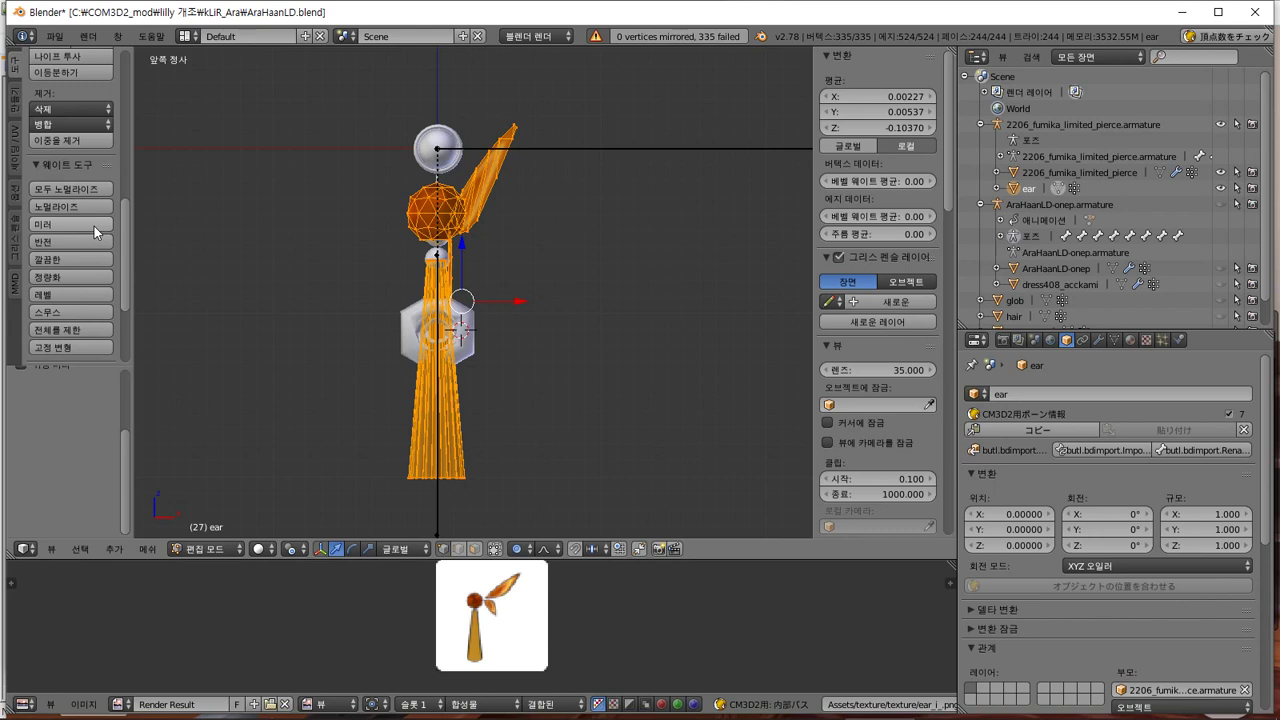
{"action": "scroll", "coordinate": [130, 253], "scroll_direction": "down", "scroll_amount": 1}
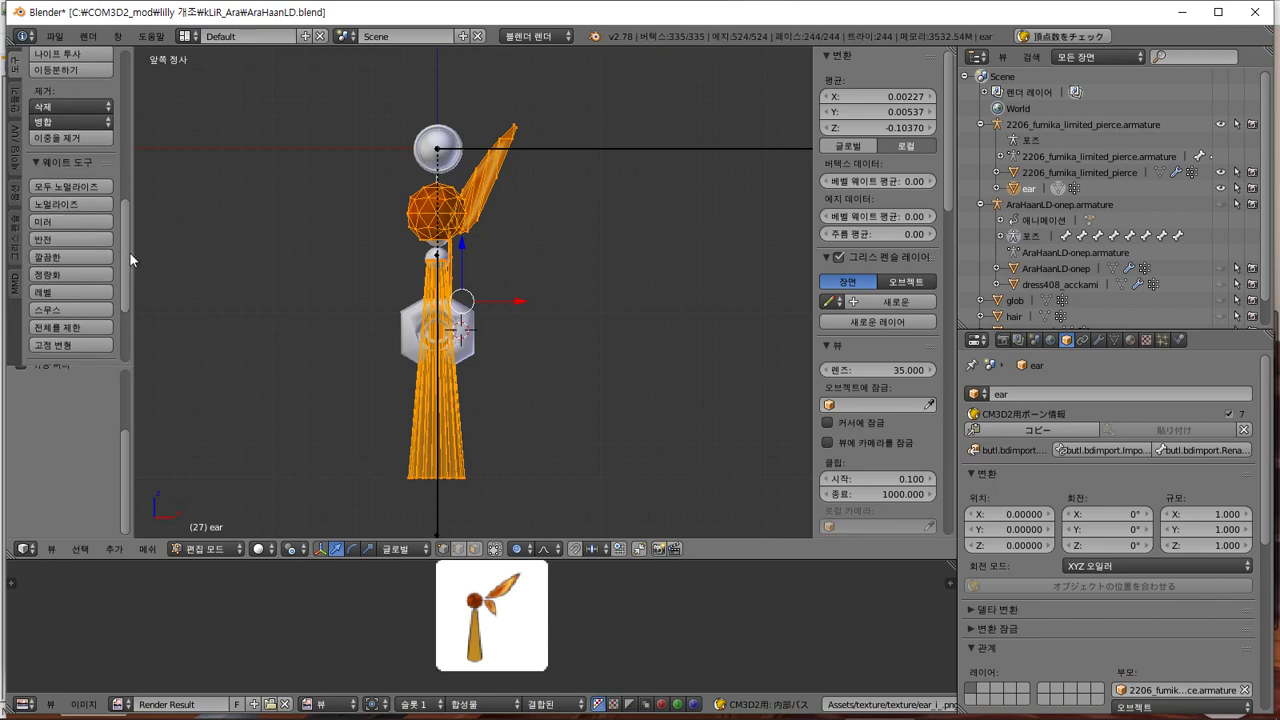
{"action": "scroll", "coordinate": [130, 253], "scroll_direction": "up", "scroll_amount": 10}
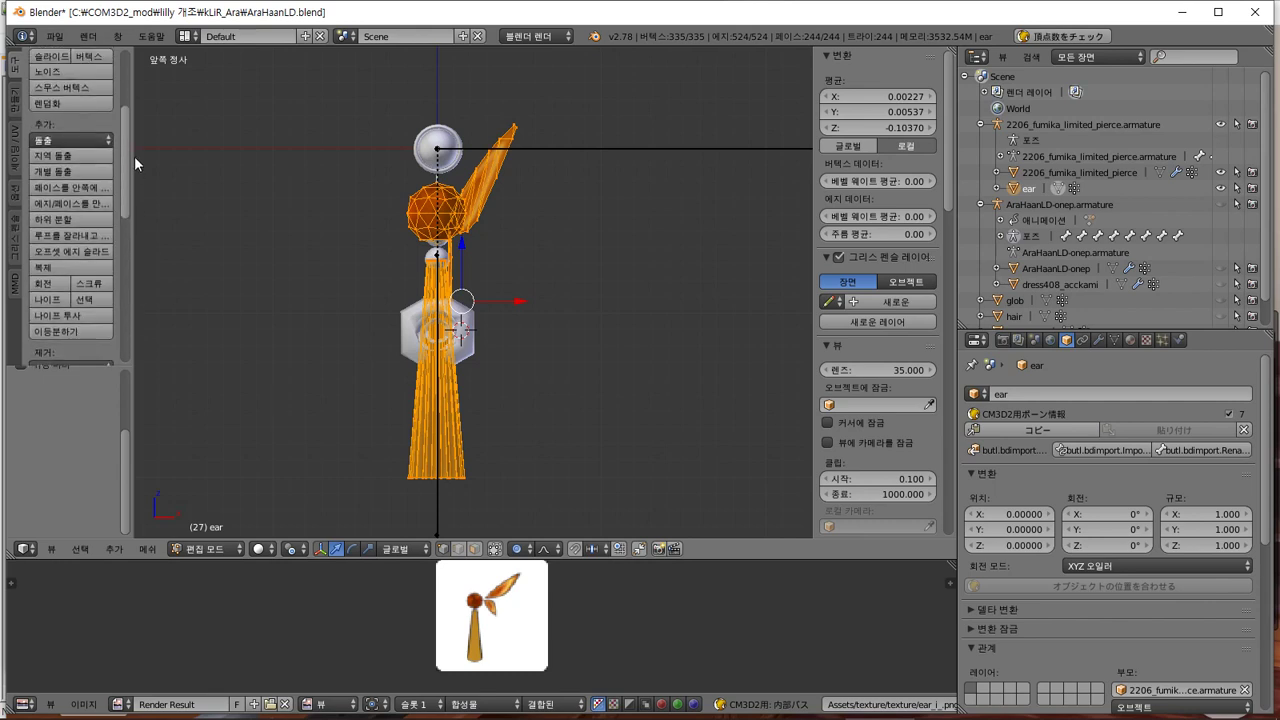
Preview mirroring the whole selected ear mesh along the X, Z and Y axes with the interactive Mirror command
{"action": "scroll", "coordinate": [134, 156], "scroll_direction": "up", "scroll_amount": 6}
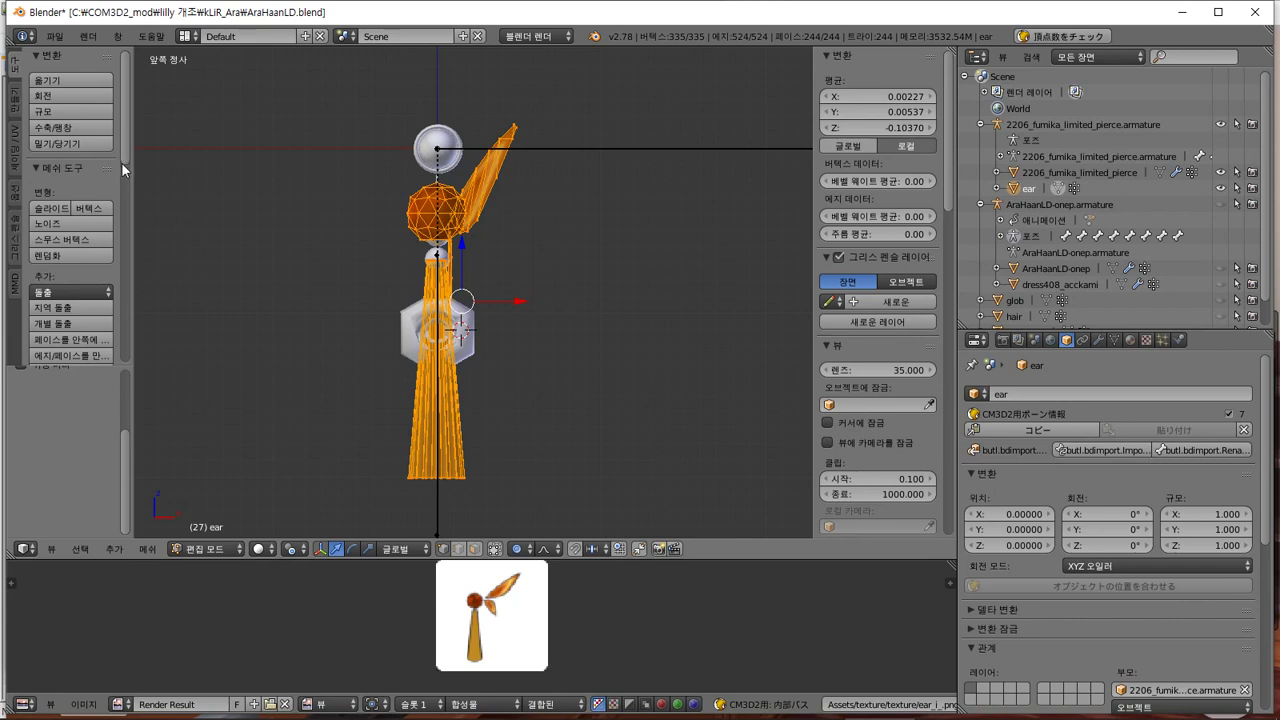
{"action": "left_click", "coordinate": [147, 549]}
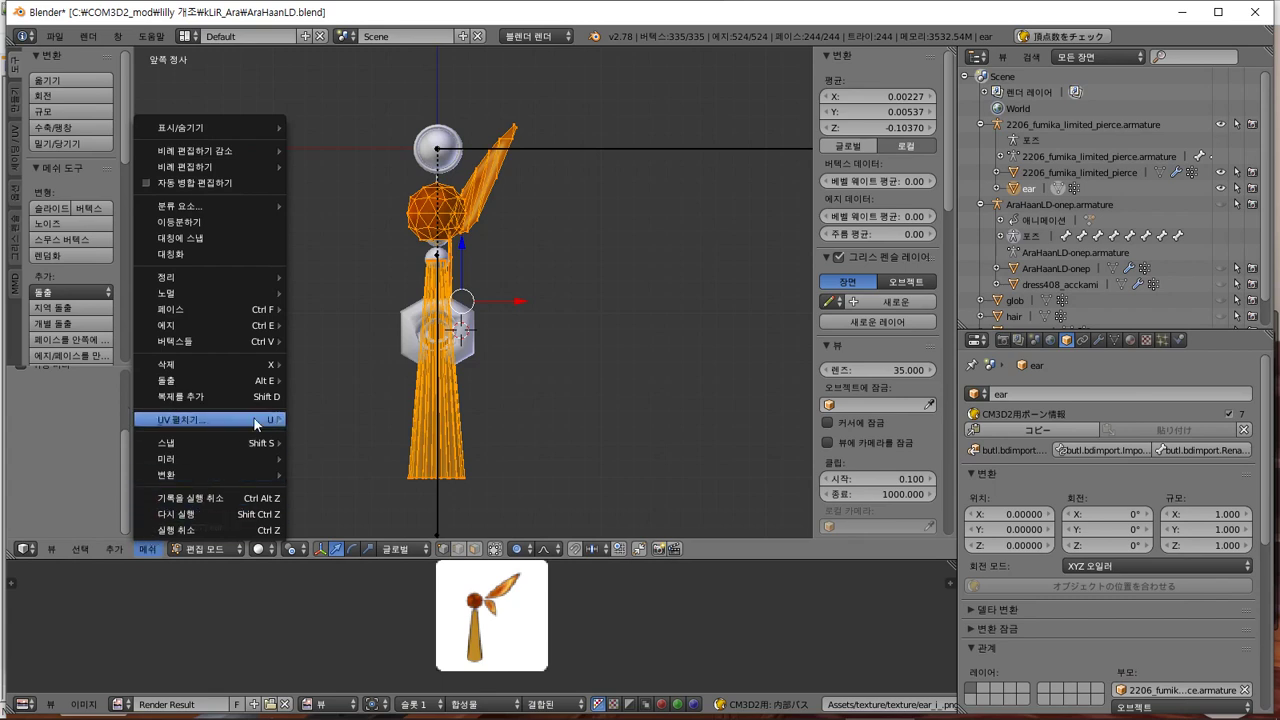
{"action": "mouse_move", "coordinate": [217, 343]}
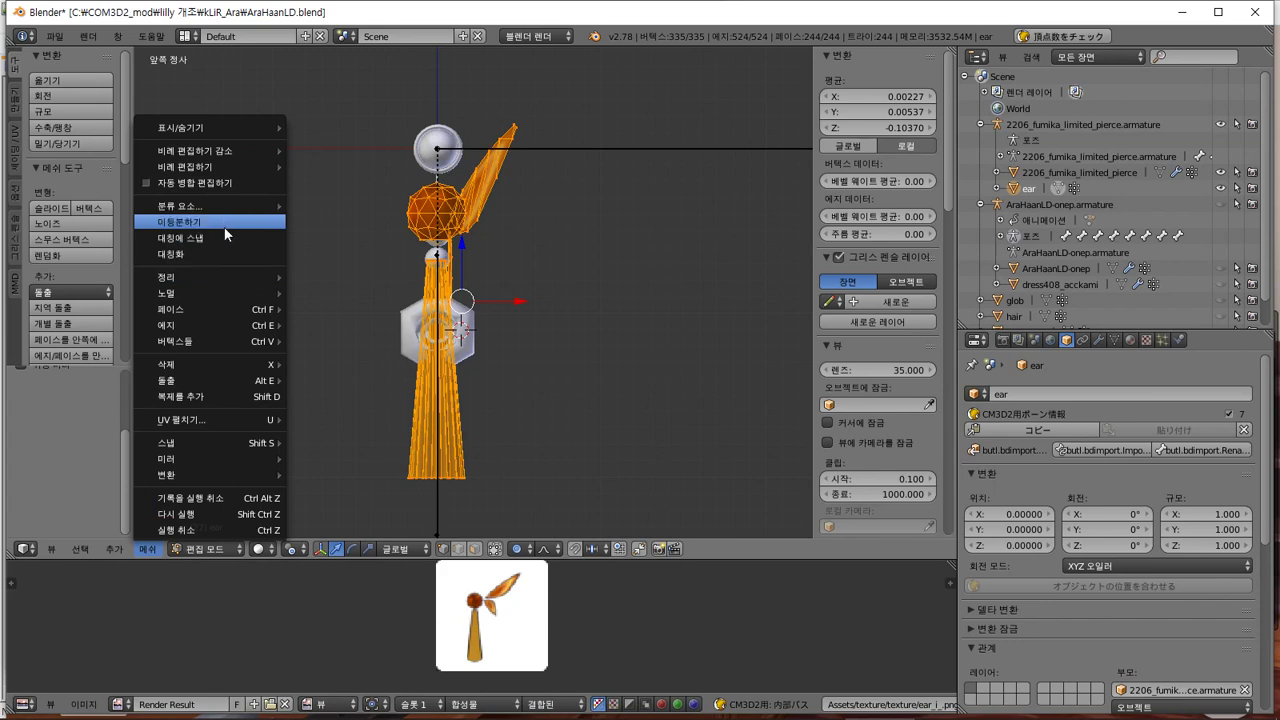
{"action": "mouse_move", "coordinate": [230, 209]}
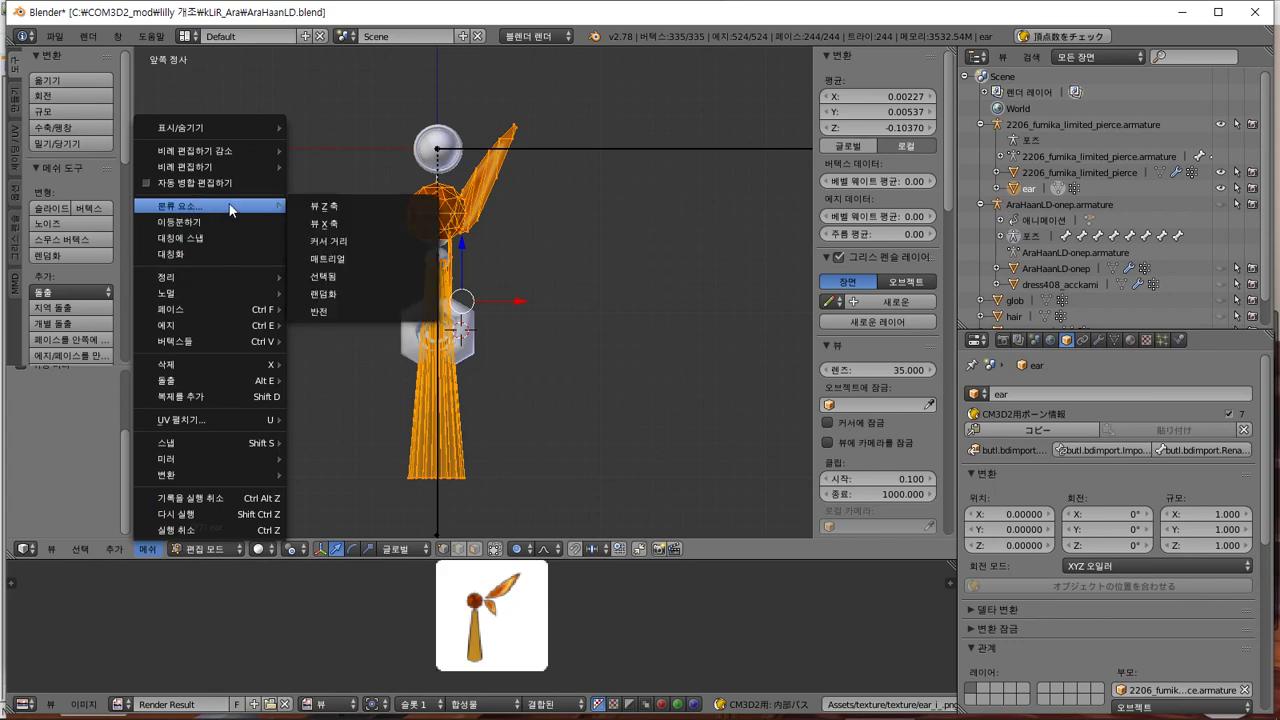
{"action": "mouse_move", "coordinate": [230, 172]}
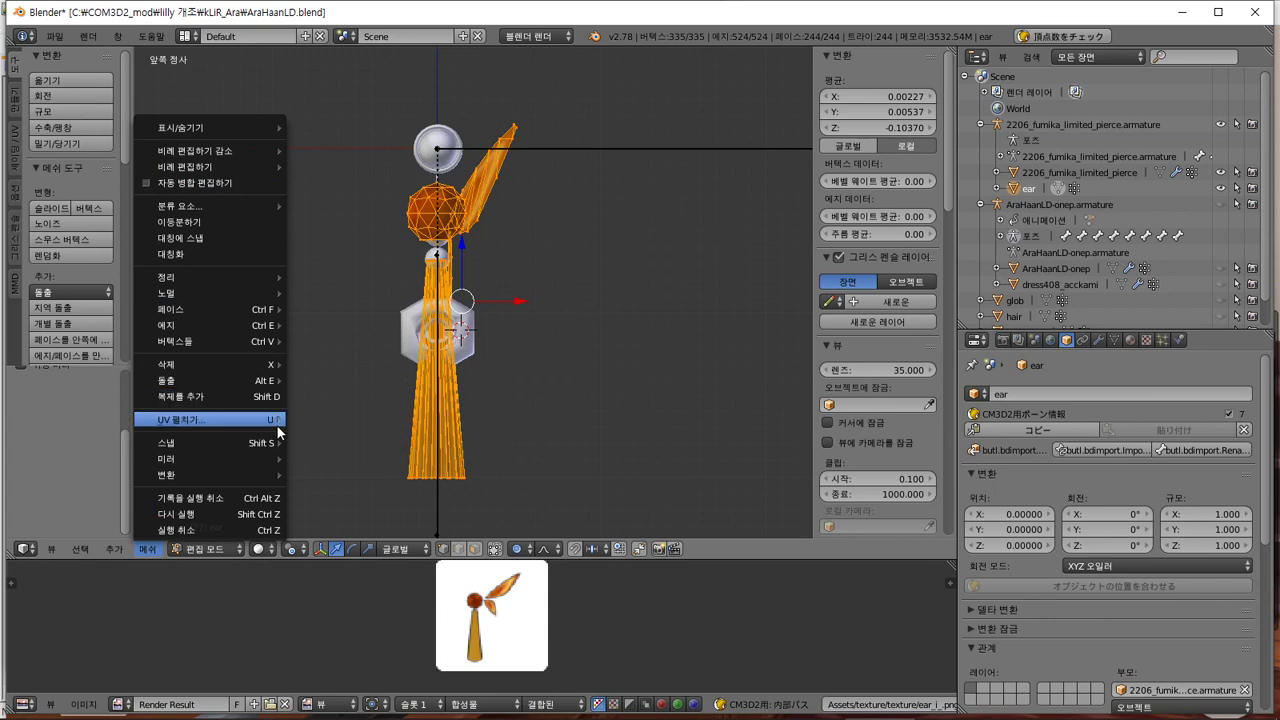
{"action": "mouse_move", "coordinate": [256, 460]}
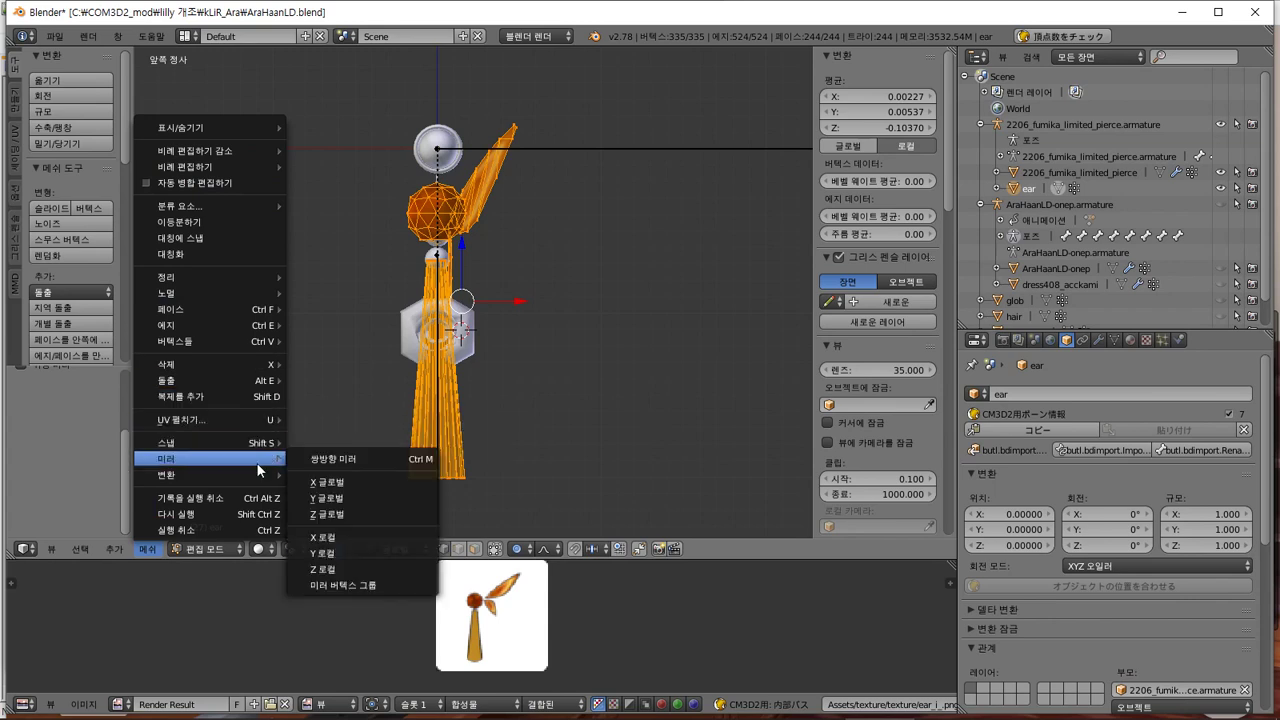
{"action": "left_click", "coordinate": [402, 484]}
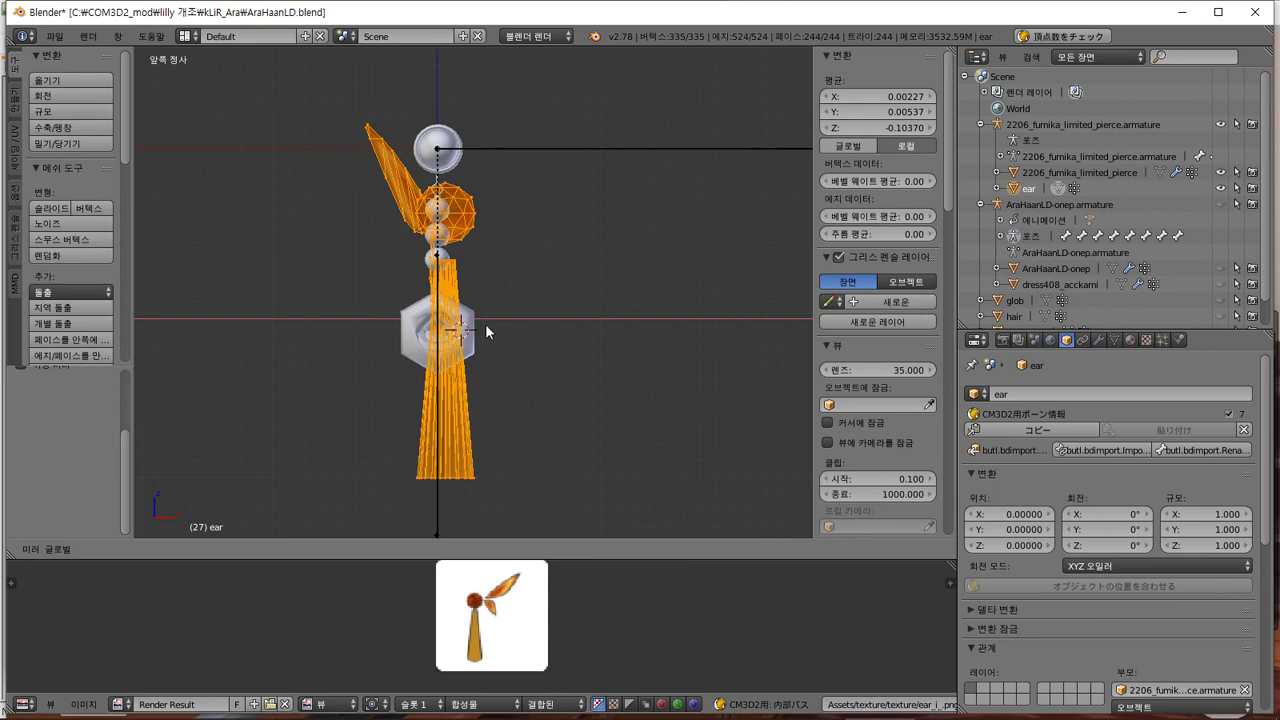
{"action": "key", "text": "x"}
{"action": "key", "text": "z"}
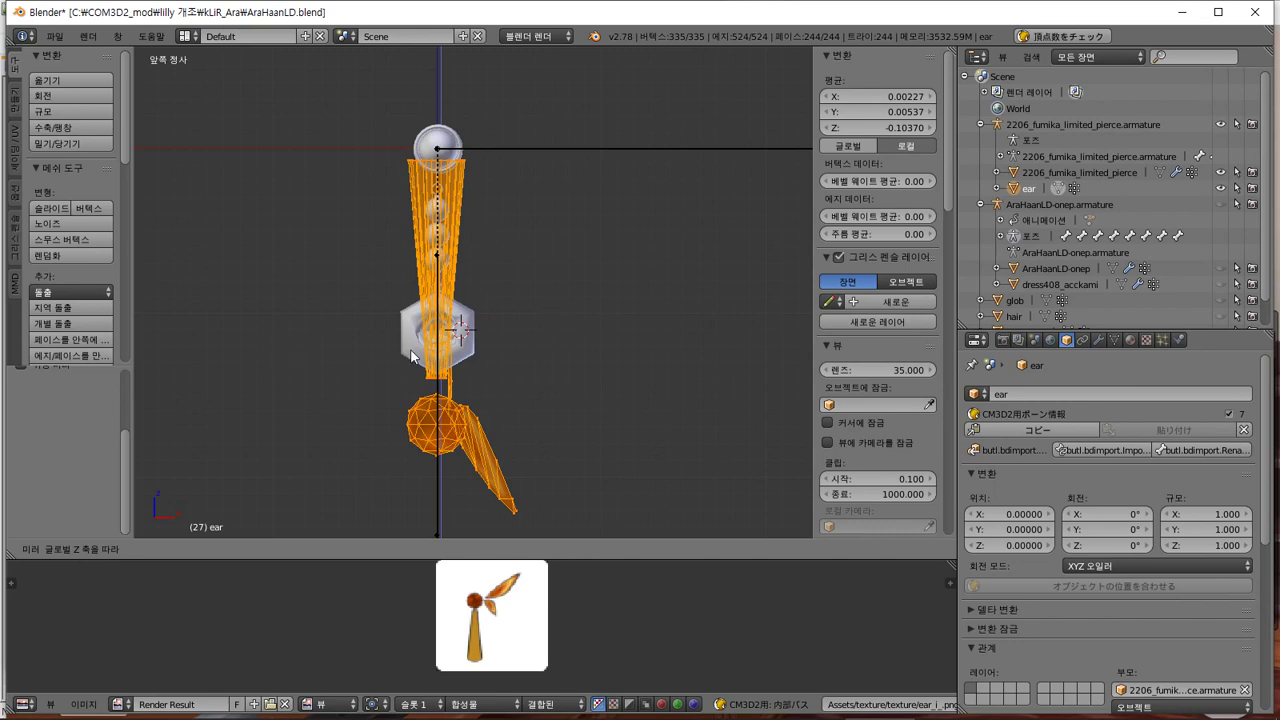
{"action": "key", "text": "z"}
{"action": "key", "text": "z"}
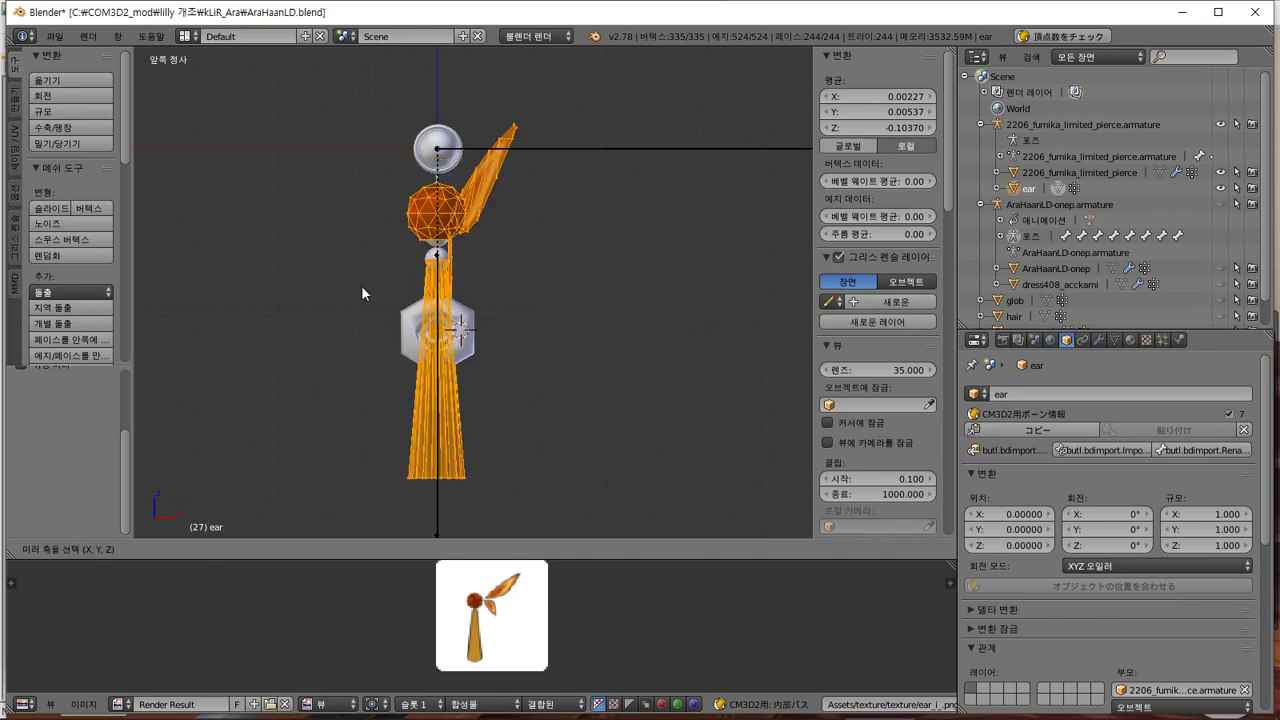
{"action": "key", "text": "x"}
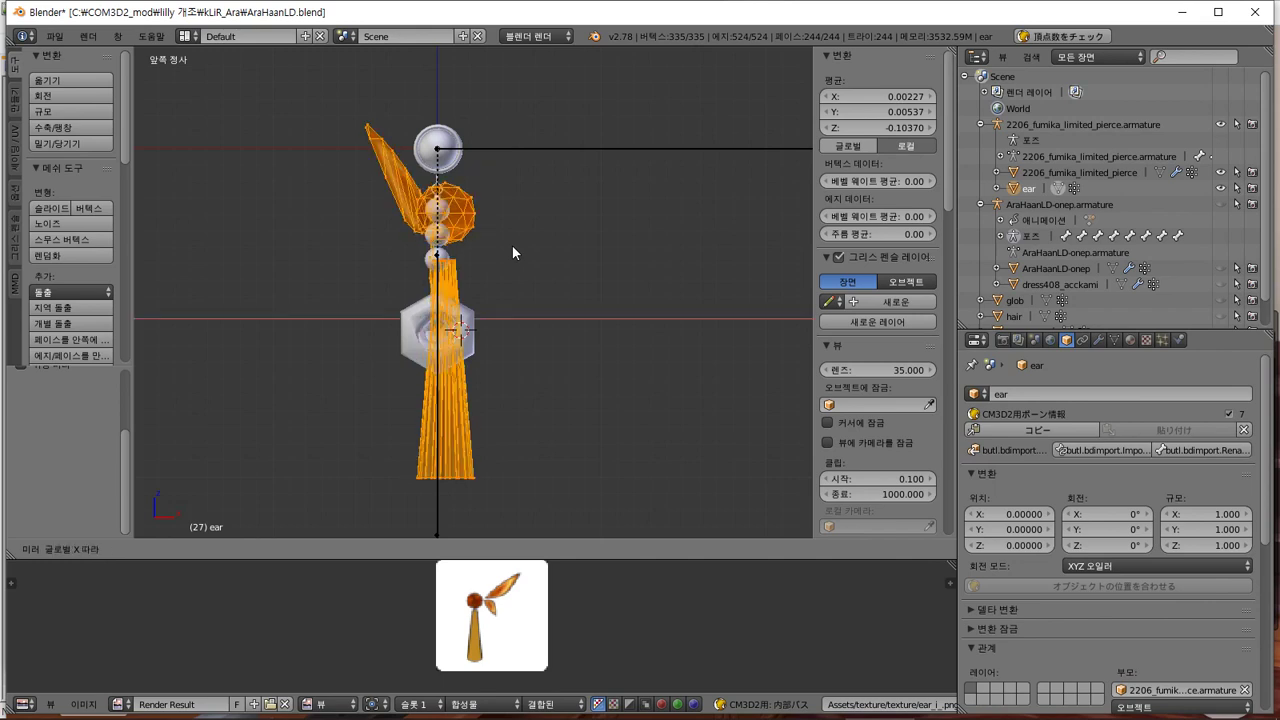
{"action": "key", "text": "x"}
{"action": "key", "text": "x"}
{"action": "key", "text": "x"}
{"action": "key", "text": "x"}
{"action": "key", "text": "x"}
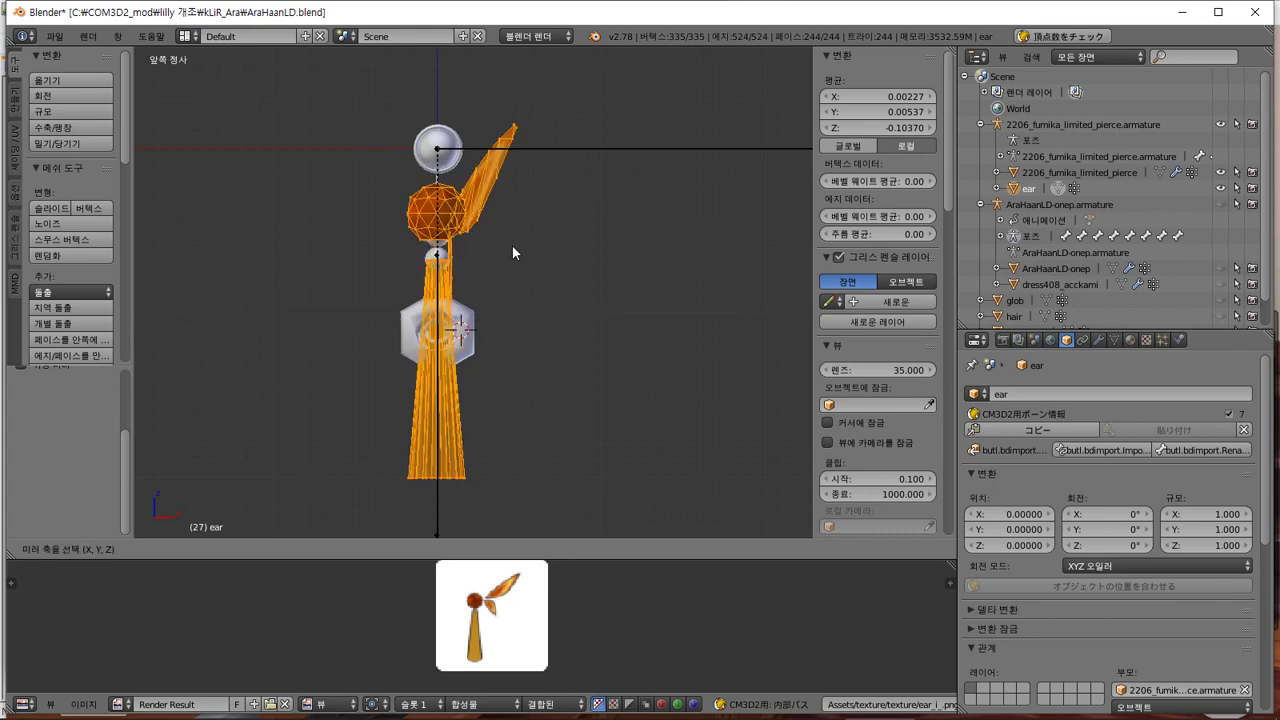
{"action": "key", "text": "x"}
{"action": "key", "text": "z"}
{"action": "key", "text": "z"}
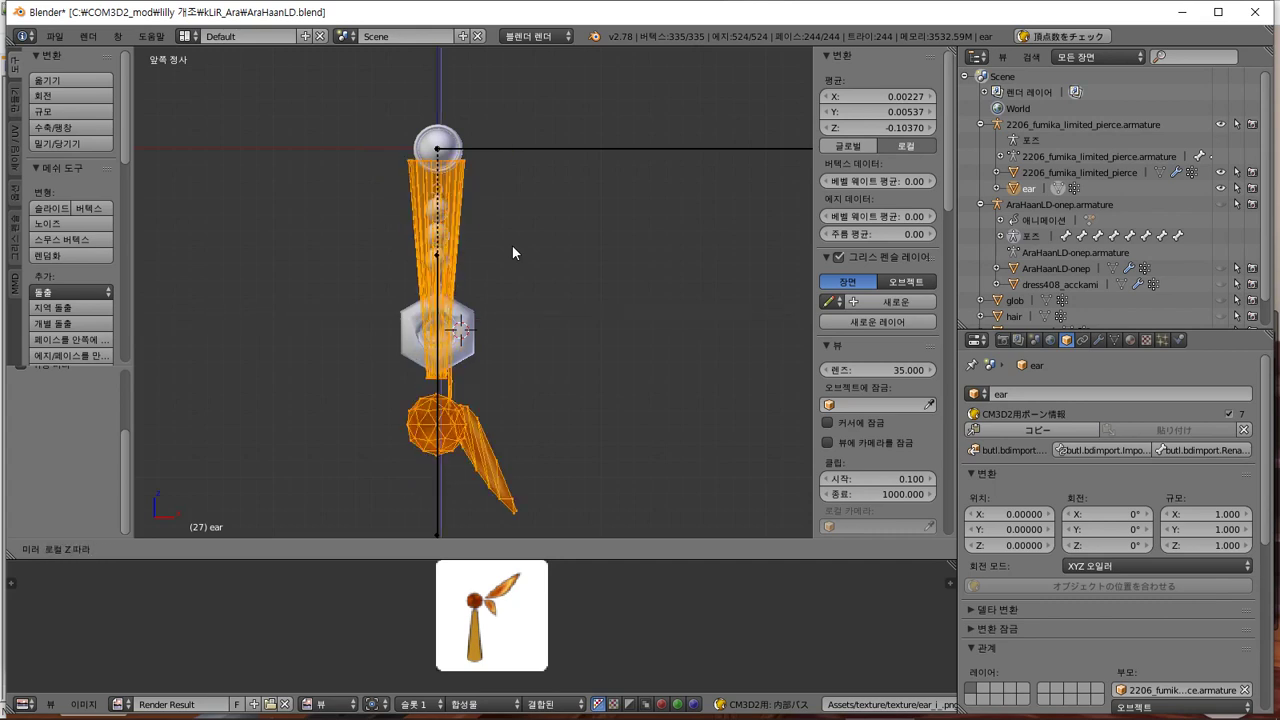
{"action": "key", "text": "z"}
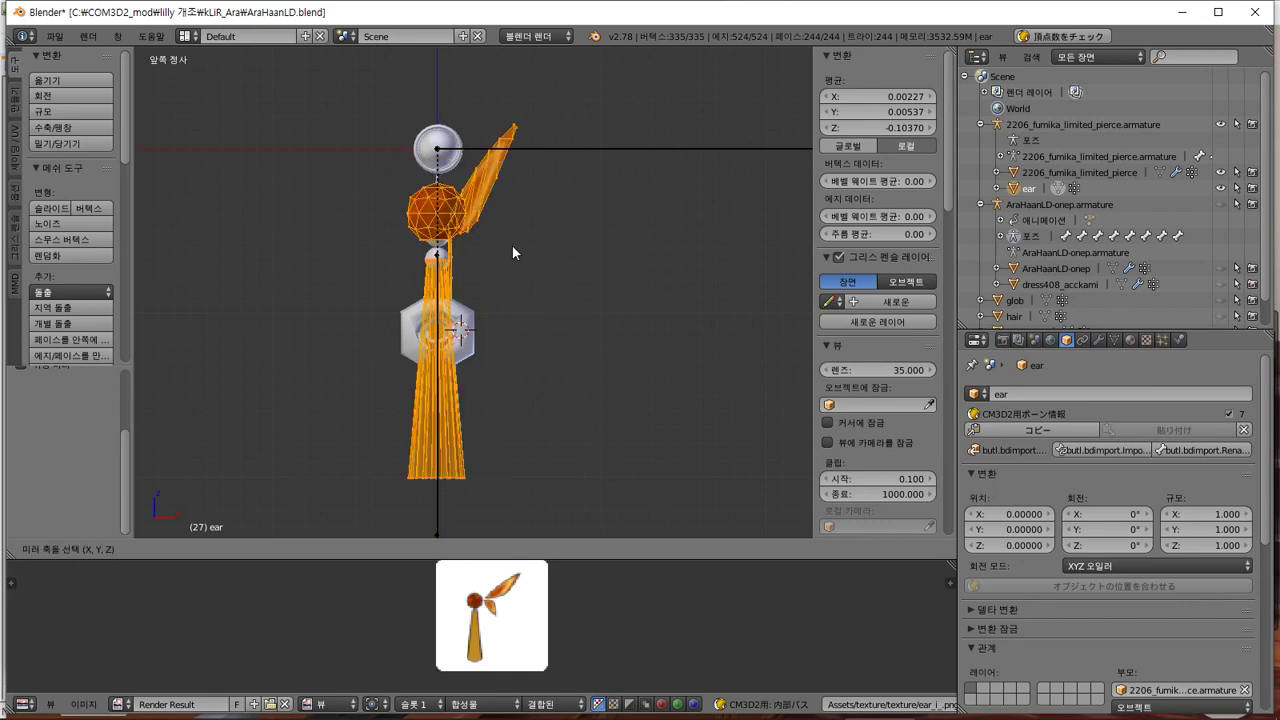
{"action": "key", "text": "y"}
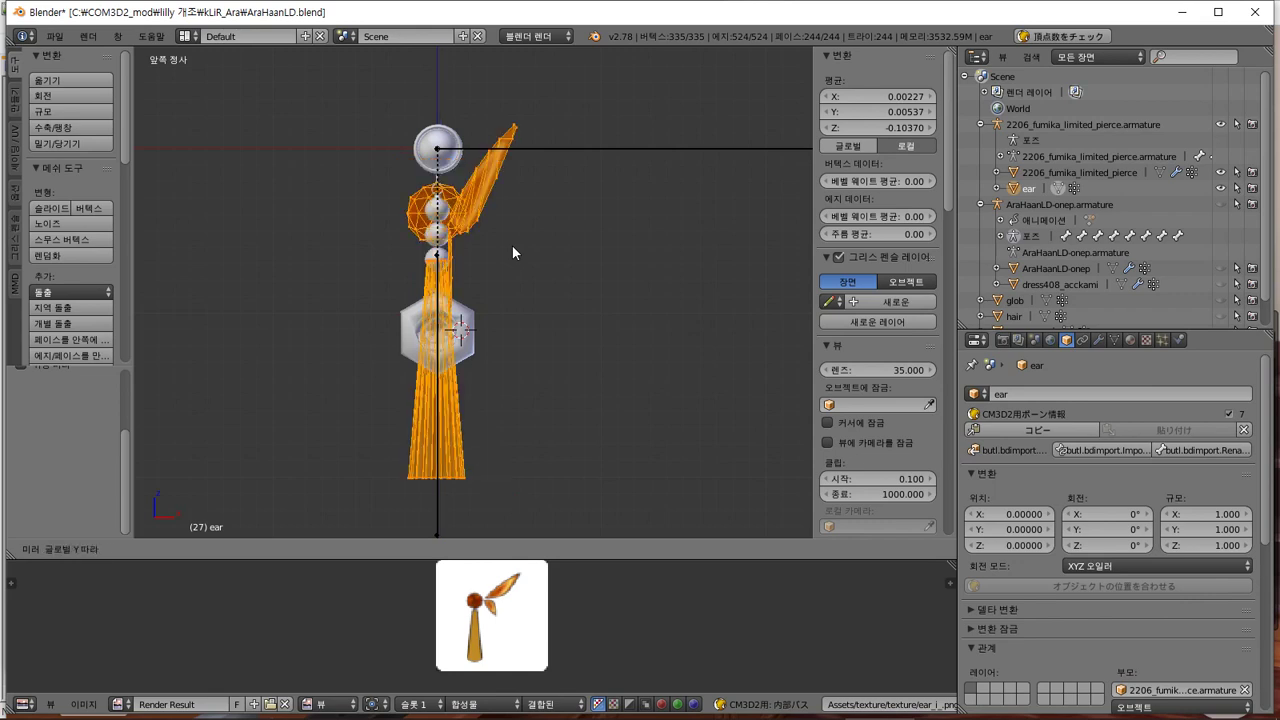
{"action": "key", "text": "y"}
{"action": "key", "text": "y"}
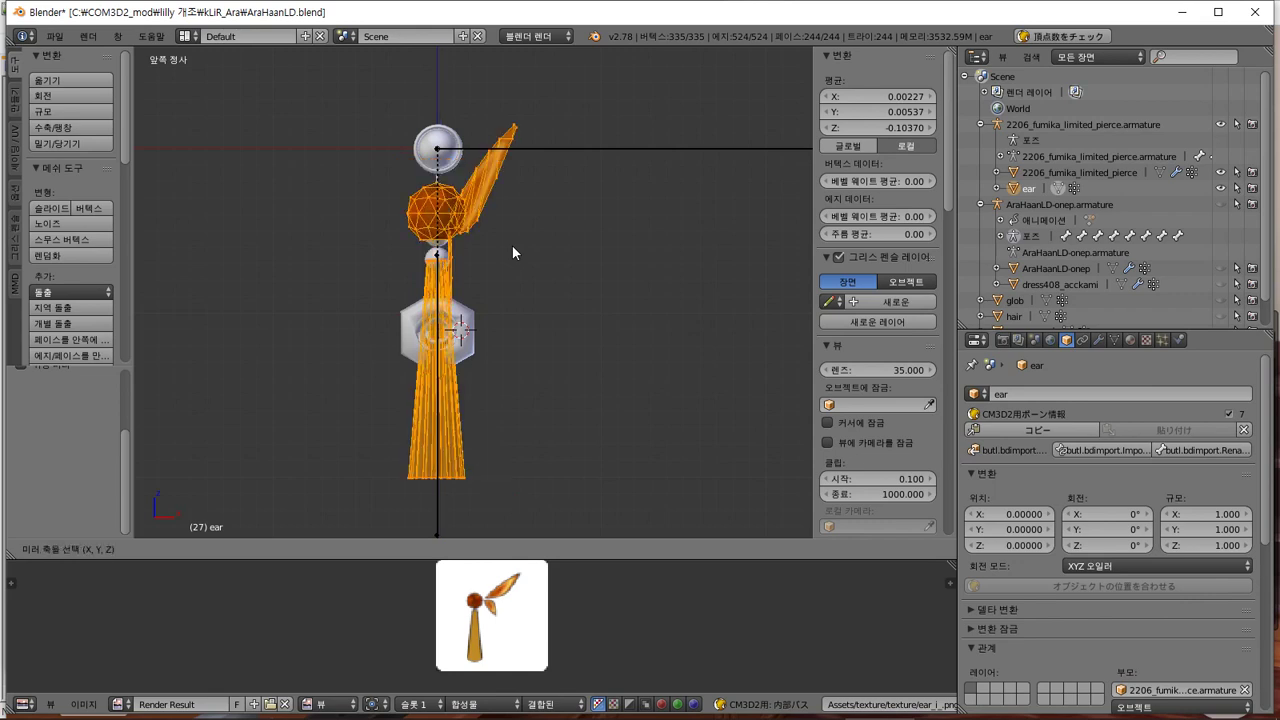
Try to mirror the ear mesh along the global X axis, then undo it and return to the front view
{"action": "key", "text": "x"}
{"action": "key", "text": "Return"}
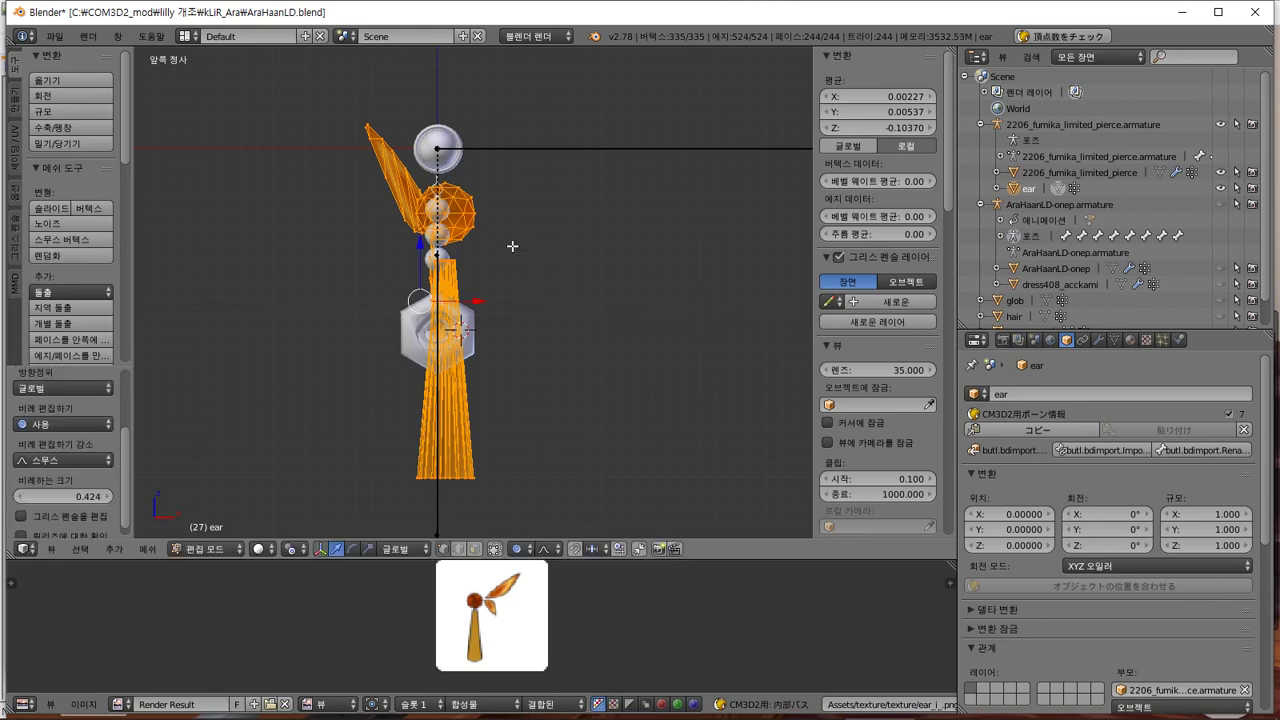
{"action": "mouse_move", "coordinate": [512, 246]}
{"action": "middle_mouse_down"}
{"action": "mouse_move", "coordinate": [520, 286]}
{"action": "mouse_move", "coordinate": [514, 249]}
{"action": "middle_mouse_up"}
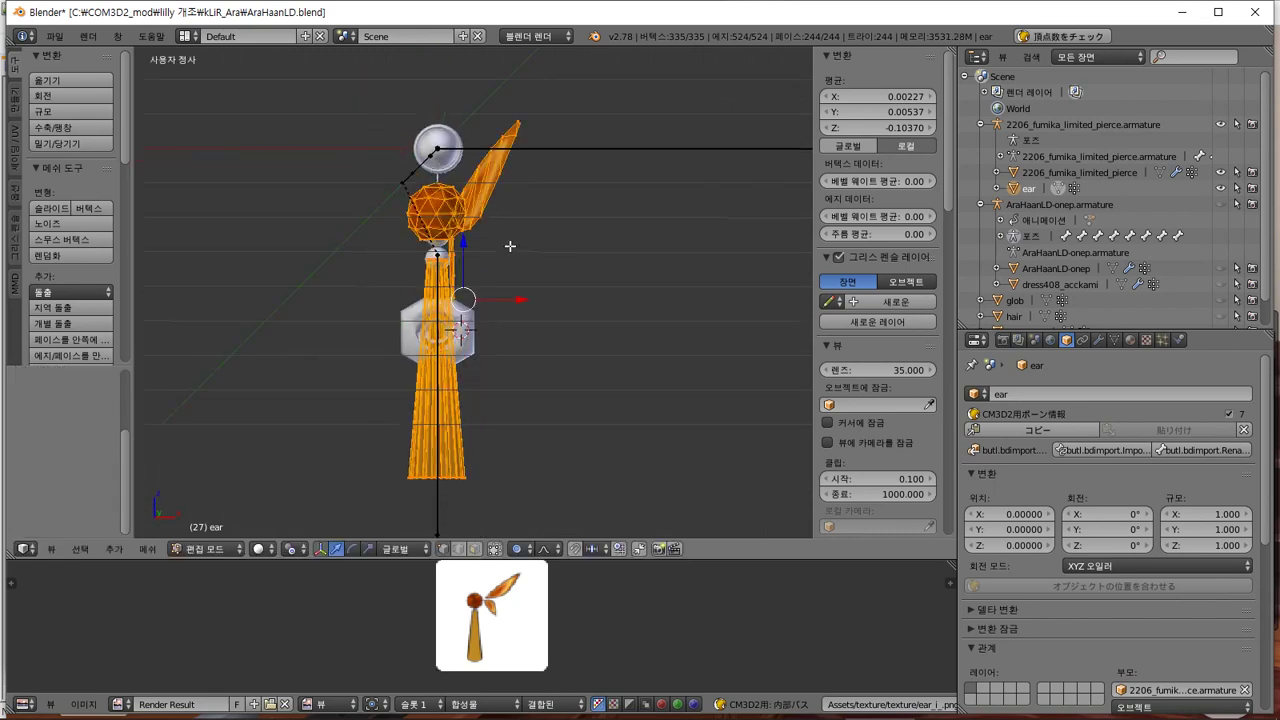
{"action": "key", "text": "KP_1"}
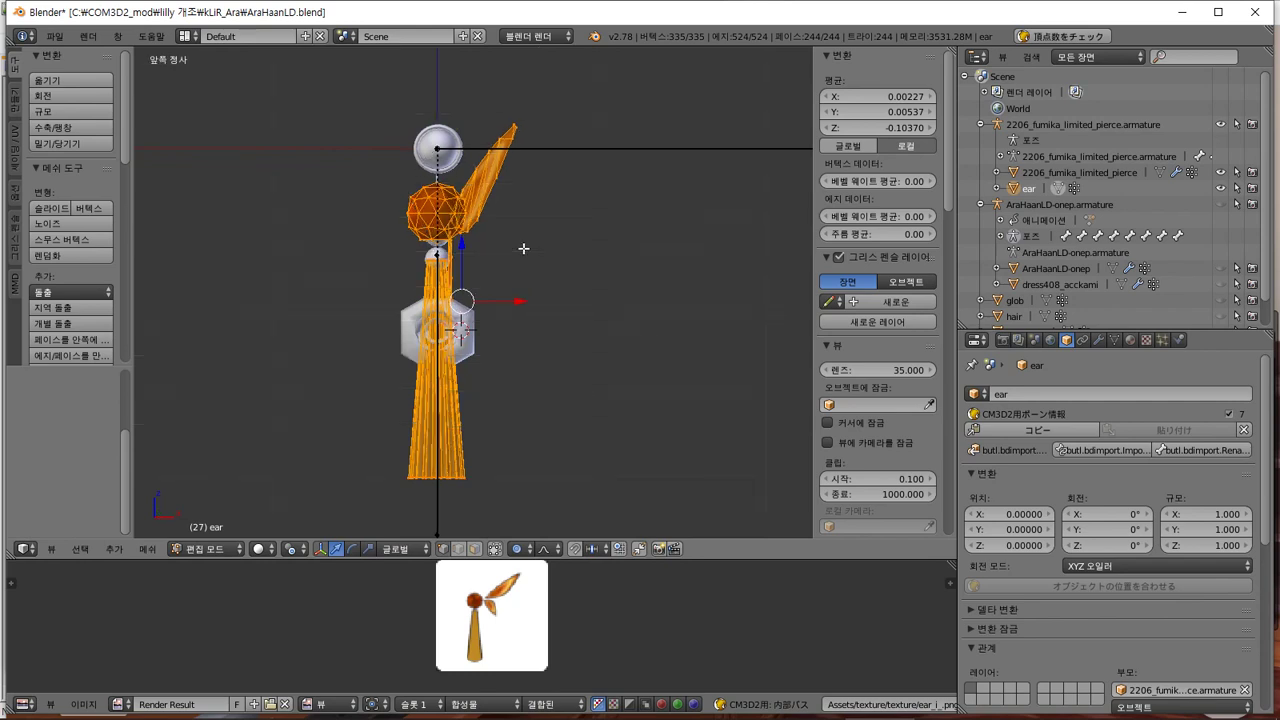
Mirror the selected ear mesh along its local X axis and shift it about -0.0044 along global X
{"action": "left_click", "coordinate": [155, 550]}
{"action": "mouse_move", "coordinate": [218, 458]}
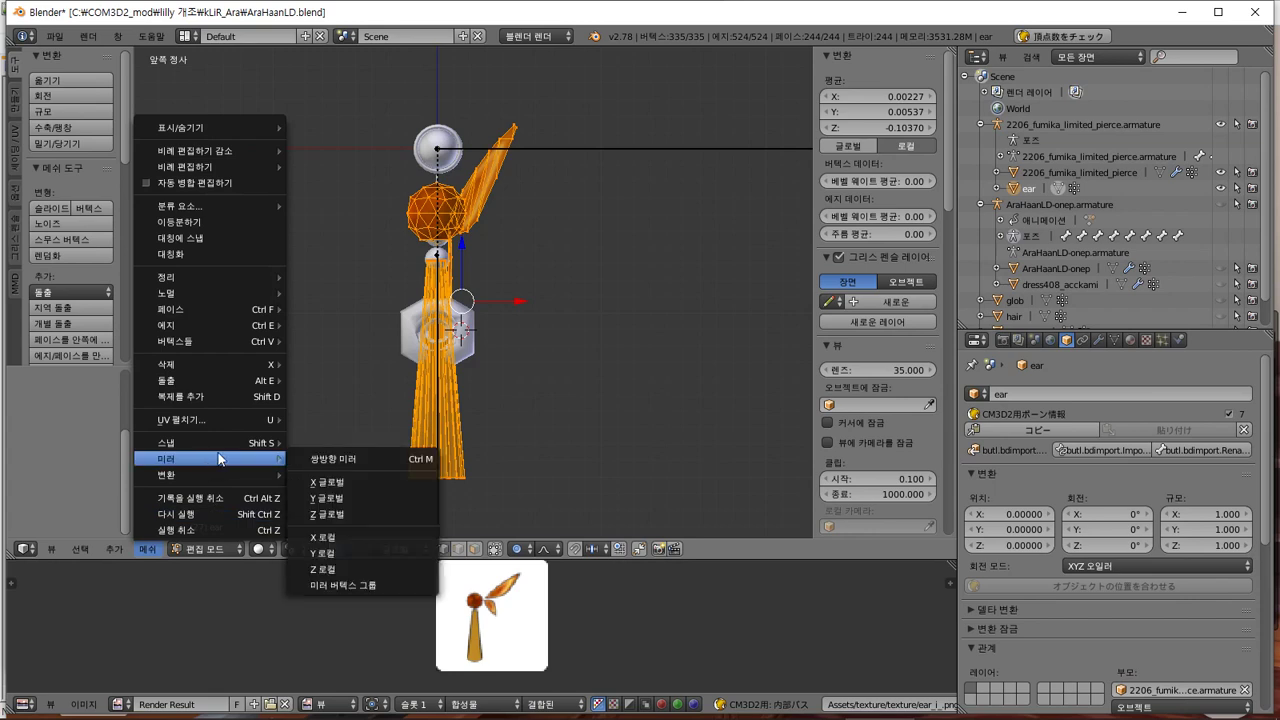
{"action": "left_click", "coordinate": [390, 545]}
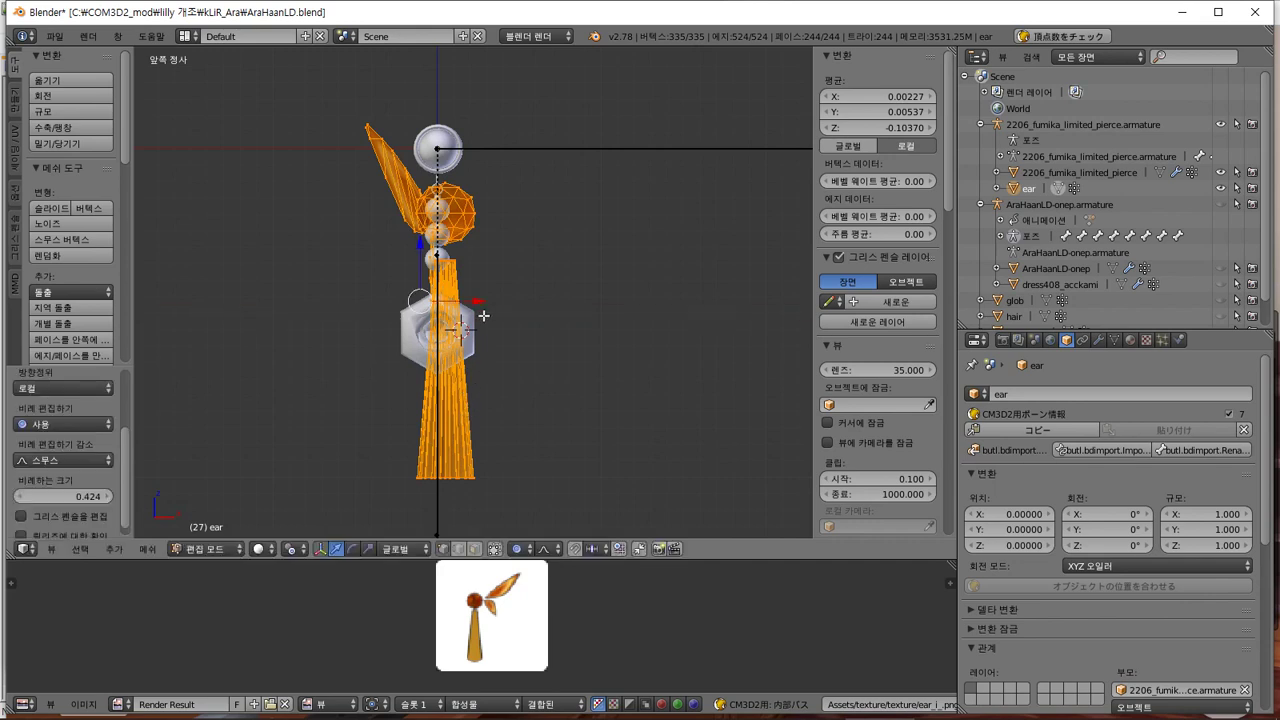
{"action": "key", "text": "g"}
{"action": "key", "text": "x"}
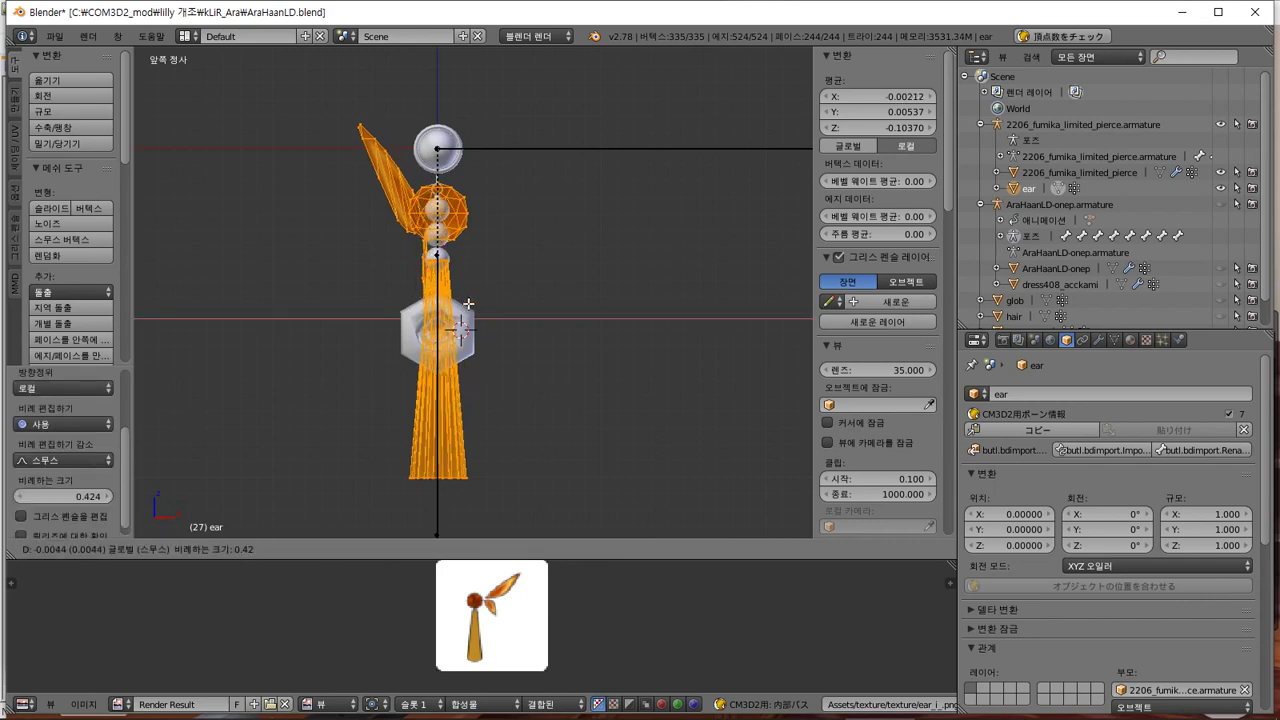
{"action": "left_click", "coordinate": [468, 303]}
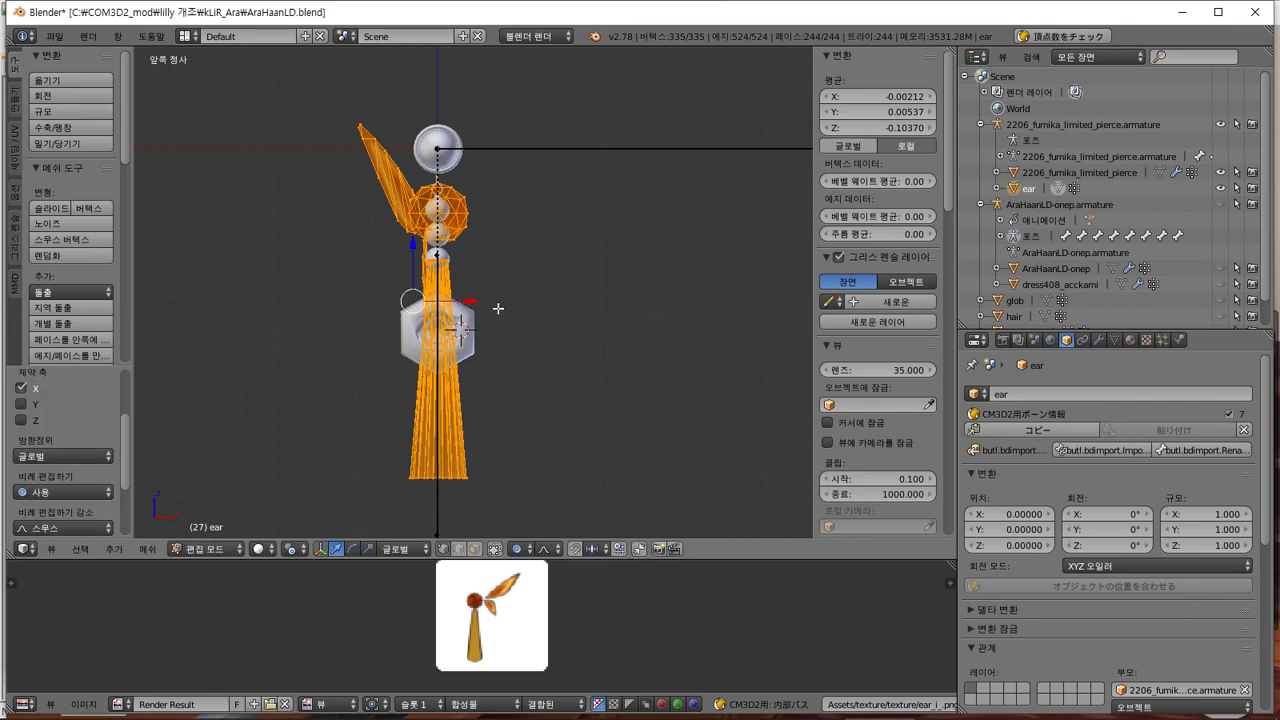
Leave Edit Mode and export the ear object as a CM3D2 model named AraHaanLD_ear-r.model in the kLiR_Ara folder
{"action": "key", "text": "Tab"}
{"action": "middle_click_drag", "start_coordinate": [308, 143], "coordinate": [337, 206]}
{"action": "left_click", "coordinate": [68, 38]}
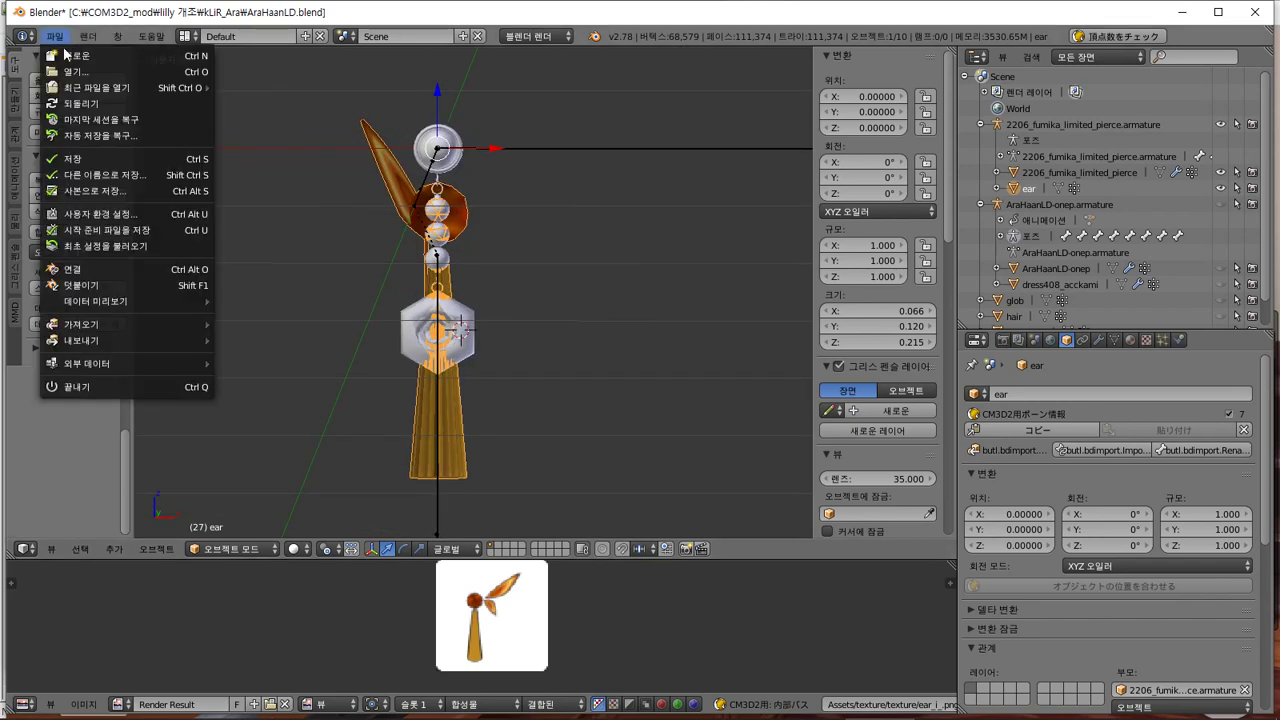
{"action": "mouse_move", "coordinate": [186, 342]}
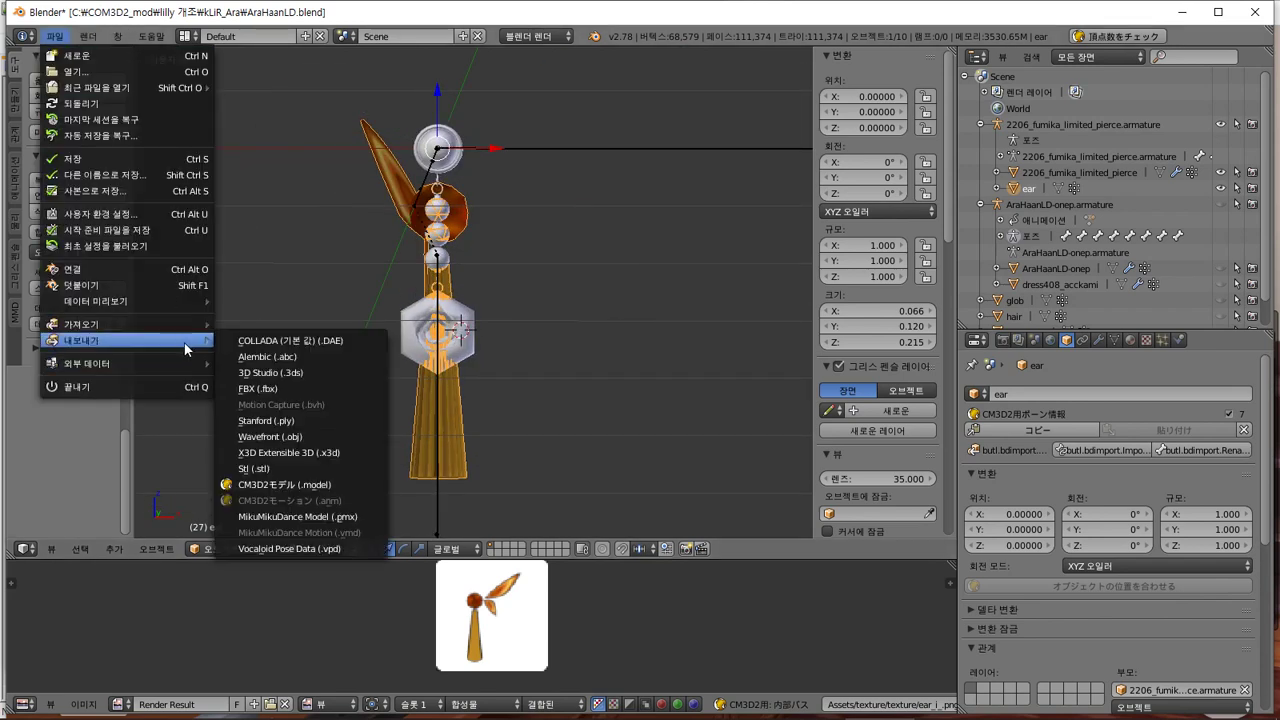
{"action": "left_click", "coordinate": [340, 484]}
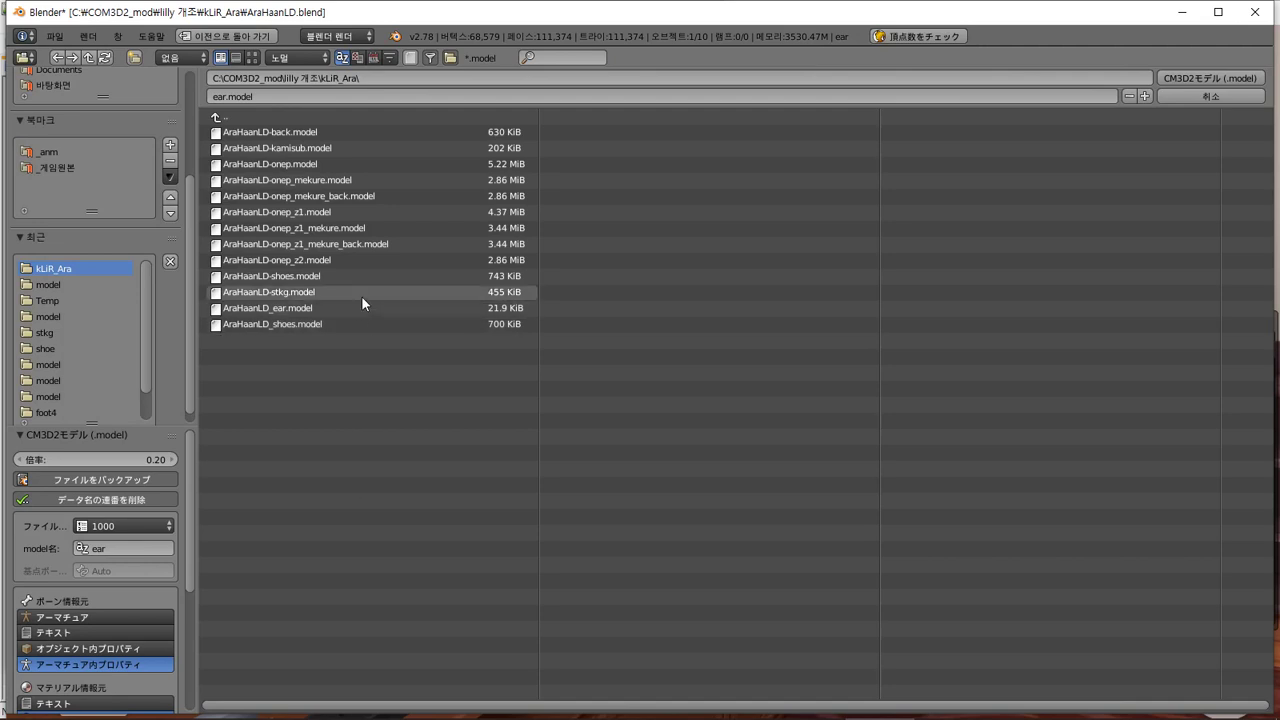
{"action": "left_click", "coordinate": [360, 311]}
{"action": "left_click", "coordinate": [287, 97]}
{"action": "double_click", "coordinate": [270, 97]}
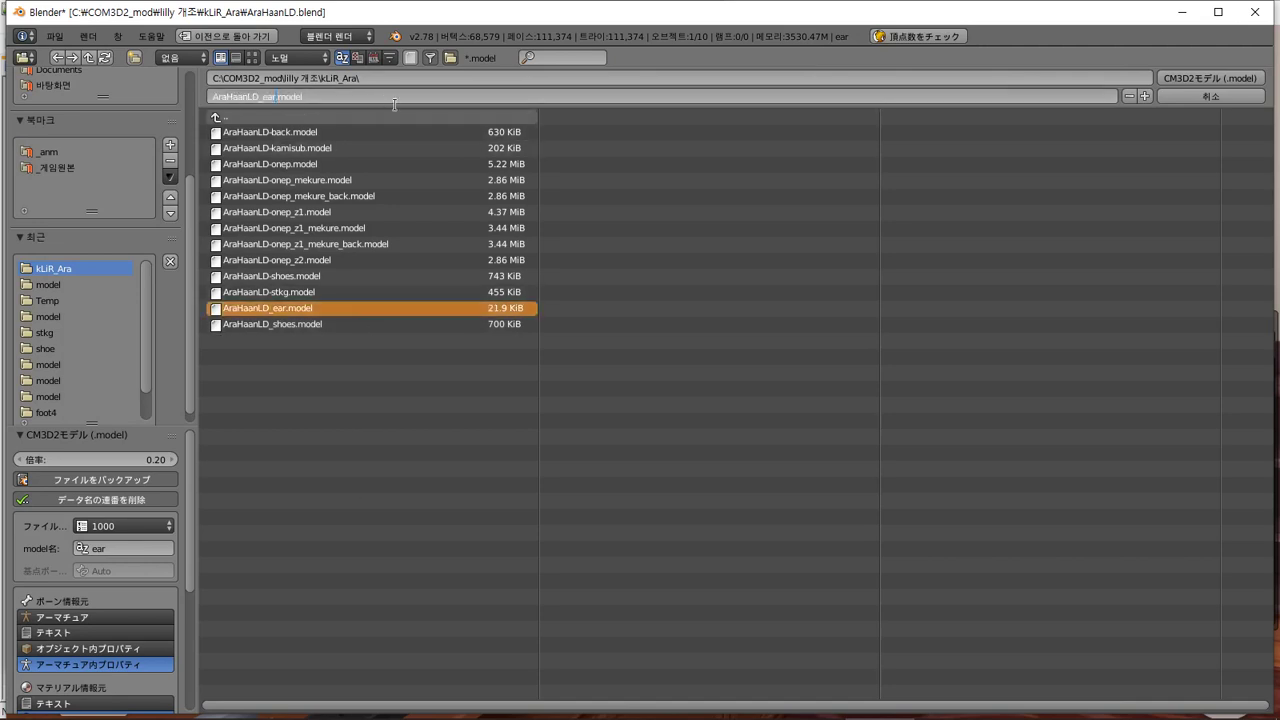
{"action": "key", "text": "Right"}
{"action": "type", "text": "-r"}
{"action": "key", "text": "Return"}
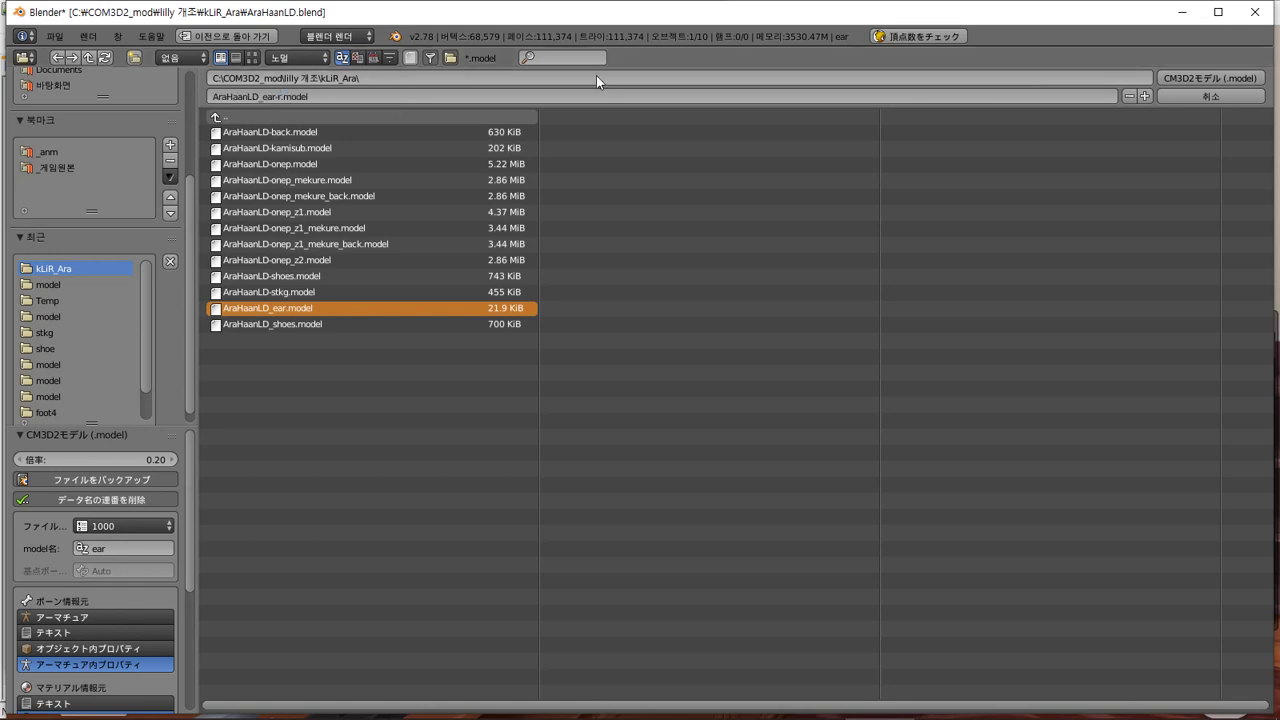
{"action": "left_click", "coordinate": [1209, 77]}
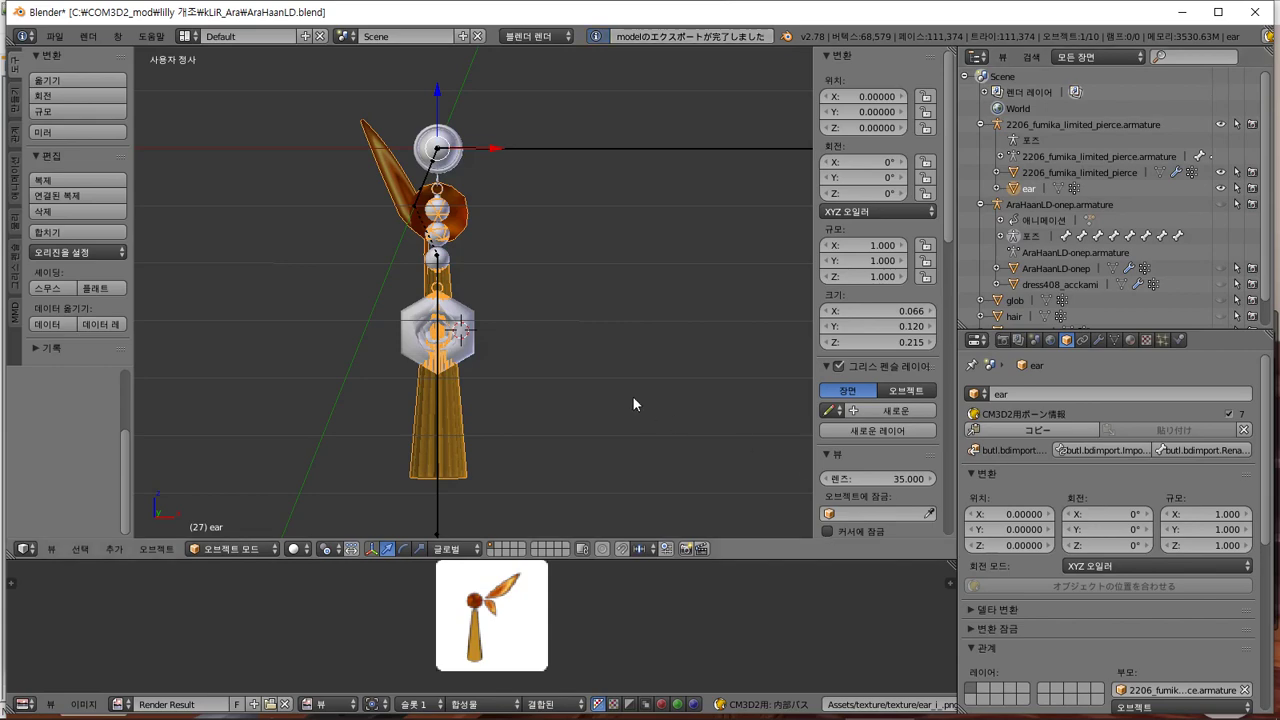
Switch to the kLiR_Ara folder in File Explorer and look through the ear model, texture and menu files
{"action": "key", "text": "alt+Tab"}
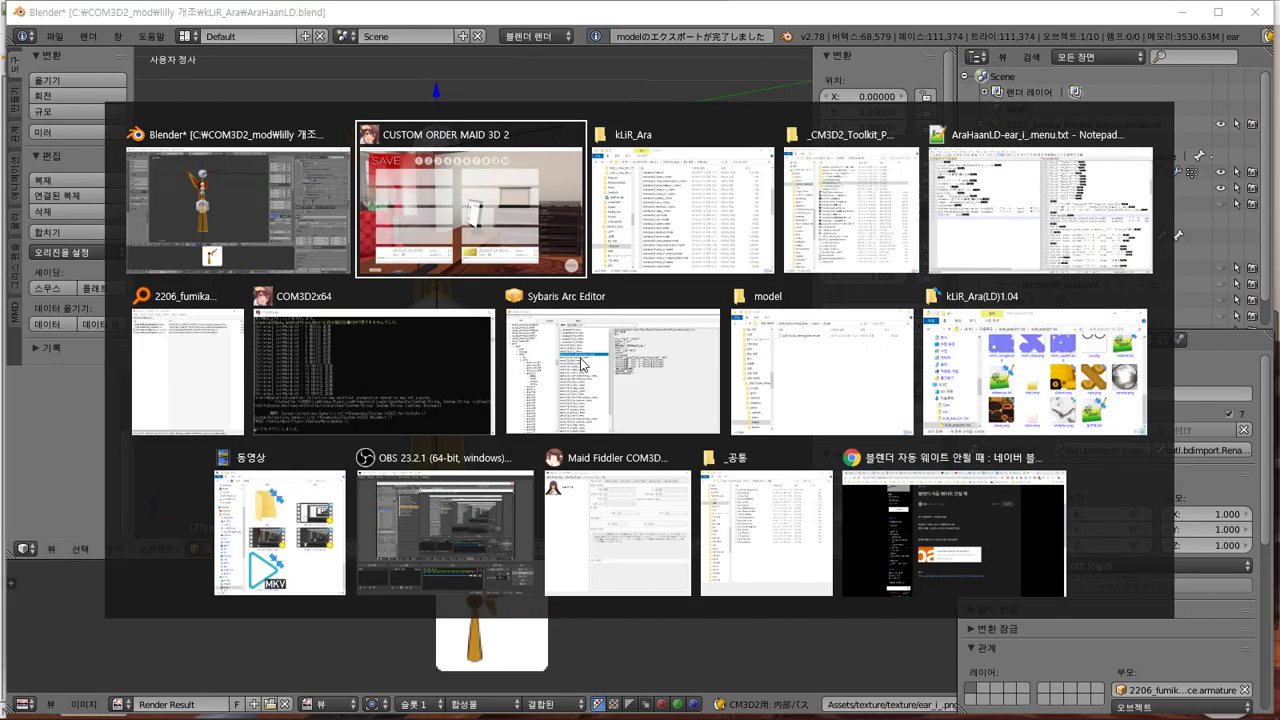
{"action": "key", "text": "alt+Tab"}
{"action": "scroll", "coordinate": [795, 598], "scroll_direction": "down", "scroll_amount": 3}
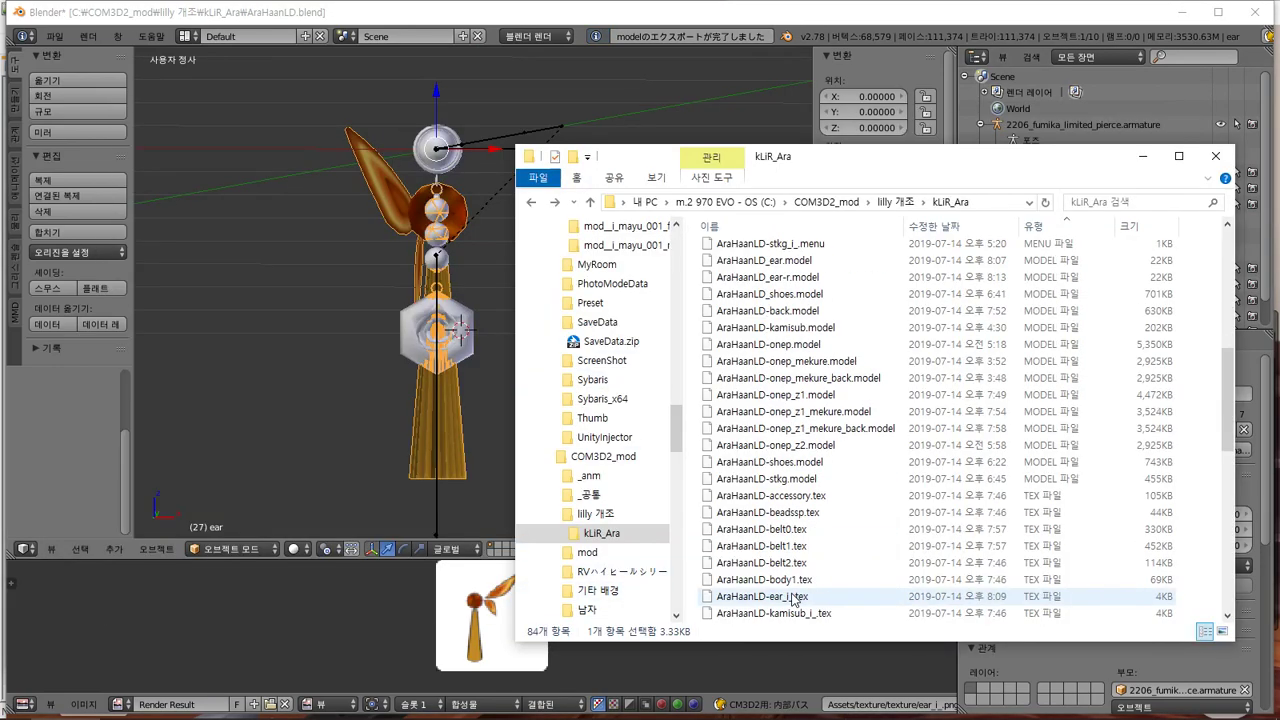
{"action": "key", "text": "alt+Tab"}
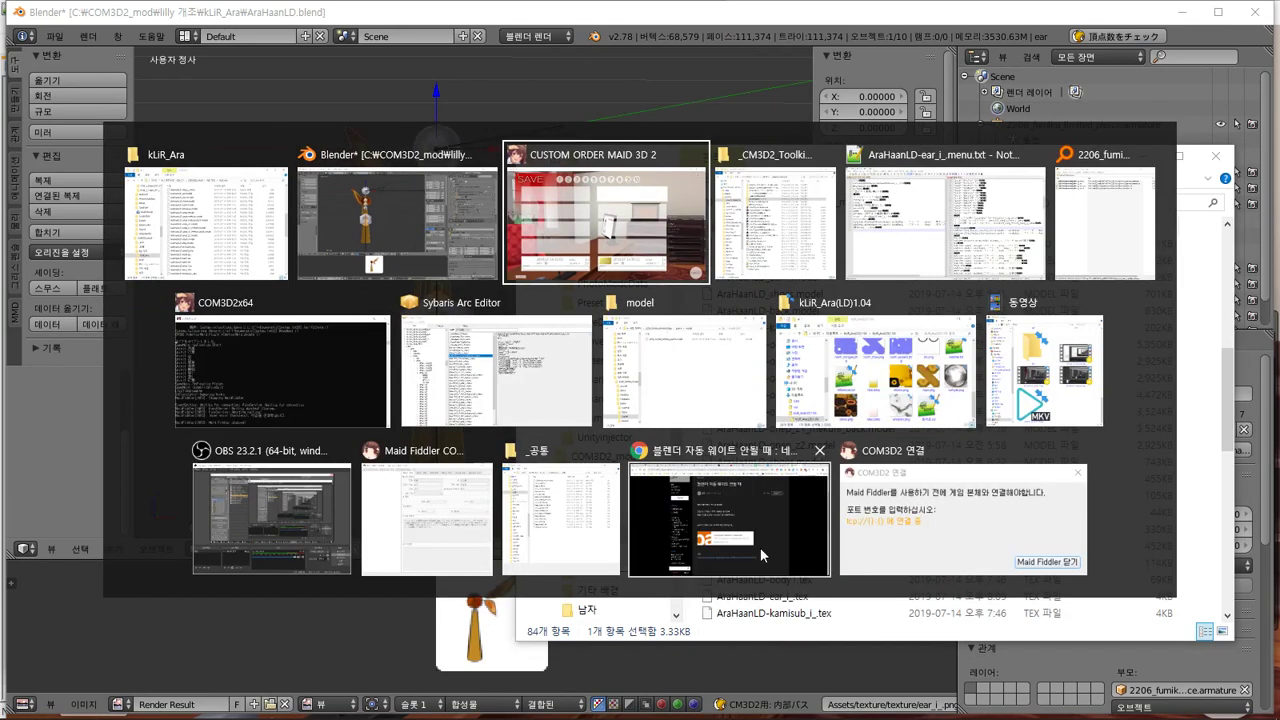
{"action": "left_click", "coordinate": [205, 220]}
{"action": "left_click", "coordinate": [786, 495]}
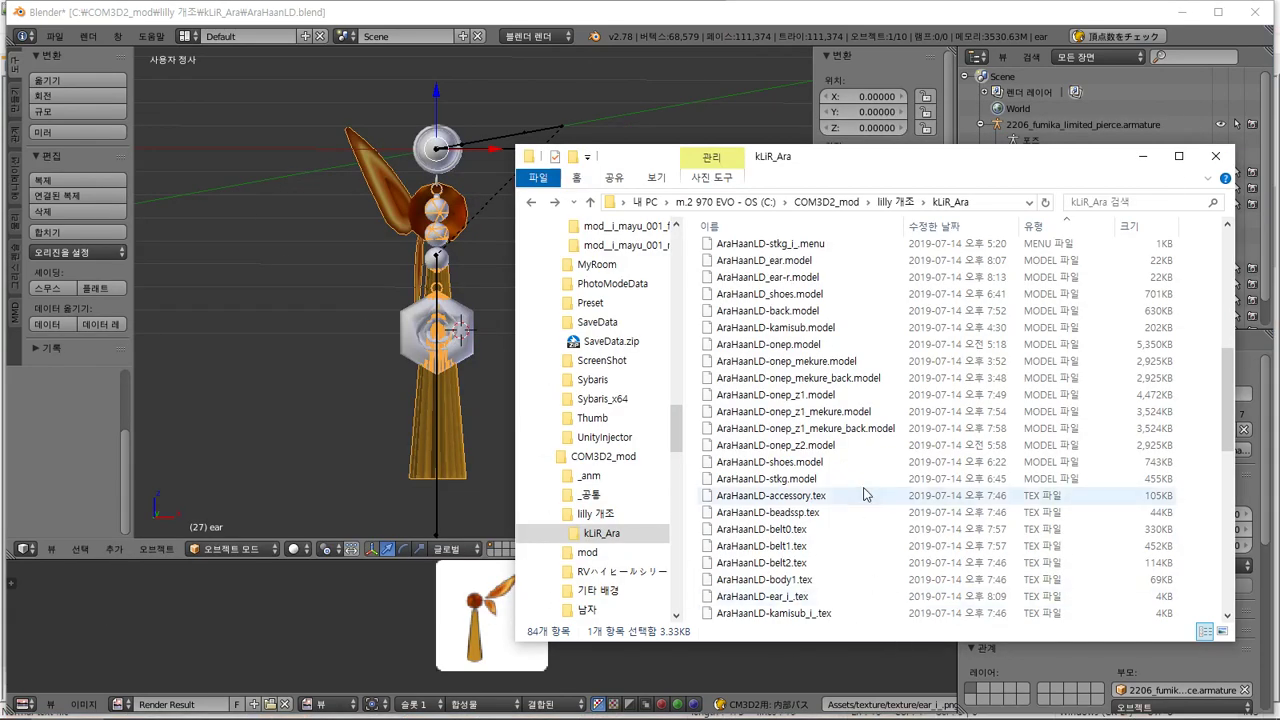
{"action": "scroll", "coordinate": [837, 537], "scroll_direction": "down", "scroll_amount": 4}
{"action": "scroll", "coordinate": [837, 537], "scroll_direction": "up", "scroll_amount": 6}
{"action": "scroll", "coordinate": [837, 537], "scroll_direction": "up", "scroll_amount": 4}
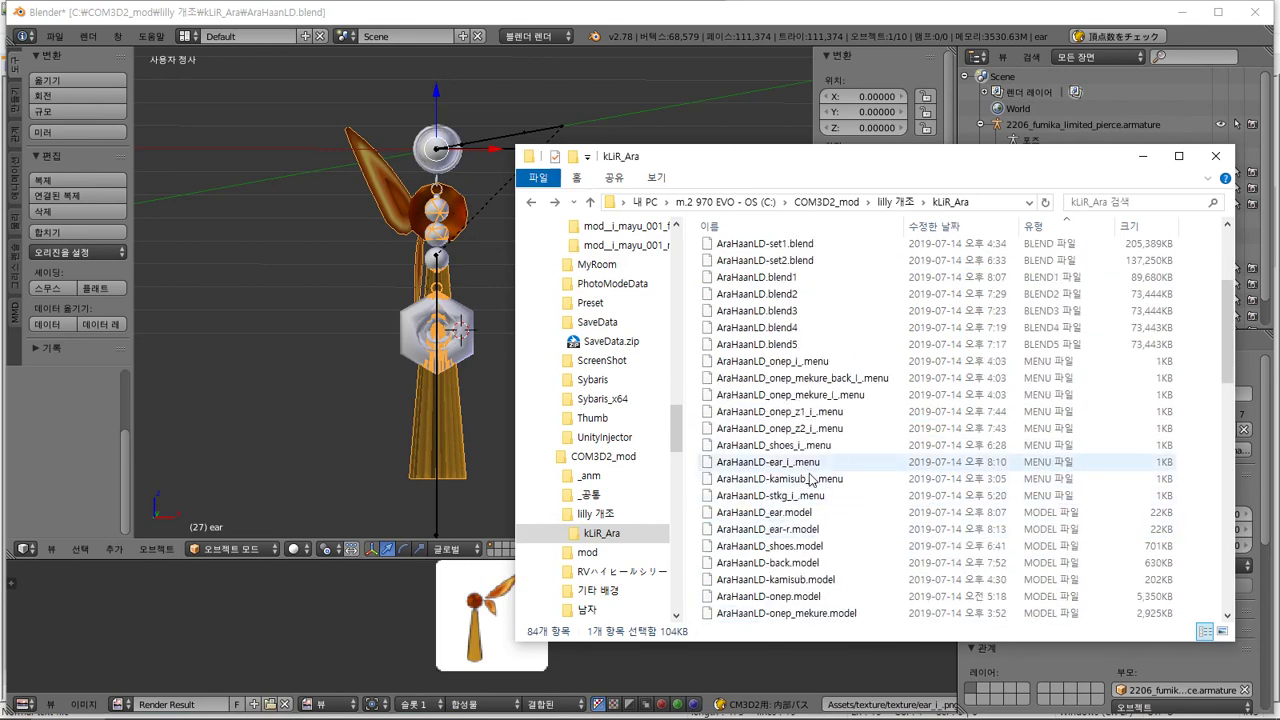
Rename AraHaanLD_ear.model in the kLiR_Ara folder as AraHaanLD_ear-l.model
{"action": "left_click", "coordinate": [809, 529]}
{"action": "key", "text": "F2"}
{"action": "left_click", "coordinate": [781, 507]}
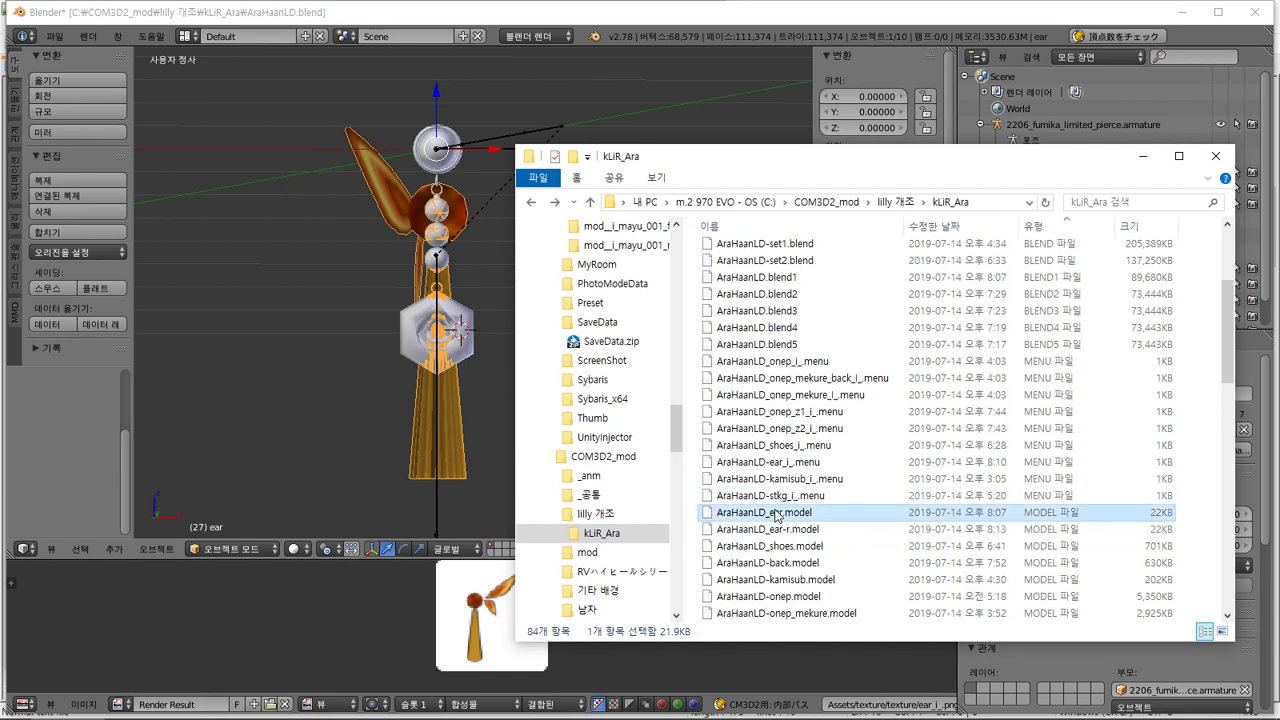
{"action": "key", "text": "F2"}
{"action": "key", "text": "Right"}
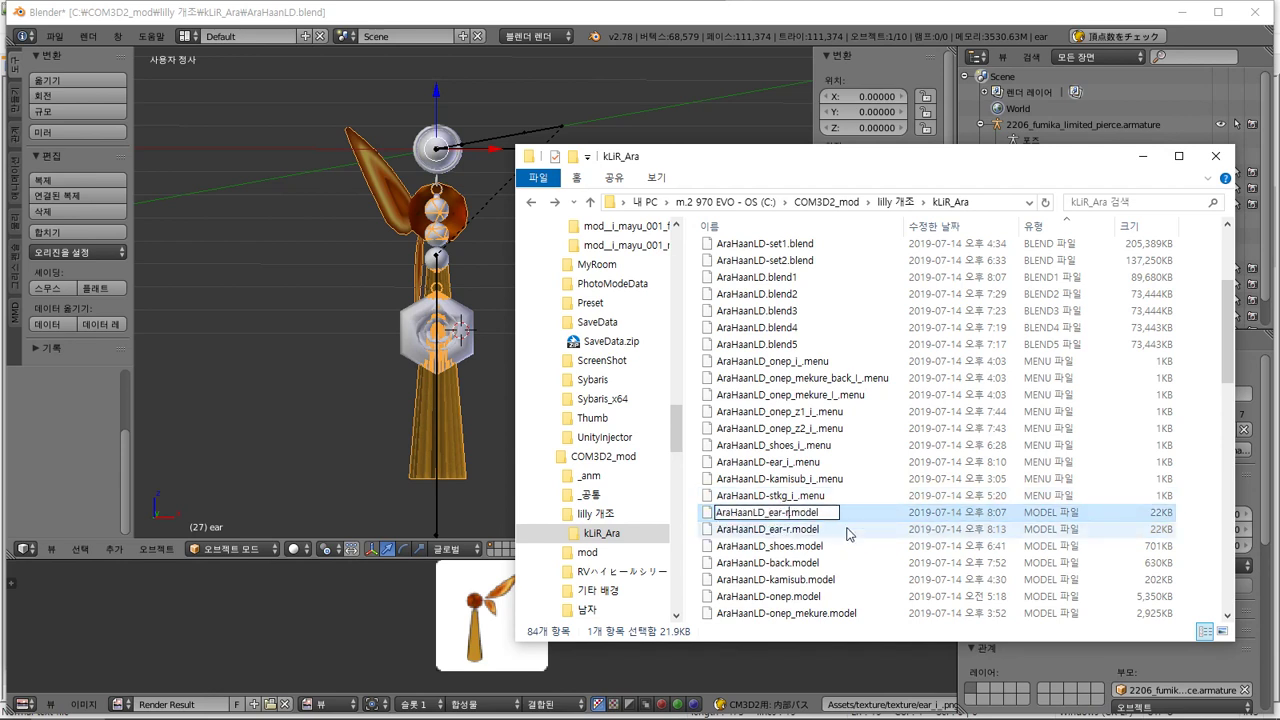
{"action": "key", "text": "BackSpace"}
{"action": "type", "text": "l"}
{"action": "key", "text": "Return"}
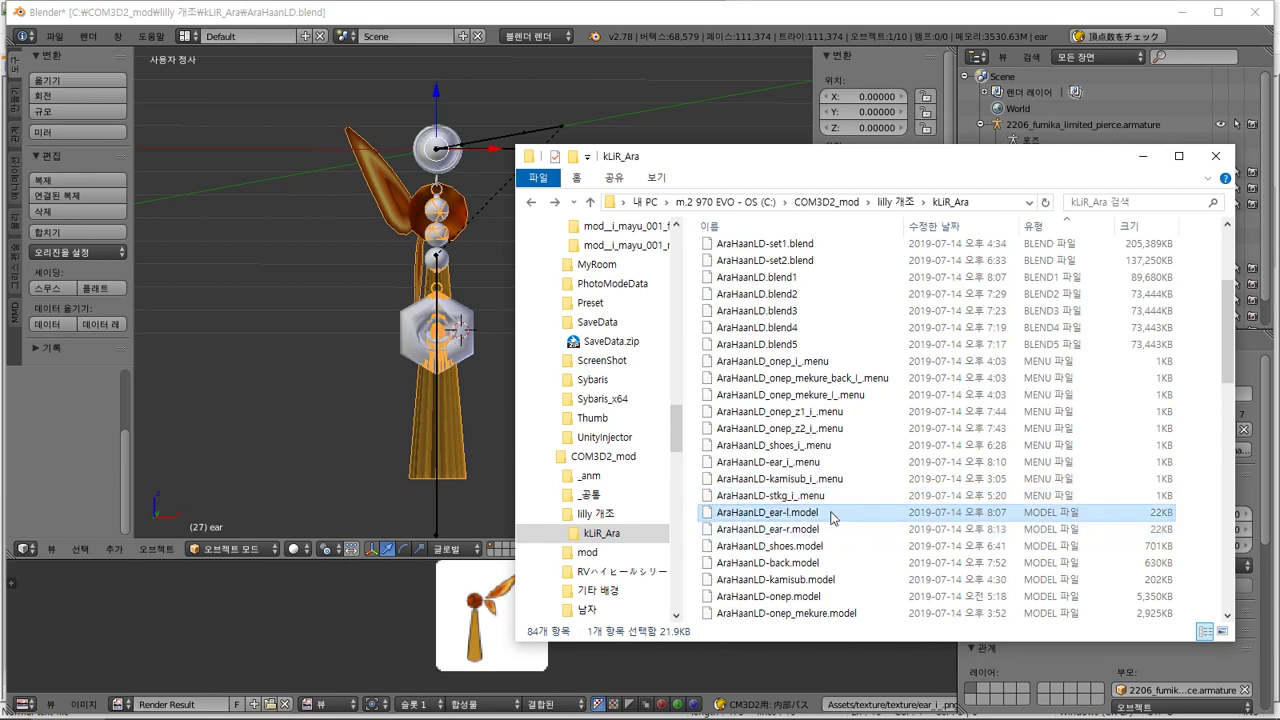
Load AraHaanLD-ear_i_.menu from the kLiR_Ara folder into the [CM3D2]menu編集.exe editor in the _CM3D2_Toolkit_PR2 folder
{"action": "left_click", "coordinate": [808, 464]}
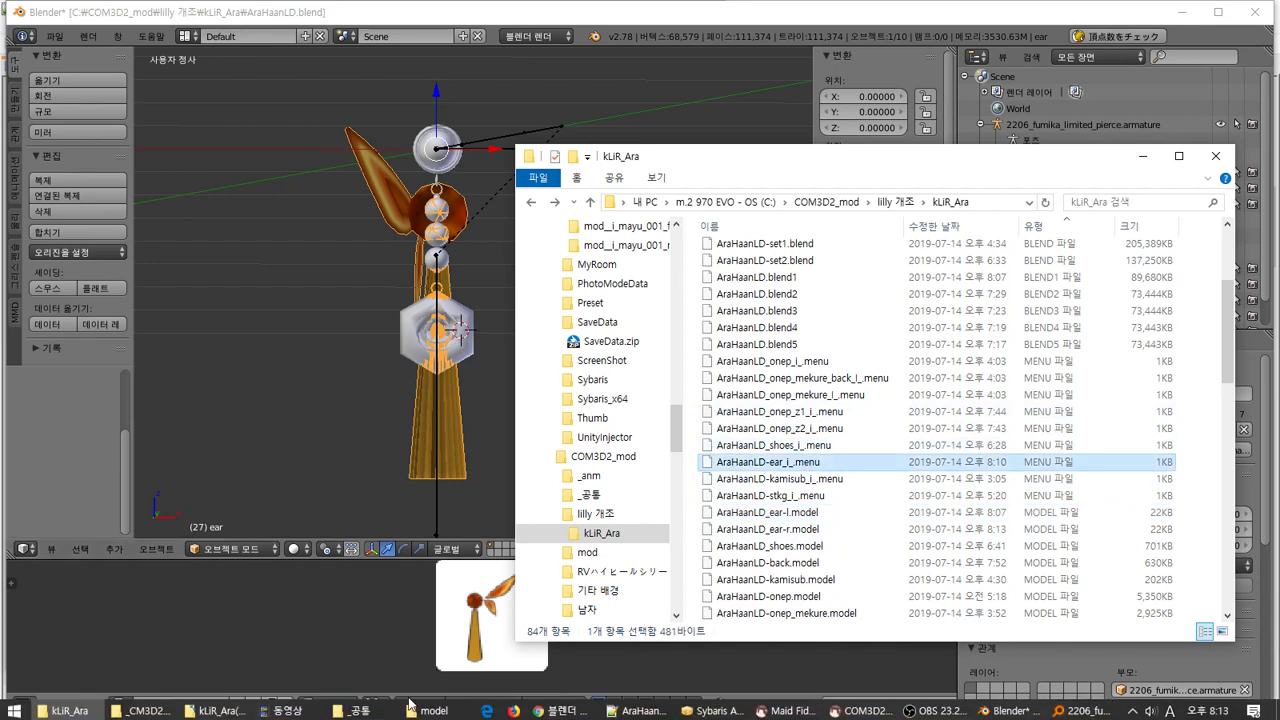
{"action": "left_click", "coordinate": [128, 708]}
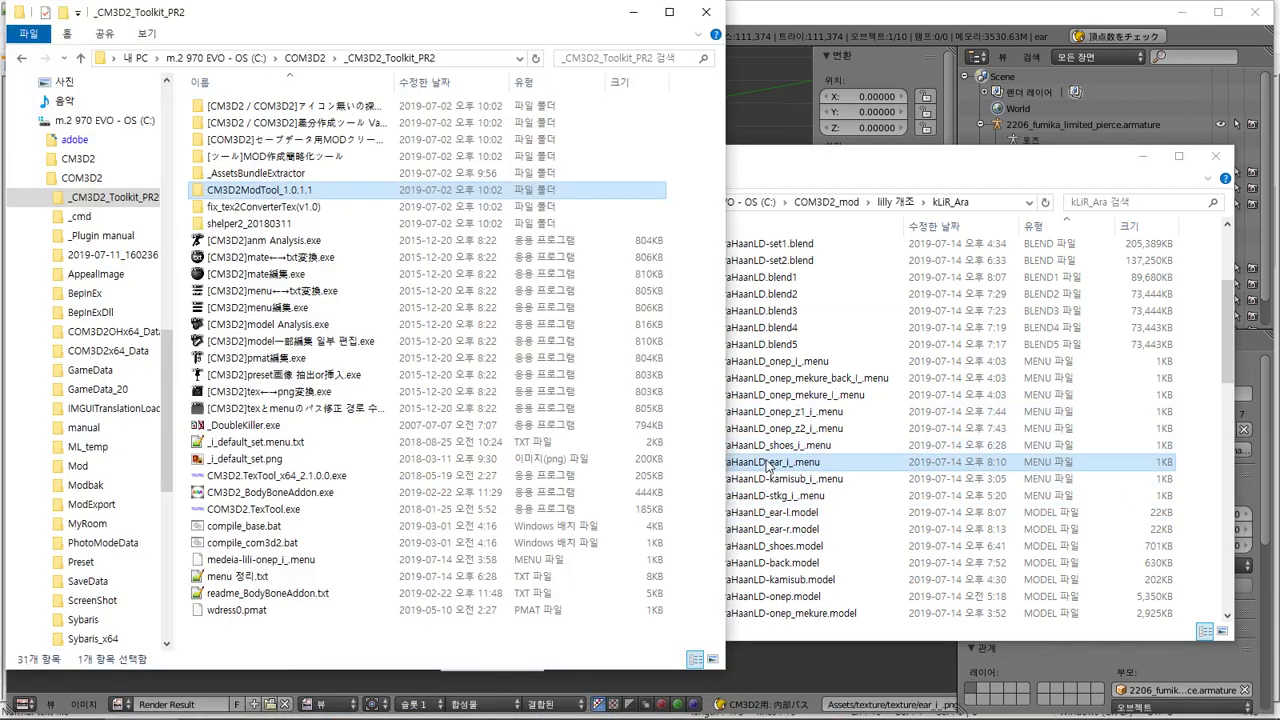
{"action": "key", "text": "super"}
{"action": "left_click", "coordinate": [681, 130]}
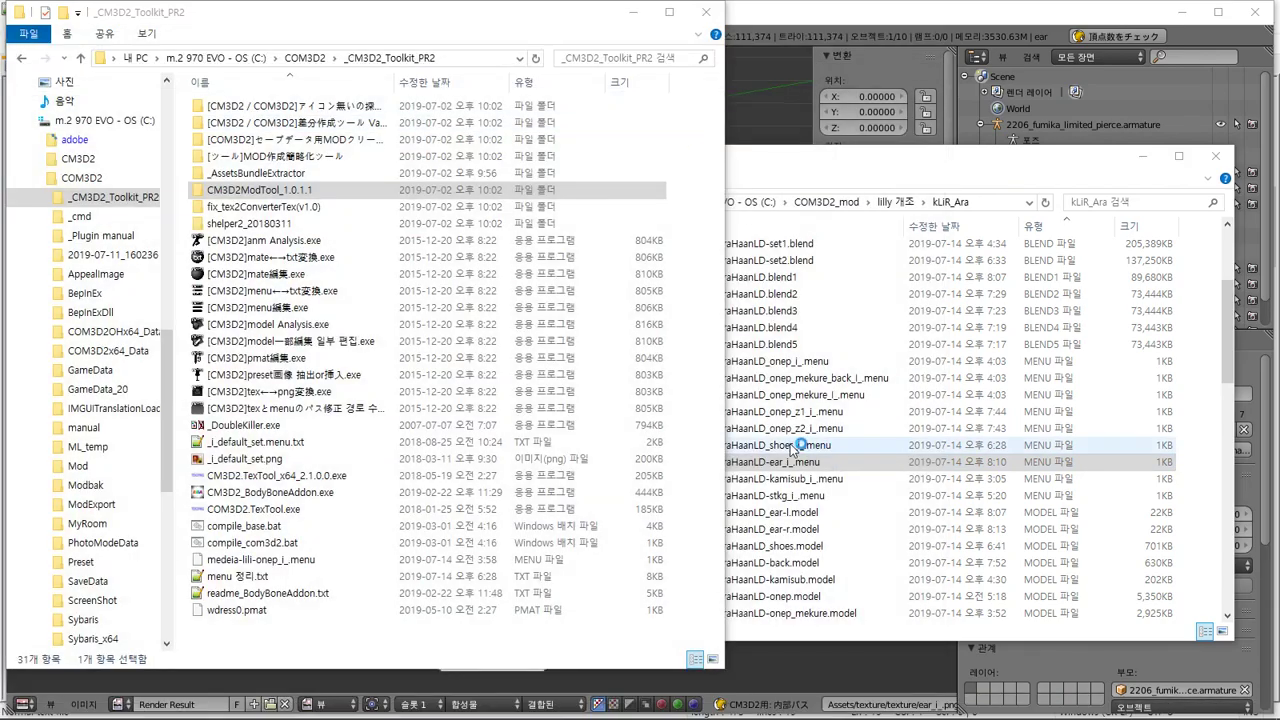
{"action": "left_click_drag", "start_coordinate": [775, 463], "coordinate": [561, 307]}
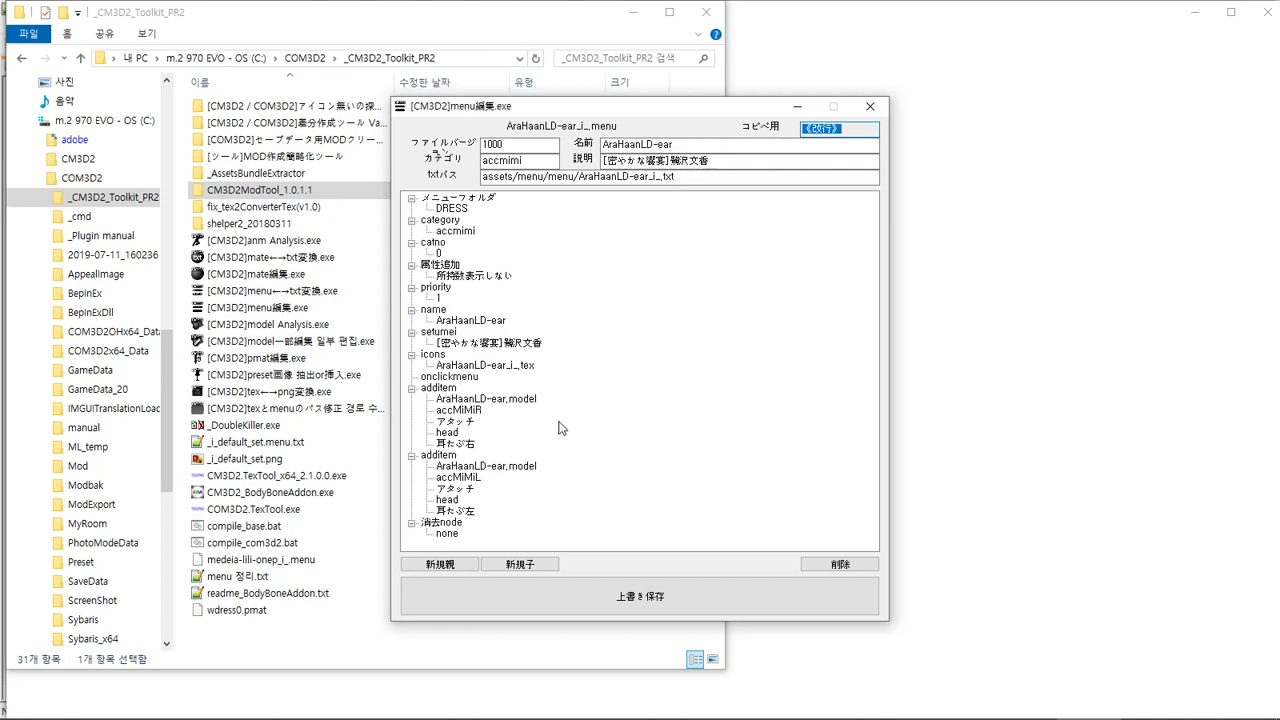
Change the model file of the accMiMiR additem entry to AraHaanLD-ear-r.model
{"action": "left_click", "coordinate": [512, 403]}
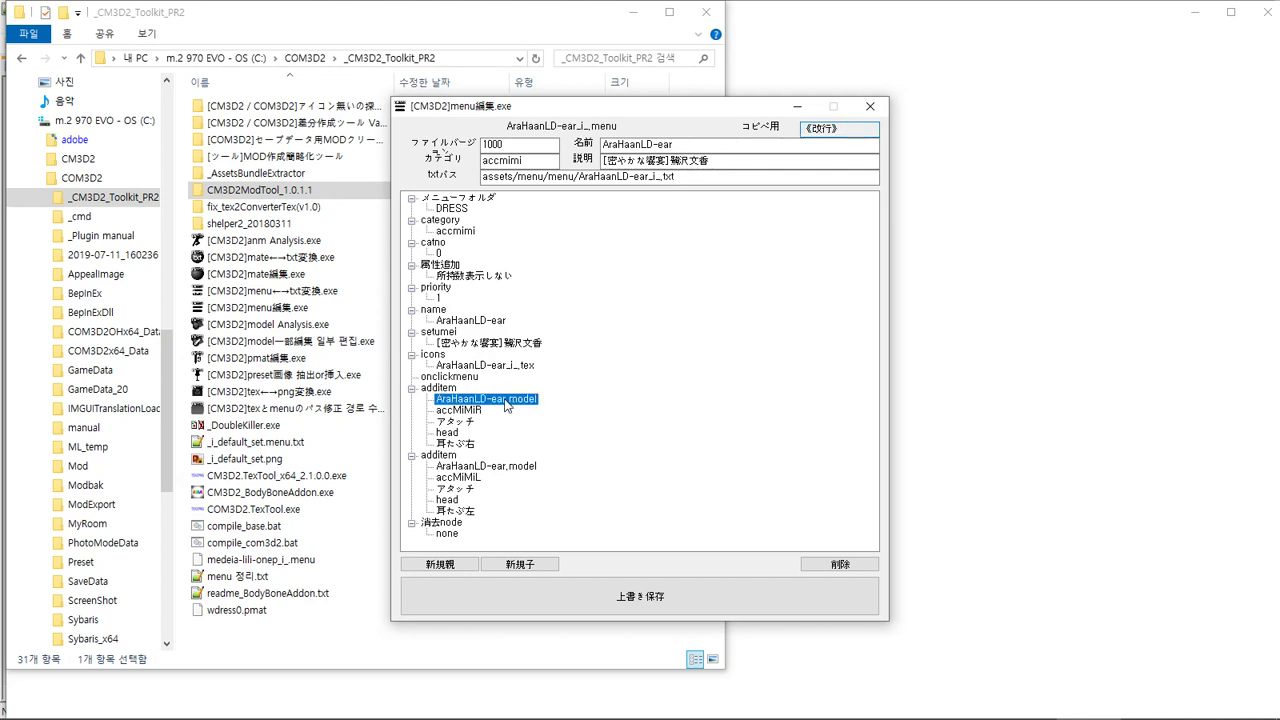
{"action": "left_click", "coordinate": [510, 401]}
{"action": "left_click", "coordinate": [508, 400]}
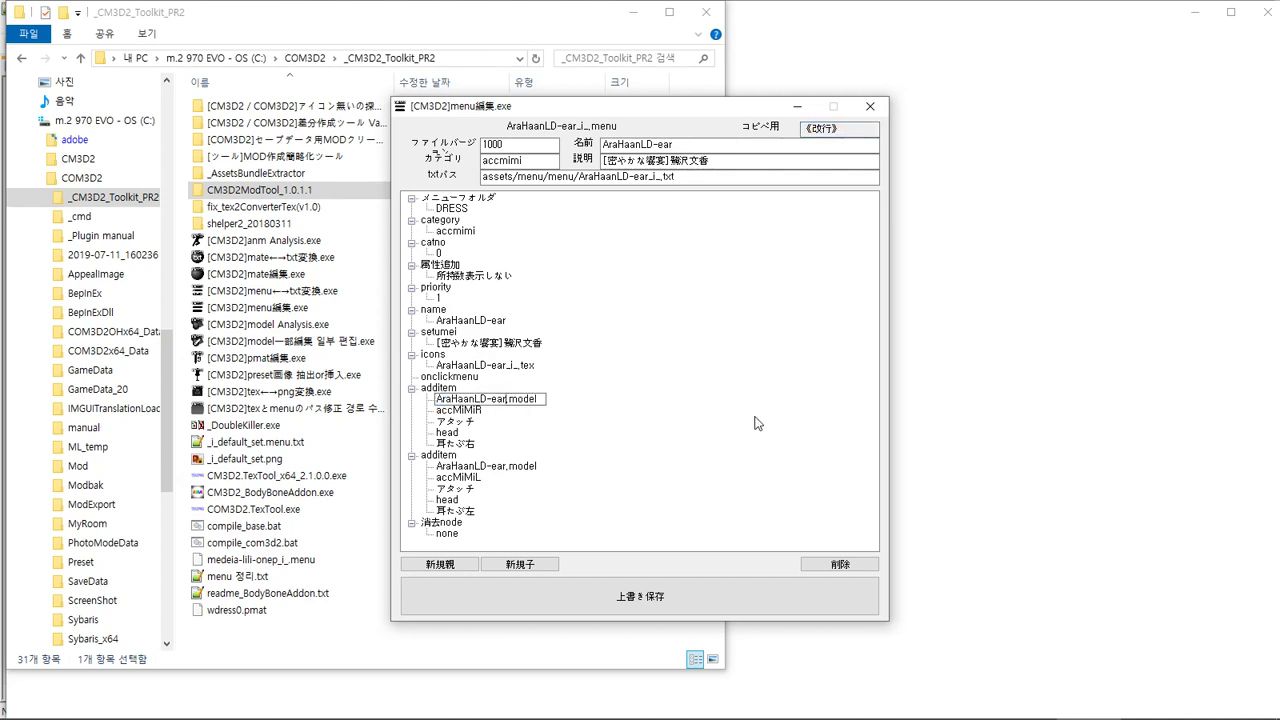
{"action": "type", "text": "-r"}
{"action": "key", "text": "Return"}
Change the model file of the accMiMiL additem entry to AraHaanLD-ear-l.model
{"action": "key", "text": "Down"}
{"action": "key", "text": "Down"}
{"action": "key", "text": "Down"}
{"action": "key", "text": "Down"}
{"action": "key", "text": "Down"}
{"action": "key", "text": "Down"}
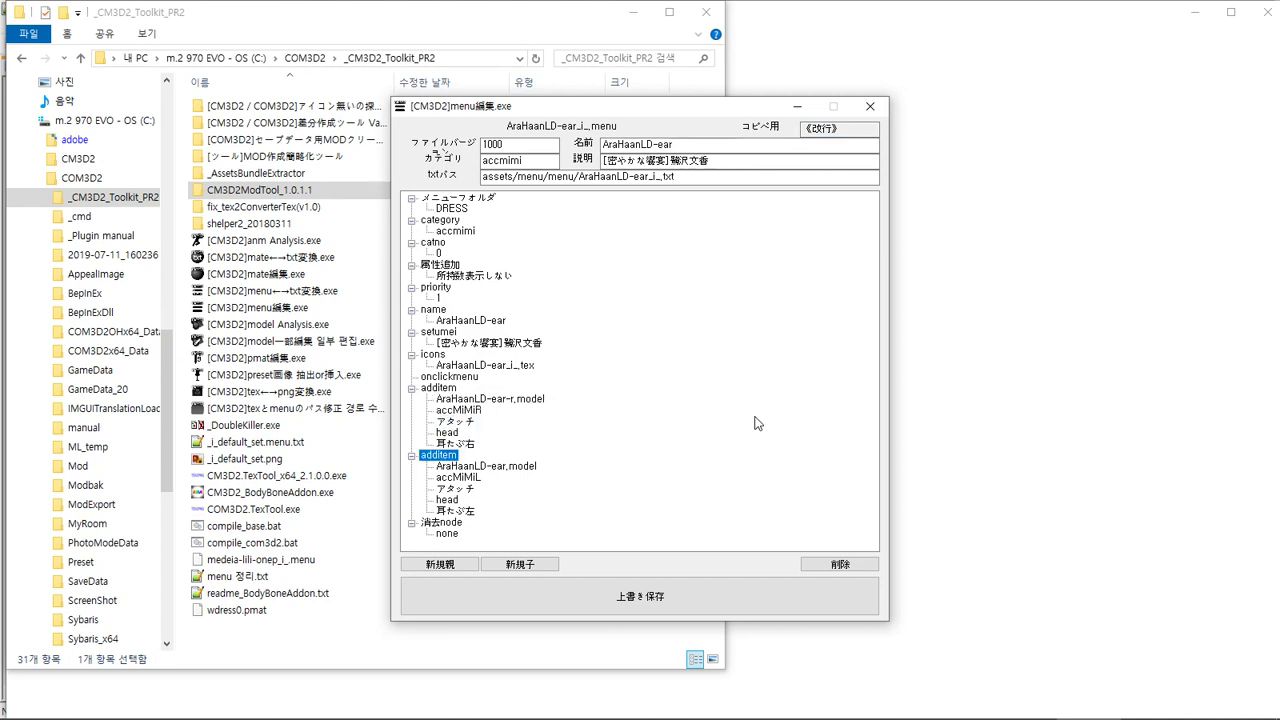
{"action": "key", "text": "F2"}
{"action": "key", "text": "Home"}
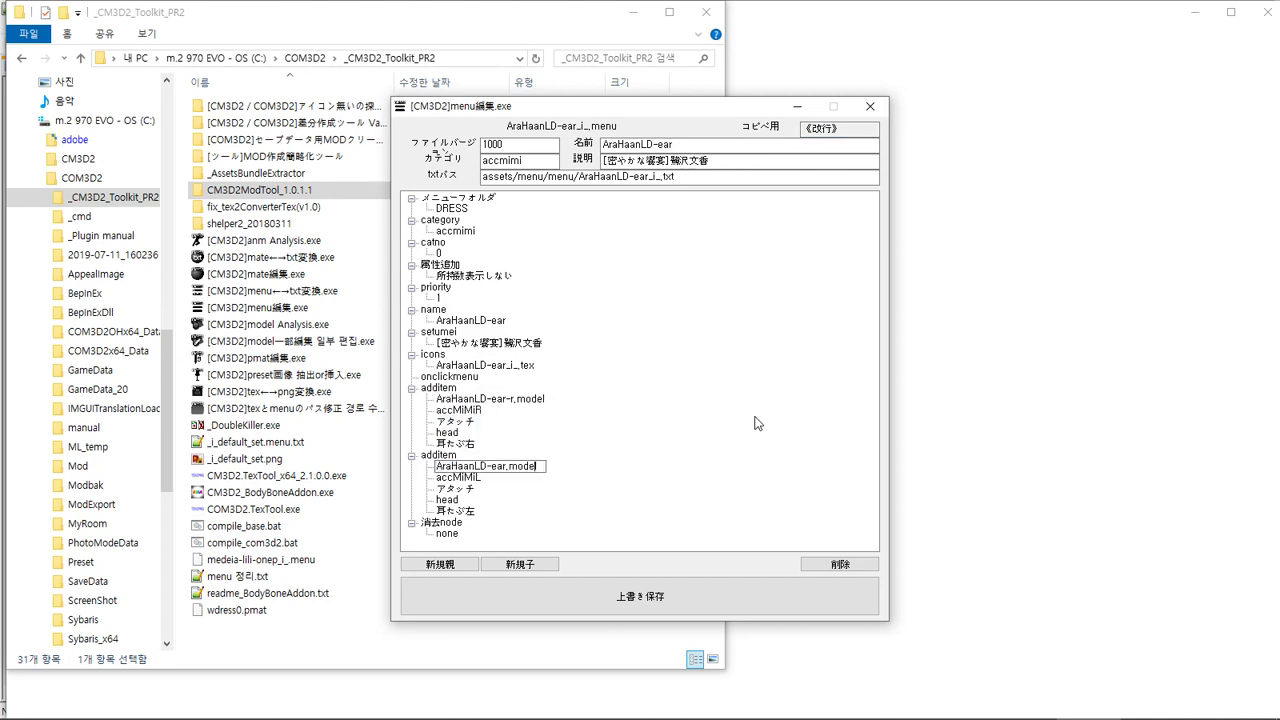
{"action": "type", "text": "-l"}
{"action": "key", "text": "Return"}
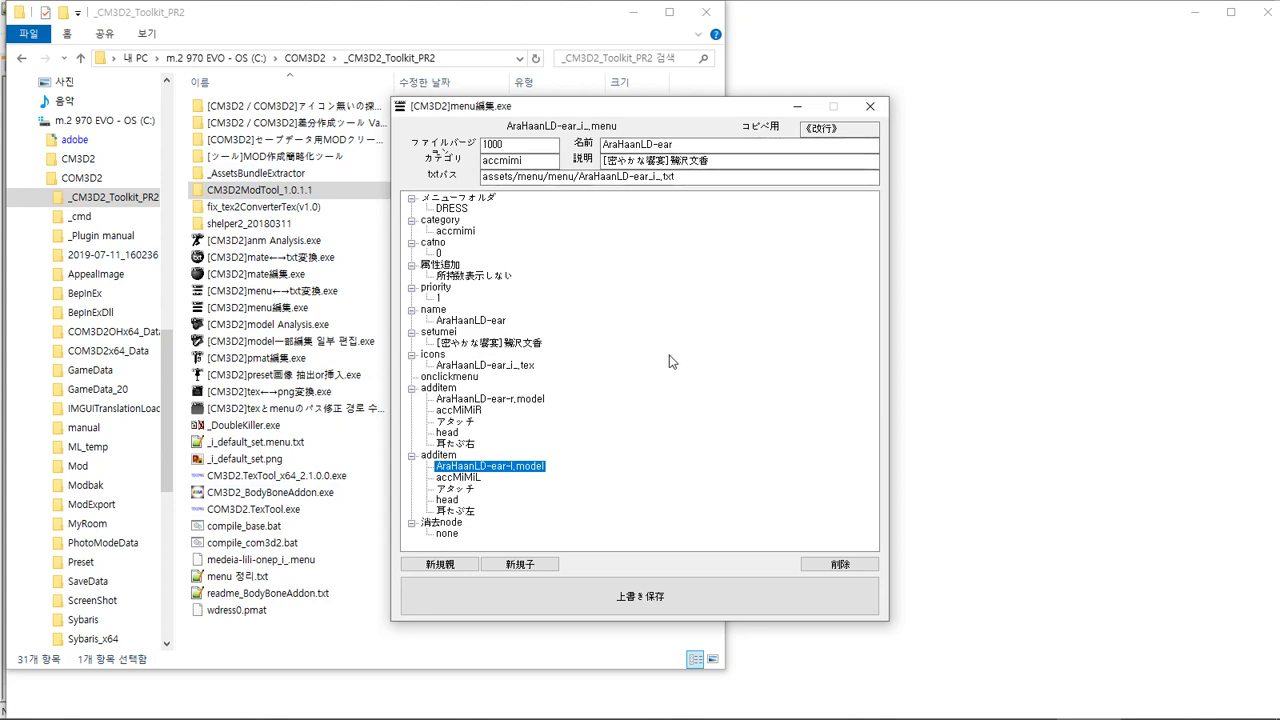
{"action": "mouse_move", "coordinate": [765, 716]}
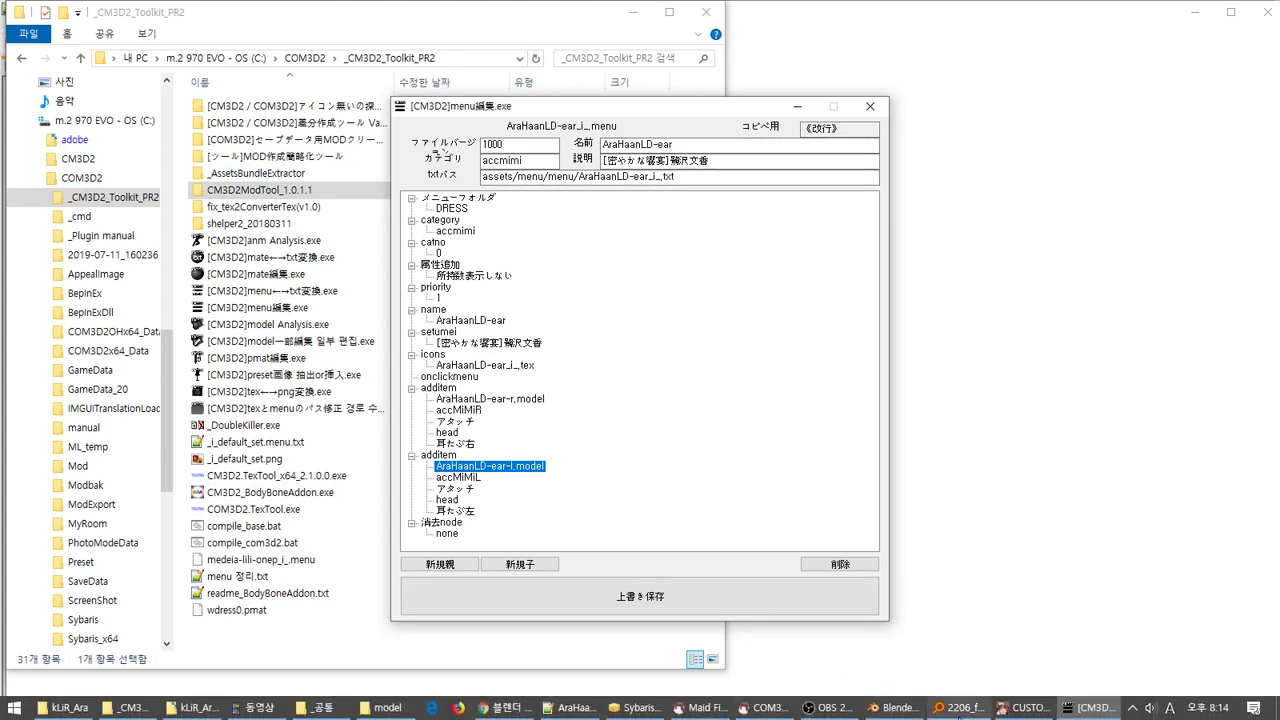
{"action": "left_click", "coordinate": [828, 711]}
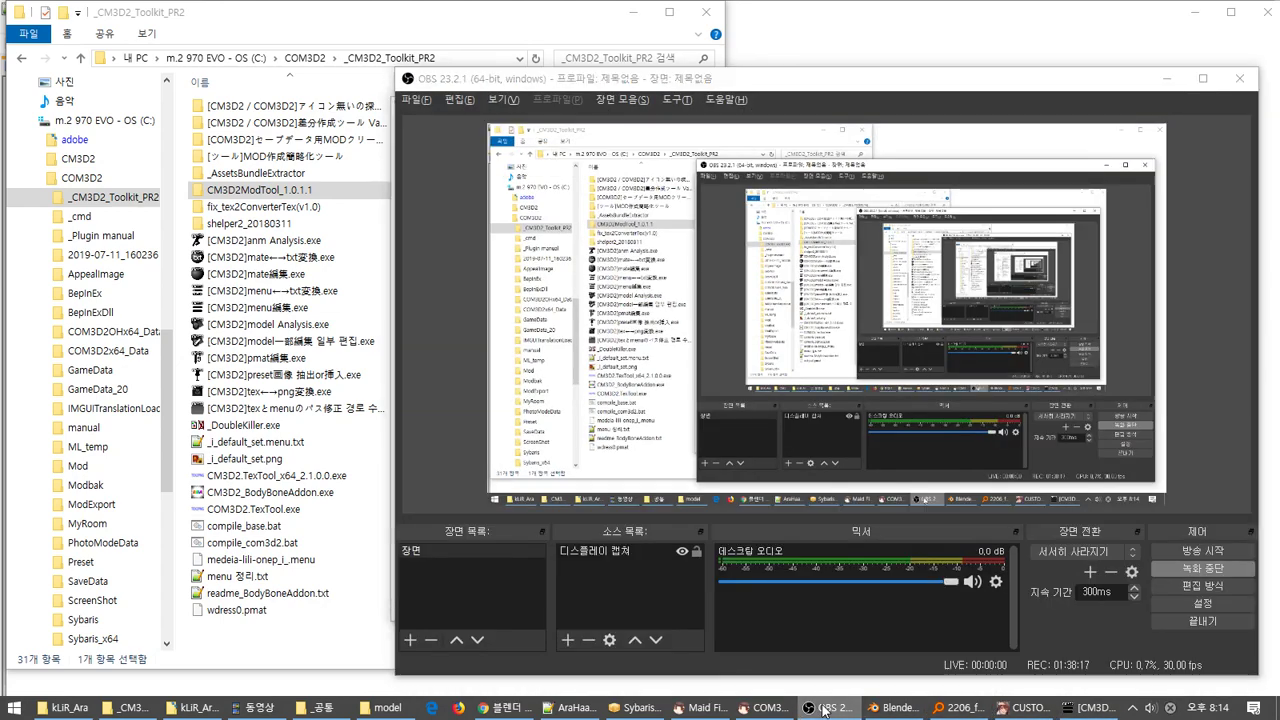
{"action": "left_click", "coordinate": [823, 711]}
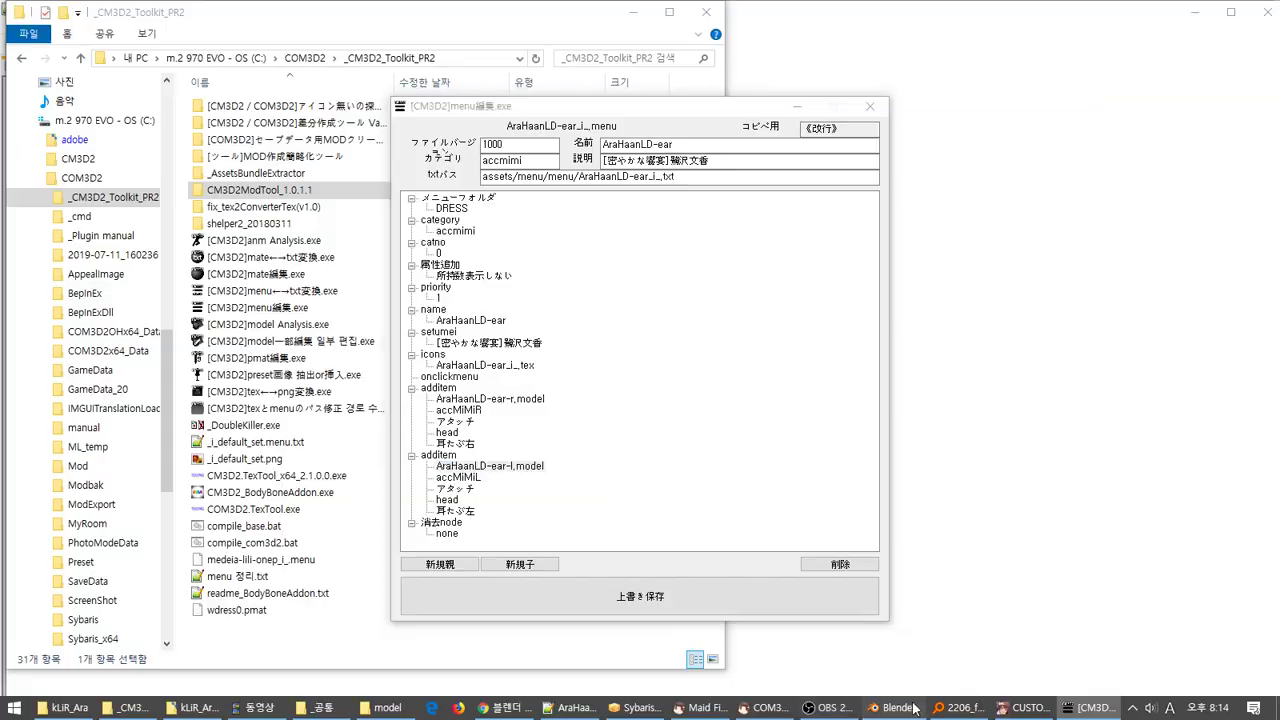
Switch to Blender and add a Basis shape key to the ear mesh
{"action": "left_click", "coordinate": [899, 708]}
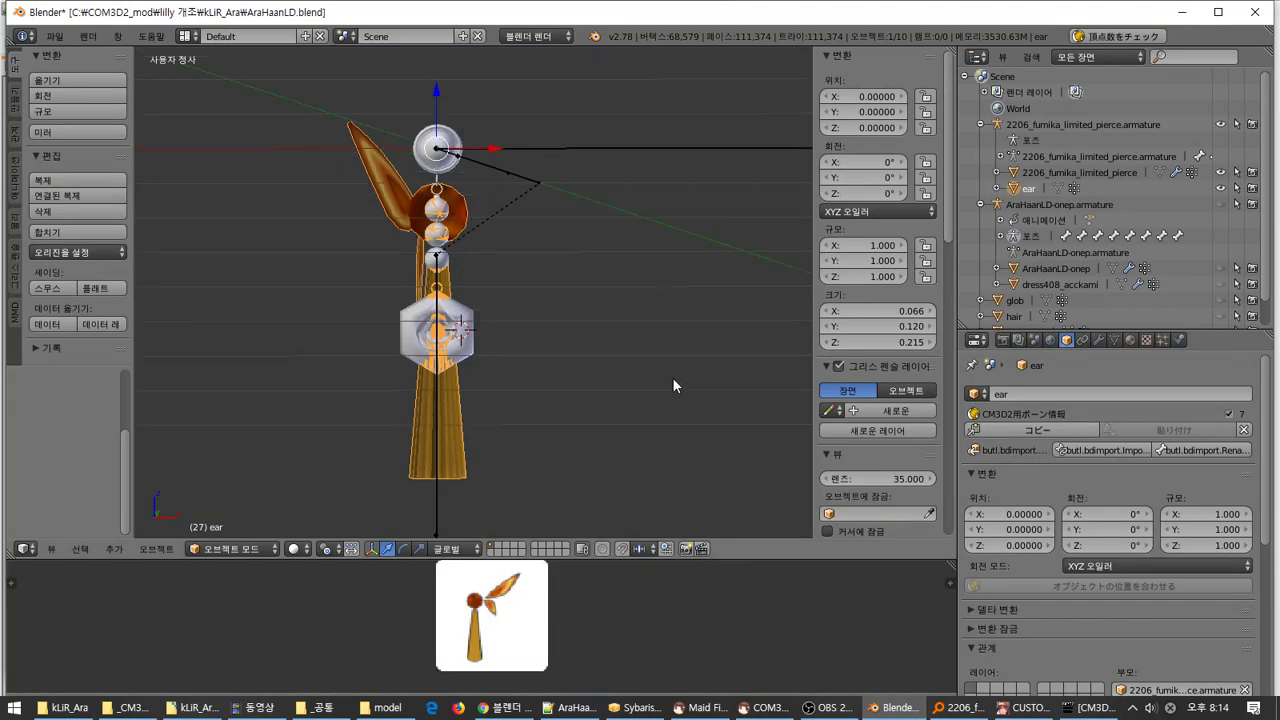
{"action": "middle_click_drag", "start_coordinate": [672, 377], "coordinate": [706, 404]}
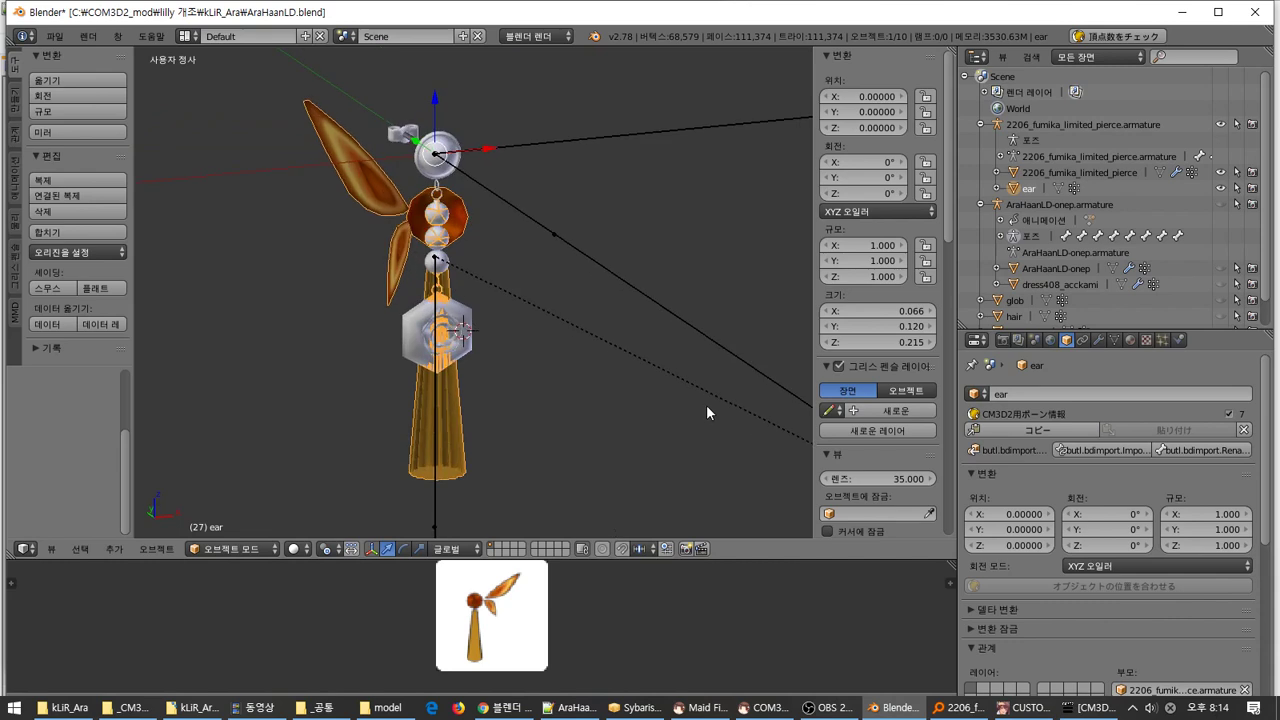
{"action": "middle_click_drag", "start_coordinate": [706, 404], "coordinate": [695, 404]}
{"action": "scroll", "coordinate": [695, 404], "scroll_direction": "up", "scroll_amount": 1}
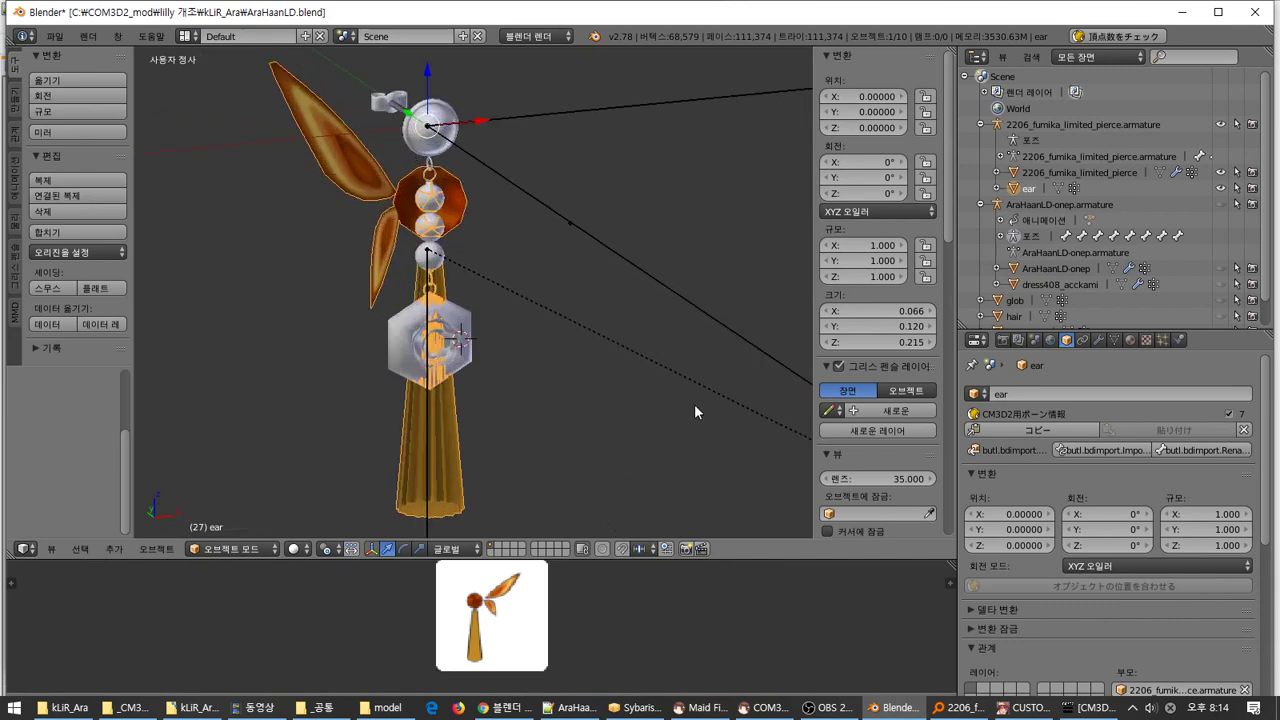
{"action": "left_click", "coordinate": [1119, 339]}
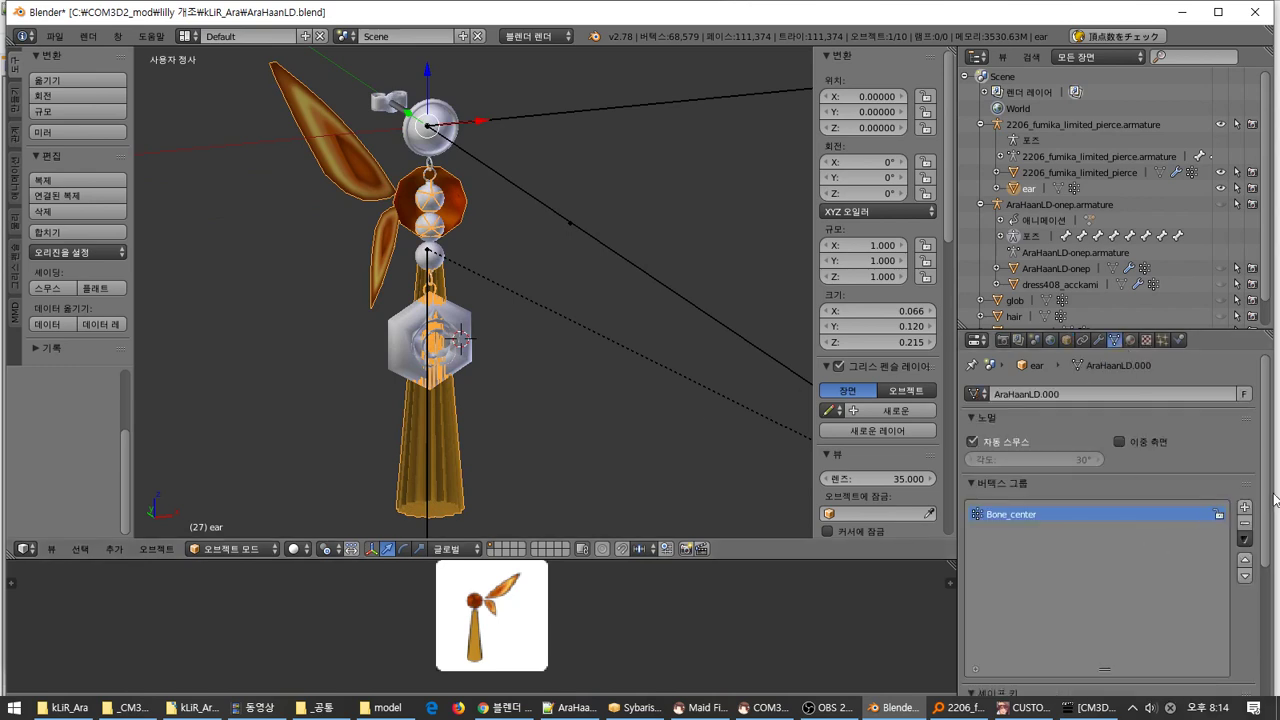
{"action": "scroll", "coordinate": [1250, 495], "scroll_direction": "down", "scroll_amount": 5}
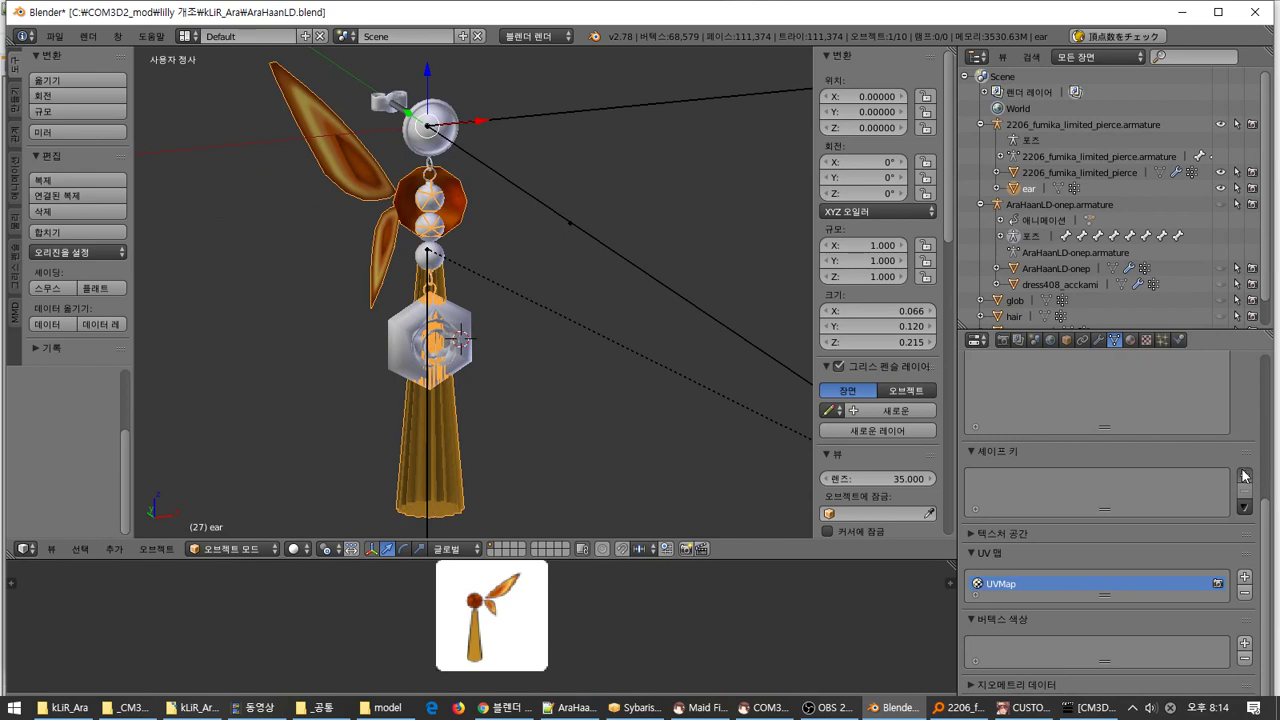
{"action": "left_click", "coordinate": [1244, 475]}
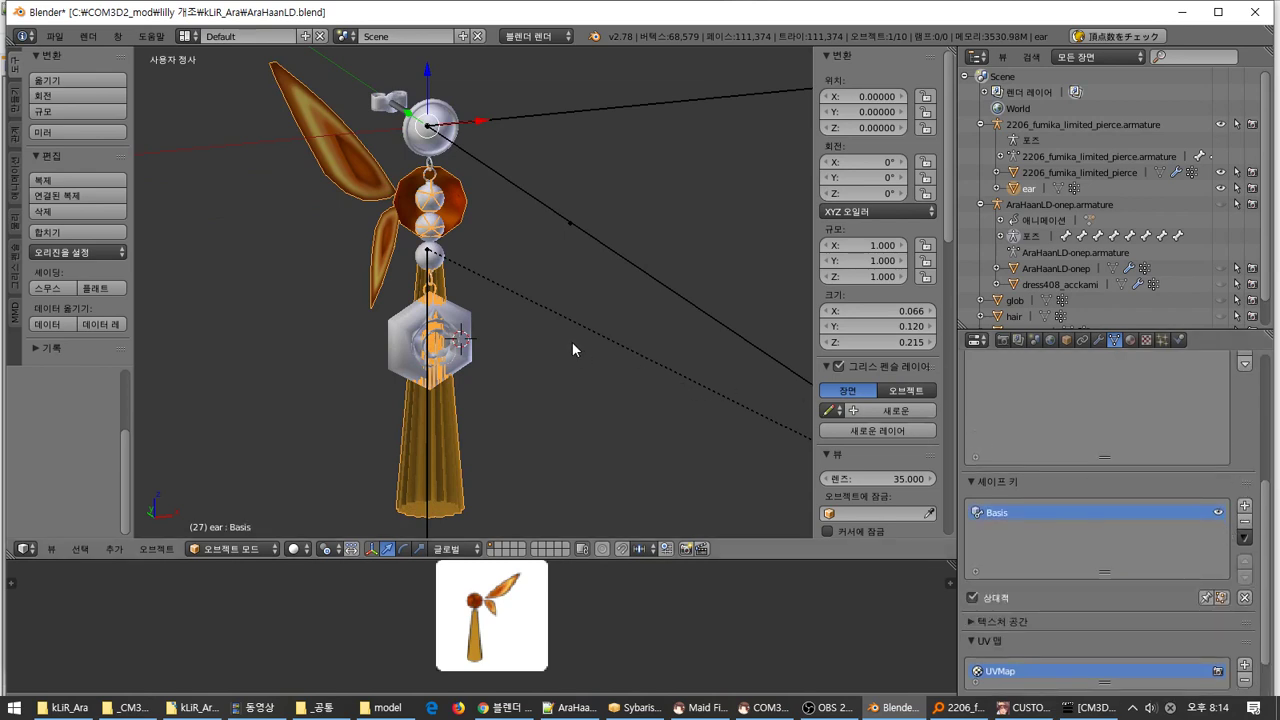
{"action": "key", "text": "Tab"}
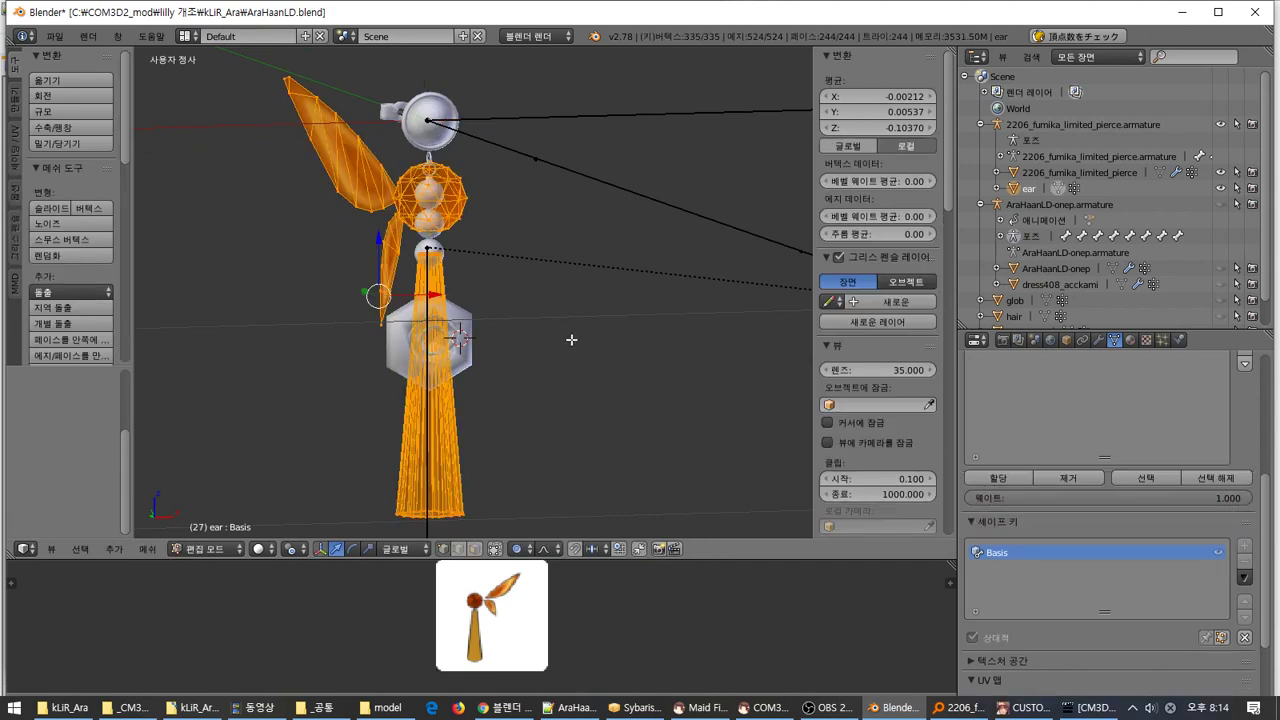
{"action": "key", "text": "Tab"}
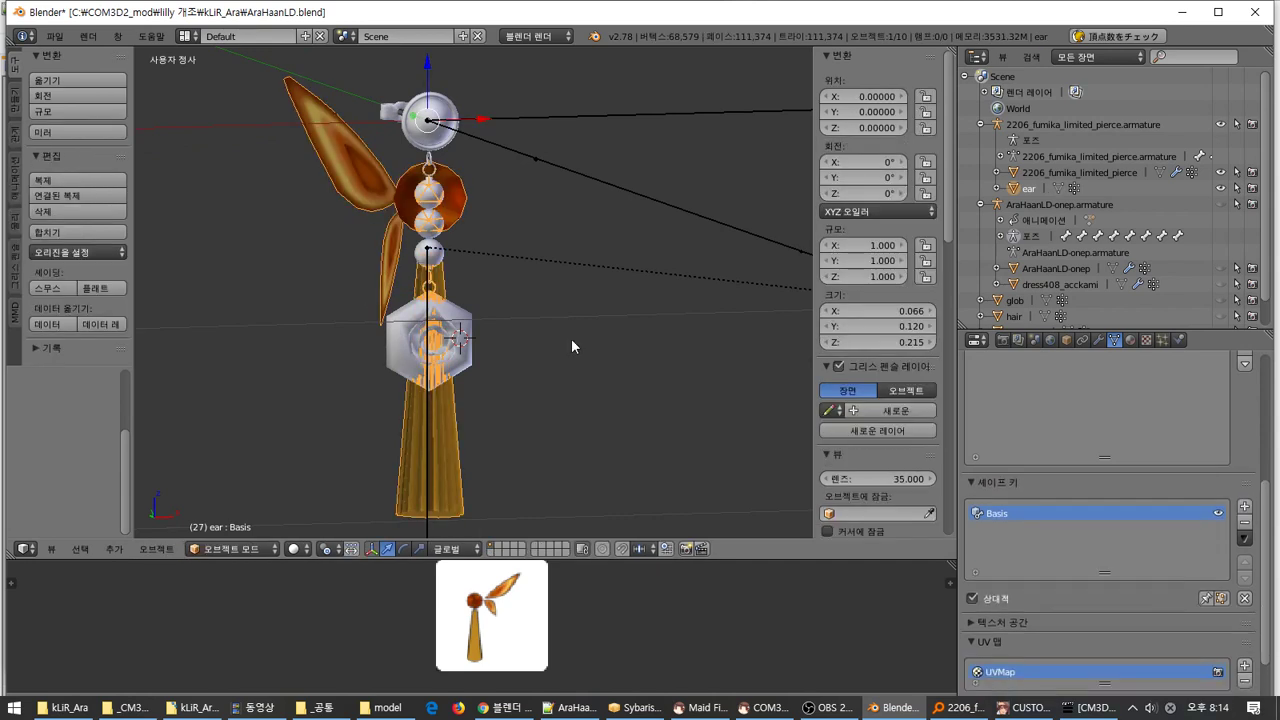
Add a second shape key to the ear mesh and name it ear-size
{"action": "left_click", "coordinate": [1244, 505]}
{"action": "double_click", "coordinate": [1003, 528]}
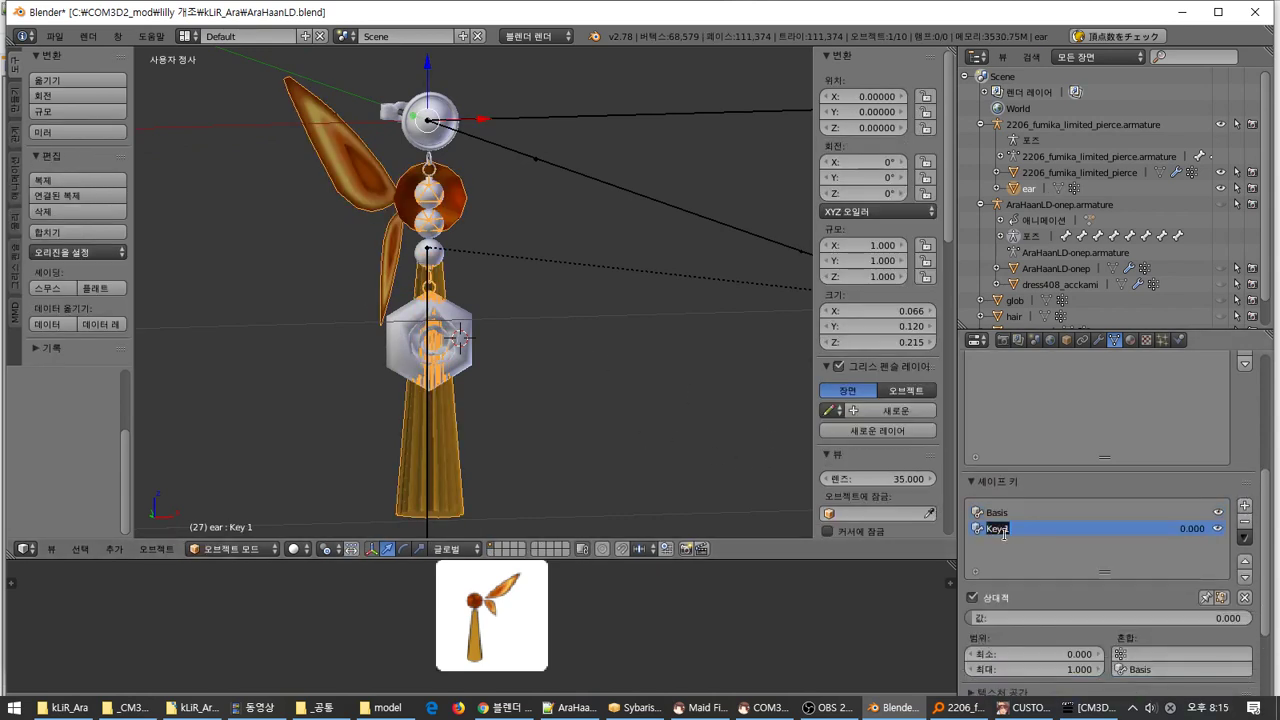
{"action": "type", "text": "ear-size"}
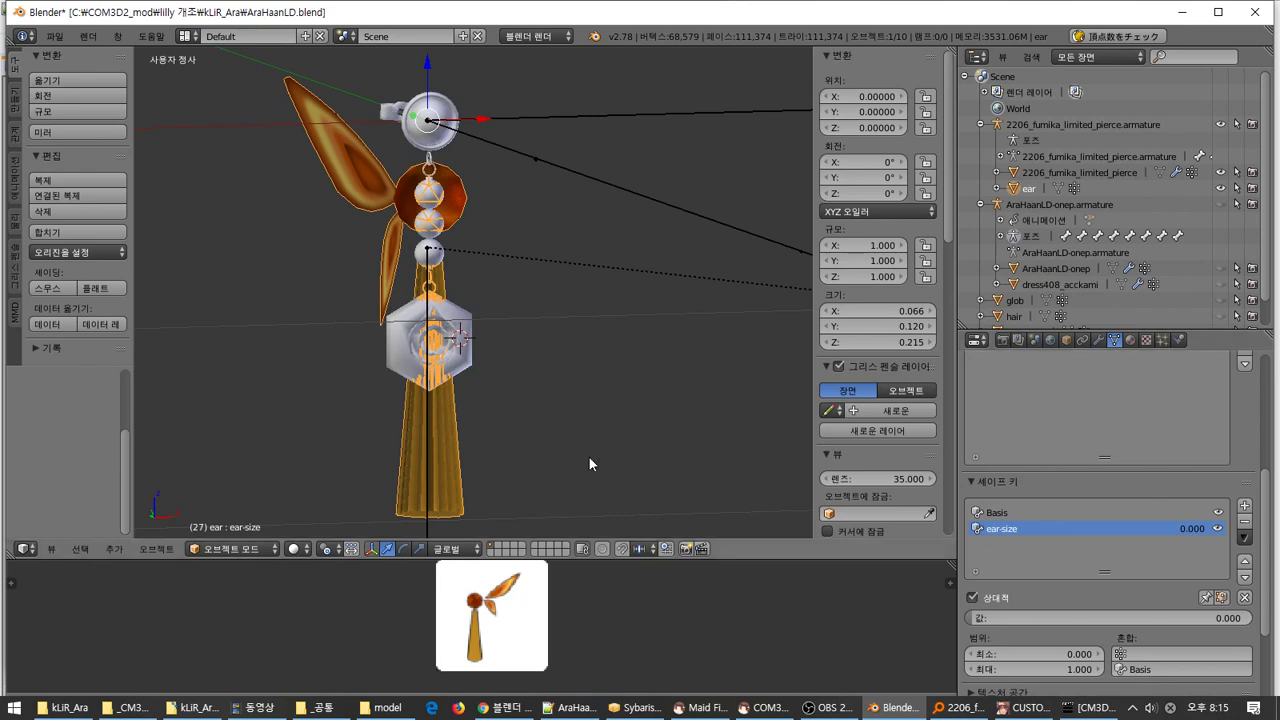
Enter Edit Mode on the ear mesh, set the pivot point to the 3D cursor and snap the cursor to the scene centre
{"action": "key", "text": "Tab"}
{"action": "key", "text": "s"}
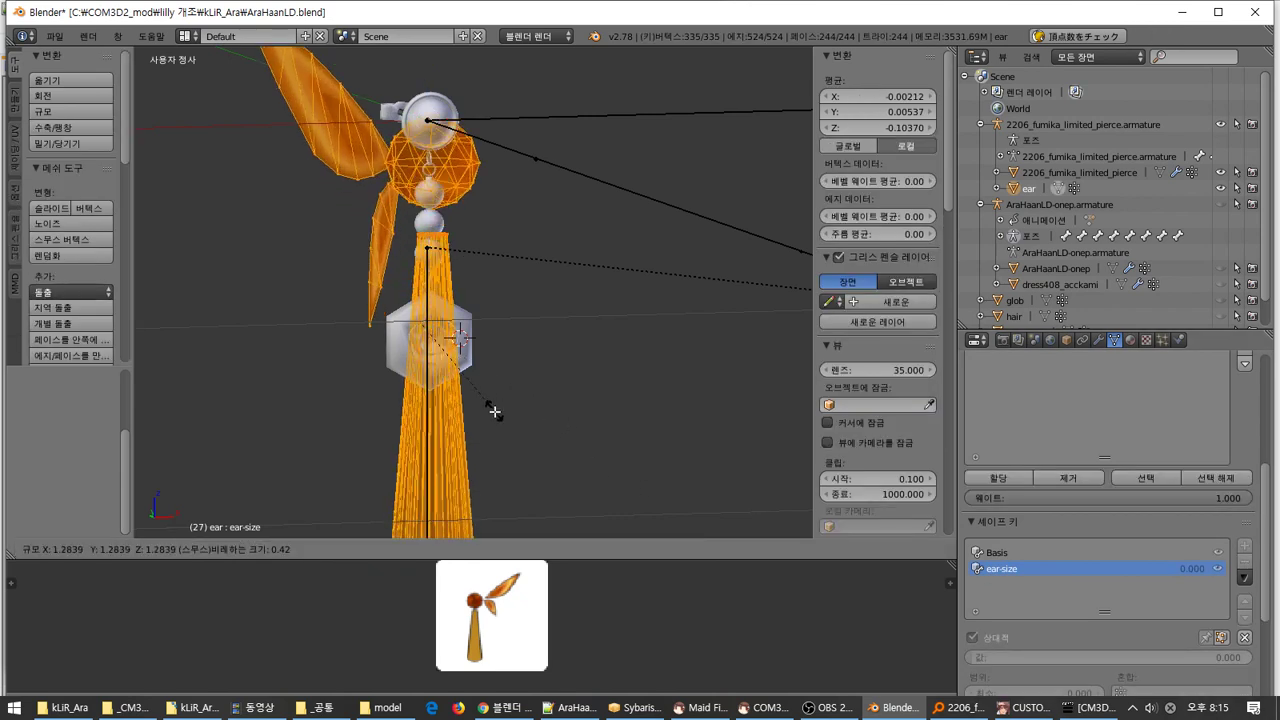
{"action": "key", "text": "Escape"}
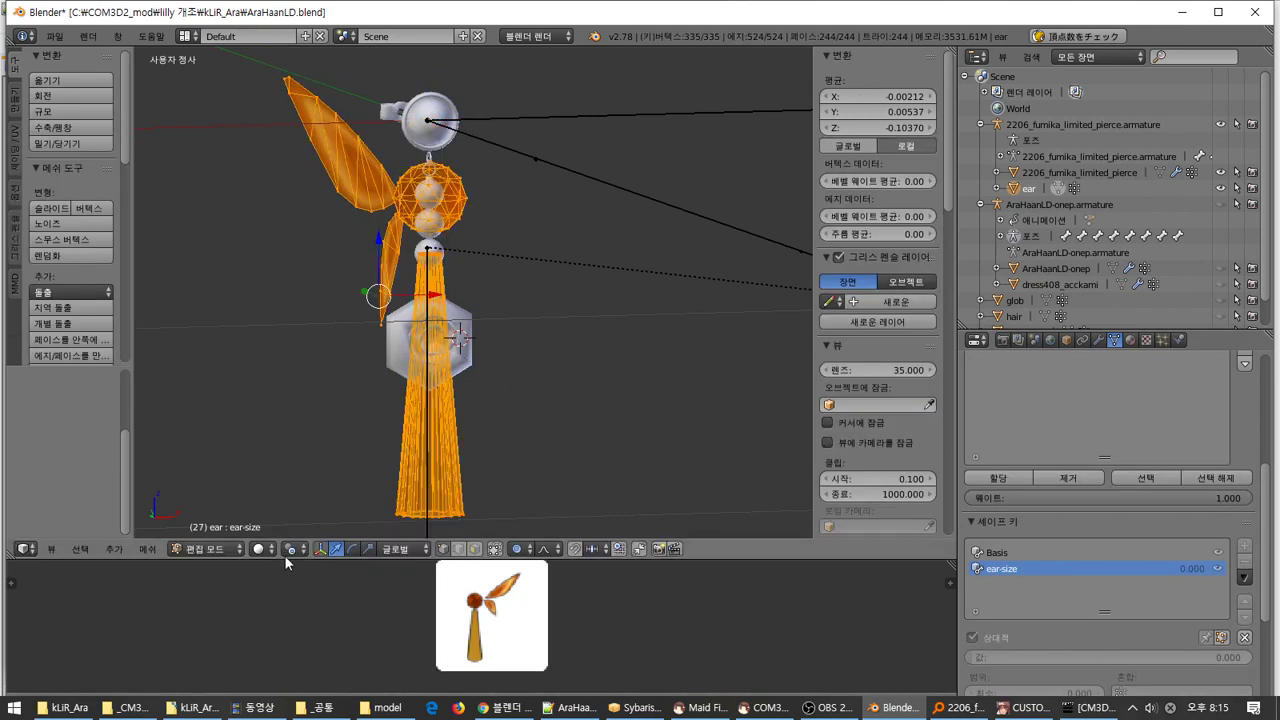
{"action": "left_click", "coordinate": [290, 549]}
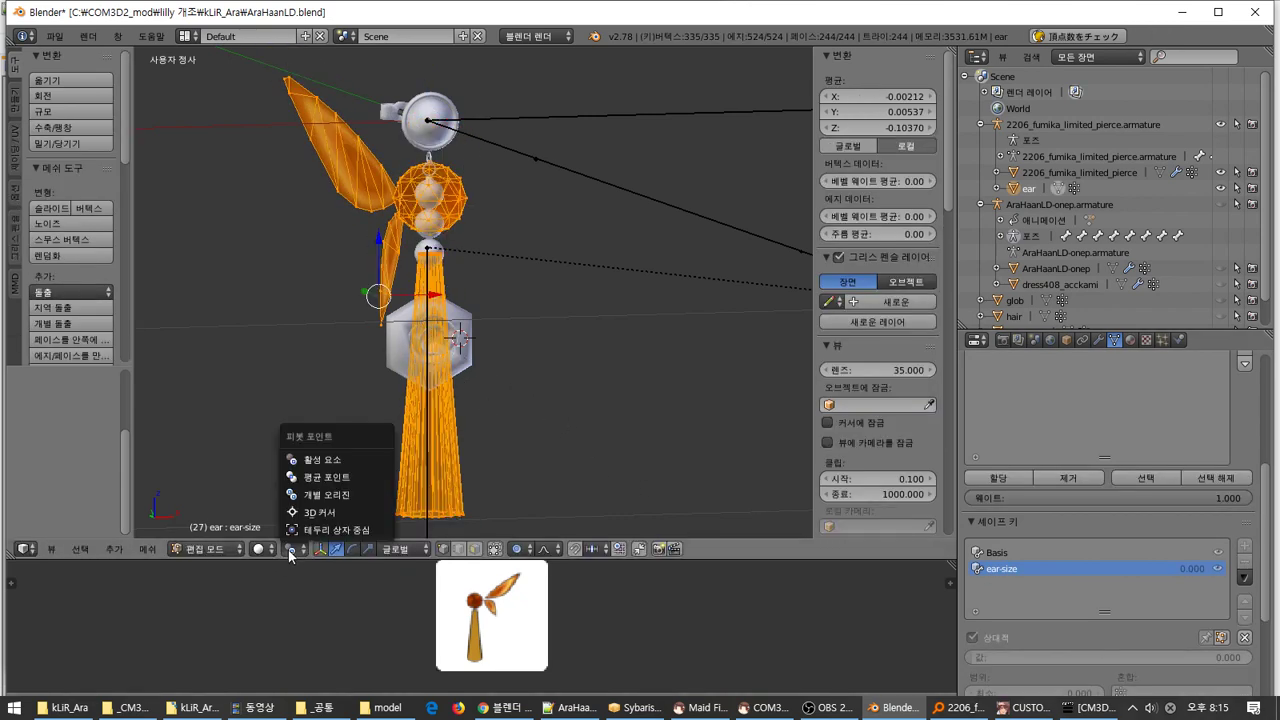
{"action": "left_click", "coordinate": [359, 521]}
{"action": "key", "text": "shift+s"}
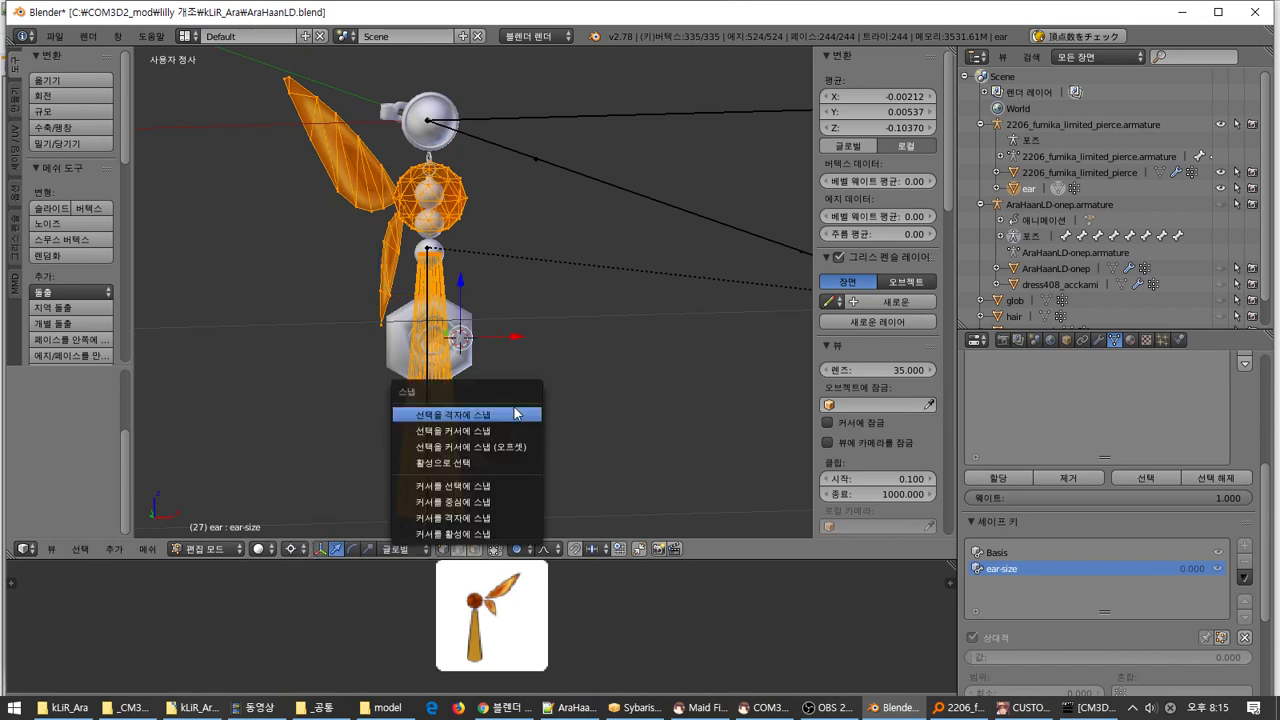
{"action": "left_click", "coordinate": [489, 502]}
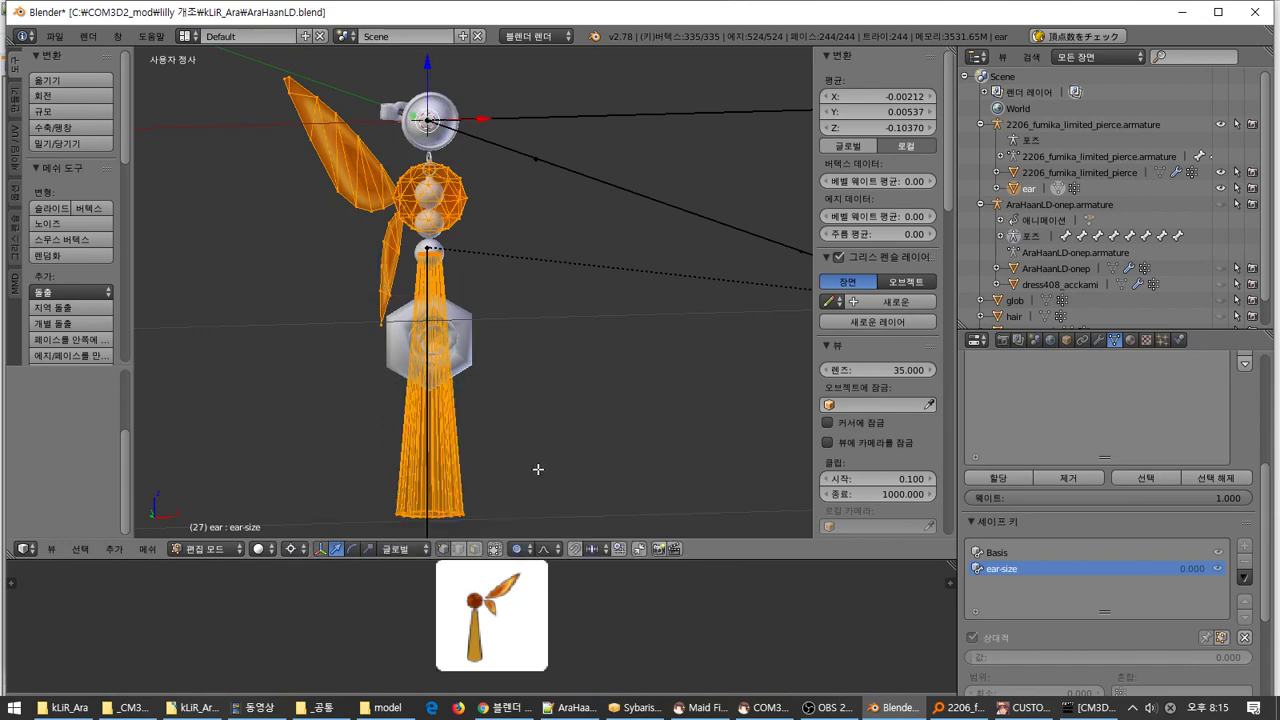
Scale the whole ear mesh to about twice its size around the 3D cursor in the ear-size shape key
{"action": "key", "text": "s"}
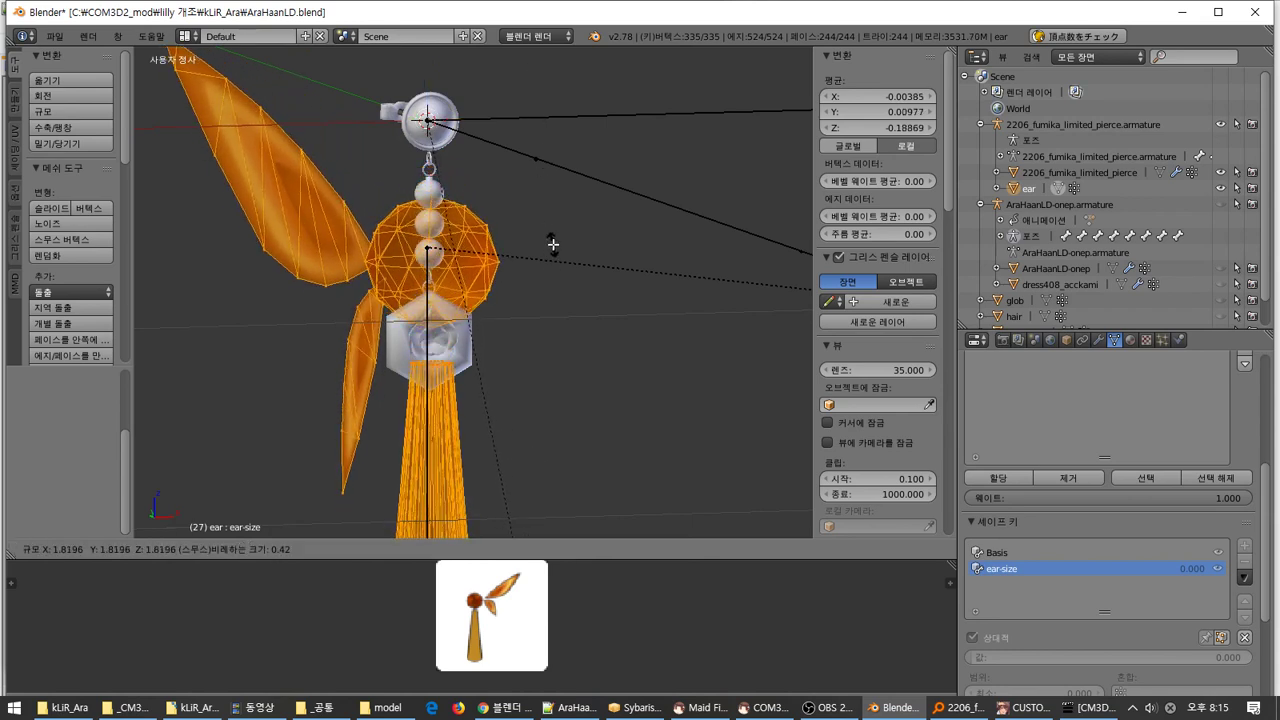
{"action": "left_click", "coordinate": [553, 244]}
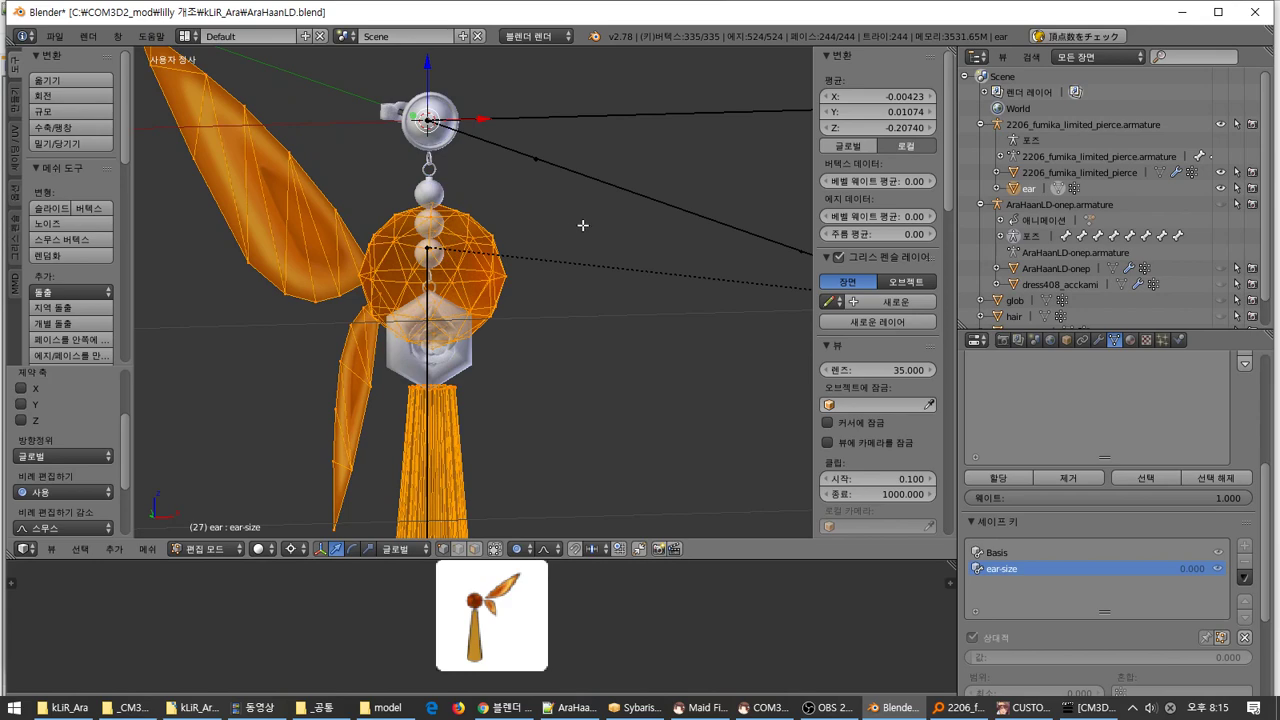
{"action": "middle_click_drag", "start_coordinate": [563, 211], "coordinate": [527, 209]}
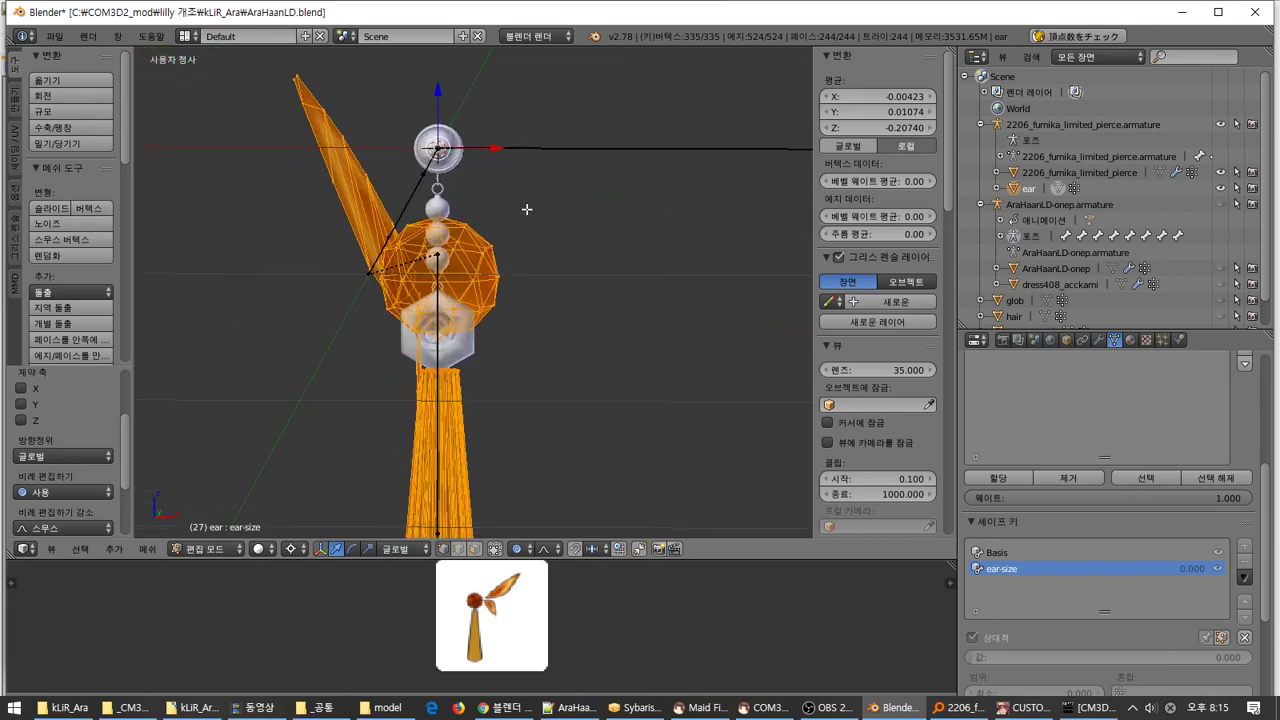
{"action": "key", "text": "KP_1"}
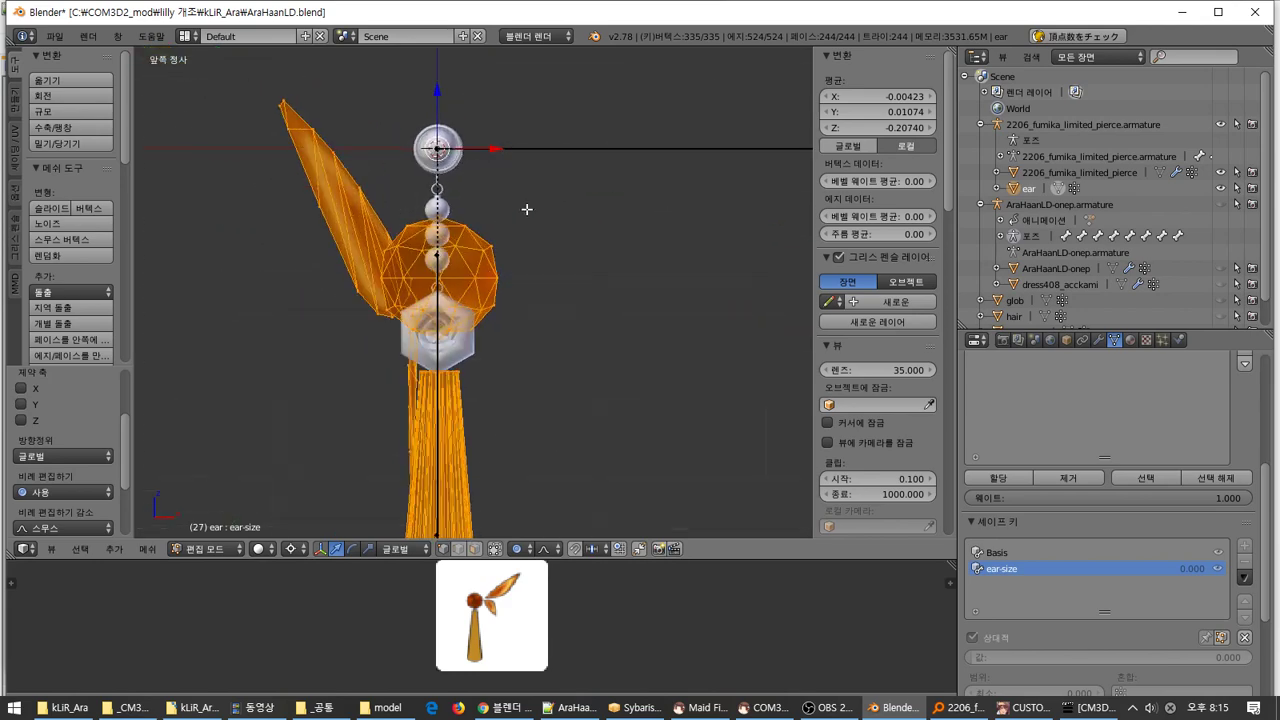
{"action": "middle_click_drag", "start_coordinate": [527, 209], "coordinate": [543, 300], "text": "shift"}
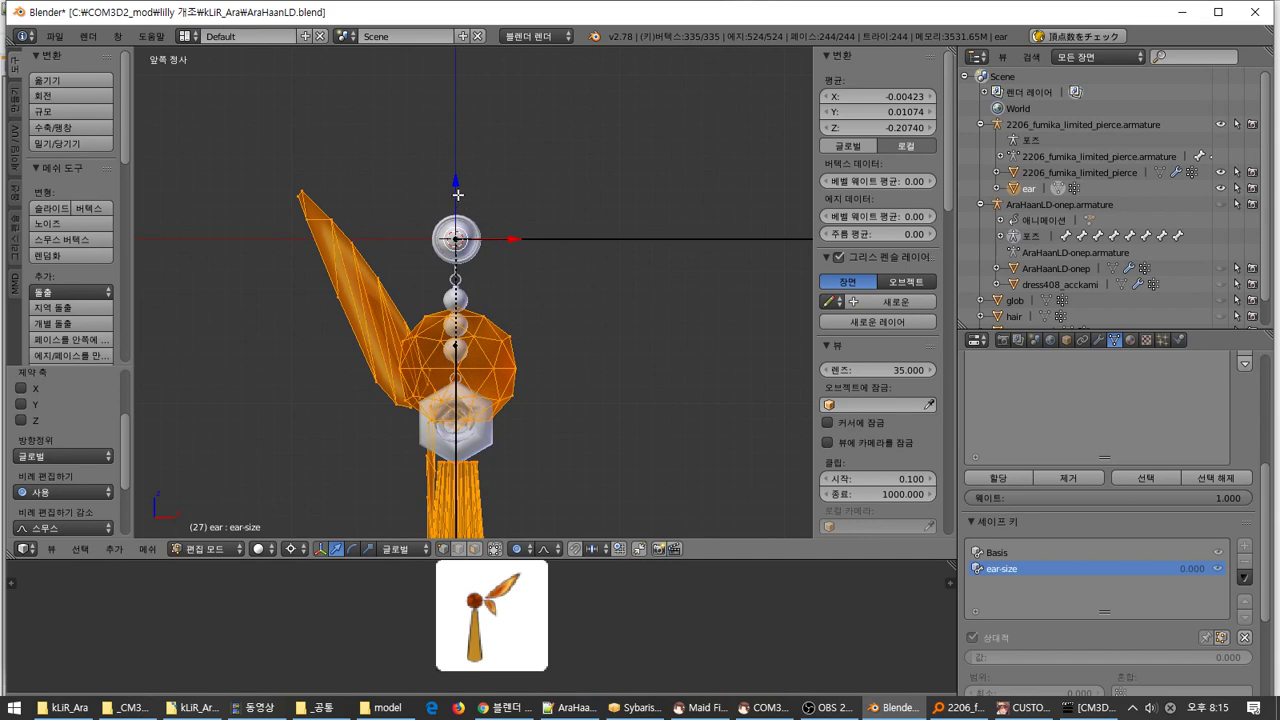
{"action": "left_click_drag", "start_coordinate": [458, 195], "coordinate": [463, 166]}
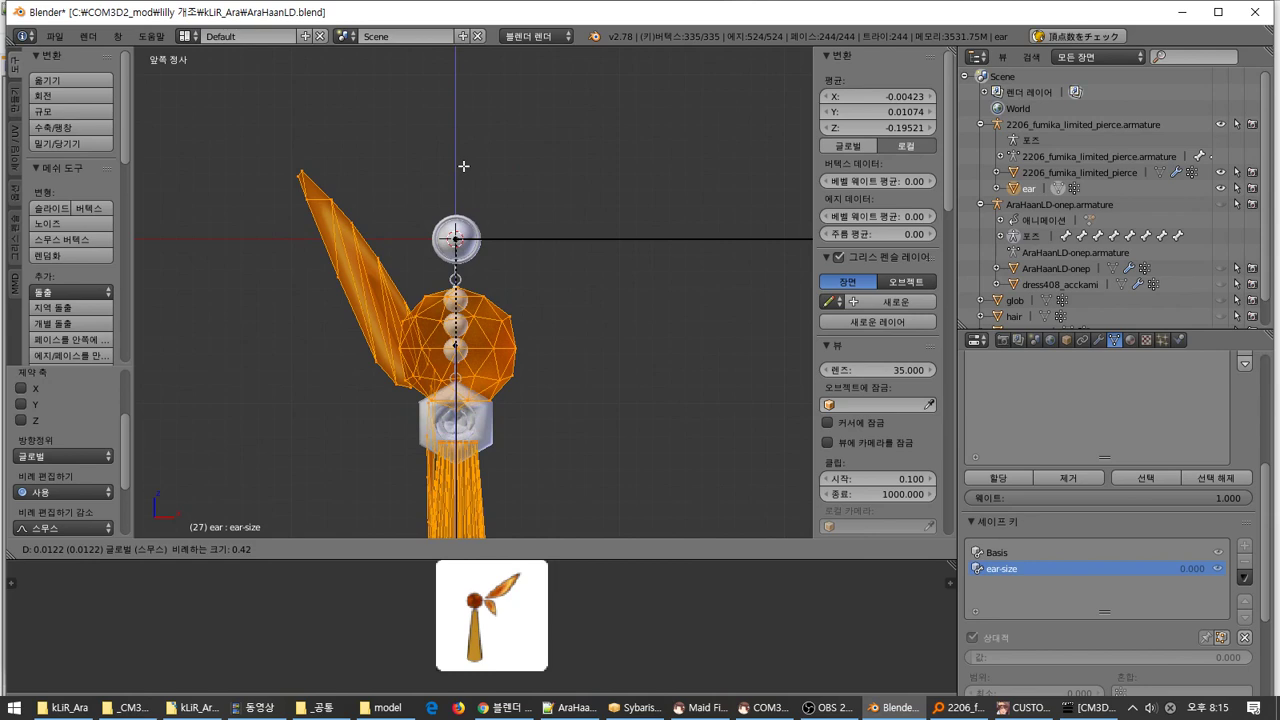
{"action": "key", "text": "period"}
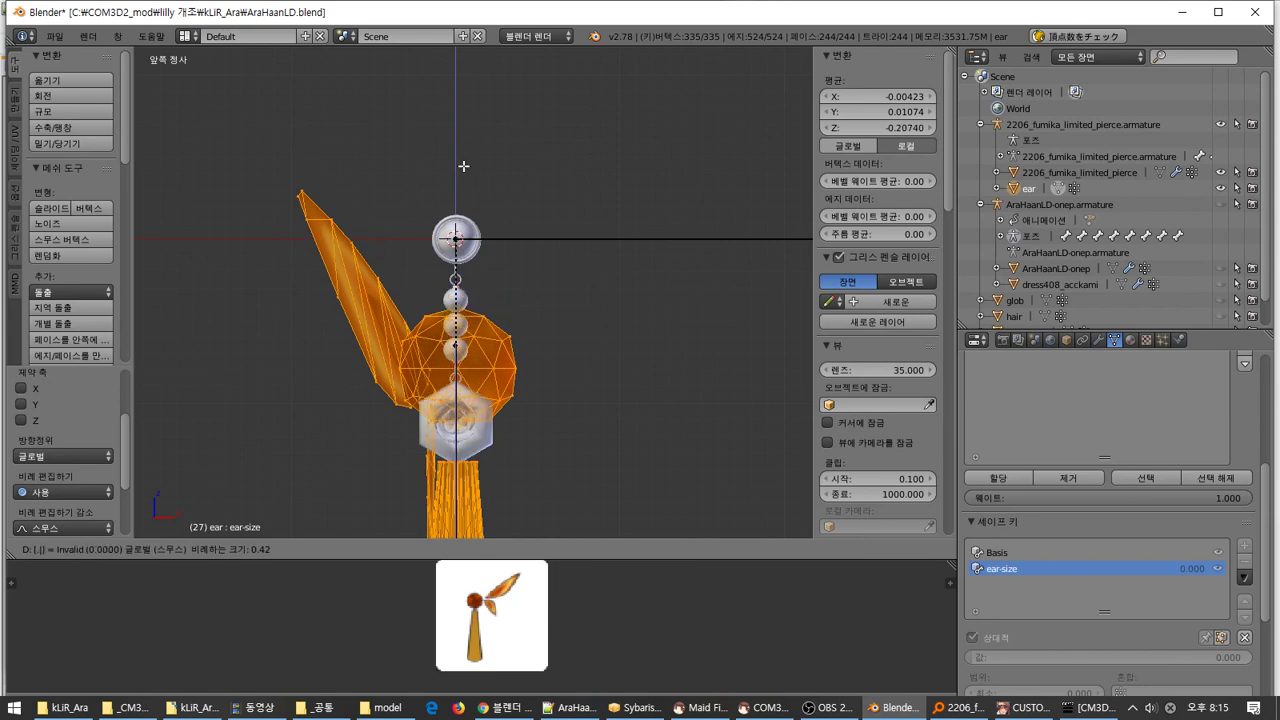
{"action": "left_click_drag", "start_coordinate": [463, 166], "coordinate": [463, 166]}
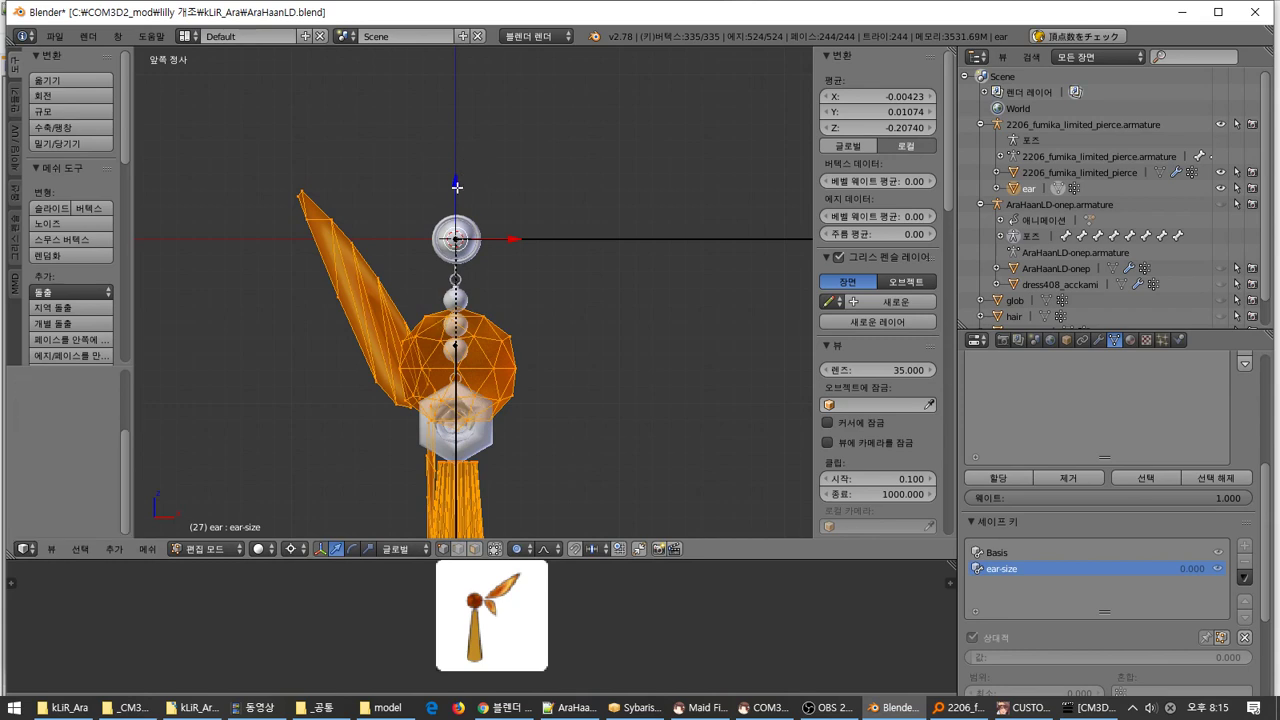
Move the whole right ear mesh up 0.02 along the Z axis in the ear-size shape key
{"action": "left_click_drag", "start_coordinate": [458, 189], "coordinate": [460, 171]}
{"action": "type", "text": ".01"}
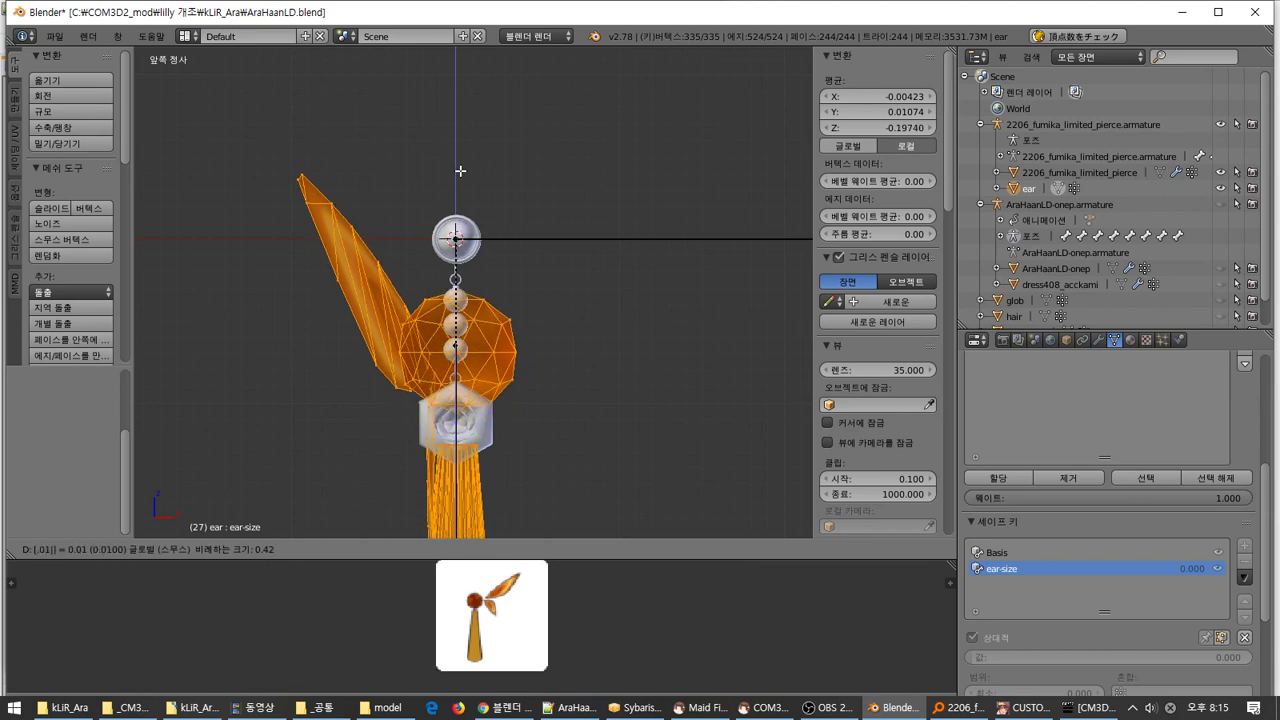
{"action": "type", "text": "1"}
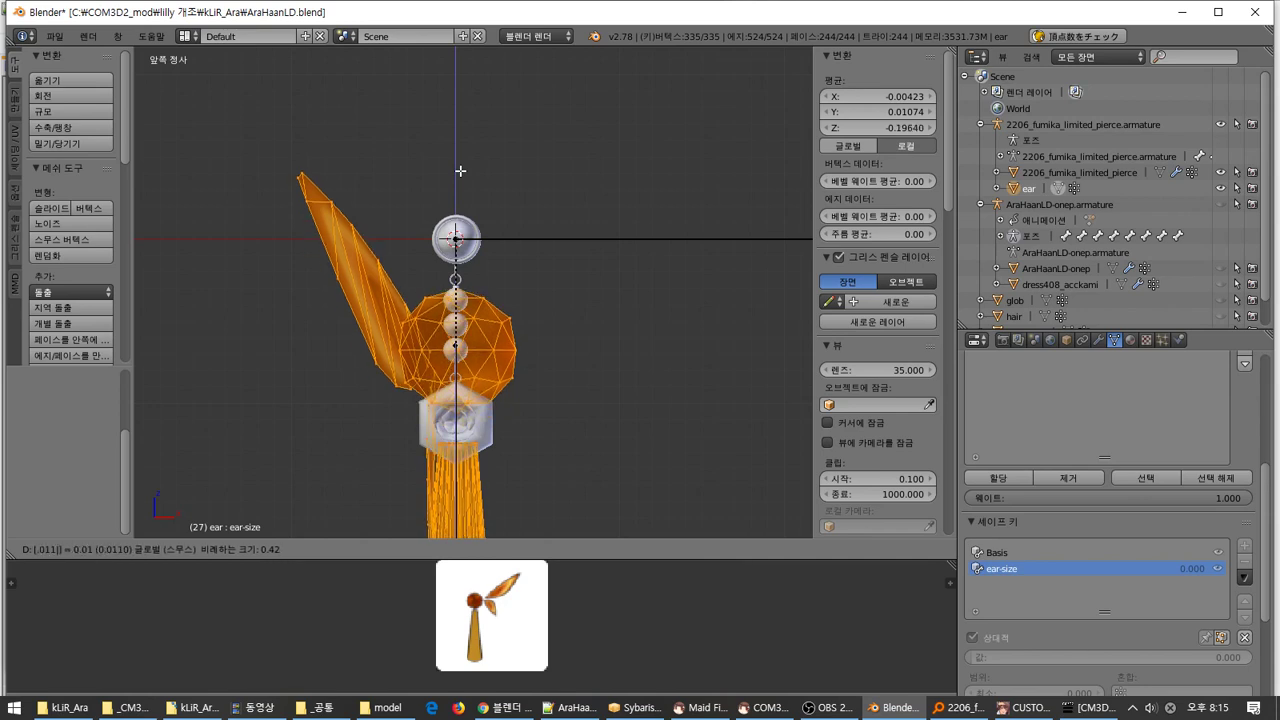
{"action": "key", "text": "BackSpace"}
{"action": "key", "text": "BackSpace"}
{"action": "type", "text": "2"}
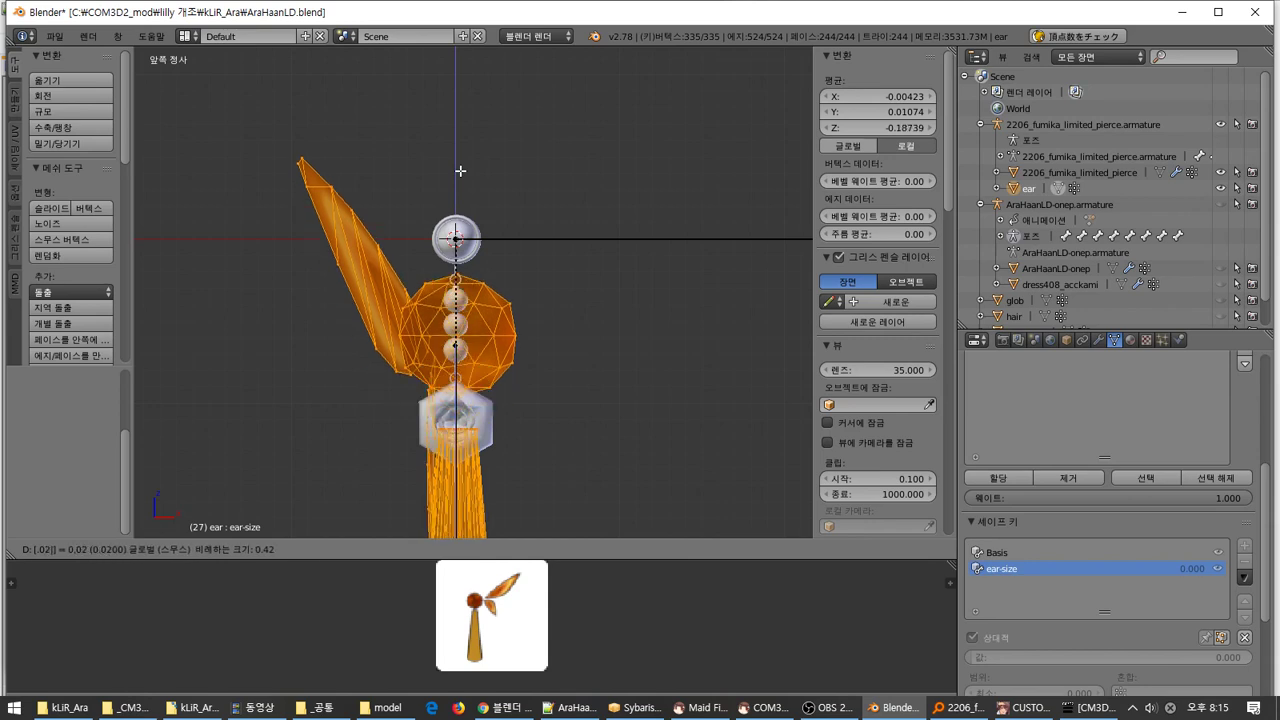
{"action": "key", "text": "Return"}
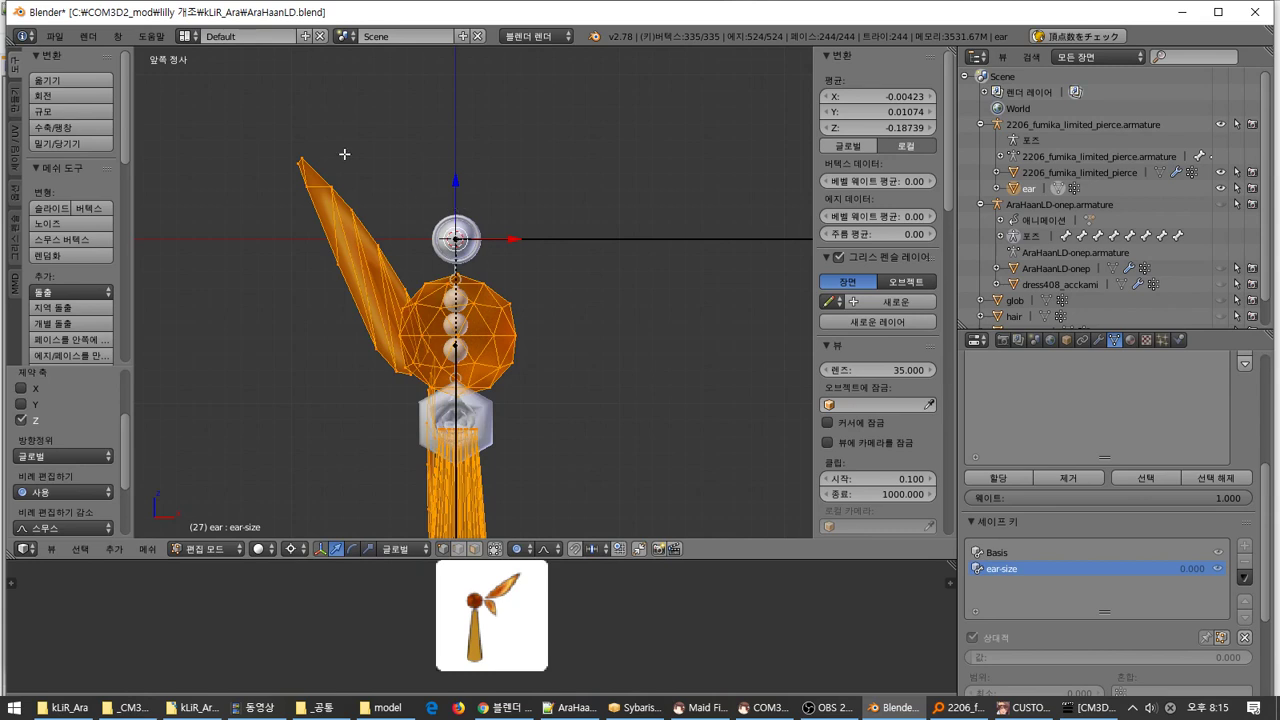
Export the right ear mesh as a CM3D2 model, overwriting AraHaanLD_ear-r.model
{"action": "left_click", "coordinate": [55, 36]}
{"action": "mouse_move", "coordinate": [90, 340]}
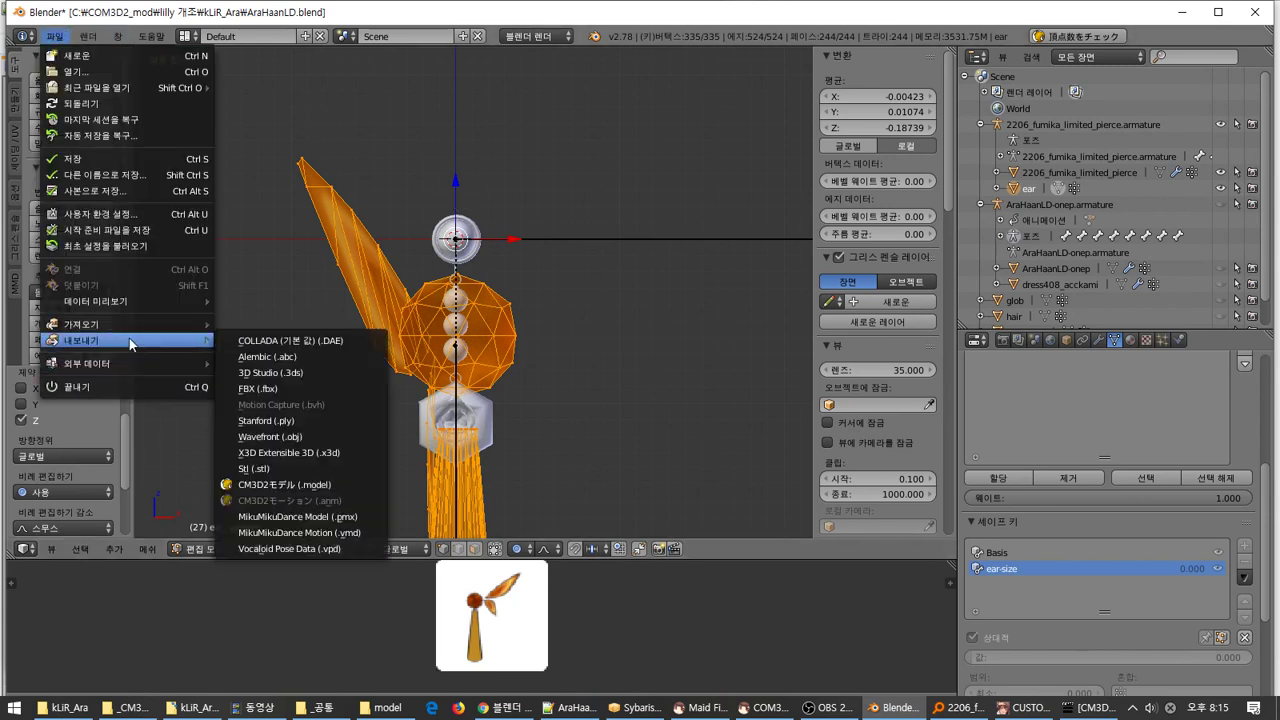
{"action": "left_click", "coordinate": [268, 485]}
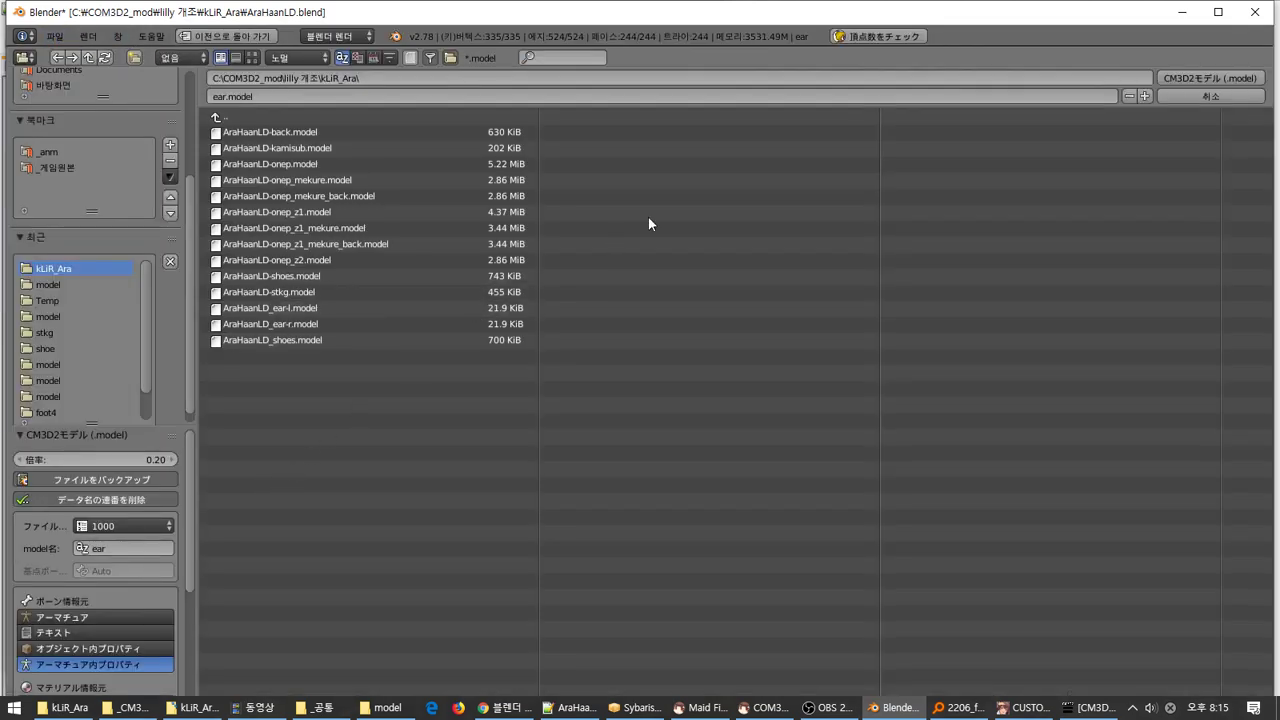
{"action": "left_click", "coordinate": [437, 324]}
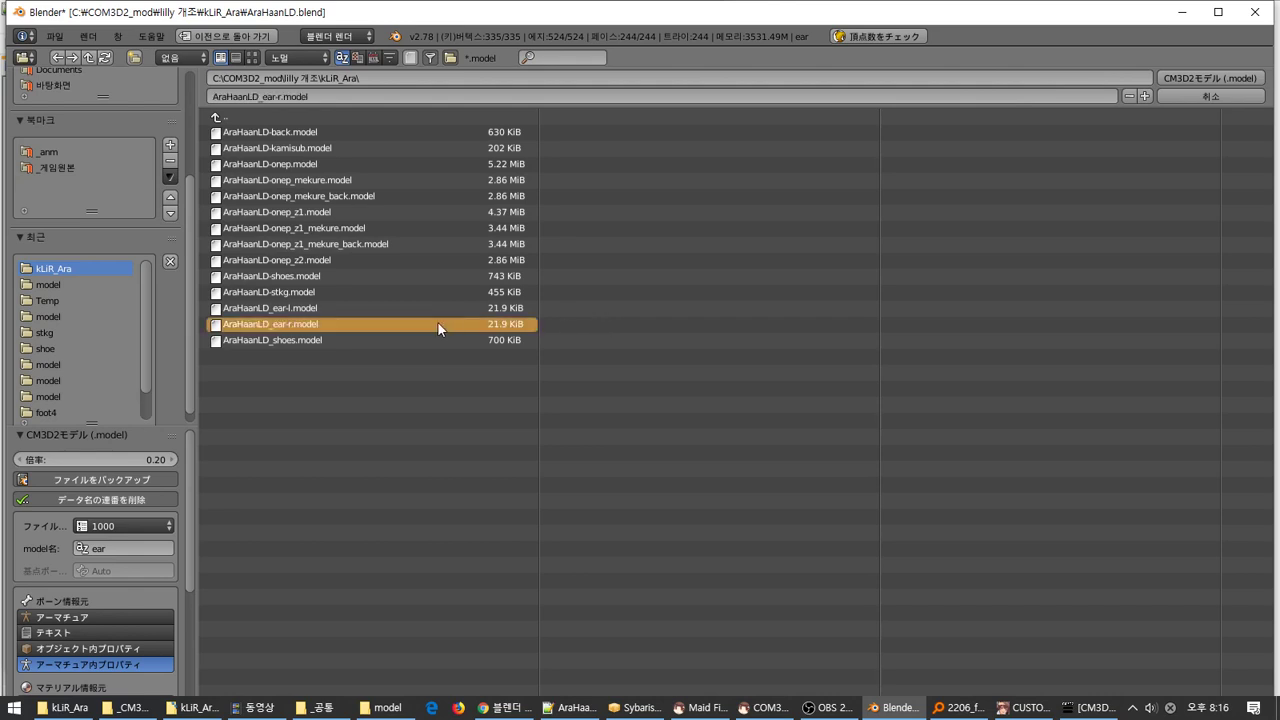
{"action": "left_click", "coordinate": [1192, 77]}
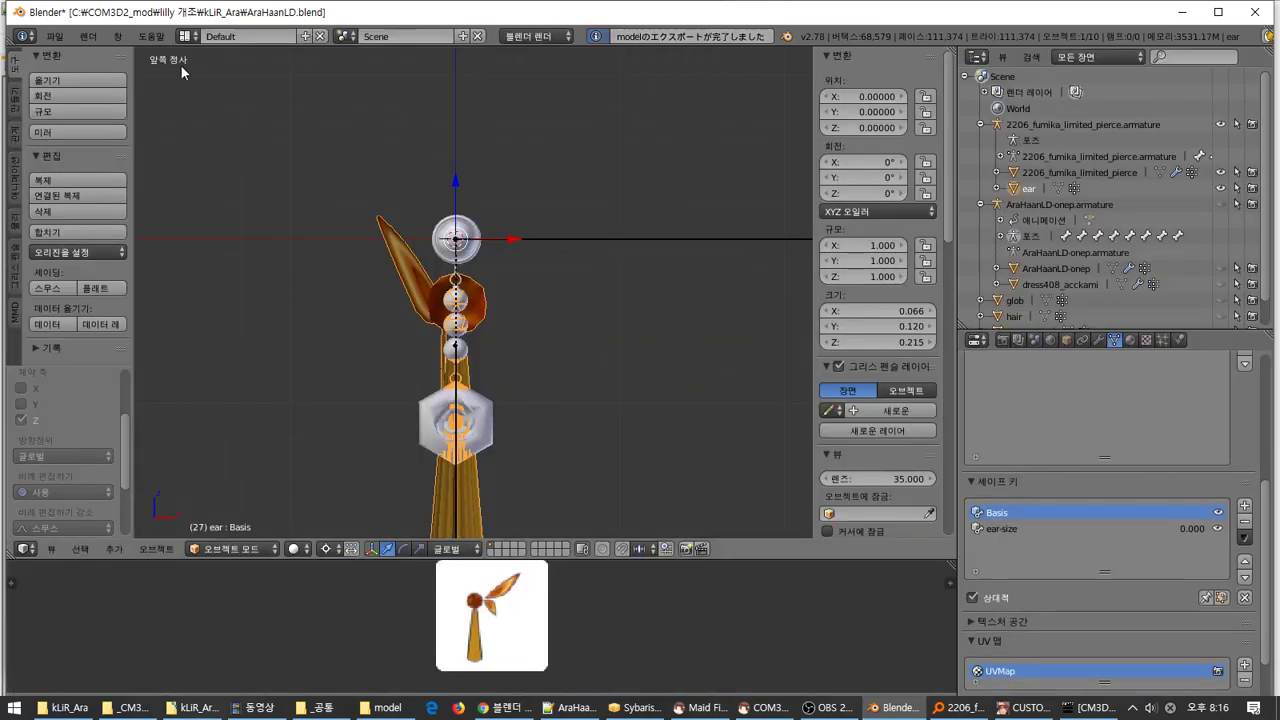
Import the CM3D2 model AraHaanLD_ear-l.model into the scene
{"action": "left_click", "coordinate": [55, 36]}
{"action": "mouse_move", "coordinate": [117, 328]}
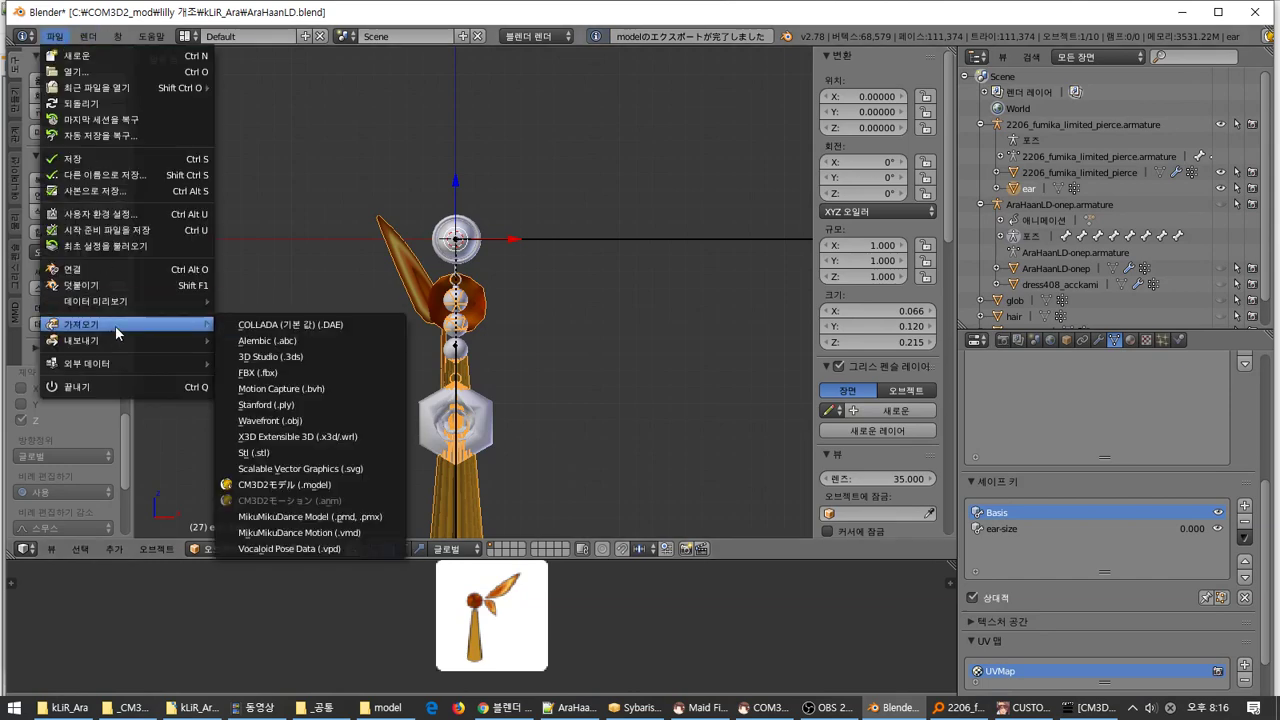
{"action": "left_click", "coordinate": [292, 485]}
{"action": "left_click", "coordinate": [333, 308]}
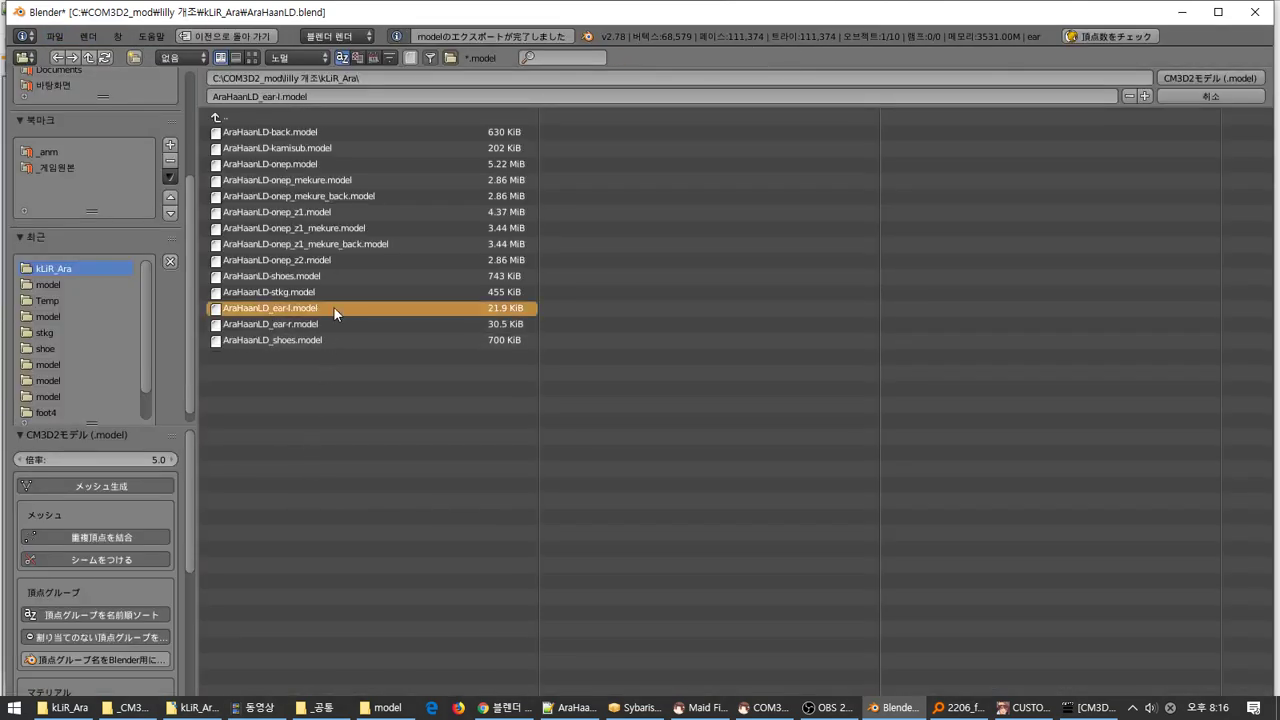
{"action": "double_click", "coordinate": [333, 306]}
{"action": "scroll", "coordinate": [508, 337], "scroll_direction": "up", "scroll_amount": 5}
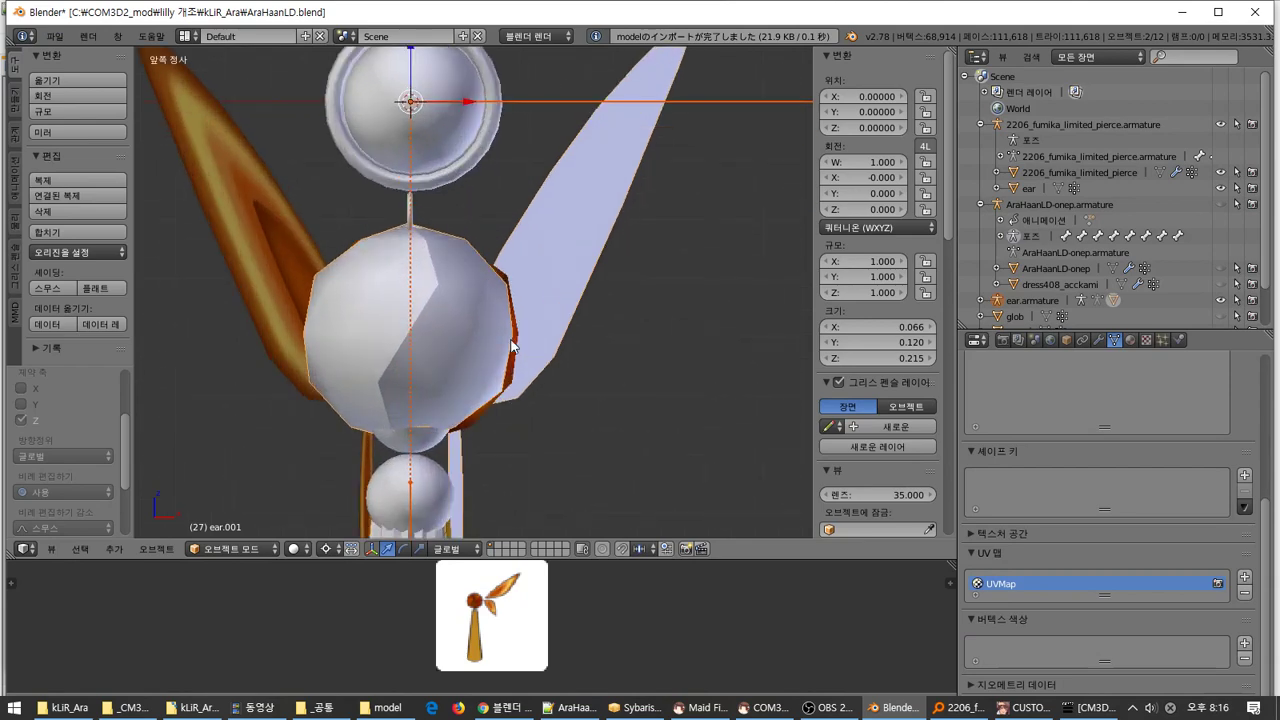
Select the imported left ear mesh and add a Basis shape key and a second one named ear-size
{"action": "right_click", "coordinate": [538, 259]}
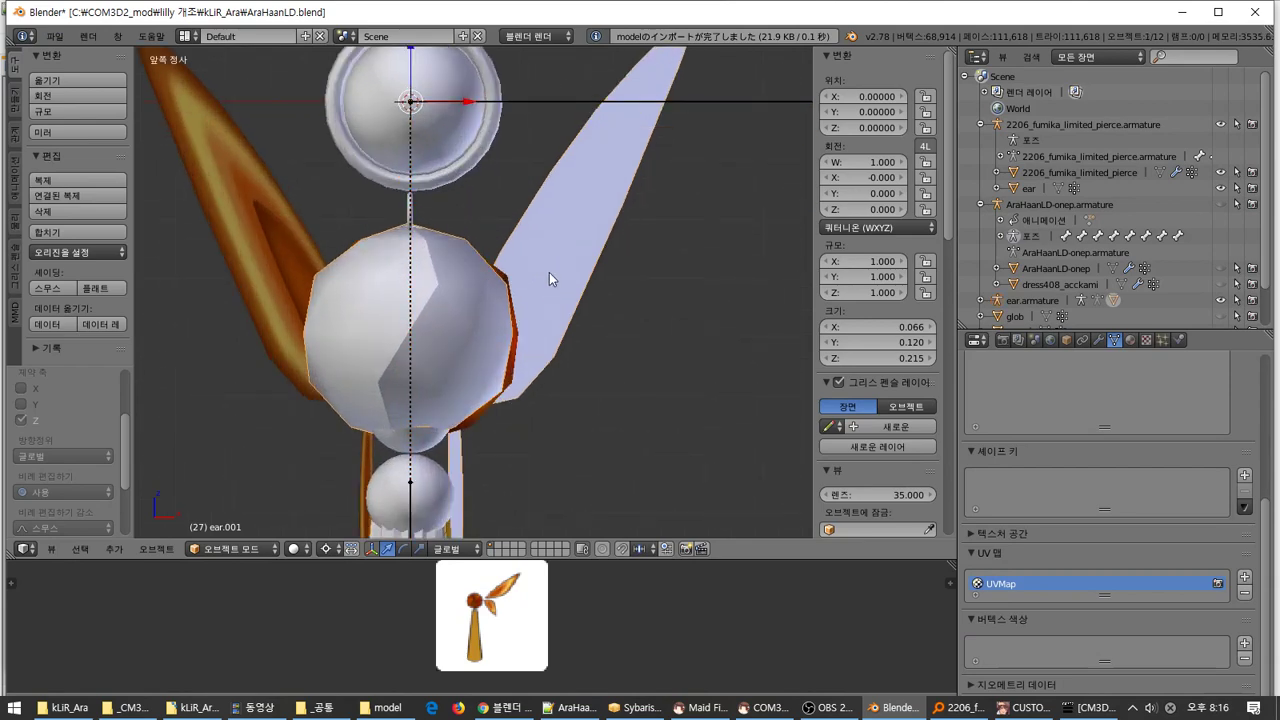
{"action": "key", "text": "Tab"}
{"action": "key", "text": "a"}
{"action": "scroll", "coordinate": [549, 280], "scroll_direction": "down", "scroll_amount": 3}
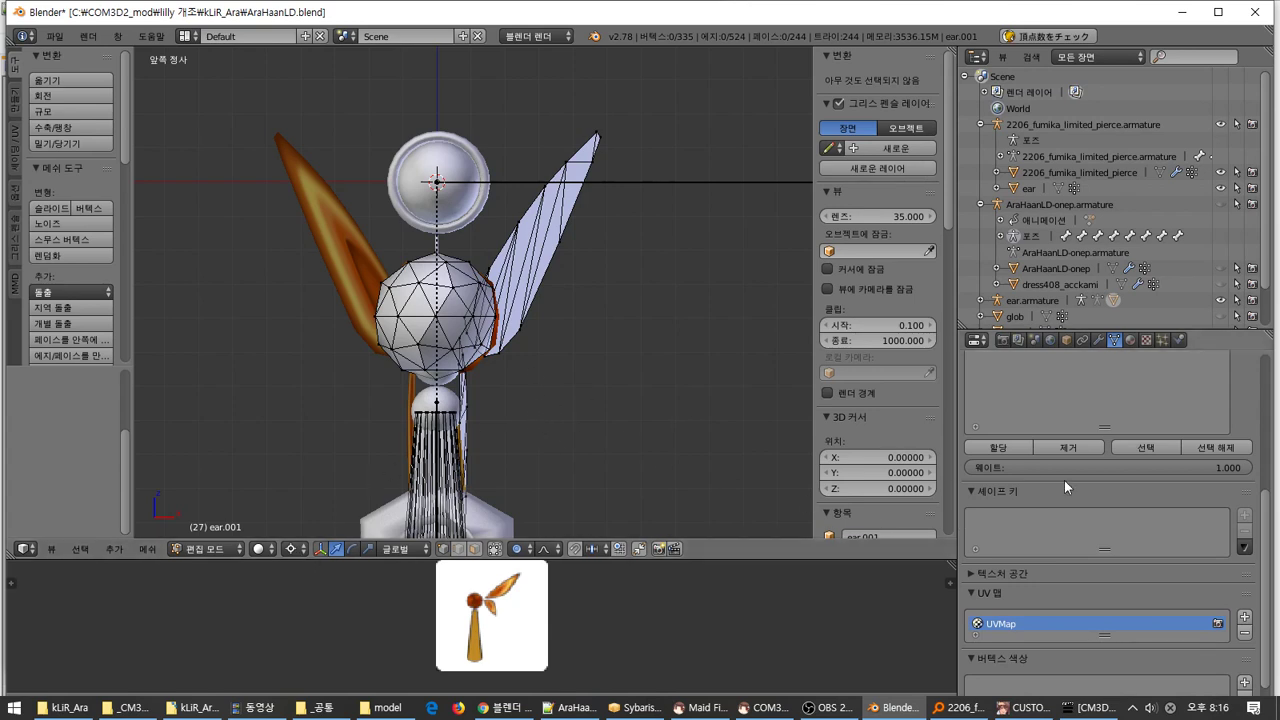
{"action": "key", "text": "Tab"}
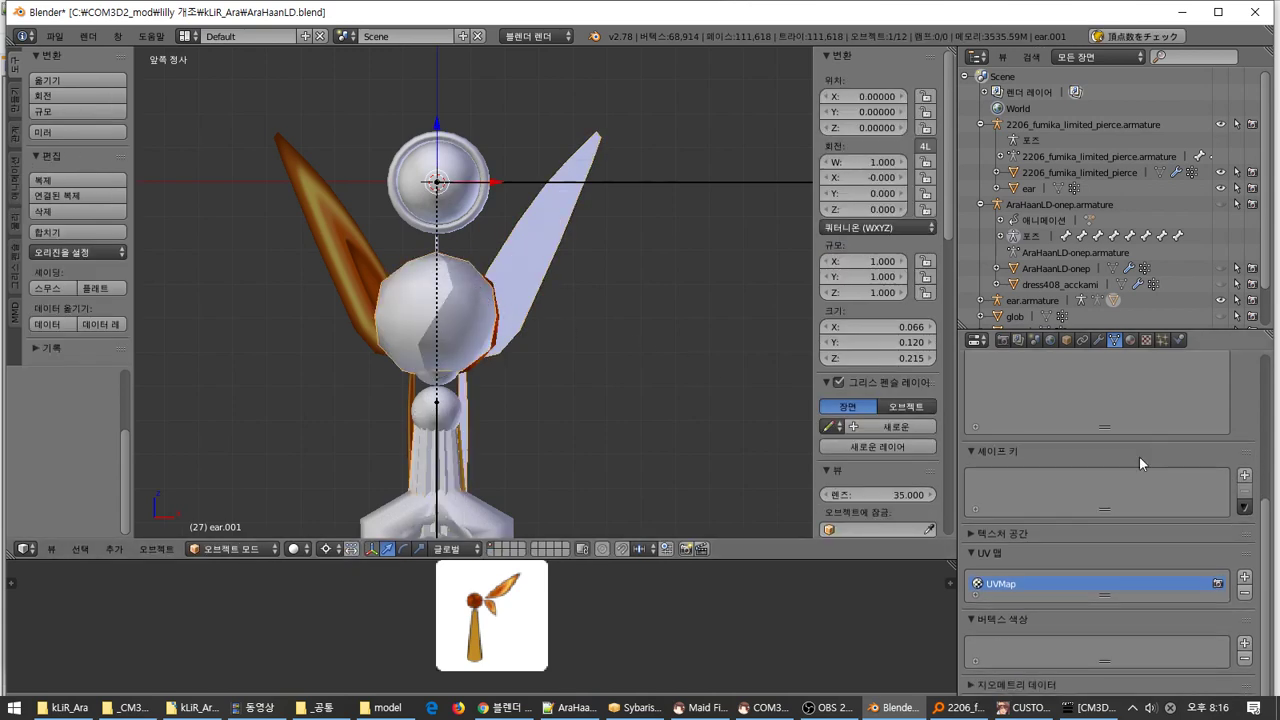
{"action": "left_click", "coordinate": [1244, 501]}
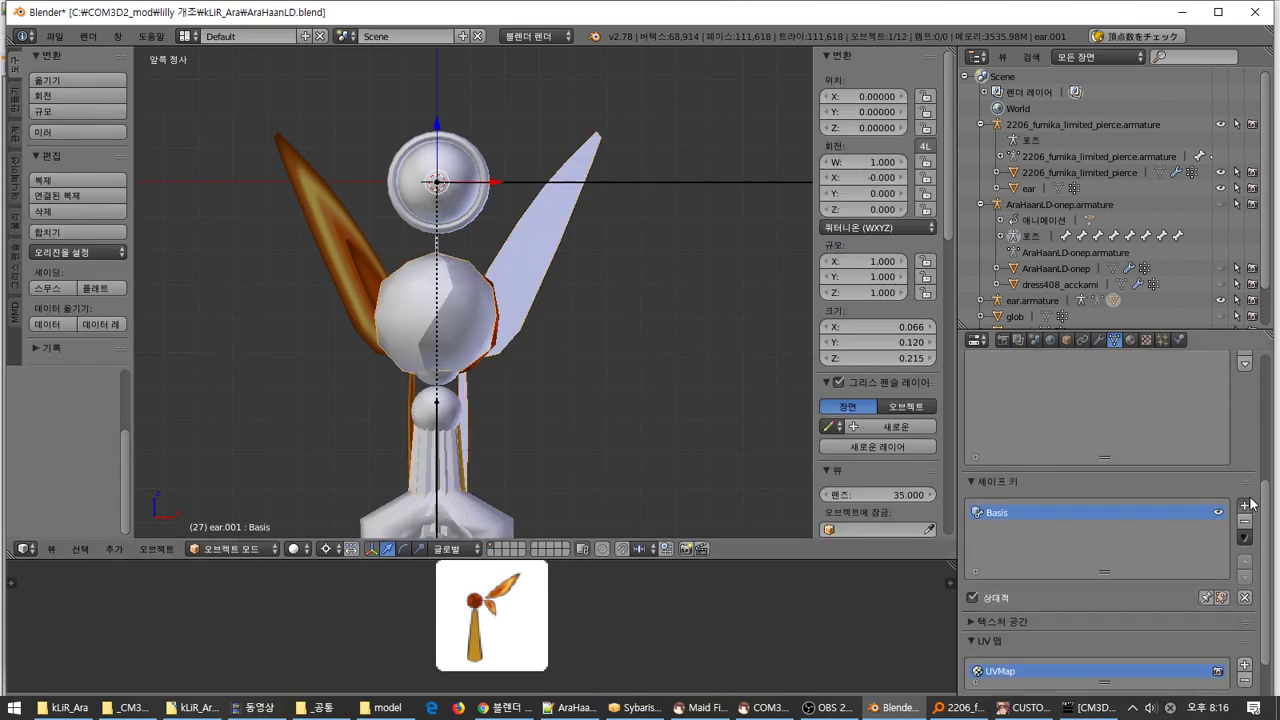
{"action": "left_click", "coordinate": [1244, 501]}
{"action": "double_click", "coordinate": [1053, 525]}
{"action": "type", "text": "ear-size"}
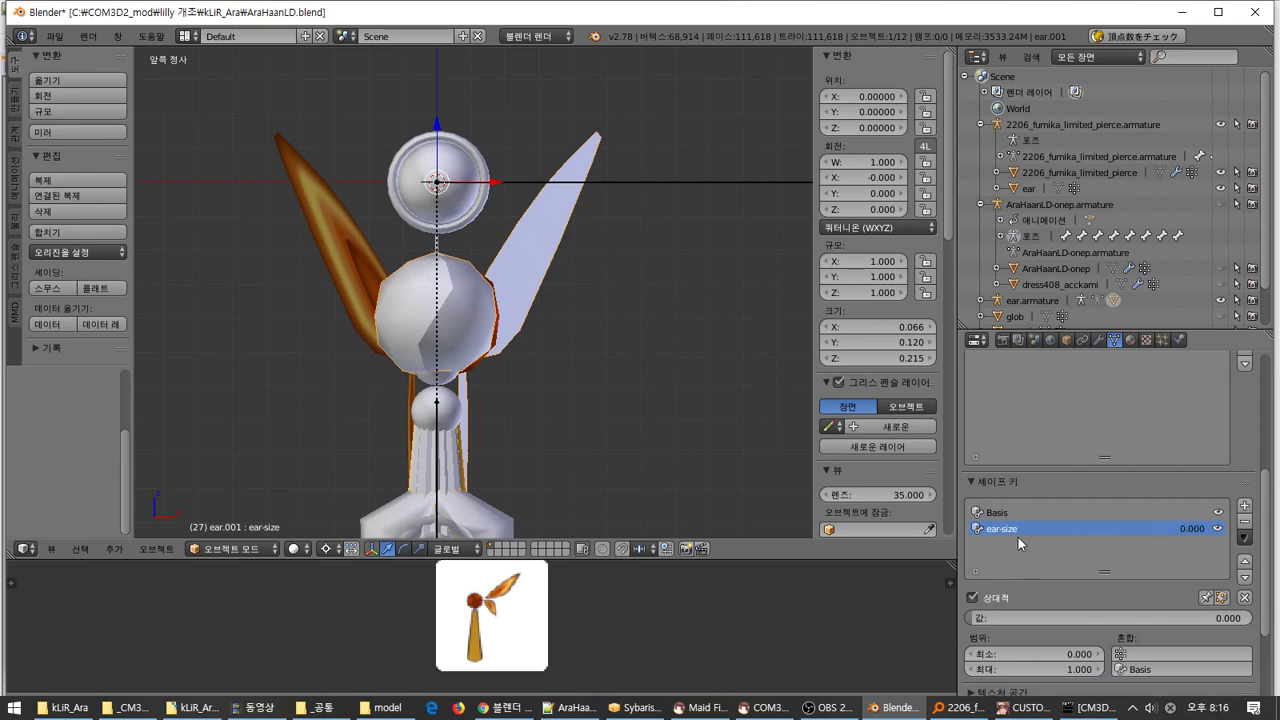
Scale the whole left ear mesh by 2 around the 3D cursor in the ear-size shape key
{"action": "key", "text": "Tab"}
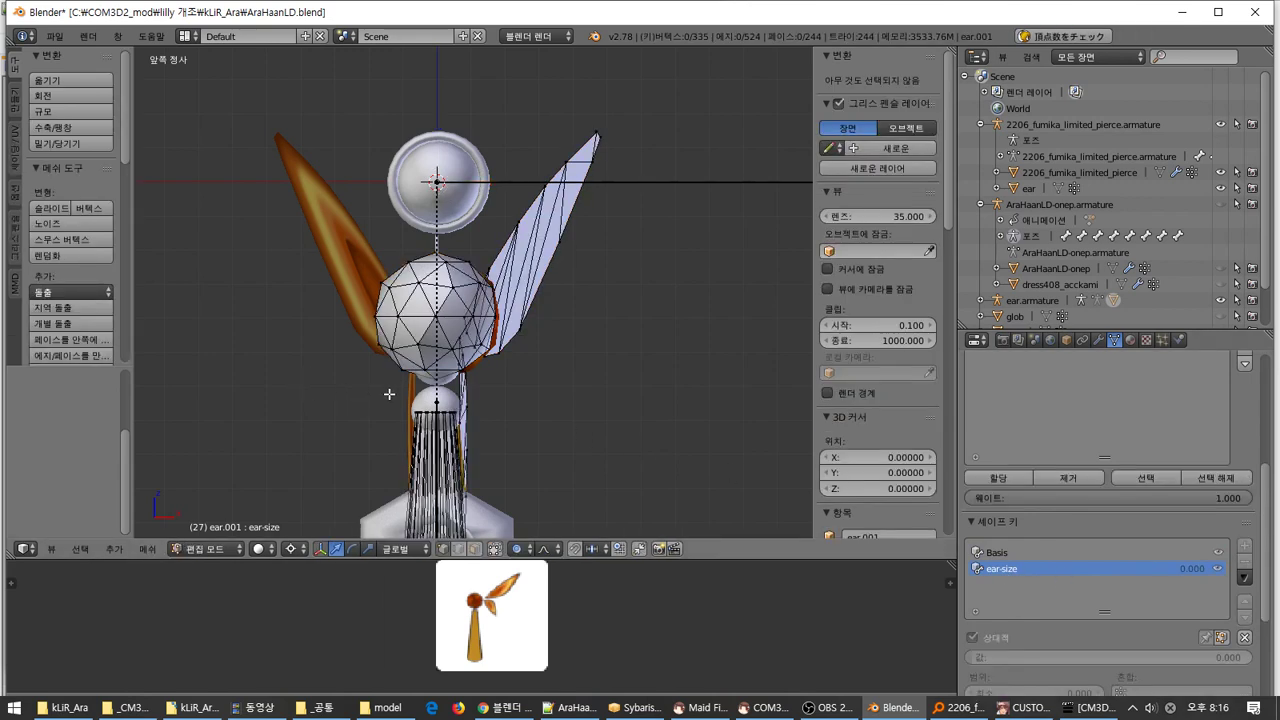
{"action": "key", "text": "a"}
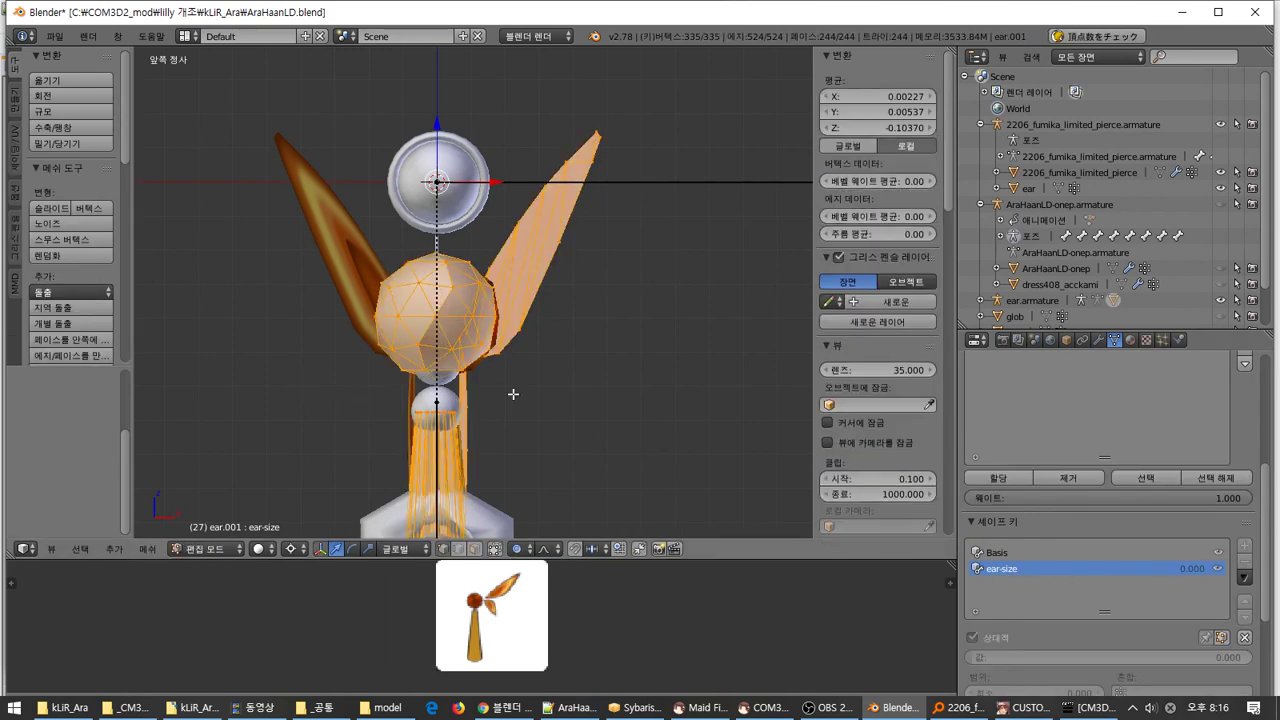
{"action": "key", "text": "s"}
{"action": "key", "text": "2"}
{"action": "key", "text": "Return"}
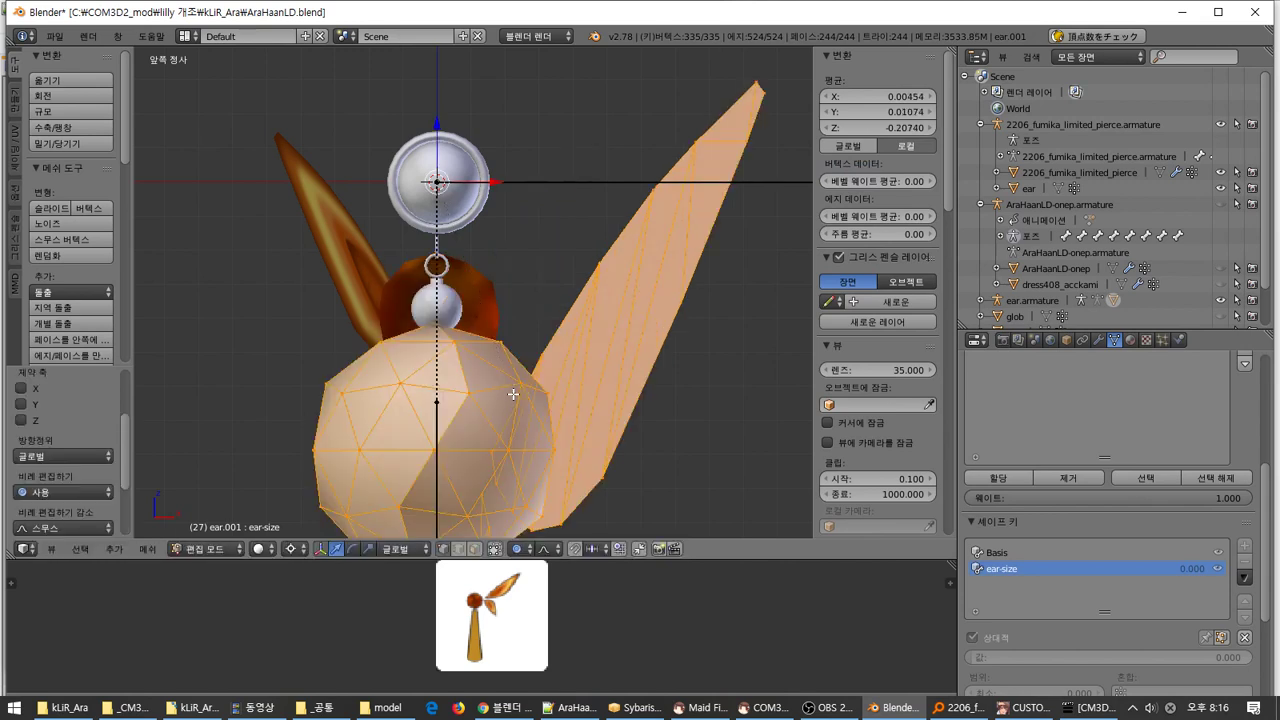
Move the scaled left ear mesh up 0.012 along the Z axis and leave Edit Mode
{"action": "left_click_drag", "start_coordinate": [436, 127], "coordinate": [441, 97]}
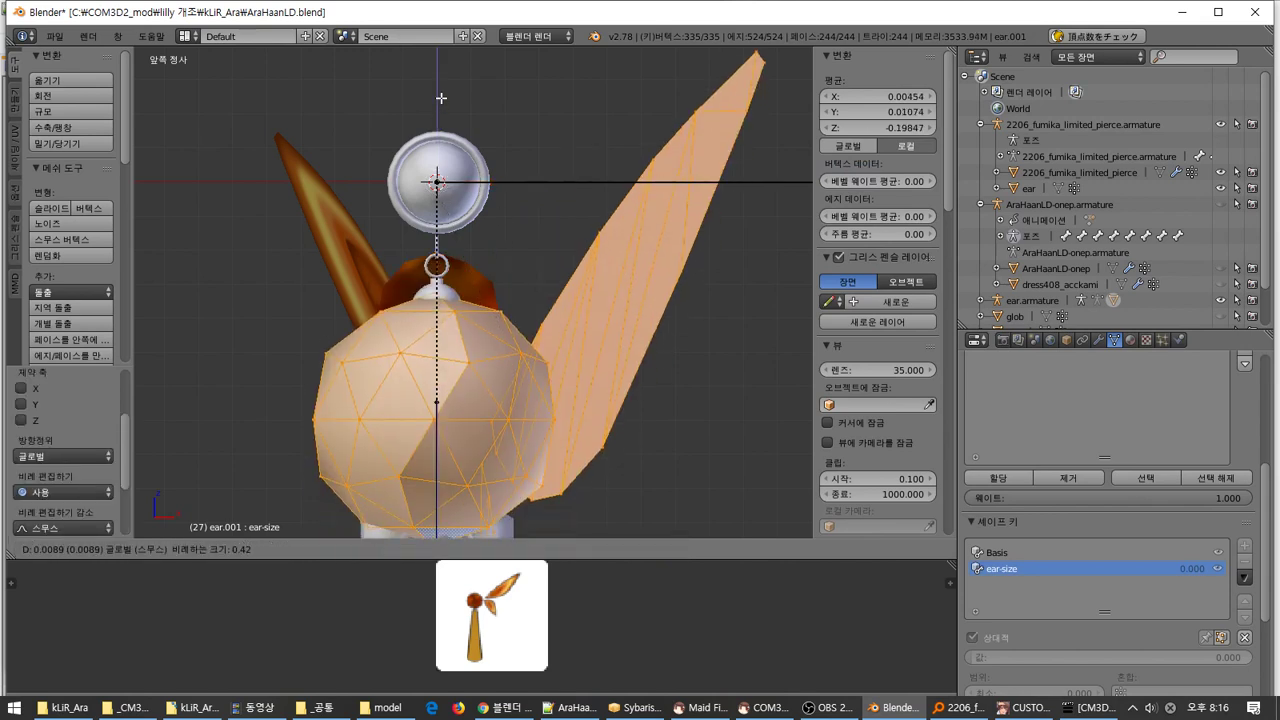
{"action": "type", "text": ".01"}
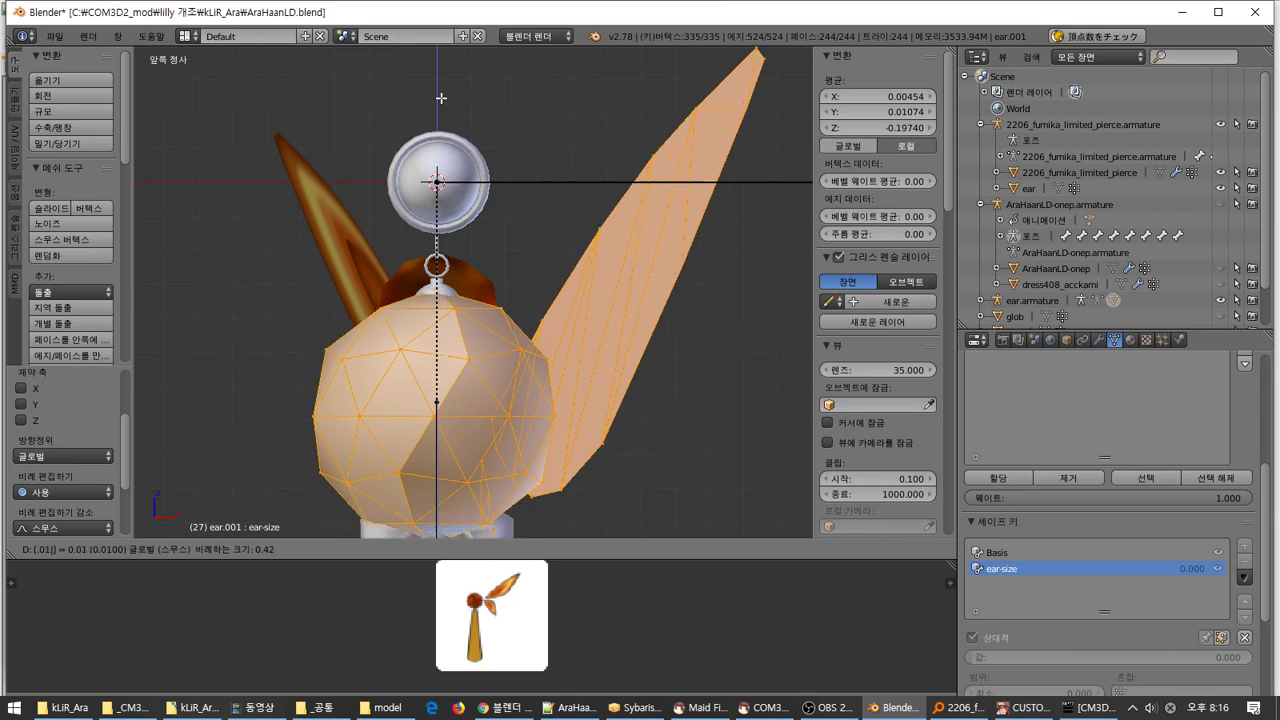
{"action": "type", "text": "2"}
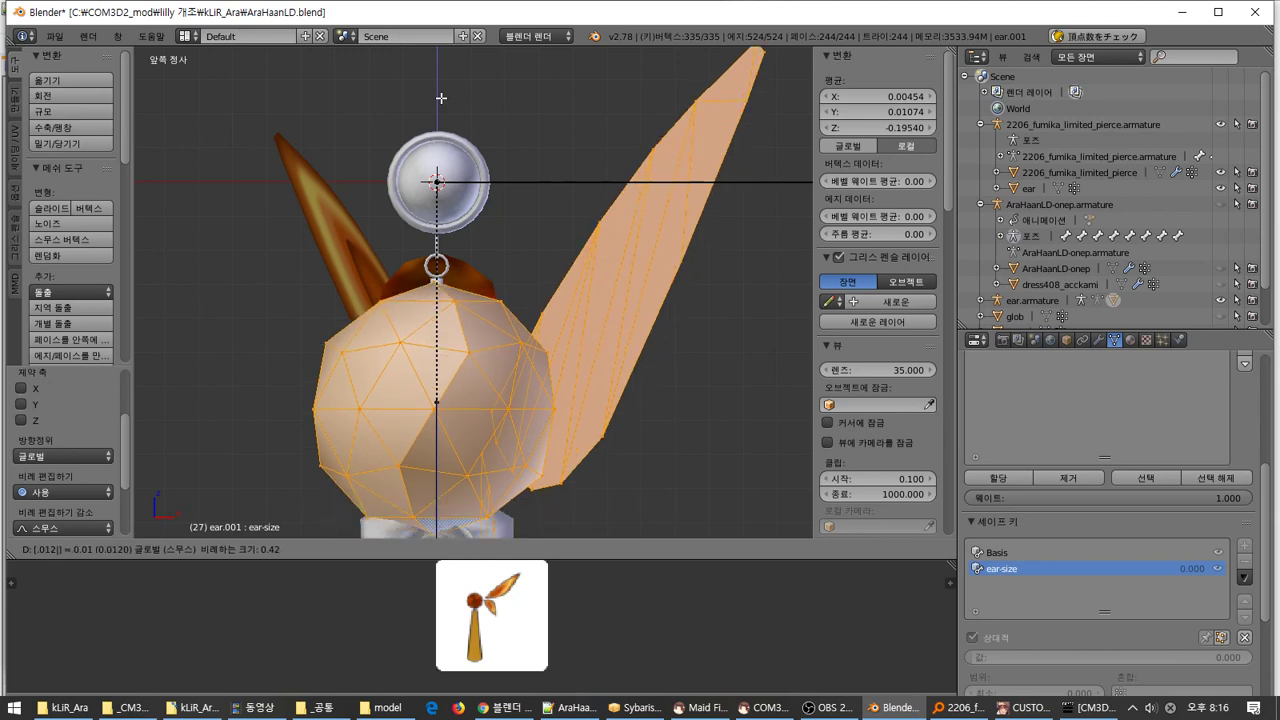
{"action": "key", "text": "Return"}
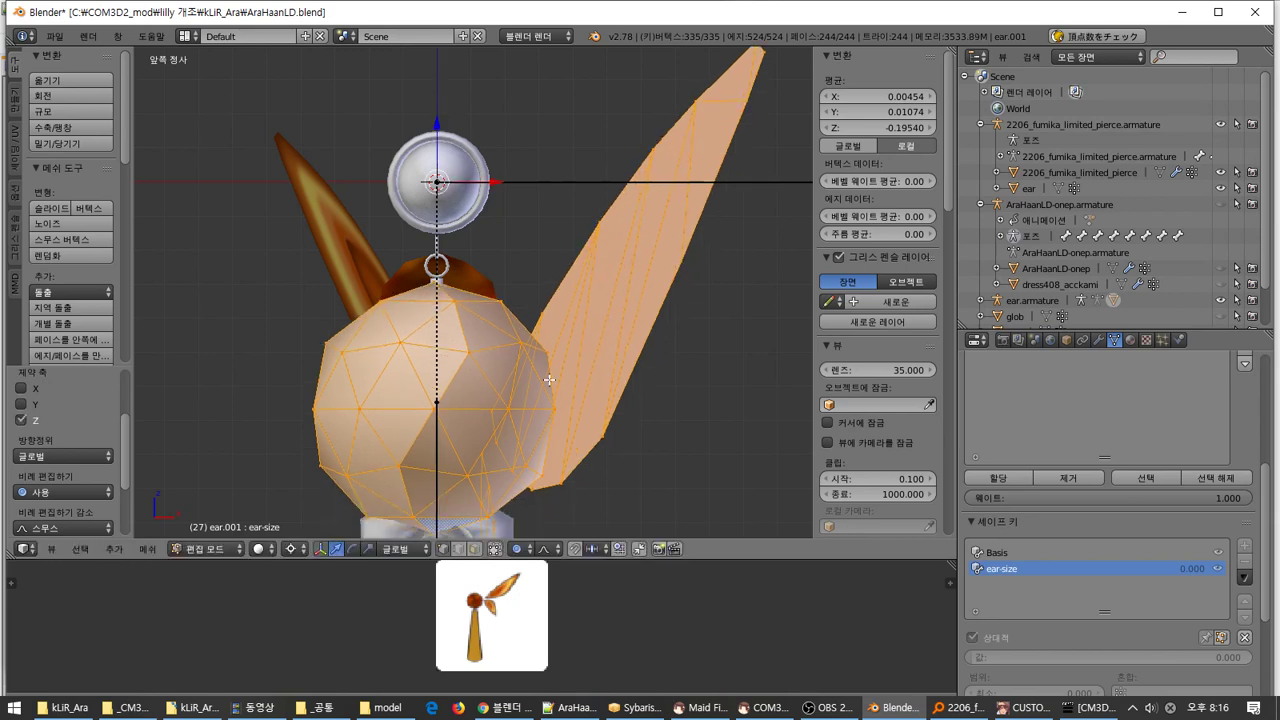
{"action": "key", "text": "Tab"}
Select the right ear mesh and set its ear-size shape key value to 1.000
{"action": "right_click_drag", "start_coordinate": [342, 268], "coordinate": [496, 390]}
{"action": "key", "text": "Escape"}
{"action": "left_click", "coordinate": [1070, 525]}
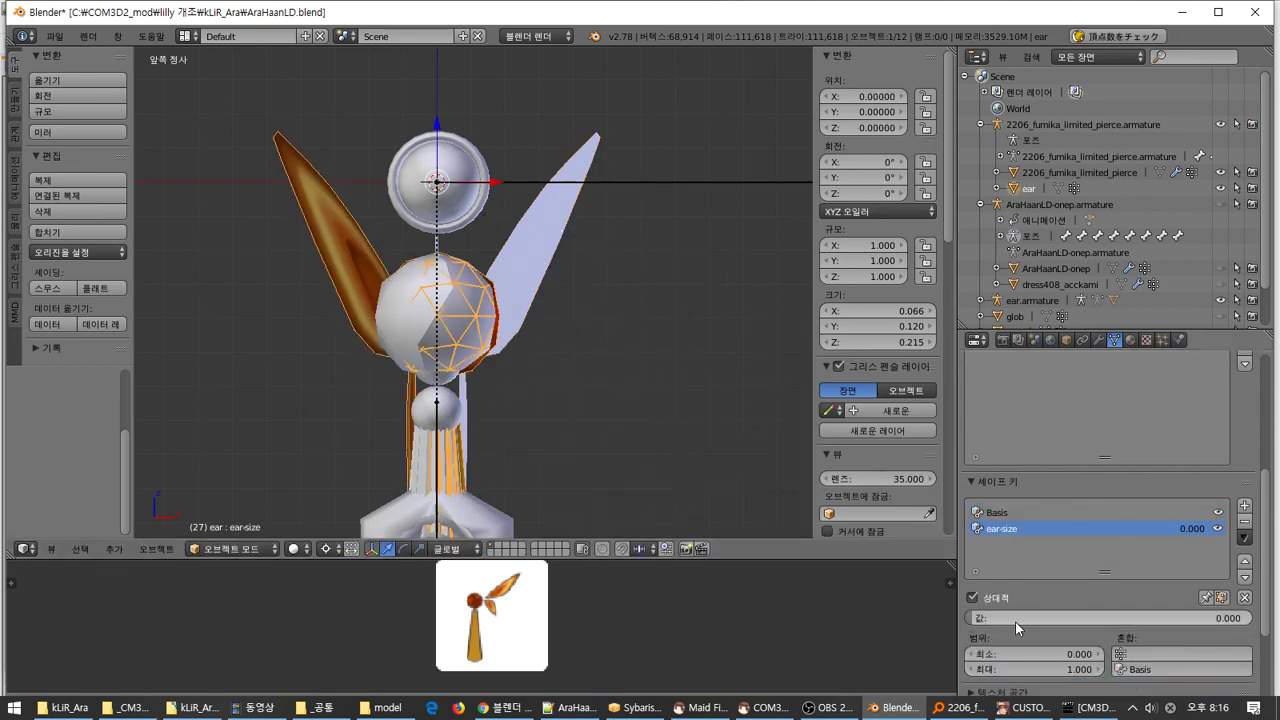
{"action": "left_click_drag", "start_coordinate": [1015, 621], "coordinate": [1240, 621]}
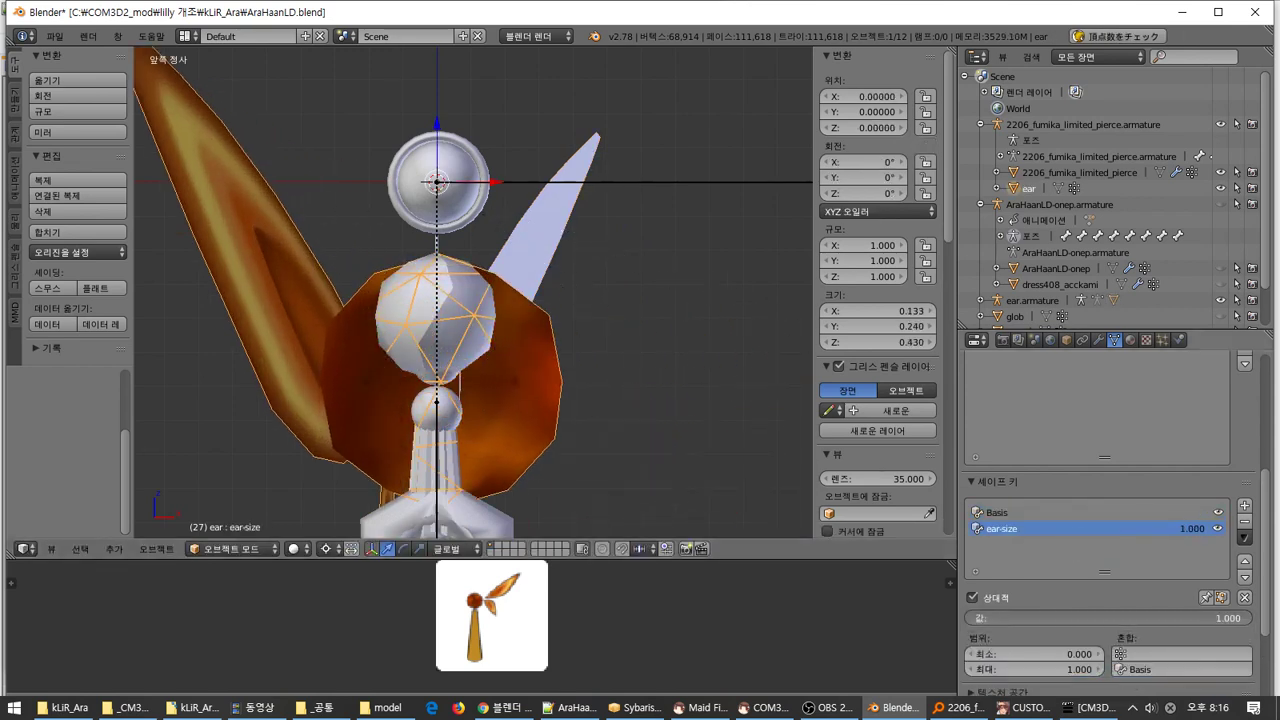
Raise the left ear's ear-size shape about 0.008 along Z to match the right ear, and set its shape key value to 1.000
{"action": "right_click", "coordinate": [537, 247]}
{"action": "key", "text": "Tab"}
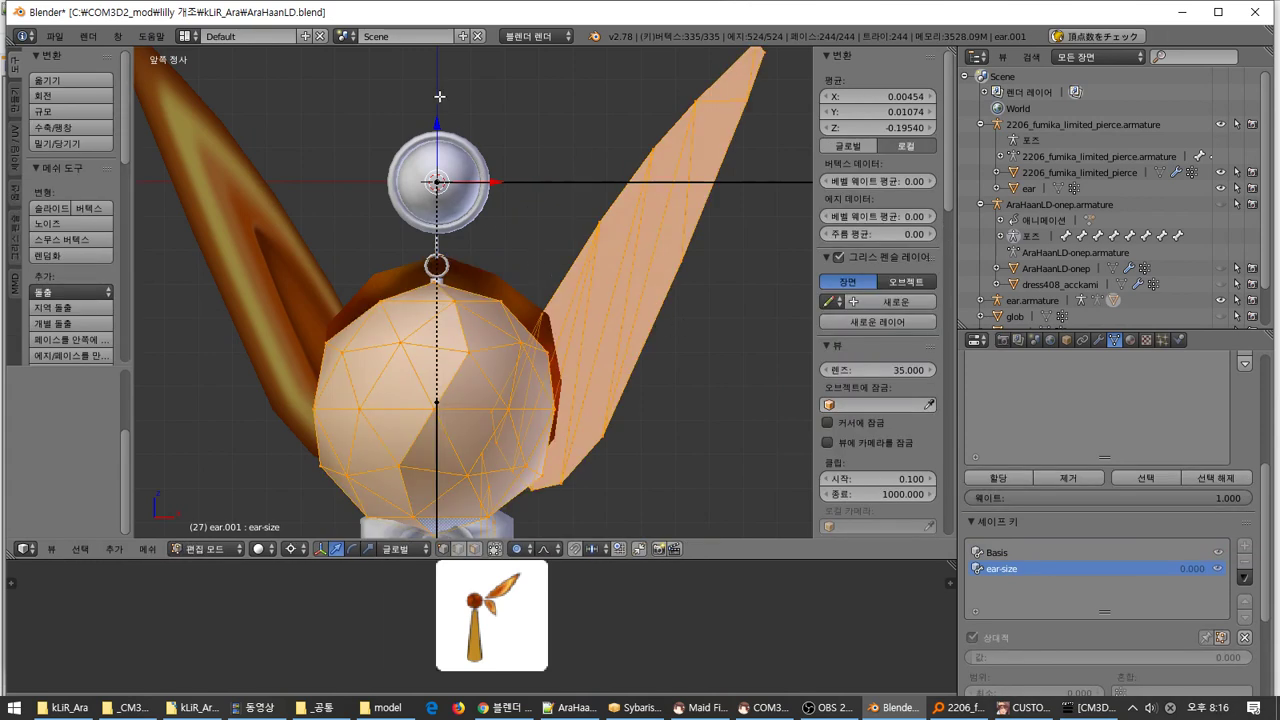
{"action": "left_click_drag", "start_coordinate": [436, 124], "coordinate": [432, 99]}
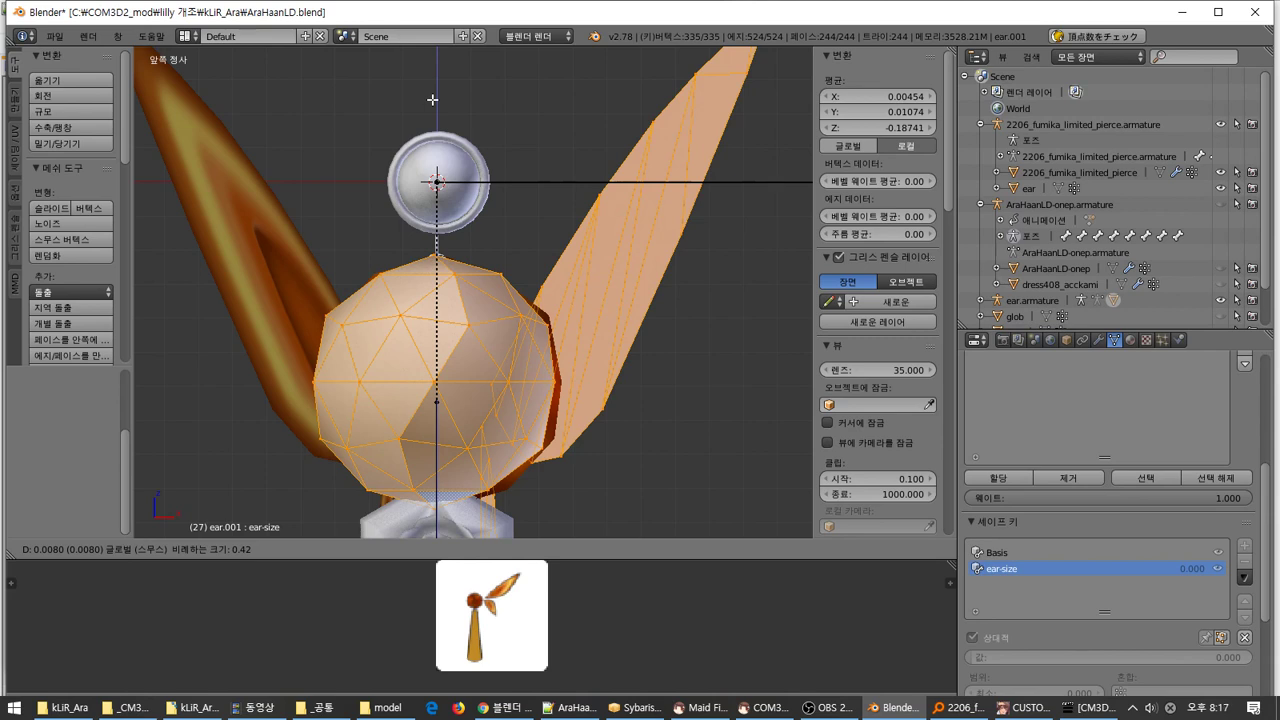
{"action": "left_click", "coordinate": [432, 100]}
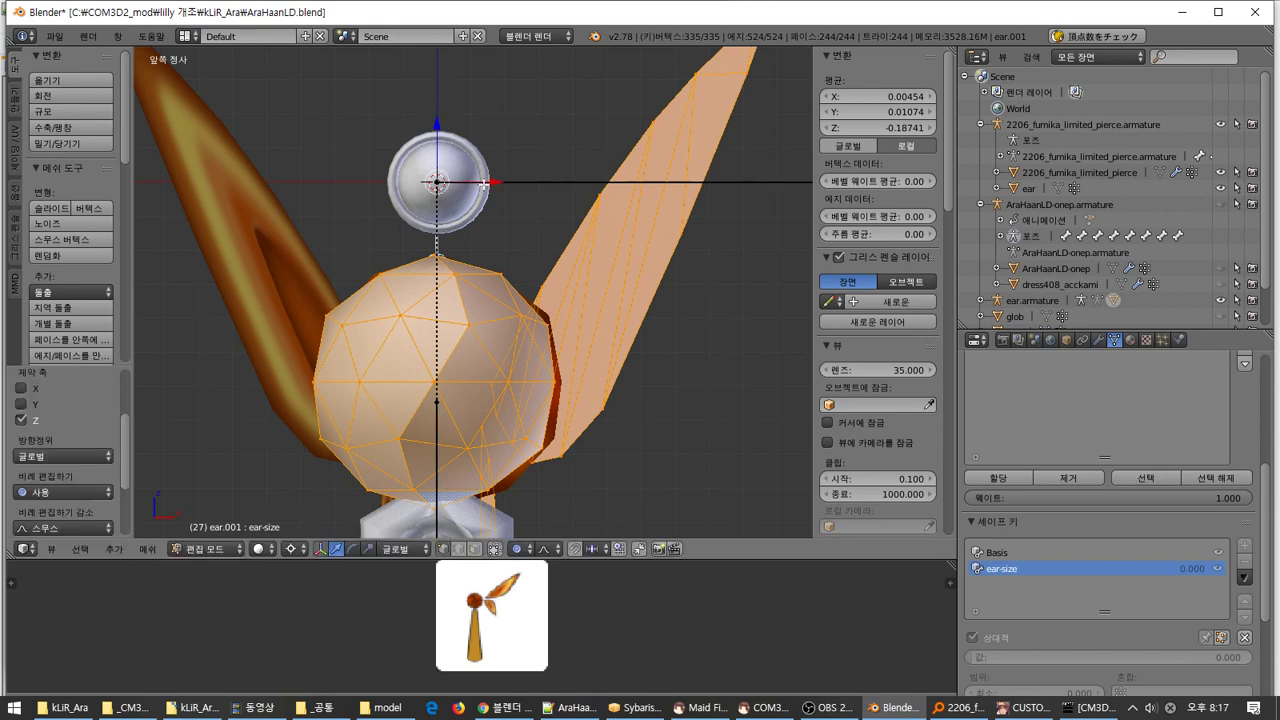
{"action": "key", "text": "Tab"}
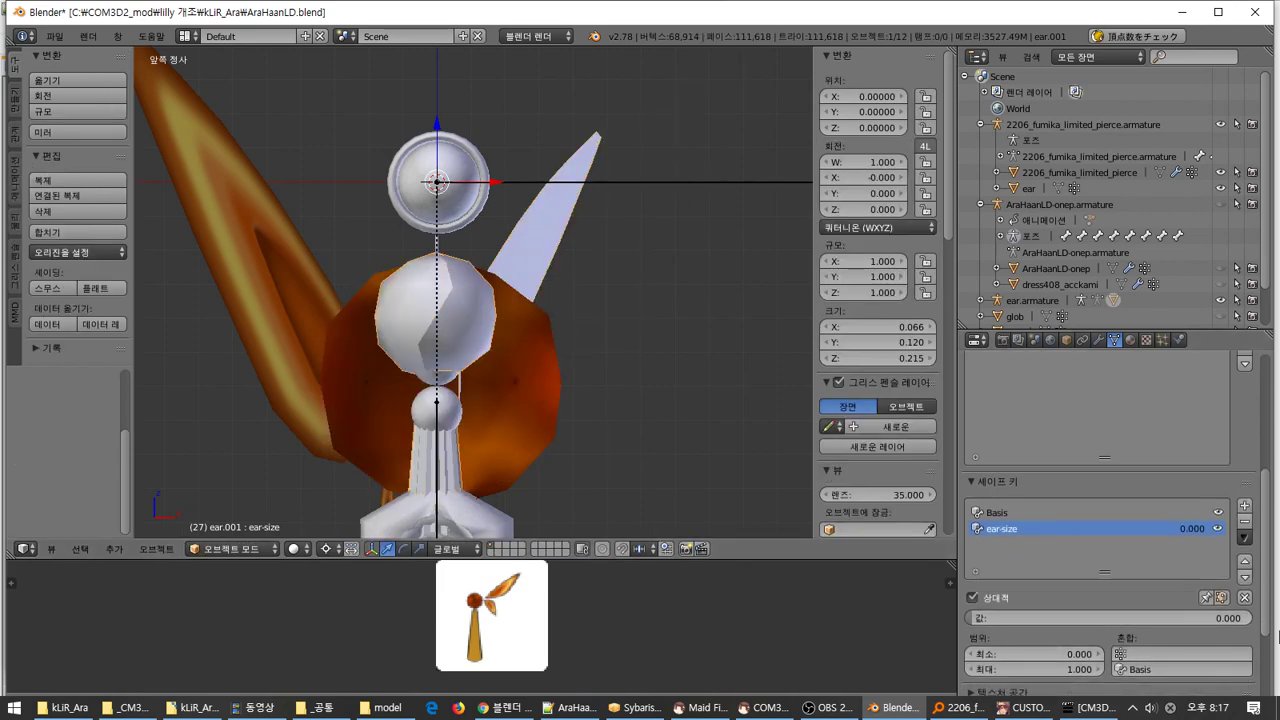
{"action": "left_click_drag", "start_coordinate": [993, 625], "coordinate": [1240, 620]}
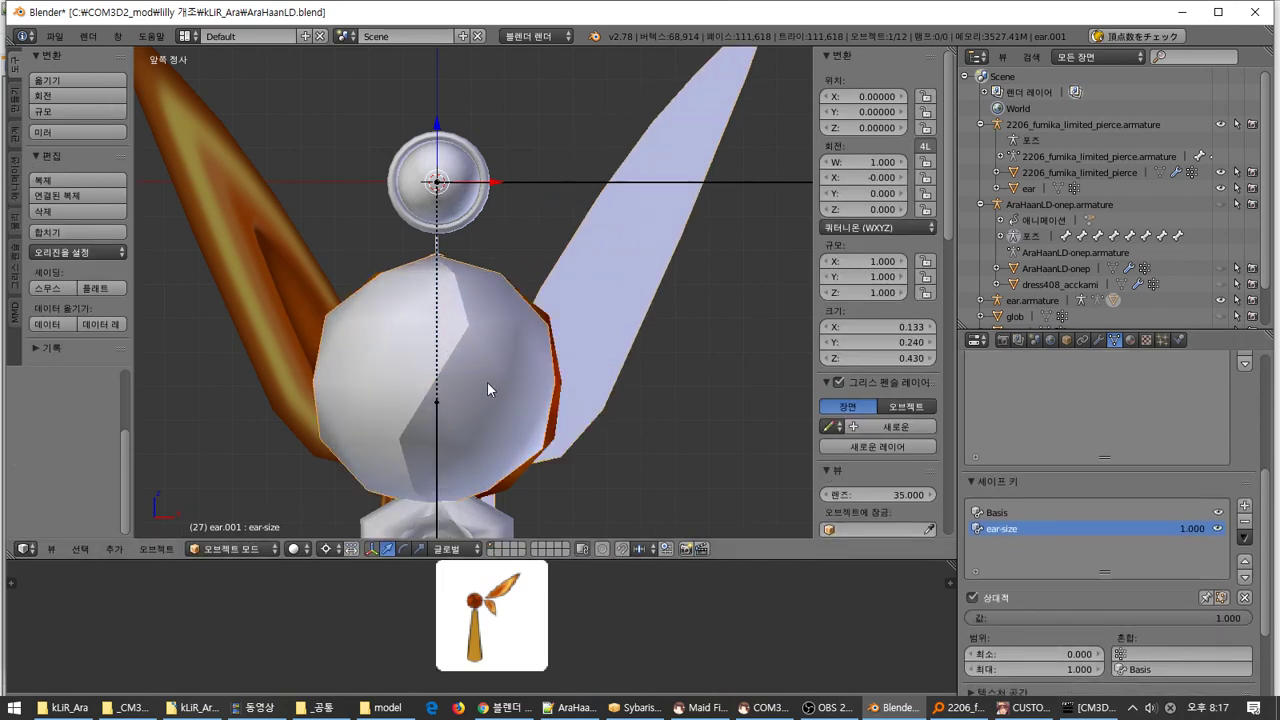
{"action": "middle_click_drag", "start_coordinate": [488, 383], "coordinate": [360, 410]}
Export the left ear mesh as a CM3D2 model, overwriting AraHaanLD_ear-l.model in the kLiR_Ara folder
{"action": "left_click", "coordinate": [54, 36]}
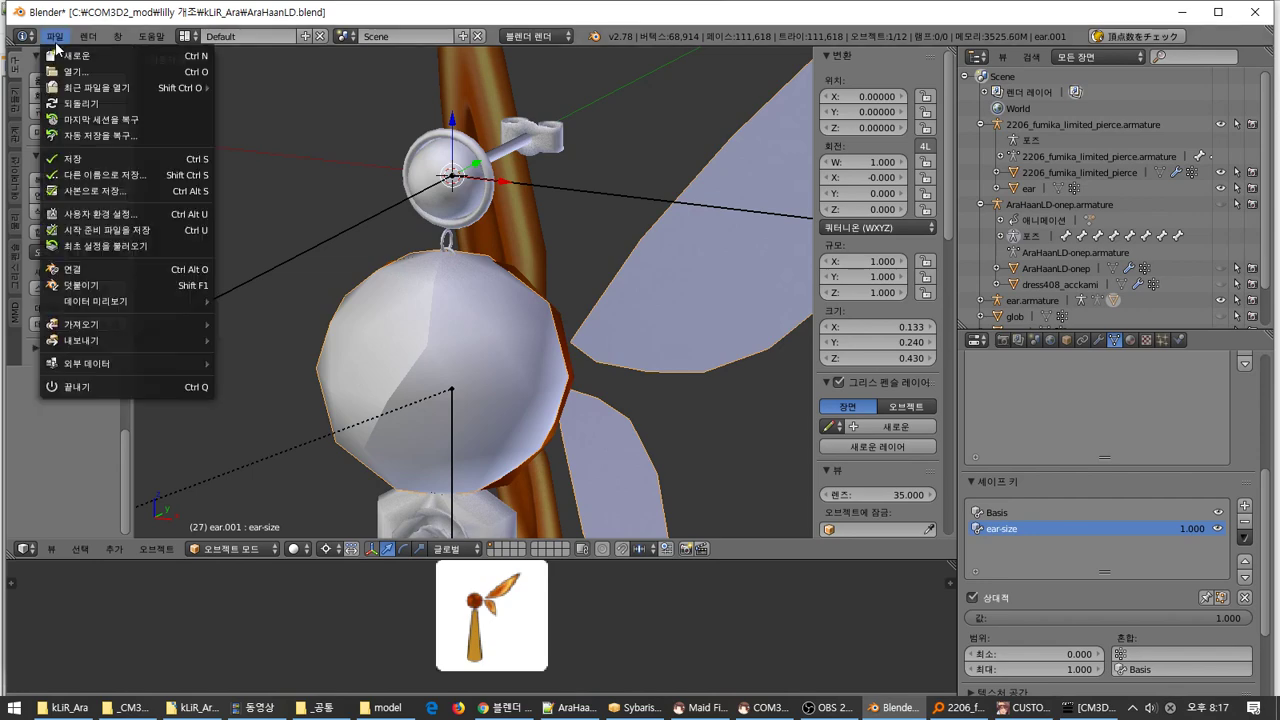
{"action": "mouse_move", "coordinate": [170, 340]}
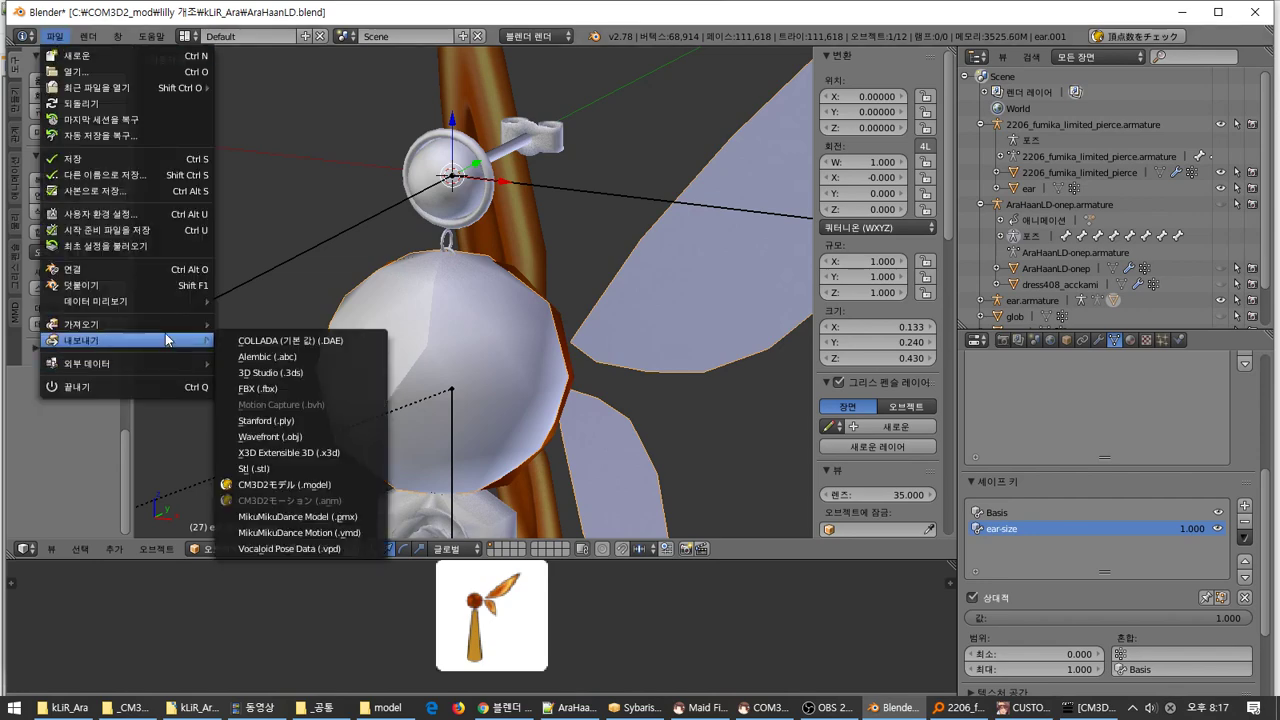
{"action": "left_click", "coordinate": [254, 489]}
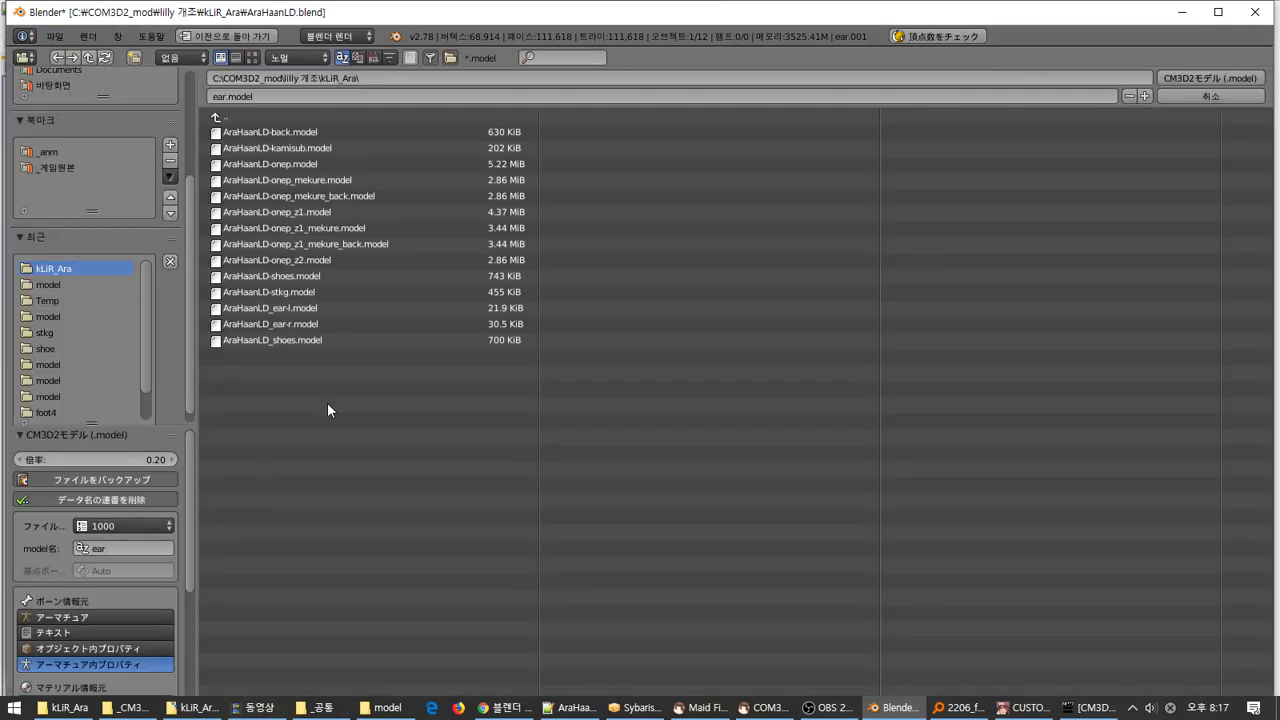
{"action": "left_click", "coordinate": [412, 315]}
{"action": "left_click", "coordinate": [1218, 78]}
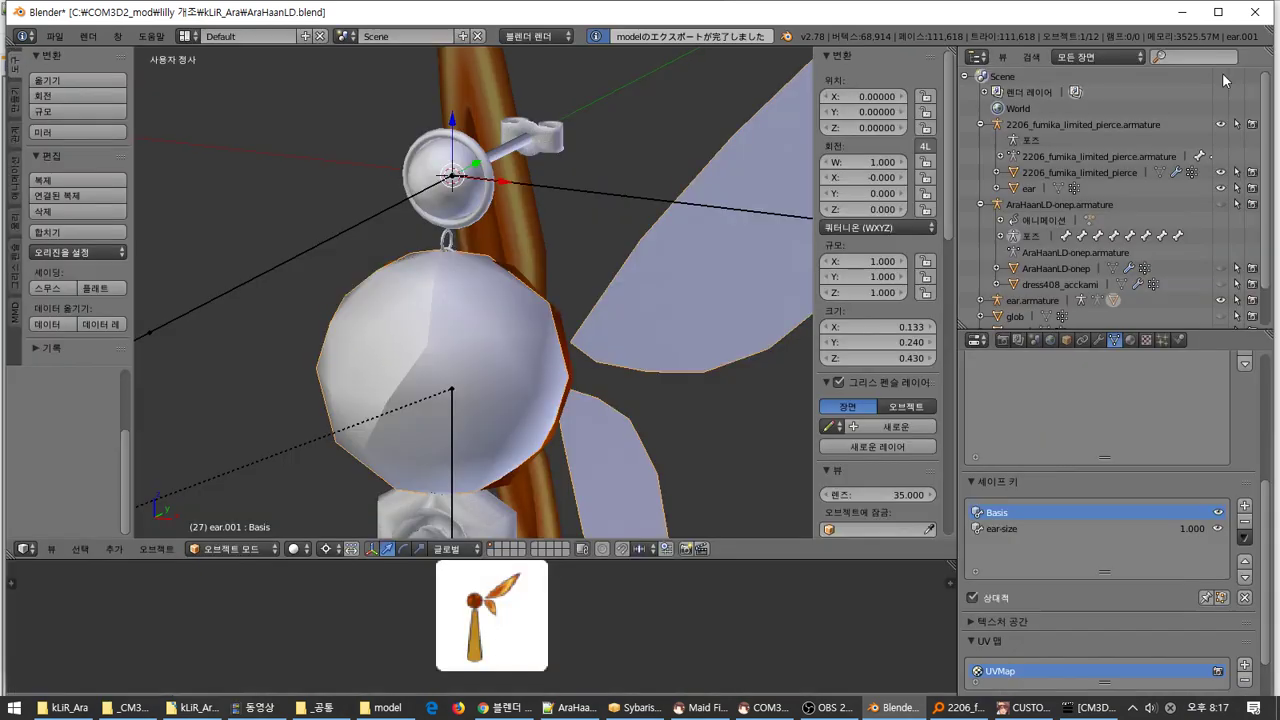
{"action": "key", "text": "alt+Tab"}
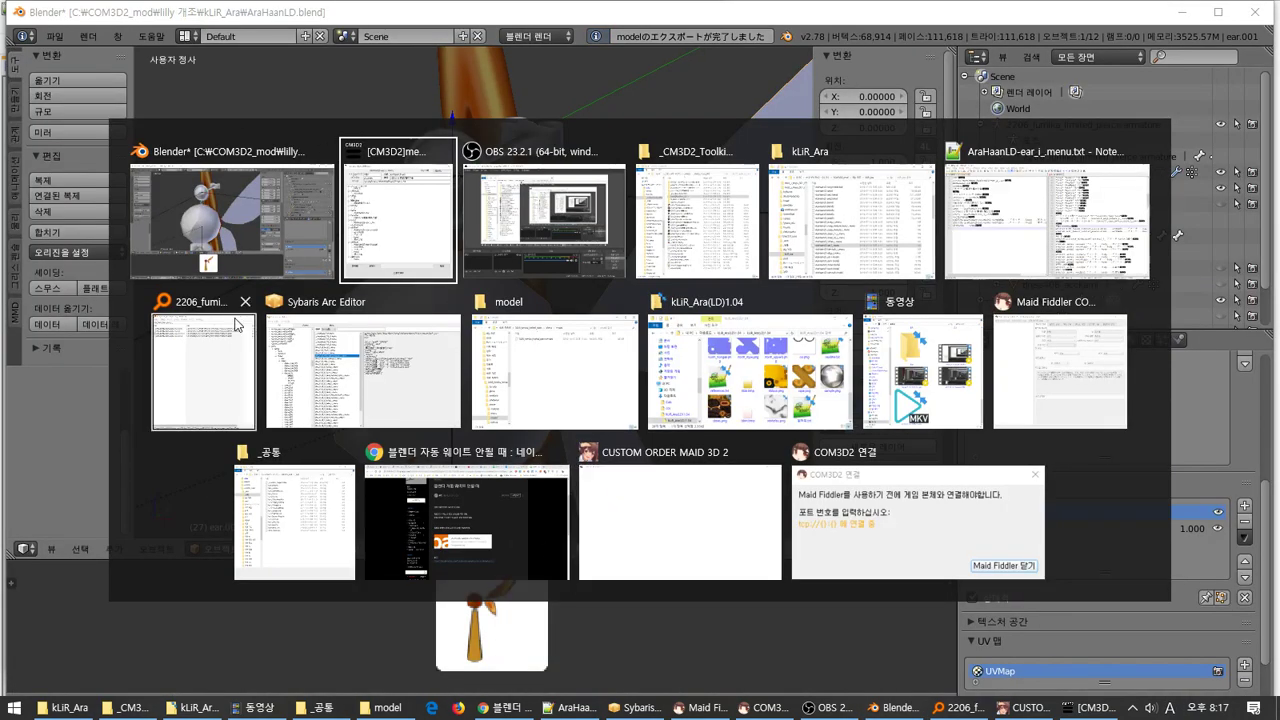
{"action": "key", "text": "Escape"}
{"action": "scroll", "coordinate": [280, 238], "scroll_direction": "down", "scroll_amount": 5}
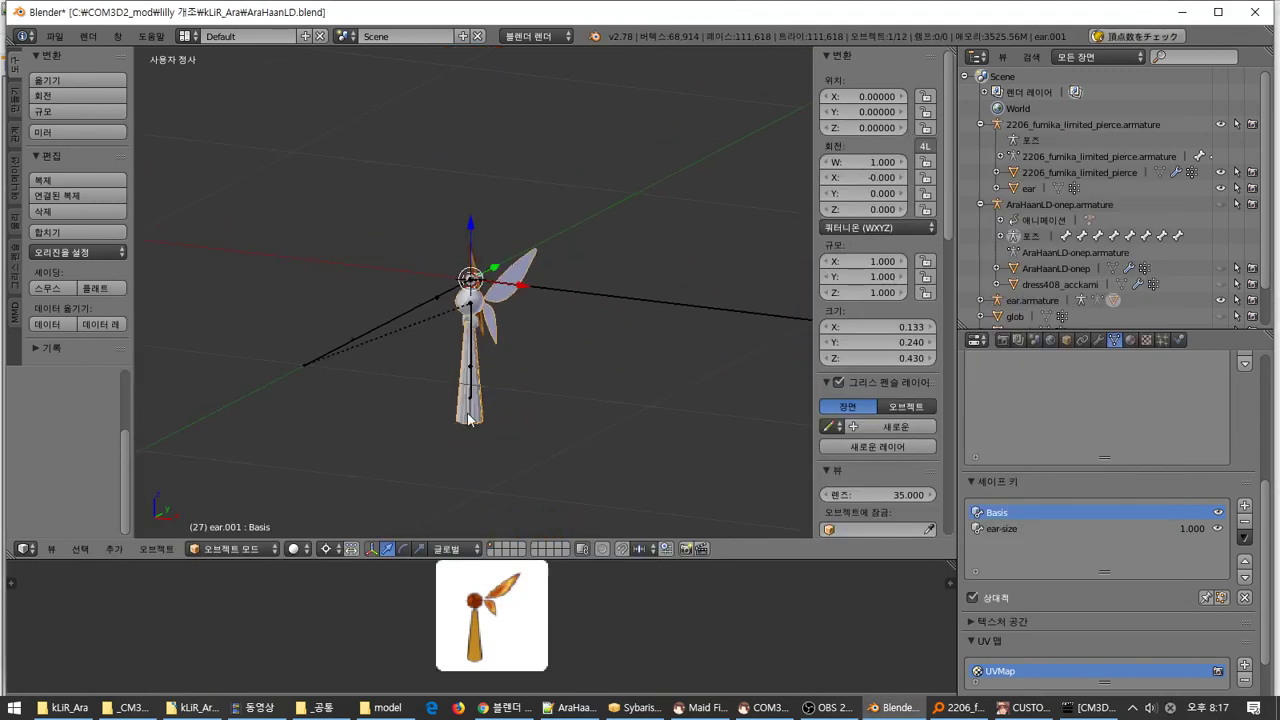
{"action": "middle_click_drag", "start_coordinate": [484, 435], "coordinate": [580, 438]}
{"action": "scroll", "coordinate": [577, 435], "scroll_direction": "up", "scroll_amount": 4}
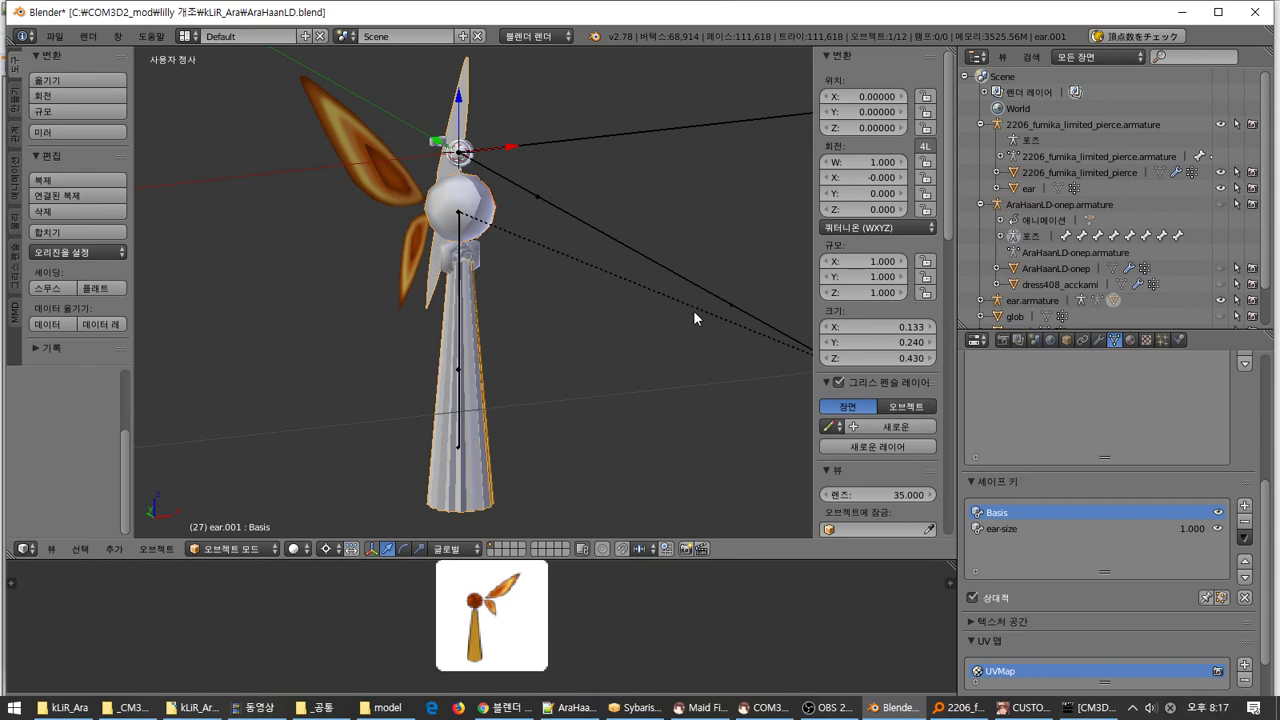
Open Windows Task Manager, examine the process details and the GPU performance graphs, and minimize it
{"action": "right_click", "coordinate": [1262, 707]}
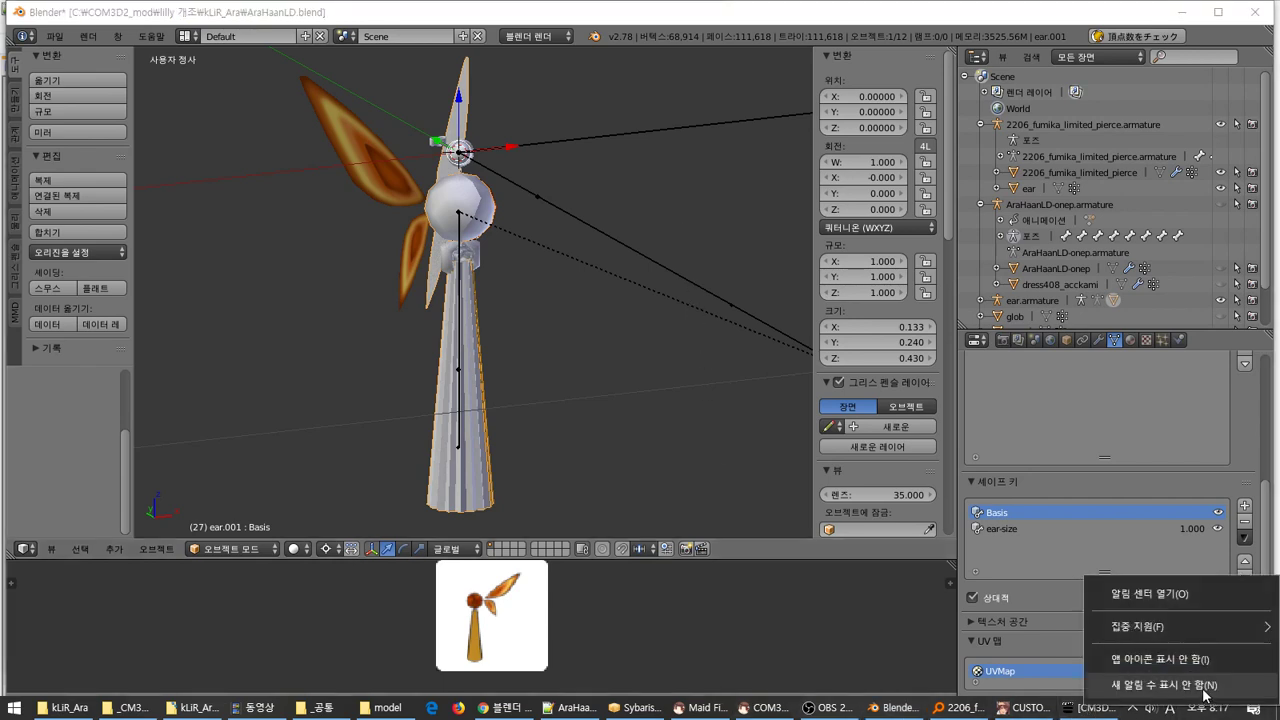
{"action": "right_click", "coordinate": [1192, 707]}
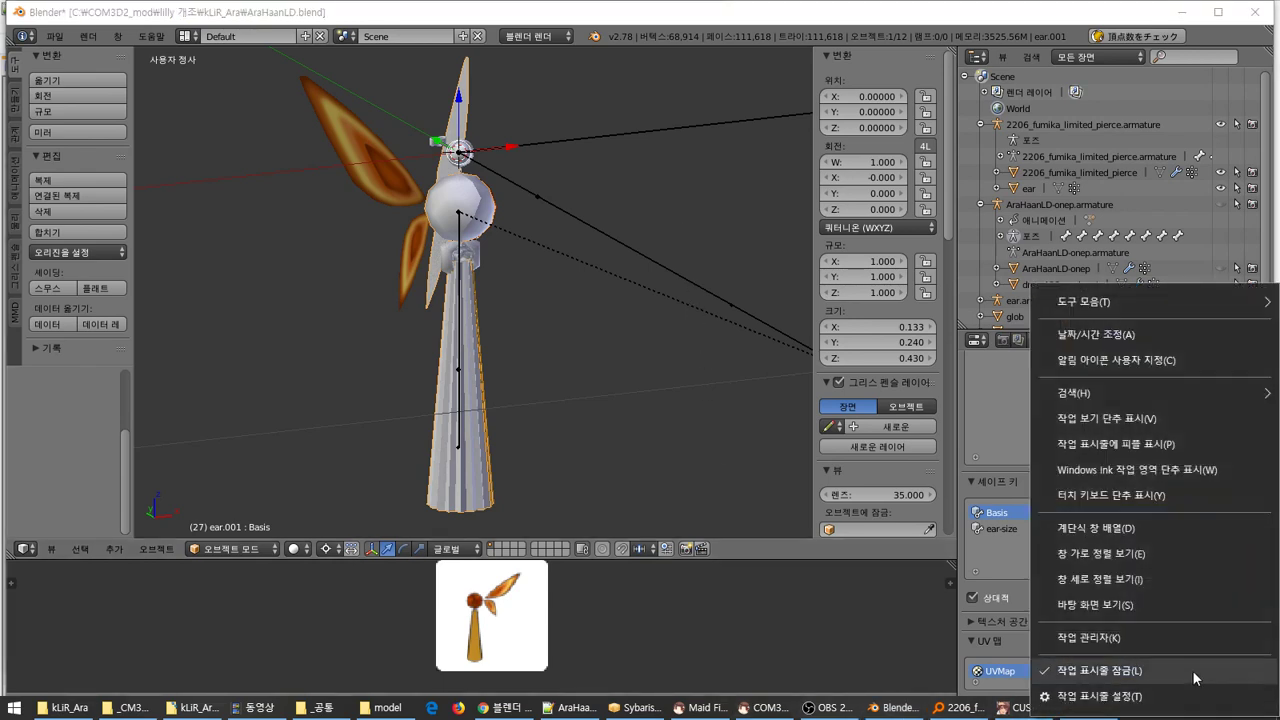
{"action": "left_click", "coordinate": [1183, 641]}
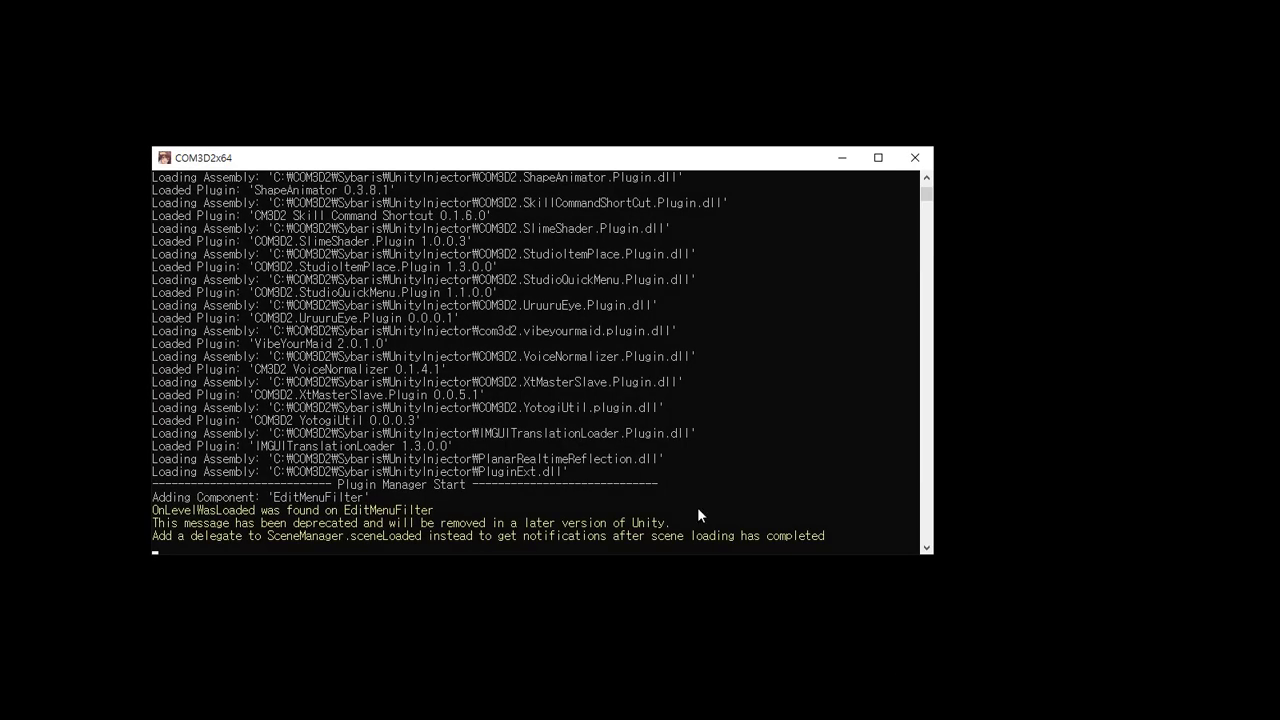
{"action": "key", "text": "super"}
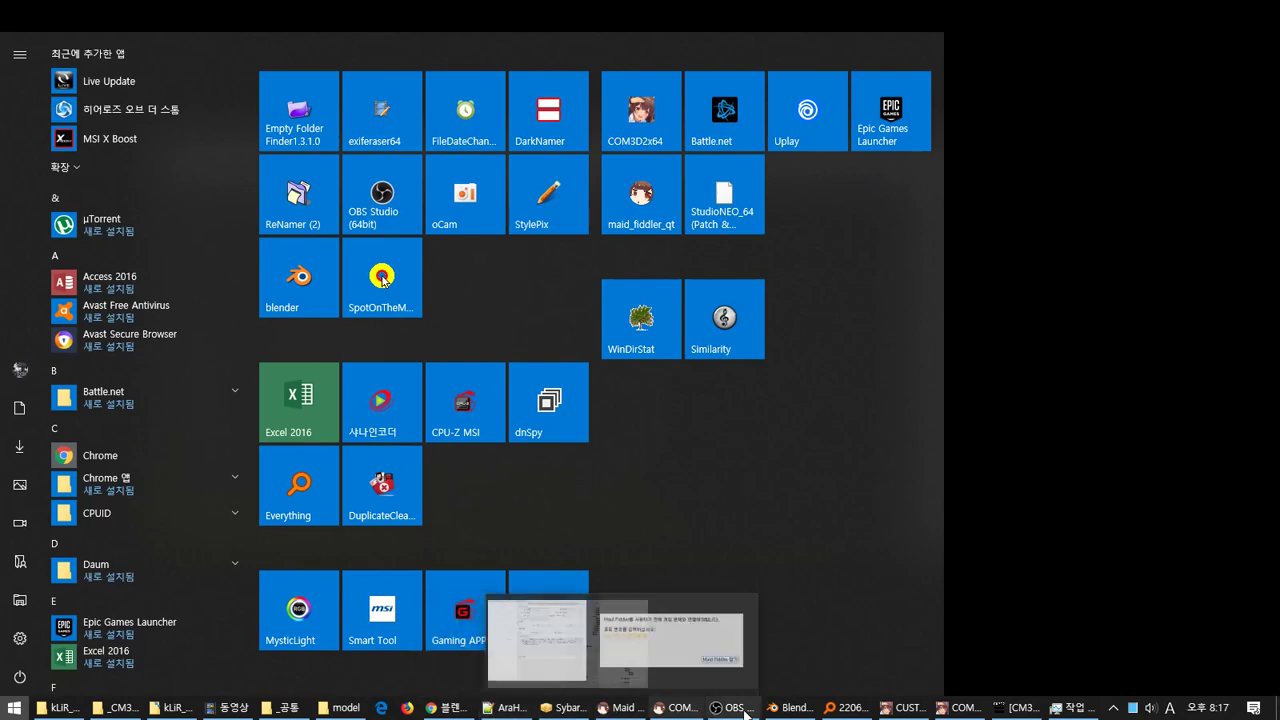
{"action": "left_click", "coordinate": [1088, 710]}
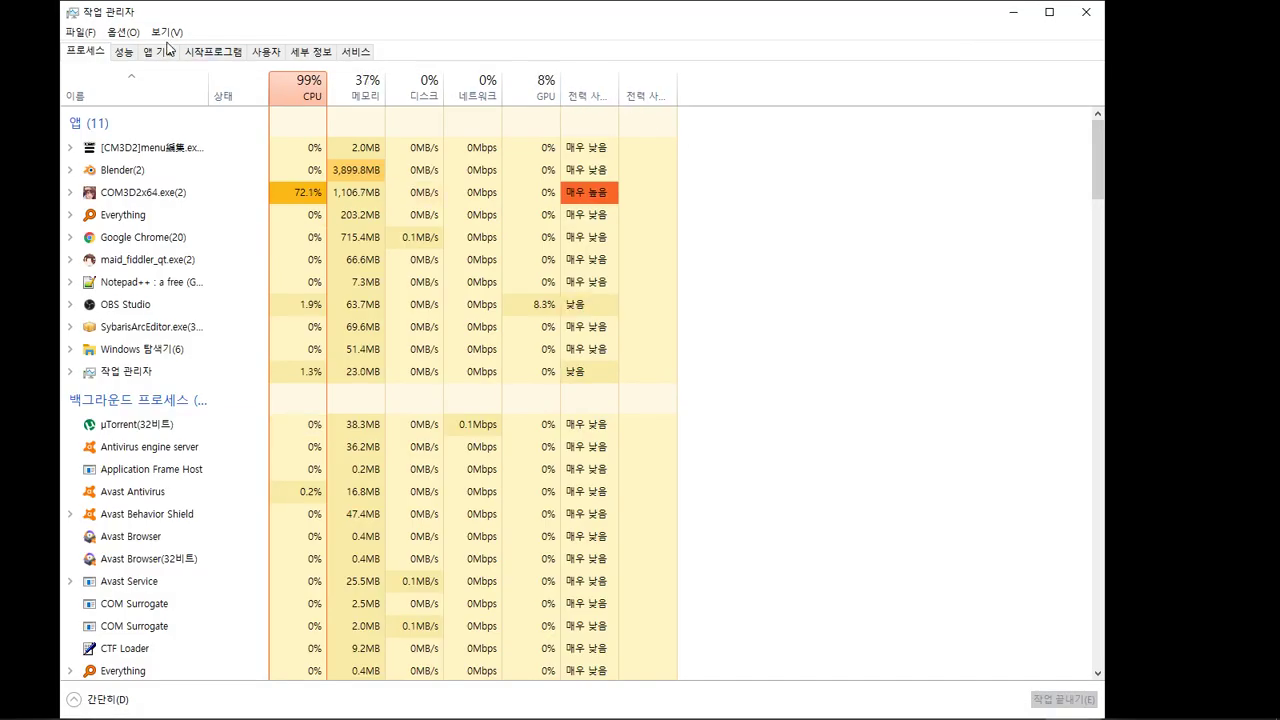
{"action": "left_click", "coordinate": [311, 52]}
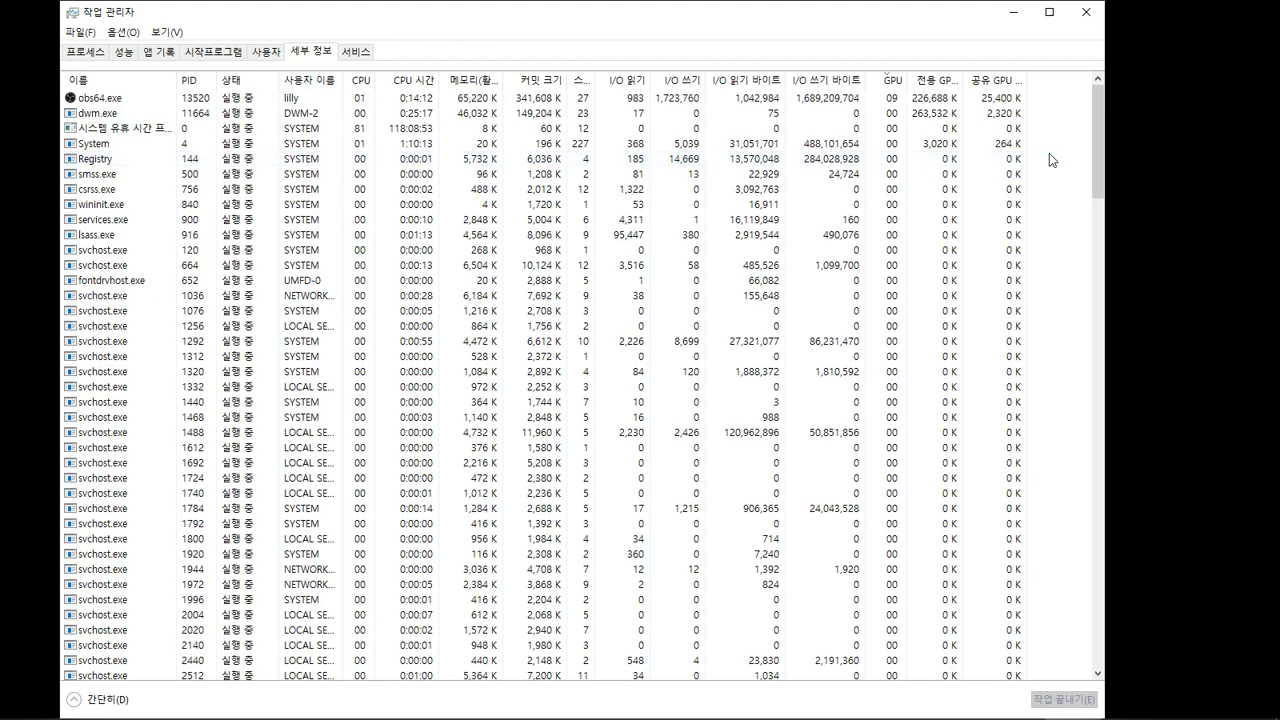
{"action": "left_click", "coordinate": [122, 60]}
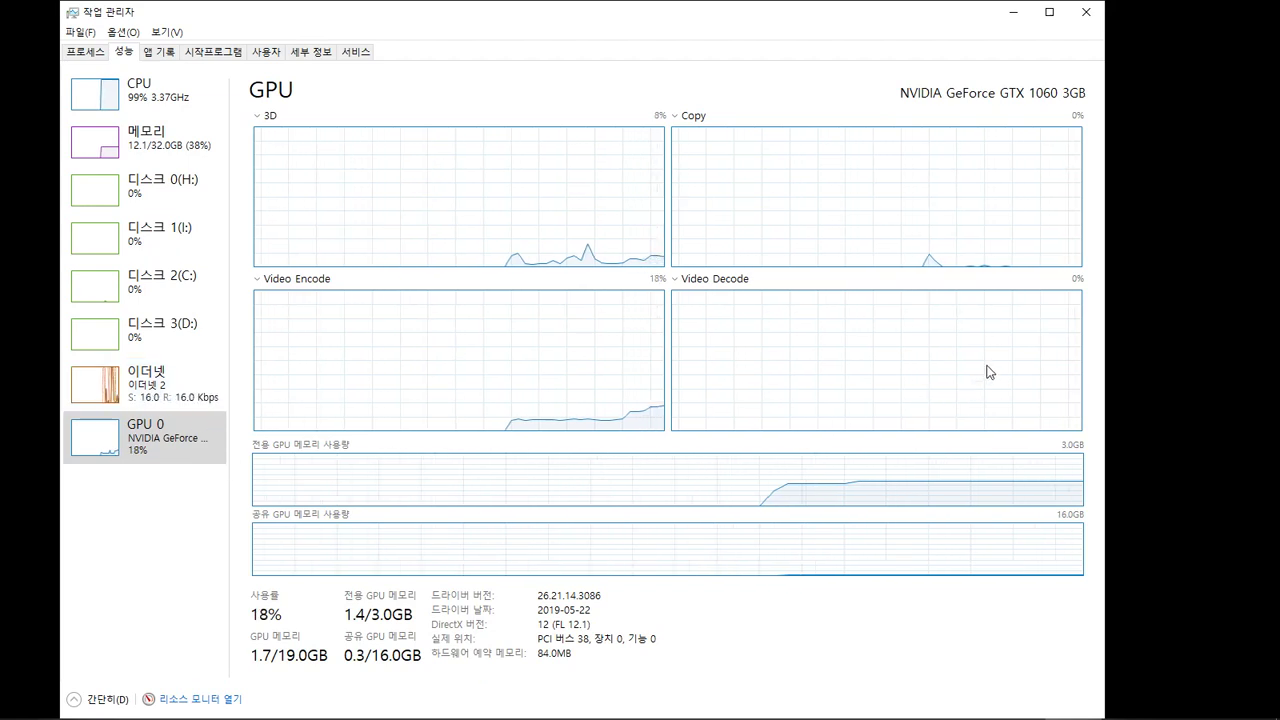
{"action": "left_click", "coordinate": [1013, 16]}
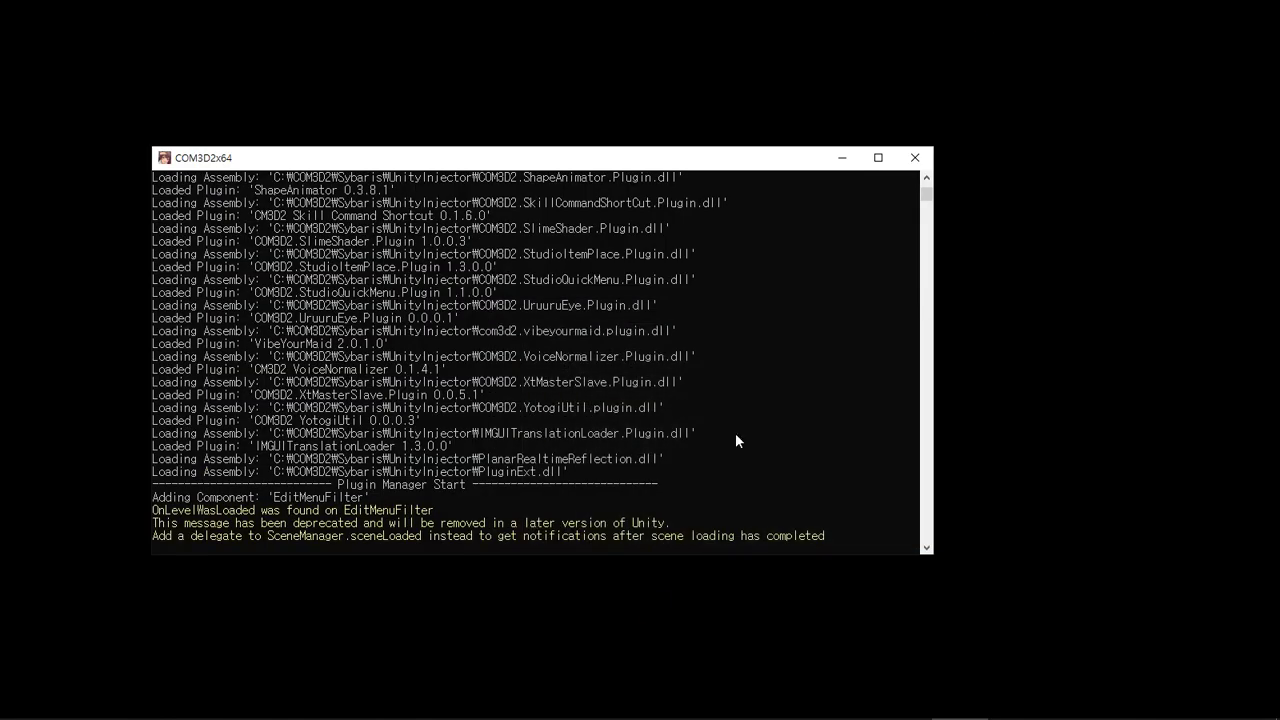
Switch to the [CM3D2]menu編集.exe editor holding AraHaanLD-ear_i_menu and close it
{"action": "key", "text": "alt+Tab"}
{"action": "key", "text": "alt+Tab"}
{"action": "key", "text": "alt+Tab"}
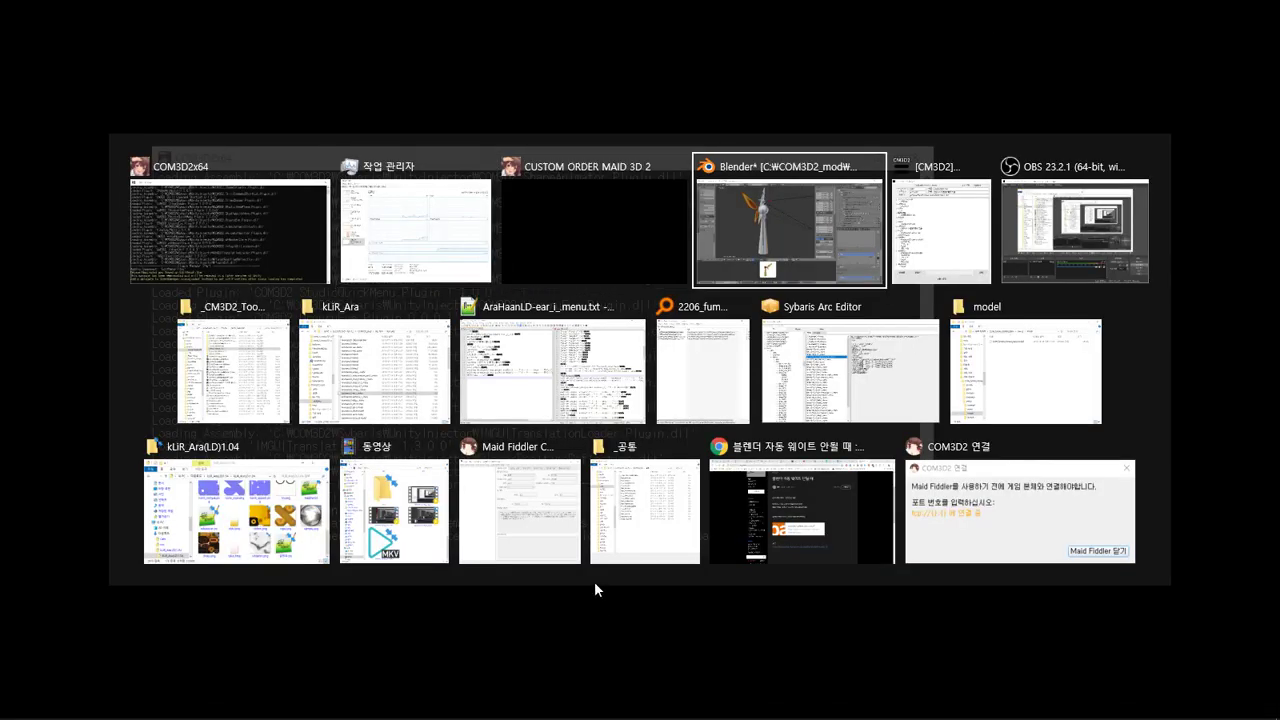
{"action": "left_click", "coordinate": [929, 224]}
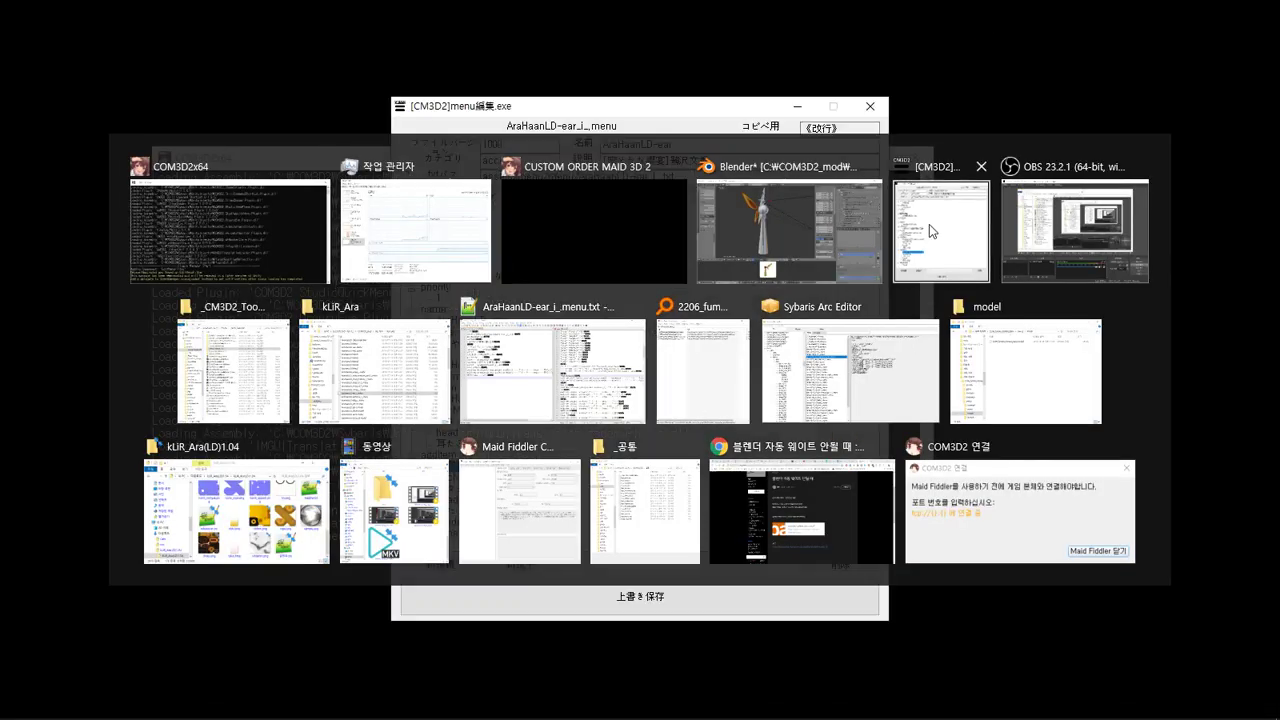
{"action": "left_click", "coordinate": [870, 106]}
Close the Everything search window and switch back to Blender
{"action": "key", "text": "super"}
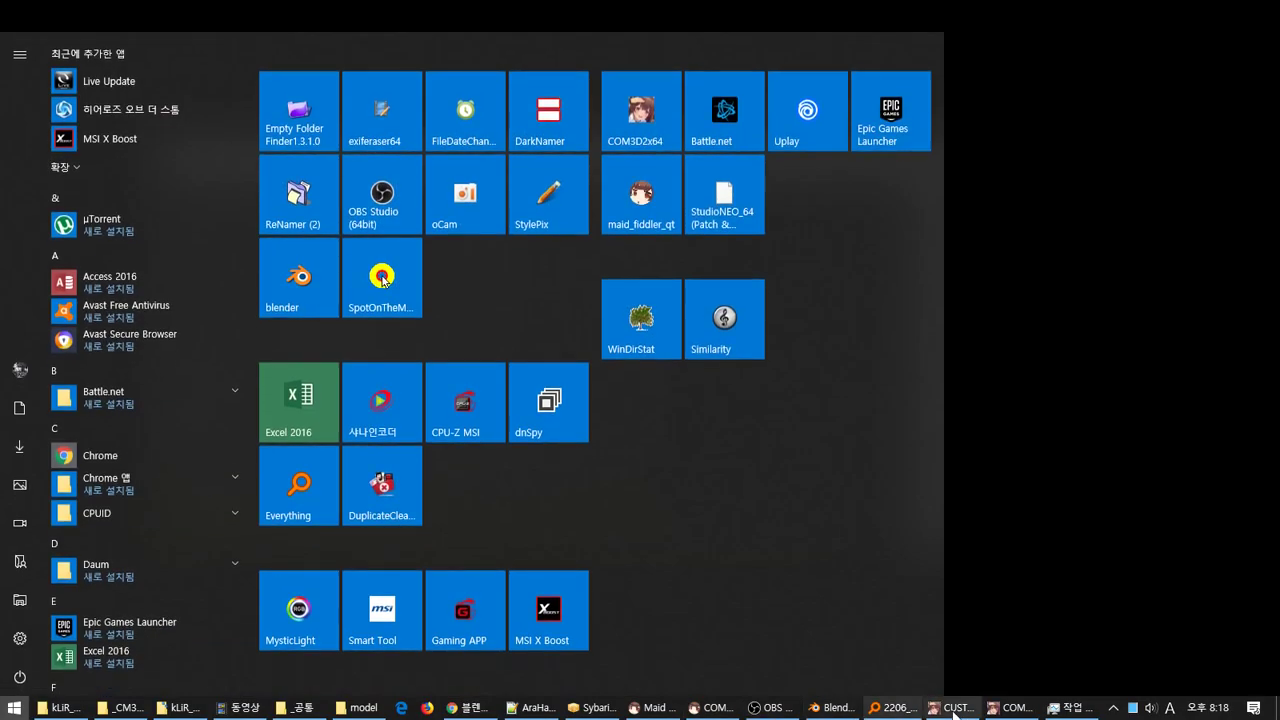
{"action": "left_click", "coordinate": [893, 708]}
{"action": "key", "text": "Escape"}
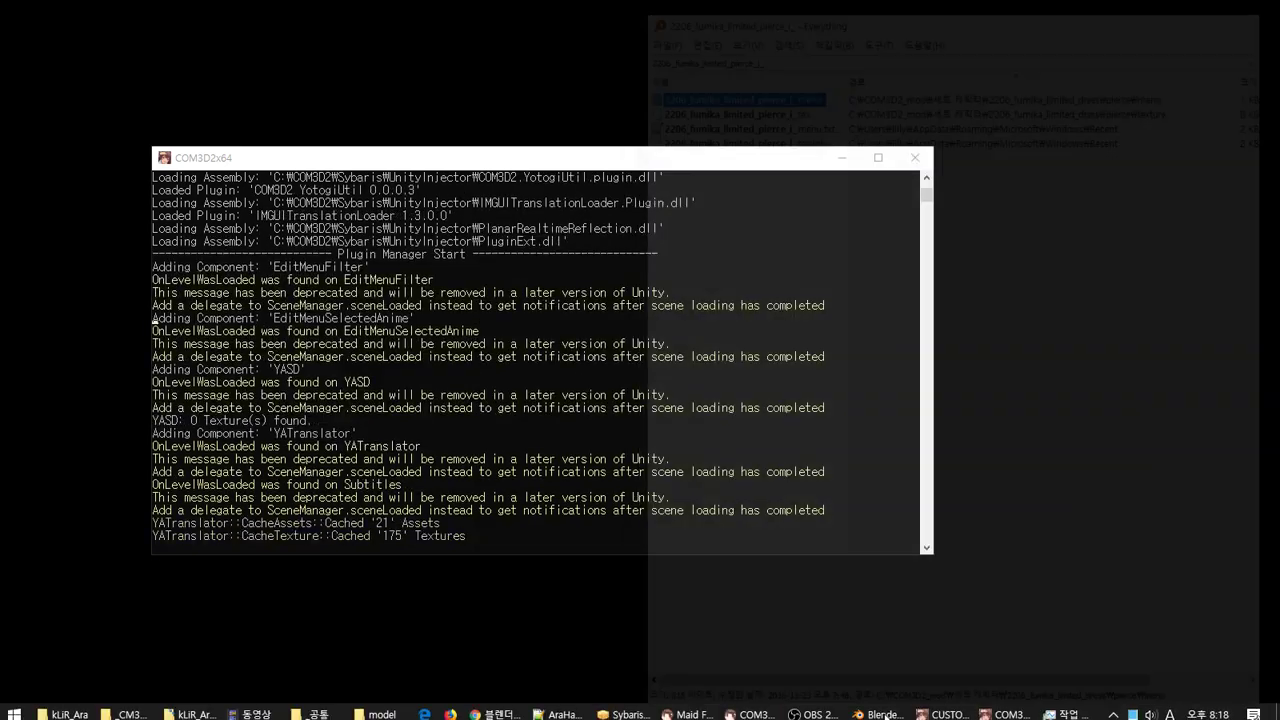
{"action": "mouse_move", "coordinate": [828, 712]}
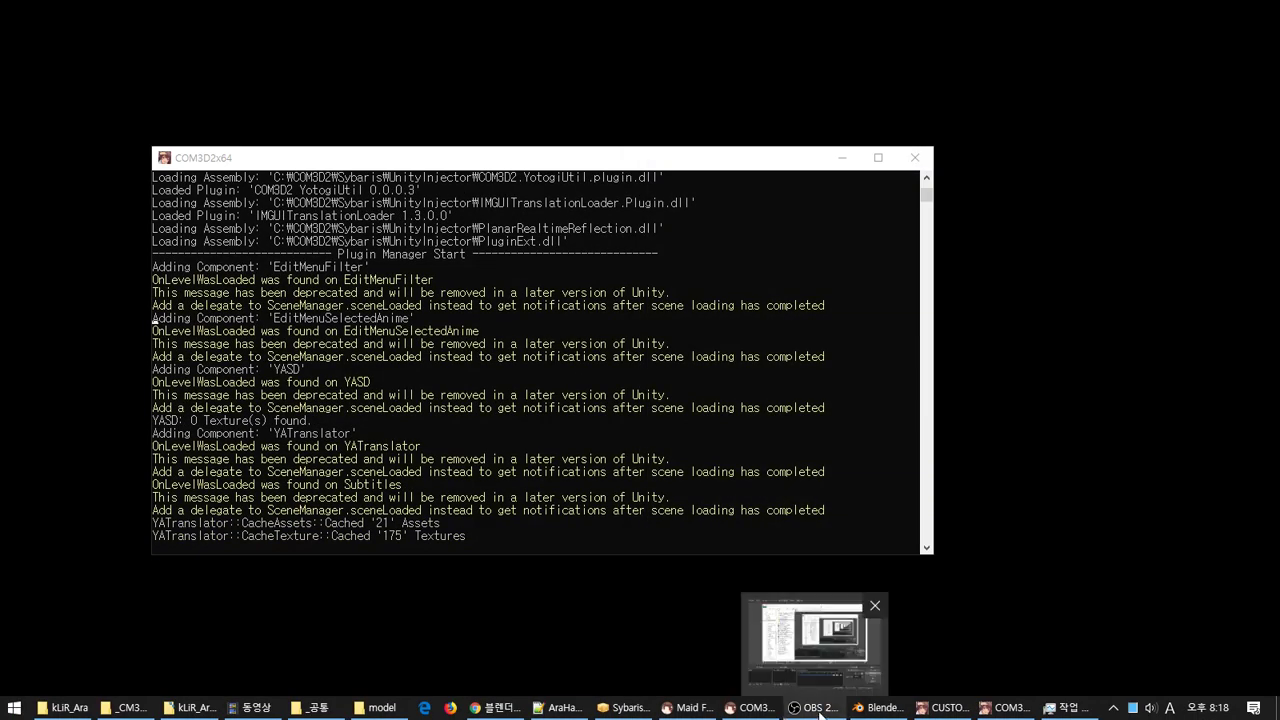
{"action": "left_click", "coordinate": [880, 708]}
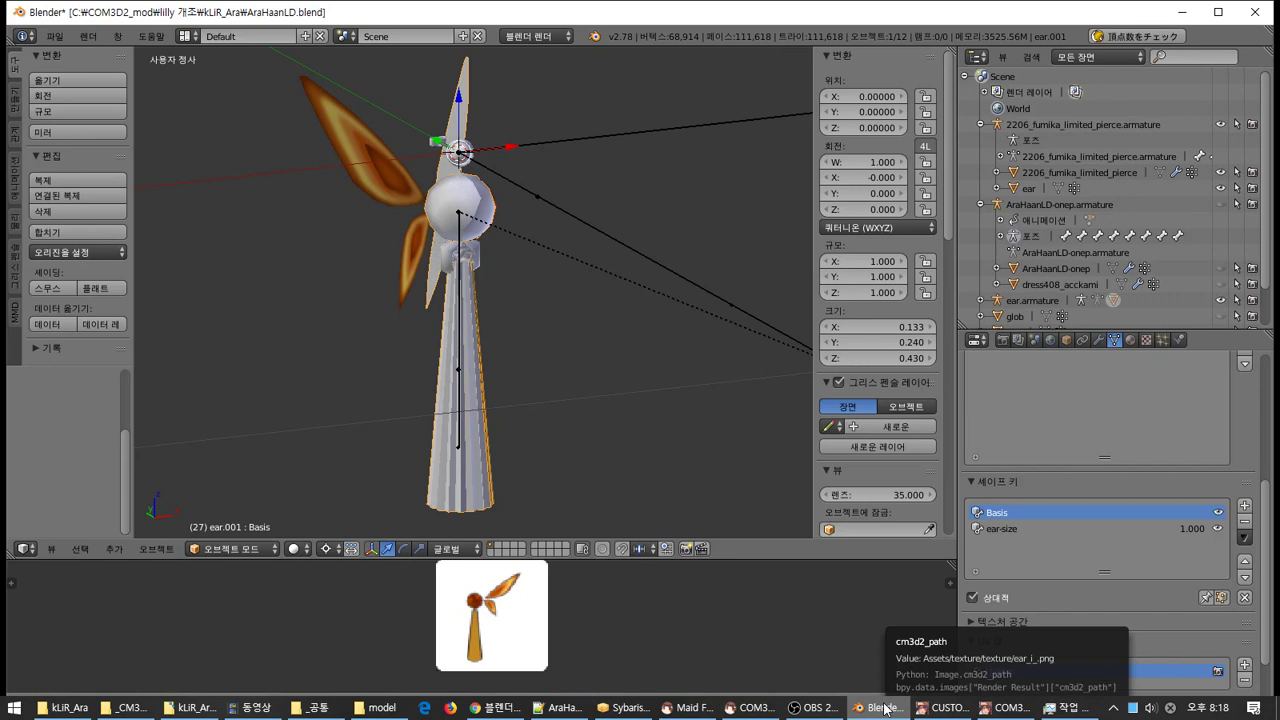
Locate the neck choker in the scene and bring it into close view
{"action": "scroll", "coordinate": [334, 340], "scroll_direction": "down", "scroll_amount": 3}
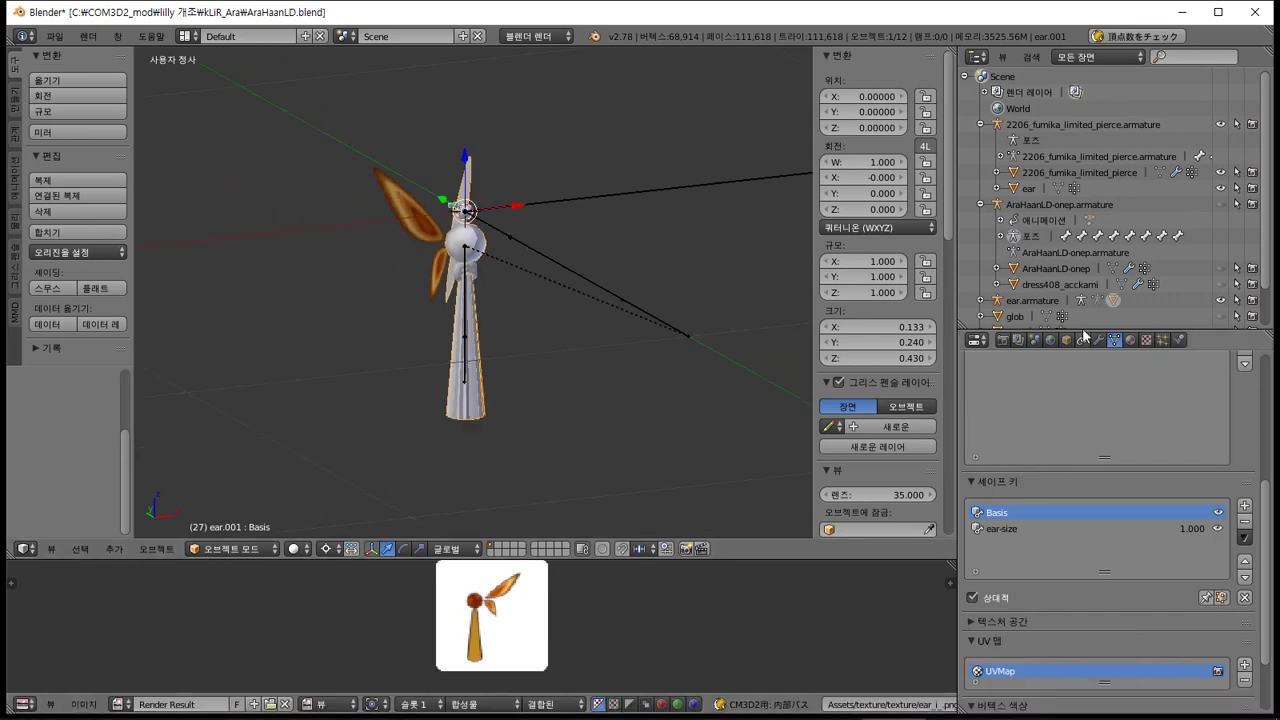
{"action": "scroll", "coordinate": [1057, 258], "scroll_direction": "down", "scroll_amount": 3}
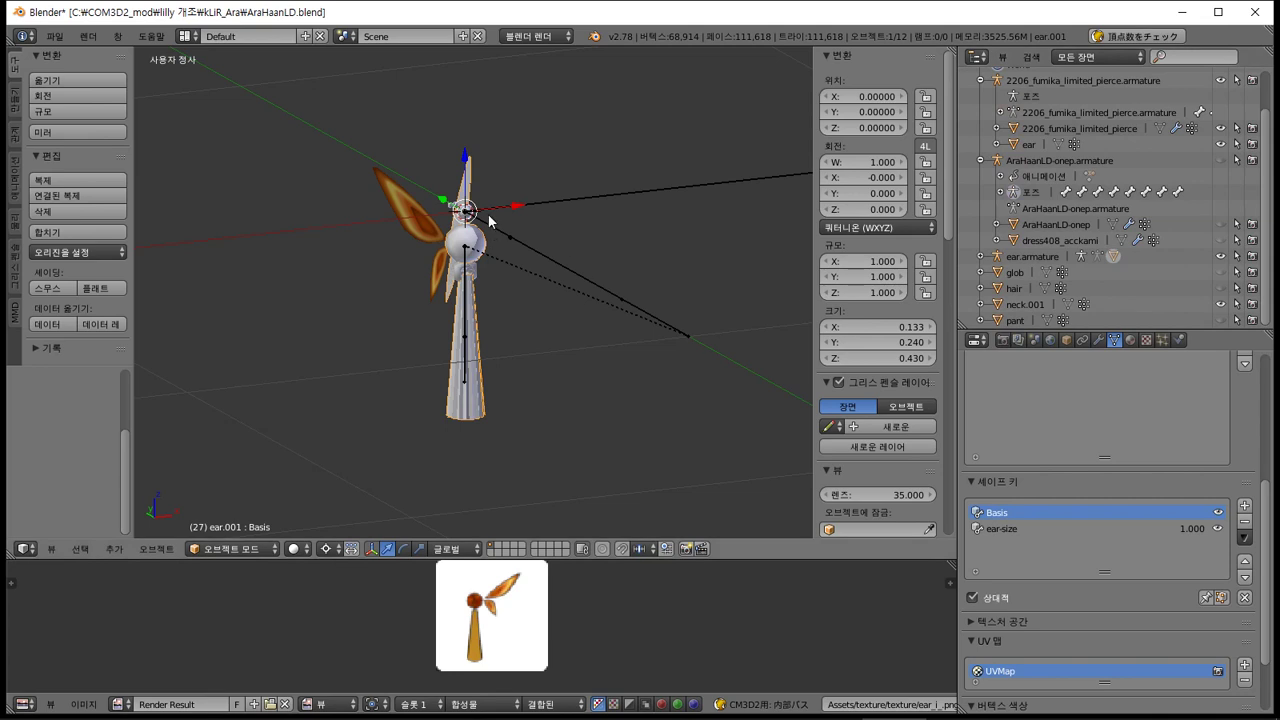
{"action": "middle_click_drag", "start_coordinate": [487, 175], "coordinate": [449, 204]}
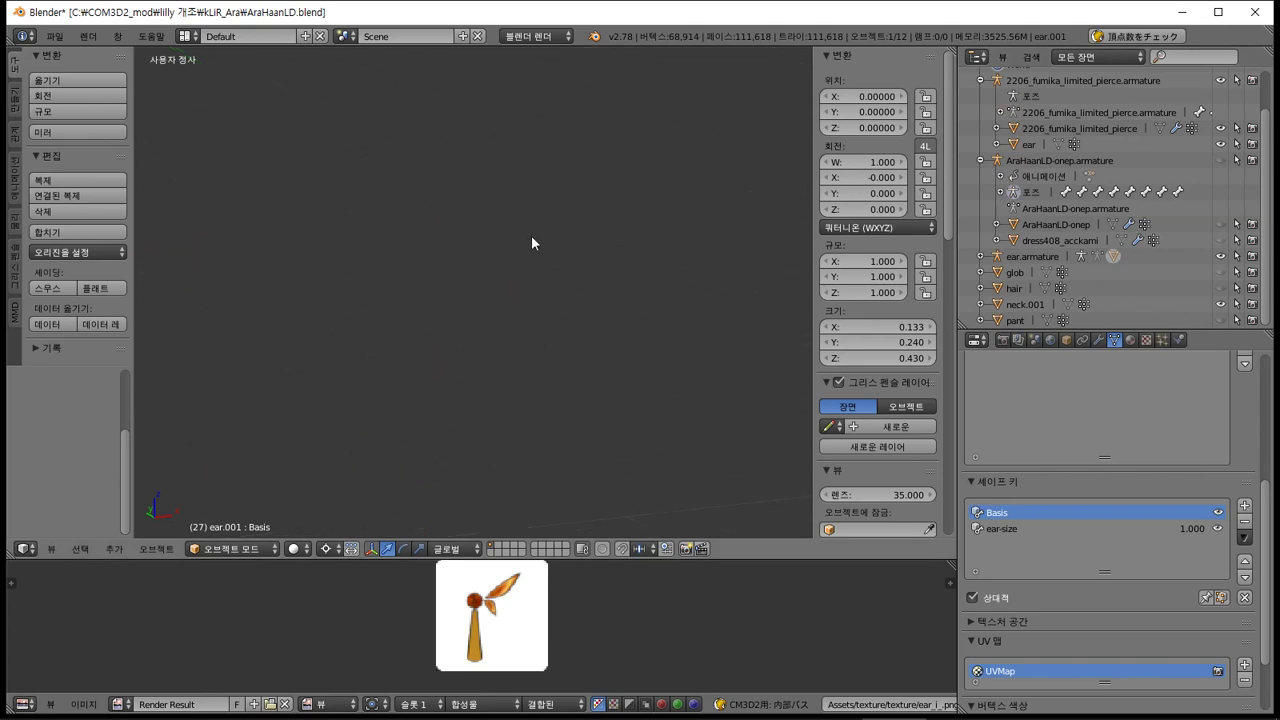
{"action": "scroll", "coordinate": [508, 158], "scroll_direction": "down", "scroll_amount": 3}
{"action": "middle_click_drag", "start_coordinate": [508, 150], "coordinate": [490, 284], "text": "shift"}
{"action": "scroll", "coordinate": [490, 285], "scroll_direction": "up", "scroll_amount": 10}
{"action": "middle_click_drag", "start_coordinate": [434, 371], "coordinate": [540, 297]}
{"action": "scroll", "coordinate": [570, 260], "scroll_direction": "up", "scroll_amount": 2}
{"action": "scroll", "coordinate": [539, 293], "scroll_direction": "down", "scroll_amount": 3}
{"action": "key", "text": "alt+Tab"}
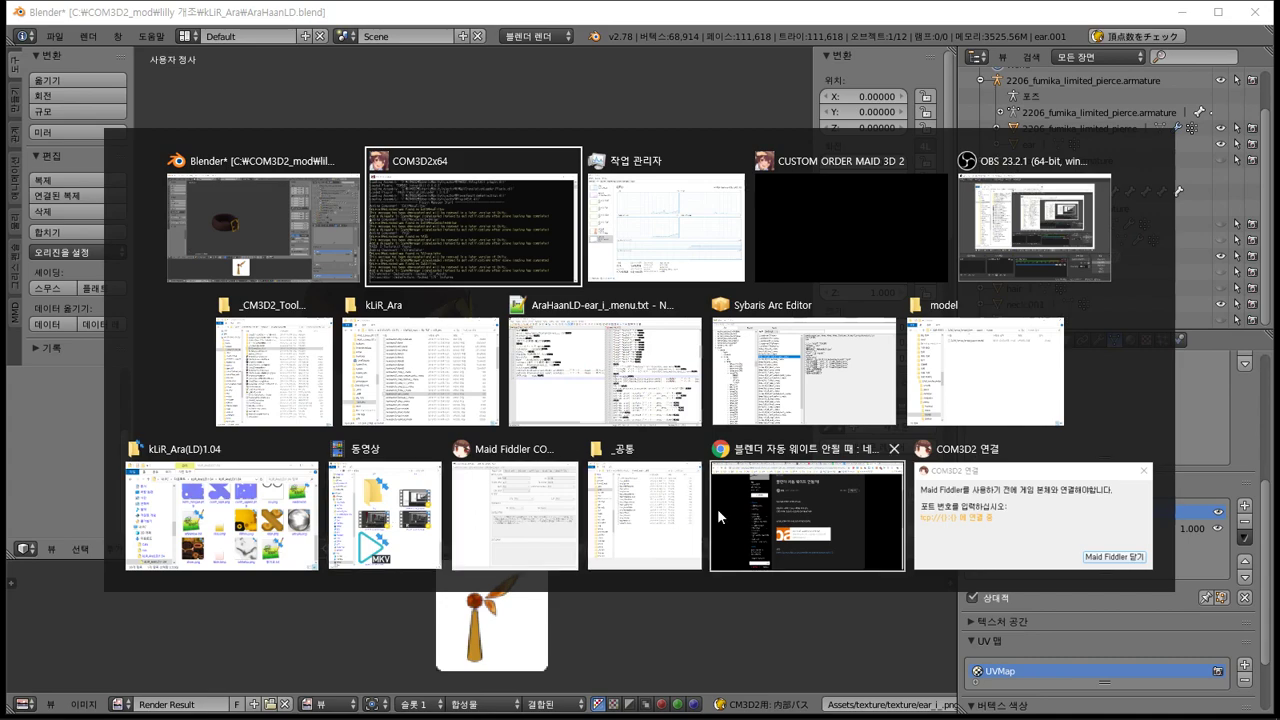
{"action": "left_click", "coordinate": [1003, 212]}
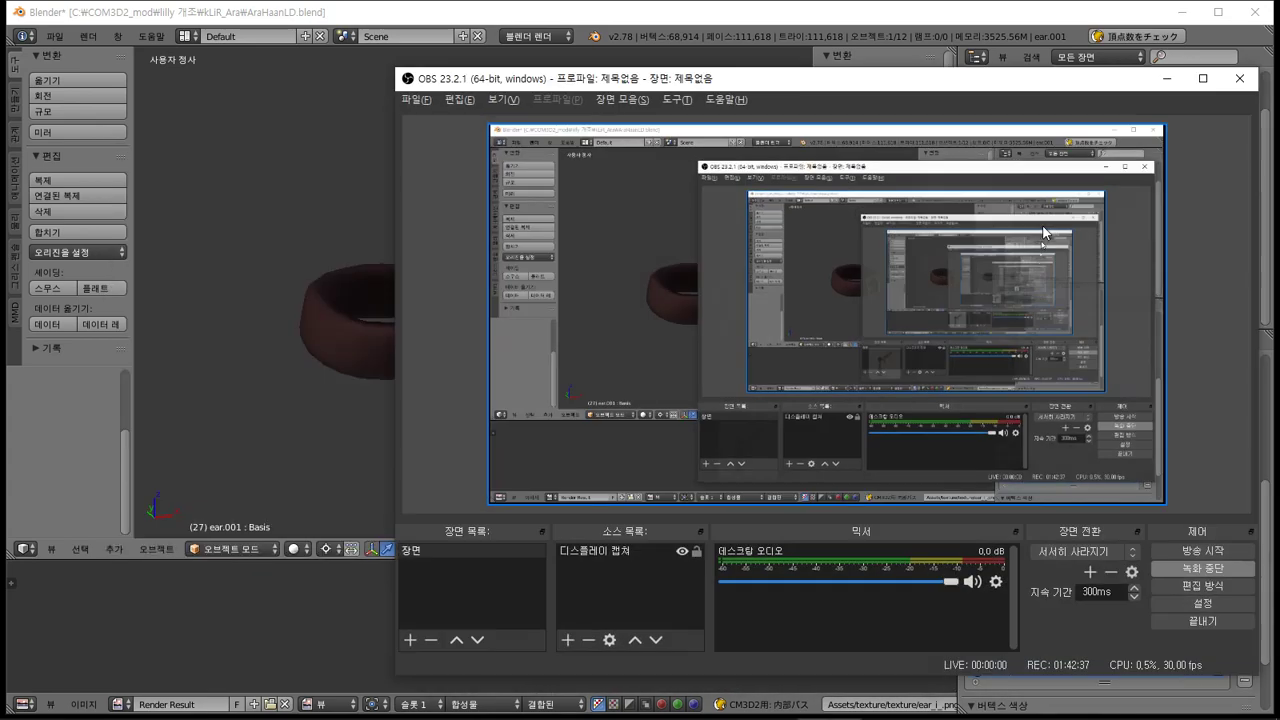
{"action": "key", "text": "alt+Tab"}
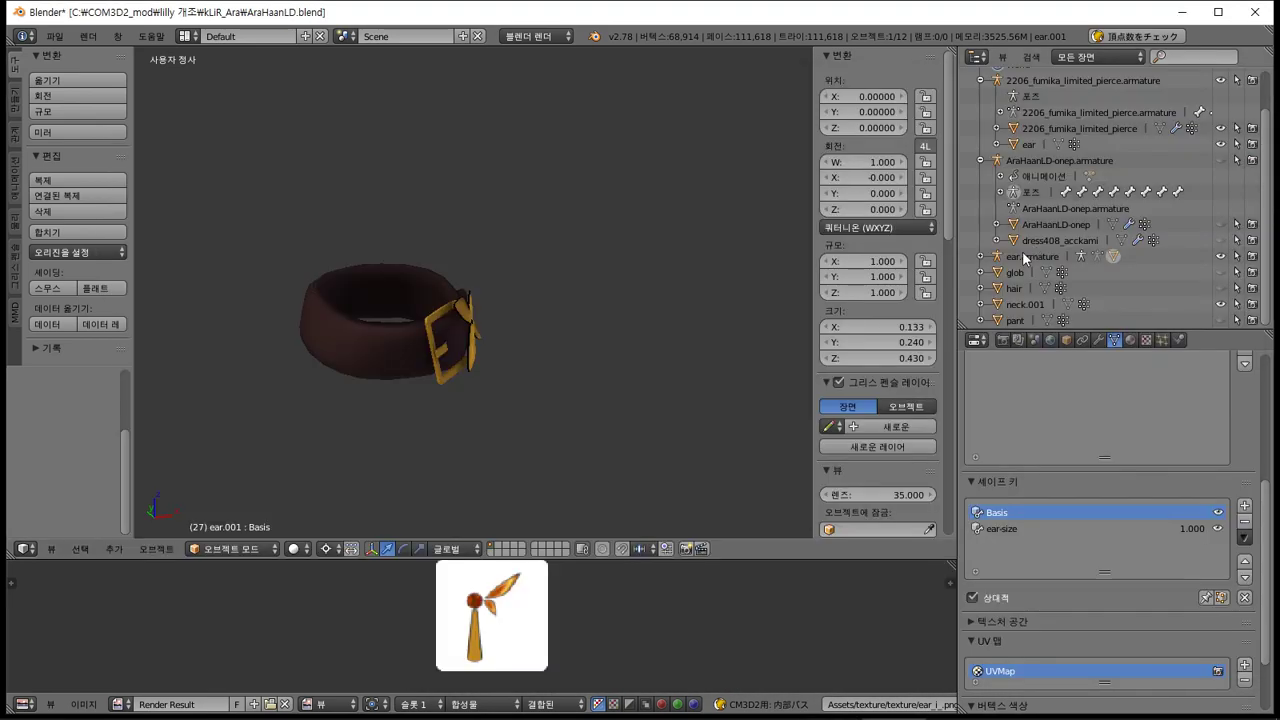
Select the neck.001 choker and delete all of its vertex groups and shape keys
{"action": "scroll", "coordinate": [545, 342], "scroll_direction": "up", "scroll_amount": 5}
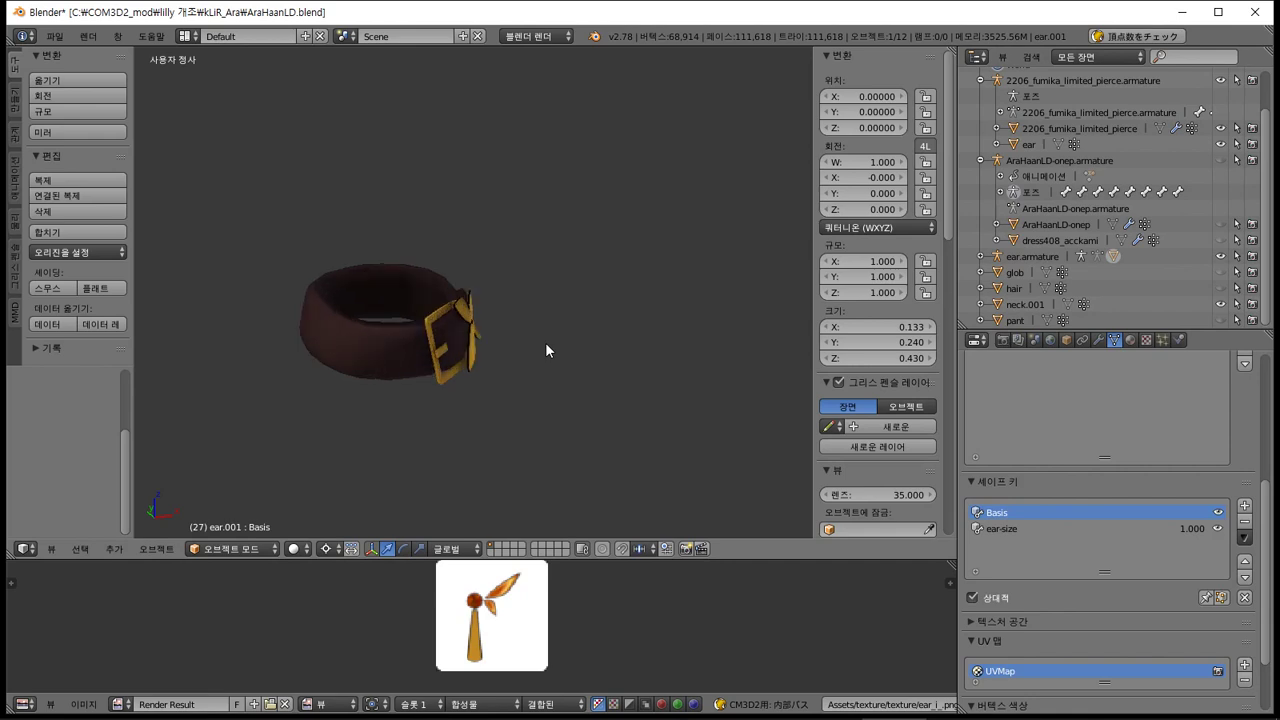
{"action": "right_click", "coordinate": [348, 349]}
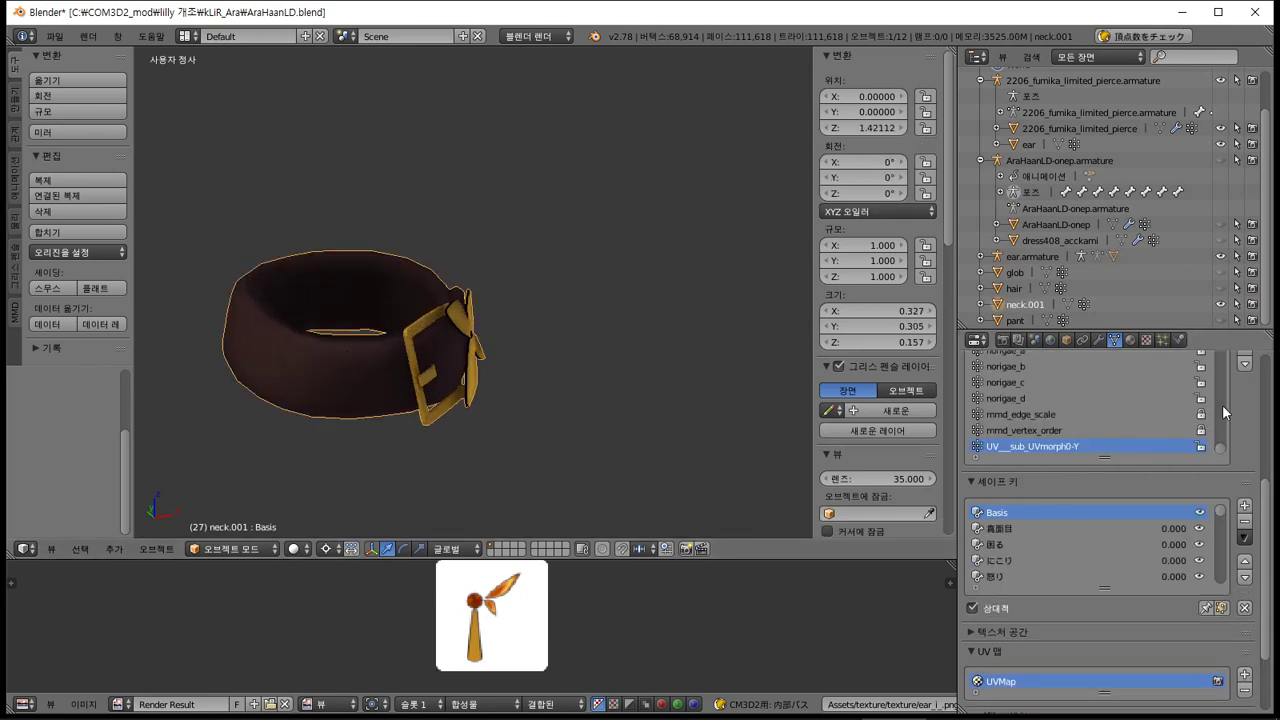
{"action": "scroll", "coordinate": [1222, 410], "scroll_direction": "up", "scroll_amount": 5}
{"action": "left_click", "coordinate": [1244, 456]}
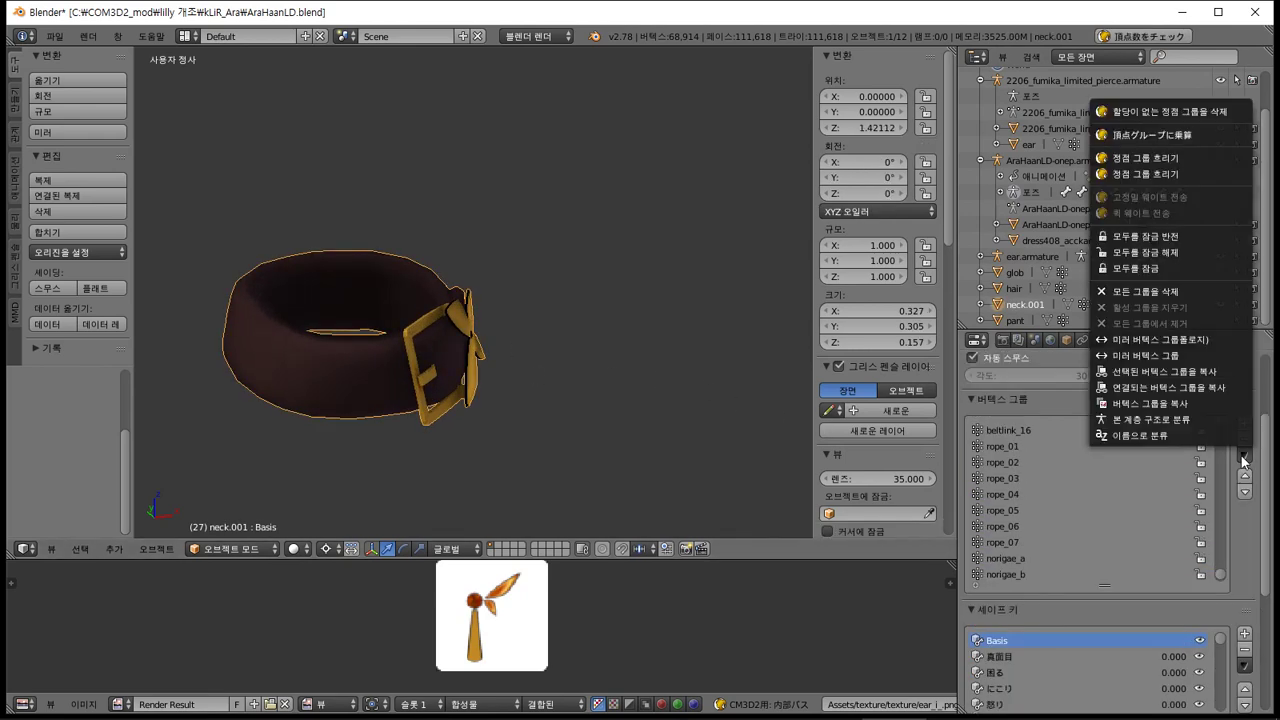
{"action": "left_click", "coordinate": [1213, 293]}
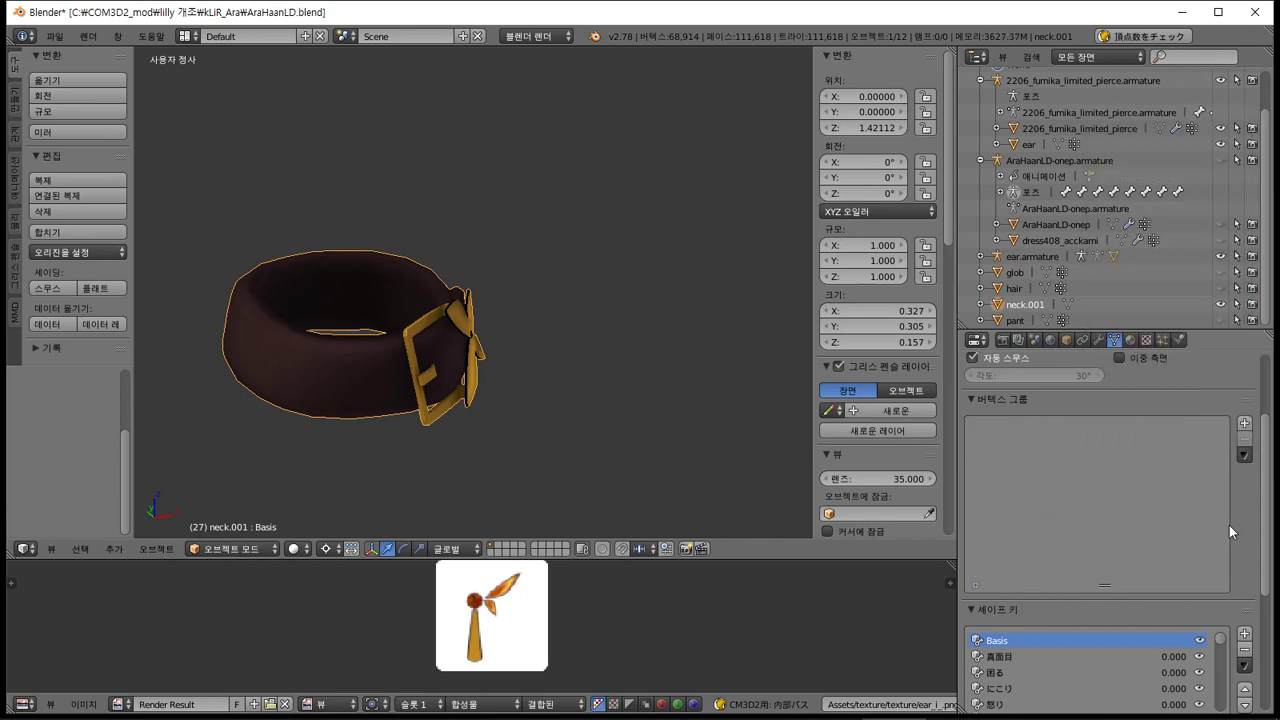
{"action": "left_click", "coordinate": [1247, 665]}
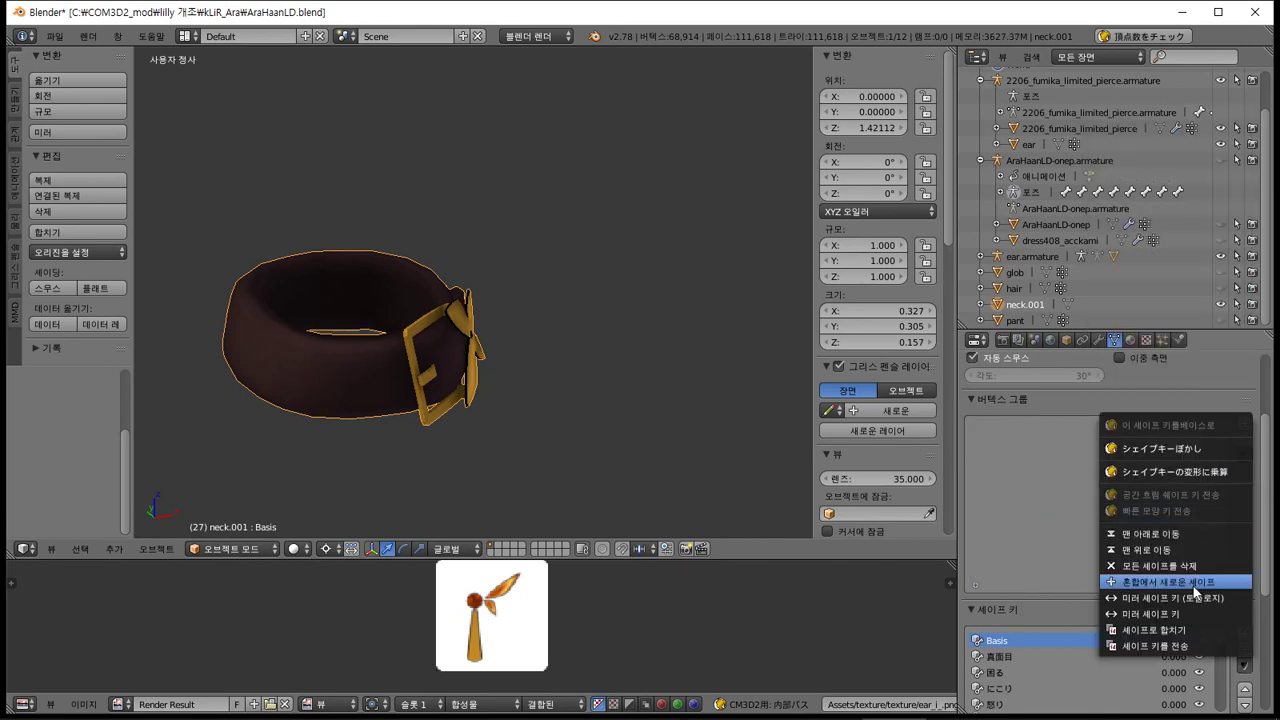
{"action": "left_click", "coordinate": [1218, 565]}
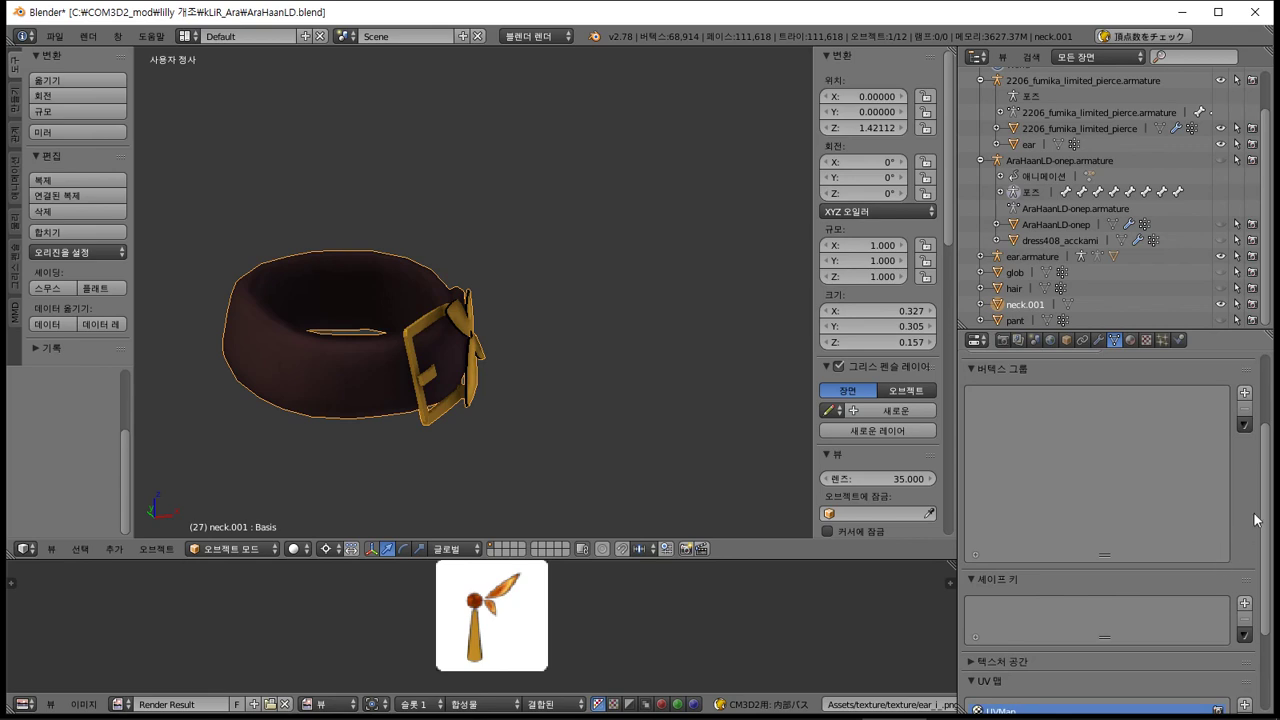
Check the texture used by neck.001's X13_choker_belt material and look through the kLiR_Ara folder in File Explorer for its tex file
{"action": "scroll", "coordinate": [1250, 510], "scroll_direction": "up", "scroll_amount": 3}
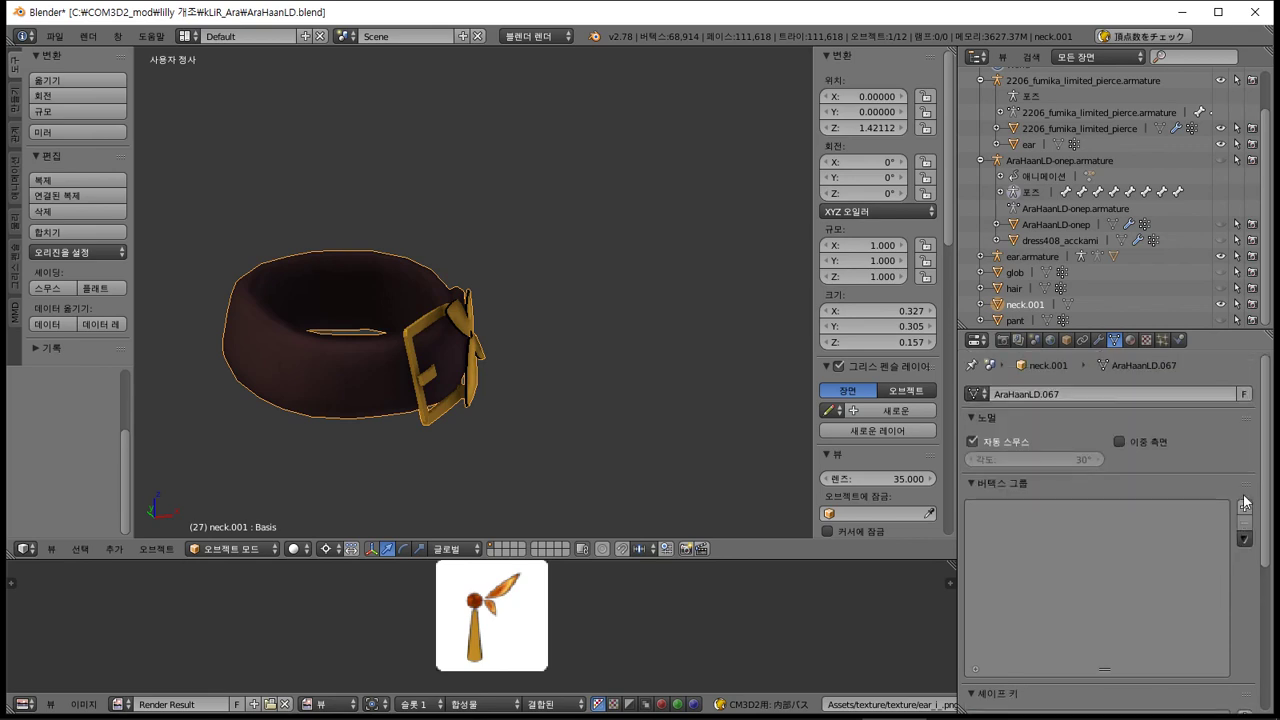
{"action": "left_click", "coordinate": [1130, 340]}
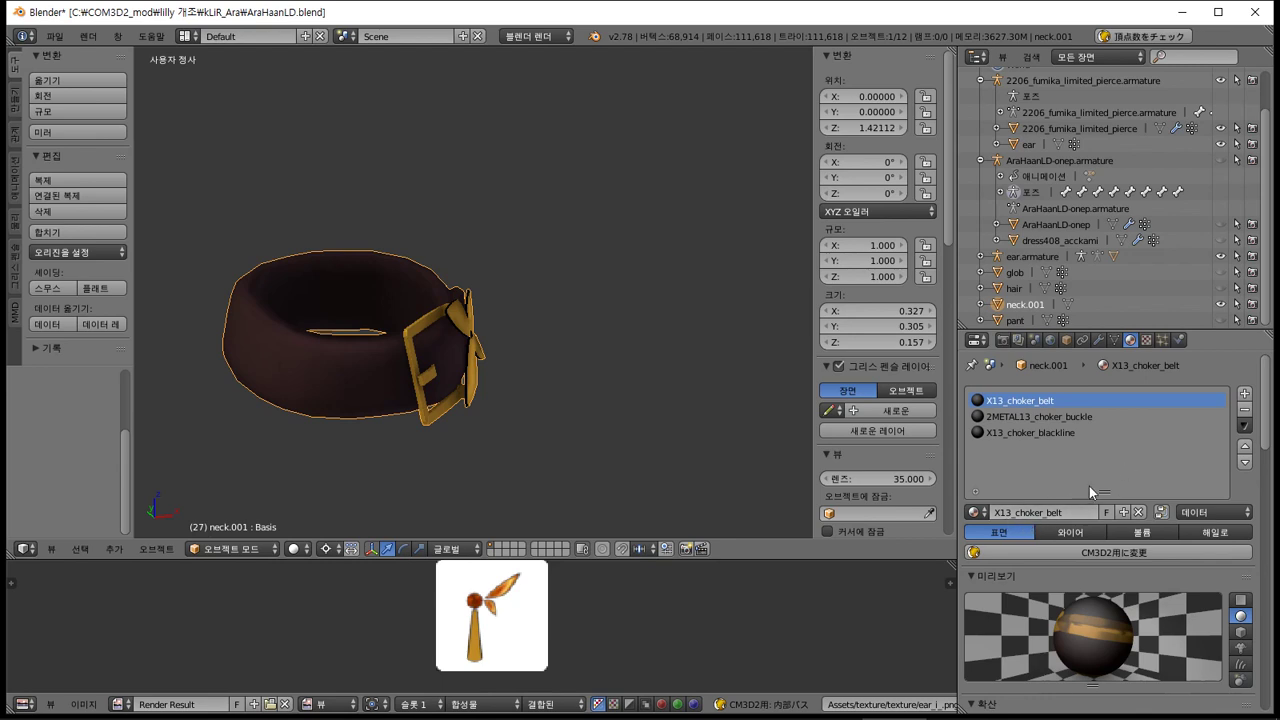
{"action": "left_click", "coordinate": [1144, 340]}
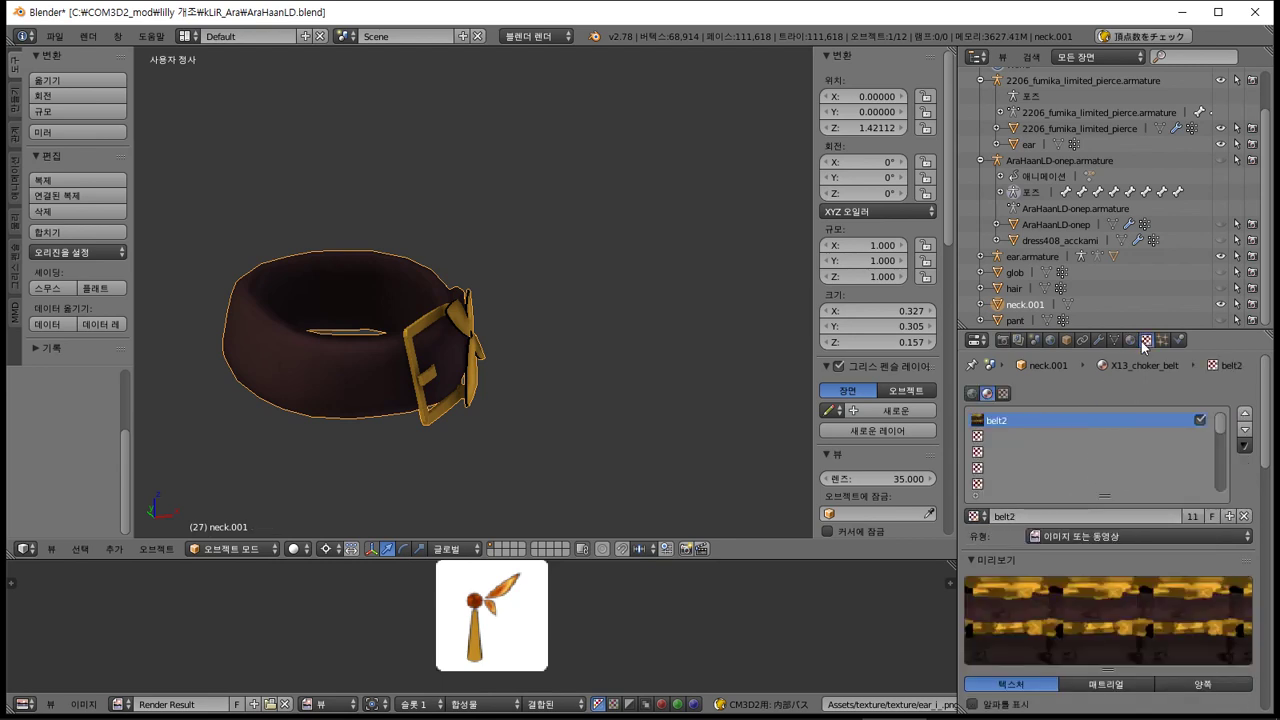
{"action": "key", "text": "alt+Tab"}
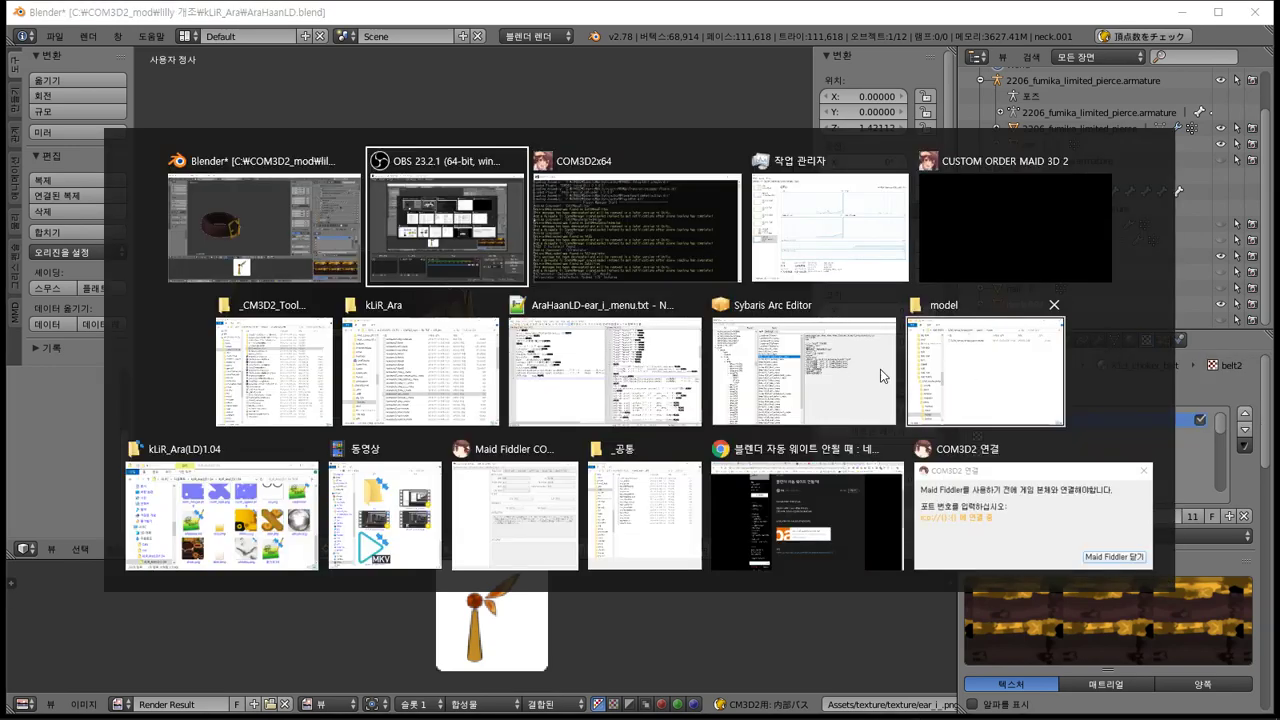
{"action": "left_click", "coordinate": [402, 376]}
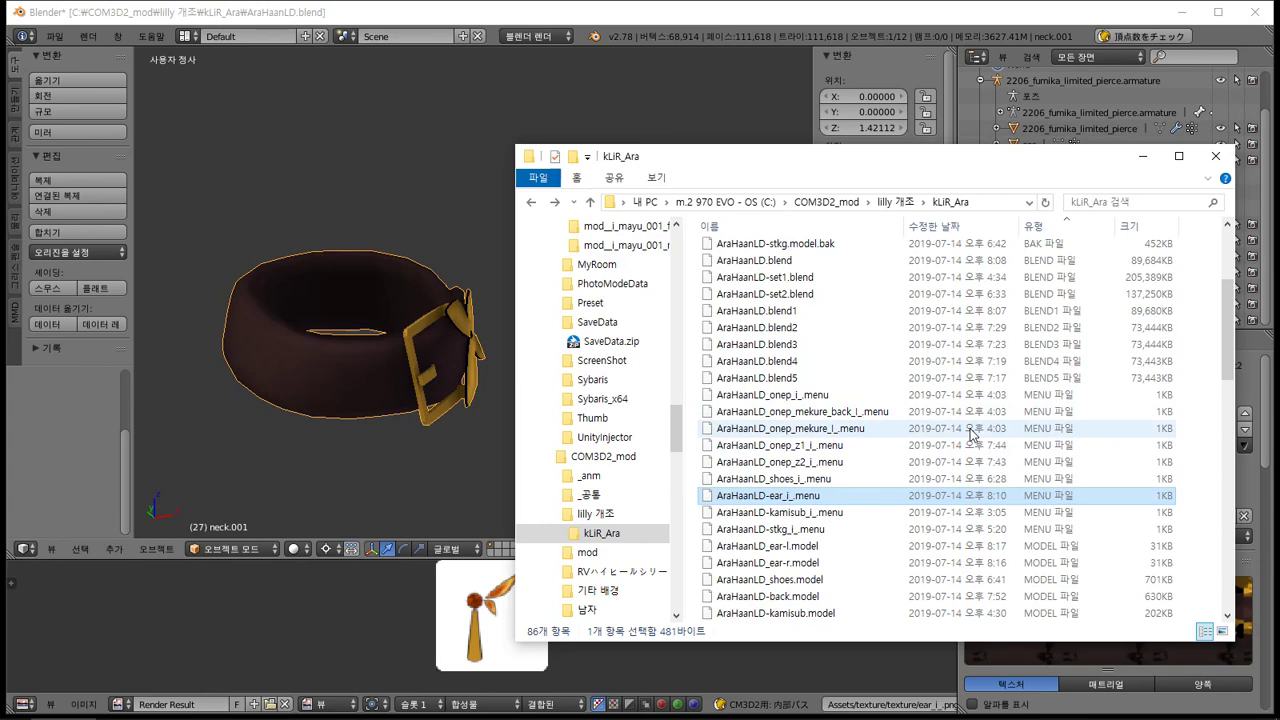
{"action": "scroll", "coordinate": [970, 433], "scroll_direction": "up", "scroll_amount": 4}
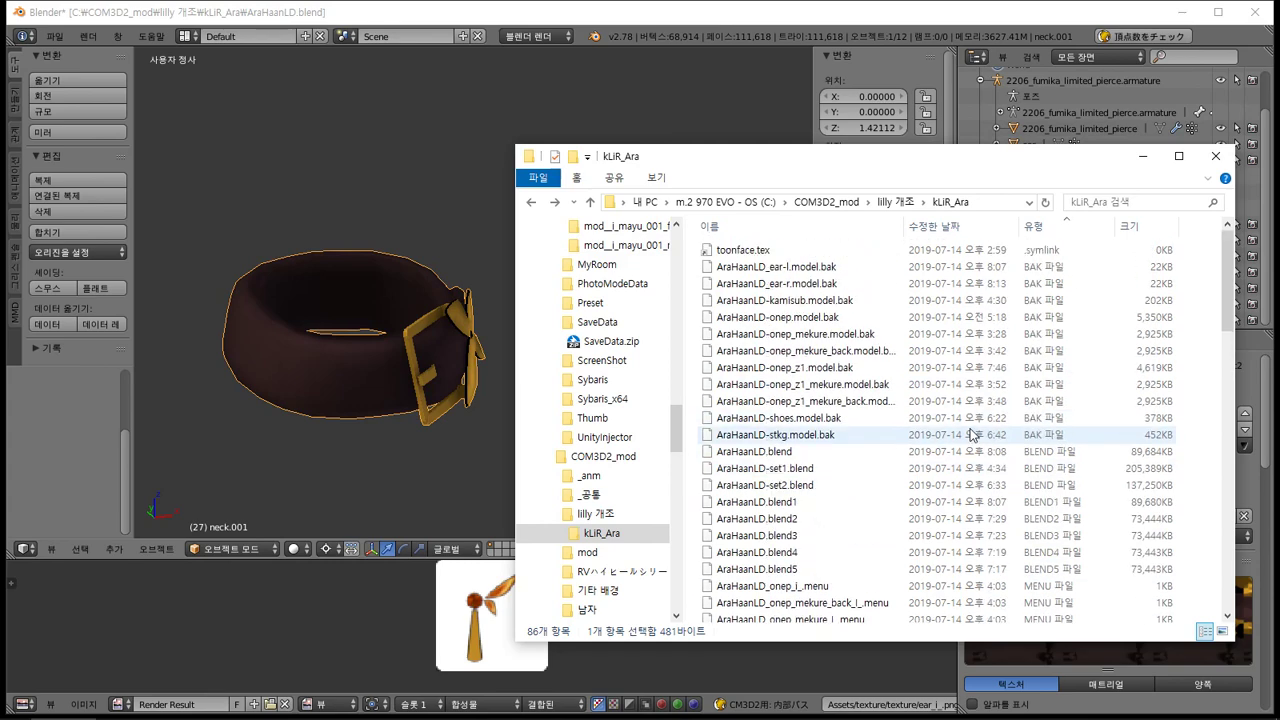
{"action": "scroll", "coordinate": [968, 436], "scroll_direction": "down", "scroll_amount": 10}
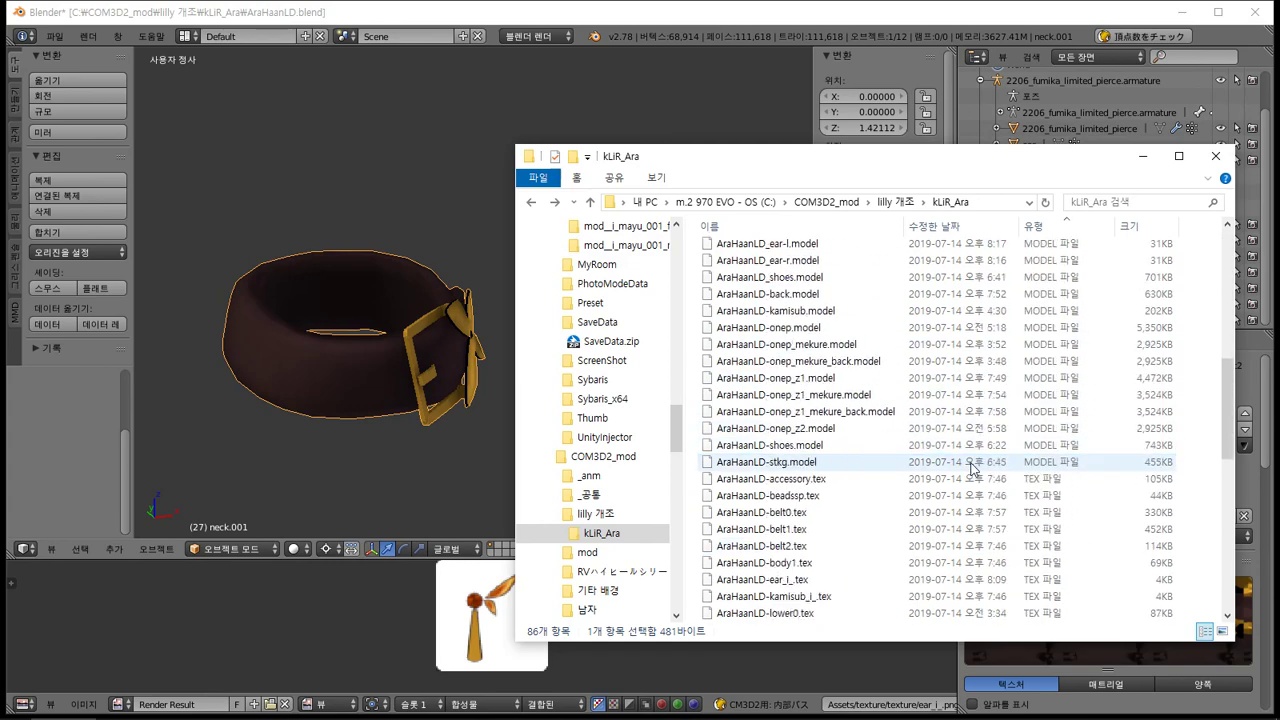
{"action": "key", "text": "alt+Tab"}
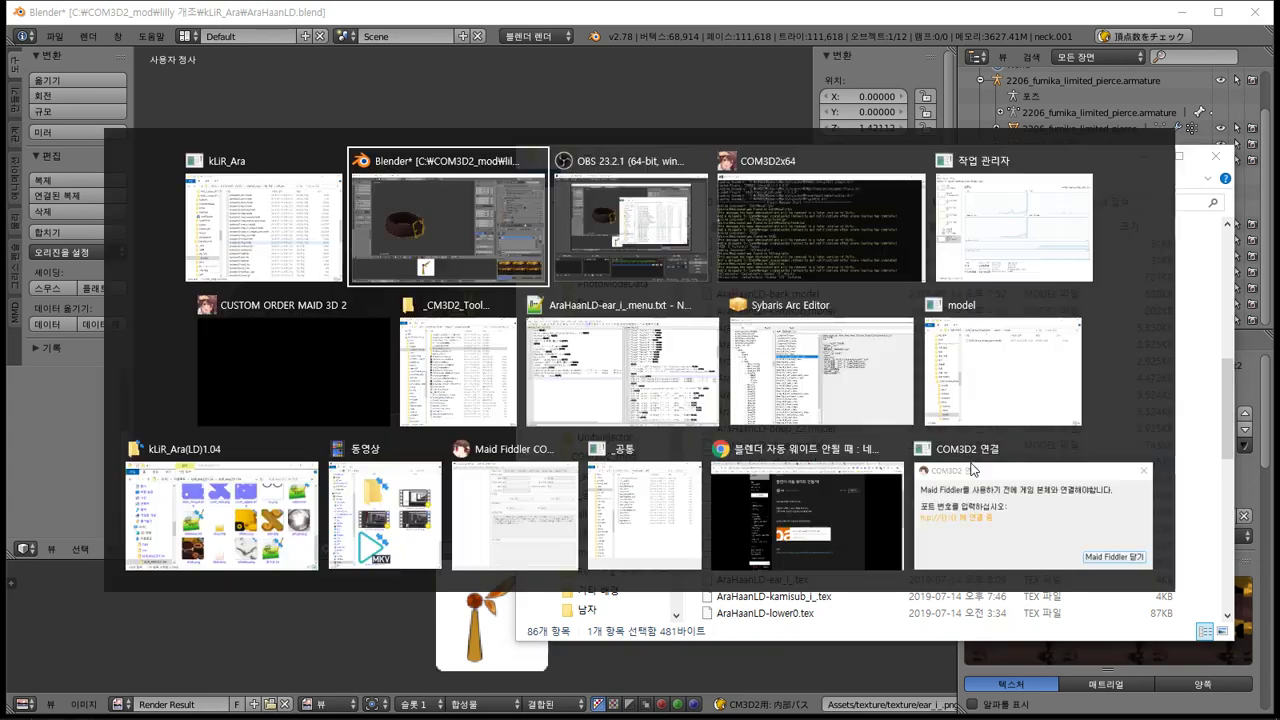
Replace the X13_choker_belt material on neck.001 with the existing AraHaanLD-belt2 material
{"action": "left_click", "coordinate": [1130, 341]}
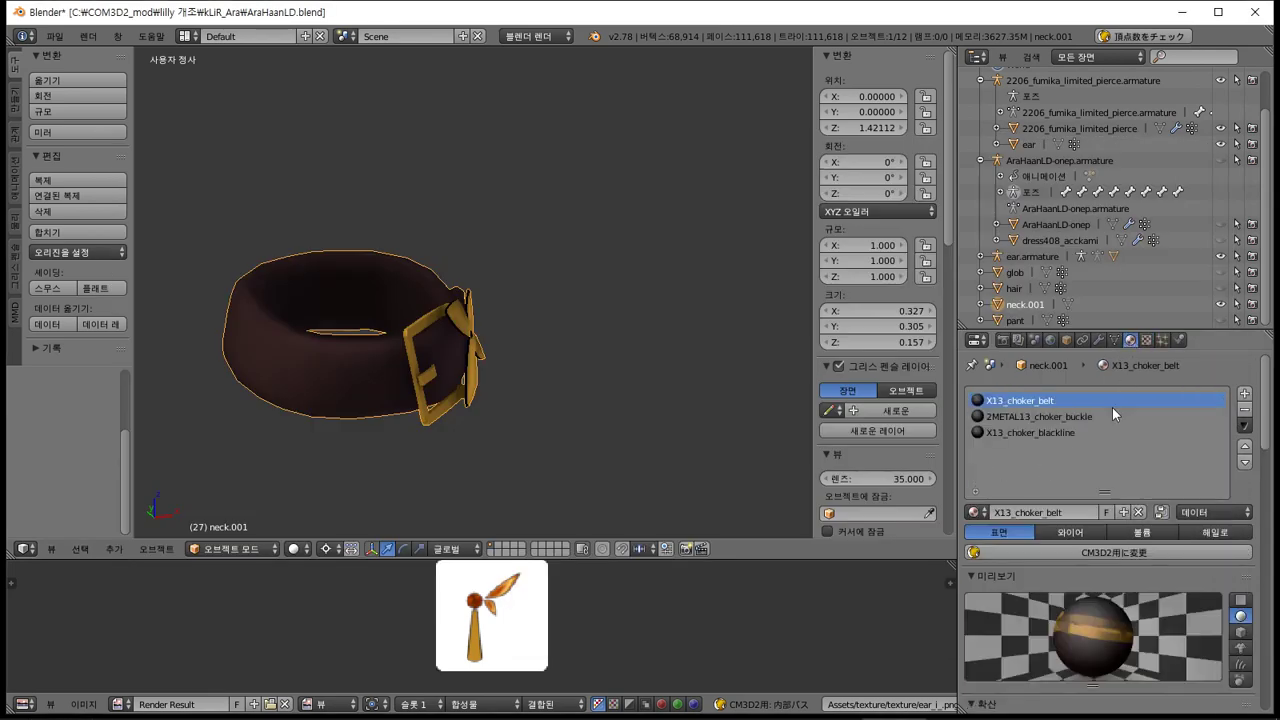
{"action": "scroll", "coordinate": [1250, 460], "scroll_direction": "down", "scroll_amount": 4}
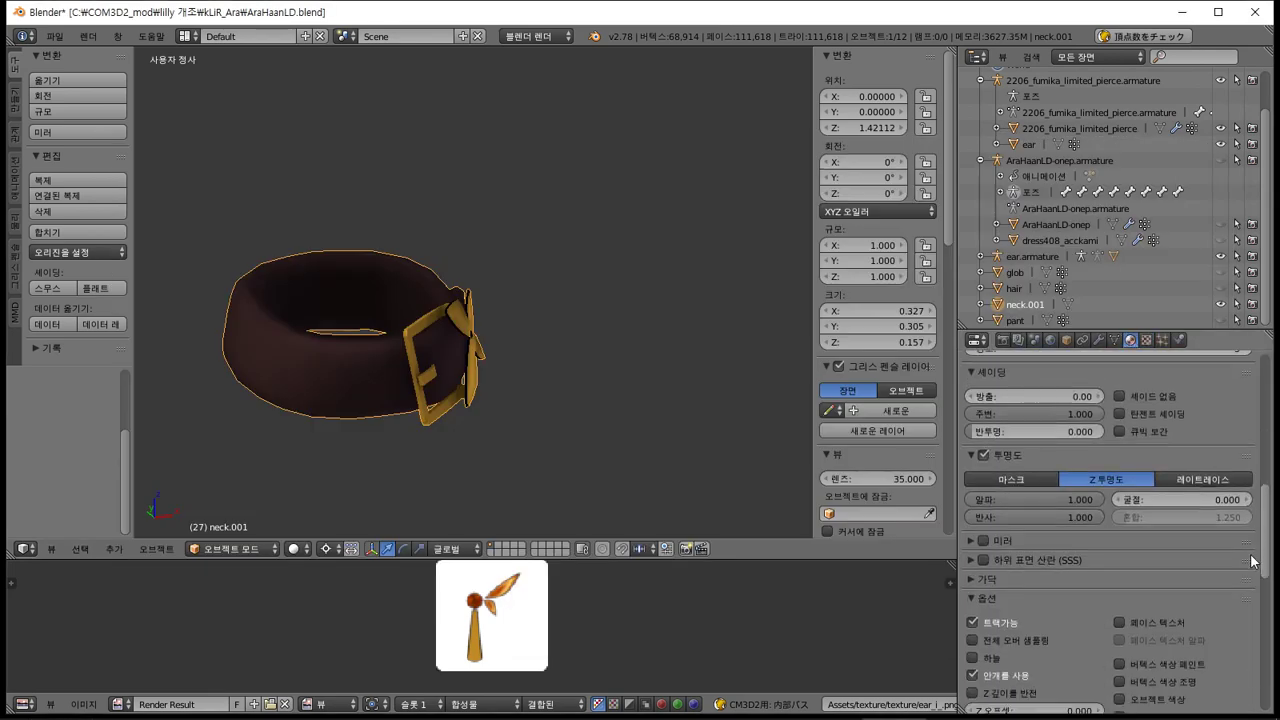
{"action": "scroll", "coordinate": [1248, 465], "scroll_direction": "up", "scroll_amount": 4}
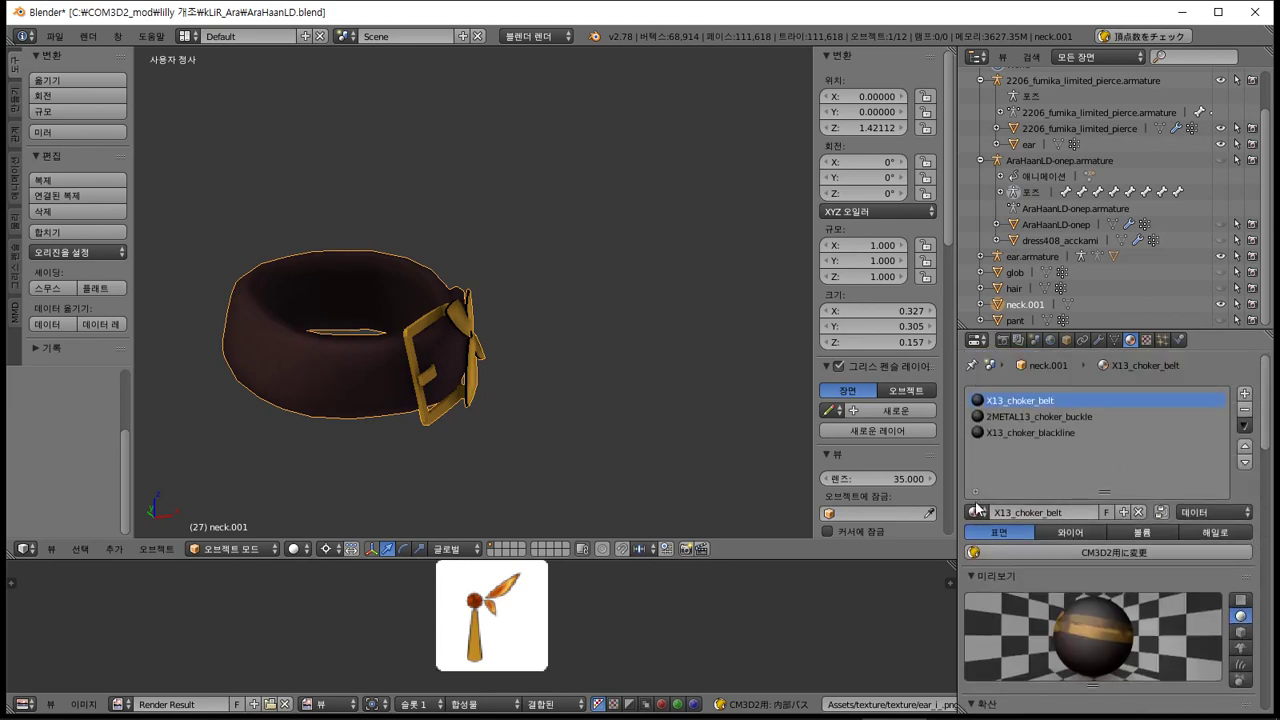
{"action": "left_click", "coordinate": [974, 512]}
{"action": "scroll", "coordinate": [1139, 391], "scroll_direction": "down", "scroll_amount": 4}
{"action": "scroll", "coordinate": [1139, 391], "scroll_direction": "up", "scroll_amount": 15}
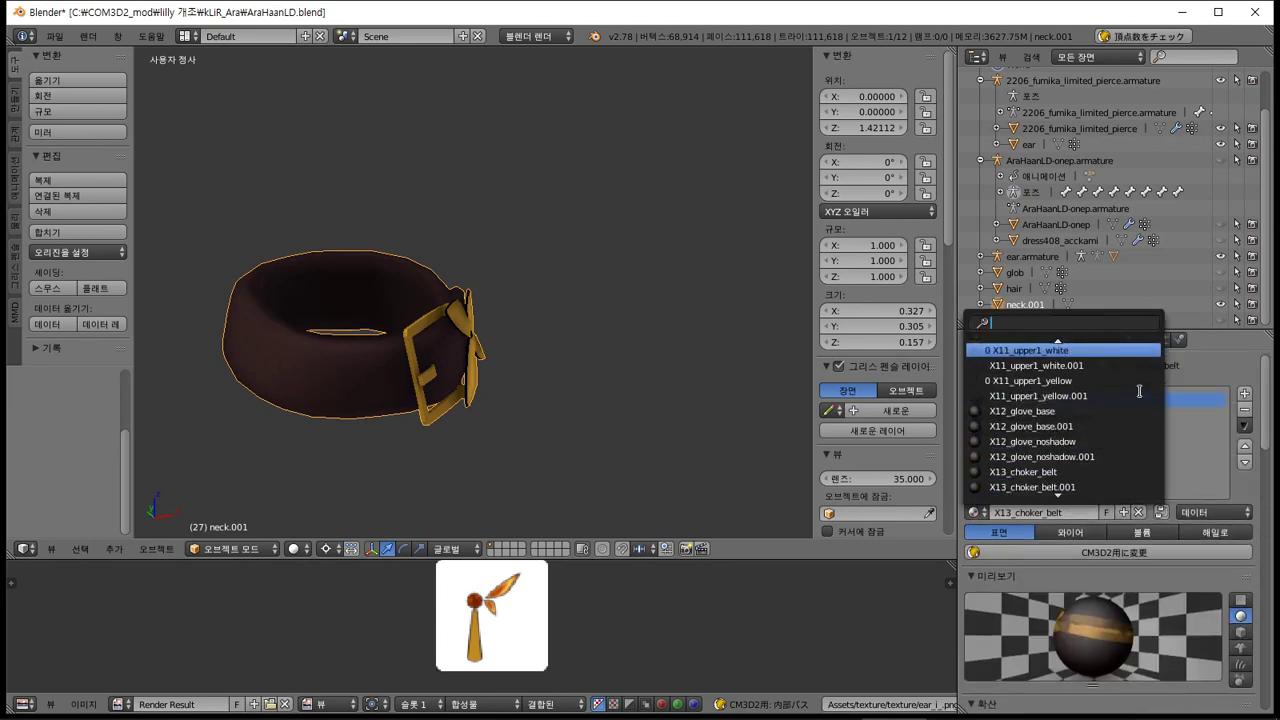
{"action": "type", "text": "bel"}
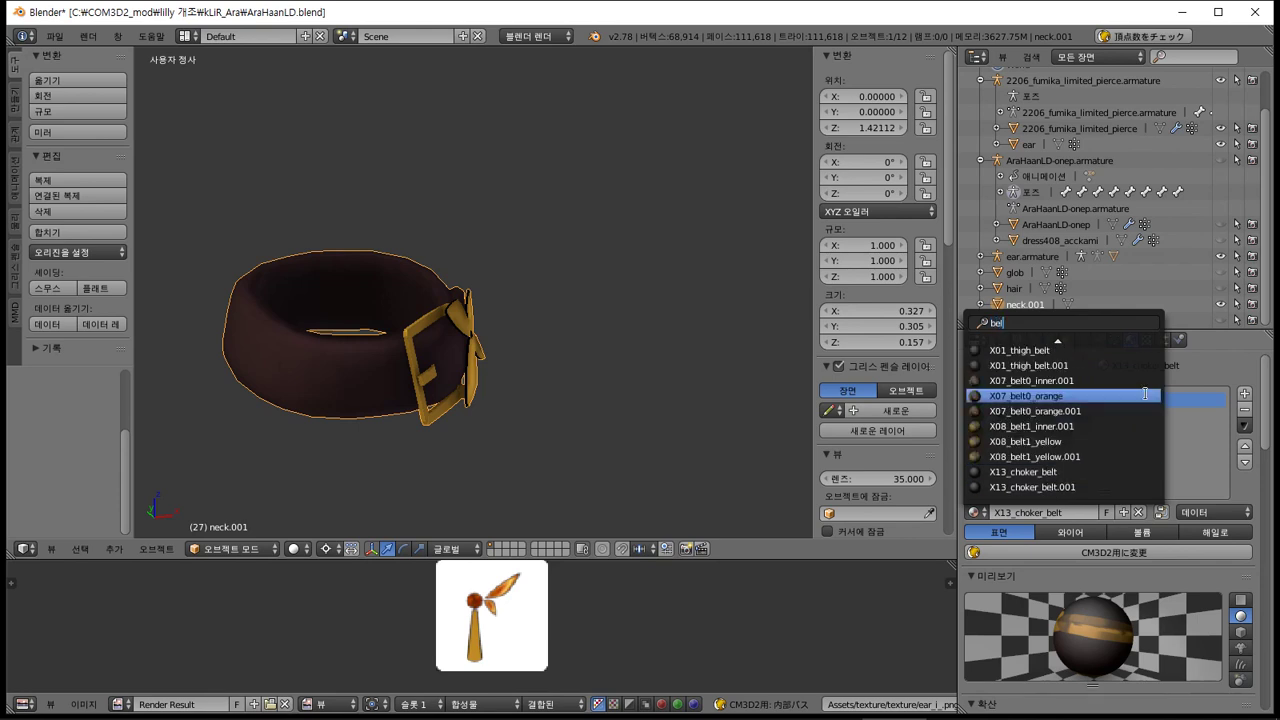
{"action": "type", "text": "t2"}
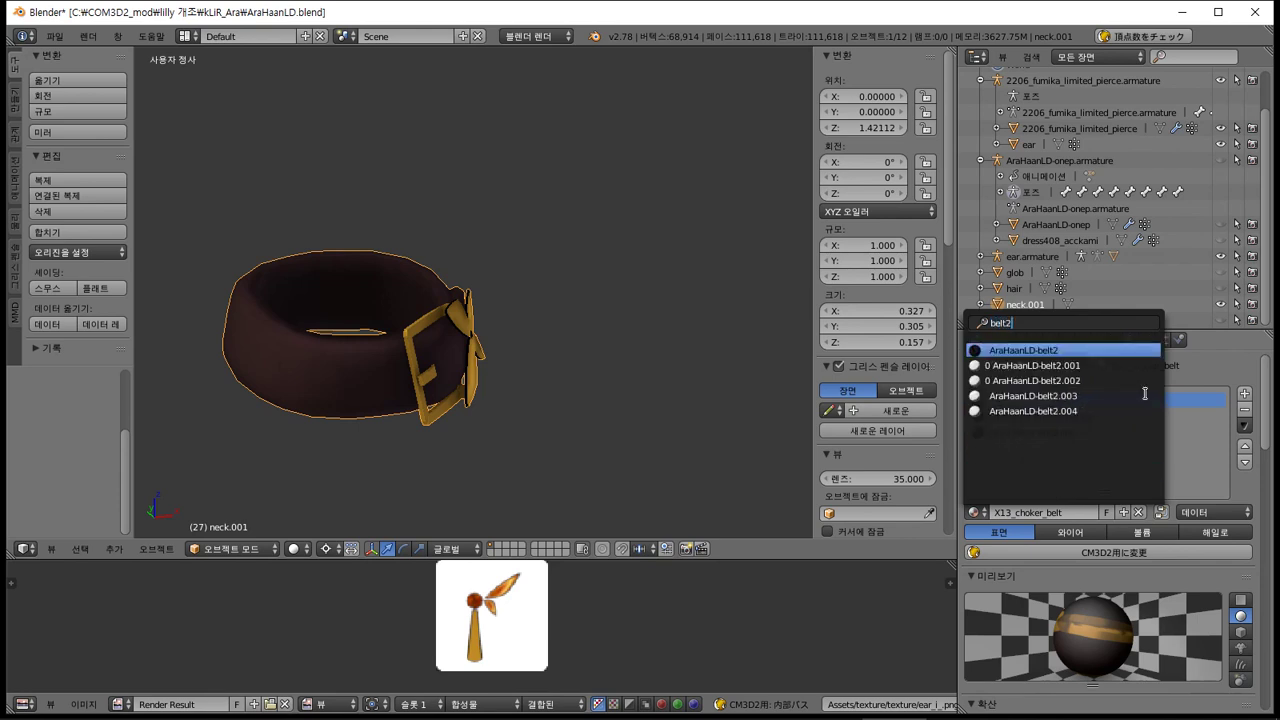
{"action": "left_click", "coordinate": [1027, 349]}
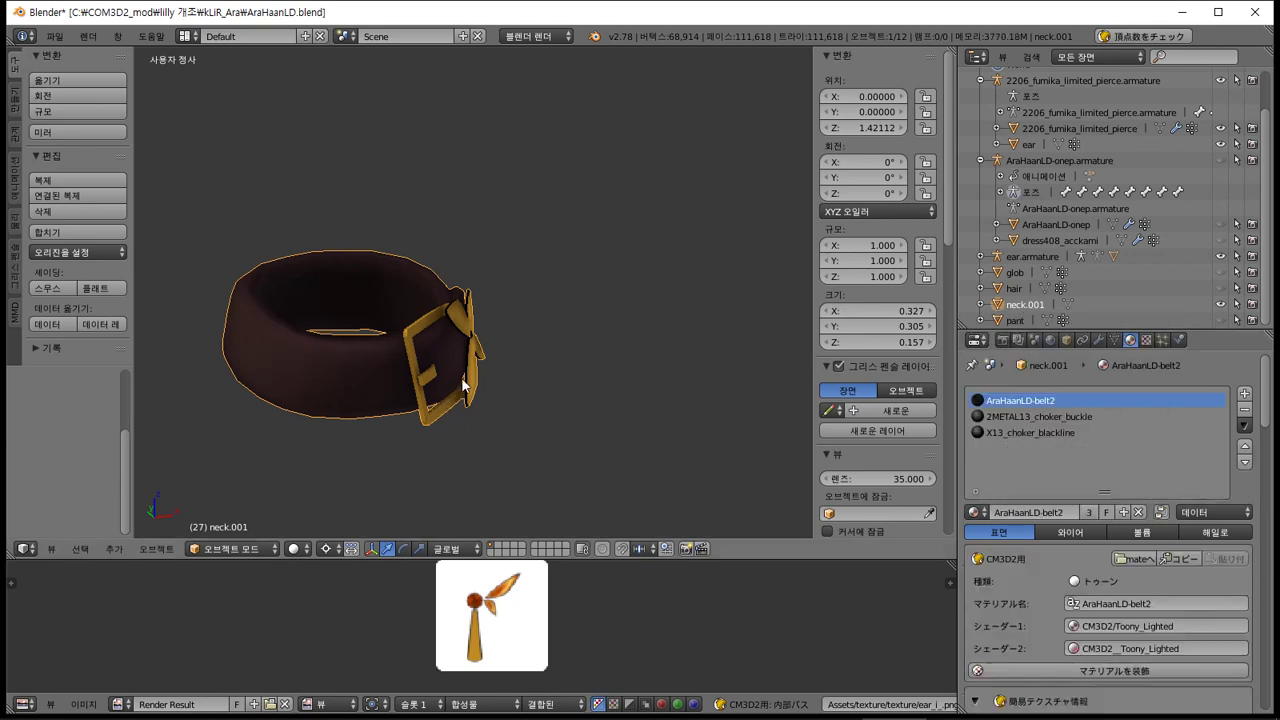
Select the choker faces using AraHaanLD-belt2 and display the AraHaanLD-belt2 image behind their UVs
{"action": "key", "text": "Tab"}
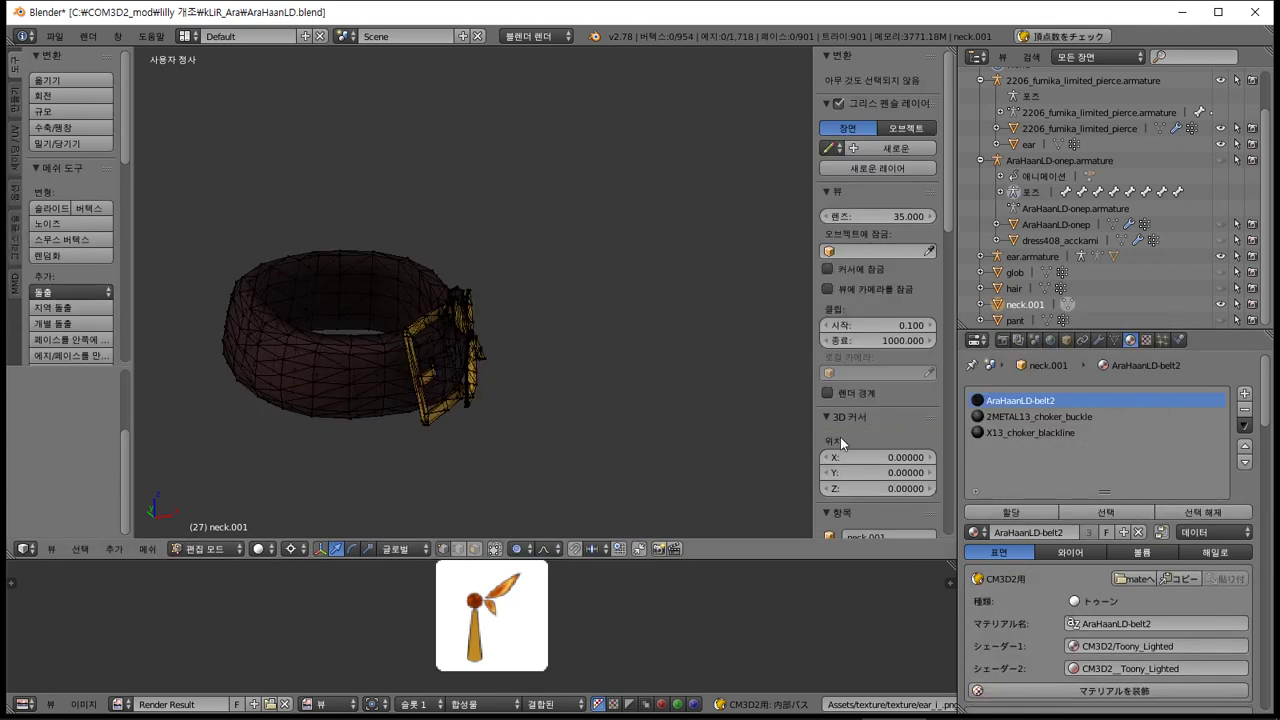
{"action": "left_click", "coordinate": [1104, 511]}
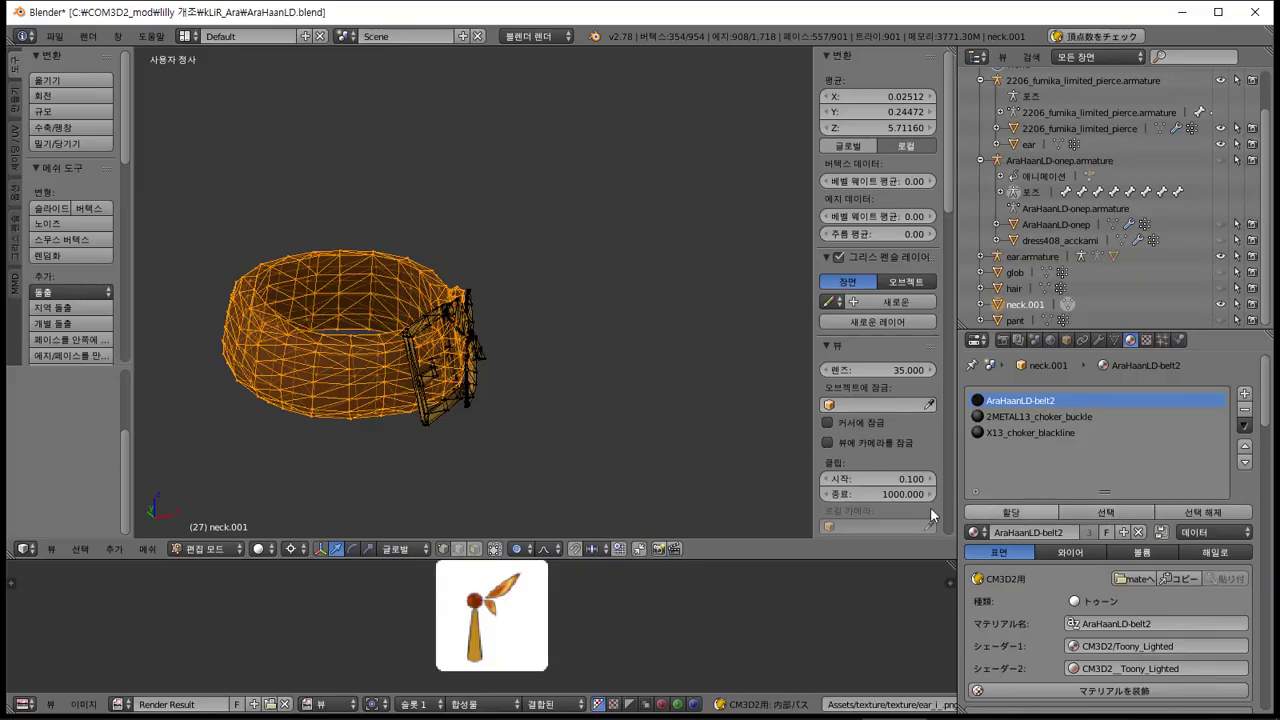
{"action": "left_click", "coordinate": [120, 704]}
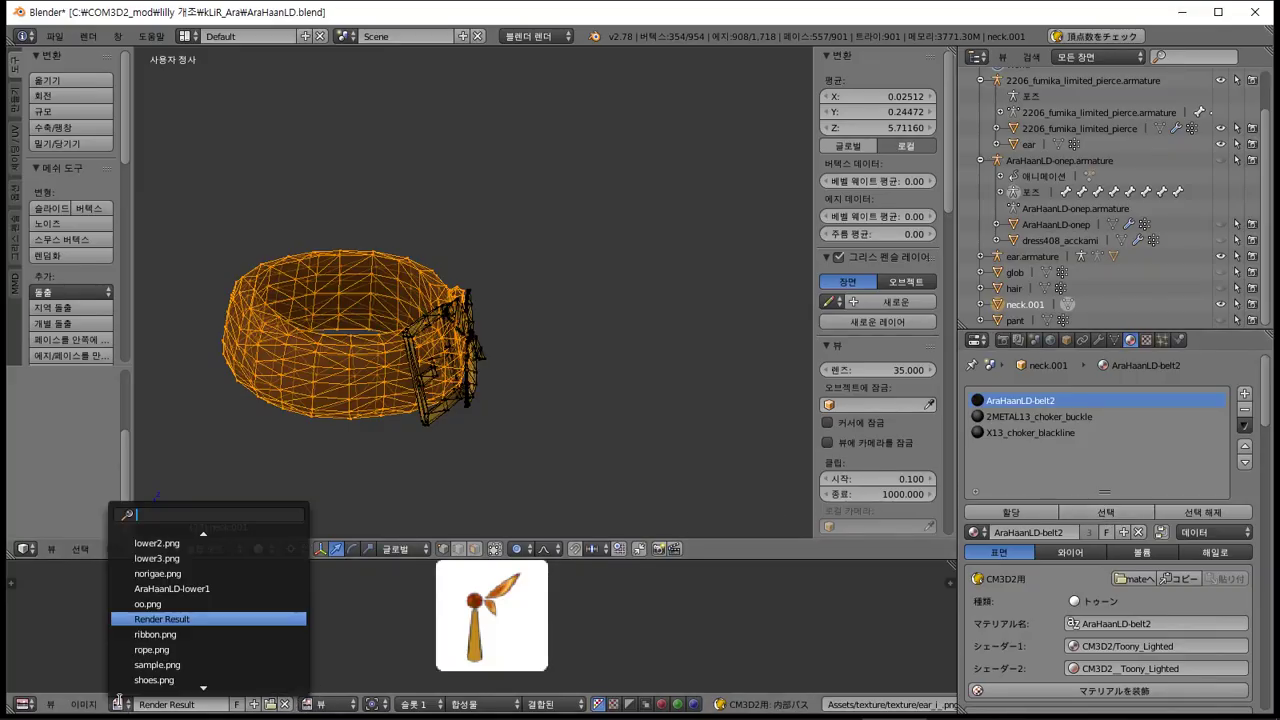
{"action": "type", "text": "bes"}
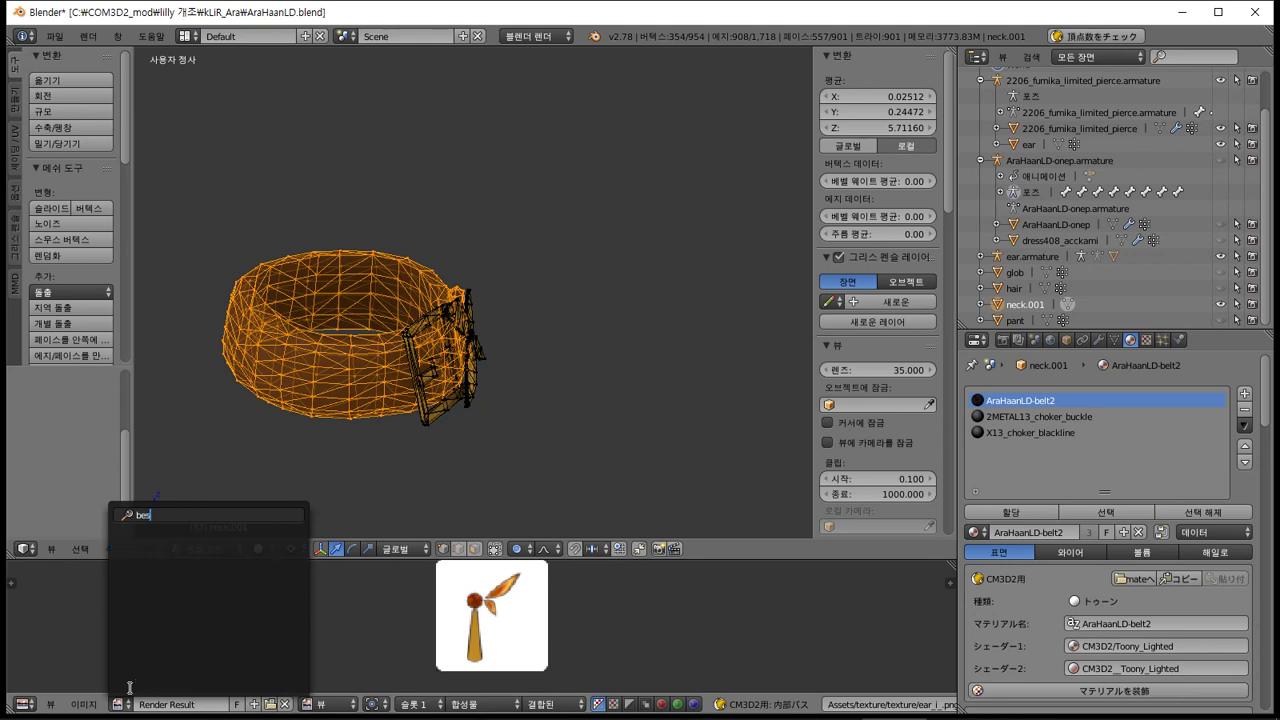
{"action": "key", "text": "BackSpace"}
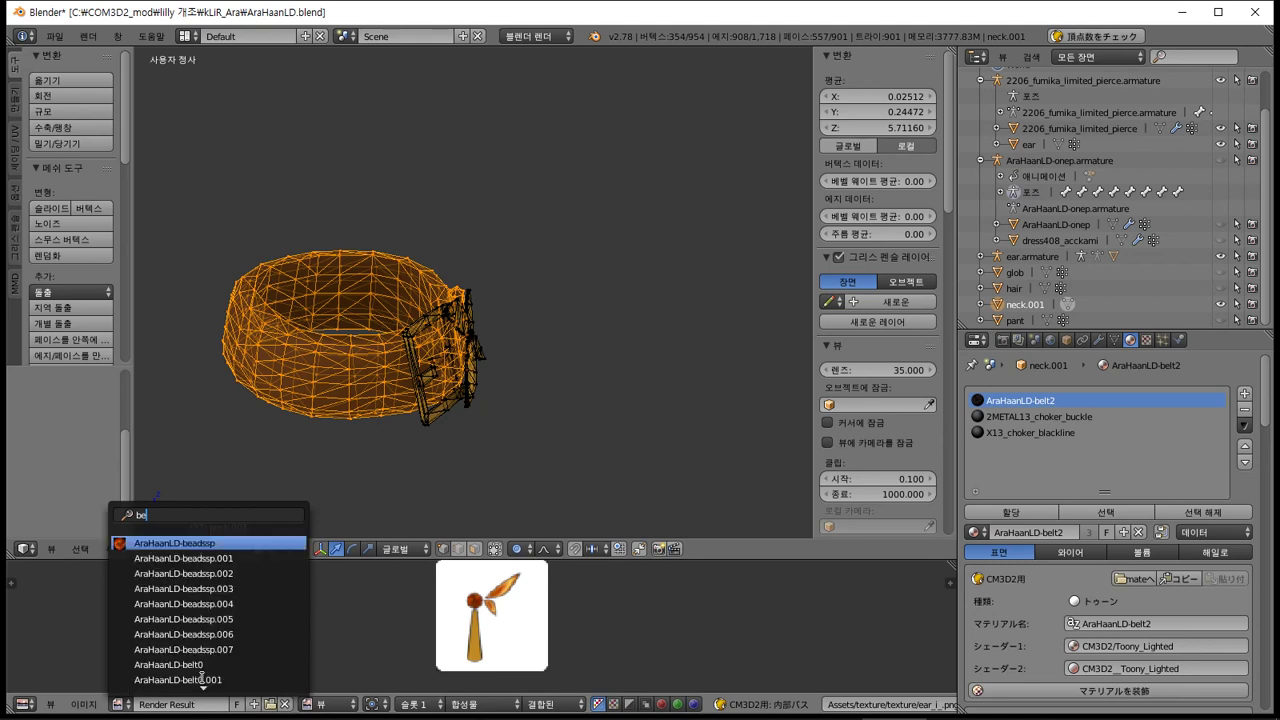
{"action": "type", "text": "lt2"}
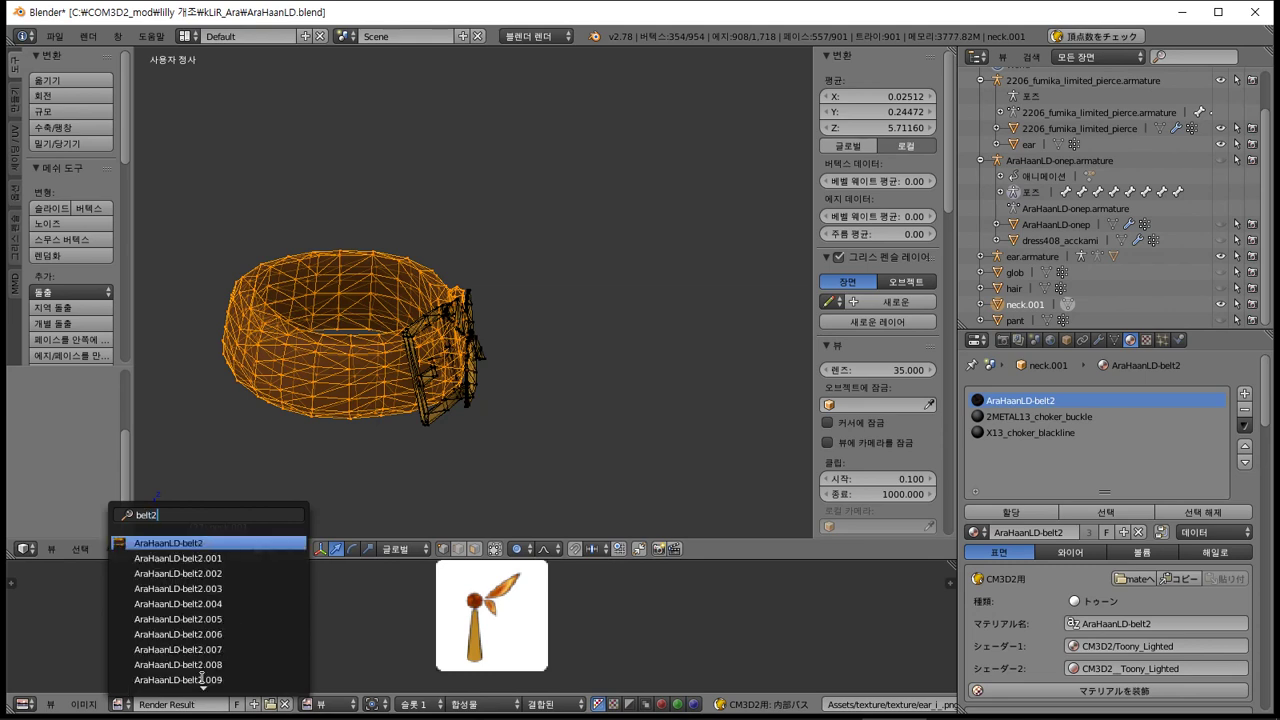
{"action": "left_click", "coordinate": [204, 682]}
{"action": "scroll", "coordinate": [257, 637], "scroll_direction": "down", "scroll_amount": 3}
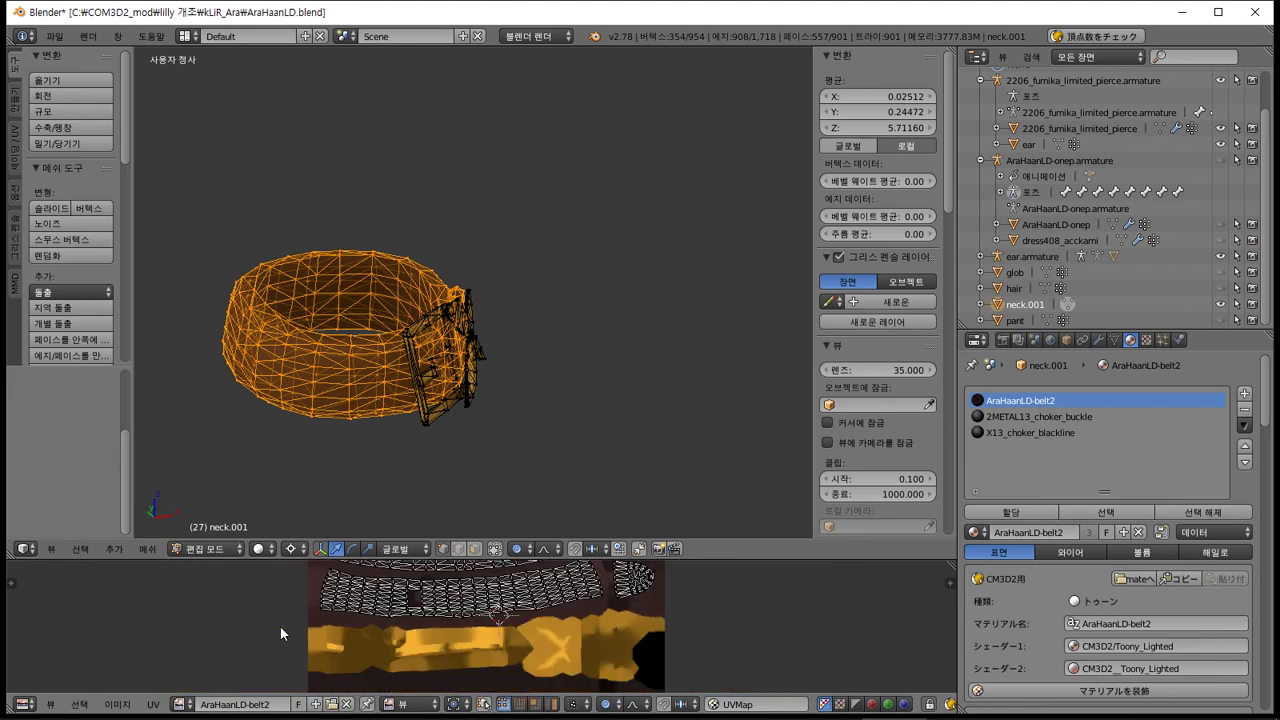
{"action": "scroll", "coordinate": [395, 624], "scroll_direction": "up", "scroll_amount": 5, "text": "shift"}
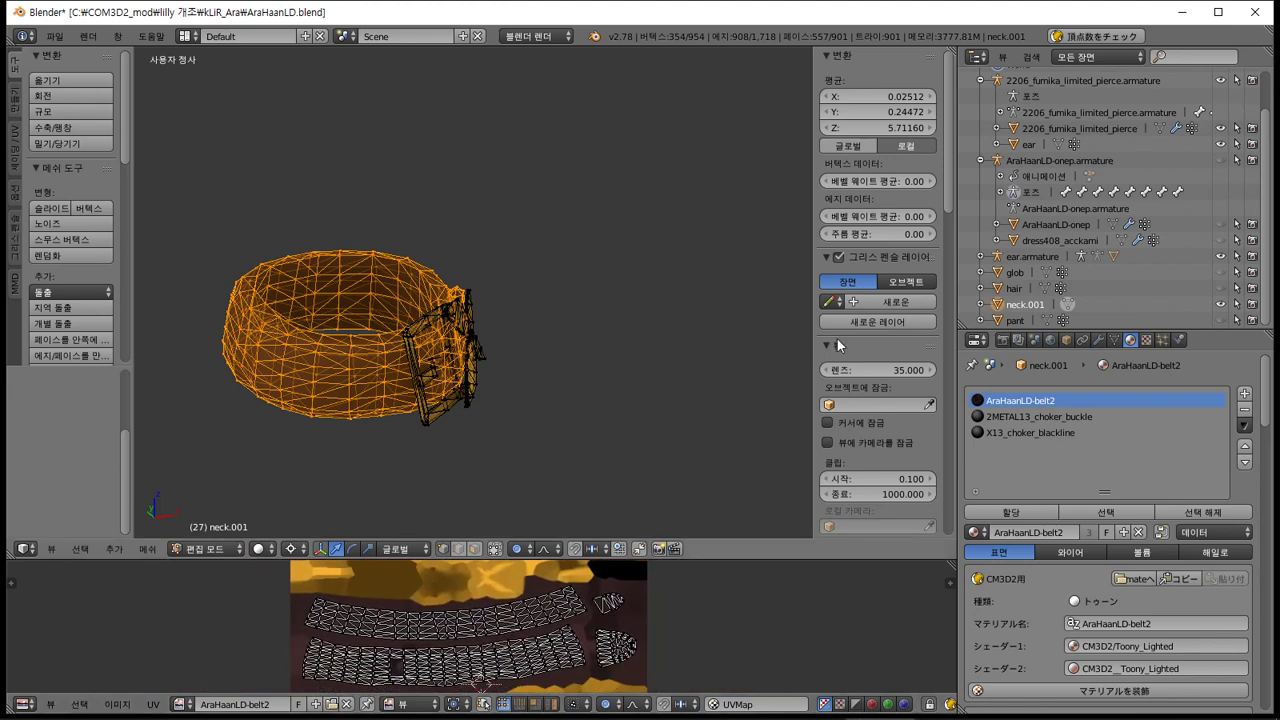
Check the buckle and blackline textures, add the buckle faces to the selection, and assign the selected faces to AraHaanLD-belt2
{"action": "left_click", "coordinate": [1057, 415]}
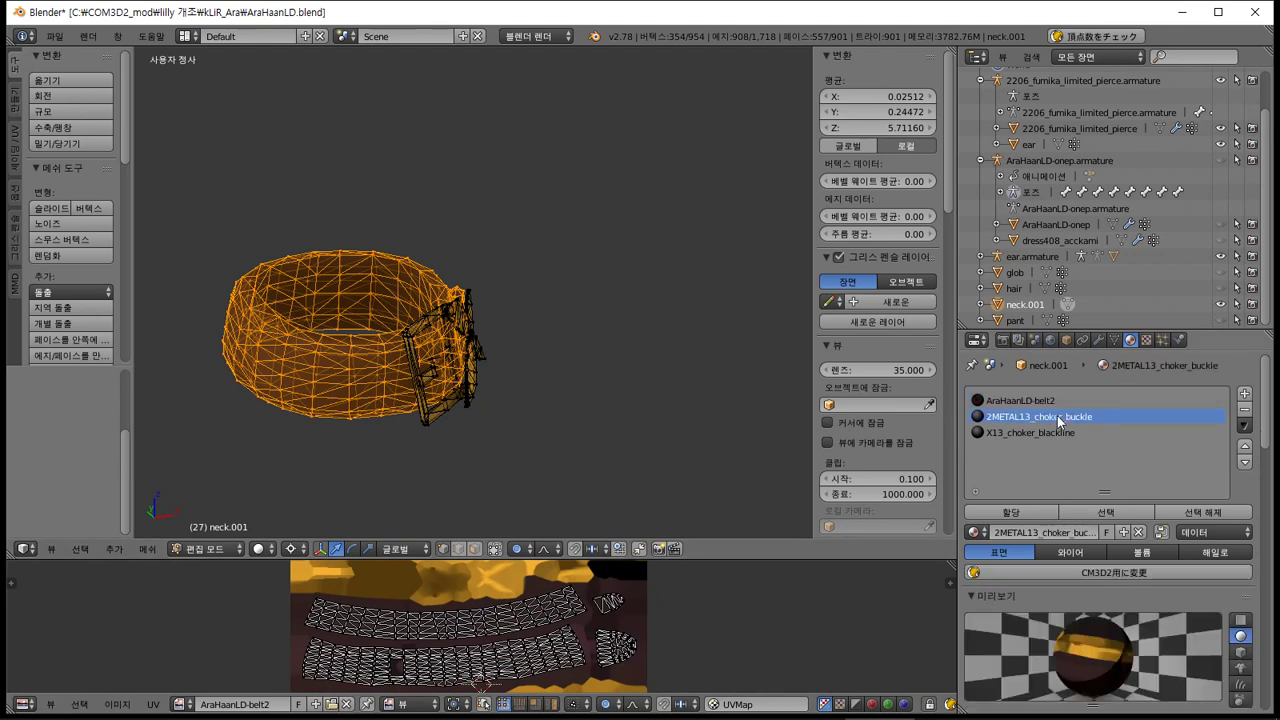
{"action": "left_click", "coordinate": [1146, 341]}
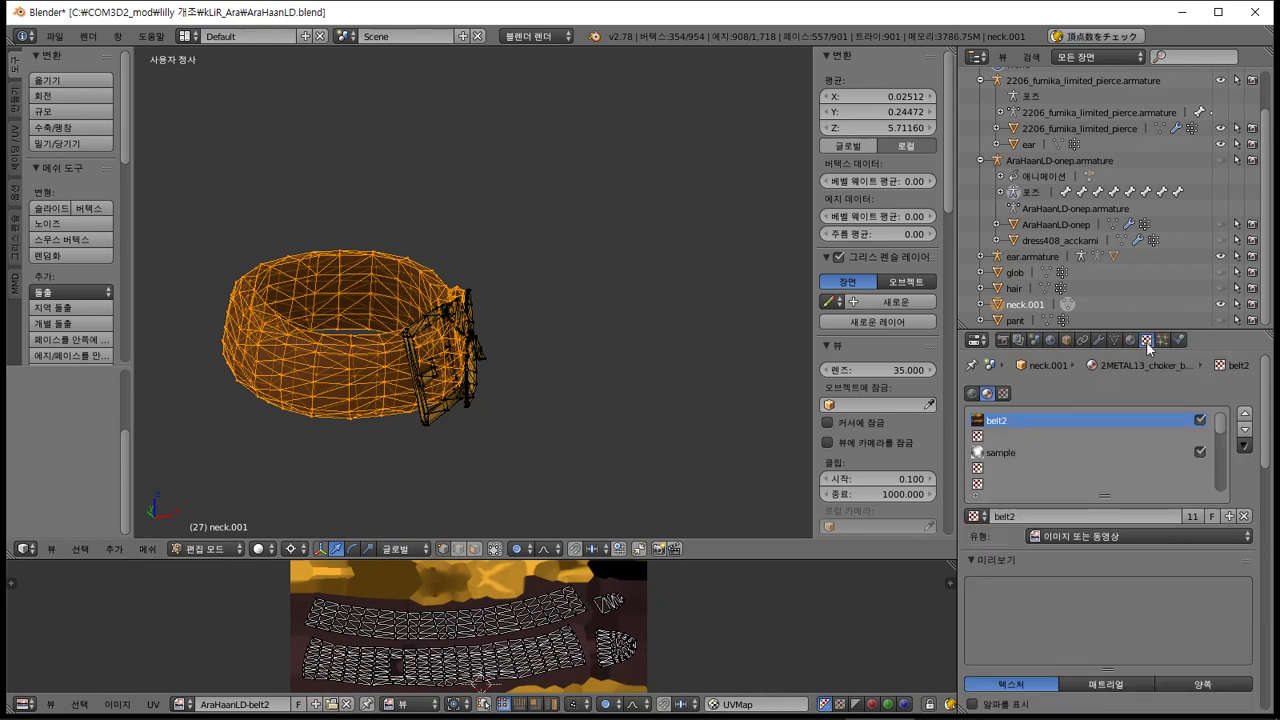
{"action": "left_click", "coordinate": [1130, 341]}
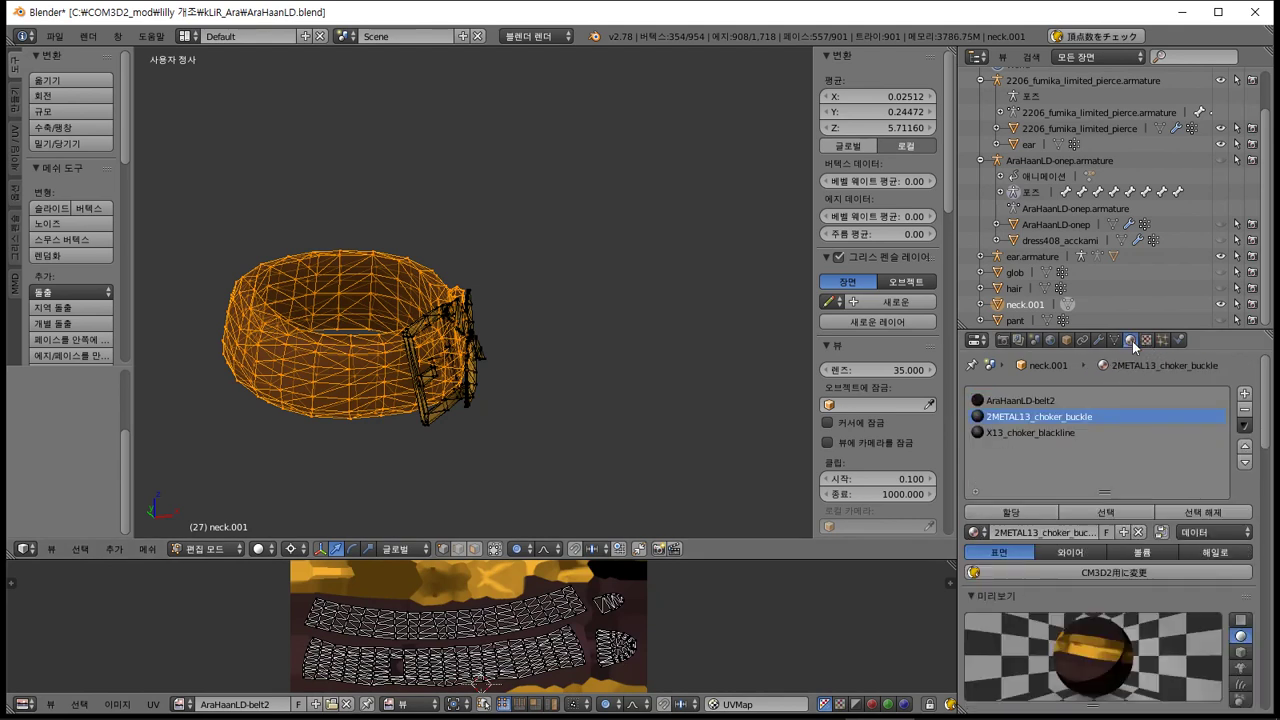
{"action": "left_click", "coordinate": [1106, 512]}
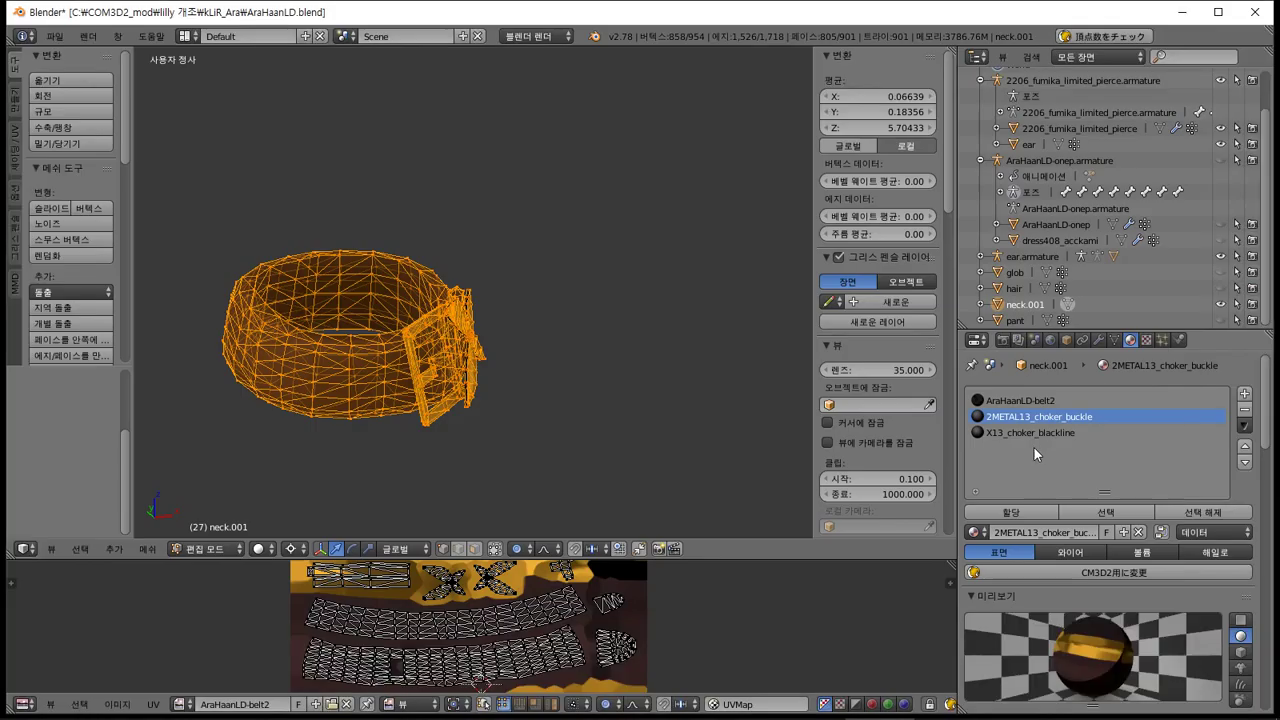
{"action": "left_click", "coordinate": [1030, 400]}
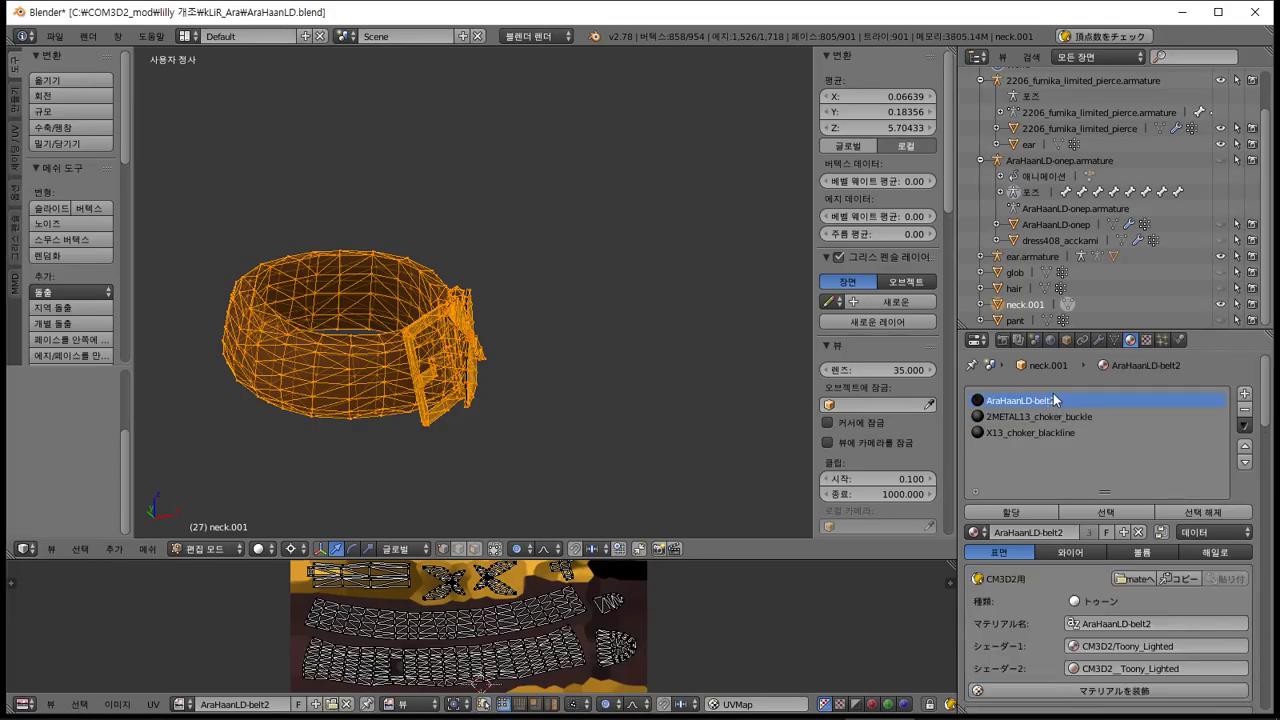
{"action": "left_click", "coordinate": [1076, 434]}
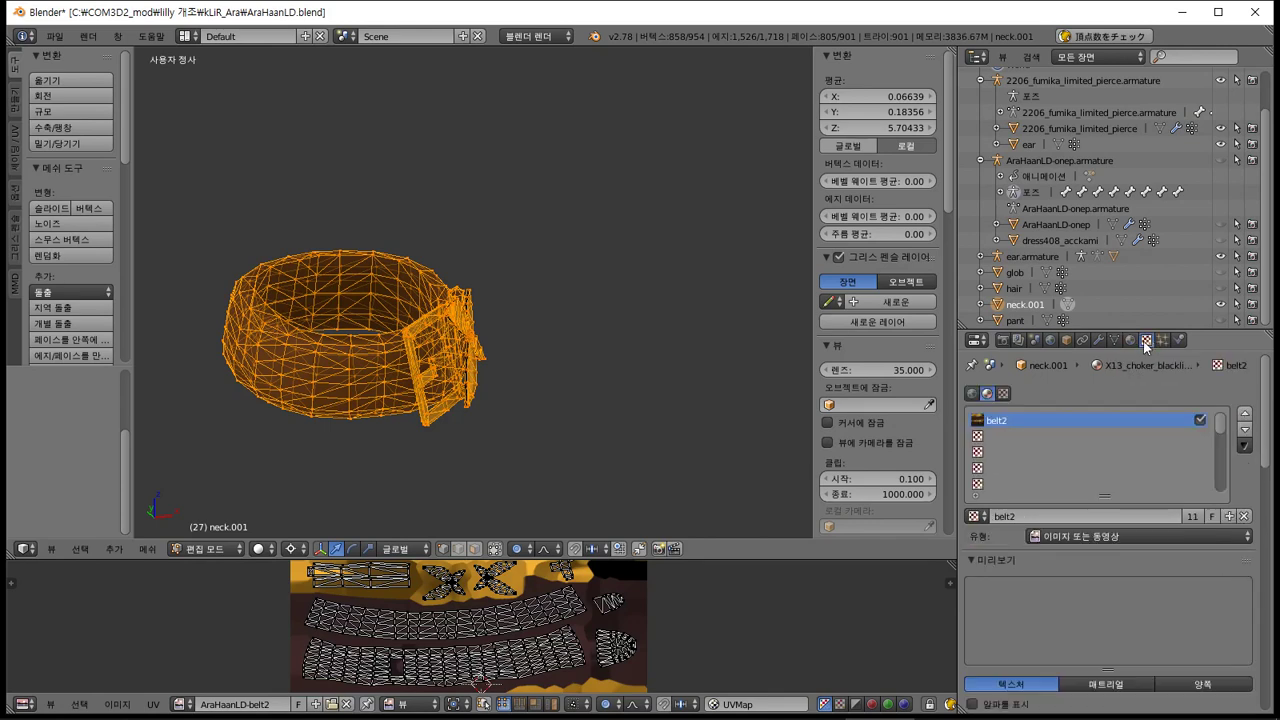
{"action": "left_click", "coordinate": [1132, 340]}
{"action": "left_click", "coordinate": [1077, 401]}
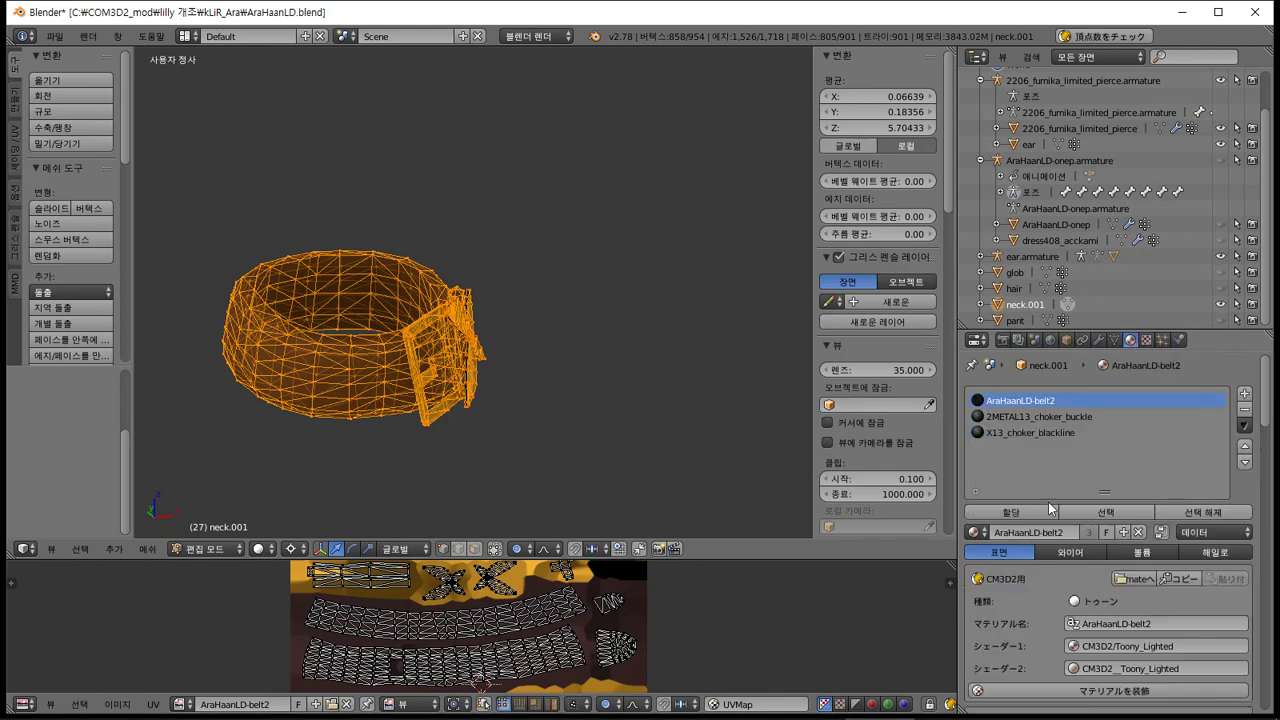
{"action": "left_click", "coordinate": [1045, 512]}
{"action": "key", "text": "Tab"}
Remove the 2METAL13_choker_buckle and X13_choker_blackline material slots from neck.001
{"action": "left_click", "coordinate": [1147, 416]}
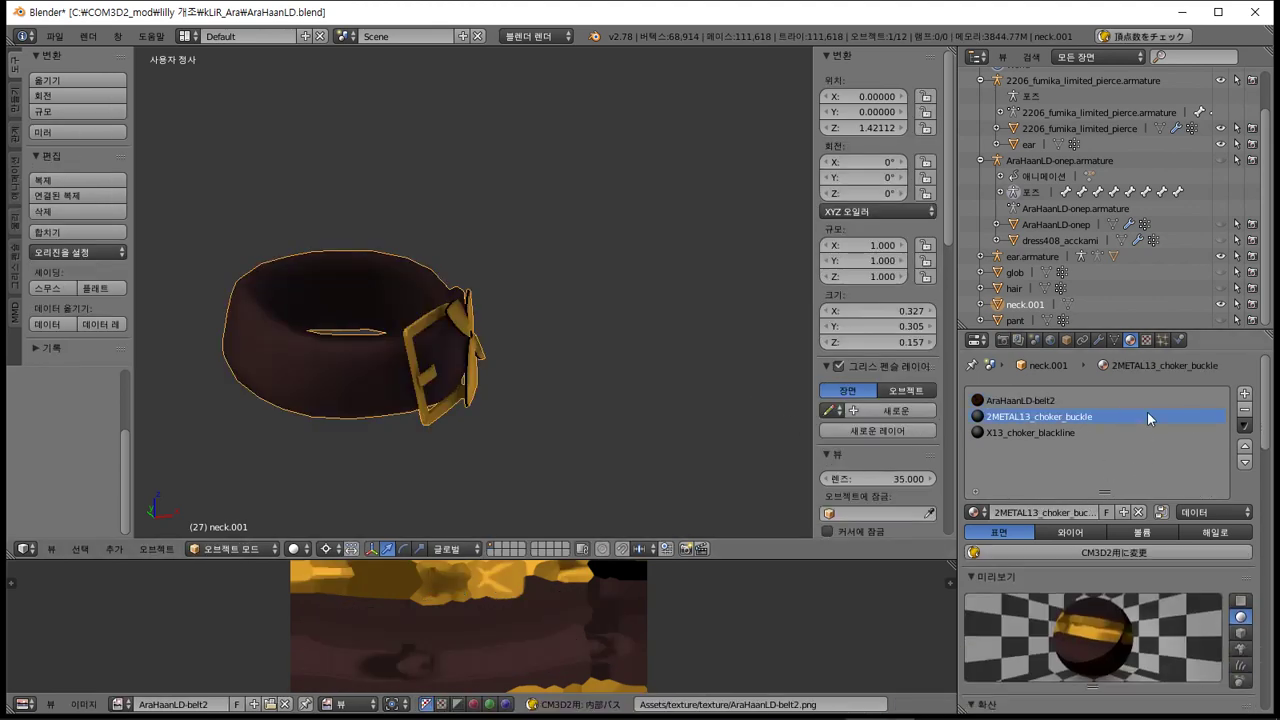
{"action": "left_click", "coordinate": [1244, 409]}
{"action": "left_click", "coordinate": [1244, 409]}
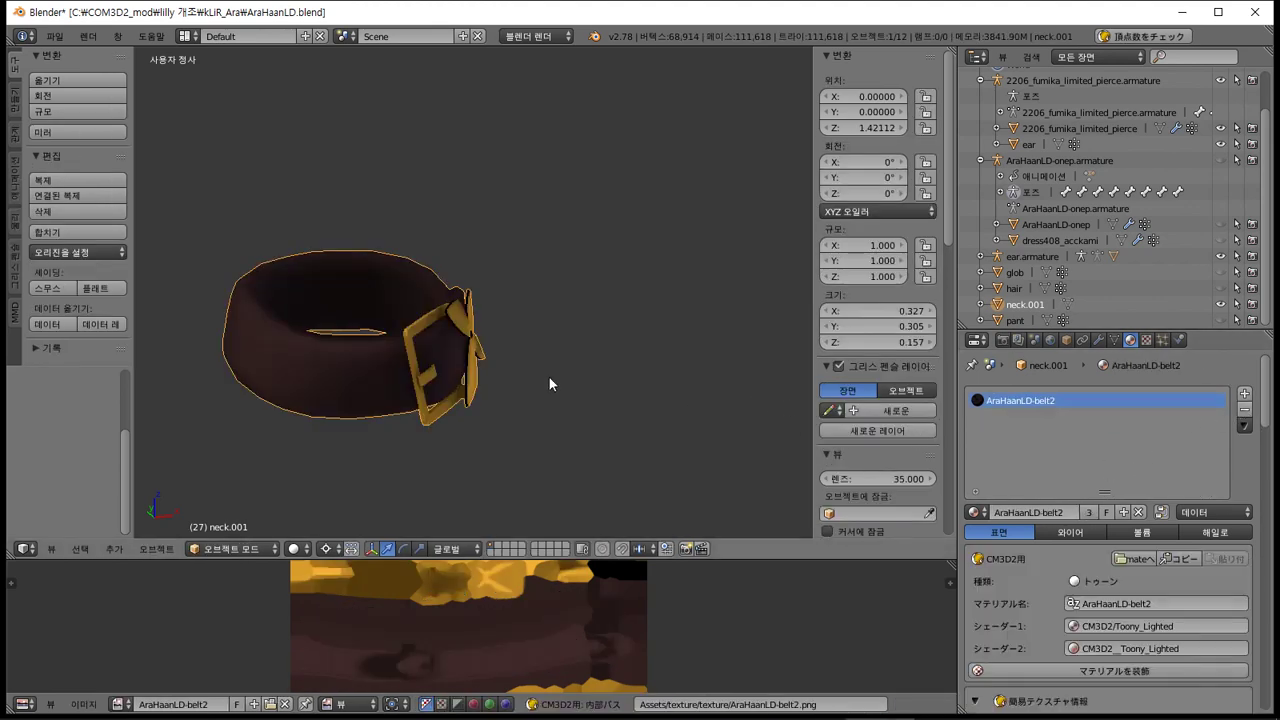
Examine the choker's complete UV layout over the belt texture and inspect the buckle up close in Object Mode
{"action": "key", "text": "Tab"}
{"action": "key", "text": "Tab"}
{"action": "key", "text": "Tab"}
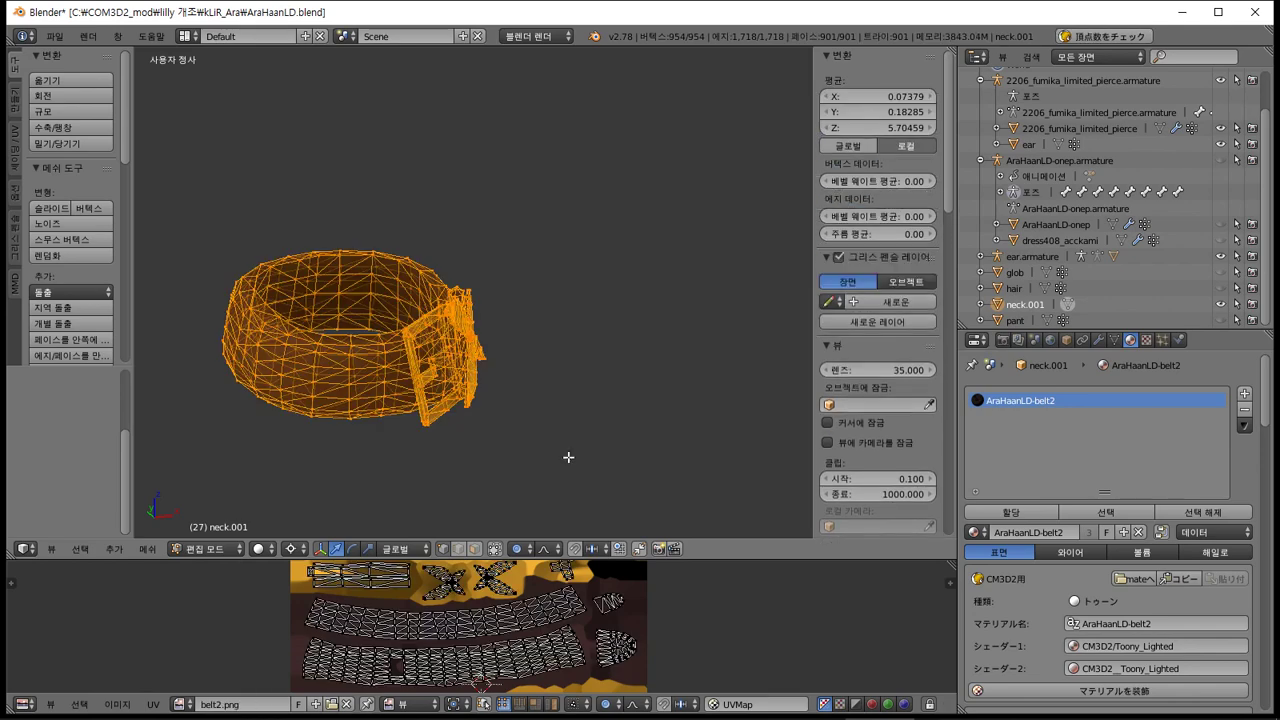
{"action": "scroll", "coordinate": [564, 635], "scroll_direction": "down", "scroll_amount": 2}
{"action": "scroll", "coordinate": [564, 634], "scroll_direction": "up", "scroll_amount": 2}
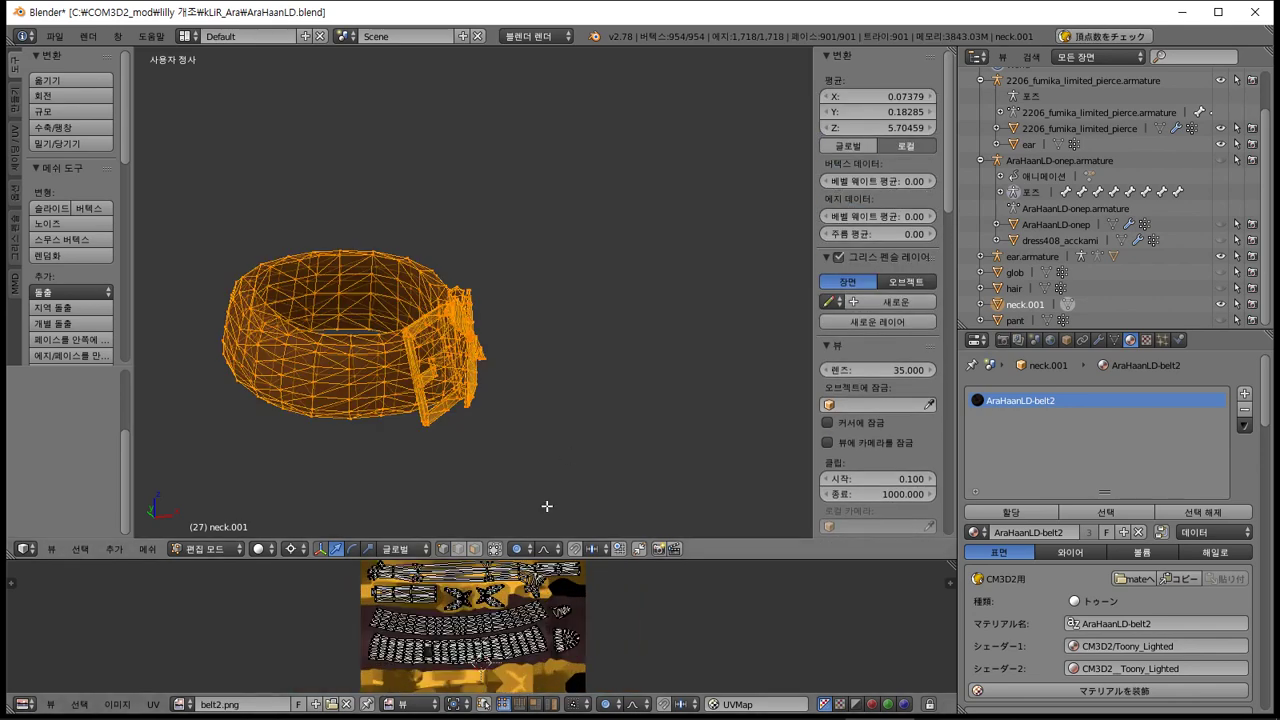
{"action": "key", "text": "Tab"}
{"action": "scroll", "coordinate": [513, 330], "scroll_direction": "up", "scroll_amount": 2}
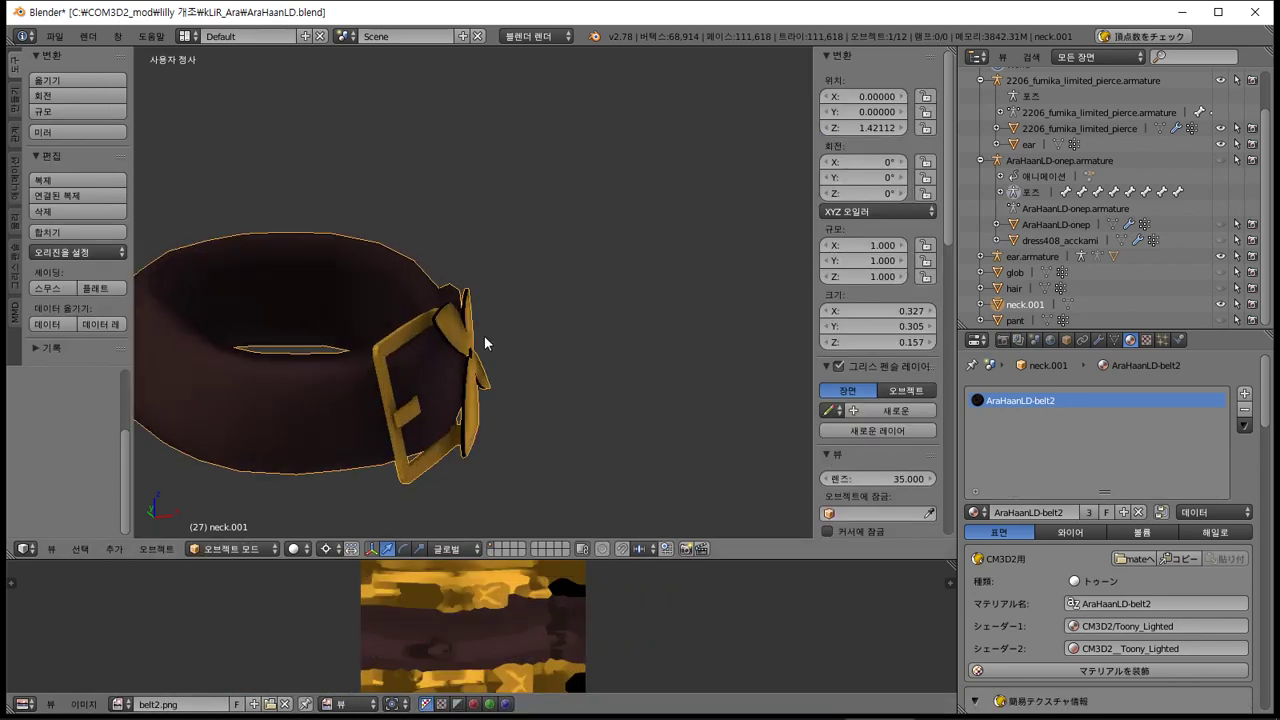
Assign the AraHaanLD-belt2 image as the choker material's ShadowTex and save the blend file over the existing one
{"action": "middle_click_drag", "start_coordinate": [470, 325], "coordinate": [634, 269], "text": "shift"}
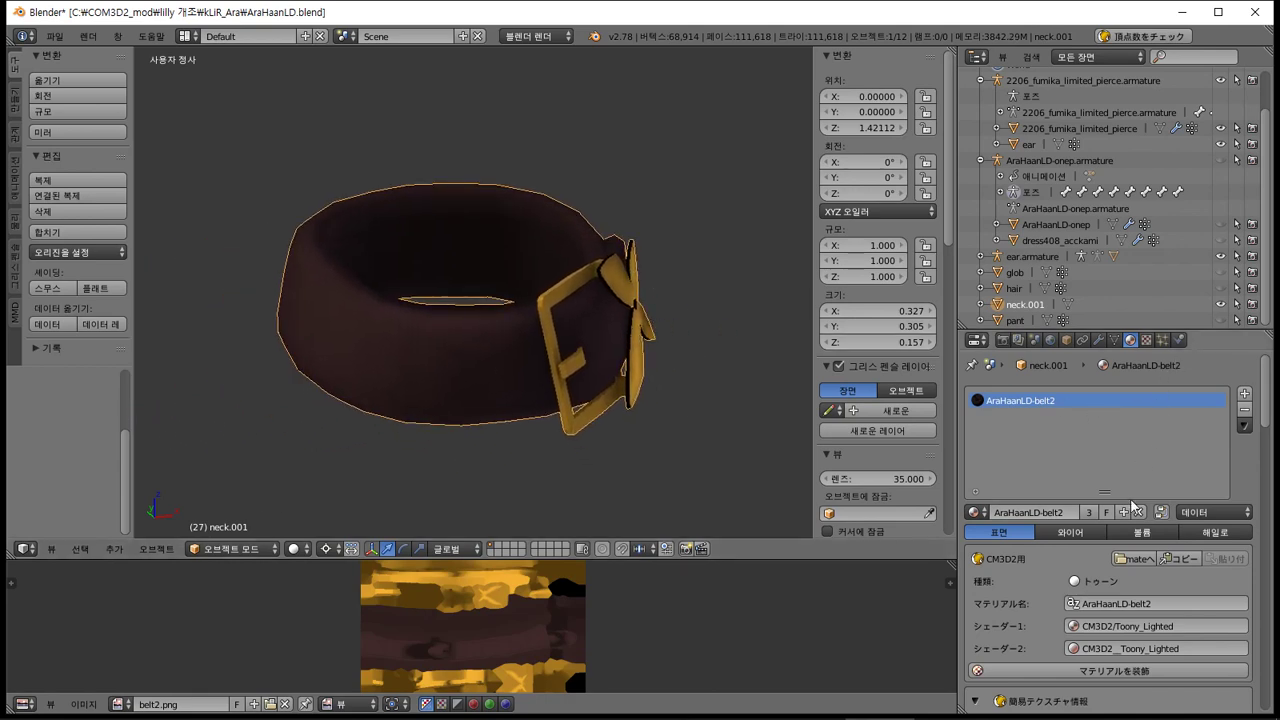
{"action": "scroll", "coordinate": [1131, 500], "scroll_direction": "down", "scroll_amount": 6}
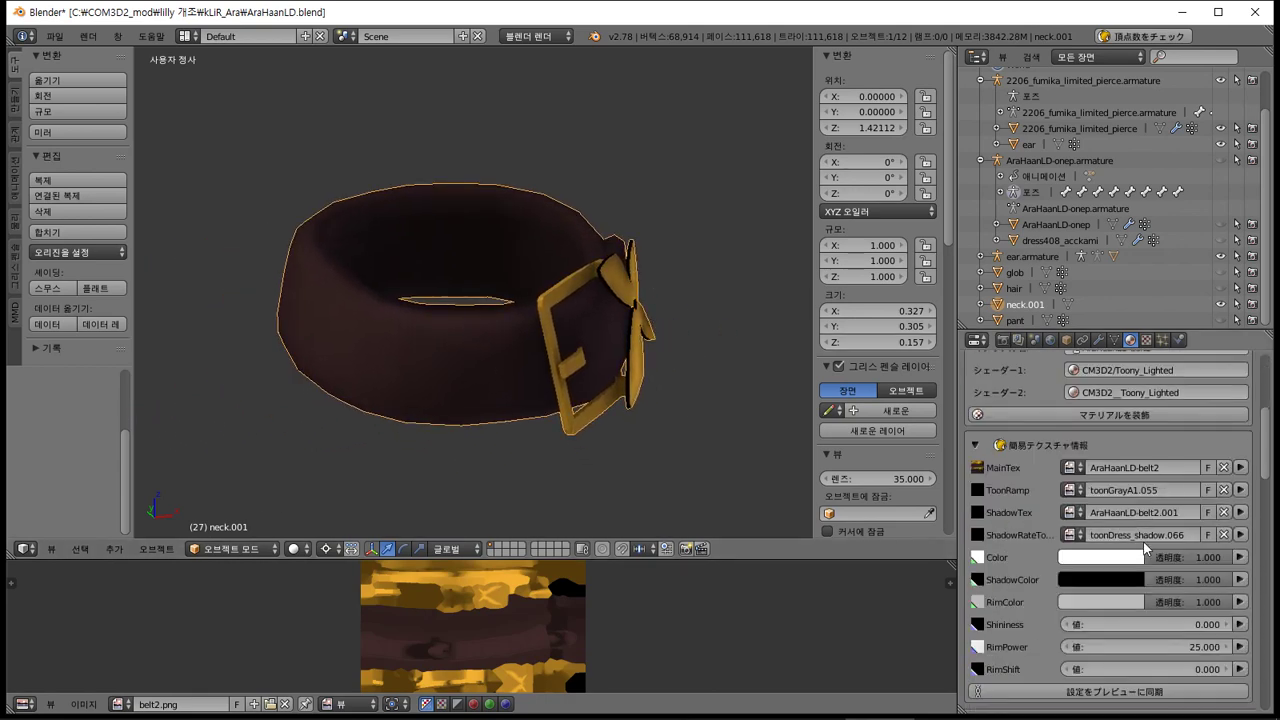
{"action": "left_click", "coordinate": [1076, 511]}
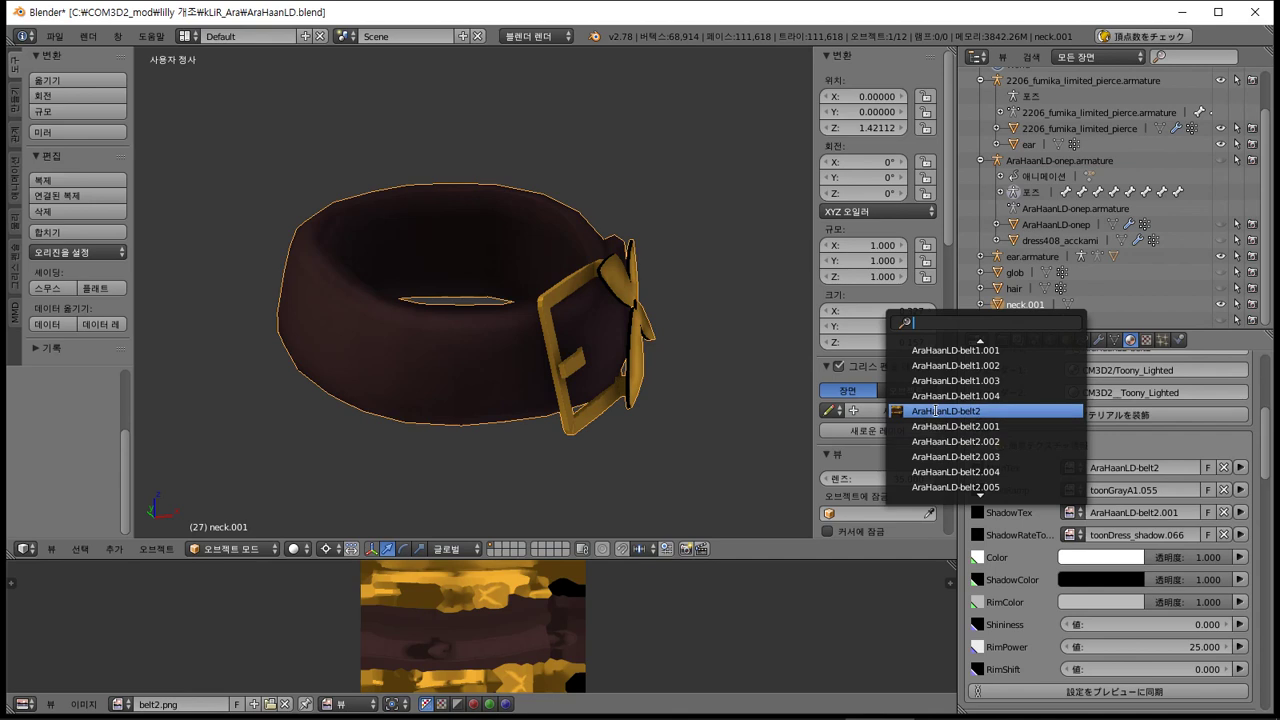
{"action": "left_click", "coordinate": [935, 411]}
{"action": "scroll", "coordinate": [1047, 507], "scroll_direction": "up", "scroll_amount": 8}
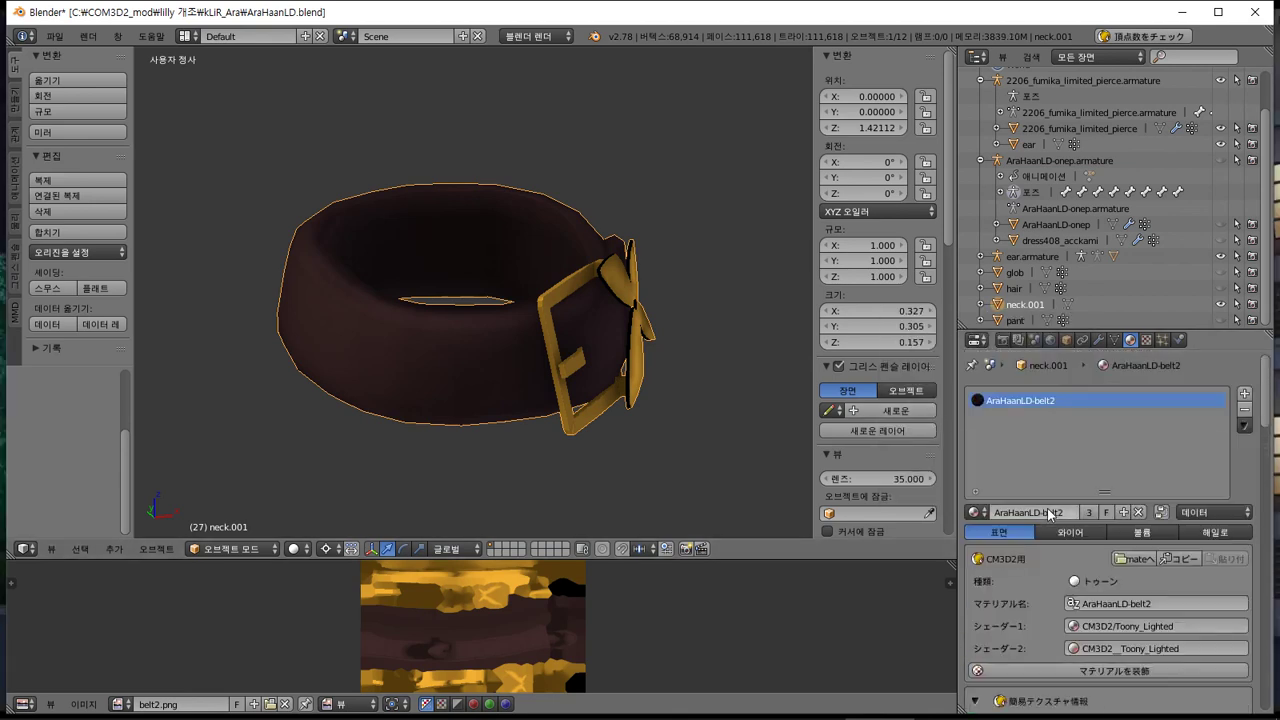
{"action": "key", "text": "ctrl+s"}
{"action": "left_click", "coordinate": [669, 330]}
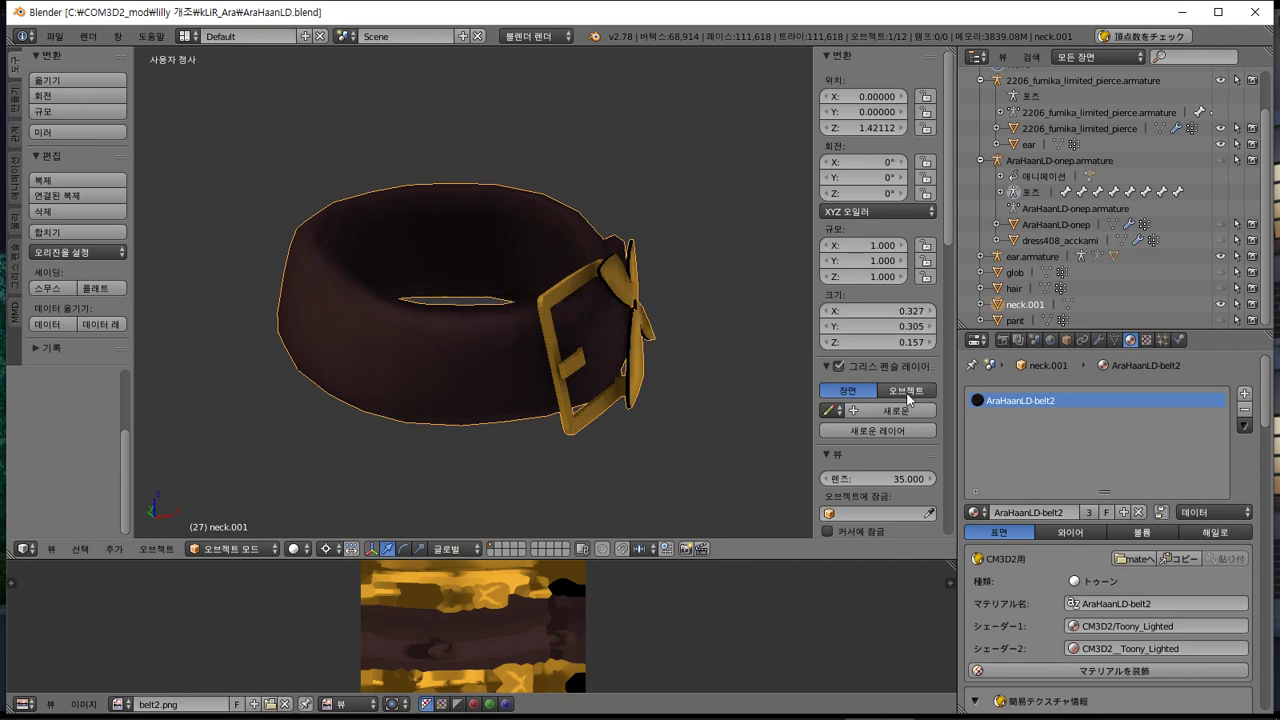
Check the texture, material, constraint and modifier settings of neck.001
{"action": "left_click", "coordinate": [1146, 340]}
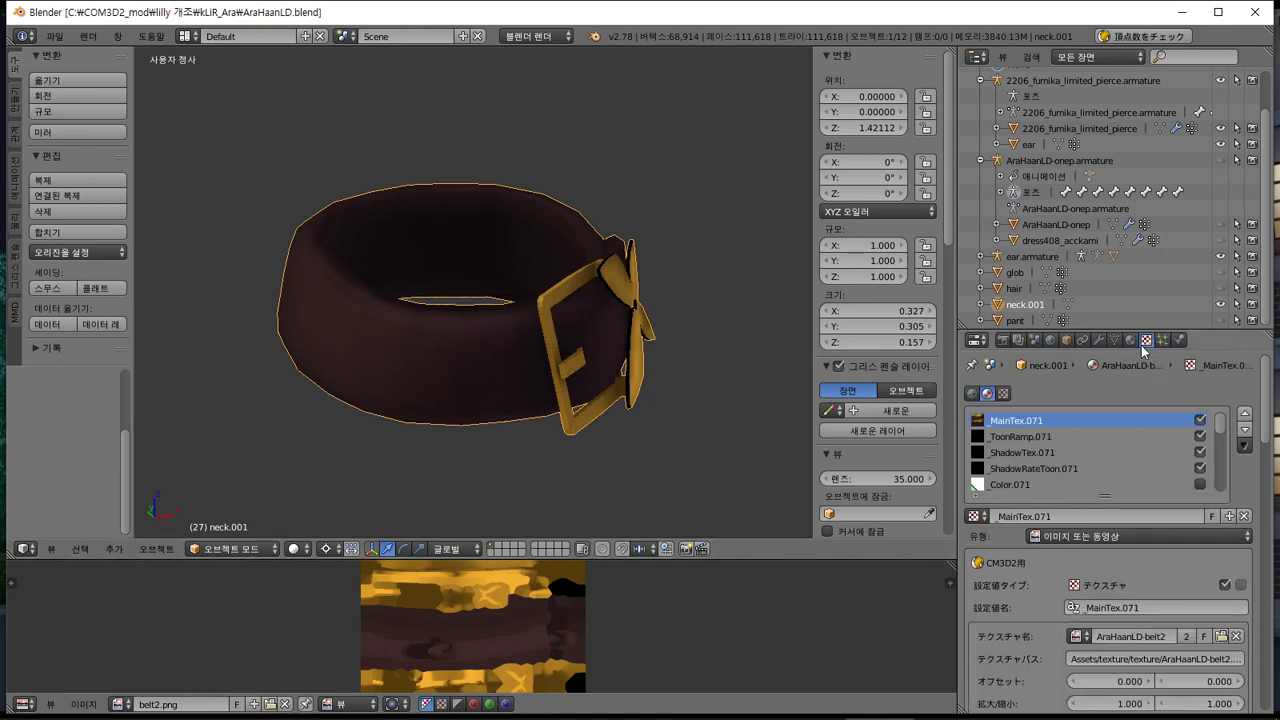
{"action": "left_click", "coordinate": [1131, 340]}
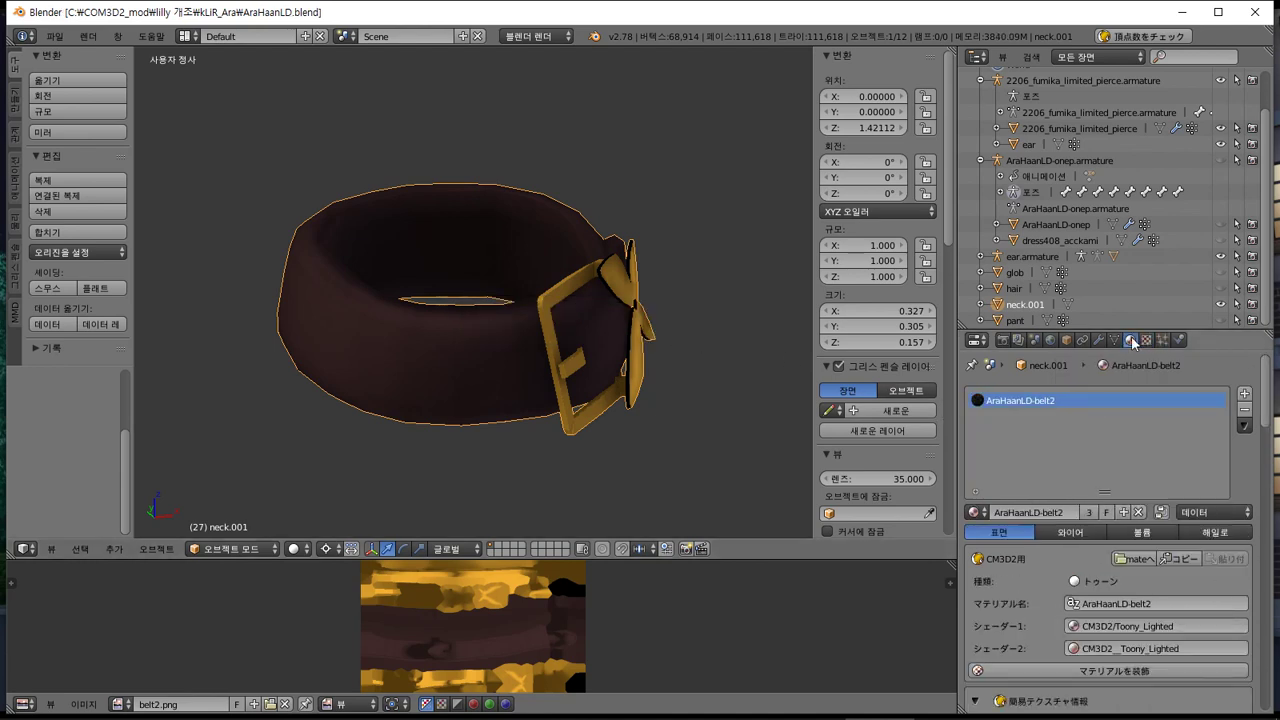
{"action": "left_click", "coordinate": [1116, 341]}
{"action": "left_click", "coordinate": [1085, 341]}
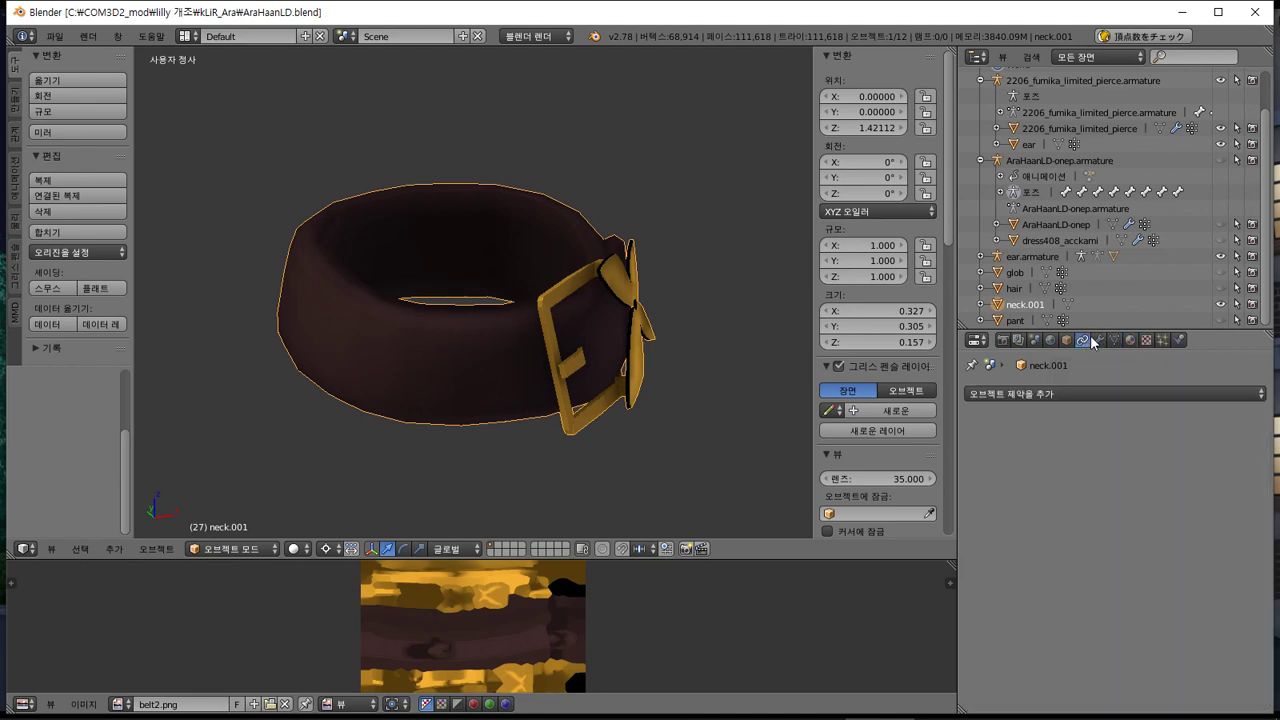
{"action": "left_click", "coordinate": [1099, 341]}
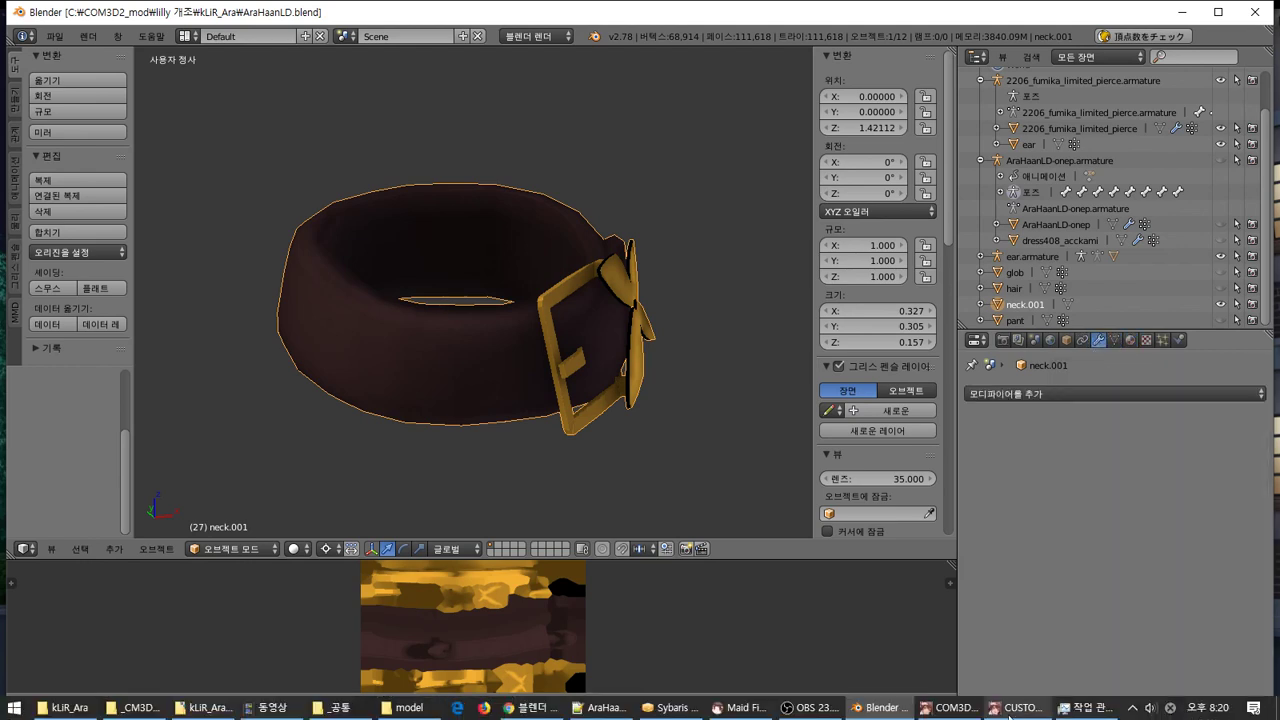
Switch to Custom Order Maid 3D2 and load the 2019.07.14 20:11 save from page 9
{"action": "mouse_move", "coordinate": [1020, 707]}
{"action": "left_click", "coordinate": [1028, 675]}
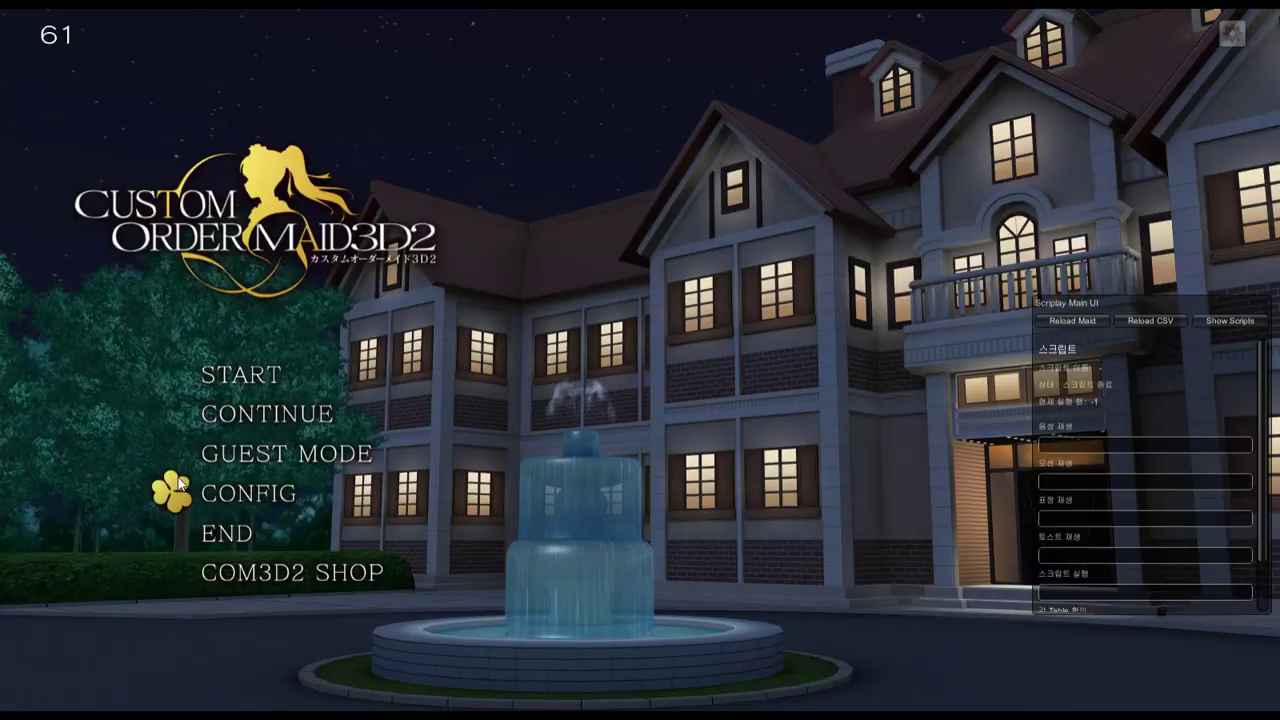
{"action": "left_click", "coordinate": [255, 413]}
{"action": "left_click", "coordinate": [753, 560]}
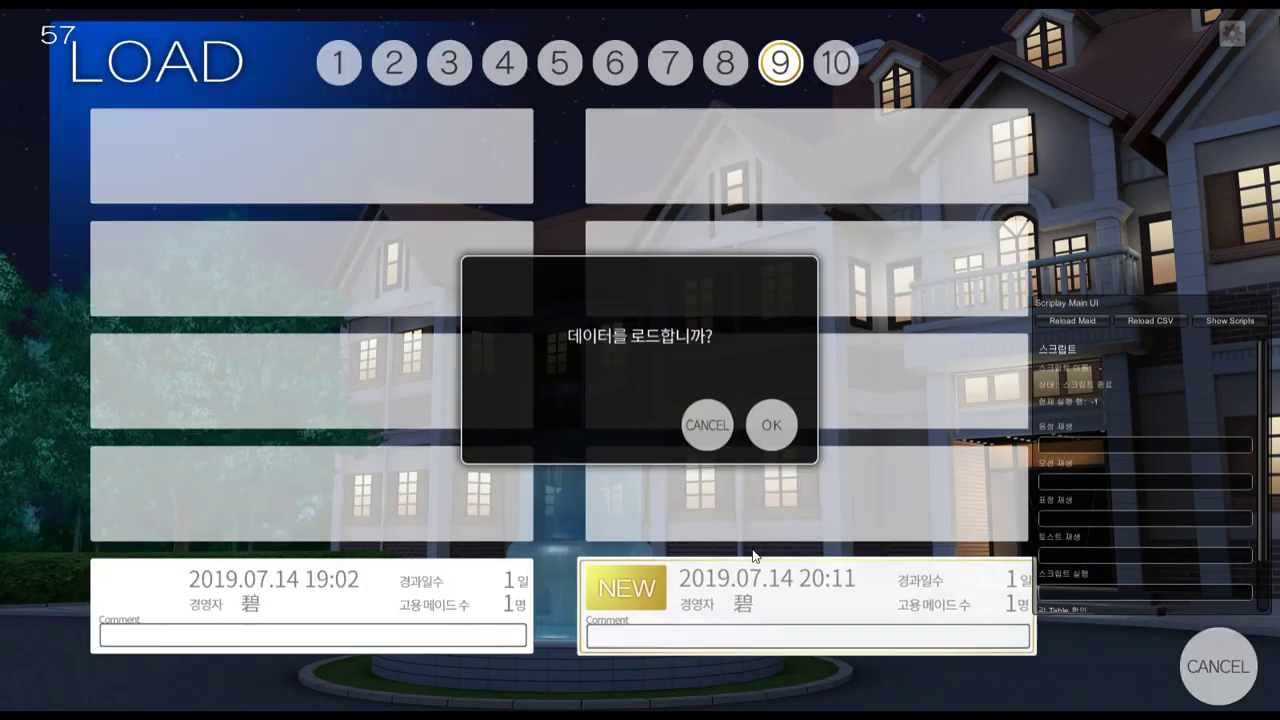
{"action": "left_click", "coordinate": [771, 425]}
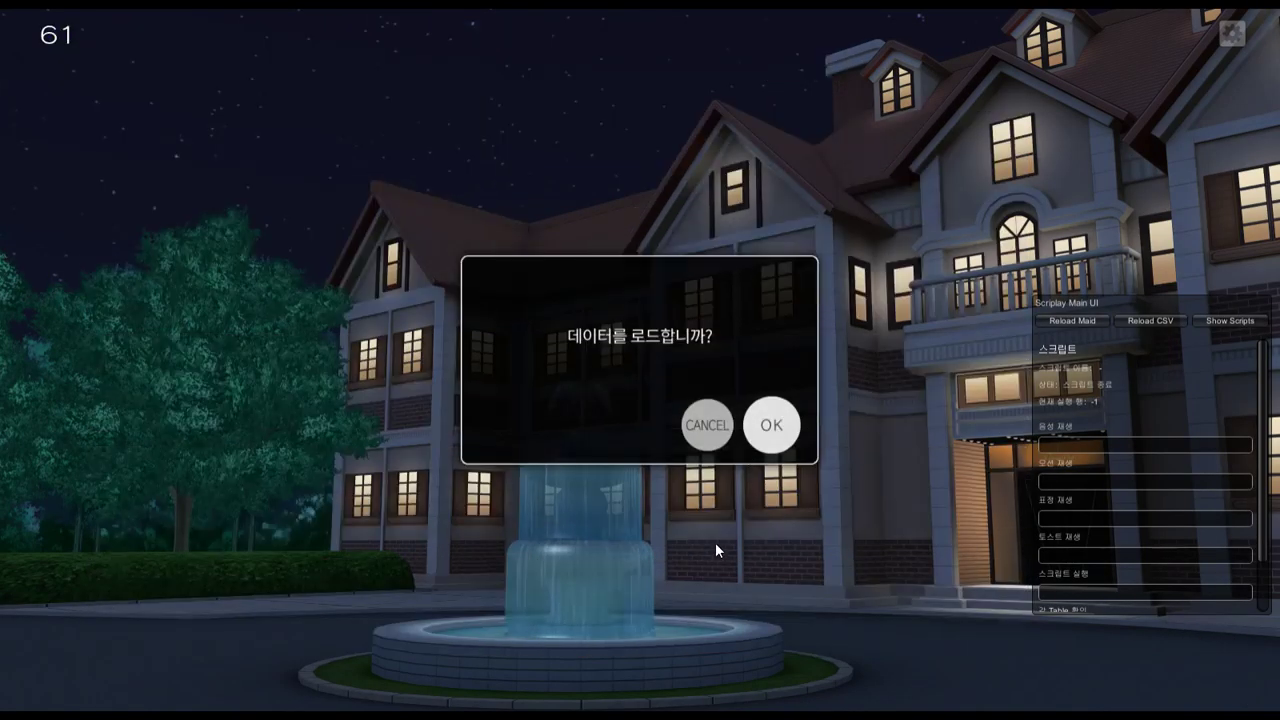
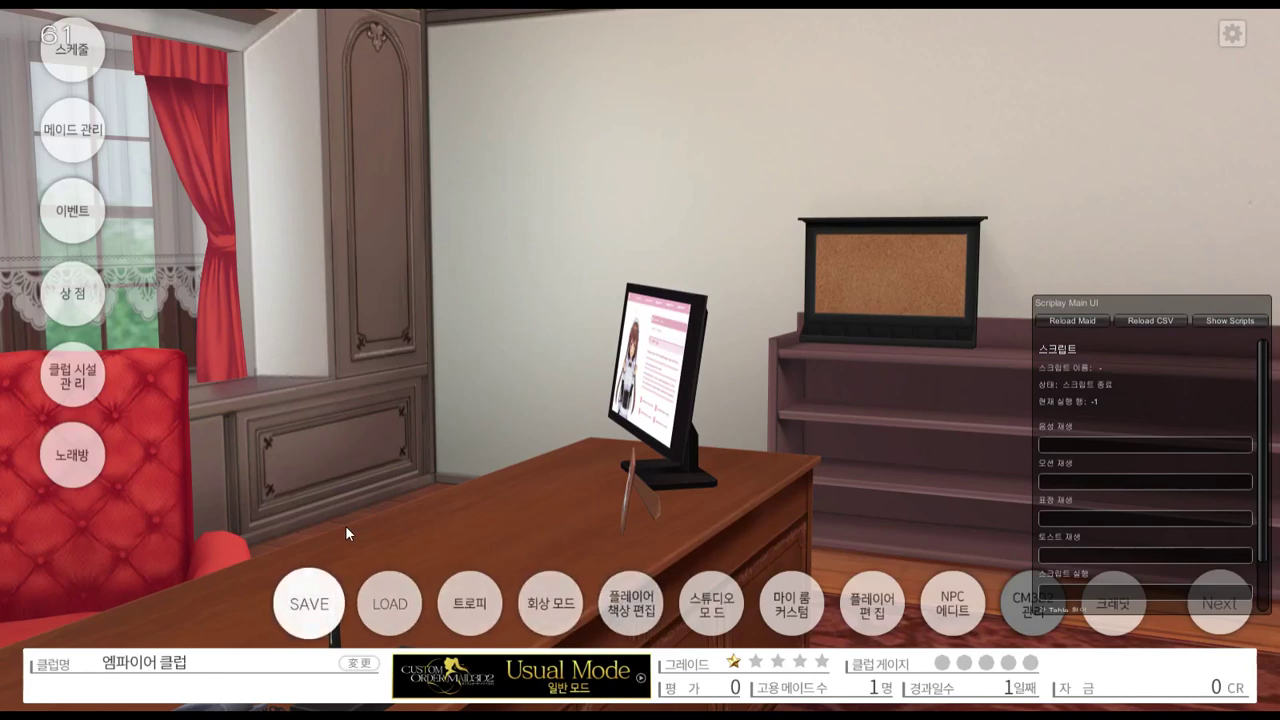
{"action": "left_click", "coordinate": [586, 608]}
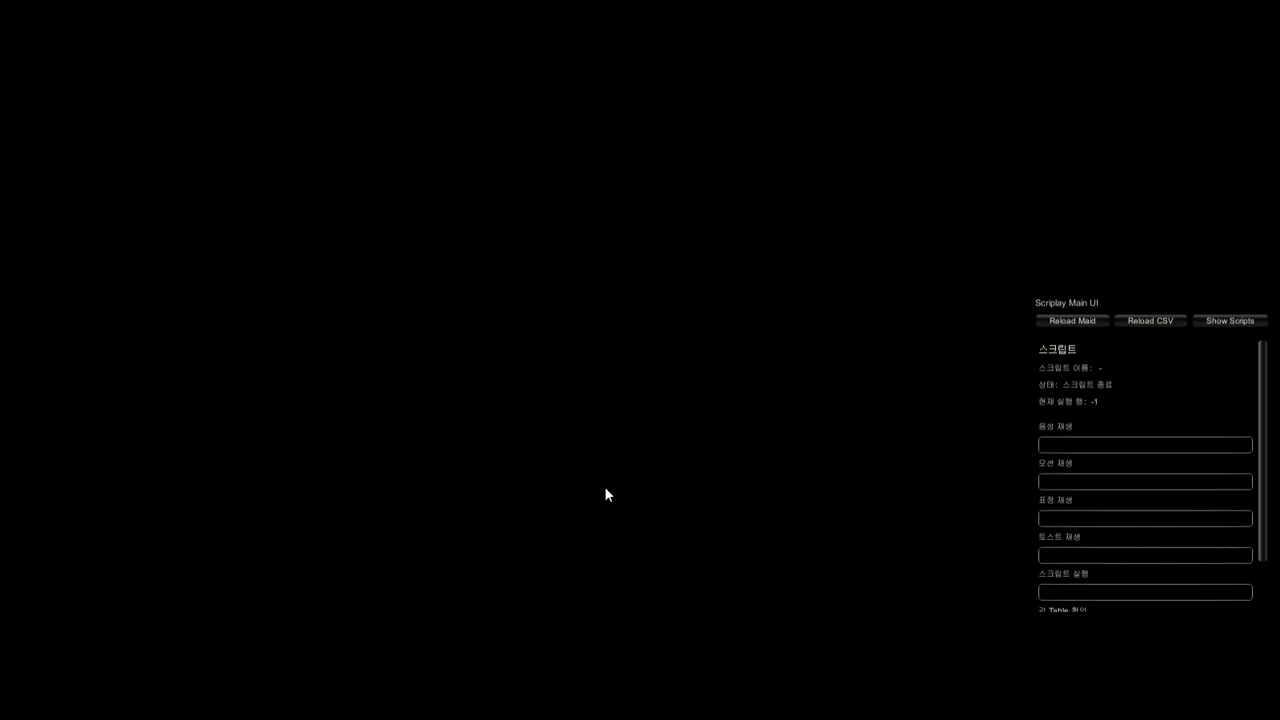
Switch to Notepad++ and drop the deleted file AraHaanLD-ear_i_menu.txt from the editor
{"action": "key", "text": "alt+Tab"}
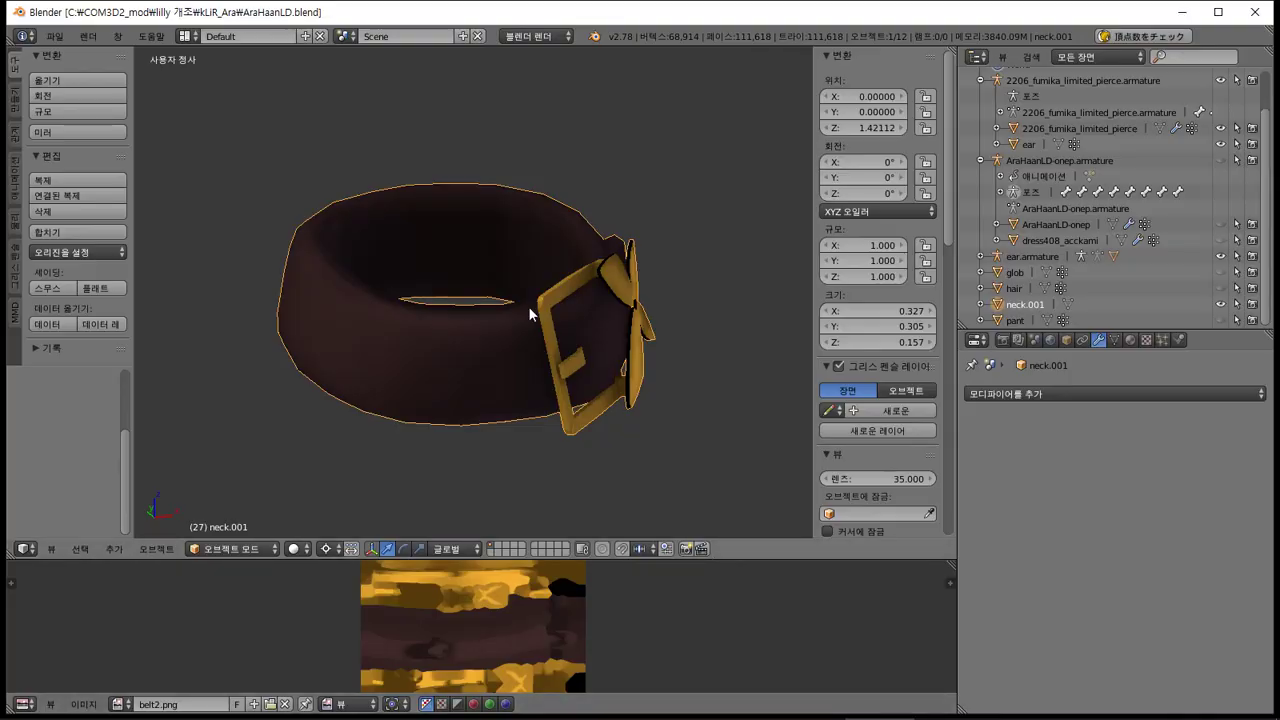
{"action": "mouse_move", "coordinate": [463, 712]}
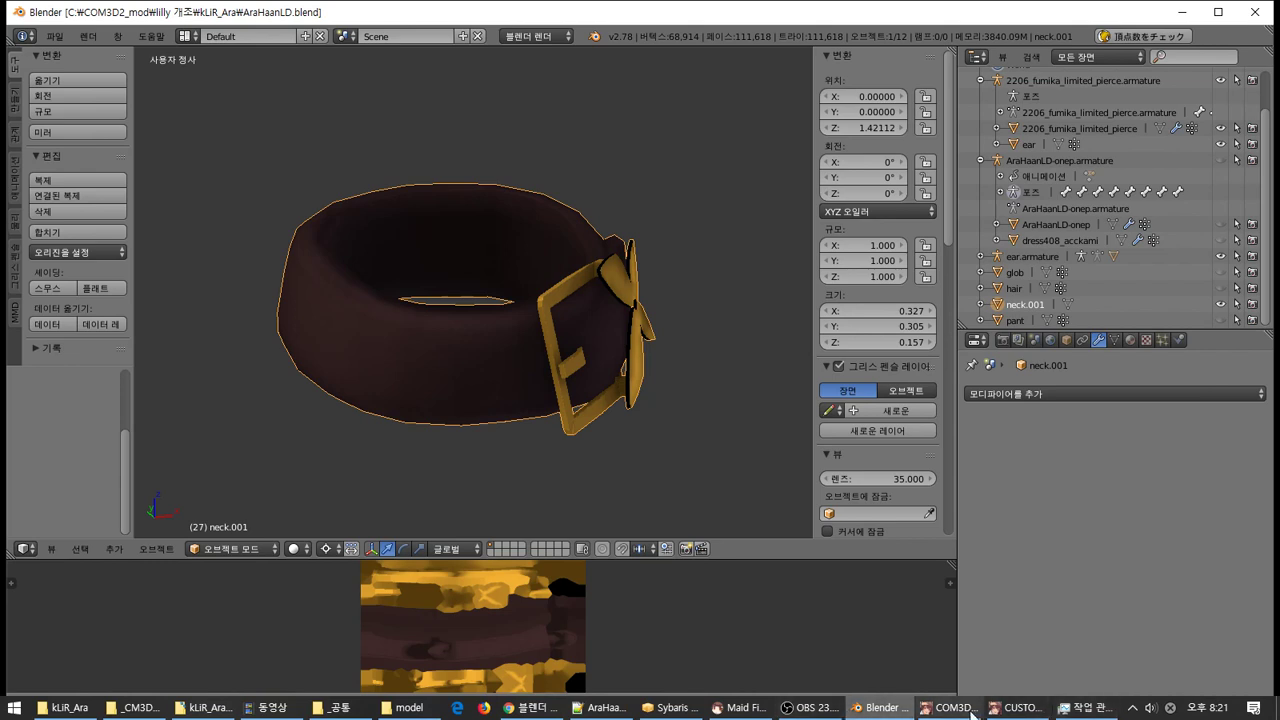
{"action": "mouse_move", "coordinate": [982, 711]}
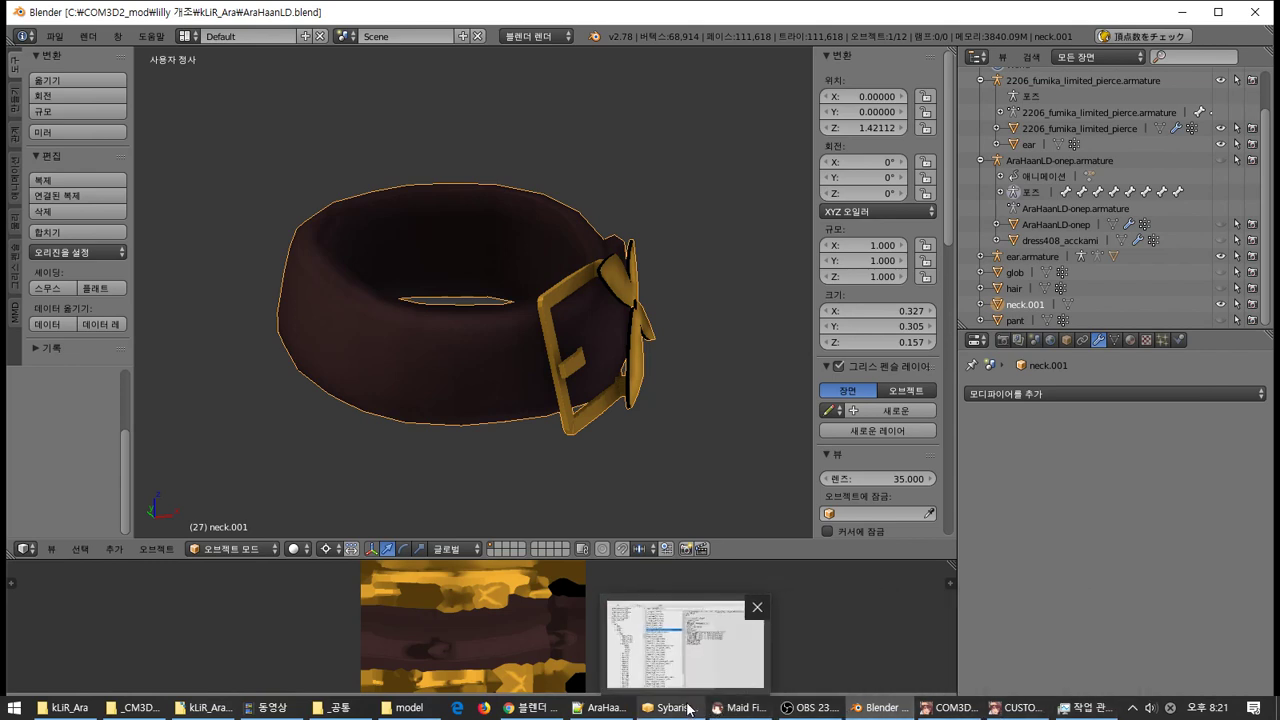
{"action": "left_click", "coordinate": [617, 708]}
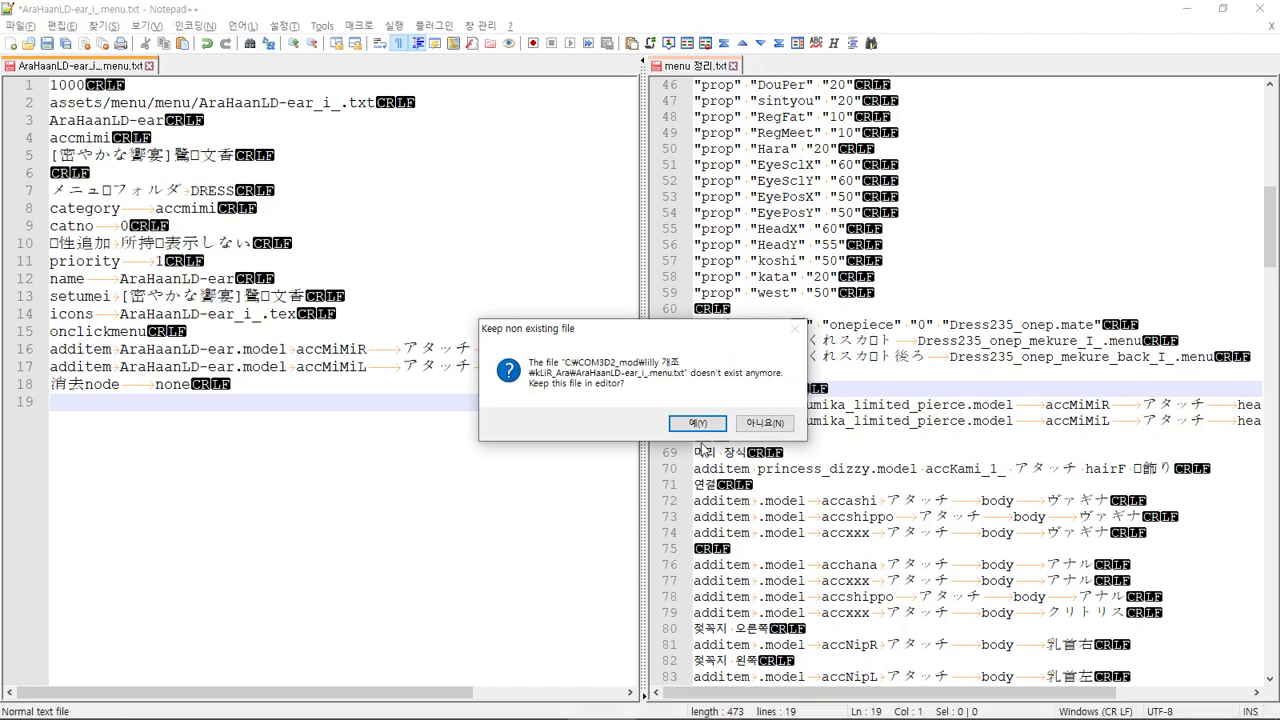
{"action": "left_click", "coordinate": [765, 423]}
{"action": "left_click", "coordinate": [700, 443]}
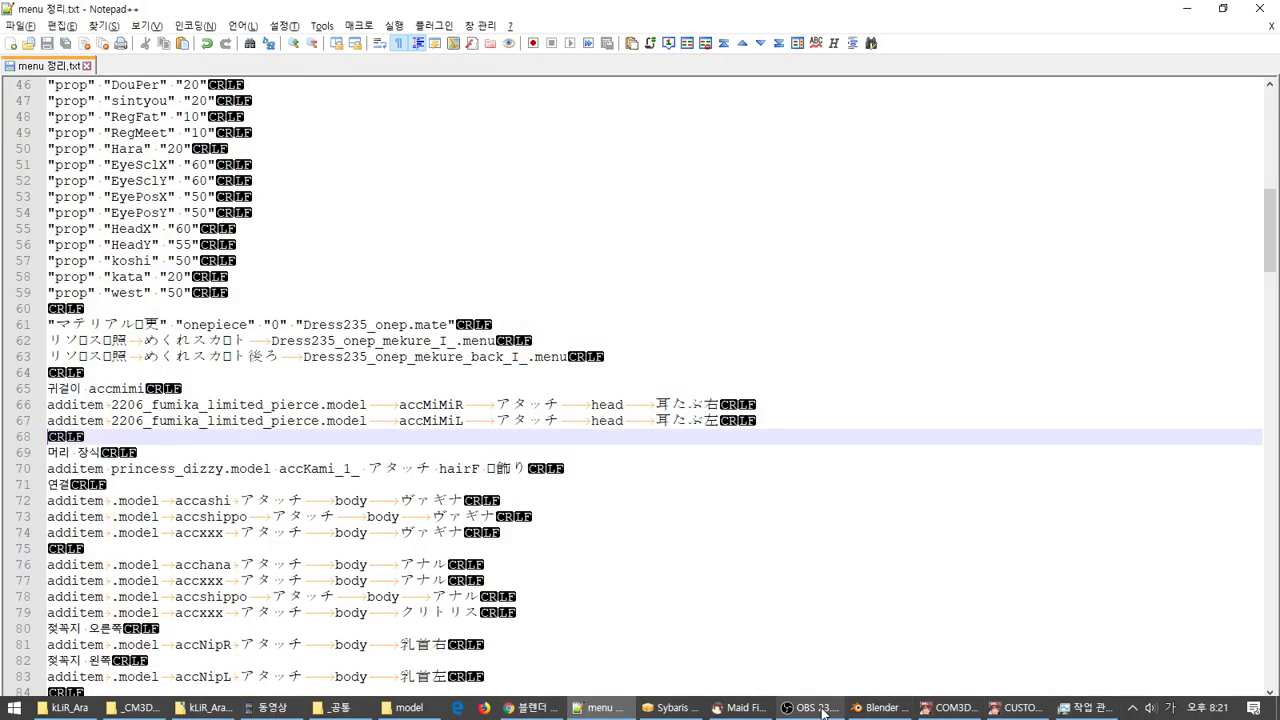
In File Explorer, go to the model folder of the 2206_fumika_limited_dress necklace and copy its path
{"action": "left_click", "coordinate": [405, 712]}
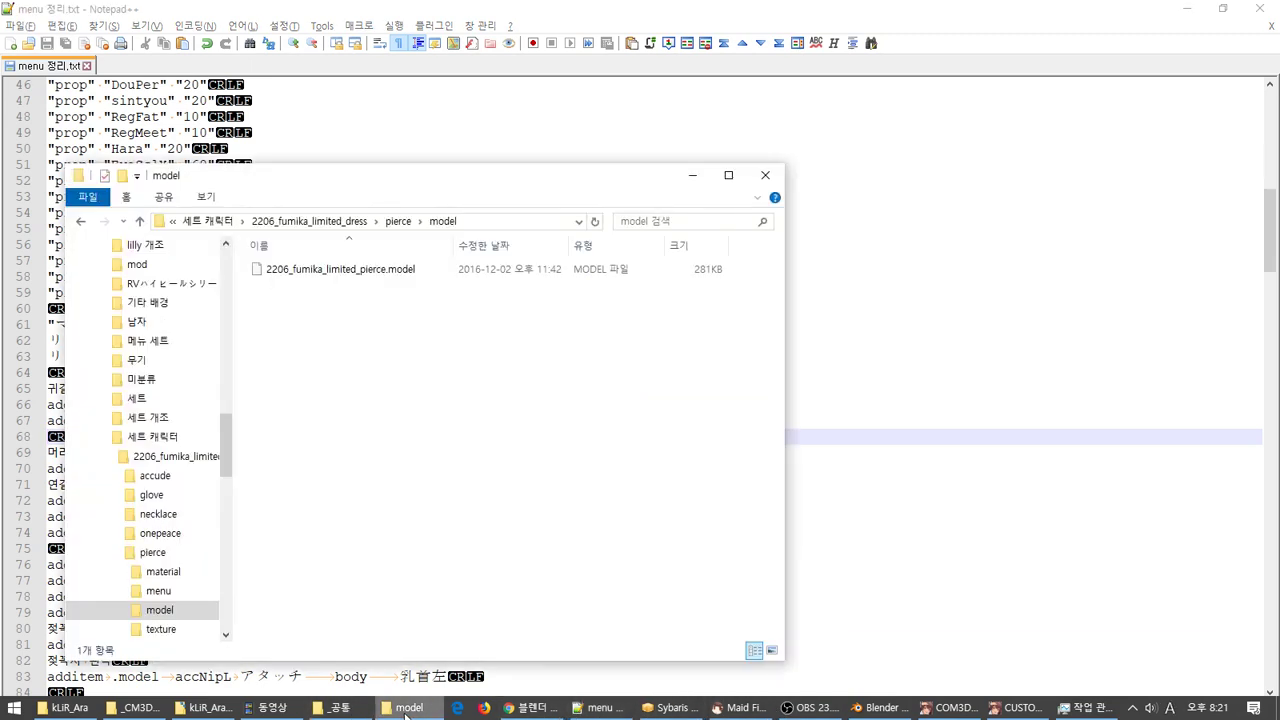
{"action": "left_click", "coordinate": [209, 586]}
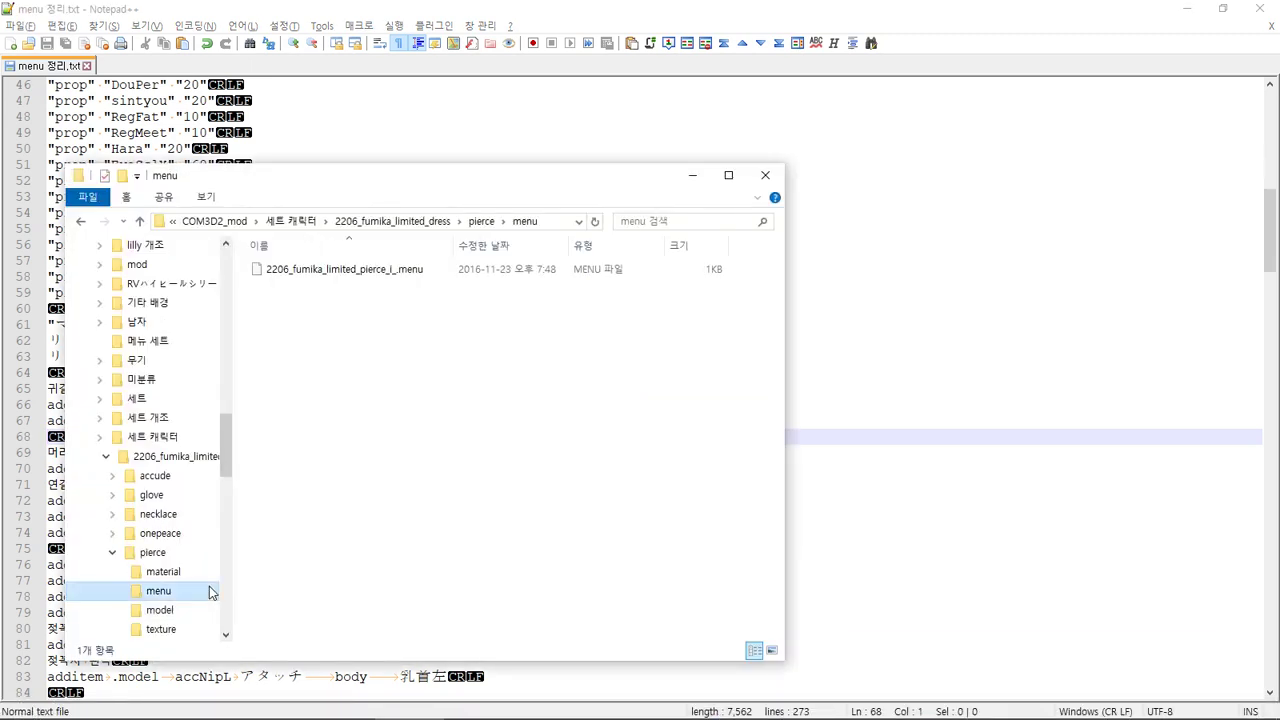
{"action": "left_click", "coordinate": [210, 516]}
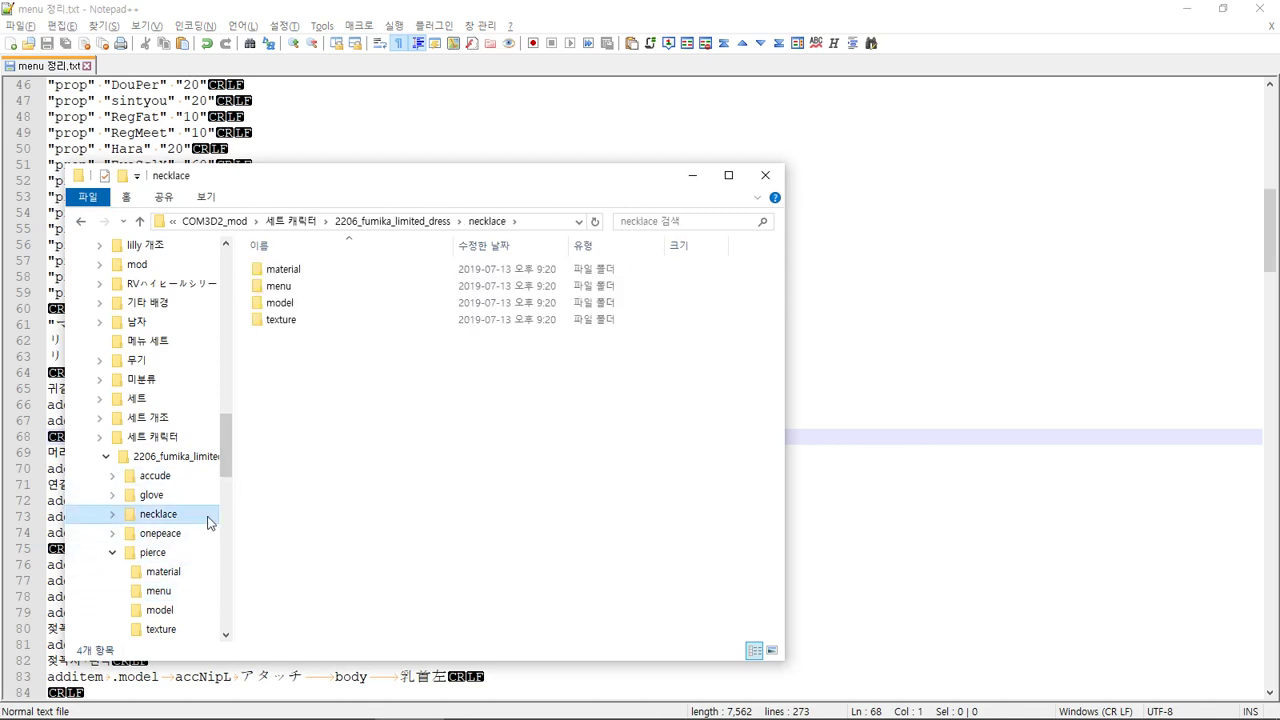
{"action": "double_click", "coordinate": [328, 289]}
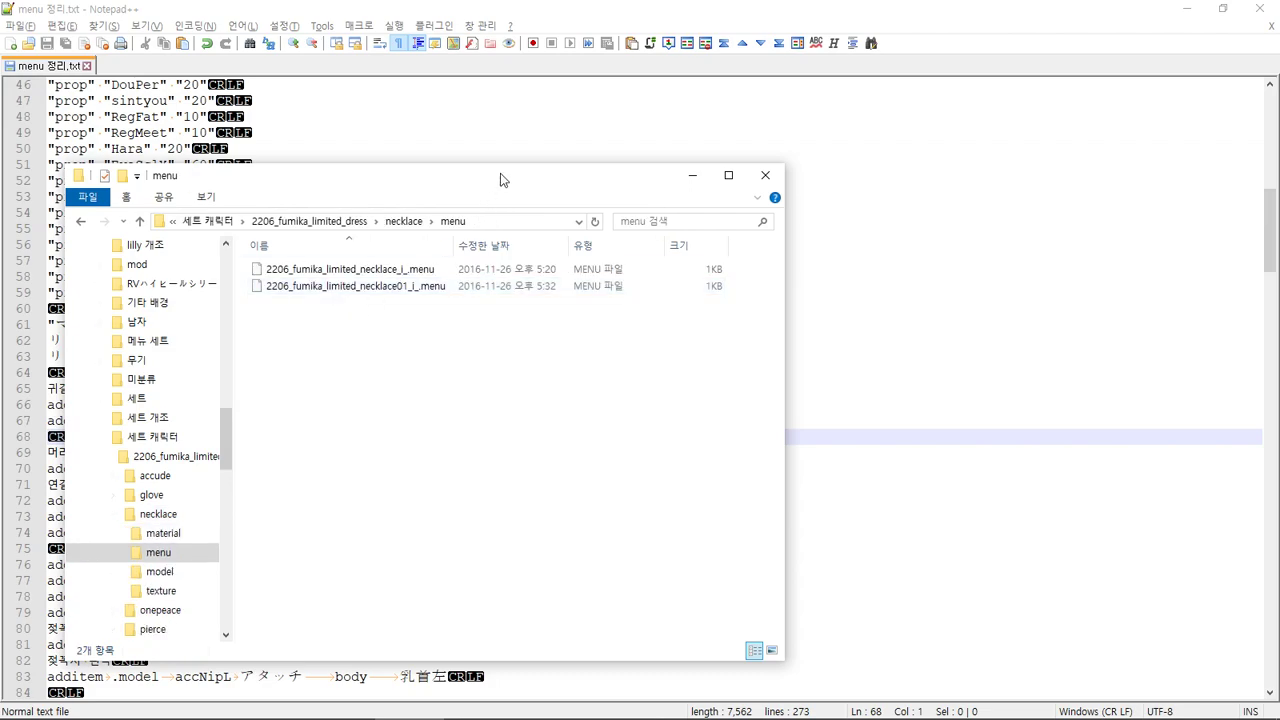
{"action": "key", "text": "alt+Tab"}
{"action": "key", "text": "alt+Tab"}
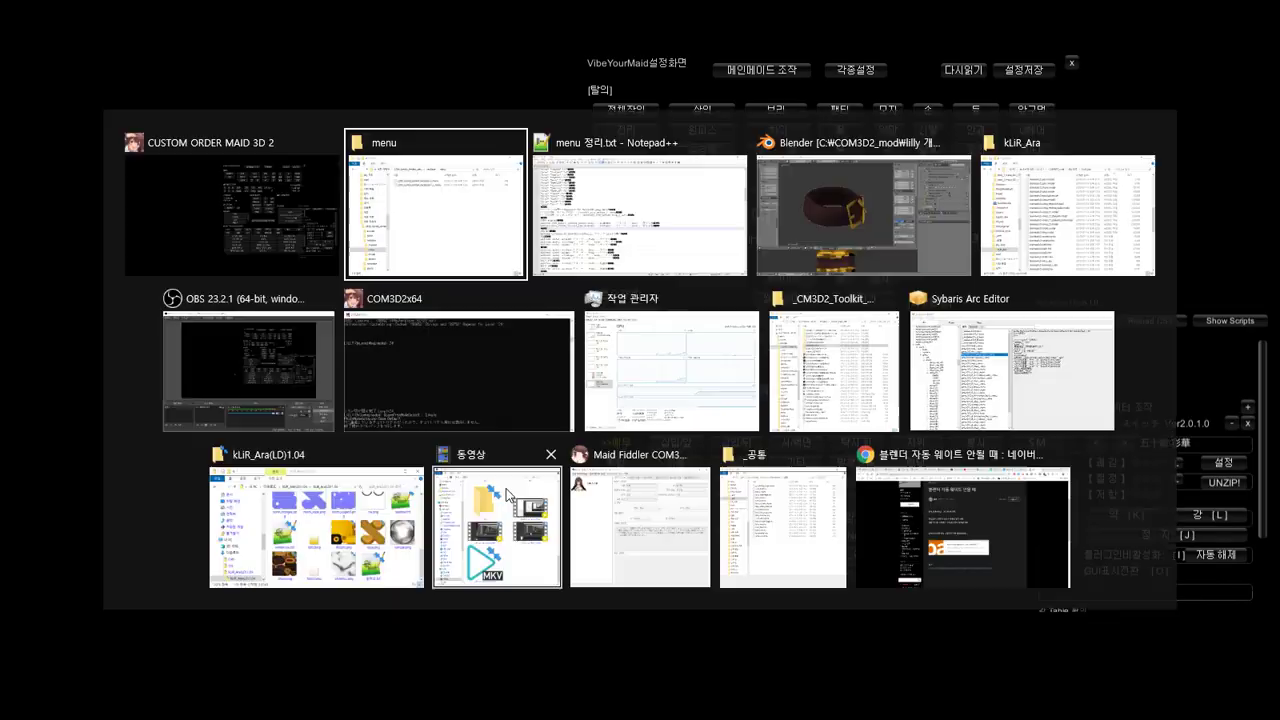
{"action": "left_click", "coordinate": [160, 571]}
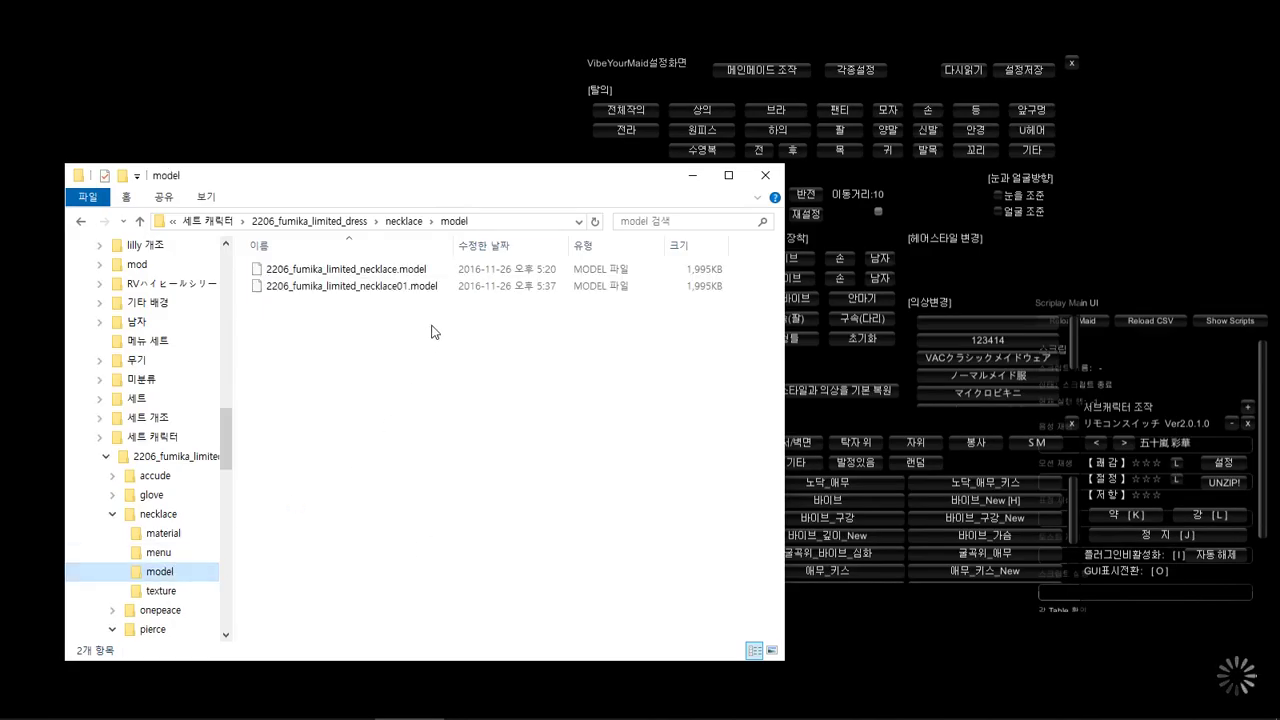
{"action": "left_click", "coordinate": [523, 221]}
Switch to Blender and import 2206_fumika_limited_necklace.model from C:\COM3D2_mod\세트 캐릭터\2206_fumika_limited_dress\necklace\model as a CM3D2 model
{"action": "key", "text": "alt+Tab"}
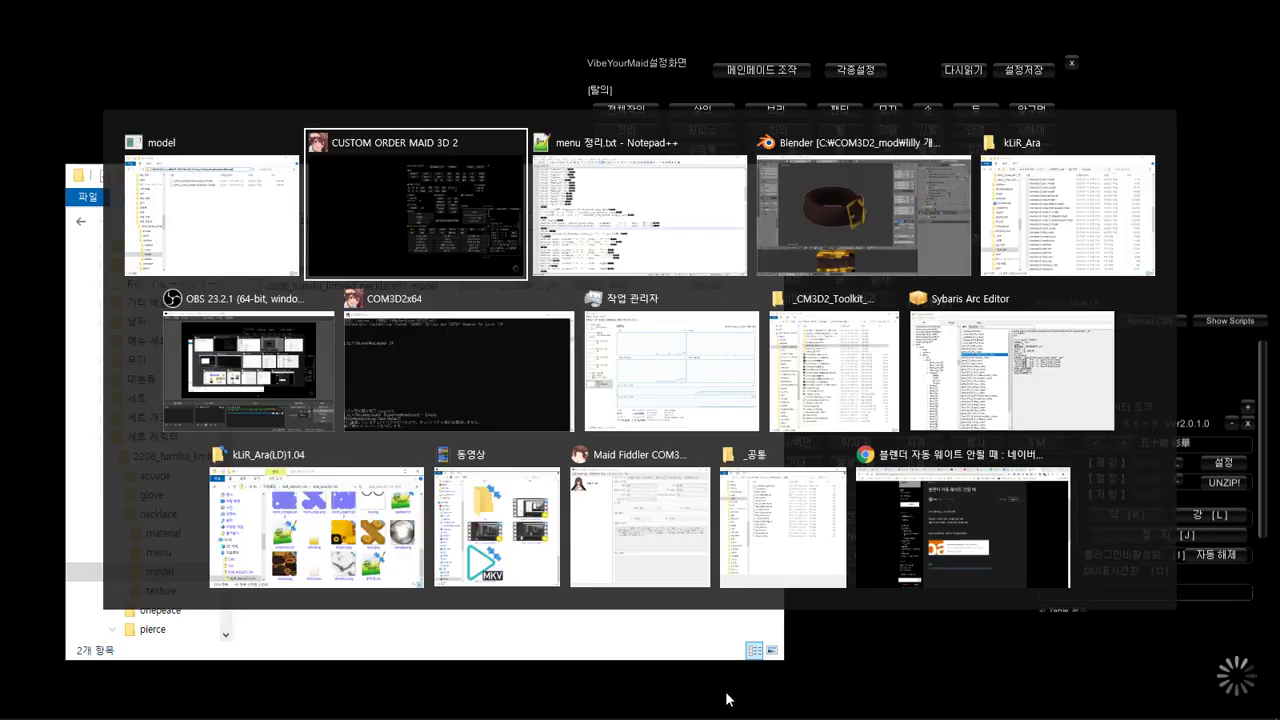
{"action": "left_click", "coordinate": [862, 215]}
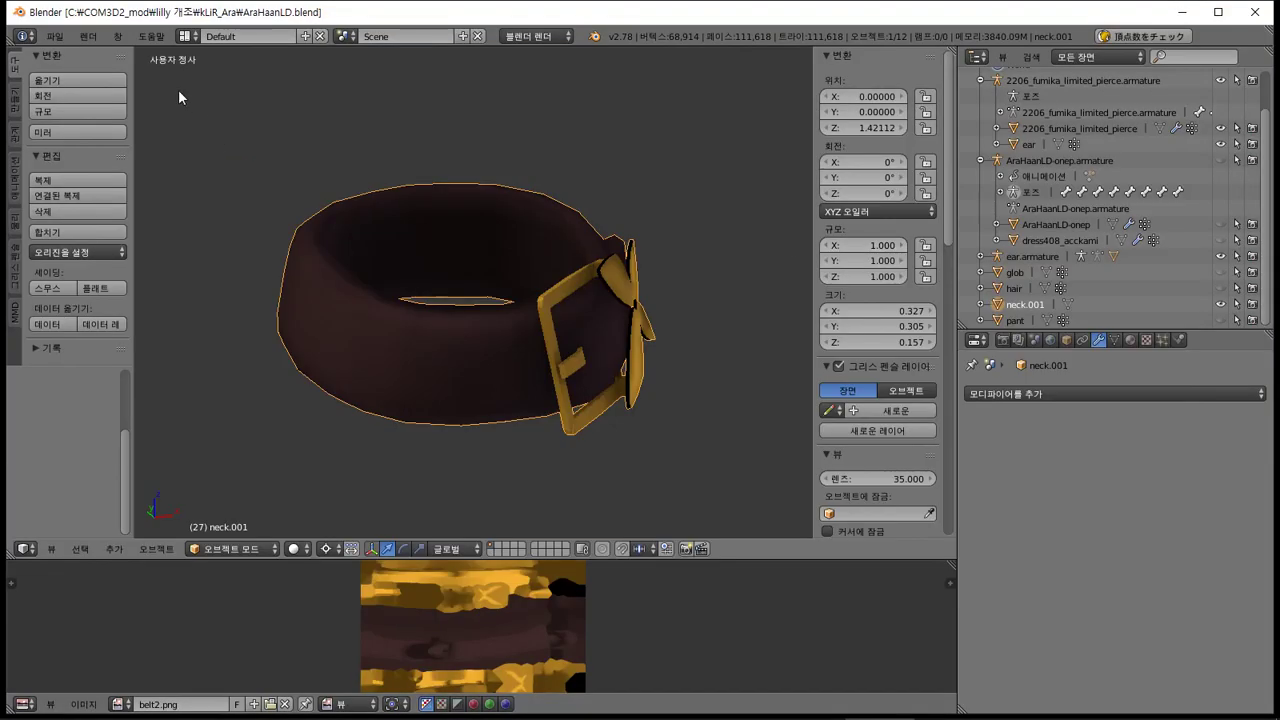
{"action": "left_click", "coordinate": [56, 37]}
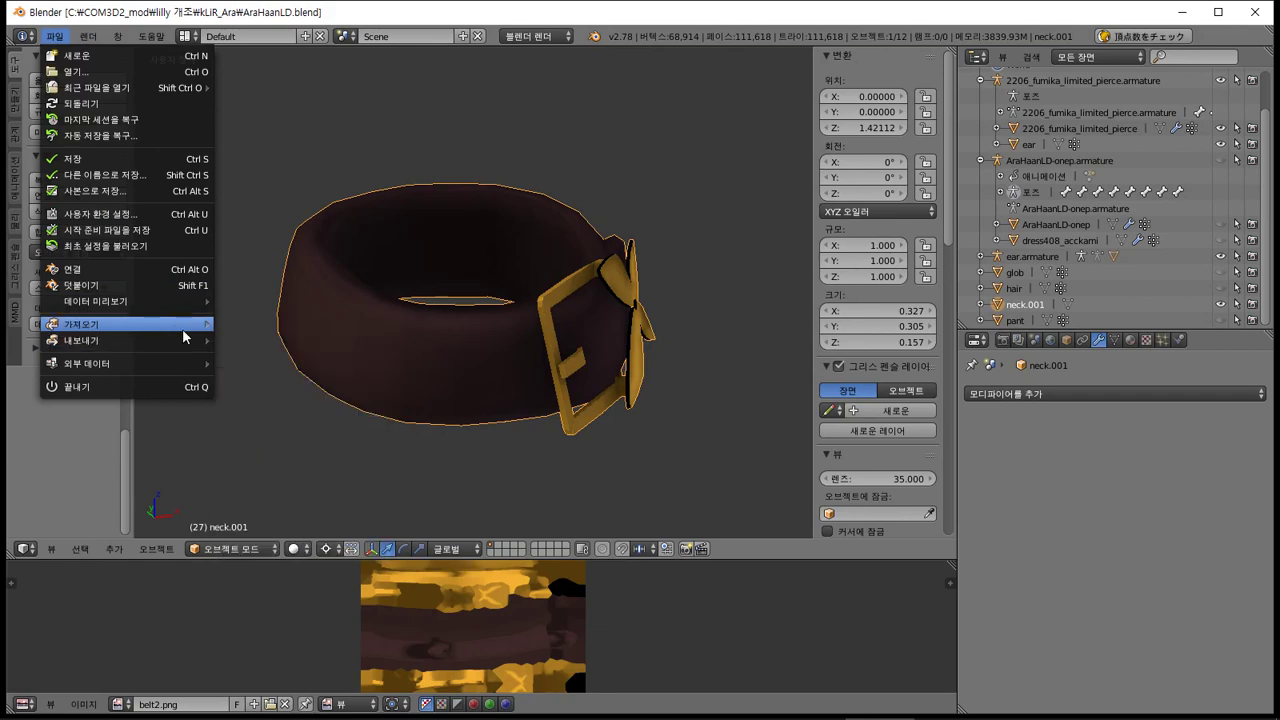
{"action": "mouse_move", "coordinate": [182, 325]}
{"action": "left_click", "coordinate": [275, 484]}
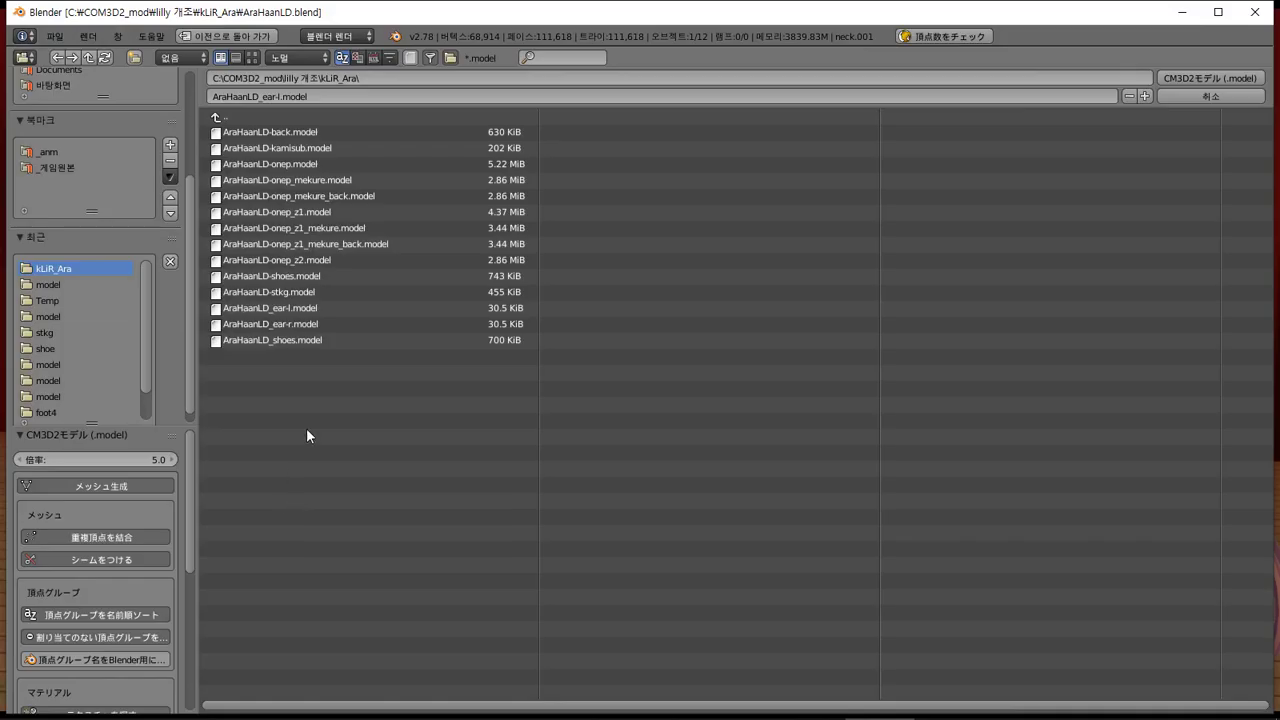
{"action": "left_click", "coordinate": [331, 79]}
{"action": "type", "text": "C:\\COM3D2_mod\\세트 캐릭터\\2206_fumika_limited_dress\\necklace\\model"}
{"action": "key", "text": "Return"}
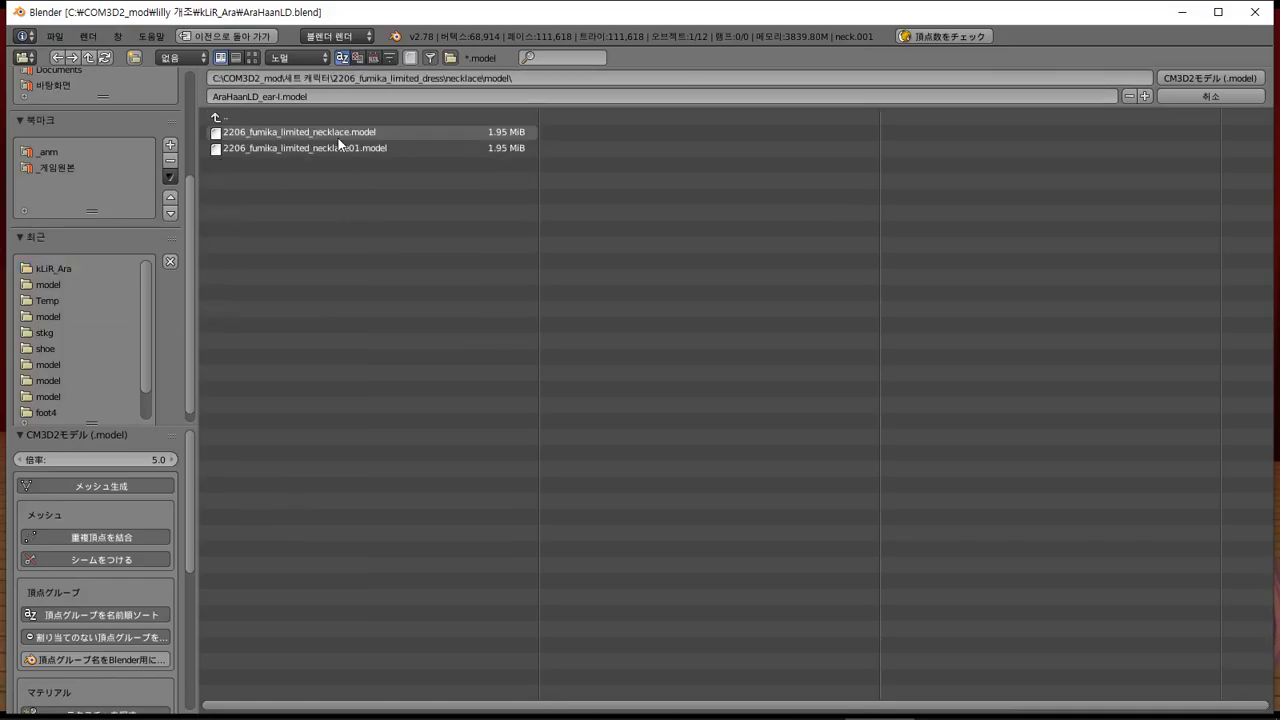
{"action": "left_click", "coordinate": [338, 134]}
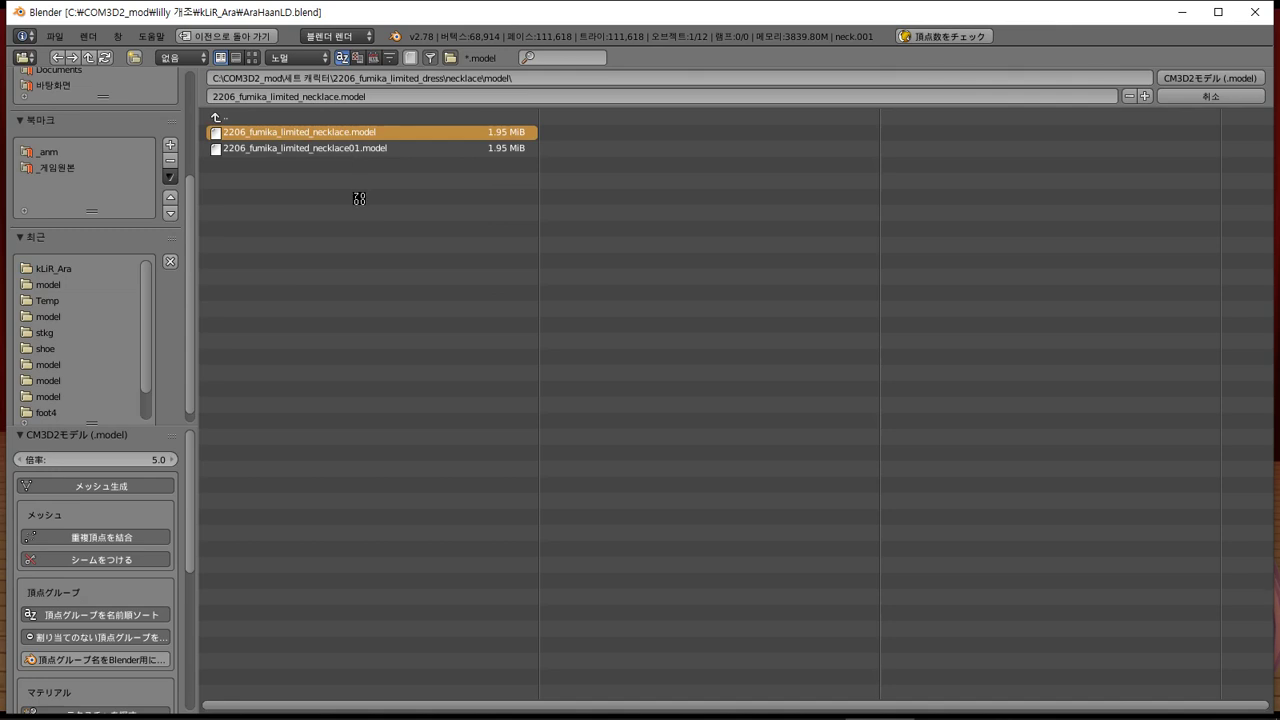
Examine from the front how the imported necklace sits relative to the choker
{"action": "scroll", "coordinate": [350, 222], "scroll_direction": "down", "scroll_amount": 3}
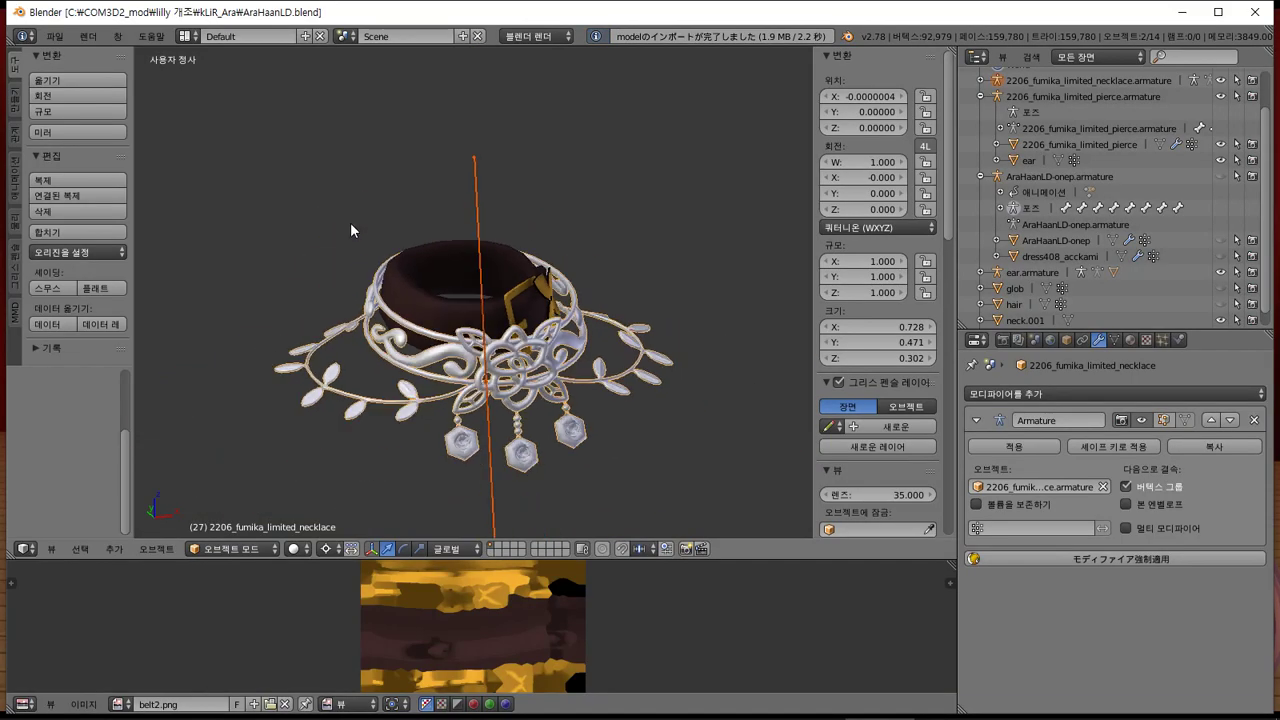
{"action": "scroll", "coordinate": [415, 318], "scroll_direction": "up", "scroll_amount": 3}
{"action": "mouse_move", "coordinate": [418, 372]}
{"action": "middle_mouse_down"}
{"action": "mouse_move", "coordinate": [460, 377]}
{"action": "mouse_move", "coordinate": [410, 372]}
{"action": "middle_mouse_up"}
{"action": "key", "text": "KP_3"}
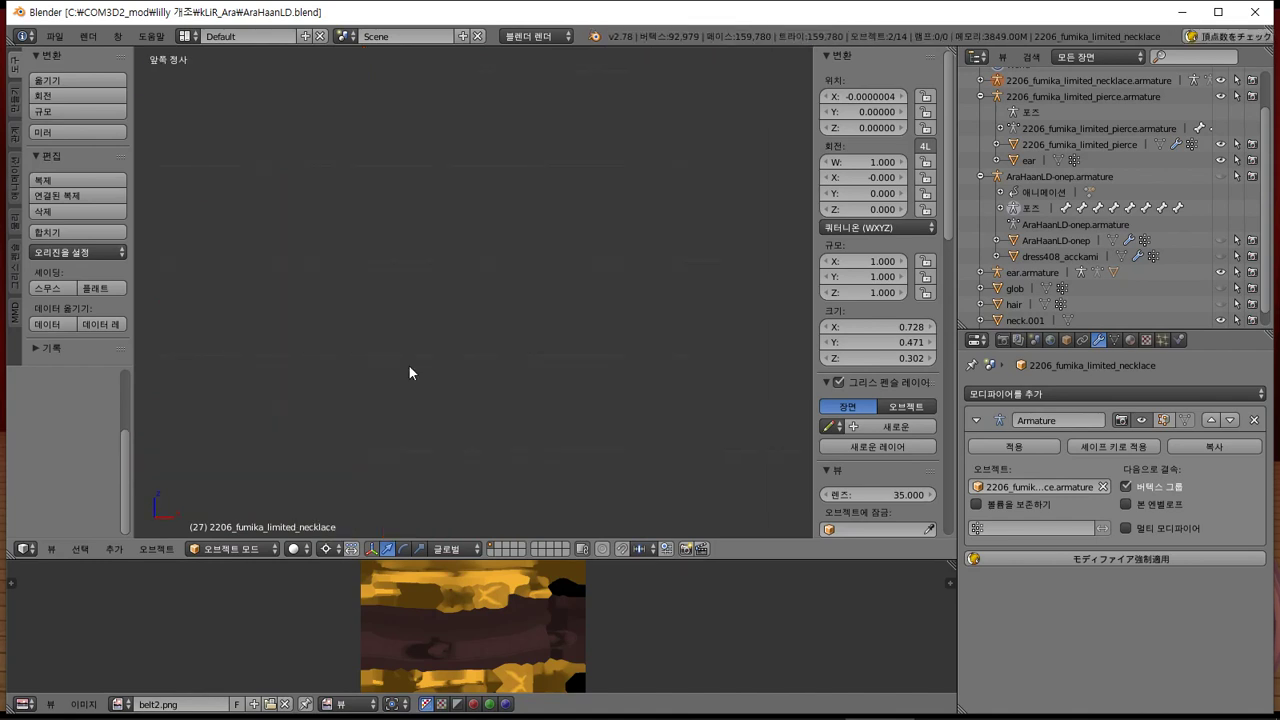
{"action": "key", "text": "KP_1"}
{"action": "scroll", "coordinate": [410, 323], "scroll_direction": "down", "scroll_amount": 2}
{"action": "scroll", "coordinate": [372, 276], "scroll_direction": "up", "scroll_amount": 4}
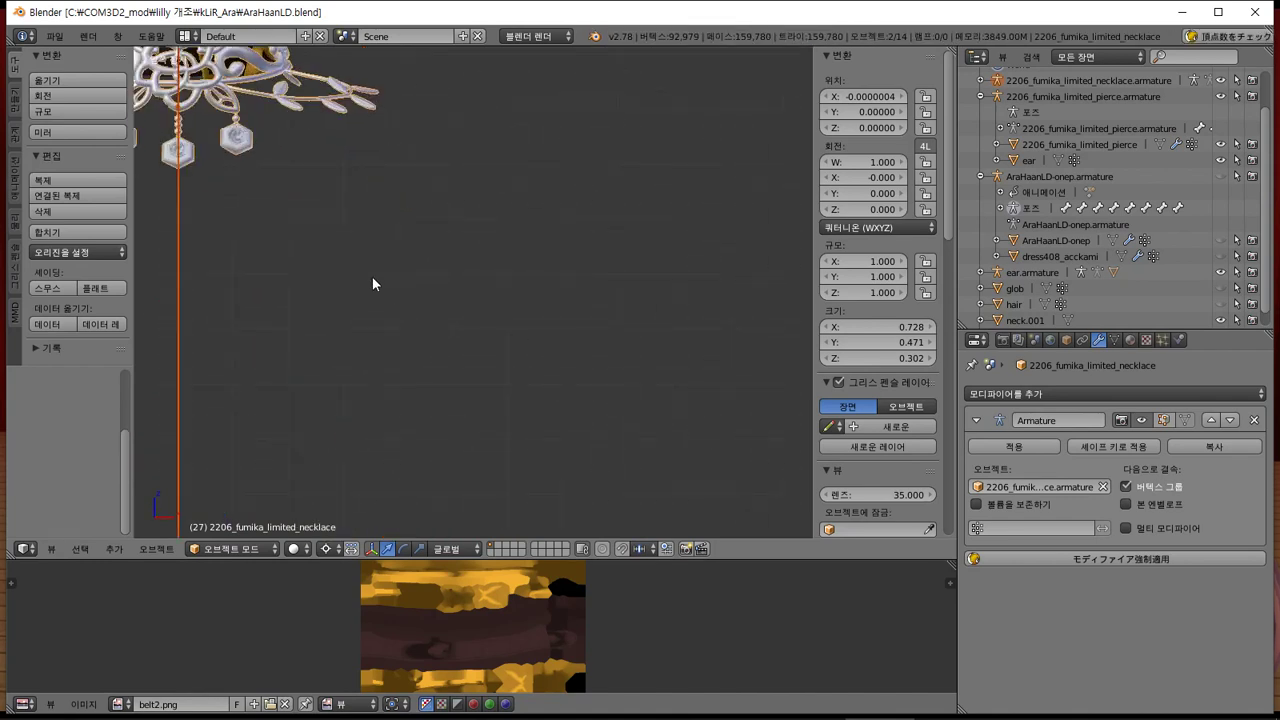
{"action": "middle_click_drag", "start_coordinate": [372, 276], "coordinate": [644, 527], "text": "shift"}
{"action": "scroll", "coordinate": [563, 325], "scroll_direction": "up", "scroll_amount": 3}
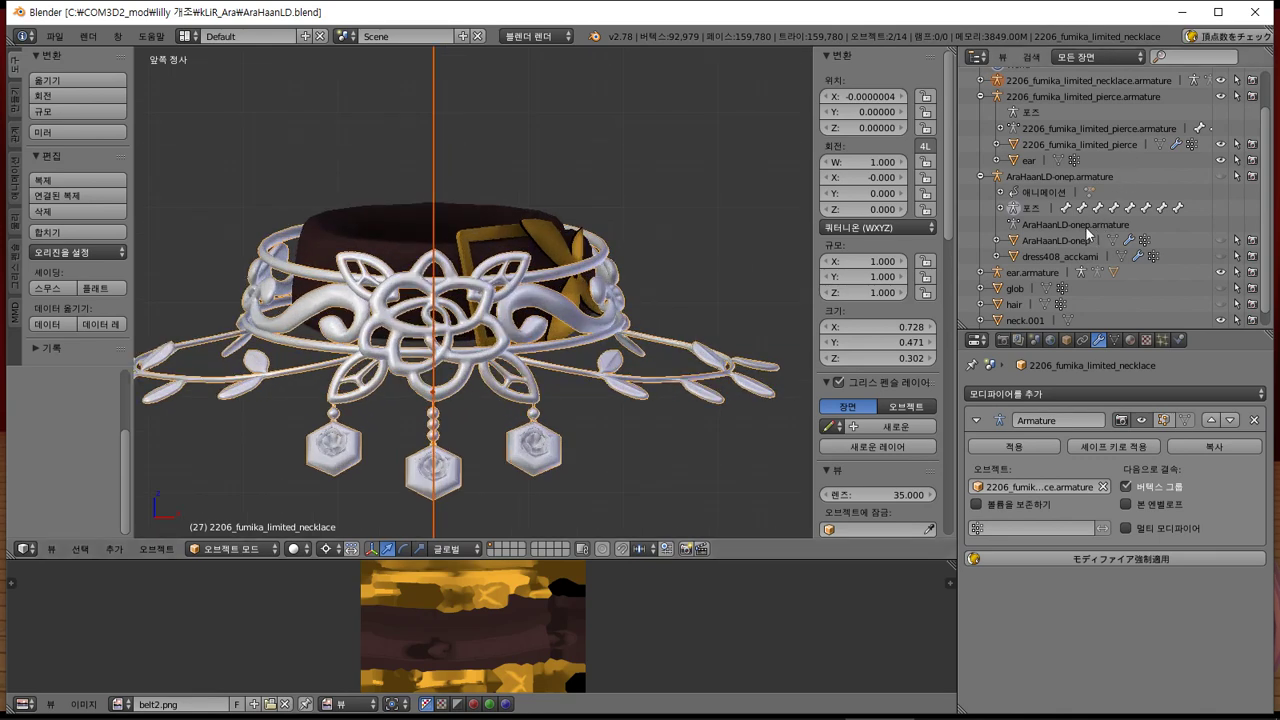
Delete the 2206_fumika_limited_necklace.armature object together with its whole hierarchy from the scene
{"action": "scroll", "coordinate": [1080, 210], "scroll_direction": "up", "scroll_amount": 2}
{"action": "right_click", "coordinate": [1072, 125]}
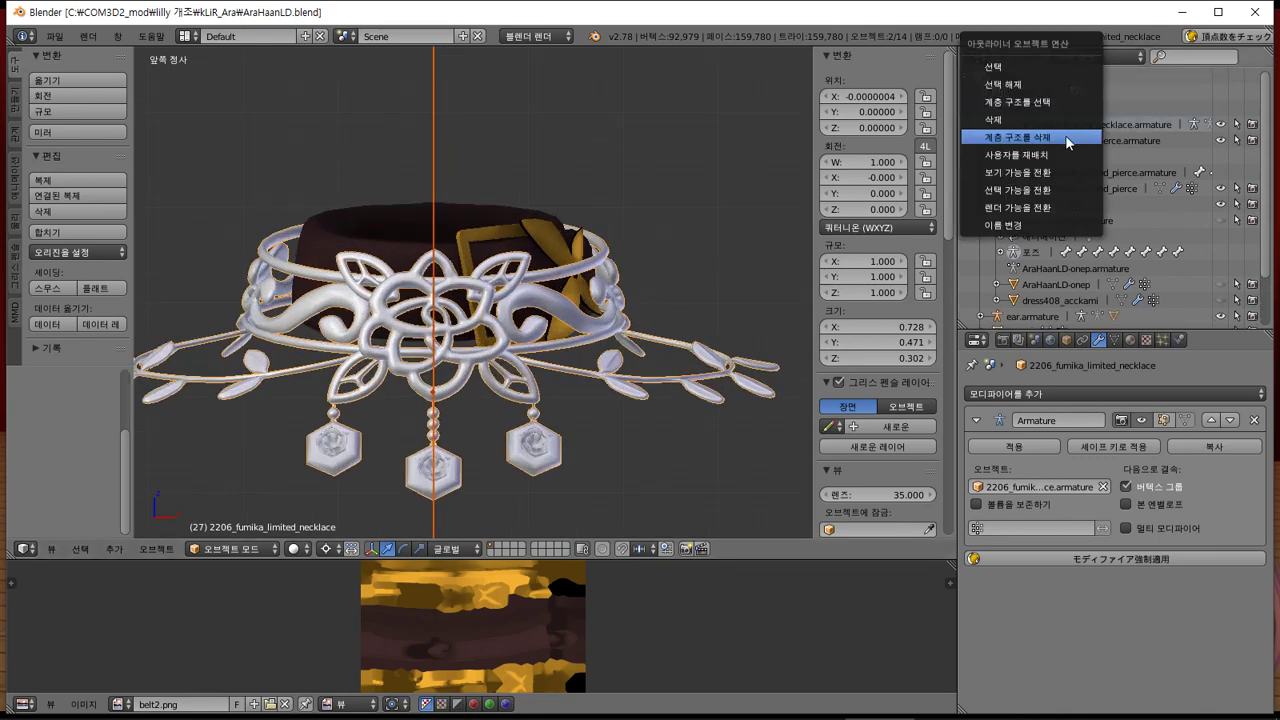
{"action": "left_click", "coordinate": [1060, 146]}
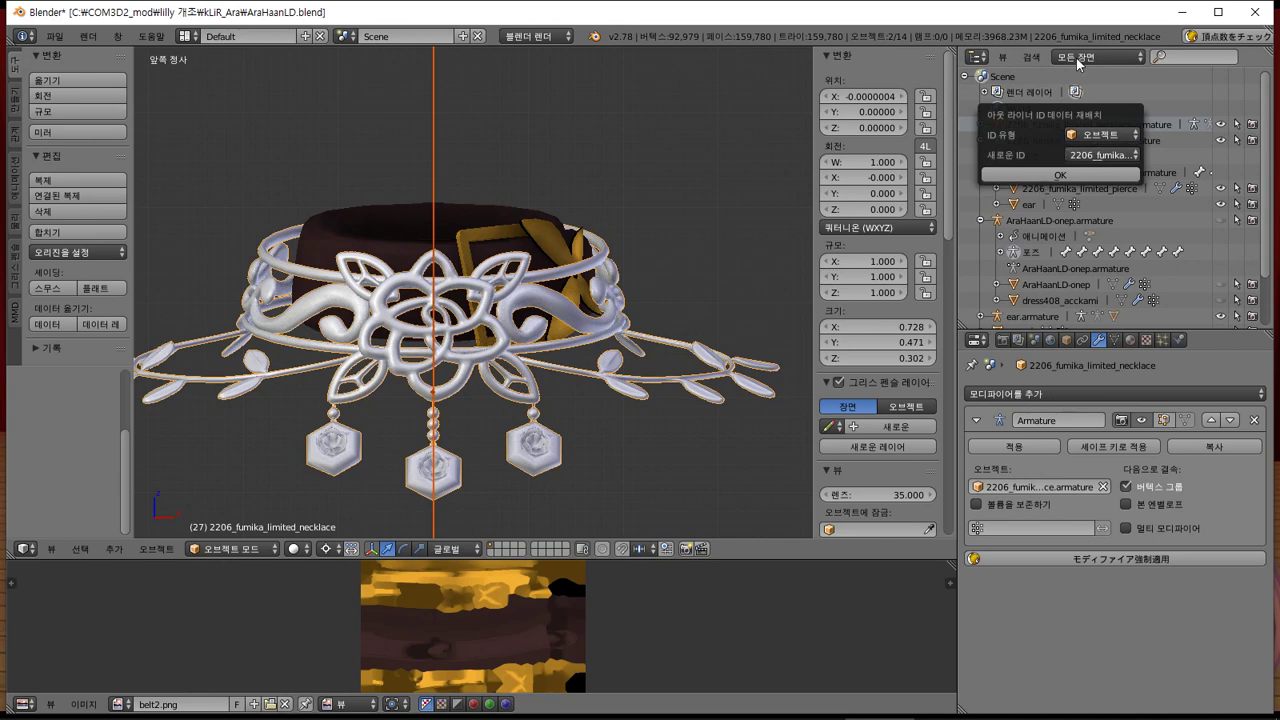
{"action": "right_click", "coordinate": [1135, 121]}
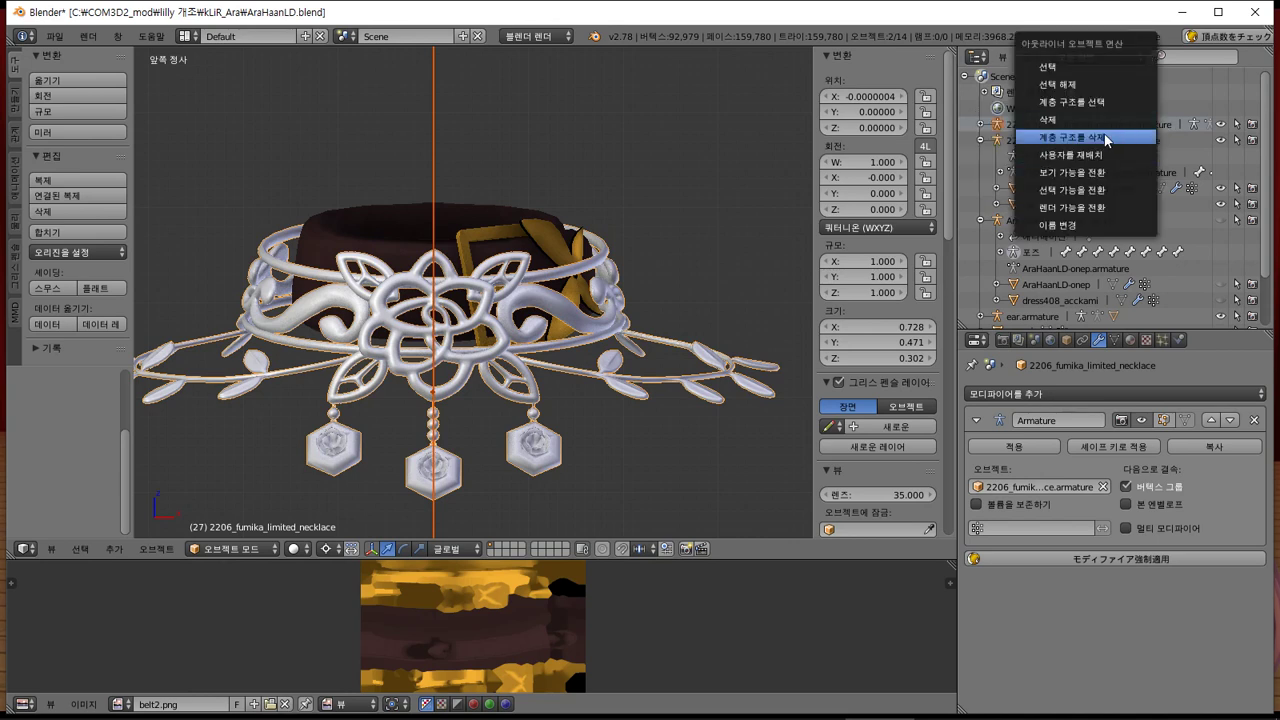
{"action": "left_click", "coordinate": [1104, 135]}
{"action": "key", "text": "alt+Tab"}
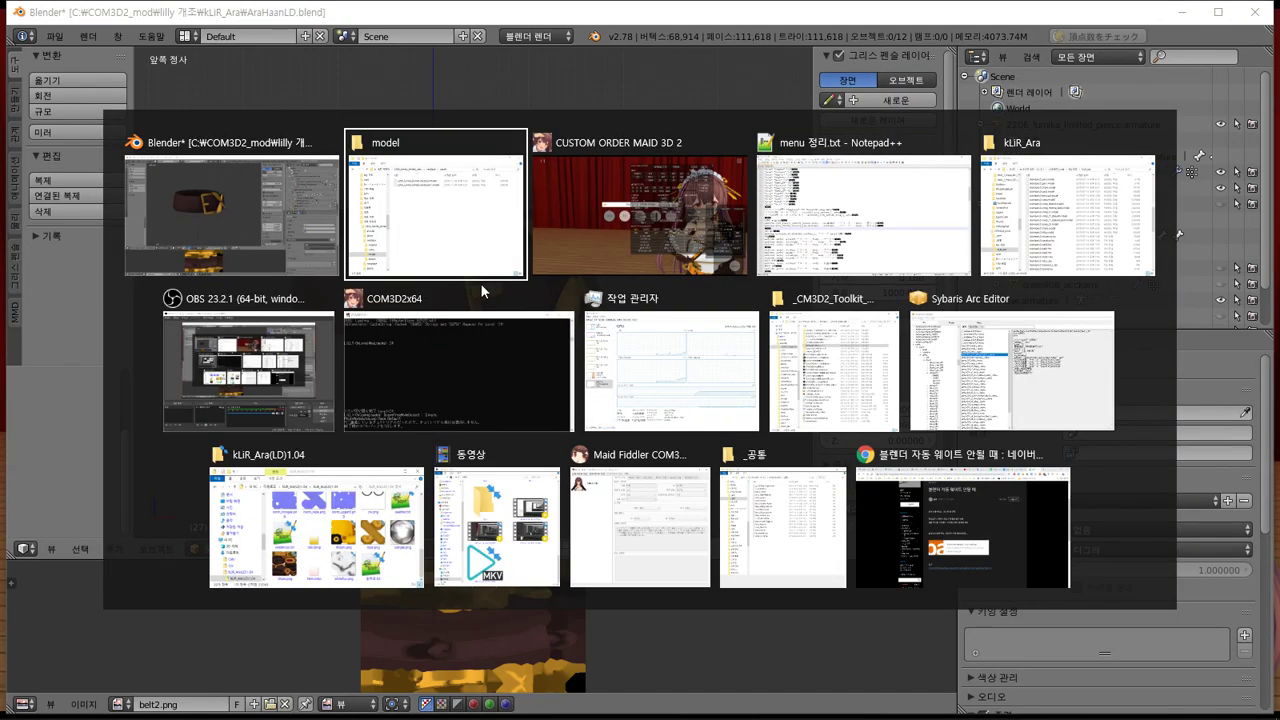
{"action": "left_click", "coordinate": [627, 235]}
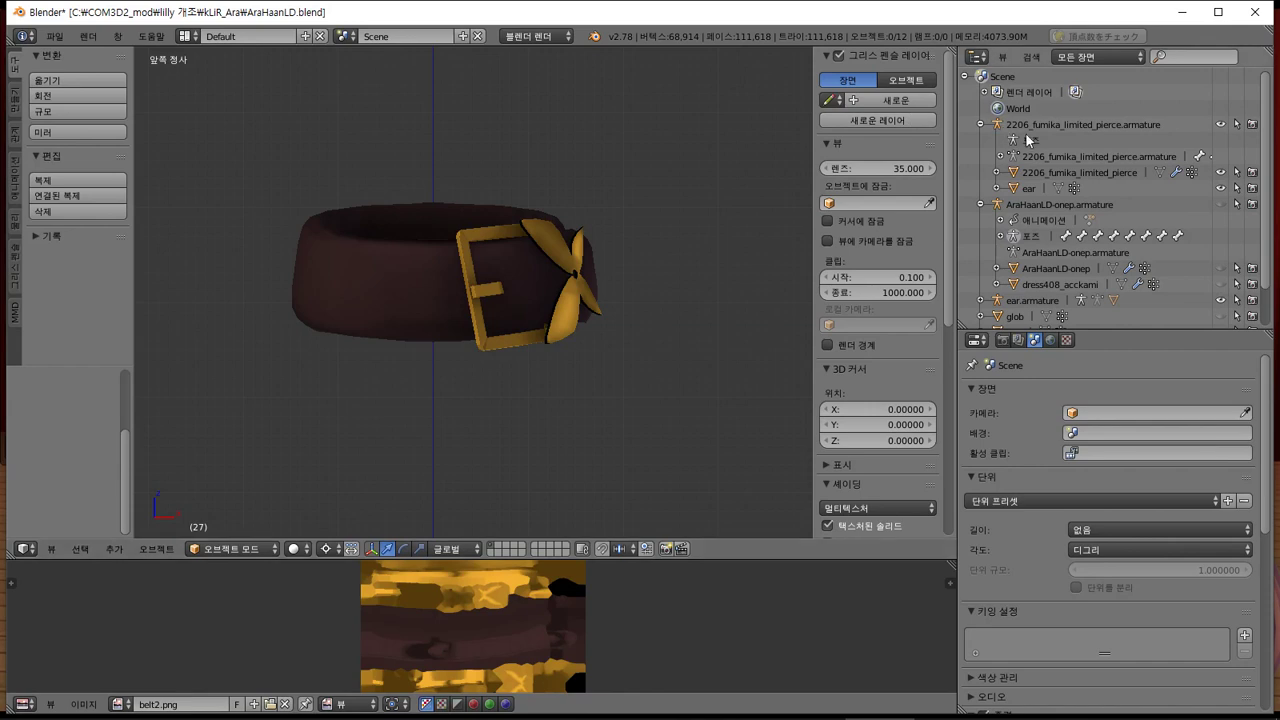
{"action": "mouse_move", "coordinate": [793, 712]}
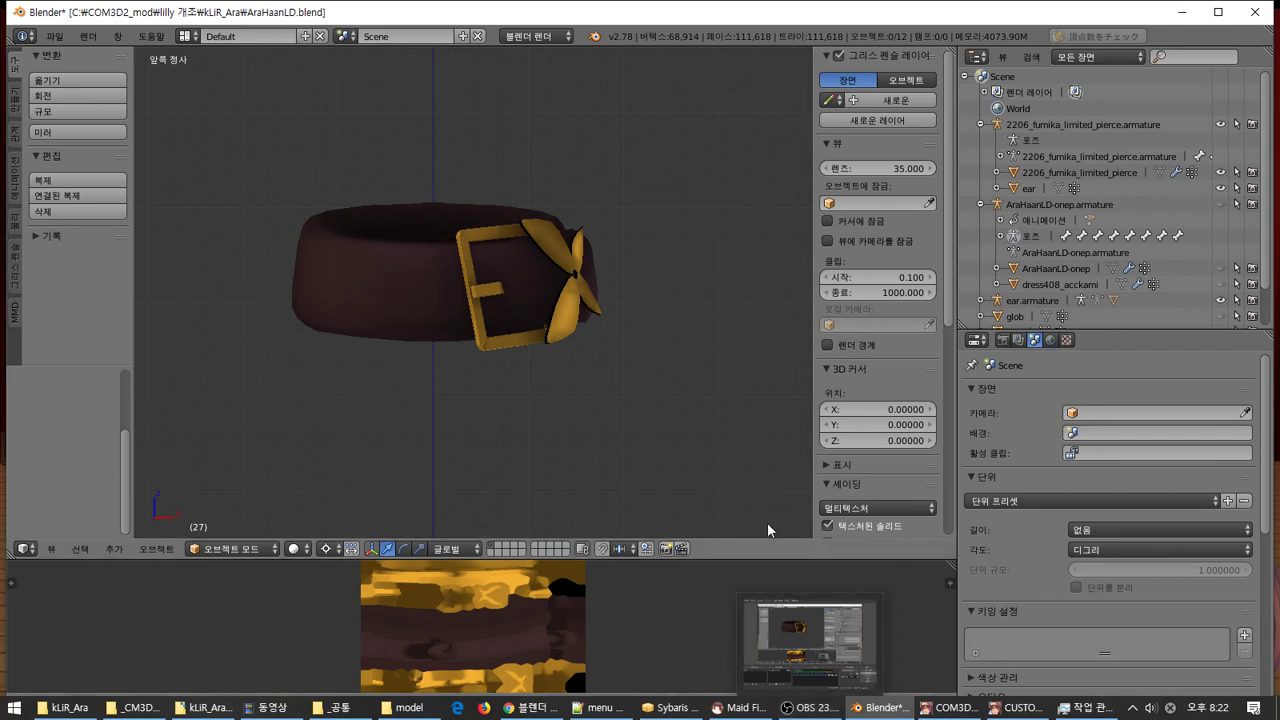
{"action": "mouse_move", "coordinate": [493, 718]}
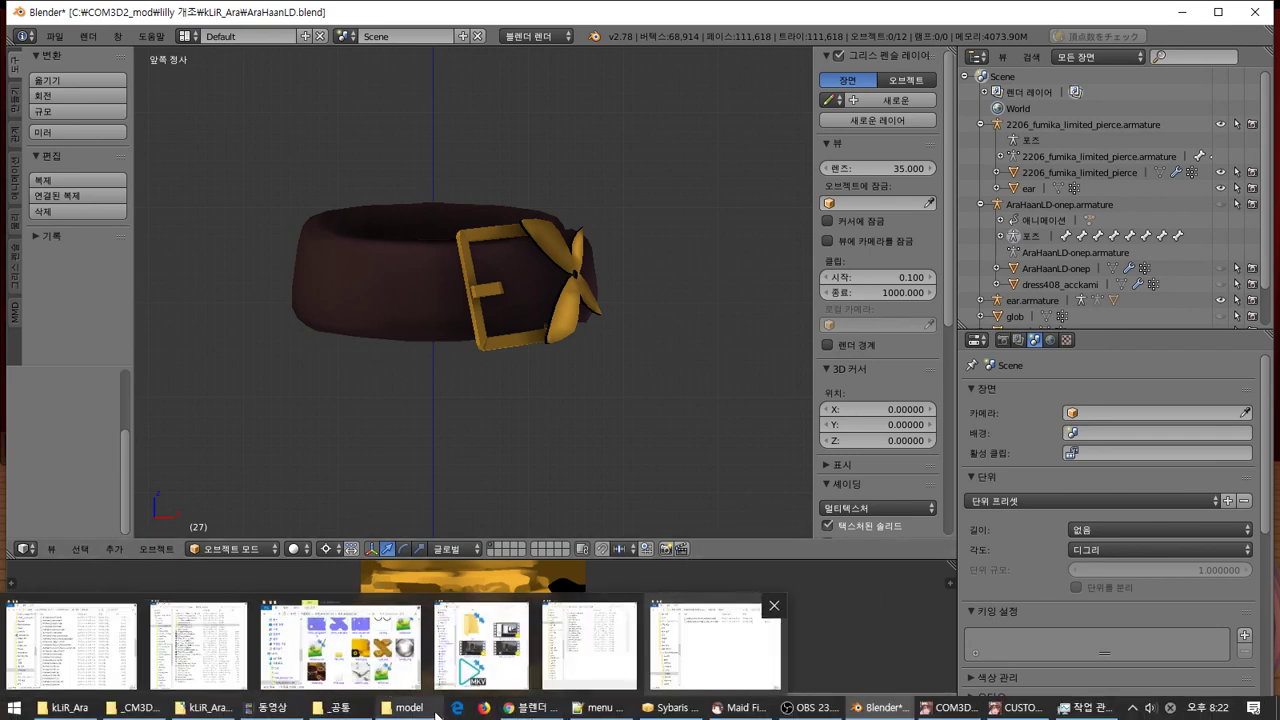
{"action": "left_click", "coordinate": [1133, 708]}
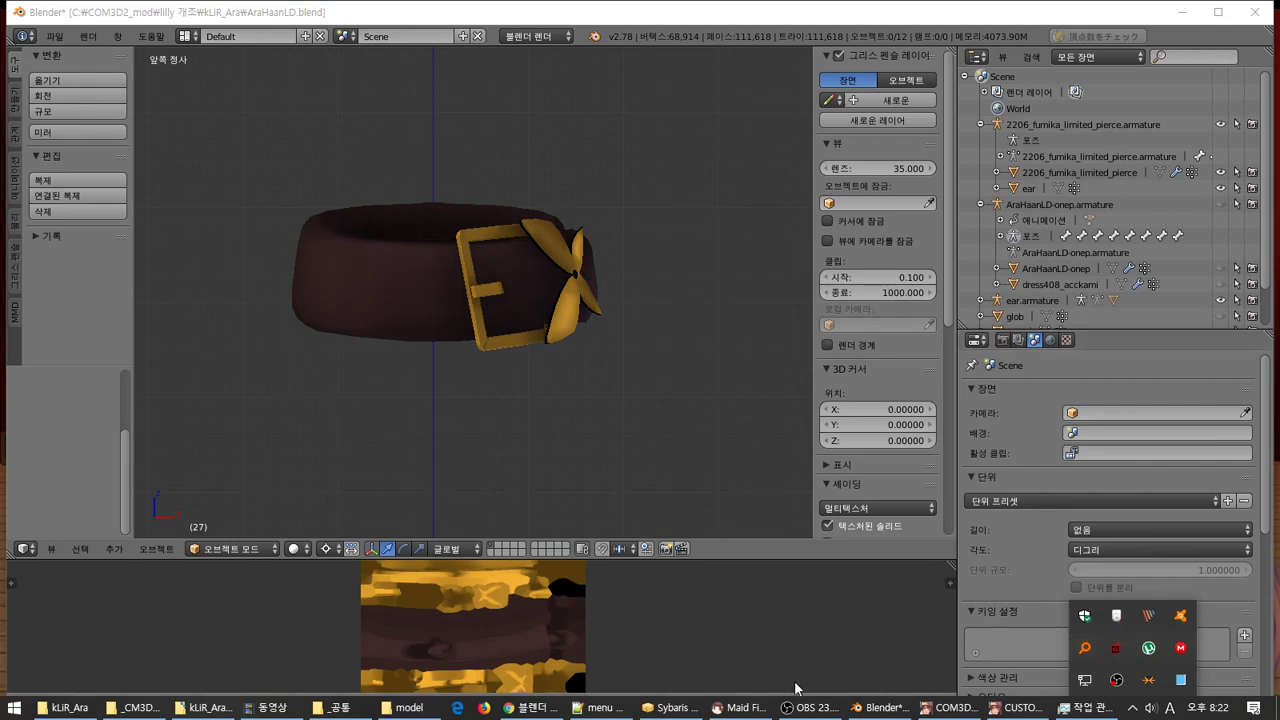
Switch to Sybaris Arc Editor, look through the dress216 menu files and list the menu files of dress222
{"action": "left_click", "coordinate": [668, 707]}
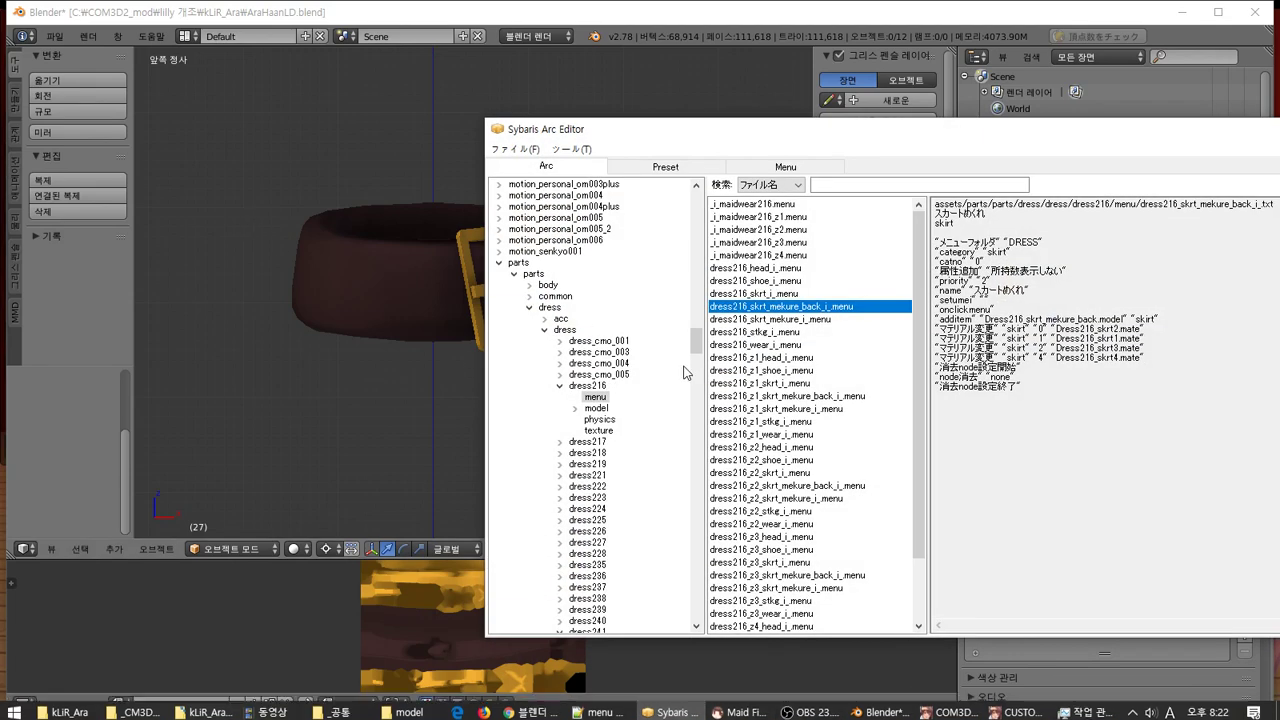
{"action": "scroll", "coordinate": [915, 354], "scroll_direction": "down", "scroll_amount": 2}
{"action": "scroll", "coordinate": [916, 362], "scroll_direction": "down", "scroll_amount": 1}
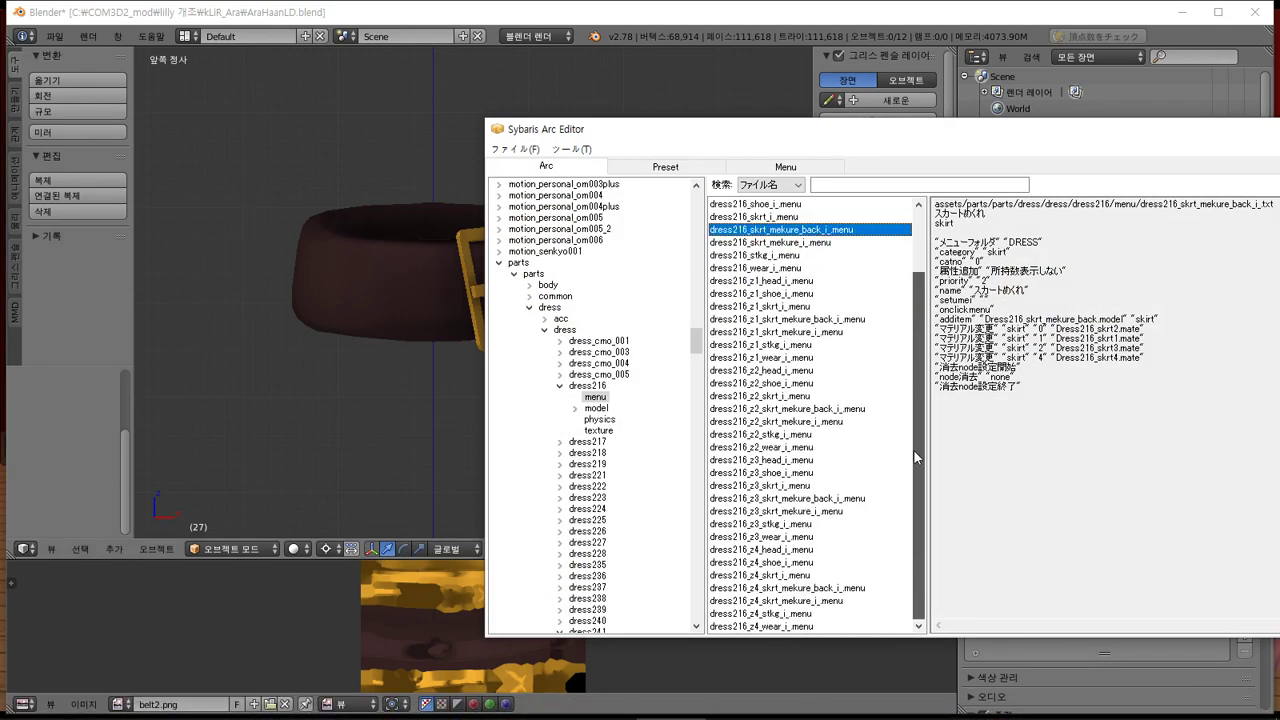
{"action": "scroll", "coordinate": [910, 493], "scroll_direction": "up", "scroll_amount": 2}
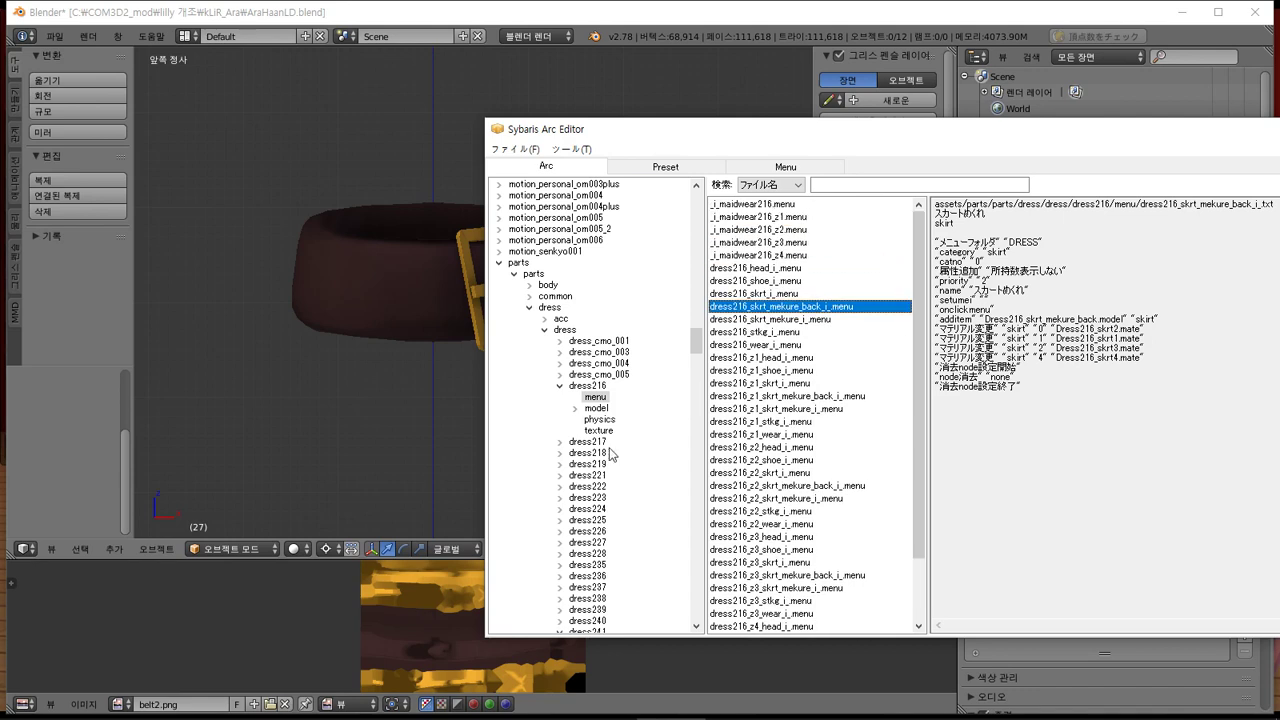
{"action": "left_click", "coordinate": [595, 487]}
{"action": "left_click", "coordinate": [558, 487]}
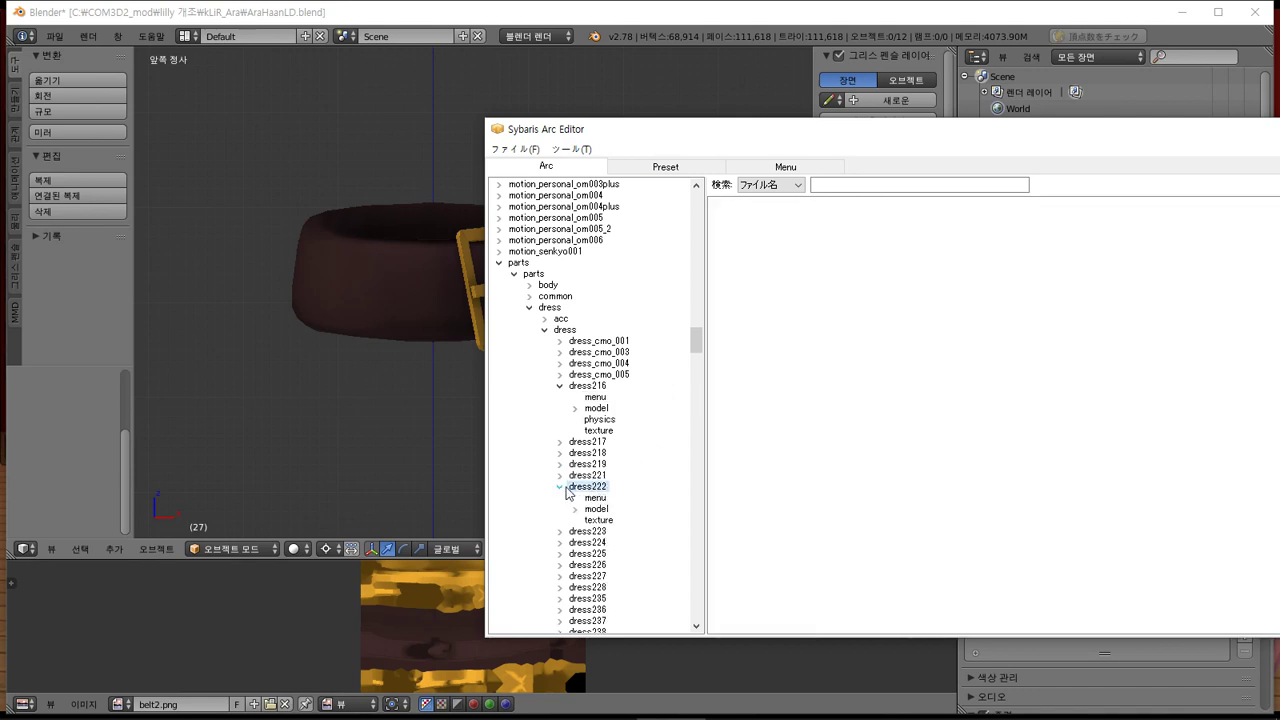
{"action": "left_click", "coordinate": [596, 498]}
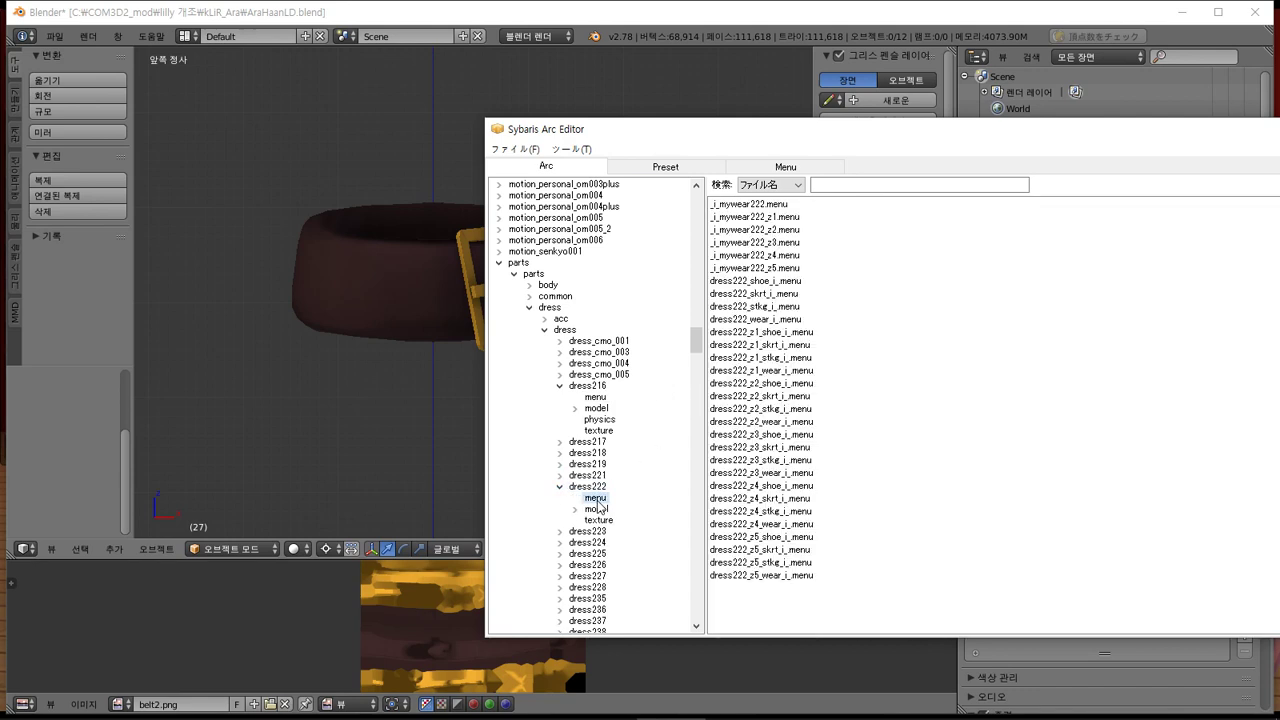
Expand dress238 in the parts archive and list its menu files
{"action": "scroll", "coordinate": [592, 498], "scroll_direction": "down", "scroll_amount": 7}
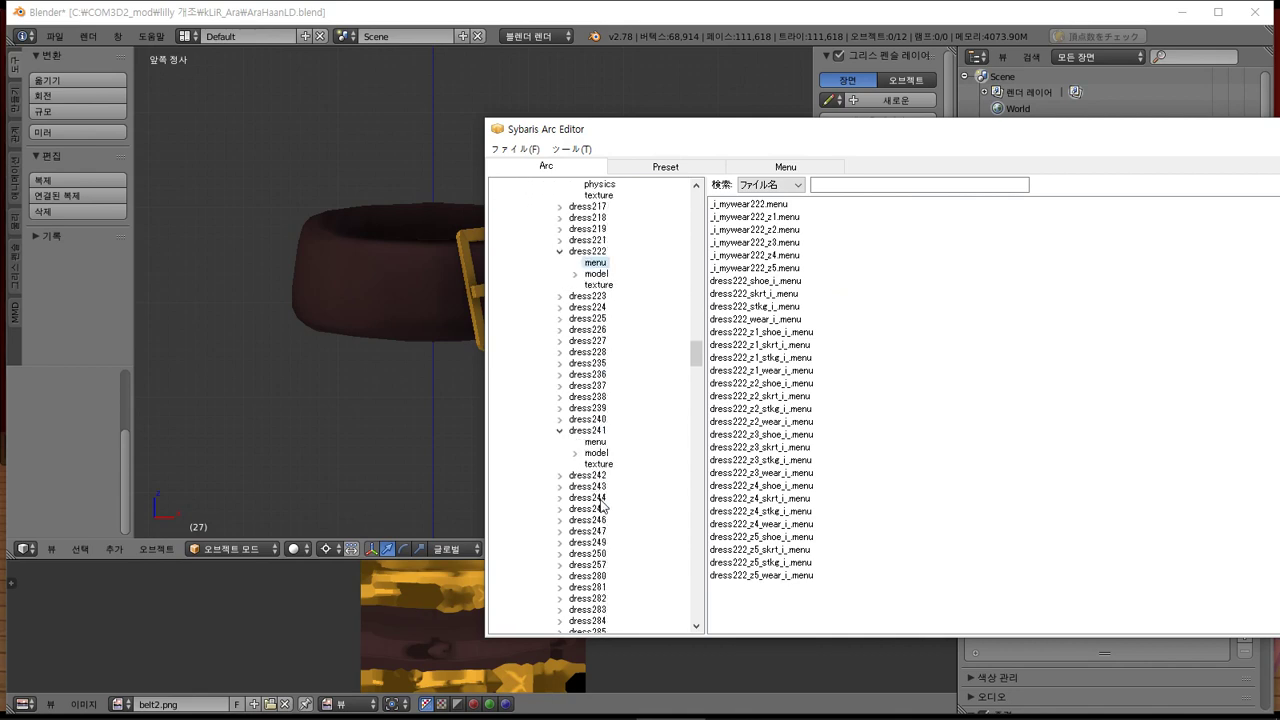
{"action": "left_click", "coordinate": [585, 397]}
{"action": "left_click", "coordinate": [560, 397]}
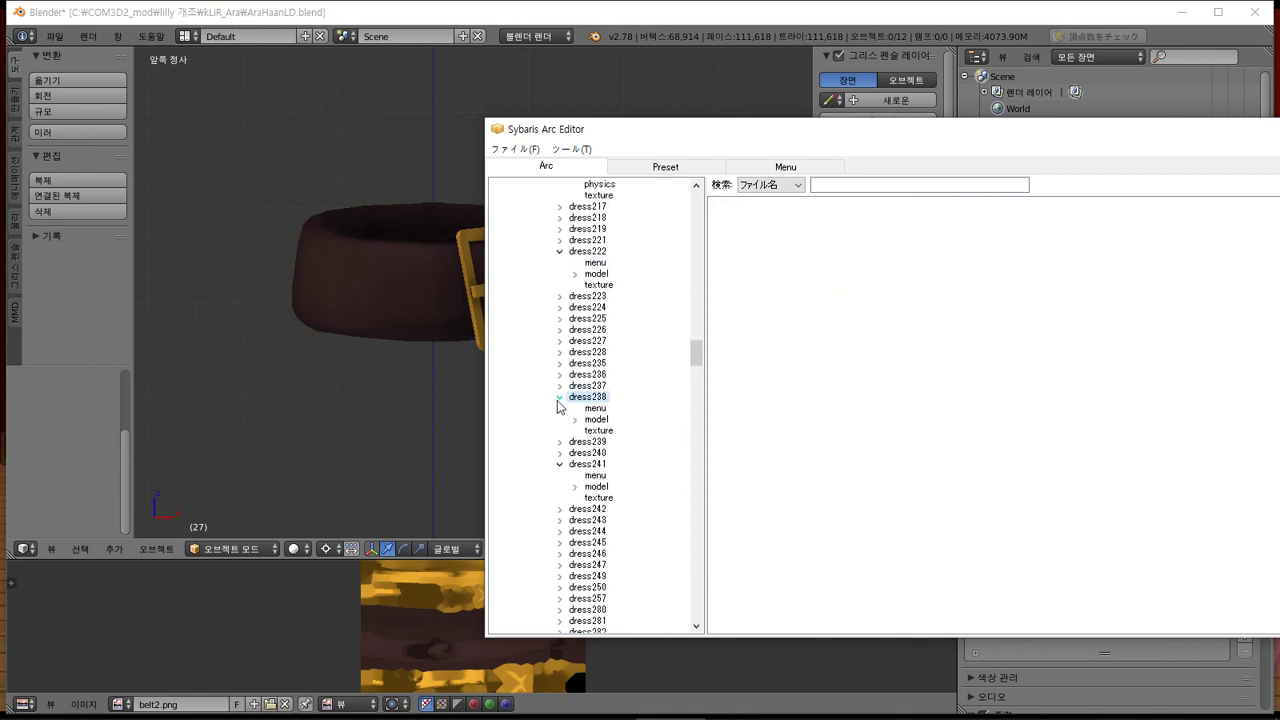
{"action": "left_click", "coordinate": [594, 408]}
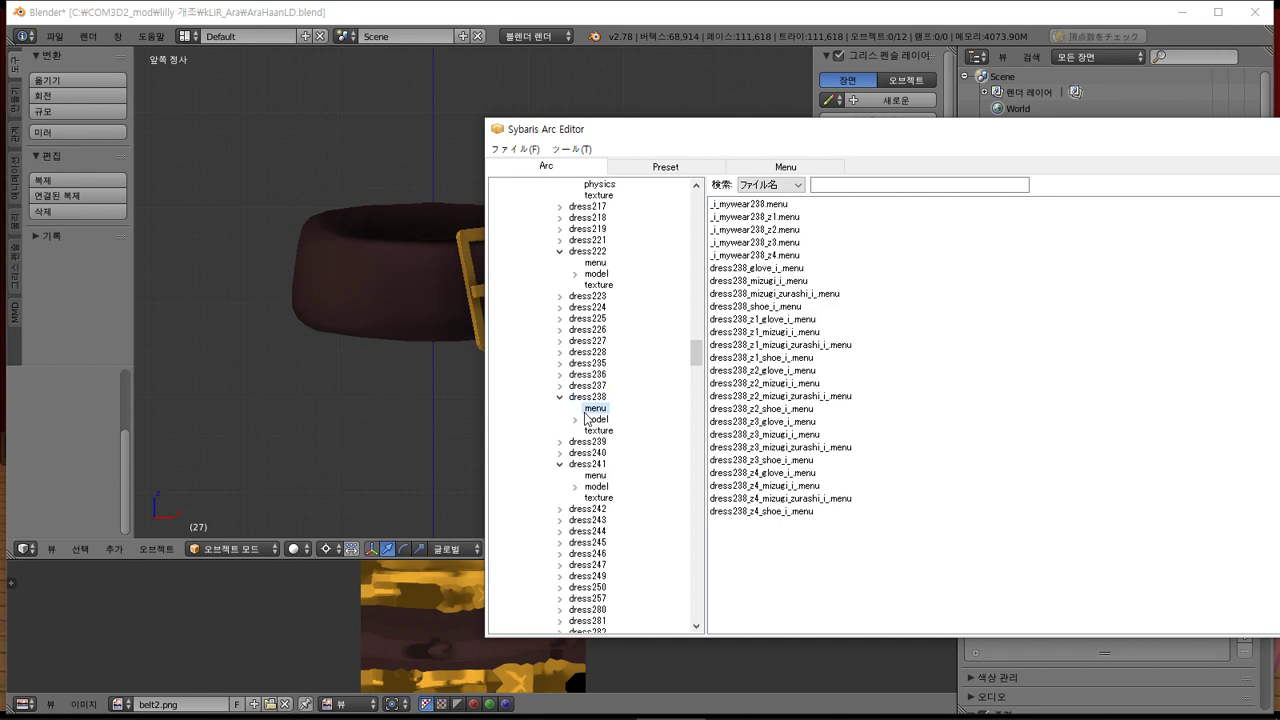
Expand dress249 in the parts archive and look through its menu files
{"action": "scroll", "coordinate": [587, 418], "scroll_direction": "down", "scroll_amount": 5}
{"action": "left_click", "coordinate": [586, 410]}
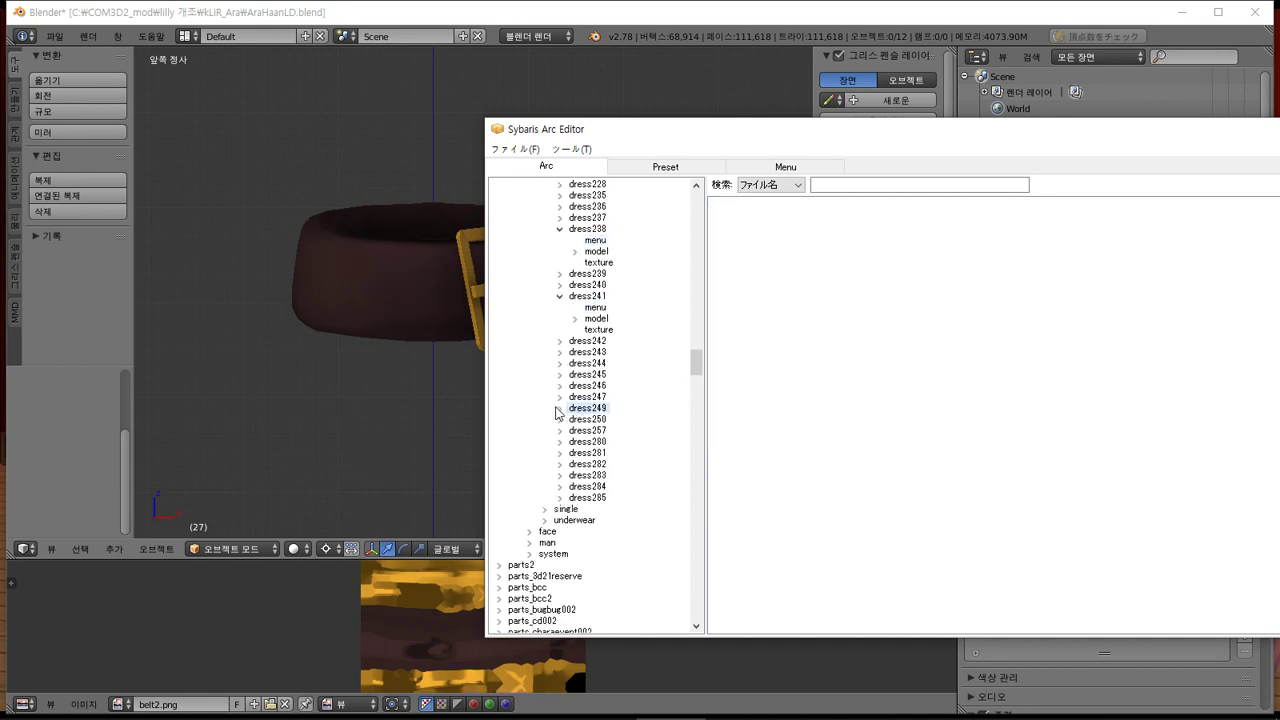
{"action": "left_click", "coordinate": [559, 409]}
{"action": "left_click", "coordinate": [595, 421]}
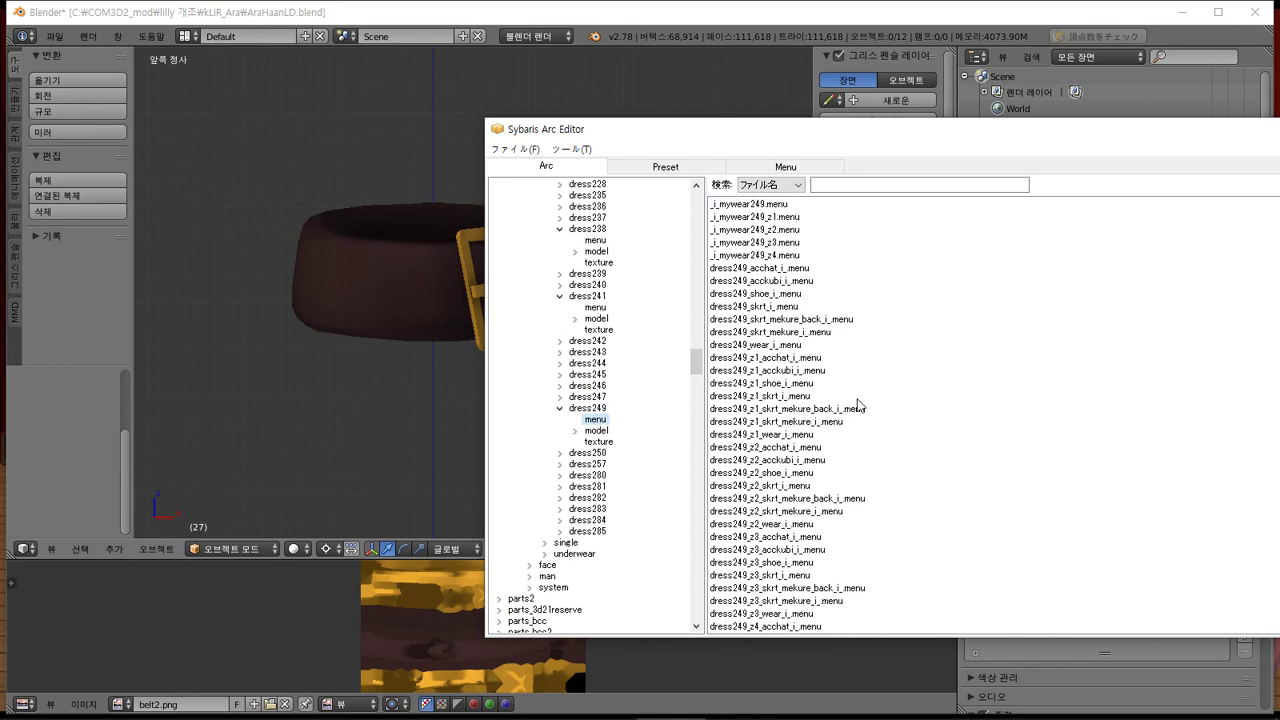
{"action": "scroll", "coordinate": [858, 404], "scroll_direction": "down", "scroll_amount": 2}
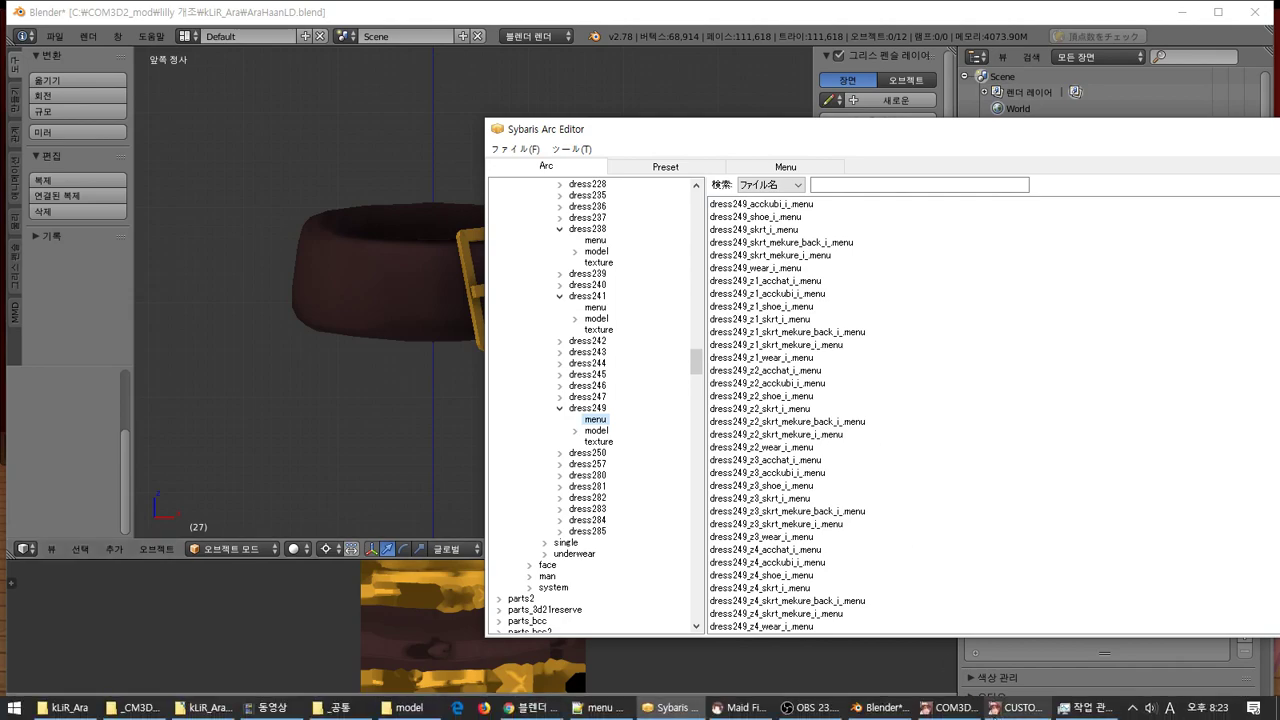
Switch to CUSTOM ORDER MAID 3D 2 and close the plugin control windows covering the character
{"action": "left_click", "coordinate": [950, 711]}
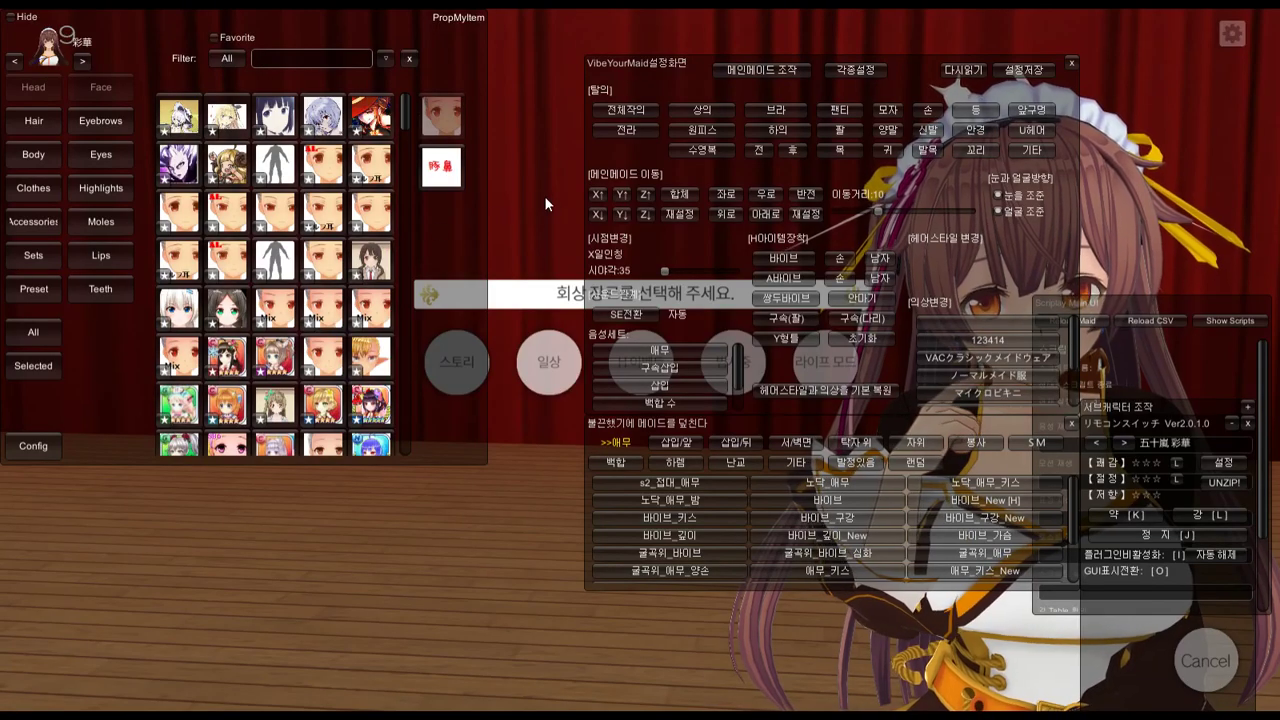
{"action": "key", "text": "i"}
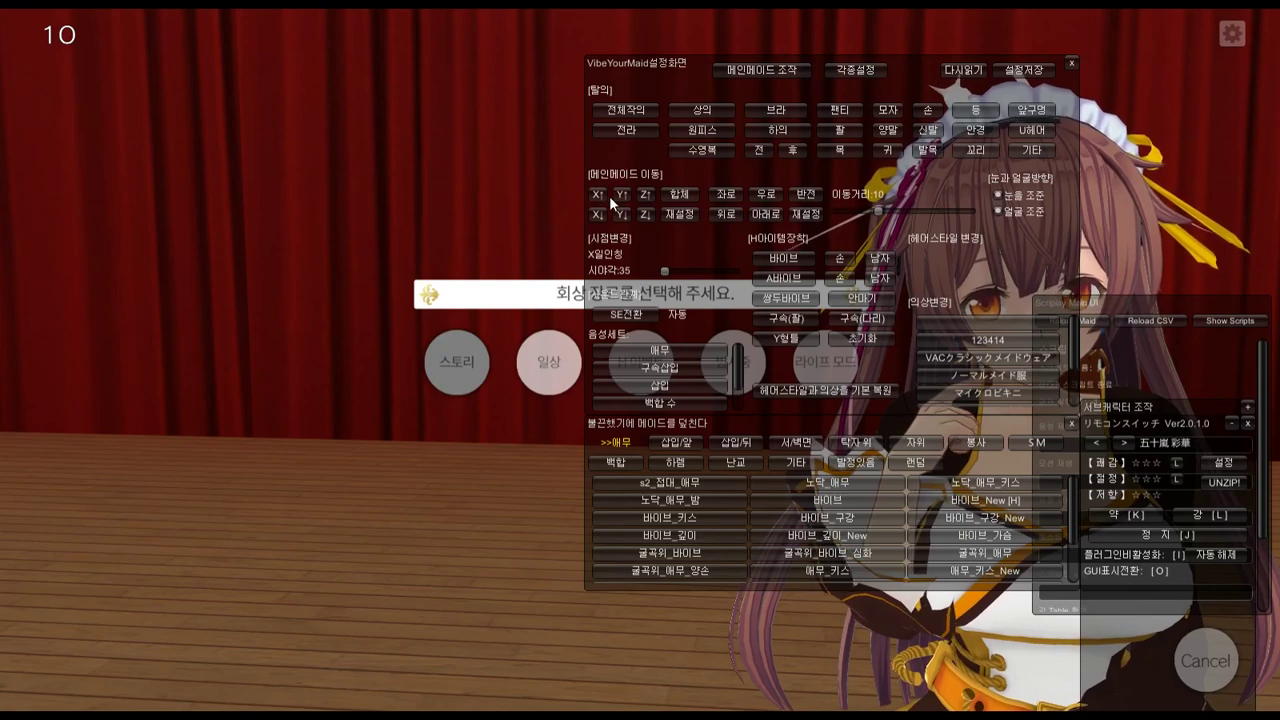
{"action": "key", "text": "i"}
{"action": "left_click", "coordinate": [1250, 426]}
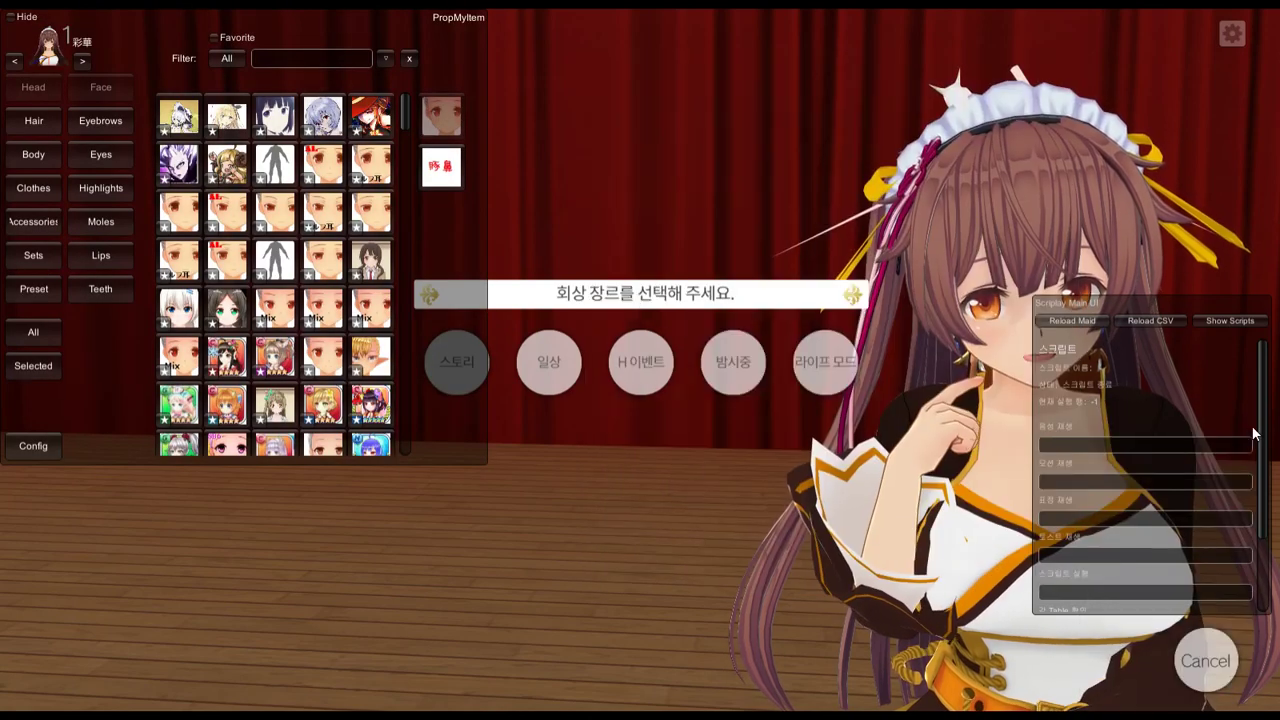
Copy the AraHaanLD prefix from a file name in the kLiR_Ara folder and filter all items in the game by it
{"action": "key", "text": "alt+Tab"}
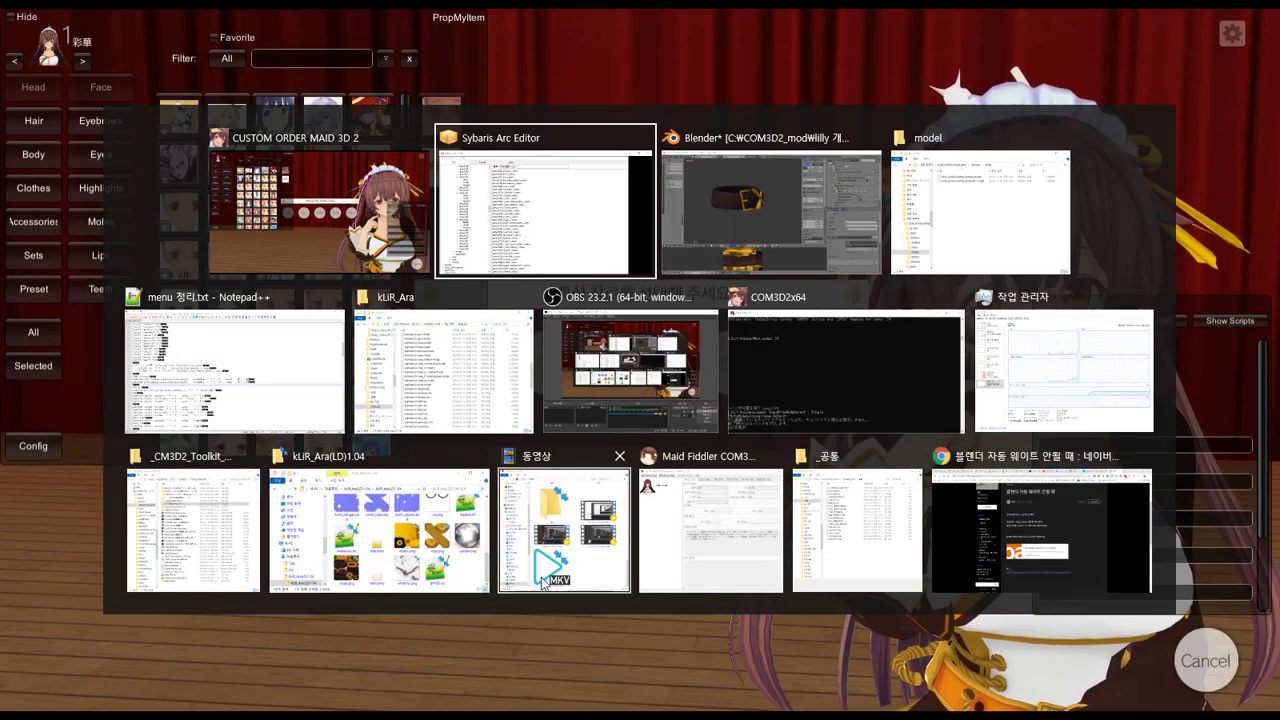
{"action": "left_click", "coordinate": [466, 406]}
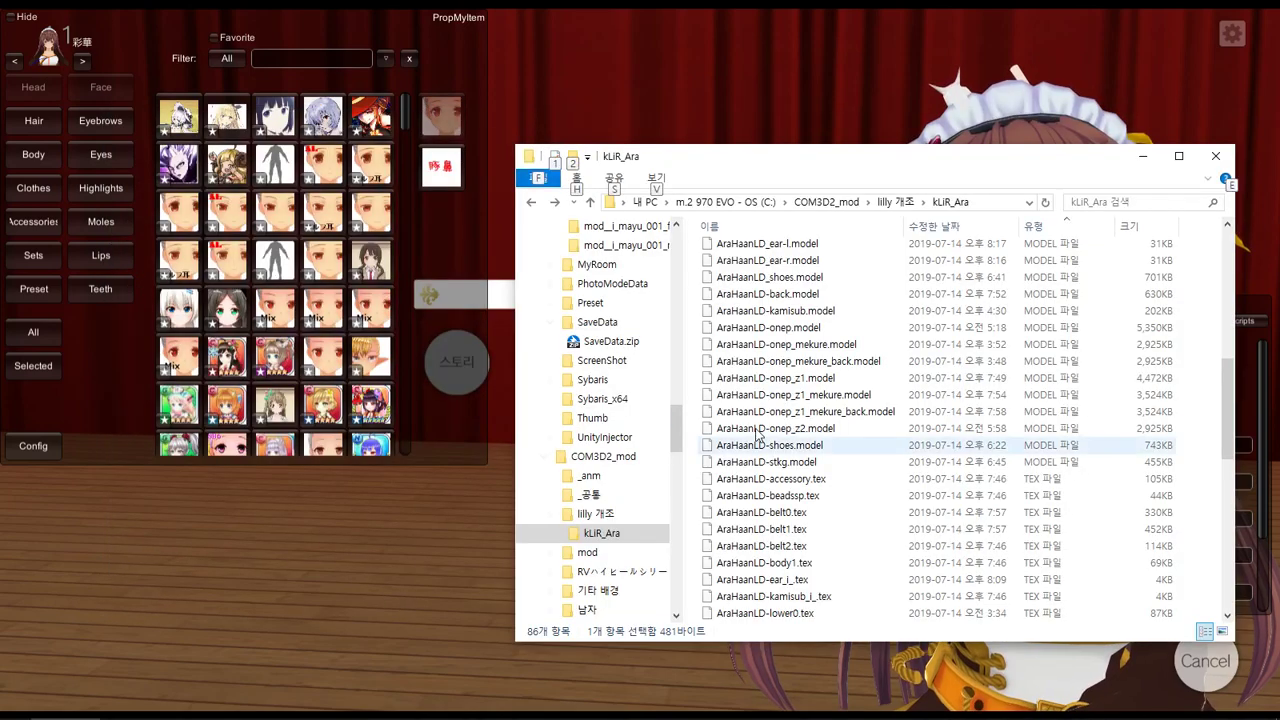
{"action": "left_click", "coordinate": [765, 327]}
{"action": "left_click", "coordinate": [765, 327]}
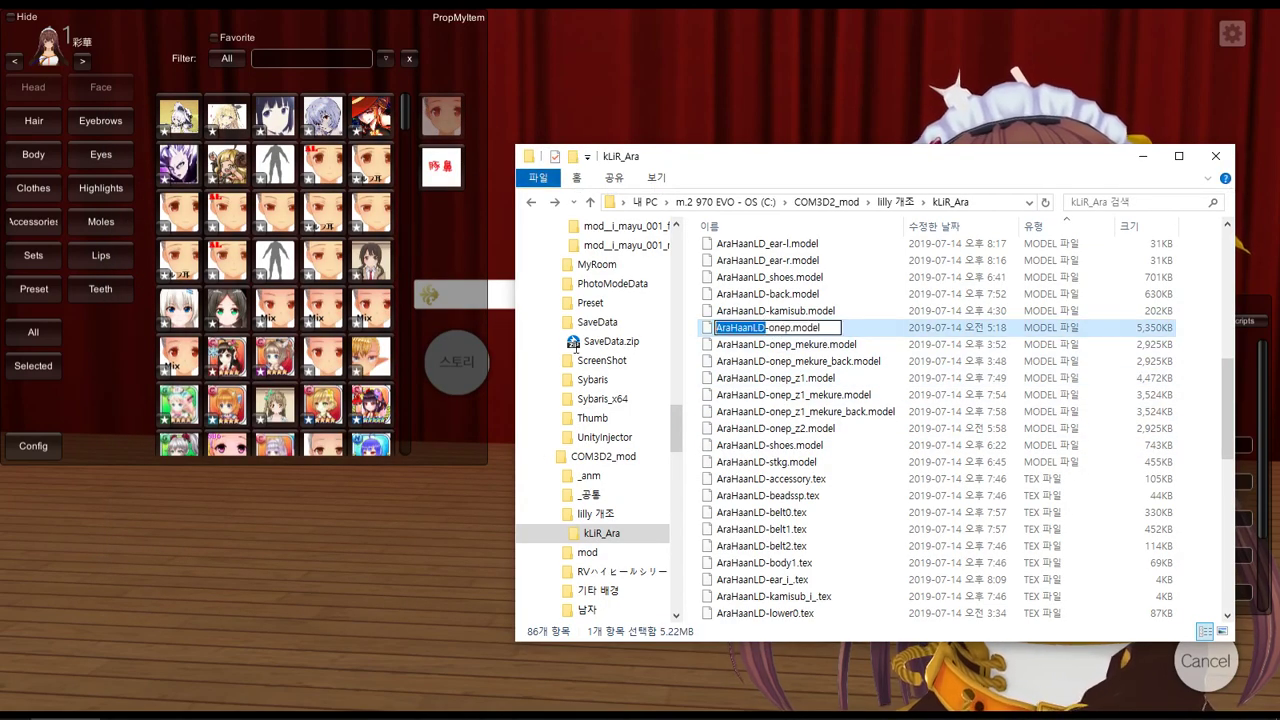
{"action": "key", "text": "Return"}
{"action": "left_click", "coordinate": [61, 328]}
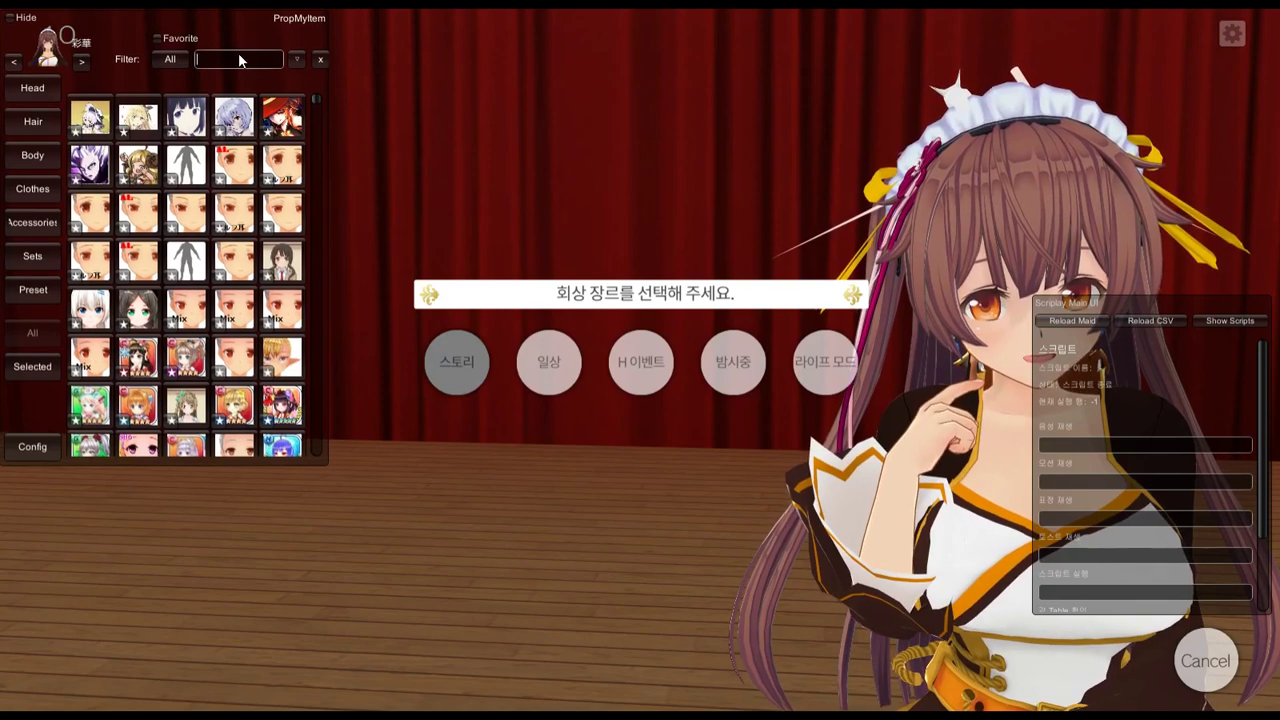
{"action": "type", "text": "AraHaanLD"}
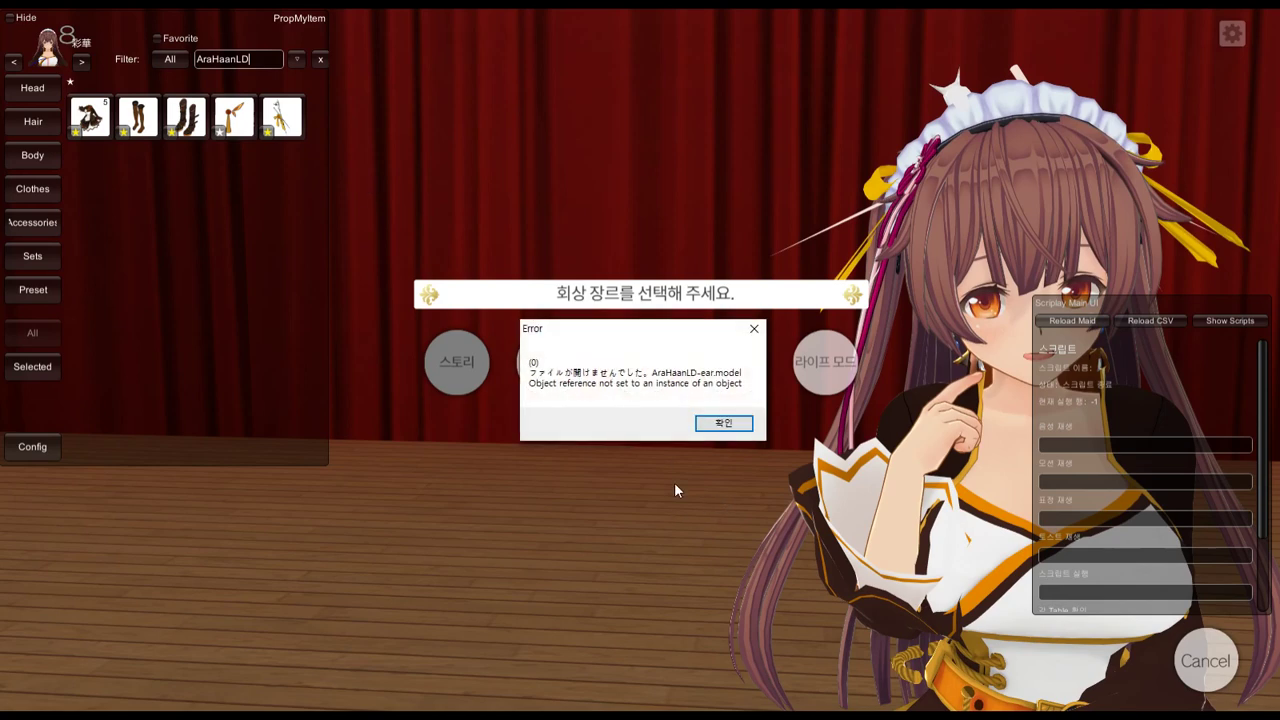
Go back to the kLiR_Ara folder in File Explorer and bring up the _CM3D2_Toolkit_PR2 folder beside it
{"action": "key", "text": "alt+Tab"}
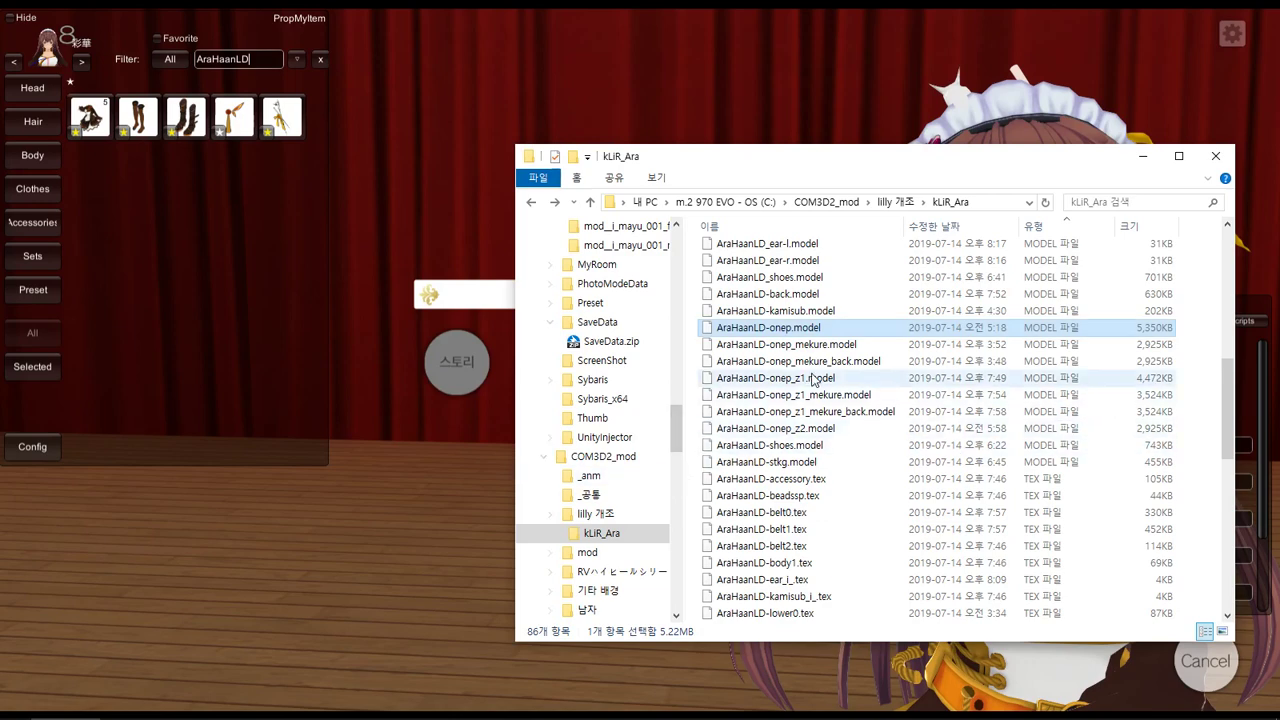
{"action": "scroll", "coordinate": [818, 380], "scroll_direction": "up", "scroll_amount": 2}
{"action": "left_click", "coordinate": [790, 313]}
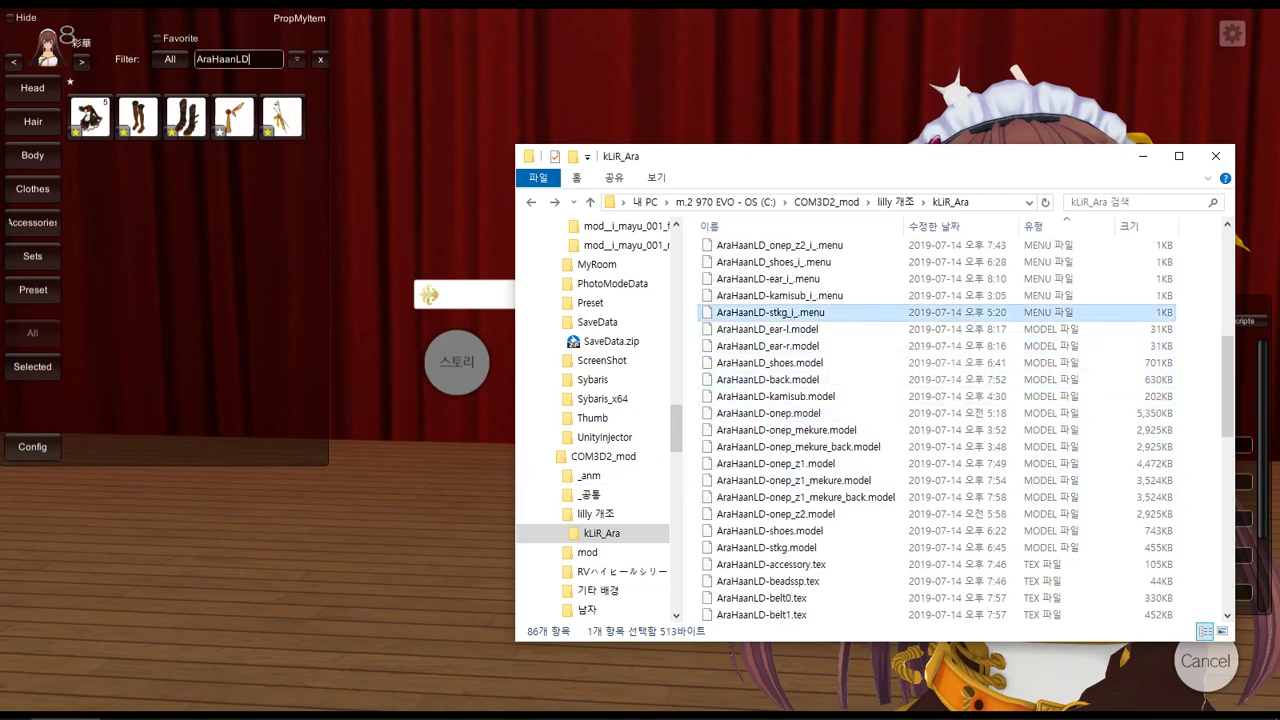
{"action": "mouse_move", "coordinate": [316, 710]}
{"action": "left_click", "coordinate": [138, 707]}
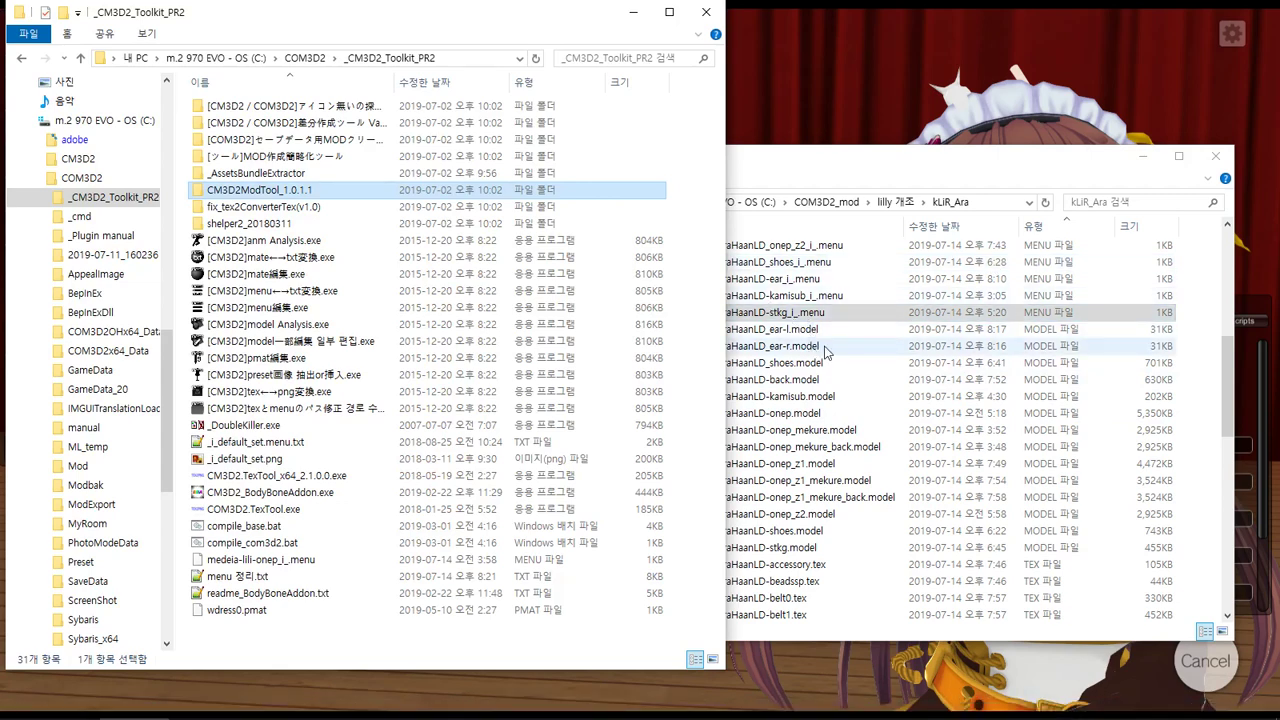
Find AraHaanLD-ear_i_.menu in the kLiR_Ara folder and open it with [CM3D2]menu編集.exe
{"action": "scroll", "coordinate": [823, 360], "scroll_direction": "up", "scroll_amount": 7}
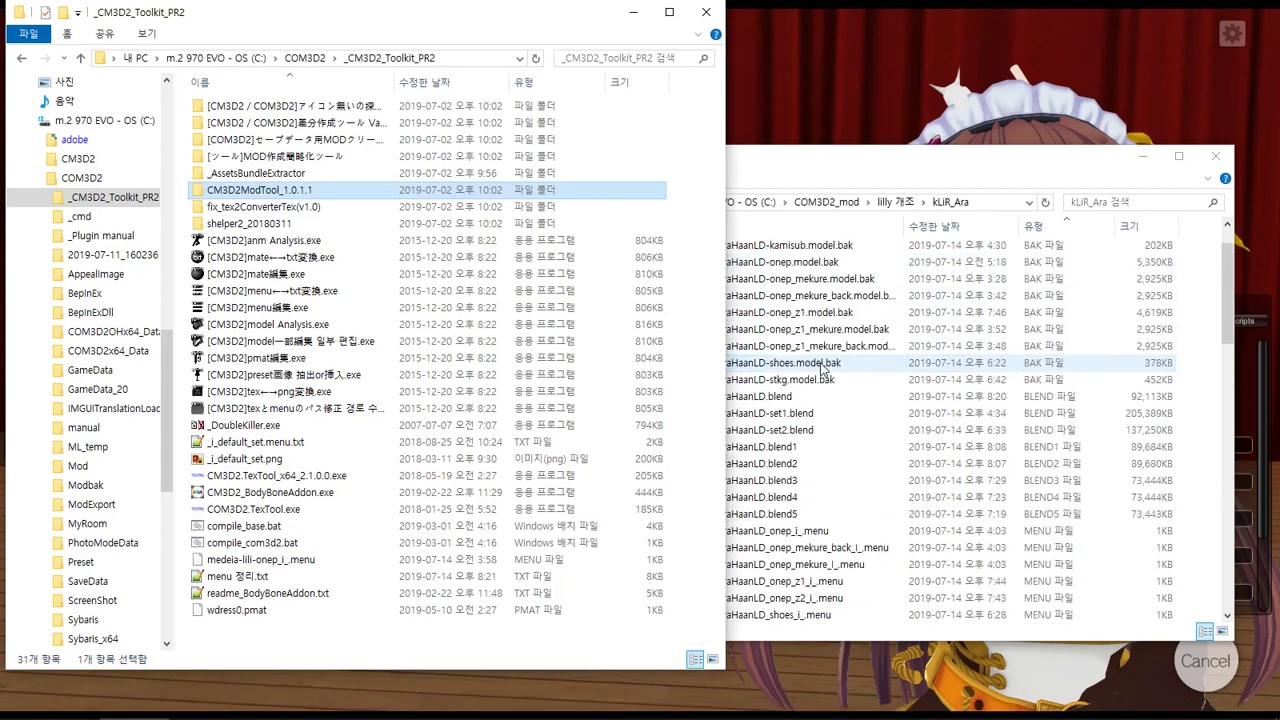
{"action": "scroll", "coordinate": [823, 368], "scroll_direction": "up", "scroll_amount": 1}
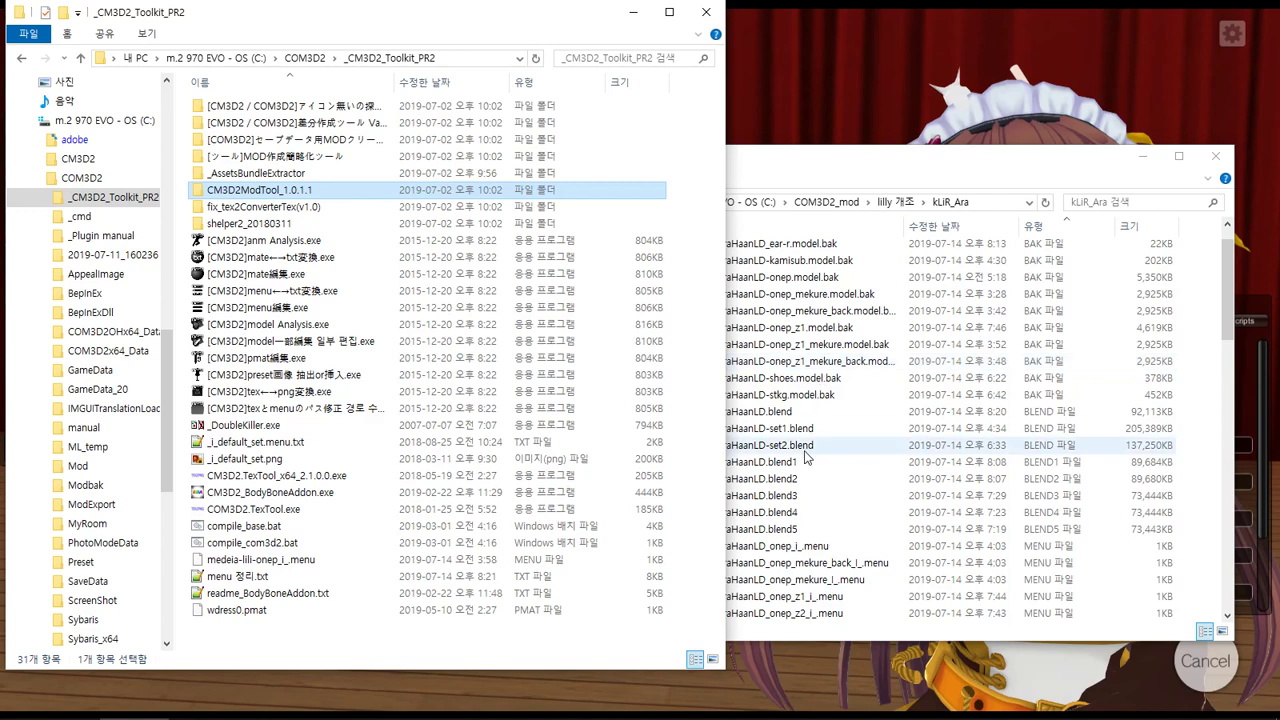
{"action": "scroll", "coordinate": [807, 457], "scroll_direction": "up", "scroll_amount": 1}
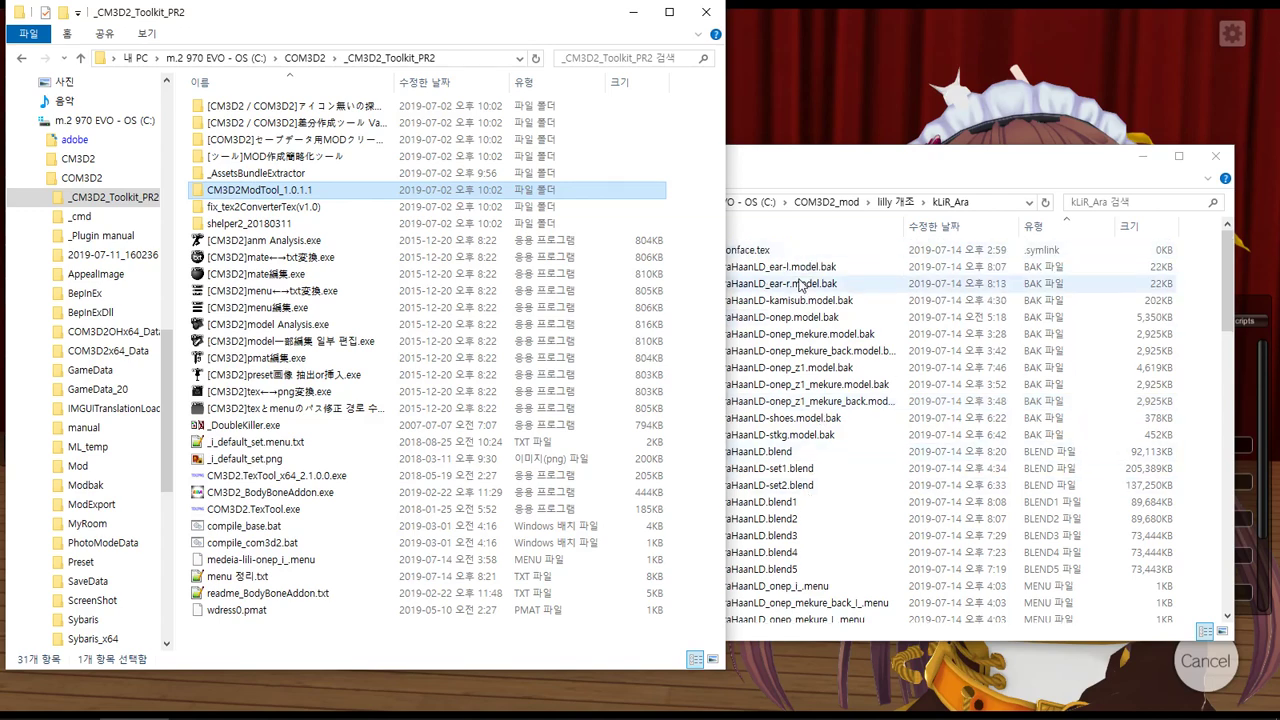
{"action": "scroll", "coordinate": [823, 287], "scroll_direction": "down", "scroll_amount": 7}
{"action": "scroll", "coordinate": [823, 287], "scroll_direction": "down", "scroll_amount": 12}
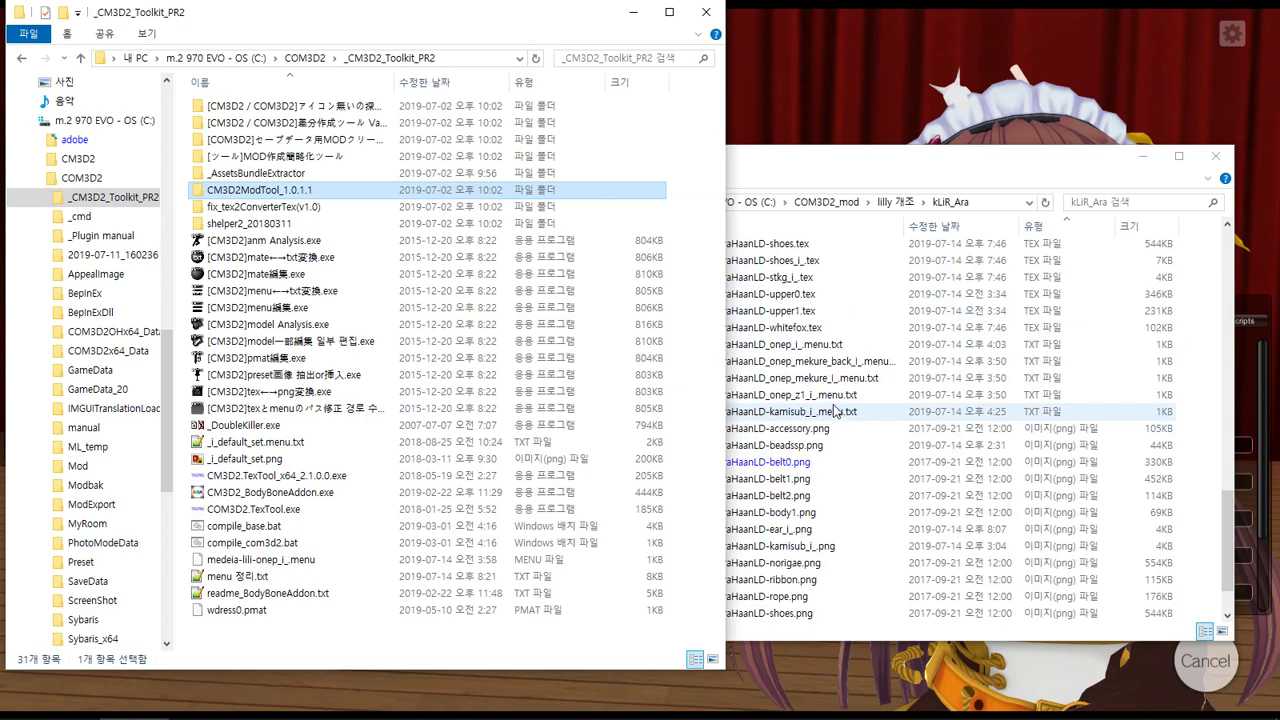
{"action": "left_click", "coordinate": [860, 395]}
{"action": "scroll", "coordinate": [860, 397], "scroll_direction": "up", "scroll_amount": 10}
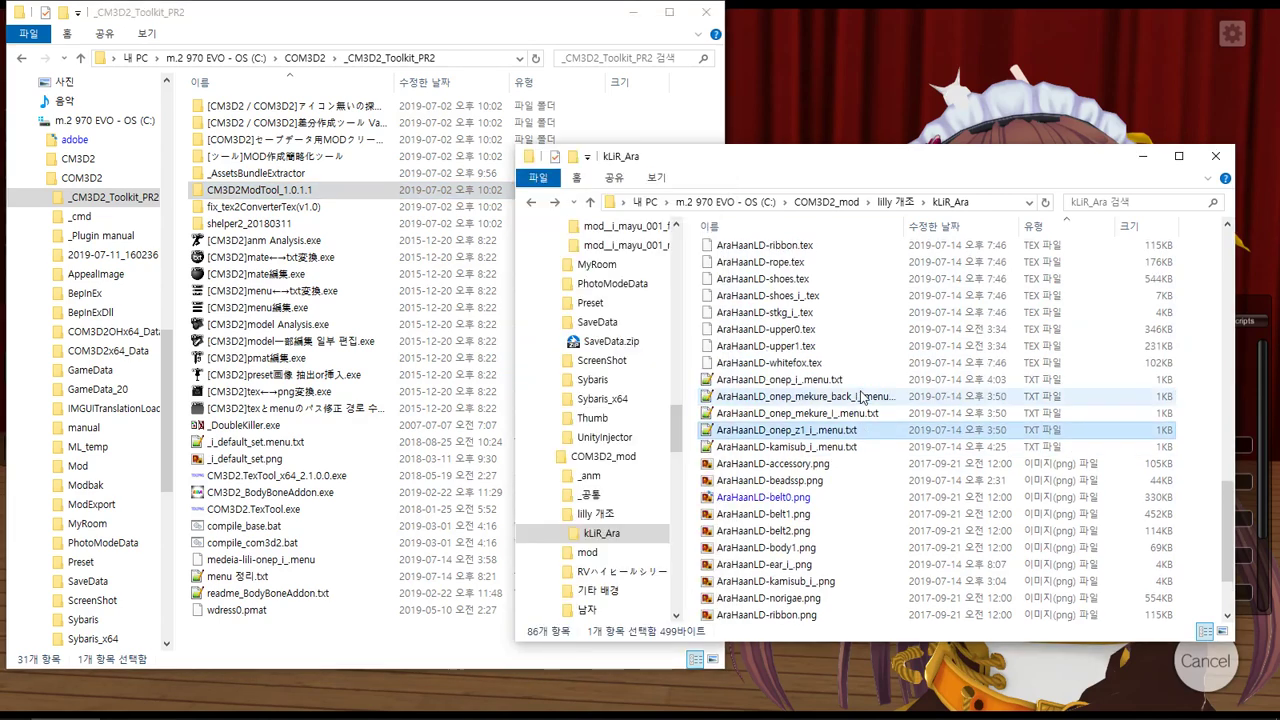
{"action": "left_click_drag", "start_coordinate": [795, 329], "coordinate": [389, 307]}
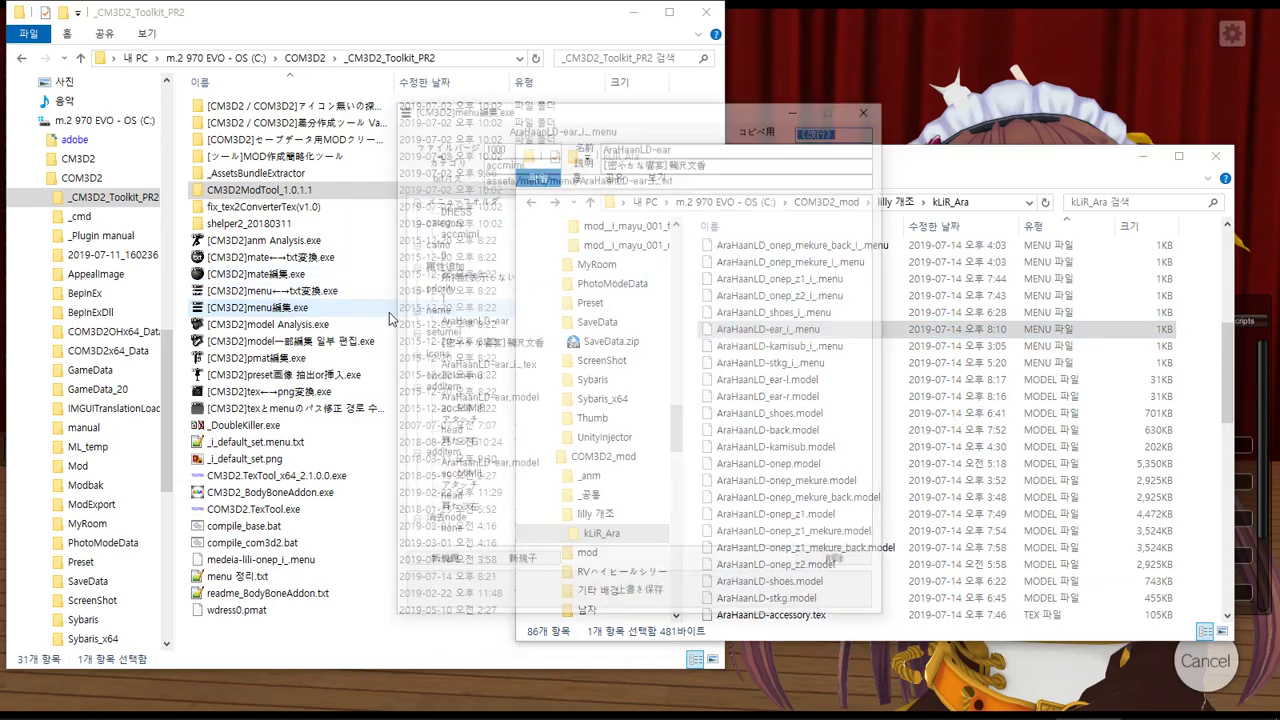
Set the model of the accMiMiR additem entry to AraHaanLD-ear-r.model and go to the model of the accMiMiL entry
{"action": "left_click", "coordinate": [507, 399]}
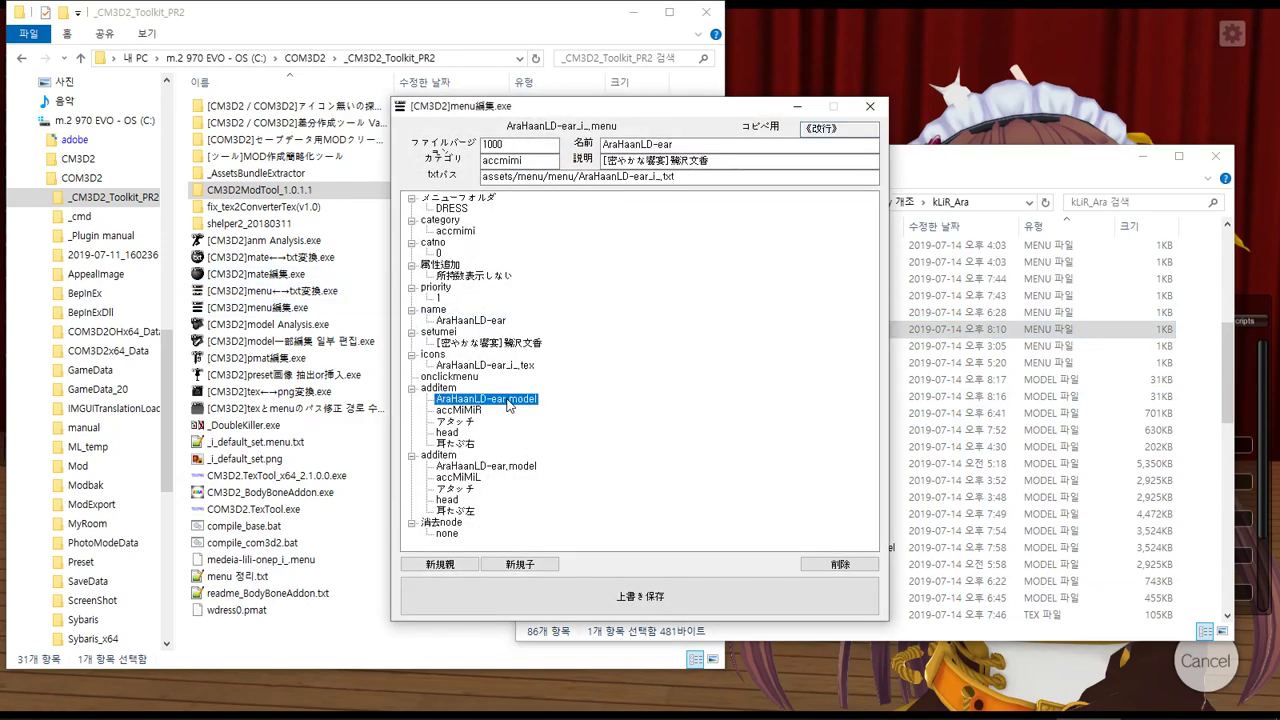
{"action": "left_click", "coordinate": [507, 399]}
{"action": "type", "text": "-r"}
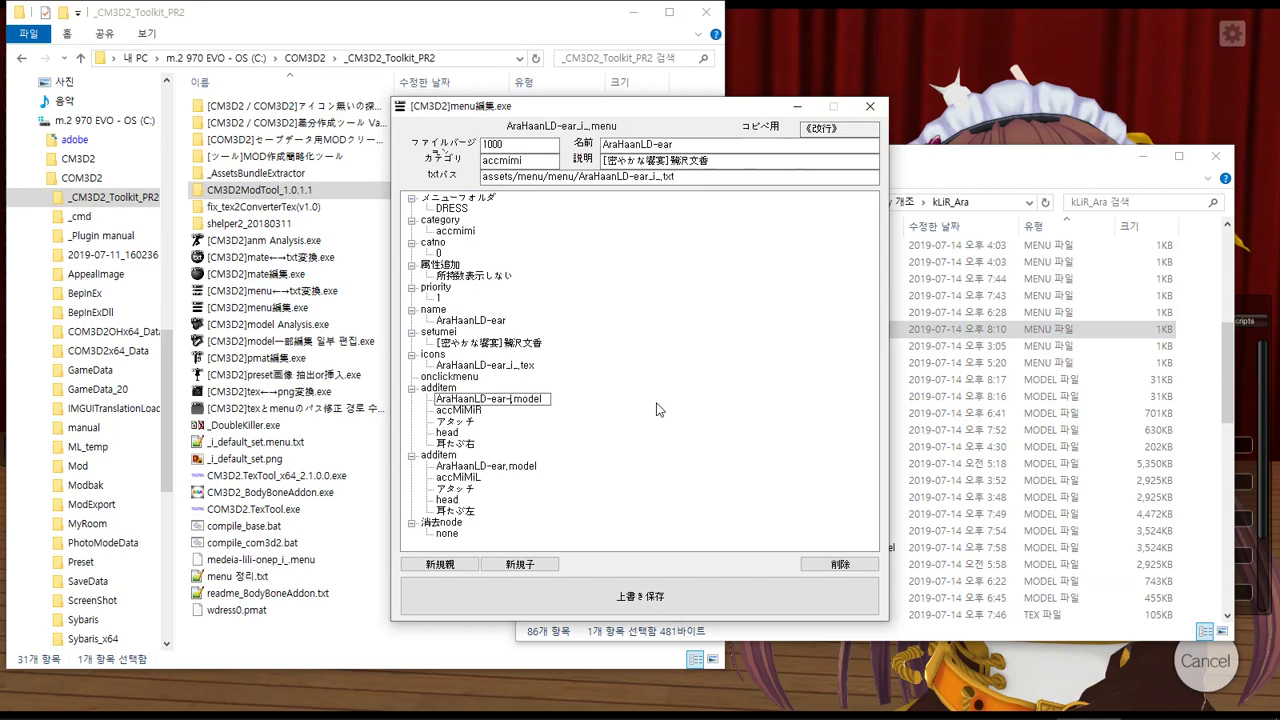
{"action": "key", "text": "Return"}
{"action": "key", "text": "Down"}
{"action": "key", "text": "Down"}
{"action": "key", "text": "Down"}
{"action": "key", "text": "Down"}
{"action": "key", "text": "Down"}
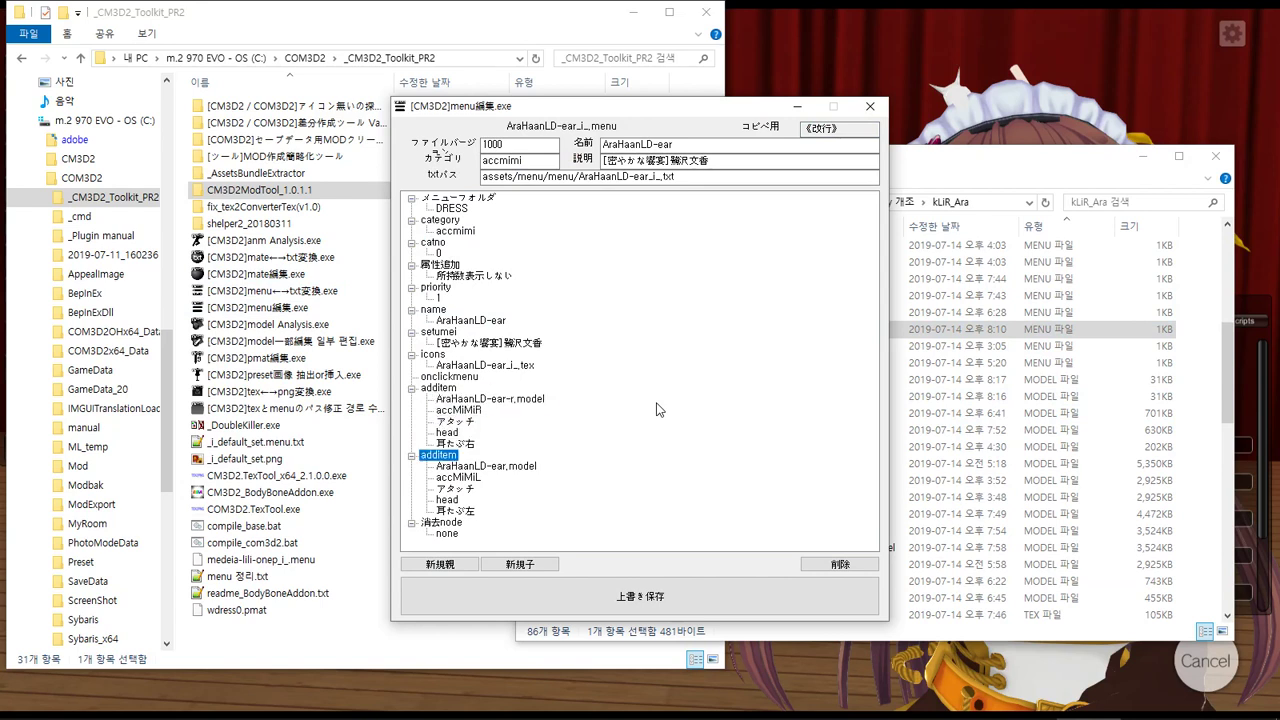
{"action": "key", "text": "Down"}
{"action": "key", "text": "F2"}
{"action": "key", "text": "Home"}
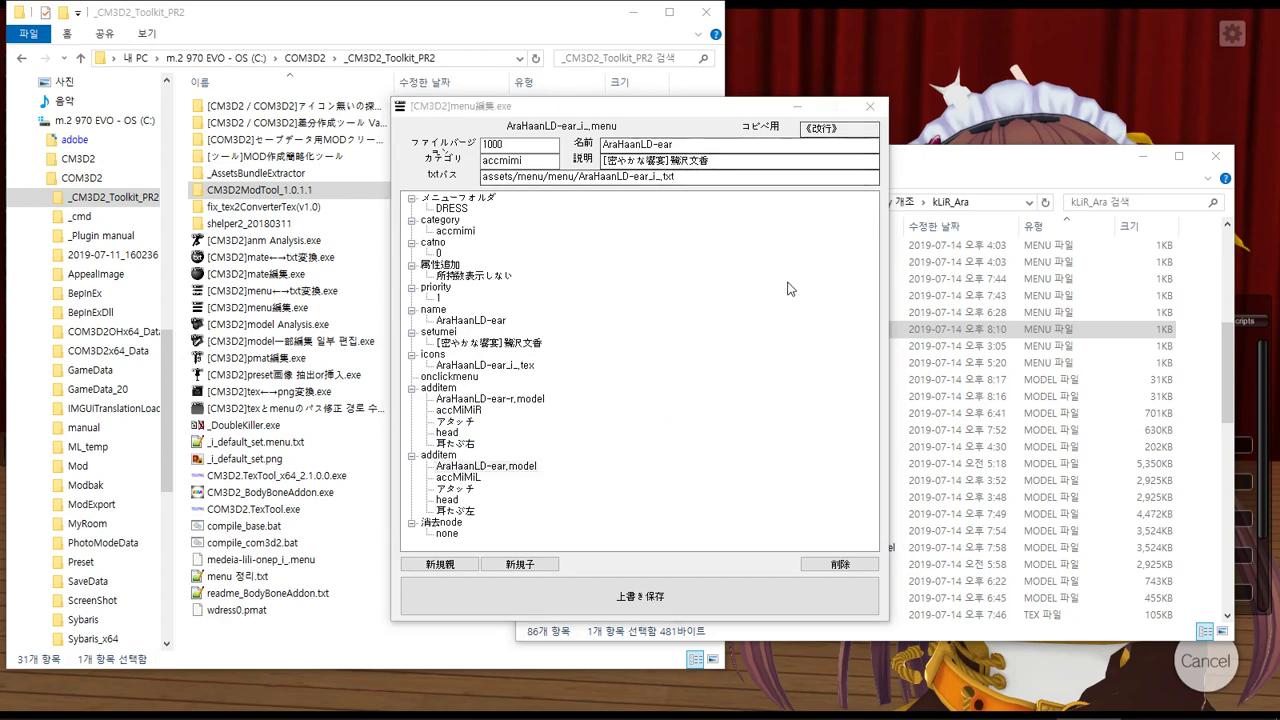
Switch to the game to dismiss its error messages, and return to the menu editor
{"action": "key", "text": "alt+Tab"}
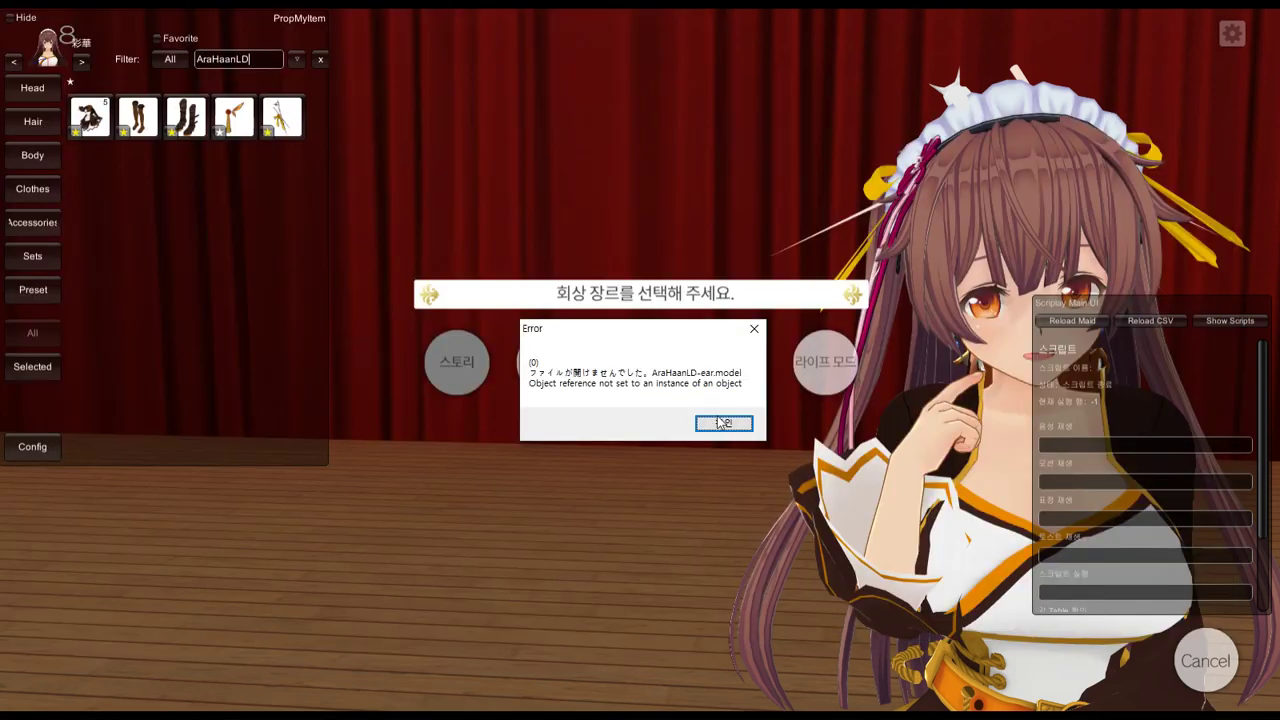
{"action": "left_click", "coordinate": [722, 423]}
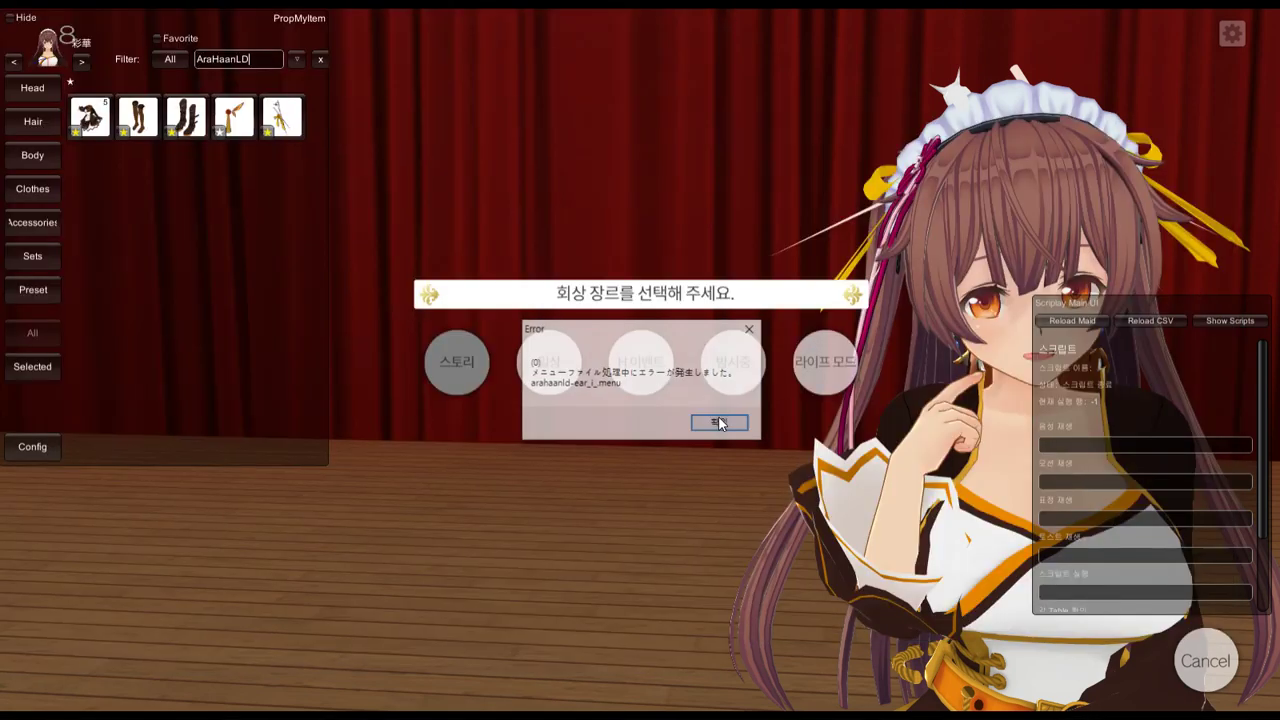
{"action": "left_click", "coordinate": [731, 423]}
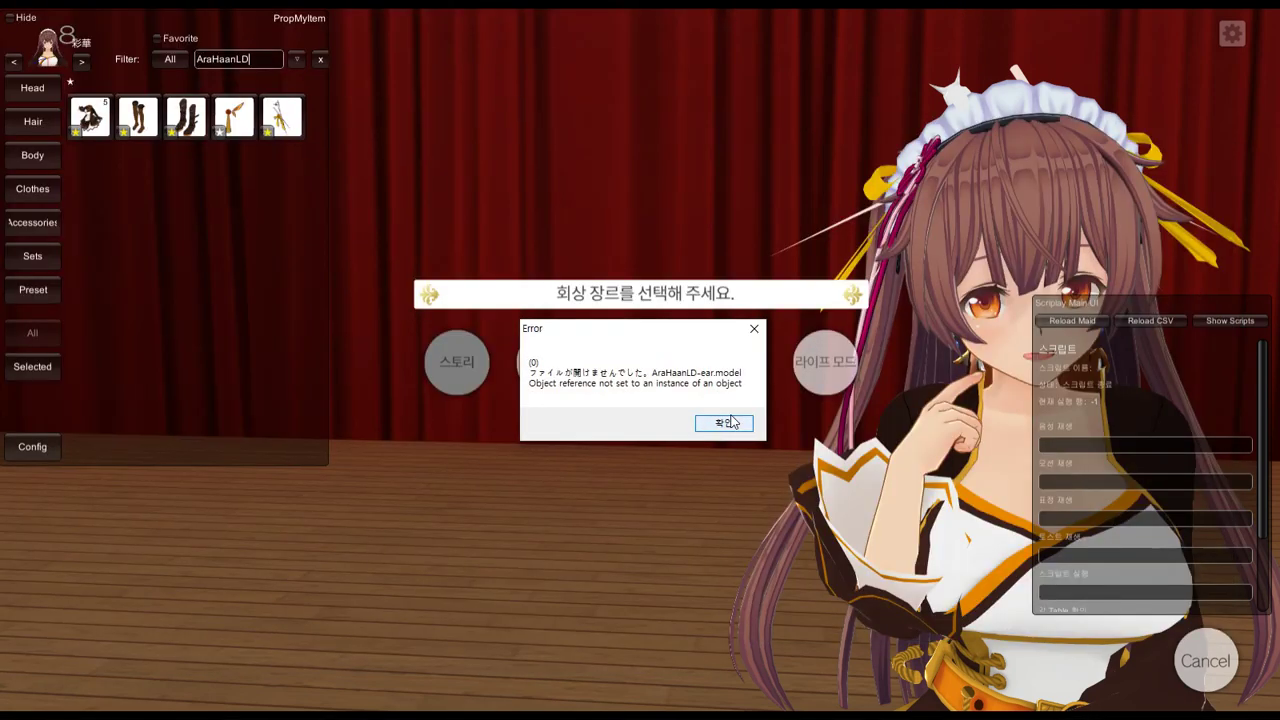
{"action": "key", "text": "alt+Tab"}
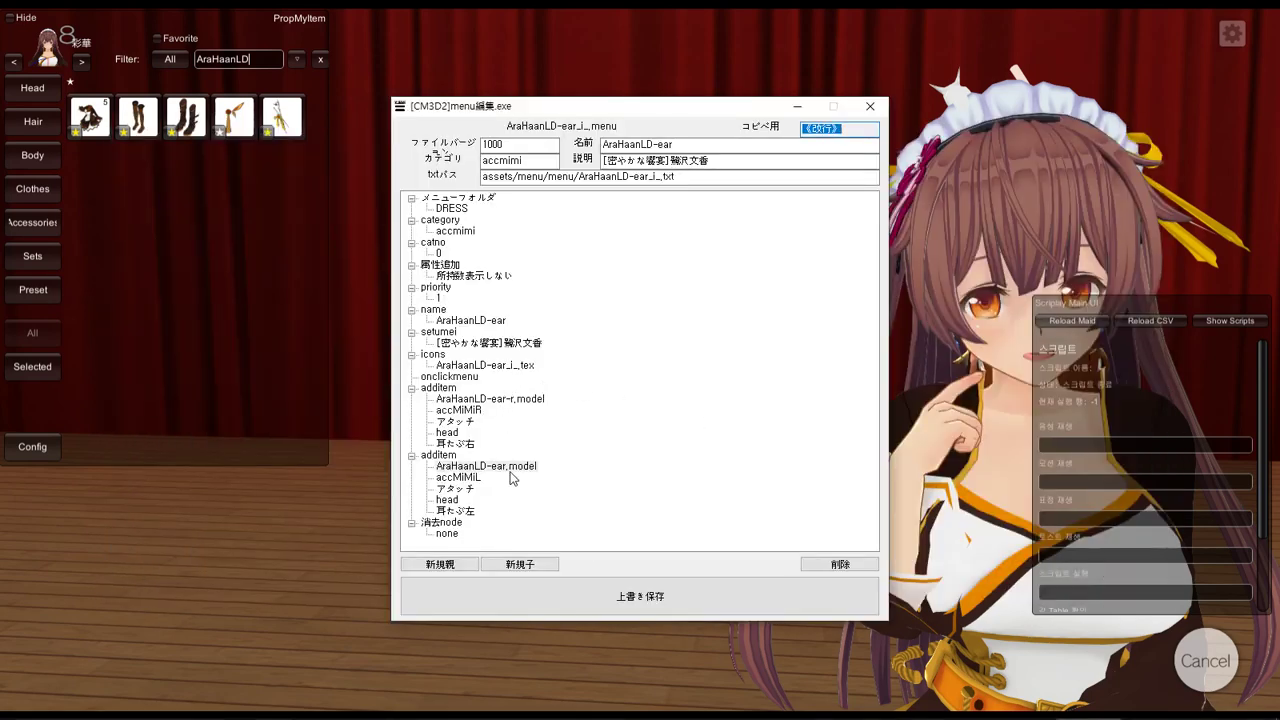
Set the model of the accMiMiL additem entry to AraHaanLD-ear-l.model, overwrite the menu file and close the editor
{"action": "left_click", "coordinate": [511, 468]}
{"action": "left_click", "coordinate": [510, 468]}
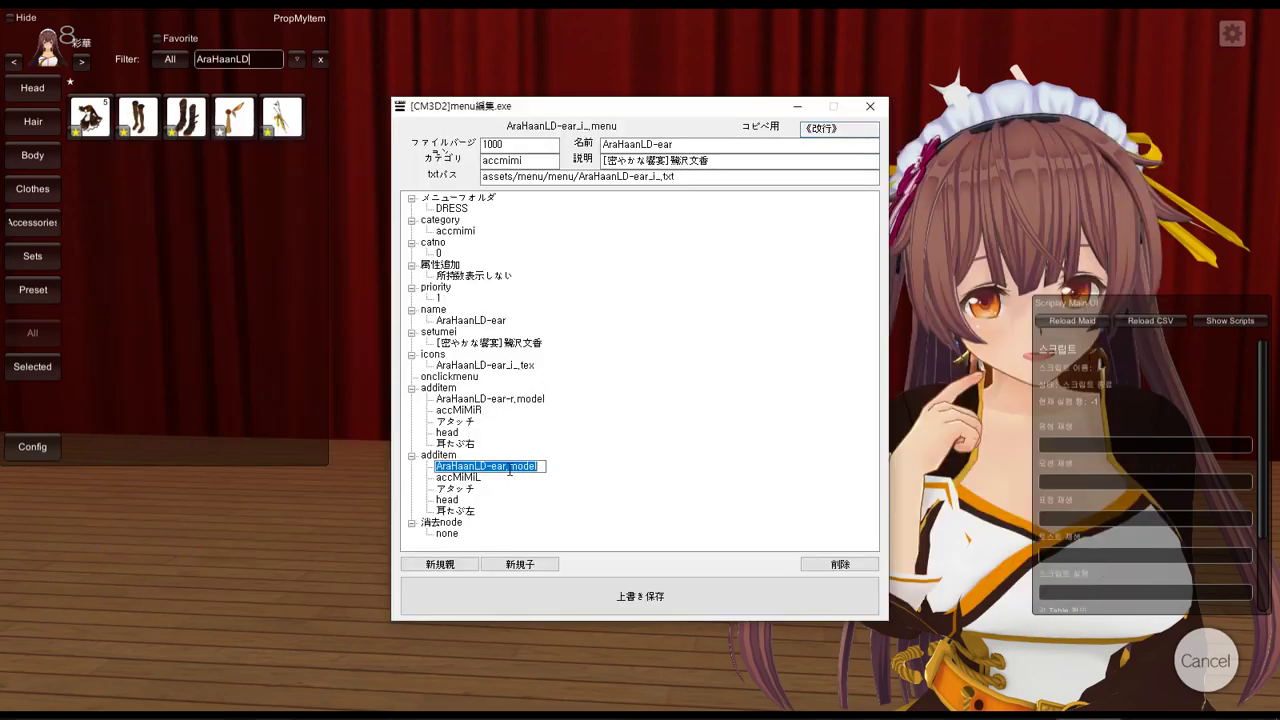
{"action": "left_click", "coordinate": [508, 467]}
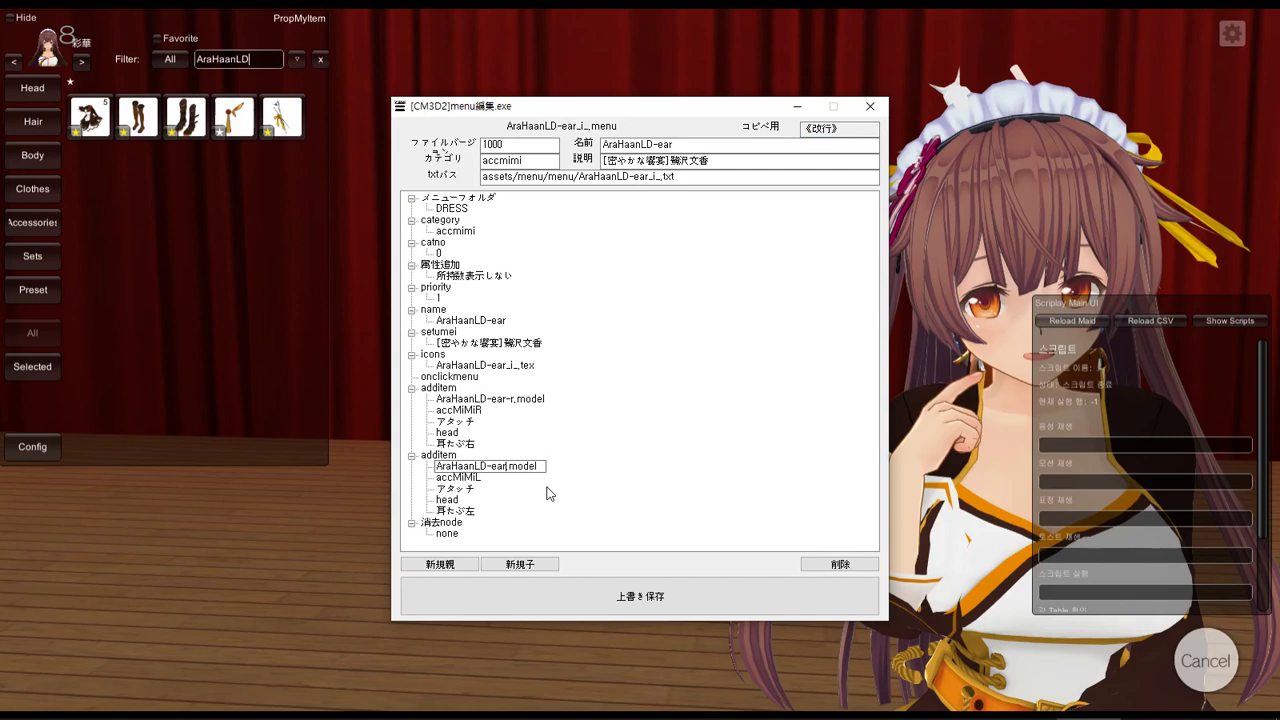
{"action": "type", "text": "-l"}
{"action": "key", "text": "Return"}
{"action": "left_click", "coordinate": [615, 592]}
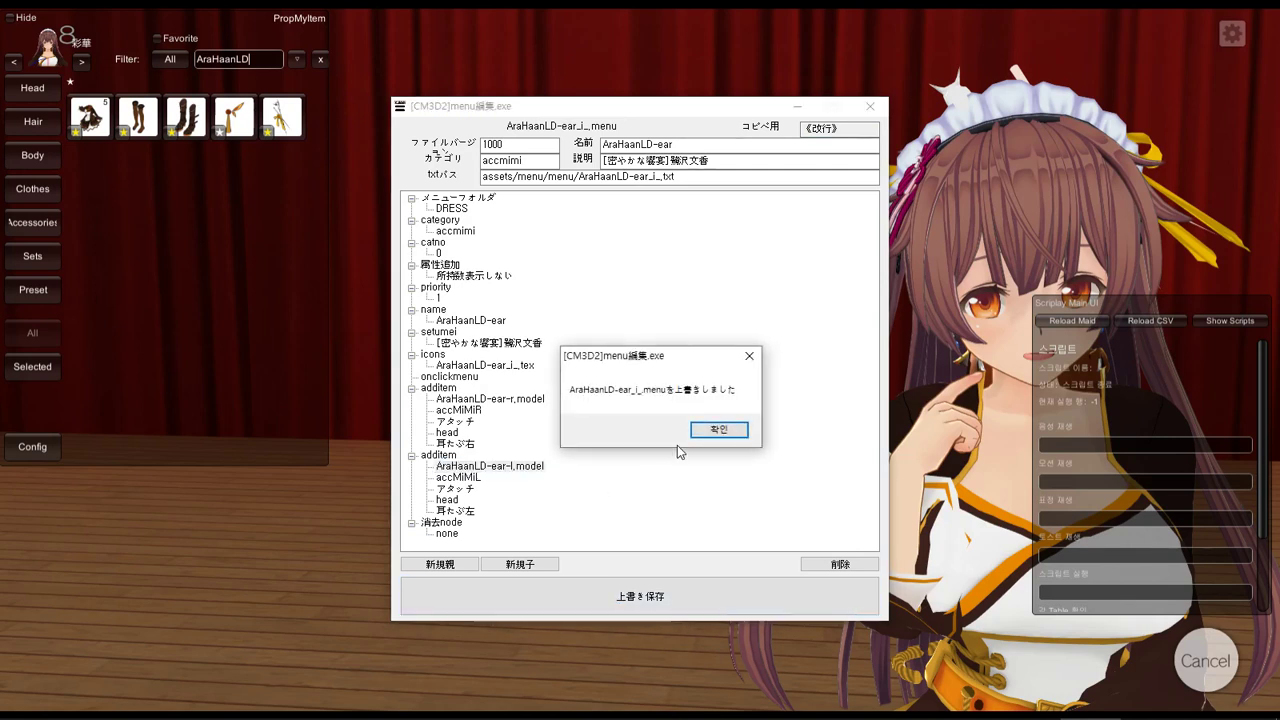
{"action": "left_click", "coordinate": [719, 429]}
{"action": "left_click", "coordinate": [870, 106]}
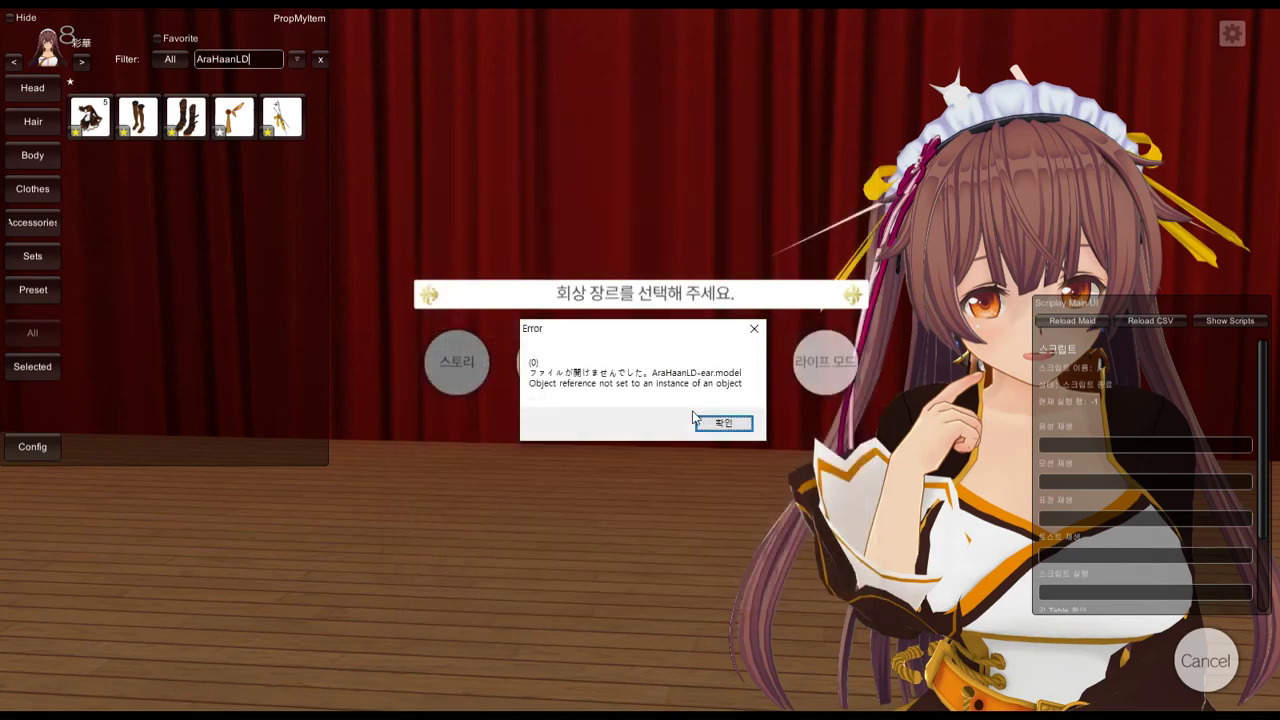
Dismiss the remaining error messages in the game and switch back to the kLiR_Ara folder in File Explorer
{"action": "left_click", "coordinate": [712, 425]}
{"action": "left_click", "coordinate": [722, 424]}
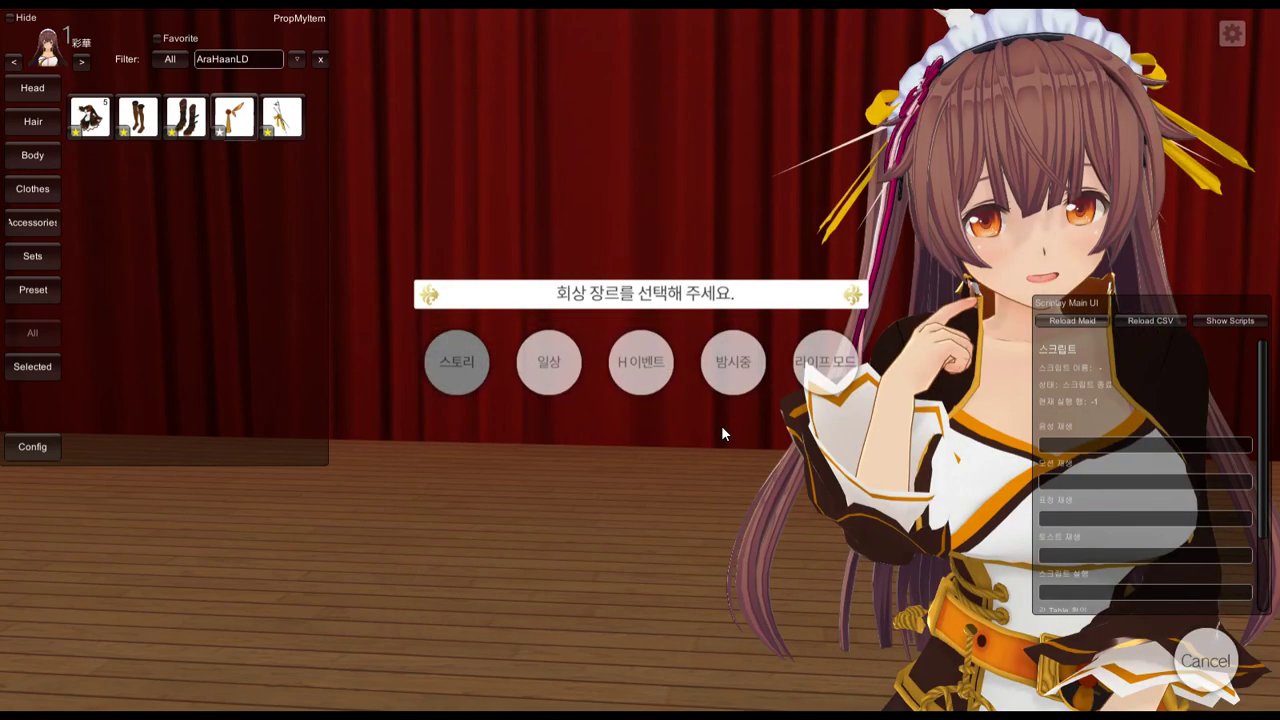
{"action": "key", "text": "alt+Tab"}
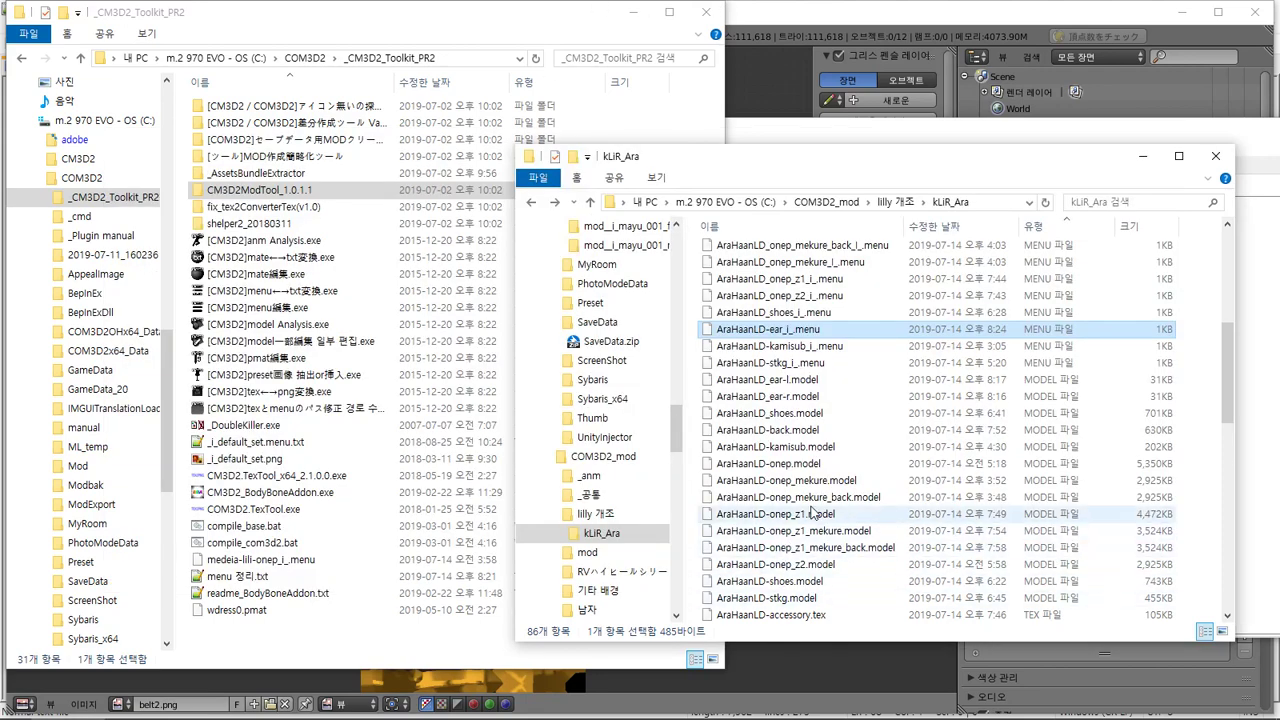
{"action": "key", "text": "alt+Tab"}
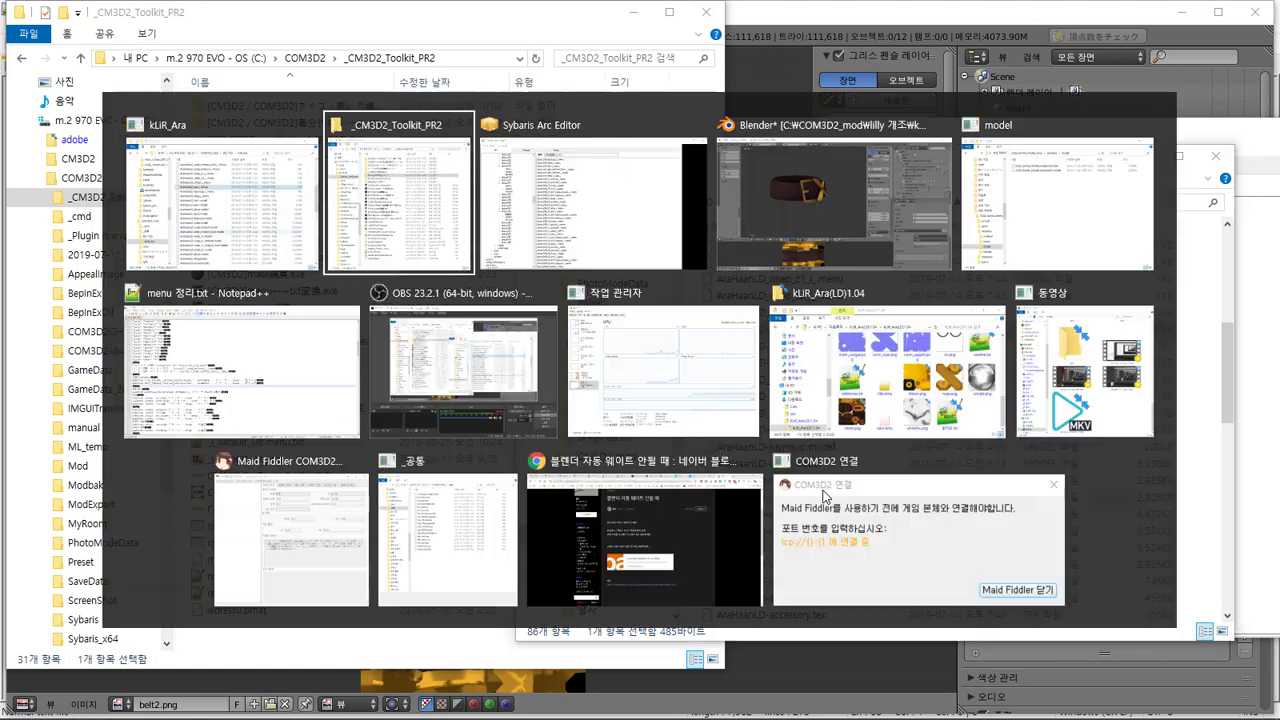
{"action": "key", "text": "alt+Tab"}
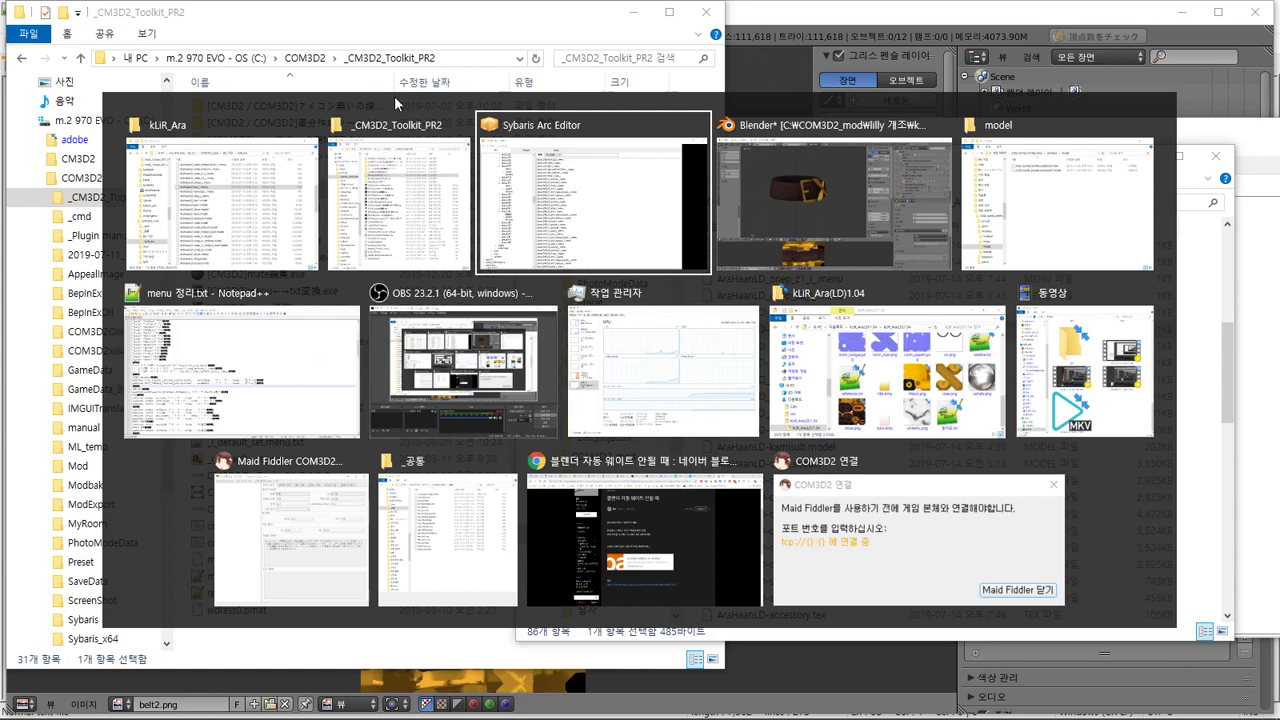
{"action": "left_click", "coordinate": [288, 243]}
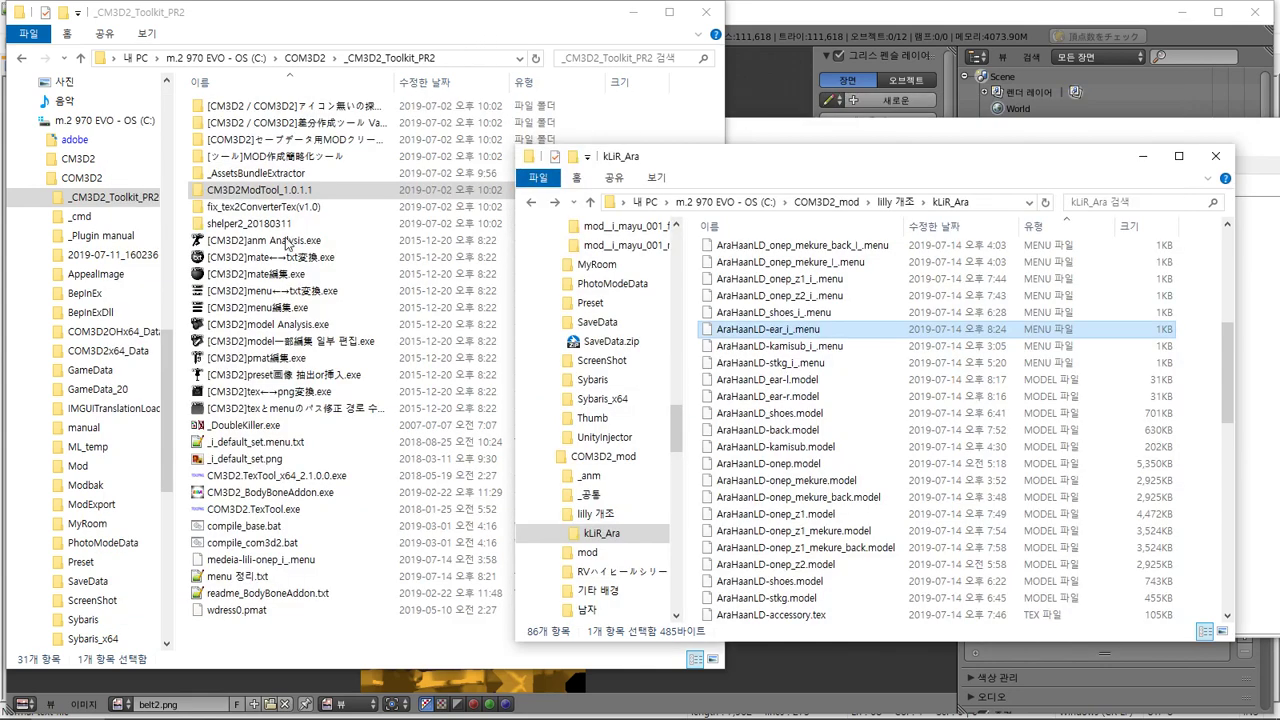
{"action": "key", "text": "alt"}
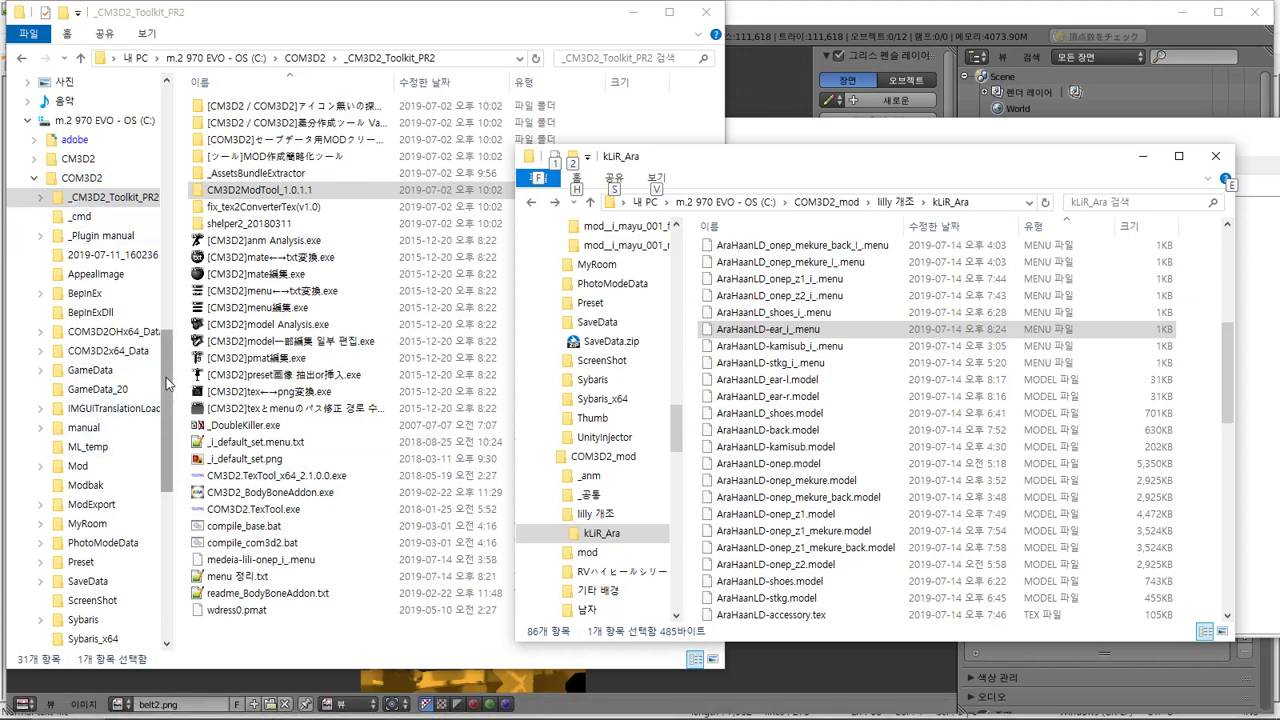
Find the COM3D2_mod folder in the folder tree and open an Everything search limited to it
{"action": "left_click_drag", "start_coordinate": [168, 383], "coordinate": [187, 519]}
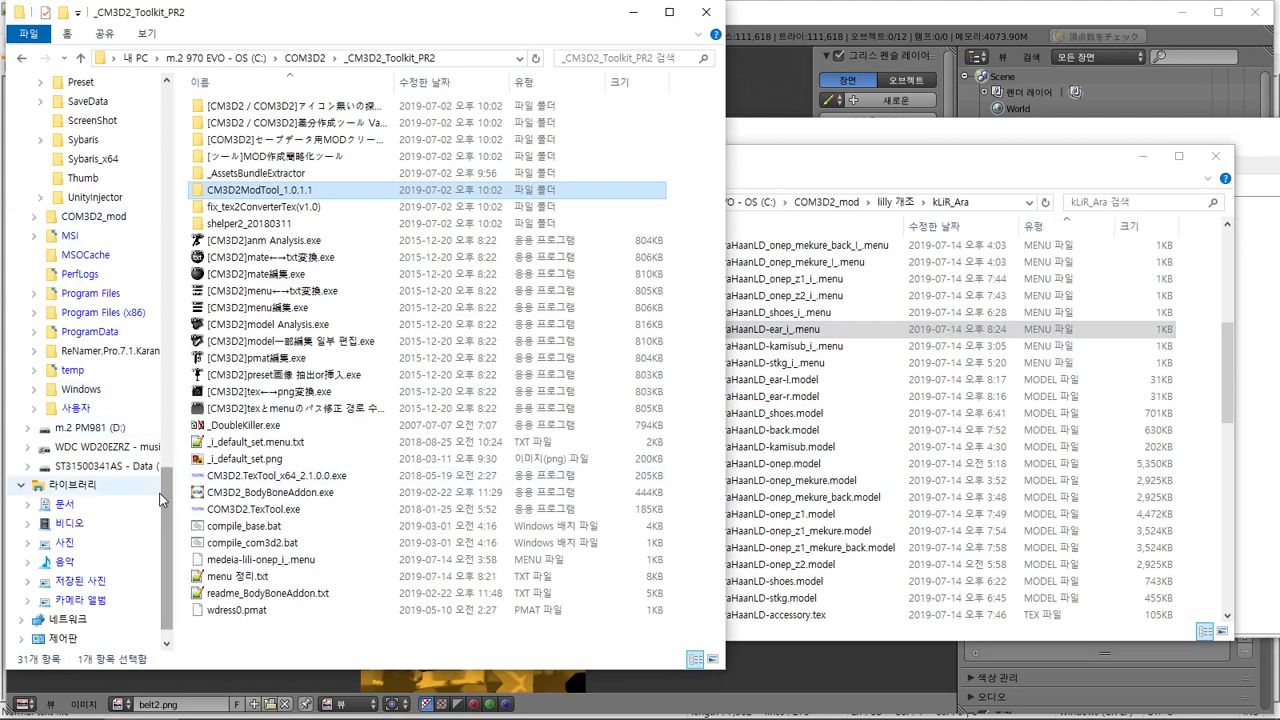
{"action": "left_click_drag", "start_coordinate": [170, 470], "coordinate": [182, 410]}
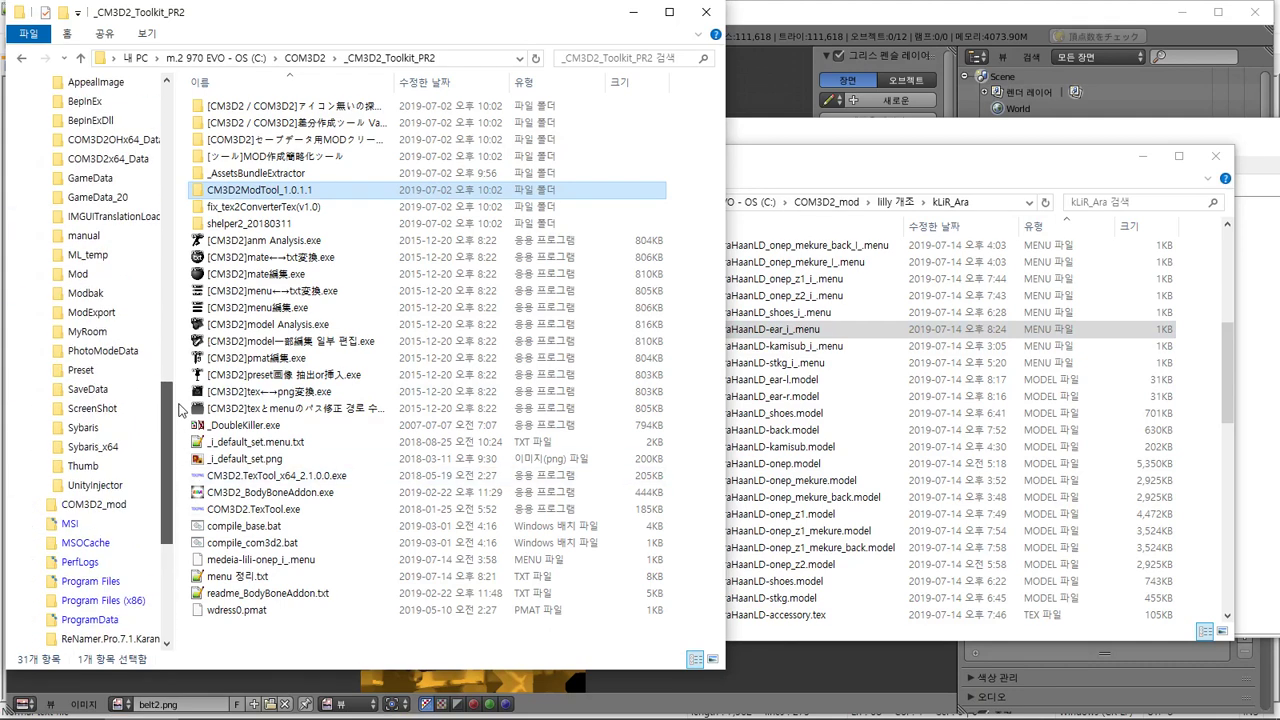
{"action": "right_click", "coordinate": [68, 502]}
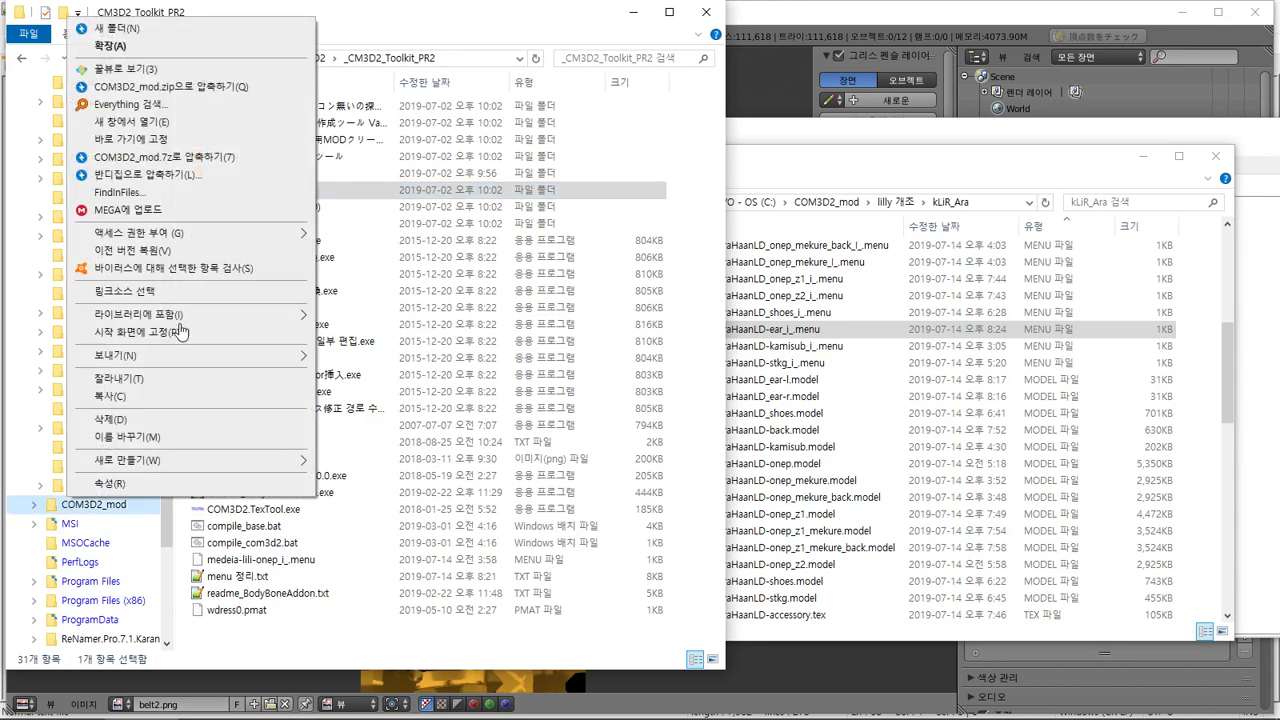
{"action": "left_click", "coordinate": [218, 110]}
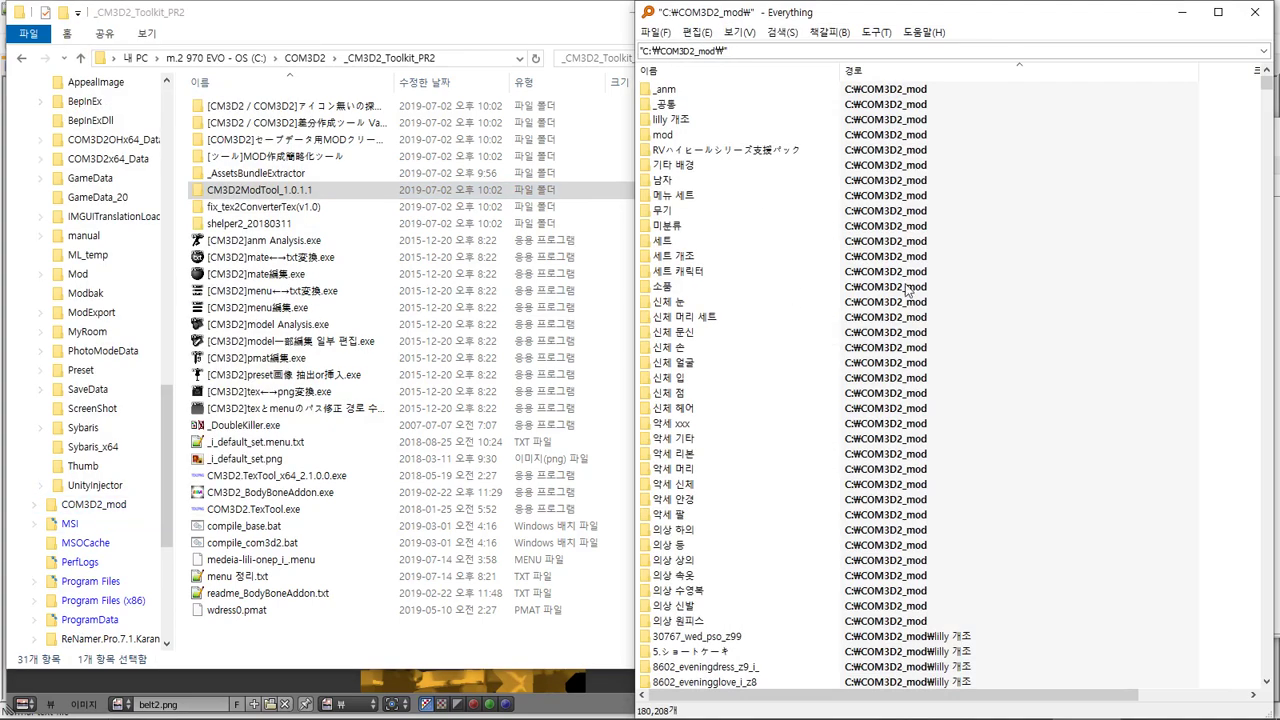
Search the COM3D2_mod folder for "nack", shorten the term to "nac" and look through the matching files
{"action": "type", "text": "na"}
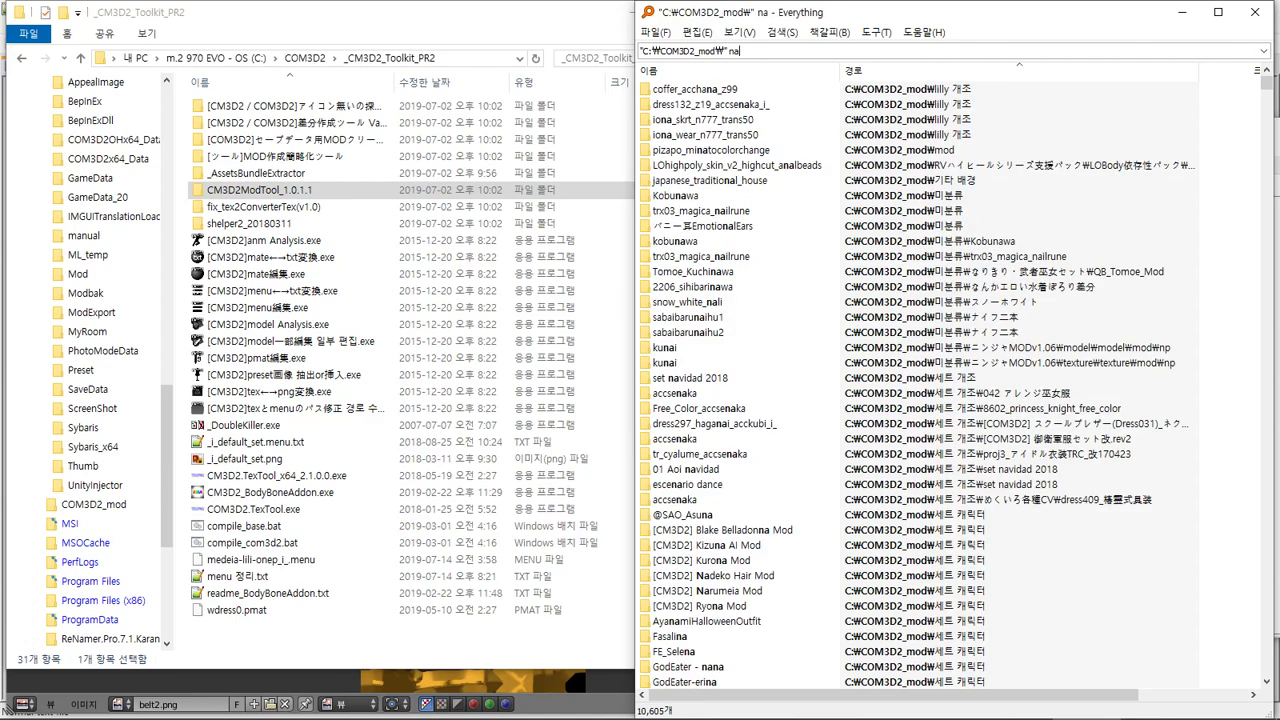
{"action": "type", "text": "ck"}
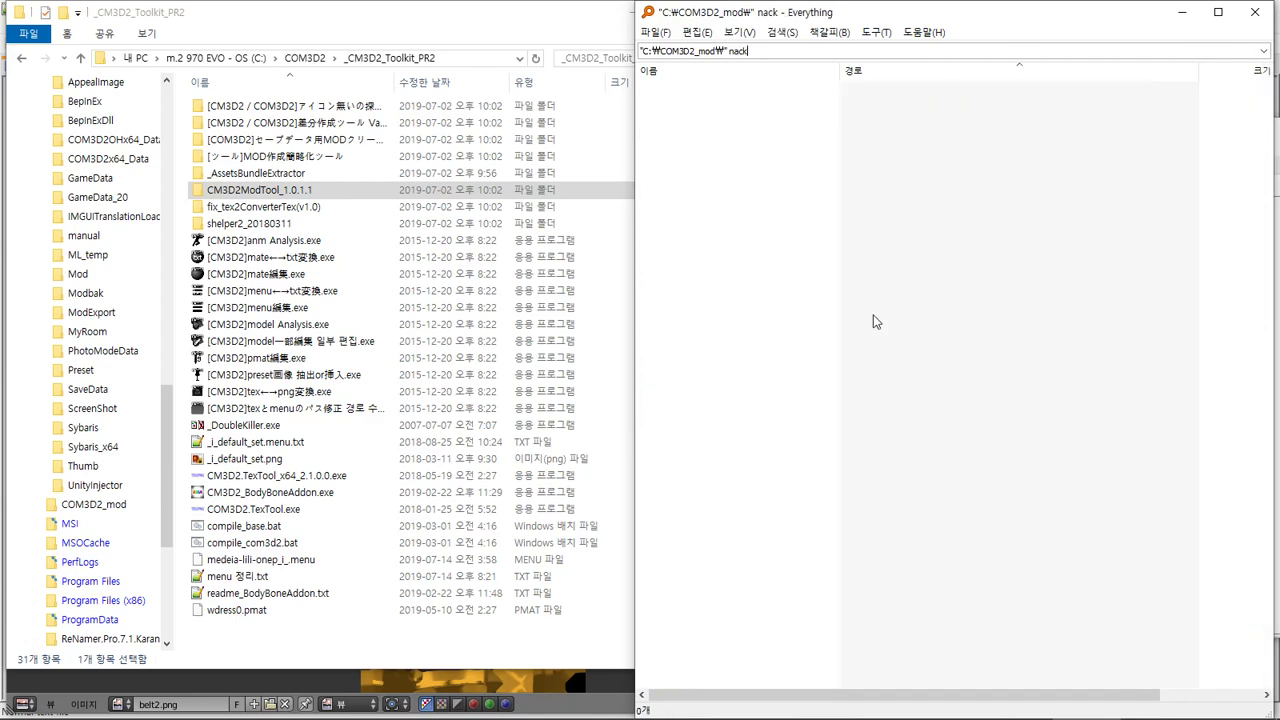
{"action": "key", "text": "BackSpace"}
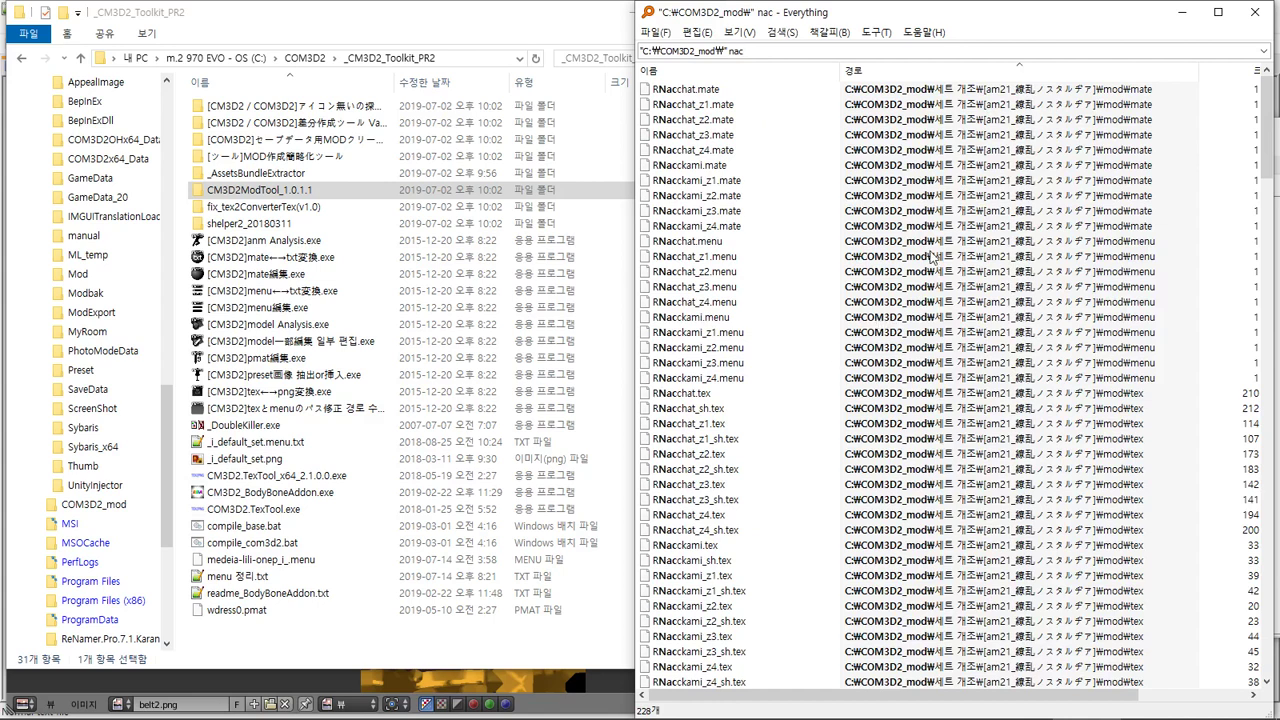
{"action": "key", "text": "Tab"}
{"action": "key", "text": "Page_Down"}
{"action": "key", "text": "Page_Down"}
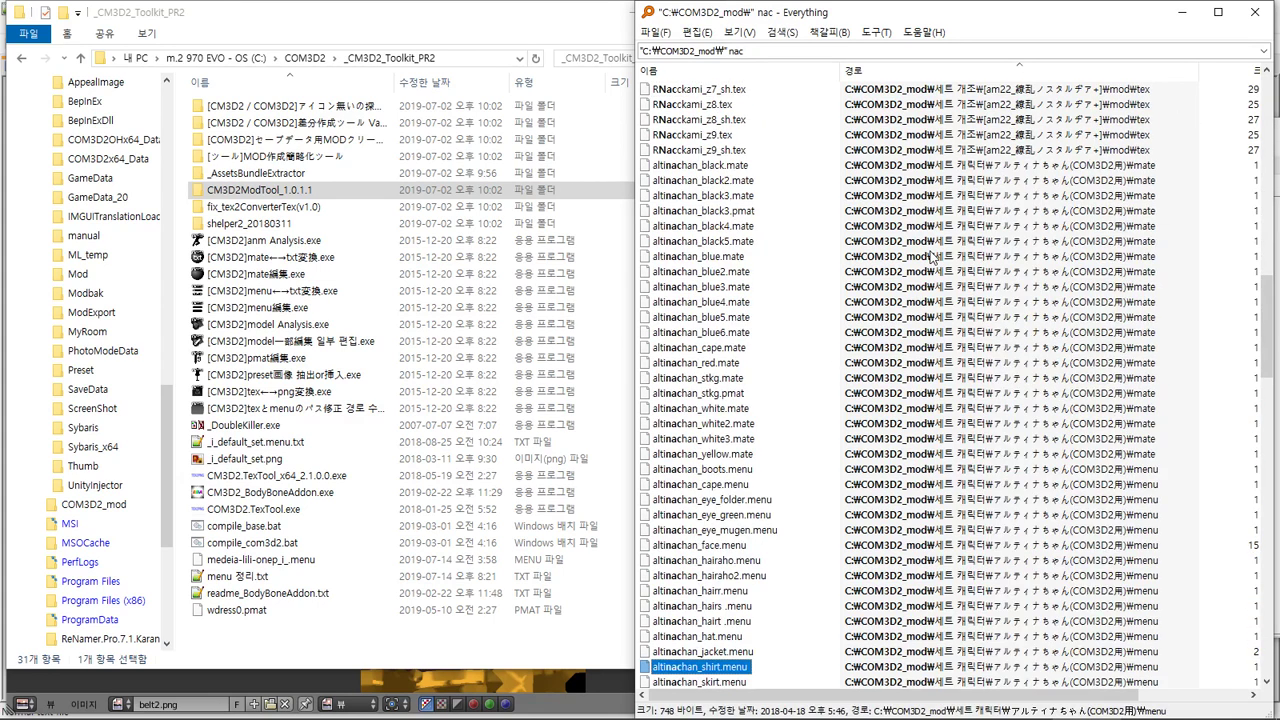
{"action": "left_click_drag", "start_coordinate": [1273, 363], "coordinate": [1268, 91]}
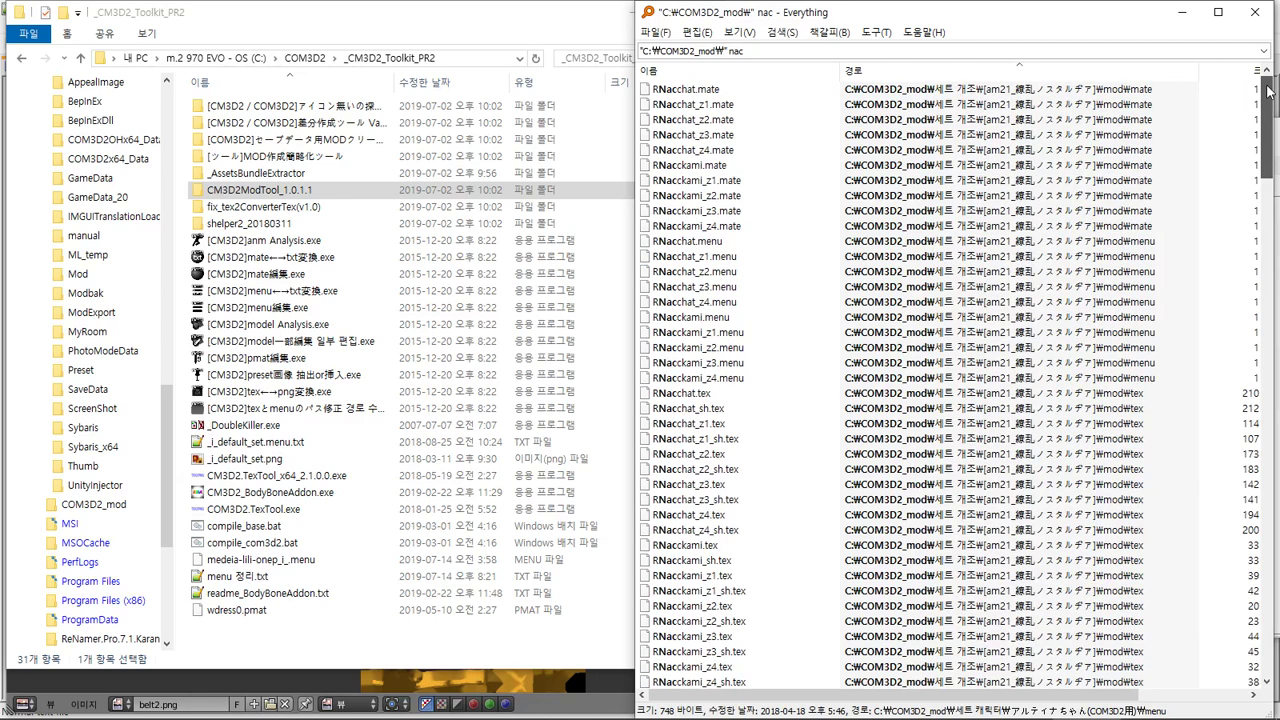
Replace the search term with "cho" to look for choker mods in the COM3D2_mod folder
{"action": "left_click", "coordinate": [788, 46]}
{"action": "left_click", "coordinate": [788, 46]}
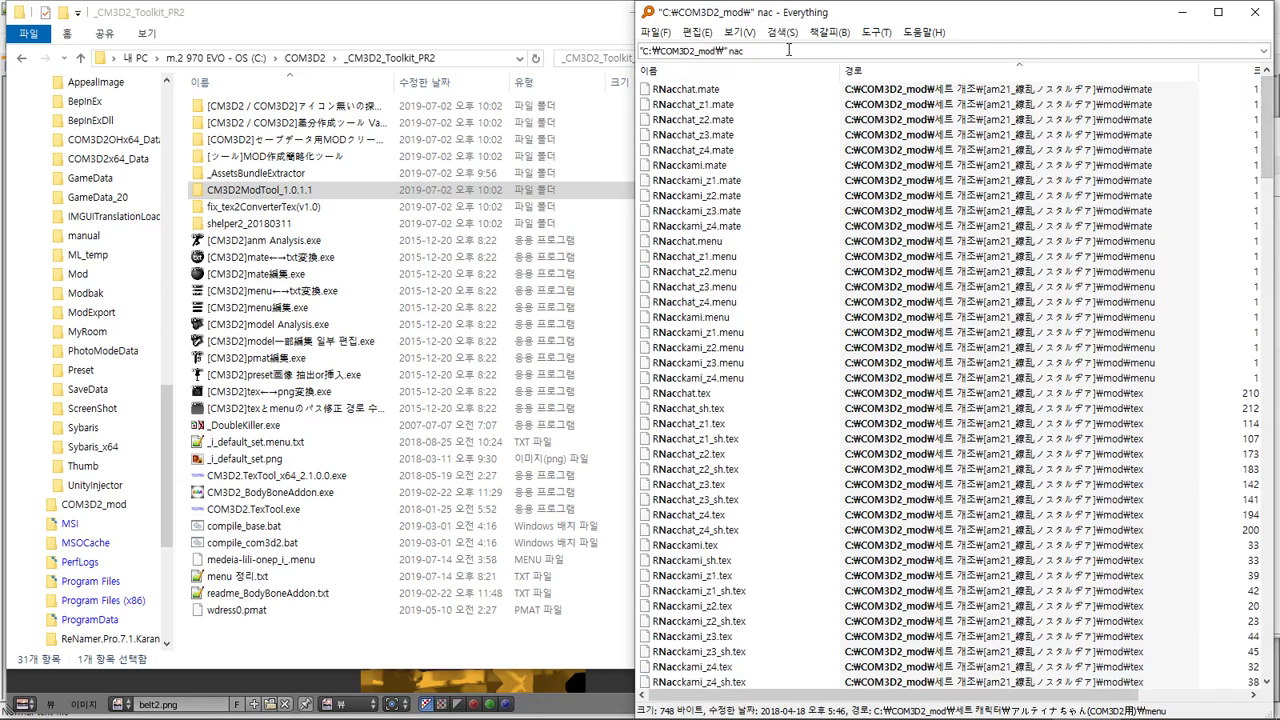
{"action": "key", "text": "BackSpace"}
{"action": "key", "text": "BackSpace"}
{"action": "key", "text": "BackSpace"}
{"action": "type", "text": "cho"}
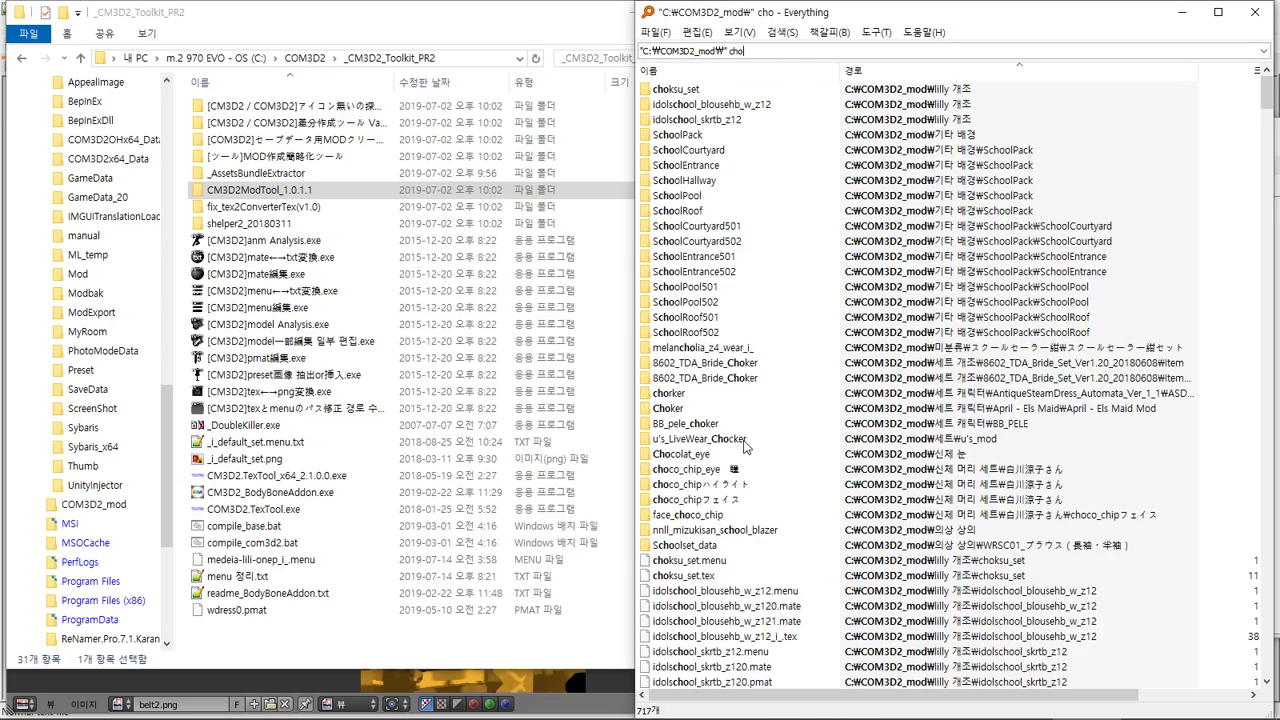
Open the Choker folder of the April - Els Maid Mod and copy its folder path
{"action": "double_click", "coordinate": [670, 409]}
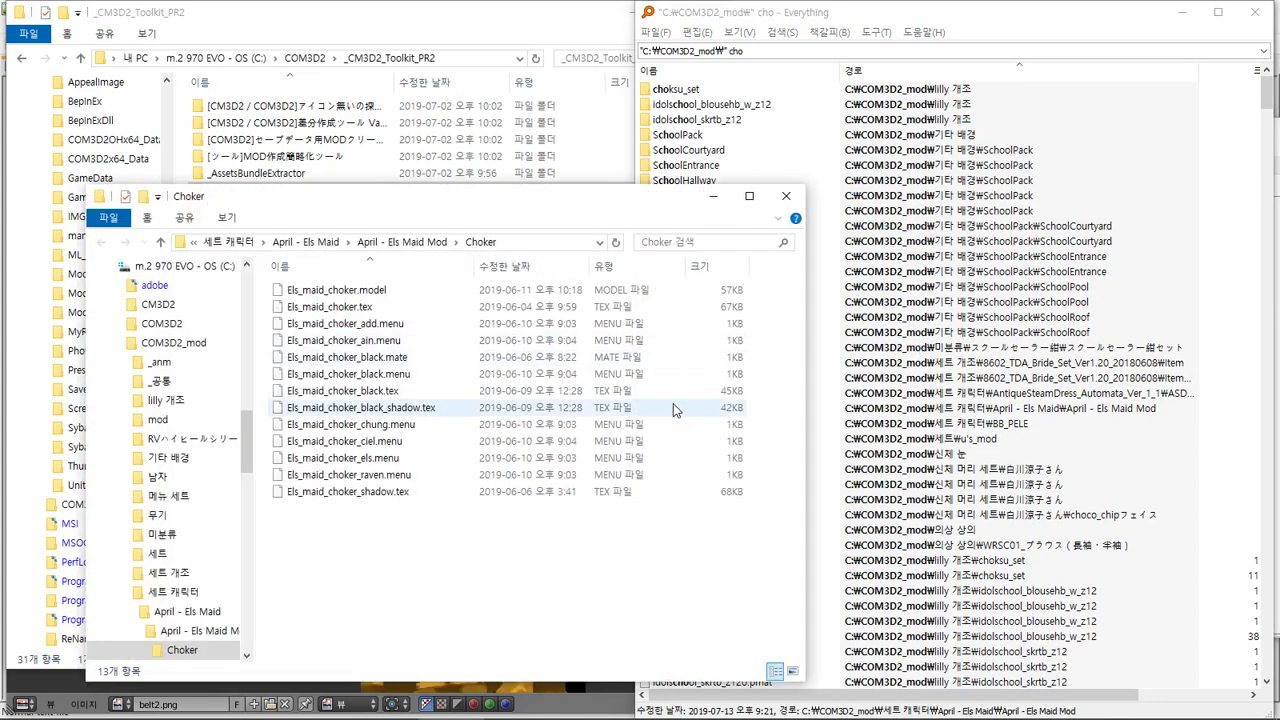
{"action": "left_click", "coordinate": [549, 243]}
{"action": "key", "text": "ctrl+c"}
Switch to Blender and import Els_maid_choker.model from the copied folder path as a CM3D2 model
{"action": "key", "text": "alt+Tab"}
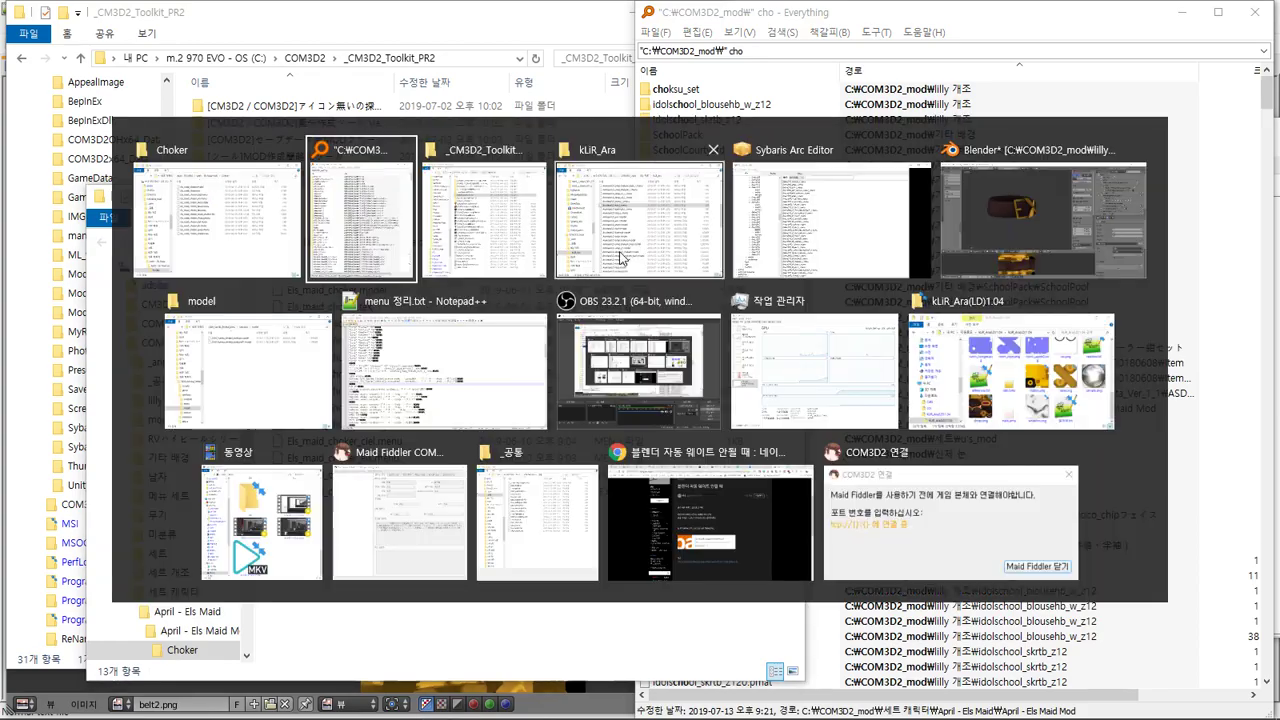
{"action": "left_click", "coordinate": [962, 257]}
{"action": "left_click", "coordinate": [48, 38]}
{"action": "mouse_move", "coordinate": [191, 320]}
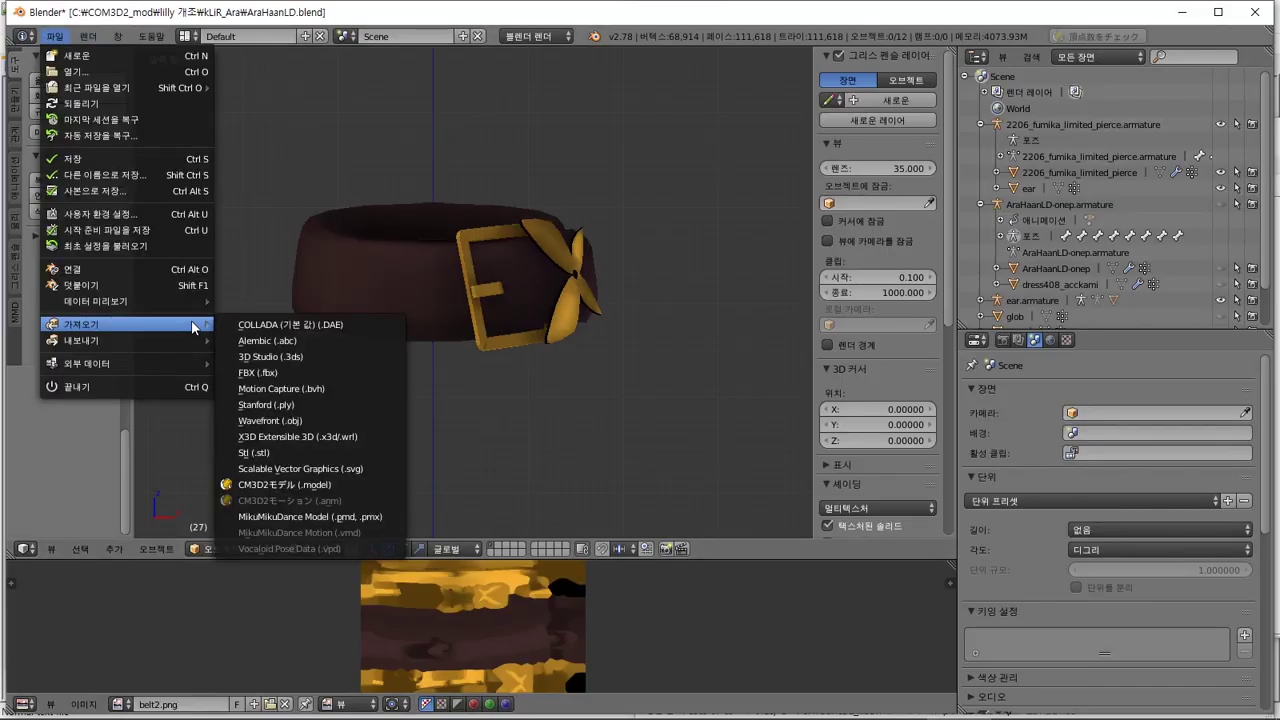
{"action": "left_click", "coordinate": [298, 484]}
{"action": "left_click", "coordinate": [391, 78]}
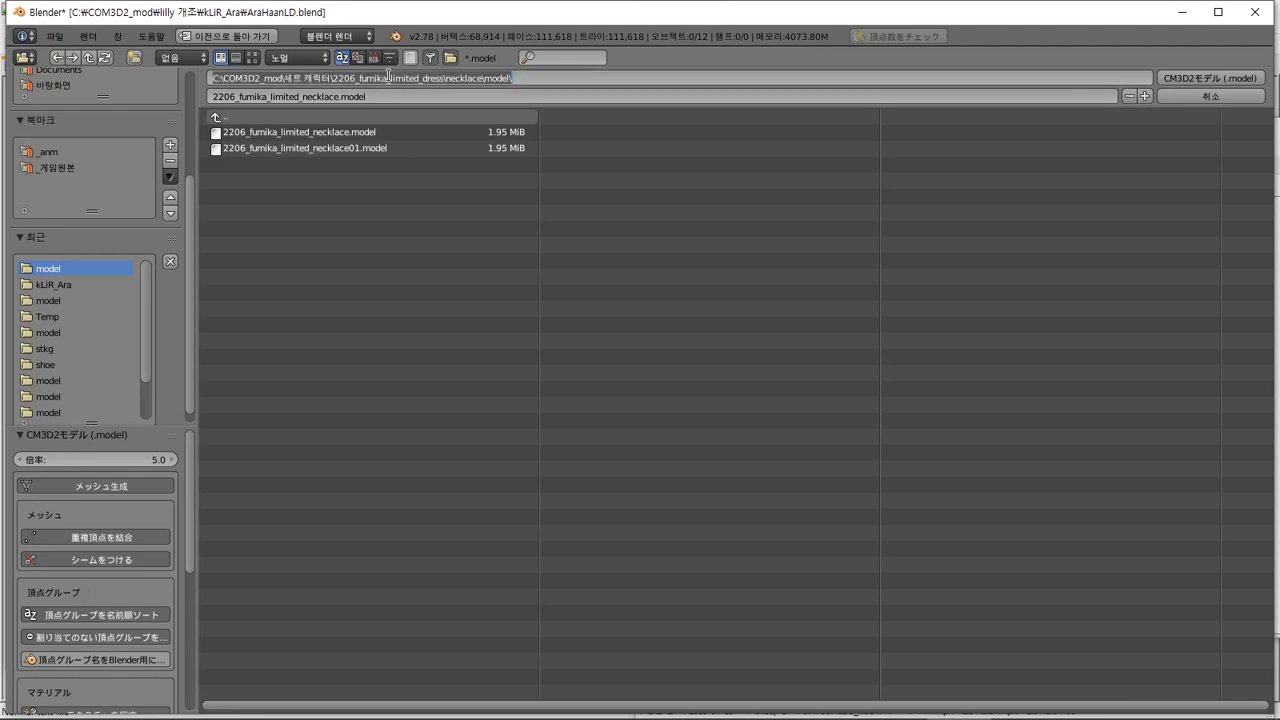
{"action": "key", "text": "ctrl+v"}
{"action": "key", "text": "Return"}
{"action": "double_click", "coordinate": [291, 132]}
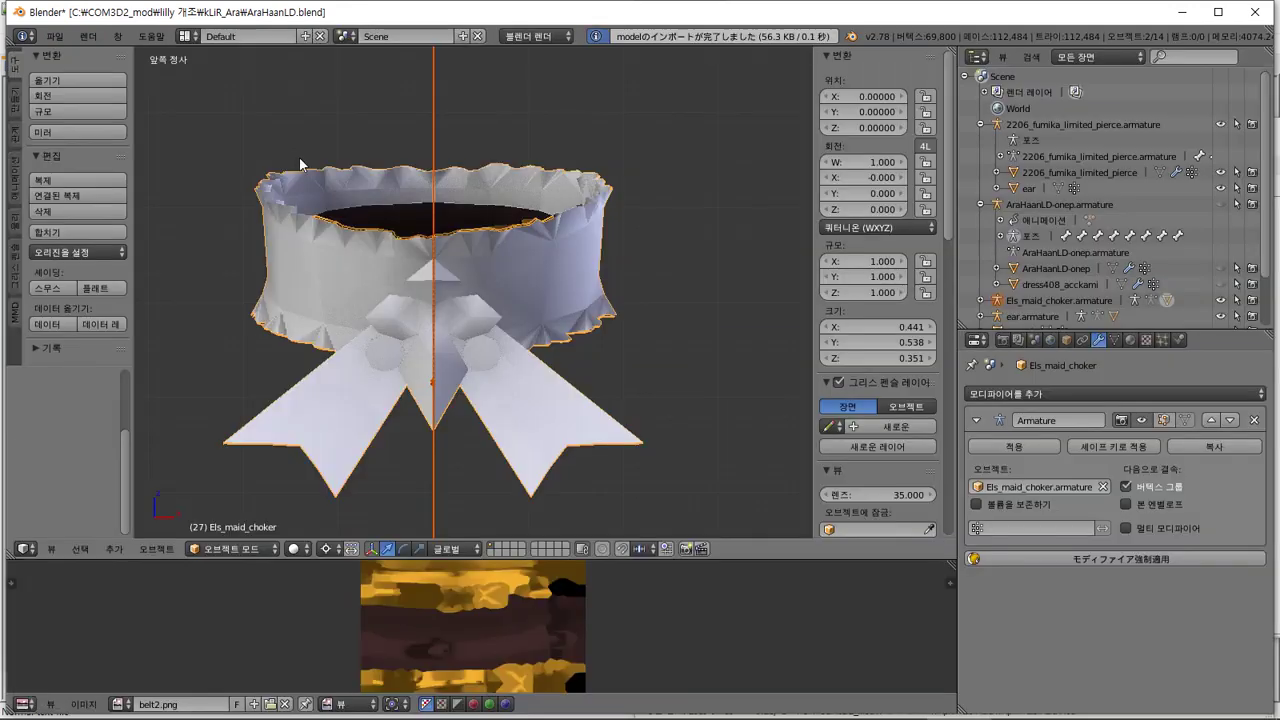
Examine how the imported choker sits around the brown neck belt from several angles
{"action": "scroll", "coordinate": [418, 296], "scroll_direction": "down", "scroll_amount": 2}
{"action": "key", "text": "KP_Decimal"}
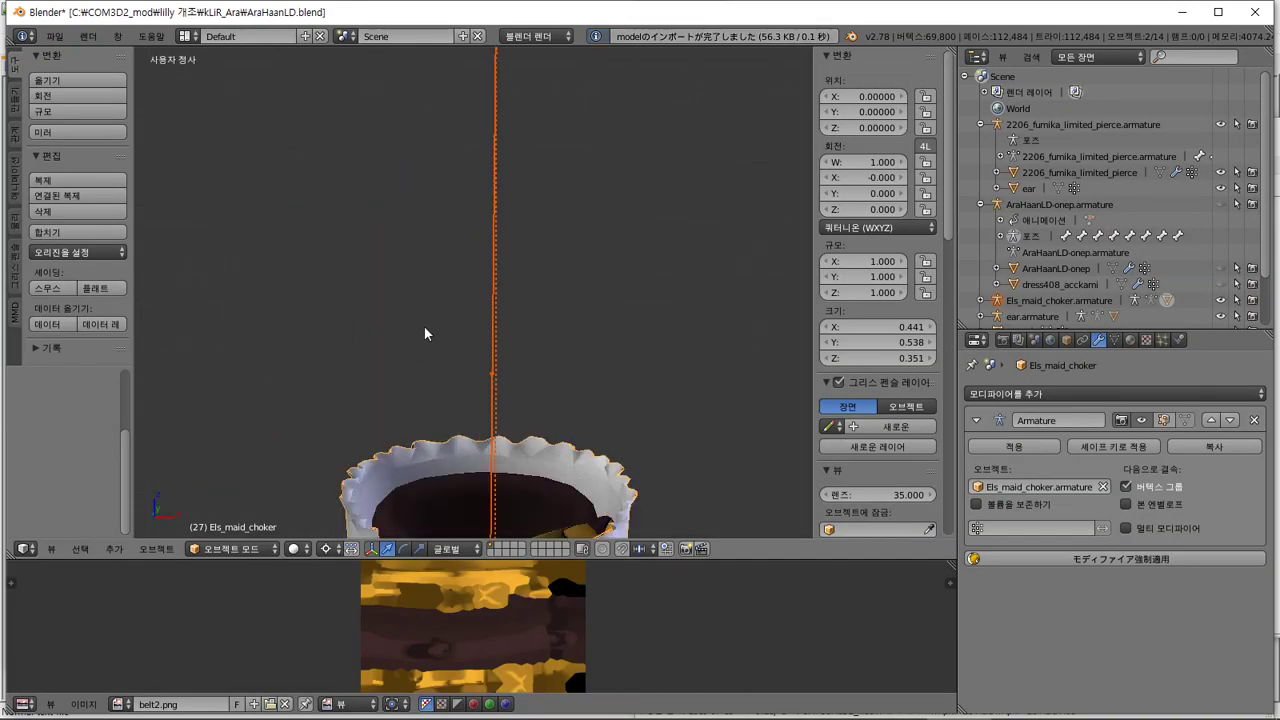
{"action": "scroll", "coordinate": [424, 330], "scroll_direction": "down", "scroll_amount": 3}
{"action": "middle_click_drag", "start_coordinate": [481, 376], "coordinate": [477, 308]}
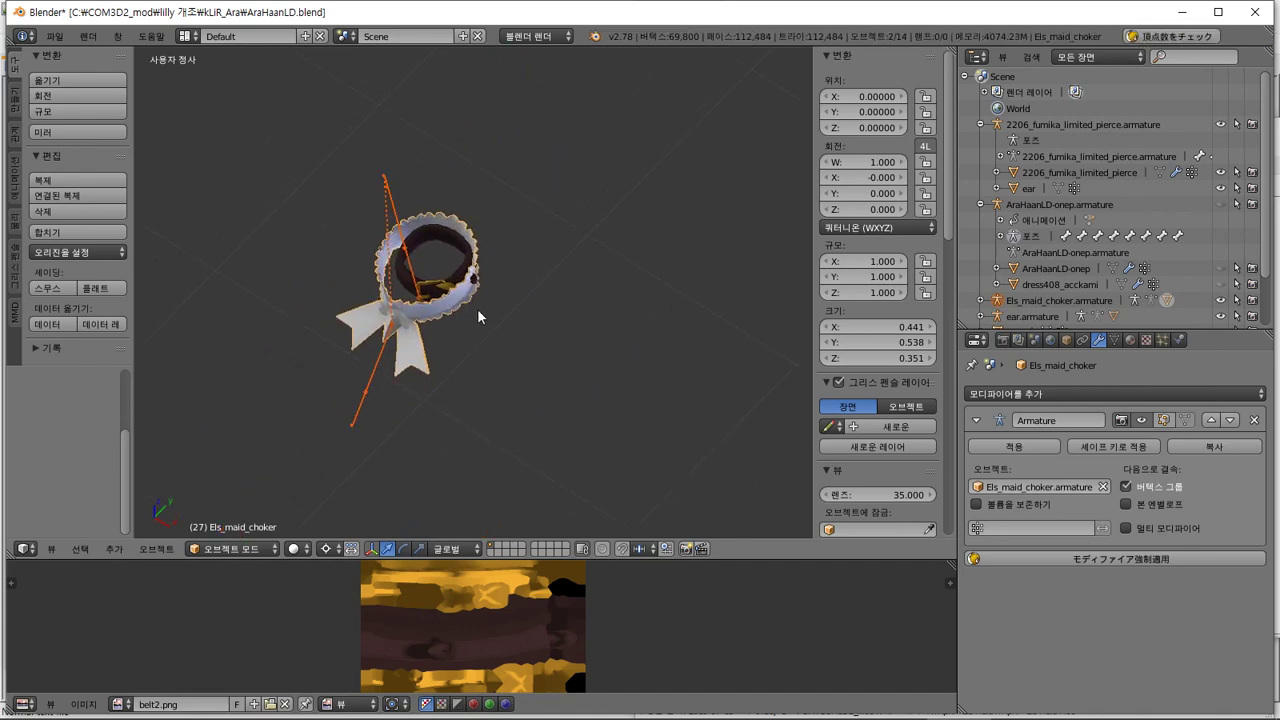
{"action": "scroll", "coordinate": [477, 308], "scroll_direction": "up", "scroll_amount": 5}
{"action": "scroll", "coordinate": [480, 309], "scroll_direction": "down", "scroll_amount": 2}
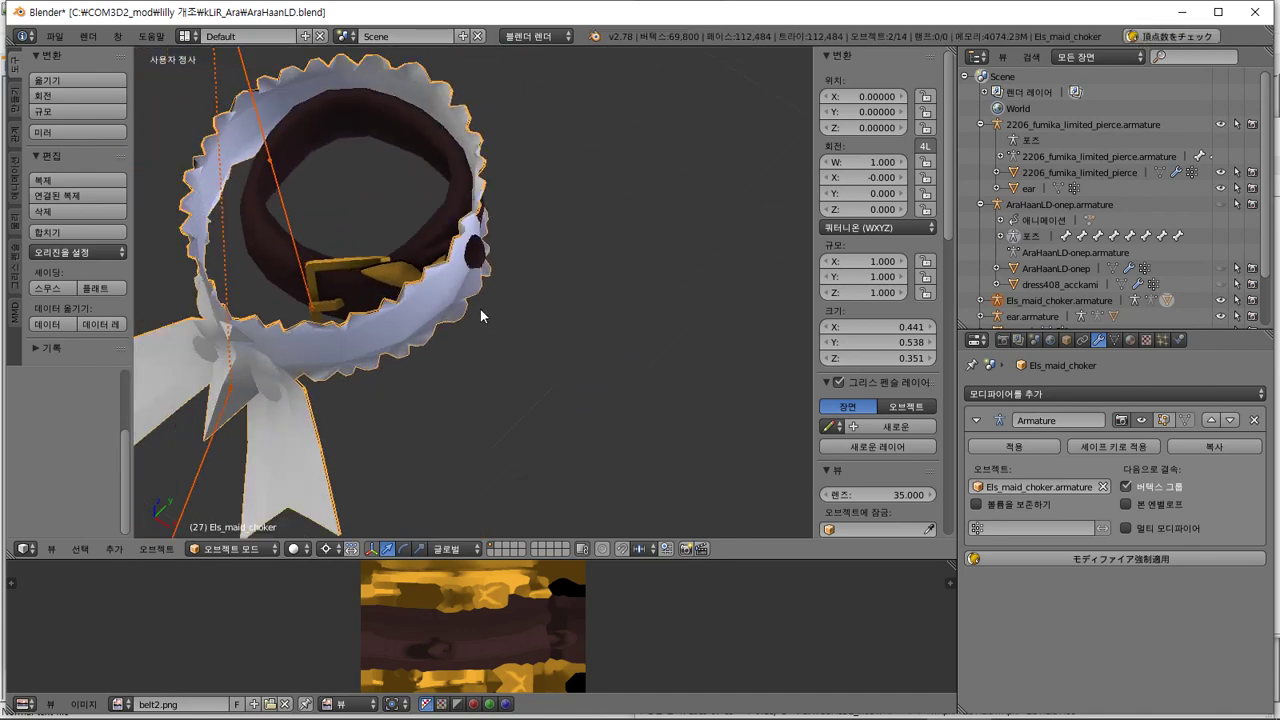
{"action": "scroll", "coordinate": [477, 309], "scroll_direction": "down", "scroll_amount": 1}
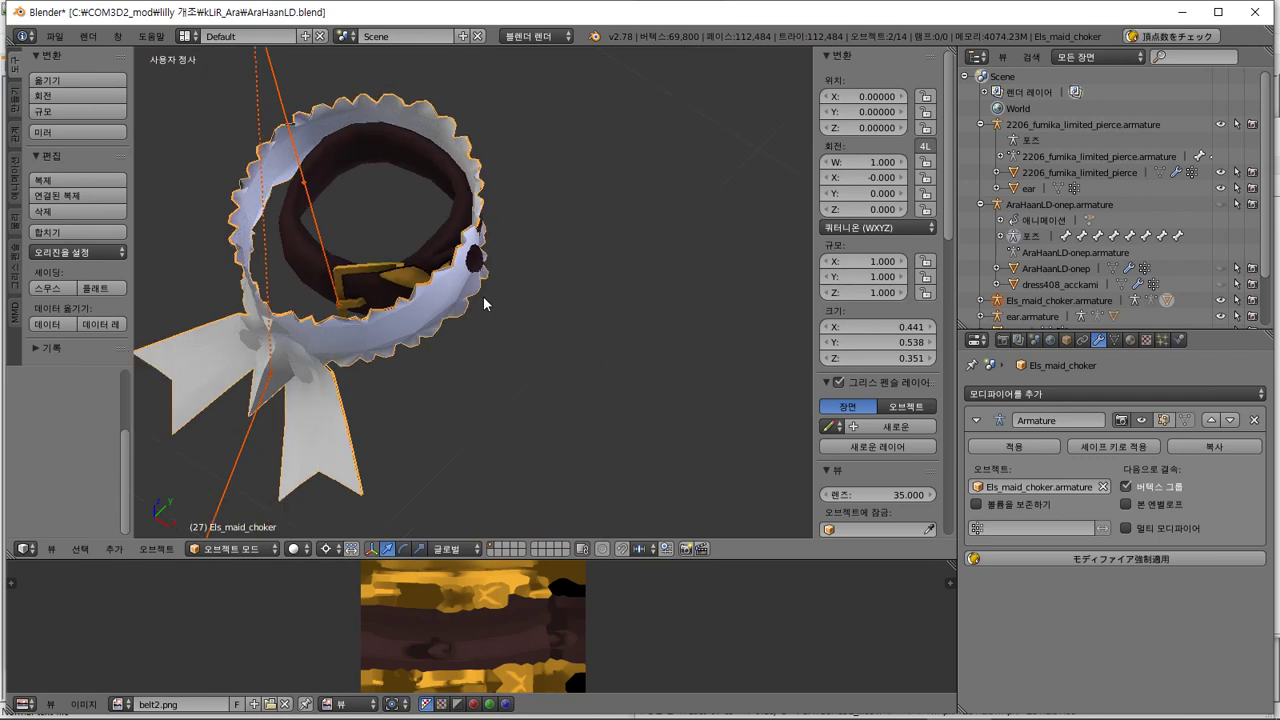
{"action": "middle_click_drag", "start_coordinate": [481, 313], "coordinate": [488, 264]}
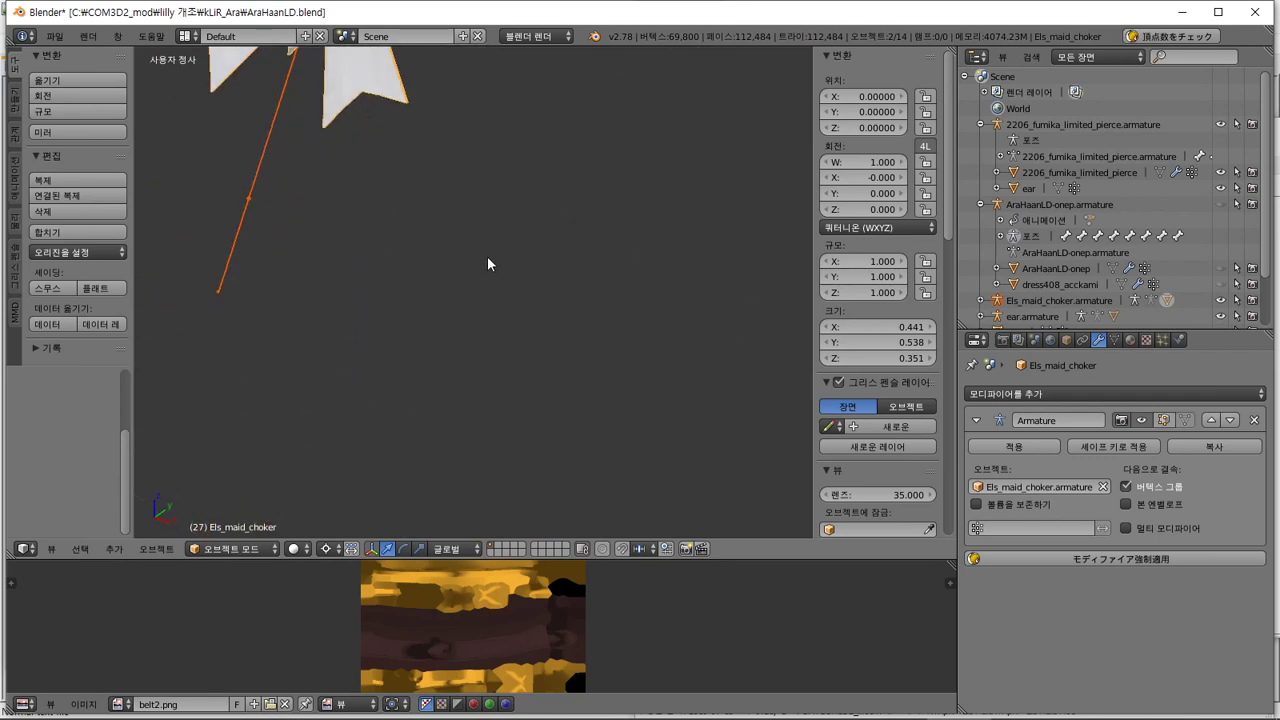
{"action": "middle_click_drag", "start_coordinate": [476, 117], "coordinate": [504, 485]}
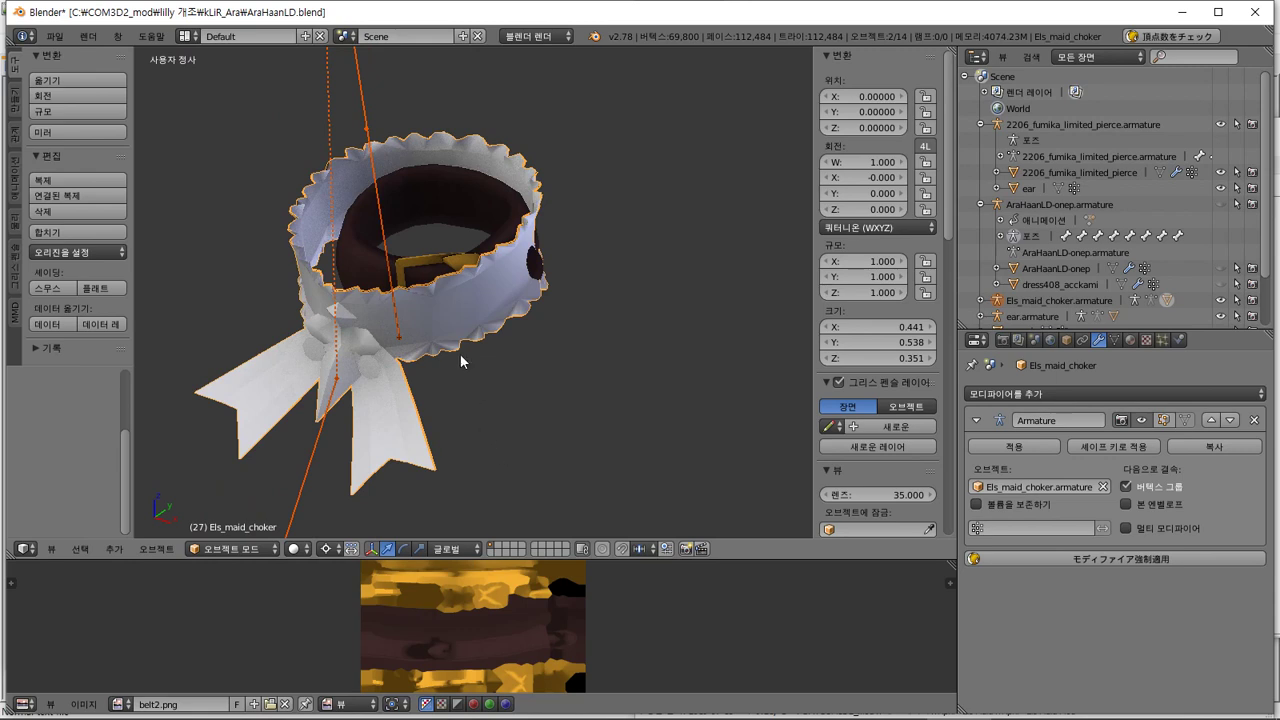
Transfer the vertex weights from Els_maid_choker to the neck.001 belt with the quick weight transfer
{"action": "right_click", "coordinate": [440, 313]}
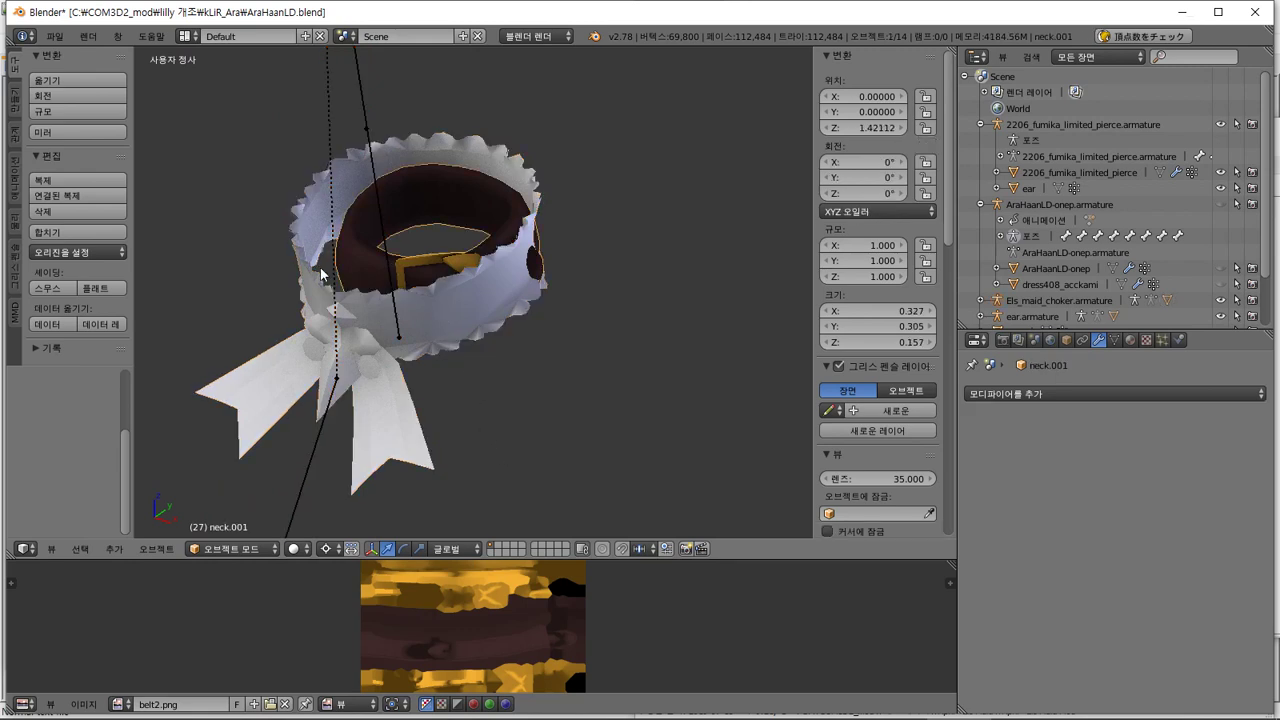
{"action": "right_click", "coordinate": [352, 318]}
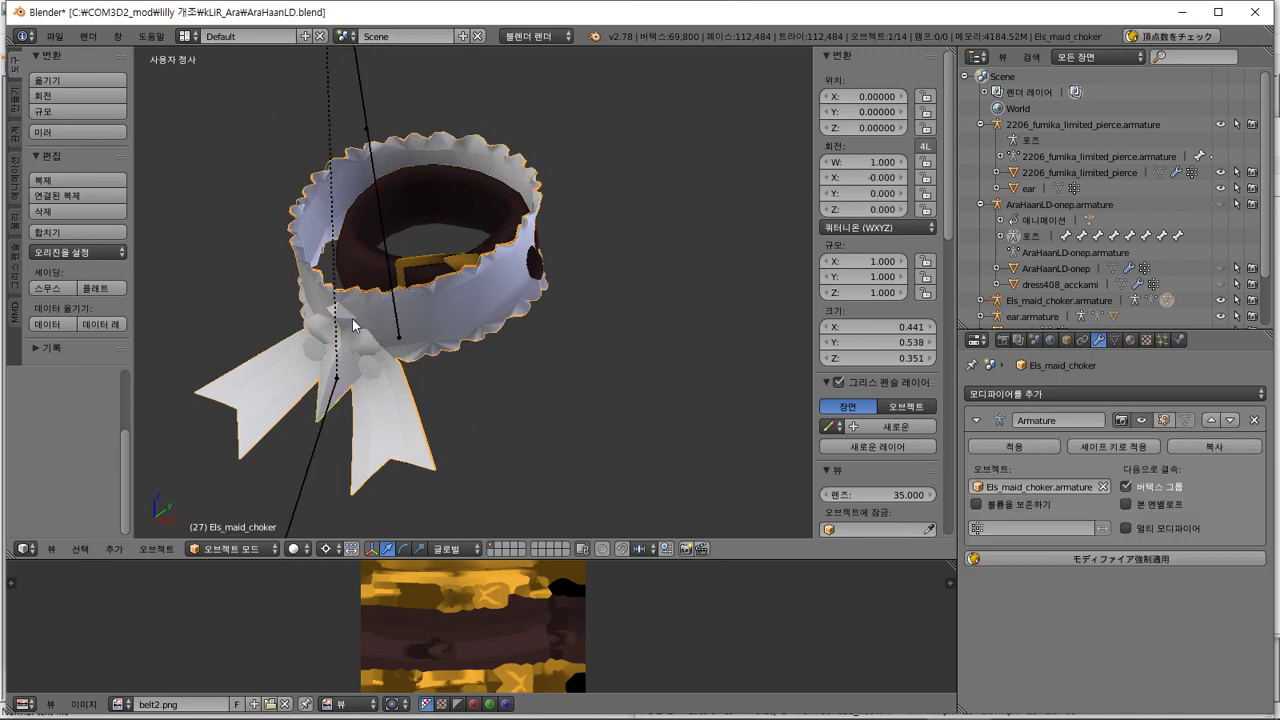
{"action": "right_click", "coordinate": [361, 267], "text": "shift"}
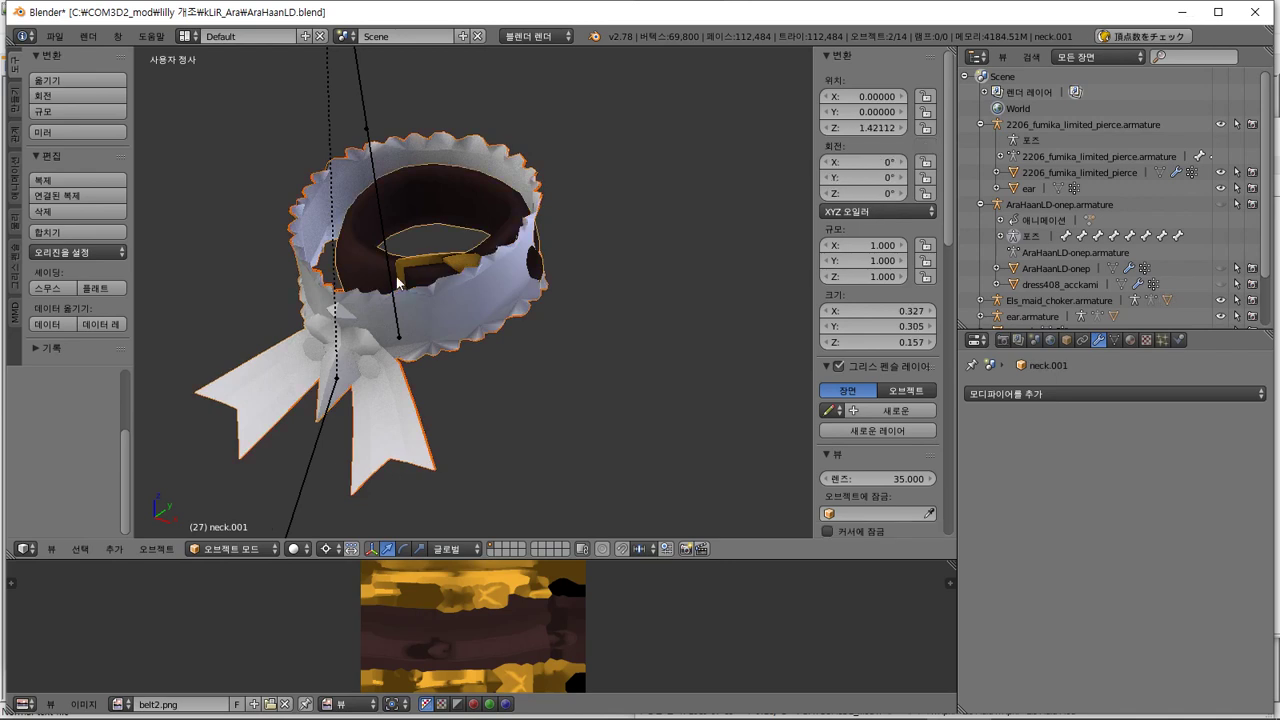
{"action": "middle_click_drag", "start_coordinate": [402, 286], "coordinate": [424, 306]}
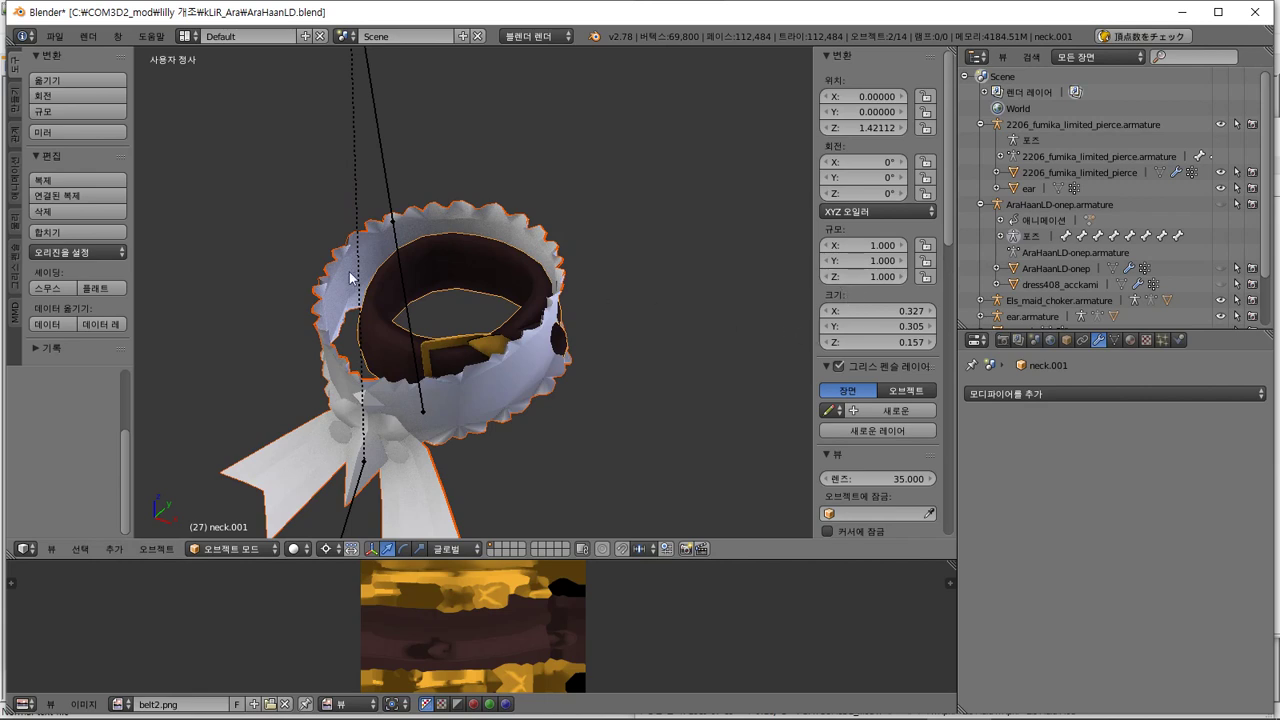
{"action": "left_click", "coordinate": [1114, 342]}
{"action": "left_click", "coordinate": [1244, 538]}
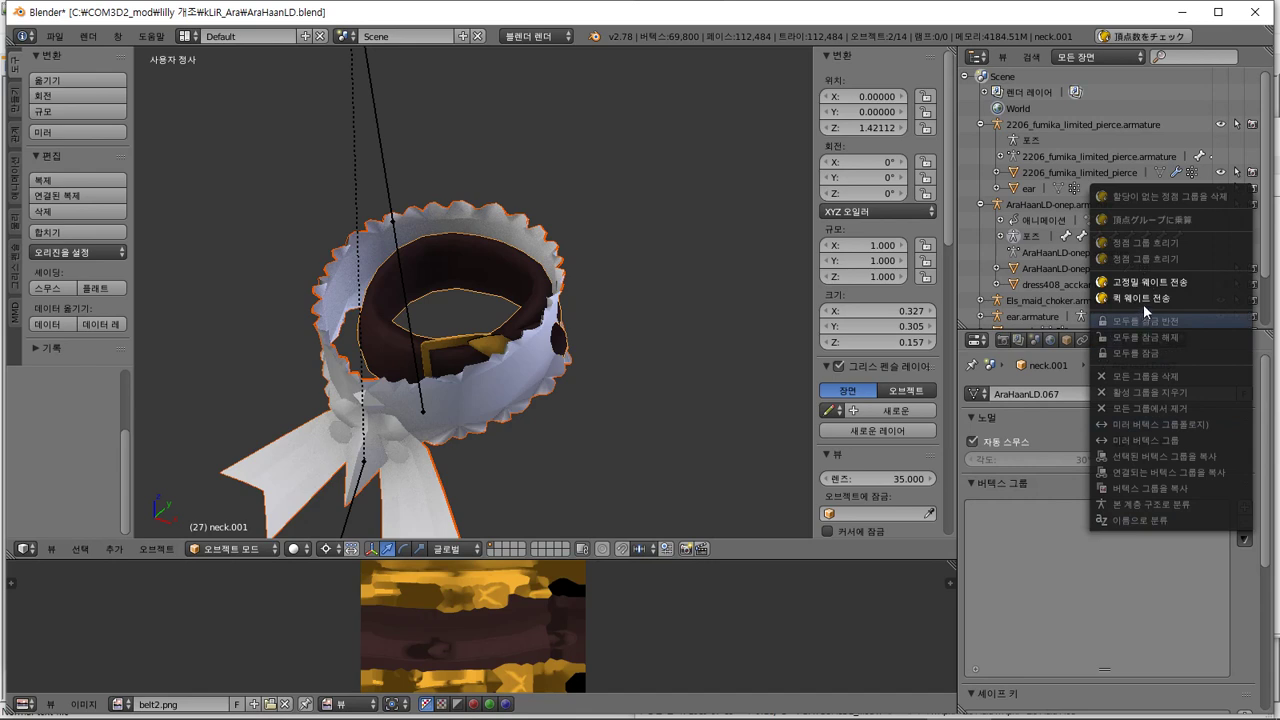
{"action": "left_click", "coordinate": [1144, 300]}
{"action": "left_click", "coordinate": [1146, 410]}
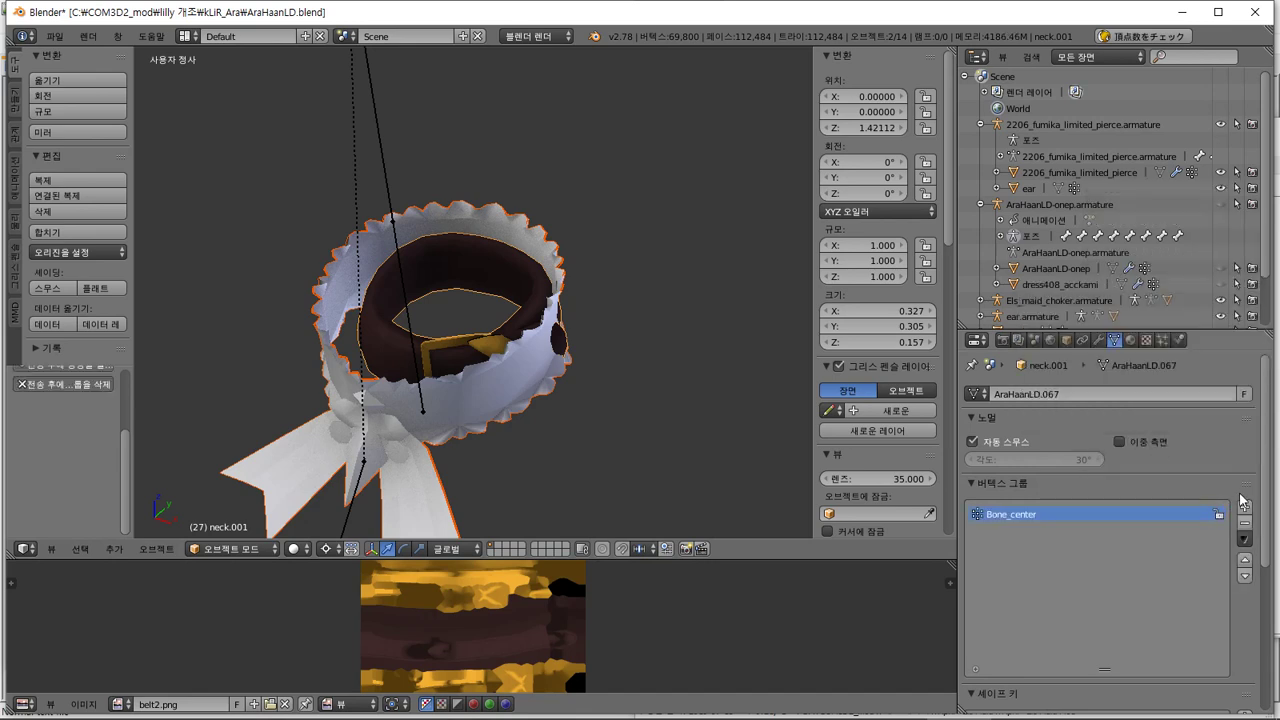
Check the shape key transfer options with Els_maid_choker and neck.001 selected
{"action": "scroll", "coordinate": [1262, 480], "scroll_direction": "down", "scroll_amount": 5}
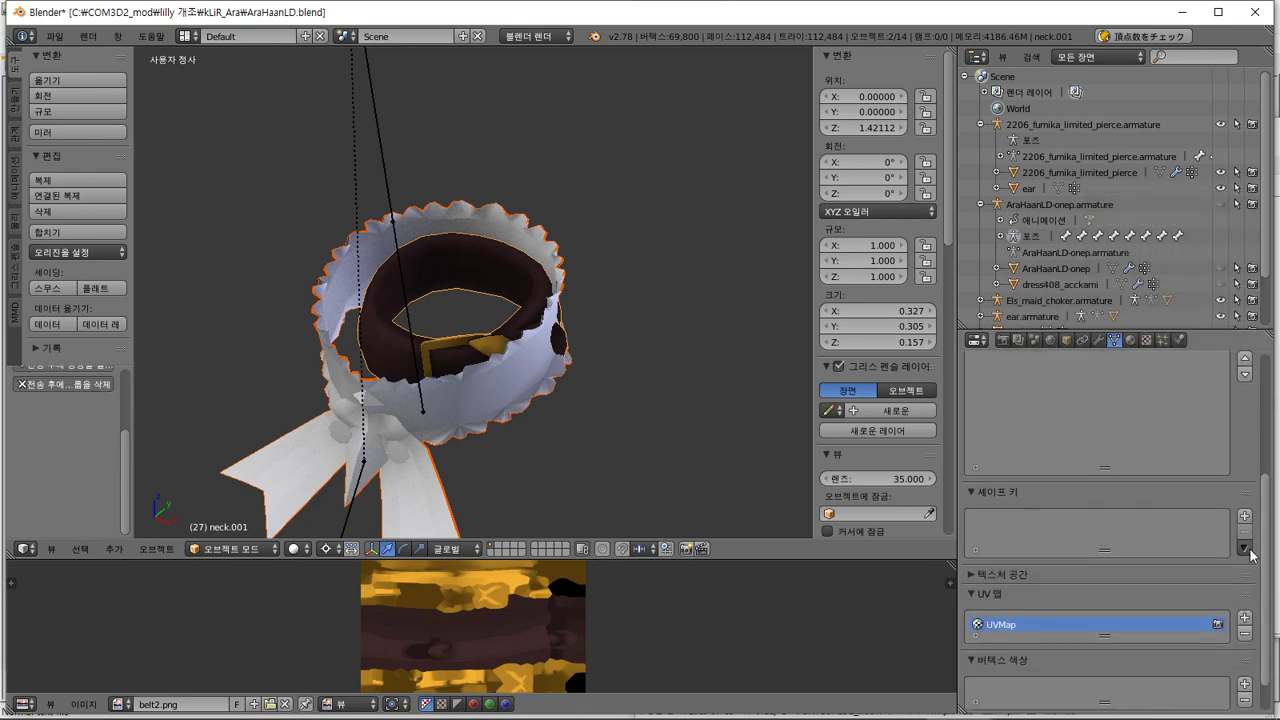
{"action": "left_click", "coordinate": [1245, 547]}
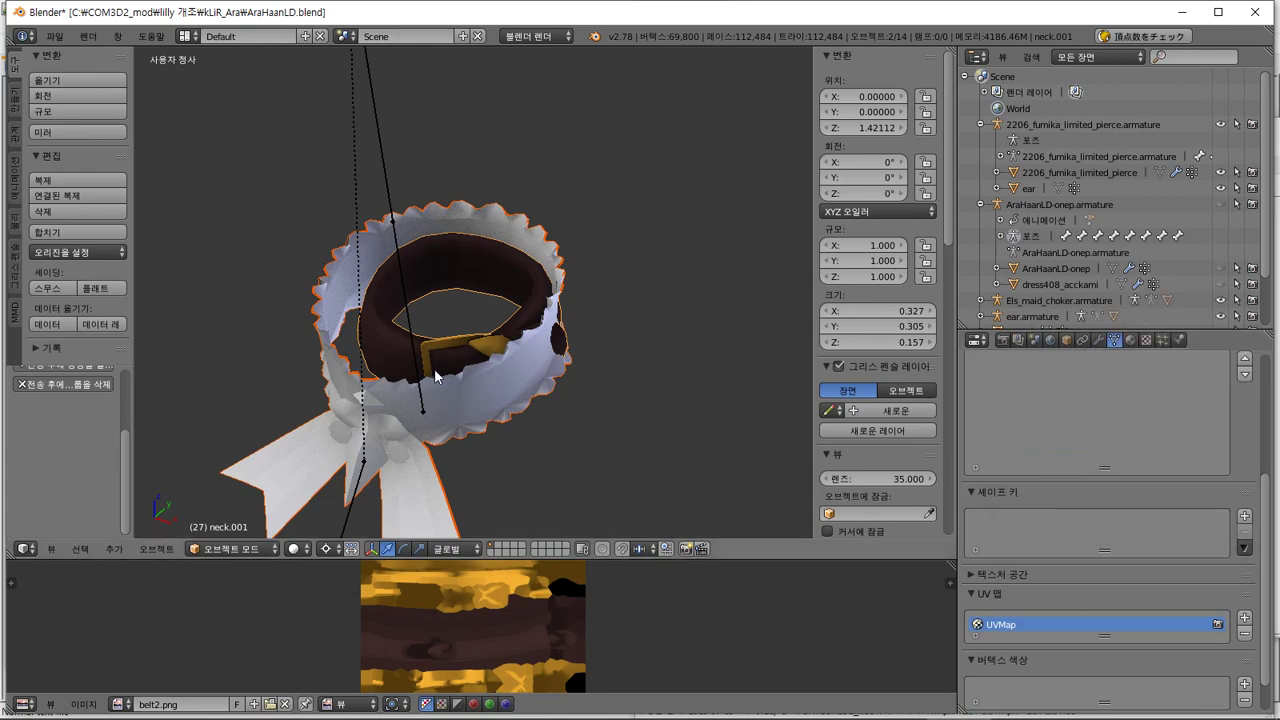
{"action": "left_click", "coordinate": [1245, 548]}
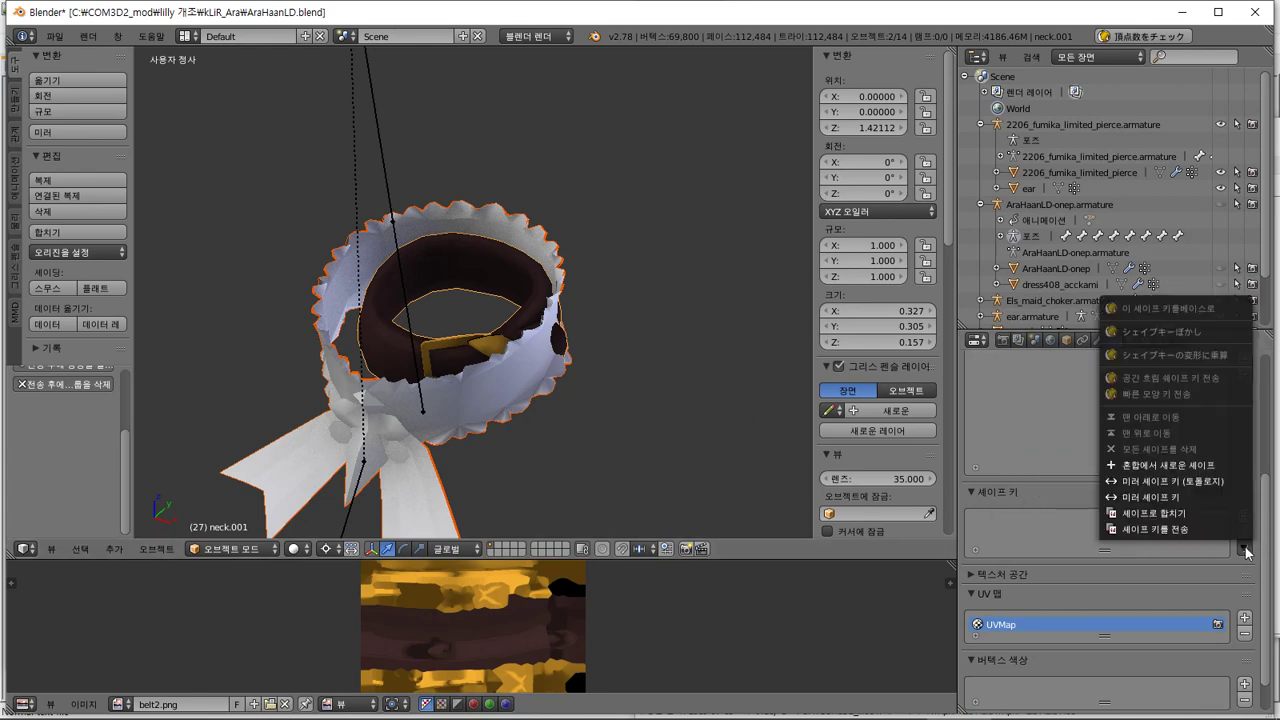
{"action": "right_click", "coordinate": [365, 394]}
{"action": "right_click", "coordinate": [406, 394]}
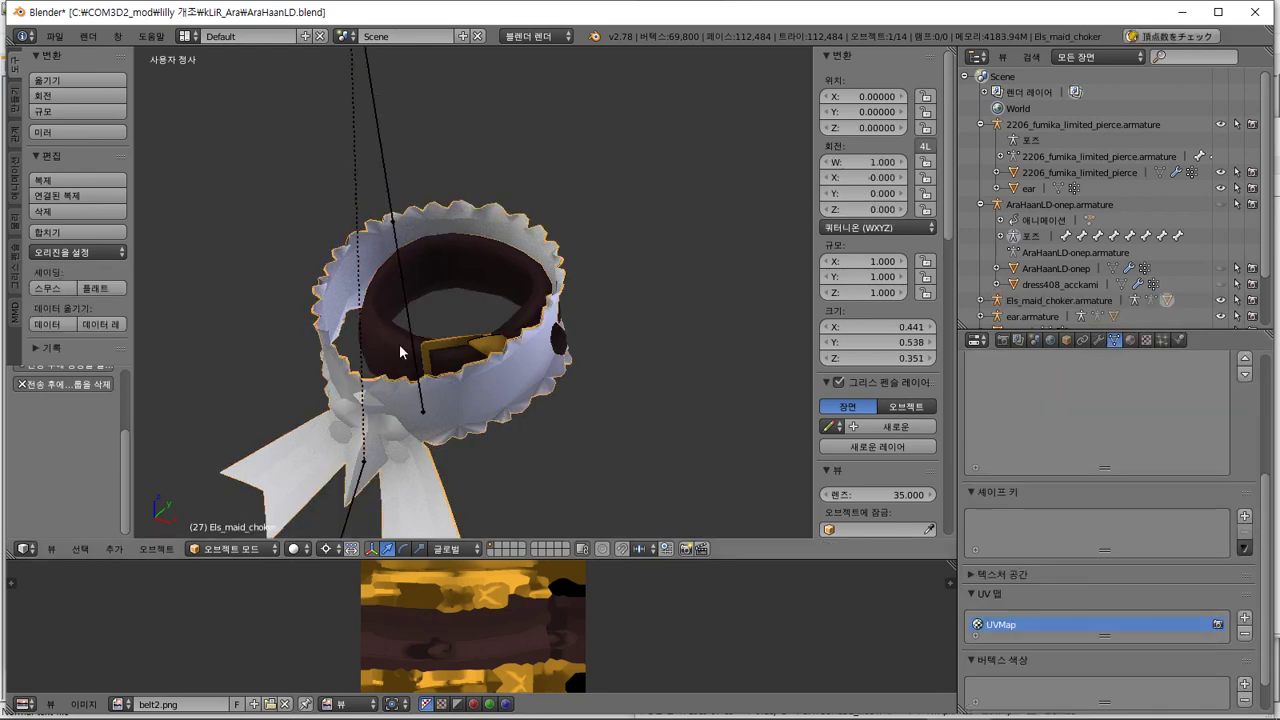
{"action": "right_click", "coordinate": [400, 352], "text": "shift"}
{"action": "left_click", "coordinate": [1244, 547]}
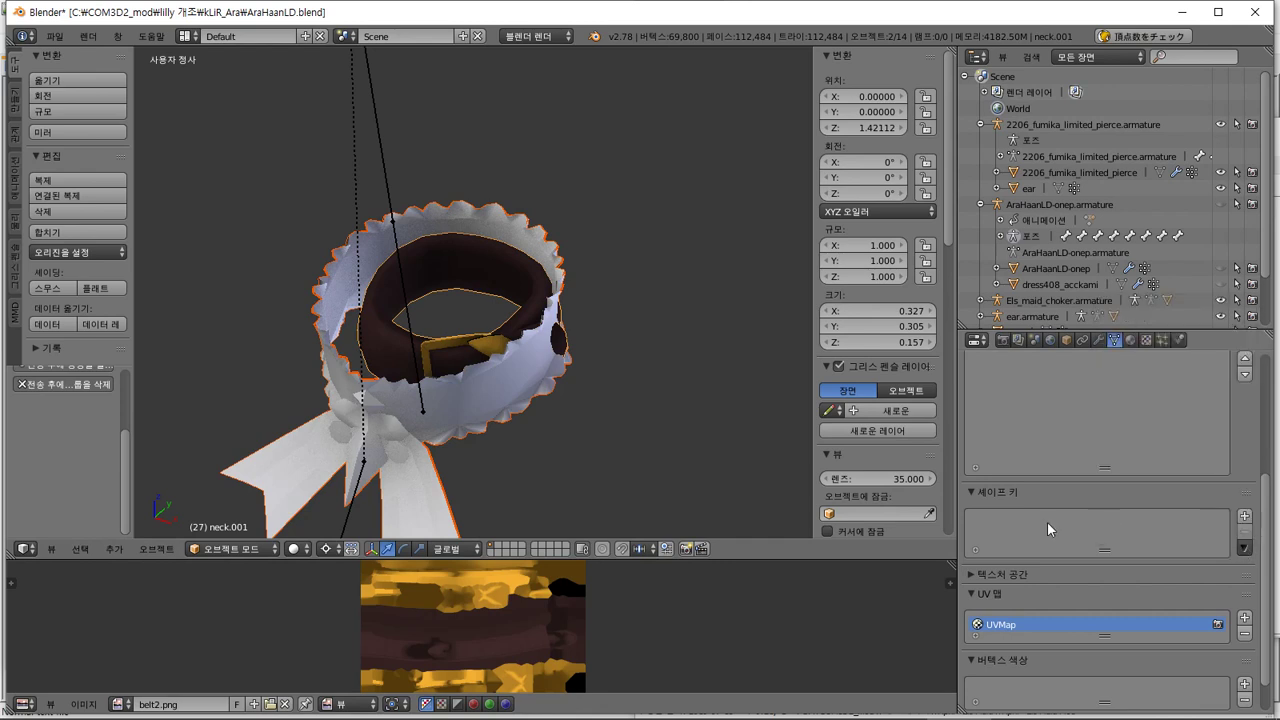
{"action": "left_click", "coordinate": [488, 269]}
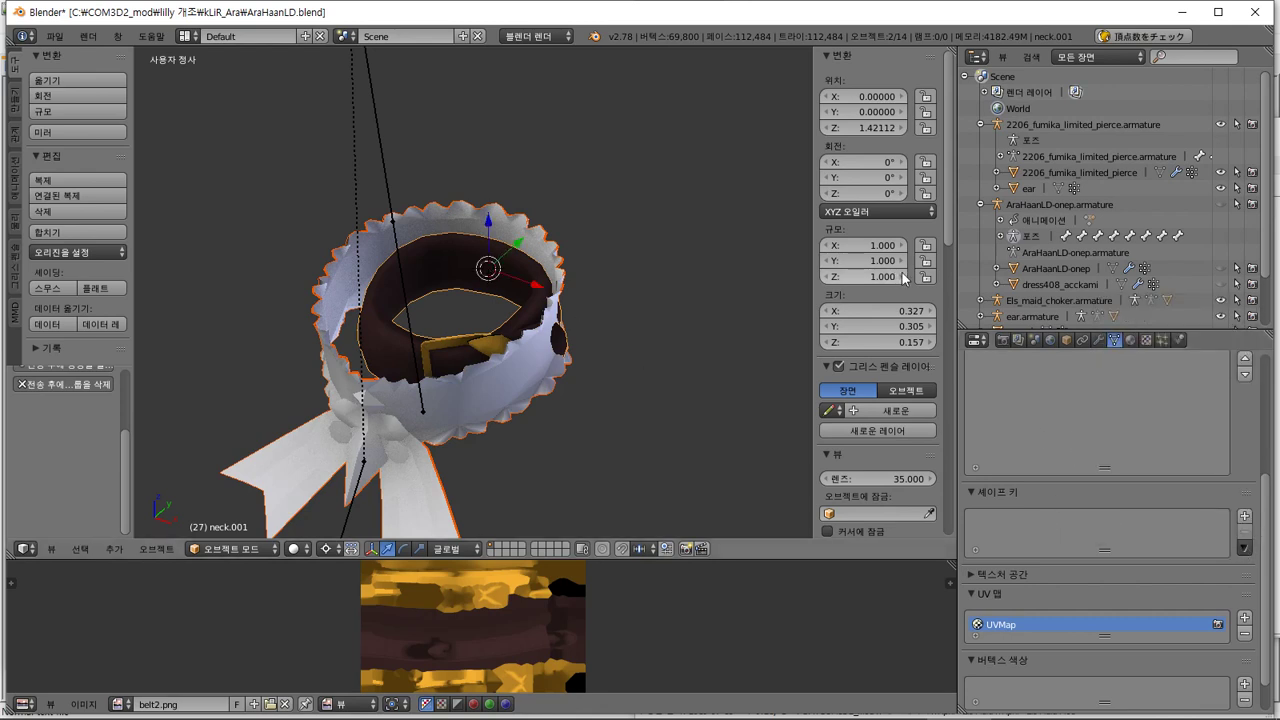
Parent neck.001 to Els_maid_choker.armature in the scene hierarchy, using the Object parent type
{"action": "right_click", "coordinate": [480, 286]}
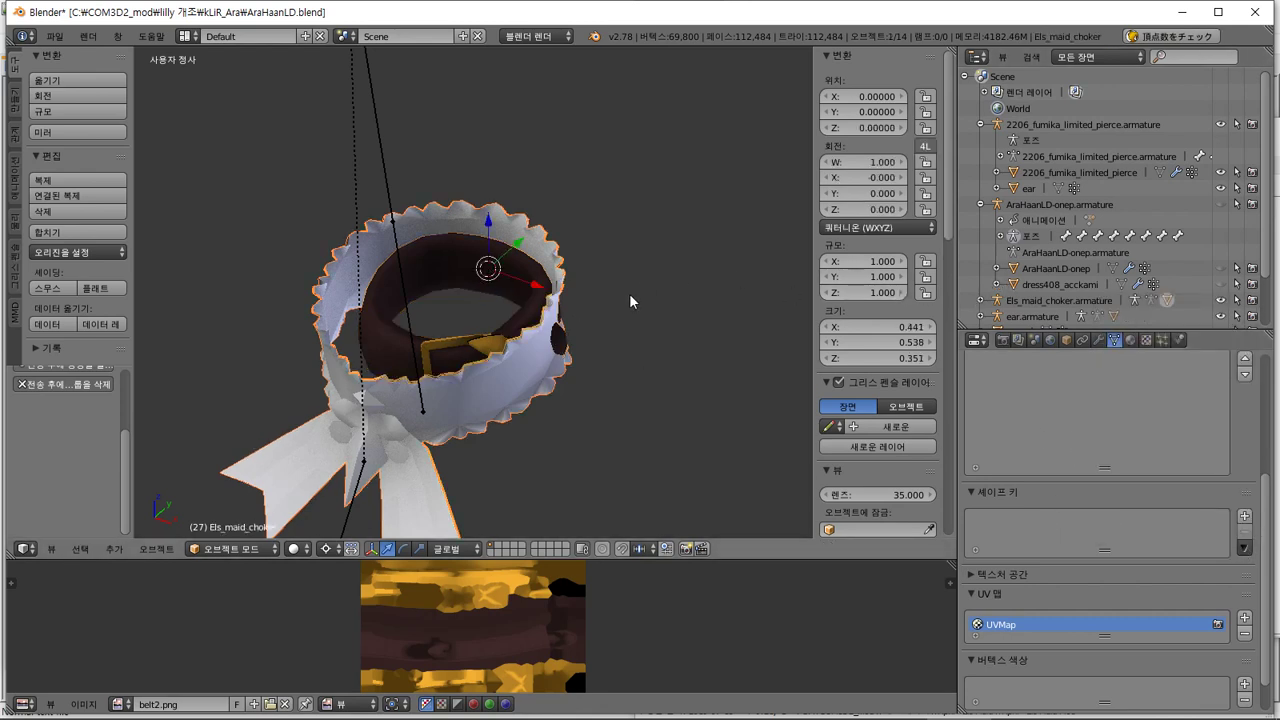
{"action": "scroll", "coordinate": [1157, 241], "scroll_direction": "down", "scroll_amount": 3}
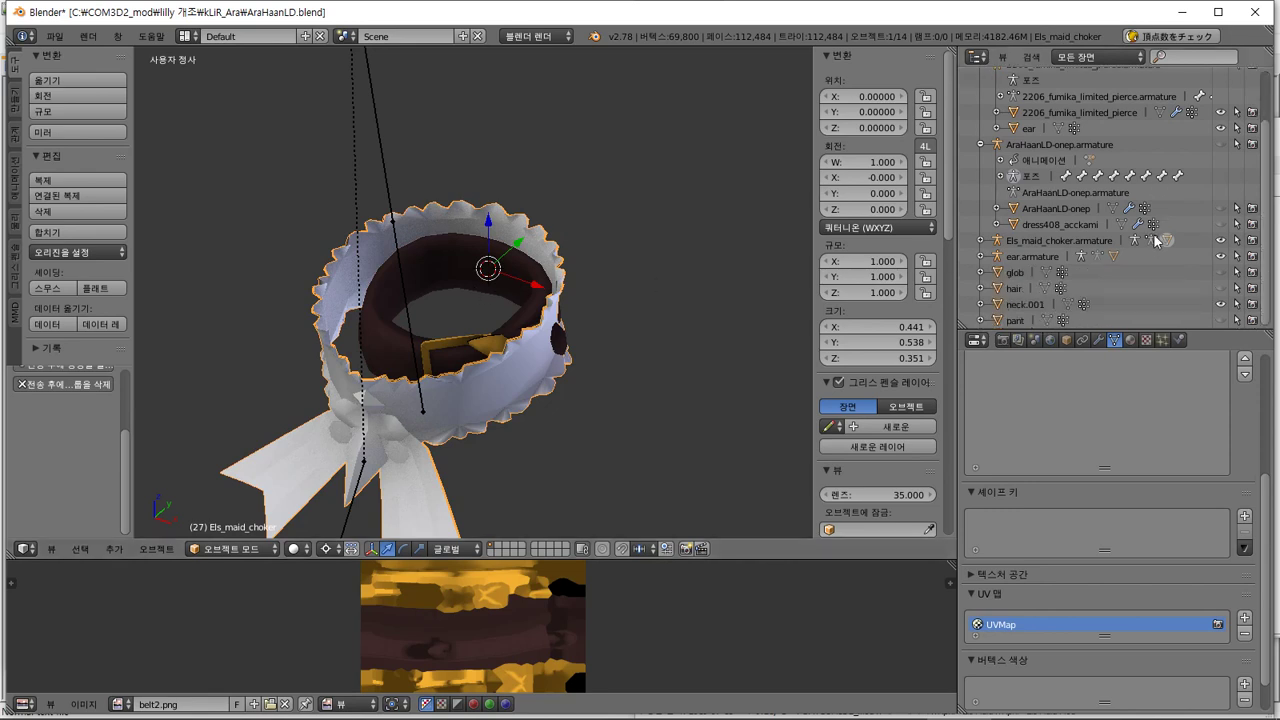
{"action": "scroll", "coordinate": [1157, 241], "scroll_direction": "up", "scroll_amount": 3}
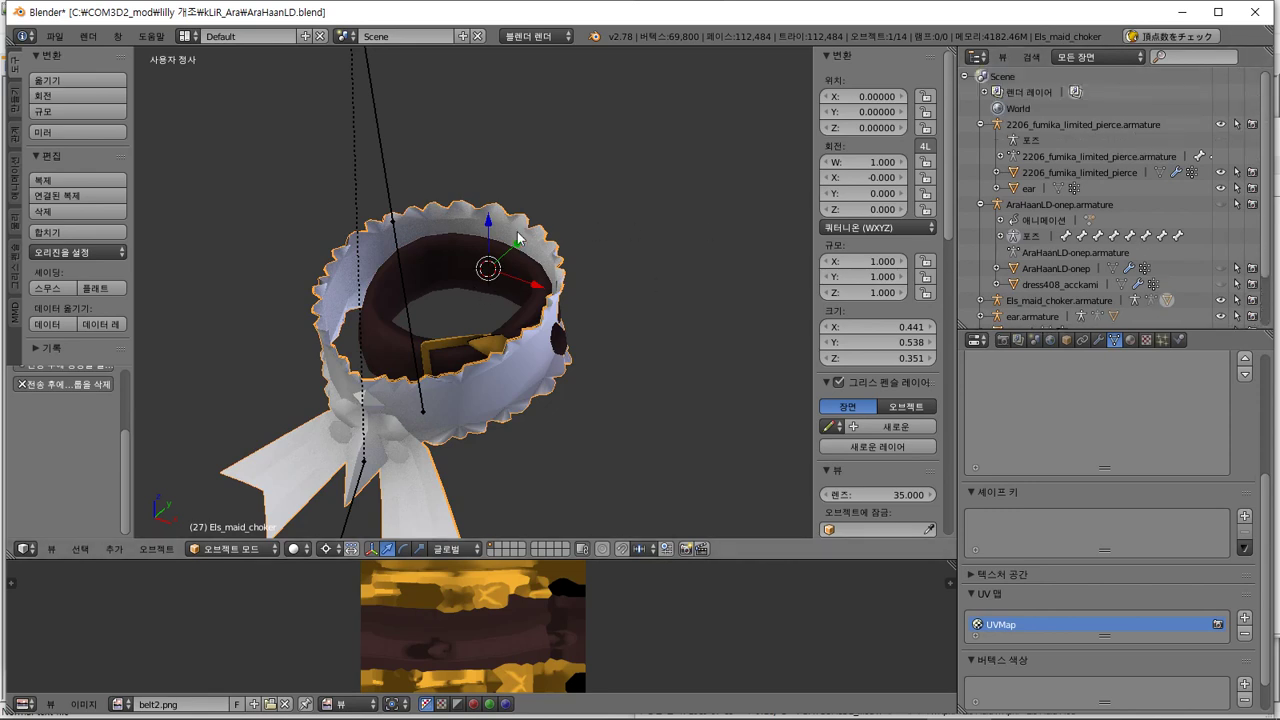
{"action": "right_click", "coordinate": [443, 428]}
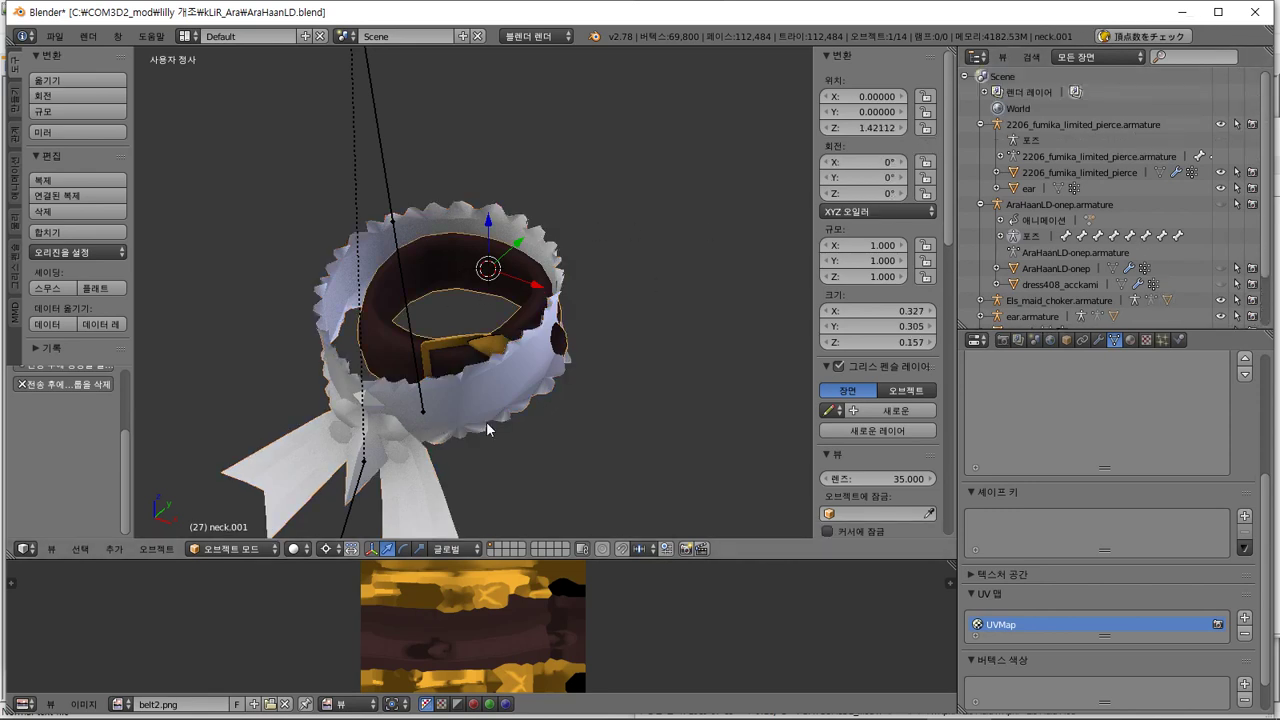
{"action": "left_click", "coordinate": [981, 301]}
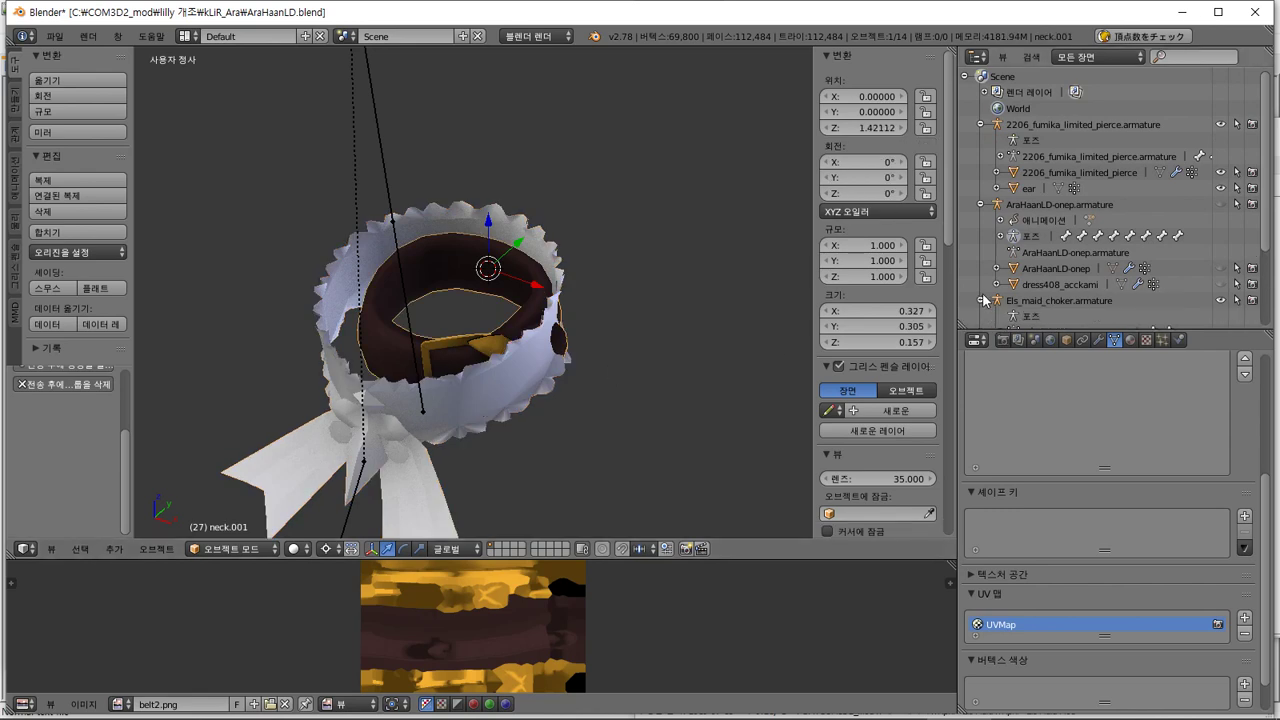
{"action": "right_click", "coordinate": [473, 258]}
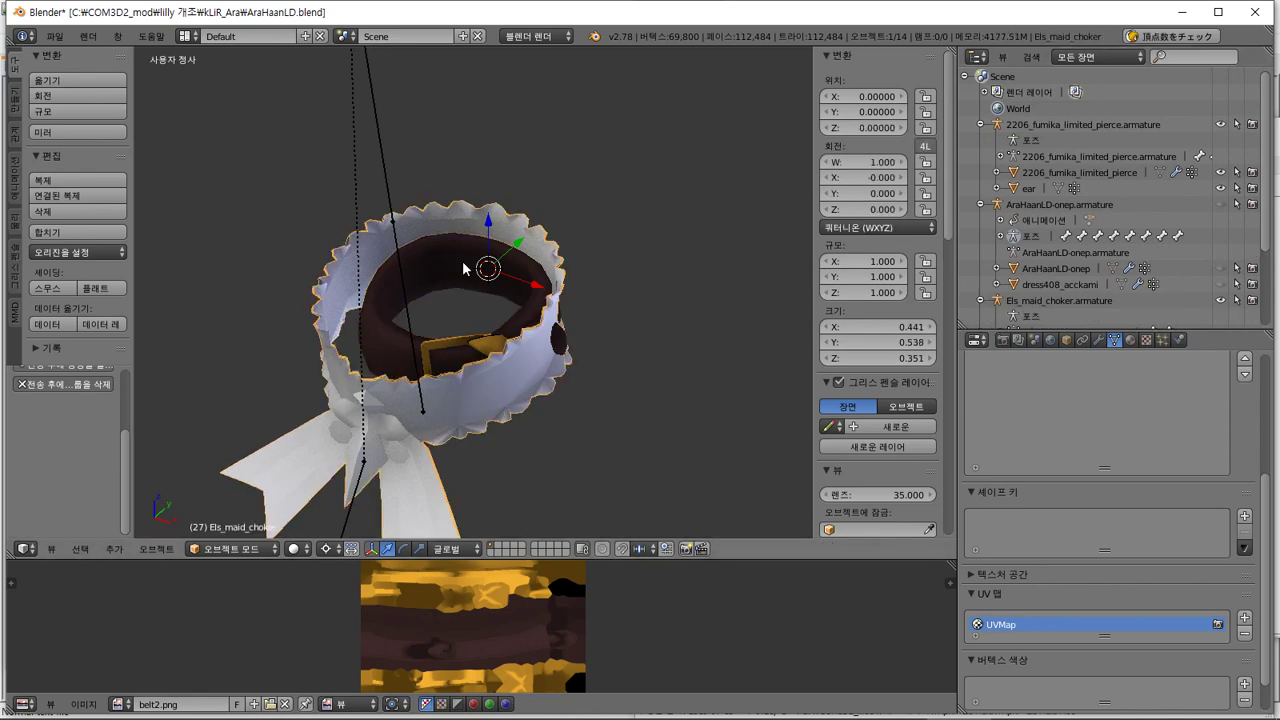
{"action": "right_click", "coordinate": [463, 268]}
{"action": "scroll", "coordinate": [1092, 238], "scroll_direction": "down", "scroll_amount": 3}
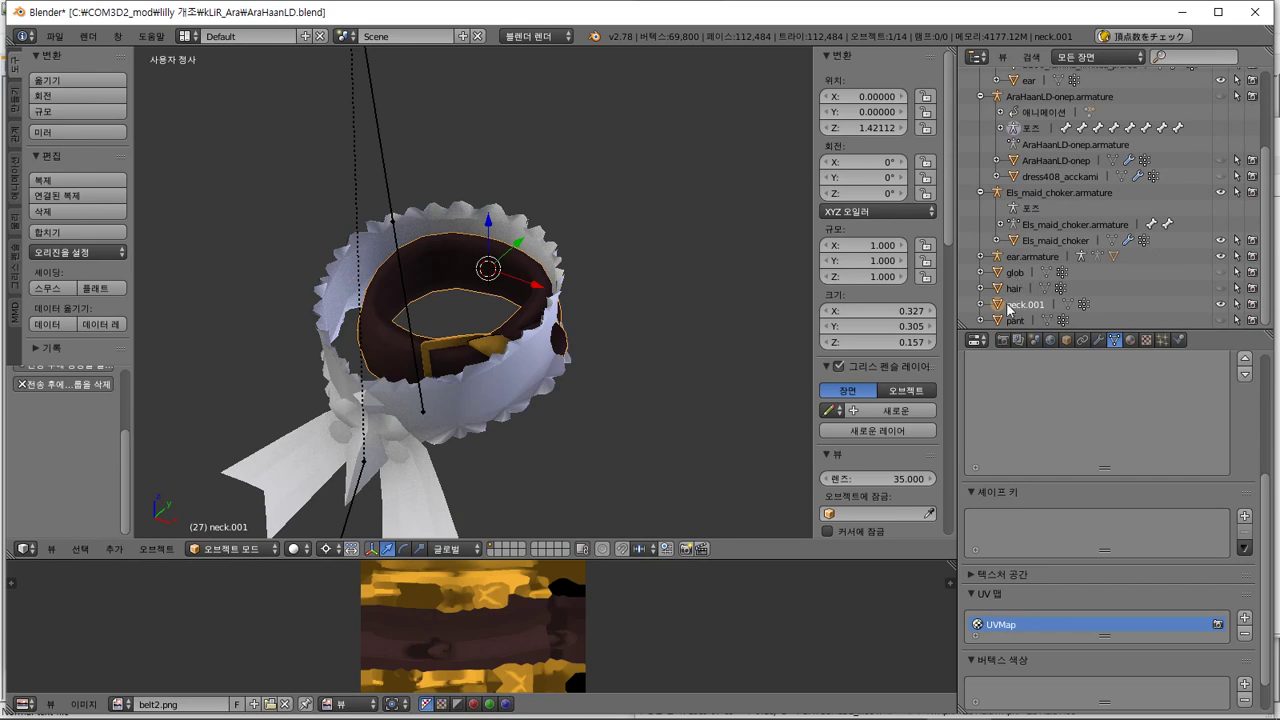
{"action": "left_click_drag", "start_coordinate": [1002, 304], "coordinate": [1047, 194]}
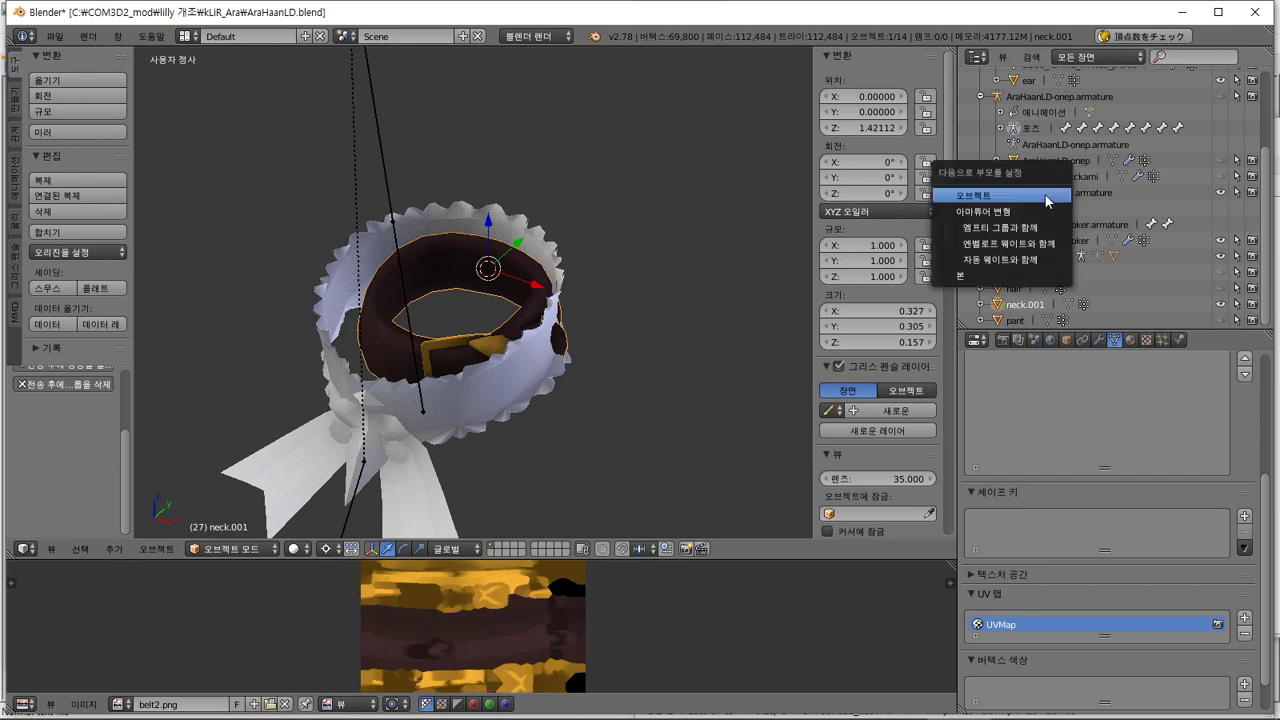
{"action": "left_click", "coordinate": [1047, 197]}
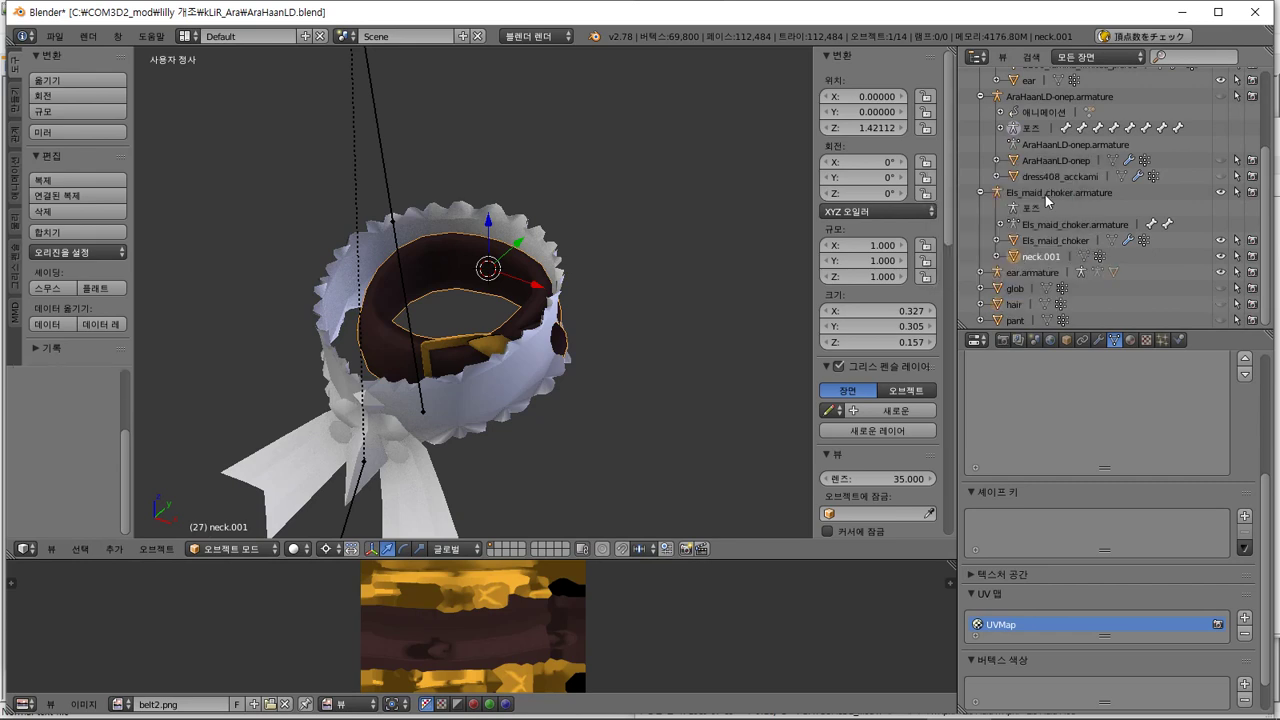
Recheck the shape key options with both meshes selected and compare the vertex groups of neck.001 and Els_maid_choker
{"action": "left_click", "coordinate": [1018, 247], "text": "ctrl"}
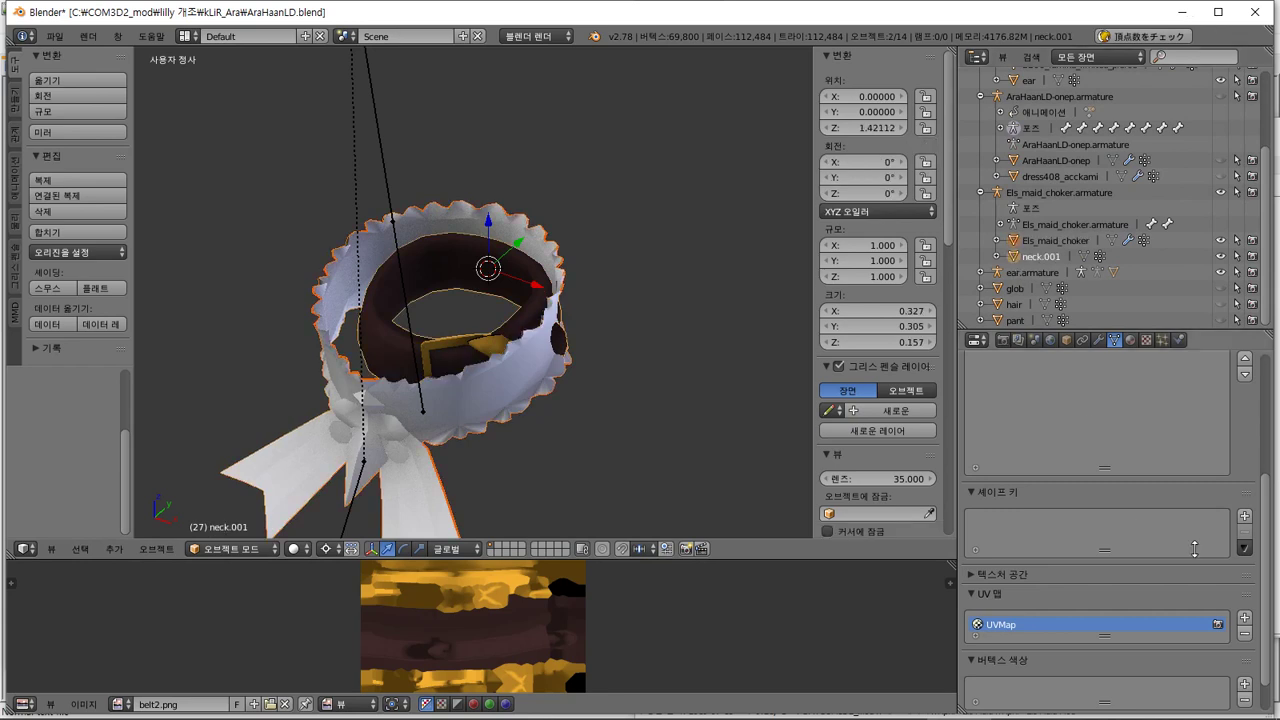
{"action": "left_click", "coordinate": [1243, 548]}
{"action": "scroll", "coordinate": [1244, 469], "scroll_direction": "up", "scroll_amount": 5}
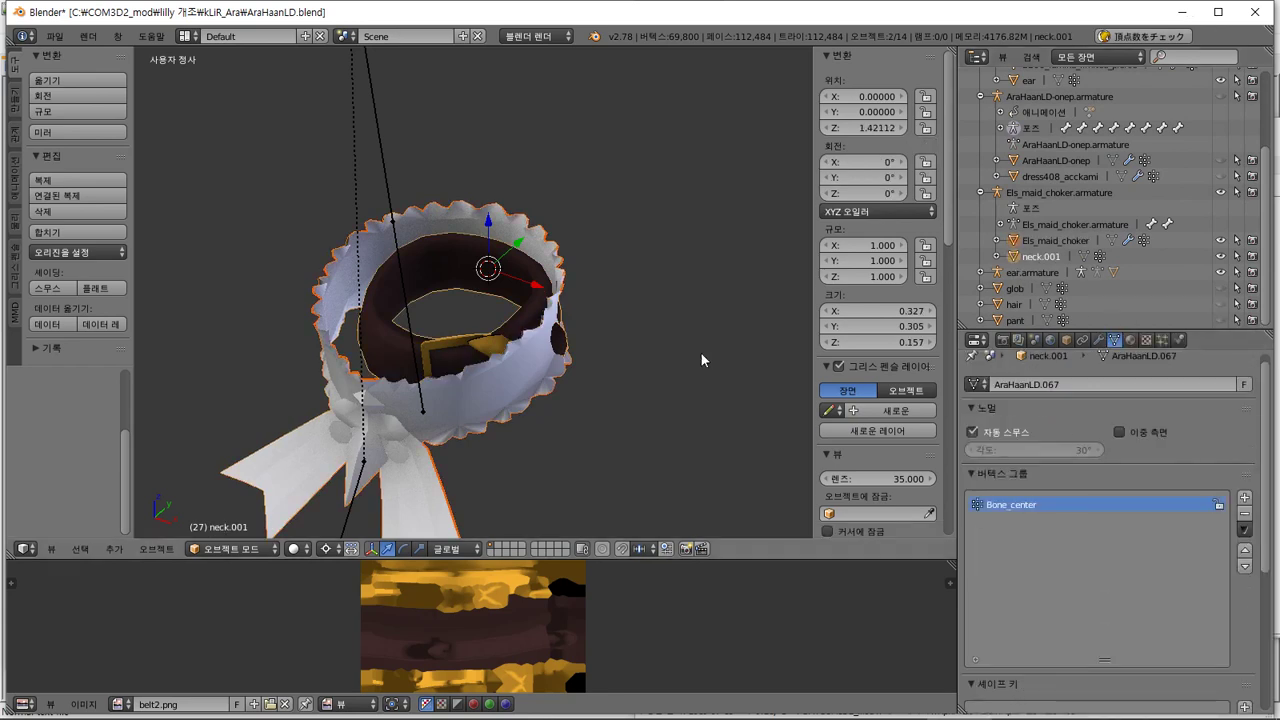
{"action": "right_click", "coordinate": [432, 401]}
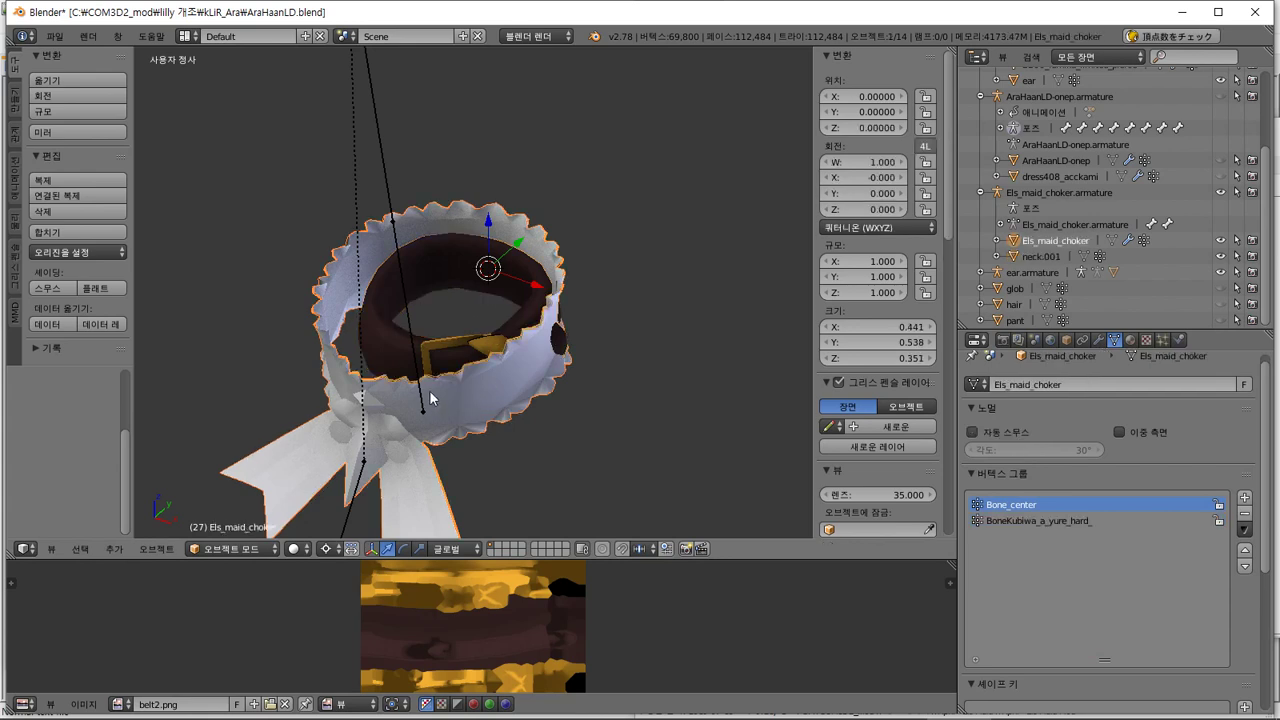
Copy the CM3D2 bone information from Els_maid_choker and paste it onto neck.001
{"action": "left_click", "coordinate": [1068, 341]}
{"action": "left_click", "coordinate": [1076, 432]}
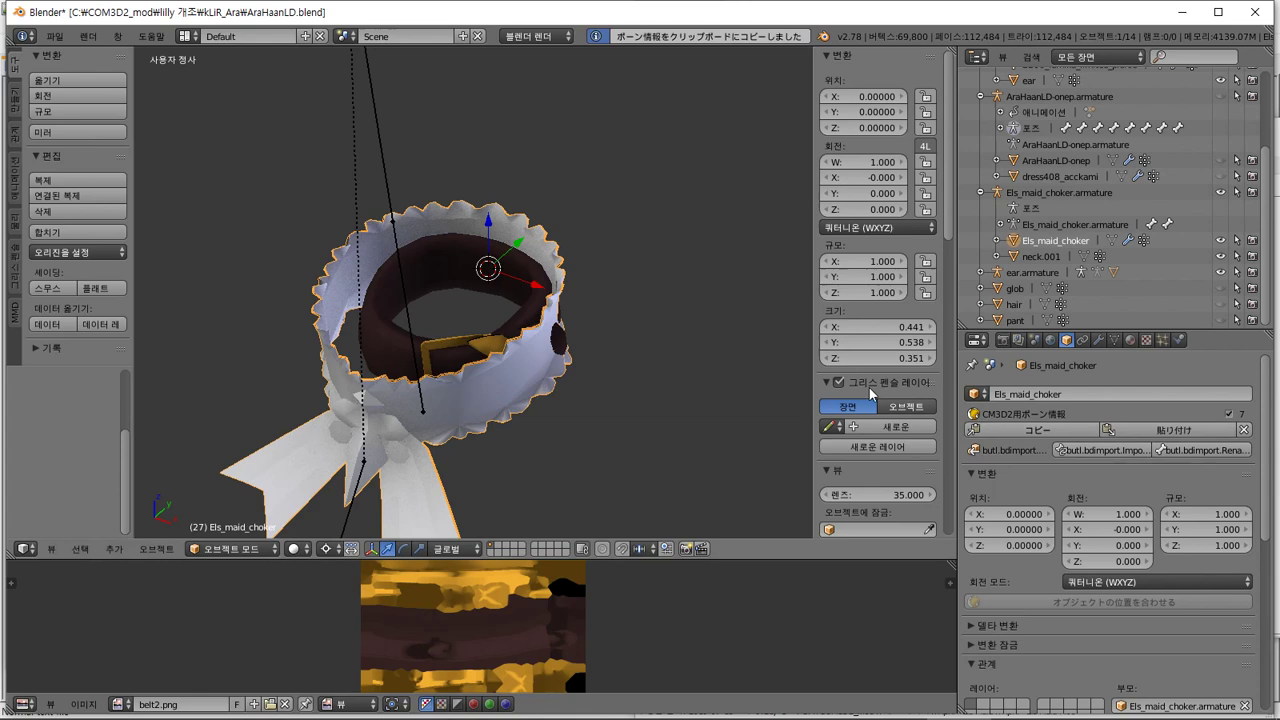
{"action": "right_click", "coordinate": [528, 301]}
{"action": "left_click", "coordinate": [1174, 430]}
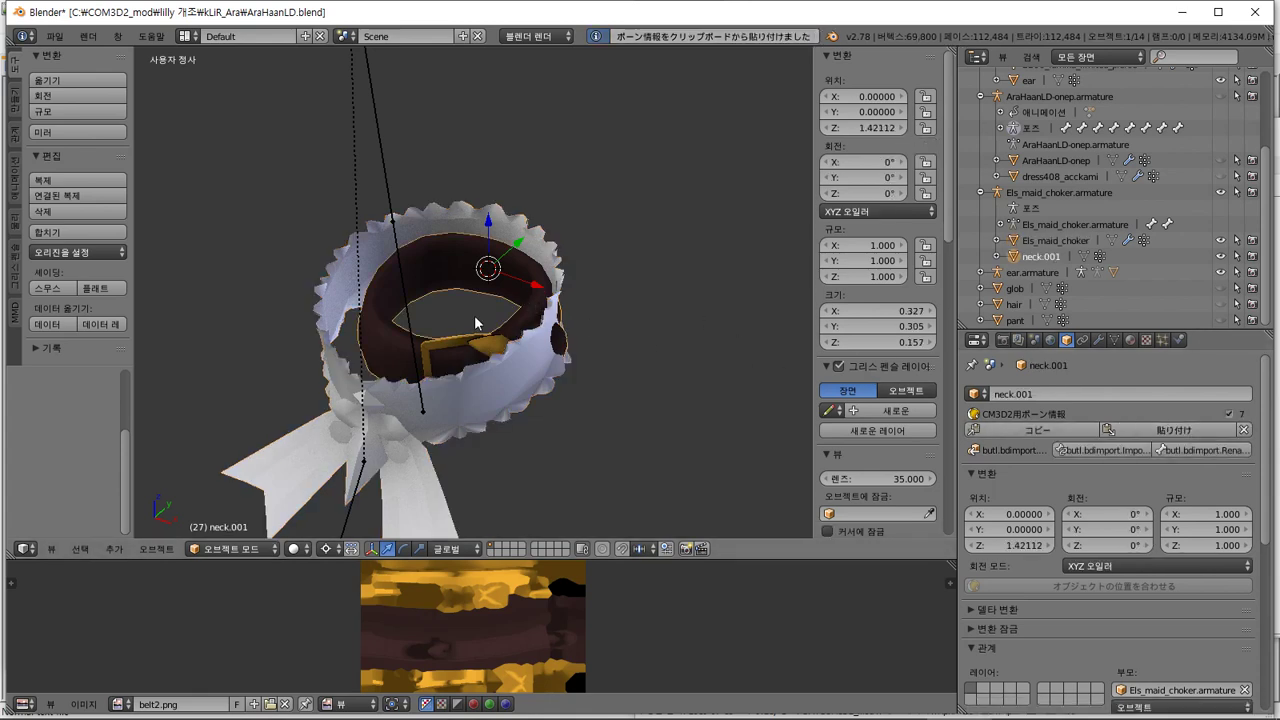
Repeat the quick weight transfer from Els_maid_choker to neck.001 using the nearest face, and check the shape key options
{"action": "right_click", "coordinate": [390, 398], "text": "shift"}
{"action": "right_click", "coordinate": [400, 364], "text": "shift"}
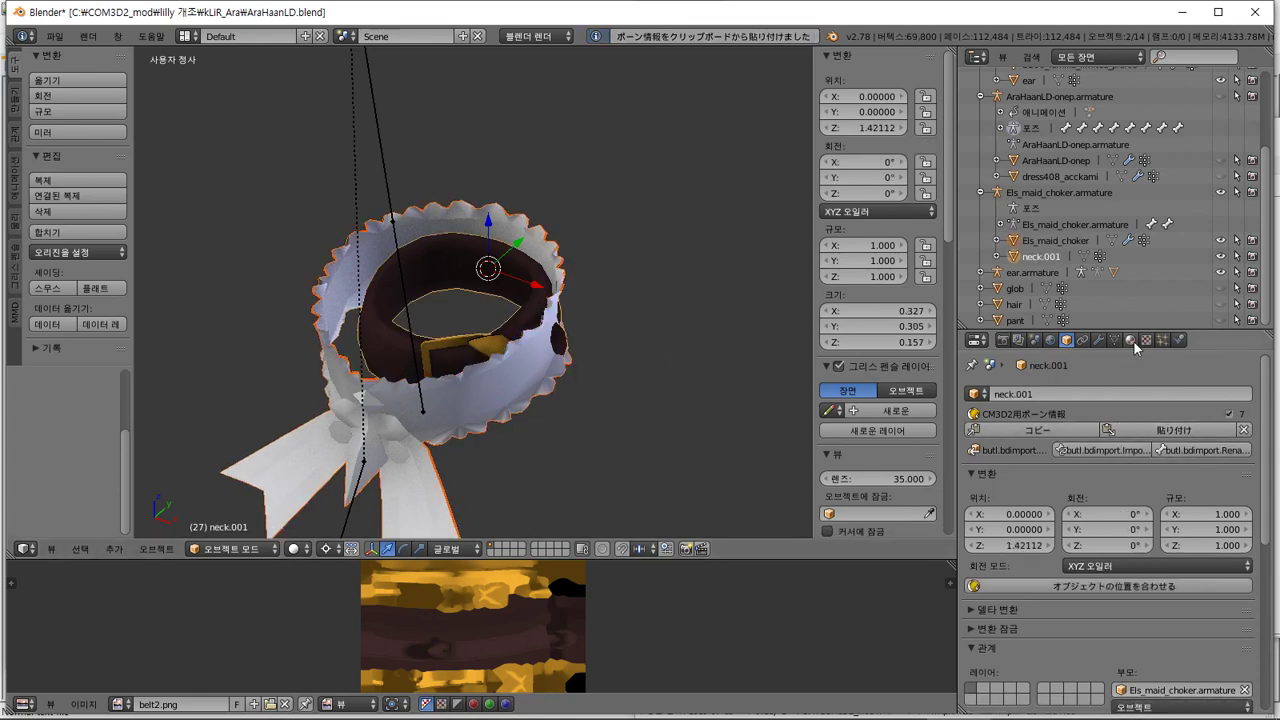
{"action": "left_click", "coordinate": [1115, 340]}
{"action": "left_click", "coordinate": [1243, 537]}
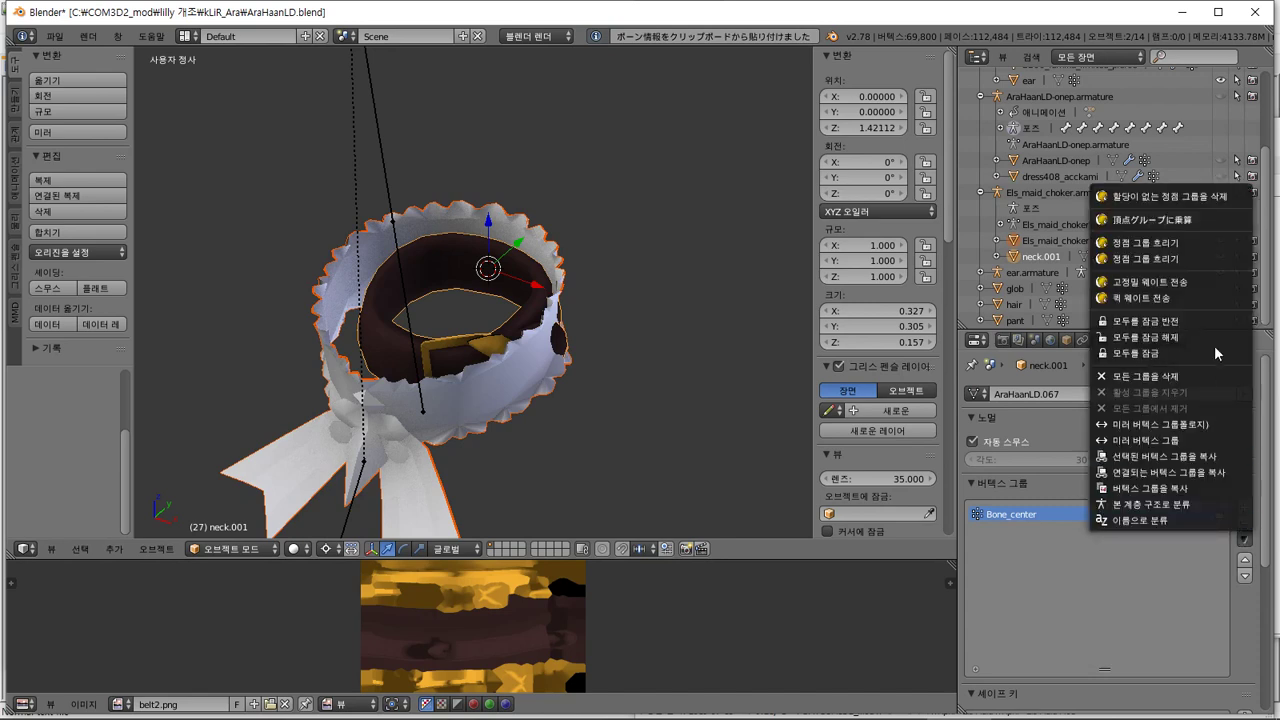
{"action": "left_click", "coordinate": [1222, 300]}
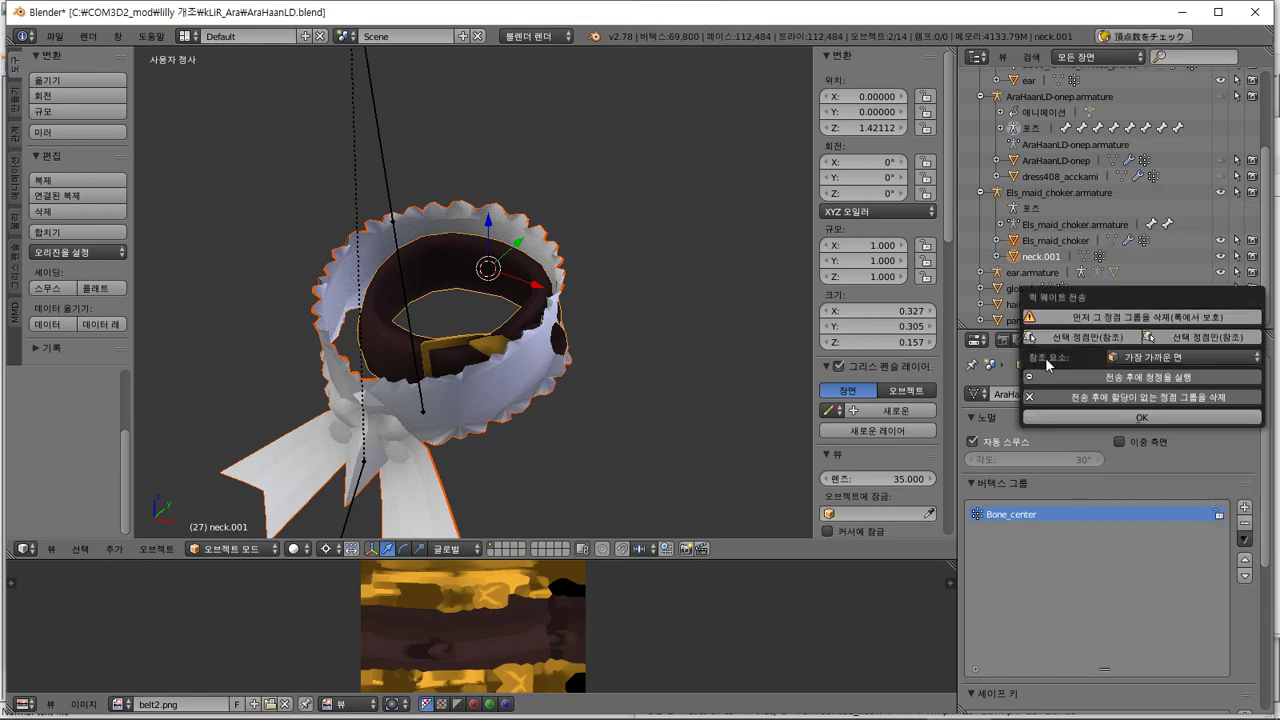
{"action": "left_click", "coordinate": [1141, 420]}
{"action": "scroll", "coordinate": [1186, 571], "scroll_direction": "down", "scroll_amount": 5}
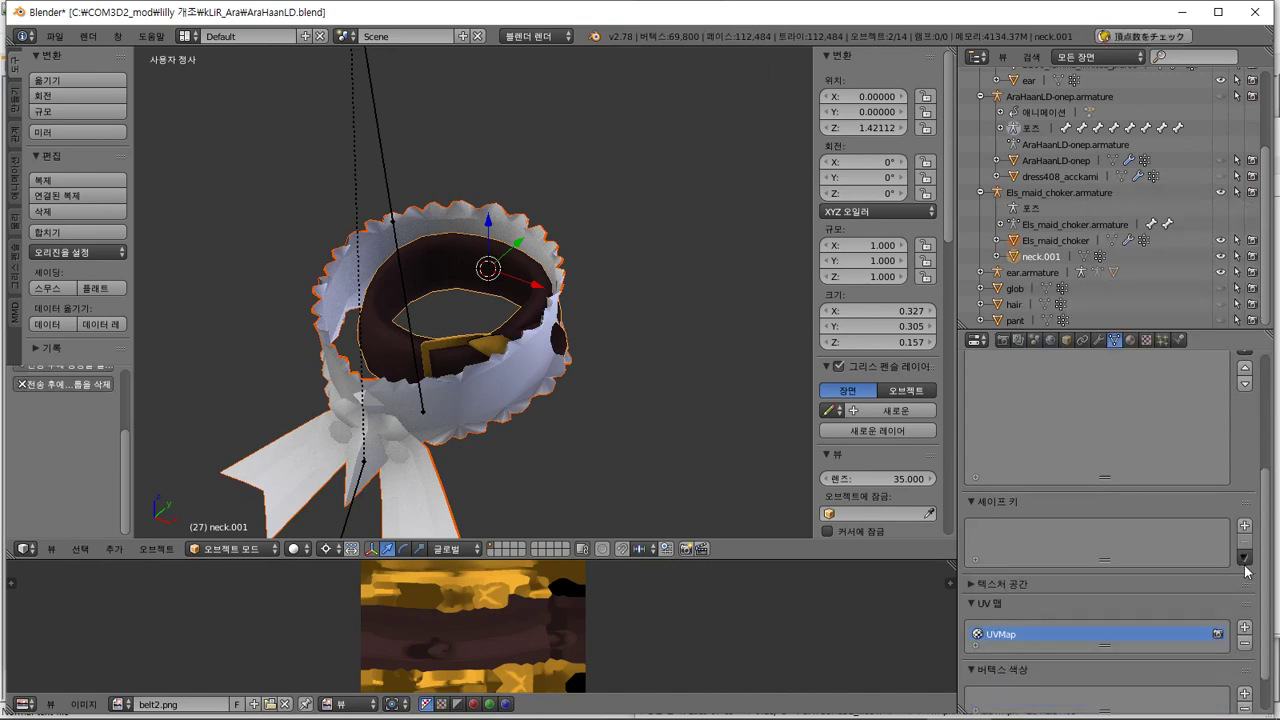
{"action": "left_click", "coordinate": [1244, 557]}
Inspect the BoneKubiwa_a_yure_hard_ weights on Els_maid_choker in Weight Paint mode
{"action": "left_click", "coordinate": [338, 388]}
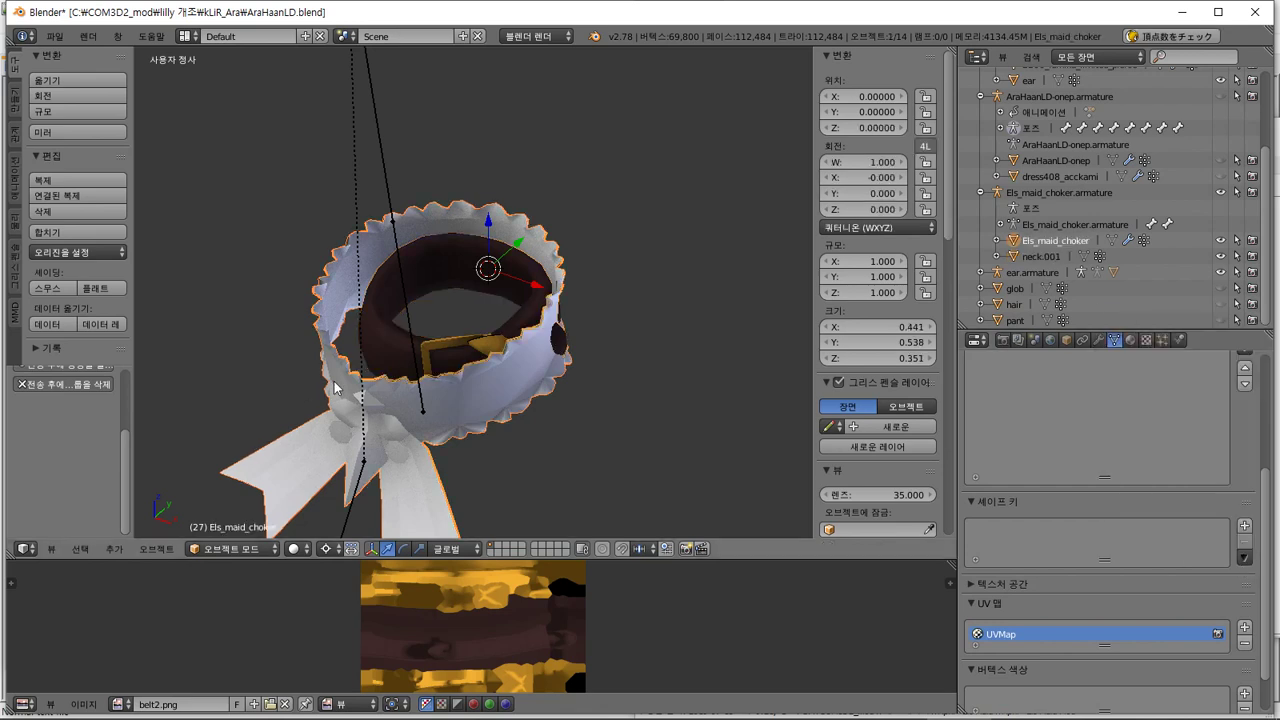
{"action": "scroll", "coordinate": [1142, 450], "scroll_direction": "up", "scroll_amount": 5}
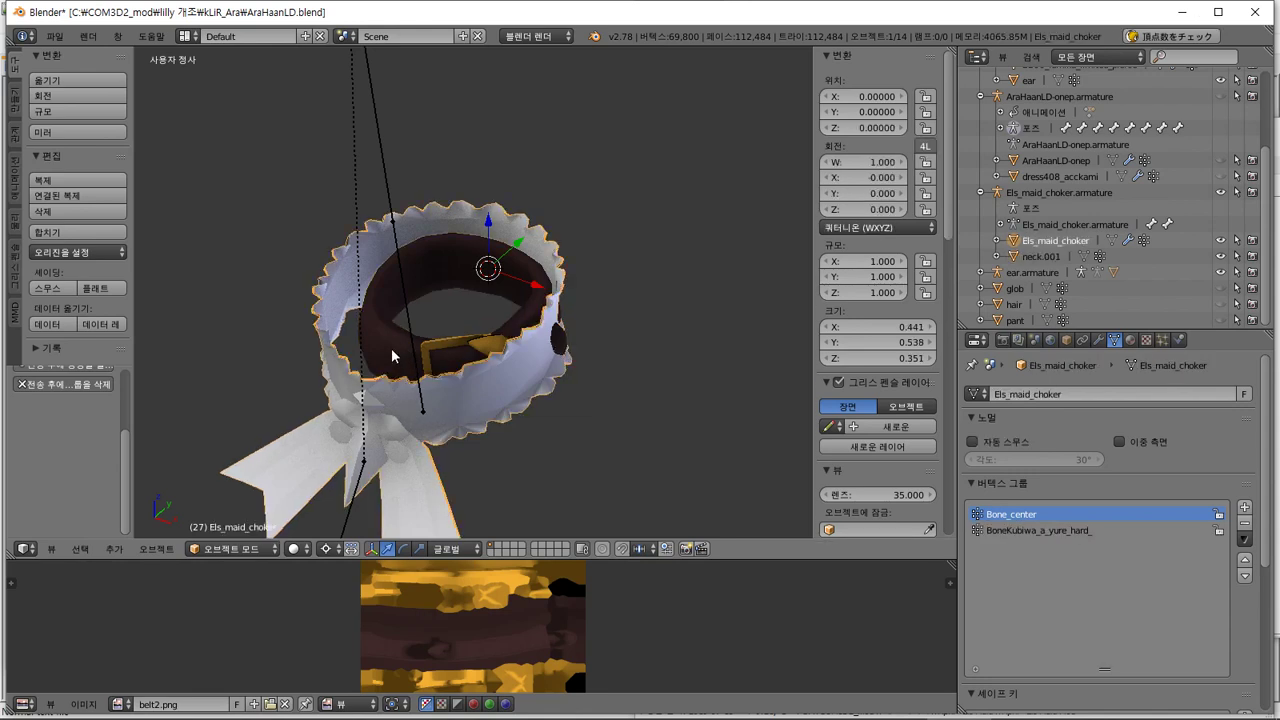
{"action": "left_click", "coordinate": [262, 549]}
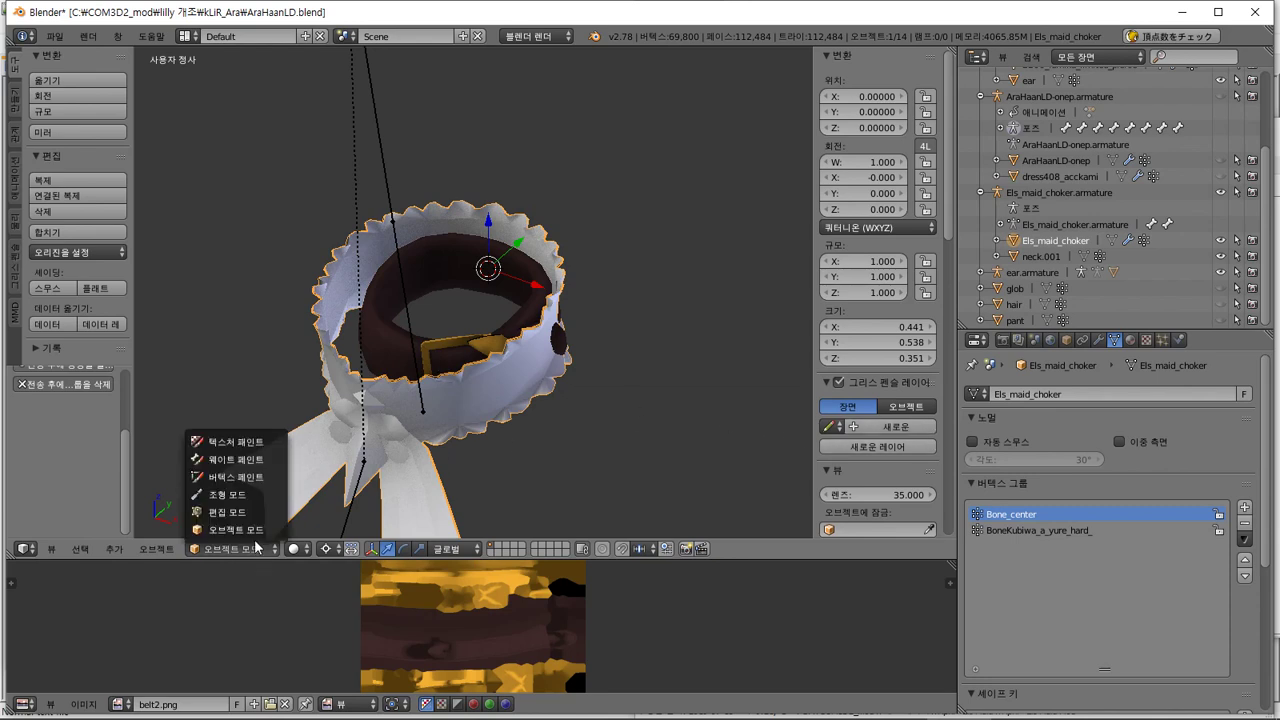
{"action": "left_click", "coordinate": [245, 460]}
{"action": "left_click", "coordinate": [1040, 530]}
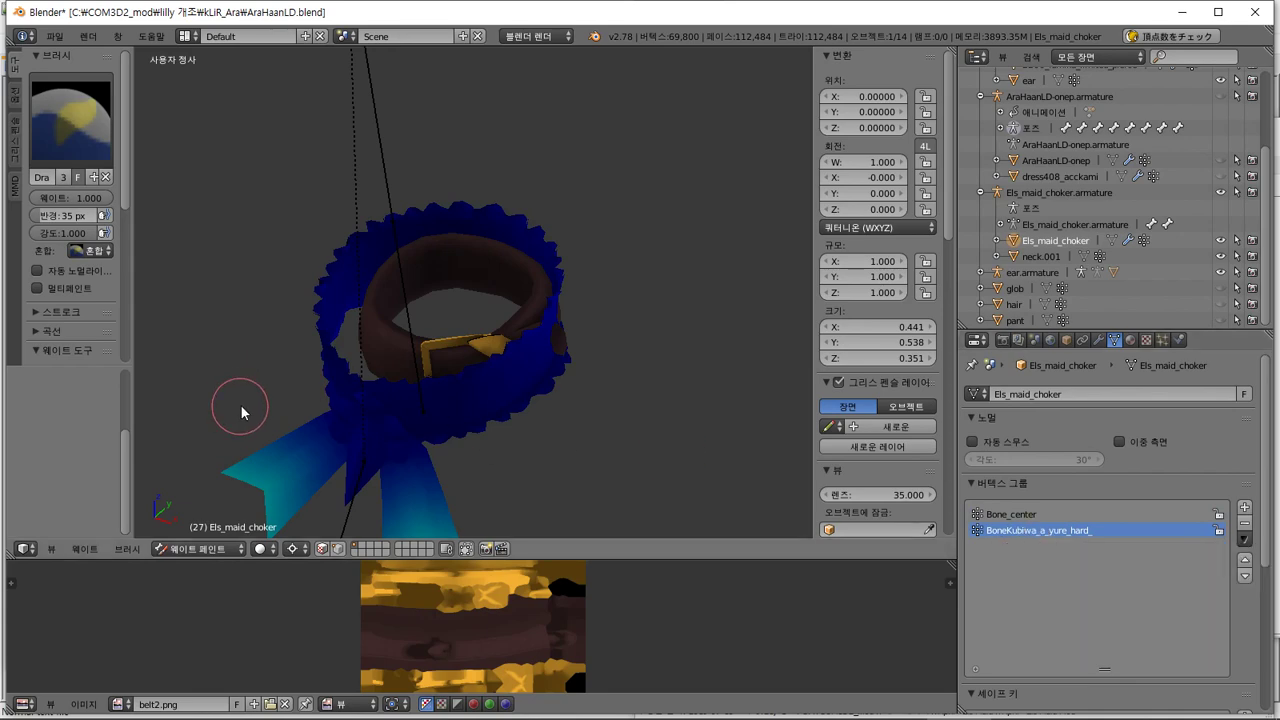
{"action": "key", "text": "Tab"}
{"action": "key", "text": "Tab"}
{"action": "key", "text": "ctrl+Tab"}
Inspect the Bone_center weights on the neck.001 belt in Weight Paint mode
{"action": "right_click", "coordinate": [375, 340]}
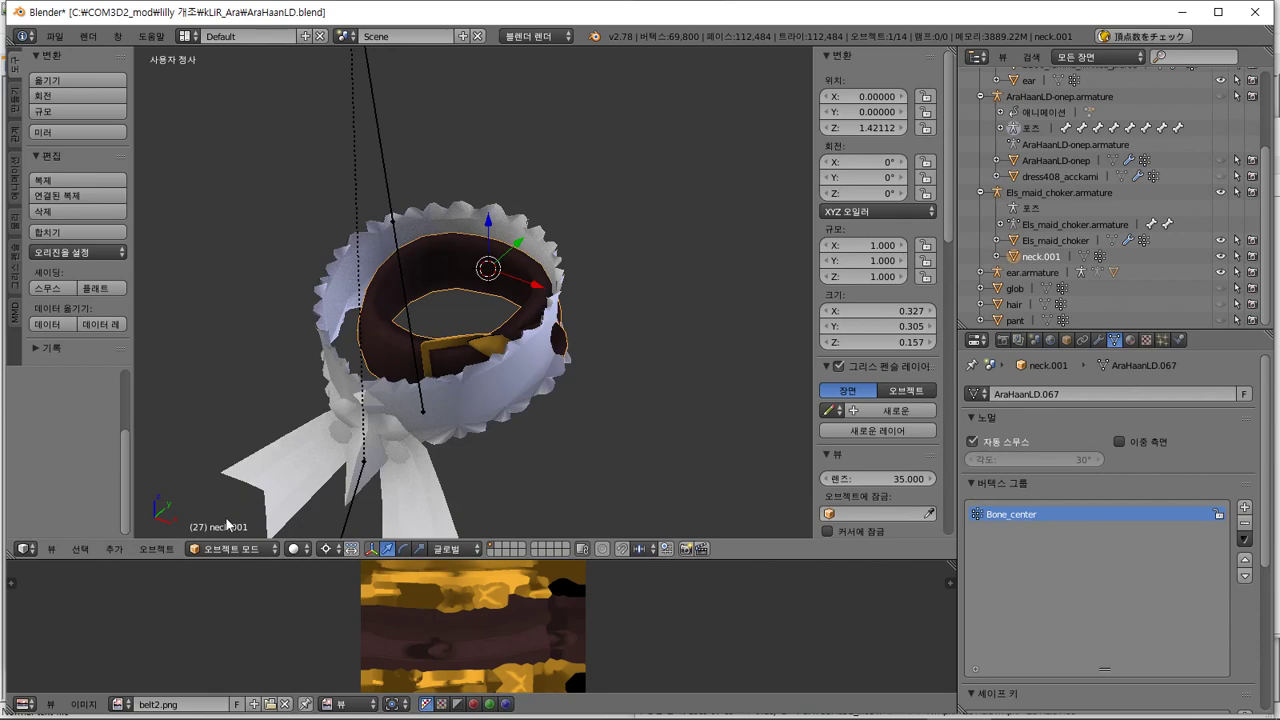
{"action": "key", "text": "ctrl+Tab"}
{"action": "left_click", "coordinate": [252, 465]}
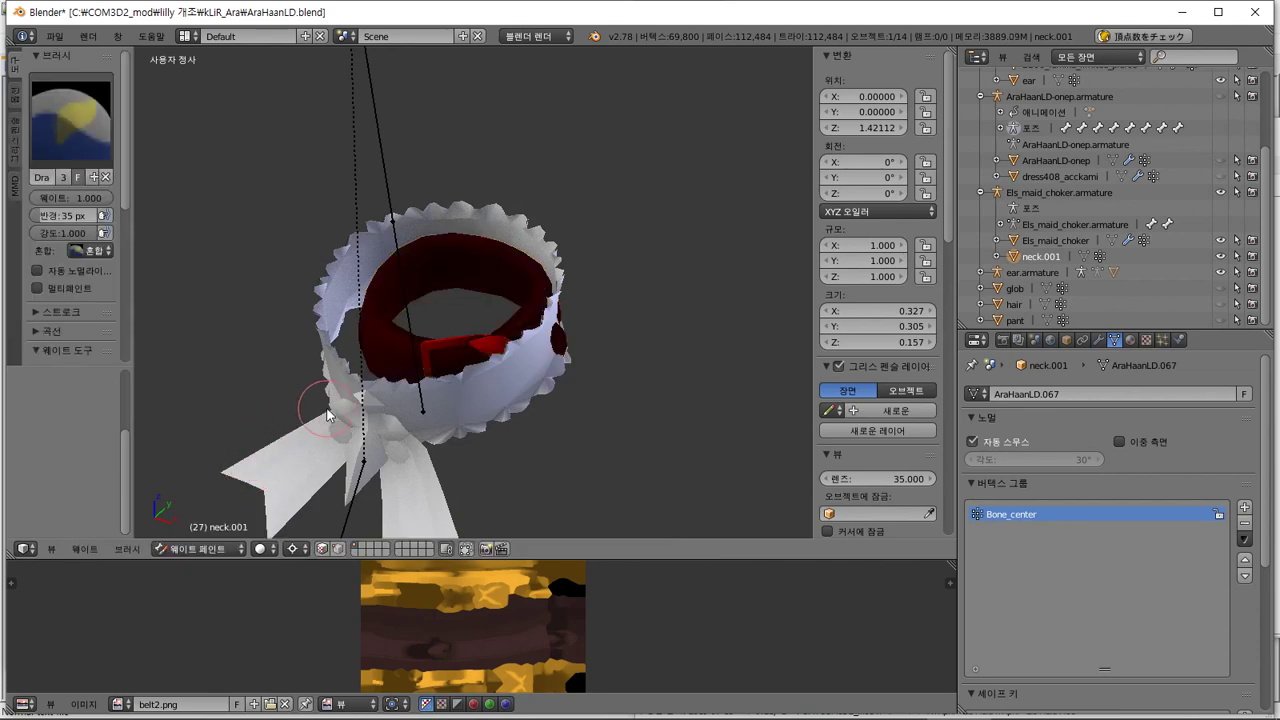
{"action": "mouse_move", "coordinate": [327, 408]}
{"action": "middle_mouse_down"}
{"action": "mouse_move", "coordinate": [355, 411]}
{"action": "mouse_move", "coordinate": [321, 406]}
{"action": "middle_mouse_up"}
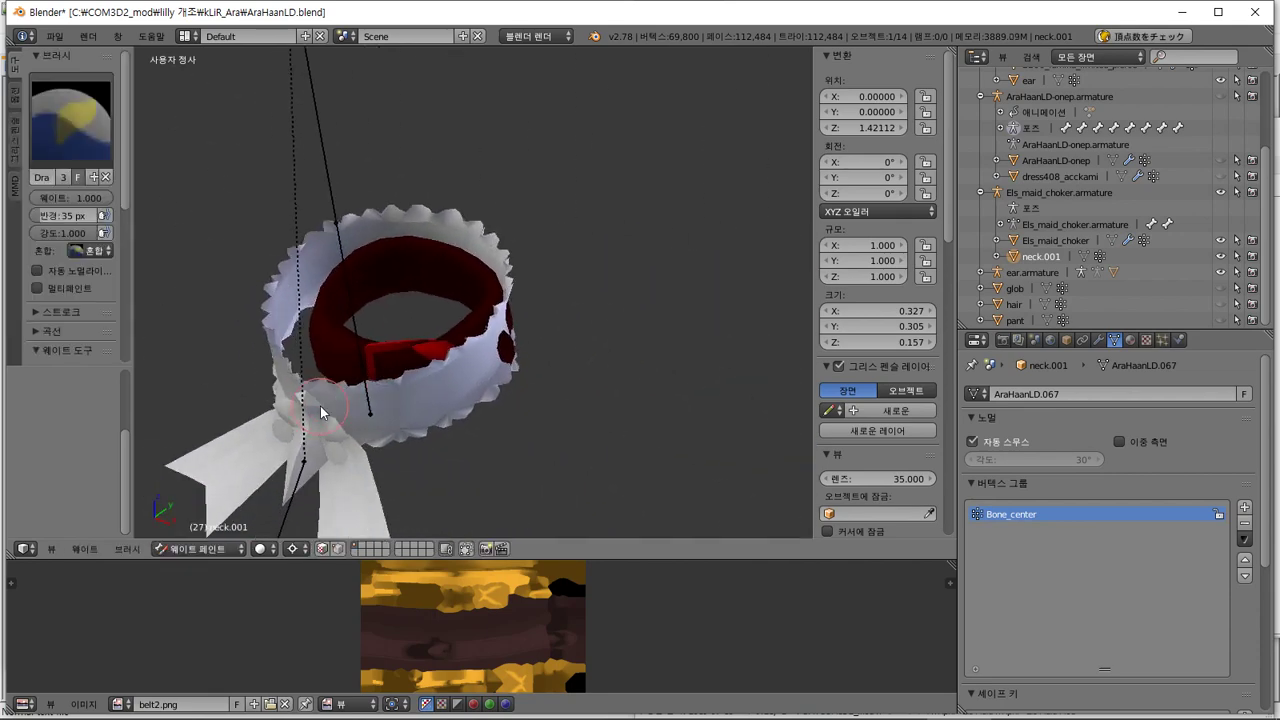
{"action": "key", "text": "Tab"}
Export neck.001 as a CM3D2 model named AraHaanLD-neck.model in the kLiR_Ara folder
{"action": "left_click", "coordinate": [55, 37]}
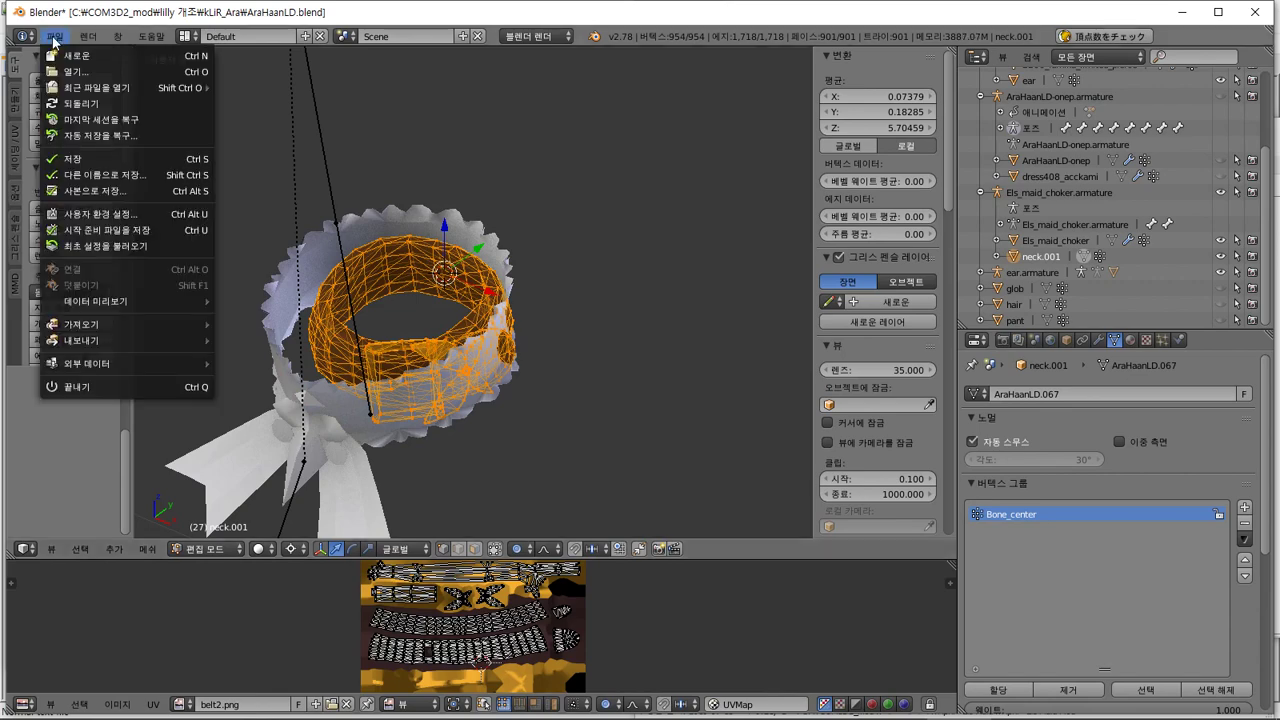
{"action": "mouse_move", "coordinate": [184, 342]}
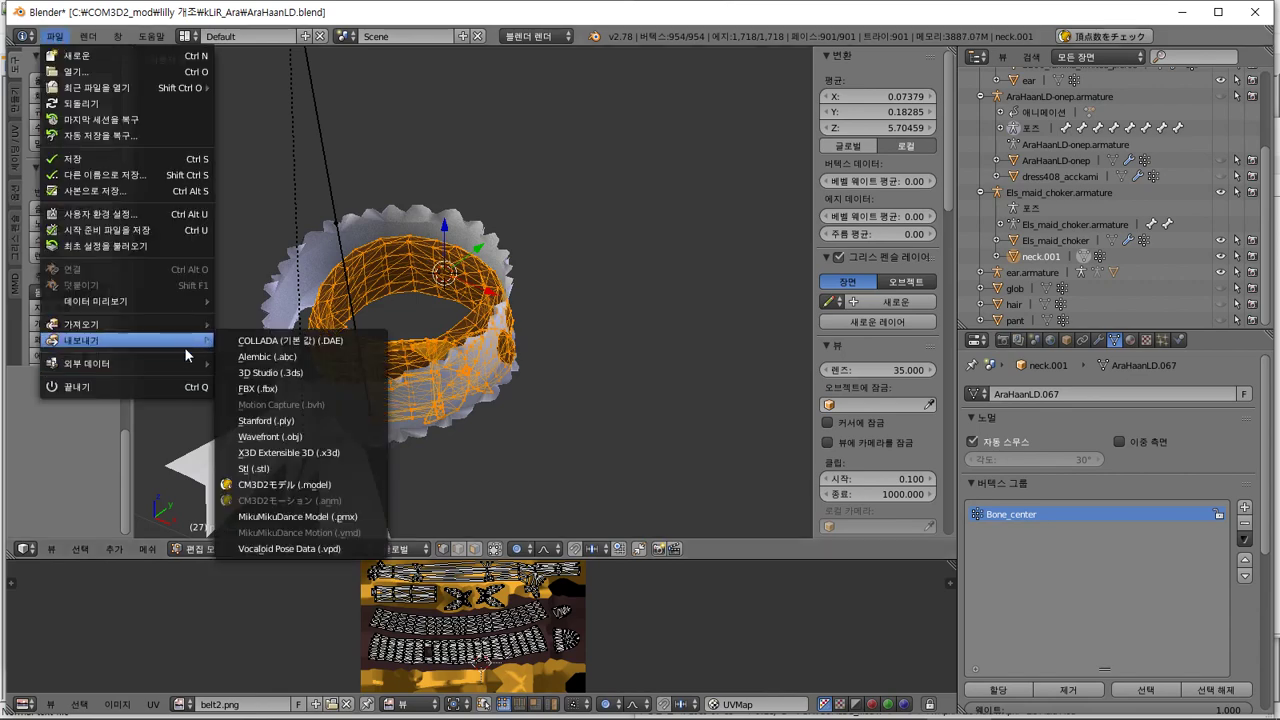
{"action": "left_click", "coordinate": [325, 485]}
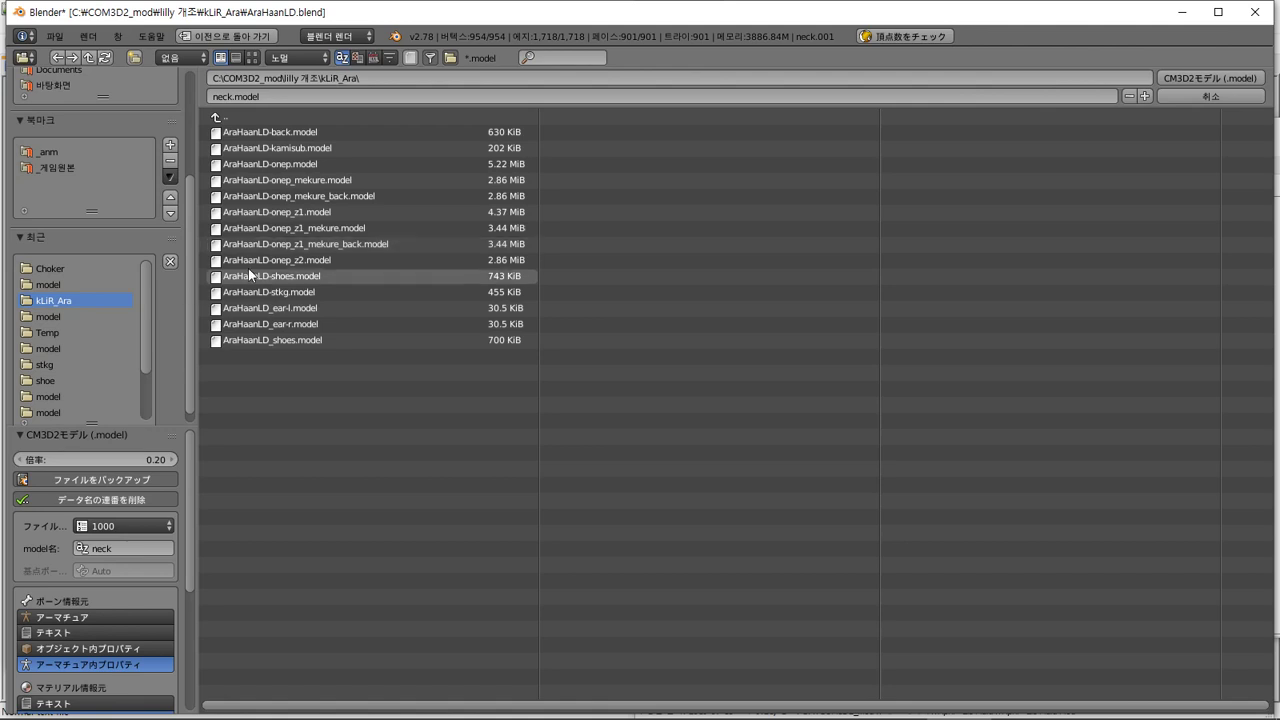
{"action": "left_click", "coordinate": [272, 93]}
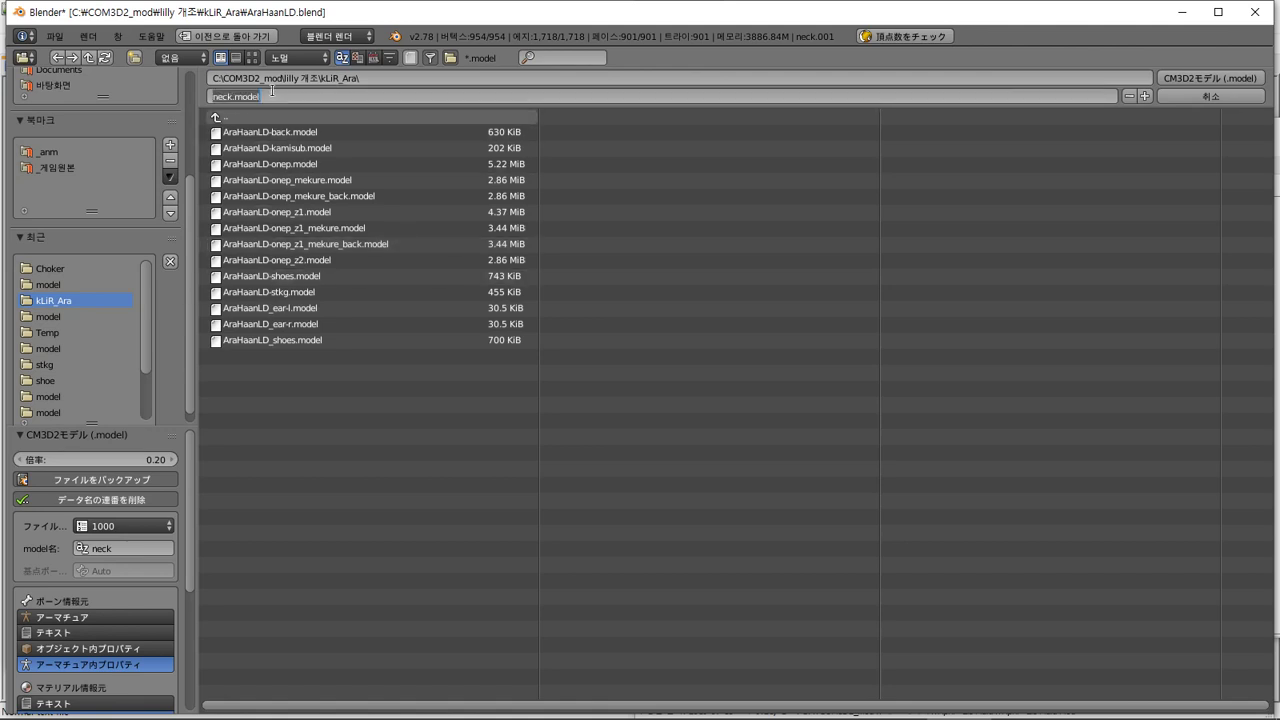
{"action": "key", "text": "Escape"}
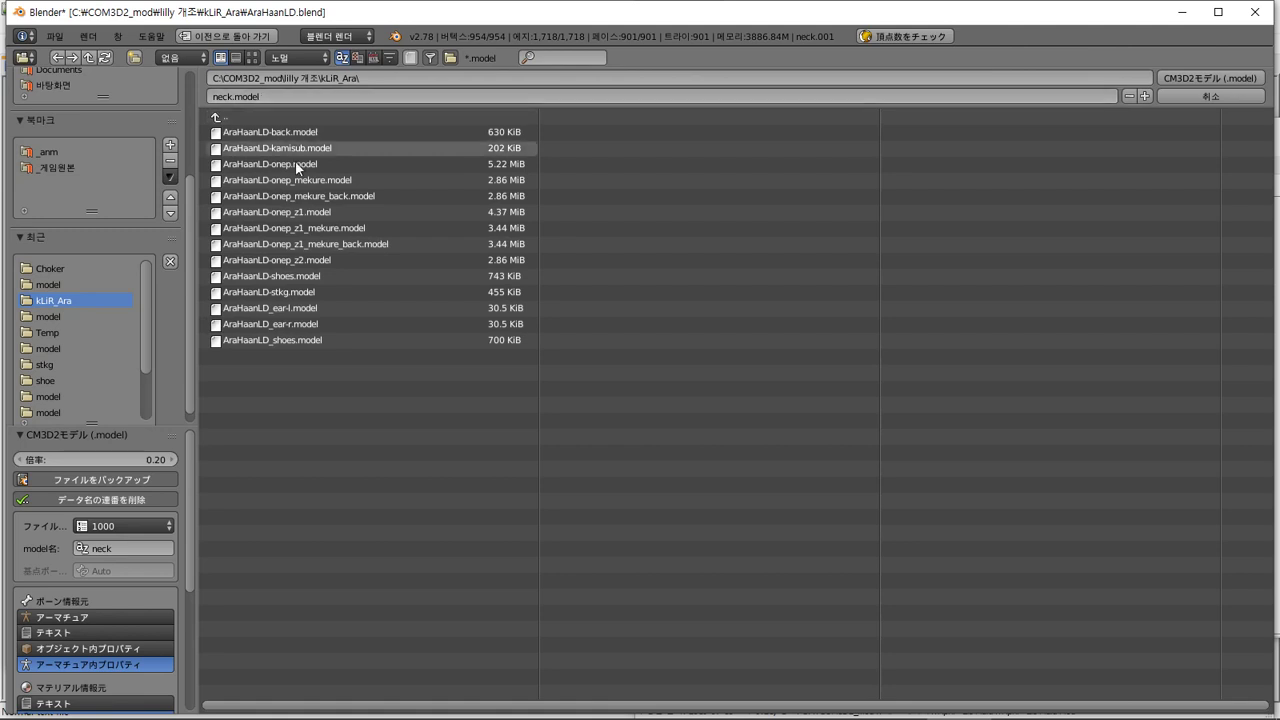
{"action": "left_click", "coordinate": [300, 276]}
{"action": "left_click", "coordinate": [281, 97]}
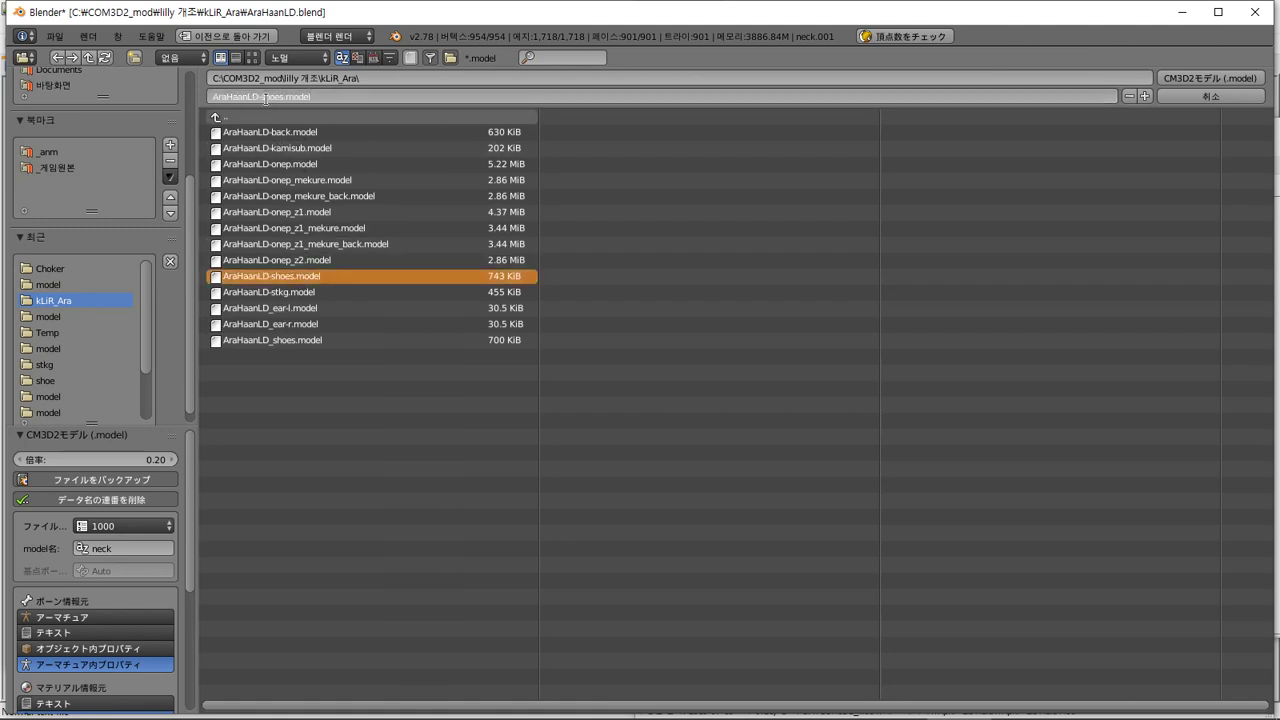
{"action": "left_click_drag", "start_coordinate": [258, 99], "coordinate": [368, 96]}
{"action": "type", "text": "-neck.model"}
{"action": "key", "text": "Return"}
{"action": "key", "text": "Return"}
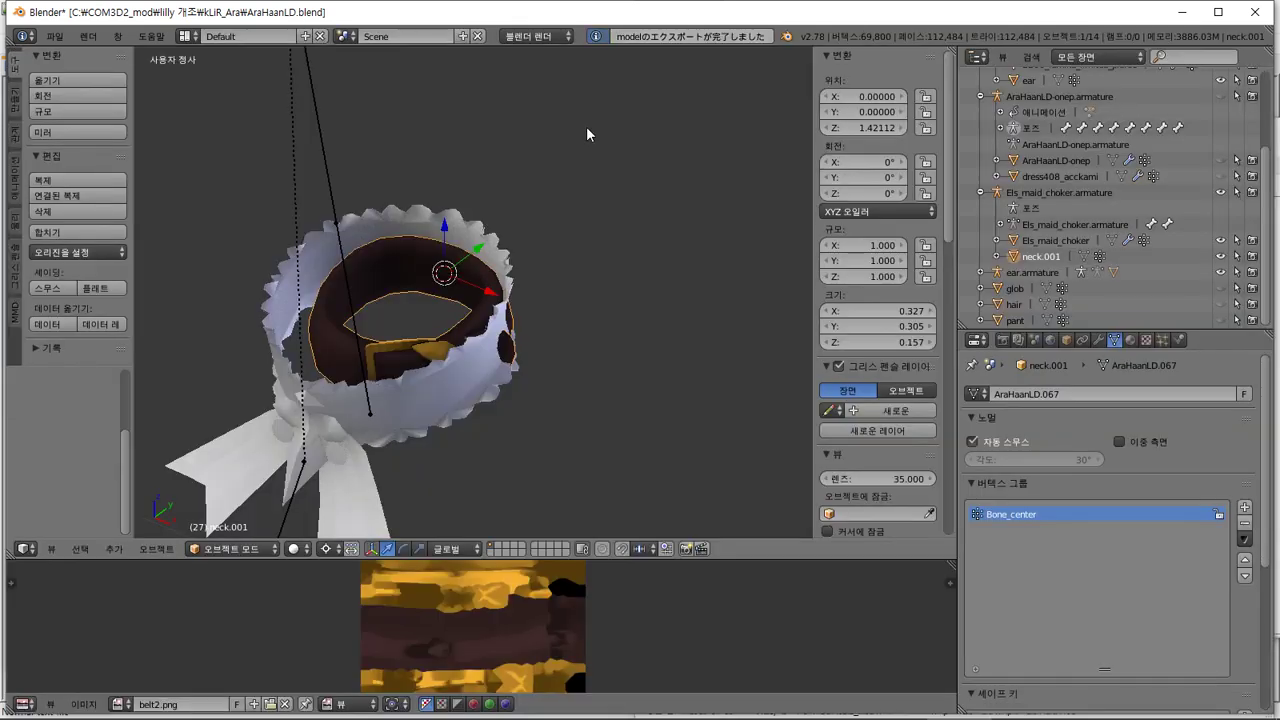
Switch to File Explorer and copy Els_maid_choker_add.menu from the Choker folder into the kLiR_Ara folder
{"action": "key", "text": "alt+Tab"}
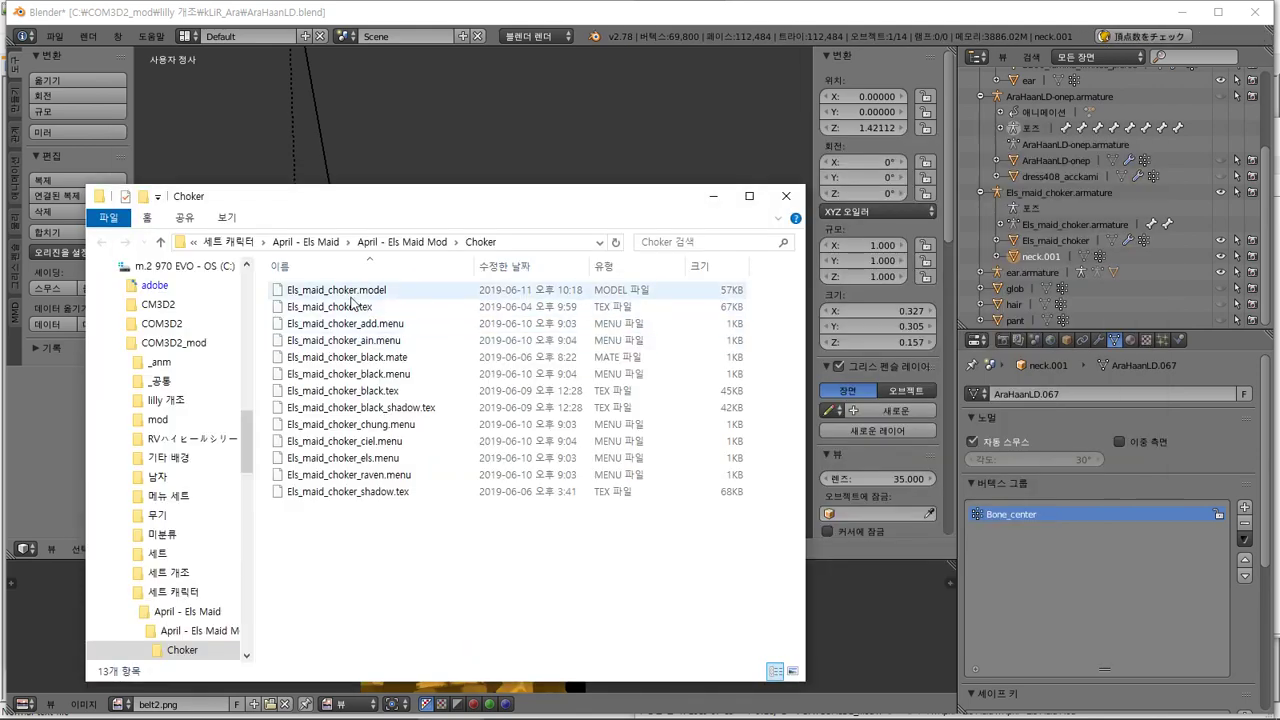
{"action": "left_click", "coordinate": [395, 324]}
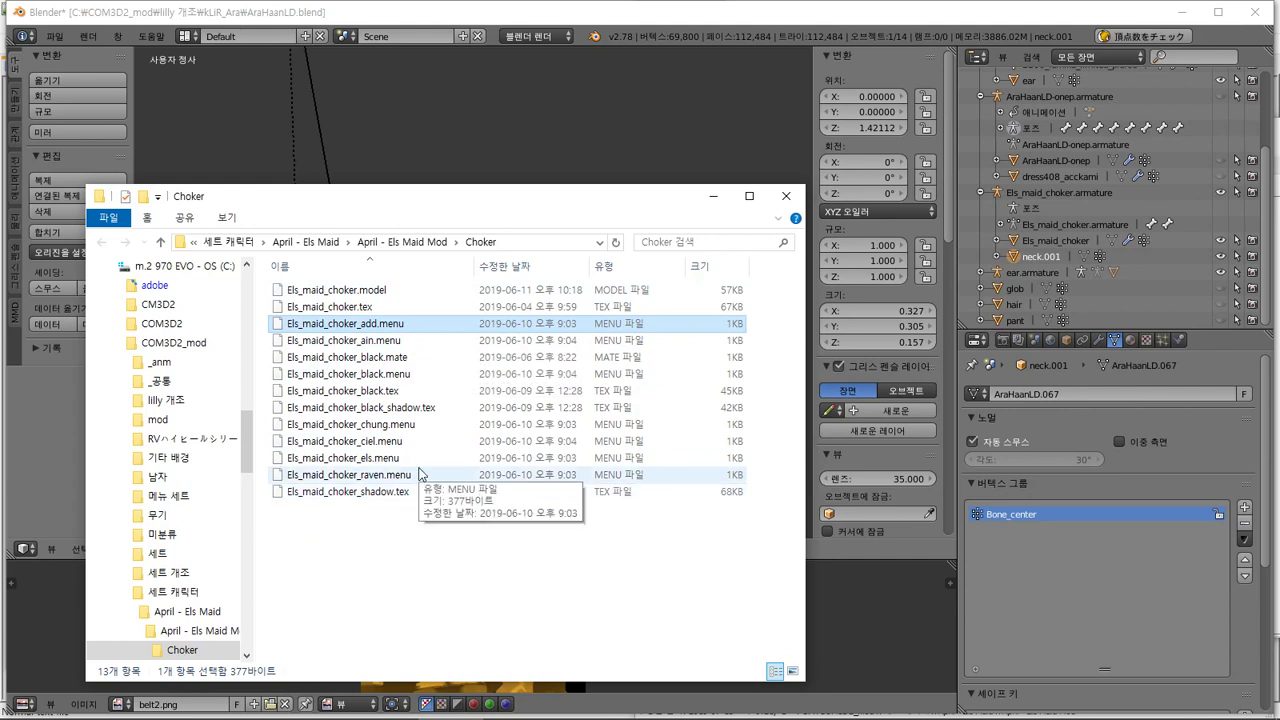
{"action": "left_click", "coordinate": [368, 446]}
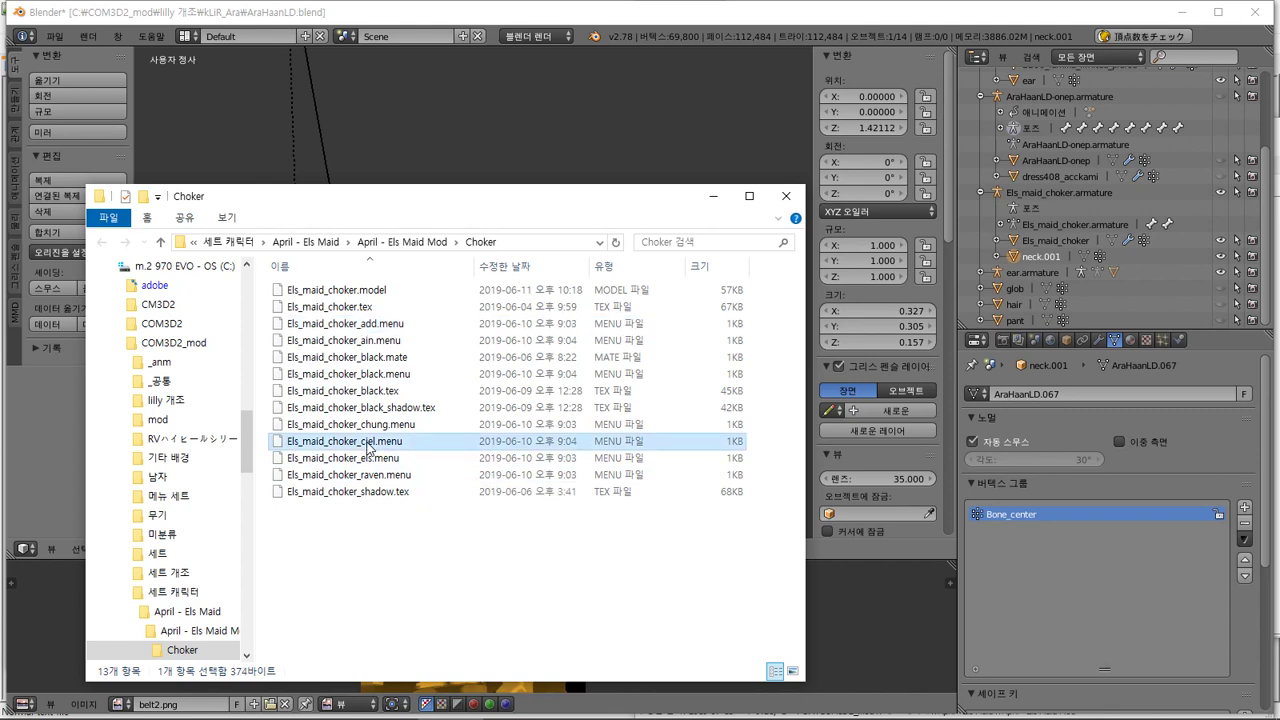
{"action": "left_click", "coordinate": [394, 327]}
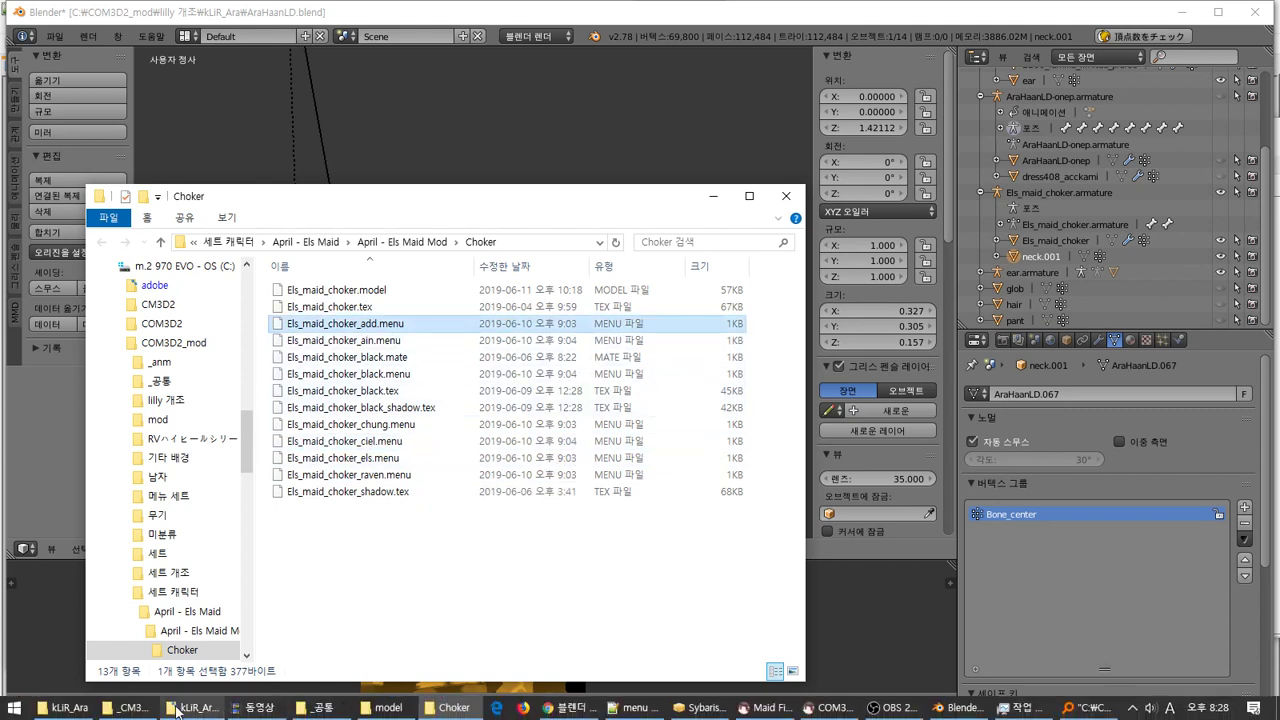
{"action": "left_click", "coordinate": [174, 708]}
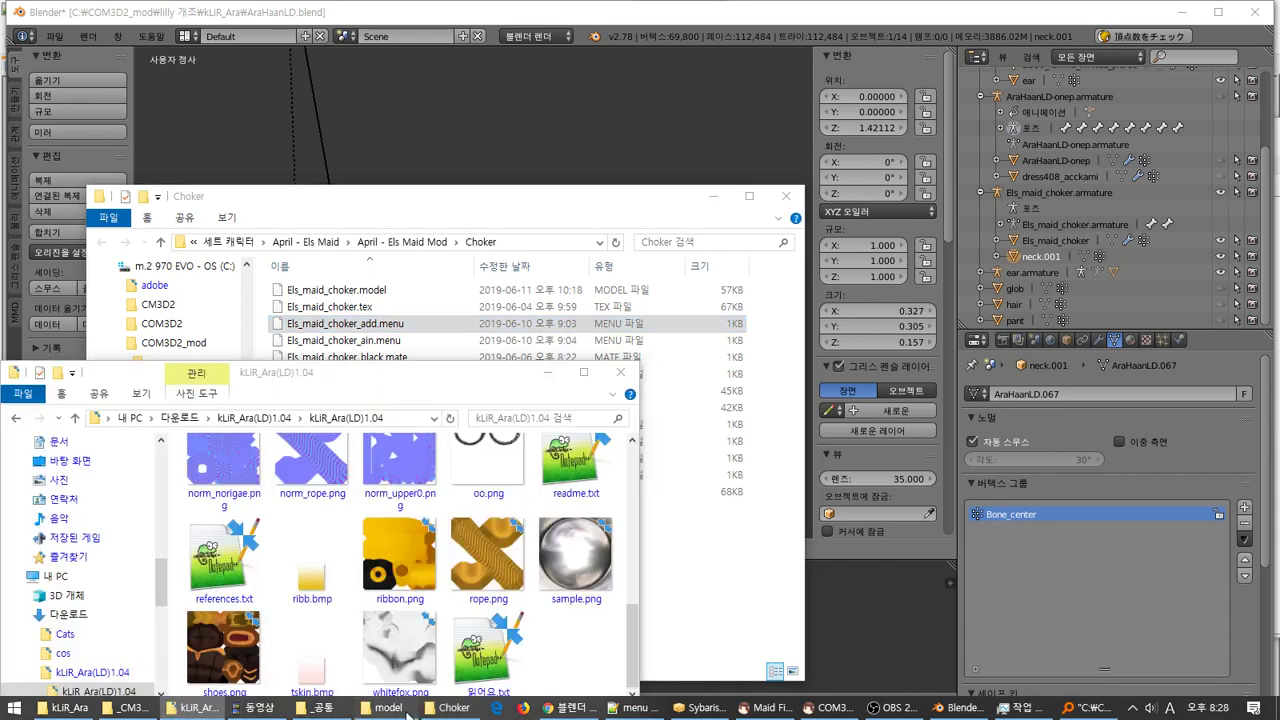
{"action": "left_click", "coordinate": [386, 708]}
{"action": "left_click", "coordinate": [156, 709]}
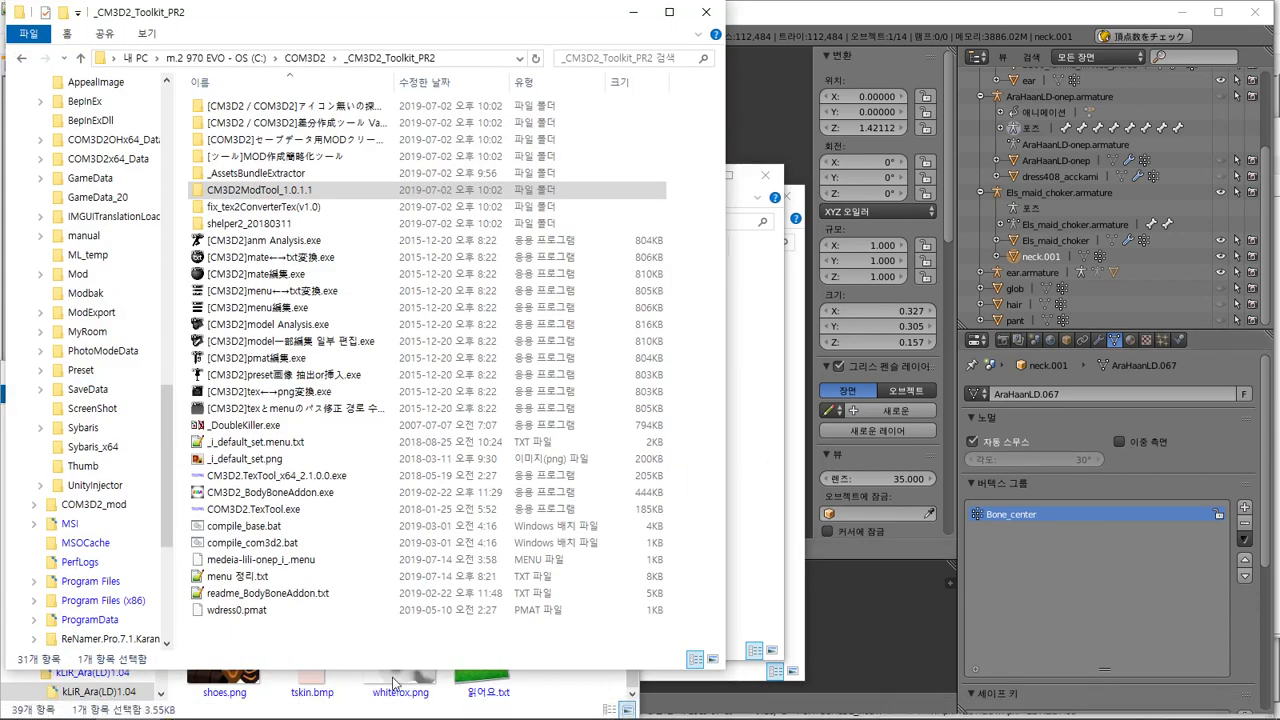
{"action": "left_click", "coordinate": [205, 708]}
{"action": "left_click", "coordinate": [63, 708]}
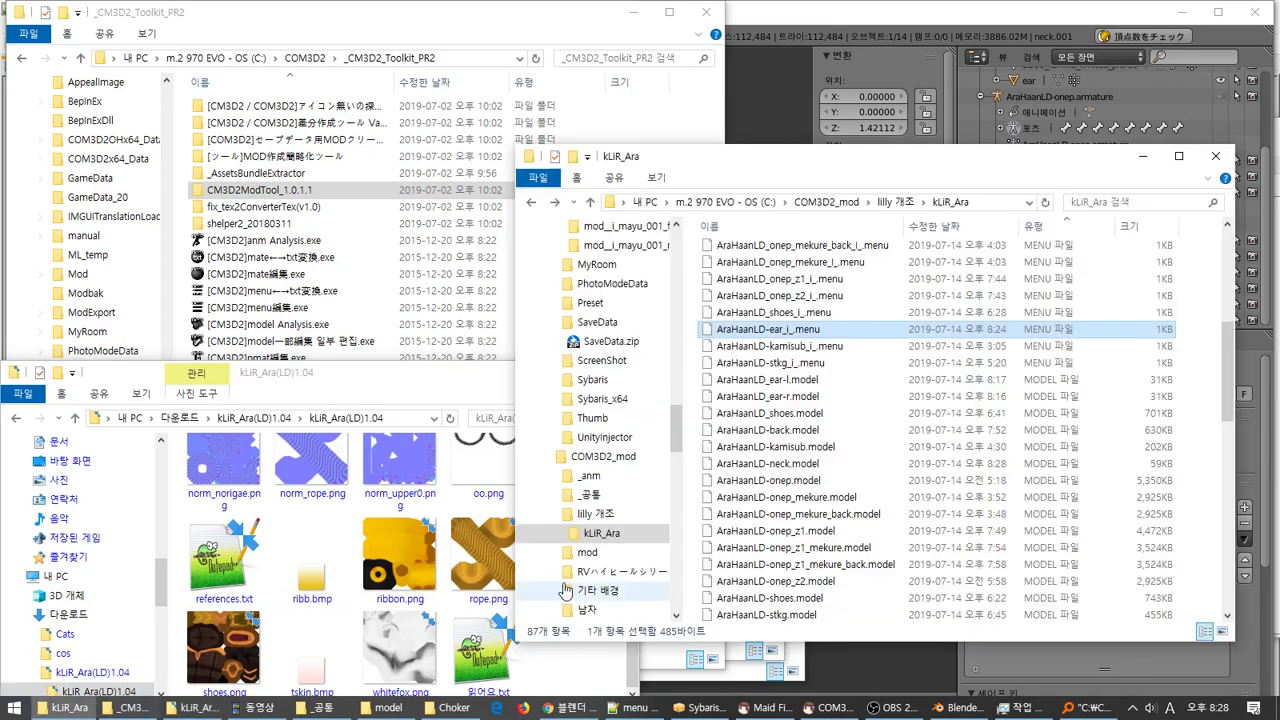
{"action": "scroll", "coordinate": [900, 370], "scroll_direction": "down", "scroll_amount": 10}
{"action": "left_click", "coordinate": [882, 348]}
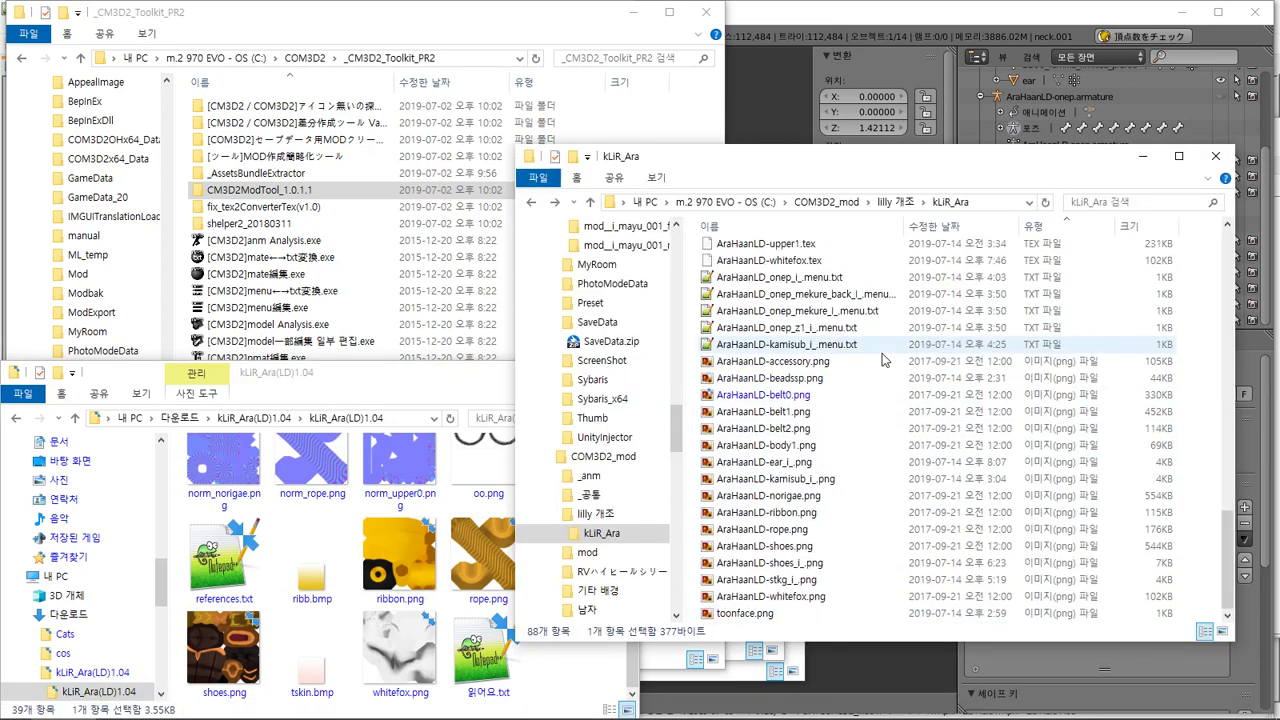
Rename the copied Els_maid_choker_add.menu as AraHaanLD-neck_i_.menu, reusing the base name of AraHaanLD-neck.model
{"action": "scroll", "coordinate": [851, 478], "scroll_direction": "up", "scroll_amount": 8}
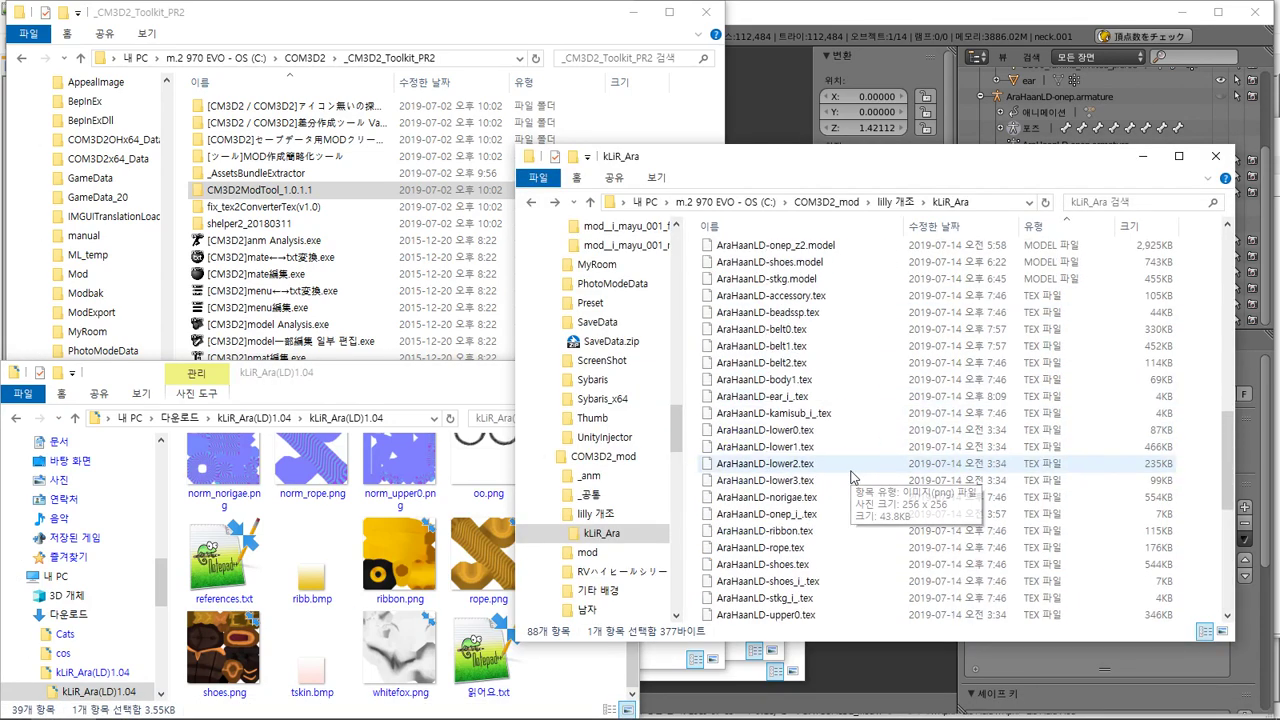
{"action": "scroll", "coordinate": [851, 478], "scroll_direction": "up", "scroll_amount": 7}
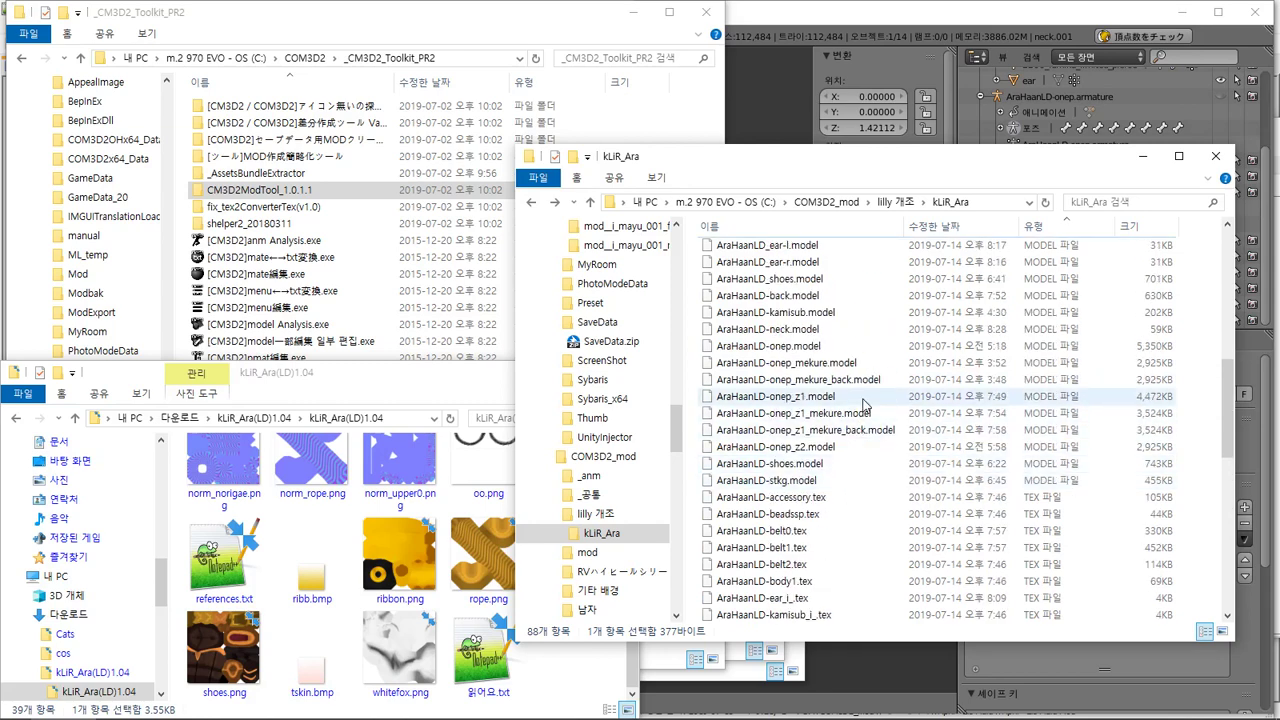
{"action": "left_click", "coordinate": [815, 447]}
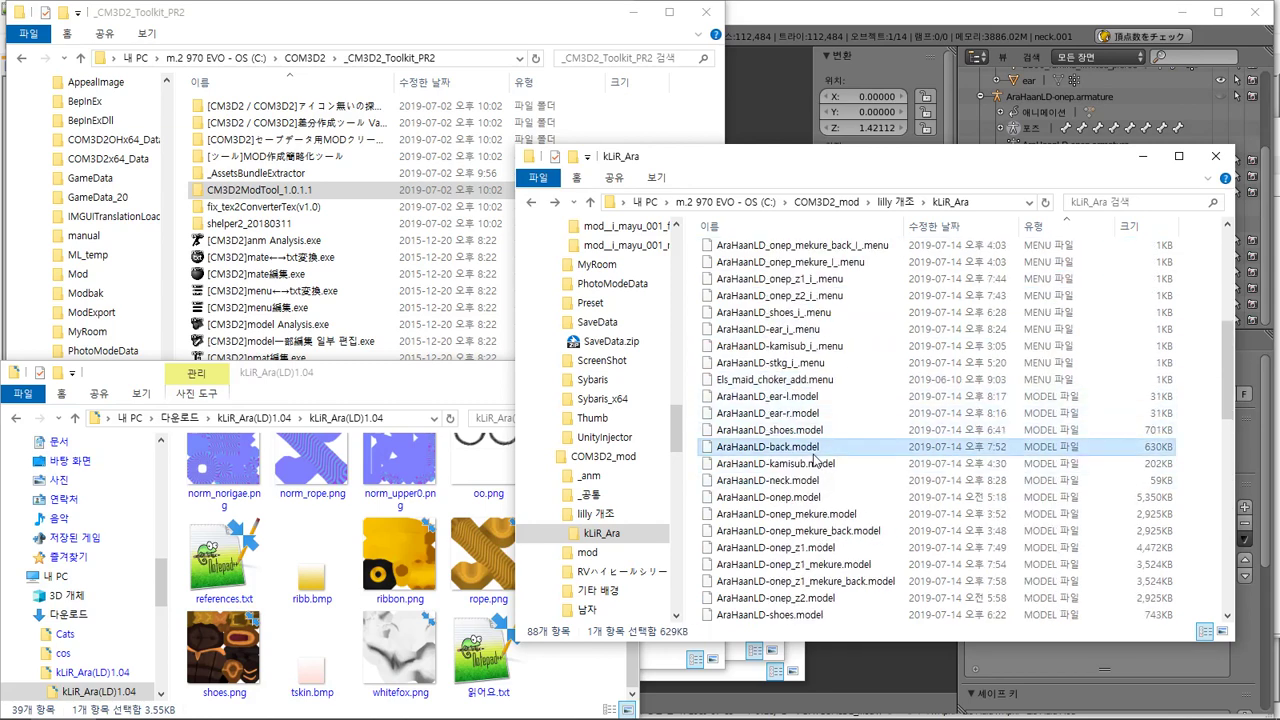
{"action": "left_click", "coordinate": [810, 481]}
{"action": "left_click", "coordinate": [810, 481]}
{"action": "key", "text": "ctrl+c"}
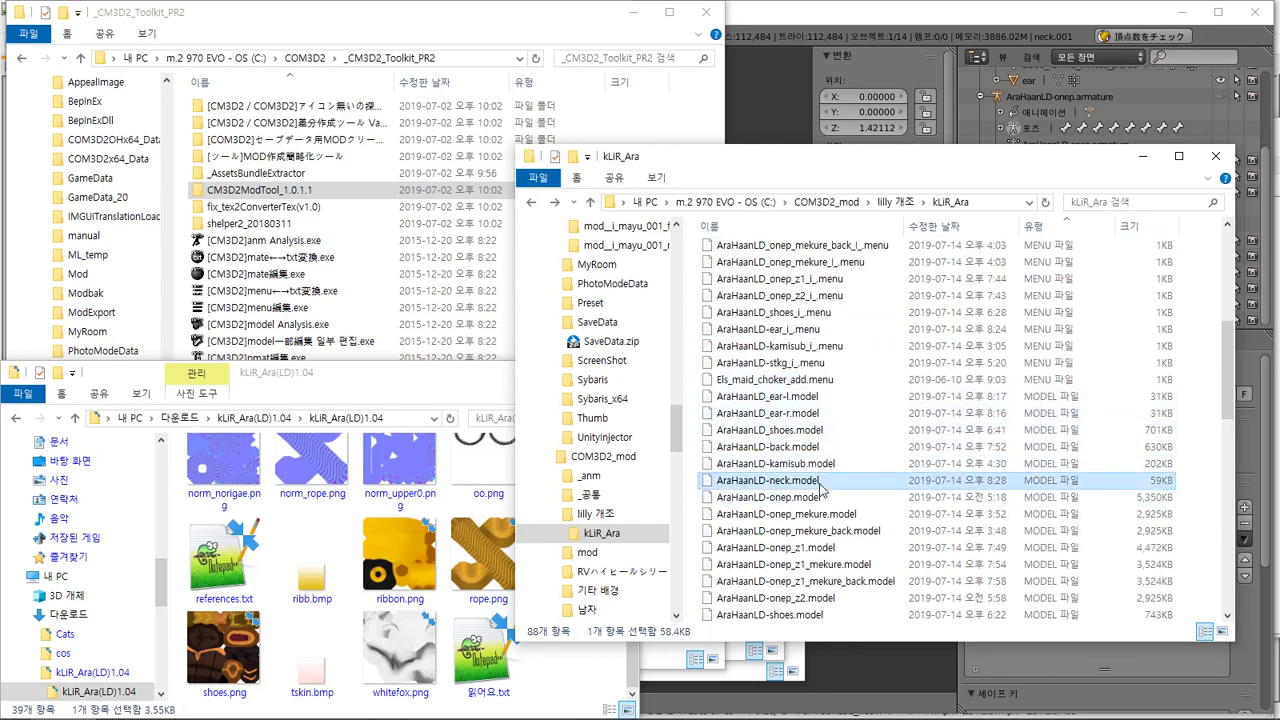
{"action": "left_click", "coordinate": [795, 380]}
{"action": "left_click", "coordinate": [795, 380]}
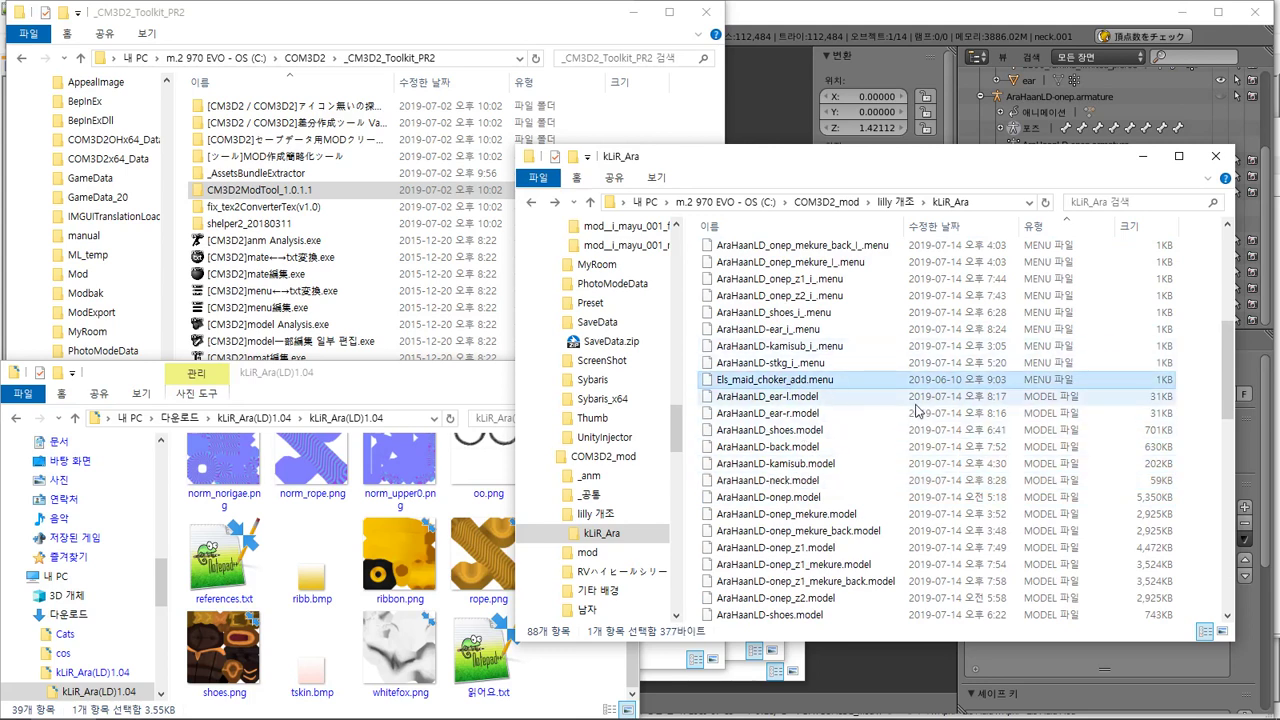
{"action": "key", "text": "ctrl+v"}
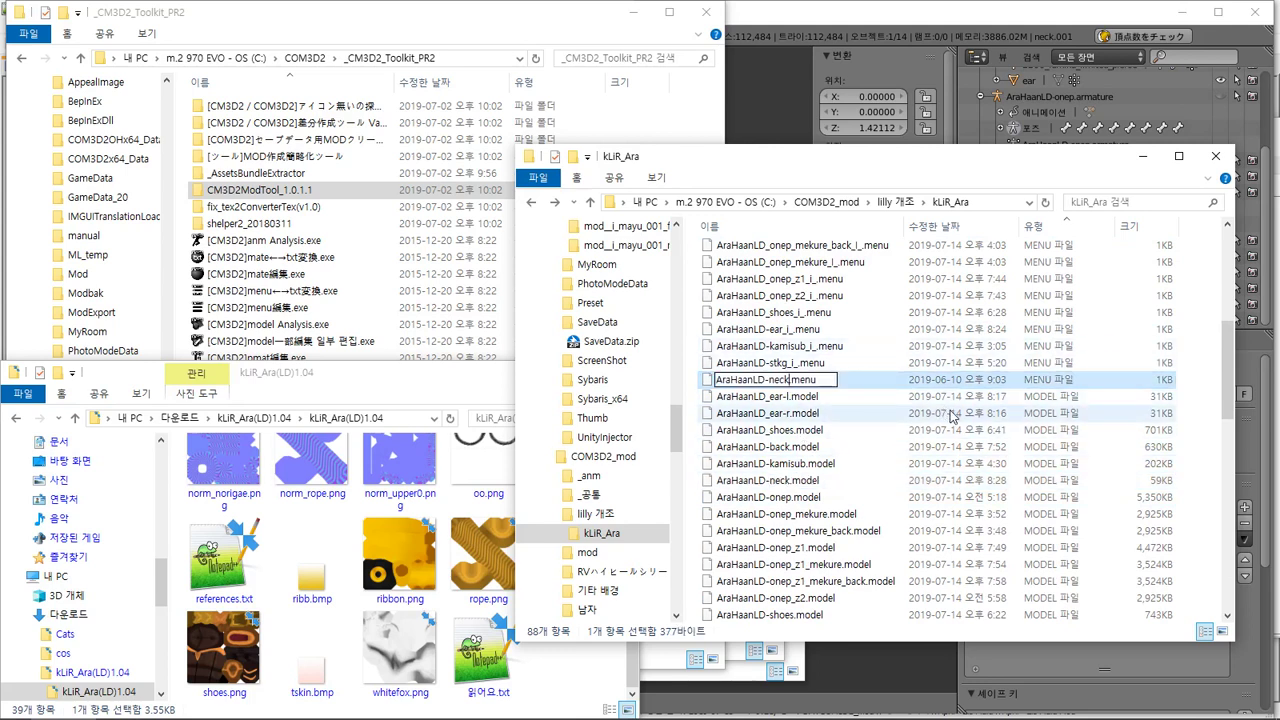
{"action": "type", "text": "_i_"}
{"action": "key", "text": "BackSpace"}
{"action": "key", "text": "Return"}
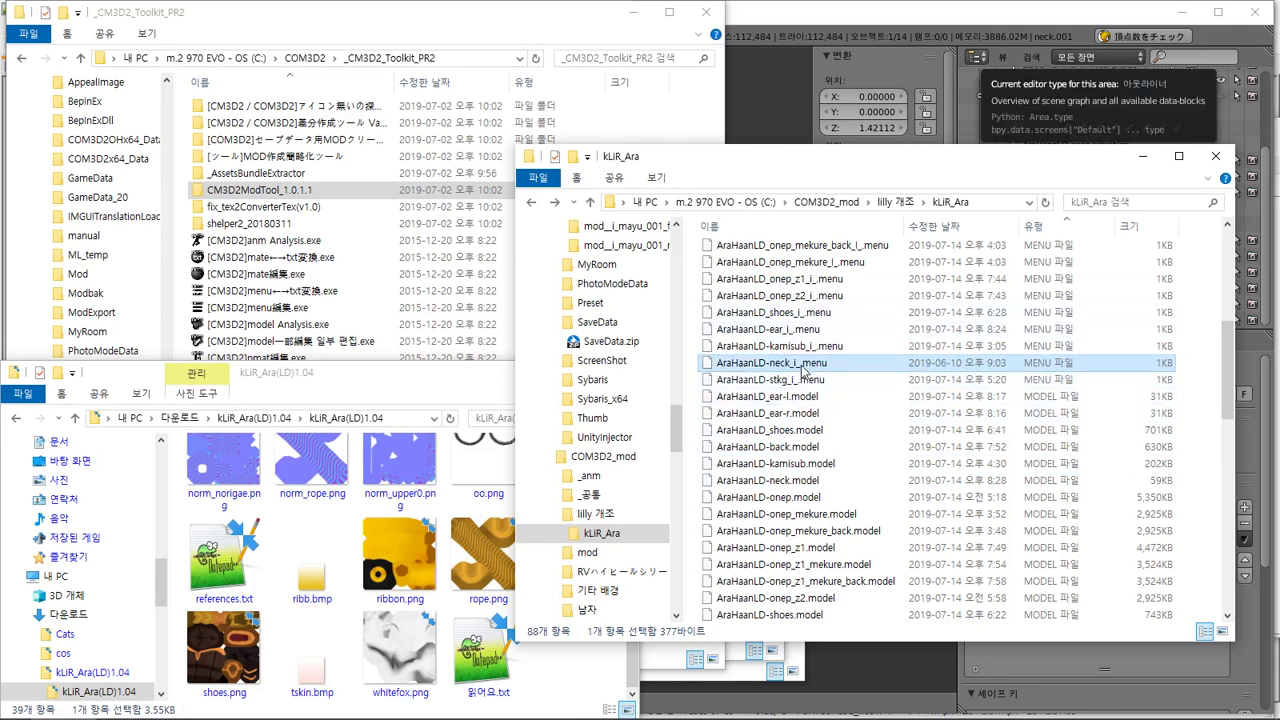
Copy the base name of AraHaanLD-neck_i_.menu and switch to Blender
{"action": "key", "text": "F2"}
{"action": "key", "text": "ctrl+c"}
{"action": "left_click", "coordinate": [875, 5]}
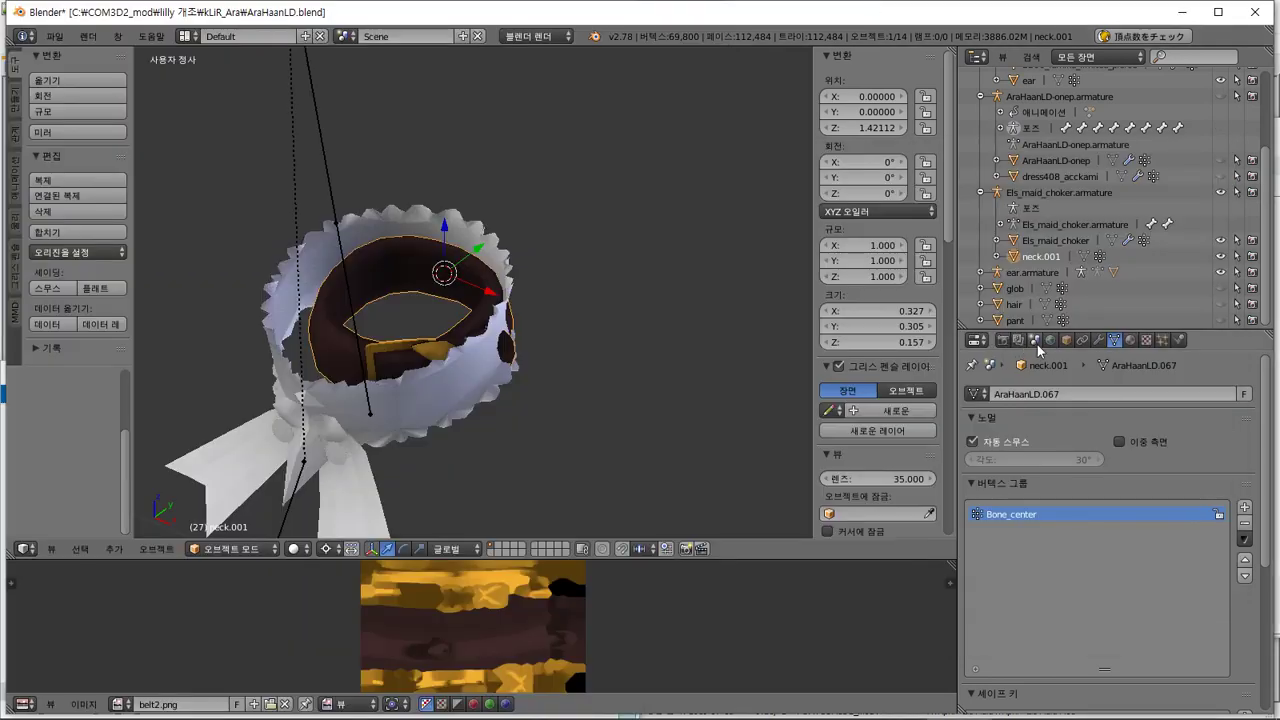
Show the scene's render settings and save AraHaanLD.blend over the existing file
{"action": "left_click", "coordinate": [1131, 342]}
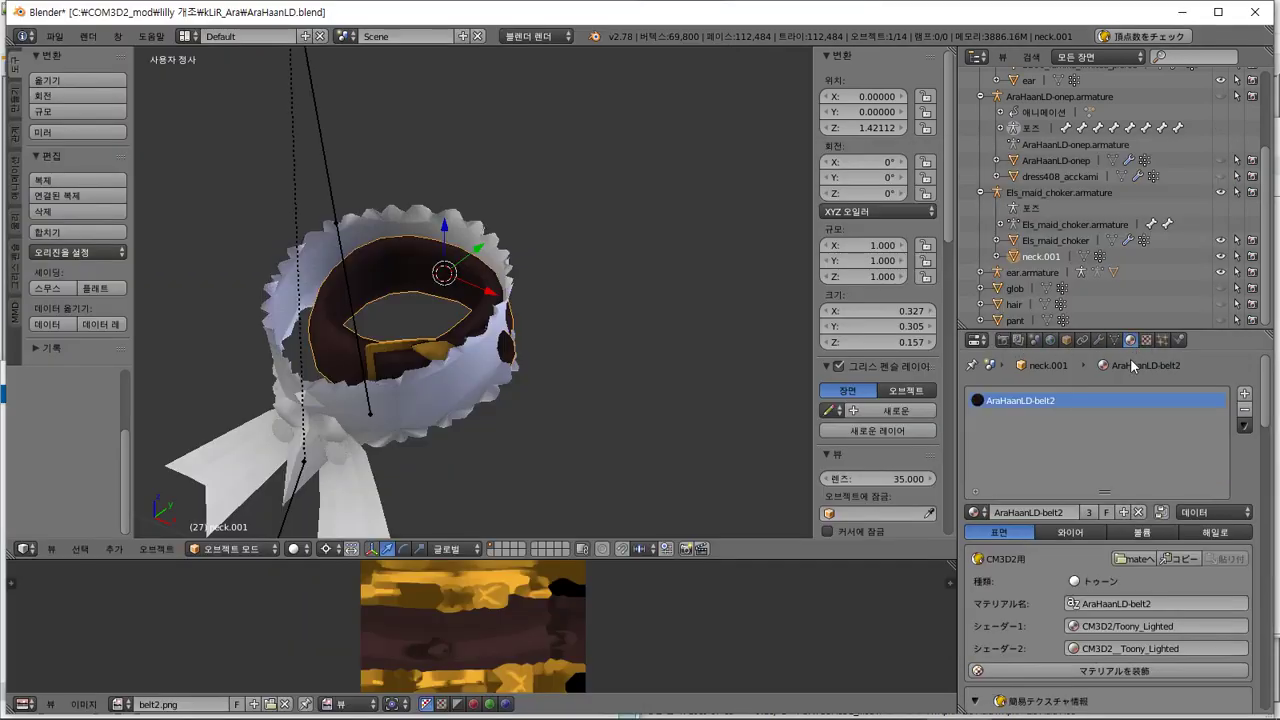
{"action": "left_click", "coordinate": [1067, 341]}
{"action": "left_click", "coordinate": [1003, 341]}
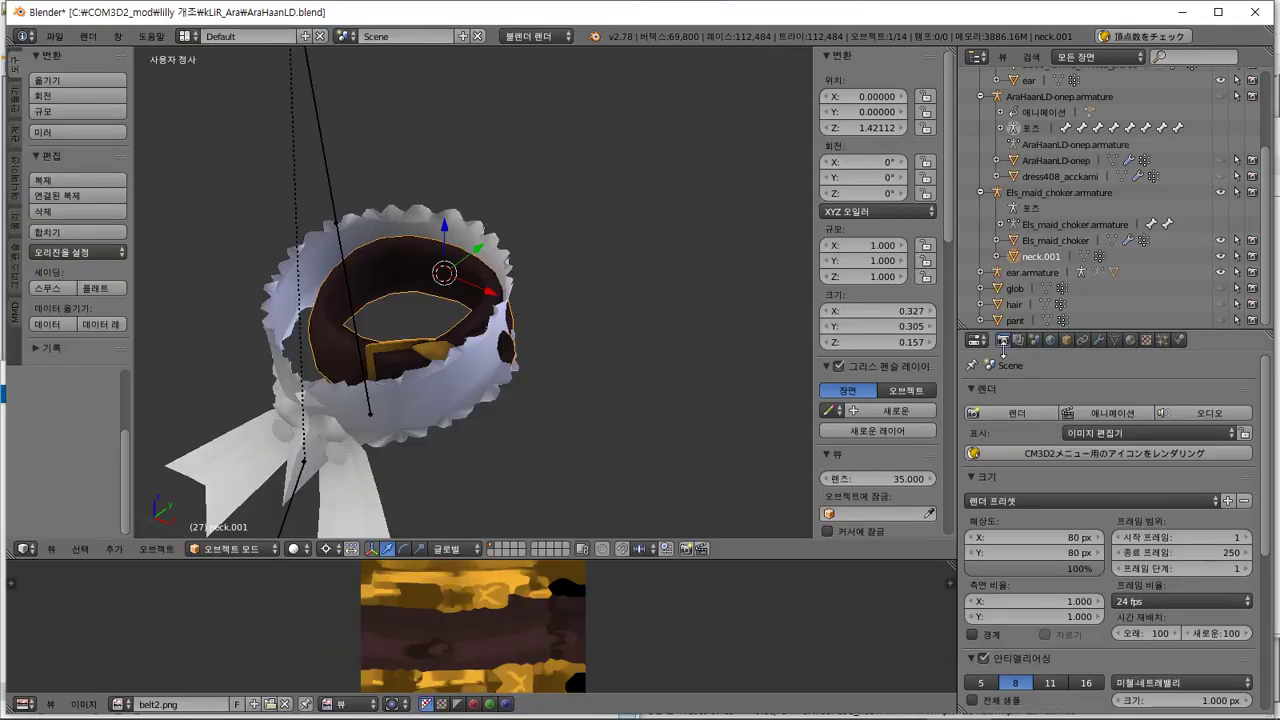
{"action": "left_click", "coordinate": [1093, 433]}
{"action": "left_click", "coordinate": [1092, 450]}
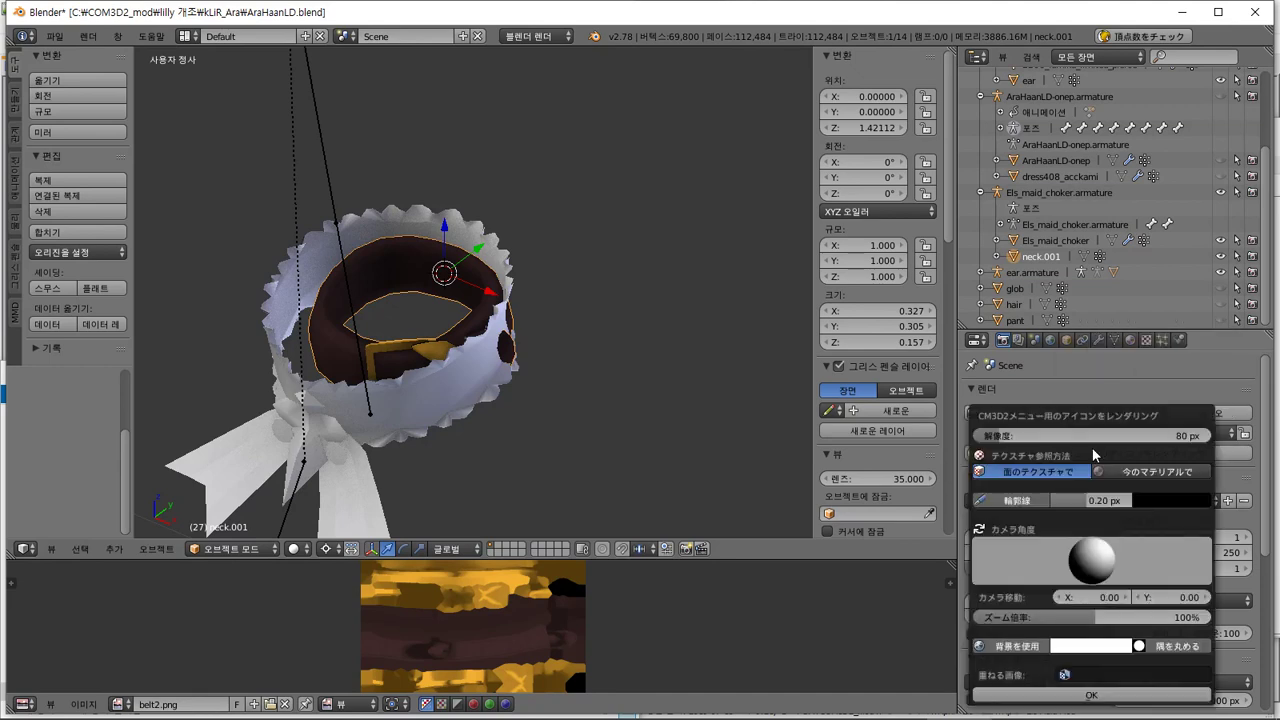
{"action": "key", "text": "Escape"}
{"action": "key", "text": "ctrl+s"}
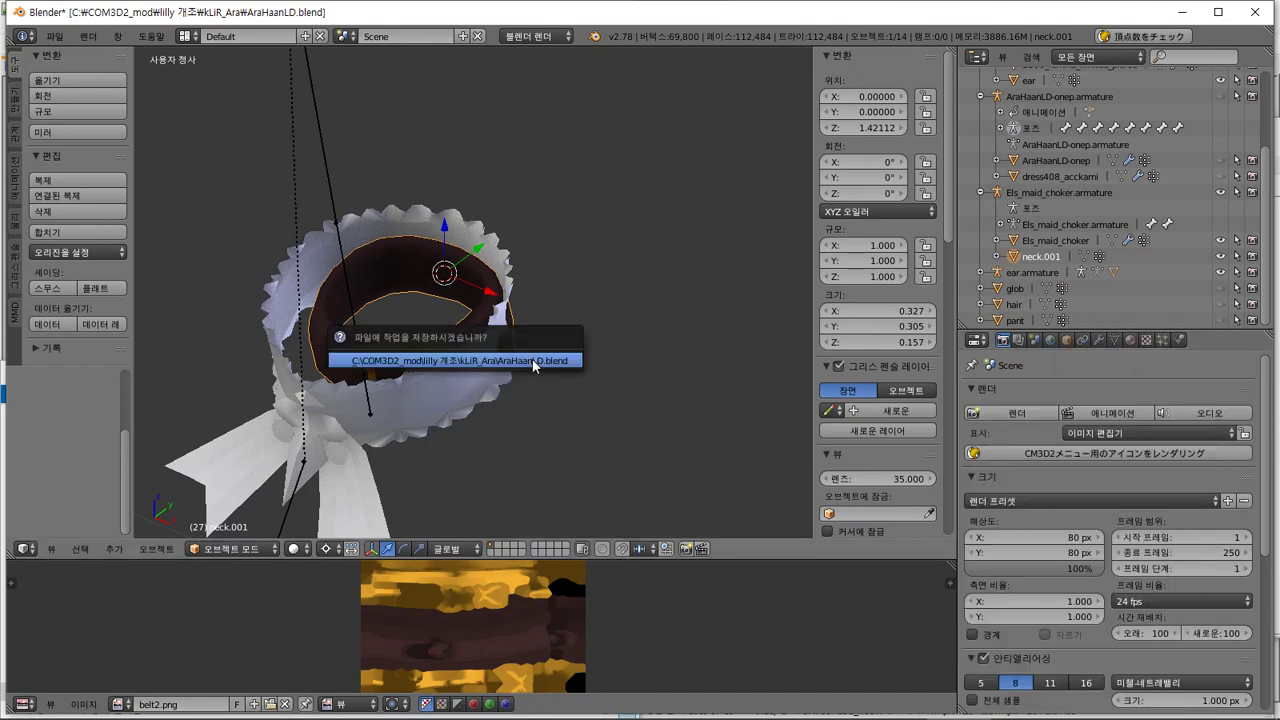
{"action": "left_click", "coordinate": [534, 362]}
Render the CM3D2 menu icon of the neck belt and save it as AraHaanLD-neck_i_.png in the kLiR_Ara folder
{"action": "left_click", "coordinate": [1013, 453]}
{"action": "left_click", "coordinate": [1014, 676]}
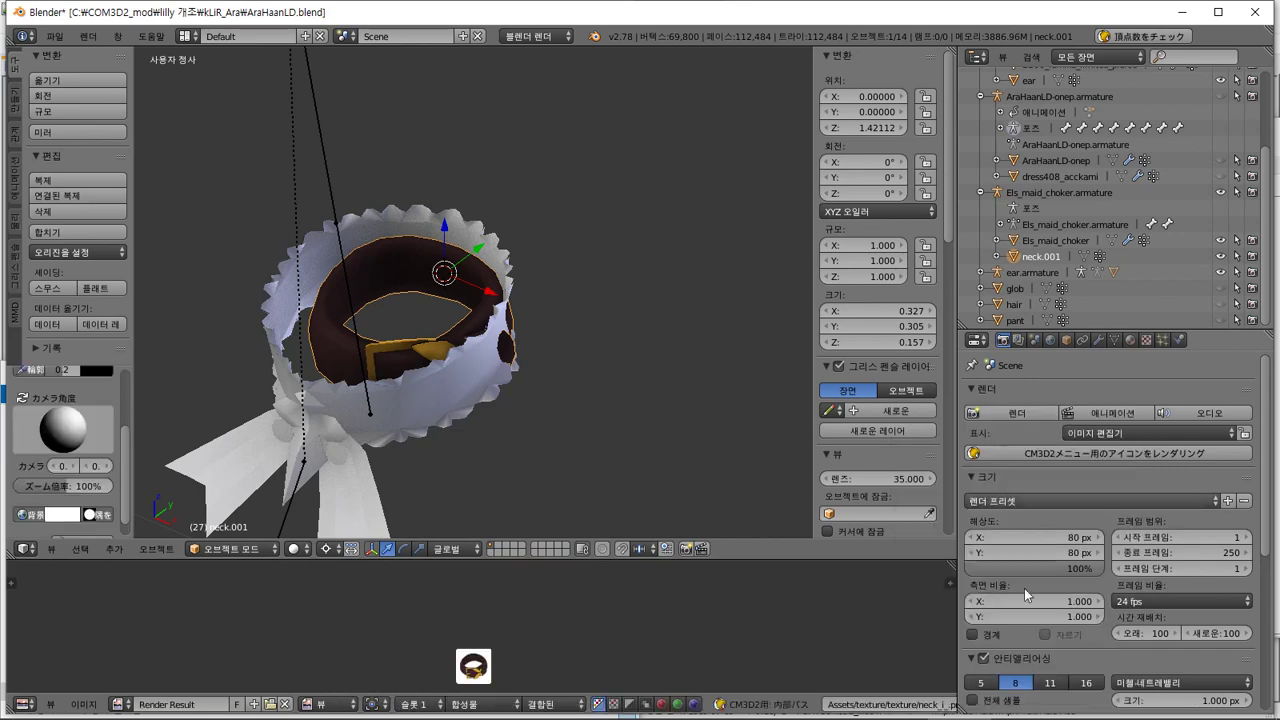
{"action": "left_click", "coordinate": [86, 704]}
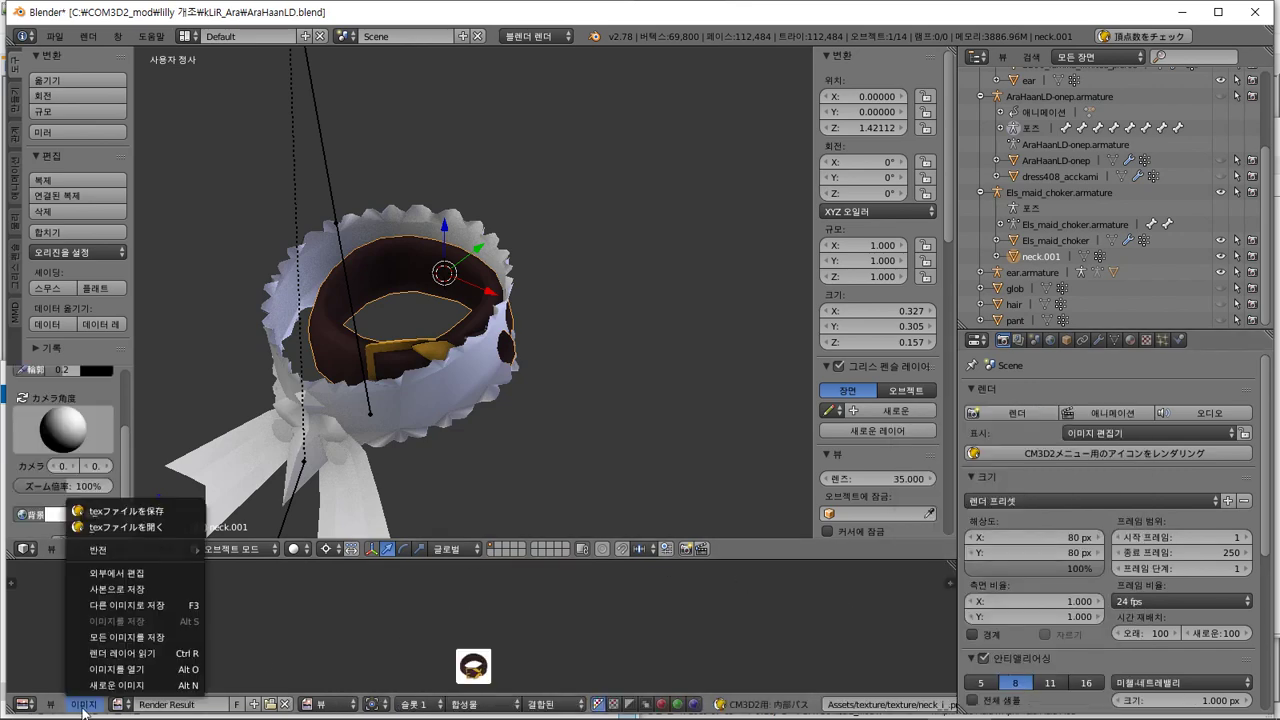
{"action": "left_click", "coordinate": [156, 604]}
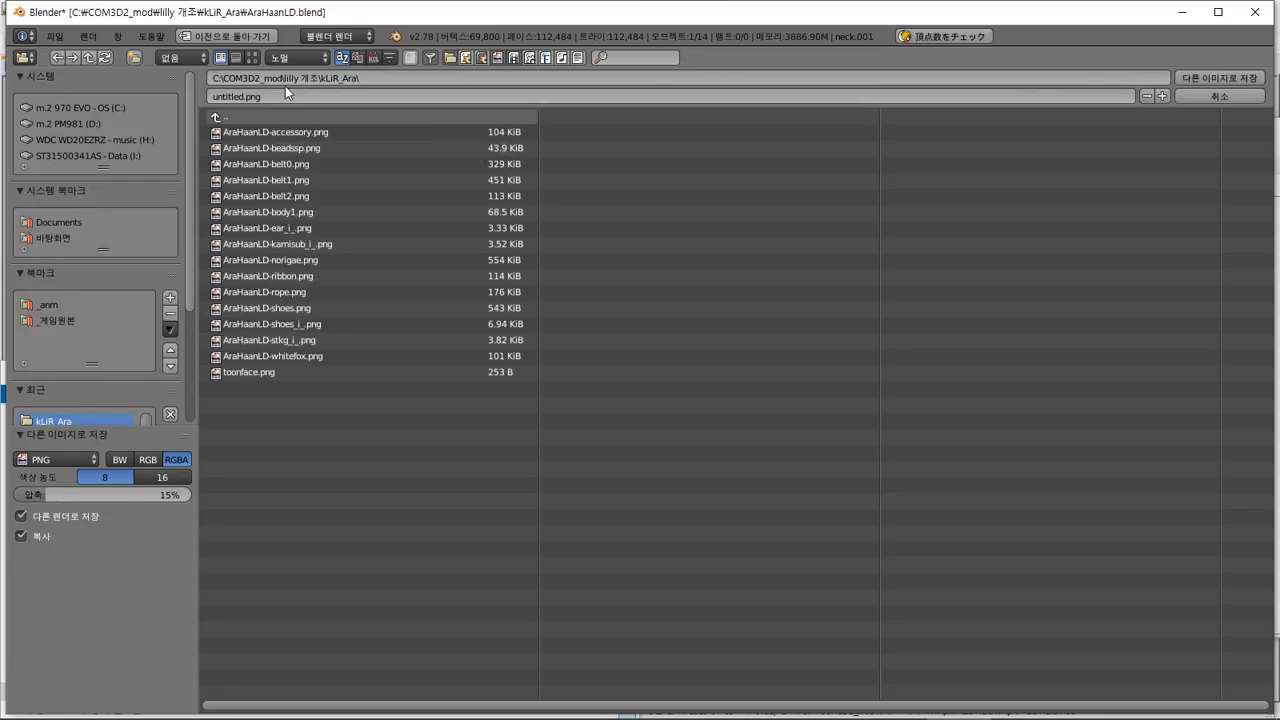
{"action": "left_click", "coordinate": [405, 97]}
{"action": "key", "text": "ctrl+v"}
{"action": "key", "text": "Return"}
{"action": "key", "text": "Return"}
Switch to File Explorer and convert AraHaanLD-neck_i_.png to a tex file with the [CM3D2]tex←→png変換.exe tool
{"action": "key", "text": "alt+Tab"}
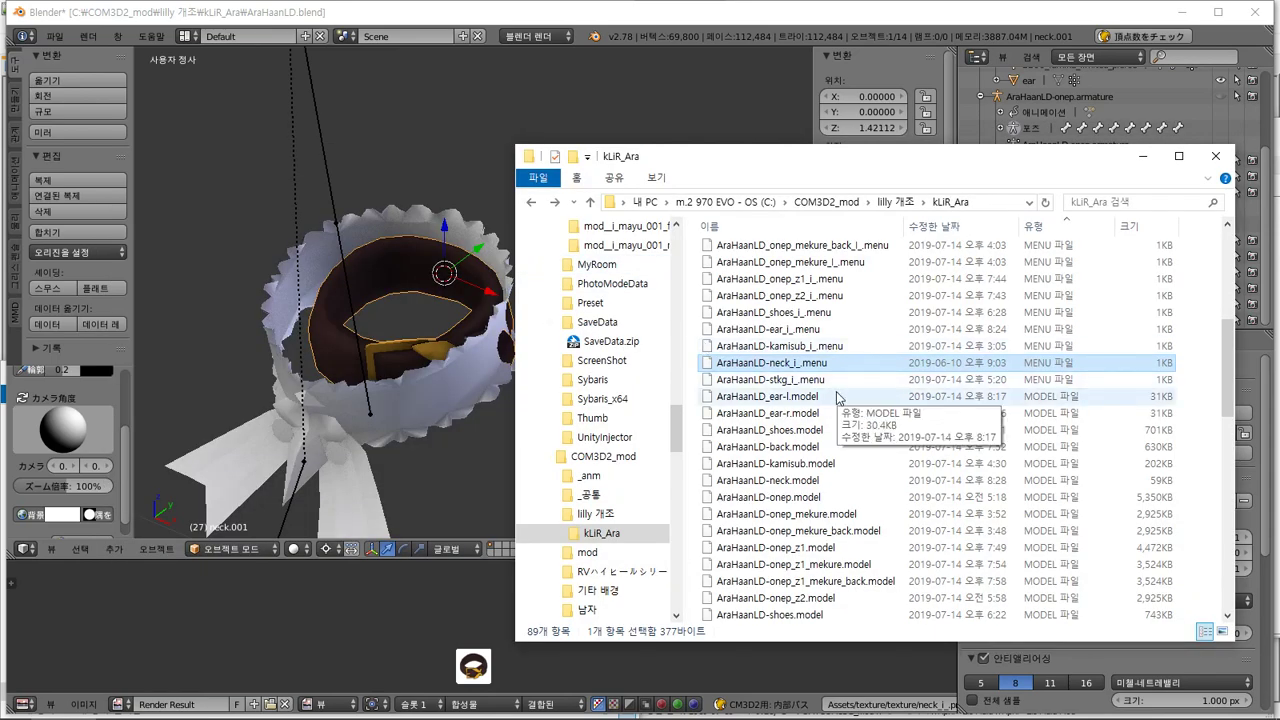
{"action": "key", "text": "End"}
{"action": "key", "text": "alt+Tab"}
{"action": "key", "text": "alt+Tab"}
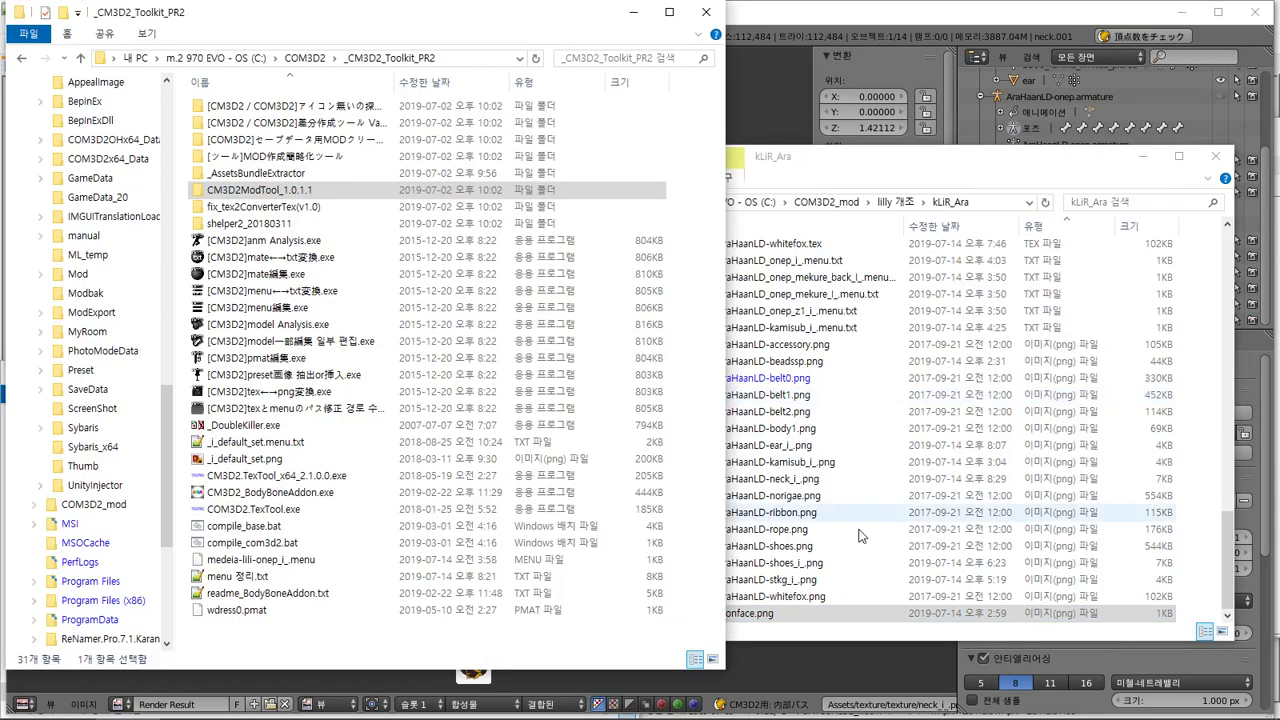
{"action": "left_click_drag", "start_coordinate": [790, 479], "coordinate": [458, 393]}
{"action": "left_click", "coordinate": [485, 393]}
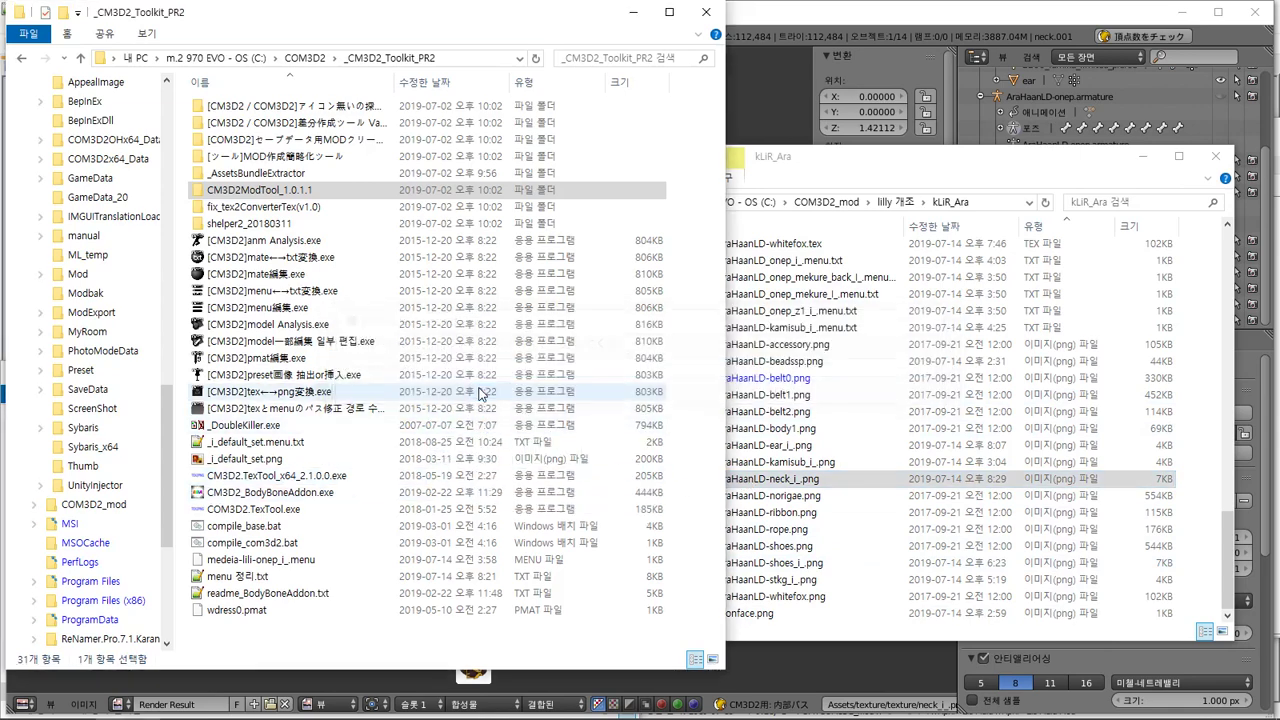
Convert AraHaanLD-neck_i_.menu to a text file with the [CM3D2]menu←→txt変換.exe tool
{"action": "left_click", "coordinate": [1107, 438]}
{"action": "left_click_drag", "start_coordinate": [1228, 520], "coordinate": [1200, 208]}
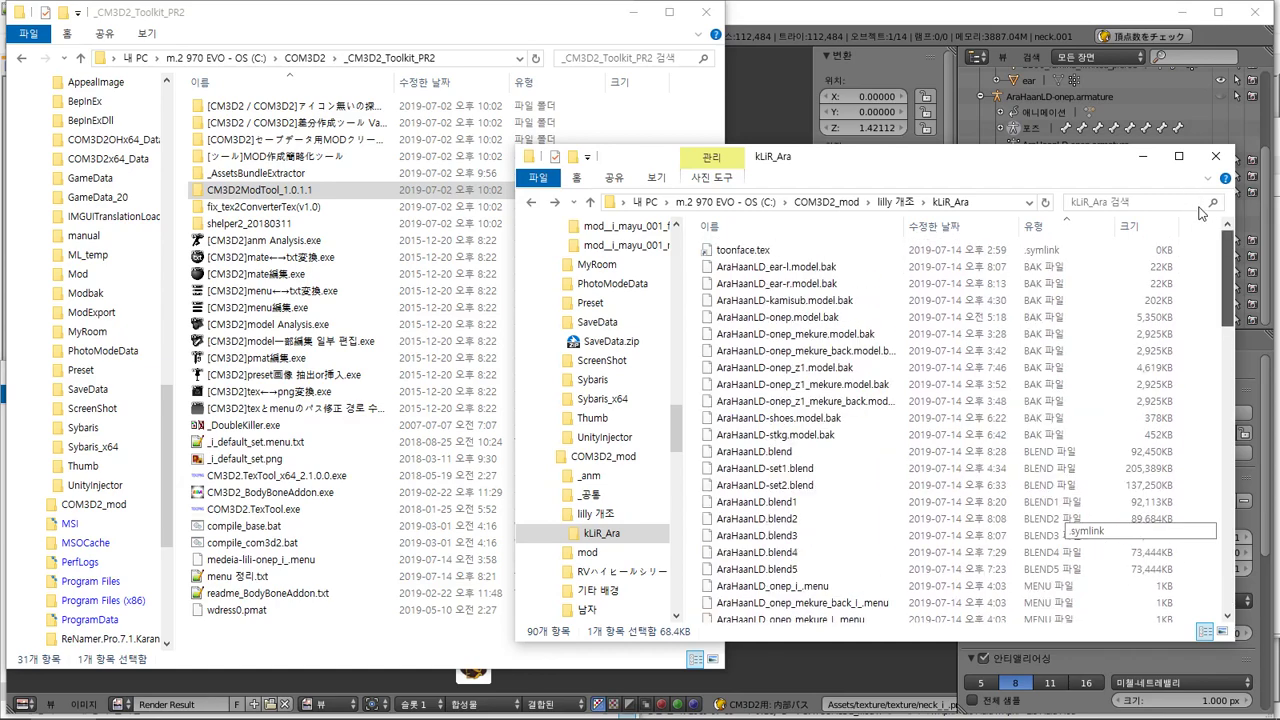
{"action": "scroll", "coordinate": [1150, 400], "scroll_direction": "down", "scroll_amount": 7}
{"action": "key", "text": "super"}
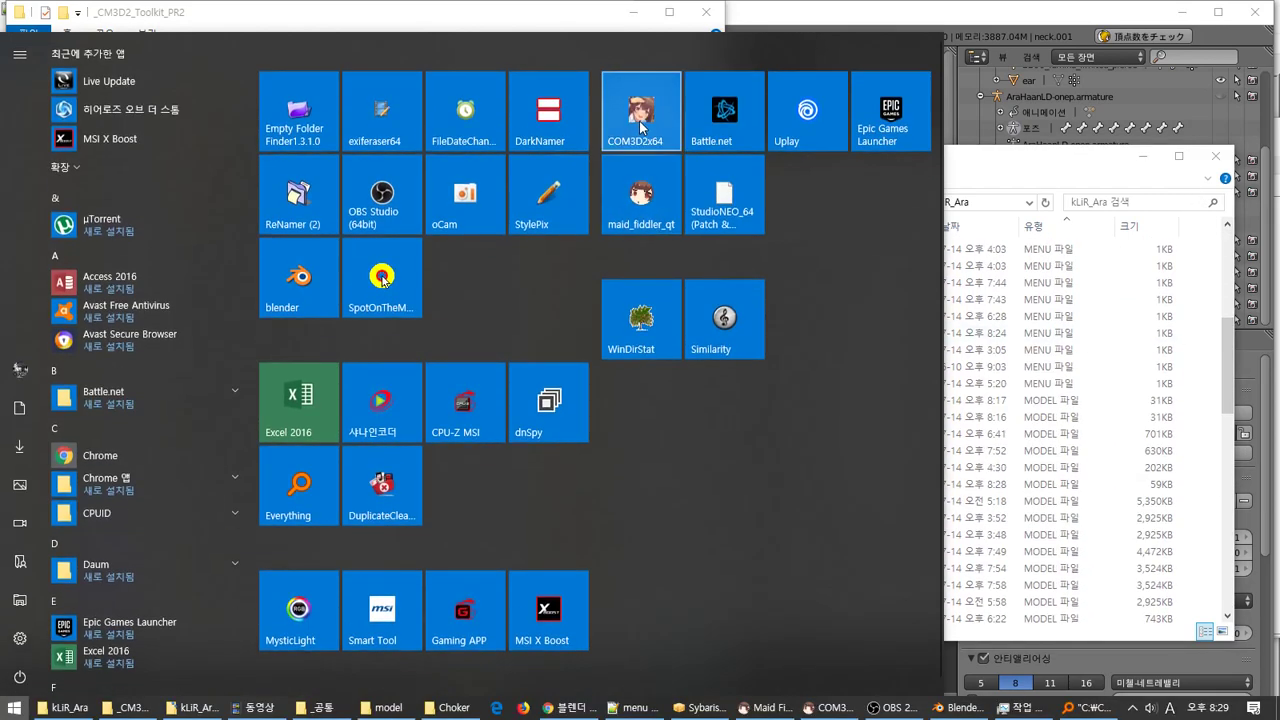
{"action": "key", "text": "super"}
{"action": "scroll", "coordinate": [902, 370], "scroll_direction": "up", "scroll_amount": 10}
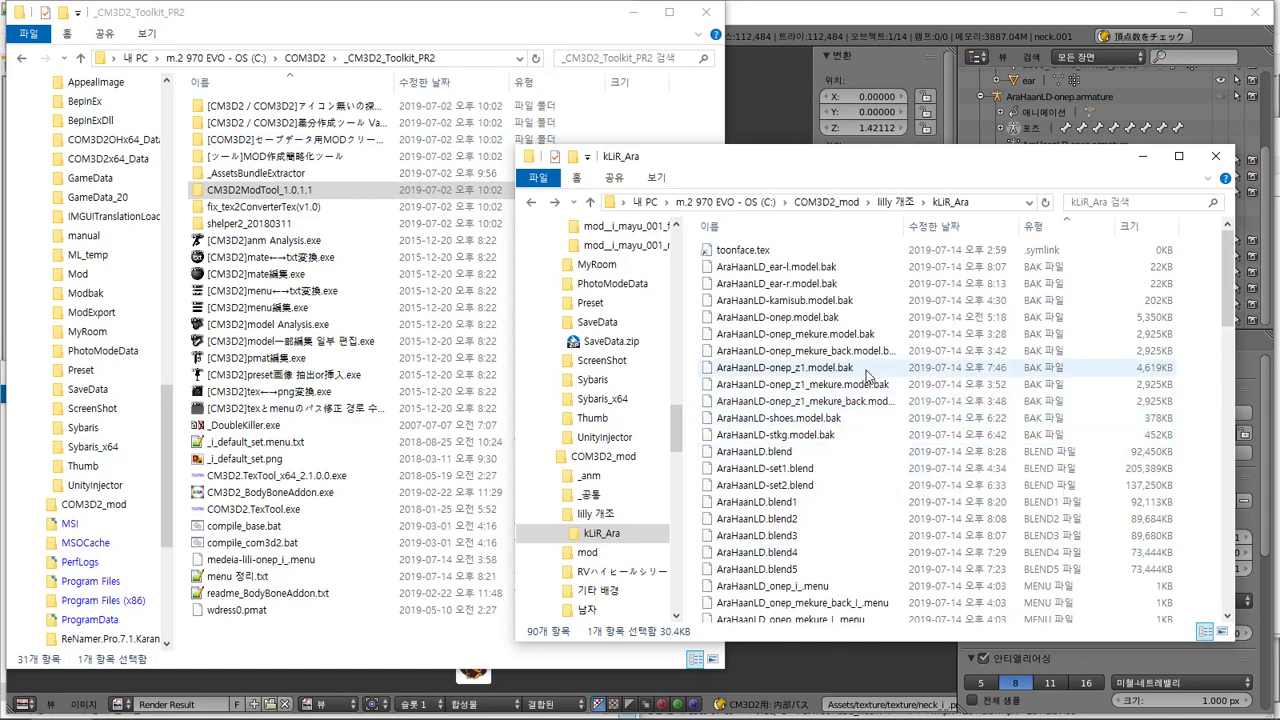
{"action": "scroll", "coordinate": [866, 375], "scroll_direction": "down", "scroll_amount": 7}
{"action": "left_click", "coordinate": [755, 380]}
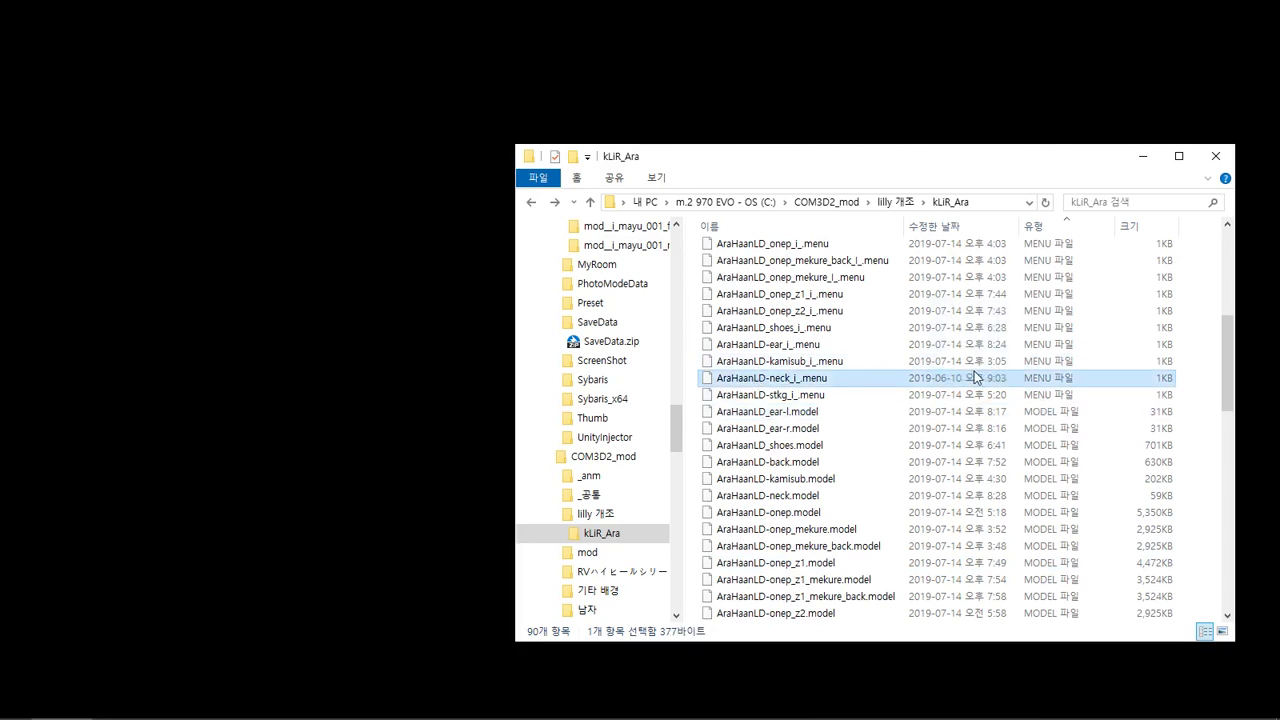
{"action": "key", "text": "alt+Tab"}
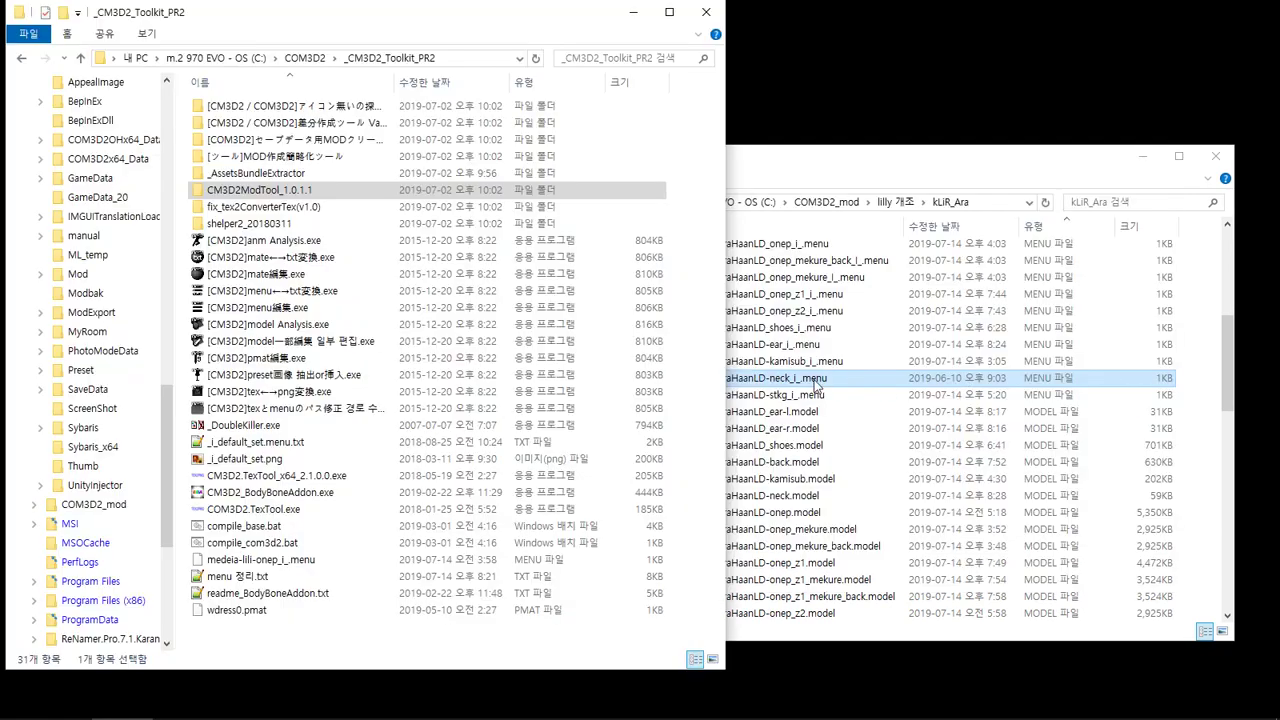
{"action": "left_click_drag", "start_coordinate": [815, 385], "coordinate": [512, 288]}
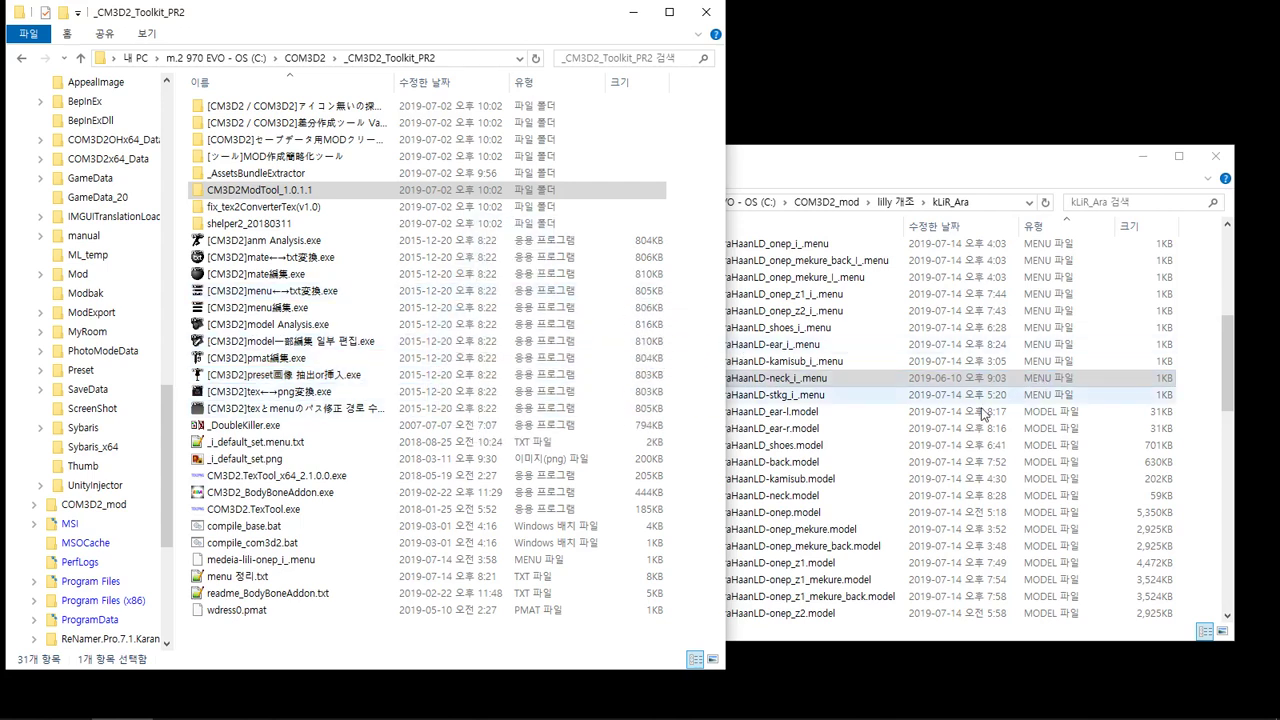
Find AraHaanLD-neck_i_.menu.txt in the kLiR_Ara folder and open it in Notepad++
{"action": "left_click", "coordinate": [830, 428]}
{"action": "scroll", "coordinate": [830, 420], "scroll_direction": "down", "scroll_amount": 2}
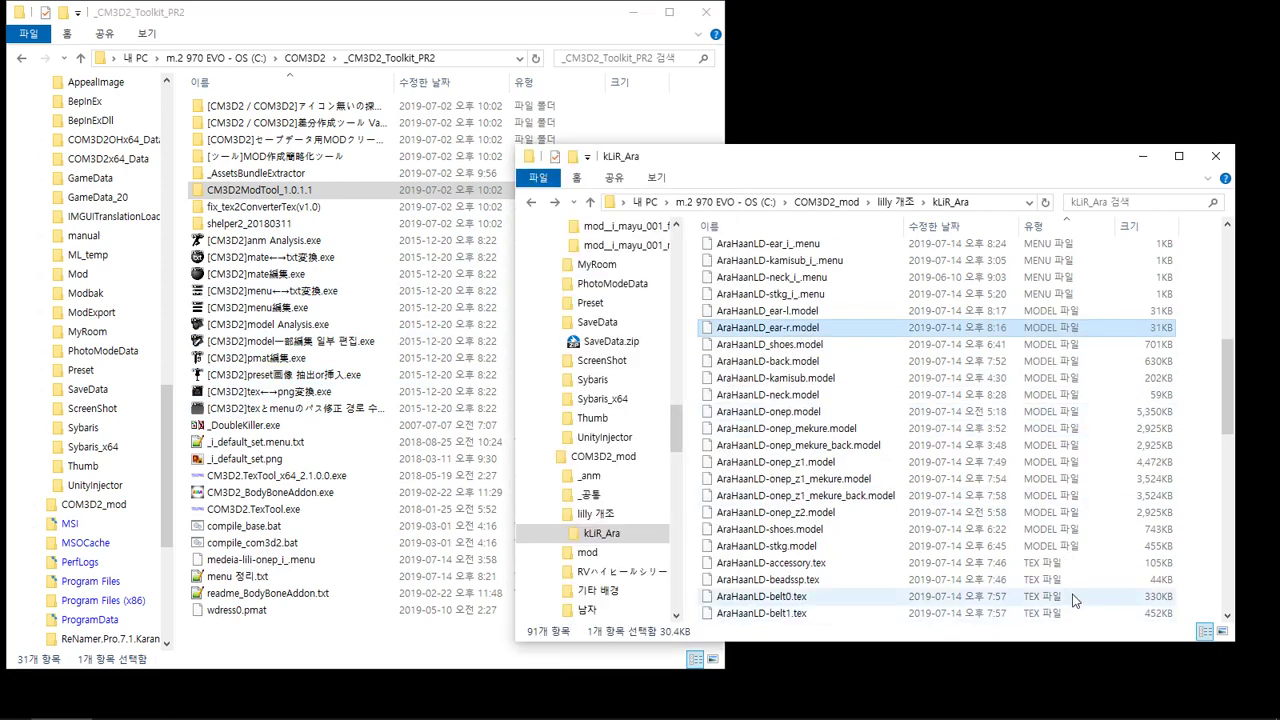
{"action": "scroll", "coordinate": [1073, 598], "scroll_direction": "down", "scroll_amount": 10}
{"action": "left_click", "coordinate": [1078, 607]}
{"action": "scroll", "coordinate": [900, 480], "scroll_direction": "up", "scroll_amount": 3}
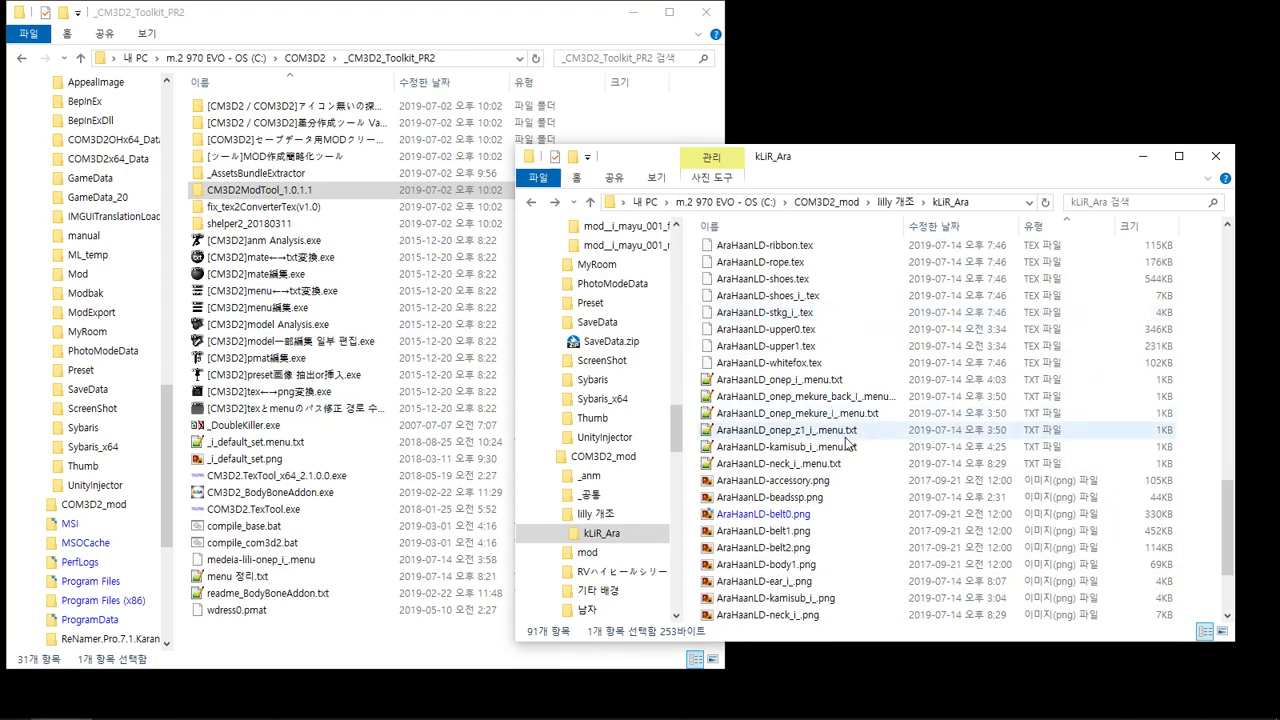
{"action": "left_click", "coordinate": [820, 464]}
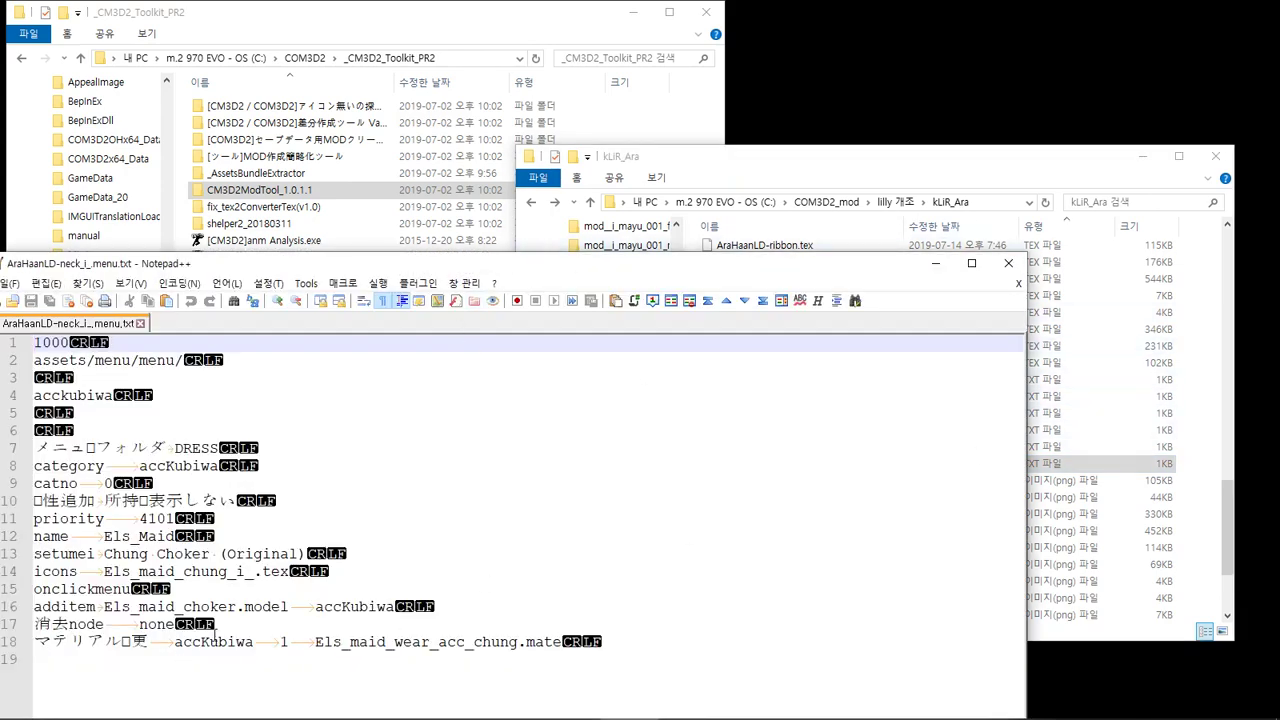
Change the model in the additem line to AraHaanLD-neck.model
{"action": "left_click", "coordinate": [186, 592]}
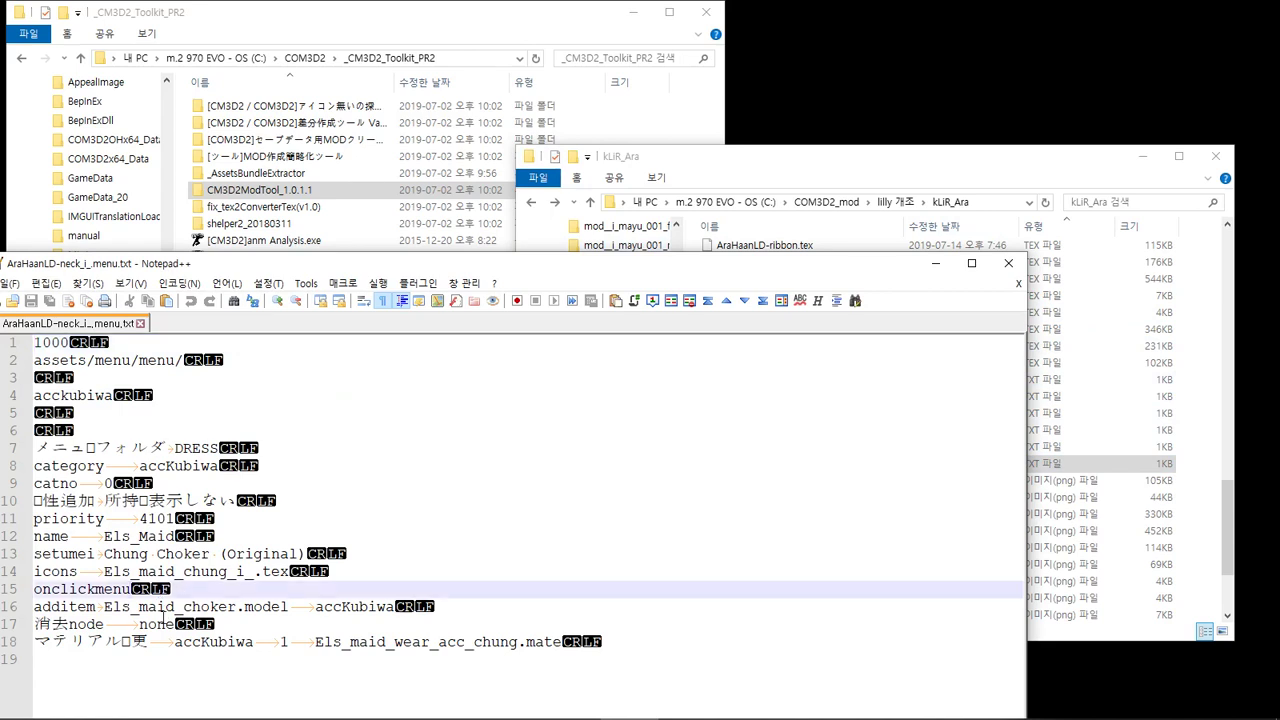
{"action": "left_click", "coordinate": [165, 622]}
{"action": "left_click", "coordinate": [165, 607]}
{"action": "double_click", "coordinate": [165, 607]}
{"action": "key", "text": "ctrl+v"}
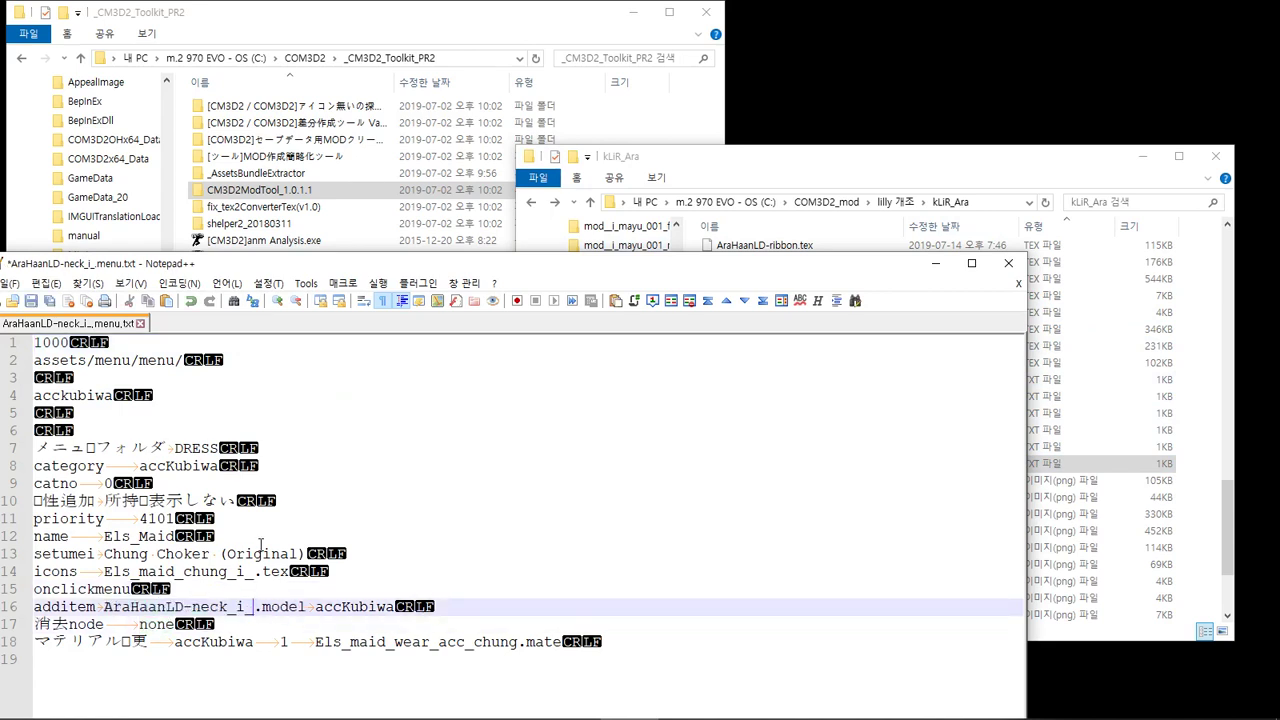
{"action": "key", "text": "BackSpace"}
{"action": "key", "text": "BackSpace"}
{"action": "key", "text": "BackSpace"}
Select the whole material change line that references Els_maid_wear_acc_chung.mate
{"action": "left_click_drag", "start_coordinate": [631, 649], "coordinate": [34, 642]}
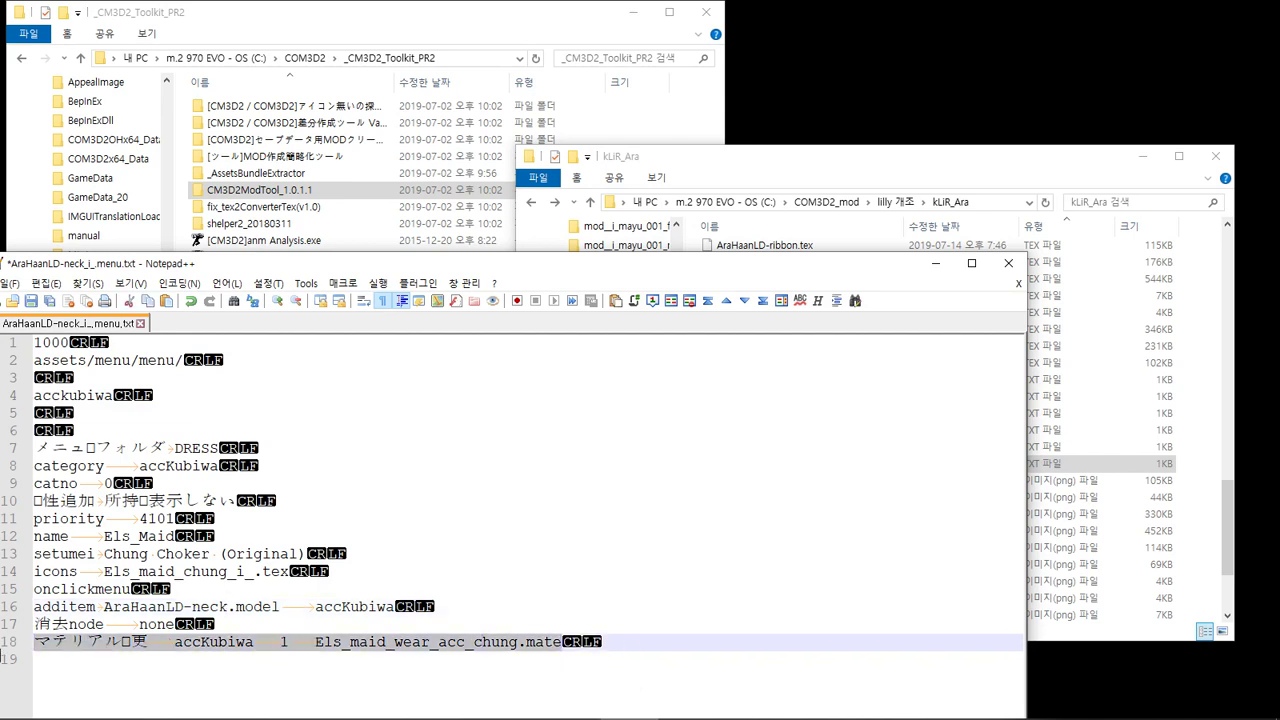